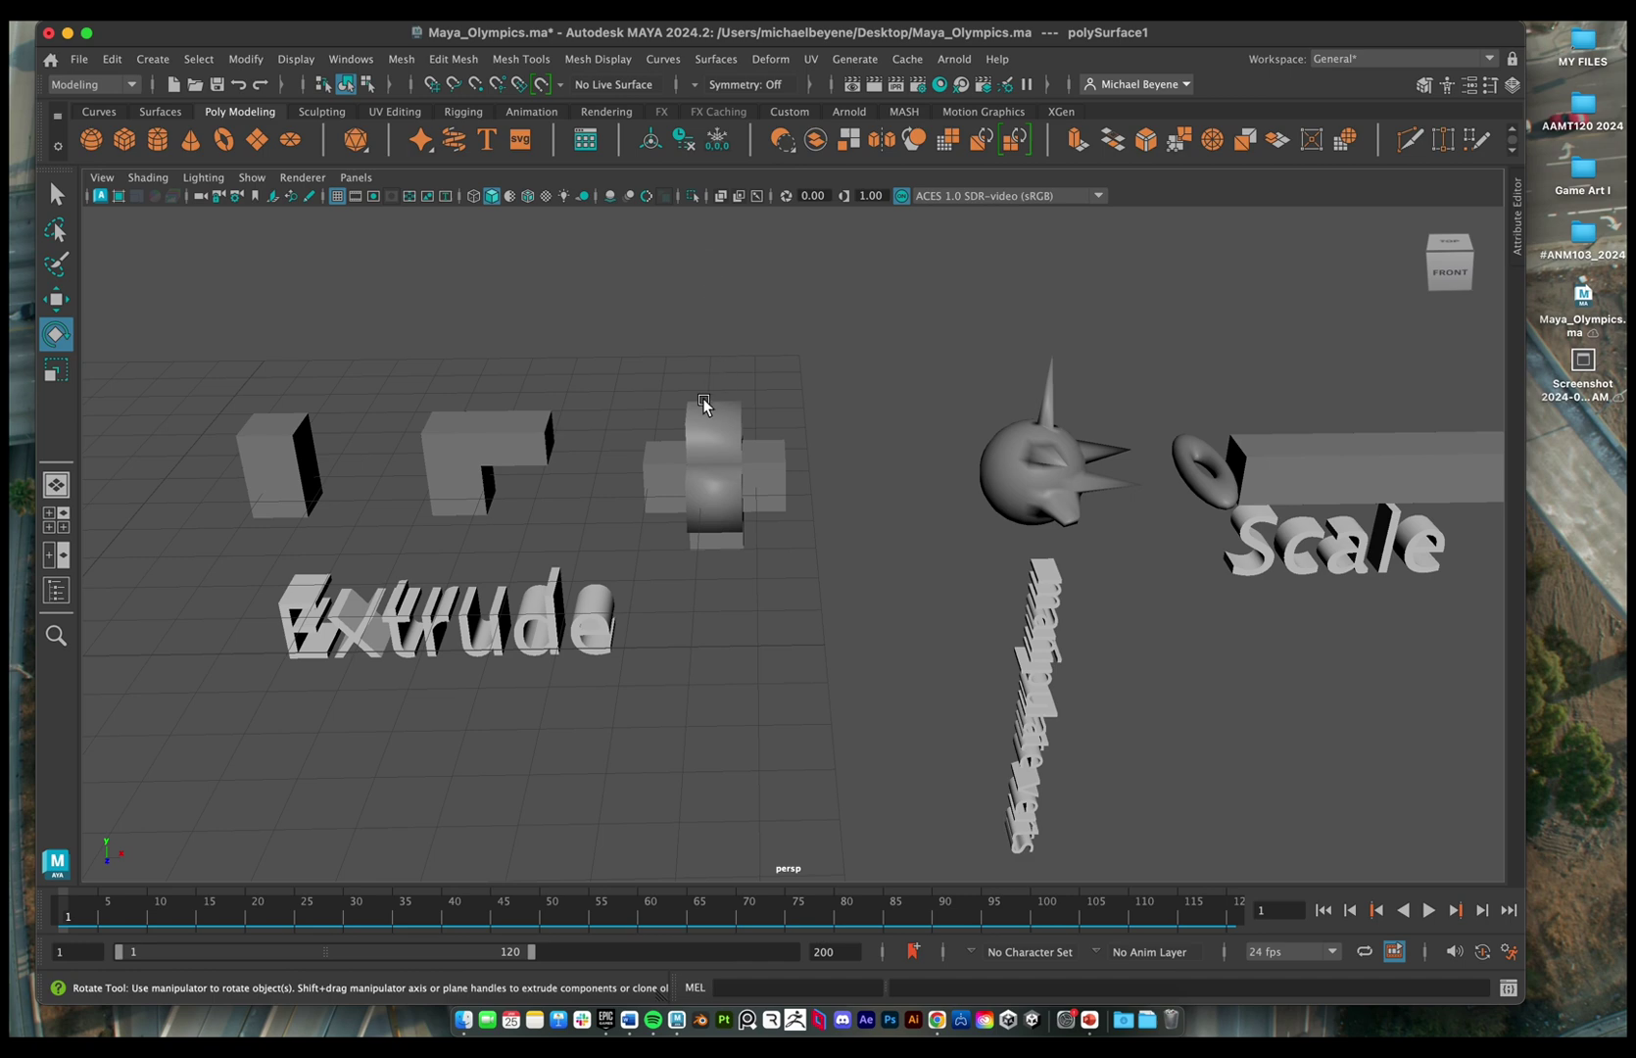
# - Examine the Extrude, manipulate verts and Scale example models up close and from farther away in the perspective view
pyautogui.scroll(-3, 703, 406)
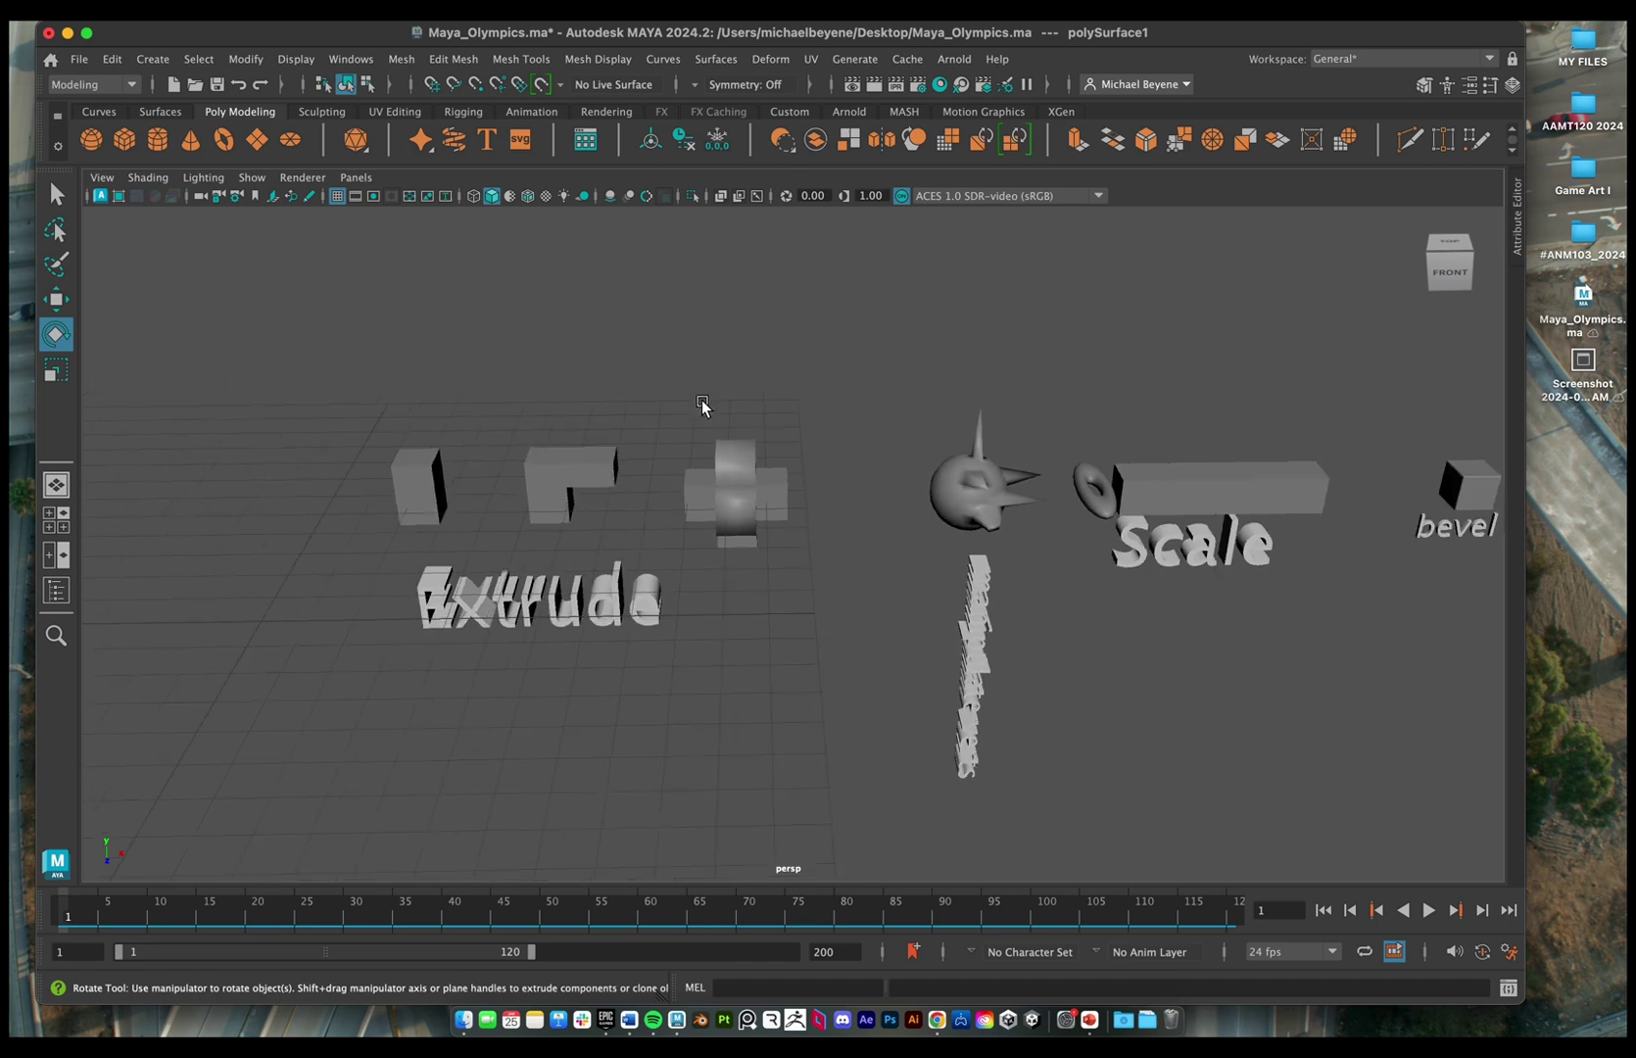
pyautogui.scroll(3, 702, 405)
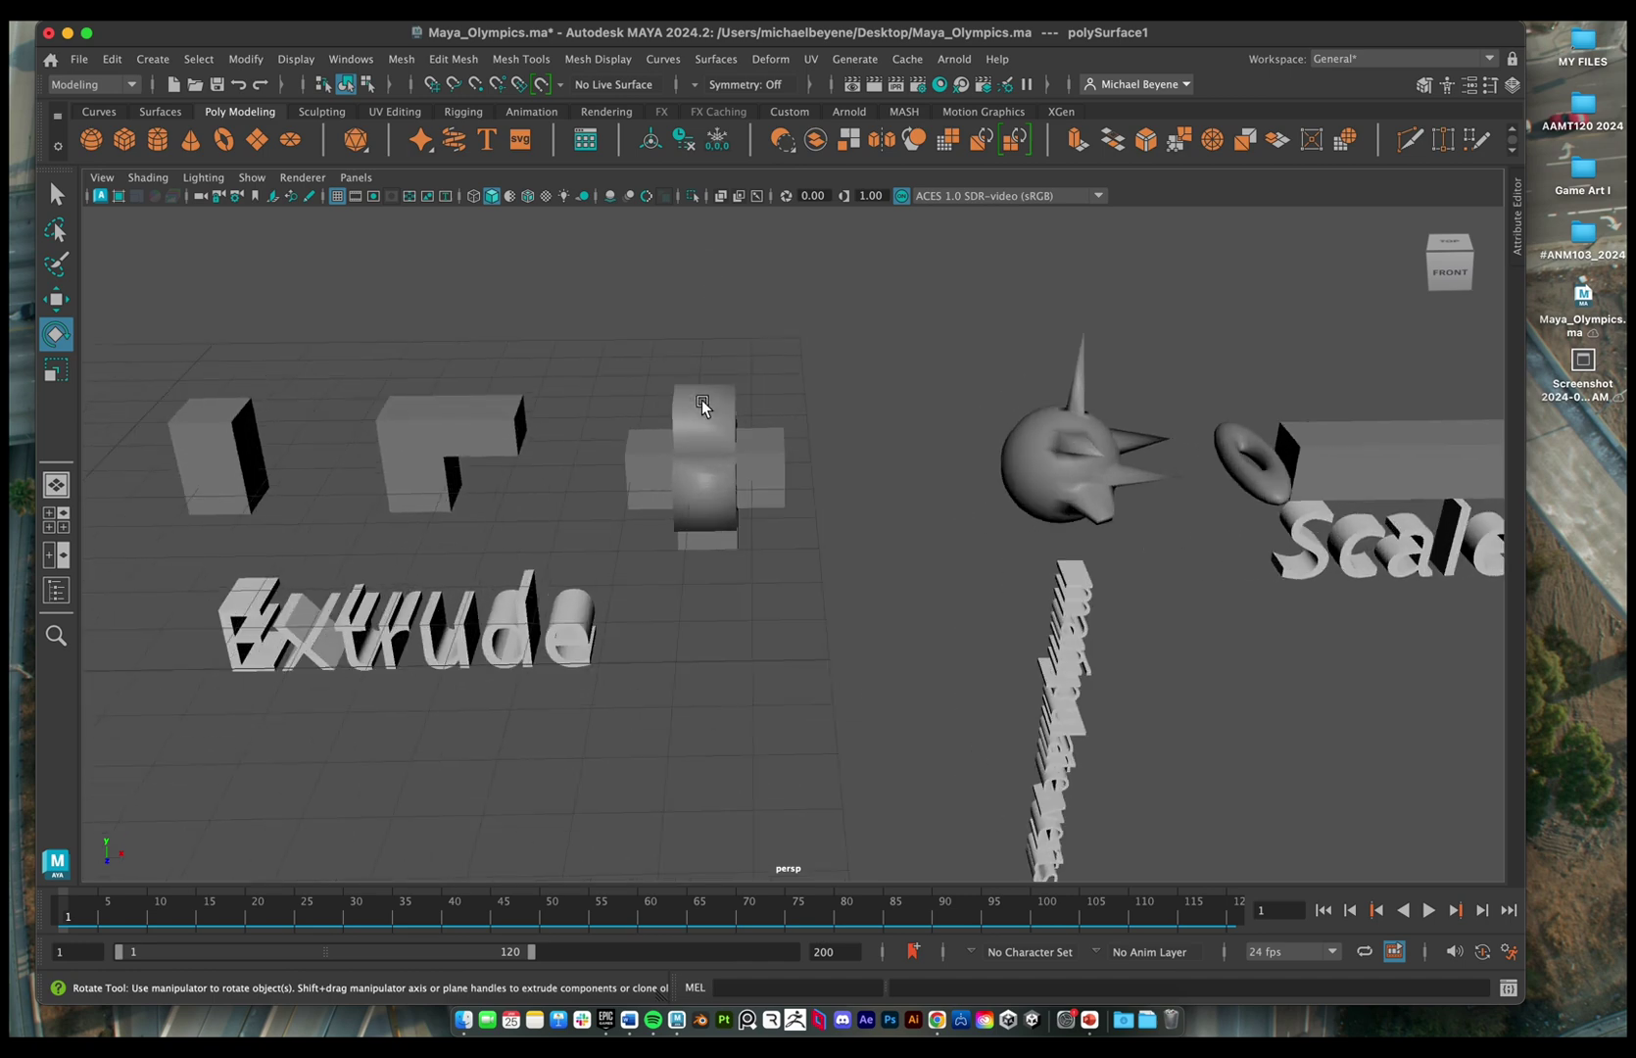
pyautogui.scroll(-4, 703, 406)
pyautogui.scroll(4, 702, 406)
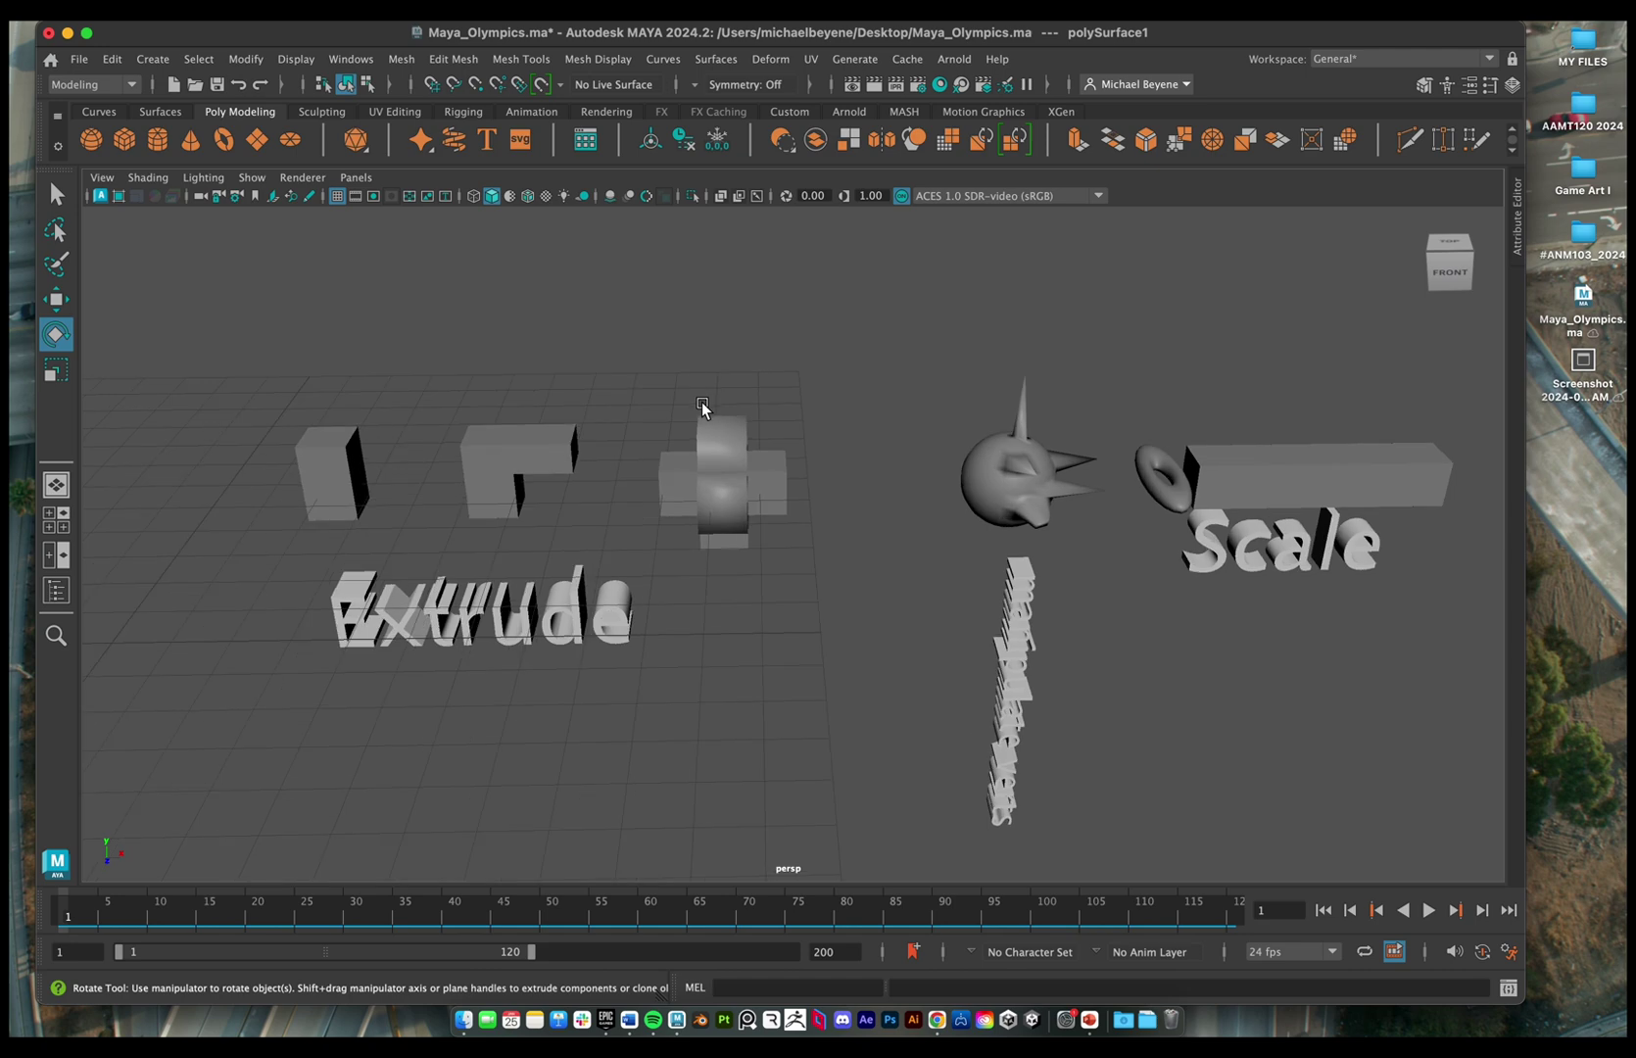
pyautogui.scroll(-3, 702, 404)
pyautogui.scroll(4, 666, 530)
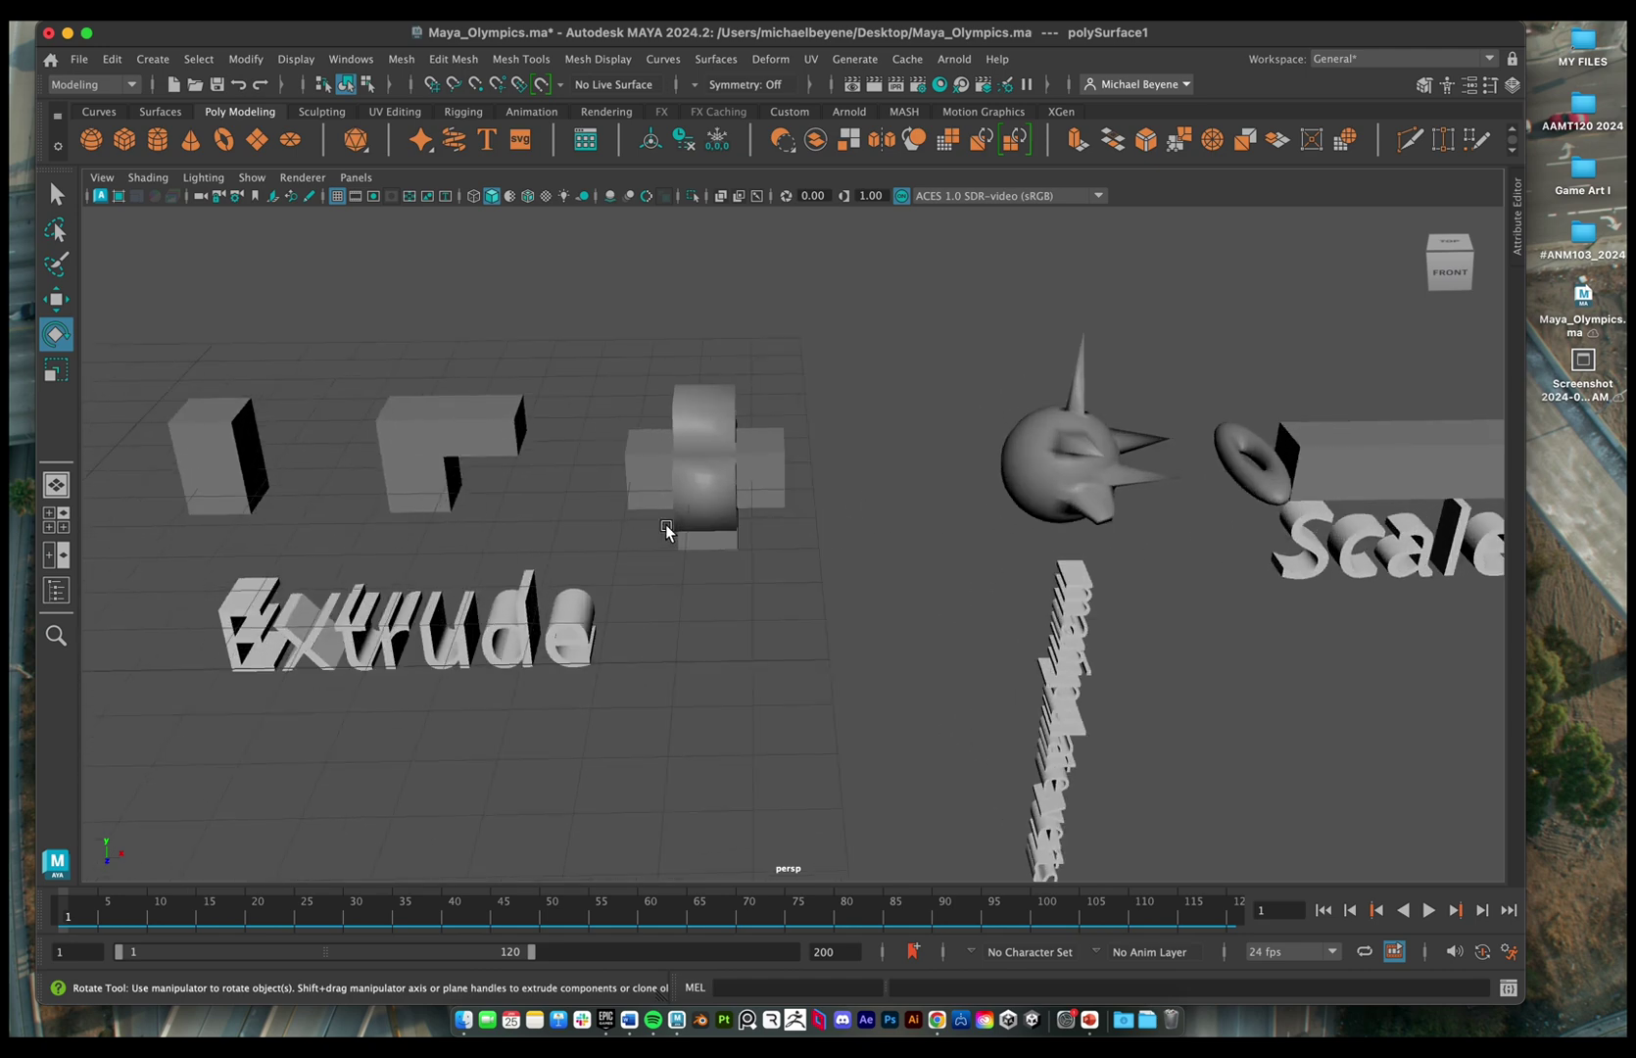
pyautogui.scroll(-3, 665, 530)
pyautogui.scroll(3, 665, 530)
pyautogui.scroll(-3, 666, 530)
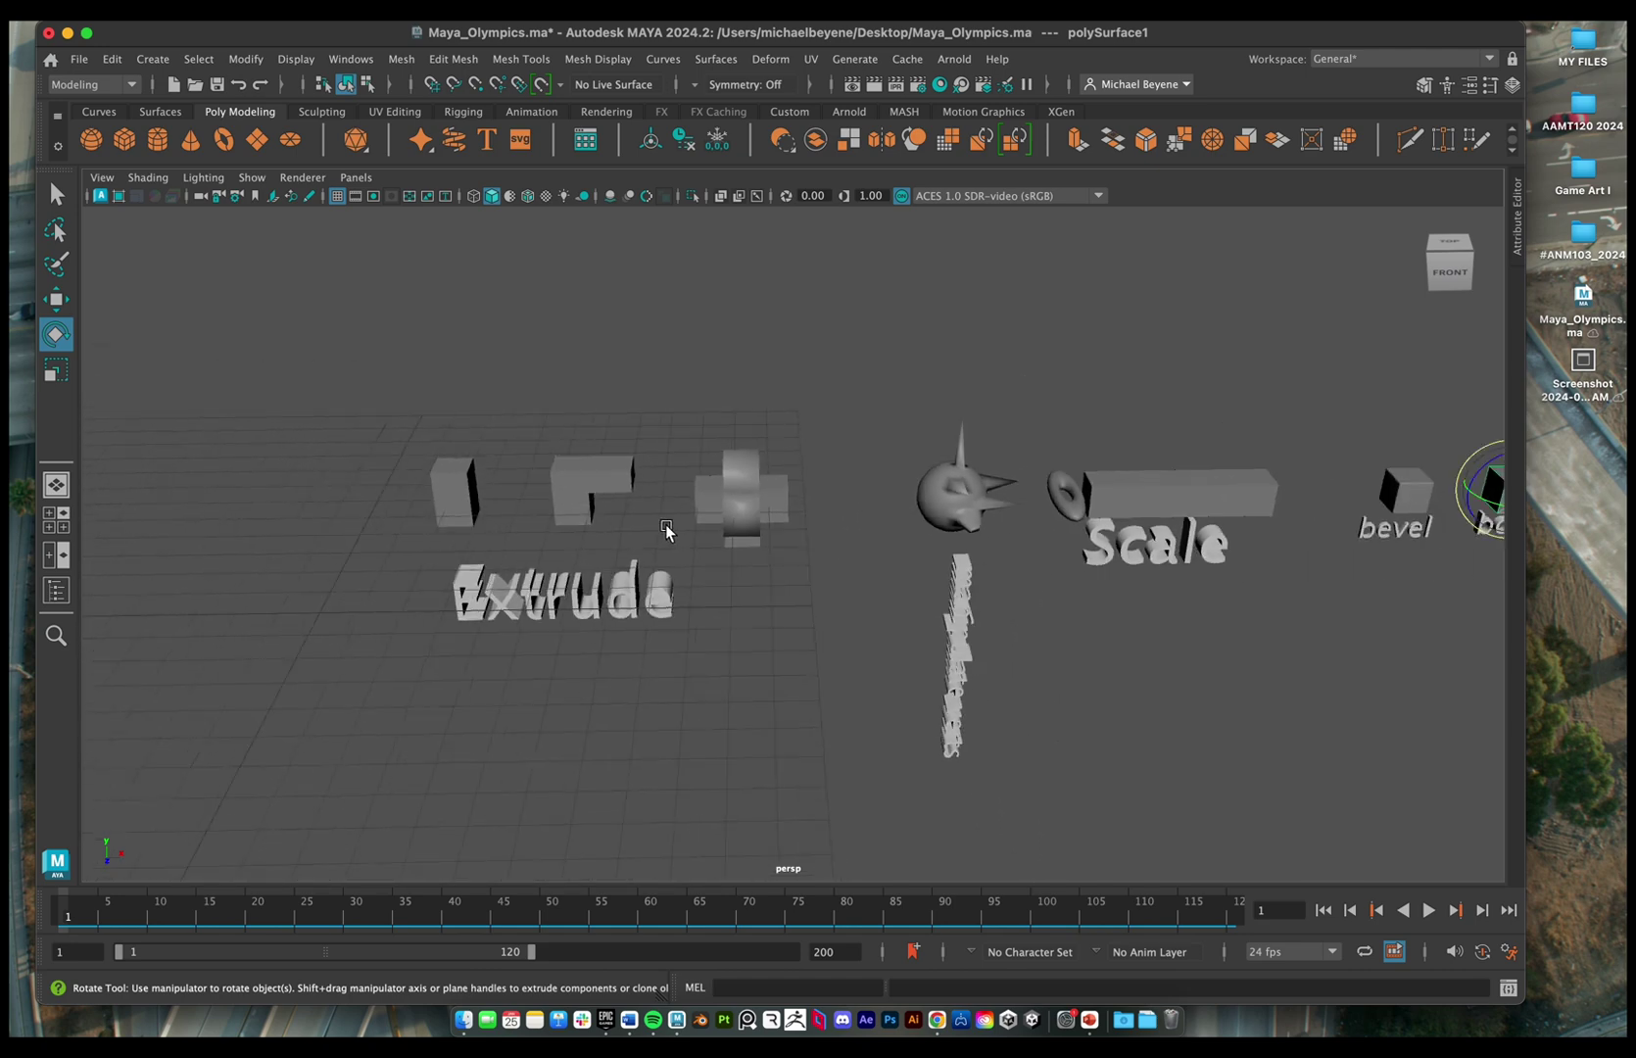
pyautogui.scroll(-1, 666, 530)
pyautogui.scroll(3, 665, 530)
pyautogui.scroll(-3, 665, 531)
pyautogui.scroll(4, 665, 530)
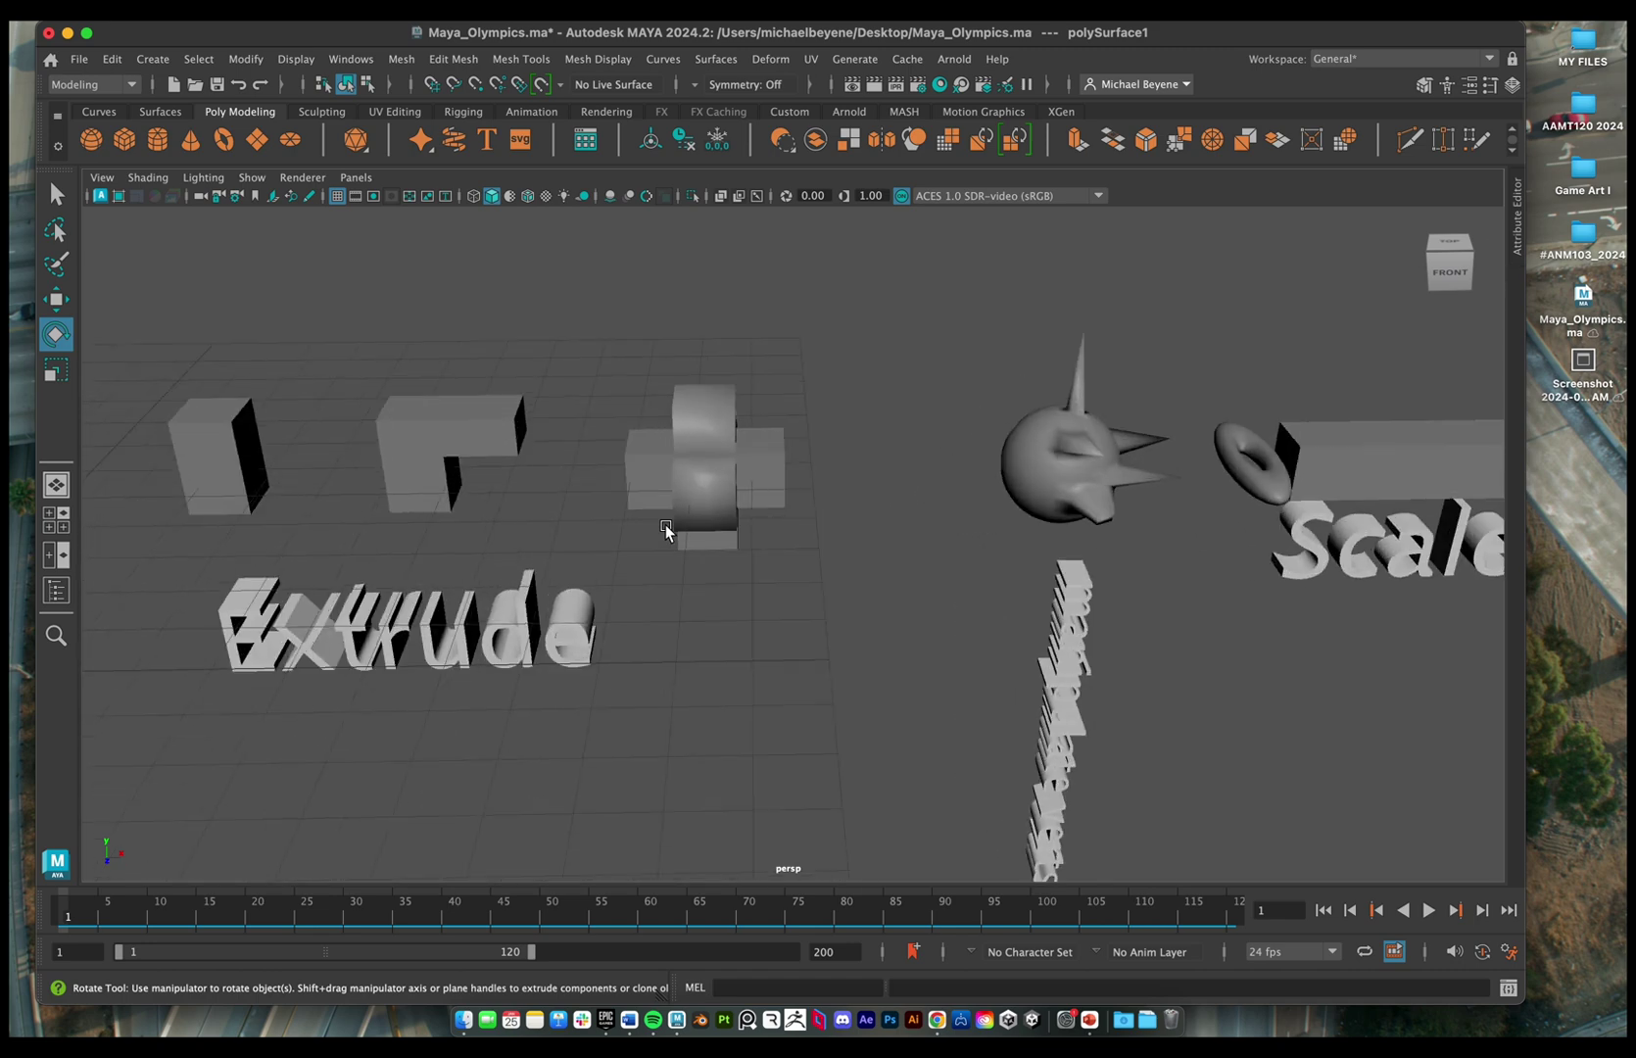
pyautogui.scroll(-3, 666, 531)
pyautogui.scroll(2, 666, 530)
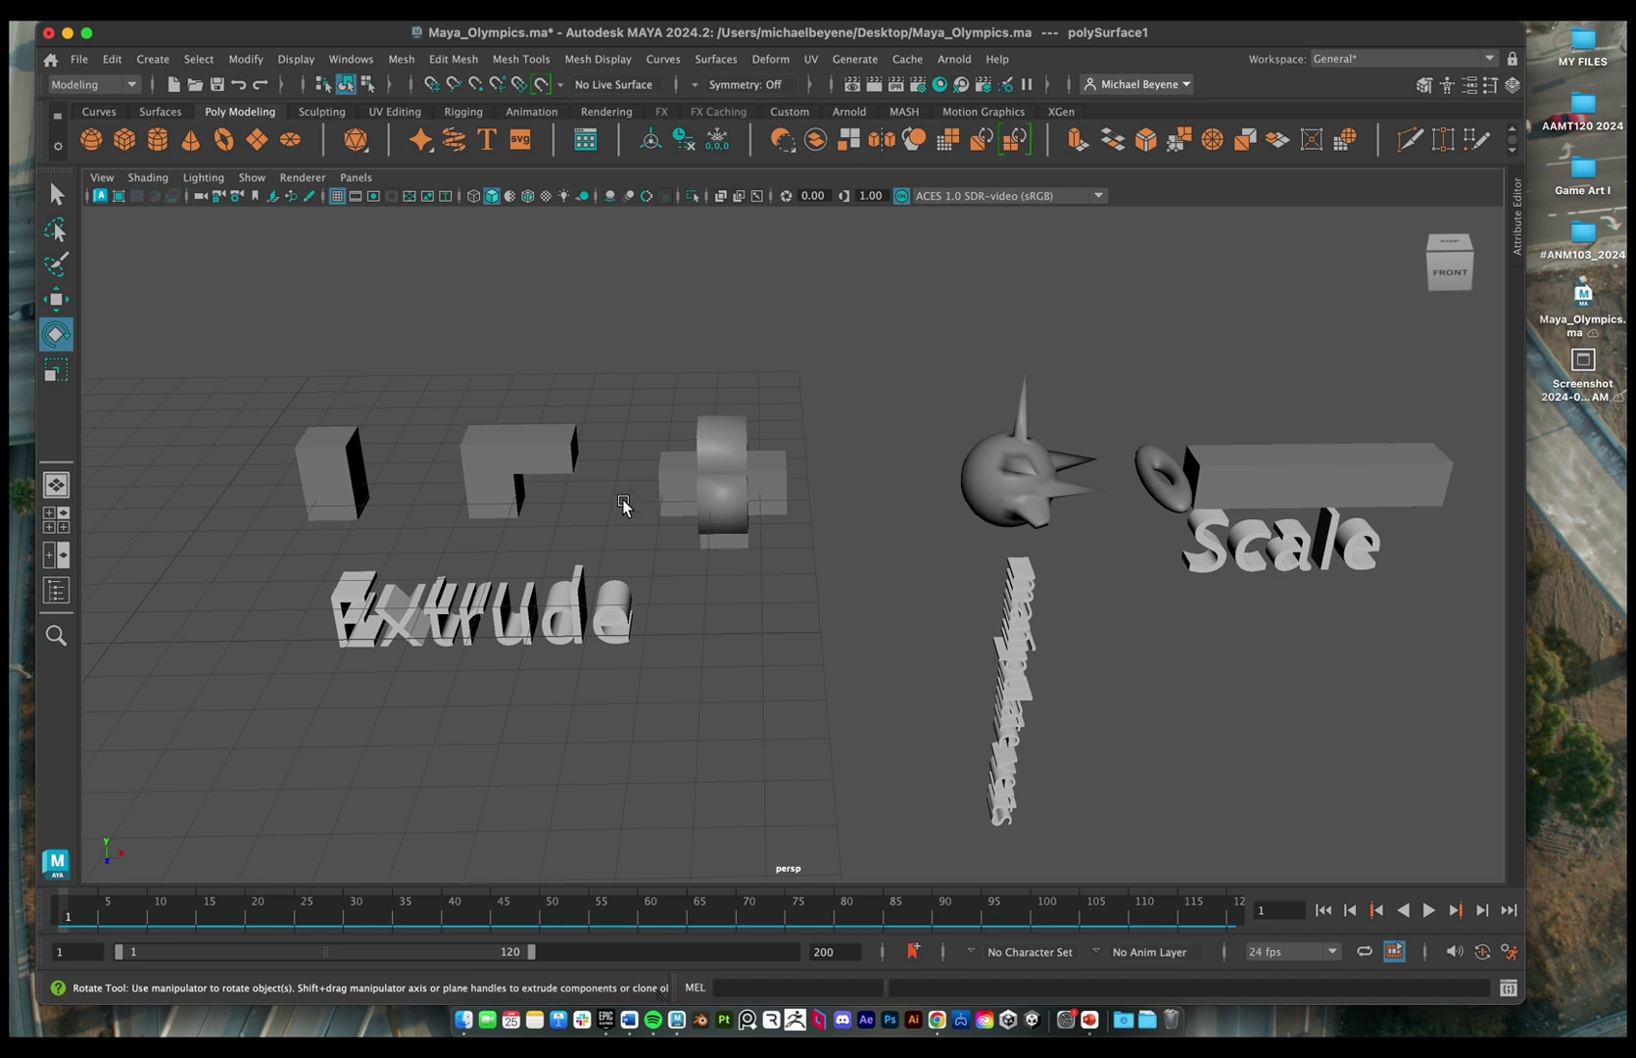
# - Inspect the row of models from different angles, selecting the cross-shaped cube and the cube above the bevel label
pyautogui.moveTo(610, 503)
pyautogui.keyDown('alt'); pyautogui.mouseDown()
pyautogui.moveTo(622, 515)
pyautogui.moveTo(628, 456)
pyautogui.moveTo(667, 478)
pyautogui.moveTo(618, 502)
pyautogui.moveTo(602, 478)
pyautogui.moveTo(693, 484)
pyautogui.moveTo(580, 512)
pyautogui.moveTo(672, 495)
pyautogui.moveTo(574, 507)
pyautogui.moveTo(661, 498)
pyautogui.moveTo(570, 481)
pyautogui.moveTo(569, 500)
pyautogui.moveTo(605, 510)
pyautogui.mouseUp(); pyautogui.keyUp('alt')
pyautogui.click(676, 490)
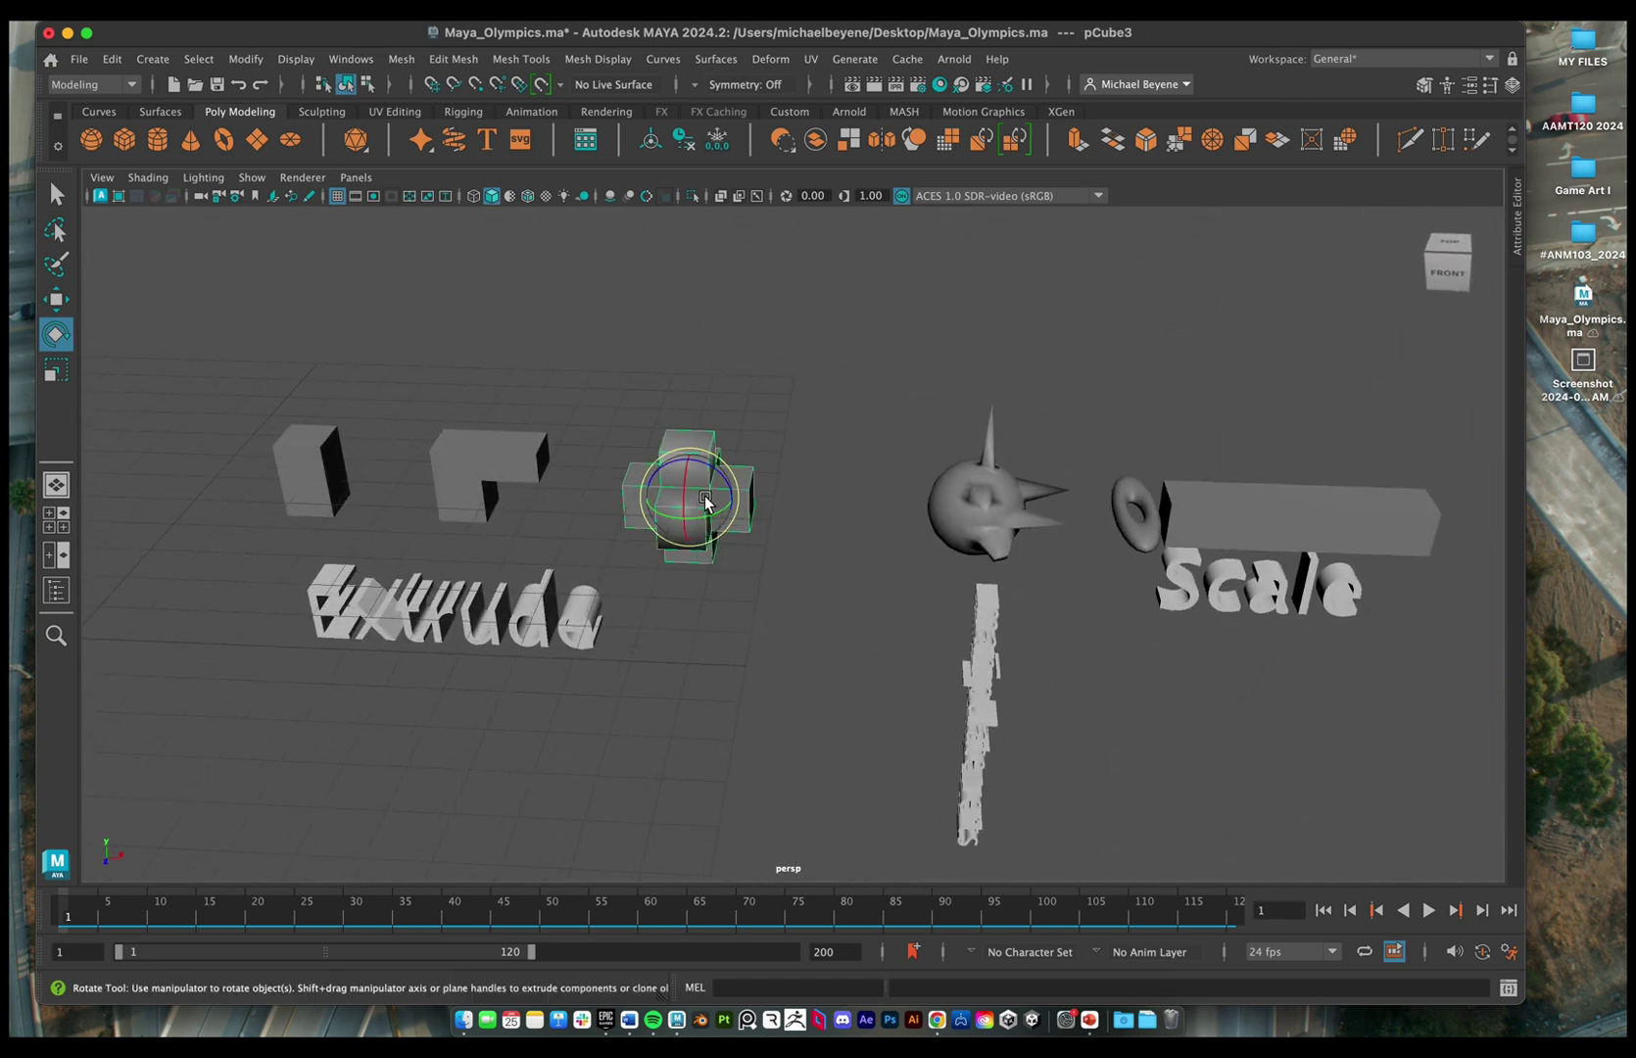
pyautogui.scroll(-5, 708, 498)
pyautogui.keyDown('alt'); pyautogui.moveTo(804, 556); pyautogui.dragTo(1030, 642); pyautogui.keyUp('alt')
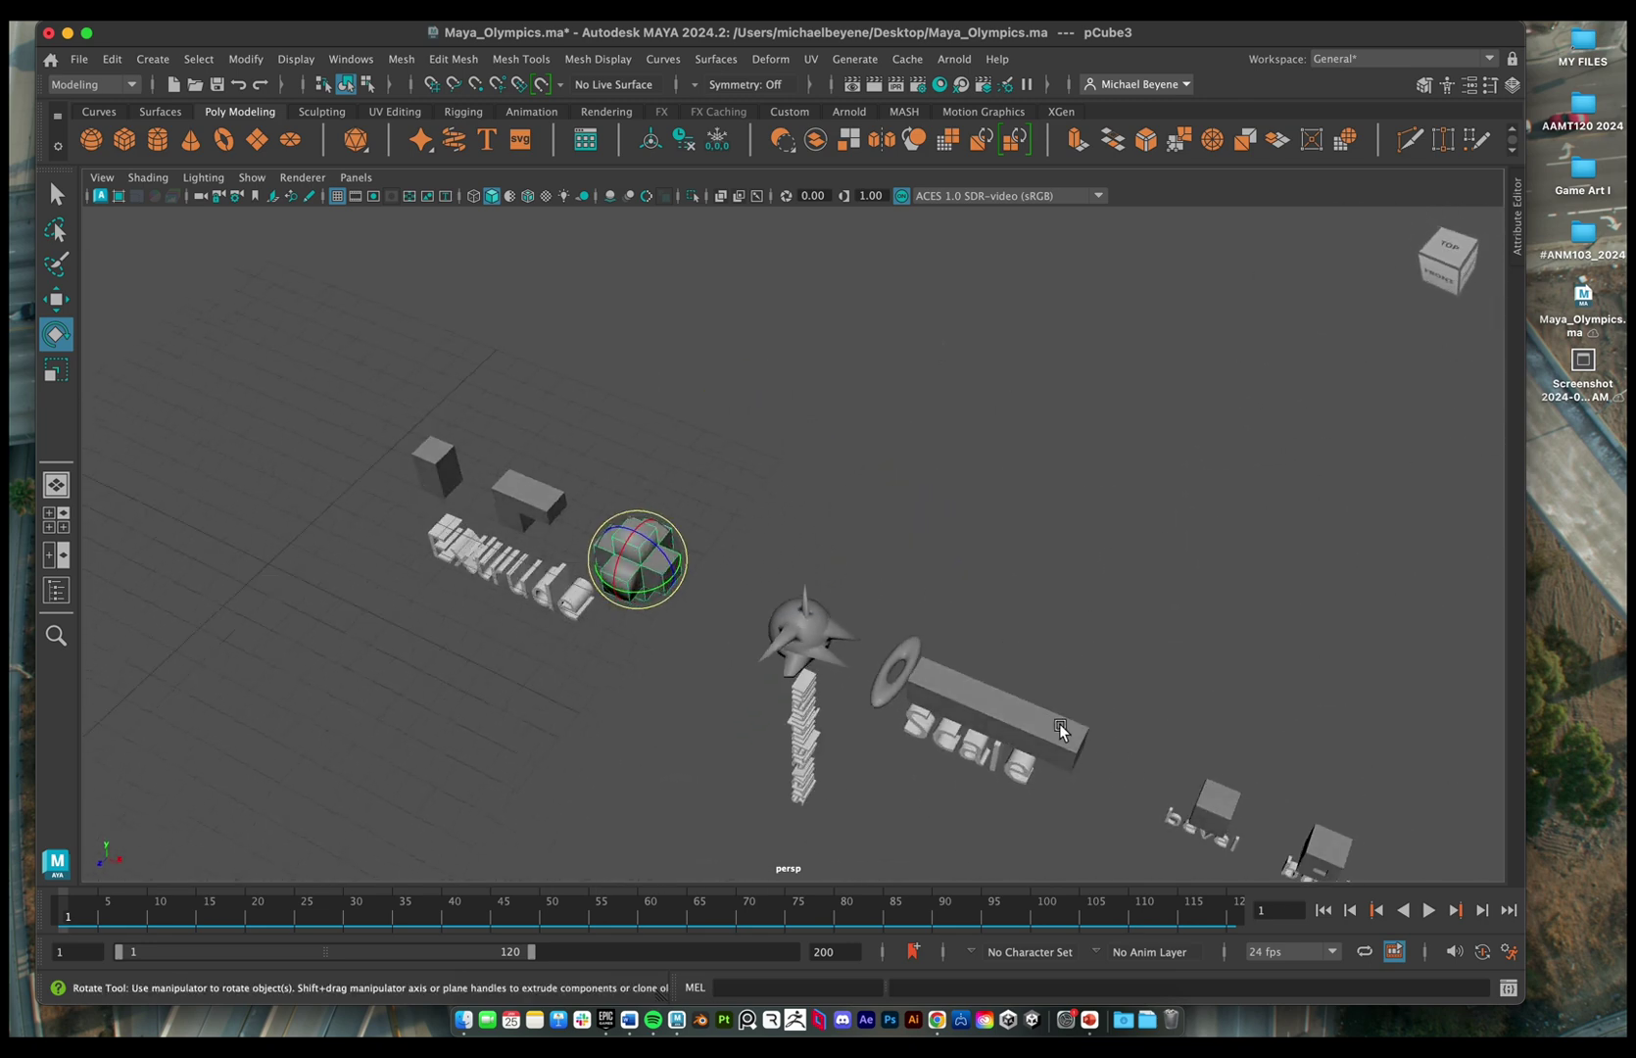
pyautogui.click(1227, 812)
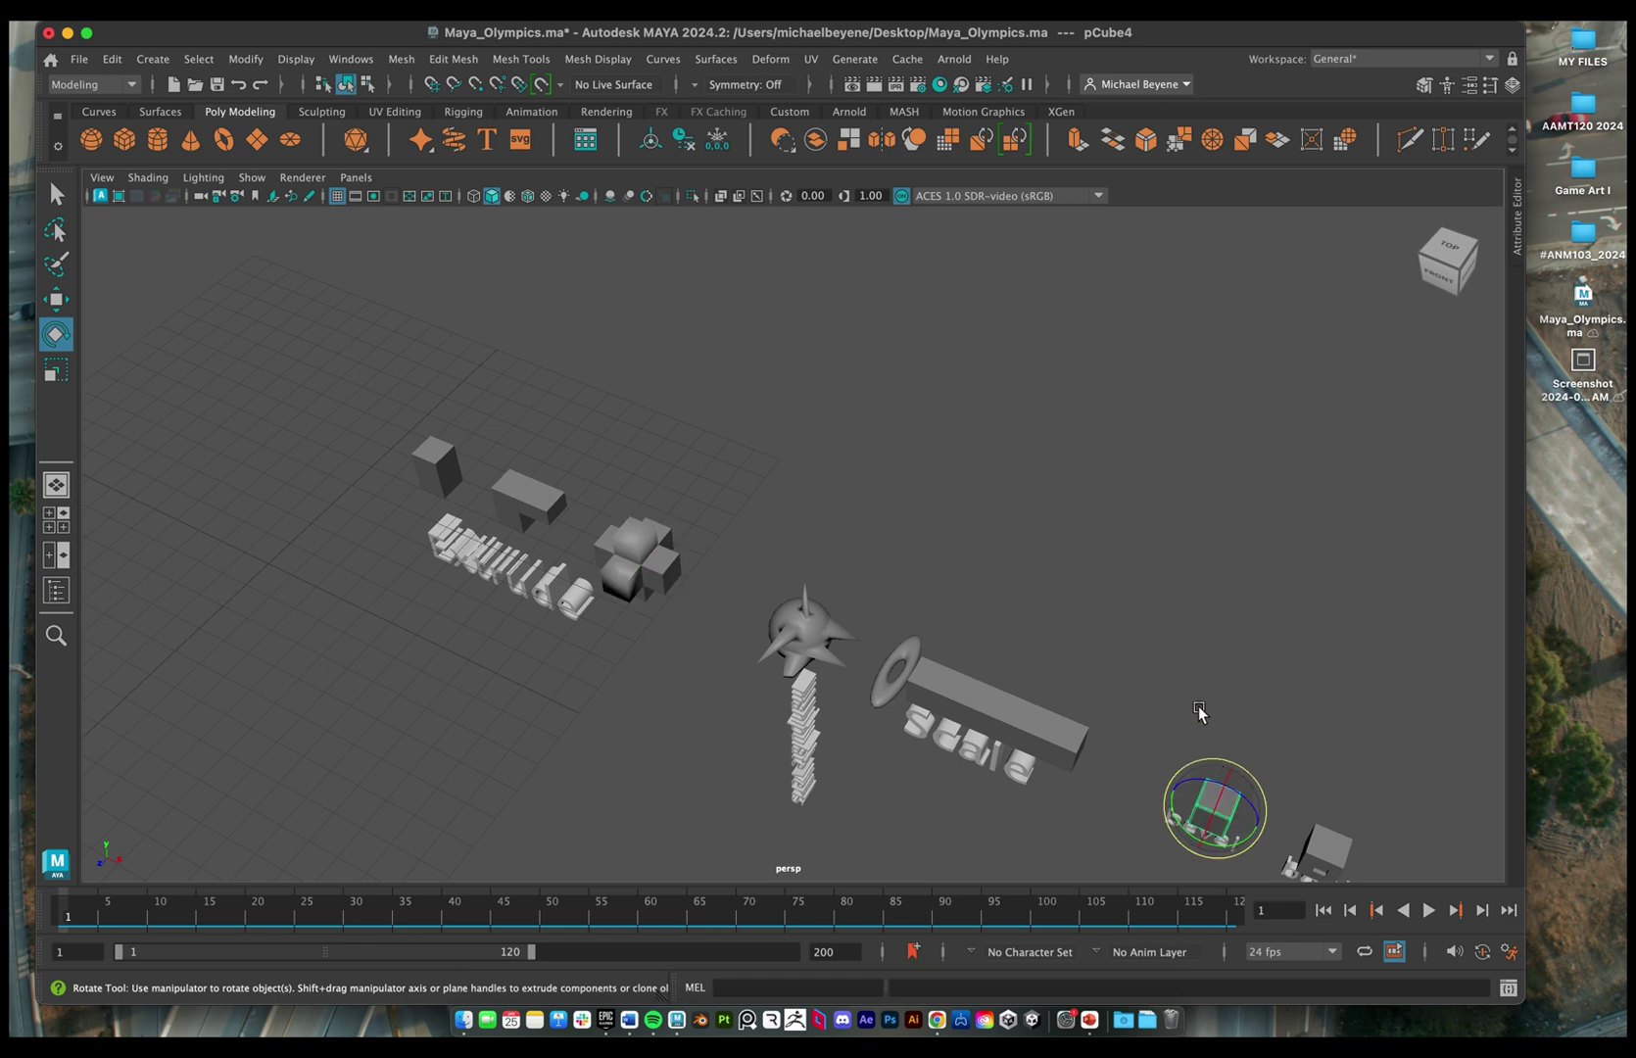
pyautogui.moveTo(1197, 705)
pyautogui.keyDown('alt'); pyautogui.mouseDown()
pyautogui.moveTo(1139, 673)
pyautogui.moveTo(1192, 672)
pyautogui.moveTo(1181, 704)
pyautogui.moveTo(1170, 680)
pyautogui.moveTo(1216, 689)
pyautogui.moveTo(1227, 712)
pyautogui.moveTo(1143, 680)
pyautogui.moveTo(1154, 694)
pyautogui.moveTo(1153, 667)
pyautogui.moveTo(1188, 684)
pyautogui.mouseUp(); pyautogui.keyUp('alt')
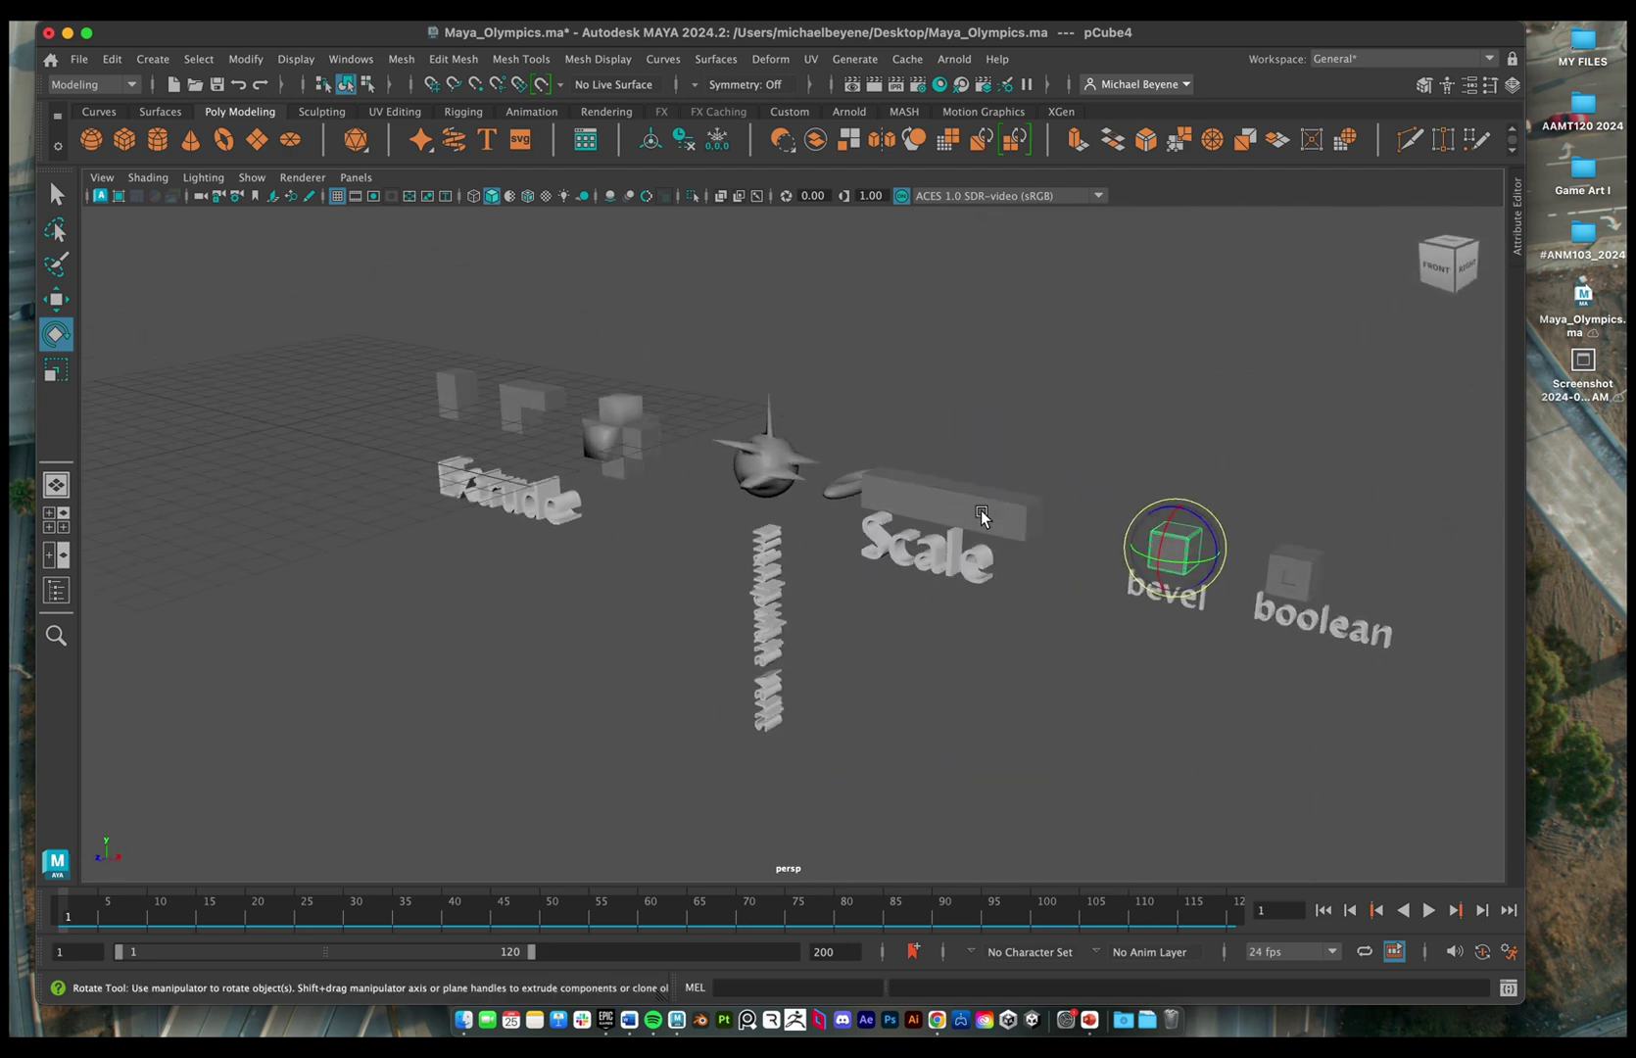
# - Reselect the cross-shaped cube and examine its surroundings from the front, near and far
pyautogui.keyDown('alt'); pyautogui.moveTo(813, 446); pyautogui.dragTo(722, 474); pyautogui.keyUp('alt')
pyautogui.click(717, 486)
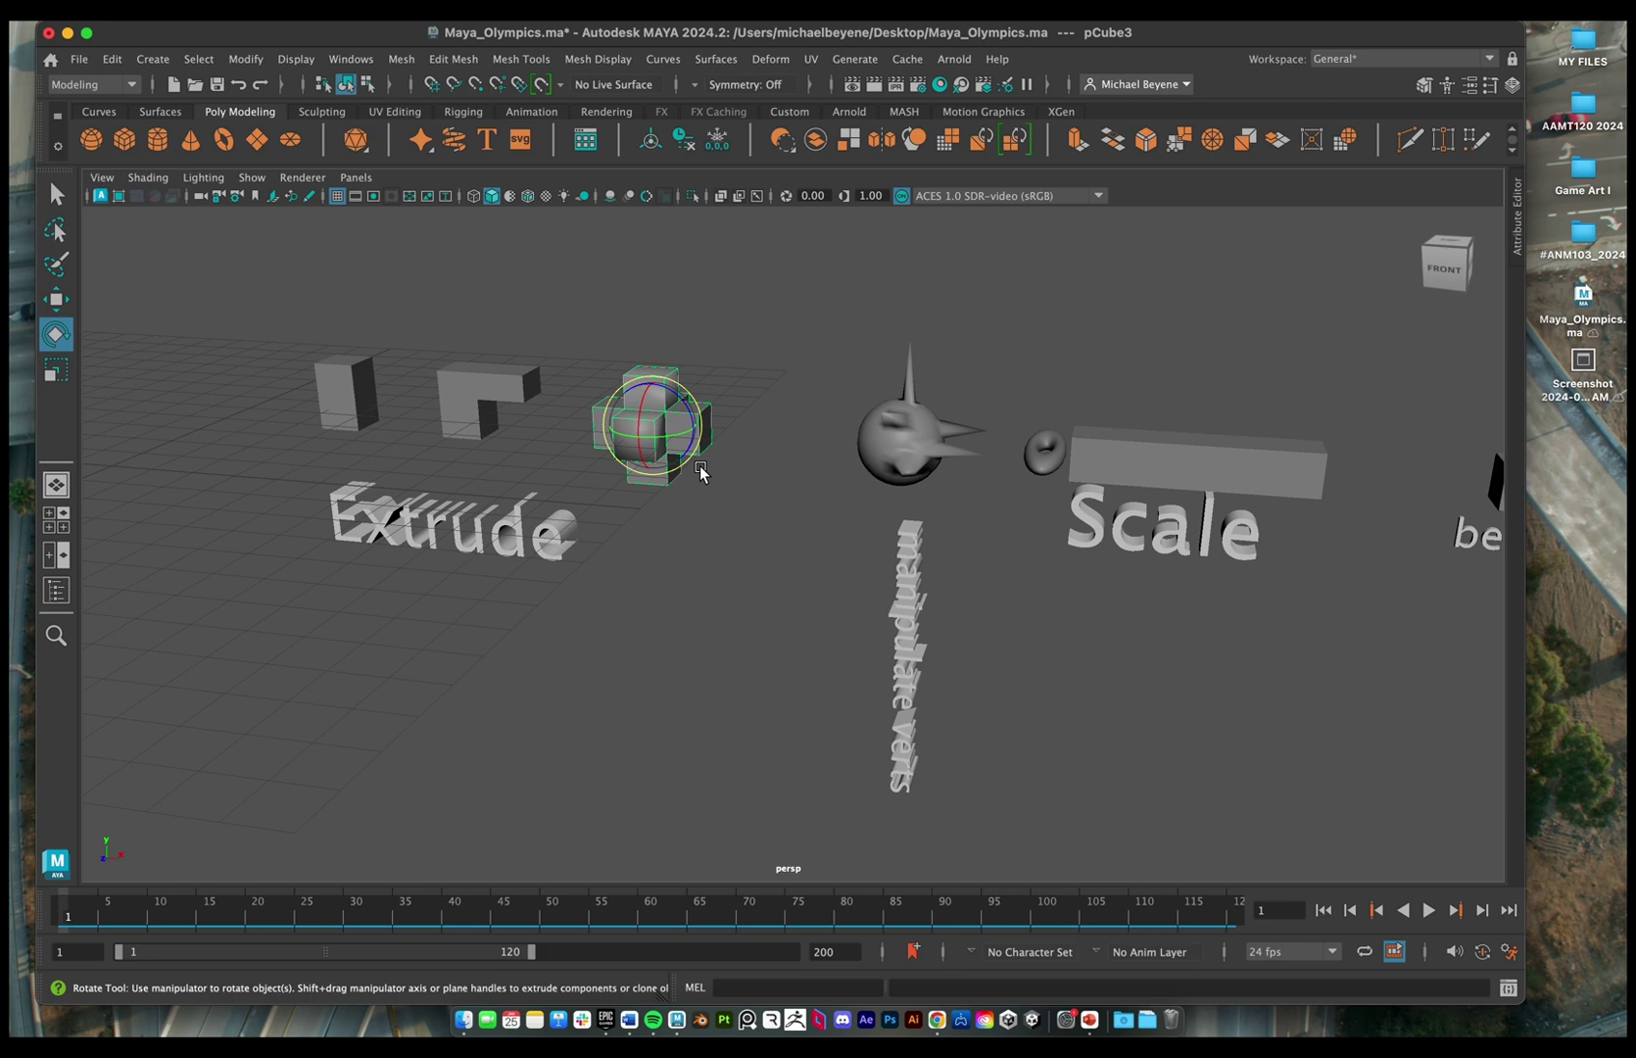
pyautogui.keyDown('alt'); pyautogui.moveTo(511, 467); pyautogui.dragTo(624, 383, button='middle'); pyautogui.keyUp('alt')
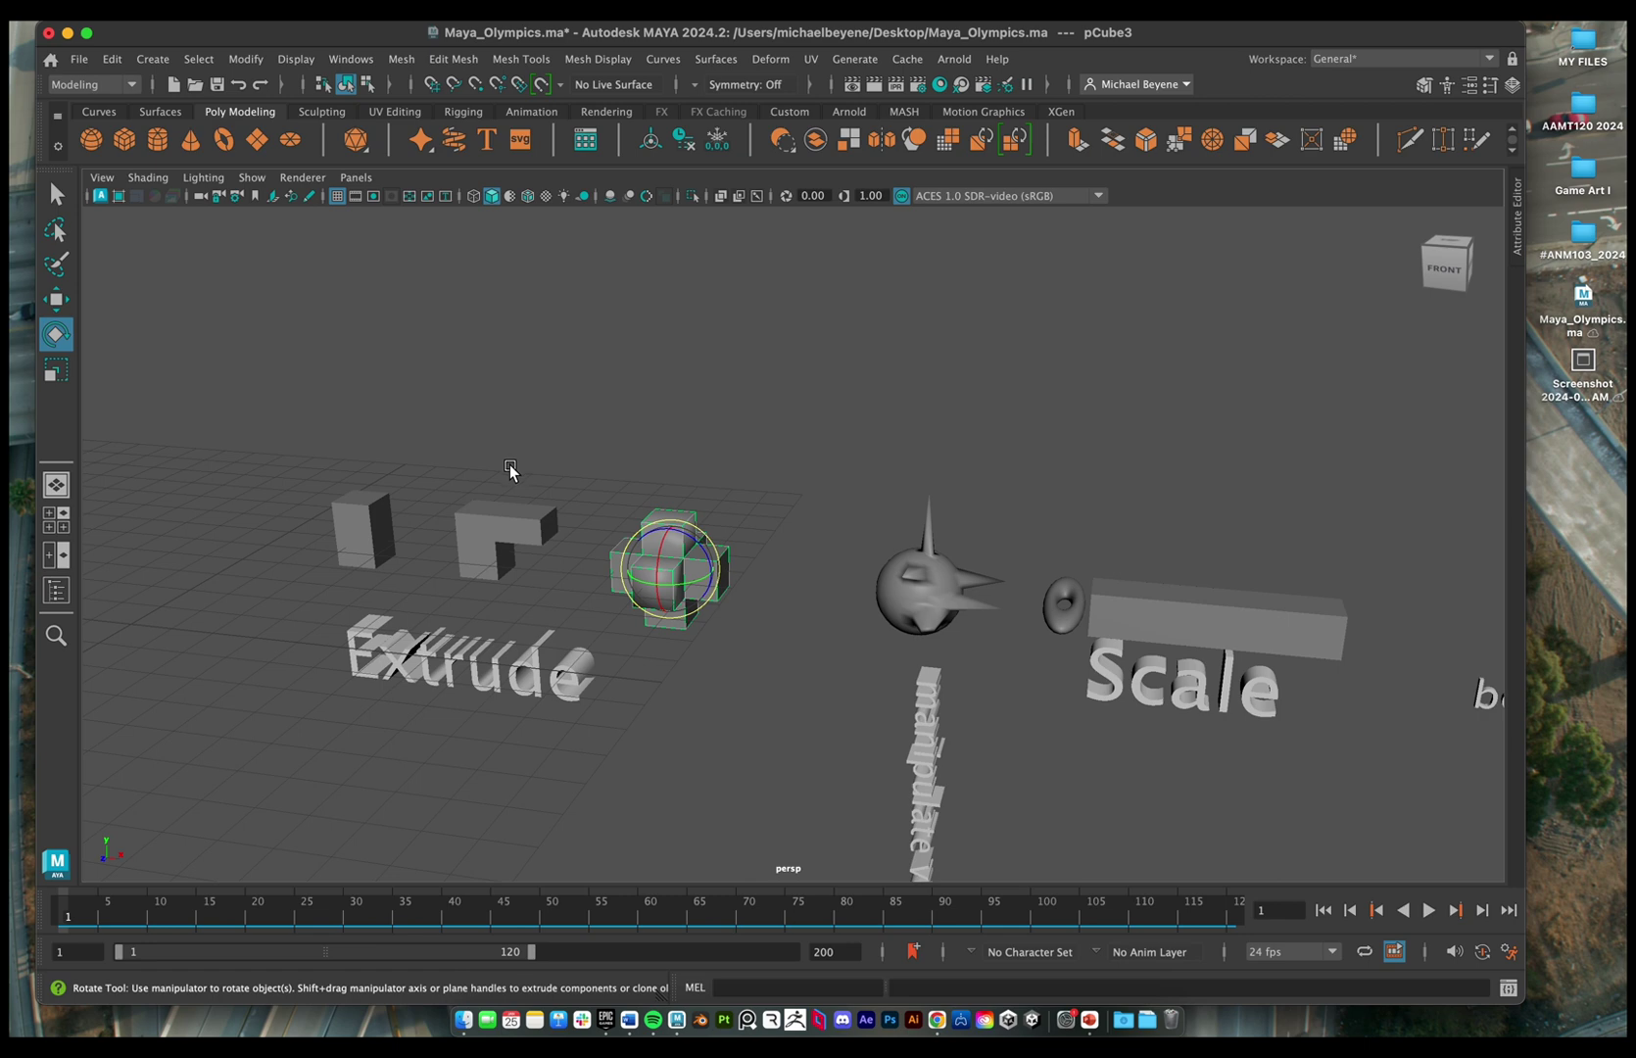
pyautogui.keyDown('alt'); pyautogui.moveTo(510, 465); pyautogui.dragTo(763, 435, button='right'); pyautogui.keyUp('alt')
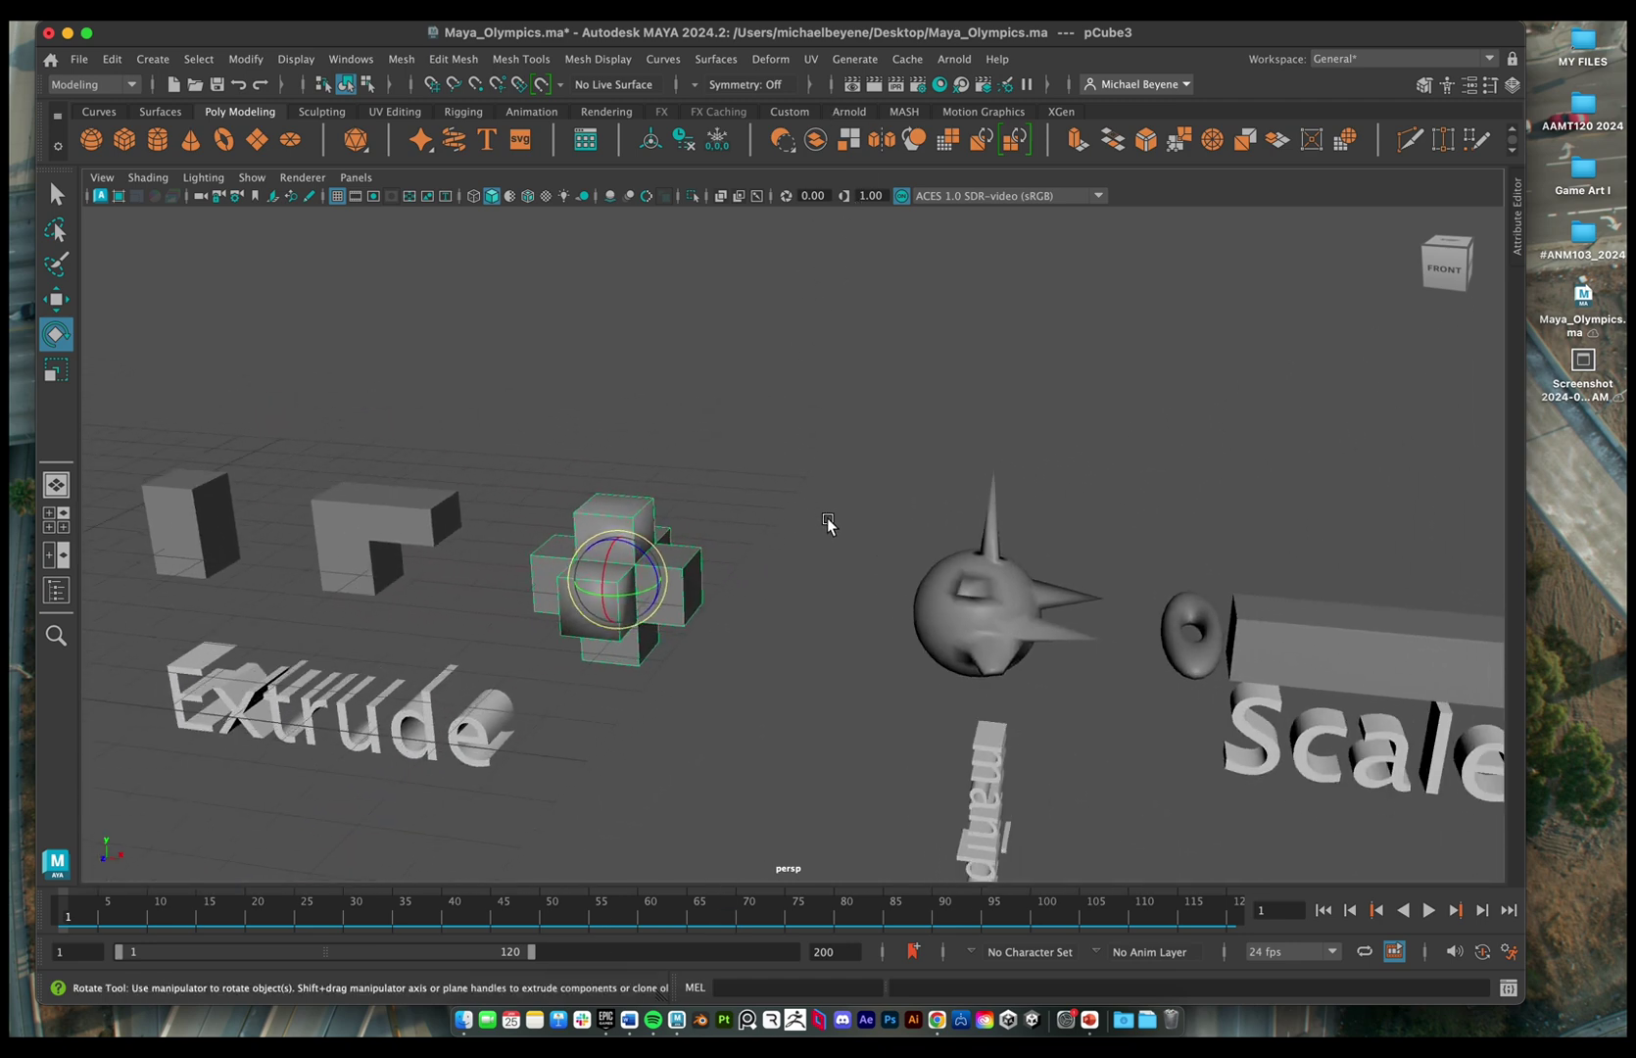
pyautogui.scroll(-5, 816, 539)
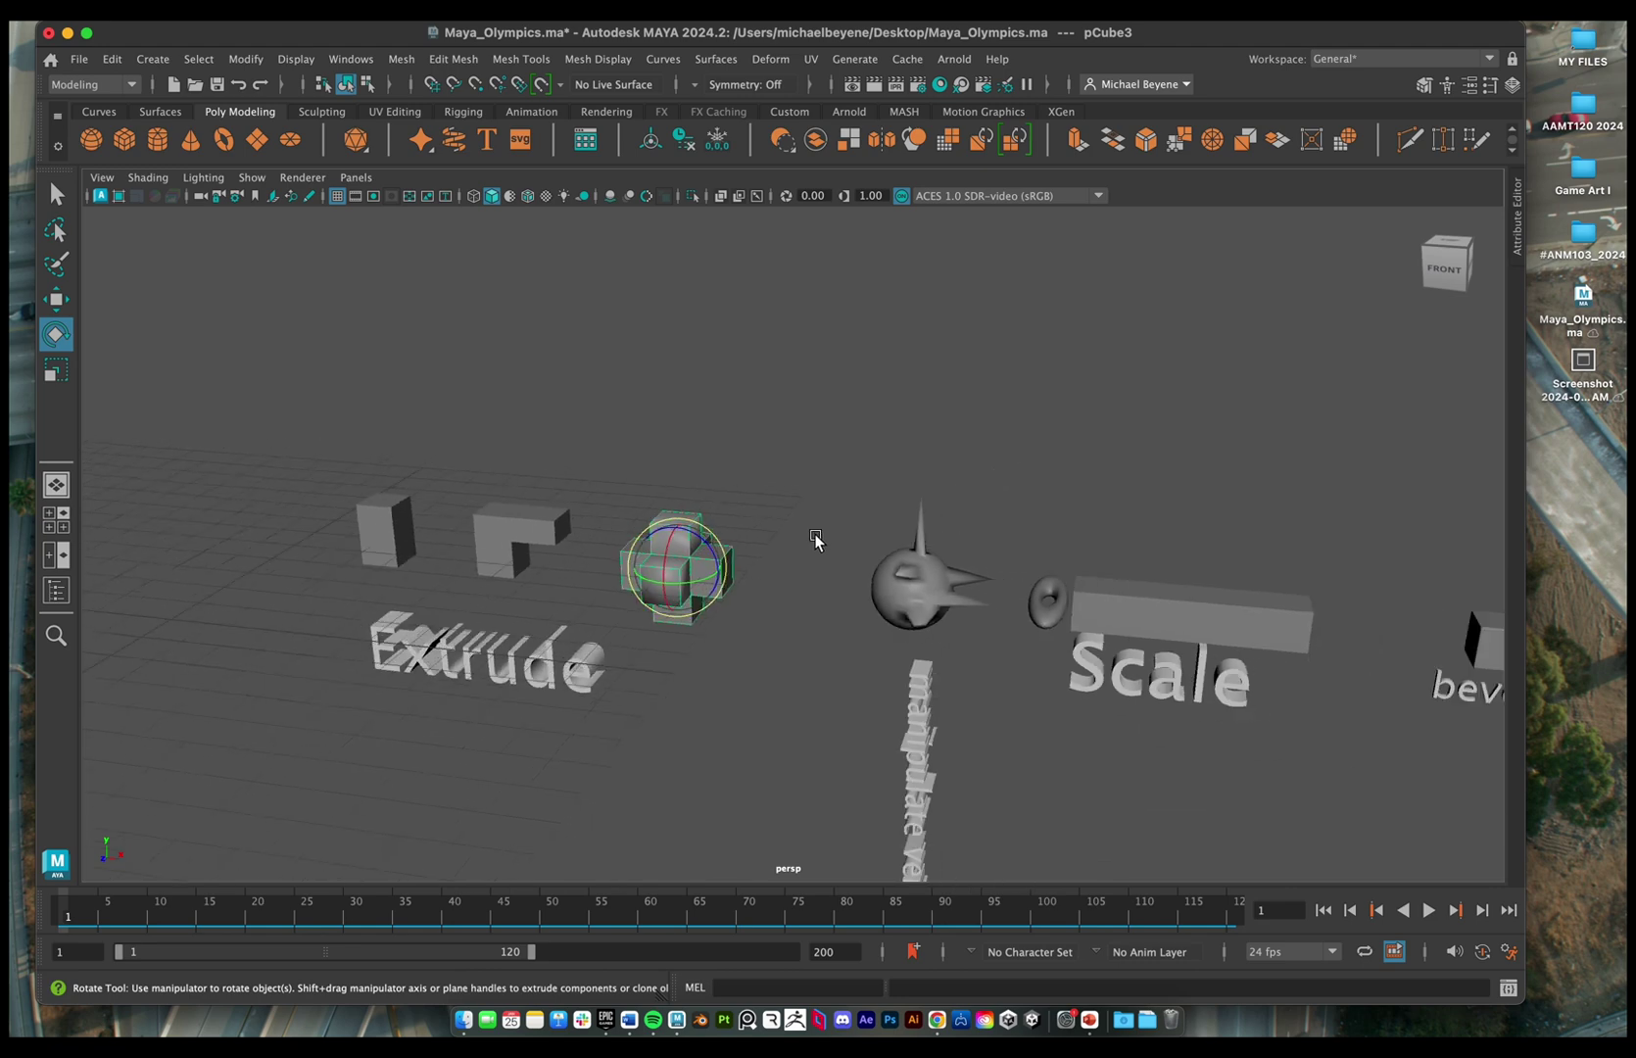
pyautogui.scroll(3, 810, 547)
pyautogui.scroll(-8, 810, 547)
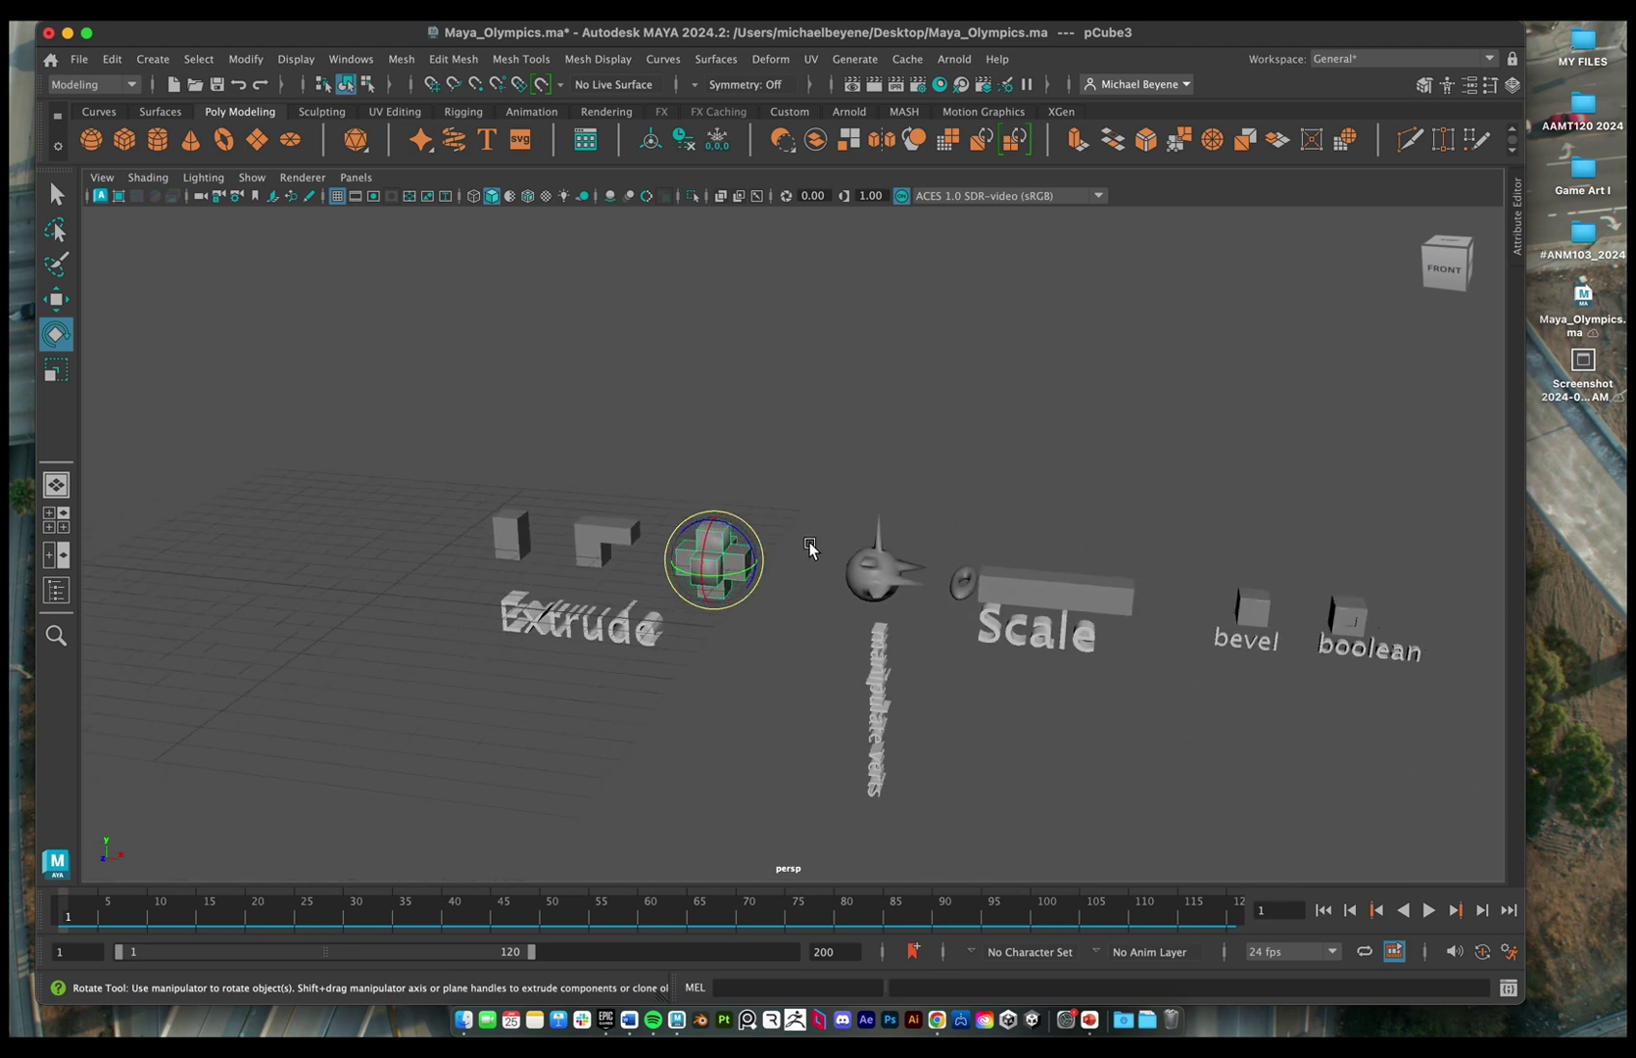
pyautogui.scroll(3, 810, 547)
pyautogui.scroll(-5, 810, 546)
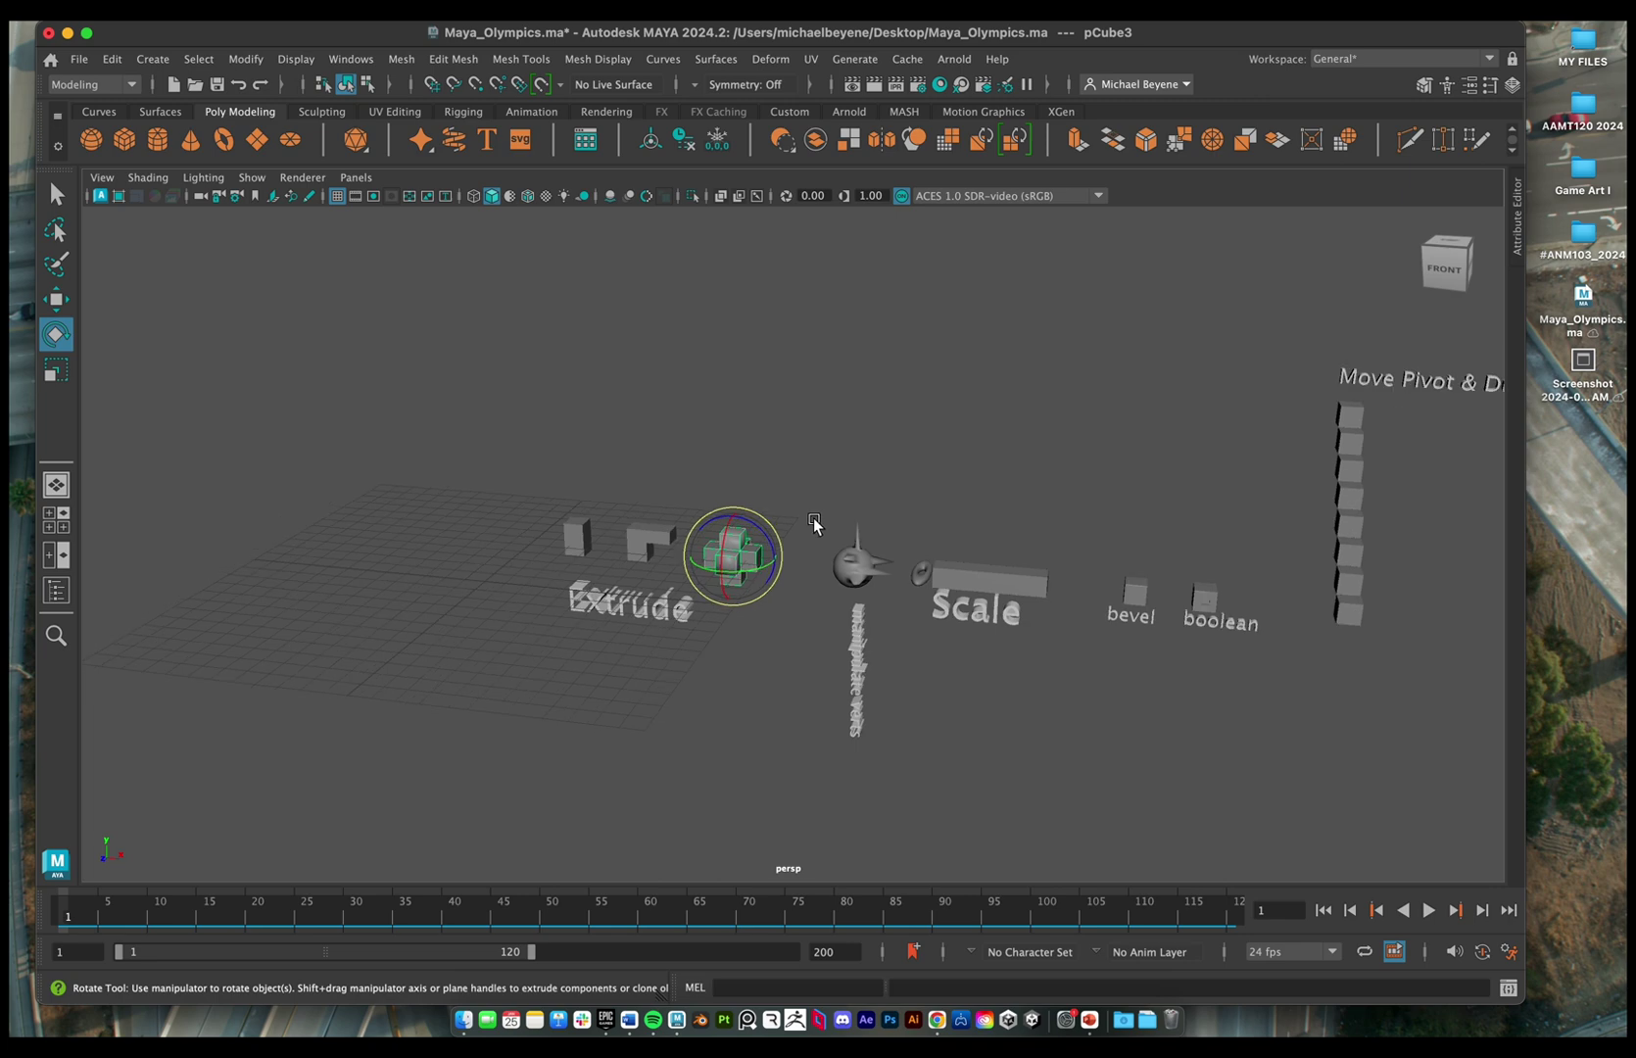
# - Select the cross-shaped cube in the Extrude group and frame it in the perspective view
pyautogui.click(814, 529)
pyautogui.click(755, 546)
pyautogui.press('f')
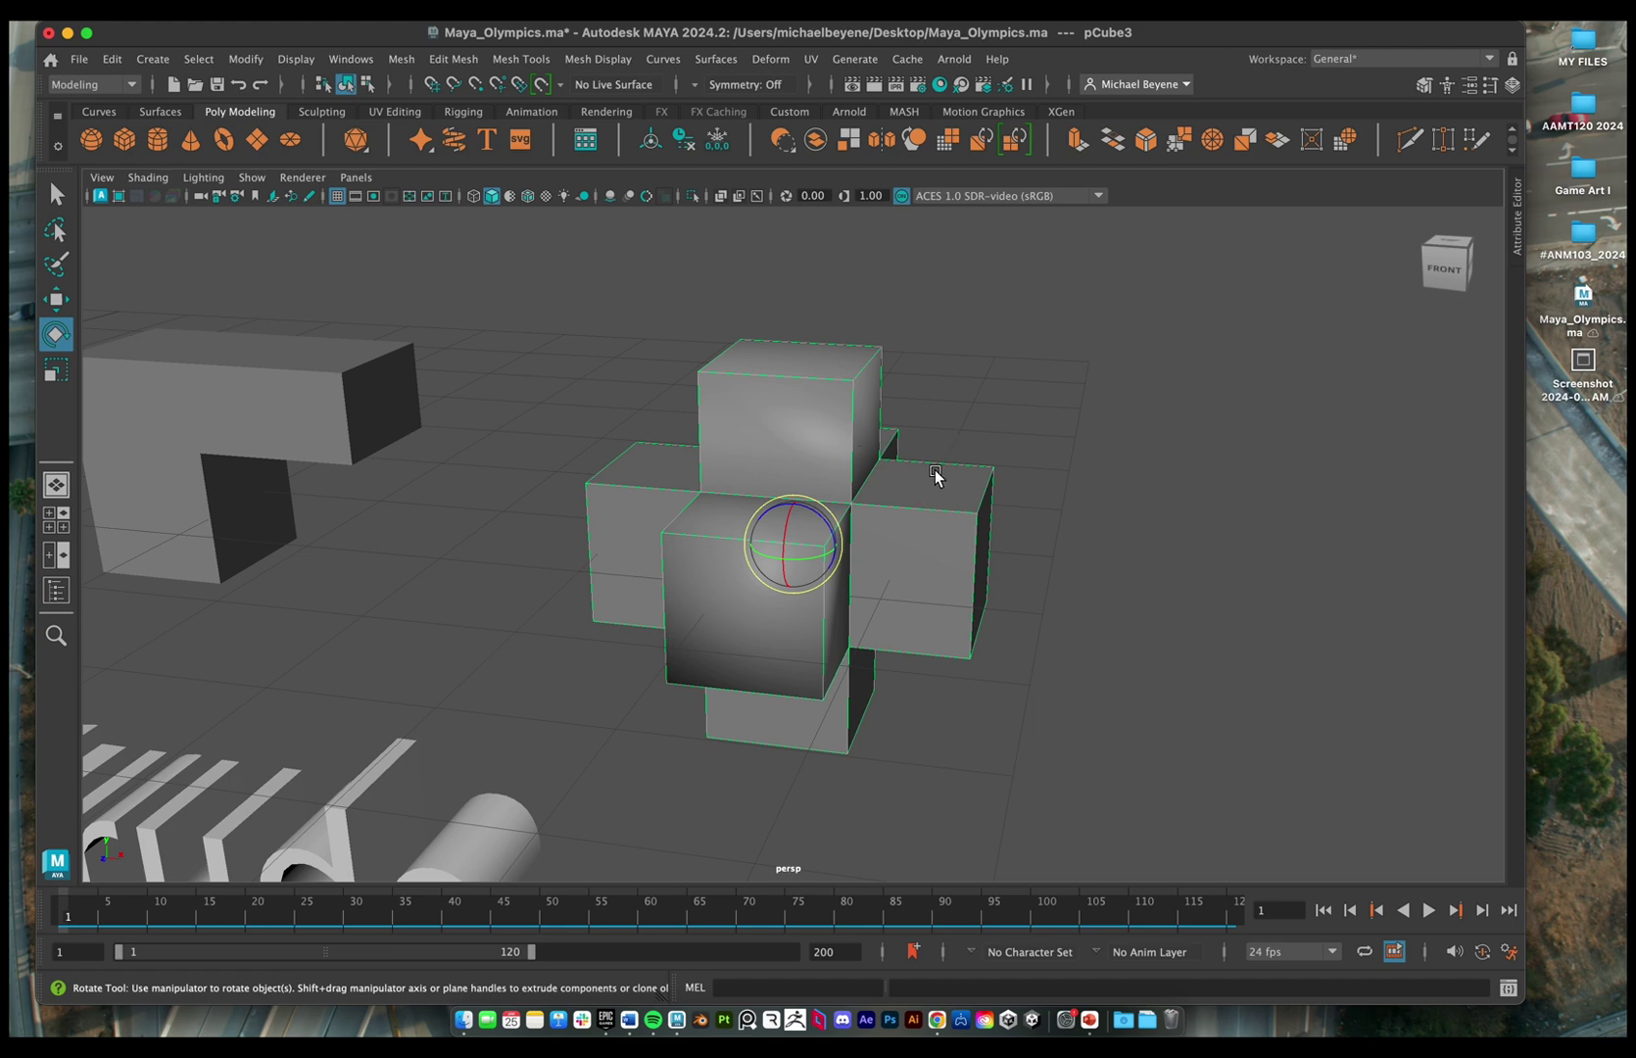
# - Clear the selection and frame every object in the scene
pyautogui.click(1007, 383)
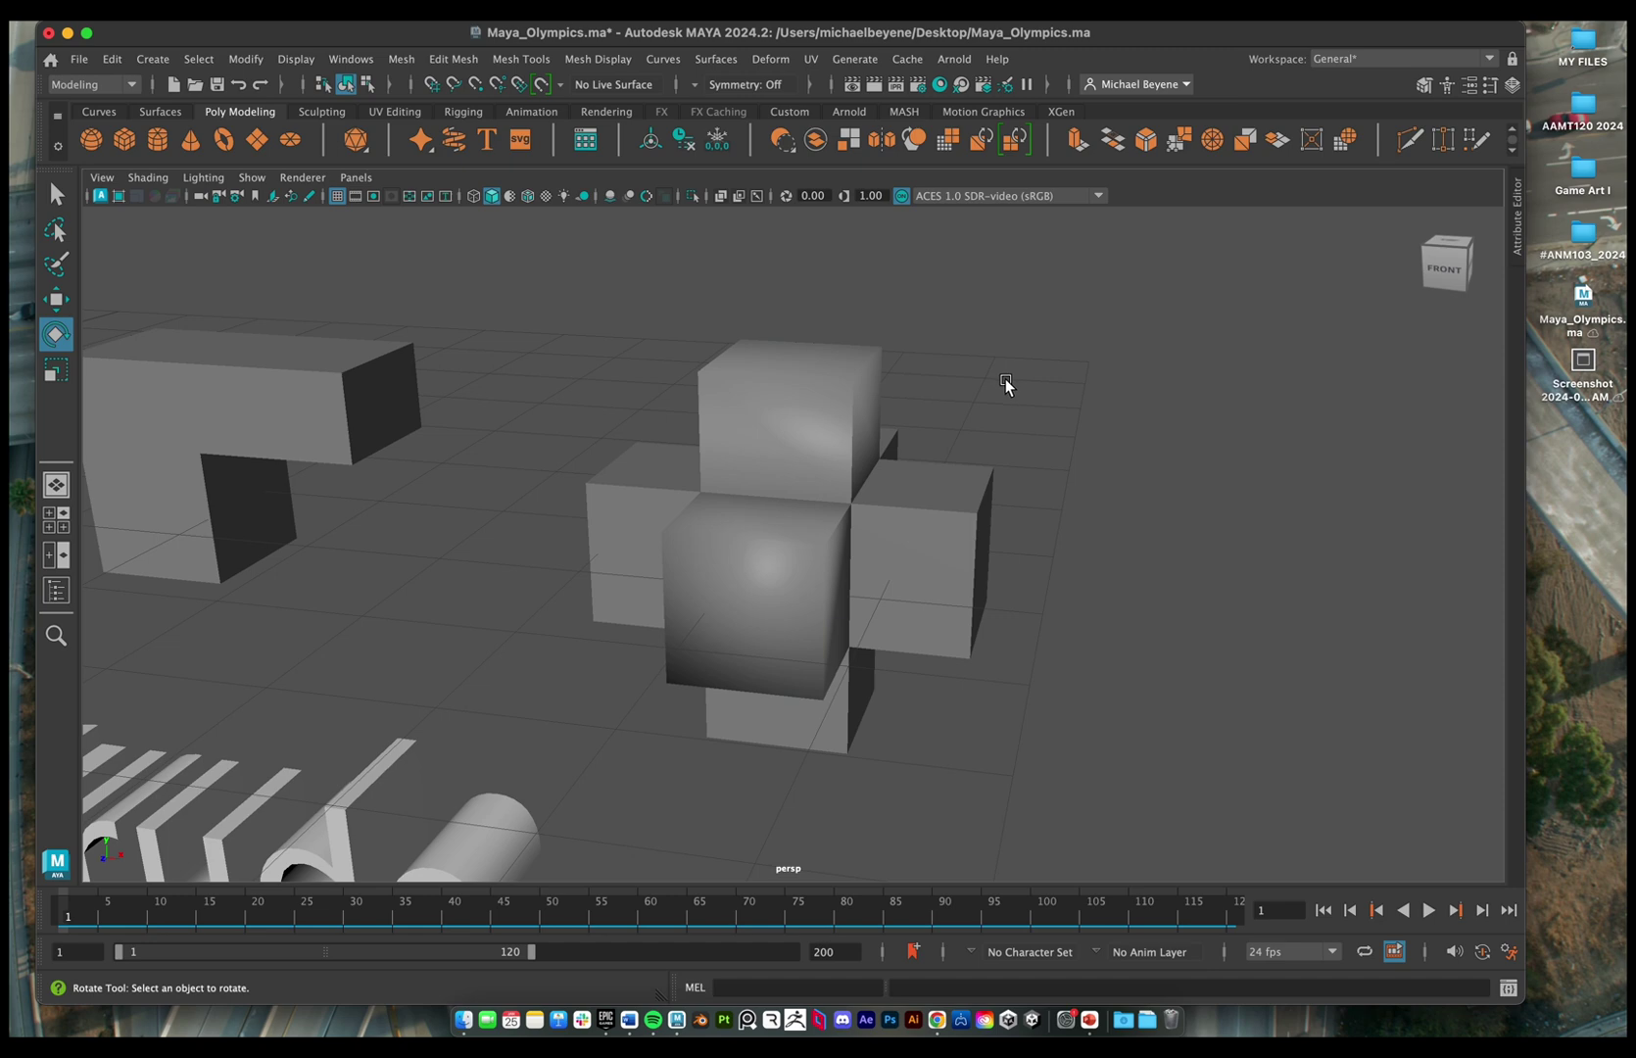
pyautogui.press('a')
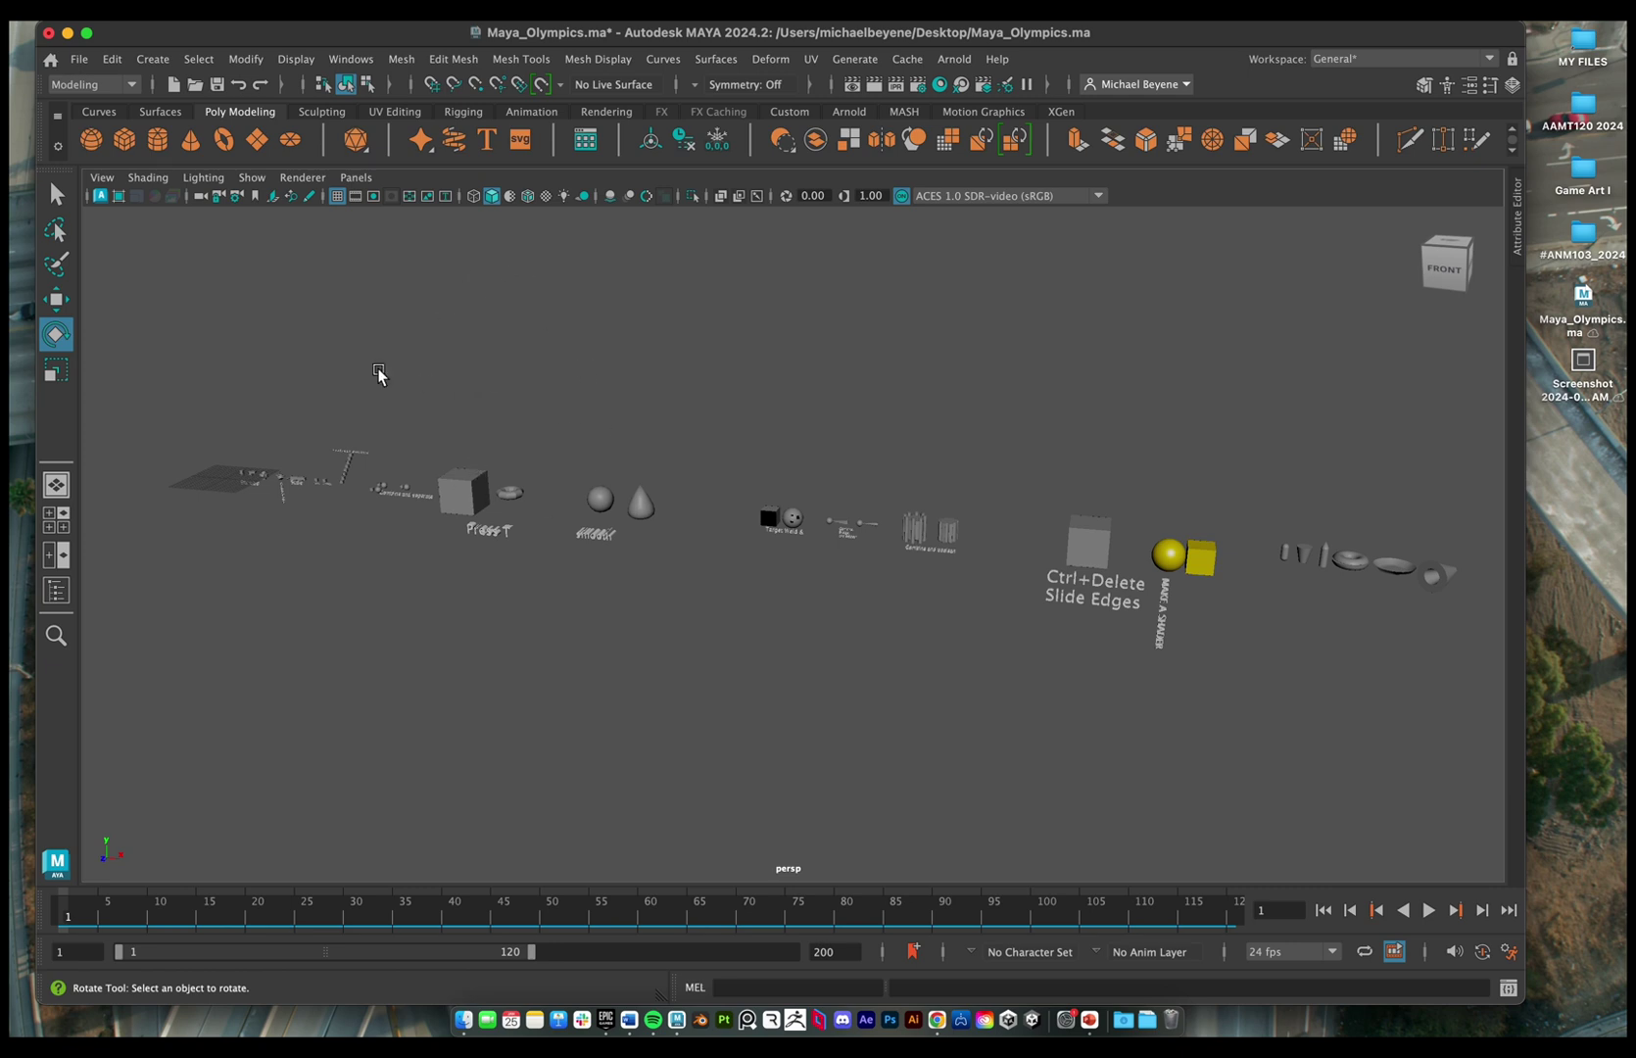
pyautogui.scroll(3, 304, 524)
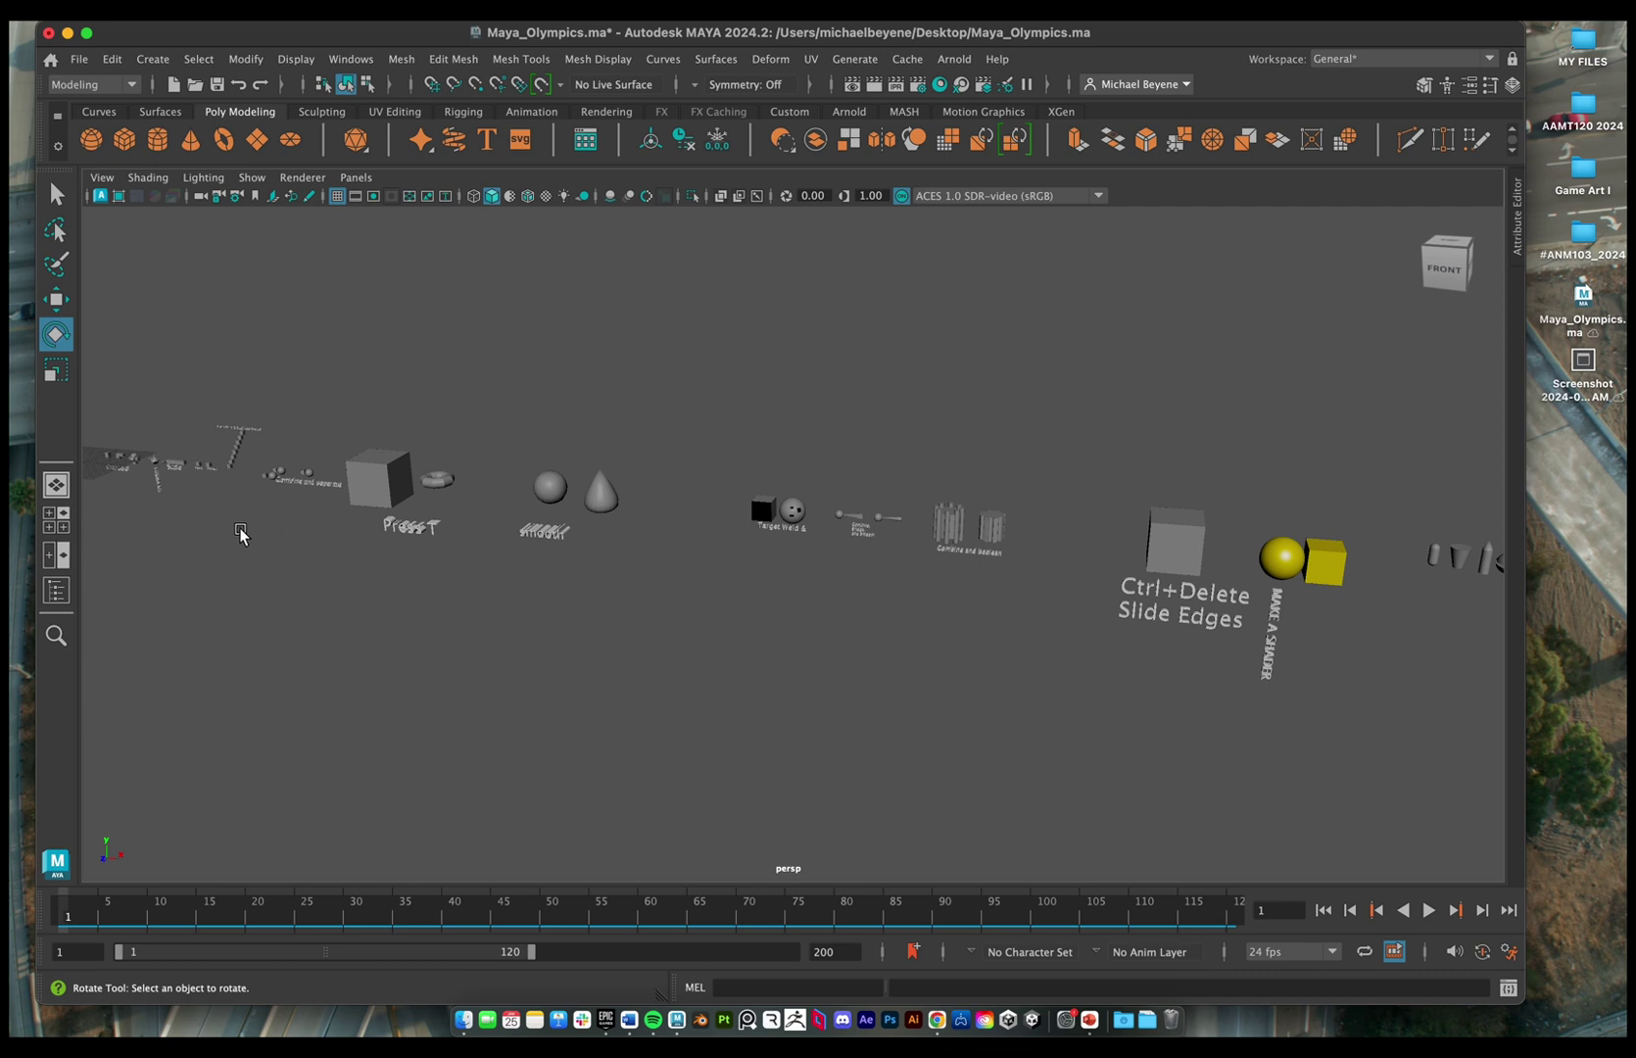
# - Select the tall box at the start of the Extrude group and frame it in the perspective view
pyautogui.keyDown('alt'); pyautogui.moveTo(178, 508); pyautogui.dragTo(497, 552, button='middle'); pyautogui.keyUp('alt')
pyautogui.click(391, 497)
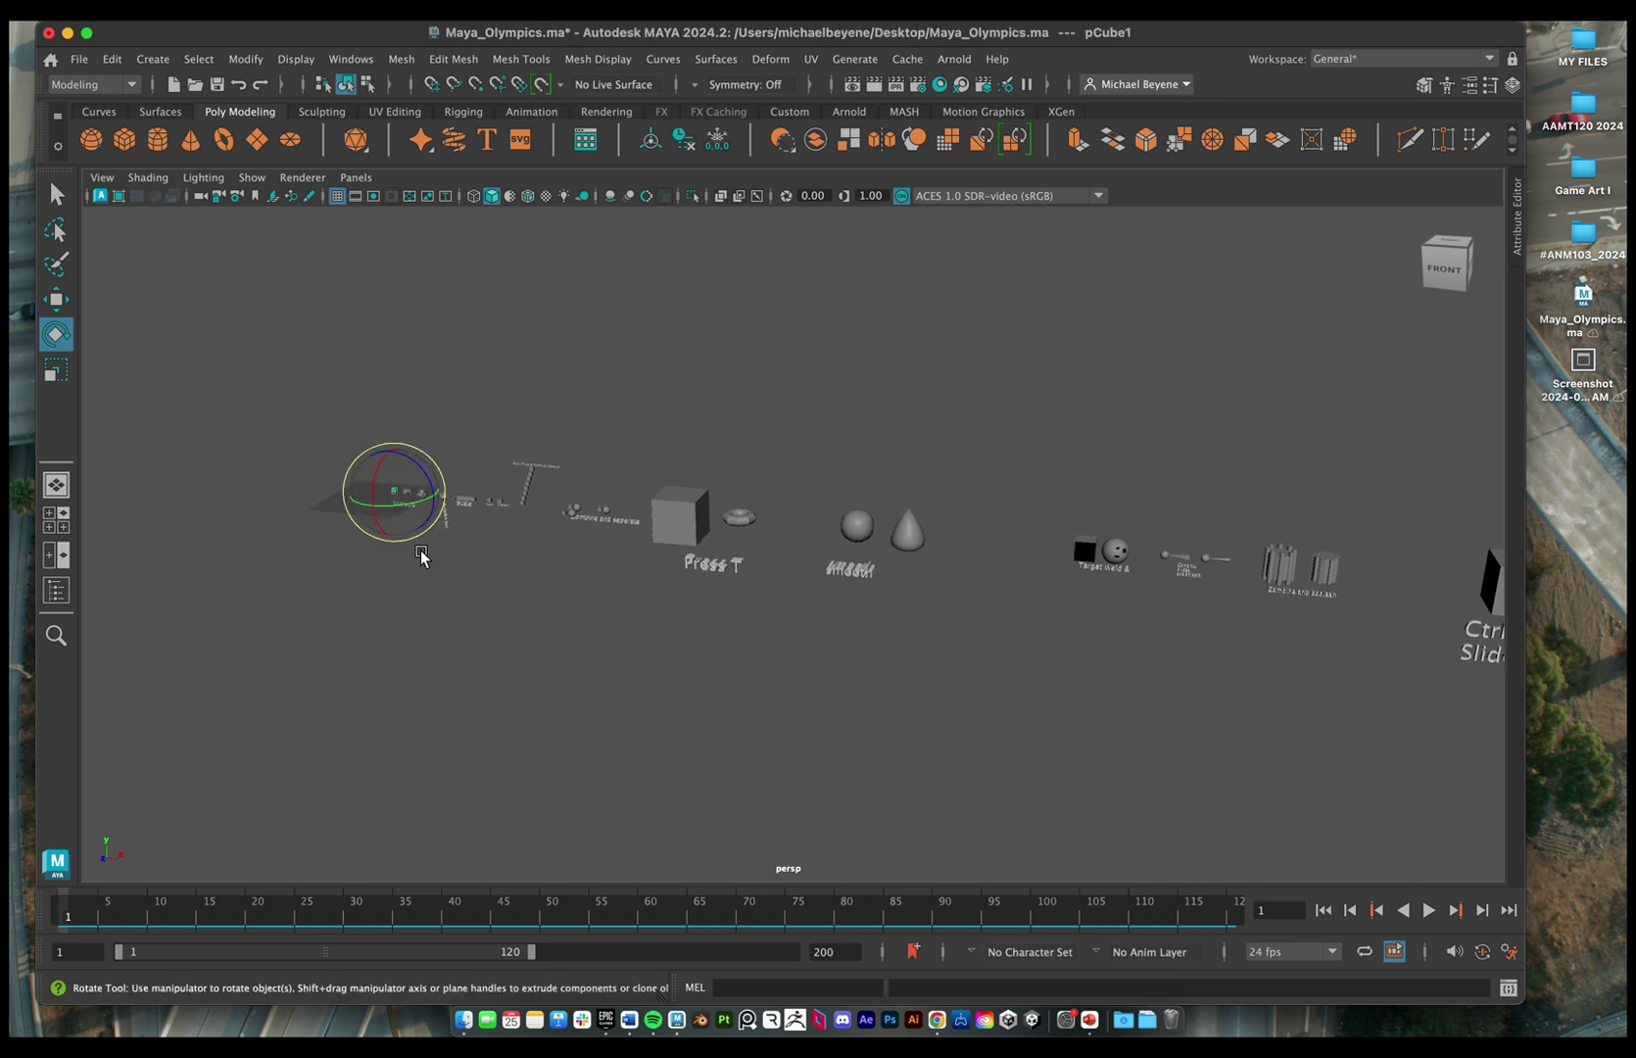
pyautogui.press('f')
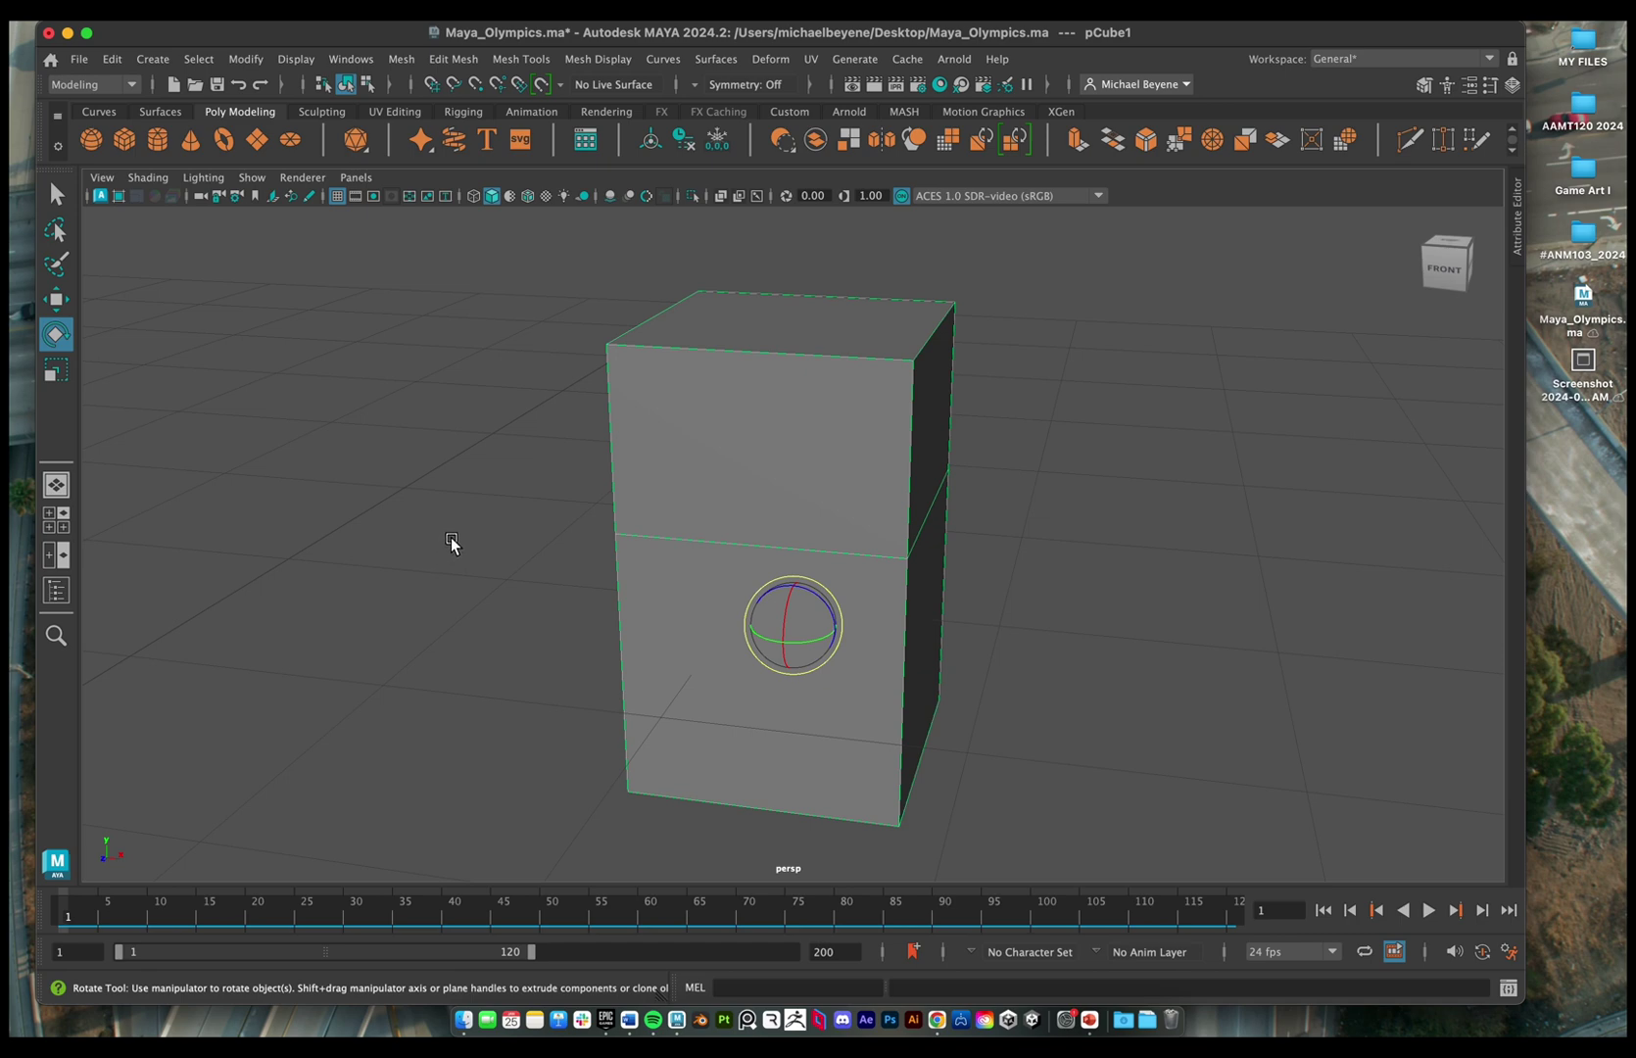
pyautogui.scroll(-1, 784, 431)
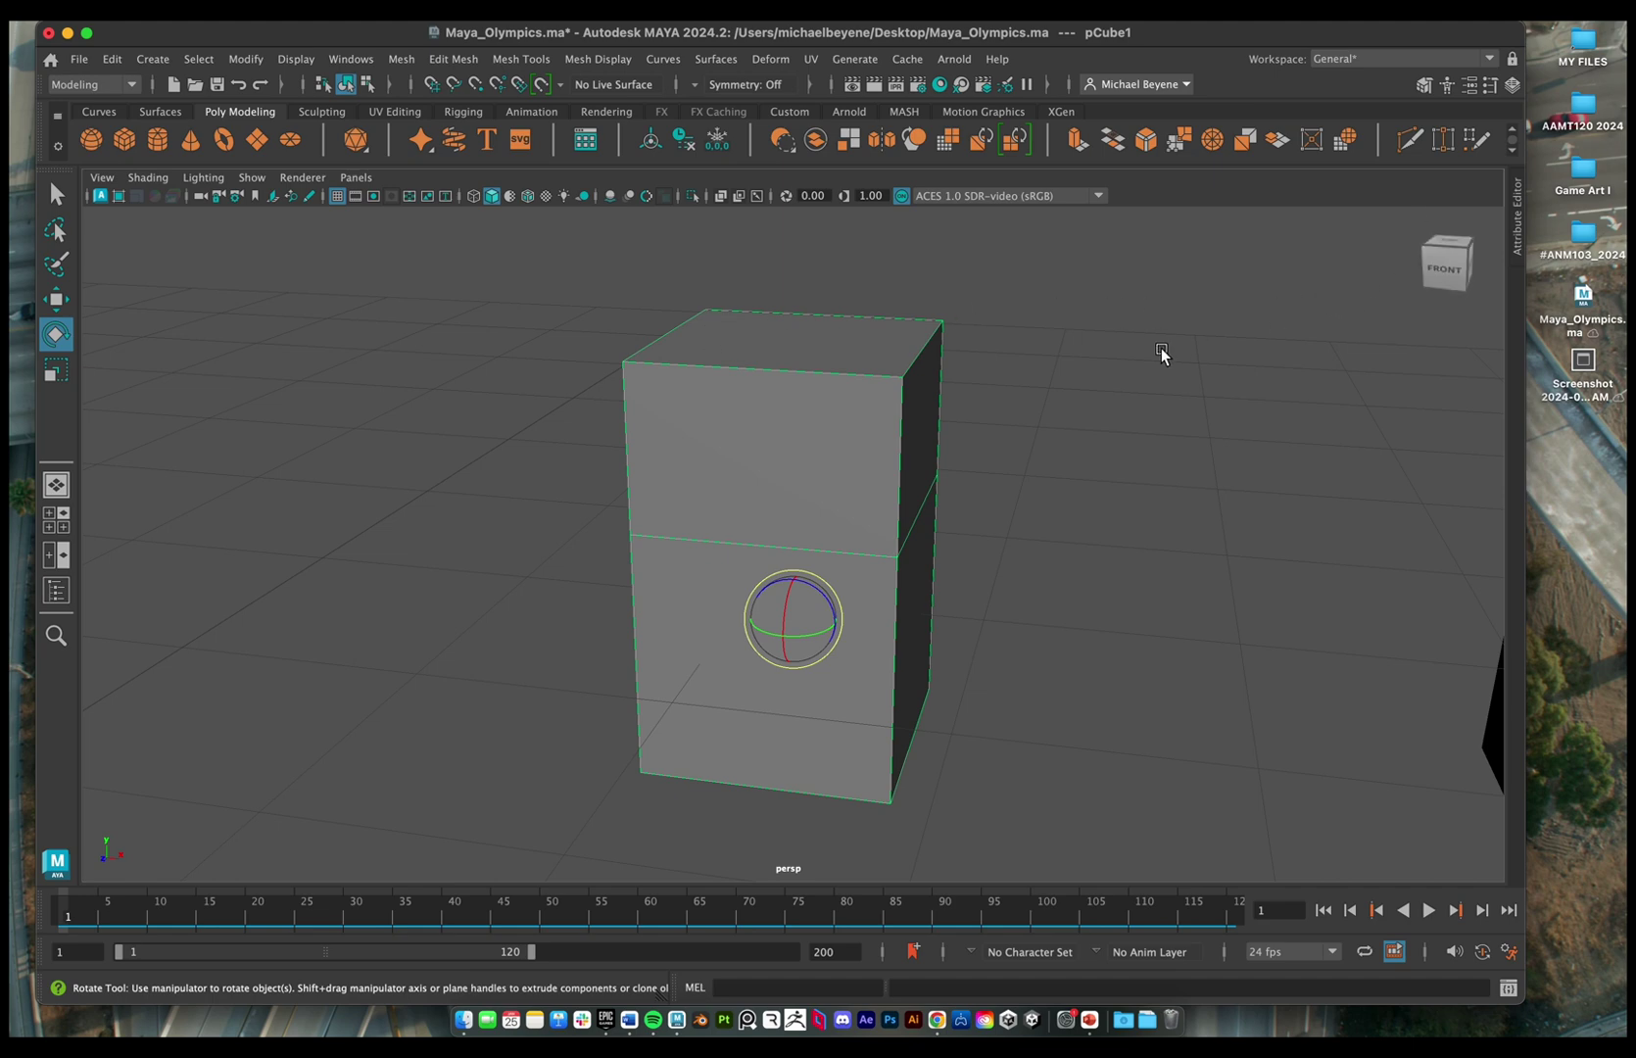
# - Try rotating the tall box freely and undo the rotation
pyautogui.moveTo(1067, 340); pyautogui.dragTo(1004, 340, button='middle')
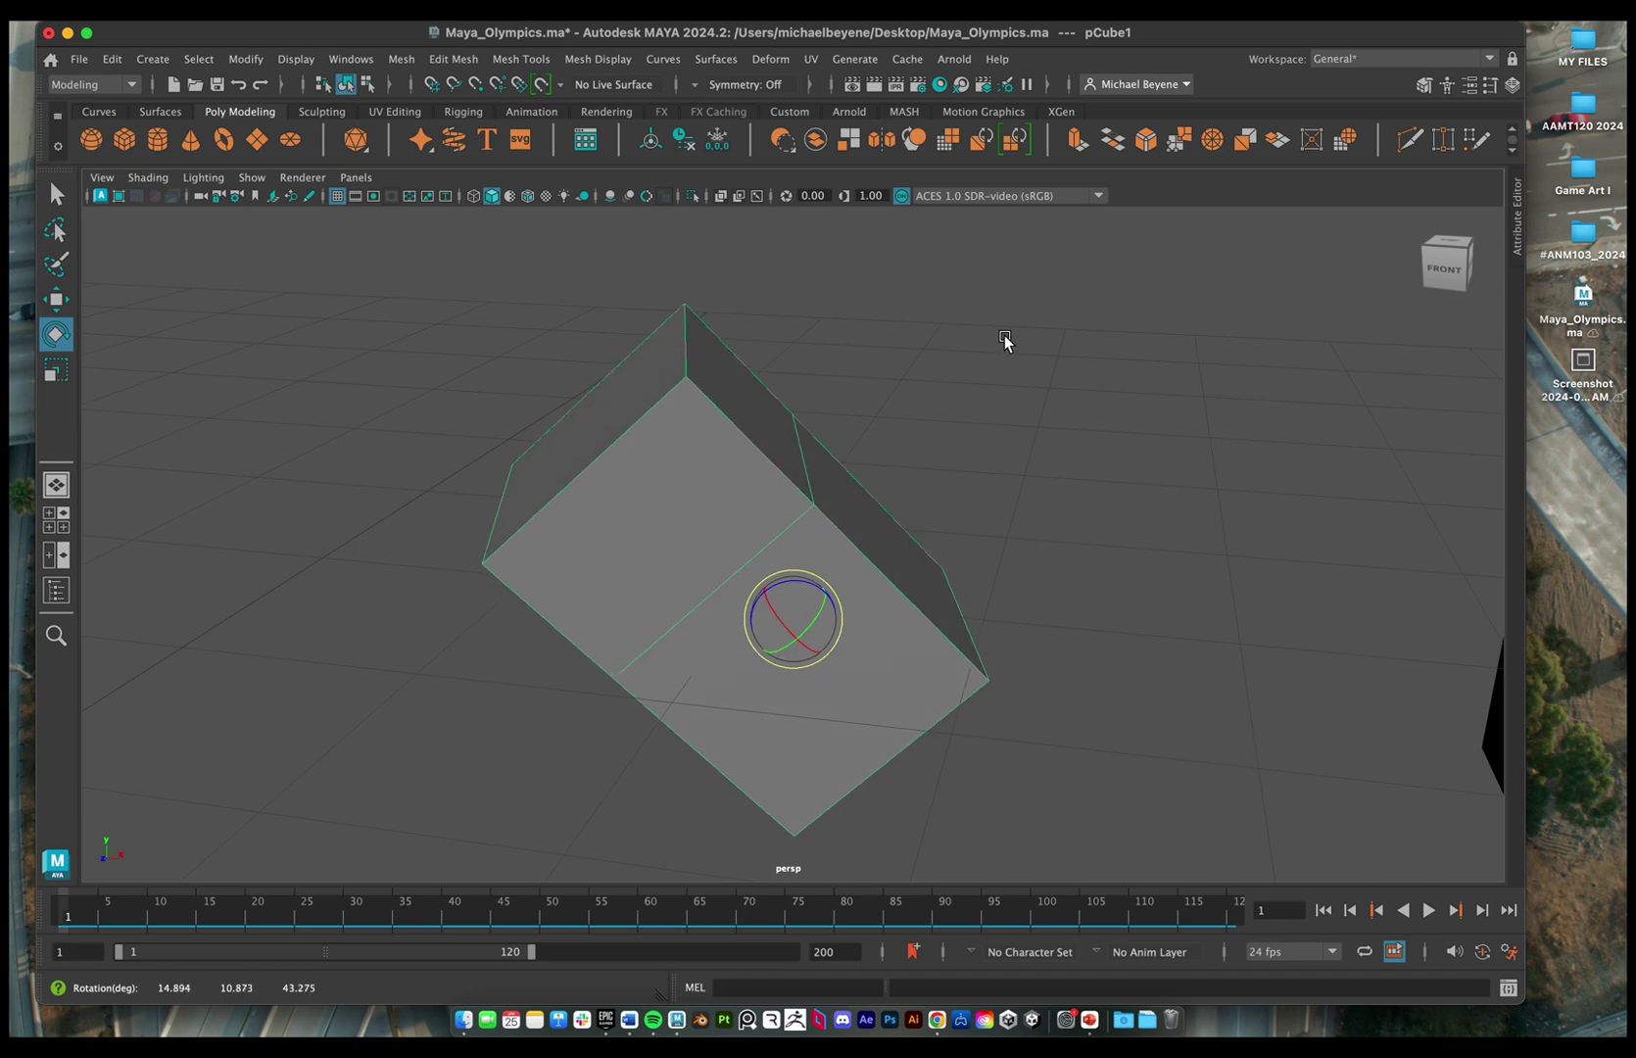
pyautogui.press('super+z')
# - Adjust the perspective view of the tall box with the view cube and switch to the four-view layout
pyautogui.keyDown('alt'); pyautogui.moveTo(1103, 409); pyautogui.dragTo(997, 473, button='middle'); pyautogui.keyUp('alt')
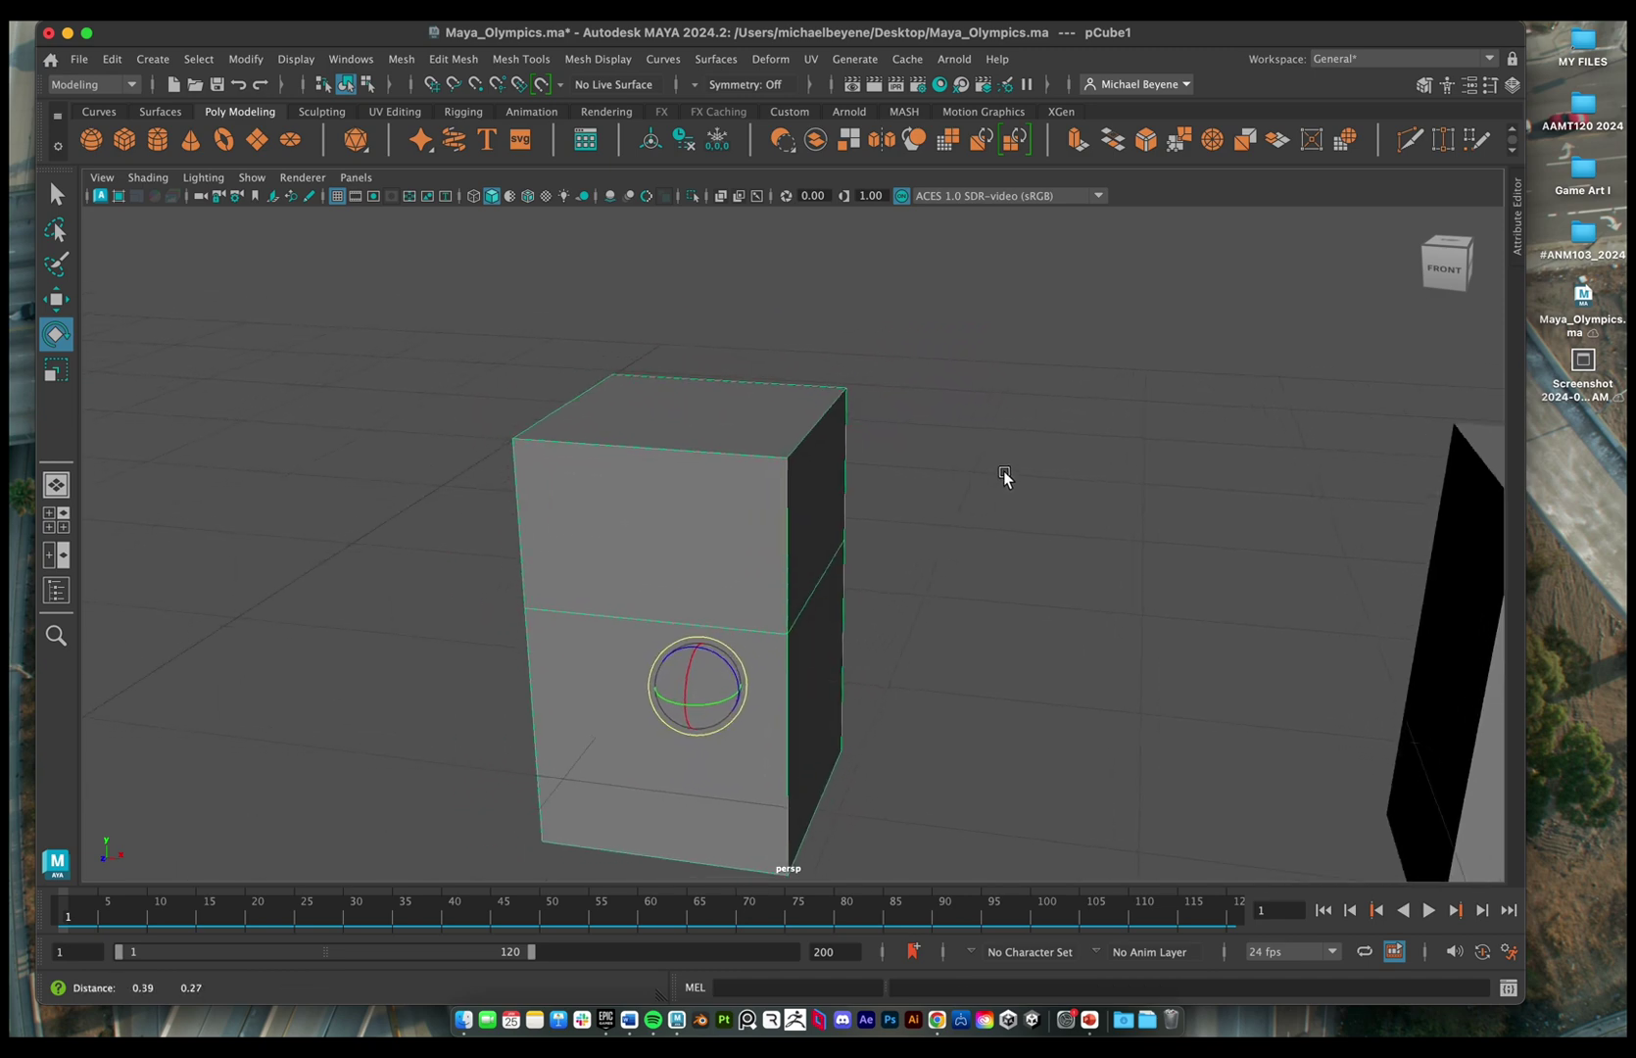
pyautogui.moveTo(1451, 264); pyautogui.dragTo(1429, 271)
pyautogui.press('space')
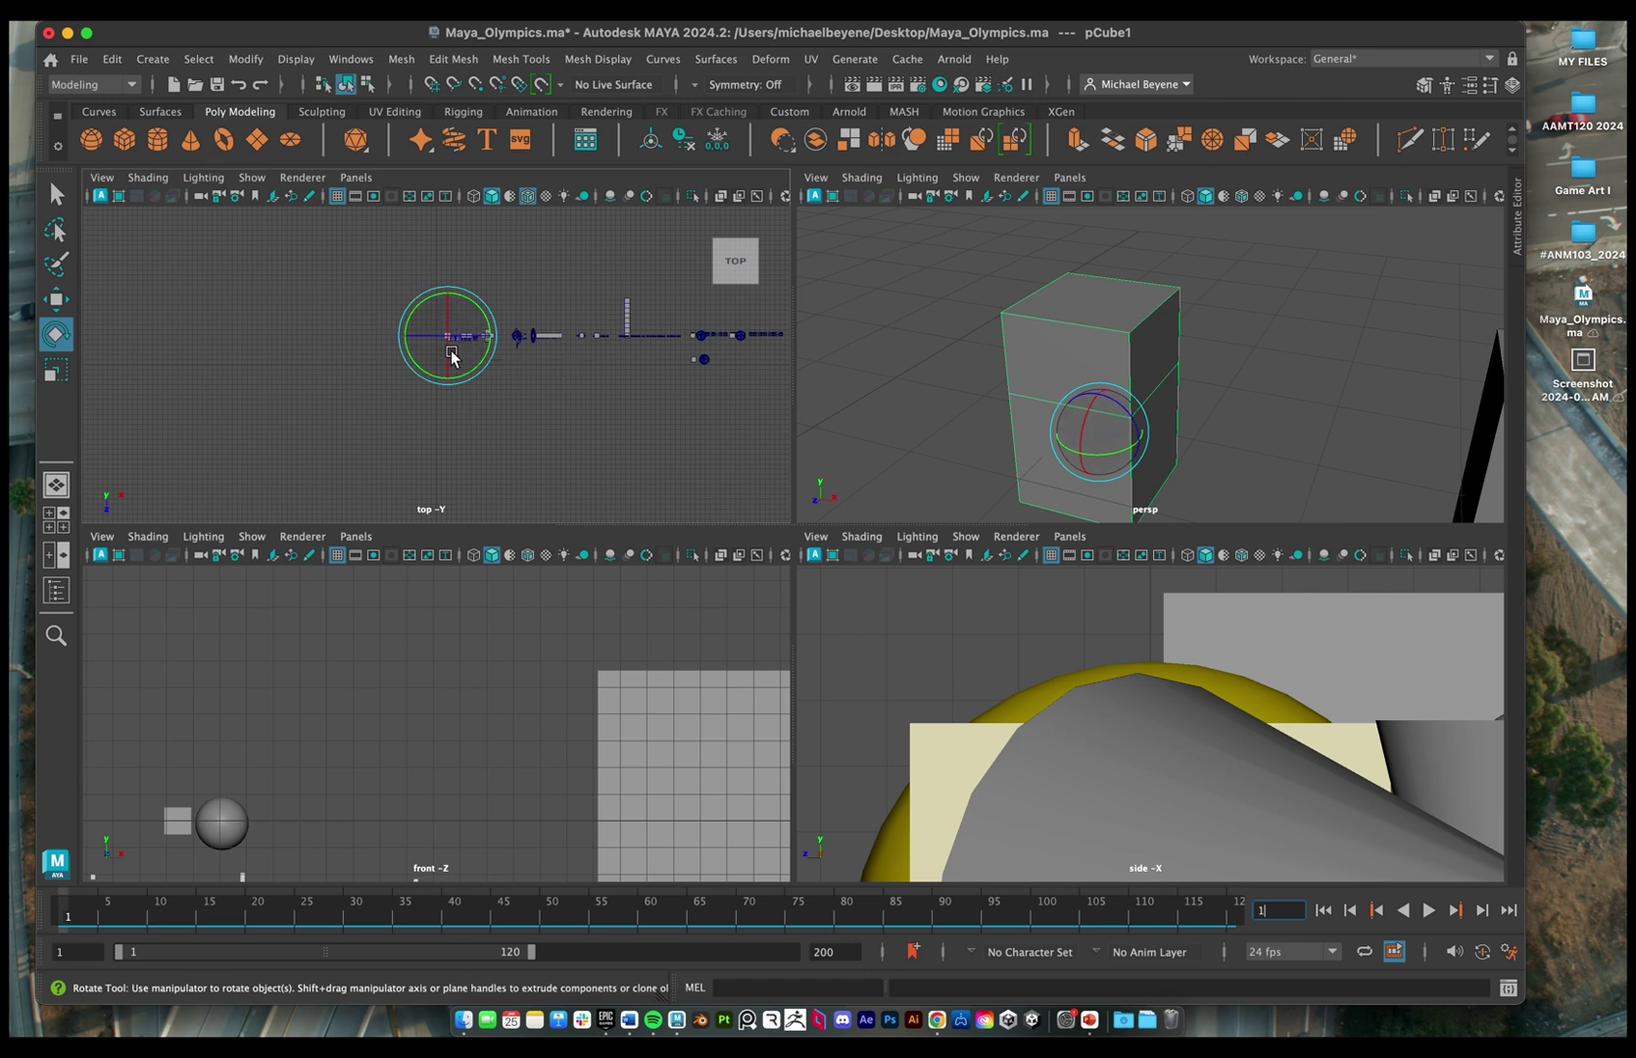
# - Reselect the tall box and frame it in the top view with some of its neighbours in sight
pyautogui.click(529, 305)
pyautogui.scroll(-3, 534, 313)
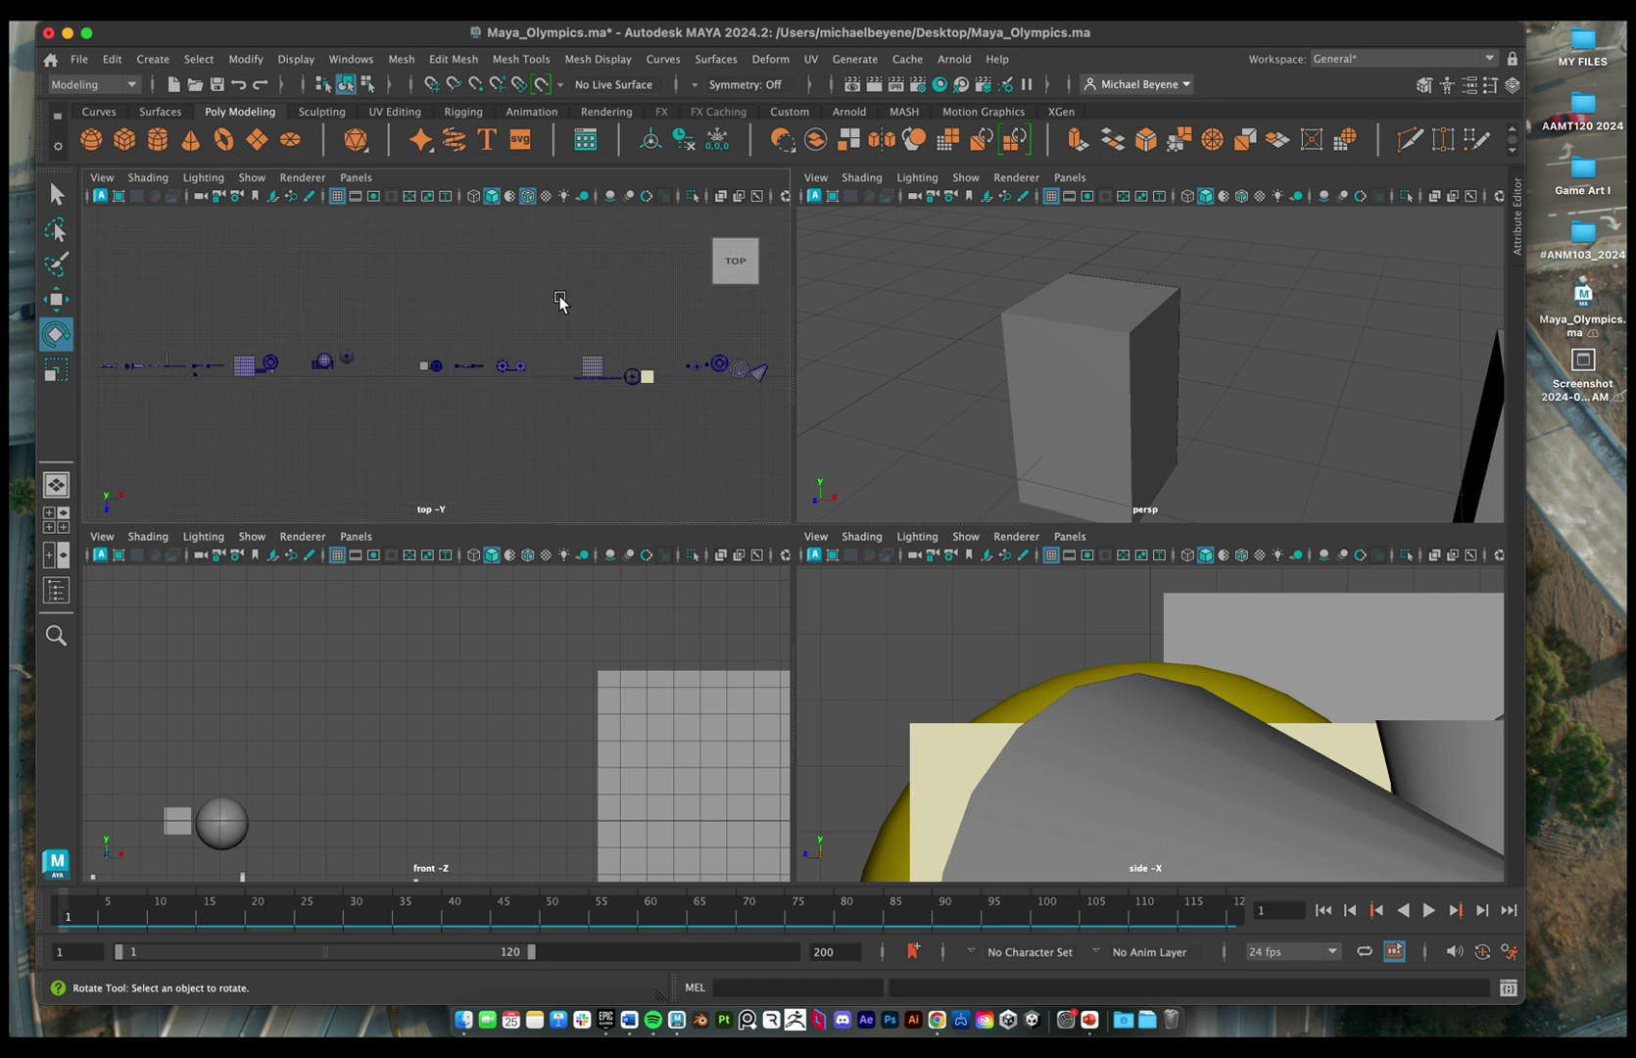
pyautogui.click(1110, 324)
pyautogui.press('f')
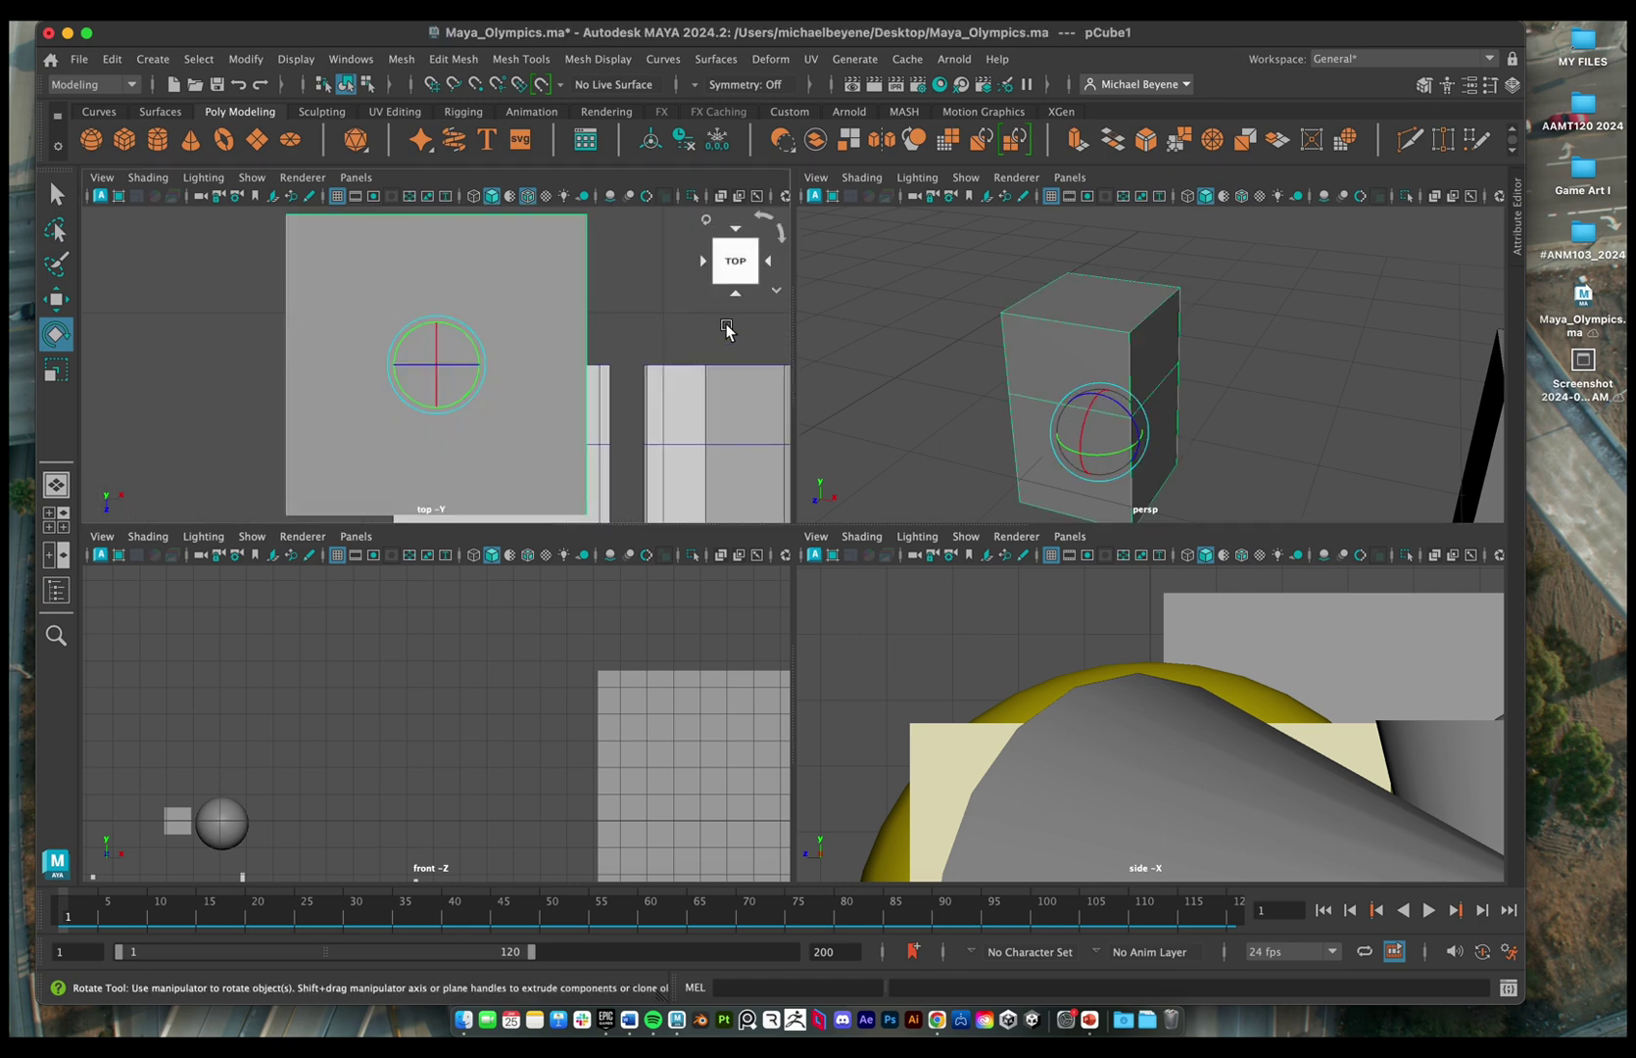
pyautogui.scroll(-5, 572, 433)
pyautogui.scroll(3, 468, 362)
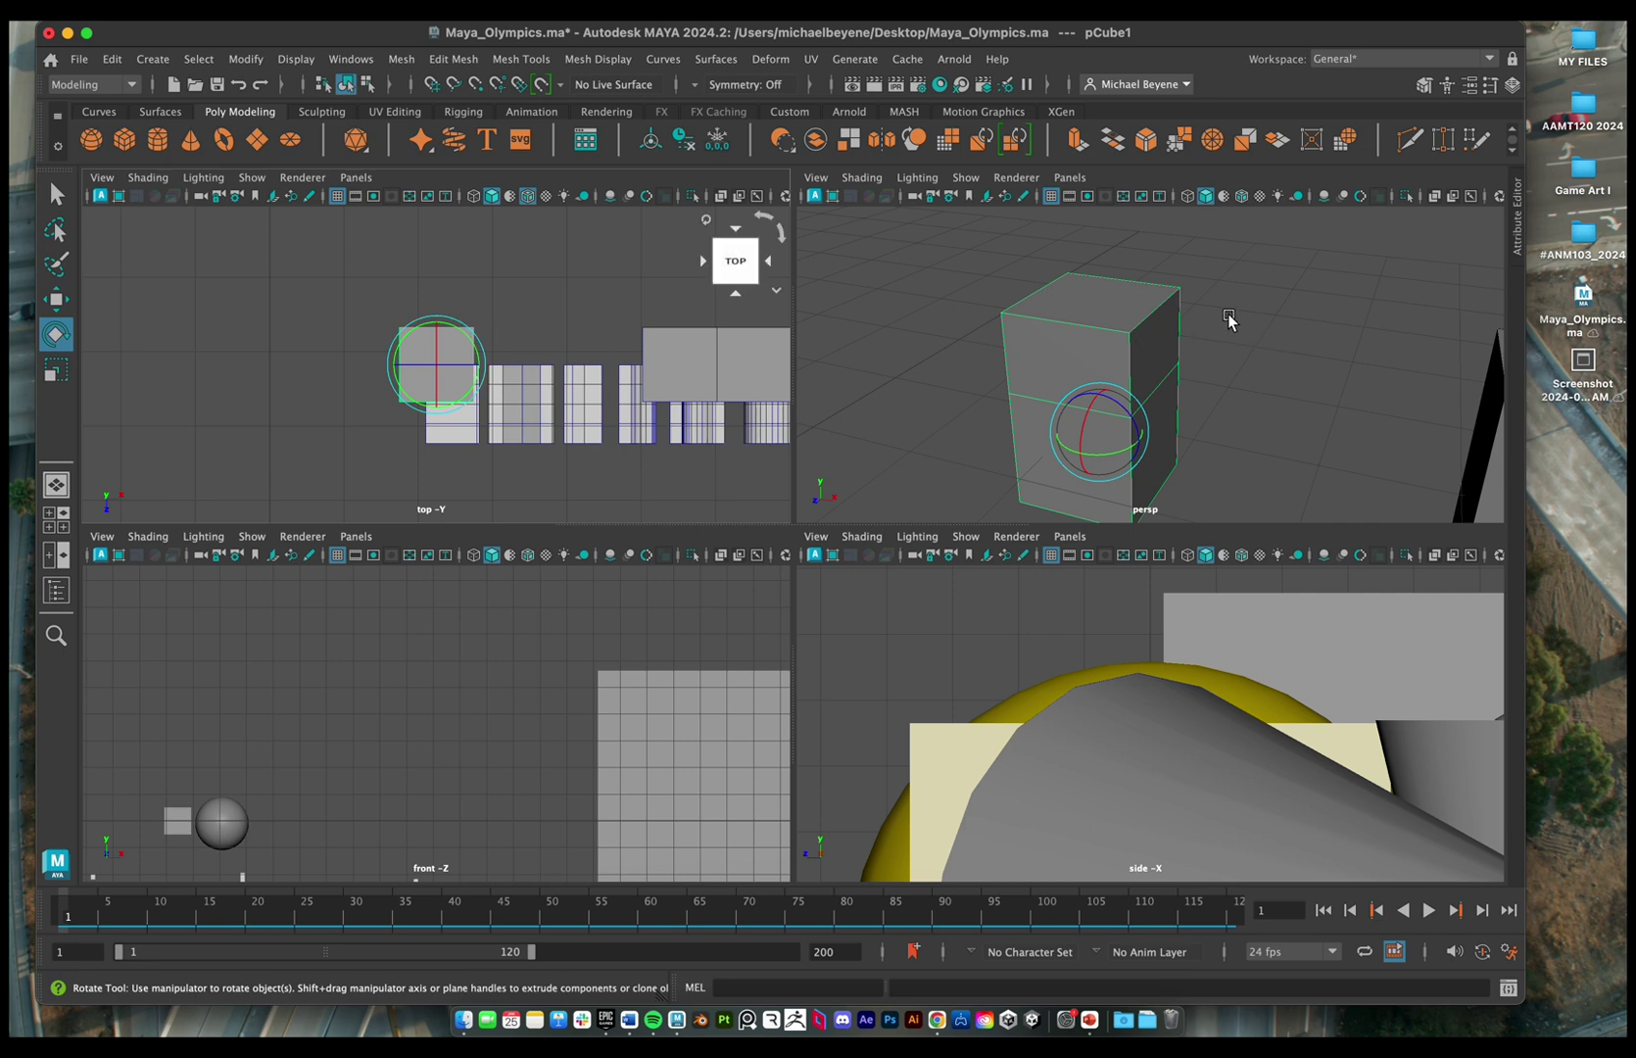
pyautogui.keyDown('alt'); pyautogui.moveTo(1227, 317); pyautogui.dragTo(1222, 320); pyautogui.keyUp('alt')
pyautogui.moveTo(1222, 320); pyautogui.dragTo(1273, 336, button='middle')
pyautogui.hotkey('ctrl', 'z')
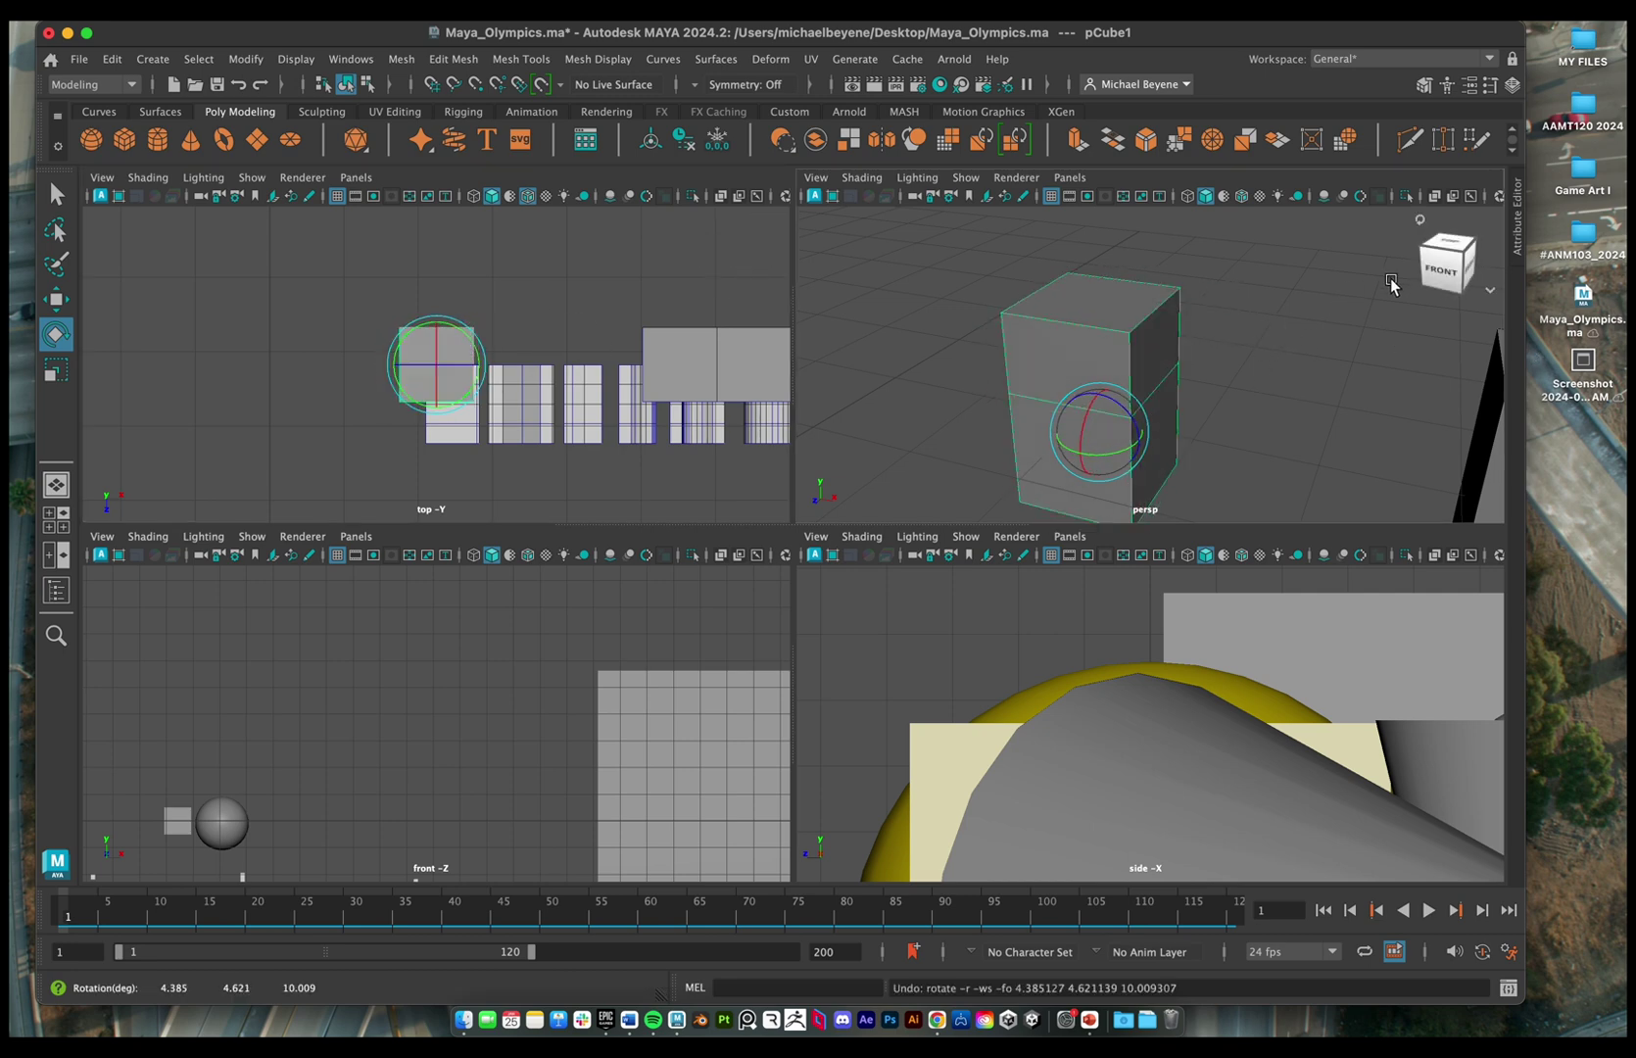
# - Turn the perspective view to a corner angle with the view cube and frame the tall box in the front view
pyautogui.moveTo(1451, 272)
pyautogui.mouseDown()
pyautogui.moveTo(1449, 296)
pyautogui.moveTo(1436, 273)
pyautogui.mouseUp()
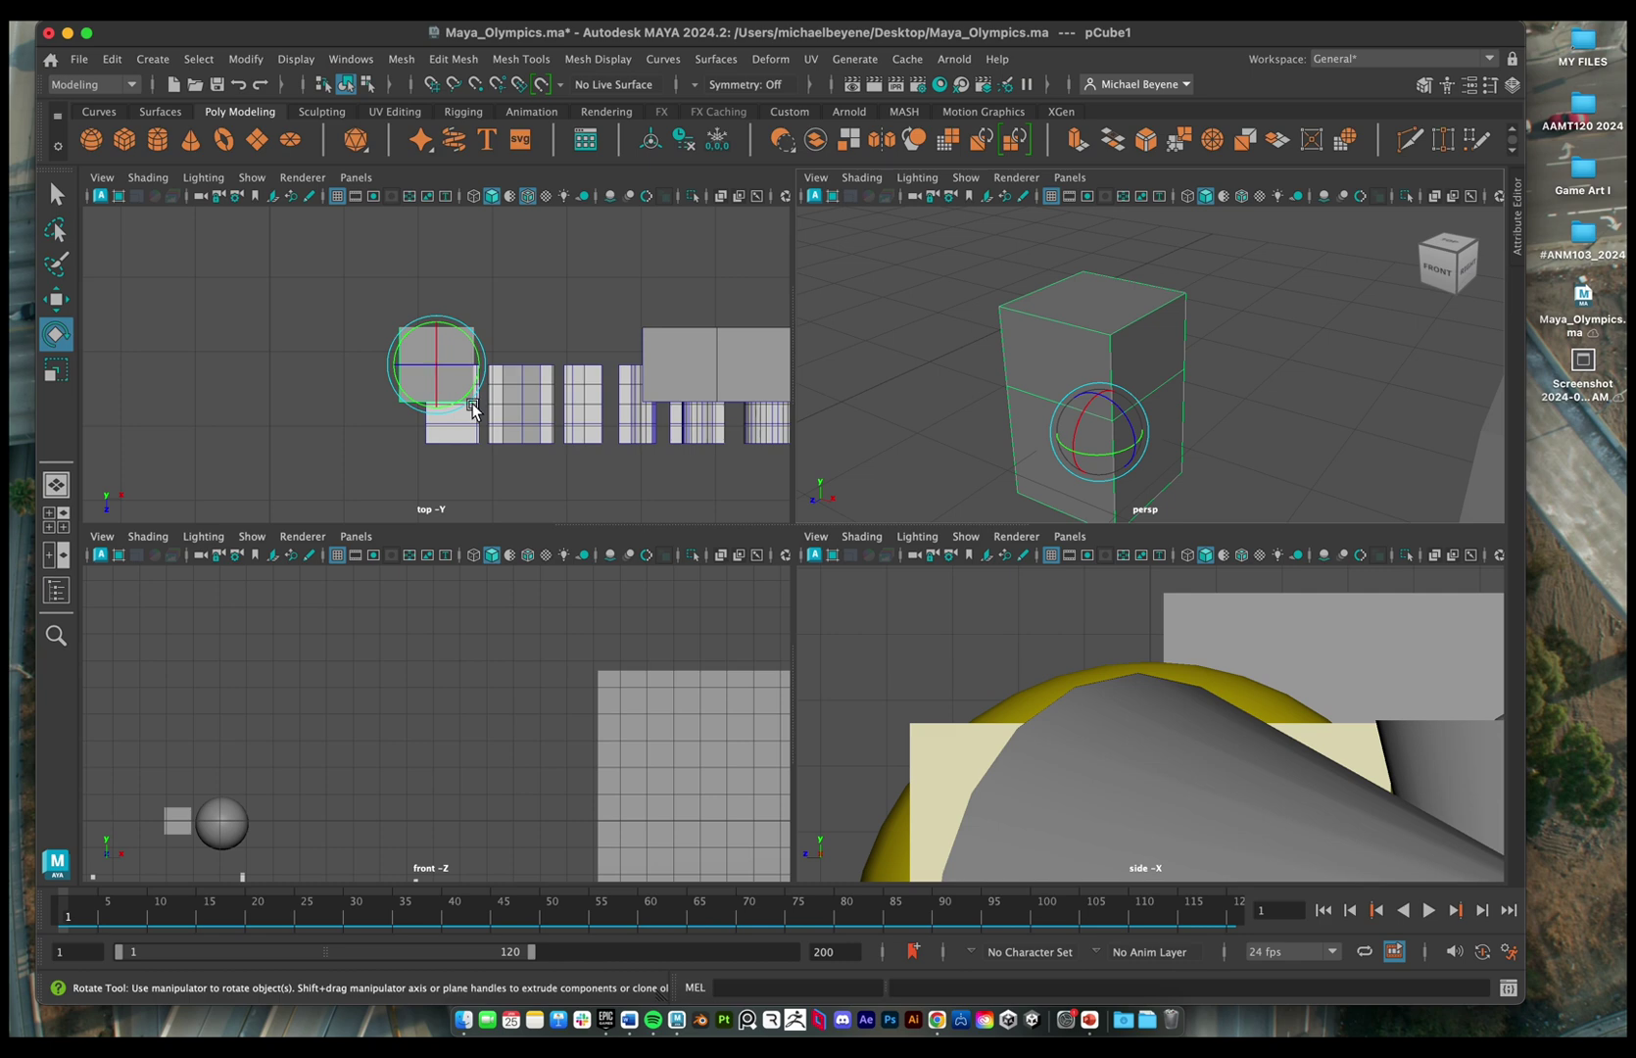
pyautogui.press('f')
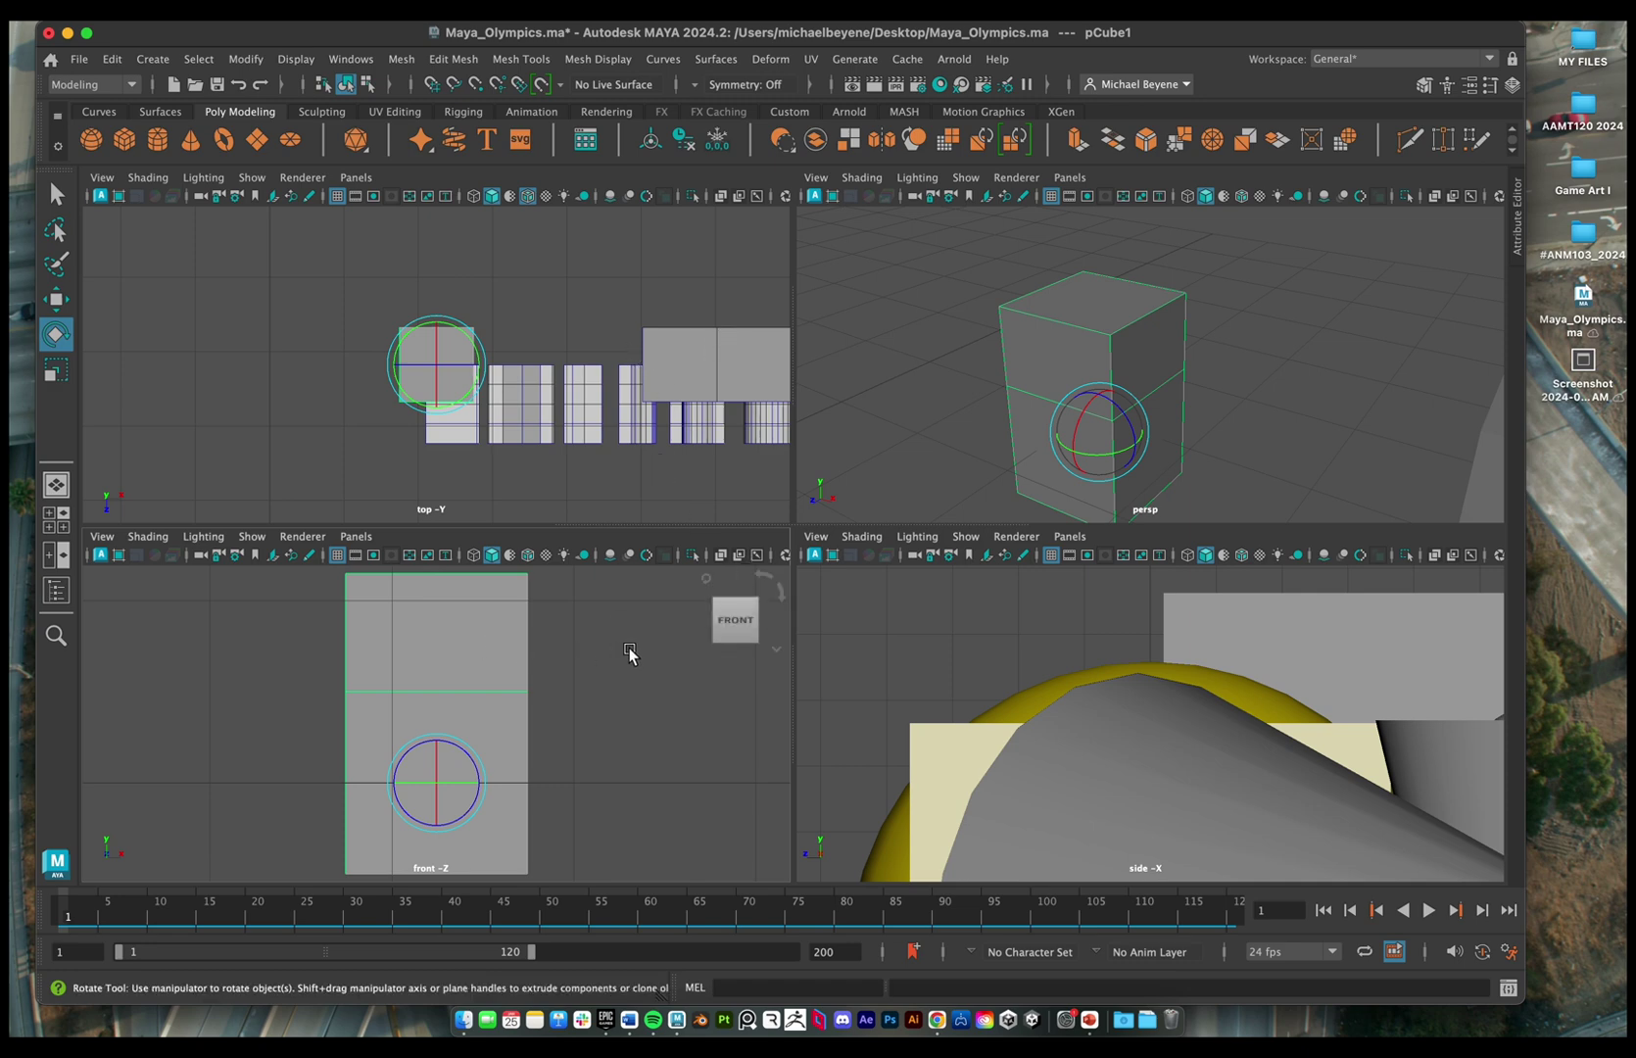
pyautogui.scroll(-5, 1054, 664)
pyautogui.scroll(1, 505, 649)
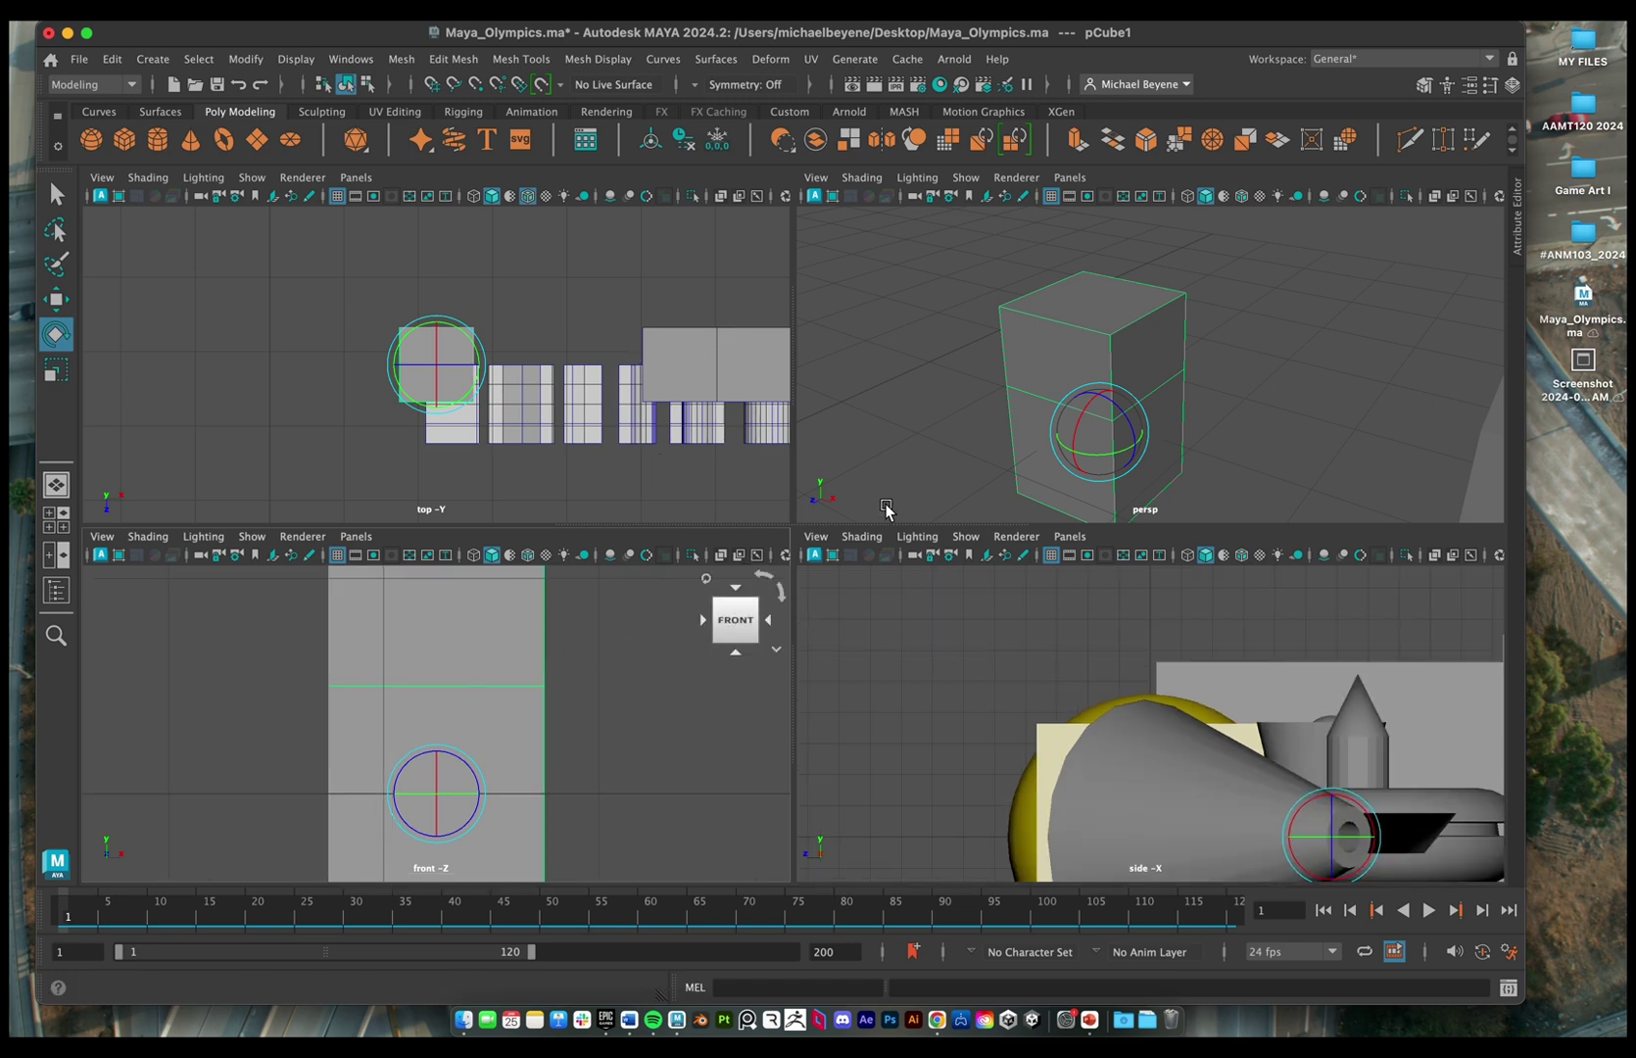
# - Try rotating the tall box about -6.9 degrees around the Z axis and undo the rotation
pyautogui.moveTo(1109, 406)
pyautogui.mouseDown()
pyautogui.moveTo(1125, 419)
pyautogui.moveTo(1085, 382)
pyautogui.moveTo(1135, 429)
pyautogui.moveTo(1095, 379)
pyautogui.moveTo(1086, 389)
pyautogui.moveTo(1129, 428)
pyautogui.moveTo(1100, 394)
pyautogui.moveTo(1117, 409)
pyautogui.mouseUp()
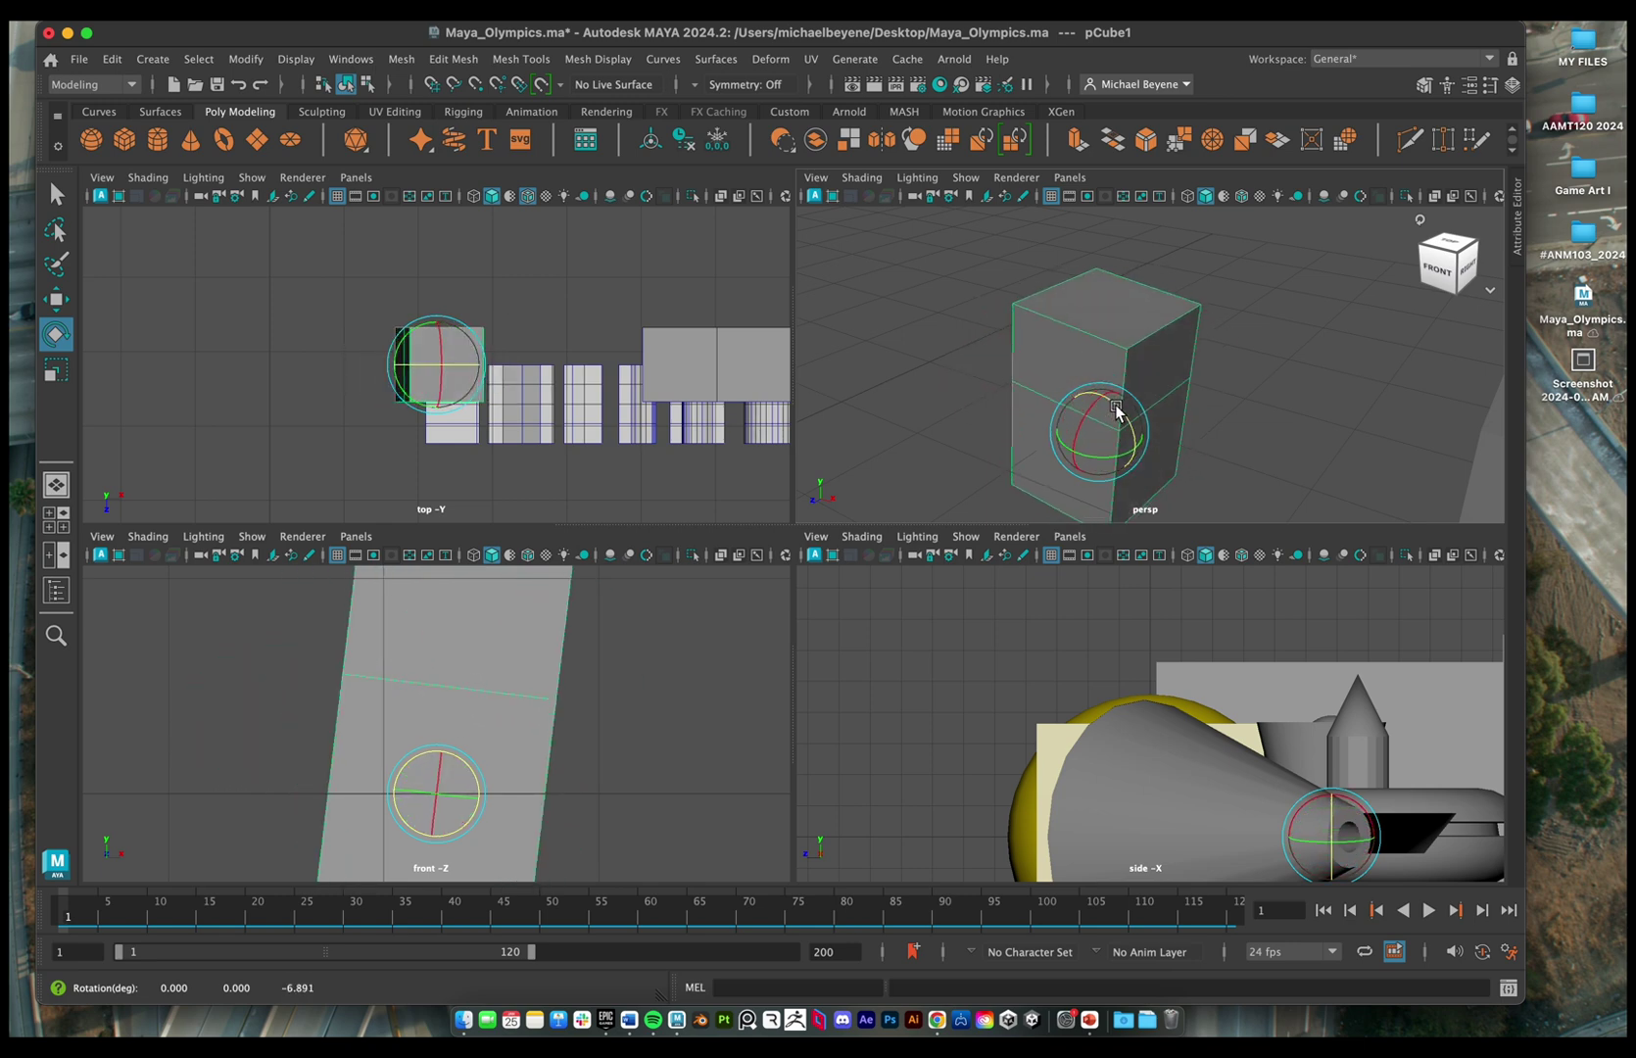
pyautogui.hotkey('ctrl', 'z')
pyautogui.scroll(5, 1166, 664)
pyautogui.scroll(-3, 1163, 658)
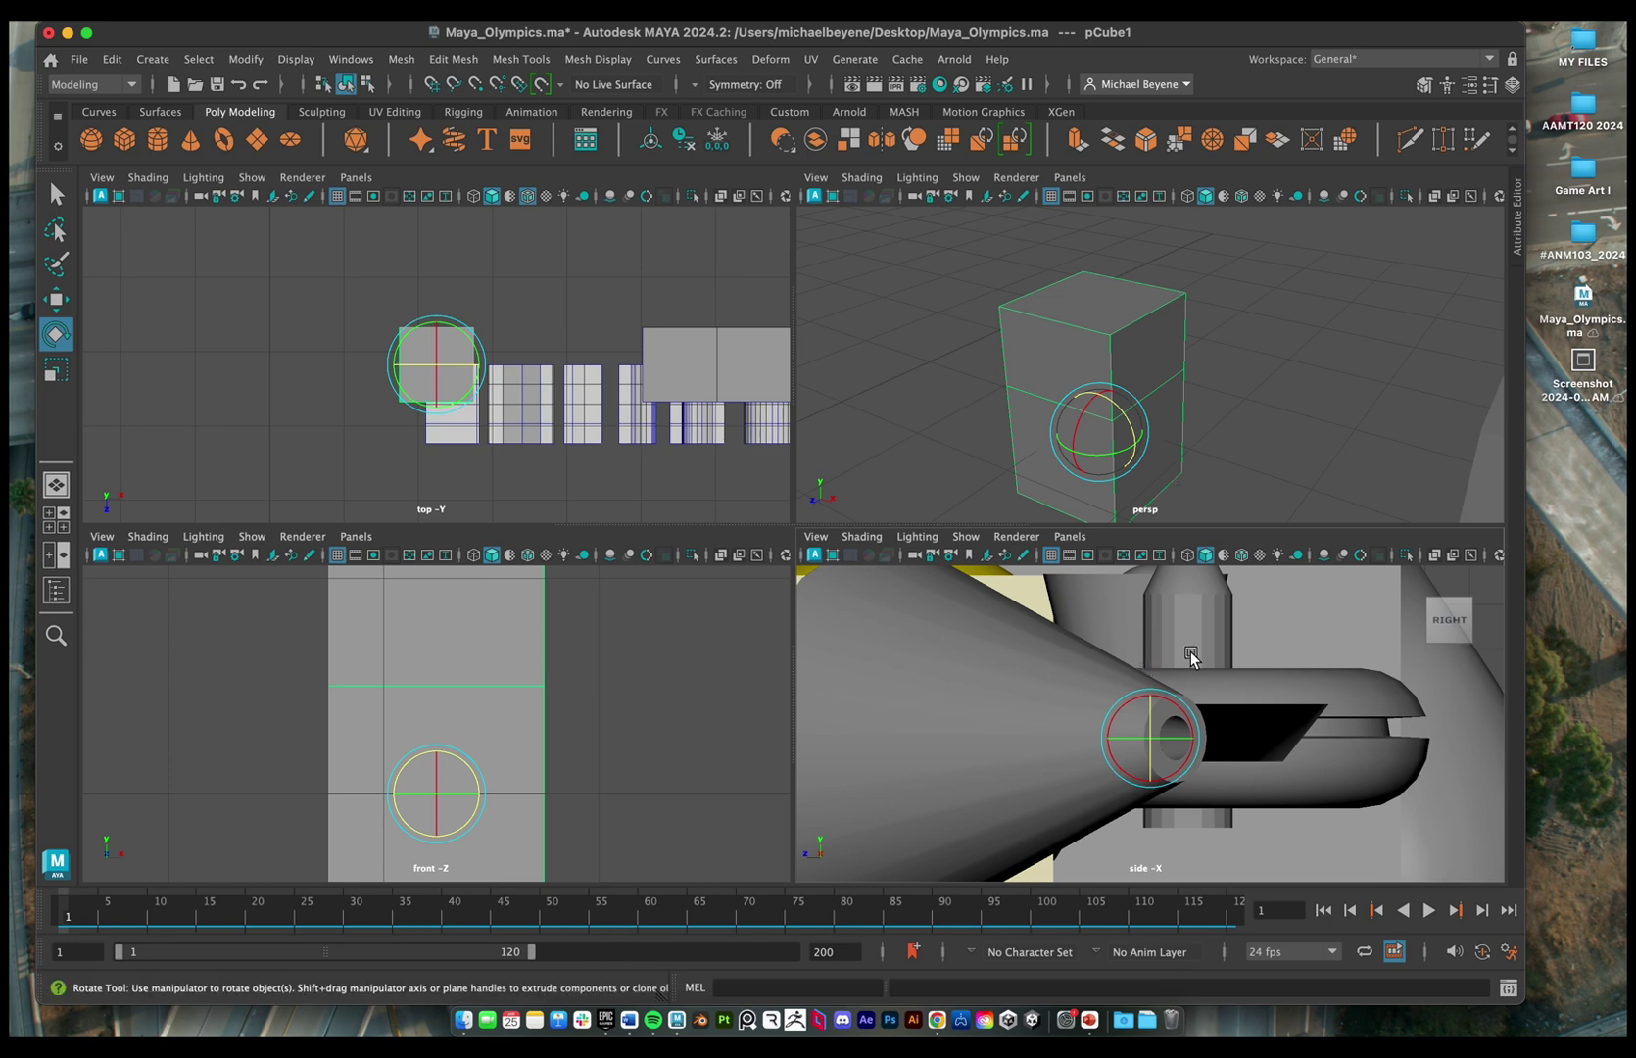
pyautogui.press('super+i')
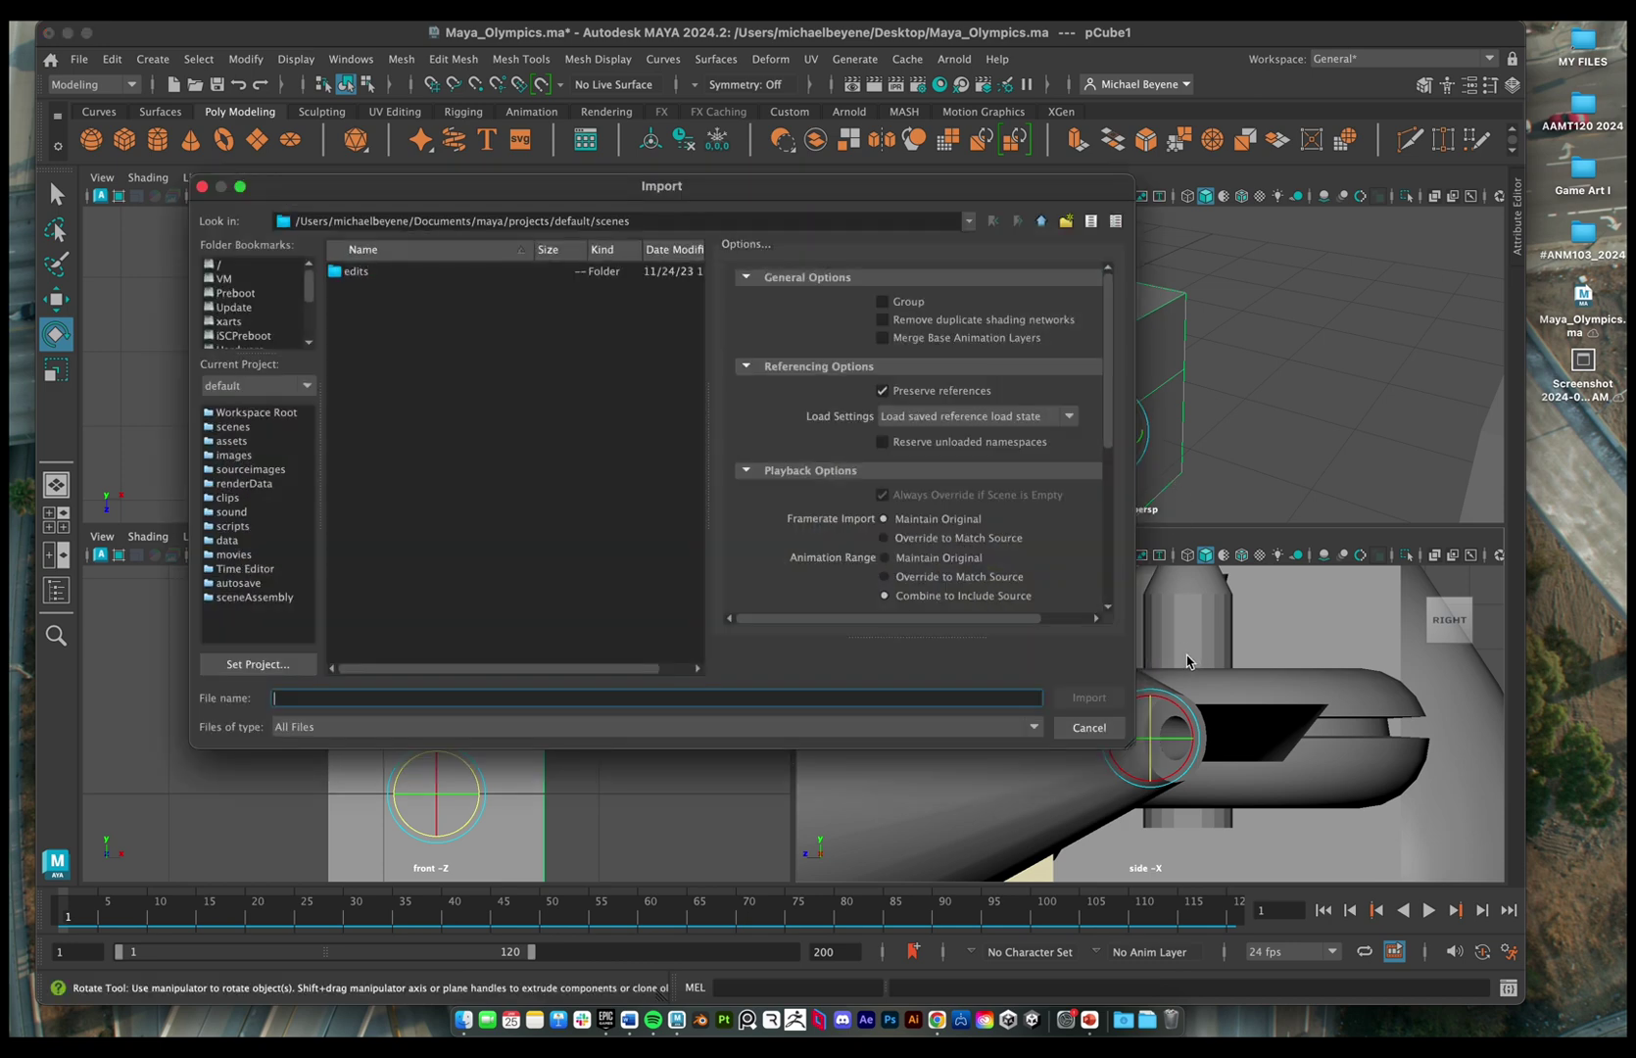
pyautogui.click(1088, 727)
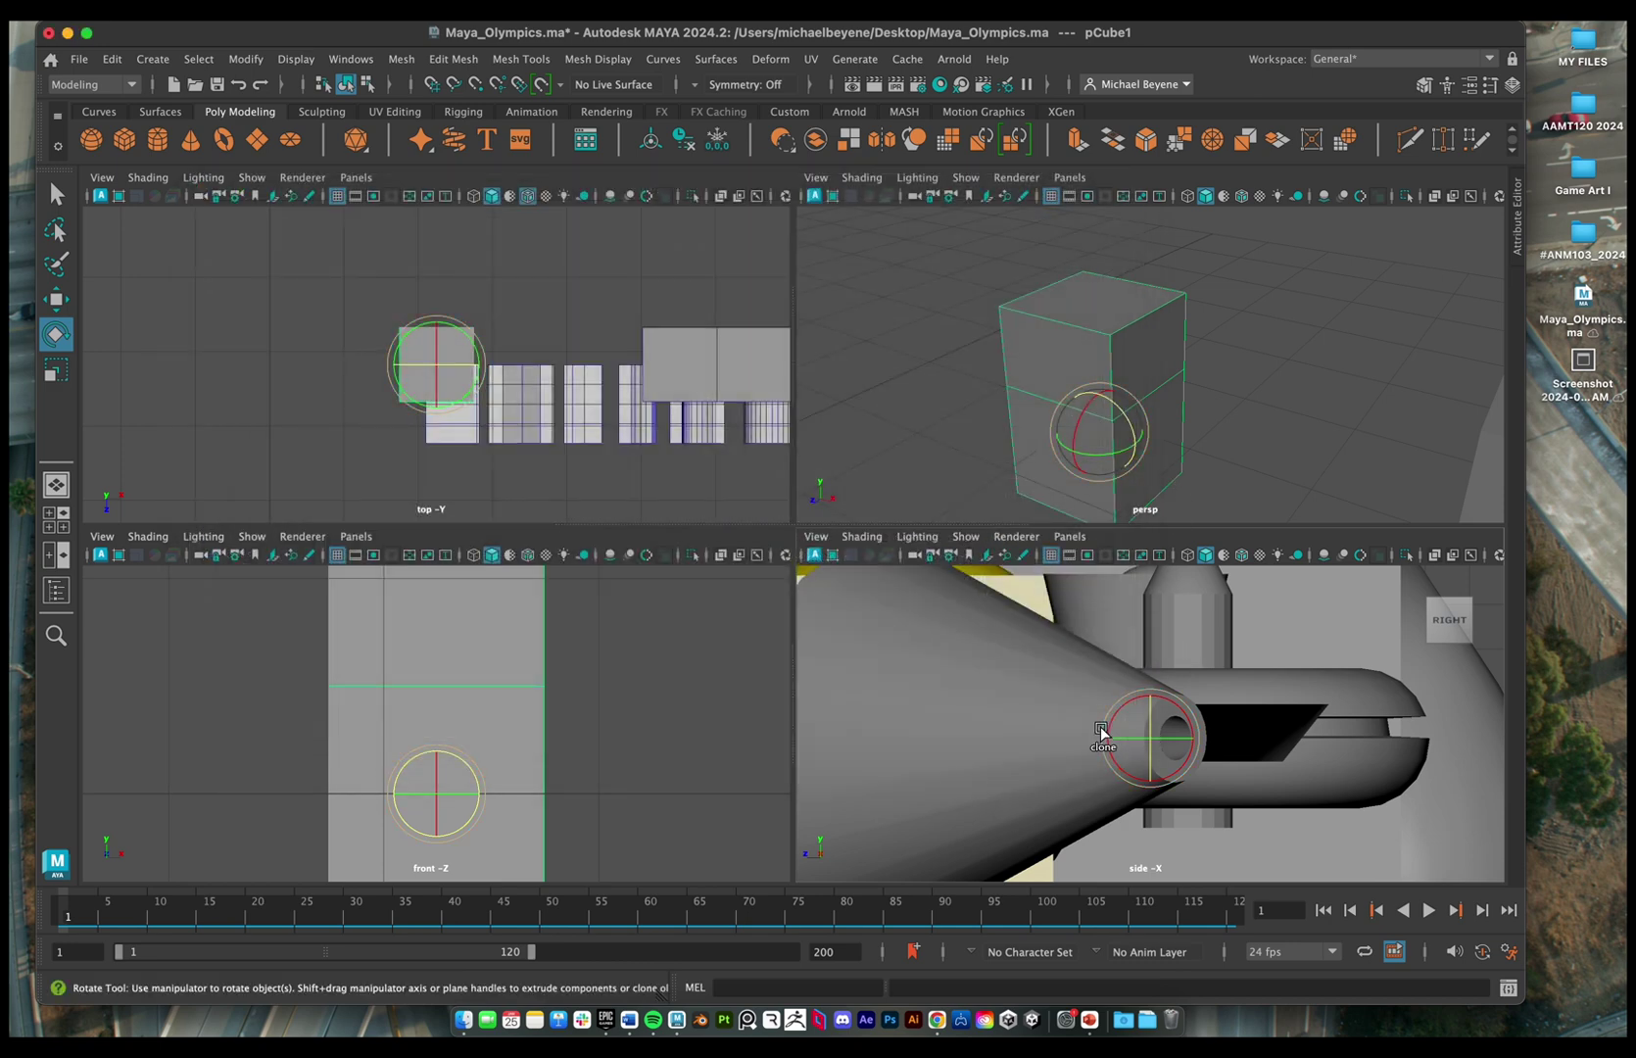
# - Isolate the tall box in the side view and restore the hidden objects with the box deselected
pyautogui.press('super+1')
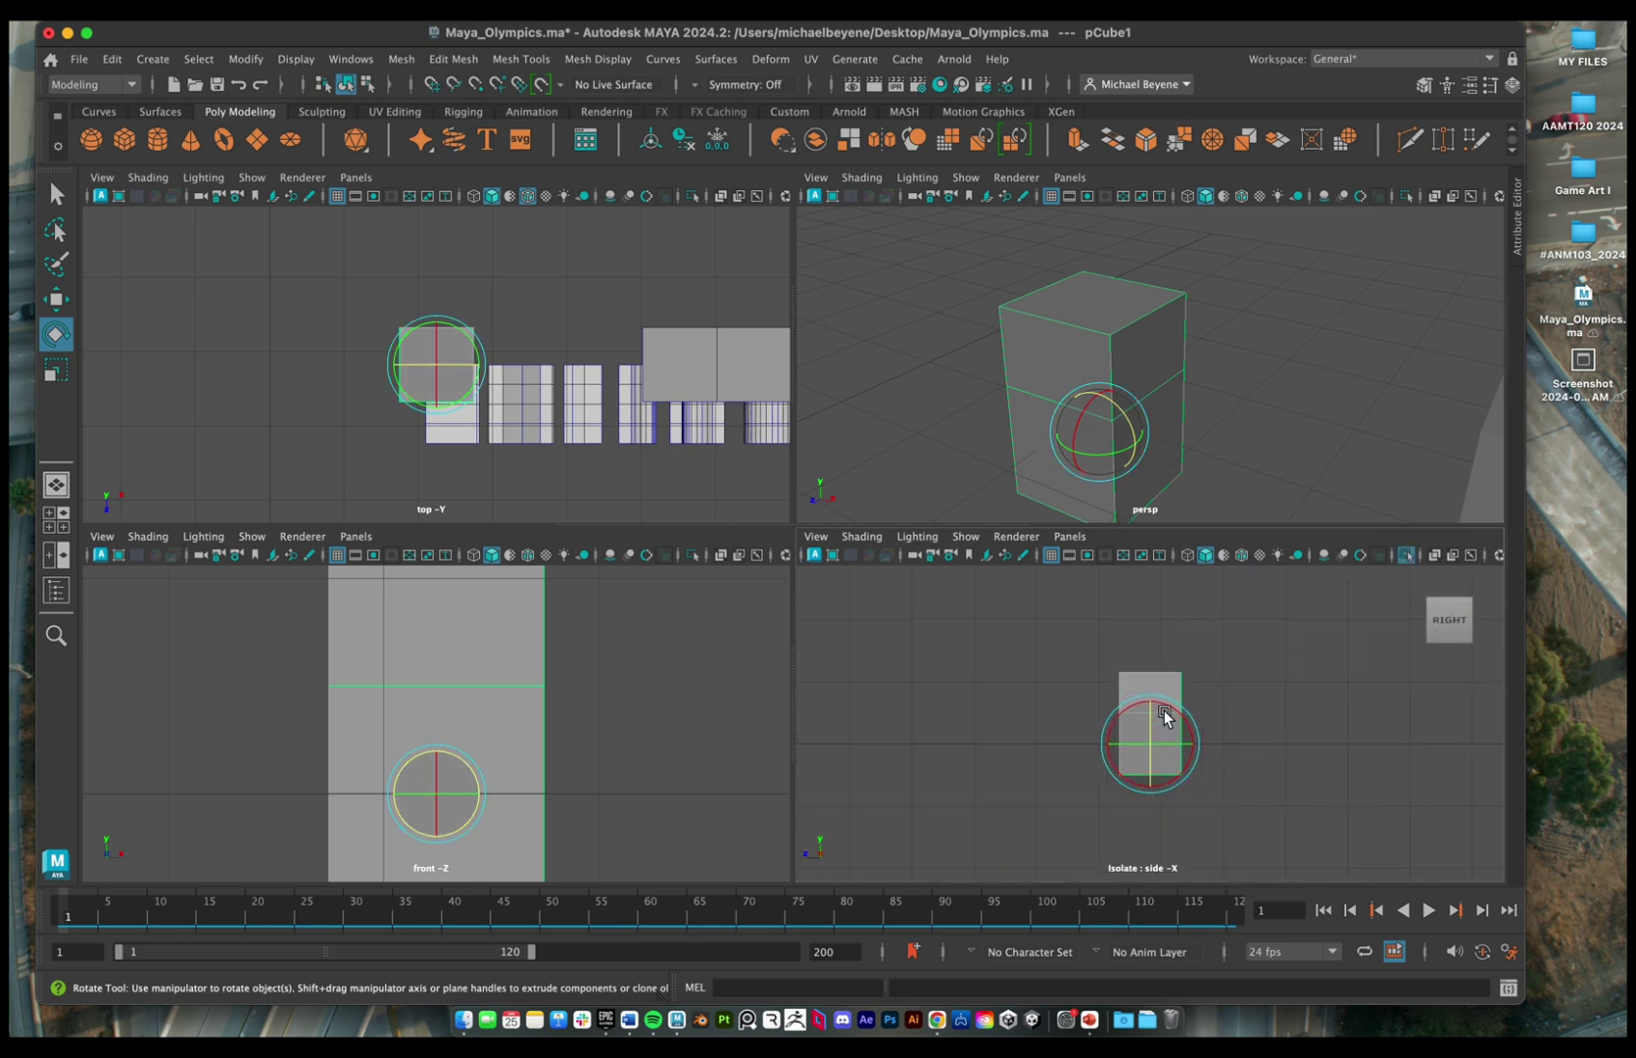
pyautogui.scroll(5, 1165, 710)
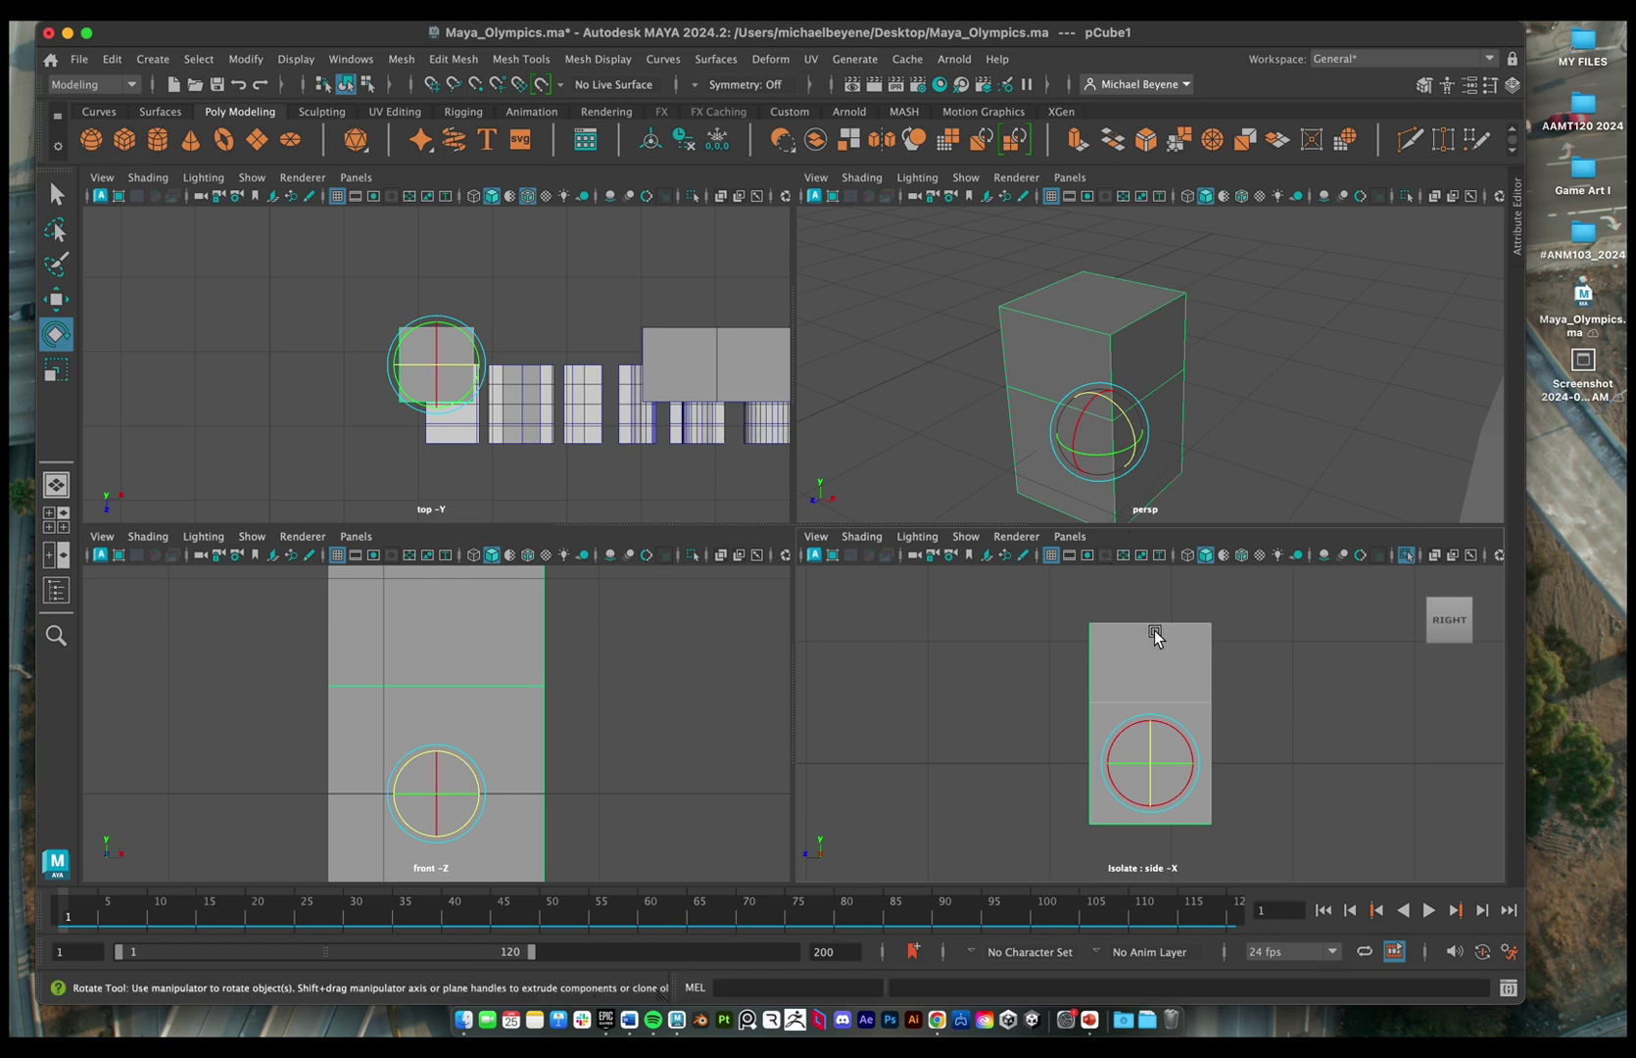
pyautogui.scroll(-5, 1154, 637)
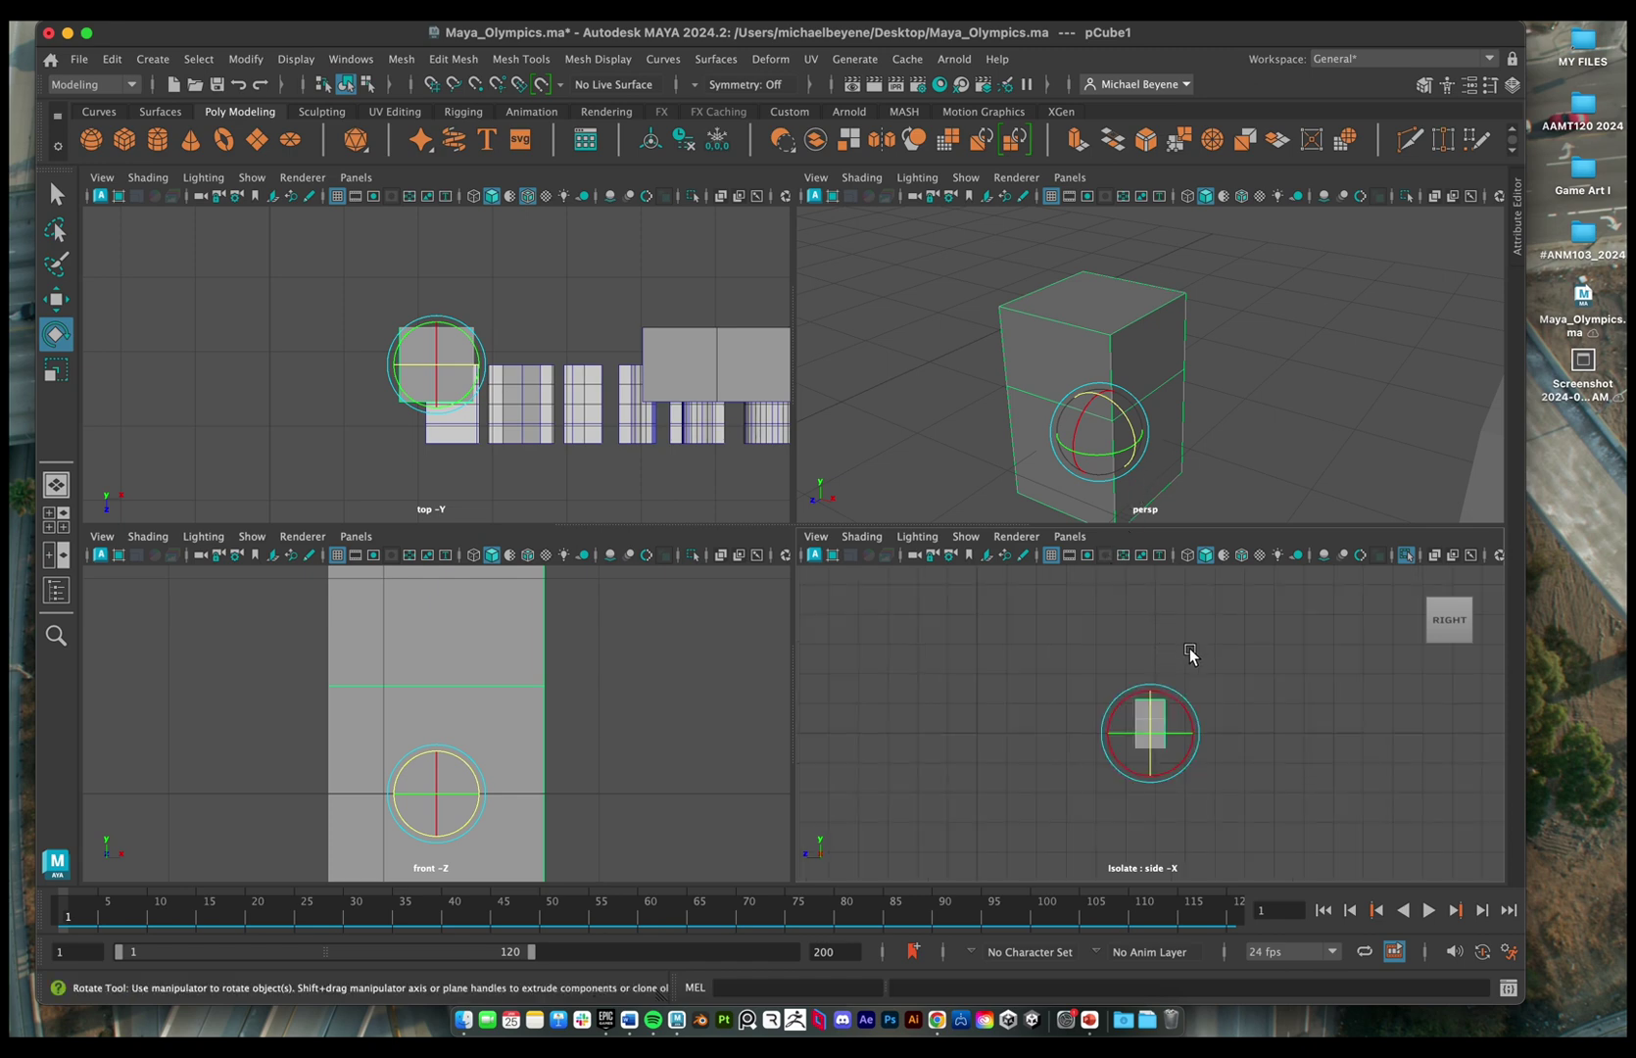
pyautogui.click(1258, 672)
pyautogui.hotkey('ctrl', '1')
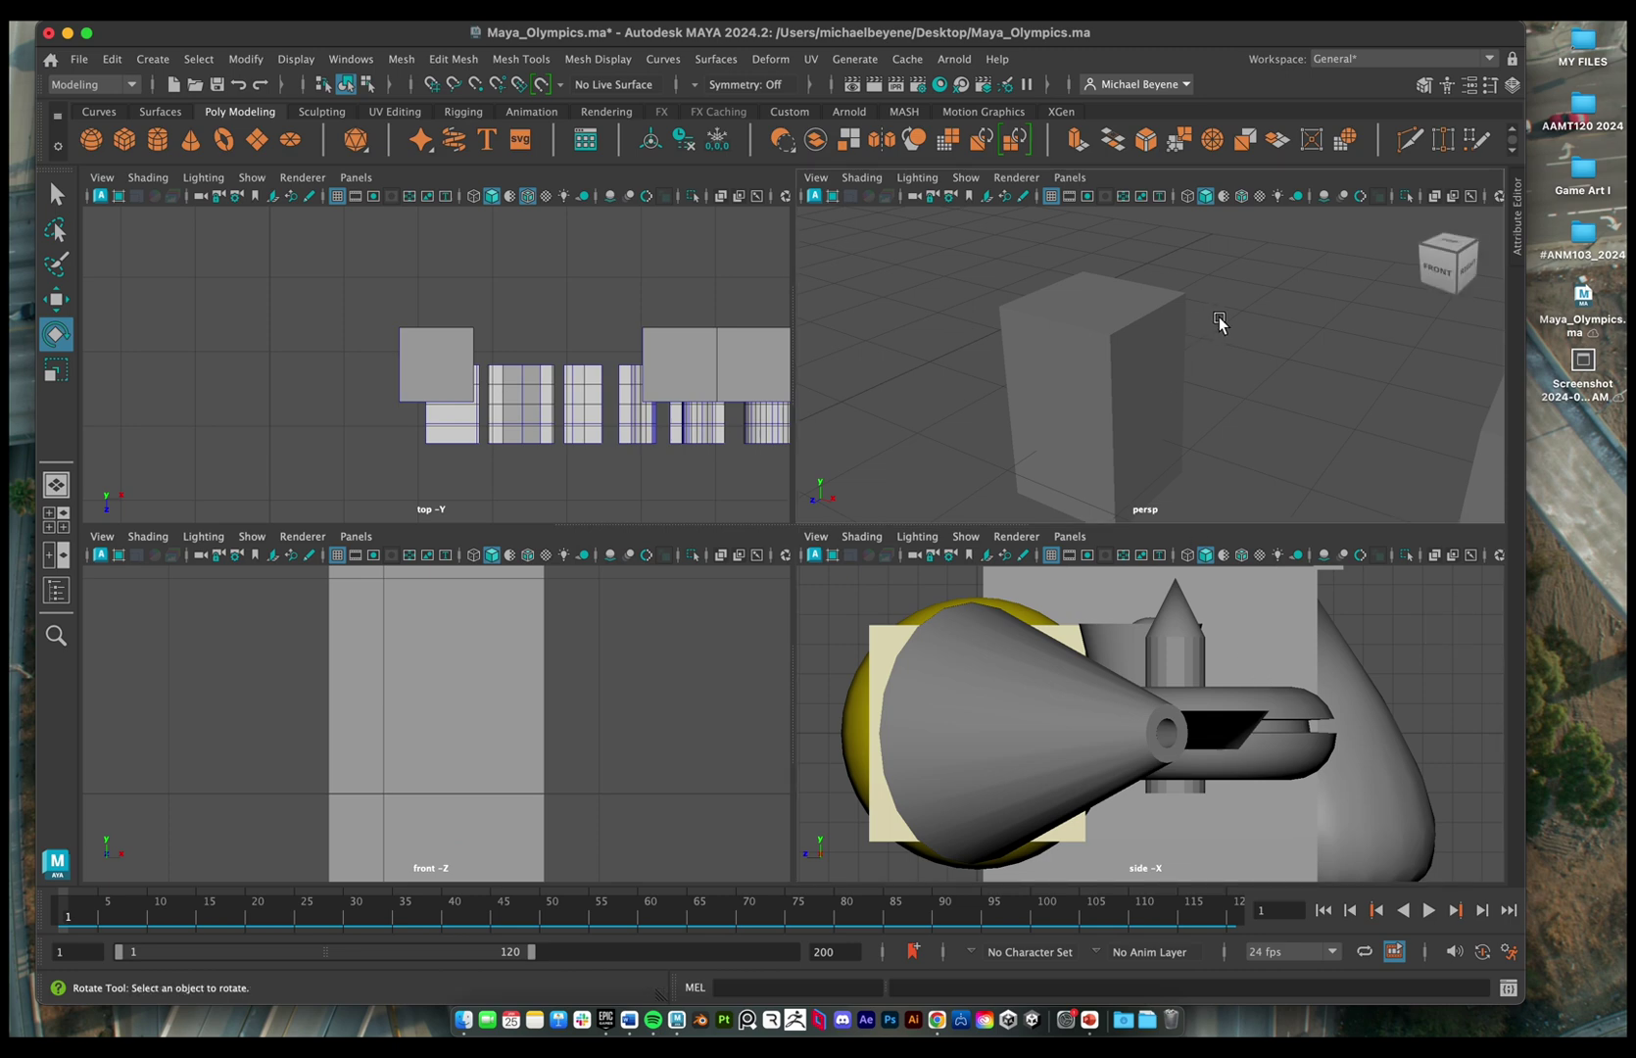
# - Maximize the perspective view of the scene and frame the tall box in it
pyautogui.press('a')
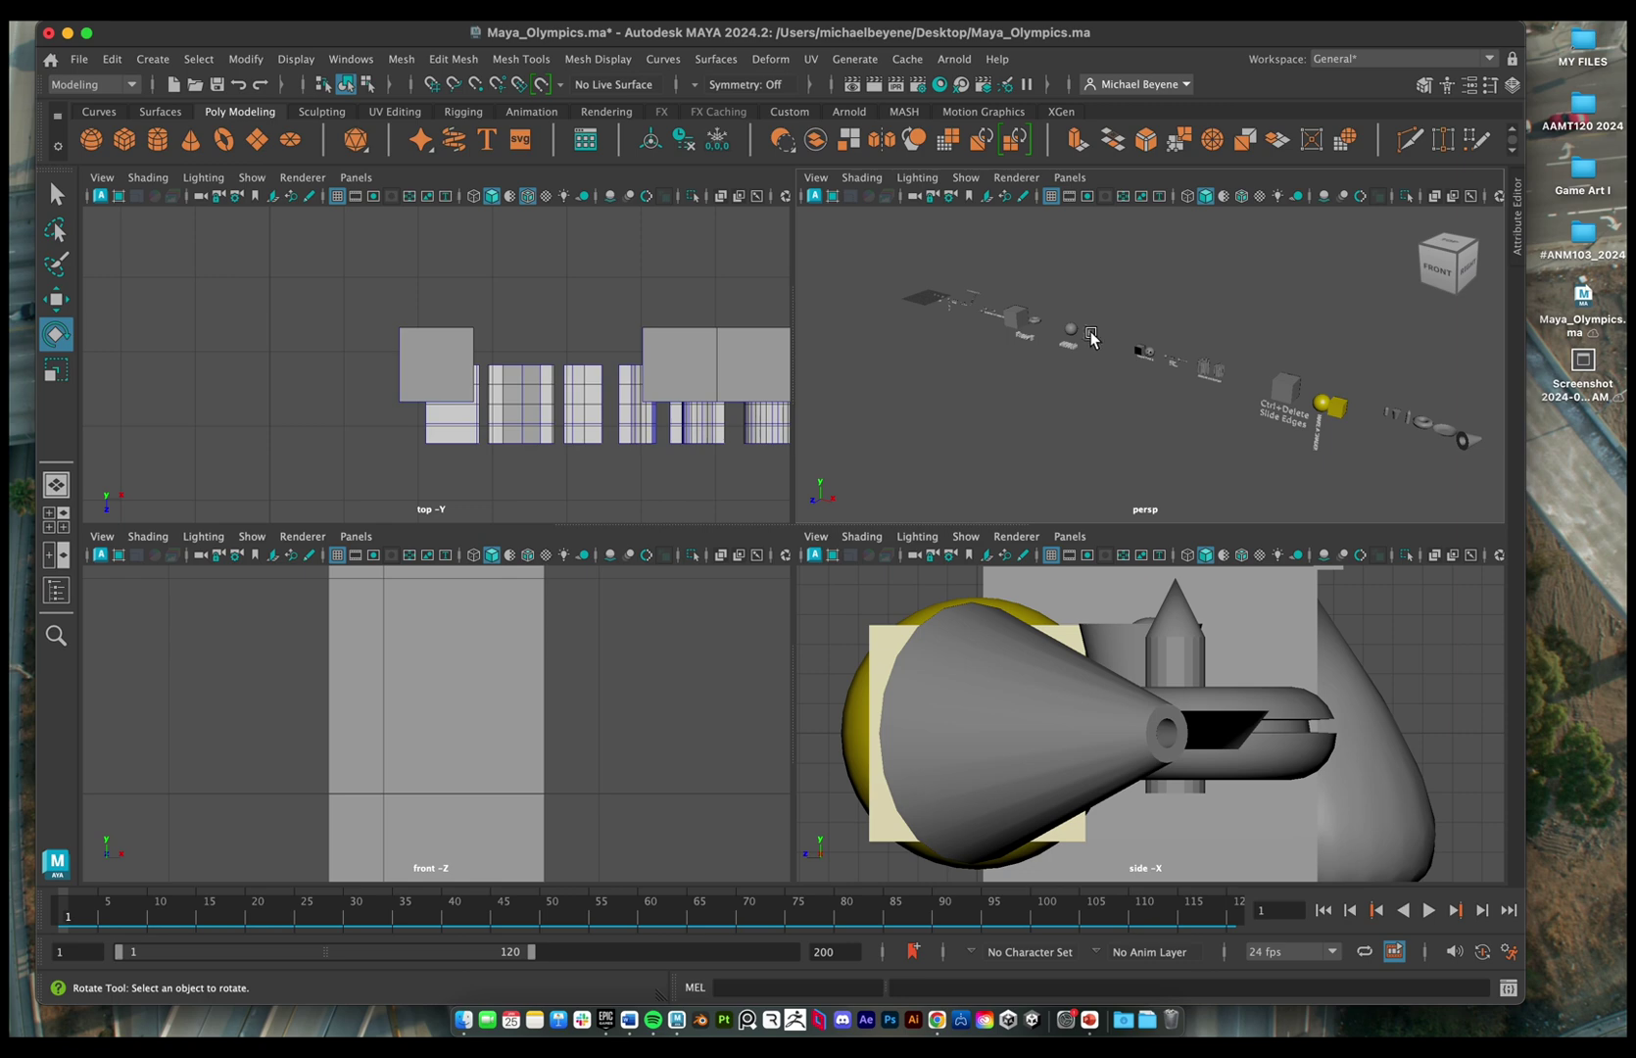
pyautogui.press('space')
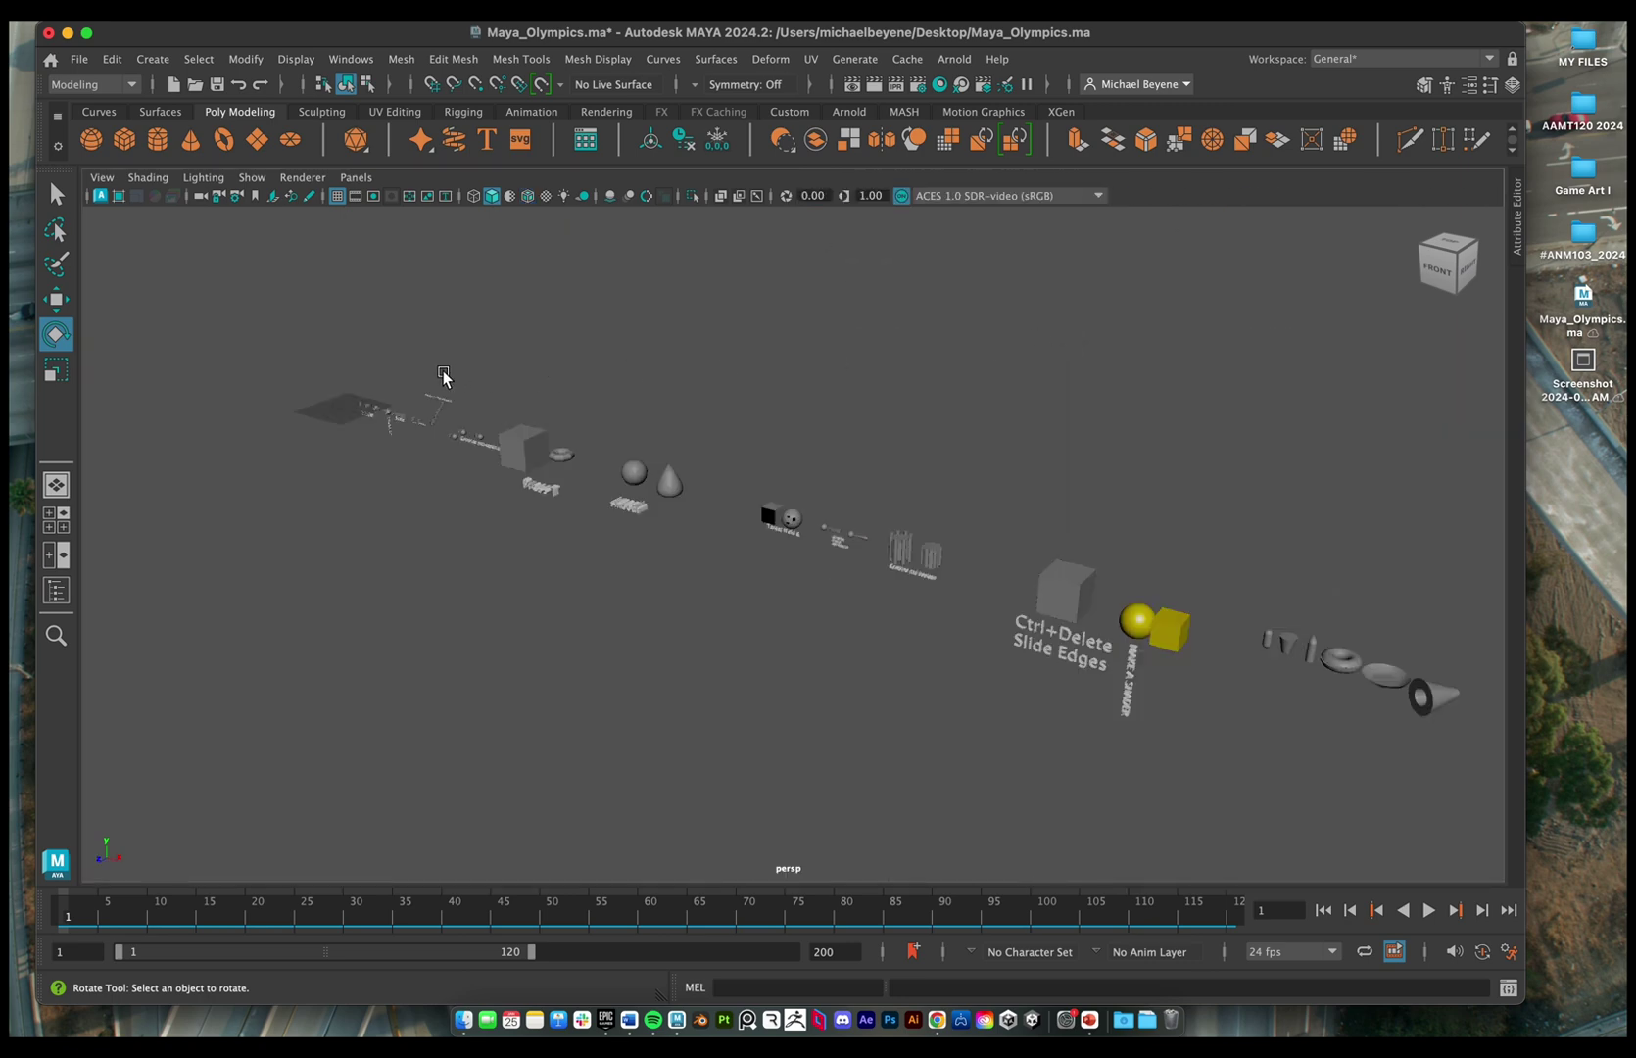
pyautogui.click(361, 402)
pyautogui.press('f')
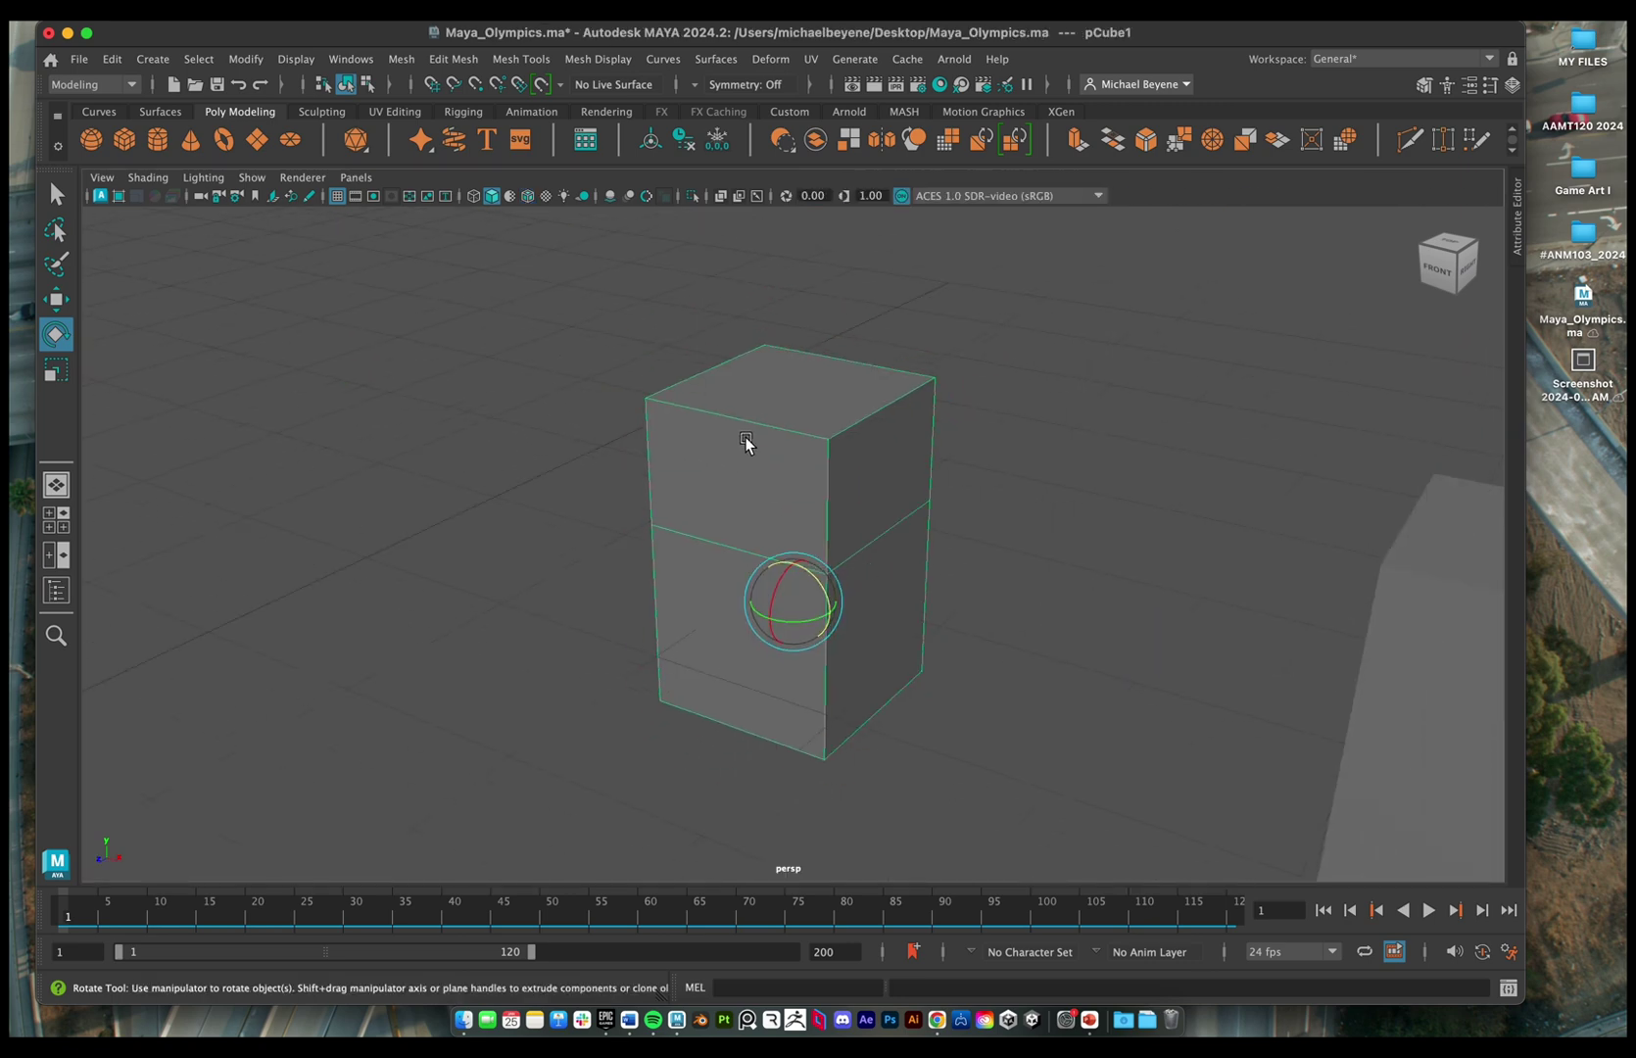
# - Deselect the tall box and show the Extrude group with the grid from a higher angle
pyautogui.scroll(-10, 746, 437)
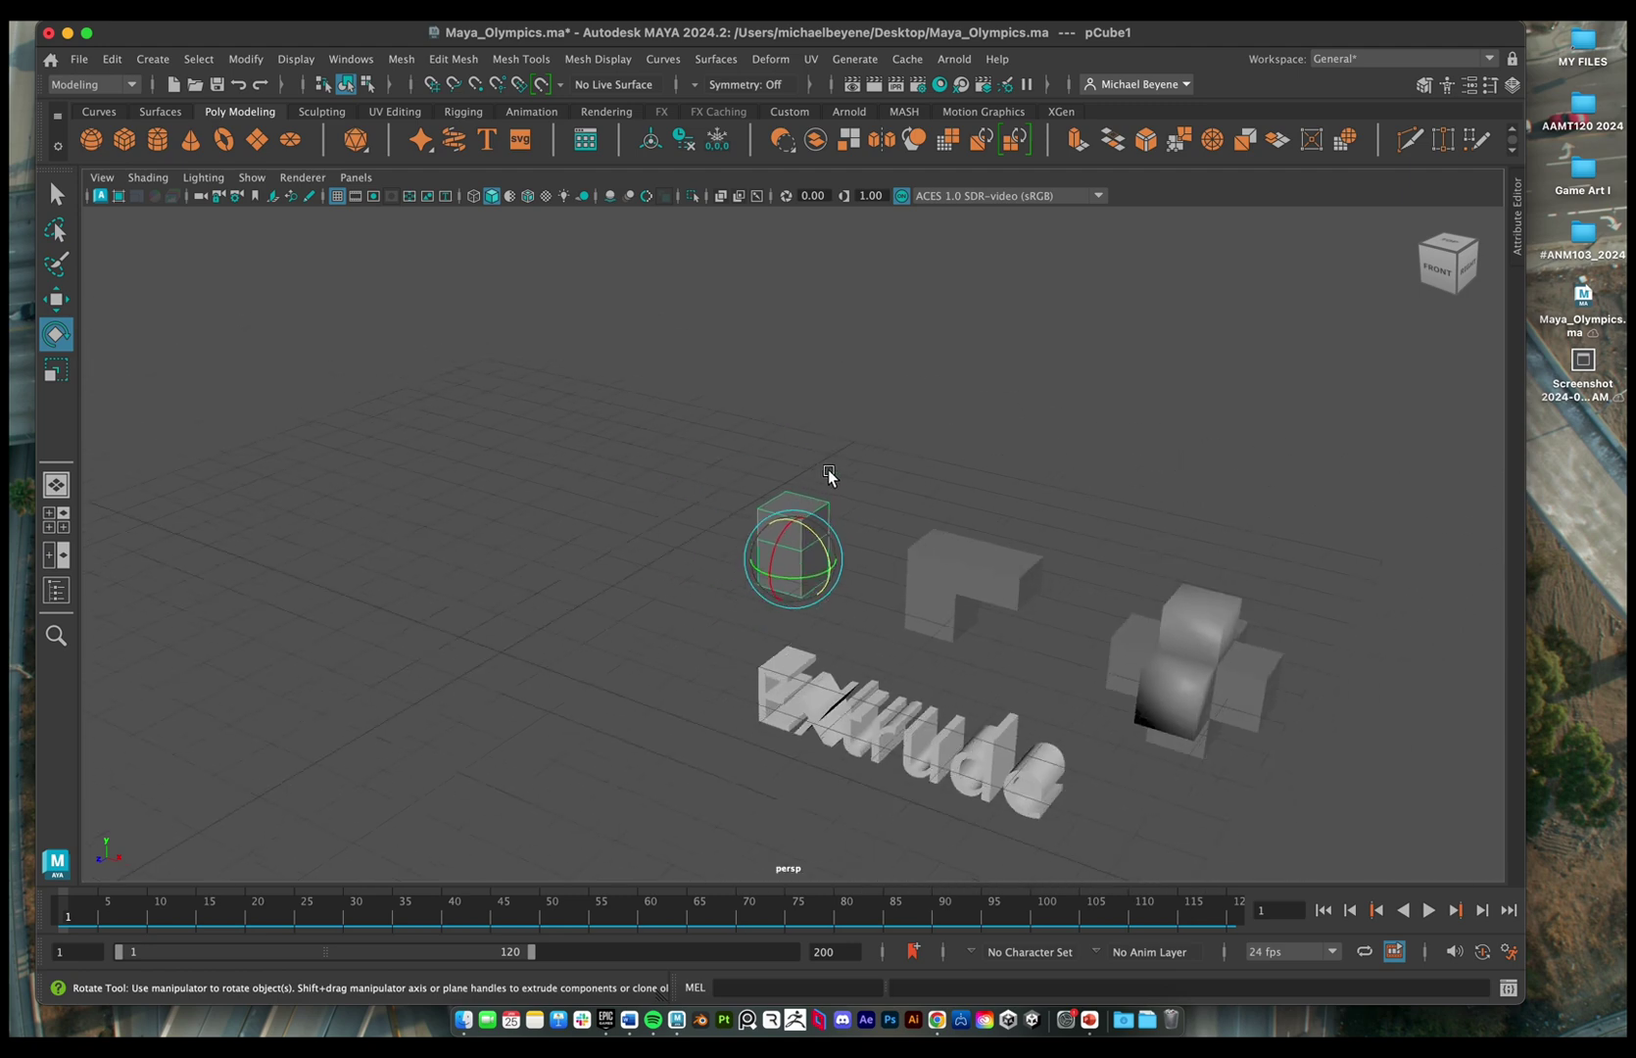
pyautogui.click(844, 466)
pyautogui.scroll(-3, 843, 469)
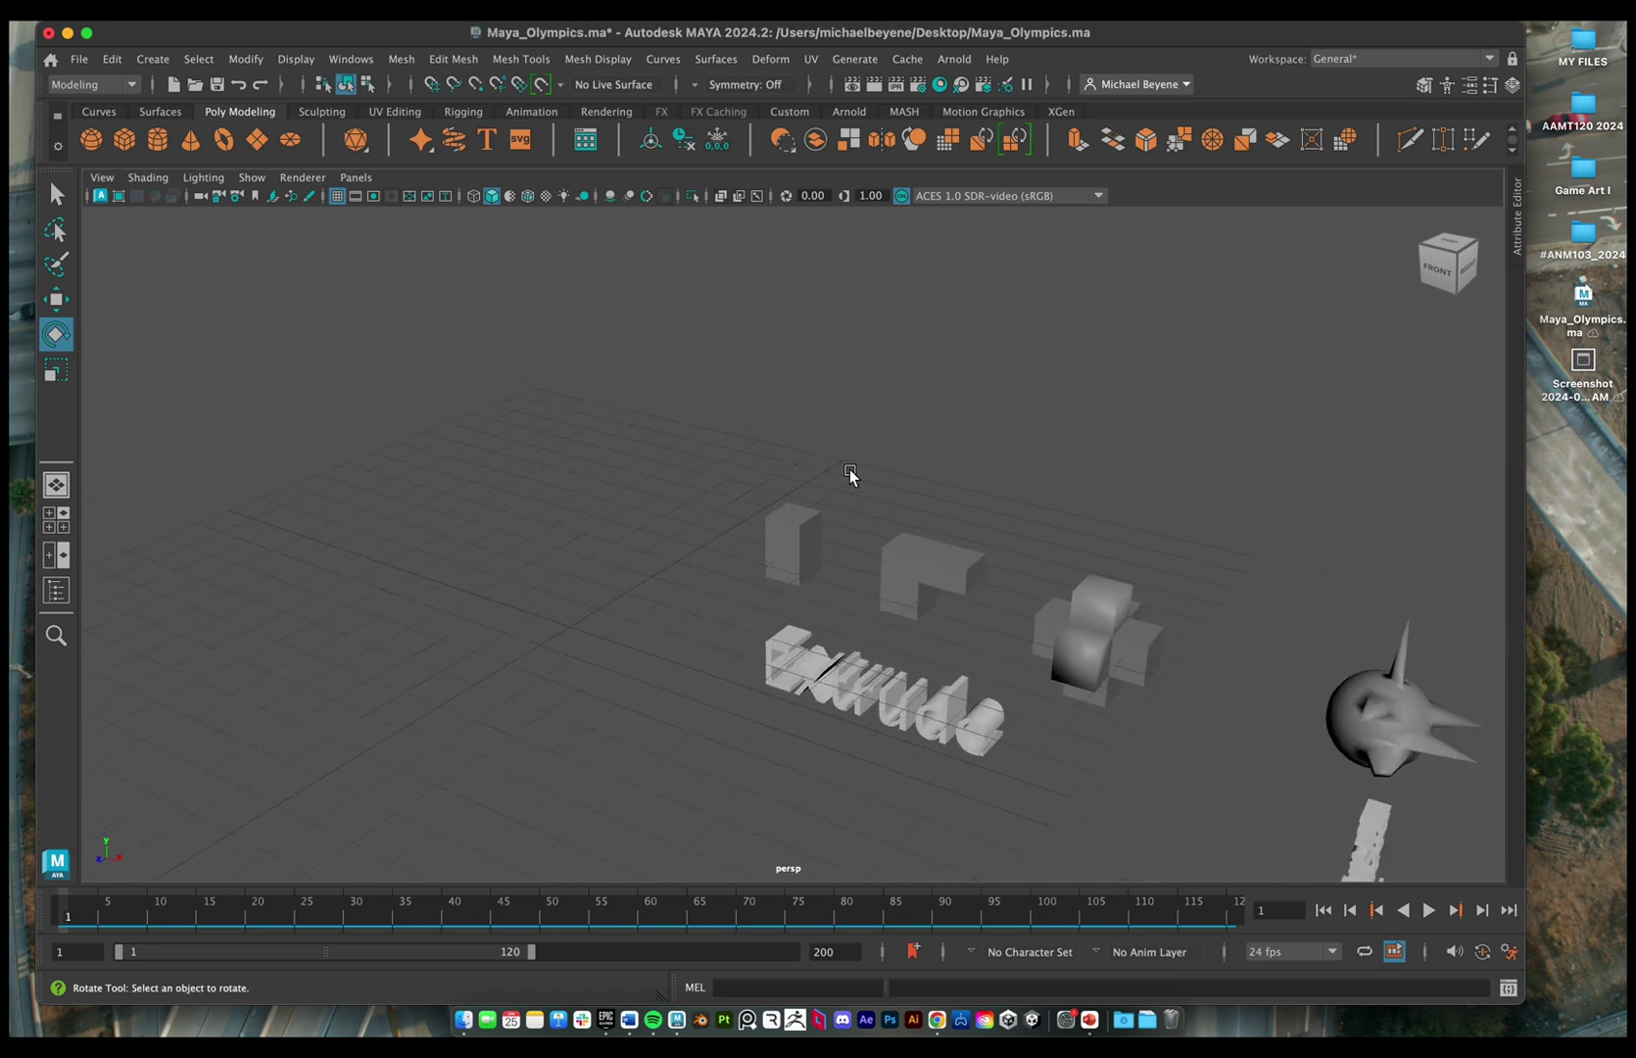
pyautogui.keyDown('alt'); pyautogui.moveTo(1041, 415); pyautogui.dragTo(718, 352); pyautogui.keyUp('alt')
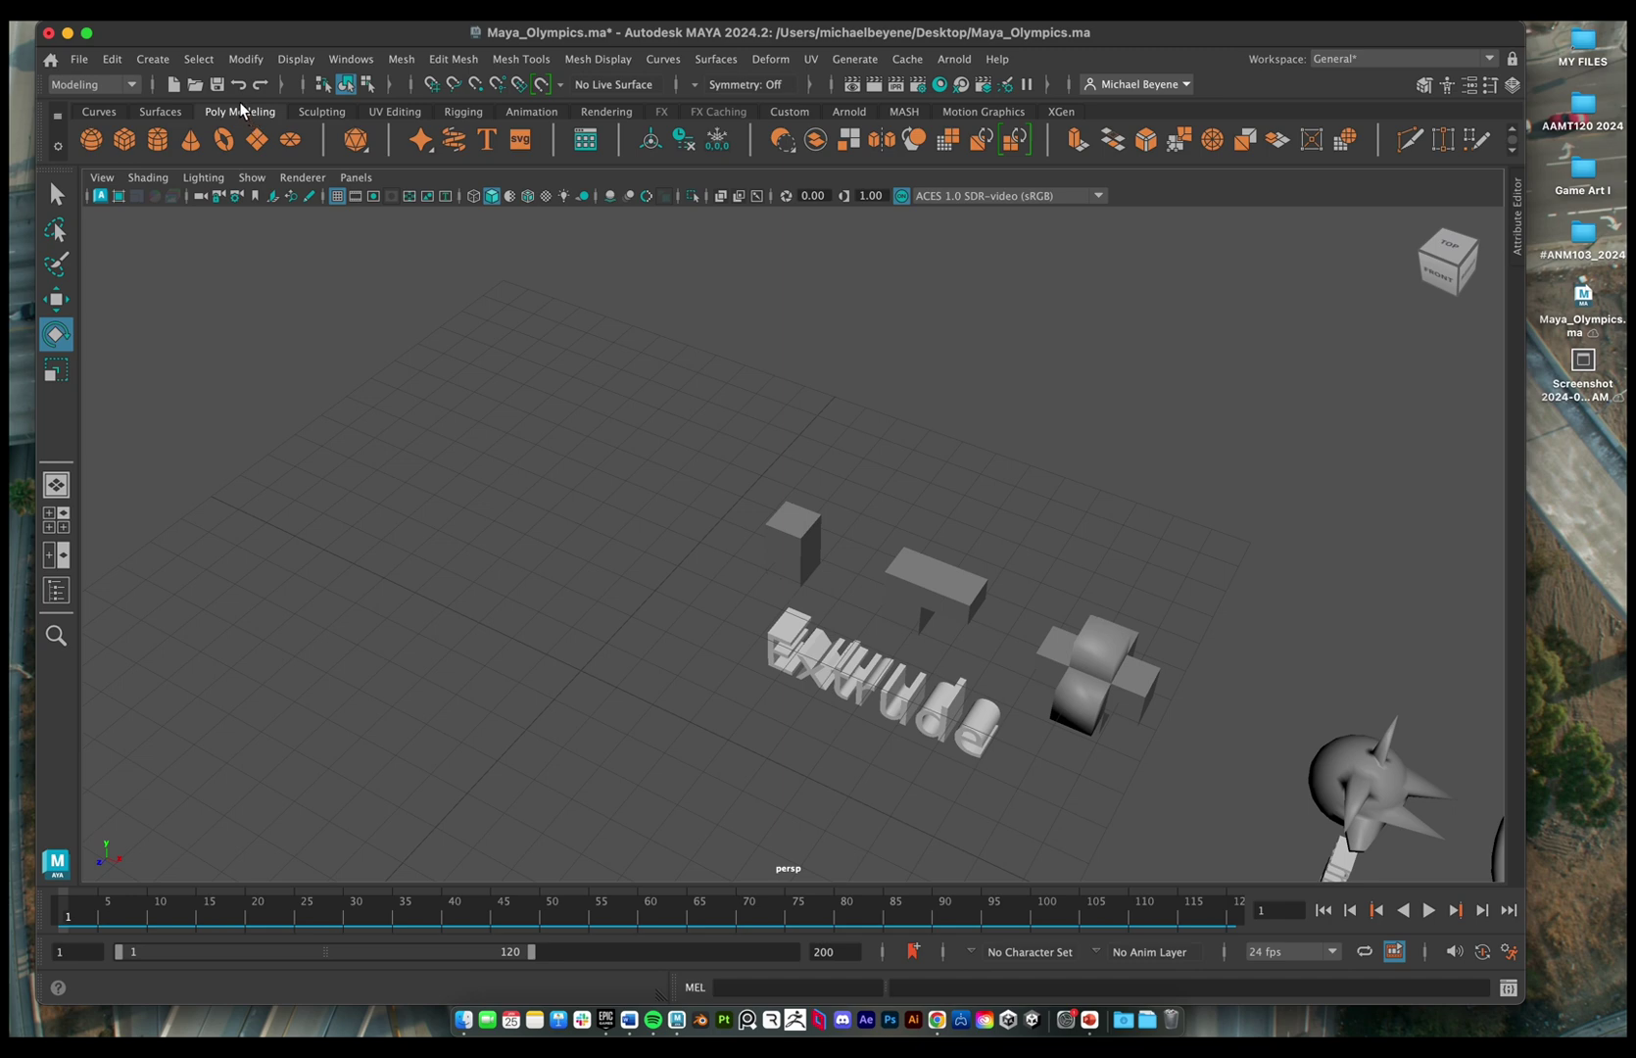
pyautogui.click(154, 60)
pyautogui.moveTo(178, 142)
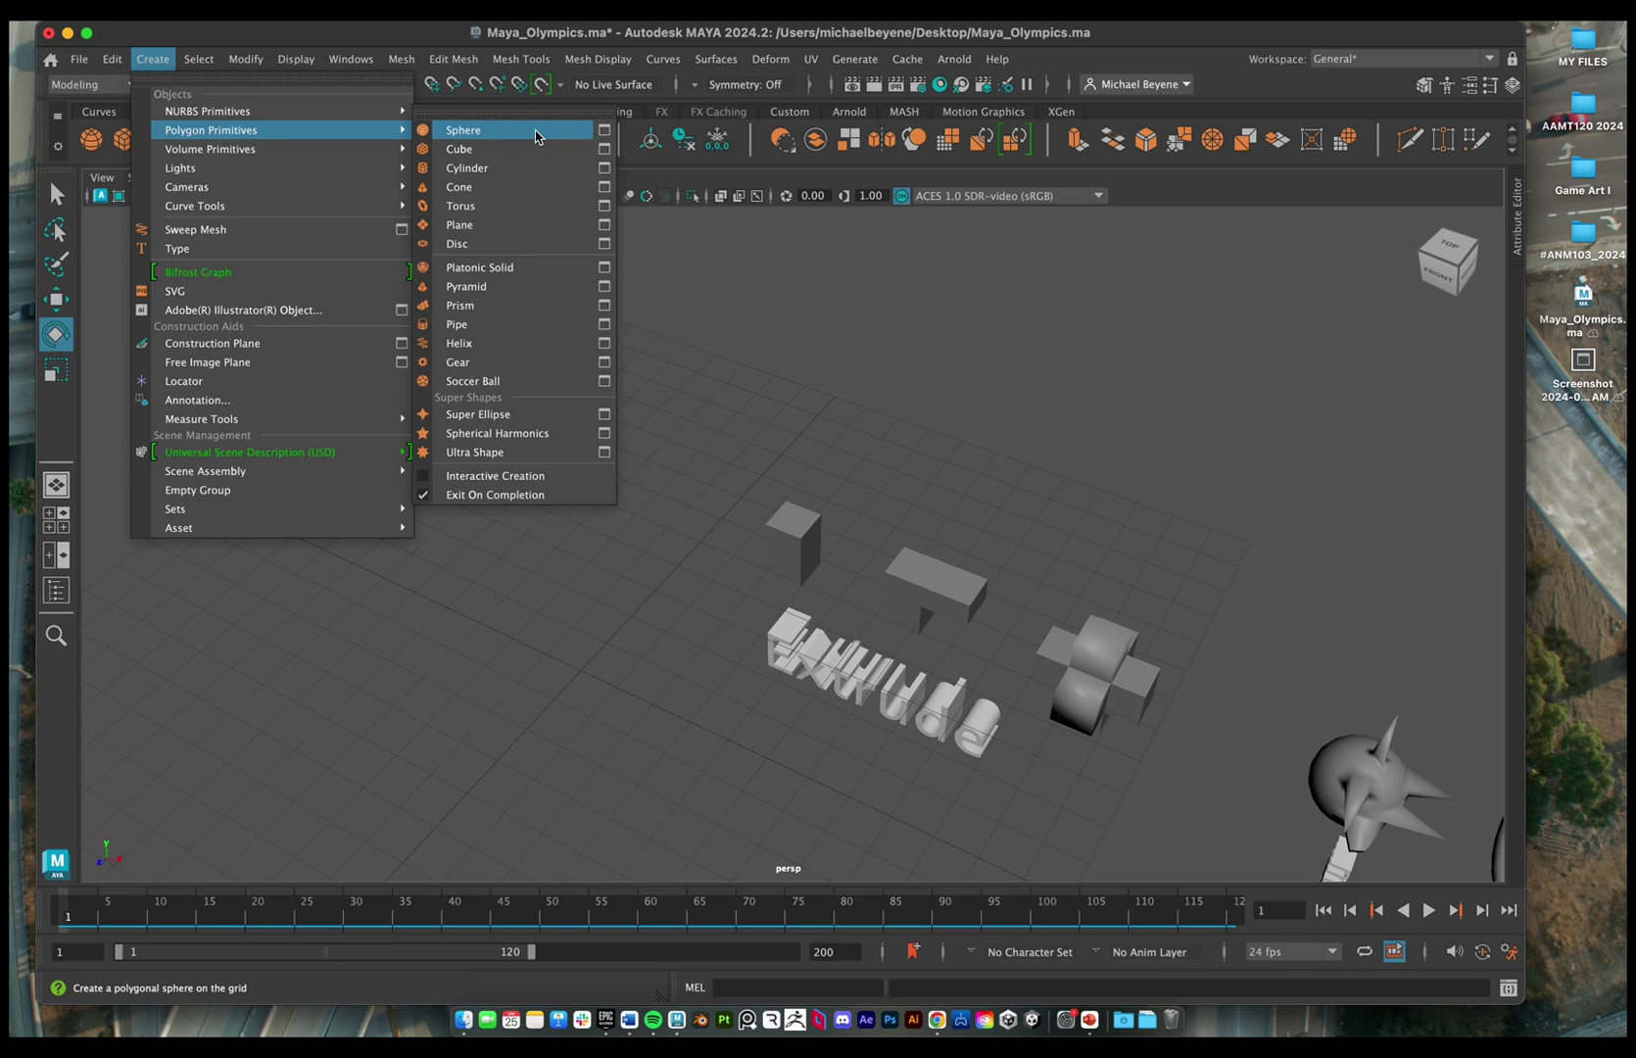
pyautogui.press('Escape')
pyautogui.press('Escape')
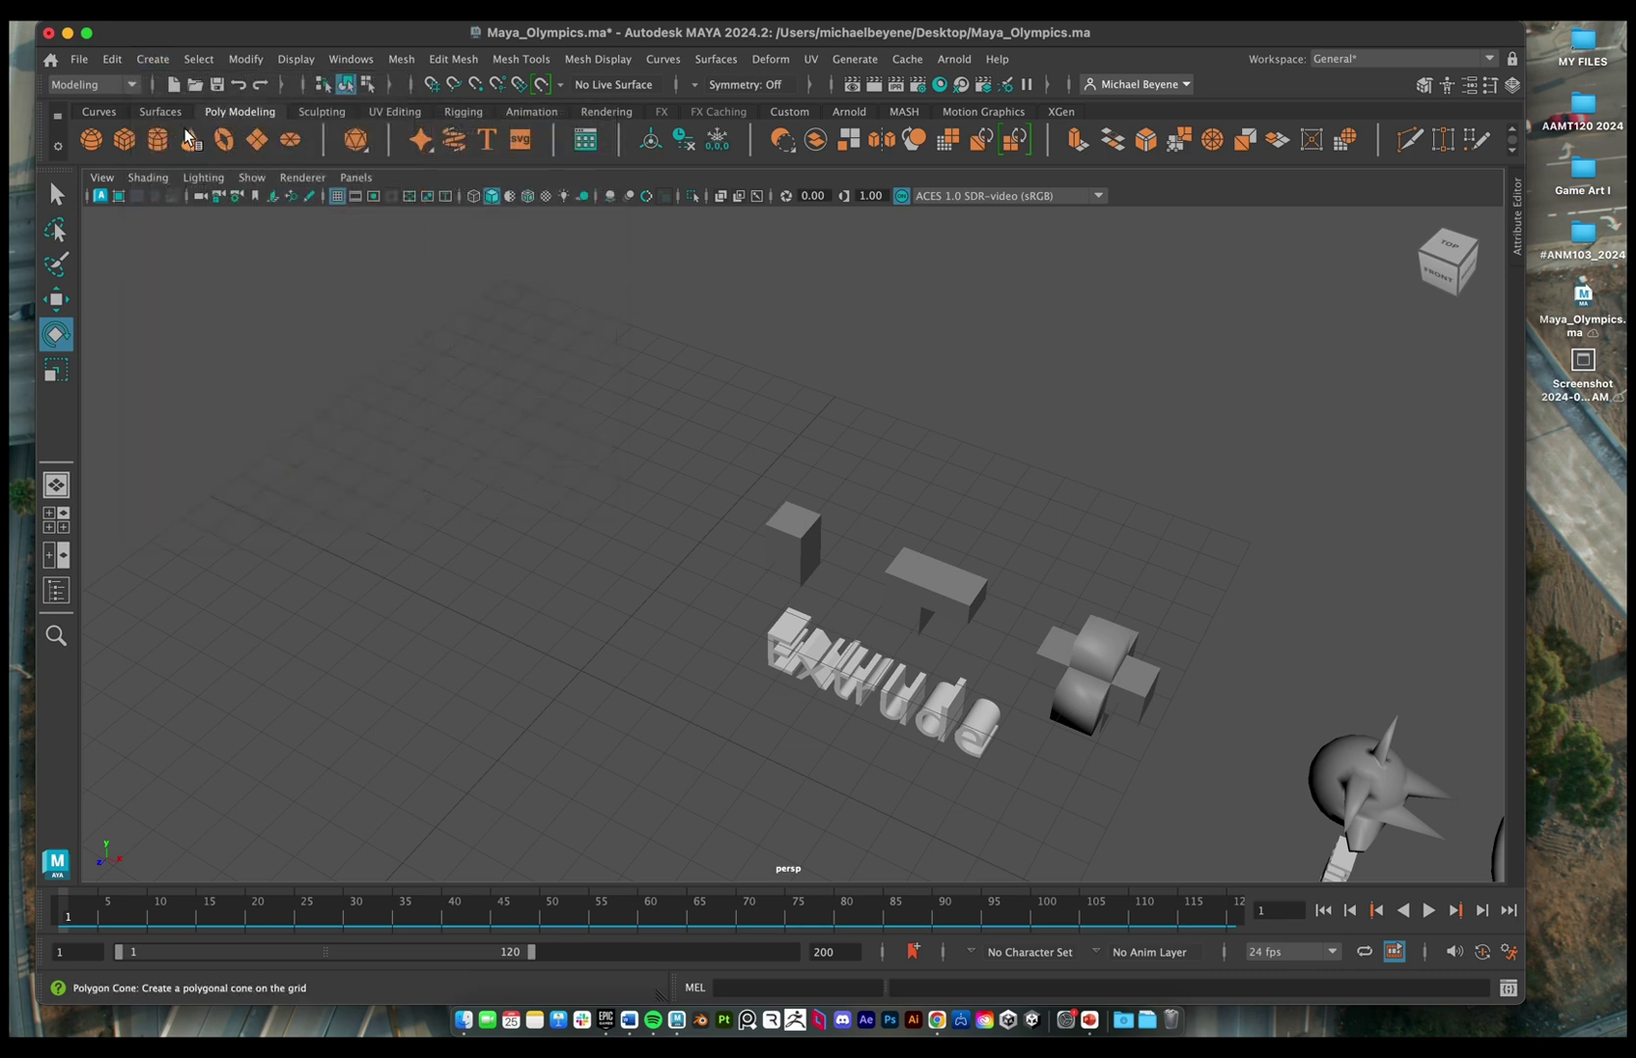
# - Create a polygon cube at the grid origin
pyautogui.click(128, 135)
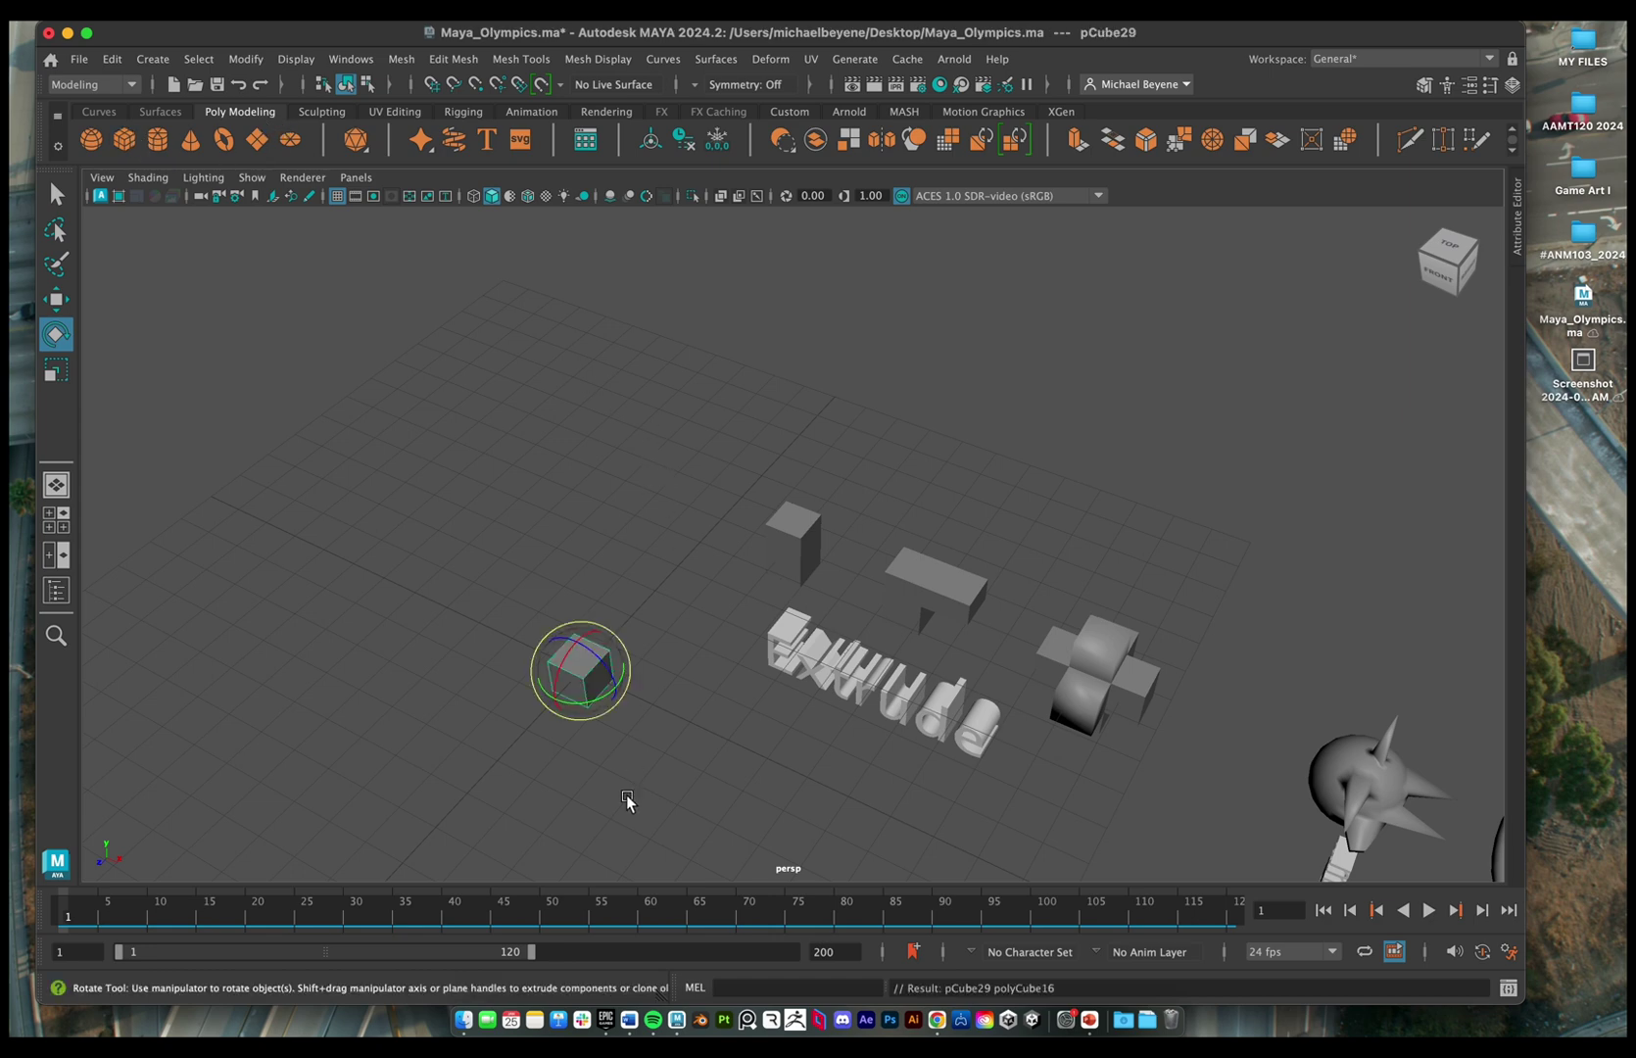
pyautogui.keyDown('alt'); pyautogui.moveTo(633, 626); pyautogui.dragTo(725, 667); pyautogui.keyUp('alt')
# - Cycle repeatedly through the Move, Rotate and Scale tools on the new cube to compare their manipulators
pyautogui.press('w')
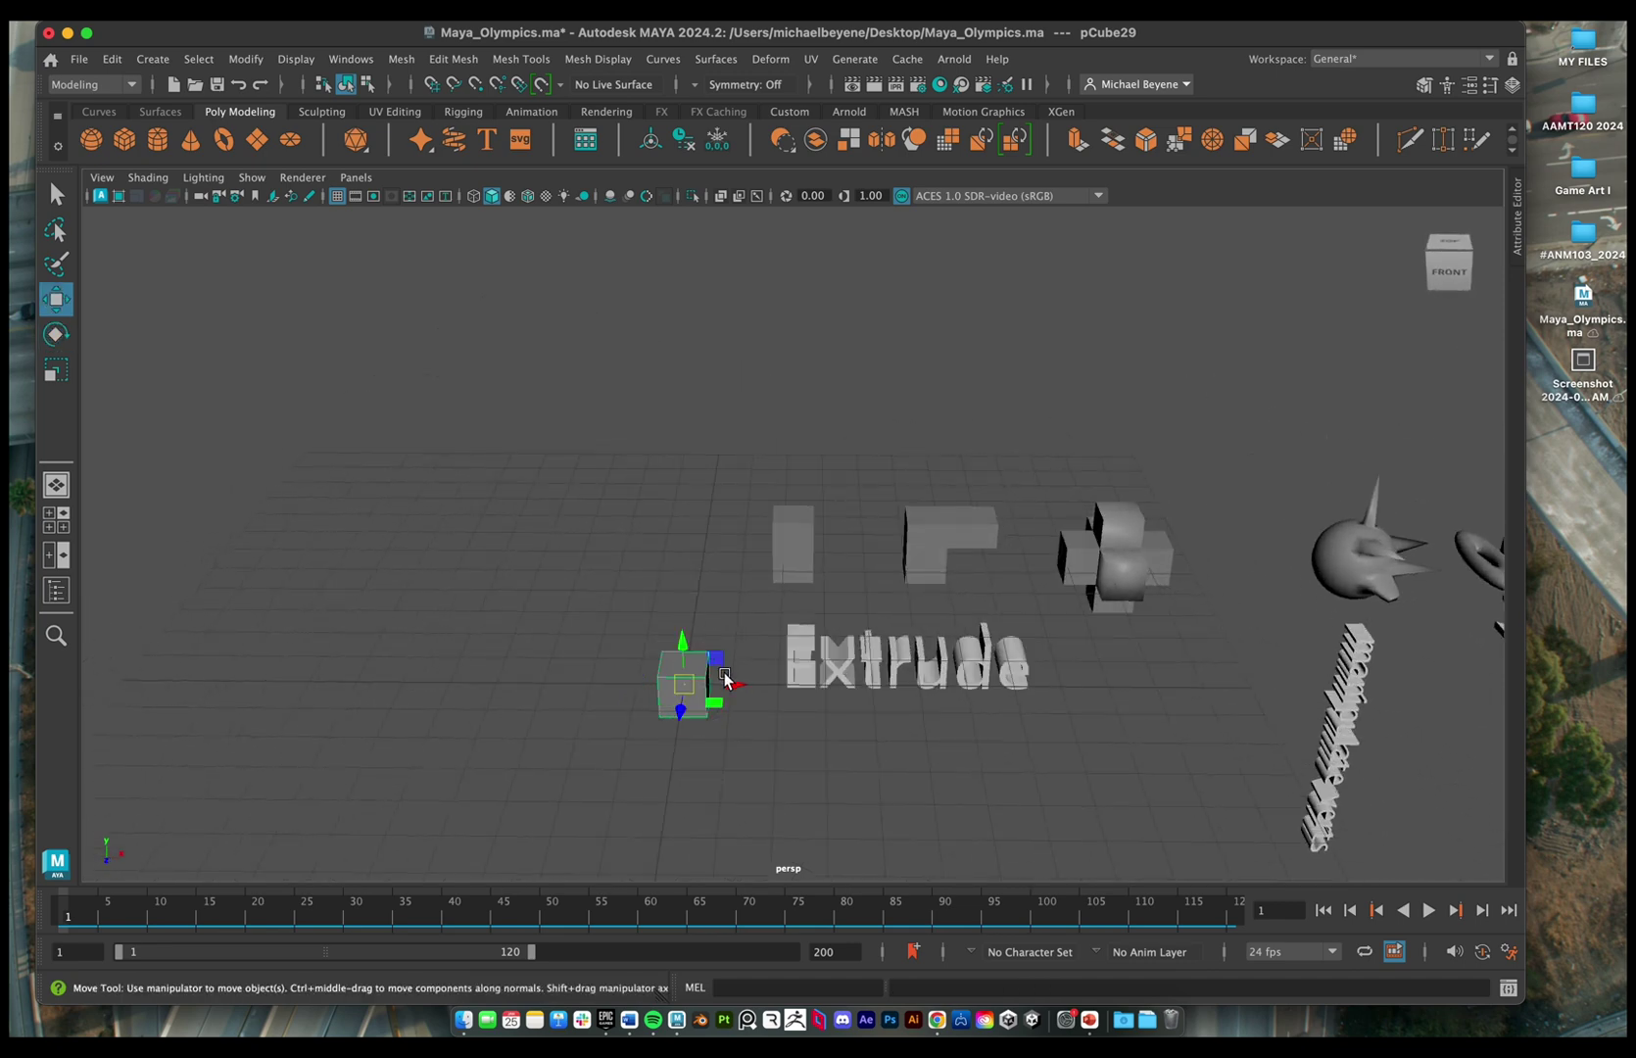
pyautogui.press('r')
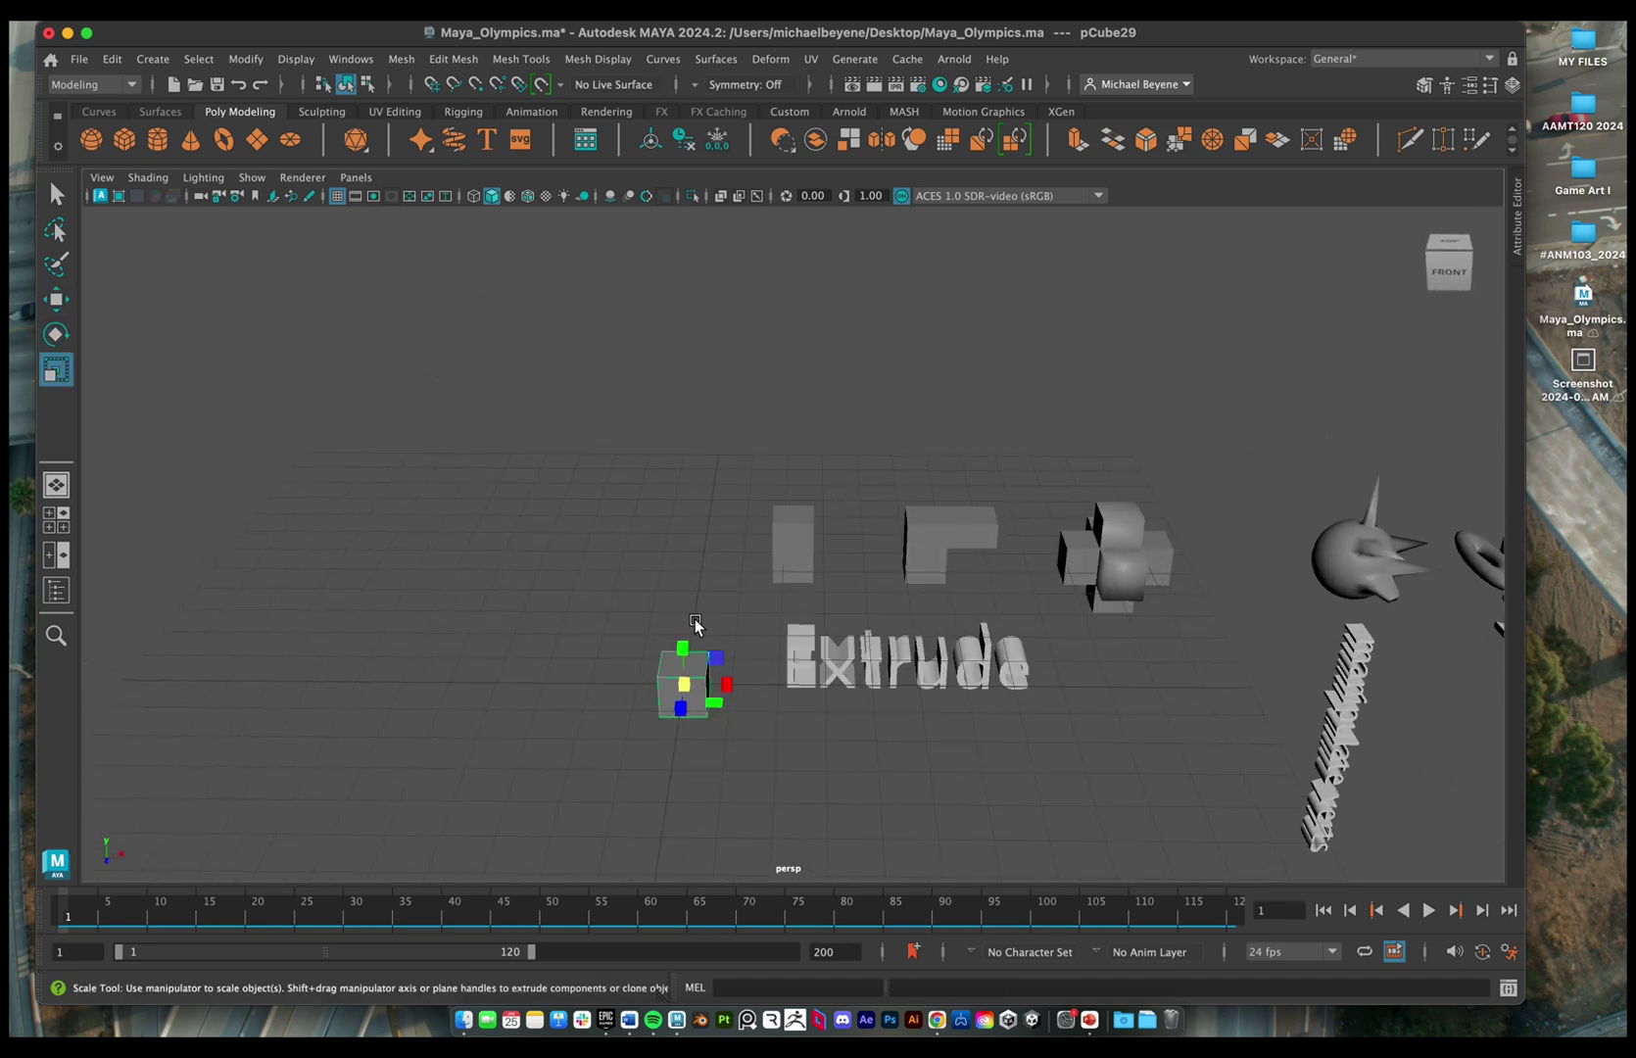
pyautogui.press('e')
pyautogui.press('w')
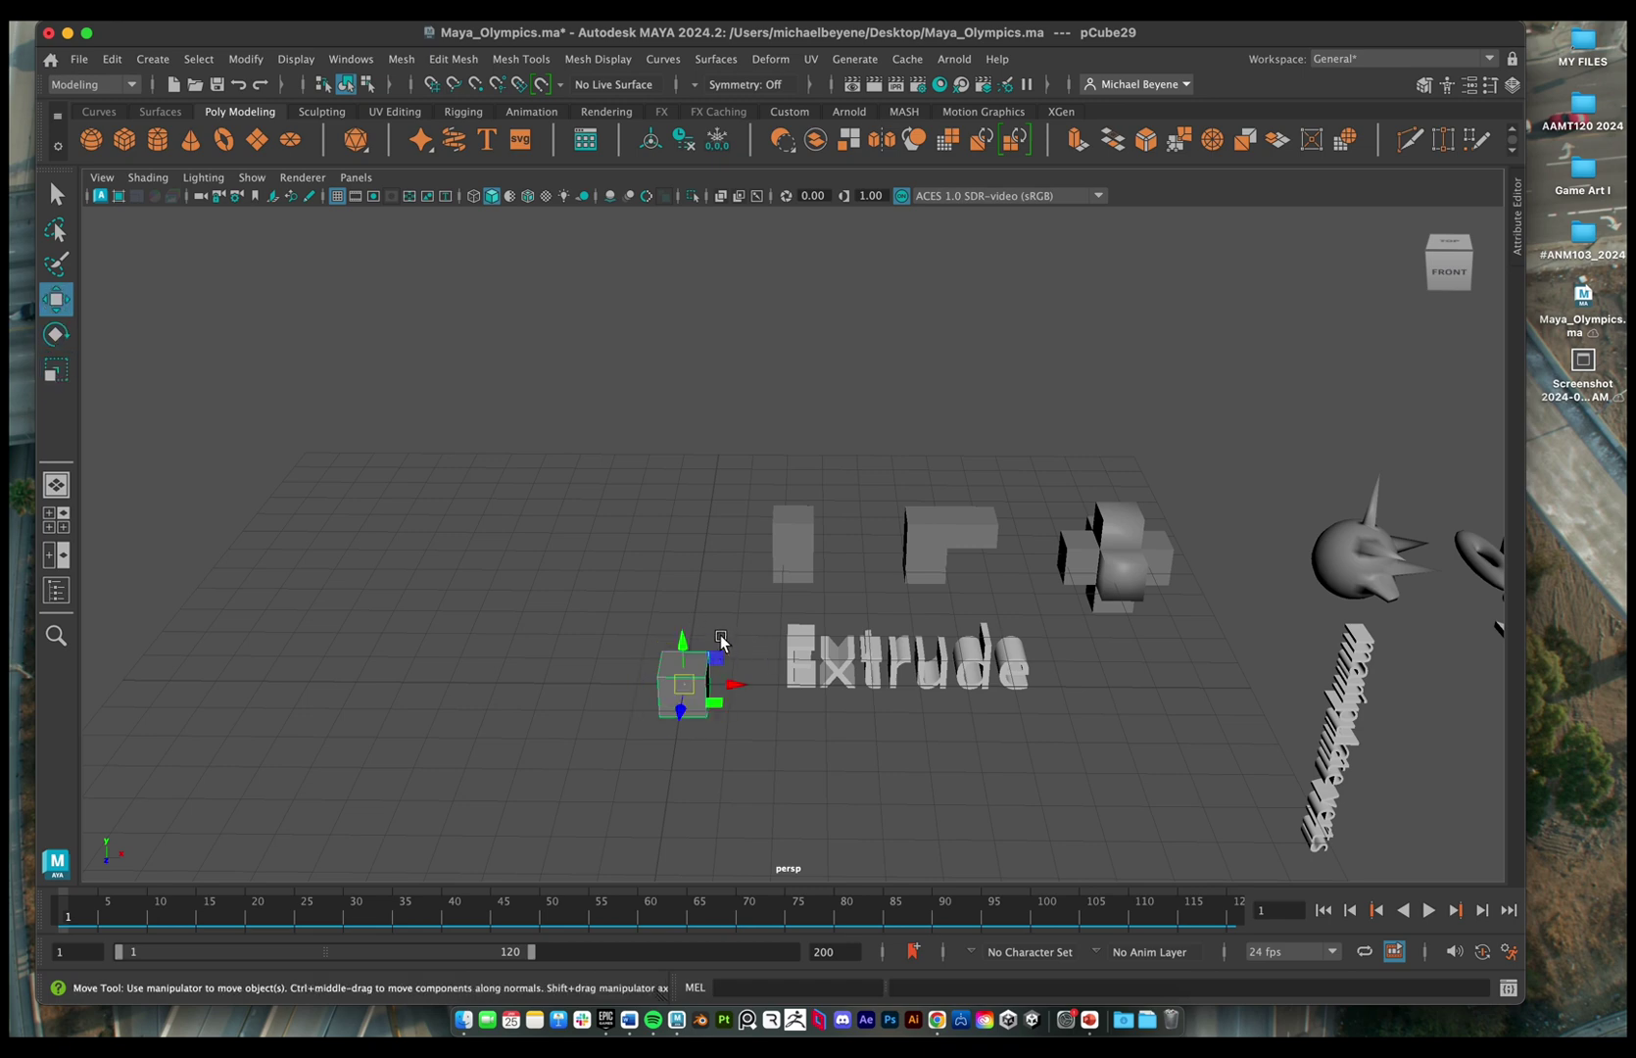
pyautogui.press('r')
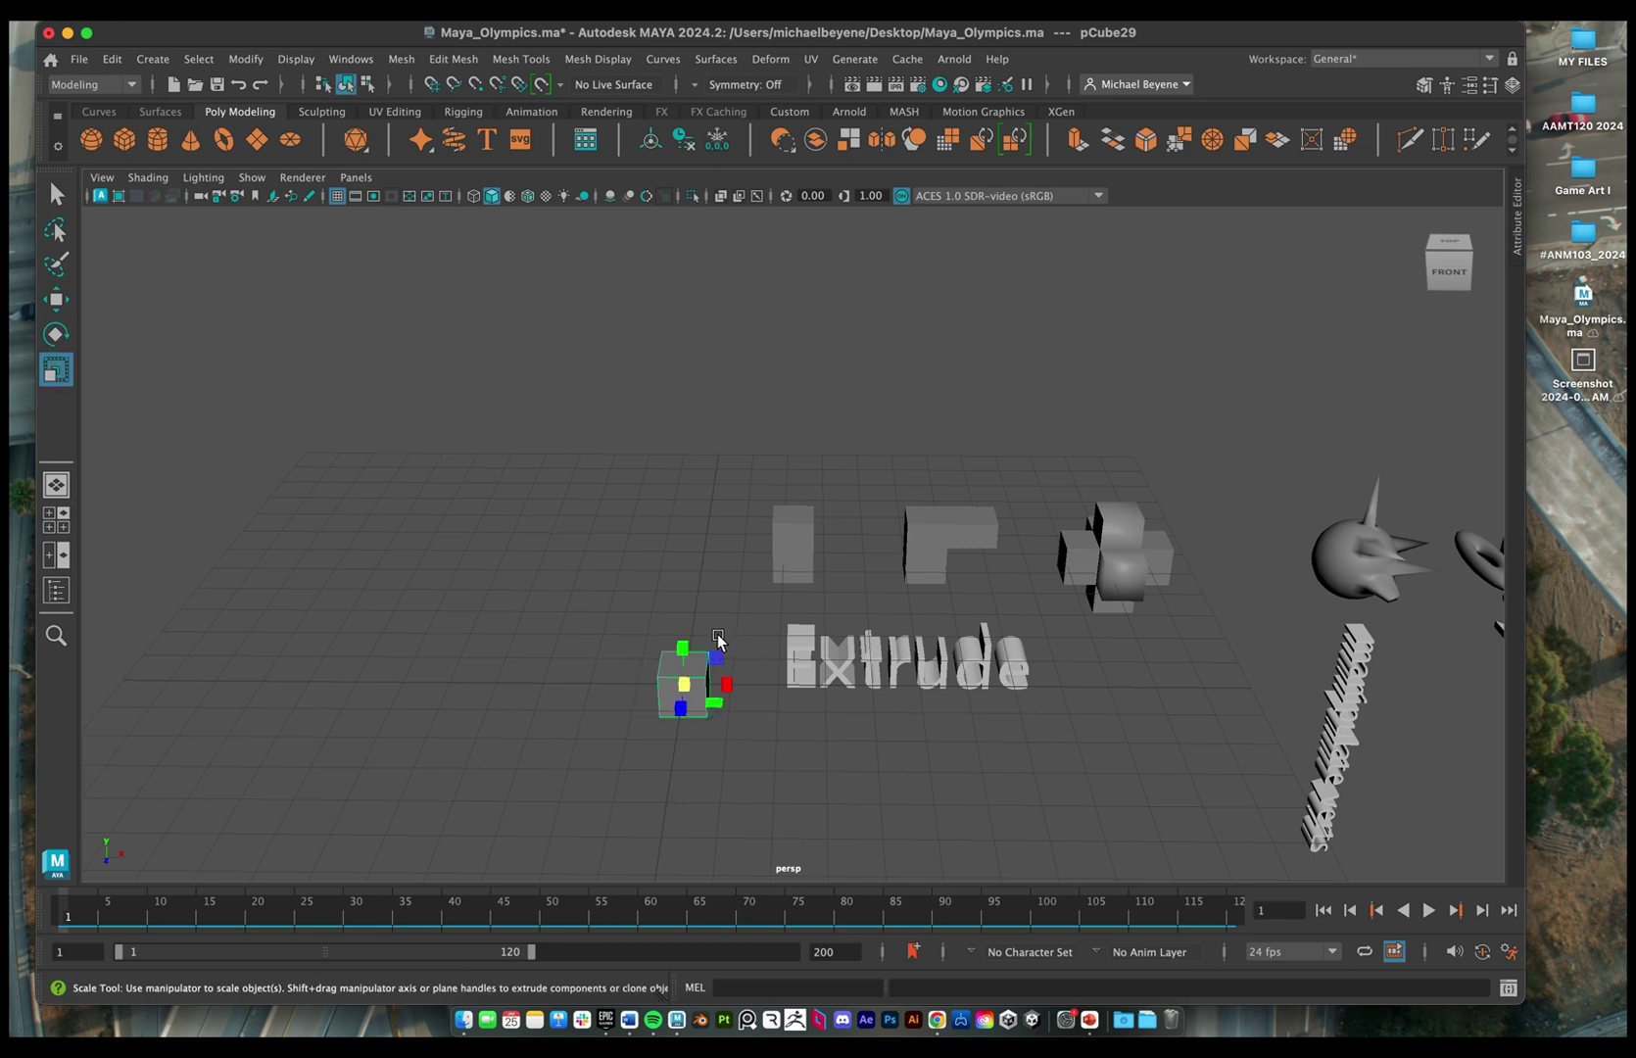
pyautogui.press('w')
pyautogui.press('e')
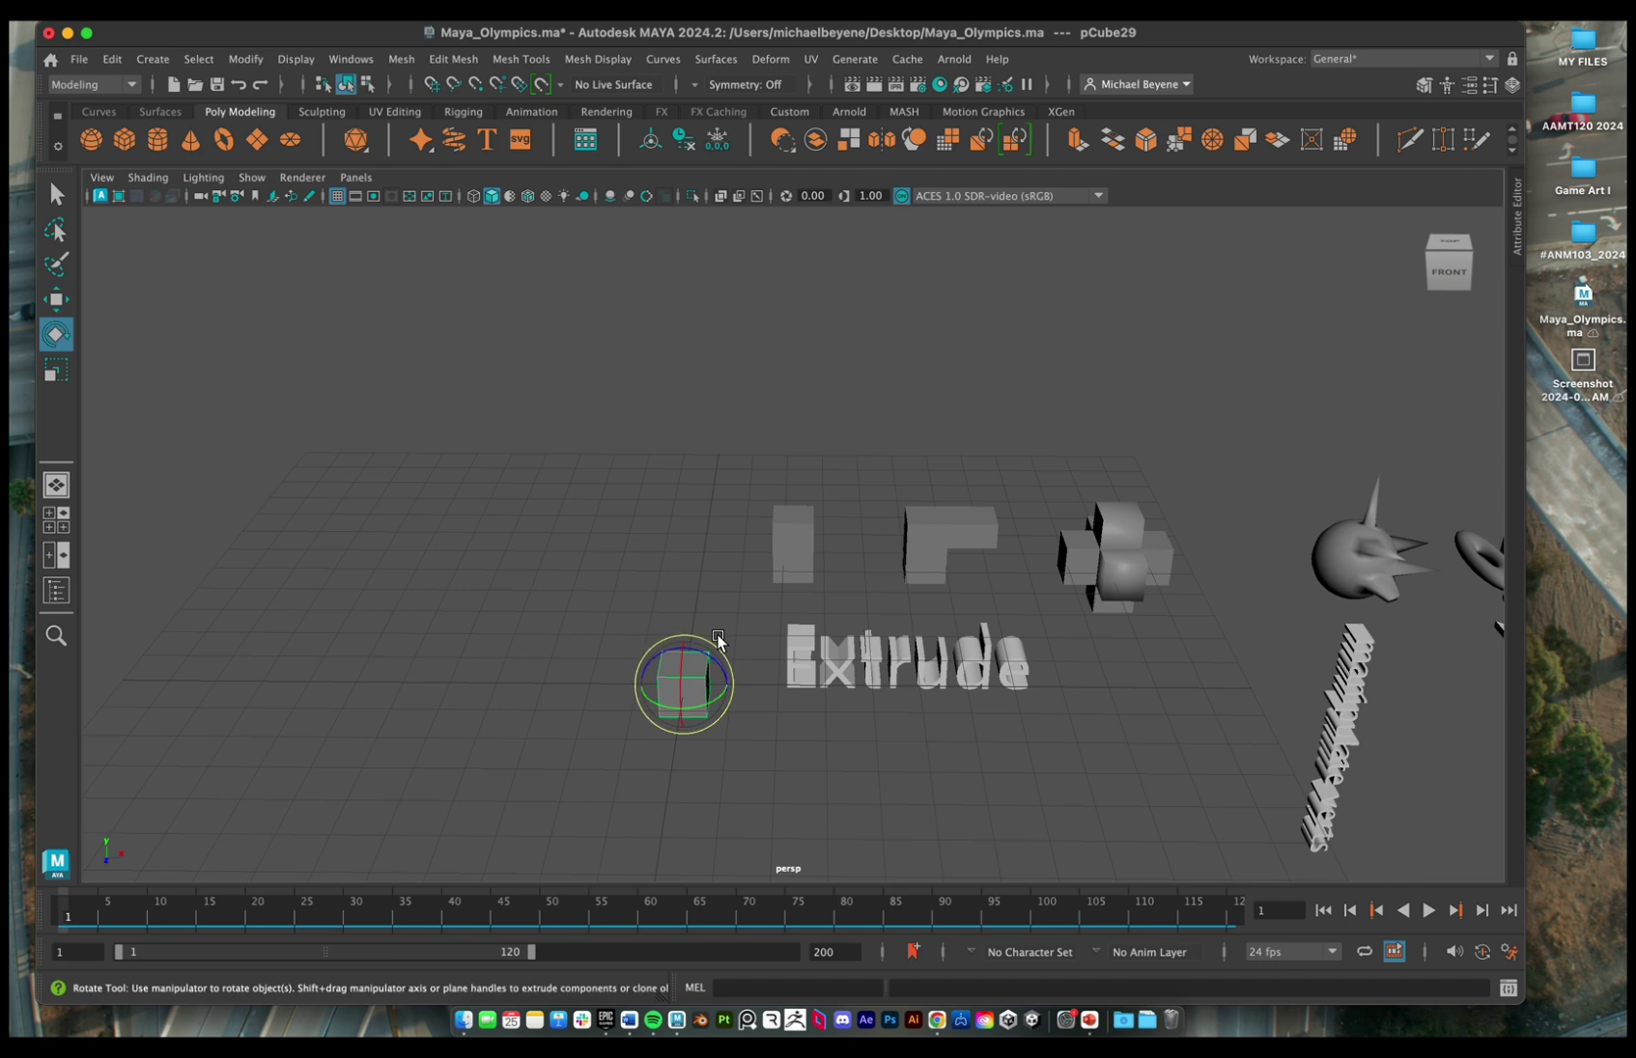
pyautogui.press('r')
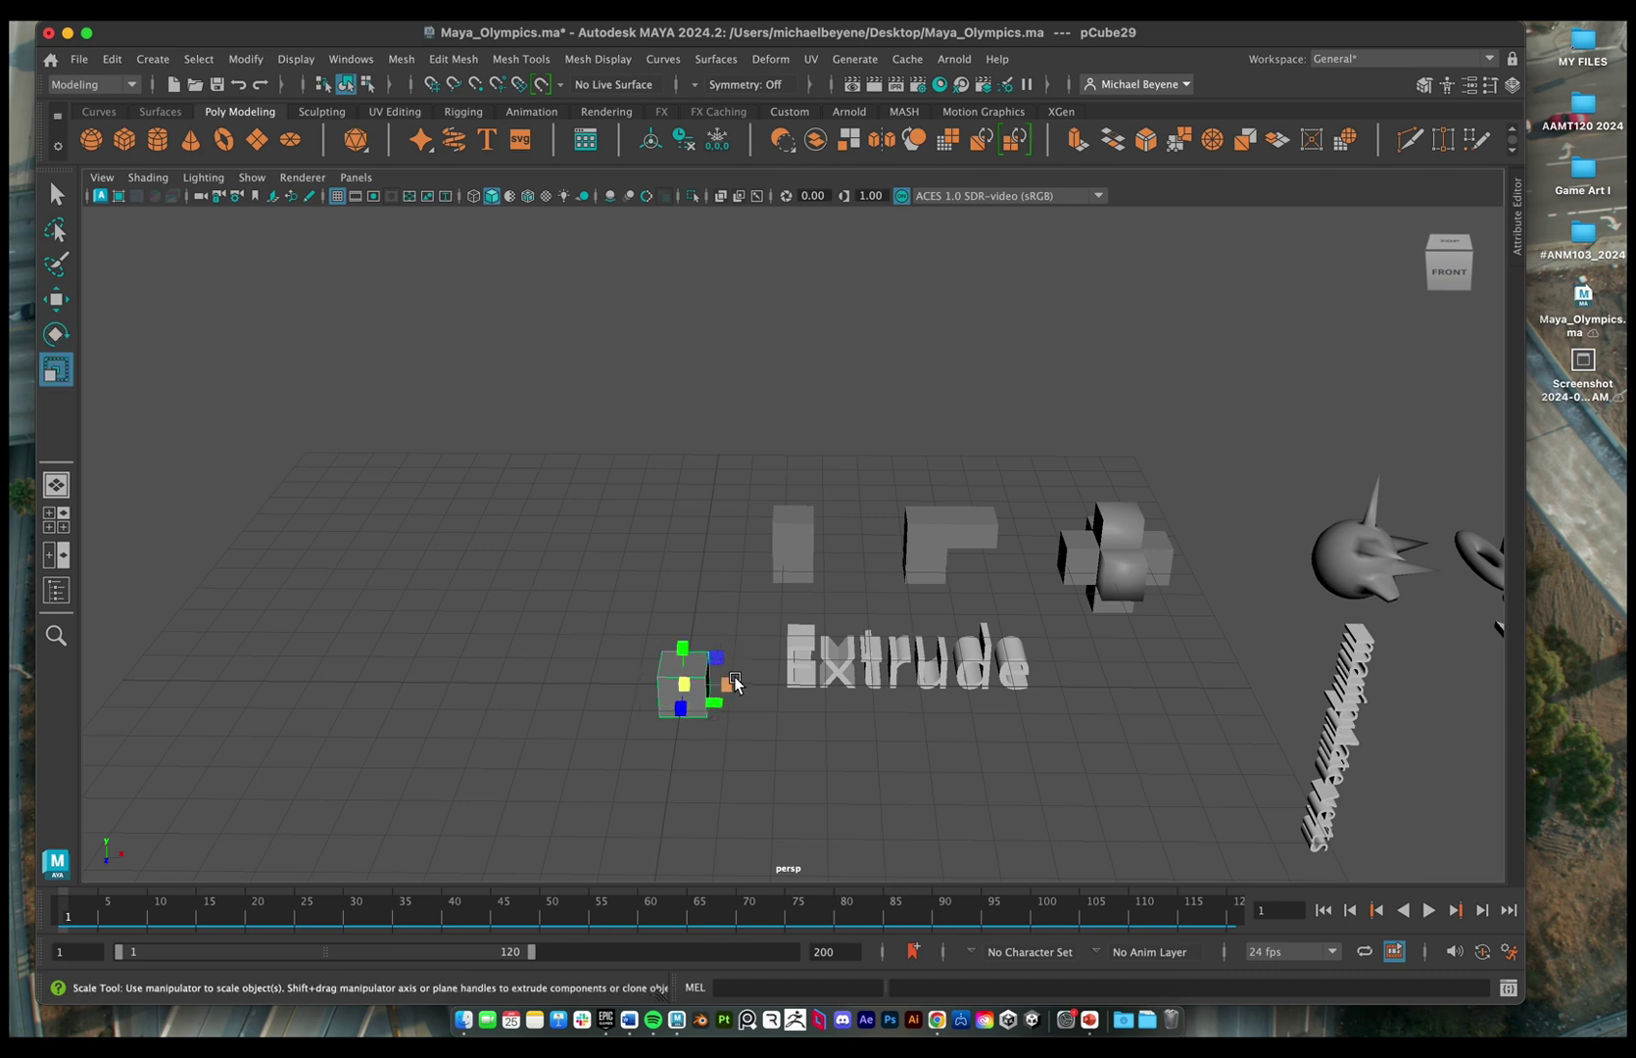
pyautogui.press('w')
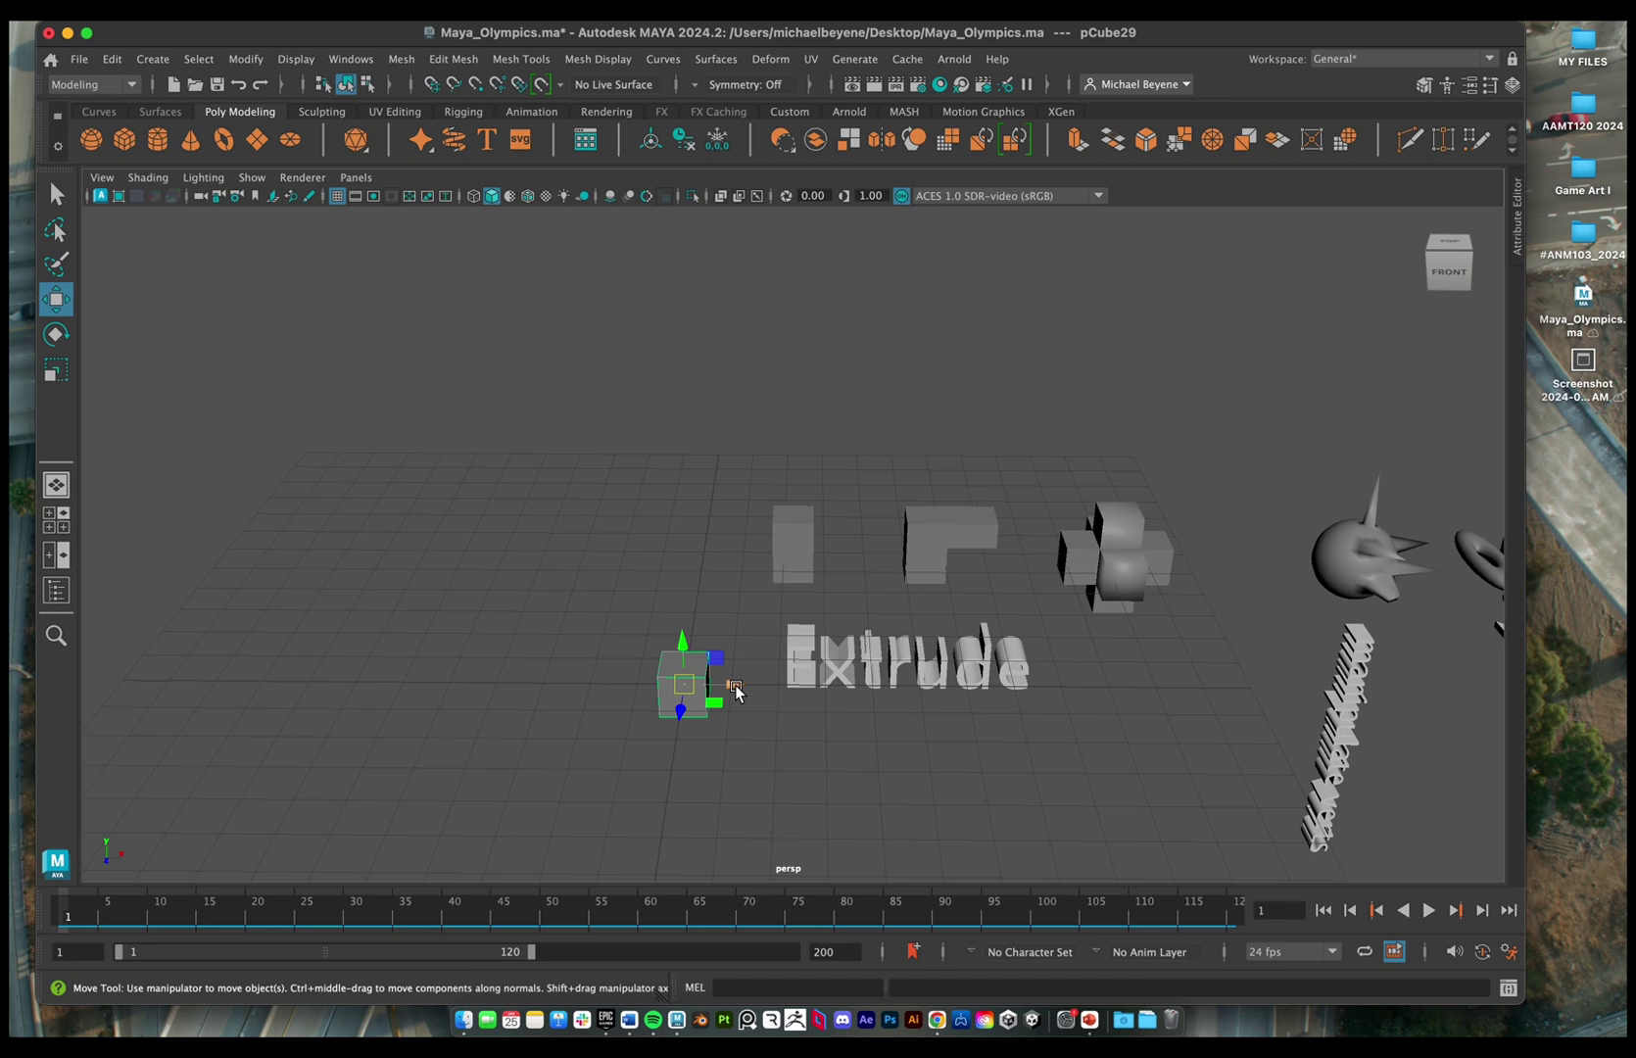
pyautogui.press('e')
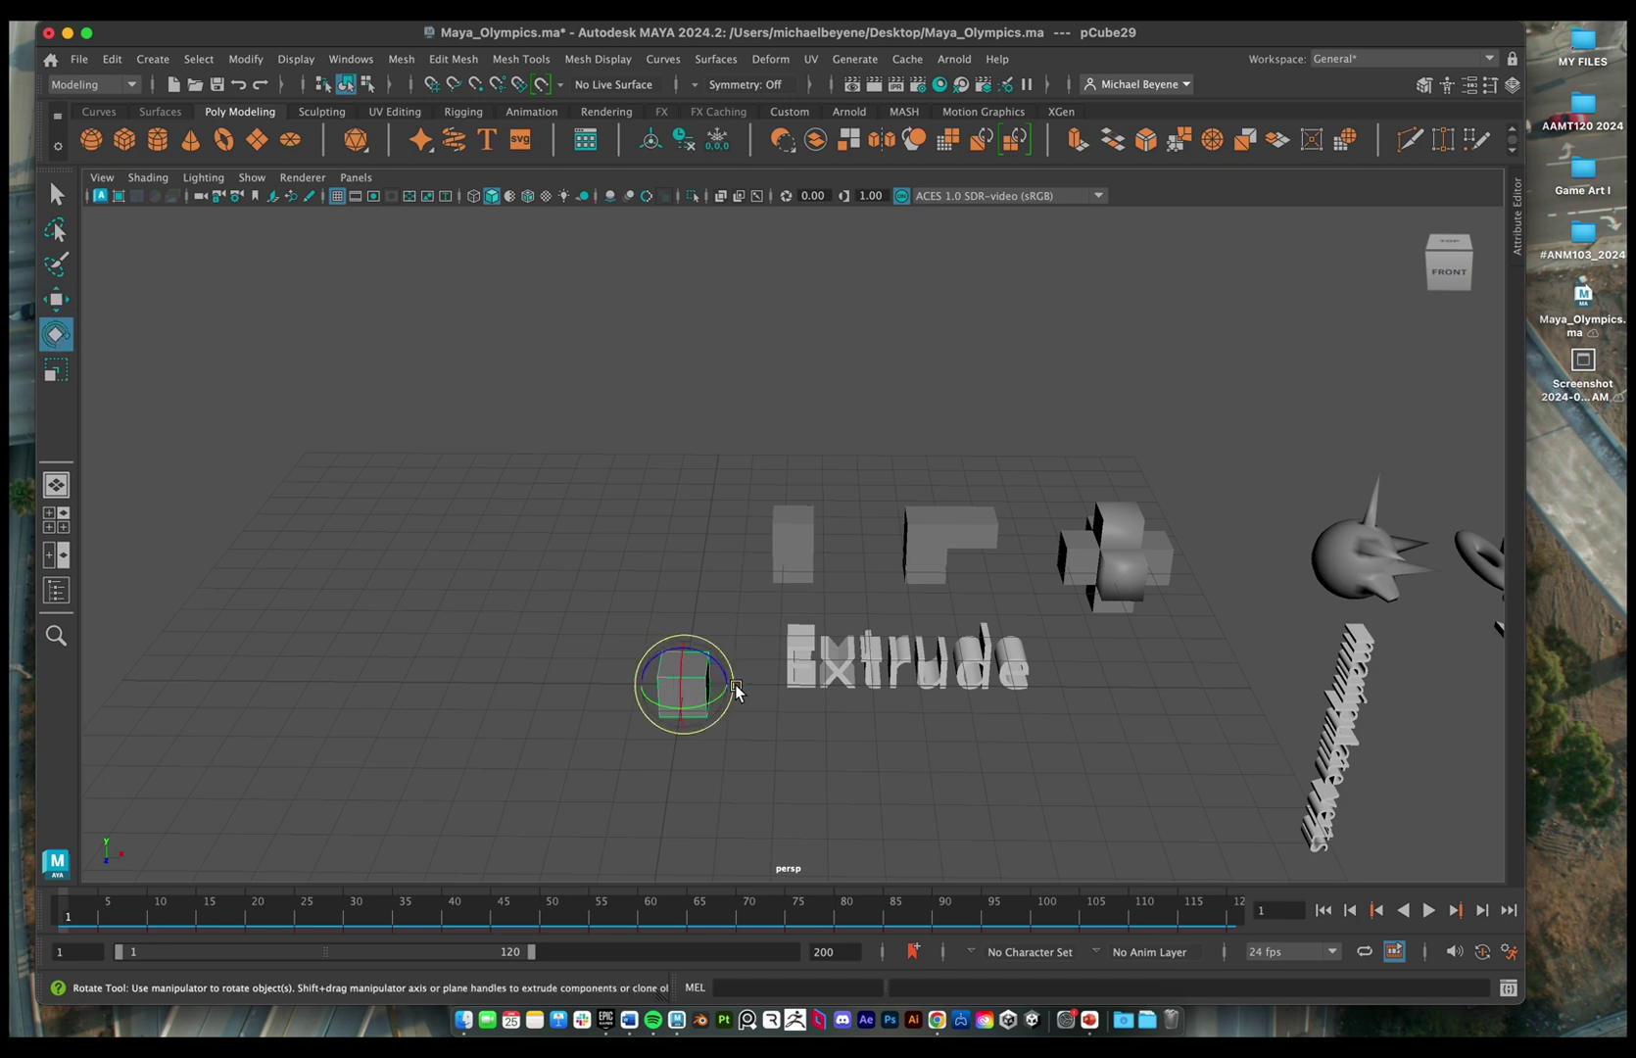
pyautogui.press('r')
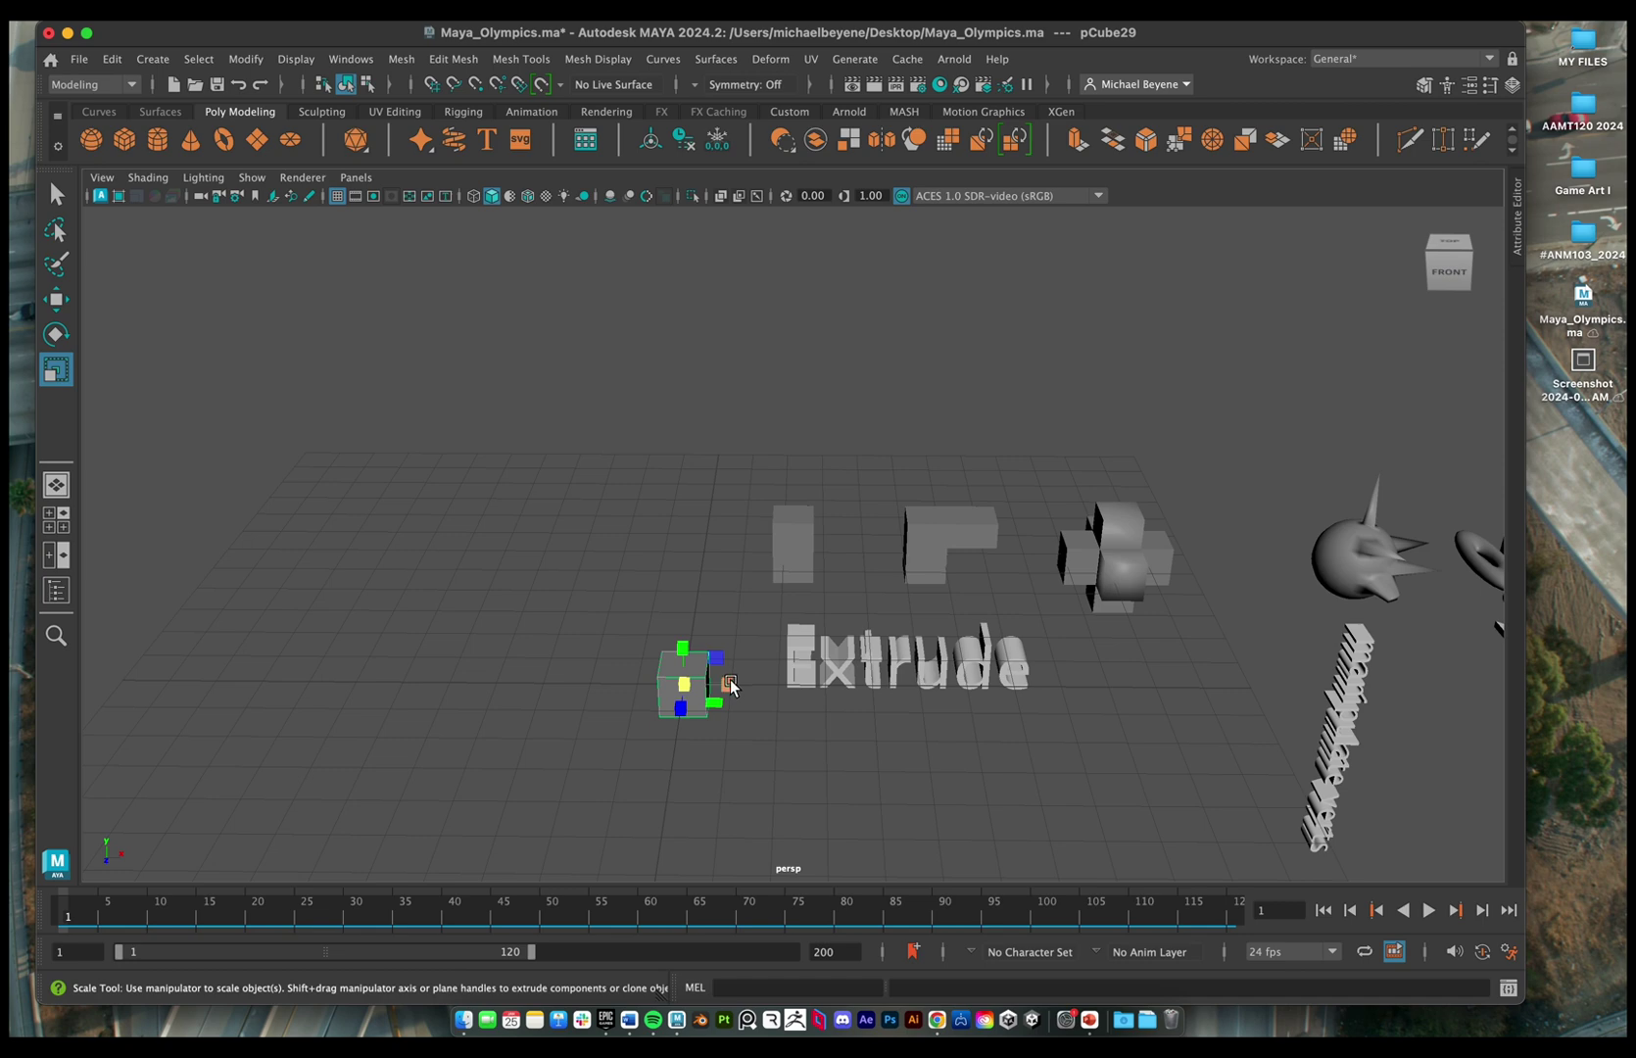
pyautogui.press('w')
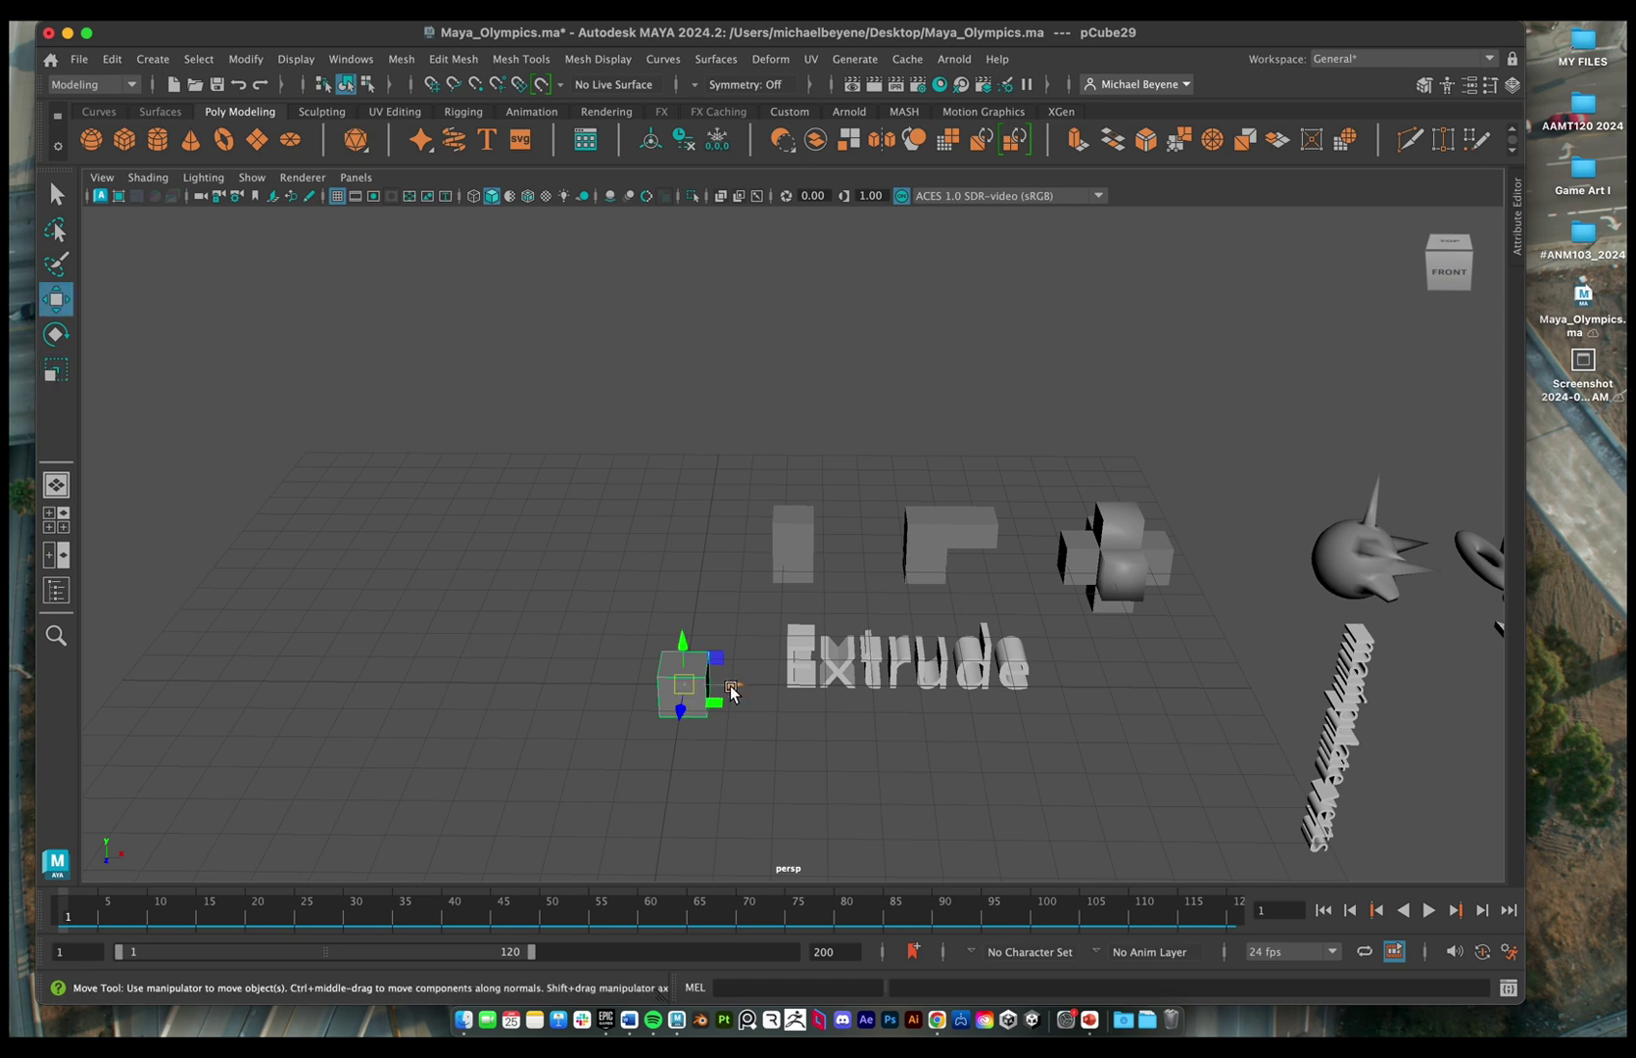
pyautogui.press('e')
pyautogui.press('r')
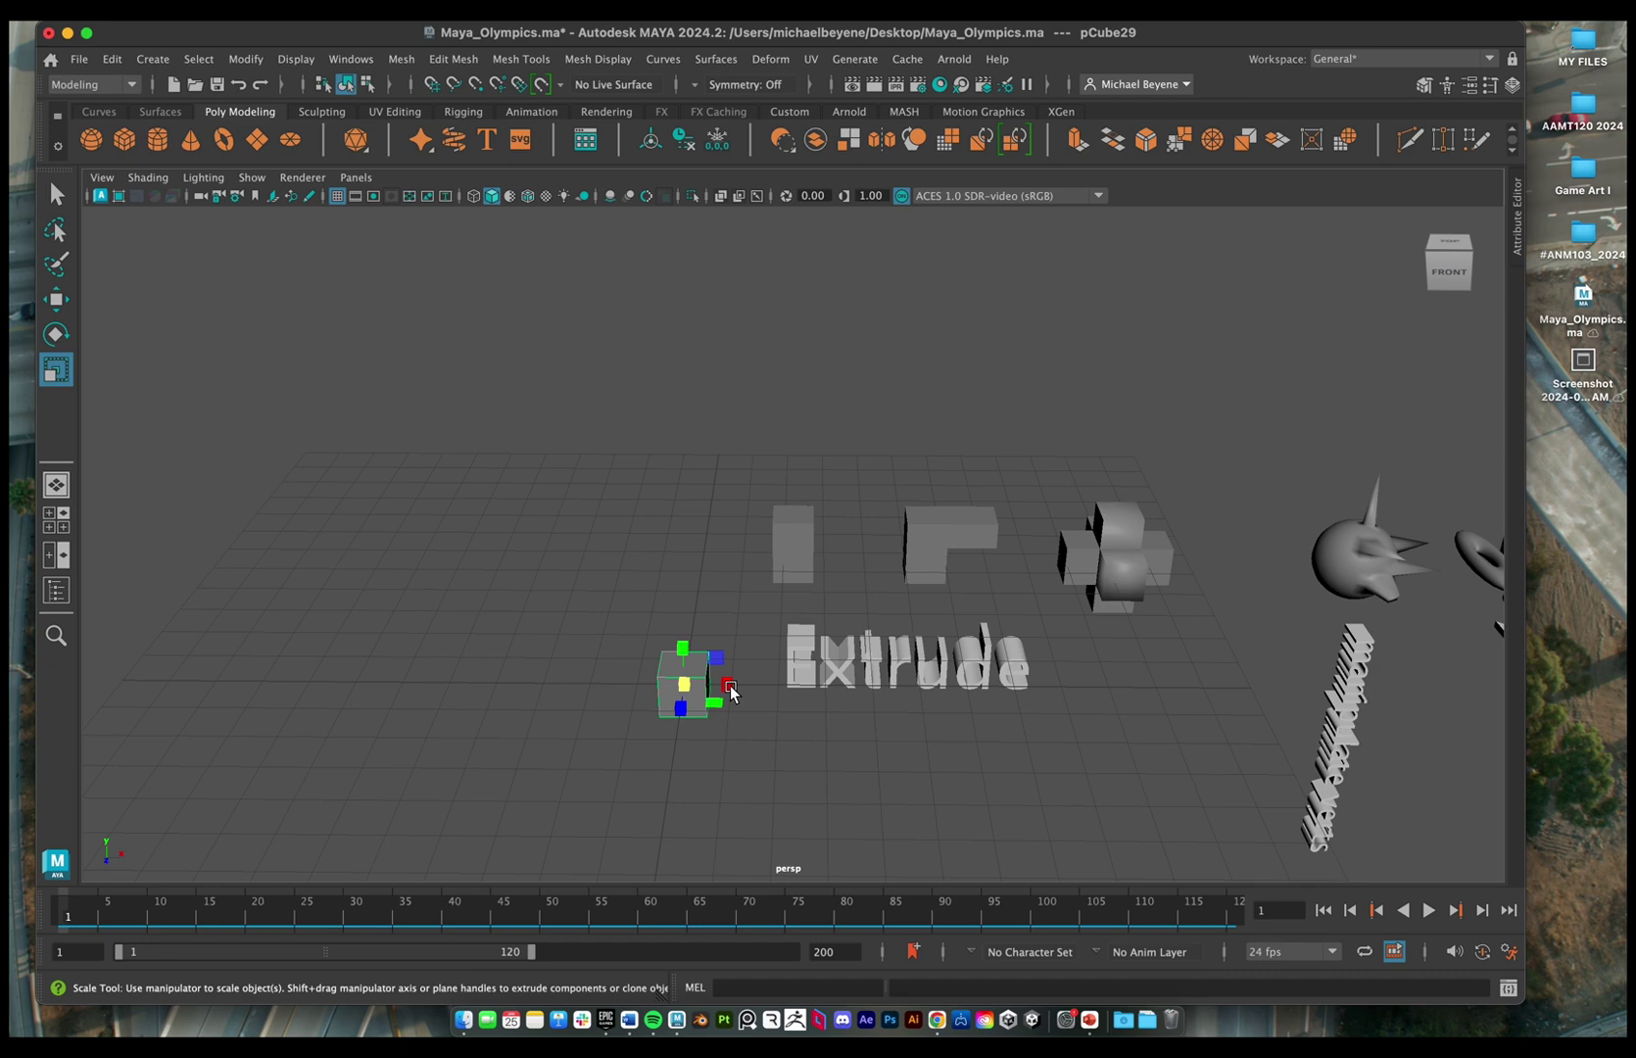
# - Move the new cube about 1.95 cm along the X axis towards the Extrude text
pyautogui.press('w')
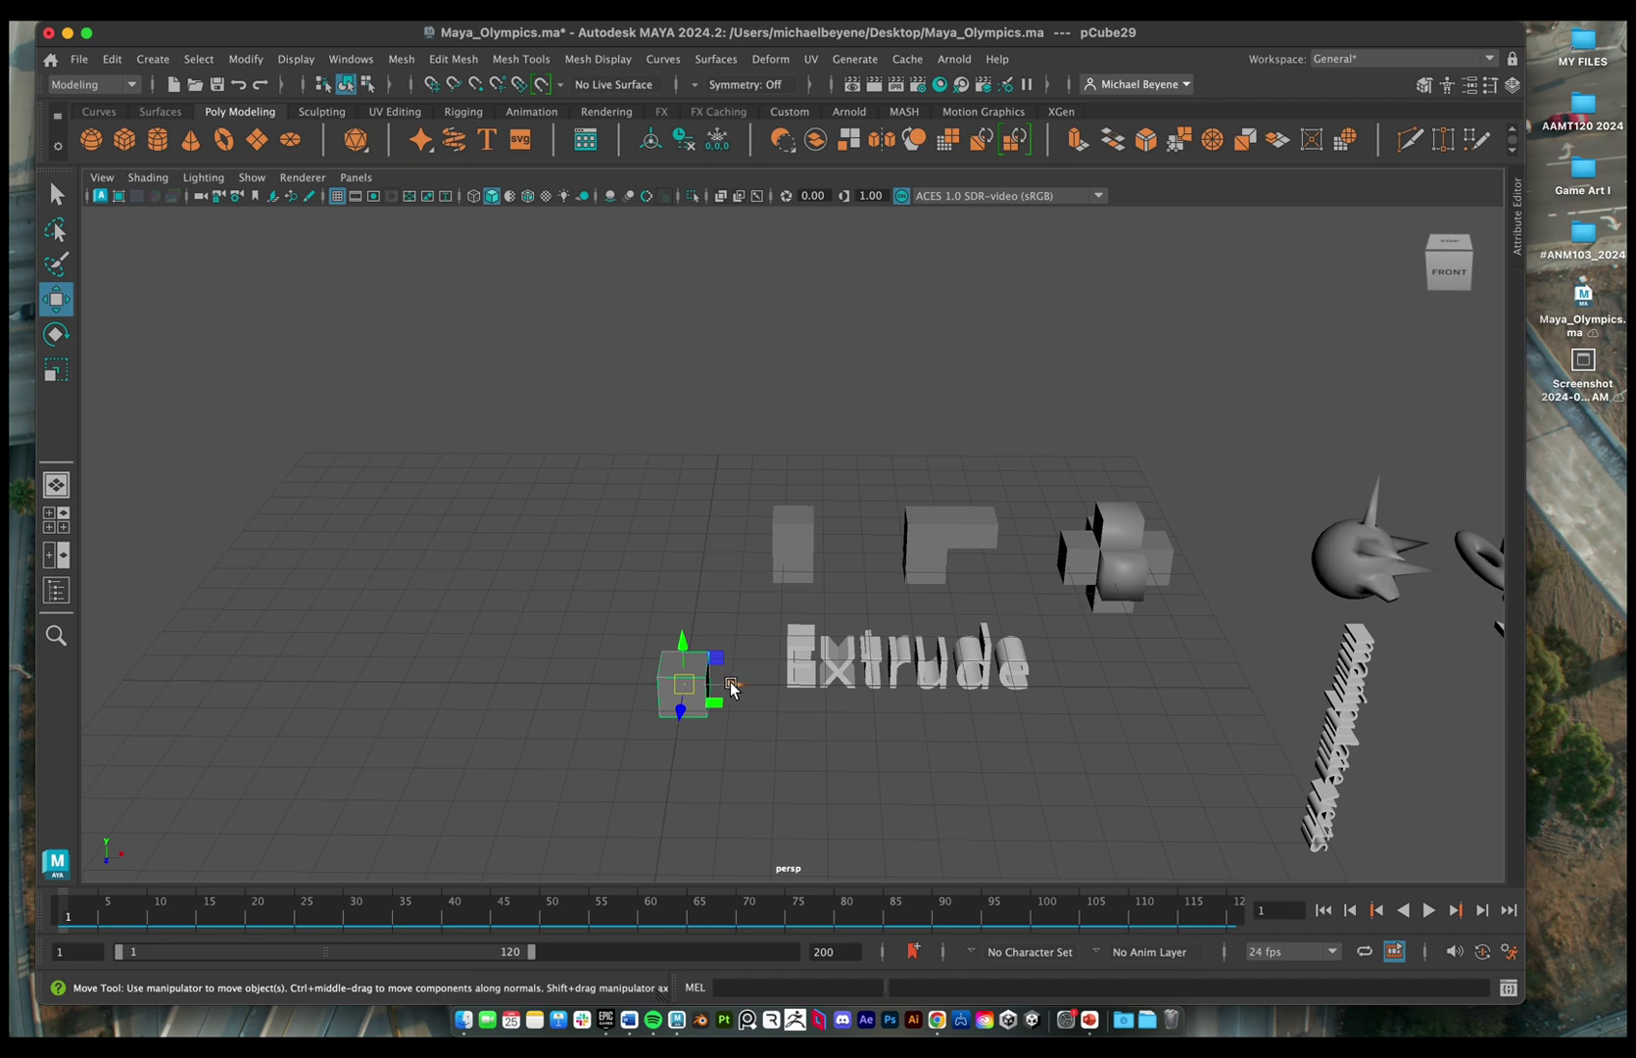
pyautogui.moveTo(731, 686); pyautogui.dragTo(826, 716)
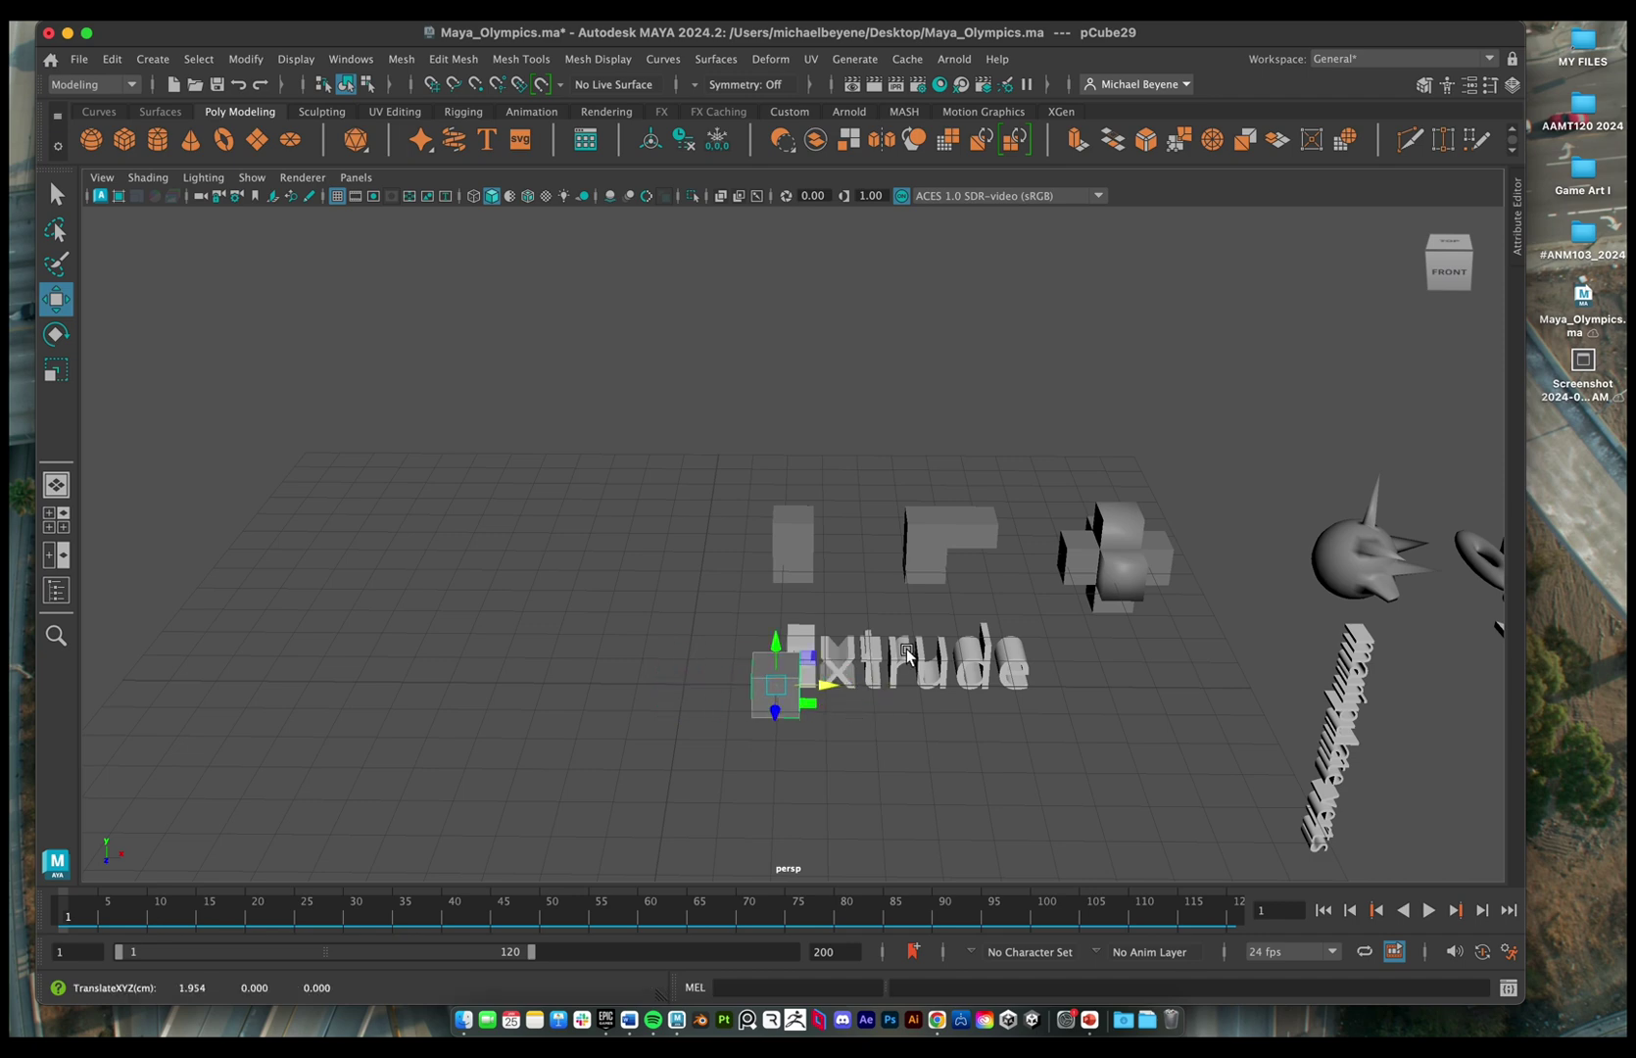
pyautogui.moveTo(907, 648)
pyautogui.keyDown('alt'); pyautogui.mouseDown()
pyautogui.moveTo(889, 664)
pyautogui.moveTo(880, 651)
pyautogui.mouseUp(); pyautogui.keyUp('alt')
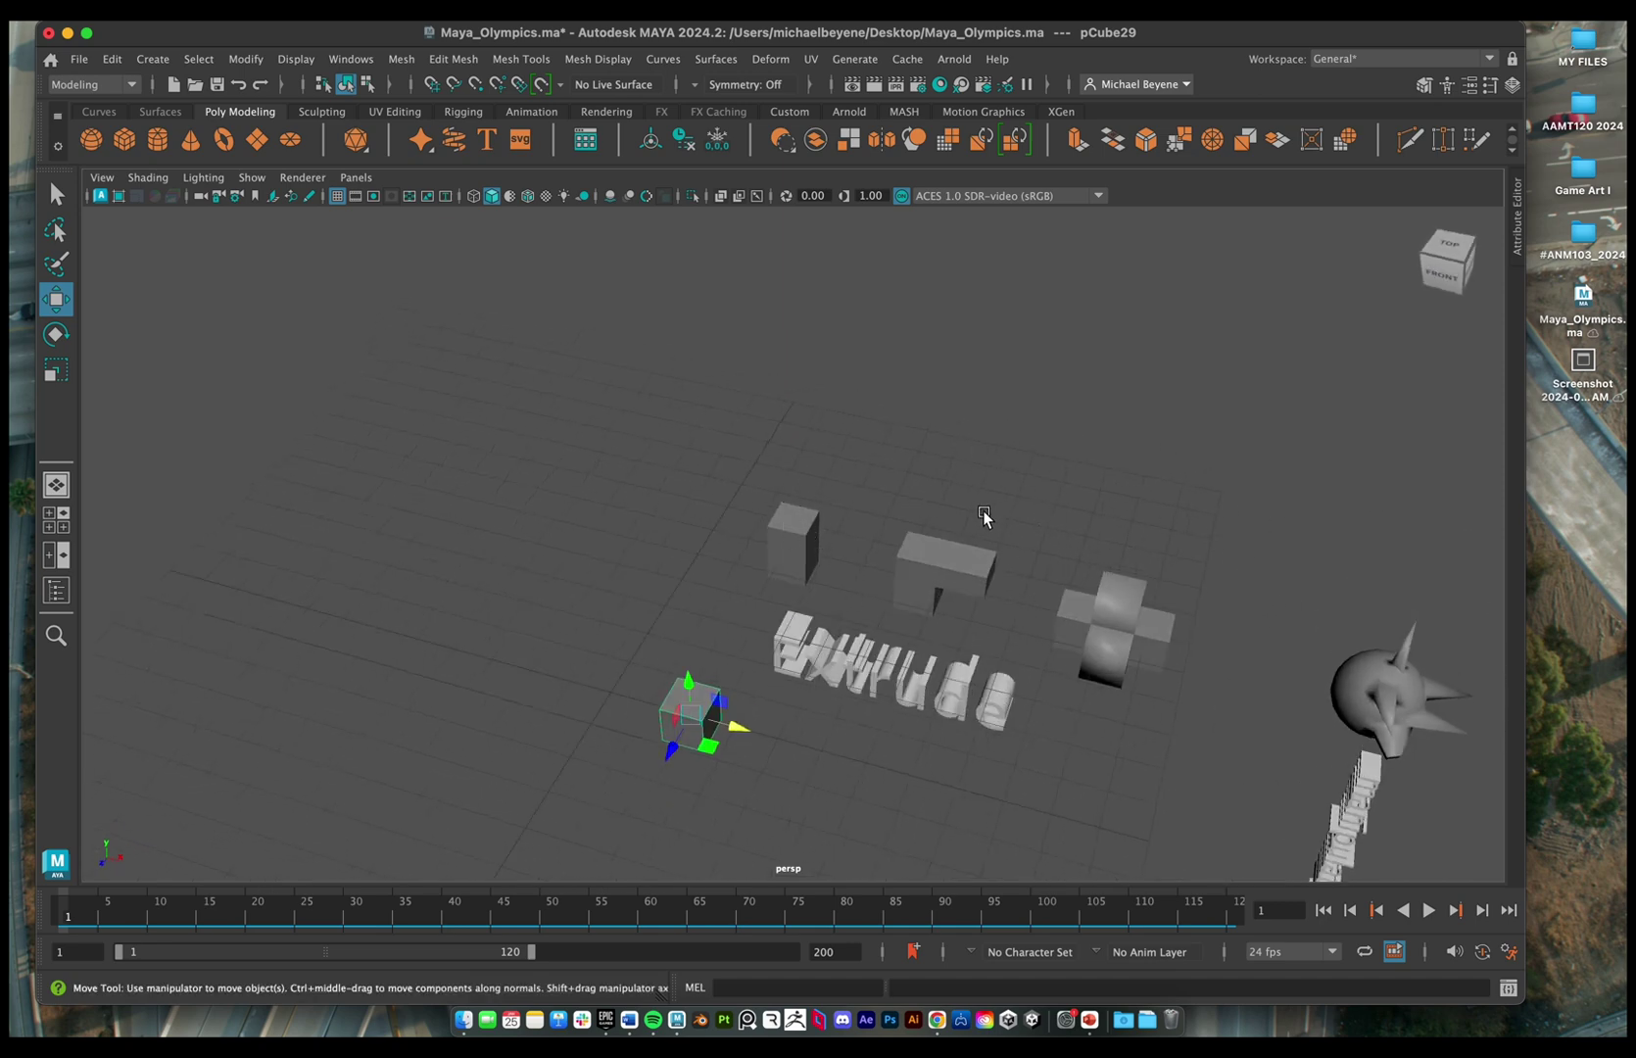
# - Go through the new cube's component modes, including Vertex, and switch it to face selection
pyautogui.keyDown('alt'); pyautogui.moveTo(968, 554); pyautogui.dragTo(857, 465, button='middle'); pyautogui.keyUp('alt')
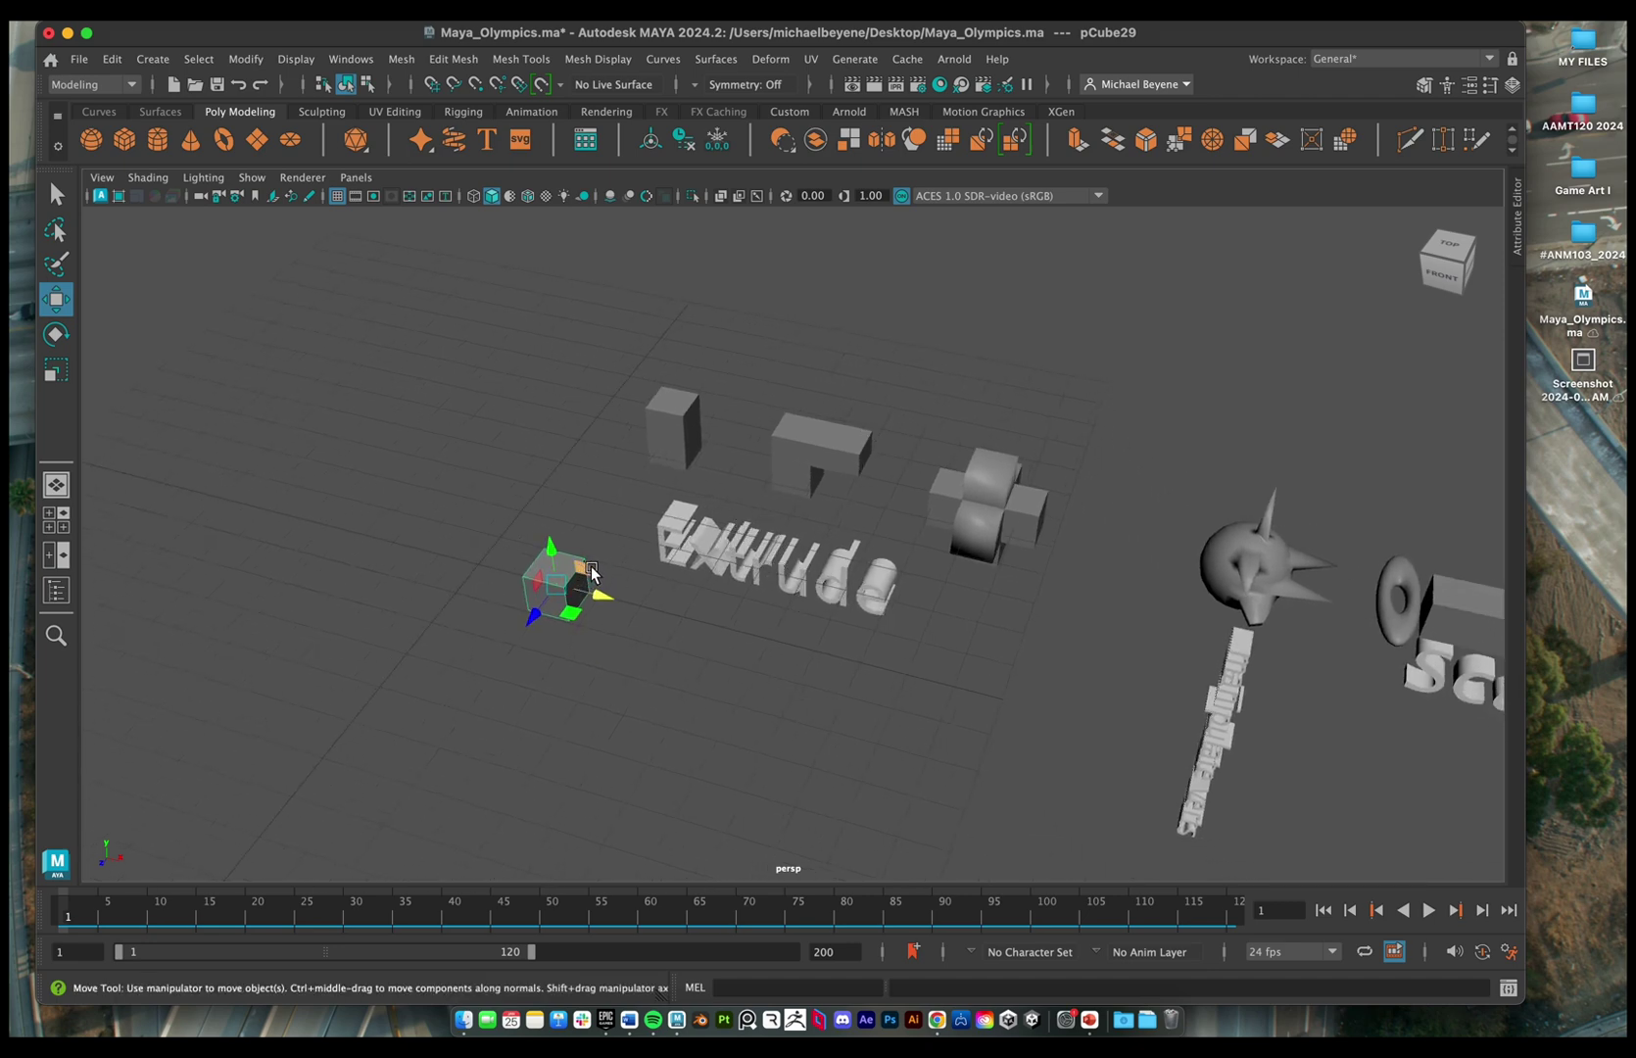
pyautogui.keyDown('alt'); pyautogui.moveTo(609, 569); pyautogui.dragTo(635, 561); pyautogui.keyUp('alt')
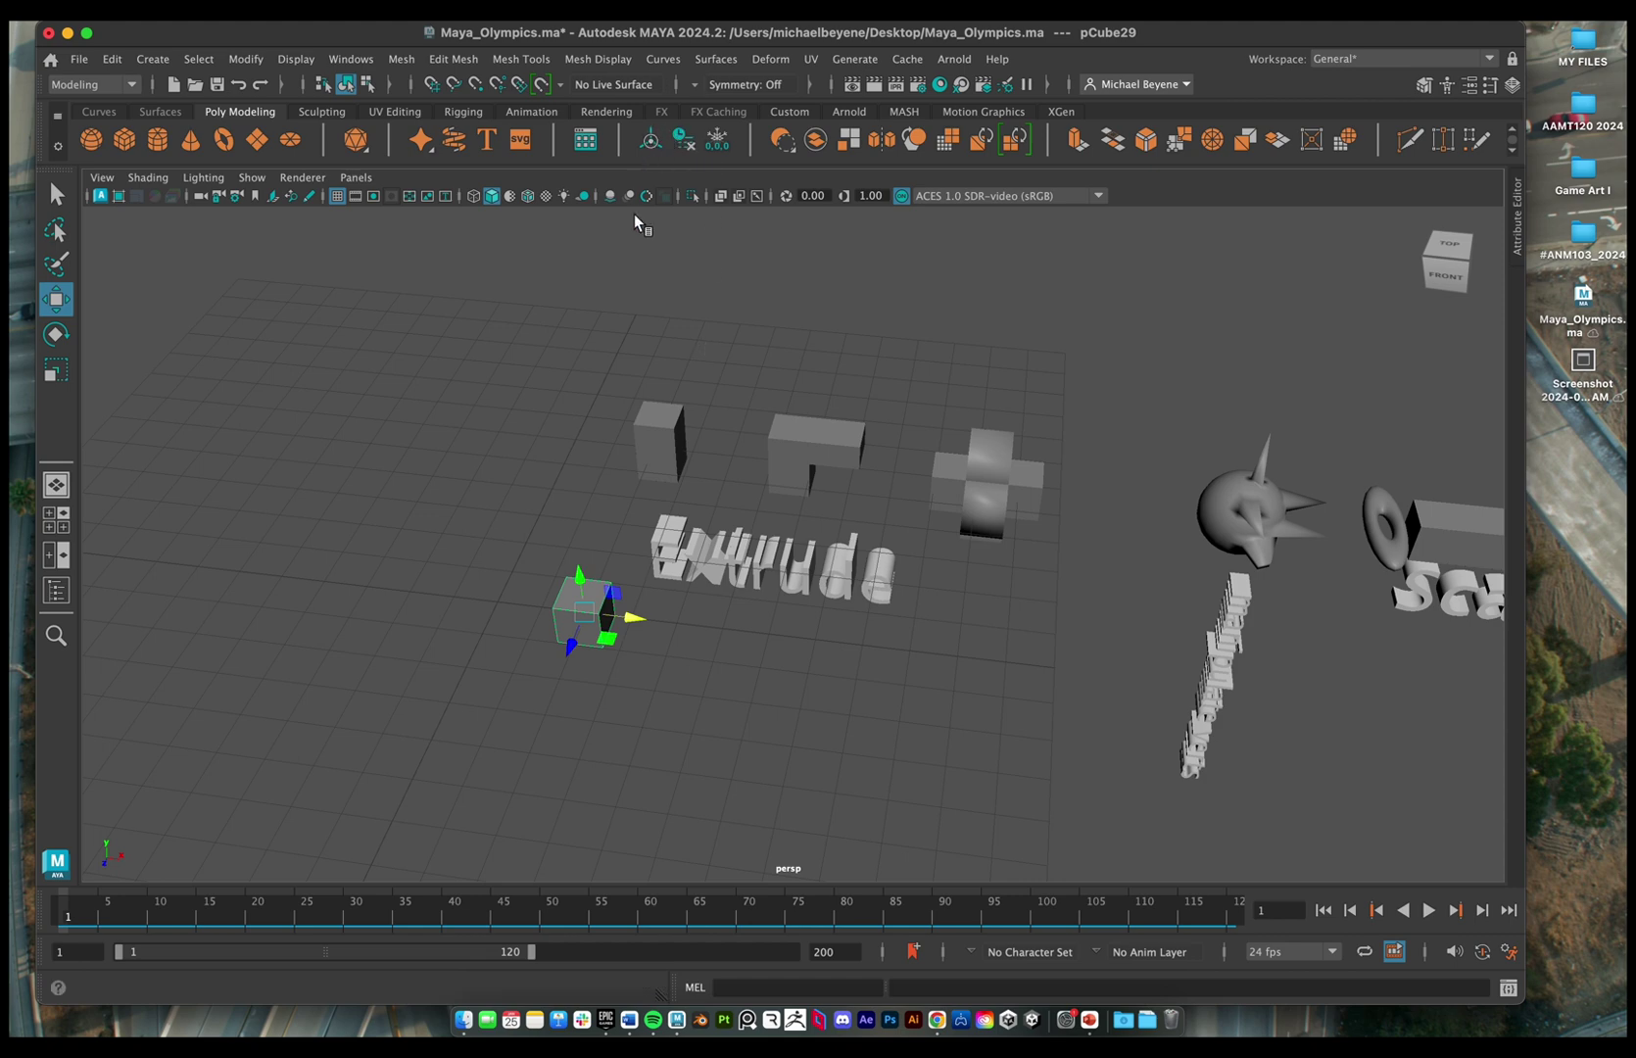
pyautogui.moveTo(590, 603); pyautogui.dragTo(588, 429, button='right')
pyautogui.moveTo(579, 573); pyautogui.dragTo(481, 435, button='right')
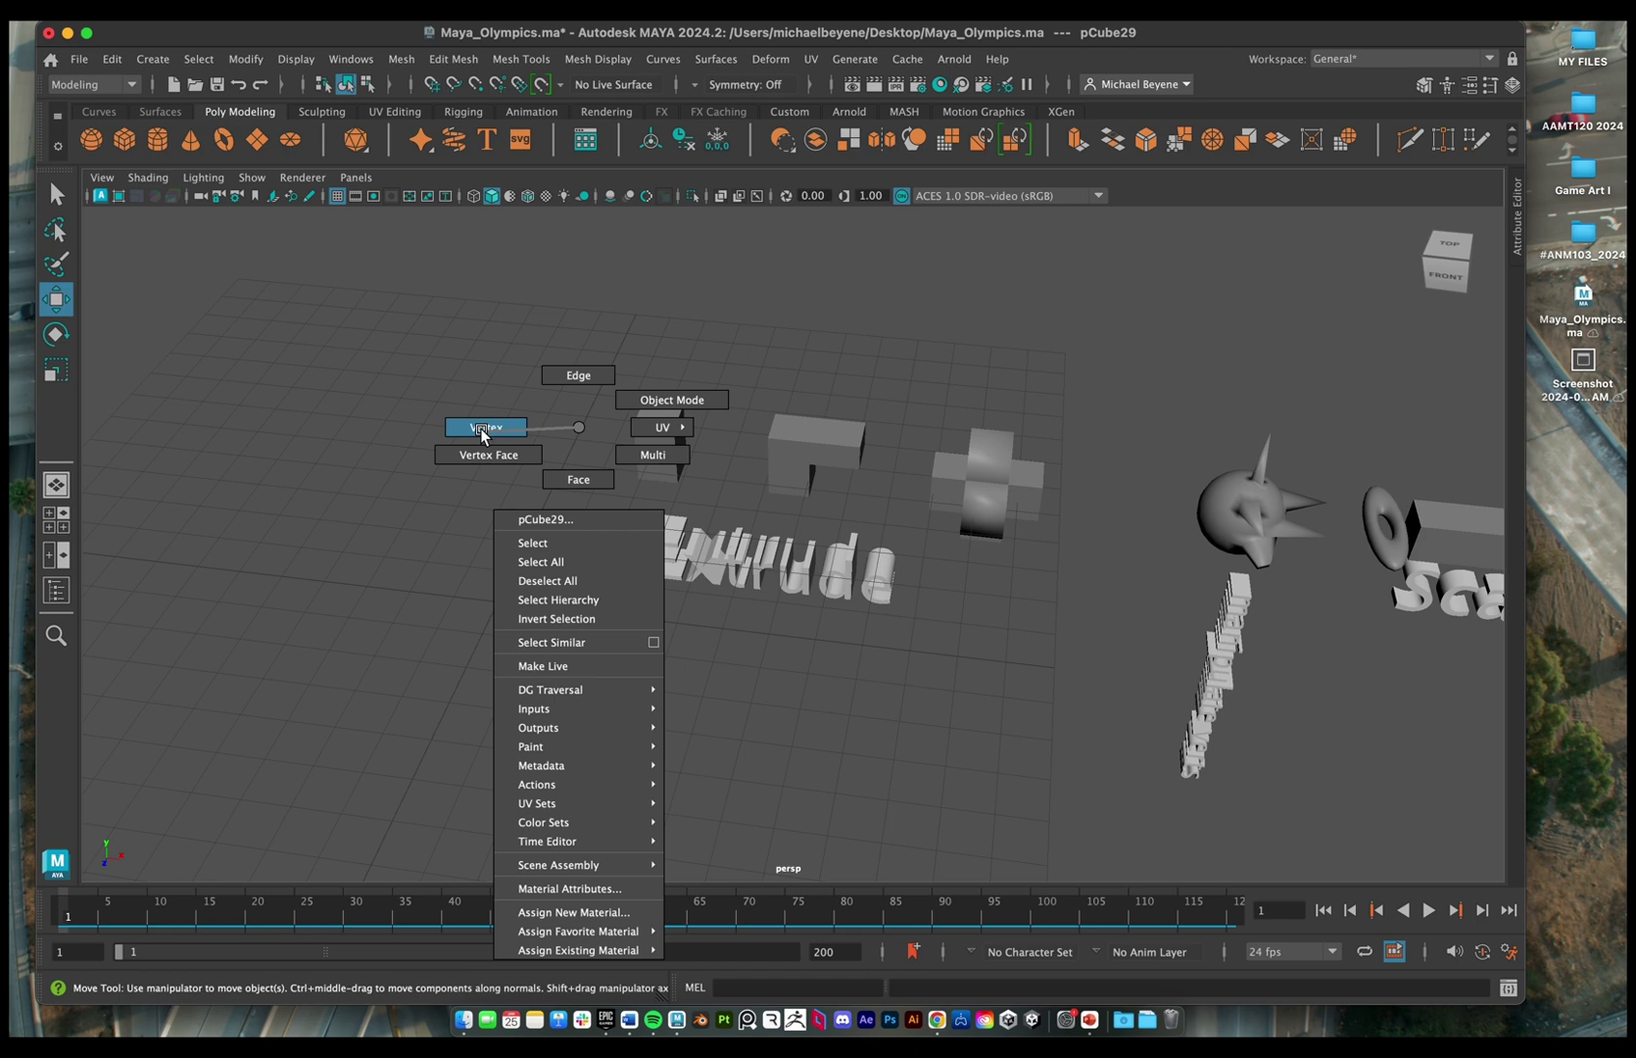
pyautogui.moveTo(481, 429); pyautogui.dragTo(577, 456, button='right')
pyautogui.moveTo(673, 386); pyautogui.dragTo(588, 483, button='right')
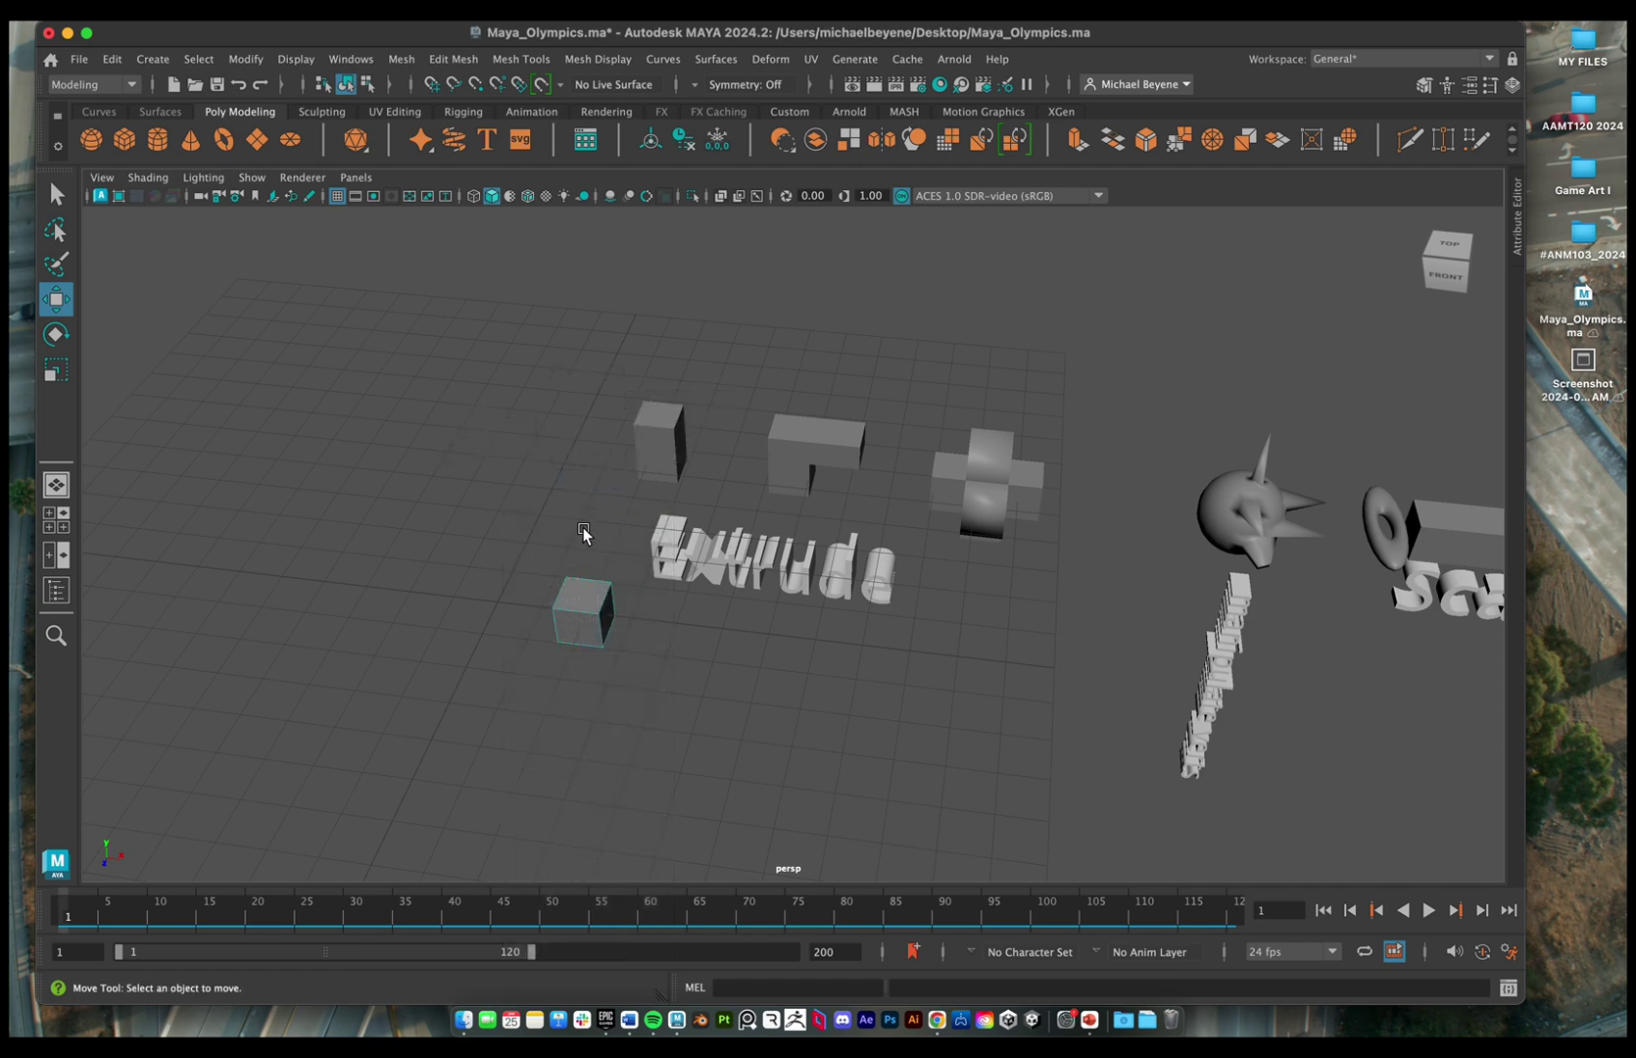
# - Return the cube to object mode and set it back to face selection
pyautogui.moveTo(583, 603); pyautogui.dragTo(720, 356, button='right')
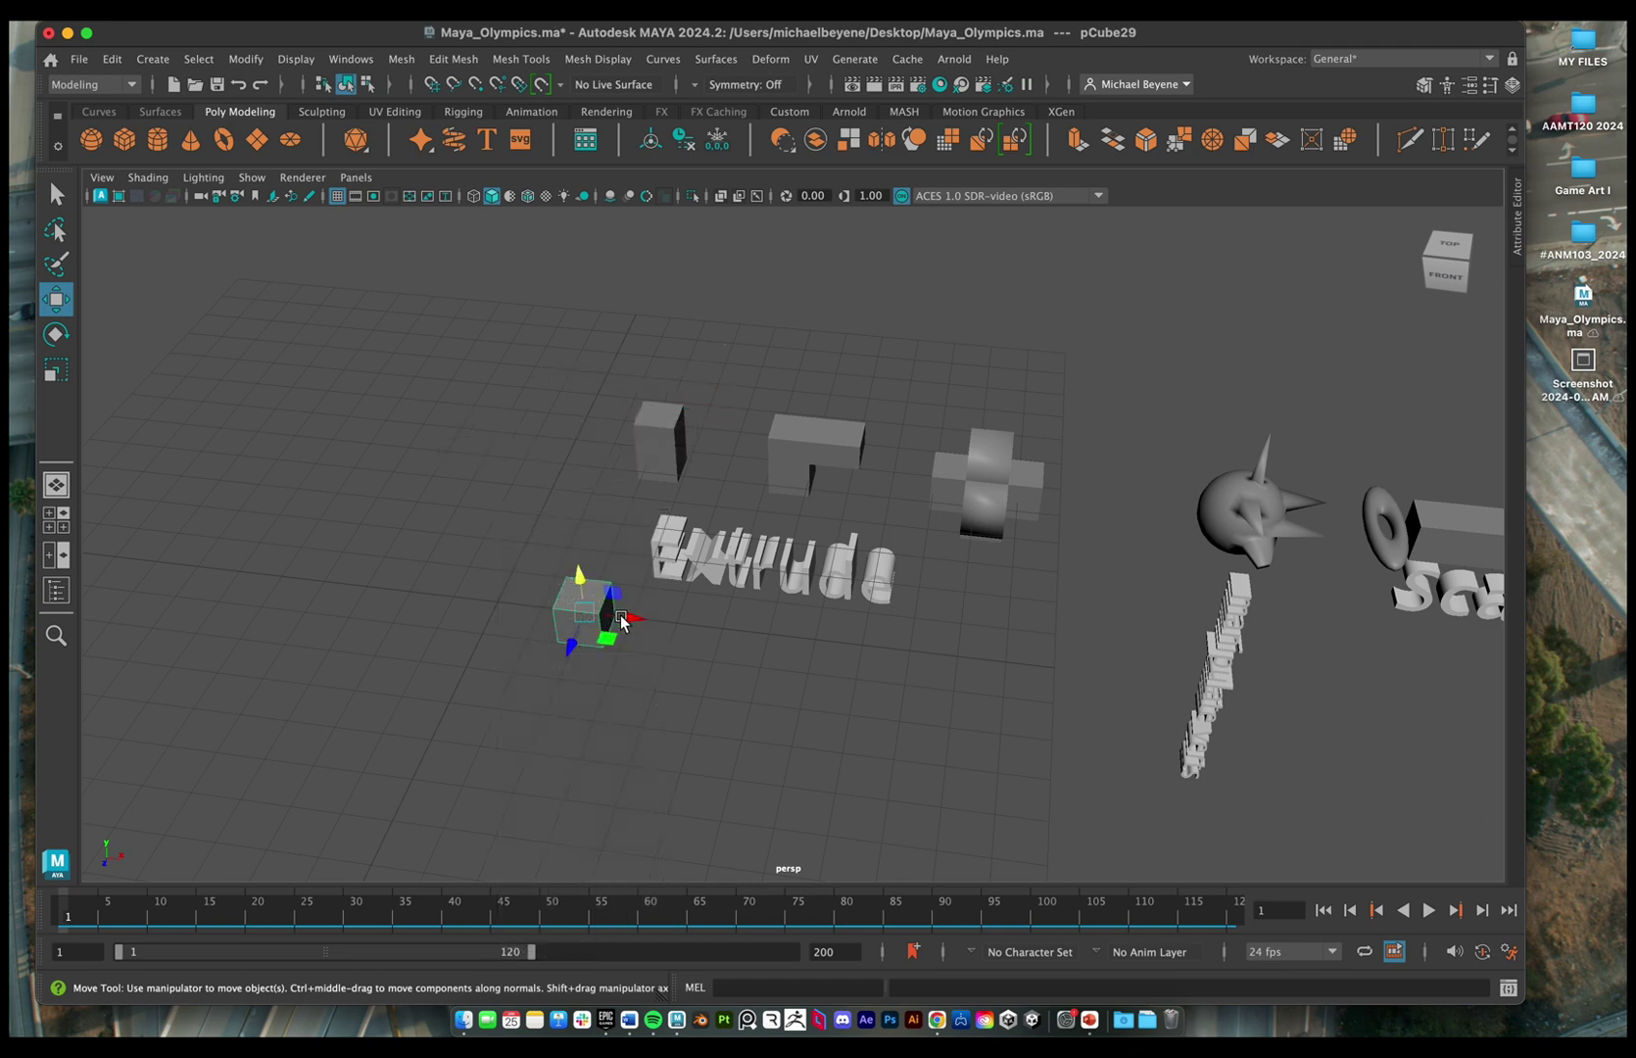
pyautogui.moveTo(600, 599); pyautogui.dragTo(601, 599, button='right')
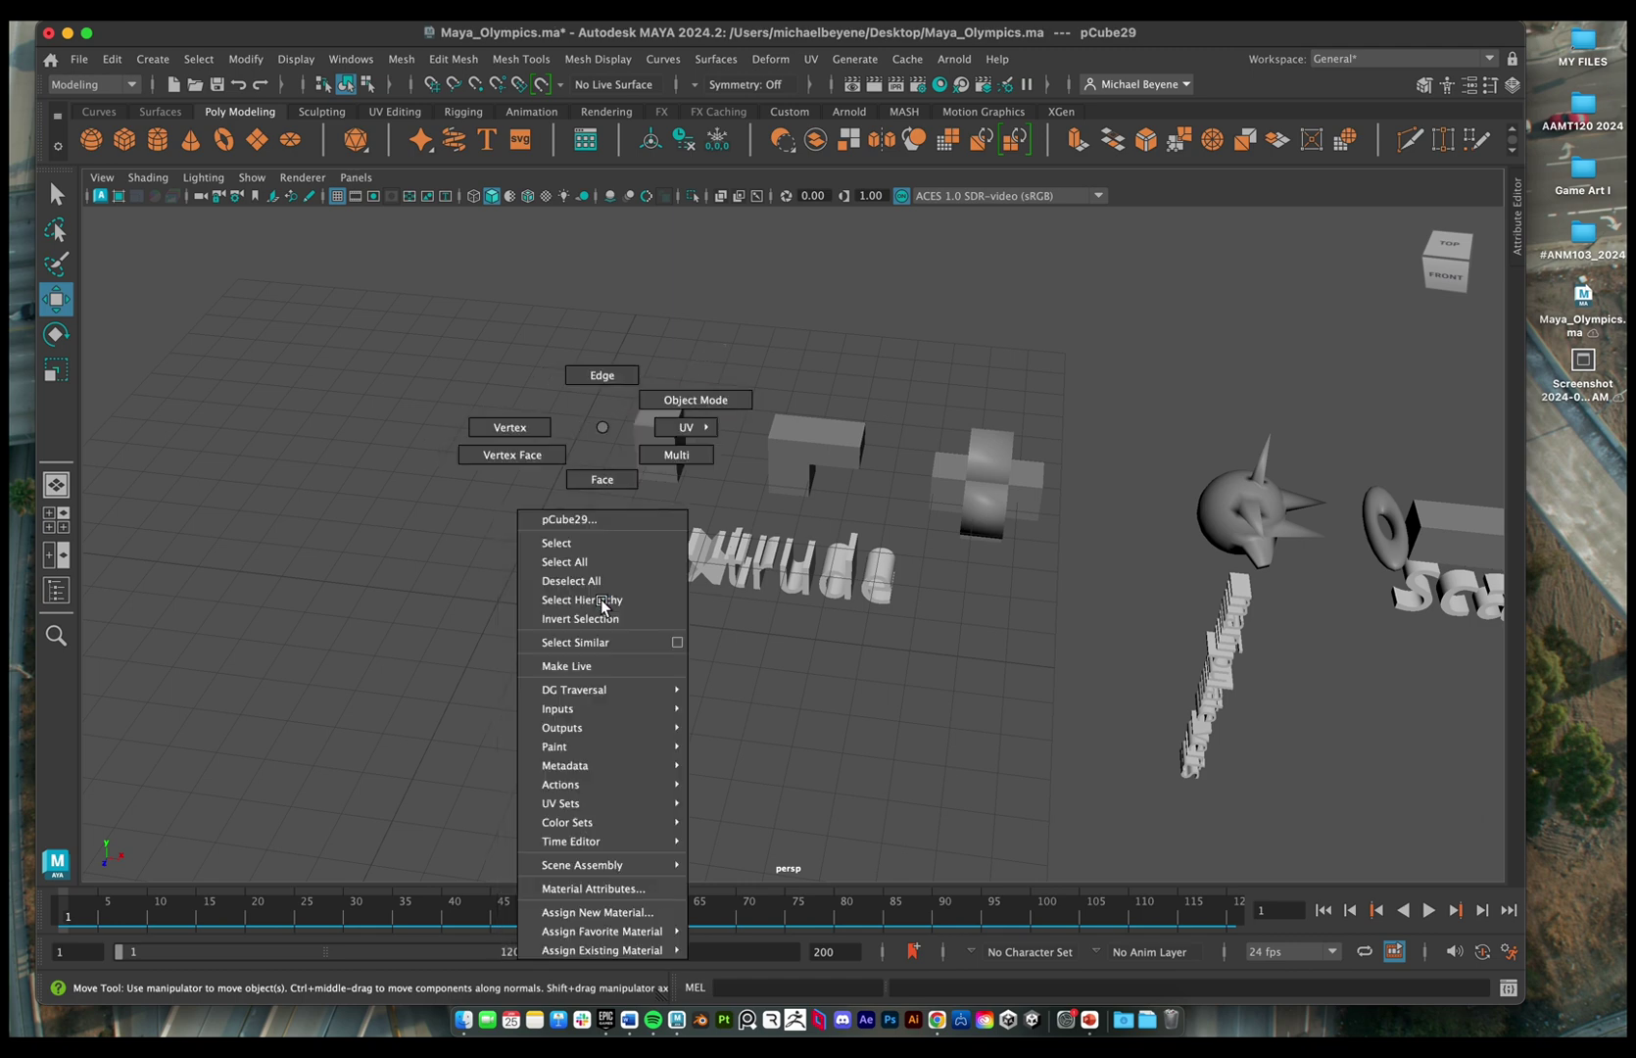
pyautogui.moveTo(603, 599); pyautogui.dragTo(596, 485, button='right')
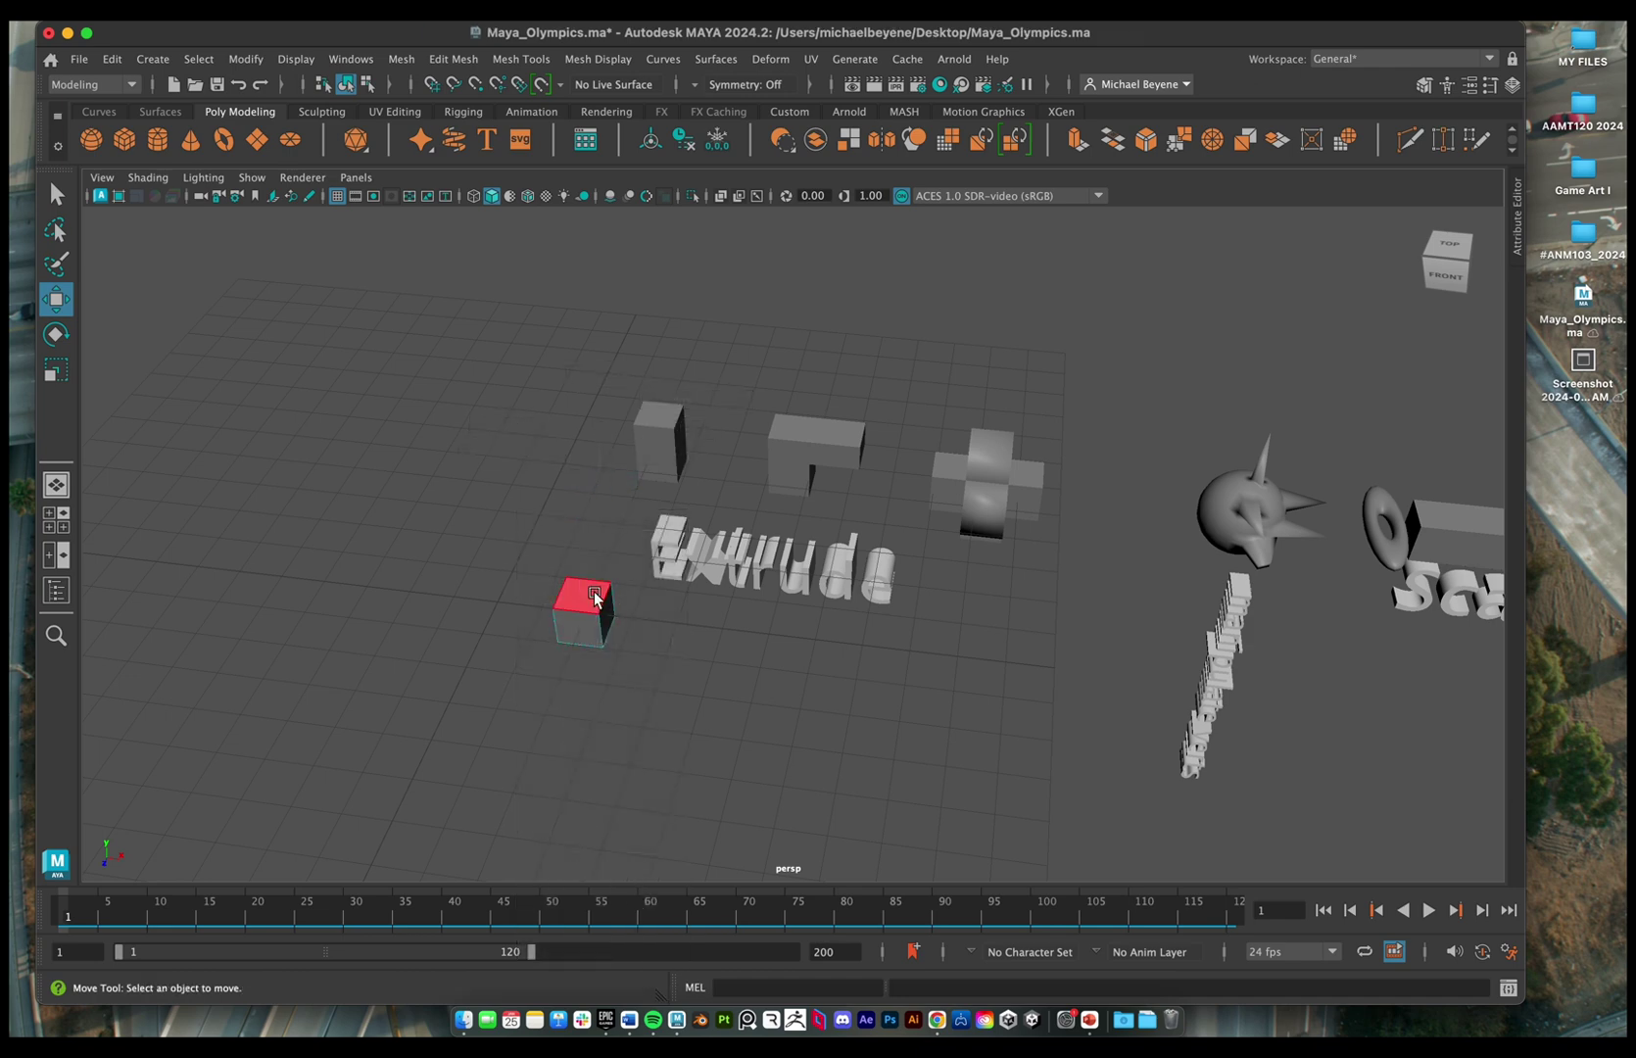
# - Select the cube's top face and raise it along the Y axis to form a tall column
pyautogui.click(601, 628)
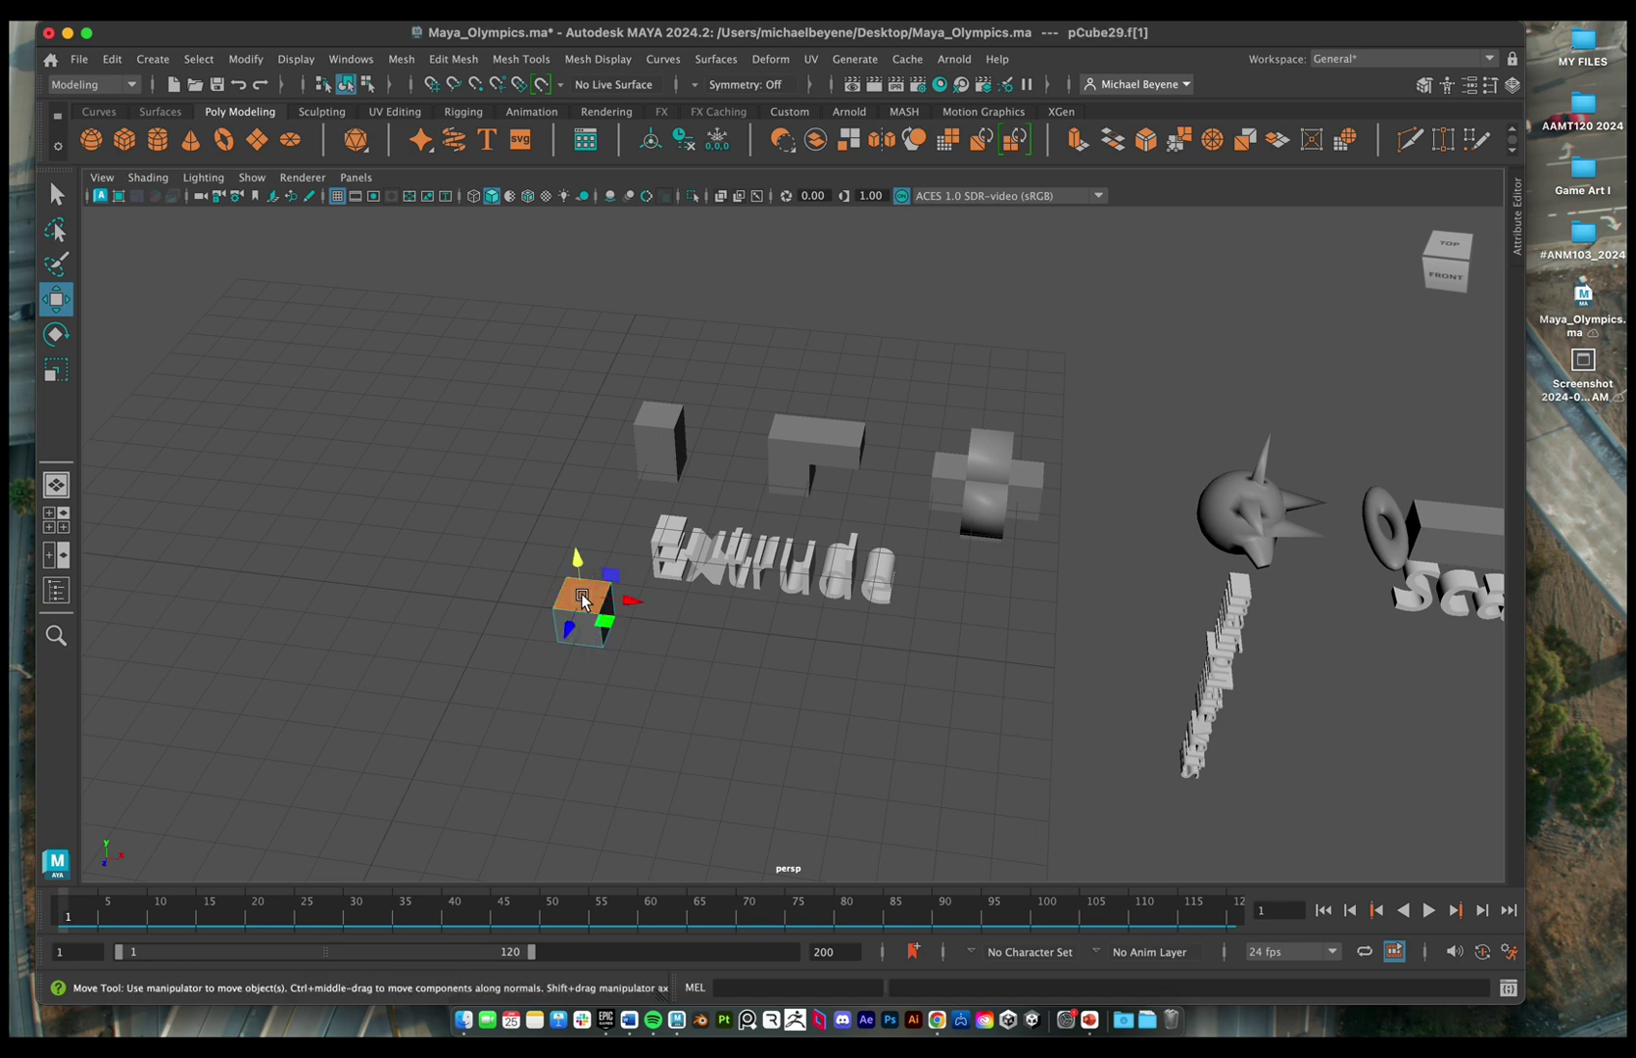
pyautogui.scroll(2, 578, 591)
pyautogui.scroll(1, 509, 593)
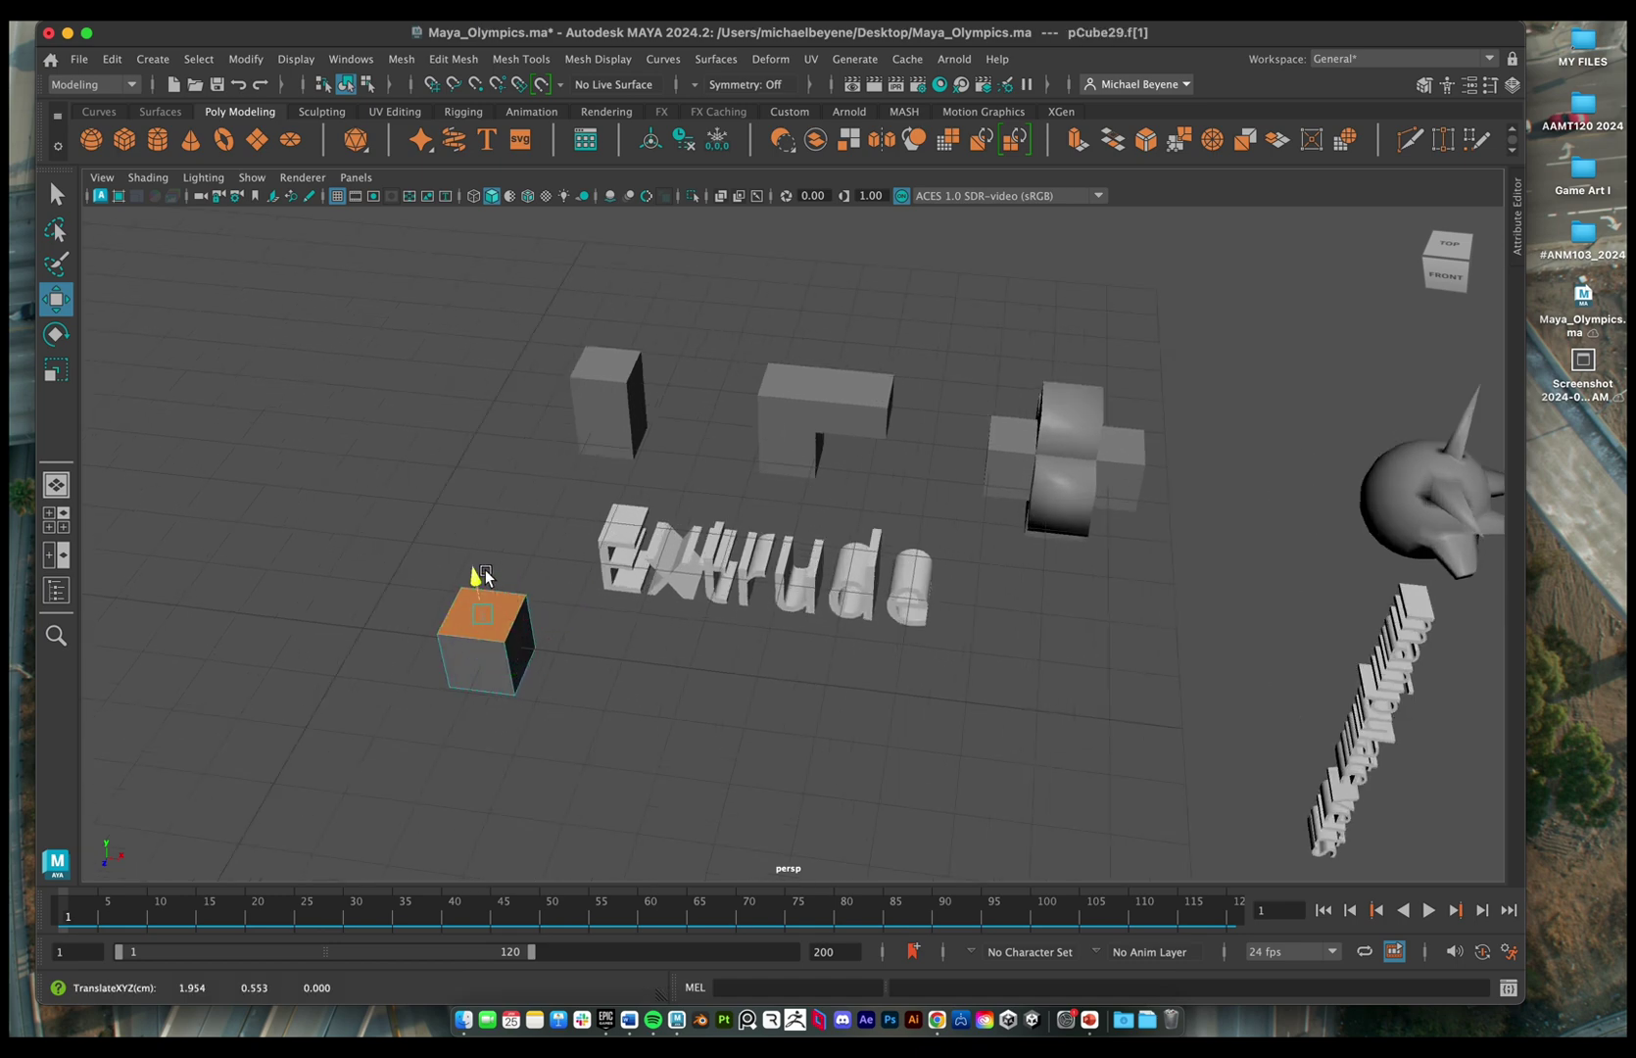
pyautogui.moveTo(484, 570); pyautogui.dragTo(477, 419)
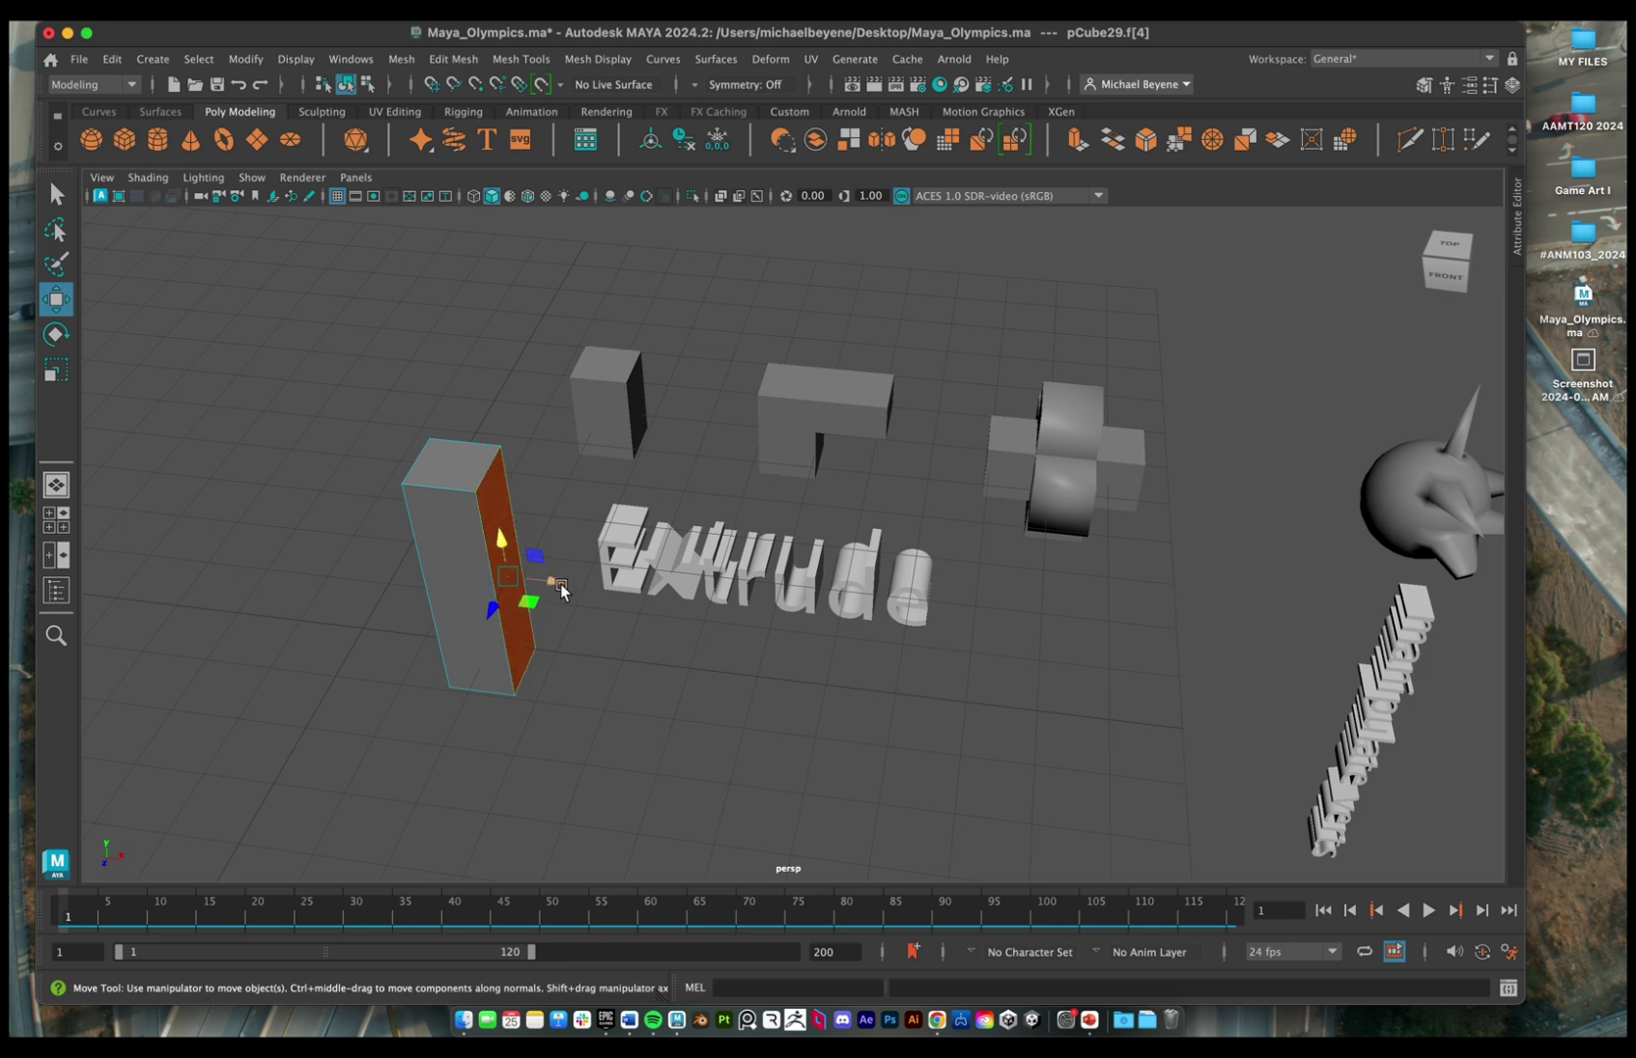
# - Pull the column's +X side face and front face outward, and raise the top face to about 5.8 cm in Y
pyautogui.moveTo(556, 585); pyautogui.dragTo(706, 596)
pyautogui.click(534, 635)
pyautogui.moveTo(534, 635); pyautogui.dragTo(509, 671)
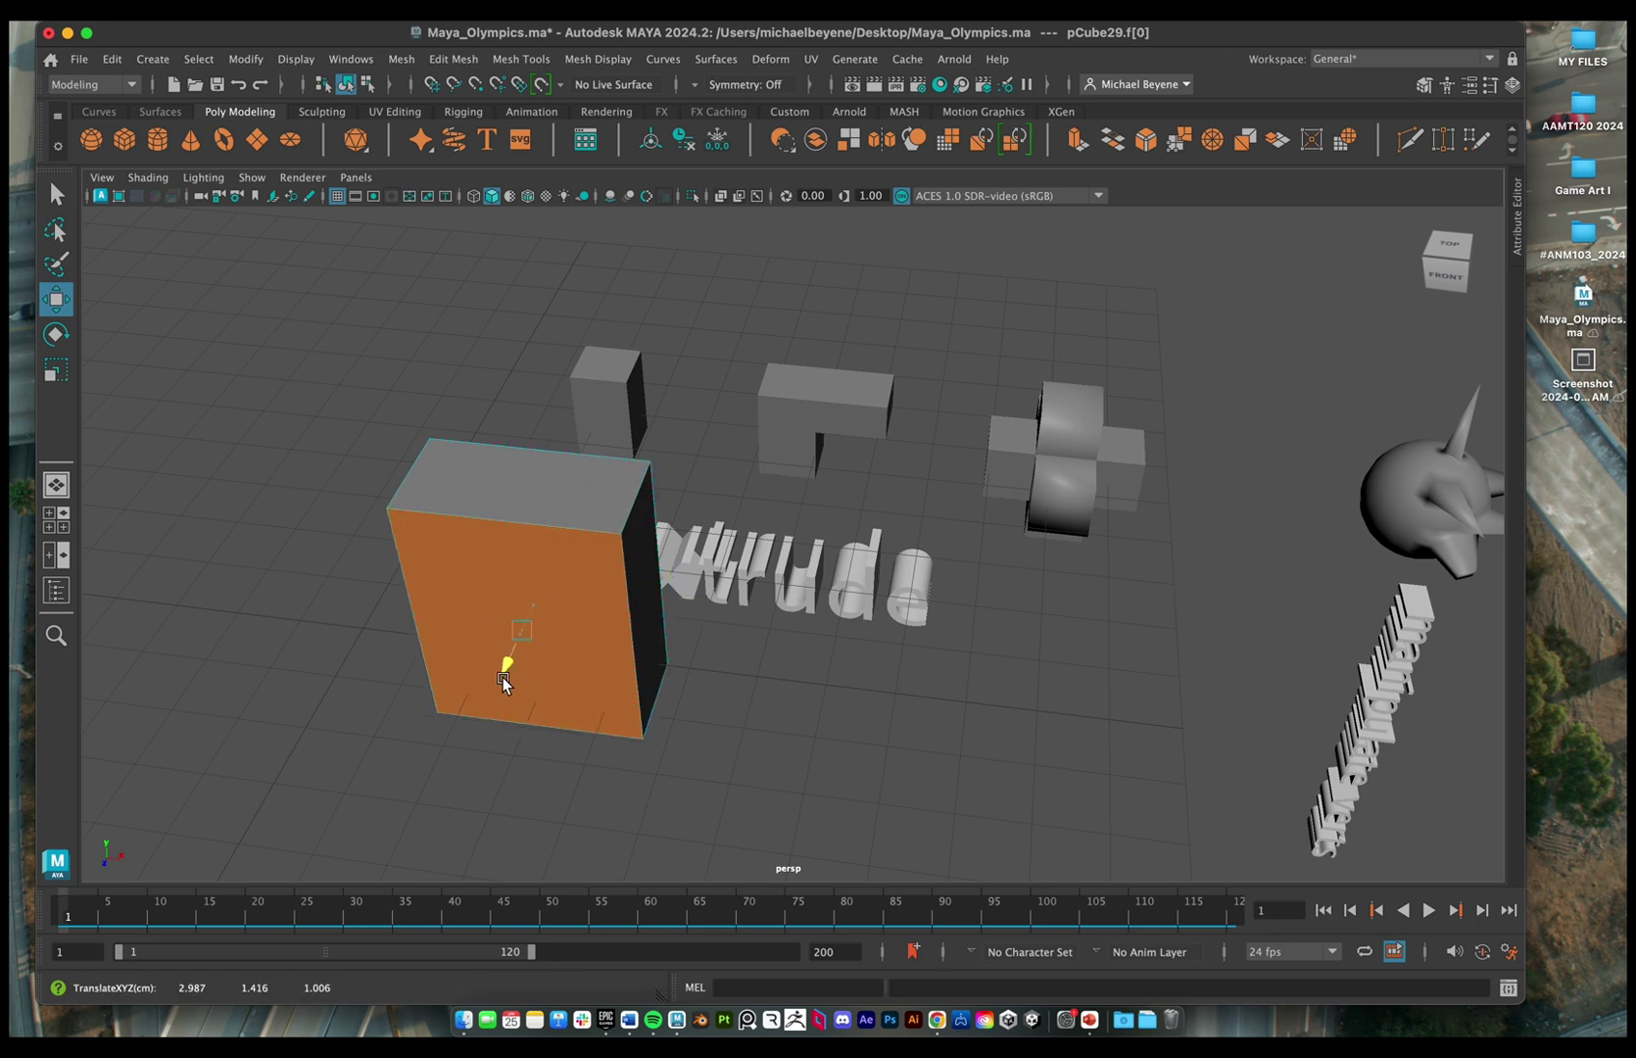
pyautogui.click(554, 492)
pyautogui.moveTo(511, 469); pyautogui.dragTo(480, 292)
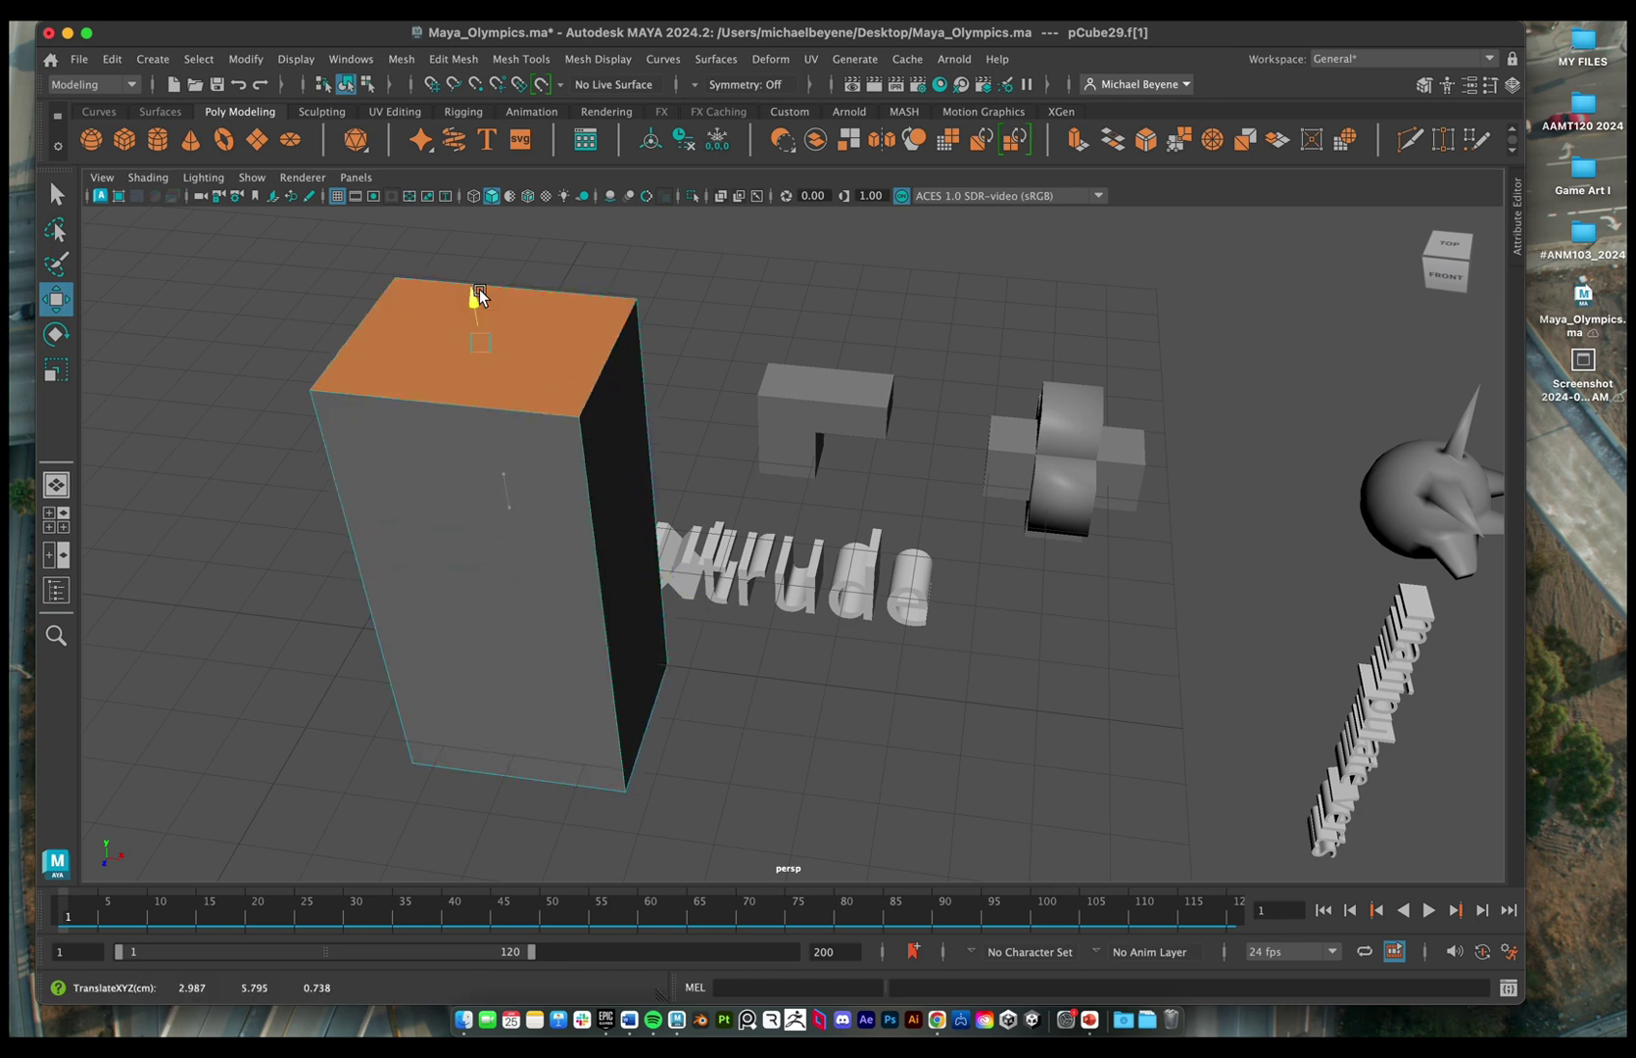
# - Move the block's -X side face outward along the X axis to about X -0.46 cm
pyautogui.click(637, 436)
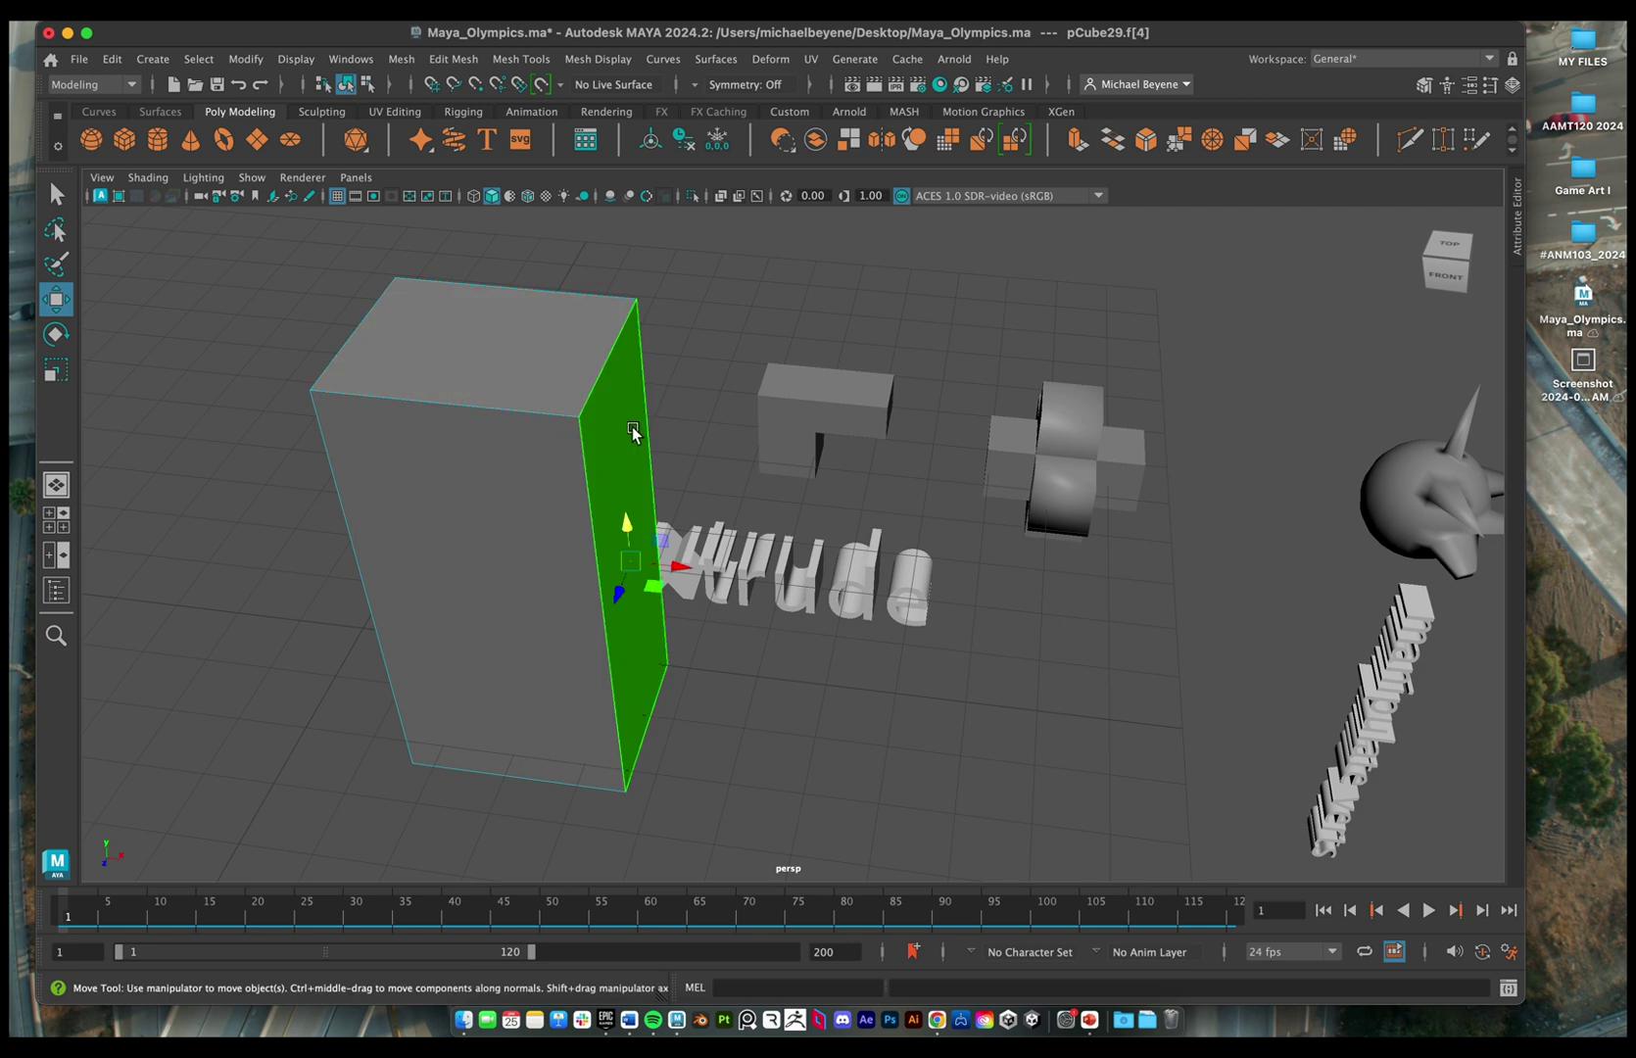
pyautogui.click(366, 454)
pyautogui.keyDown('alt'); pyautogui.moveTo(366, 453); pyautogui.dragTo(764, 467); pyautogui.keyUp('alt')
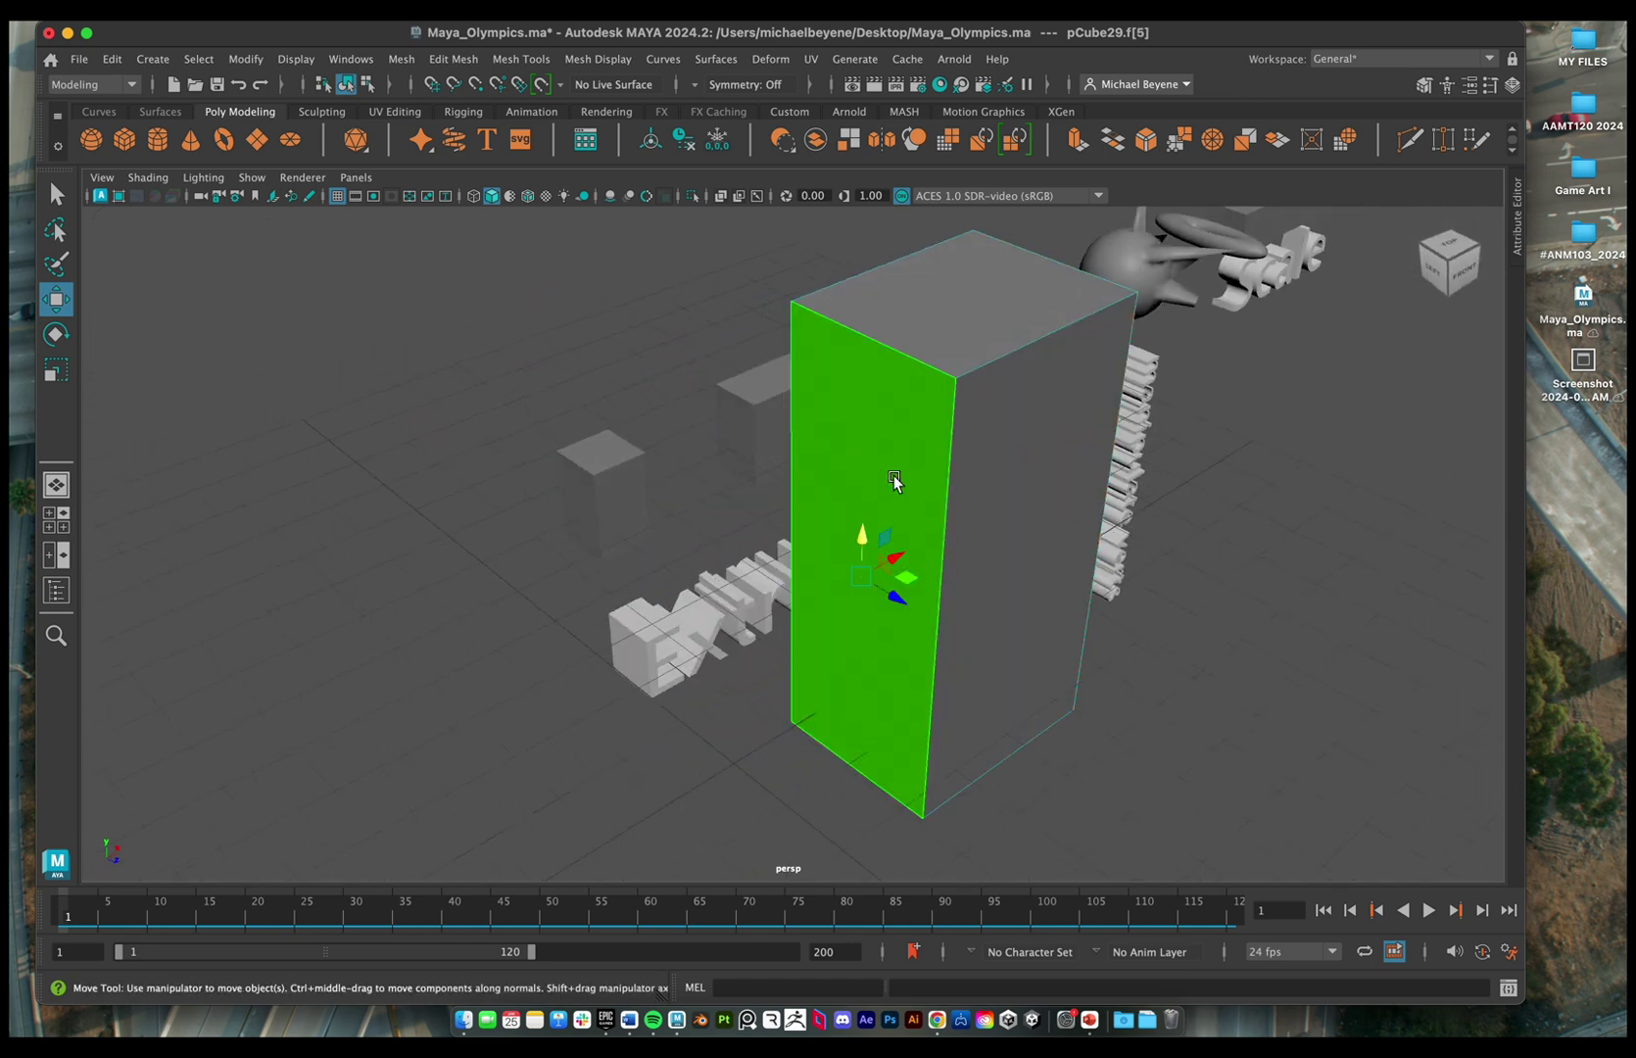
pyautogui.moveTo(894, 558); pyautogui.dragTo(756, 591)
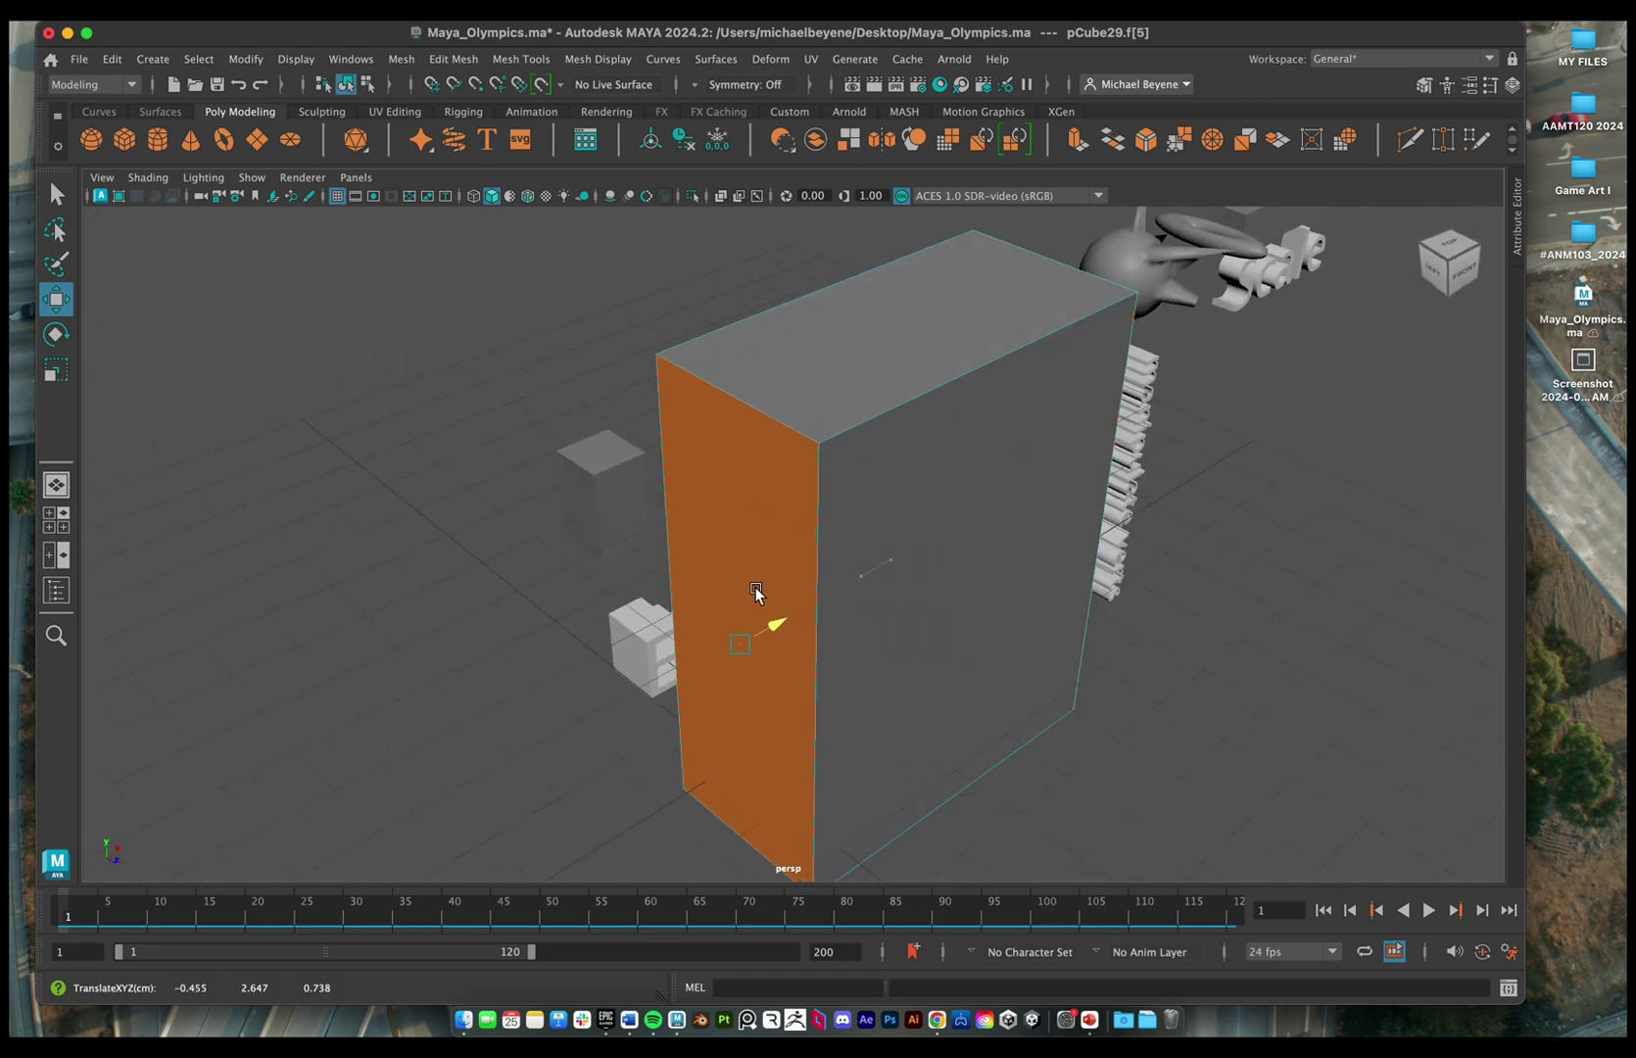
# - Tilt the block's front face about the X axis with the Rotate tool and scale the face down uniformly
pyautogui.click(909, 365)
pyautogui.click(947, 493)
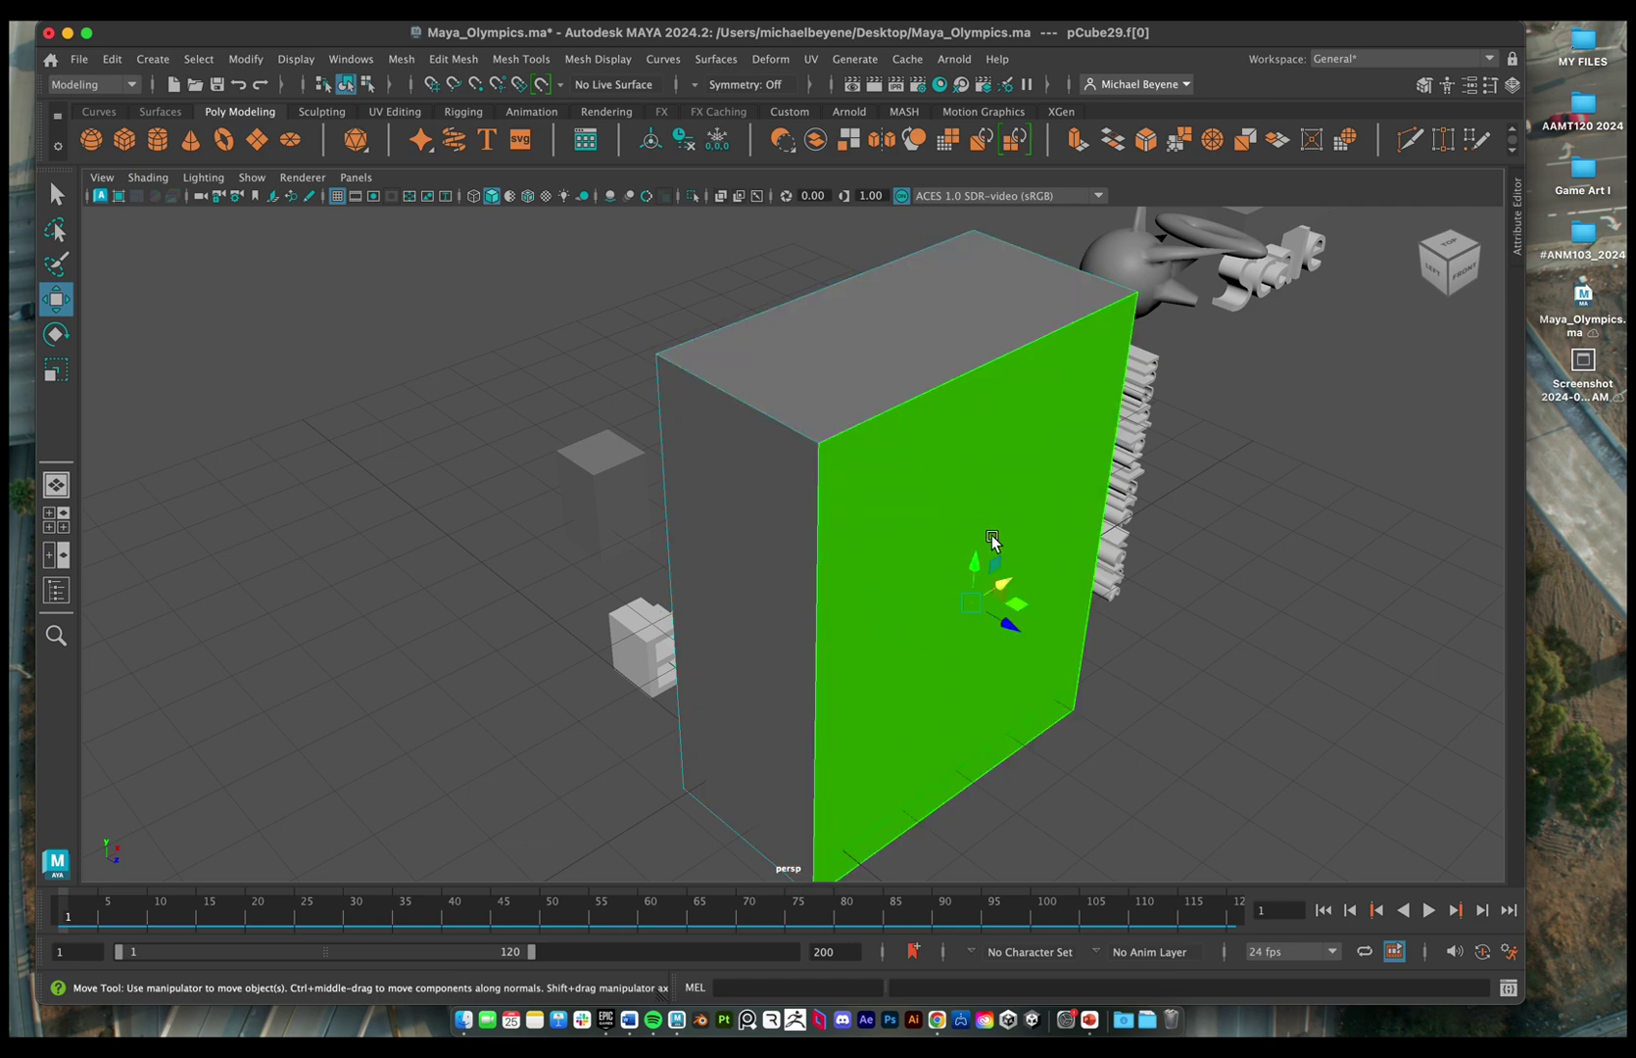
pyautogui.press('e')
pyautogui.moveTo(990, 586)
pyautogui.mouseDown()
pyautogui.moveTo(979, 550)
pyautogui.moveTo(1001, 595)
pyautogui.mouseUp()
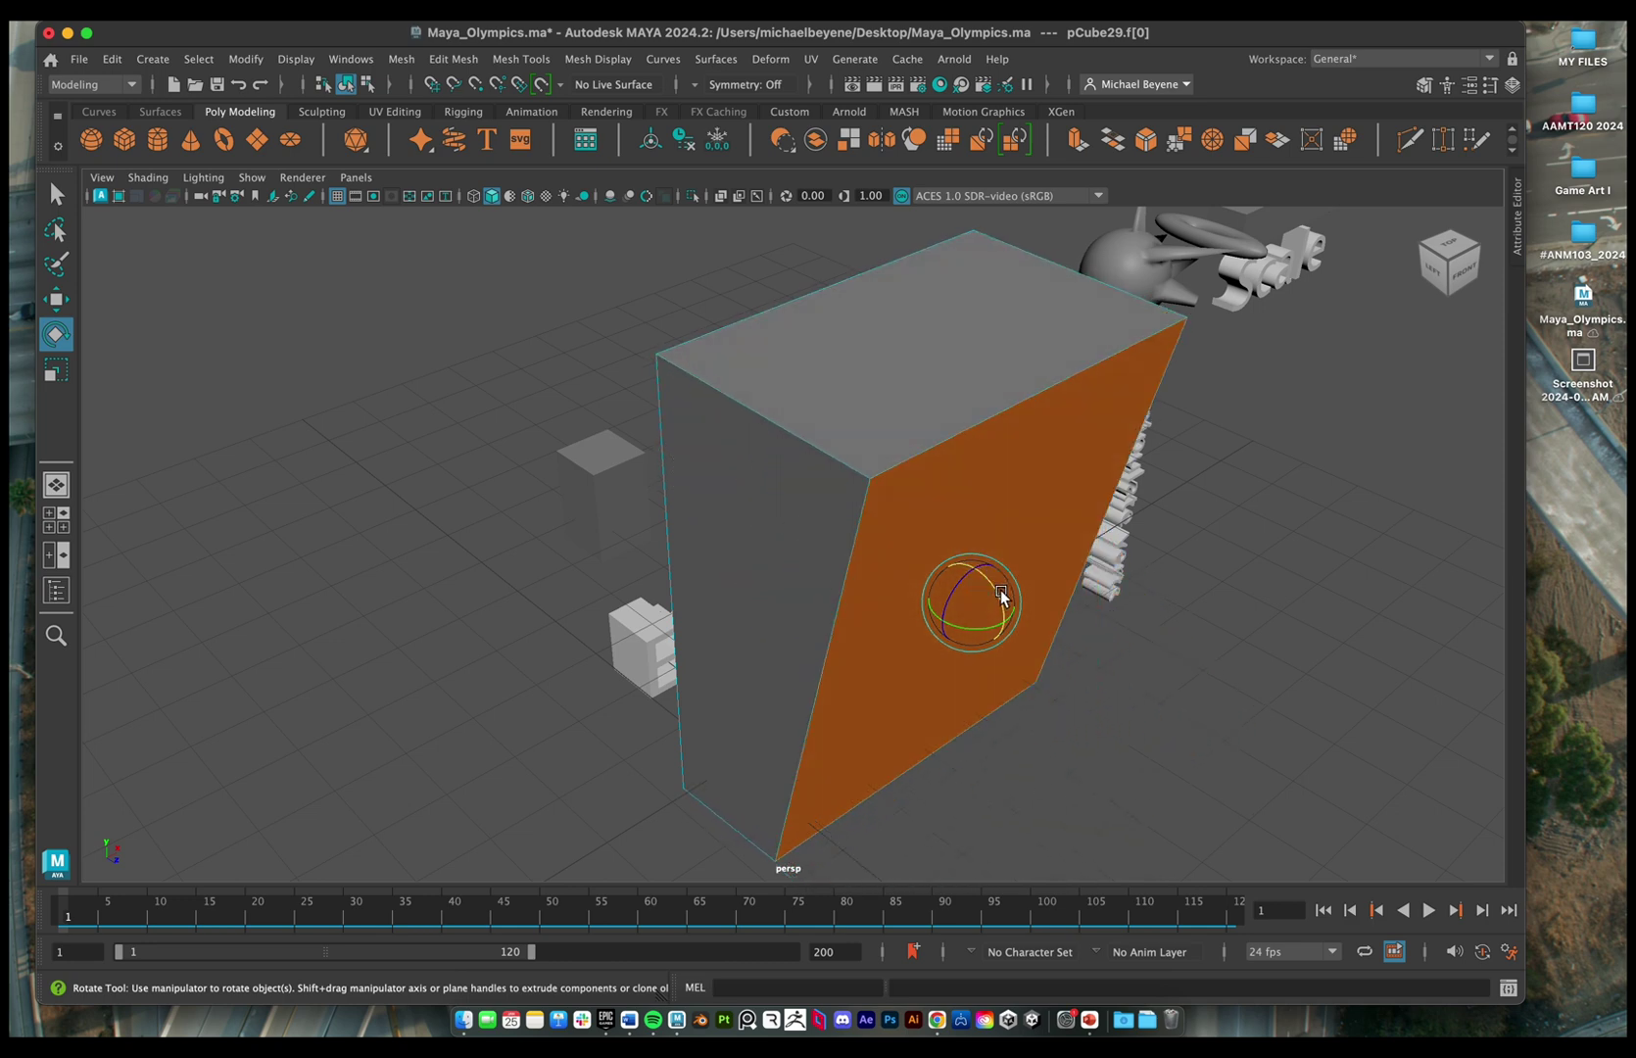
pyautogui.press('r')
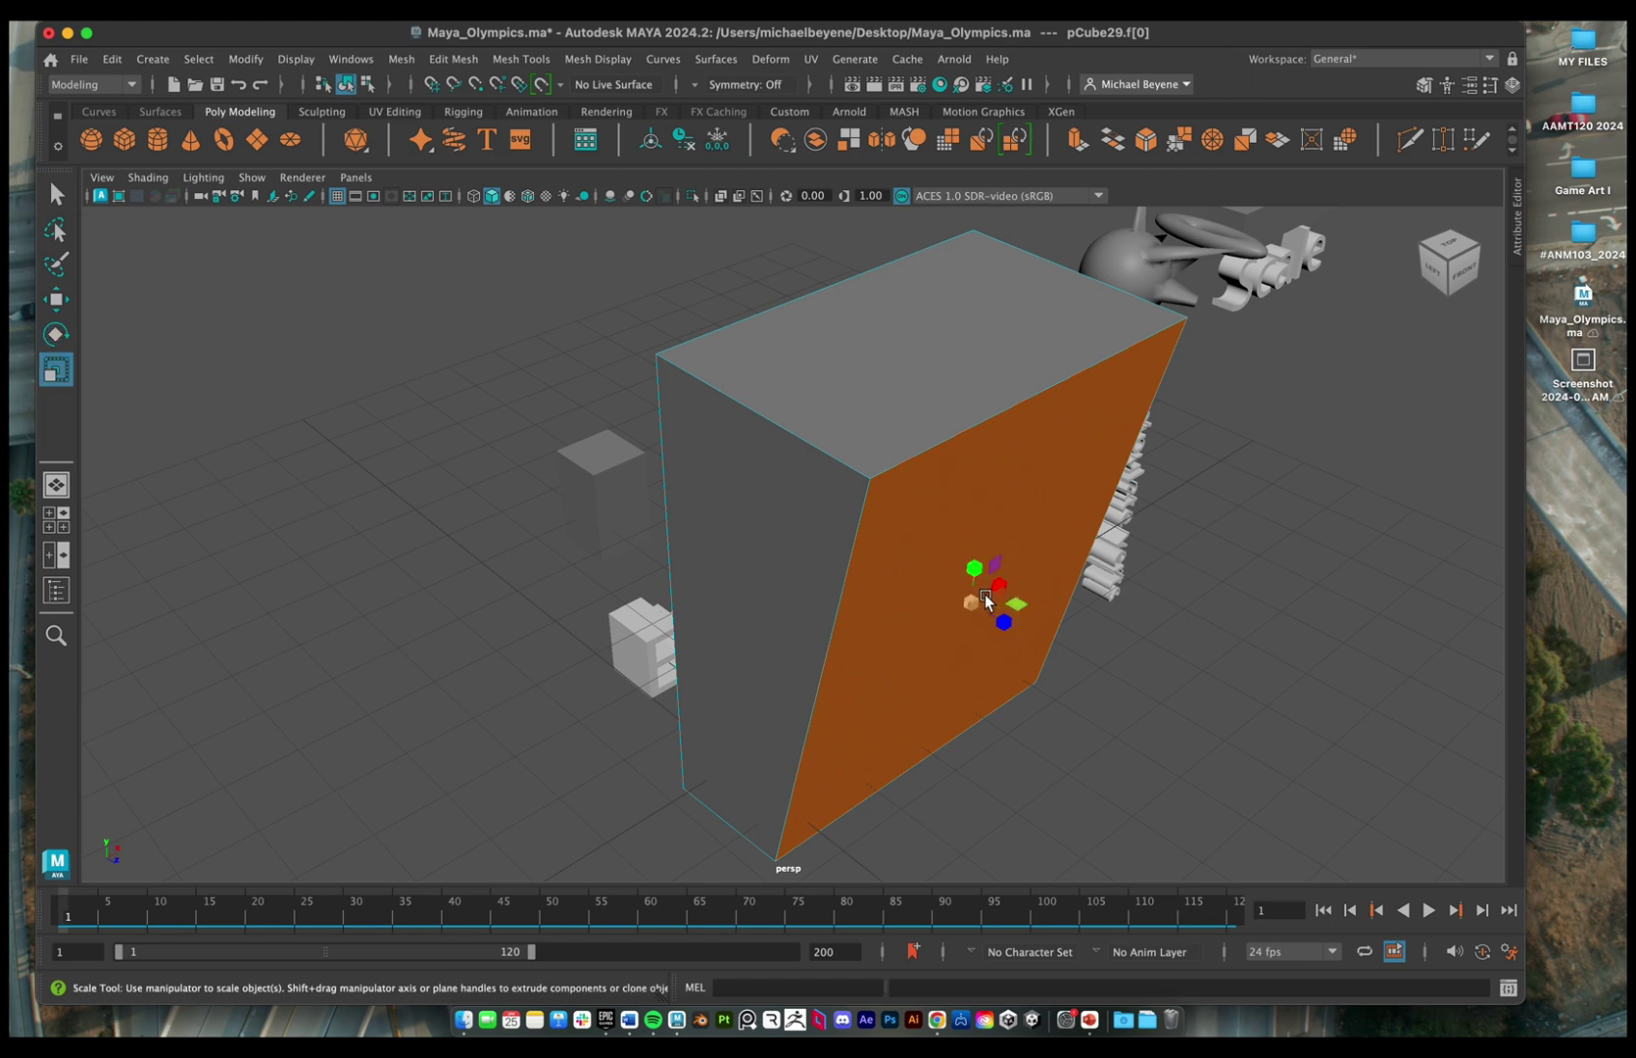
pyautogui.moveTo(986, 599); pyautogui.dragTo(843, 618)
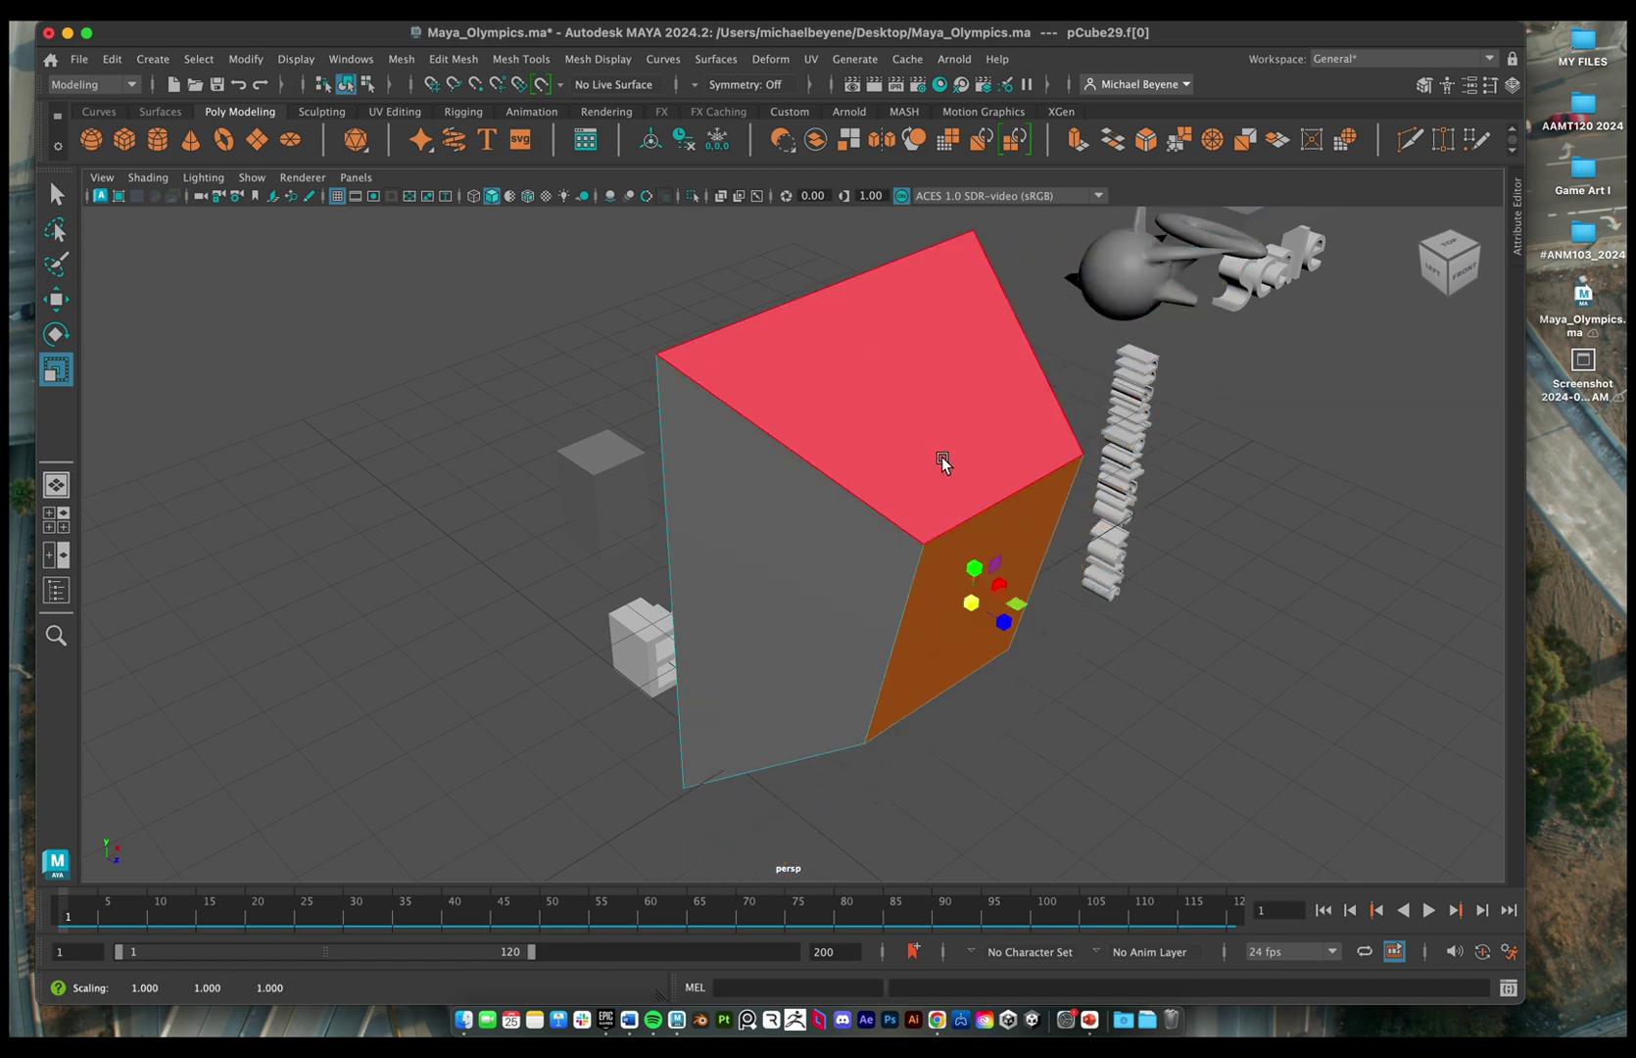
# - Switch the block to vertex selection and select the top front corner vertex on the -X side
pyautogui.click(981, 453)
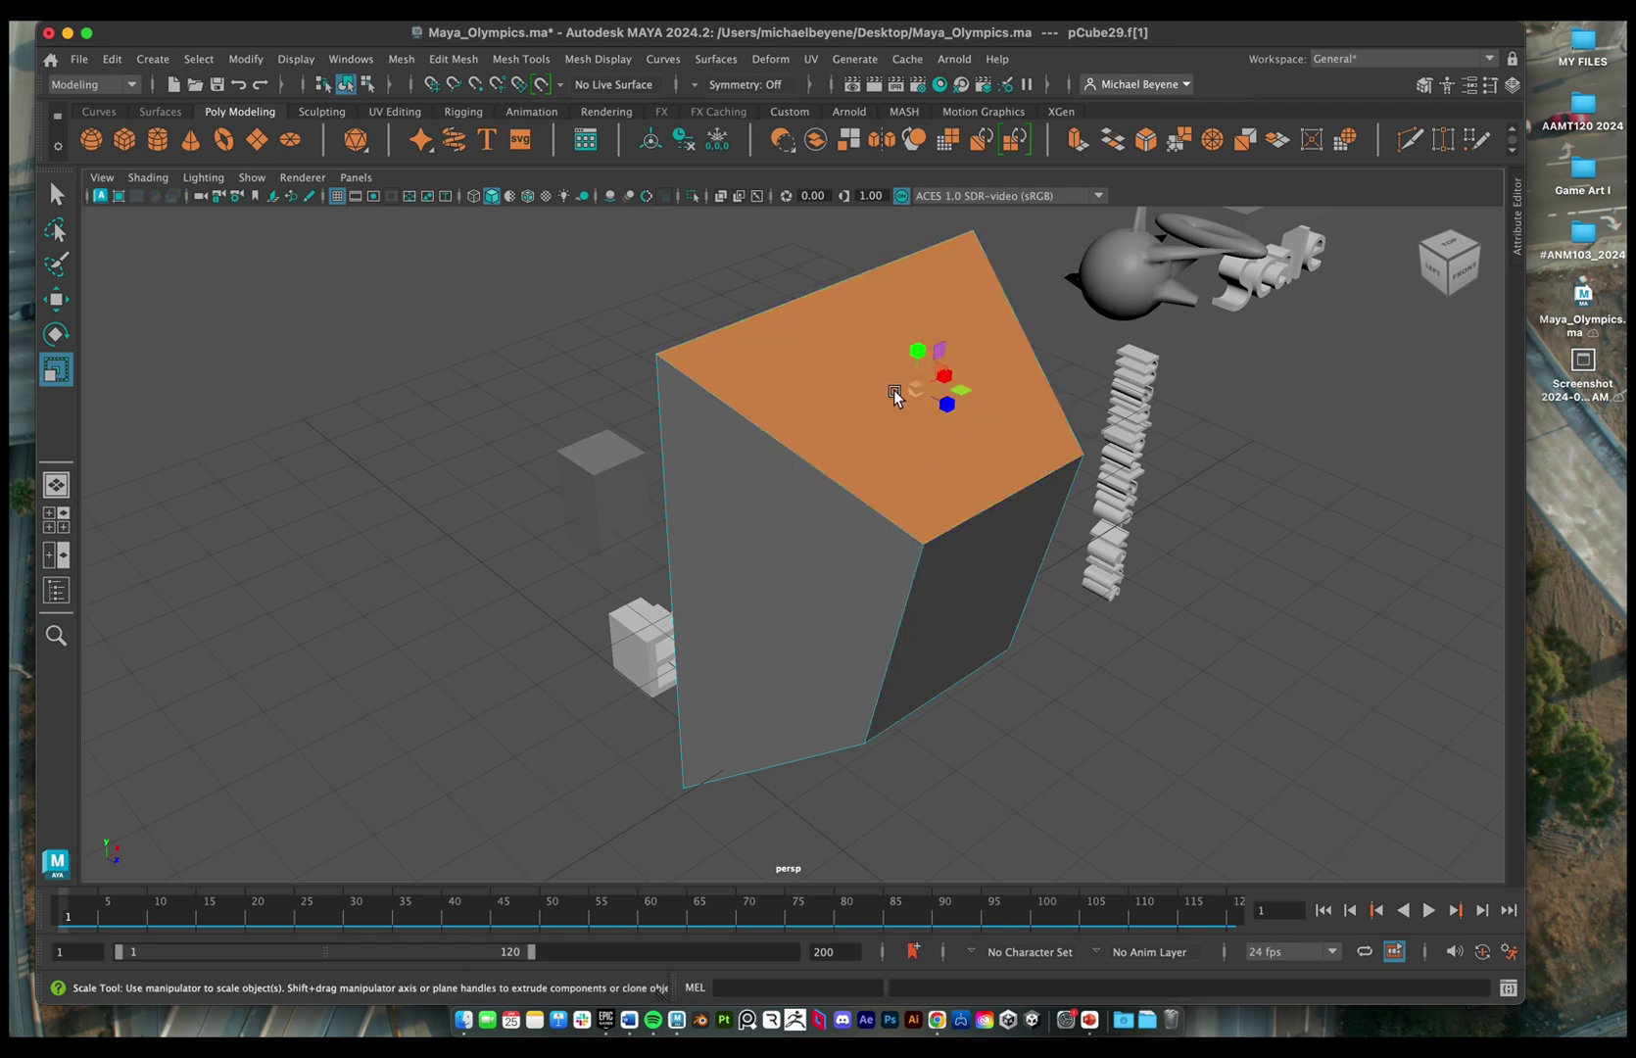
pyautogui.rightClick(893, 390)
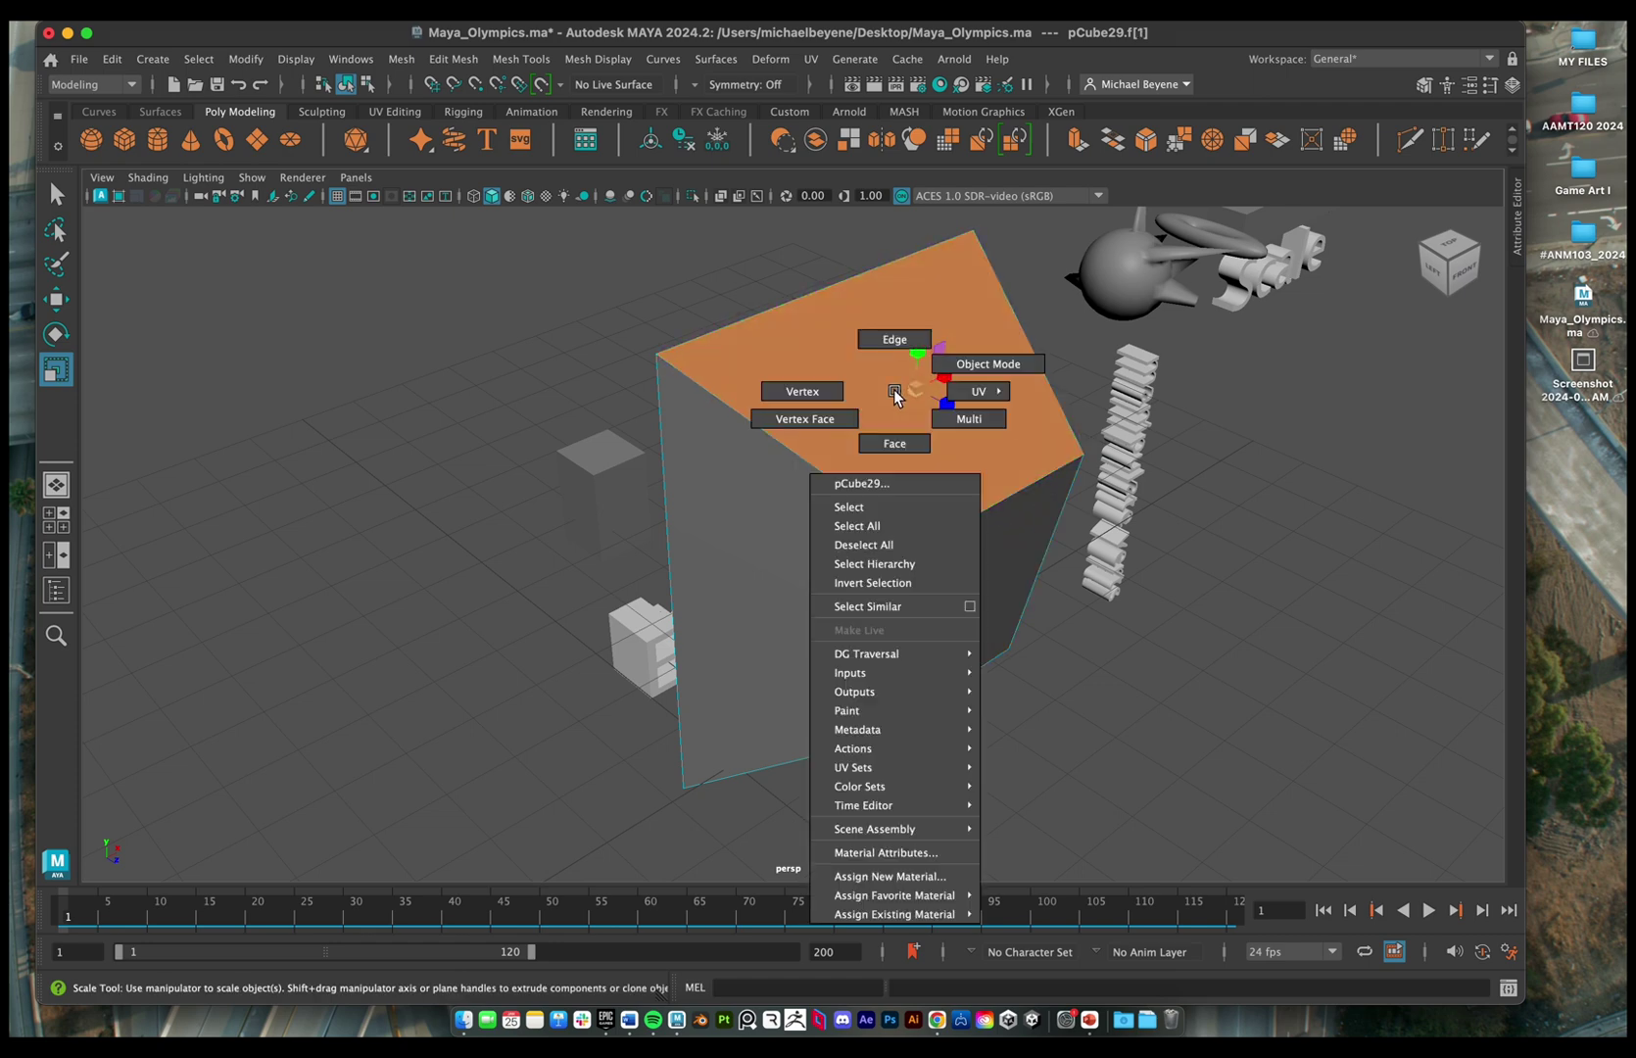
pyautogui.moveTo(893, 393); pyautogui.dragTo(781, 382, button='right')
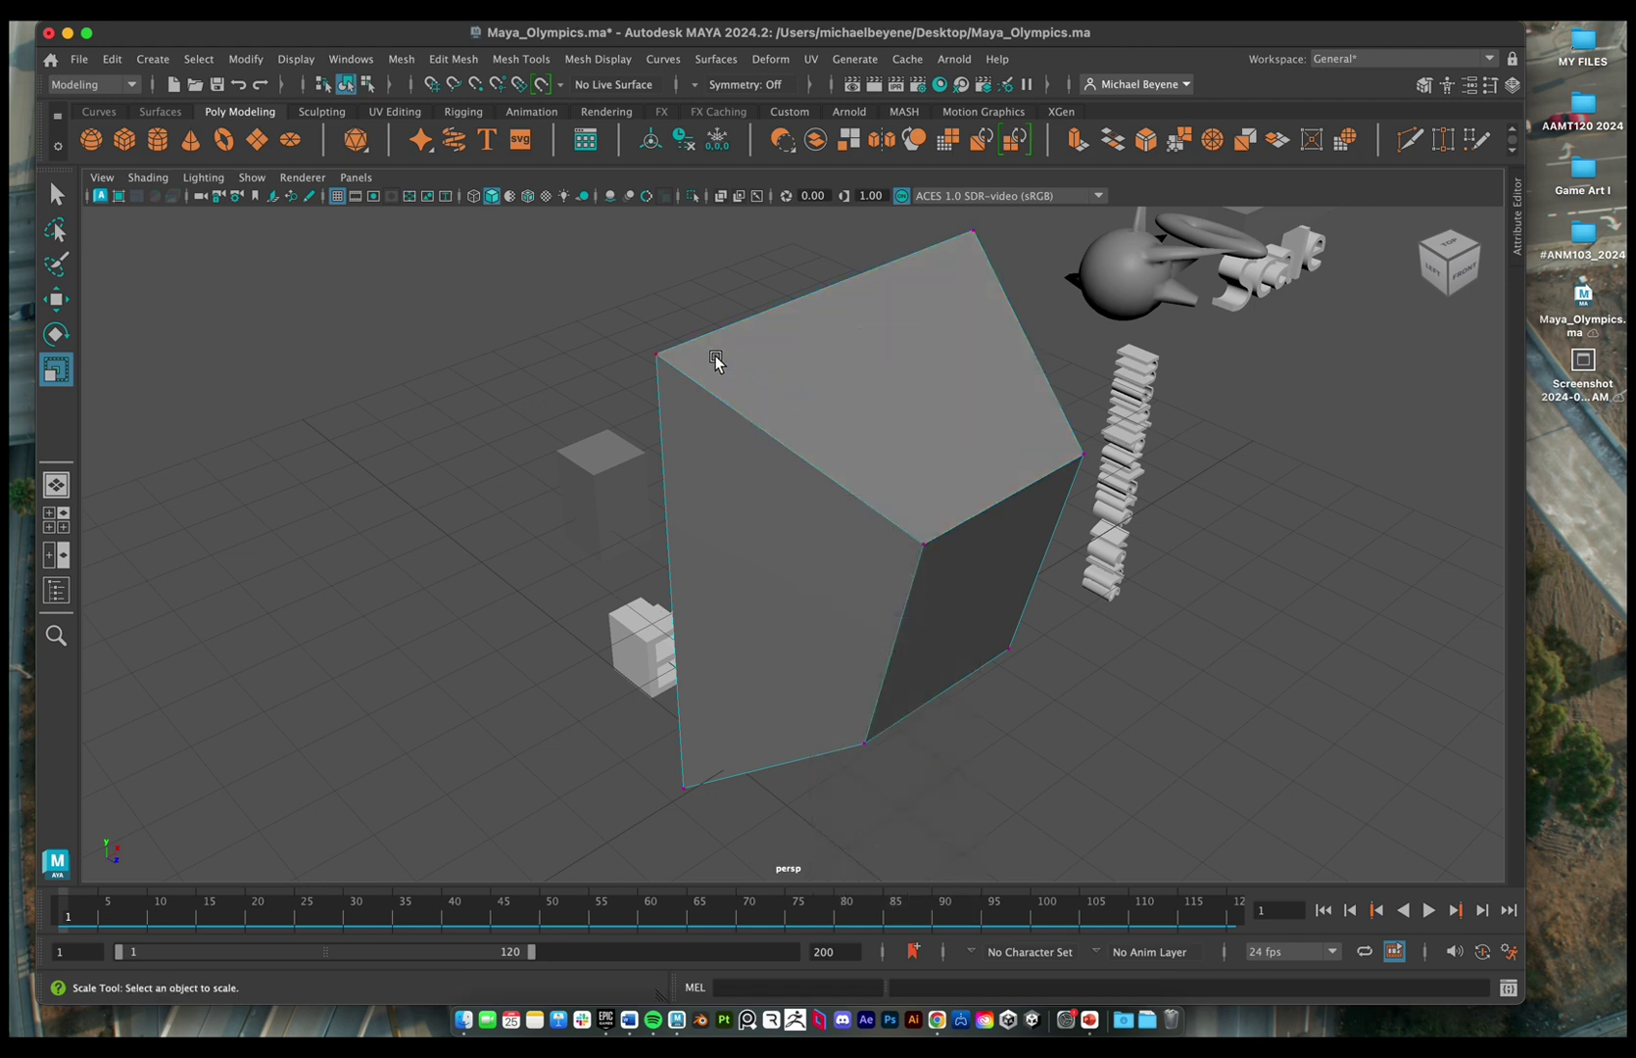
pyautogui.click(665, 357)
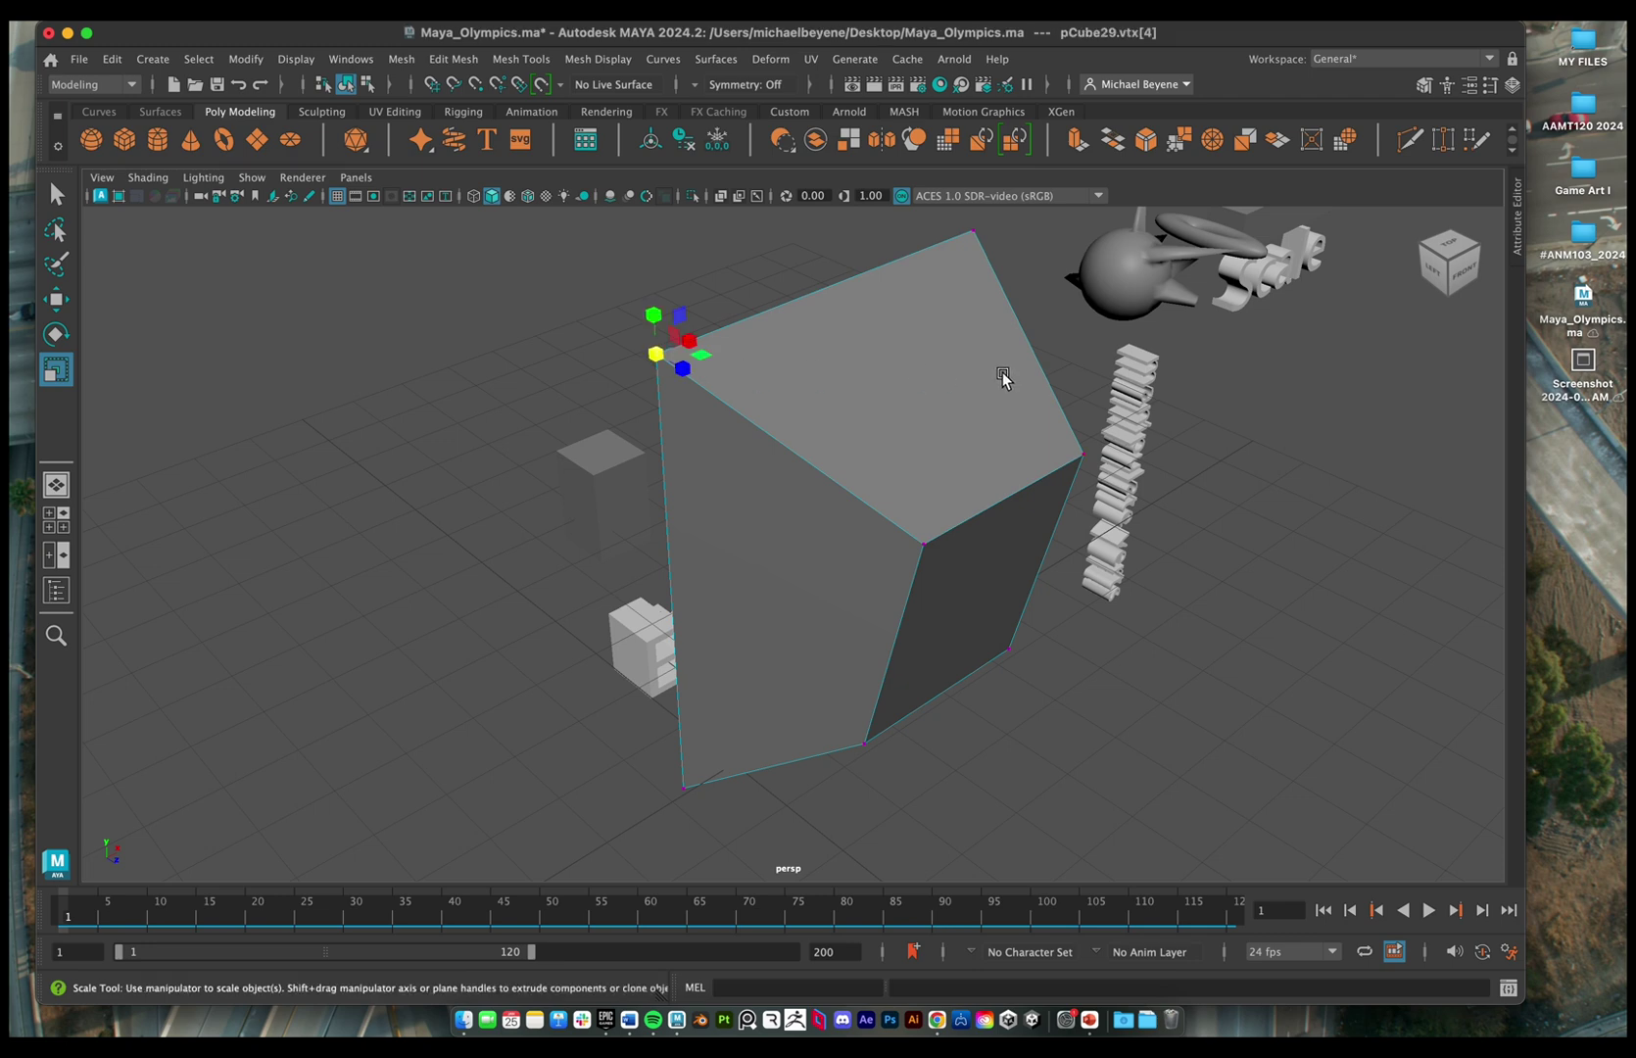
pyautogui.click(925, 546)
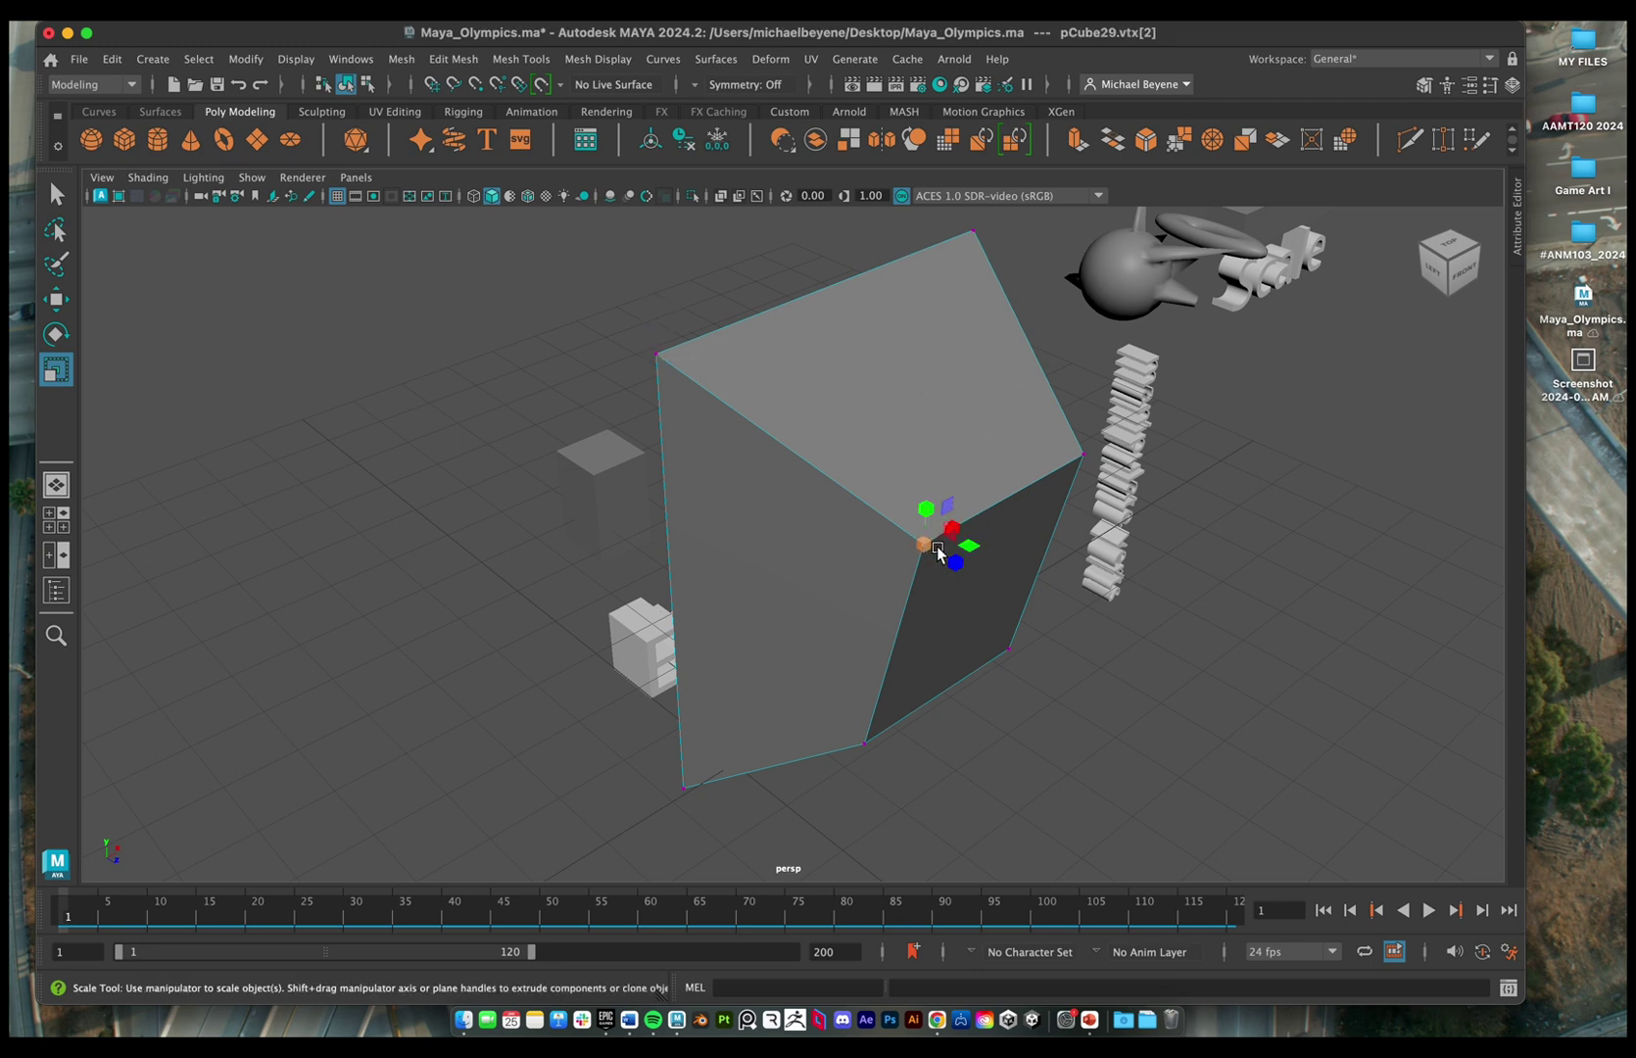
# - Undo a trial scaling of the corner vertex and move it to about X -1.31, Y 5.57, Z 3.78 cm
pyautogui.moveTo(925, 546); pyautogui.dragTo(1022, 516)
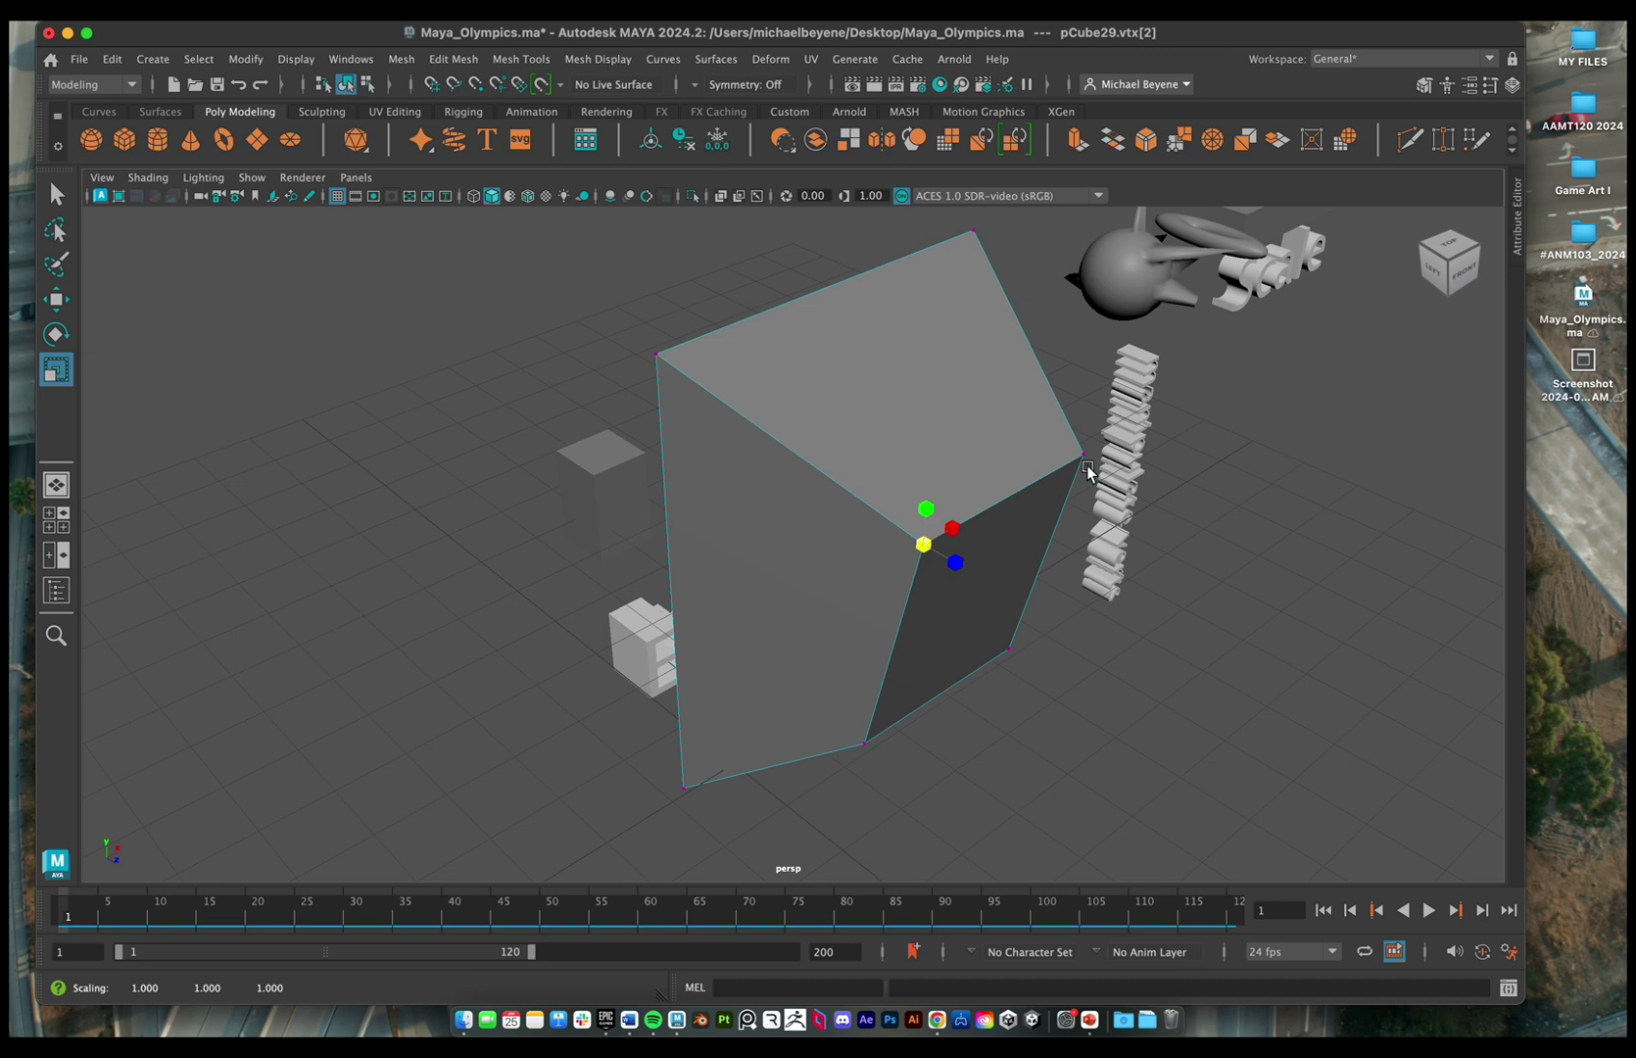
pyautogui.press('z')
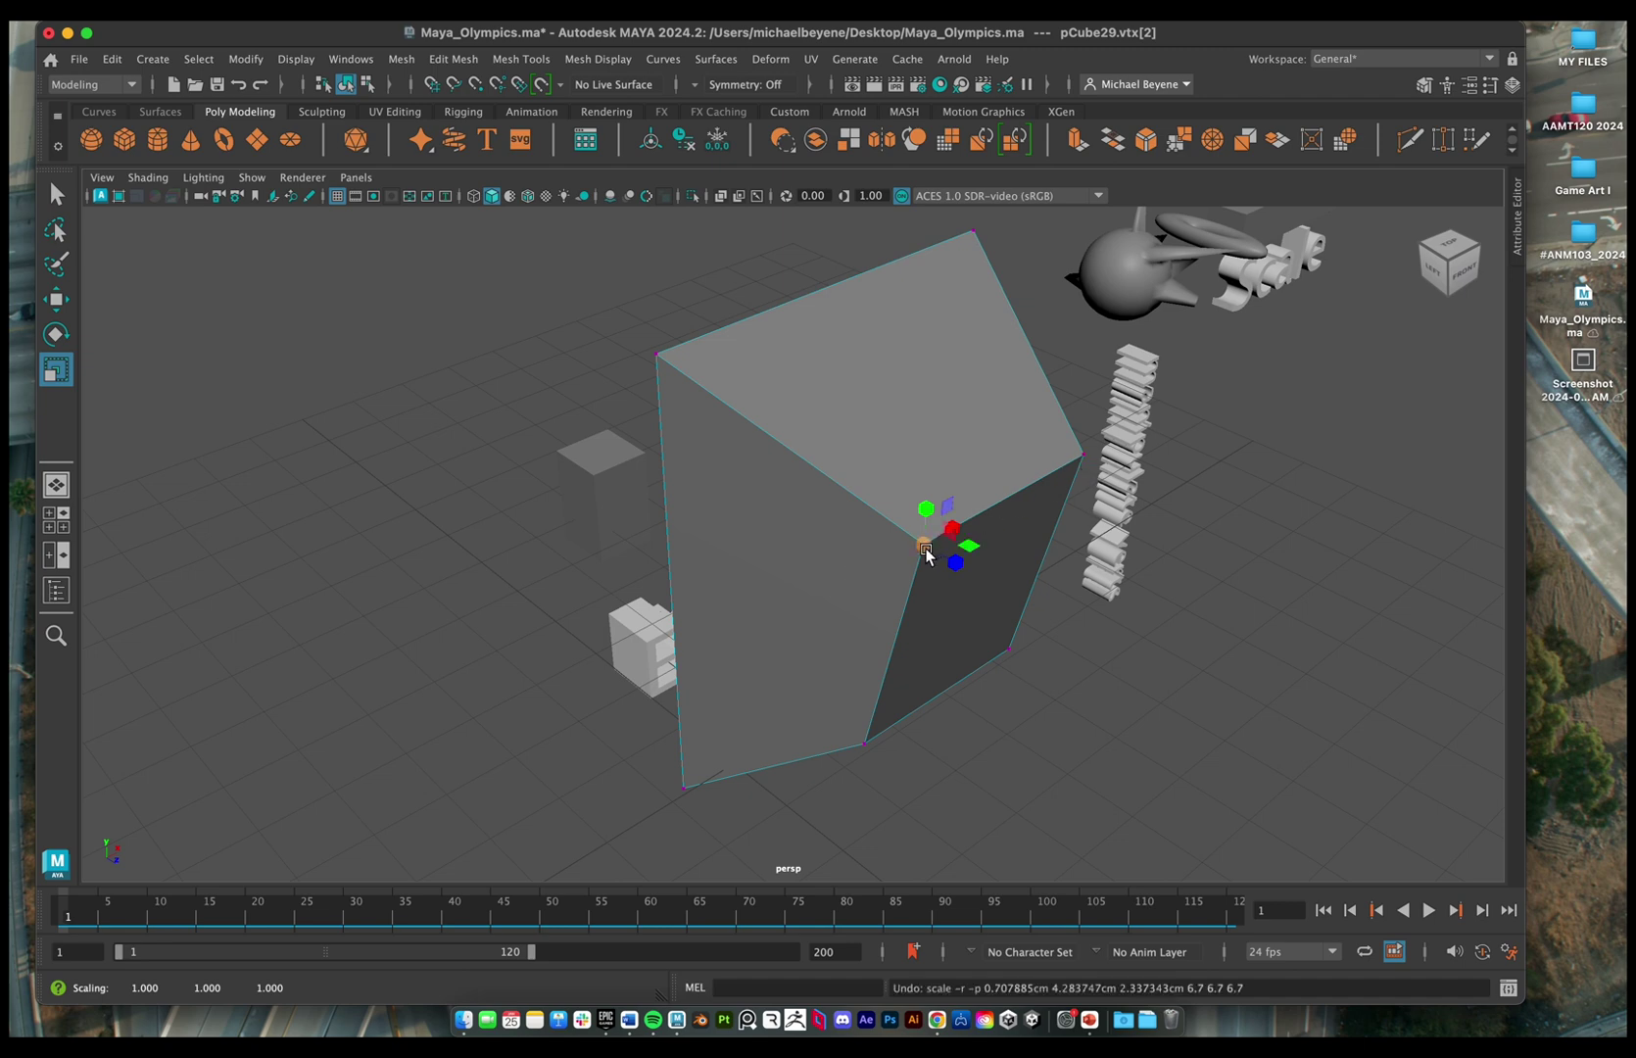
pyautogui.press('w')
pyautogui.moveTo(966, 532); pyautogui.dragTo(910, 539)
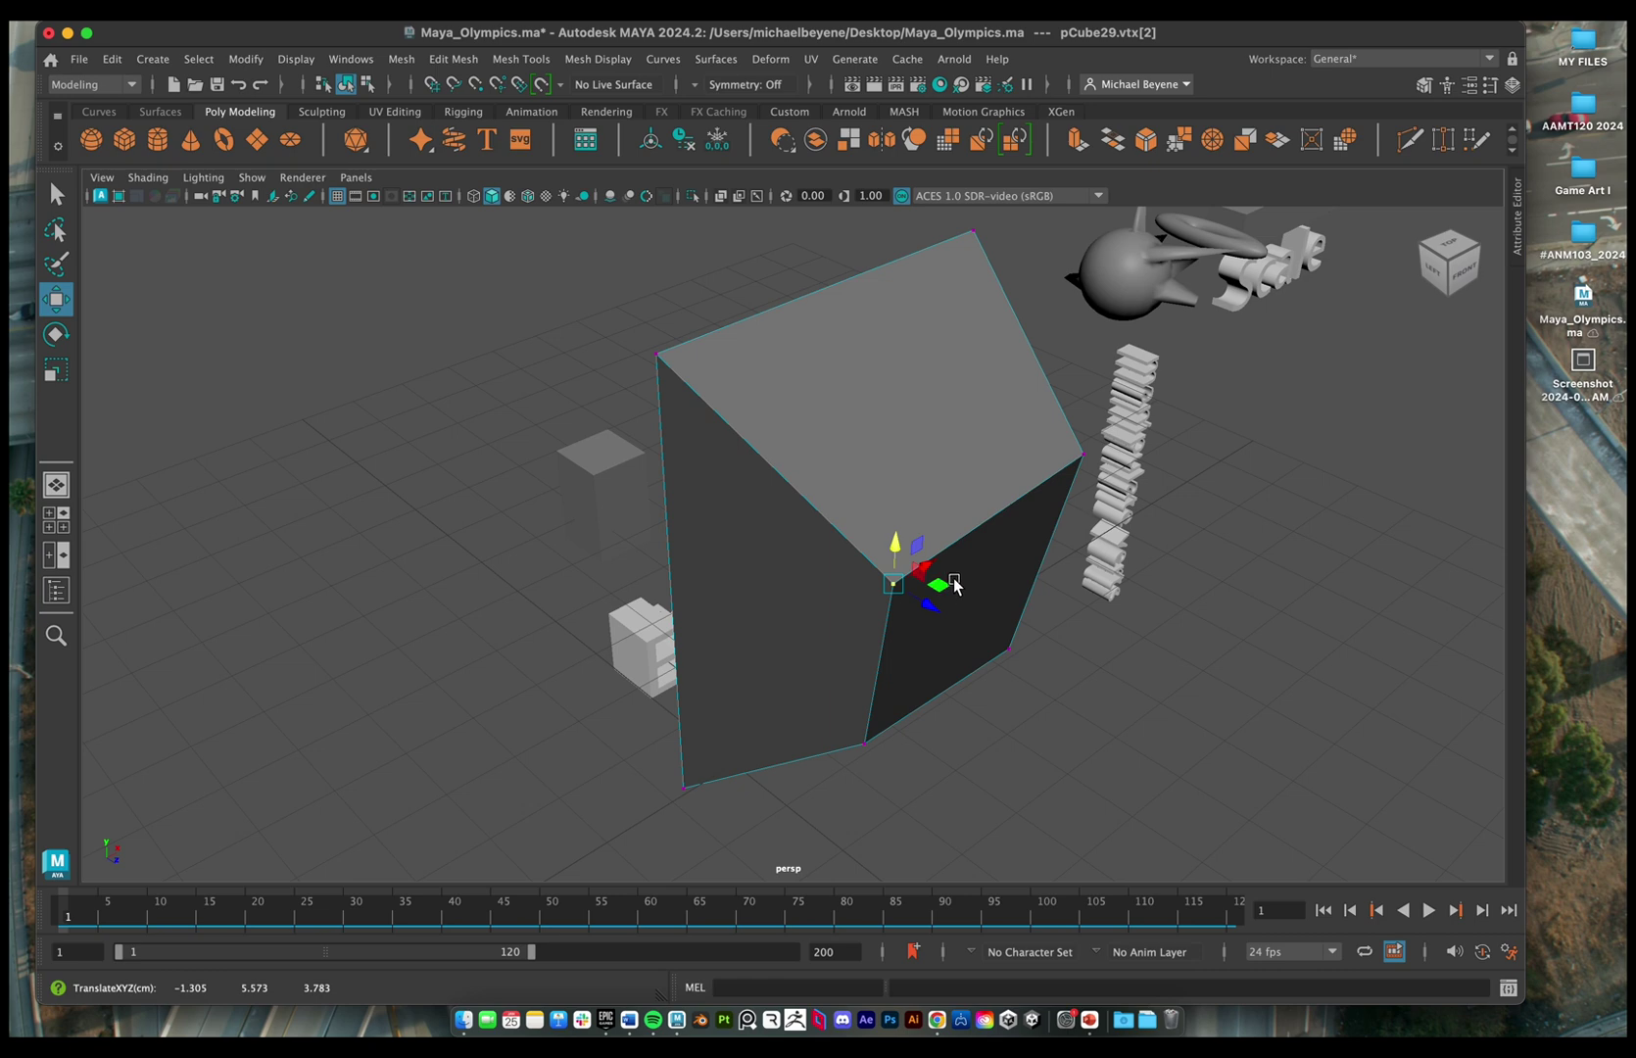
# - Try to rotate the moved corner vertex and undo the rotation
pyautogui.press('r')
pyautogui.press('e')
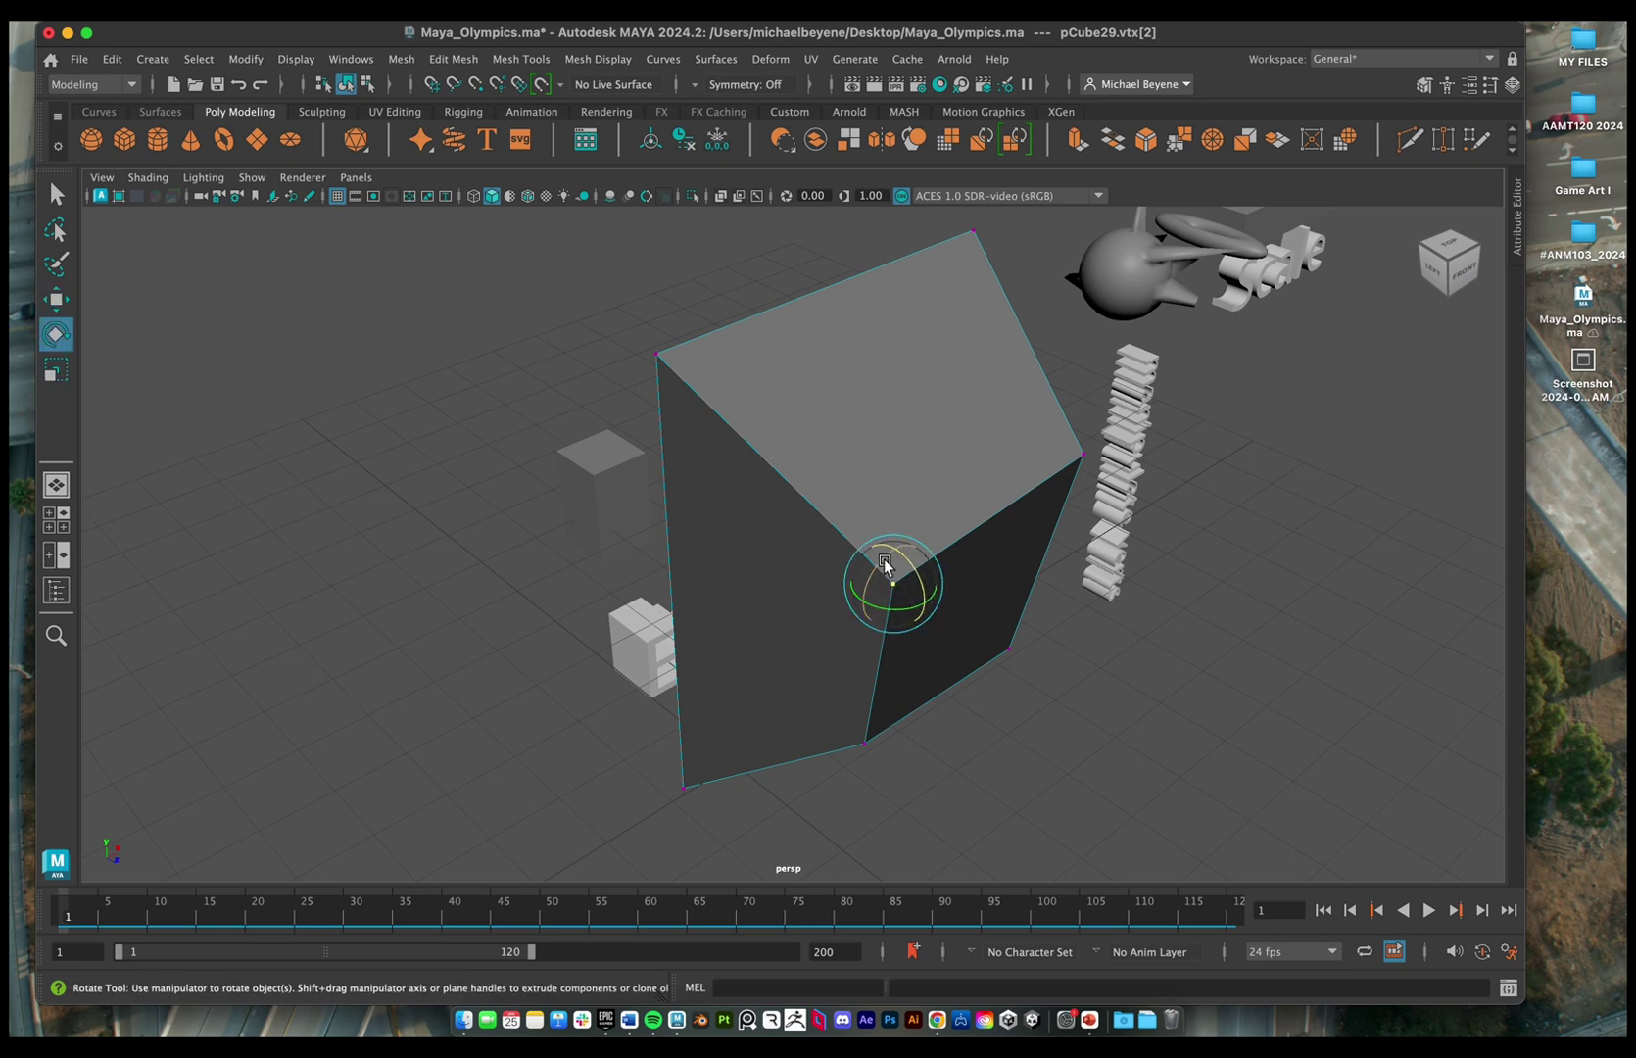
pyautogui.press('super+z')
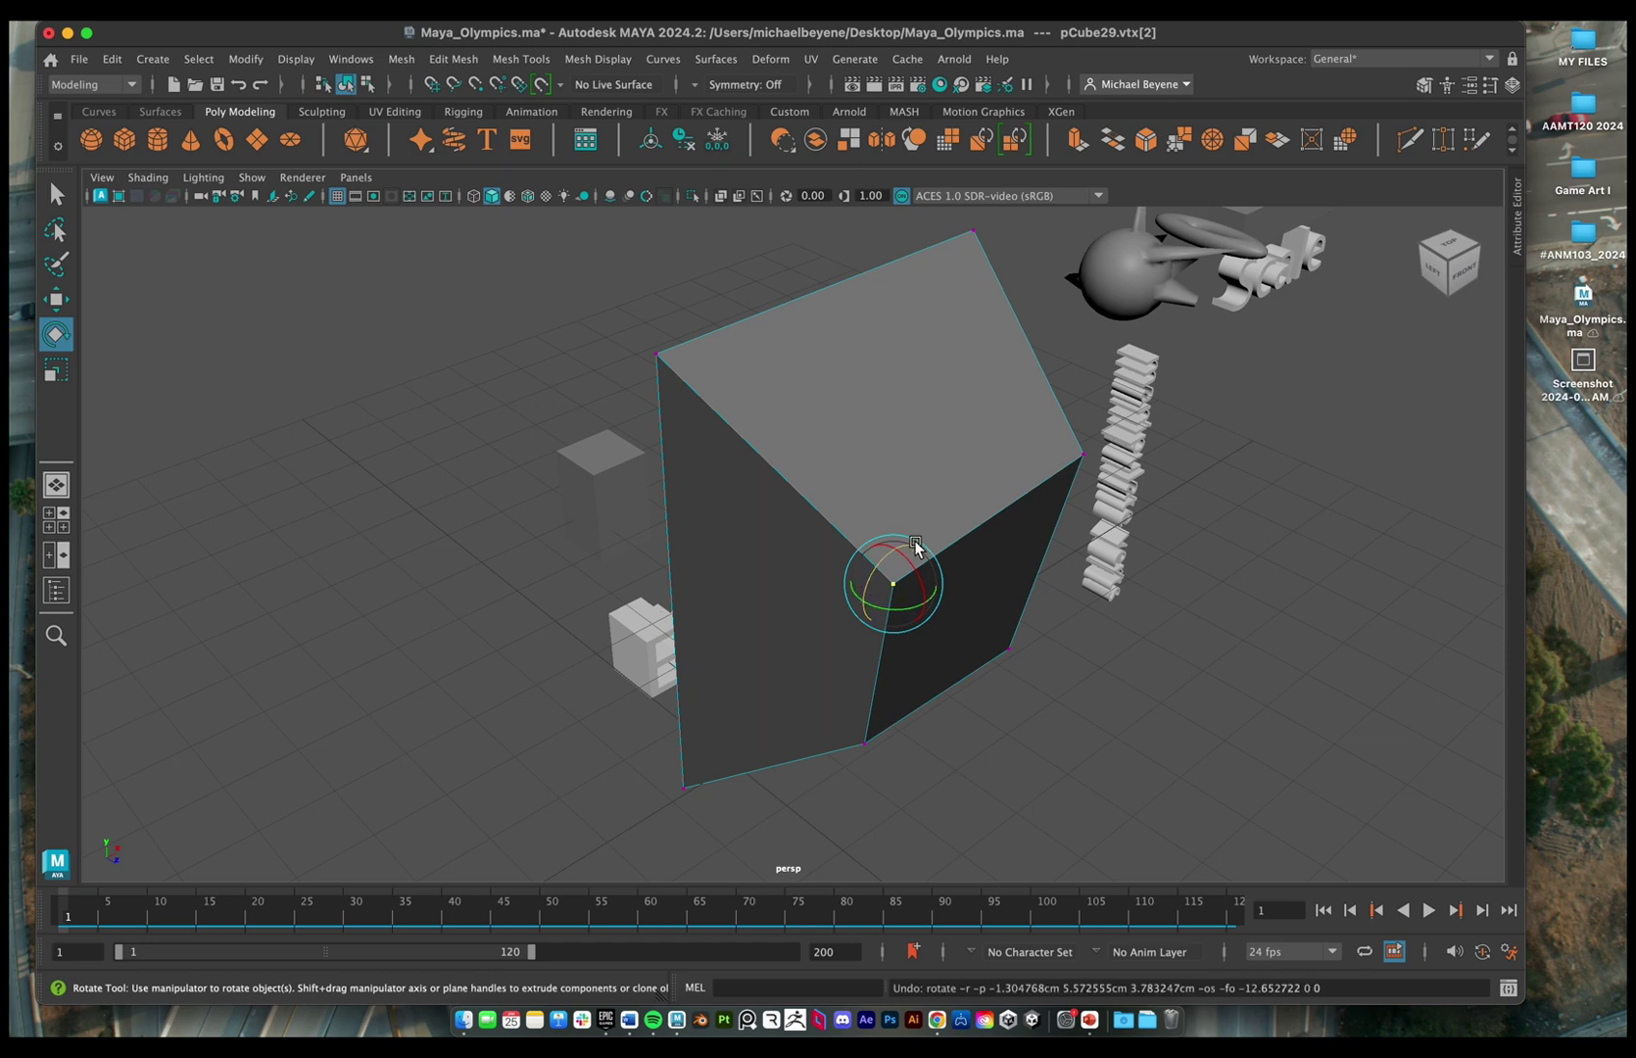
# - Switch the block to edge selection and move the top edge on the -X side outward to about X -2.99 cm
pyautogui.click(657, 359)
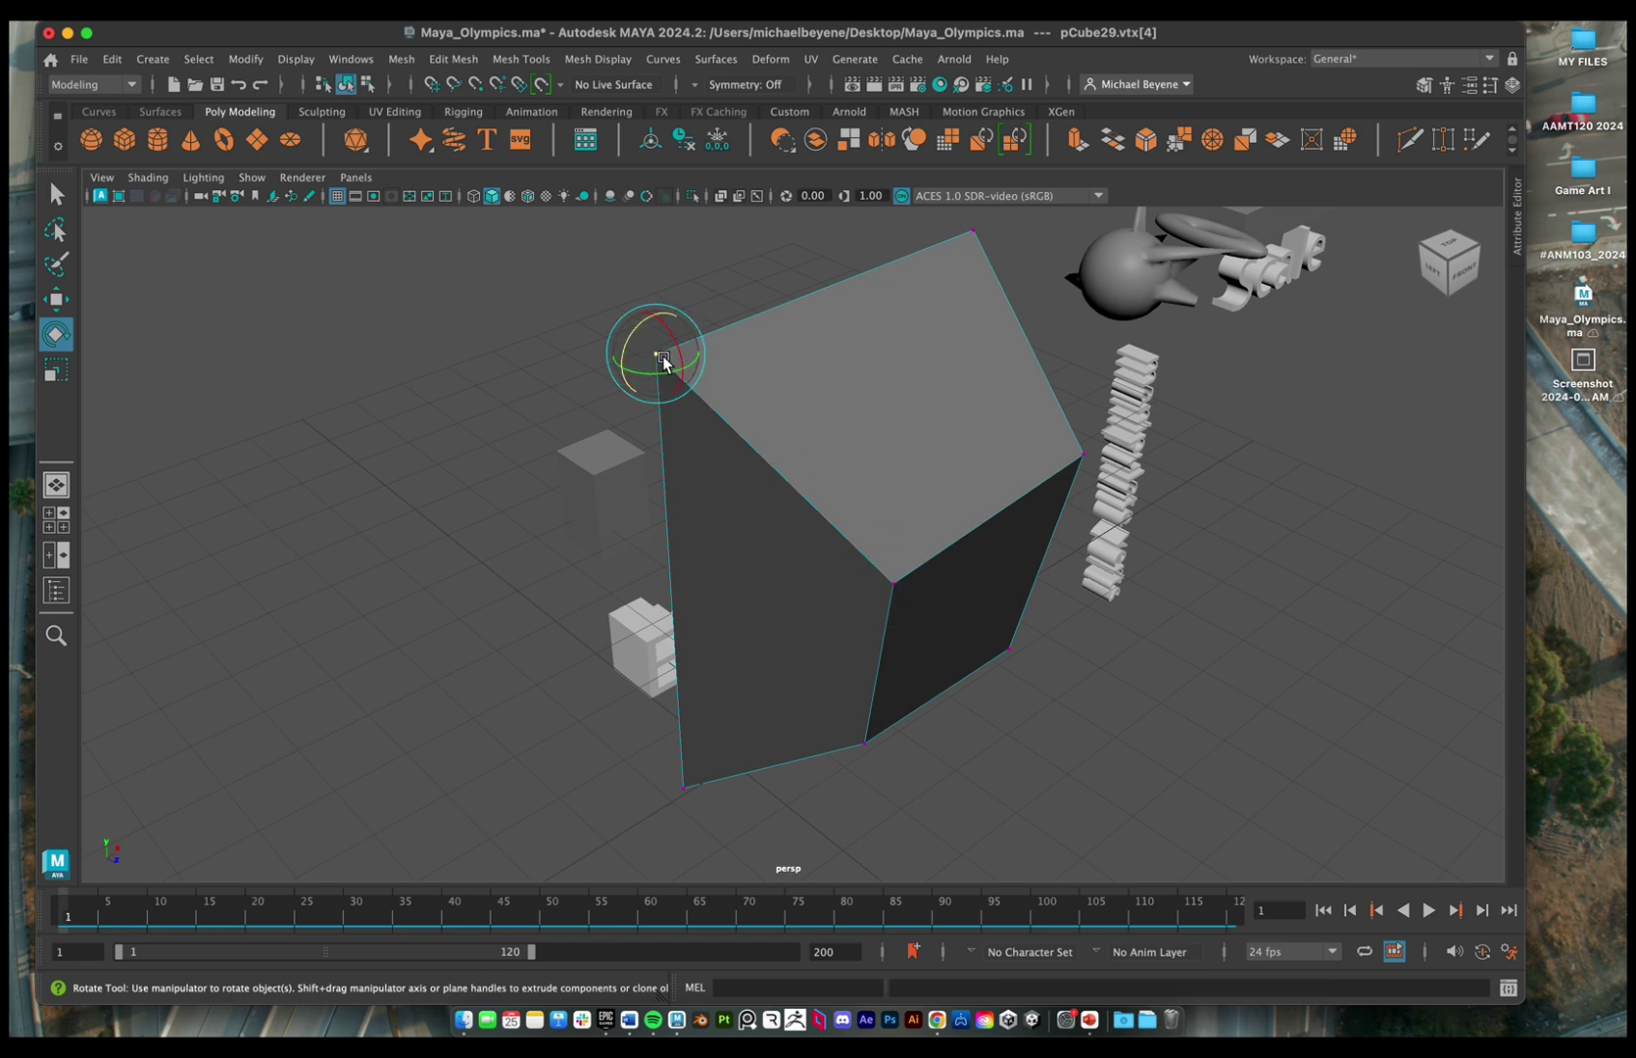
pyautogui.rightClick(820, 390)
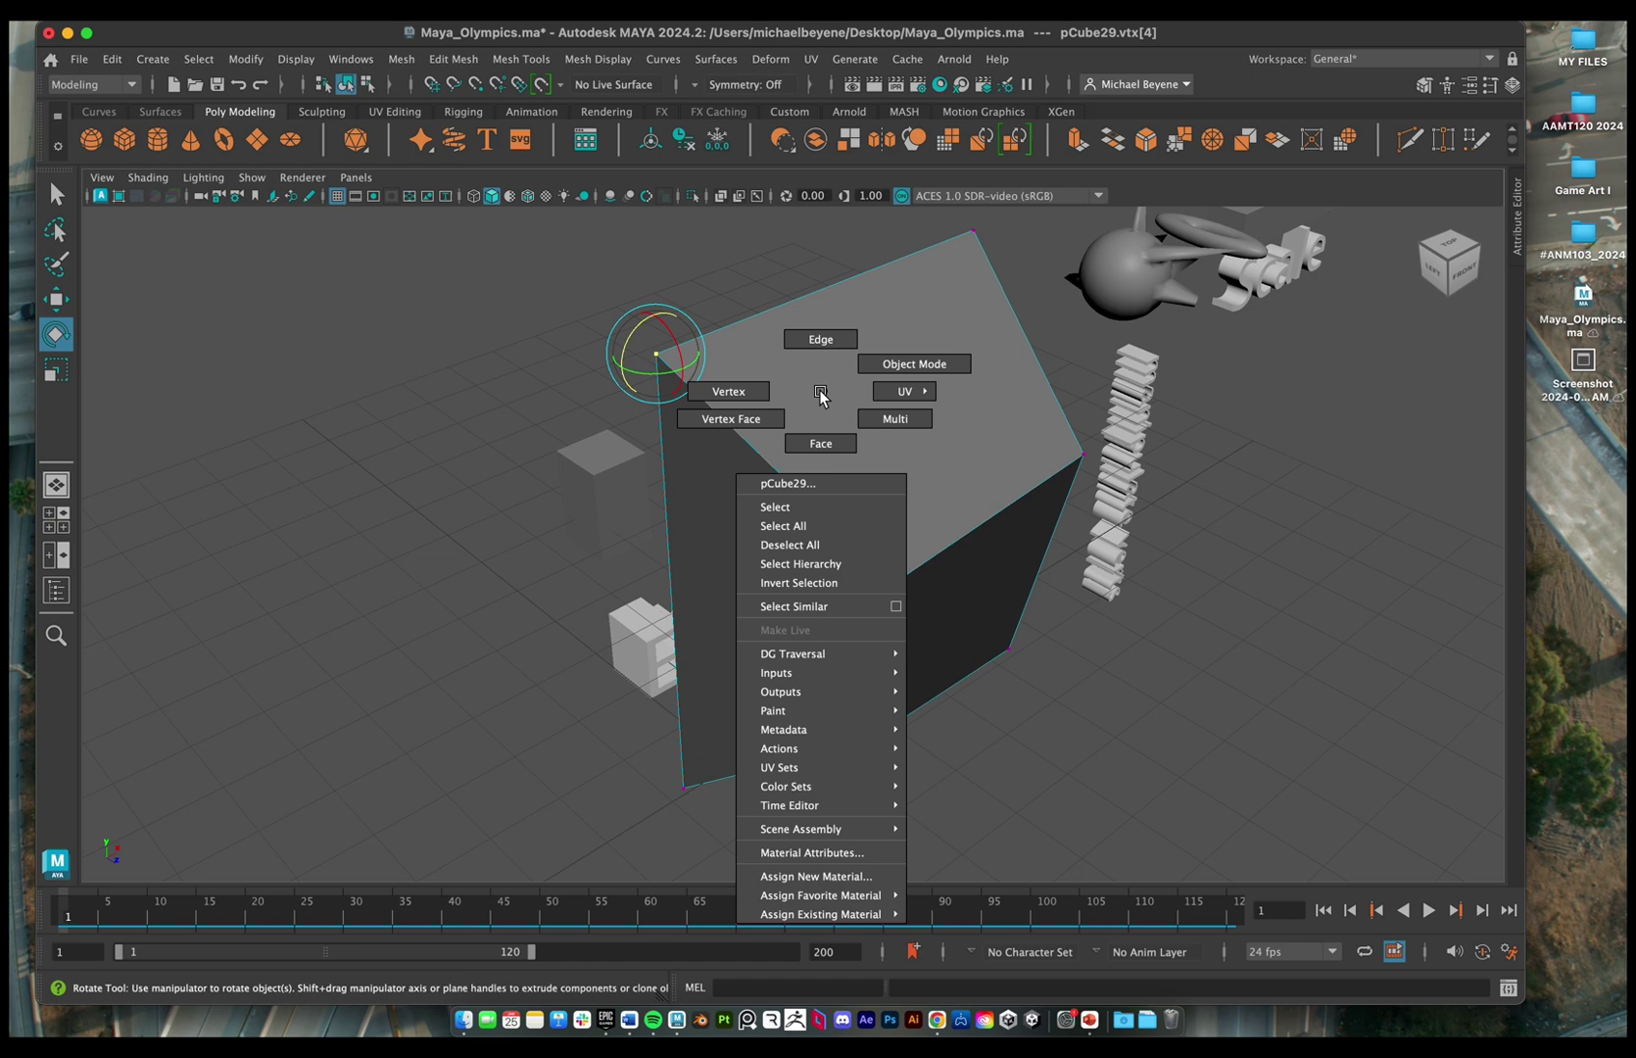
pyautogui.click(831, 336)
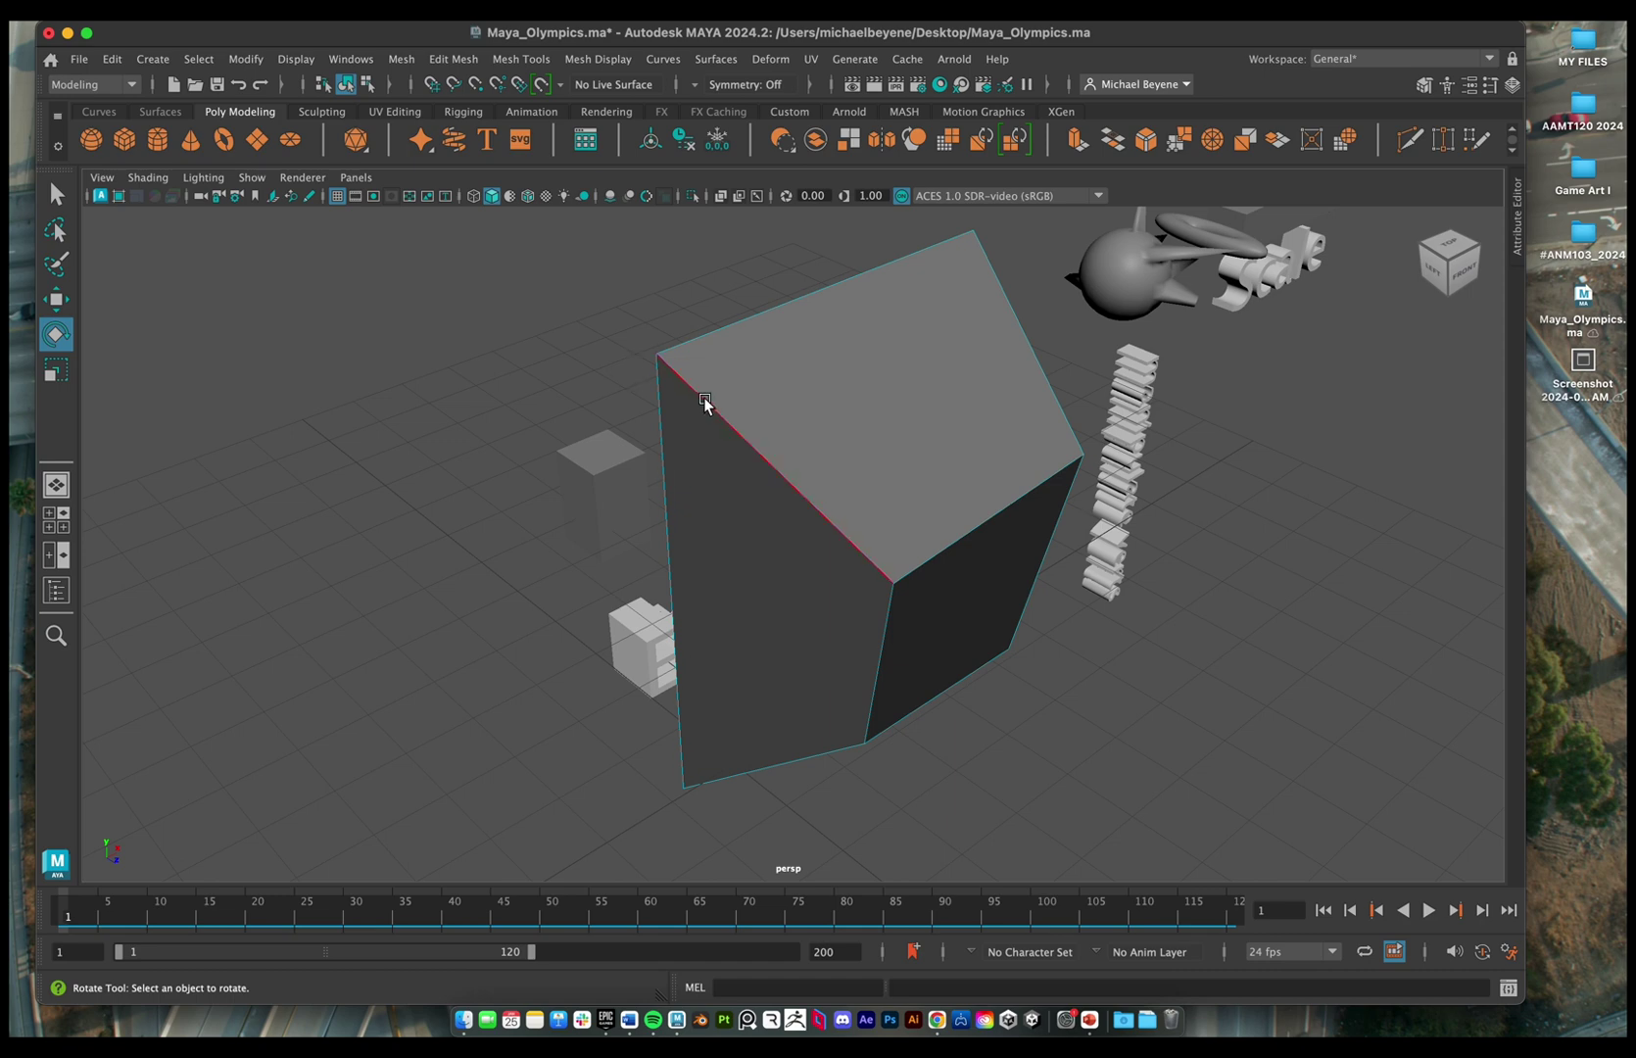
pyautogui.click(868, 562)
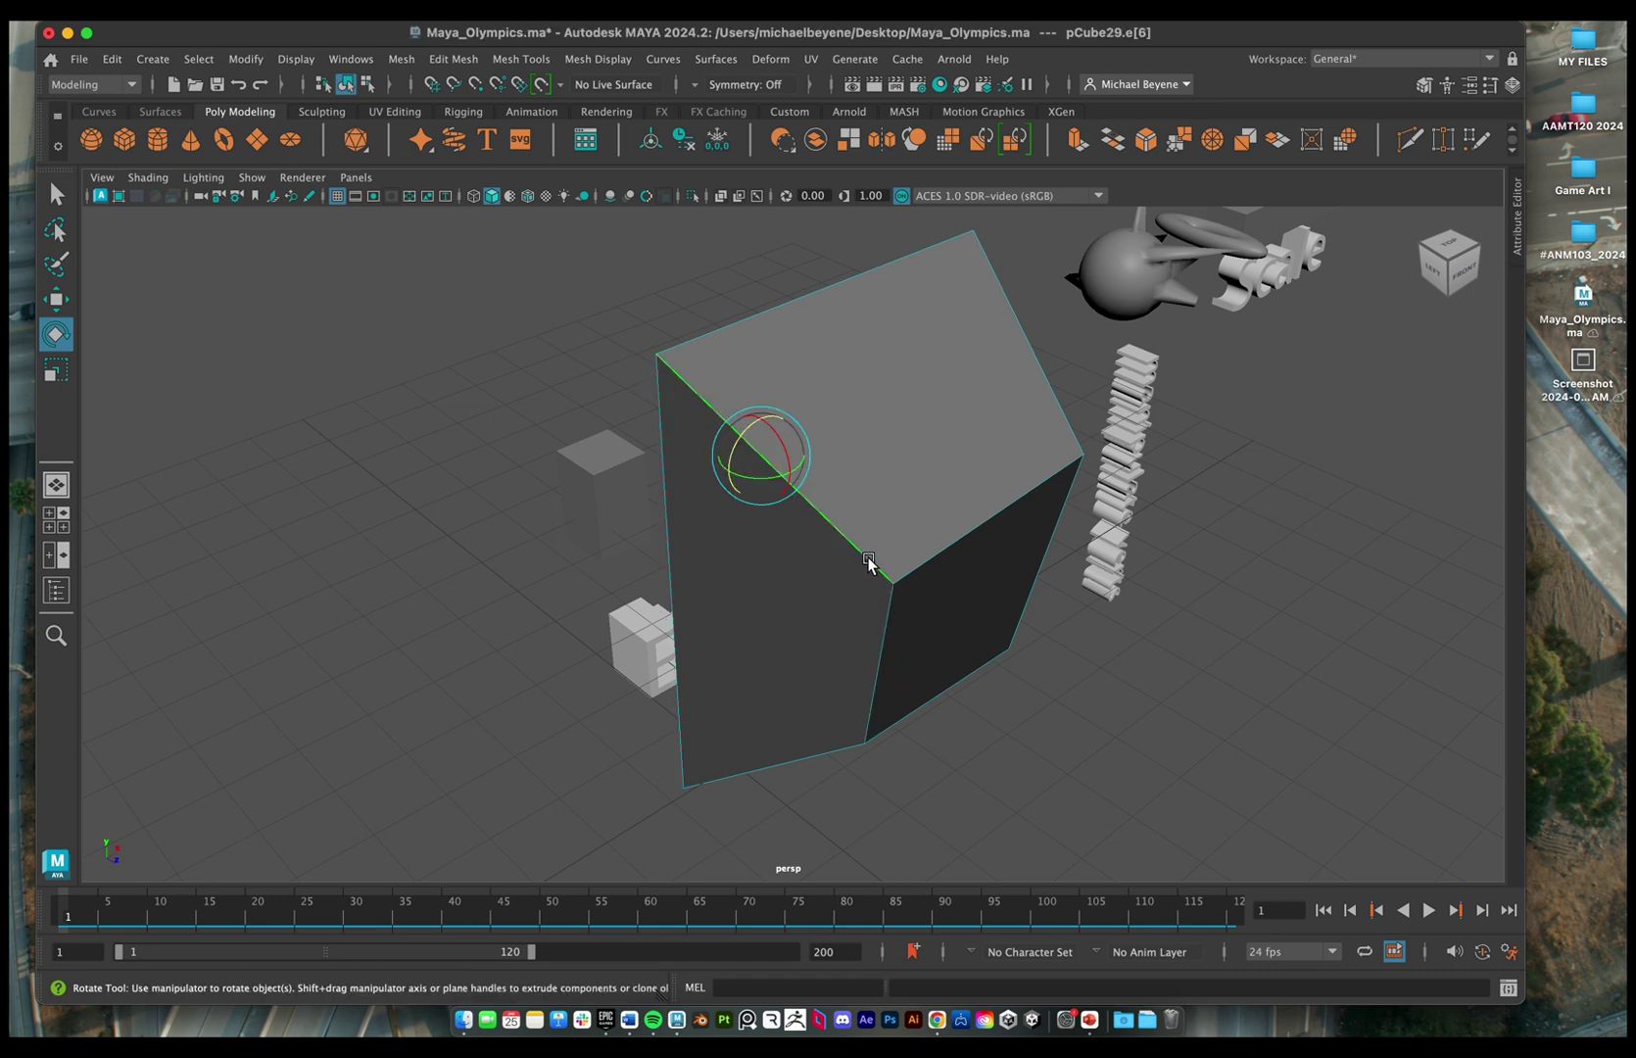
pyautogui.press('w')
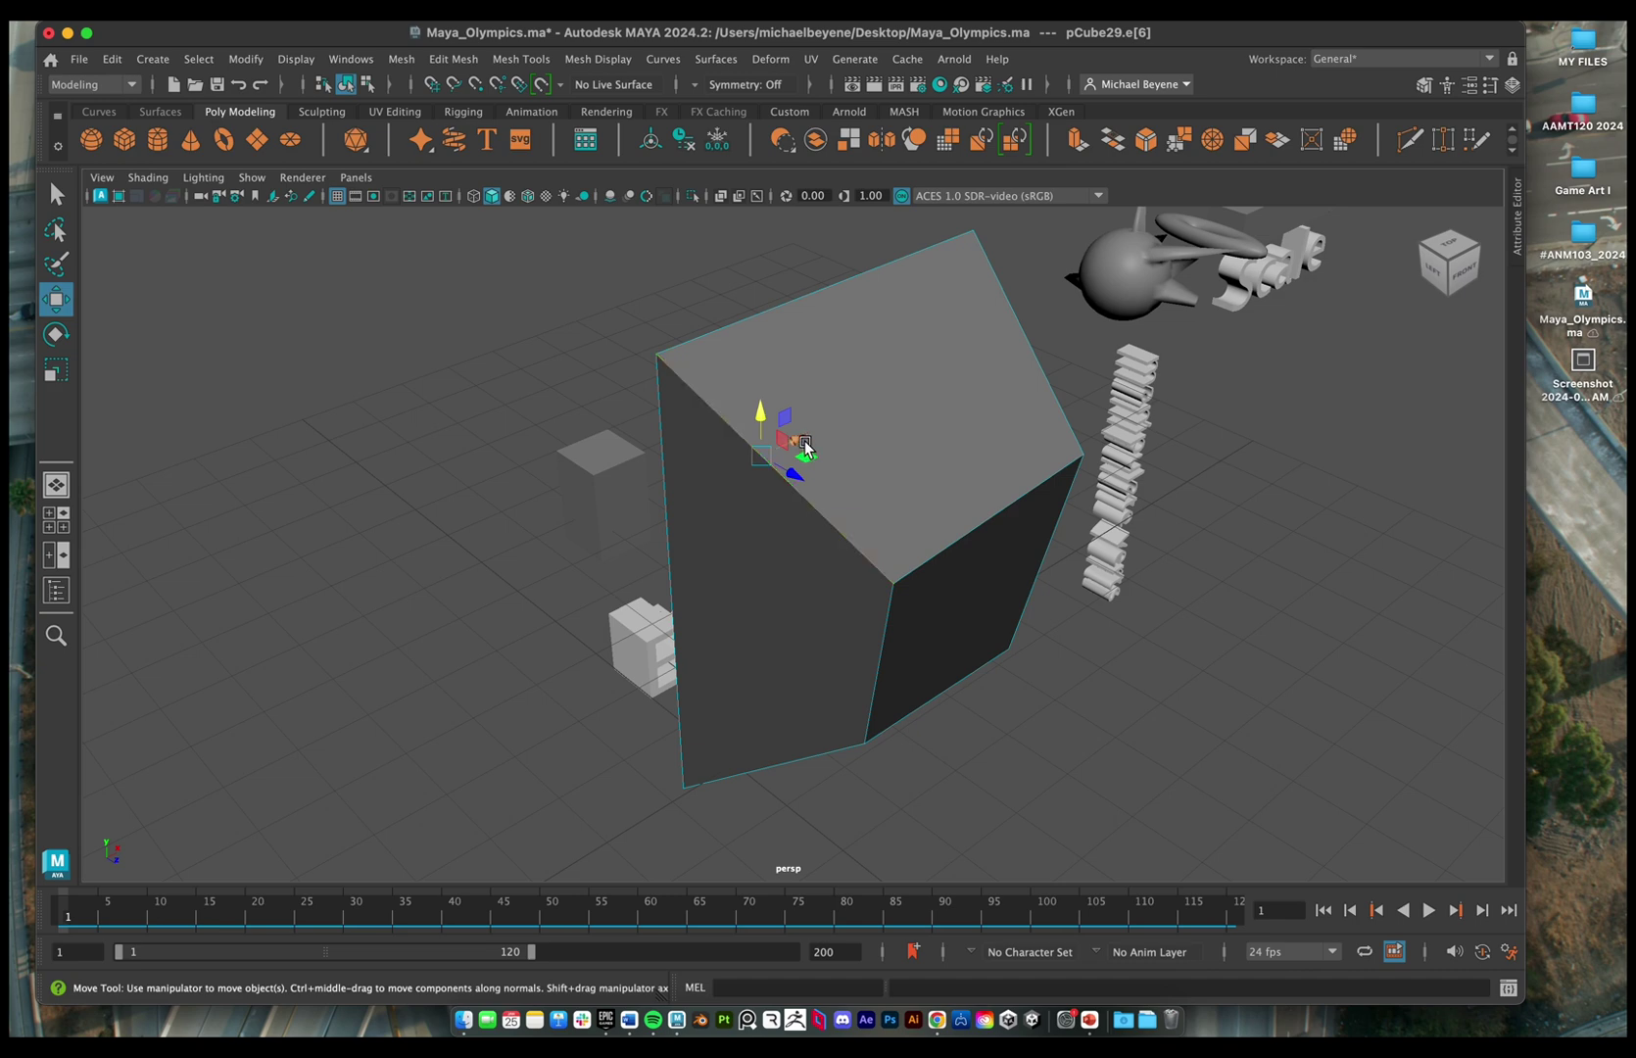
pyautogui.moveTo(805, 448); pyautogui.dragTo(608, 537)
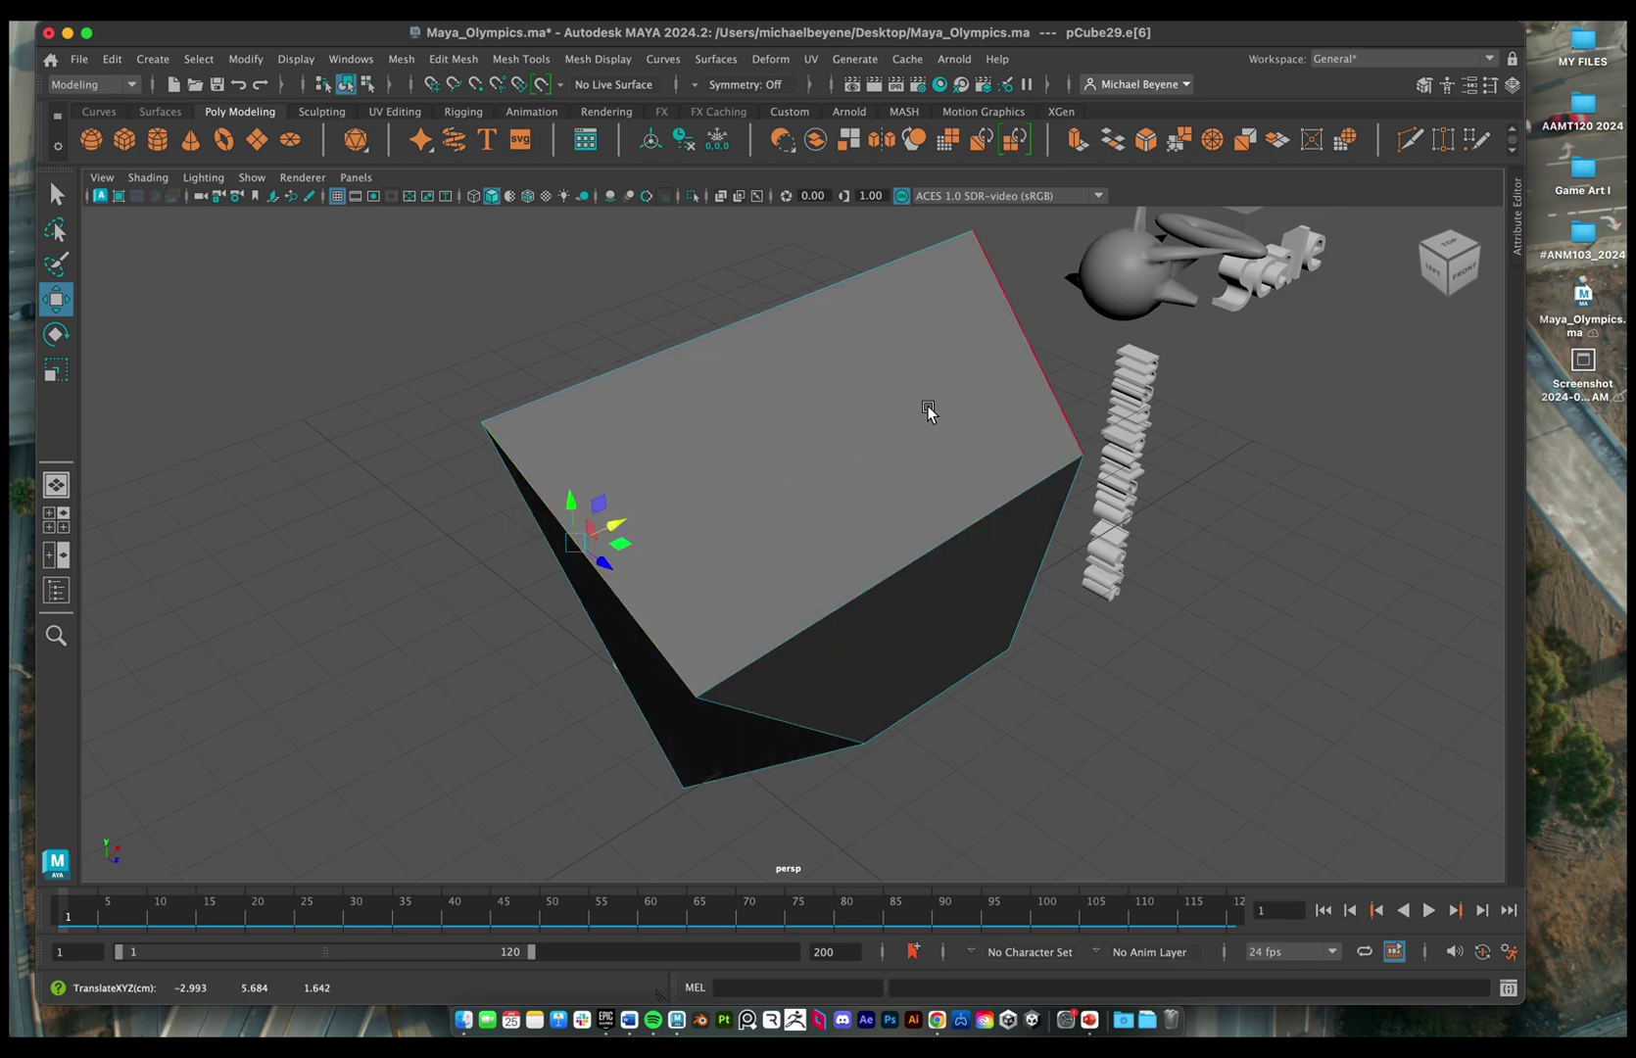
# - Pull the top front edge outward along Z and the rear vertical edge on the +X side to about X 5.66 cm
pyautogui.click(982, 519)
pyautogui.moveTo(962, 580); pyautogui.dragTo(906, 675)
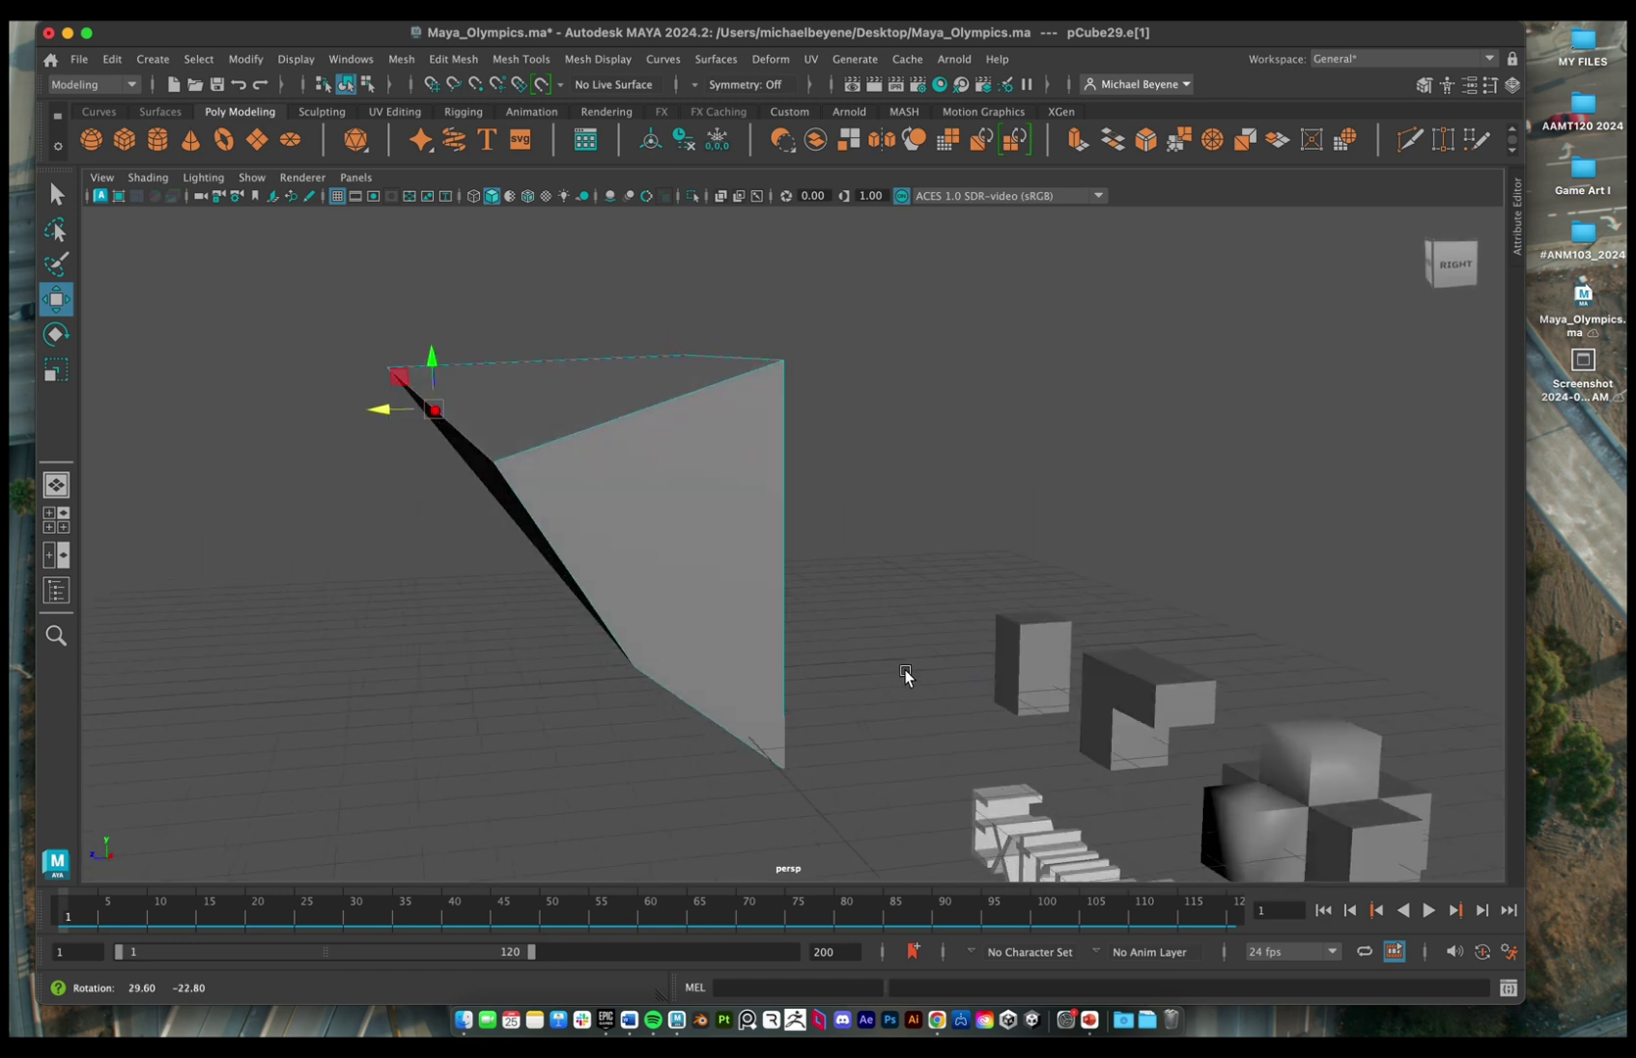
pyautogui.click(784, 602)
pyautogui.keyDown('alt'); pyautogui.moveTo(736, 588); pyautogui.dragTo(1033, 763); pyautogui.keyUp('alt')
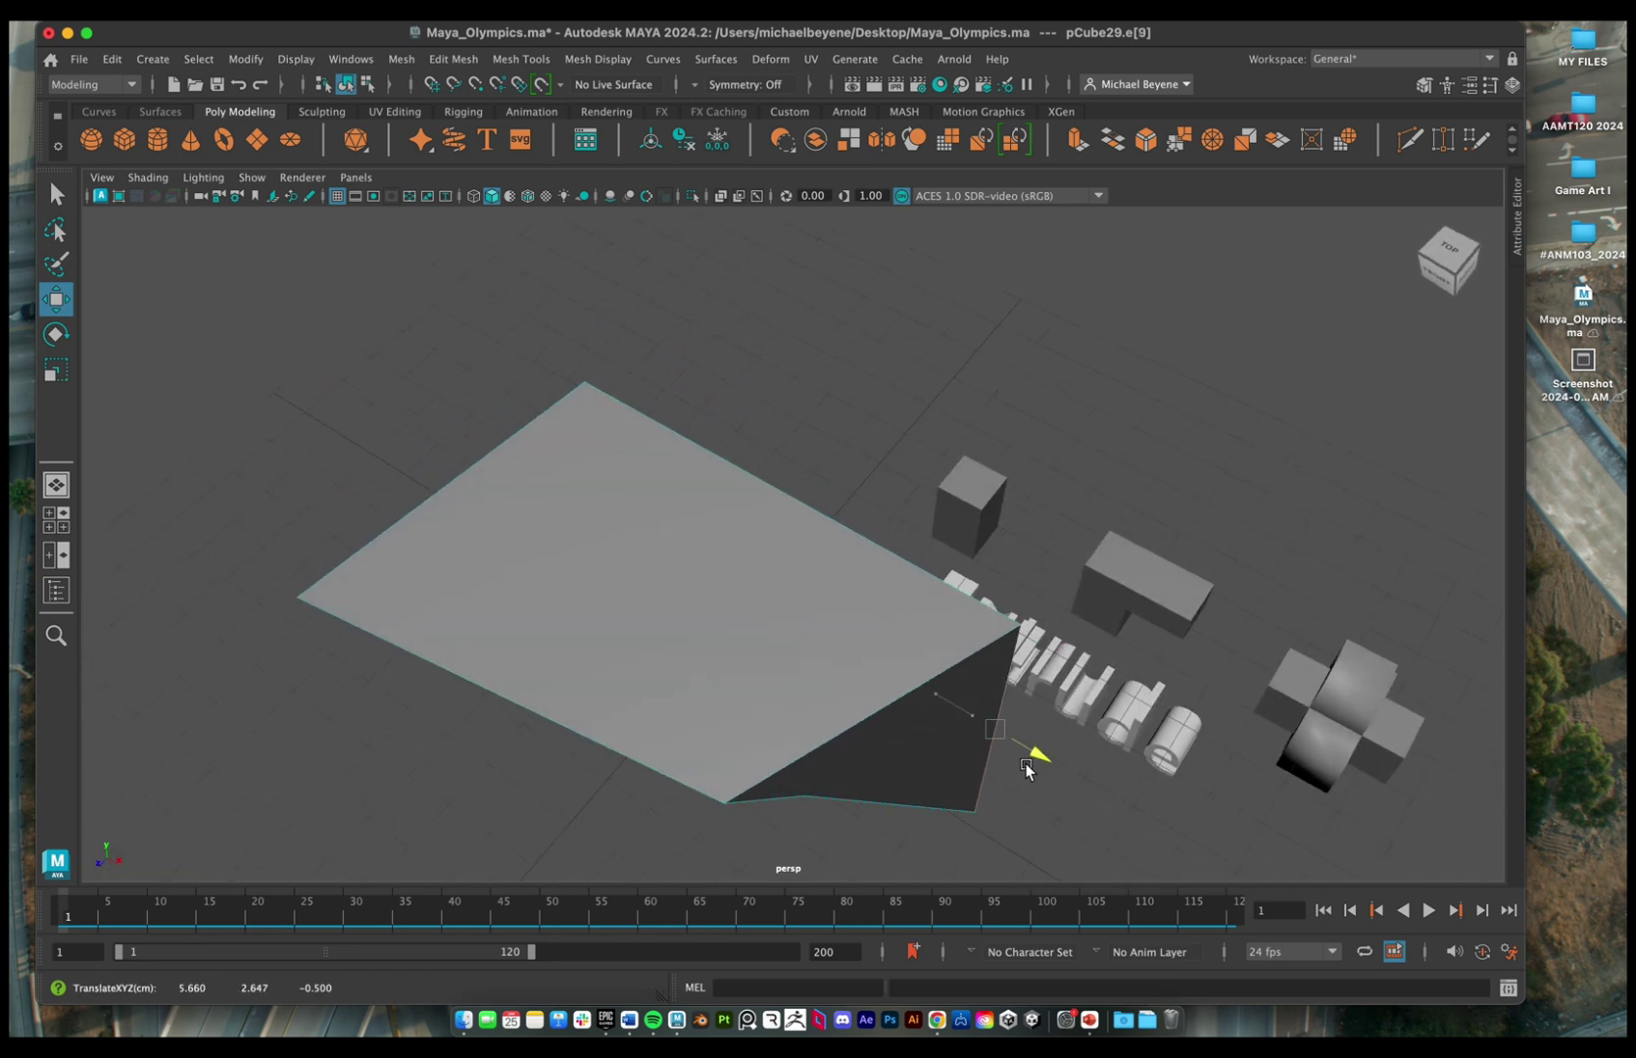
# - Try to rotate and scale the top edge on the block's +X side
pyautogui.keyDown('alt'); pyautogui.moveTo(905, 642); pyautogui.dragTo(879, 586, button='middle'); pyautogui.keyUp('alt')
pyautogui.keyDown('alt'); pyautogui.moveTo(879, 586); pyautogui.dragTo(814, 537); pyautogui.keyUp('alt')
pyautogui.click(740, 449)
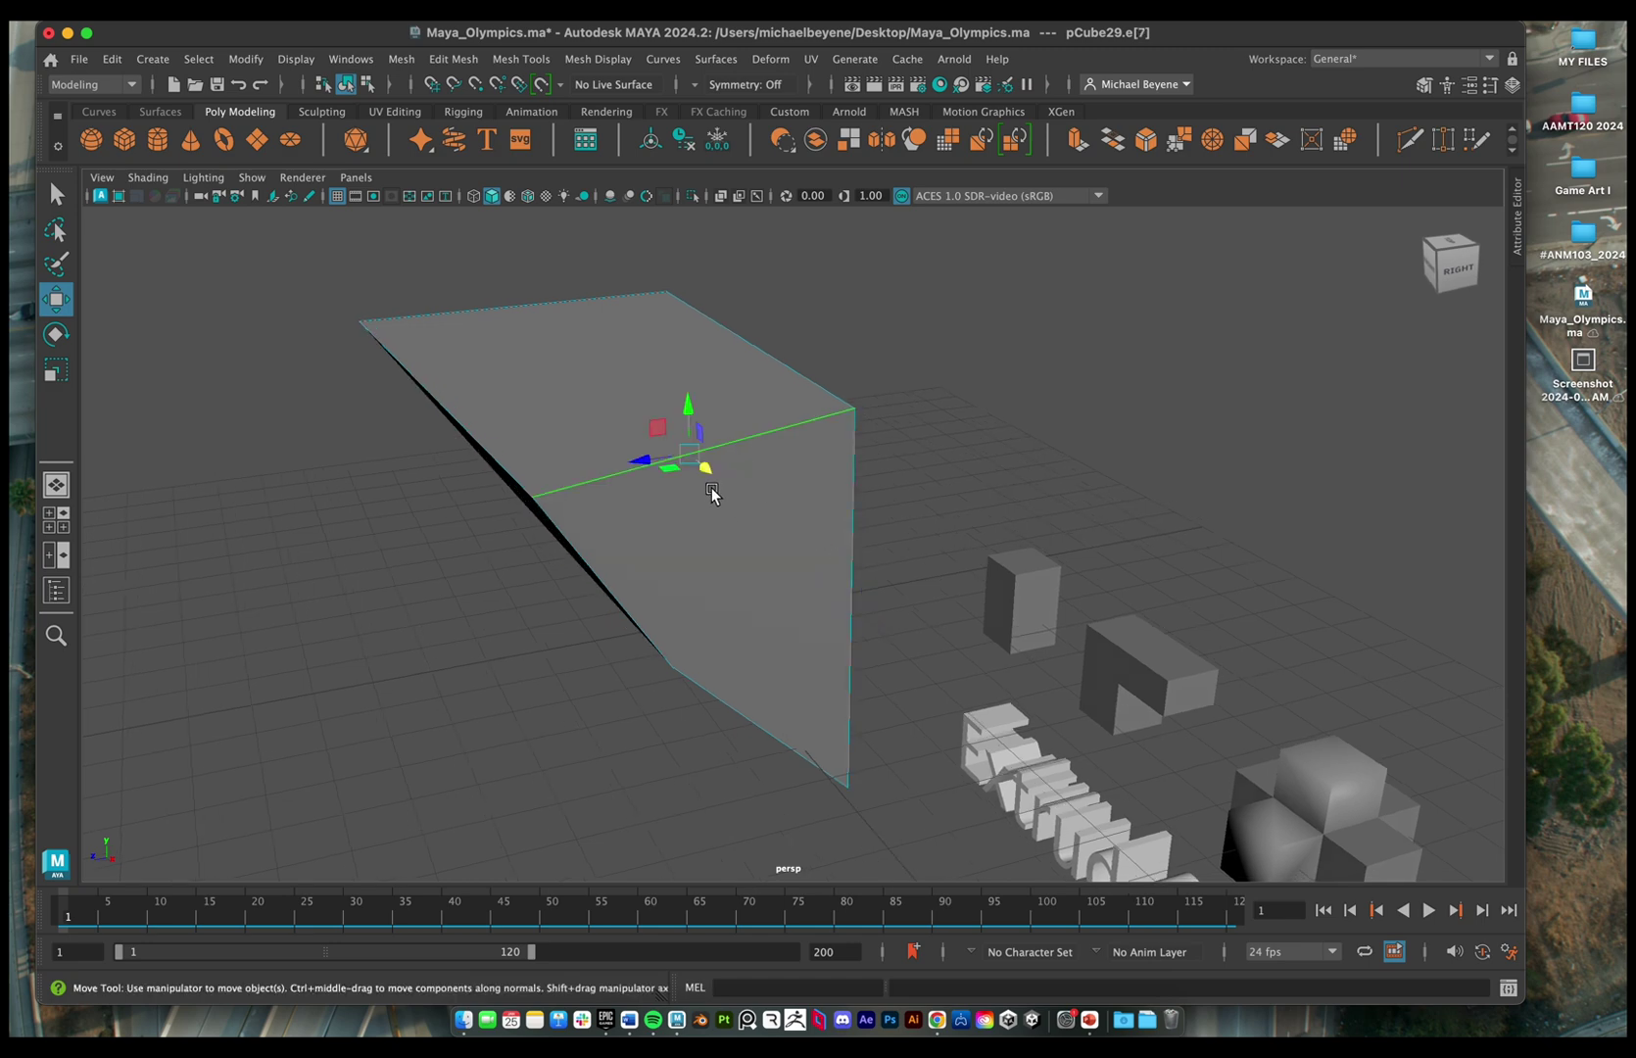
pyautogui.press('e')
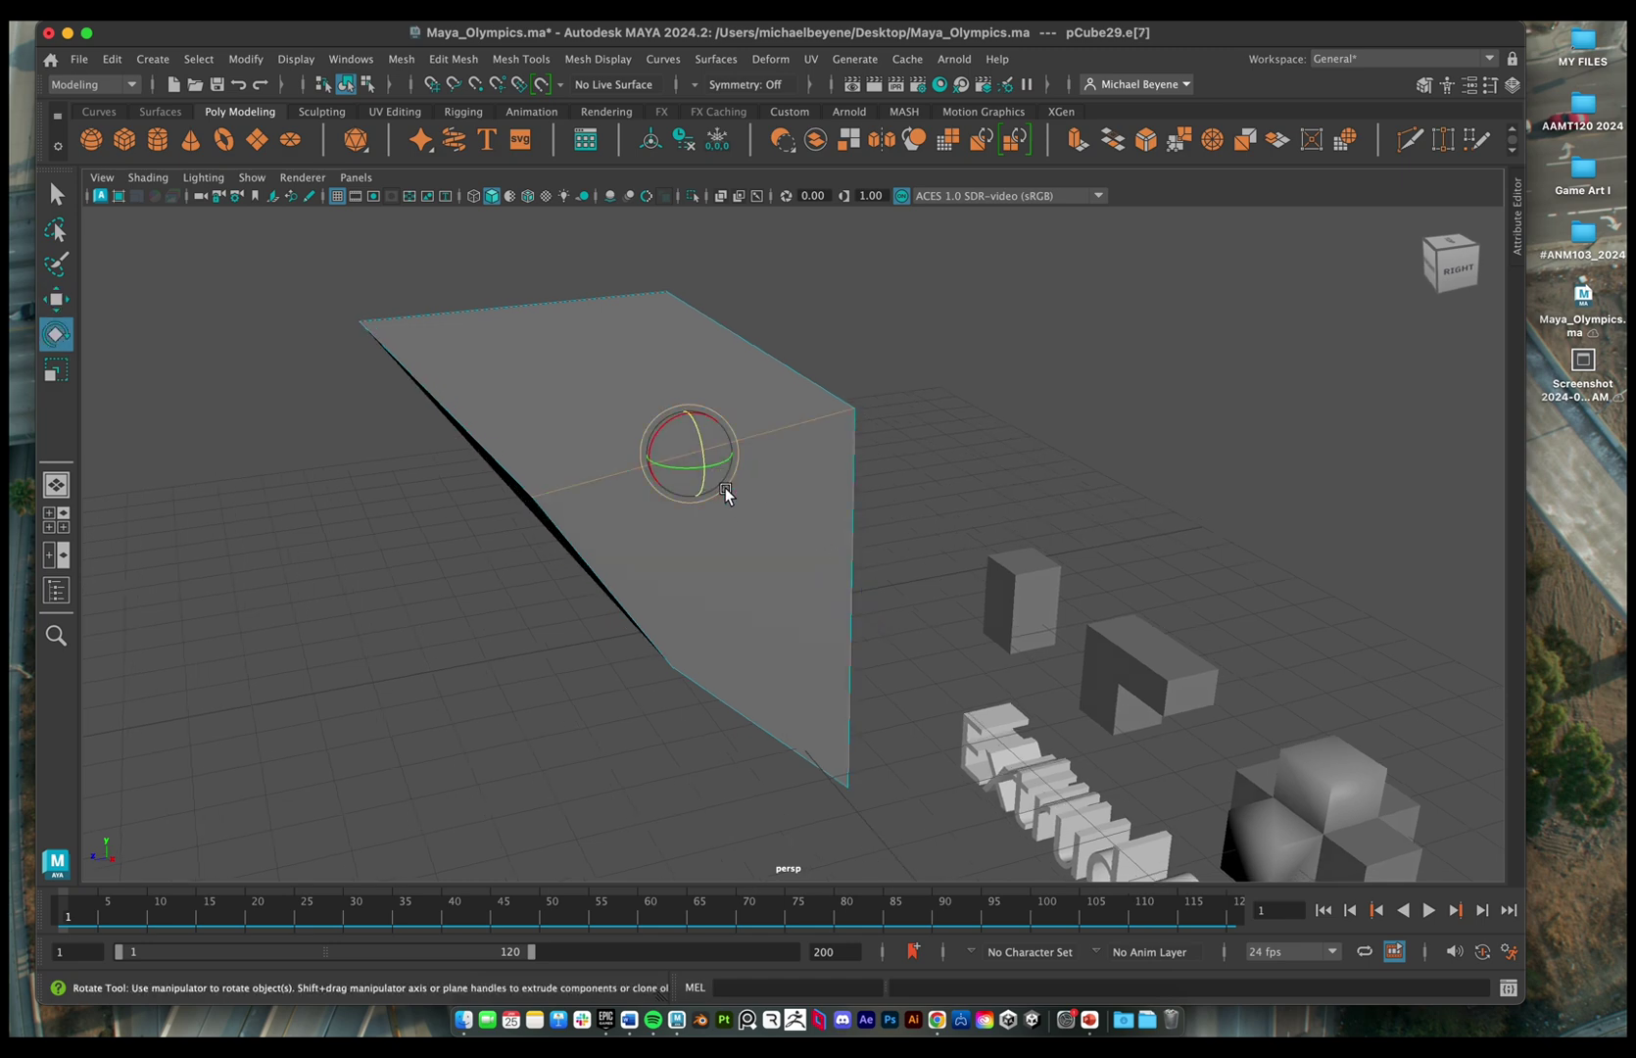
pyautogui.moveTo(726, 488)
pyautogui.keyDown('alt'); pyautogui.mouseDown()
pyautogui.moveTo(763, 446)
pyautogui.moveTo(721, 402)
pyautogui.moveTo(708, 459)
pyautogui.mouseUp(); pyautogui.keyUp('alt')
pyautogui.keyDown('alt'); pyautogui.moveTo(909, 515); pyautogui.dragTo(888, 629); pyautogui.keyUp('alt')
pyautogui.press('r')
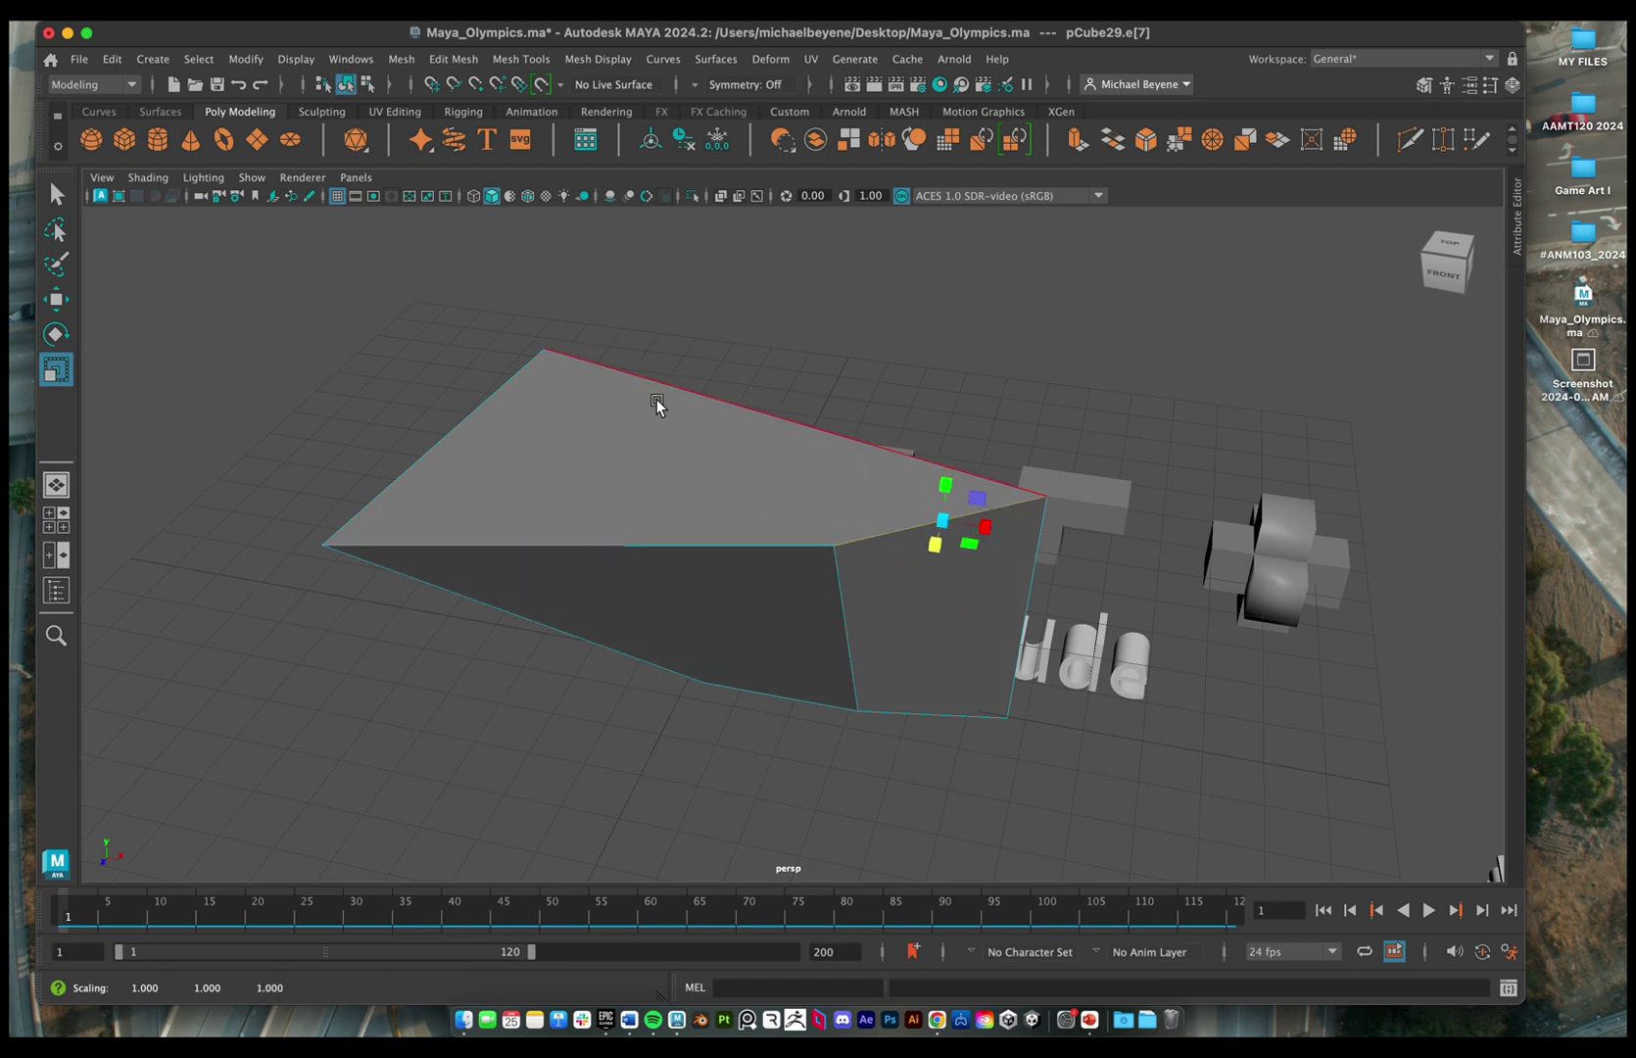
# - Try to scale the top edge on the block's -X side and the bottom front edge
pyautogui.click(494, 392)
pyautogui.moveTo(451, 392)
pyautogui.mouseDown()
pyautogui.moveTo(457, 413)
pyautogui.moveTo(460, 251)
pyautogui.moveTo(465, 467)
pyautogui.moveTo(443, 300)
pyautogui.moveTo(448, 422)
pyautogui.mouseUp()
pyautogui.keyDown('alt'); pyautogui.moveTo(643, 481); pyautogui.dragTo(649, 477); pyautogui.keyUp('alt')
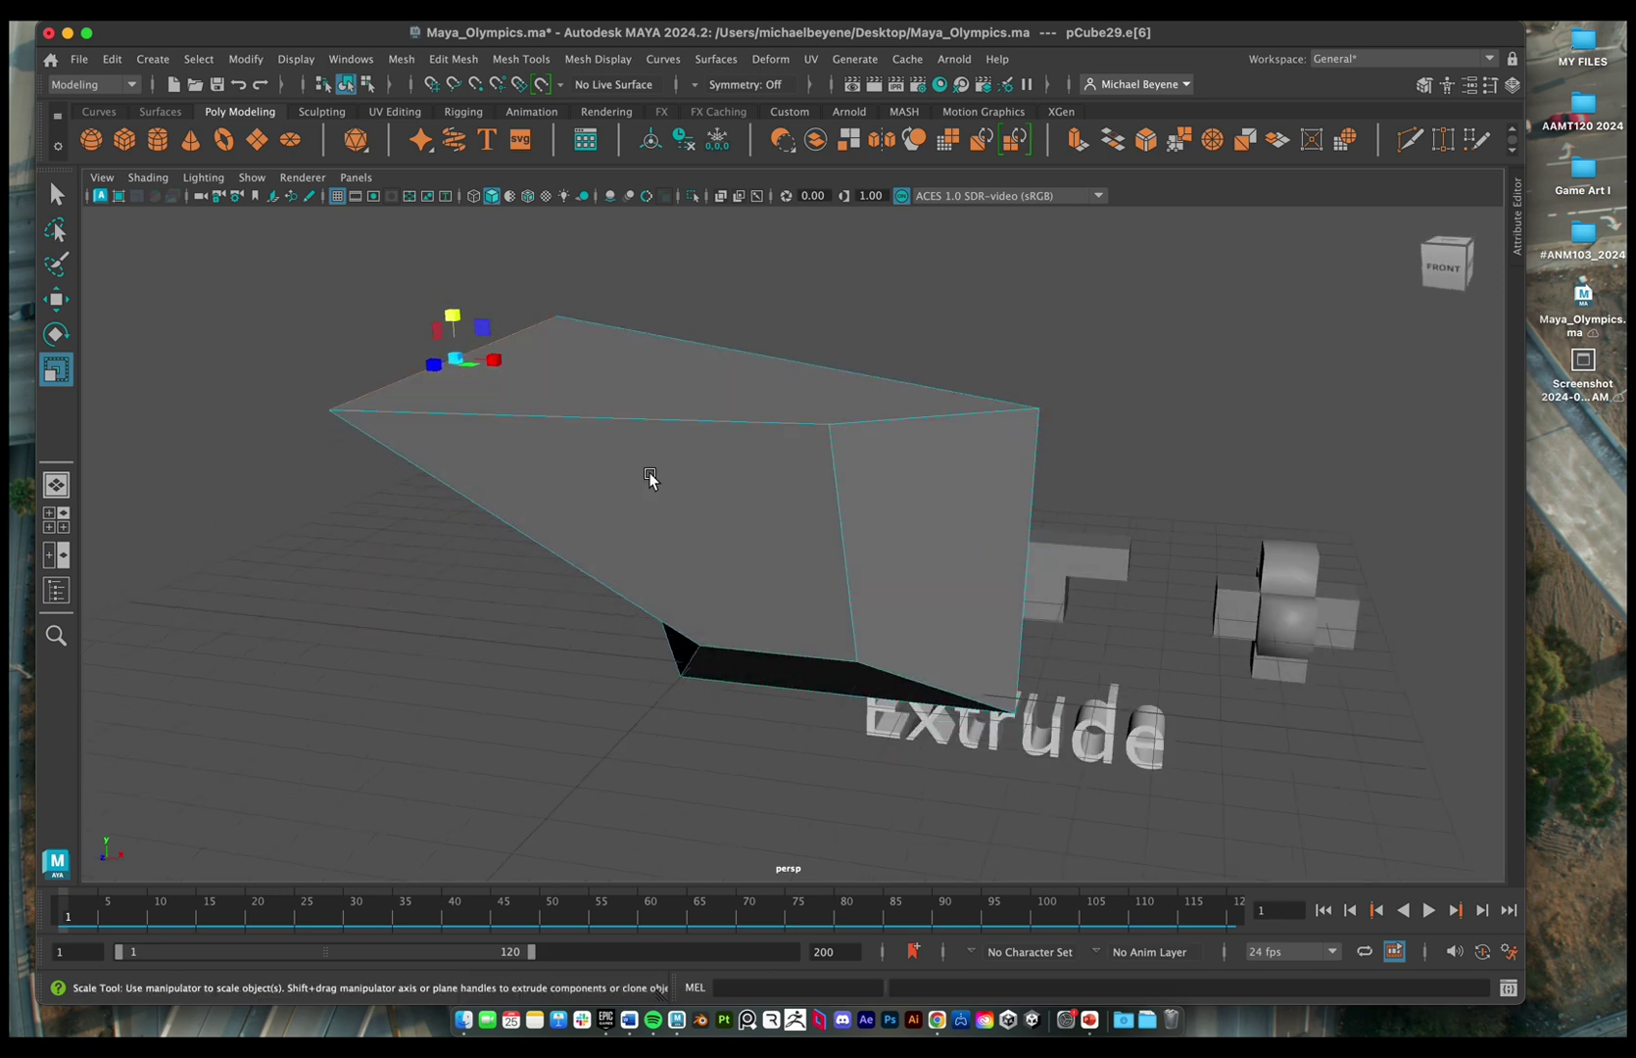
pyautogui.click(754, 651)
pyautogui.moveTo(778, 618); pyautogui.dragTo(781, 664)
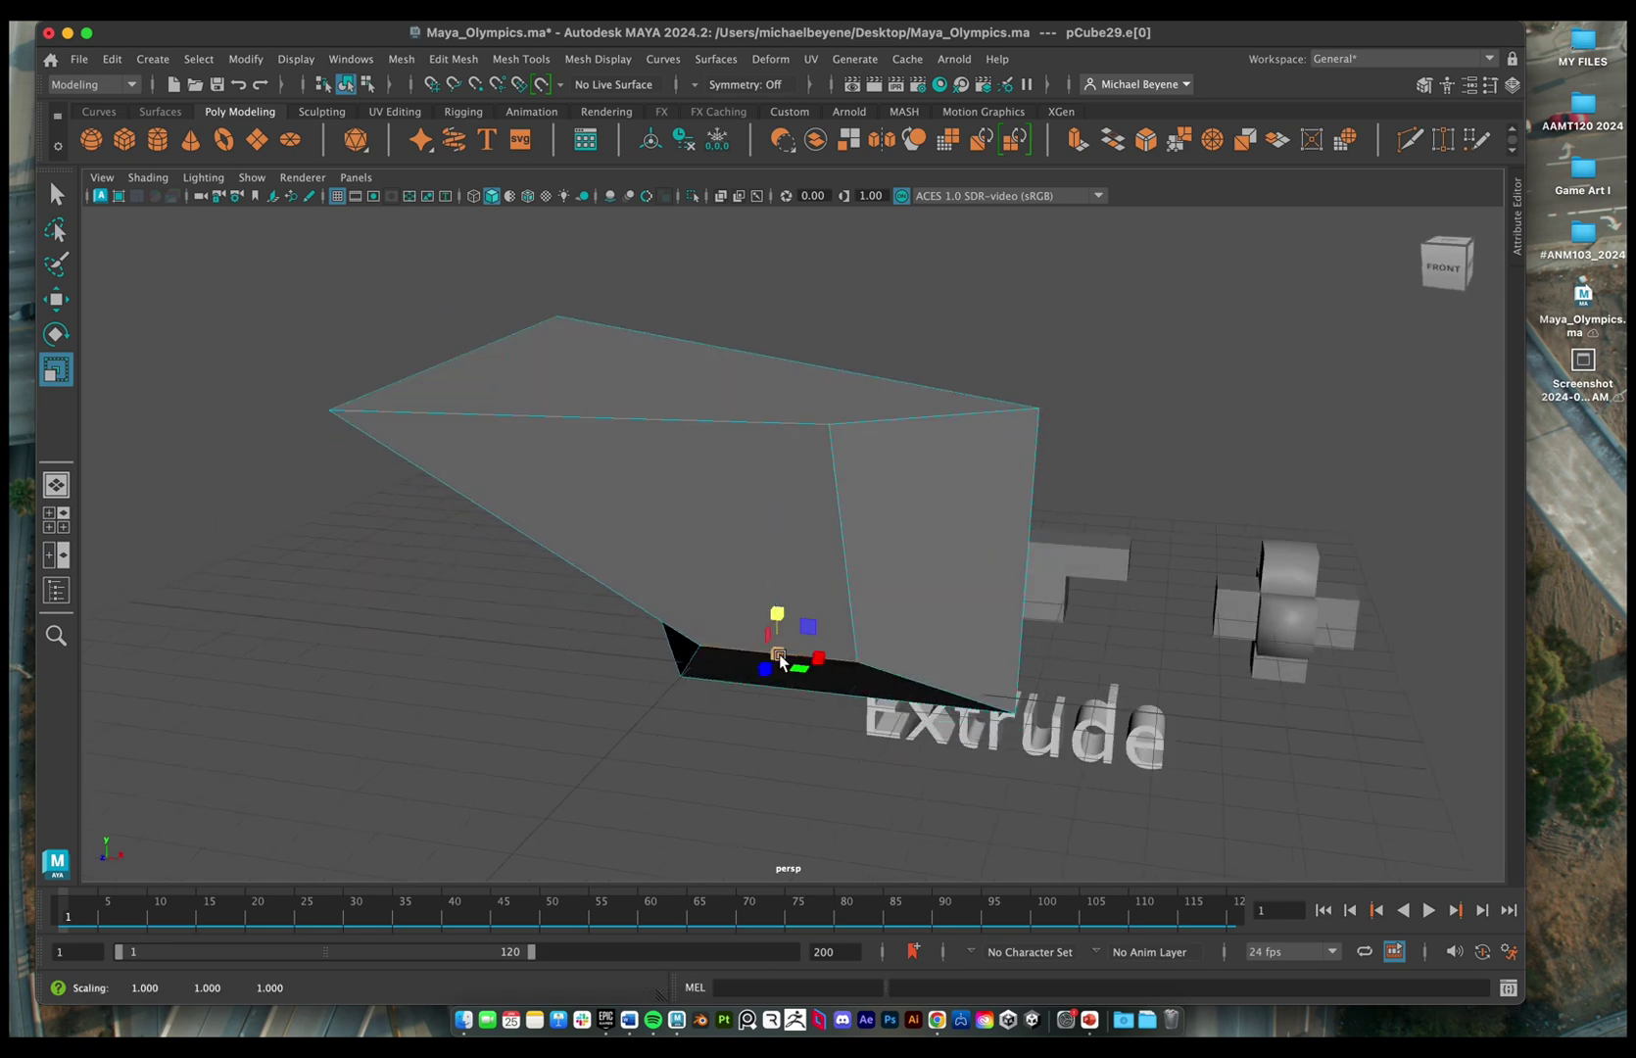
# - Scale up the slanted front edge on the block's -X side and return the block to object selection
pyautogui.click(658, 621)
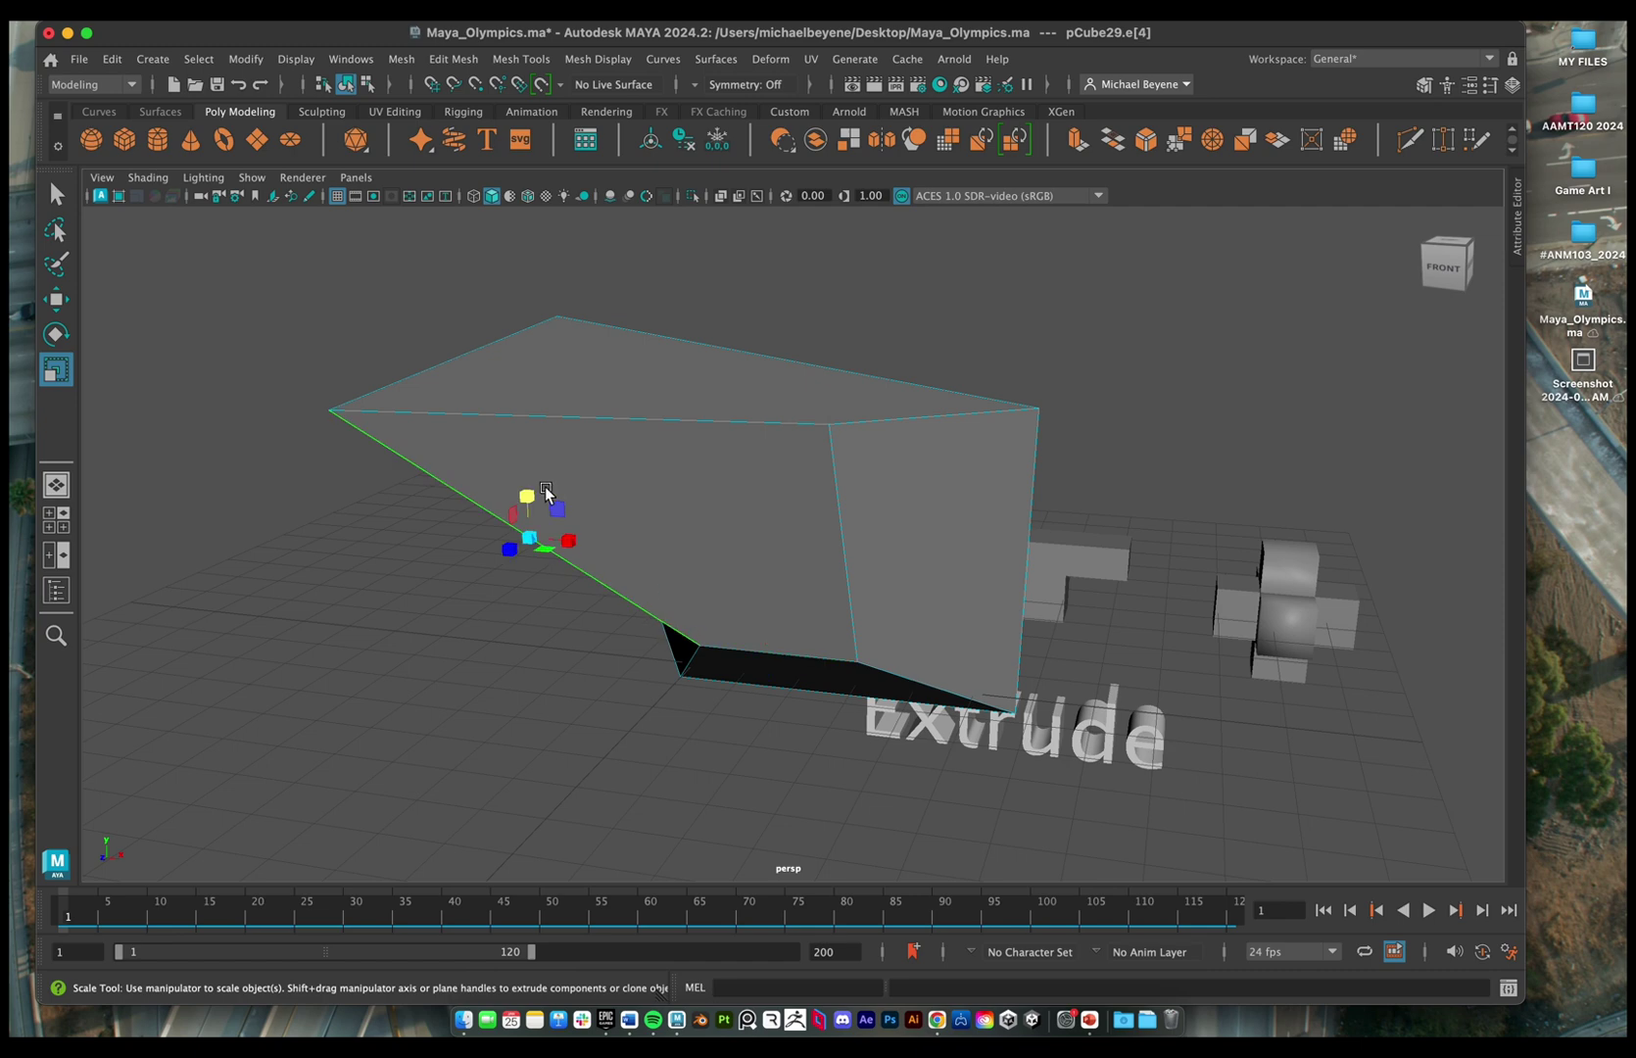
pyautogui.moveTo(534, 498); pyautogui.dragTo(559, 470)
pyautogui.keyDown('alt'); pyautogui.moveTo(741, 456); pyautogui.dragTo(822, 493); pyautogui.keyUp('alt')
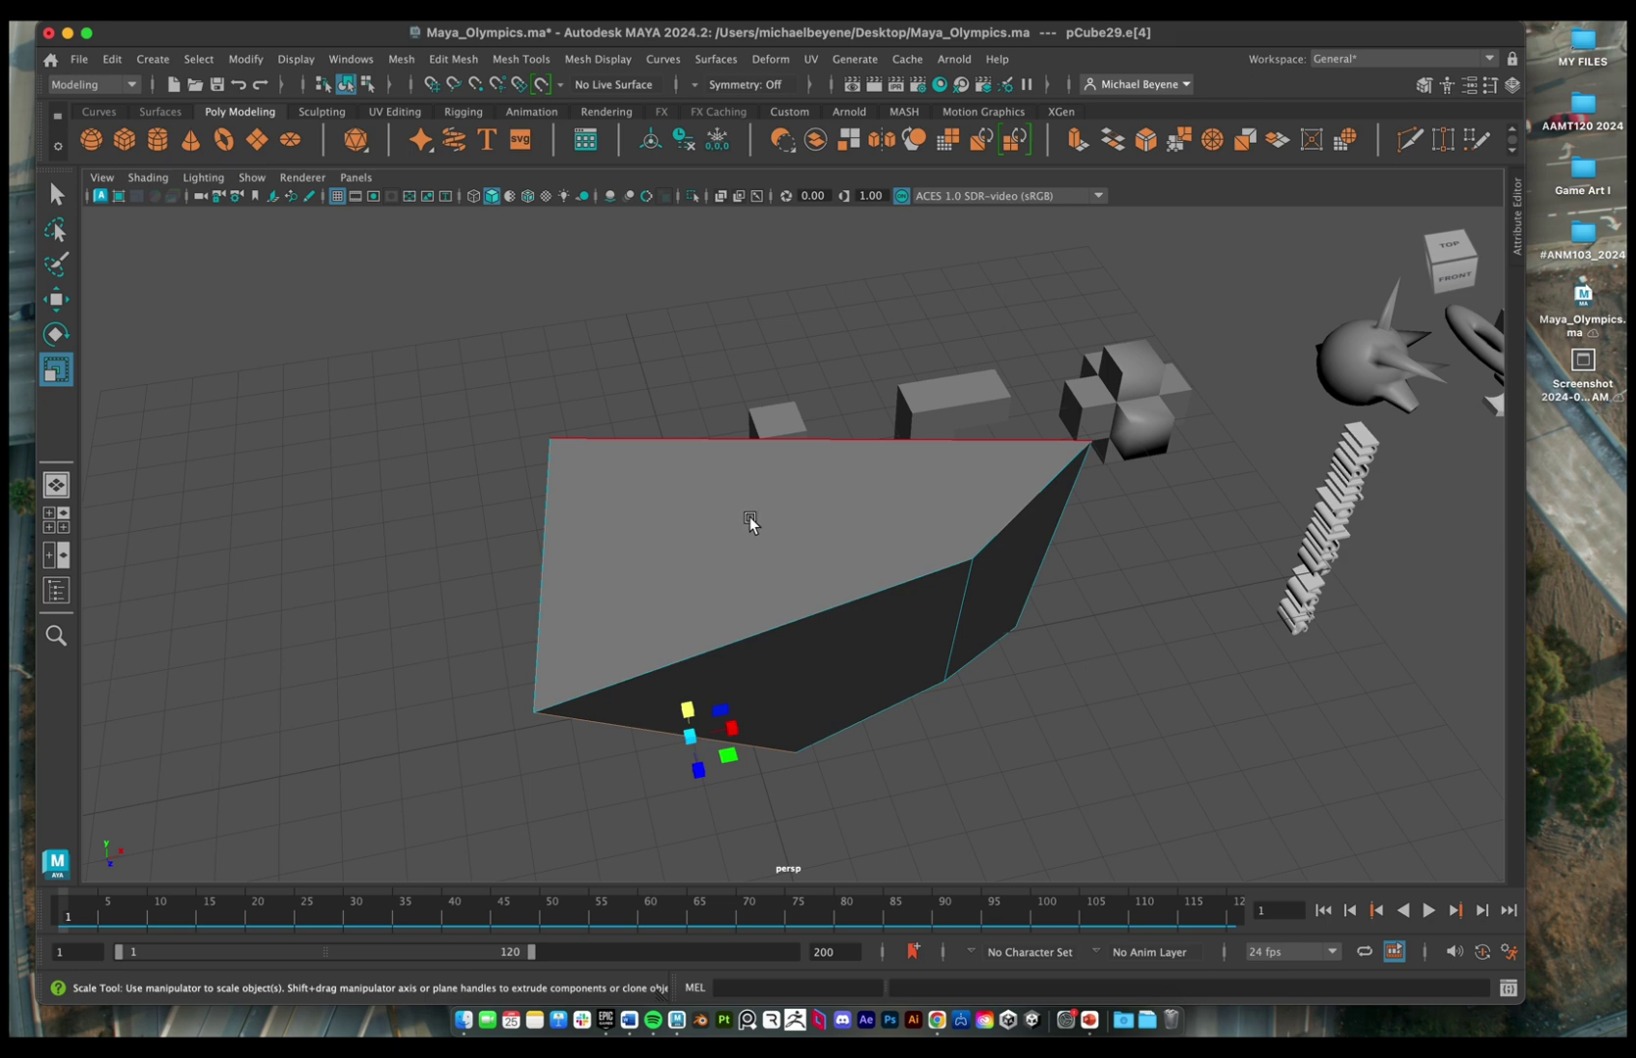
pyautogui.rightClick(783, 519)
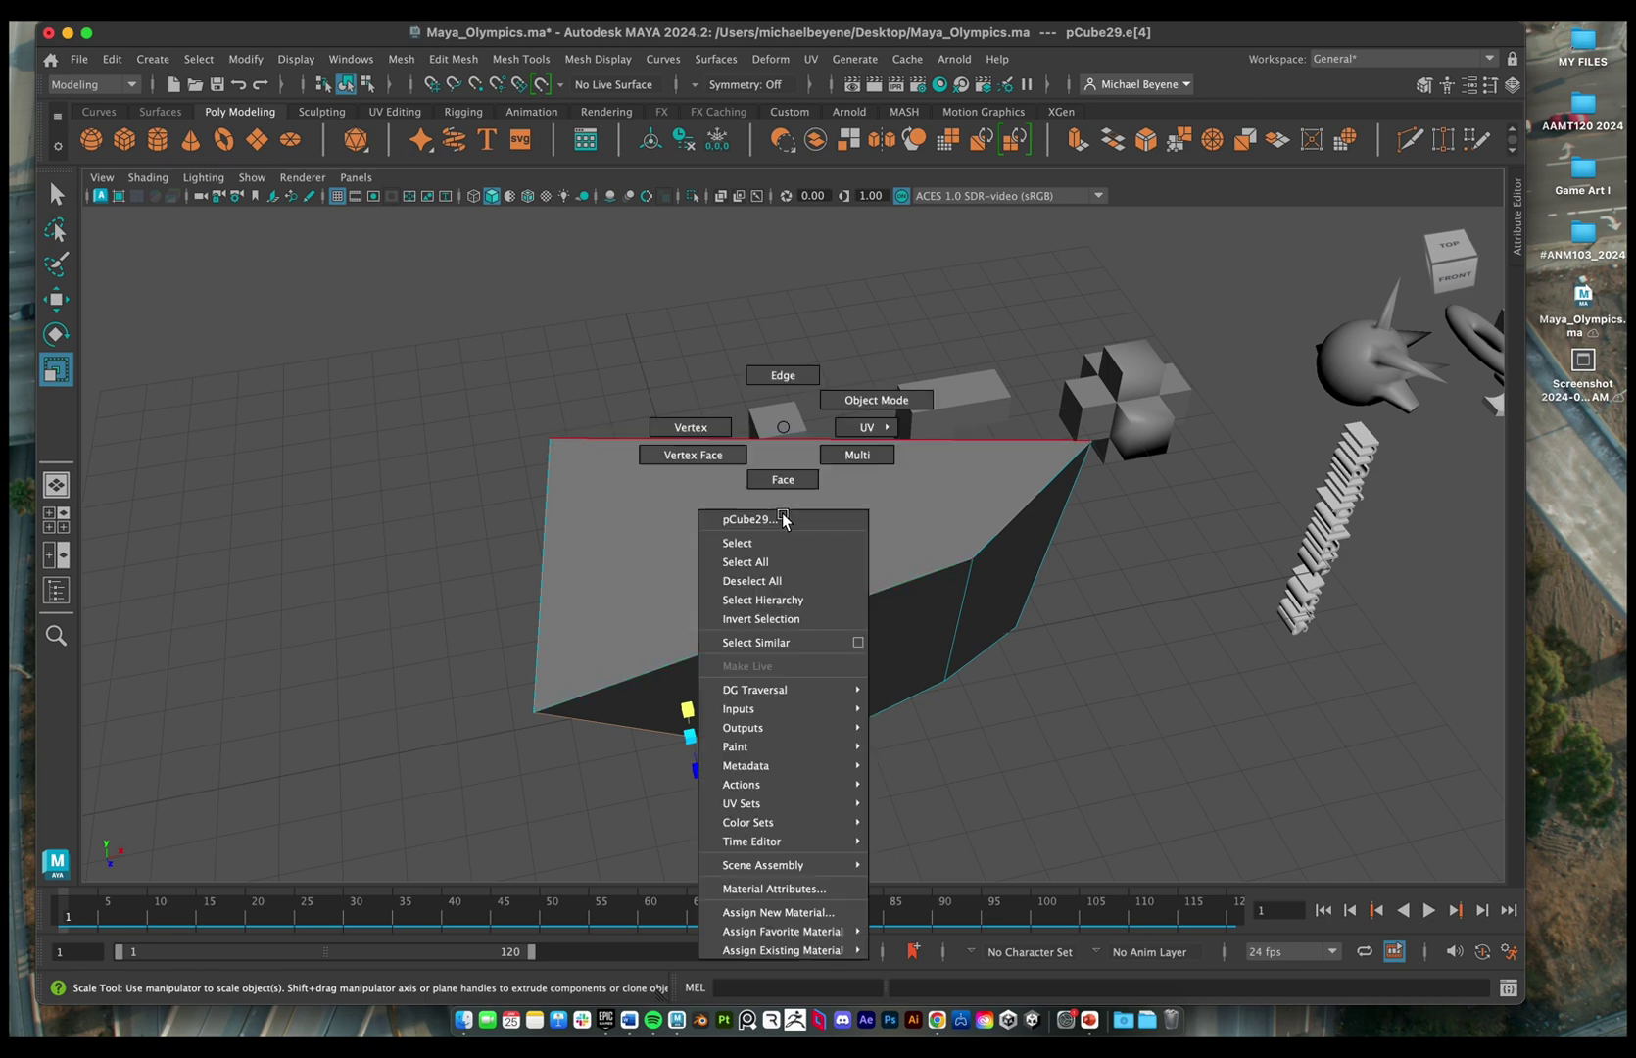
pyautogui.click(860, 386)
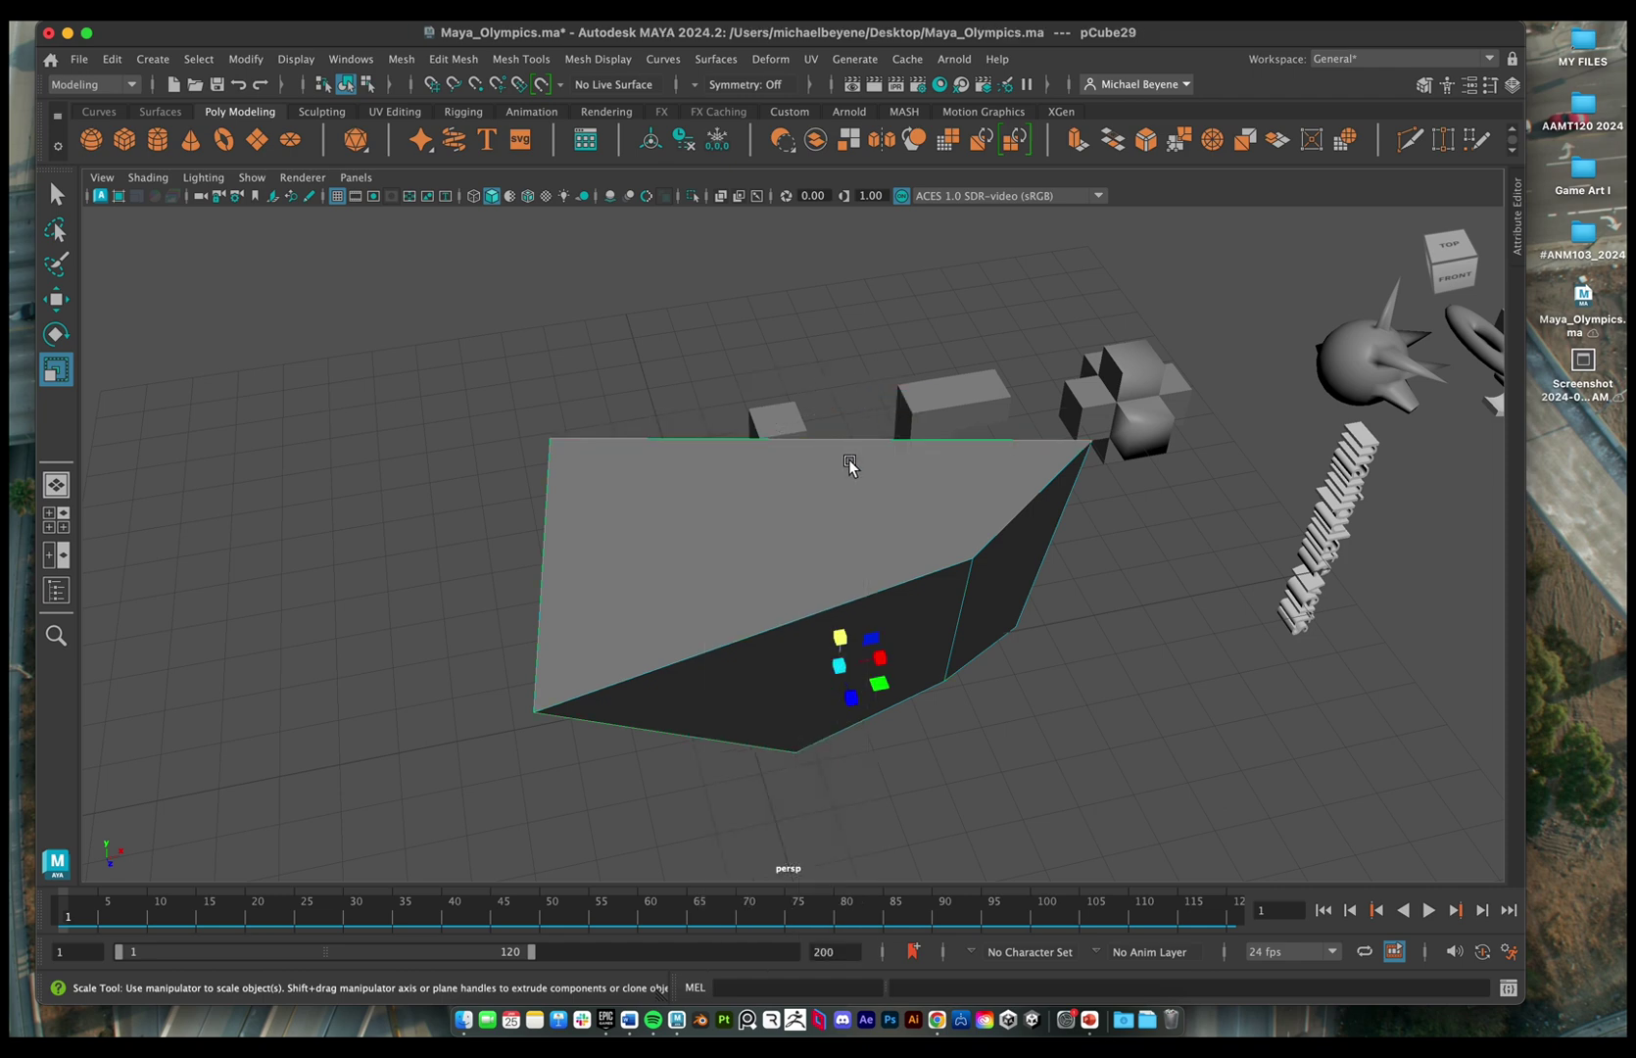
# - Raise the whole block along Y, and rotate and scale it as one object
pyautogui.keyDown('alt'); pyautogui.moveTo(979, 577); pyautogui.dragTo(793, 501); pyautogui.keyUp('alt')
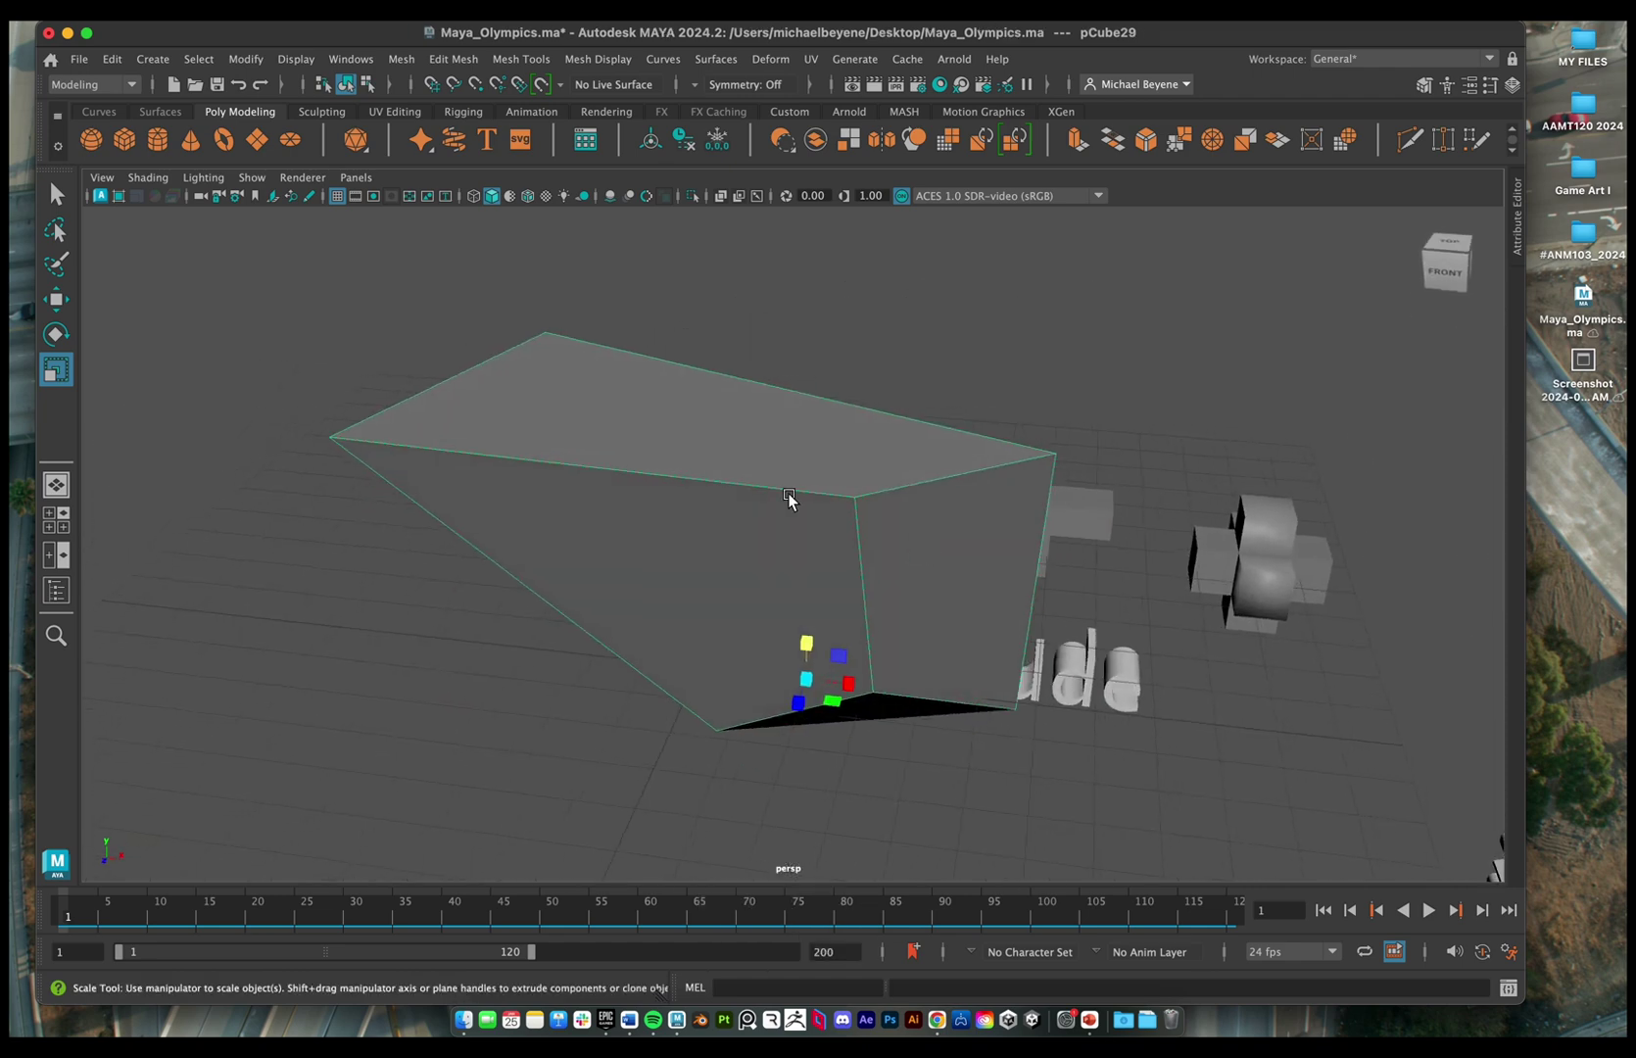
pyautogui.press('w')
pyautogui.press('r')
pyautogui.press('w')
pyautogui.click(807, 637)
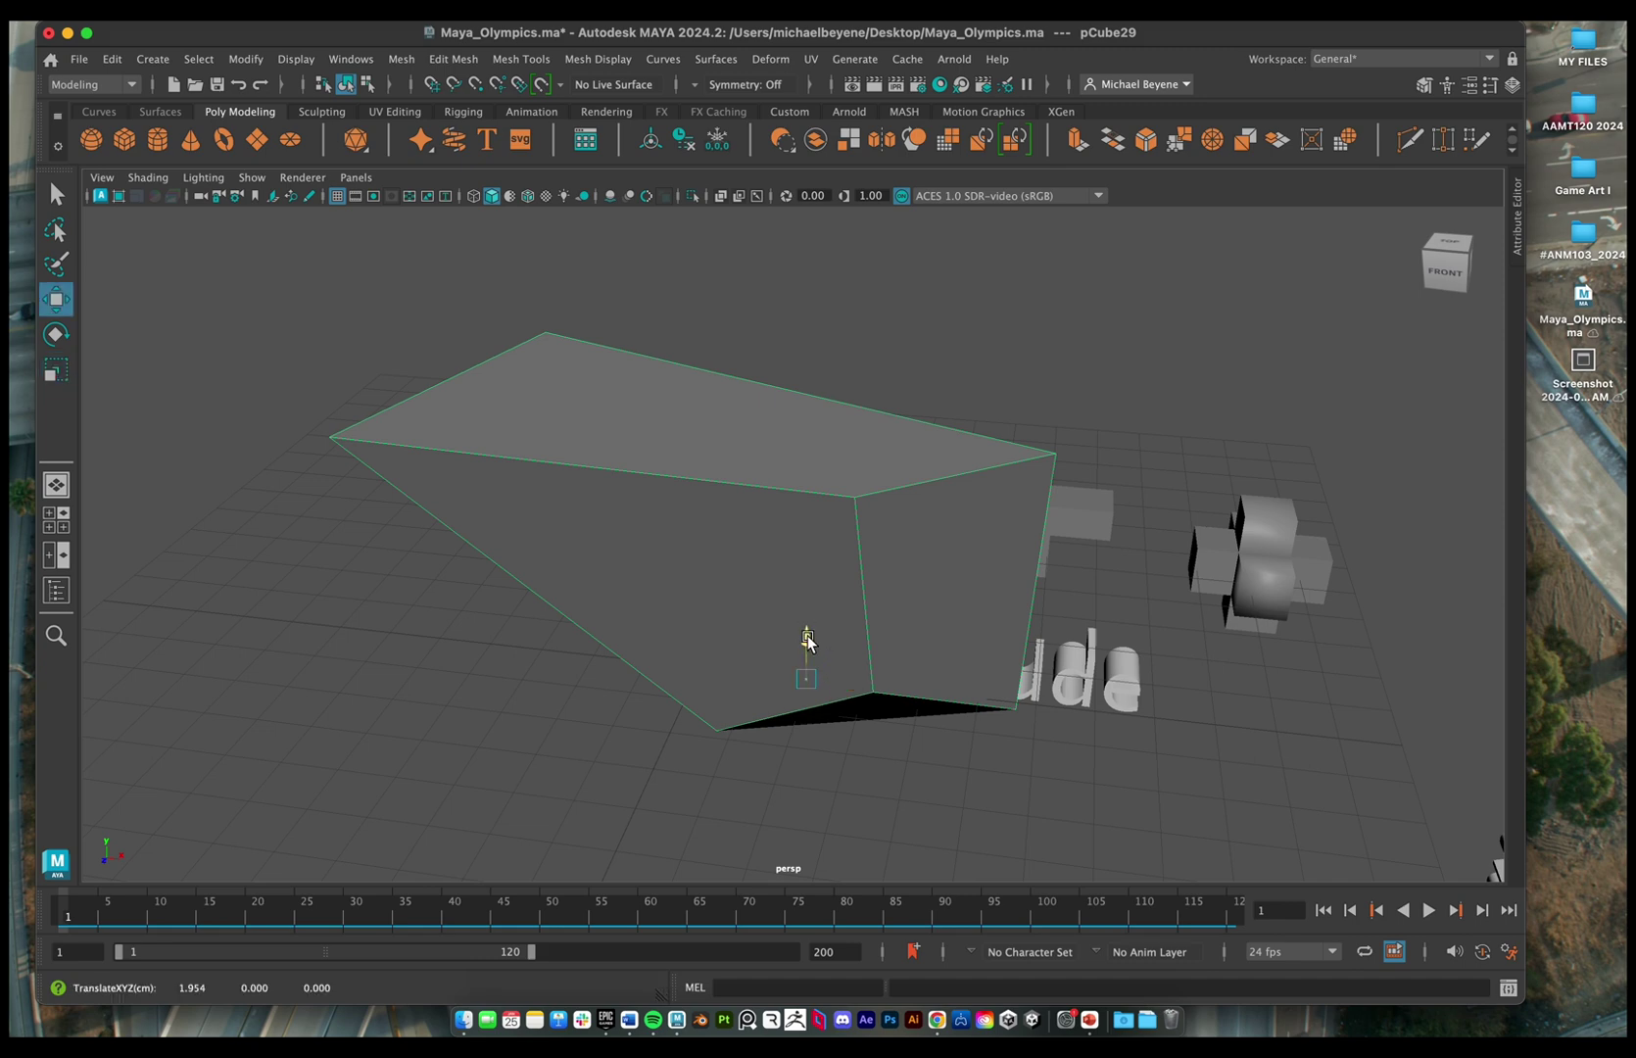
pyautogui.moveTo(808, 640); pyautogui.dragTo(815, 582)
pyautogui.press('e')
pyautogui.press('r')
pyautogui.moveTo(782, 558)
pyautogui.mouseDown()
pyautogui.moveTo(750, 515)
pyautogui.moveTo(773, 547)
pyautogui.moveTo(764, 536)
pyautogui.mouseUp()
pyautogui.moveTo(847, 584); pyautogui.dragTo(808, 492)
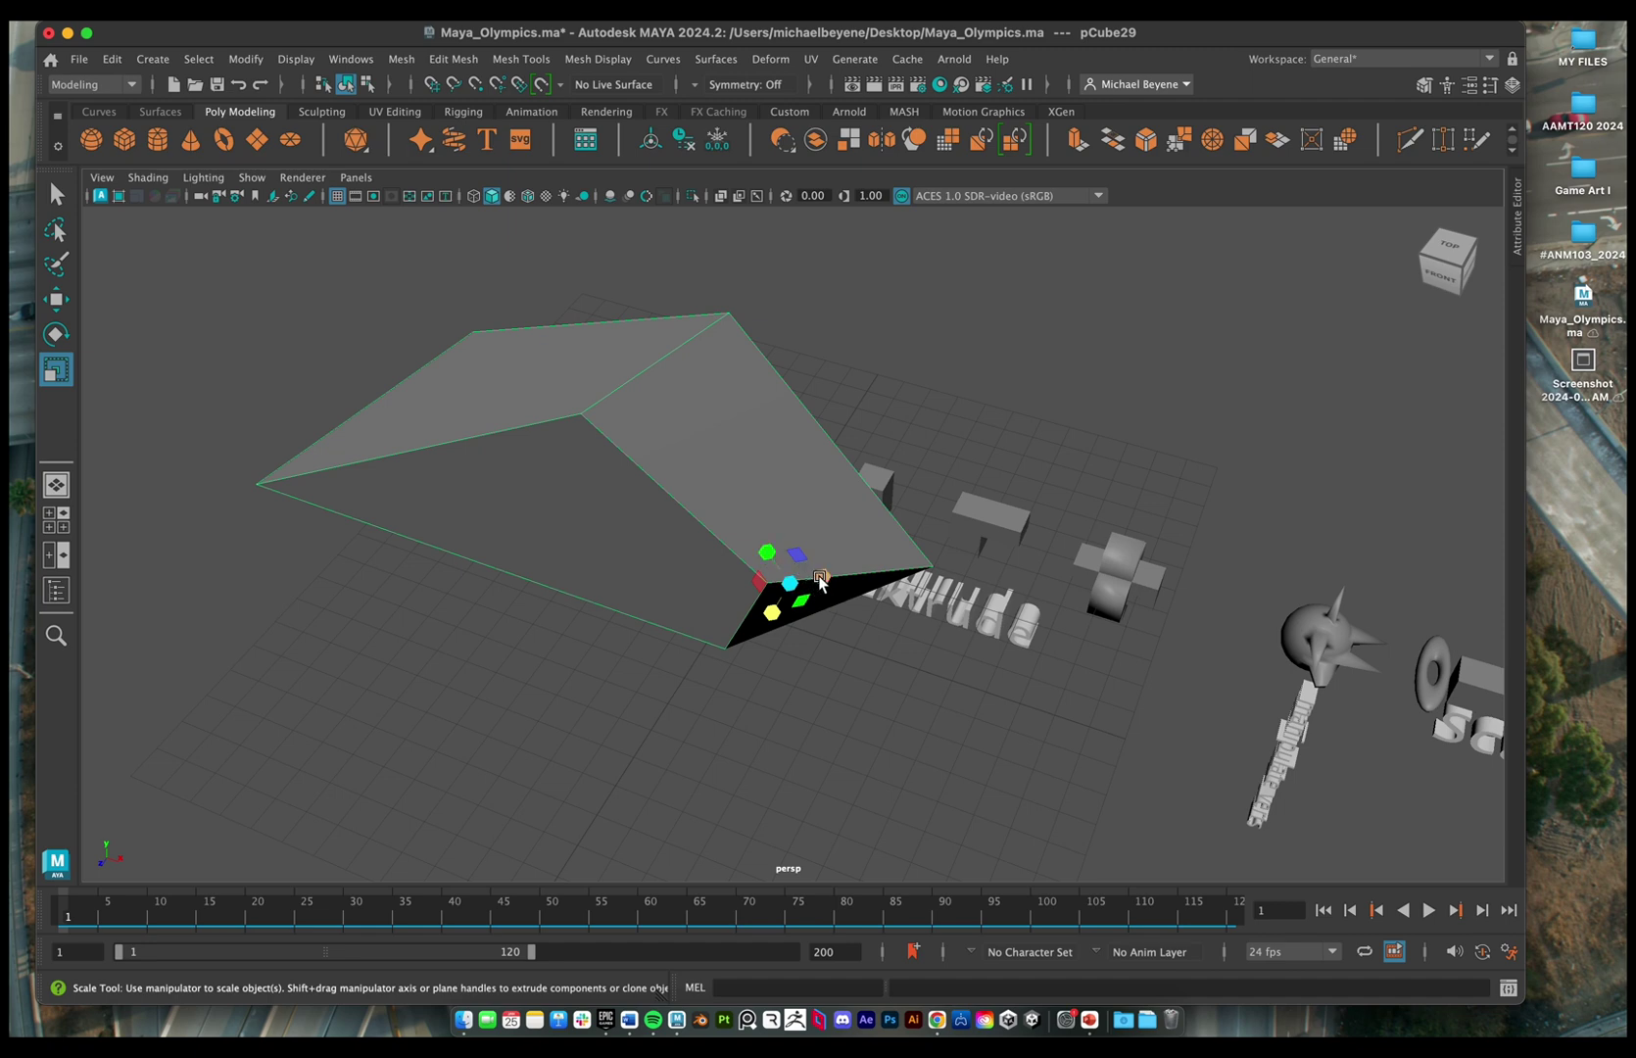
# - Switch the block to face selection and select its front face
pyautogui.press('w')
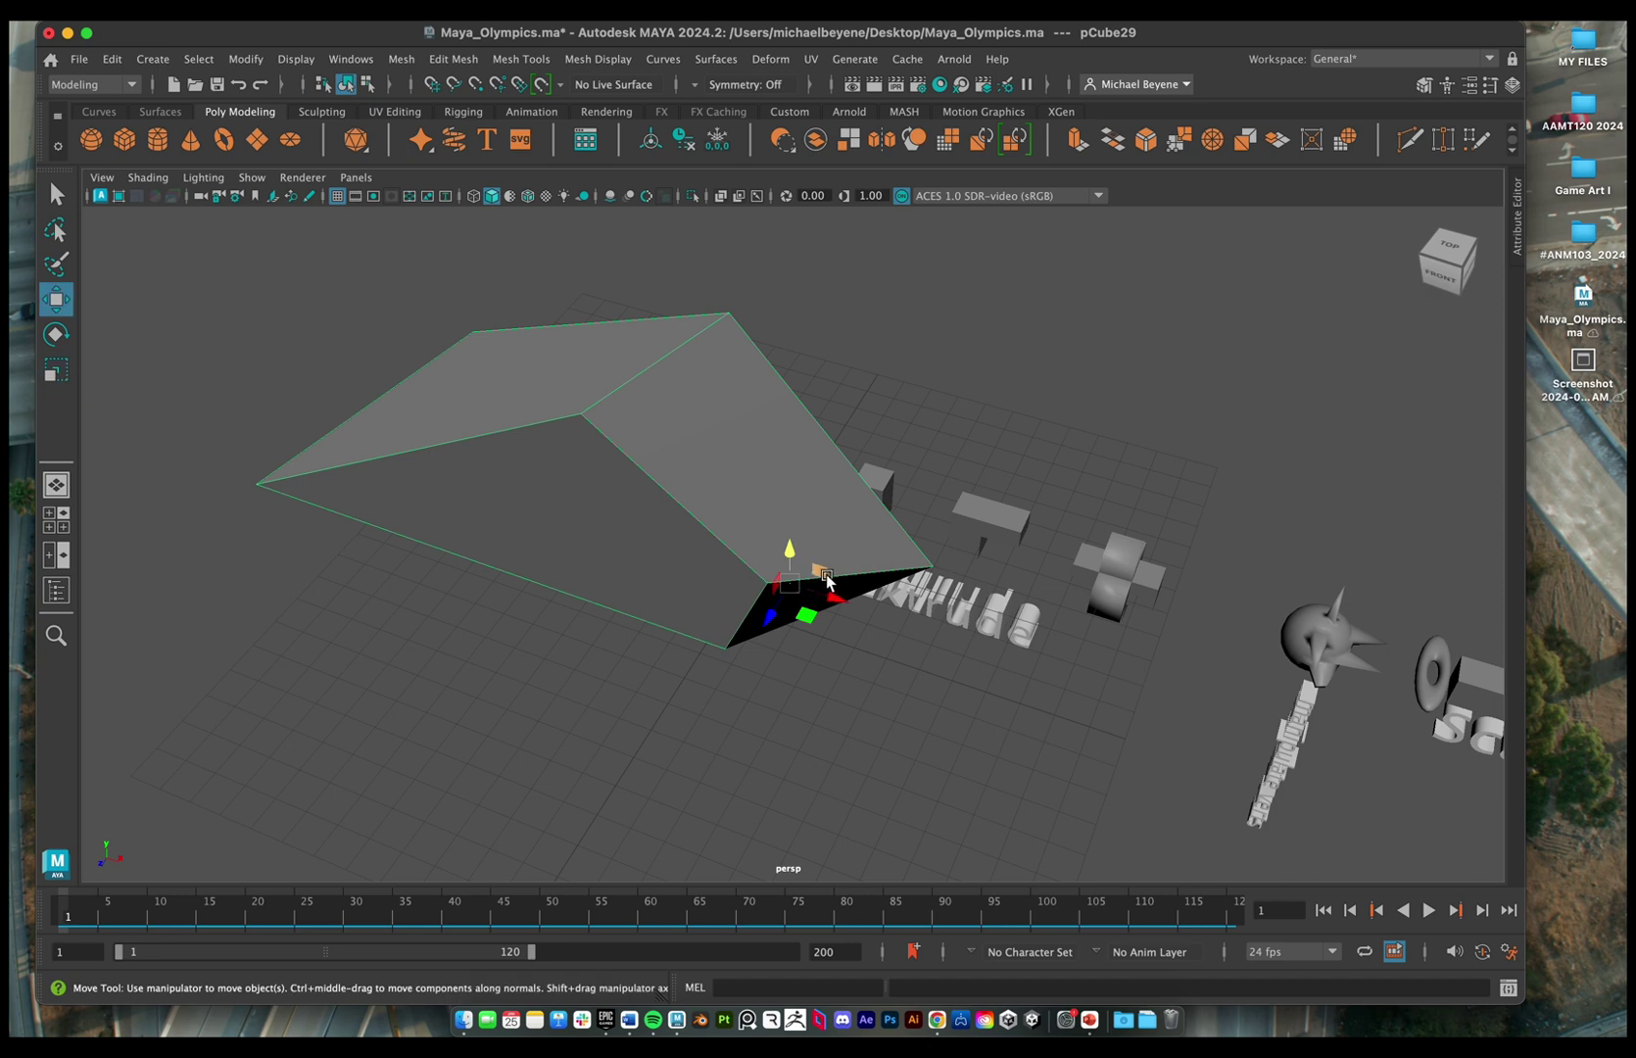
pyautogui.keyDown('alt'); pyautogui.moveTo(833, 580); pyautogui.dragTo(600, 376); pyautogui.keyUp('alt')
pyautogui.moveTo(599, 376)
pyautogui.mouseDown(button='right')
pyautogui.moveTo(587, 364)
pyautogui.moveTo(598, 411)
pyautogui.mouseUp(button='right')
pyautogui.click(605, 421)
pyautogui.keyDown('alt'); pyautogui.moveTo(565, 483); pyautogui.dragTo(924, 468); pyautogui.keyUp('alt')
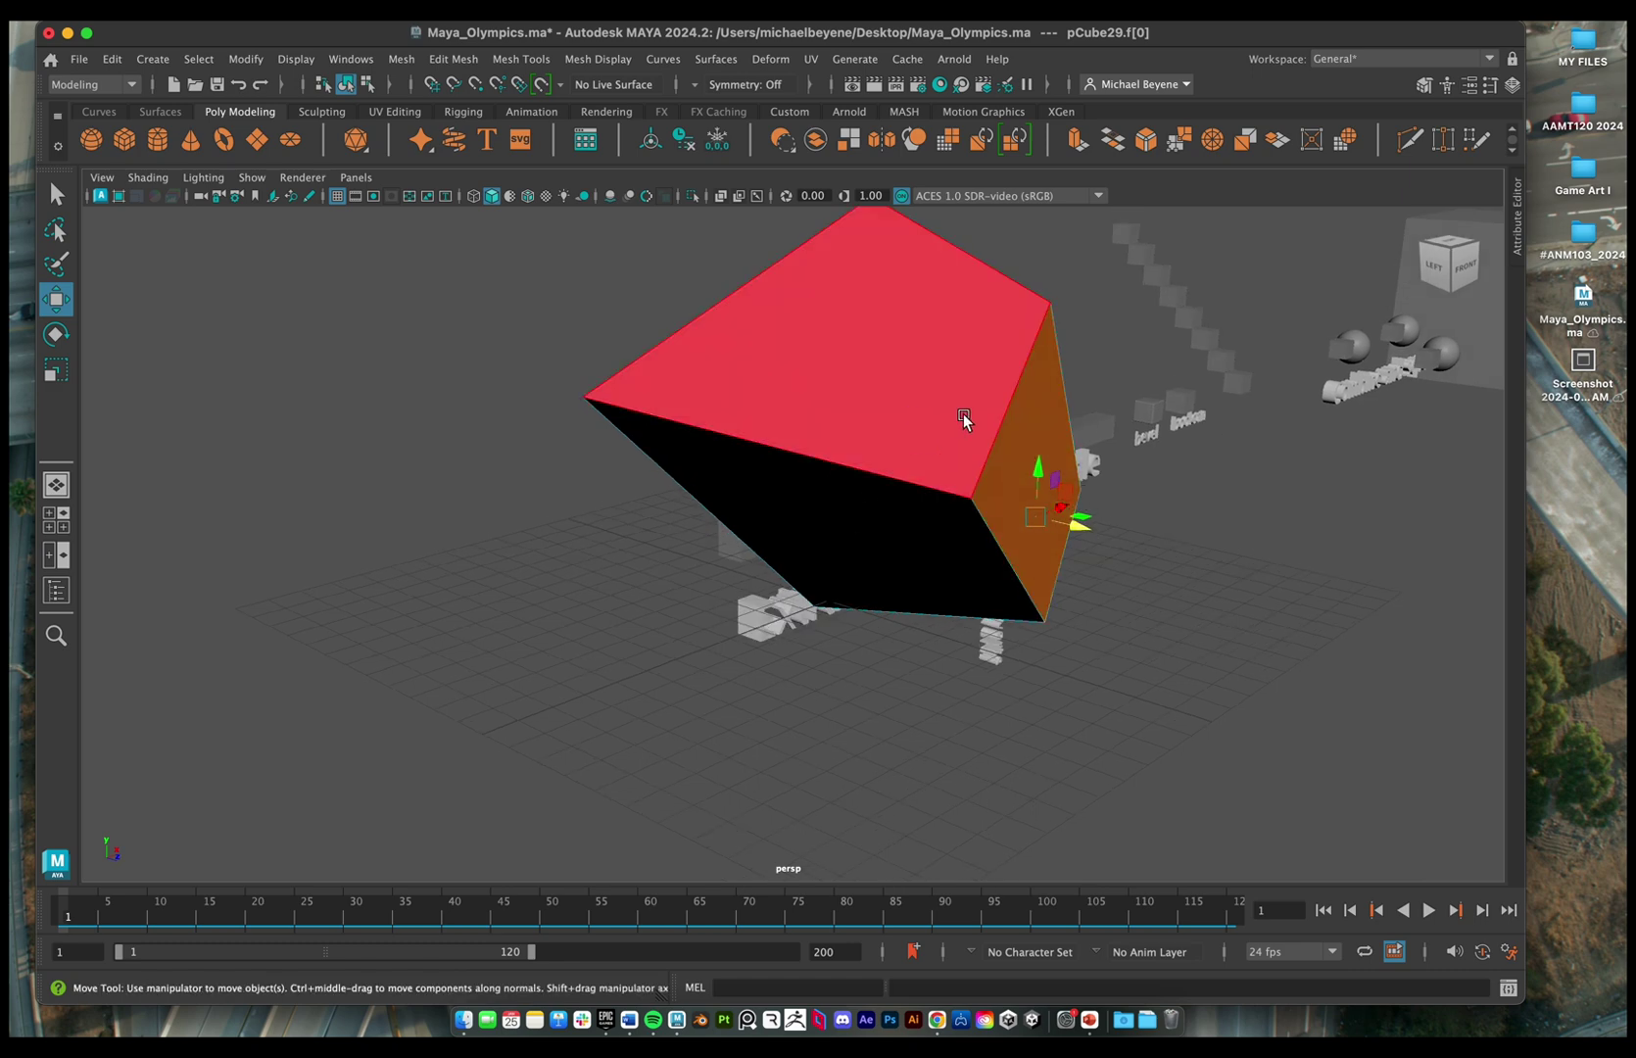
pyautogui.keyDown('alt'); pyautogui.moveTo(979, 427); pyautogui.dragTo(672, 427); pyautogui.keyUp('alt')
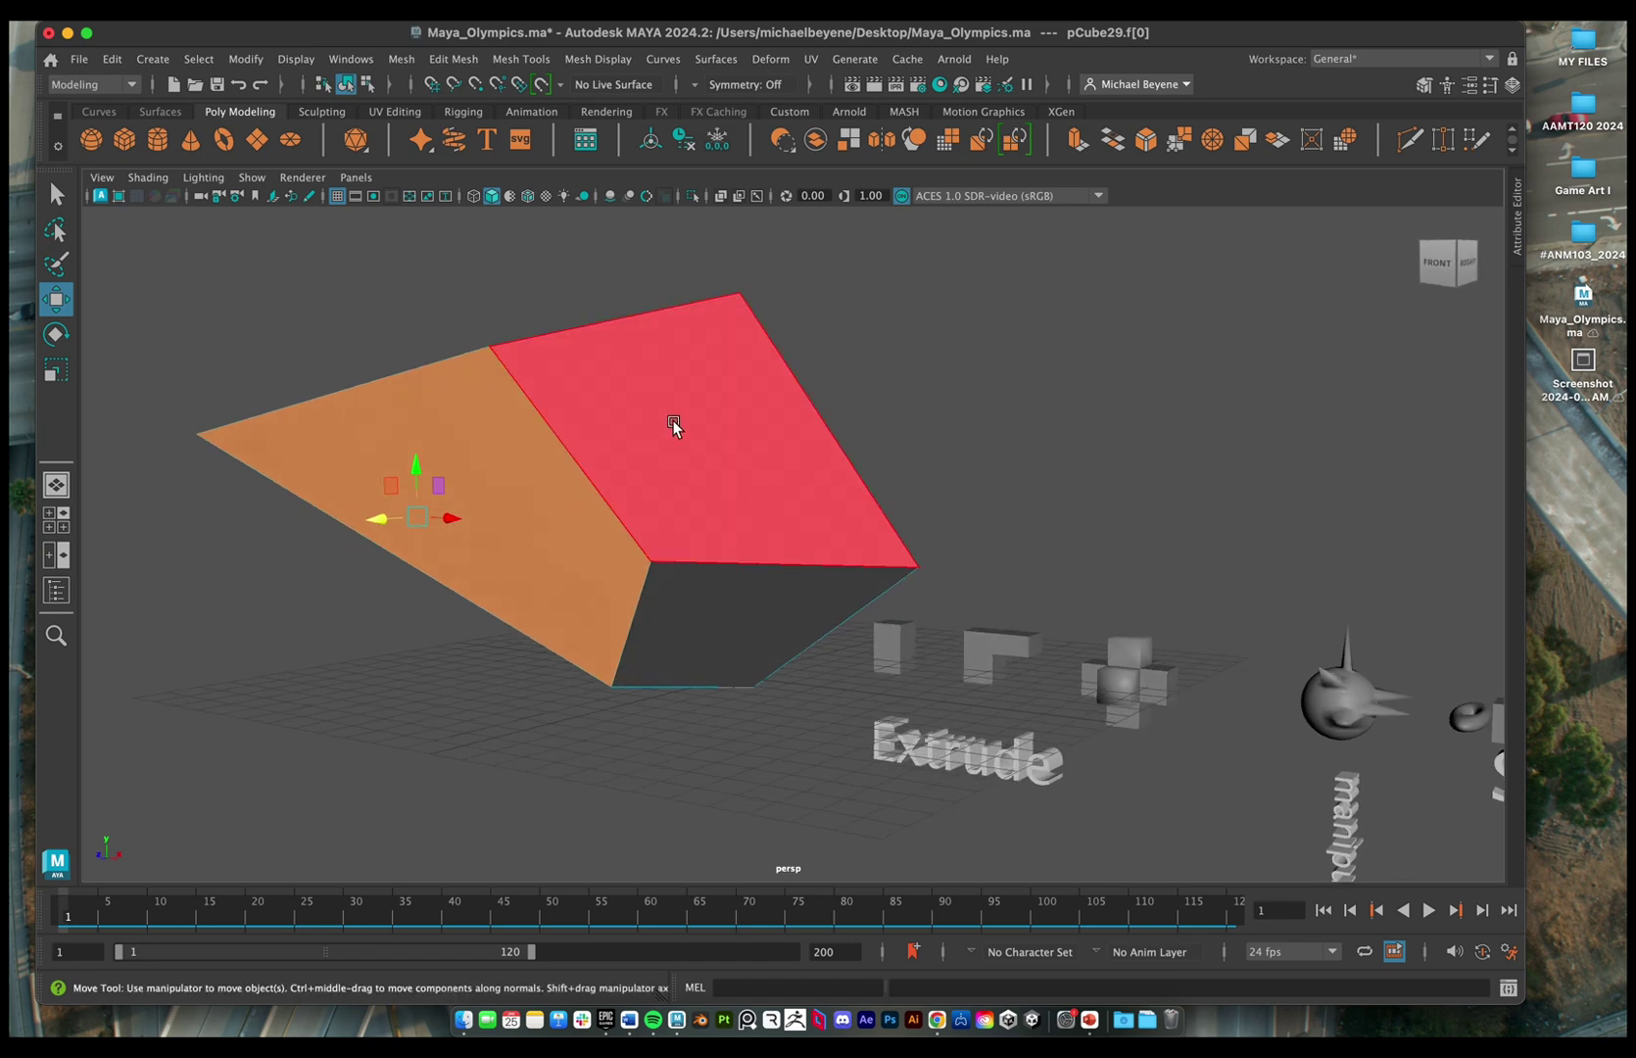
# - Delete the whole deformed block and create a new polygon cube in its place
pyautogui.moveTo(647, 384); pyautogui.dragTo(788, 357, button='right')
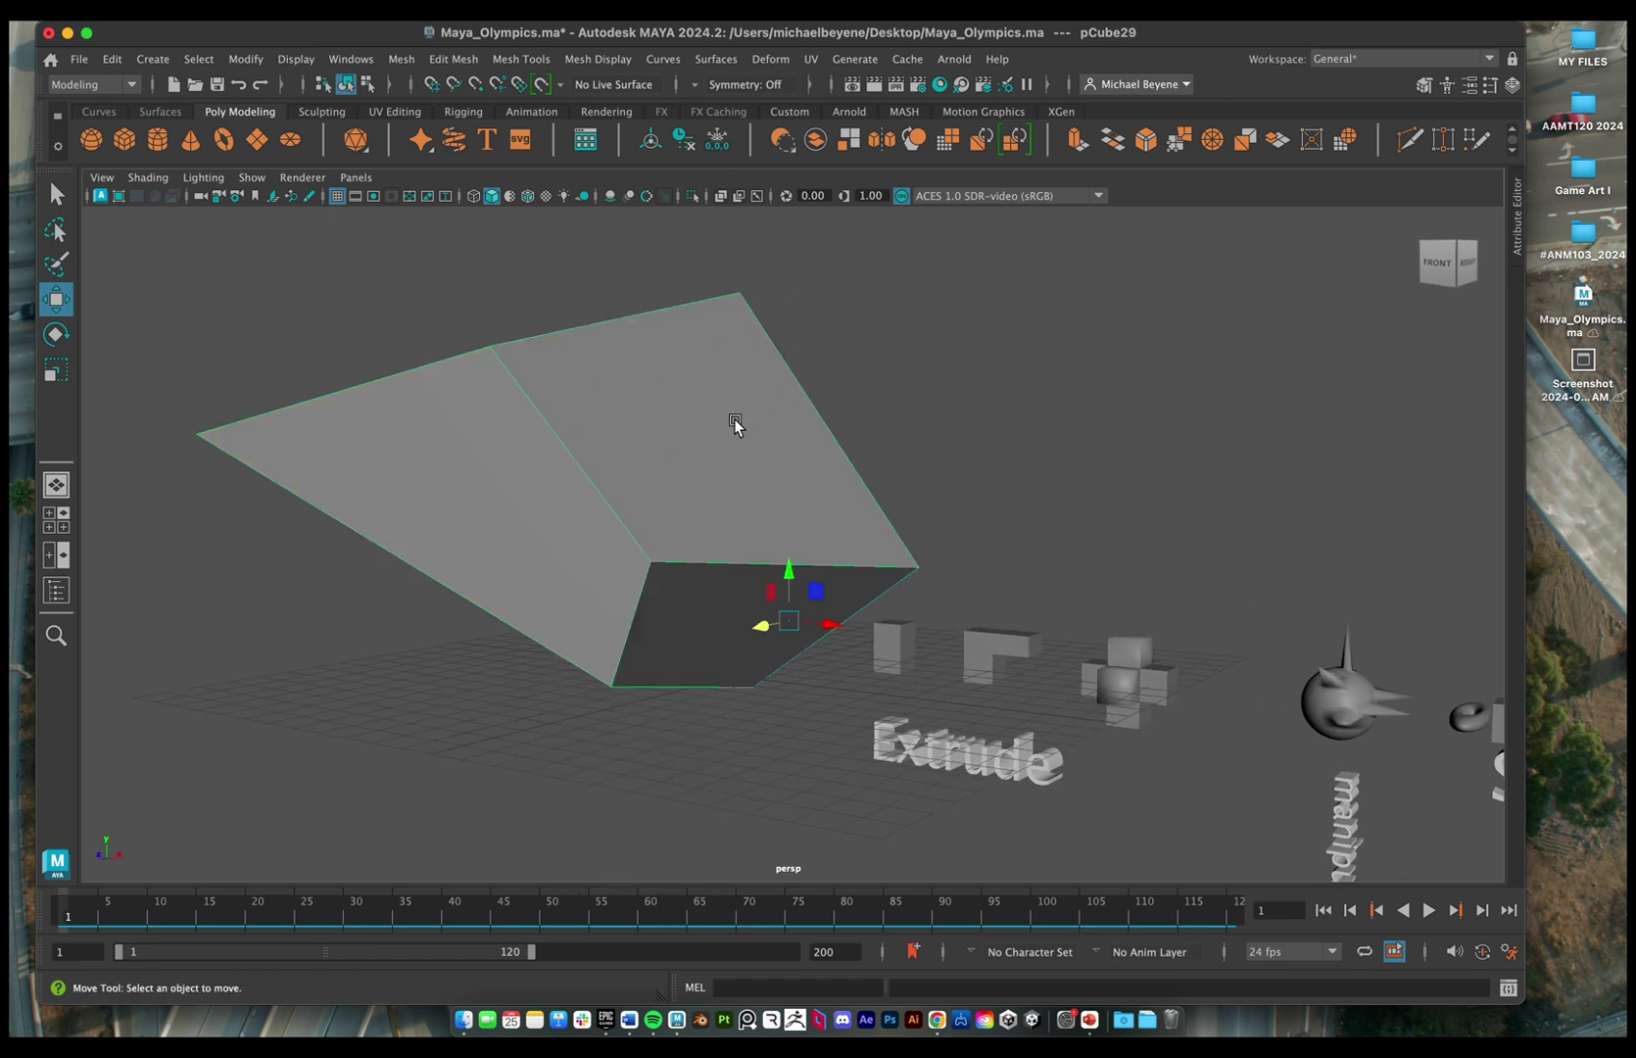
pyautogui.press('Delete')
pyautogui.click(117, 141)
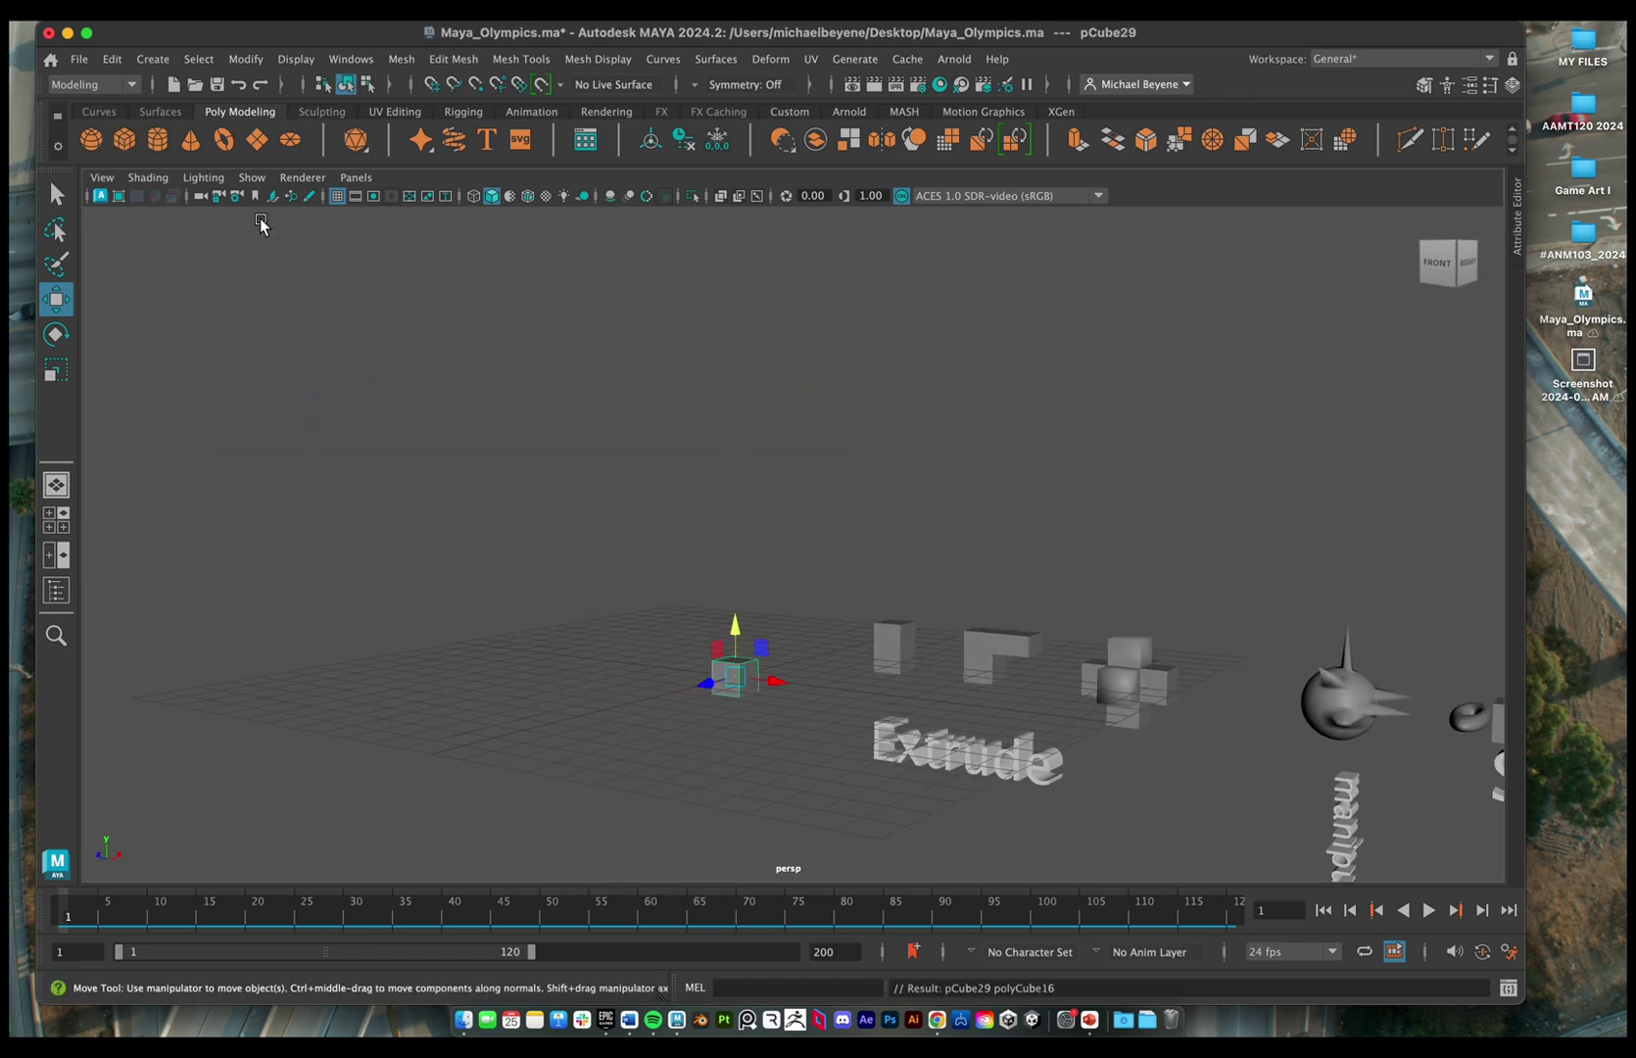
# - Move the new cube along +X near the Extrude examples and display wireframe on shaded for all objects
pyautogui.moveTo(771, 683); pyautogui.dragTo(894, 698)
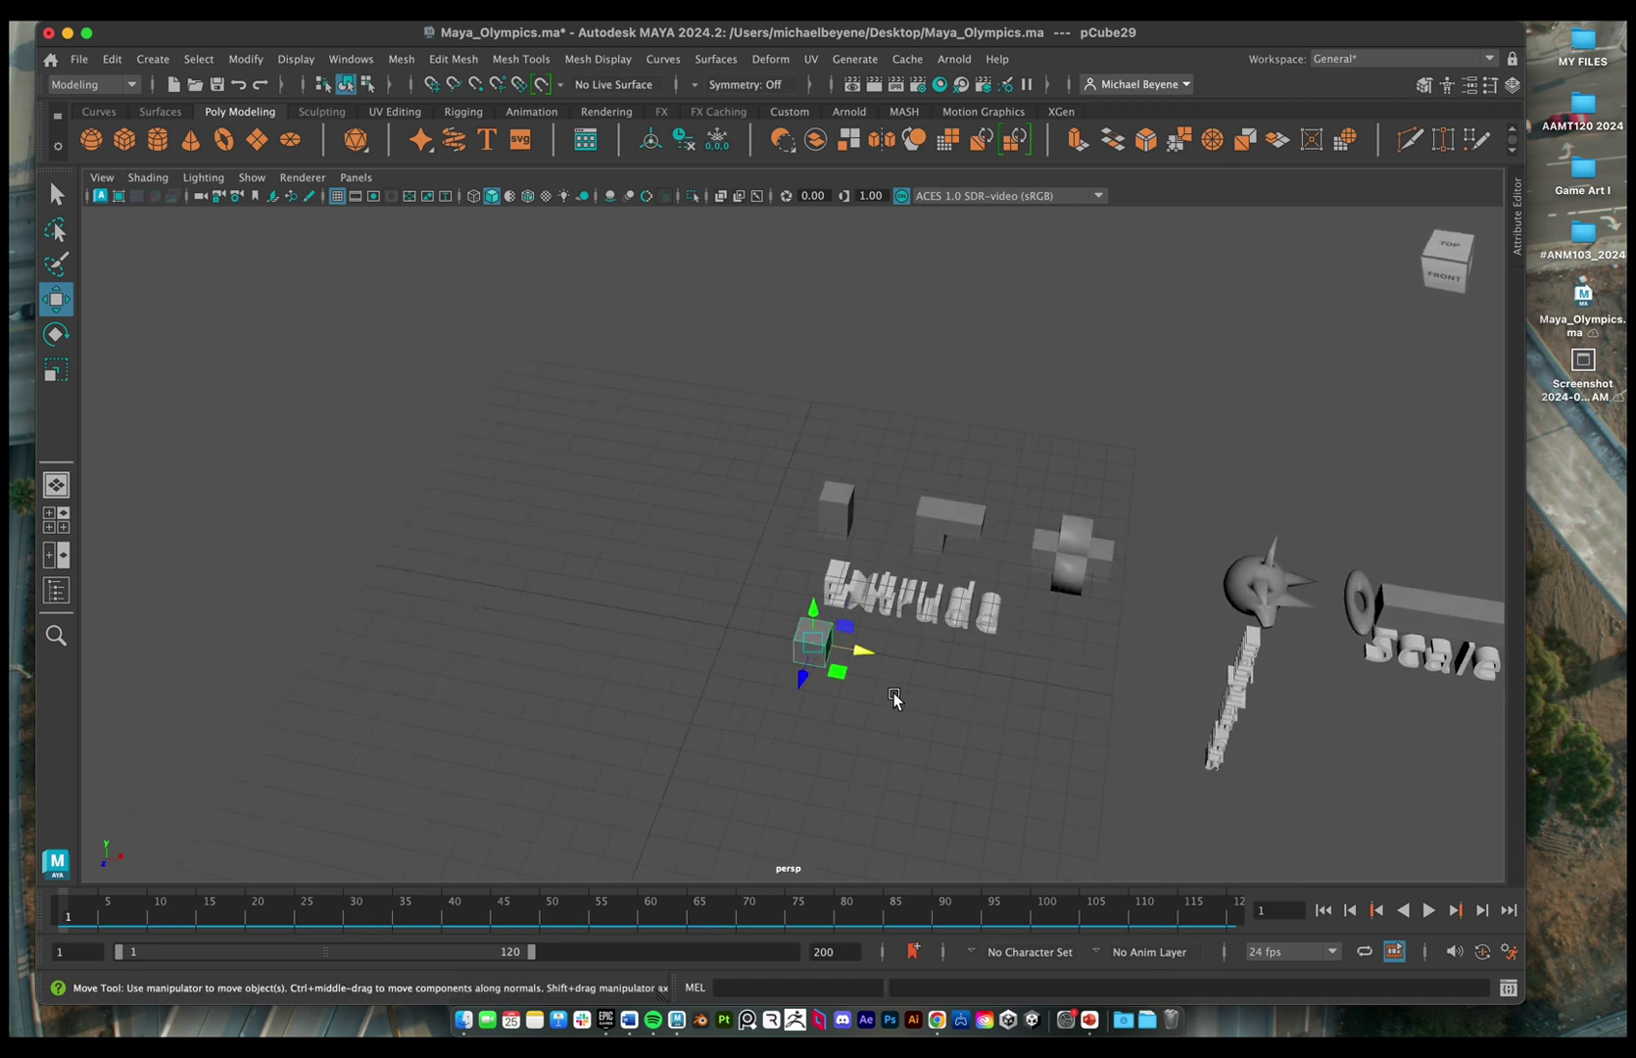
pyautogui.scroll(5, 881, 649)
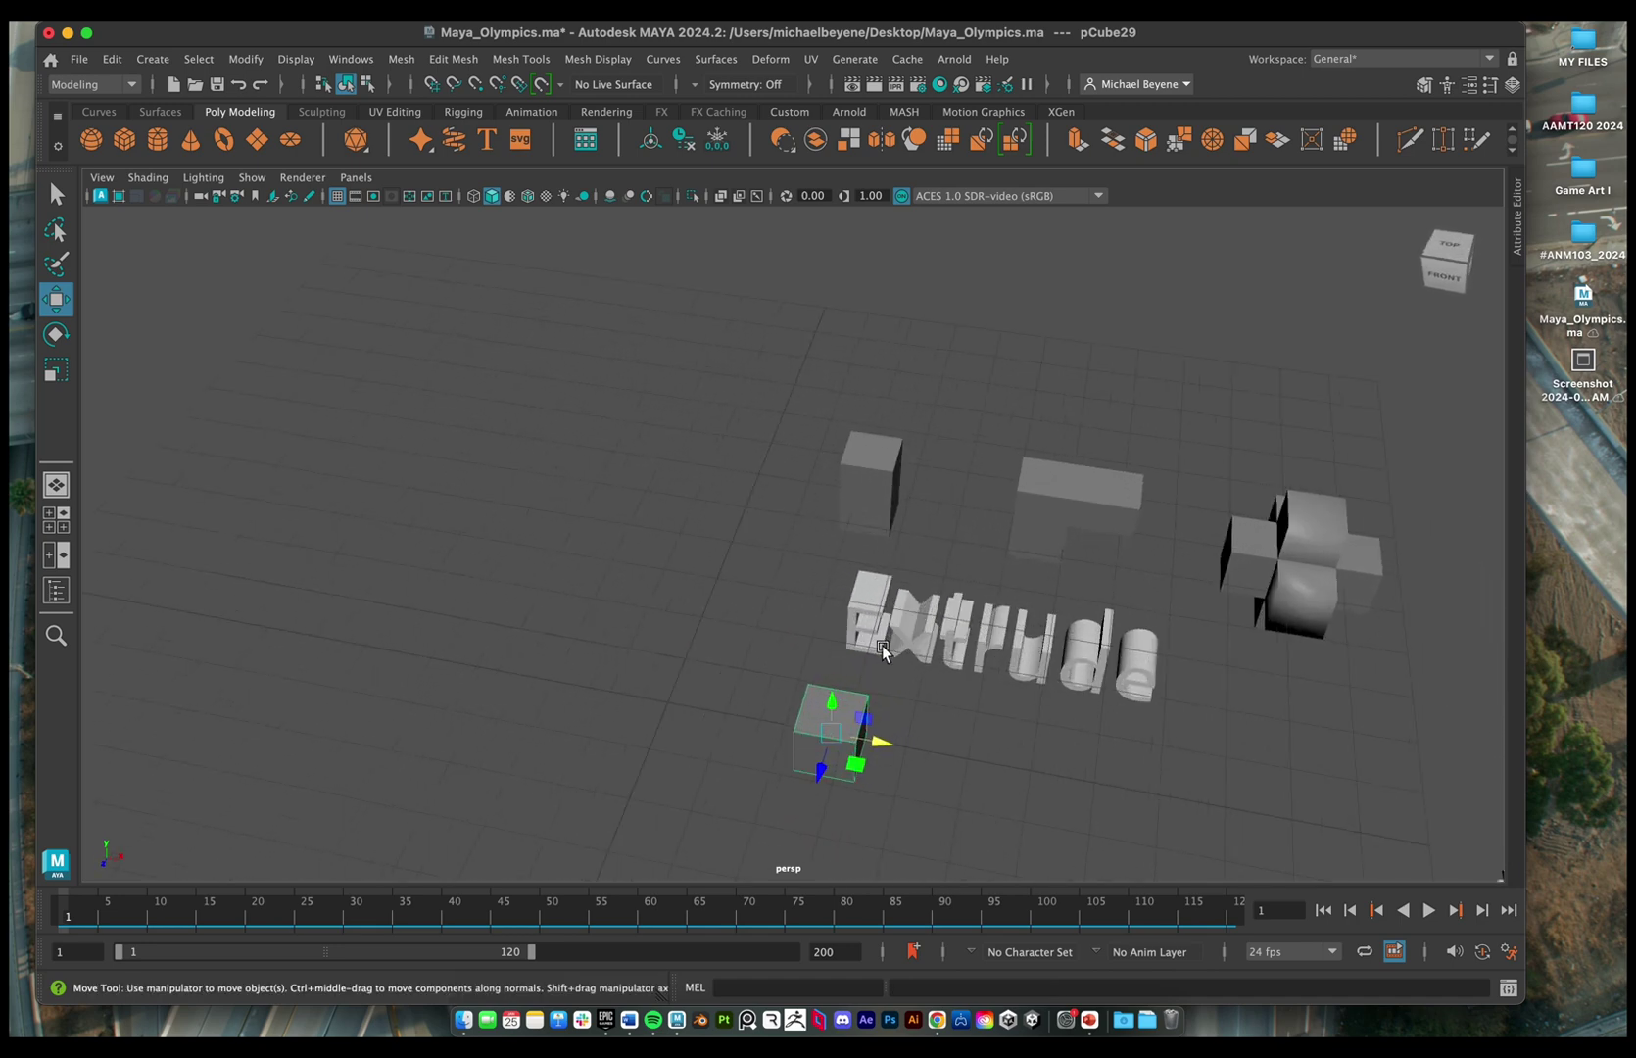
pyautogui.scroll(2, 840, 709)
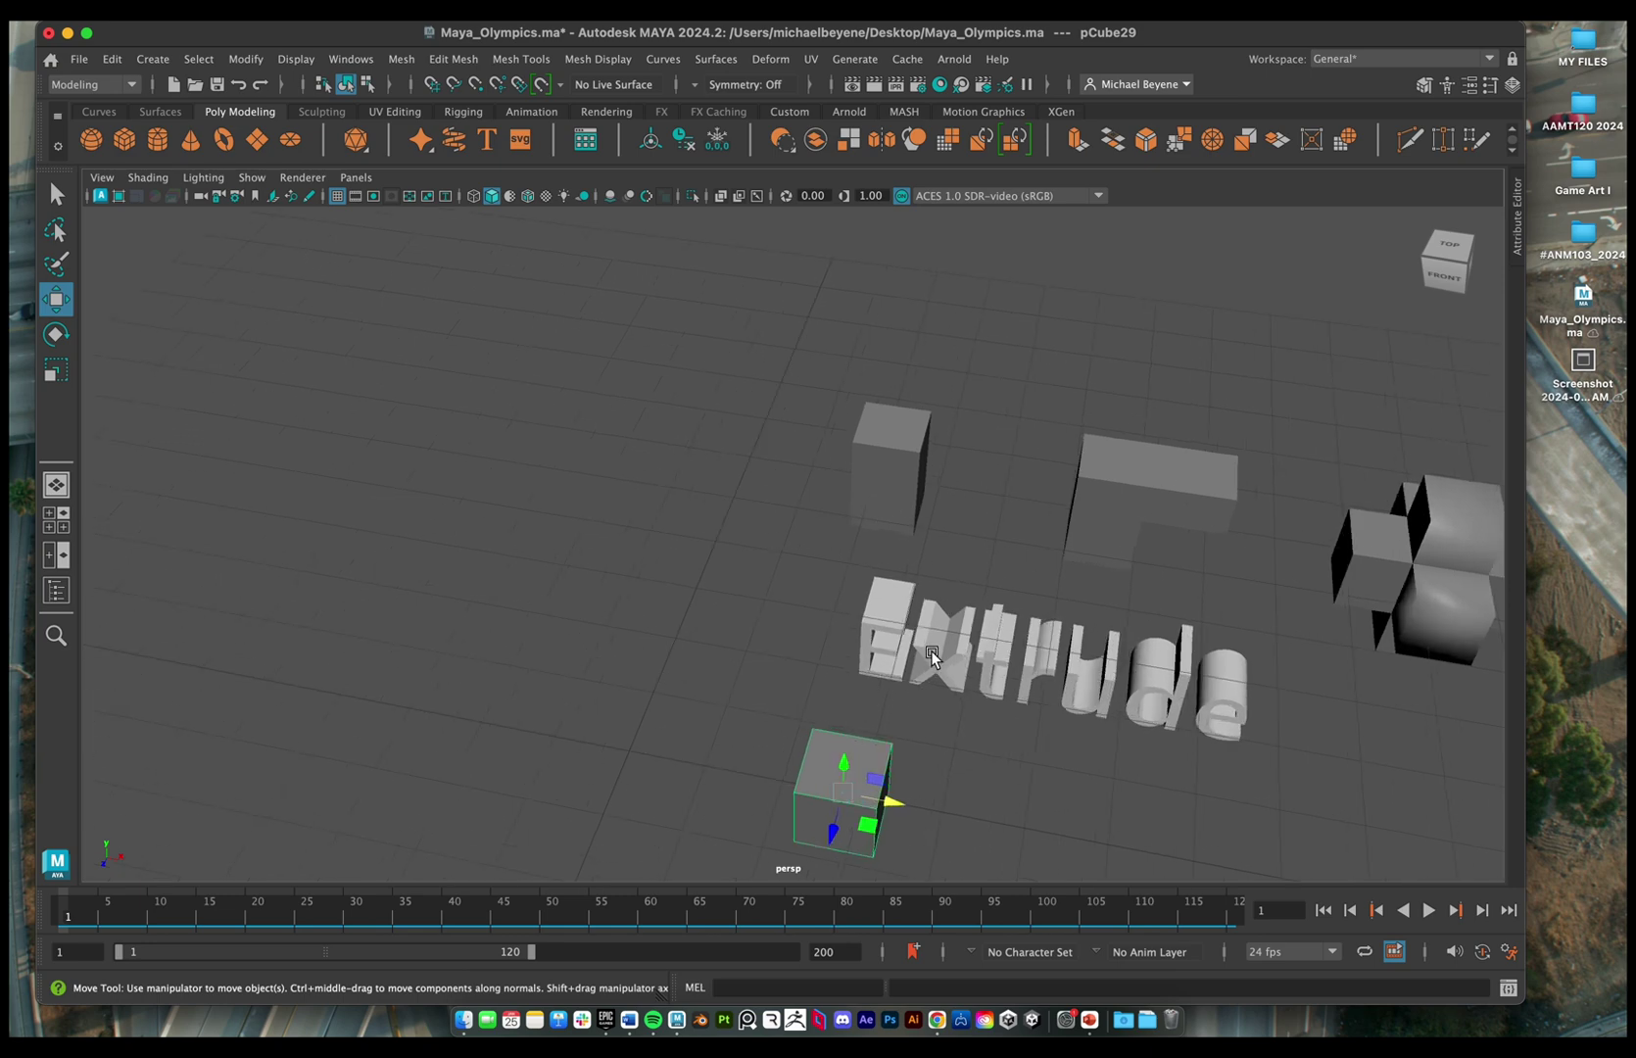
pyautogui.scroll(-3, 931, 651)
pyautogui.keyDown('alt'); pyautogui.moveTo(934, 392); pyautogui.dragTo(755, 515); pyautogui.keyUp('alt')
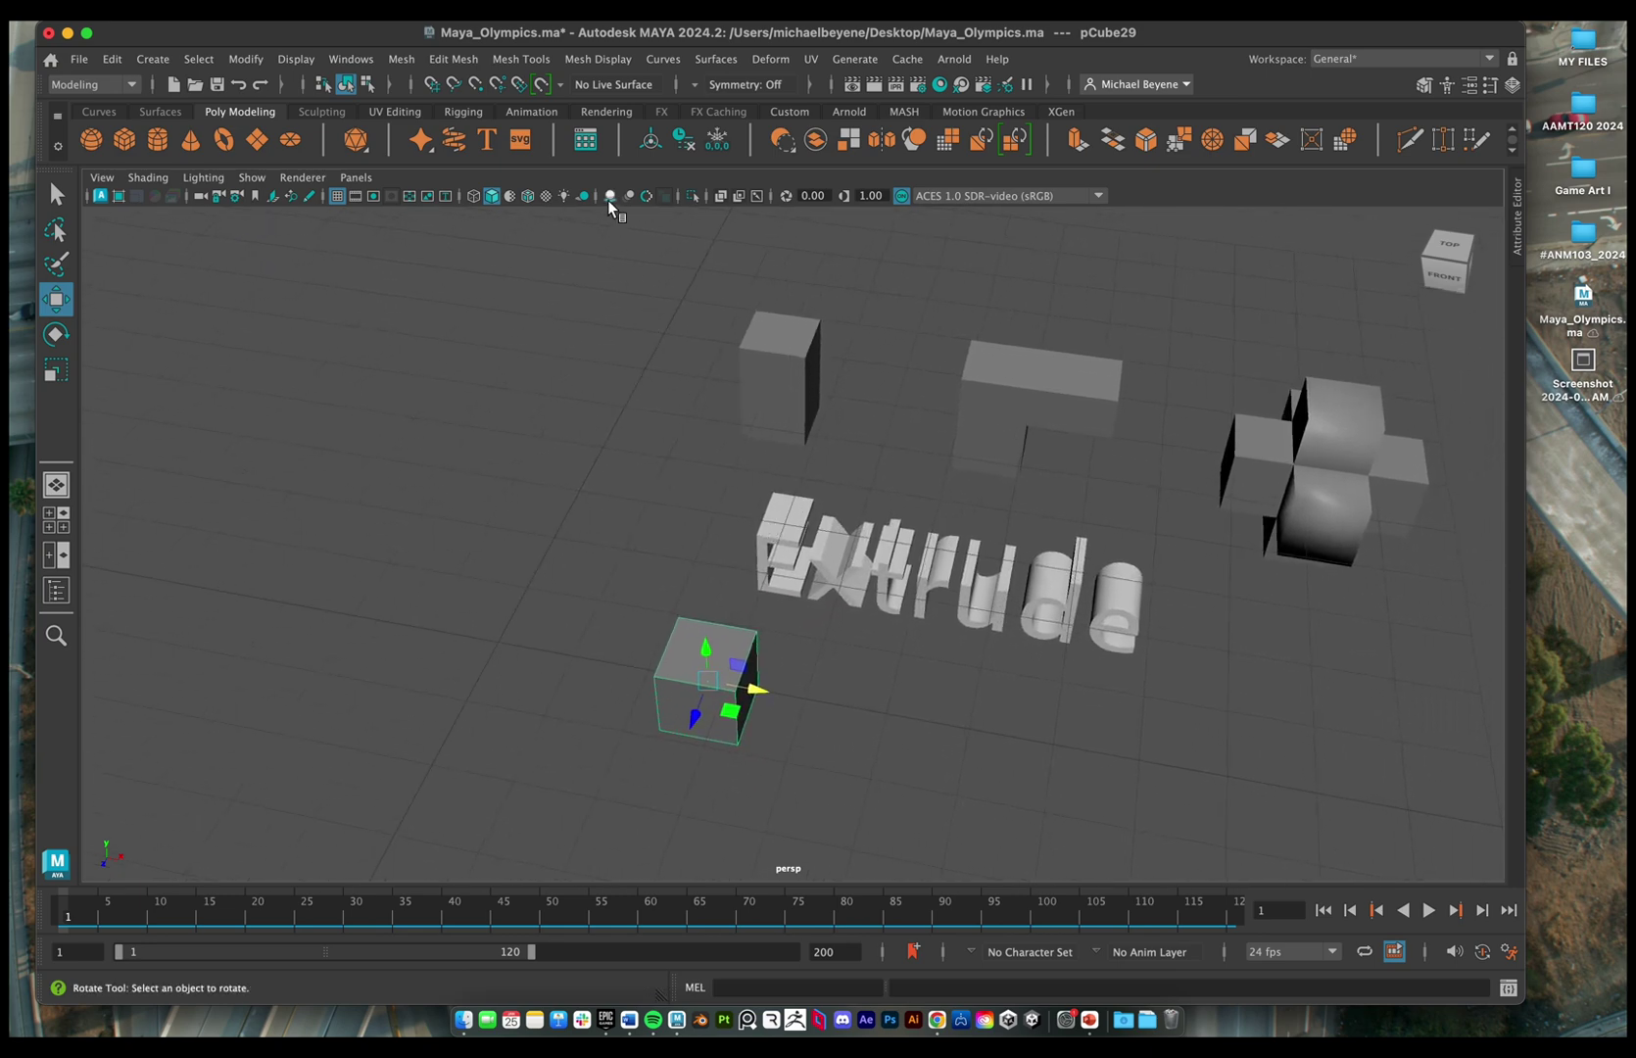
pyautogui.click(526, 197)
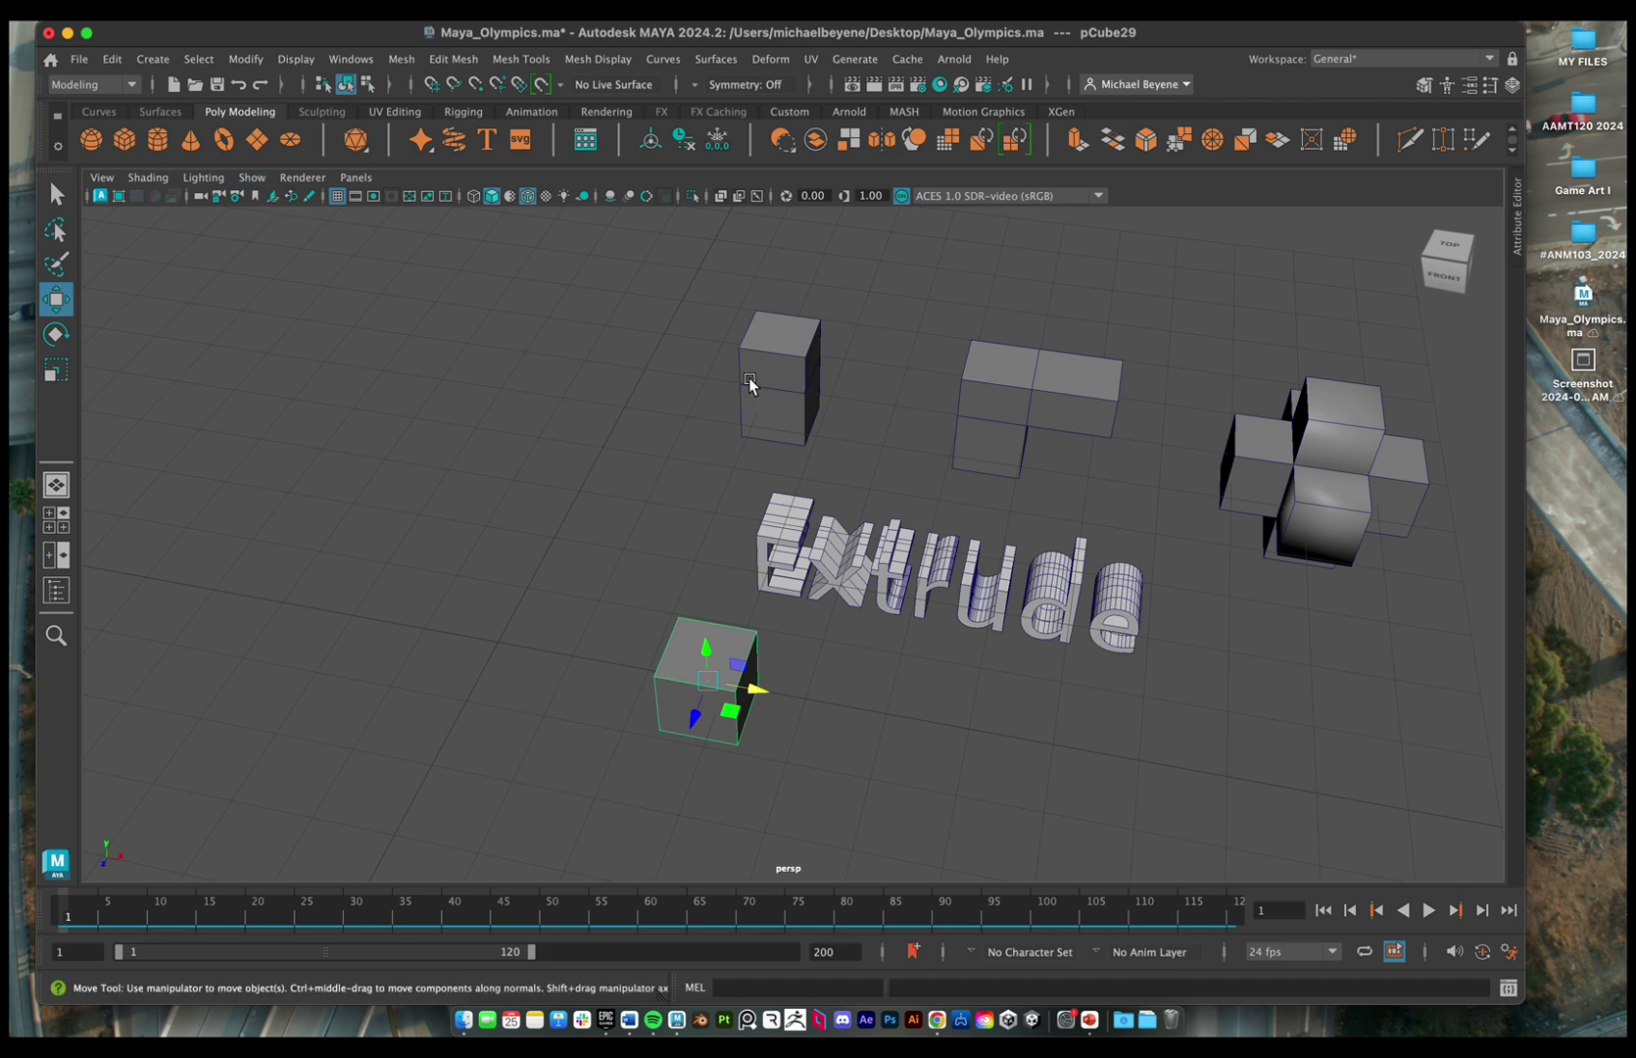
# - Examine the viewport's camera view, shading, lighting, visibility, renderer and panel layout options
pyautogui.click(254, 178)
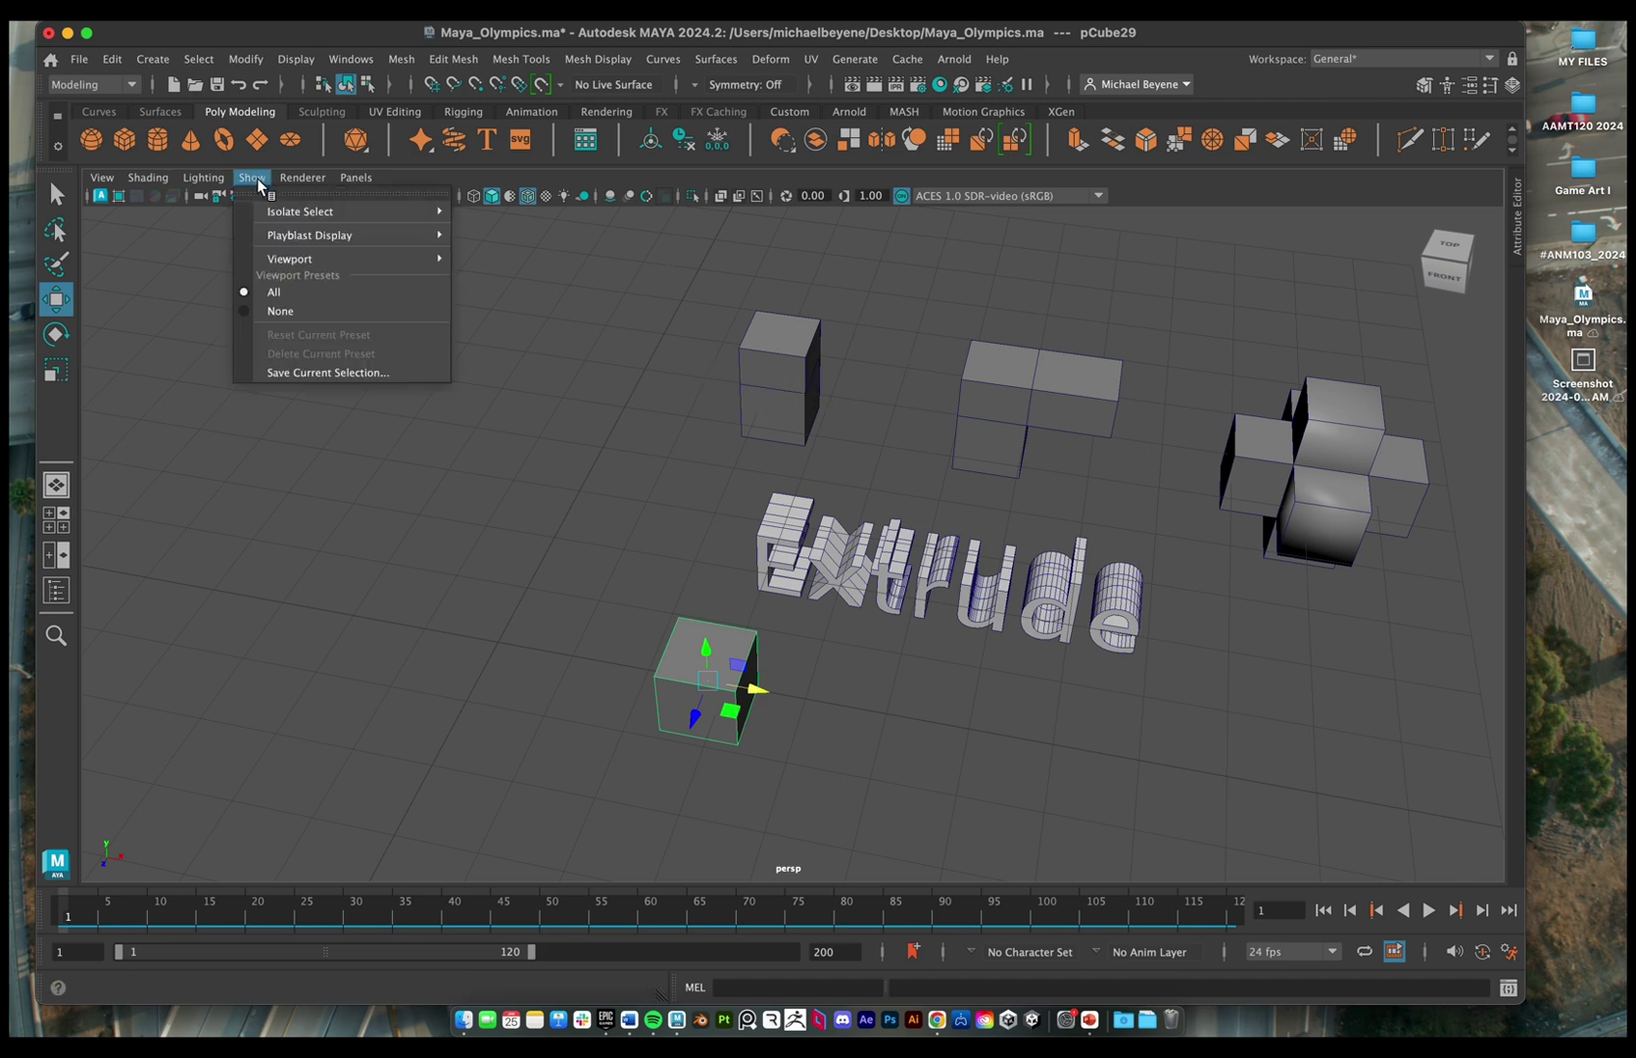
pyautogui.moveTo(304, 180)
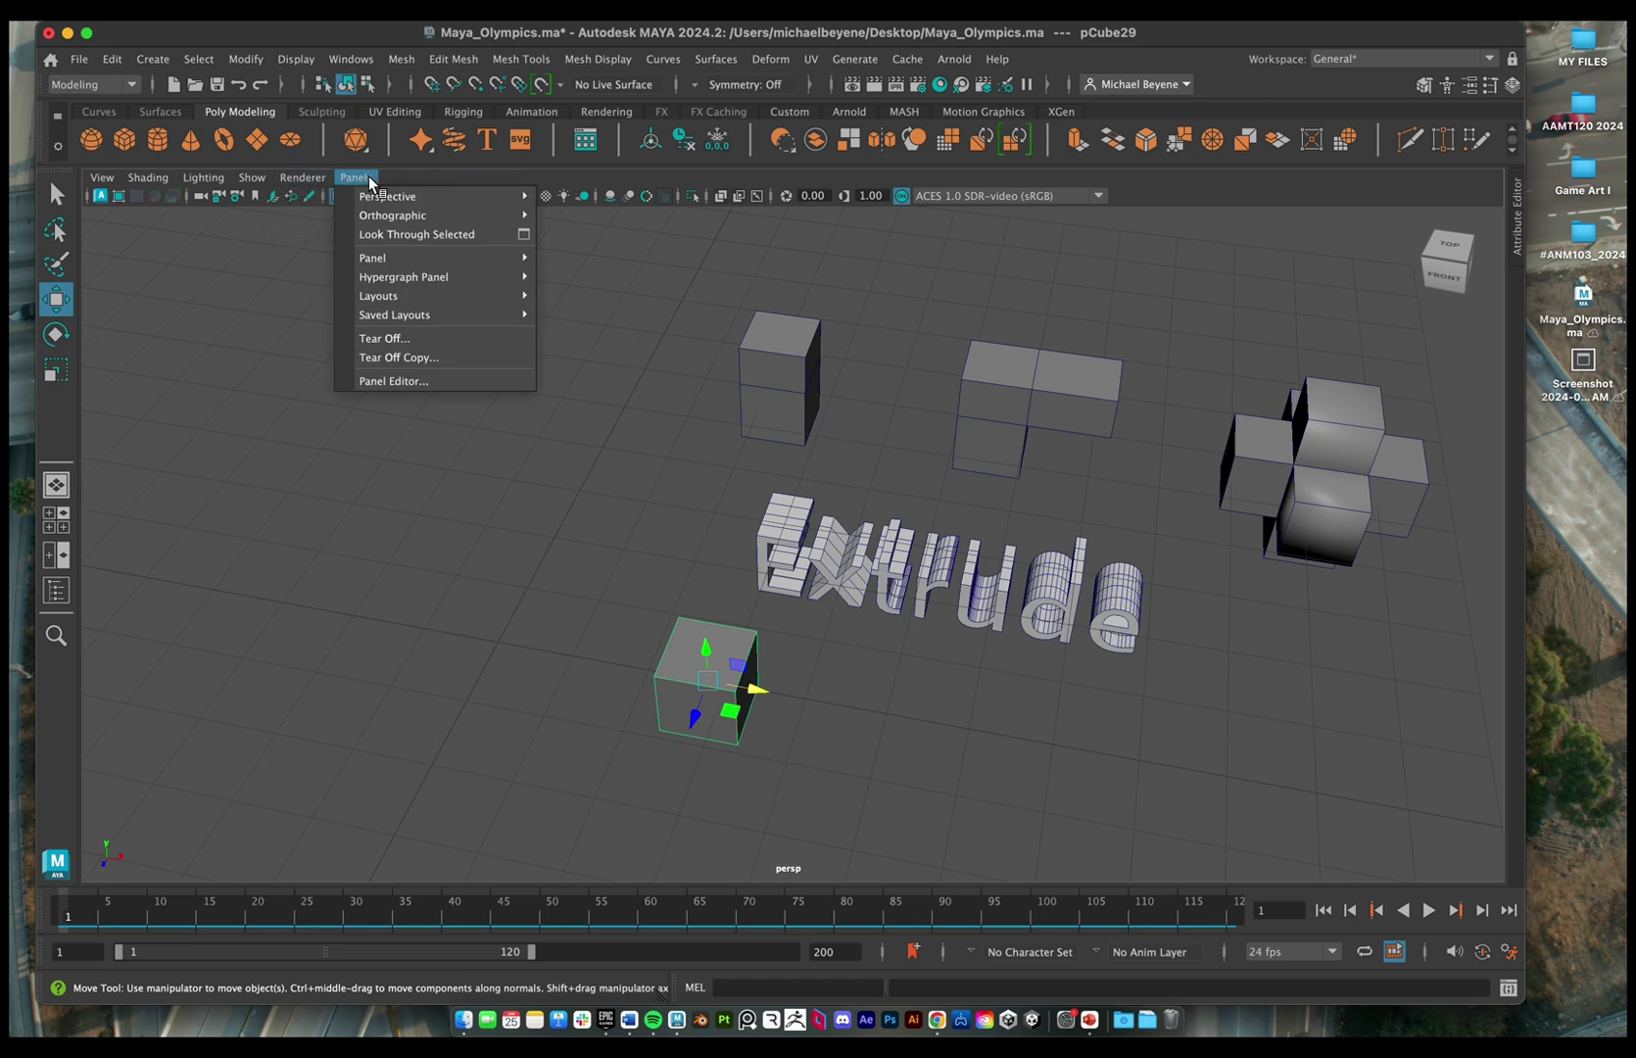
pyautogui.moveTo(183, 185)
pyautogui.moveTo(114, 185)
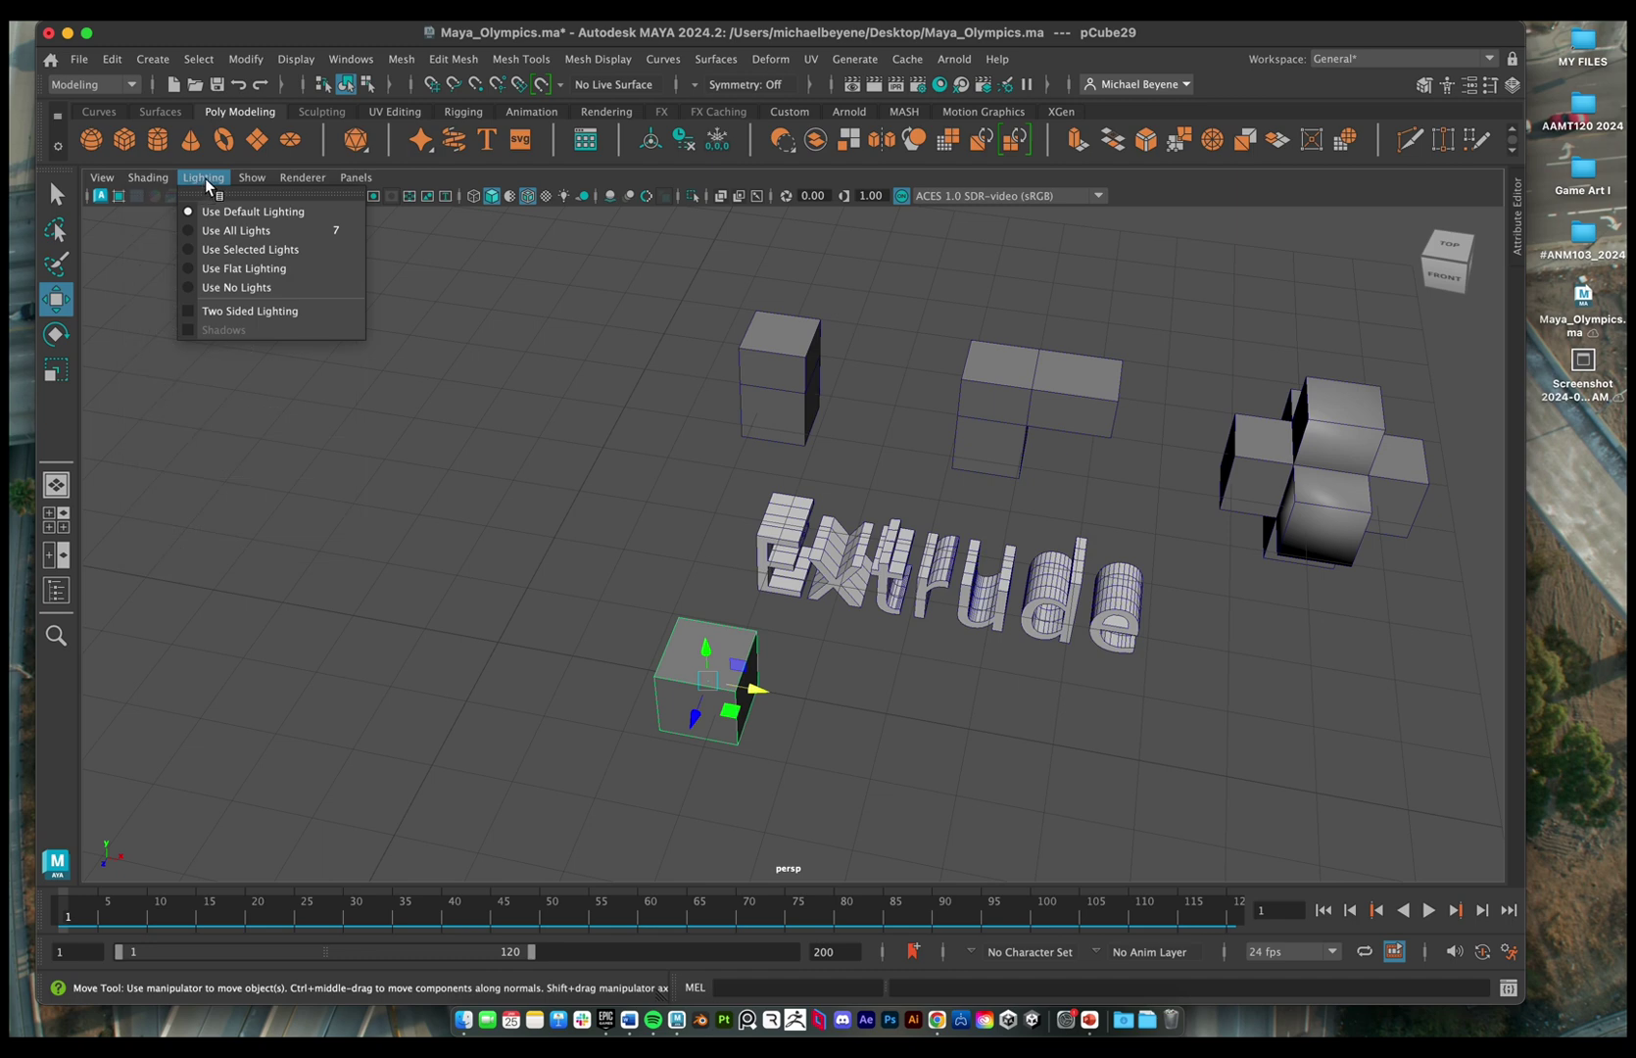
pyautogui.moveTo(242, 182)
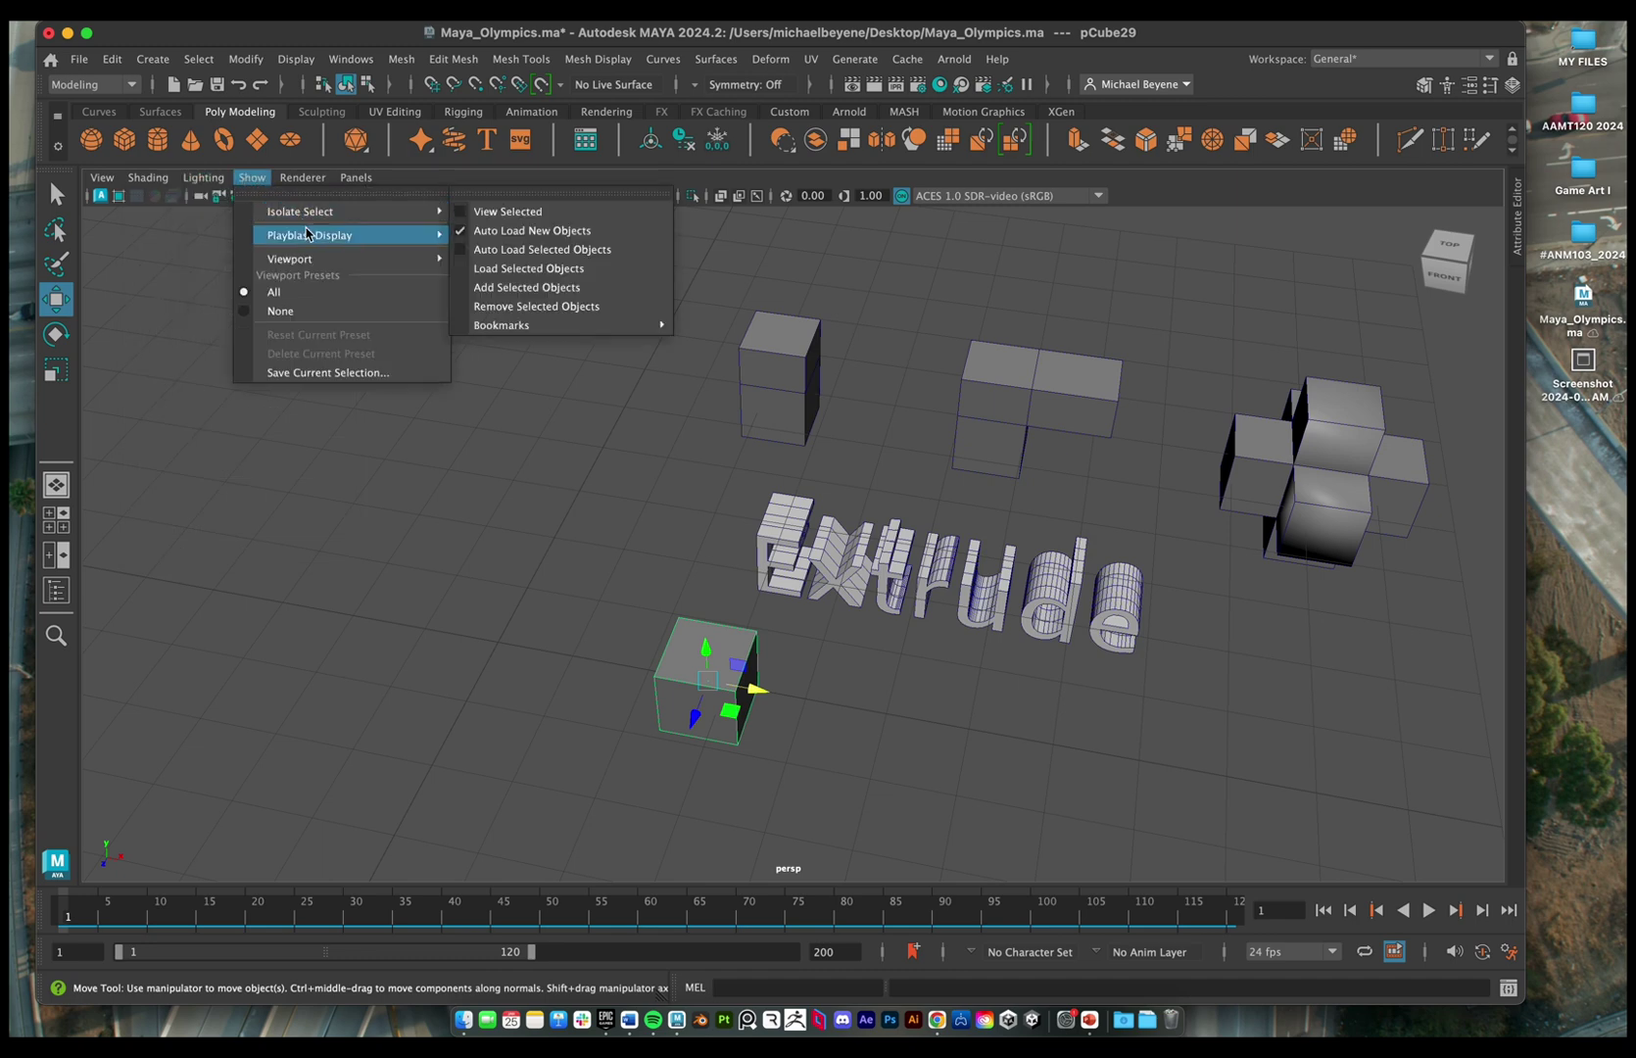
pyautogui.moveTo(309, 240)
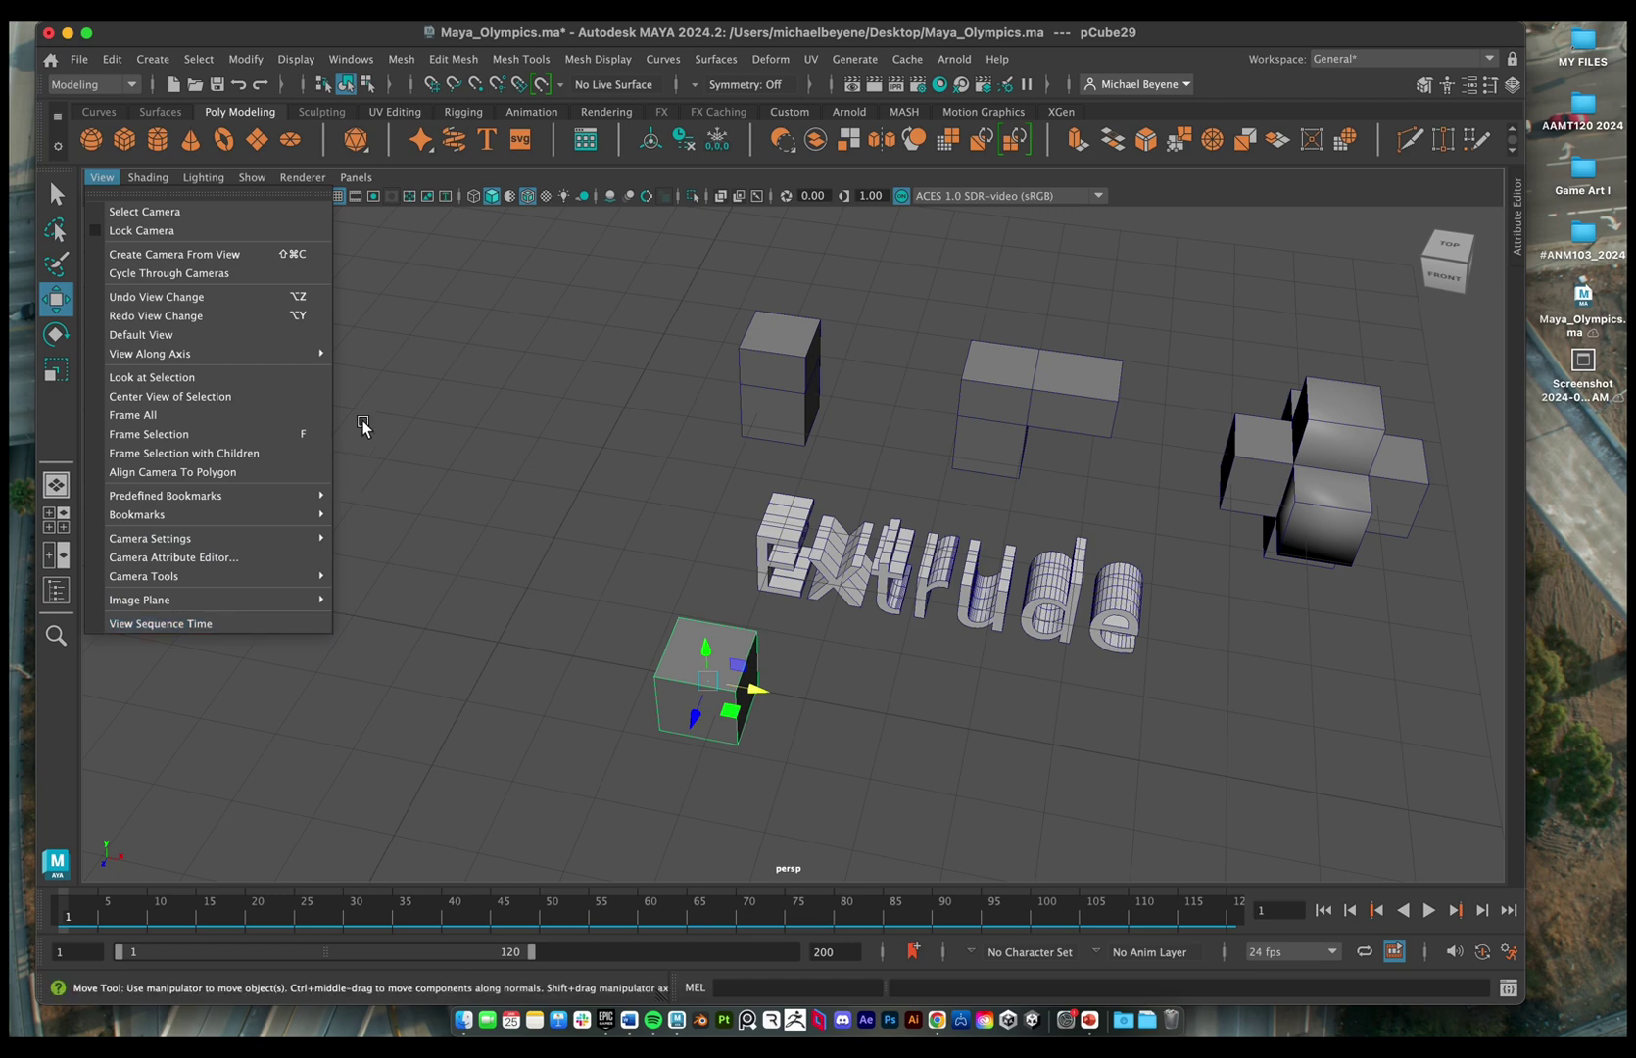
pyautogui.click(355, 179)
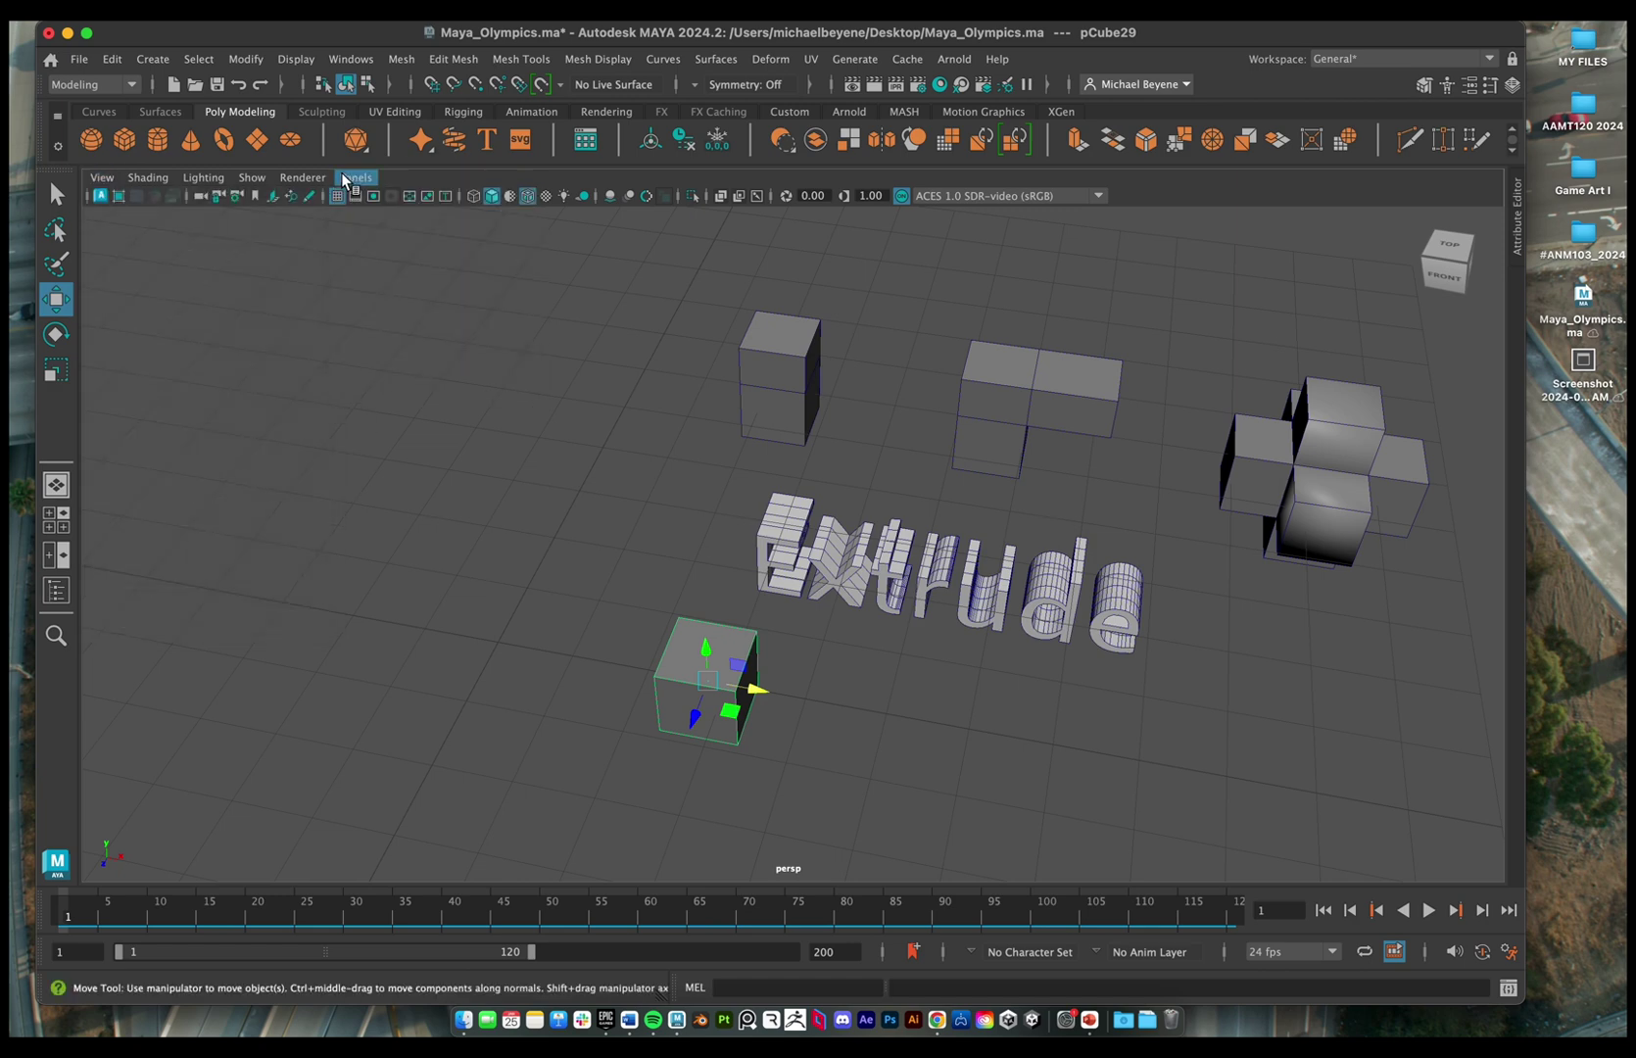
pyautogui.click(354, 179)
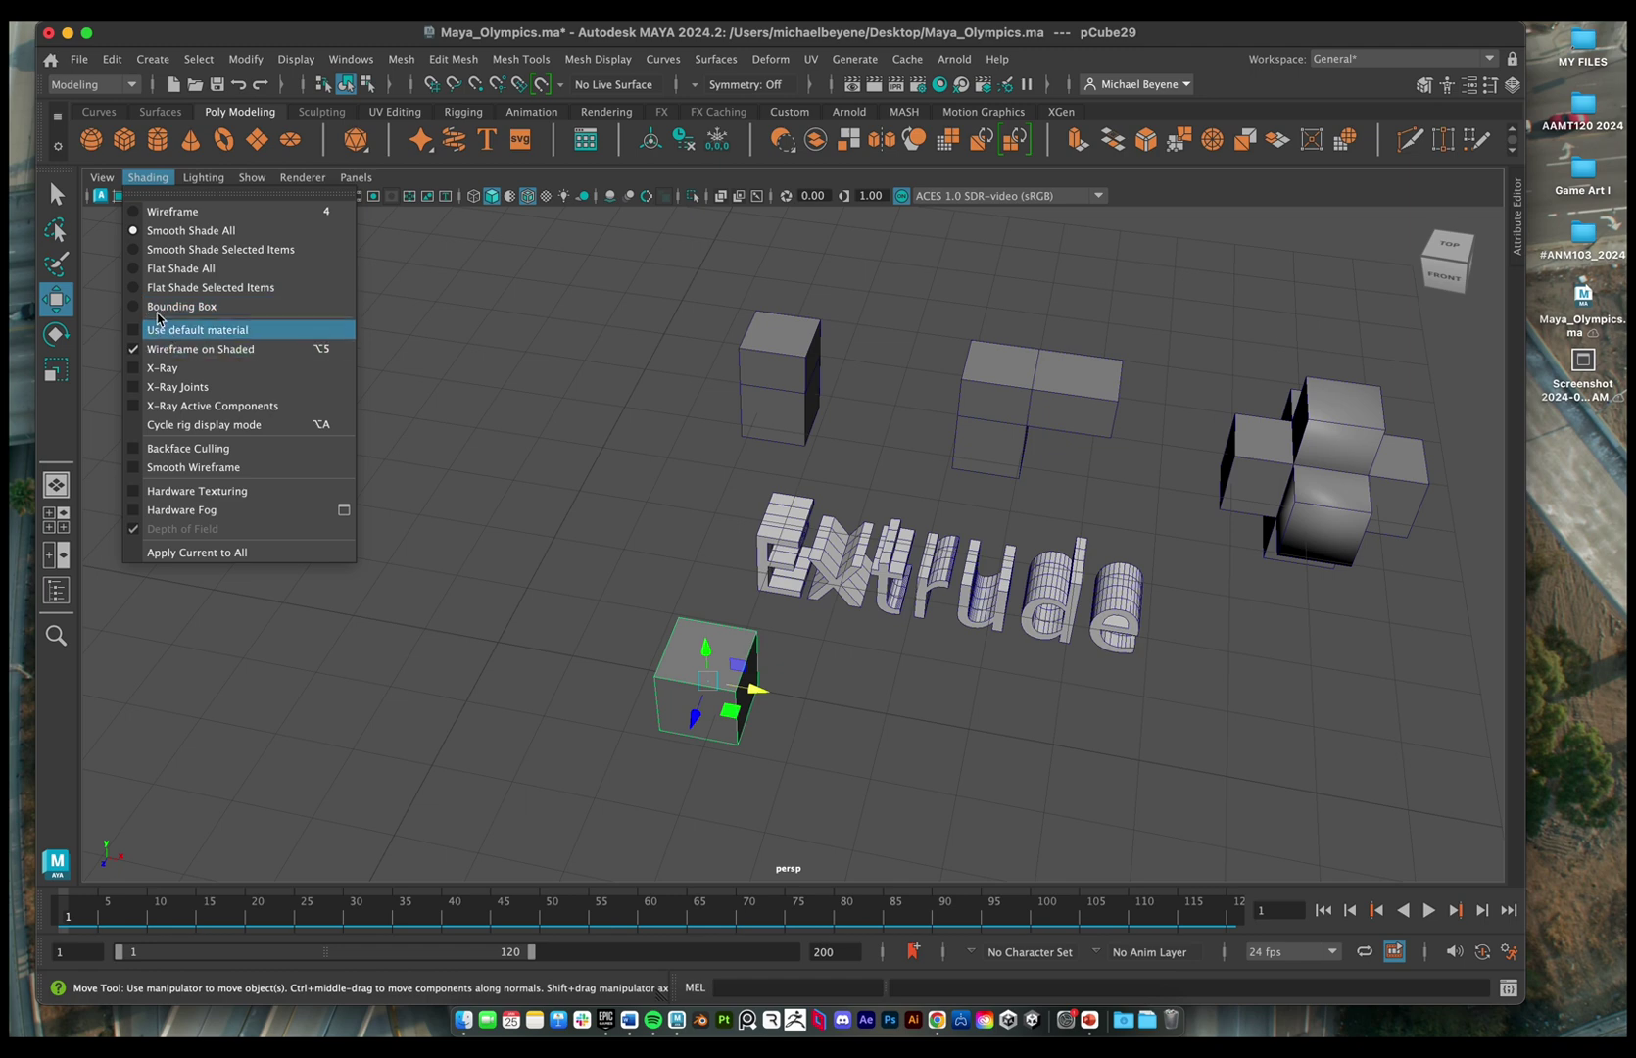
pyautogui.moveTo(101, 182)
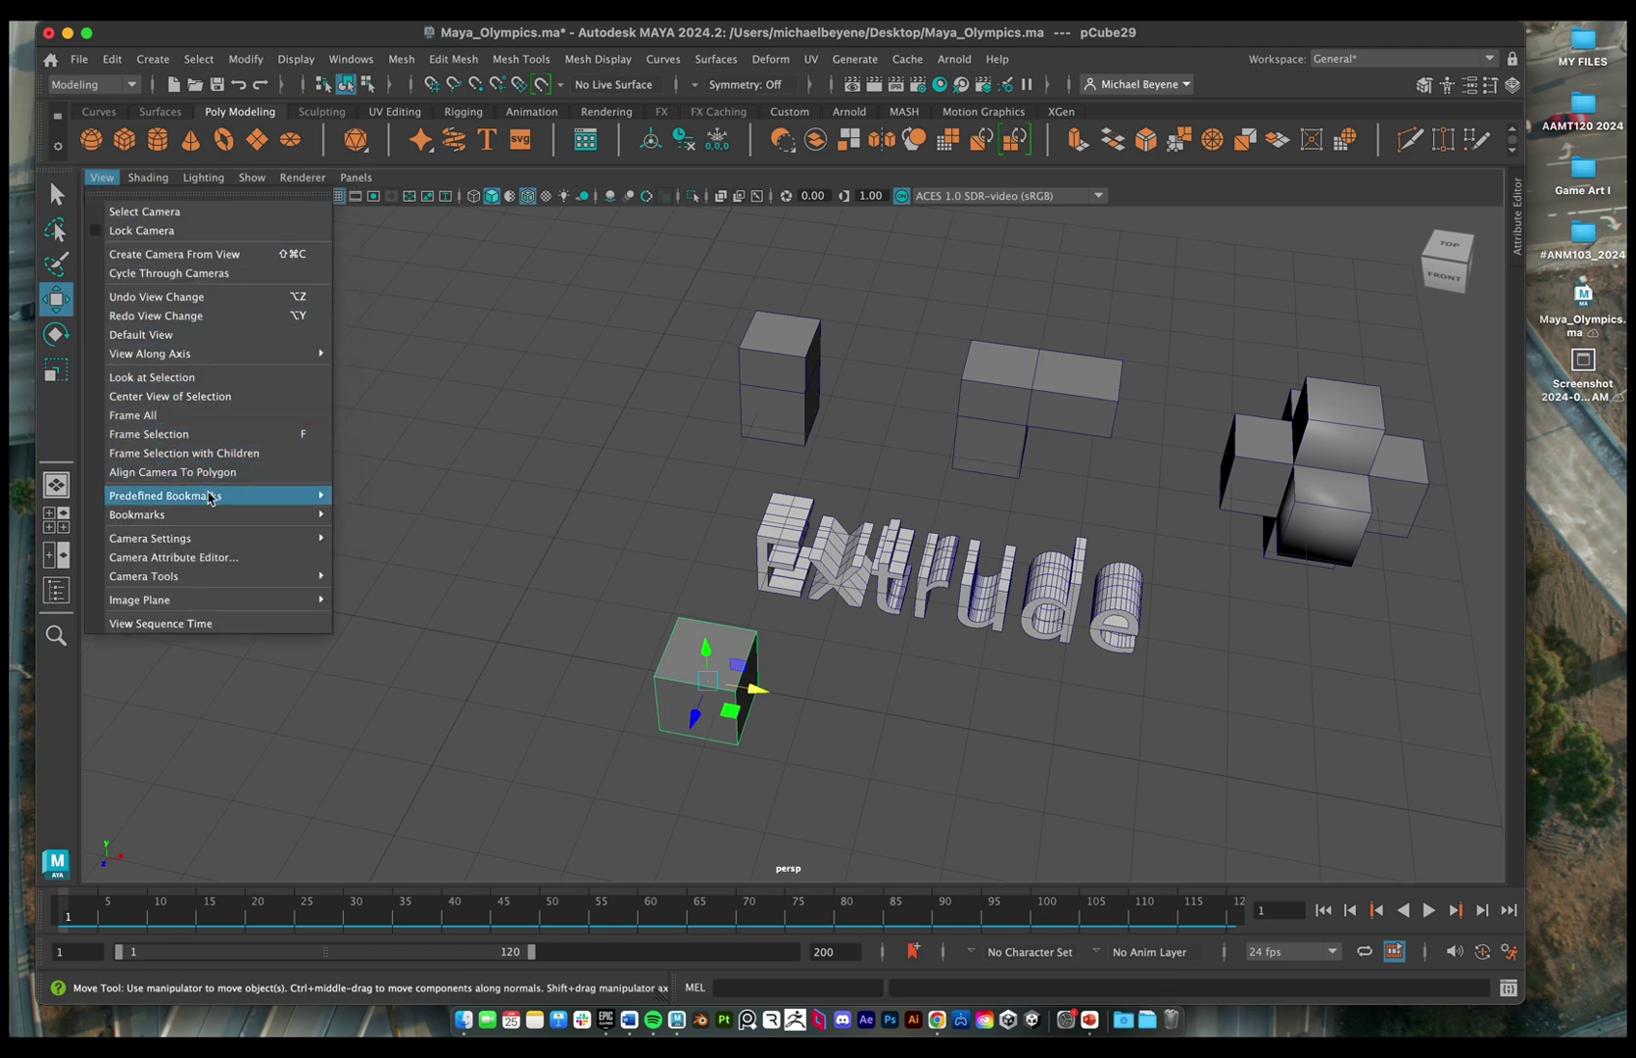
pyautogui.moveTo(149, 538)
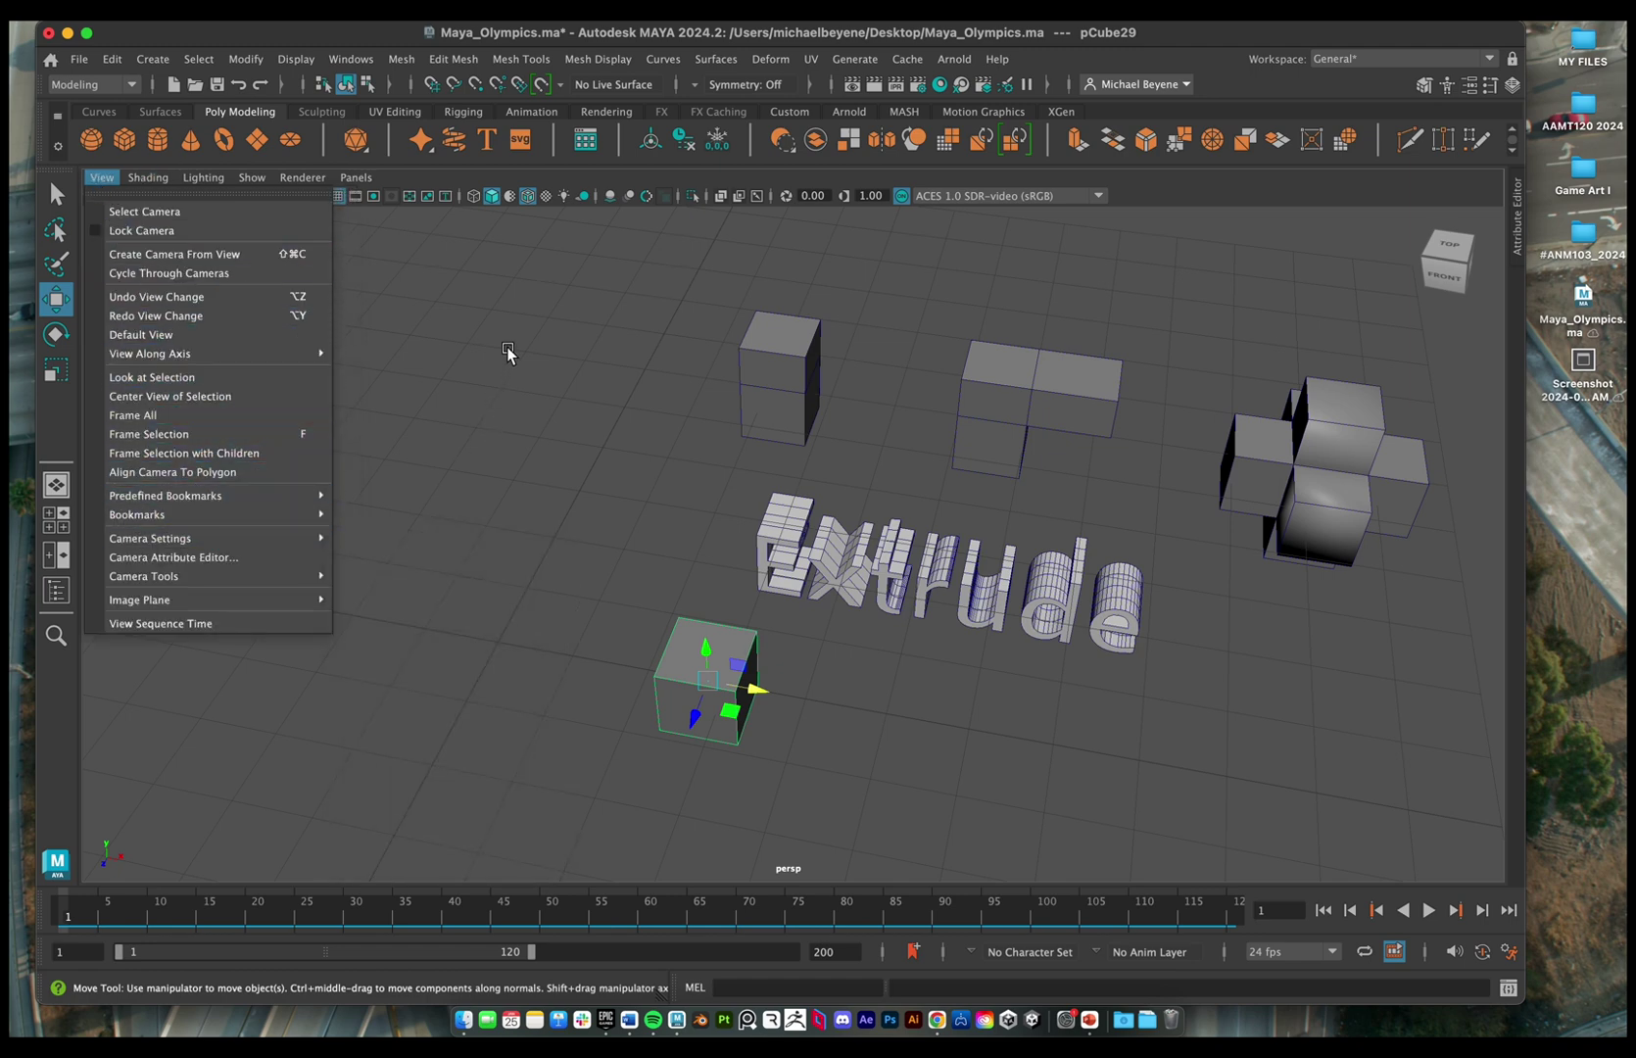
pyautogui.moveTo(367, 177)
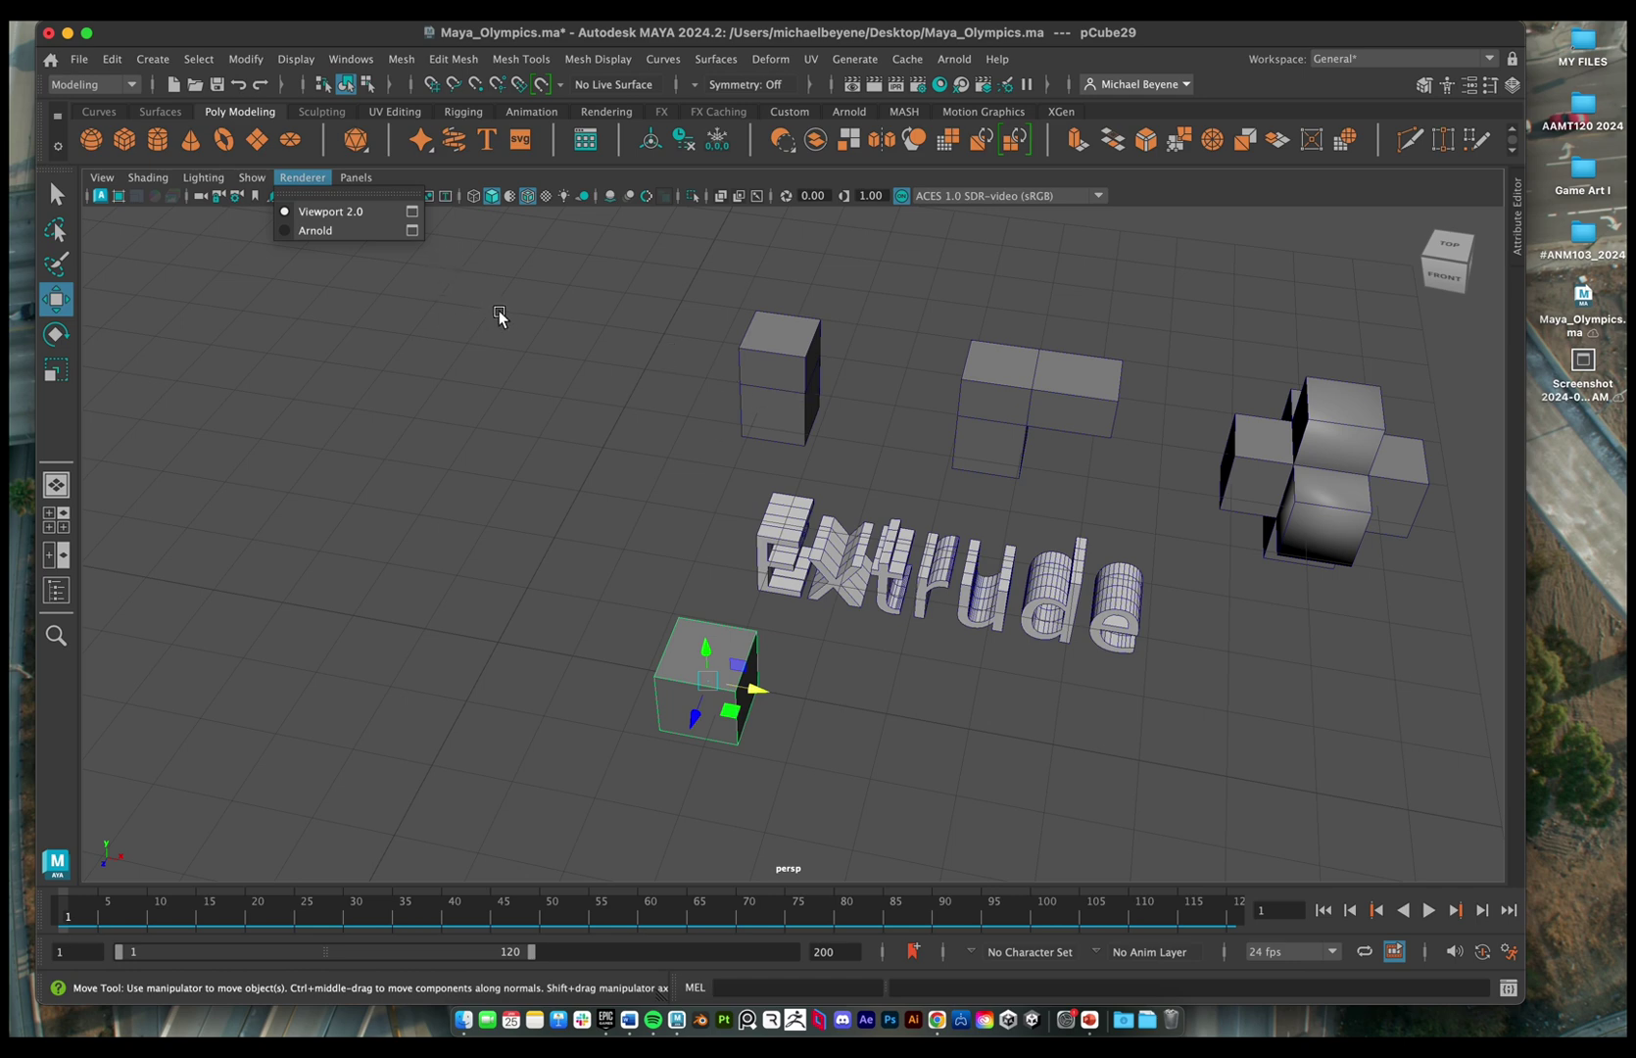
pyautogui.click(616, 406)
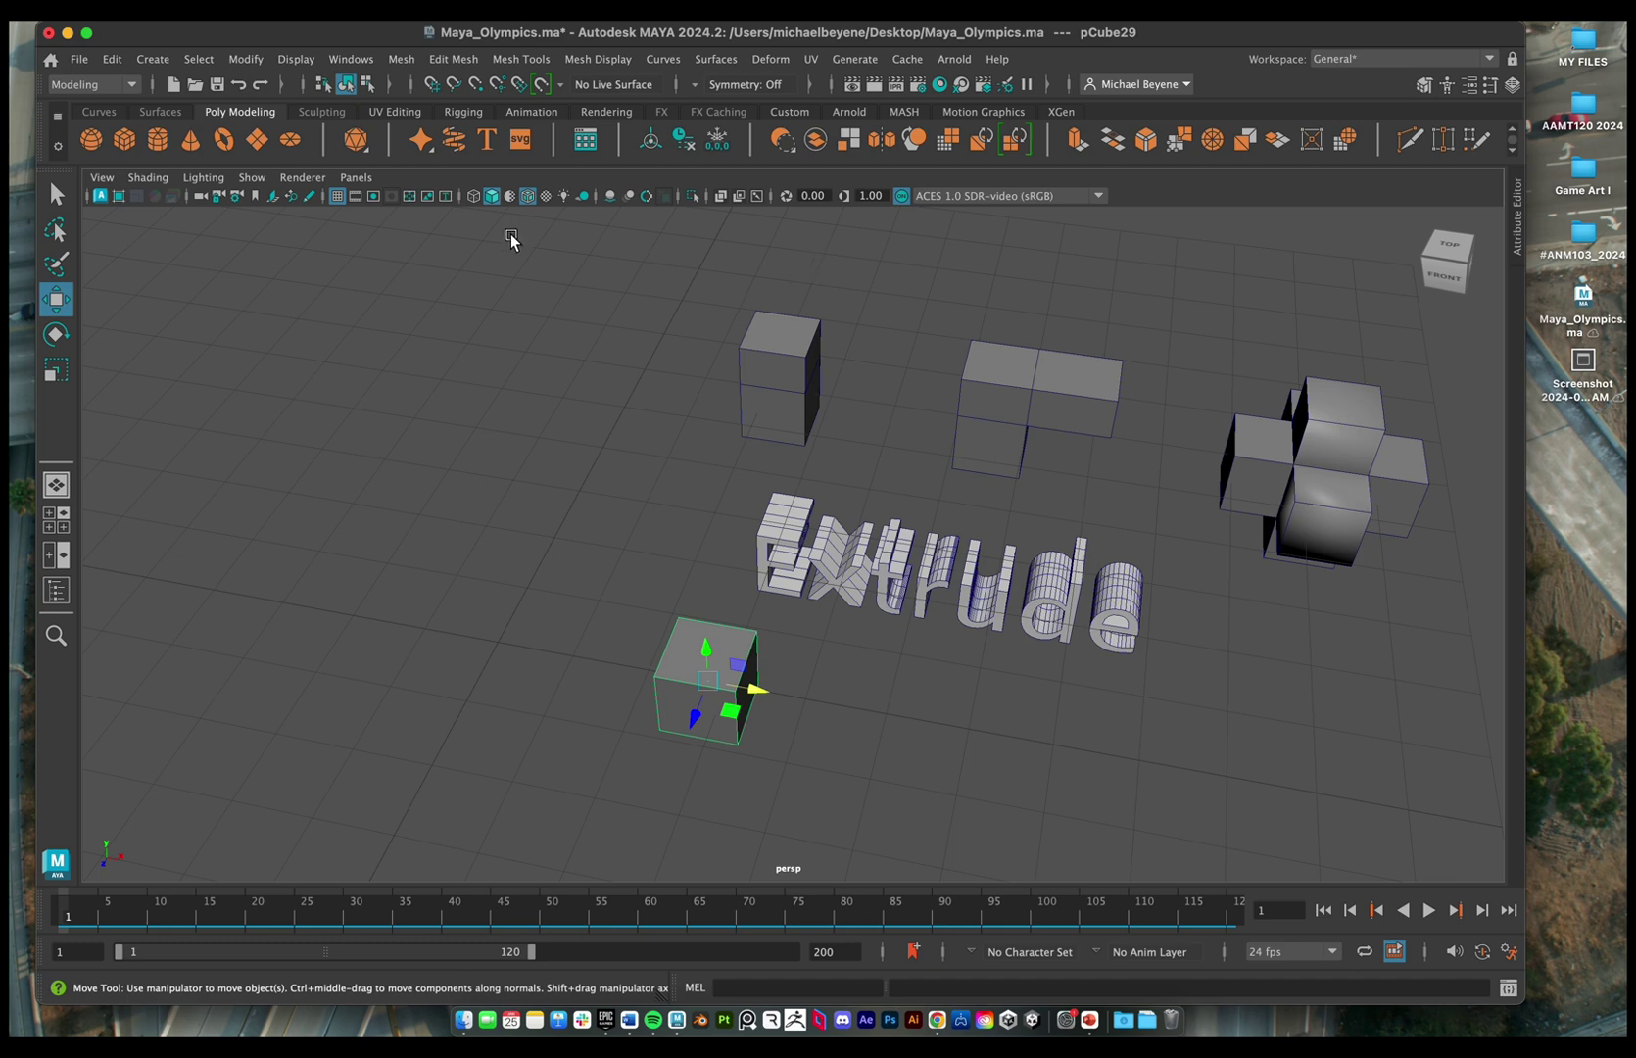
# - Open the Hardware Renderer 2.0 settings for the Viewport 2.0 renderer
pyautogui.click(103, 179)
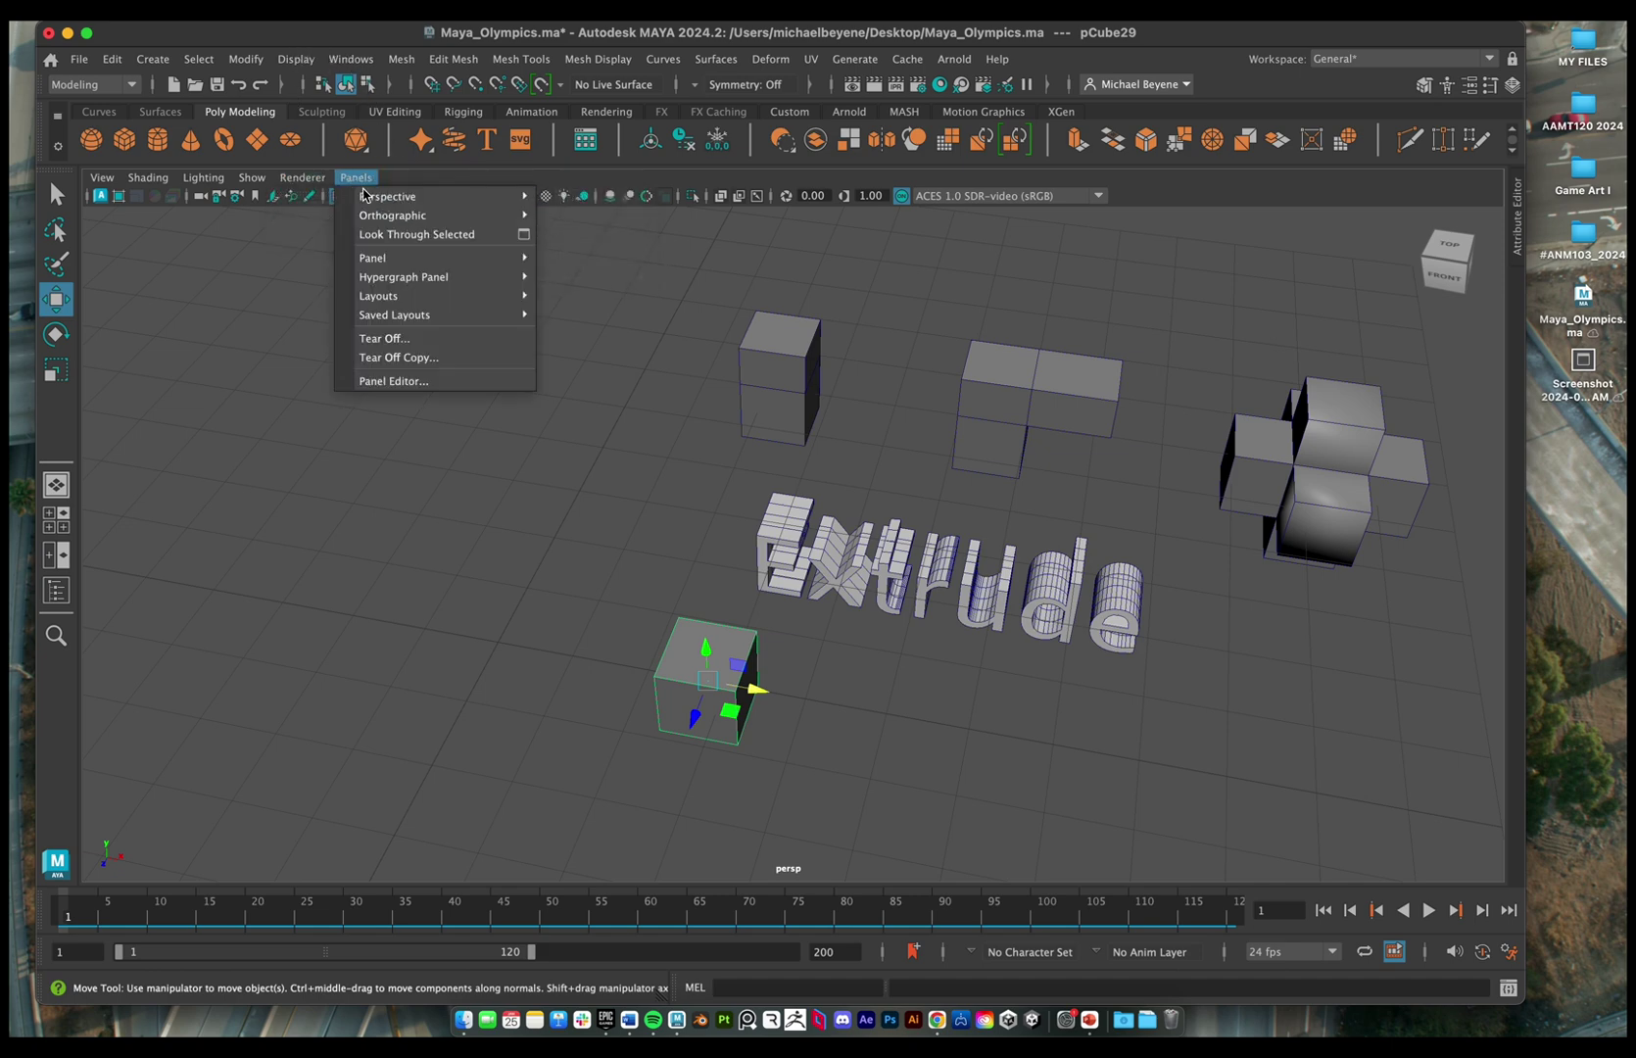
pyautogui.click(416, 213)
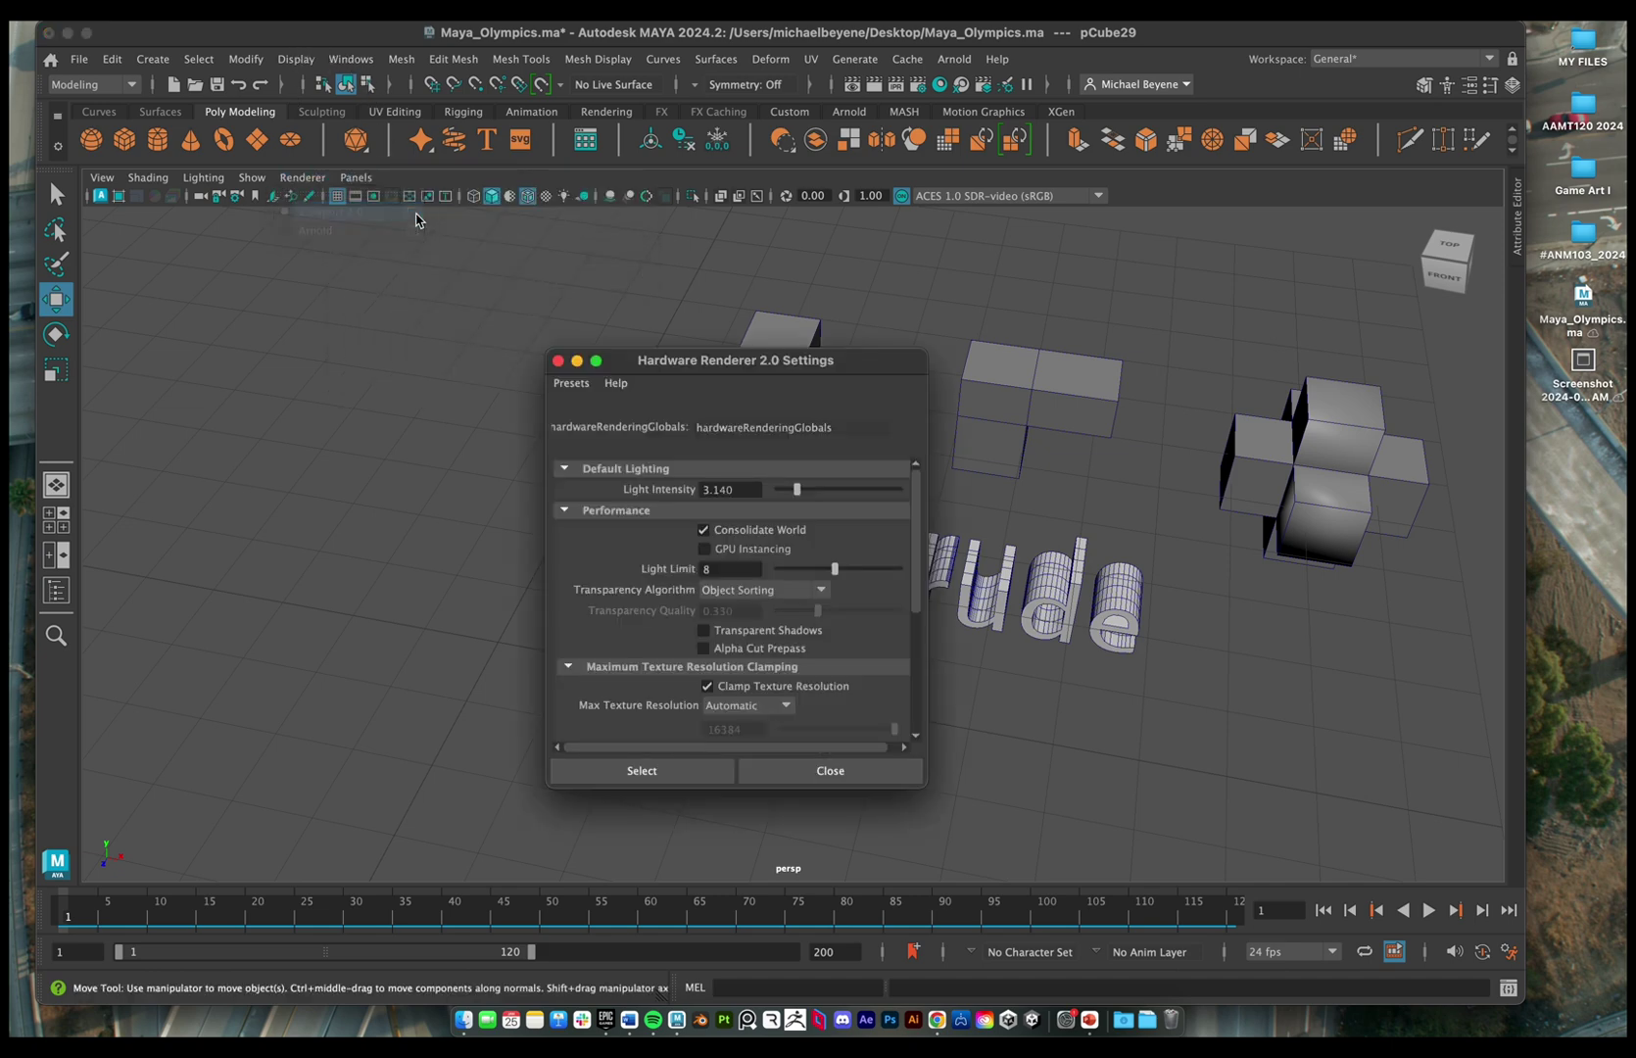
# - Close the Hardware Renderer 2.0 settings and show the Modeling Toolkit beside the viewport
pyautogui.click(558, 362)
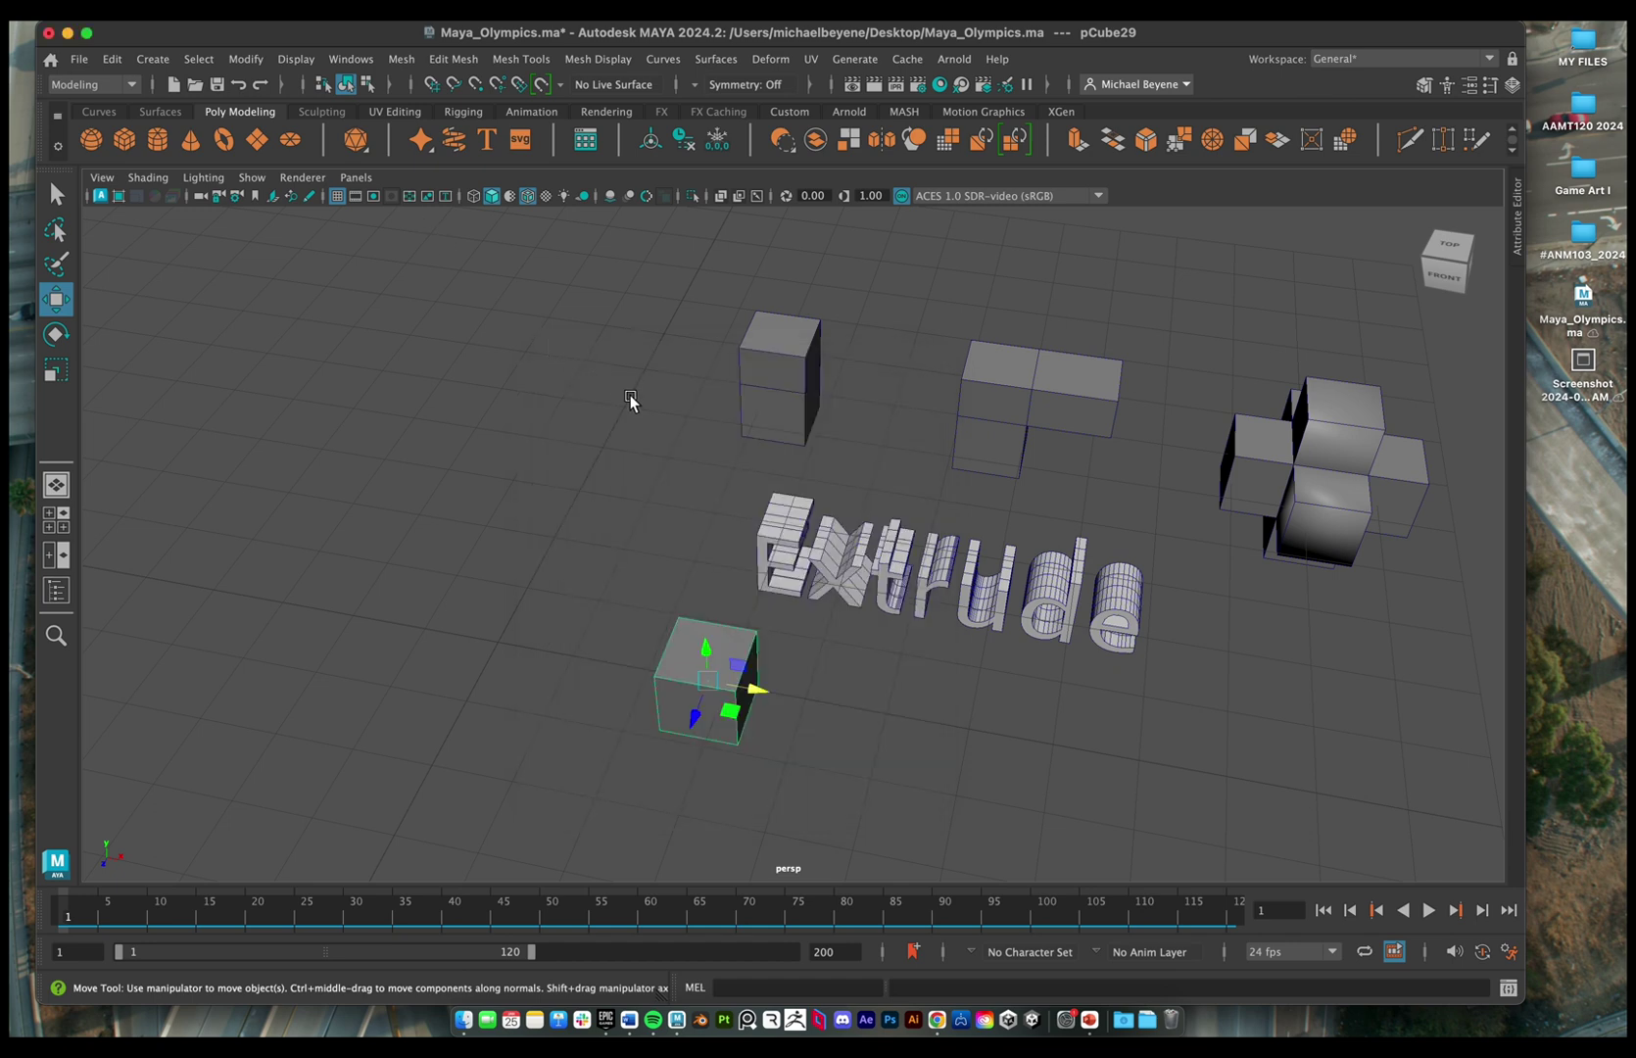
pyautogui.click(849, 672)
pyautogui.click(691, 643)
pyautogui.moveTo(691, 643)
pyautogui.keyDown('alt'); pyautogui.mouseDown()
pyautogui.moveTo(786, 627)
pyautogui.moveTo(690, 639)
pyautogui.mouseUp(); pyautogui.keyUp('alt')
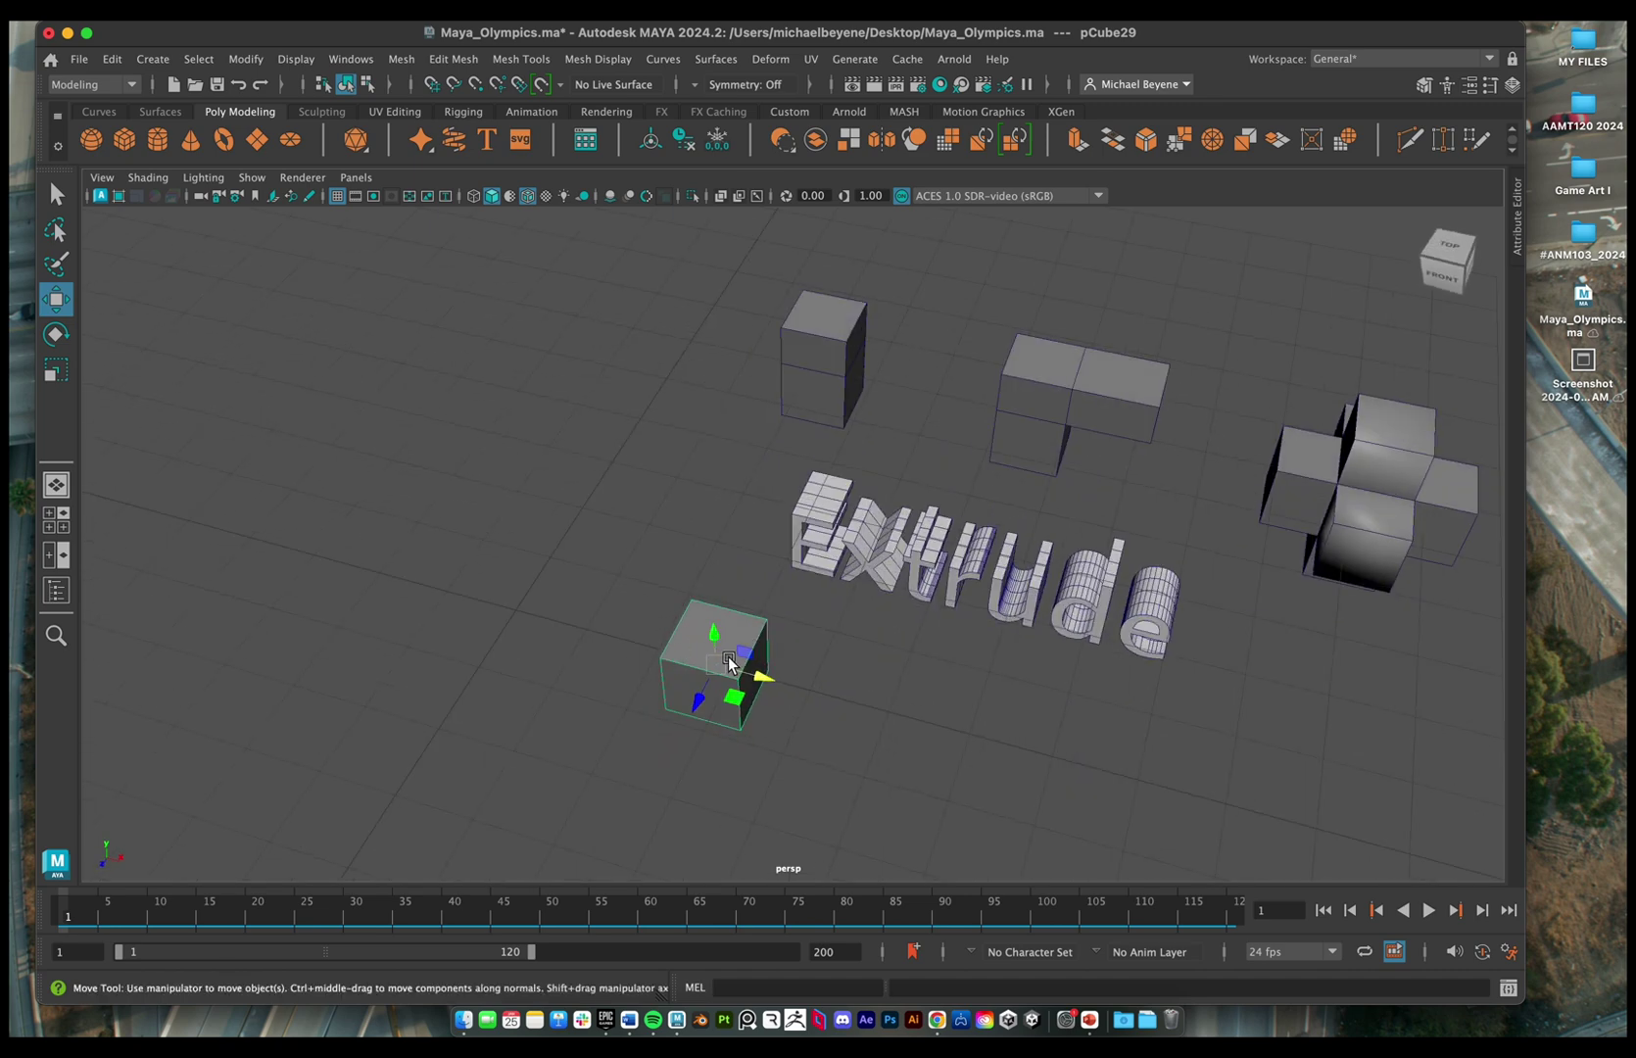
pyautogui.keyDown('alt'); pyautogui.moveTo(826, 621); pyautogui.dragTo(735, 622, button='middle'); pyautogui.keyUp('alt')
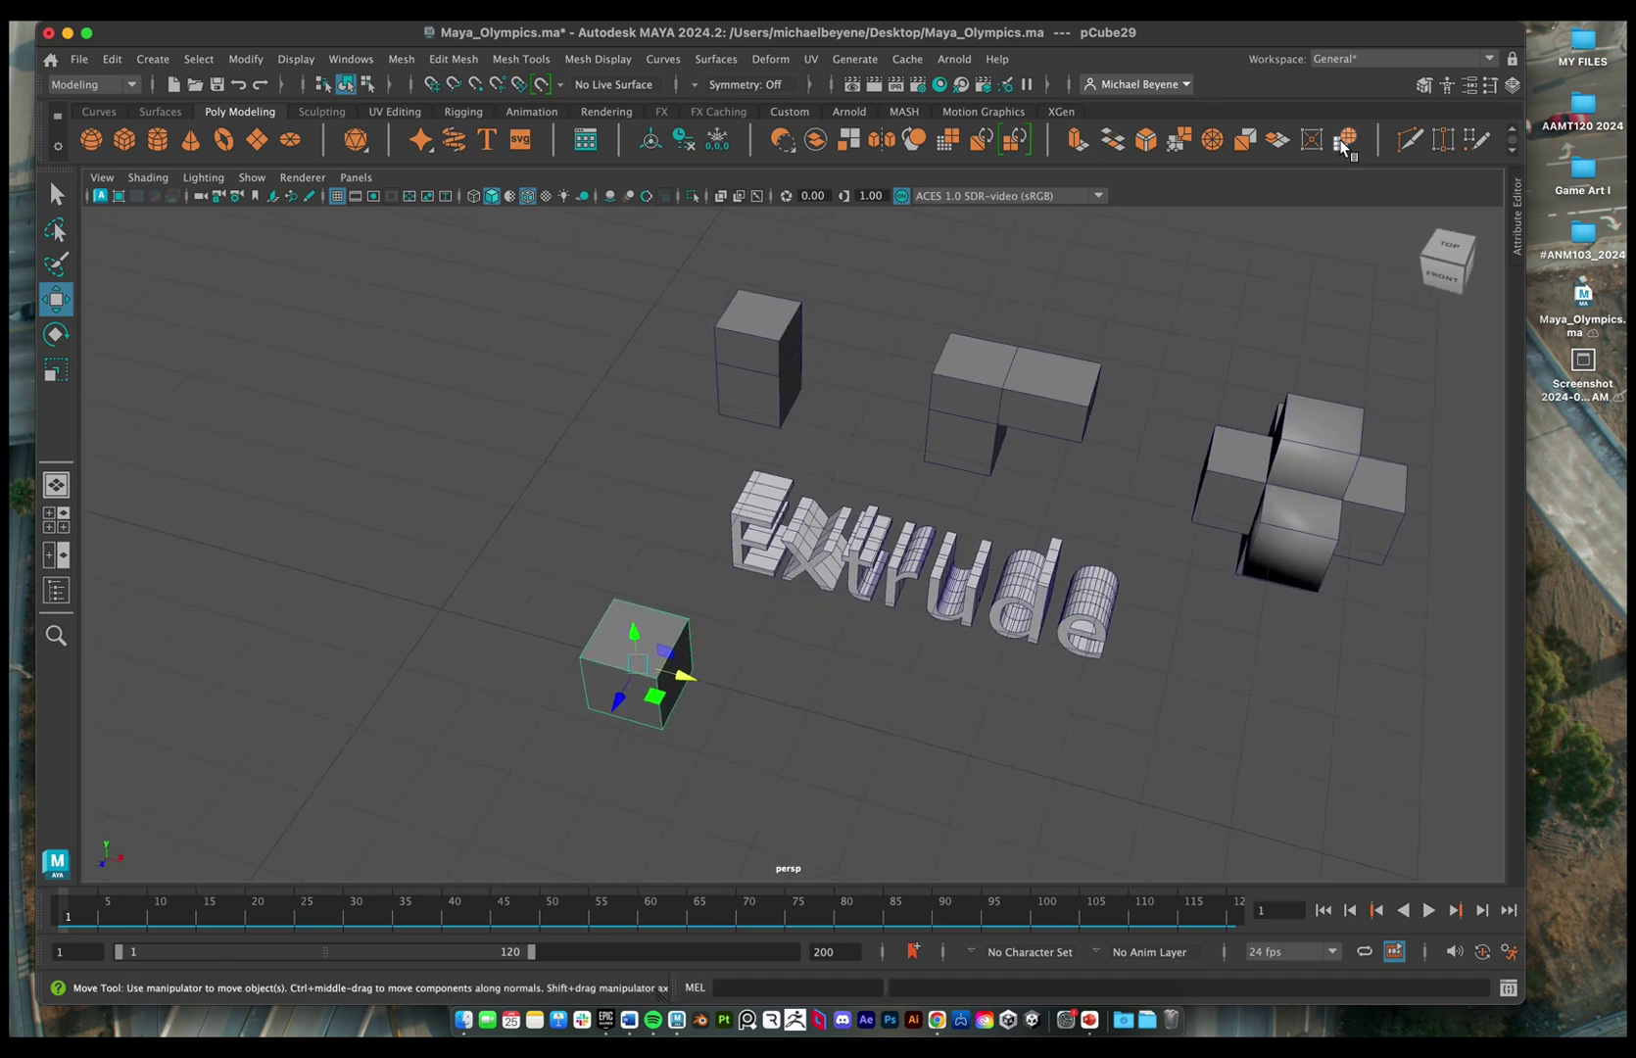
pyautogui.click(1423, 86)
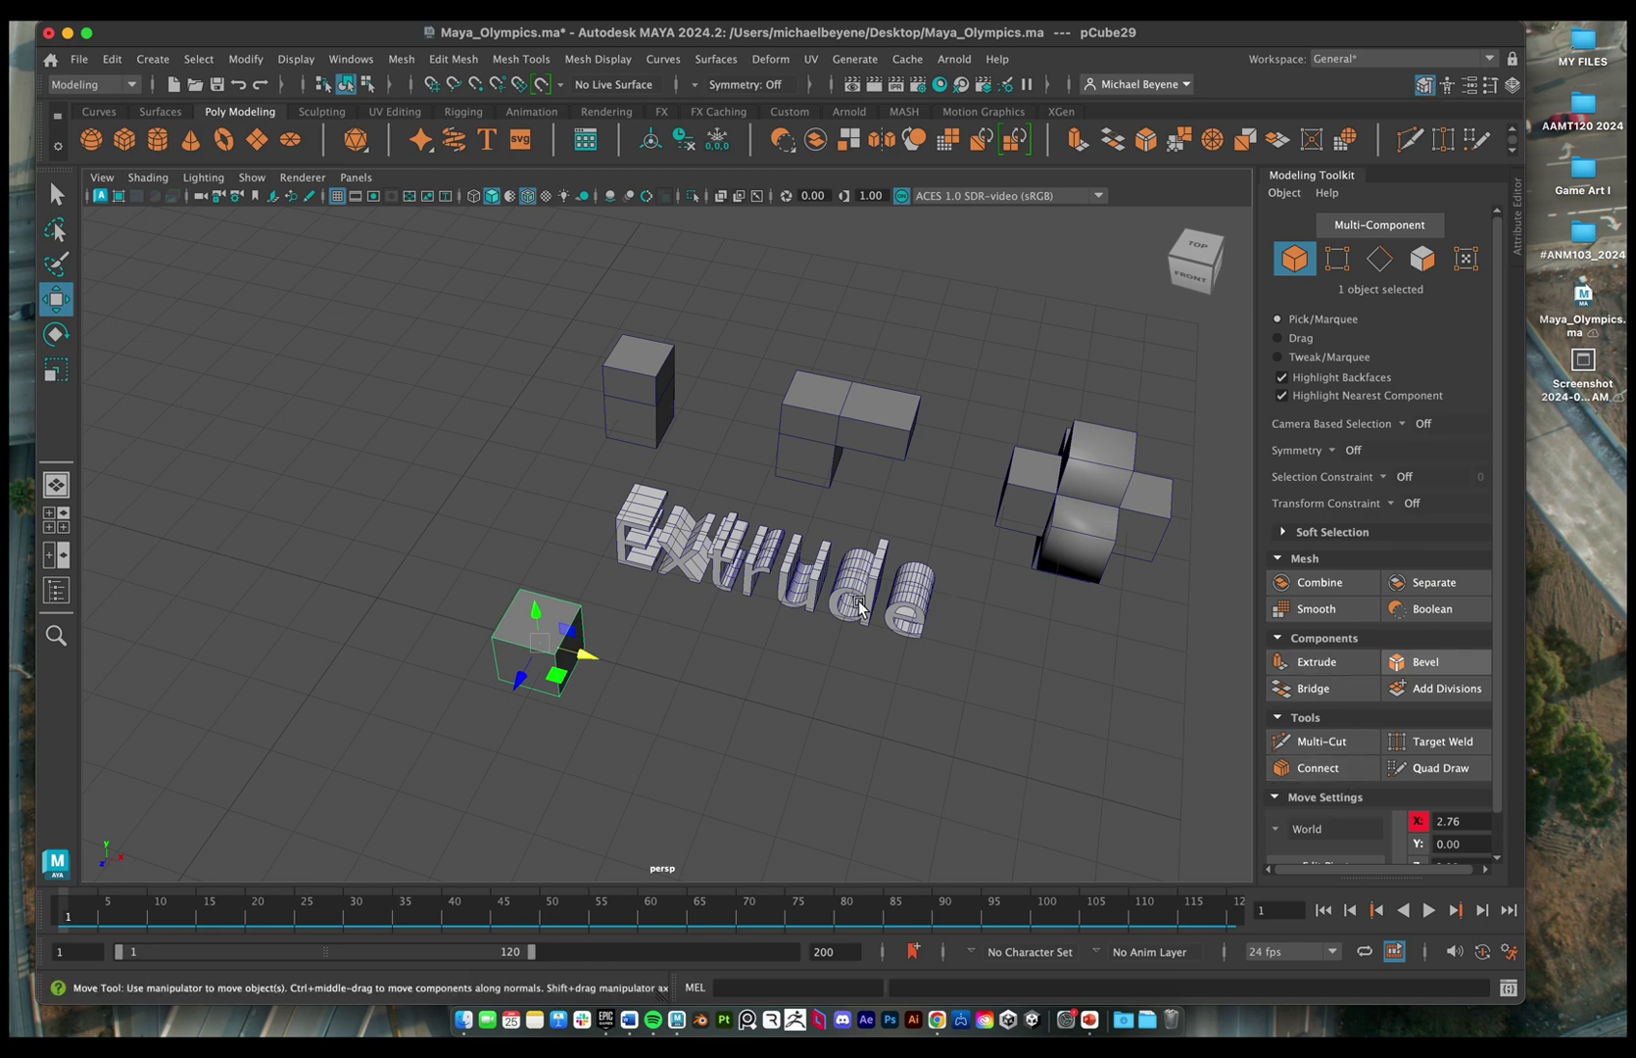
# - Select the cube's top face in face mode and extrude it upward to about Y 1.45
pyautogui.rightClick(541, 628)
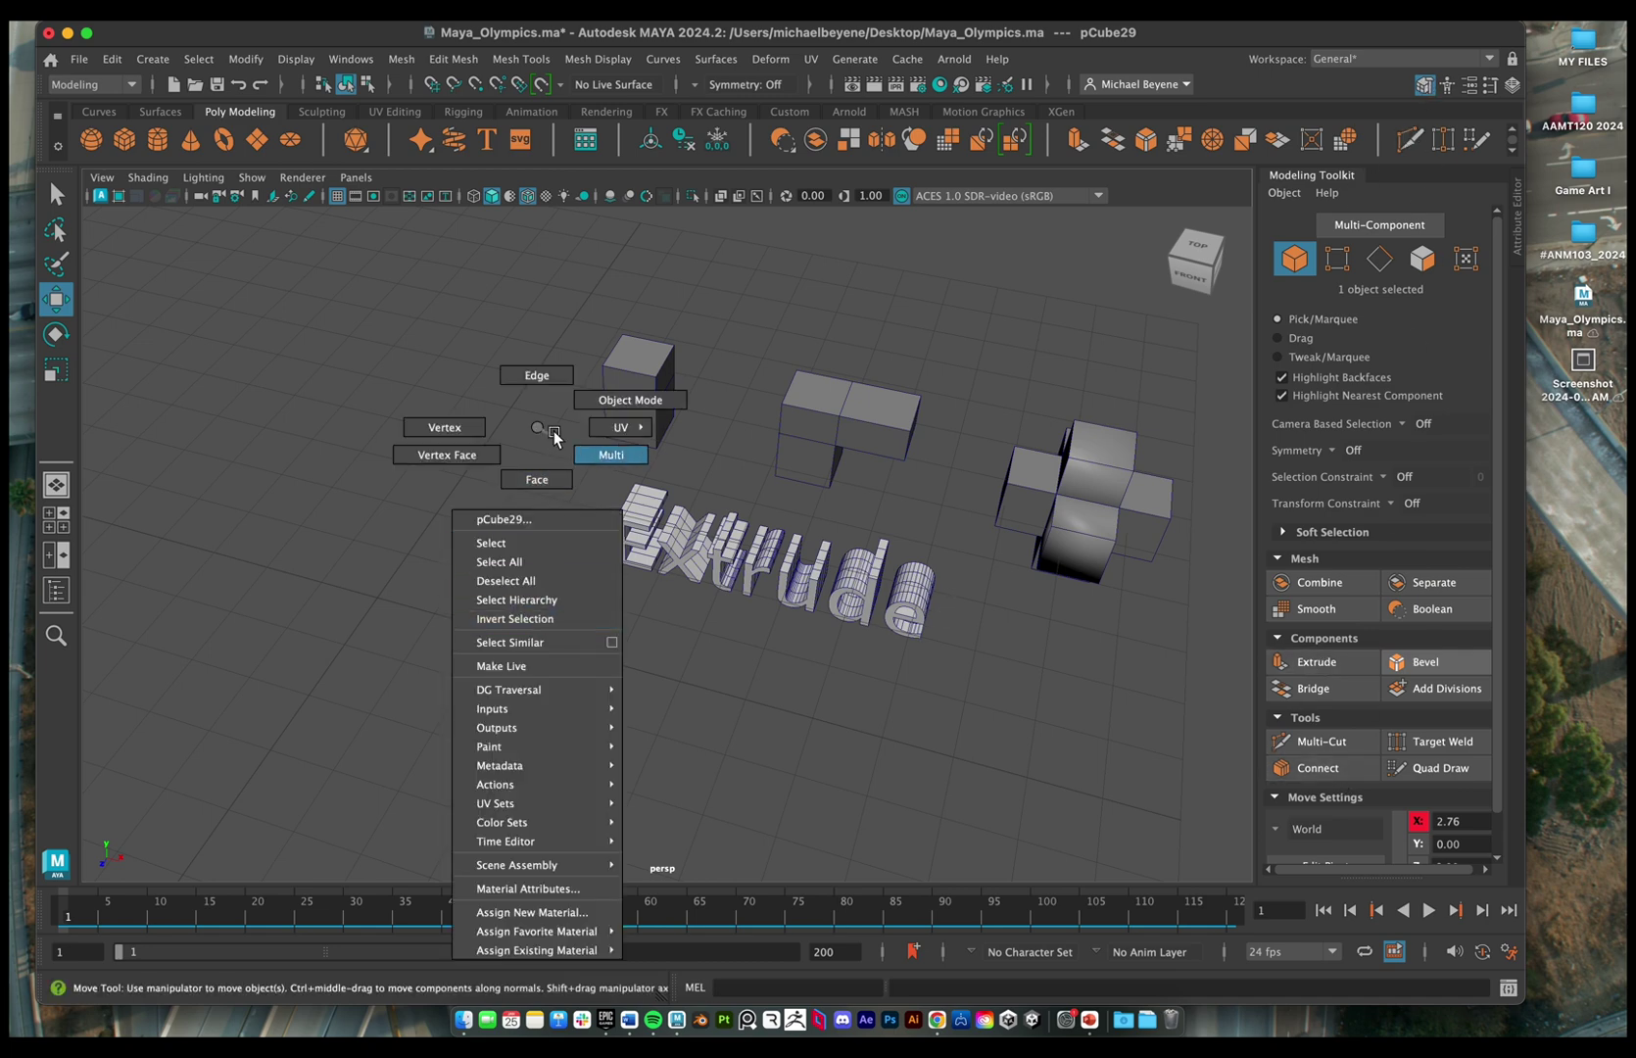
pyautogui.moveTo(555, 437); pyautogui.dragTo(549, 479, button='right')
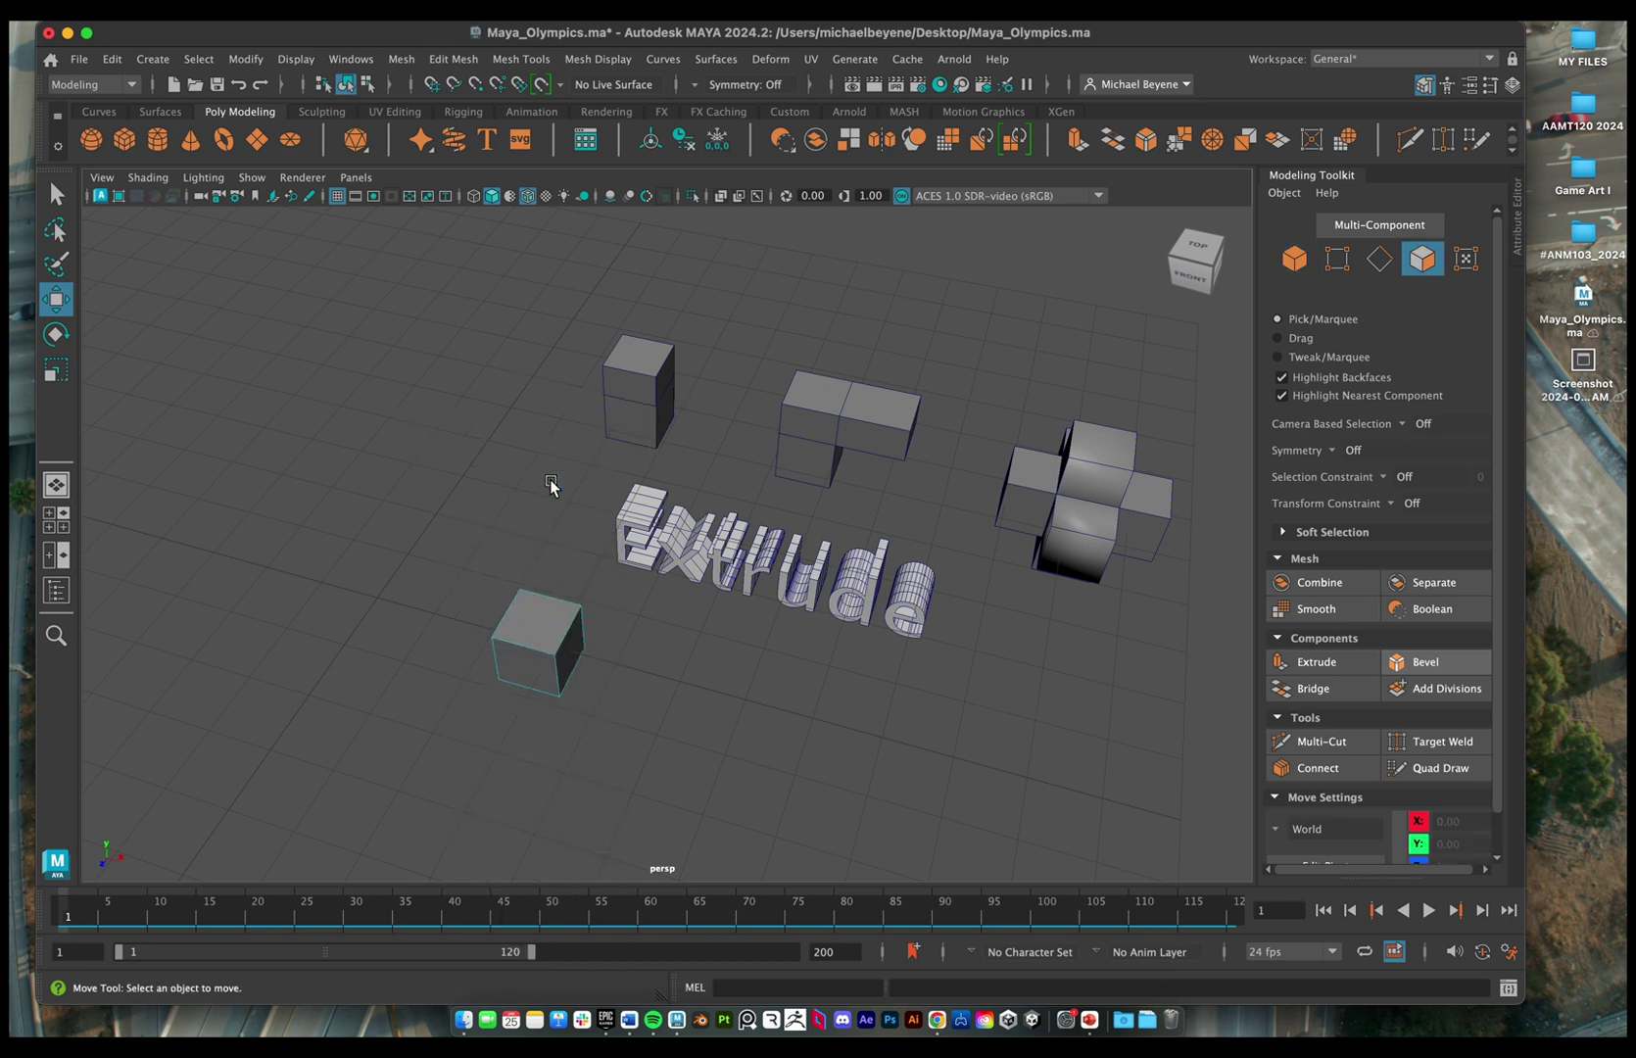
pyautogui.click(564, 629)
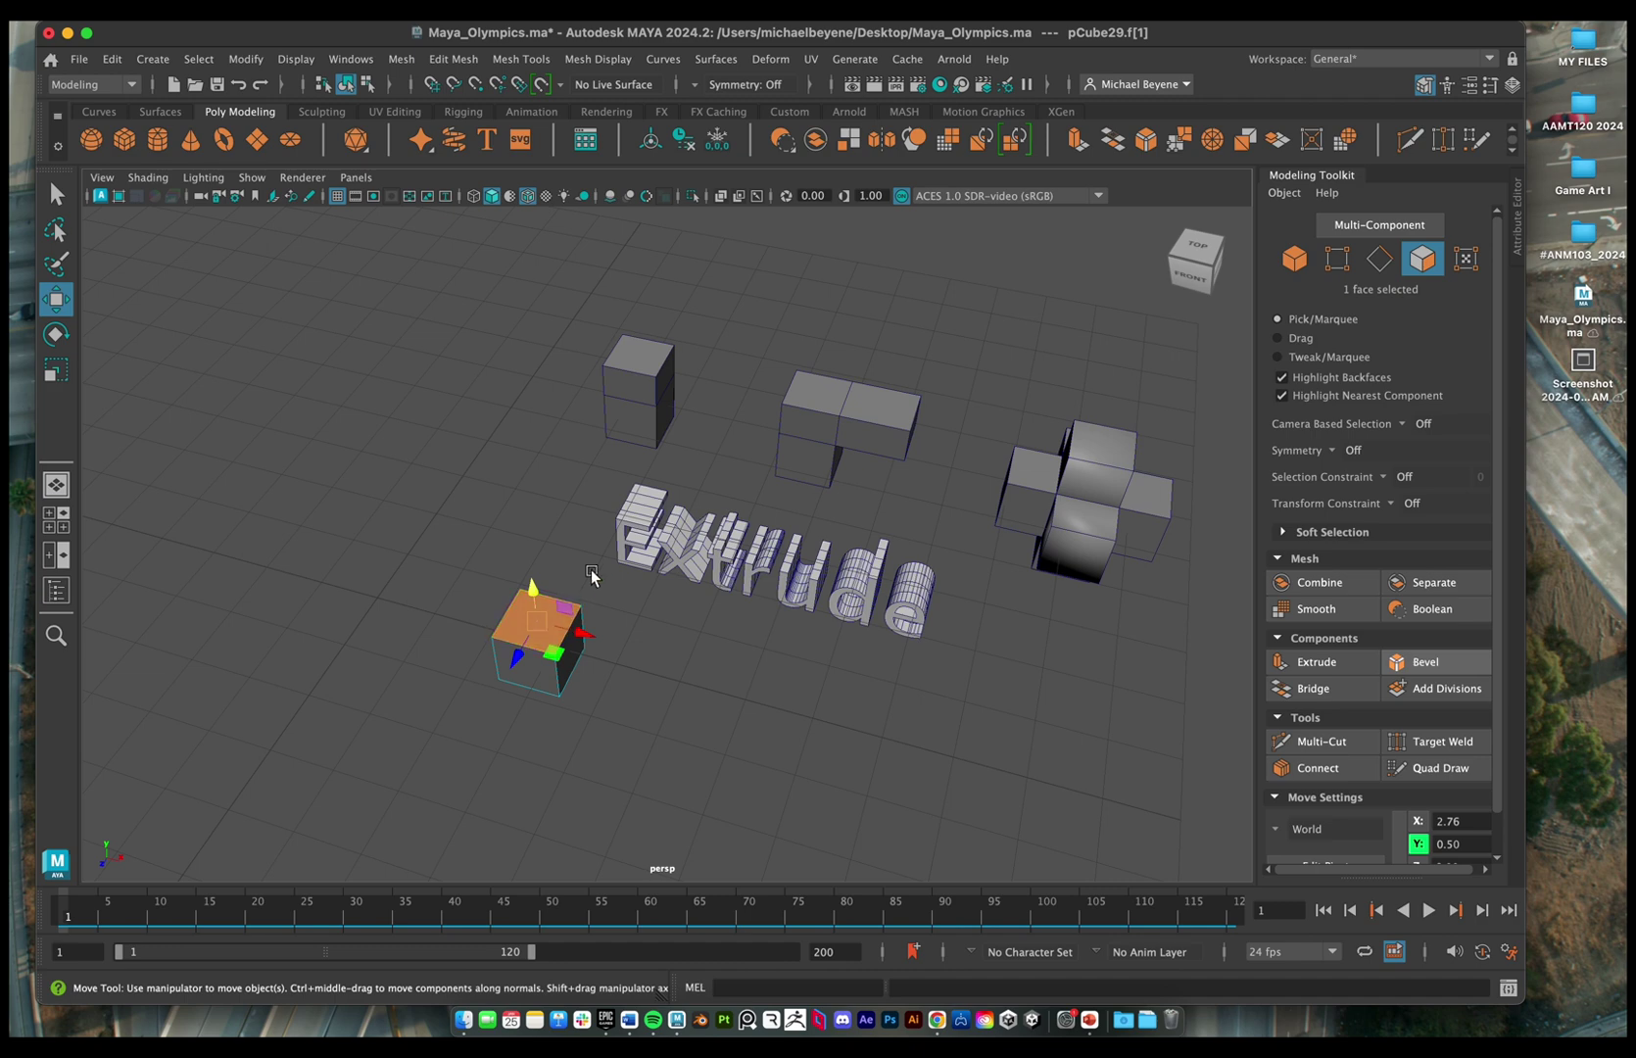
pyautogui.moveTo(597, 569)
pyautogui.keyDown('alt'); pyautogui.mouseDown()
pyautogui.moveTo(606, 554)
pyautogui.moveTo(583, 551)
pyautogui.mouseUp(); pyautogui.keyUp('alt')
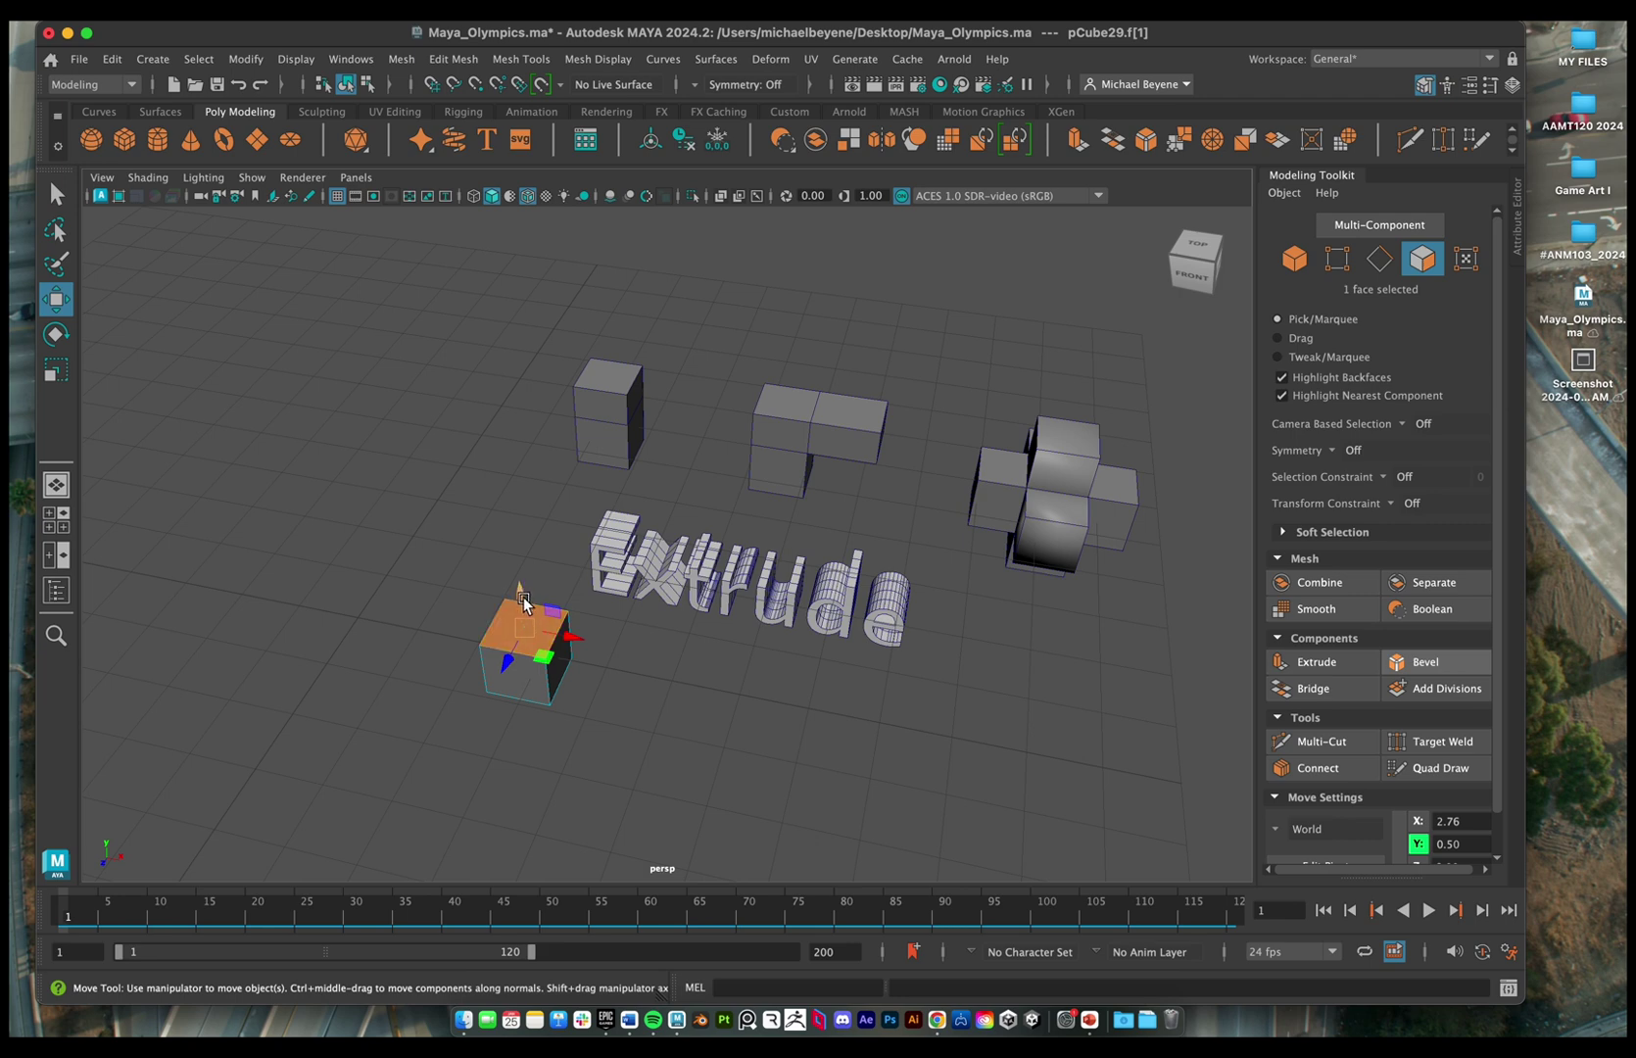
pyautogui.press('shift')
pyautogui.press('shift')
pyautogui.click(529, 594)
pyautogui.keyDown('shift'); pyautogui.moveTo(520, 591); pyautogui.dragTo(542, 539); pyautogui.keyUp('shift')
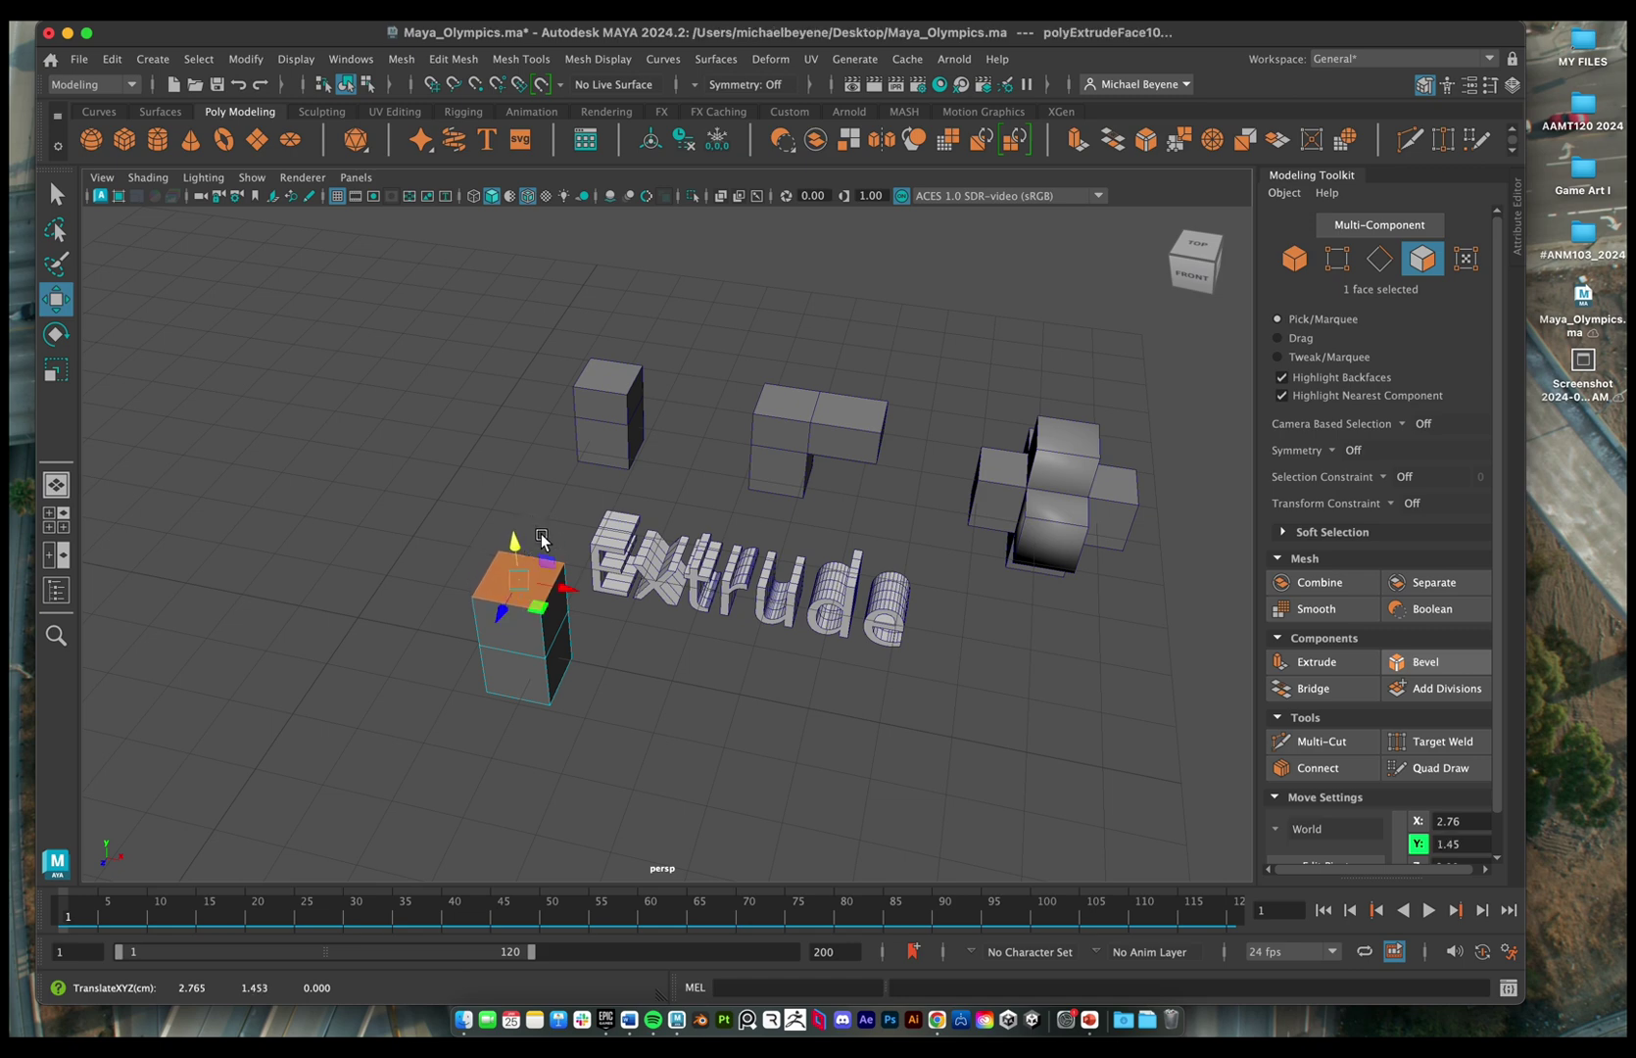
# - Undo the upward extrusion of the cube's top face
pyautogui.hotkey('ctrl', 'z')
pyautogui.hotkey('ctrl', 'z')
pyautogui.click(493, 623)
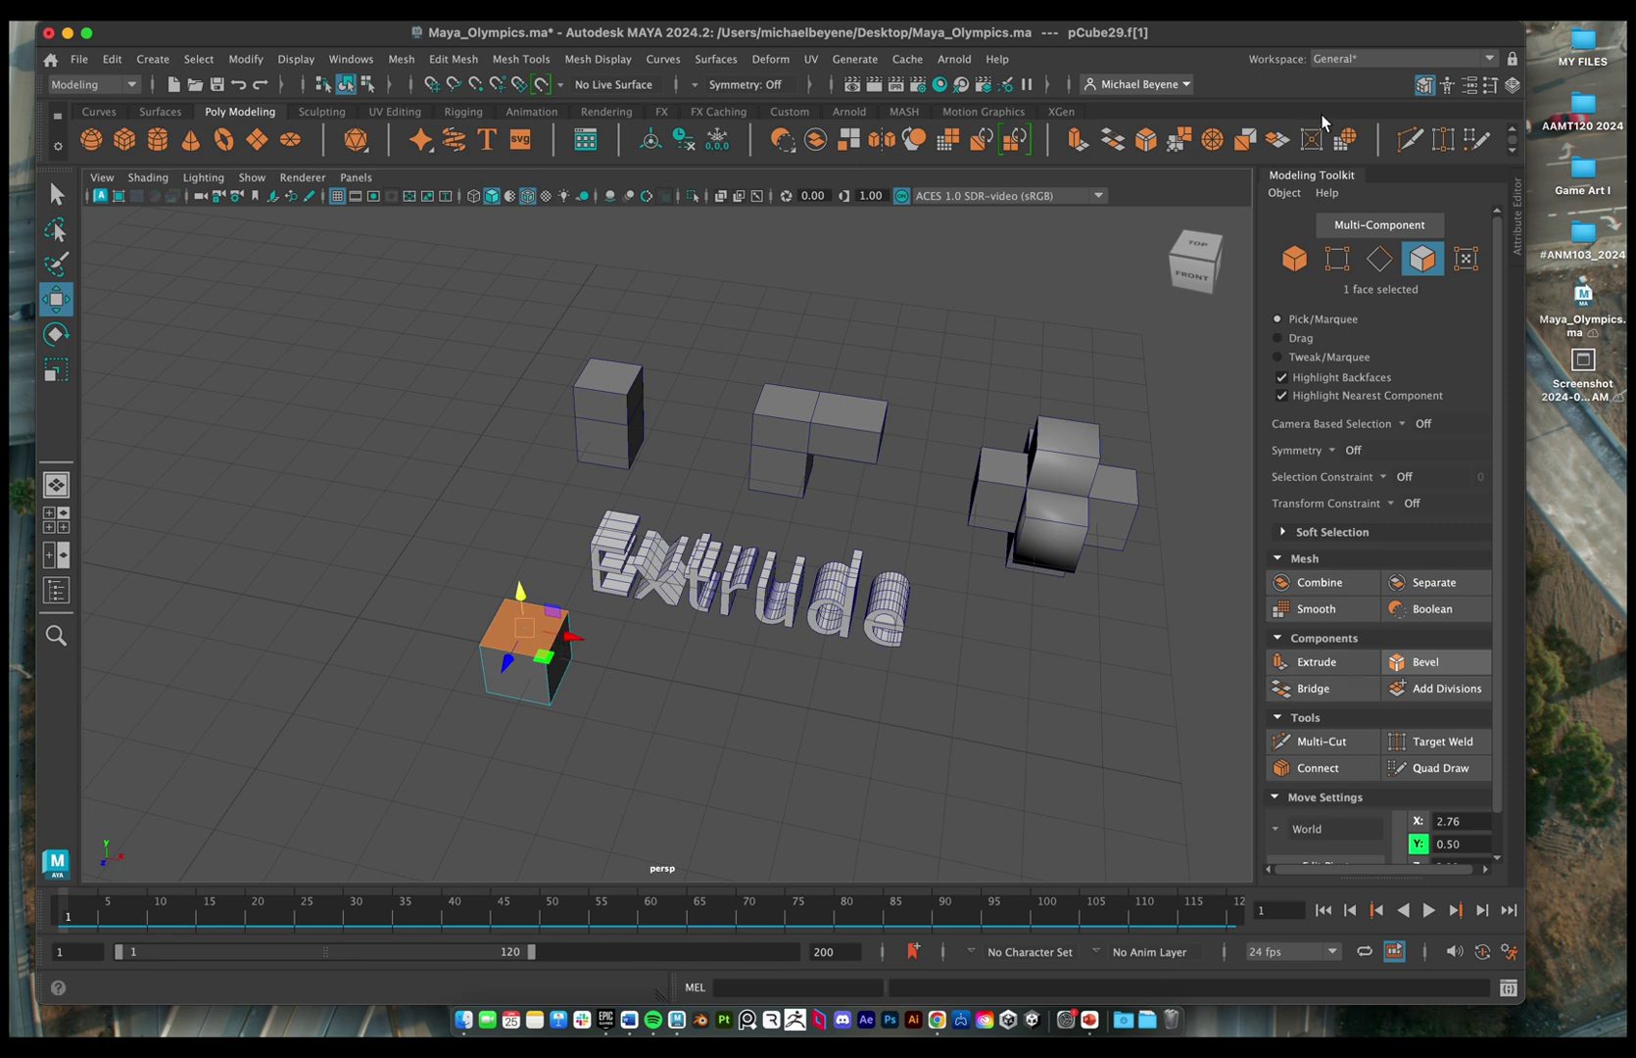
# - Extrude the top face with the Extrude command, using Local Translate Z 0.2, Offset -0.2 and 4 Divisions, and raise its Thickness above 0.8
pyautogui.click(1318, 663)
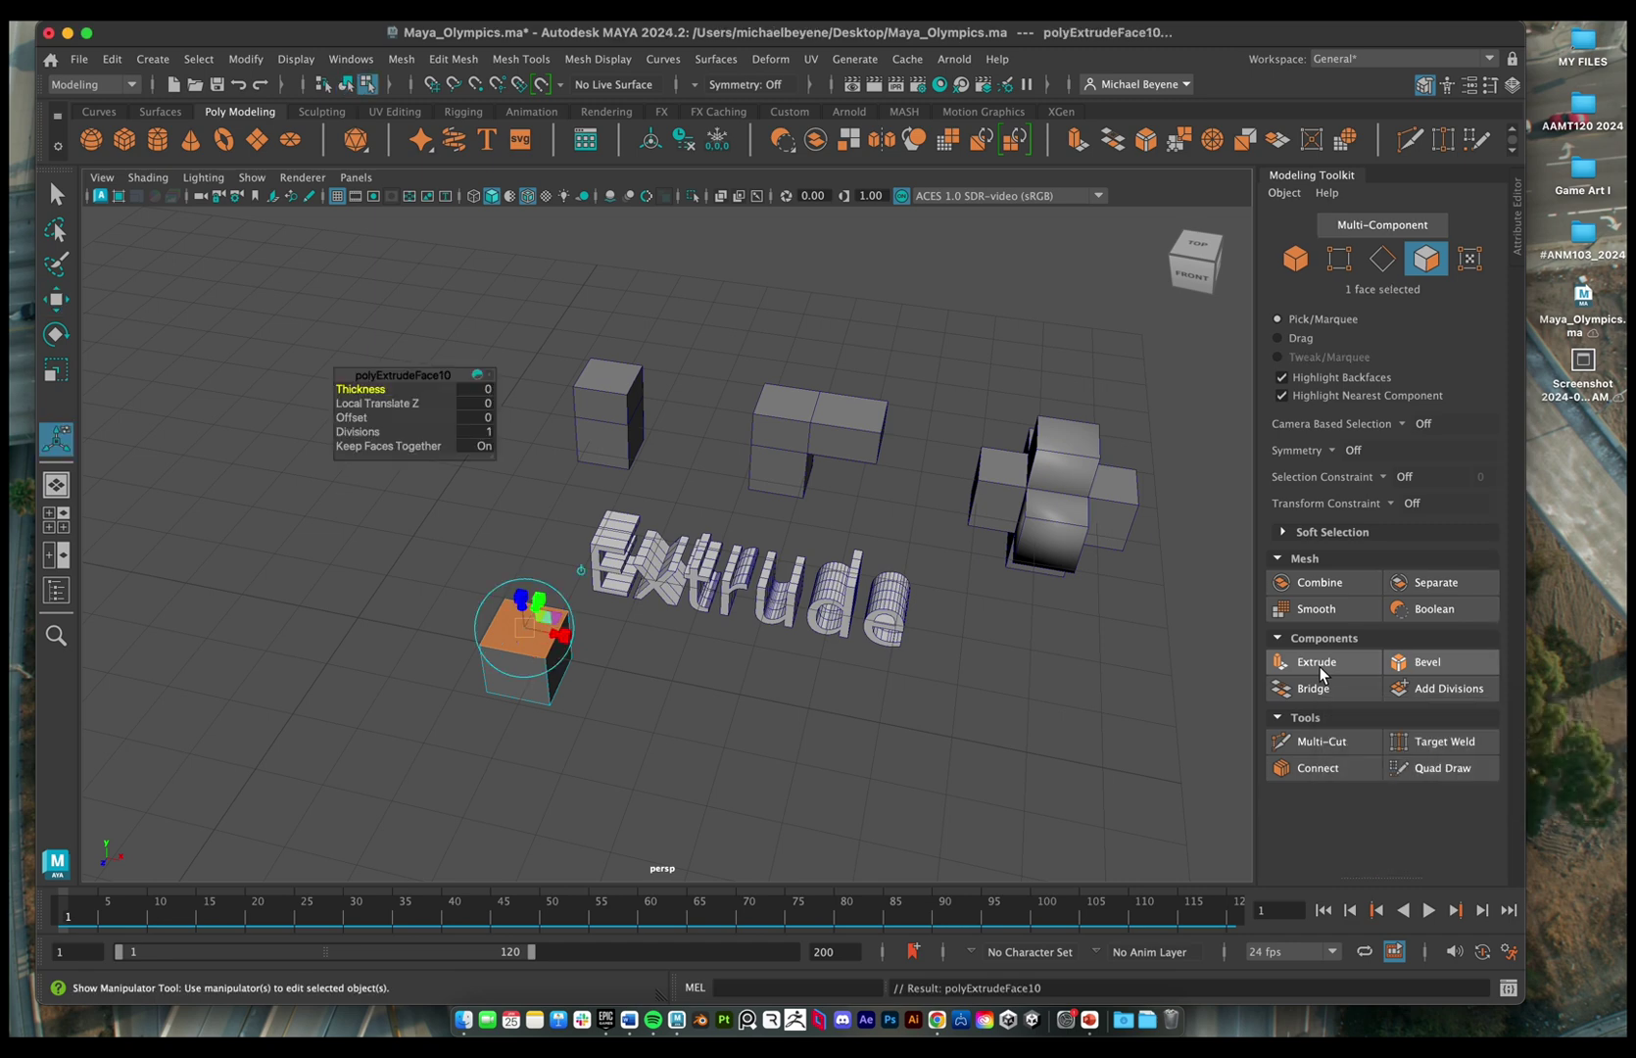
pyautogui.moveTo(398, 376); pyautogui.dragTo(508, 659)
pyautogui.moveTo(632, 664); pyautogui.dragTo(683, 666)
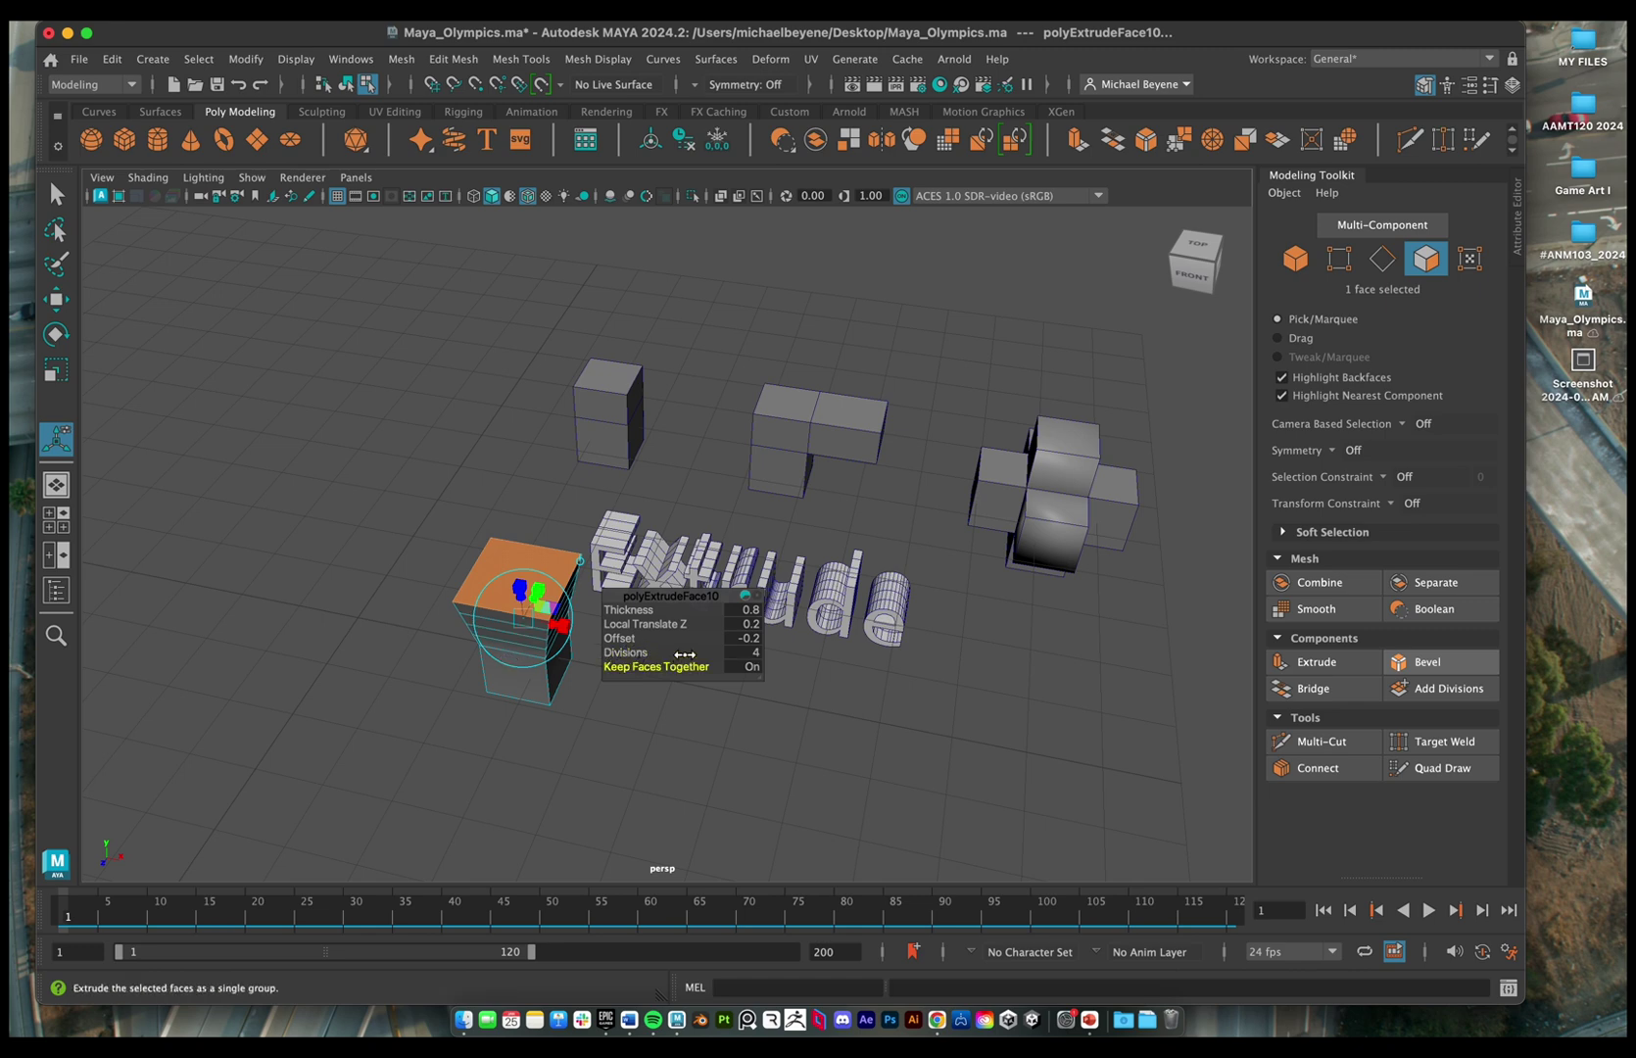
pyautogui.moveTo(675, 595); pyautogui.dragTo(667, 597)
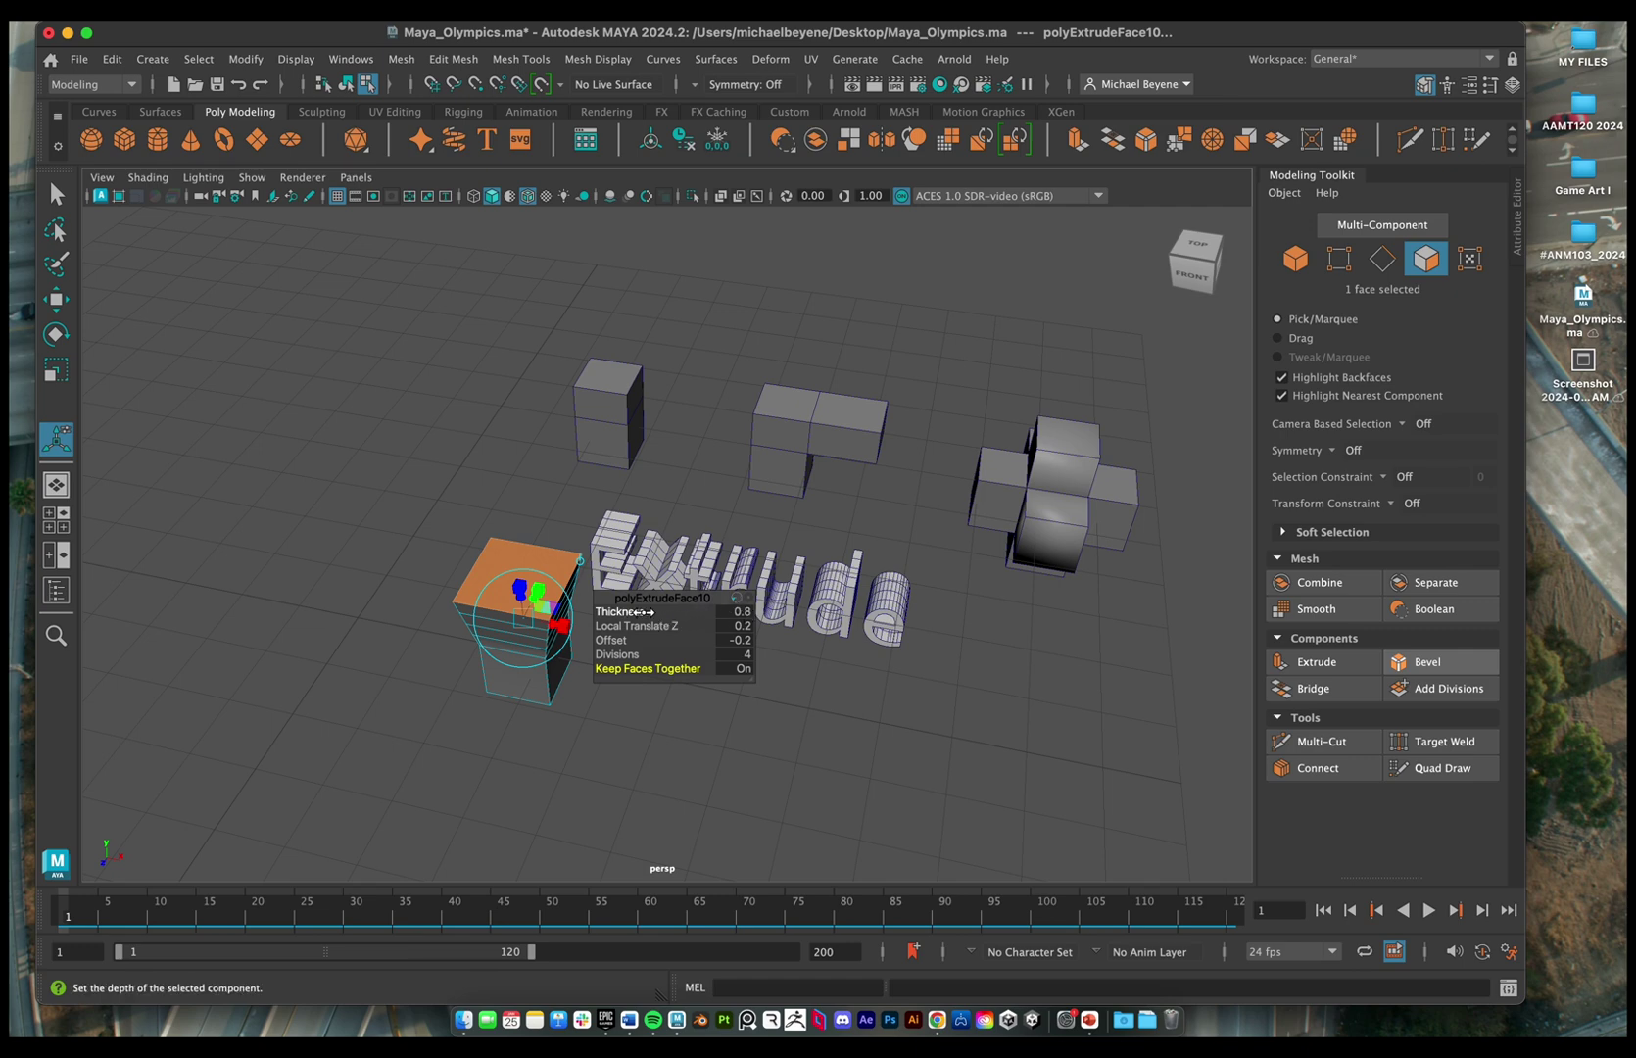
pyautogui.moveTo(639, 612); pyautogui.dragTo(798, 542)
pyautogui.moveTo(1287, 558); pyautogui.dragTo(1016, 613, button='middle')
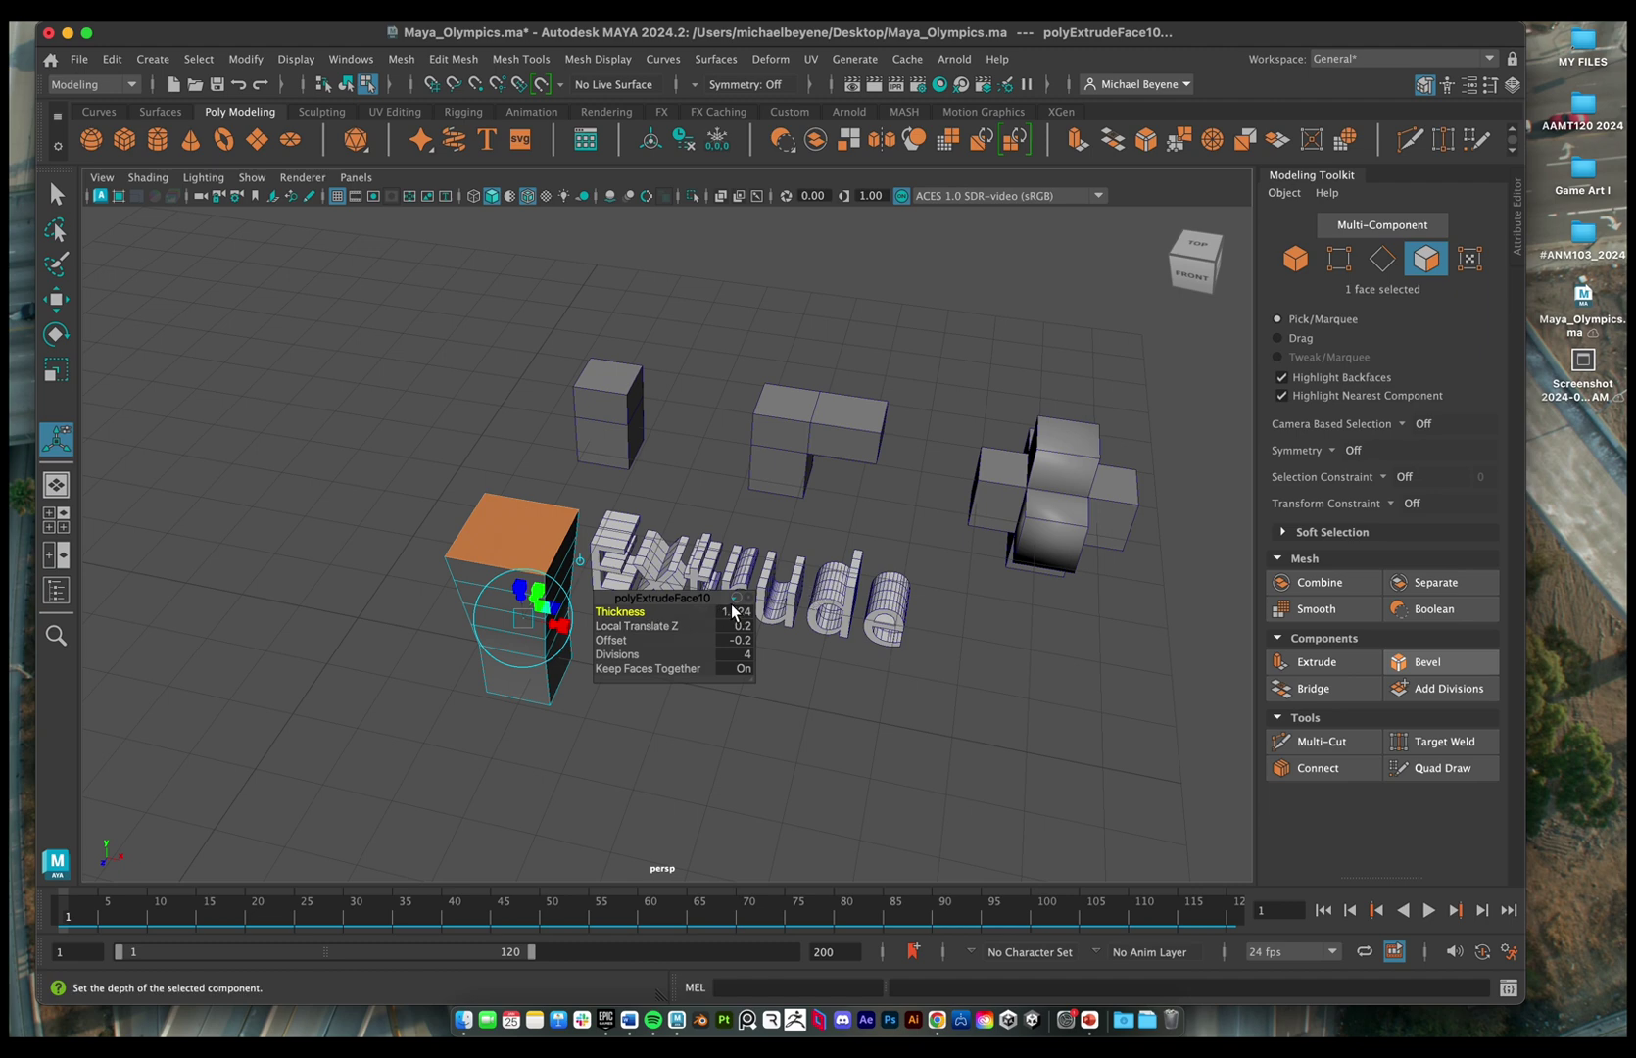
# - Replace the extruded cube with a new polygon cube at about X 2.46 and select its top face
pyautogui.moveTo(503, 426); pyautogui.dragTo(679, 379, button='right')
pyautogui.press('Delete')
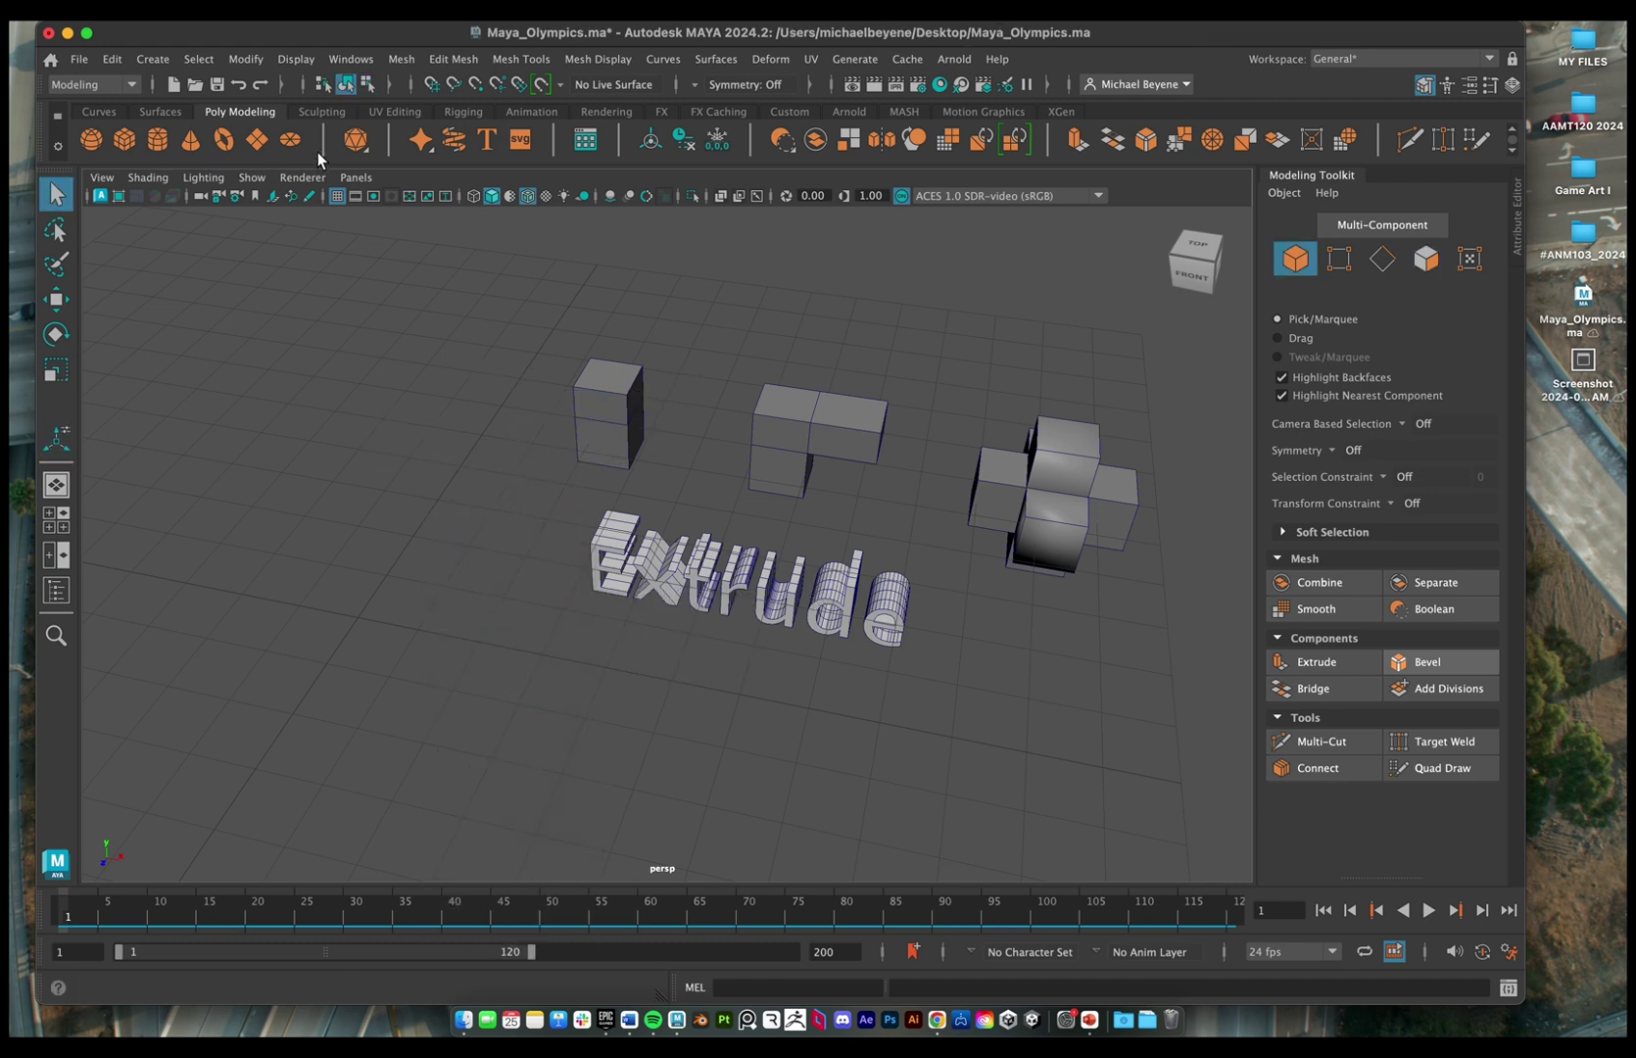
pyautogui.hotkey('ctrl', 'z')
pyautogui.click(397, 639)
pyautogui.press('w')
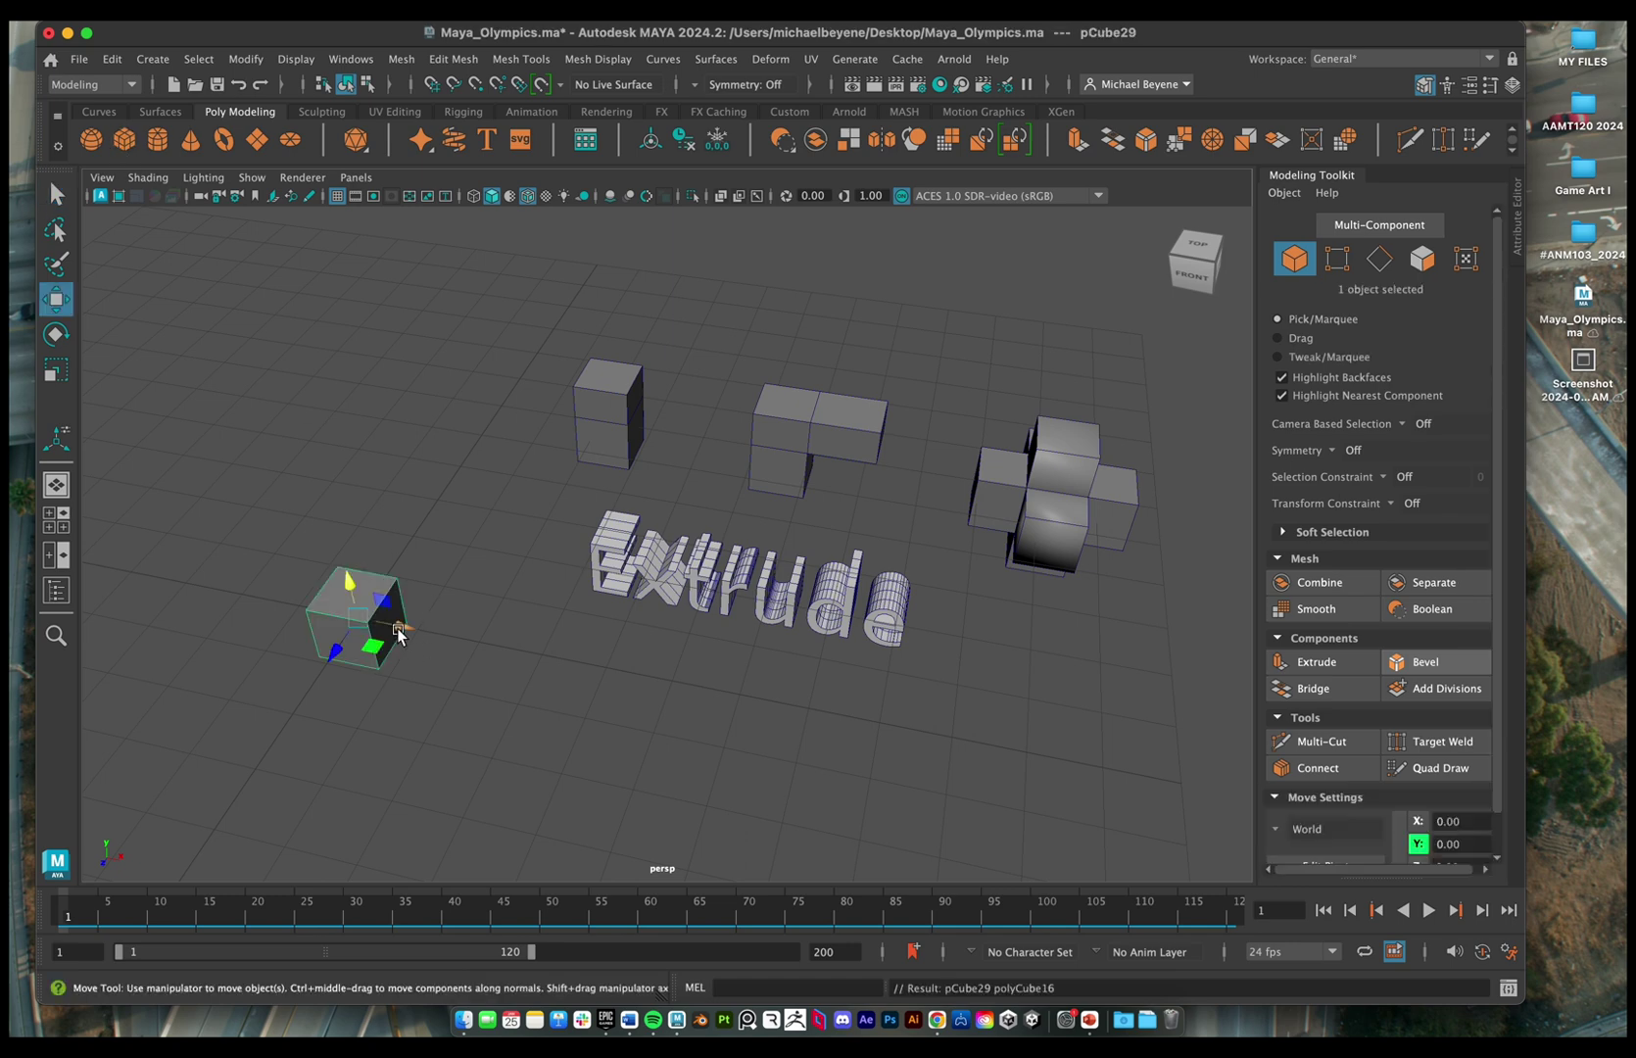
pyautogui.moveTo(395, 627); pyautogui.dragTo(549, 676)
pyautogui.moveTo(501, 609); pyautogui.dragTo(499, 473, button='right')
pyautogui.click(519, 639)
pyautogui.click(519, 639)
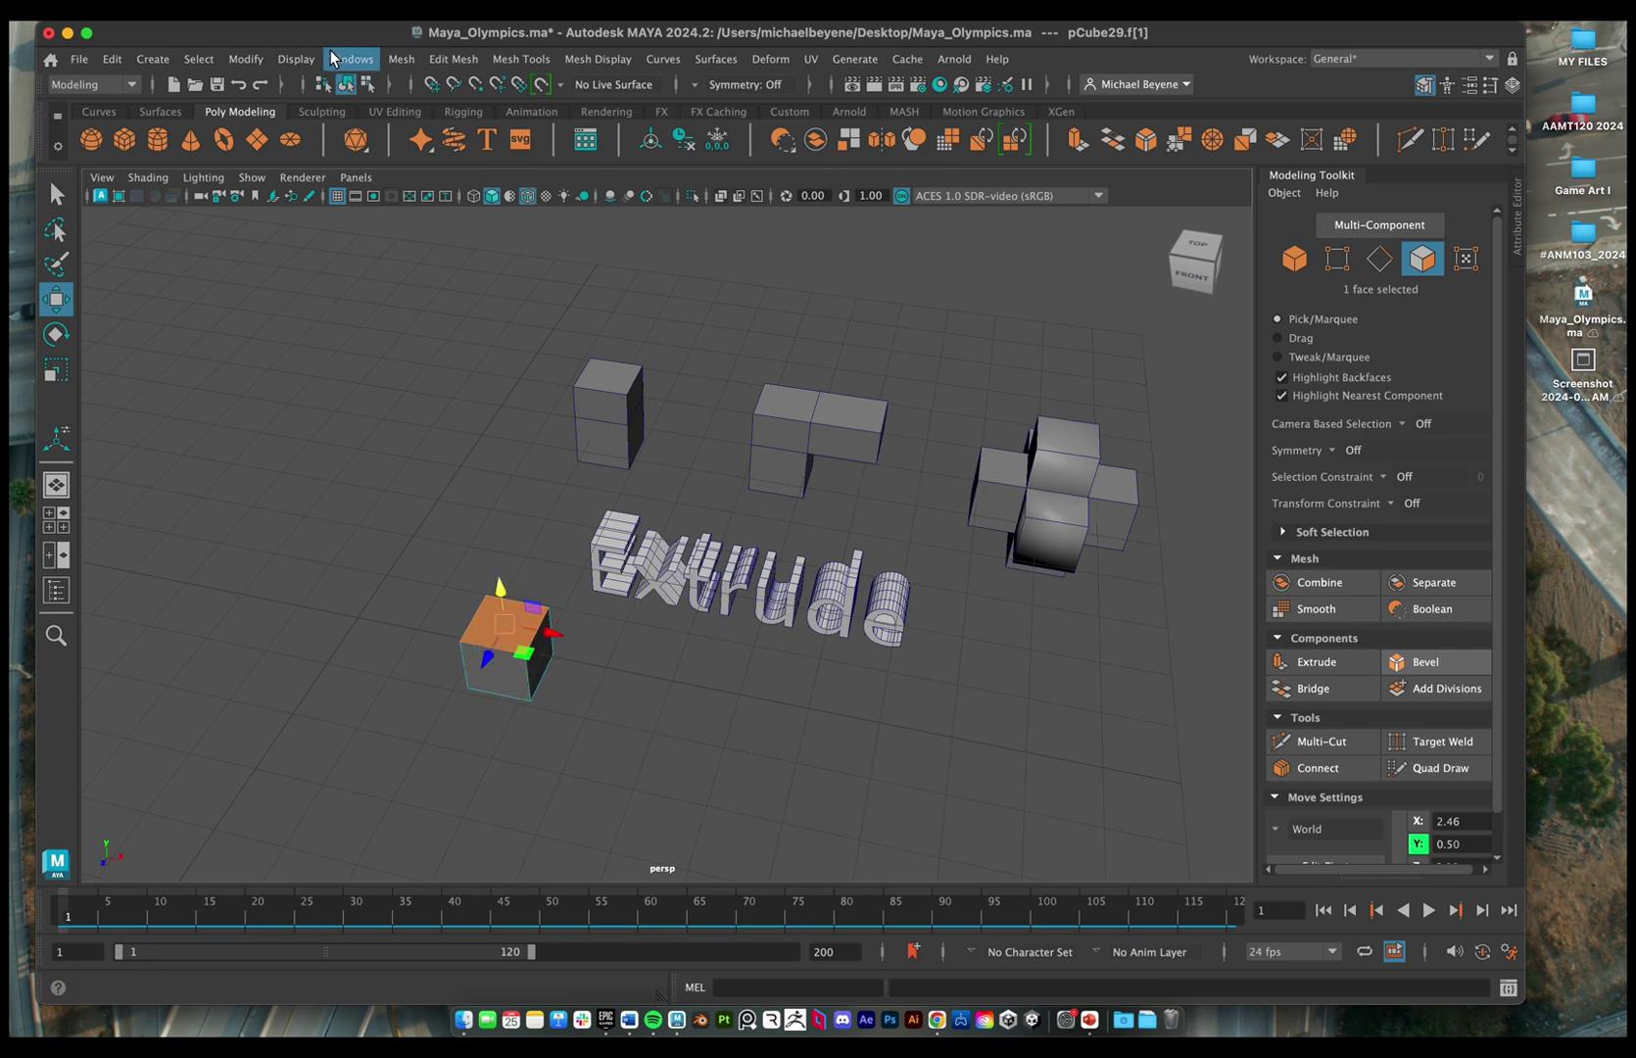
# - Try 4 Divisions in the Extrude Face options, close them, and extrude the cube's top face upward to about Y 2.03
pyautogui.click(452, 59)
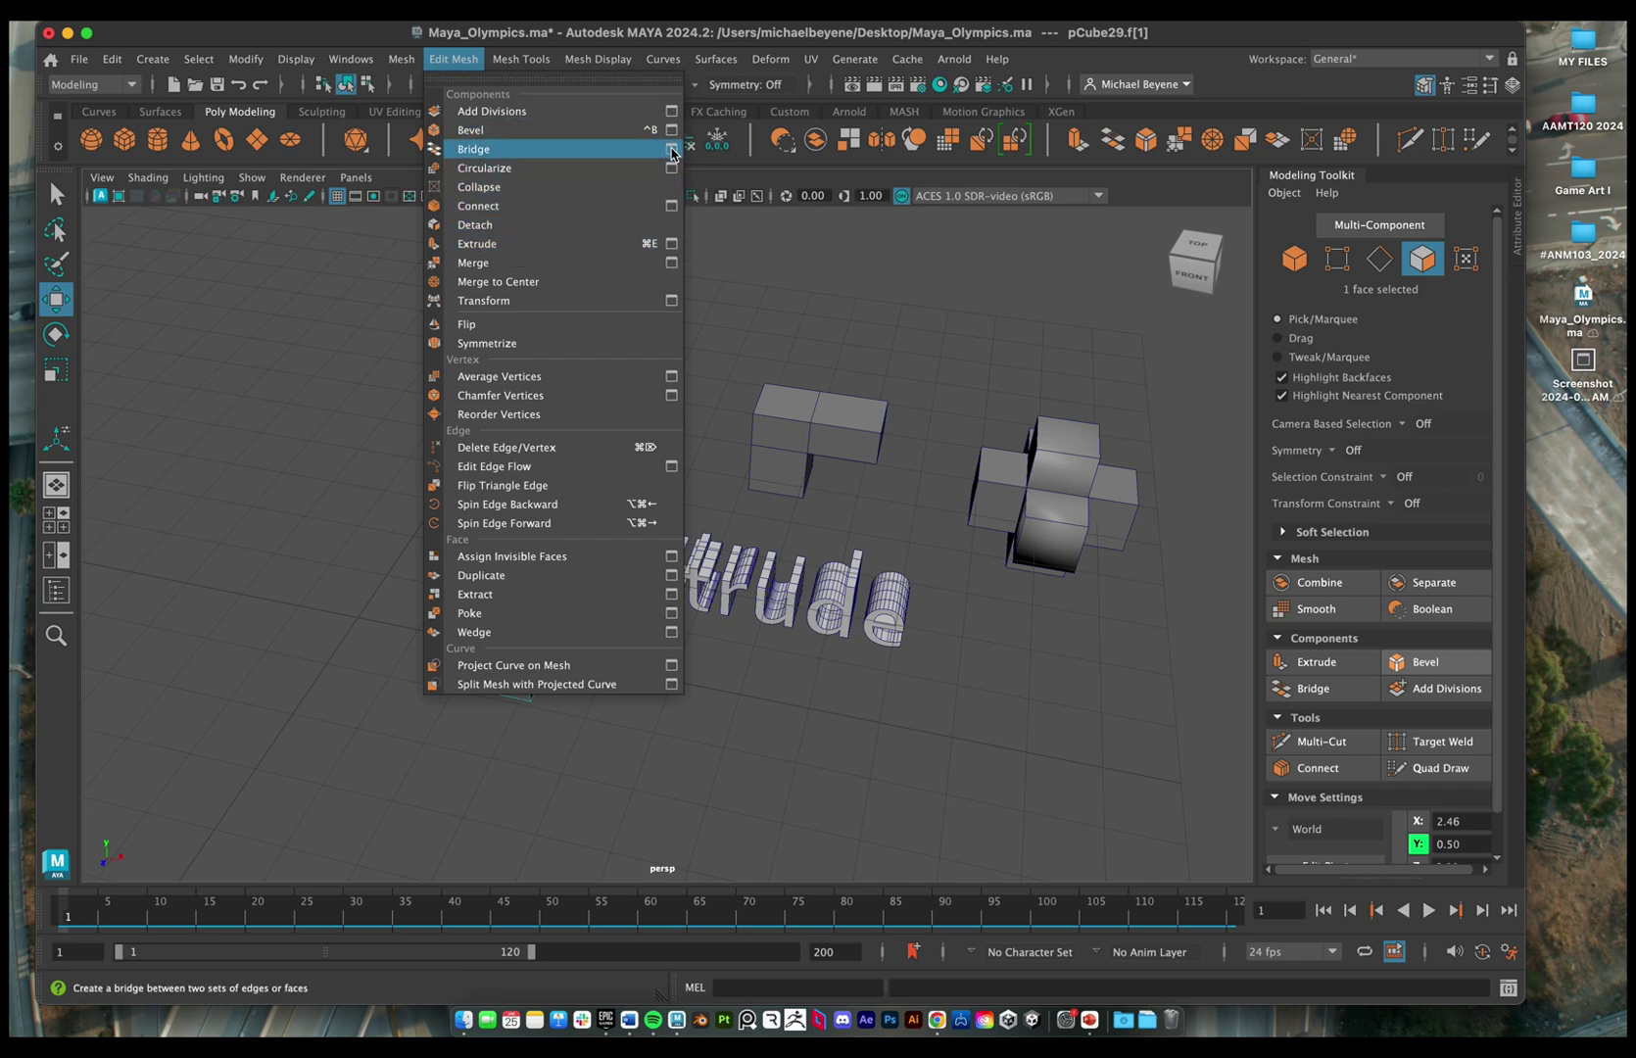
pyautogui.click(671, 245)
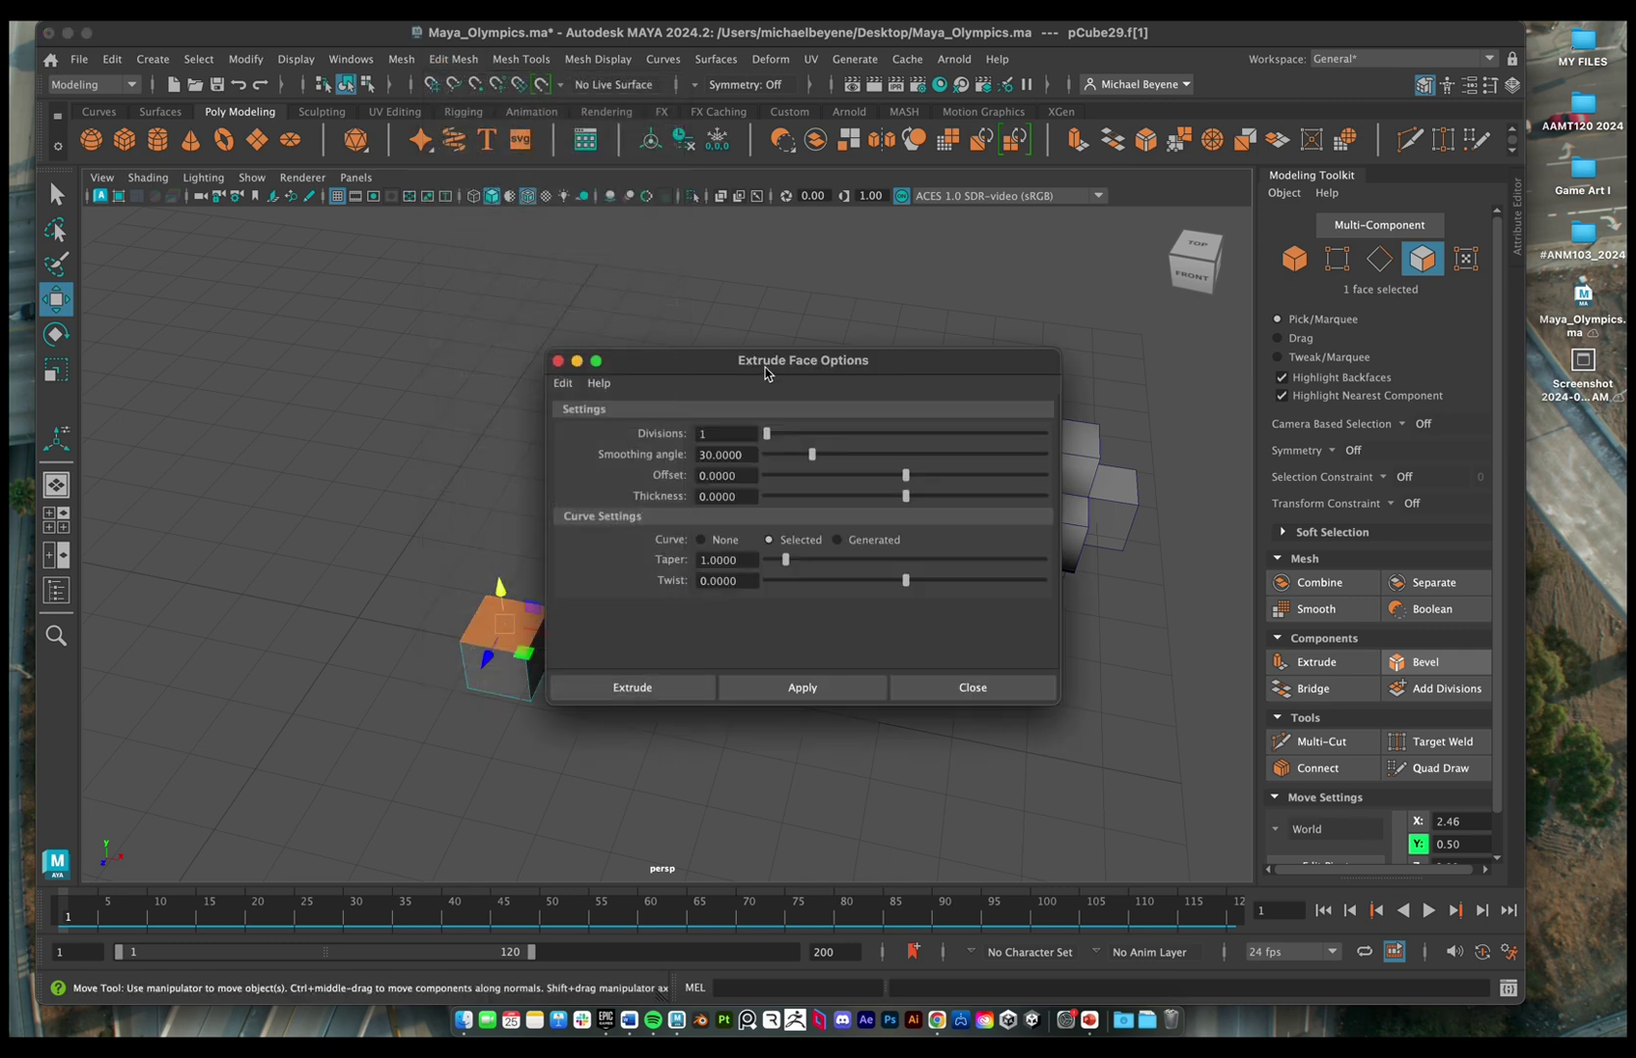
pyautogui.moveTo(766, 372); pyautogui.dragTo(851, 347)
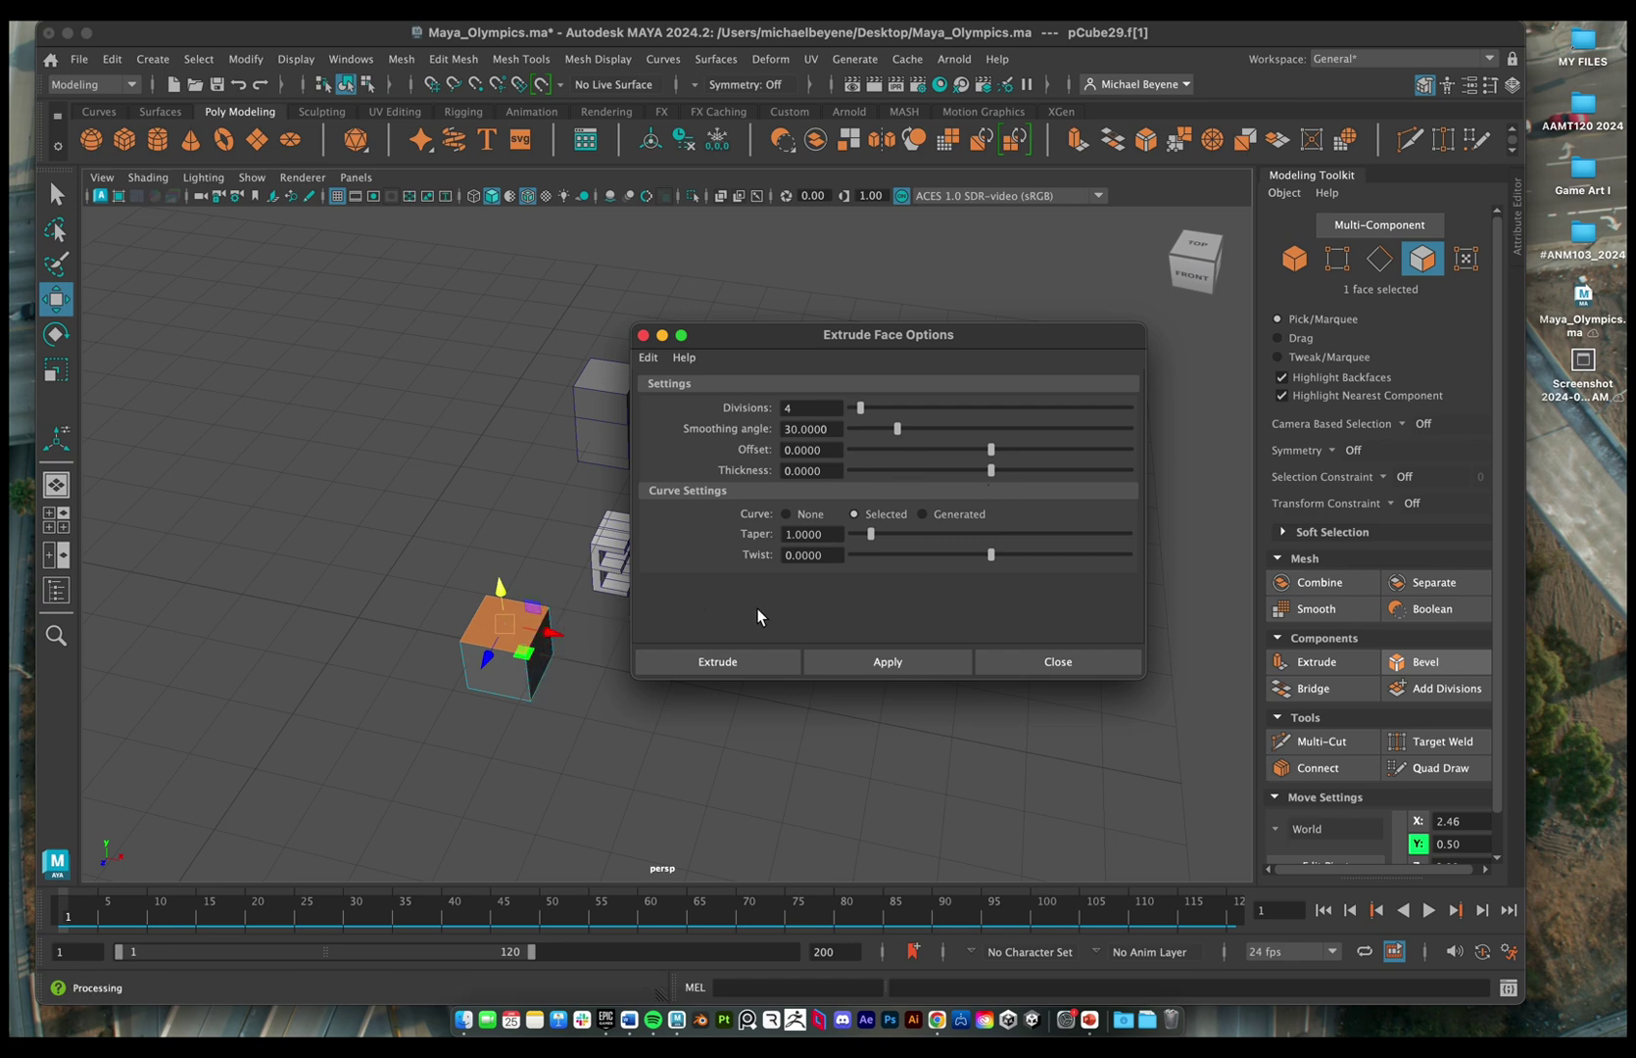
pyautogui.click(1084, 657)
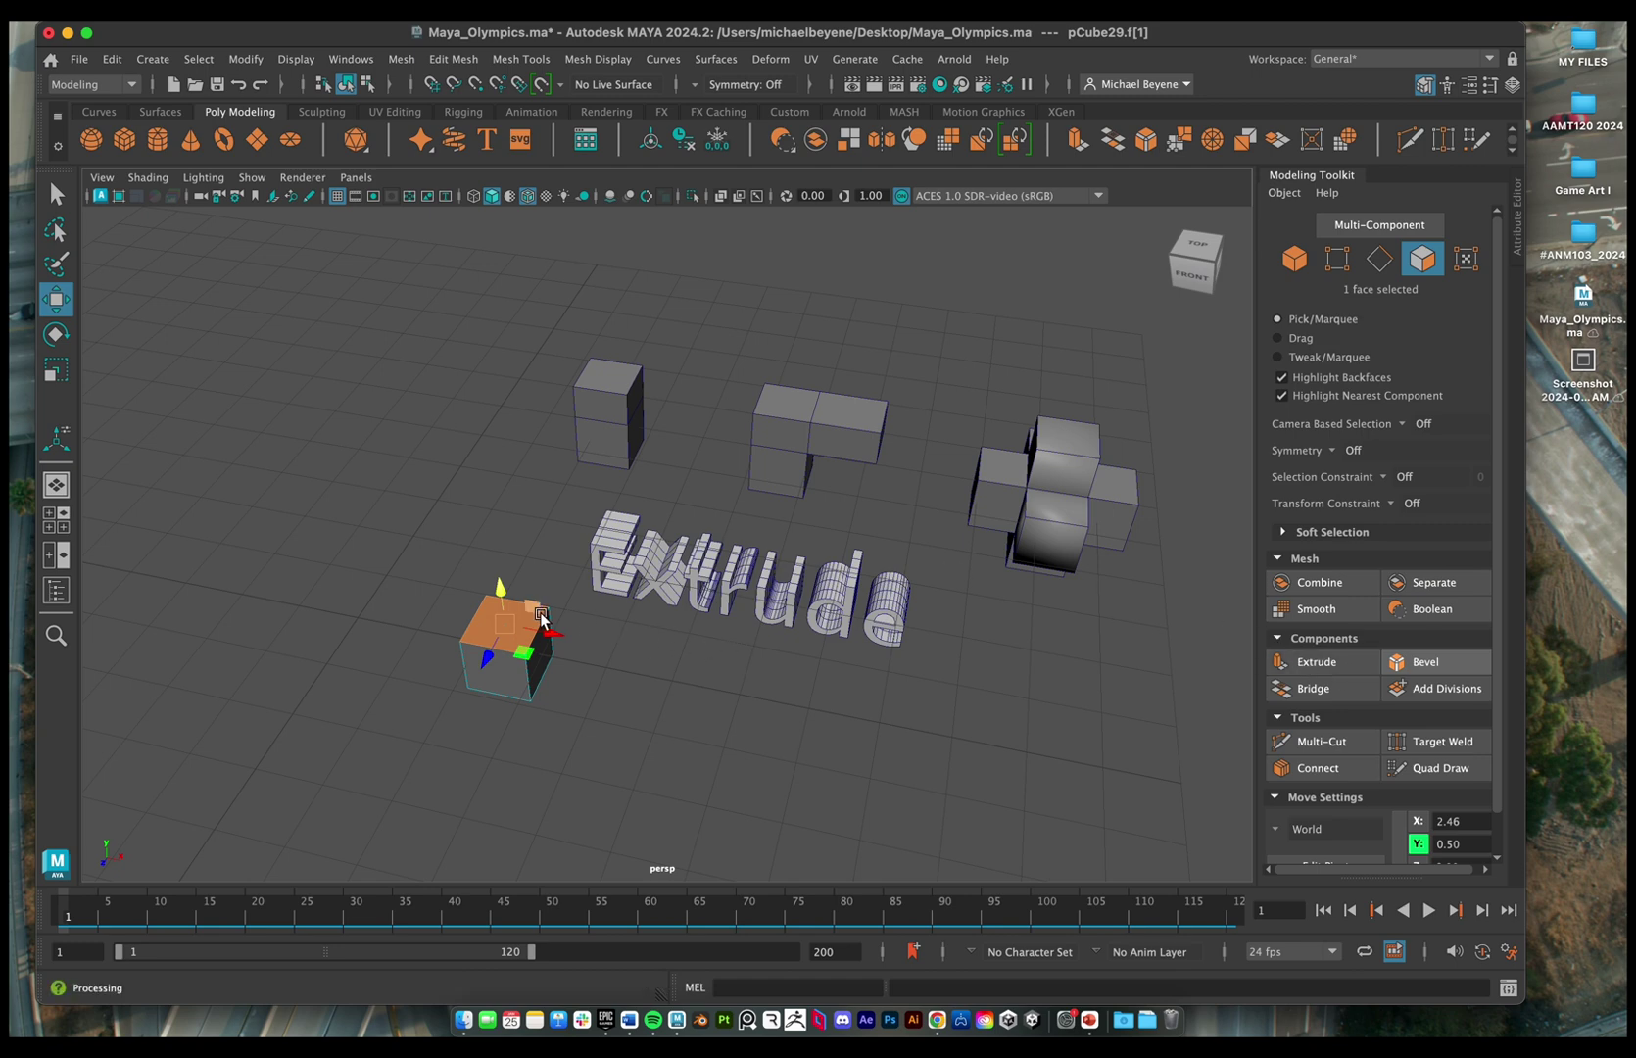
pyautogui.keyDown('shift'); pyautogui.moveTo(500, 591); pyautogui.dragTo(492, 517); pyautogui.keyUp('shift')
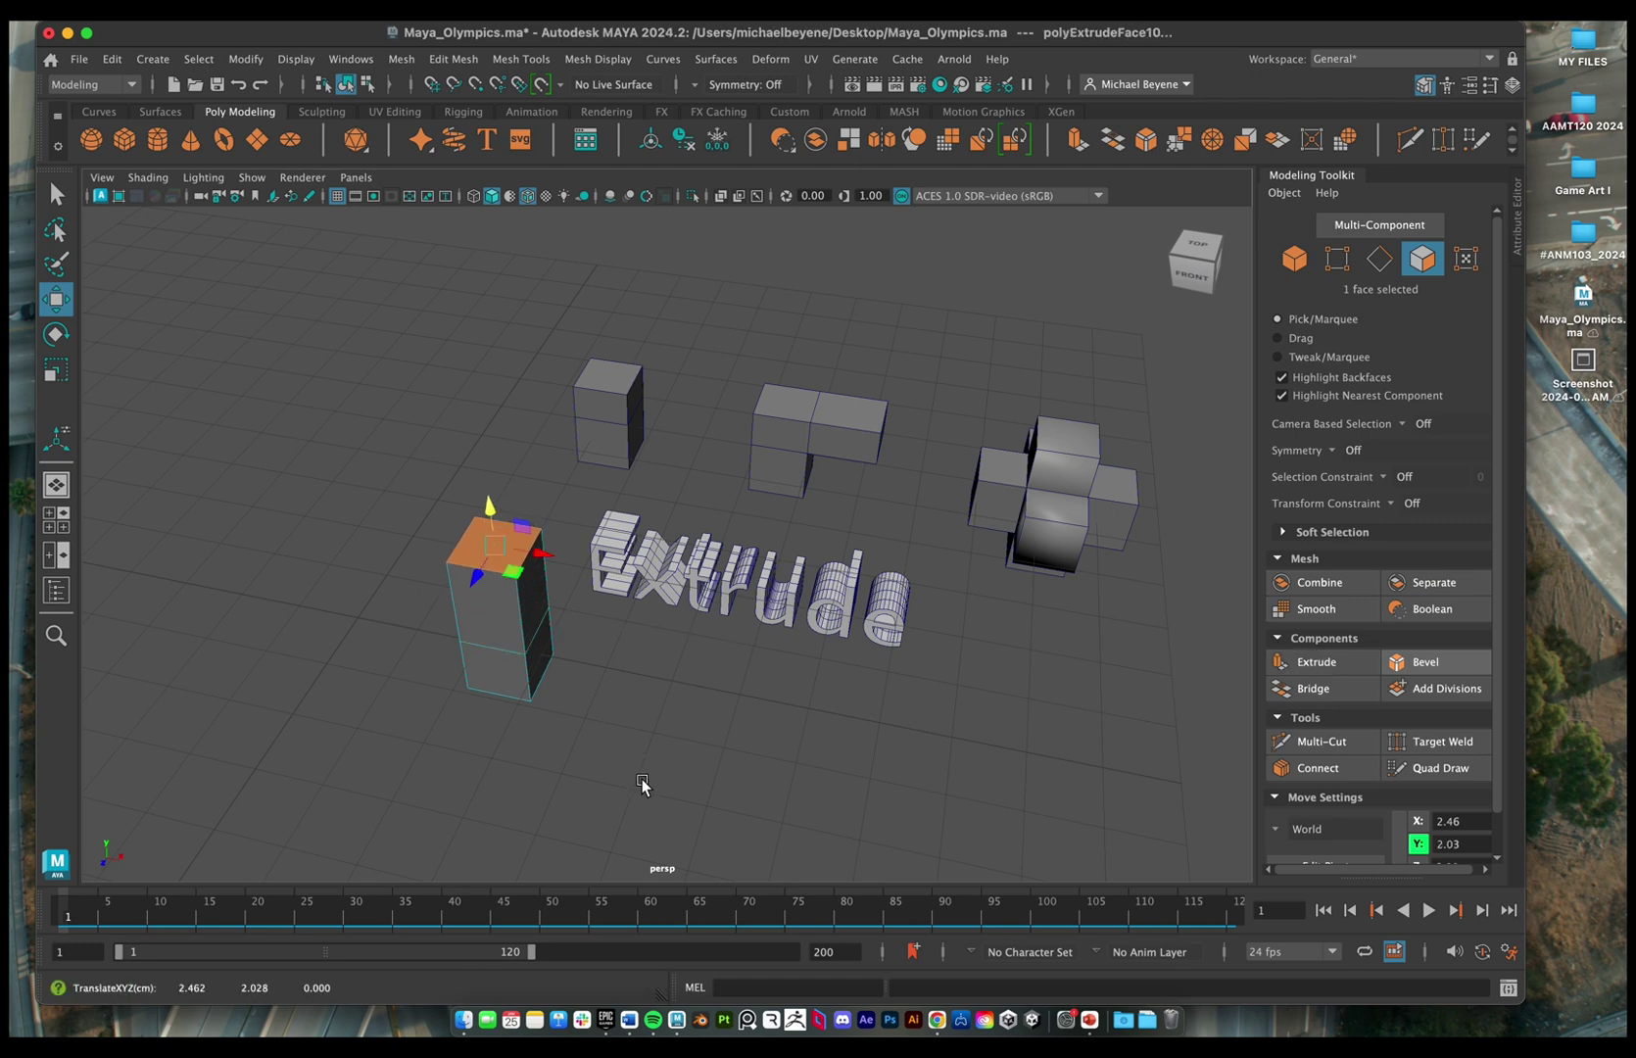
# - Create a second polygon cube, place it at about X 5.77, and select its top face
pyautogui.click(124, 140)
pyautogui.moveTo(402, 632); pyautogui.dragTo(774, 730)
pyautogui.moveTo(742, 667); pyautogui.dragTo(727, 478, button='right')
pyautogui.click(723, 671)
pyautogui.click(723, 671)
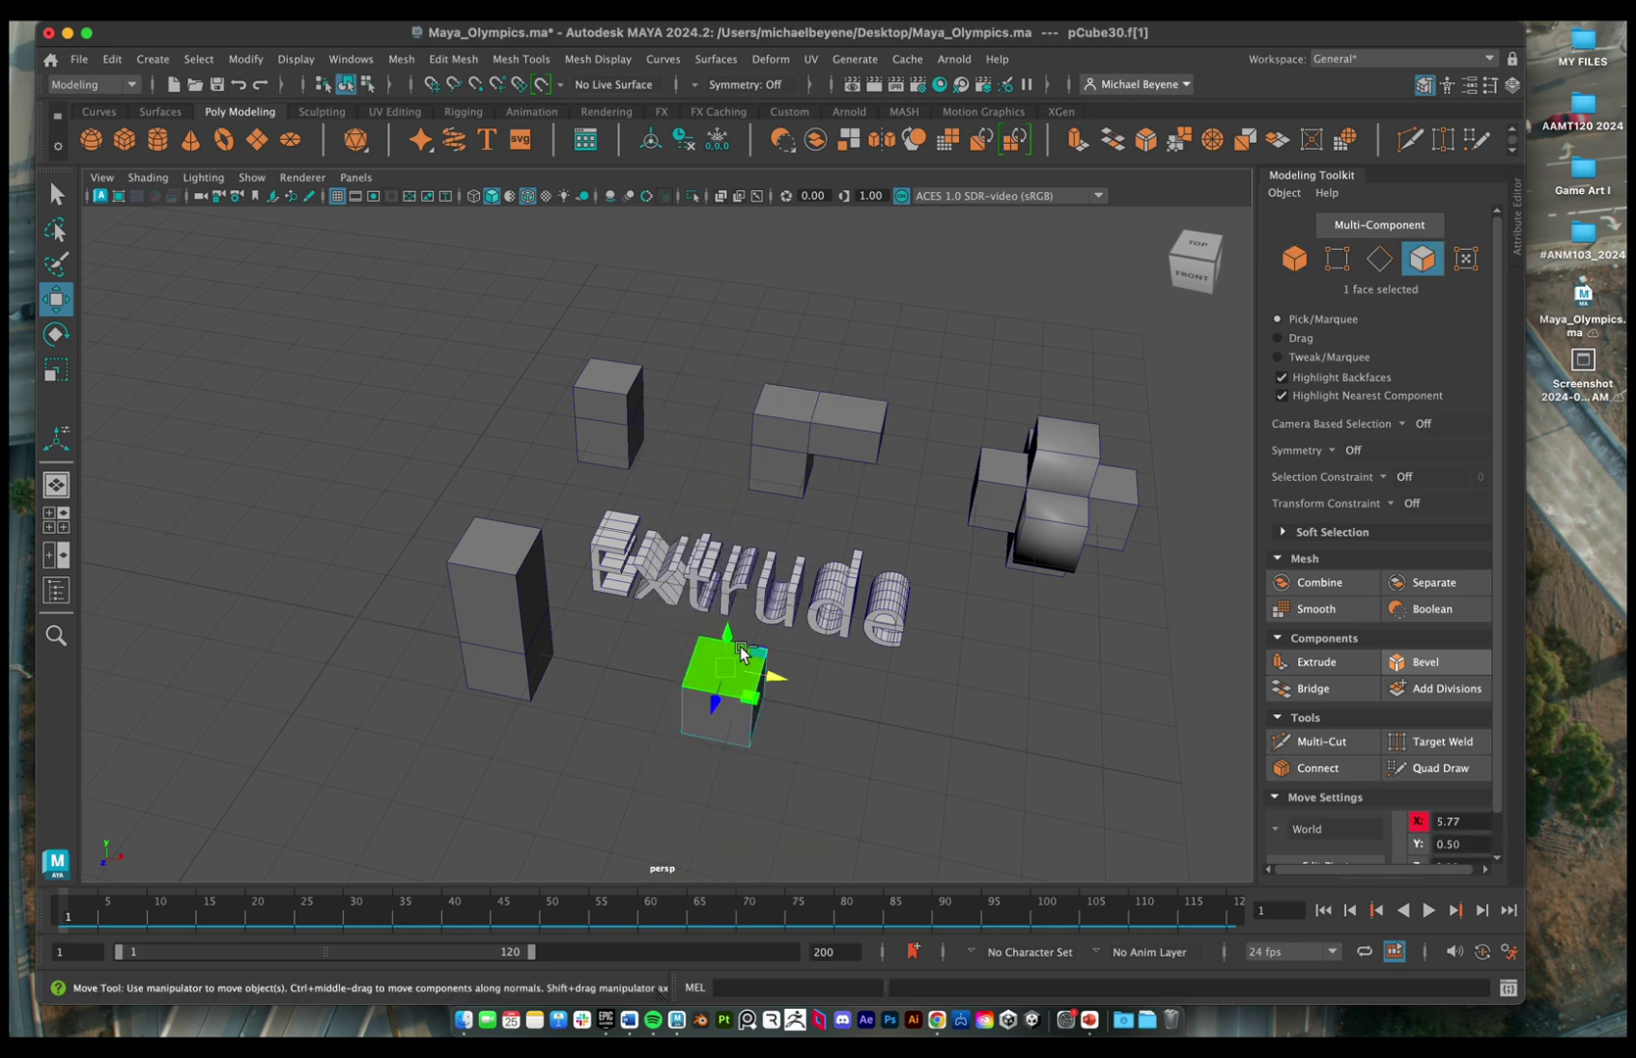
# - Extrude the second cube's top face upward to about Y 1.27 and its upper side face along +X to about 7.06
pyautogui.keyDown('shift'); pyautogui.moveTo(727, 638); pyautogui.dragTo(729, 596); pyautogui.keyUp('shift')
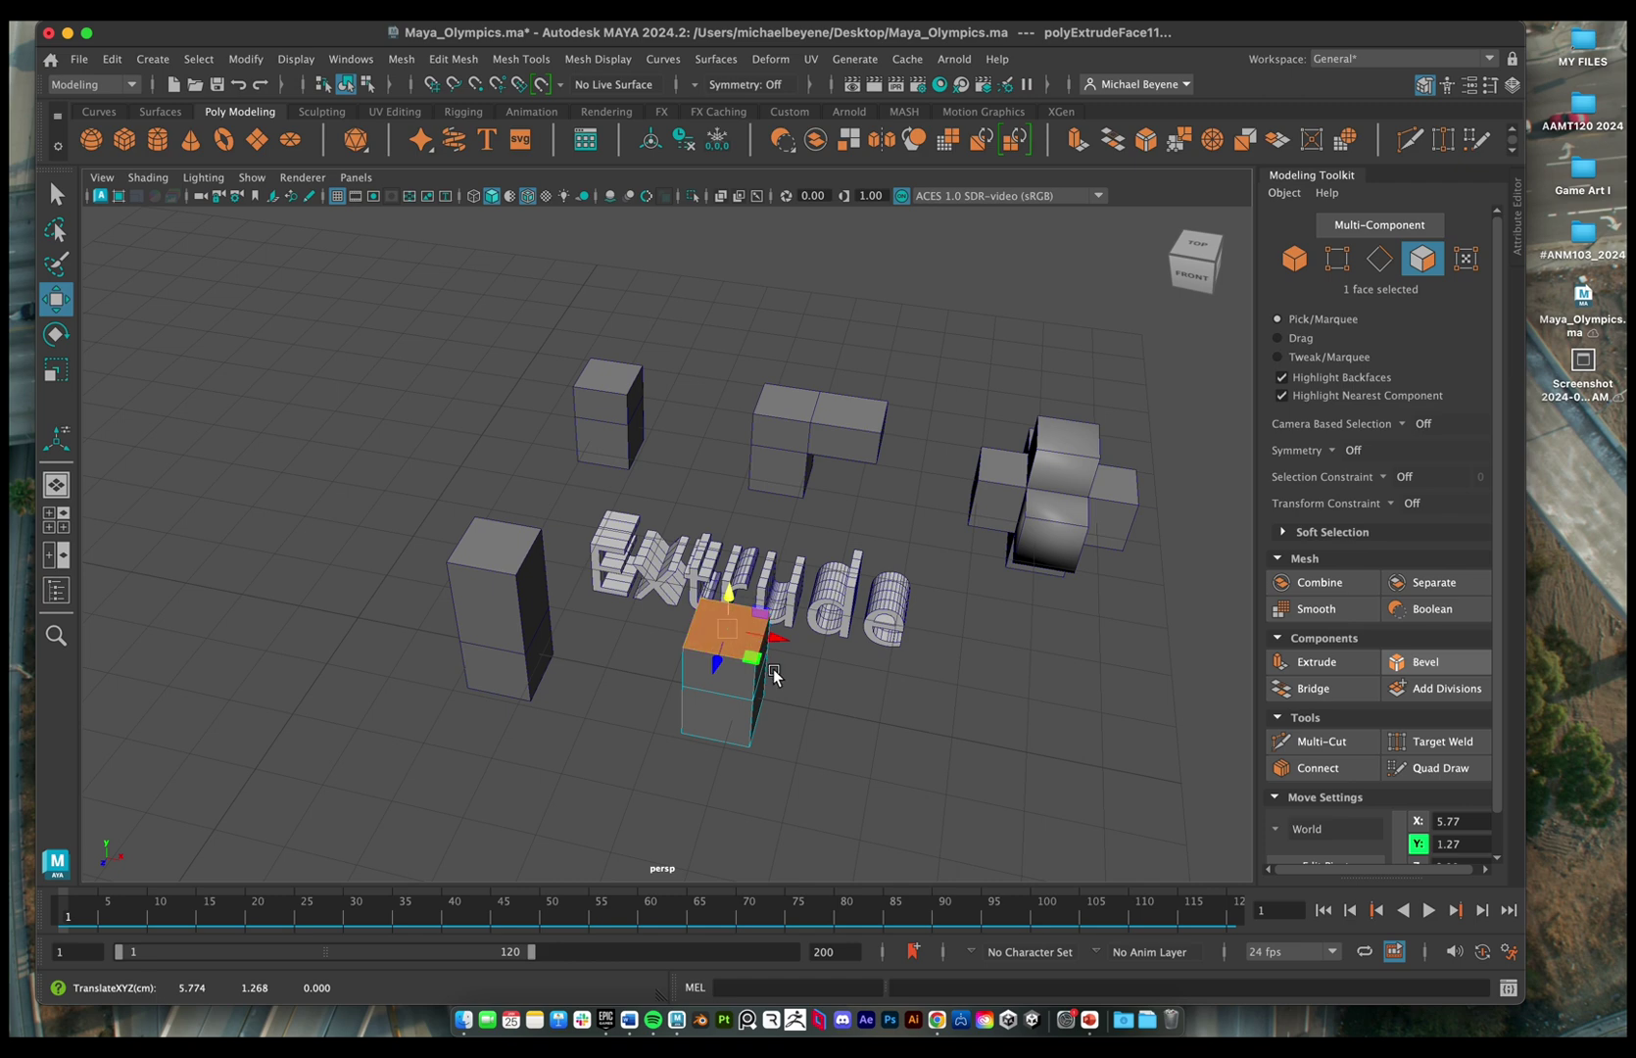
pyautogui.keyDown('alt'); pyautogui.moveTo(804, 666); pyautogui.dragTo(781, 663); pyautogui.keyUp('alt')
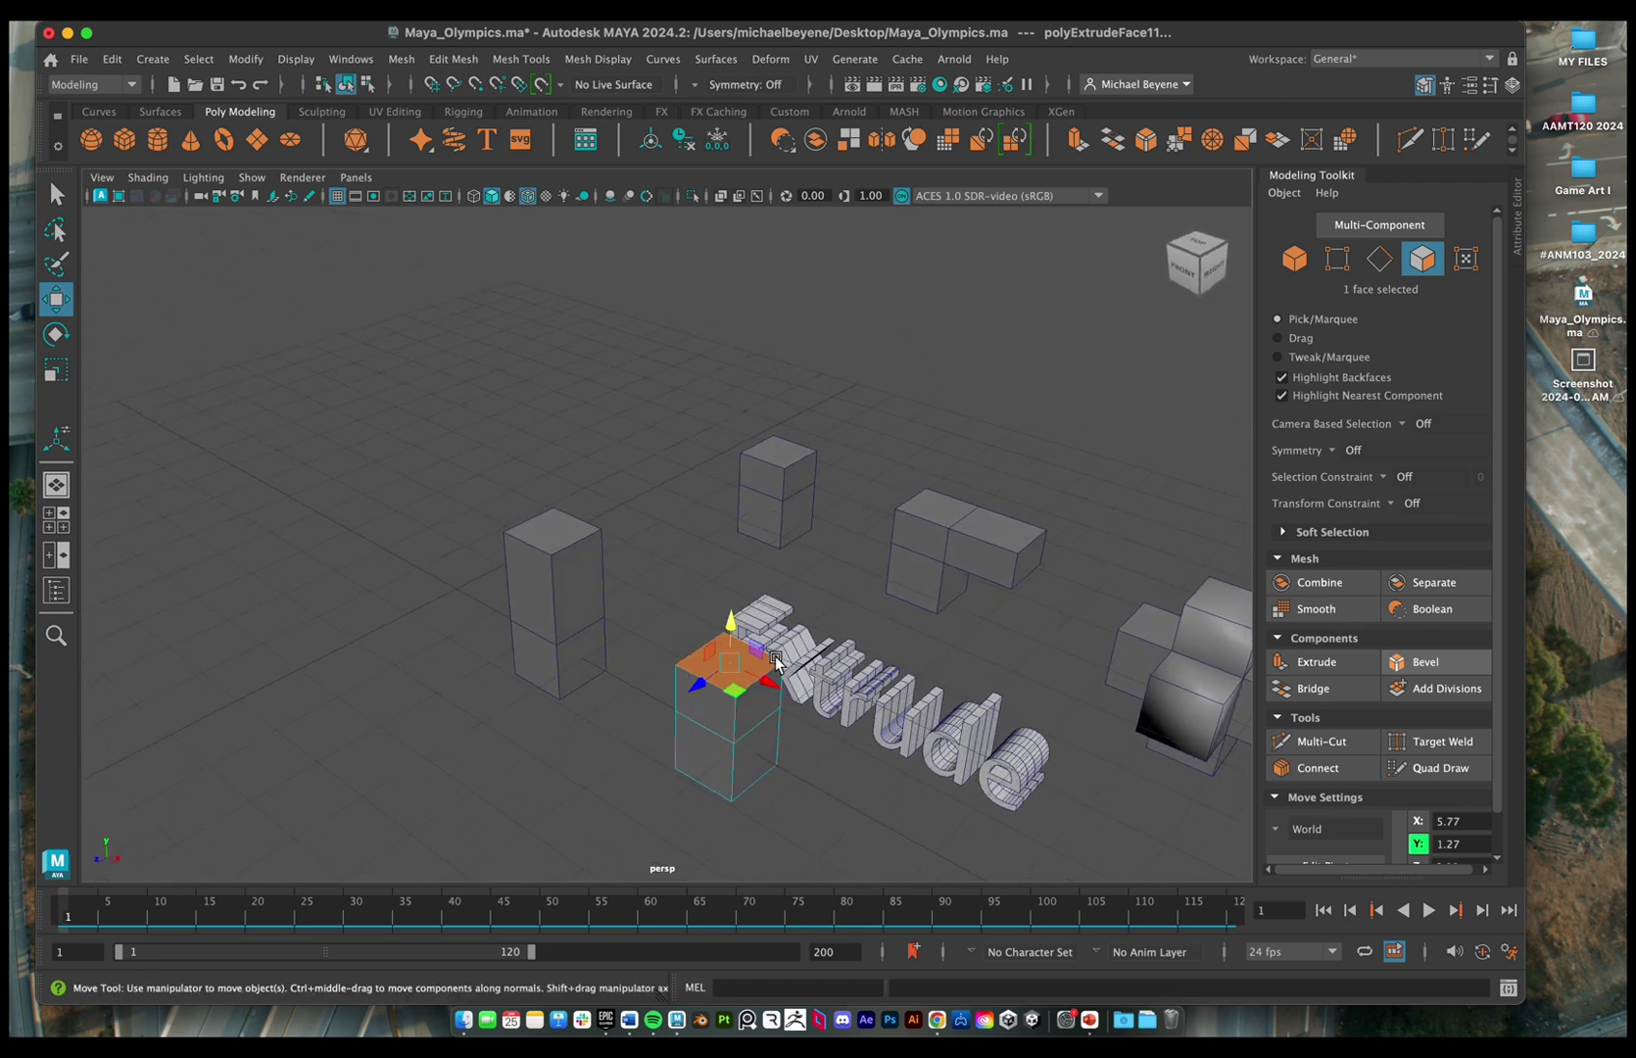
pyautogui.click(763, 704)
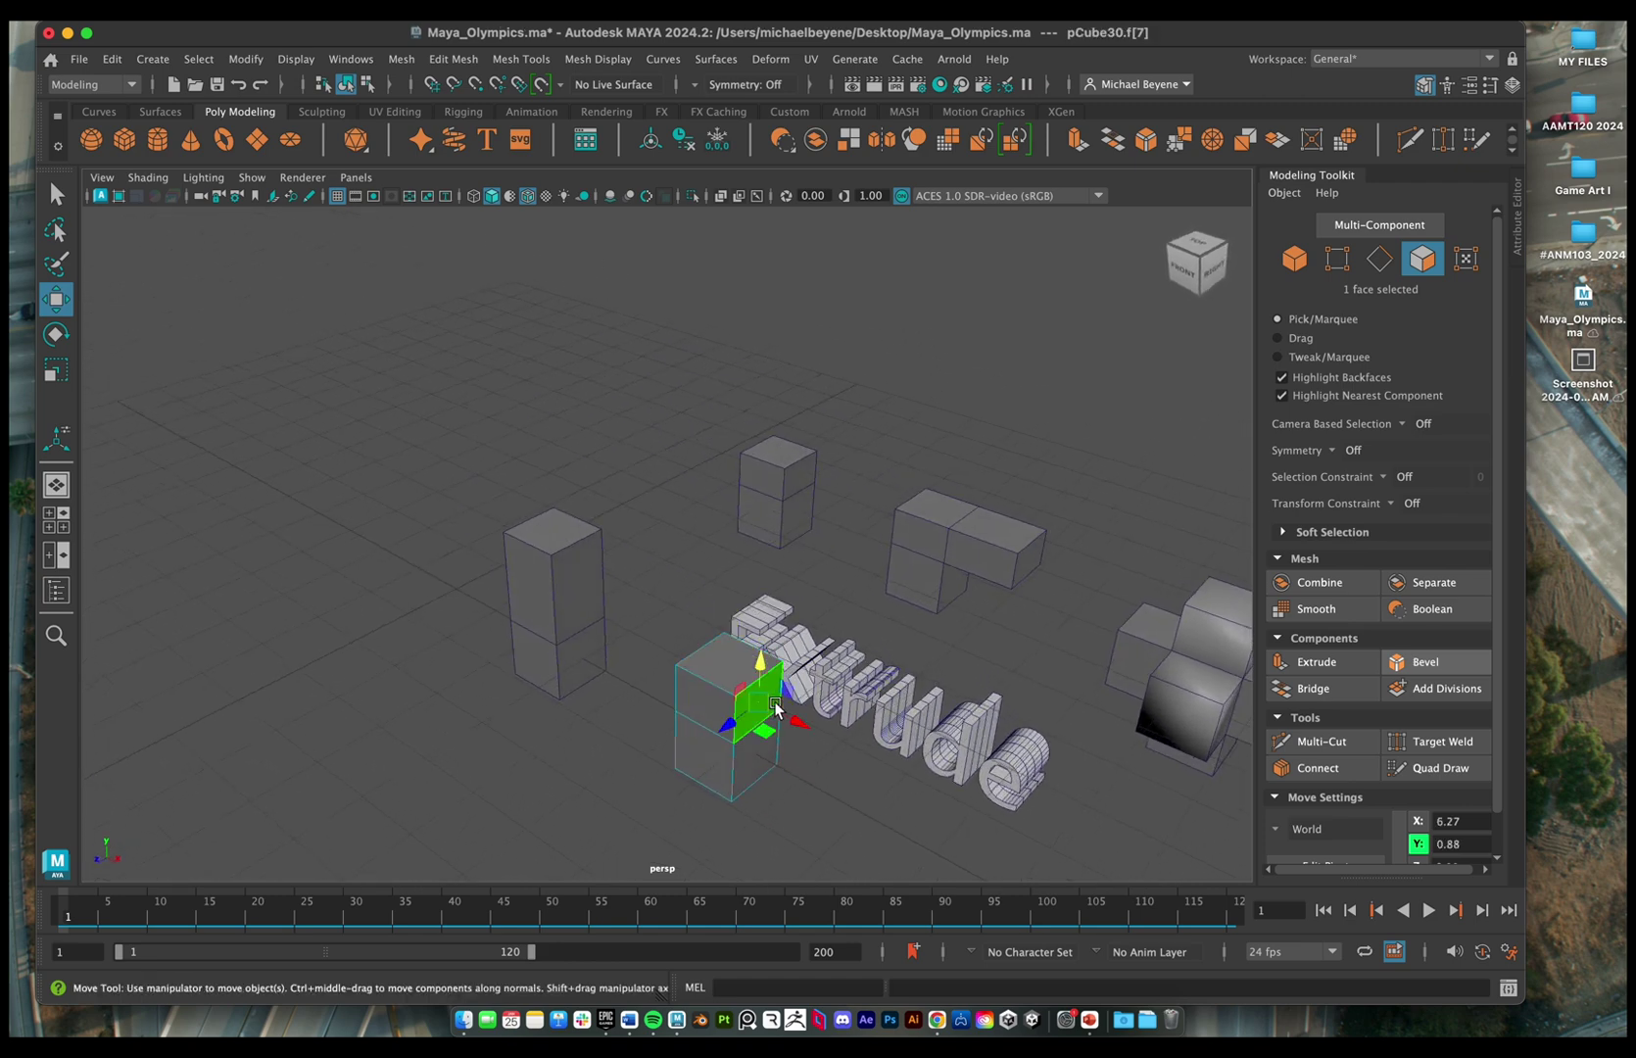
pyautogui.keyDown('shift'); pyautogui.moveTo(776, 708); pyautogui.dragTo(844, 754); pyautogui.keyUp('shift')
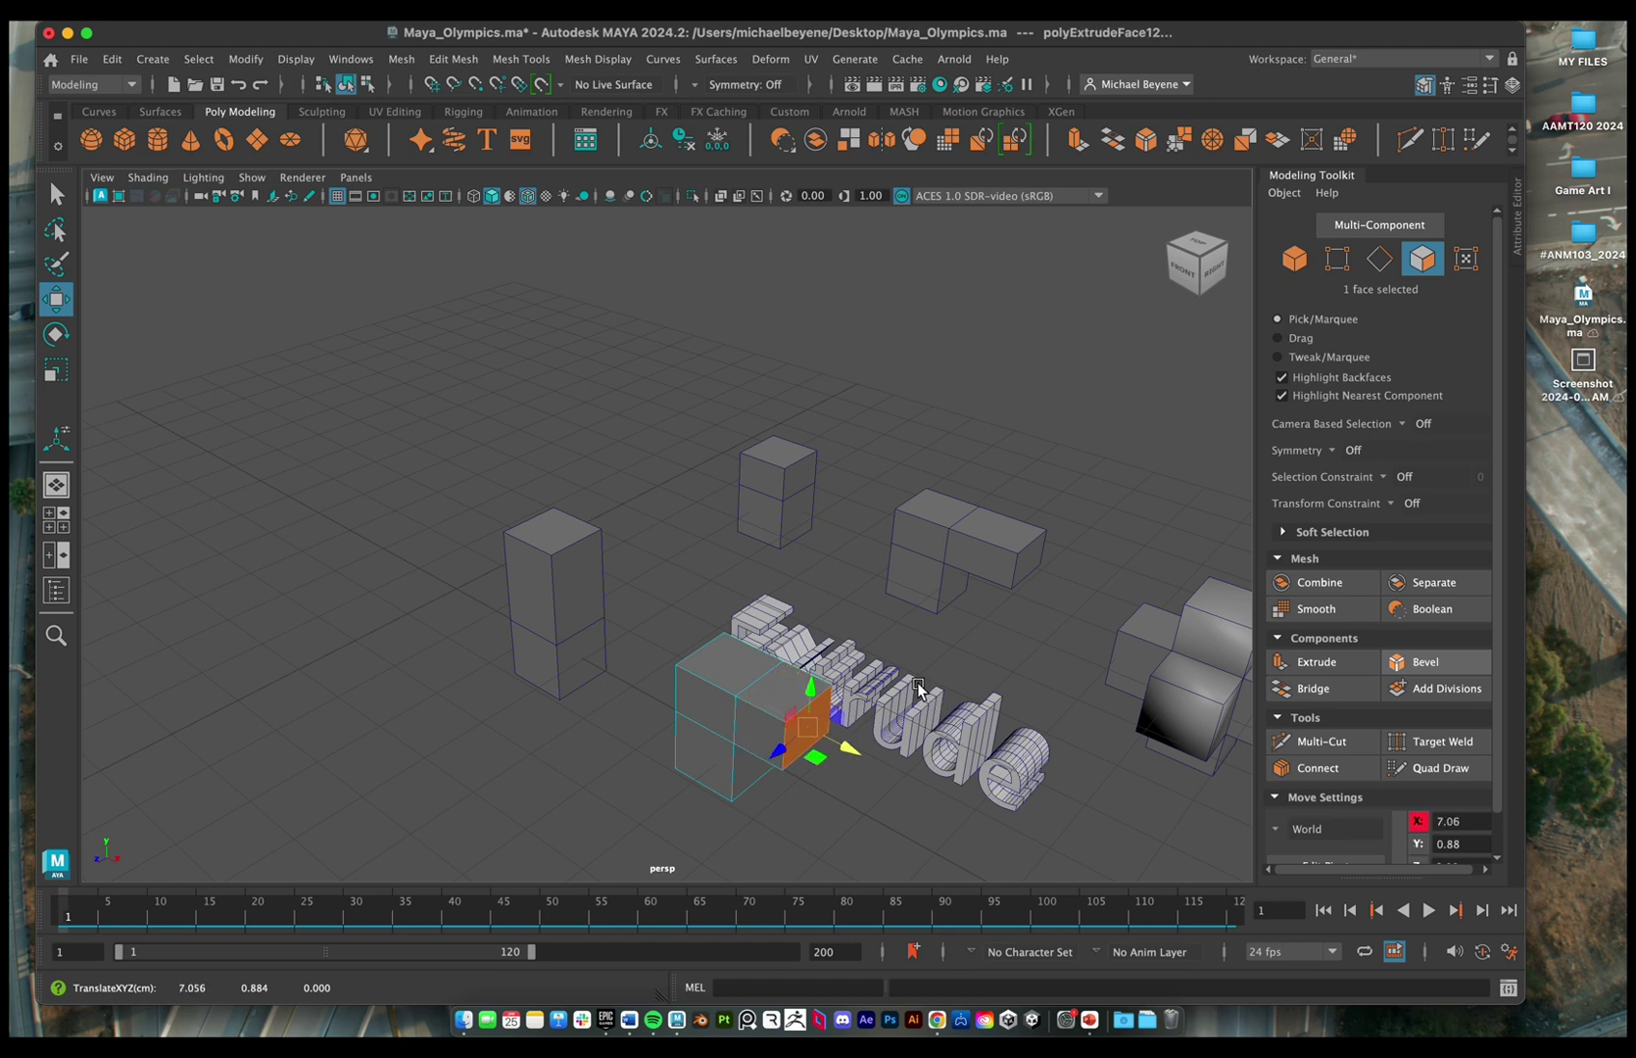
pyautogui.keyDown('alt'); pyautogui.moveTo(918, 689); pyautogui.dragTo(668, 513); pyautogui.keyUp('alt')
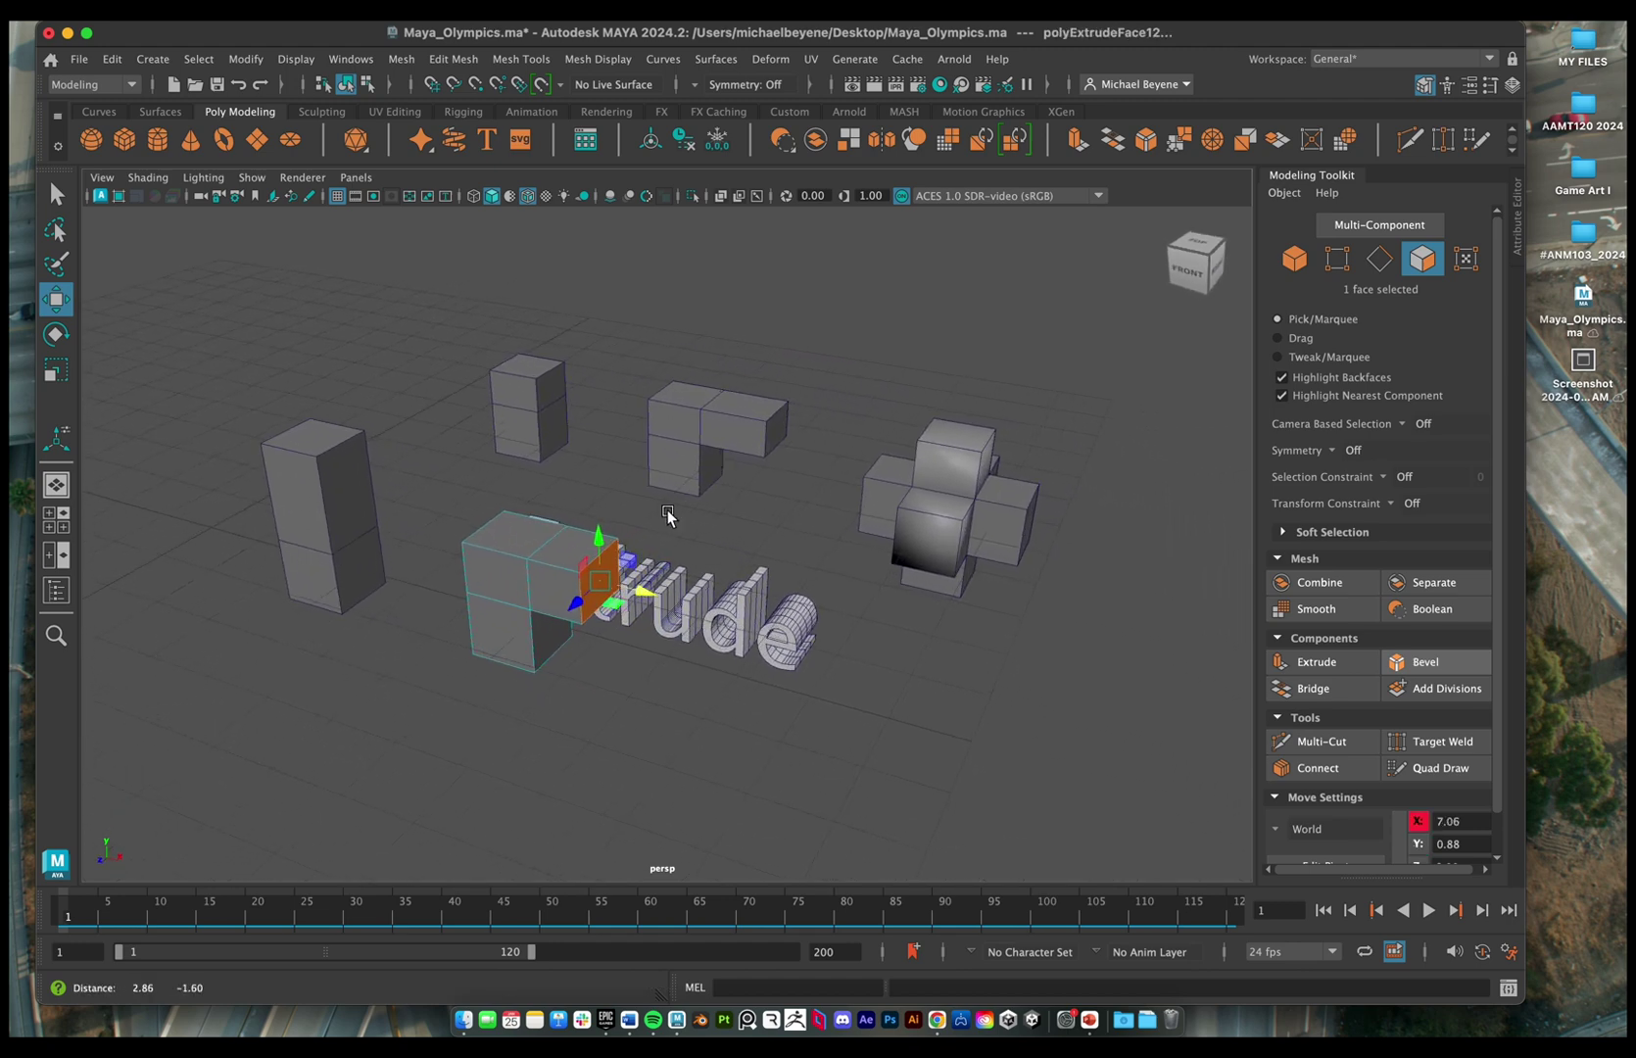
# - Create a third polygon cube and move it along X to about 10.27, in line with the other two blocks
pyautogui.keyDown('alt'); pyautogui.moveTo(667, 510); pyautogui.dragTo(573, 532, button='middle'); pyautogui.keyUp('alt')
pyautogui.scroll(-2, 496, 508)
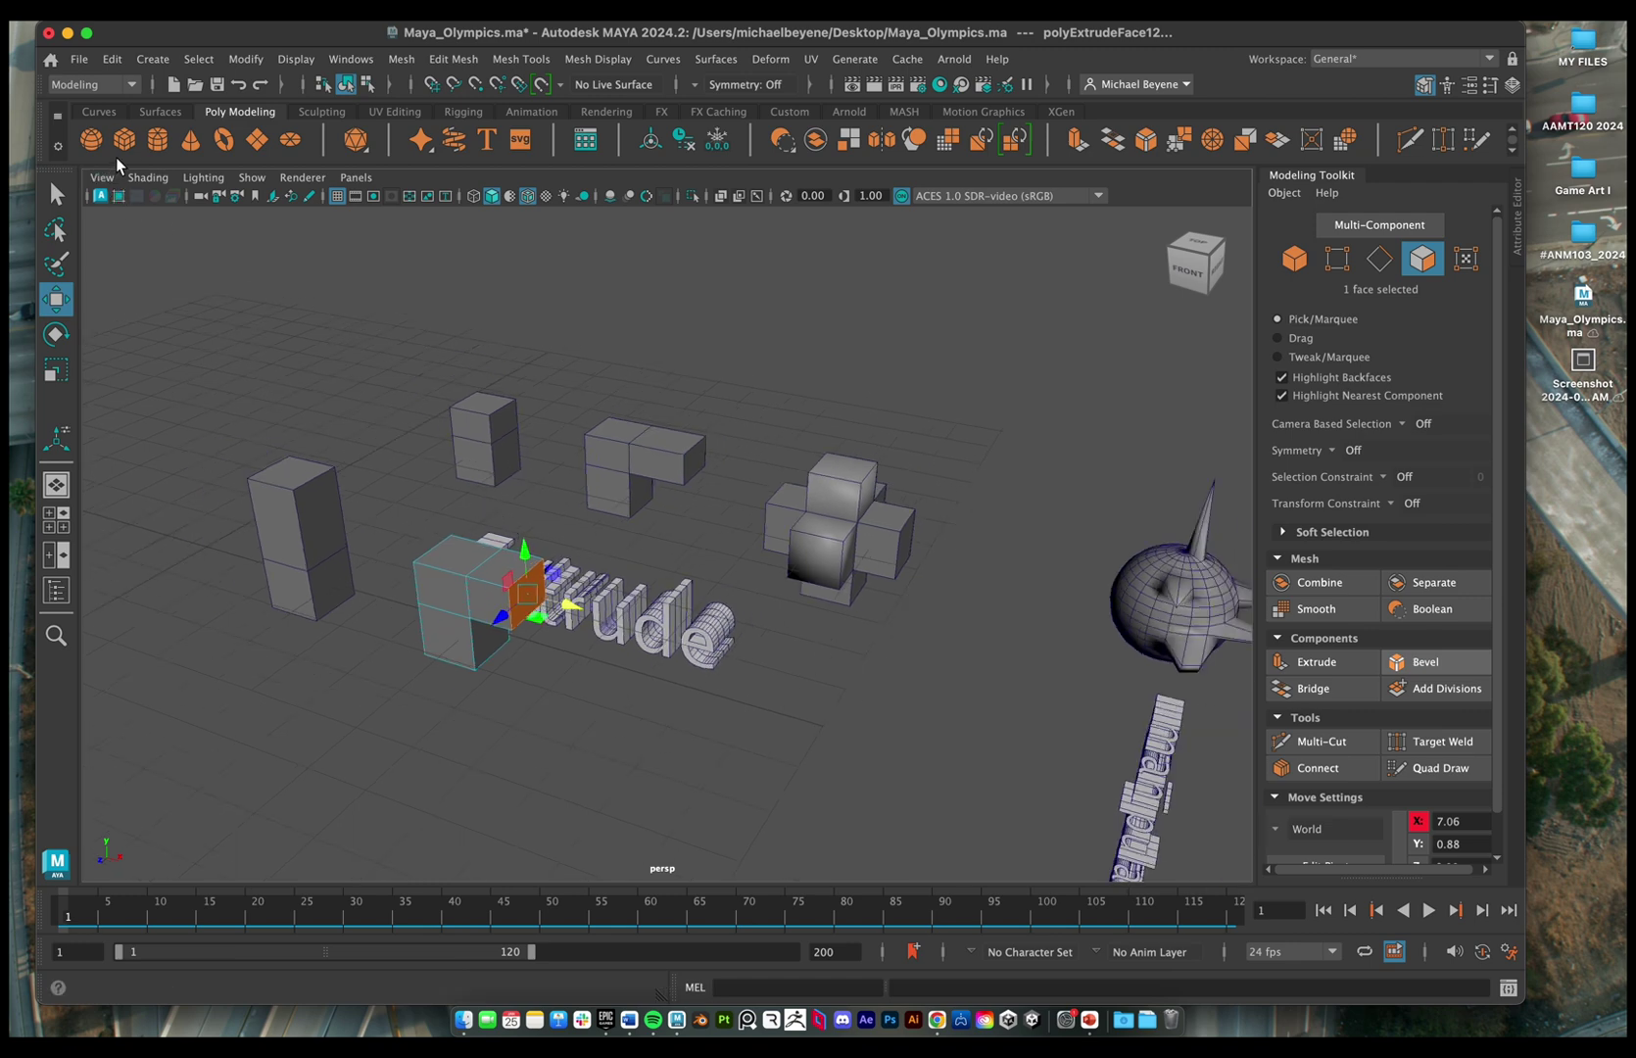
pyautogui.click(121, 143)
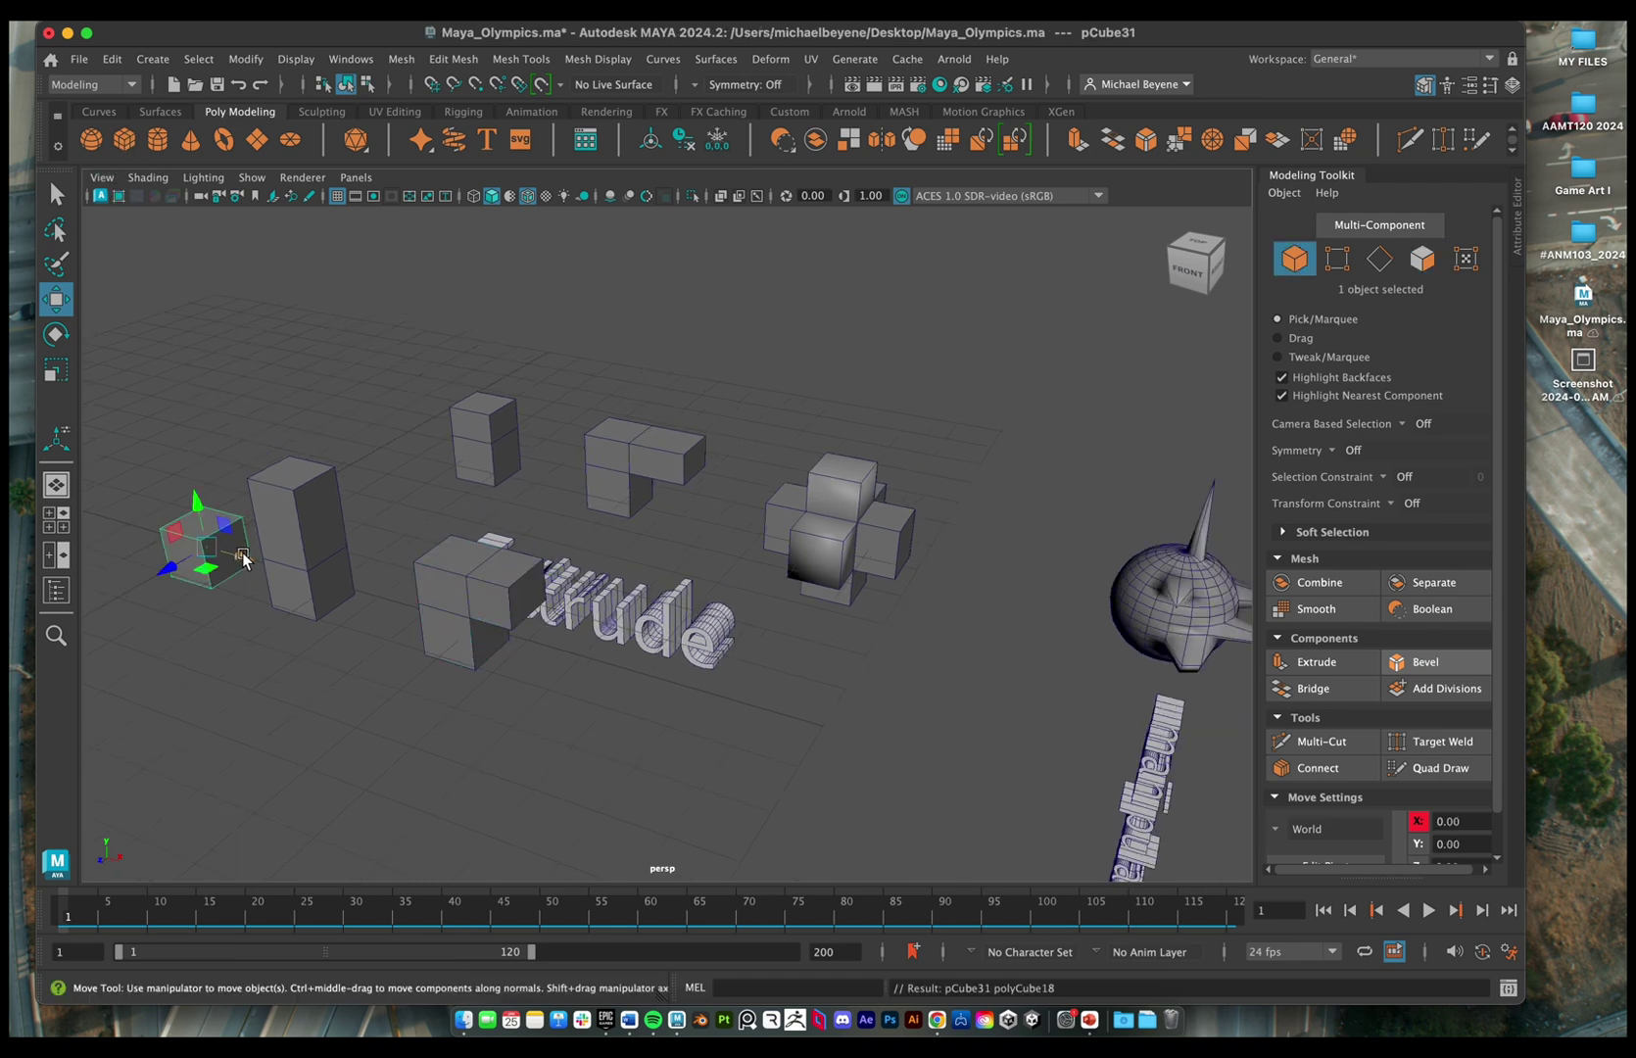
pyautogui.moveTo(243, 558); pyautogui.dragTo(769, 723)
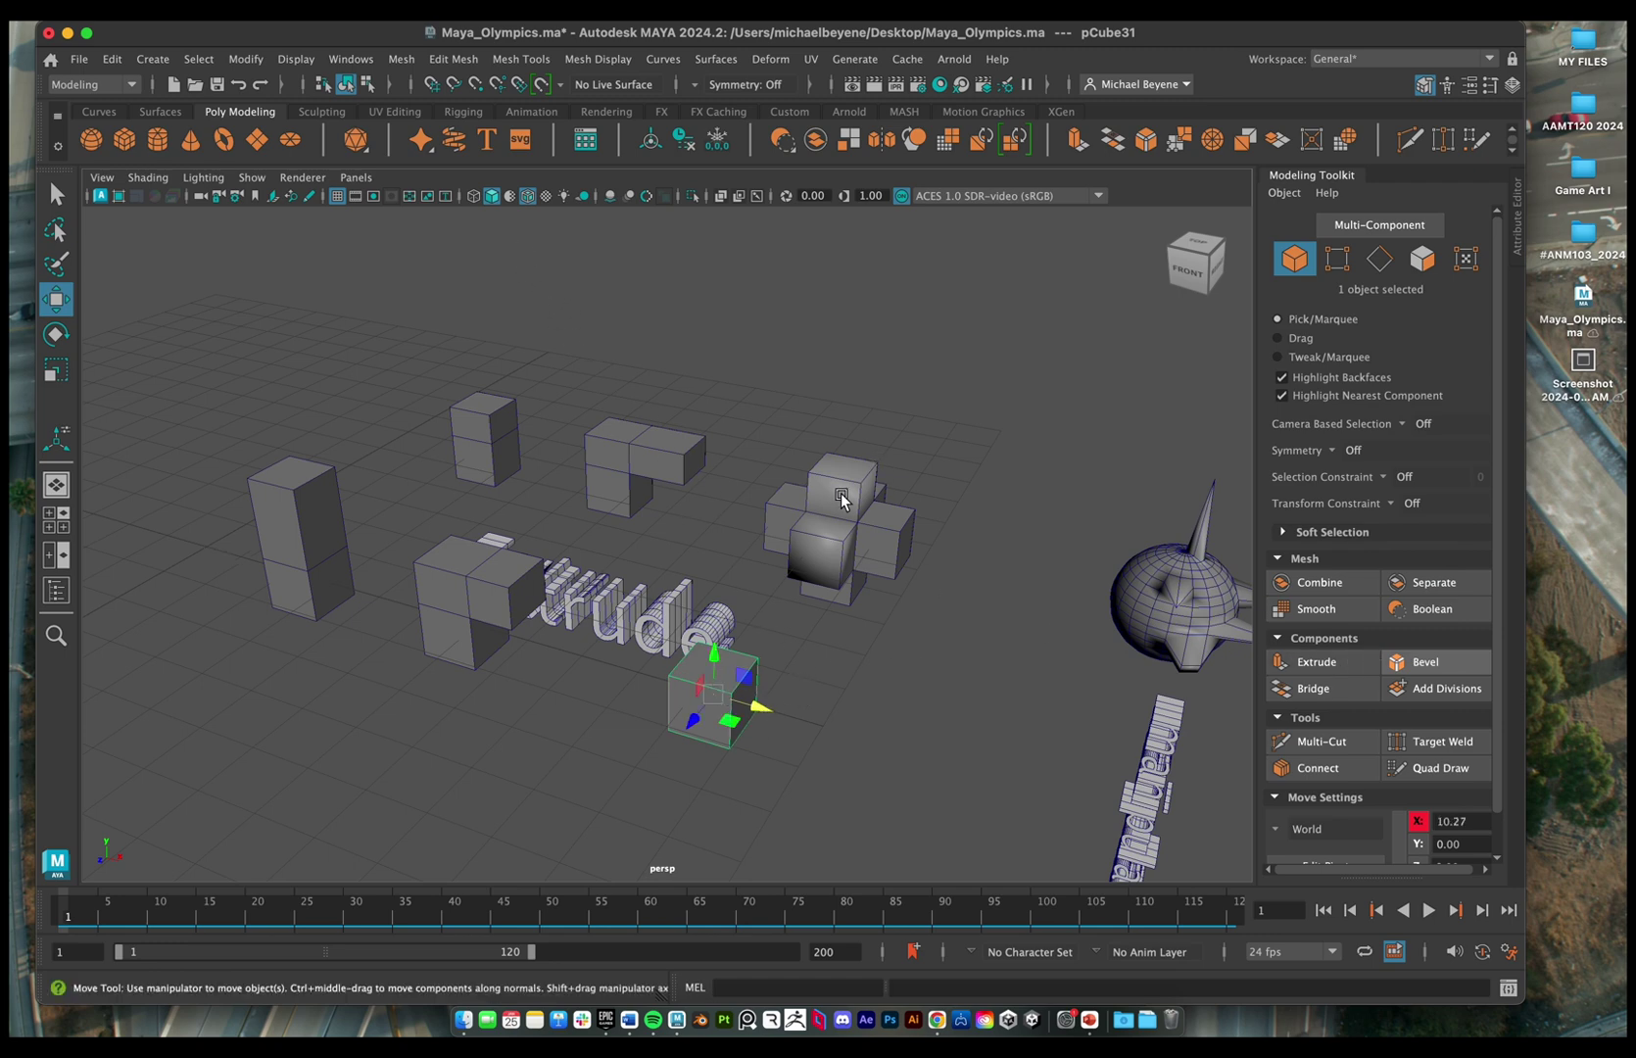
# - Select the third cube's top face in face mode and extrude it upward into a second block
pyautogui.keyDown('alt'); pyautogui.moveTo(841, 499); pyautogui.dragTo(810, 460); pyautogui.keyUp('alt')
pyautogui.rightClick(705, 586)
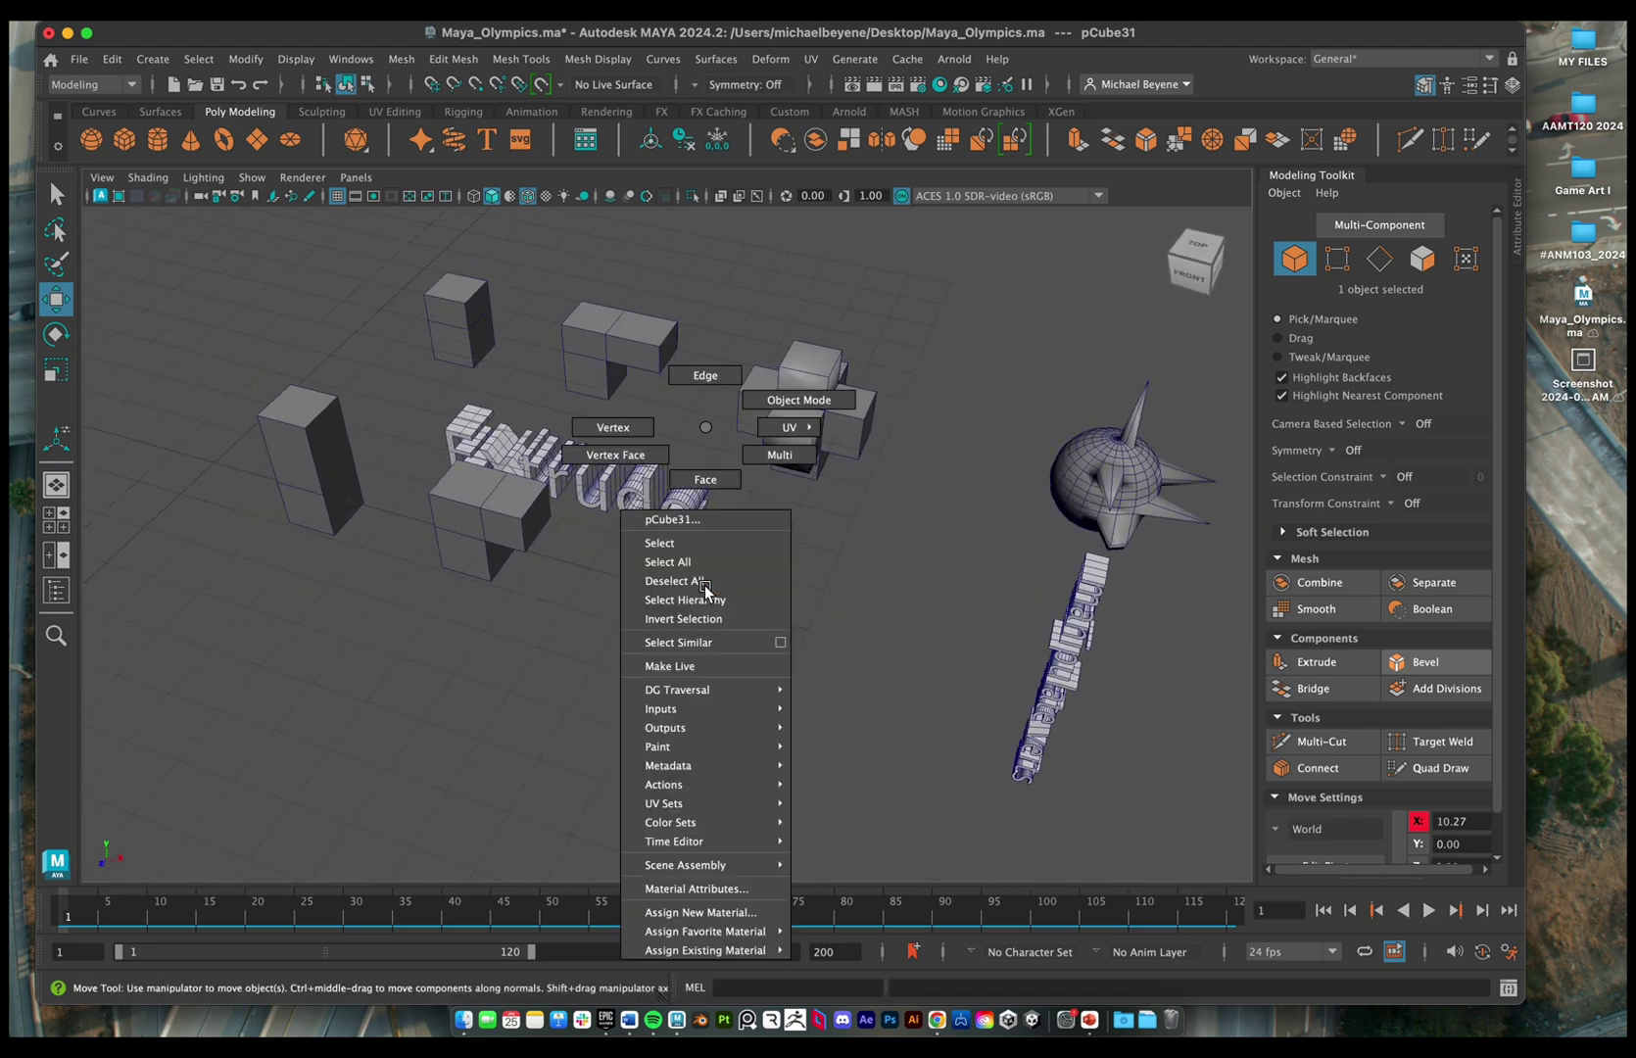
pyautogui.click(720, 484)
pyautogui.click(727, 576)
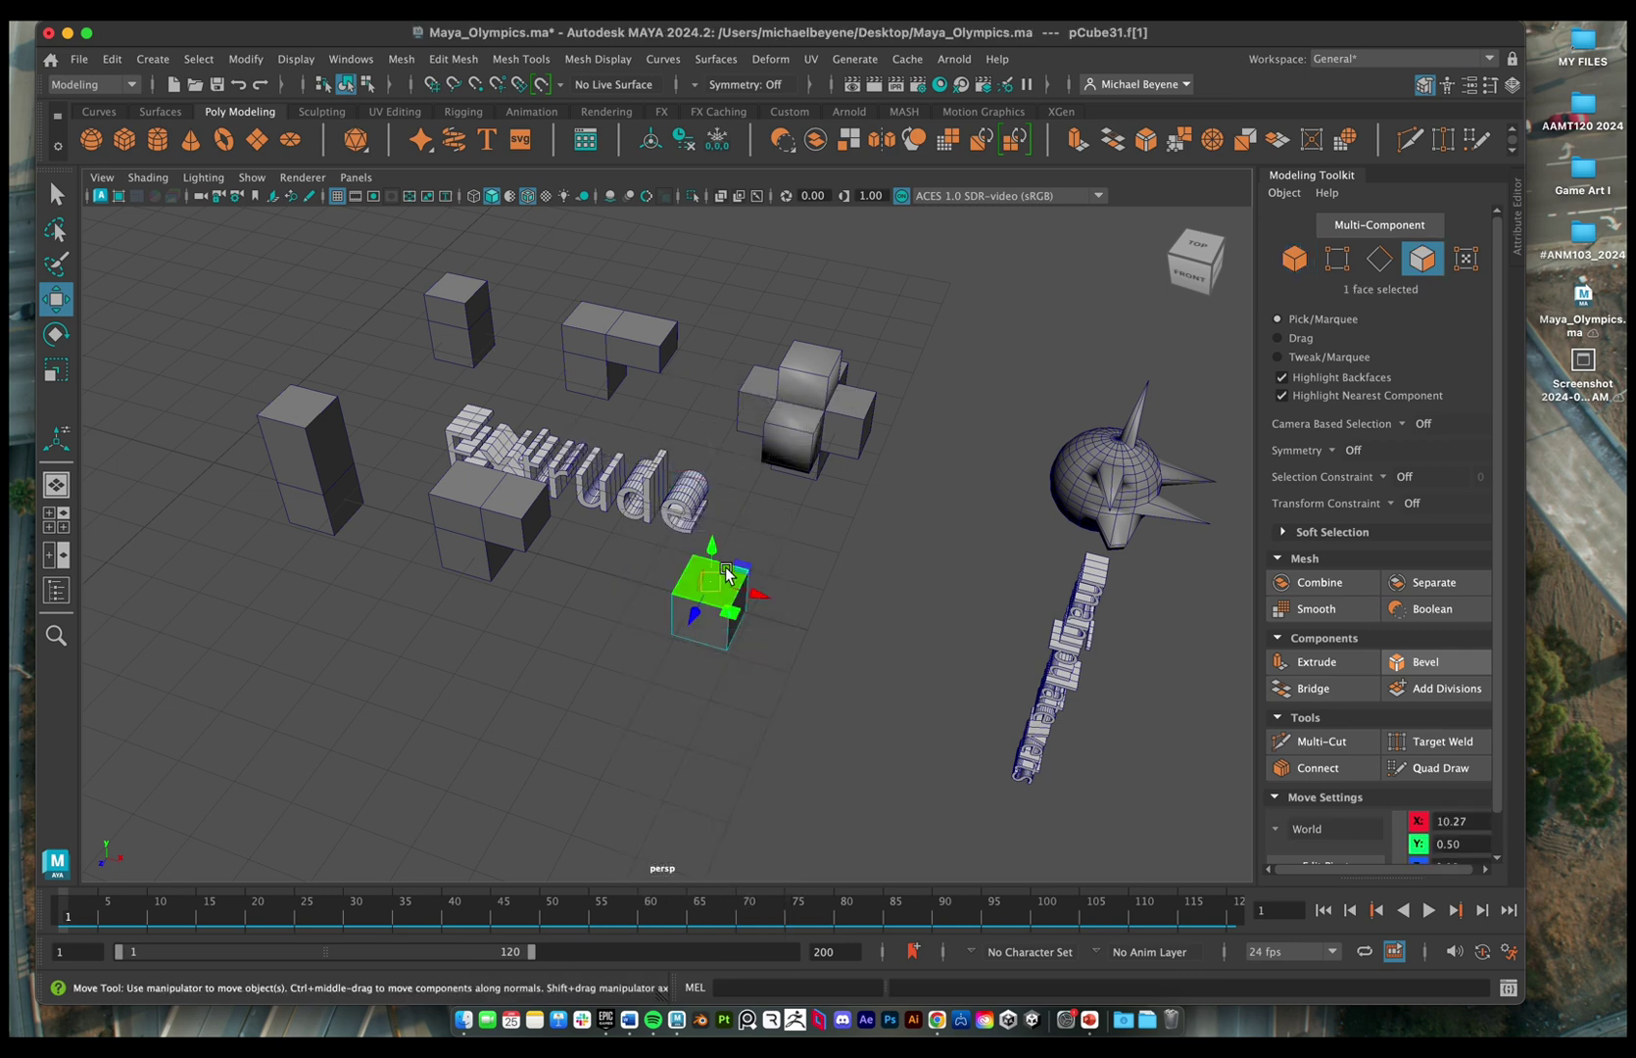
pyautogui.keyDown('shift'); pyautogui.moveTo(727, 576); pyautogui.dragTo(717, 510); pyautogui.keyUp('shift')
# - Extrude the third cube's lower +X side face outward into a block, and extrude its lower front face forward
pyautogui.moveTo(782, 642)
pyautogui.keyDown('alt'); pyautogui.mouseDown()
pyautogui.moveTo(753, 607)
pyautogui.moveTo(800, 625)
pyautogui.mouseUp(); pyautogui.keyUp('alt')
pyautogui.click(745, 615)
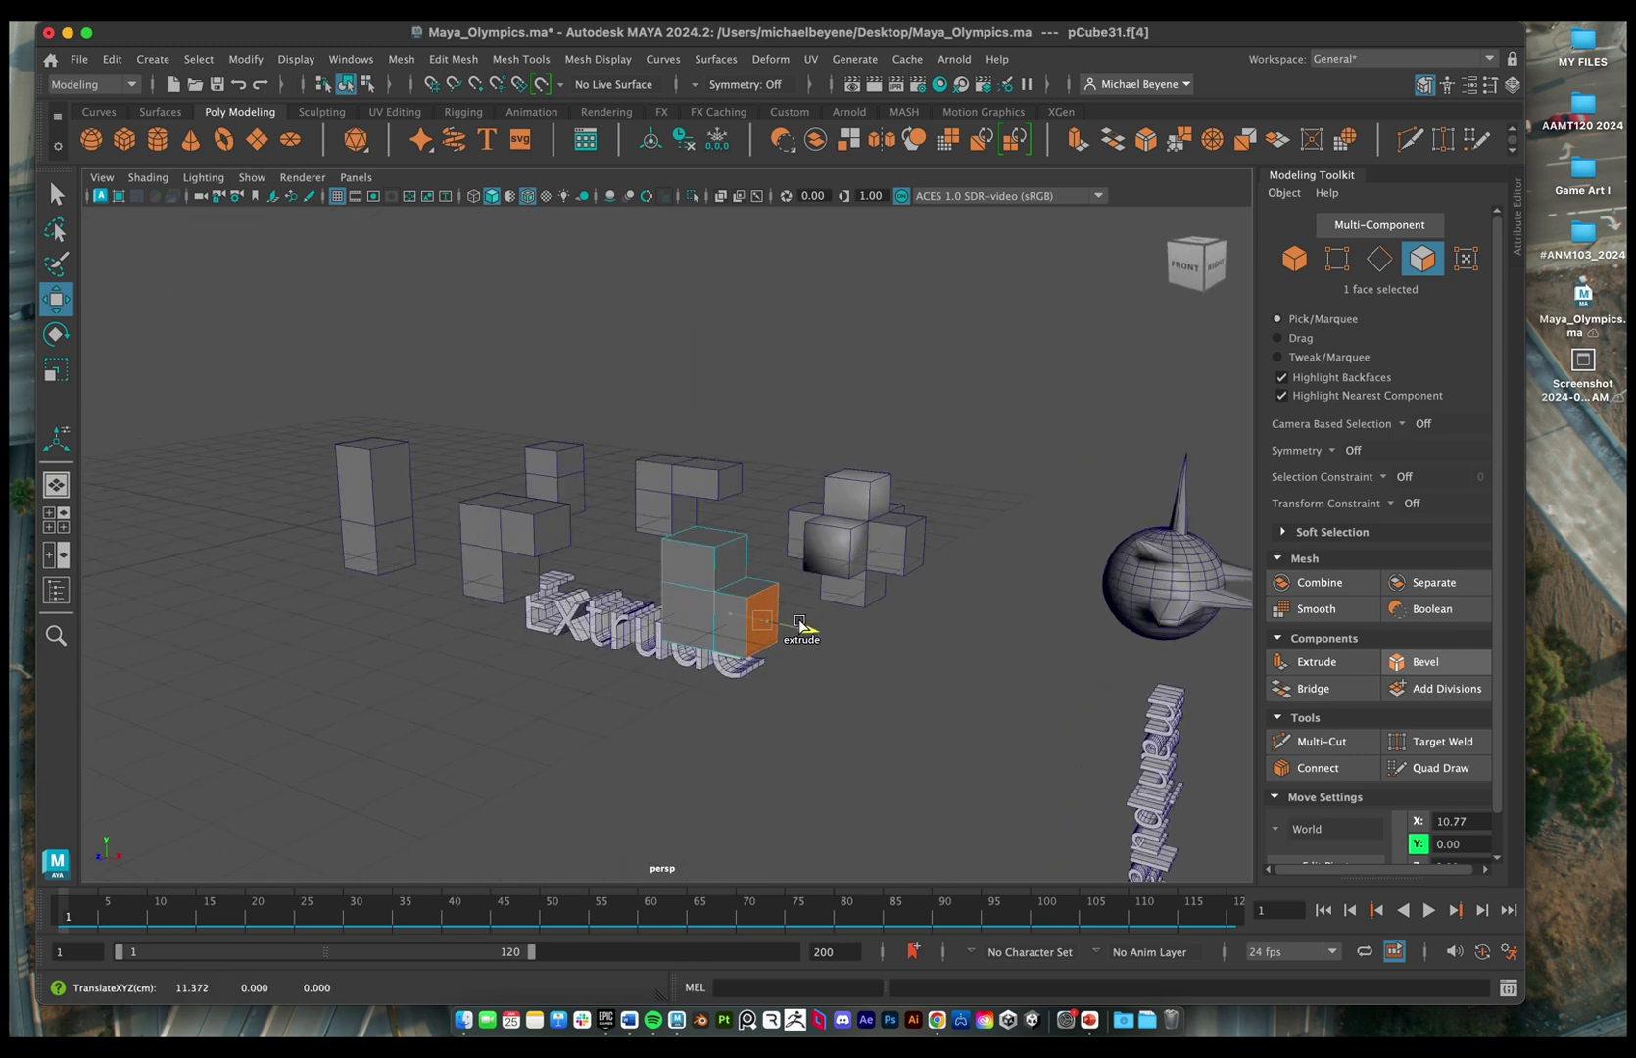
pyautogui.click(678, 623)
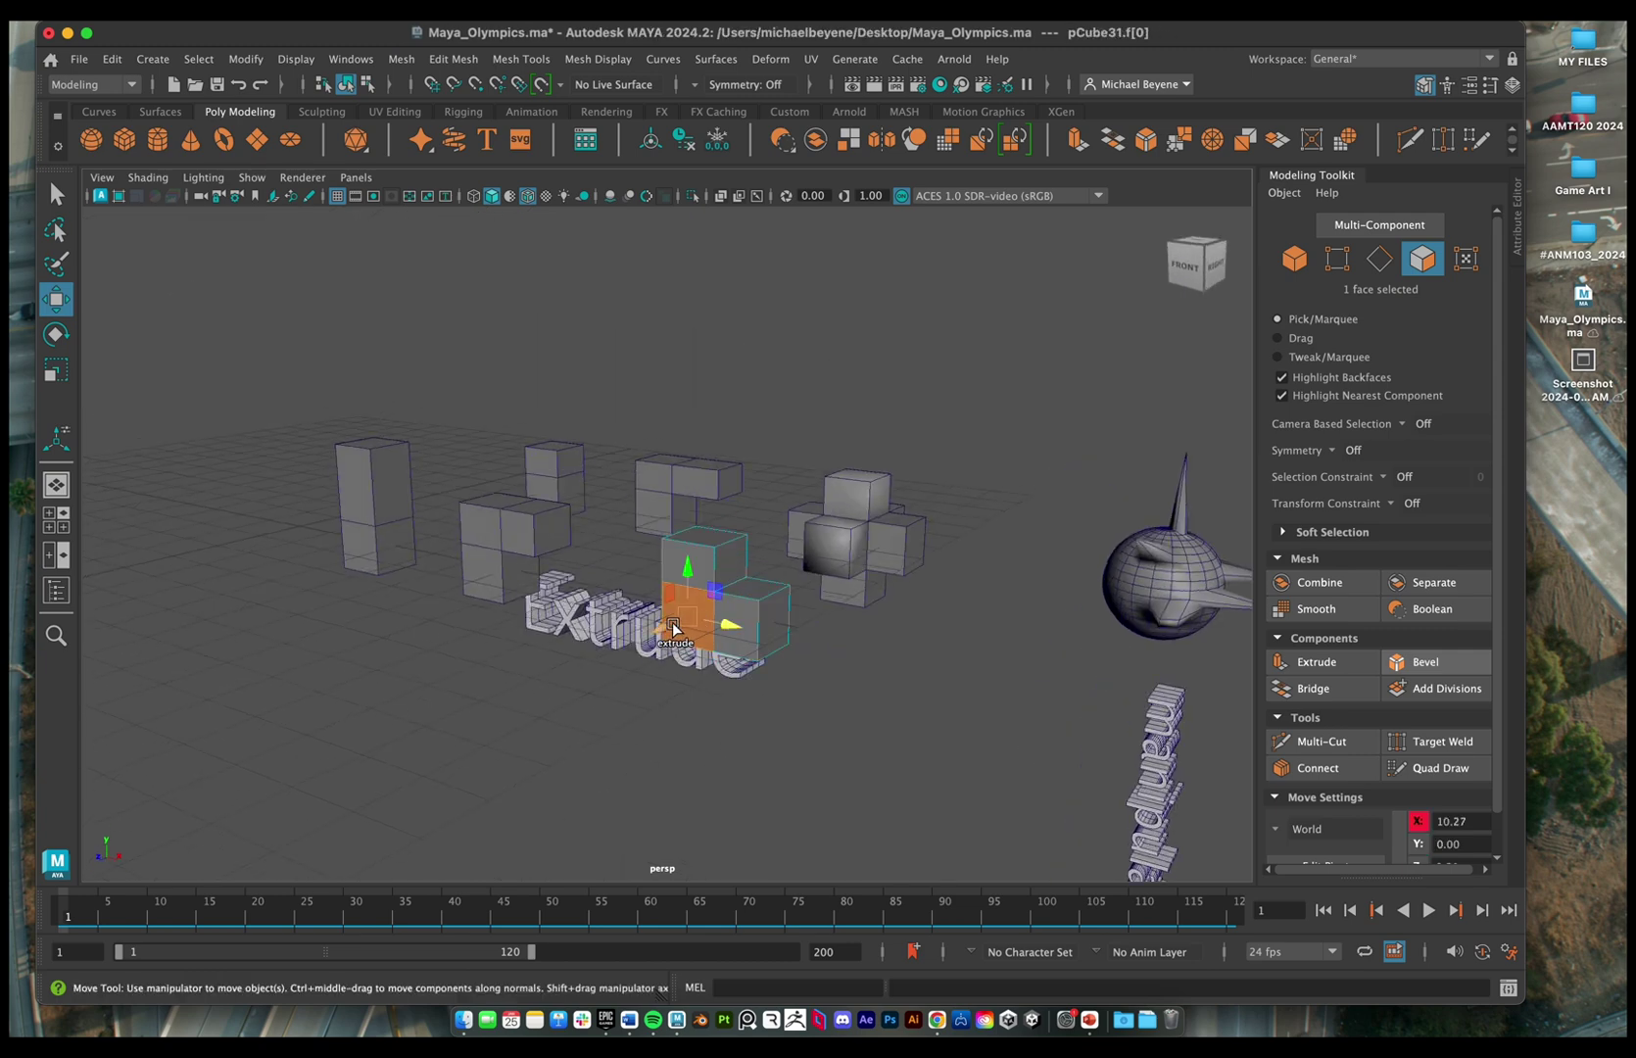
pyautogui.keyDown('shift'); pyautogui.moveTo(673, 627); pyautogui.dragTo(629, 644); pyautogui.keyUp('shift')
# - Try extruding the third cube's −X side face together with the front block's end face, and undo the attempt
pyautogui.keyDown('alt'); pyautogui.moveTo(729, 623); pyautogui.dragTo(837, 631); pyautogui.keyUp('alt')
pyautogui.keyDown('shift'); pyautogui.click(686, 588); pyautogui.keyUp('shift')
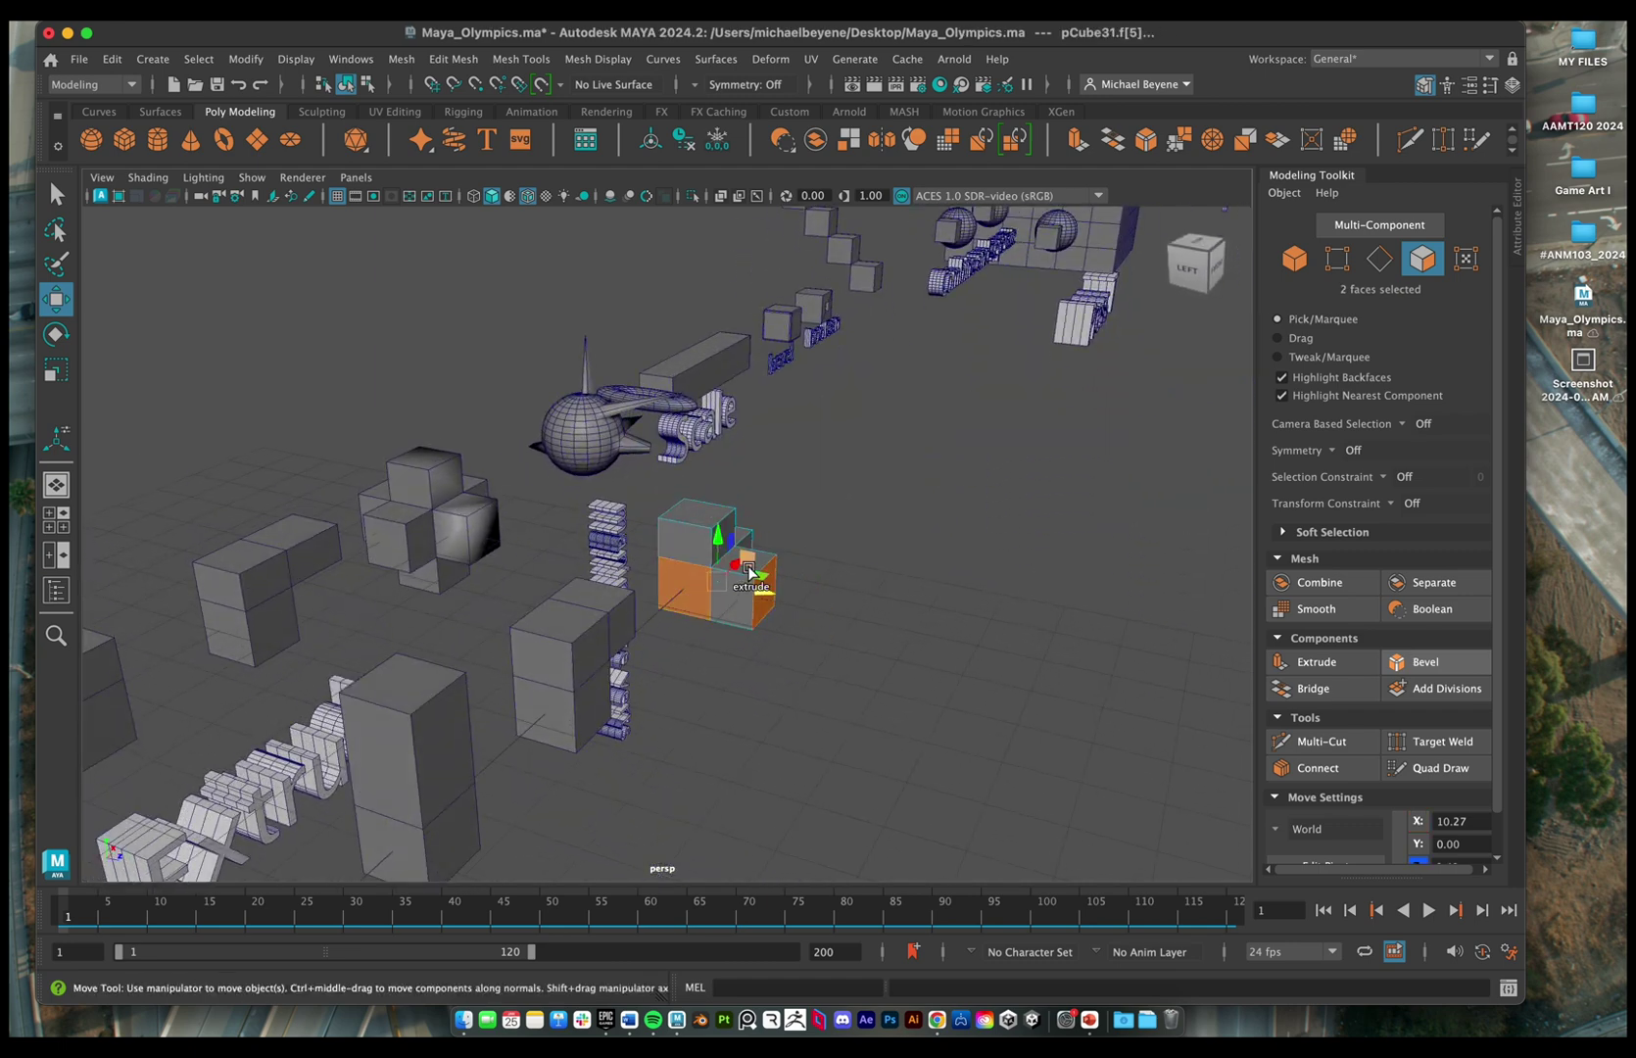
pyautogui.moveTo(750, 573)
pyautogui.keyDown('shift'); pyautogui.mouseDown()
pyautogui.moveTo(727, 580)
pyautogui.moveTo(752, 583)
pyautogui.mouseUp(); pyautogui.keyUp('shift')
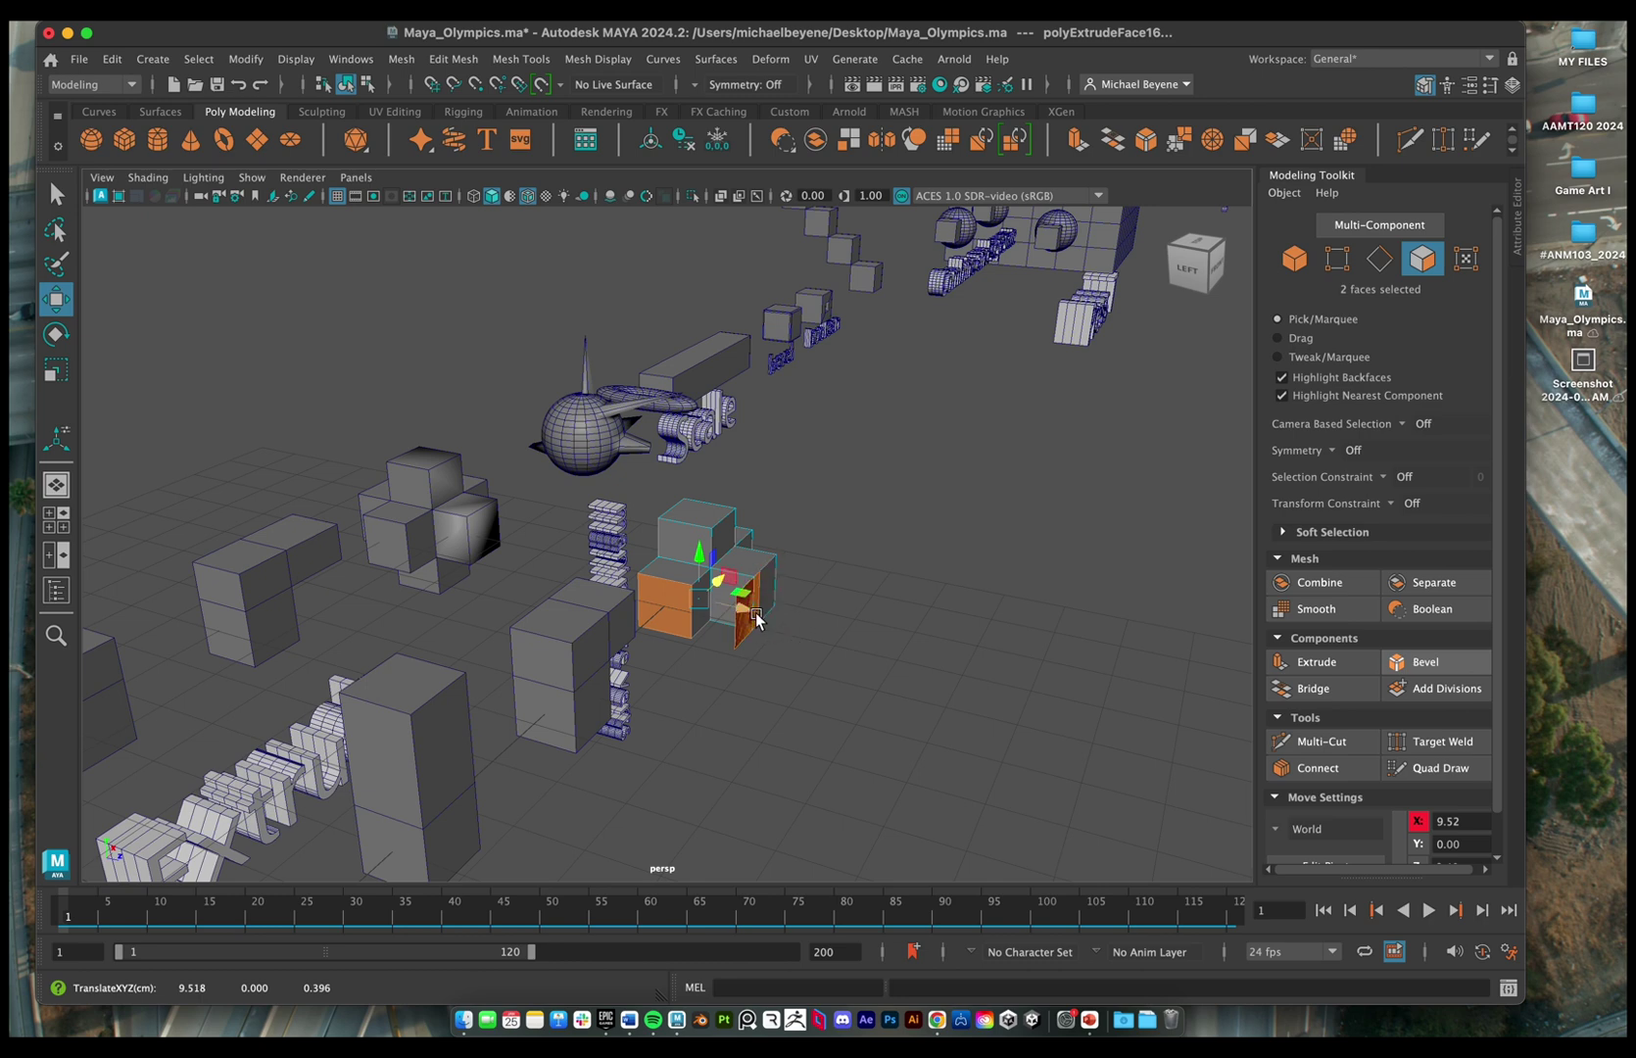
pyautogui.press('super+z')
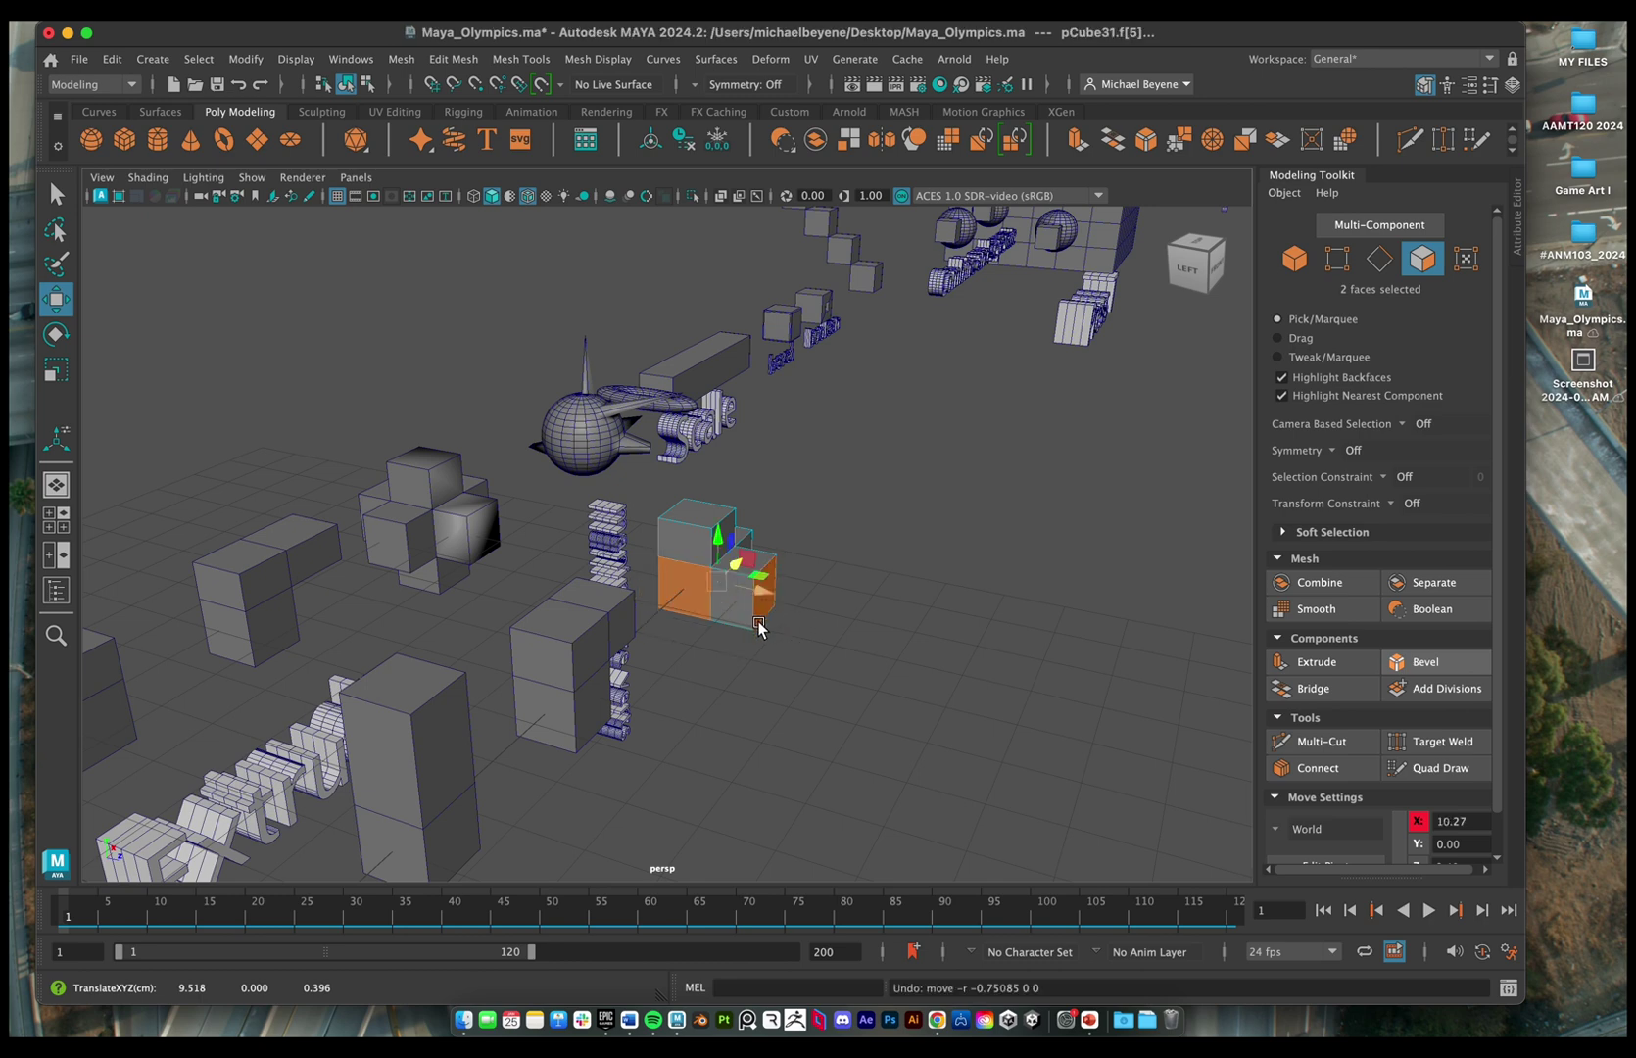
pyautogui.press('super+z')
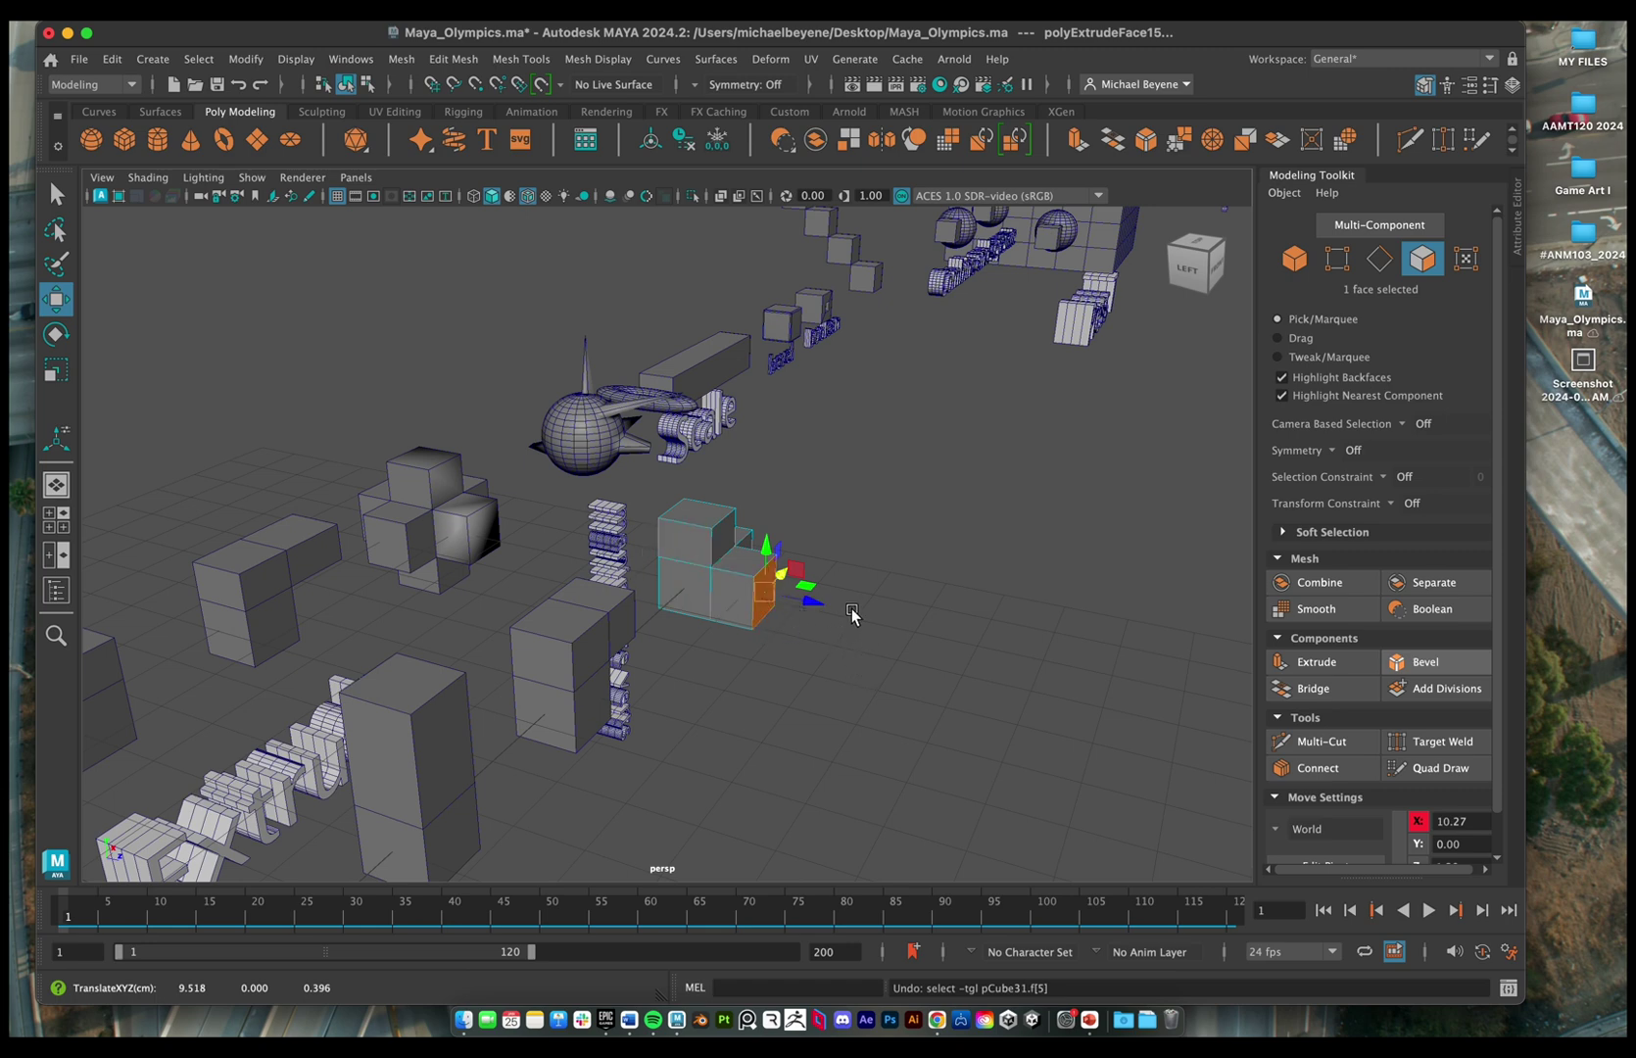
# - Select only the third cube's lower −X side face, try pulling it outward, and undo the attempts
pyautogui.click(698, 585)
pyautogui.keyDown('shift'); pyautogui.moveTo(703, 585); pyautogui.dragTo(745, 600); pyautogui.keyUp('shift')
pyautogui.hotkey('ctrl', 'z')
pyautogui.hotkey('ctrl', 'z')
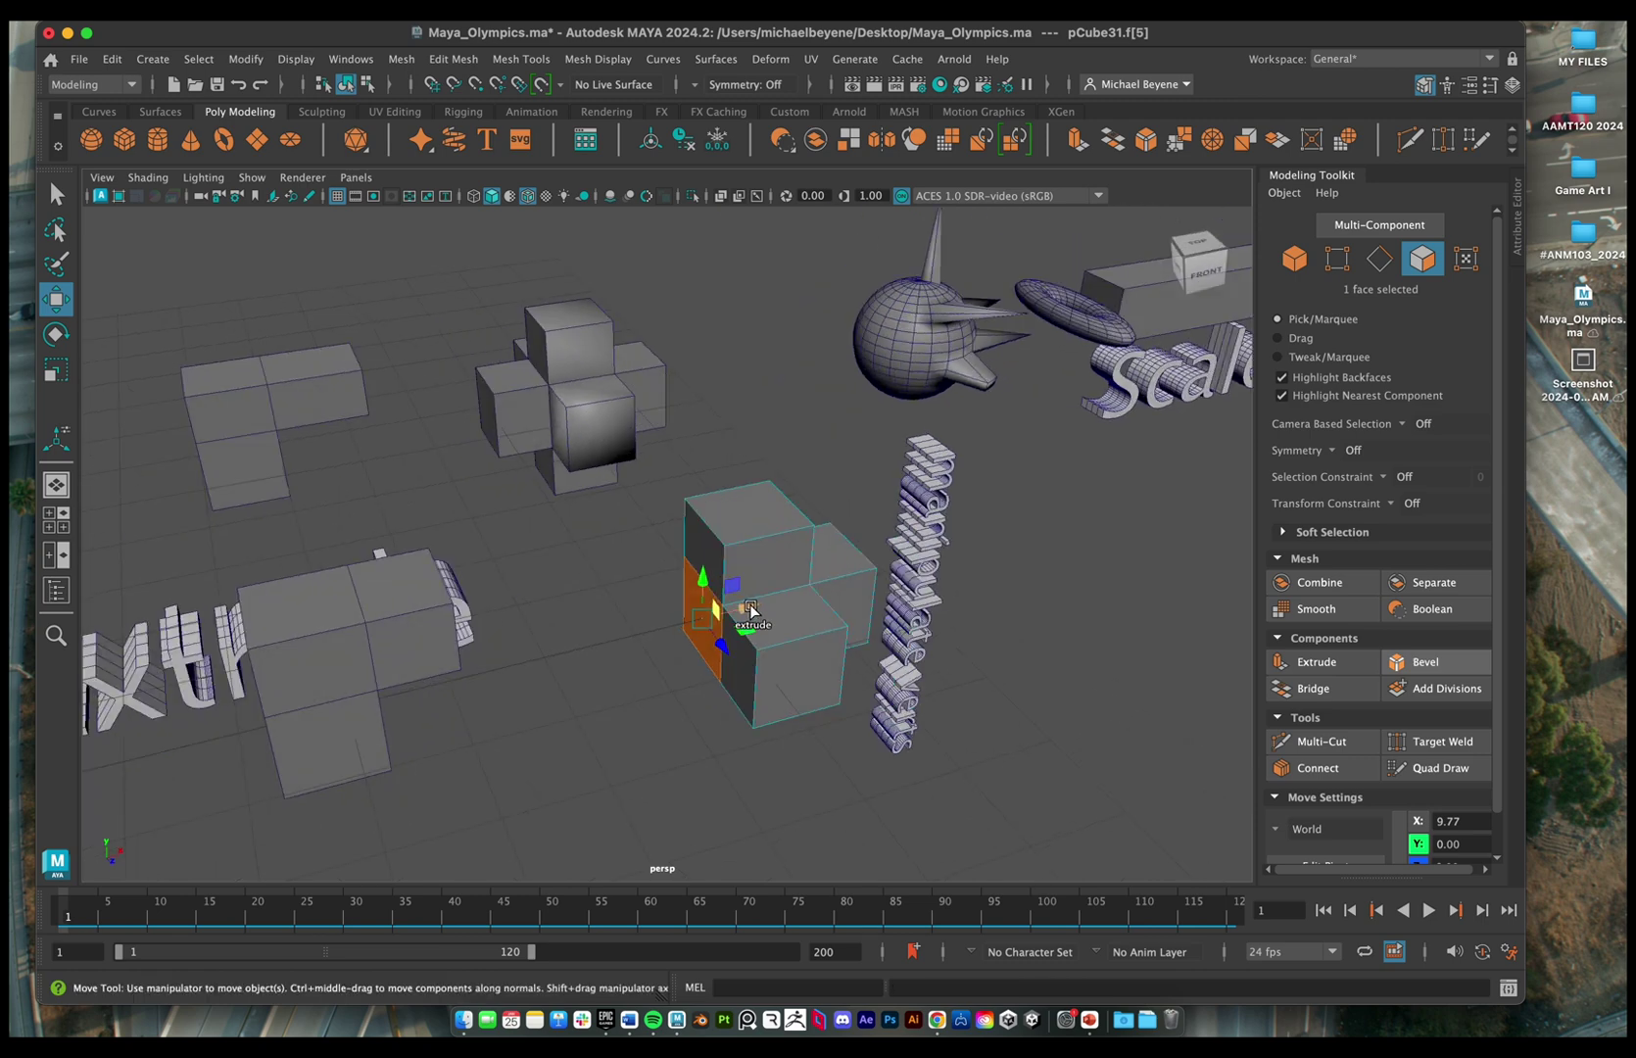
pyautogui.moveTo(750, 605); pyautogui.dragTo(639, 631)
pyautogui.press('super+z')
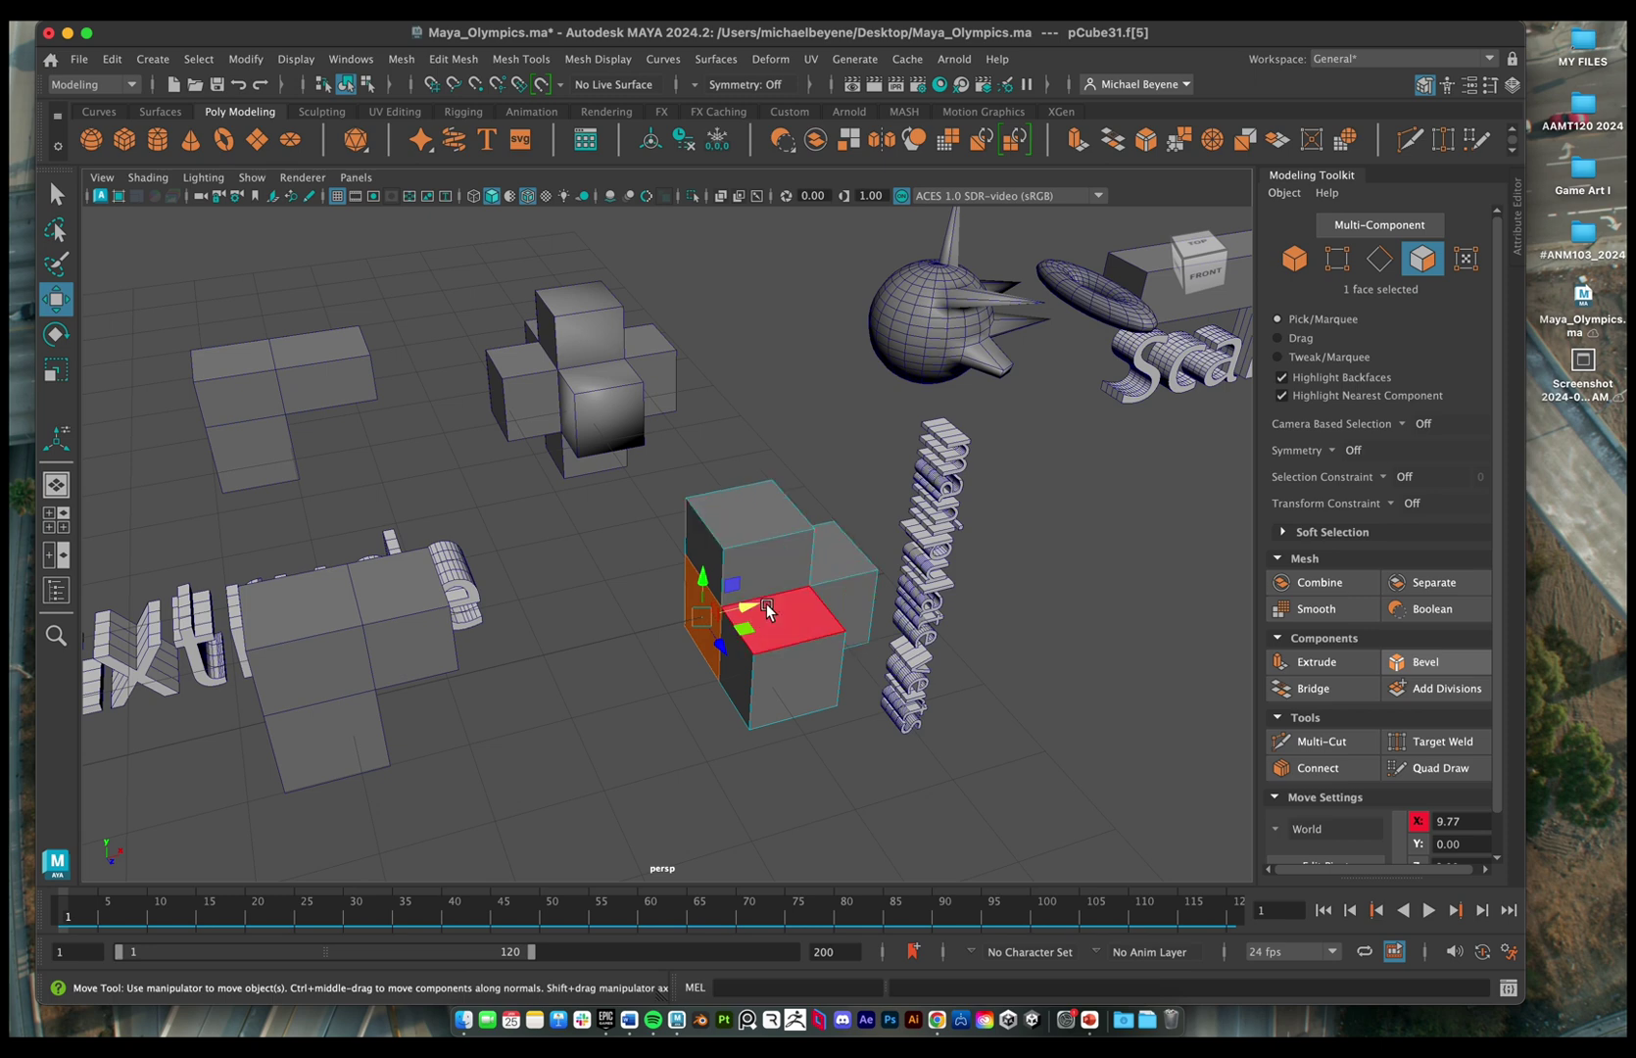
# - Demonstrate enlarging and shrinking the Move manipulator on the selected face, and return it to its small size
pyautogui.press('=')
pyautogui.press('-')
pyautogui.press('=')
pyautogui.press('-')
pyautogui.press('-')
pyautogui.press('=')
pyautogui.press('=')
pyautogui.press('=')
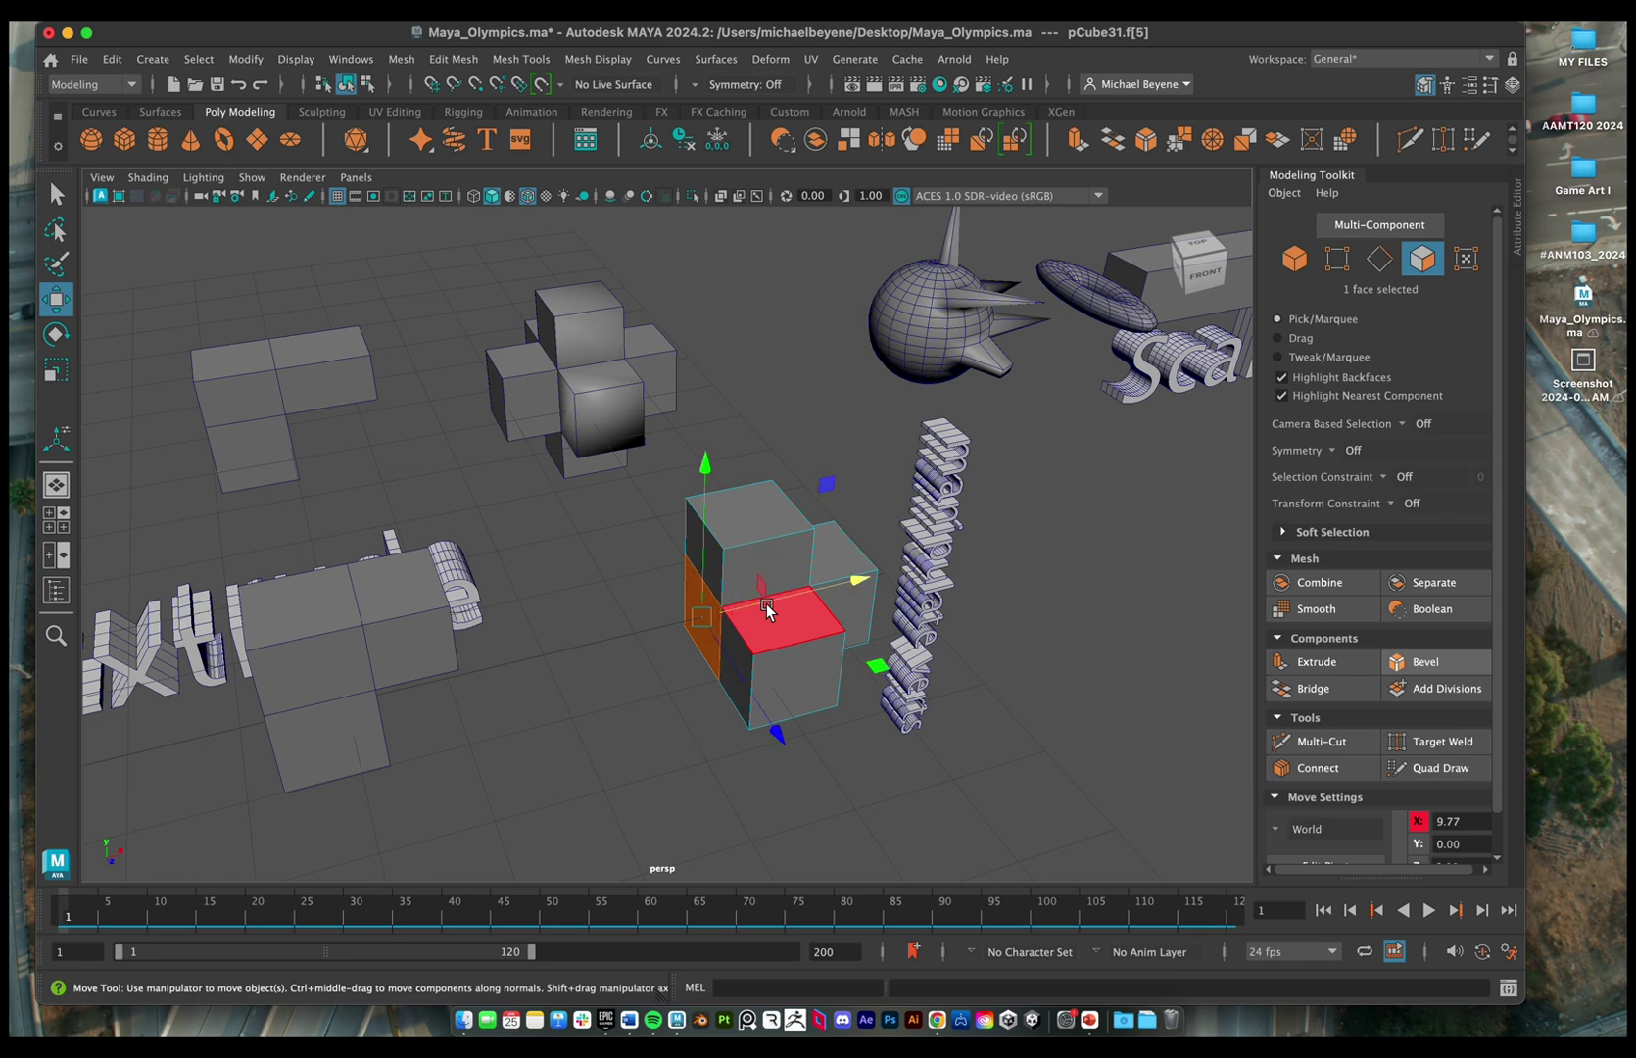
pyautogui.press('-')
pyautogui.press('-')
pyautogui.press('=')
pyautogui.press('=')
pyautogui.press('-')
pyautogui.press('-')
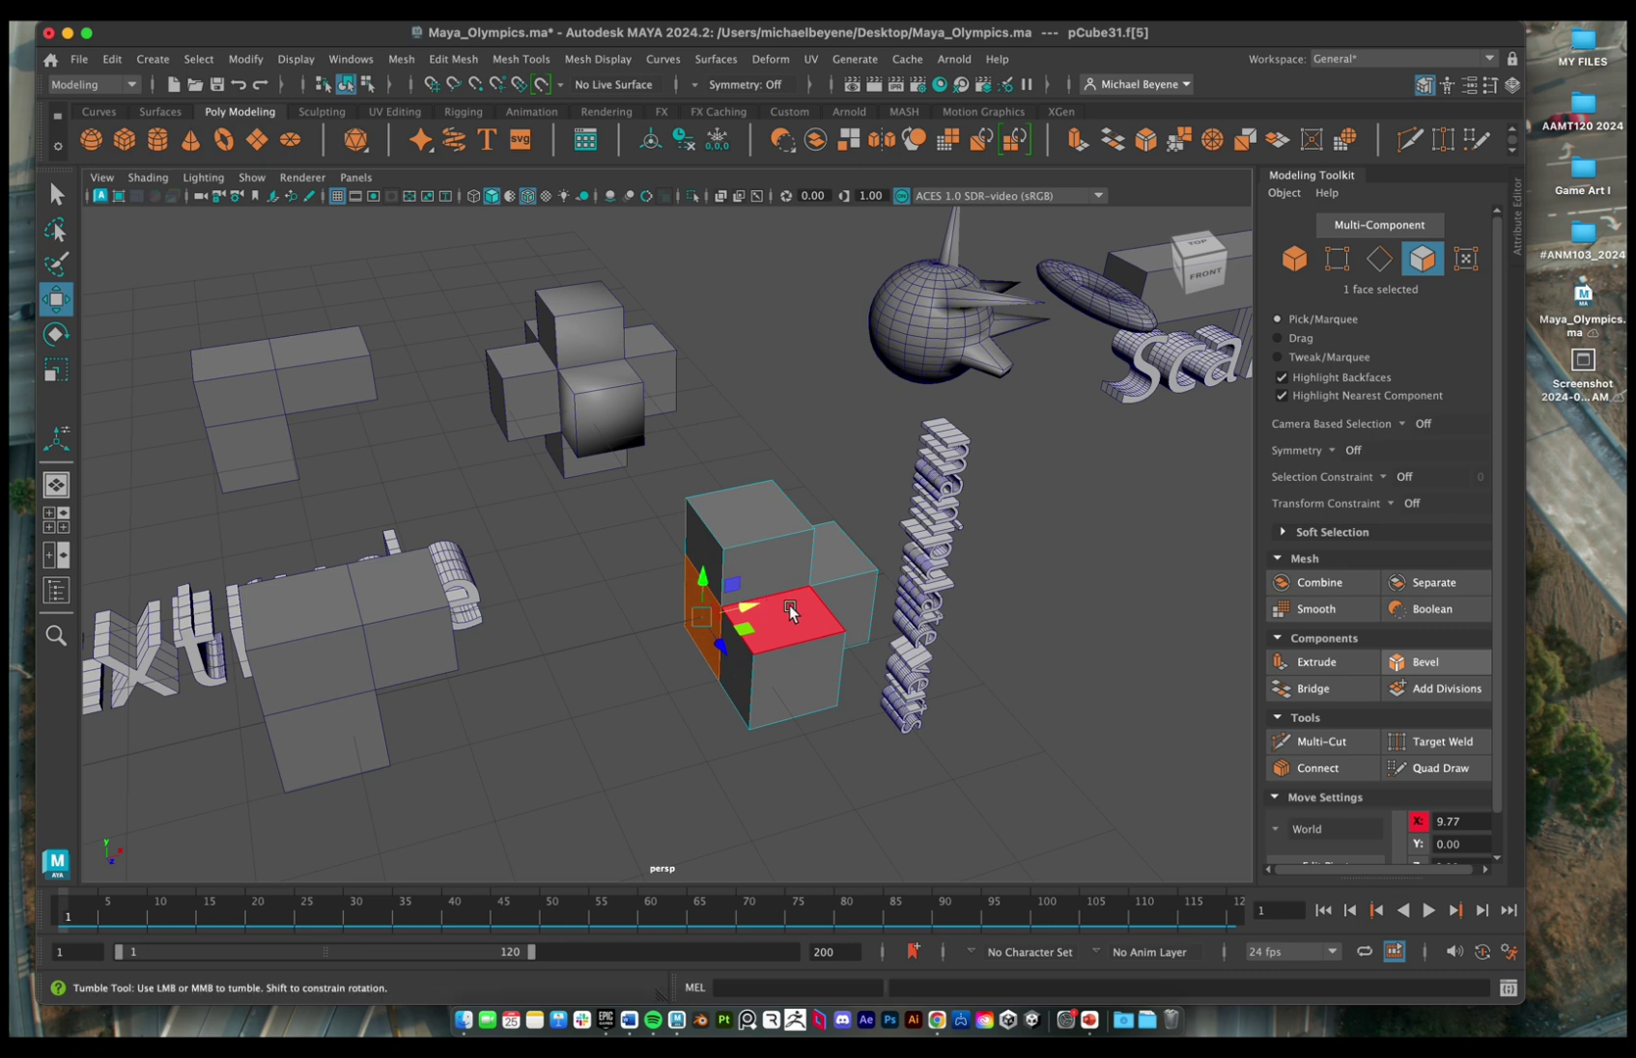
# - Extrude the −X side face to about X 8.97, try extruding it again together with the back face, and undo that joint extrusion
pyautogui.keyDown('alt'); pyautogui.moveTo(767, 608); pyautogui.dragTo(953, 615); pyautogui.keyUp('alt')
pyautogui.keyDown('shift'); pyautogui.click(606, 633); pyautogui.keyUp('shift')
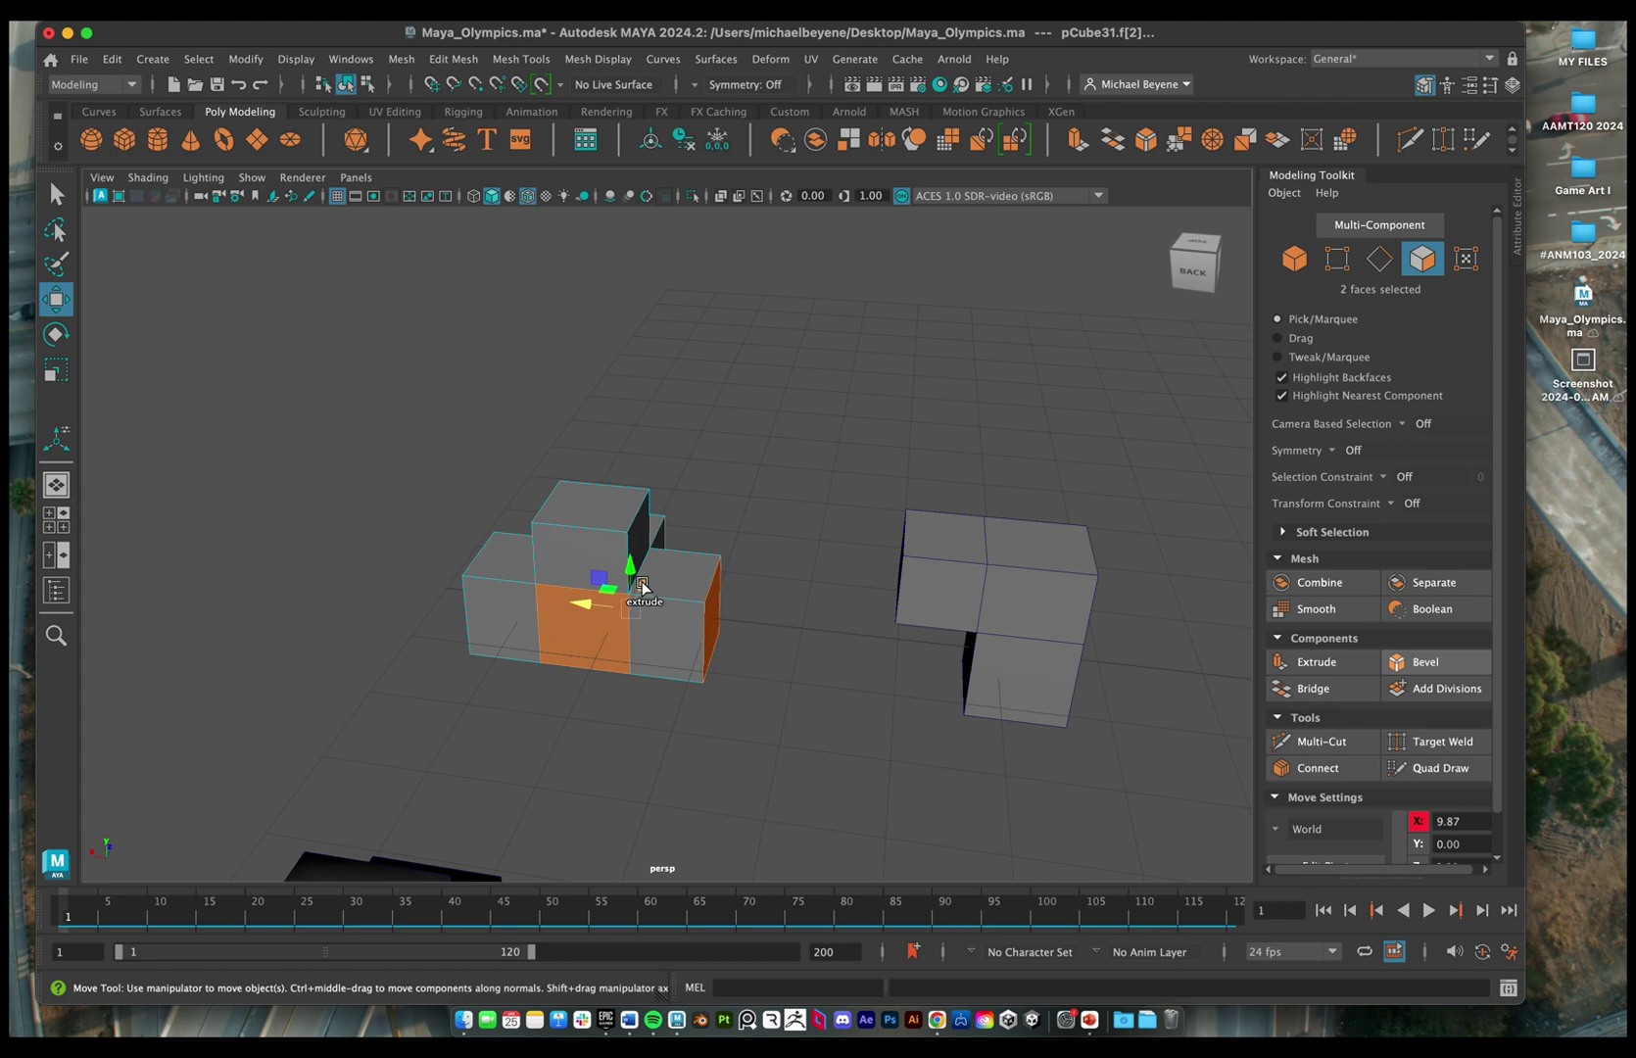
pyautogui.keyDown('shift'); pyautogui.moveTo(642, 585); pyautogui.dragTo(597, 652); pyautogui.keyUp('shift')
pyautogui.keyDown('alt'); pyautogui.moveTo(750, 642); pyautogui.dragTo(685, 710); pyautogui.keyUp('alt')
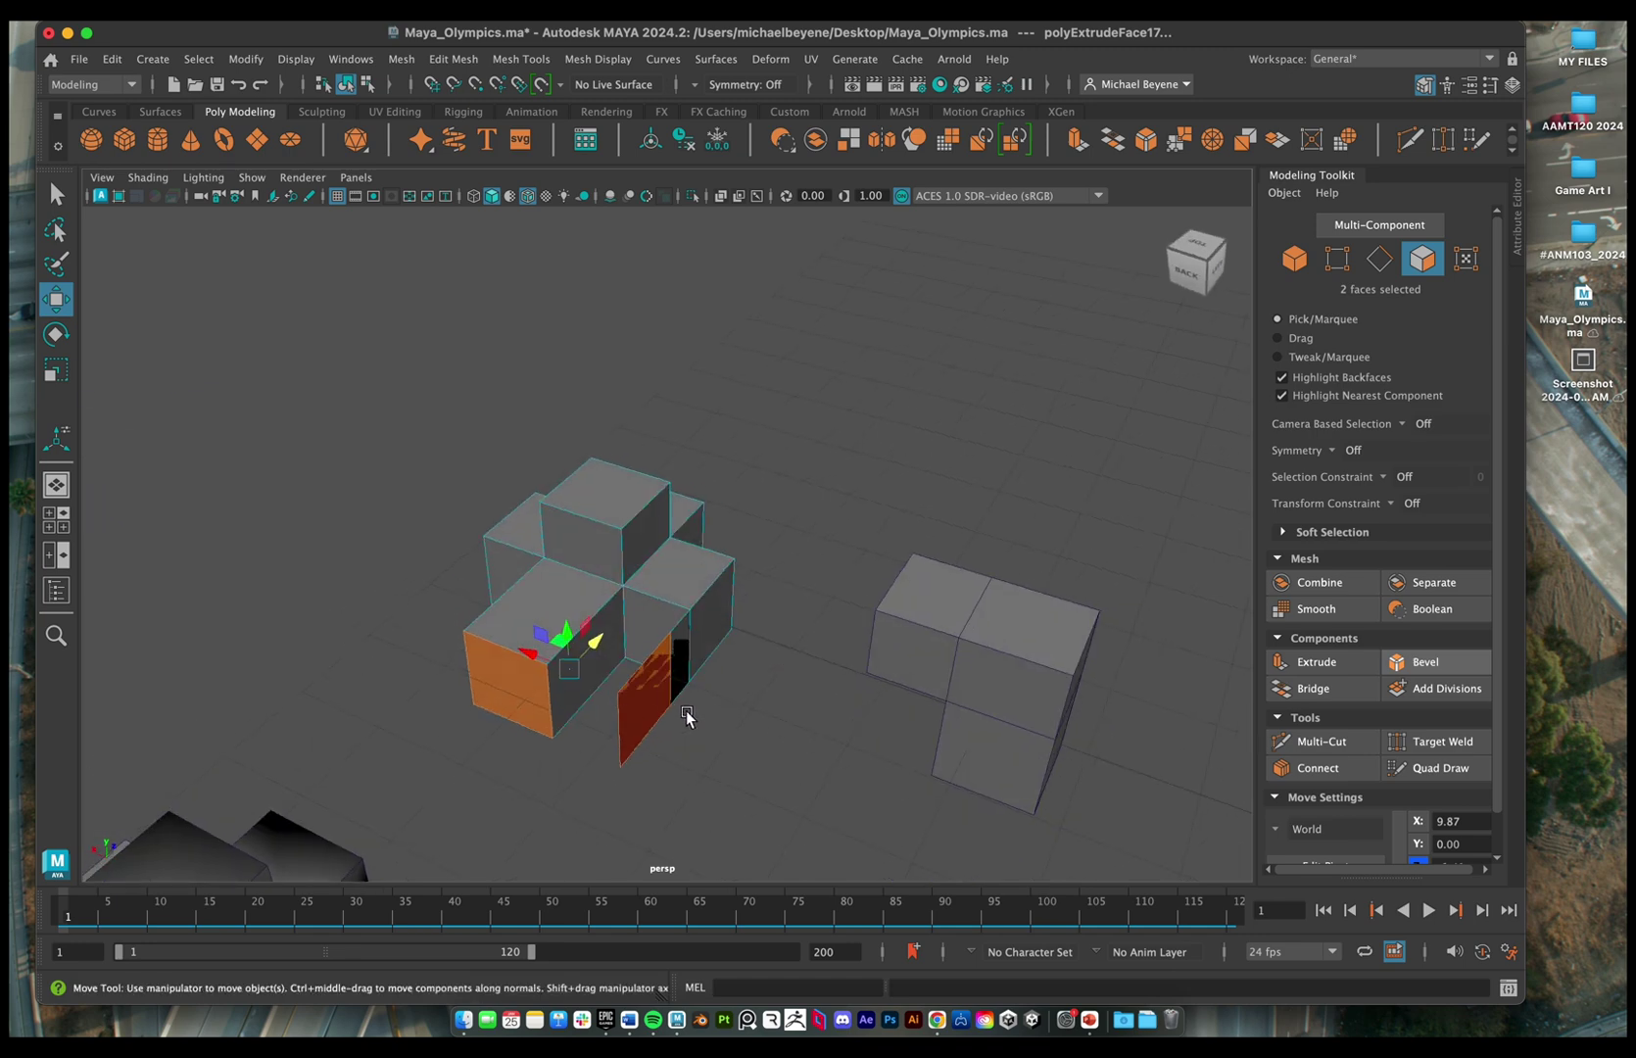
pyautogui.hotkey('ctrl', 'z')
pyautogui.hotkey('ctrl', 'z')
pyautogui.hotkey('ctrl', 'z')
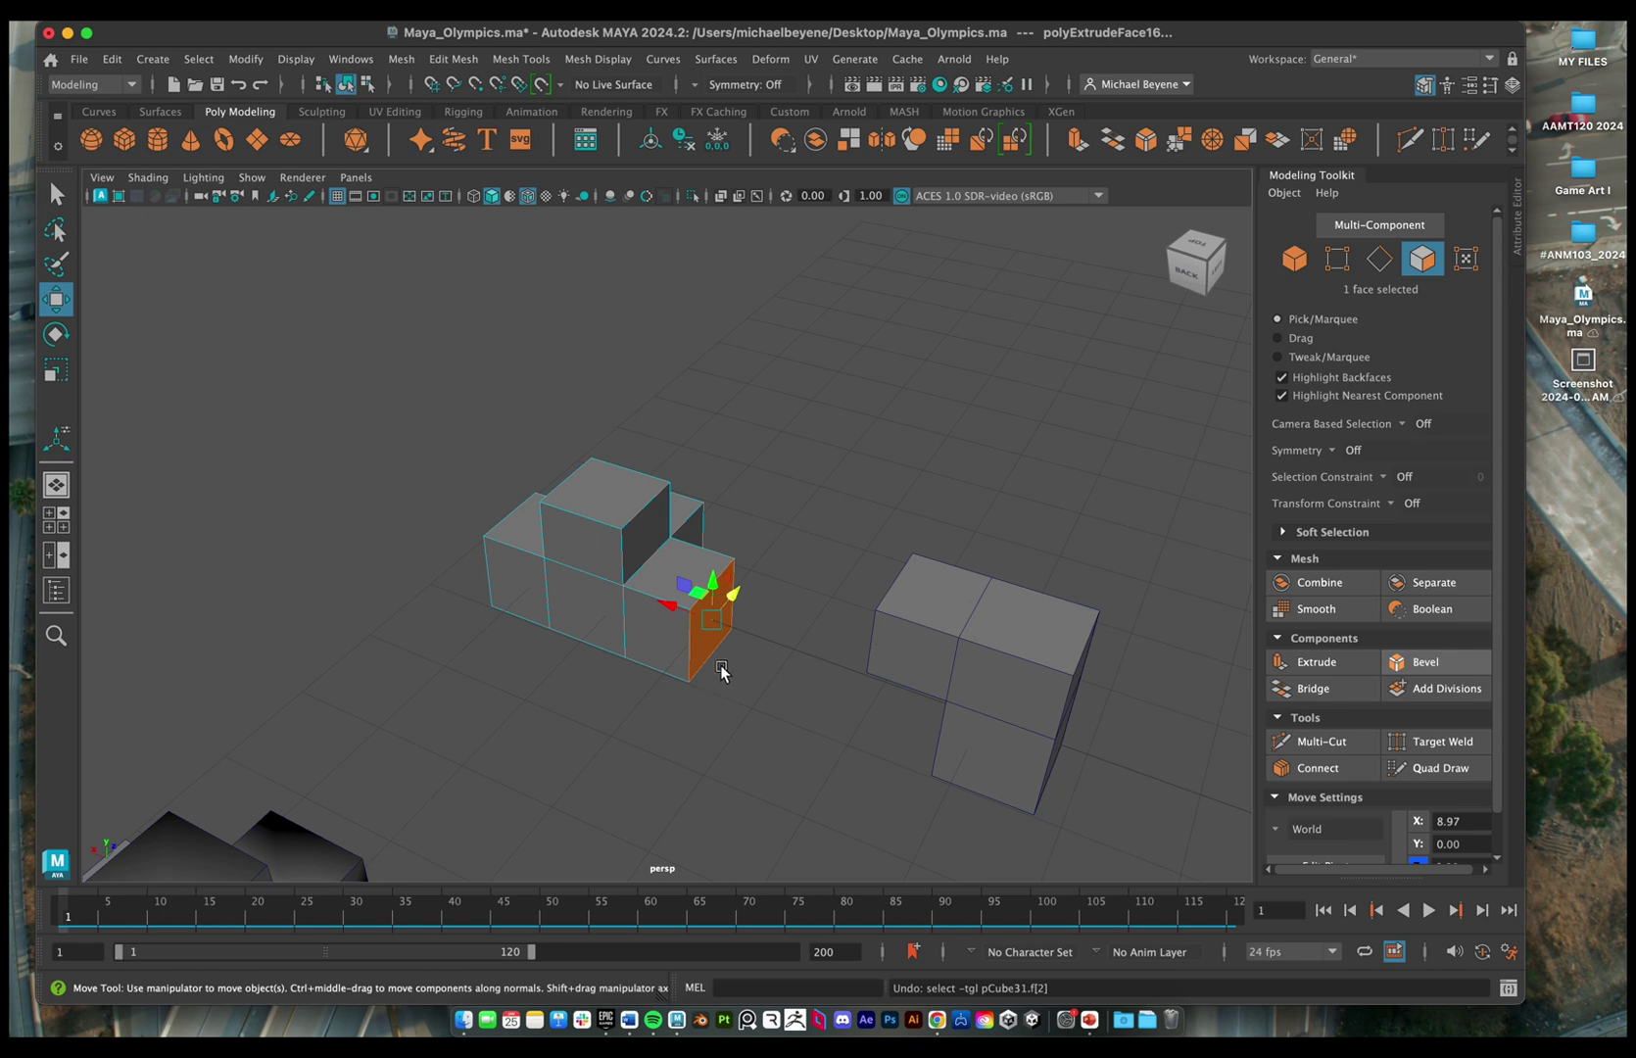
# - Extrude the third cube's lower back face to about Z -1.33 and its bottom face down to about Y -1.57
pyautogui.click(571, 604)
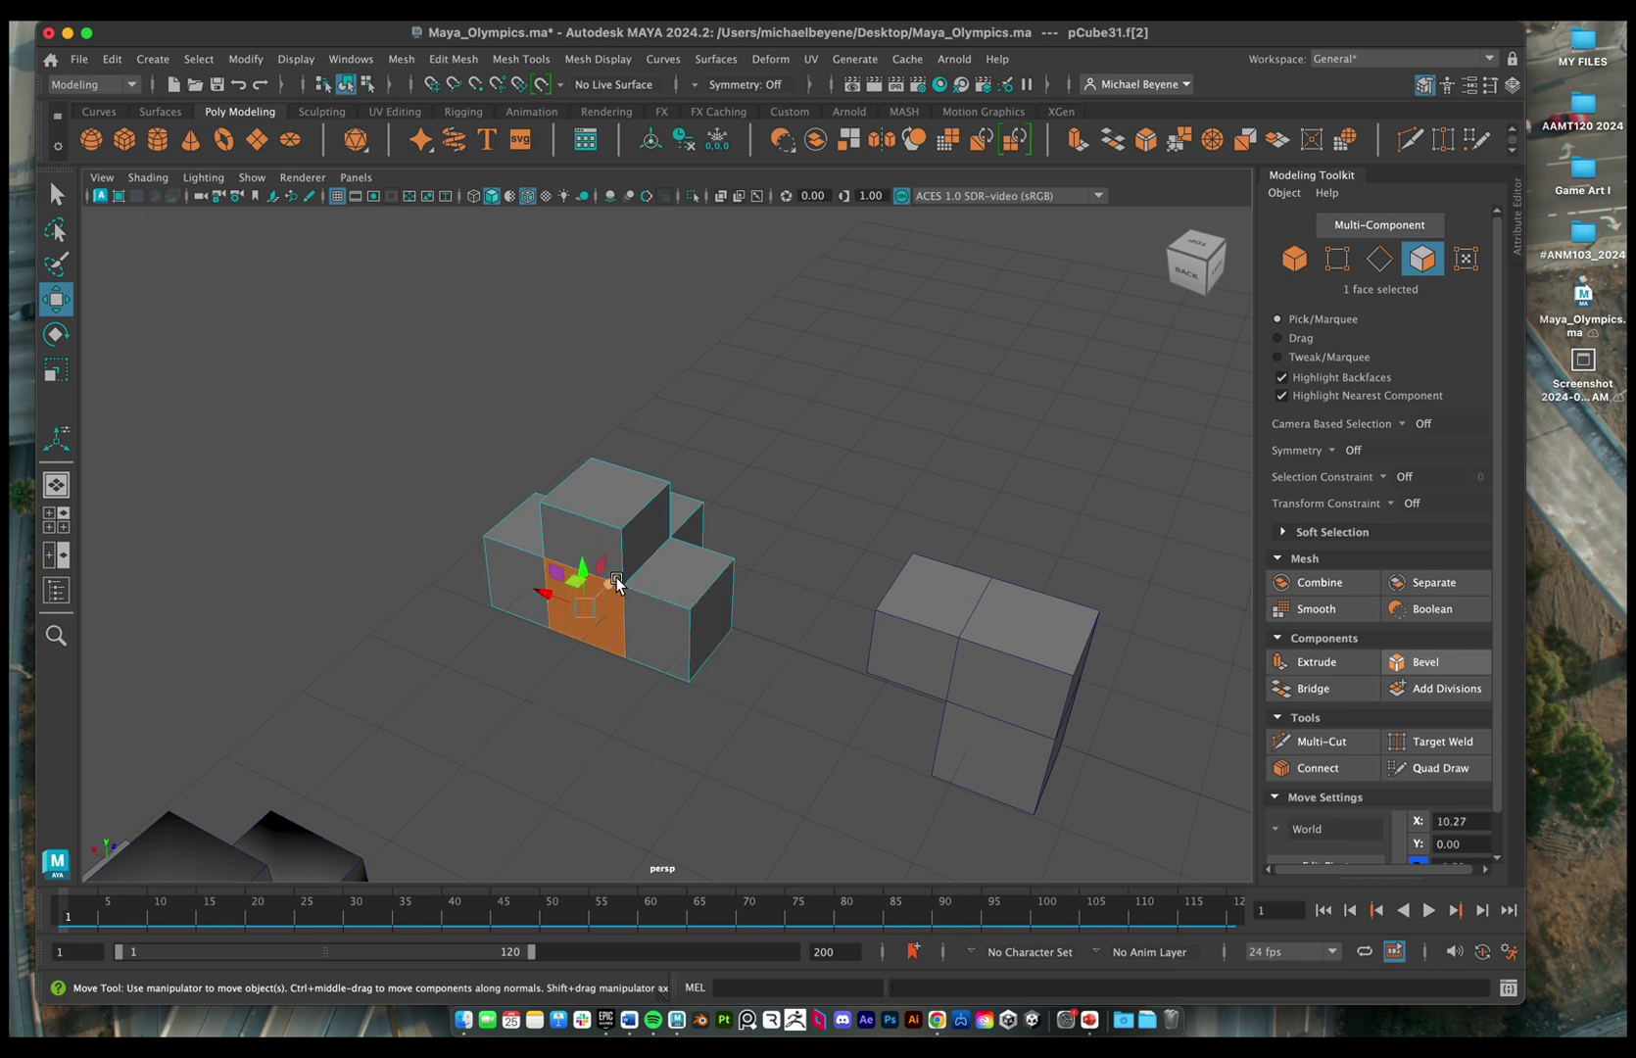
pyautogui.keyDown('shift'); pyautogui.moveTo(618, 583); pyautogui.dragTo(571, 615); pyautogui.keyUp('shift')
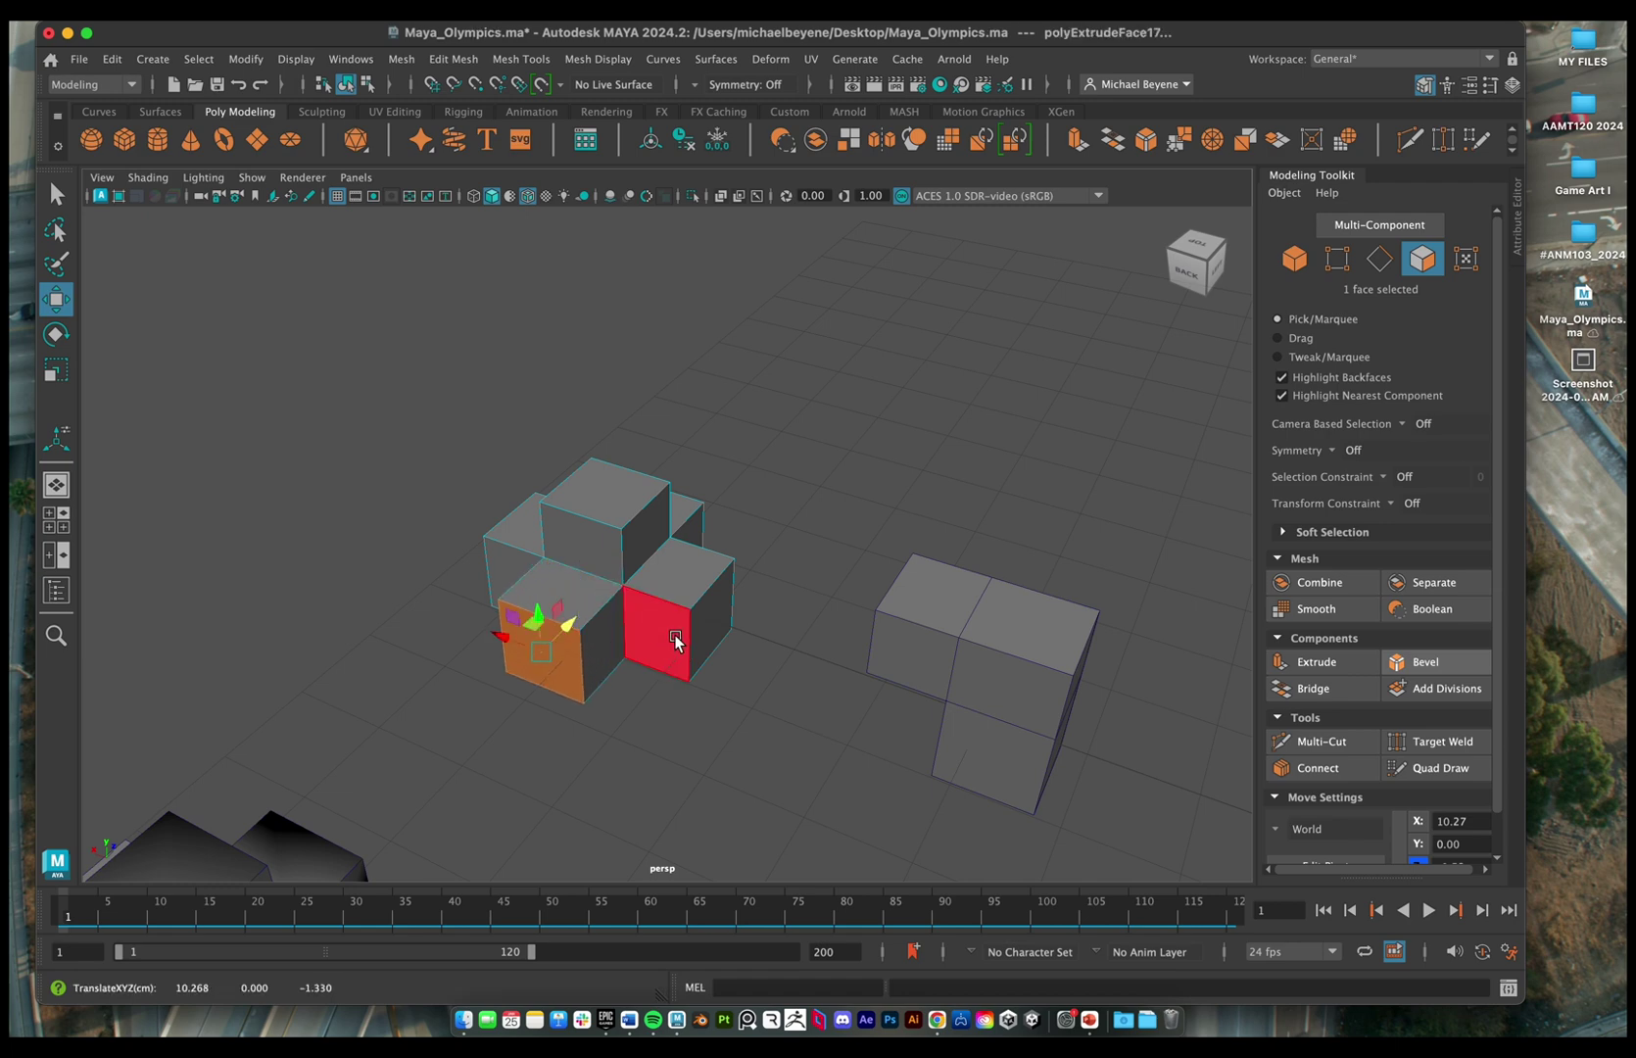
pyautogui.keyDown('alt'); pyautogui.moveTo(709, 642); pyautogui.dragTo(520, 676); pyautogui.keyUp('alt')
pyautogui.click(602, 662)
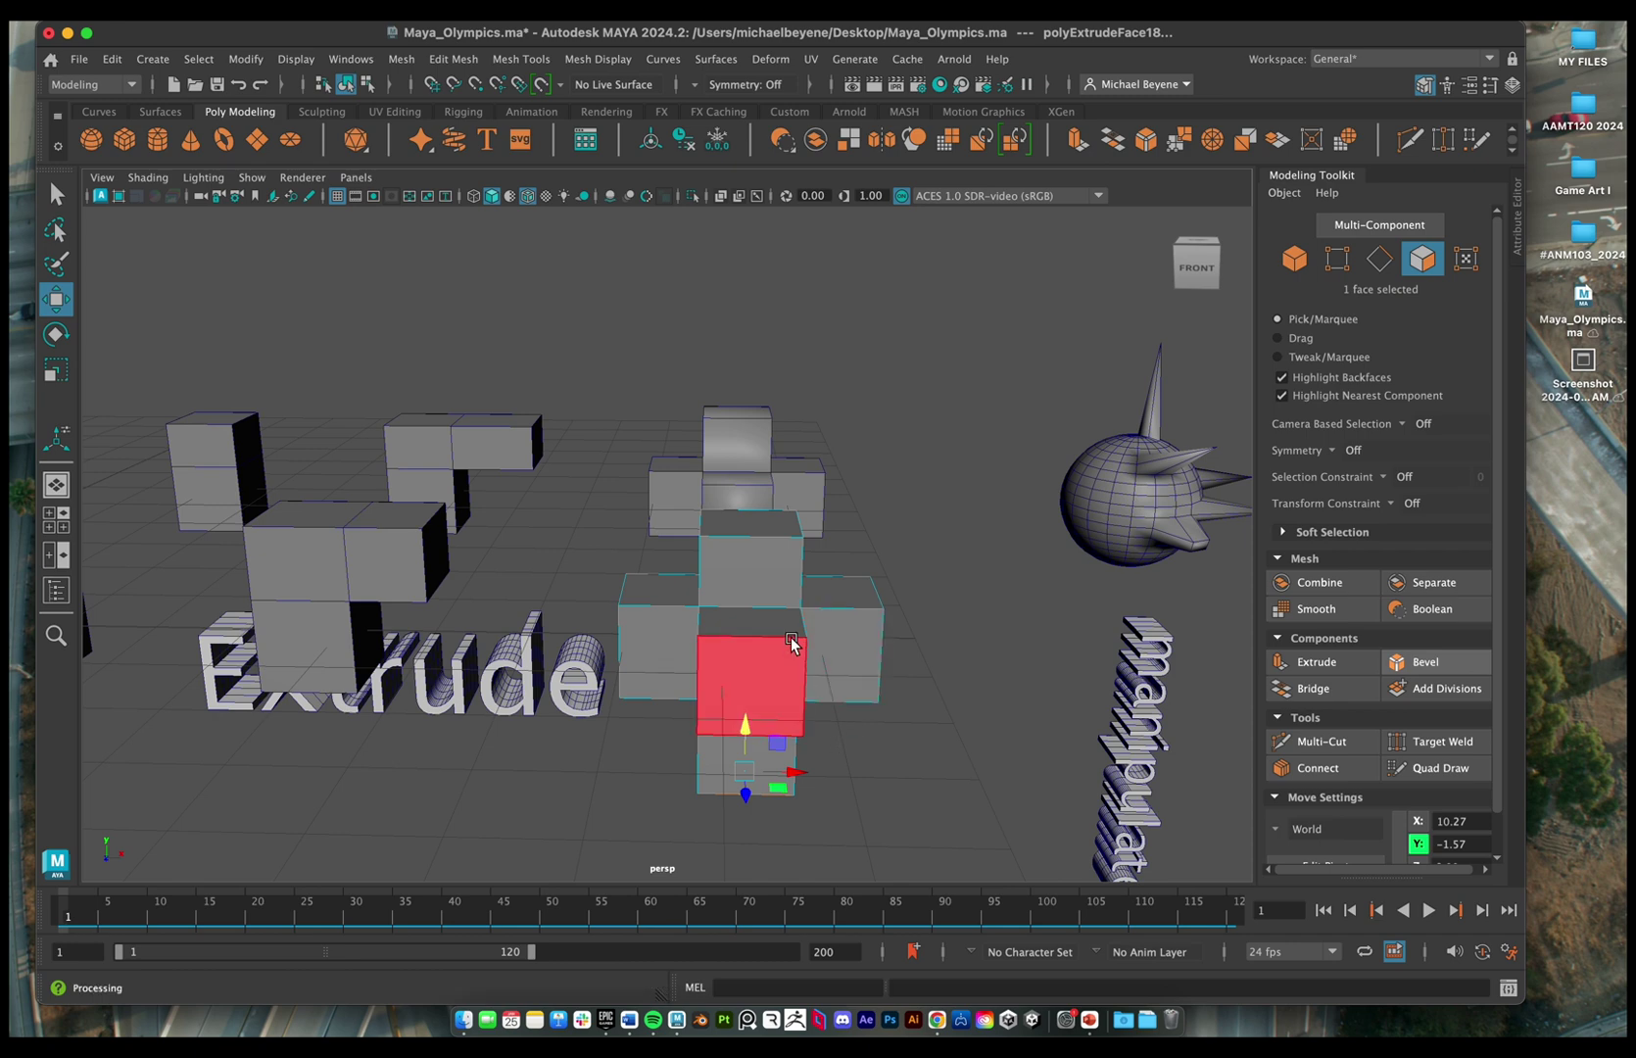
# - Return the cross-shaped third cube to object mode and delete it
pyautogui.moveTo(780, 427); pyautogui.dragTo(961, 419, button='right')
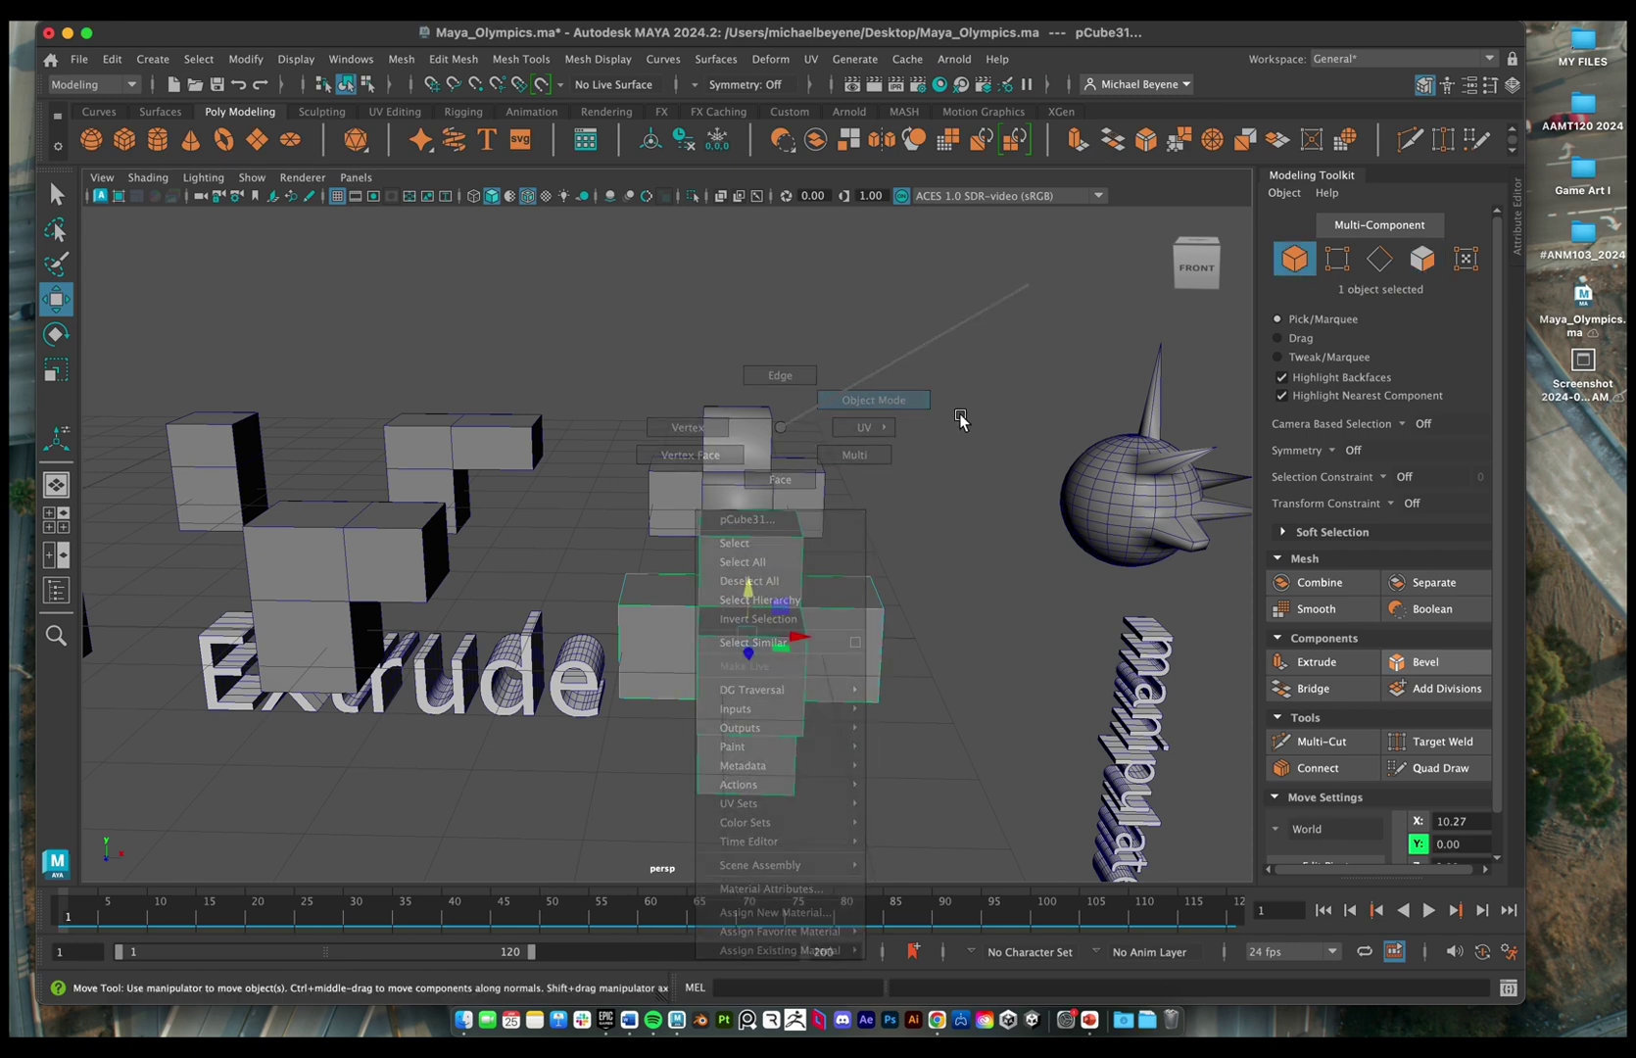
pyautogui.click(862, 590)
pyautogui.keyDown('alt'); pyautogui.moveTo(822, 610); pyautogui.dragTo(646, 606); pyautogui.keyUp('alt')
pyautogui.keyDown('alt'); pyautogui.moveTo(261, 552); pyautogui.dragTo(219, 355); pyautogui.keyUp('alt')
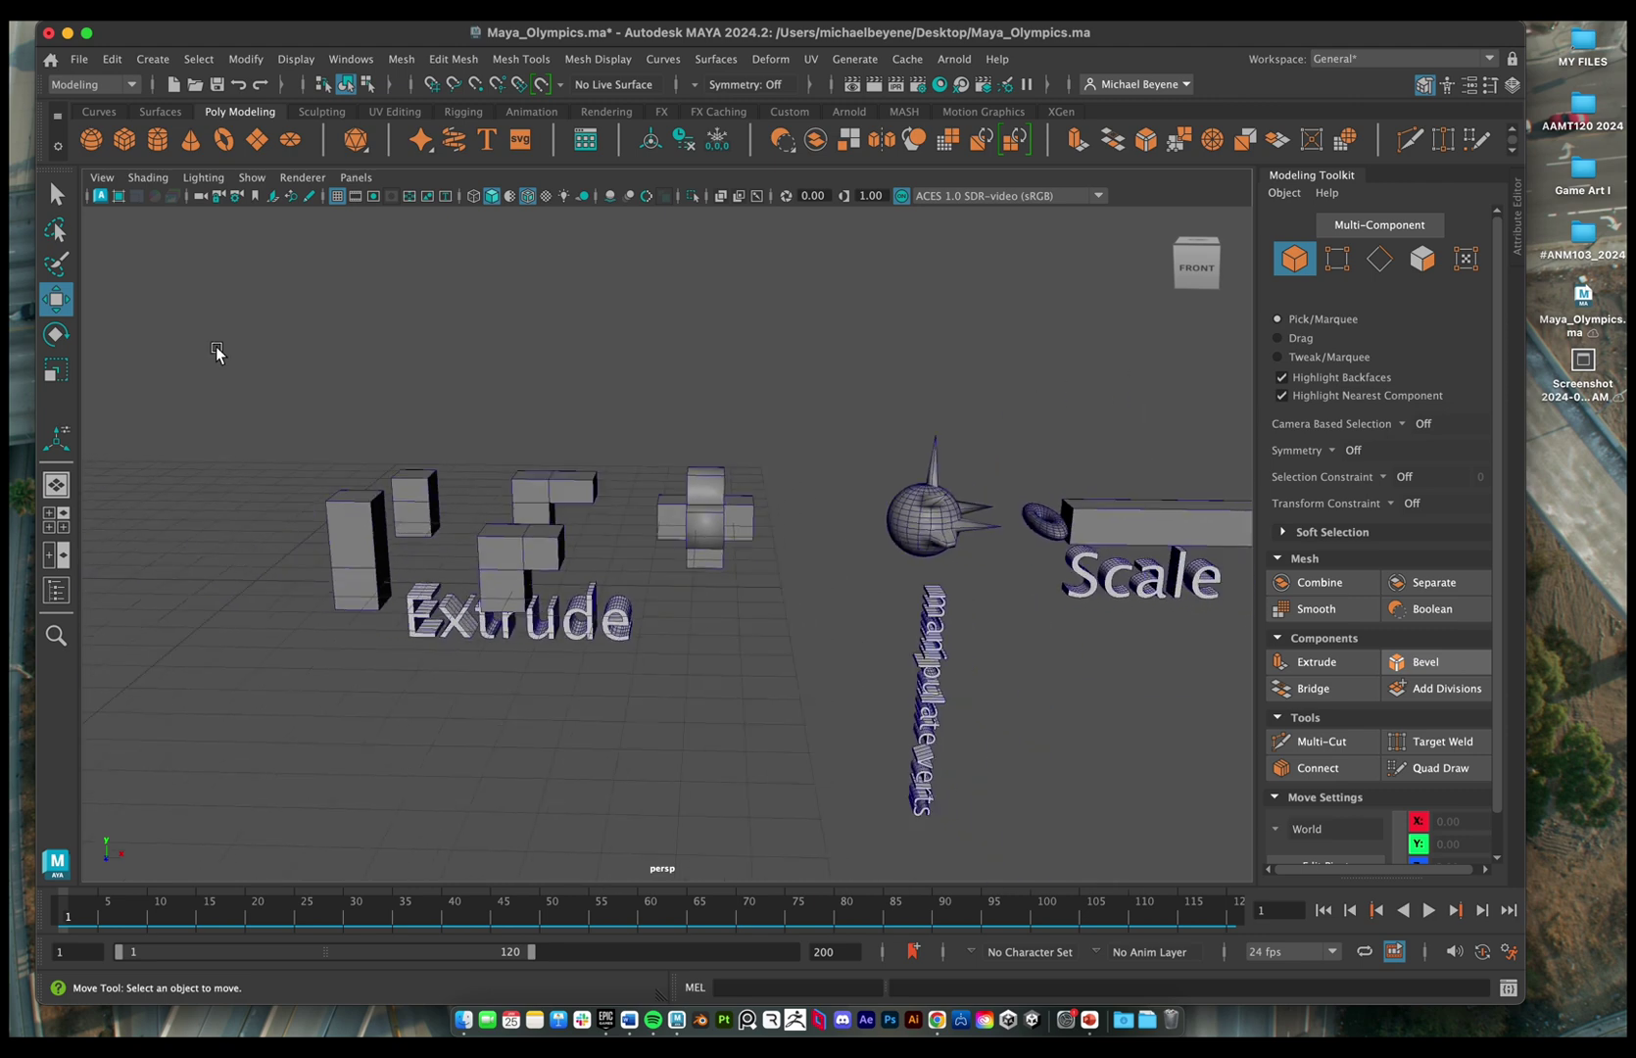
# - Create a replacement polygon cube, move it along X to about 10.18, and switch it to face mode
pyautogui.click(125, 139)
pyautogui.moveTo(307, 579); pyautogui.dragTo(745, 603)
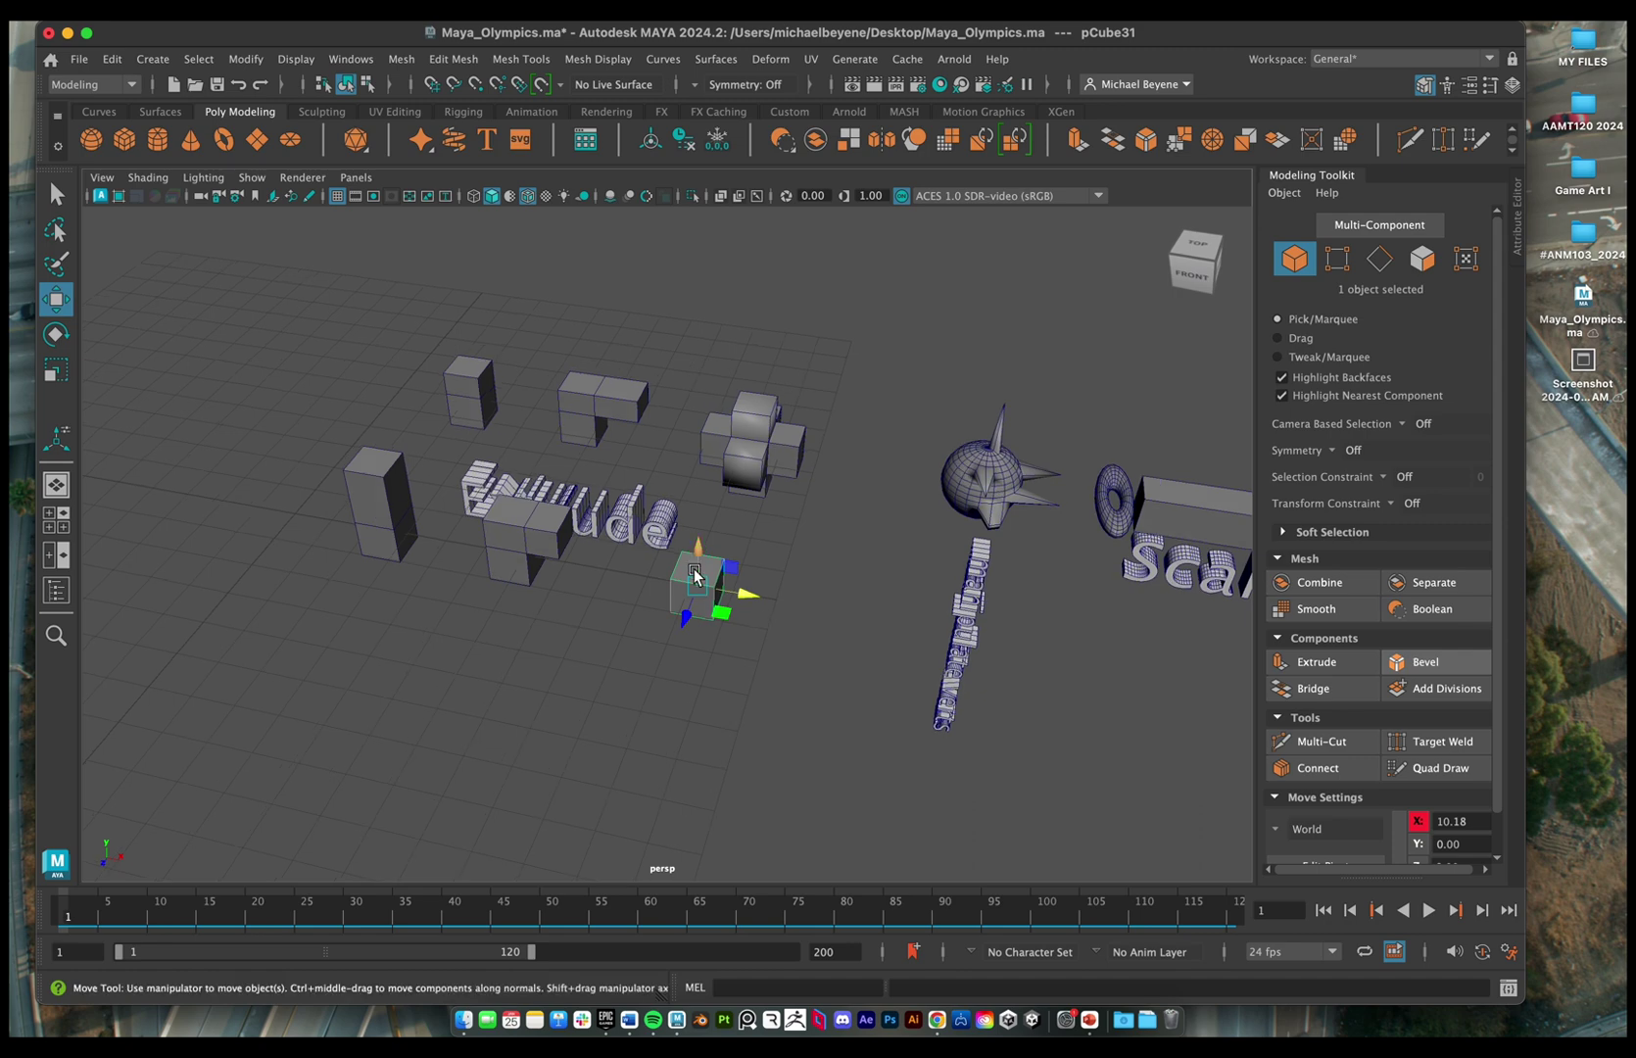
pyautogui.moveTo(694, 427); pyautogui.dragTo(692, 479, button='right')
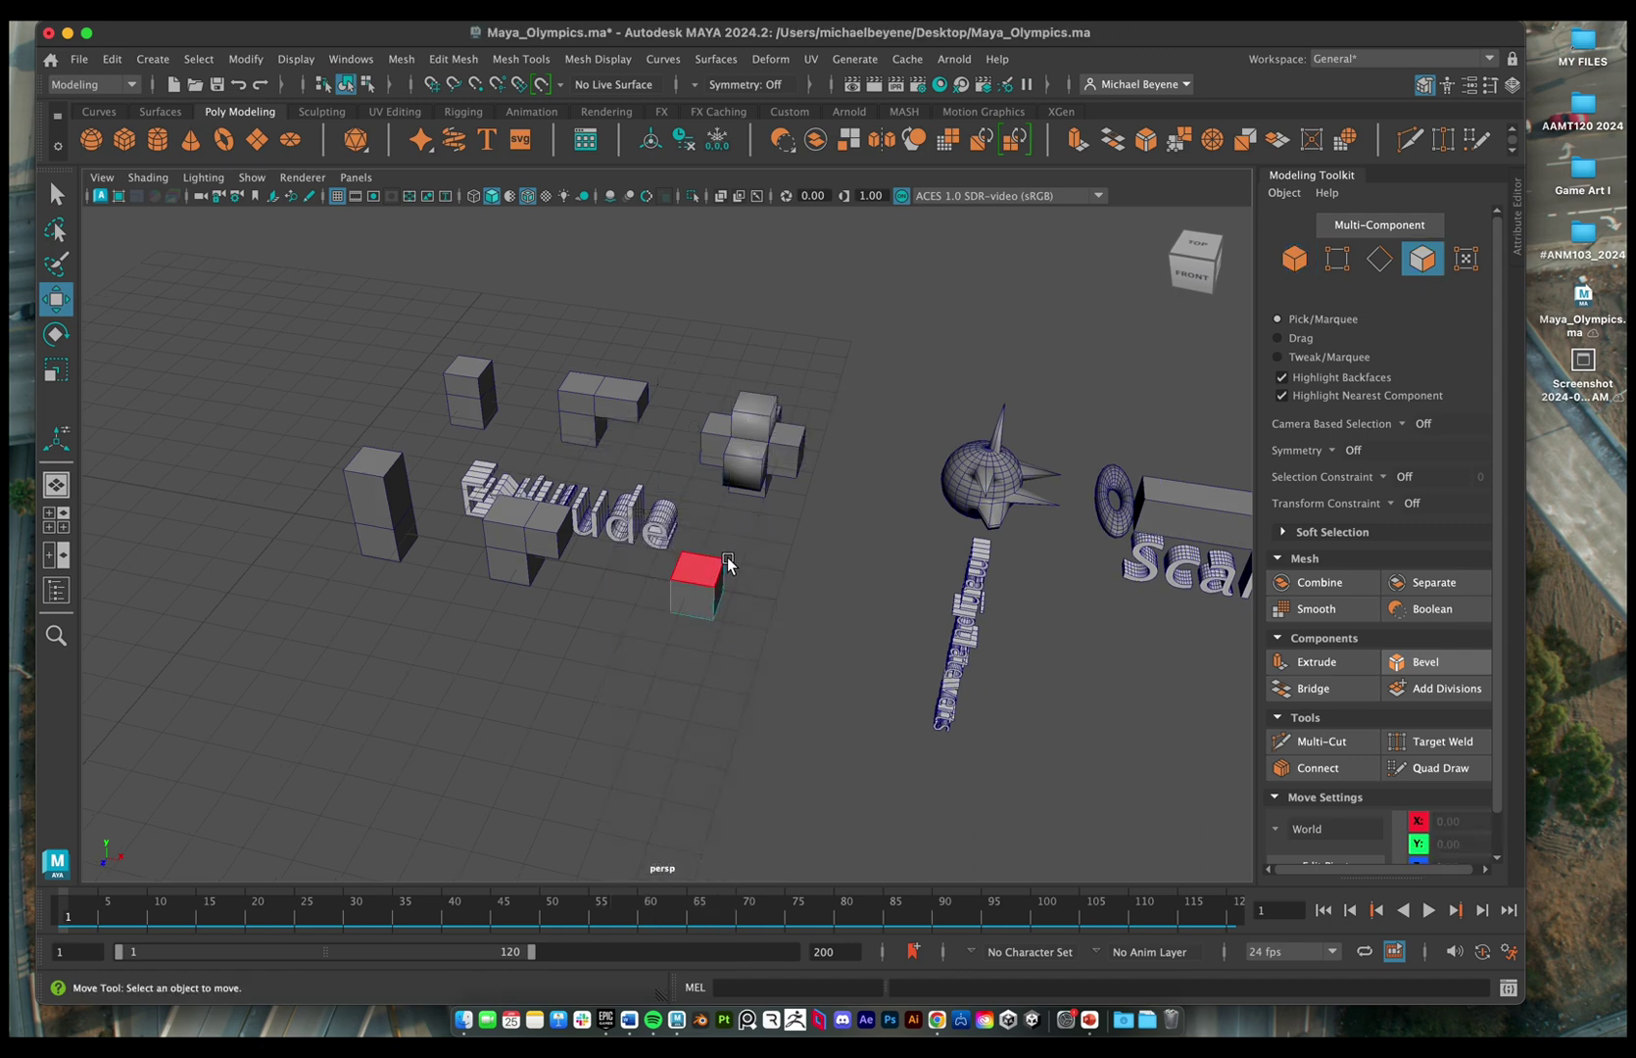
pyautogui.scroll(2, 712, 573)
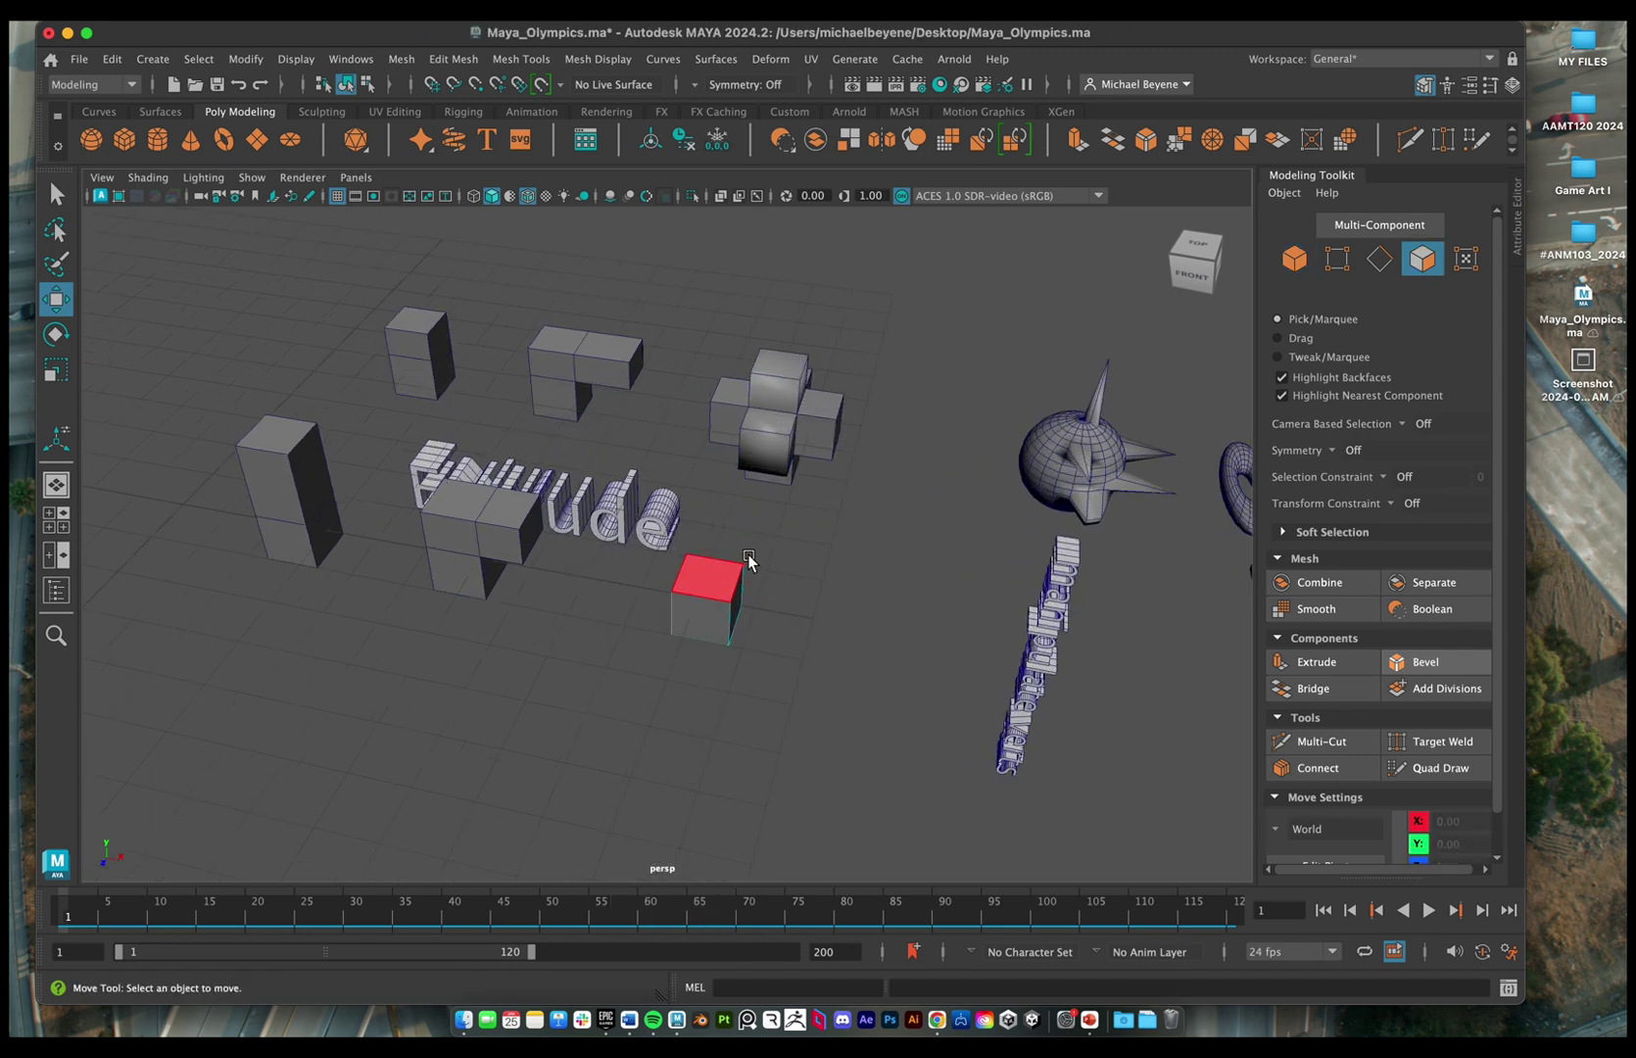
# - Extrude the replacement cube's top face with the Extrude command at a thickness of 1
pyautogui.click(747, 555)
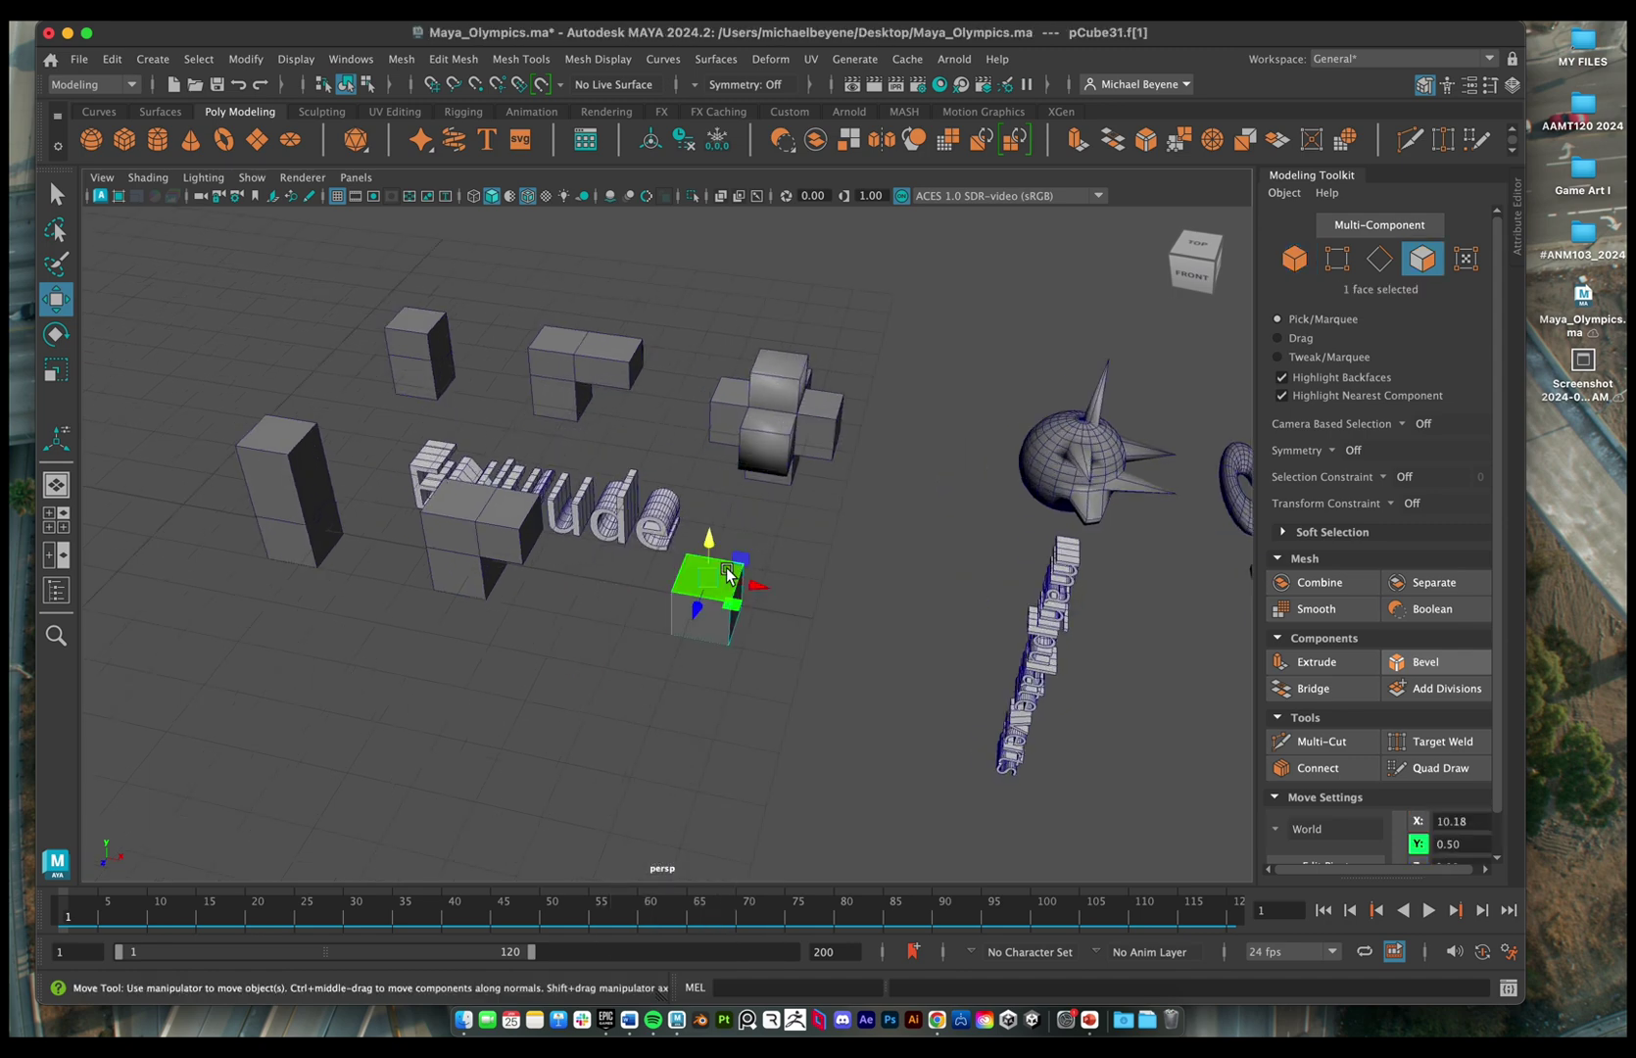
pyautogui.click(1348, 668)
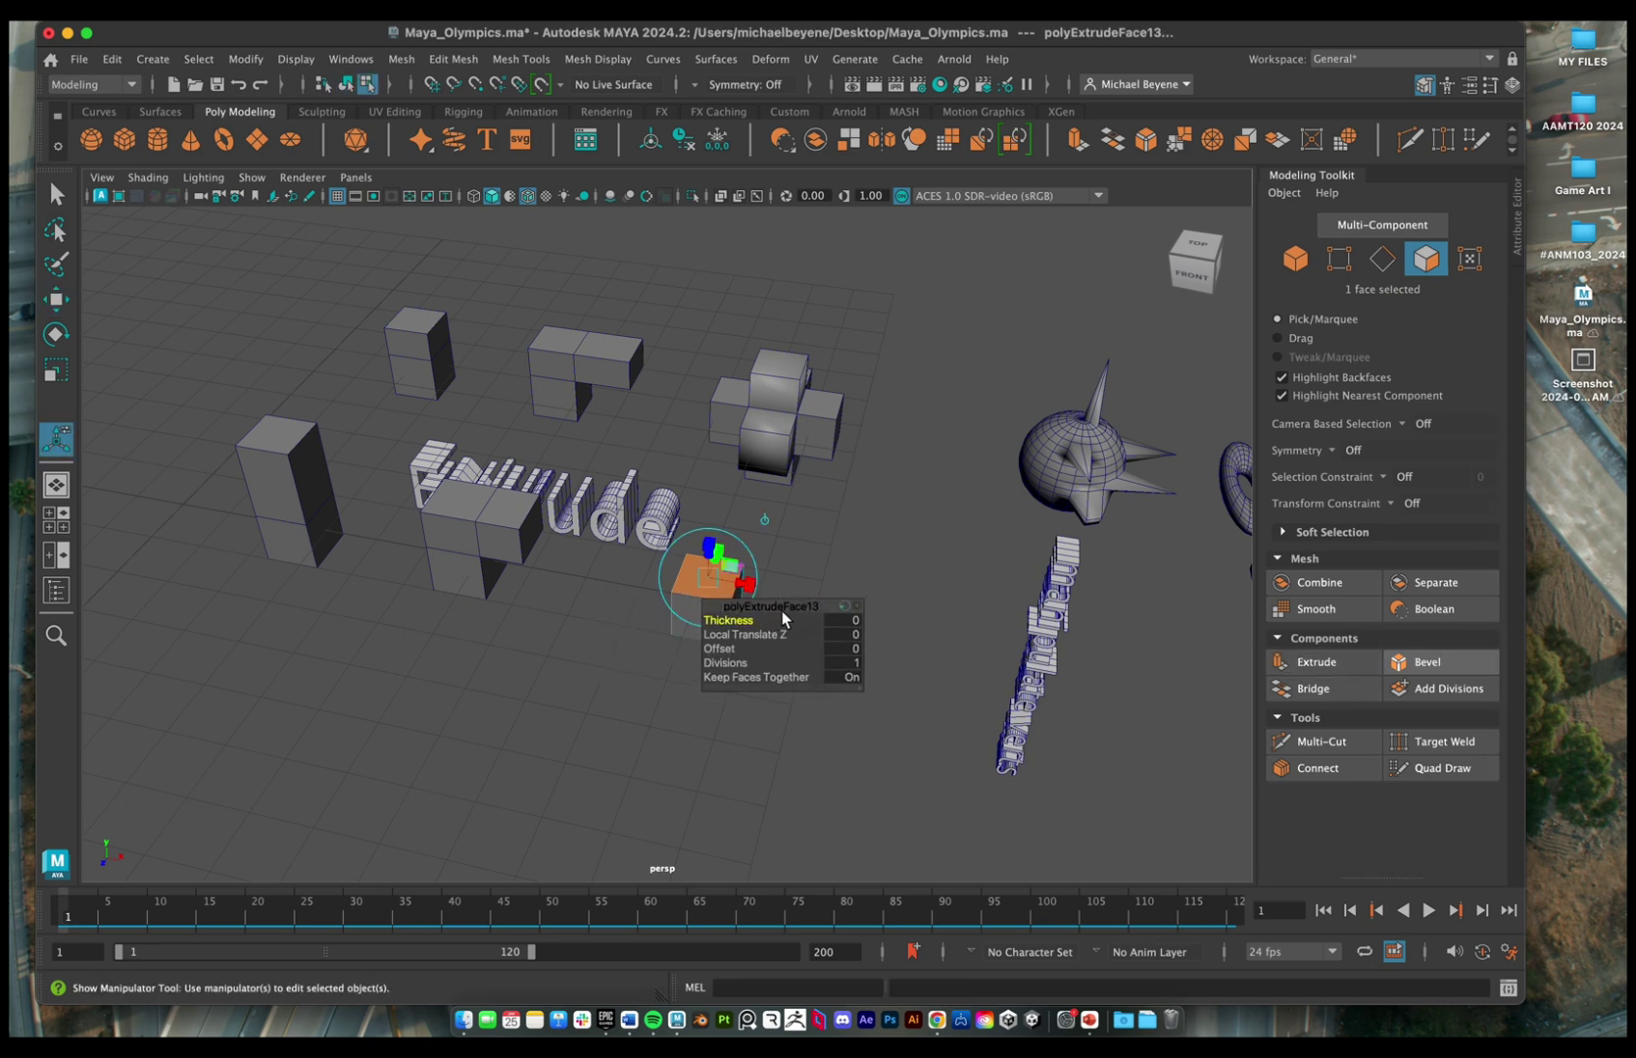
pyautogui.click(894, 618)
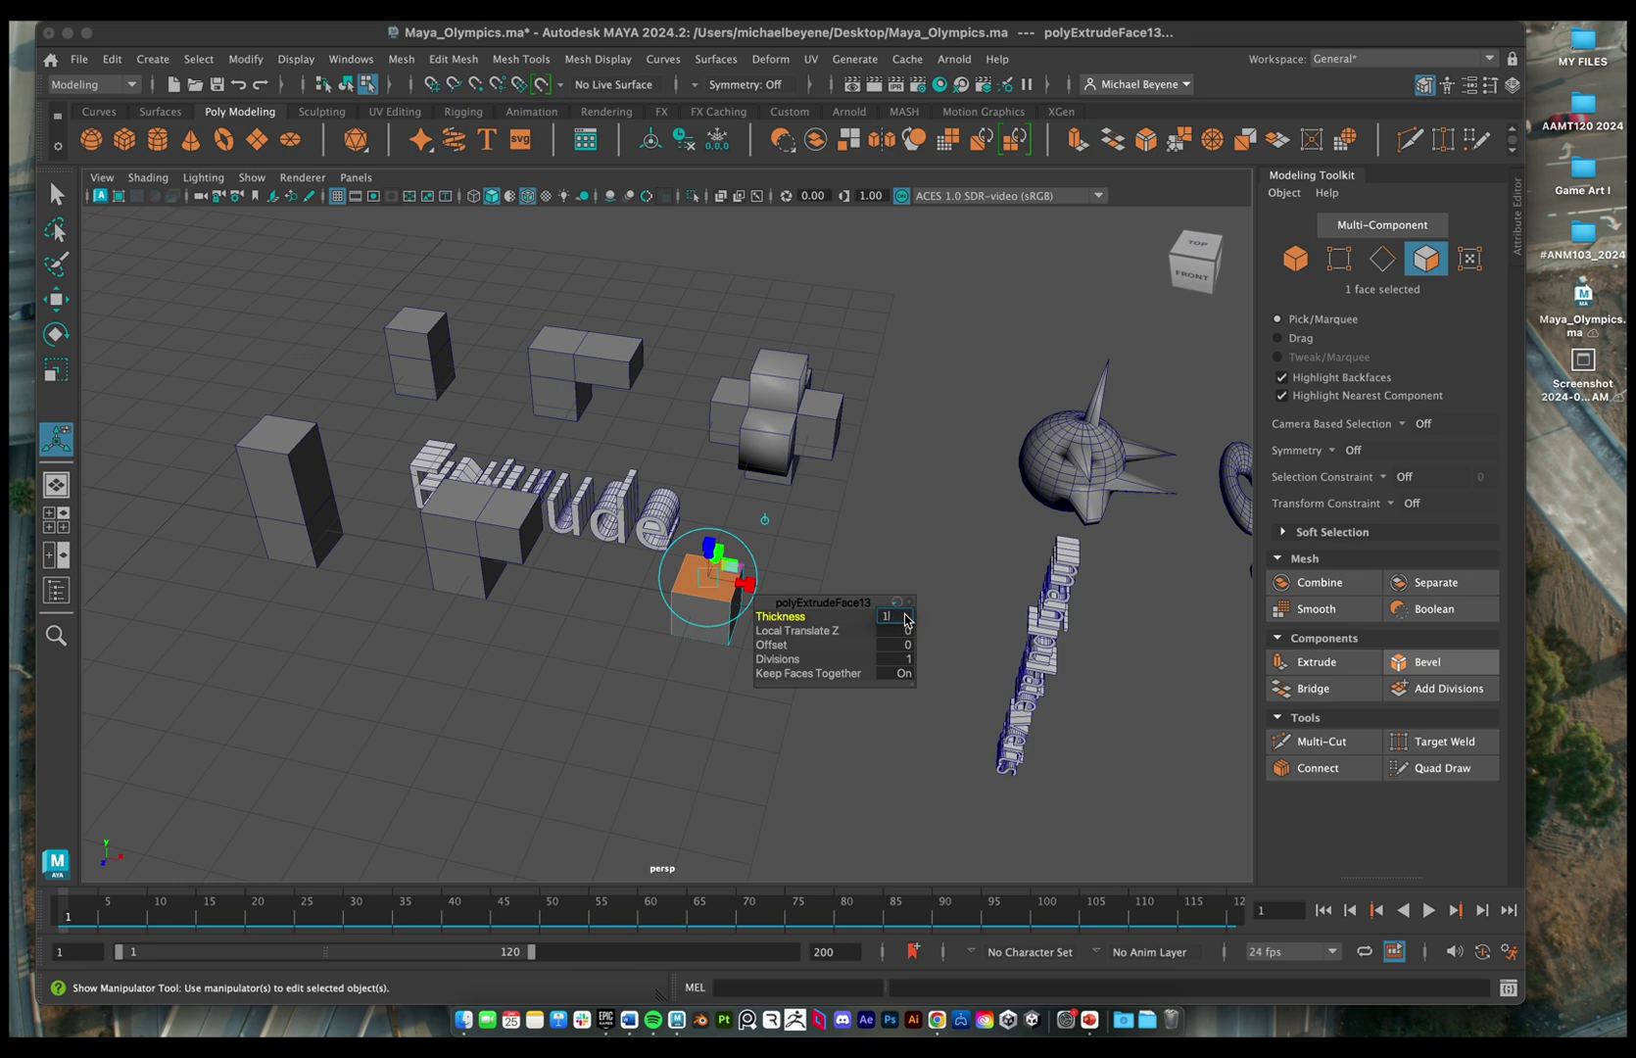
pyautogui.press('Return')
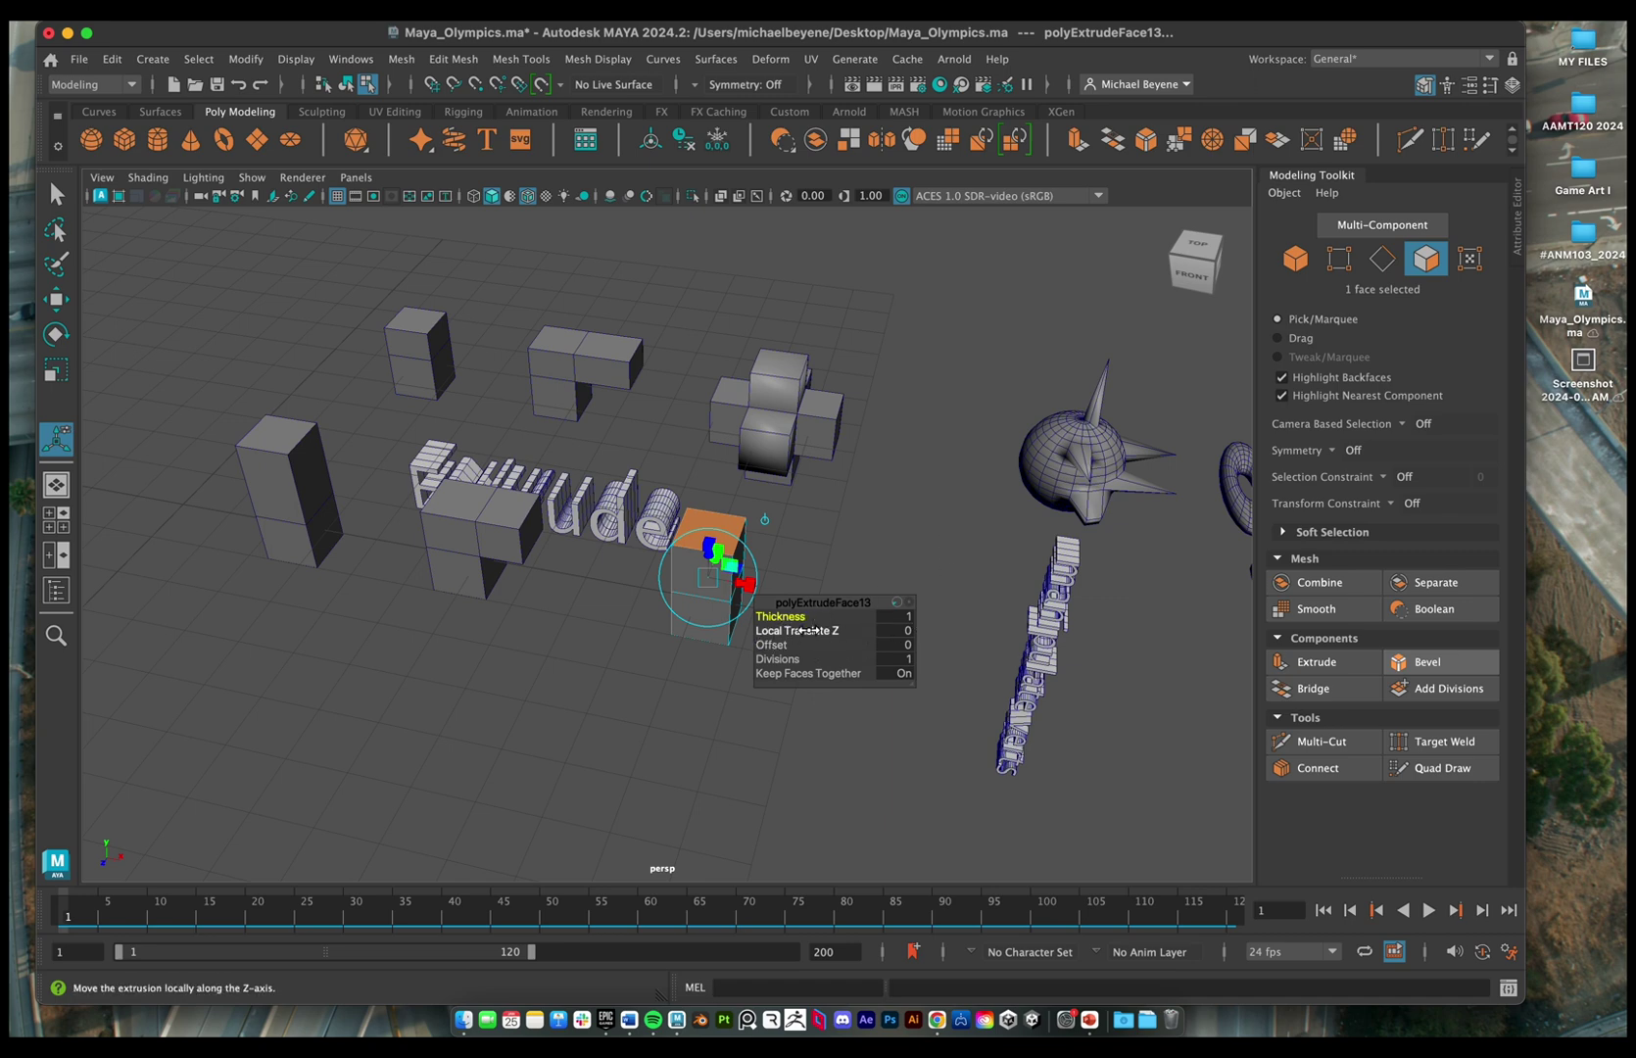
pyautogui.moveTo(827, 603); pyautogui.dragTo(954, 506)
# - Extrude the replacement cube's lower +X side face with a thickness of 1
pyautogui.keyDown('alt'); pyautogui.moveTo(823, 622); pyautogui.dragTo(728, 646); pyautogui.keyUp('alt')
pyautogui.click(727, 641)
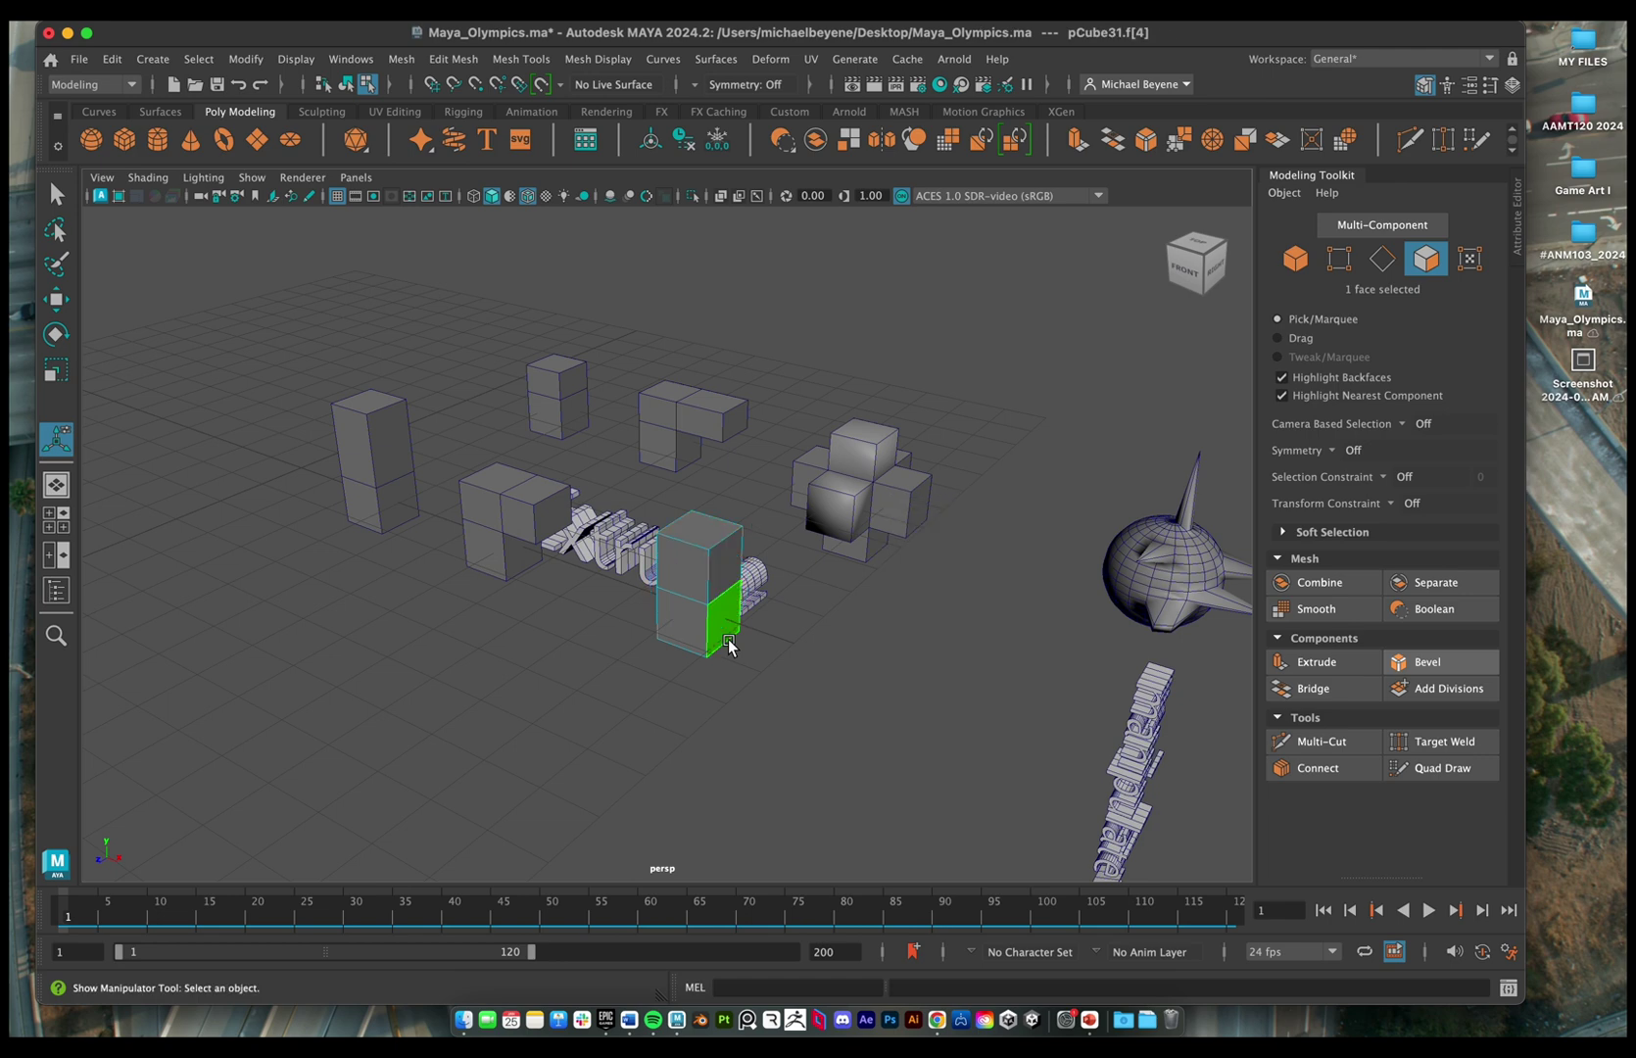
pyautogui.click(1348, 661)
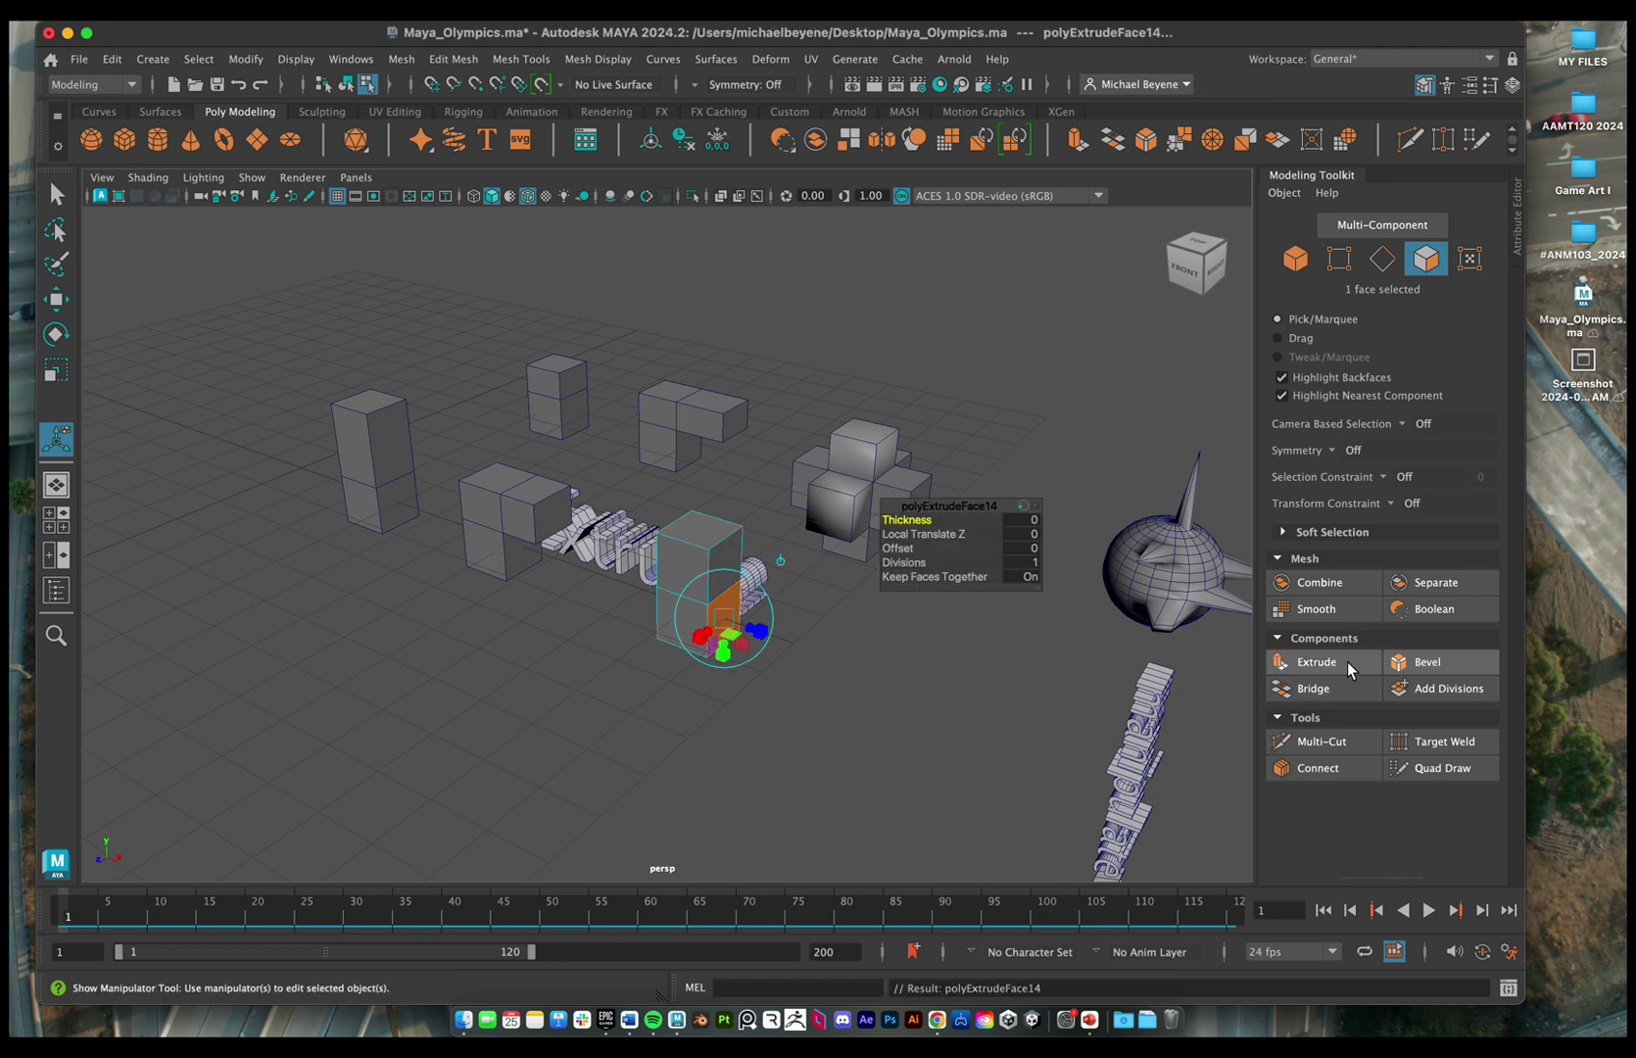
pyautogui.click(1027, 523)
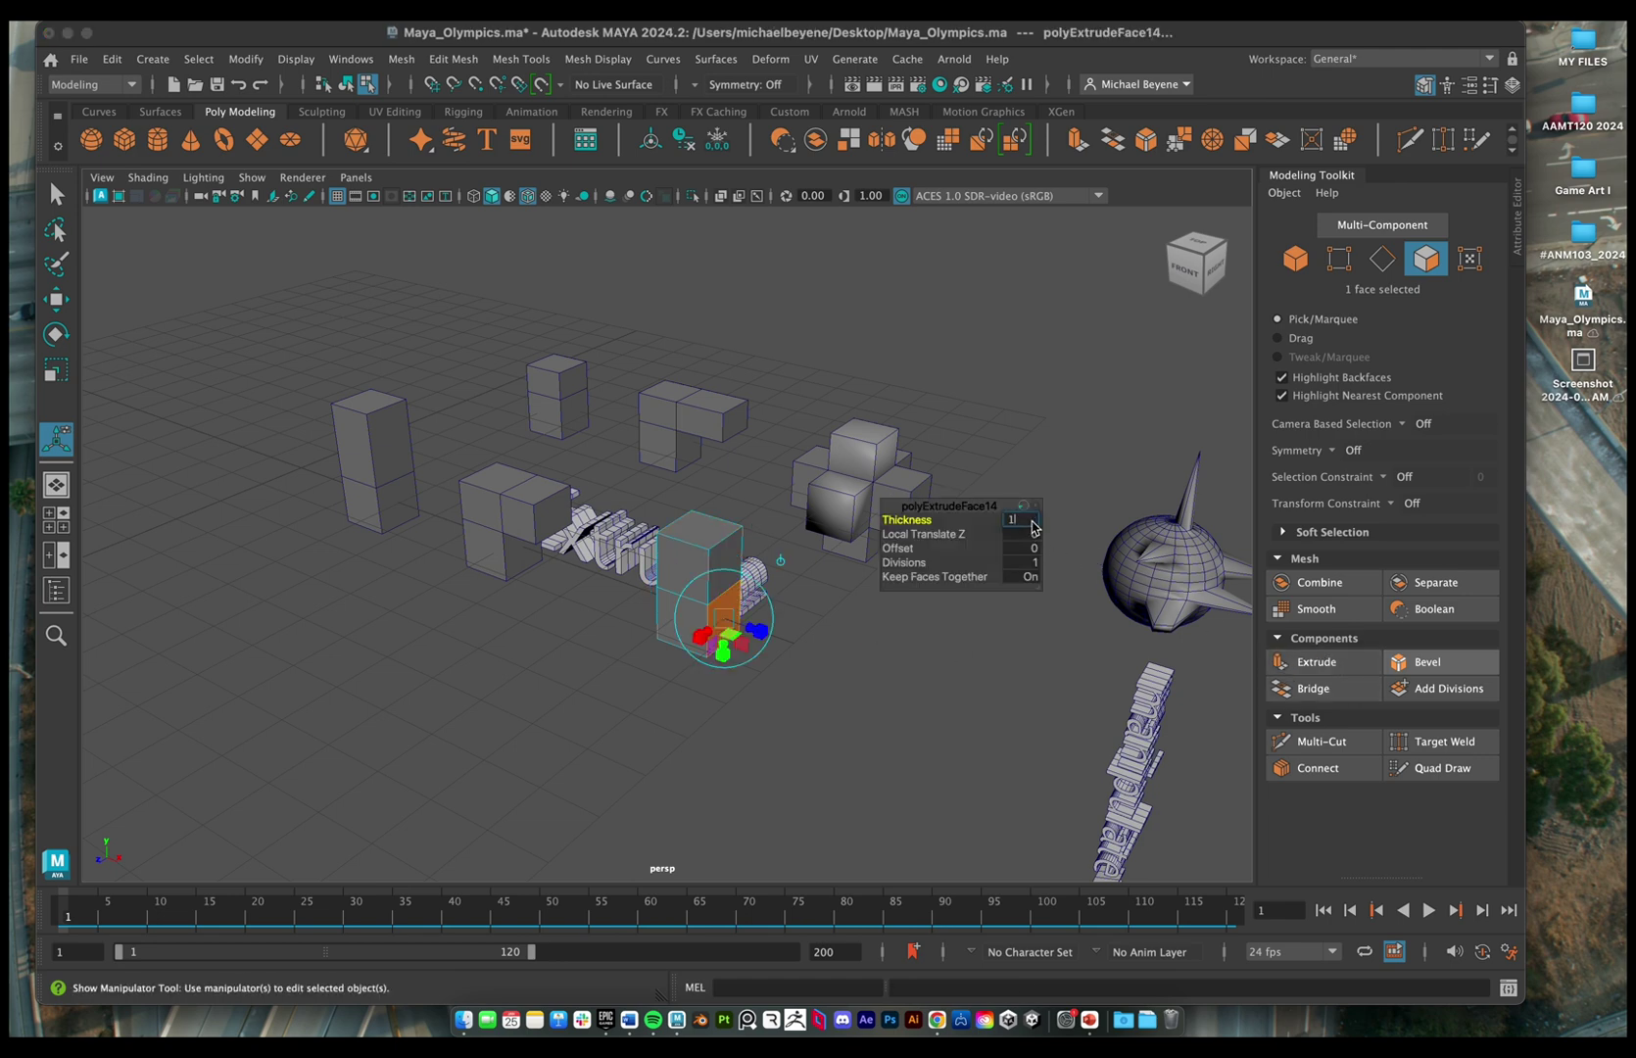
pyautogui.write('1')
pyautogui.press('Return')
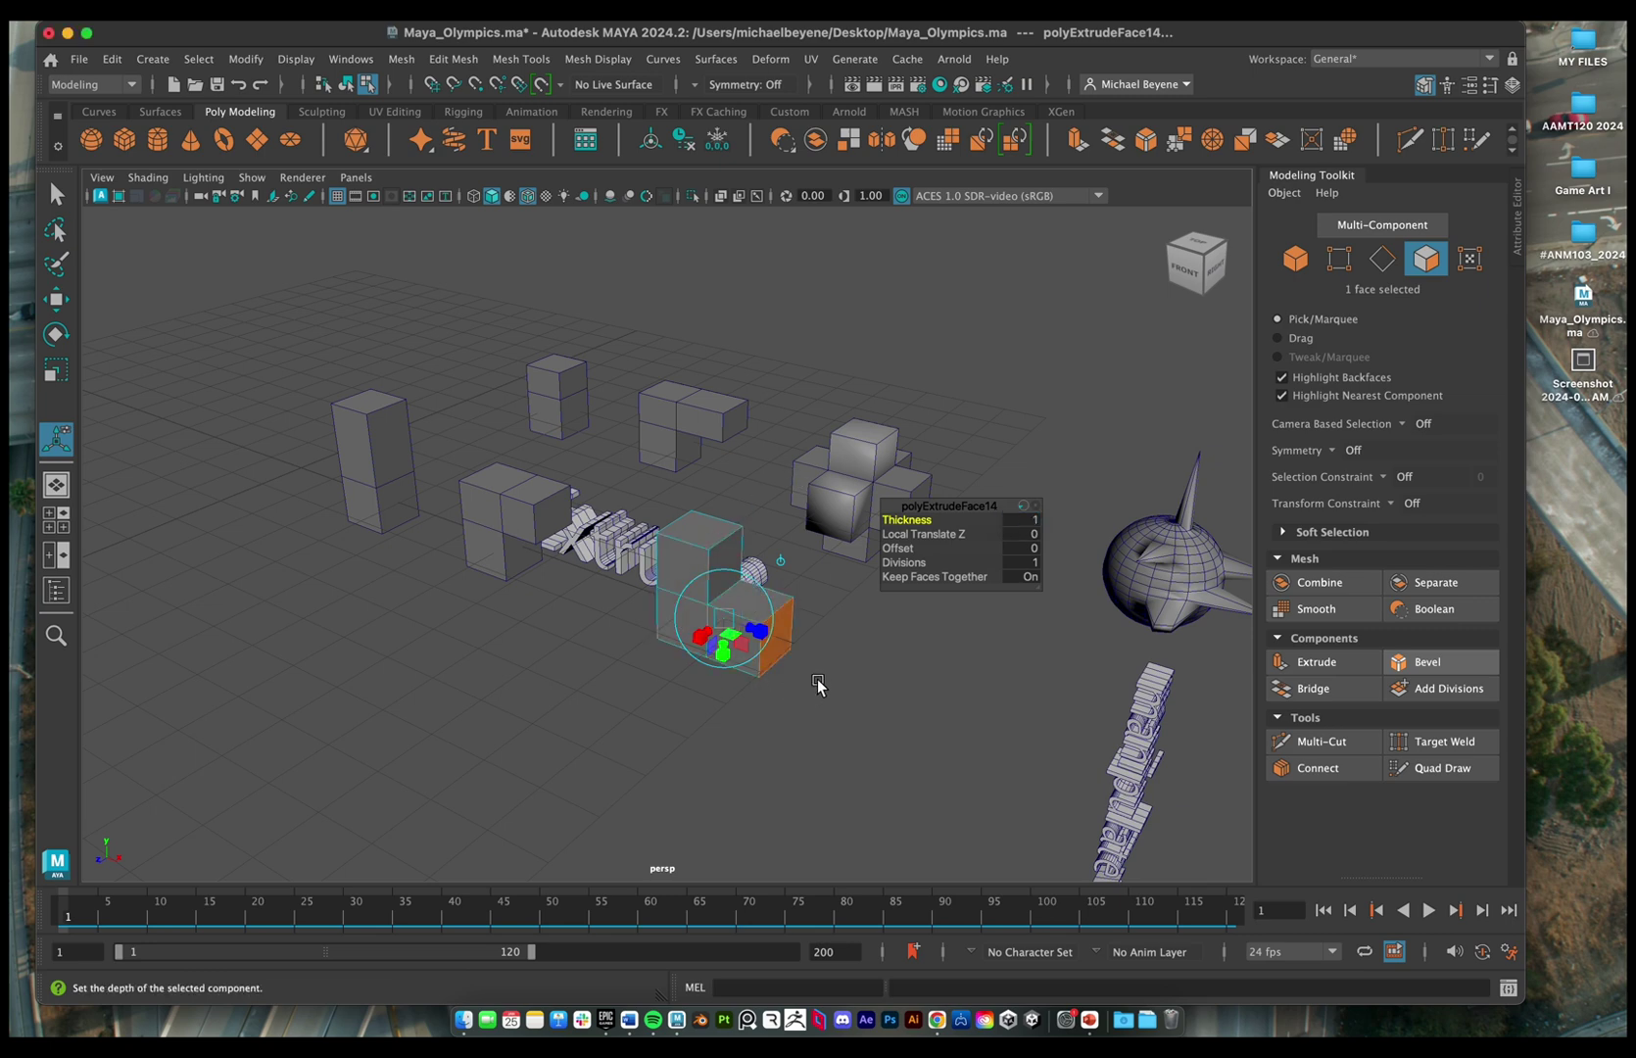
# - Return the extruded replacement cube to object mode and delete it
pyautogui.keyDown('alt'); pyautogui.moveTo(789, 698); pyautogui.dragTo(822, 712); pyautogui.keyUp('alt')
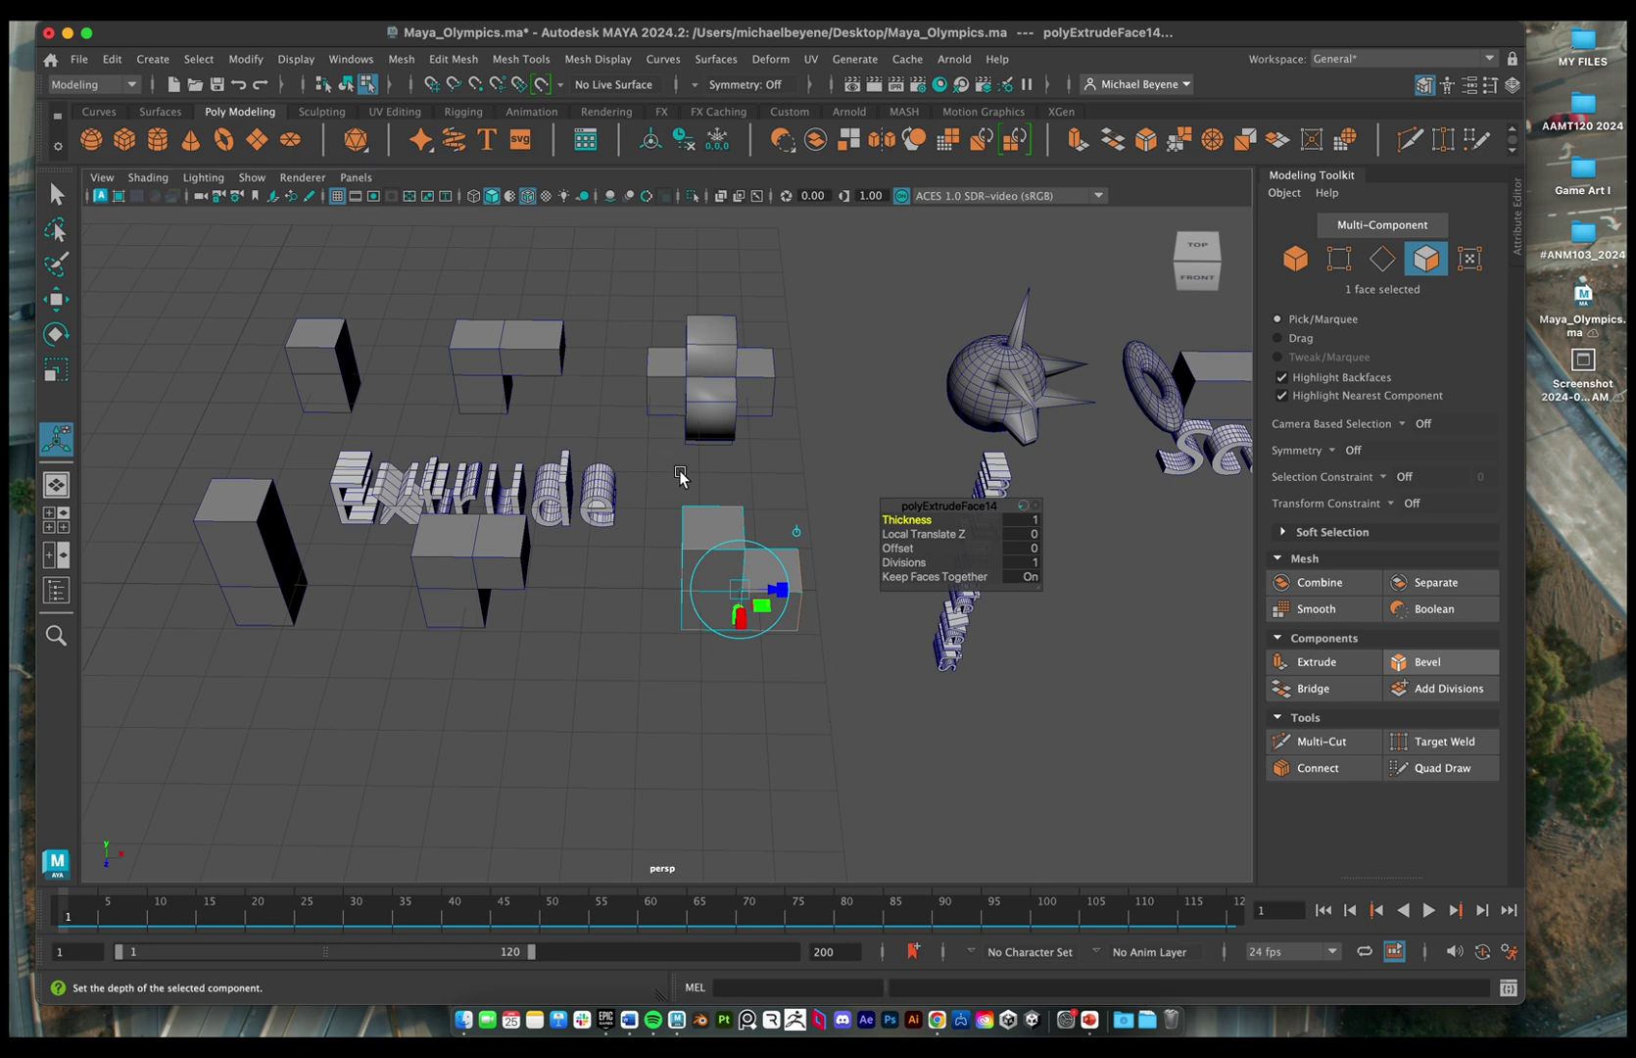
pyautogui.moveTo(712, 520); pyautogui.dragTo(863, 377, button='right')
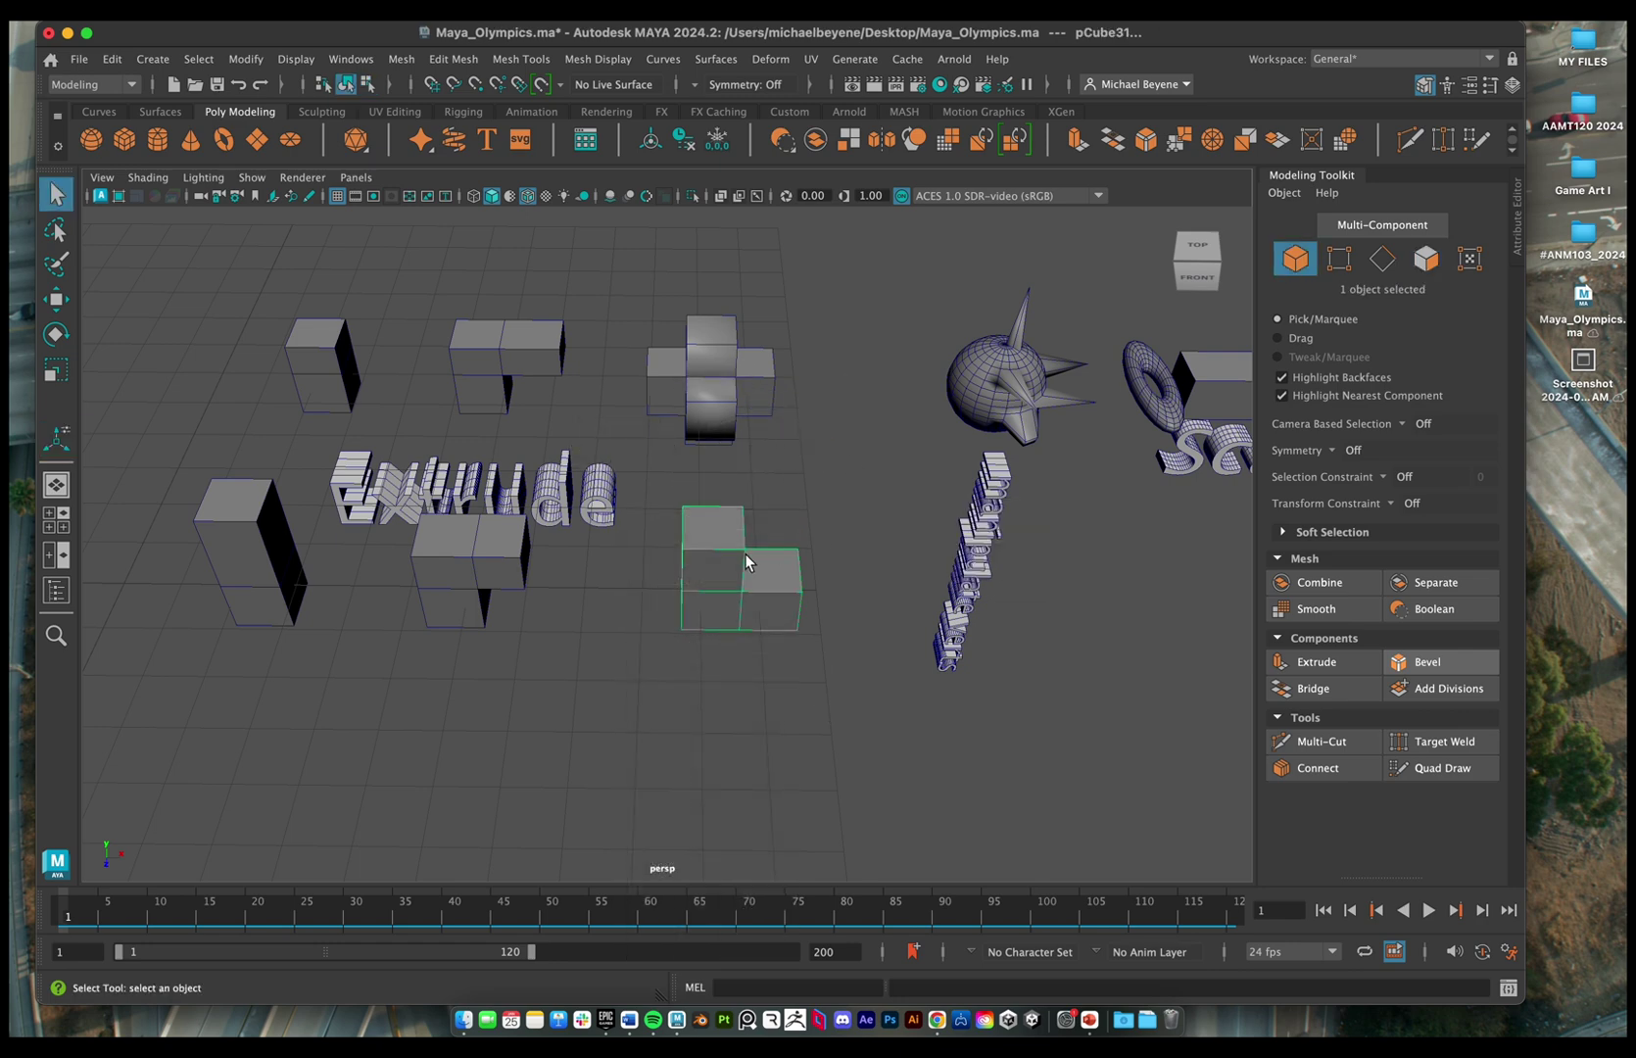
pyautogui.press('Delete')
# - Create a new polygon cube and move it along X to about 10.16, in line with the other two blocks
pyautogui.keyDown('alt'); pyautogui.moveTo(745, 555); pyautogui.dragTo(447, 506, button='right'); pyautogui.keyUp('alt')
pyautogui.click(124, 140)
pyautogui.moveTo(269, 593)
pyautogui.mouseDown()
pyautogui.moveTo(336, 526)
pyautogui.moveTo(318, 556)
pyautogui.moveTo(366, 573)
pyautogui.moveTo(759, 566)
pyautogui.moveTo(739, 558)
pyautogui.mouseUp()
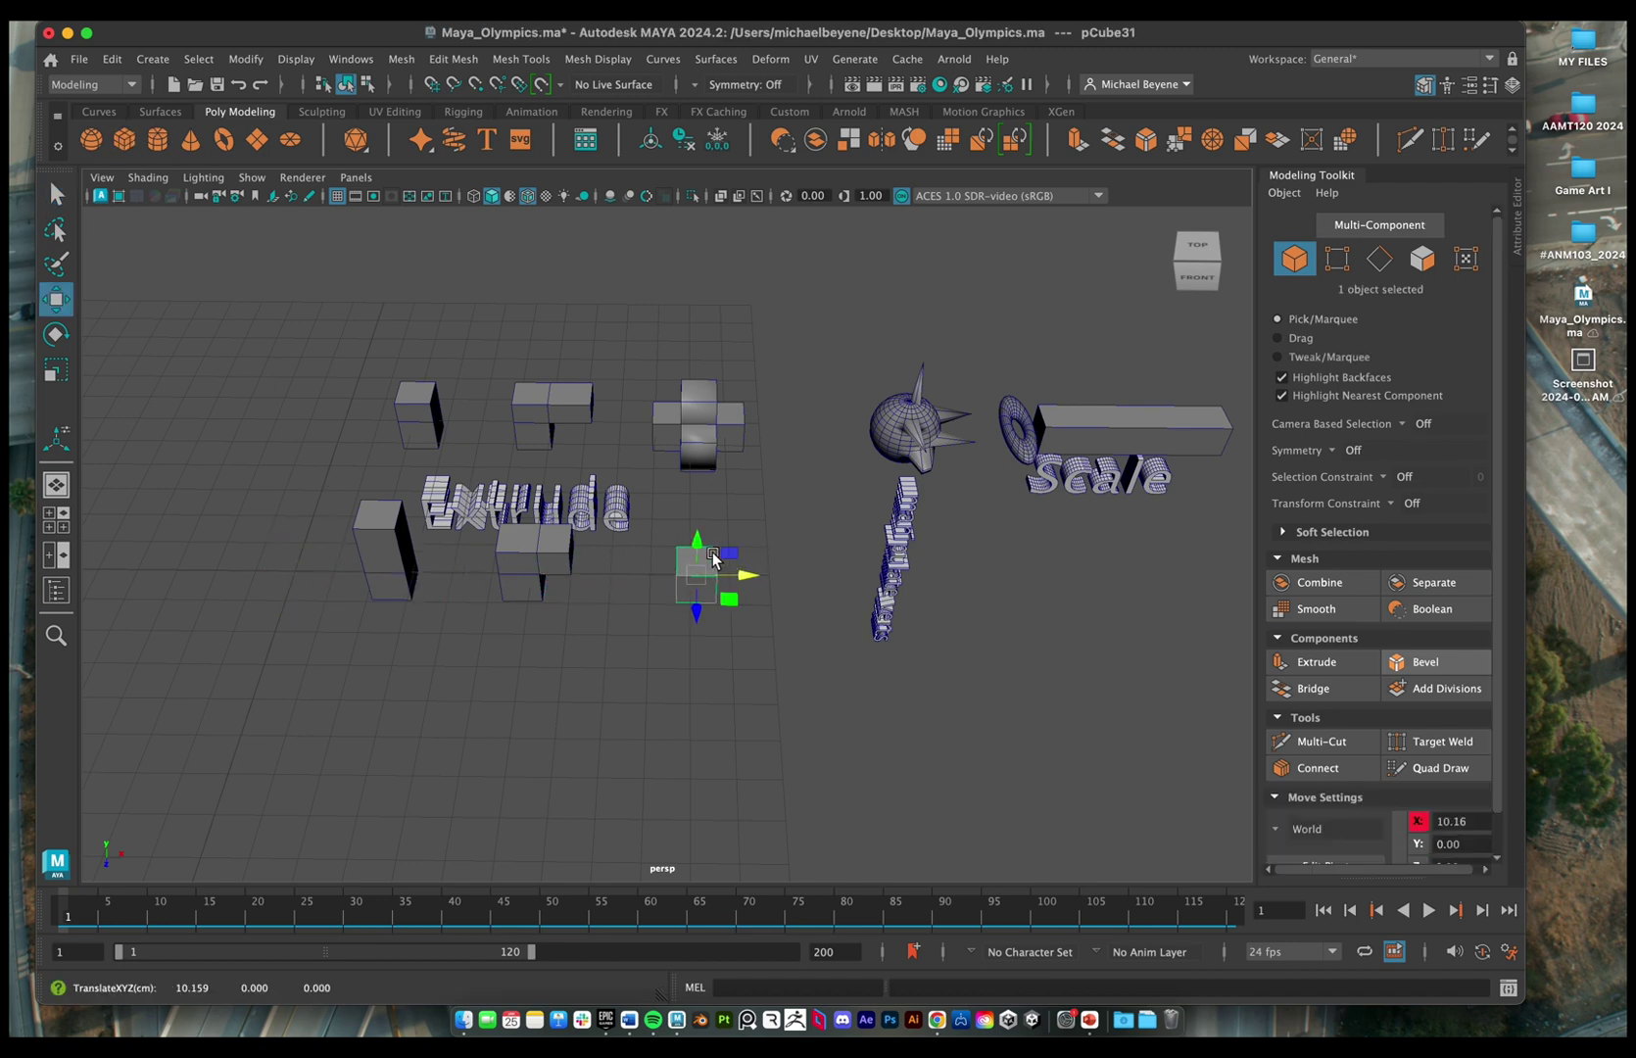
# - Switch the new cube to face mode and select all six of its faces
pyautogui.moveTo(724, 560); pyautogui.dragTo(699, 504, button='right')
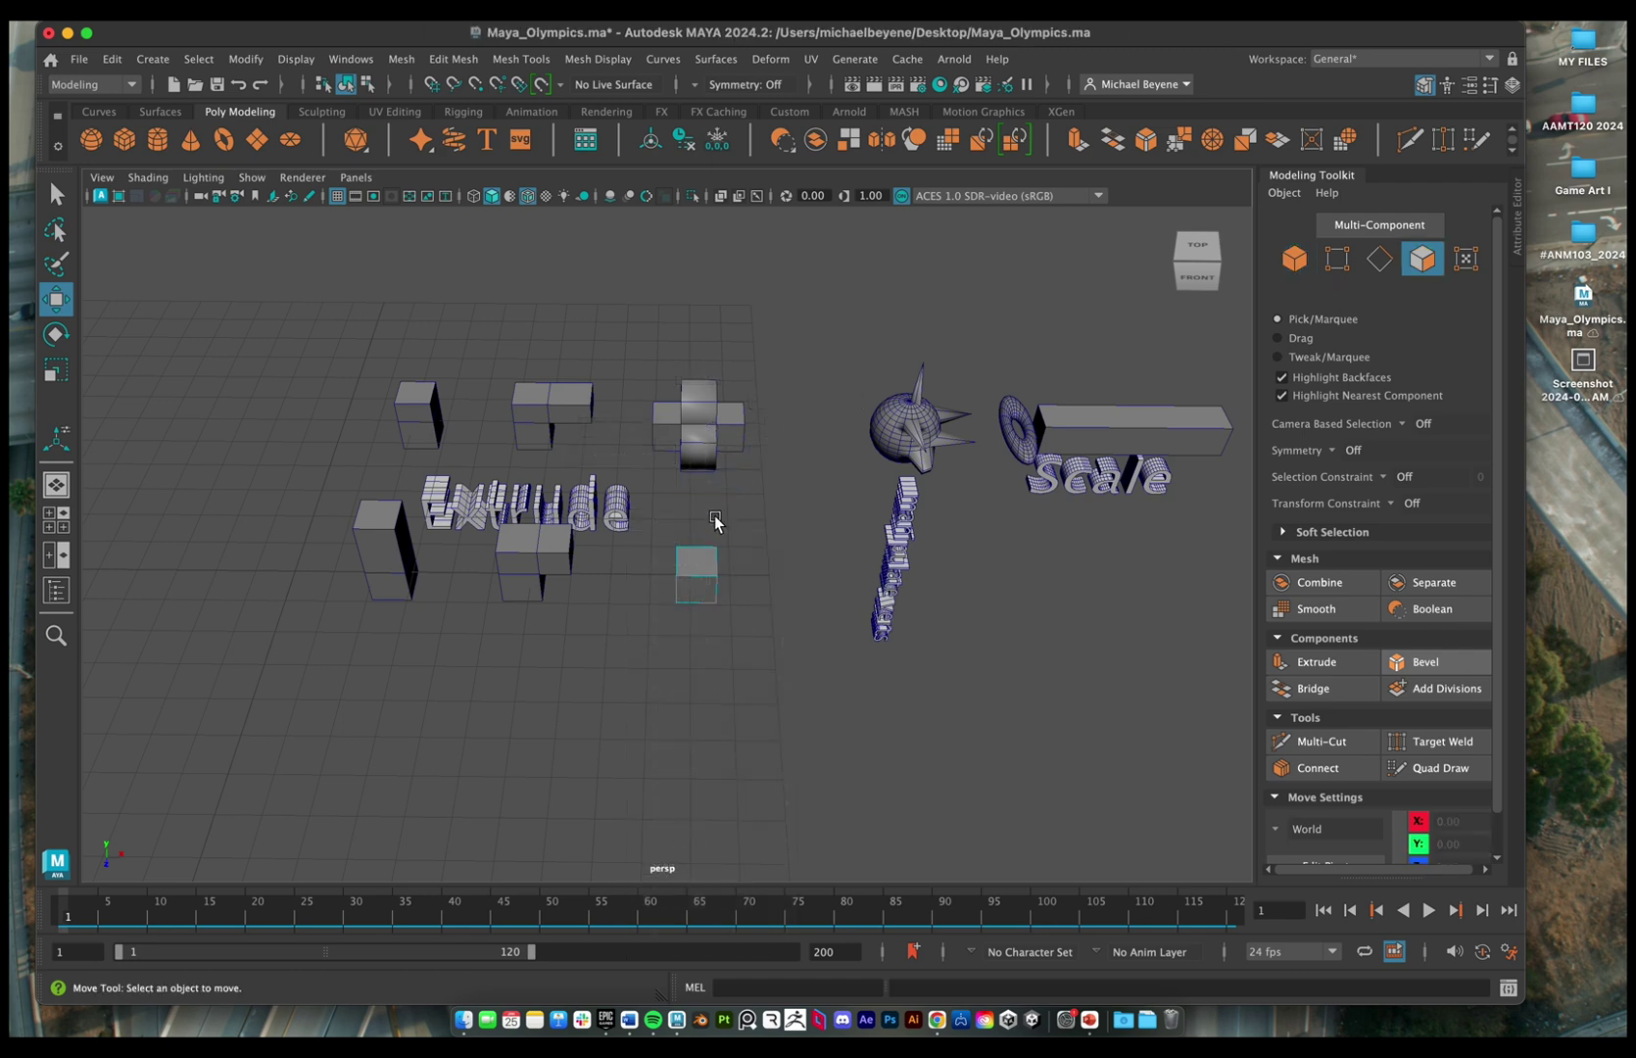
pyautogui.moveTo(740, 531); pyautogui.dragTo(635, 638)
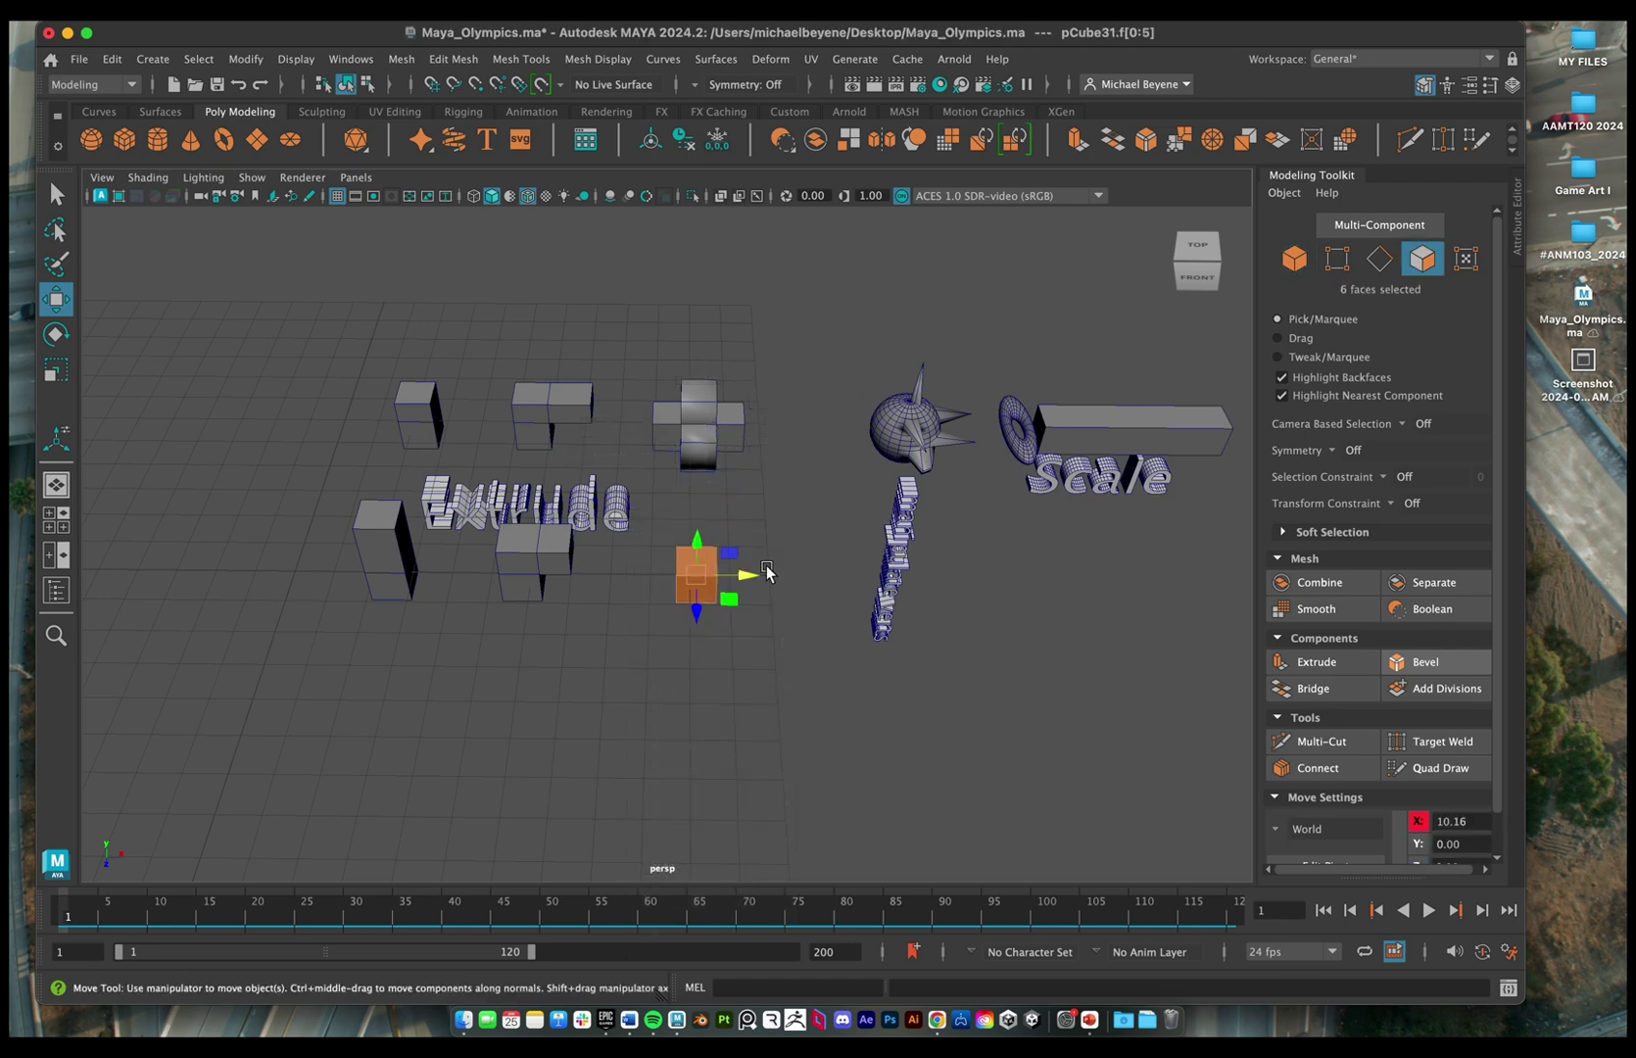
pyautogui.scroll(5, 767, 574)
pyautogui.click(788, 519)
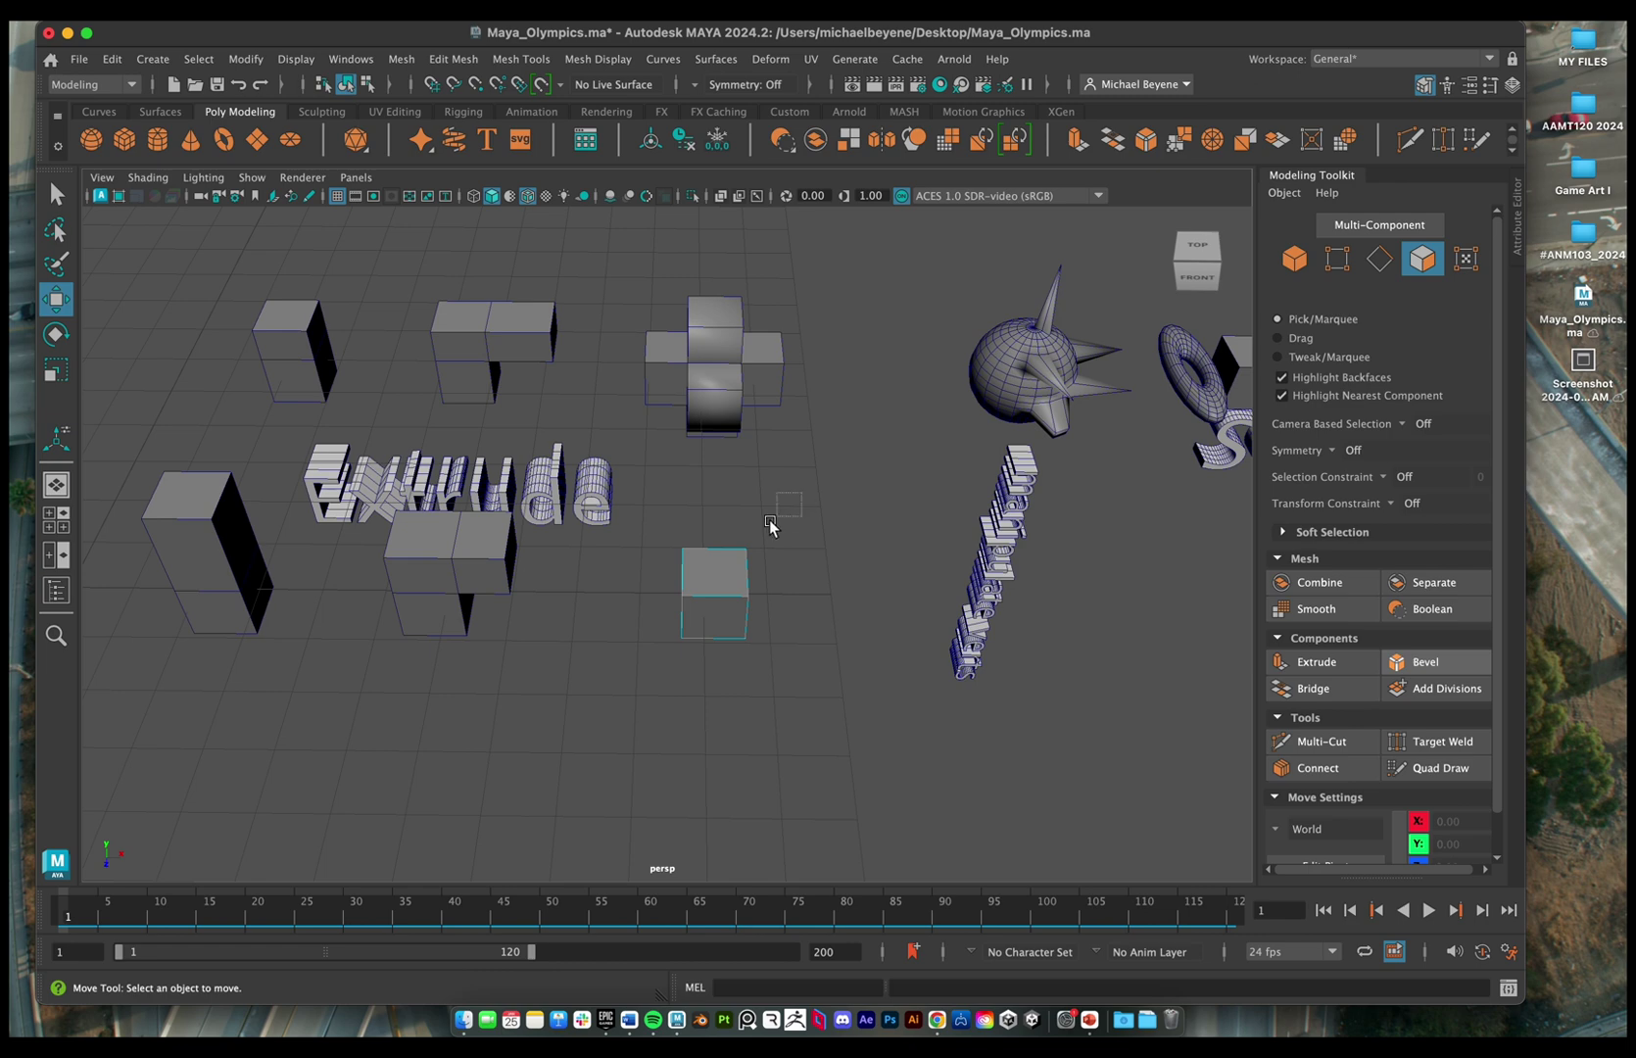
pyautogui.moveTo(770, 527); pyautogui.dragTo(647, 701)
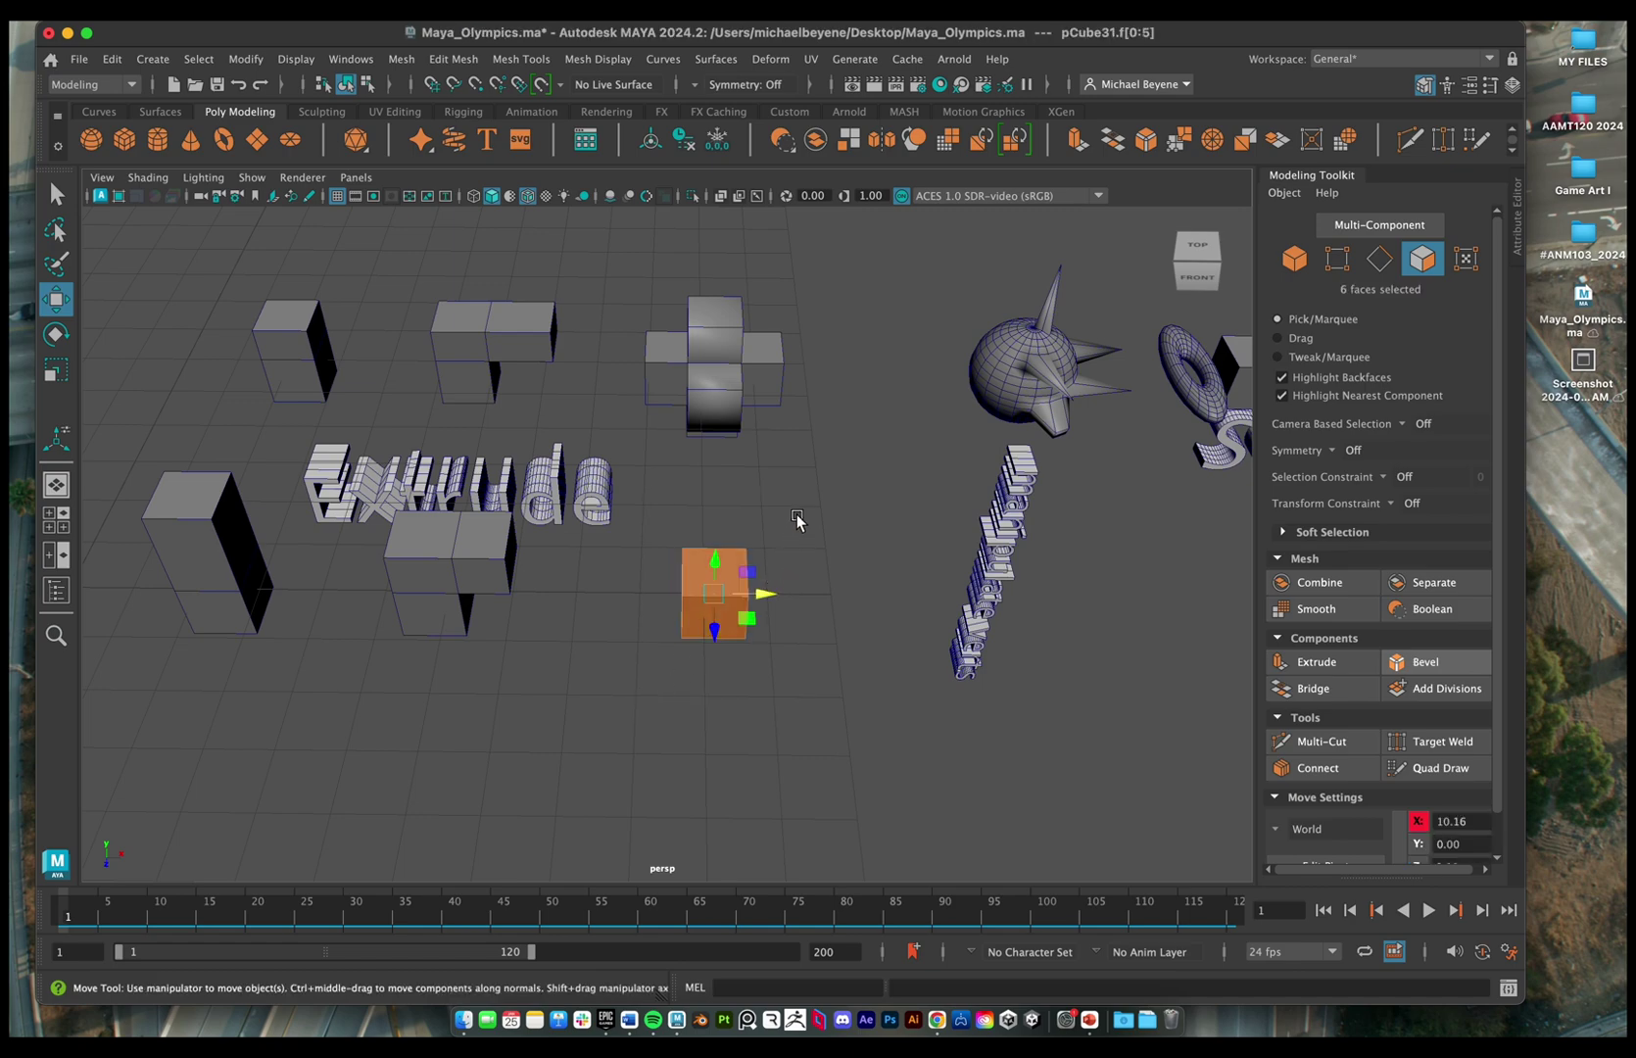
pyautogui.moveTo(797, 521)
pyautogui.keyDown('alt'); pyautogui.mouseDown()
pyautogui.moveTo(832, 464)
pyautogui.moveTo(920, 413)
pyautogui.moveTo(972, 446)
pyautogui.moveTo(928, 481)
pyautogui.moveTo(727, 475)
pyautogui.moveTo(753, 442)
pyautogui.moveTo(789, 442)
pyautogui.moveTo(788, 502)
pyautogui.mouseUp(); pyautogui.keyUp('alt')
pyautogui.press('f')
pyautogui.scroll(-5, 784, 430)
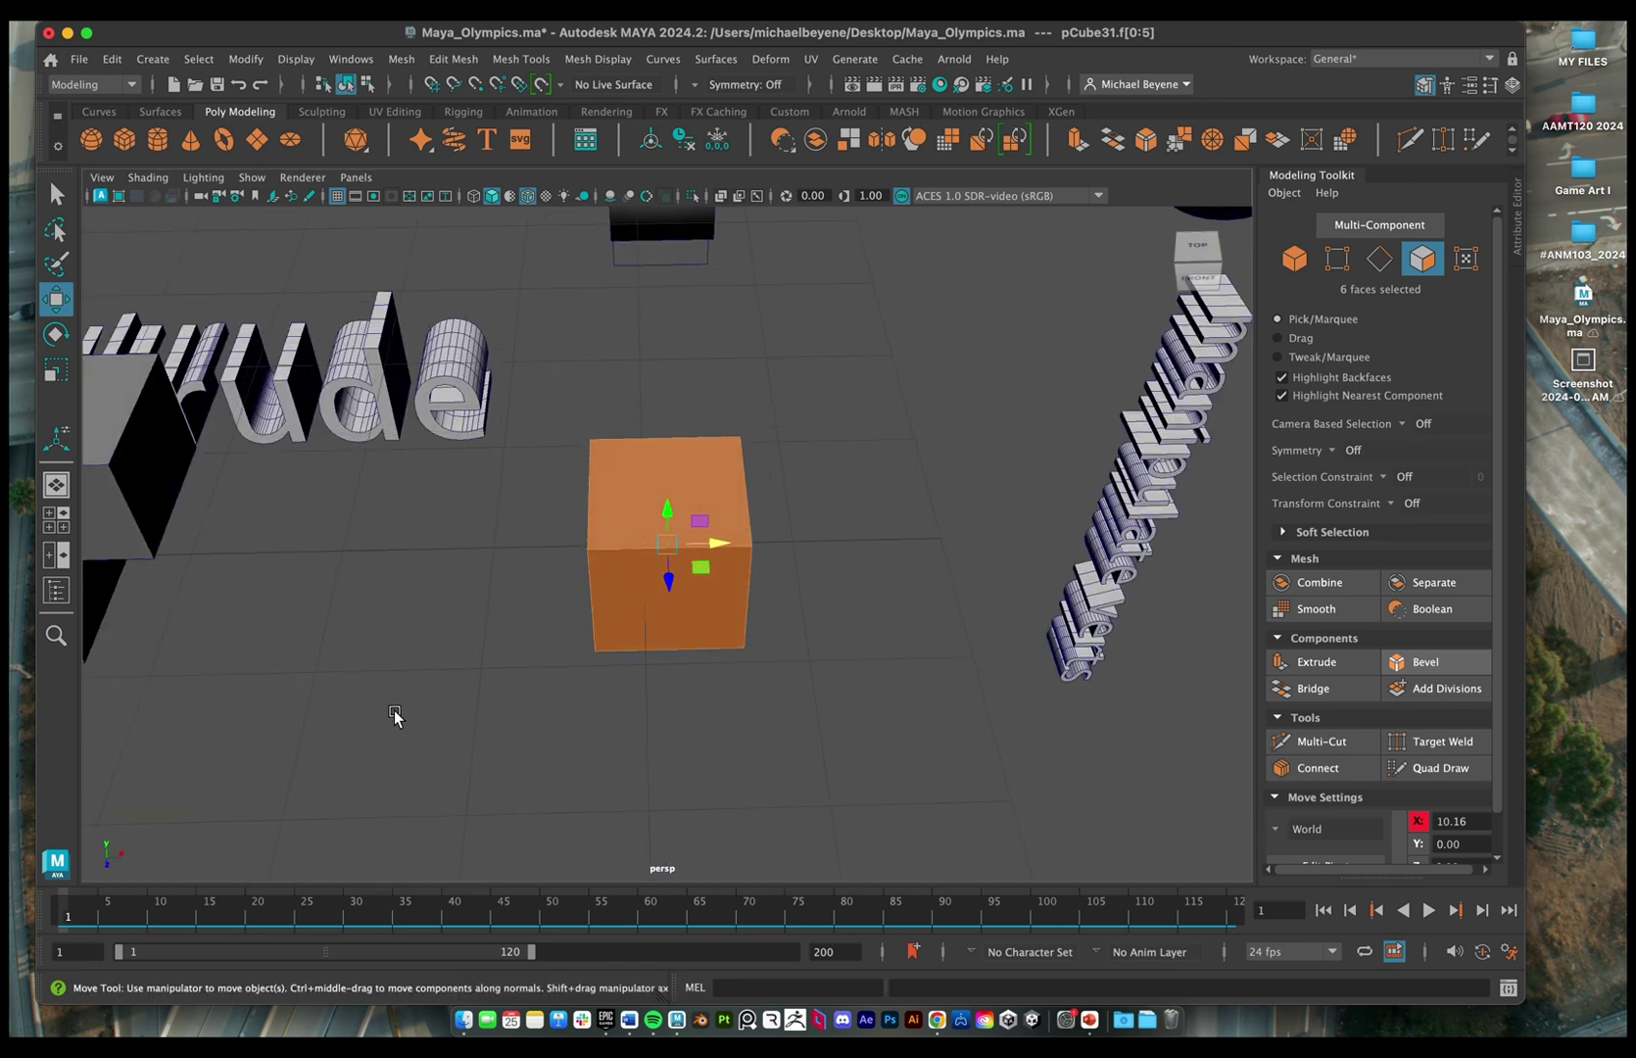
pyautogui.moveTo(472, 370); pyautogui.dragTo(549, 343, button='right')
pyautogui.moveTo(862, 328); pyautogui.dragTo(448, 758)
pyautogui.keyDown('alt'); pyautogui.moveTo(604, 650); pyautogui.dragTo(650, 614); pyautogui.keyUp('alt')
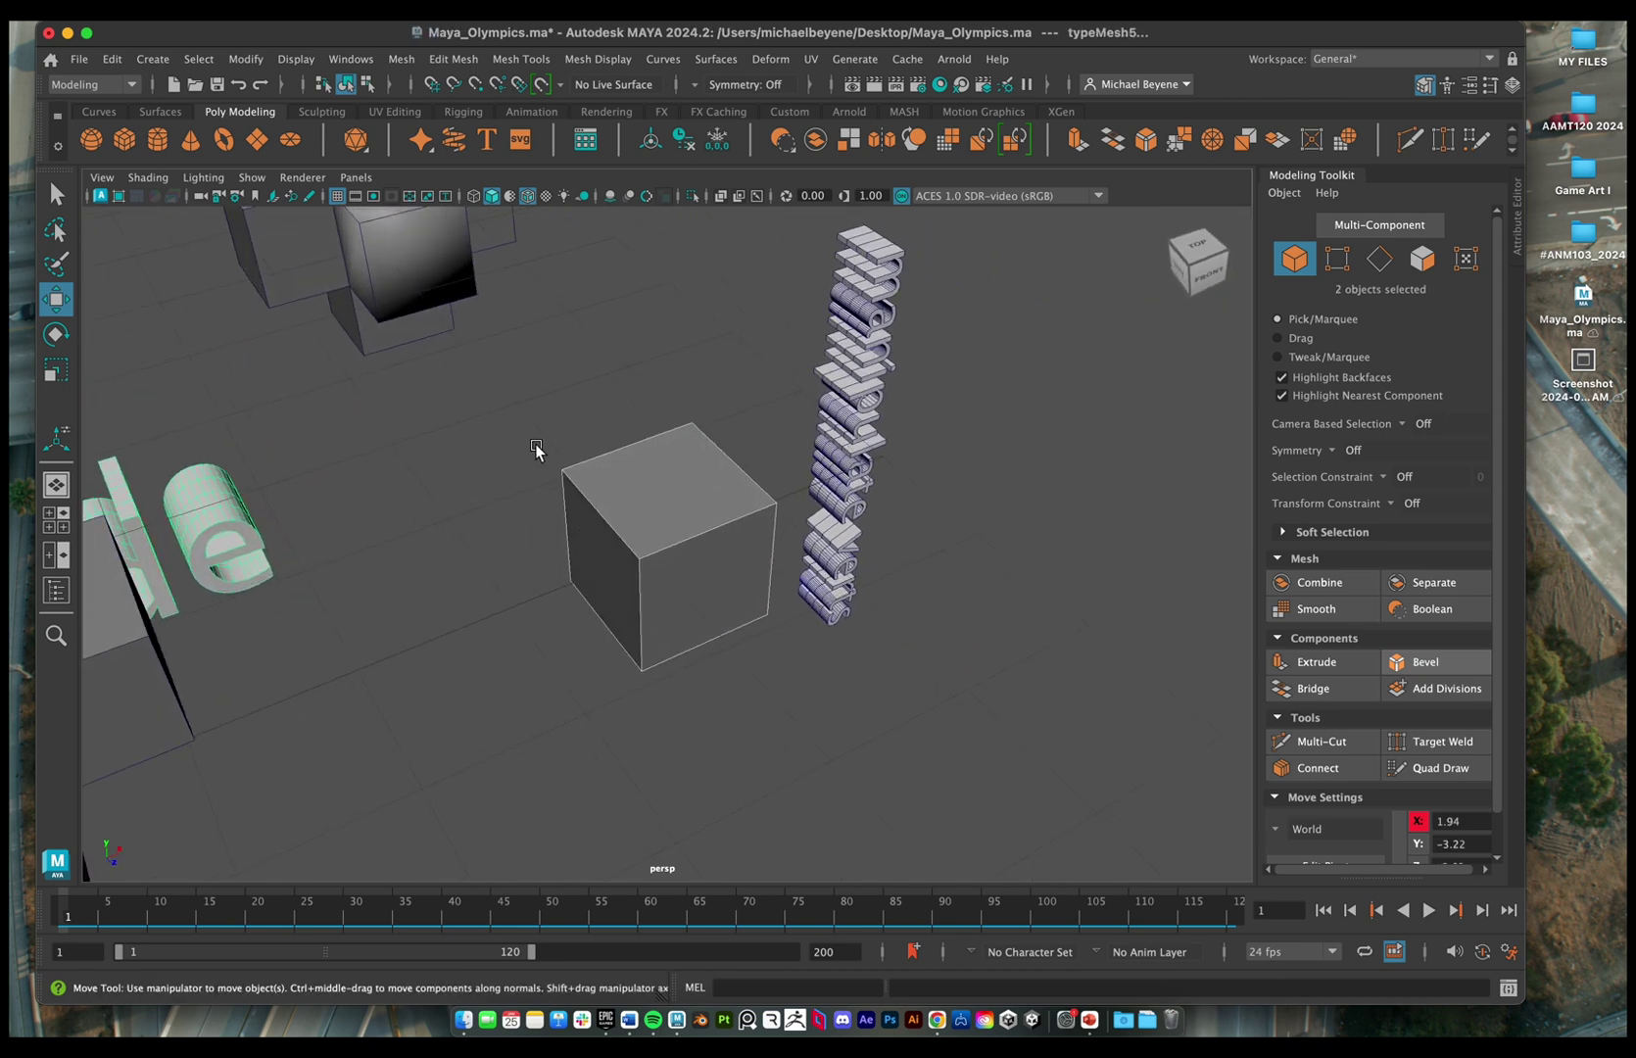
pyautogui.press('f')
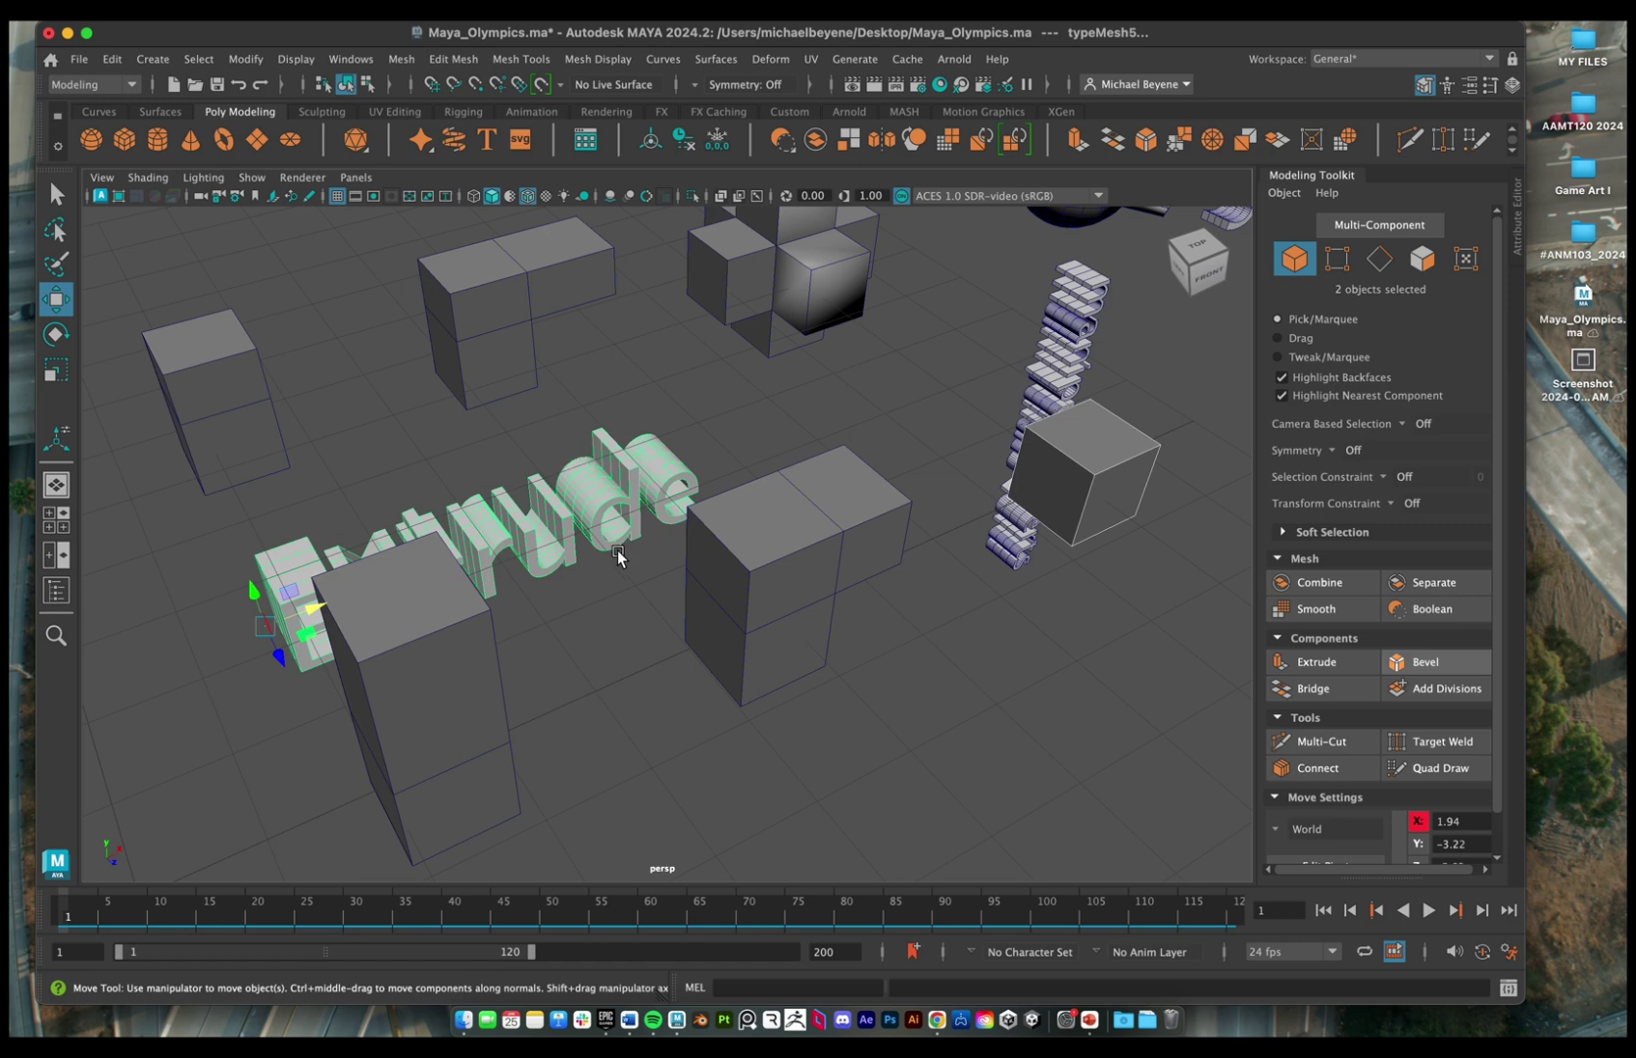
pyautogui.scroll(3, 1022, 464)
pyautogui.keyDown('alt'); pyautogui.moveTo(1022, 463); pyautogui.dragTo(556, 510, button='middle'); pyautogui.keyUp('alt')
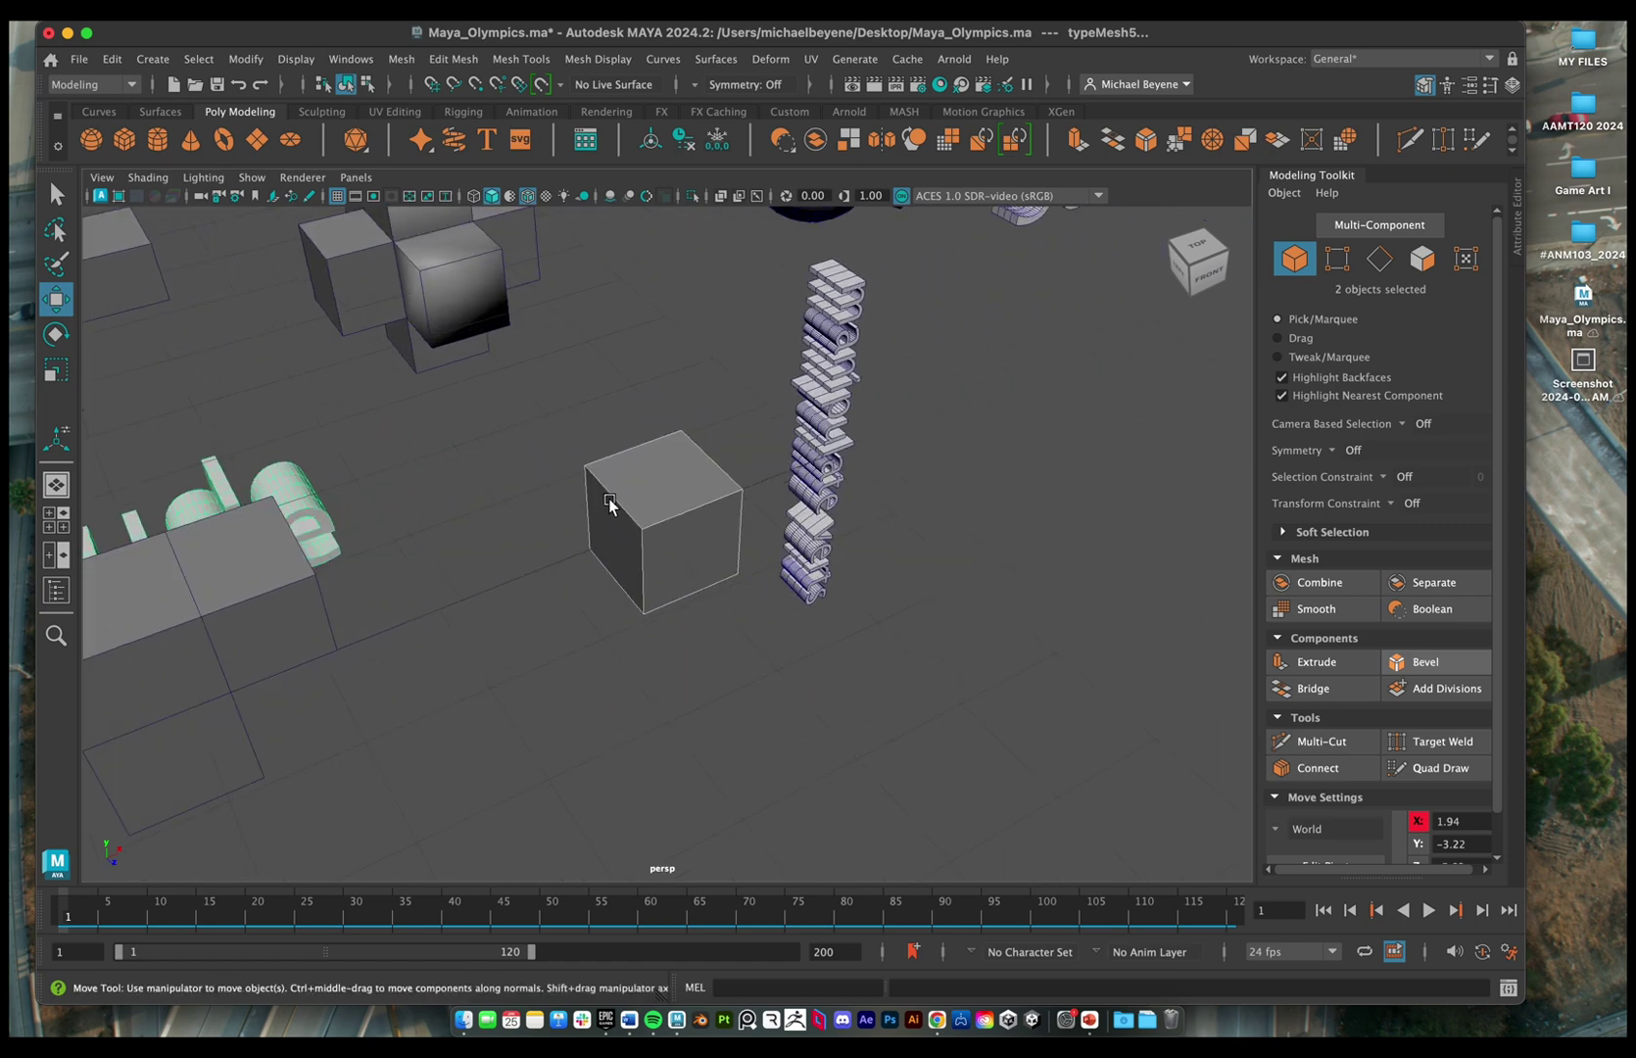
pyautogui.scroll(4, 611, 499)
pyautogui.scroll(2, 612, 500)
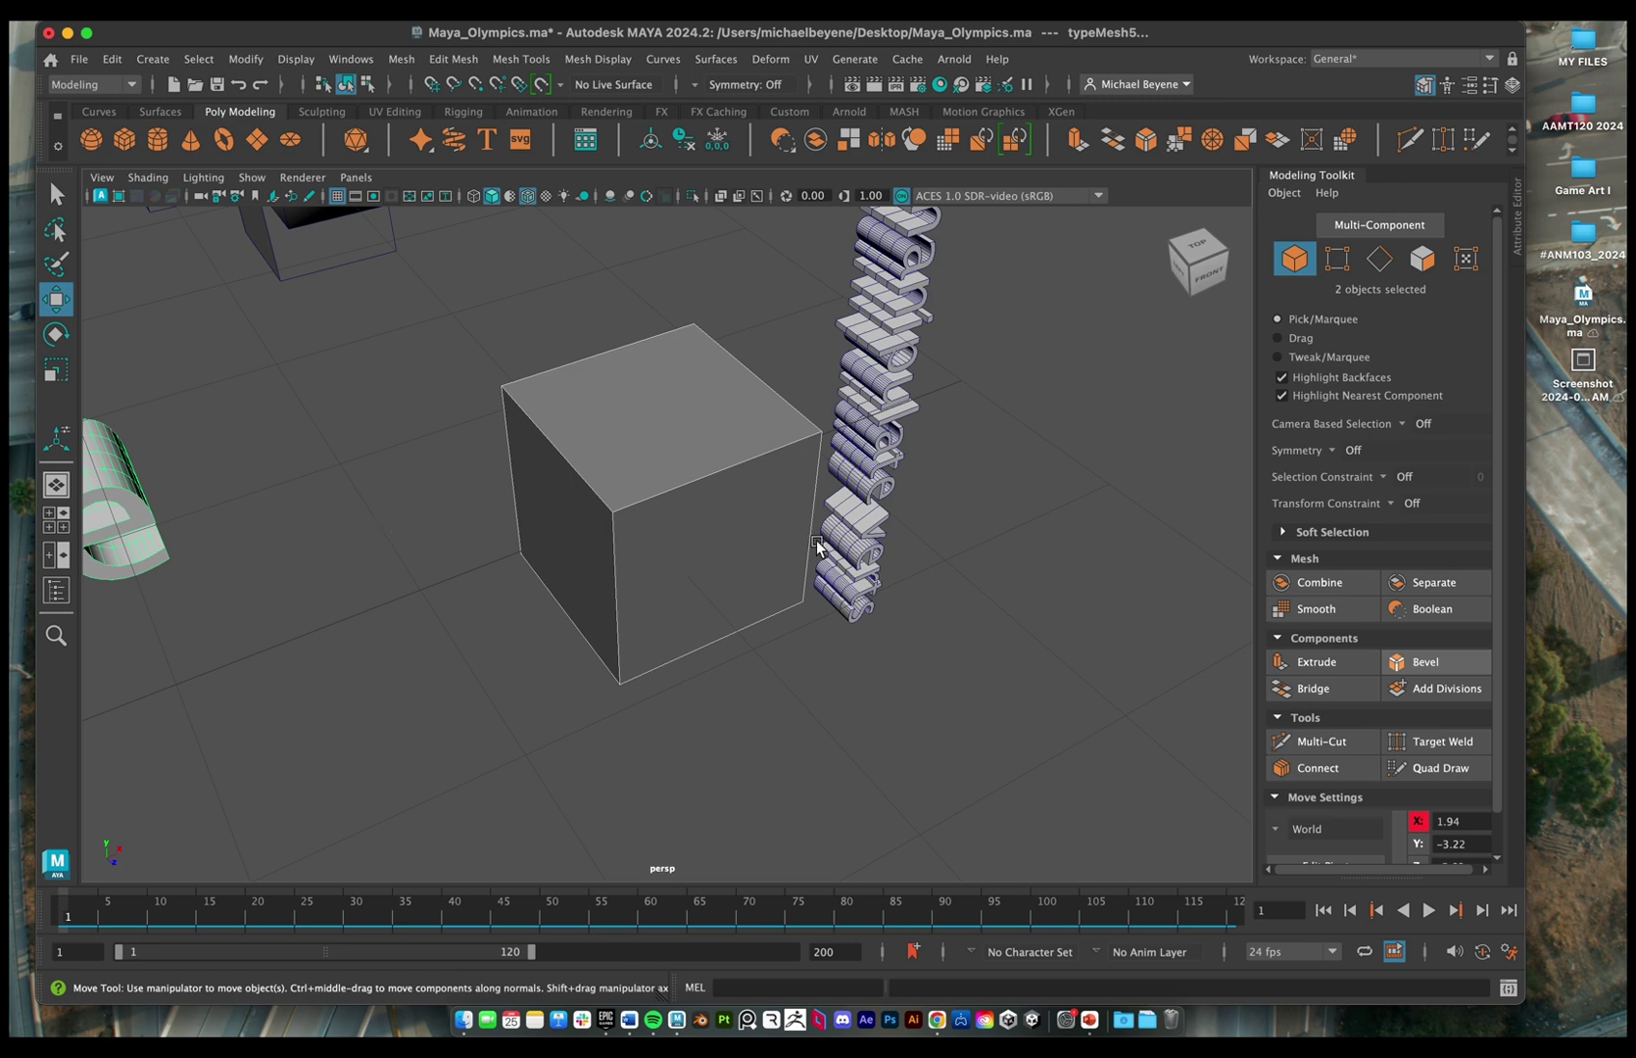
pyautogui.scroll(-3, 687, 423)
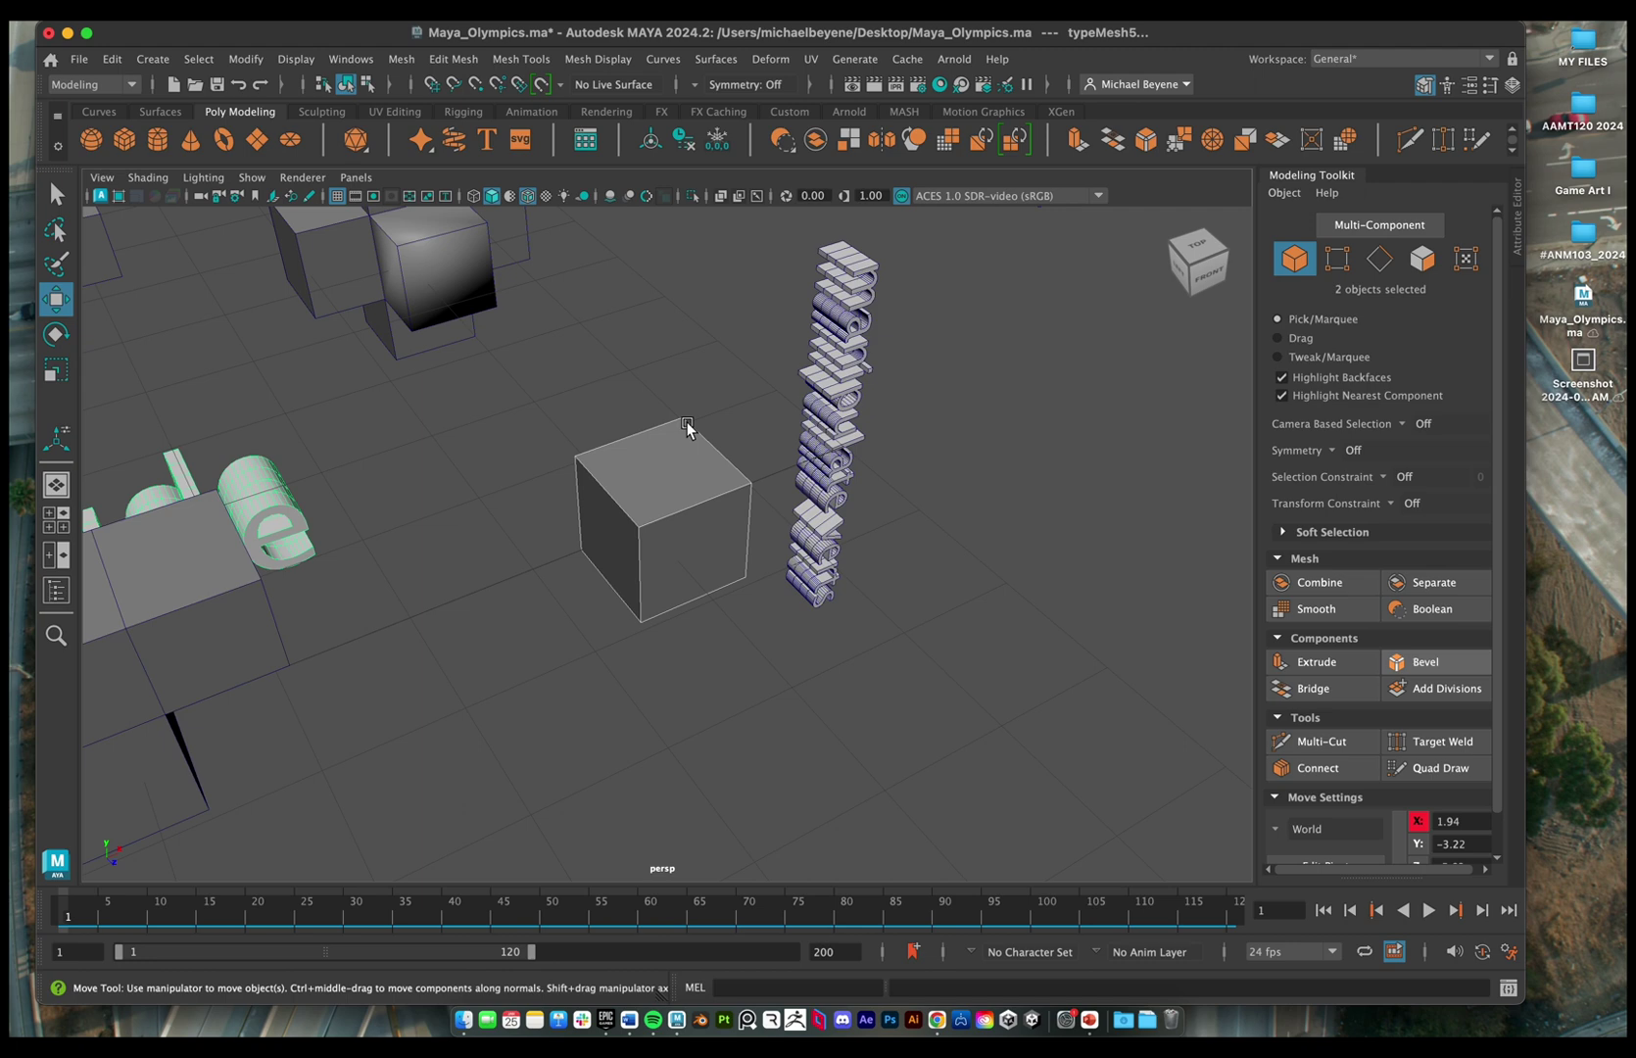
# - Put the cube into face component mode and reselect its complete set of faces
pyautogui.rightClick(679, 428)
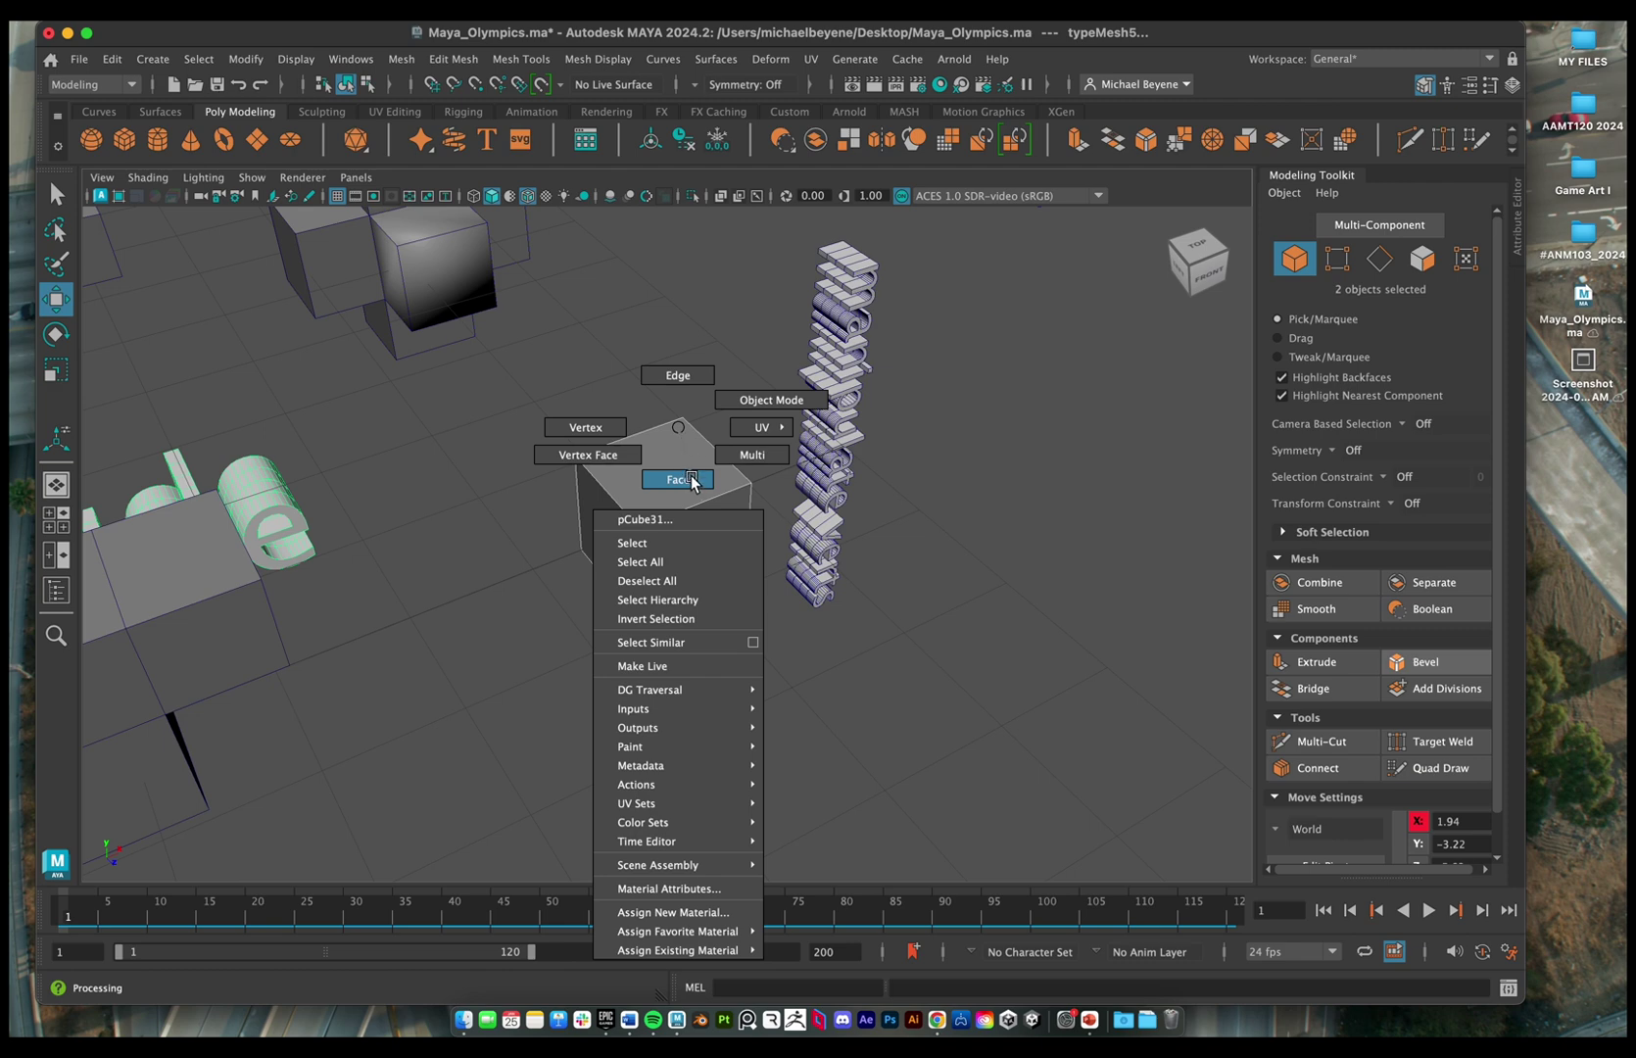
pyautogui.click(692, 480)
pyautogui.click(675, 458)
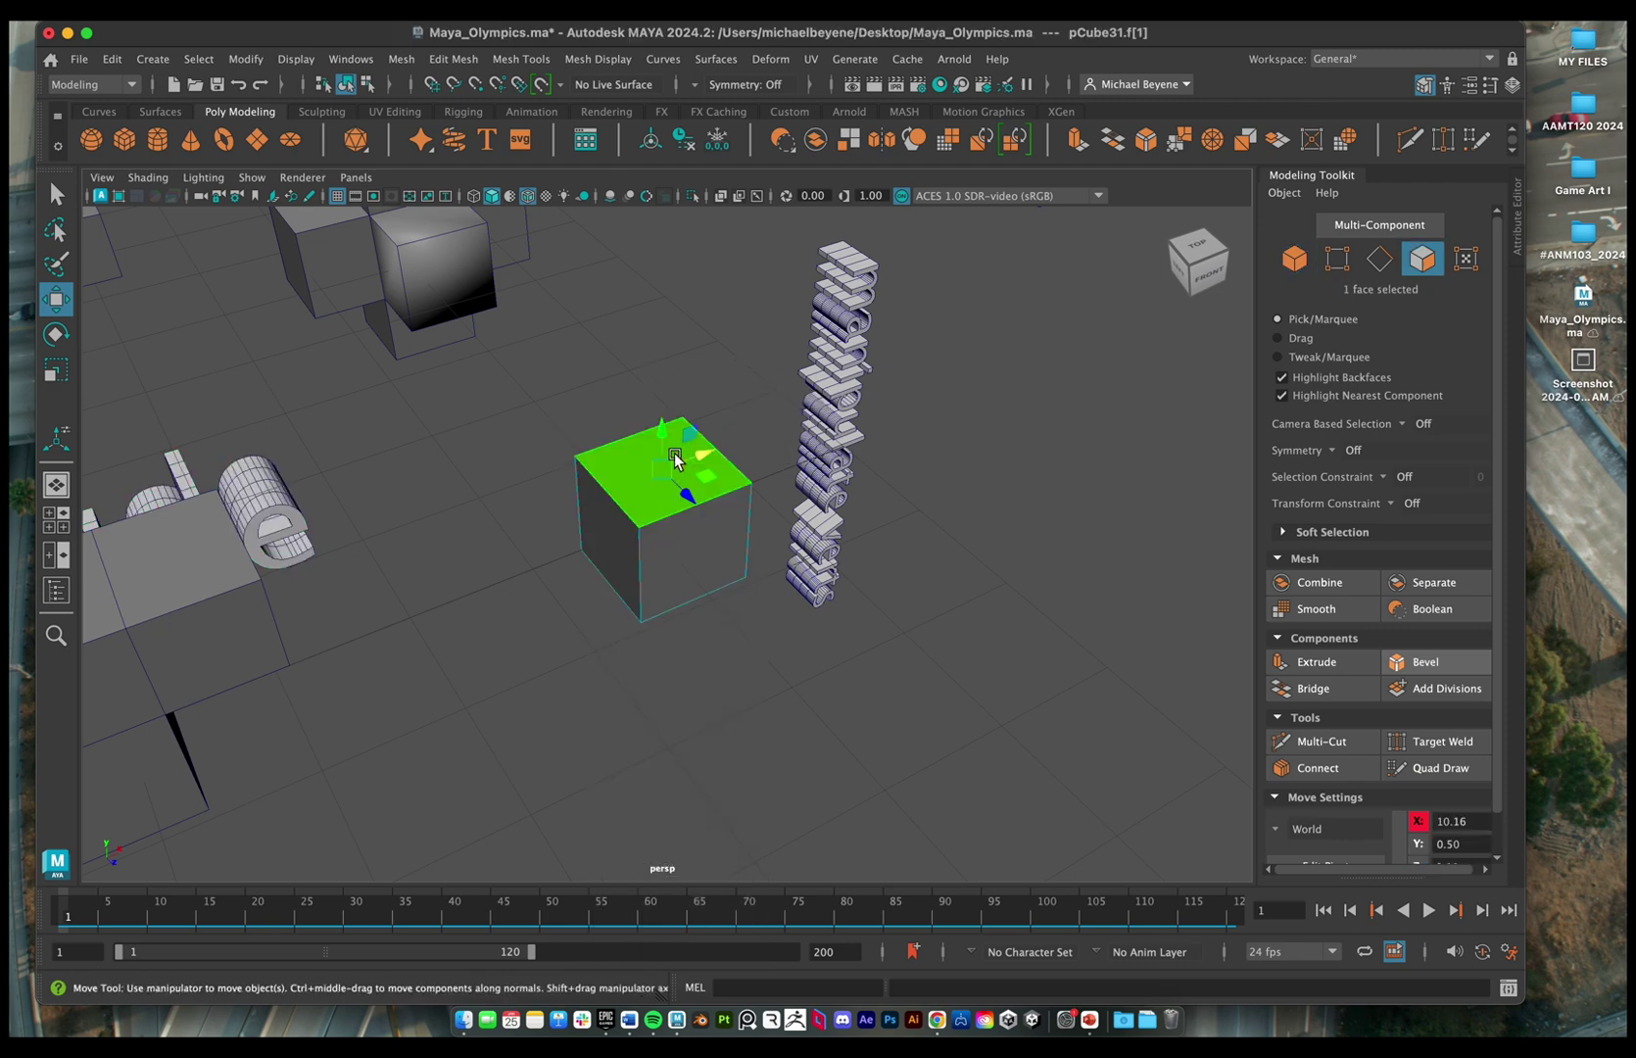
pyautogui.moveTo(749, 376); pyautogui.dragTo(506, 761)
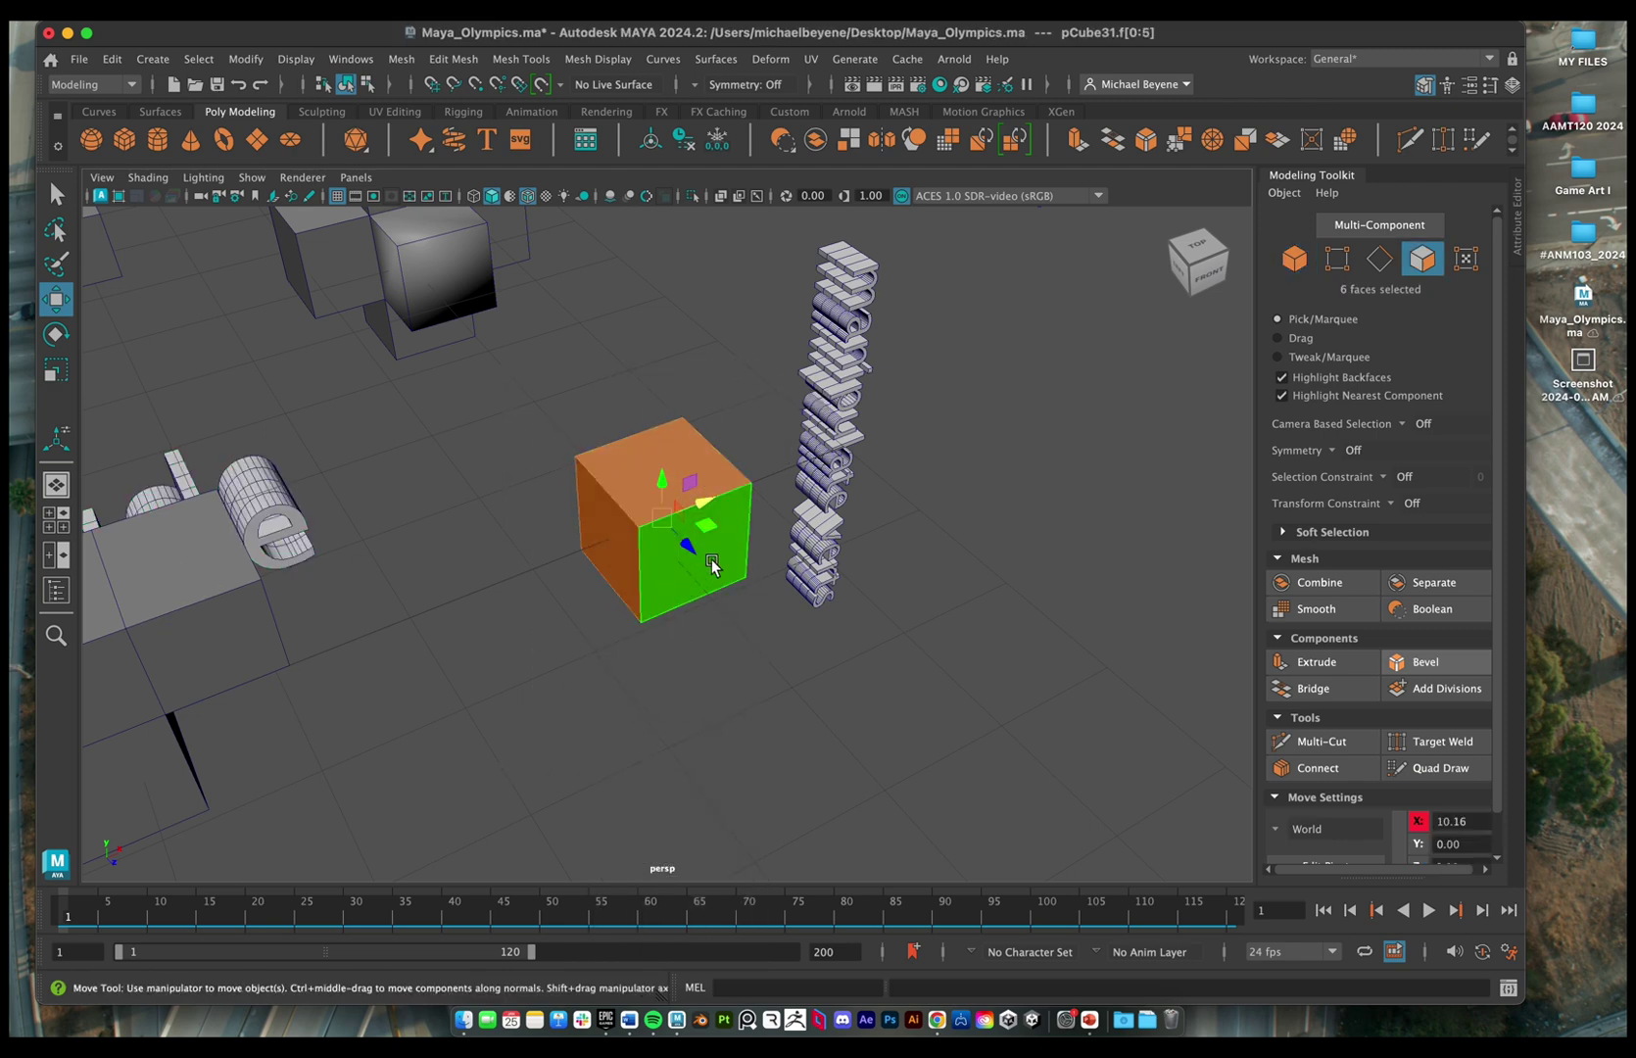
pyautogui.keyDown('alt'); pyautogui.moveTo(712, 565); pyautogui.dragTo(672, 551); pyautogui.keyUp('alt')
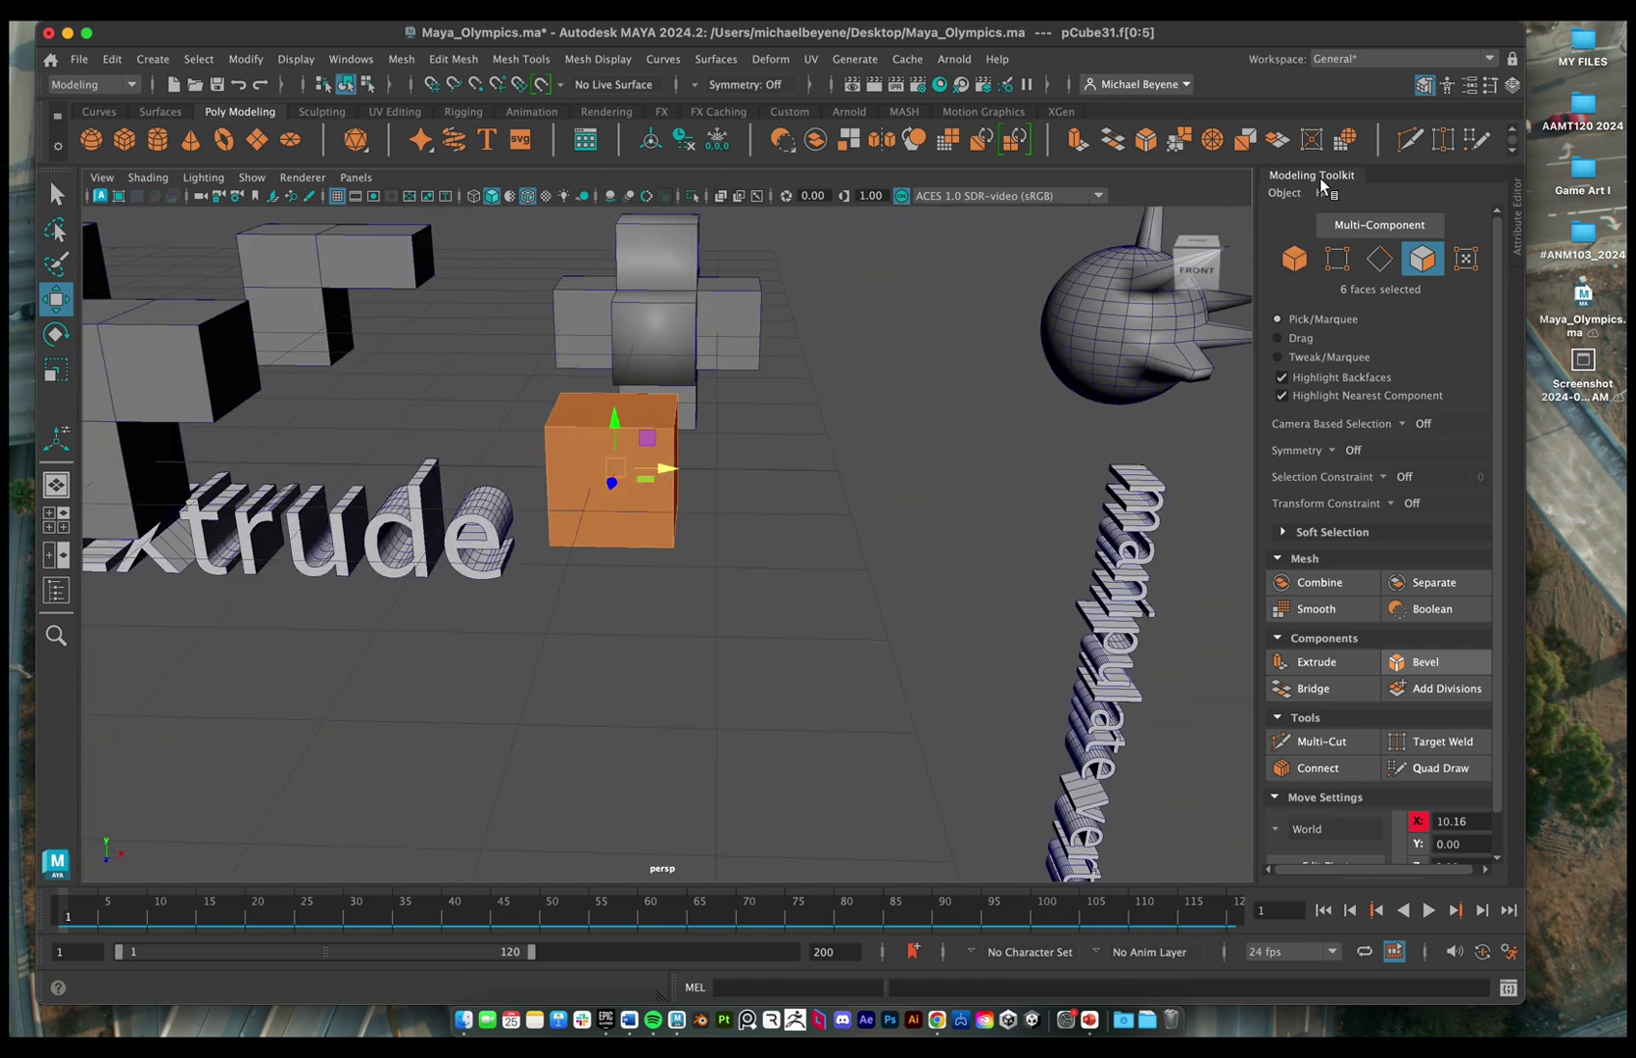
# - Apply Extrude to the six faces, try a thickness of 0.068 with the faces kept together, and undo that thickness
pyautogui.click(1333, 663)
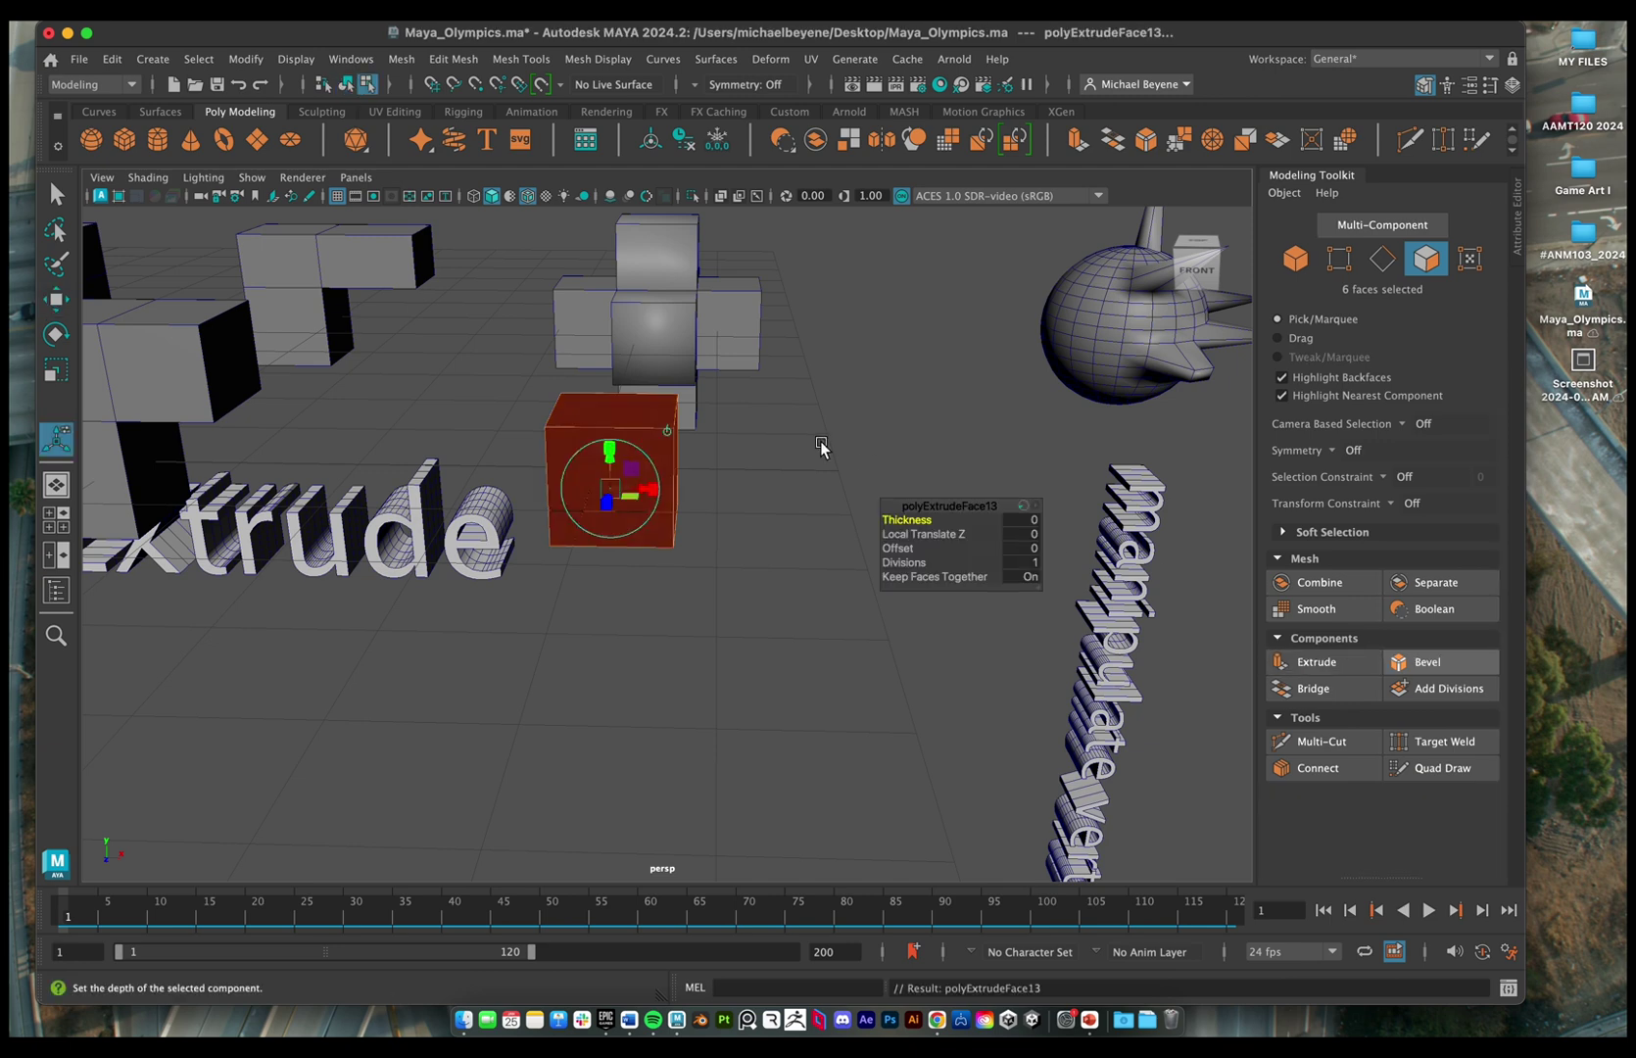
pyautogui.keyDown('alt'); pyautogui.moveTo(821, 448); pyautogui.dragTo(798, 454); pyautogui.keyUp('alt')
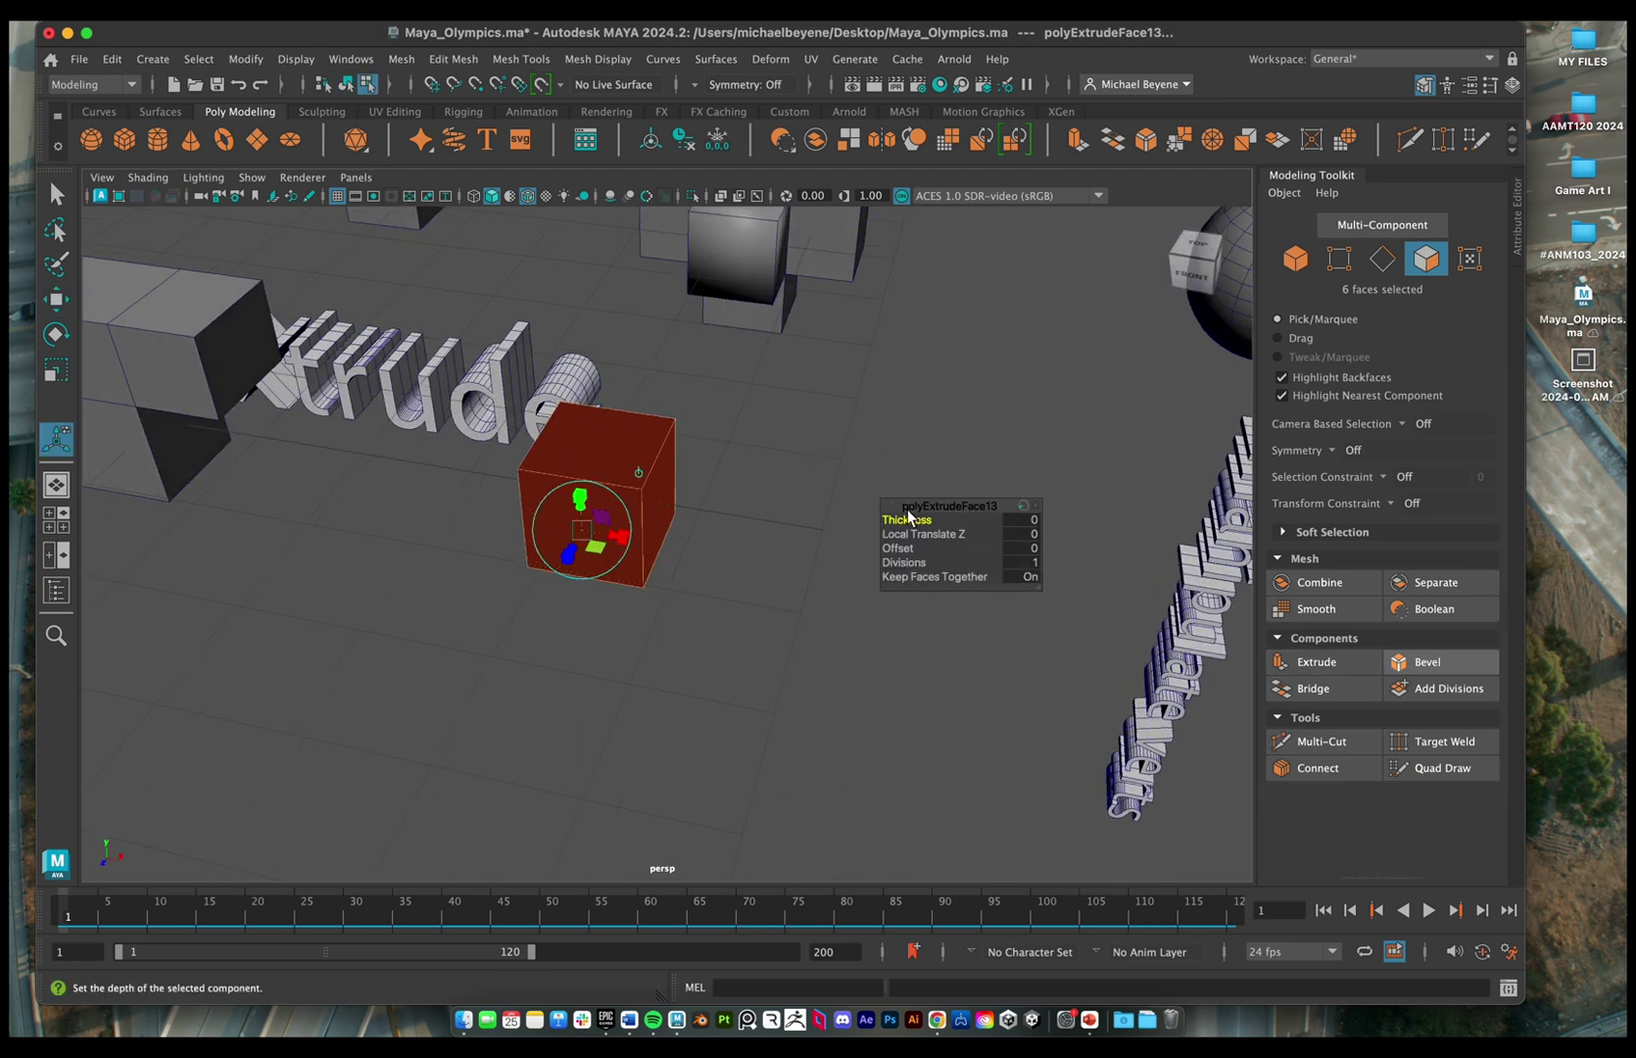
pyautogui.moveTo(906, 519); pyautogui.dragTo(940, 507)
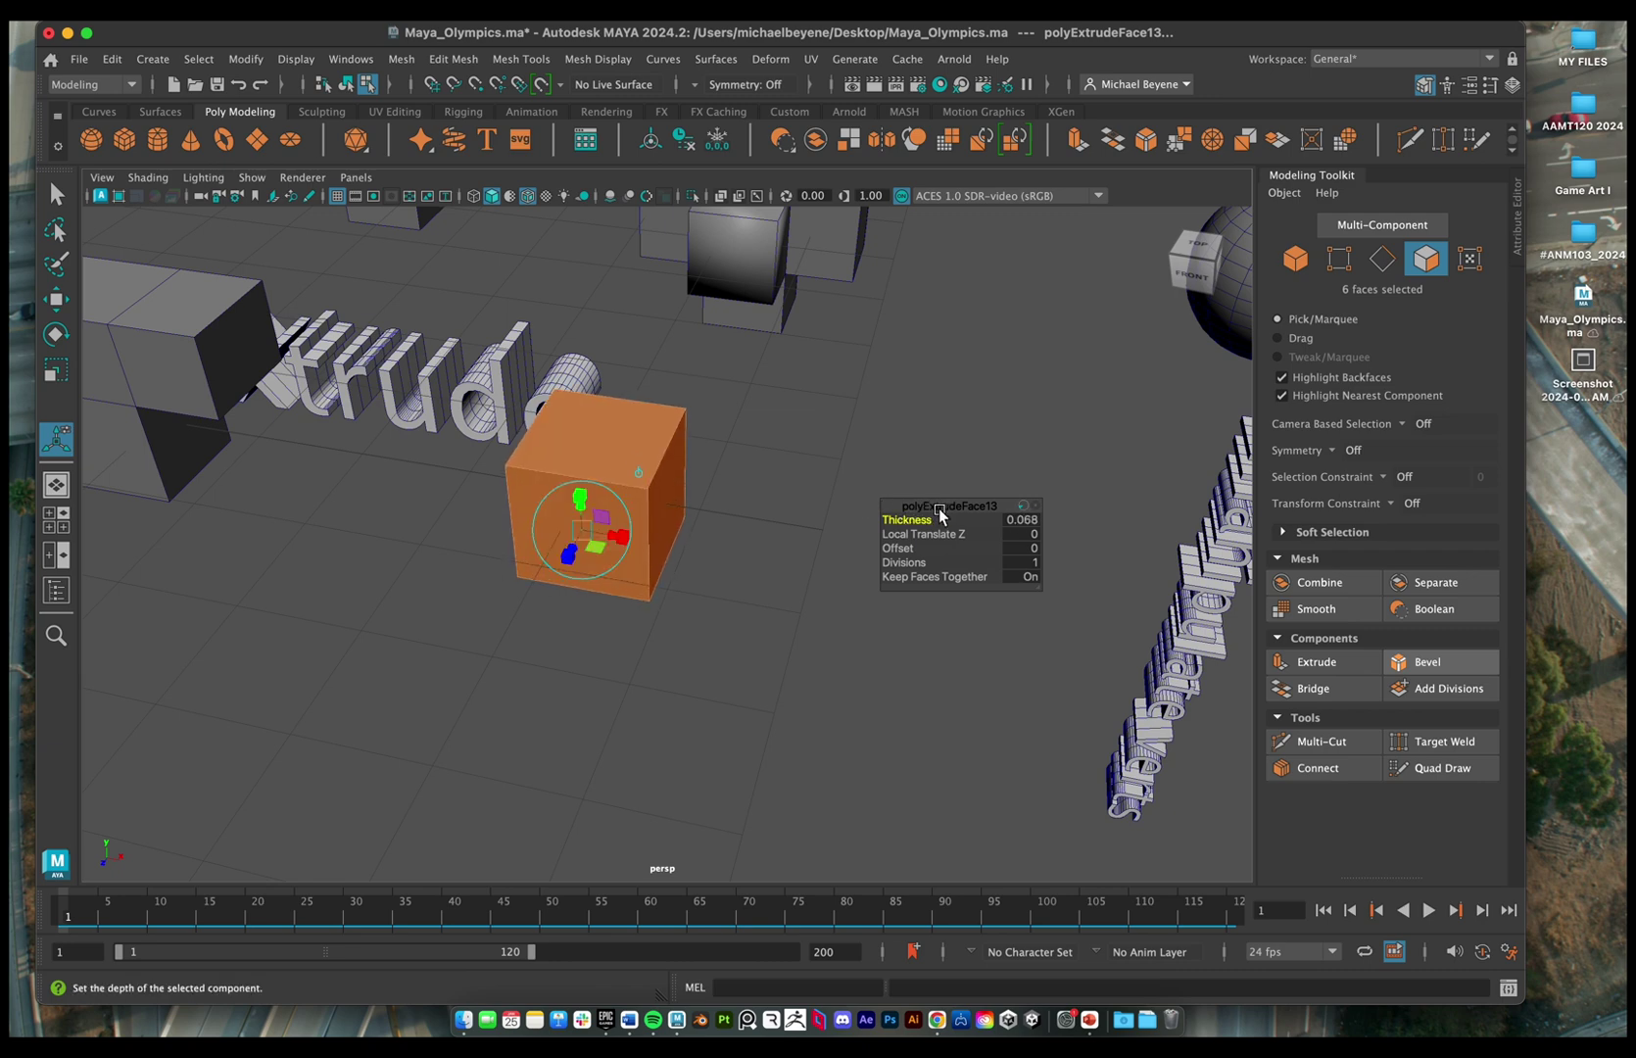
pyautogui.press('z')
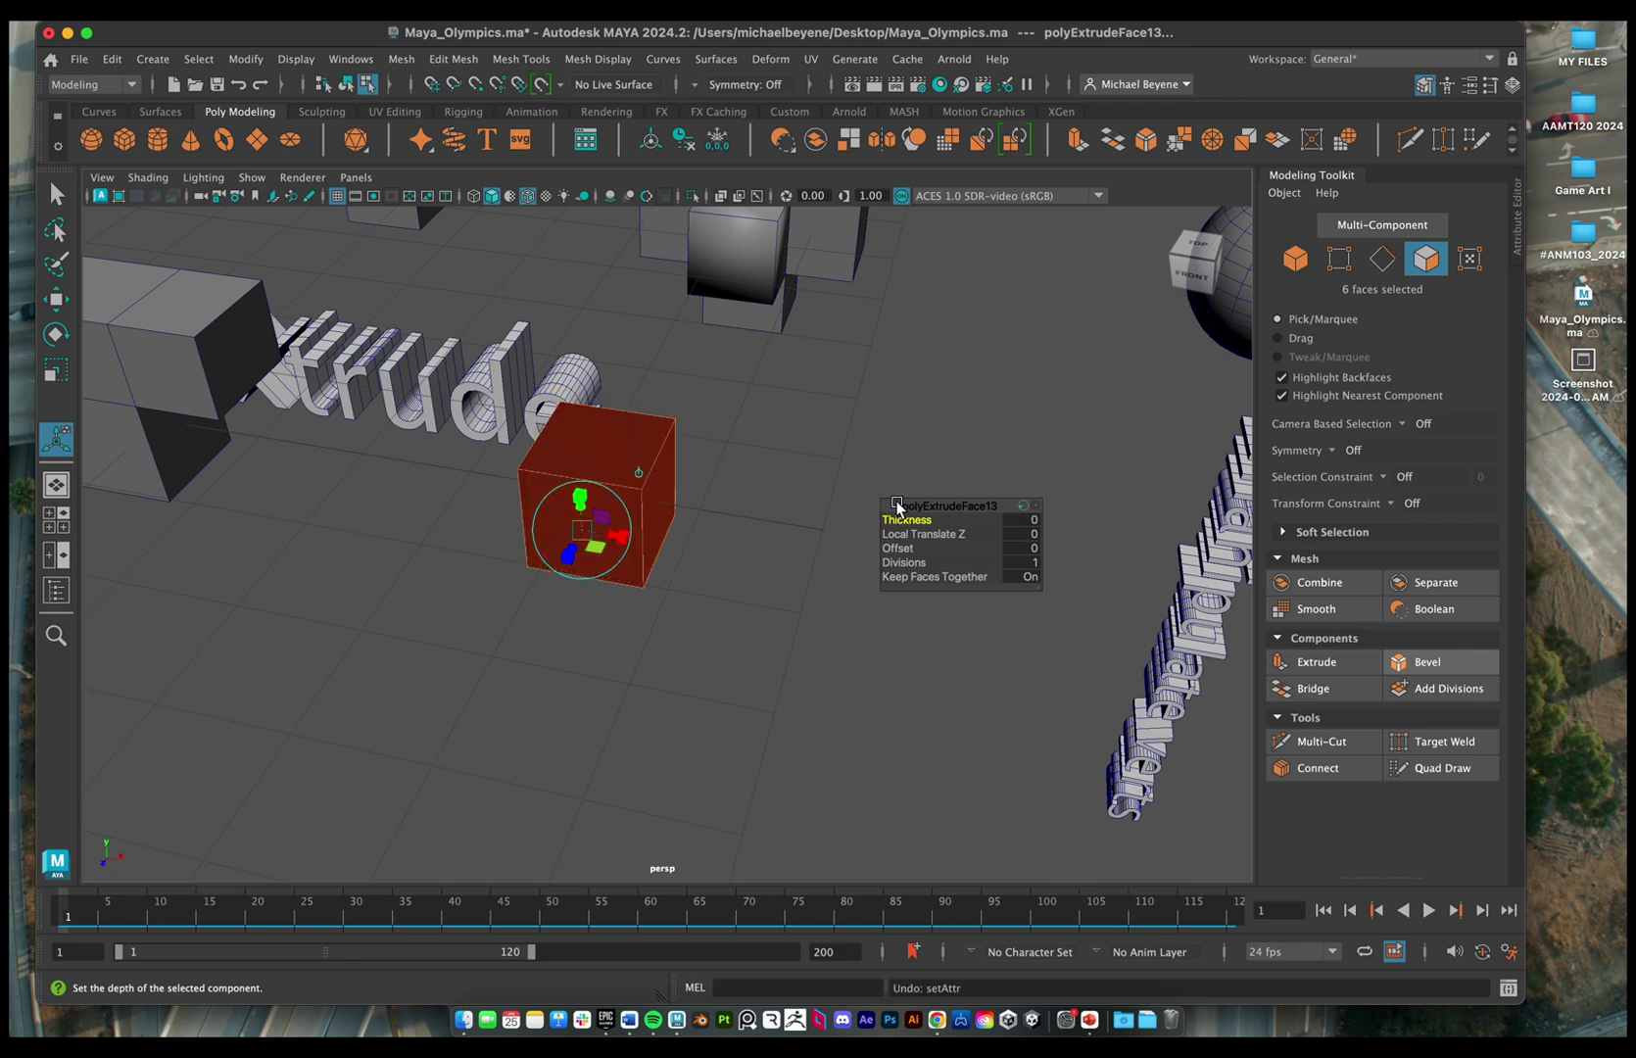
# - Turn Keep Faces Together off and set the extrusion thickness to about 0.79 so each face extends separately
pyautogui.click(975, 577)
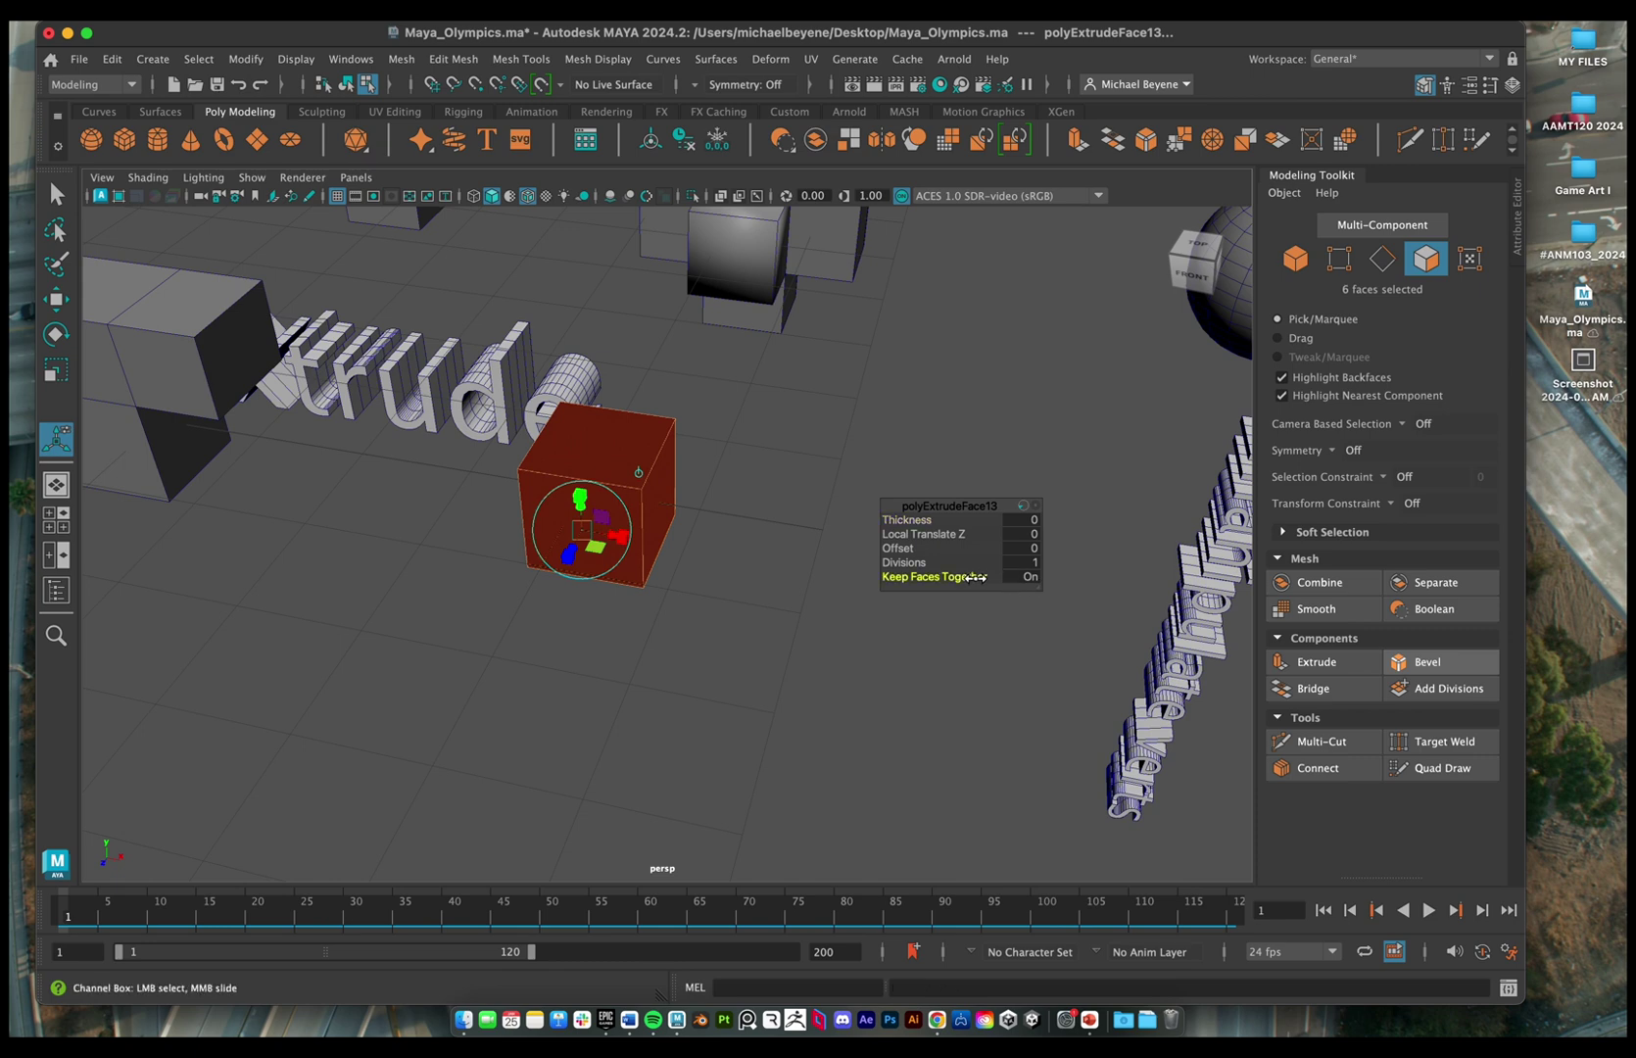
pyautogui.moveTo(730, 572); pyautogui.dragTo(486, 586, button='middle')
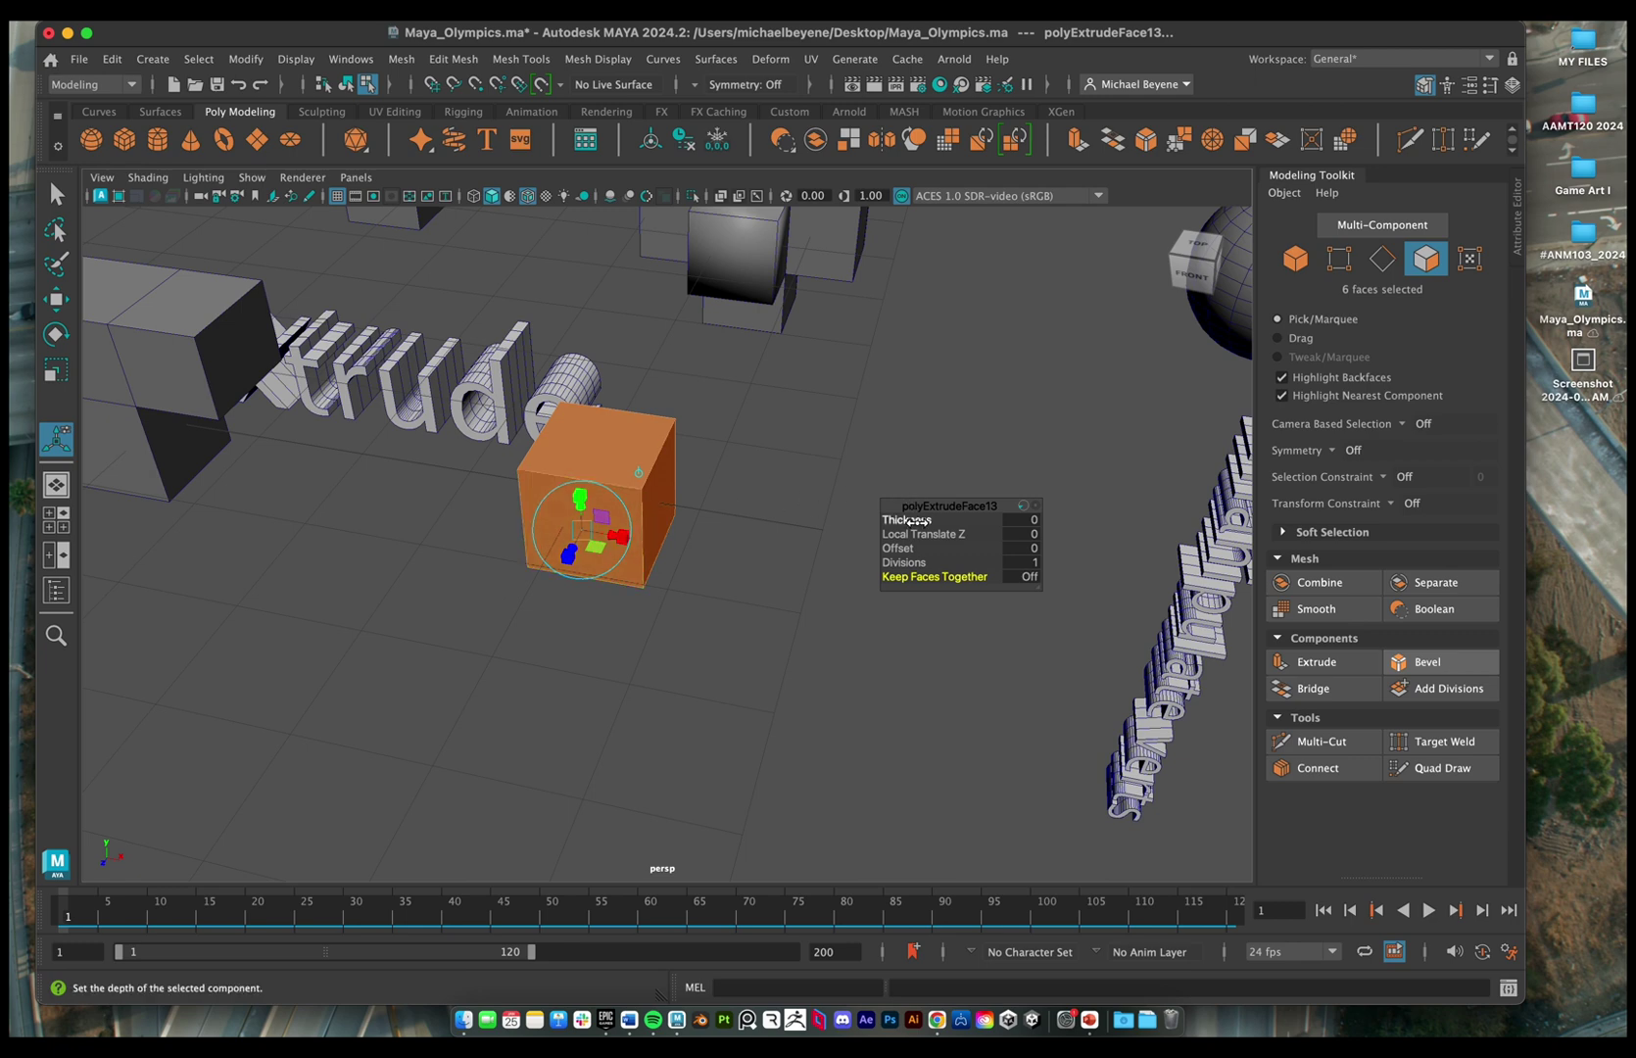
pyautogui.moveTo(916, 520); pyautogui.dragTo(1293, 463)
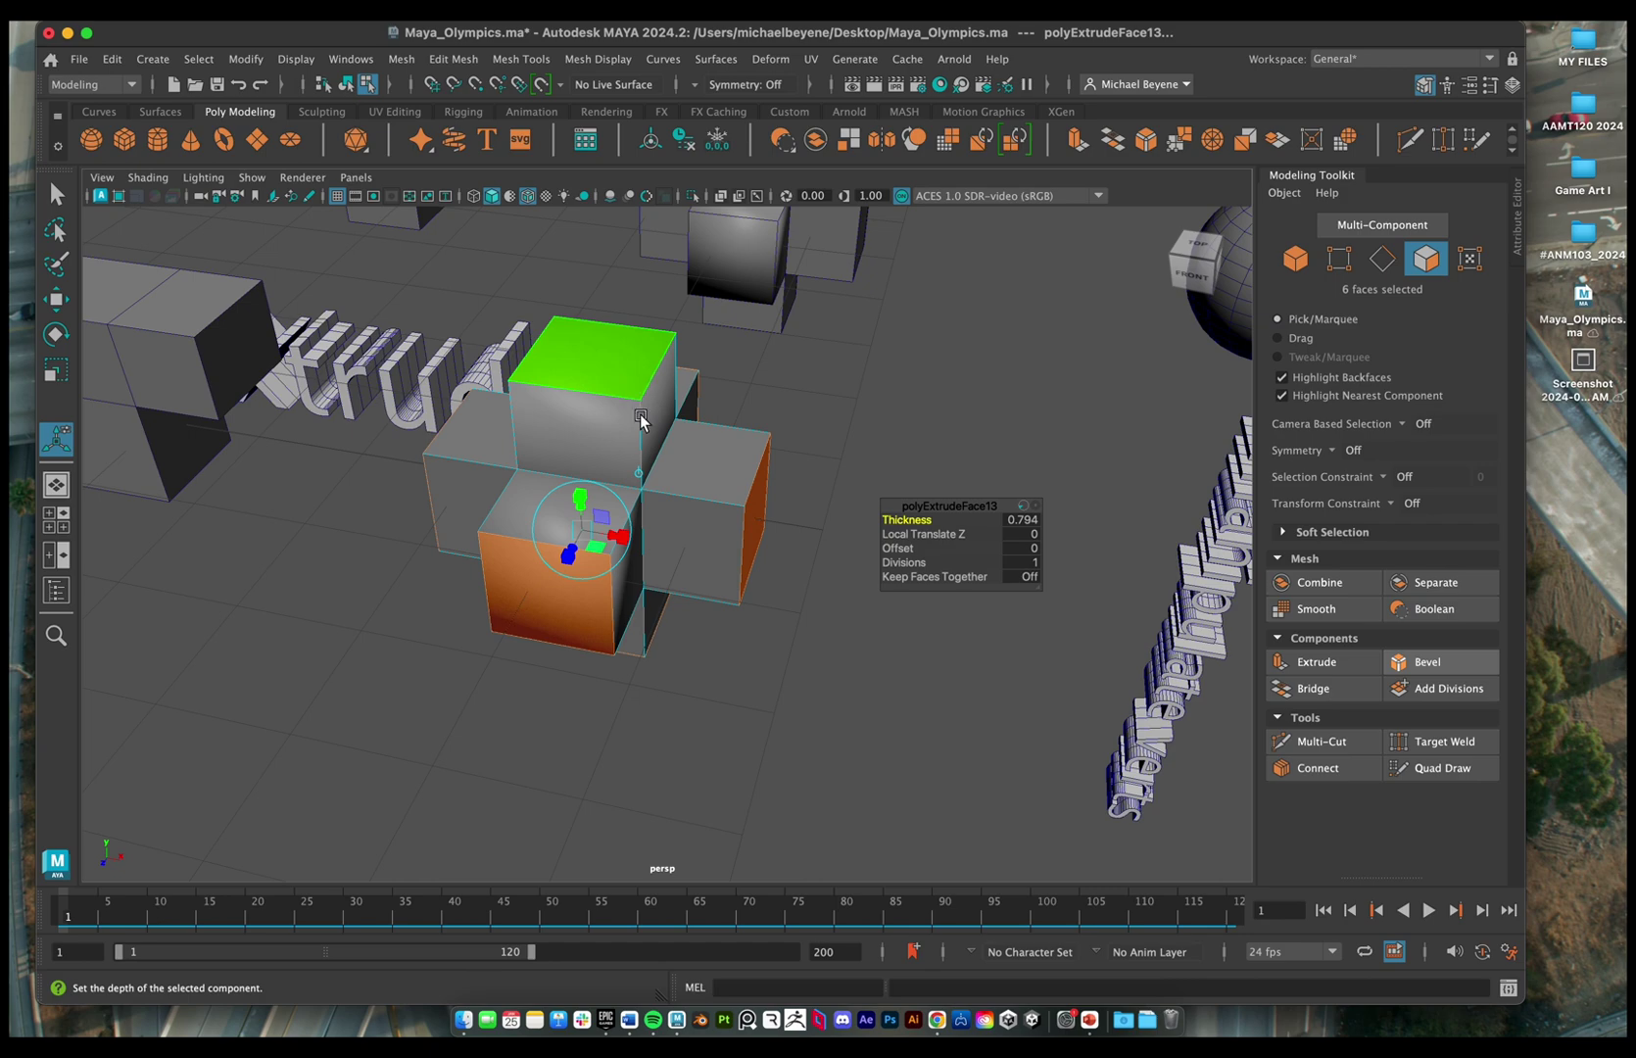
pyautogui.keyDown('alt'); pyautogui.moveTo(642, 365); pyautogui.dragTo(682, 421); pyautogui.keyUp('alt')
pyautogui.scroll(-5, 640, 438)
pyautogui.scroll(-2, 529, 450)
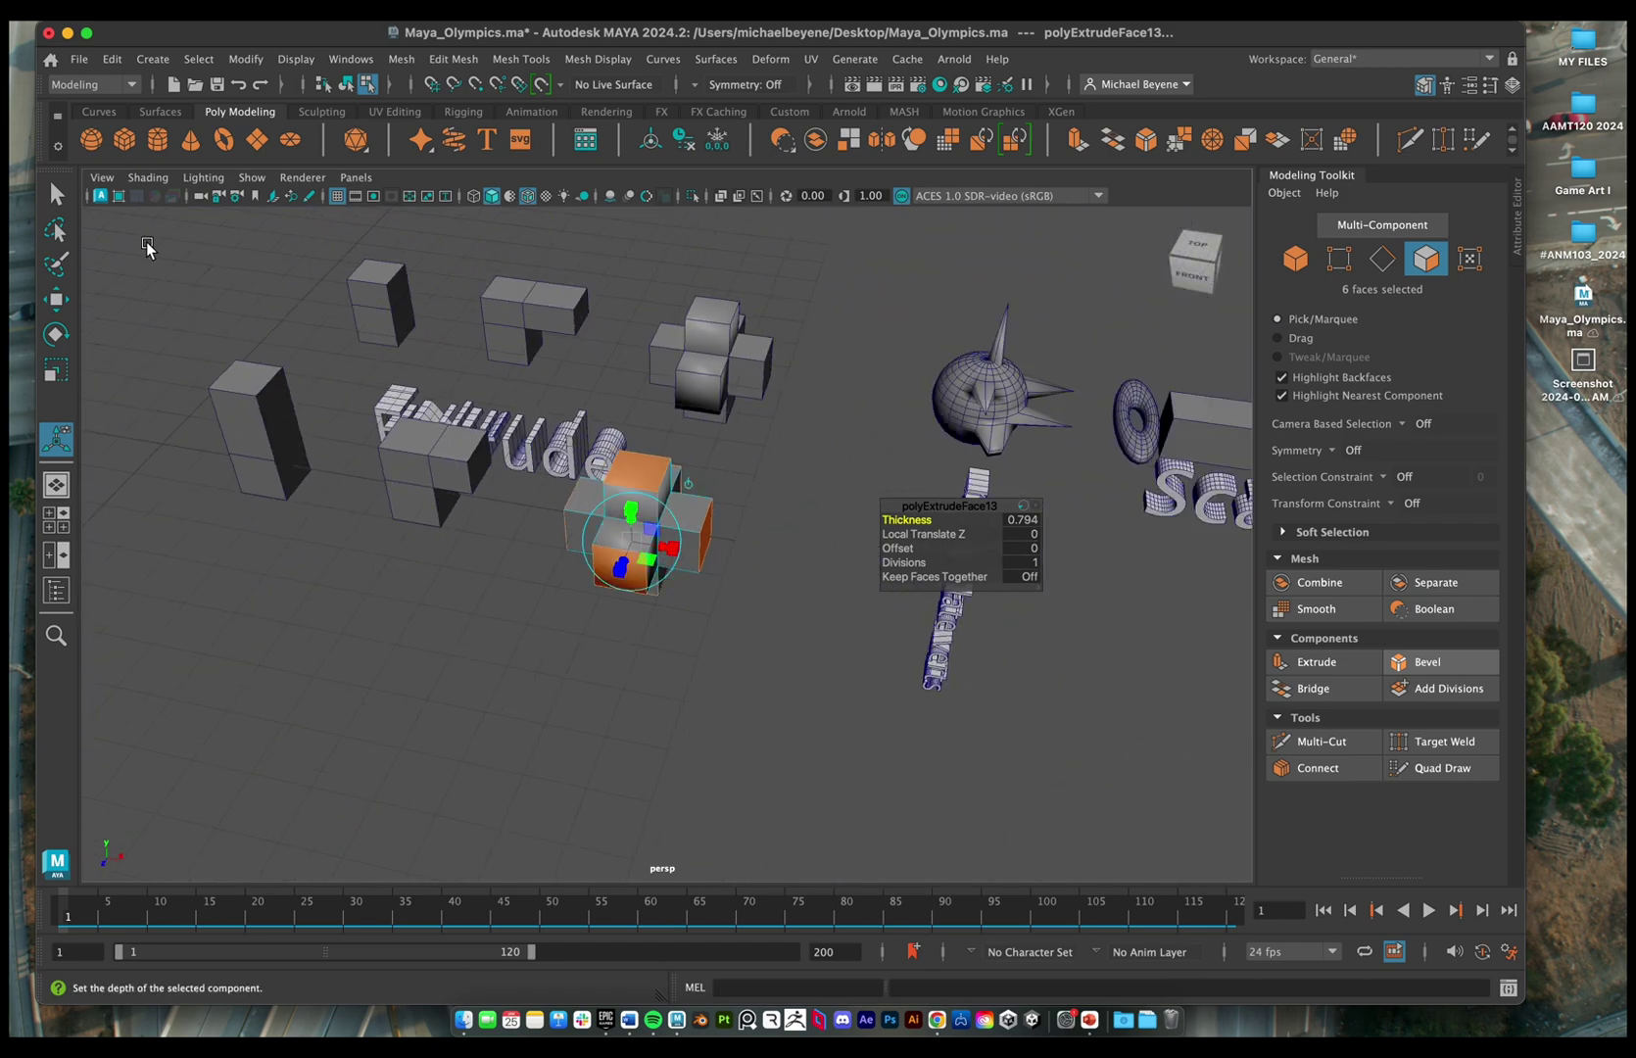
# - Create another polygon cube and move it to about X 5.70, in front of the second block
pyautogui.click(123, 140)
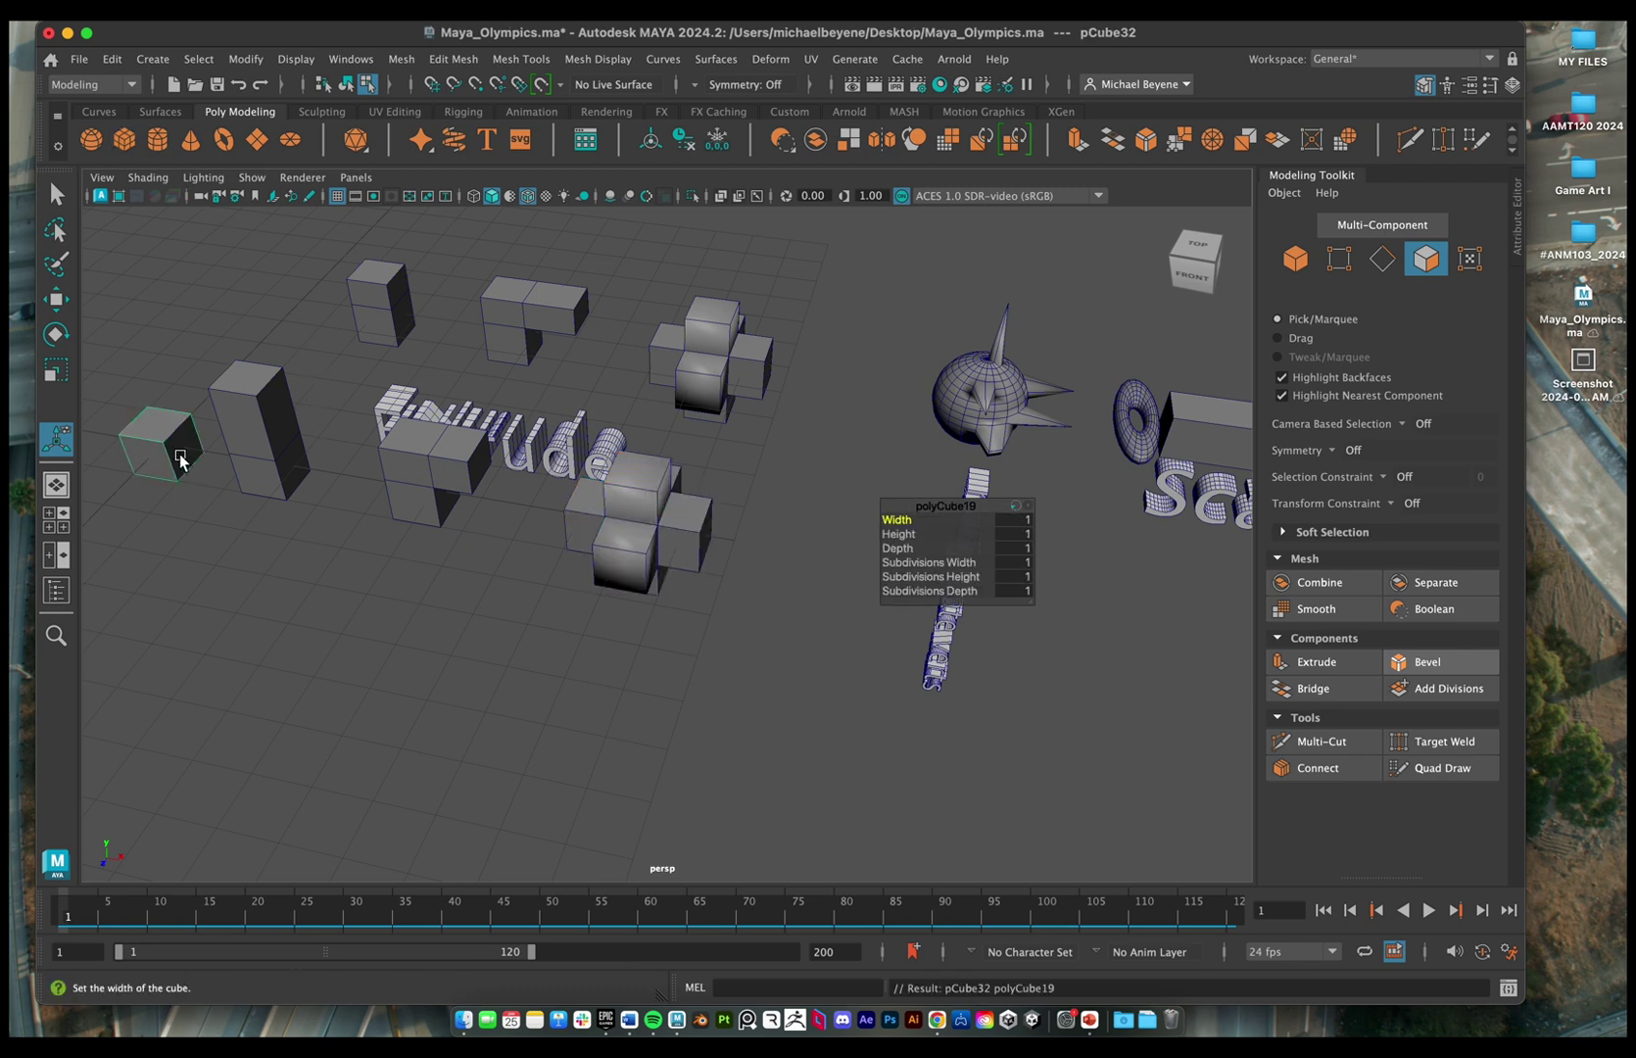
pyautogui.press('w')
pyautogui.moveTo(182, 461); pyautogui.dragTo(339, 609)
# - Extrude the cube's upper +X edge outward into a flap ending at about X 7.36 and Y 0.67
pyautogui.moveTo(363, 427); pyautogui.dragTo(341, 374, button='right')
pyautogui.click(382, 566)
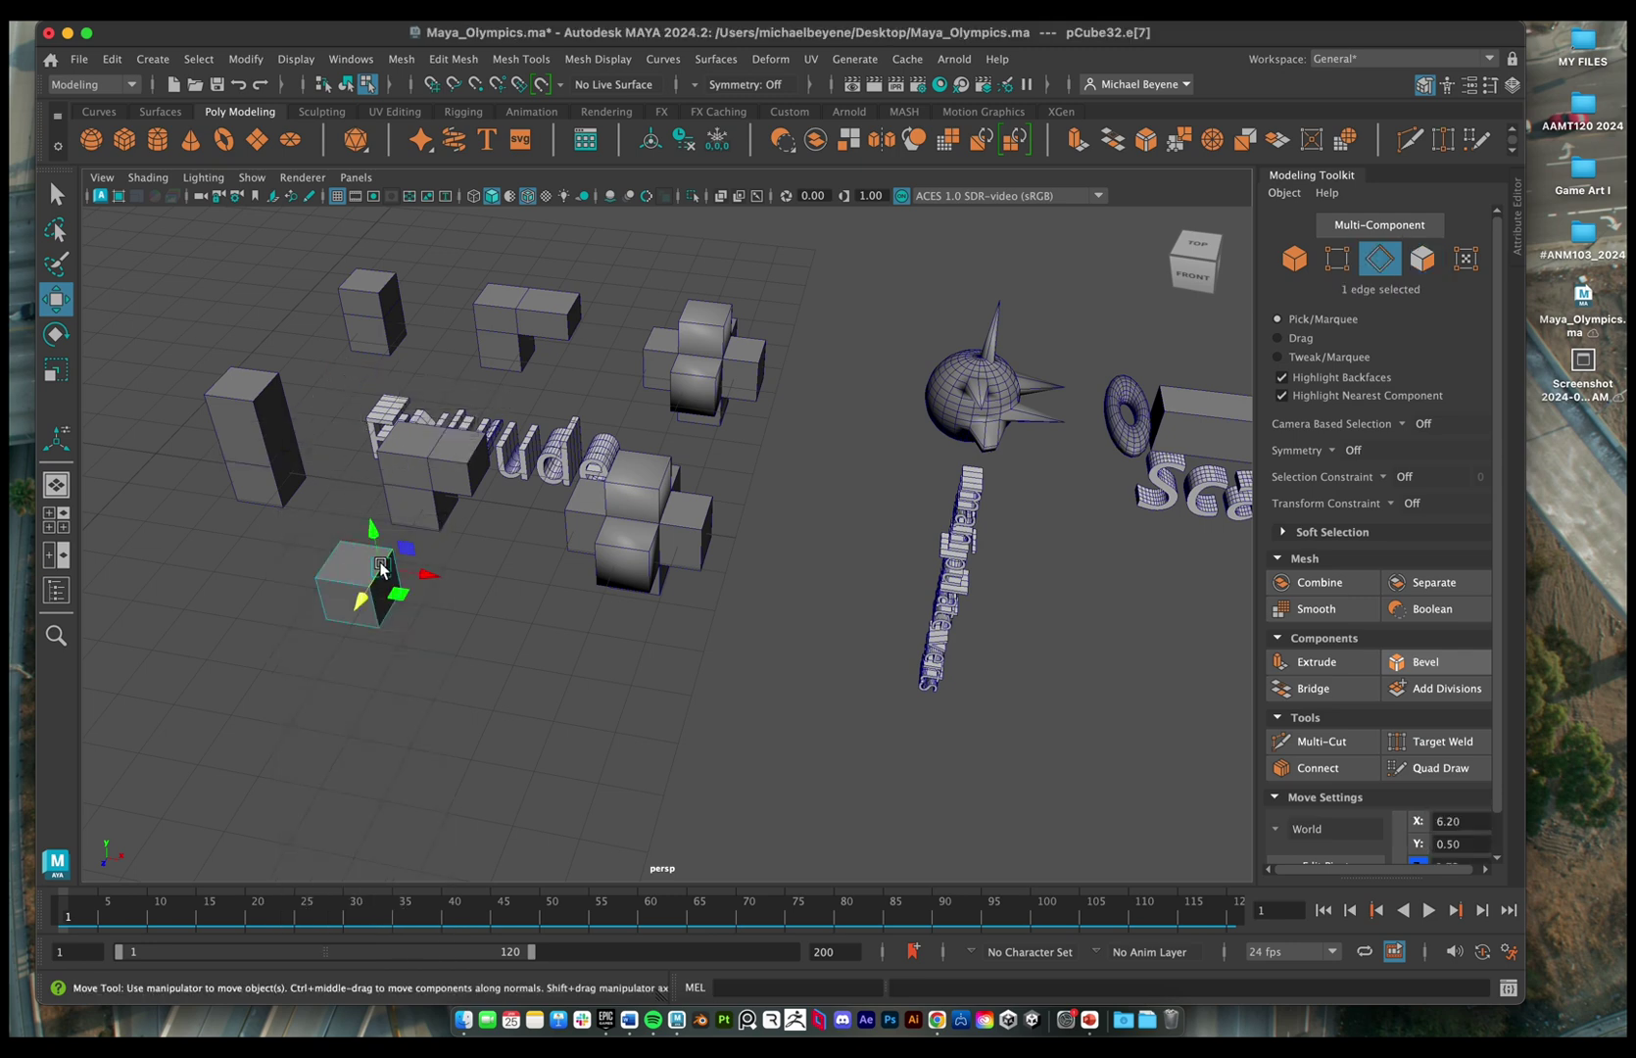
pyautogui.scroll(5, 372, 565)
pyautogui.keyDown('alt'); pyautogui.moveTo(331, 550); pyautogui.dragTo(769, 587, button='middle'); pyautogui.keyUp('alt')
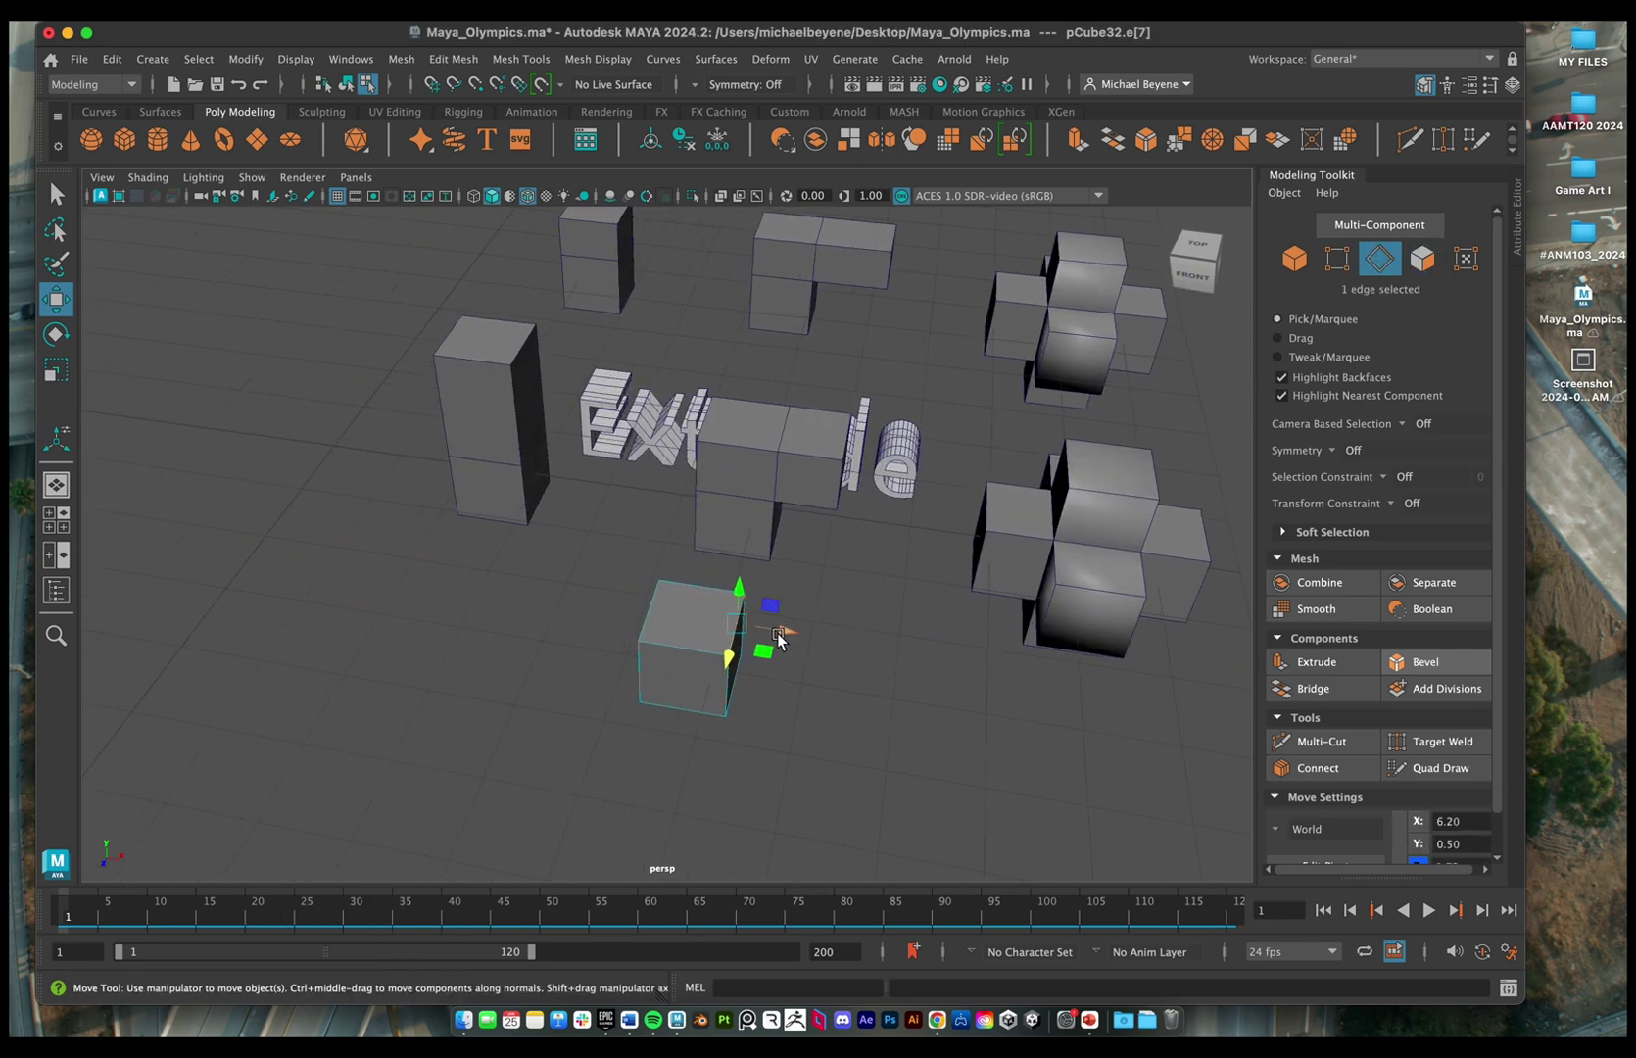
pyautogui.keyDown('shift'); pyautogui.moveTo(780, 637); pyautogui.dragTo(847, 490); pyautogui.keyUp('shift')
pyautogui.moveTo(958, 602)
pyautogui.keyDown('alt'); pyautogui.mouseDown()
pyautogui.moveTo(888, 573)
pyautogui.moveTo(983, 584)
pyautogui.moveTo(938, 576)
pyautogui.mouseUp(); pyautogui.keyUp('alt')
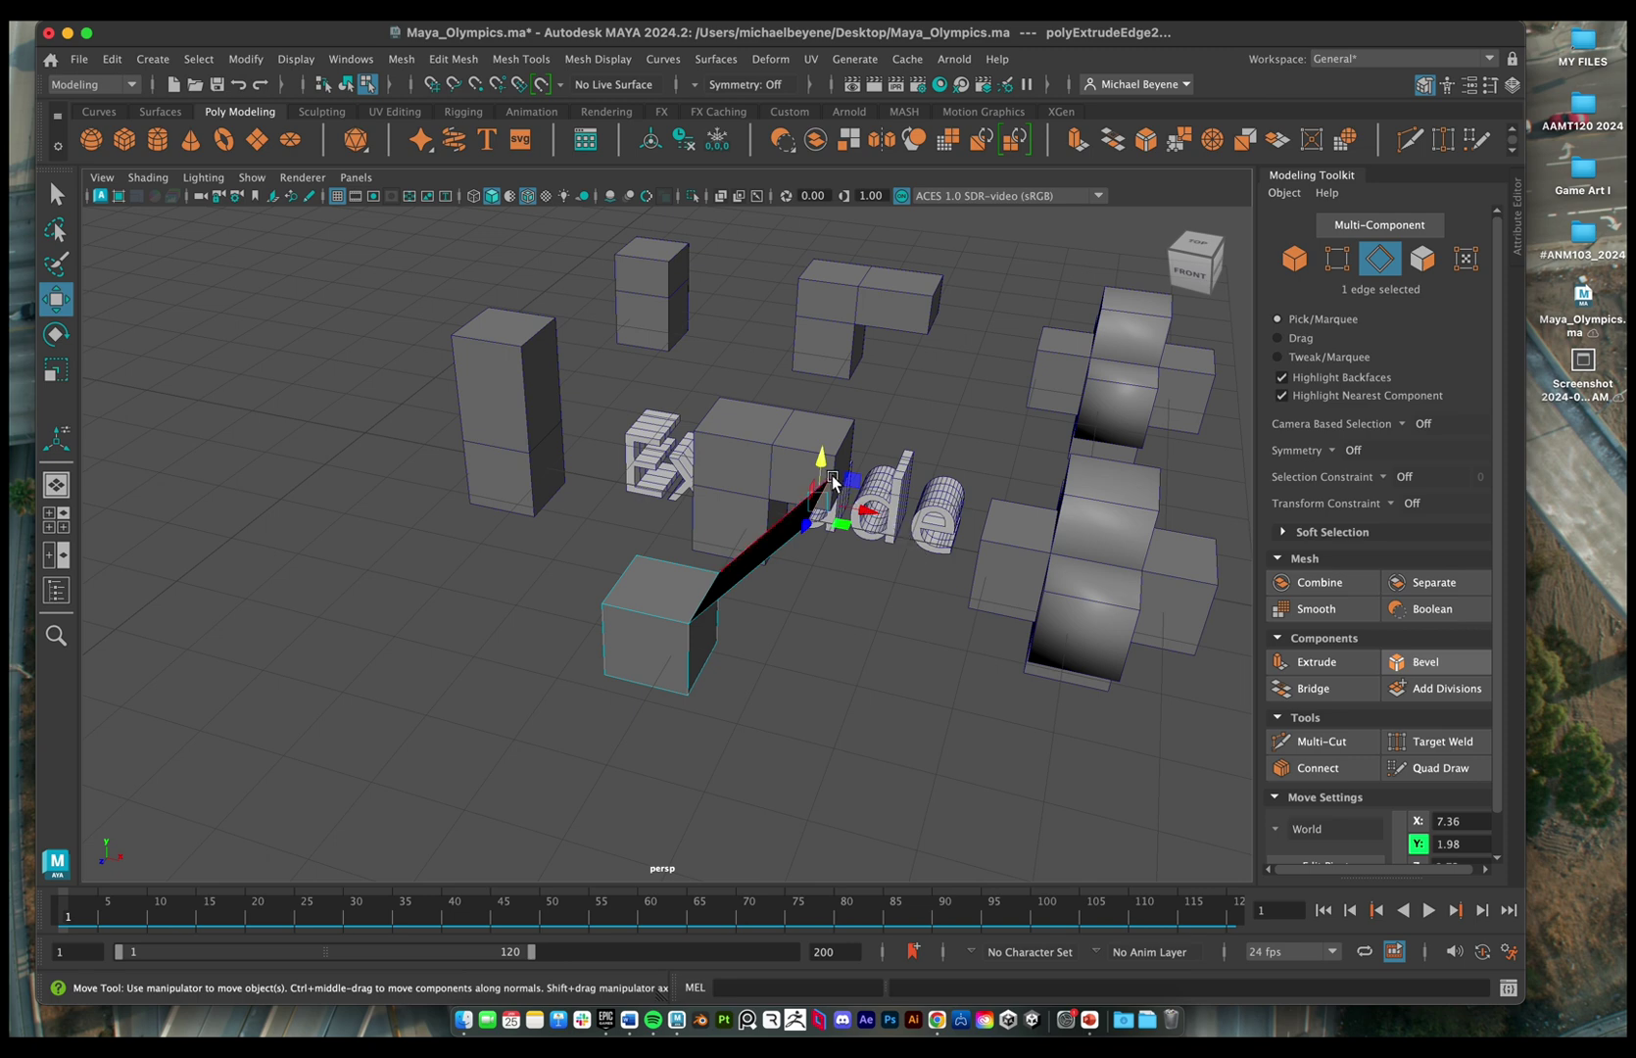
pyautogui.moveTo(832, 480); pyautogui.dragTo(831, 615)
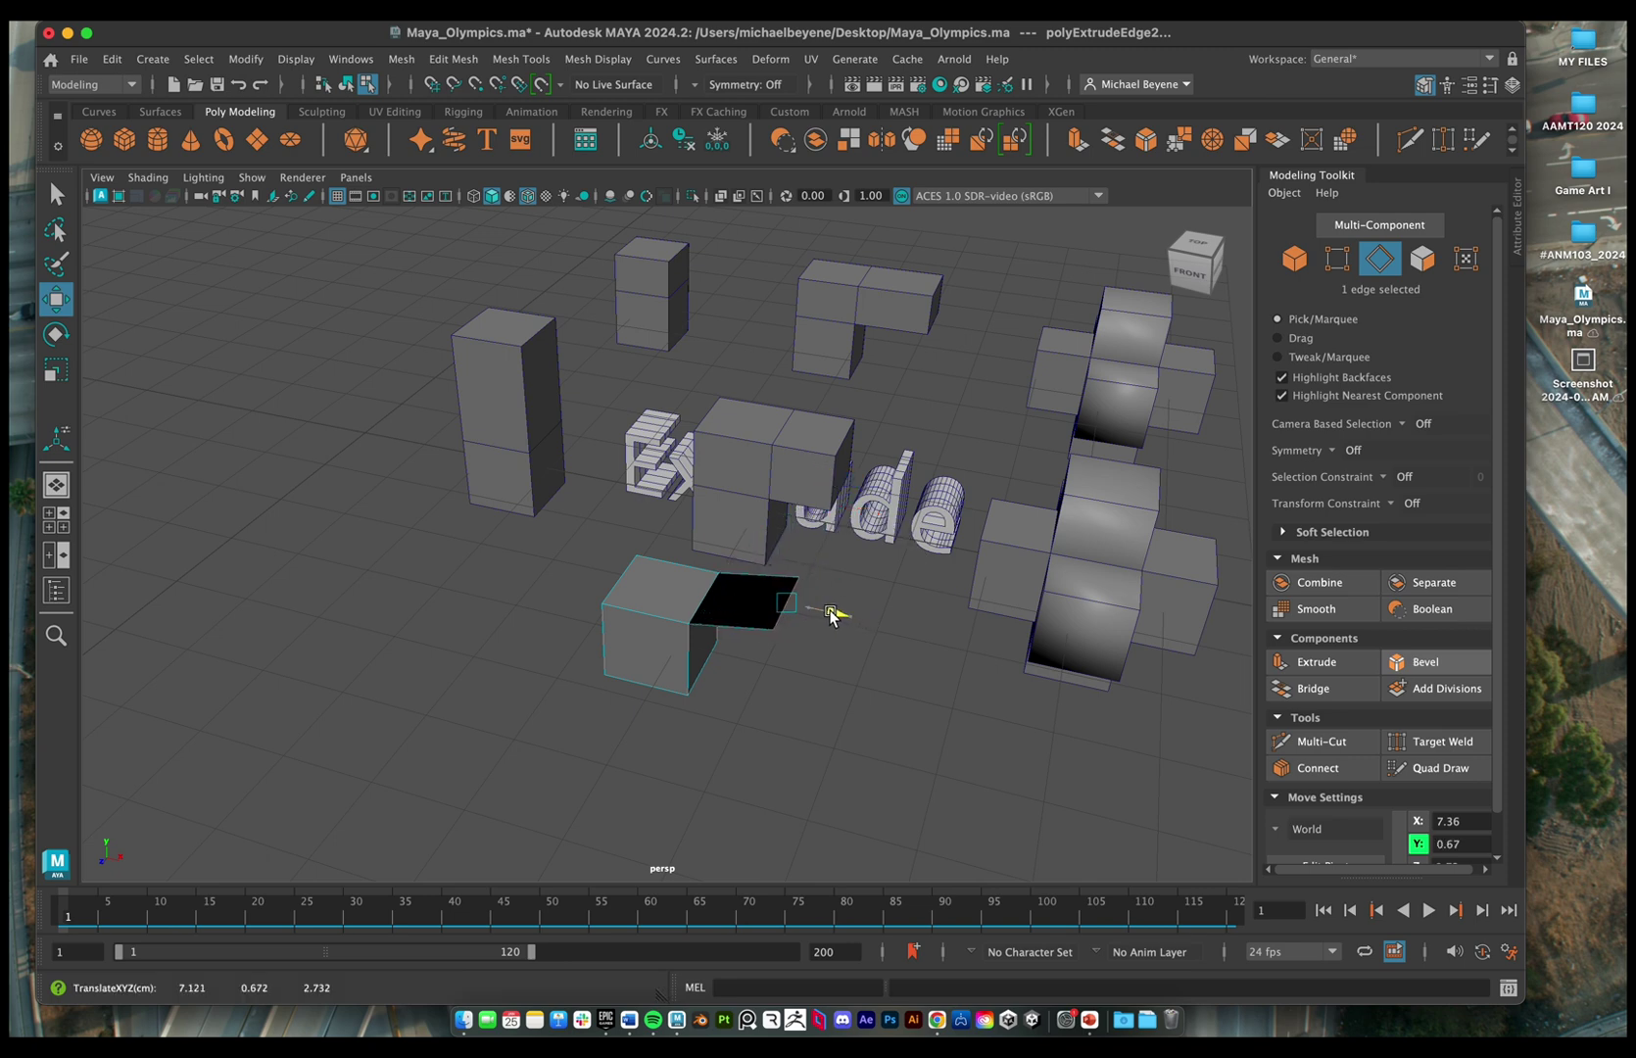
pyautogui.click(798, 568)
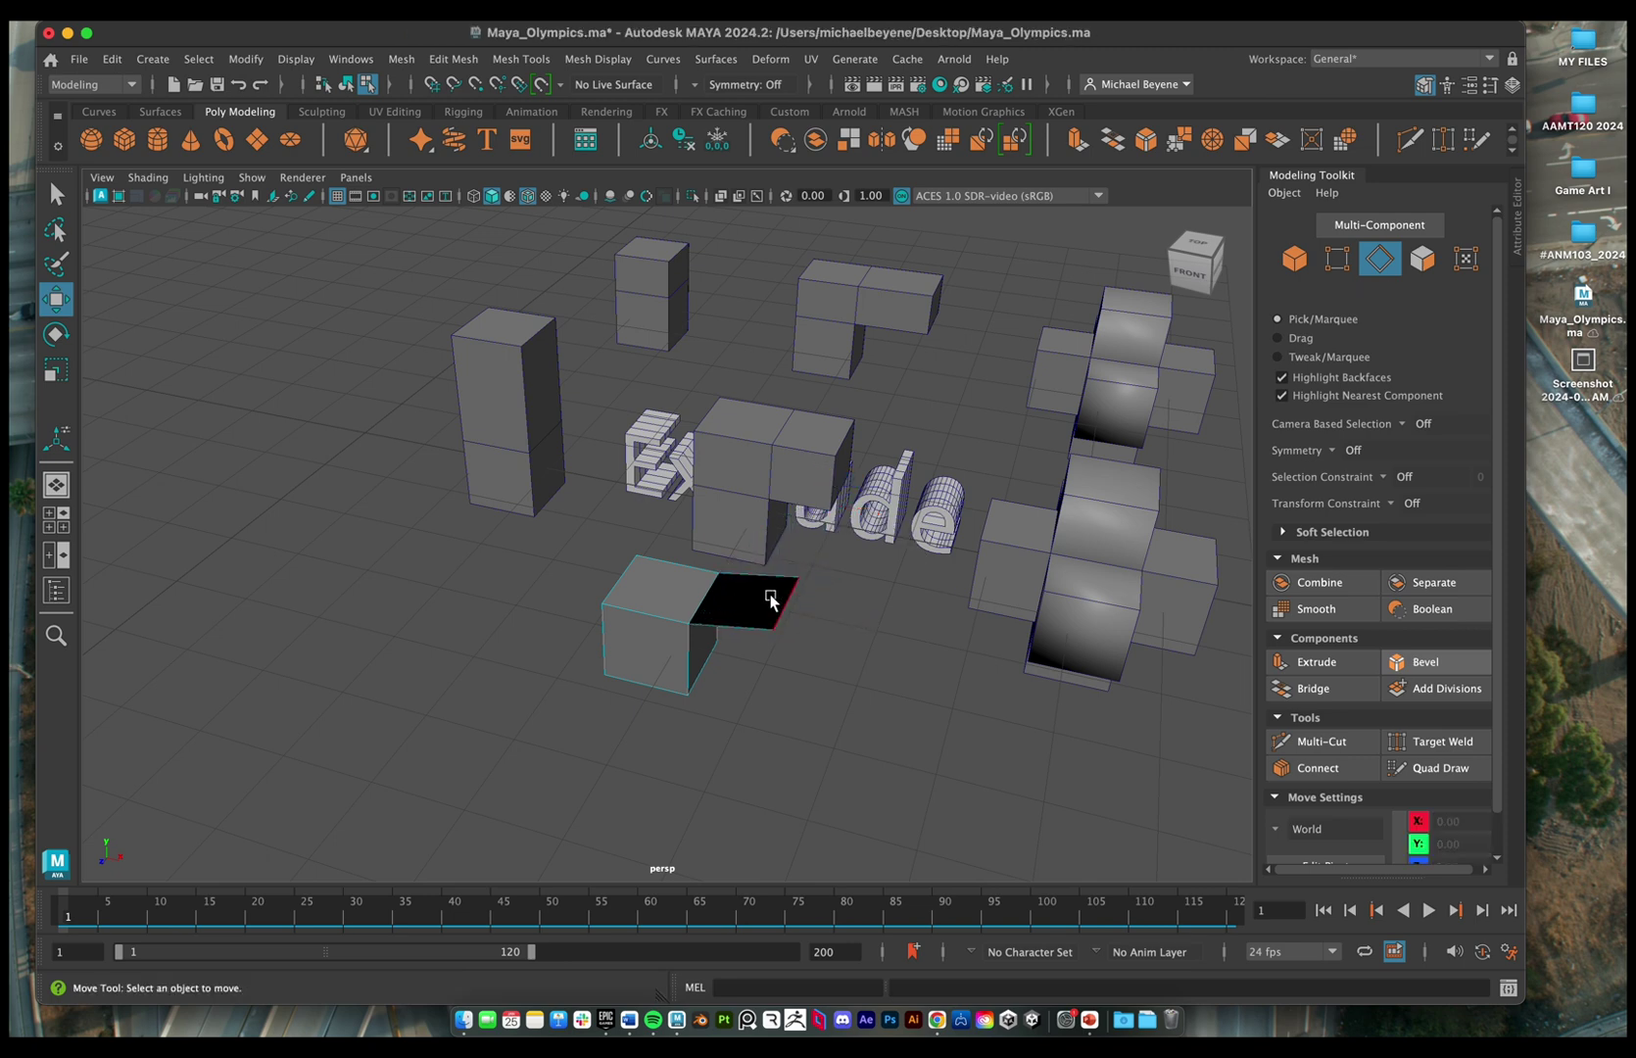
# - Select the flap face beside the cube in face mode and delete it
pyautogui.moveTo(771, 431); pyautogui.dragTo(866, 398, button='right')
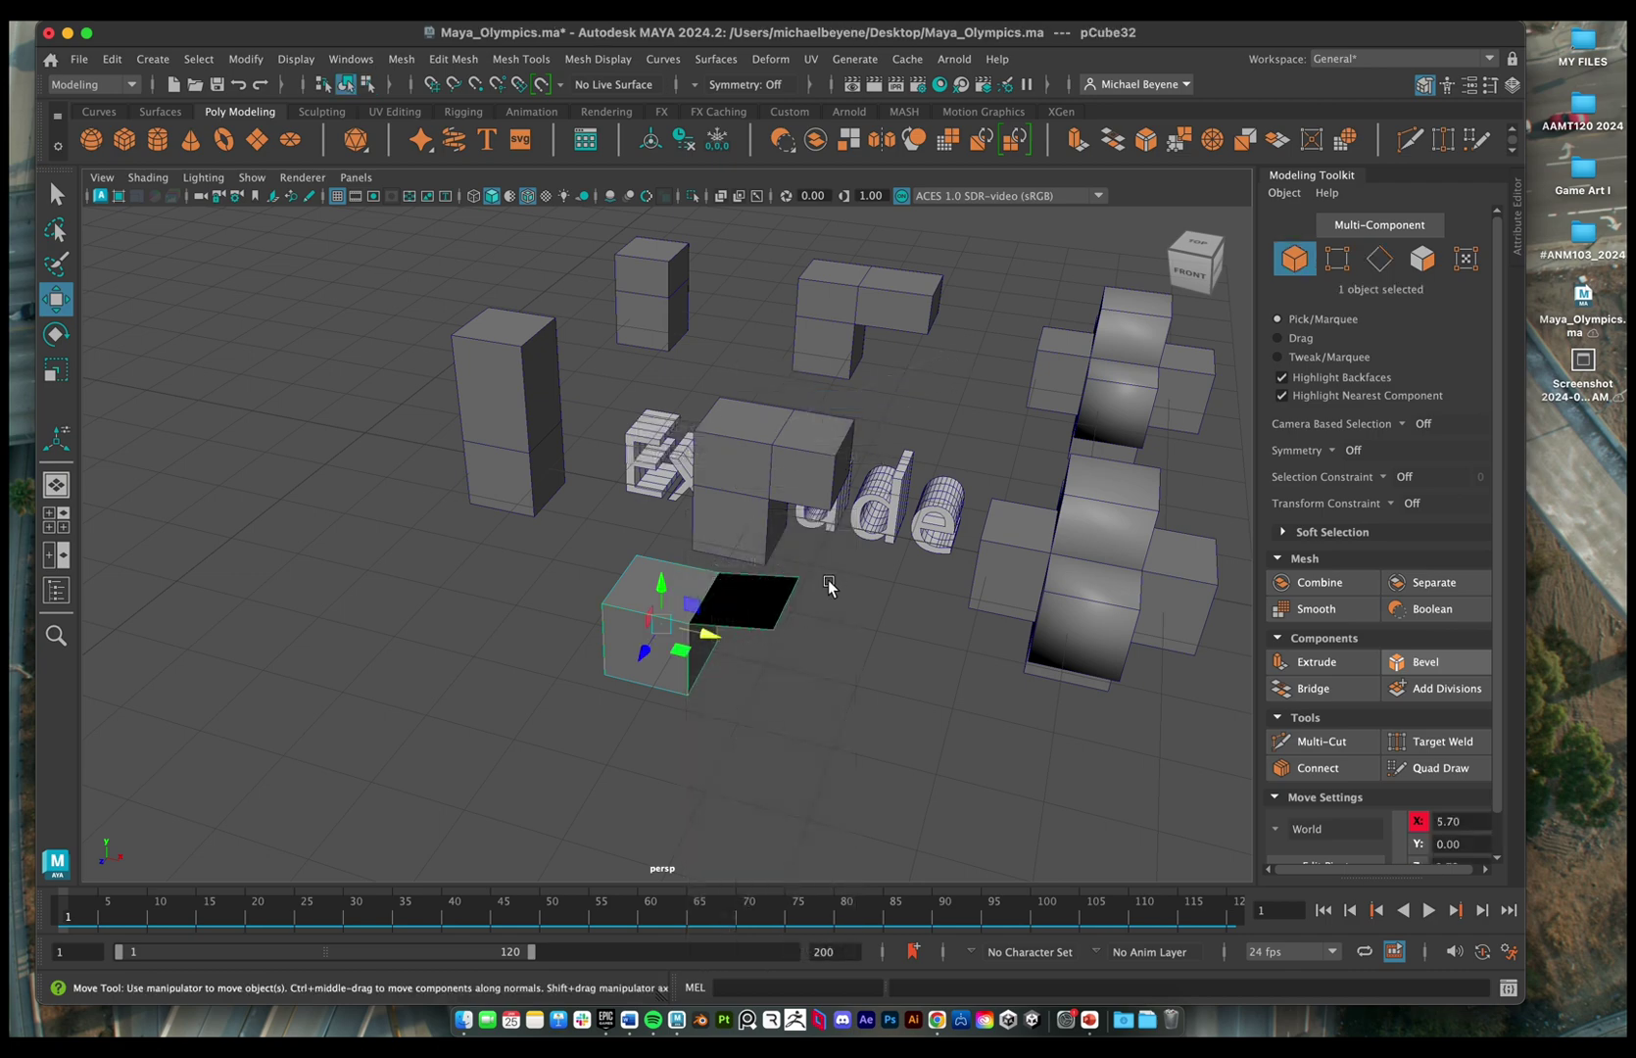
pyautogui.keyDown('alt'); pyautogui.moveTo(828, 585); pyautogui.dragTo(762, 592); pyautogui.keyUp('alt')
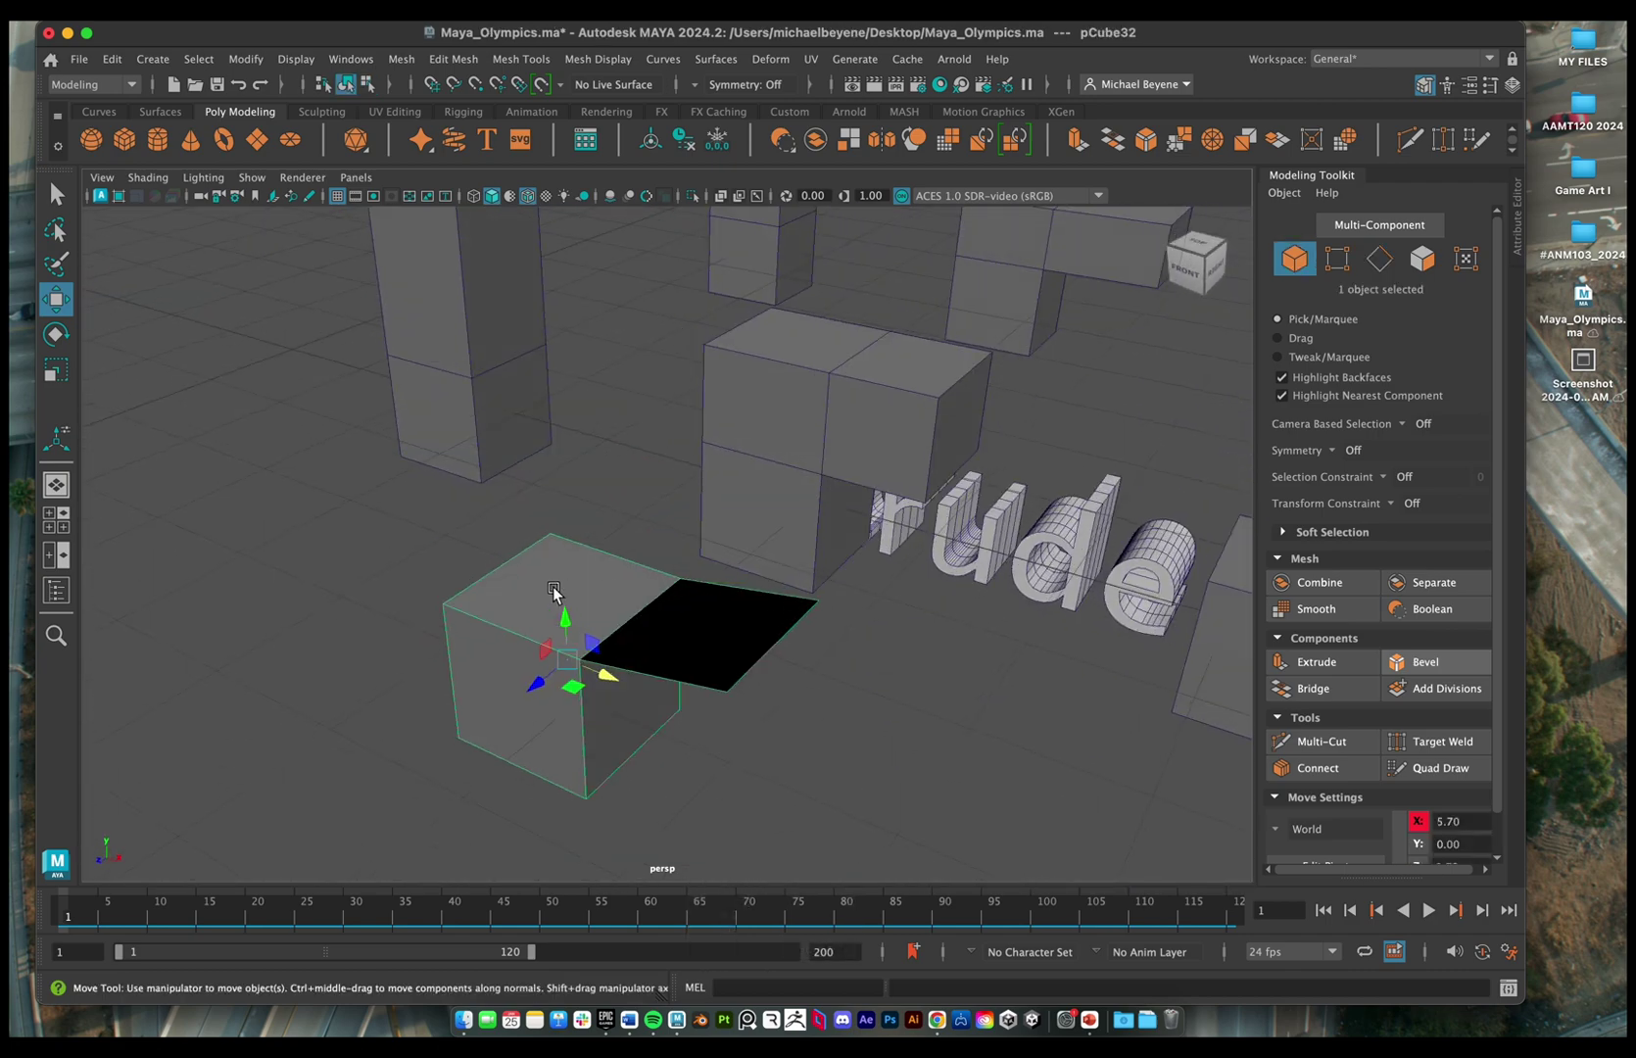
pyautogui.moveTo(554, 429)
pyautogui.keyDown('shift'); pyautogui.mouseDown(button='right')
pyautogui.moveTo(446, 453)
pyautogui.moveTo(554, 433)
pyautogui.mouseUp(button='right'); pyautogui.keyUp('shift')
pyautogui.moveTo(683, 424); pyautogui.dragTo(674, 484, button='right')
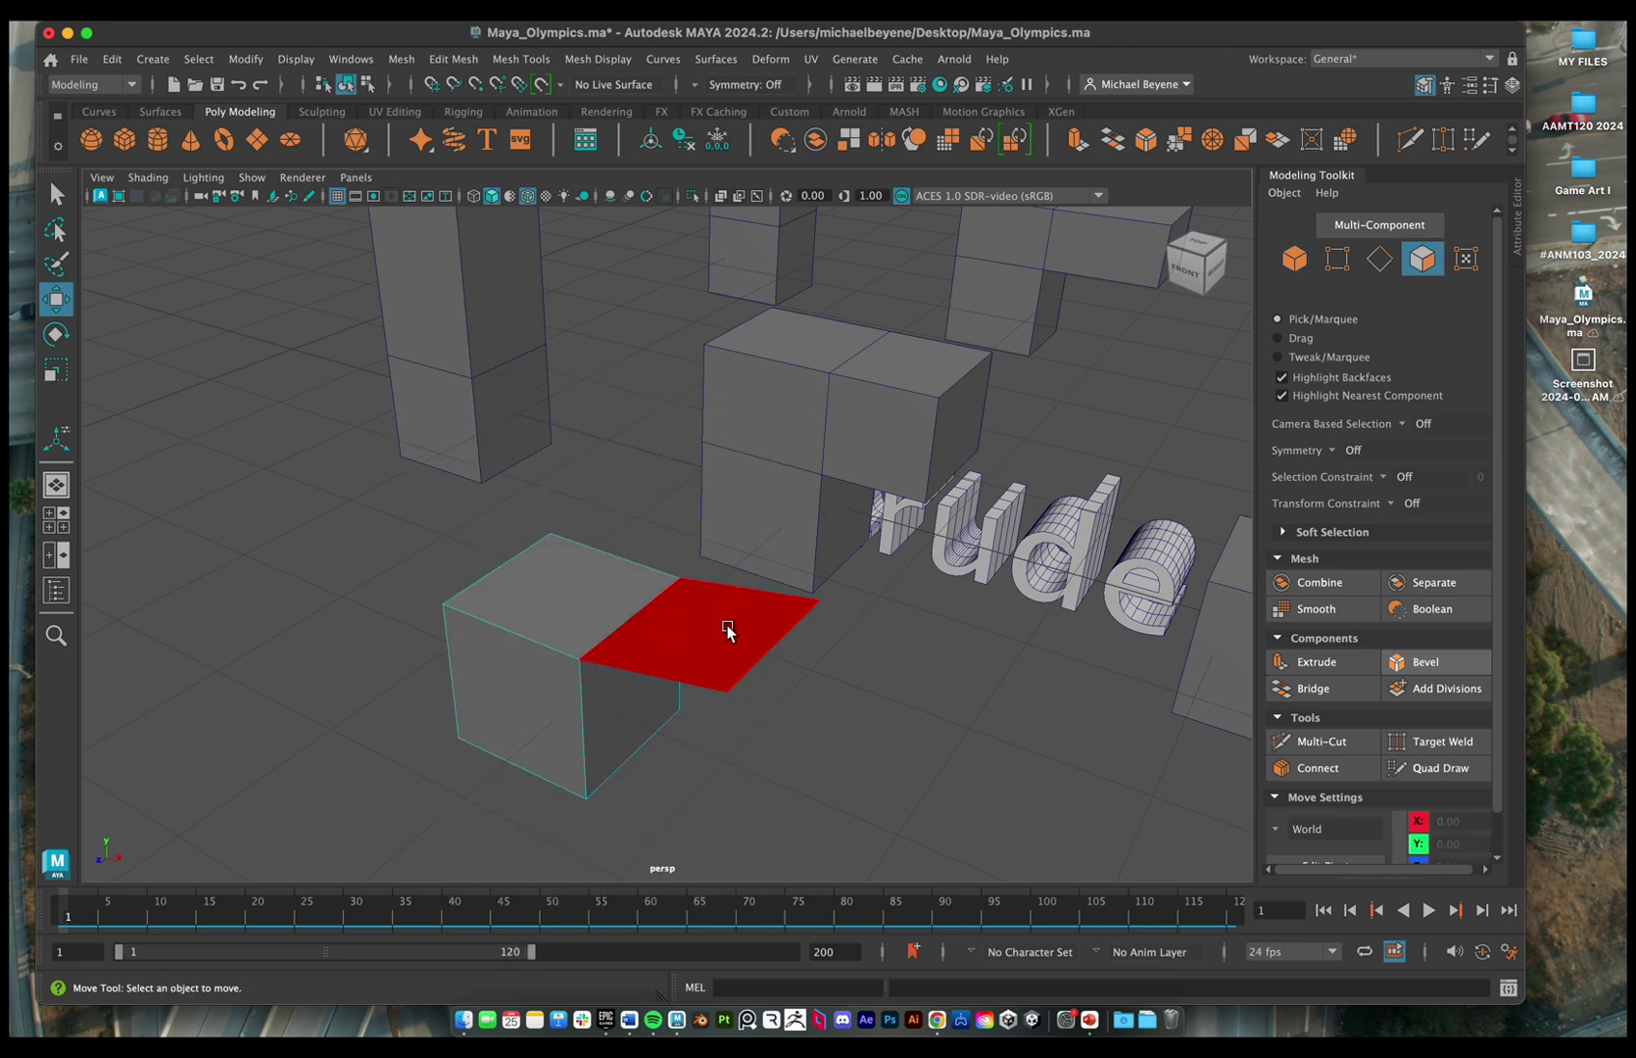
pyautogui.click(727, 629)
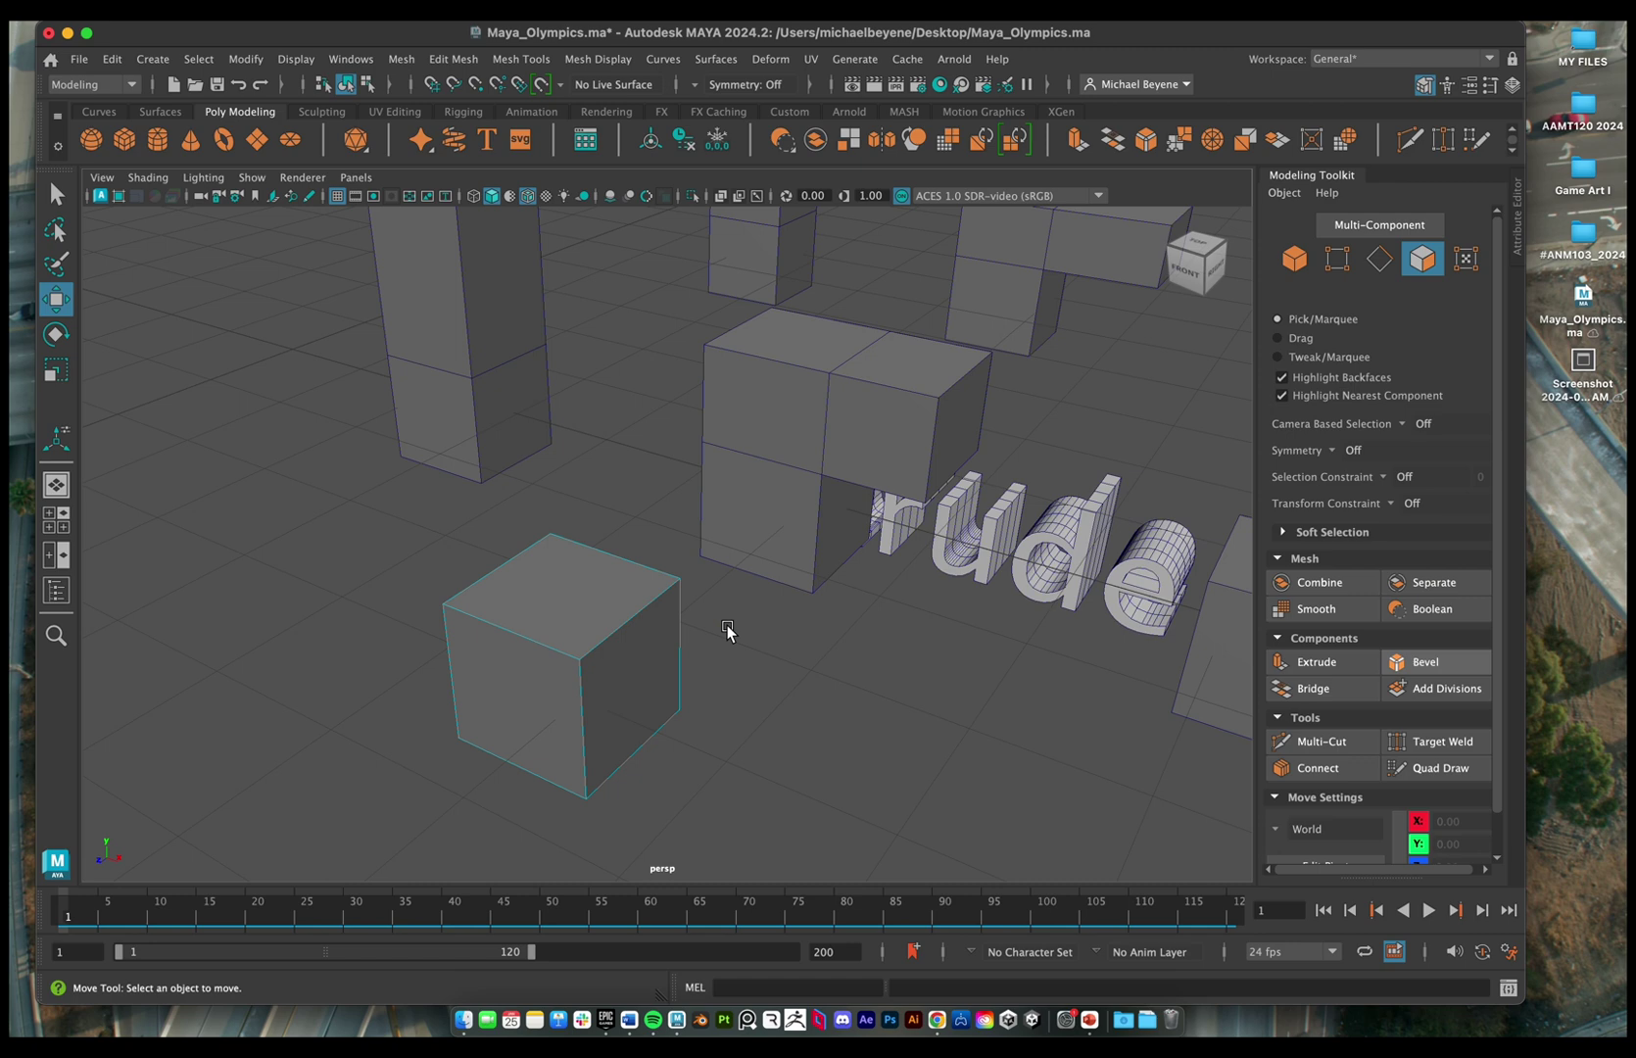
# - Try raising the cube's upper front +X corner vertex by about 0.26 in vertex mode and undo the move
pyautogui.click(627, 598)
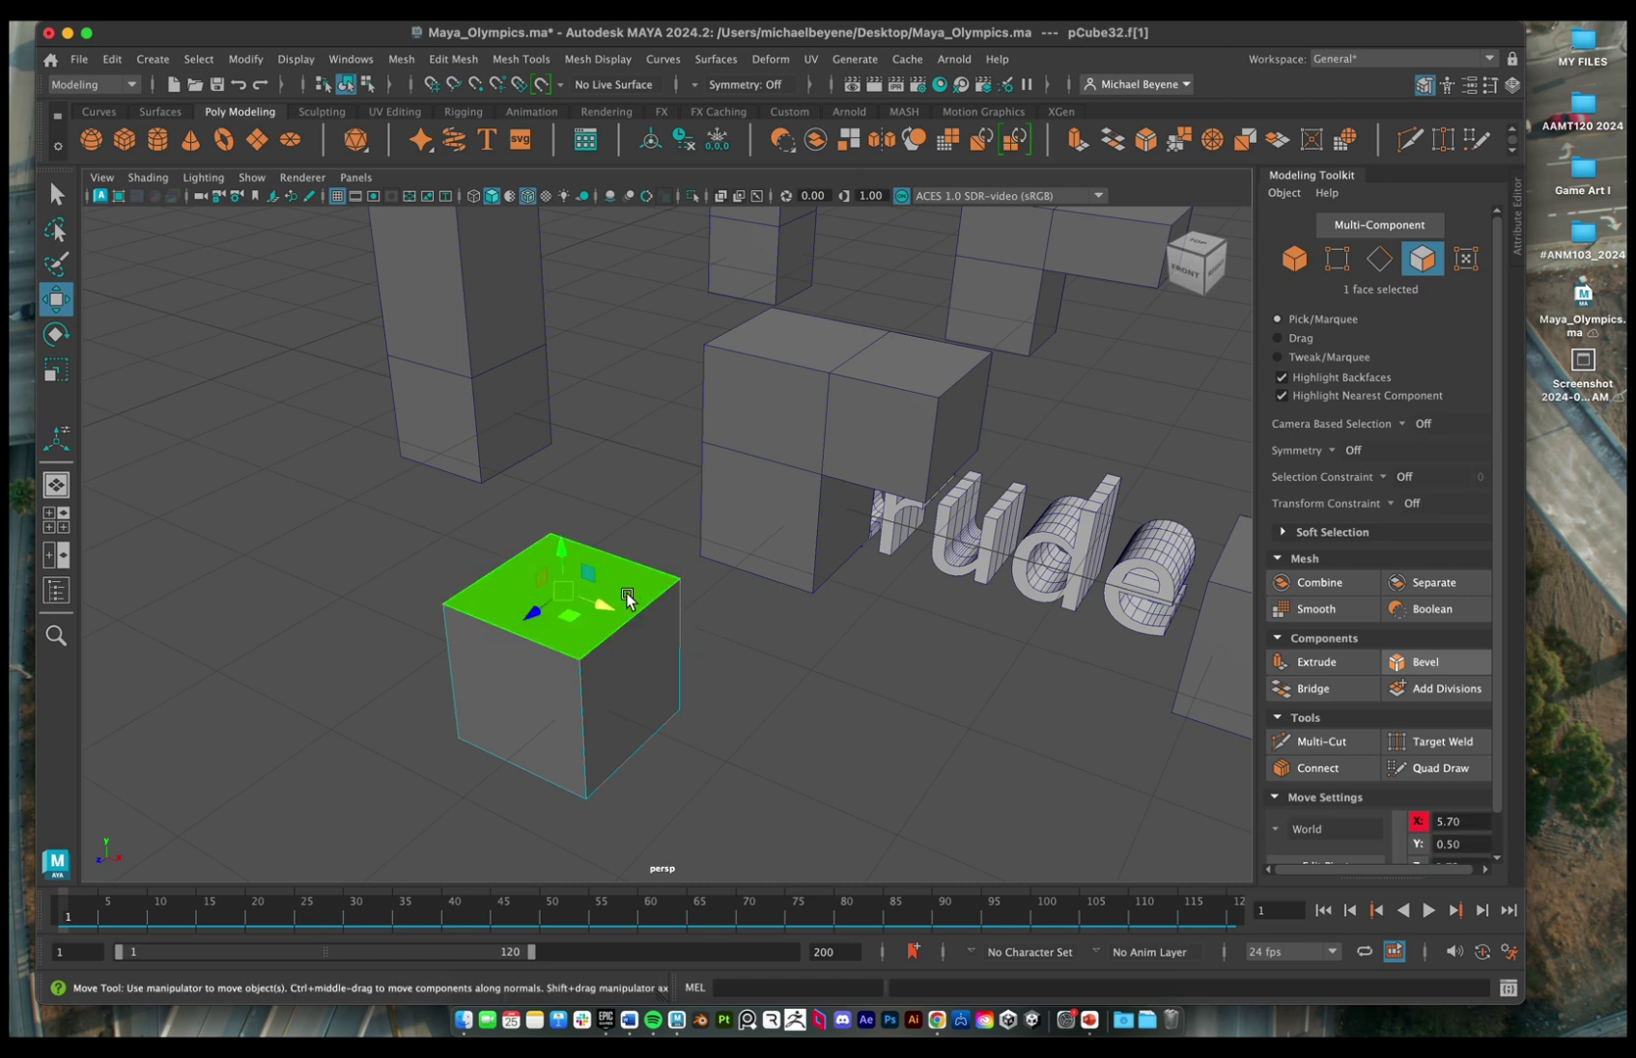
pyautogui.moveTo(464, 596); pyautogui.dragTo(397, 429, button='right')
pyautogui.click(584, 664)
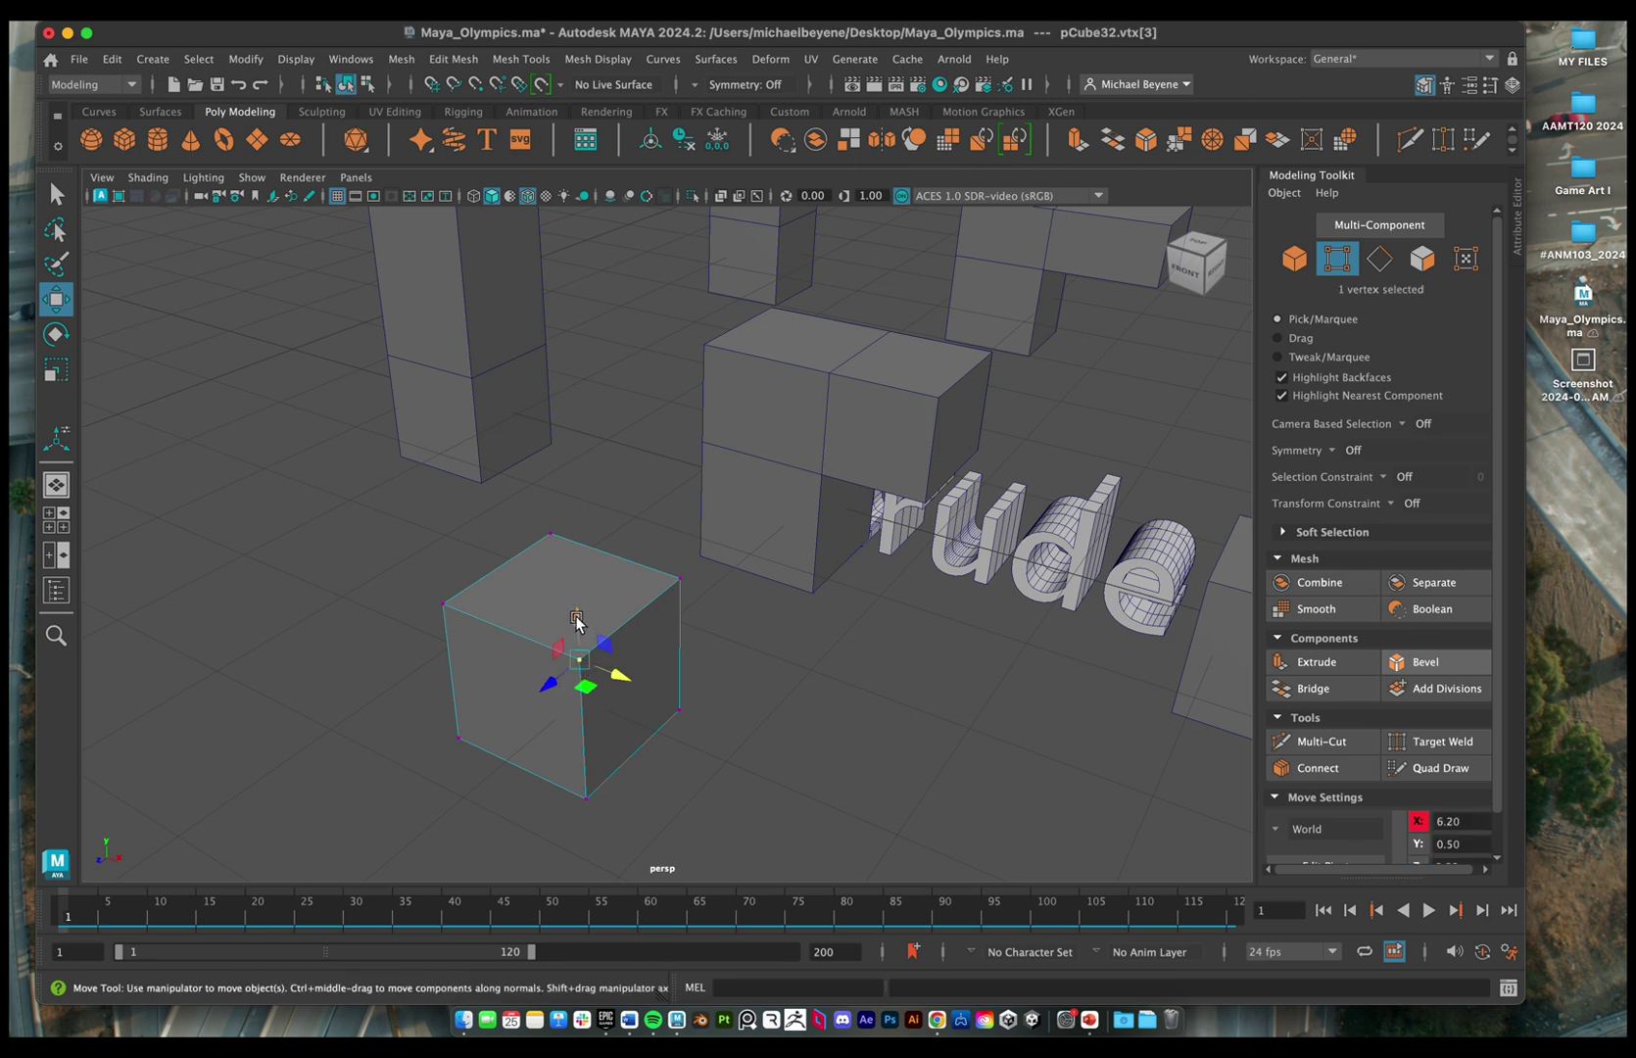
pyautogui.moveTo(576, 622); pyautogui.dragTo(574, 573)
pyautogui.hotkey('ctrl', 'z')
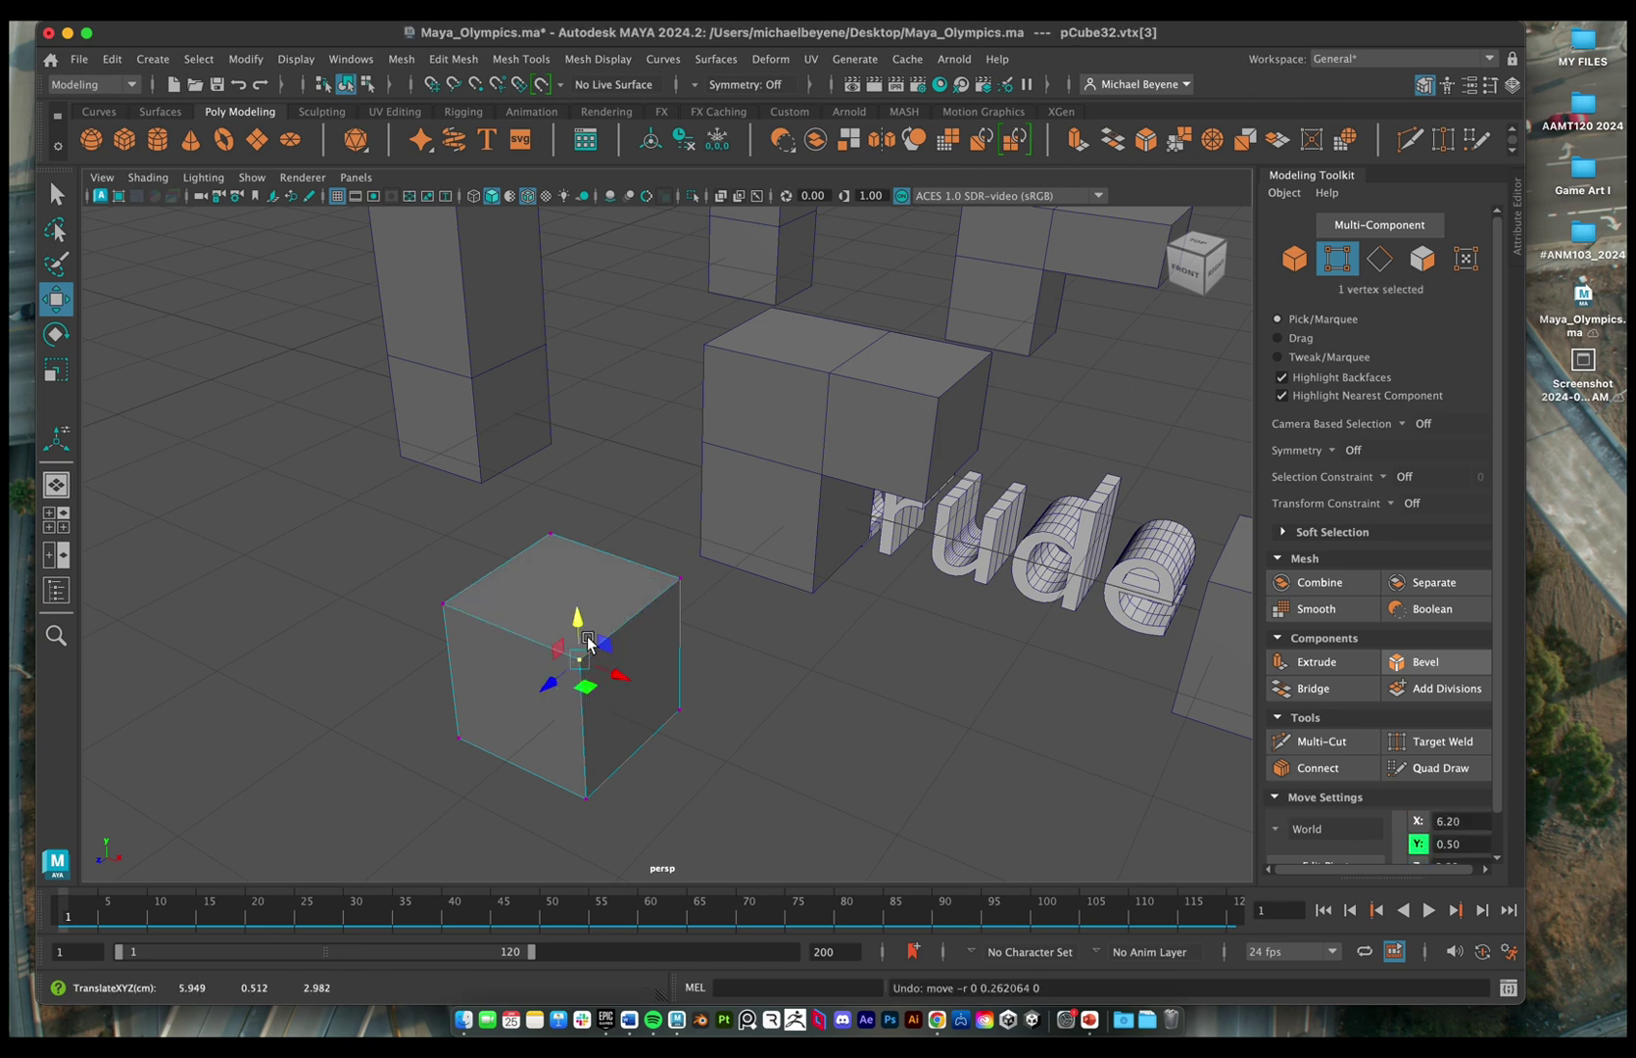
# - Try moving the cube's upper front +X corner vertex outward along X by about 0.24 and undo the move
pyautogui.keyDown('alt'); pyautogui.moveTo(580, 635); pyautogui.dragTo(694, 648); pyautogui.keyUp('alt')
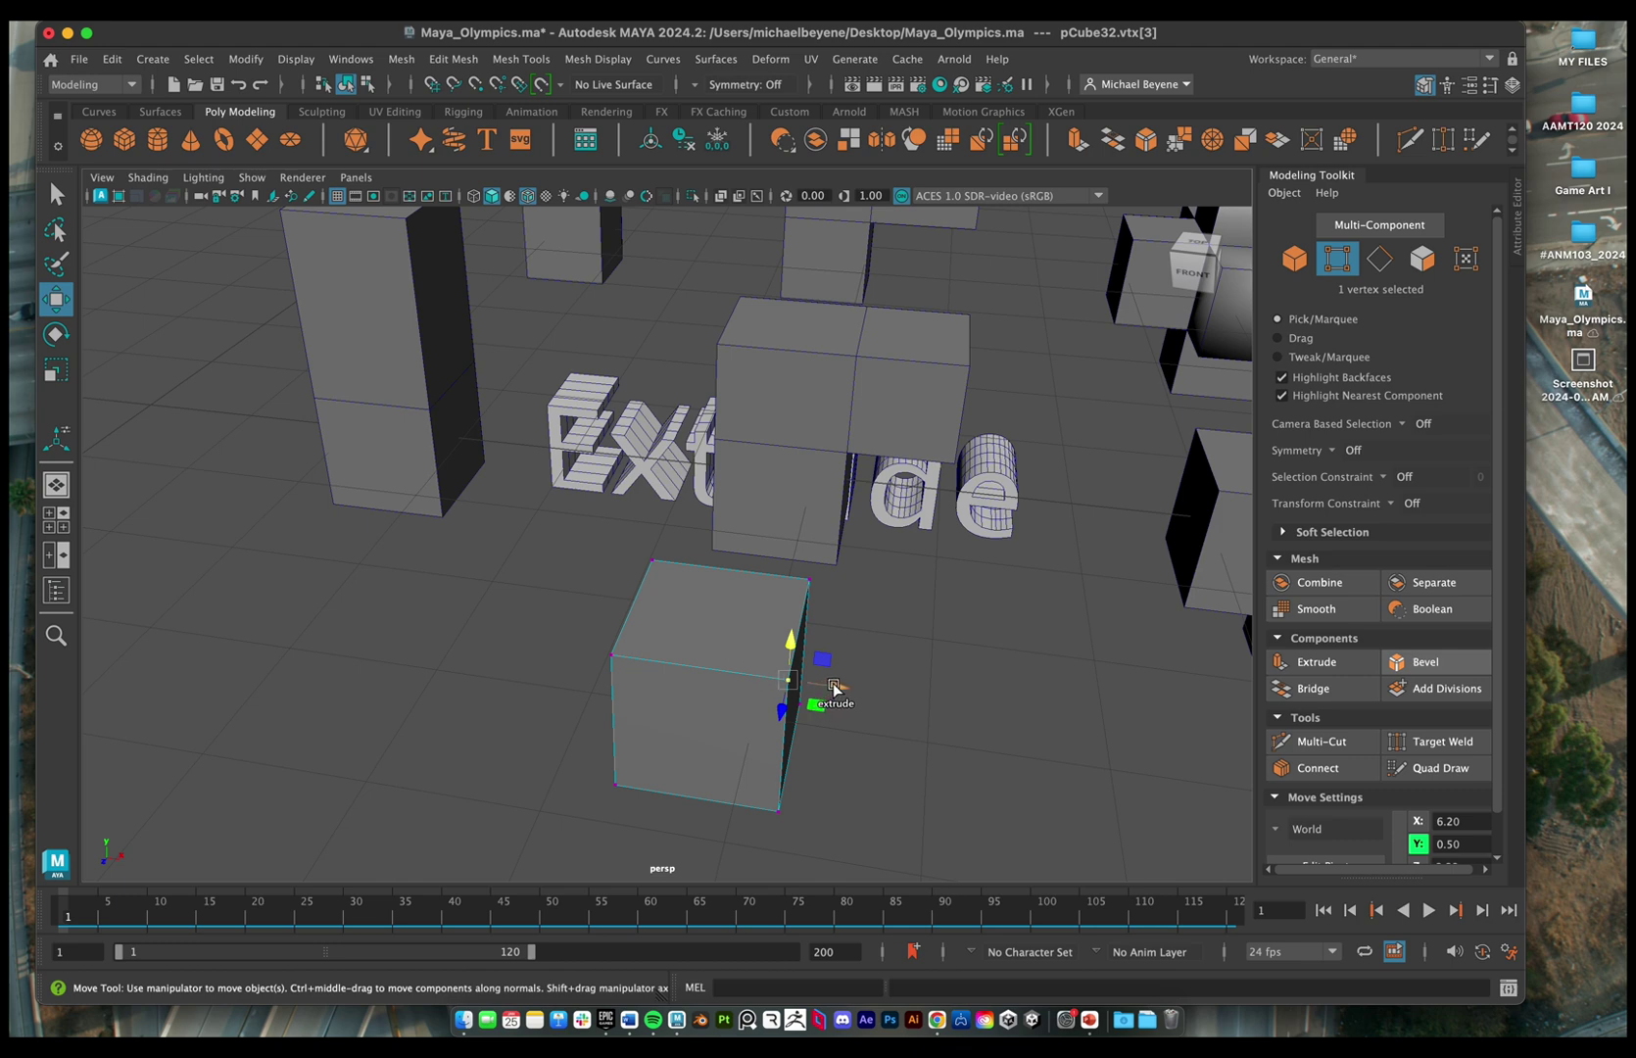
pyautogui.moveTo(833, 688)
pyautogui.keyDown('shift'); pyautogui.mouseDown()
pyautogui.moveTo(880, 689)
pyautogui.moveTo(807, 650)
pyautogui.moveTo(848, 683)
pyautogui.mouseUp(); pyautogui.keyUp('shift')
pyautogui.press('z')
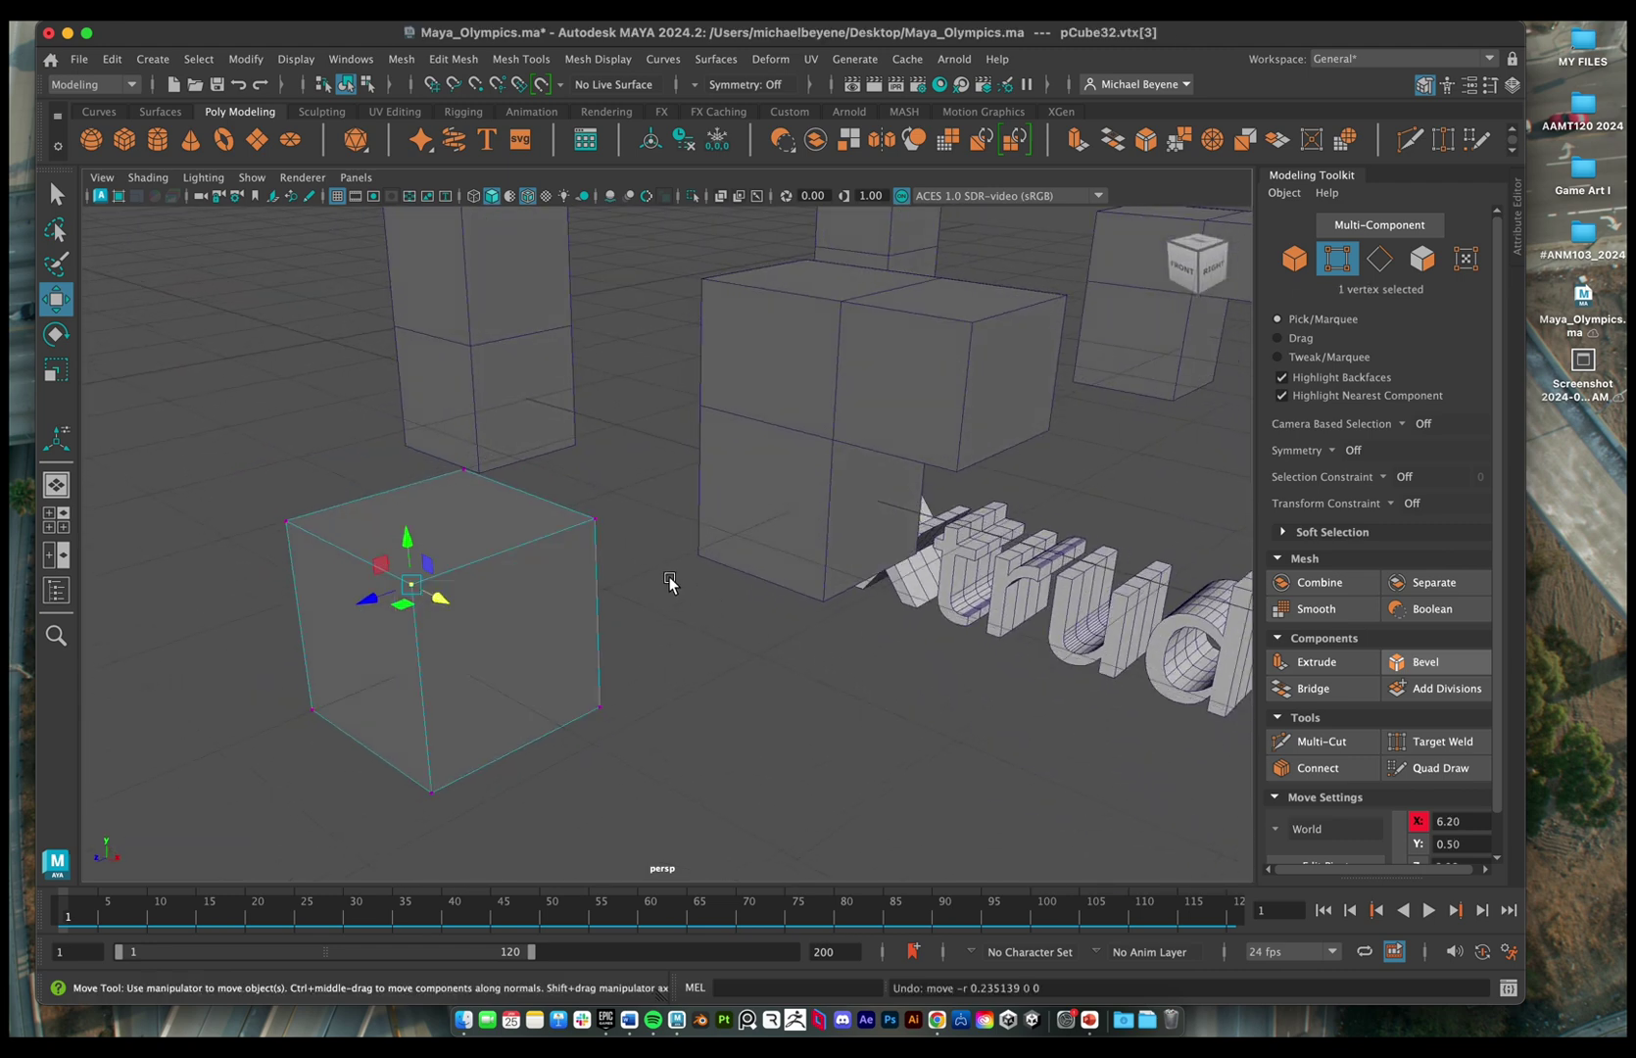
# - Extrude both end vertices of the cube's upper +X edge outward and preview the mesh smoothed
pyautogui.keyDown('shift'); pyautogui.click(597, 522); pyautogui.keyUp('shift')
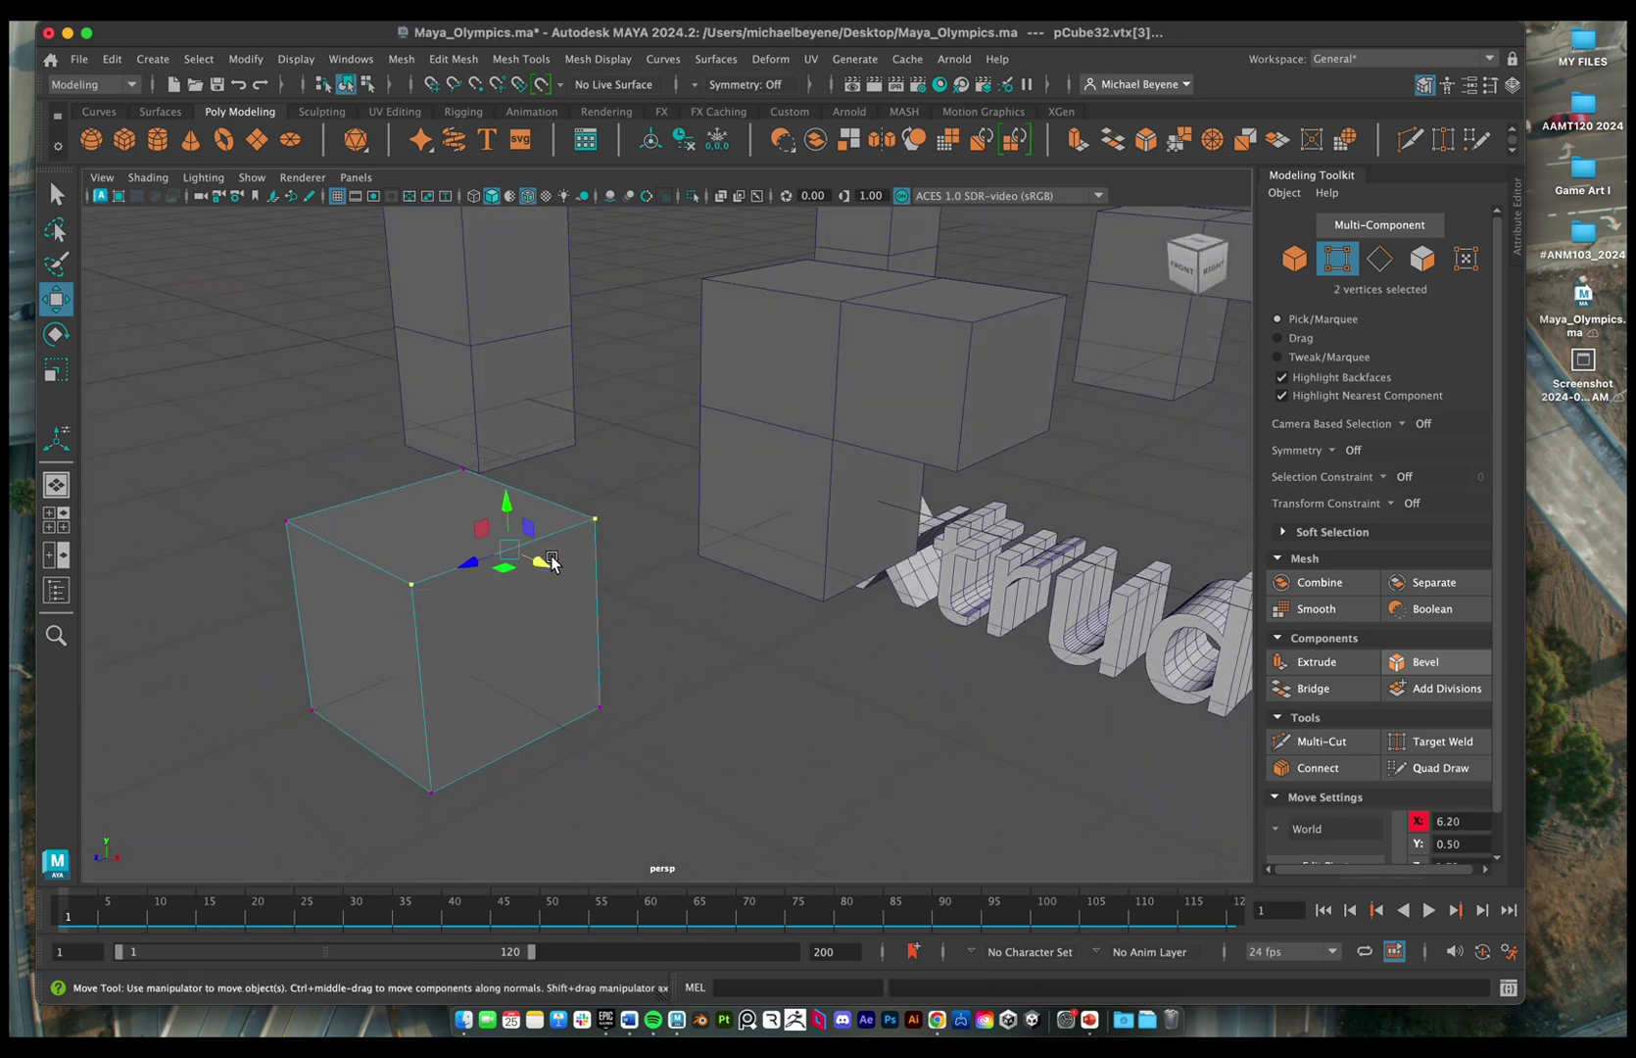
pyautogui.keyDown('shift'); pyautogui.moveTo(552, 562); pyautogui.dragTo(597, 595); pyautogui.keyUp('shift')
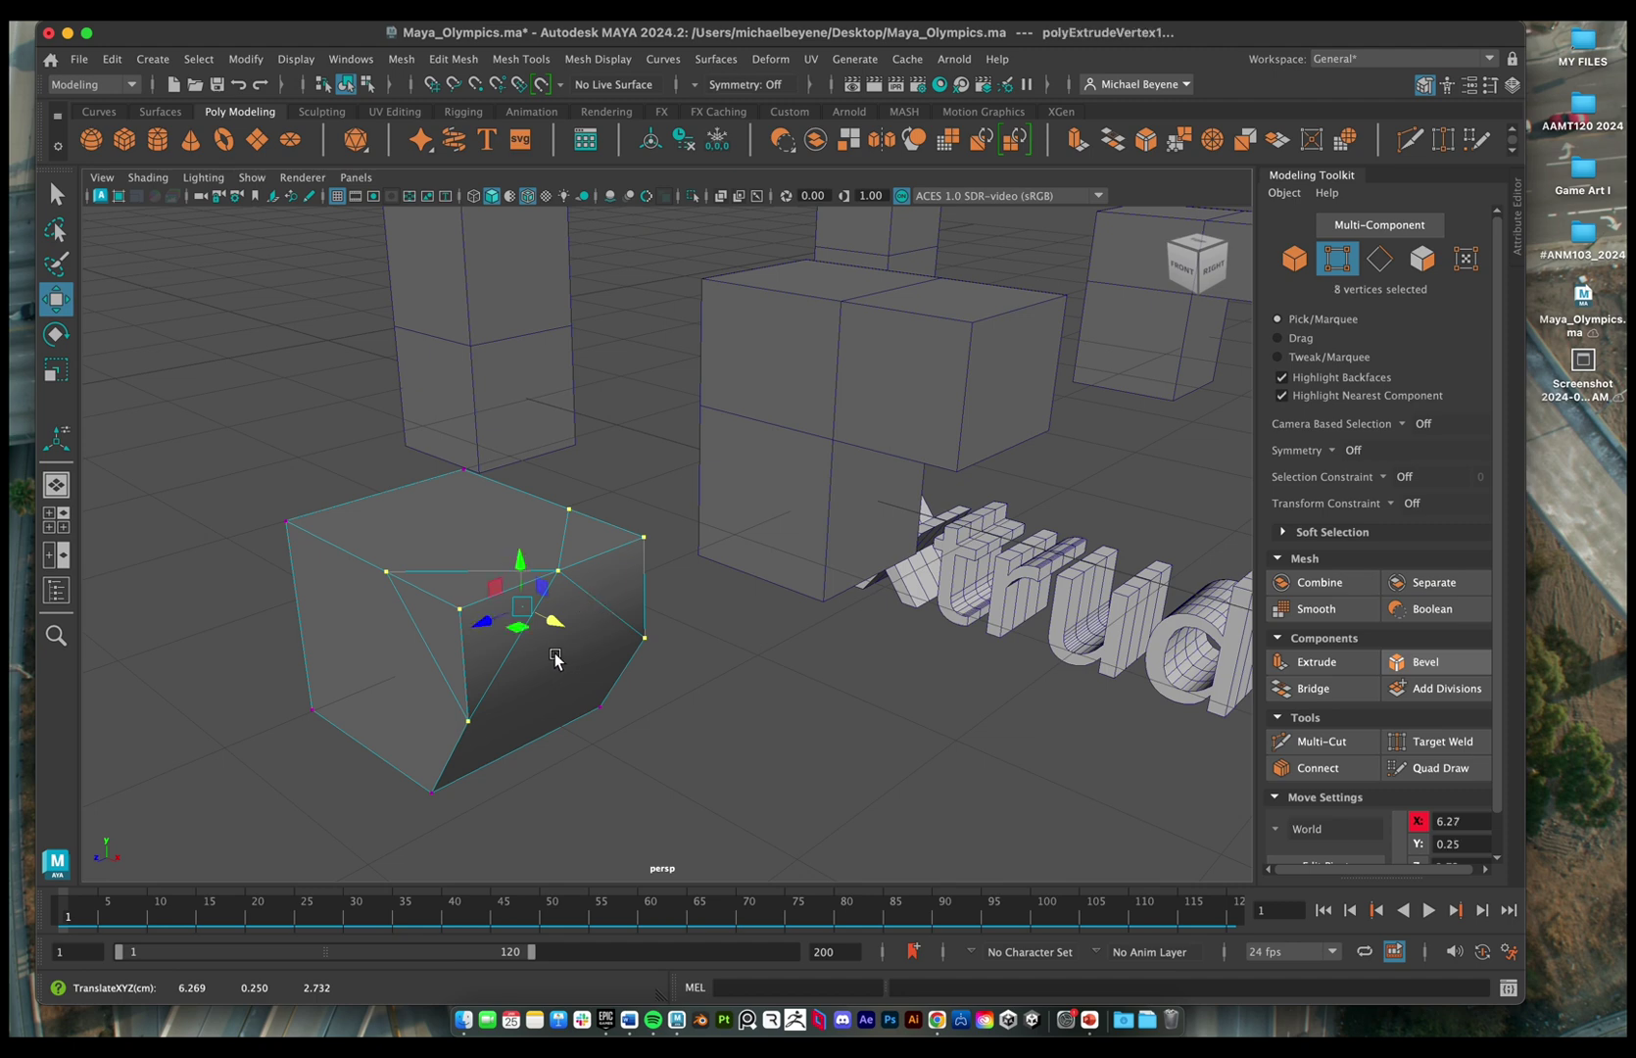
pyautogui.press('3')
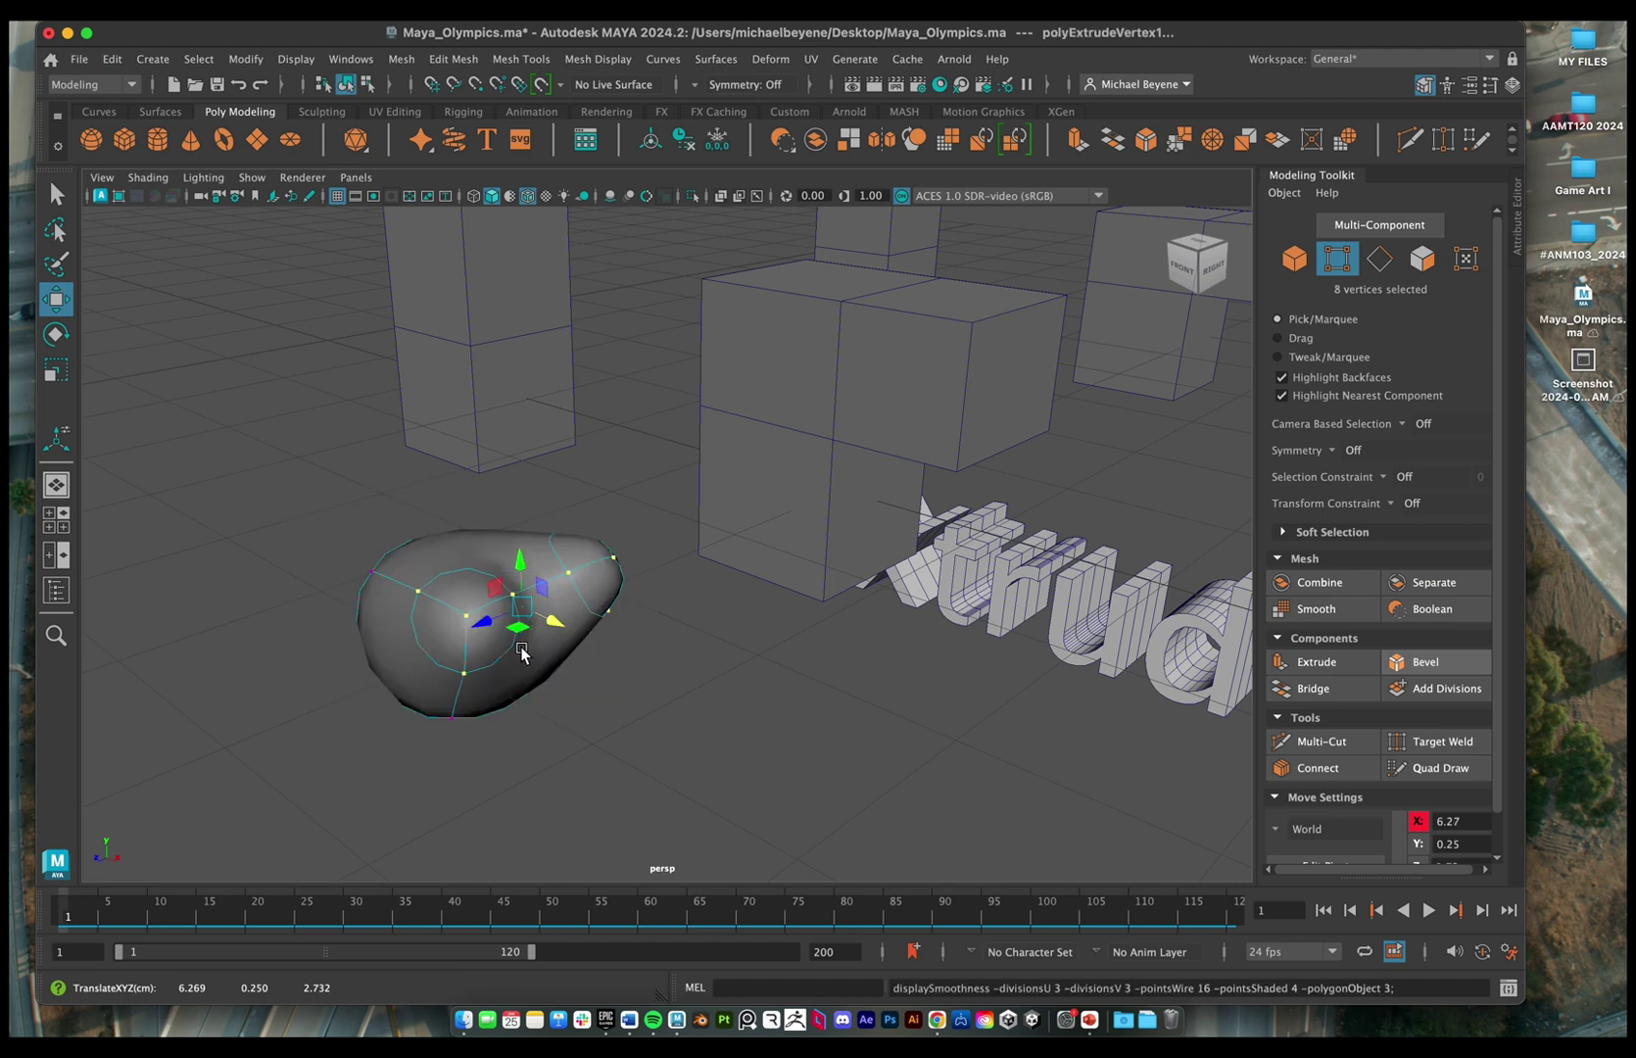
# - Return the cube to unsmoothed display, extrude its +X corner vertices further outward, and preview the result smoothed
pyautogui.keyDown('alt'); pyautogui.moveTo(573, 649); pyautogui.dragTo(632, 650); pyautogui.keyUp('alt')
pyautogui.press('1')
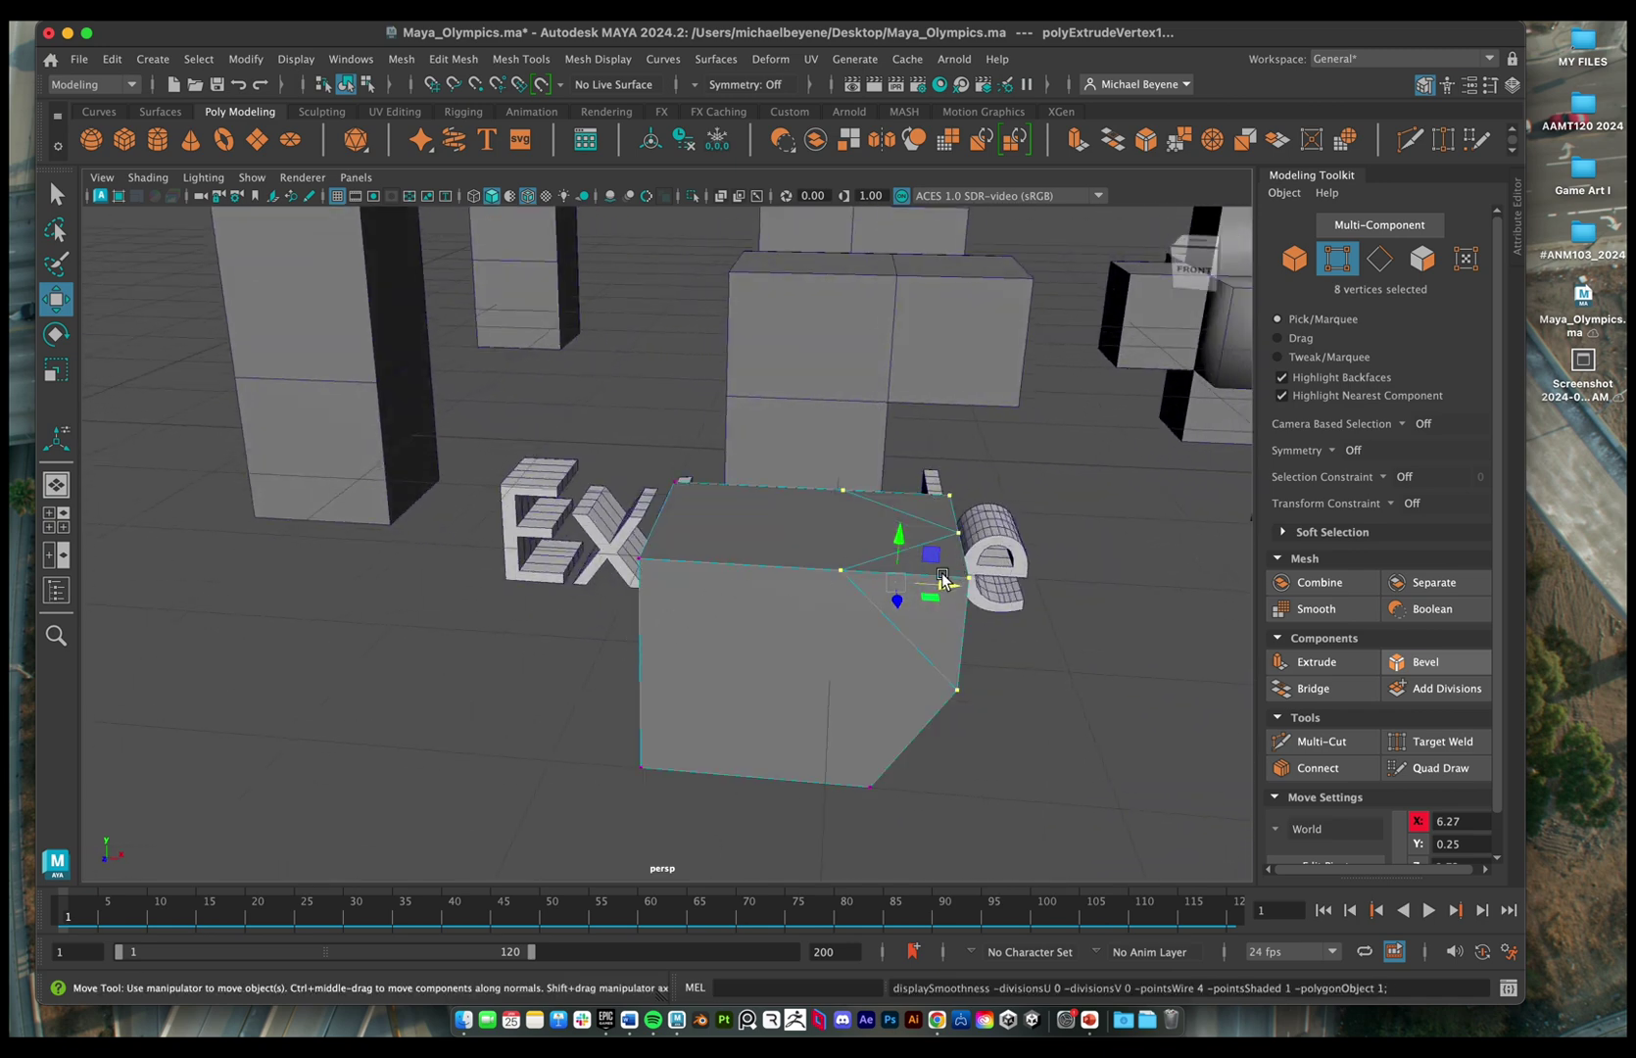
pyautogui.keyDown('shift'); pyautogui.moveTo(977, 588); pyautogui.dragTo(1063, 609); pyautogui.keyUp('shift')
pyautogui.press('3')
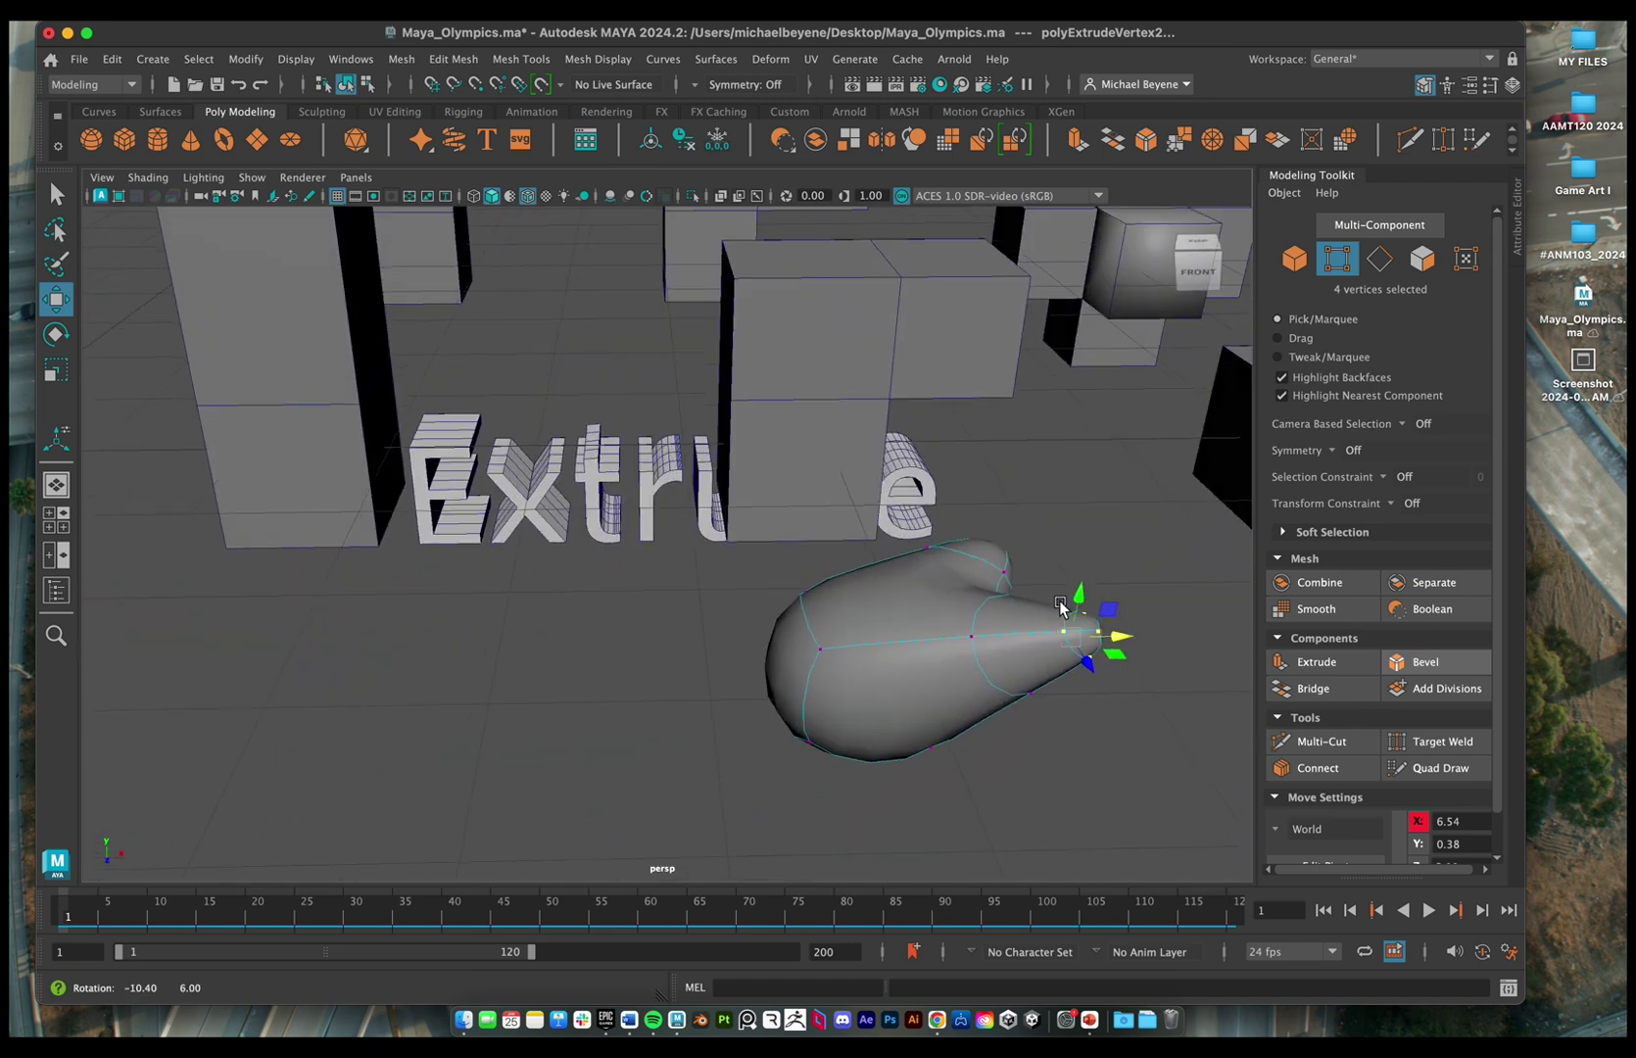
# - Delete the smoothed extra cube in object mode and select the cross-shaped block near the Extrude text
pyautogui.moveTo(904, 601); pyautogui.dragTo(992, 402, button='right')
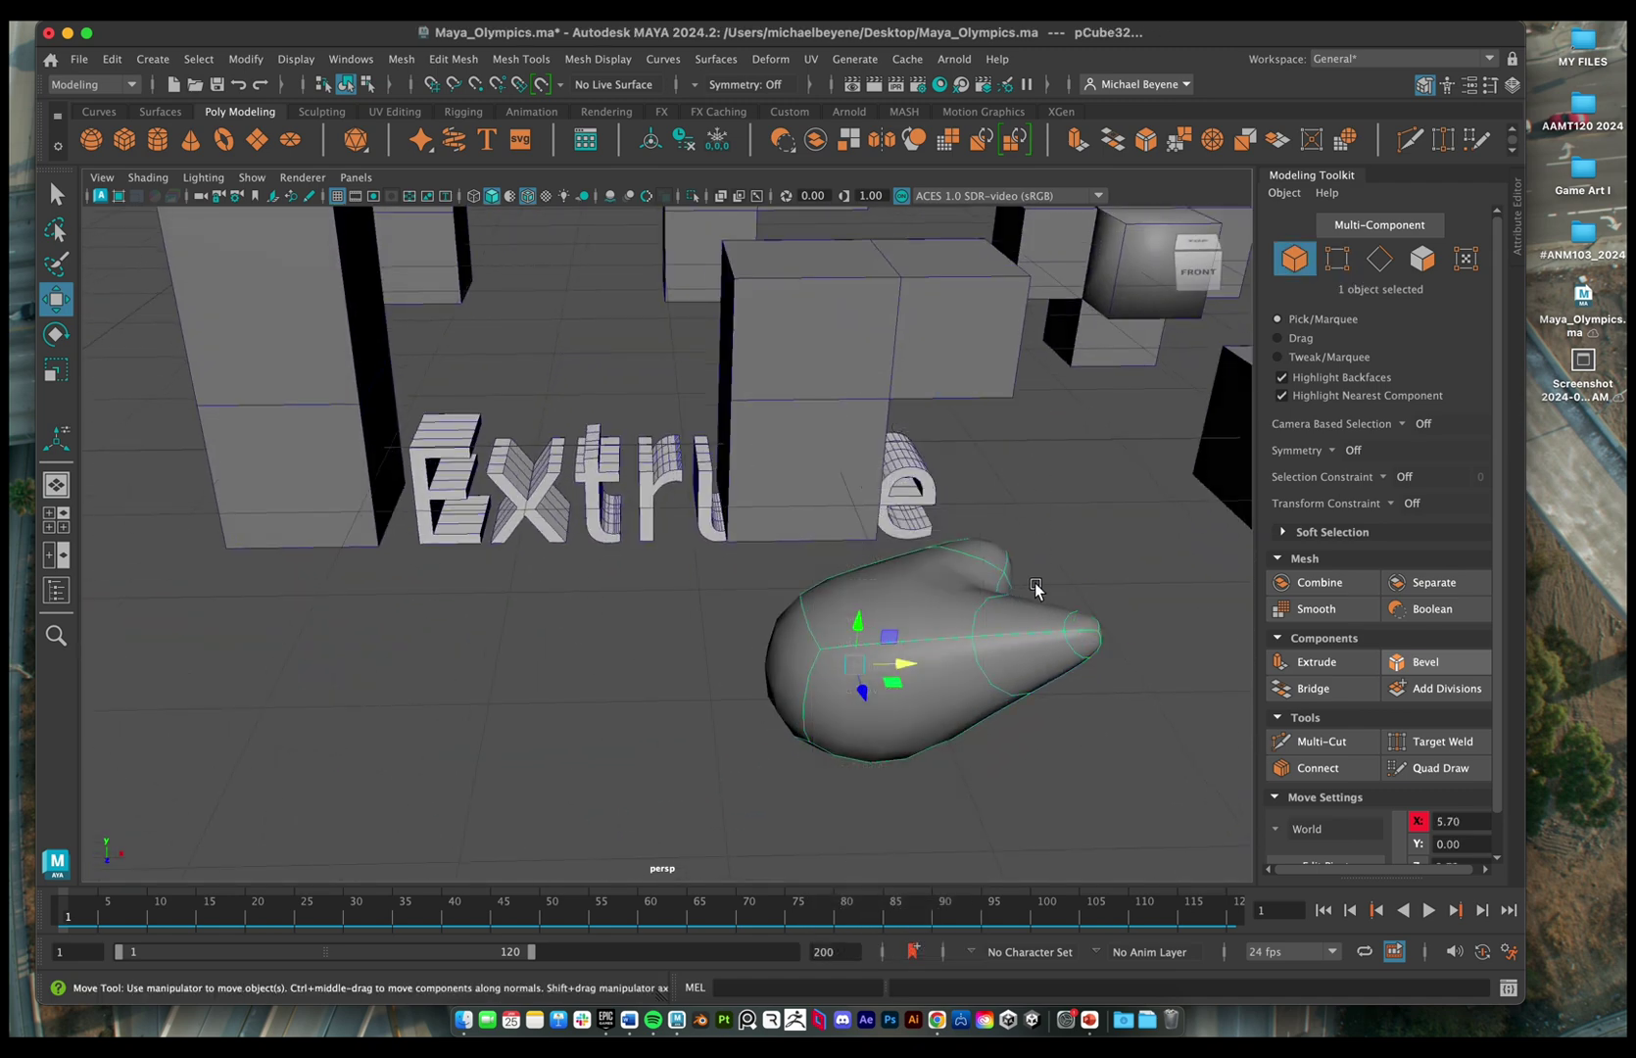
pyautogui.press('Delete')
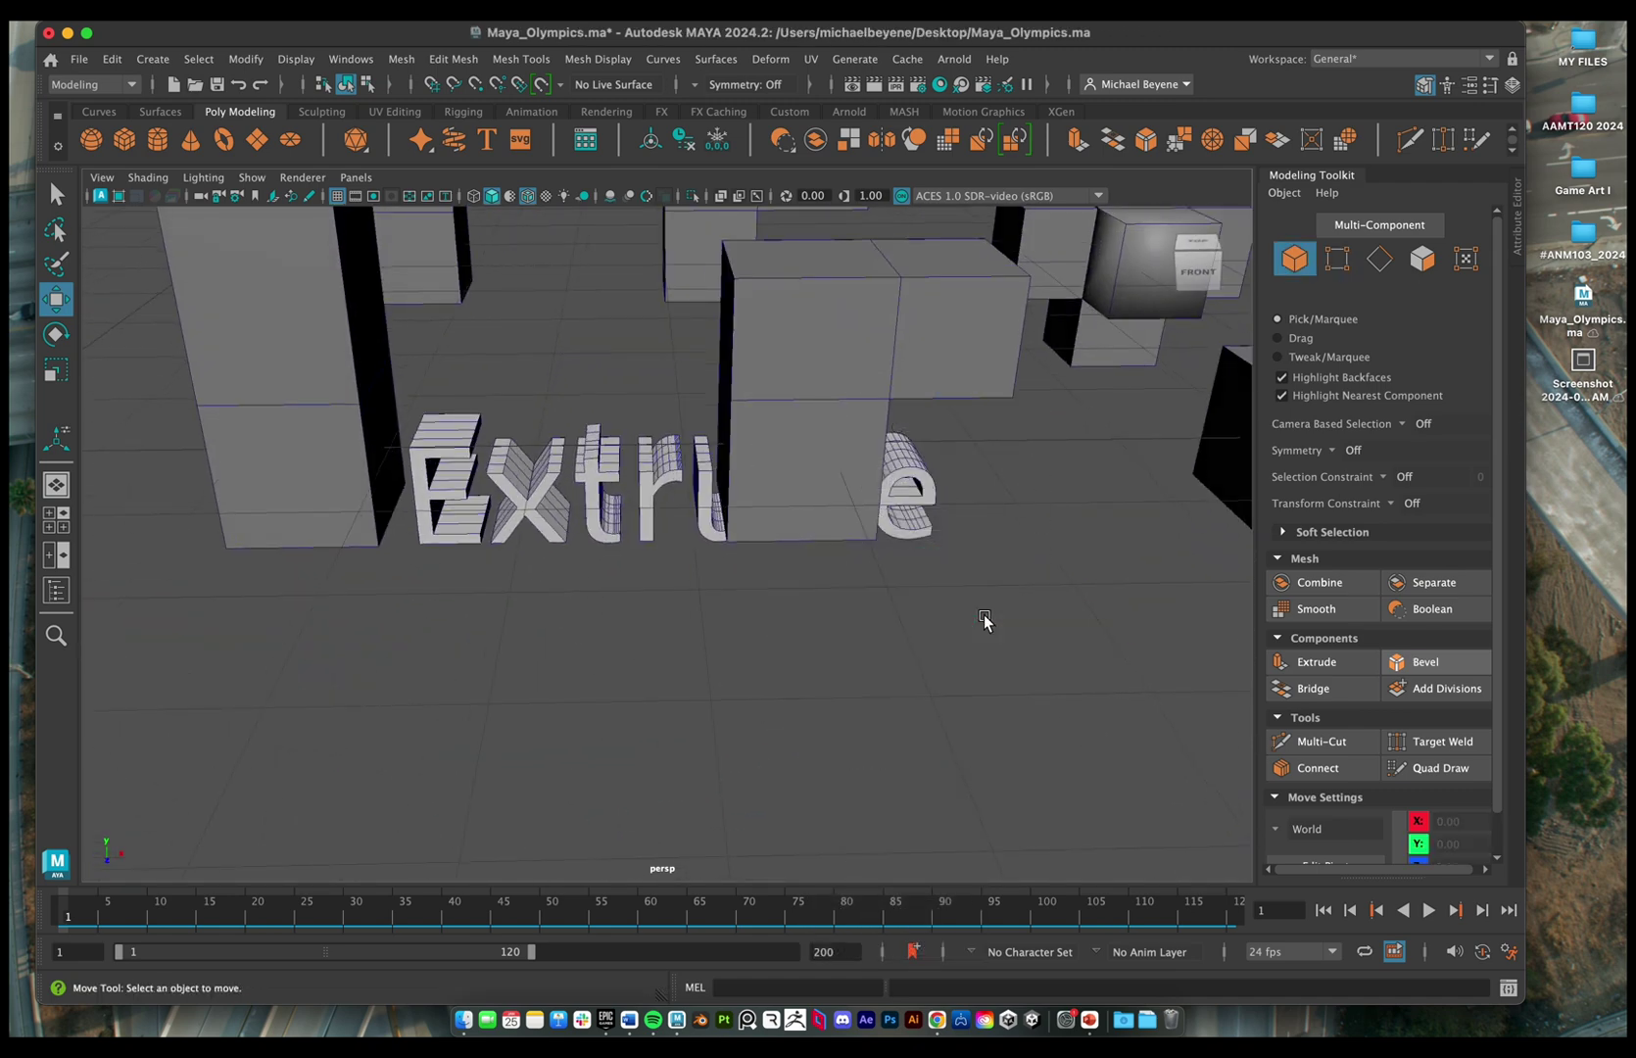
pyautogui.scroll(-3, 983, 522)
pyautogui.scroll(-3, 983, 522)
pyautogui.click(1000, 511)
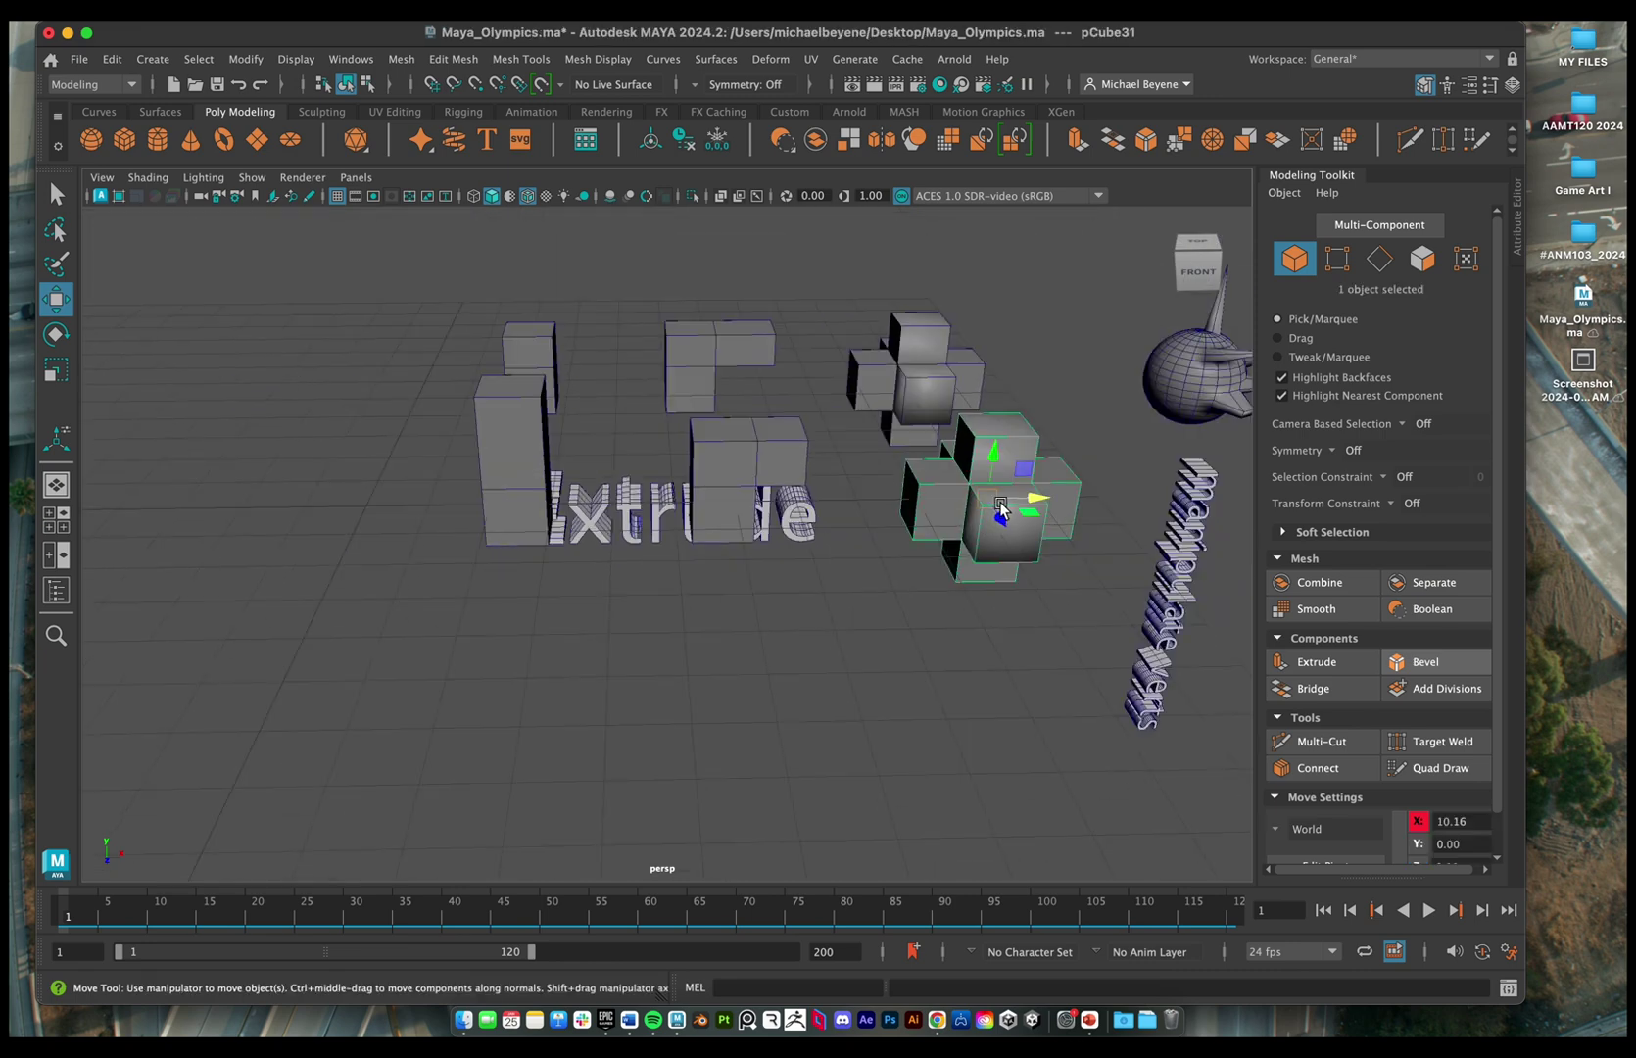
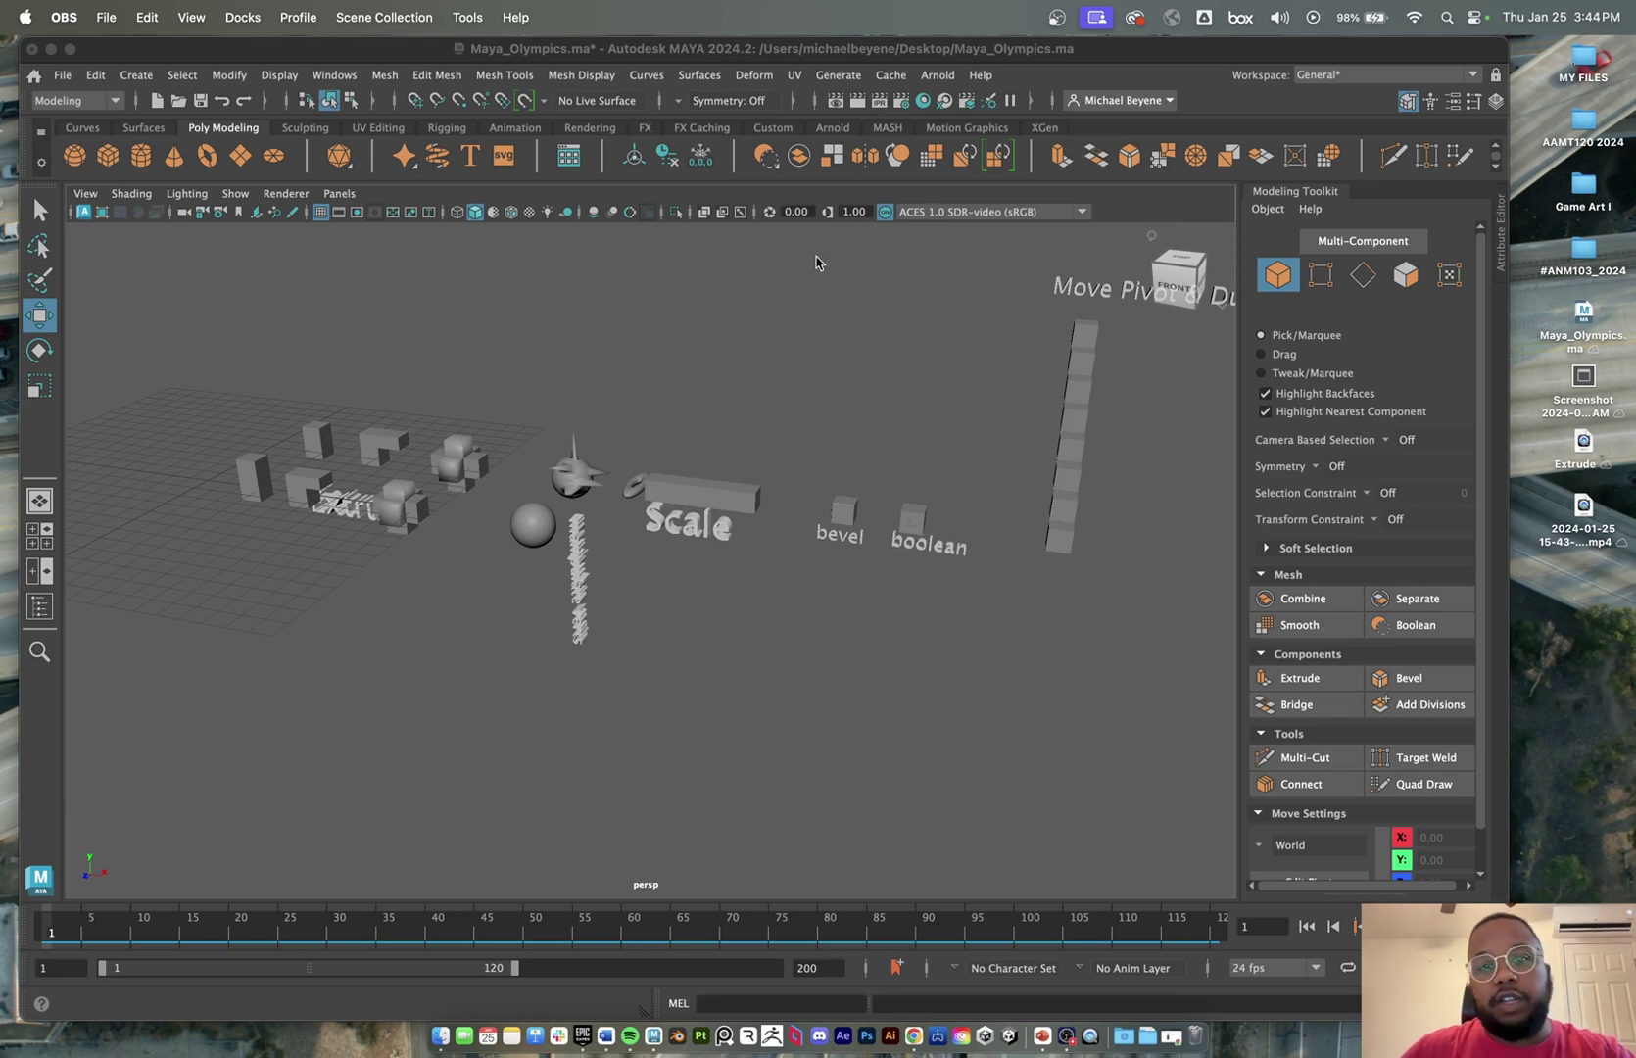
# - Delete the plain sphere in front of the spiked example sphere
pyautogui.scroll(3, 638, 537)
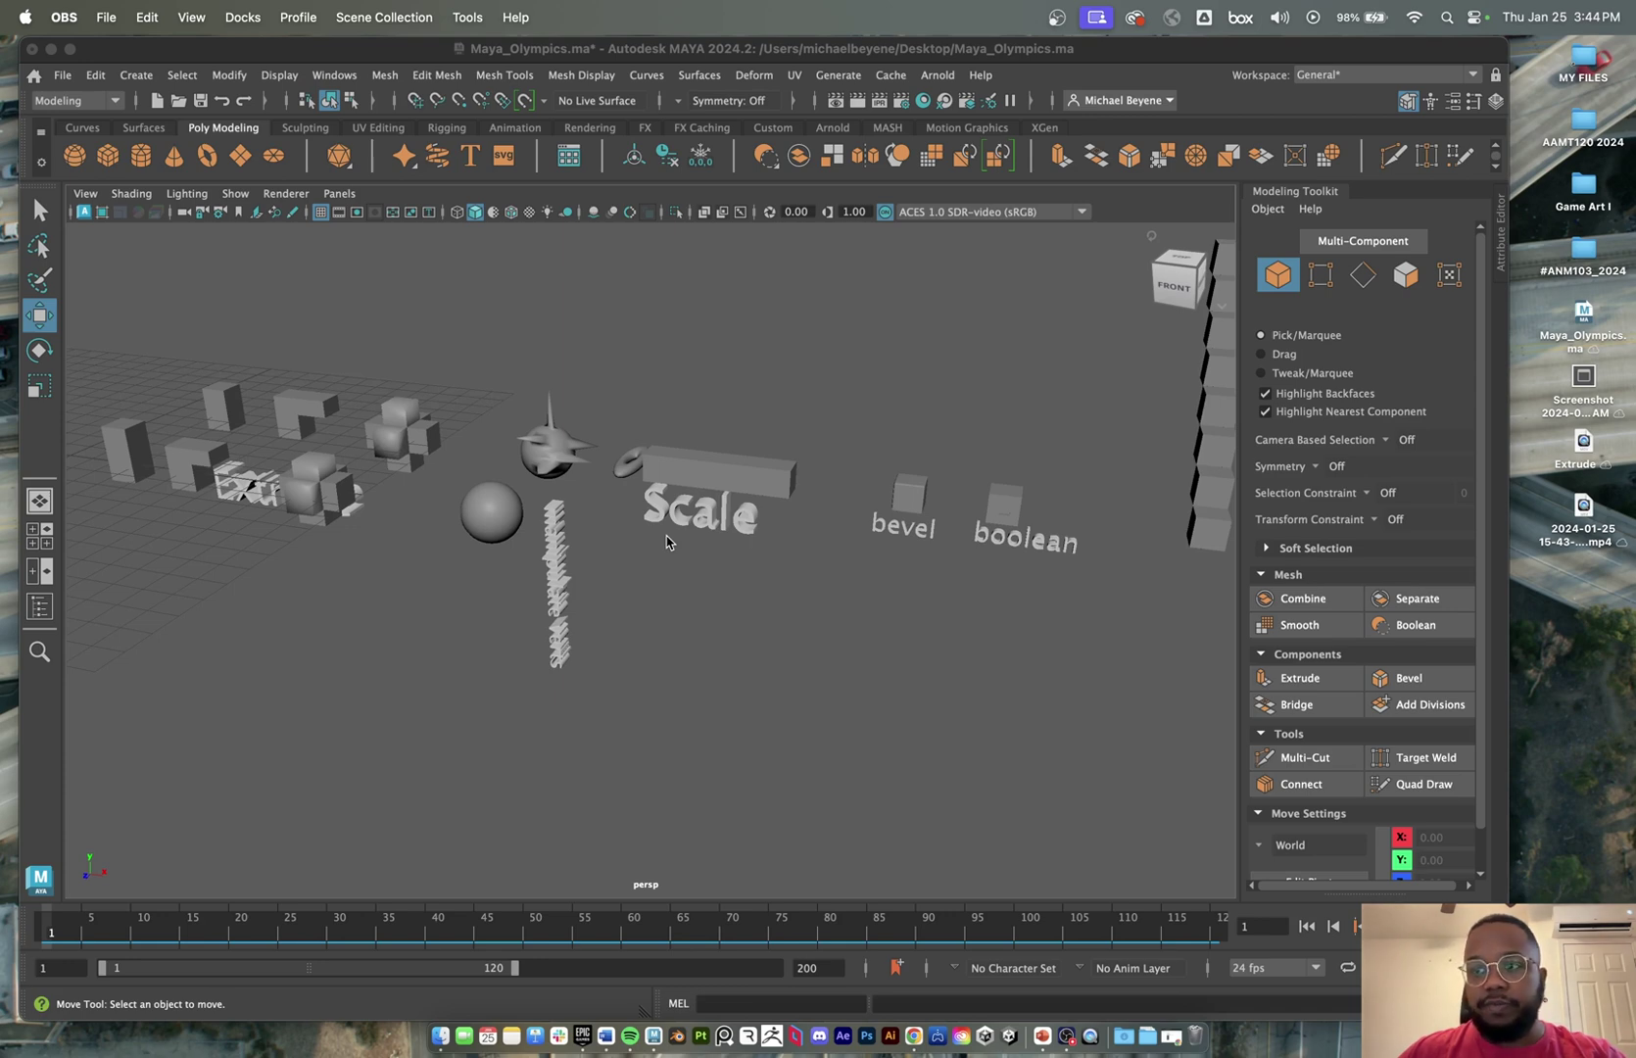
pyautogui.scroll(3, 433, 432)
pyautogui.click(433, 432)
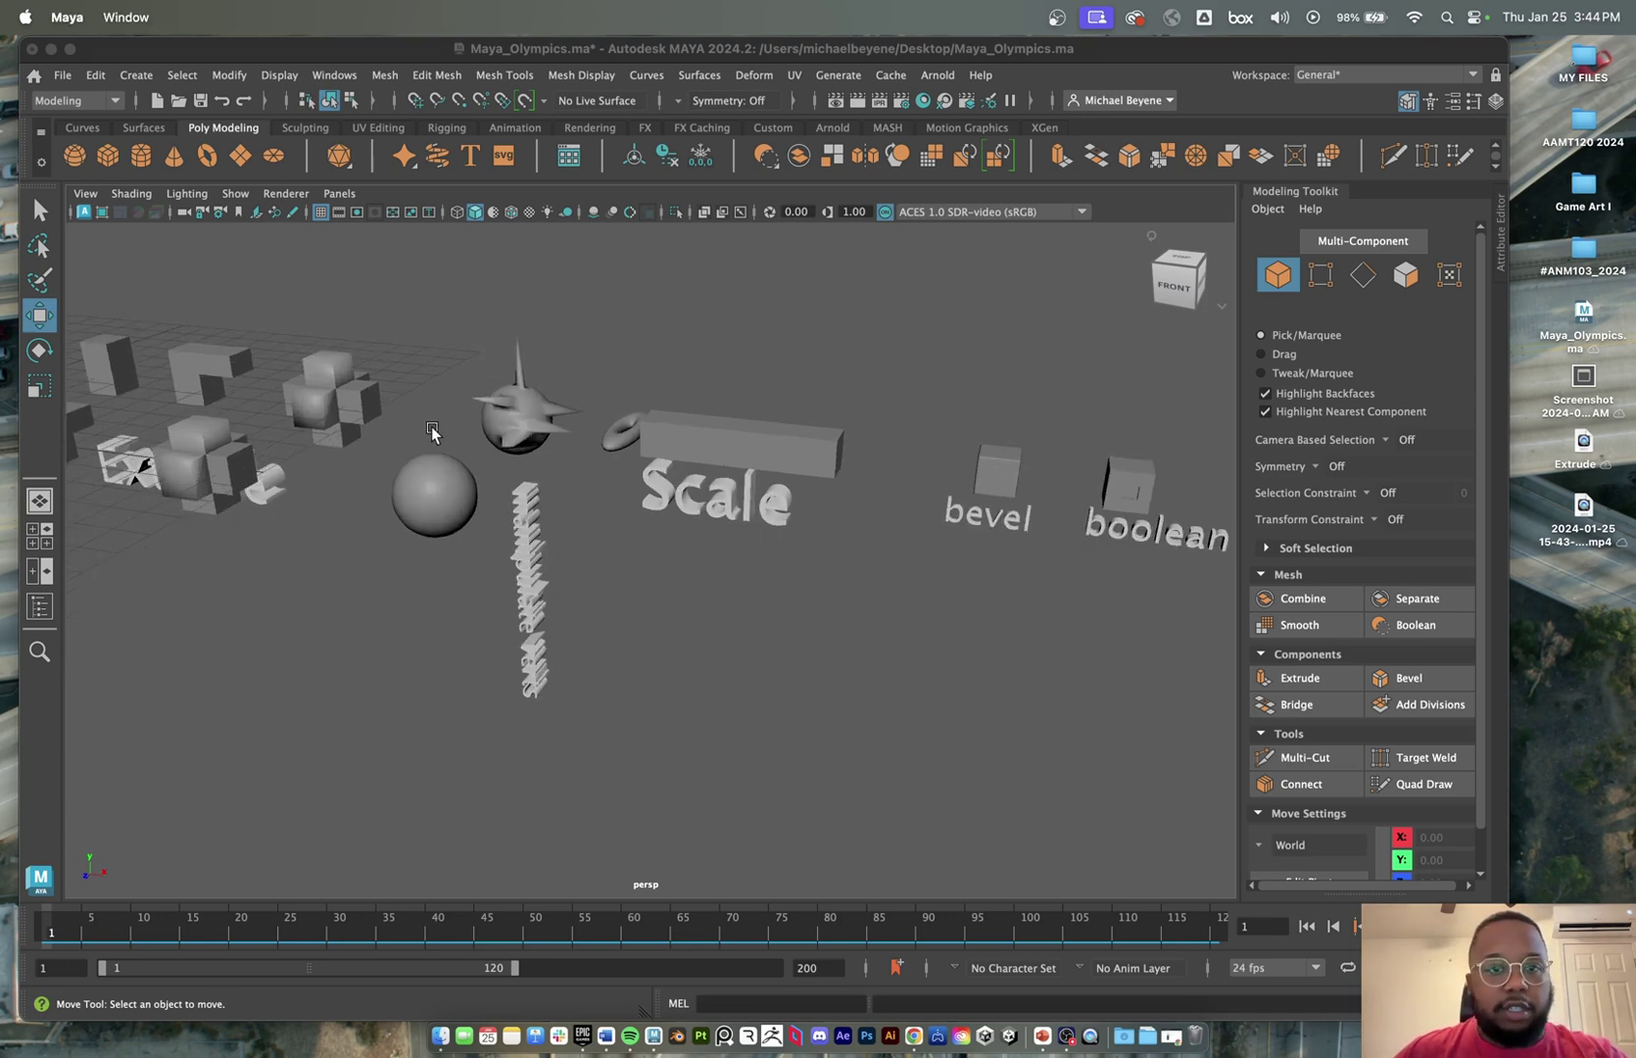
pyautogui.keyDown('alt'); pyautogui.moveTo(433, 432); pyautogui.dragTo(440, 441); pyautogui.keyUp('alt')
pyautogui.click(447, 490)
pyautogui.press('Delete')
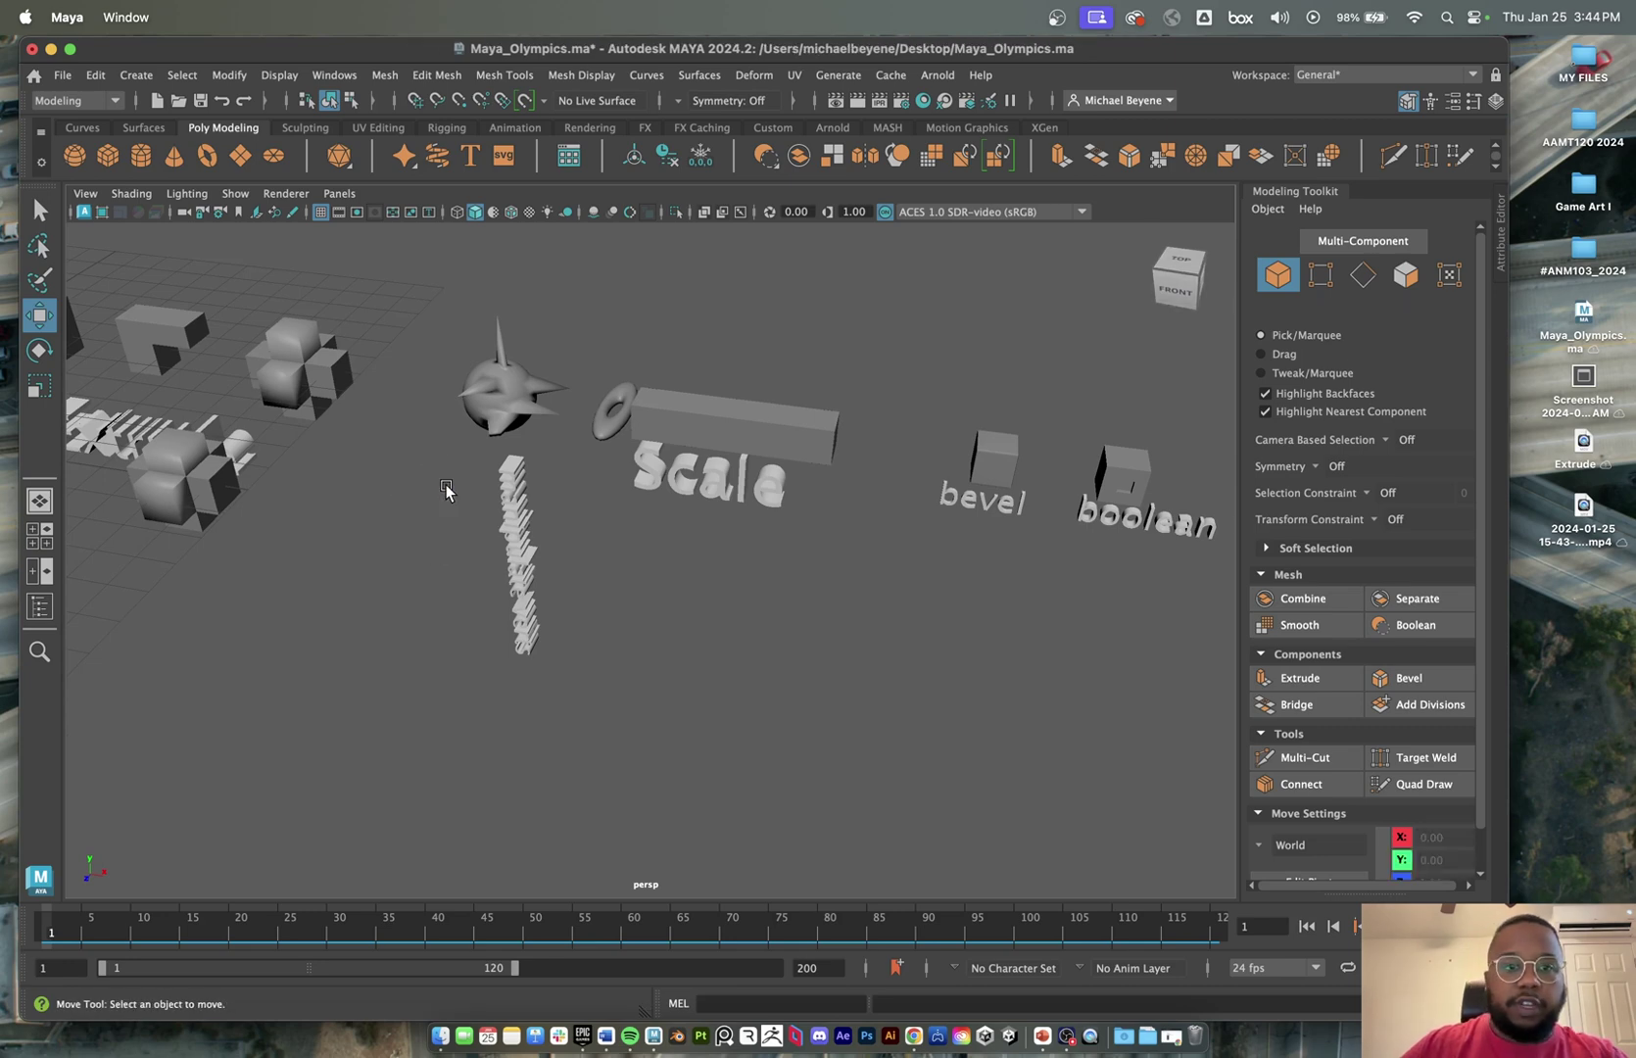
# - Create a polygon sphere and move it along X to about 15.62, beside the spiked example sphere
pyautogui.scroll(-5, 455, 467)
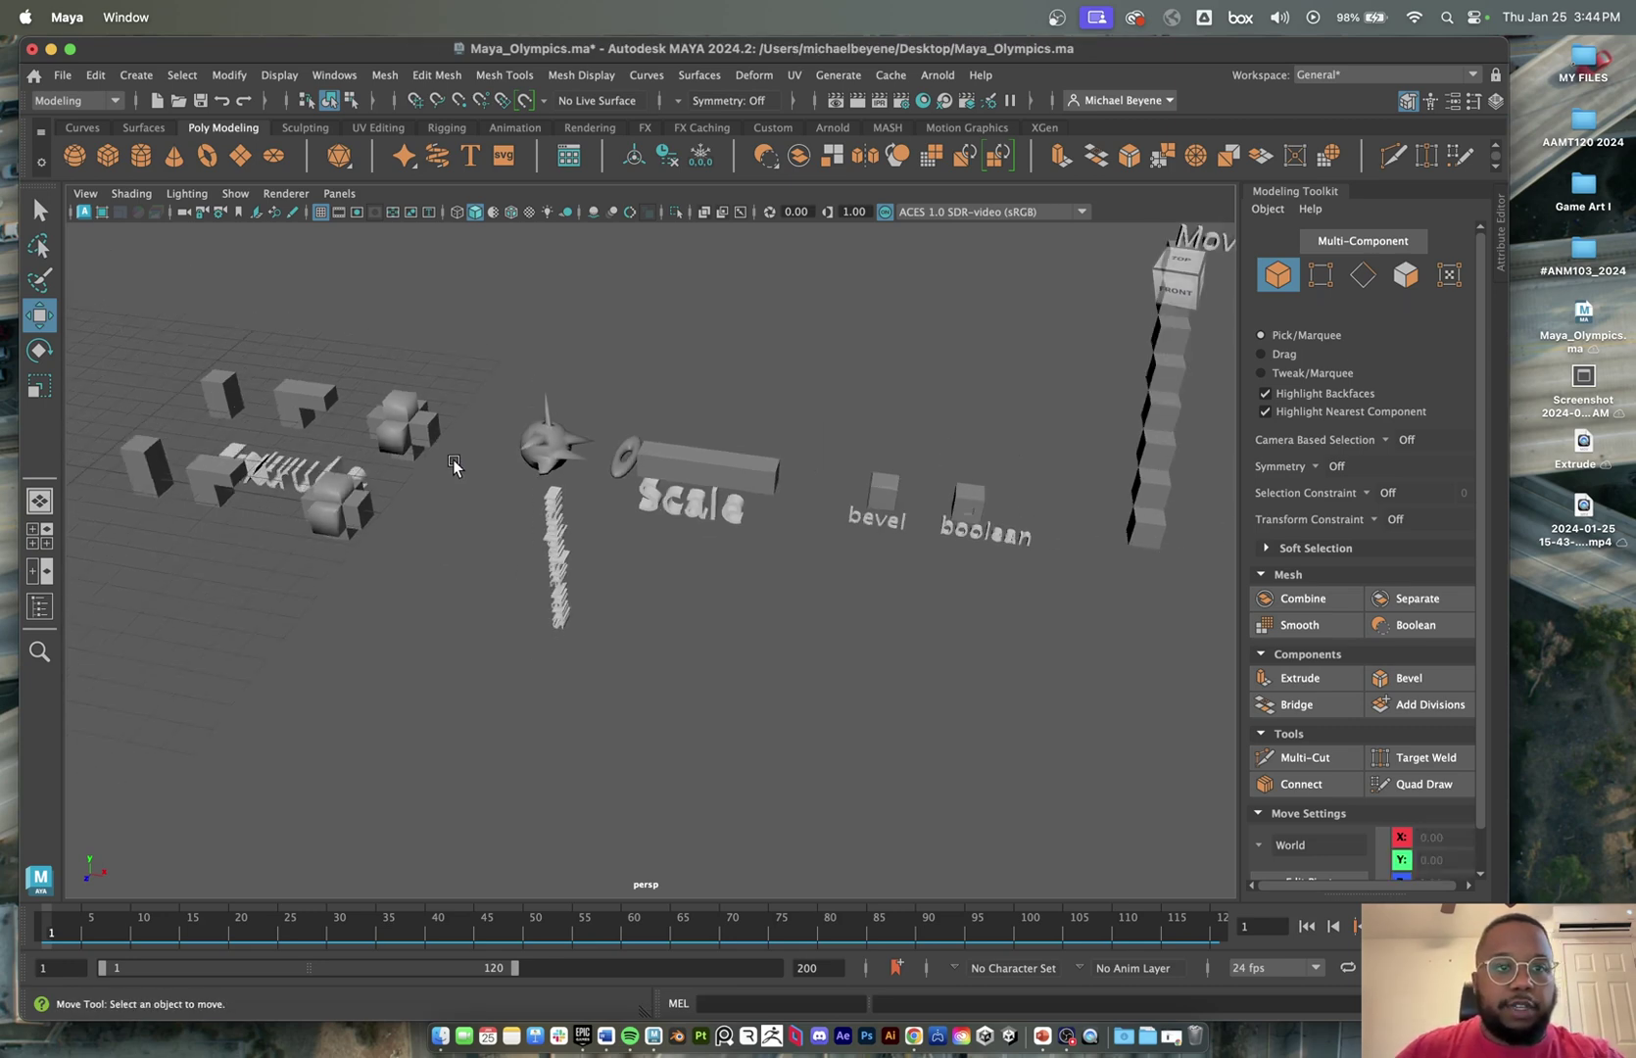
pyautogui.click(76, 157)
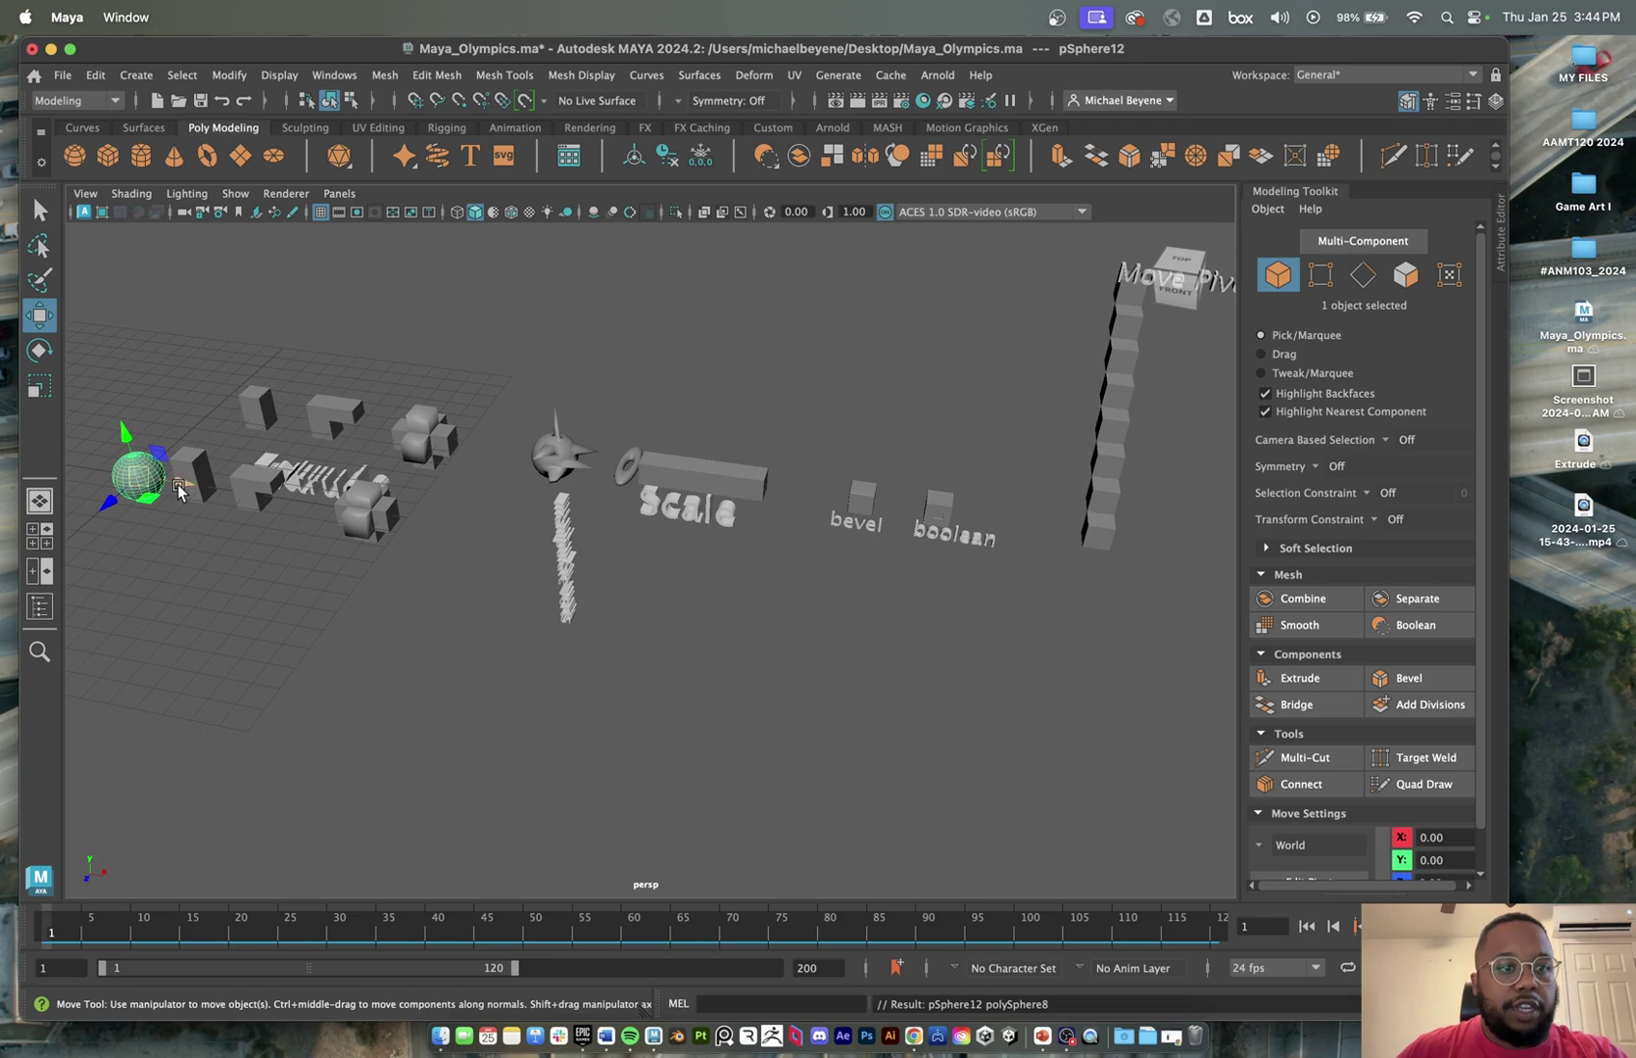
pyautogui.moveTo(177, 489); pyautogui.dragTo(541, 540)
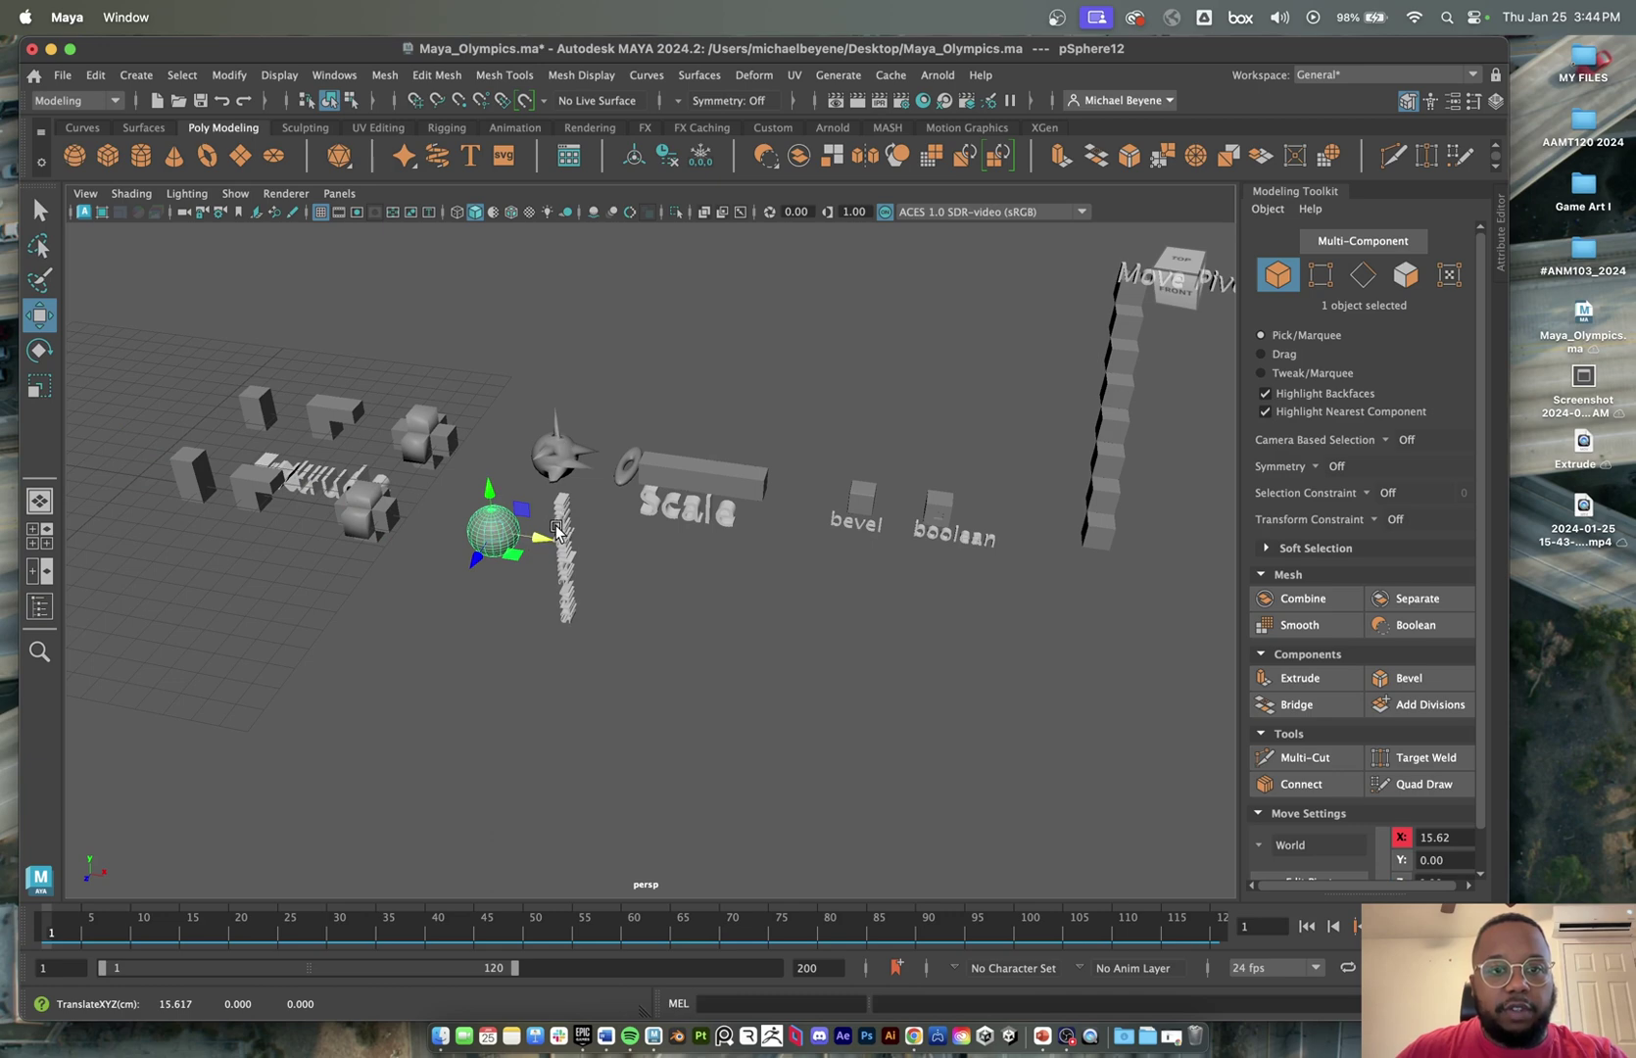
pyautogui.scroll(5, 555, 530)
pyautogui.keyDown('alt'); pyautogui.moveTo(539, 524); pyautogui.dragTo(552, 498); pyautogui.keyUp('alt')
pyautogui.keyDown('alt'); pyautogui.moveTo(551, 498); pyautogui.dragTo(568, 408, button='middle'); pyautogui.keyUp('alt')
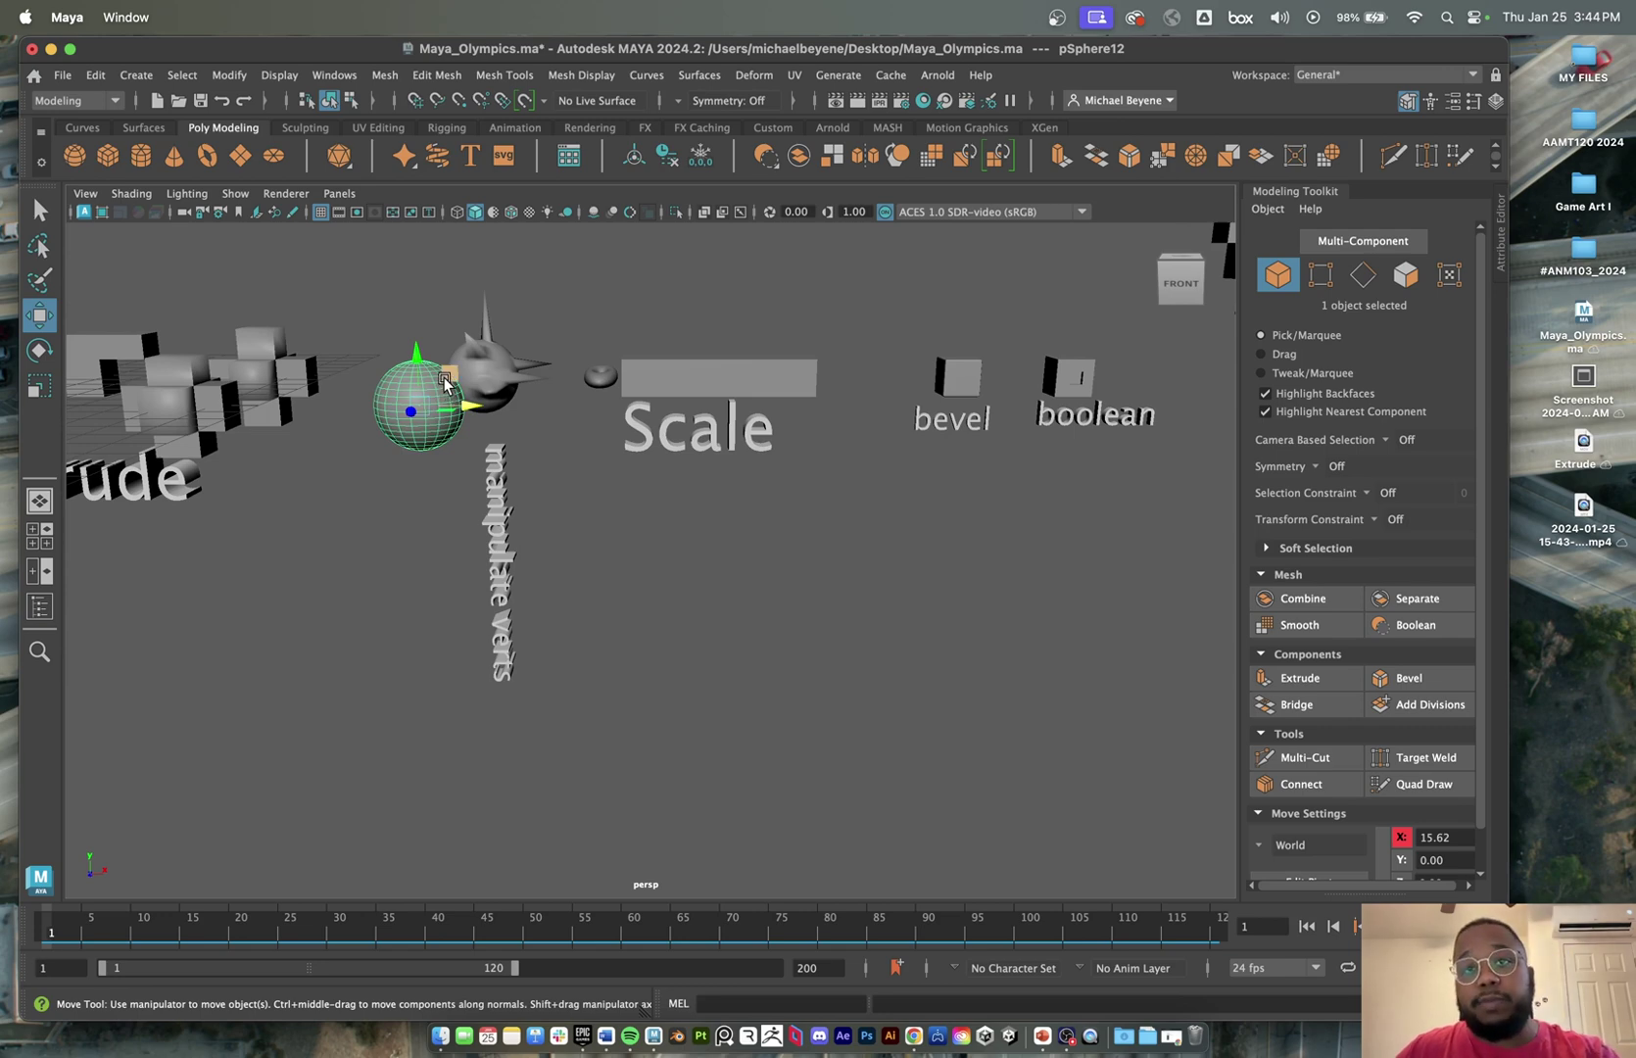
# - Pull one front vertex of the new sphere outward and one upper vertex straight up into spikes in vertex mode
pyautogui.moveTo(444, 380); pyautogui.dragTo(372, 379, button='right')
pyautogui.click(412, 380)
pyautogui.scroll(5, 417, 400)
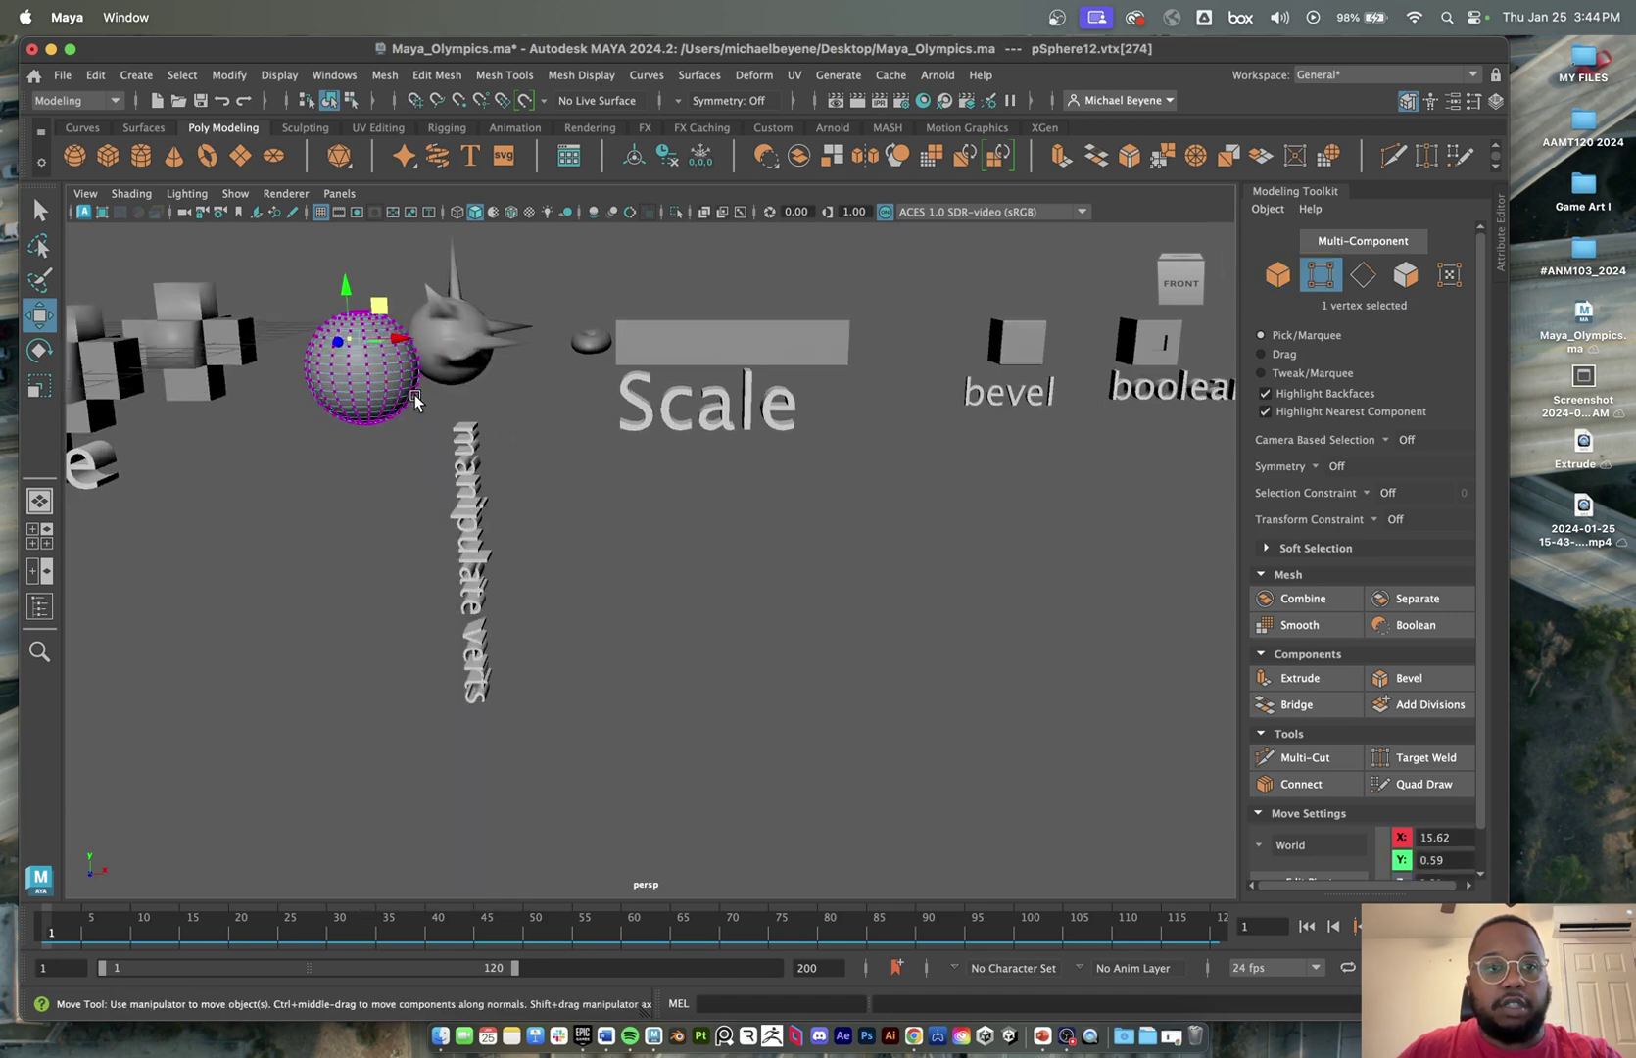
pyautogui.keyDown('alt'); pyautogui.moveTo(417, 350); pyautogui.dragTo(600, 501, button='middle'); pyautogui.keyUp('alt')
pyautogui.scroll(2, 510, 623)
pyautogui.moveTo(430, 521); pyautogui.dragTo(461, 588)
pyautogui.click(412, 485)
pyautogui.moveTo(406, 453); pyautogui.dragTo(407, 297)
# - Pull two +X-side vertices of the sphere out to about X 17.44 and 17.59, and a lower front vertex forward, forming spikes
pyautogui.click(467, 582)
pyautogui.moveTo(517, 585); pyautogui.dragTo(602, 611)
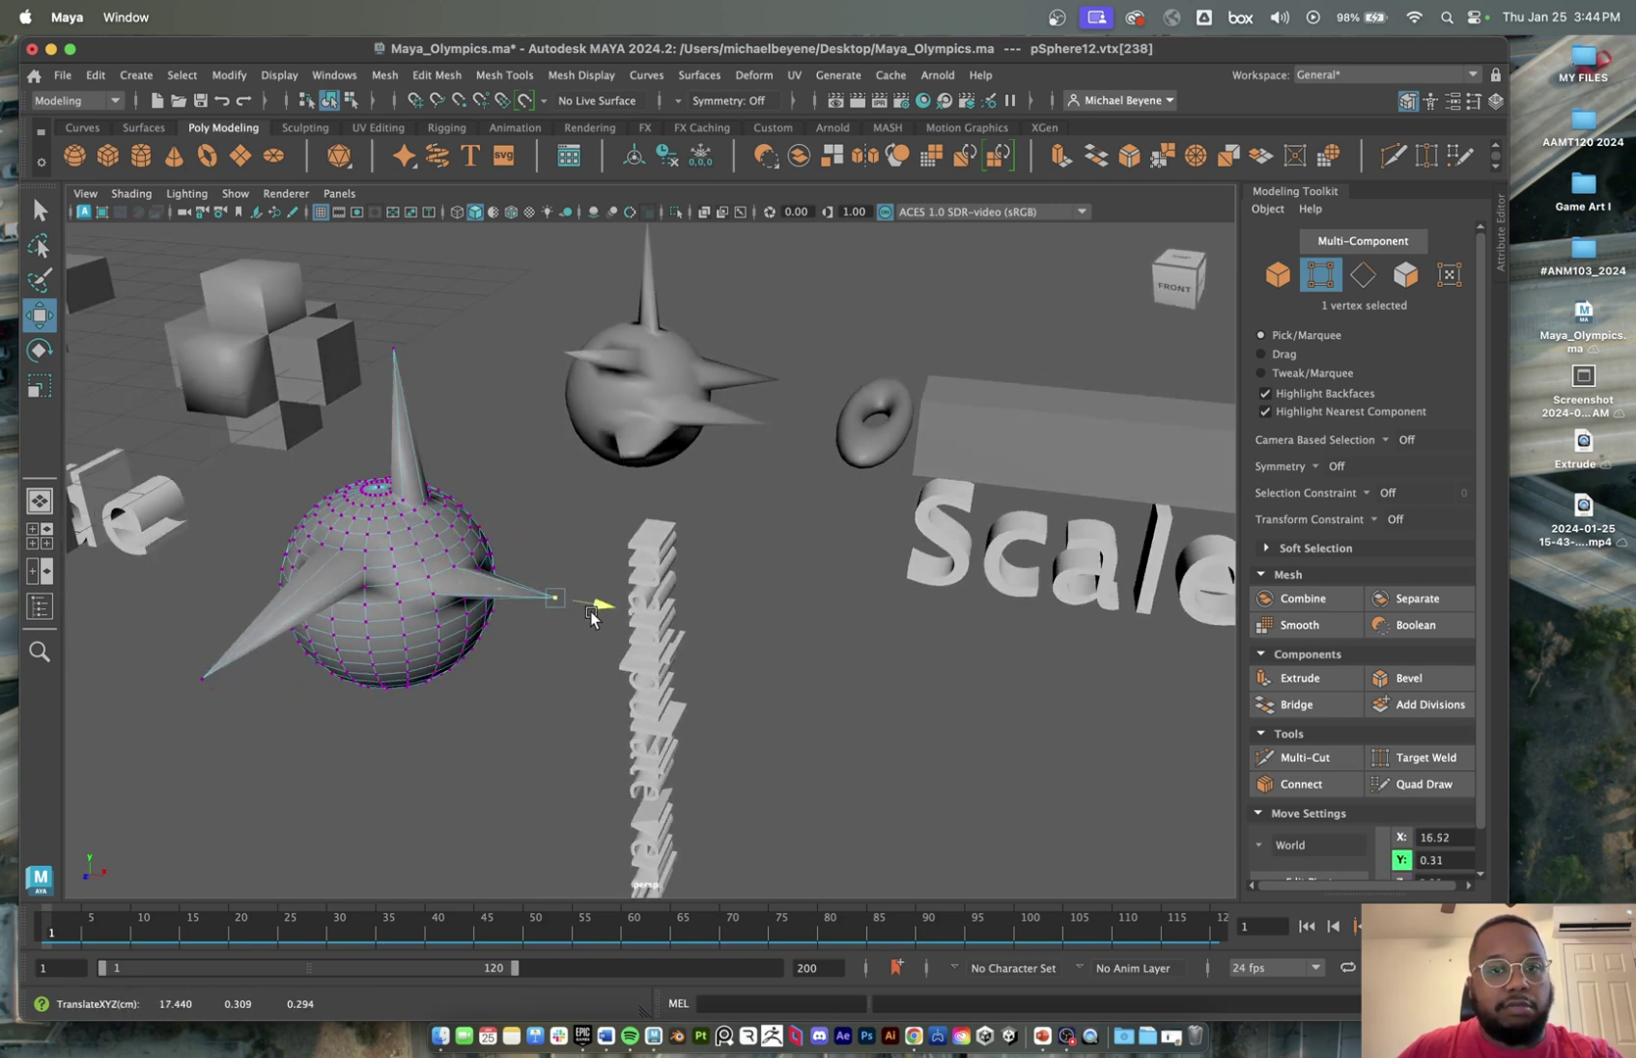
pyautogui.click(402, 646)
pyautogui.moveTo(383, 663); pyautogui.dragTo(407, 588)
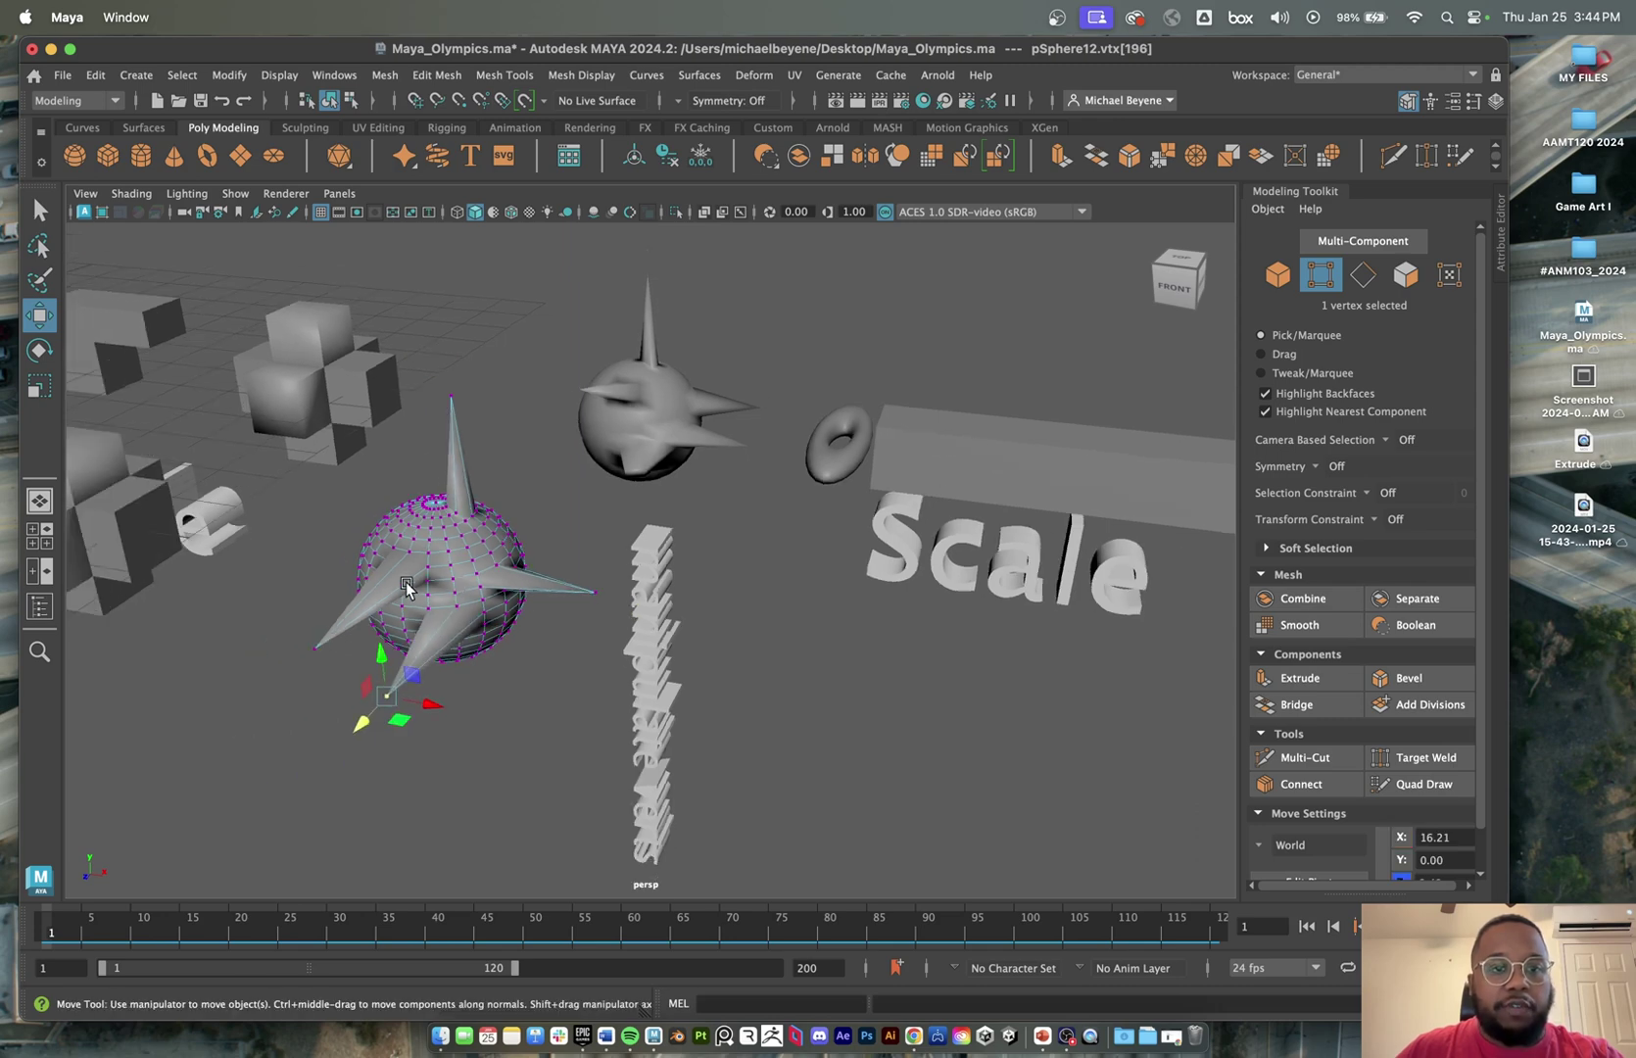
pyautogui.click(510, 534)
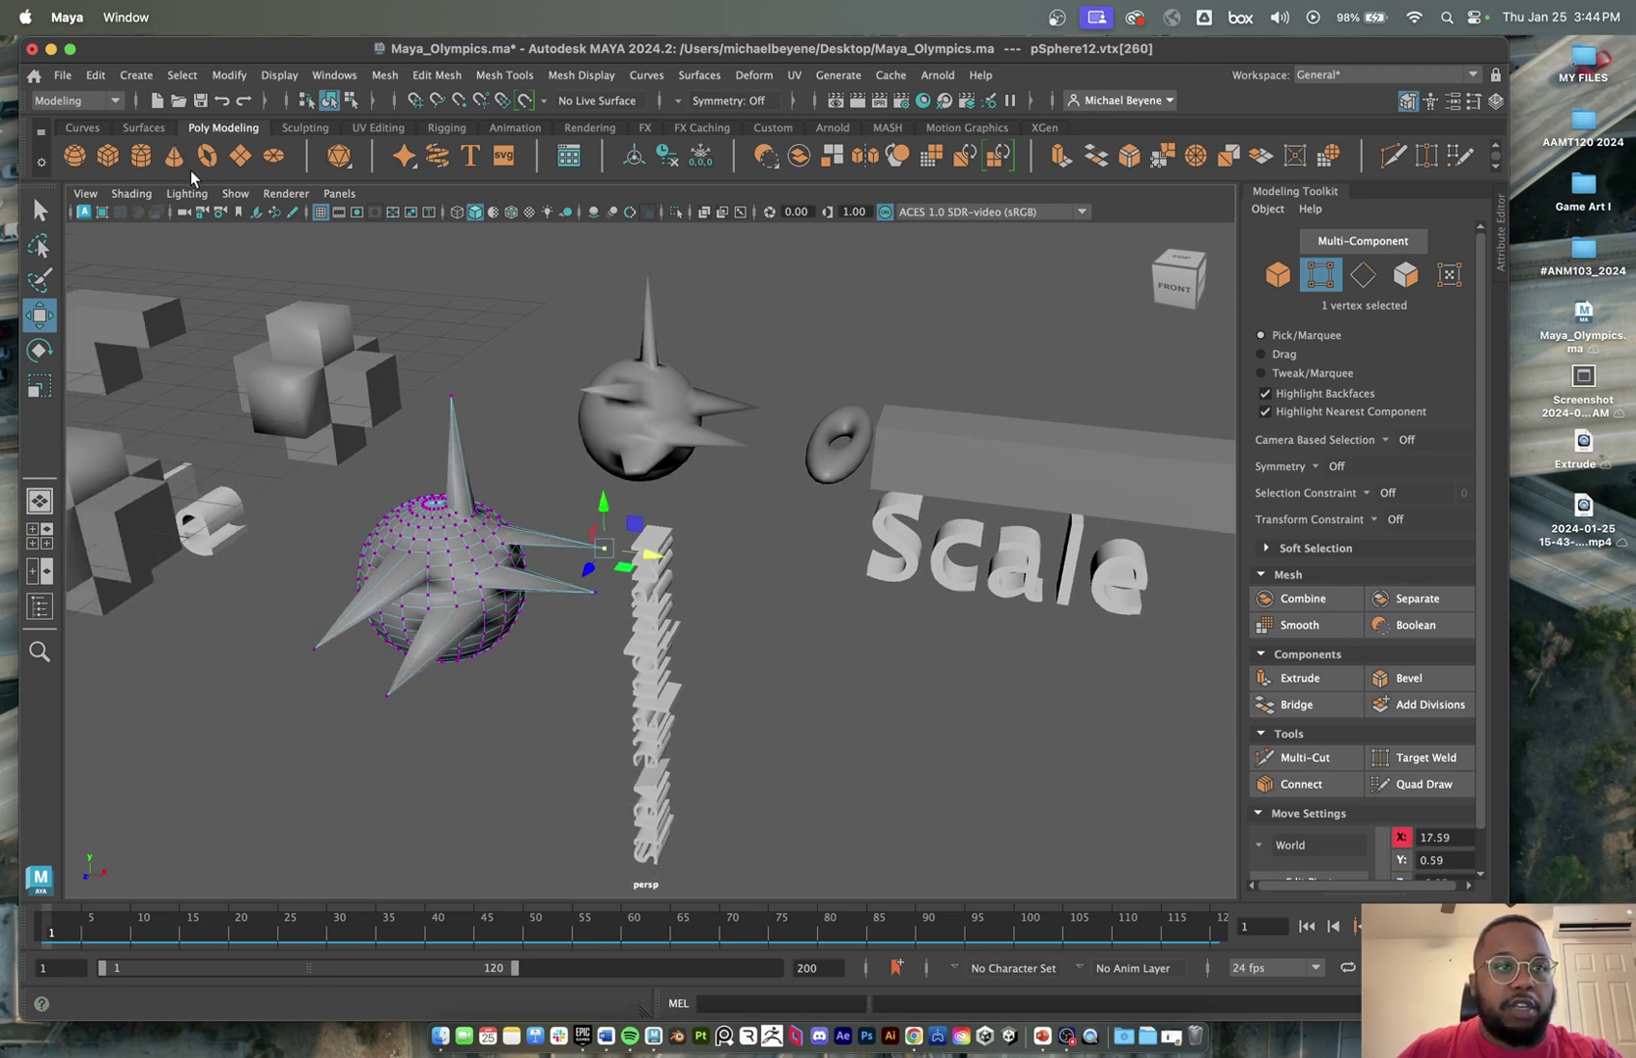
# - Create a polygon cylinder and move it to about X 13.87 and Z 4.33, in front of the new spiked sphere
pyautogui.click(141, 155)
pyautogui.scroll(-5, 211, 311)
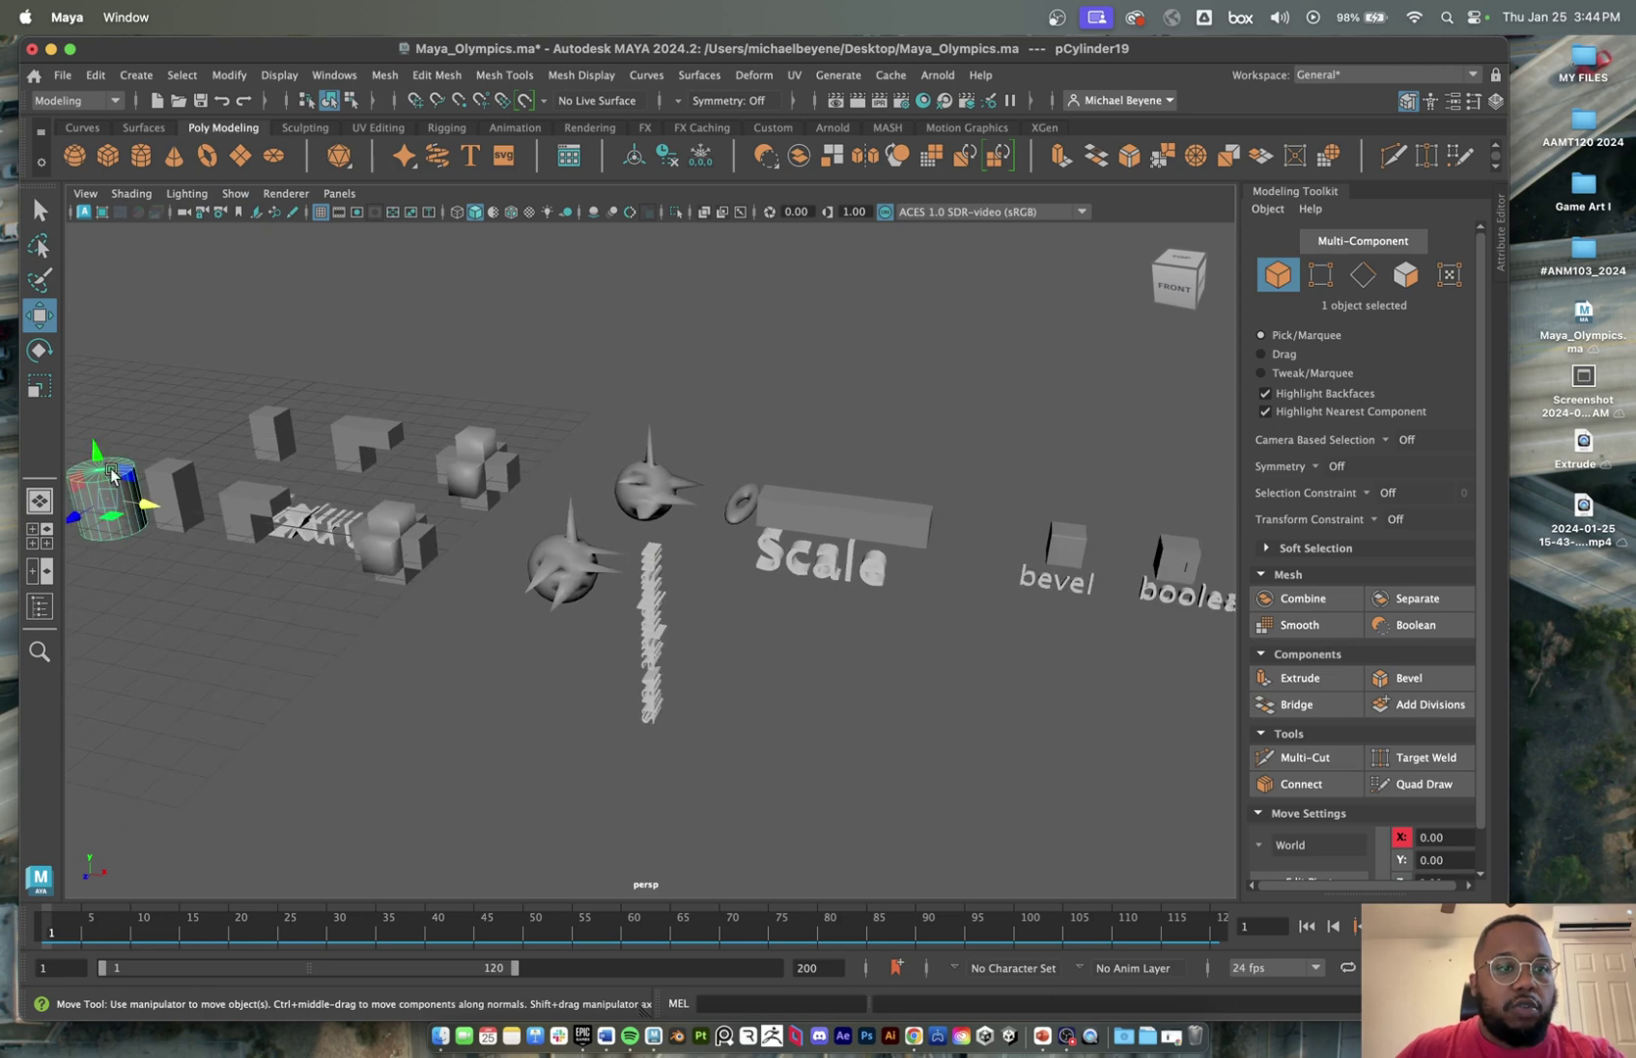
pyautogui.moveTo(137, 500); pyautogui.dragTo(420, 624)
# - In vertex mode, pull two of the cylinder's upper vertices outward along X and raise its cap's centre vertex to about Y 4.33
pyautogui.moveTo(420, 624); pyautogui.dragTo(281, 428, button='right')
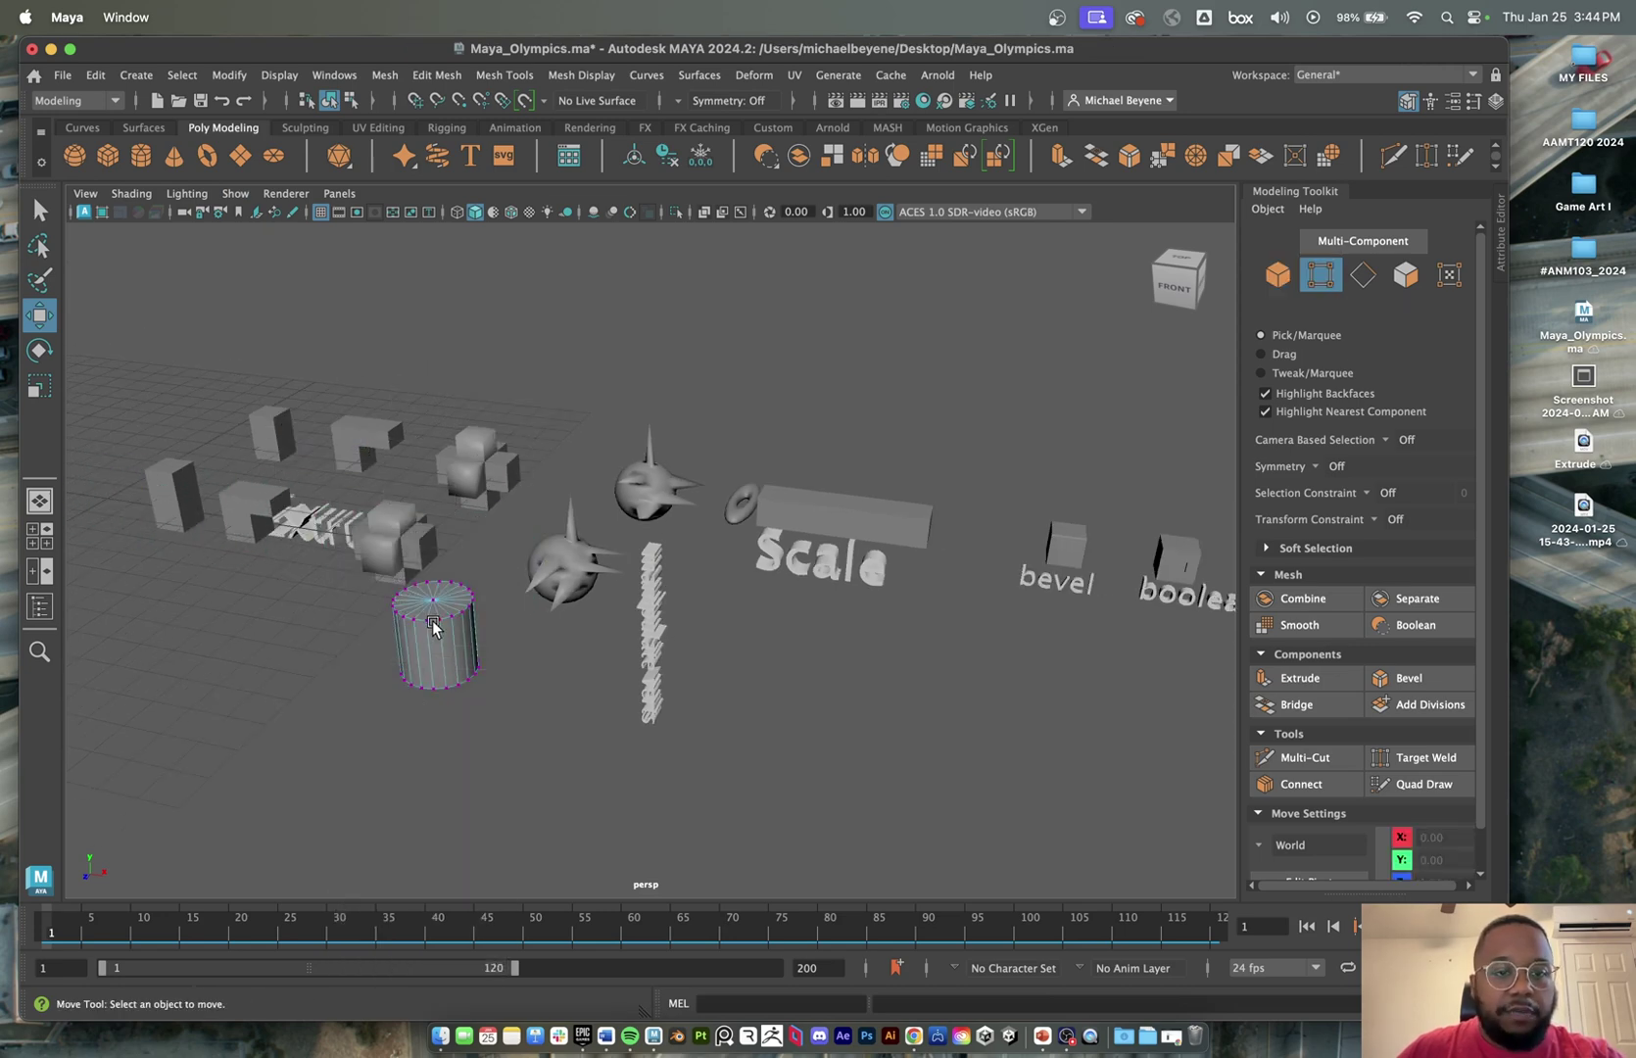
pyautogui.click(437, 625)
pyautogui.moveTo(437, 627); pyautogui.dragTo(602, 620)
pyautogui.click(473, 599)
pyautogui.click(441, 594)
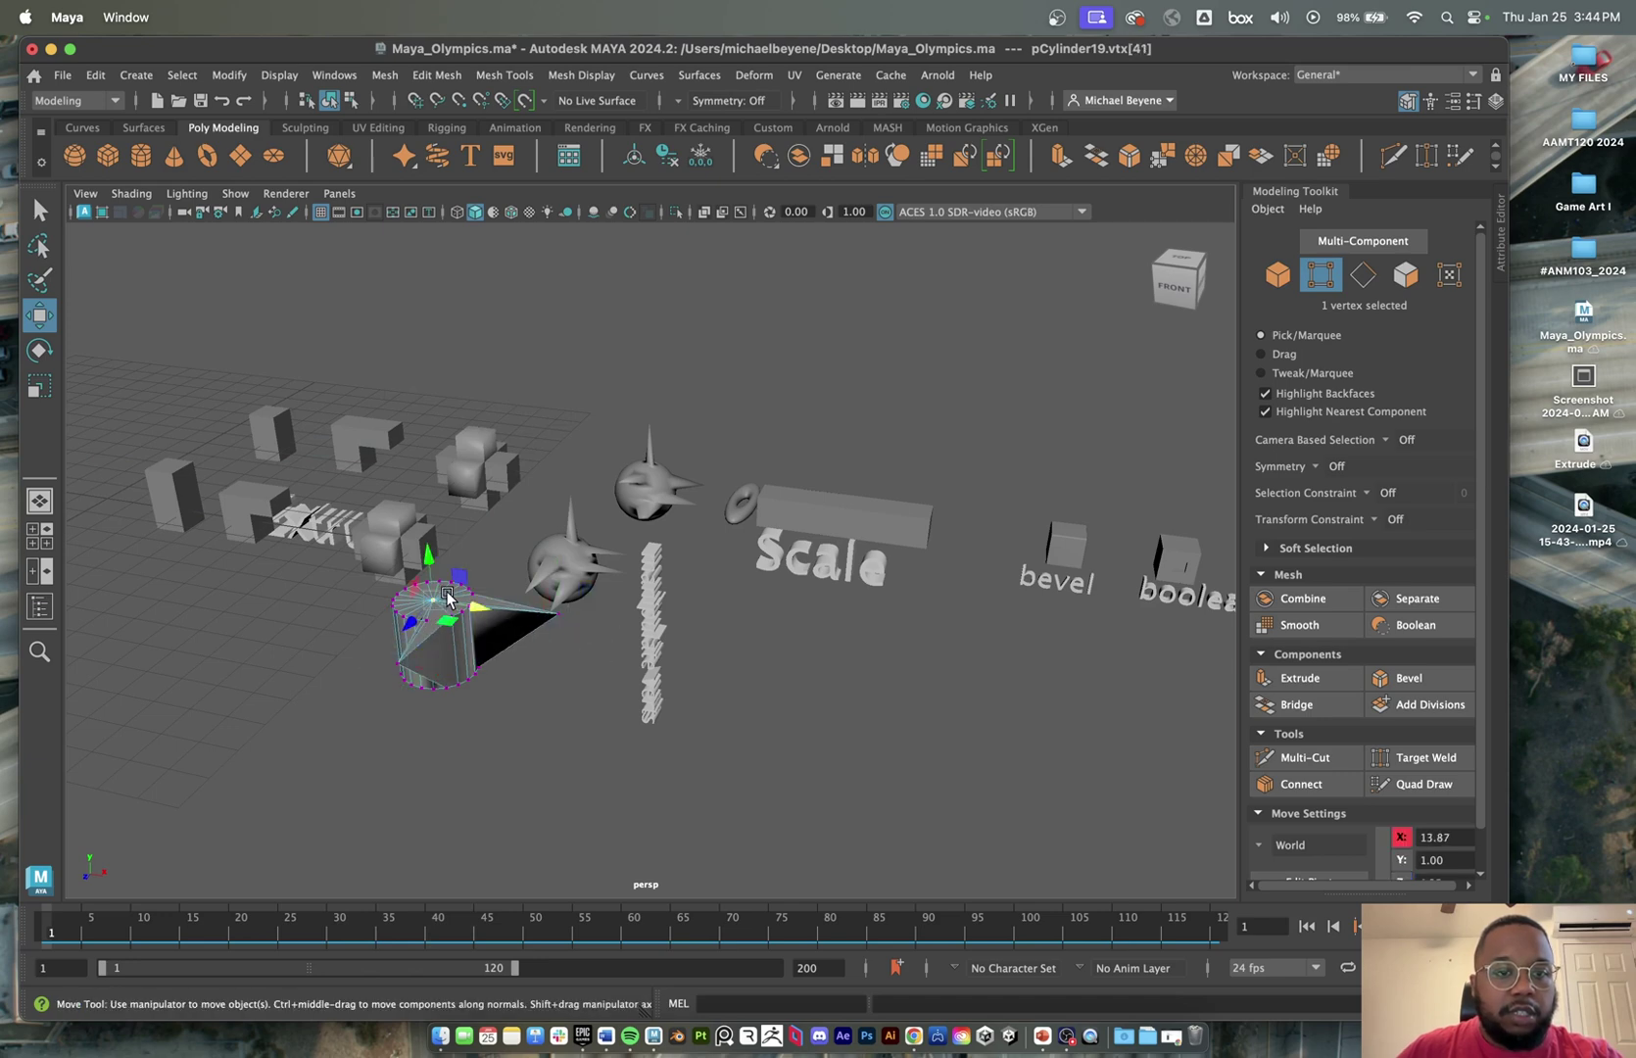
pyautogui.moveTo(429, 558); pyautogui.dragTo(419, 449)
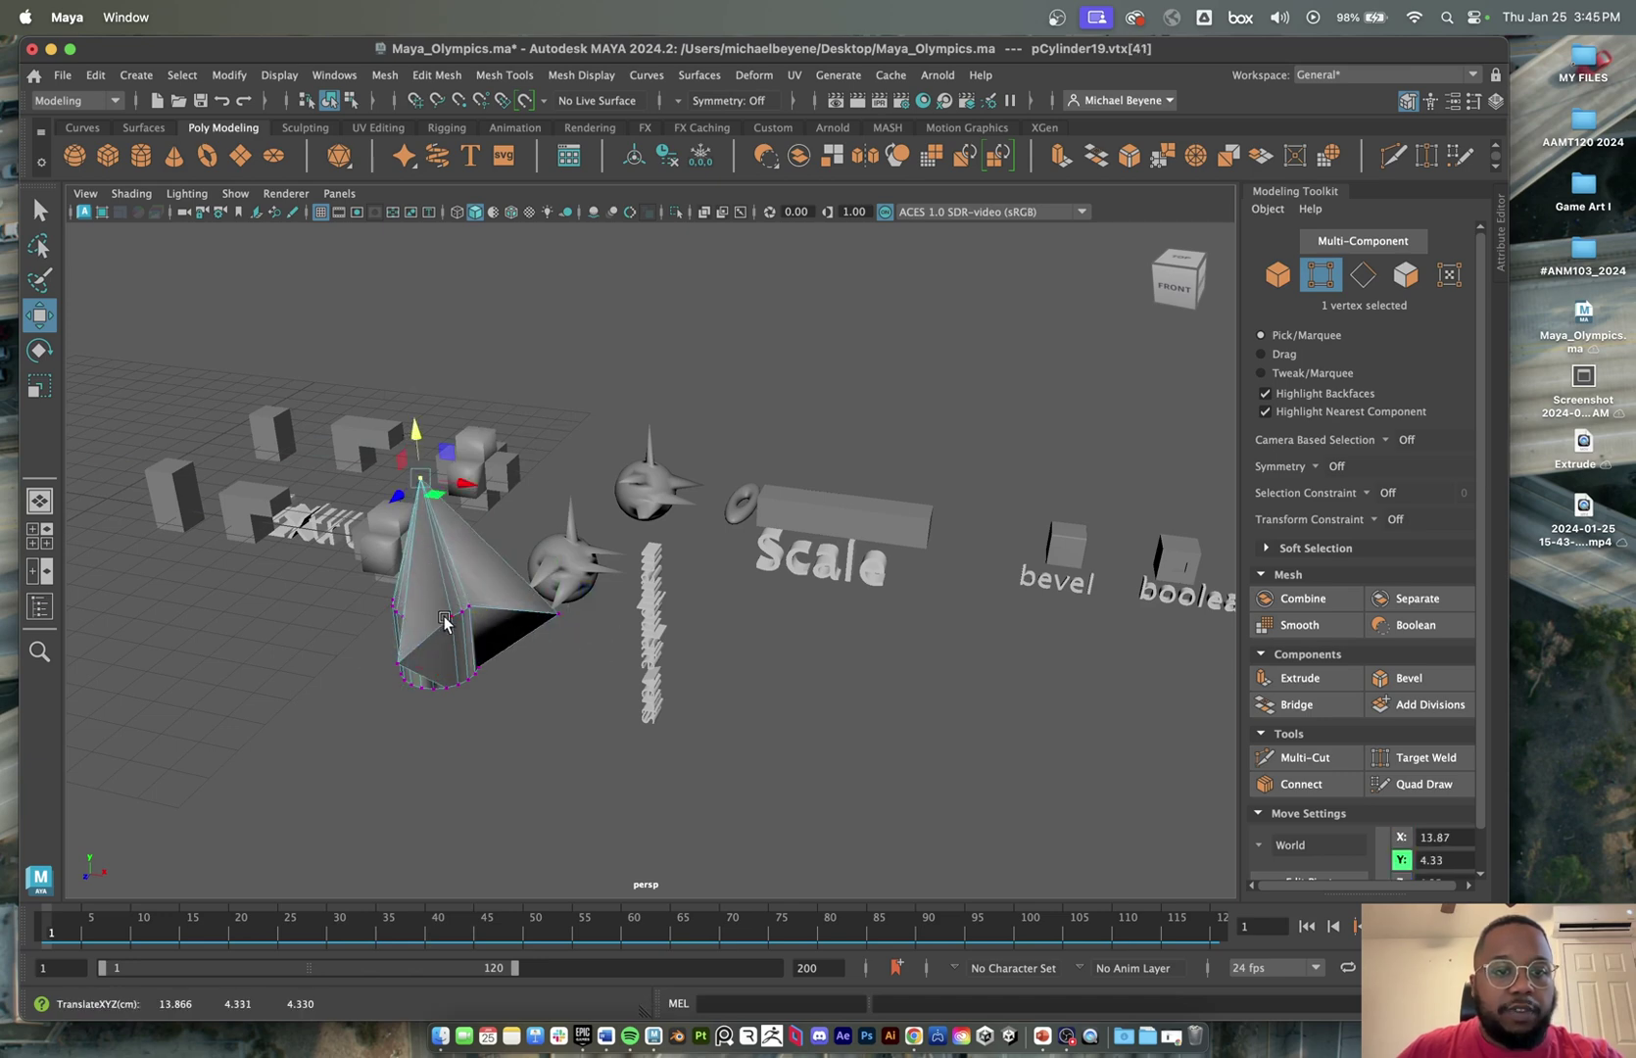
pyautogui.click(449, 629)
pyautogui.moveTo(498, 641); pyautogui.dragTo(567, 647)
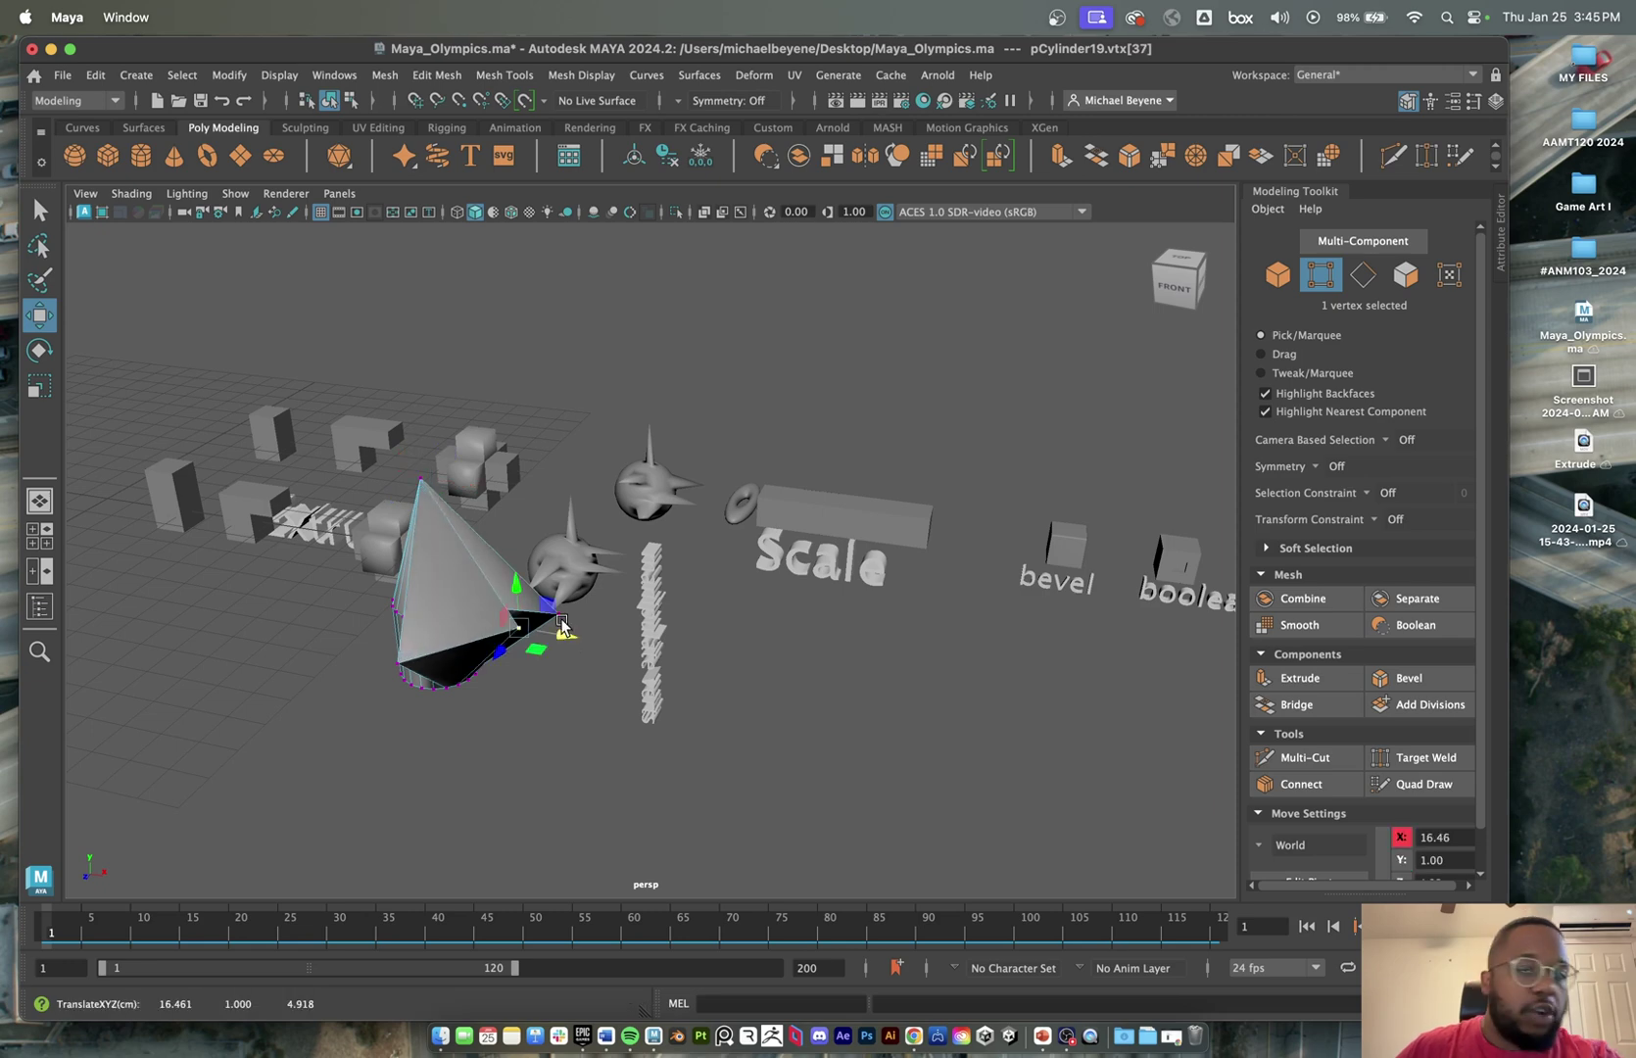
# - Select several faces on the deformed cylinder's +X side in face mode and move them outward along X
pyautogui.moveTo(433, 467)
pyautogui.mouseDown(button='right')
pyautogui.moveTo(480, 471)
pyautogui.moveTo(446, 495)
pyautogui.mouseUp(button='right')
pyautogui.click(438, 610)
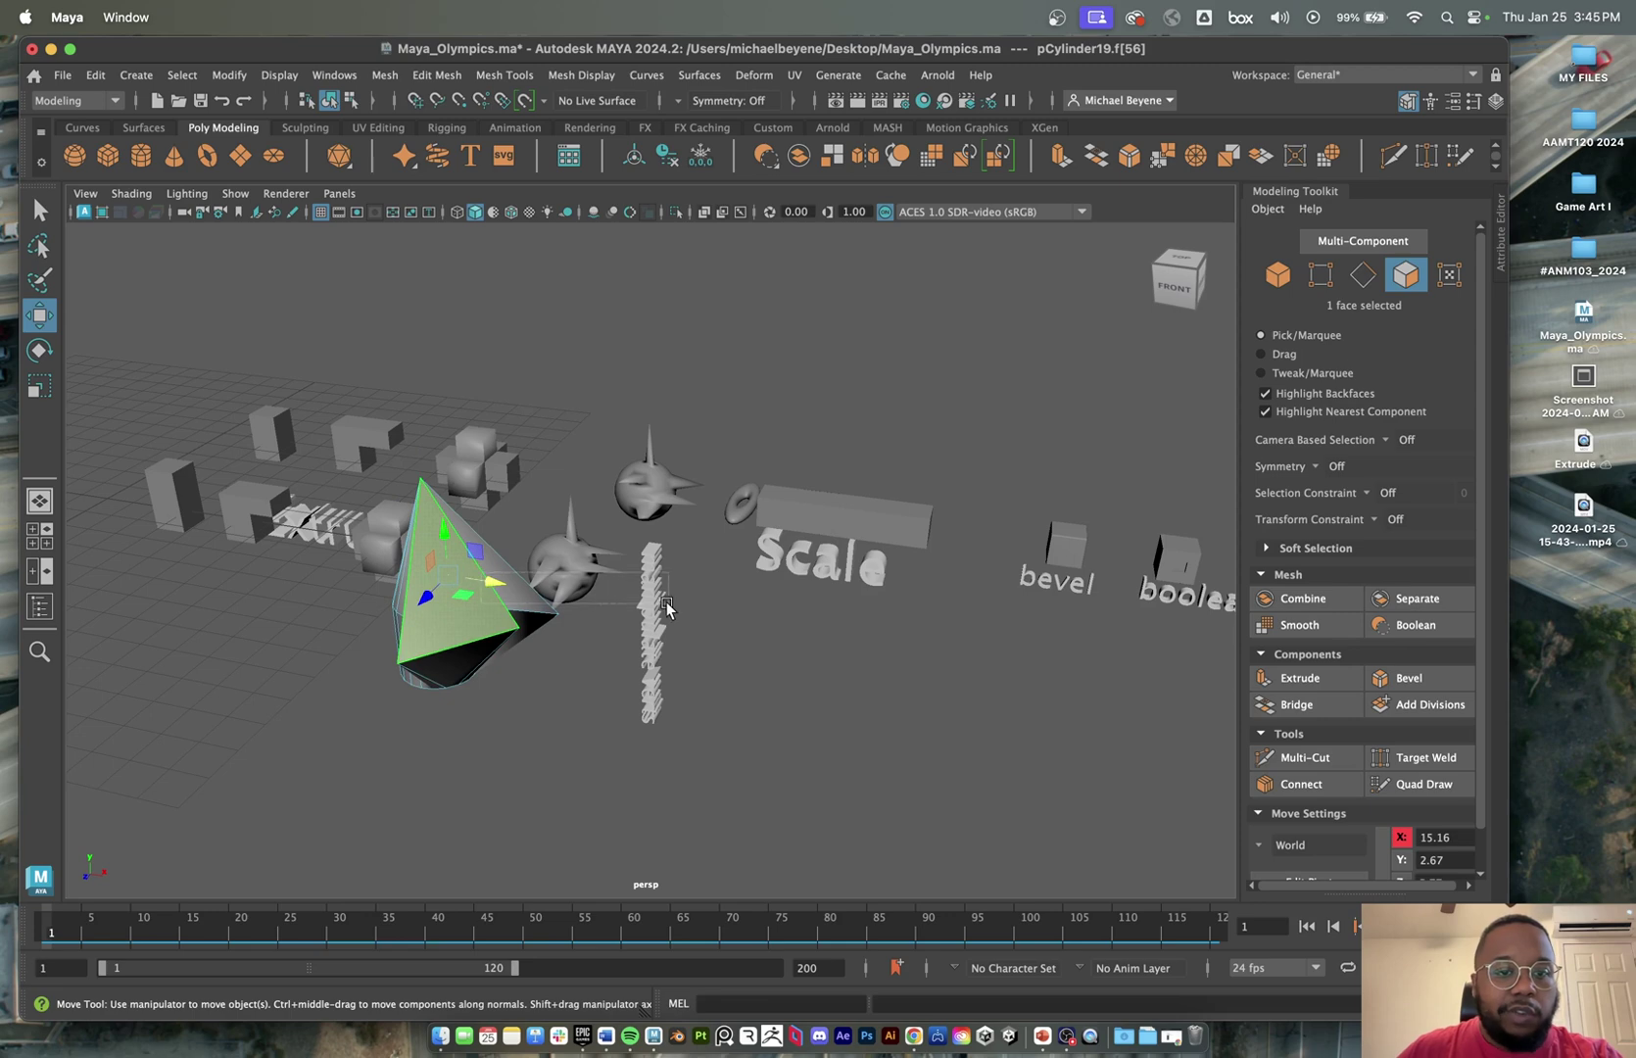
pyautogui.moveTo(667, 603); pyautogui.dragTo(664, 604)
pyautogui.moveTo(515, 628); pyautogui.dragTo(564, 625)
# - Select the sloping edge near the deformed cylinder's apex in edge mode and reshape it with the Scale tool
pyautogui.rightClick(473, 572)
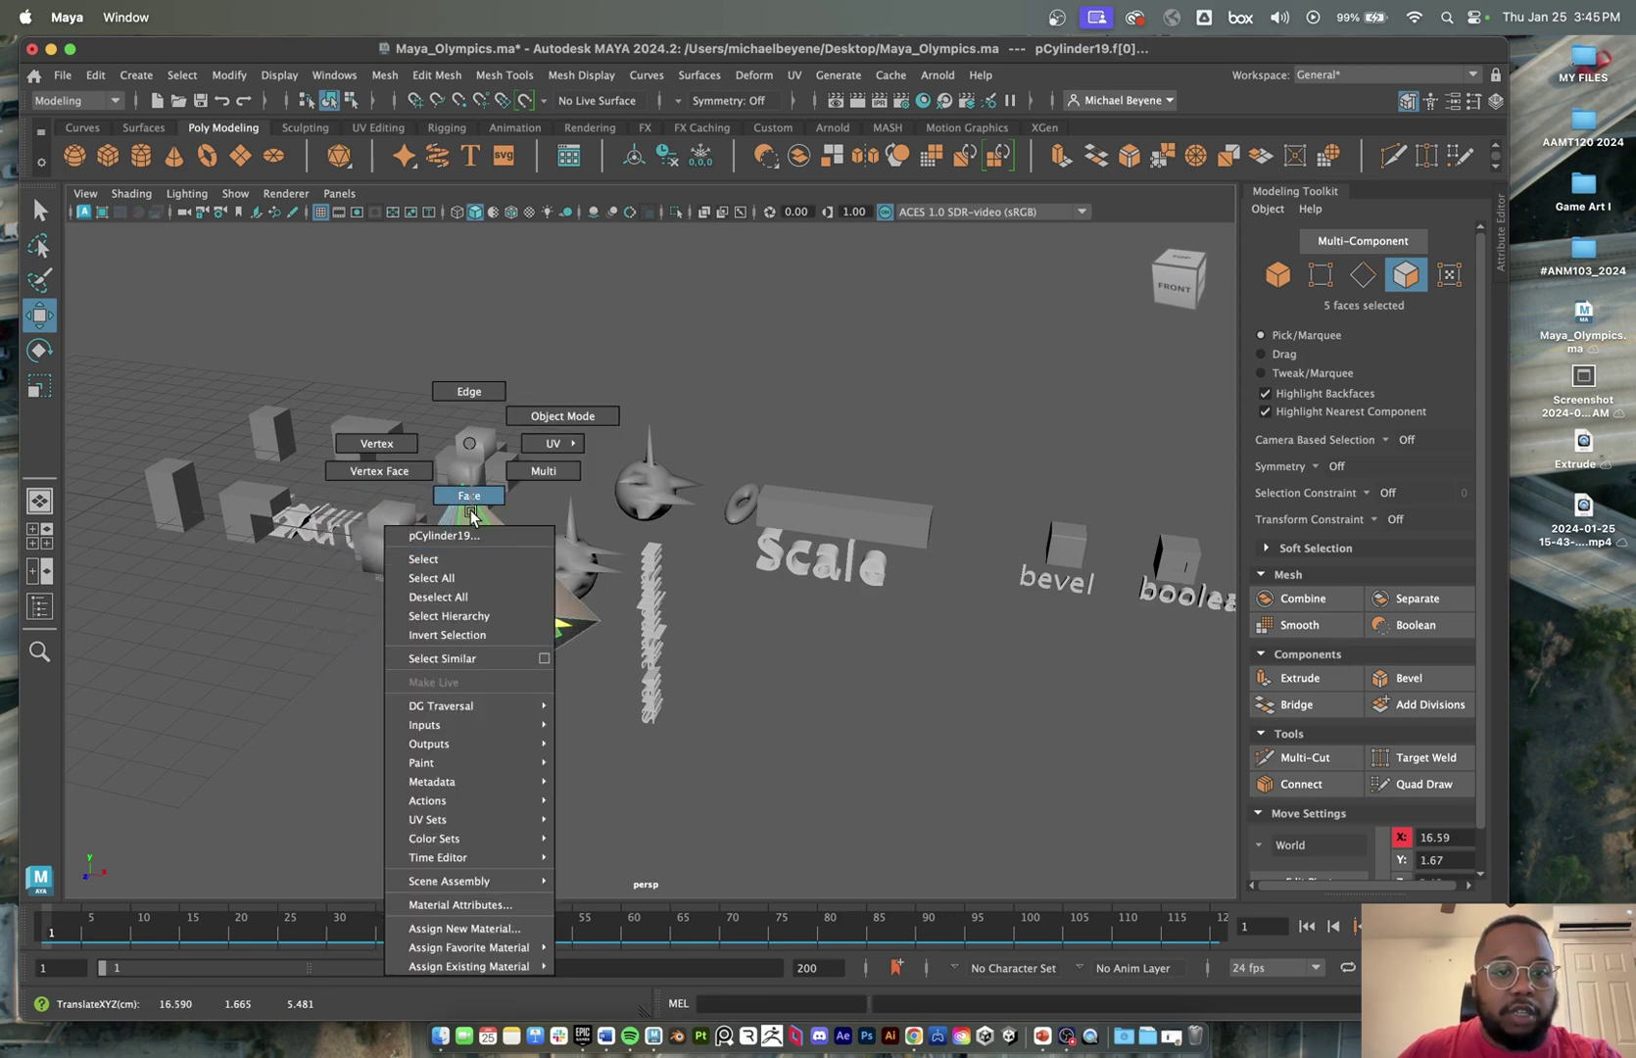
pyautogui.click(469, 391)
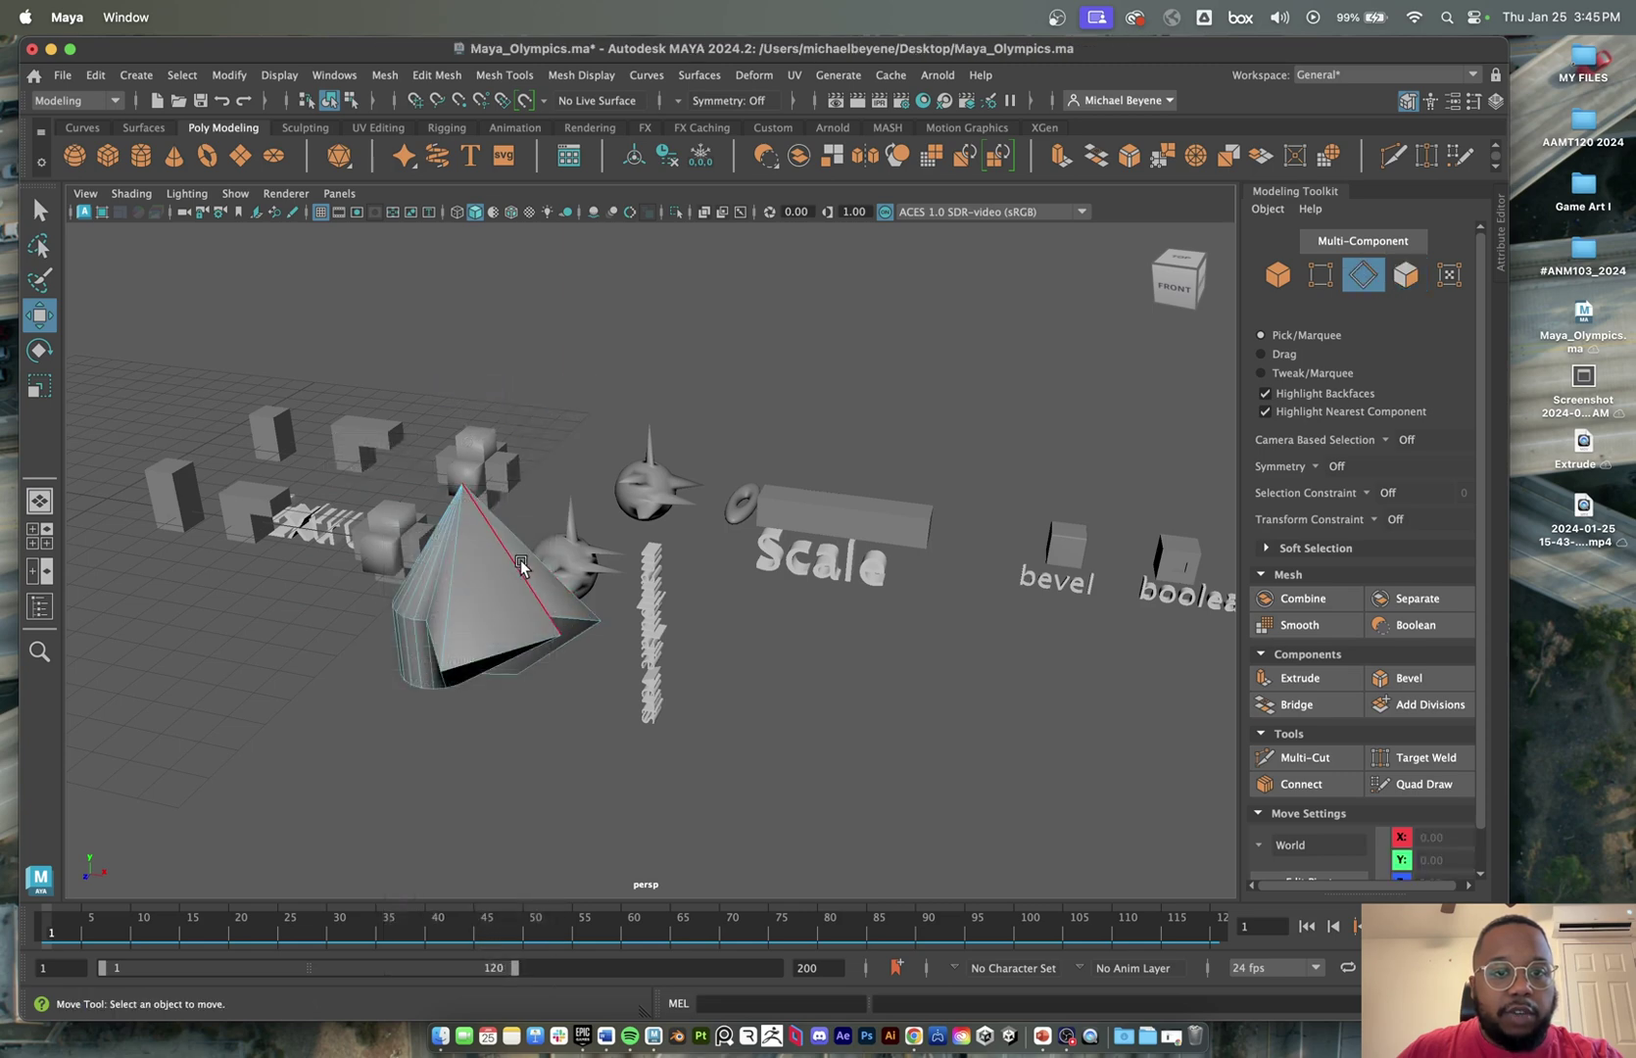
pyautogui.click(558, 579)
pyautogui.press('e')
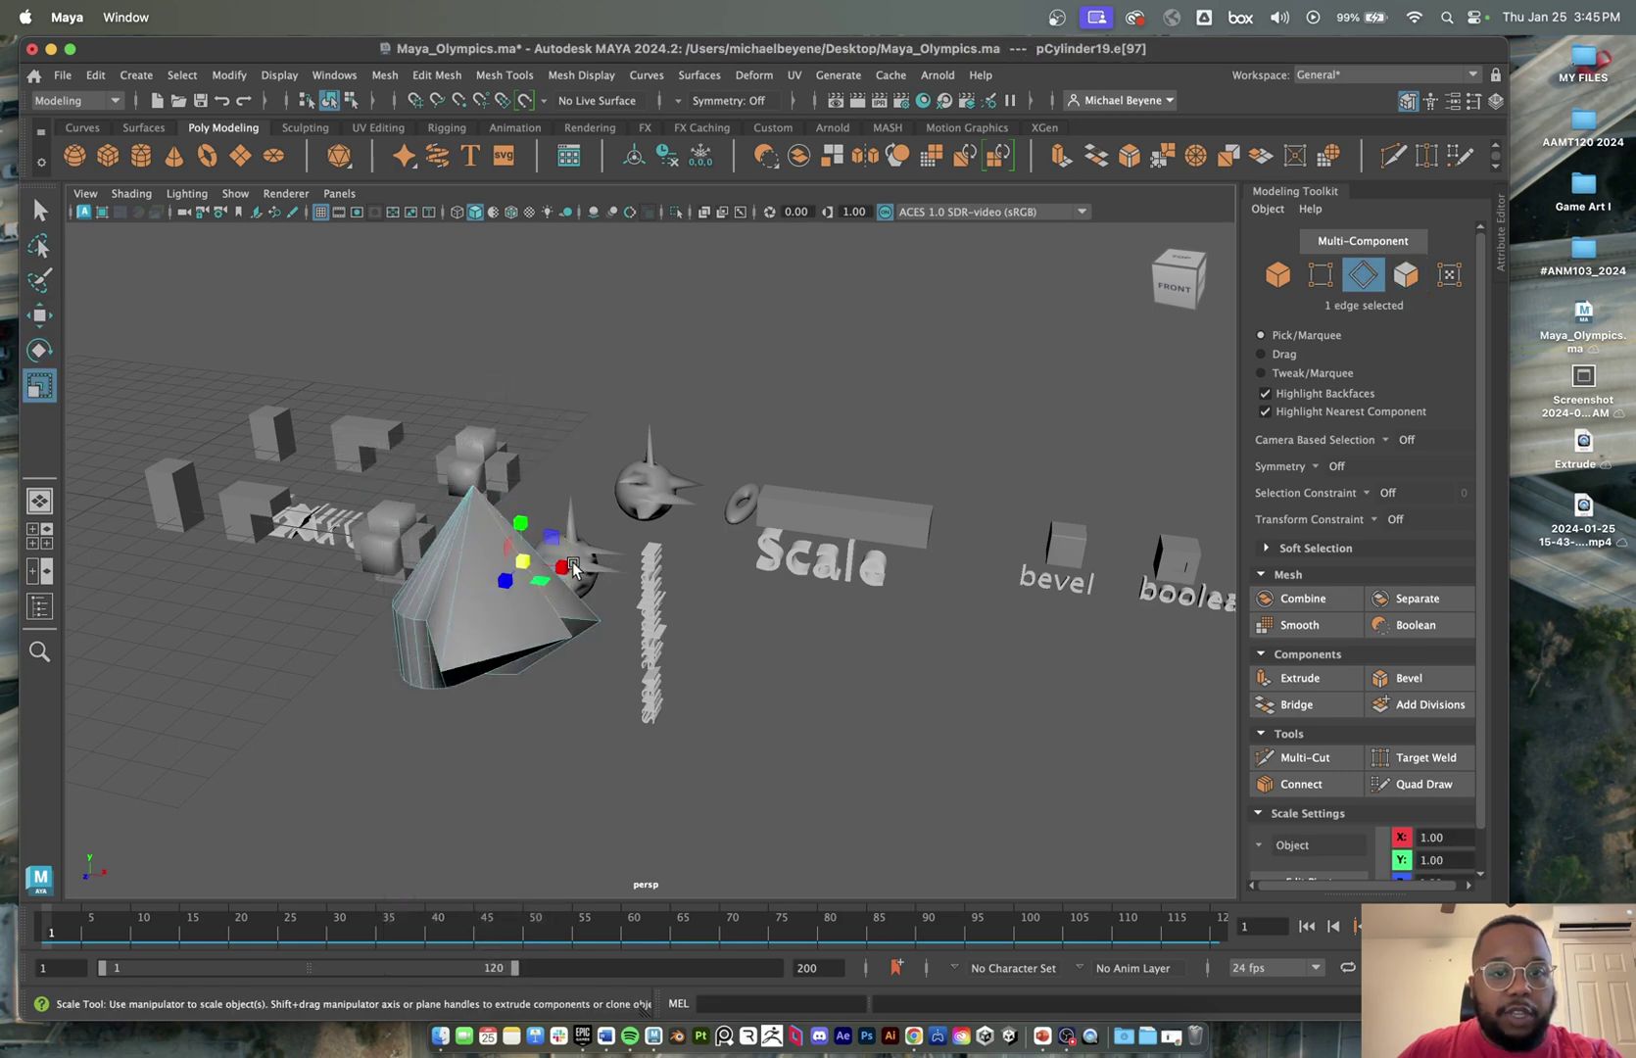
pyautogui.moveTo(567, 566); pyautogui.dragTo(485, 579)
pyautogui.press('r')
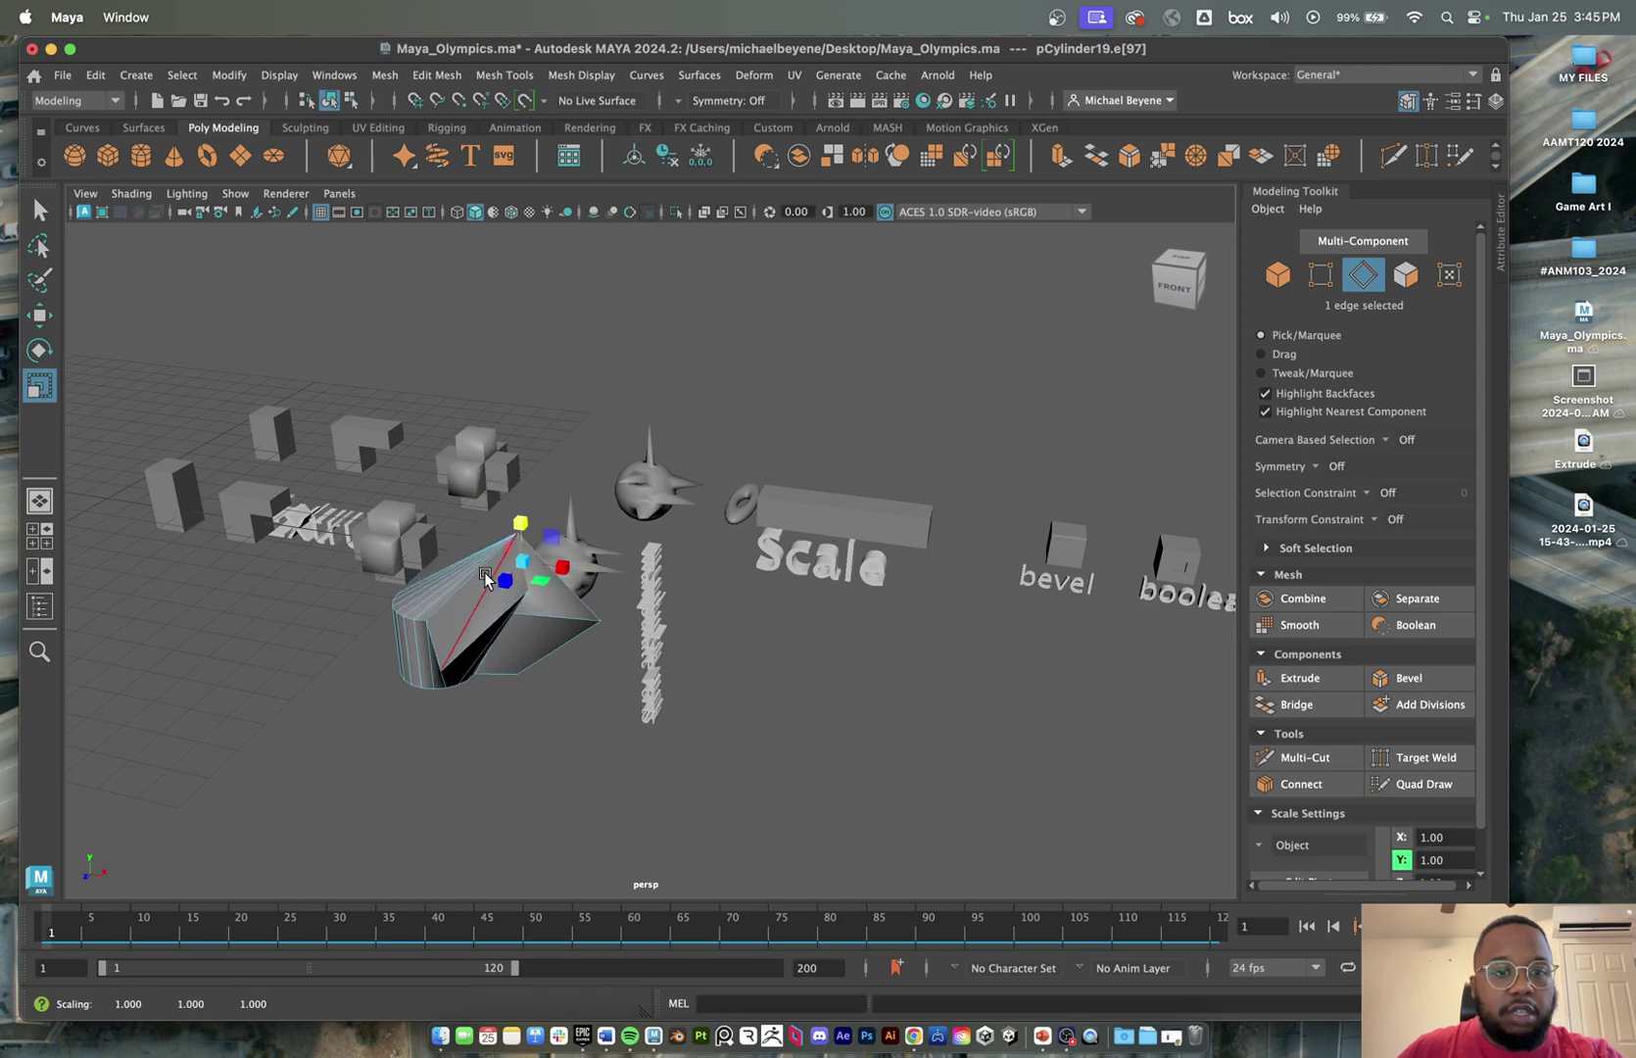
# - Scale the whole deformed cylinder uniformly to about 1.22 in object mode, and remove it from the scene
pyautogui.moveTo(474, 578); pyautogui.dragTo(559, 412, button='right')
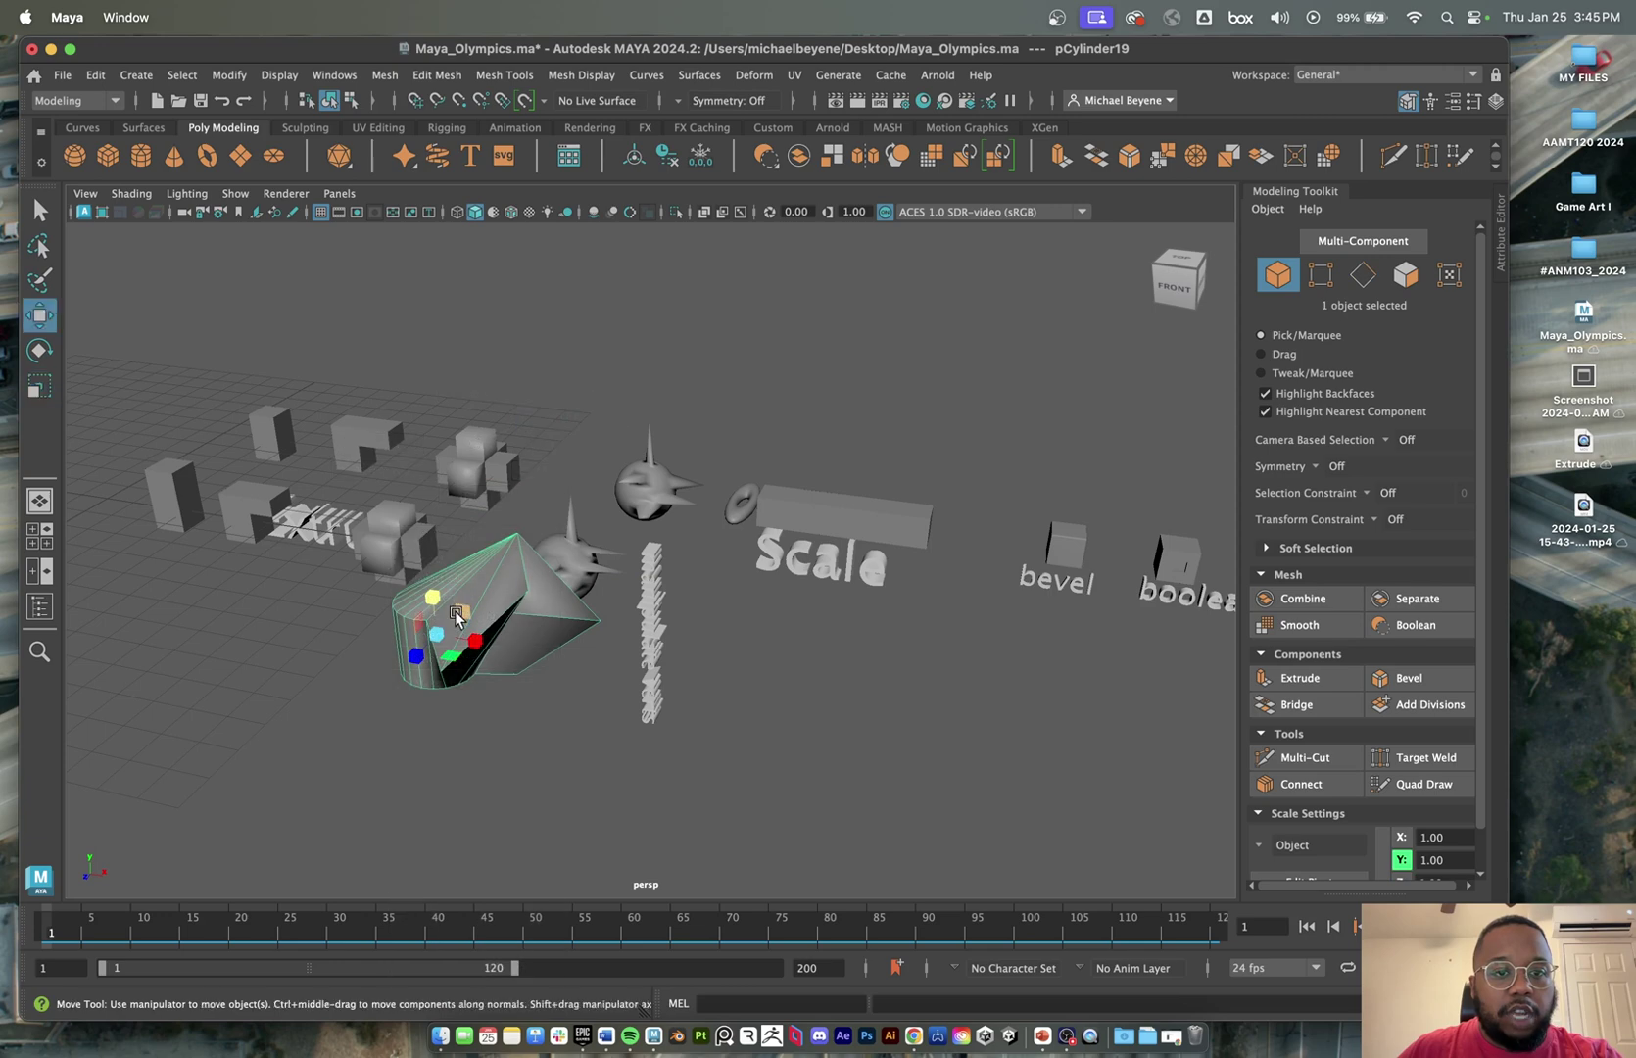
pyautogui.moveTo(446, 627); pyautogui.dragTo(502, 596)
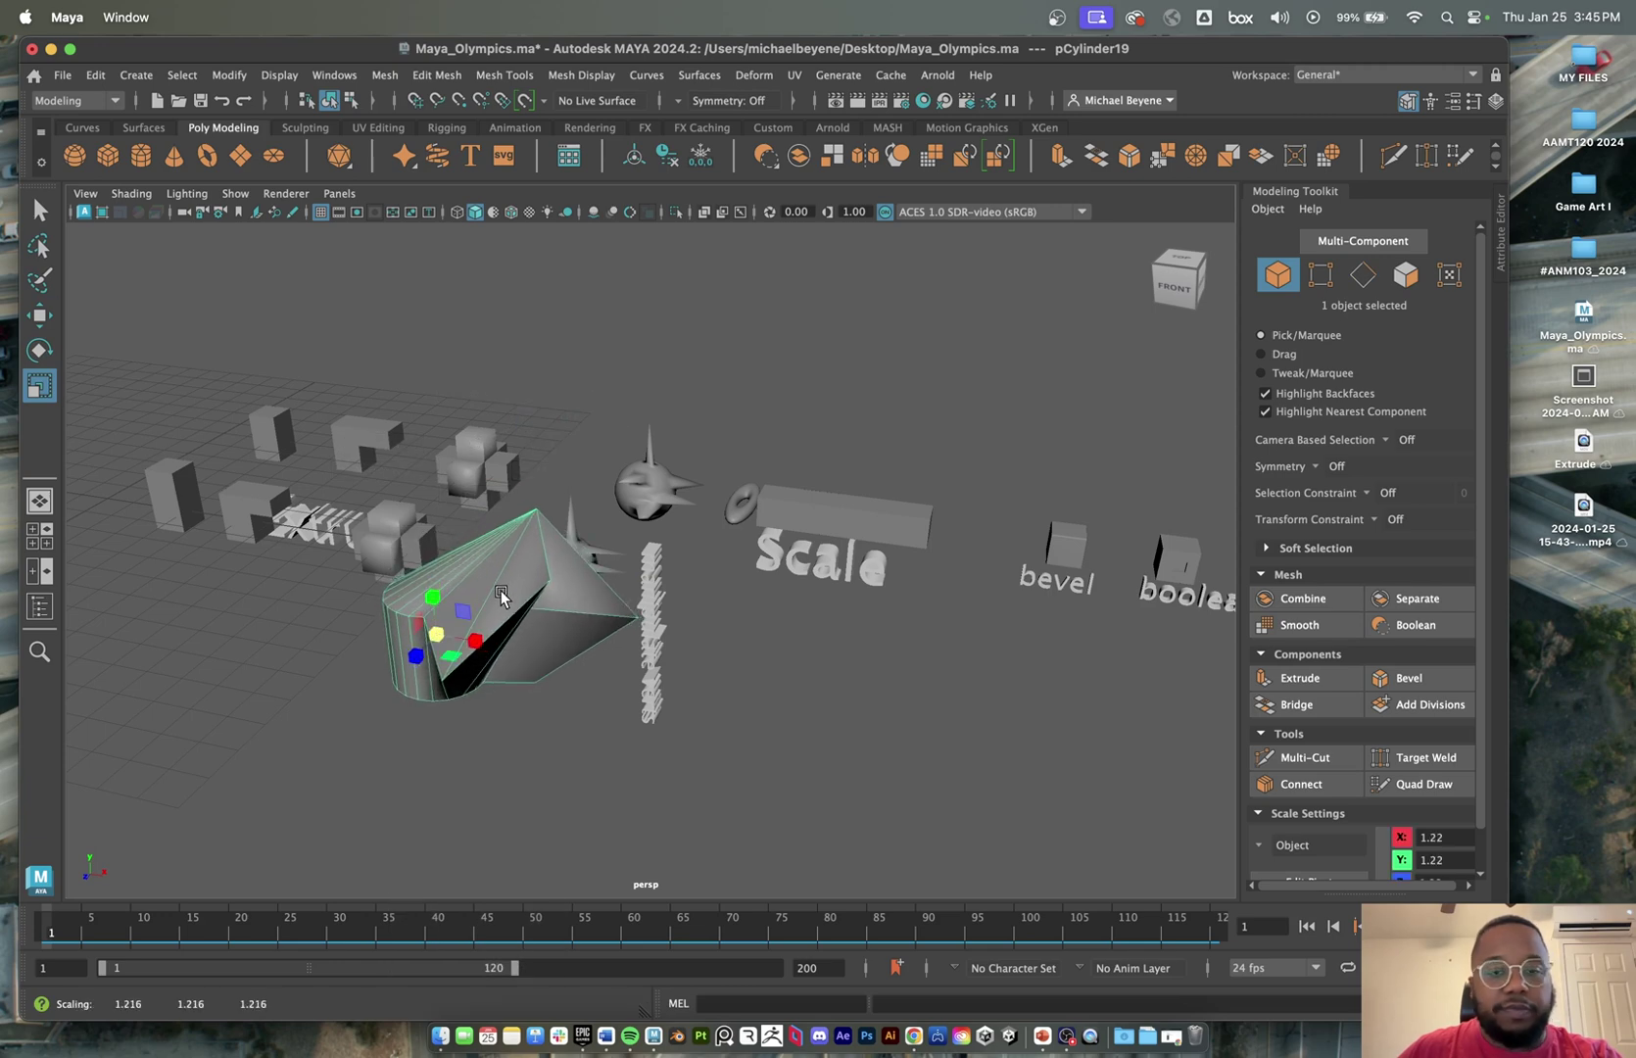
pyautogui.press('super+z')
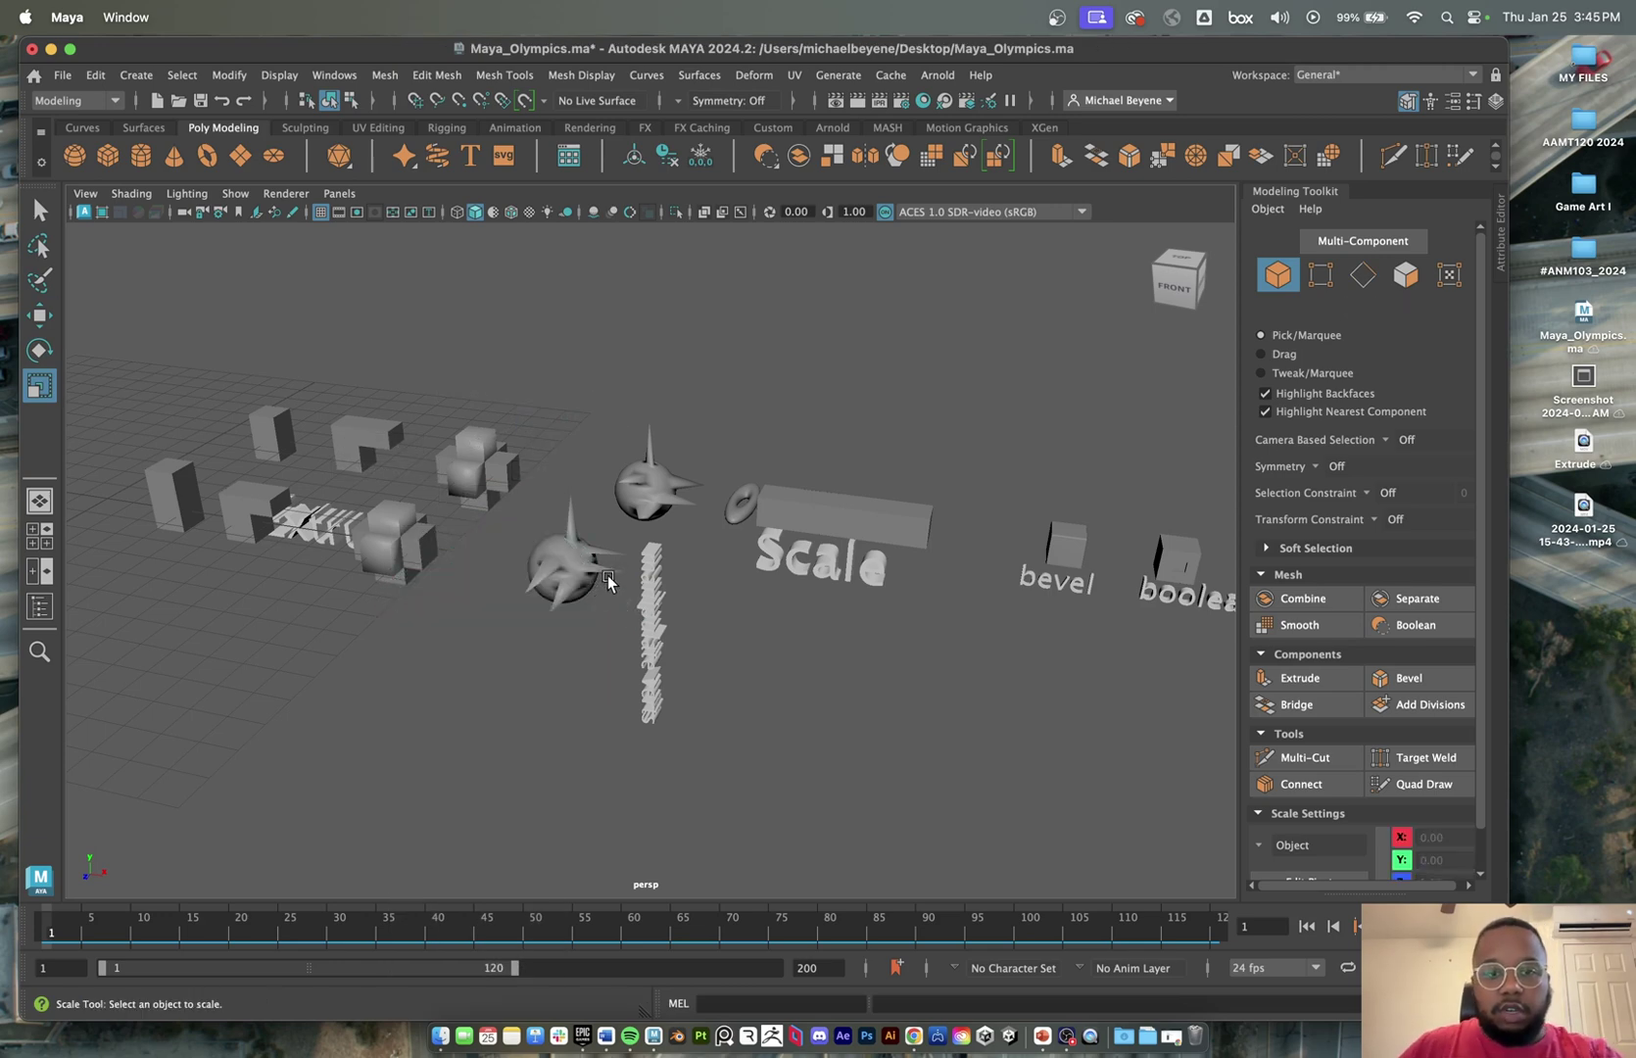
# - Add a polygon cube and move it along X in front of the Scale example's bar
pyautogui.click(635, 487)
pyautogui.press('f')
pyautogui.keyDown('alt'); pyautogui.moveTo(635, 487); pyautogui.dragTo(884, 625); pyautogui.keyUp('alt')
pyautogui.scroll(-10, 902, 637)
pyautogui.keyDown('alt'); pyautogui.moveTo(947, 629); pyautogui.dragTo(775, 606, button='middle'); pyautogui.keyUp('alt')
pyautogui.keyDown('alt'); pyautogui.moveTo(763, 594); pyautogui.dragTo(711, 593); pyautogui.keyUp('alt')
pyautogui.click(108, 155)
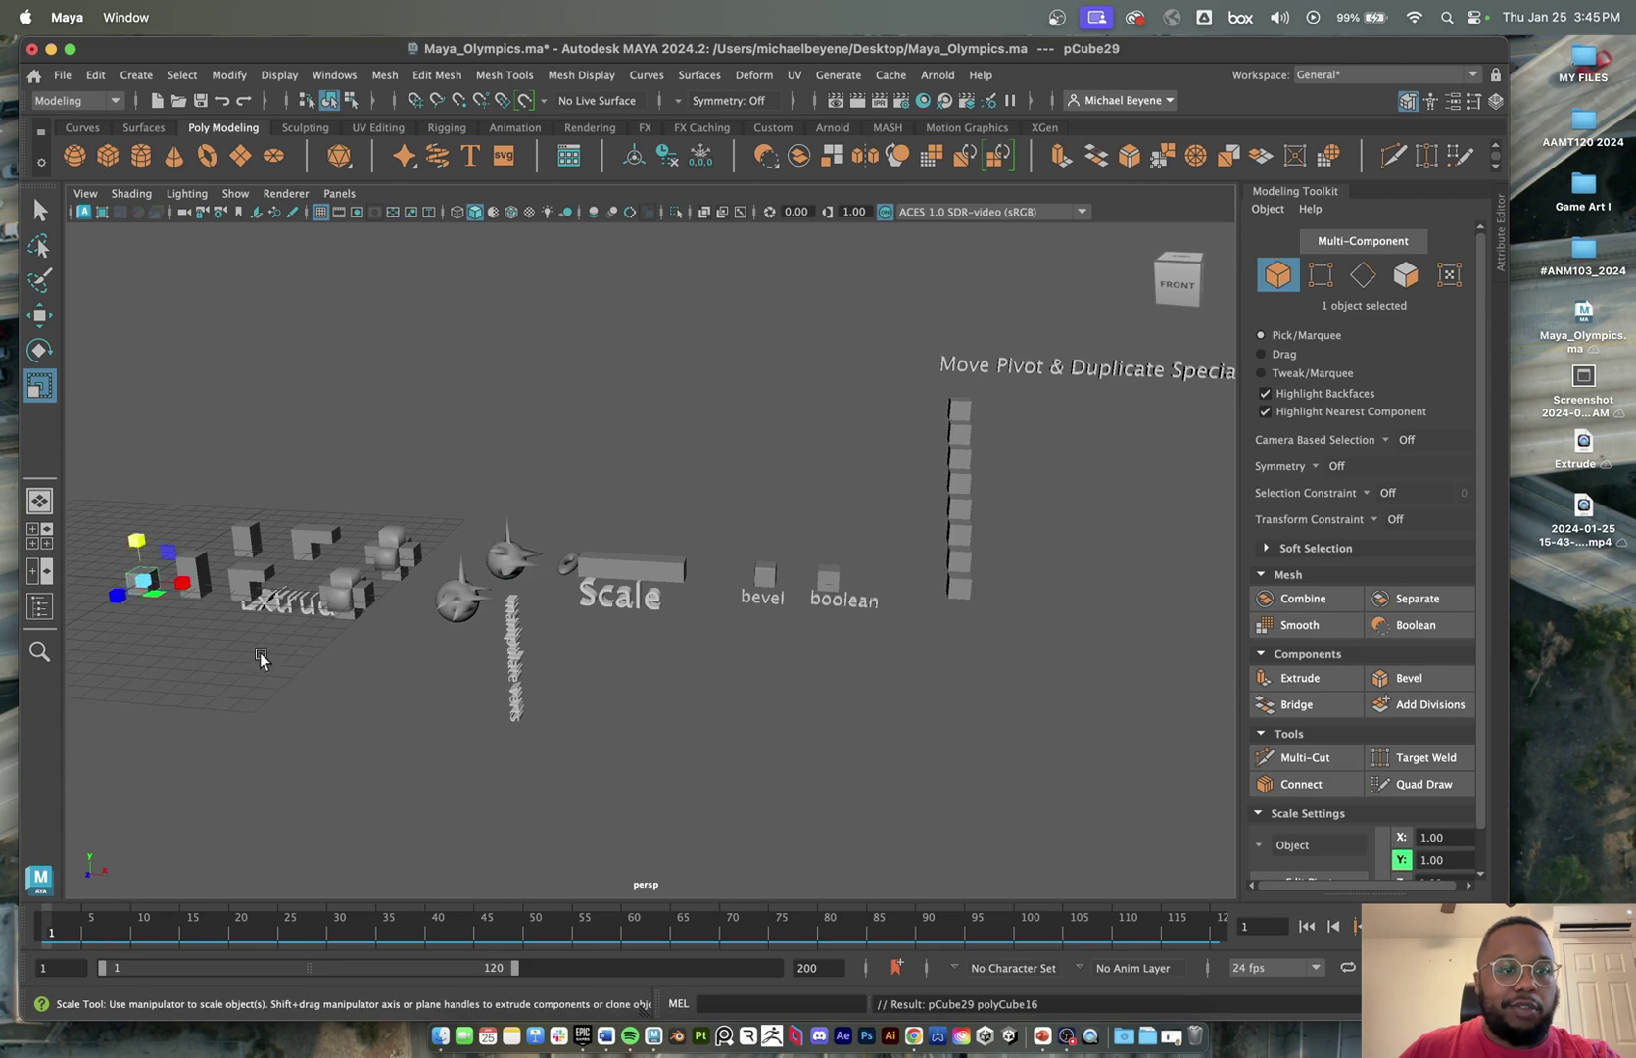
pyautogui.press('w')
pyautogui.moveTo(180, 585); pyautogui.dragTo(823, 653)
# - Stretch the new cube along X into a long bar and shift it to about X 22.97
pyautogui.press('r')
pyautogui.press('w')
pyautogui.moveTo(642, 619); pyautogui.dragTo(693, 626)
# - Add a polygon torus, move it along X beside the new bar, and narrow it to about 0.42 in X
pyautogui.click(211, 174)
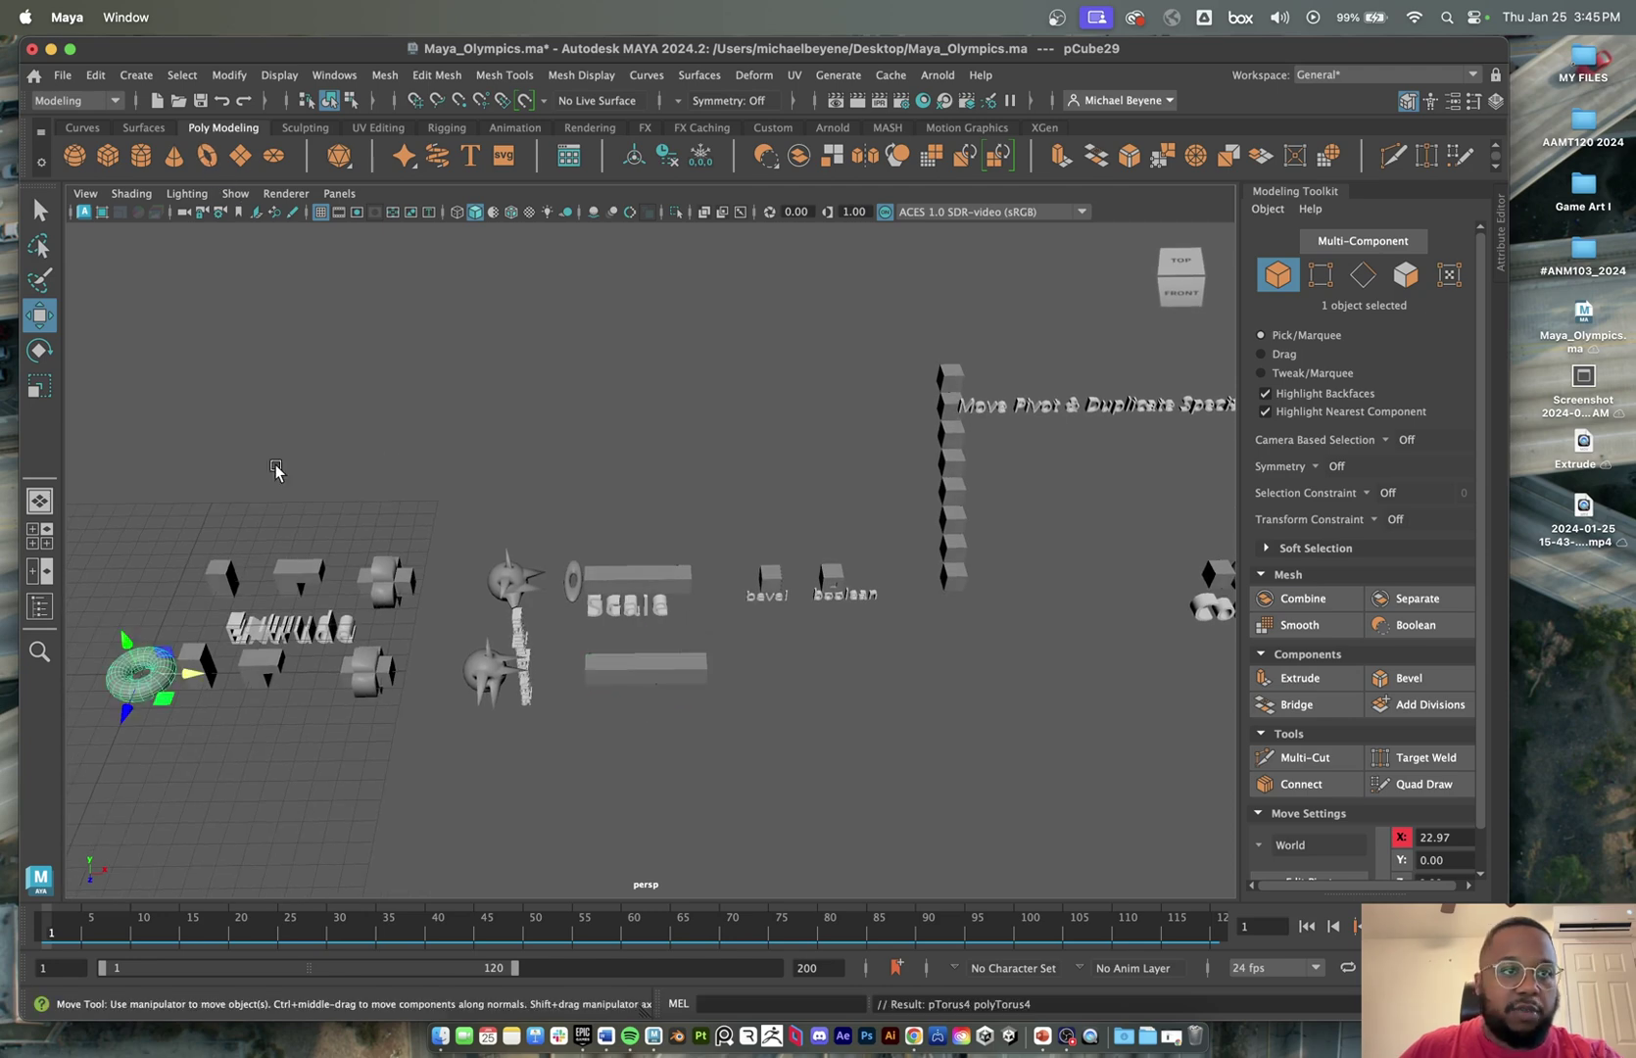
pyautogui.scroll(-2, 292, 694)
pyautogui.moveTo(245, 659); pyautogui.dragTo(585, 670)
pyautogui.press('r')
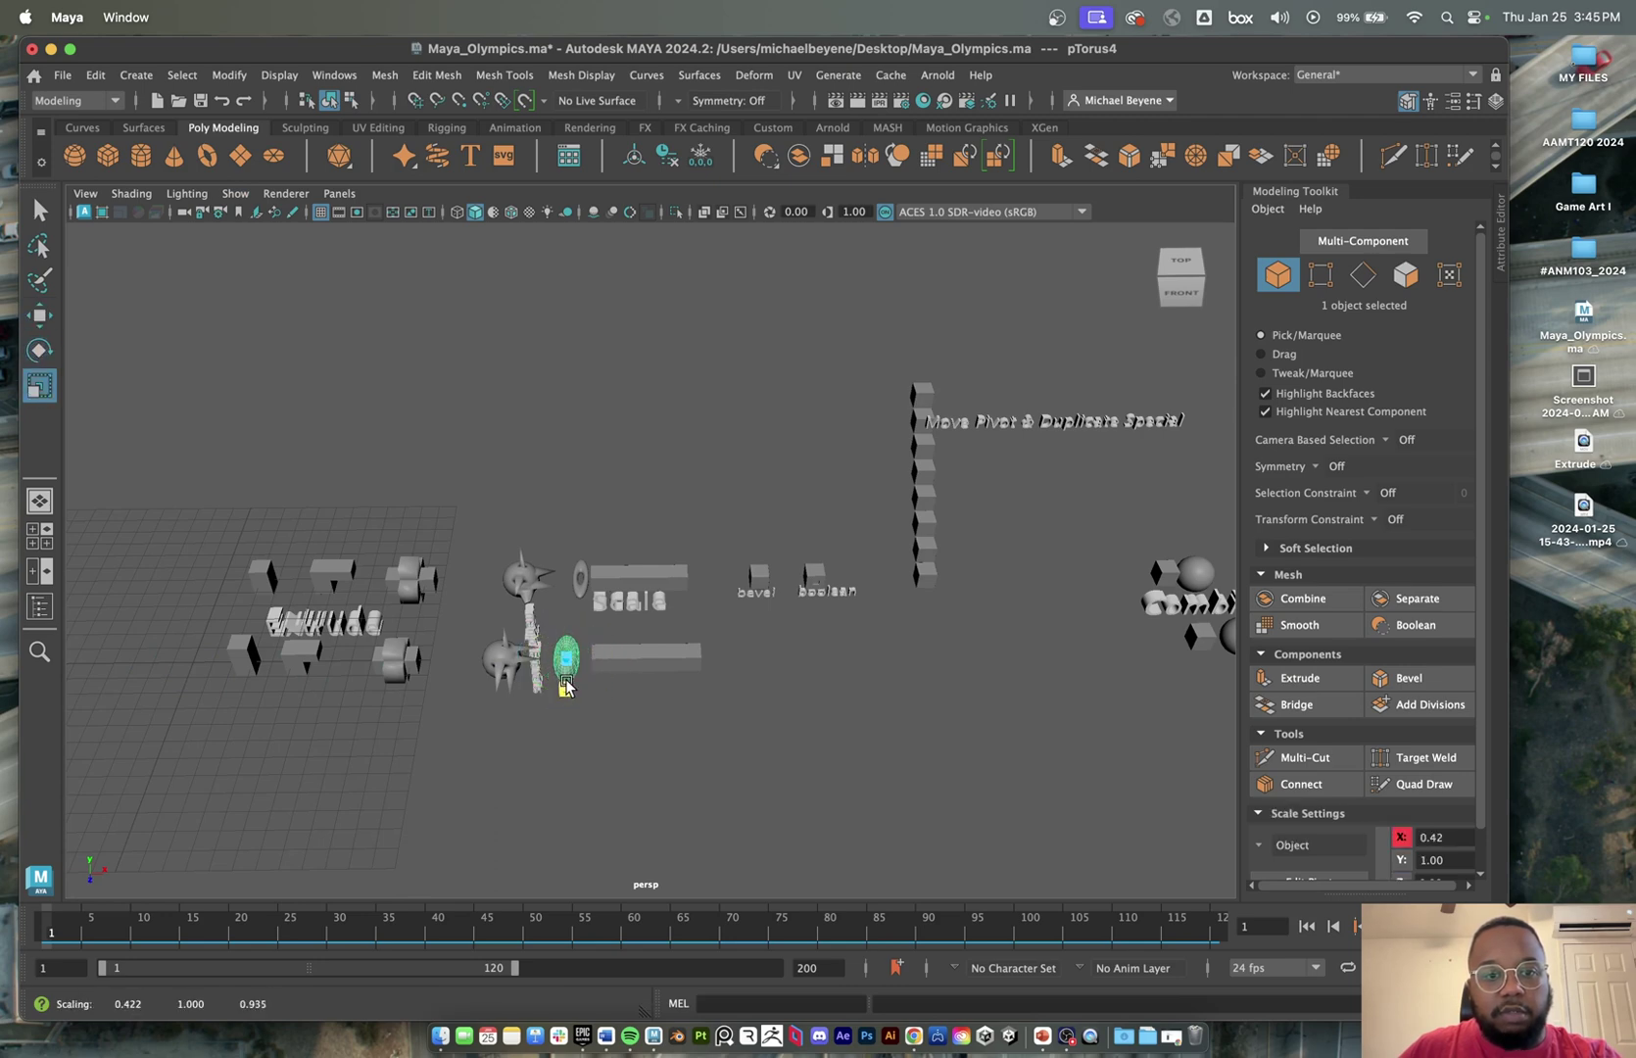
# - Switch between the Move, Rotate and Scale tools on the torus, finishing with the Scale tool
pyautogui.press('w')
pyautogui.press('r')
pyautogui.press('w')
pyautogui.press('r')
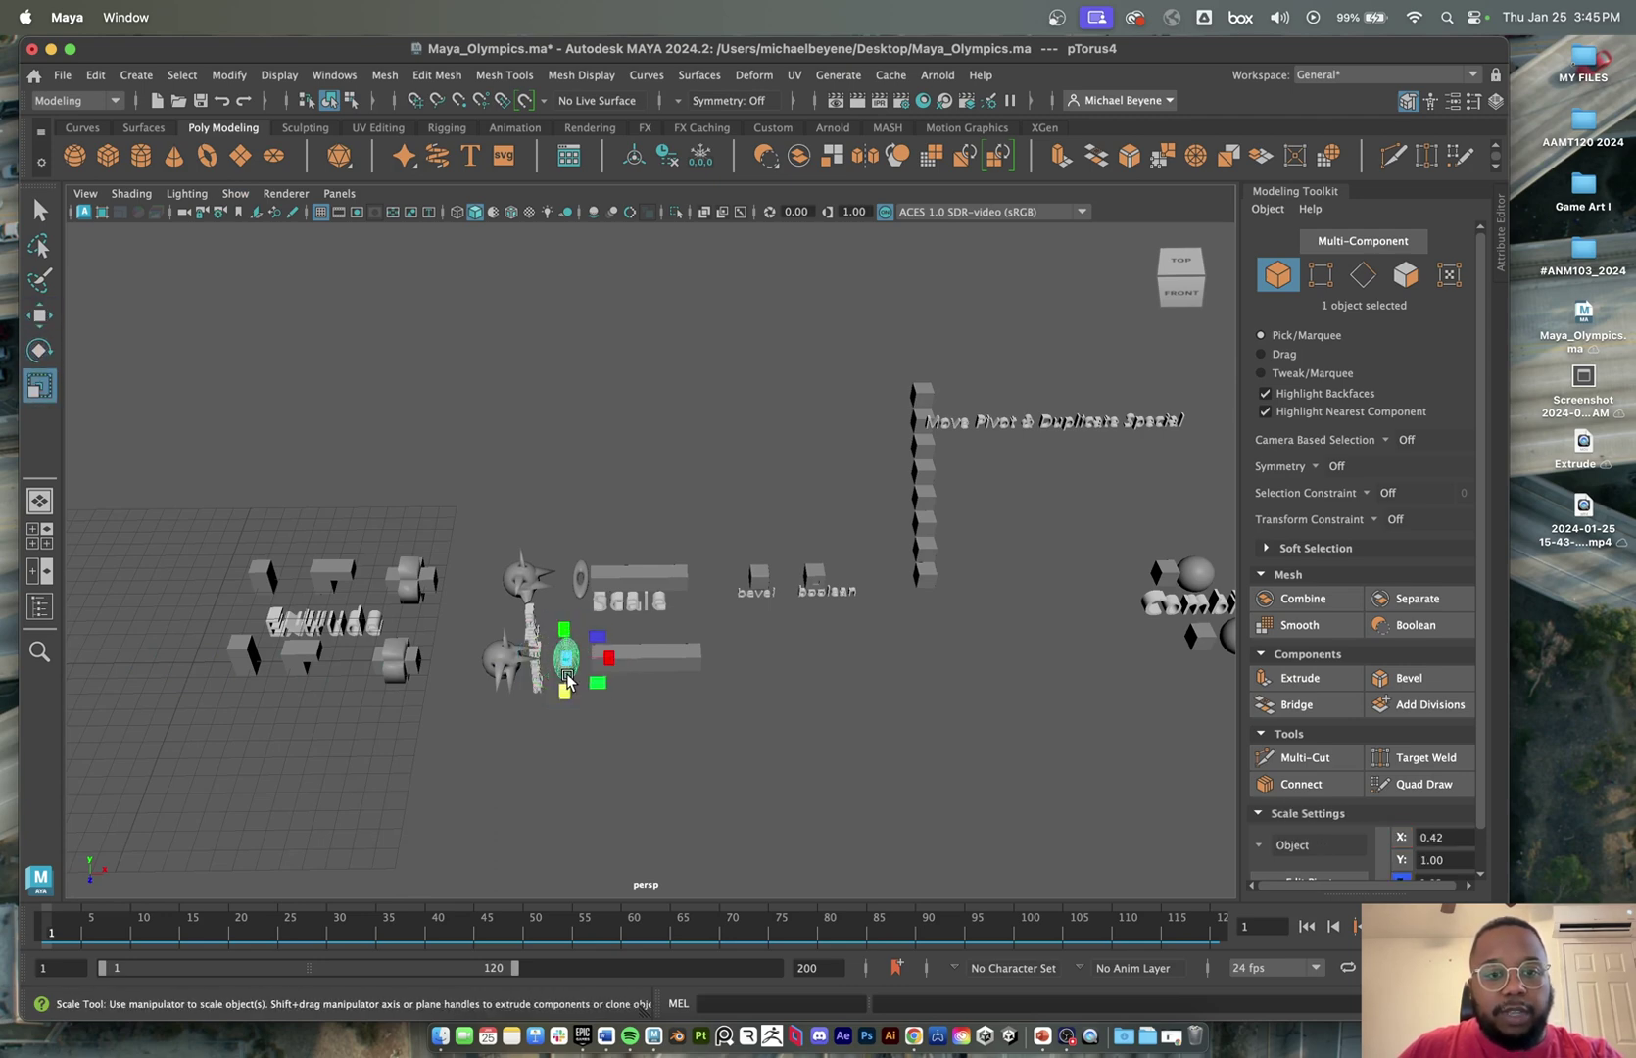
pyautogui.press('w')
pyautogui.press('e')
pyautogui.press('r')
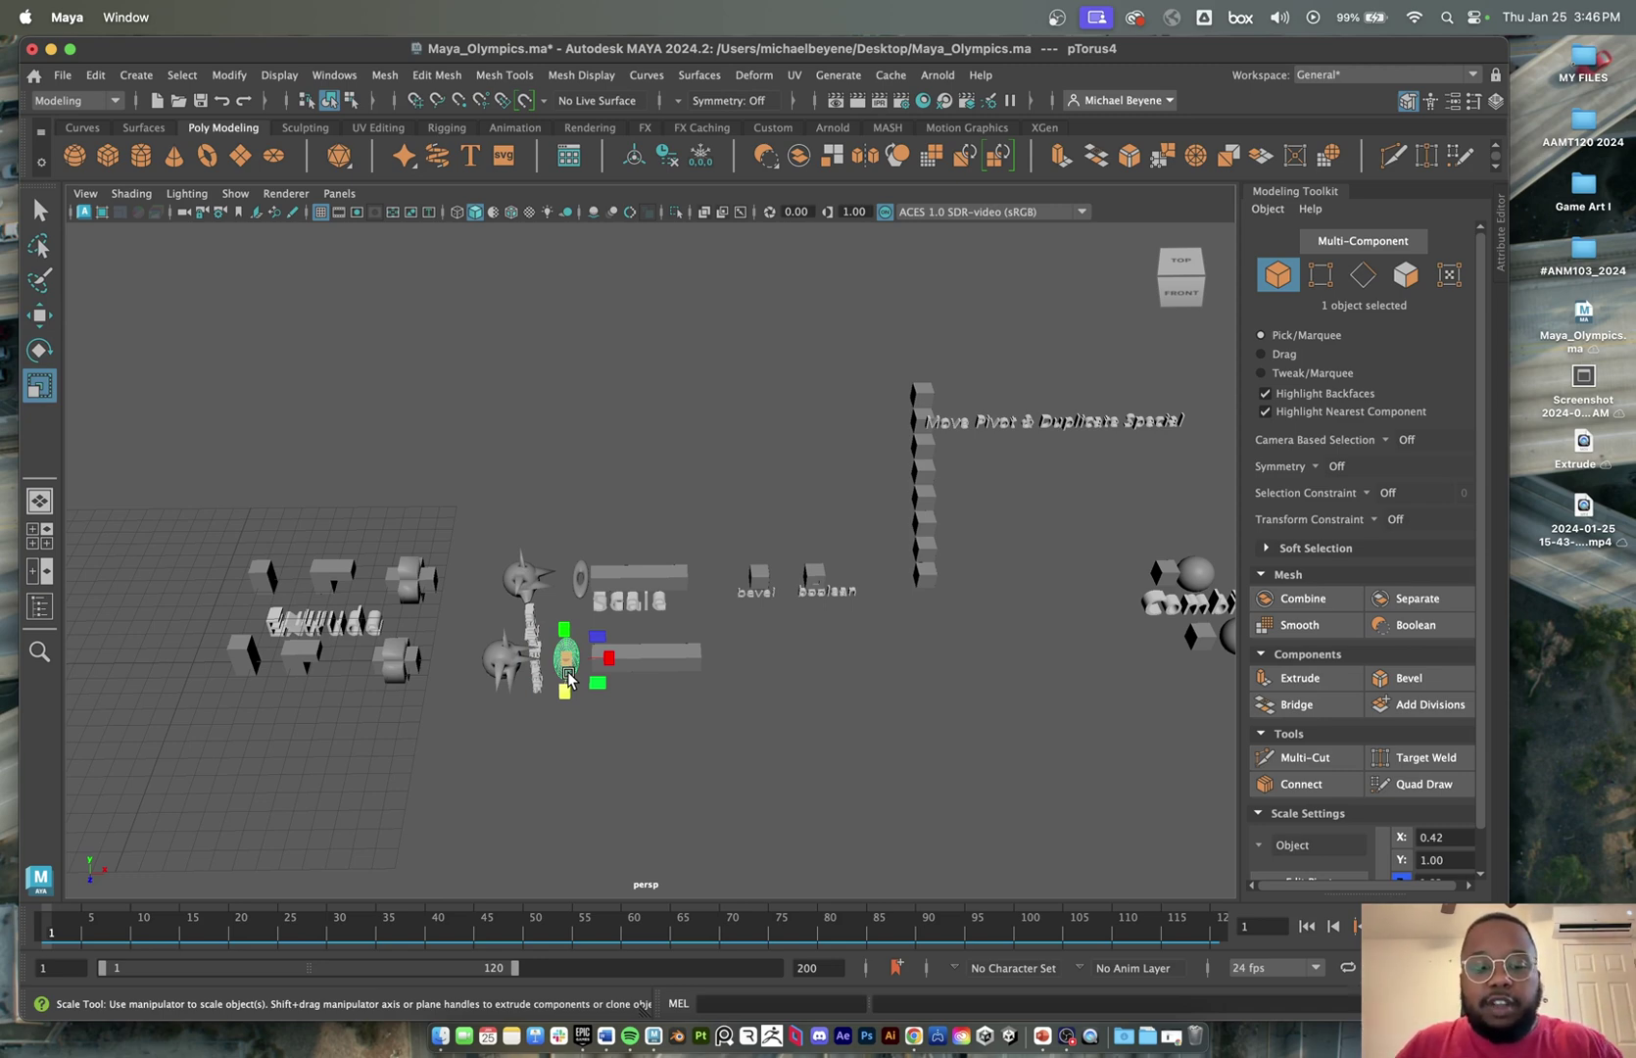
# - Move the torus to about X 19.23 and scale it to about 0.40 in X, 0.37 in Y and 0.79 in Z
pyautogui.scroll(3, 567, 672)
pyautogui.scroll(4, 445, 777)
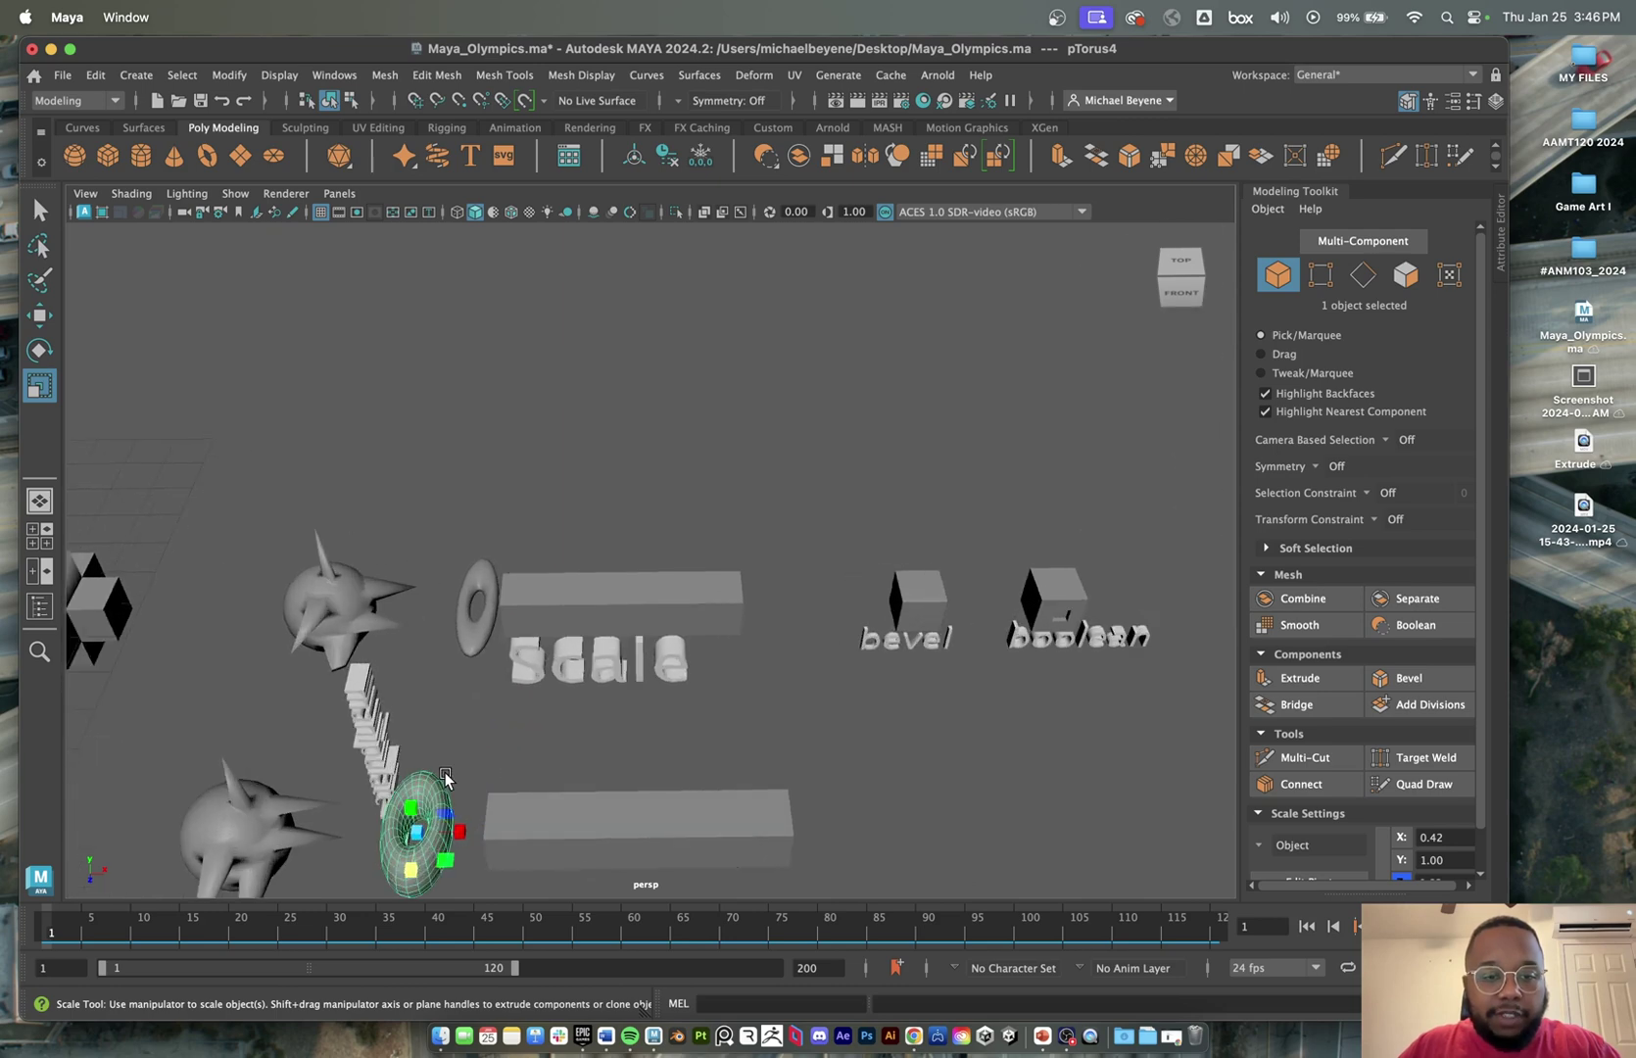
pyautogui.keyDown('alt'); pyautogui.moveTo(449, 774); pyautogui.dragTo(621, 641, button='middle'); pyautogui.keyUp('alt')
pyautogui.press('w')
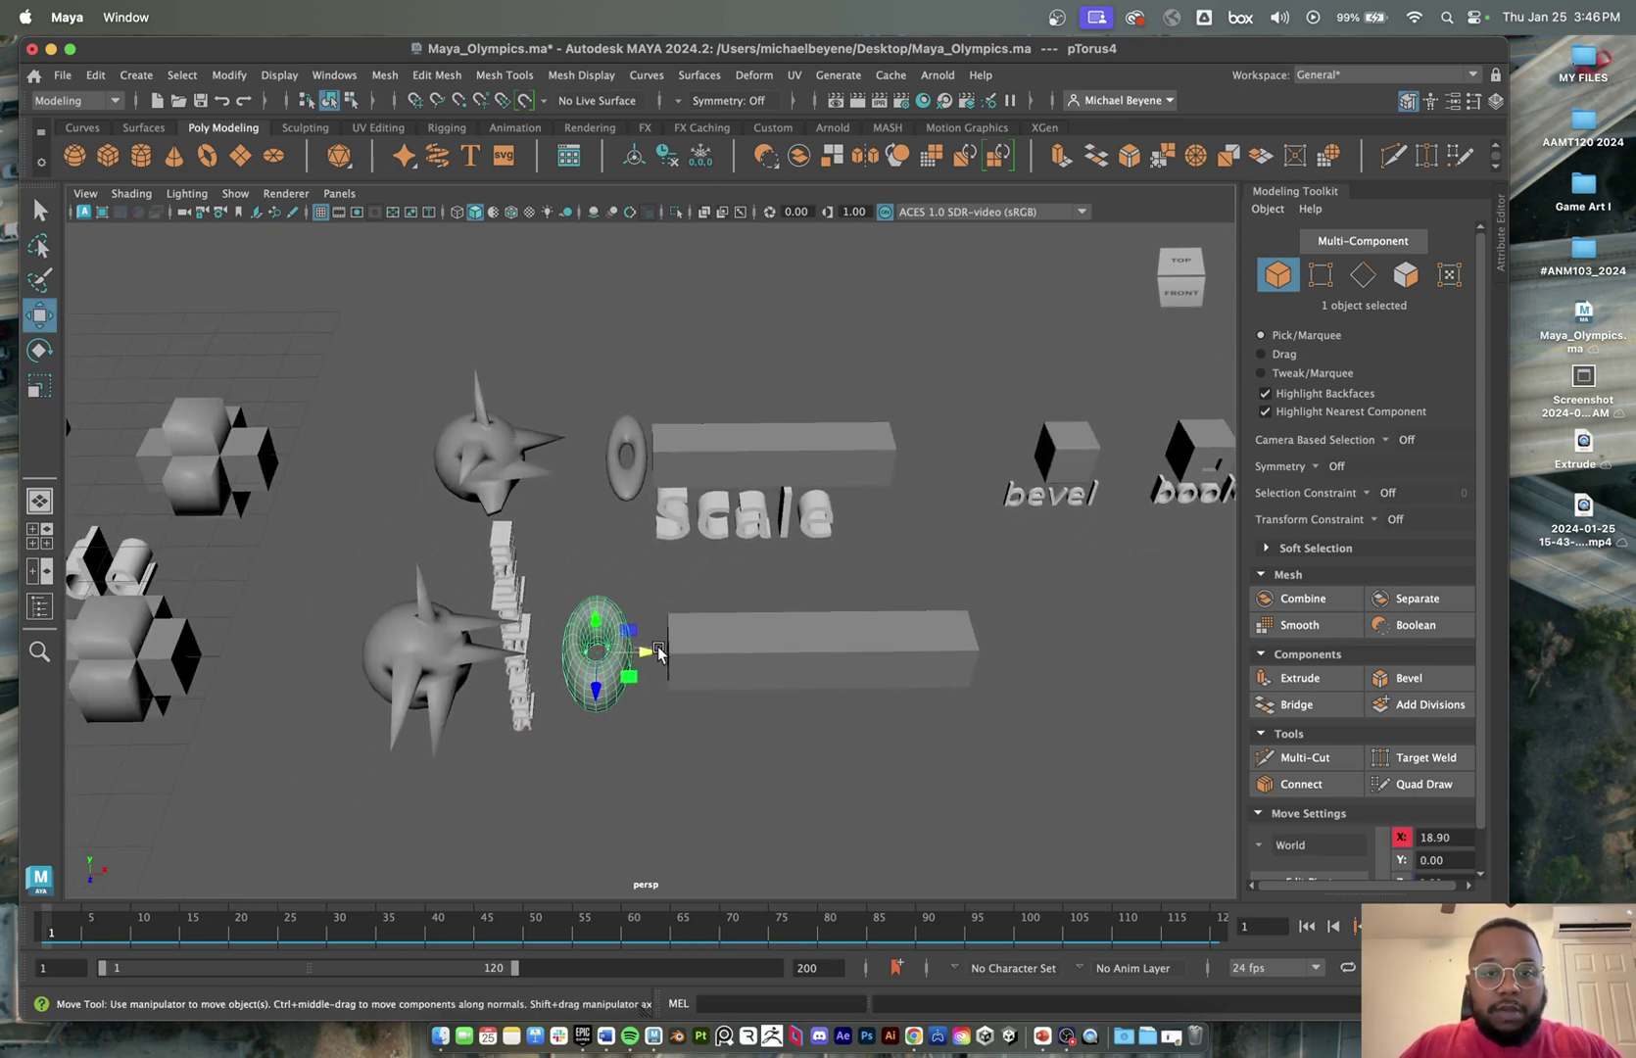
pyautogui.click(655, 654)
pyautogui.click(605, 666)
pyautogui.click(647, 651)
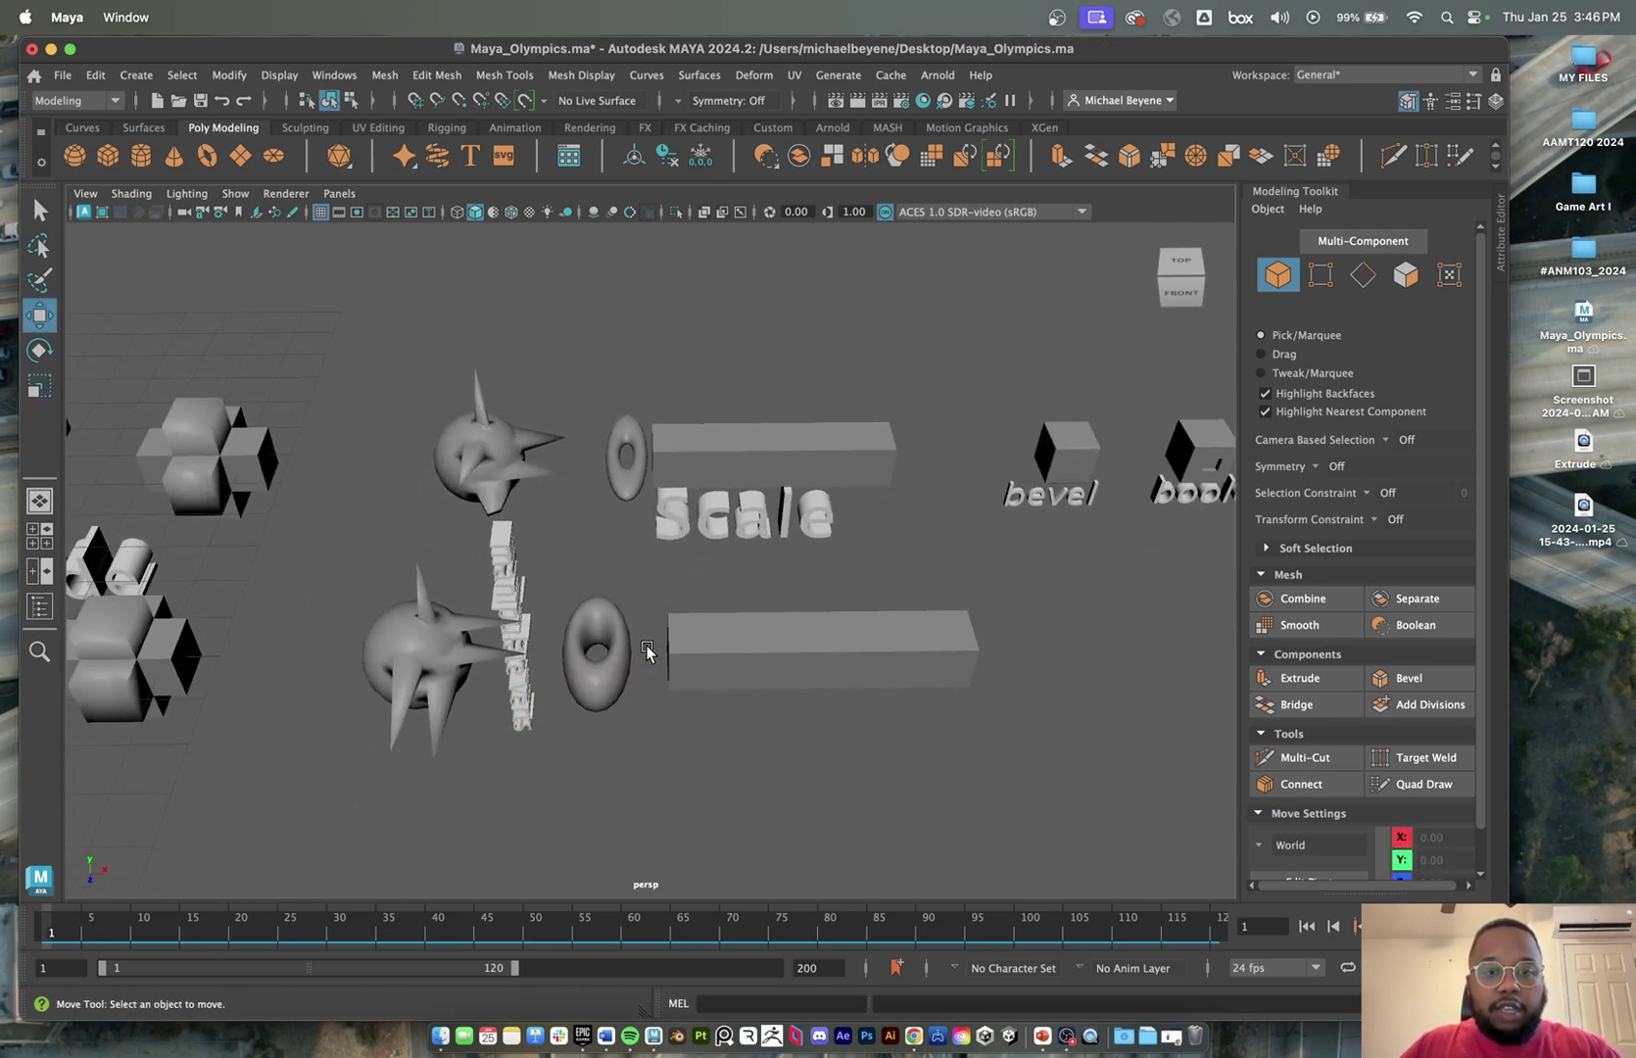
pyautogui.click(586, 672)
pyautogui.moveTo(641, 659); pyautogui.dragTo(669, 657)
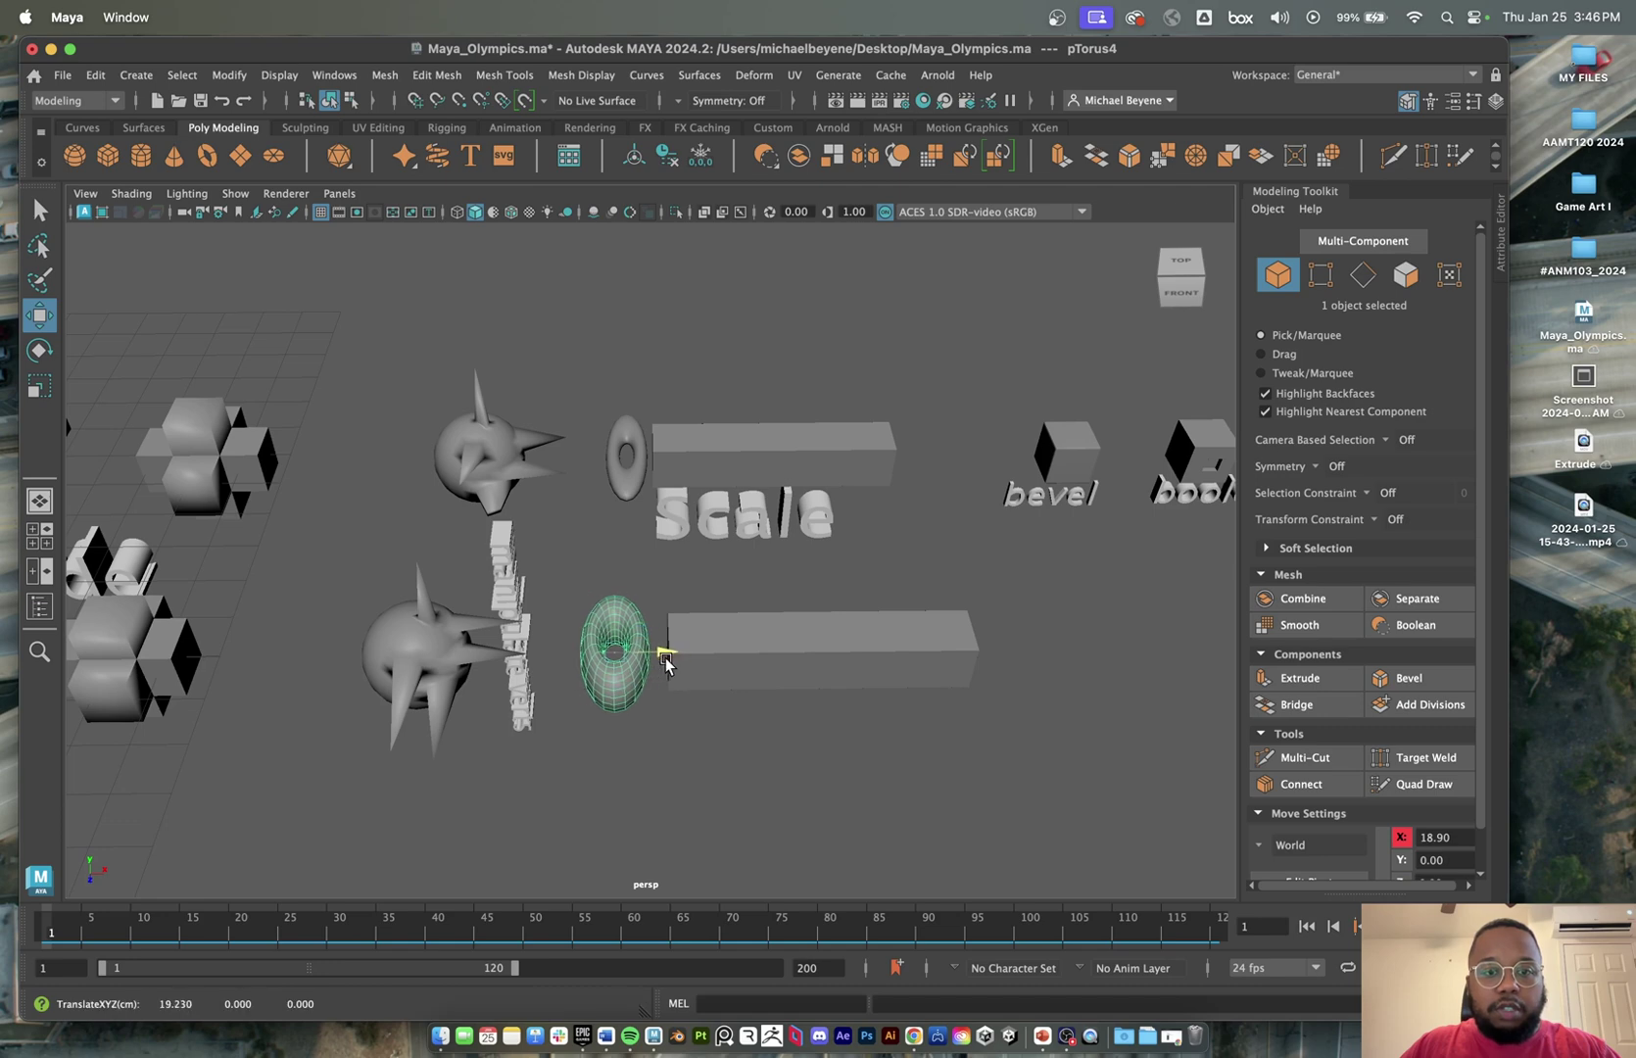
pyautogui.press('r')
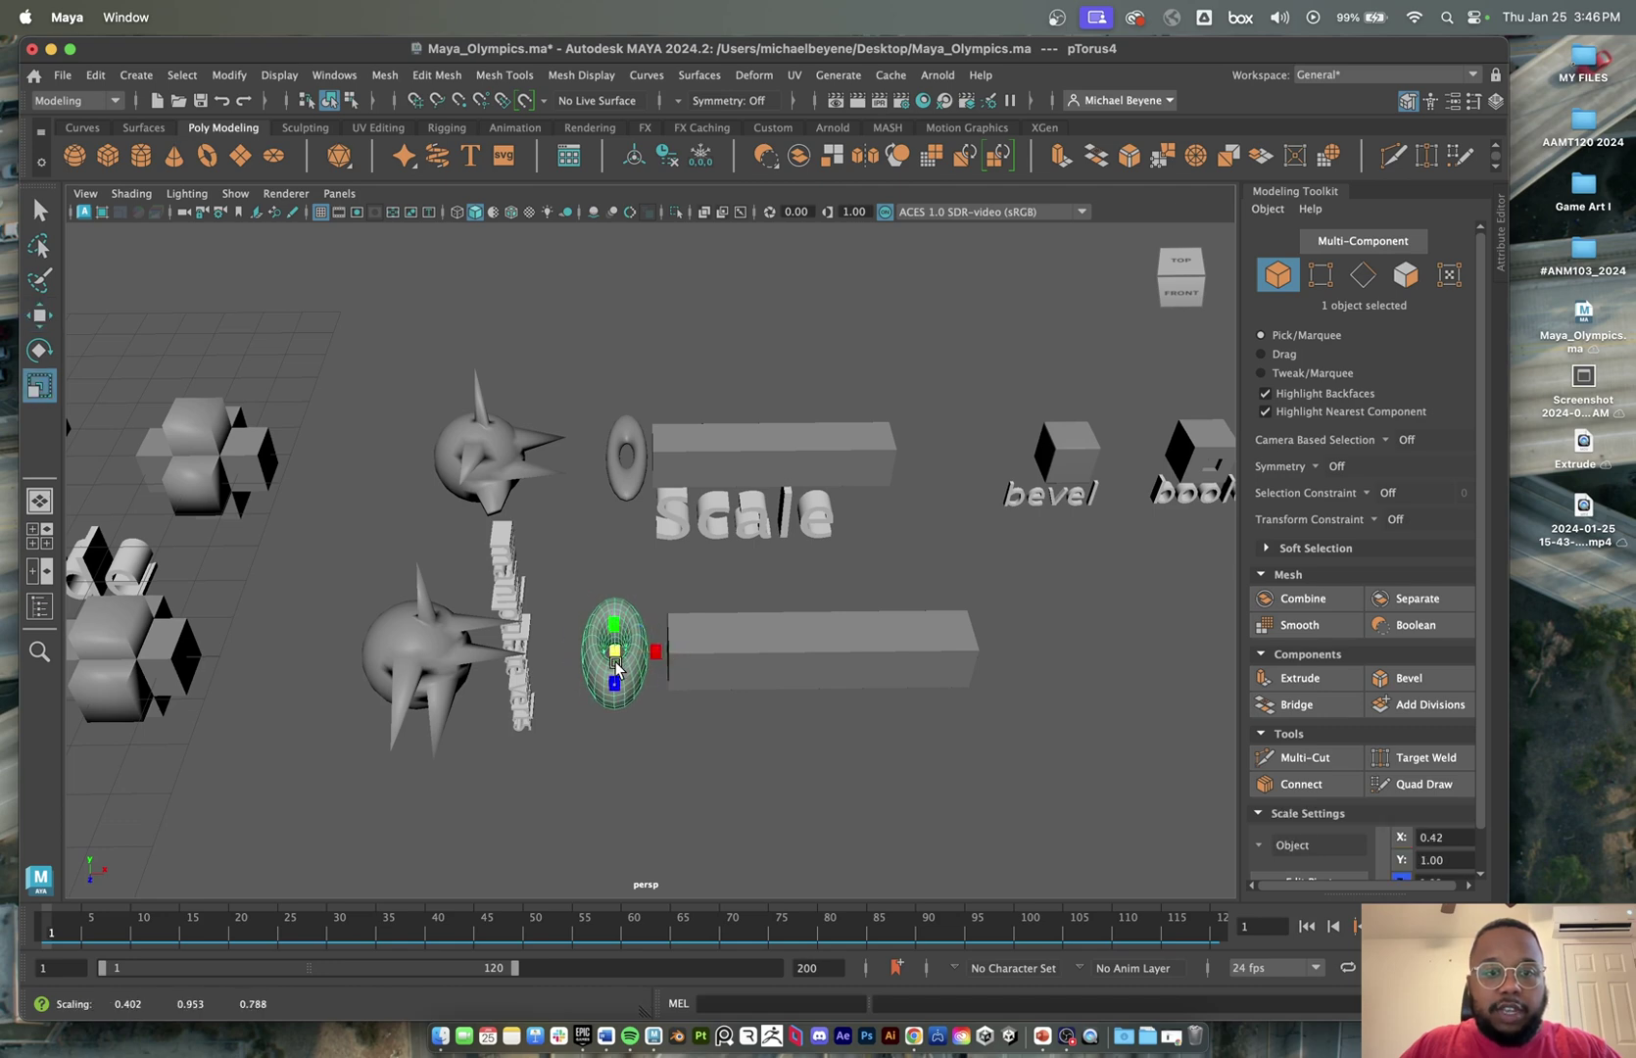
pyautogui.keyDown('alt'); pyautogui.moveTo(670, 625); pyautogui.dragTo(629, 580); pyautogui.keyUp('alt')
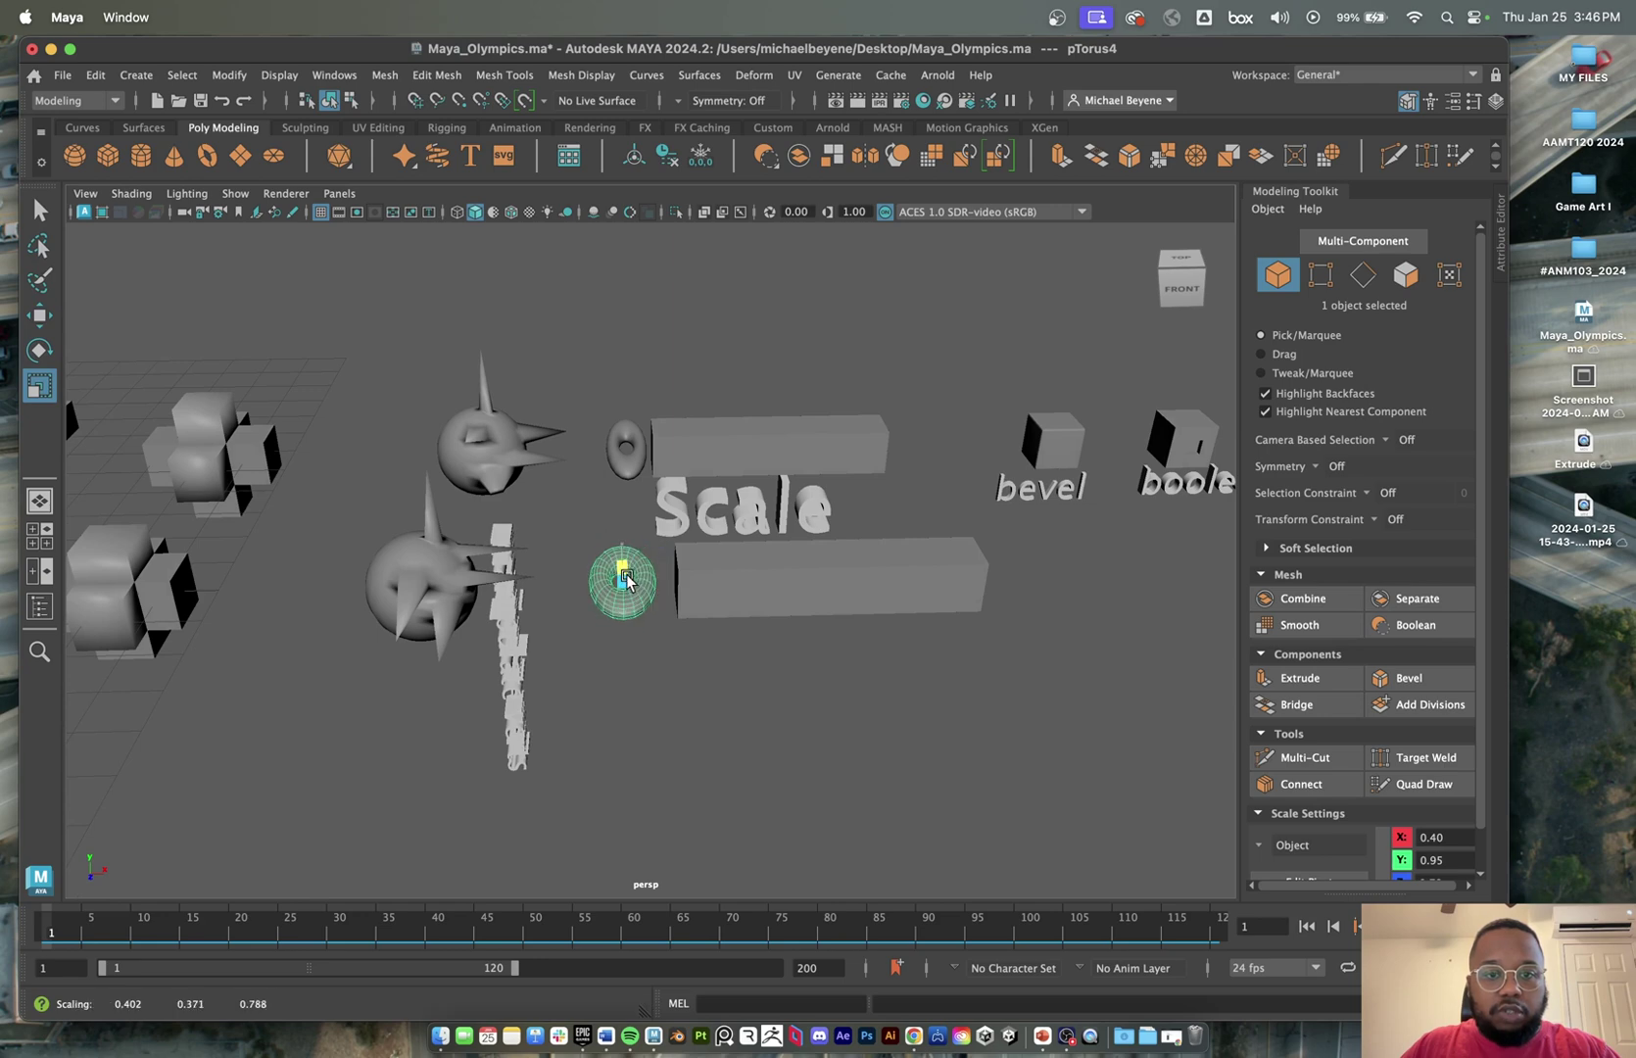
# - Add a polygon cube and move it to about X 29.48, in front of the bevel example
pyautogui.scroll(-2, 692, 637)
pyautogui.scroll(-3, 1049, 533)
pyautogui.keyDown('alt'); pyautogui.moveTo(1030, 540); pyautogui.dragTo(836, 600, button='middle'); pyautogui.keyUp('alt')
pyautogui.keyDown('alt'); pyautogui.moveTo(821, 603); pyautogui.dragTo(809, 450); pyautogui.keyUp('alt')
pyautogui.keyDown('alt'); pyautogui.moveTo(678, 525); pyautogui.dragTo(769, 563, button='middle'); pyautogui.keyUp('alt')
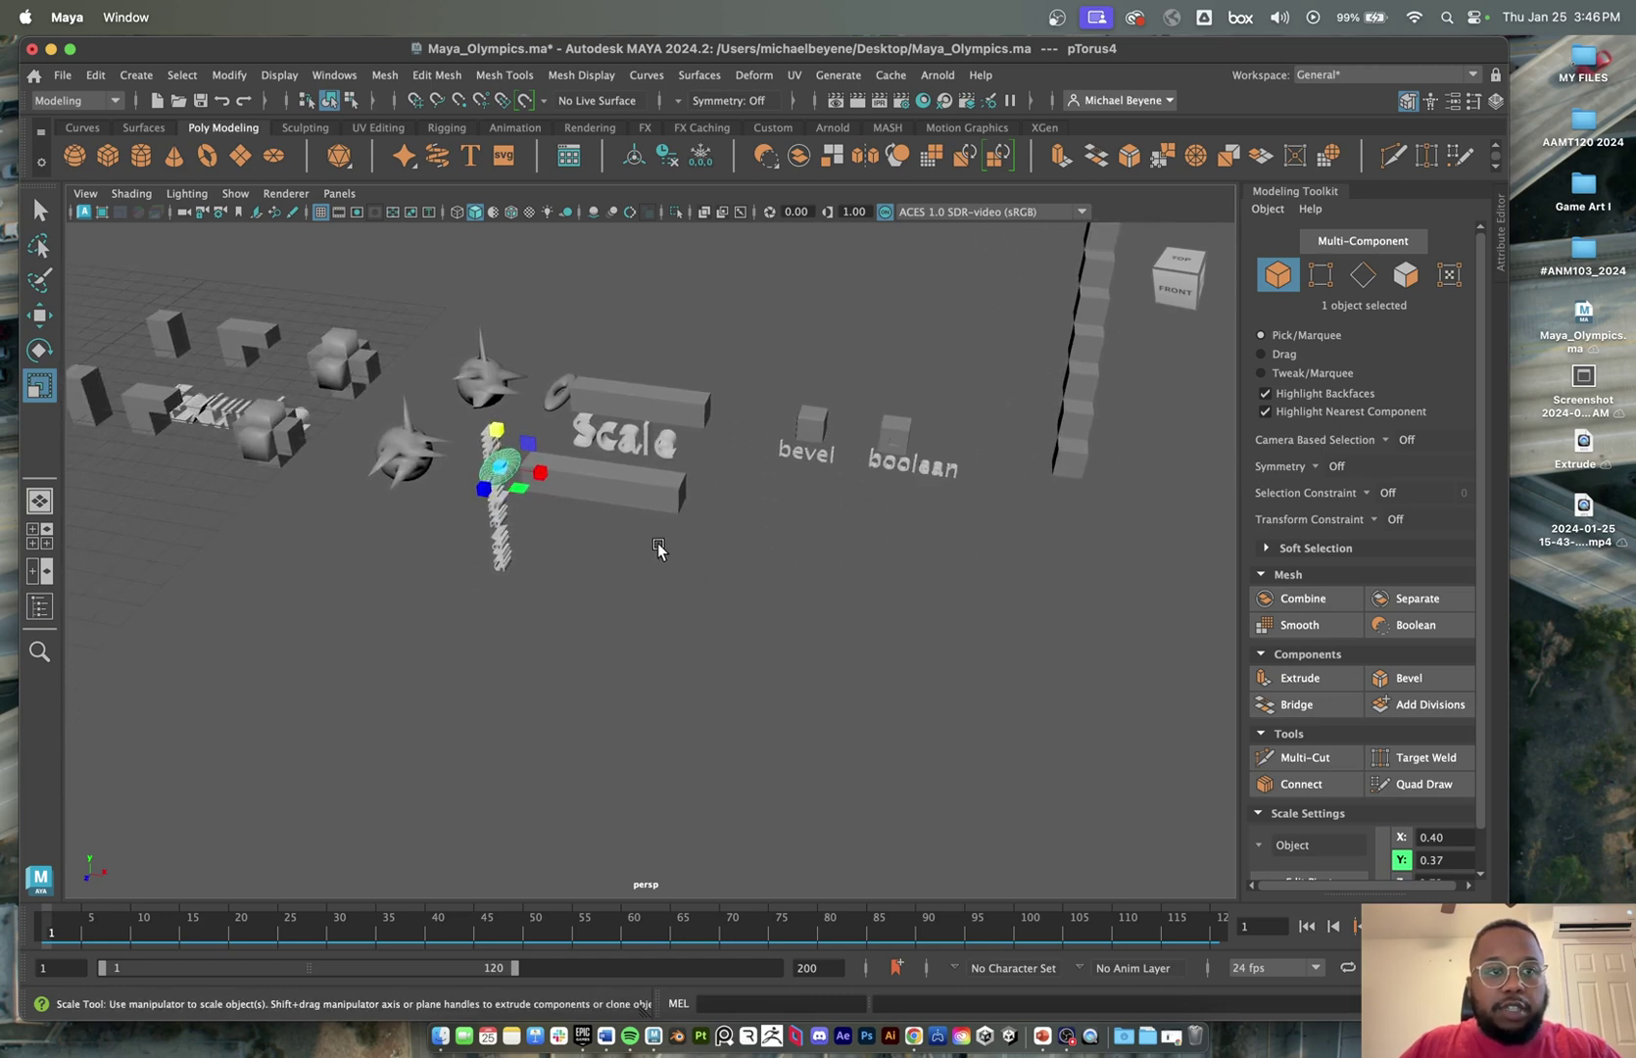
pyautogui.scroll(-2, 658, 549)
pyautogui.click(110, 157)
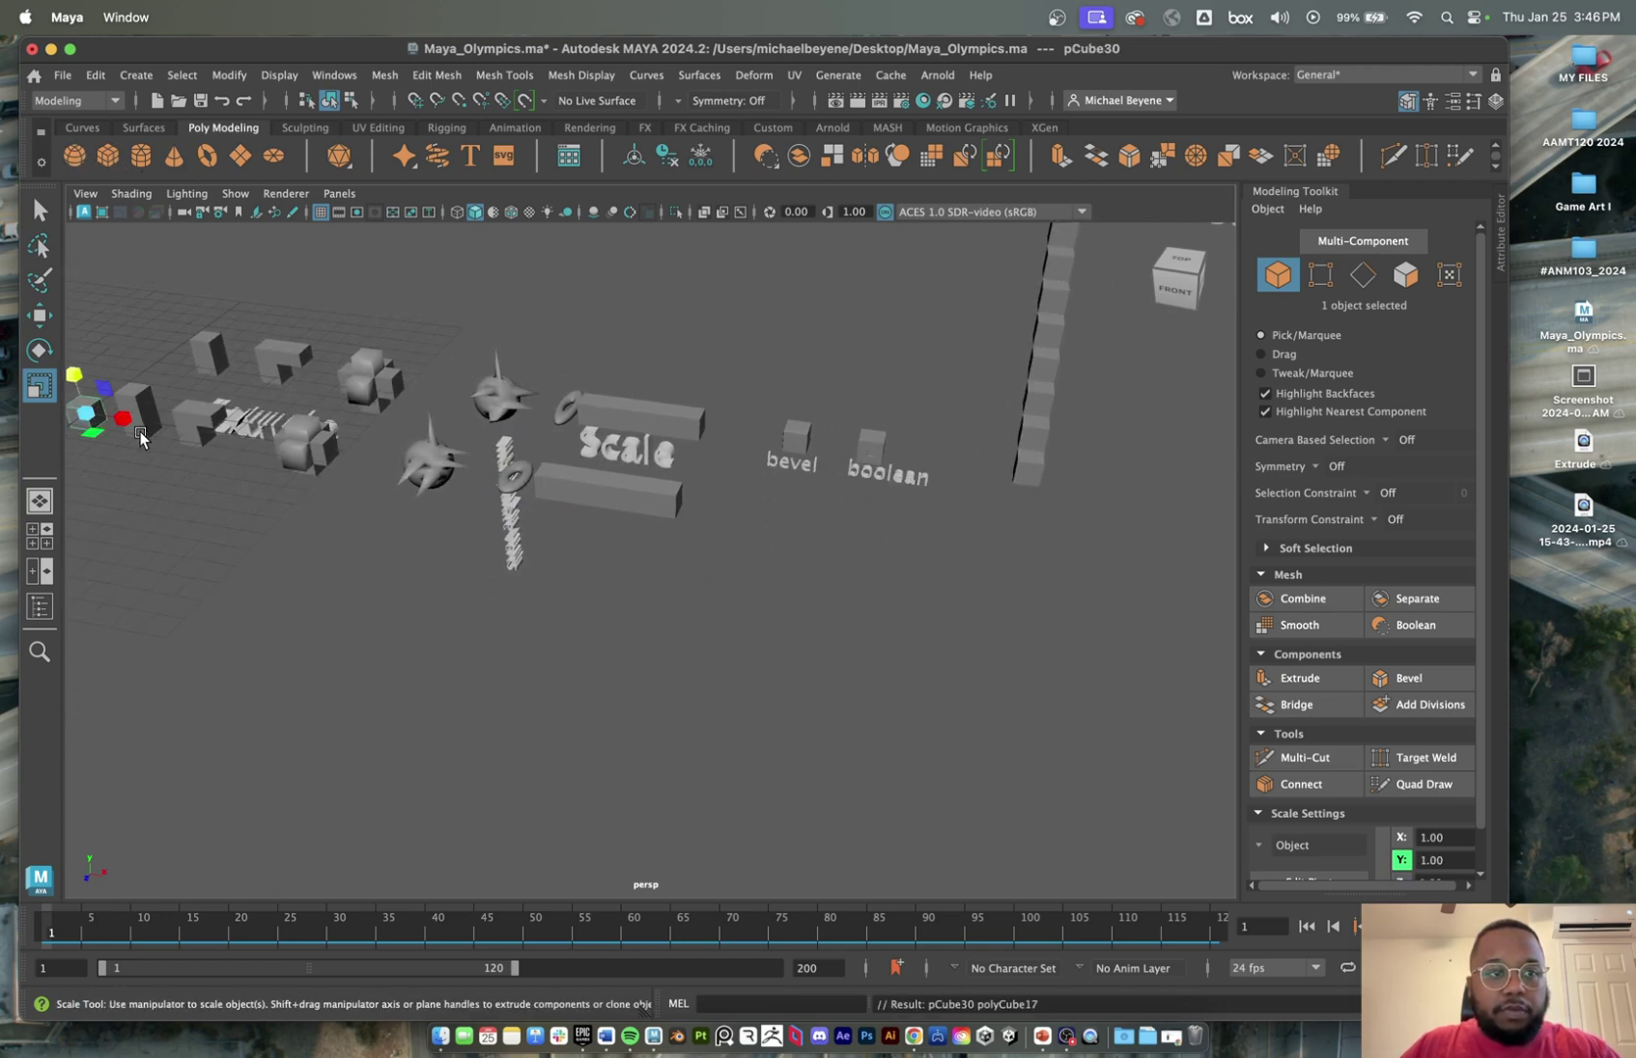
pyautogui.press('w')
pyautogui.moveTo(140, 438); pyautogui.dragTo(826, 551)
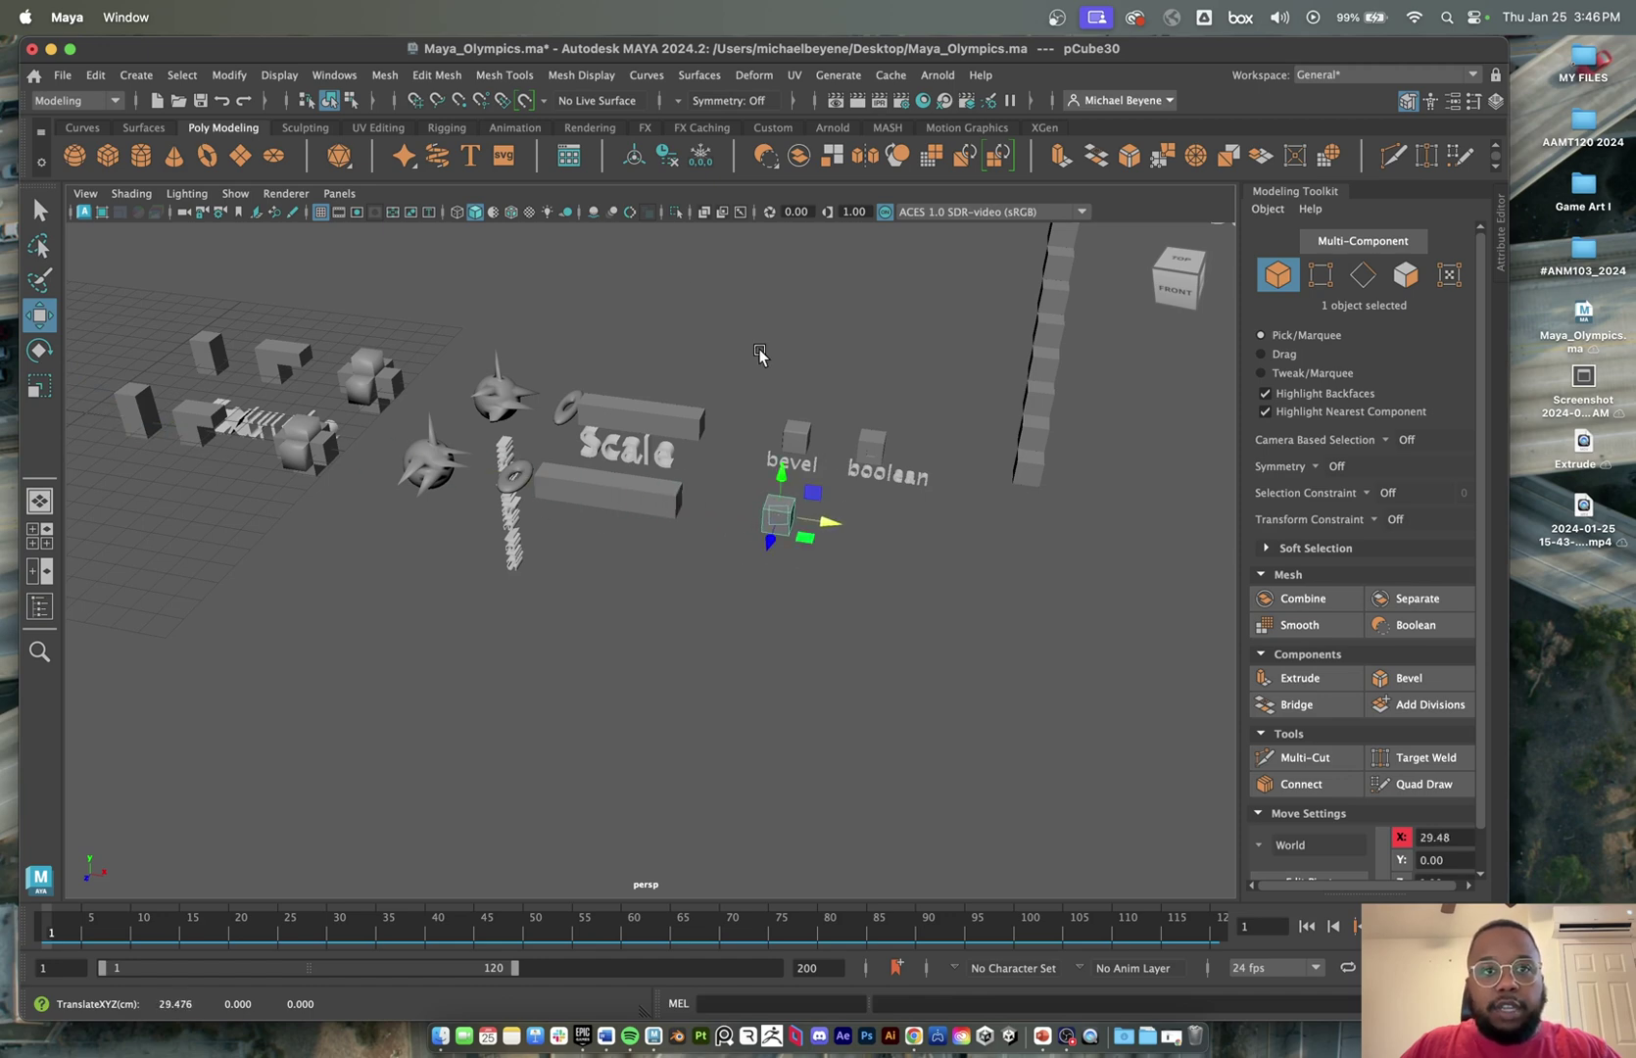
# - Turn on wireframe on shaded and frame the new cube near the bevel label
pyautogui.click(511, 212)
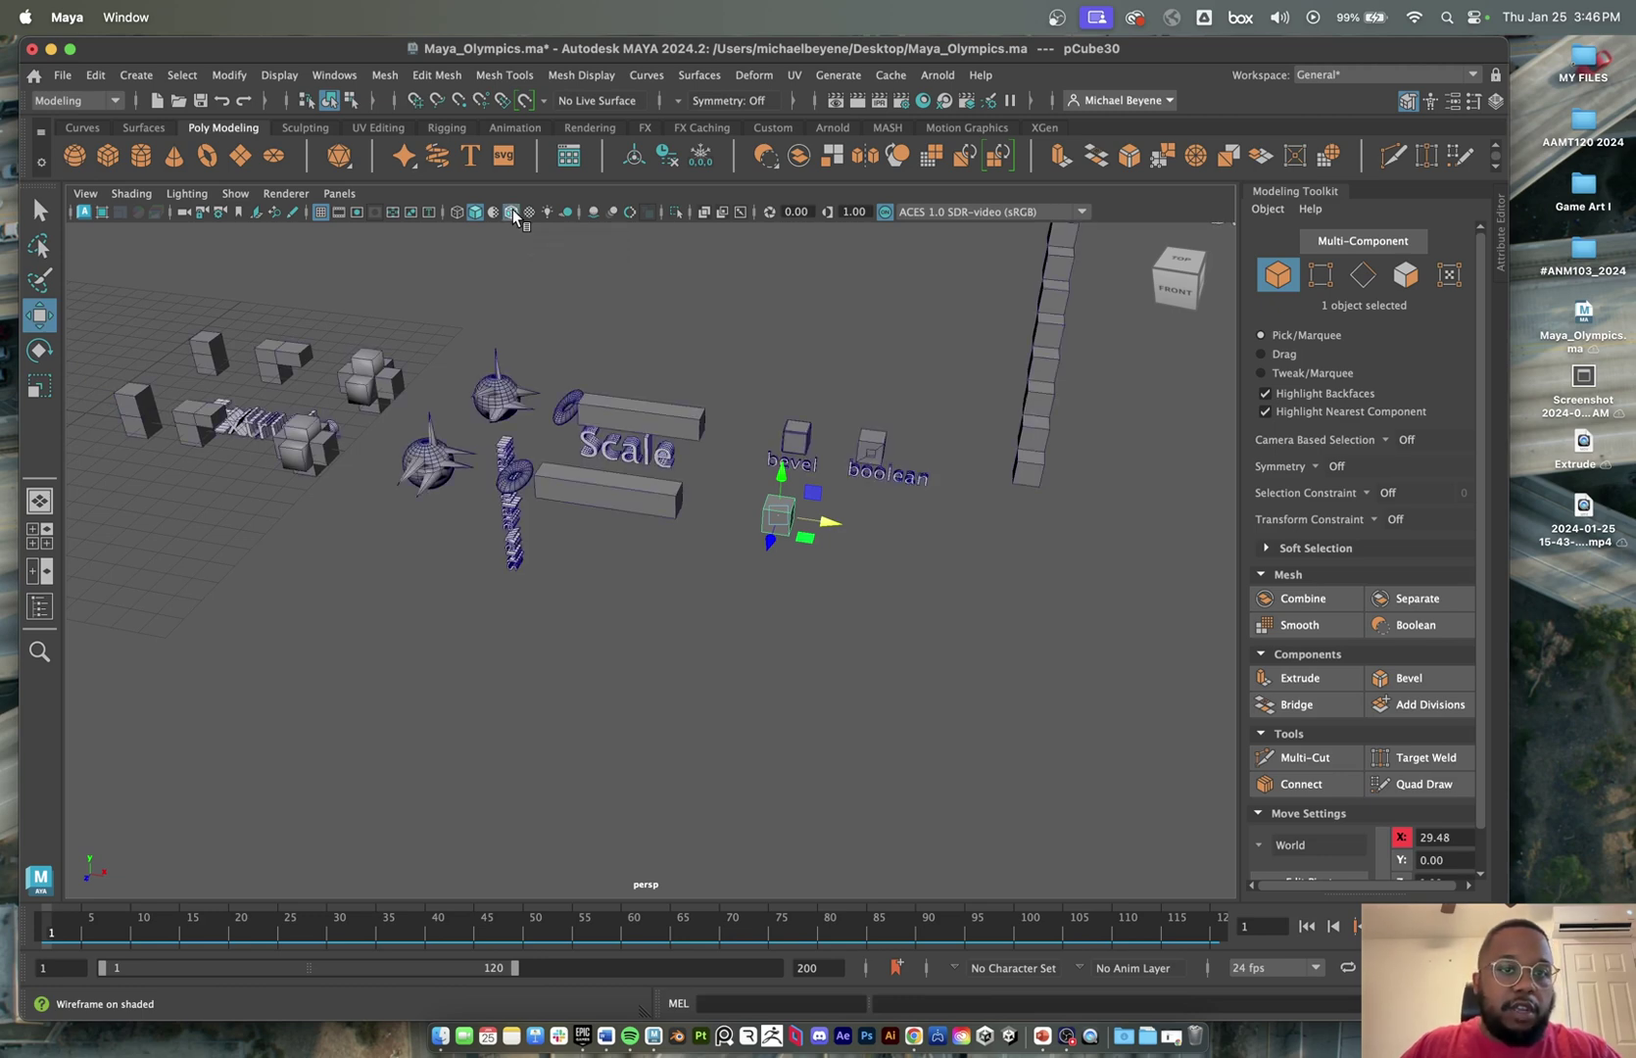
pyautogui.scroll(3, 838, 481)
pyautogui.scroll(5, 838, 481)
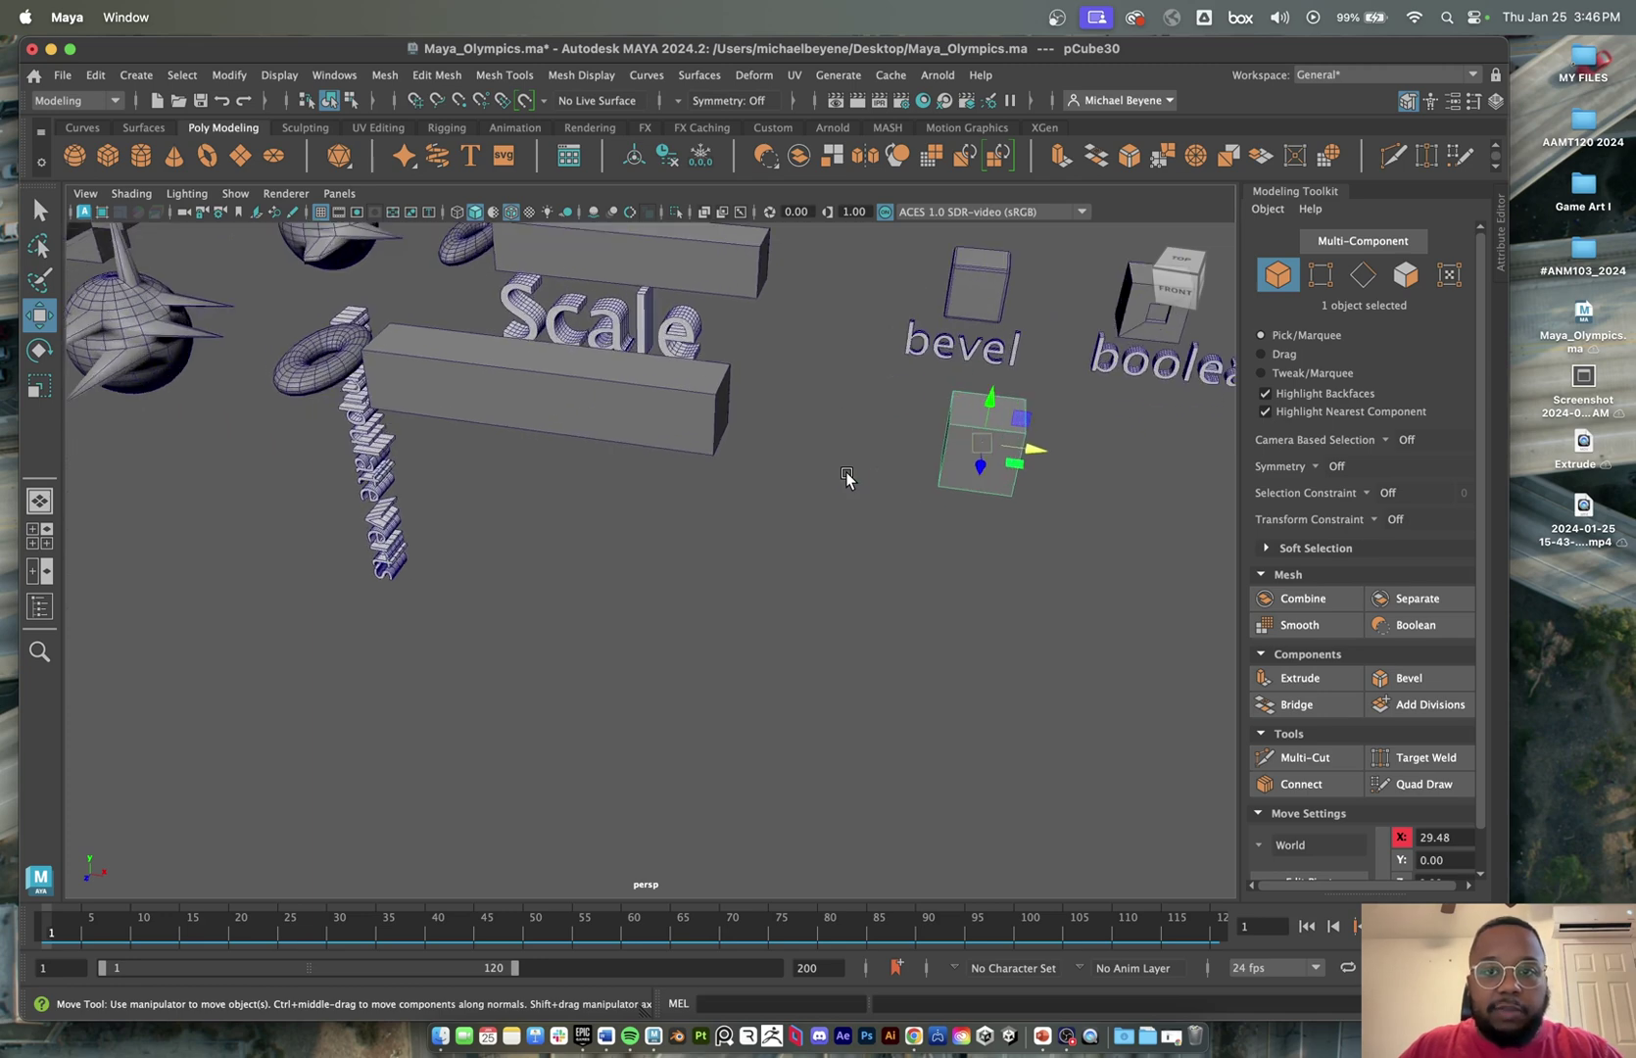
pyautogui.keyDown('alt'); pyautogui.moveTo(845, 479); pyautogui.dragTo(760, 521, button='middle'); pyautogui.keyUp('alt')
pyautogui.scroll(5, 488, 592)
pyautogui.press('f')
pyautogui.scroll(-2, 758, 525)
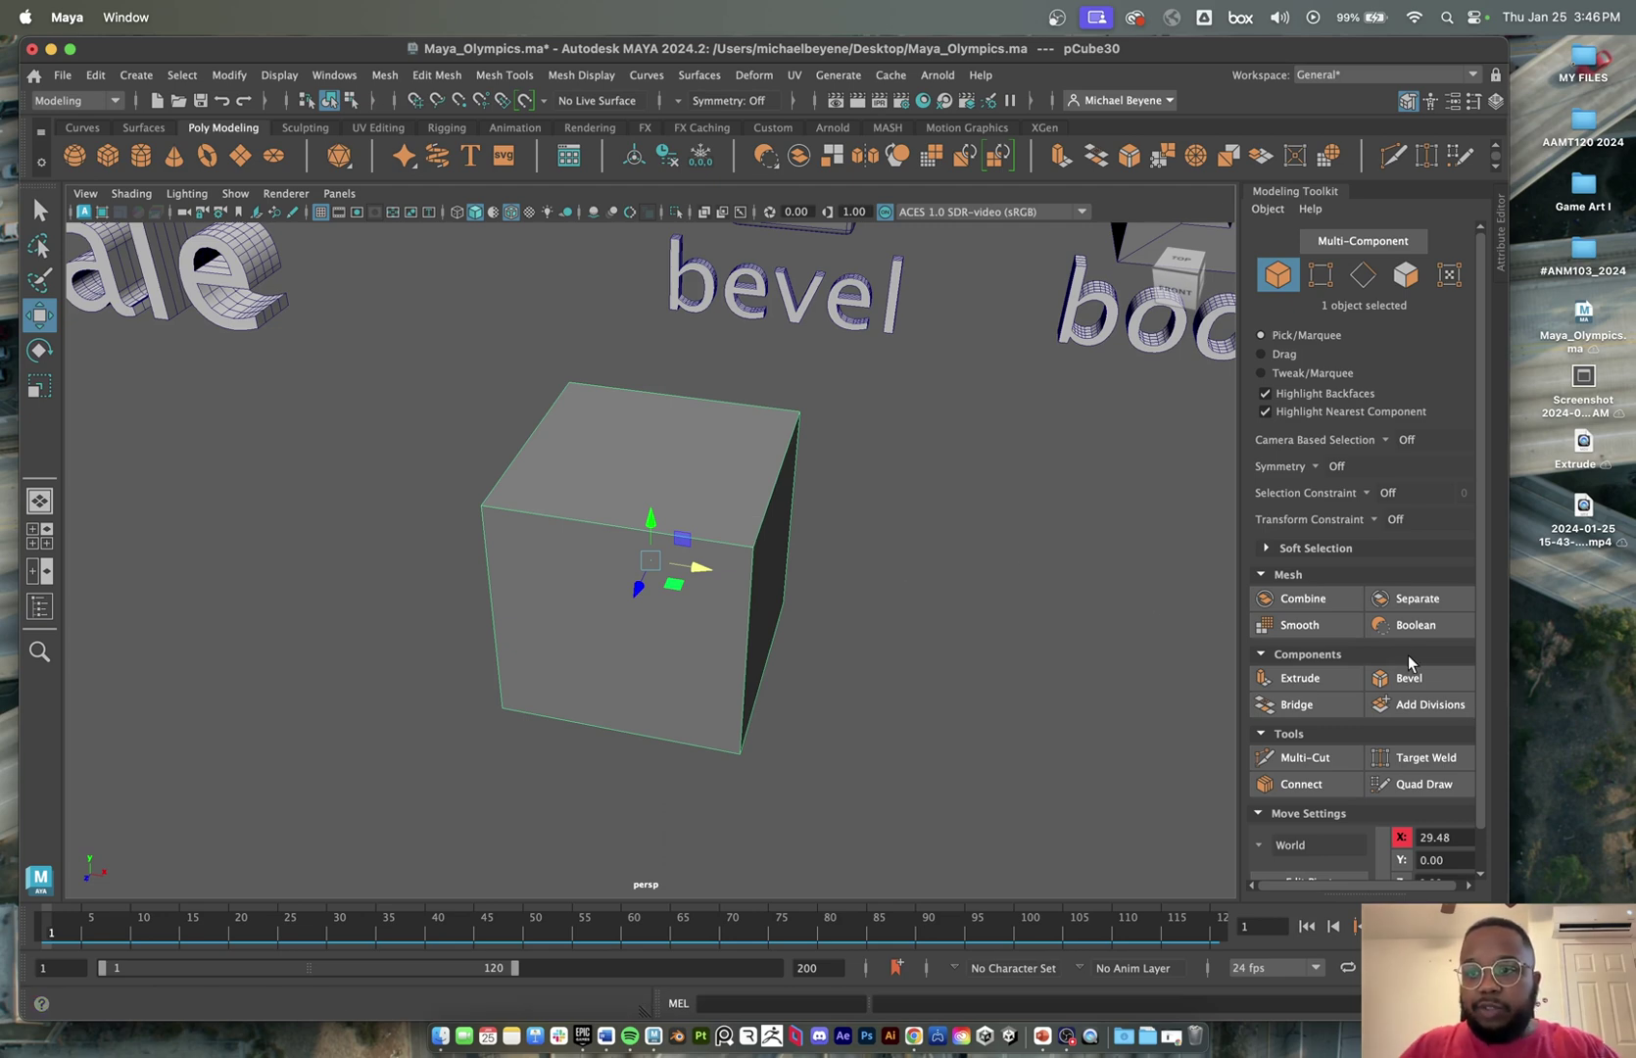
# - Bevel the cube with a fraction of 0.1, 2 segments and a depth of -0.2
pyautogui.click(418, 78)
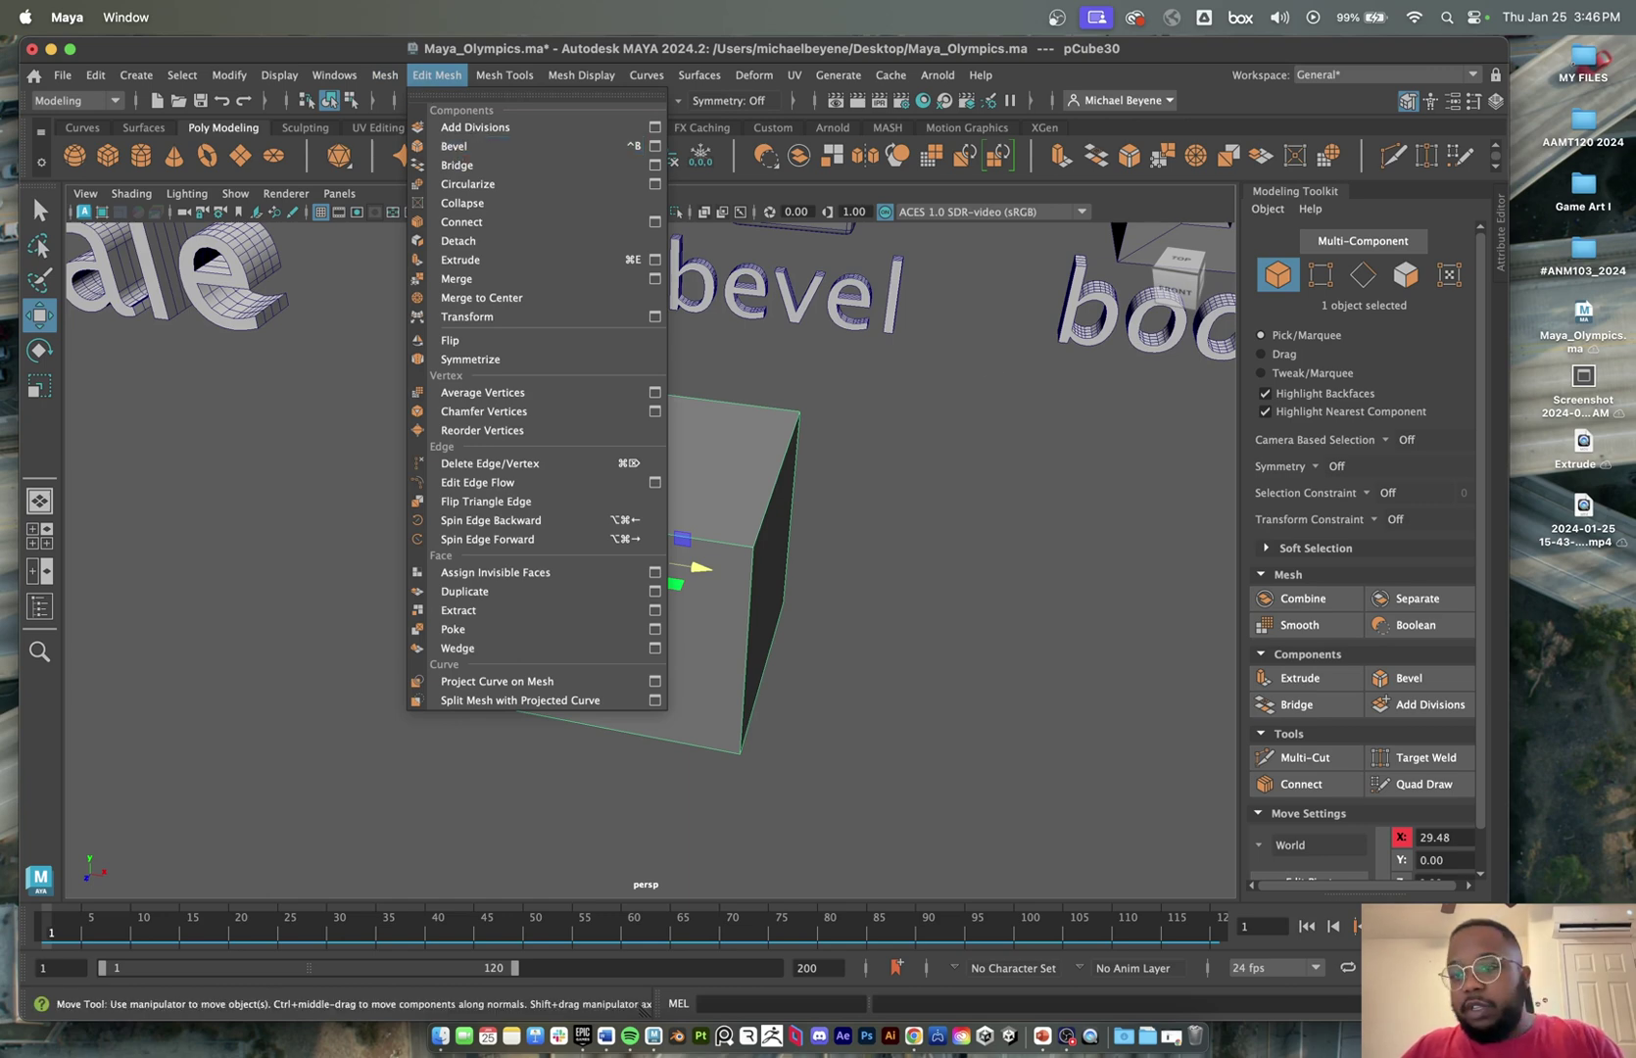
pyautogui.press('Escape')
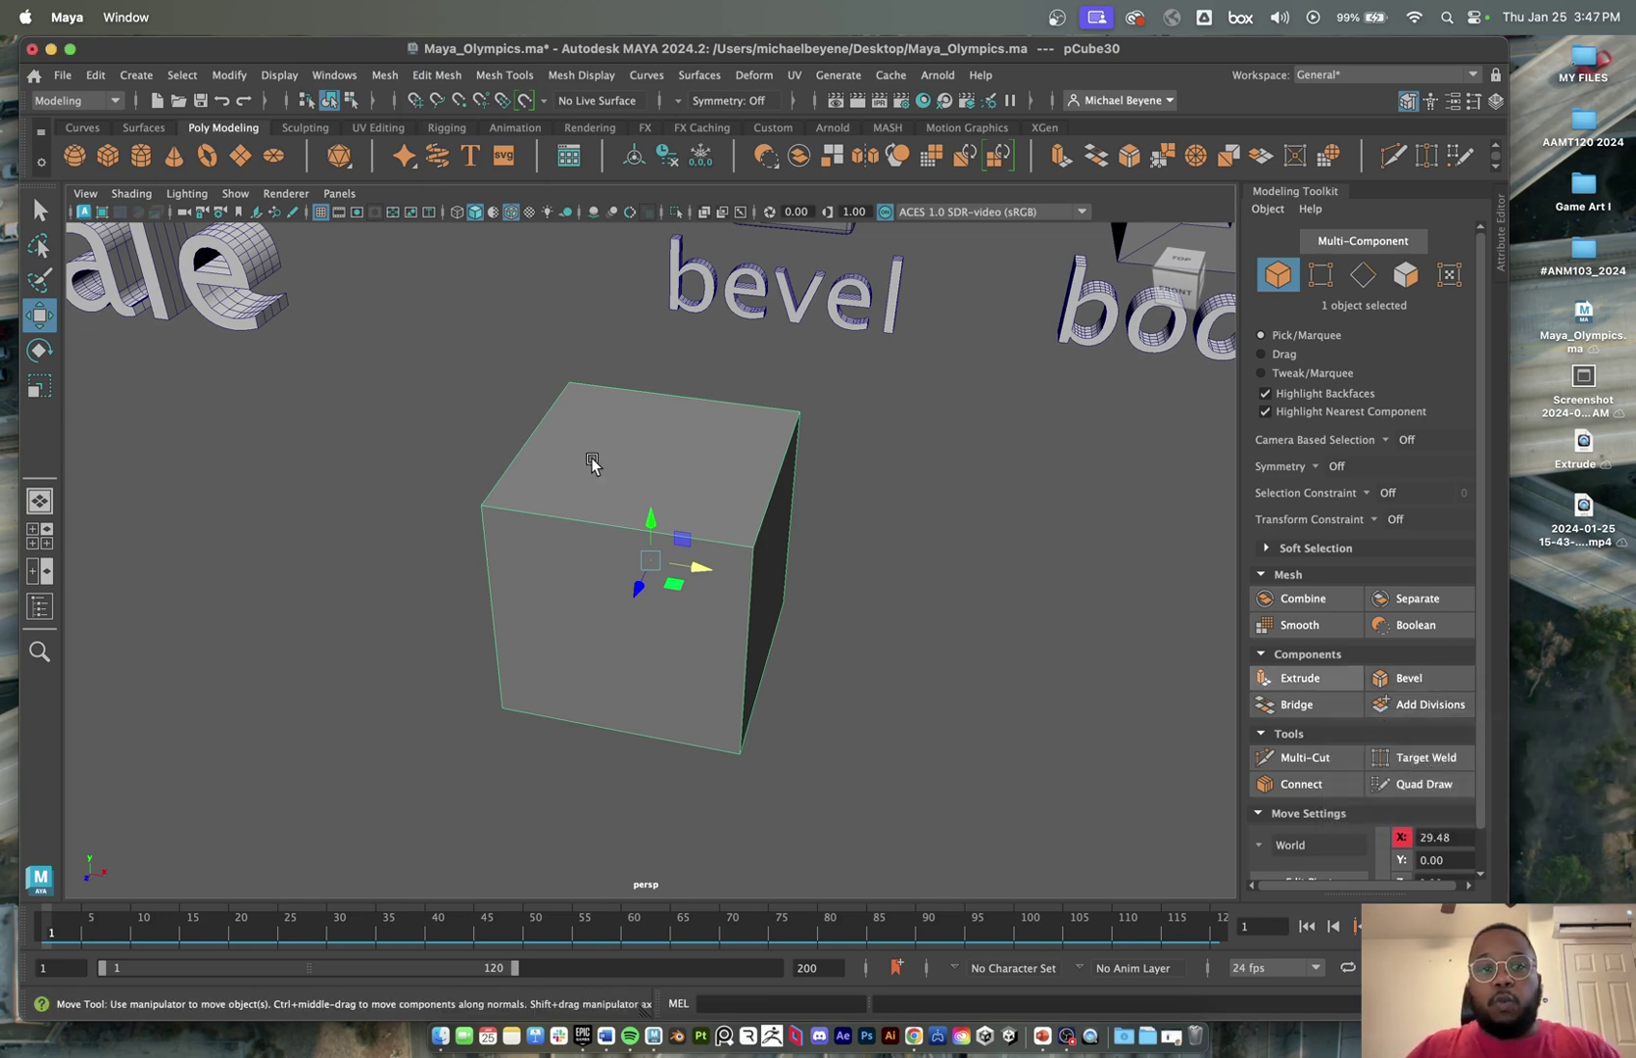
pyautogui.click(1399, 675)
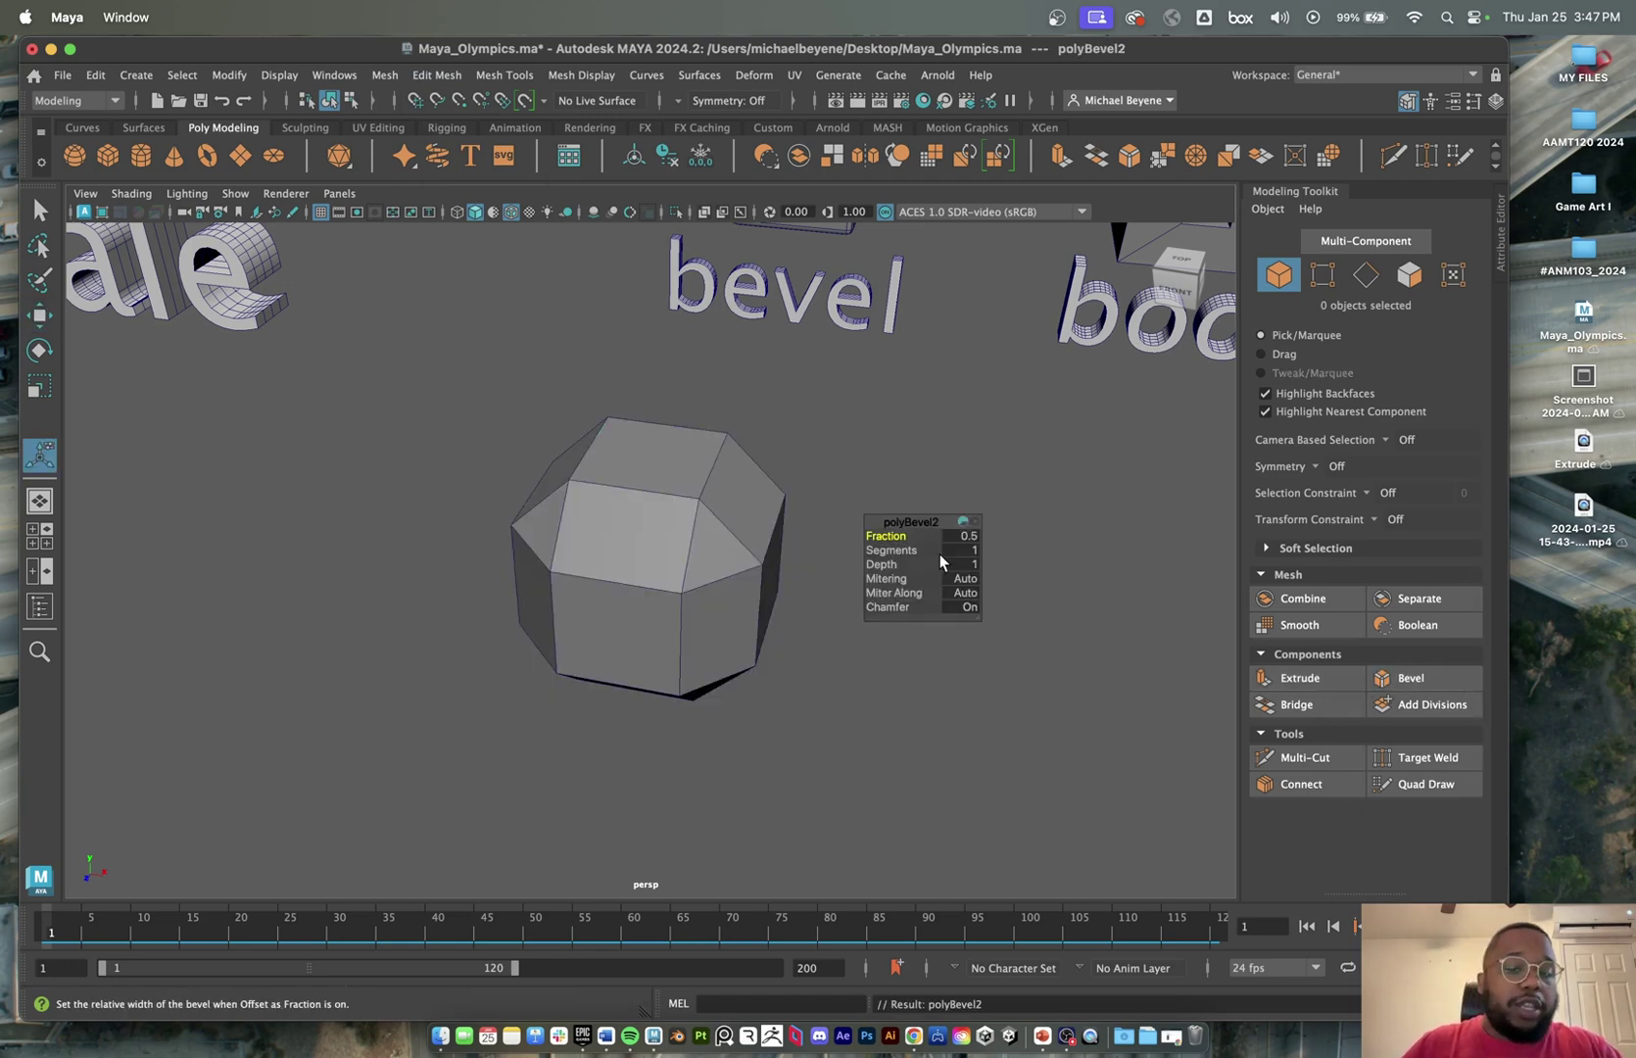
pyautogui.moveTo(890, 537); pyautogui.dragTo(894, 545)
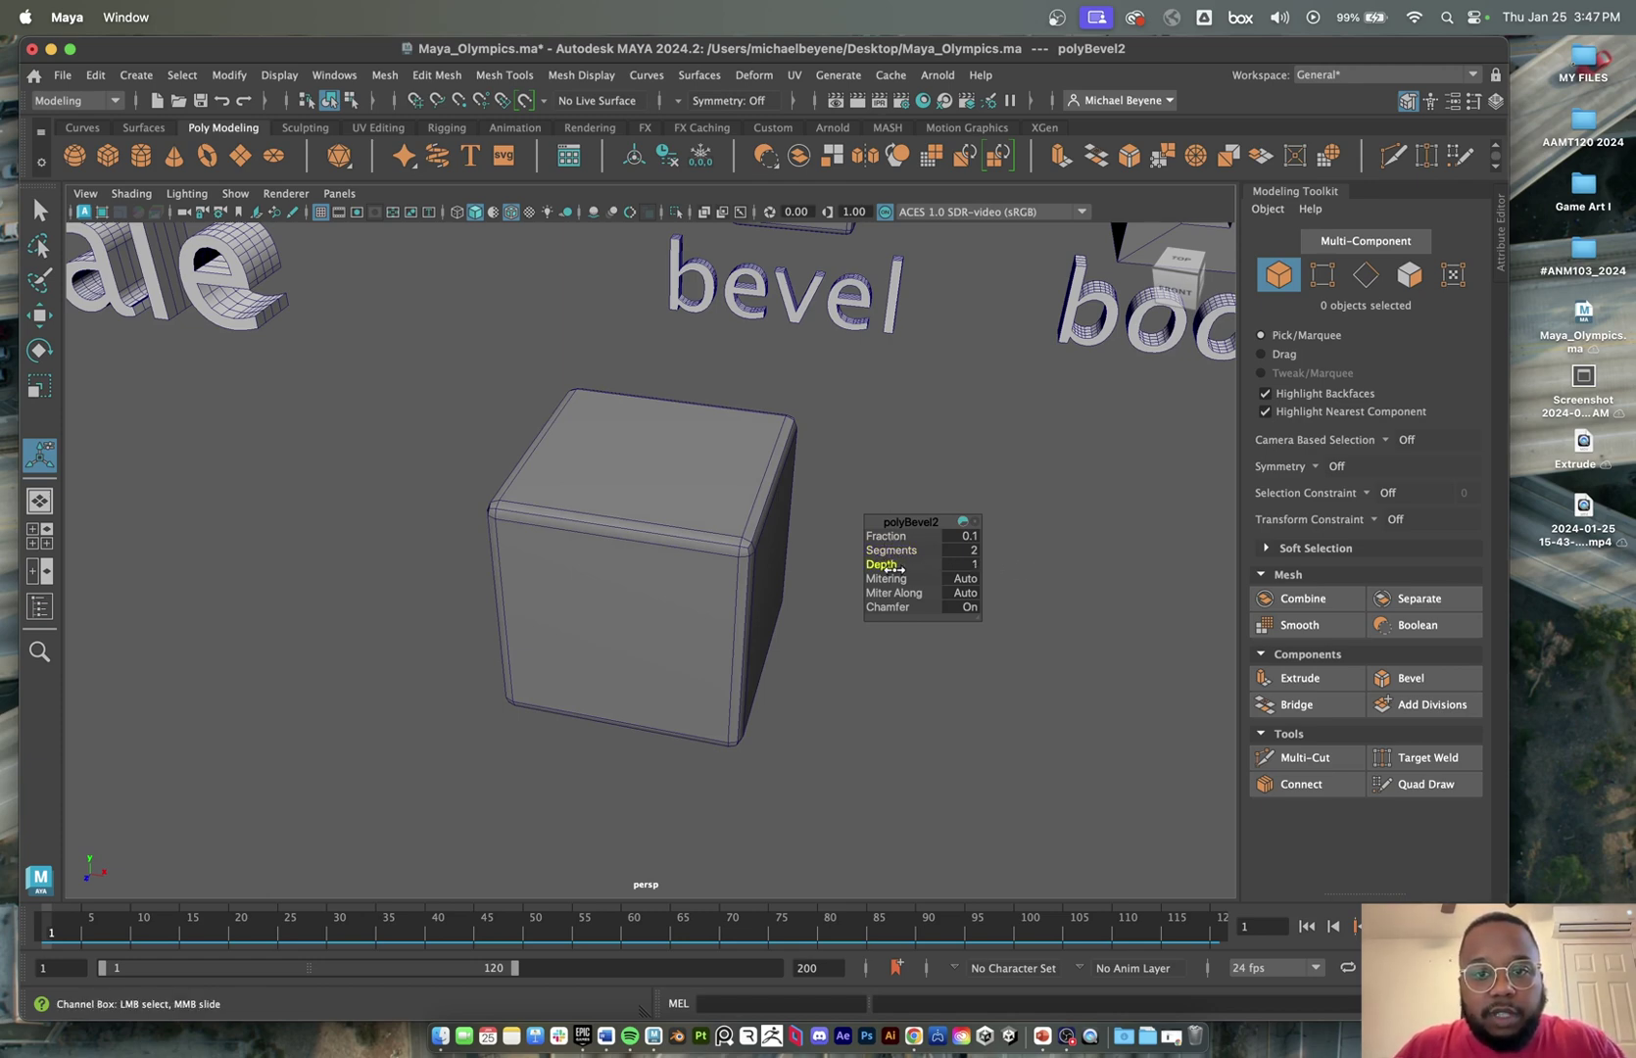
pyautogui.moveTo(894, 568)
pyautogui.mouseDown(button='middle')
pyautogui.moveTo(838, 571)
pyautogui.moveTo(912, 567)
pyautogui.moveTo(861, 565)
pyautogui.moveTo(896, 561)
pyautogui.moveTo(875, 557)
pyautogui.mouseUp(button='middle')
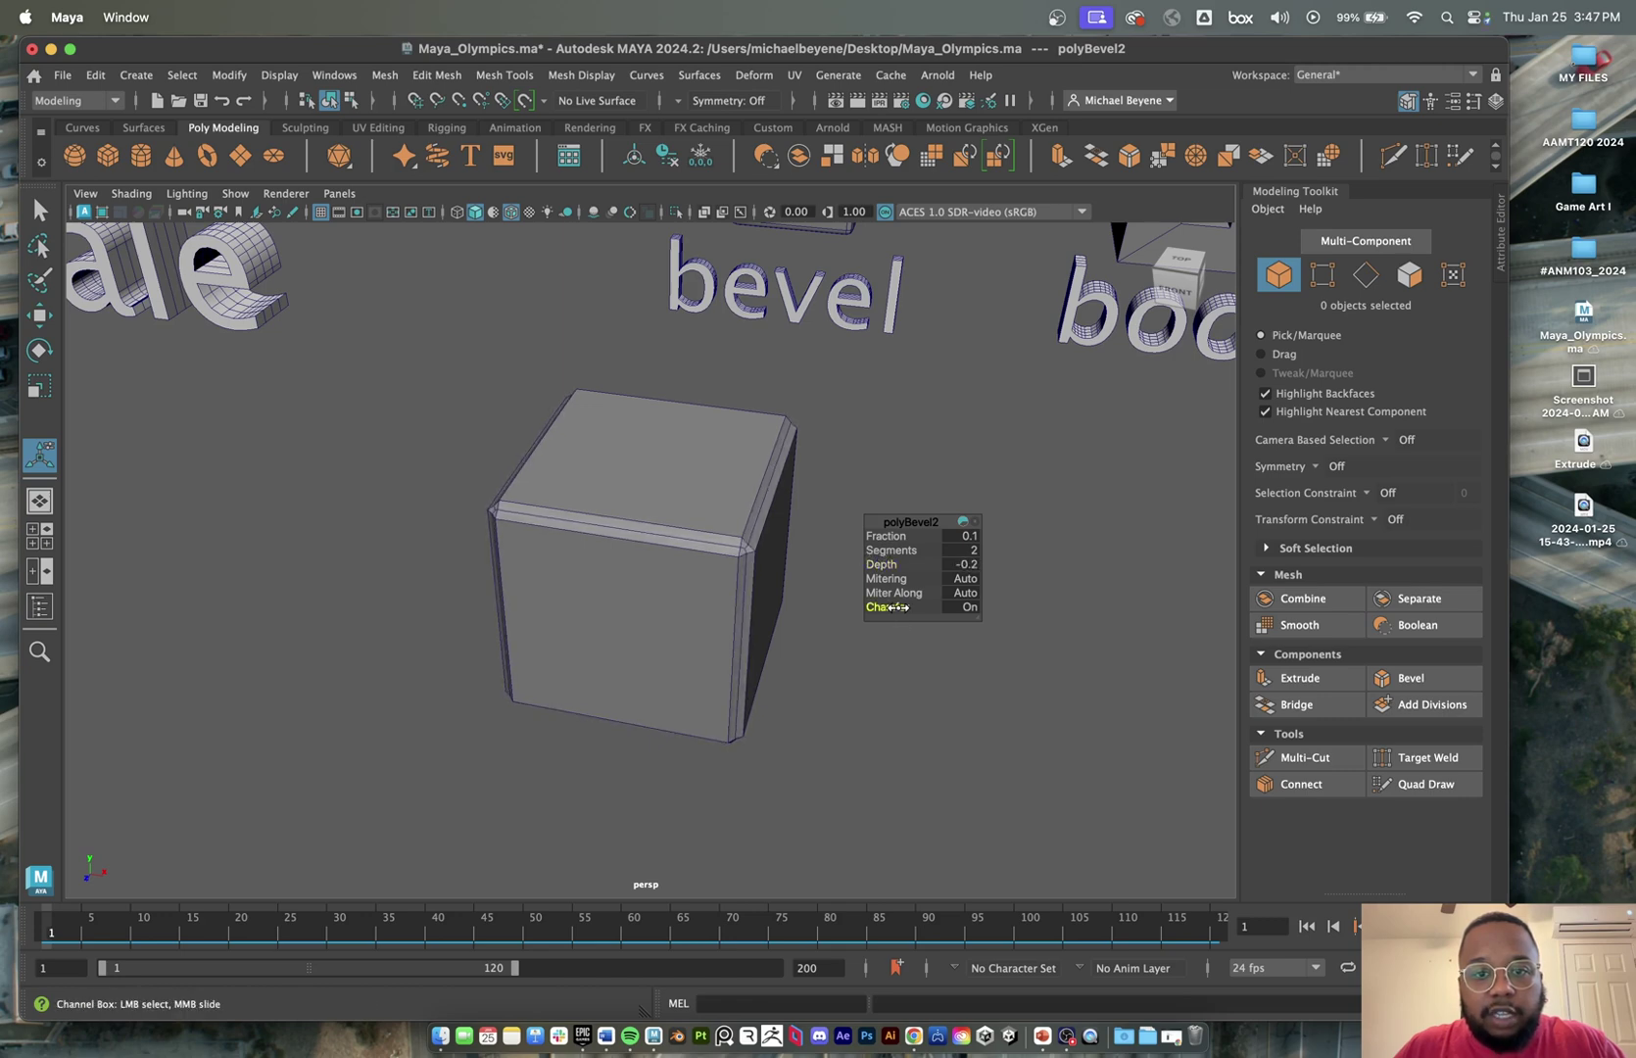
# - Set the bevel's fraction to 1 and segments to 5, turning Chamfer off and back on
pyautogui.moveTo(917, 608); pyautogui.dragTo(867, 600, button='middle')
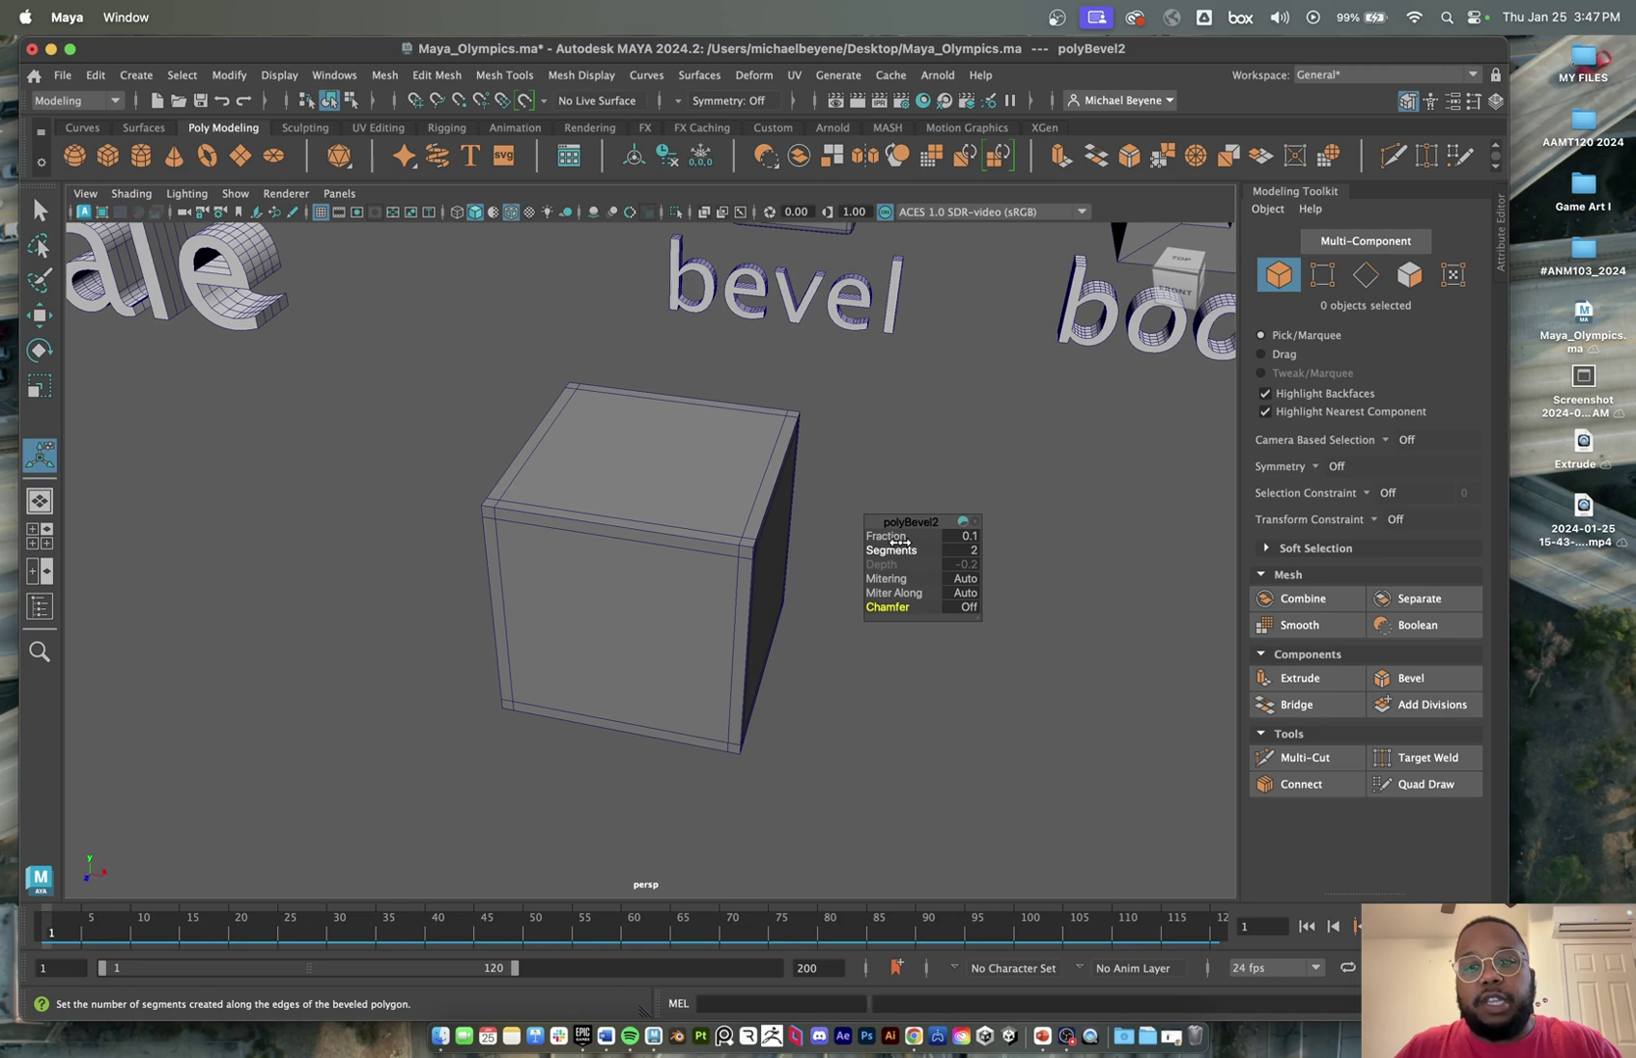
pyautogui.moveTo(899, 542)
pyautogui.mouseDown(button='middle')
pyautogui.moveTo(926, 539)
pyautogui.moveTo(900, 555)
pyautogui.mouseUp(button='middle')
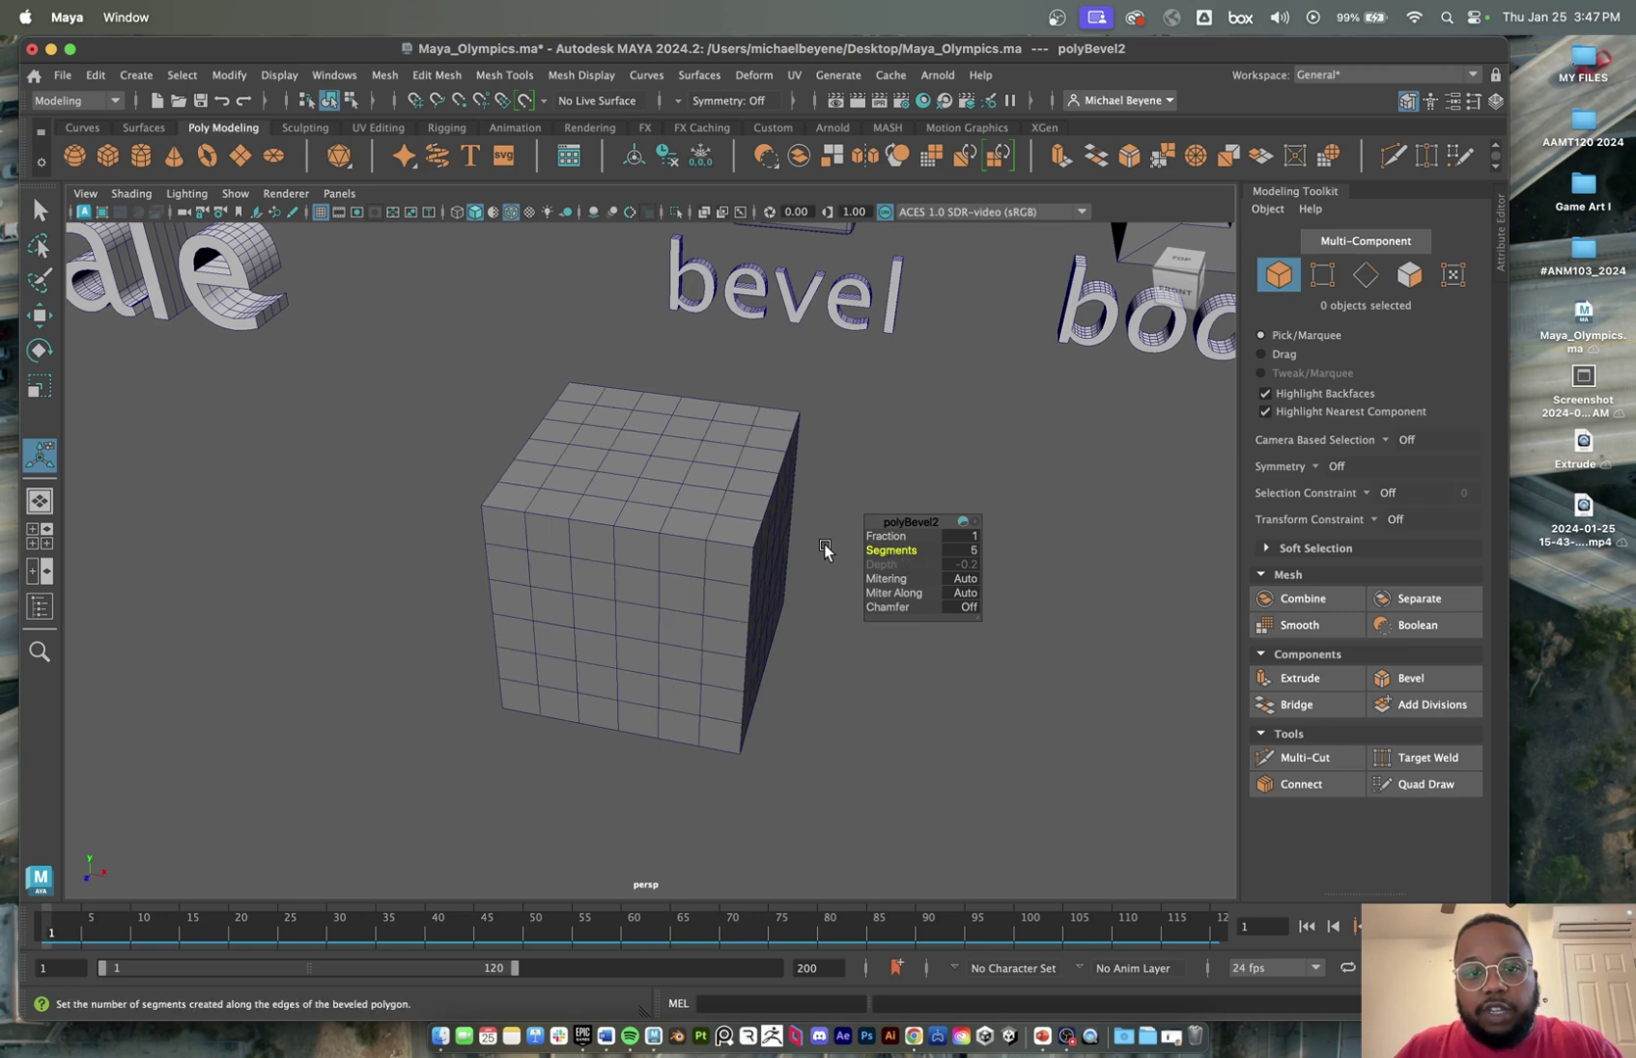
pyautogui.keyDown('alt'); pyautogui.moveTo(820, 527); pyautogui.dragTo(857, 589); pyautogui.keyUp('alt')
pyautogui.click(879, 606)
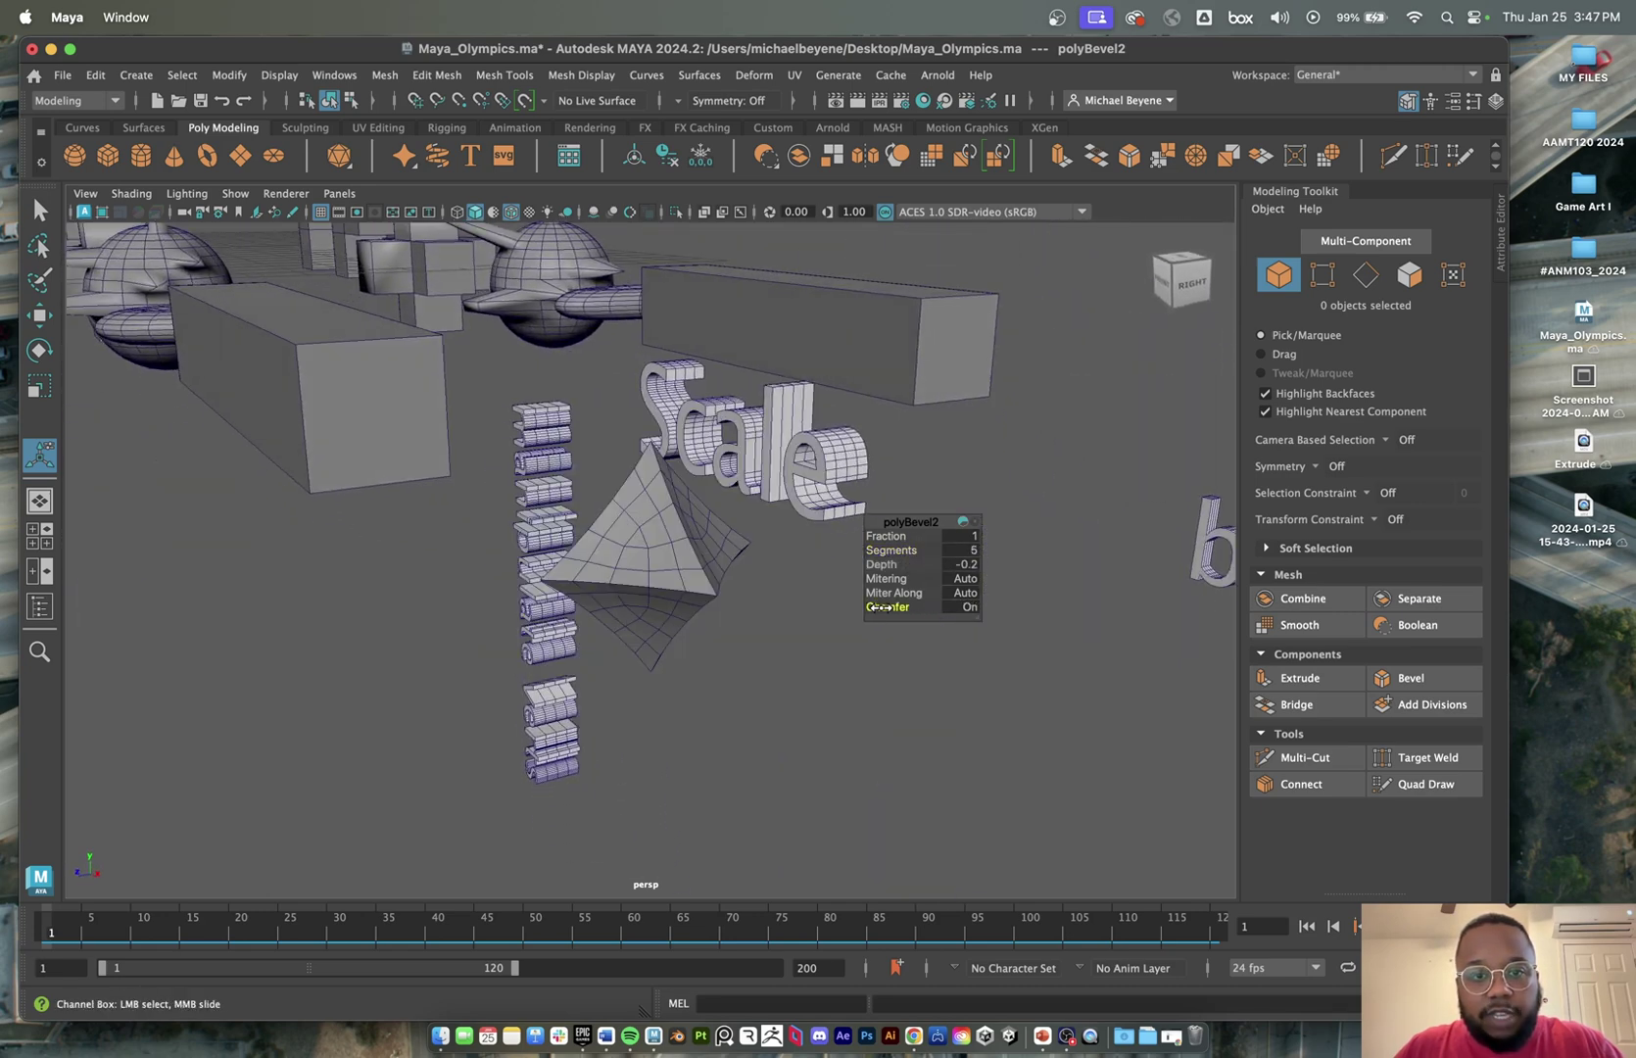
# - Select four faces spaced around the upper point of the beveled shape in face mode
pyautogui.keyDown('alt'); pyautogui.moveTo(696, 563); pyautogui.dragTo(744, 583); pyautogui.keyUp('alt')
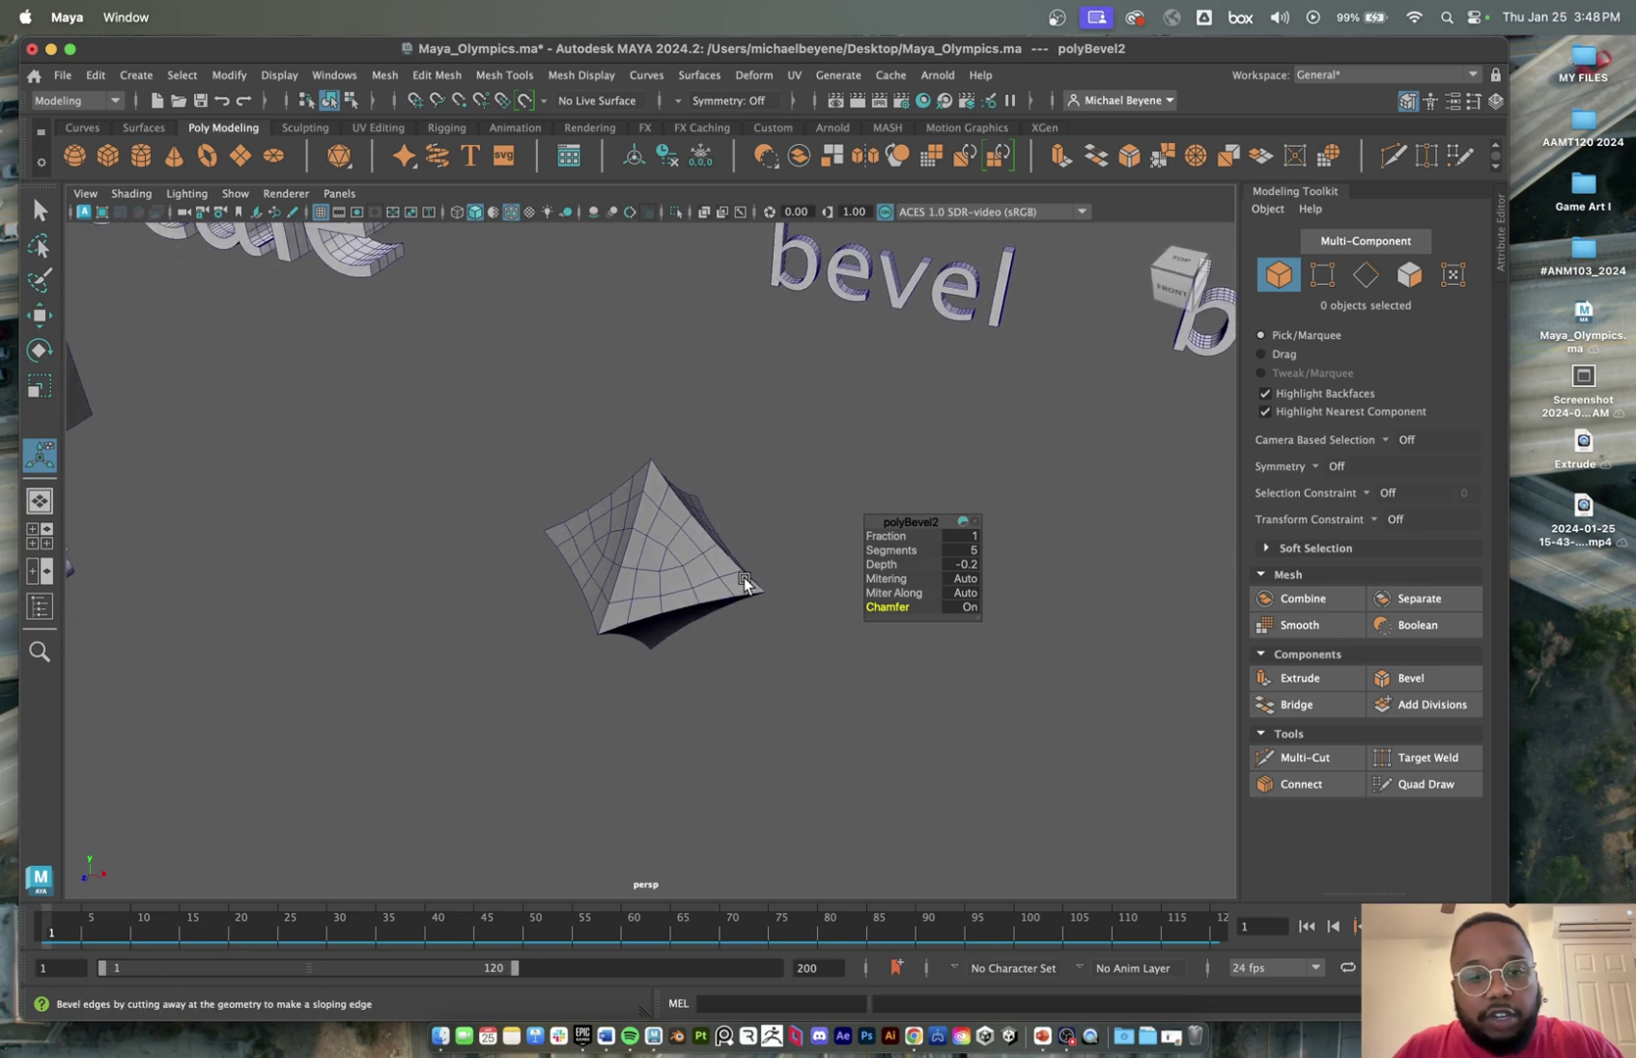
pyautogui.click(664, 527)
pyautogui.moveTo(664, 527); pyautogui.dragTo(667, 567, button='right')
pyautogui.click(669, 535)
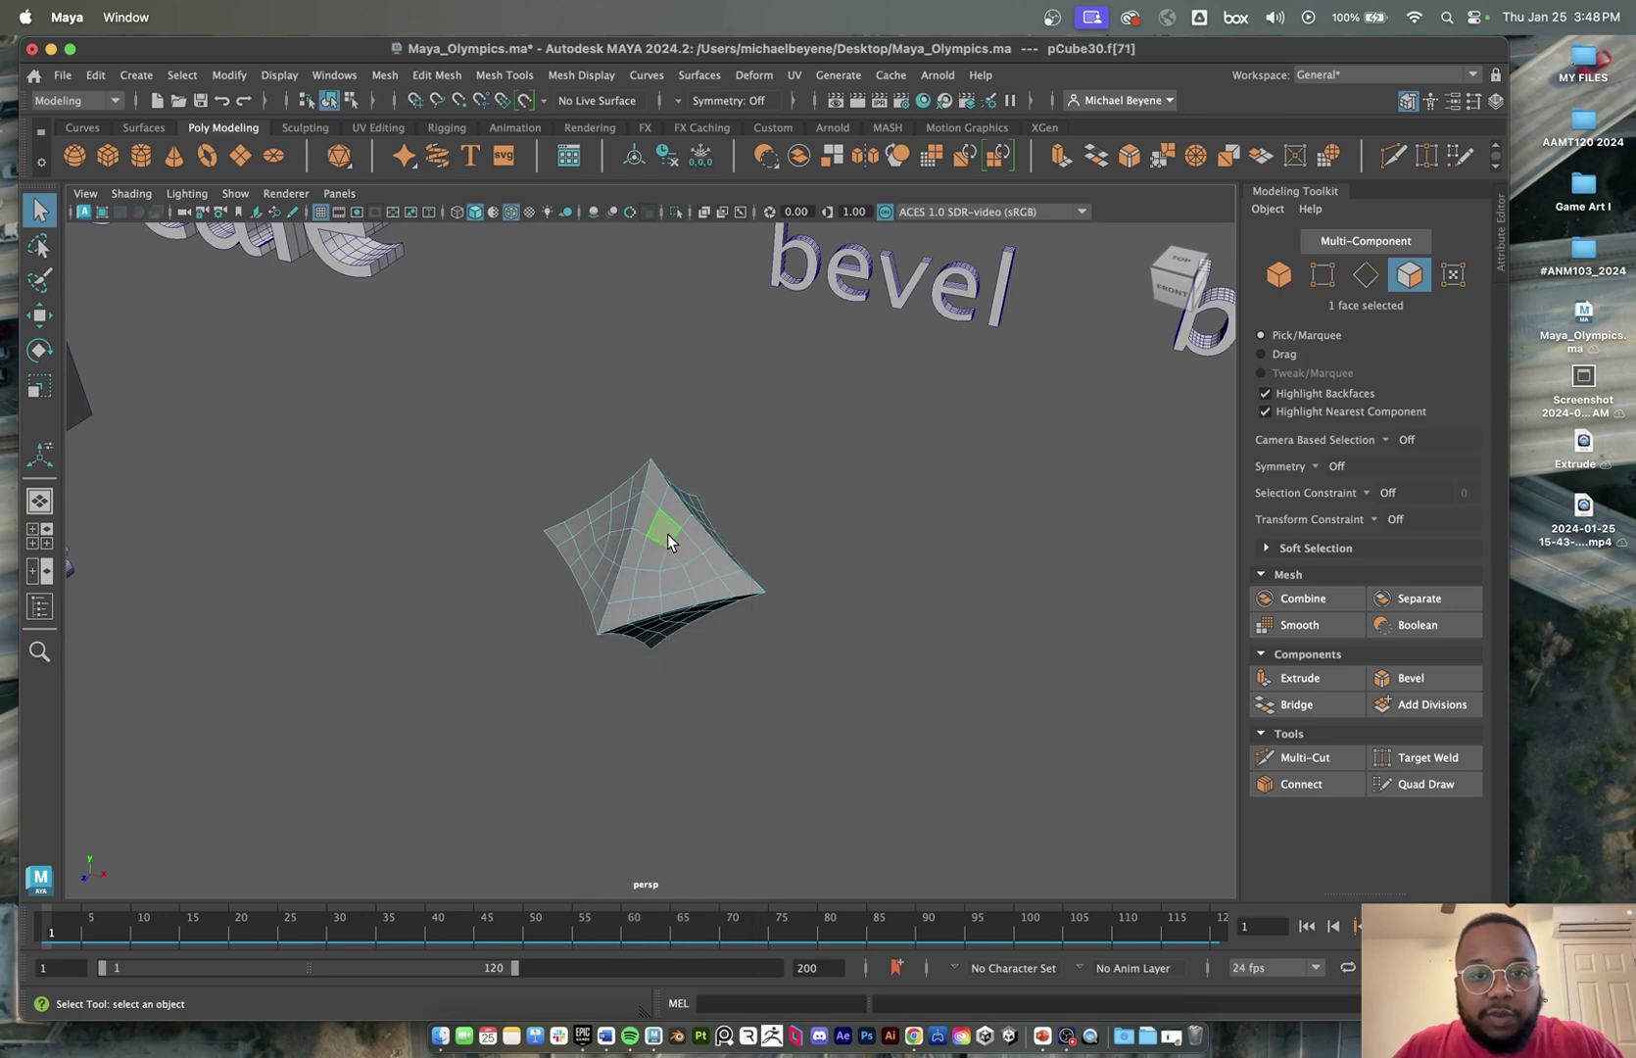
pyautogui.keyDown('alt'); pyautogui.moveTo(622, 540); pyautogui.dragTo(557, 547); pyautogui.keyUp('alt')
pyautogui.keyDown('shift'); pyautogui.click(638, 534); pyautogui.keyUp('shift')
pyautogui.keyDown('shift'); pyautogui.click(643, 554); pyautogui.keyUp('shift')
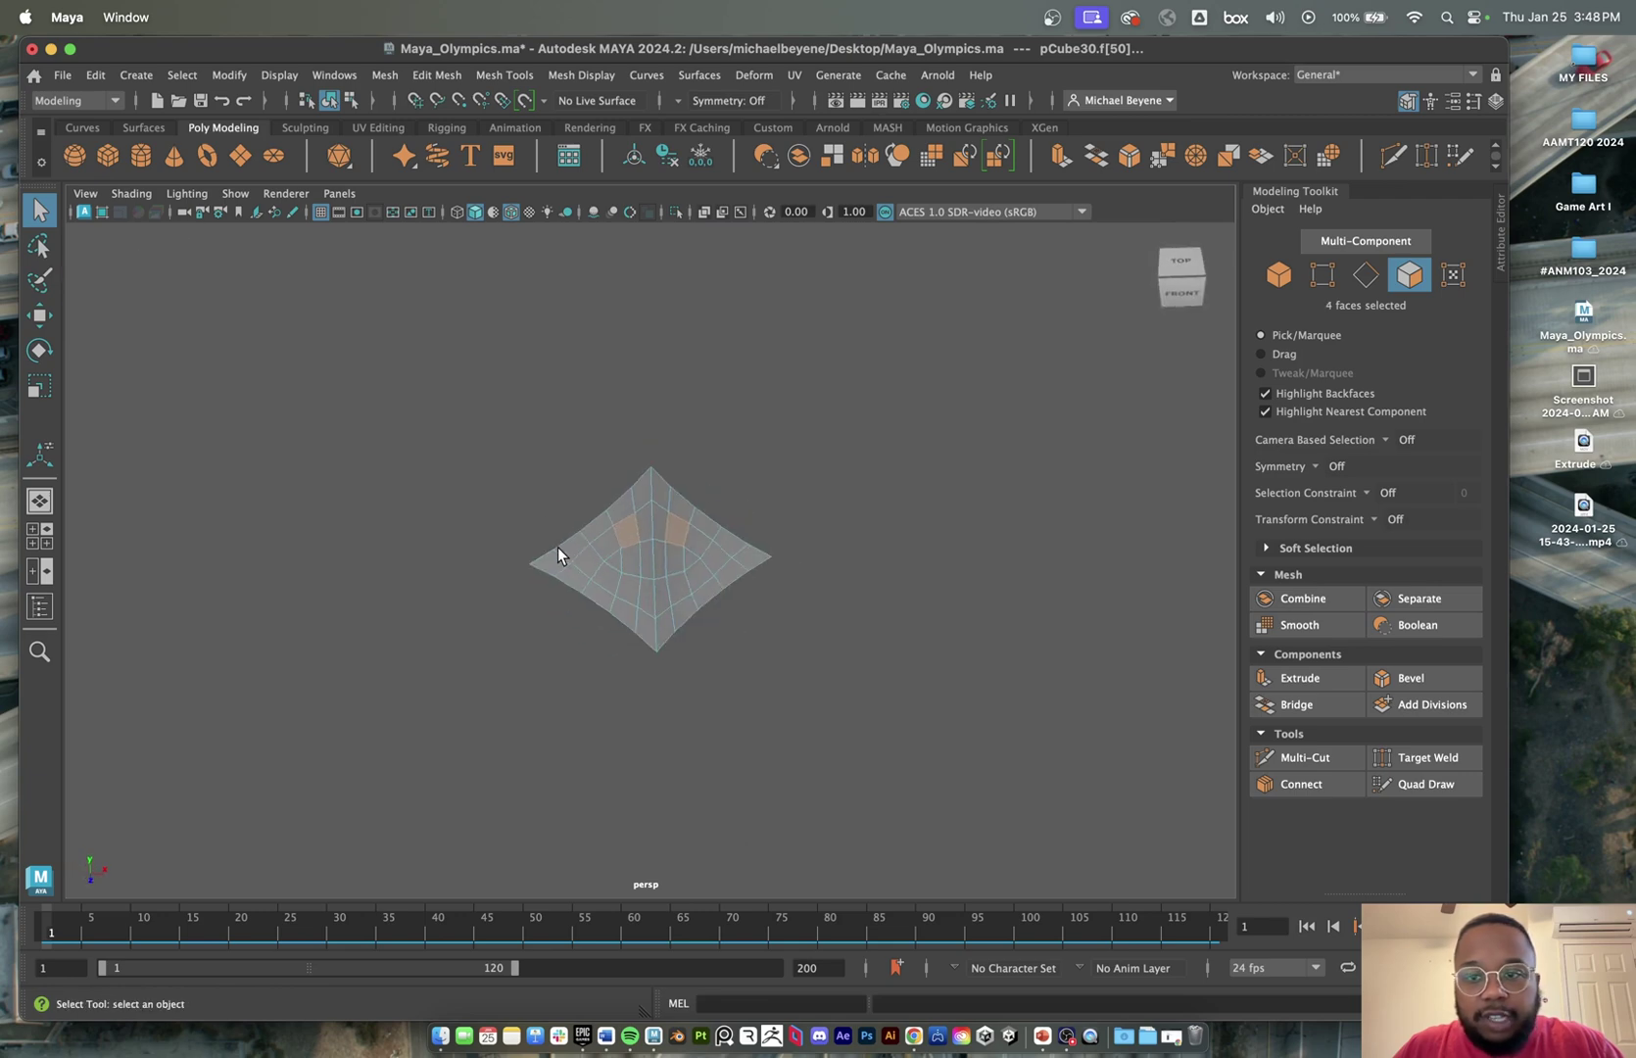
# - Extrude the four selected faces with a thickness of 0.49
pyautogui.click(1332, 675)
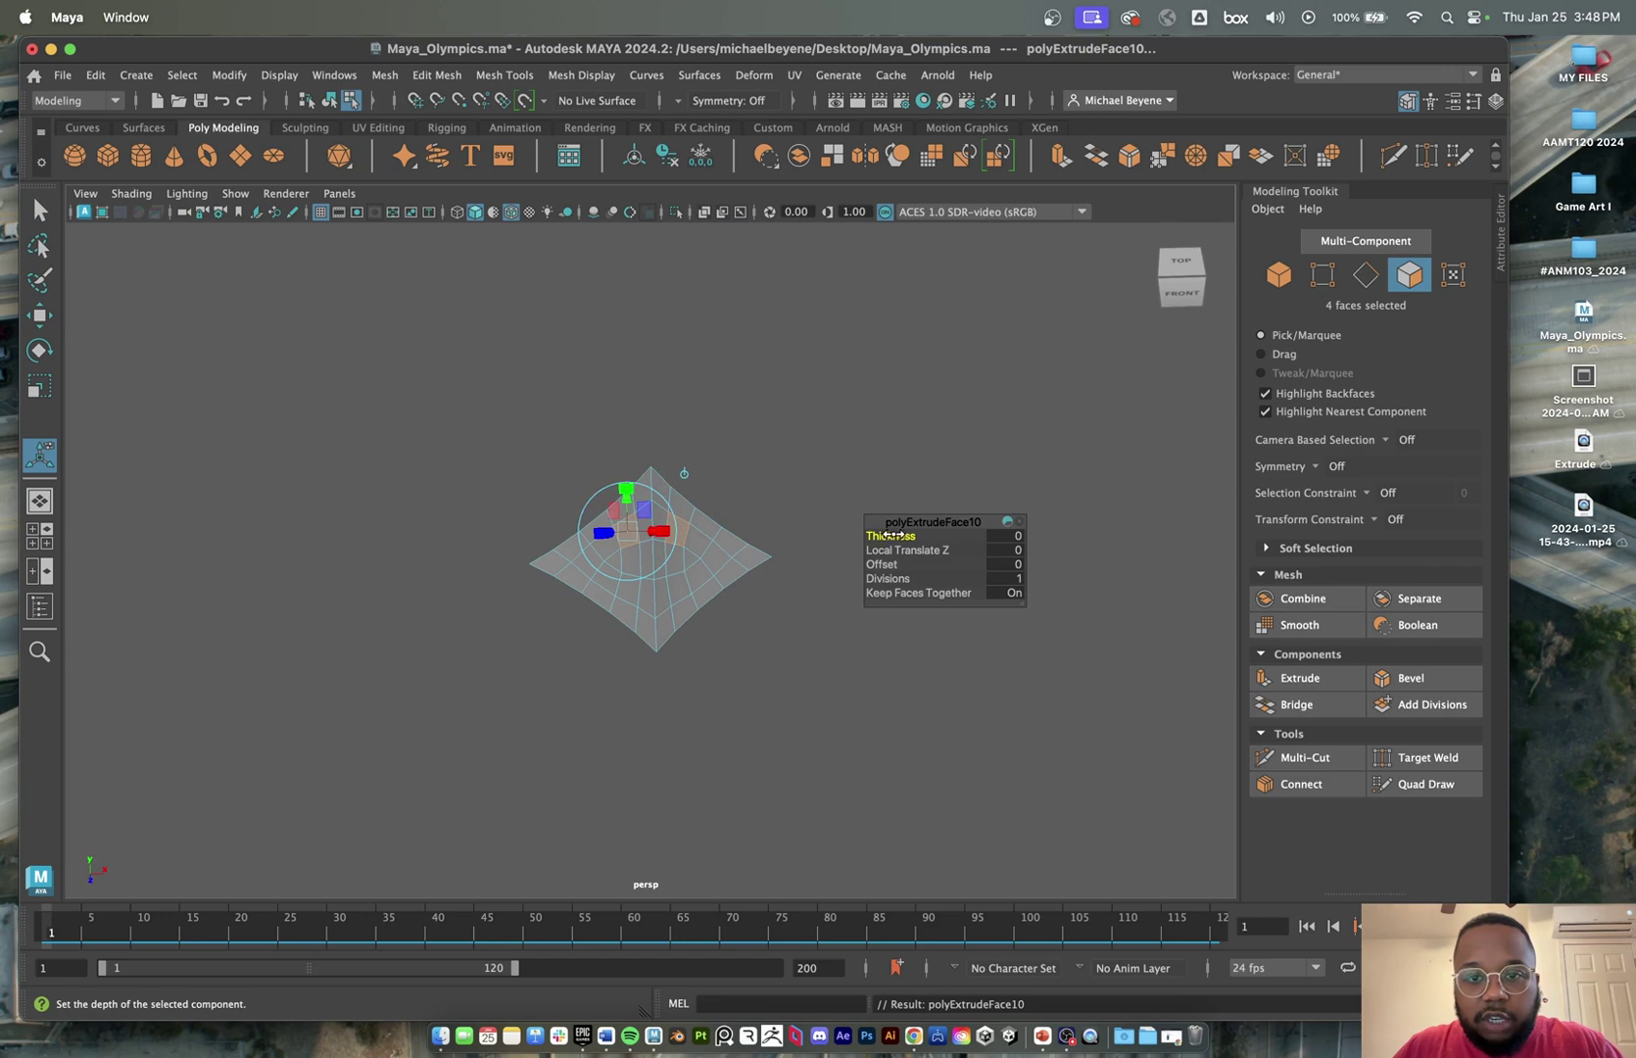
pyautogui.moveTo(890, 535); pyautogui.dragTo(897, 536)
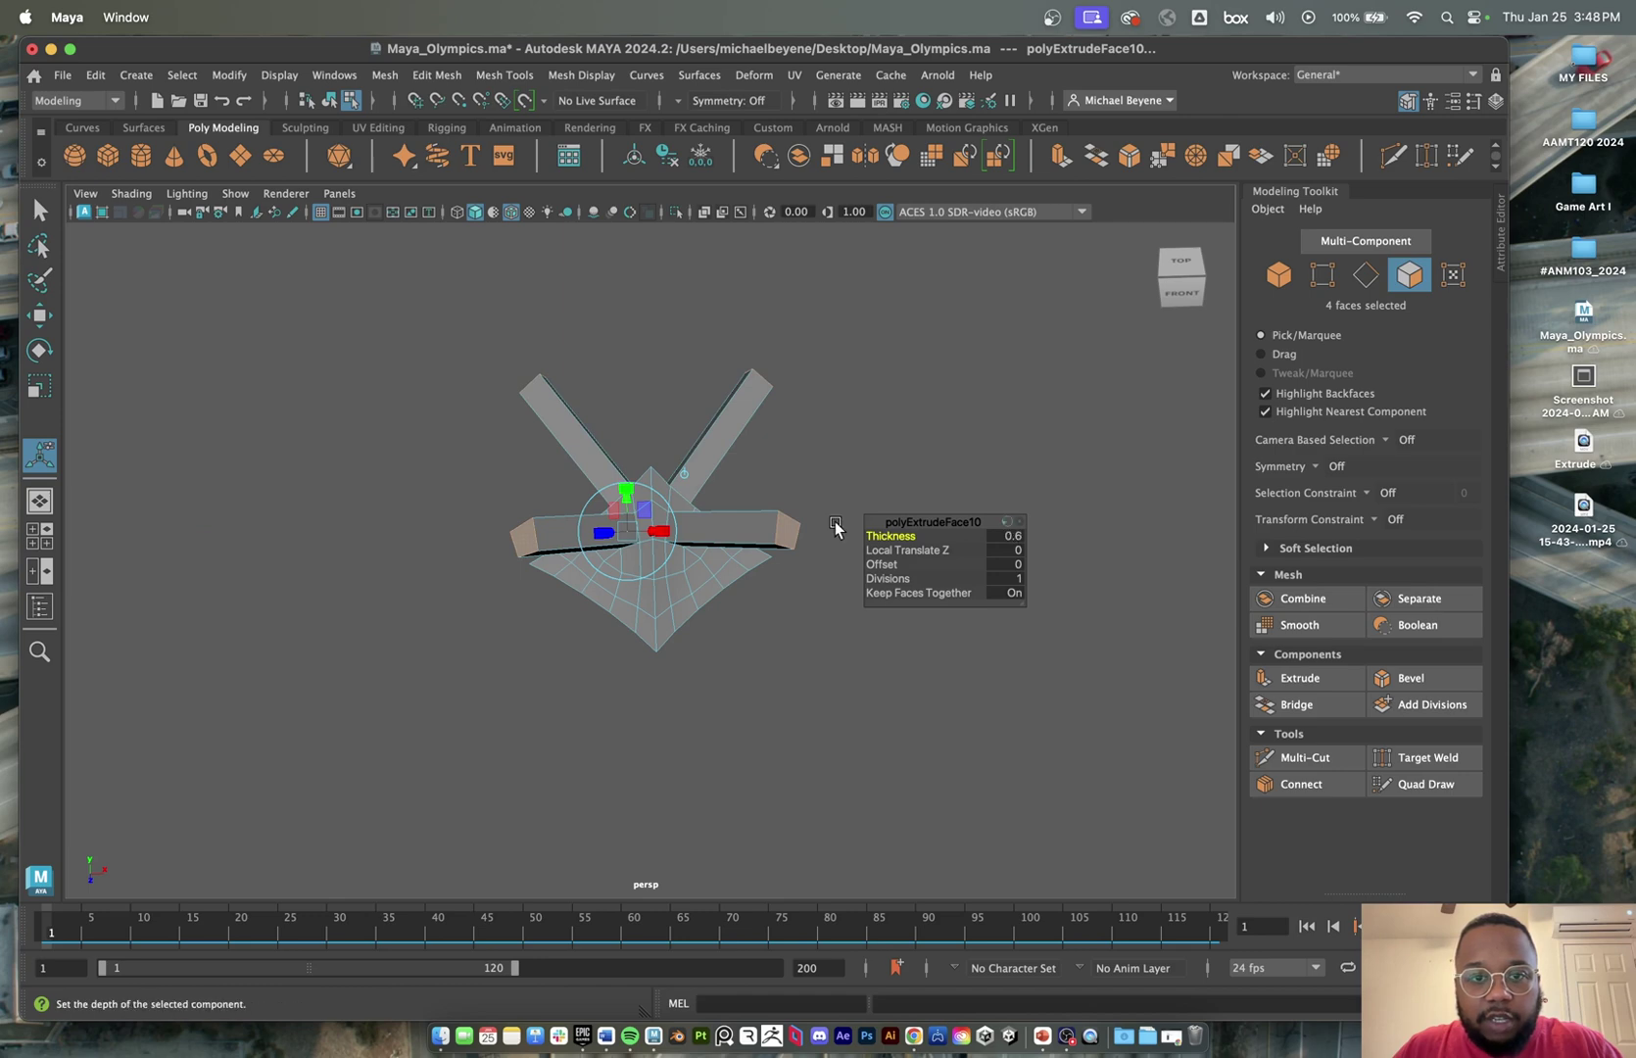
pyautogui.moveTo(892, 537); pyautogui.dragTo(807, 457)
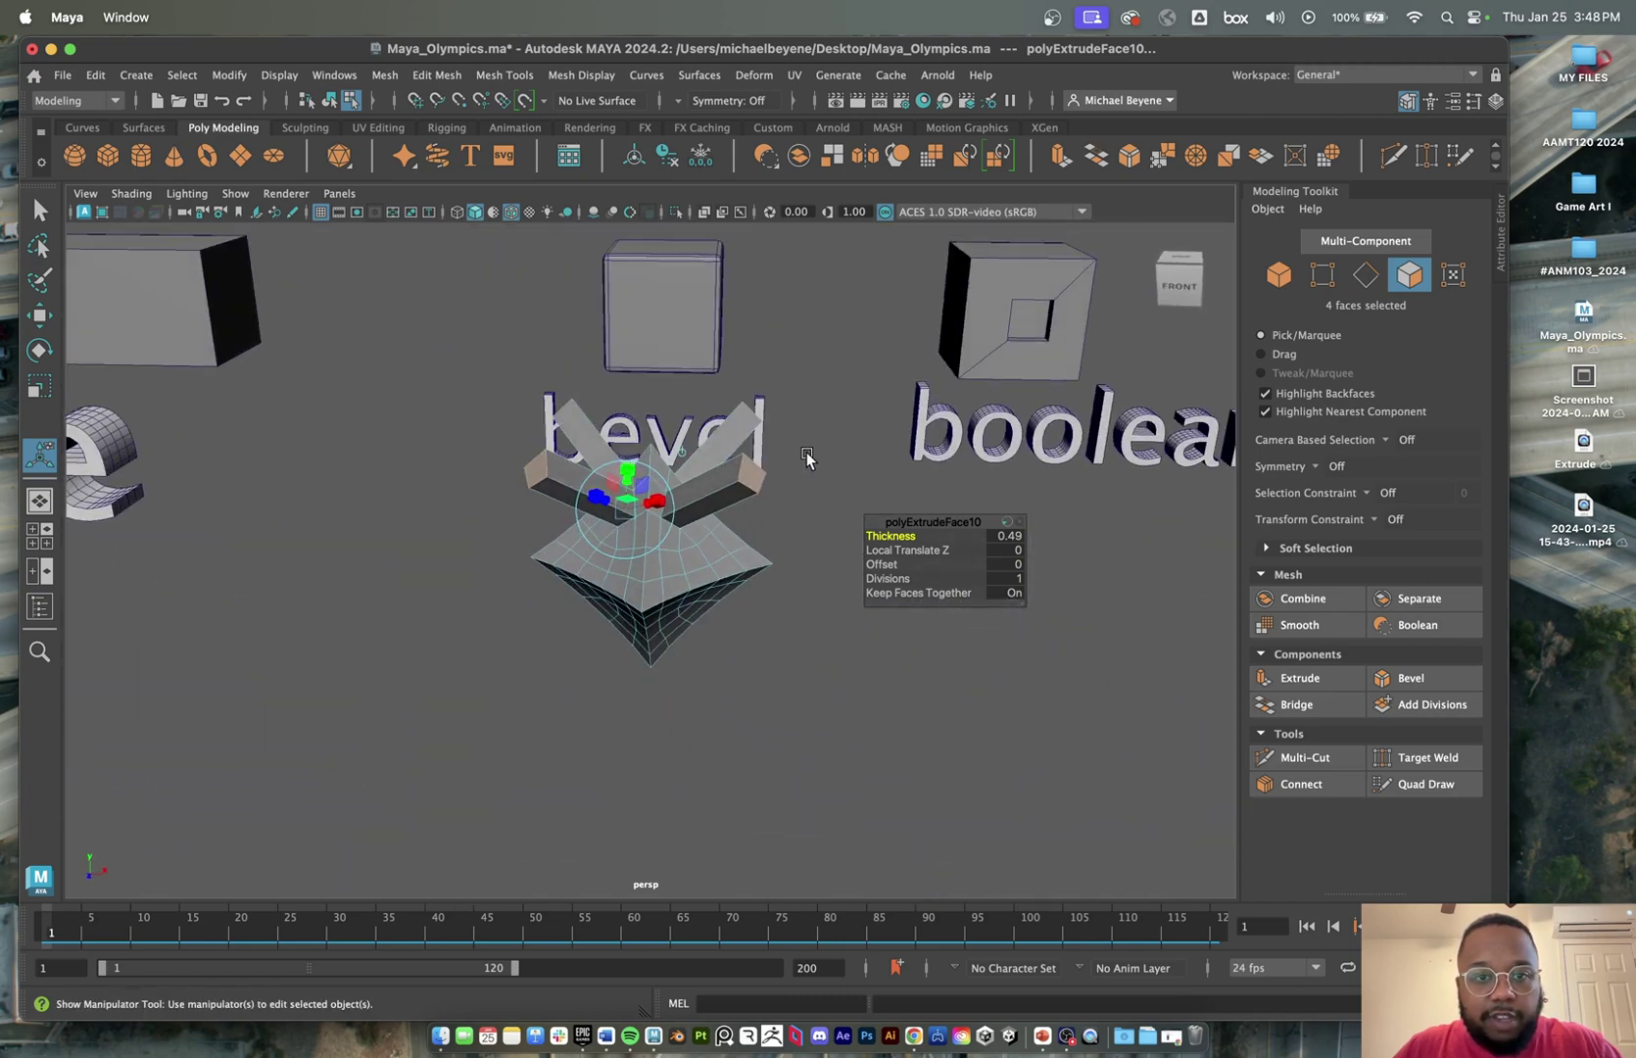
# - Turn on smooth mesh preview for the extruded shape and return it to object mode
pyautogui.press('3')
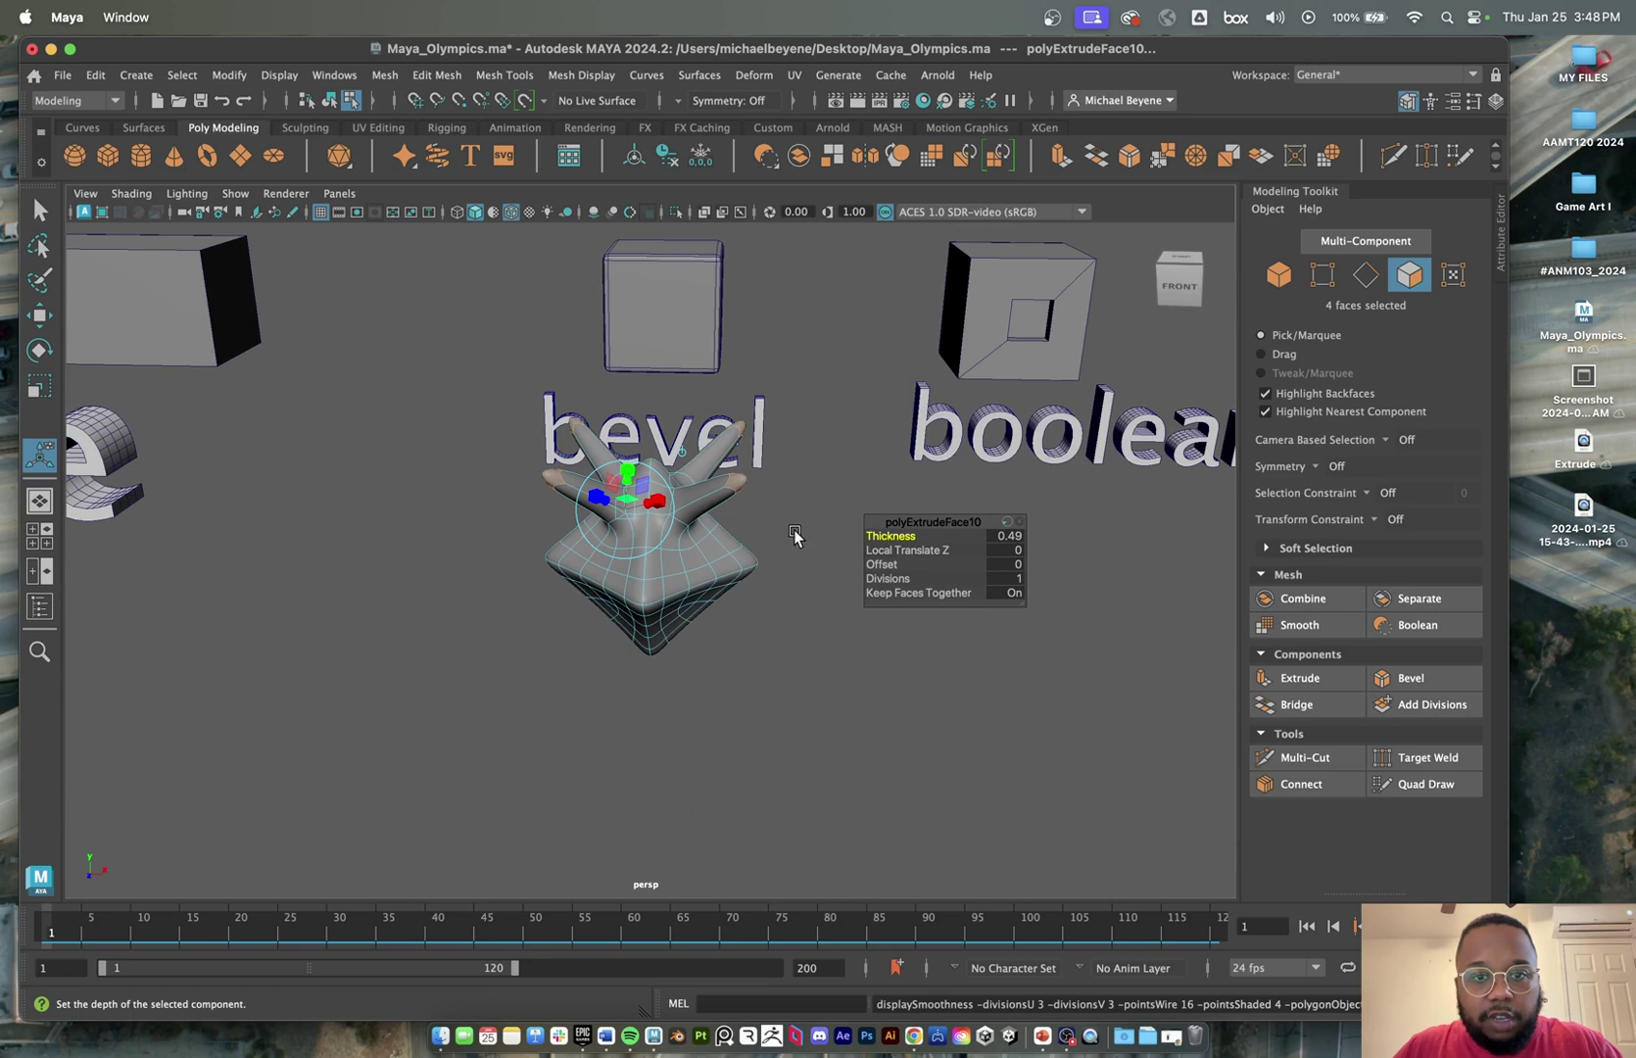
pyautogui.keyDown('alt'); pyautogui.moveTo(795, 536); pyautogui.dragTo(750, 534); pyautogui.keyUp('alt')
pyautogui.moveTo(681, 442); pyautogui.dragTo(827, 404, button='right')
pyautogui.scroll(-3, 705, 623)
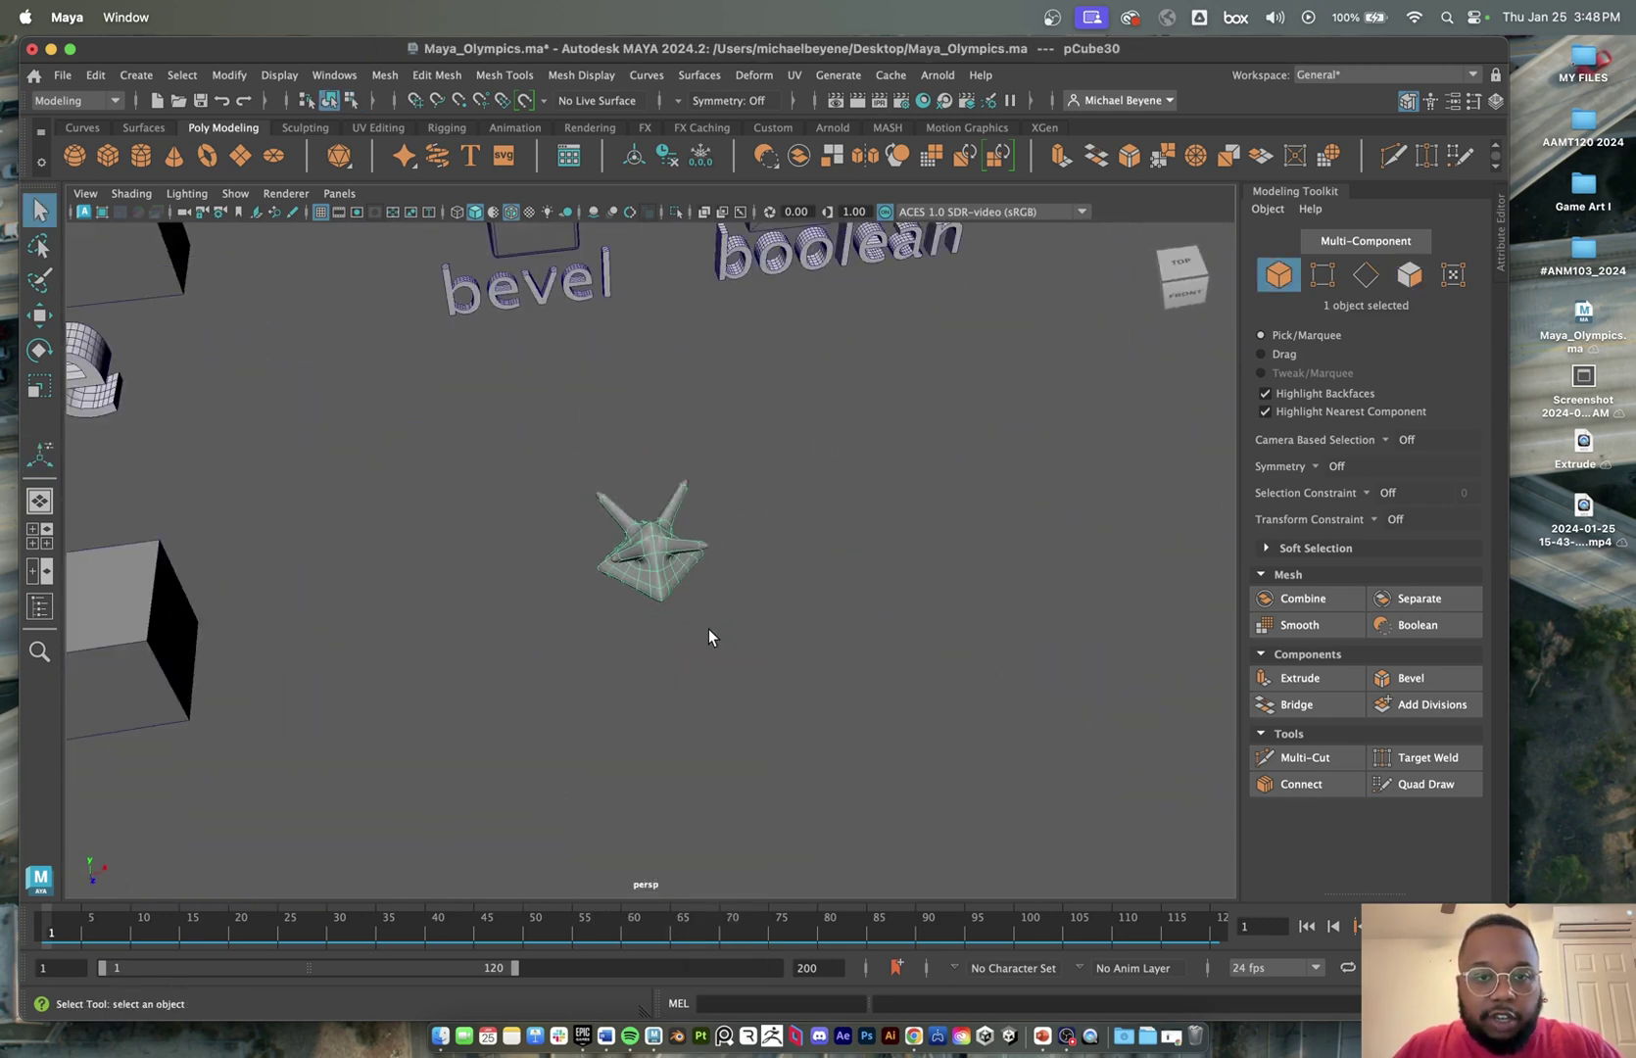
# - Create a polygon cube and move it along X to 125.45, in front of the smooth example
pyautogui.keyDown('alt'); pyautogui.moveTo(708, 629); pyautogui.dragTo(716, 613); pyautogui.keyUp('alt')
pyautogui.keyDown('alt'); pyautogui.moveTo(789, 499); pyautogui.dragTo(740, 479); pyautogui.keyUp('alt')
pyautogui.press('w')
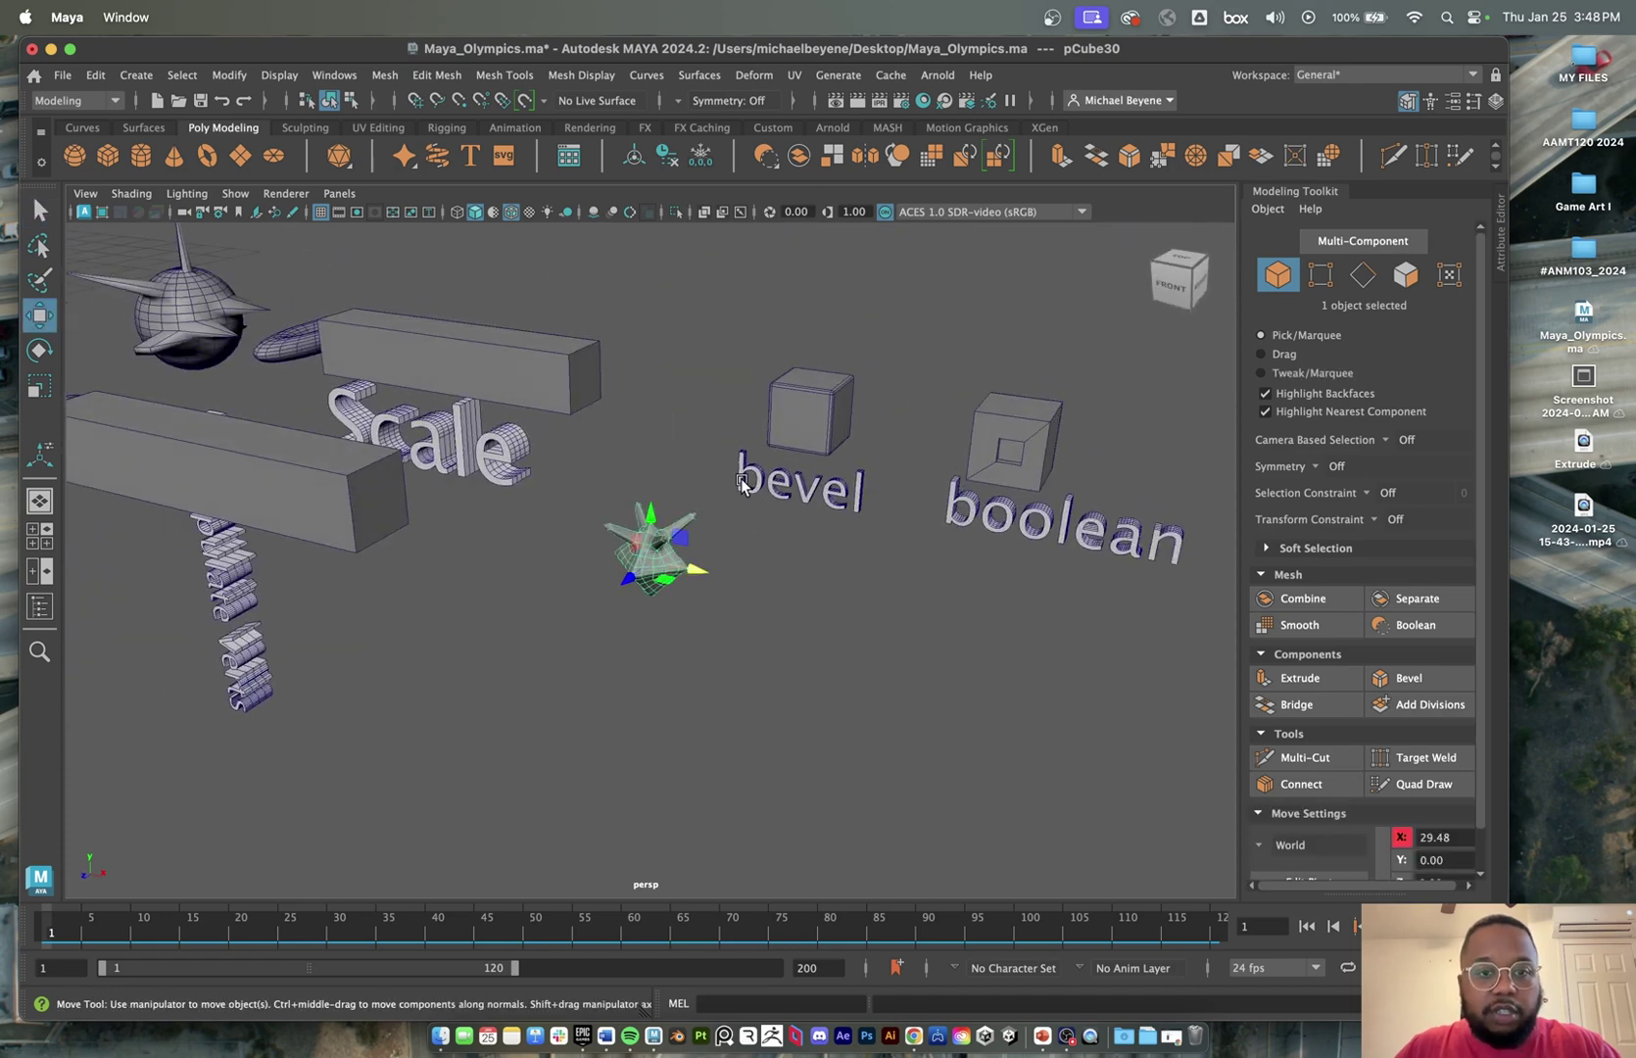
pyautogui.click(109, 154)
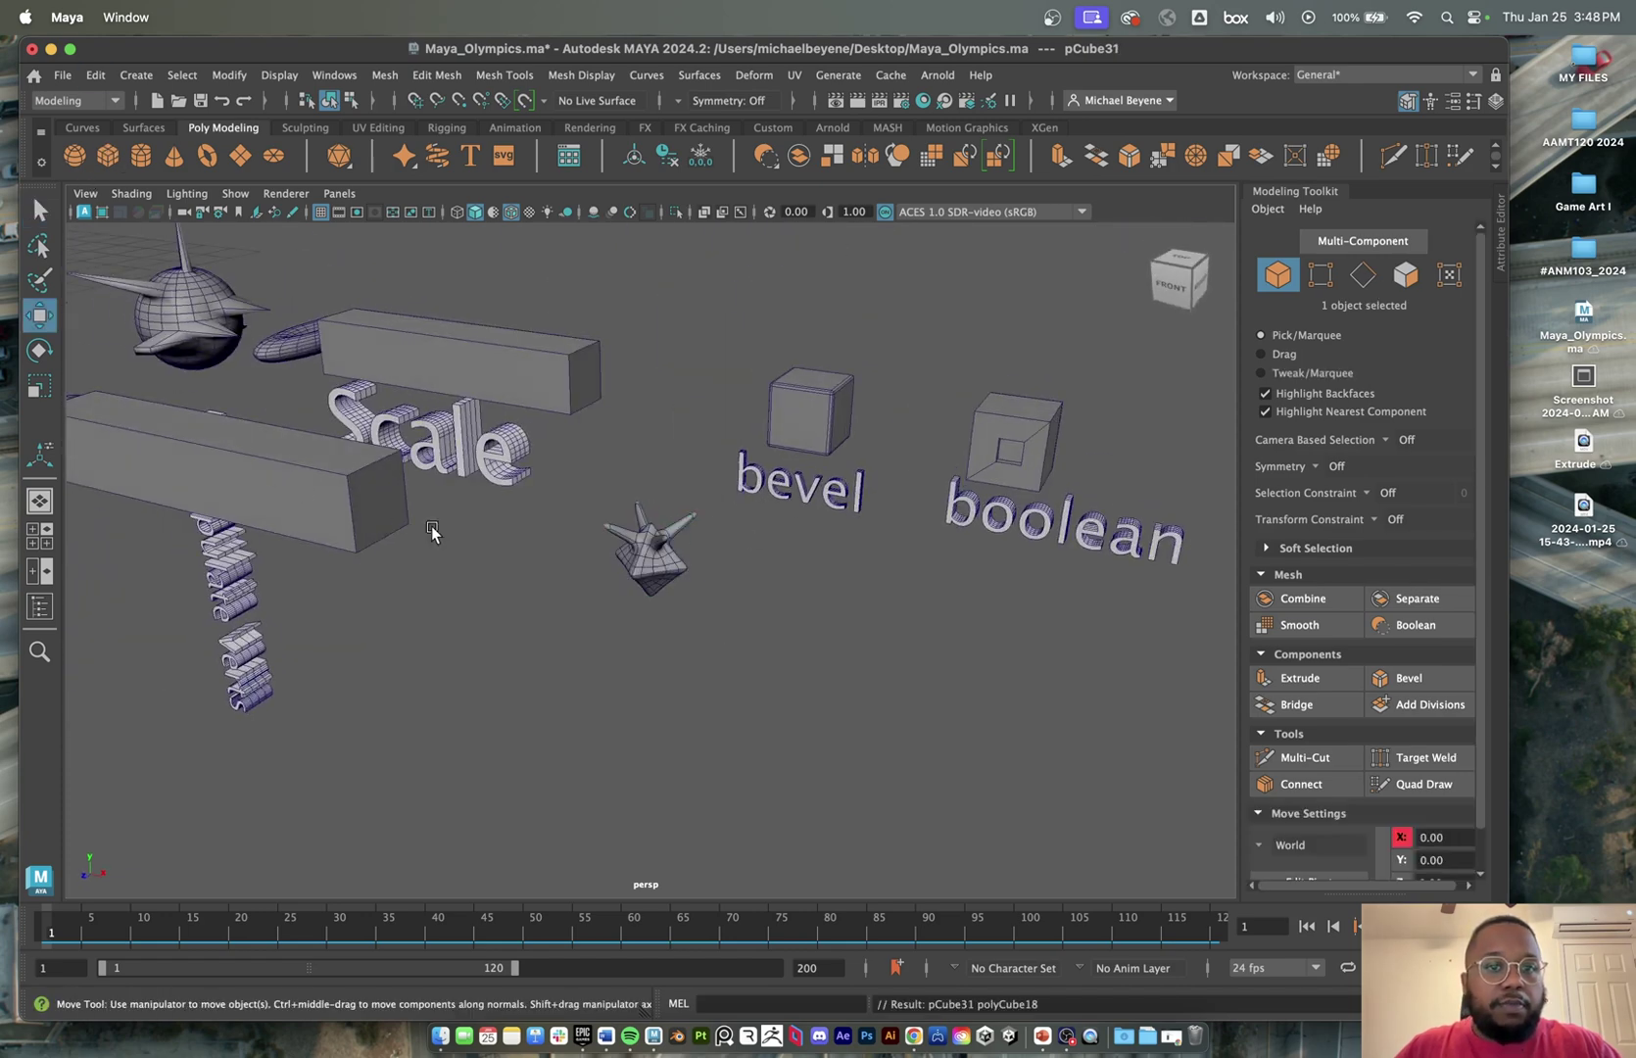
pyautogui.scroll(-3, 437, 529)
pyautogui.scroll(-3, 442, 532)
pyautogui.moveTo(222, 465); pyautogui.dragTo(947, 594)
pyautogui.keyDown('alt'); pyautogui.moveTo(948, 594); pyautogui.dragTo(412, 380, button='middle'); pyautogui.keyUp('alt')
pyautogui.scroll(-8, 412, 380)
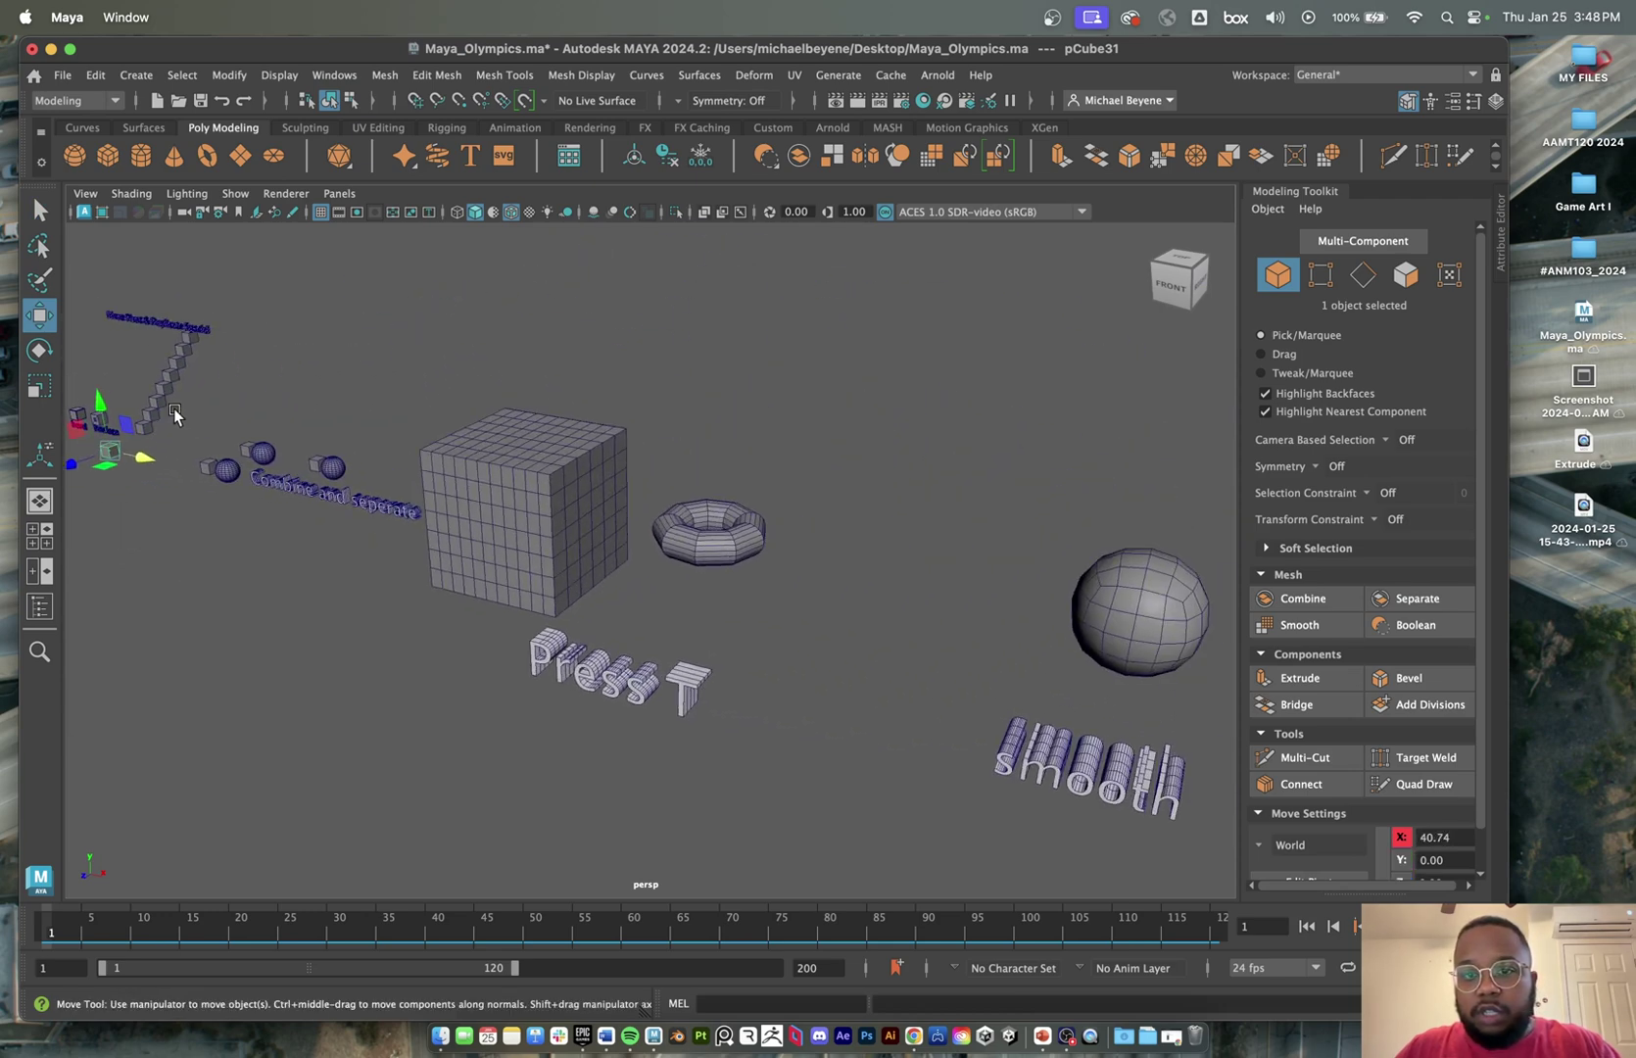
pyautogui.keyDown('alt'); pyautogui.moveTo(669, 502); pyautogui.dragTo(778, 549); pyautogui.keyUp('alt')
pyautogui.moveTo(439, 511); pyautogui.dragTo(992, 542)
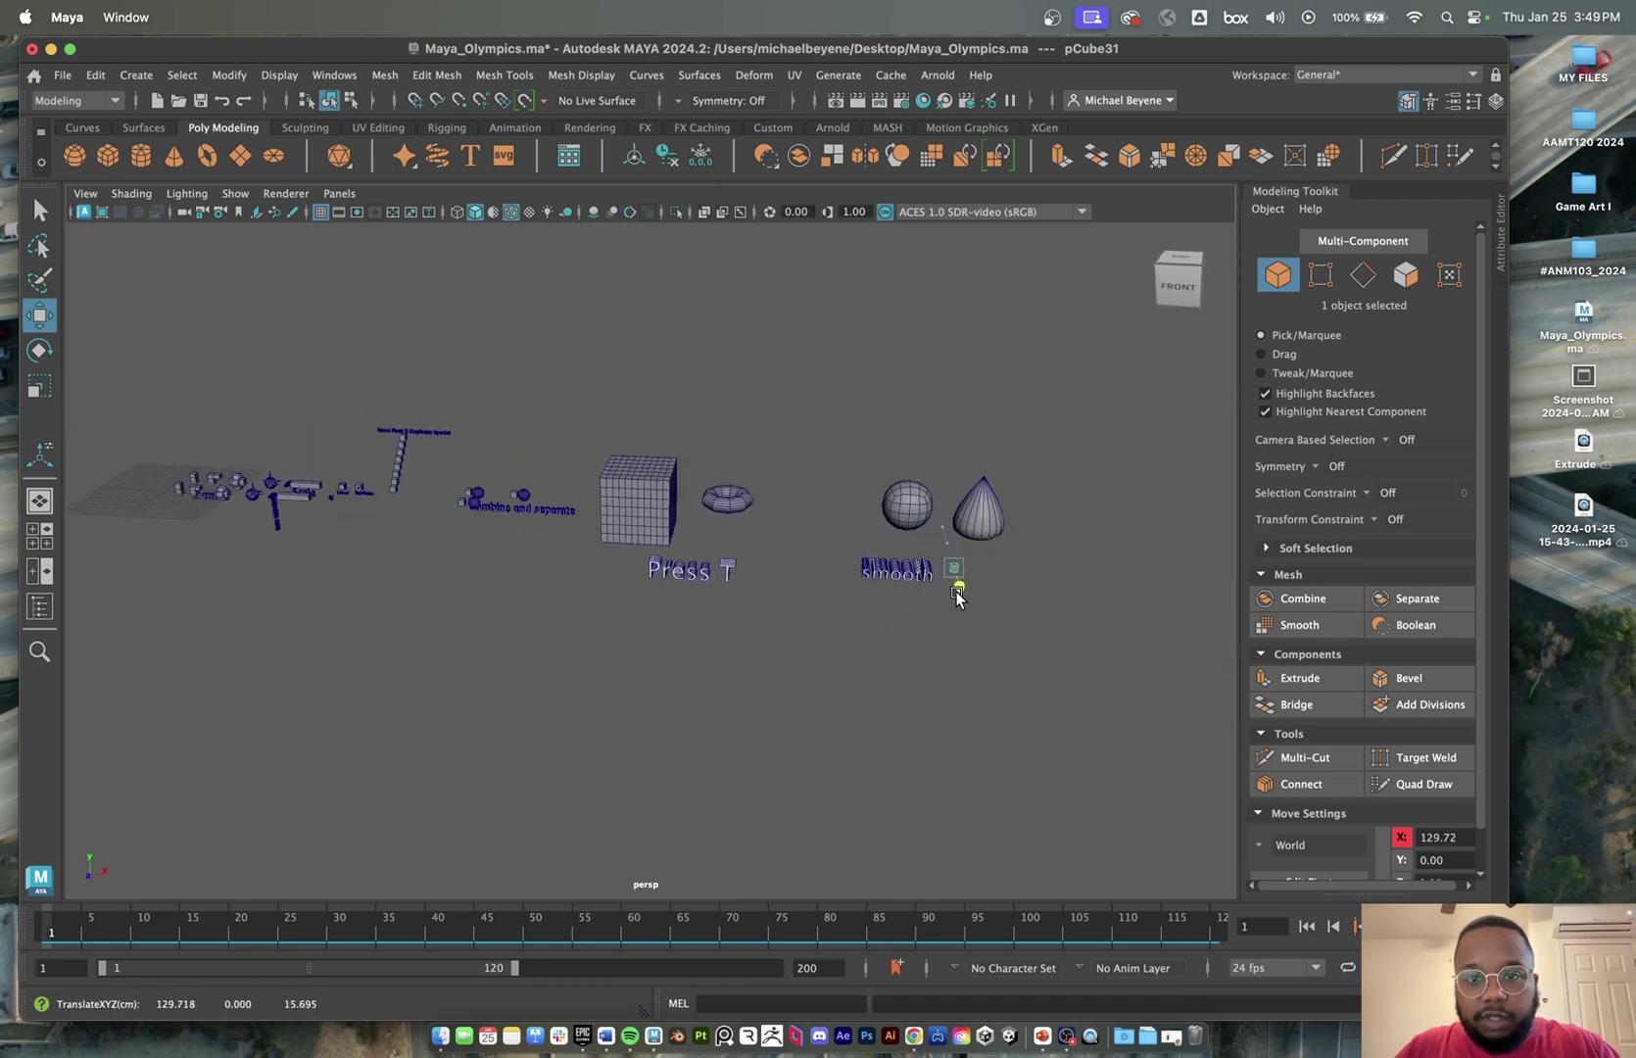
pyautogui.scroll(4, 999, 554)
pyautogui.keyDown('alt'); pyautogui.moveTo(1007, 554); pyautogui.dragTo(817, 531, button='middle'); pyautogui.keyUp('alt')
pyautogui.scroll(4, 609, 625)
pyautogui.moveTo(956, 572); pyautogui.dragTo(849, 555)
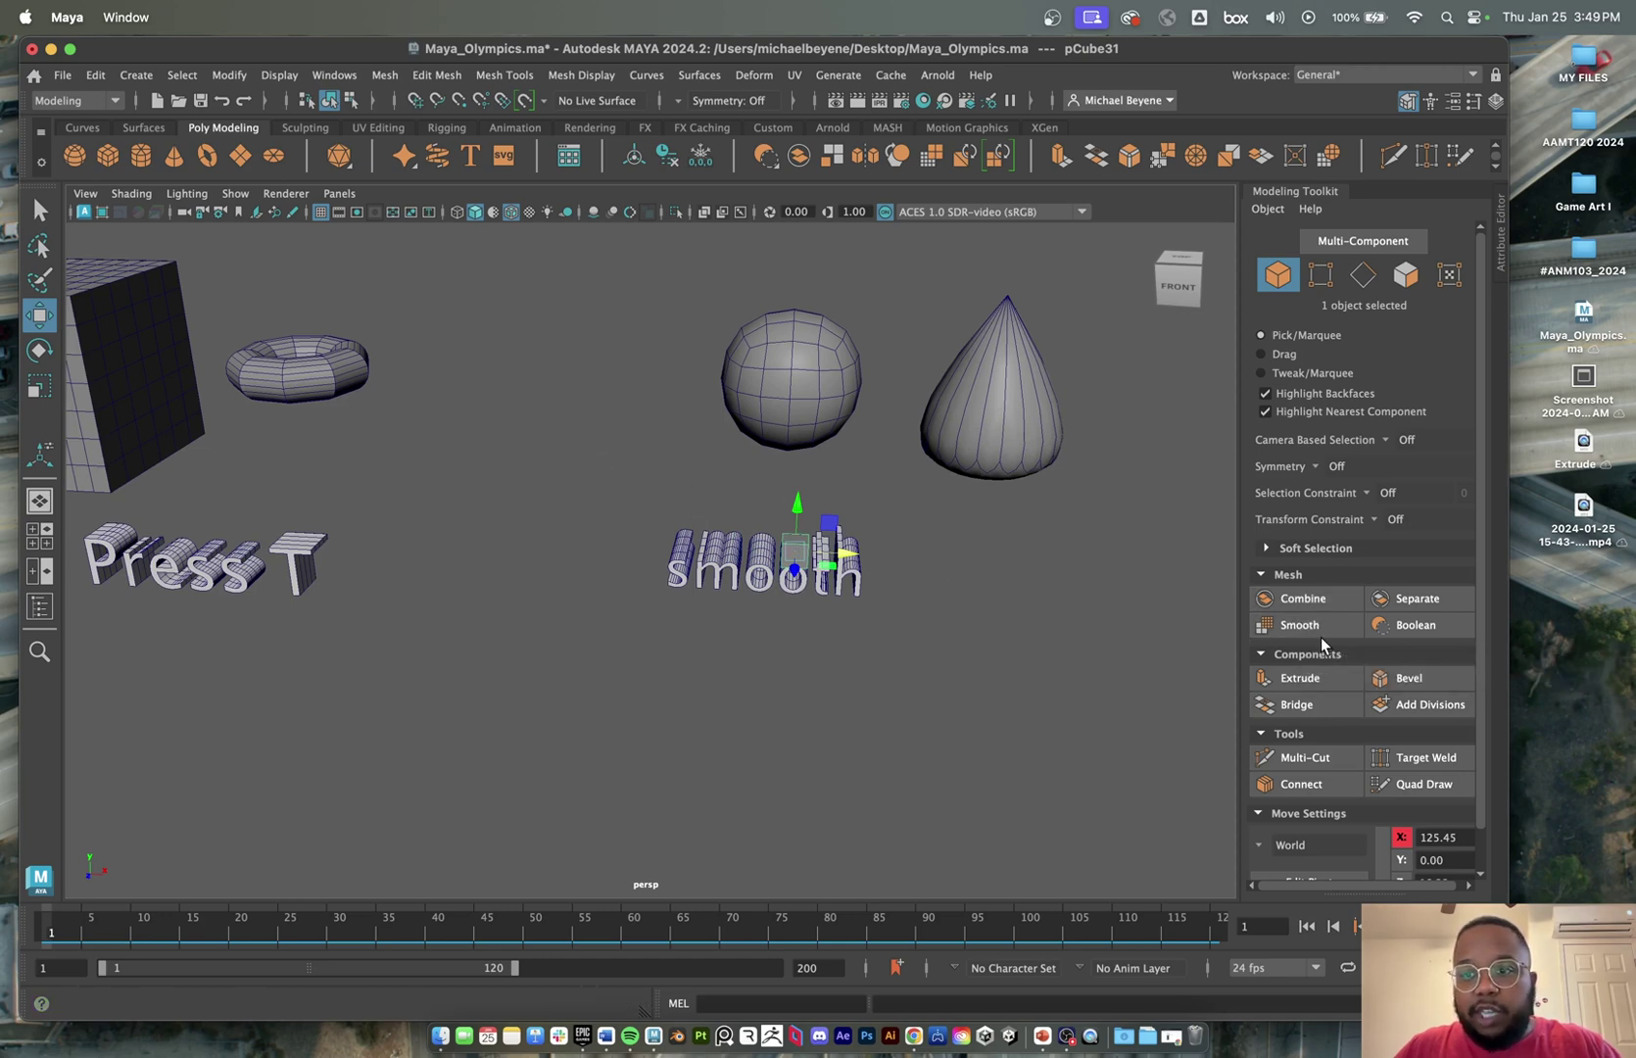
# - Apply the Smooth operation to the cube three times, each with 1 division
pyautogui.click(1319, 631)
pyautogui.scroll(5, 859, 573)
pyautogui.keyDown('alt'); pyautogui.moveTo(833, 568); pyautogui.dragTo(551, 655, button='middle'); pyautogui.keyUp('alt')
pyautogui.keyDown('alt'); pyautogui.moveTo(379, 770); pyautogui.dragTo(482, 753, button='middle'); pyautogui.keyUp('alt')
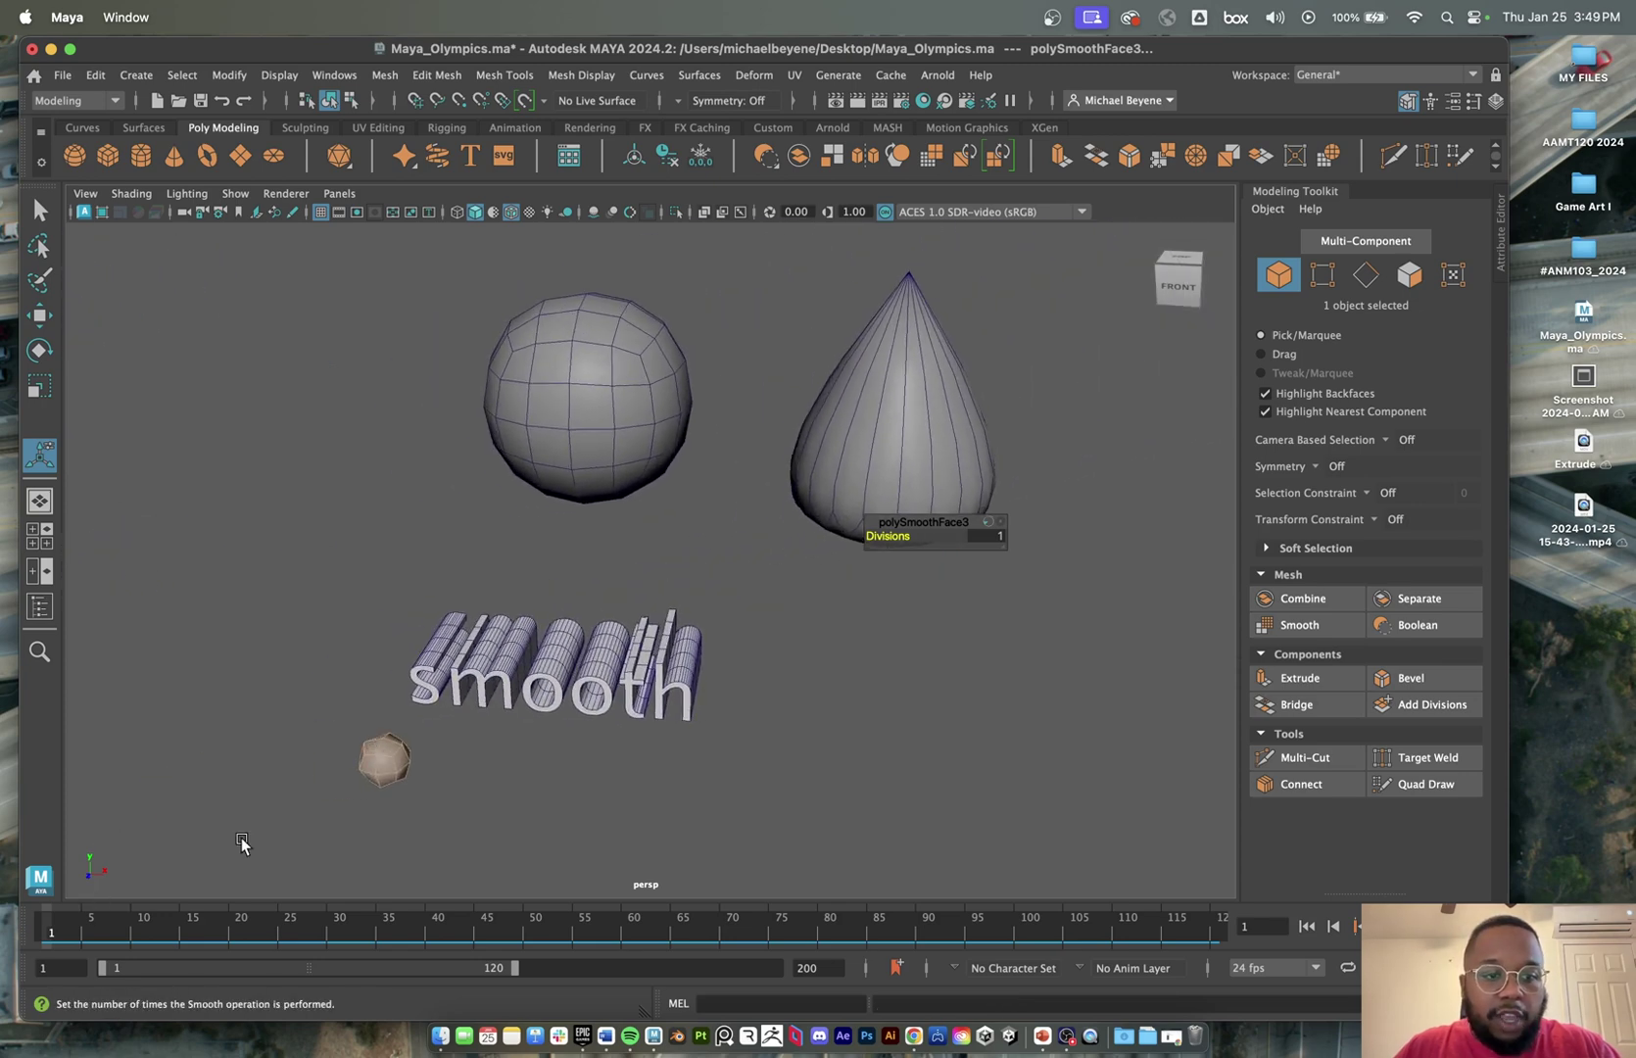
pyautogui.click(1303, 625)
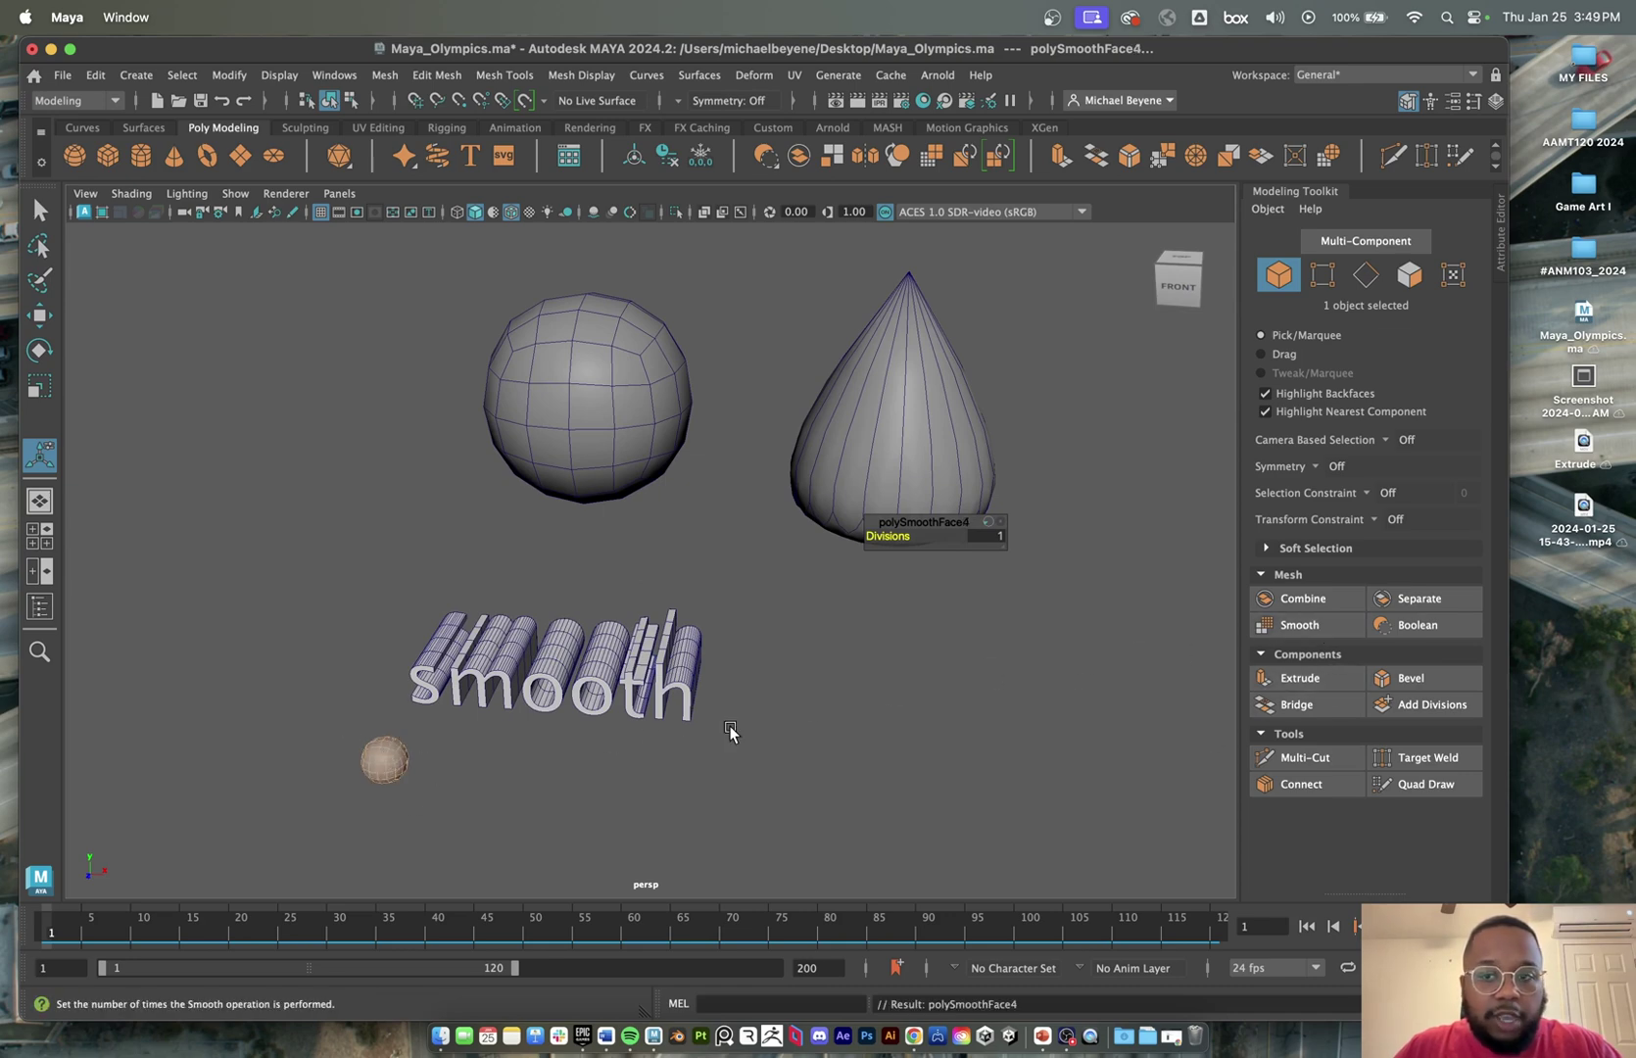
pyautogui.click(1321, 625)
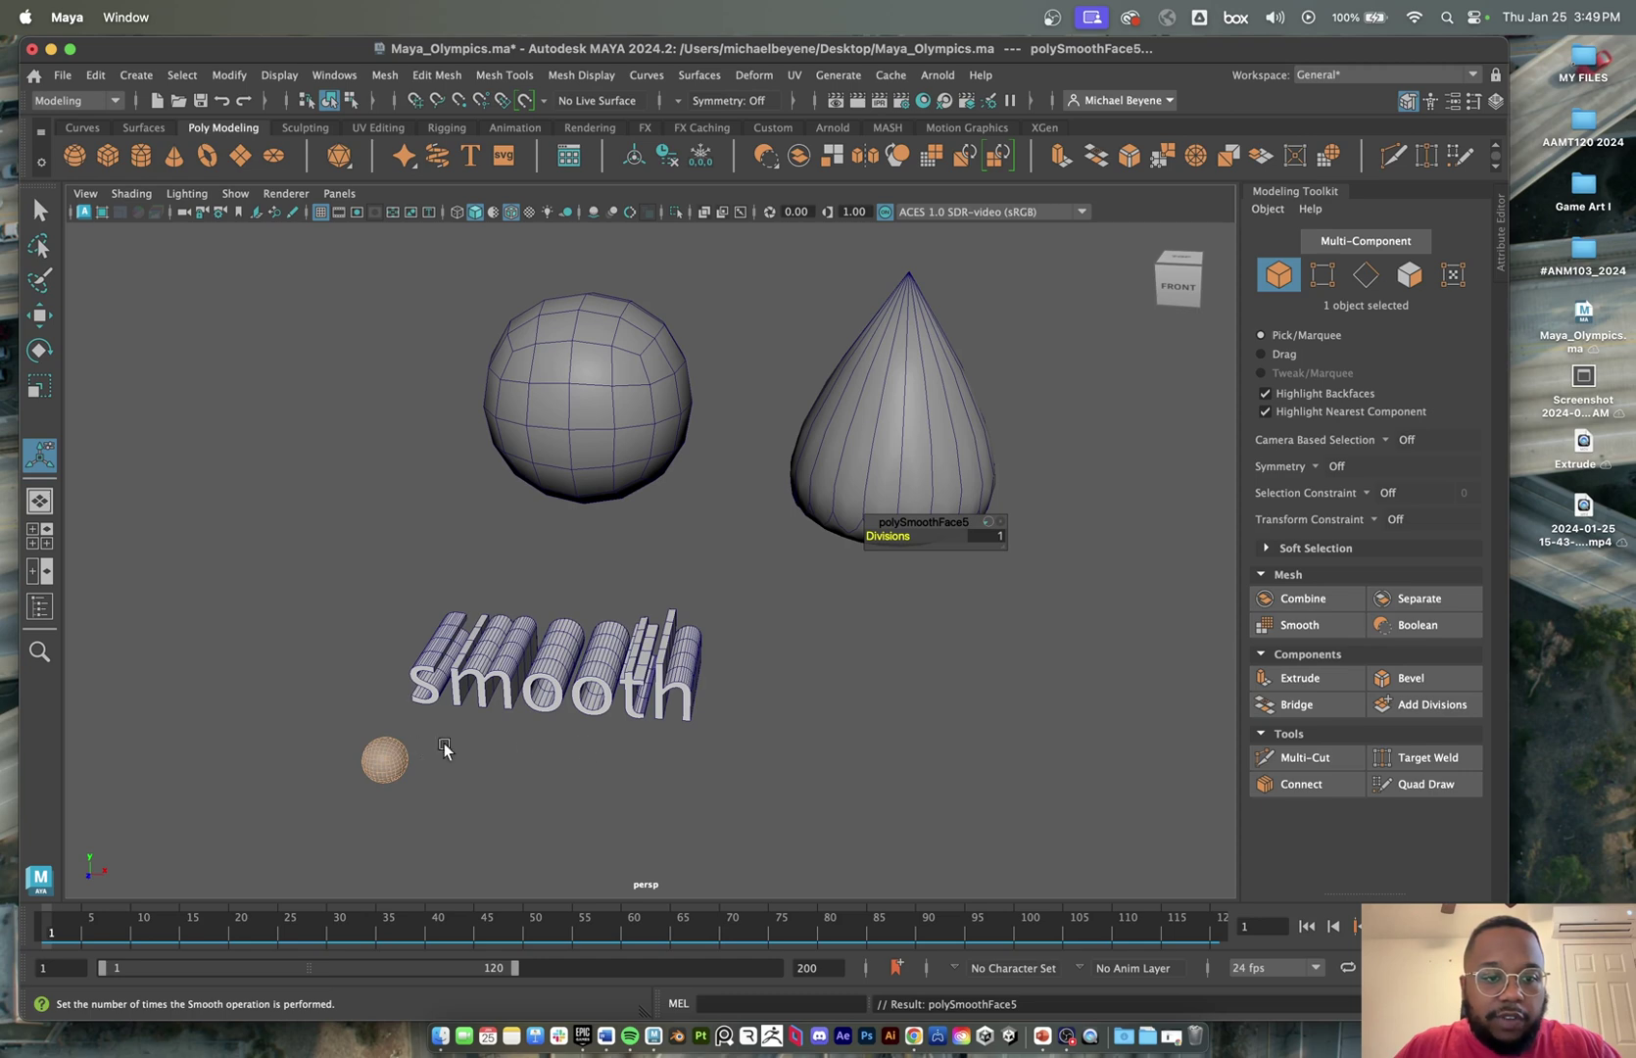
# - Undo all three Smooth operations on the cube
pyautogui.hotkey('ctrl', 'z')
pyautogui.hotkey('ctrl', 'z')
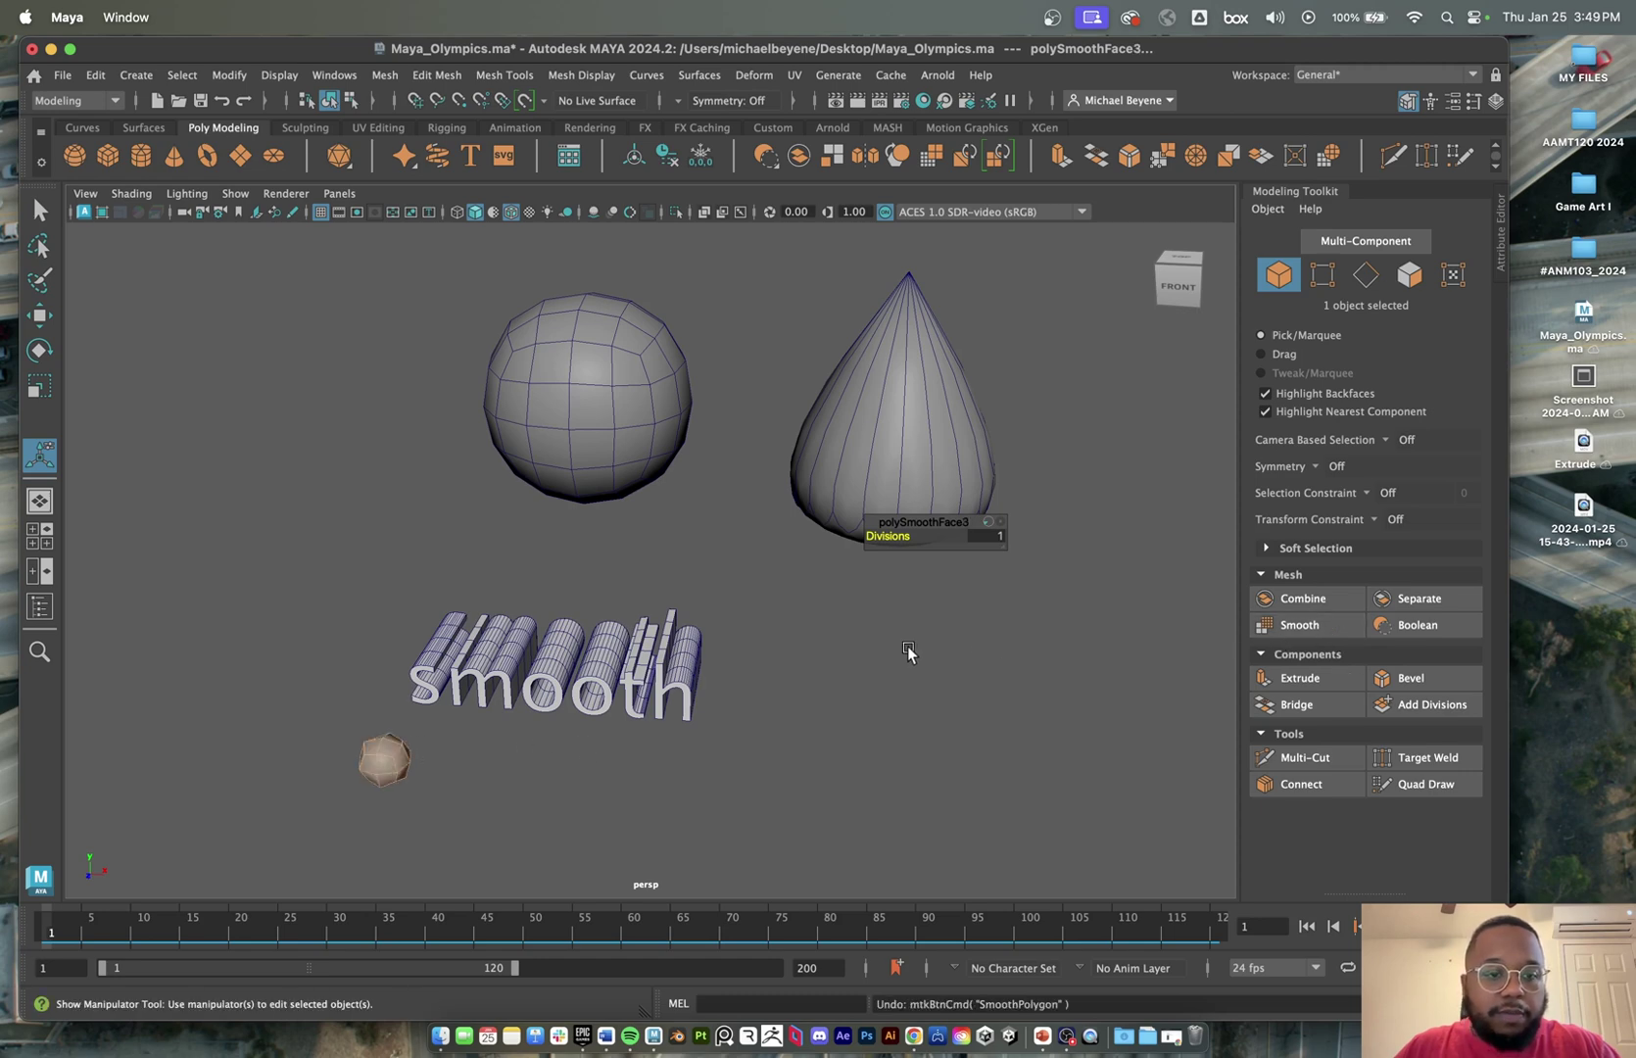
pyautogui.hotkey('ctrl', 'z')
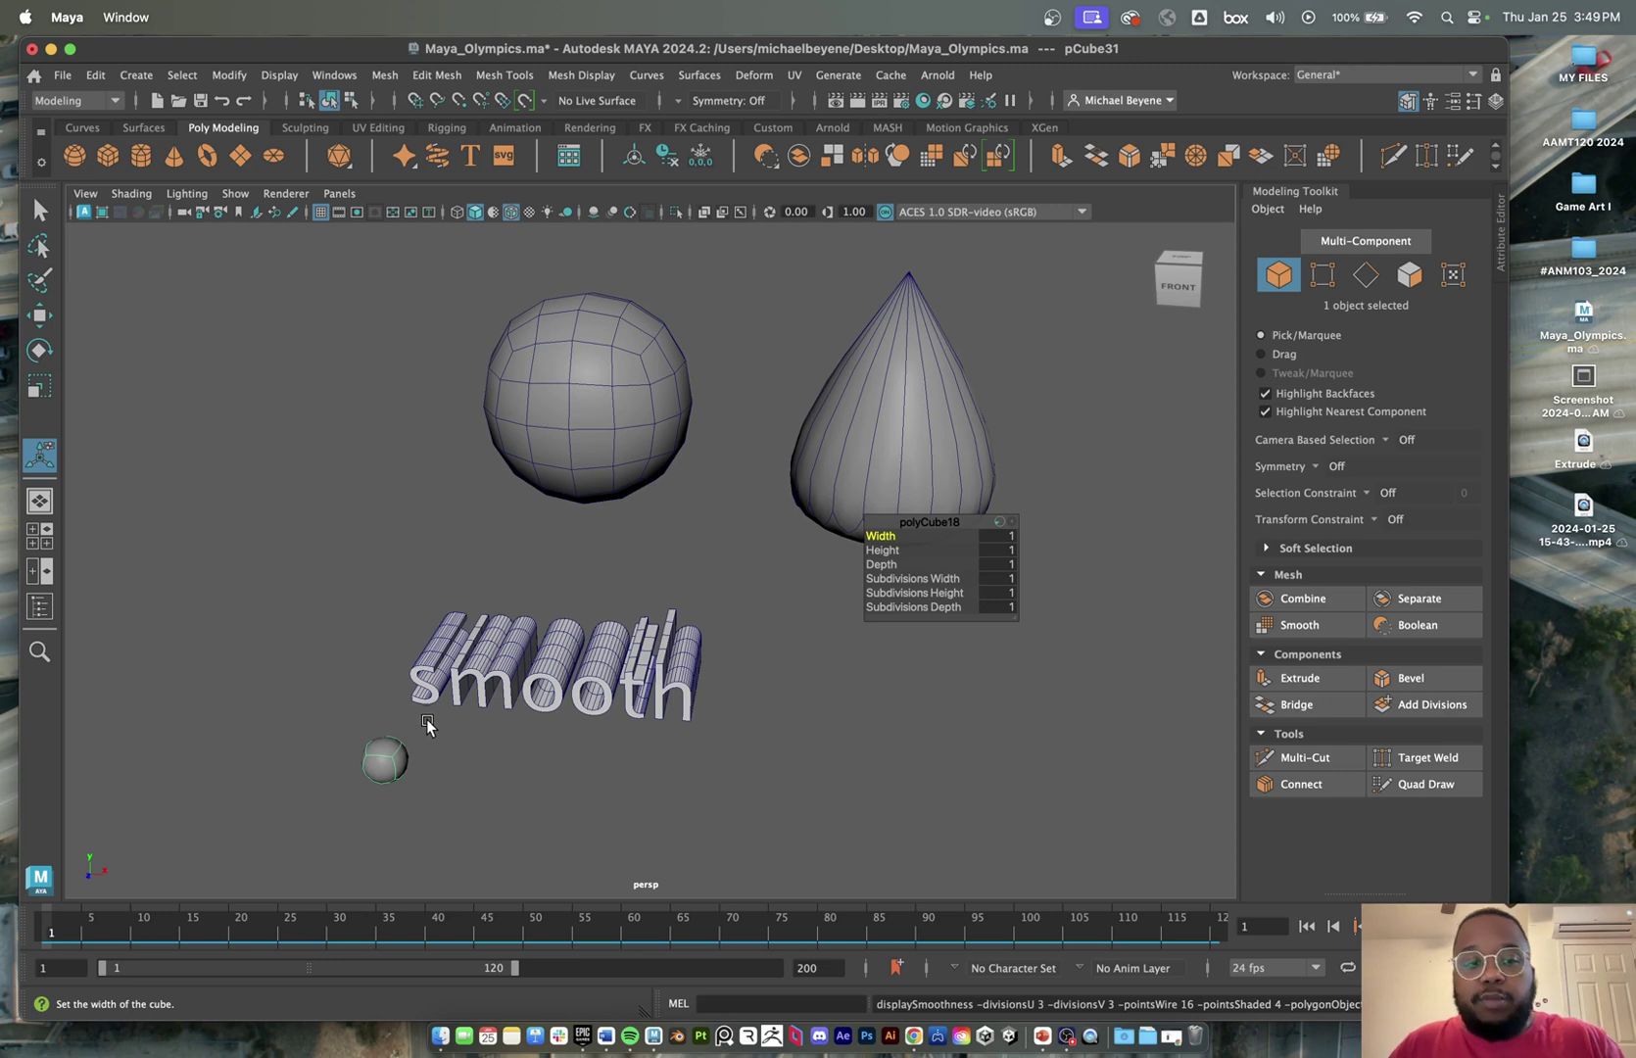
# - Switch the cube's smooth mesh preview off and back on to compare it with the original shape
pyautogui.scroll(3, 372, 760)
pyautogui.scroll(-3, 368, 763)
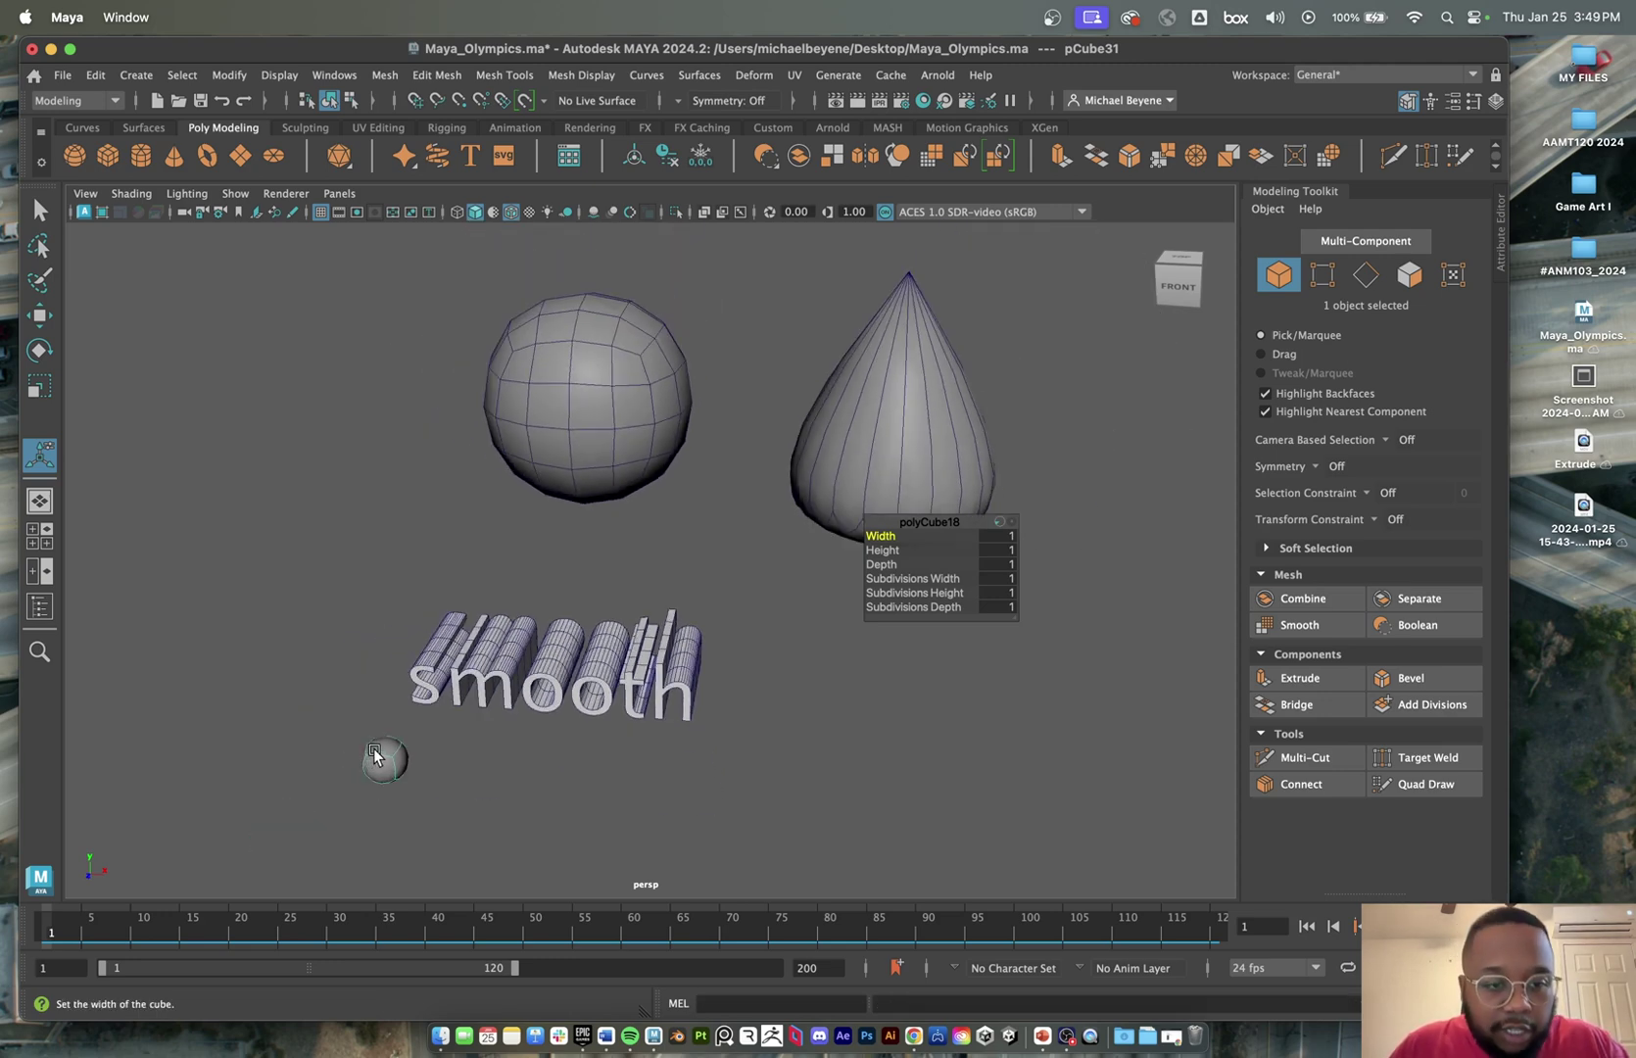
pyautogui.scroll(2, 375, 754)
pyautogui.scroll(1, 438, 650)
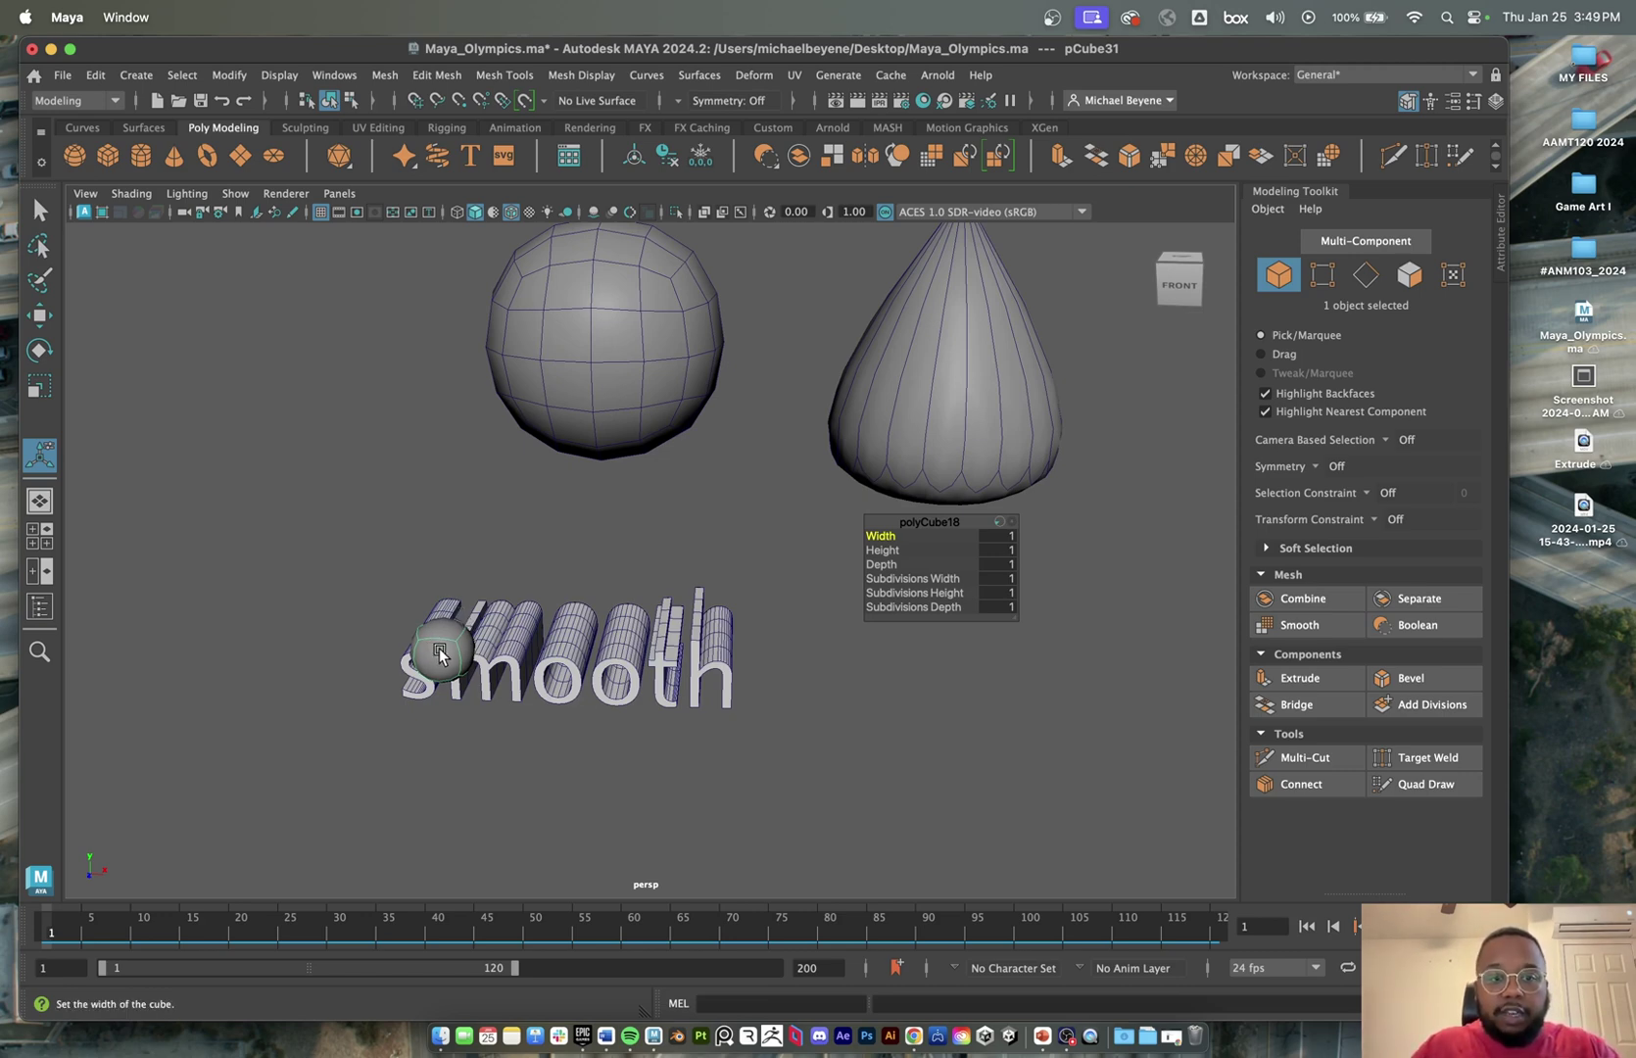
pyautogui.press('1')
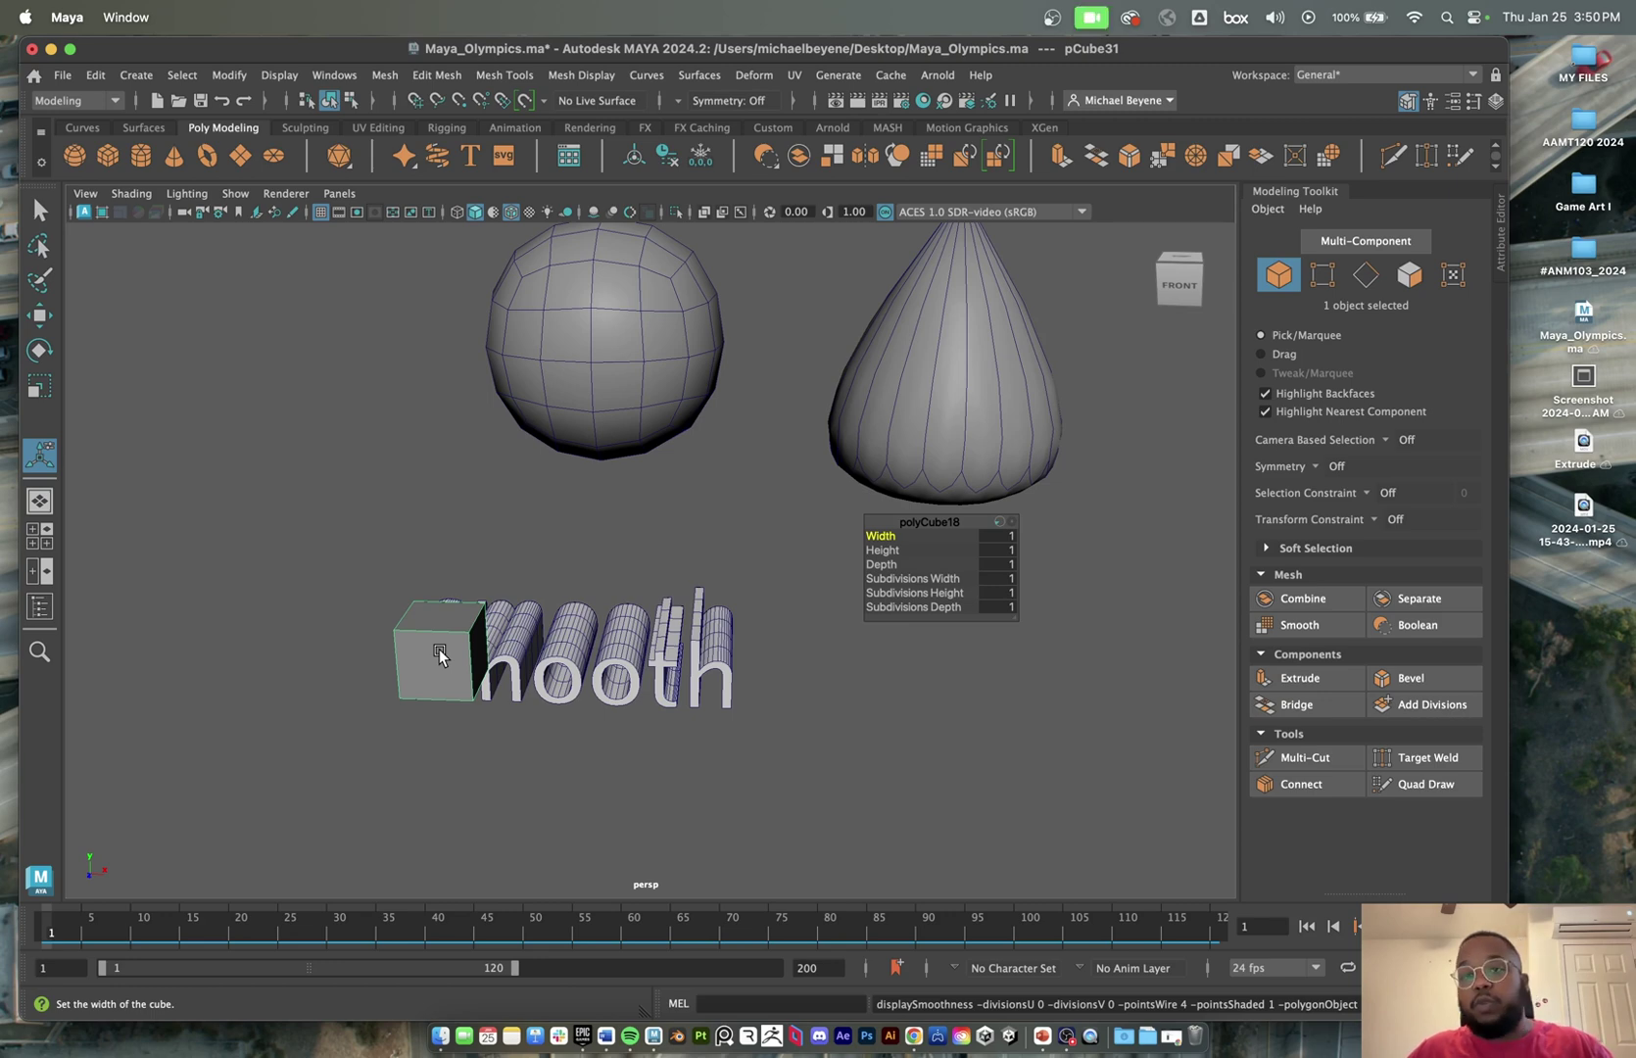
pyautogui.press('3')
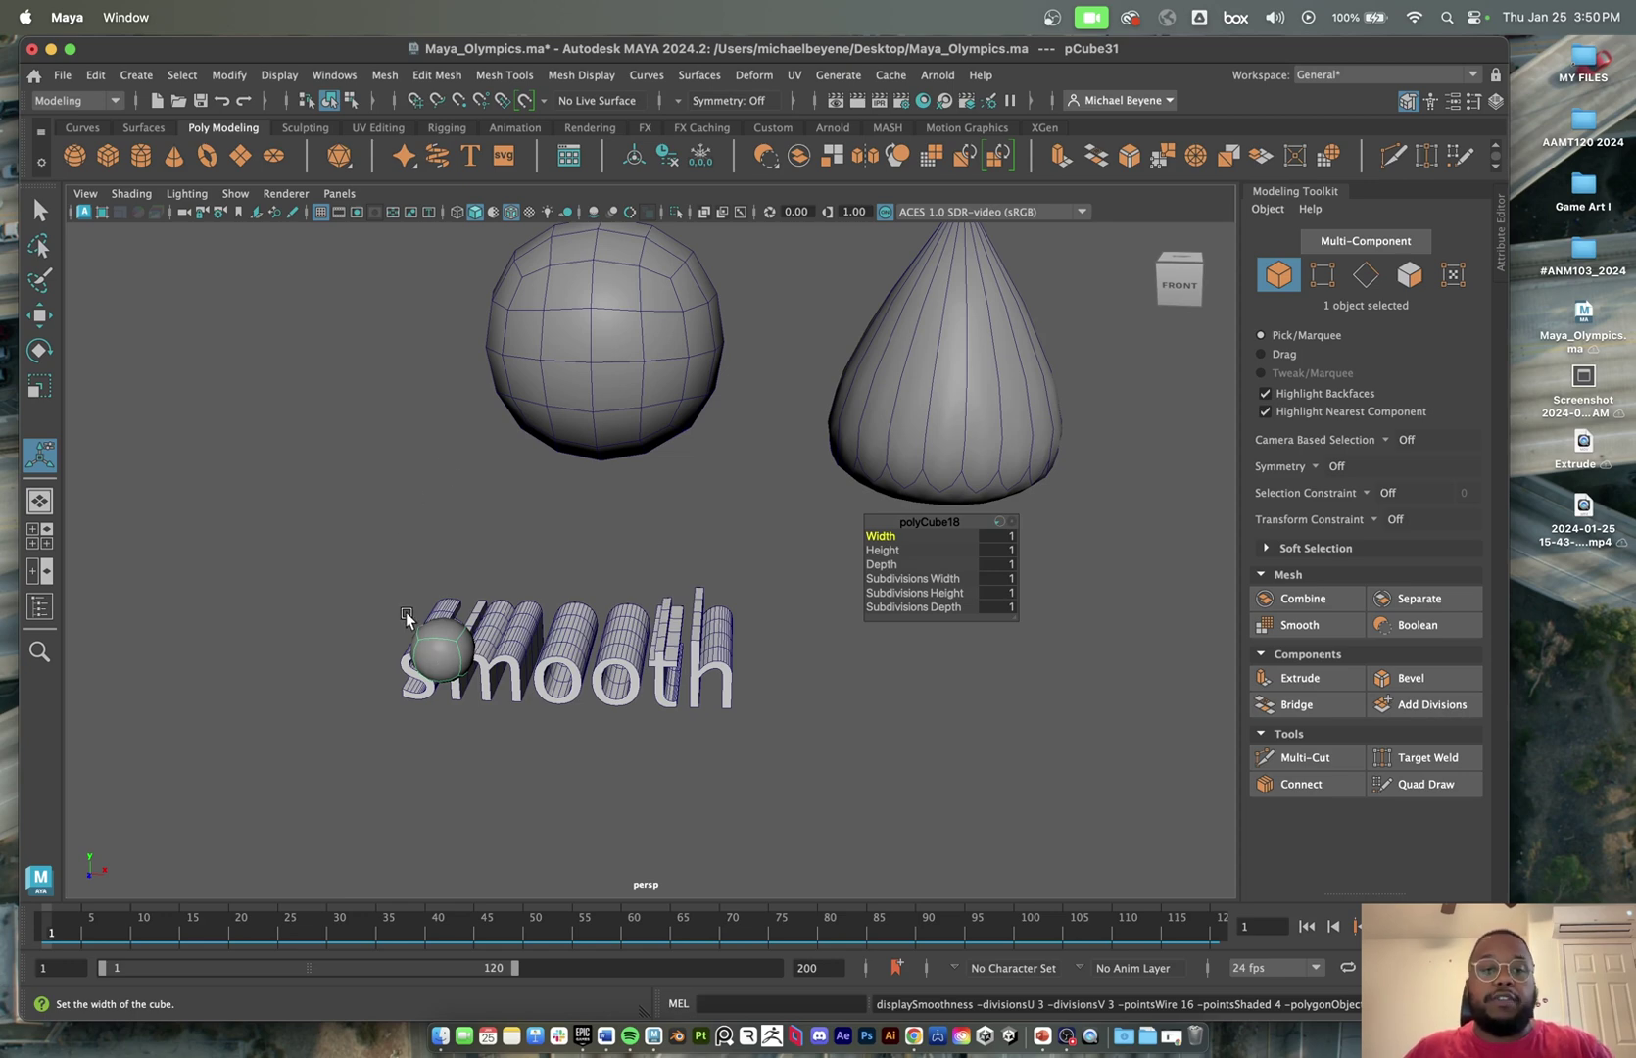
# - Extrude the smooth-previewed cube's front face forward along Z to about 19.03 in face mode
pyautogui.rightClick(438, 654)
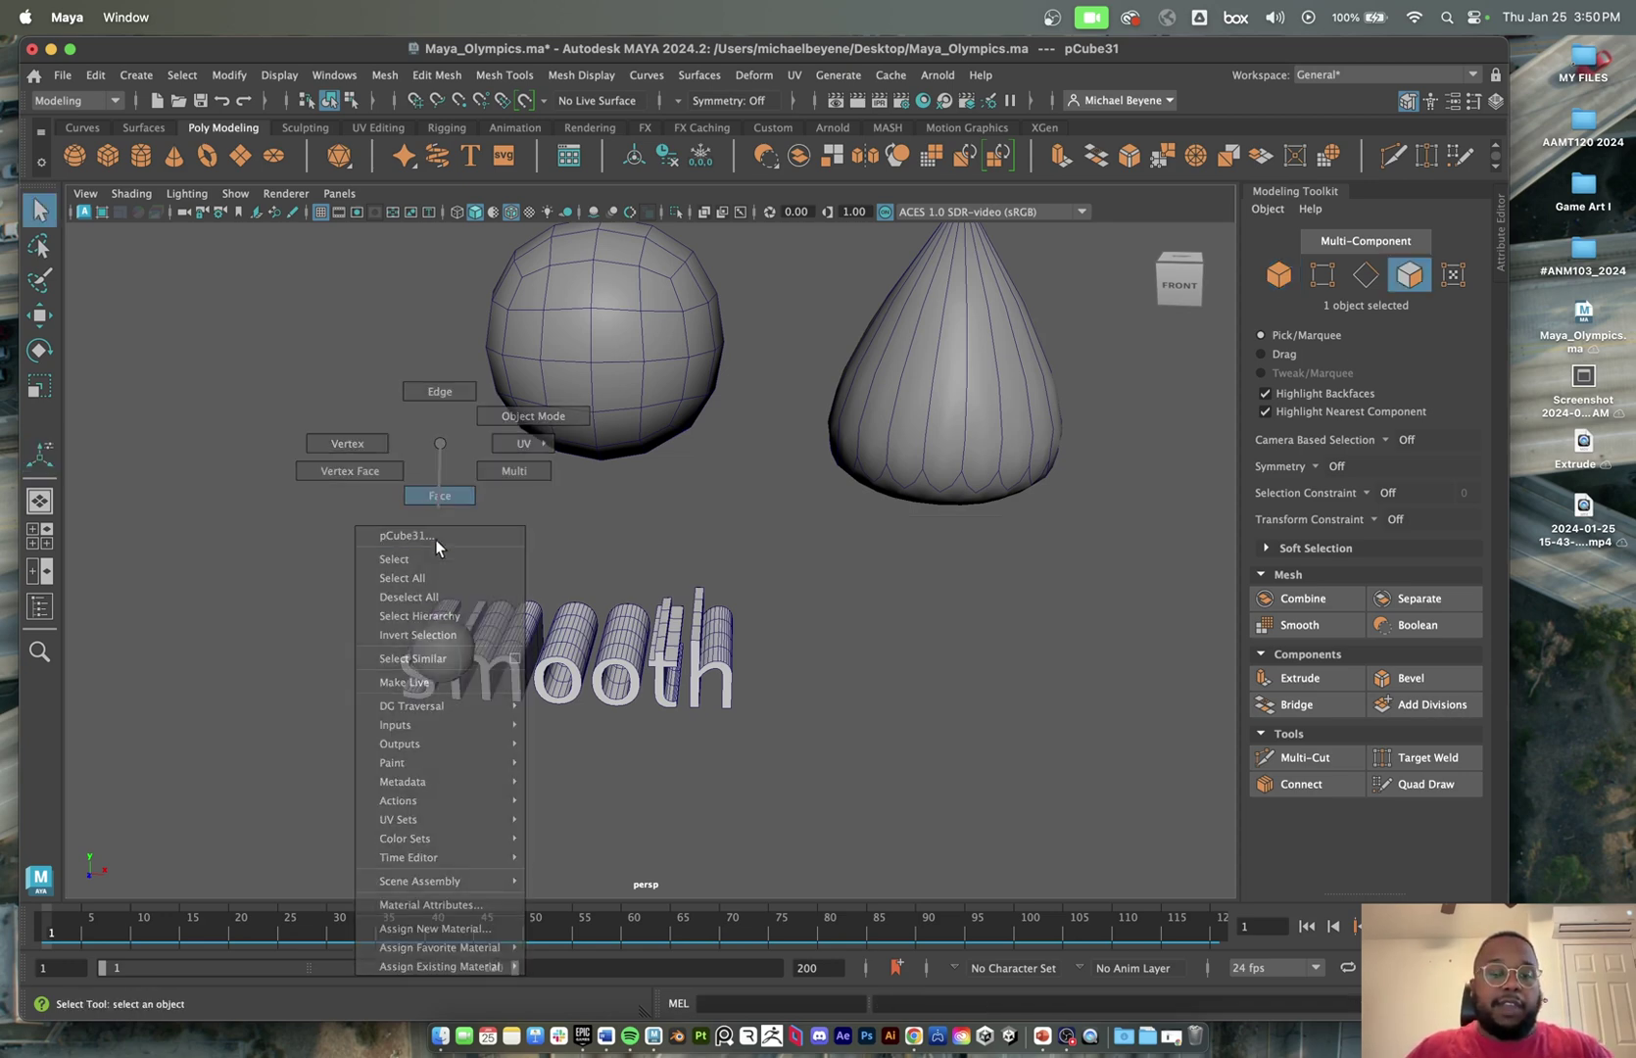
pyautogui.click(440, 494)
pyautogui.click(434, 667)
pyautogui.press('w')
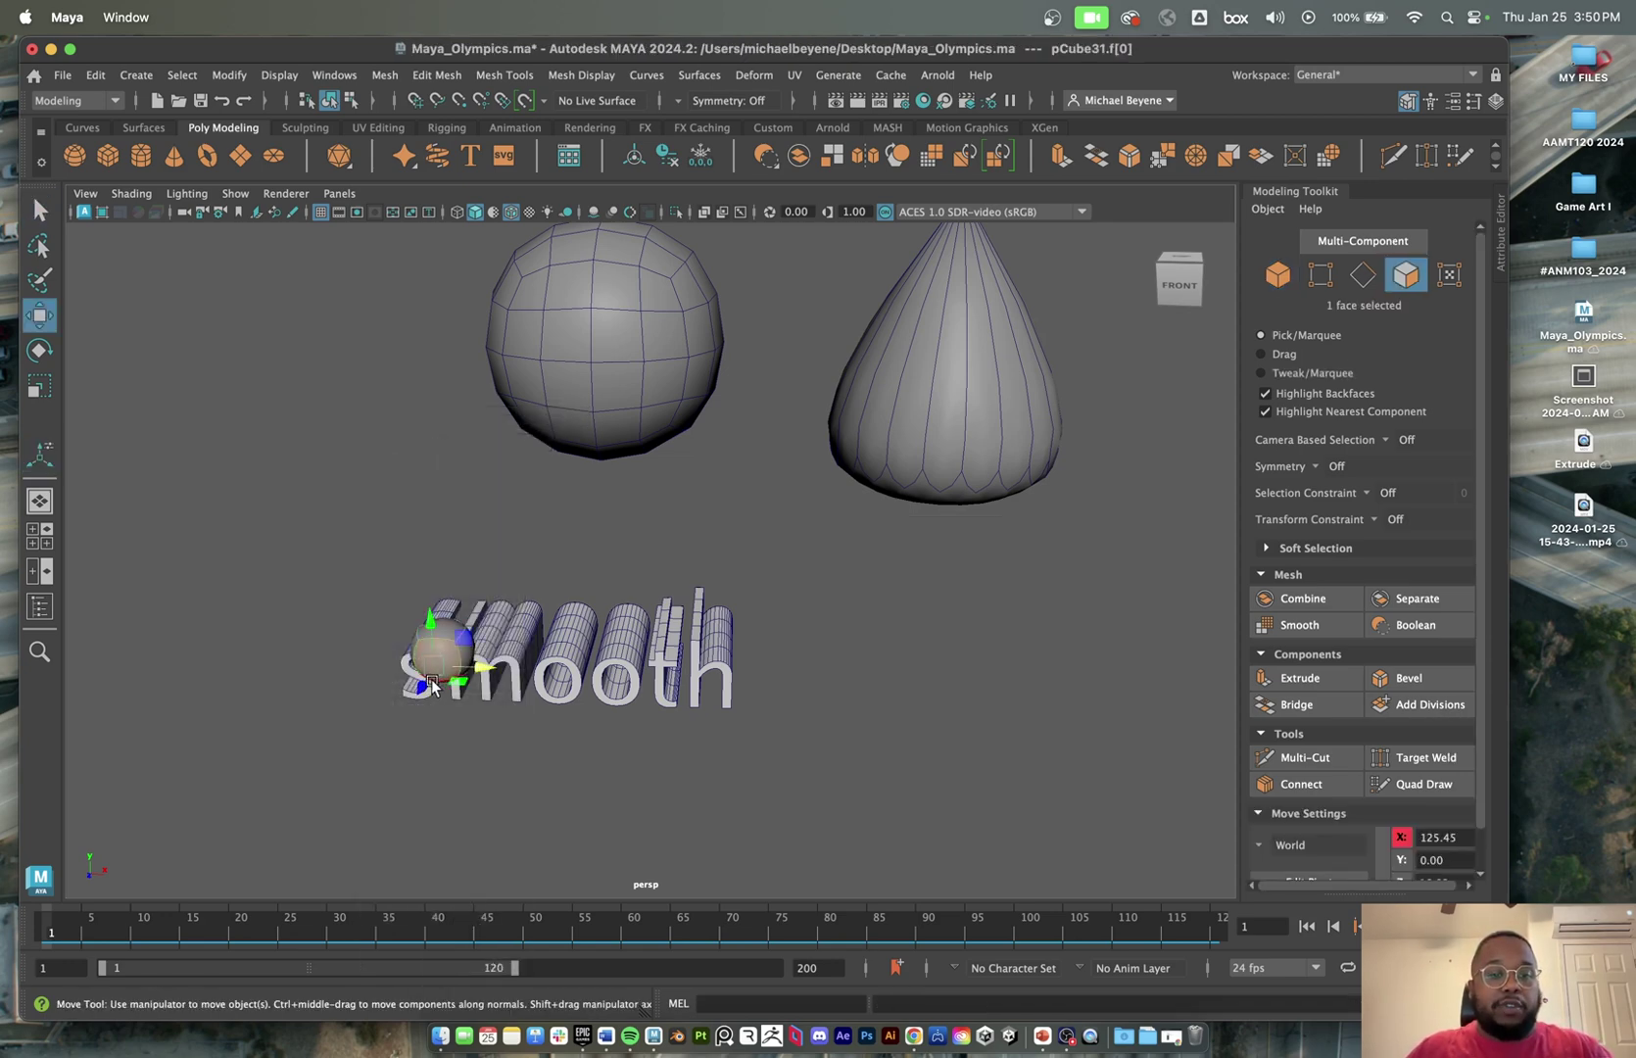
pyautogui.keyDown('shift'); pyautogui.moveTo(432, 683); pyautogui.dragTo(380, 774); pyautogui.keyUp('shift')
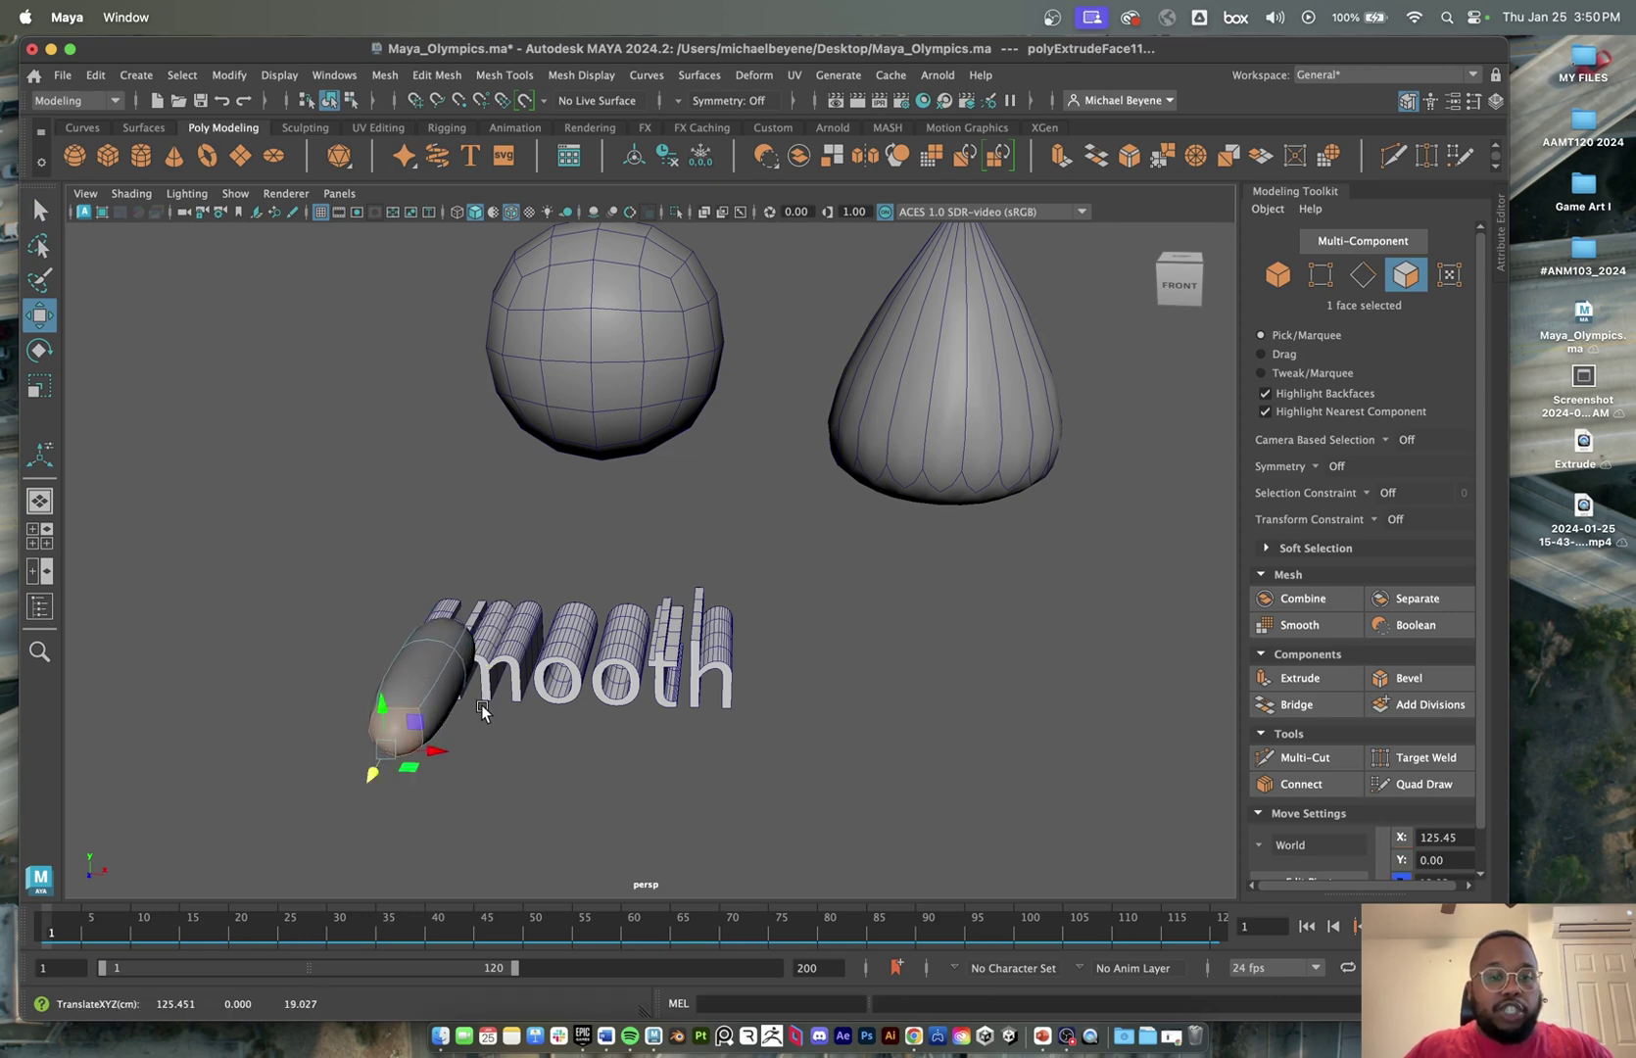
# - Extrude the same end face again, outward and up to a Y position of about 1.07
pyautogui.keyDown('alt'); pyautogui.moveTo(482, 712); pyautogui.dragTo(336, 666); pyautogui.keyUp('alt')
pyautogui.press('f')
pyautogui.scroll(-3, 325, 654)
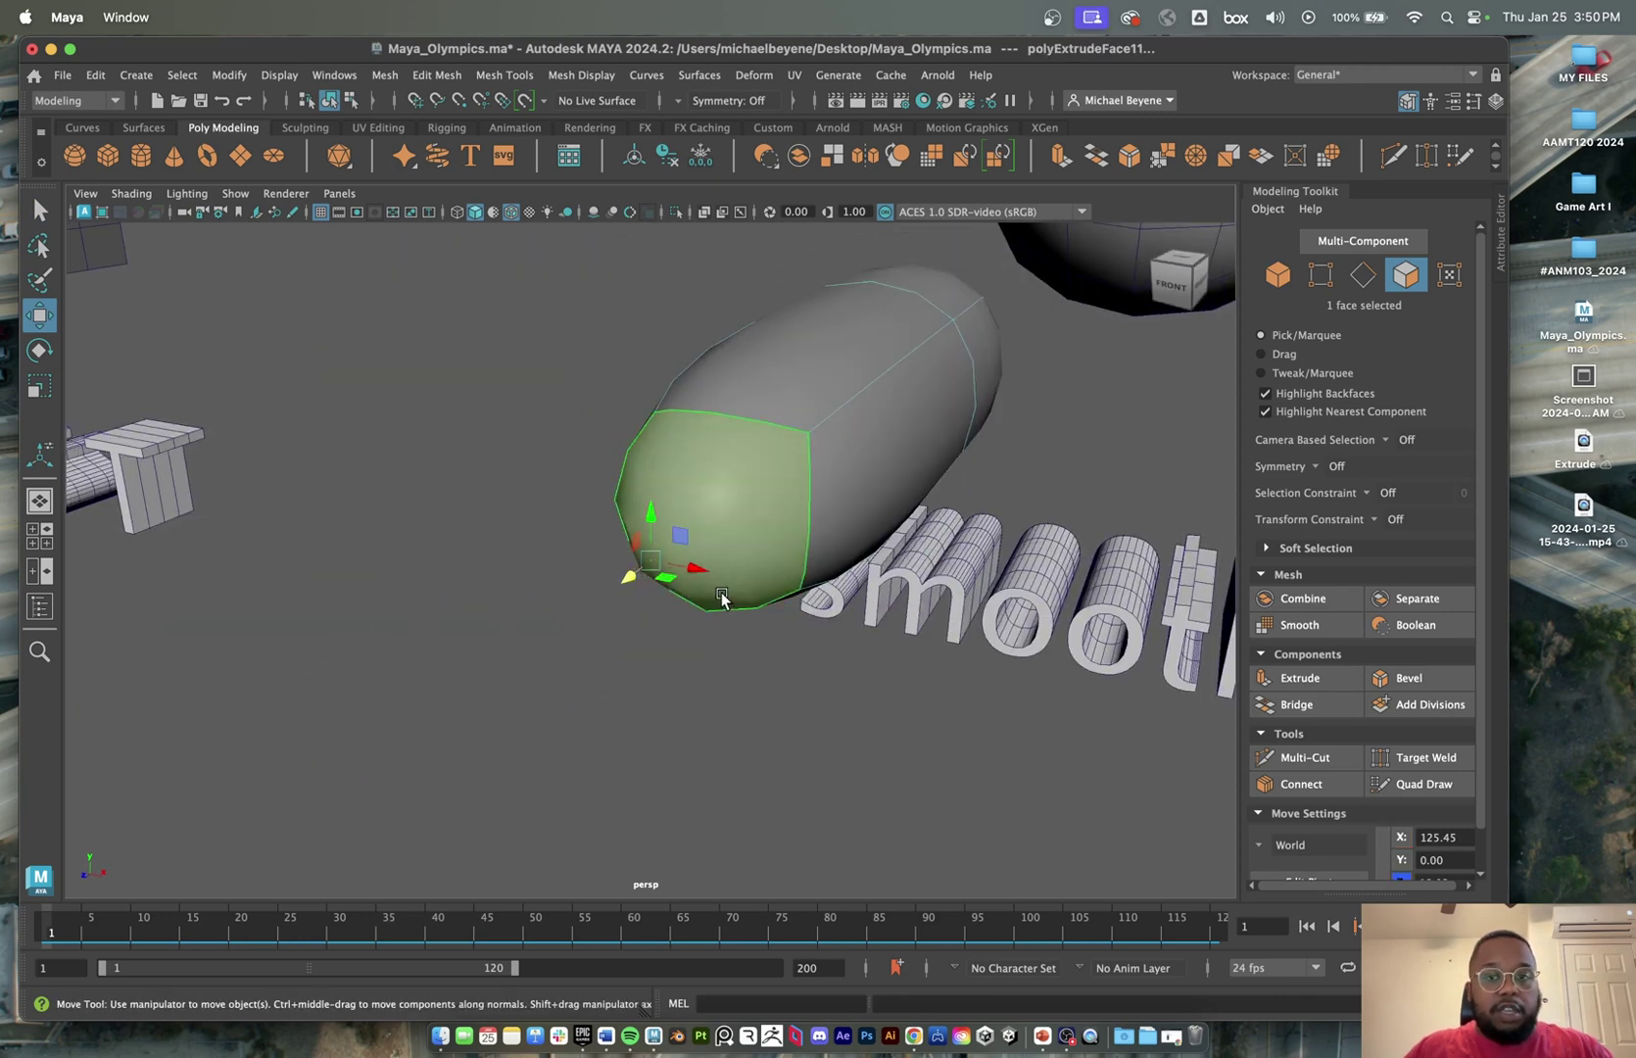
pyautogui.scroll(-3, 686, 578)
pyautogui.keyDown('alt'); pyautogui.moveTo(646, 568); pyautogui.dragTo(840, 482); pyautogui.keyUp('alt')
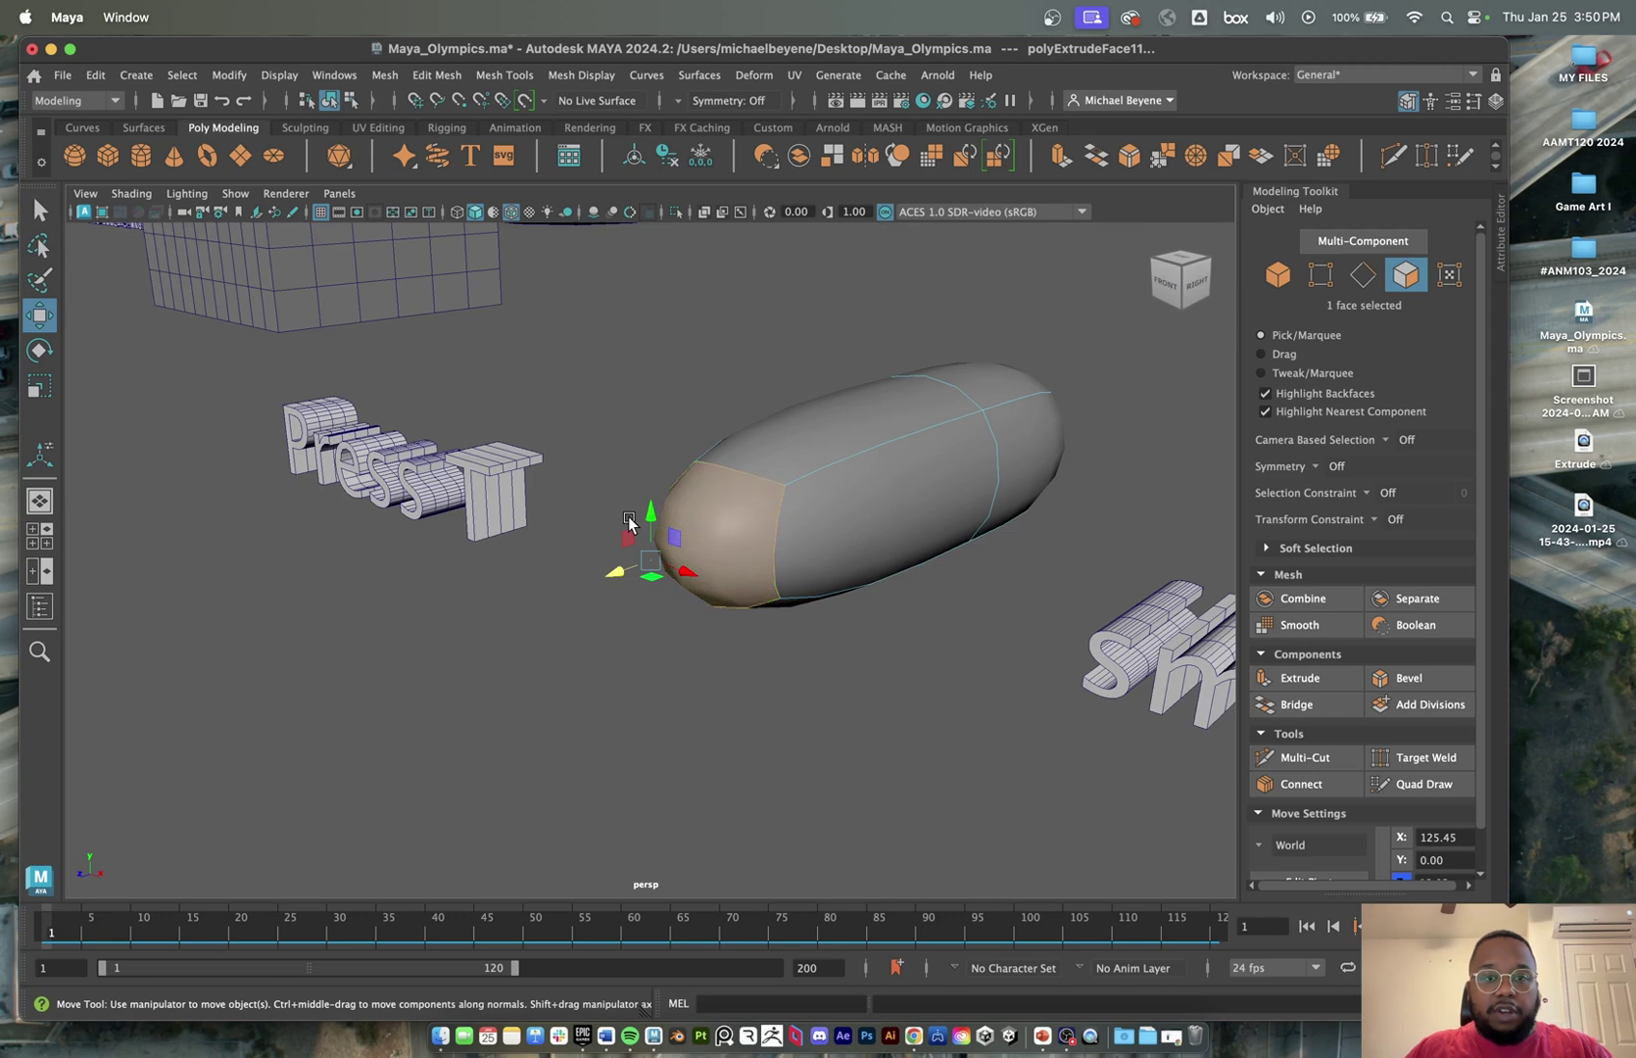
pyautogui.keyDown('shift'); pyautogui.moveTo(629, 523); pyautogui.dragTo(143, 429); pyautogui.keyUp('shift')
pyautogui.scroll(-3, 266, 503)
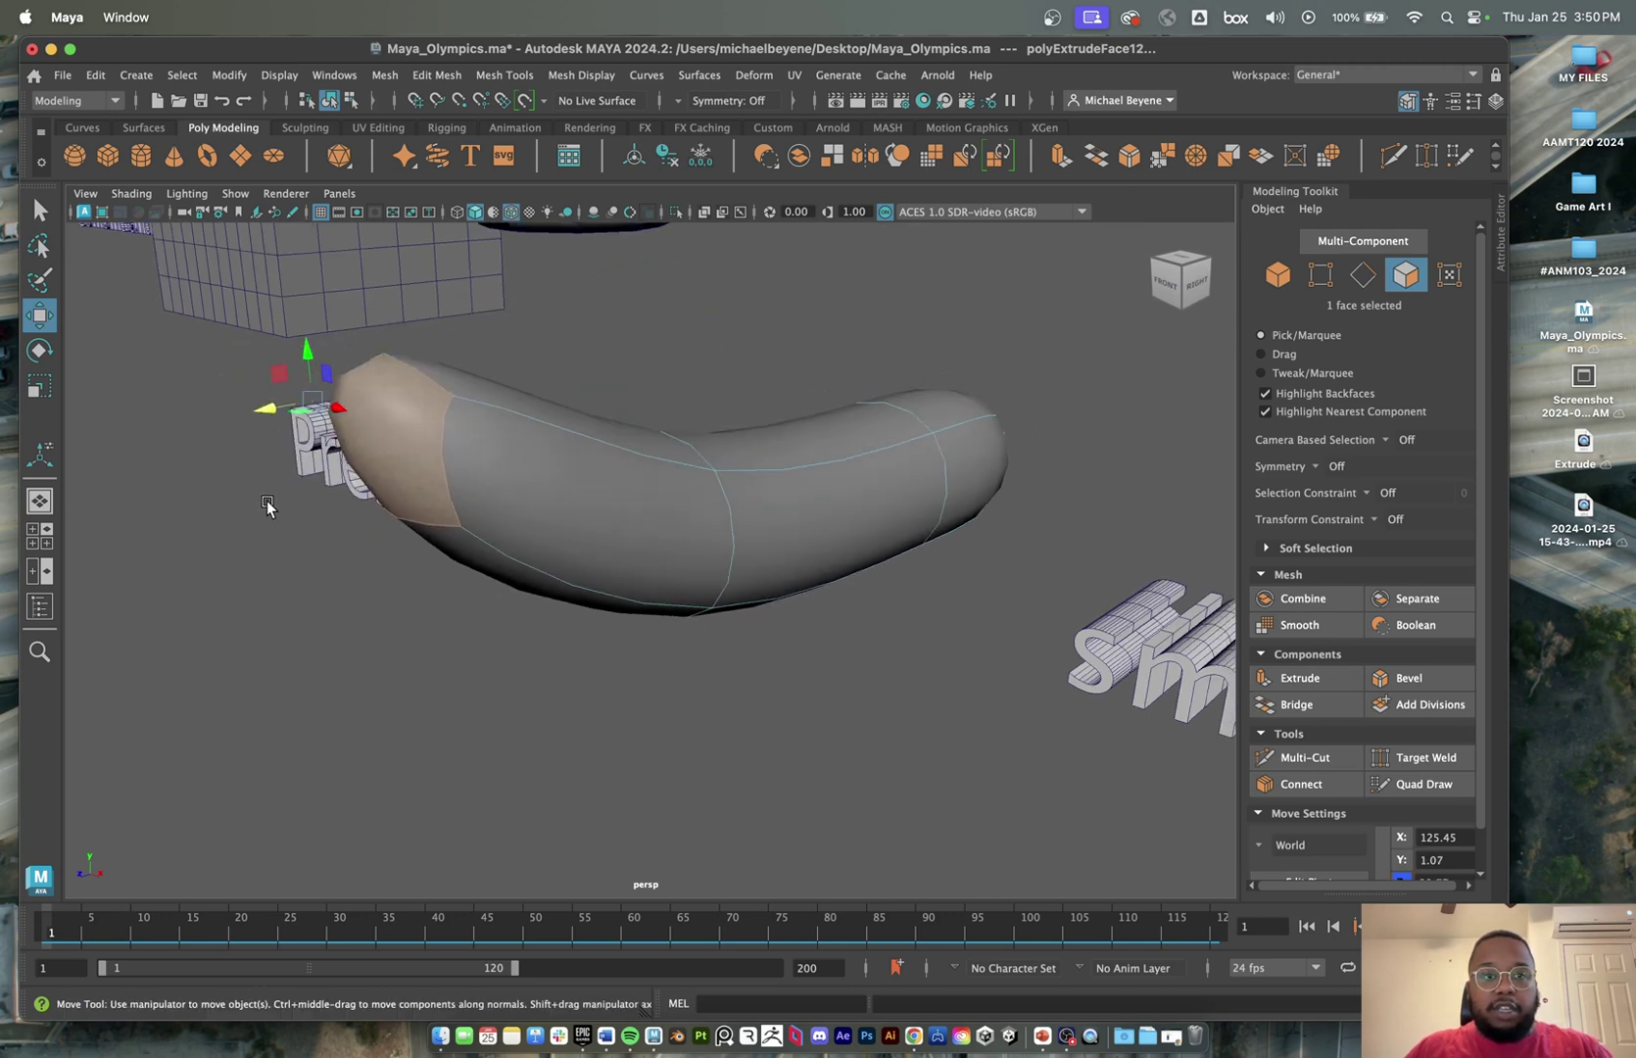
# - Extrude both side faces of the middle section outward along X, to about 127.78 and 123.62
pyautogui.click(862, 511)
pyautogui.keyDown('shift'); pyautogui.moveTo(880, 545); pyautogui.dragTo(1156, 655); pyautogui.keyUp('shift')
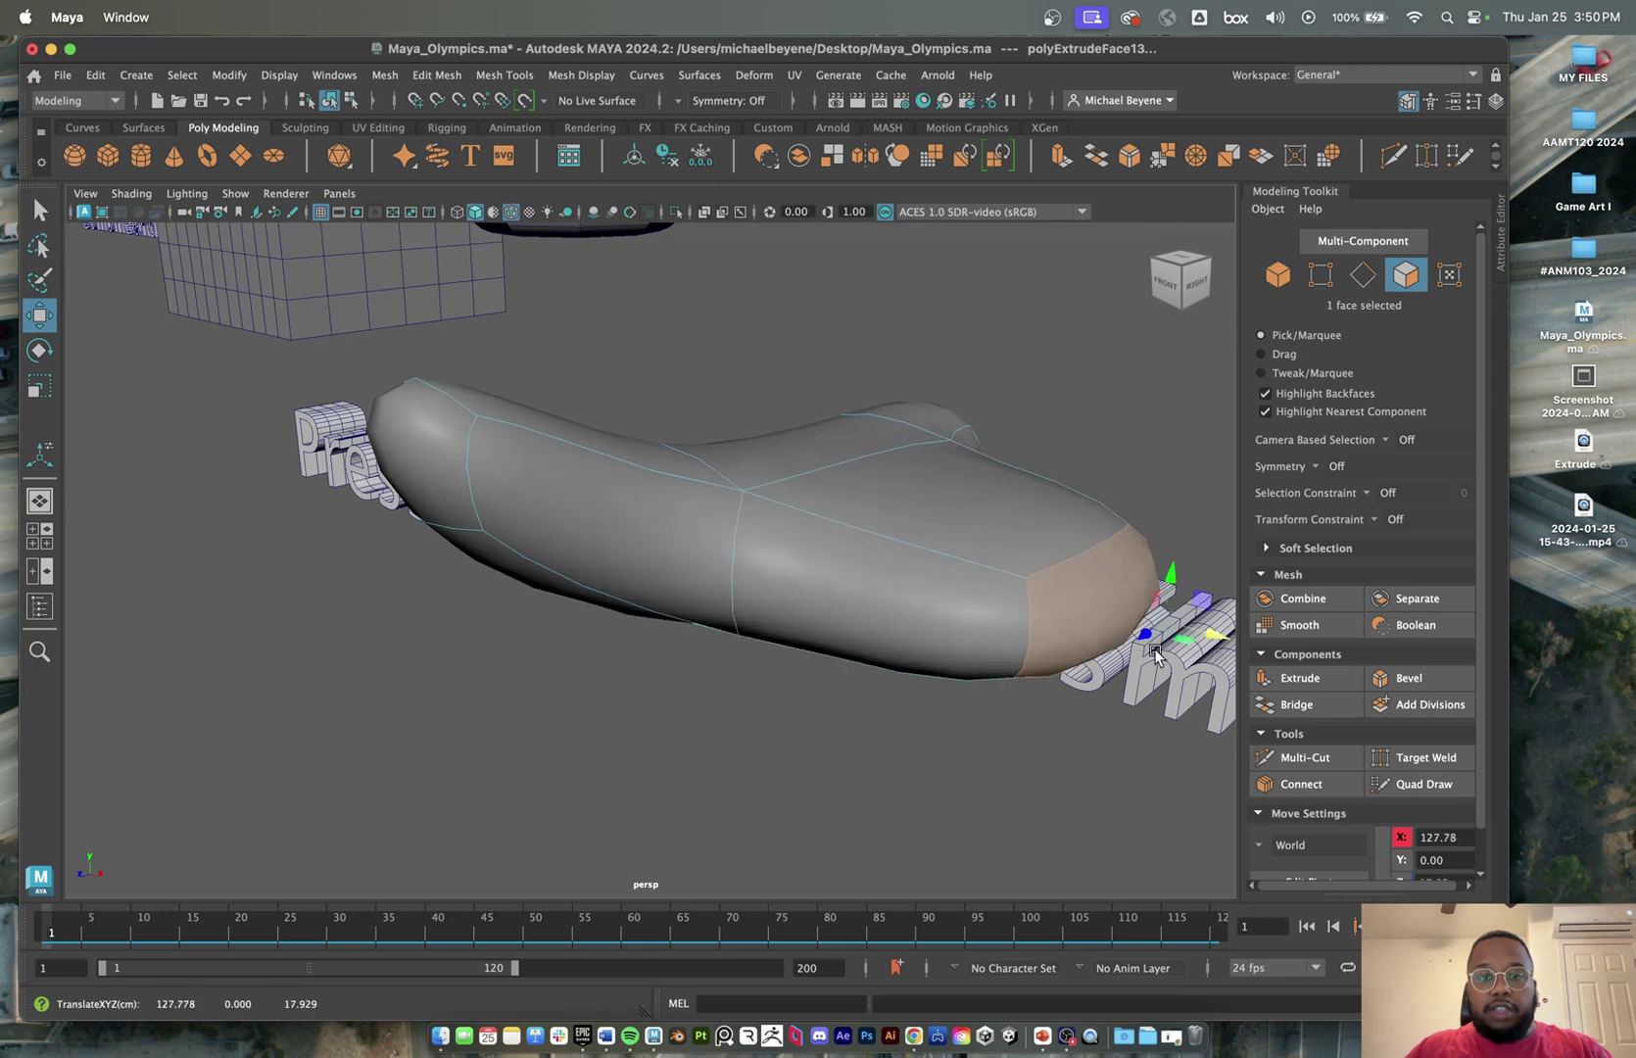
pyautogui.scroll(-3, 793, 647)
pyautogui.keyDown('alt'); pyautogui.moveTo(793, 646); pyautogui.dragTo(869, 668); pyautogui.keyUp('alt')
pyautogui.click(552, 475)
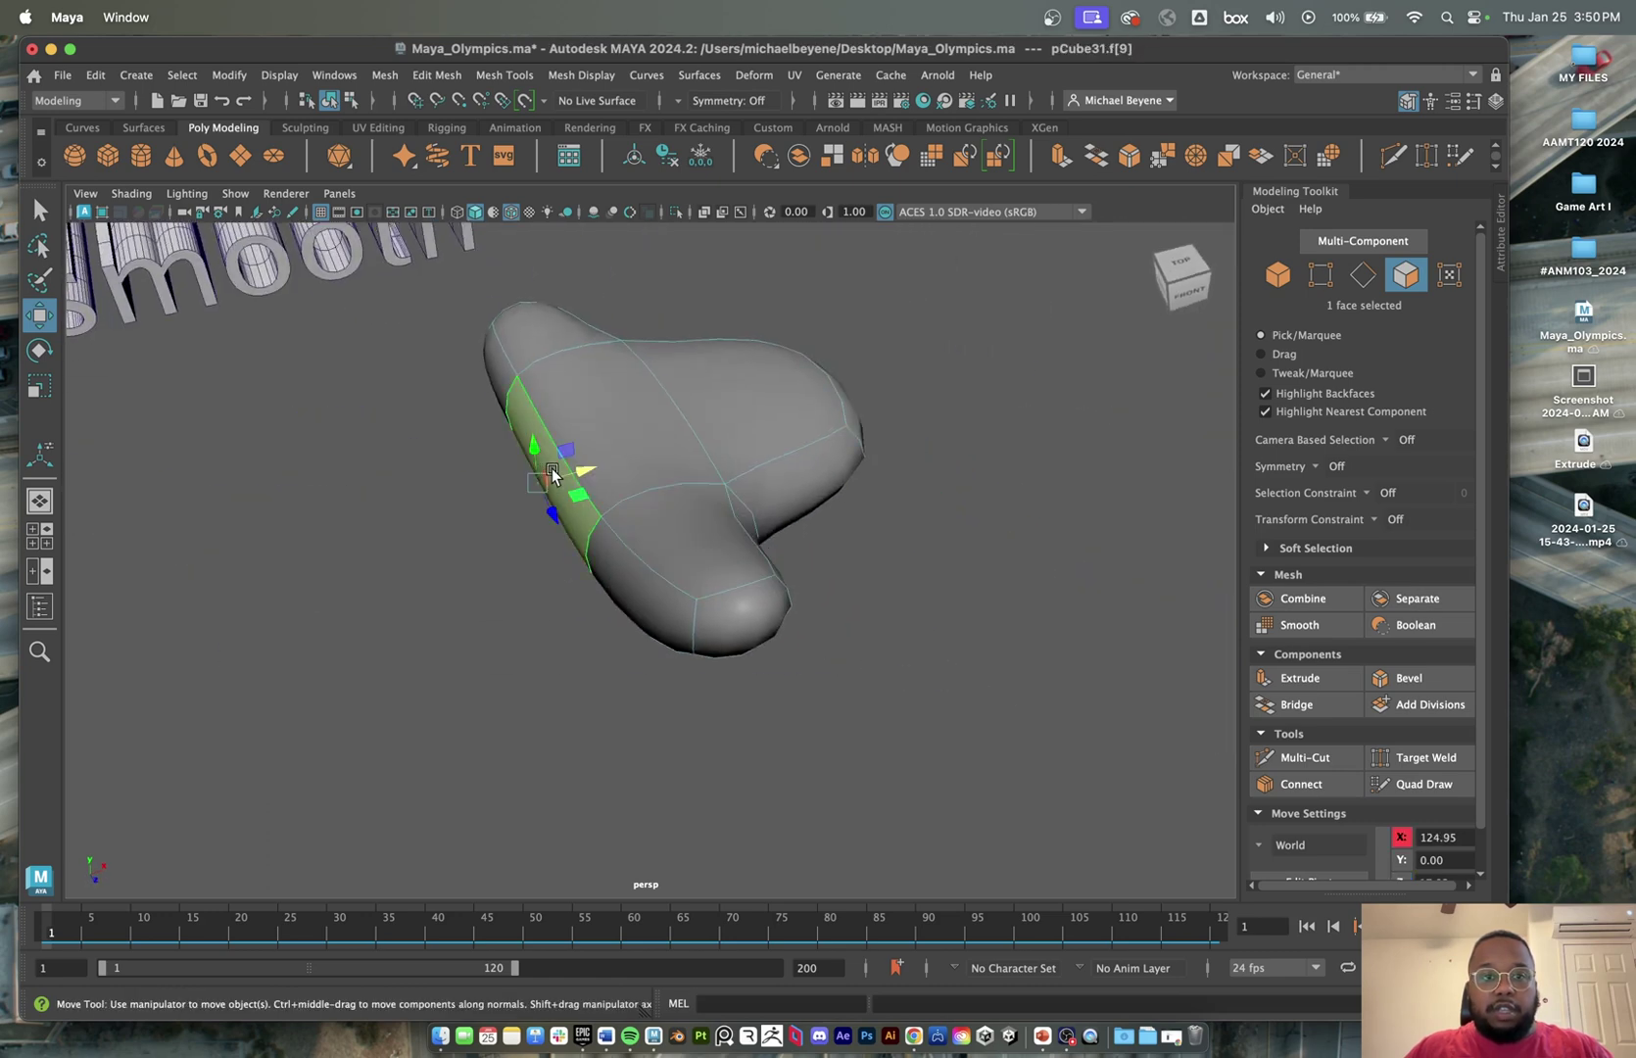
pyautogui.keyDown('shift'); pyautogui.moveTo(552, 474); pyautogui.dragTo(370, 524); pyautogui.keyUp('shift')
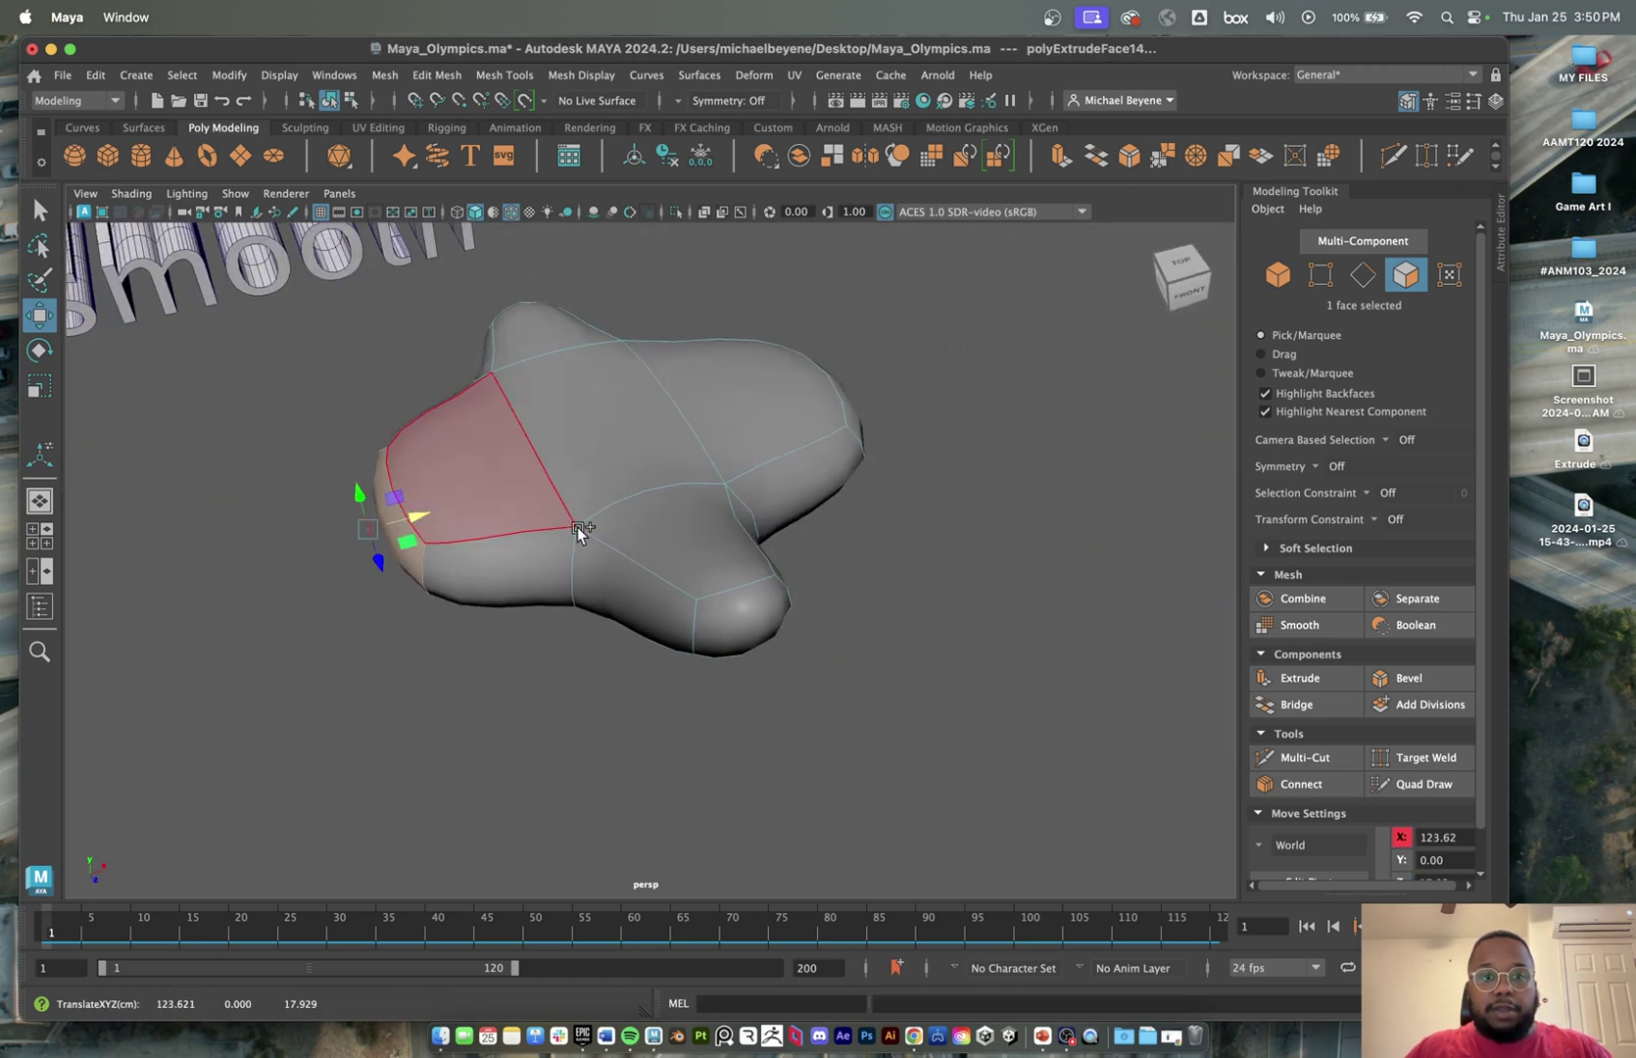
pyautogui.keyDown('alt'); pyautogui.moveTo(741, 547); pyautogui.dragTo(710, 584); pyautogui.keyUp('alt')
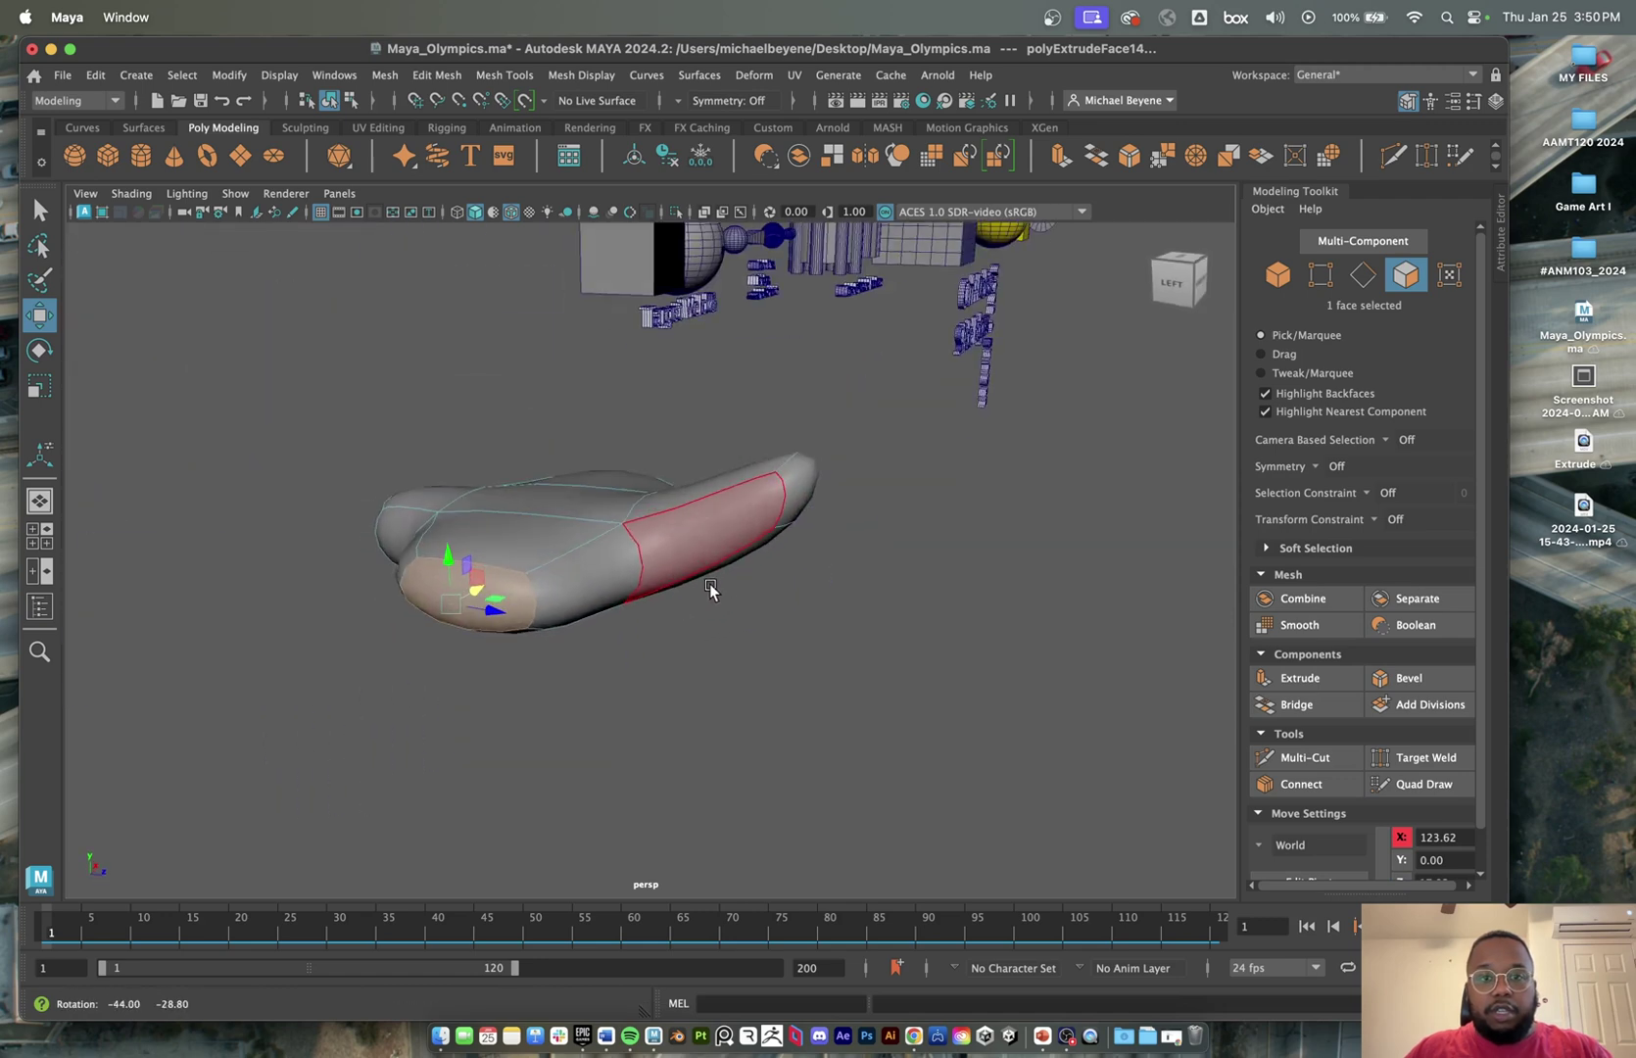
# - Turn off the shape's smooth preview and select the back block's lower edge in edge mode
pyautogui.click(805, 480)
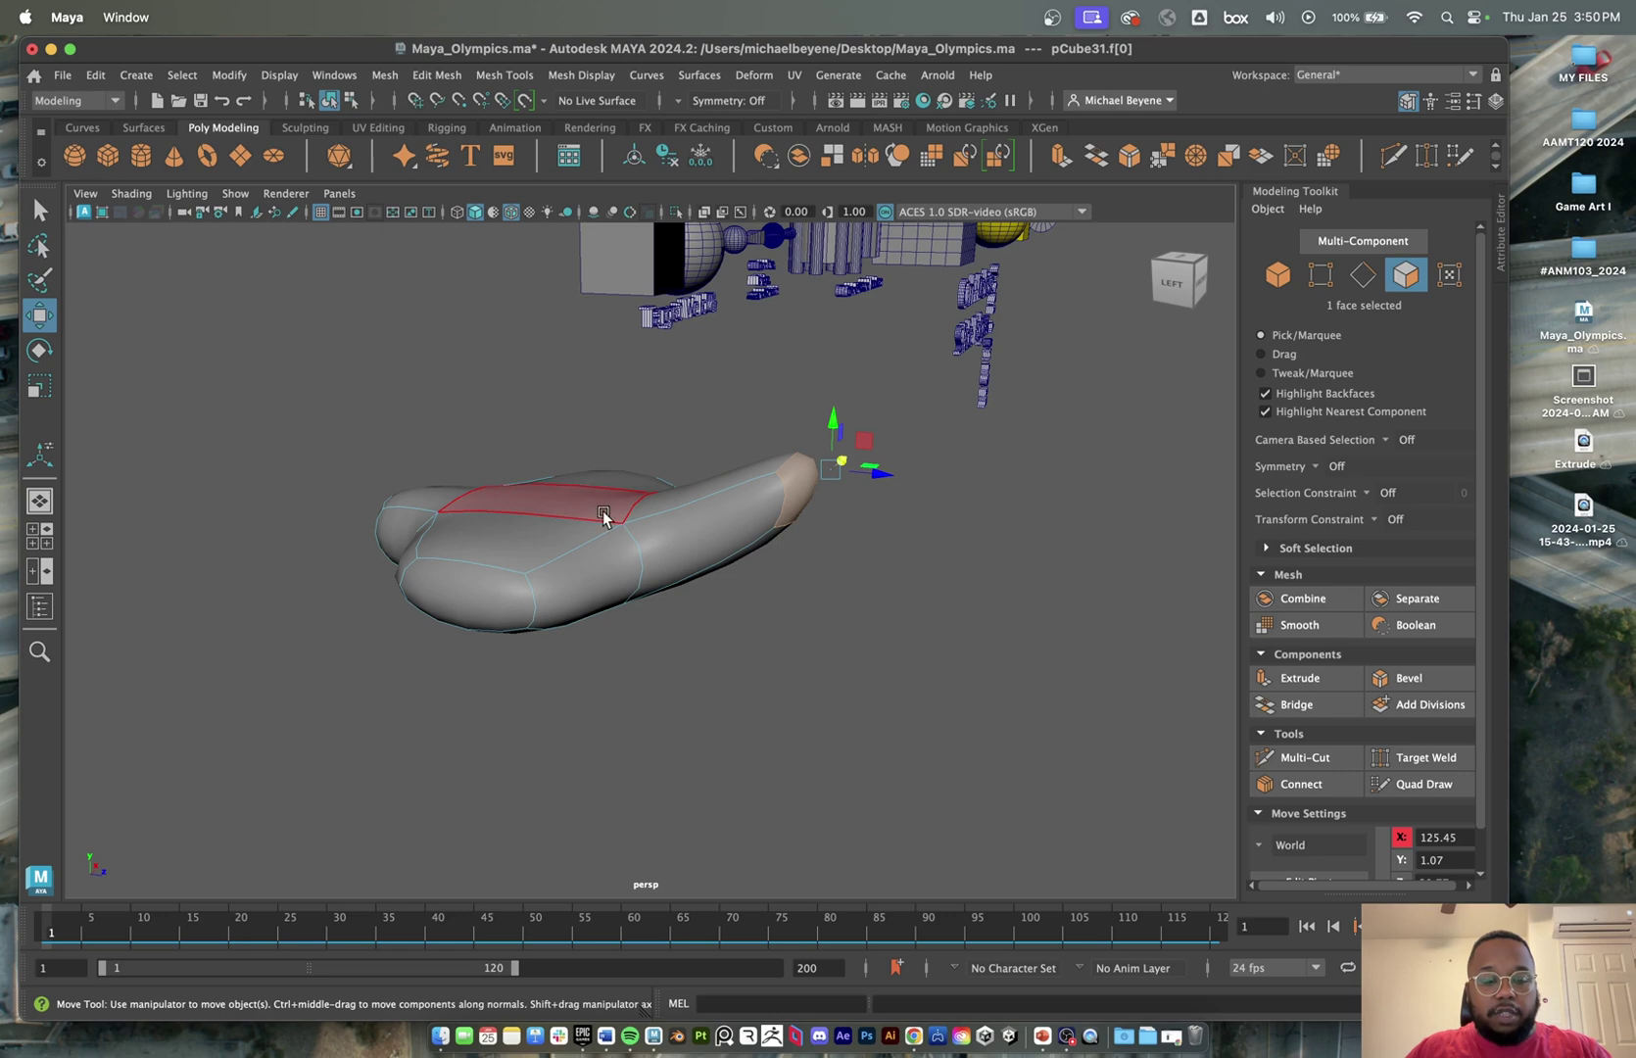
pyautogui.press('1')
pyautogui.keyDown('alt'); pyautogui.moveTo(731, 610); pyautogui.dragTo(796, 656); pyautogui.keyUp('alt')
pyautogui.keyDown('alt'); pyautogui.moveTo(398, 628); pyautogui.dragTo(450, 594); pyautogui.keyUp('alt')
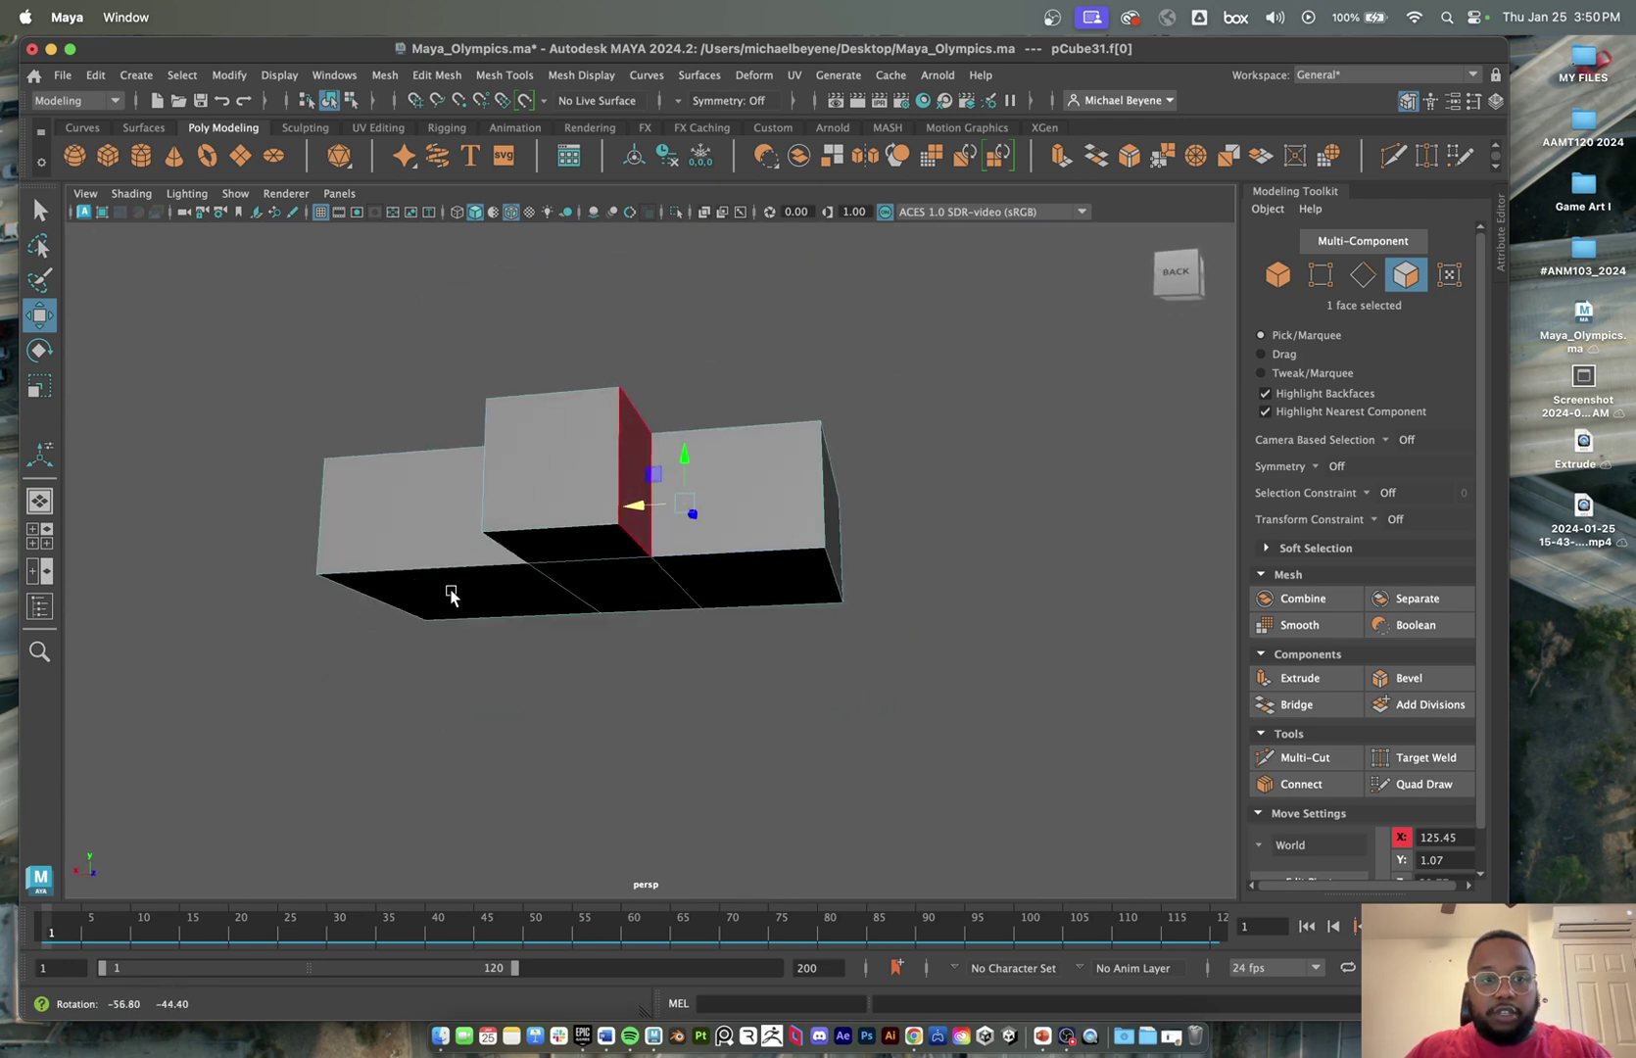
pyautogui.moveTo(524, 443); pyautogui.dragTo(513, 377, button='right')
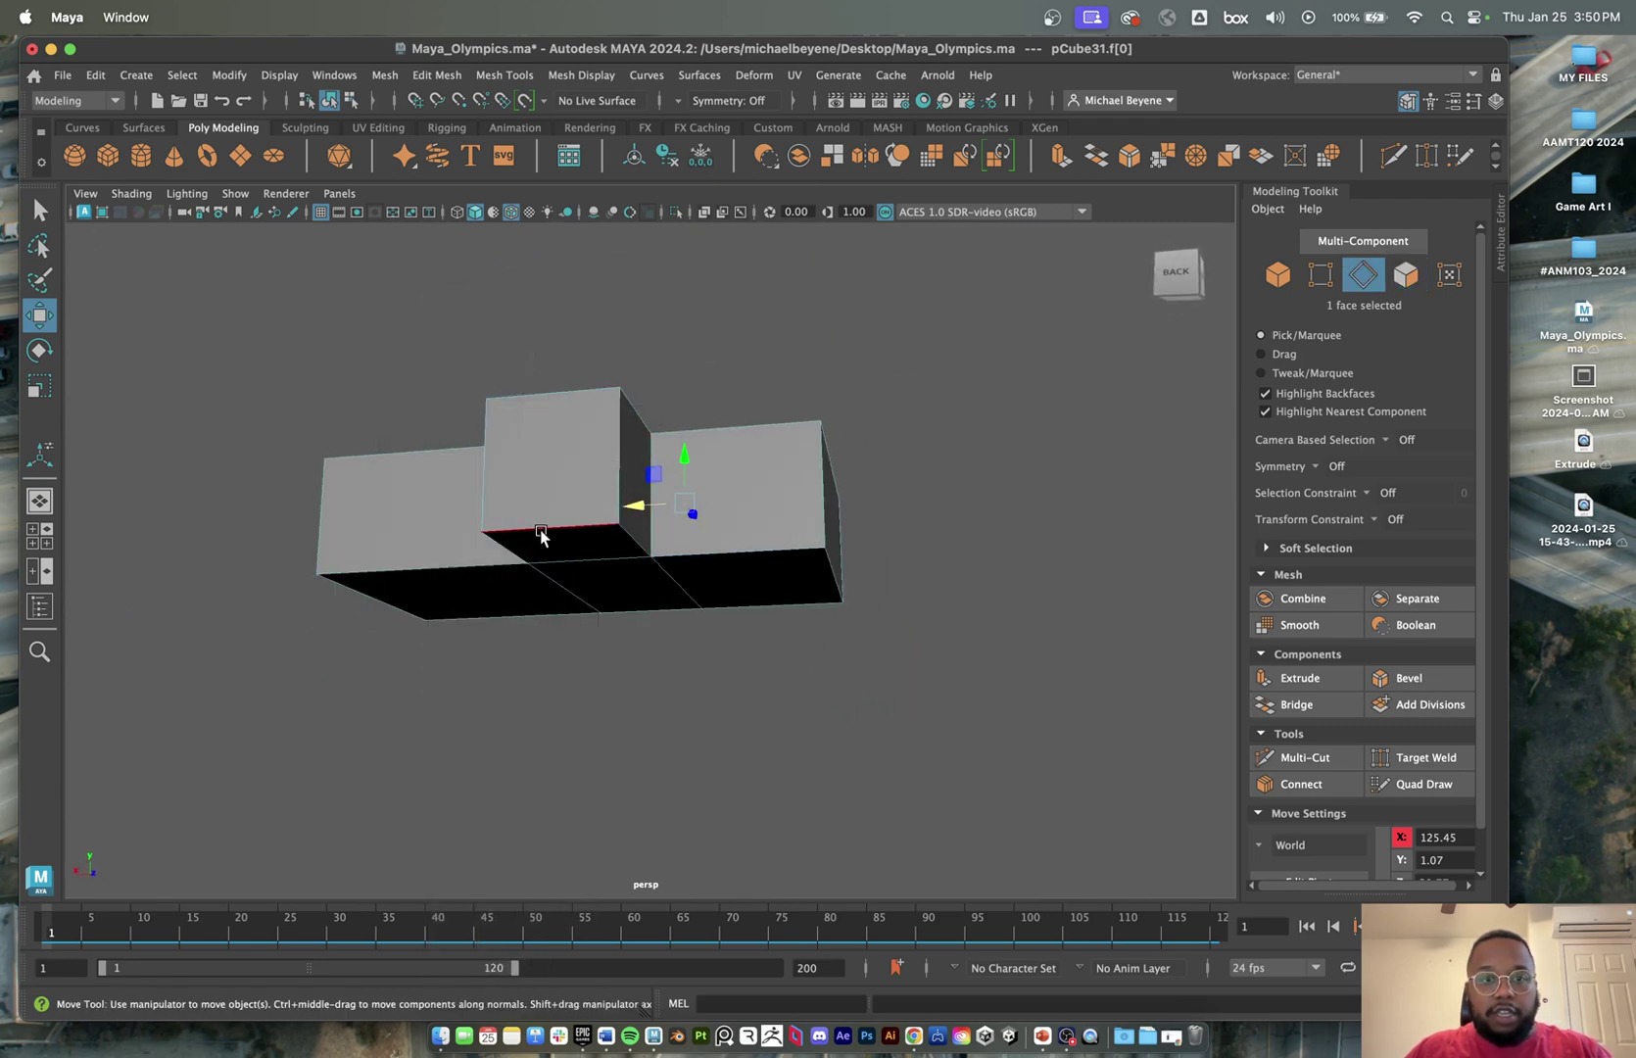
pyautogui.click(541, 535)
pyautogui.keyDown('alt'); pyautogui.moveTo(555, 499); pyautogui.dragTo(588, 510); pyautogui.keyUp('alt')
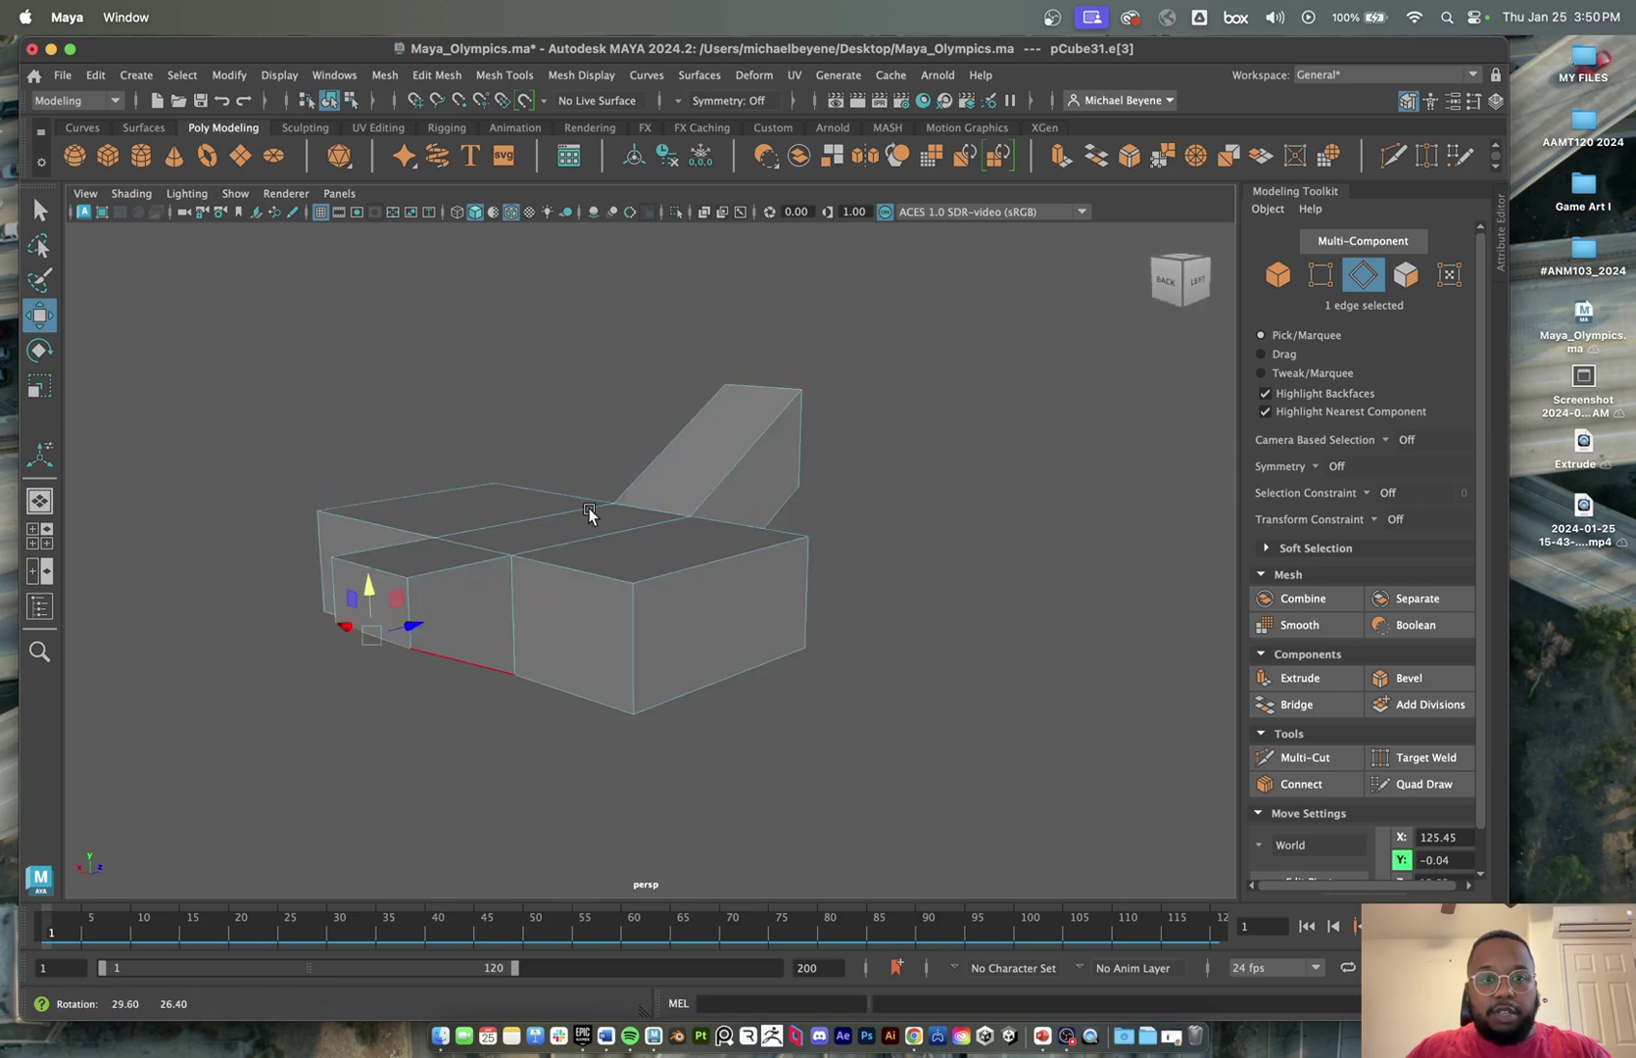
# - Turn smooth preview back on and select the lower end edges of both side arms
pyautogui.press('3')
pyautogui.keyDown('alt'); pyautogui.moveTo(606, 584); pyautogui.dragTo(785, 594); pyautogui.keyUp('alt')
pyautogui.click(462, 595)
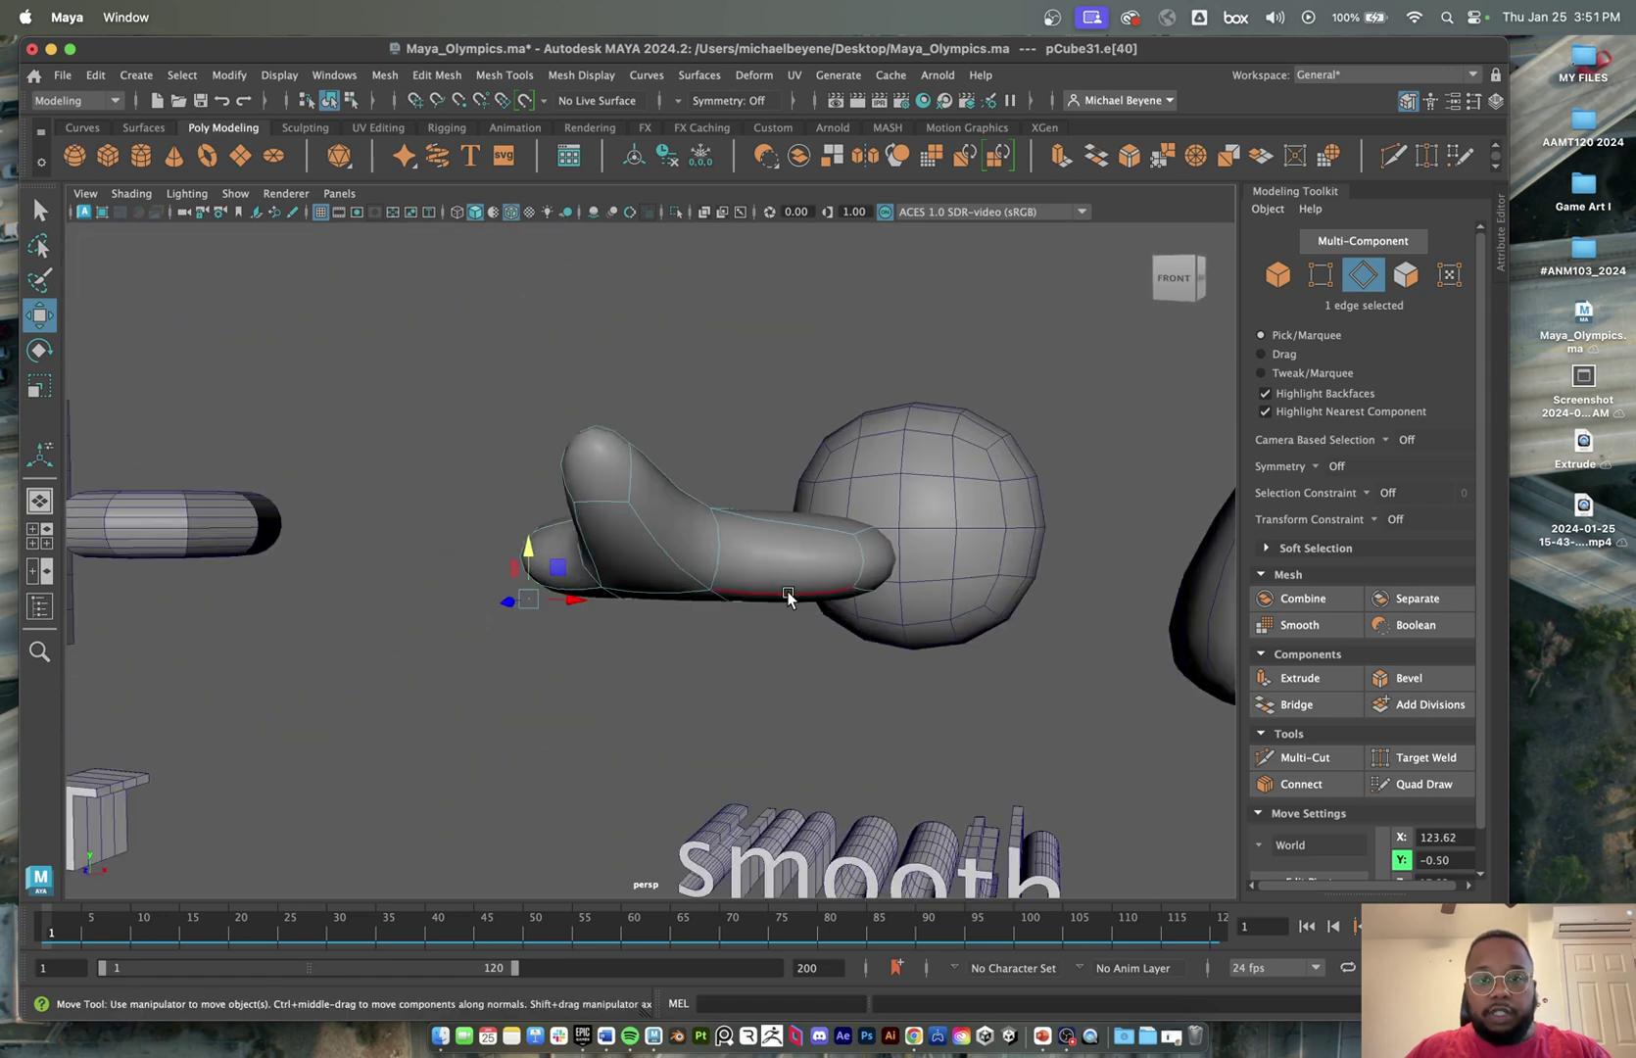
pyautogui.keyDown('shift'); pyautogui.click(872, 590); pyautogui.keyUp('shift')
pyautogui.press('f')
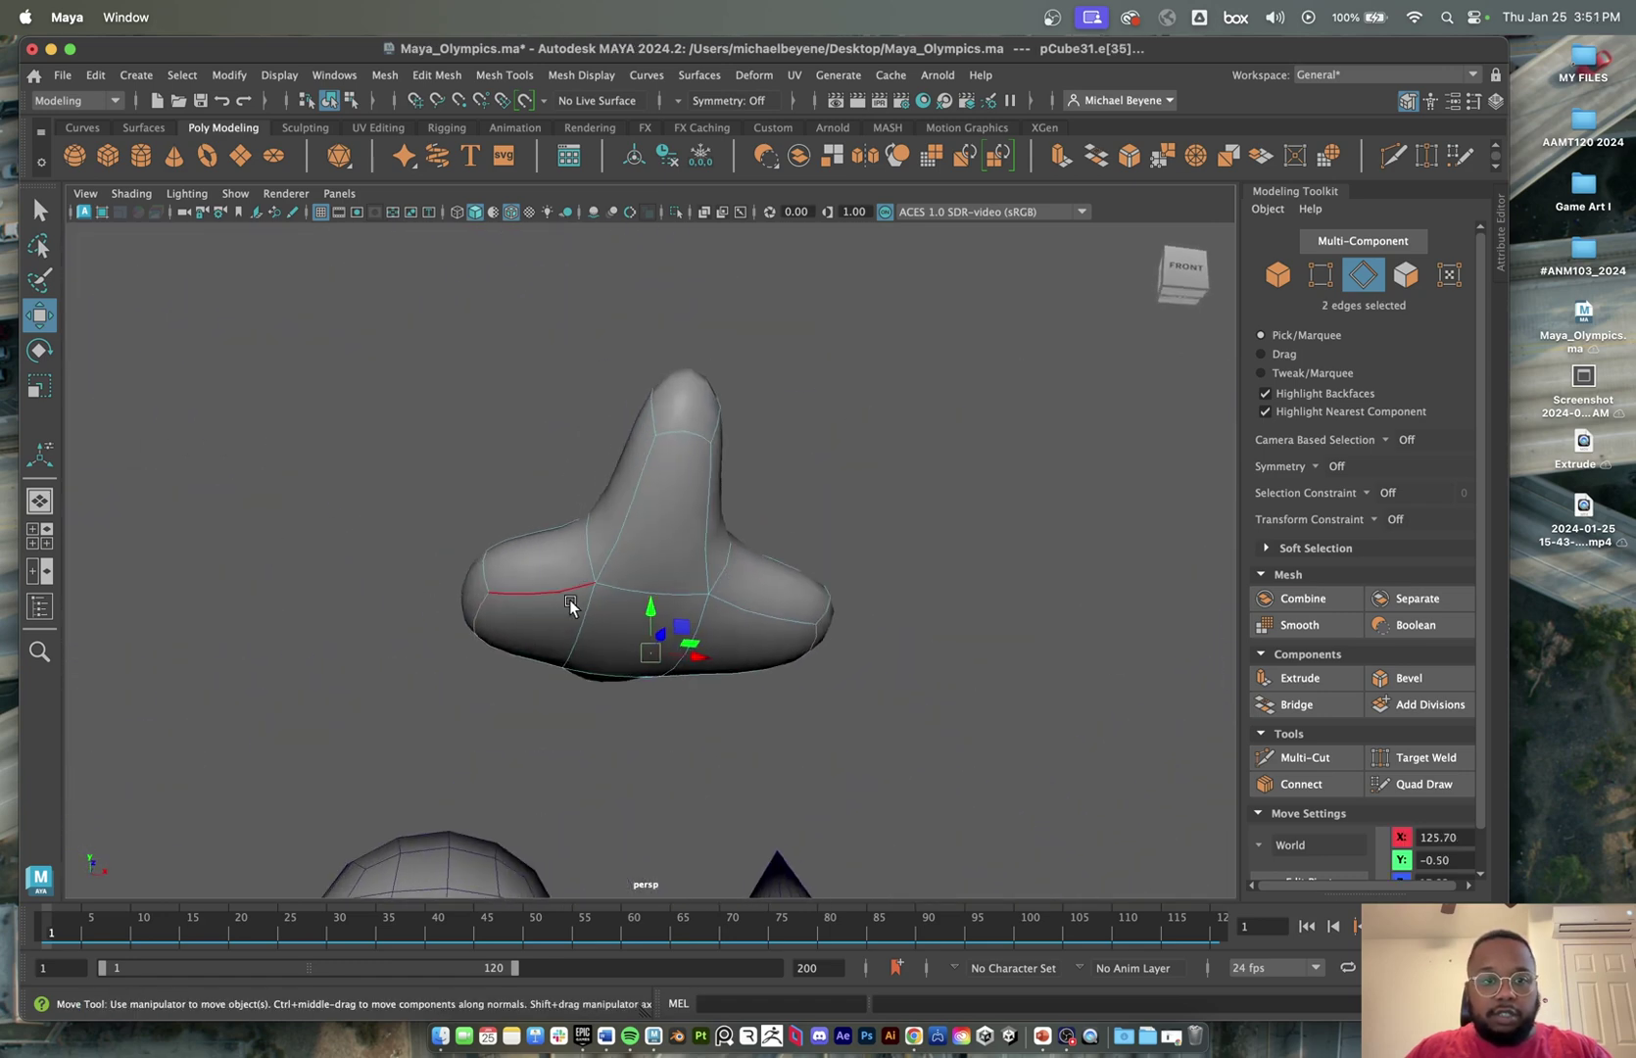
# - Return the smoothed shape to object mode and delete it
pyautogui.keyDown('alt'); pyautogui.moveTo(651, 605); pyautogui.dragTo(661, 510); pyautogui.keyUp('alt')
pyautogui.moveTo(661, 510); pyautogui.dragTo(749, 415, button='right')
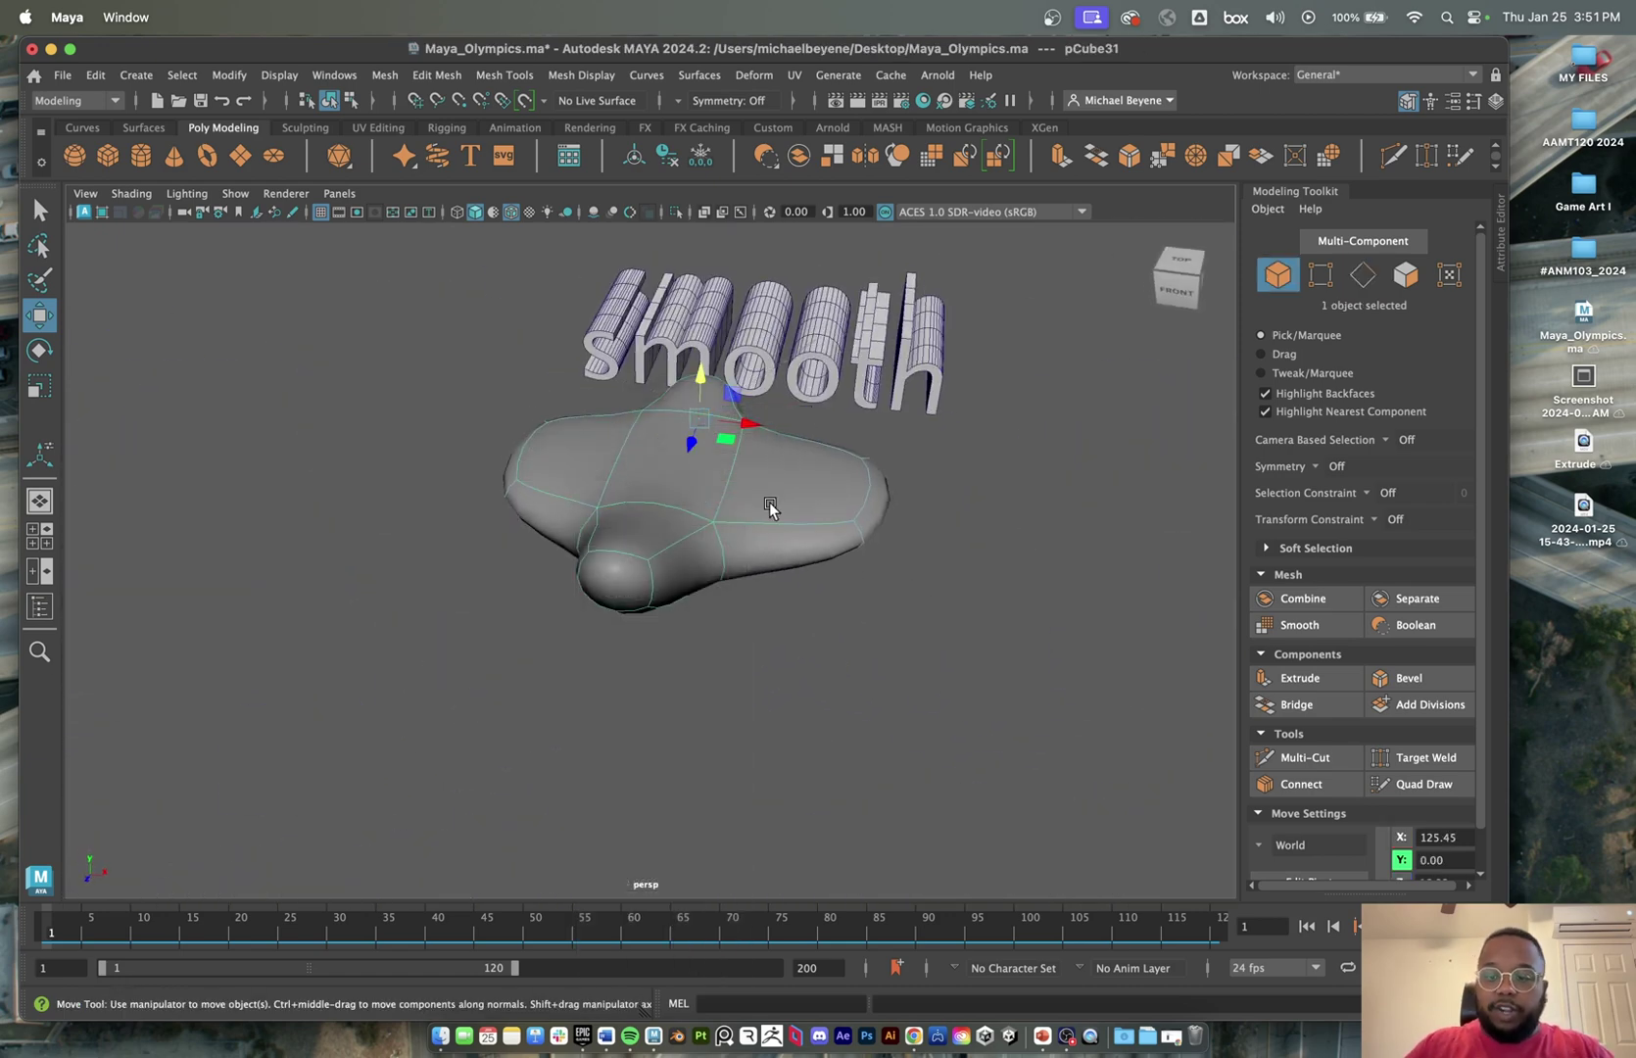
pyautogui.press('Delete')
# - Delete the small spiked shape in front of the bevel example
pyautogui.keyDown('alt'); pyautogui.moveTo(763, 508); pyautogui.dragTo(754, 586); pyautogui.keyUp('alt')
pyautogui.scroll(-8, 753, 584)
pyautogui.keyDown('alt'); pyautogui.moveTo(317, 520); pyautogui.dragTo(796, 565, button='middle'); pyautogui.keyUp('alt')
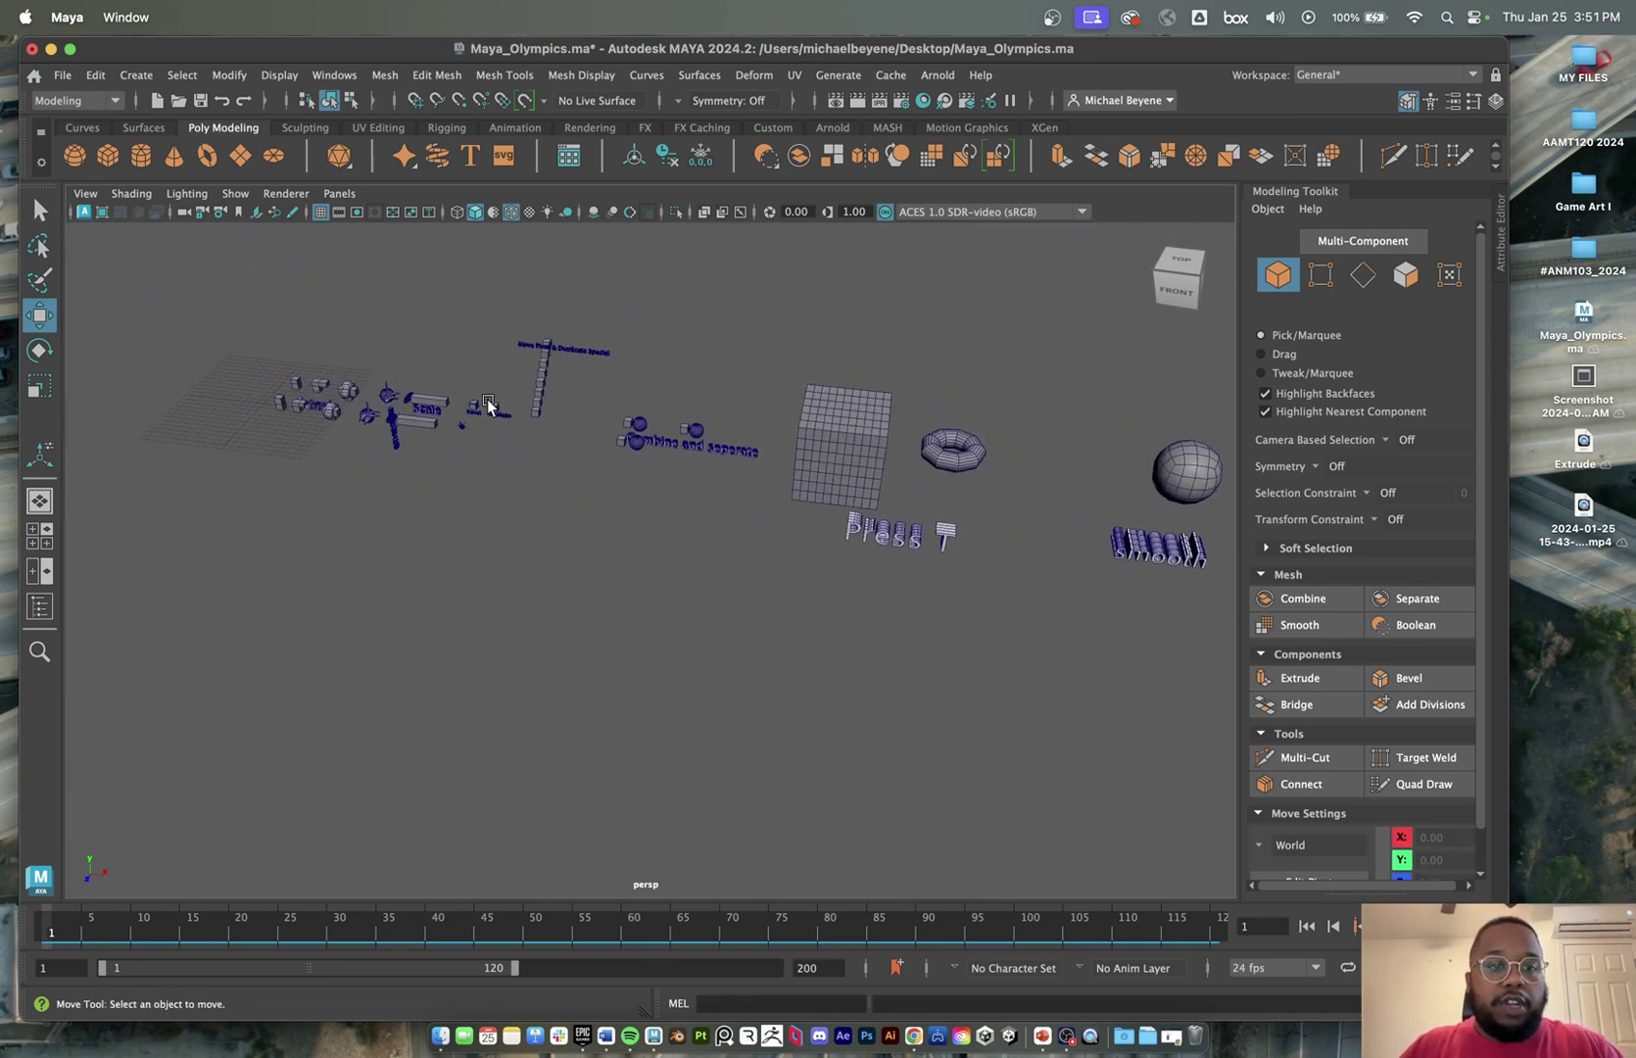
pyautogui.keyDown('alt'); pyautogui.moveTo(519, 450); pyautogui.dragTo(727, 568, button='middle'); pyautogui.keyUp('alt')
pyautogui.scroll(10, 727, 568)
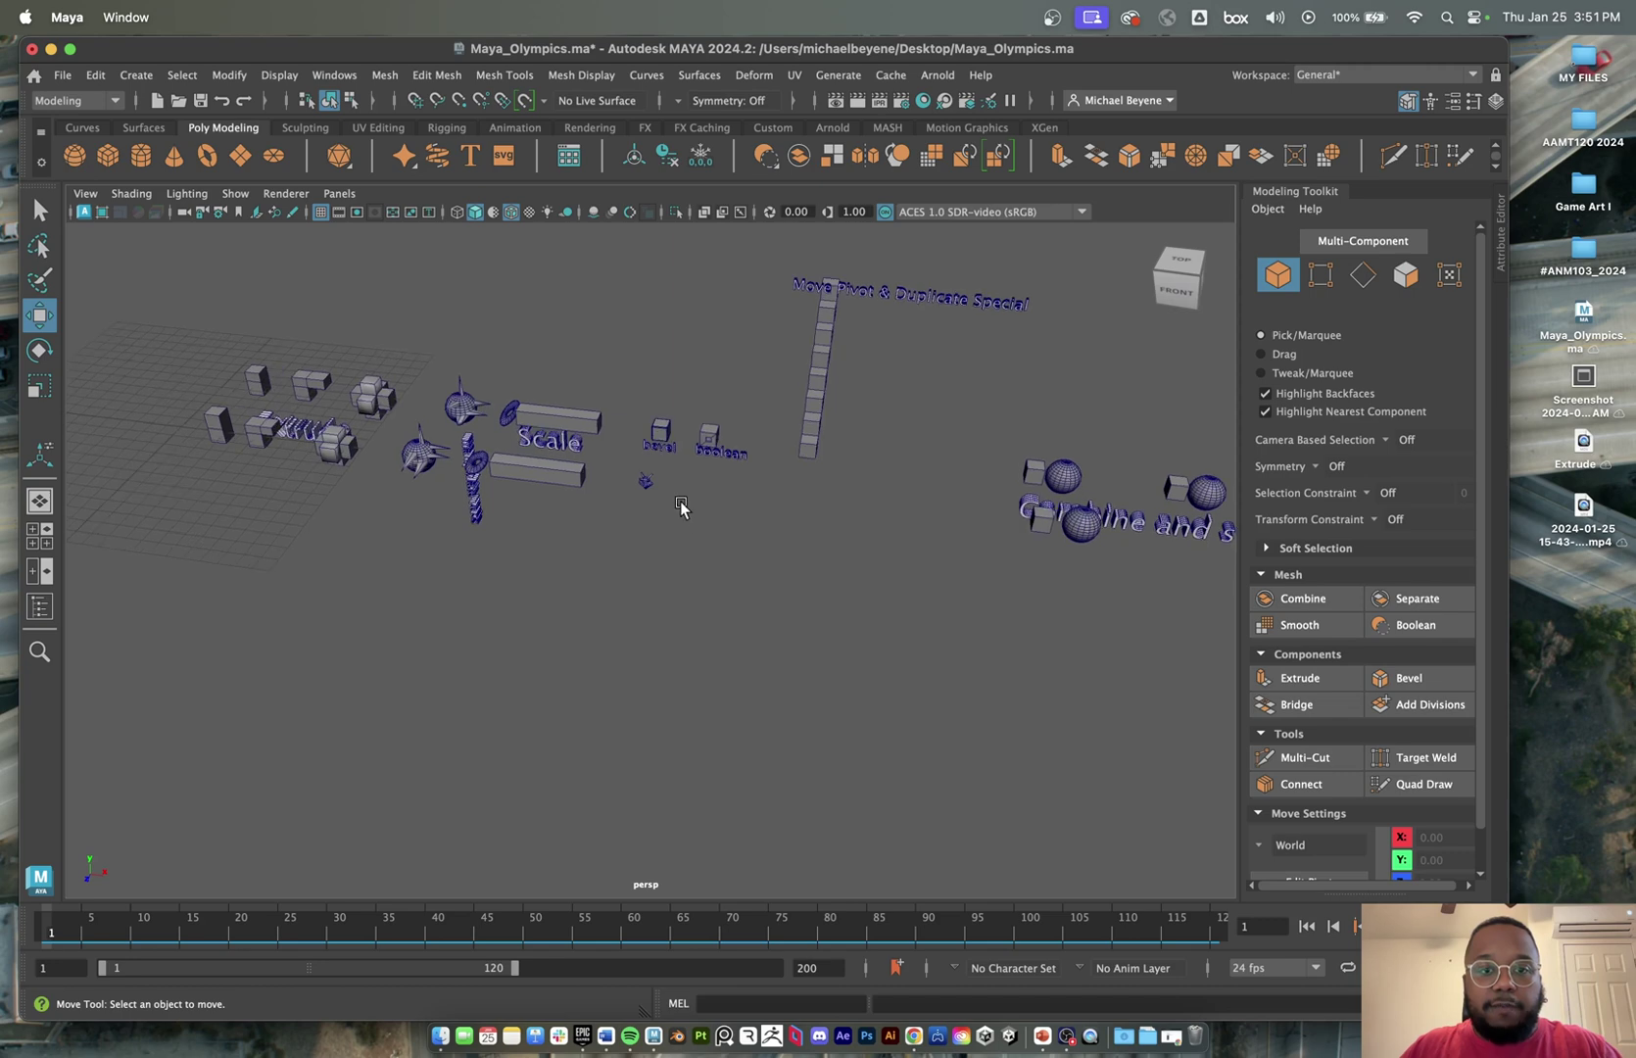
pyautogui.scroll(1, 673, 503)
pyautogui.click(646, 467)
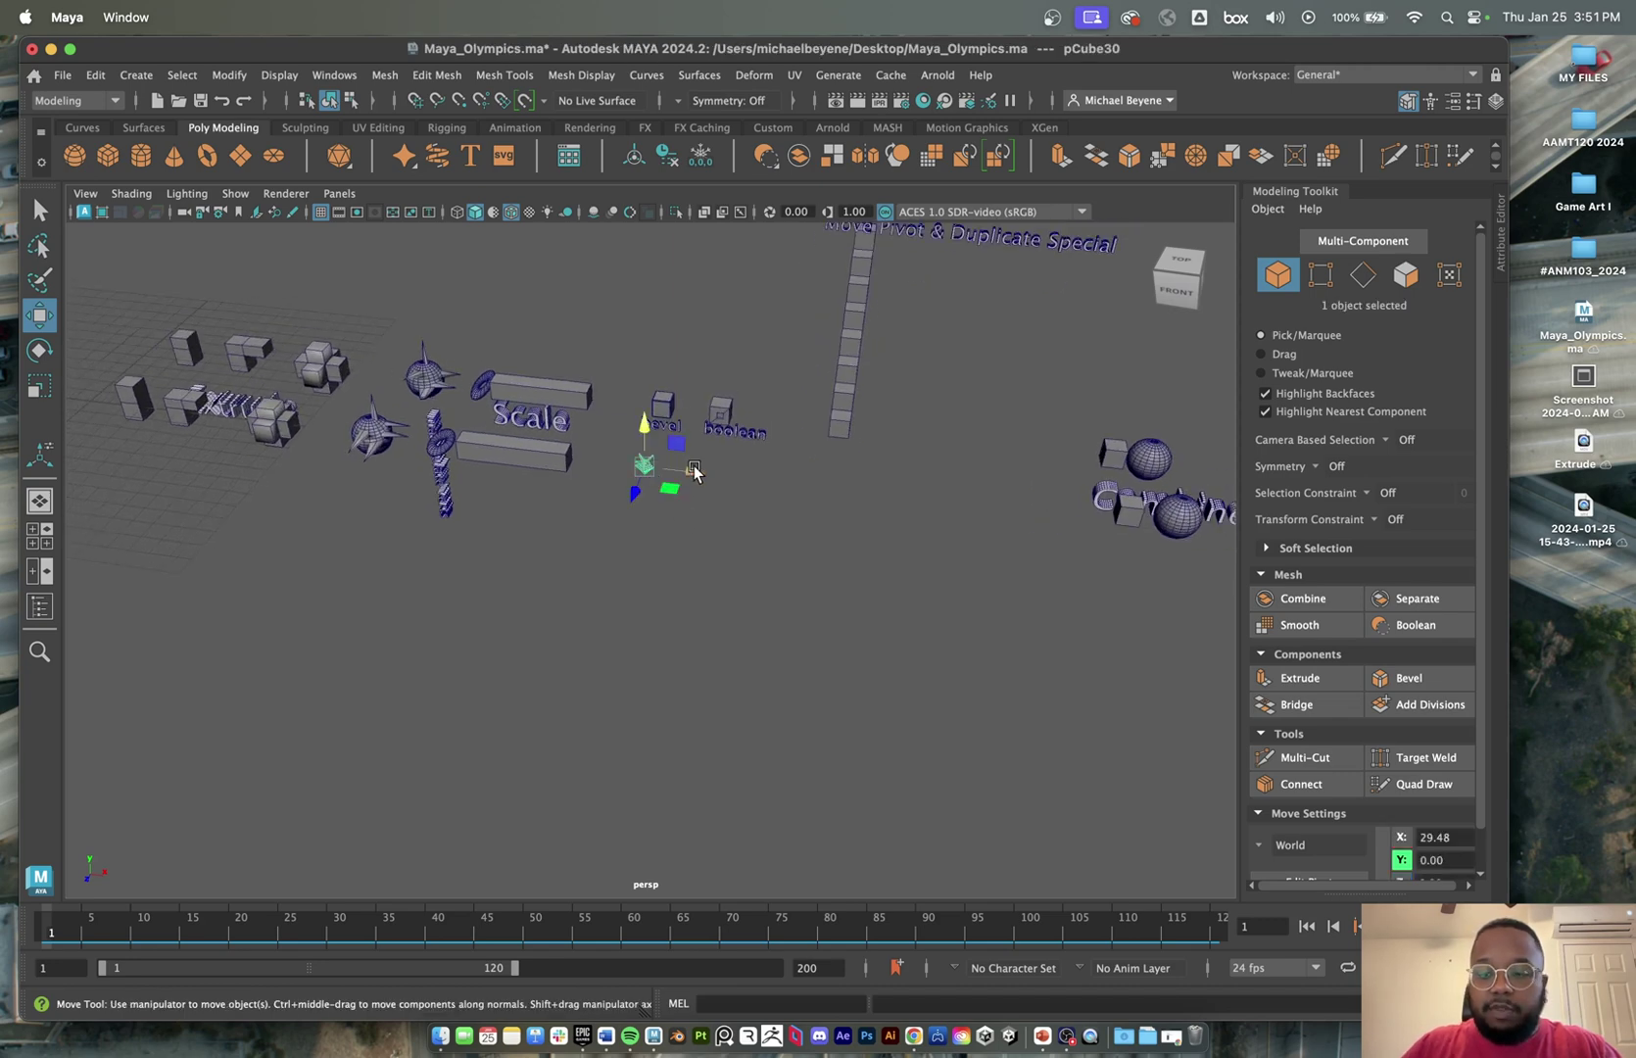
pyautogui.click(694, 473)
# - Create a new polygon cube at the origin
pyautogui.scroll(4, 740, 389)
pyautogui.keyDown('alt'); pyautogui.moveTo(740, 389); pyautogui.dragTo(521, 524, button='middle'); pyautogui.keyUp('alt')
pyautogui.keyDown('alt'); pyautogui.moveTo(594, 458); pyautogui.dragTo(924, 478, button='middle'); pyautogui.keyUp('alt')
pyautogui.click(207, 335)
pyautogui.scroll(-2, 293, 452)
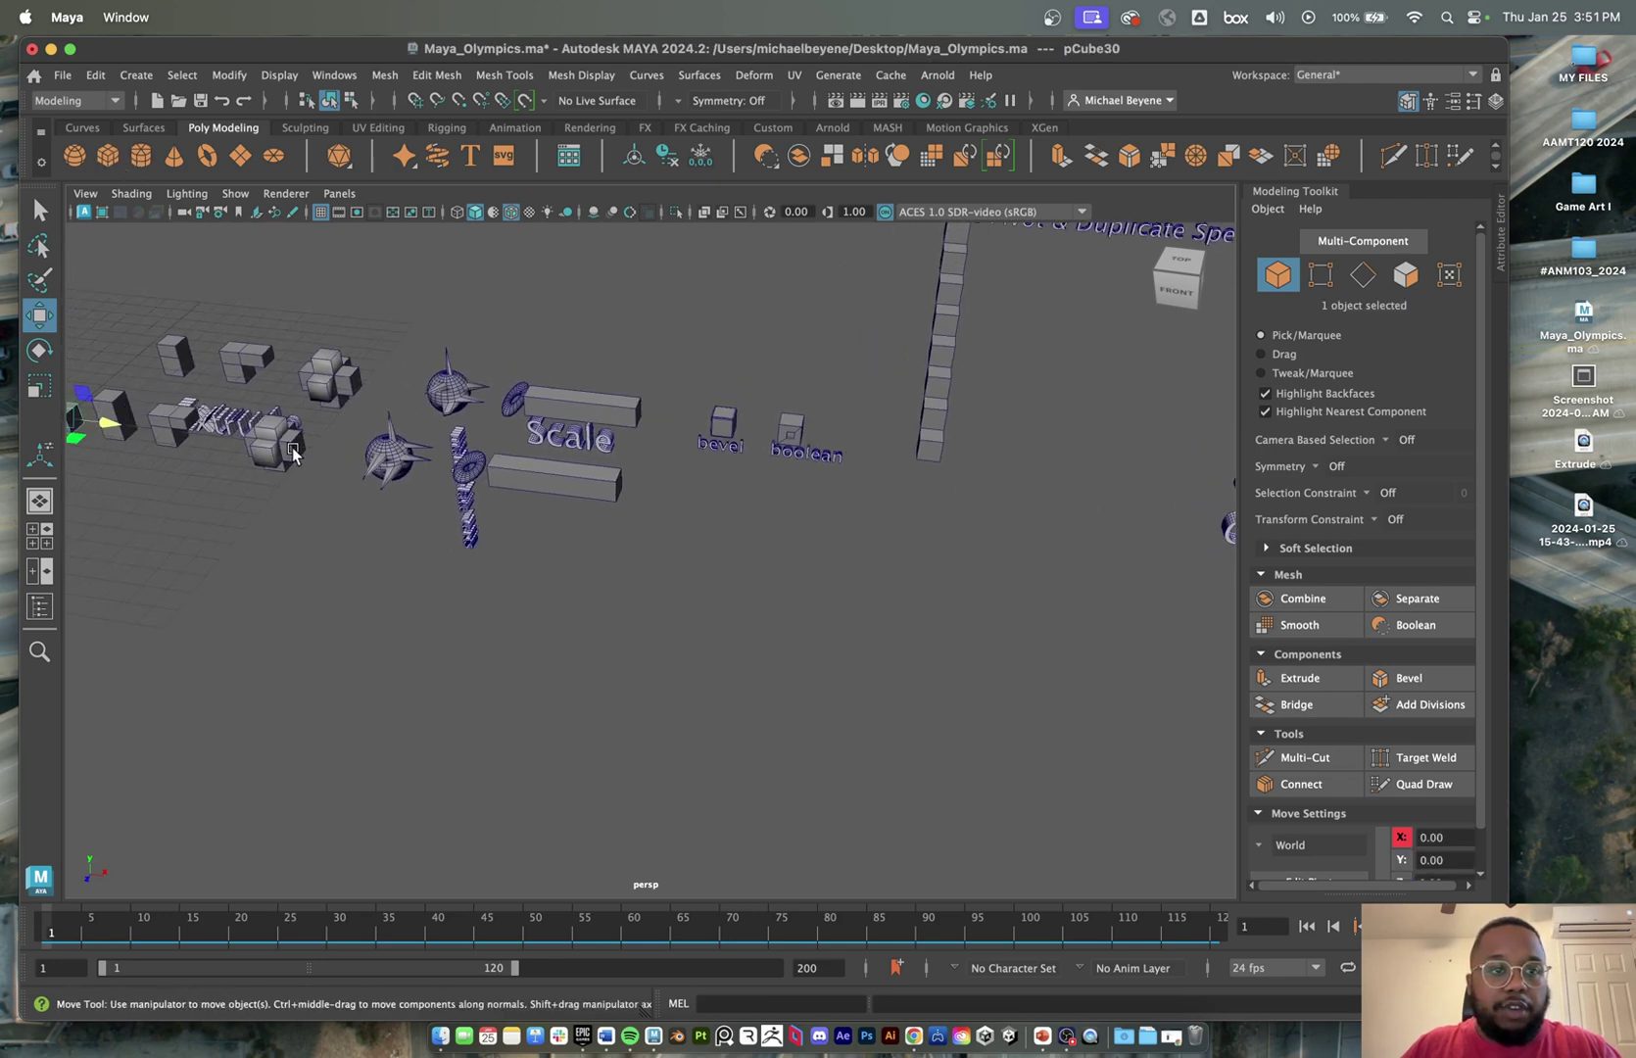
# - Move the new cube in front of the boolean example, to about X 32.30 with Y kept at 0
pyautogui.moveTo(130, 426); pyautogui.dragTo(834, 483)
pyautogui.scroll(3, 835, 483)
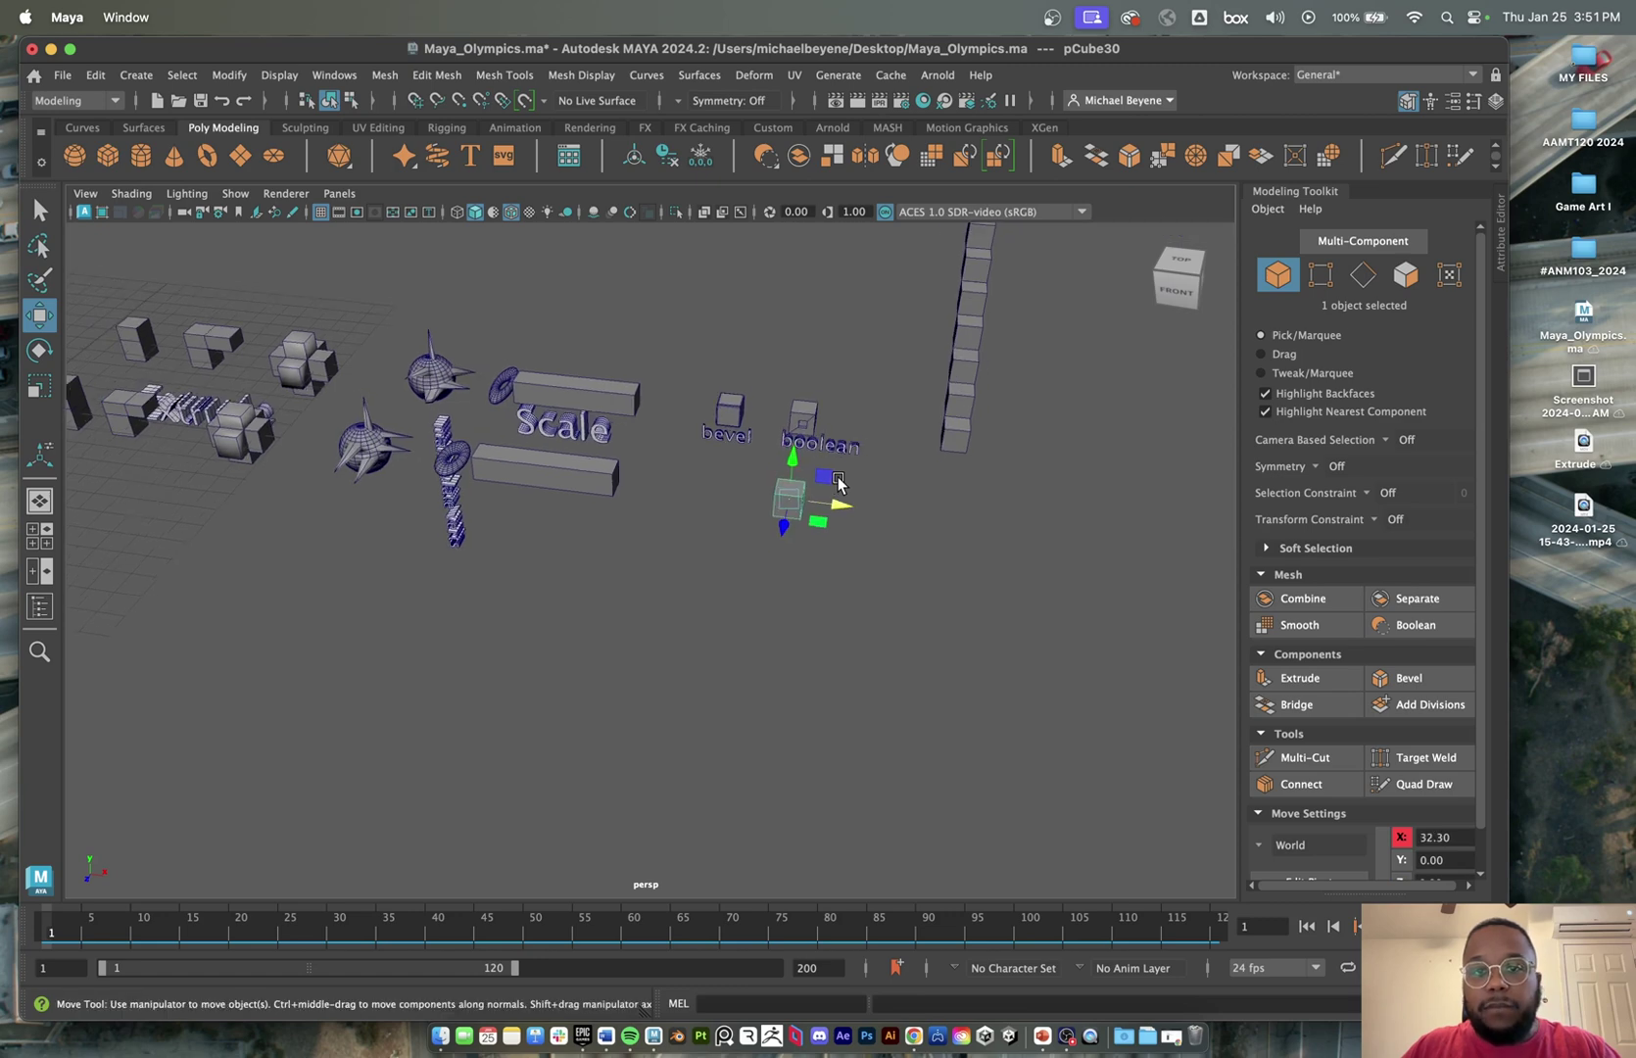
pyautogui.scroll(5, 887, 484)
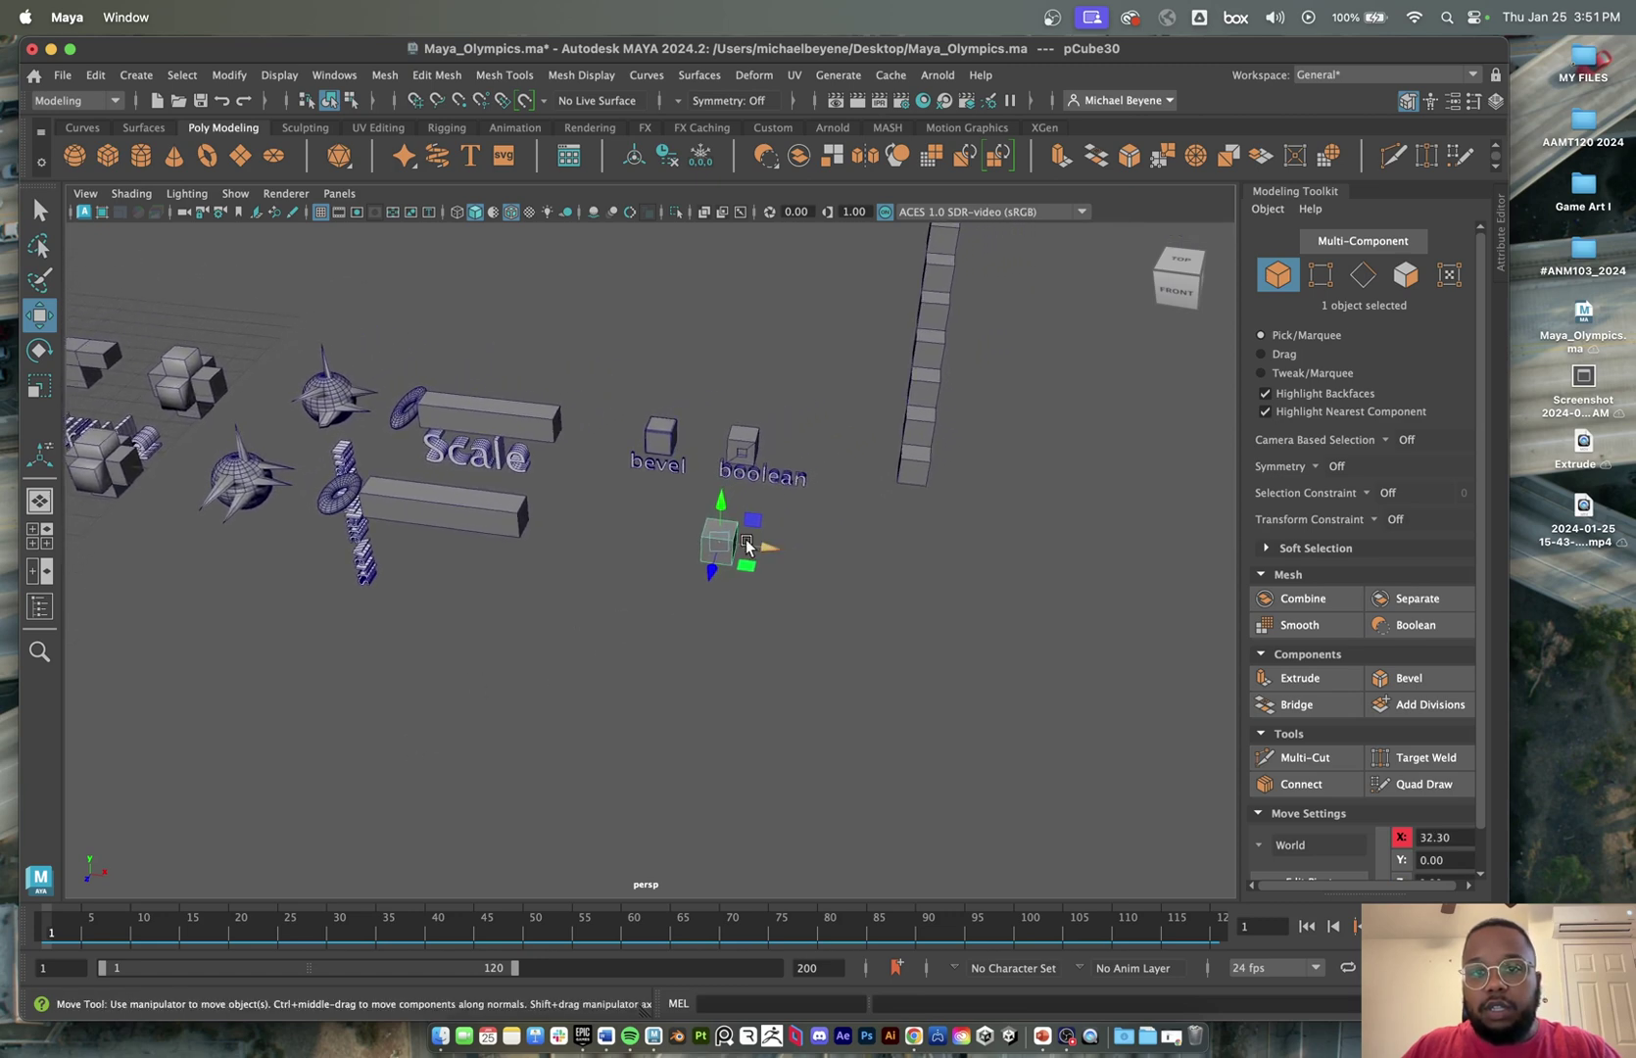
pyautogui.scroll(3, 826, 537)
pyautogui.scroll(-3, 826, 537)
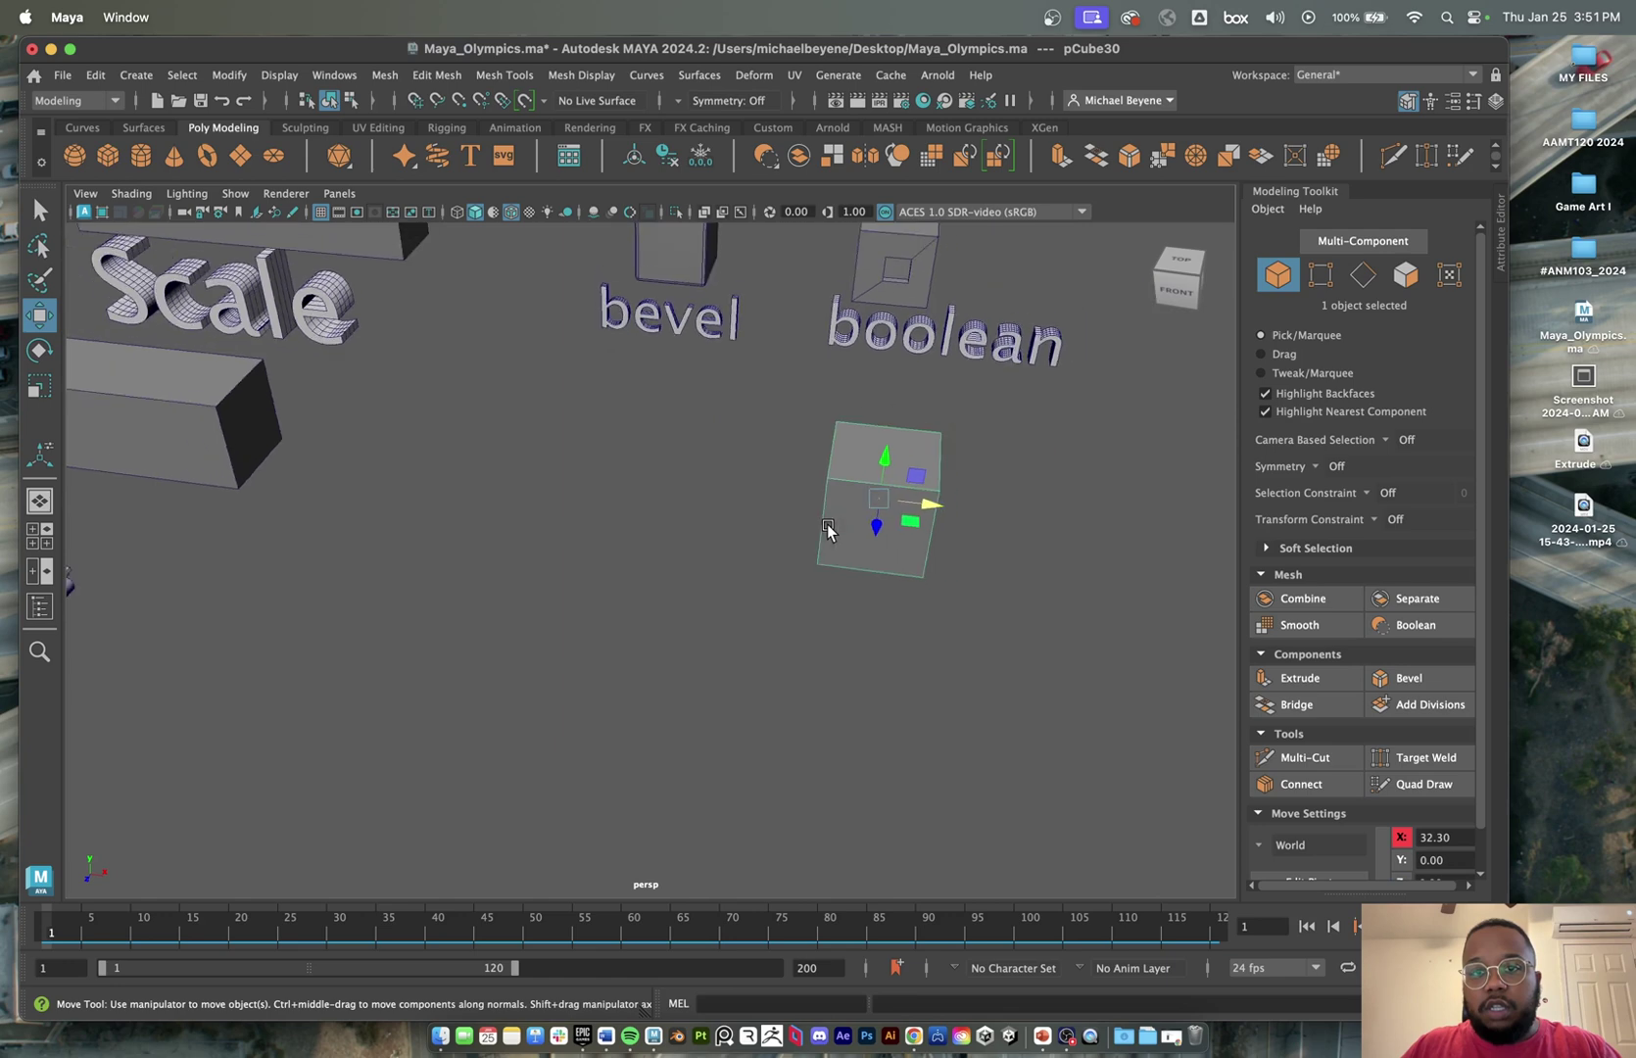
pyautogui.scroll(4, 1052, 465)
pyautogui.keyDown('alt'); pyautogui.moveTo(184, 773); pyautogui.dragTo(187, 771, button='middle'); pyautogui.keyUp('alt')
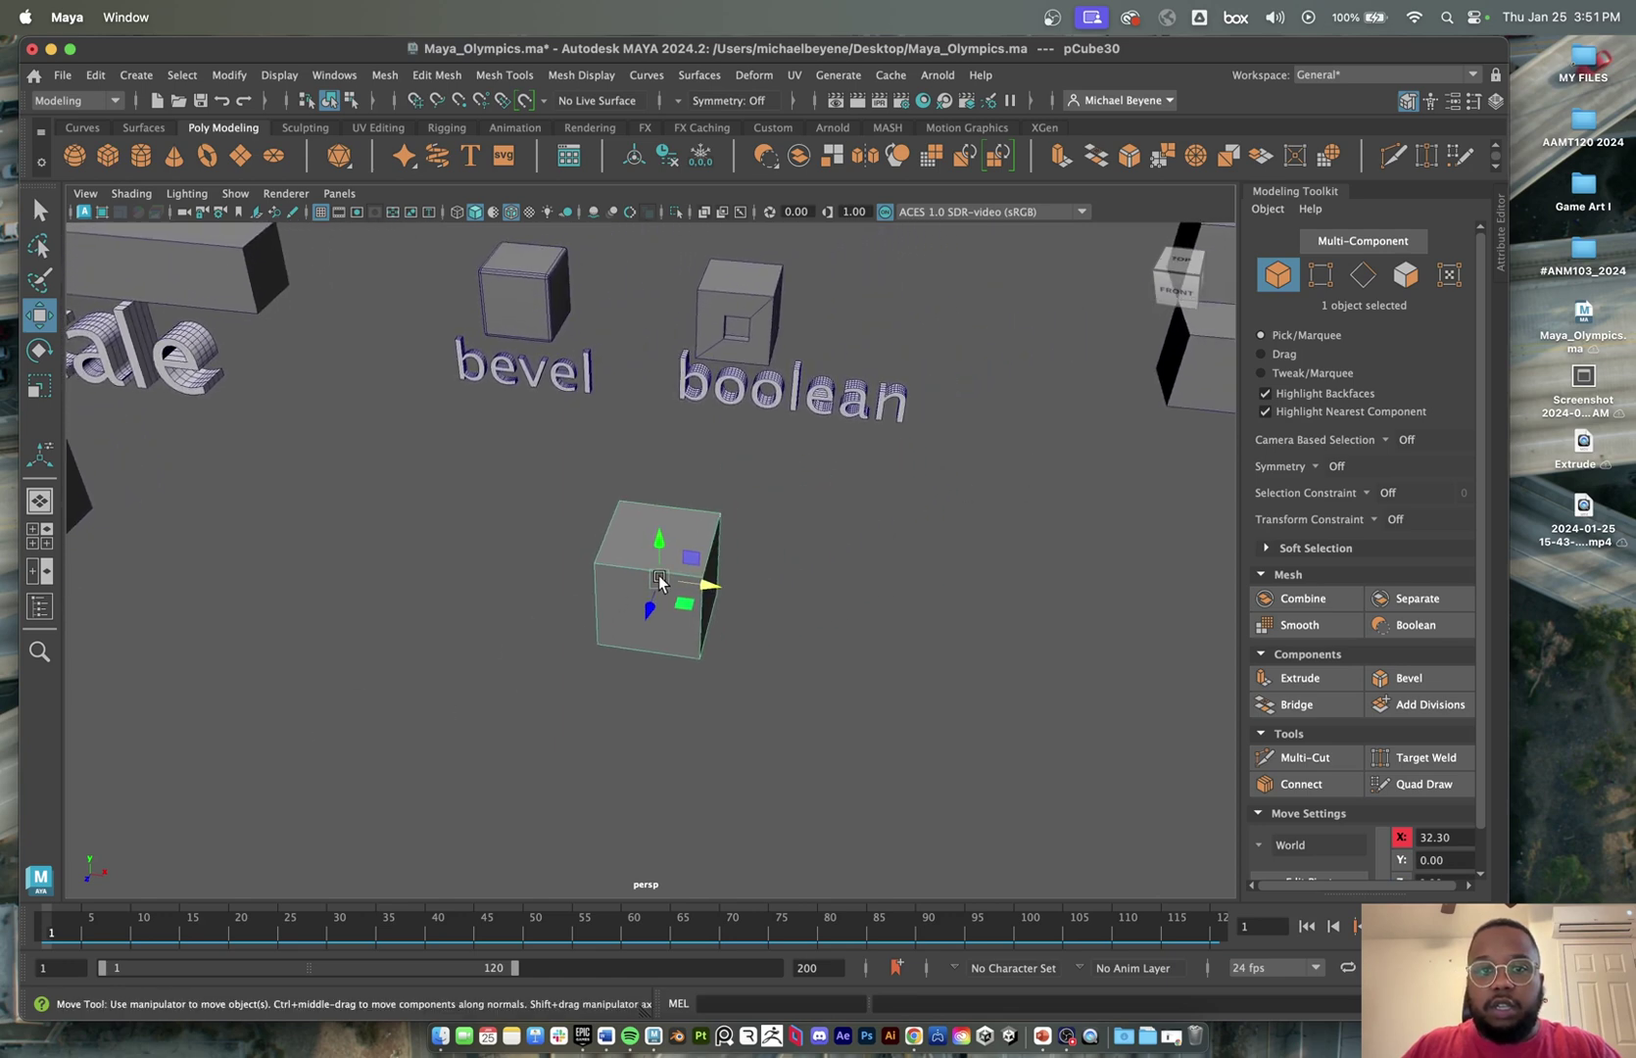
pyautogui.click(220, 256)
pyautogui.keyDown('alt'); pyautogui.moveTo(227, 266); pyautogui.dragTo(278, 424); pyautogui.keyUp('alt')
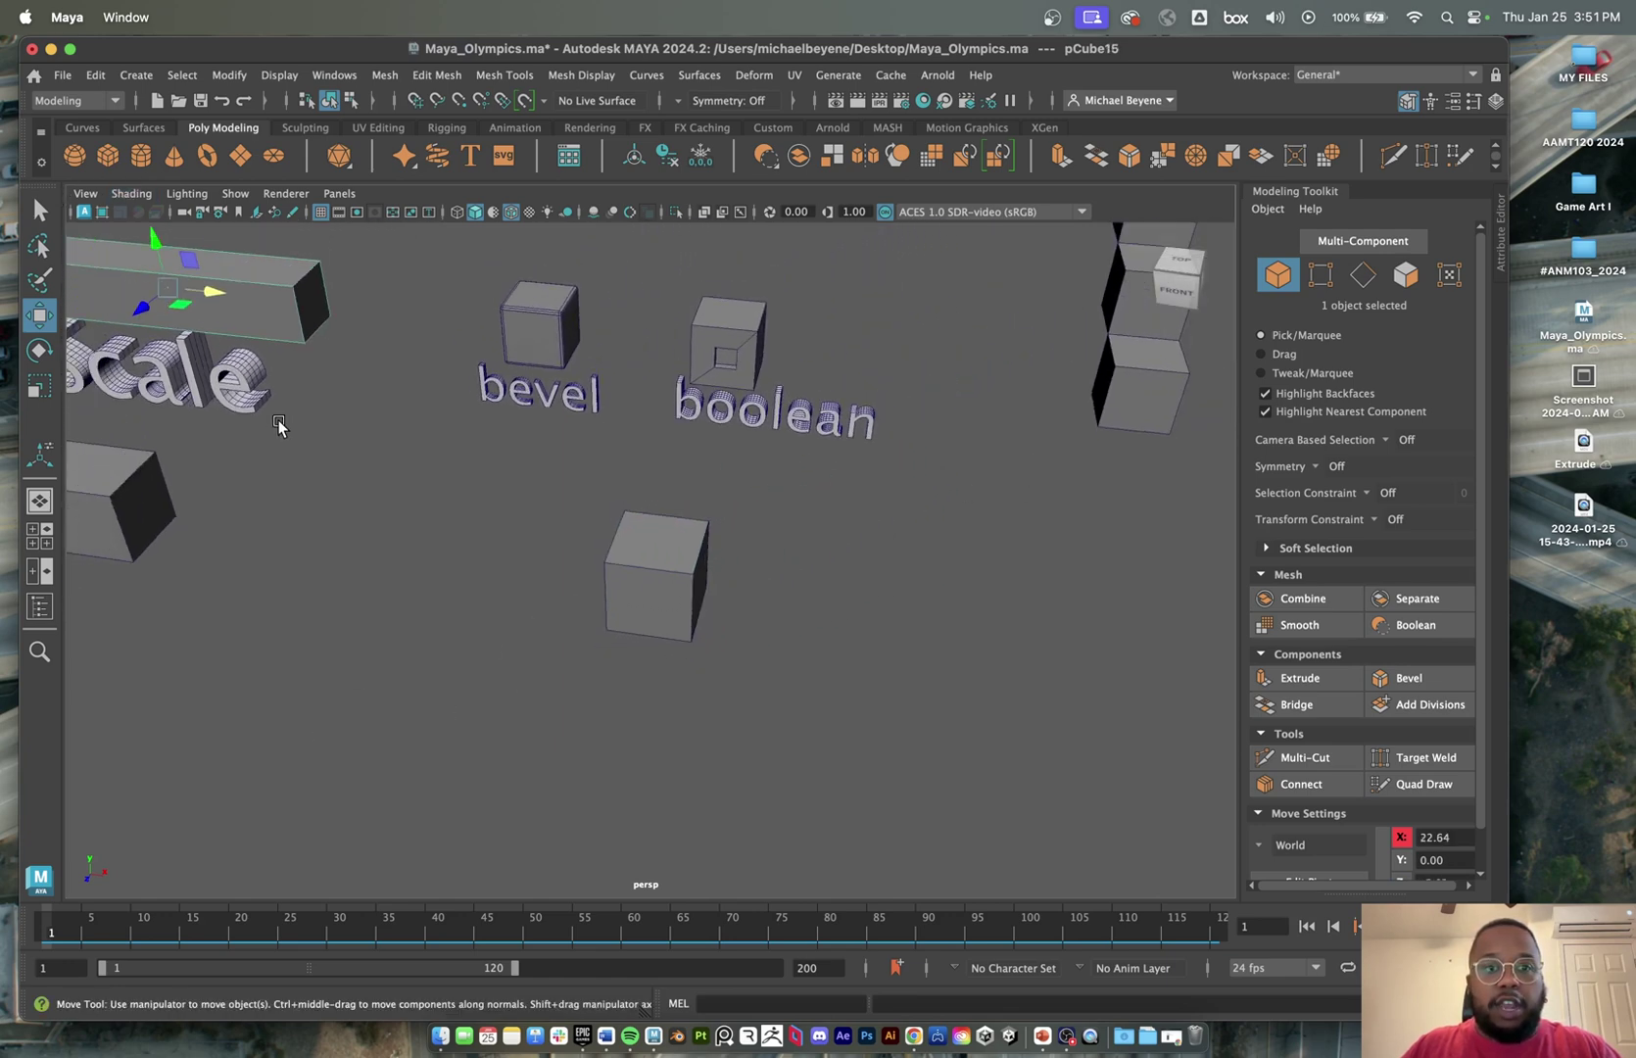
pyautogui.click(668, 560)
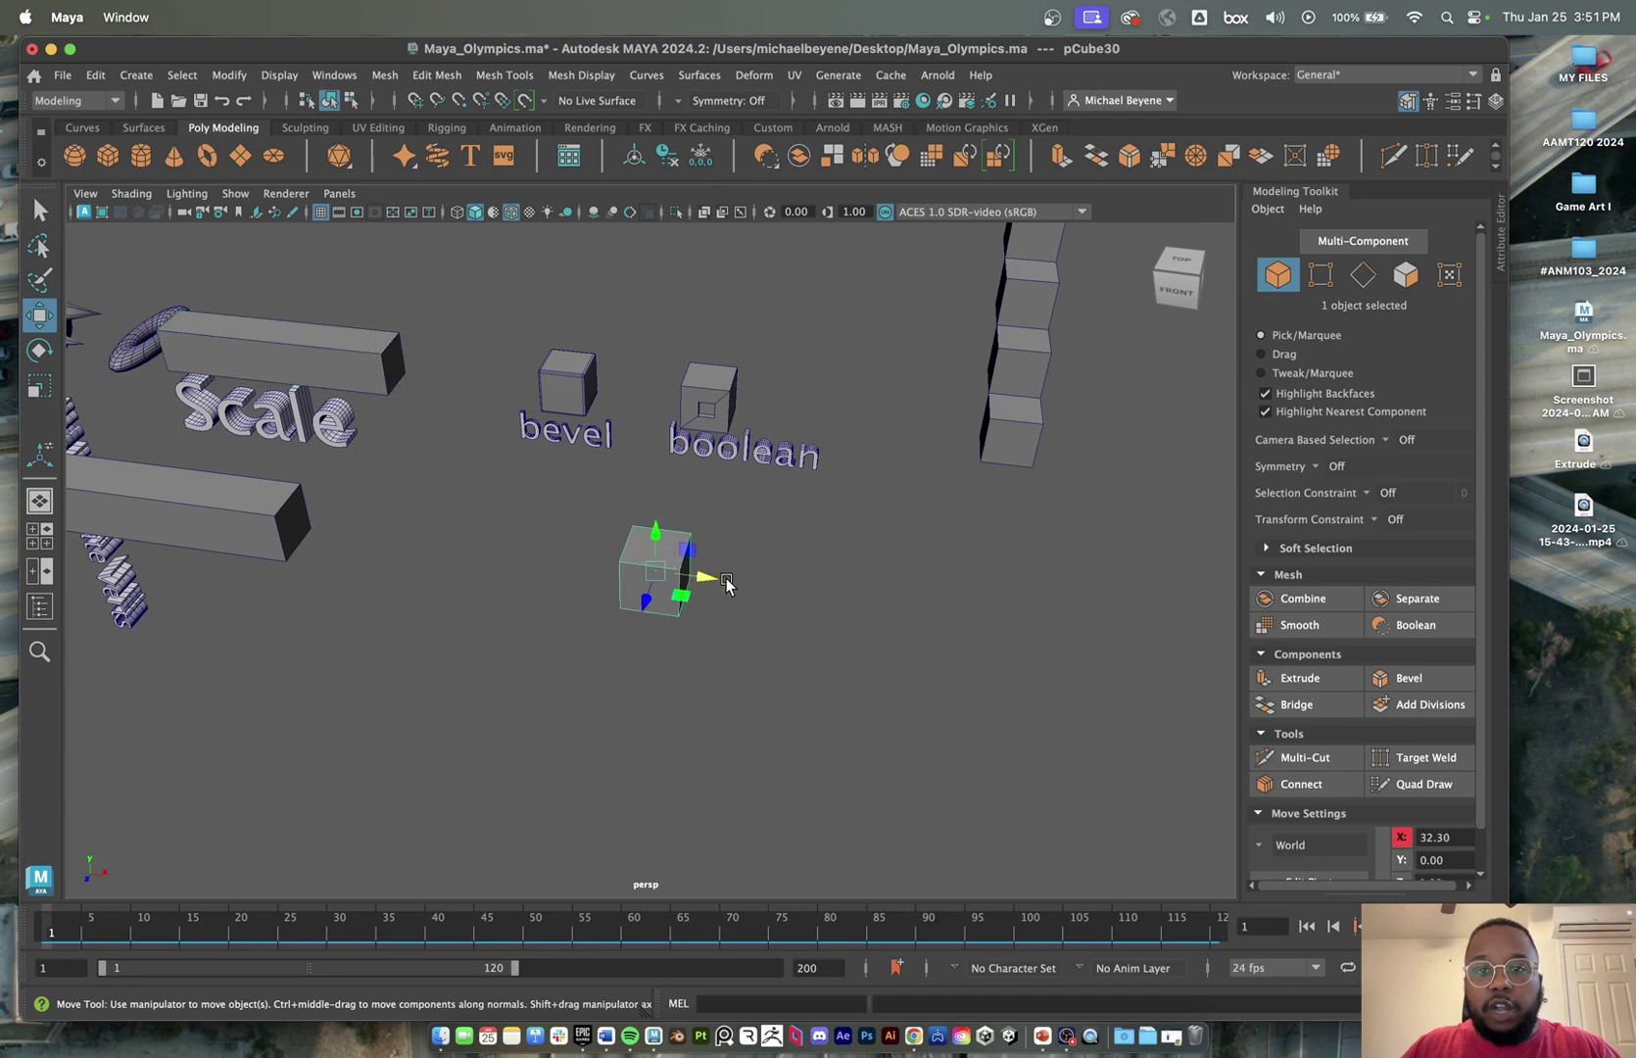
pyautogui.keyDown('alt'); pyautogui.moveTo(726, 585); pyautogui.dragTo(720, 573); pyautogui.keyUp('alt')
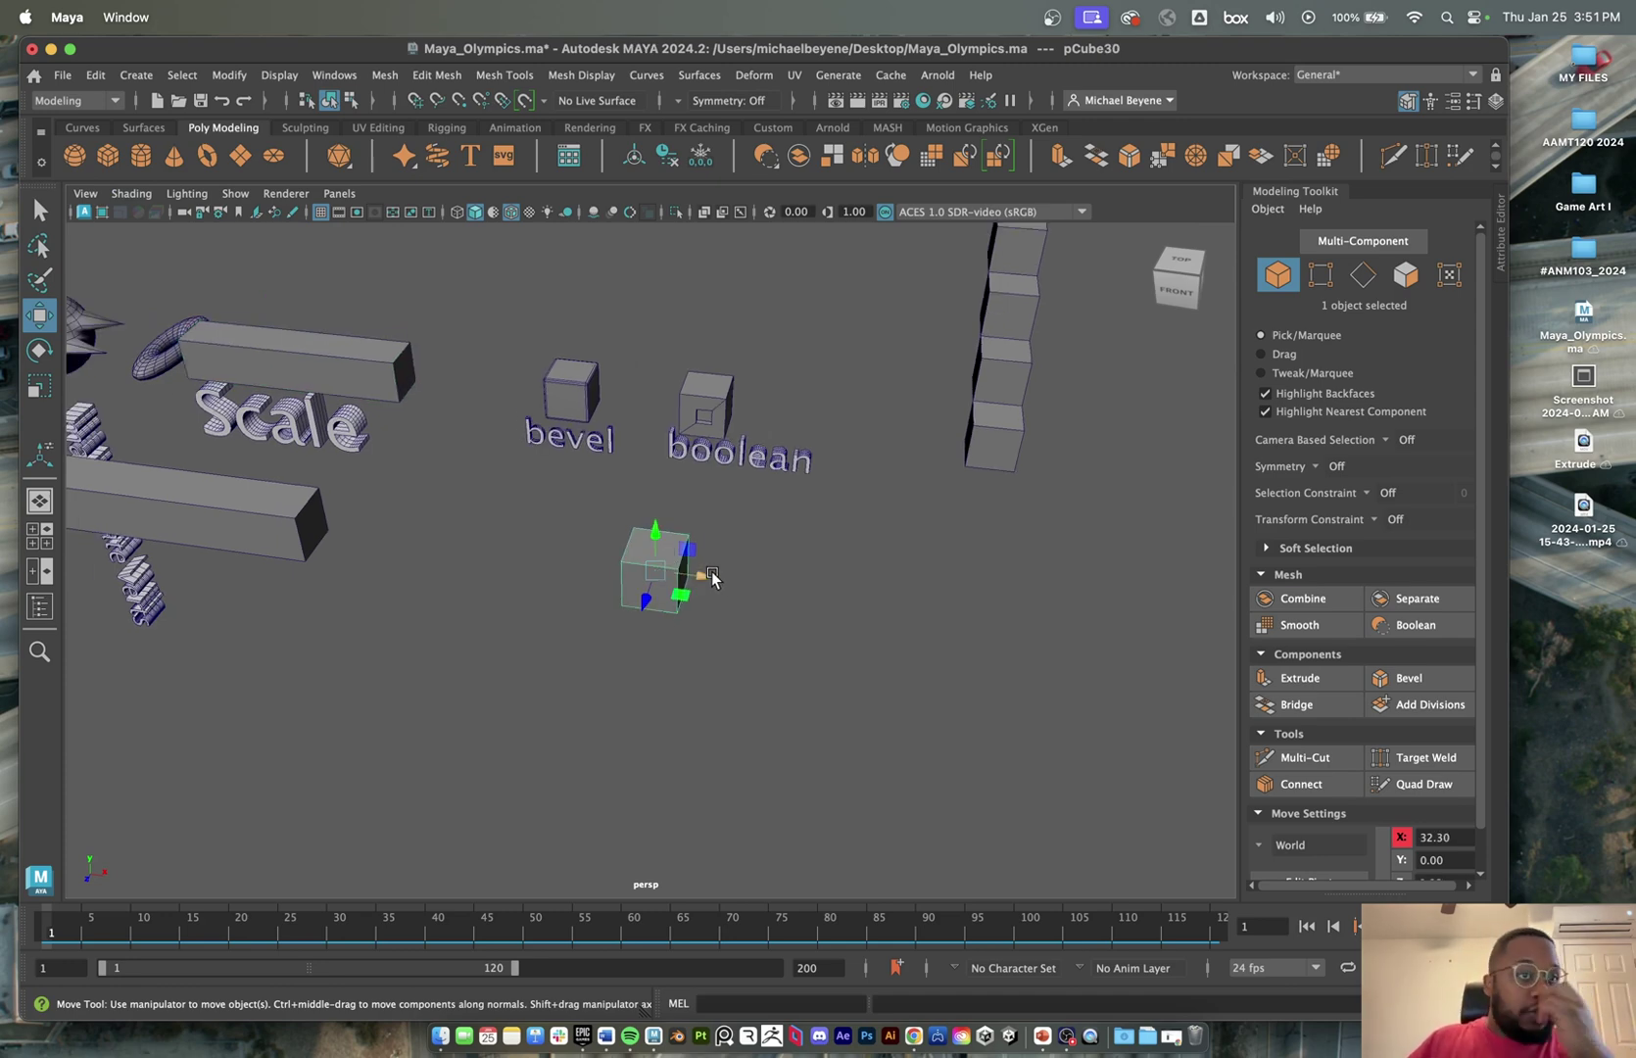
# - Duplicate the cube, slide the copy along X to about 33.97, and delete the copy
pyautogui.click(95, 75)
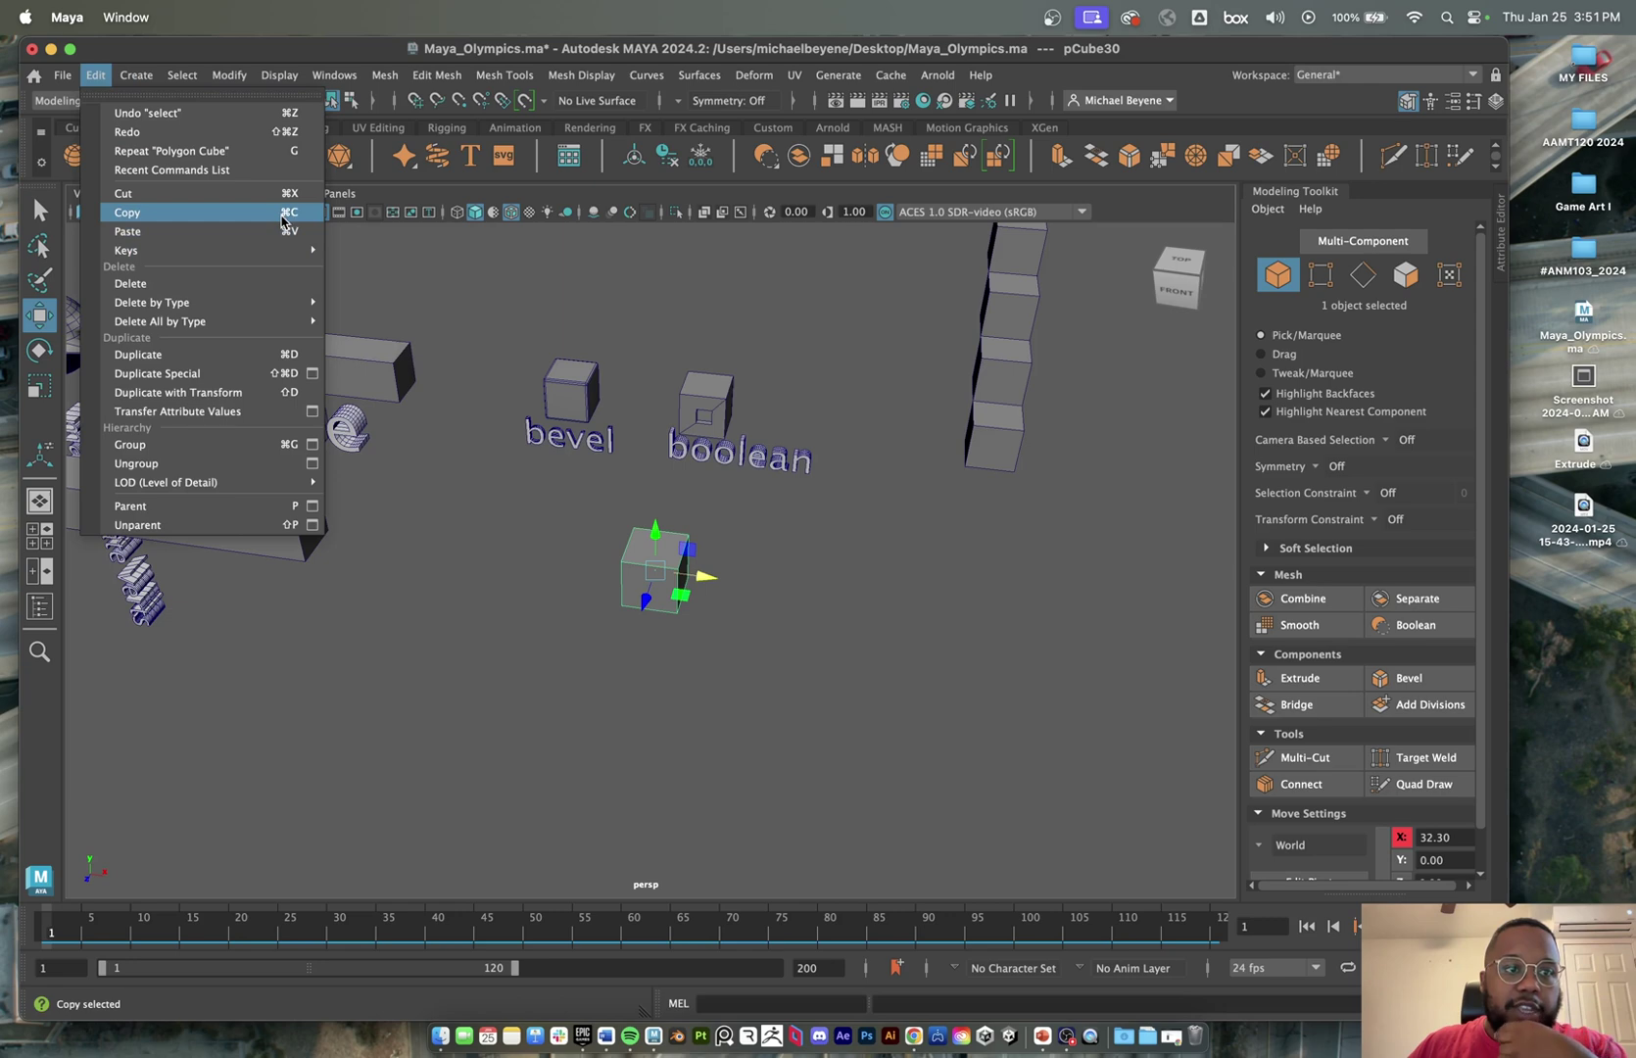
pyautogui.click(264, 357)
pyautogui.click(731, 486)
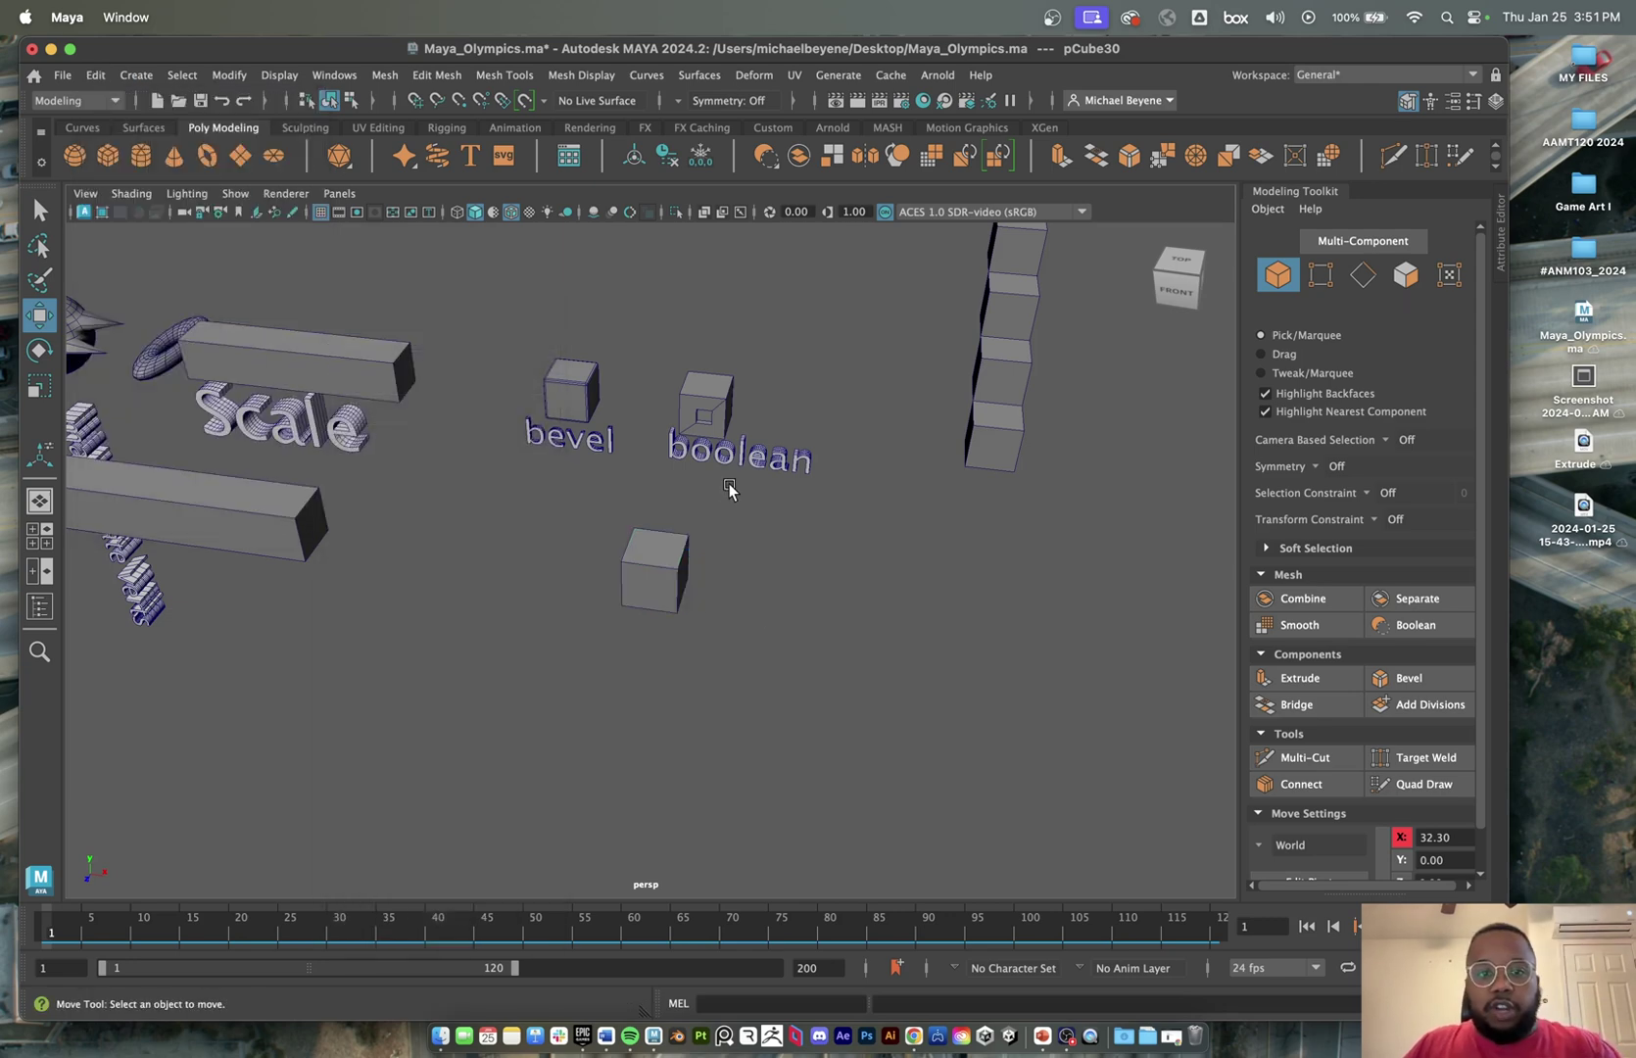
pyautogui.click(679, 567)
pyautogui.hotkey('ctrl', 'd')
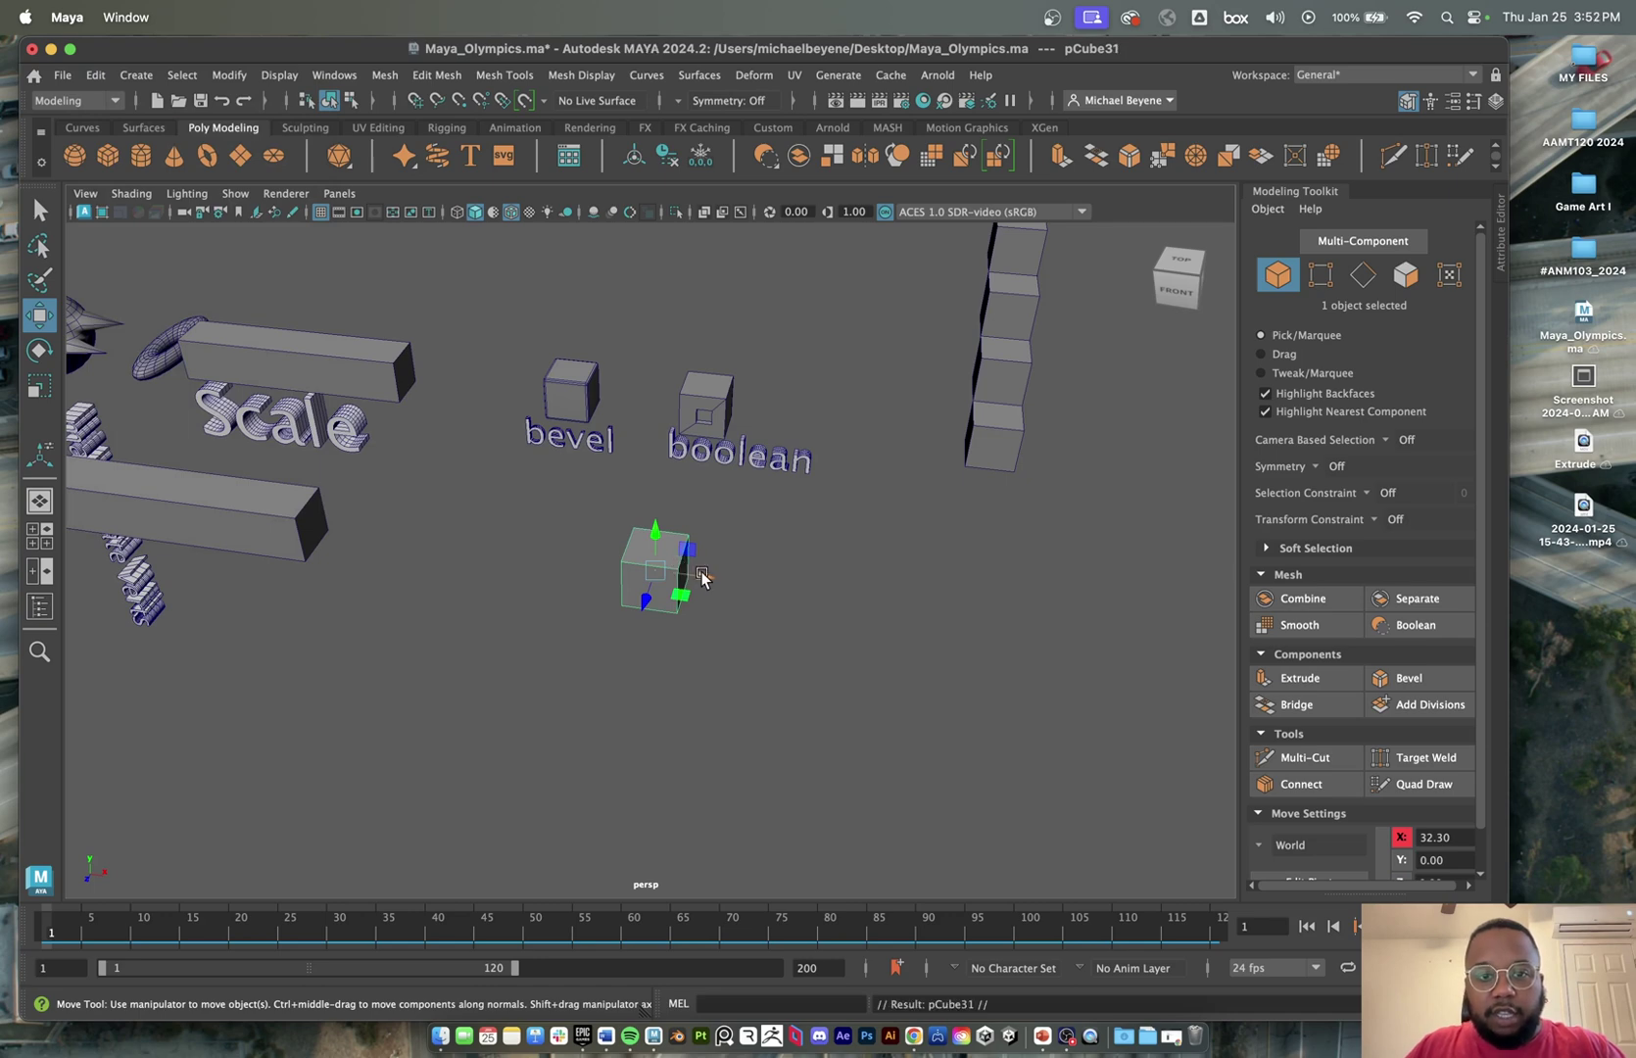
pyautogui.moveTo(702, 578); pyautogui.dragTo(798, 586)
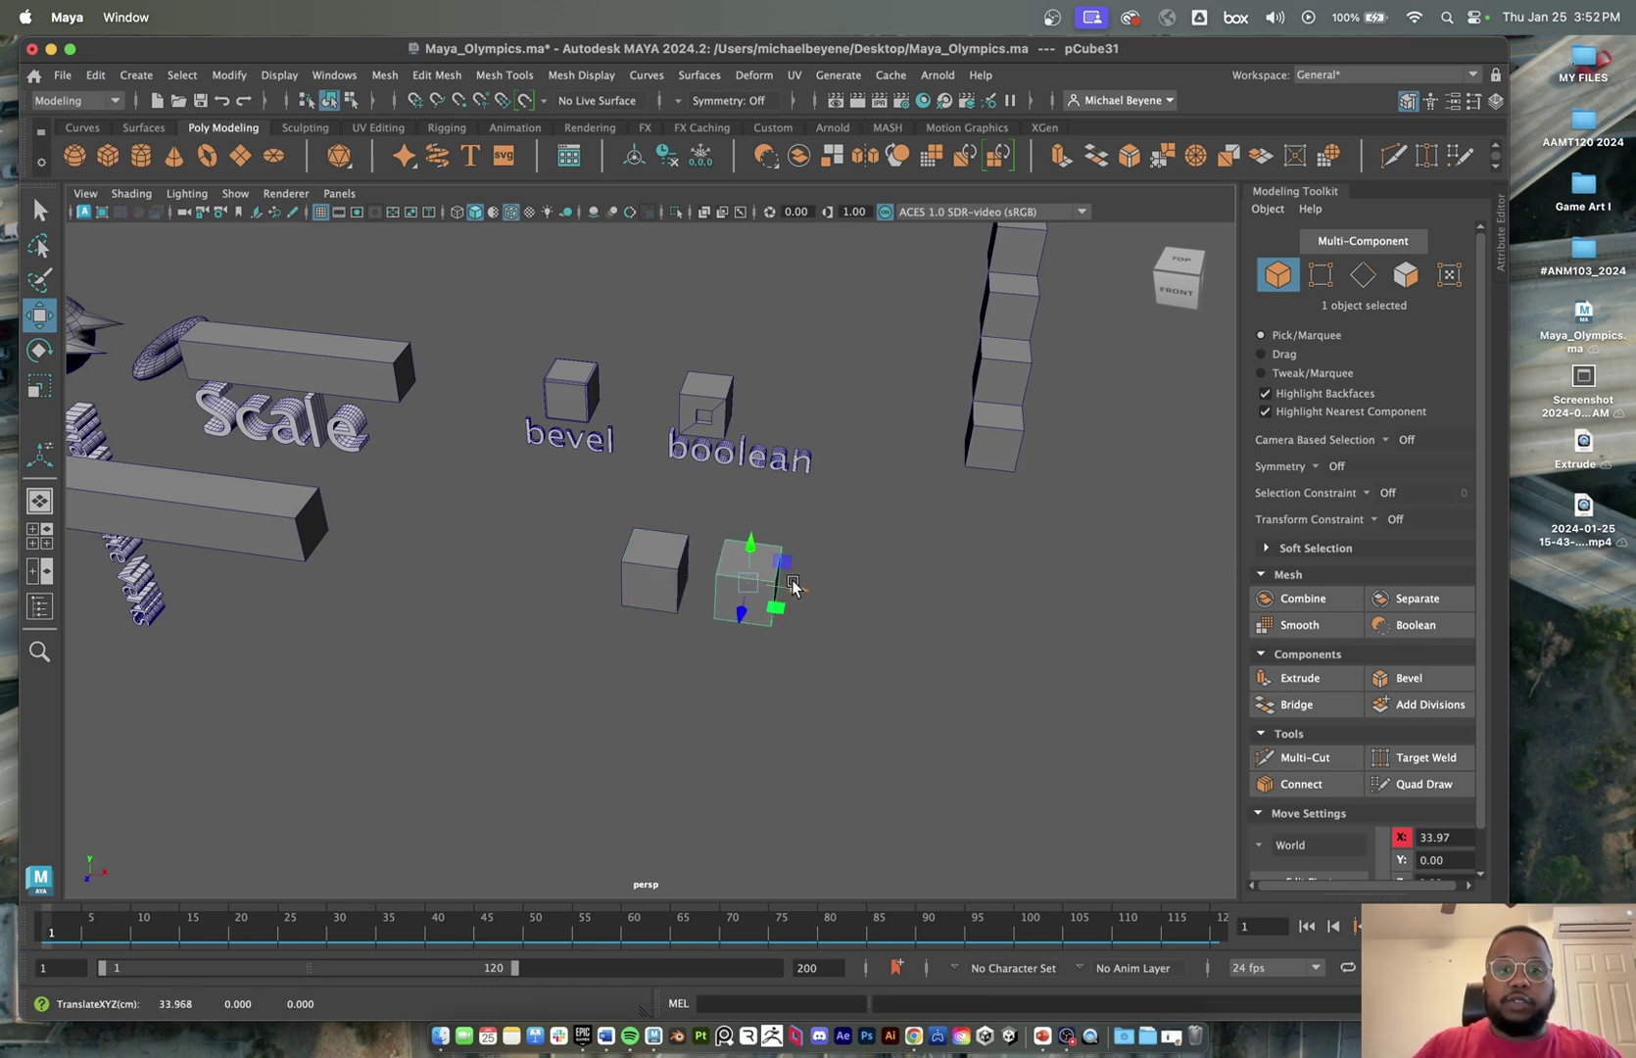
pyautogui.press('Delete')
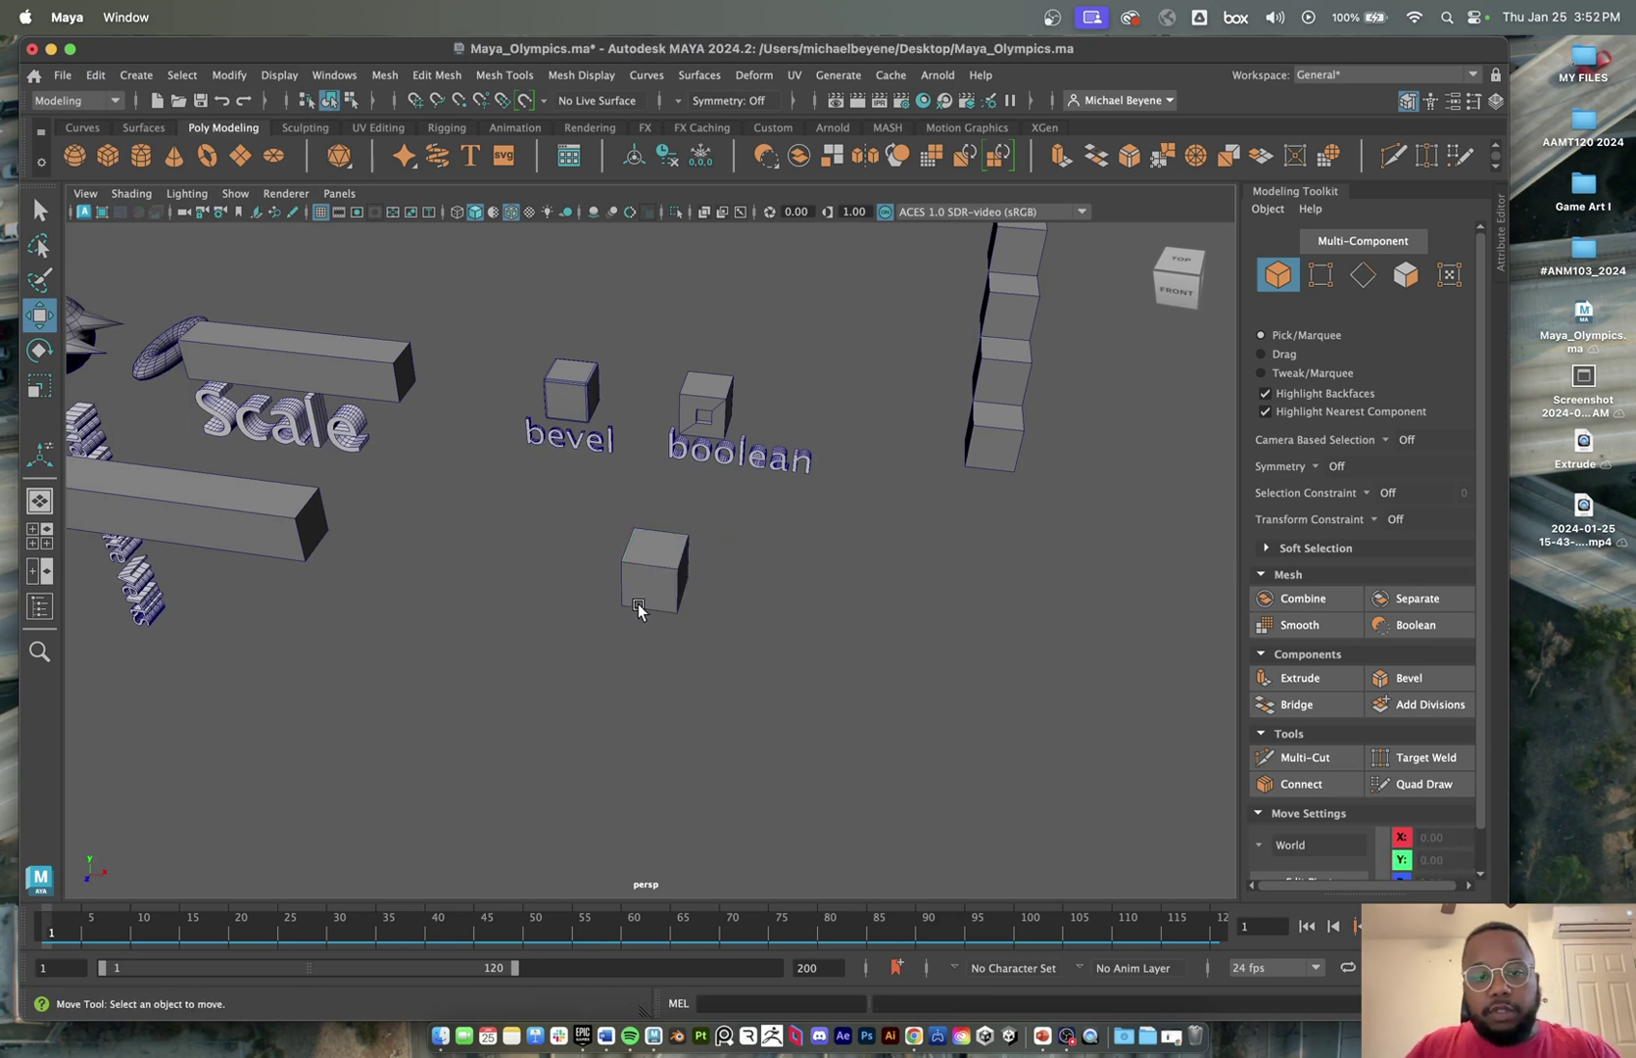
# - Clone the cube along the X axis, placing the copy beside the original at about X 34.73
pyautogui.click(674, 579)
pyautogui.keyDown('shift'); pyautogui.moveTo(704, 576); pyautogui.dragTo(841, 595); pyautogui.keyUp('shift')
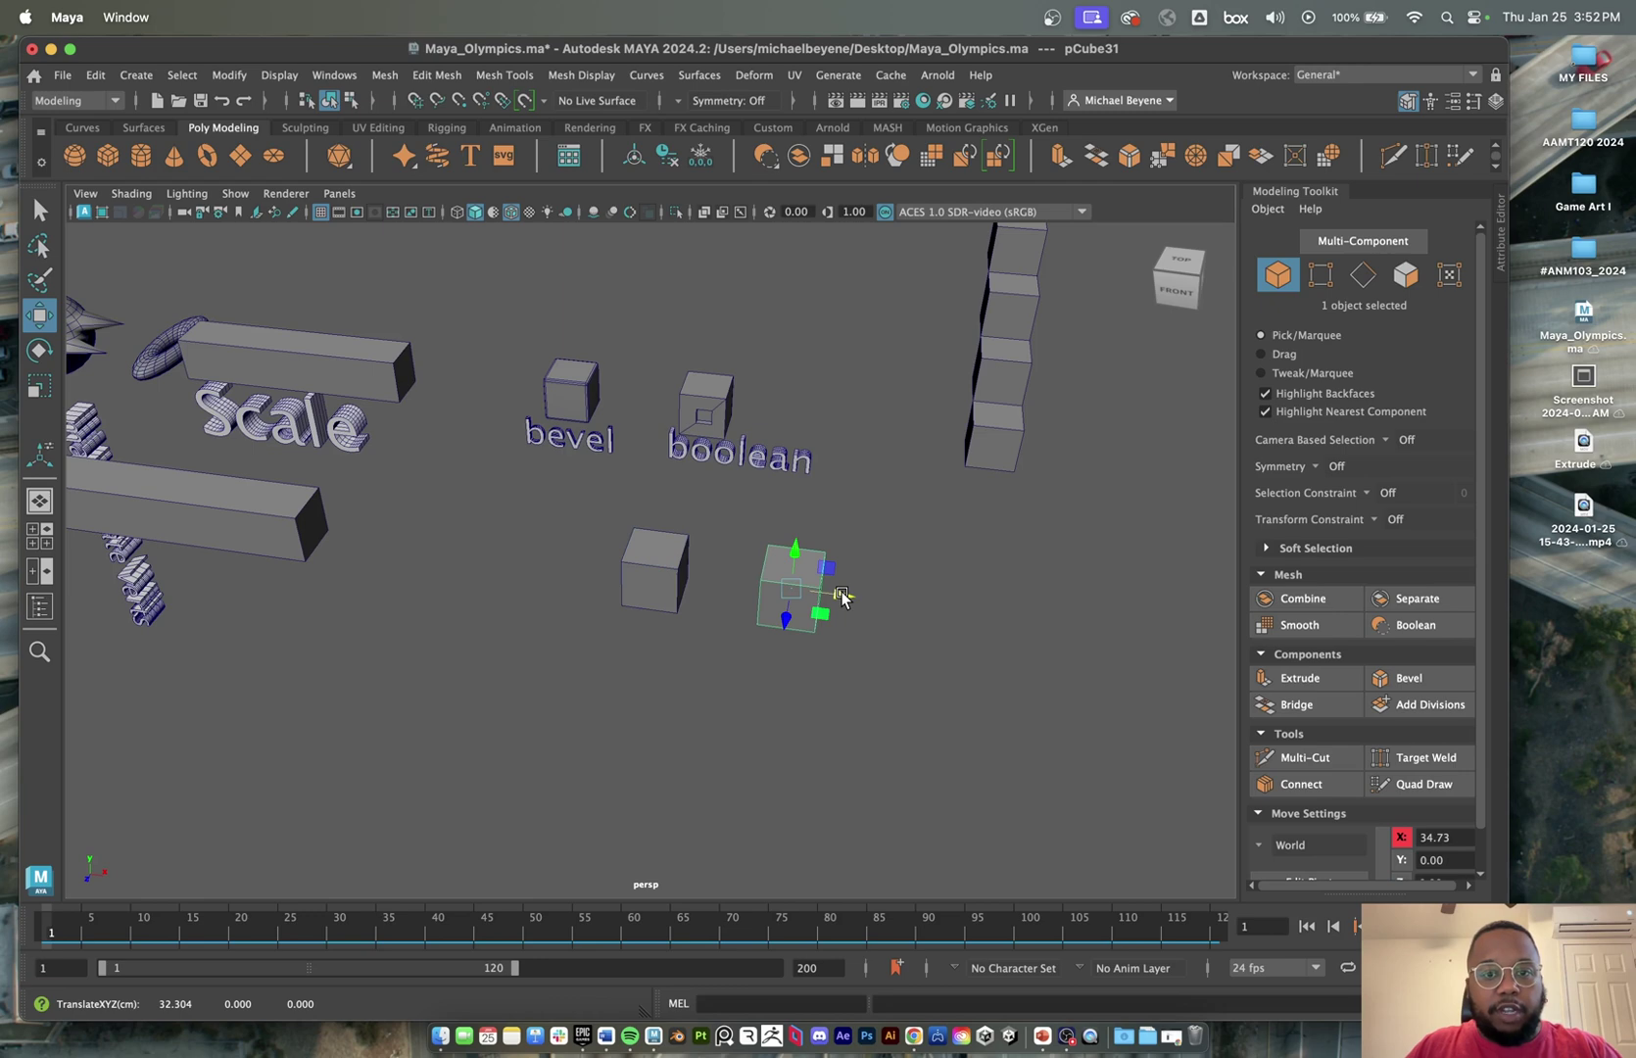
pyautogui.click(689, 567)
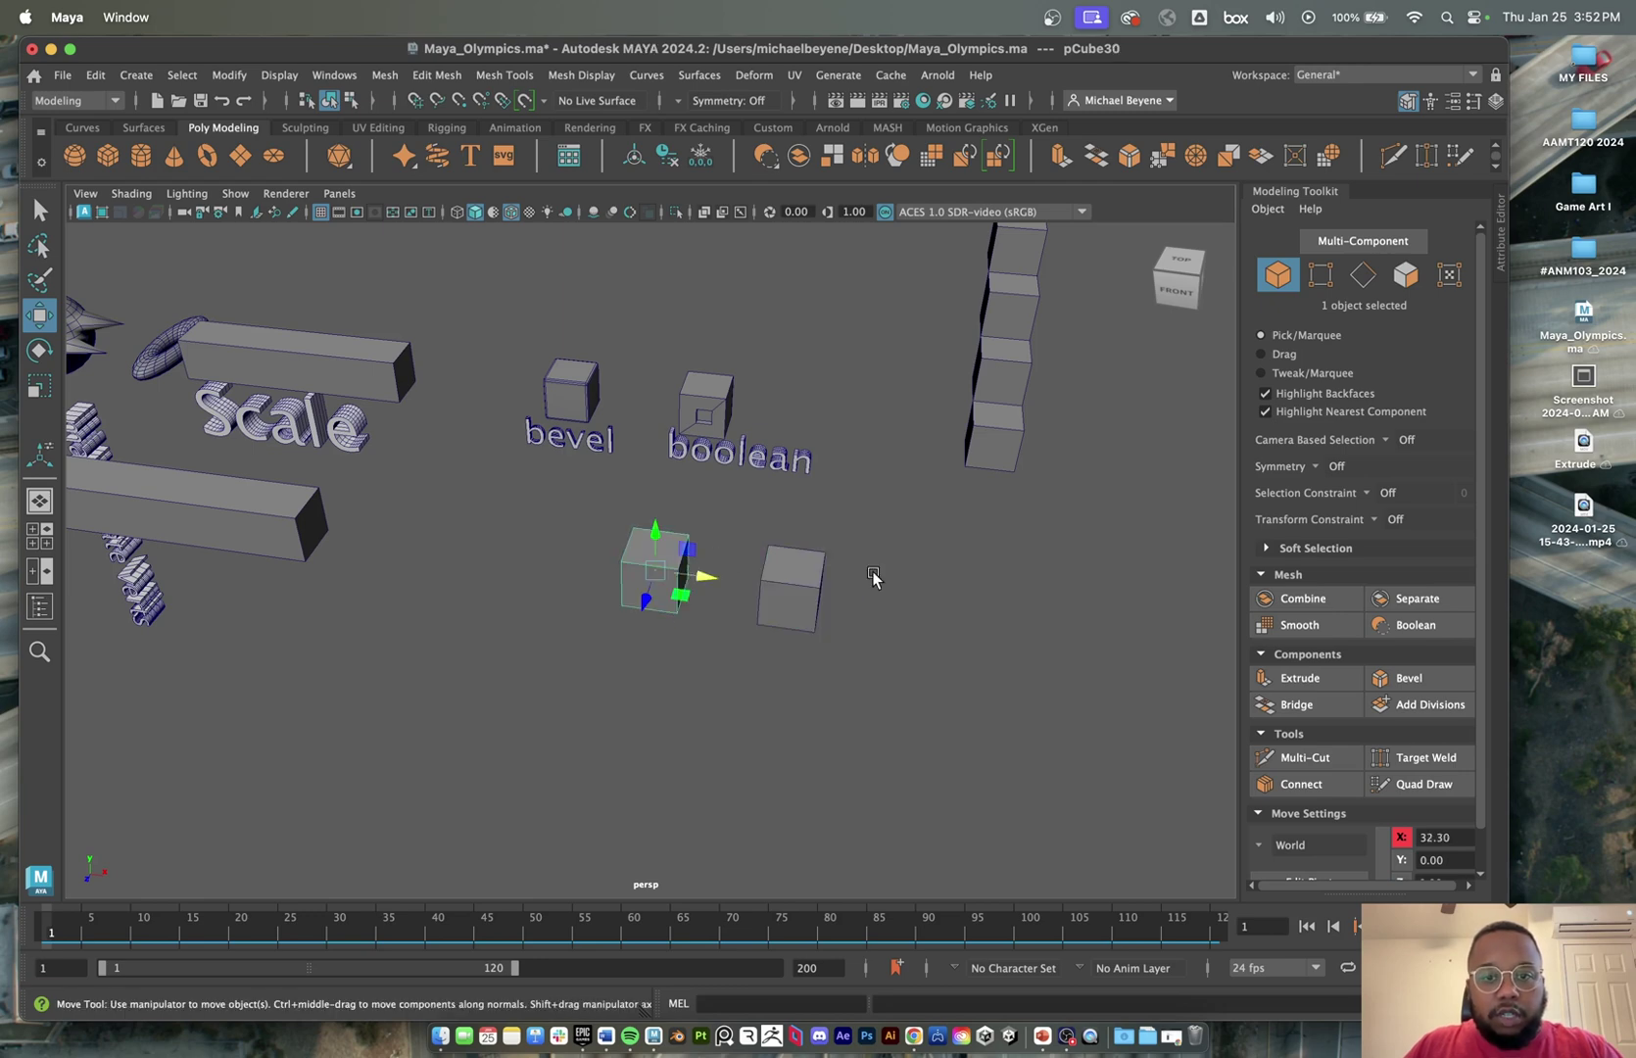
# - Scale the copied cube into a long thin bar, about 0.30 in X, 0.18 in Y and 3.47 in Z
pyautogui.click(787, 596)
pyautogui.press('r')
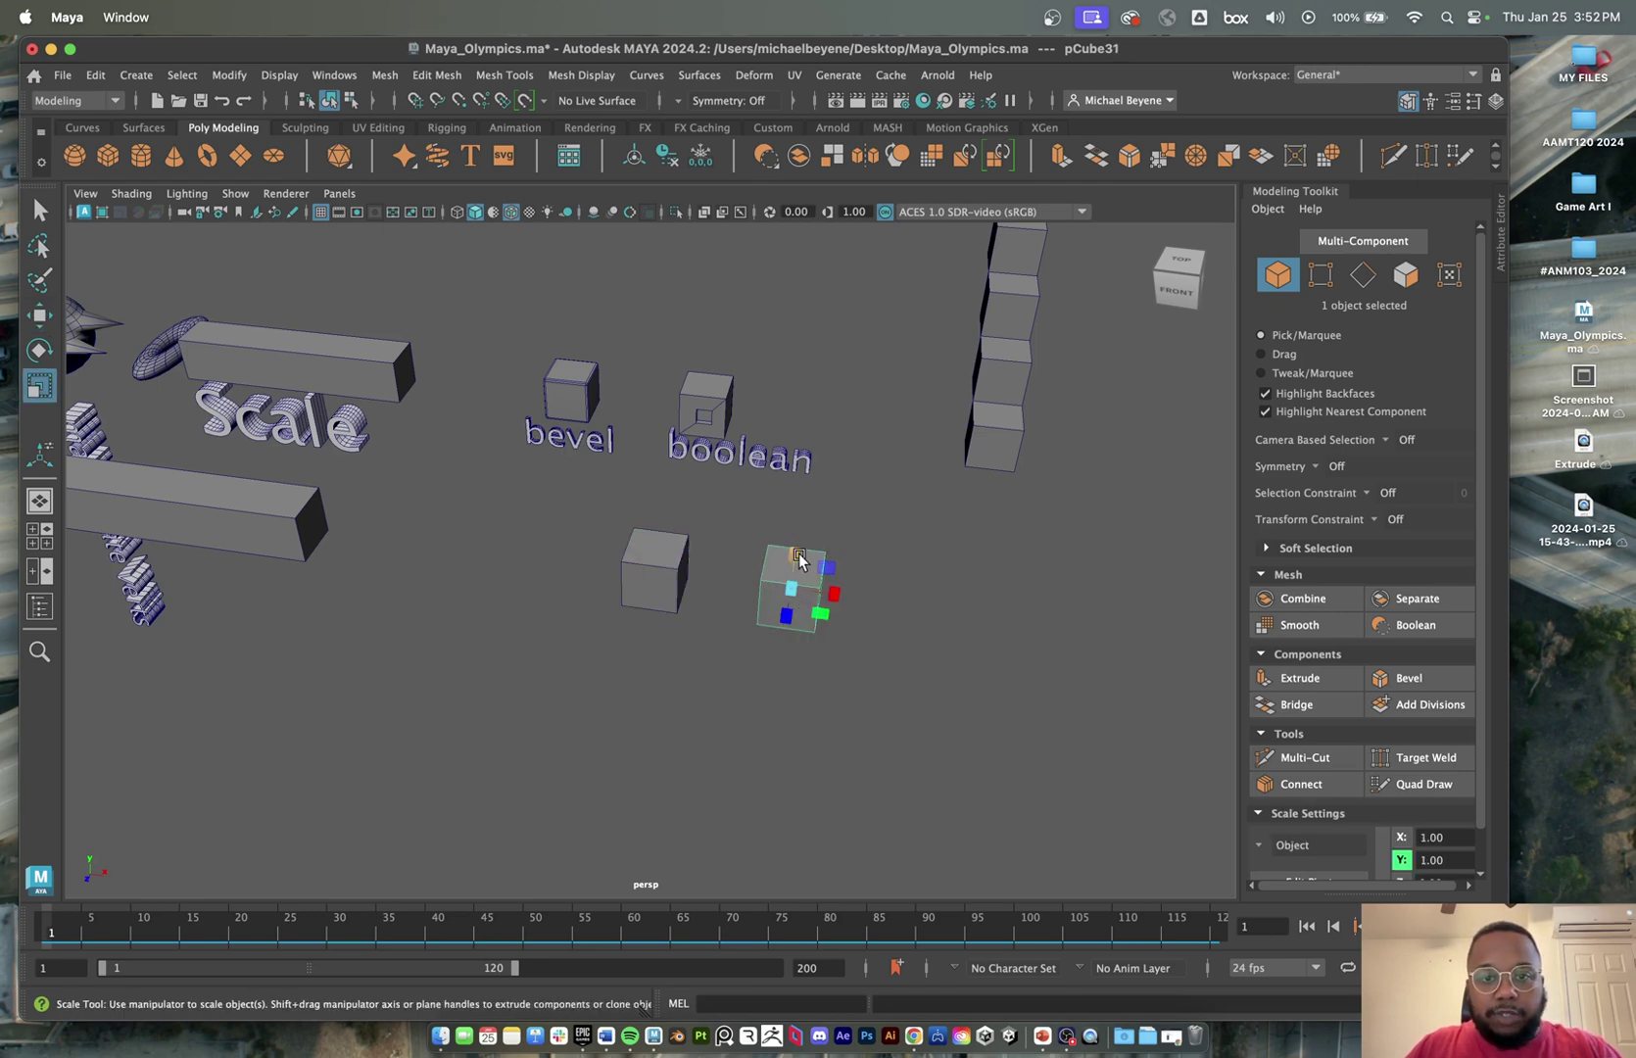
pyautogui.moveTo(796, 559); pyautogui.dragTo(750, 731)
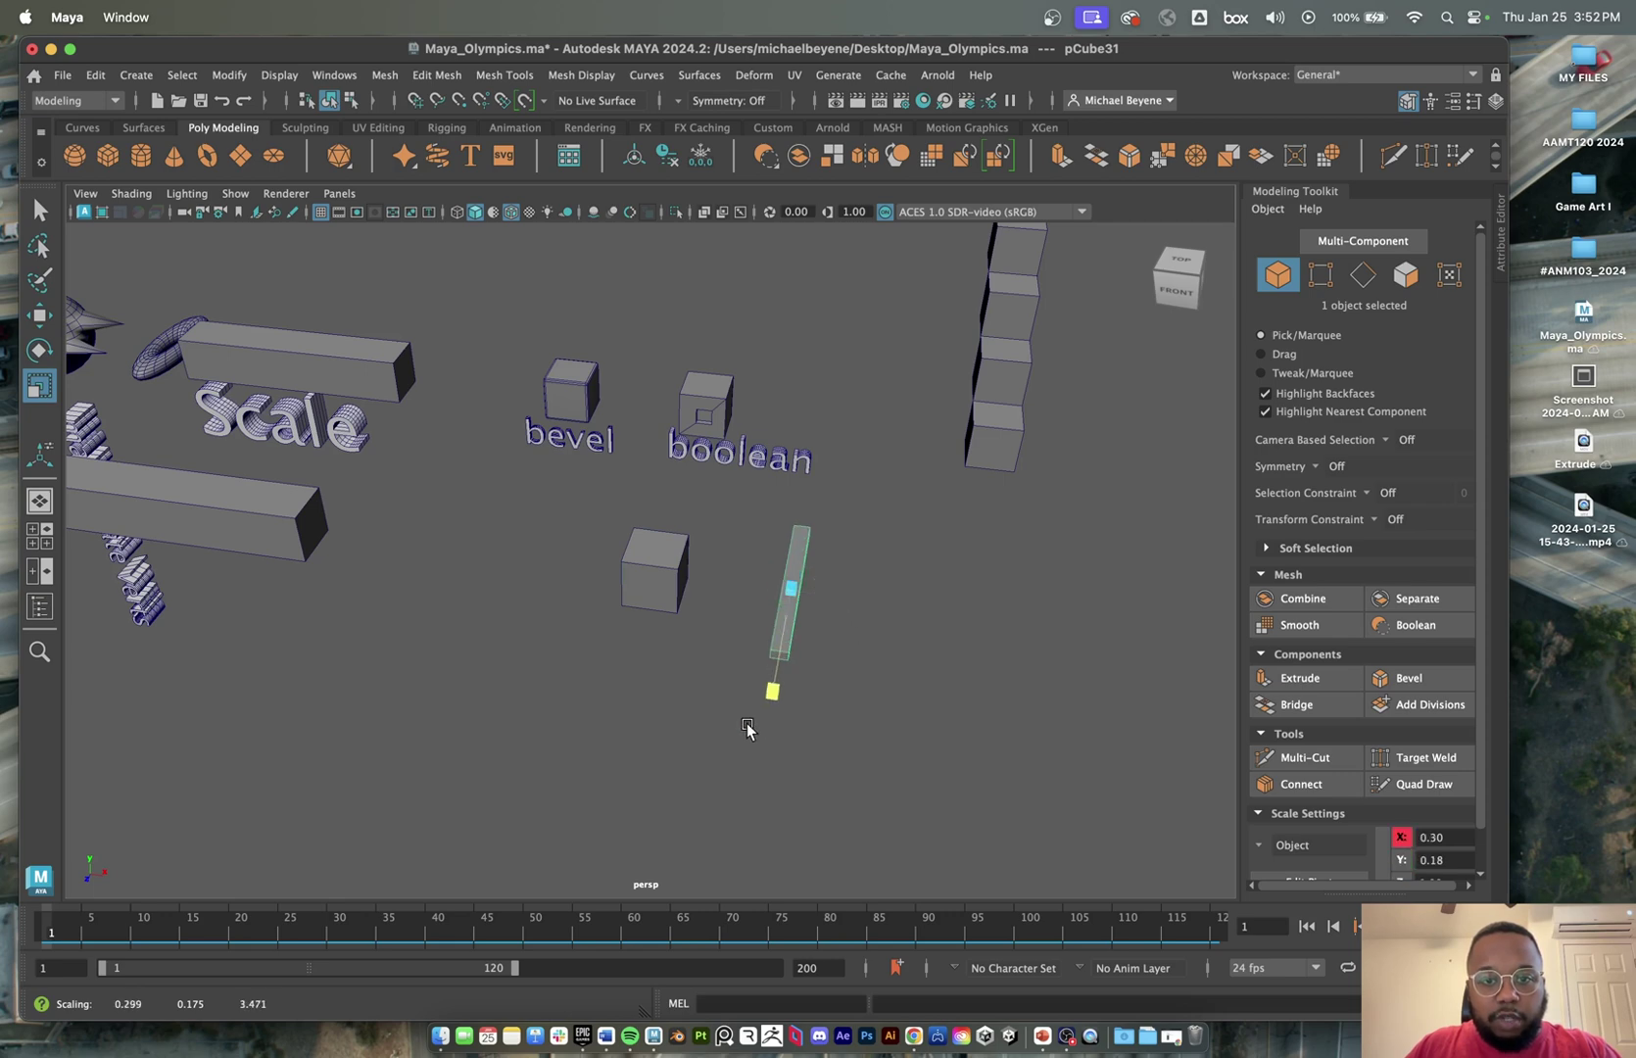
# - Move the thin bar along X to about 32.36 so it passes through the middle of the original cube
pyautogui.press('w')
pyautogui.moveTo(826, 607); pyautogui.dragTo(567, 585)
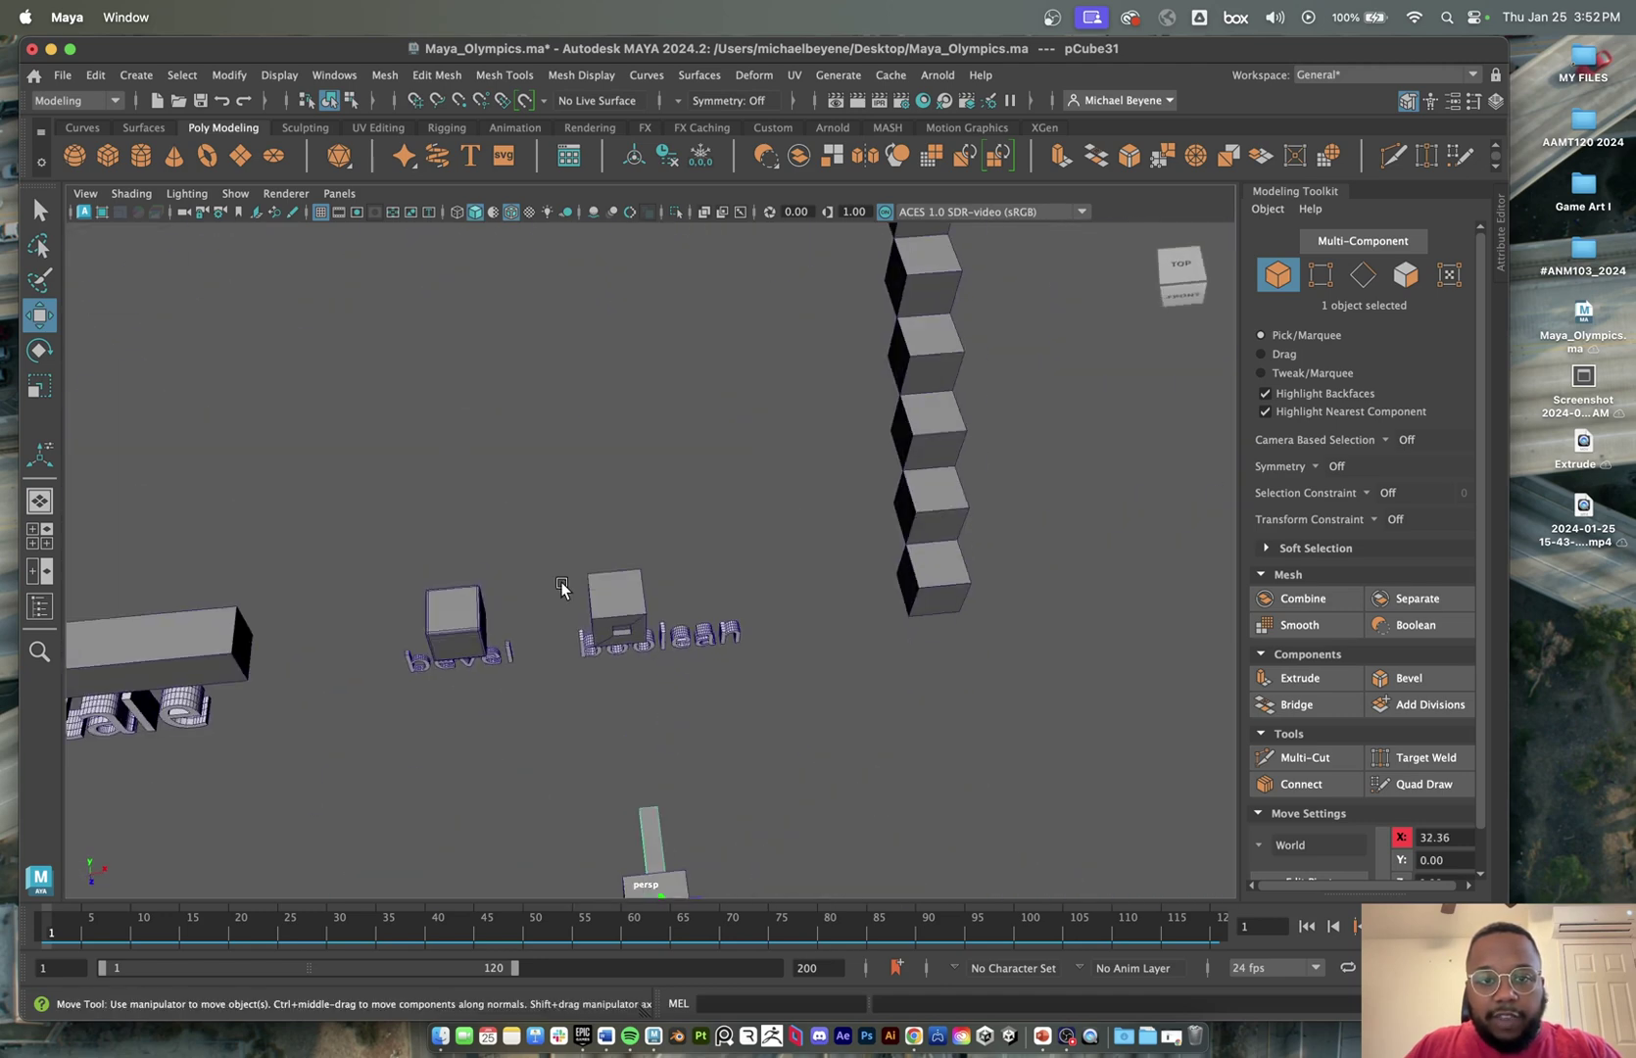
pyautogui.click(615, 625)
pyautogui.keyDown('alt'); pyautogui.moveTo(698, 676); pyautogui.dragTo(678, 343); pyautogui.keyUp('alt')
# - Slide the bar forward along Z to about 1.48, out of the cube, and undo that move
pyautogui.click(647, 628)
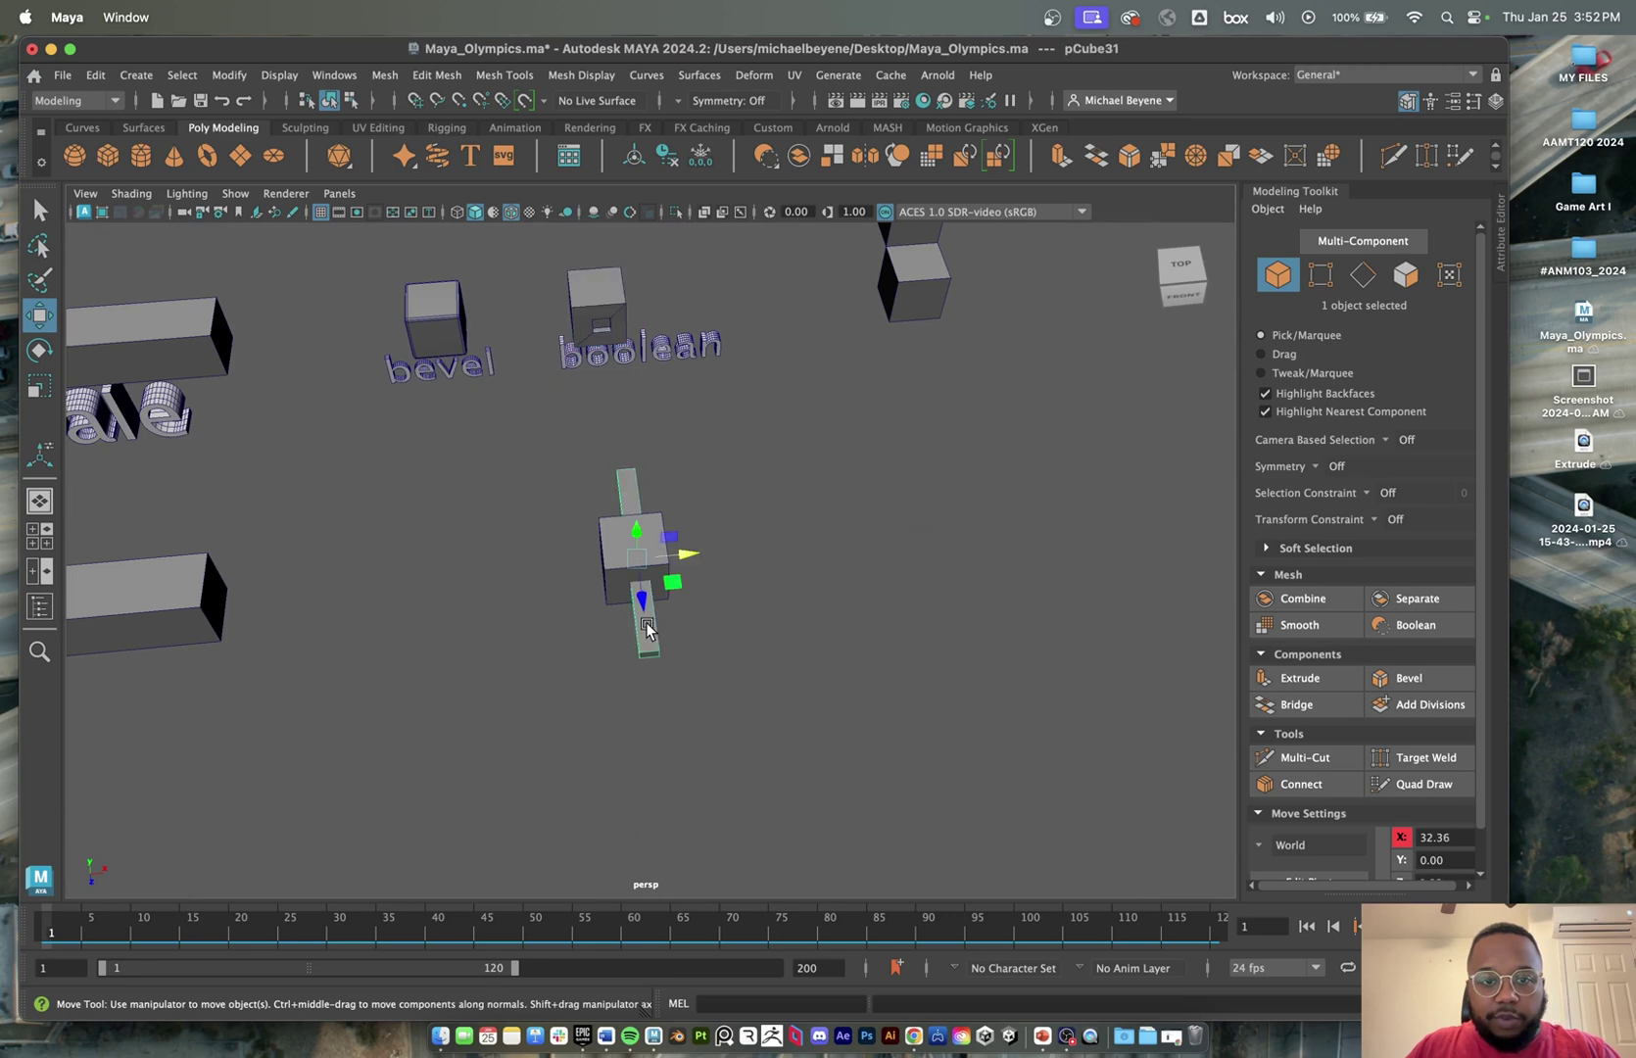
pyautogui.moveTo(638, 592); pyautogui.dragTo(658, 674)
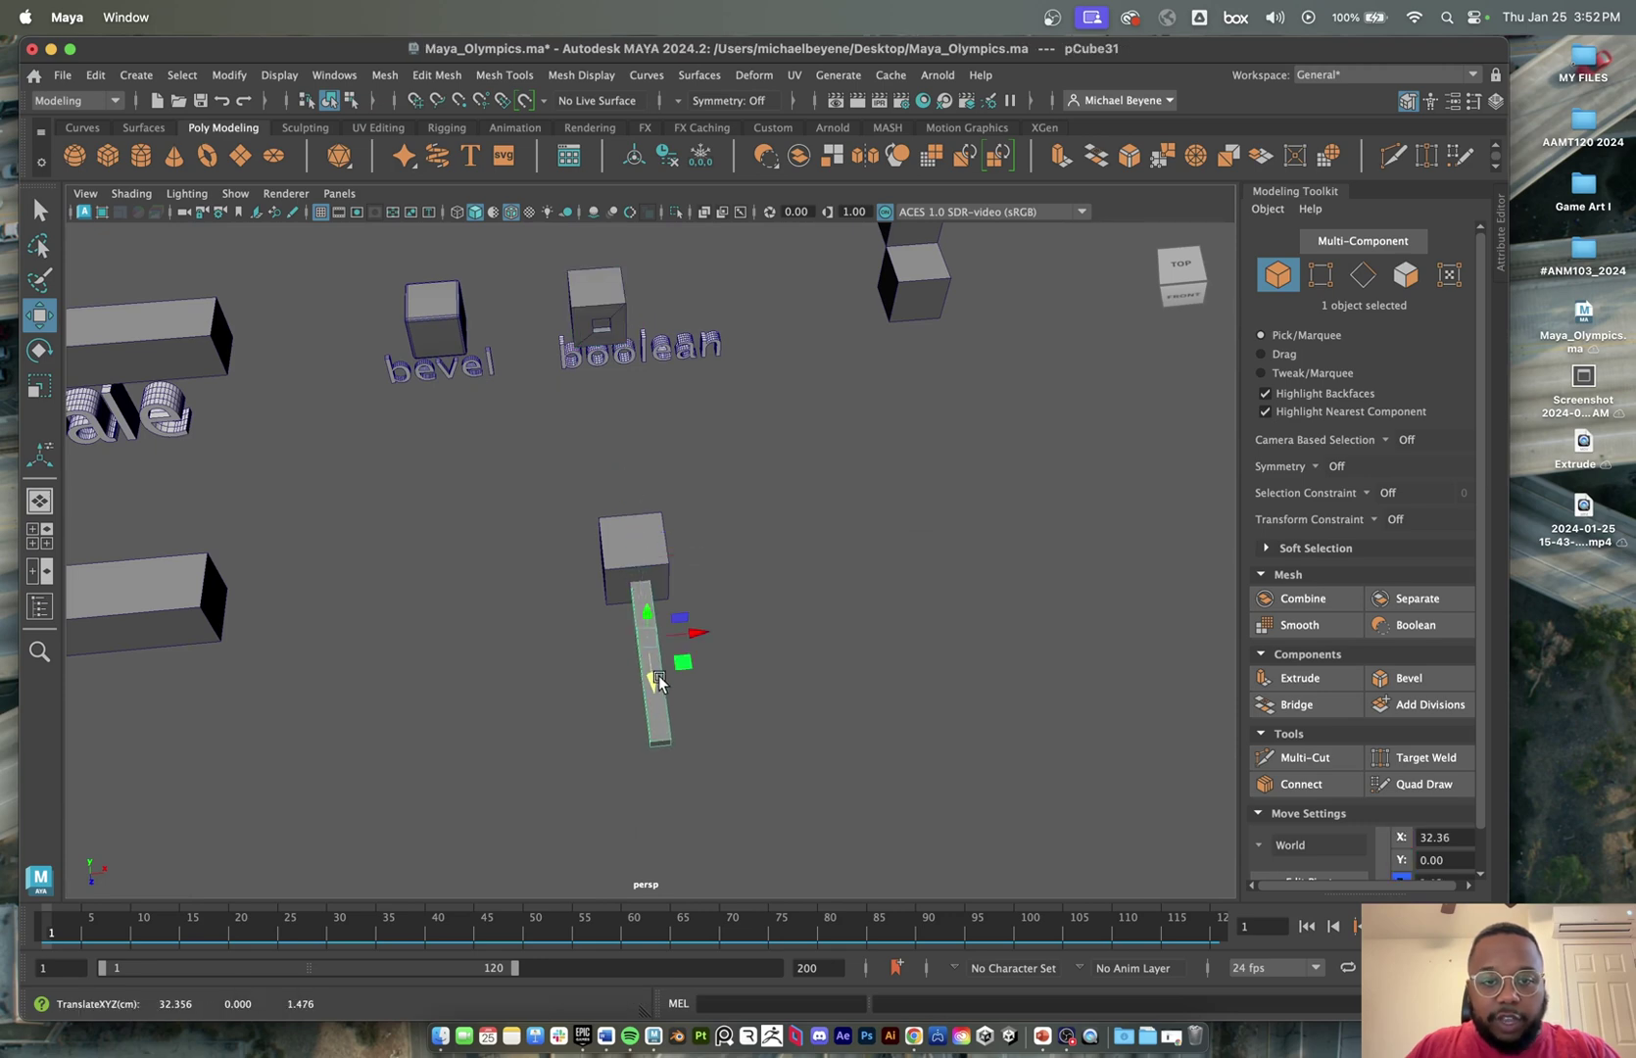
pyautogui.press('super+z')
pyautogui.moveTo(737, 623)
pyautogui.keyDown('alt'); pyautogui.mouseDown()
pyautogui.moveTo(672, 588)
pyautogui.moveTo(741, 593)
pyautogui.mouseUp(); pyautogui.keyUp('alt')
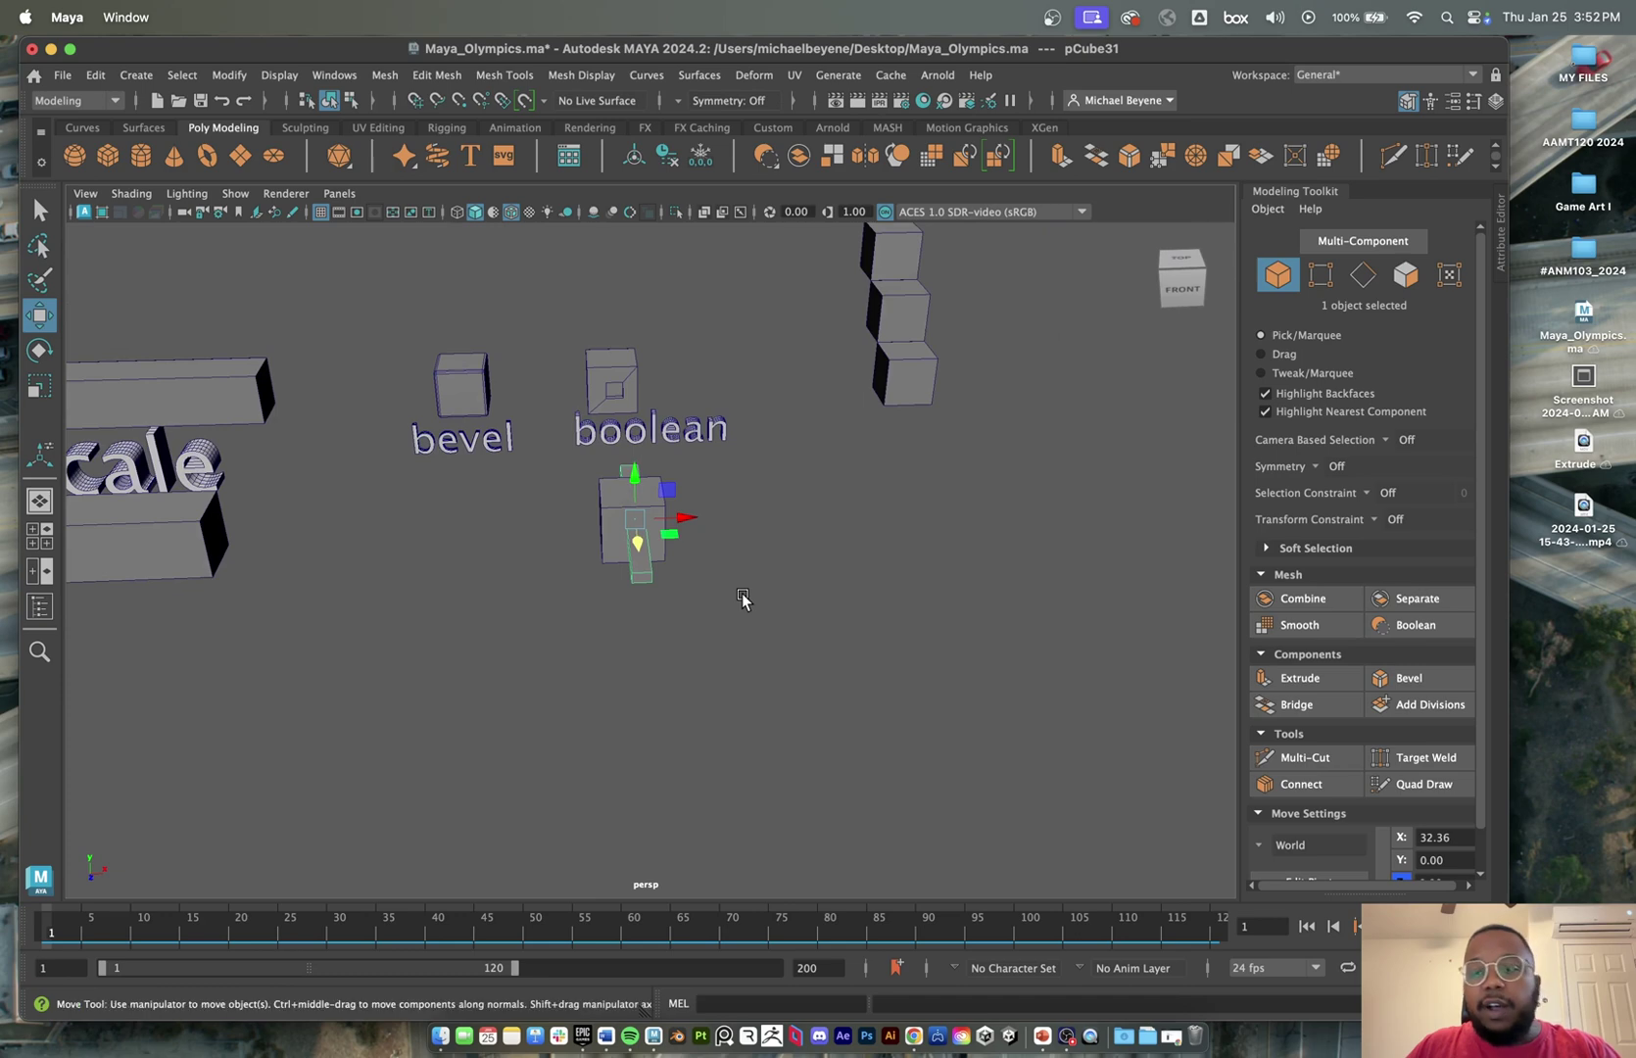
# - Try a Boolean difference with the bar selected first and the cube second, and undo it
pyautogui.keyDown('shift'); pyautogui.click(610, 499); pyautogui.keyUp('shift')
pyautogui.click(1417, 625)
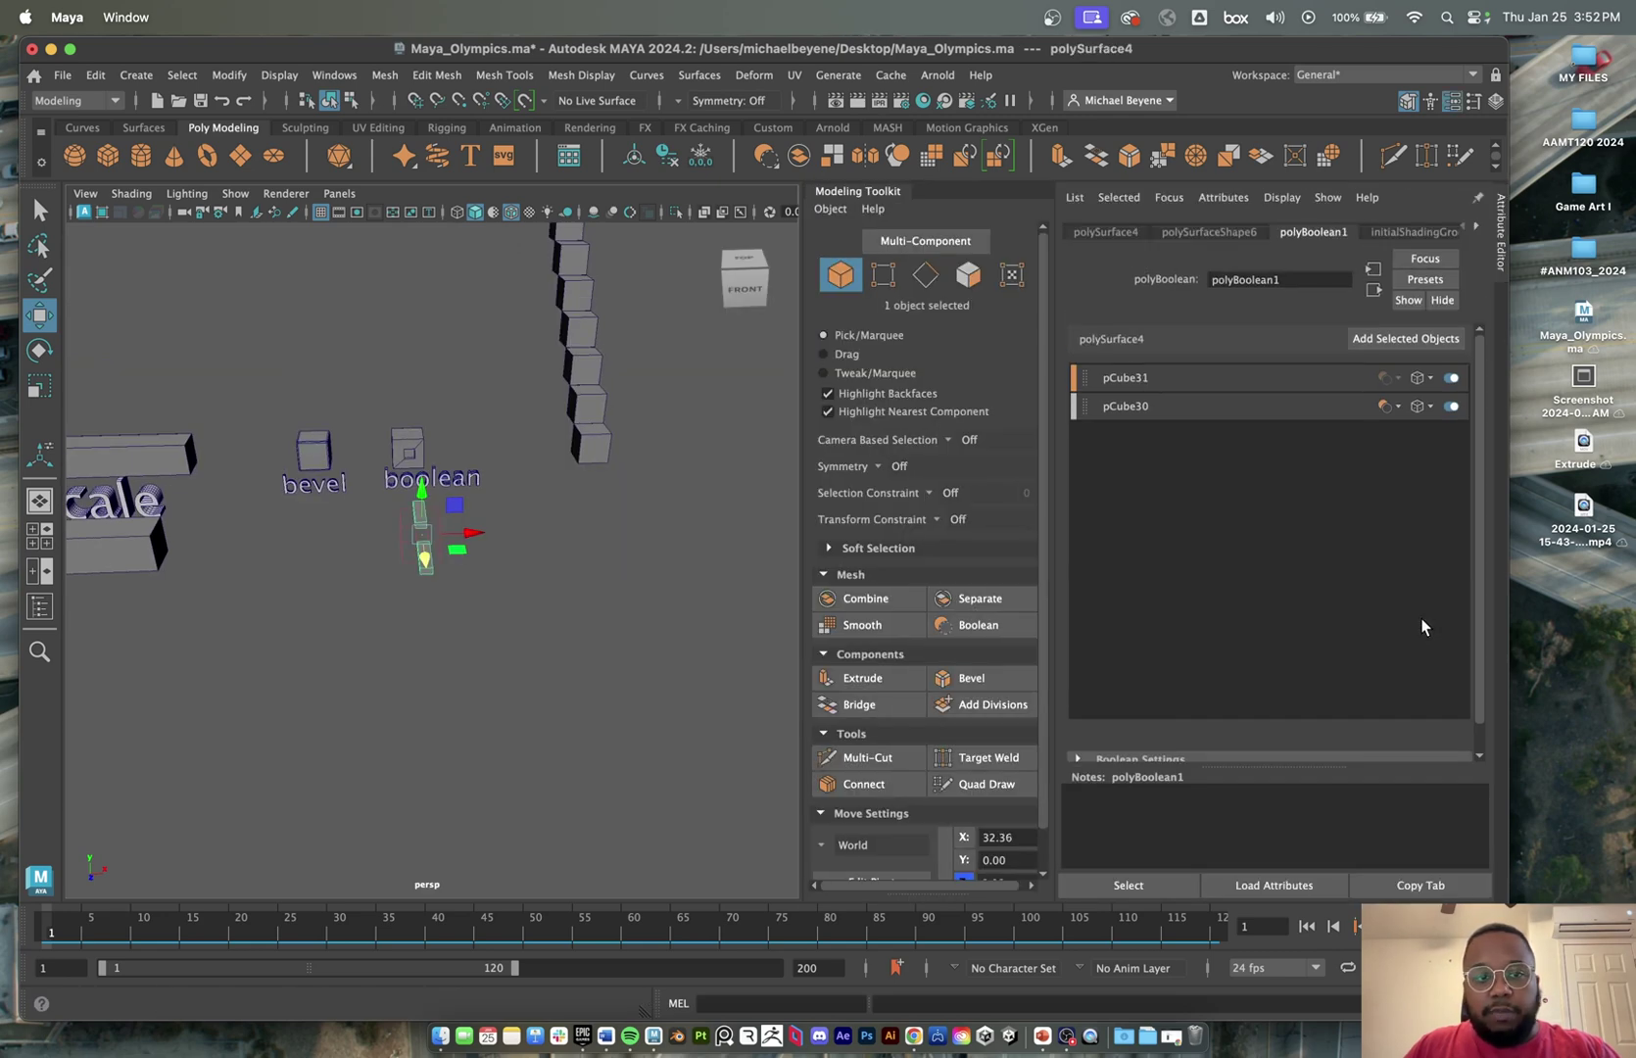
pyautogui.press('super+z')
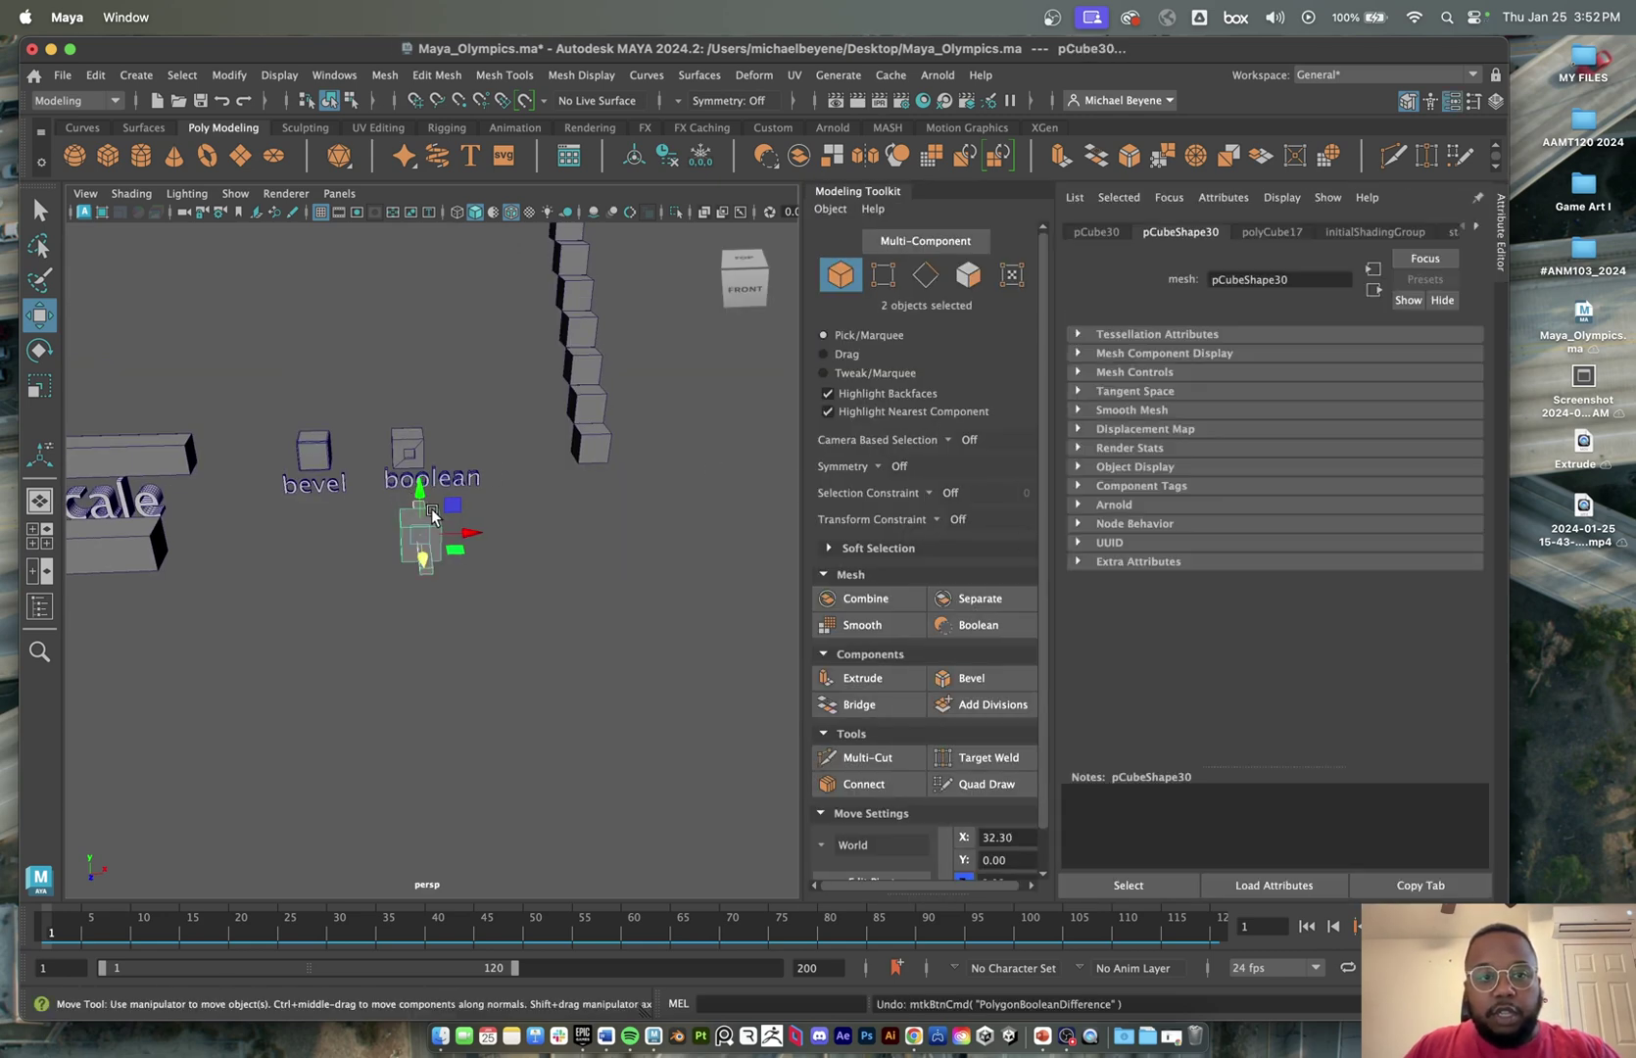
pyautogui.scroll(5, 433, 508)
pyautogui.scroll(2, 435, 516)
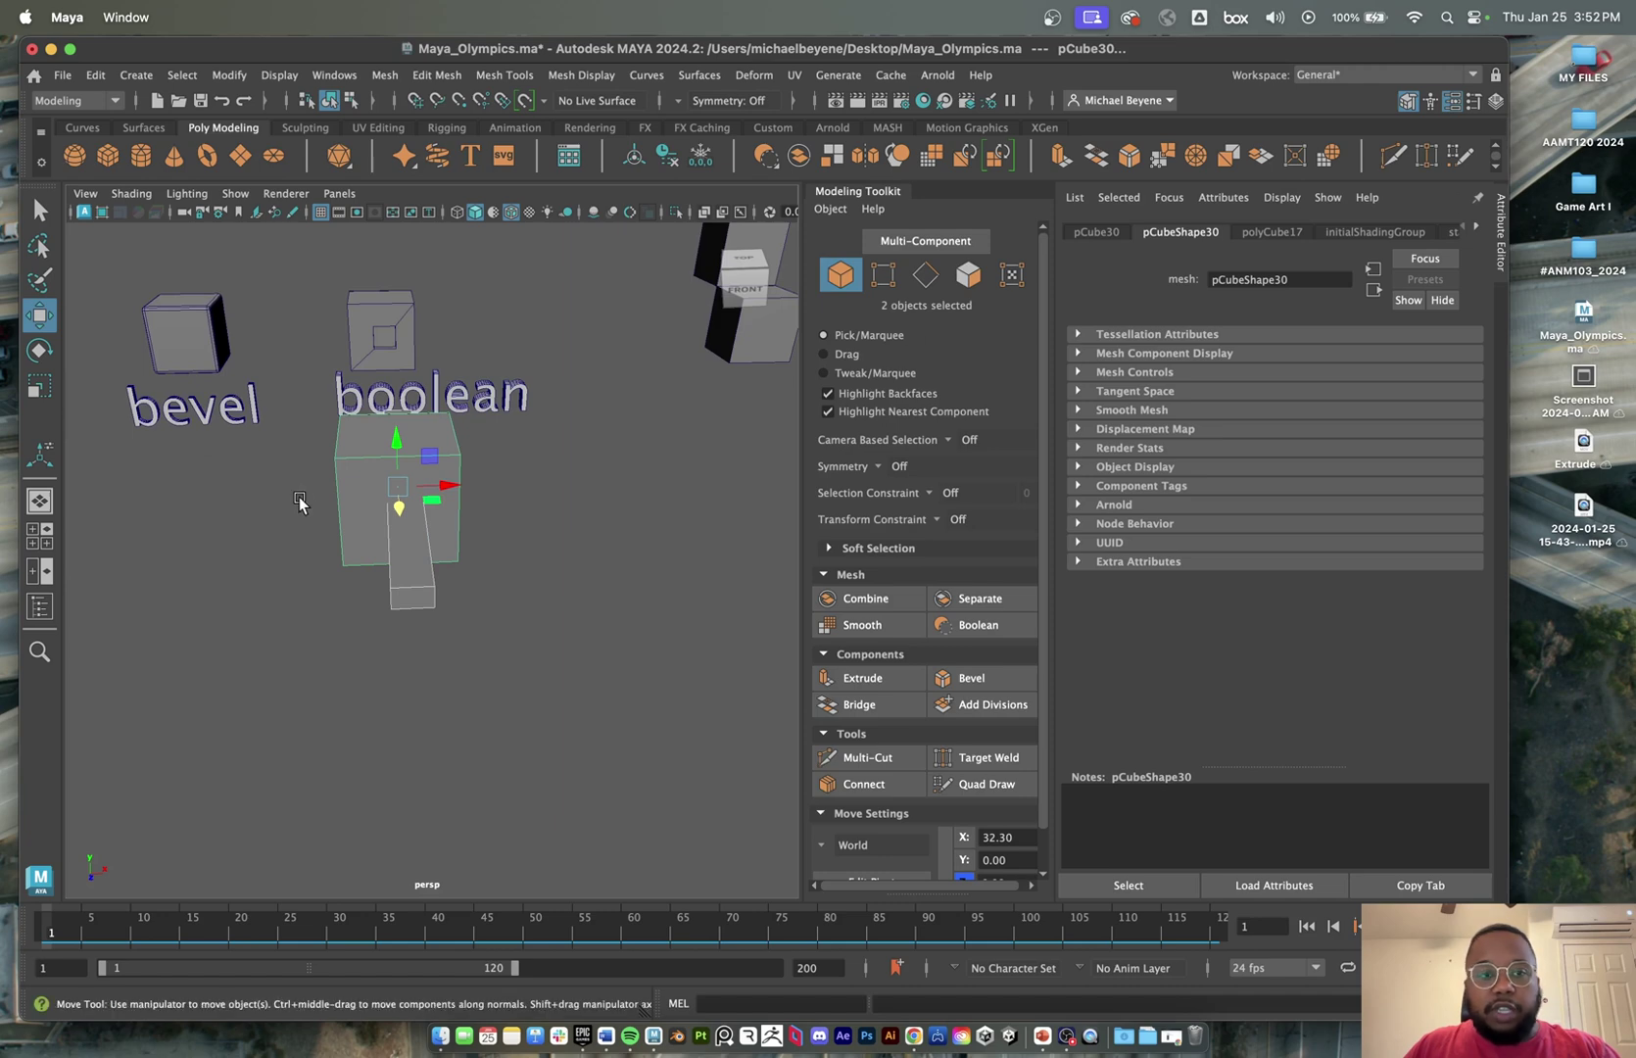
pyautogui.scroll(3, 358, 544)
pyautogui.keyDown('alt'); pyautogui.moveTo(359, 543); pyautogui.dragTo(308, 570, button='middle'); pyautogui.keyUp('alt')
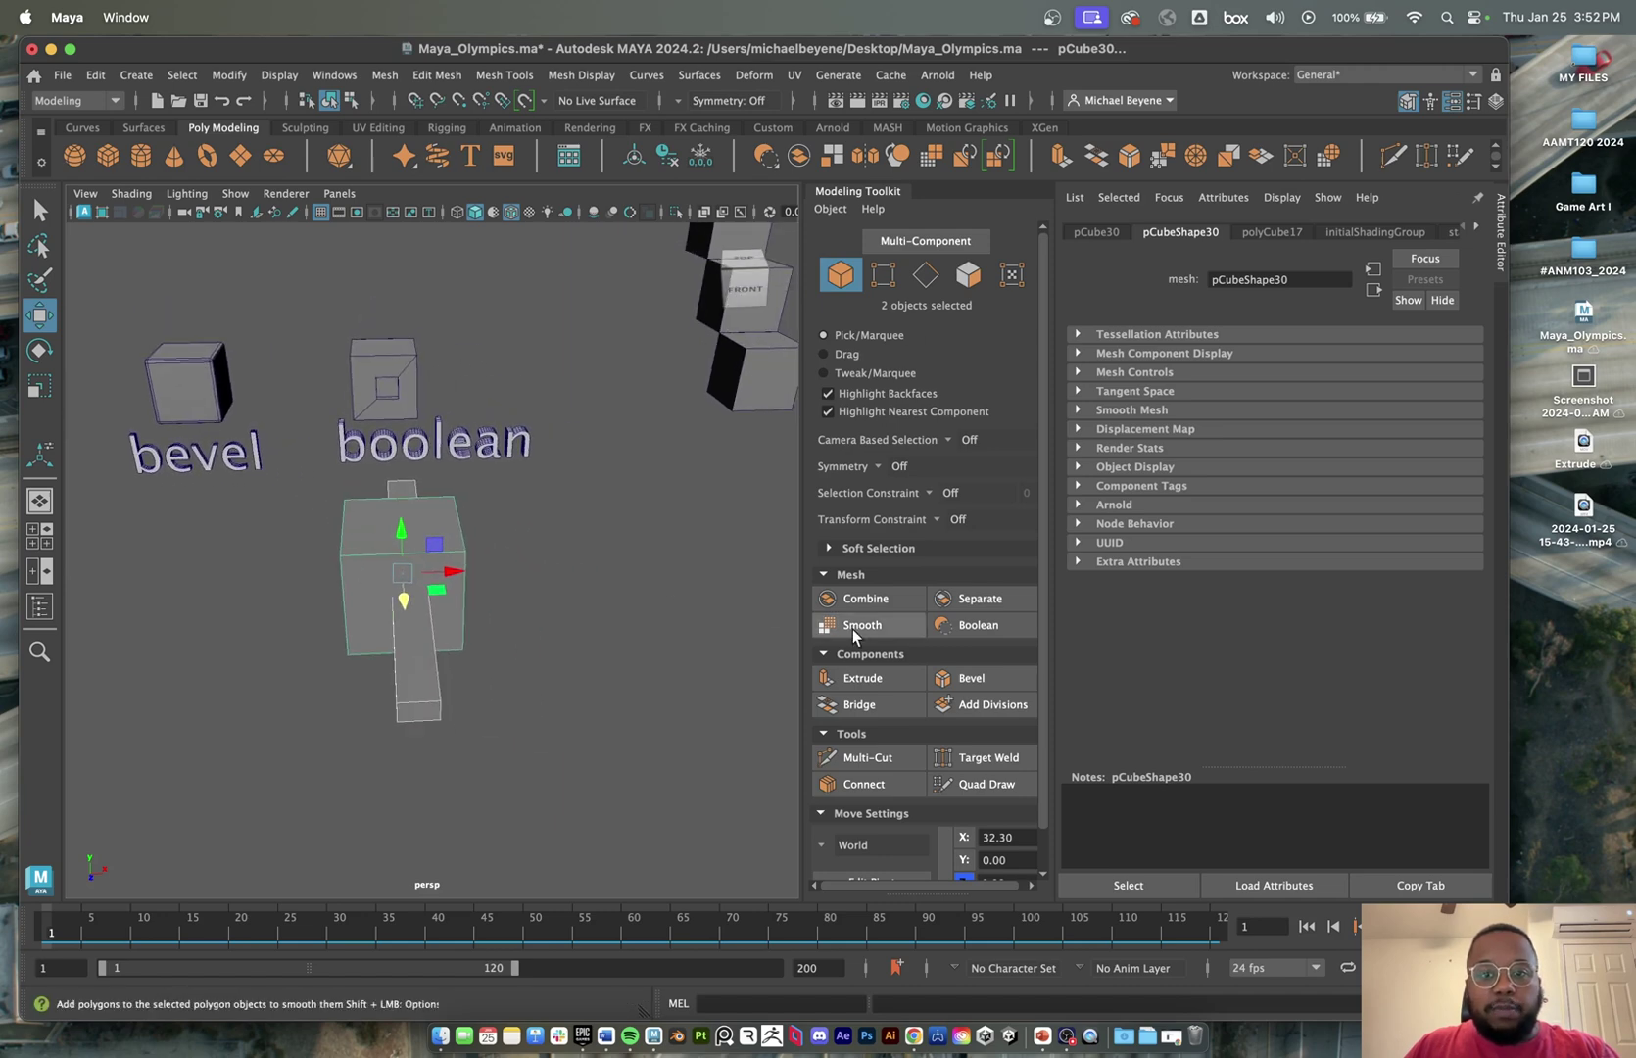
# - Subtract the long bar from the cube with a Boolean, selecting the cube first and the bar second
pyautogui.click(541, 628)
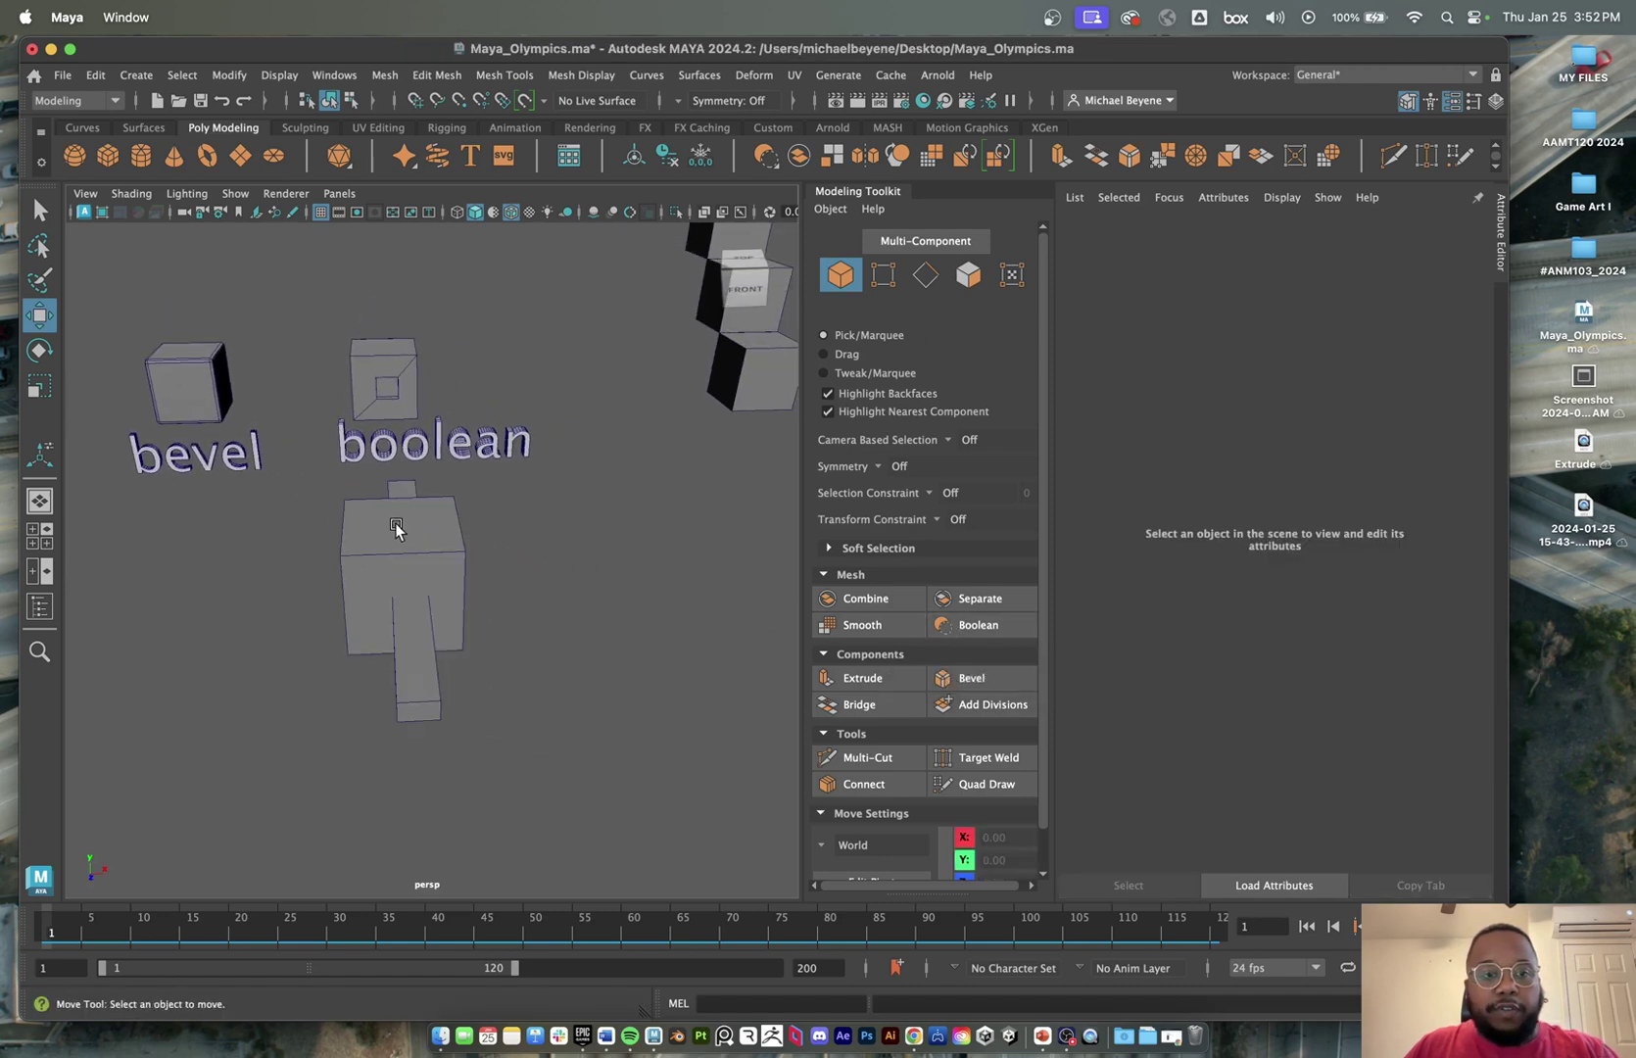
pyautogui.click(372, 522)
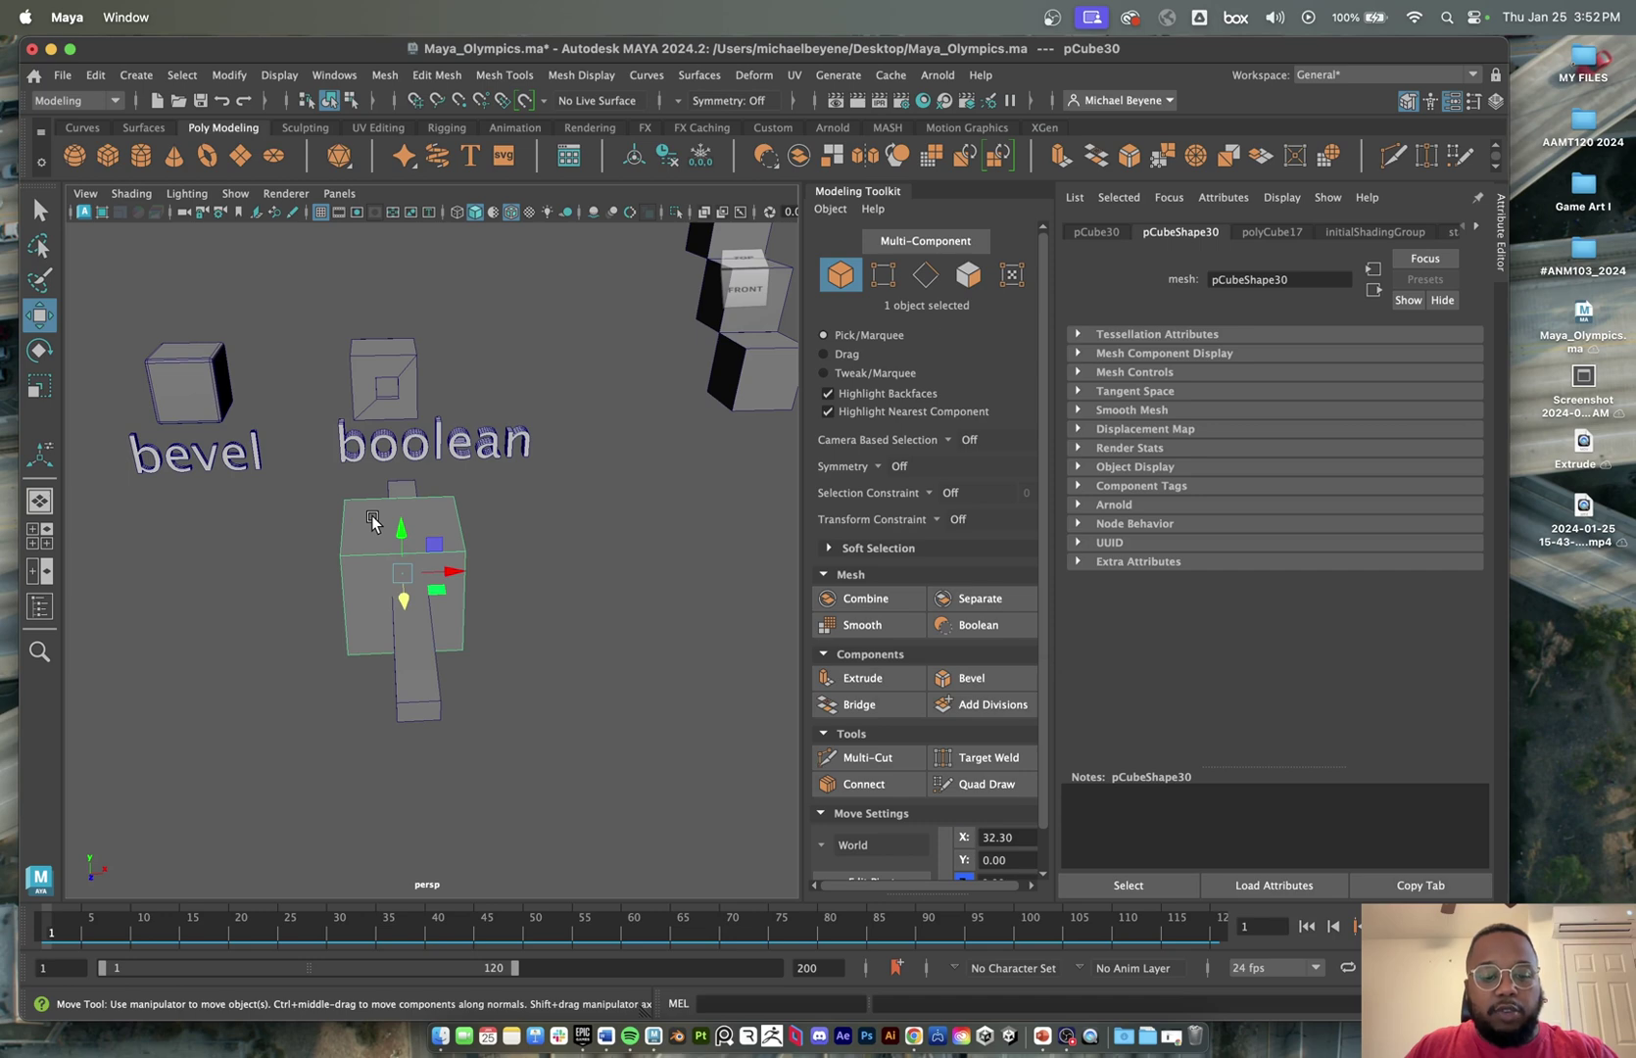
pyautogui.keyDown('shift'); pyautogui.click(410, 674); pyautogui.keyUp('shift')
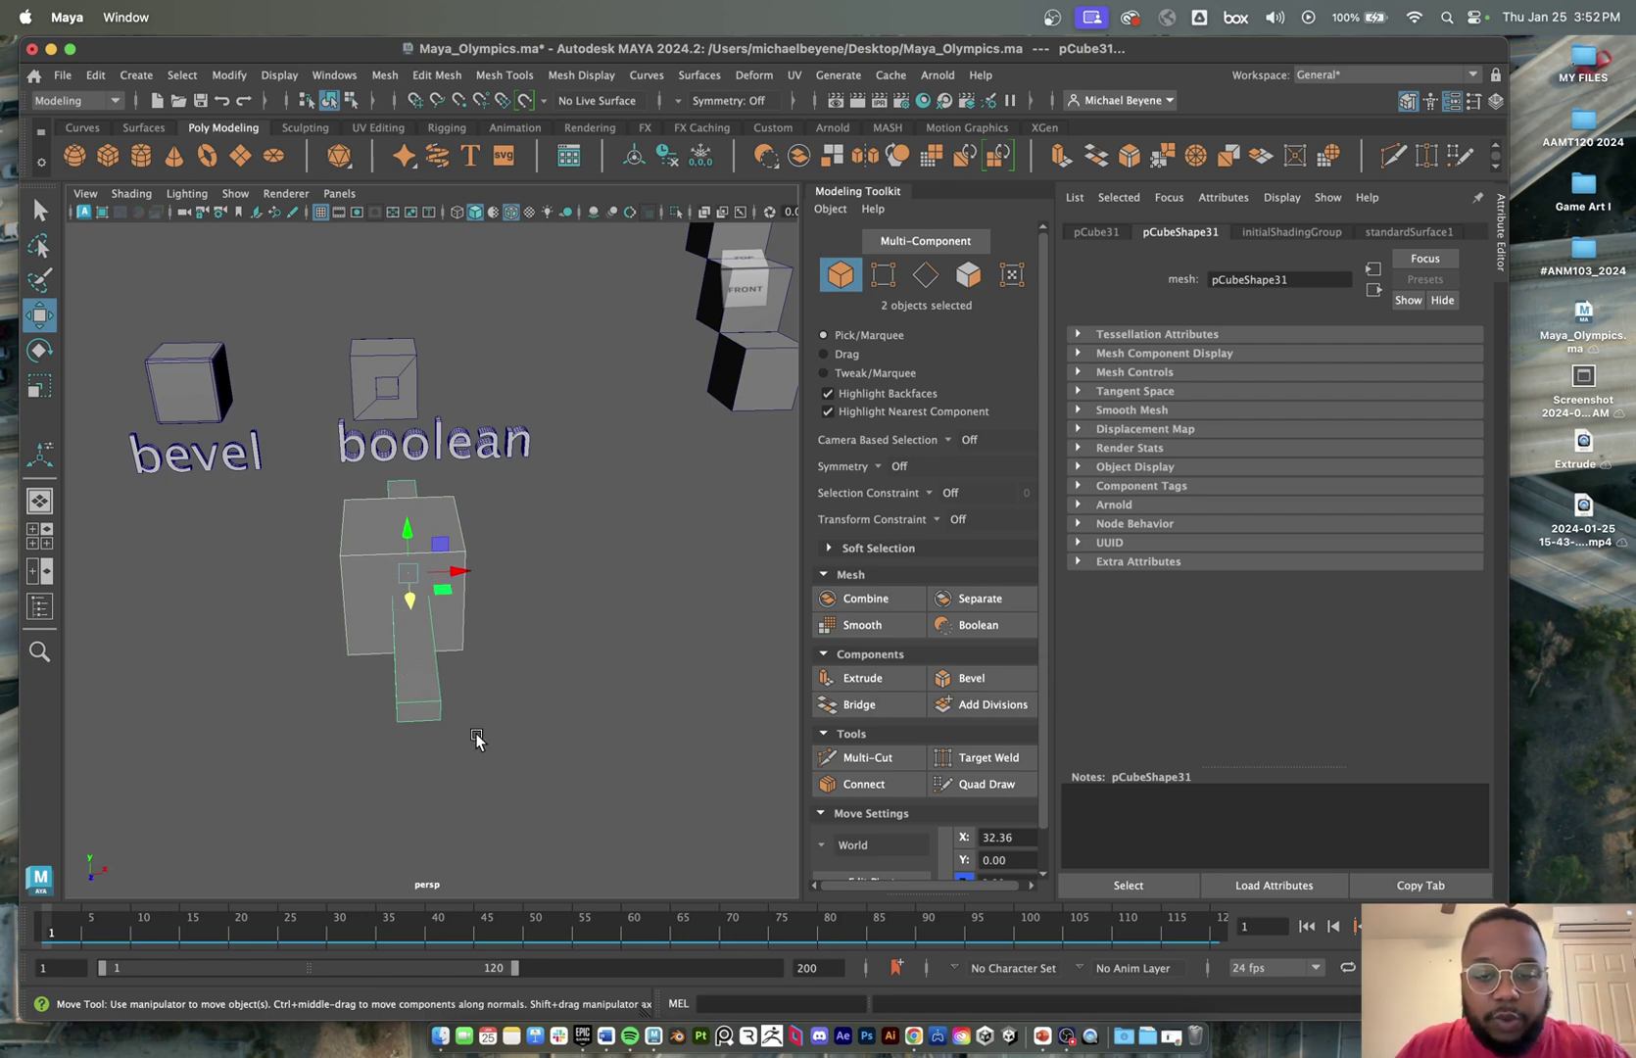
pyautogui.click(986, 626)
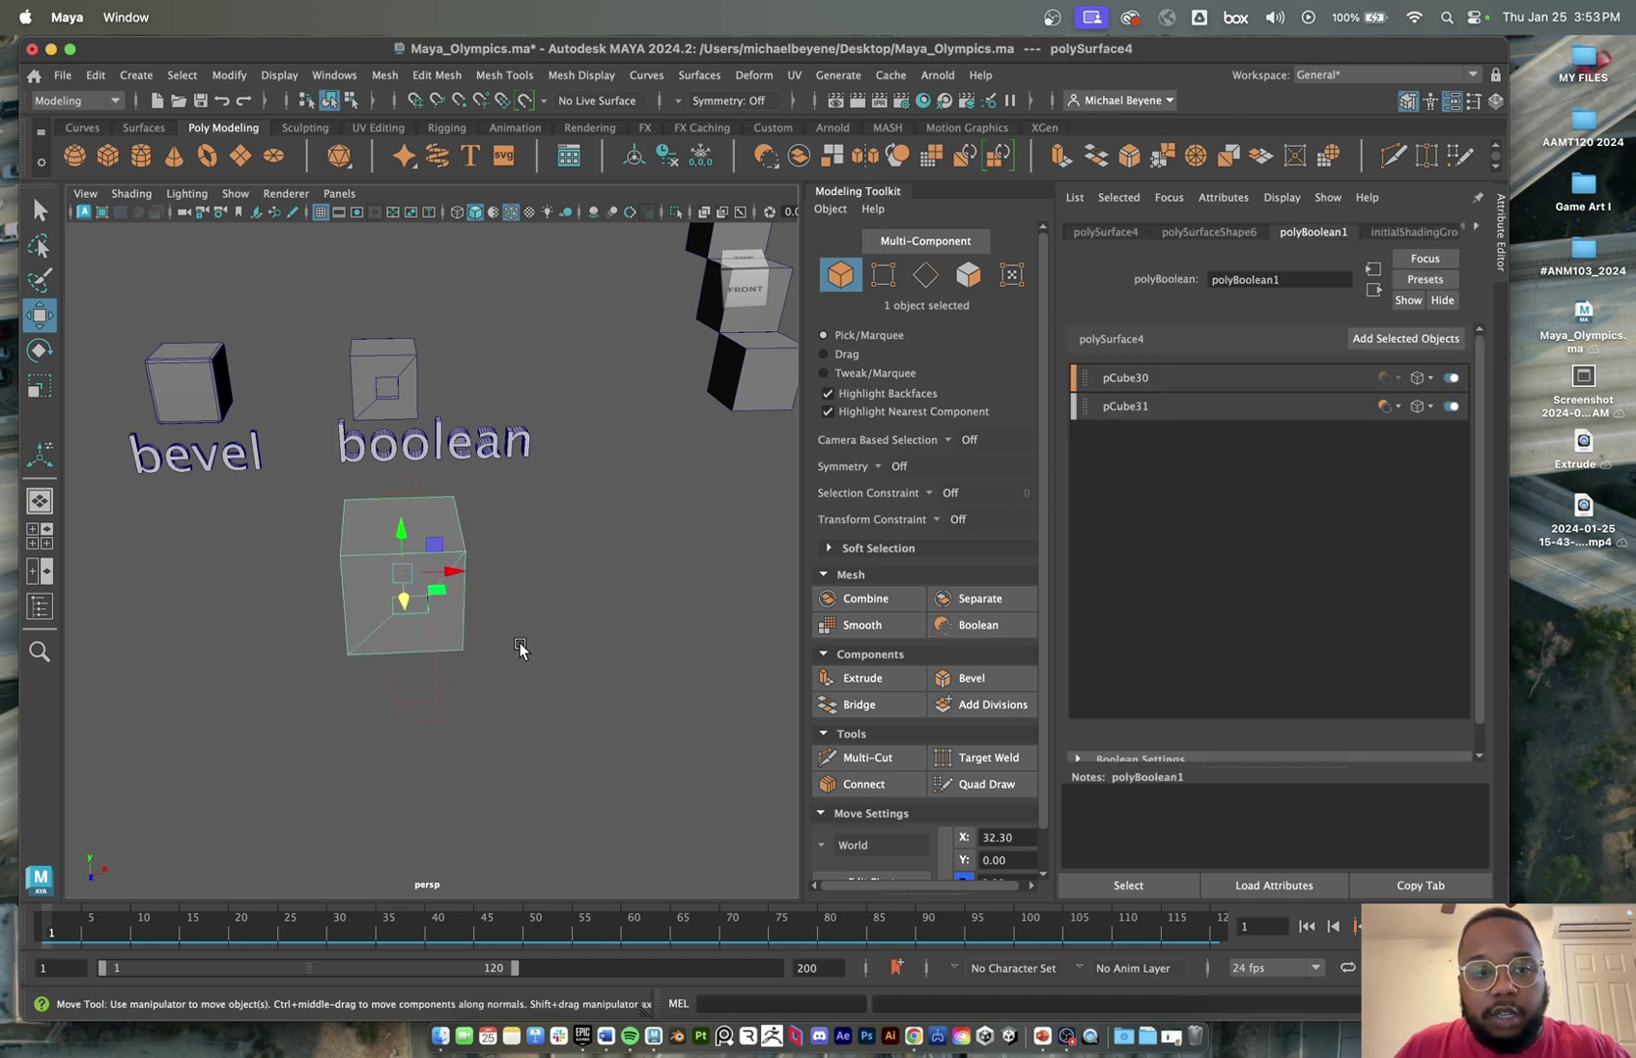
# - Nudge the Boolean's bar operand and scale it up to about 0.40 in X, 0.23 in Y and 4.70 in Z
pyautogui.scroll(2, 515, 649)
pyautogui.keyDown('alt'); pyautogui.moveTo(515, 647); pyautogui.dragTo(401, 602); pyautogui.keyUp('alt')
pyautogui.keyDown('alt'); pyautogui.moveTo(492, 604); pyautogui.dragTo(535, 612); pyautogui.keyUp('alt')
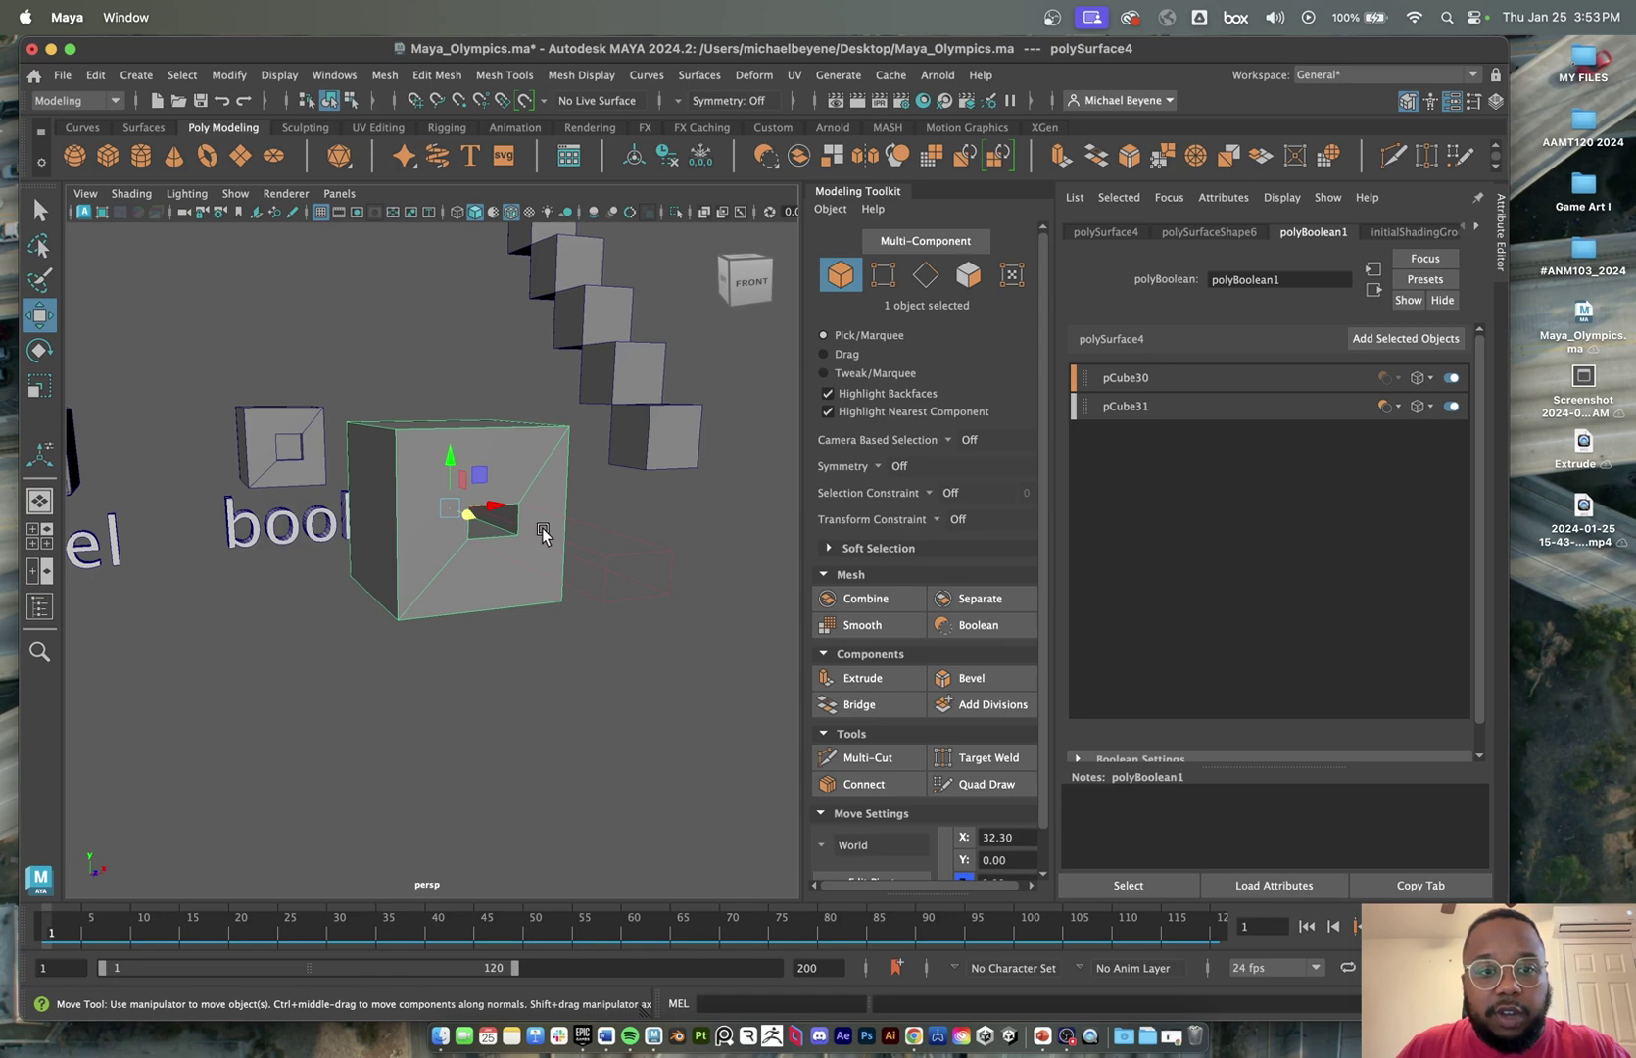
pyautogui.moveTo(607, 539)
pyautogui.keyDown('alt'); pyautogui.mouseDown()
pyautogui.moveTo(536, 536)
pyautogui.moveTo(619, 564)
pyautogui.mouseUp(); pyautogui.keyUp('alt')
pyautogui.click(637, 722)
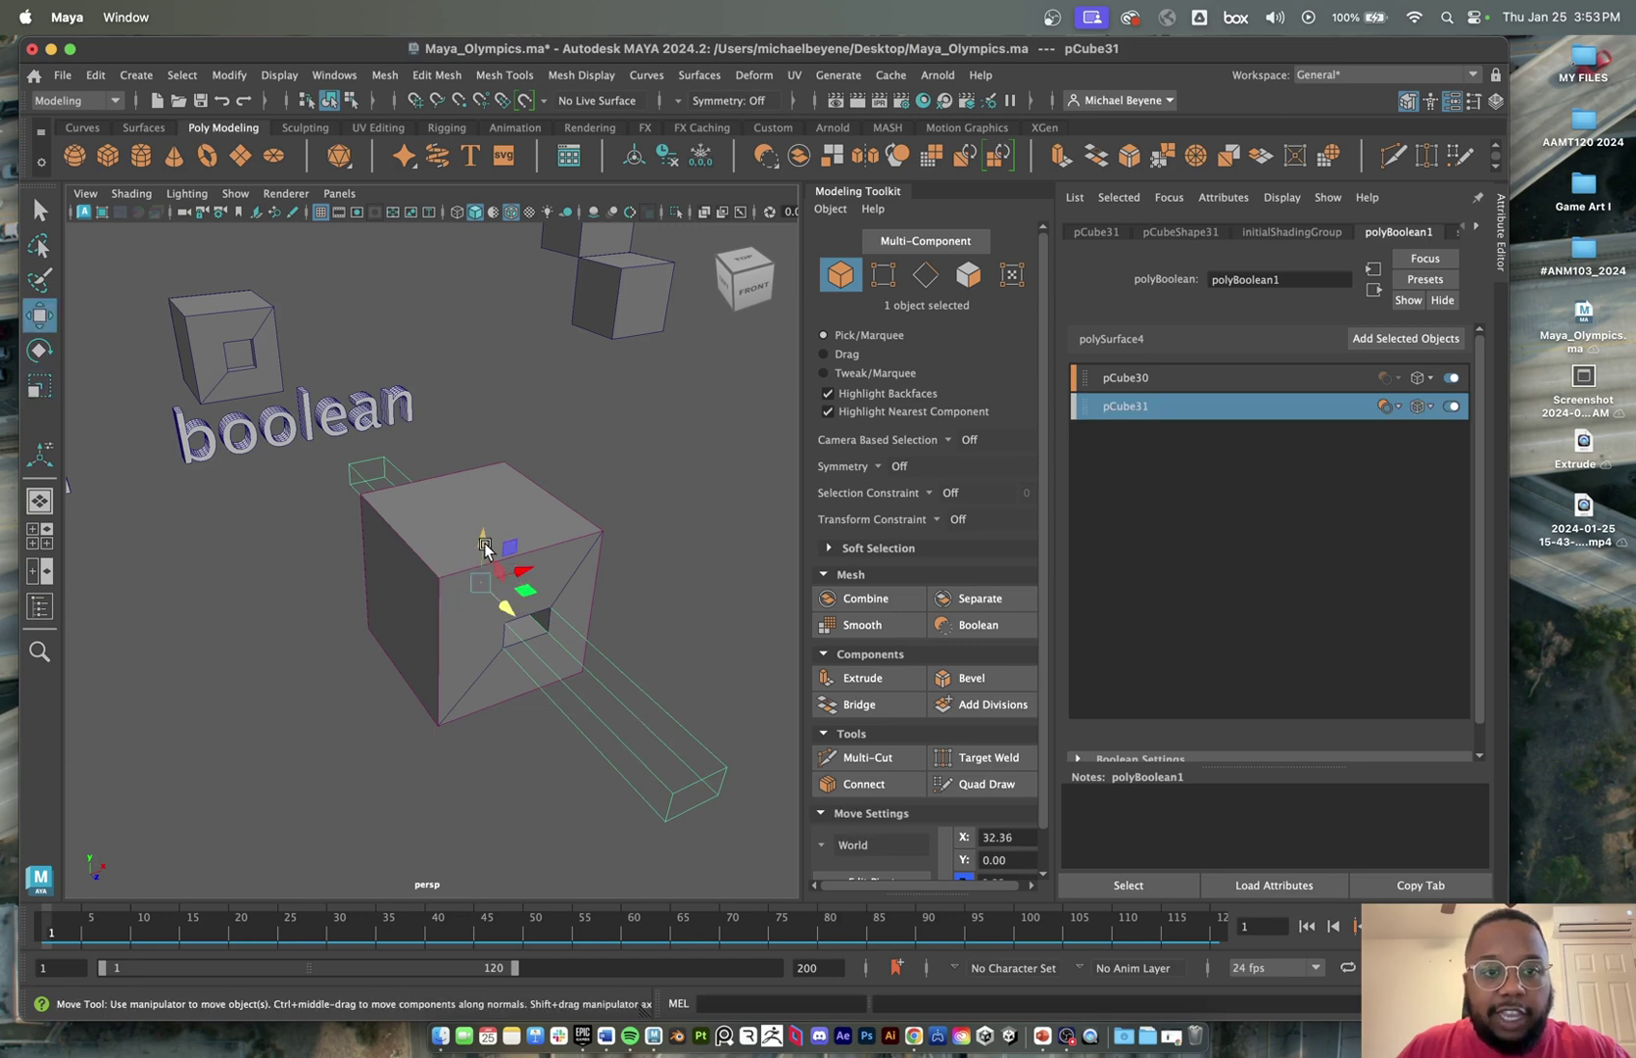
pyautogui.moveTo(485, 547)
pyautogui.mouseDown()
pyautogui.moveTo(478, 576)
pyautogui.moveTo(492, 509)
pyautogui.moveTo(479, 551)
pyautogui.mouseUp()
pyautogui.press('e')
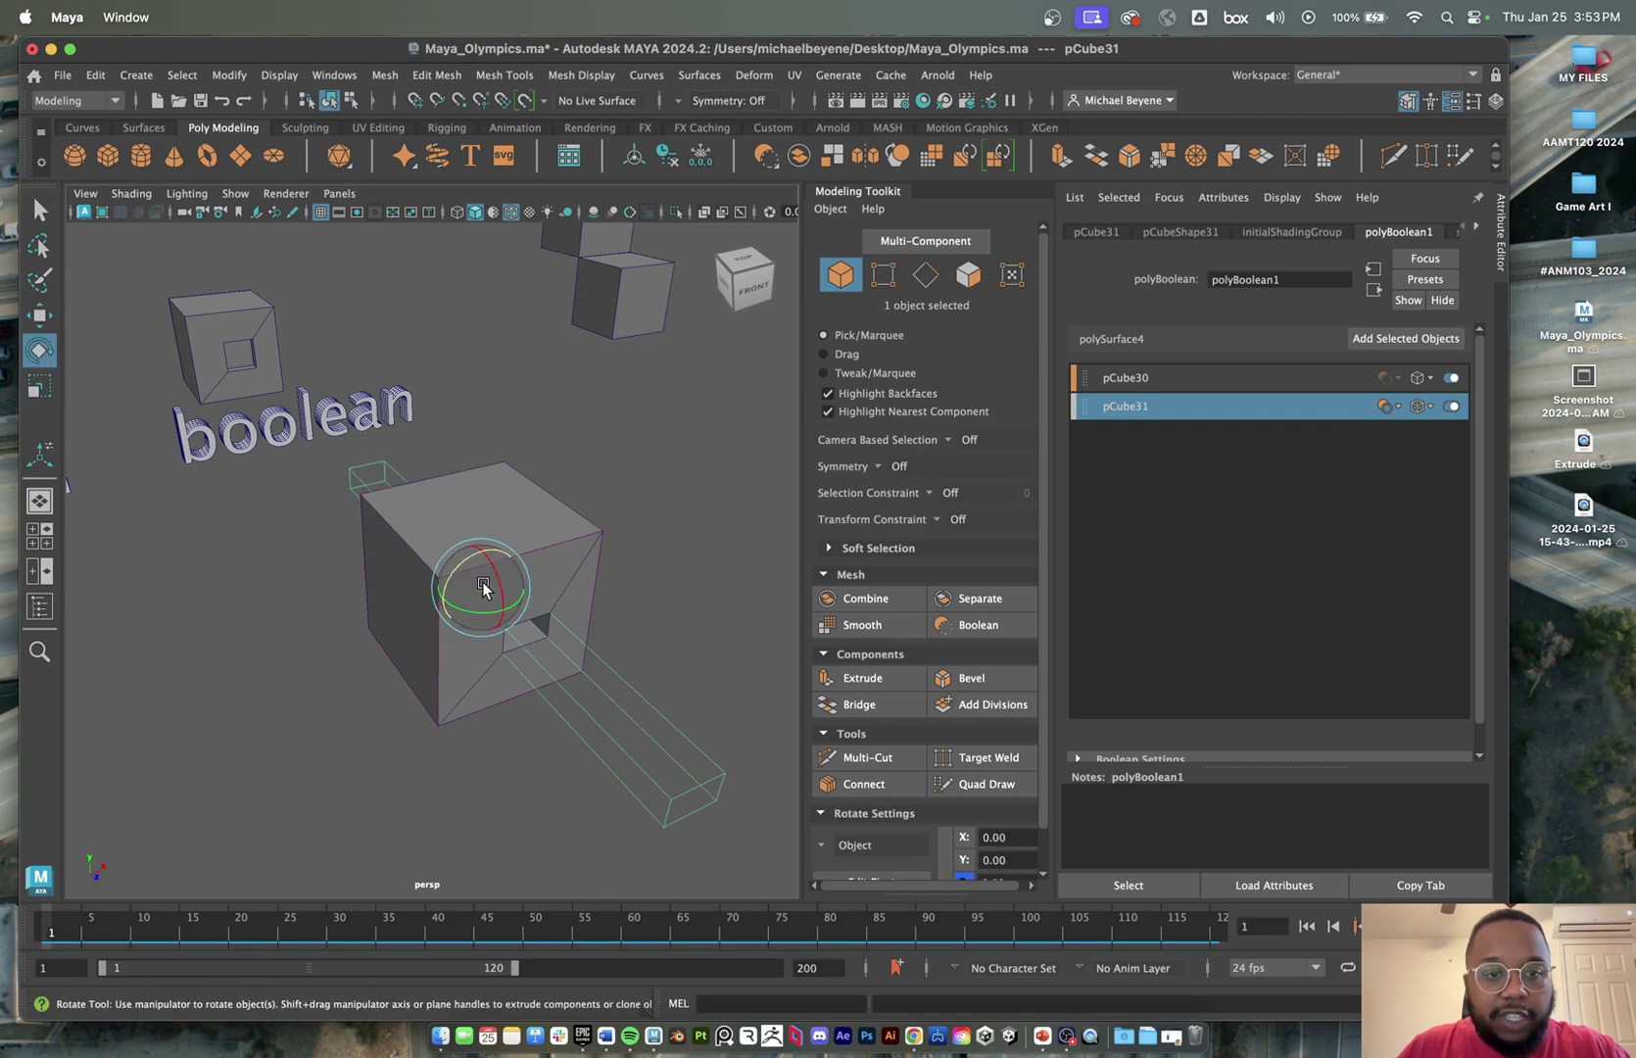
pyautogui.press('r')
pyautogui.moveTo(511, 618); pyautogui.dragTo(578, 537)
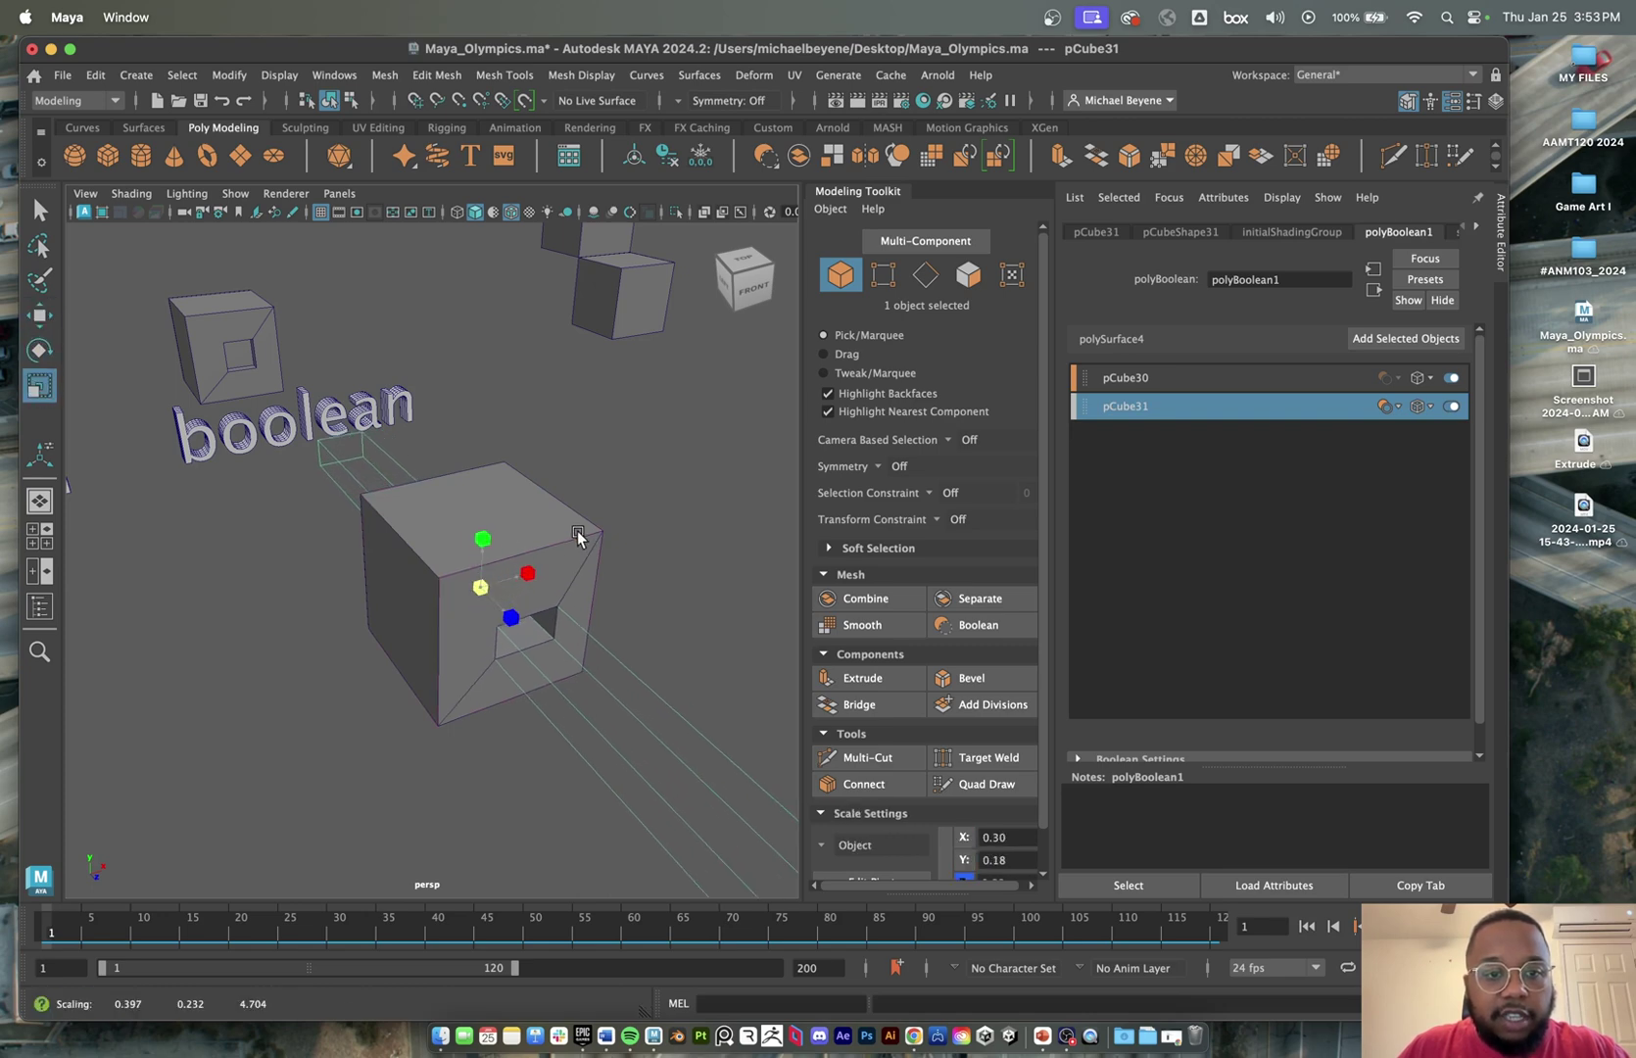
pyautogui.click(521, 586)
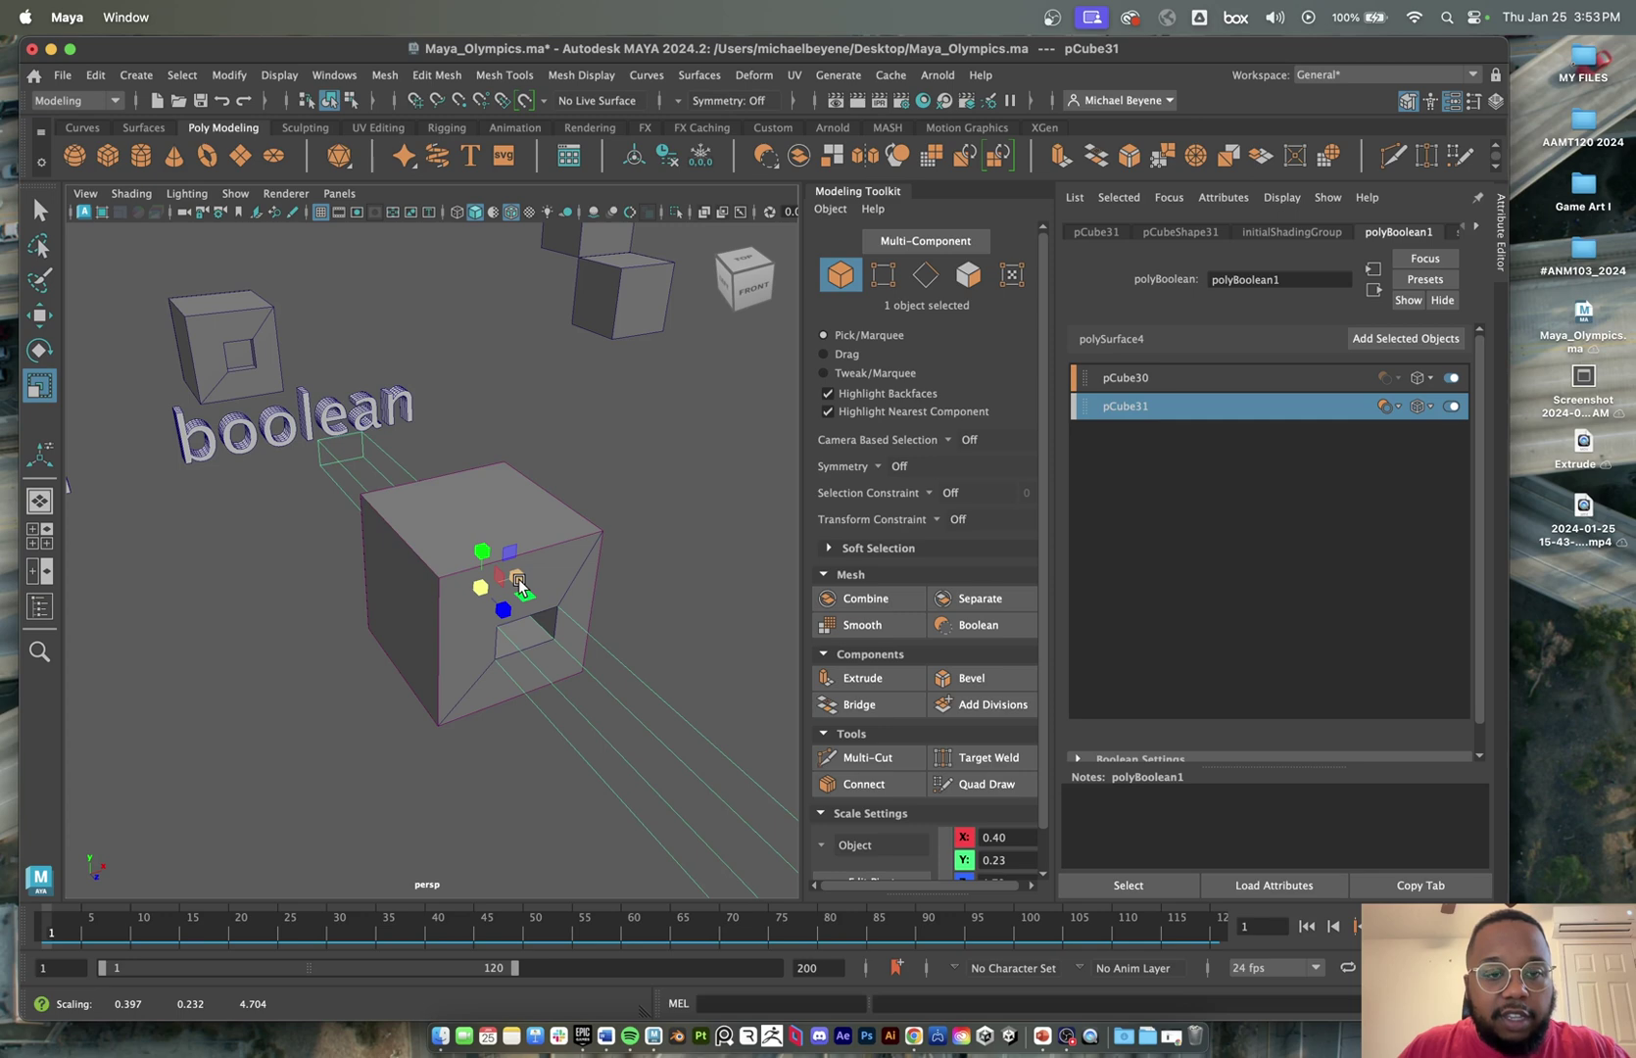
# - Rotate the bar operand freely so that its cut runs through the cube at a different angle
pyautogui.press('e')
pyautogui.moveTo(486, 584)
pyautogui.mouseDown()
pyautogui.moveTo(459, 580)
pyautogui.moveTo(493, 577)
pyautogui.moveTo(492, 556)
pyautogui.mouseUp()
pyautogui.keyDown('alt'); pyautogui.moveTo(614, 650); pyautogui.dragTo(547, 655); pyautogui.keyUp('alt')
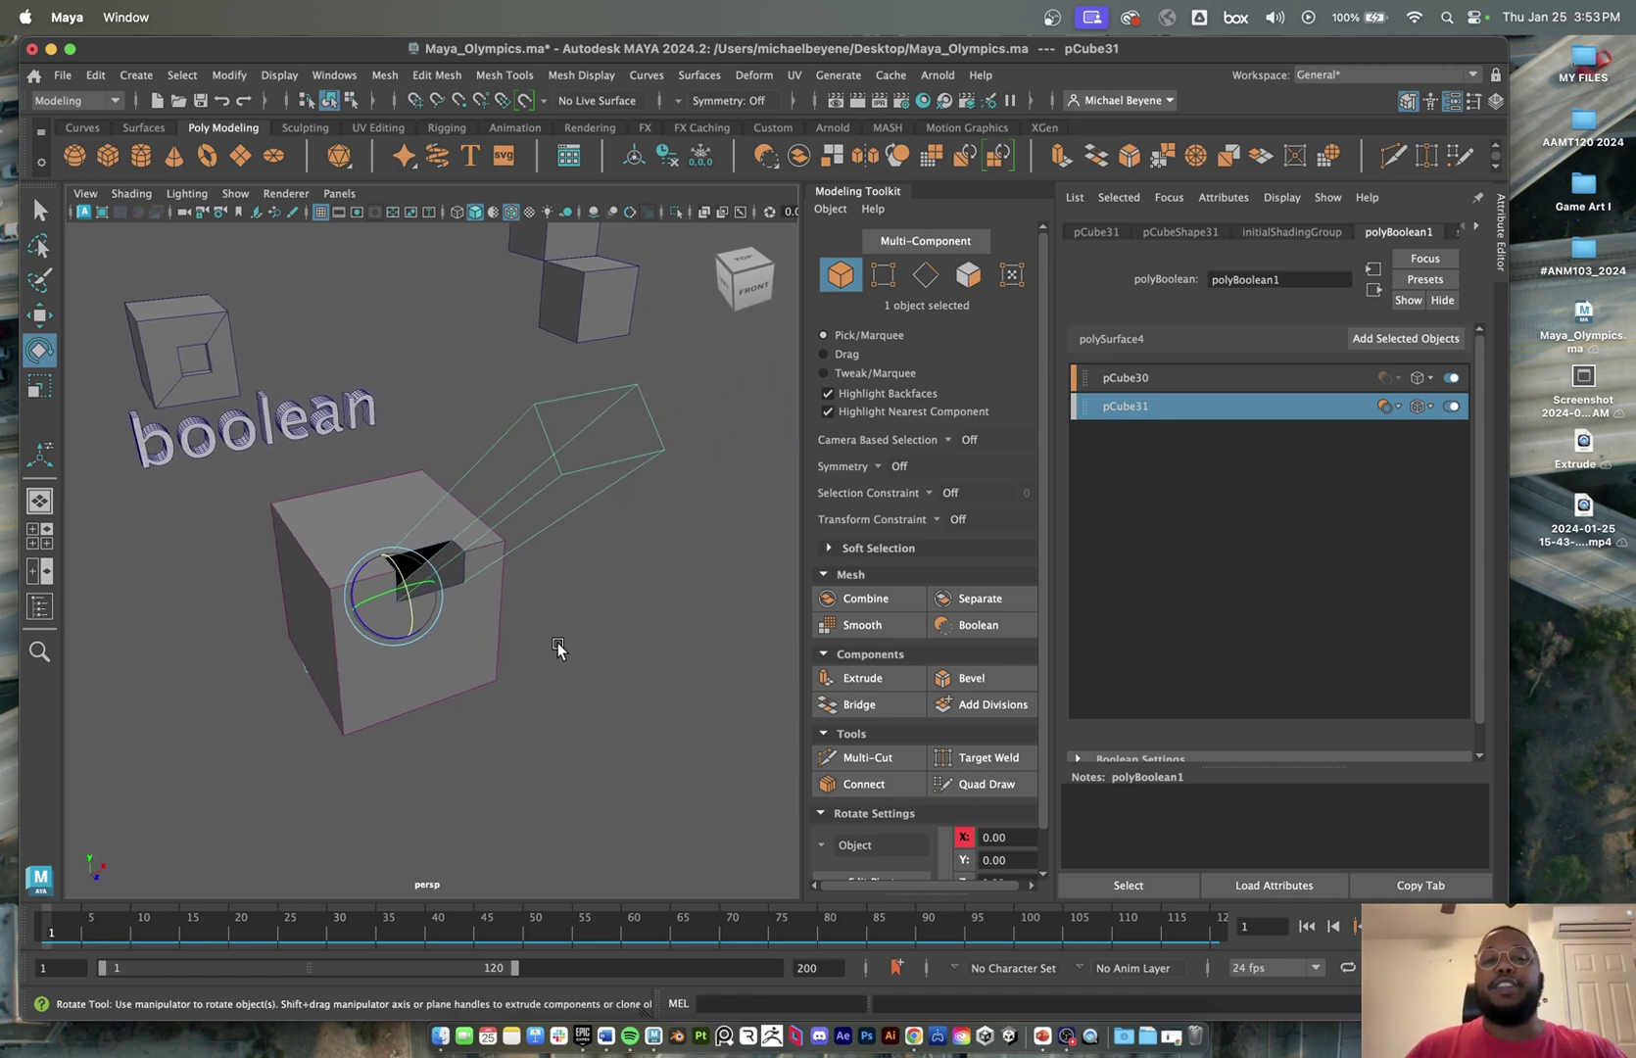
pyautogui.keyDown('alt'); pyautogui.moveTo(554, 594); pyautogui.dragTo(508, 610); pyautogui.keyUp('alt')
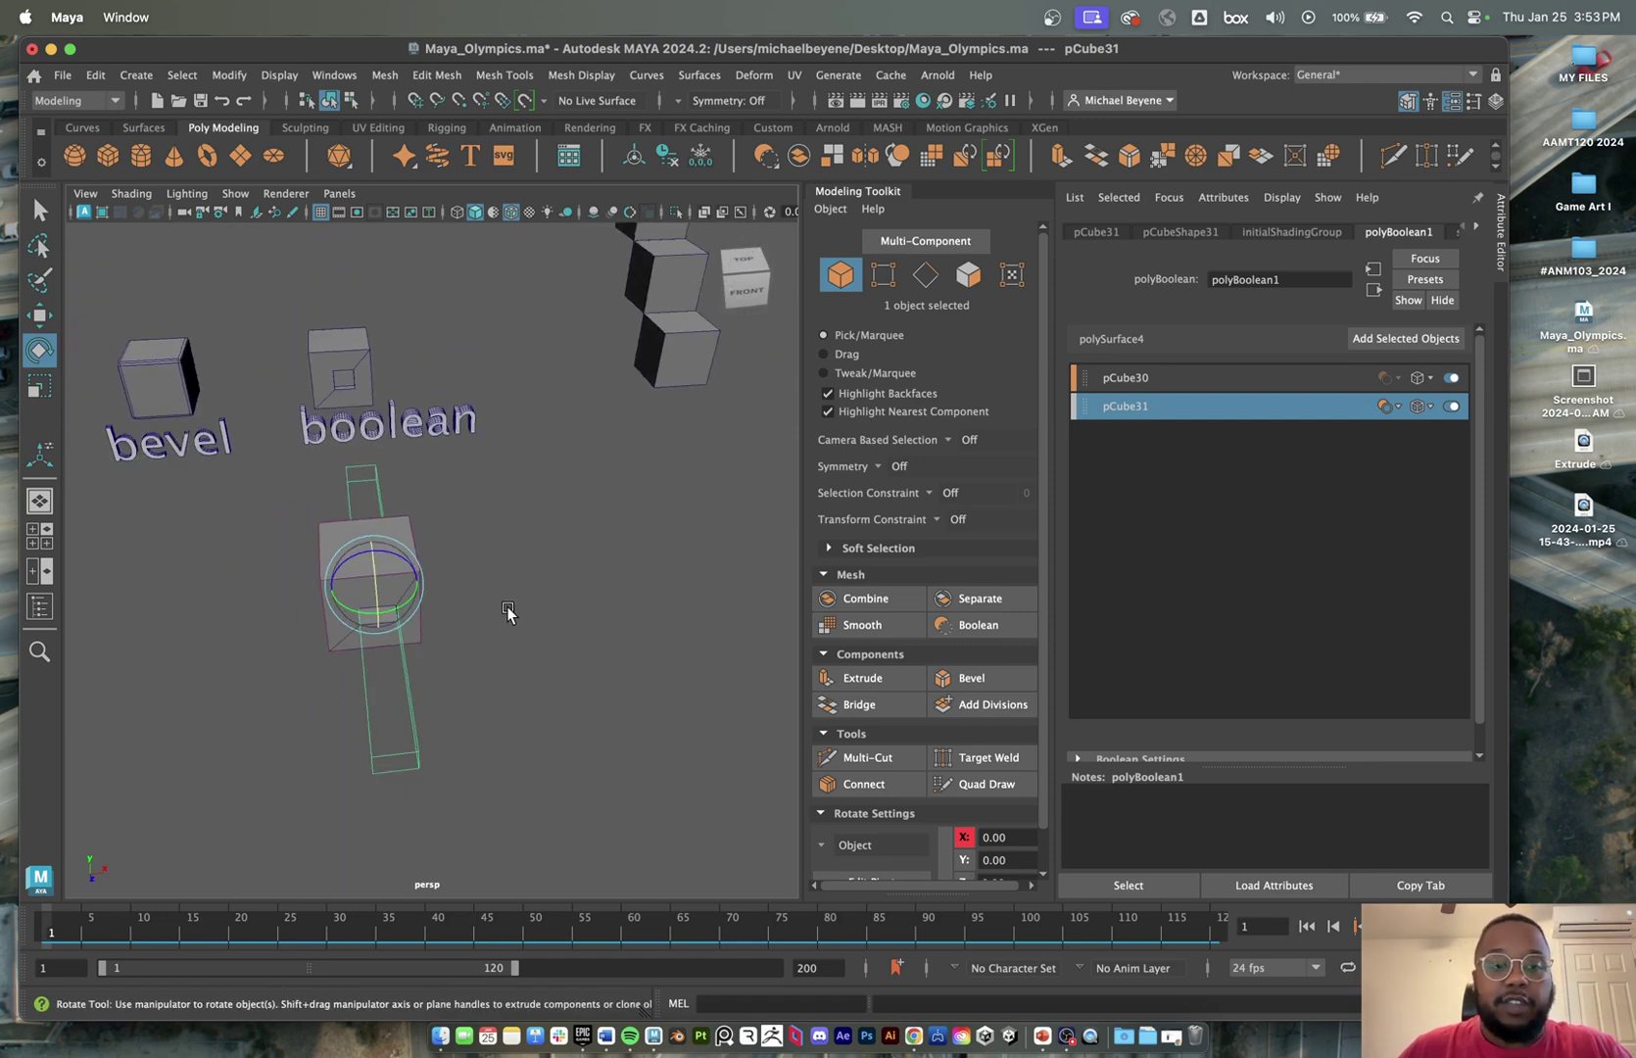
# - Undo the bar operand edits and the Boolean, restoring the separate cube and bar
pyautogui.scroll(4, 467, 638)
pyautogui.click(467, 638)
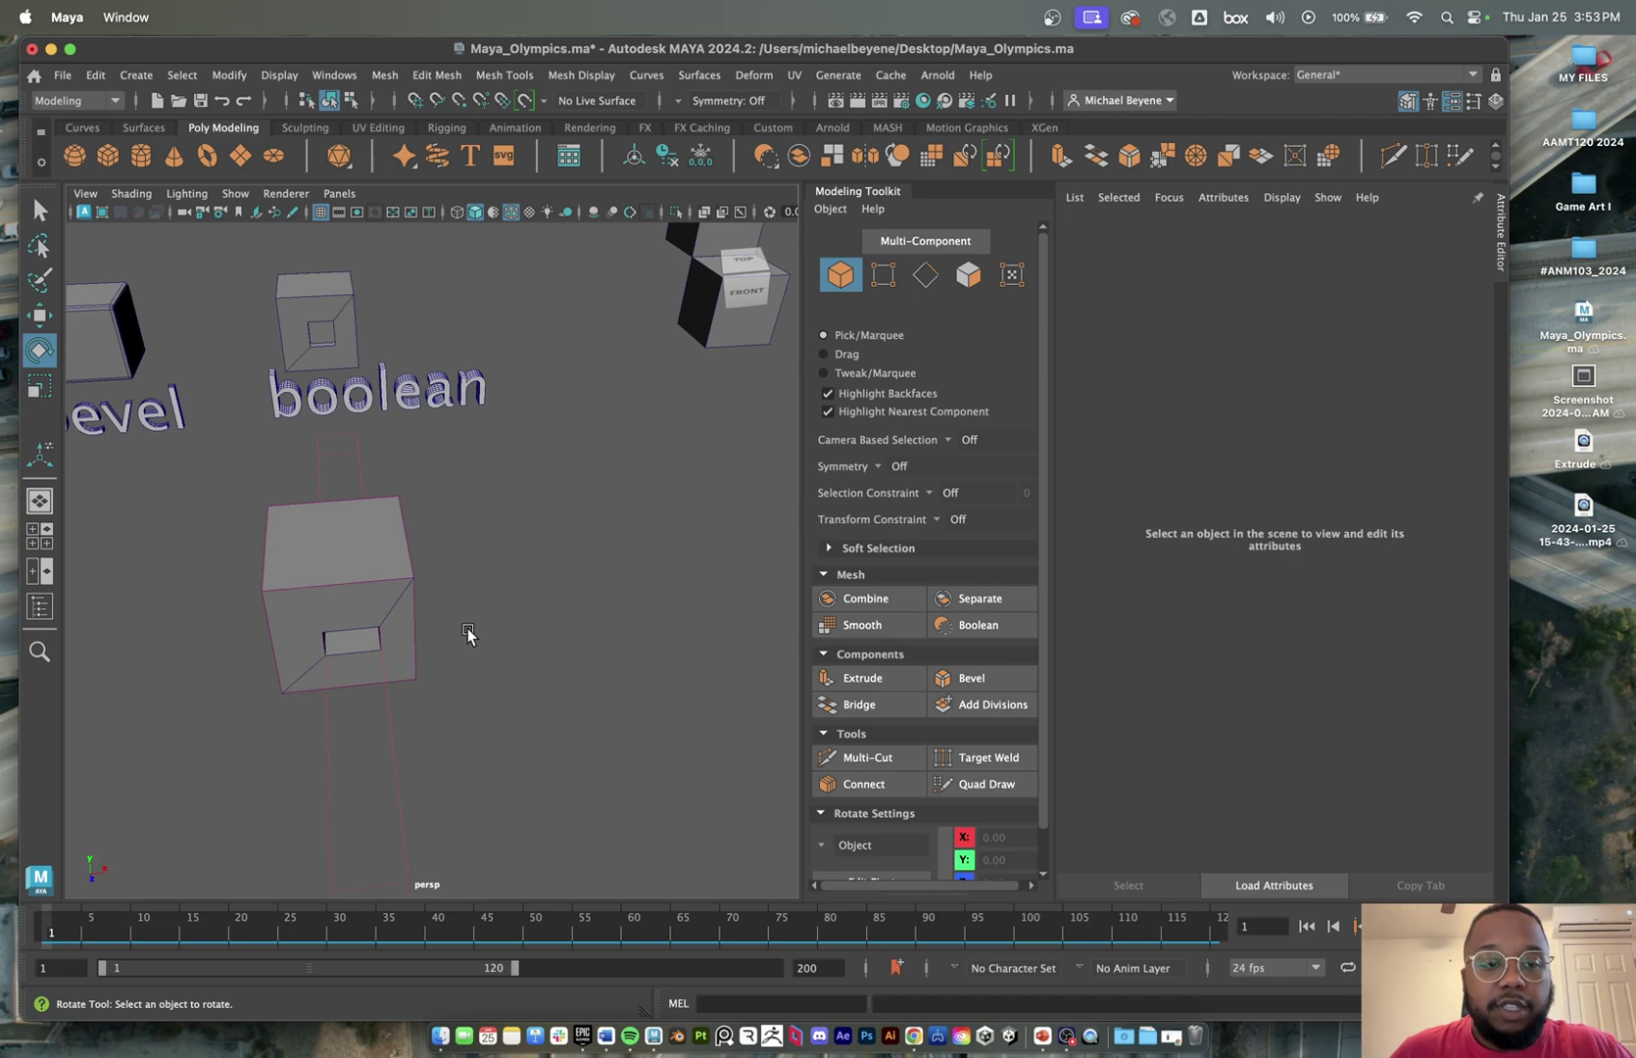
pyautogui.press('z')
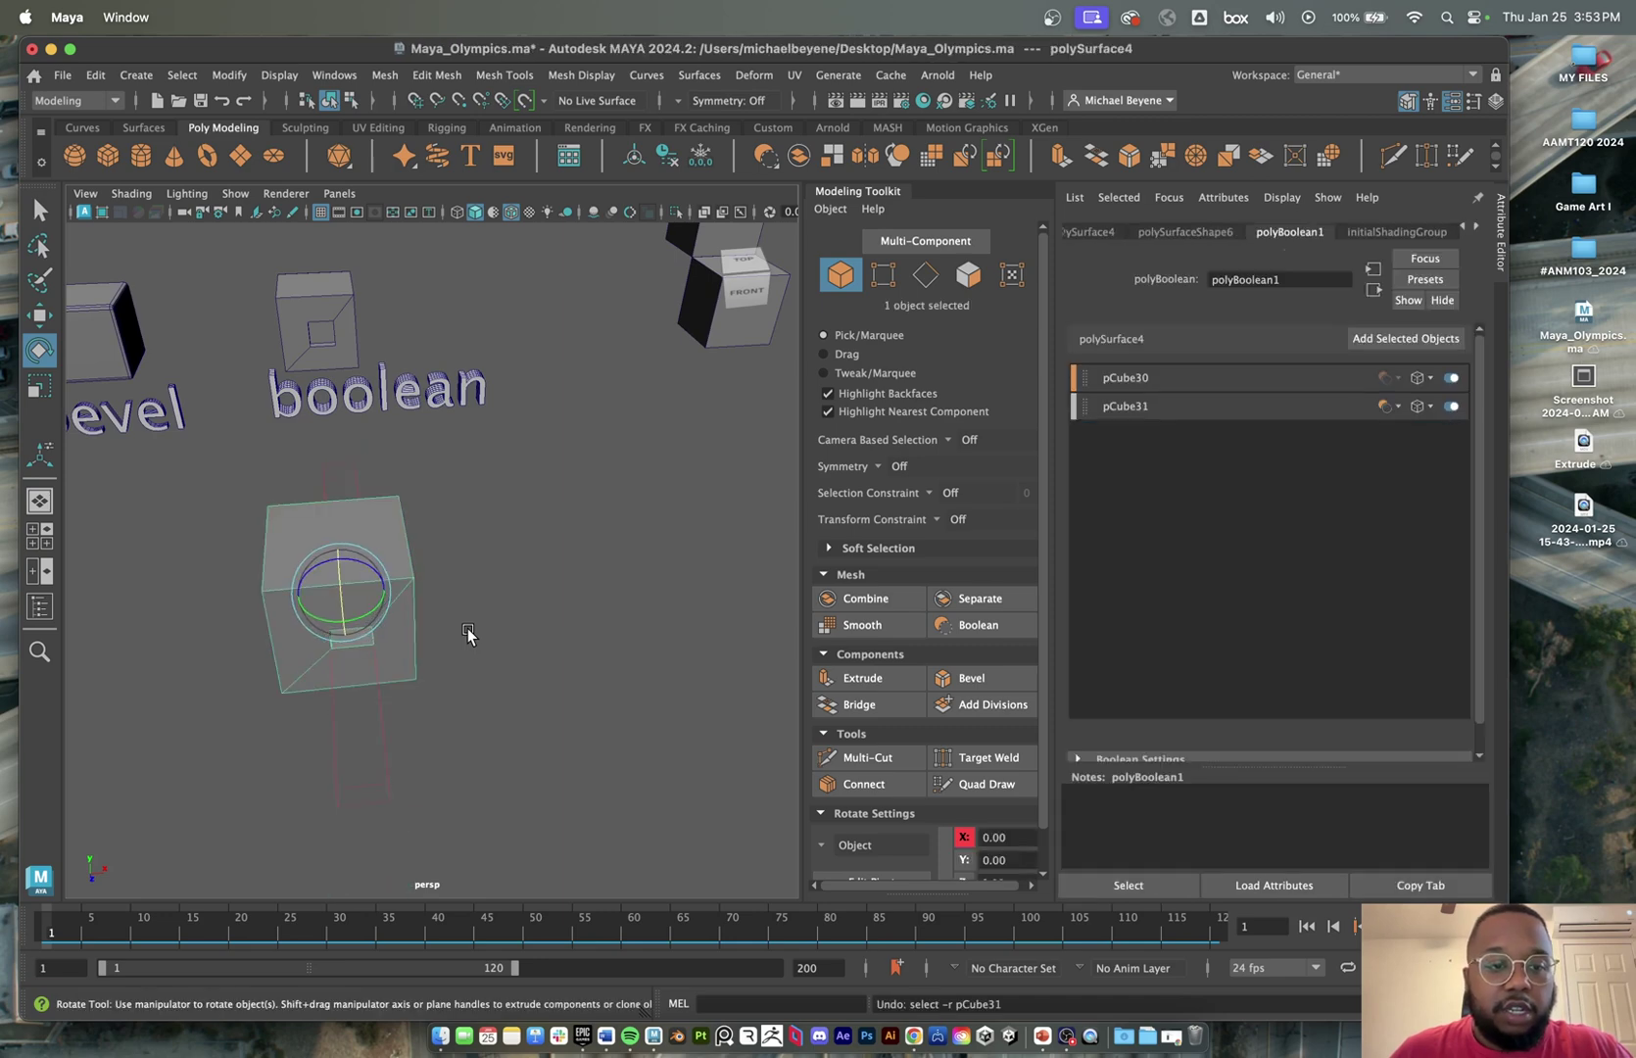
pyautogui.press('z')
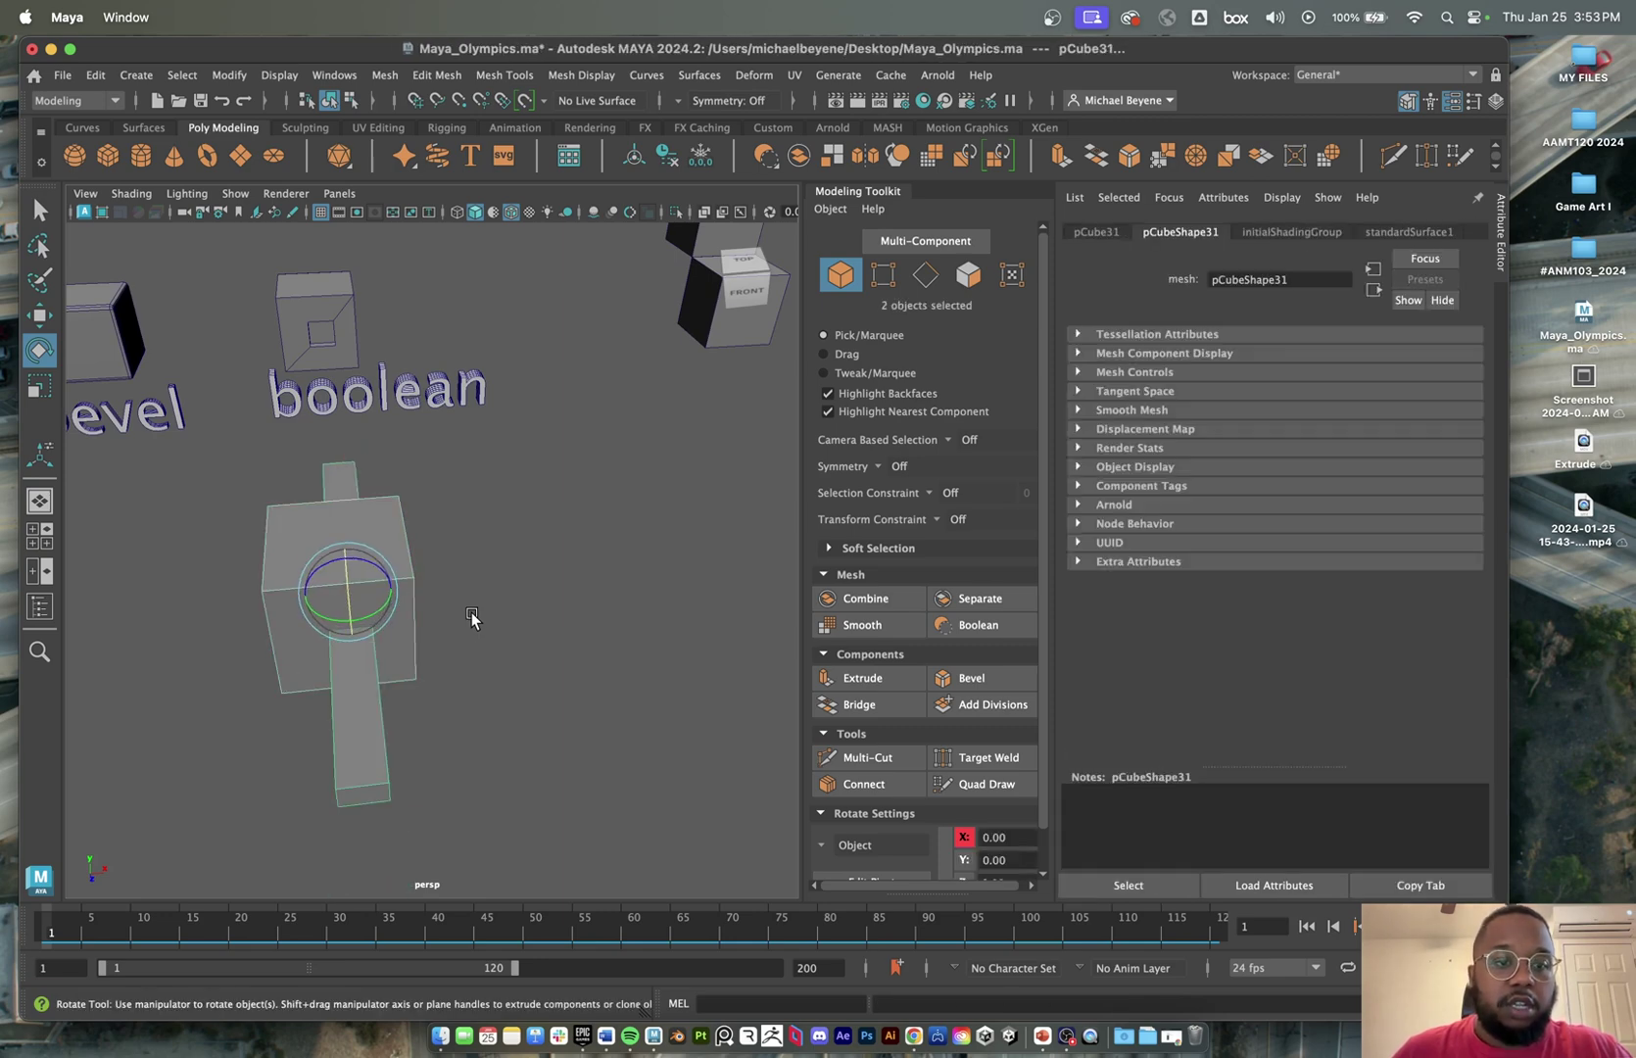
# - Apply the Boolean in reverse order, selecting the bar first and the cube second
pyautogui.click(471, 619)
pyautogui.click(372, 554)
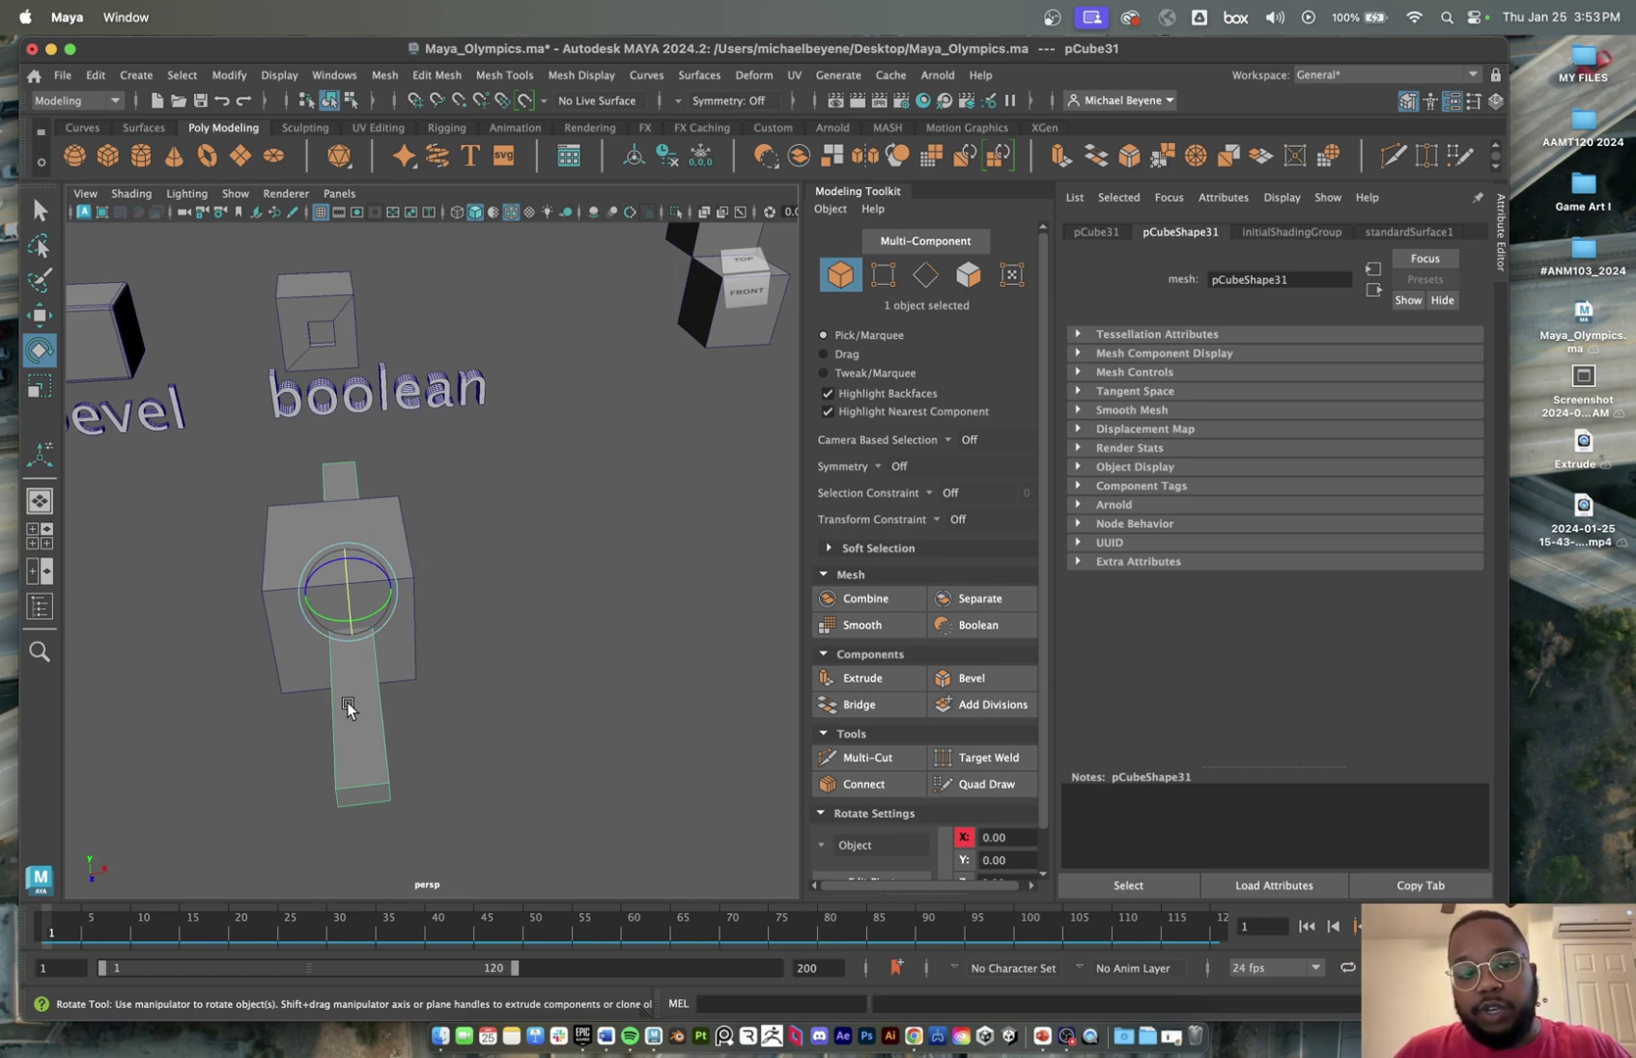
pyautogui.keyDown('shift'); pyautogui.click(283, 546); pyautogui.keyUp('shift')
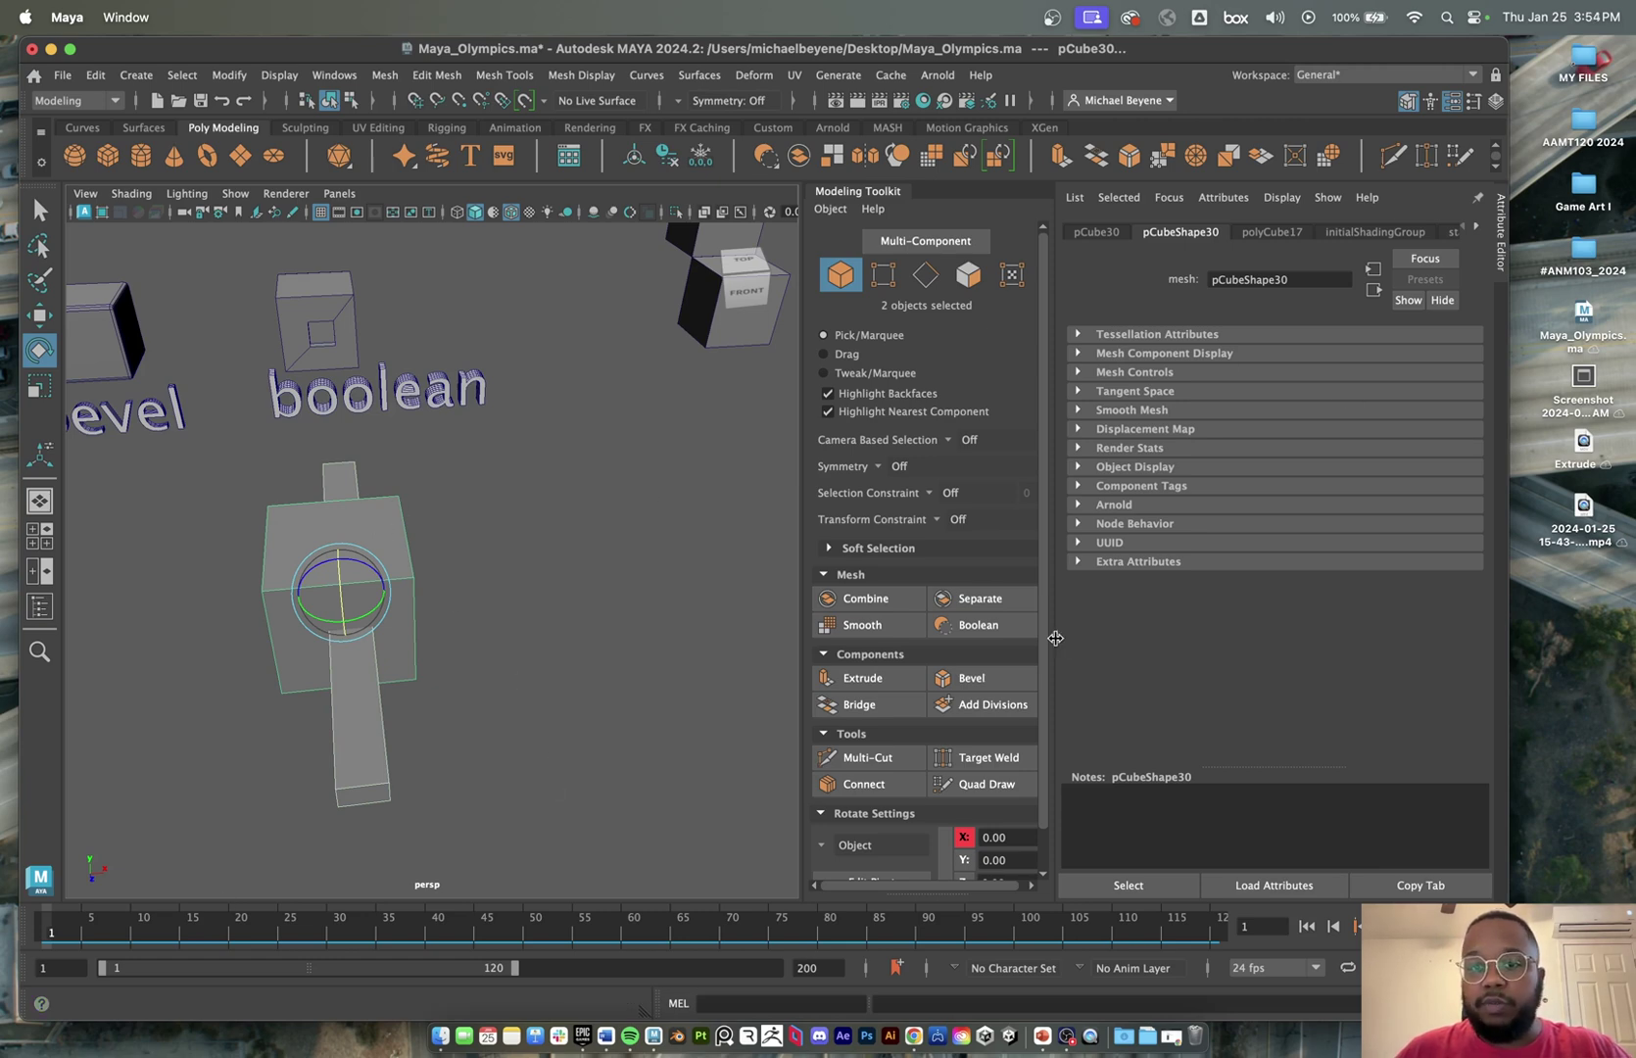
pyautogui.click(1005, 627)
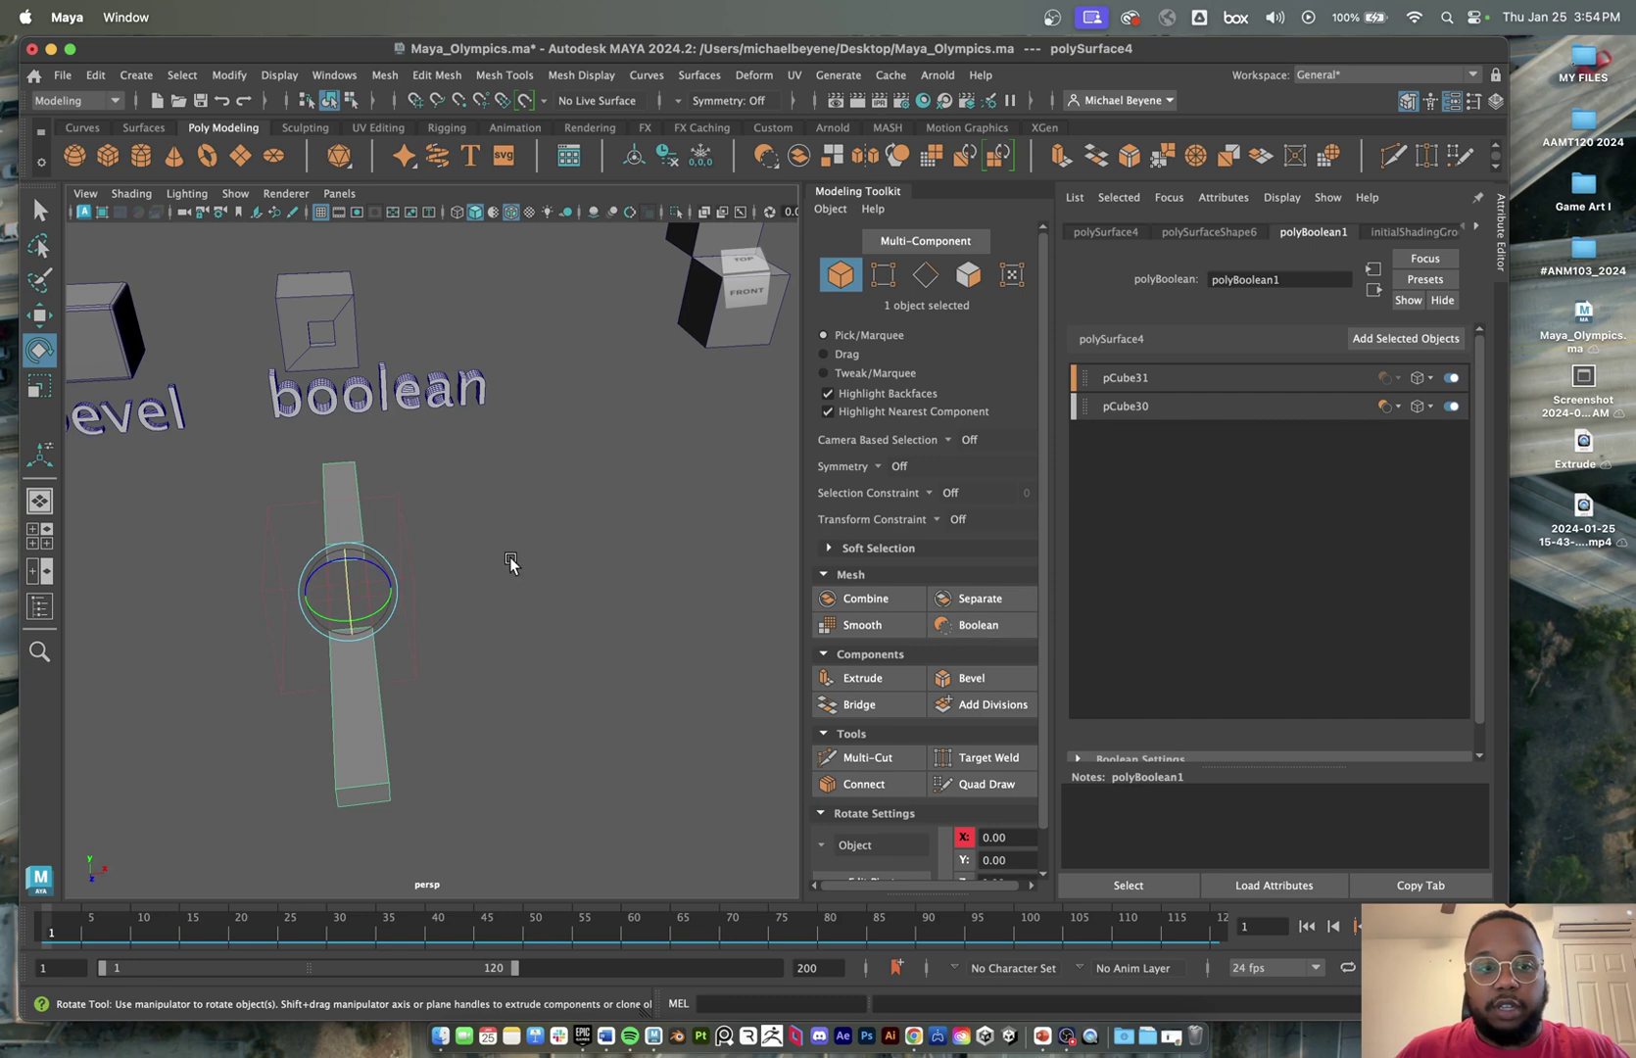
# - Select the hidden cube operand, then try moving it along X and scaling it to alter the gap in the bar
pyautogui.keyDown('alt'); pyautogui.moveTo(510, 561); pyautogui.dragTo(556, 560); pyautogui.keyUp('alt')
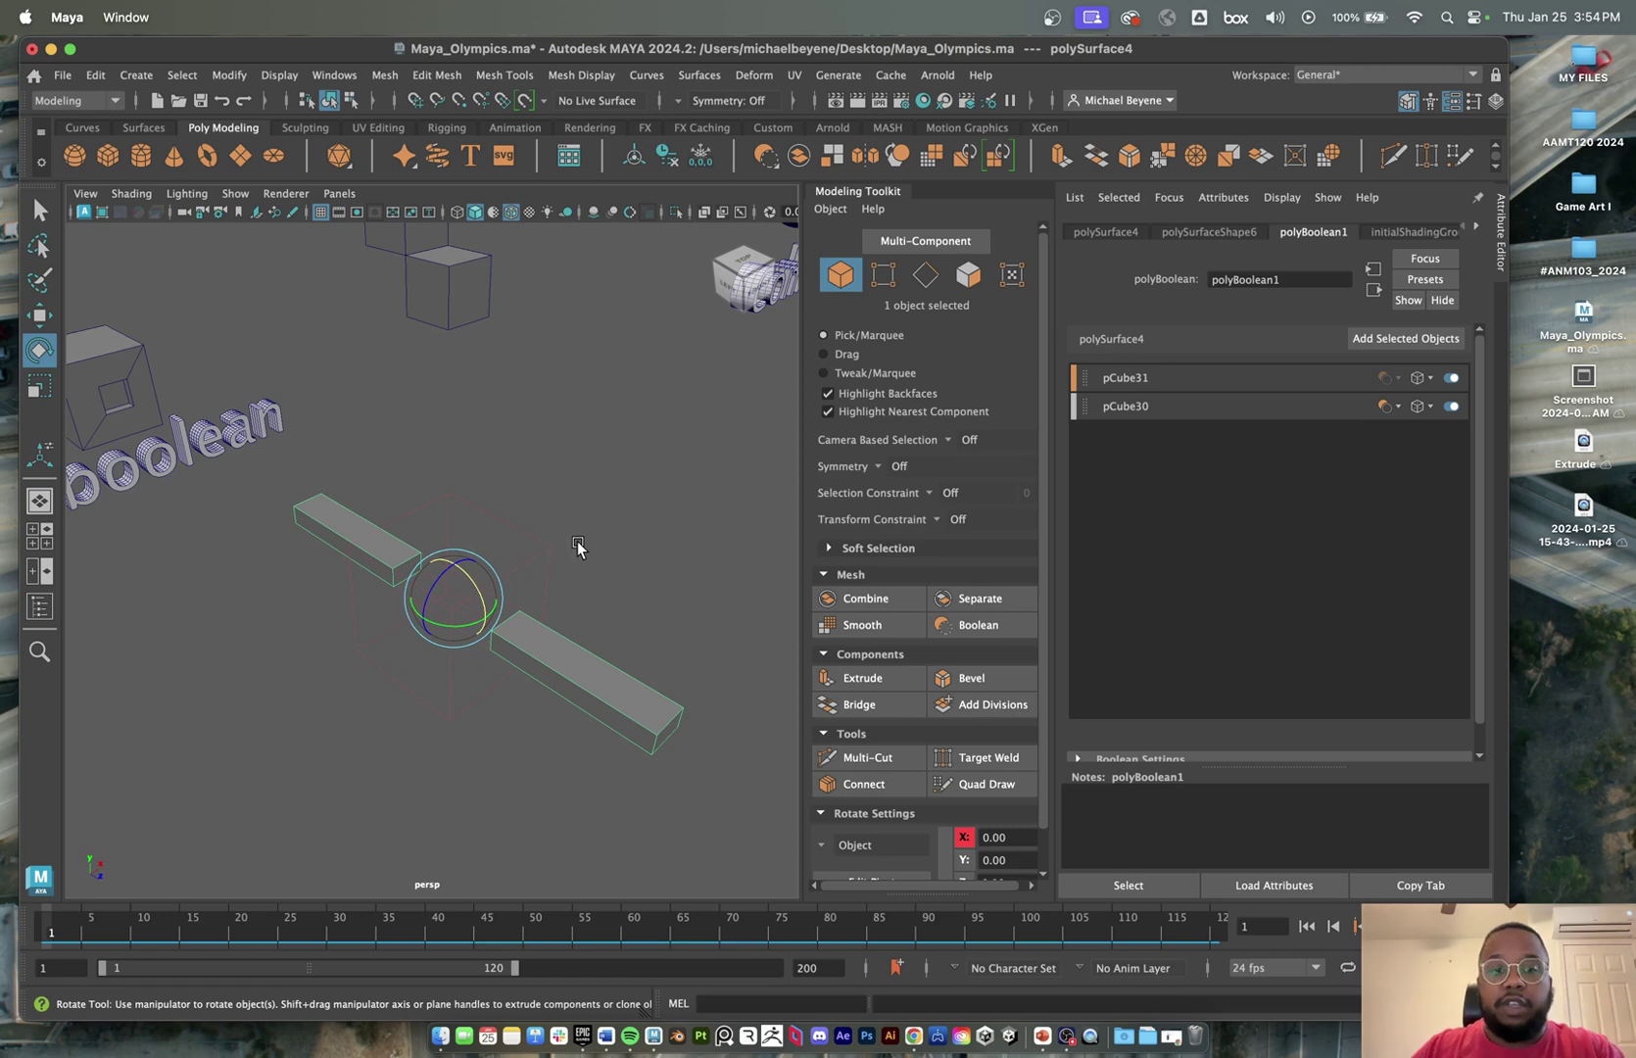
pyautogui.click(545, 564)
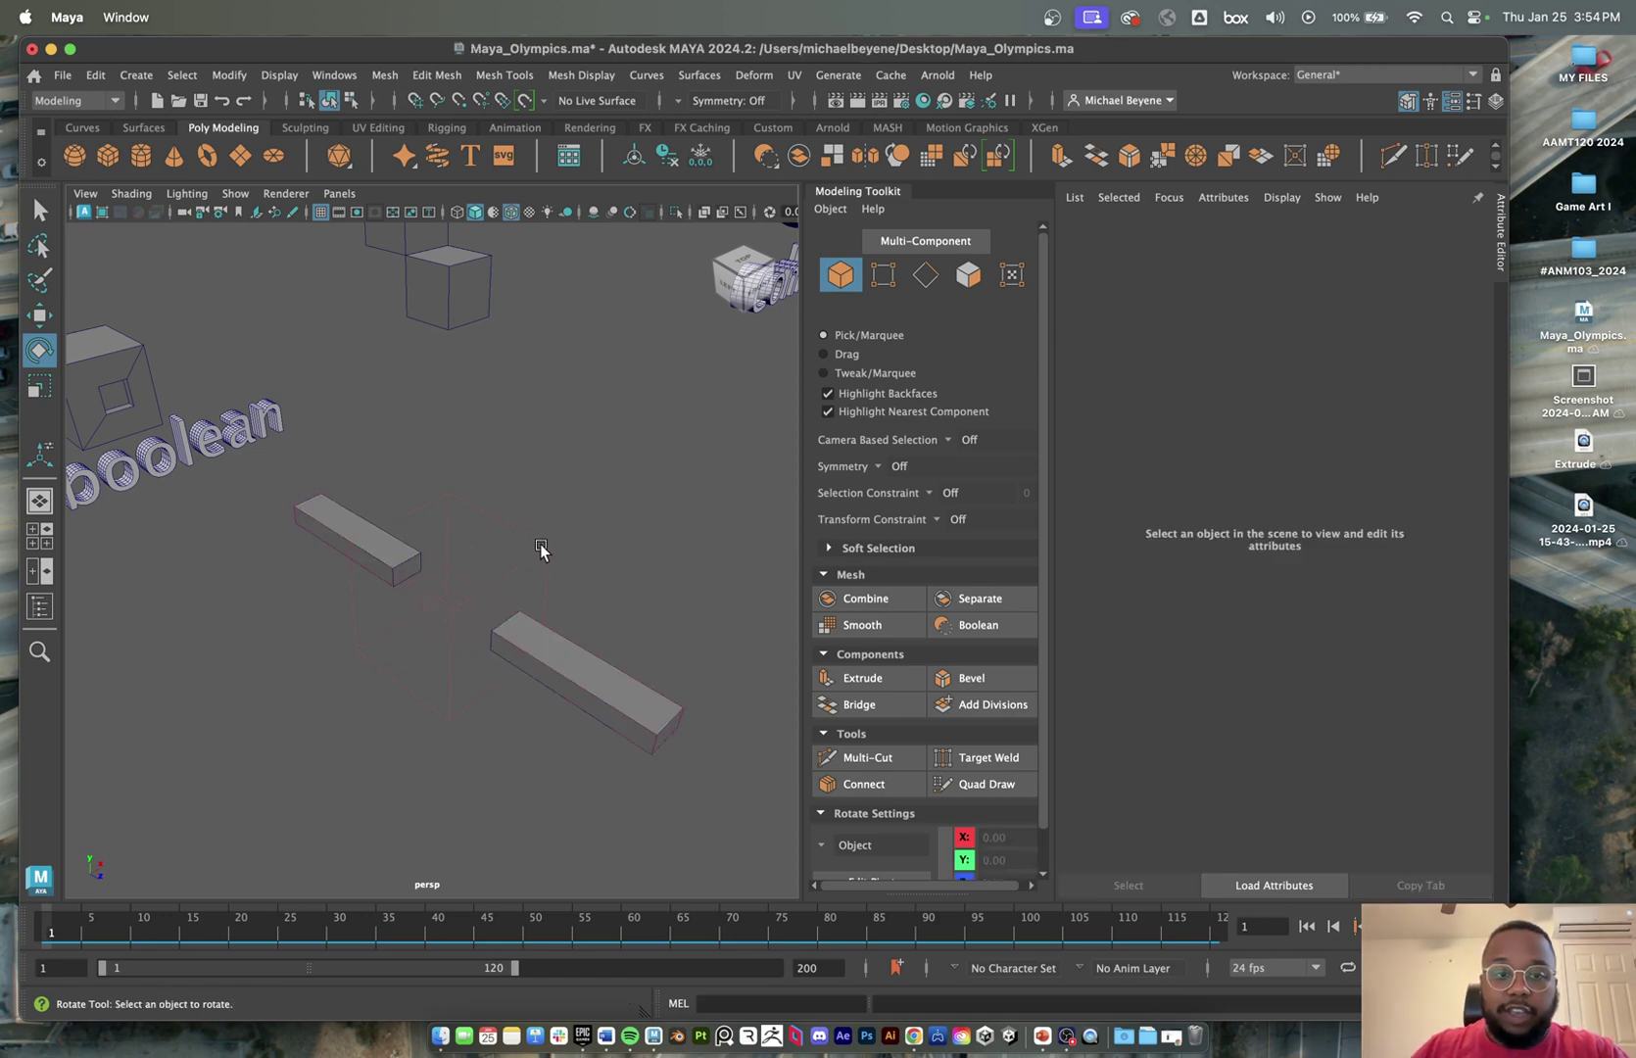
pyautogui.press('w')
pyautogui.click(541, 553)
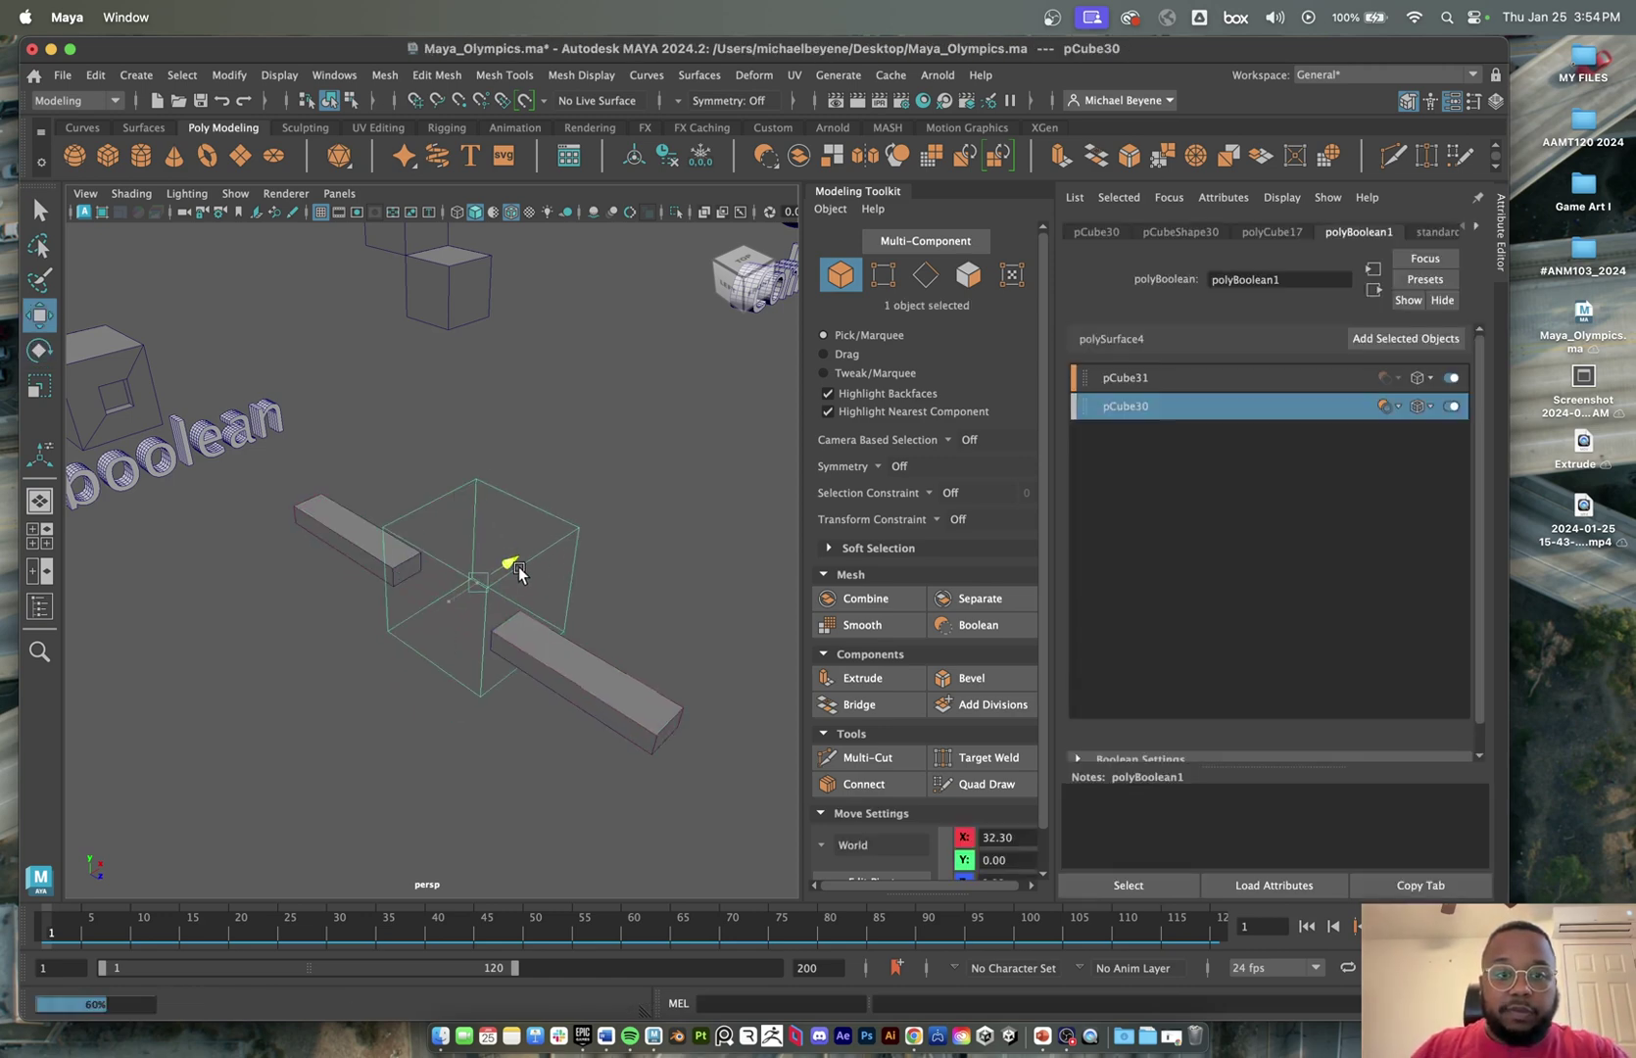
pyautogui.moveTo(517, 568); pyautogui.dragTo(423, 593)
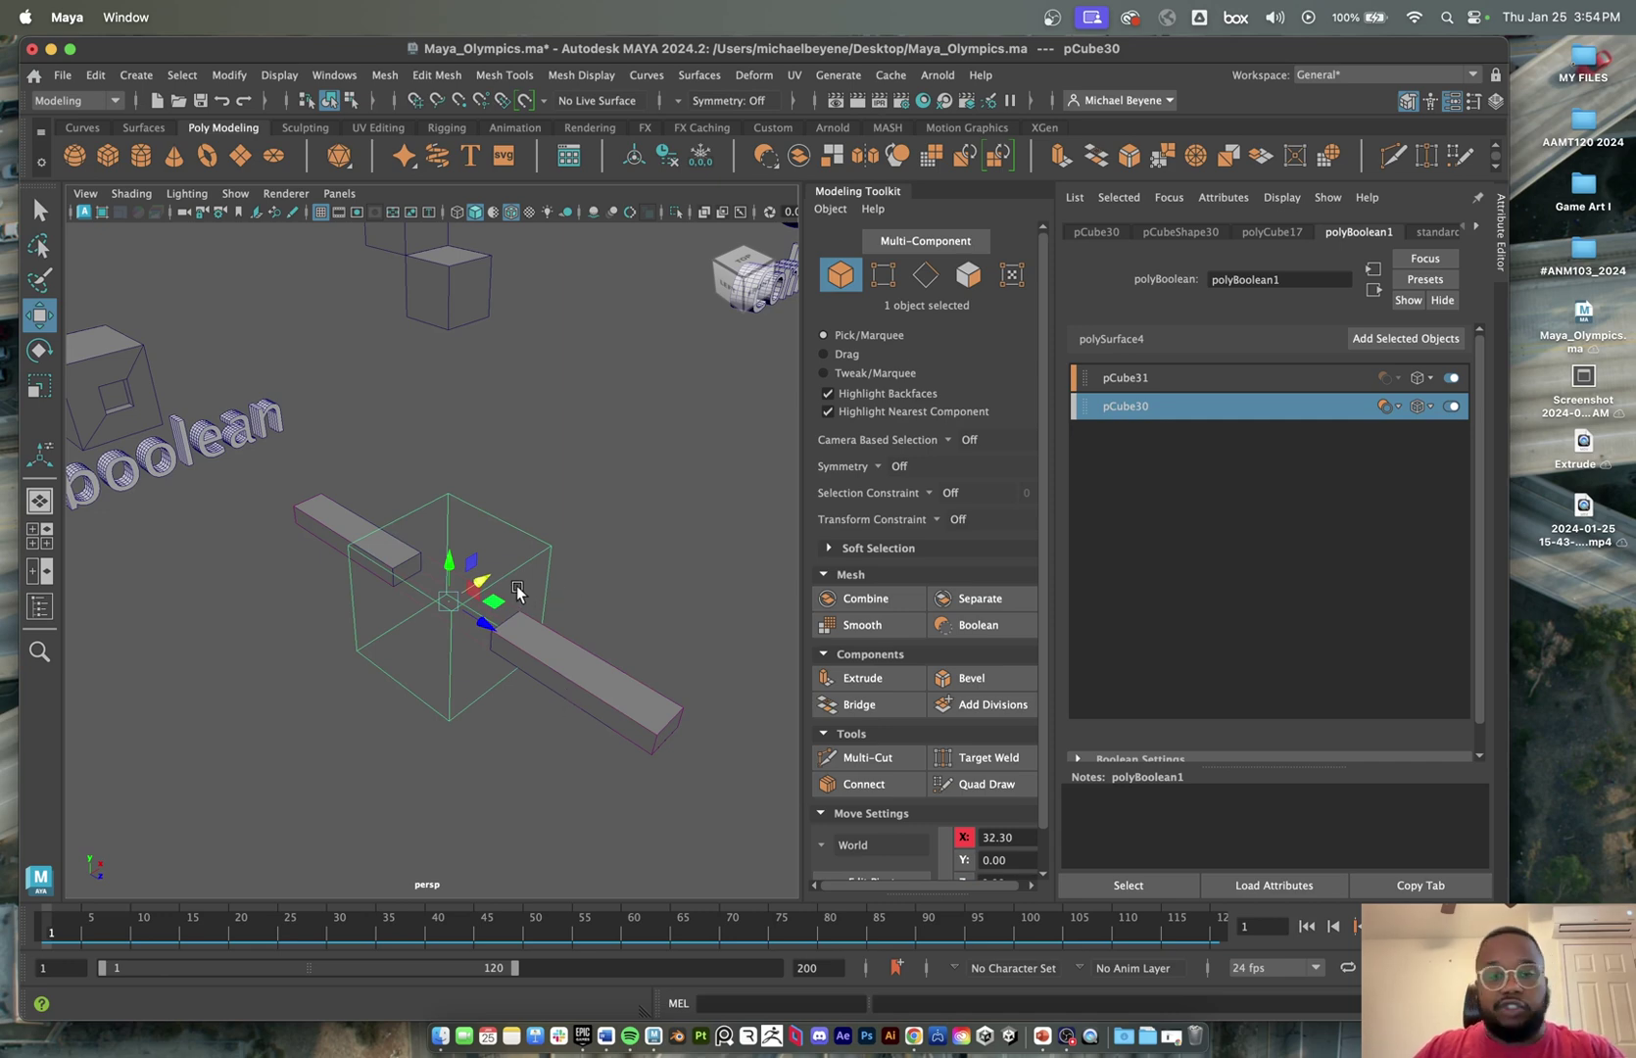
pyautogui.press('r')
pyautogui.moveTo(450, 595); pyautogui.dragTo(571, 560)
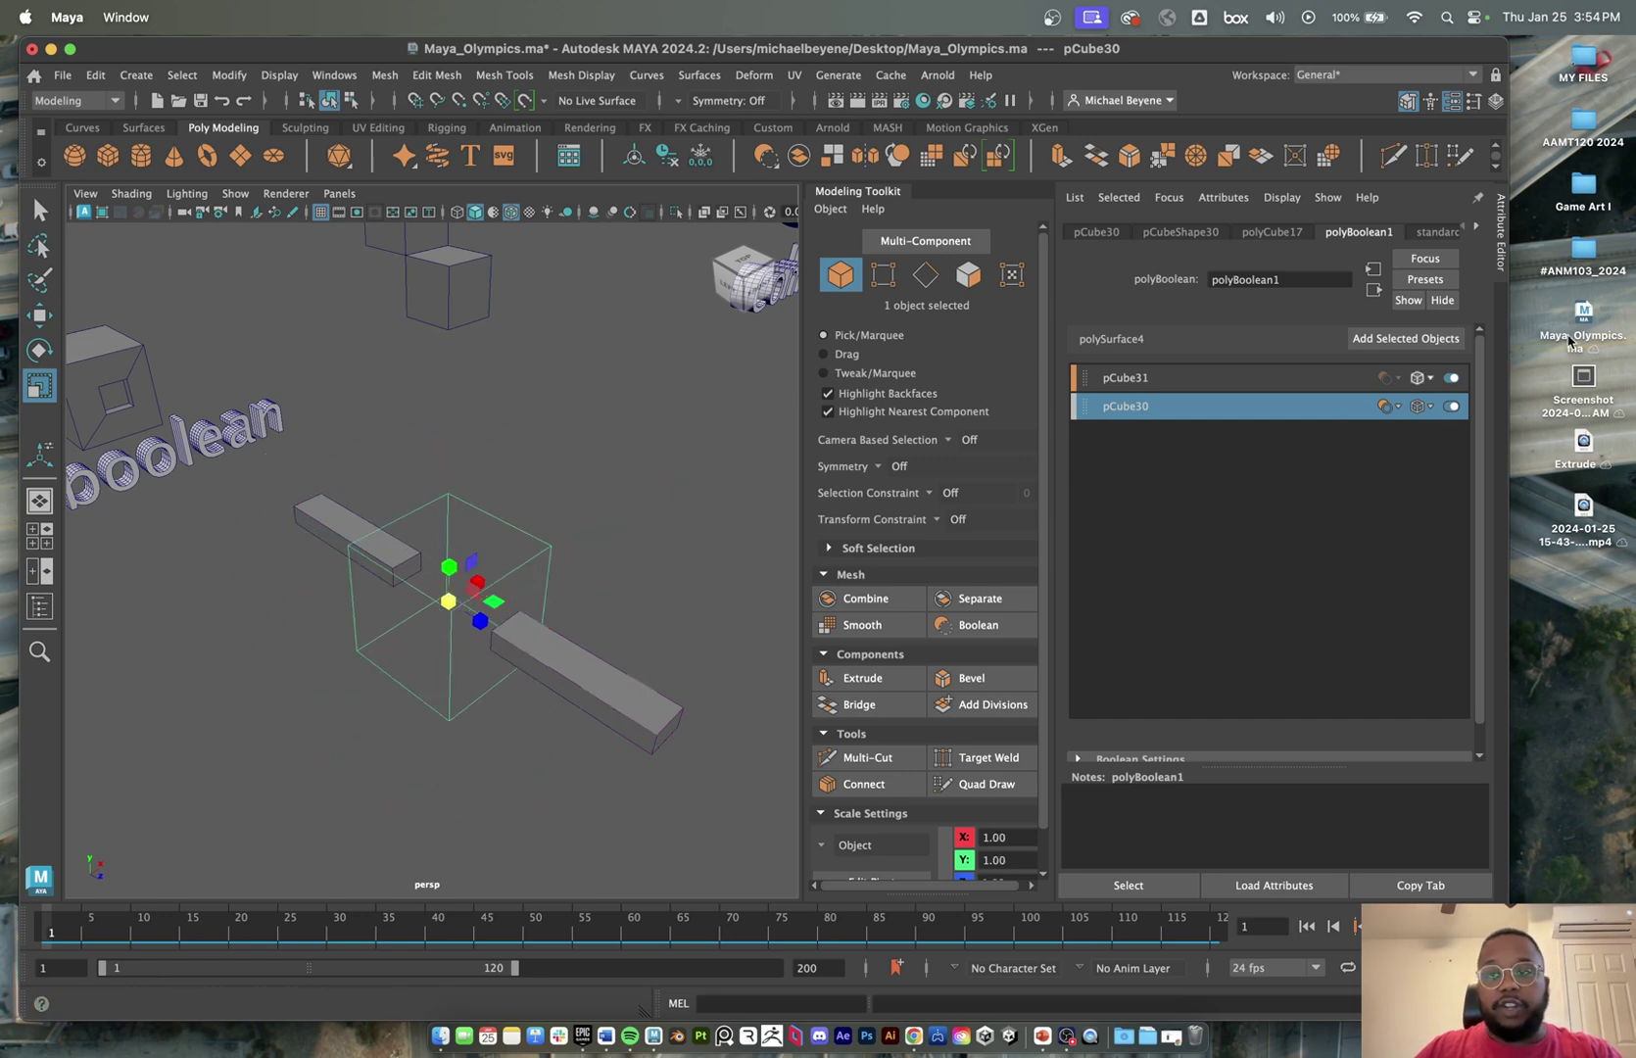
# - Reorder the Boolean operands by moving pCube31 below pCube30
pyautogui.click(1084, 378)
pyautogui.moveTo(1086, 379); pyautogui.dragTo(1082, 447)
pyautogui.click(1087, 378)
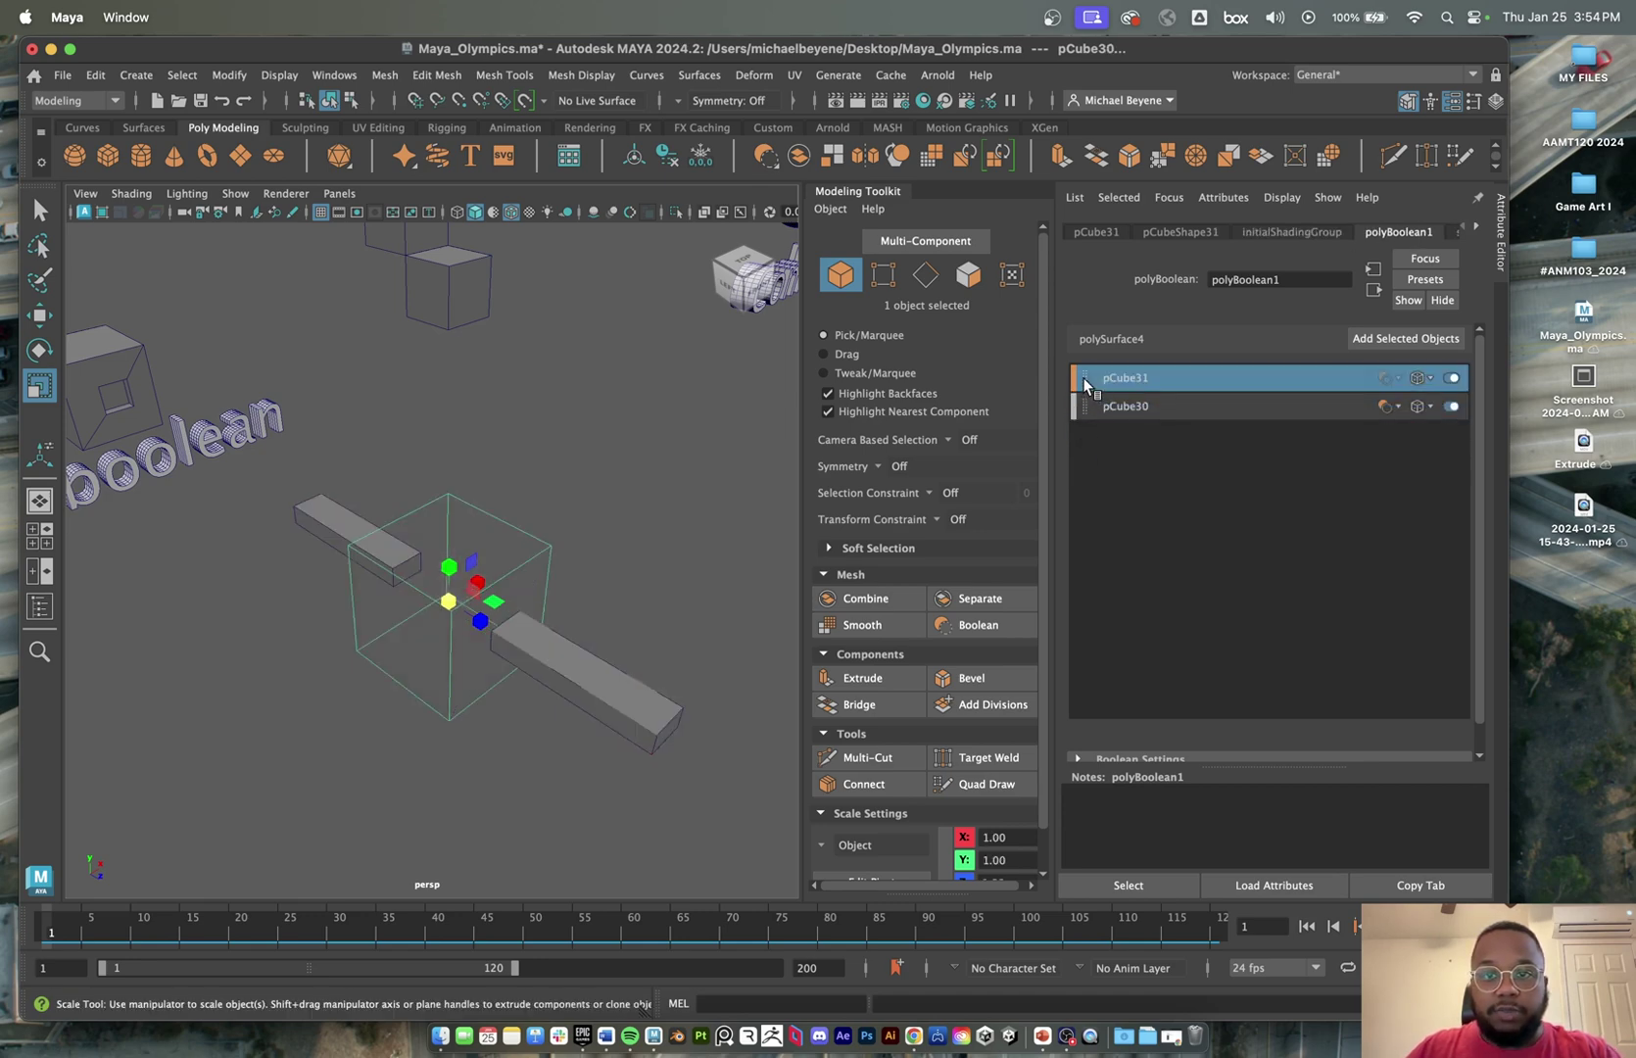
pyautogui.moveTo(1083, 378); pyautogui.dragTo(1093, 414)
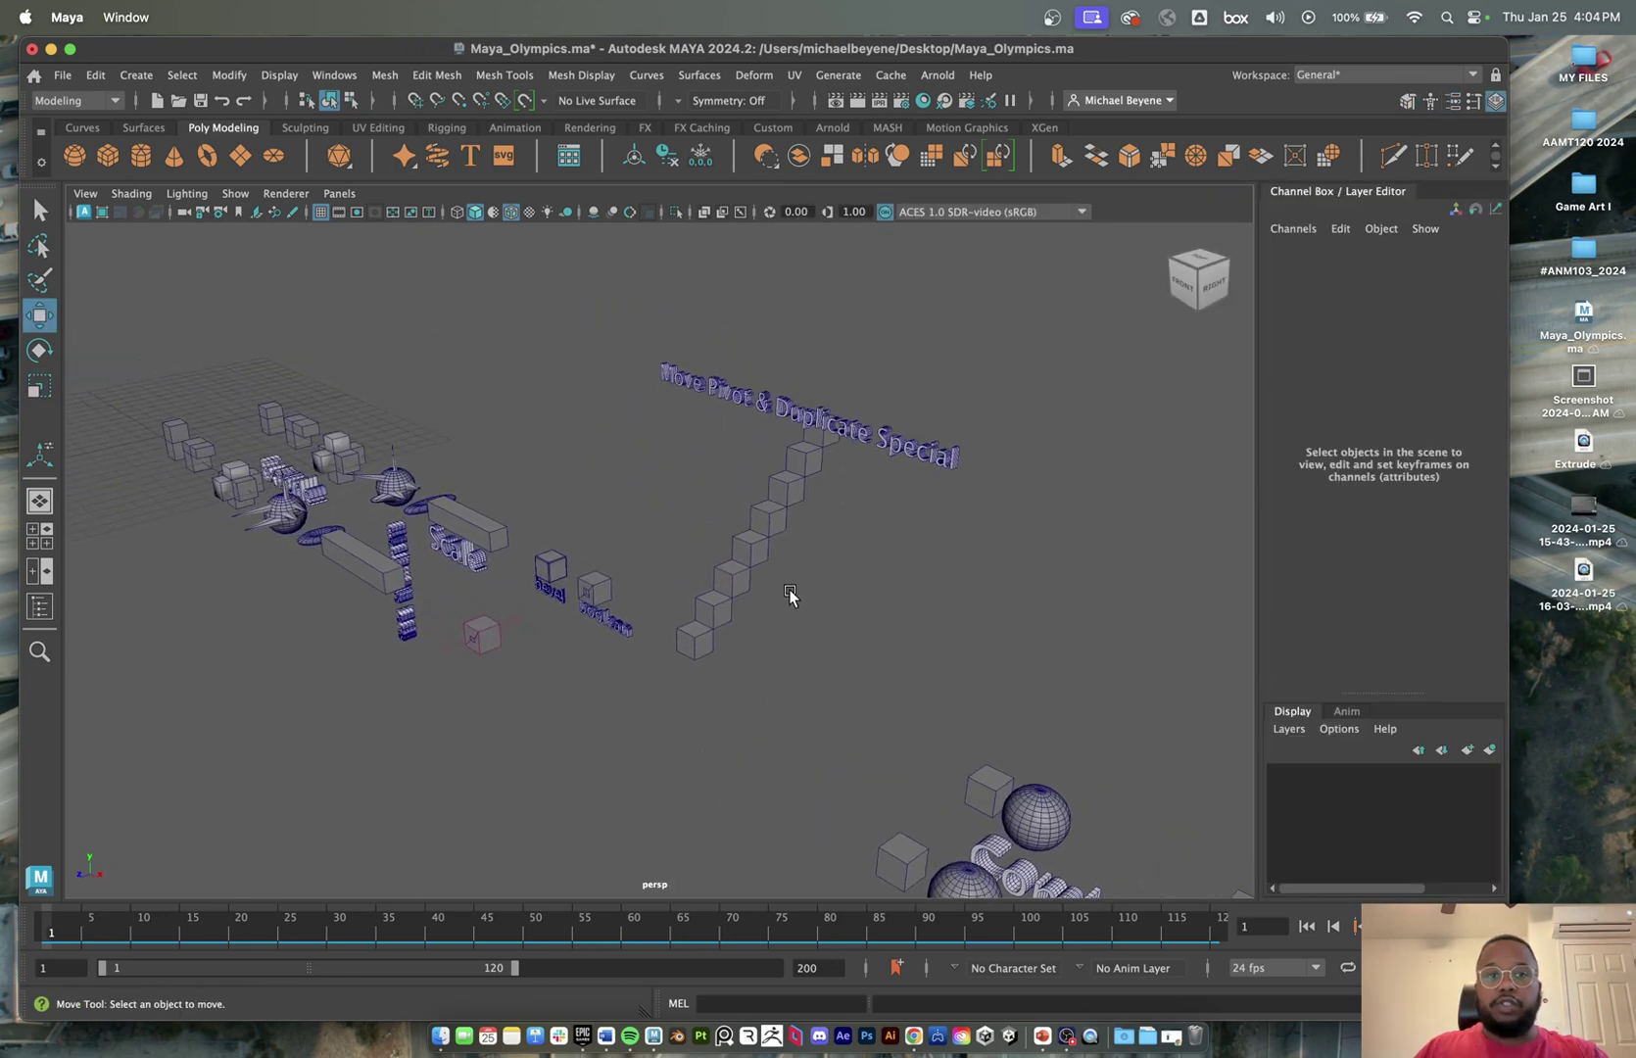
# - Create a polygon cube and move it along X to about 39.55, near the Move Pivot & Duplicate Special example
pyautogui.moveTo(789, 595)
pyautogui.keyDown('alt'); pyautogui.mouseDown()
pyautogui.moveTo(825, 592)
pyautogui.moveTo(815, 570)
pyautogui.mouseUp(); pyautogui.keyUp('alt')
pyautogui.scroll(-3, 771, 559)
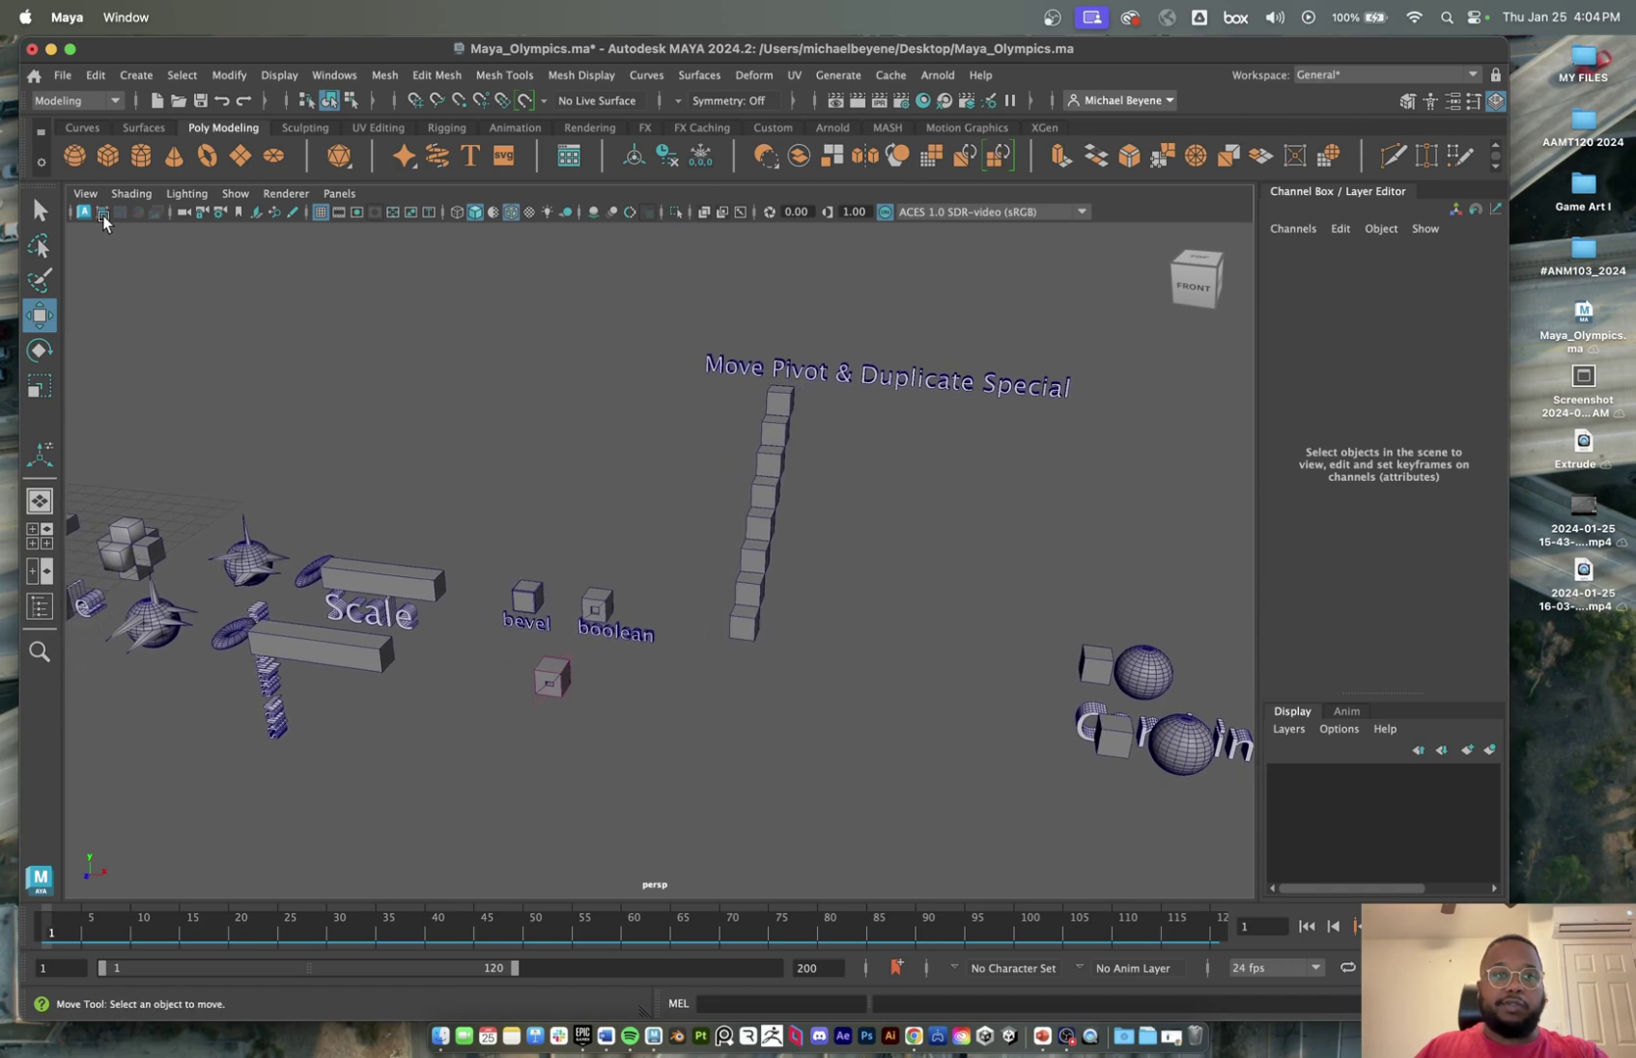
pyautogui.click(107, 155)
pyautogui.keyDown('alt'); pyautogui.moveTo(348, 499); pyautogui.dragTo(334, 523); pyautogui.keyUp('alt')
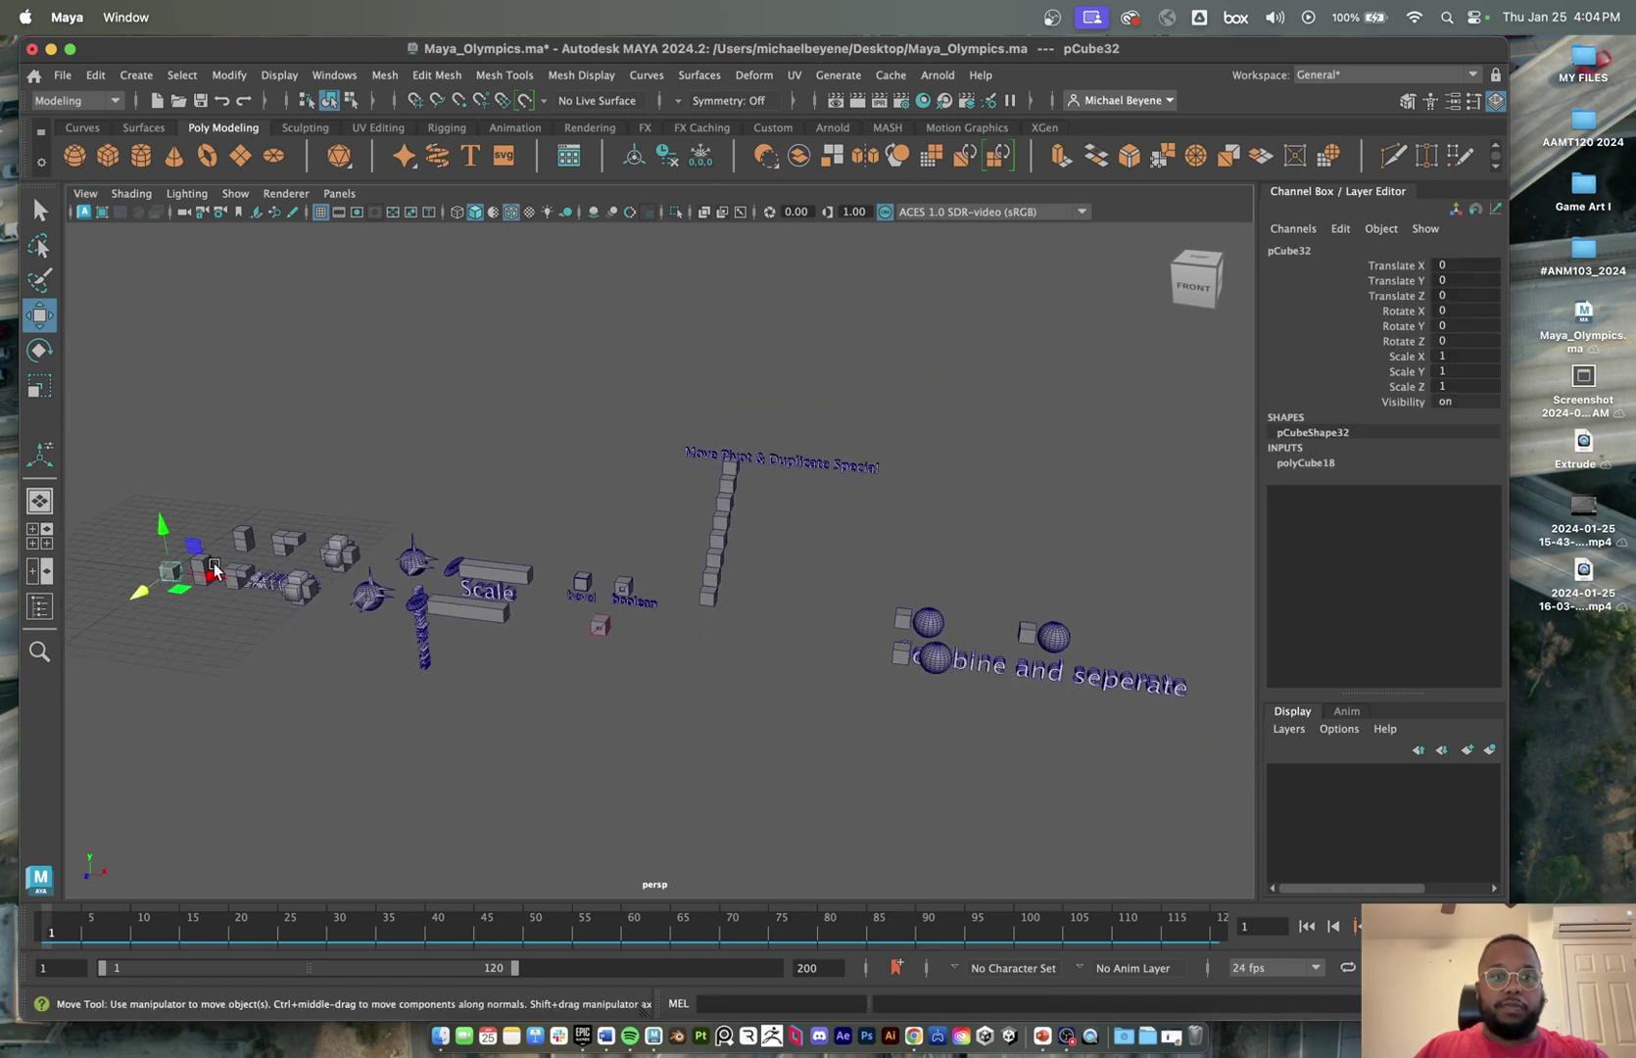
pyautogui.moveTo(215, 570); pyautogui.dragTo(762, 618)
# - Reposition the new cube beside the stacked cubes at about X 41.871 and Z -4.617
pyautogui.scroll(3, 764, 618)
pyautogui.keyDown('alt'); pyautogui.moveTo(785, 622); pyautogui.dragTo(621, 657, button='middle'); pyautogui.keyUp('alt')
pyautogui.scroll(3, 613, 628)
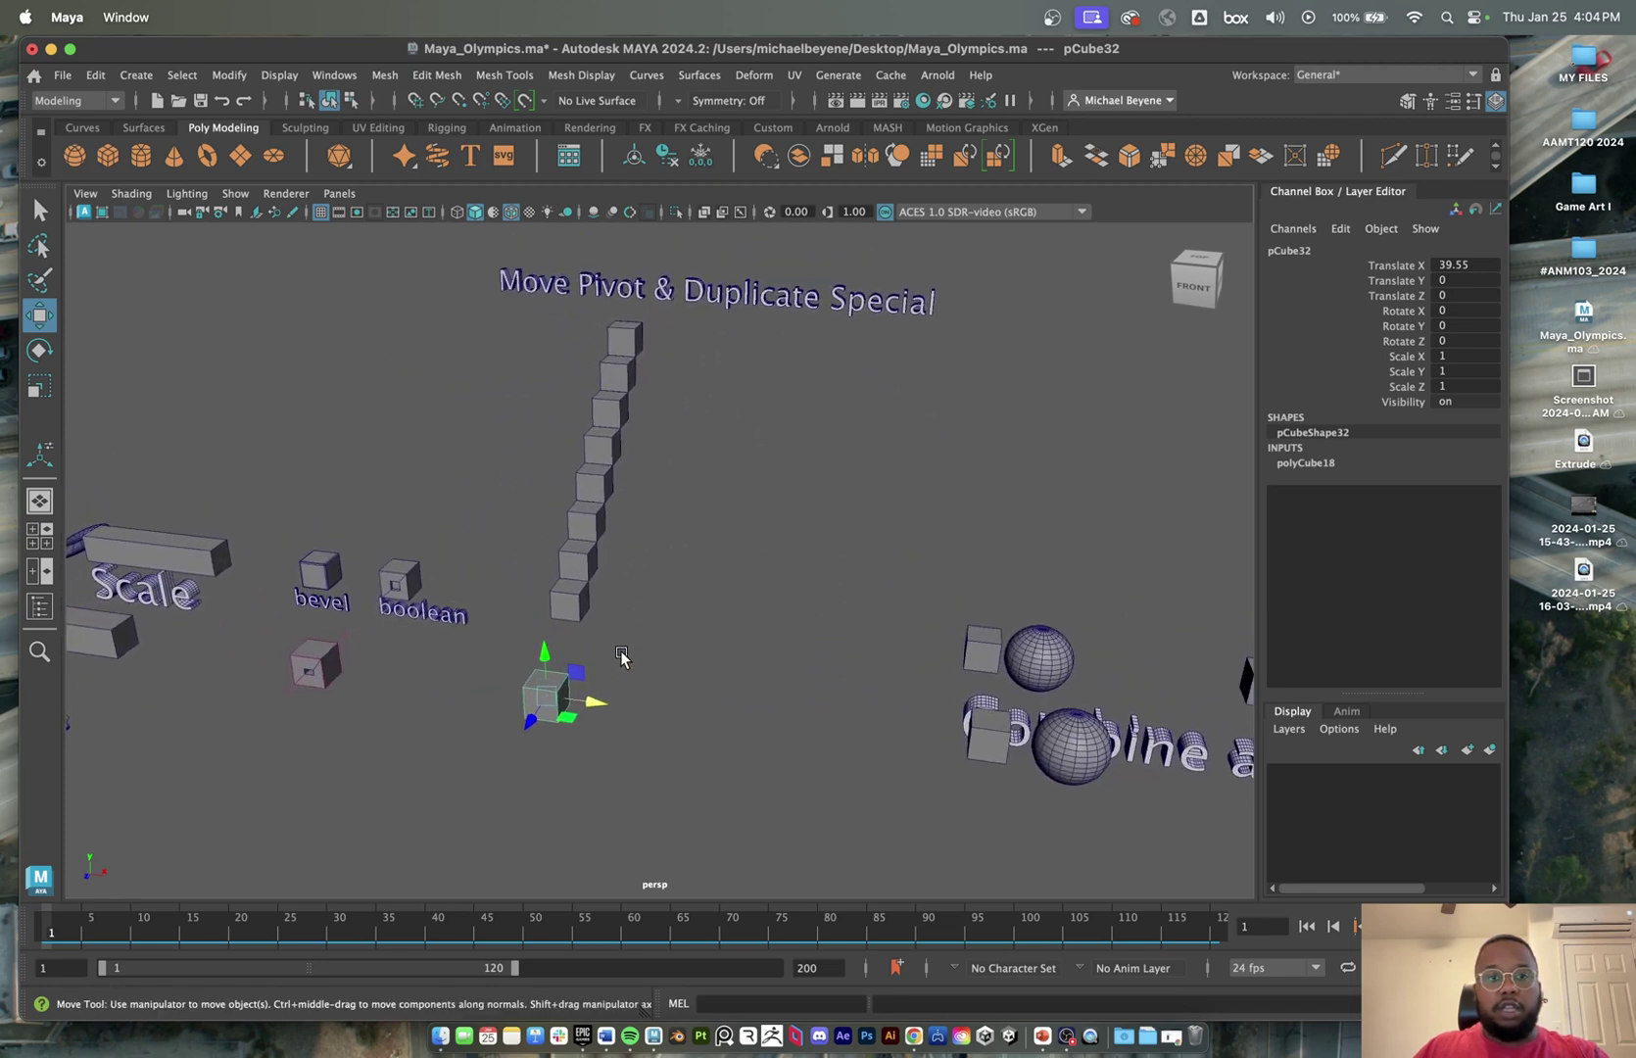
pyautogui.click(644, 643)
pyautogui.click(560, 724)
pyautogui.moveTo(563, 726); pyautogui.dragTo(702, 651)
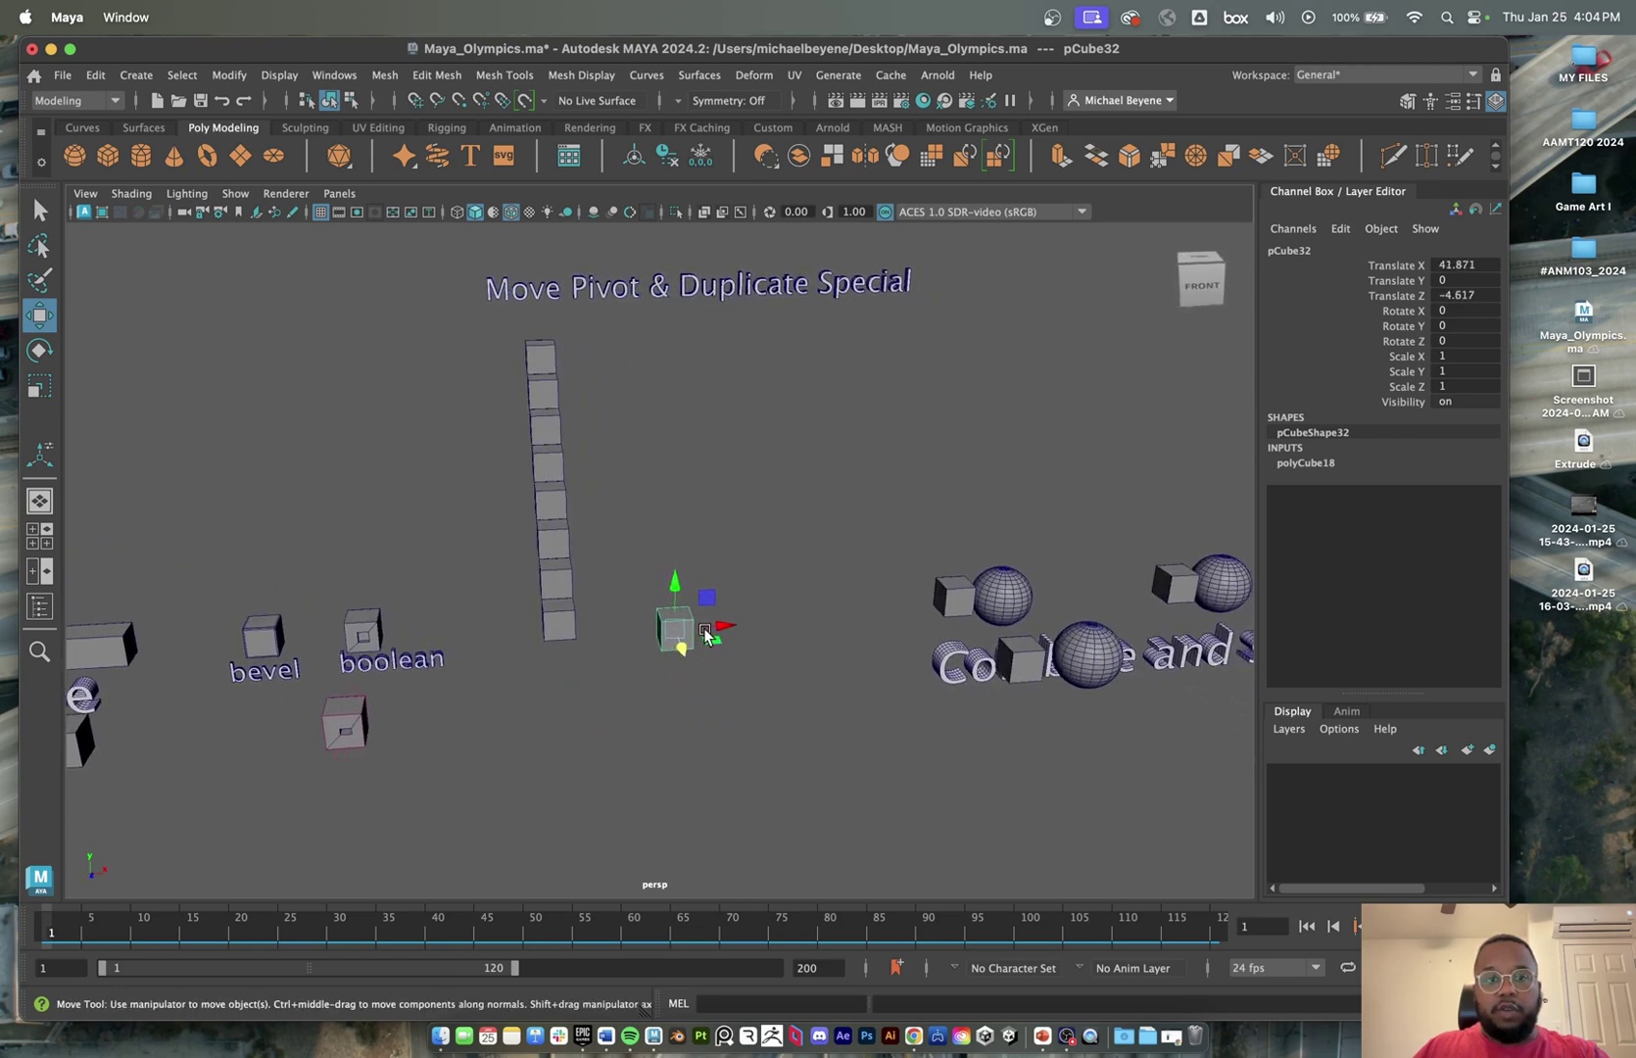
# - Move the new cube's pivot up and well away from it, shift the cube to about Z -3.166, and undo the last vertical move
pyautogui.scroll(5, 706, 635)
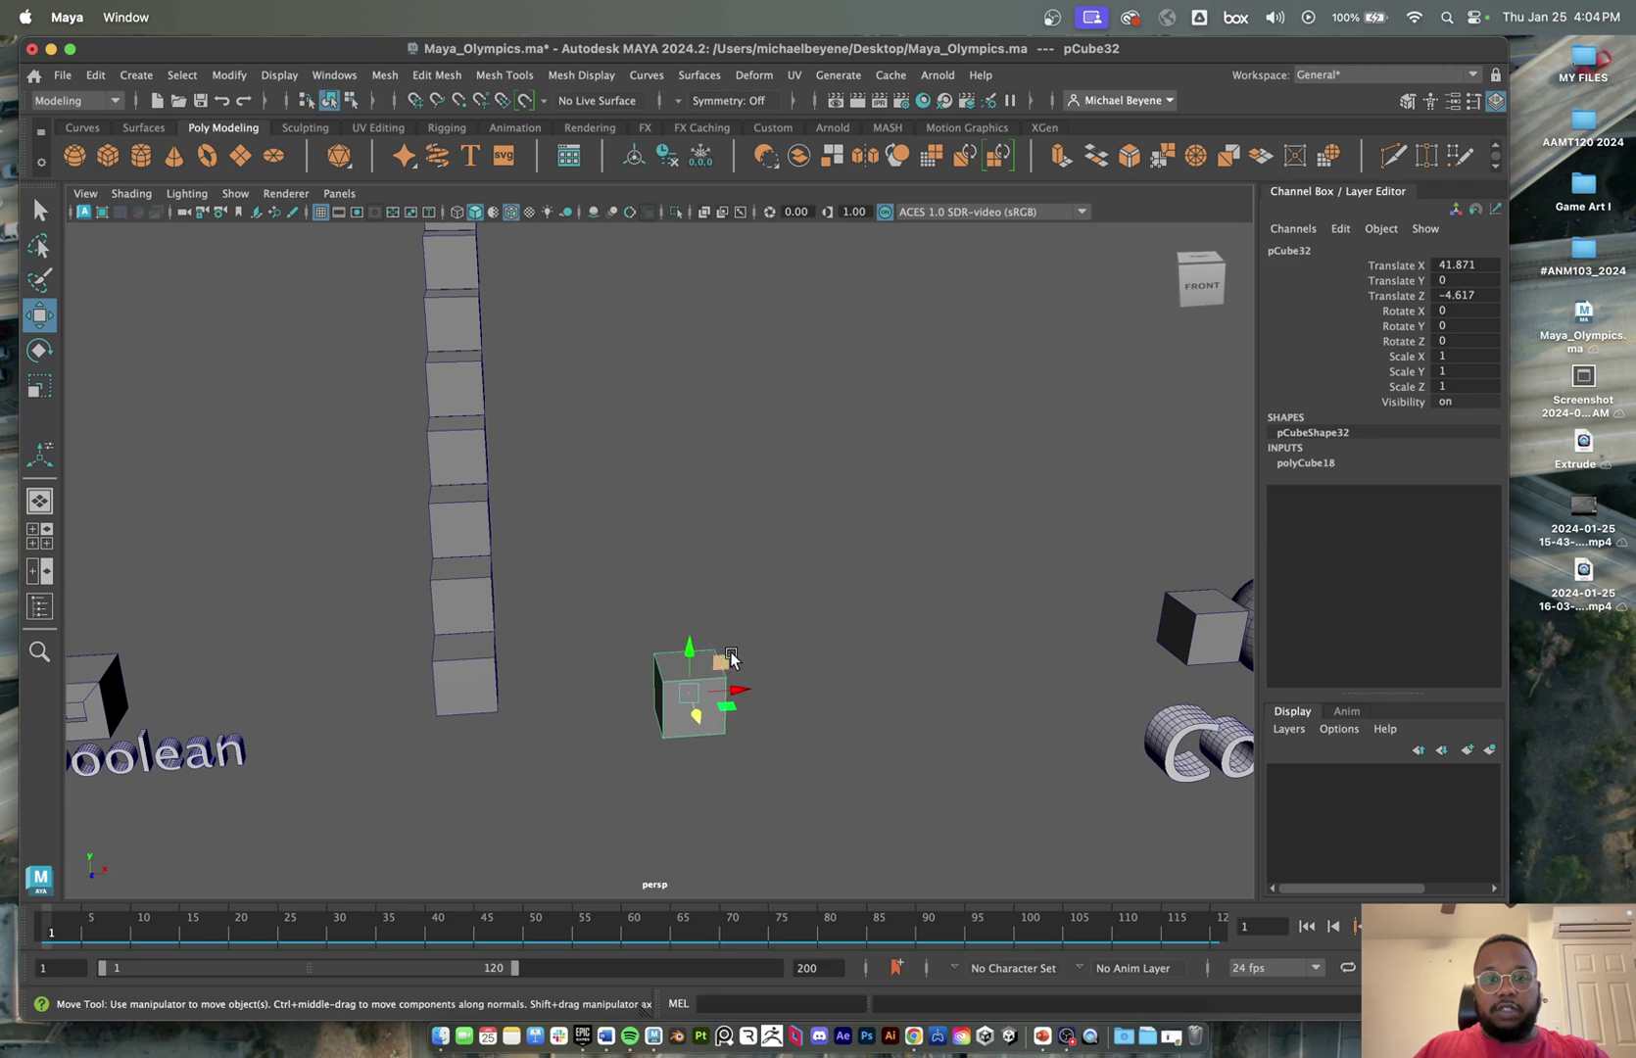
pyautogui.moveTo(720, 659)
pyautogui.keyDown('alt'); pyautogui.mouseDown()
pyautogui.moveTo(691, 666)
pyautogui.moveTo(741, 573)
pyautogui.moveTo(706, 628)
pyautogui.mouseUp(); pyautogui.keyUp('alt')
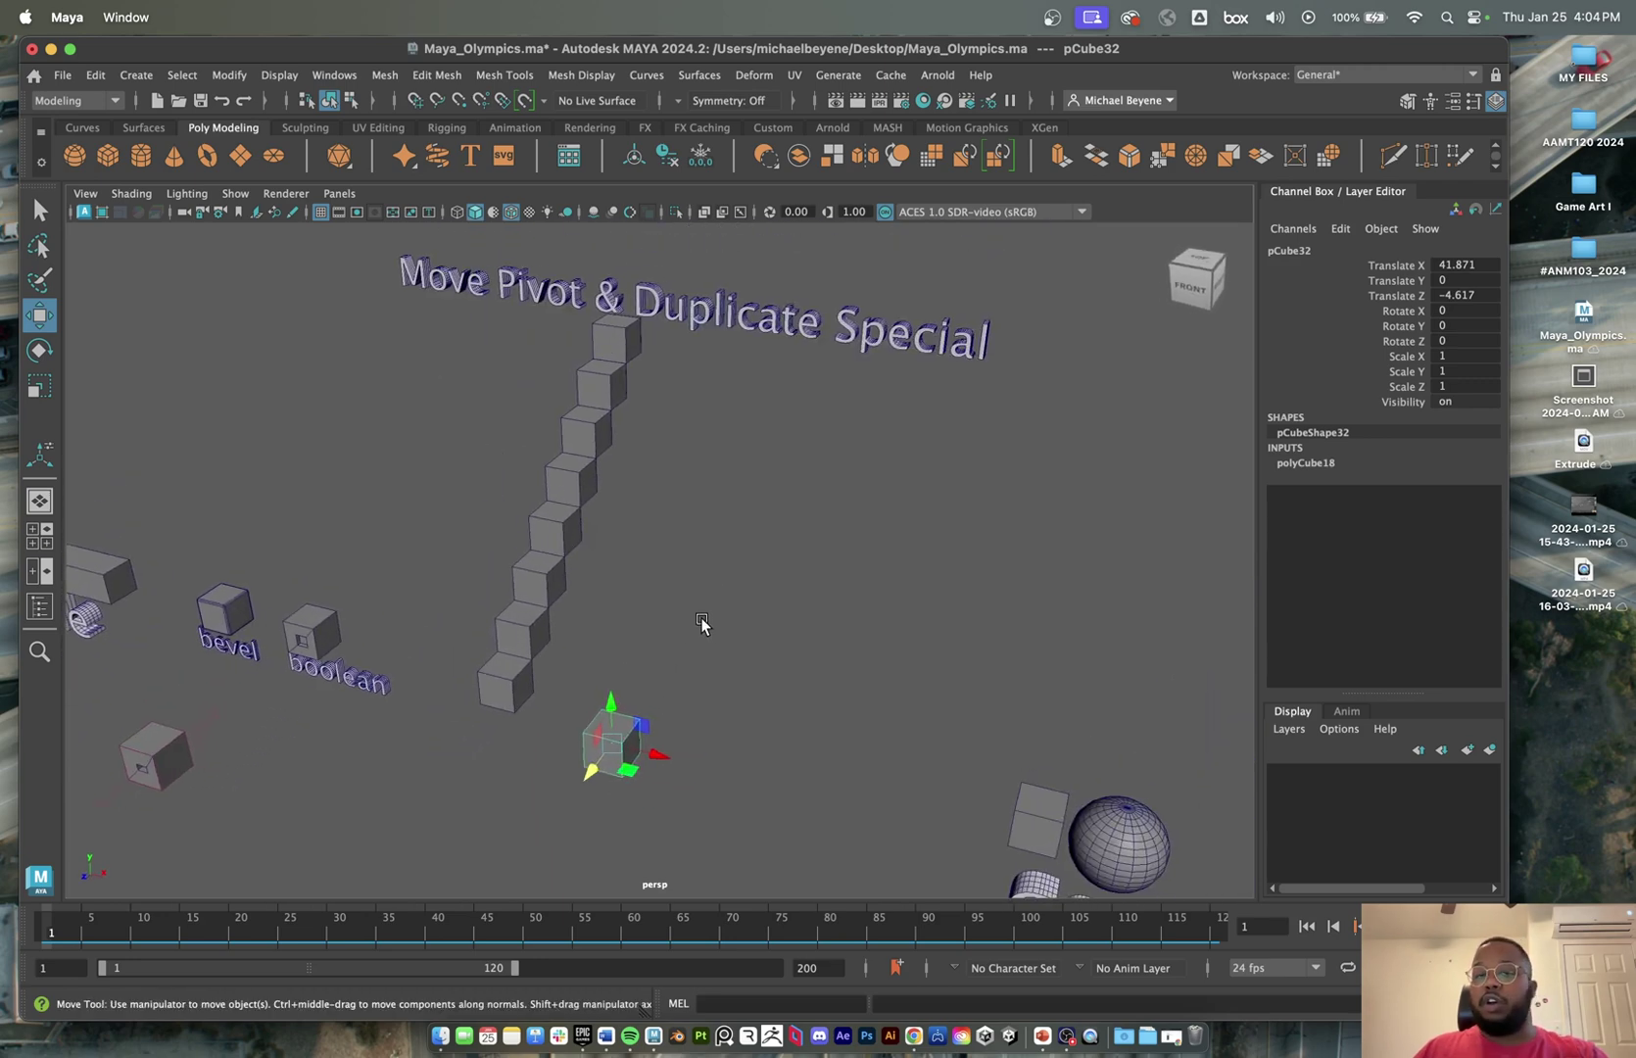
pyautogui.press('d')
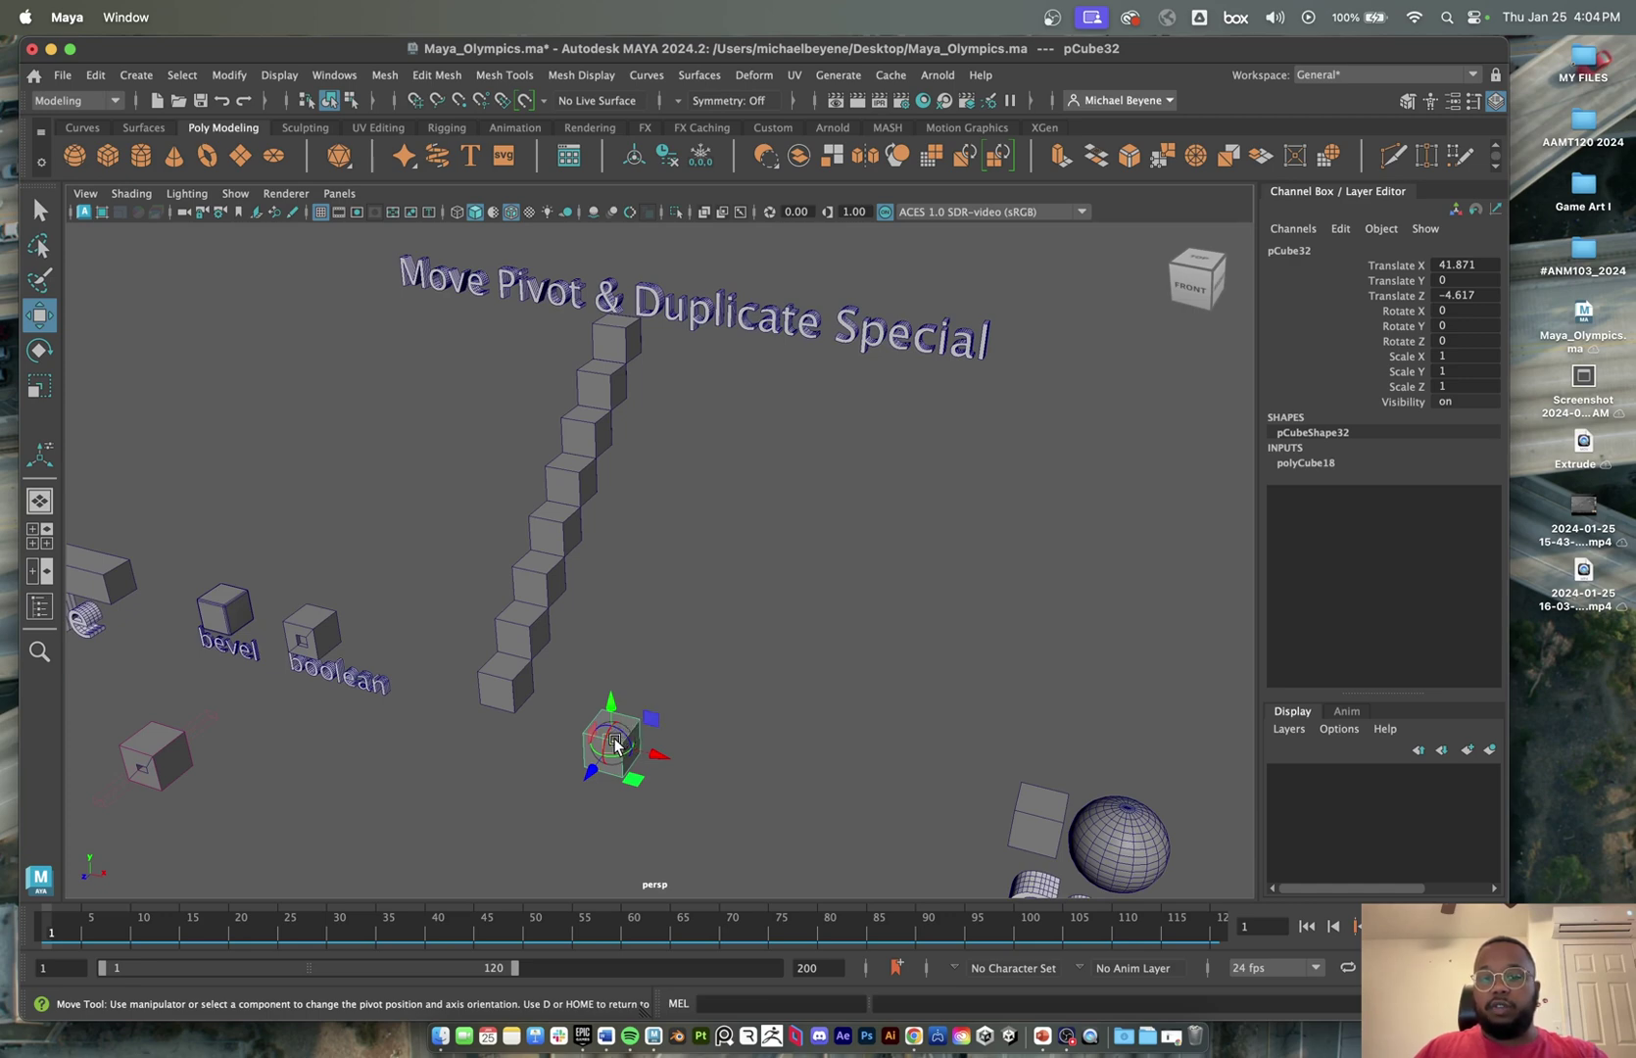
pyautogui.moveTo(628, 738); pyautogui.dragTo(779, 490)
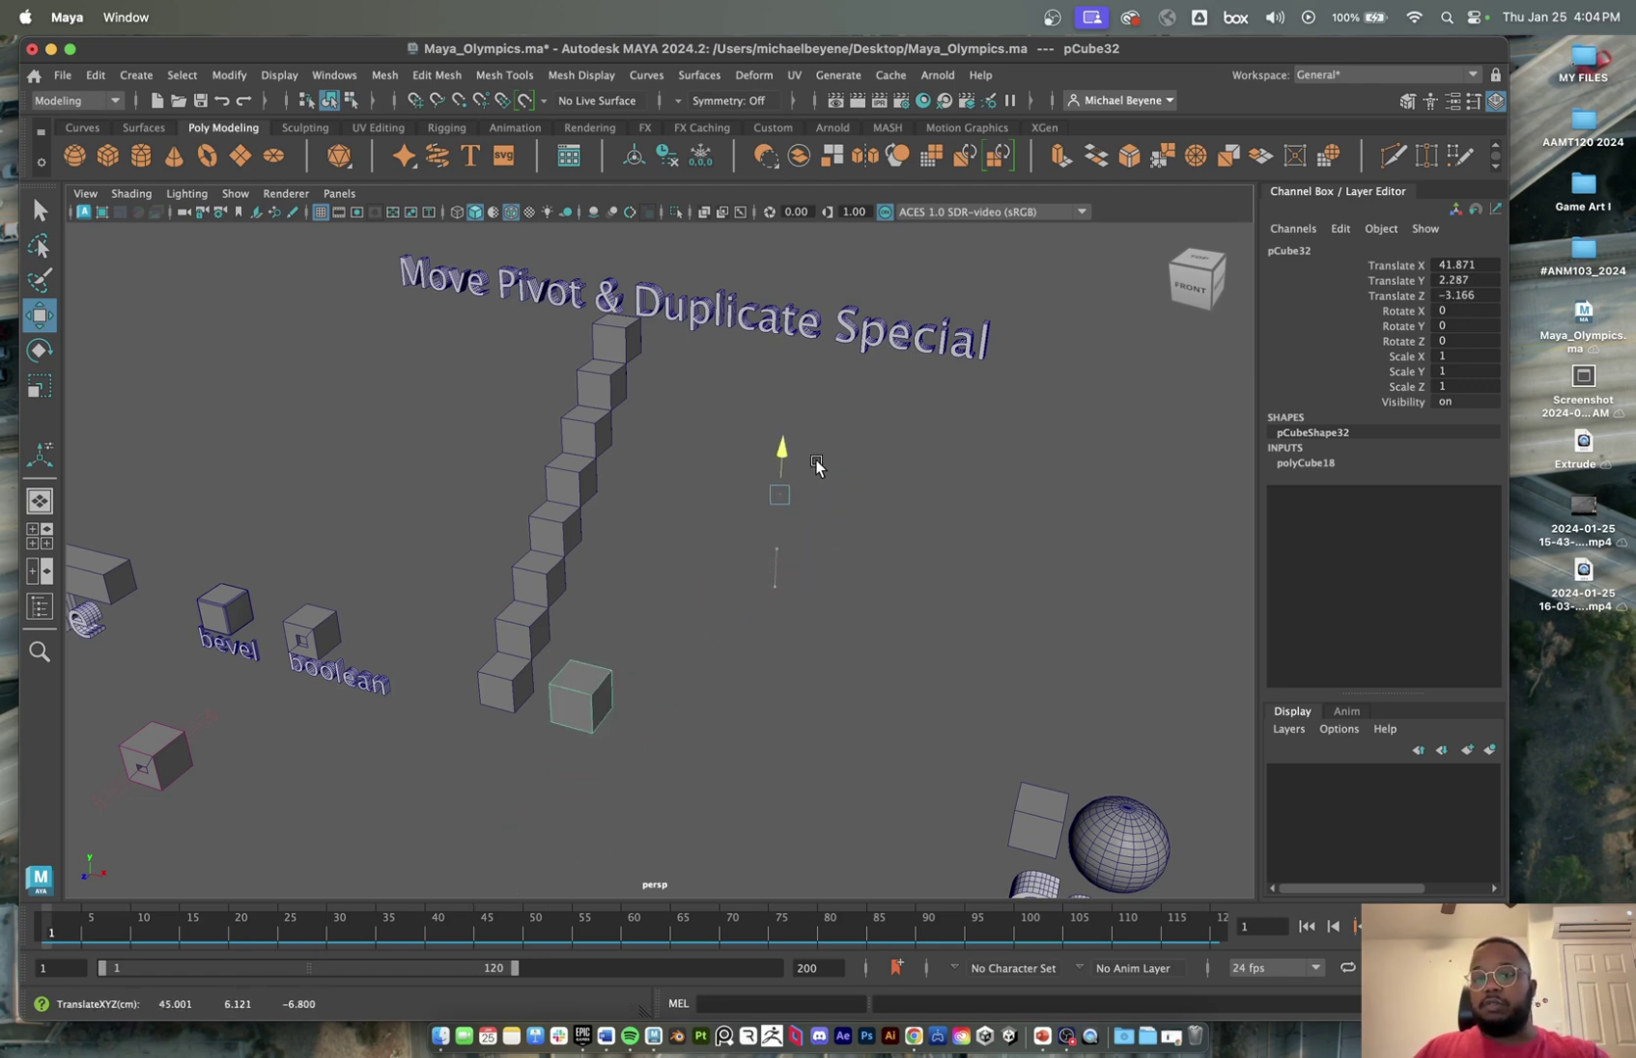
pyautogui.press('super+z')
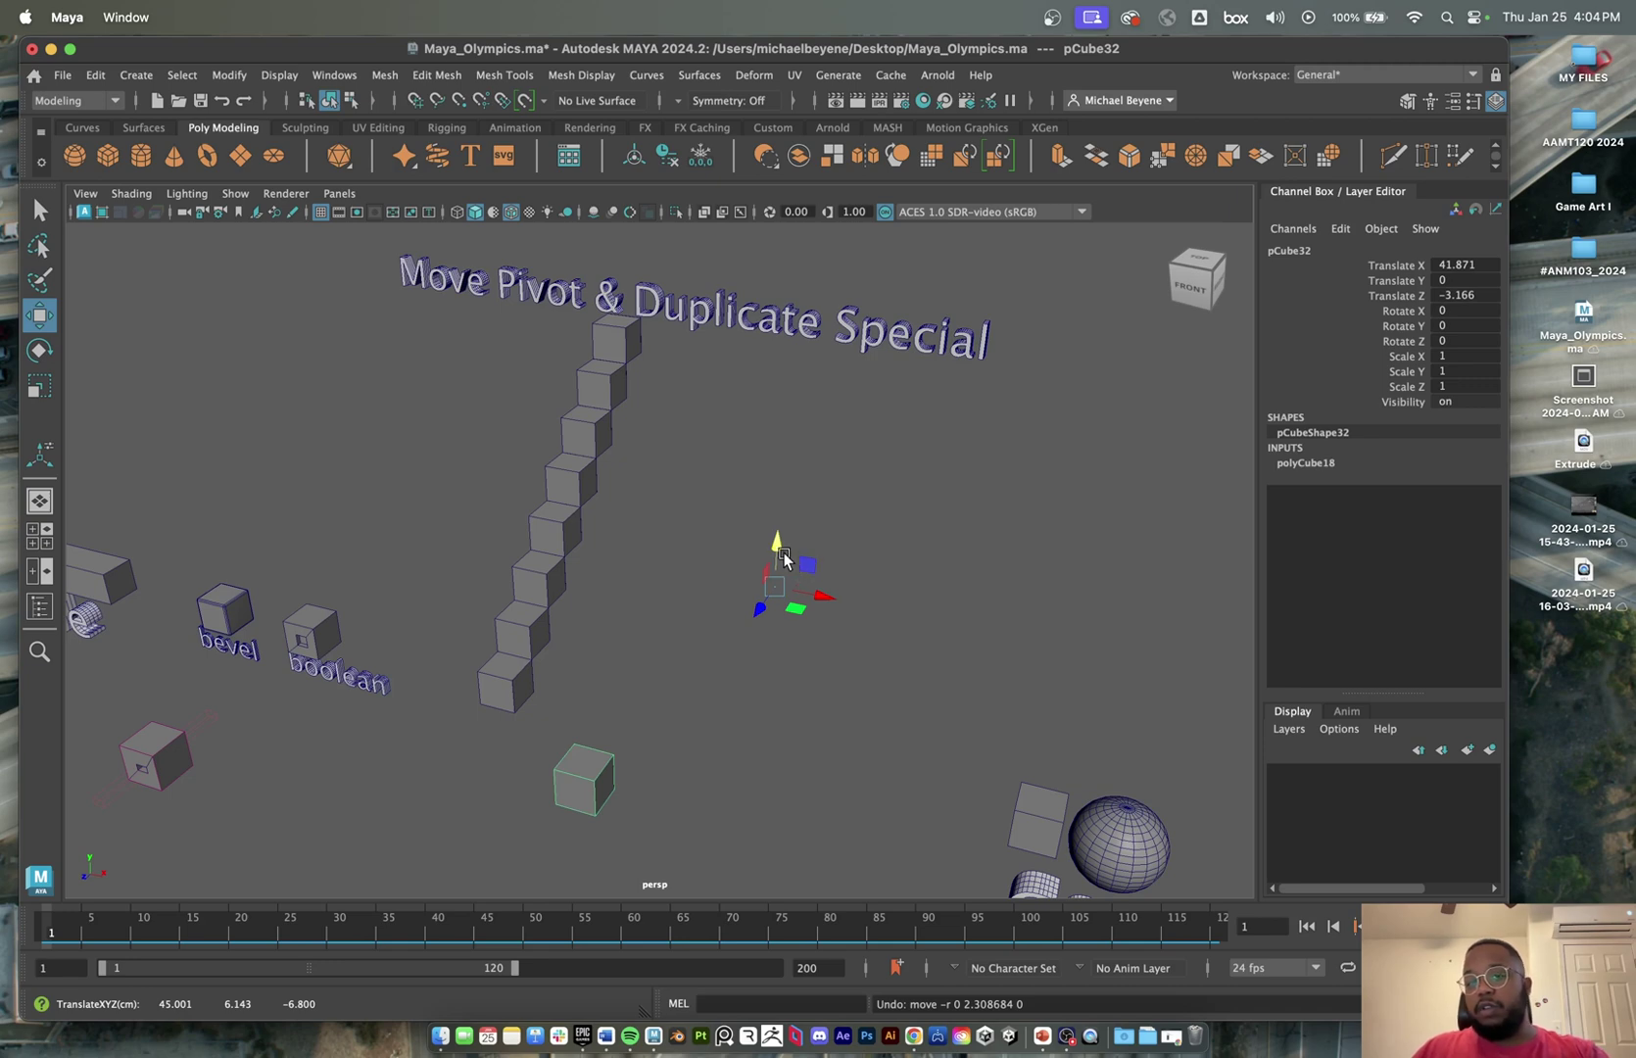
# - Test rotating the cube around its offset pivot to about -74.239 degrees in Z, and undo the rotation
pyautogui.press('alt')
pyautogui.press('e')
pyautogui.moveTo(819, 584); pyautogui.dragTo(806, 643)
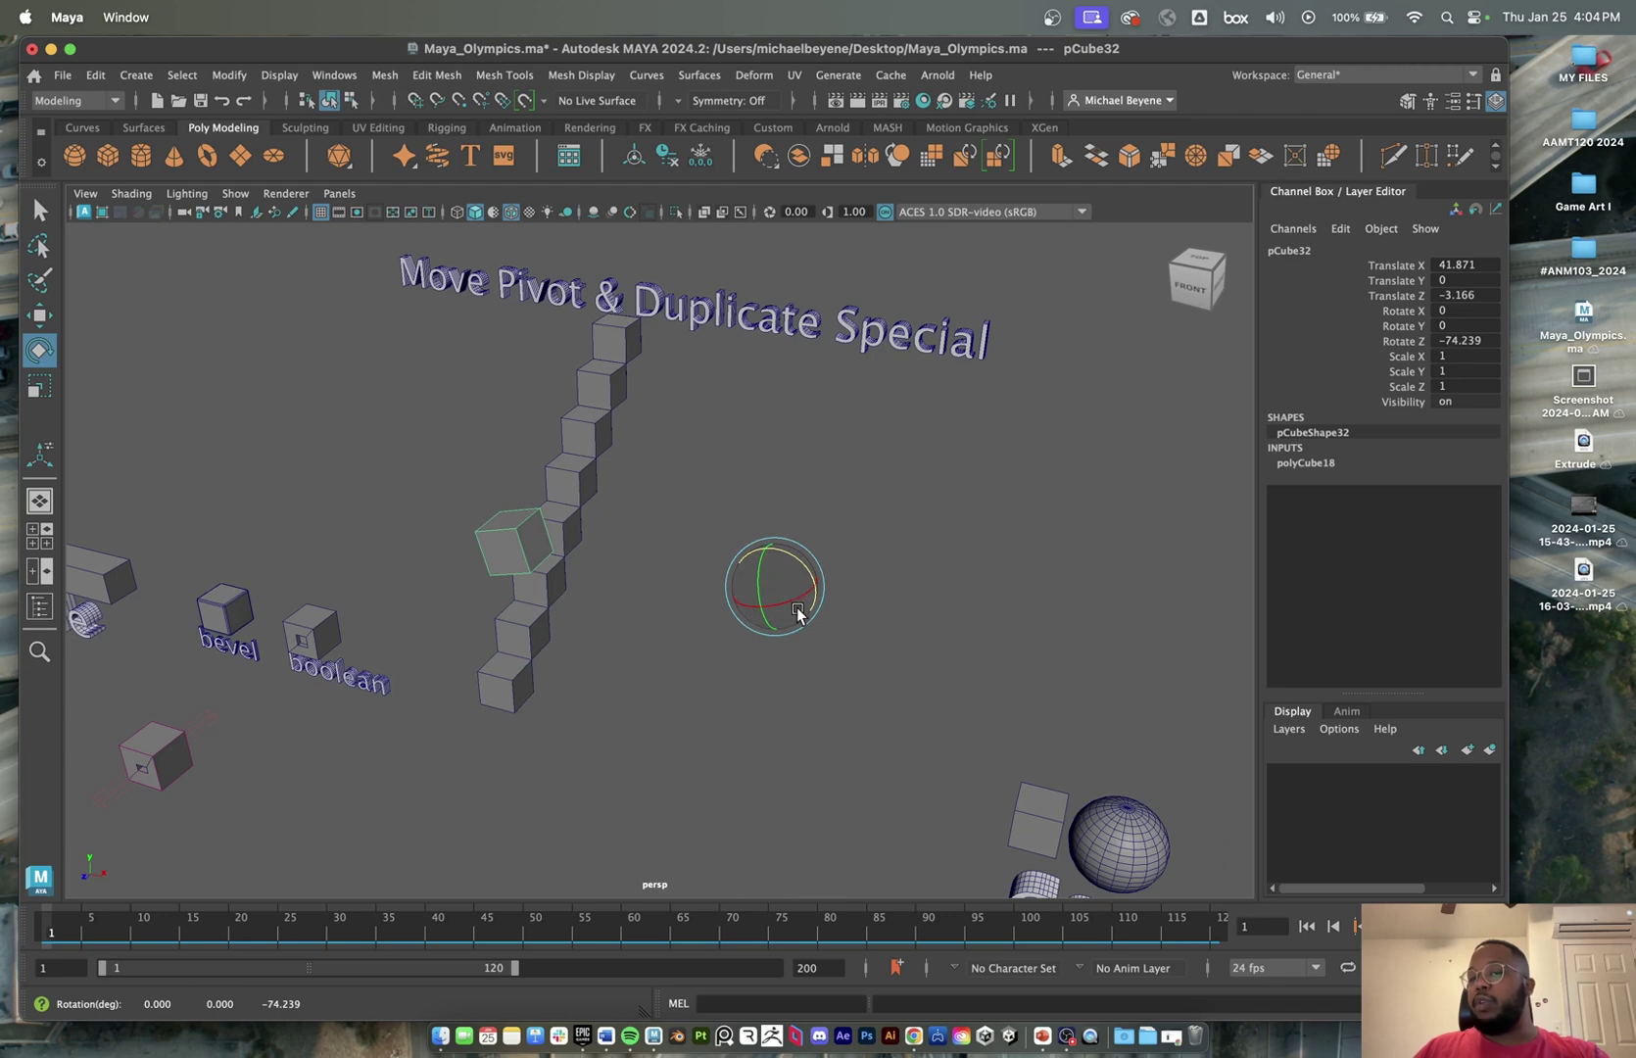
pyautogui.hotkey('ctrl', 'z')
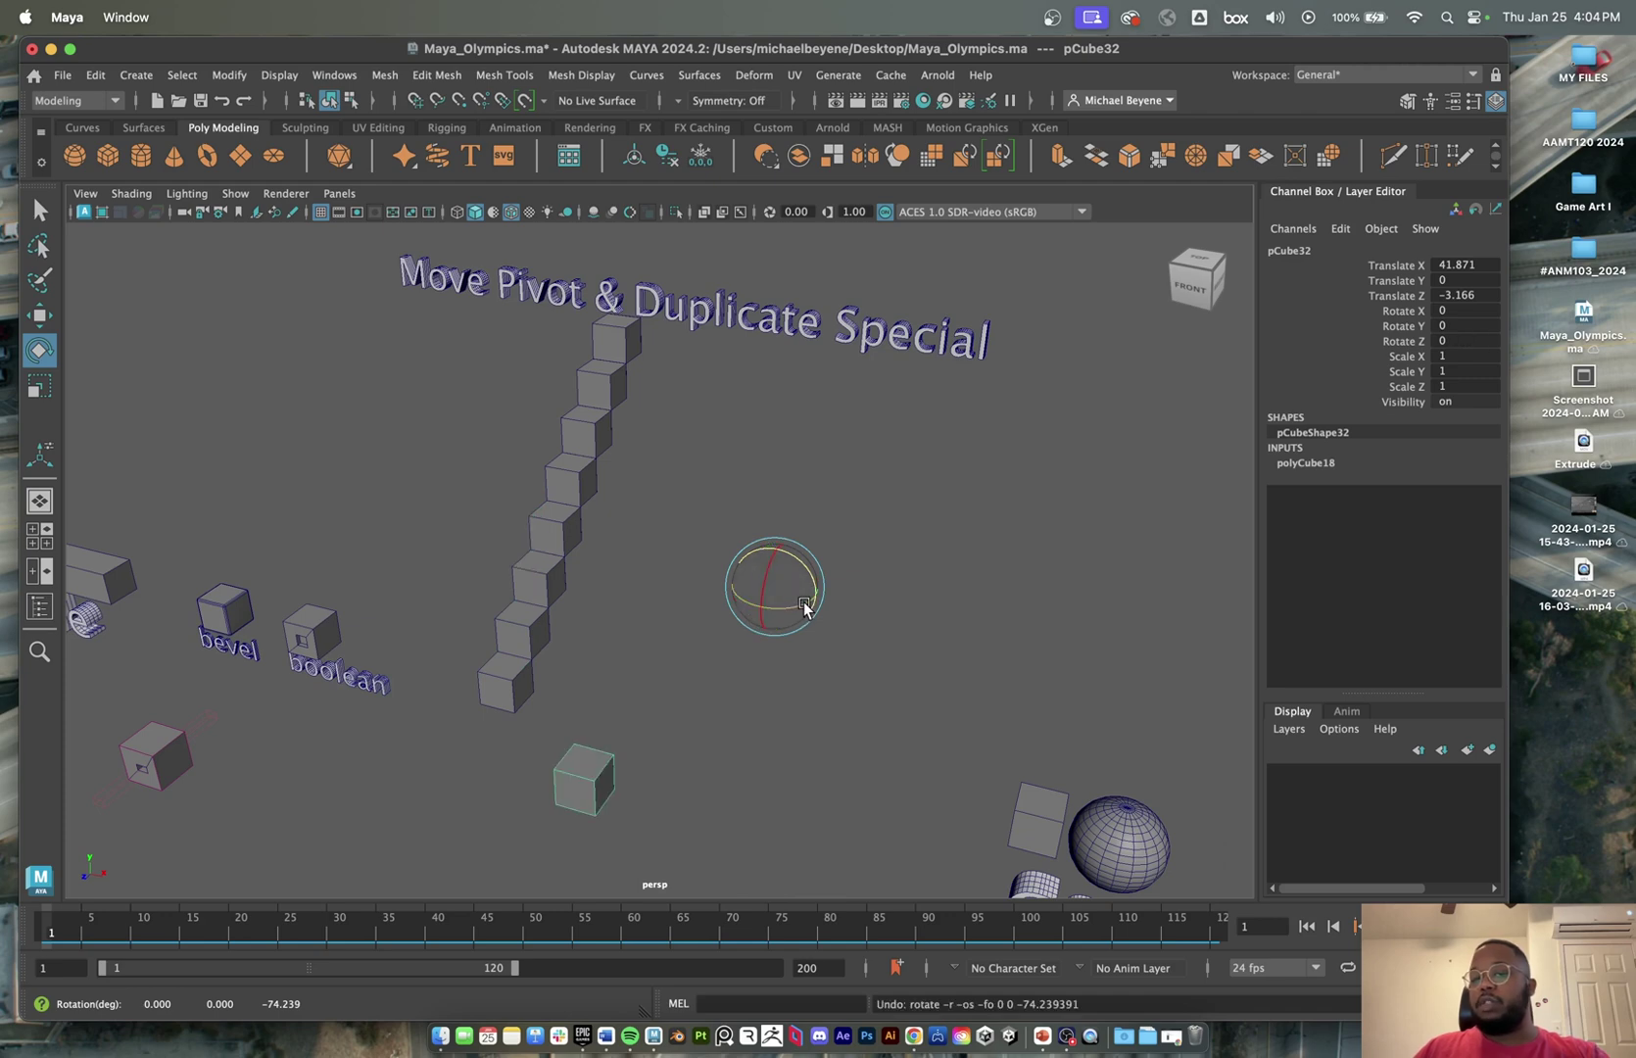
# - Test scaling the cube from its offset pivot, about 3.625 in X, 3.707 in Y and 4.949 in Z, undoing each scale
pyautogui.press('r')
pyautogui.moveTo(807, 602); pyautogui.dragTo(917, 657)
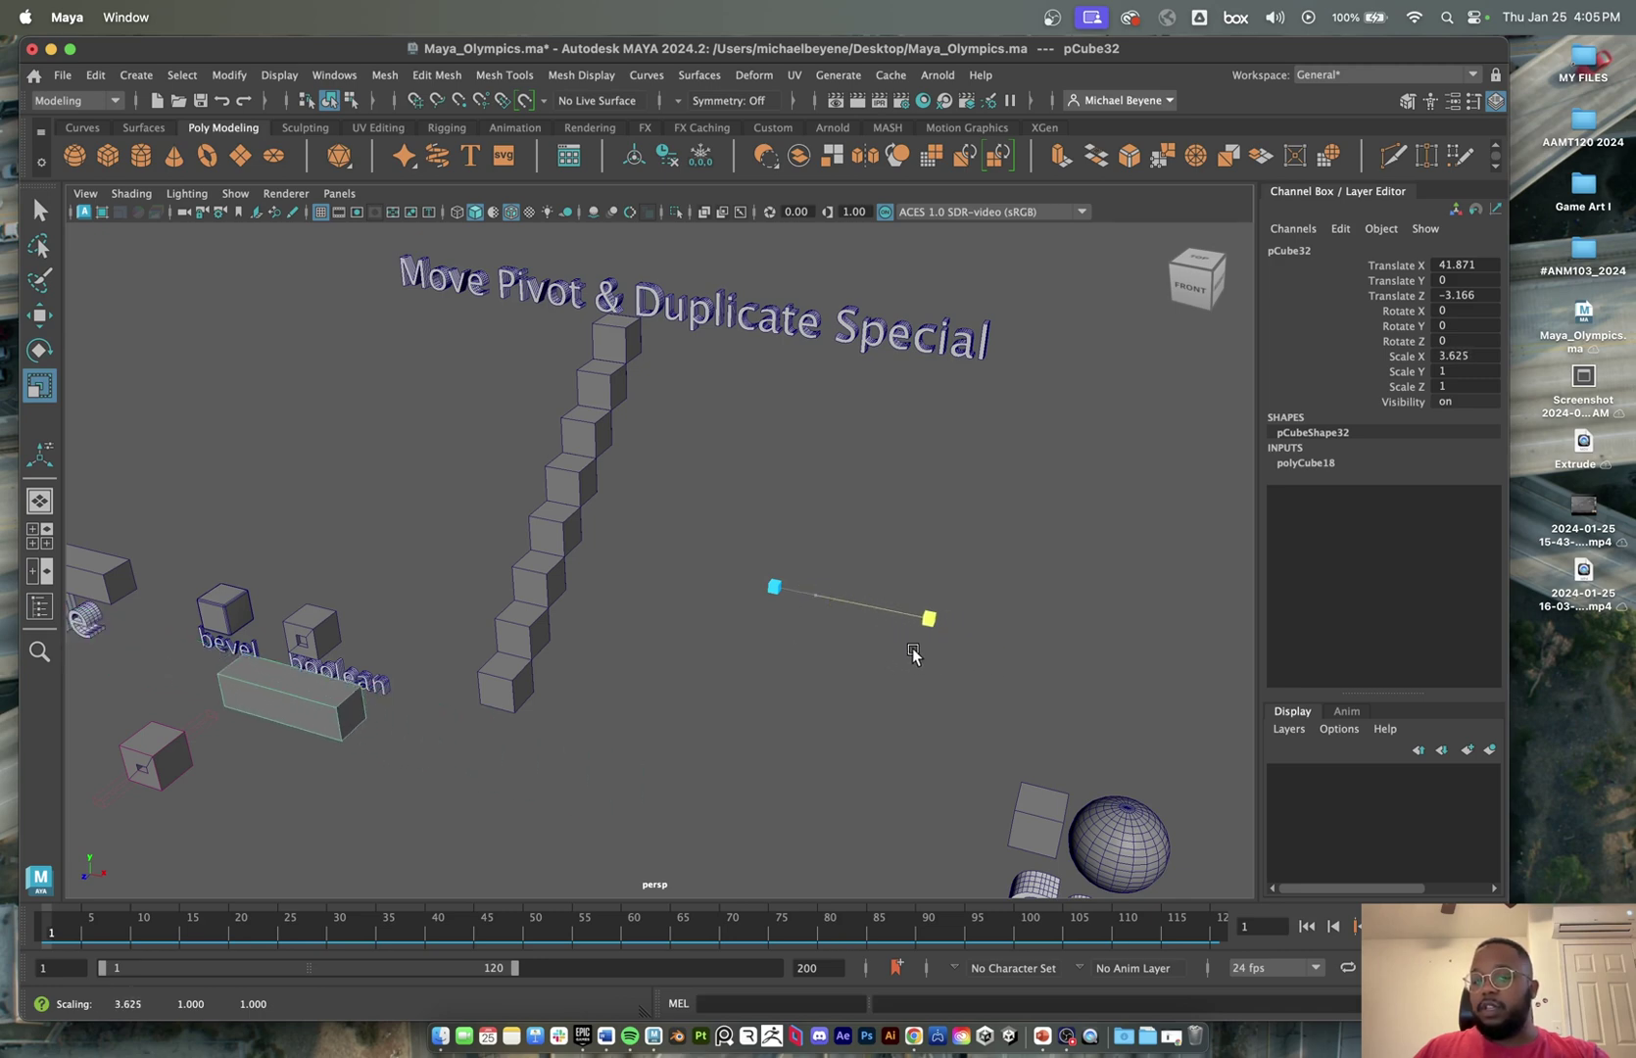
pyautogui.press('super+z')
pyautogui.moveTo(780, 554); pyautogui.dragTo(785, 438)
pyautogui.scroll(-5, 780, 586)
pyautogui.press('super+z')
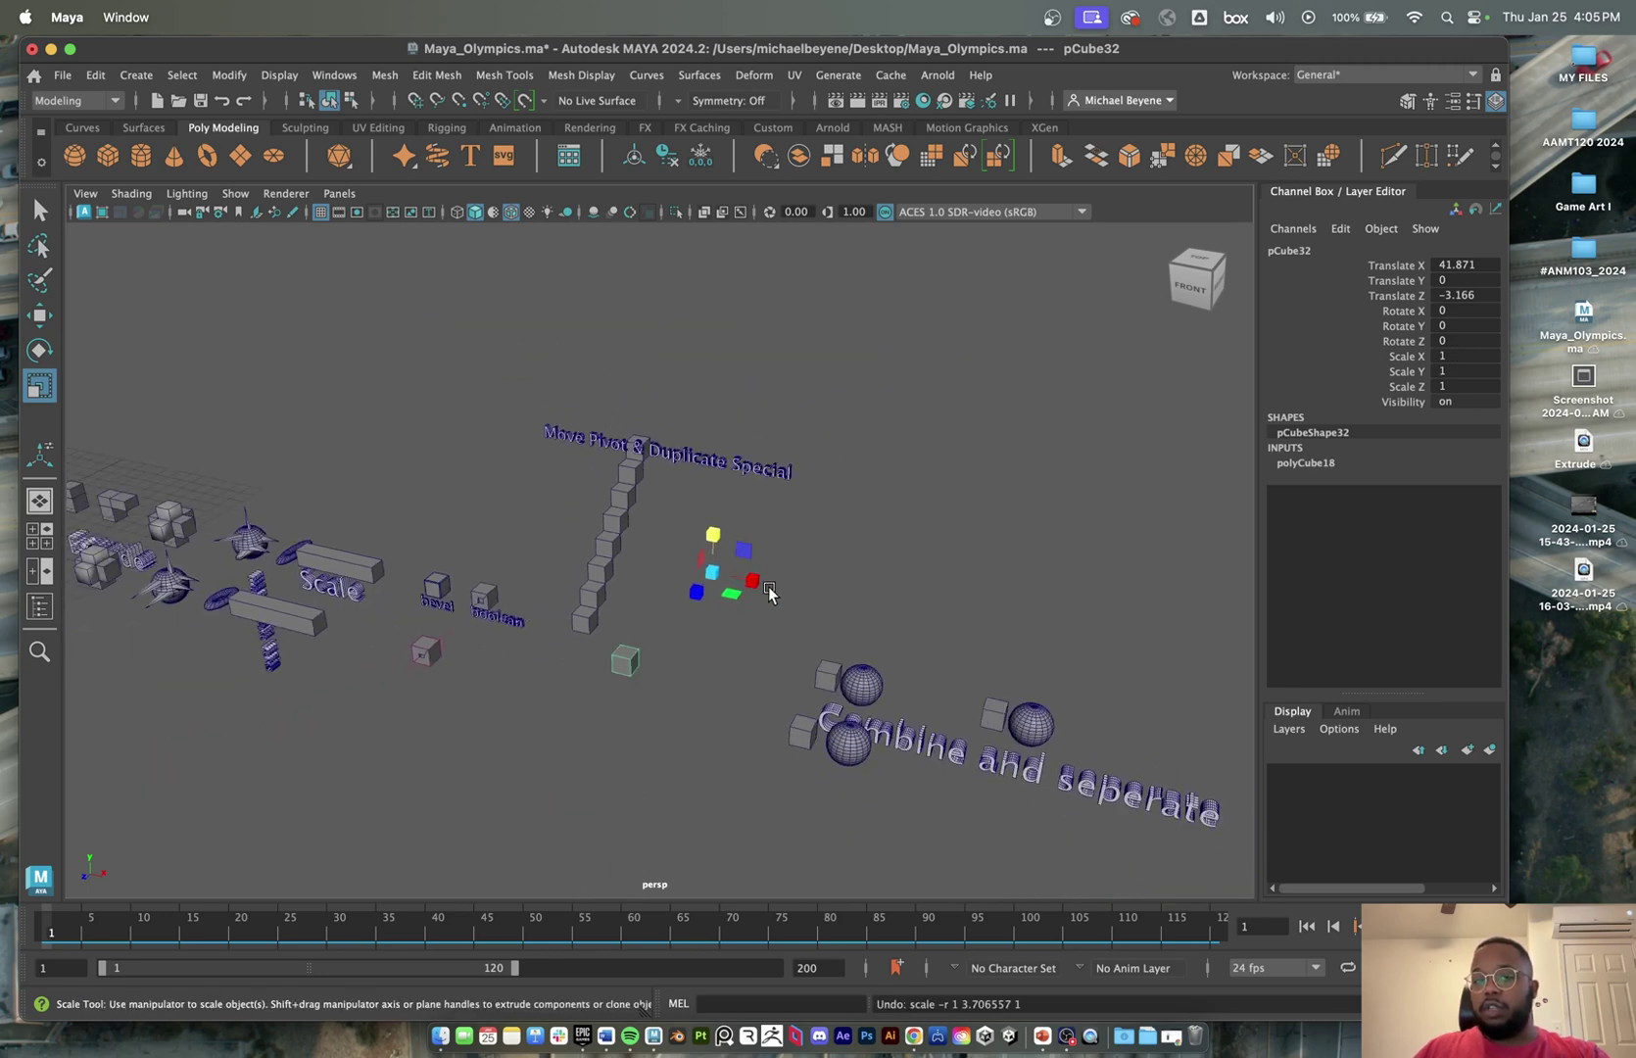
pyautogui.moveTo(710, 599); pyautogui.dragTo(555, 697)
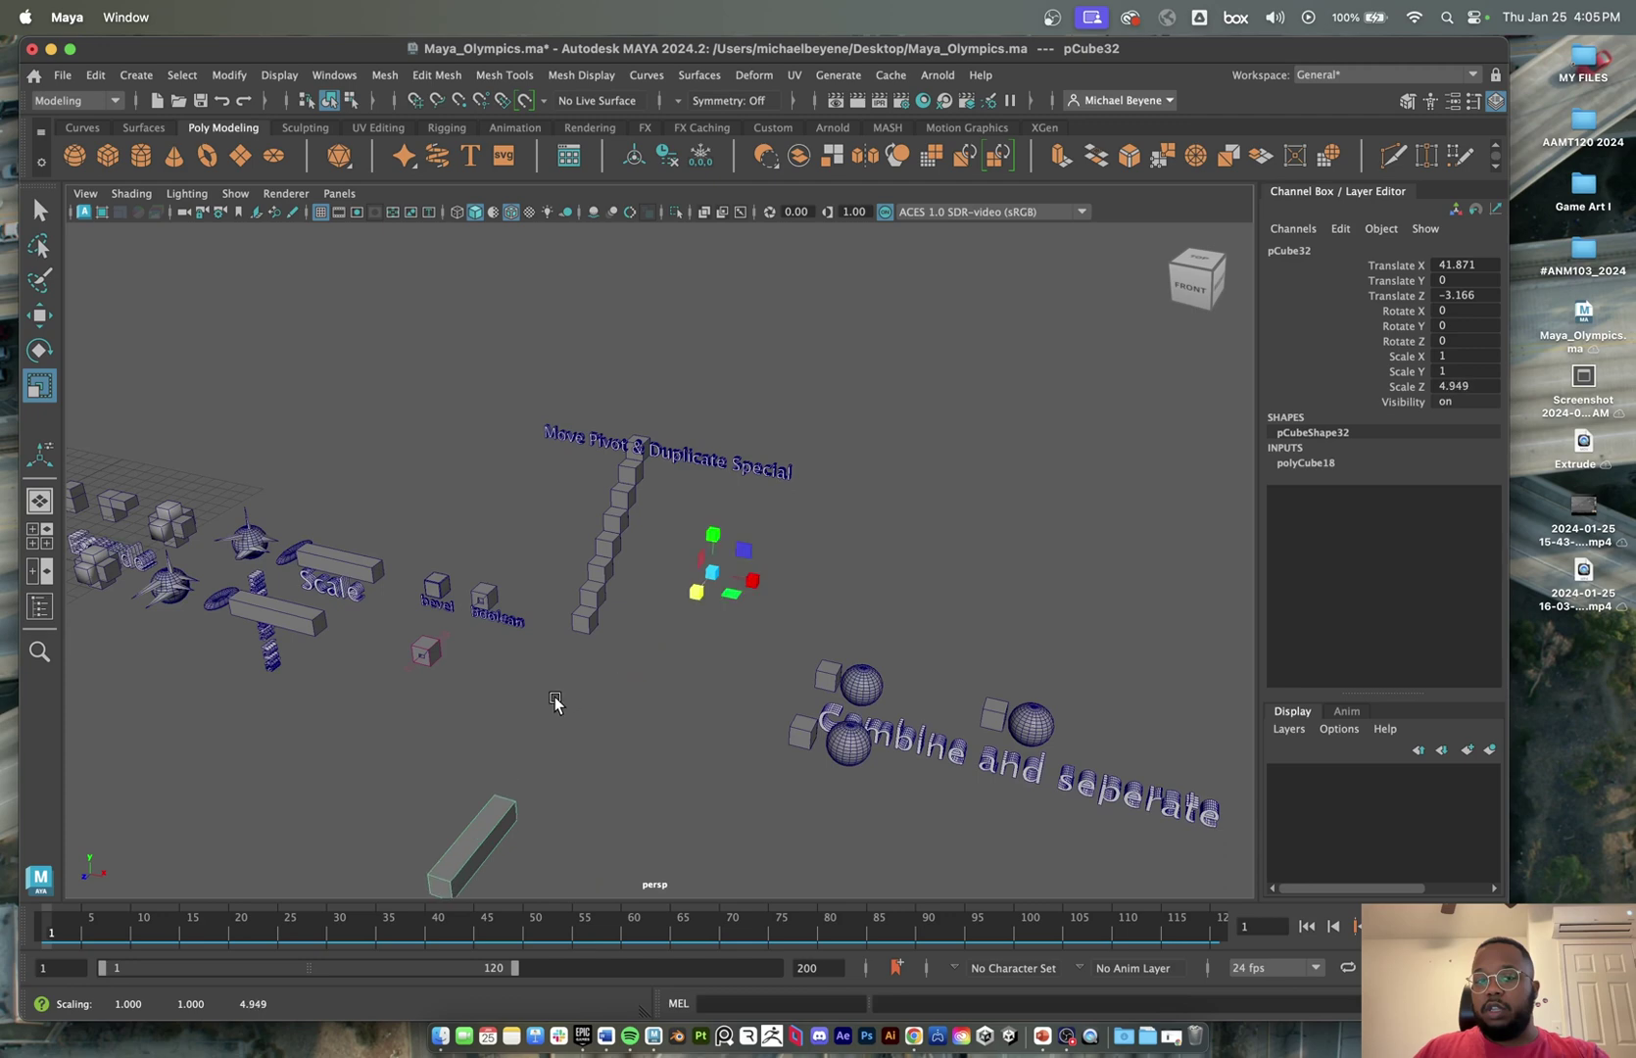
pyautogui.press('super+z')
pyautogui.scroll(5, 662, 601)
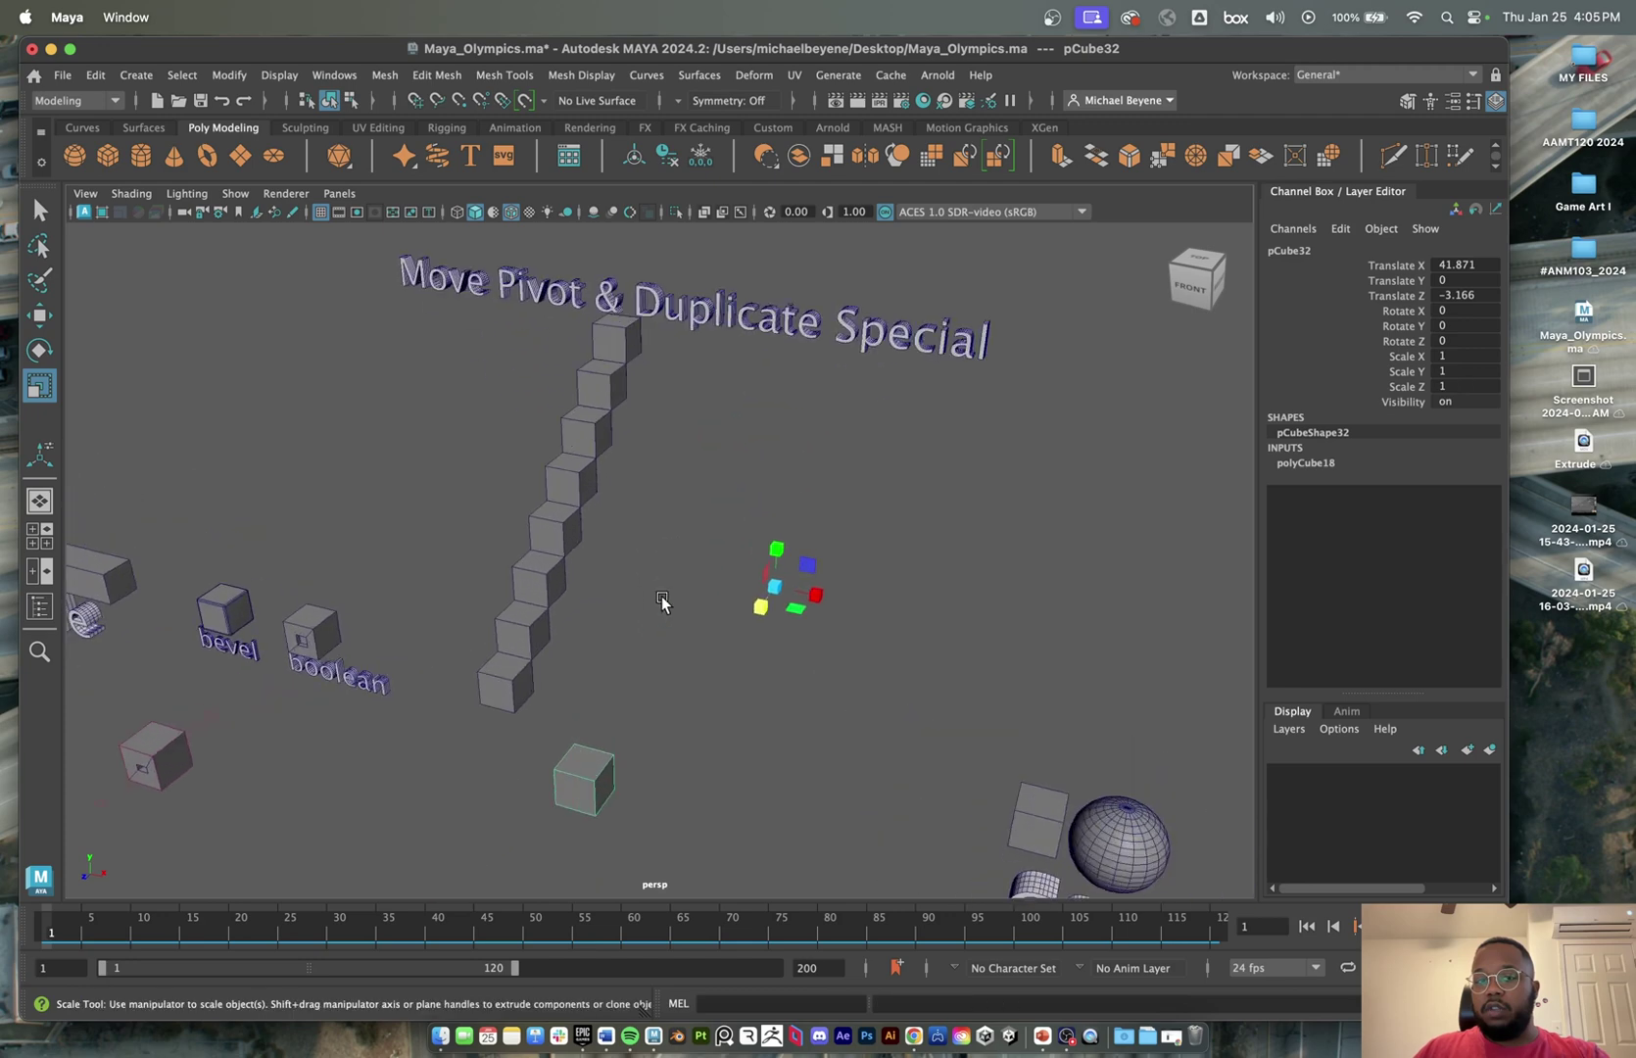
# - Move the cube's distant pivot back freehand onto the cube's far lower edge
pyautogui.press('d')
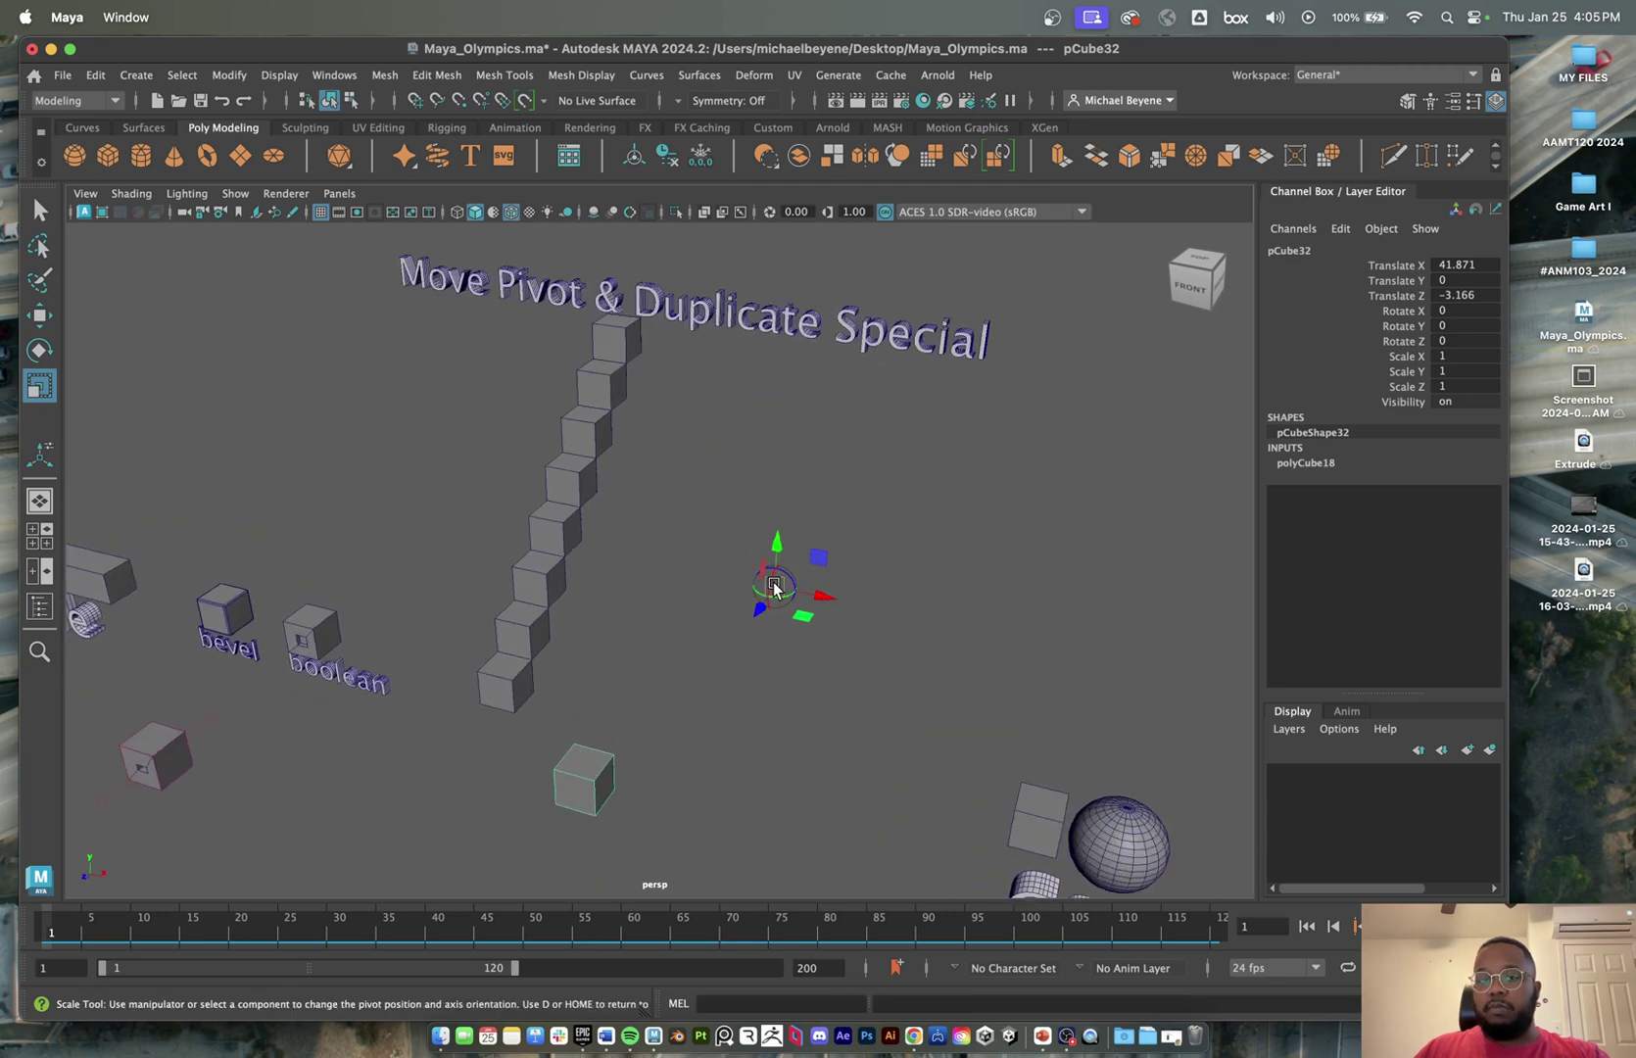
pyautogui.moveTo(773, 585); pyautogui.dragTo(618, 790)
pyautogui.press('d')
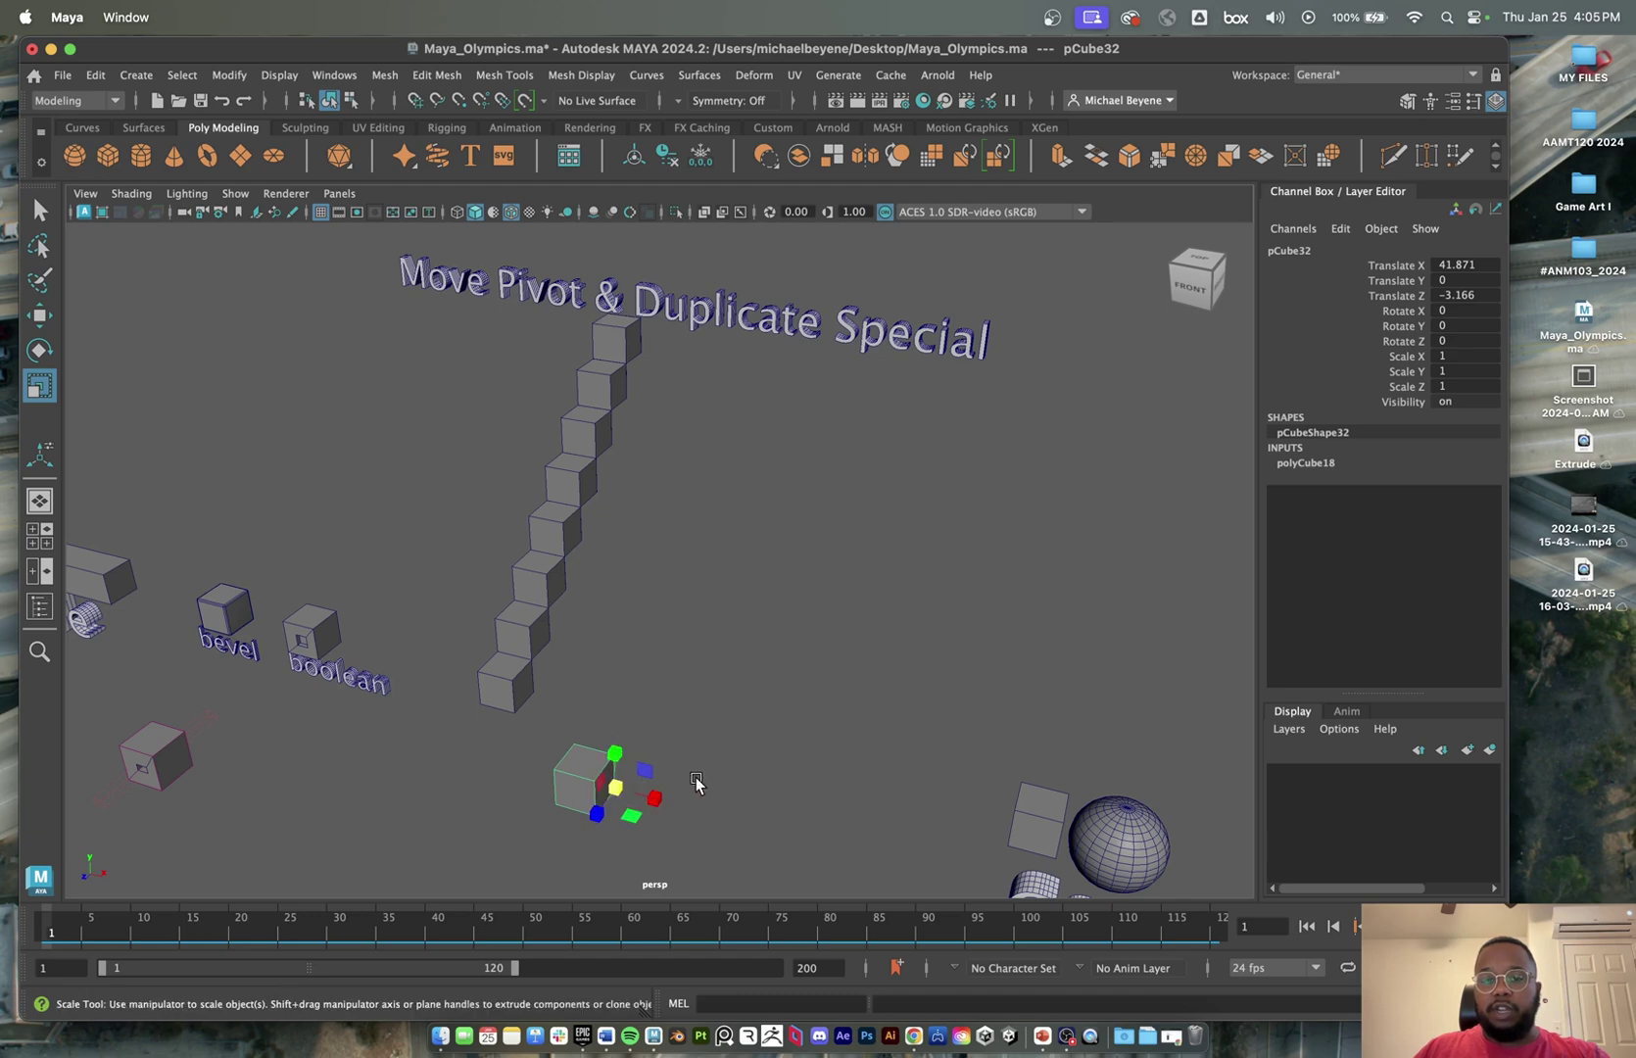
pyautogui.scroll(-2, 682, 654)
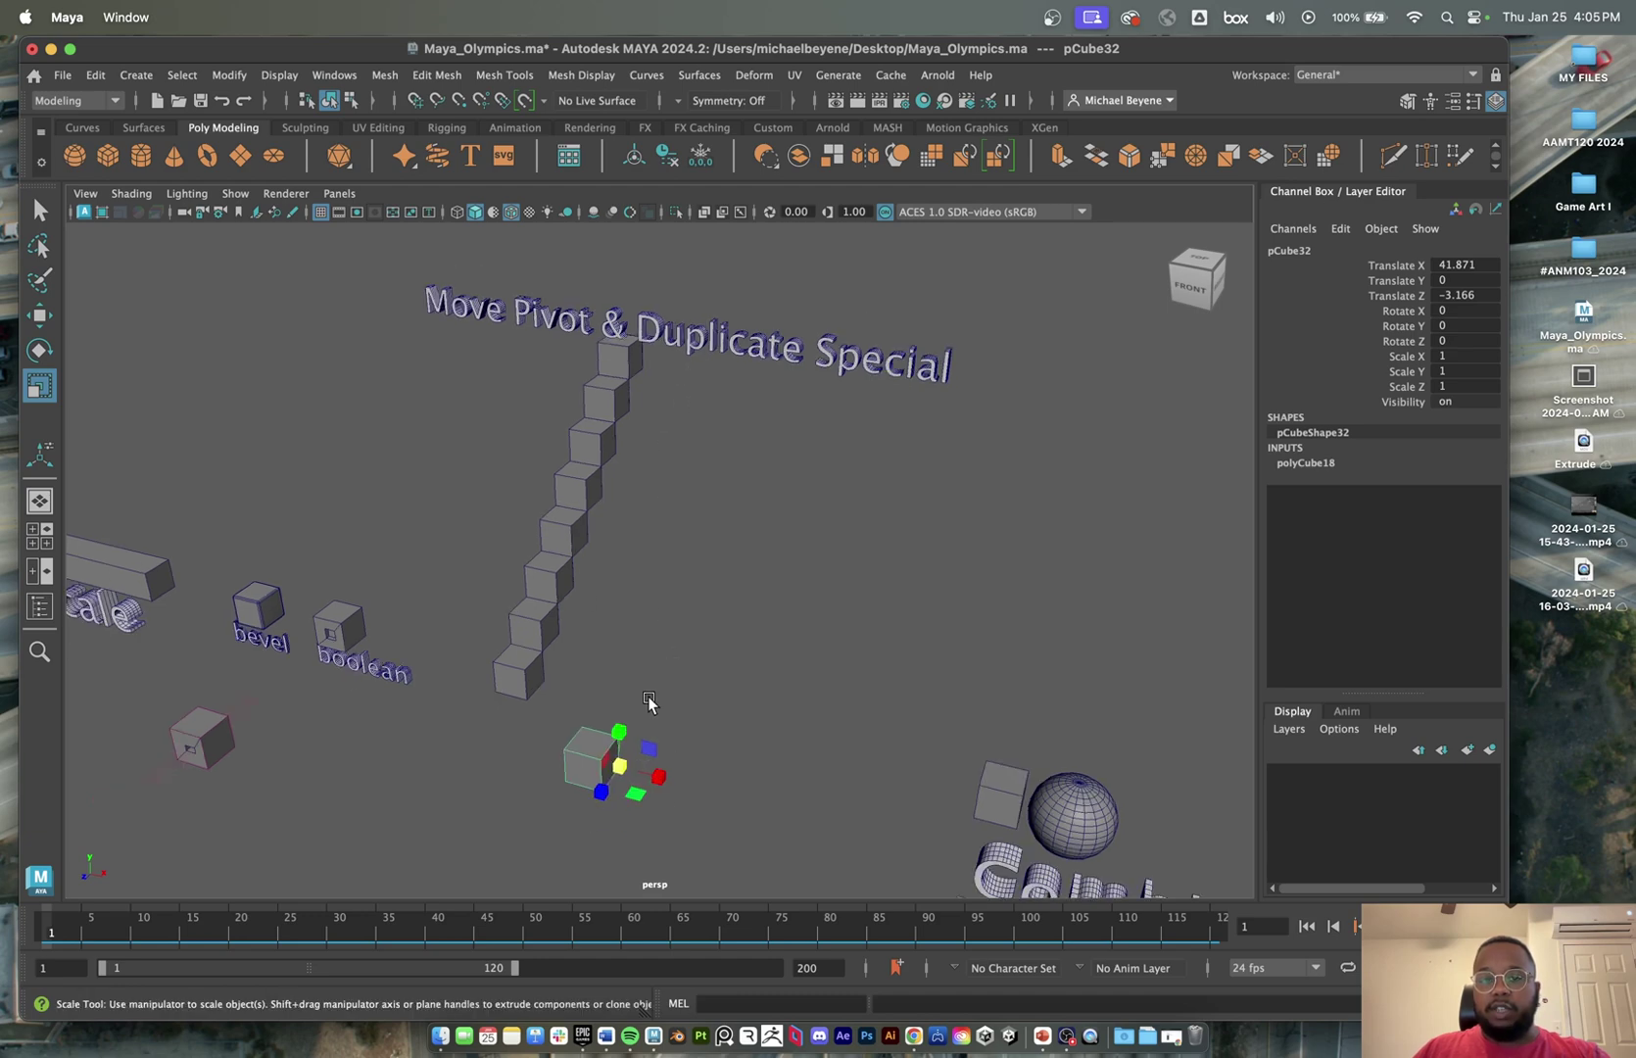
pyautogui.scroll(2, 642, 710)
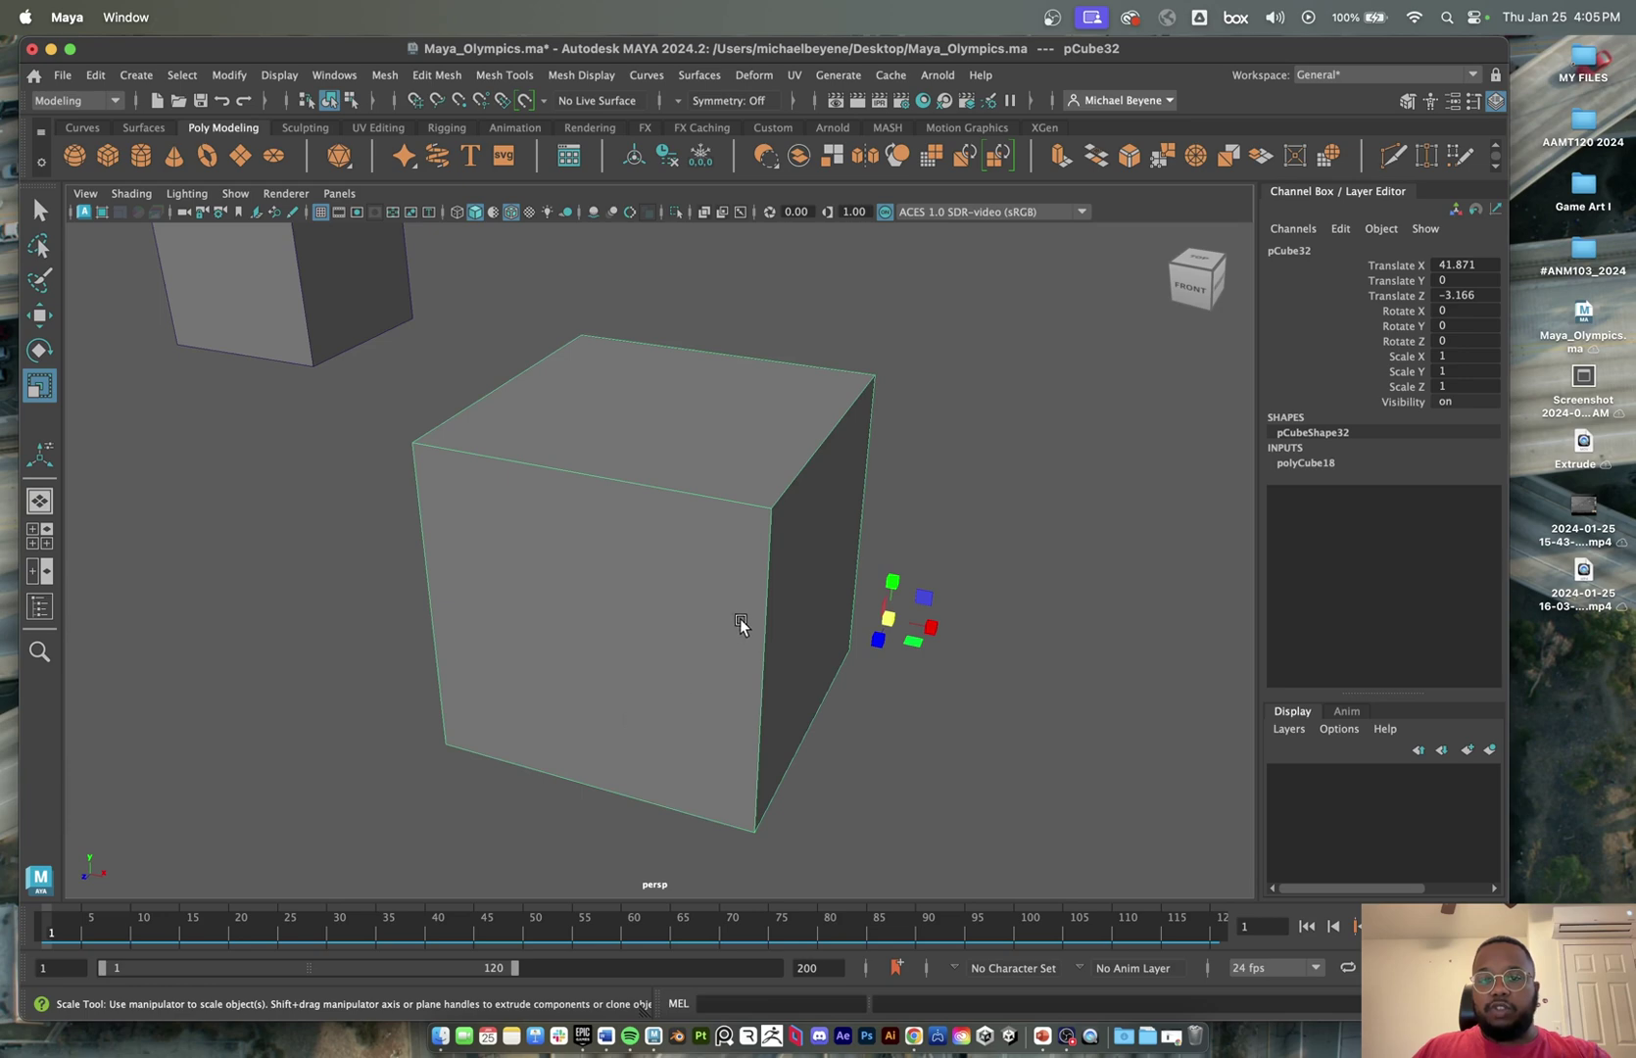
pyautogui.moveTo(832, 636)
pyautogui.keyDown('alt'); pyautogui.mouseDown()
pyautogui.moveTo(816, 639)
pyautogui.moveTo(844, 642)
pyautogui.moveTo(808, 642)
pyautogui.moveTo(831, 643)
pyautogui.moveTo(851, 613)
pyautogui.moveTo(853, 643)
pyautogui.mouseUp(); pyautogui.keyUp('alt')
pyautogui.press('d')
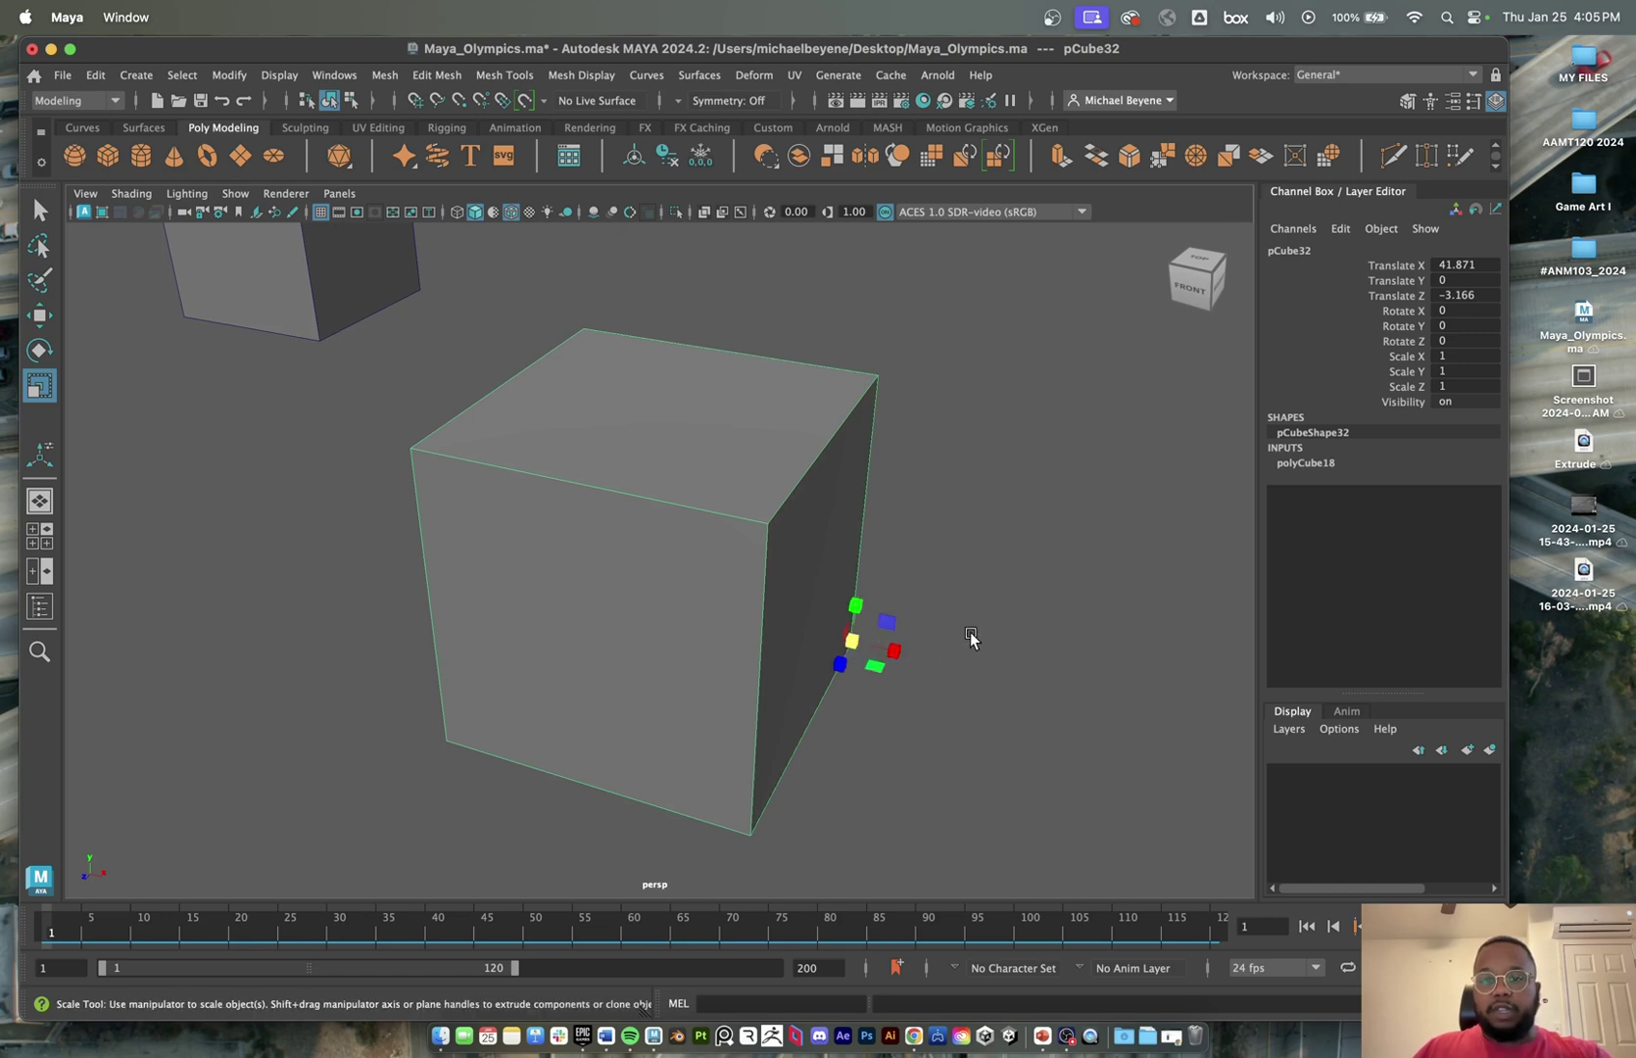
# - Refine the pivot freehand from the side and back views so it sits at the cube's lower back corner
pyautogui.press('alt')
pyautogui.keyDown('alt'); pyautogui.moveTo(970, 639); pyautogui.dragTo(882, 622); pyautogui.keyUp('alt')
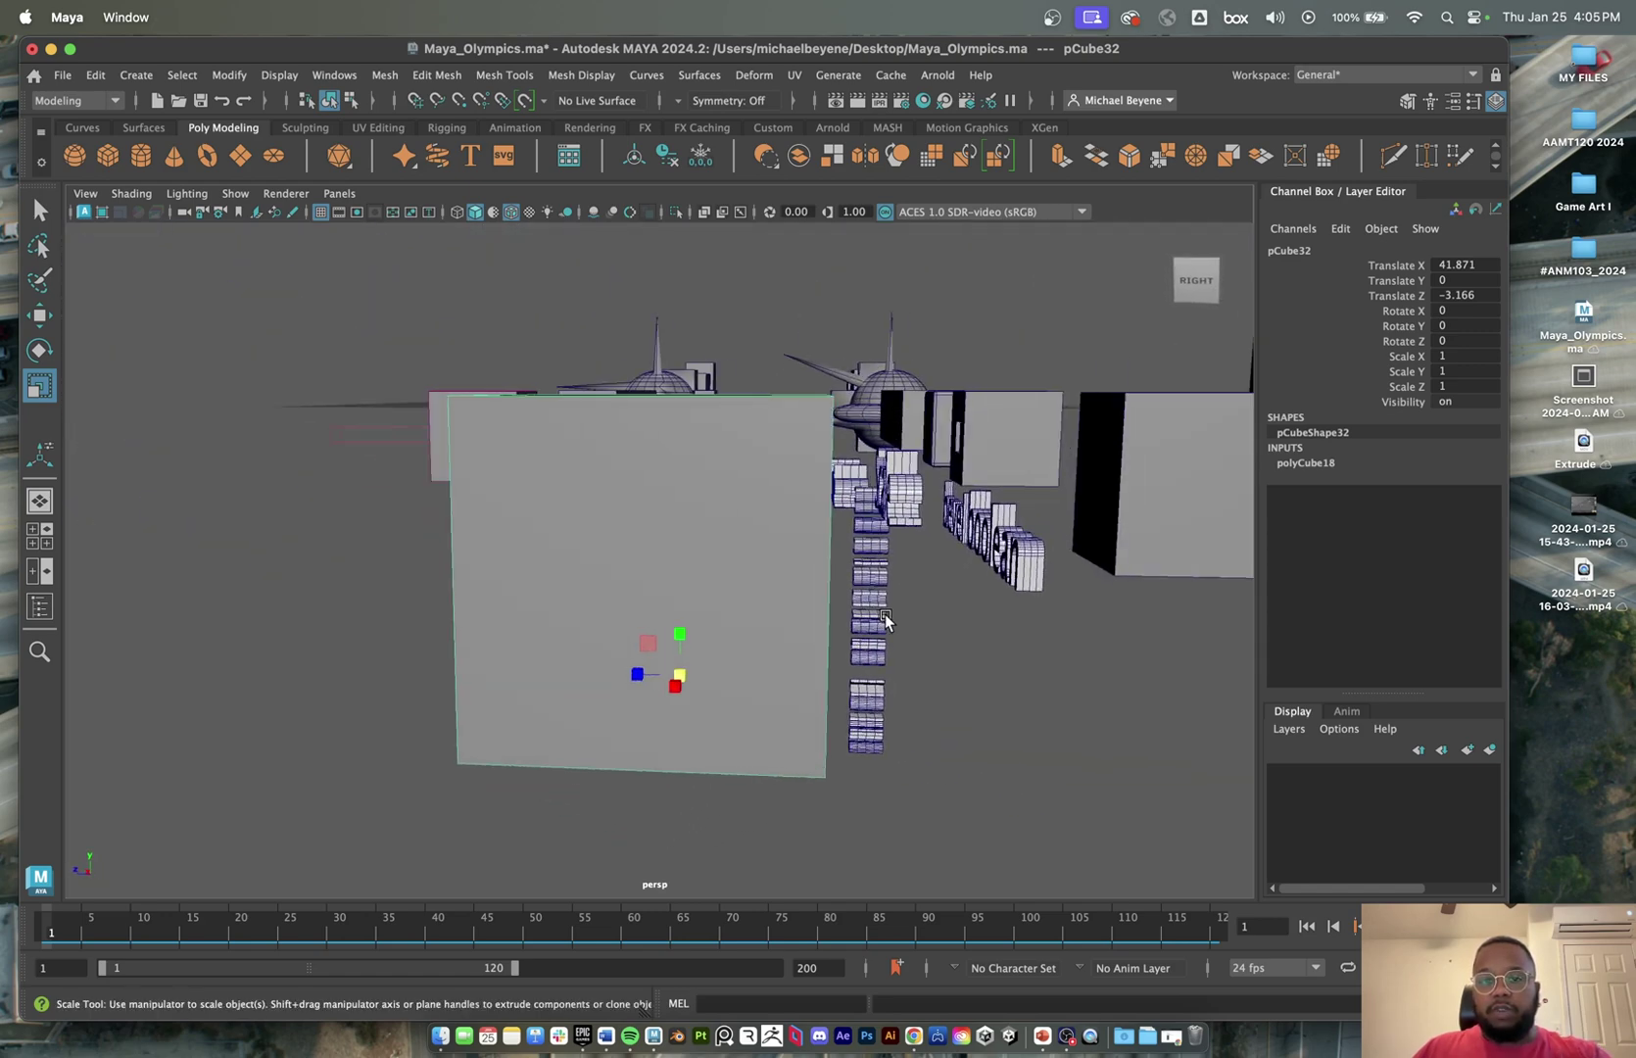
pyautogui.press('d')
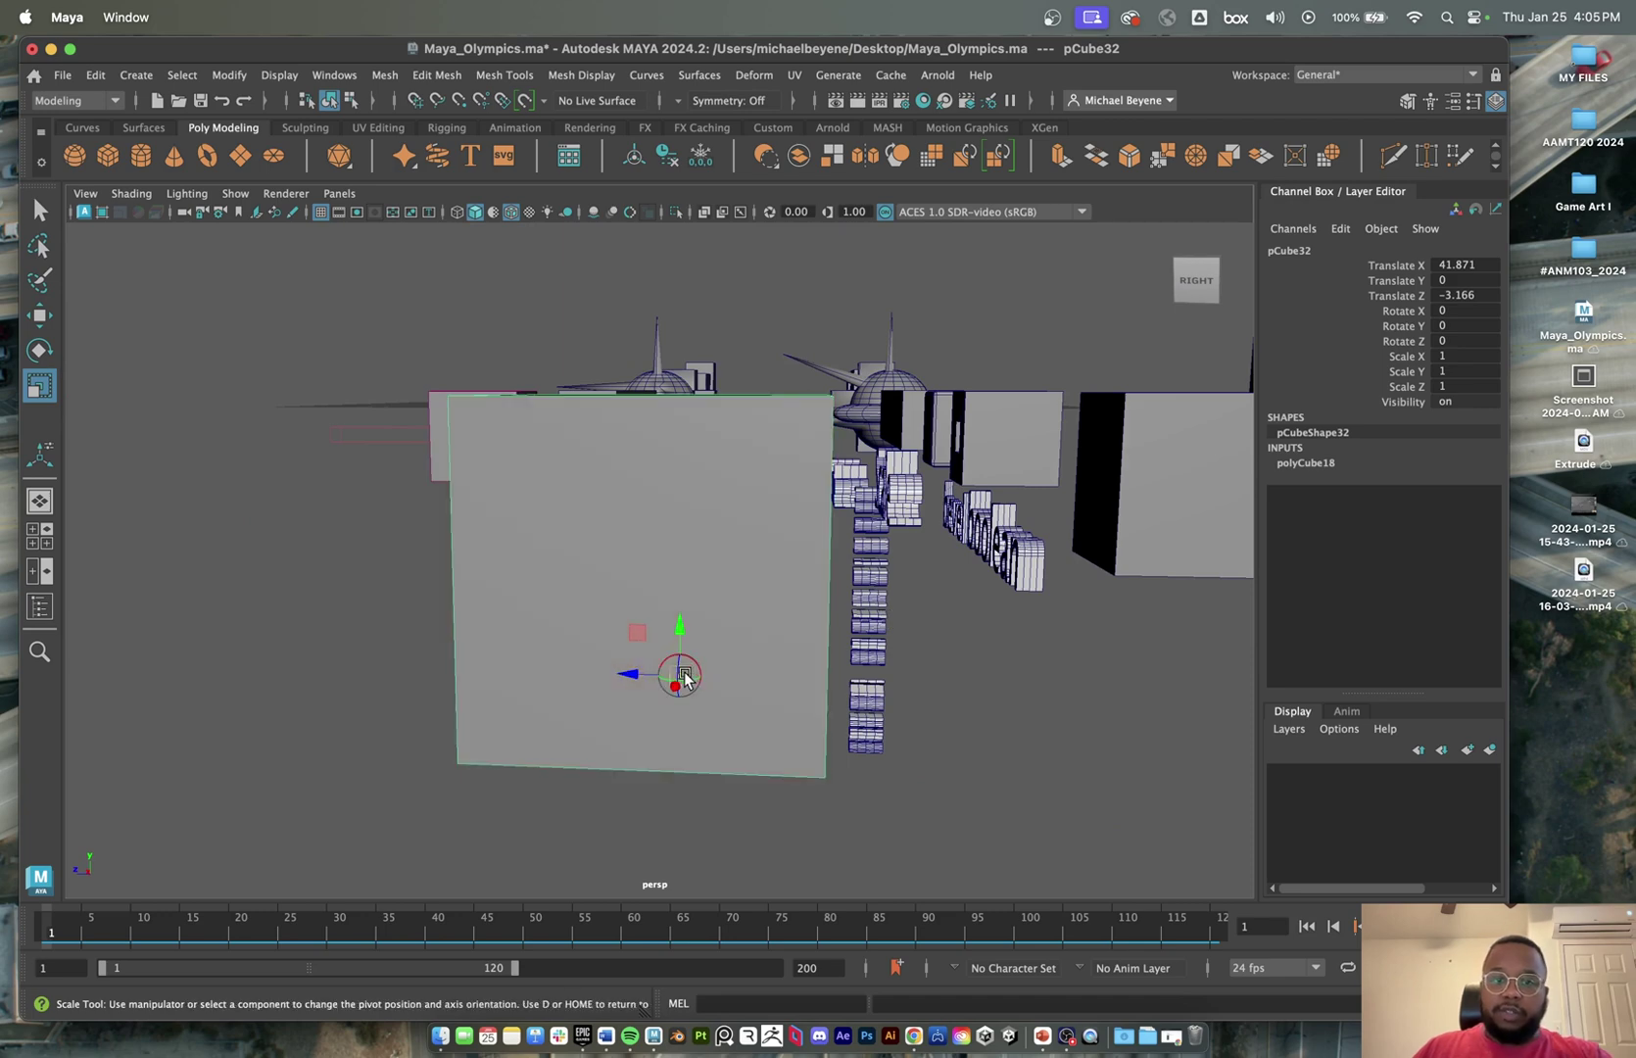
pyautogui.moveTo(686, 672); pyautogui.dragTo(804, 747)
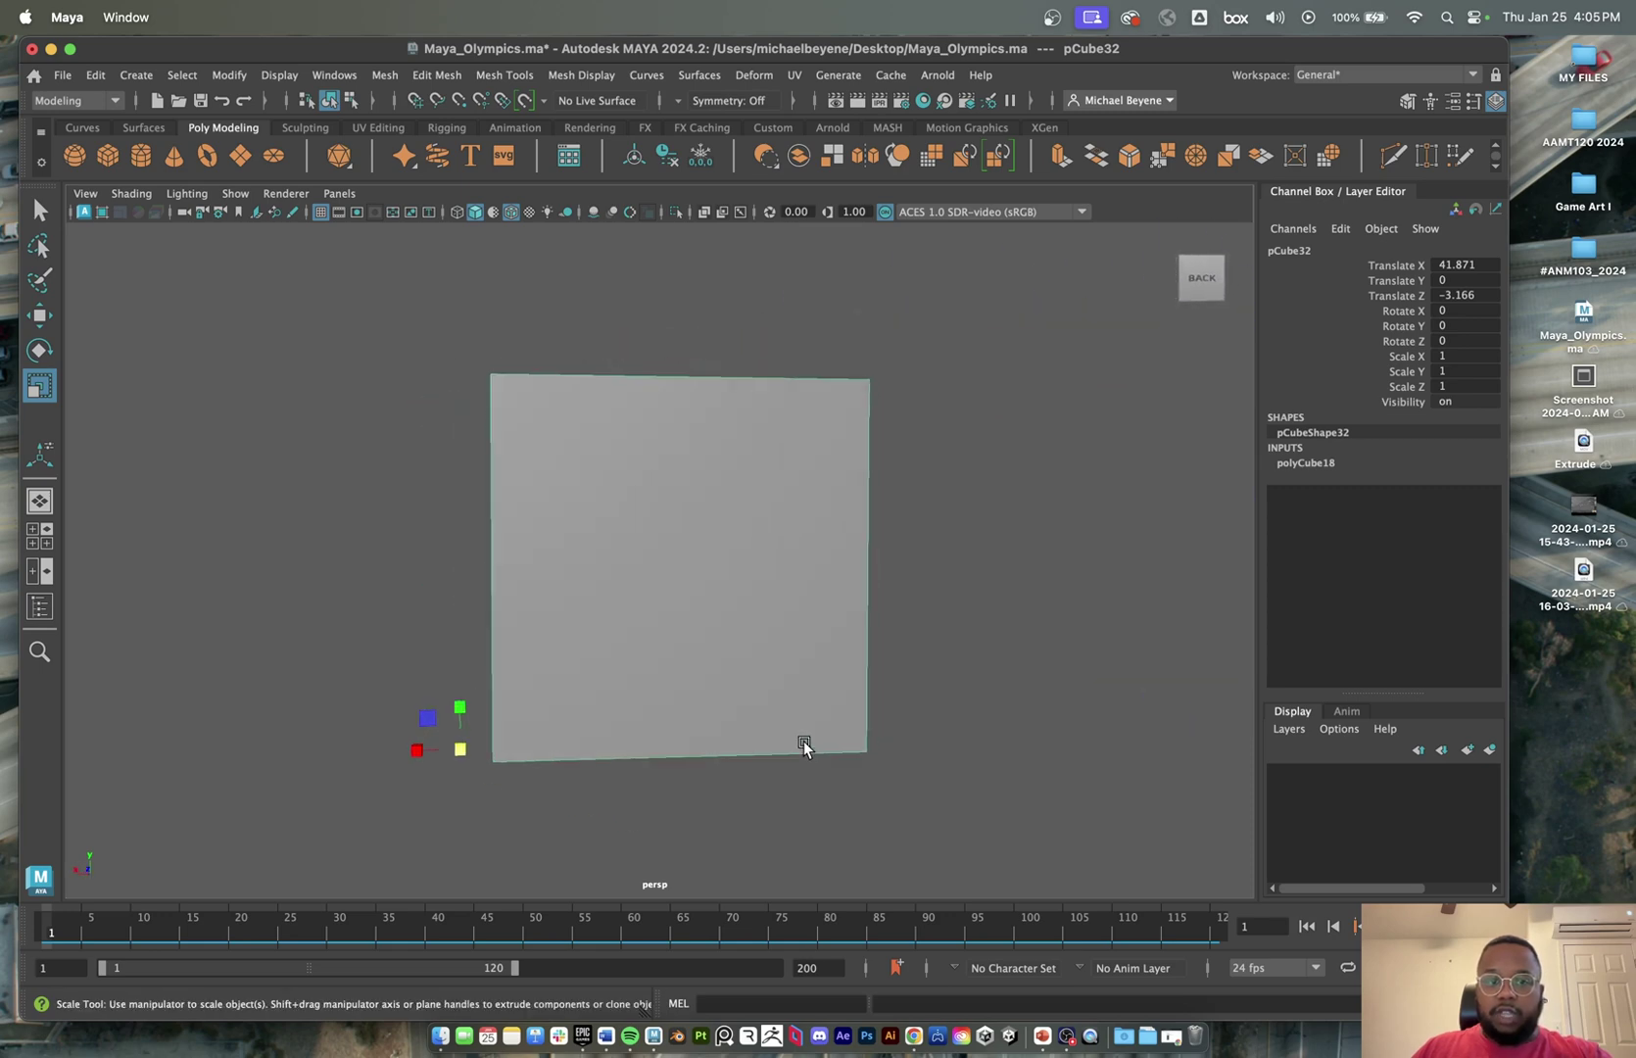
pyautogui.press('d')
pyautogui.moveTo(467, 750); pyautogui.dragTo(503, 752)
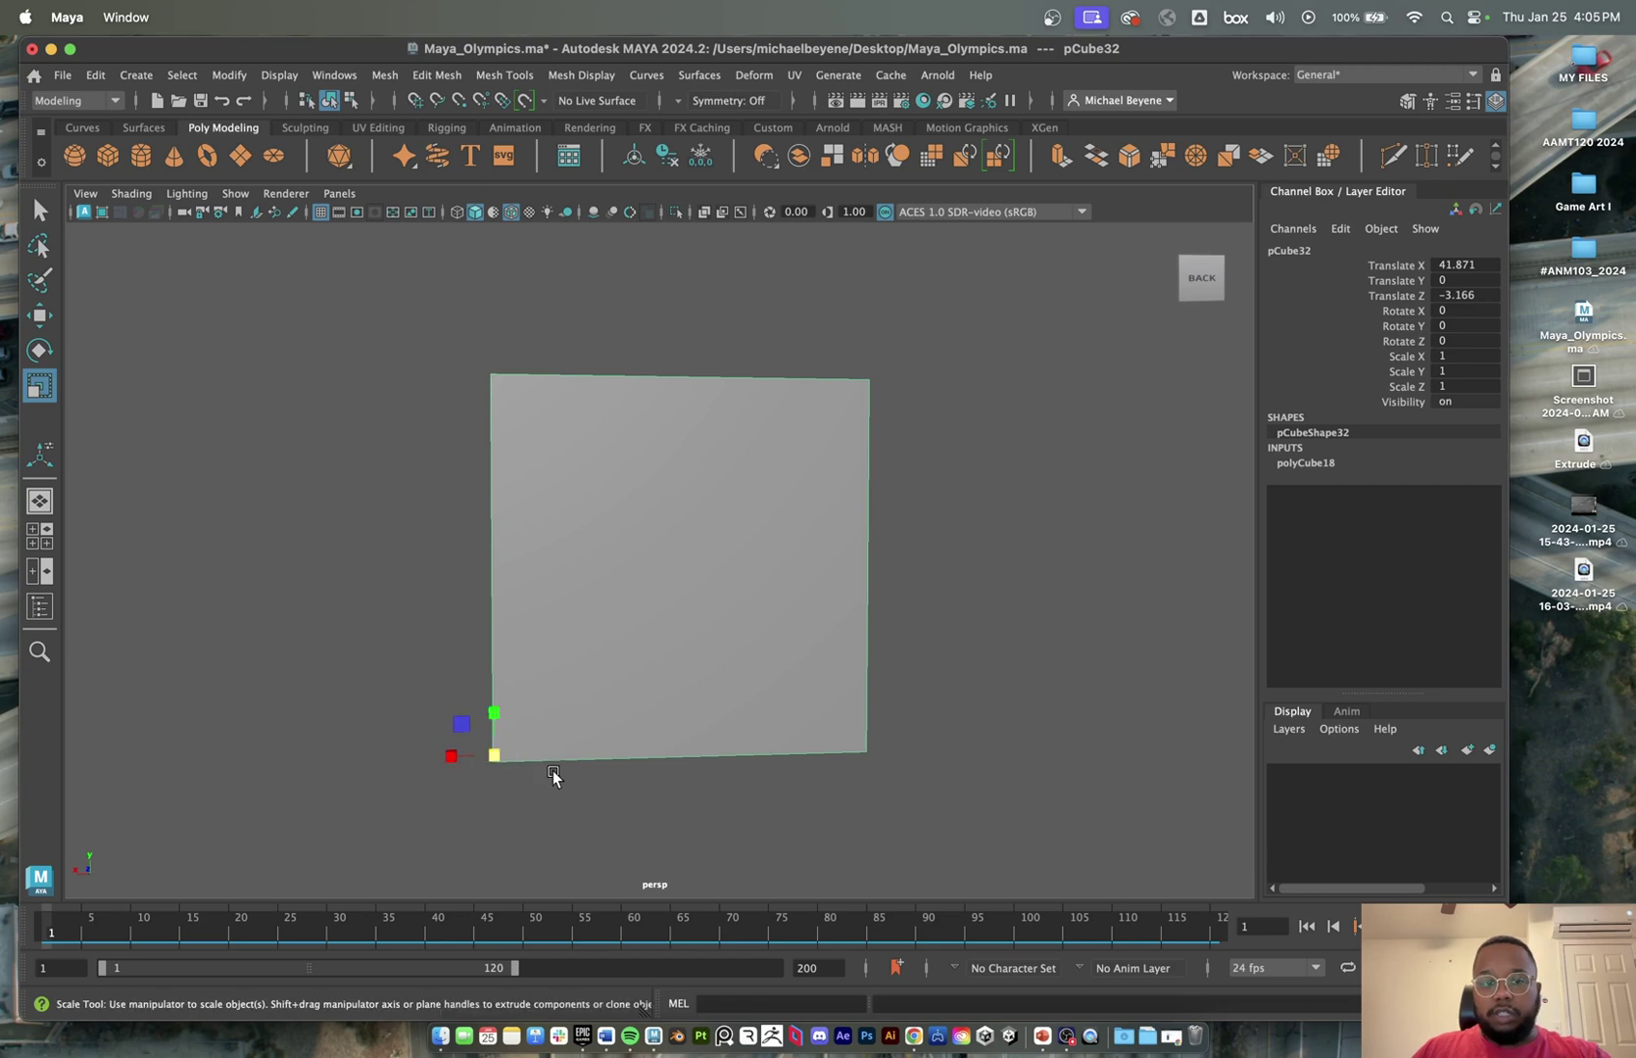
pyautogui.click(594, 784)
pyautogui.click(567, 720)
pyautogui.keyDown('alt'); pyautogui.moveTo(567, 720); pyautogui.dragTo(753, 703); pyautogui.keyUp('alt')
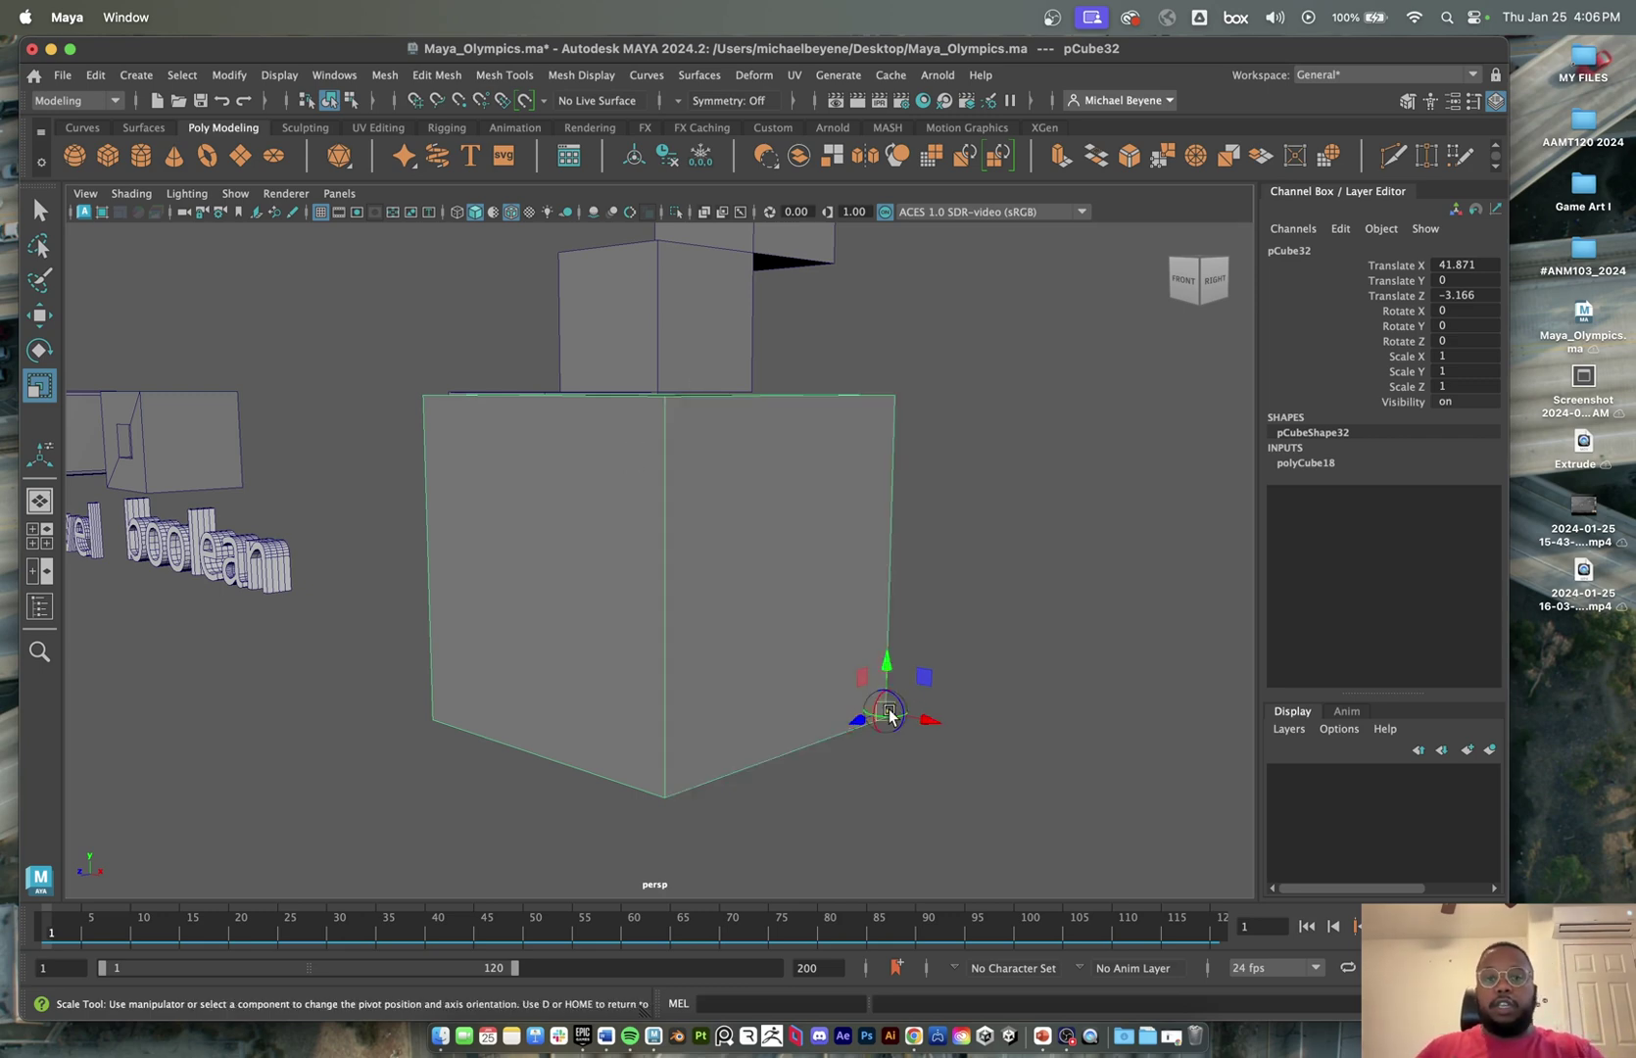
# - Move the pivot off the corner to the middle of the cube's side and reset it with Center Pivot
pyautogui.press('d')
pyautogui.moveTo(885, 708); pyautogui.dragTo(789, 639)
pyautogui.press('v')
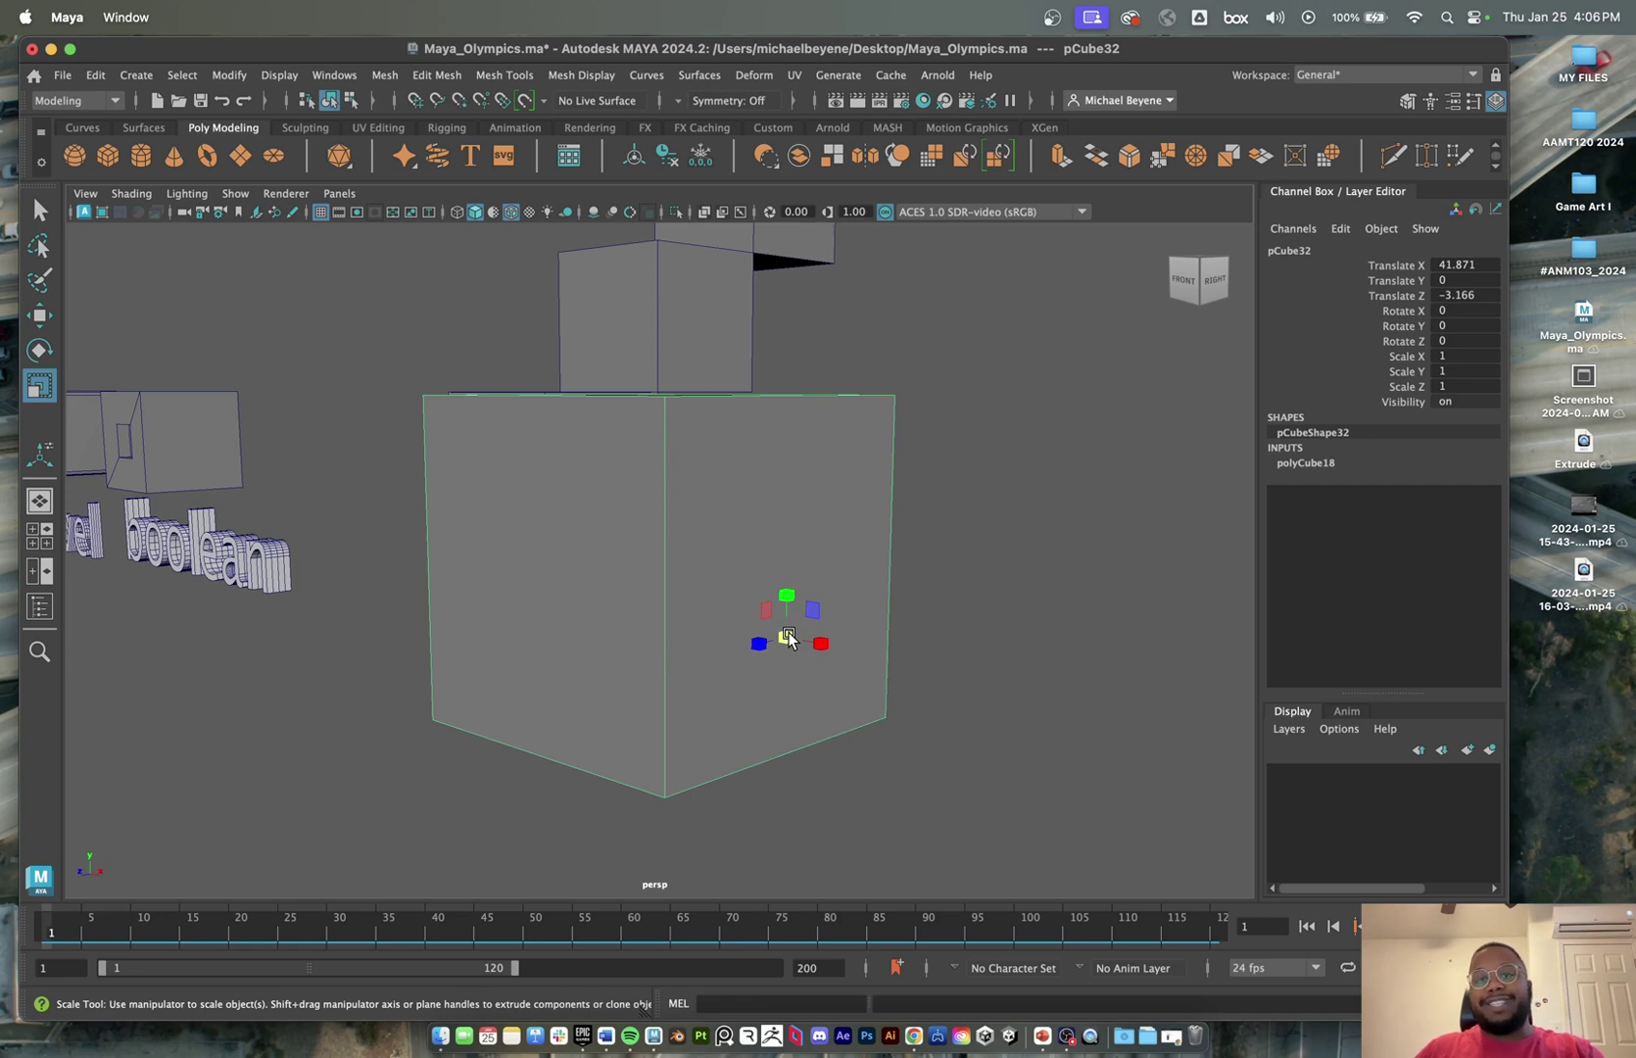
pyautogui.press('v')
pyautogui.scroll(-5, 799, 628)
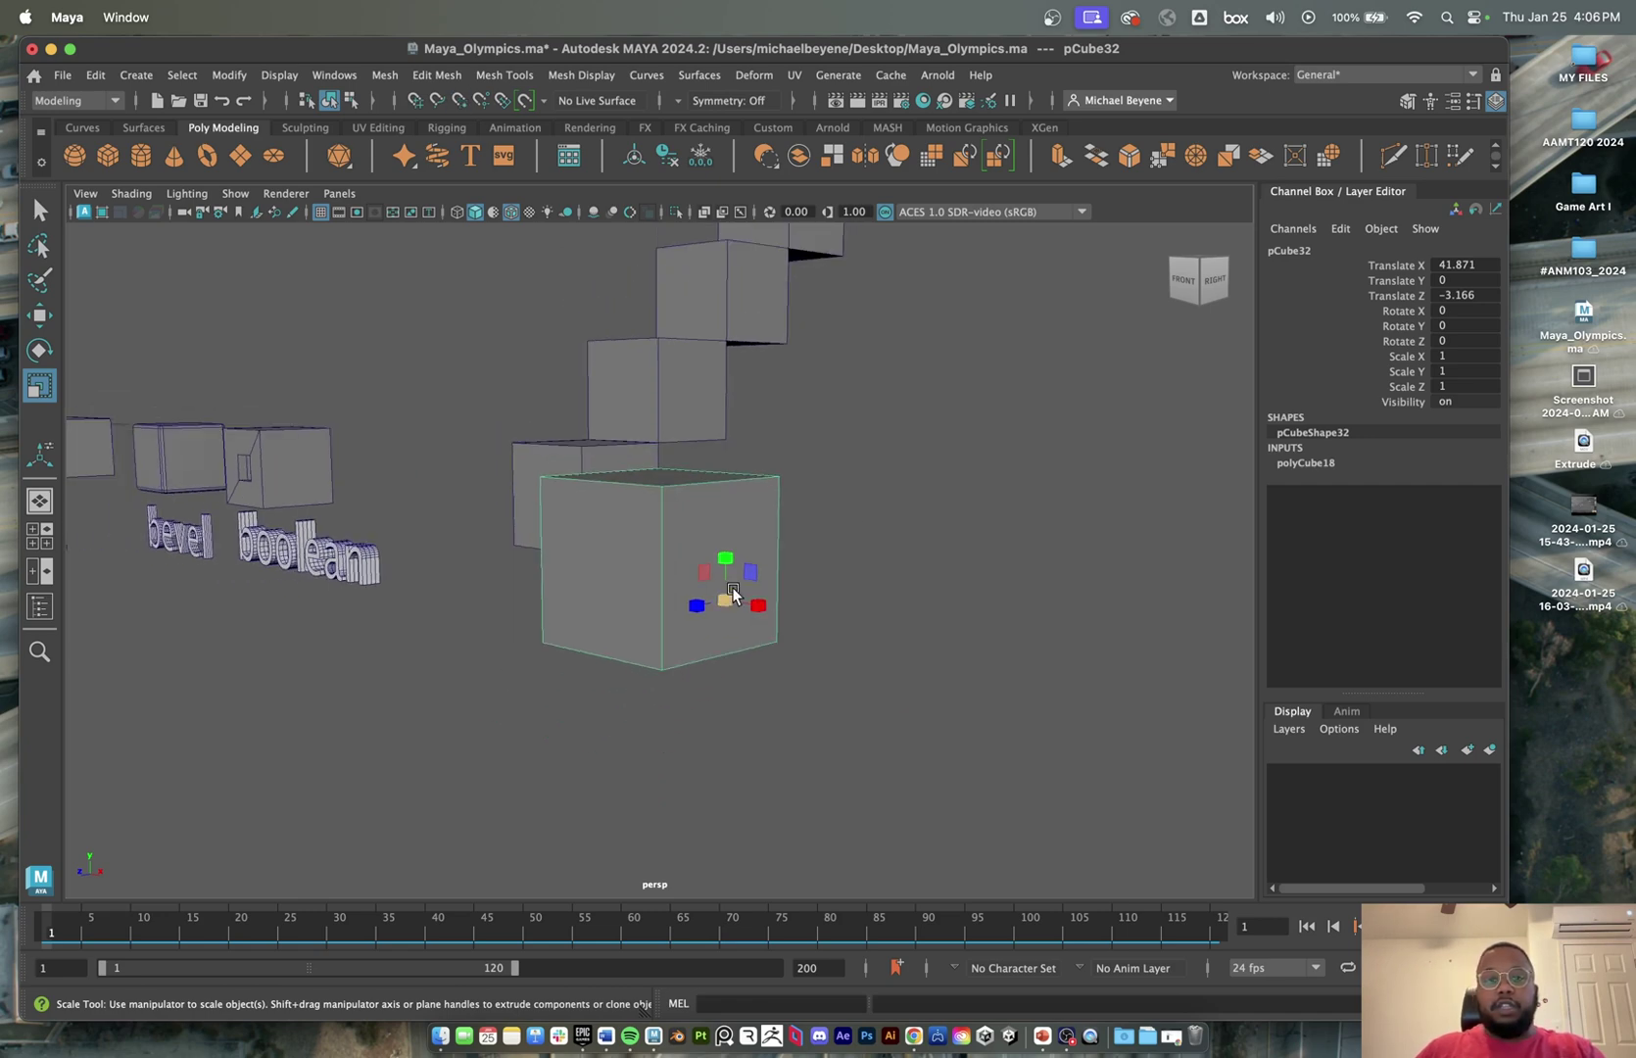
pyautogui.click(633, 157)
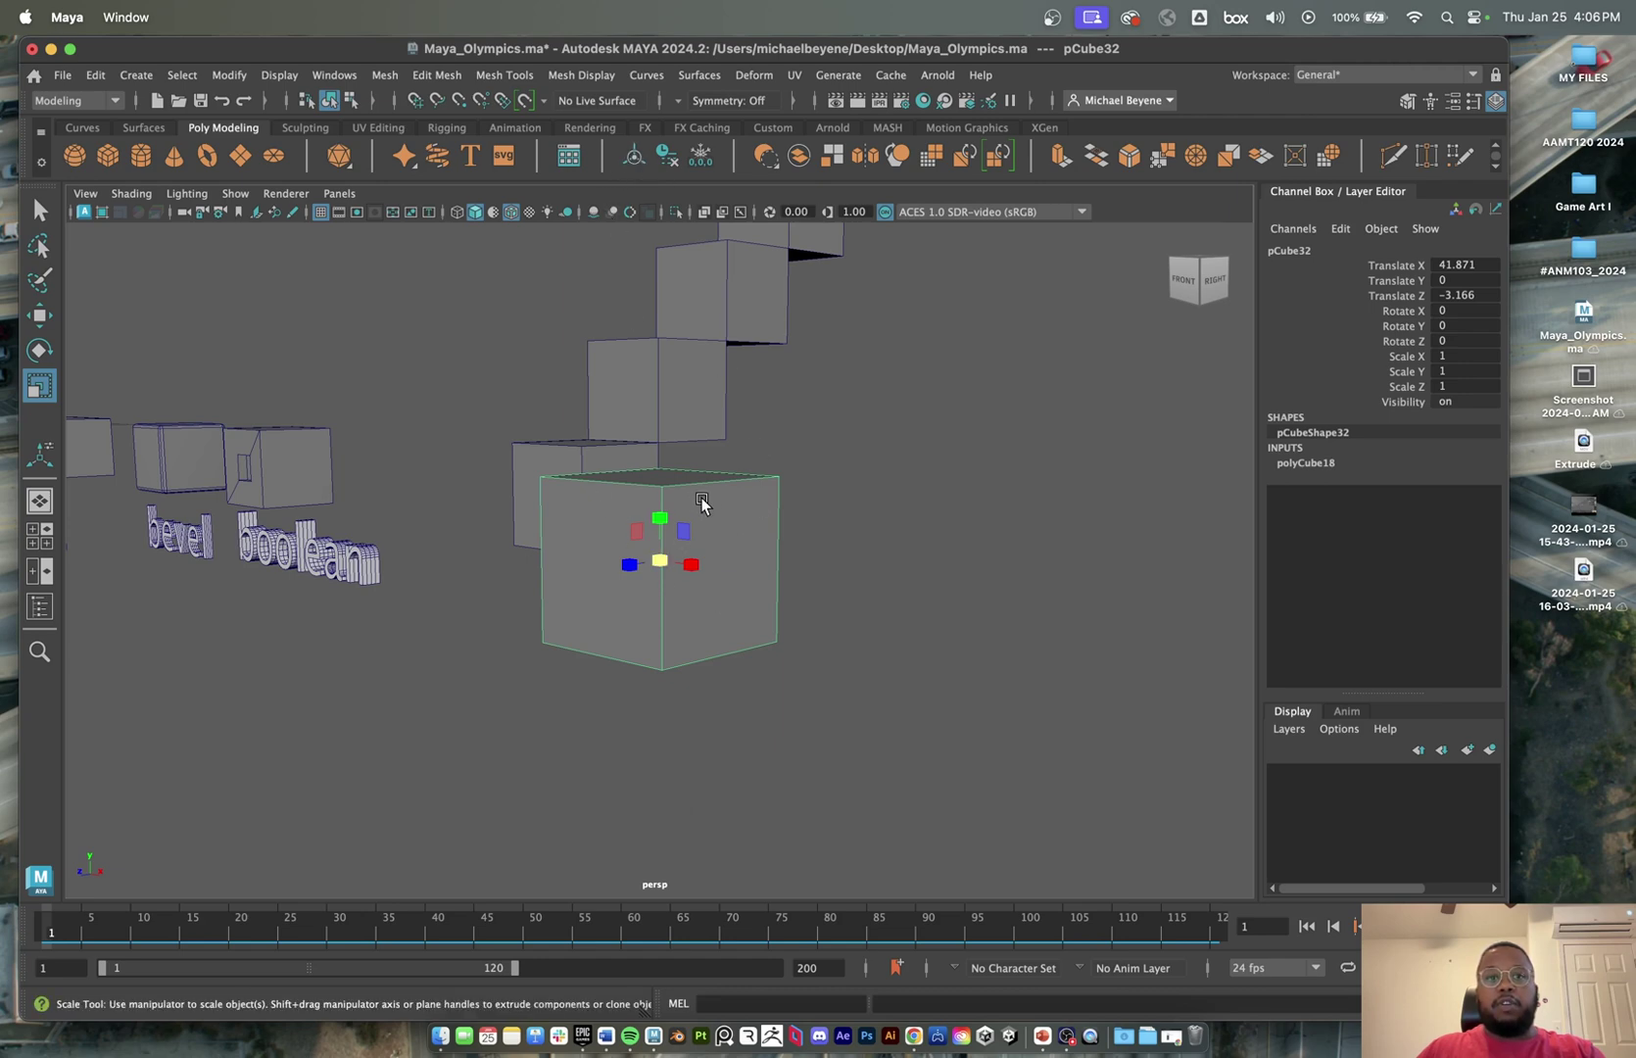
# - Vertex-snap the cube by its centered pivot to the lowest stacked cube's top corner at X 38.798, Y 0.5, Z -5.327
pyautogui.keyDown('alt'); pyautogui.moveTo(658, 522); pyautogui.dragTo(683, 537); pyautogui.keyUp('alt')
pyautogui.press('w')
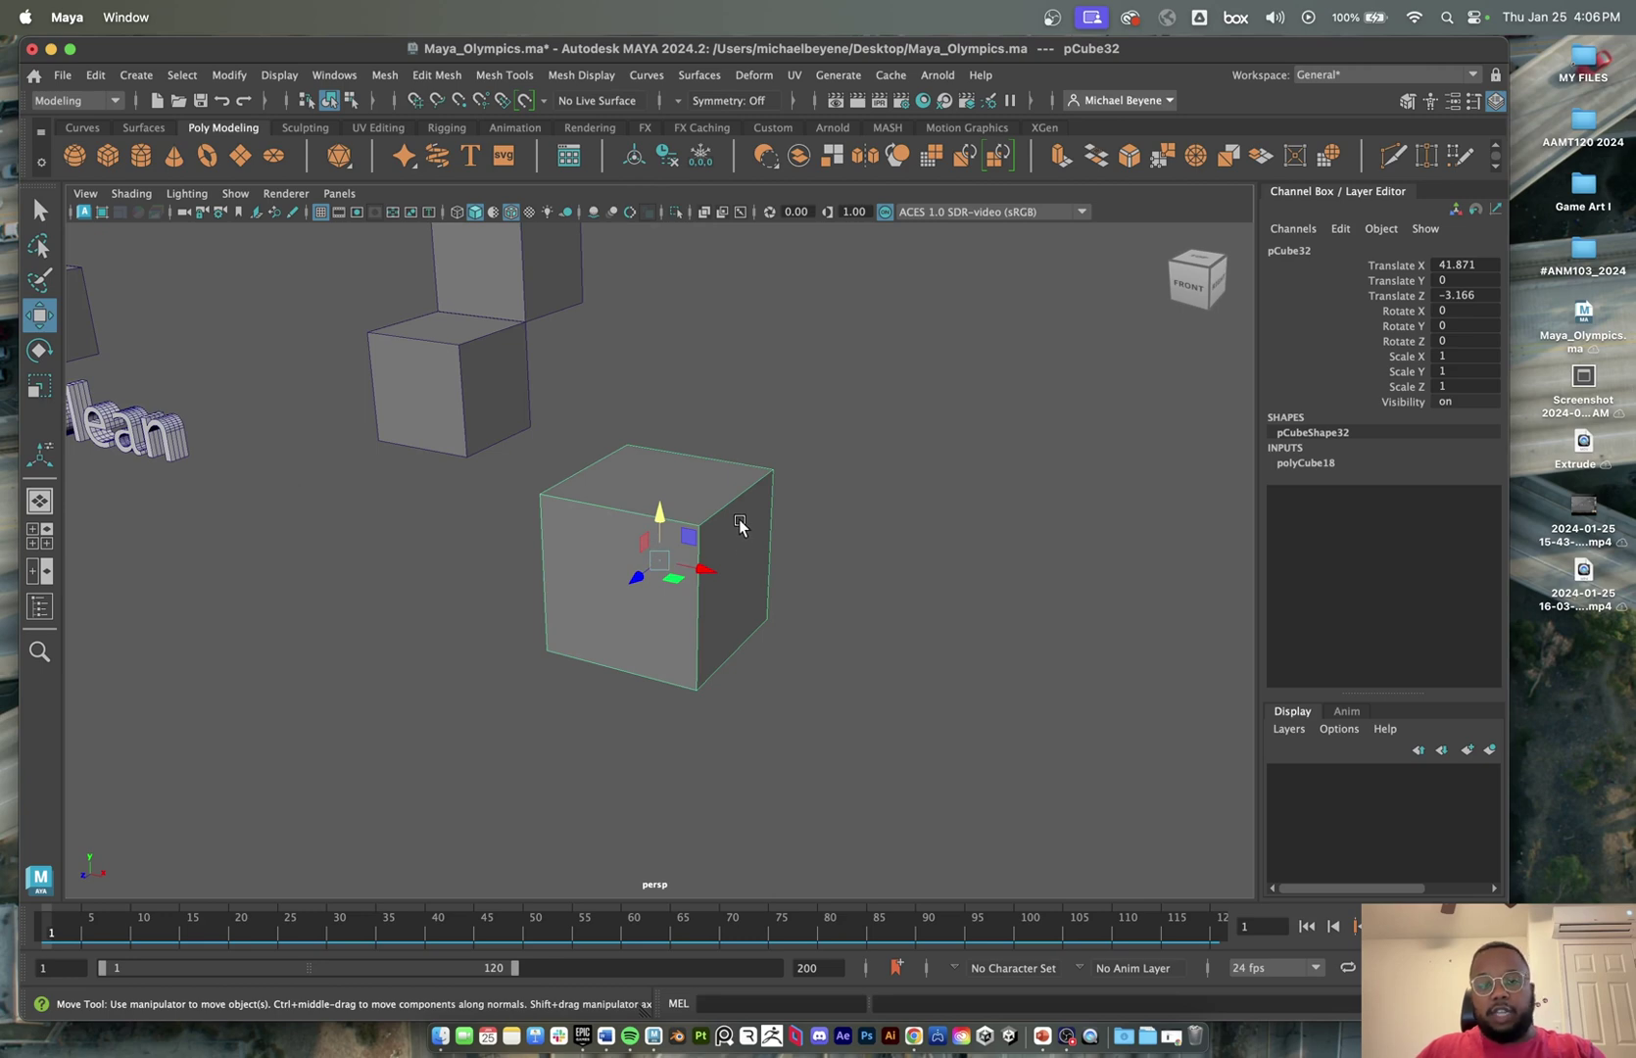
pyautogui.keyDown('alt'); pyautogui.moveTo(738, 518); pyautogui.dragTo(738, 538, button='middle'); pyautogui.keyUp('alt')
pyautogui.press('d')
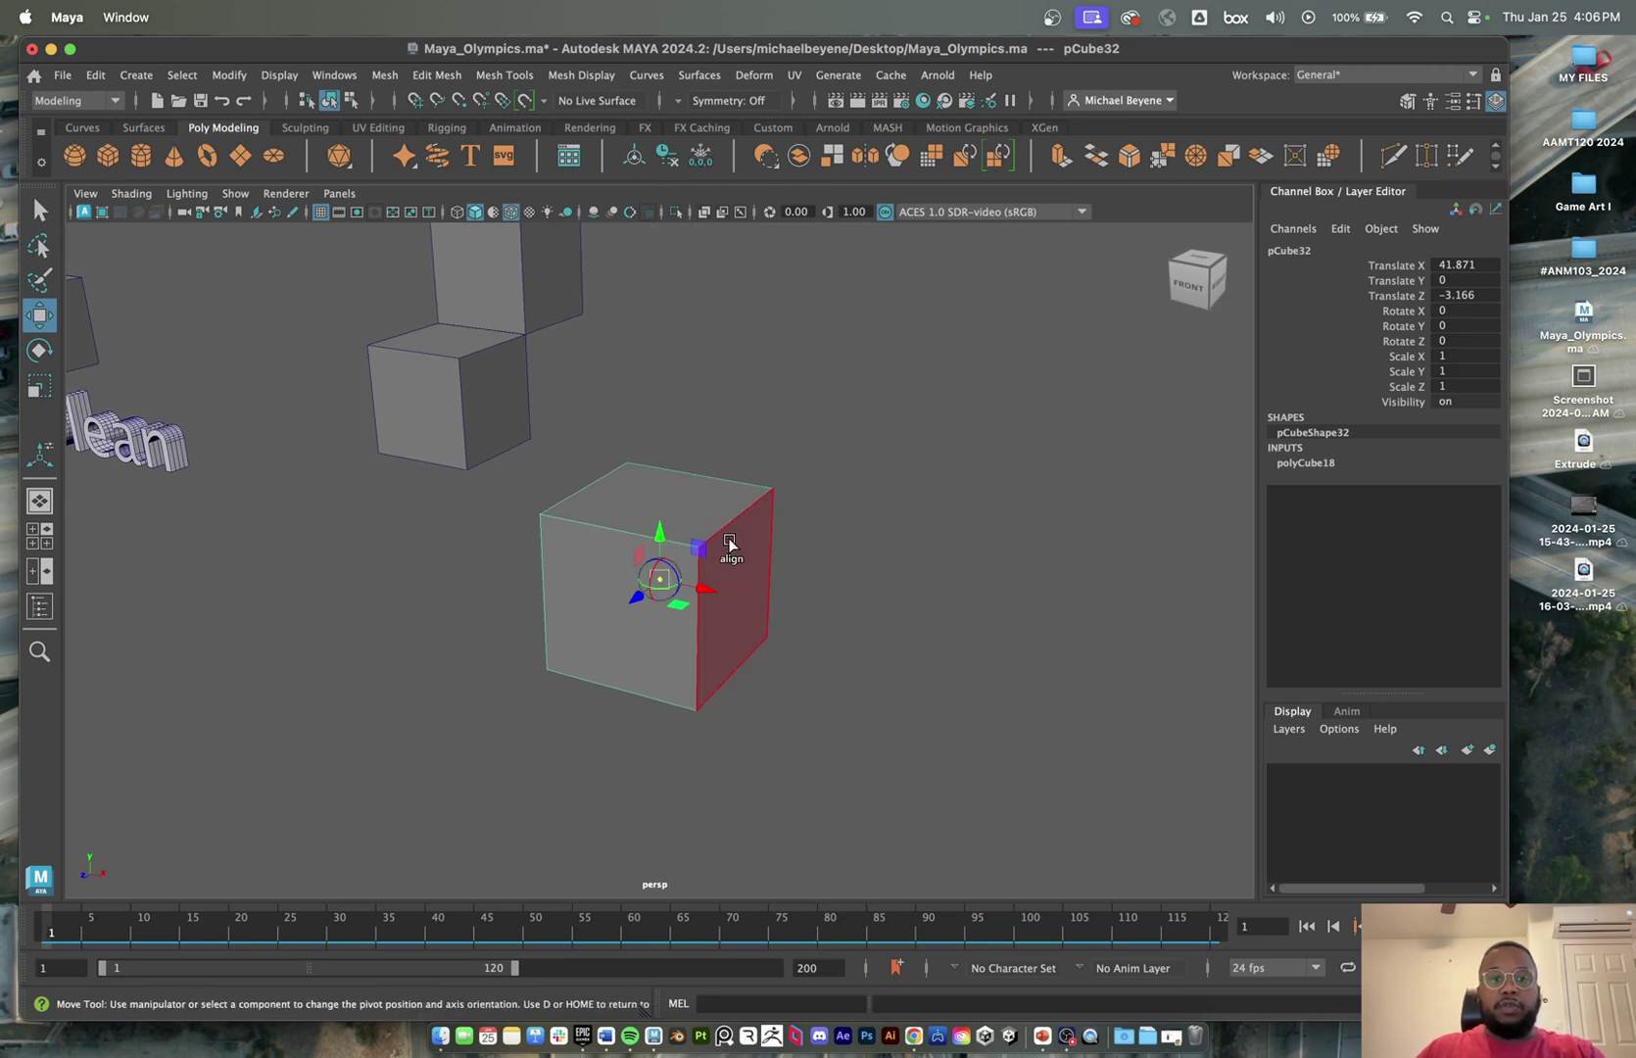
pyautogui.press('v')
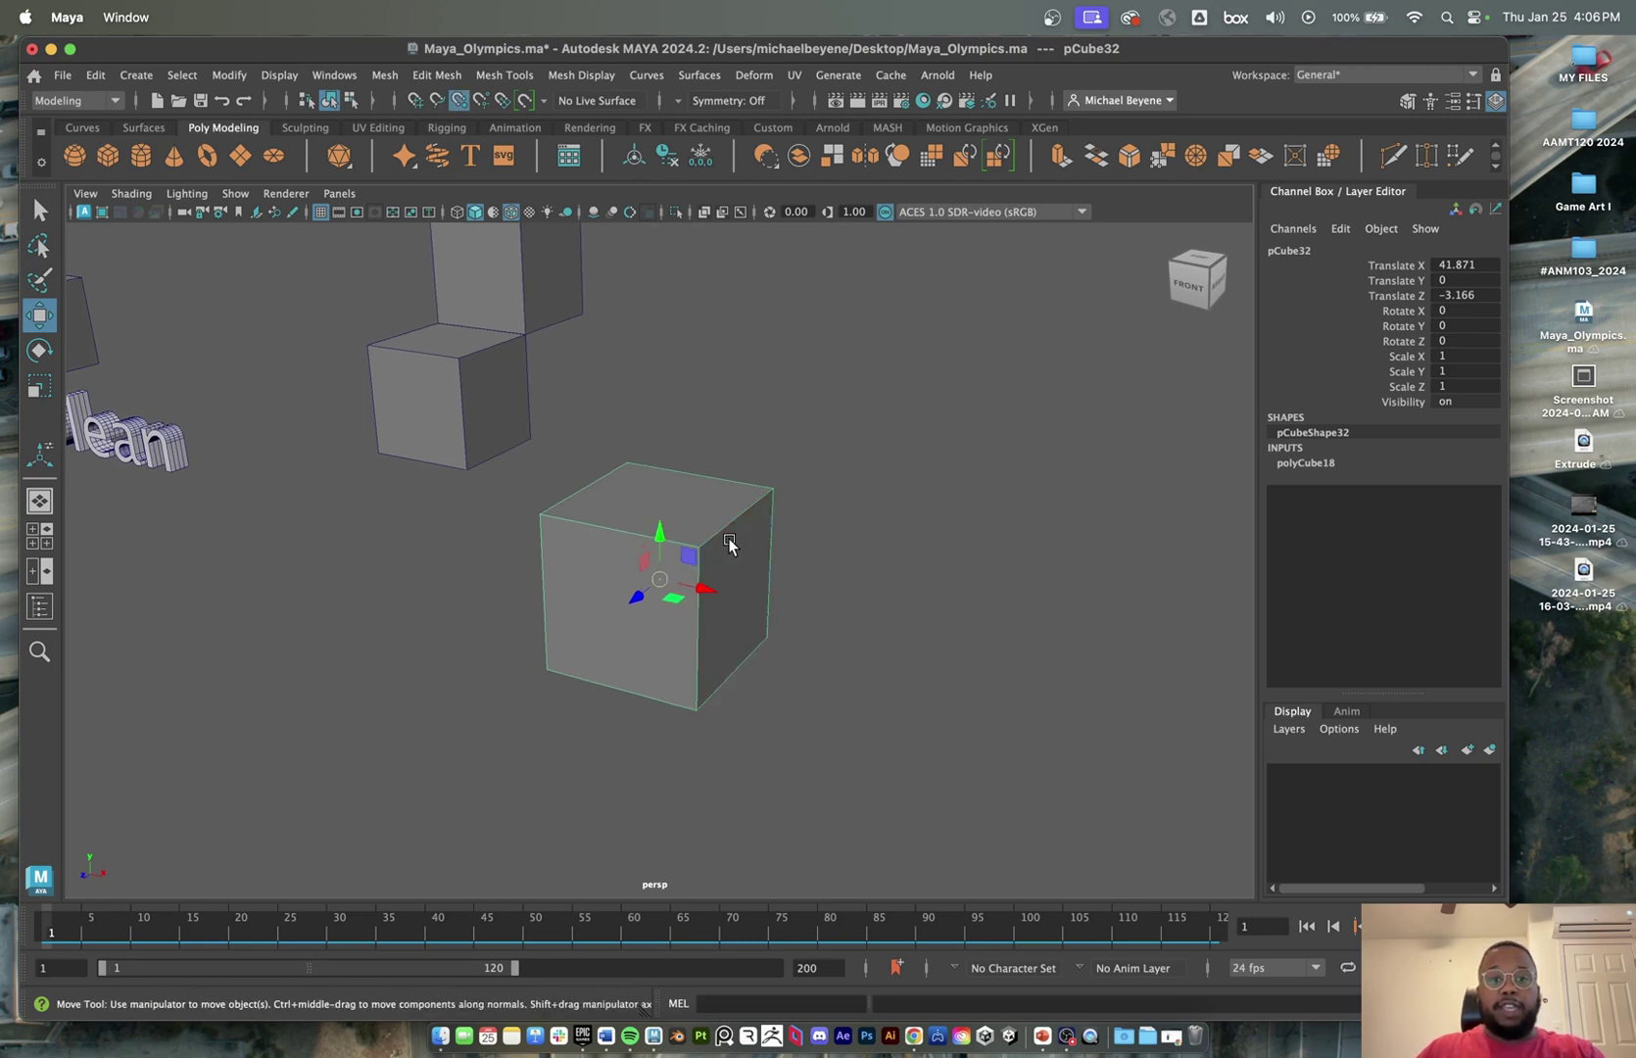
pyautogui.scroll(-2, 692, 558)
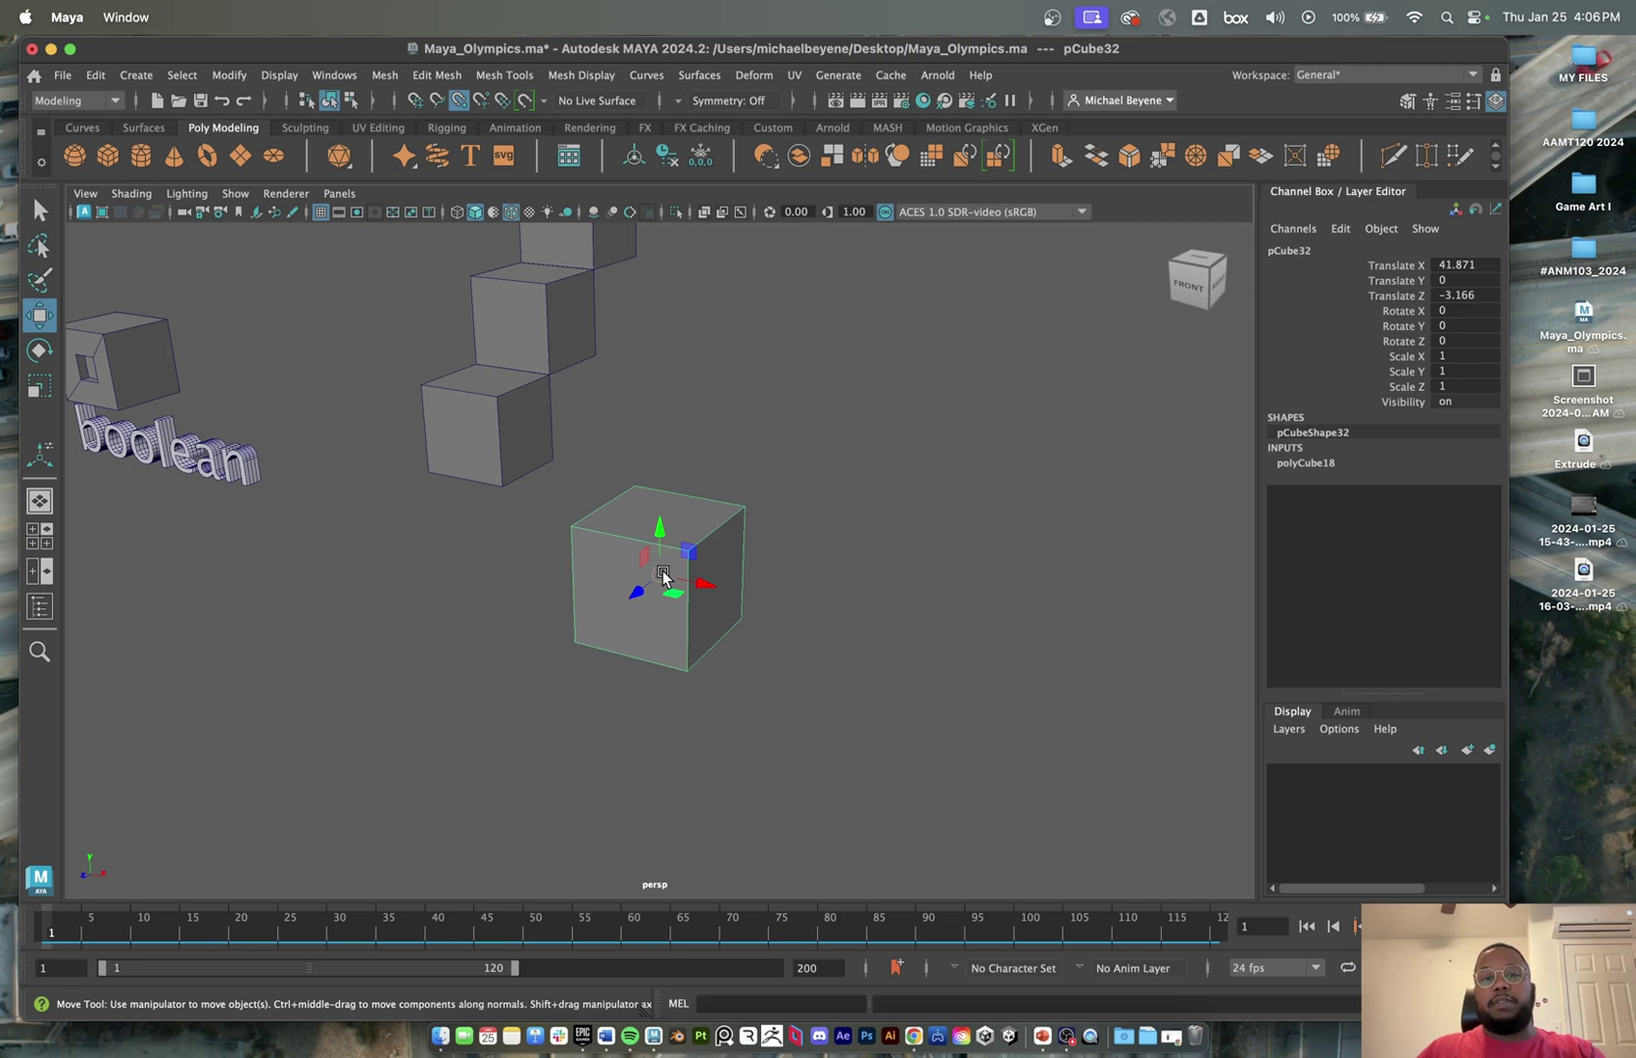
pyautogui.moveTo(663, 578); pyautogui.dragTo(516, 419)
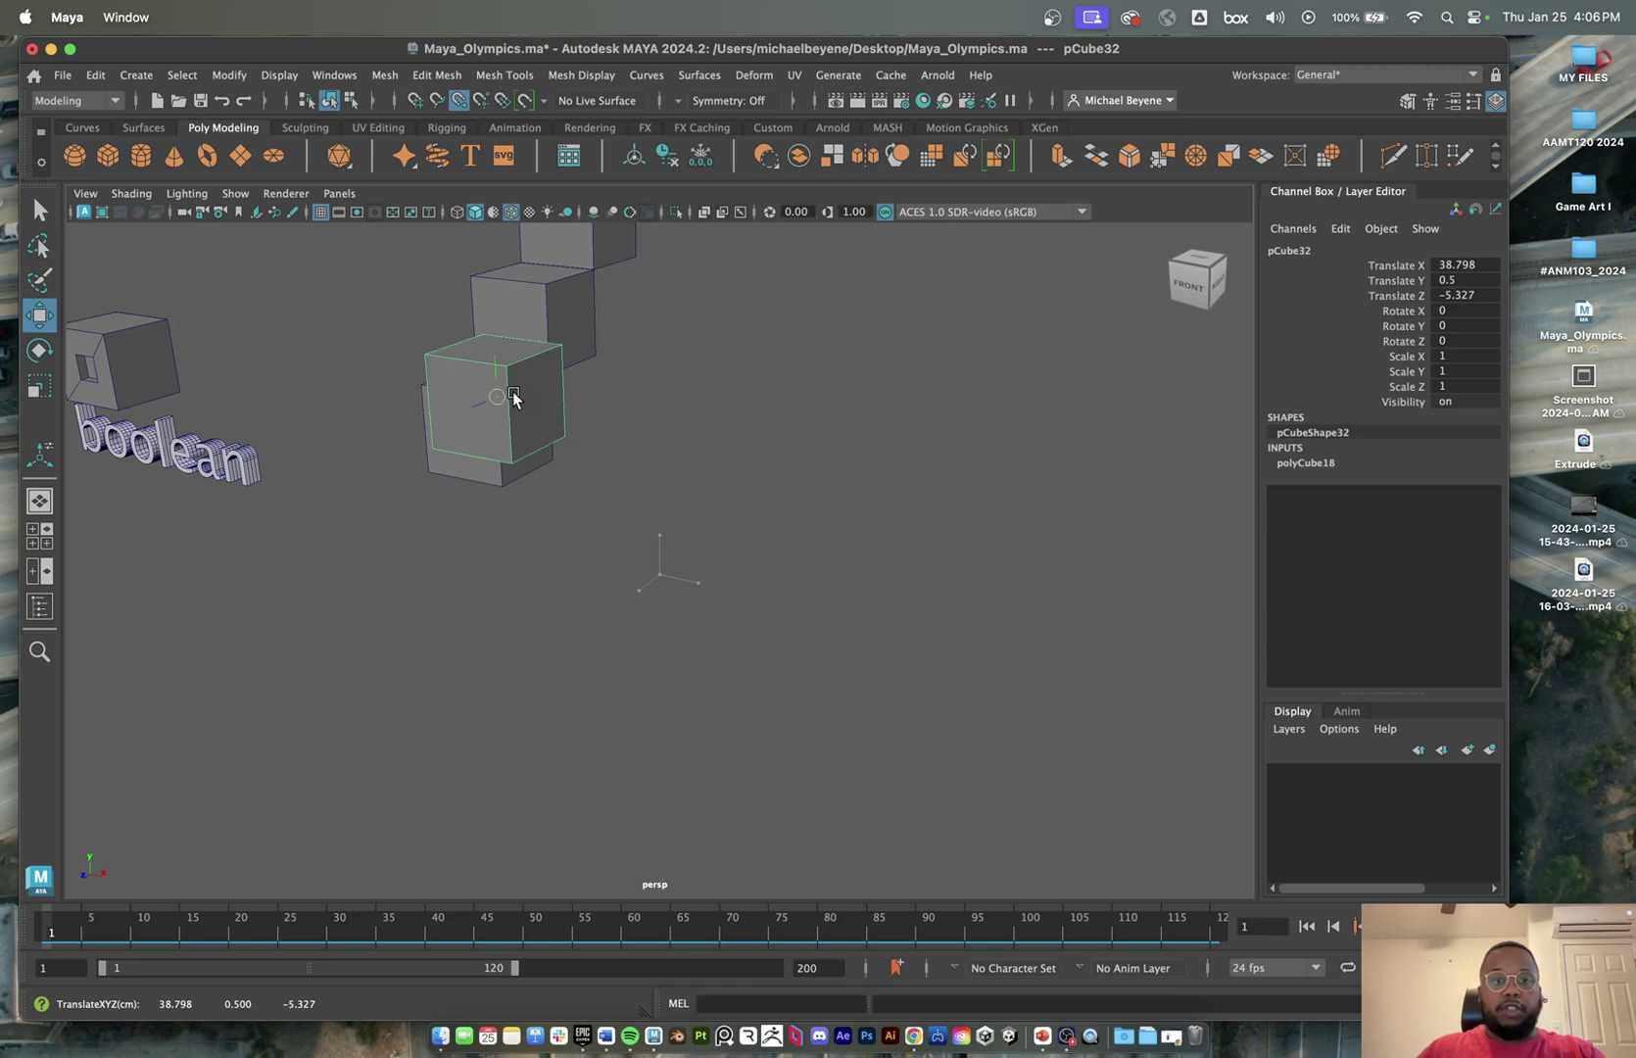
pyautogui.scroll(3, 514, 396)
pyautogui.keyDown('alt'); pyautogui.moveTo(515, 395); pyautogui.dragTo(733, 553); pyautogui.keyUp('alt')
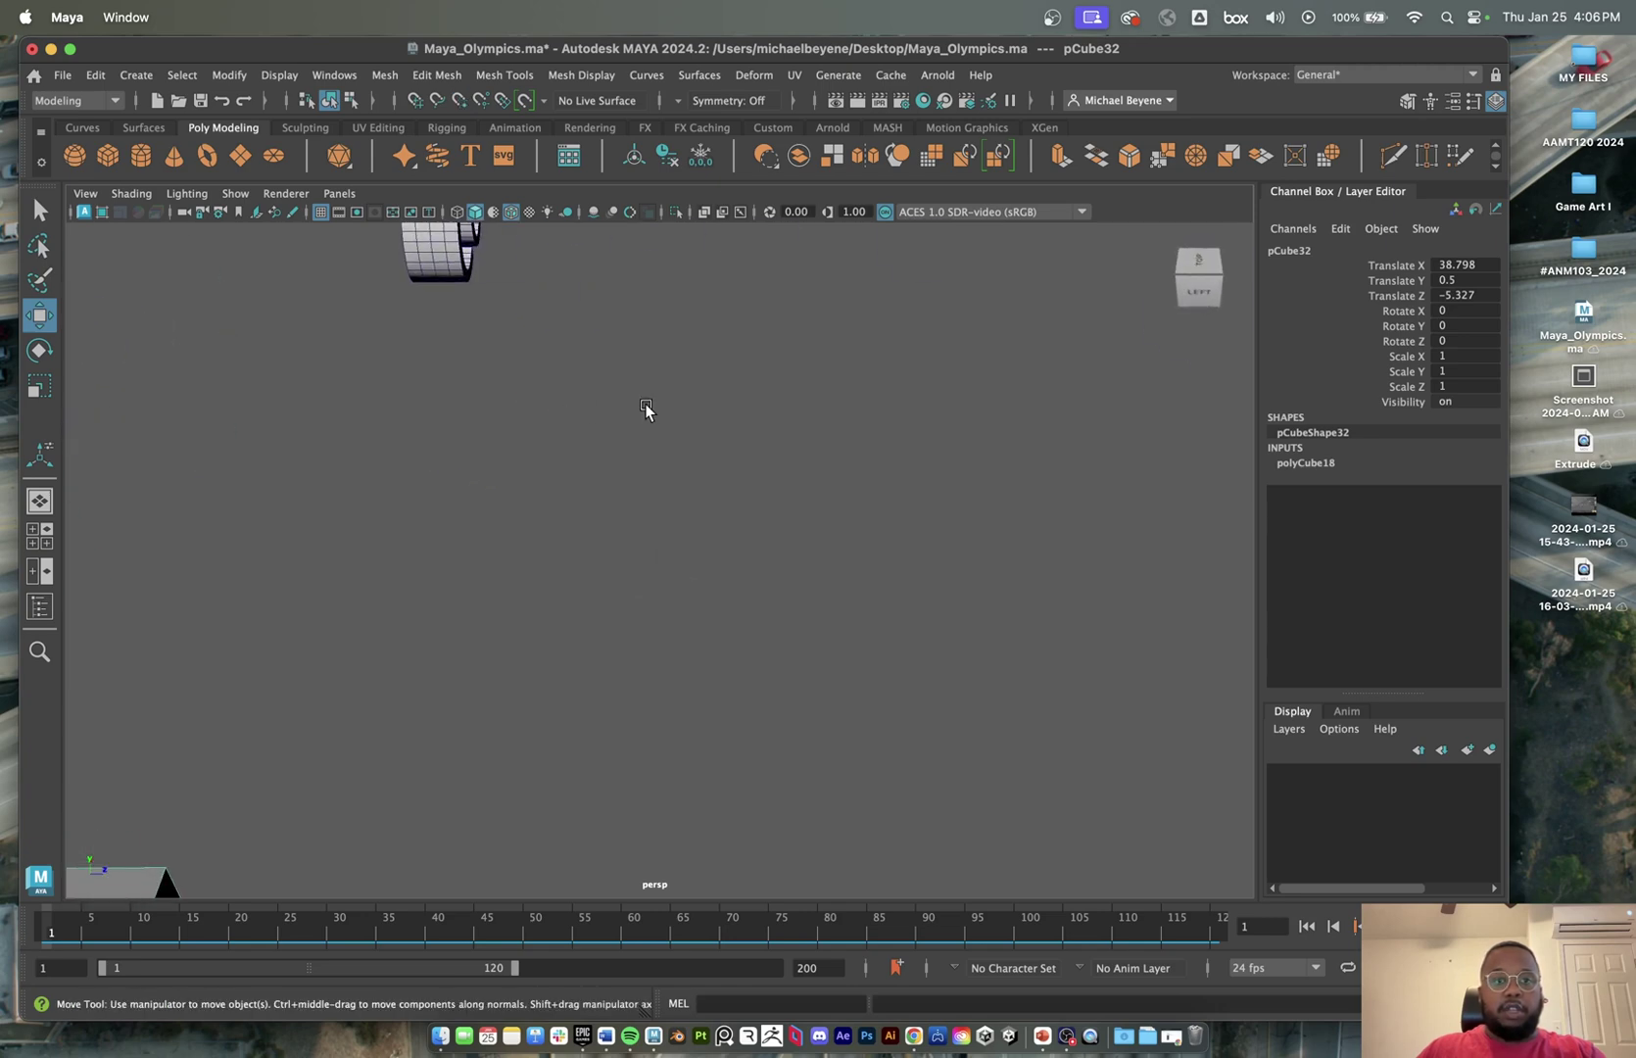
pyautogui.press('f')
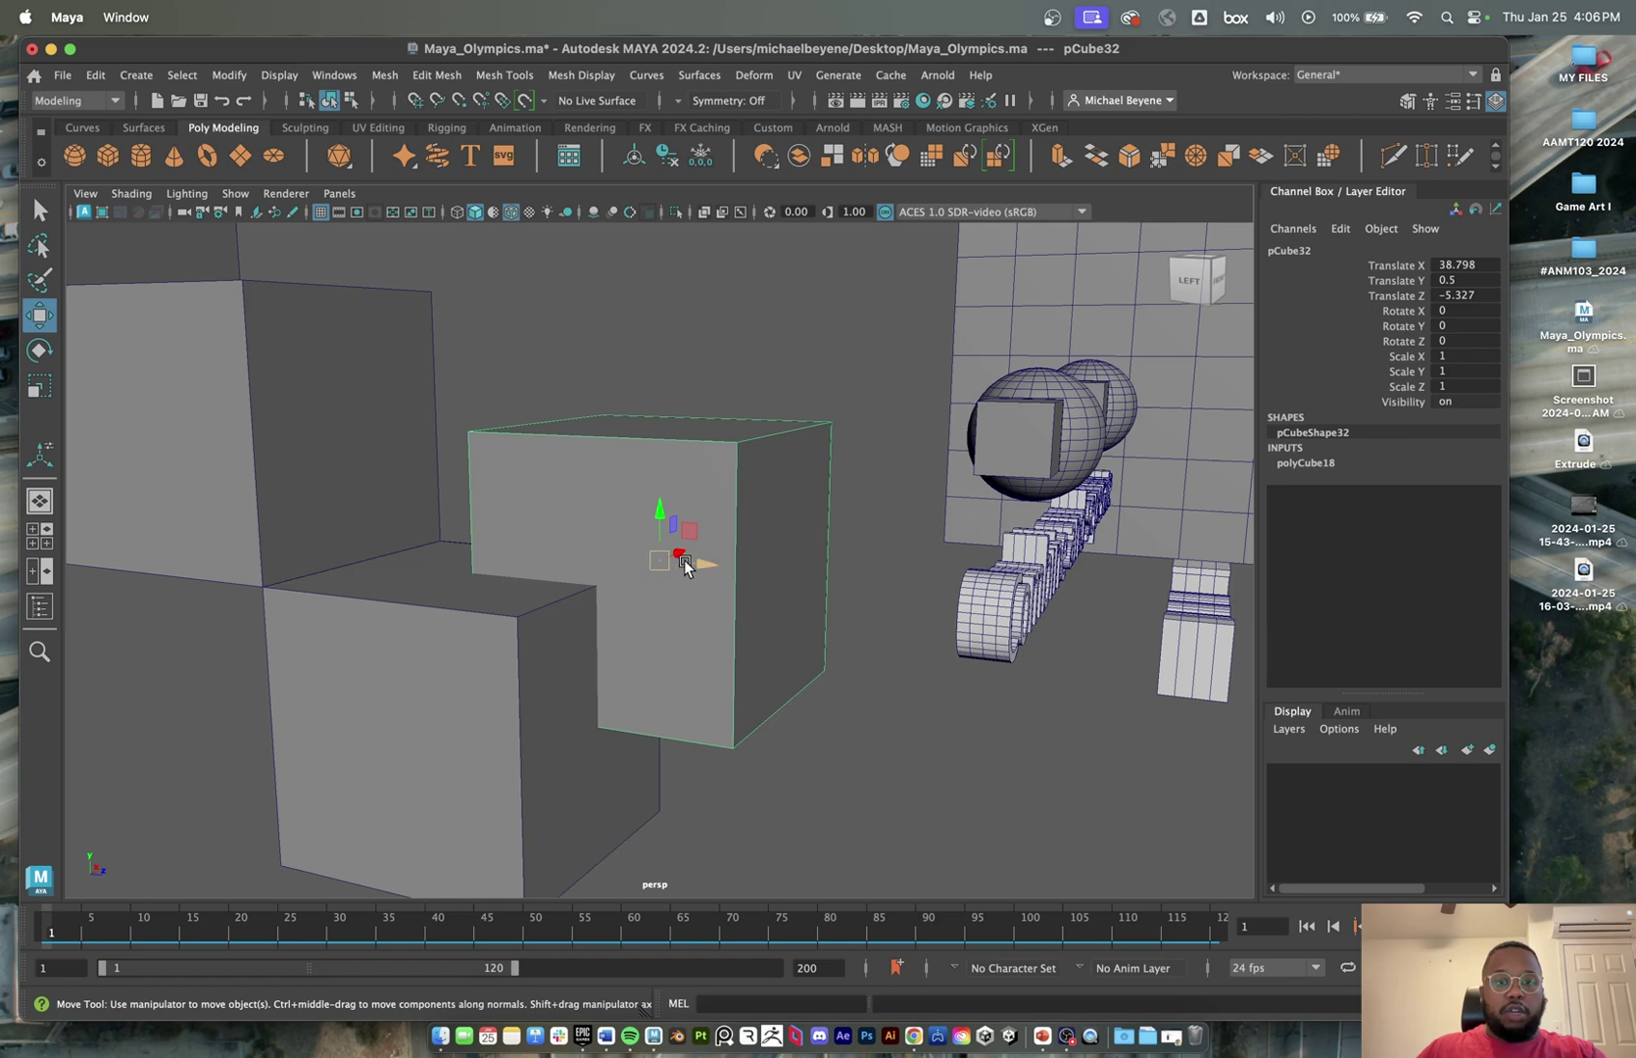
# - Move the cube along Z to about -4.384, clear of the lowest stacked cube
pyautogui.moveTo(701, 564); pyautogui.dragTo(907, 636)
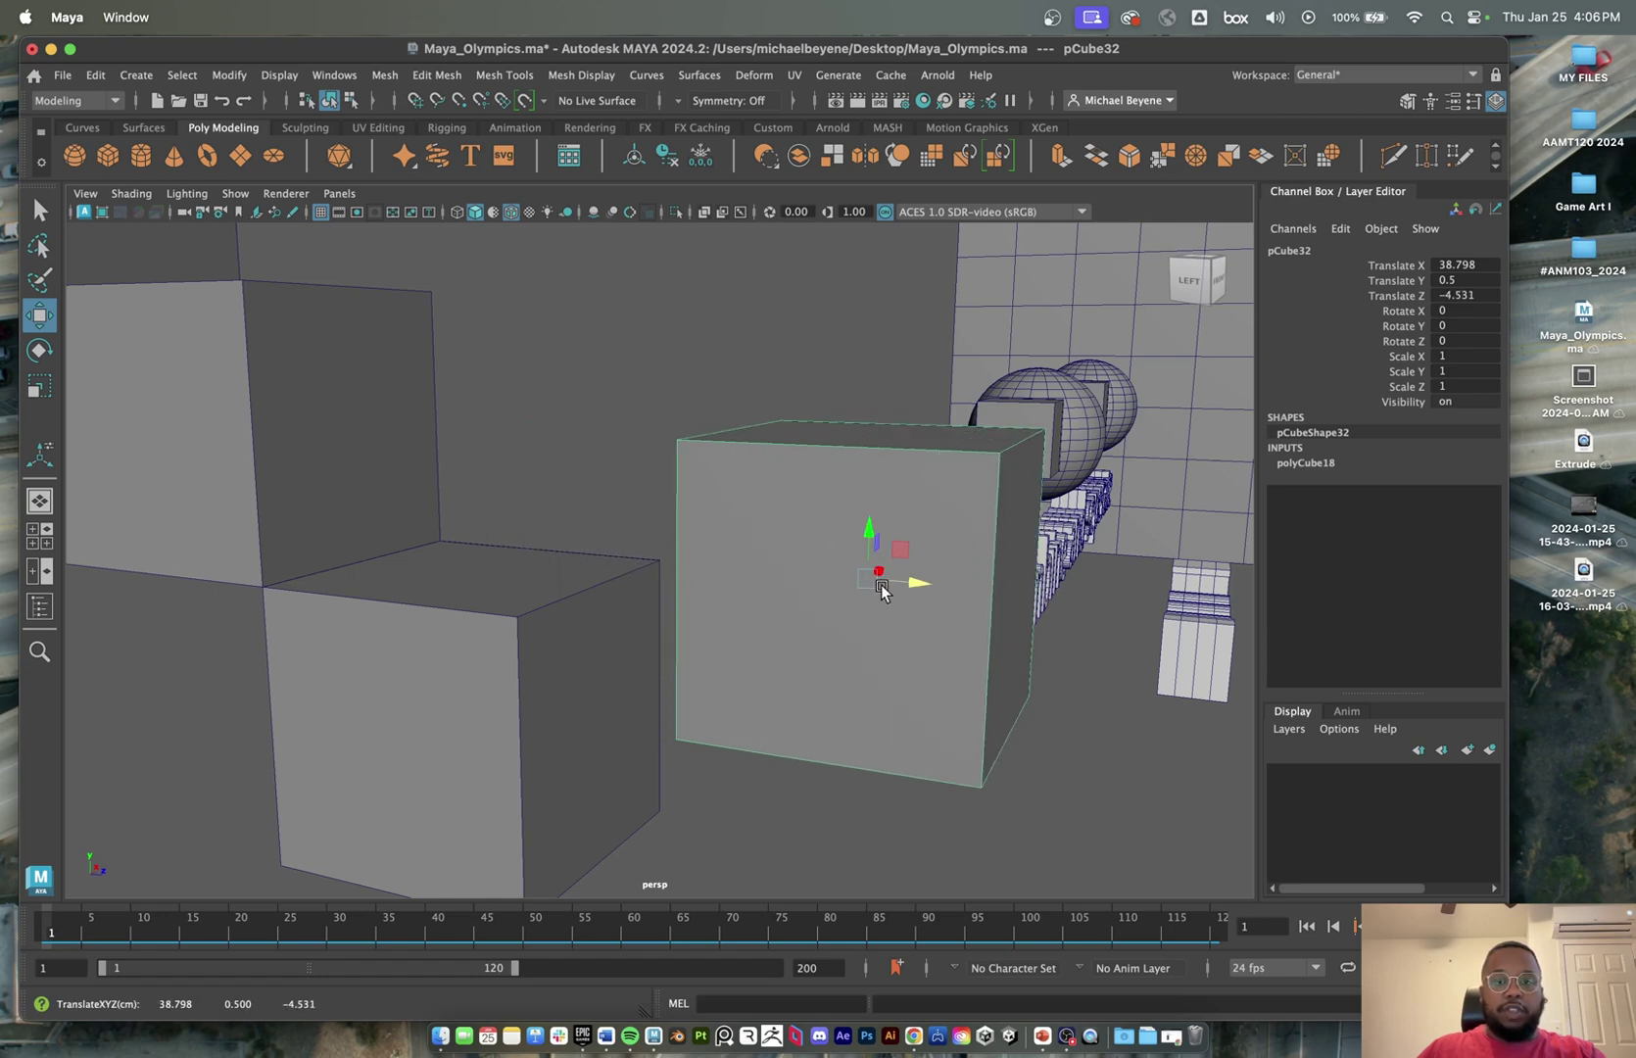
pyautogui.press('v')
pyautogui.moveTo(868, 581); pyautogui.dragTo(988, 519)
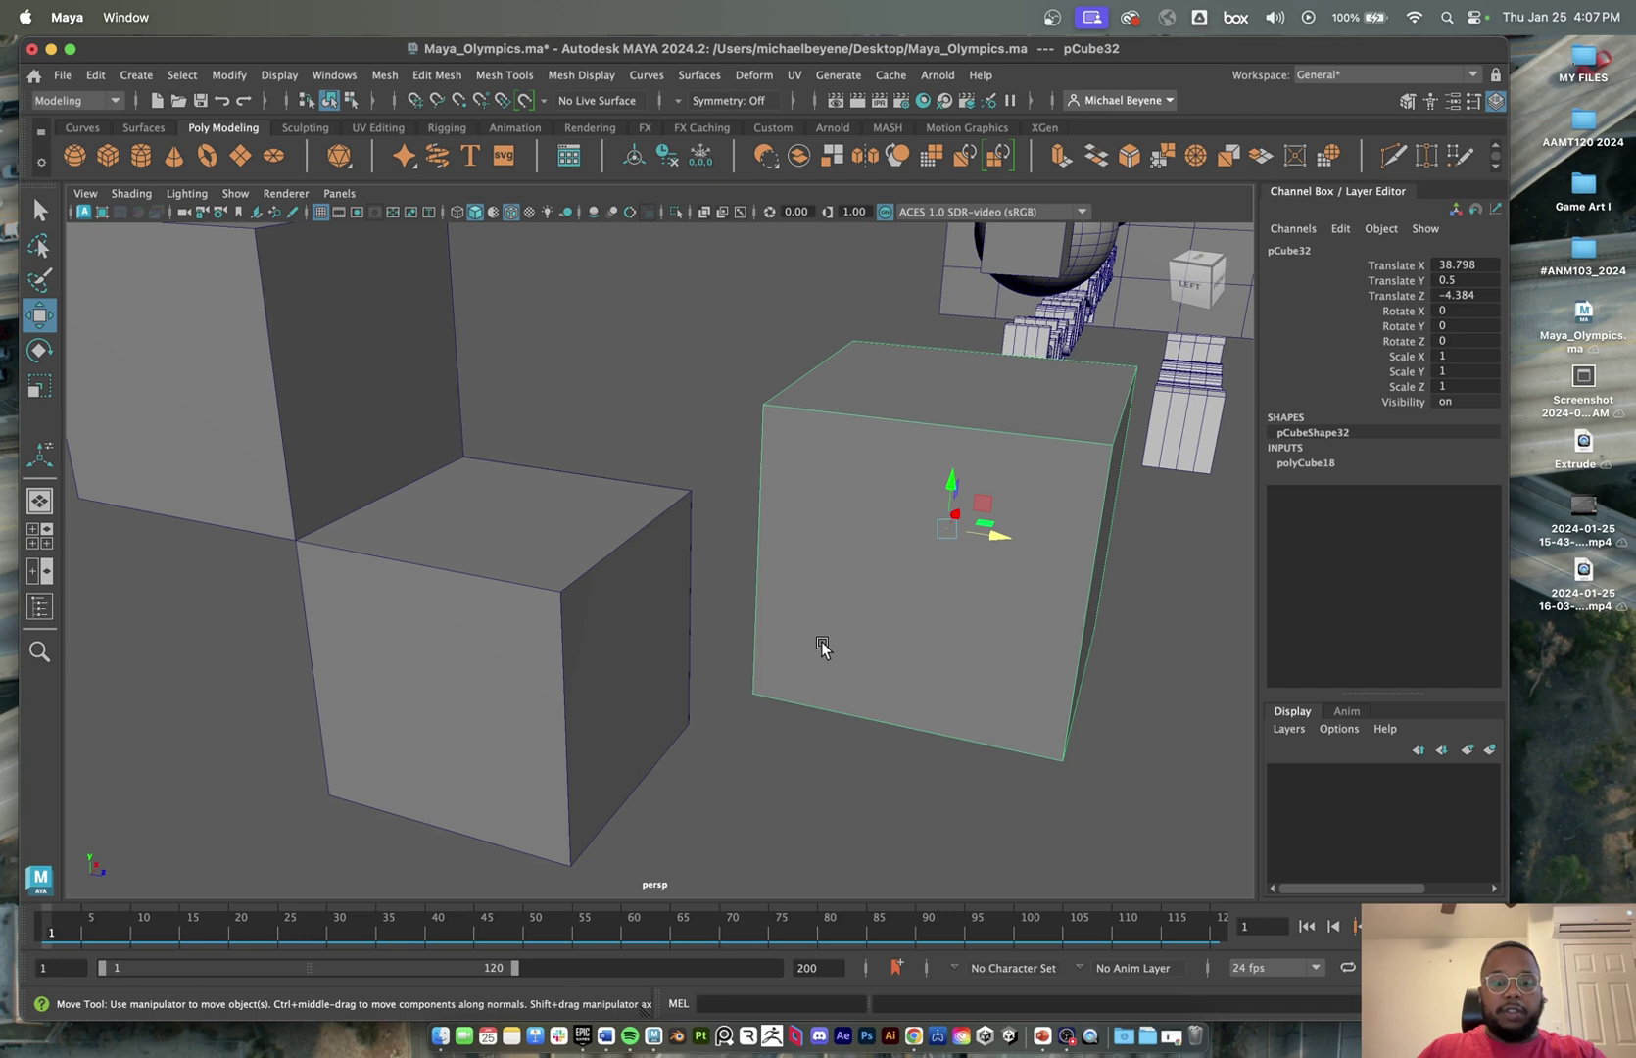
# - Snap the cube's pivot to its lower corner vertex nearest the stacked cubes, at 38.298, 0, -4.884
pyautogui.press('d')
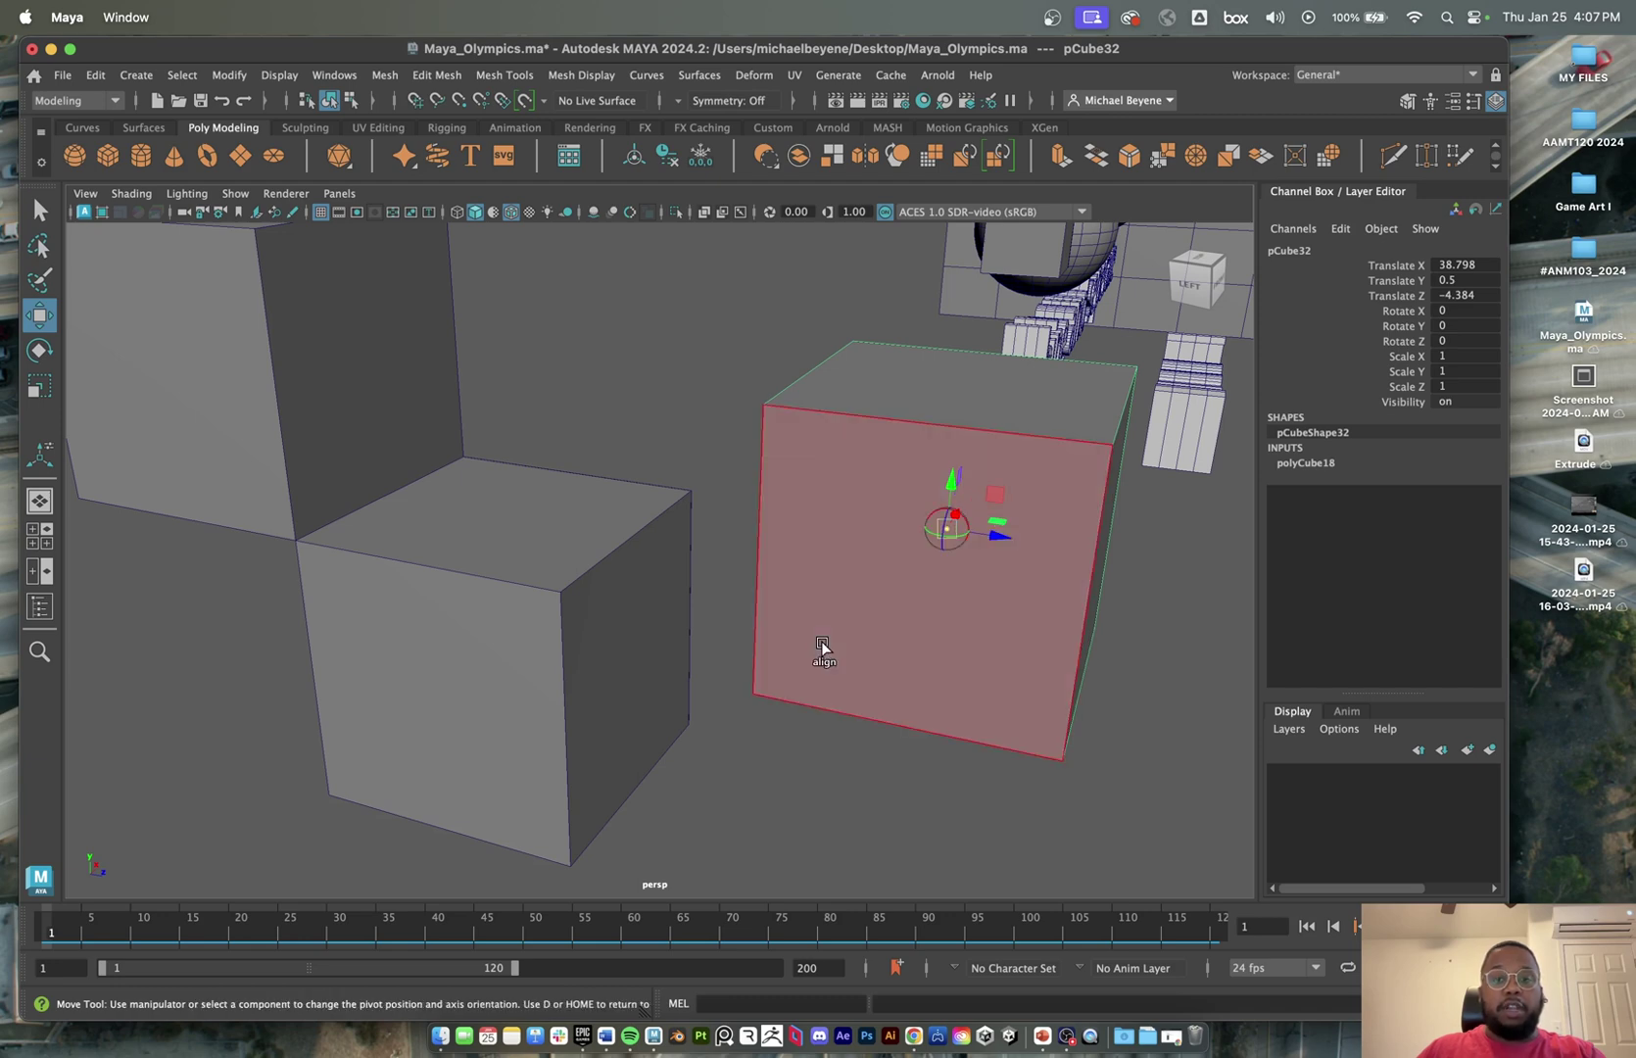
pyautogui.press('v')
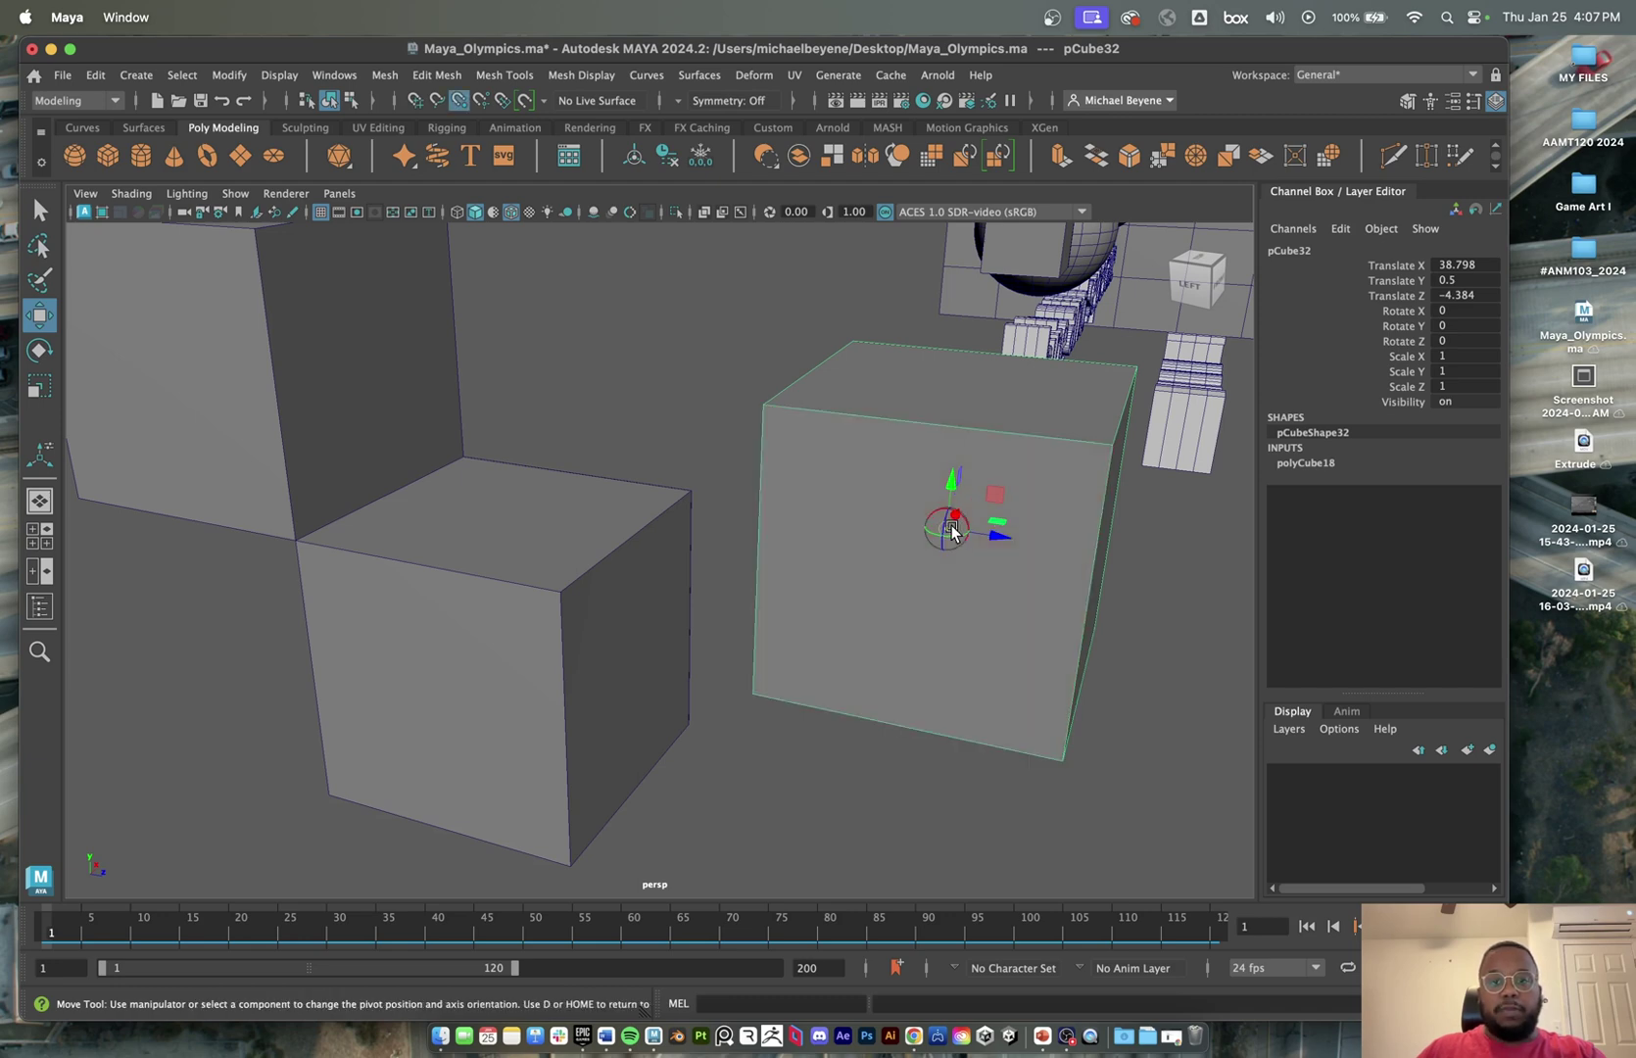
pyautogui.moveTo(948, 529); pyautogui.dragTo(761, 694)
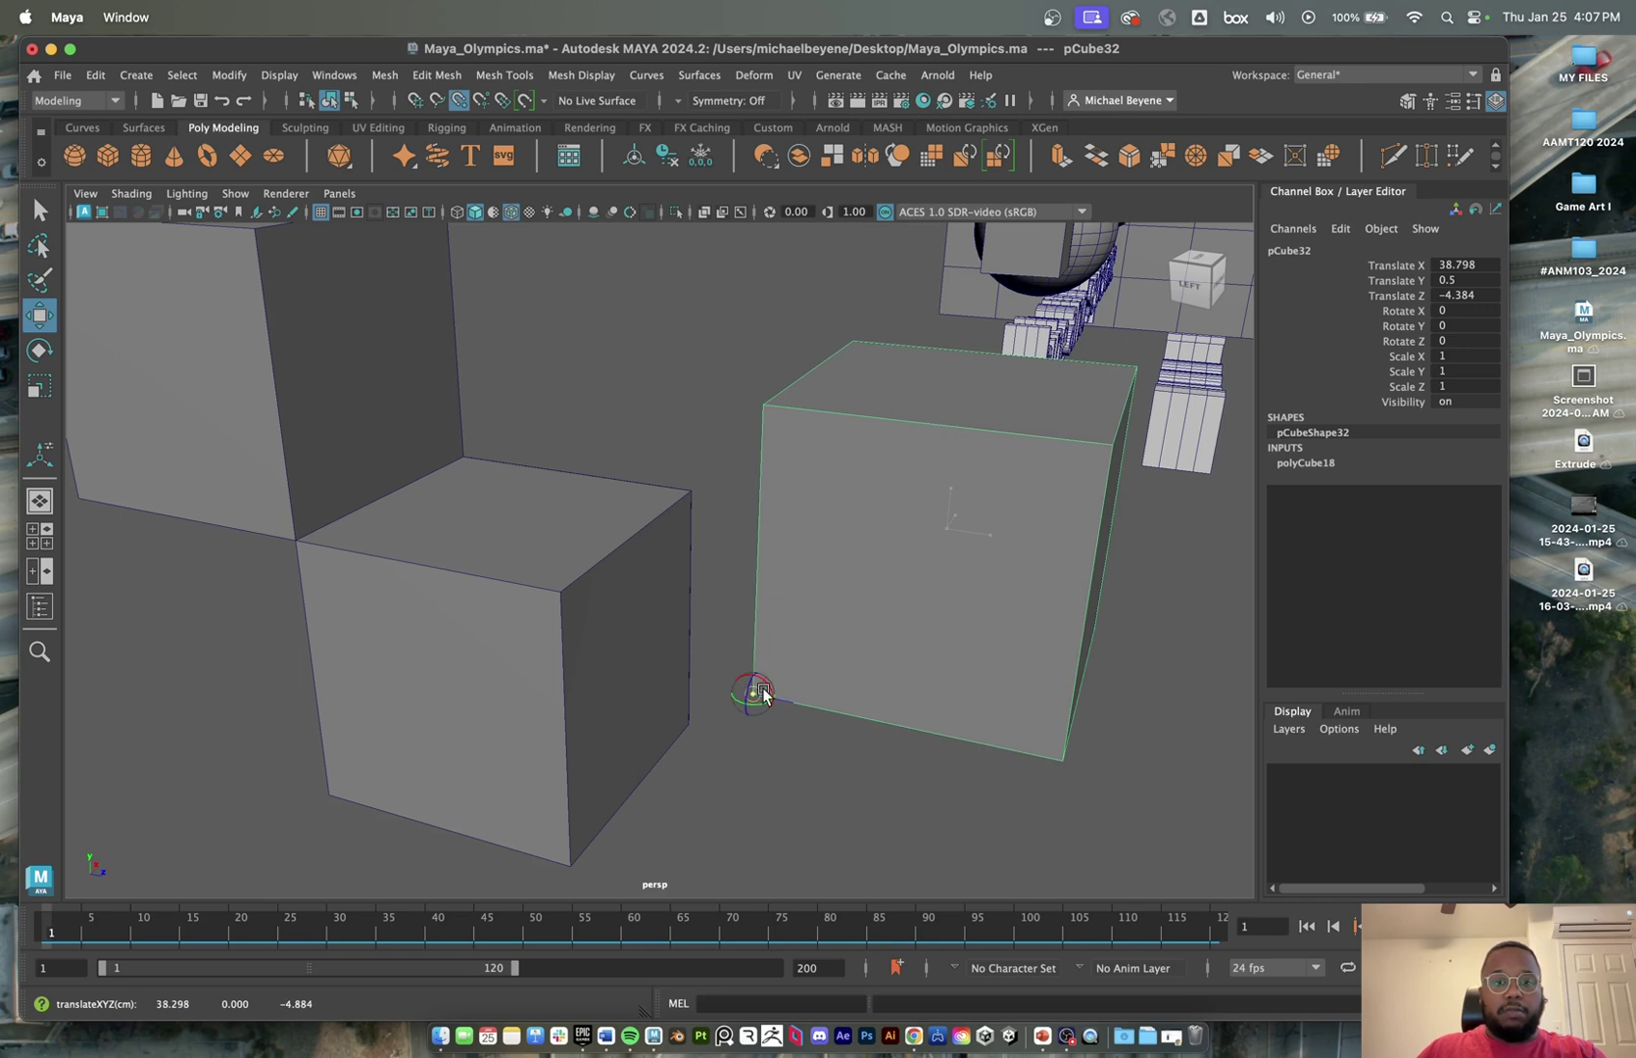
pyautogui.press('d')
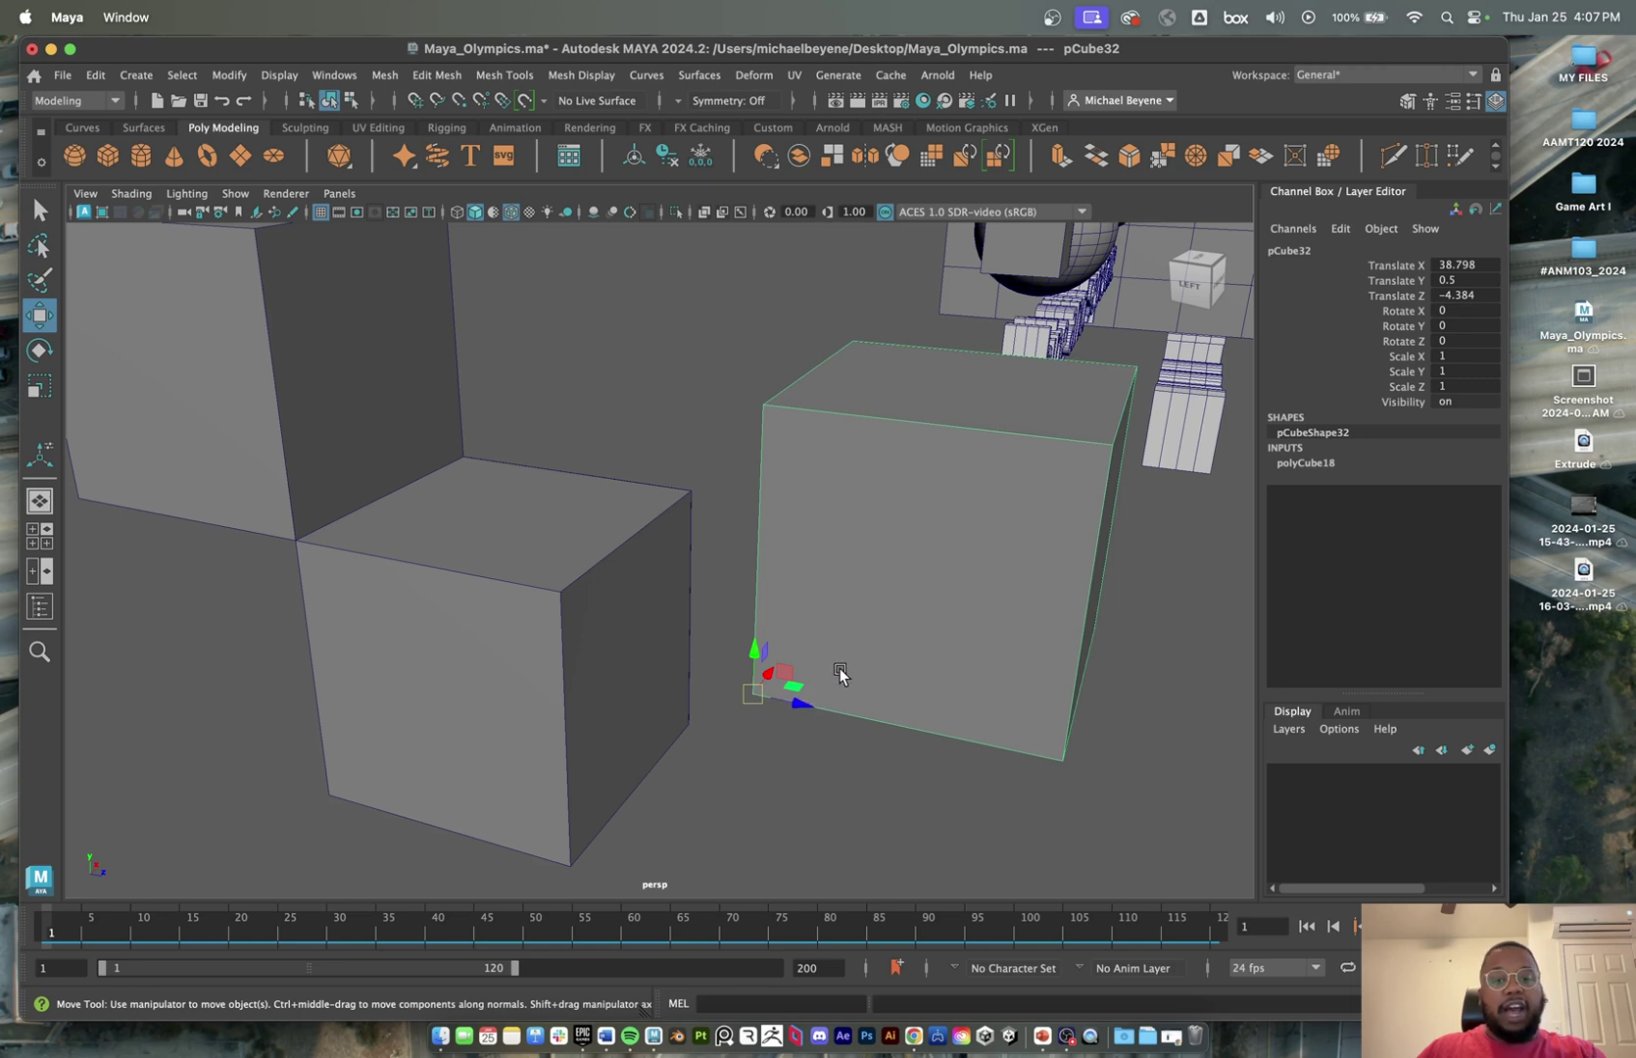
# - Vertex-snap the cube by its corner pivot to the lowest stacked cube's top corner, placing it at X 39.298, Y 1, Z -4.827
pyautogui.press('v')
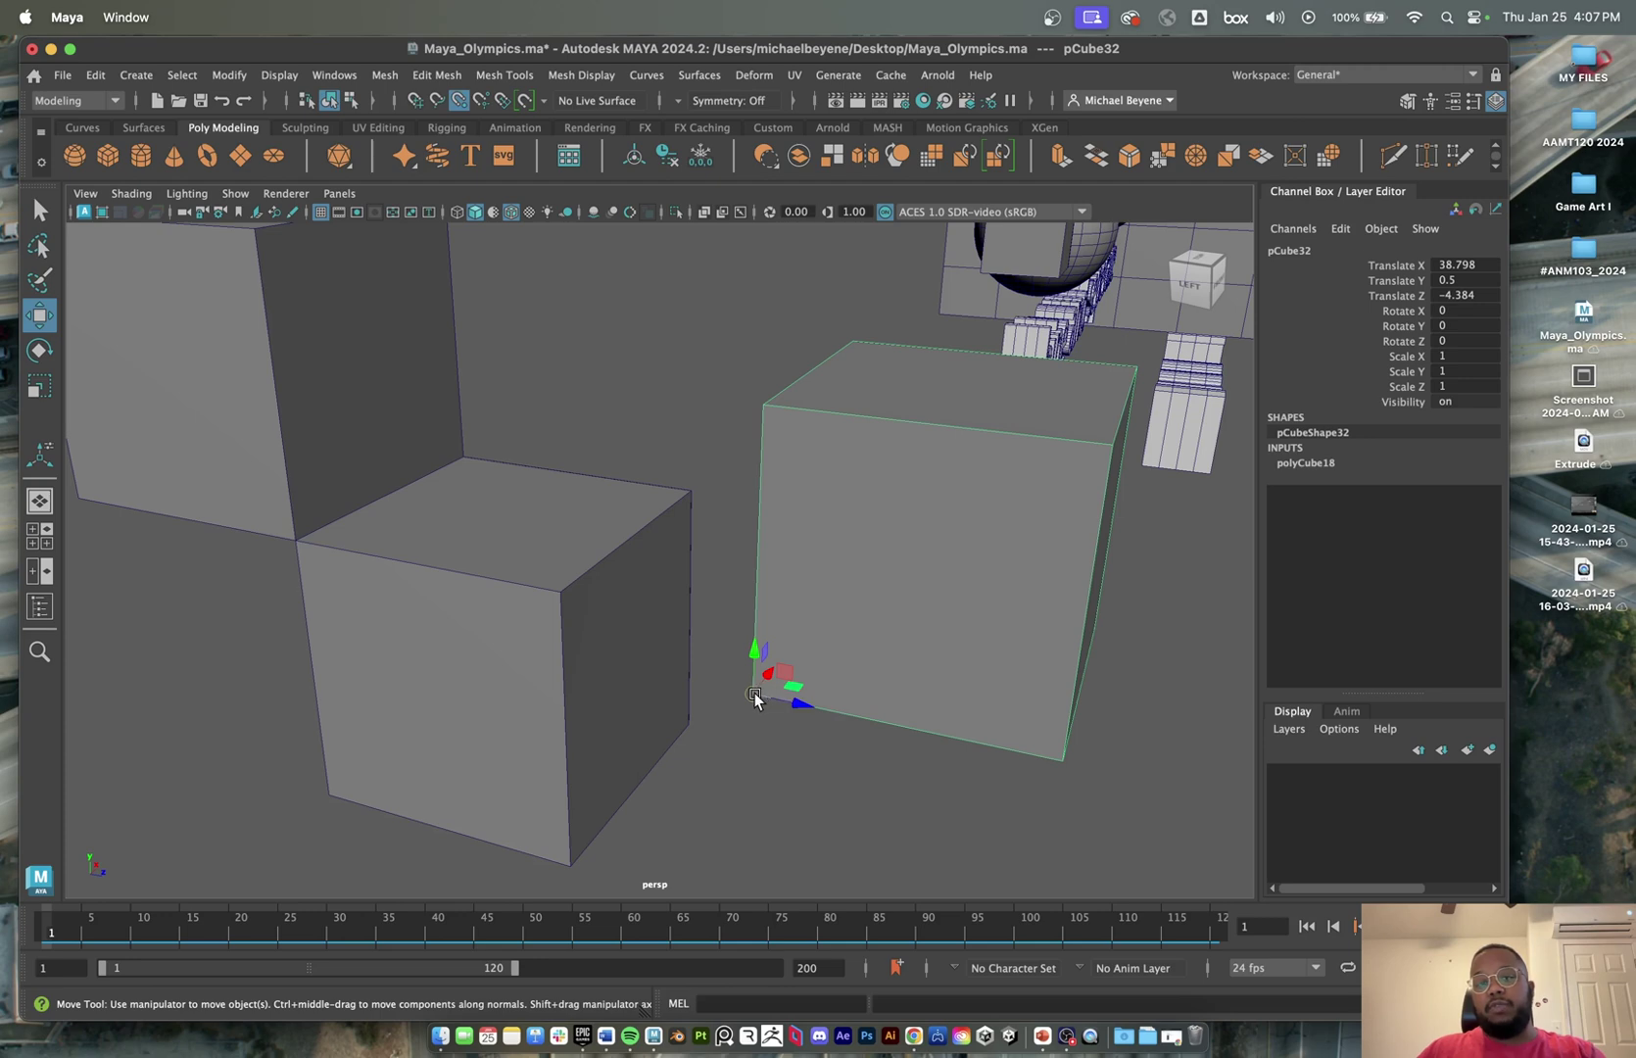
pyautogui.moveTo(755, 698); pyautogui.dragTo(687, 482)
pyautogui.keyDown('alt'); pyautogui.moveTo(782, 514); pyautogui.dragTo(862, 552); pyautogui.keyUp('alt')
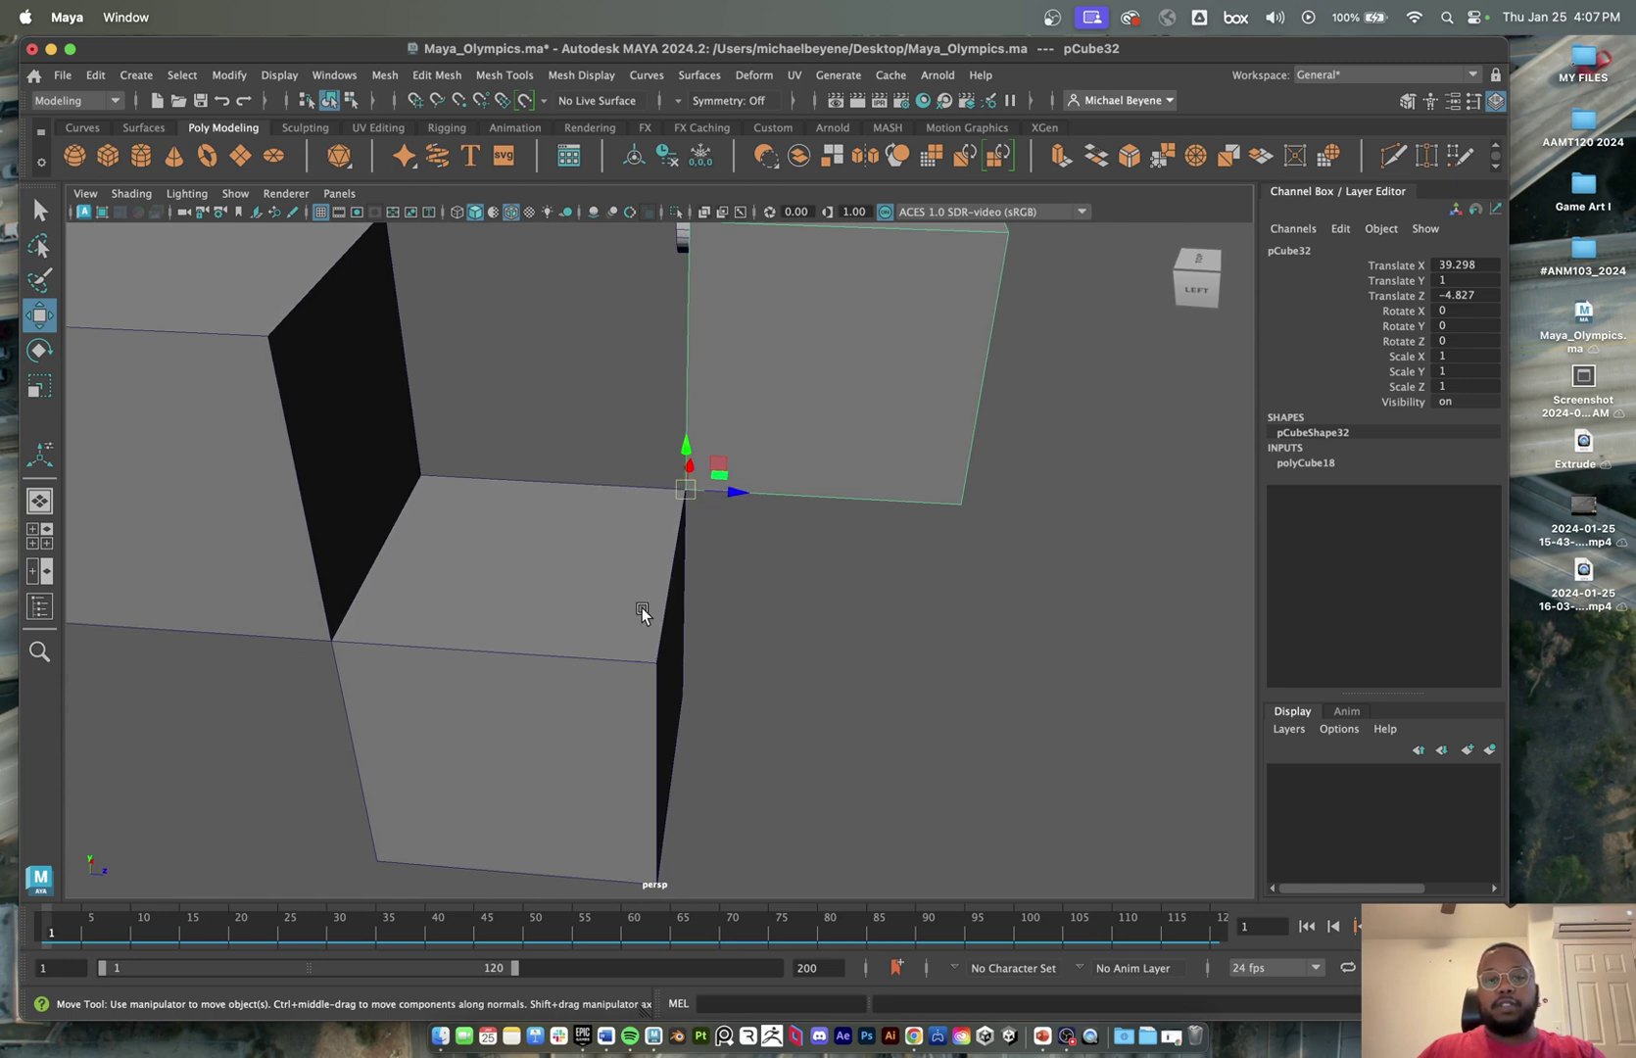
# - Move the cube away from the snapped corner to about X 40.256, Y -0.57, Z -4.292, just below the lowest stacked cube
pyautogui.keyDown('alt'); pyautogui.moveTo(642, 613); pyautogui.dragTo(420, 583); pyautogui.keyUp('alt')
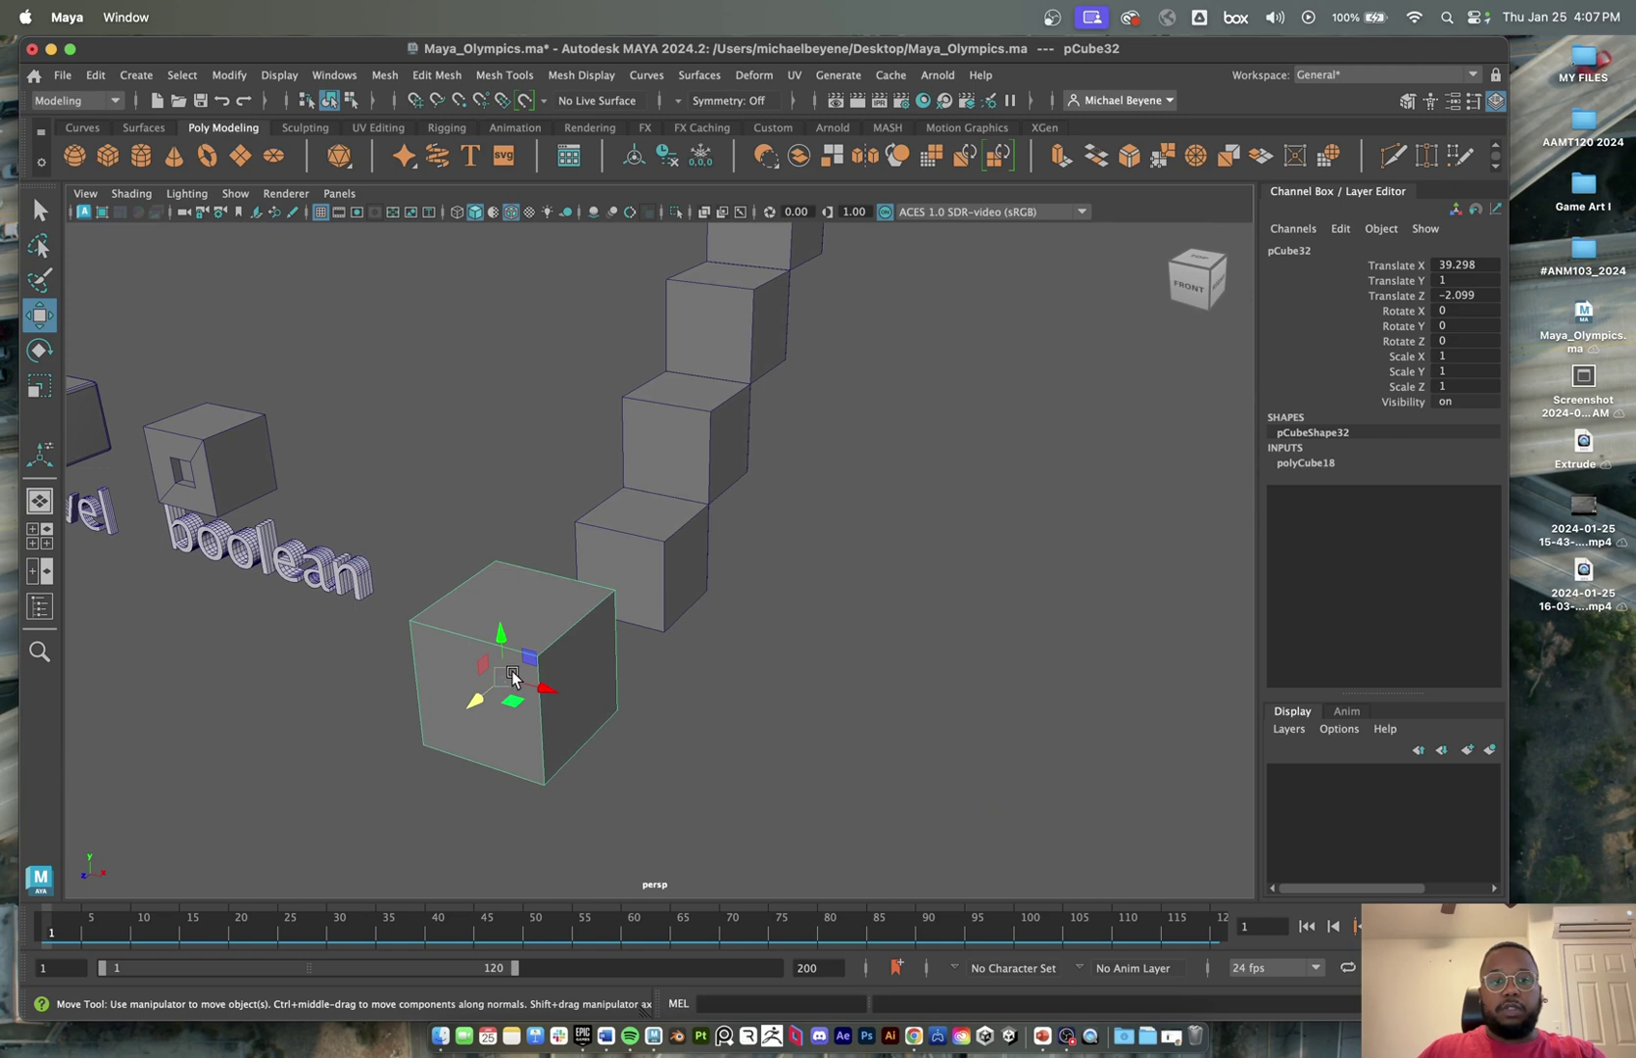
pyautogui.keyDown('alt'); pyautogui.moveTo(490, 674); pyautogui.dragTo(457, 660); pyautogui.keyUp('alt')
pyautogui.moveTo(381, 529); pyautogui.dragTo(716, 763)
# - Snap the repositioned cube's pivot to one of its lower corner vertices
pyautogui.press('d')
pyautogui.press('v')
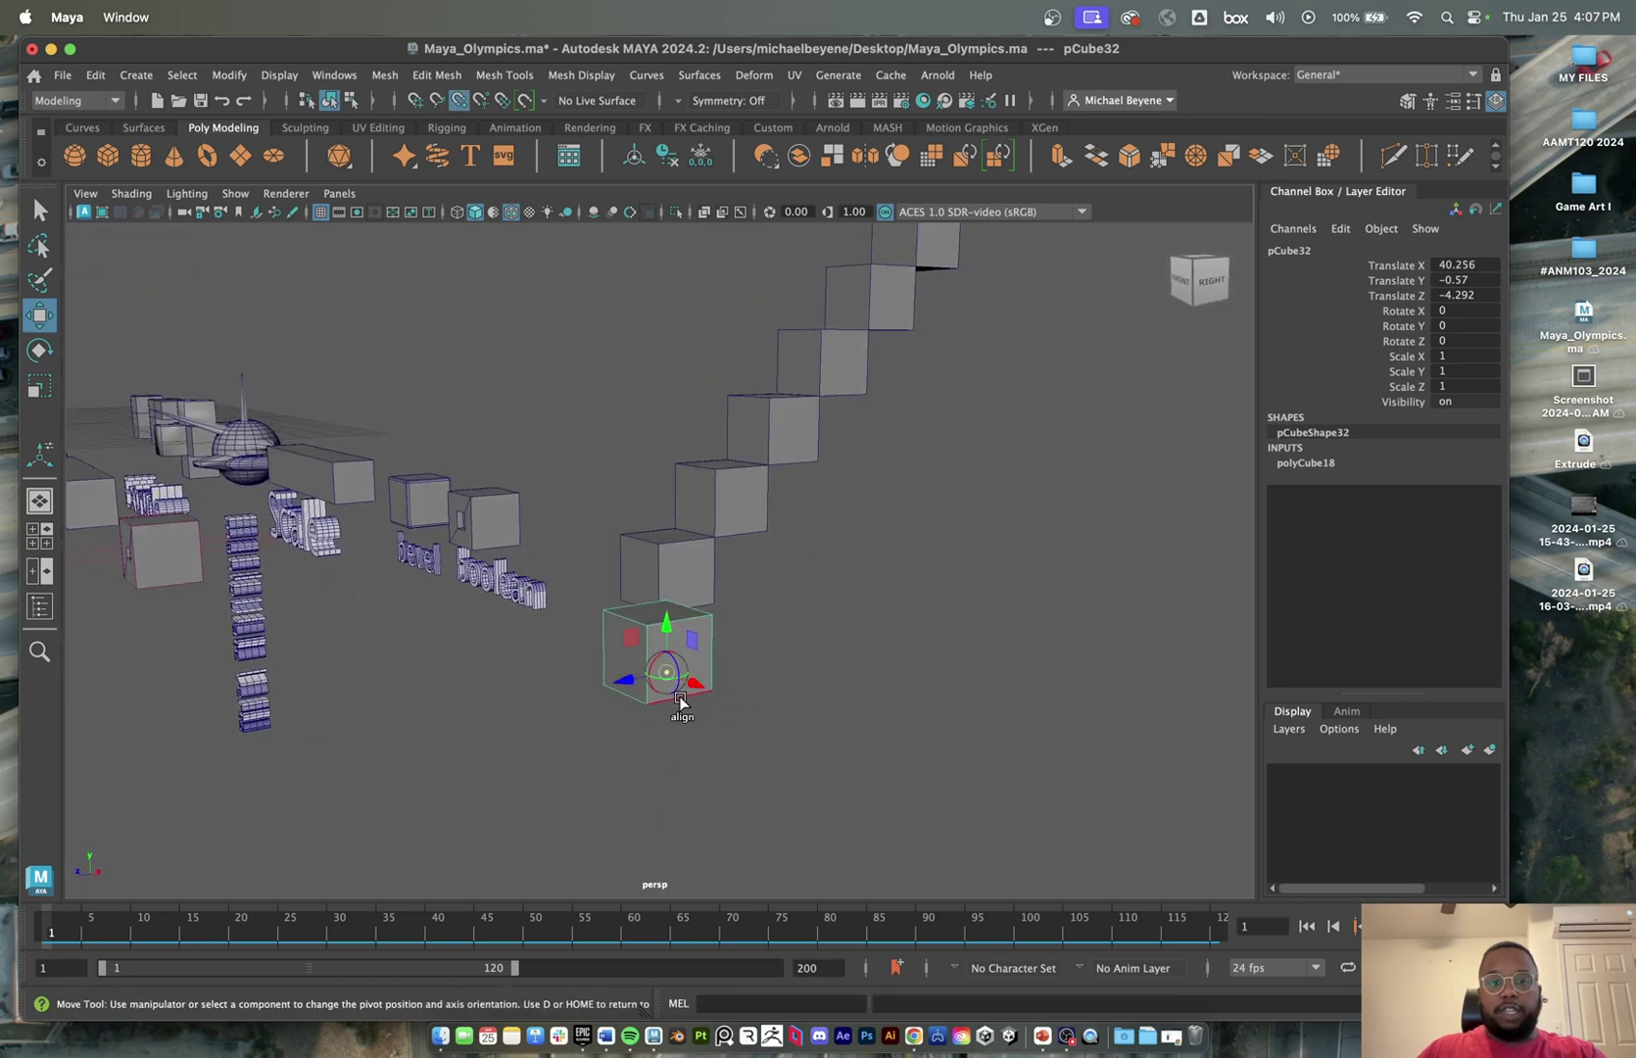
pyautogui.moveTo(658, 676); pyautogui.dragTo(706, 734)
pyautogui.keyDown('alt'); pyautogui.moveTo(776, 715); pyautogui.dragTo(632, 776, button='middle'); pyautogui.keyUp('alt')
pyautogui.scroll(-3, 670, 737)
pyautogui.keyDown('alt'); pyautogui.moveTo(769, 592); pyautogui.dragTo(668, 766, button='middle'); pyautogui.keyUp('alt')
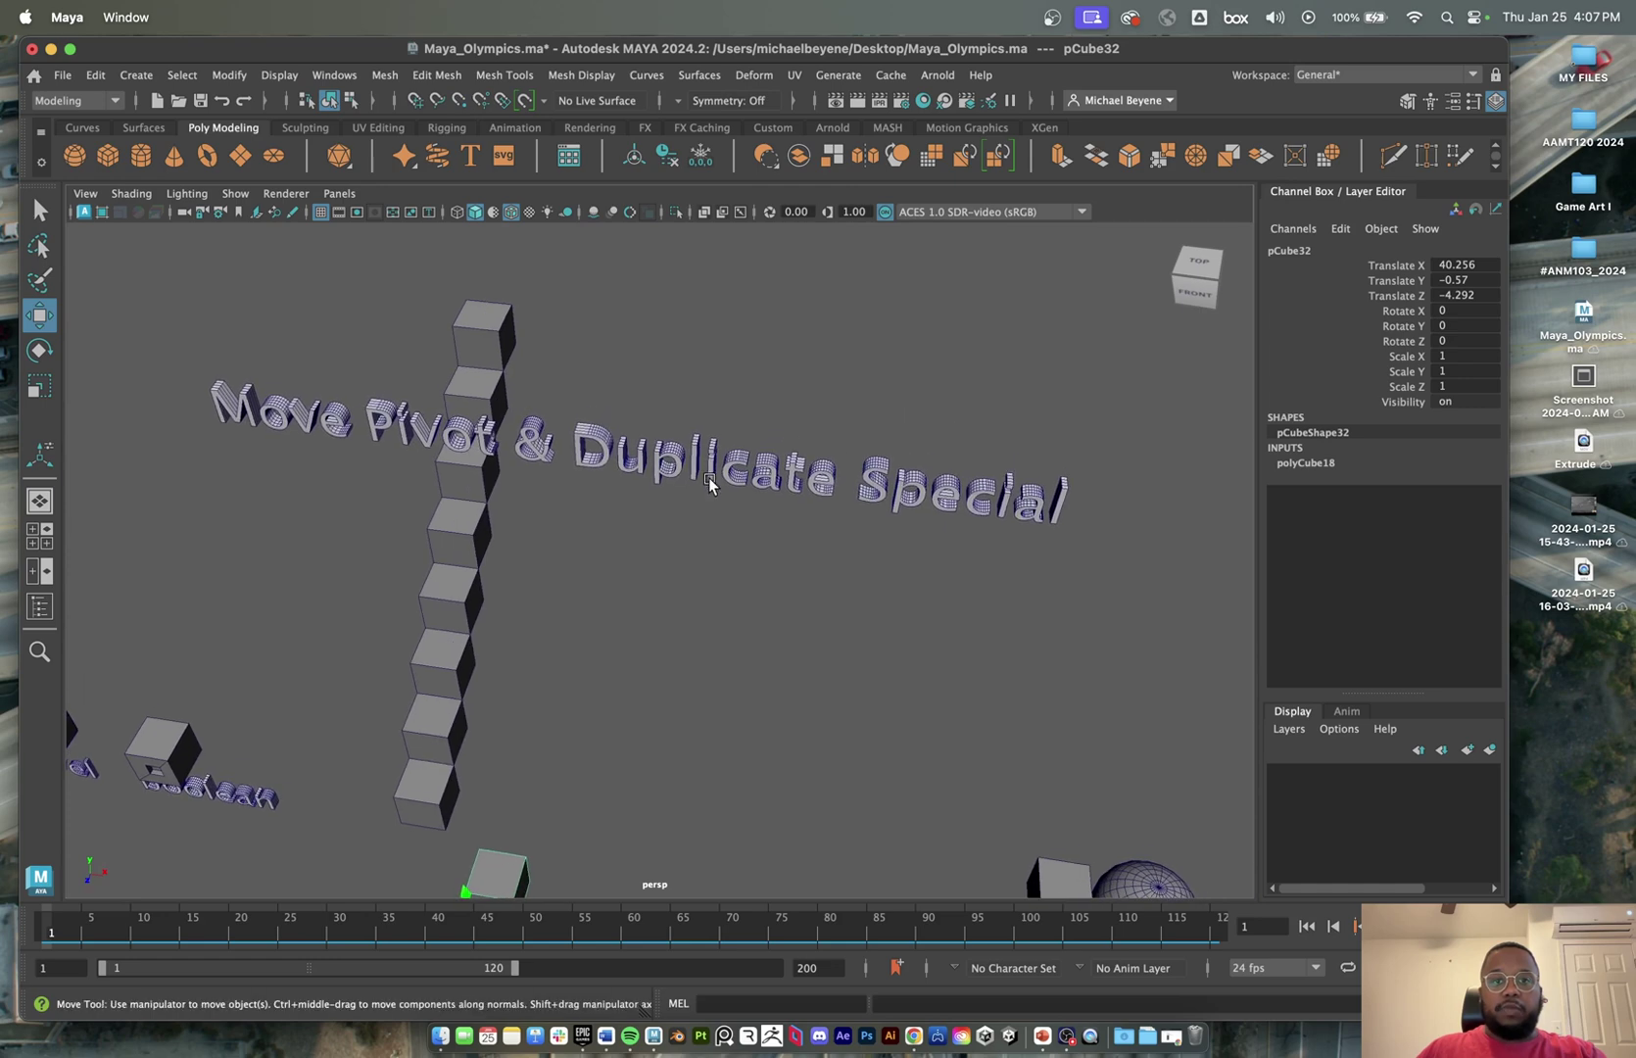
pyautogui.keyDown('alt'); pyautogui.moveTo(668, 741); pyautogui.dragTo(604, 674); pyautogui.keyUp('alt')
pyautogui.moveTo(603, 674)
pyautogui.keyDown('alt'); pyautogui.mouseDown(button='middle')
pyautogui.moveTo(599, 636)
pyautogui.moveTo(583, 668)
pyautogui.mouseUp(button='middle'); pyautogui.keyUp('alt')
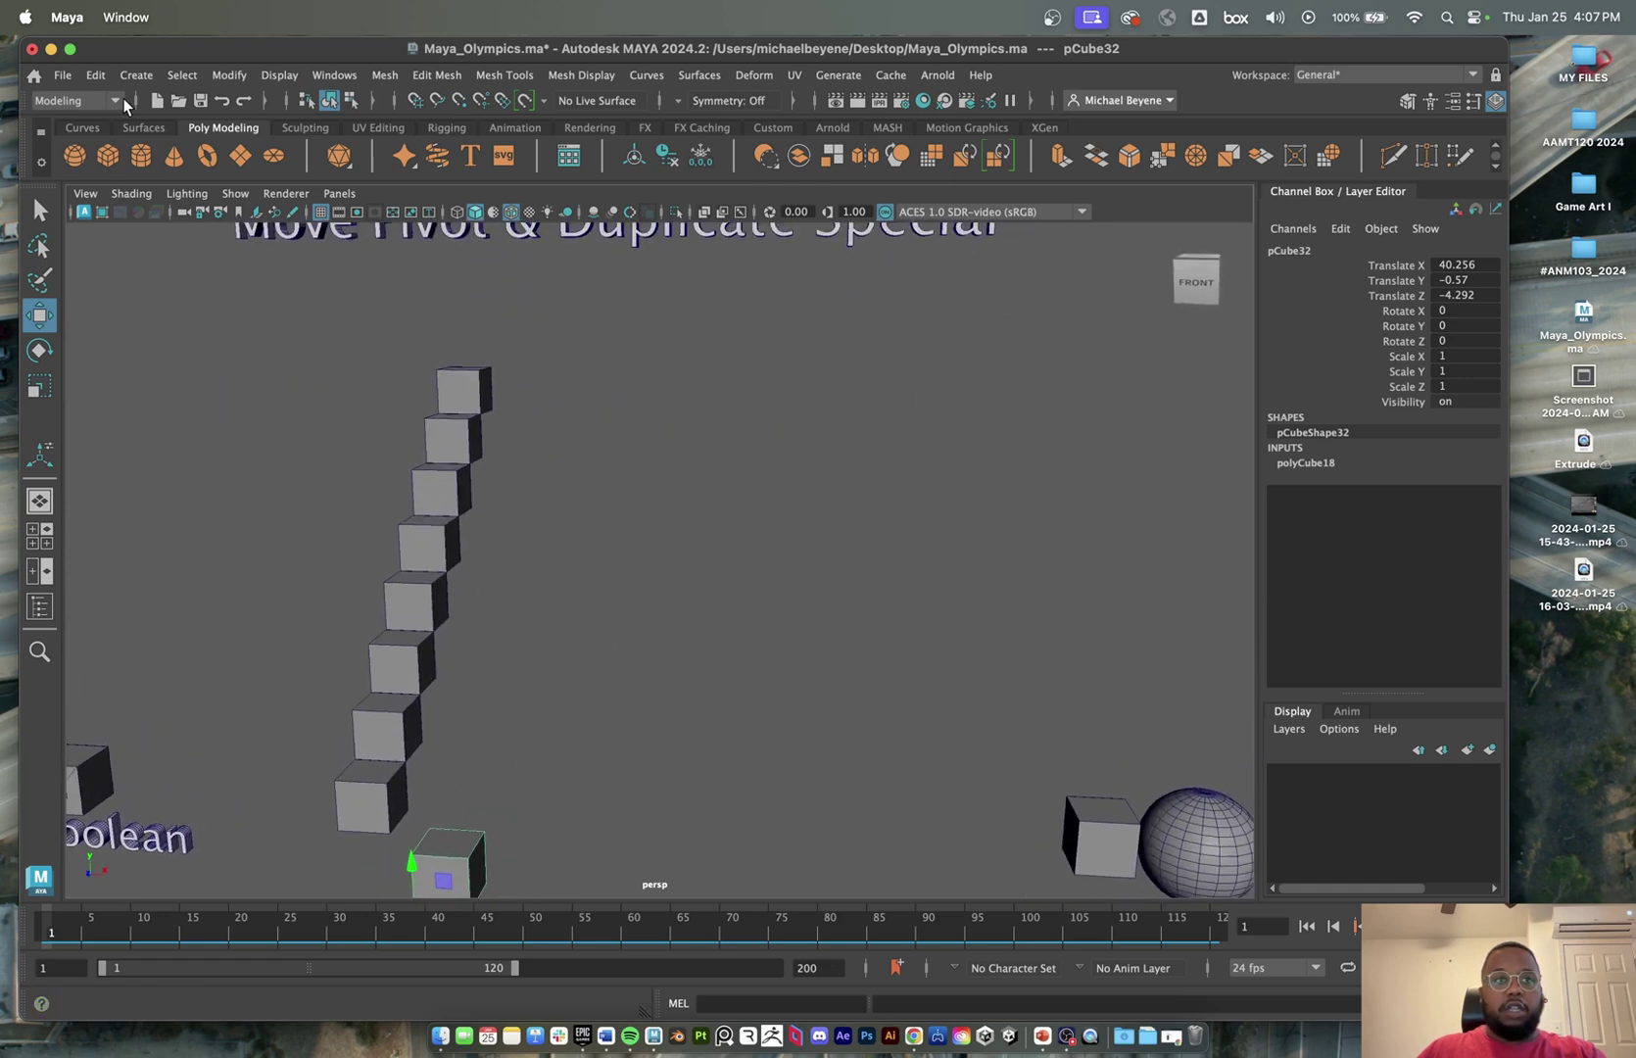
pyautogui.click(93, 73)
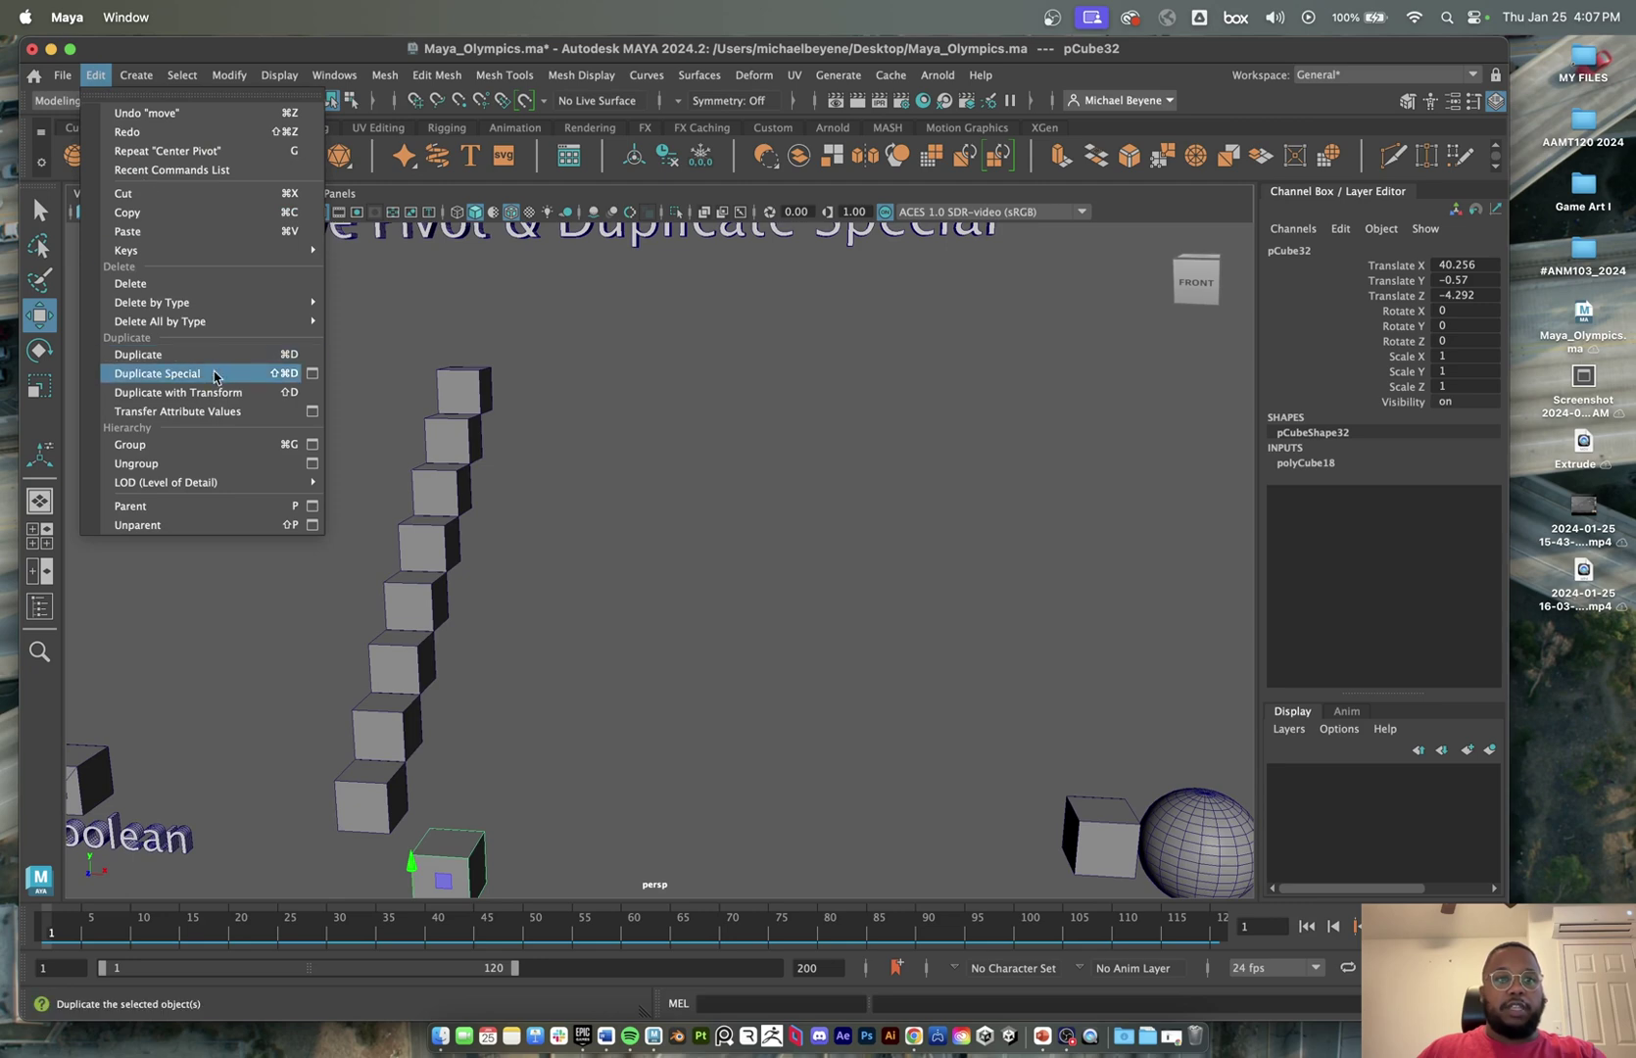
pyautogui.click(228, 382)
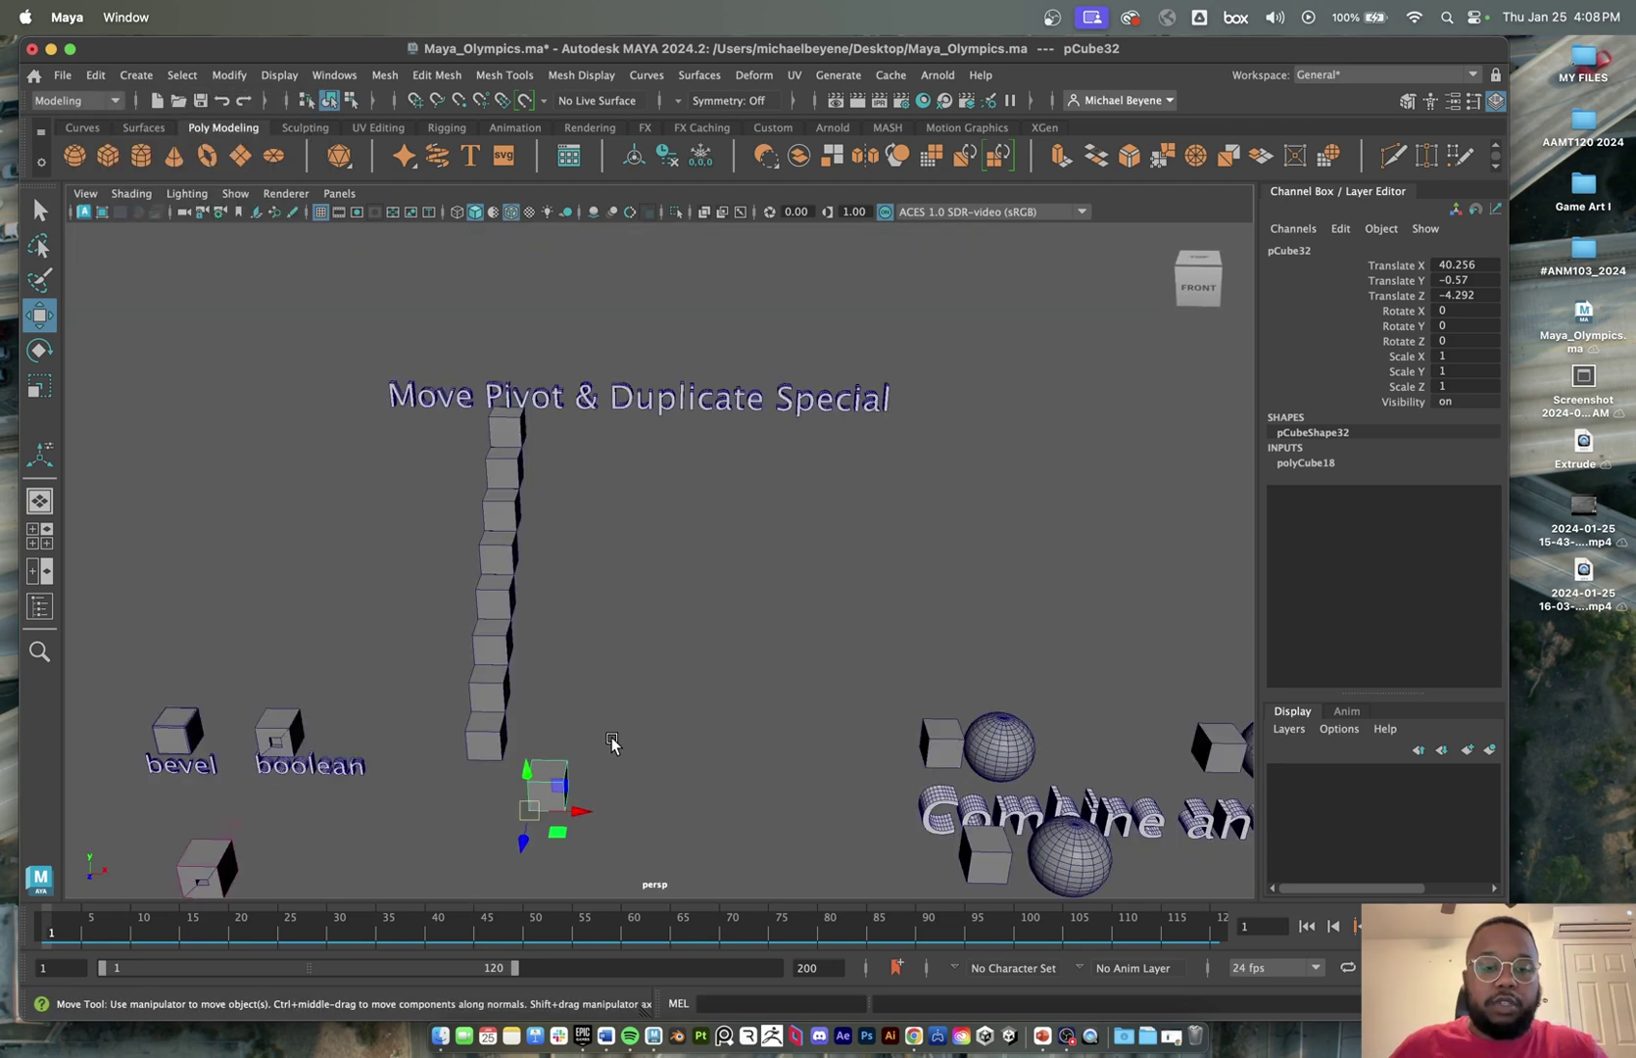
# - Duplicate the single cube below the stack and vertex-snap the copy to the original's top rear corner, at 40.256, 0.43, -5.292
pyautogui.click(588, 739)
pyautogui.click(541, 789)
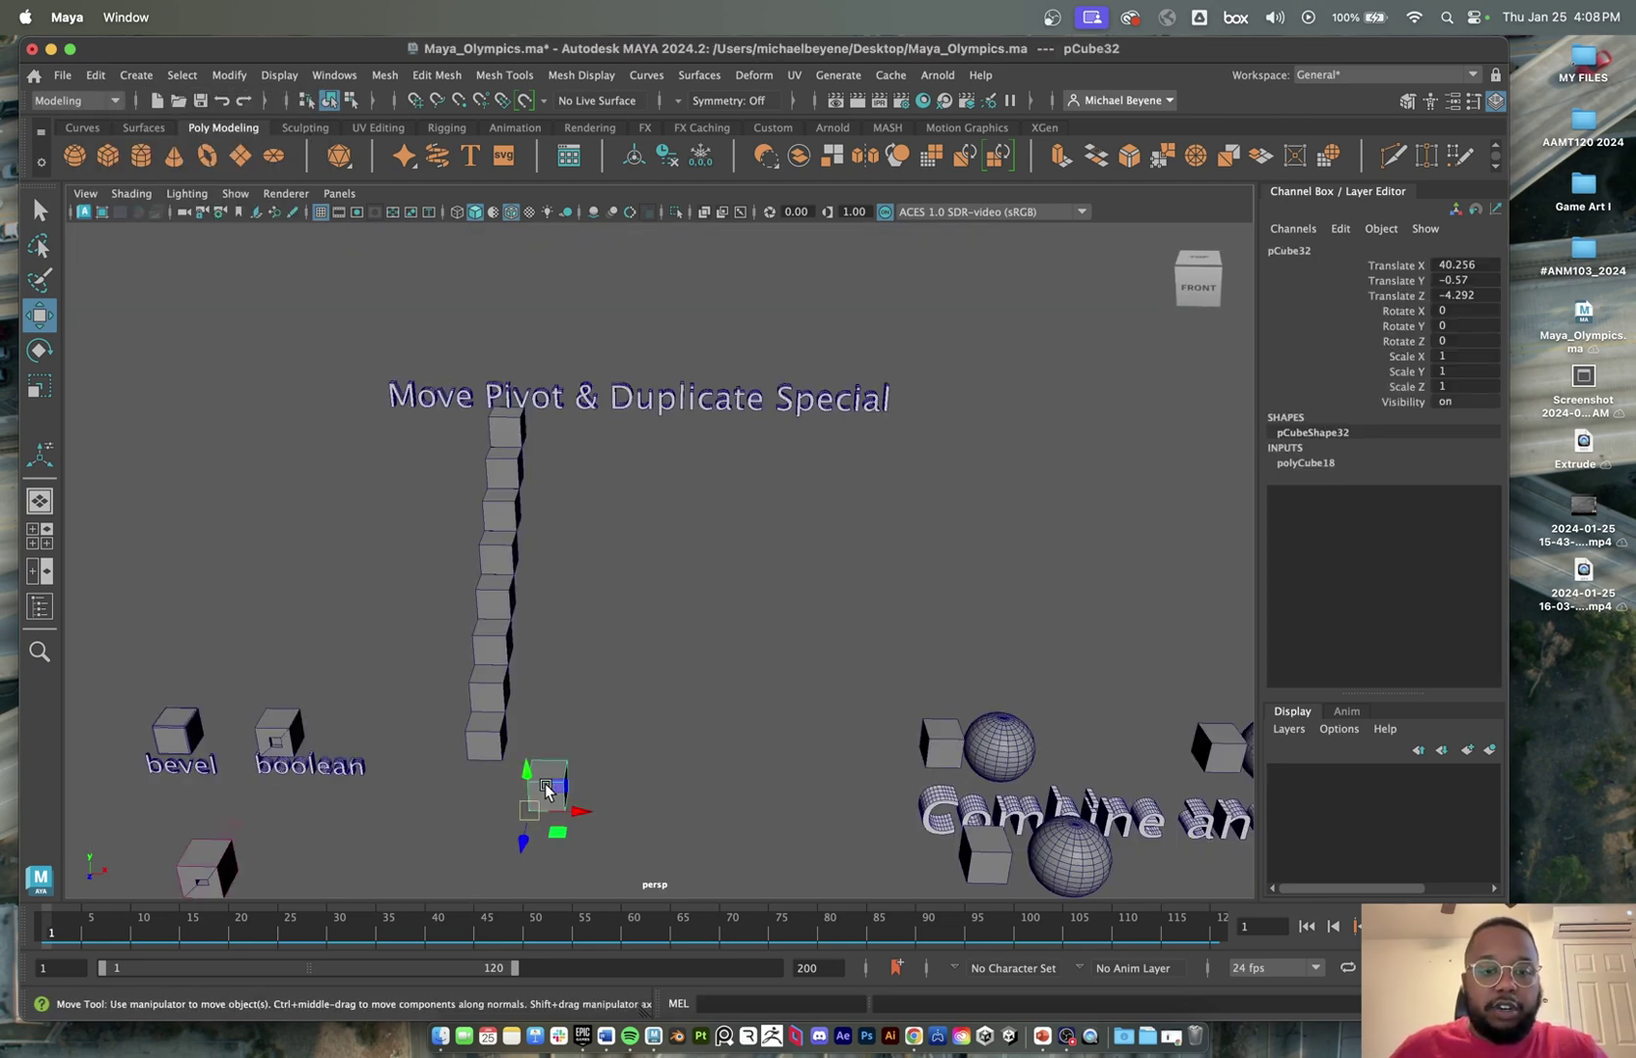
pyautogui.keyDown('alt'); pyautogui.moveTo(548, 781); pyautogui.dragTo(529, 789); pyautogui.keyUp('alt')
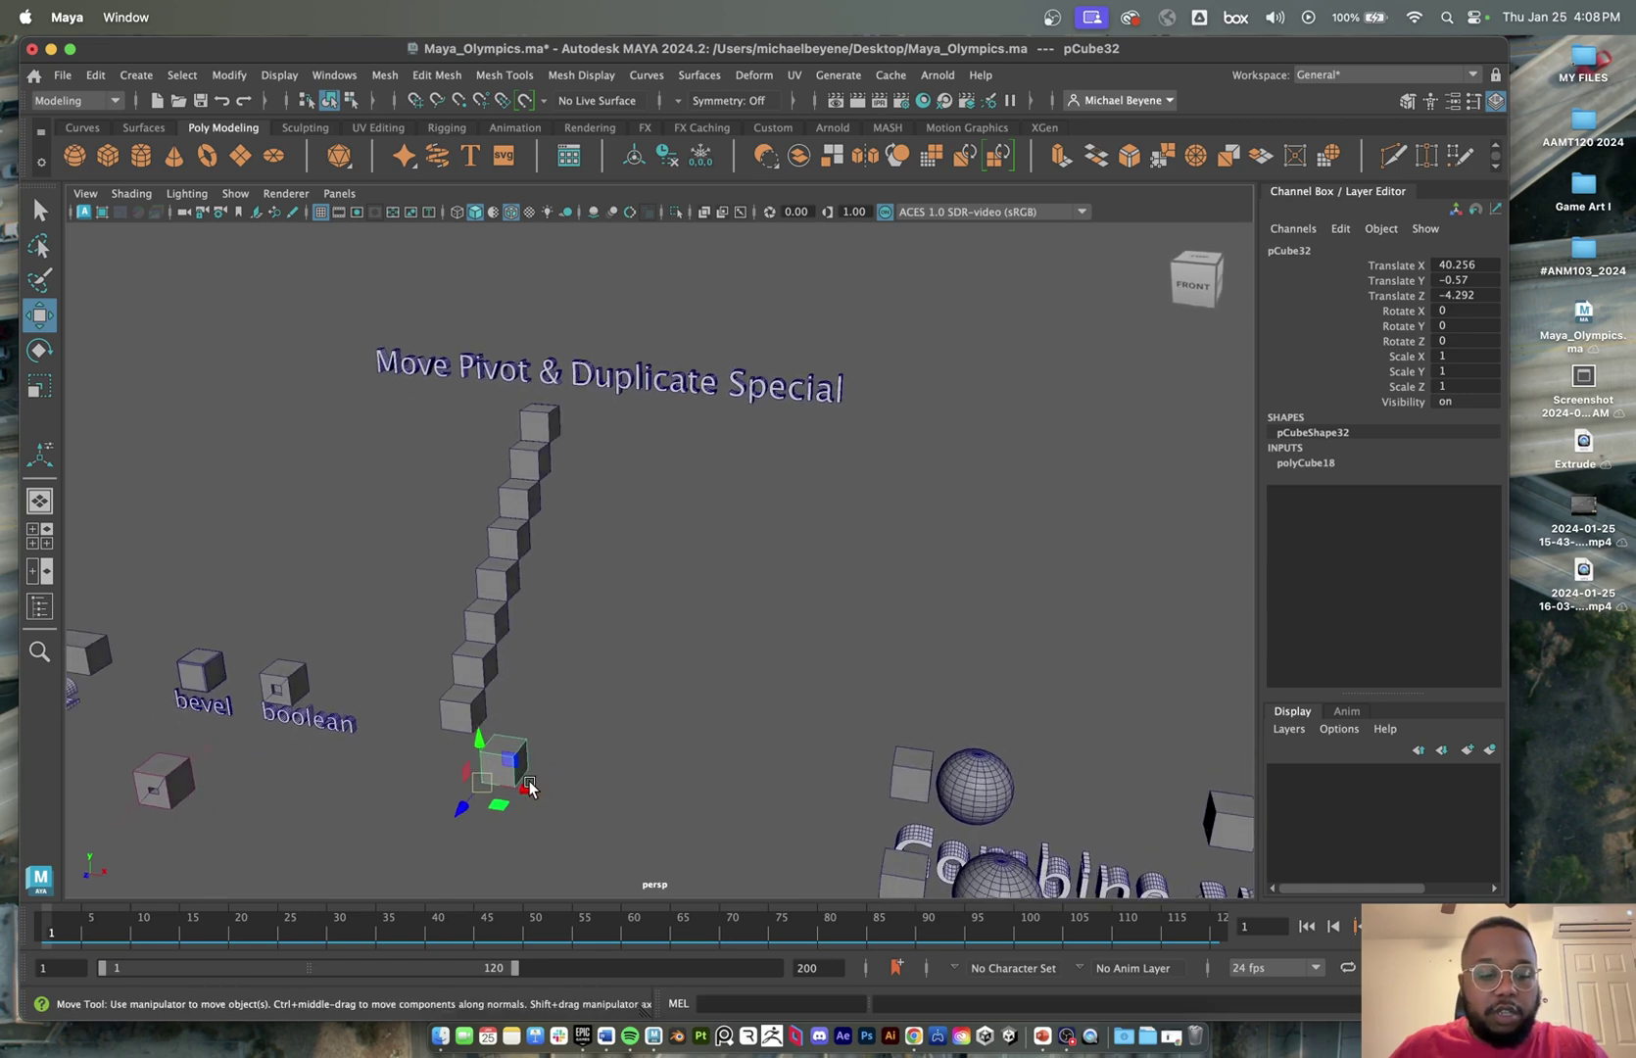
pyautogui.hotkey('ctrl', 'd')
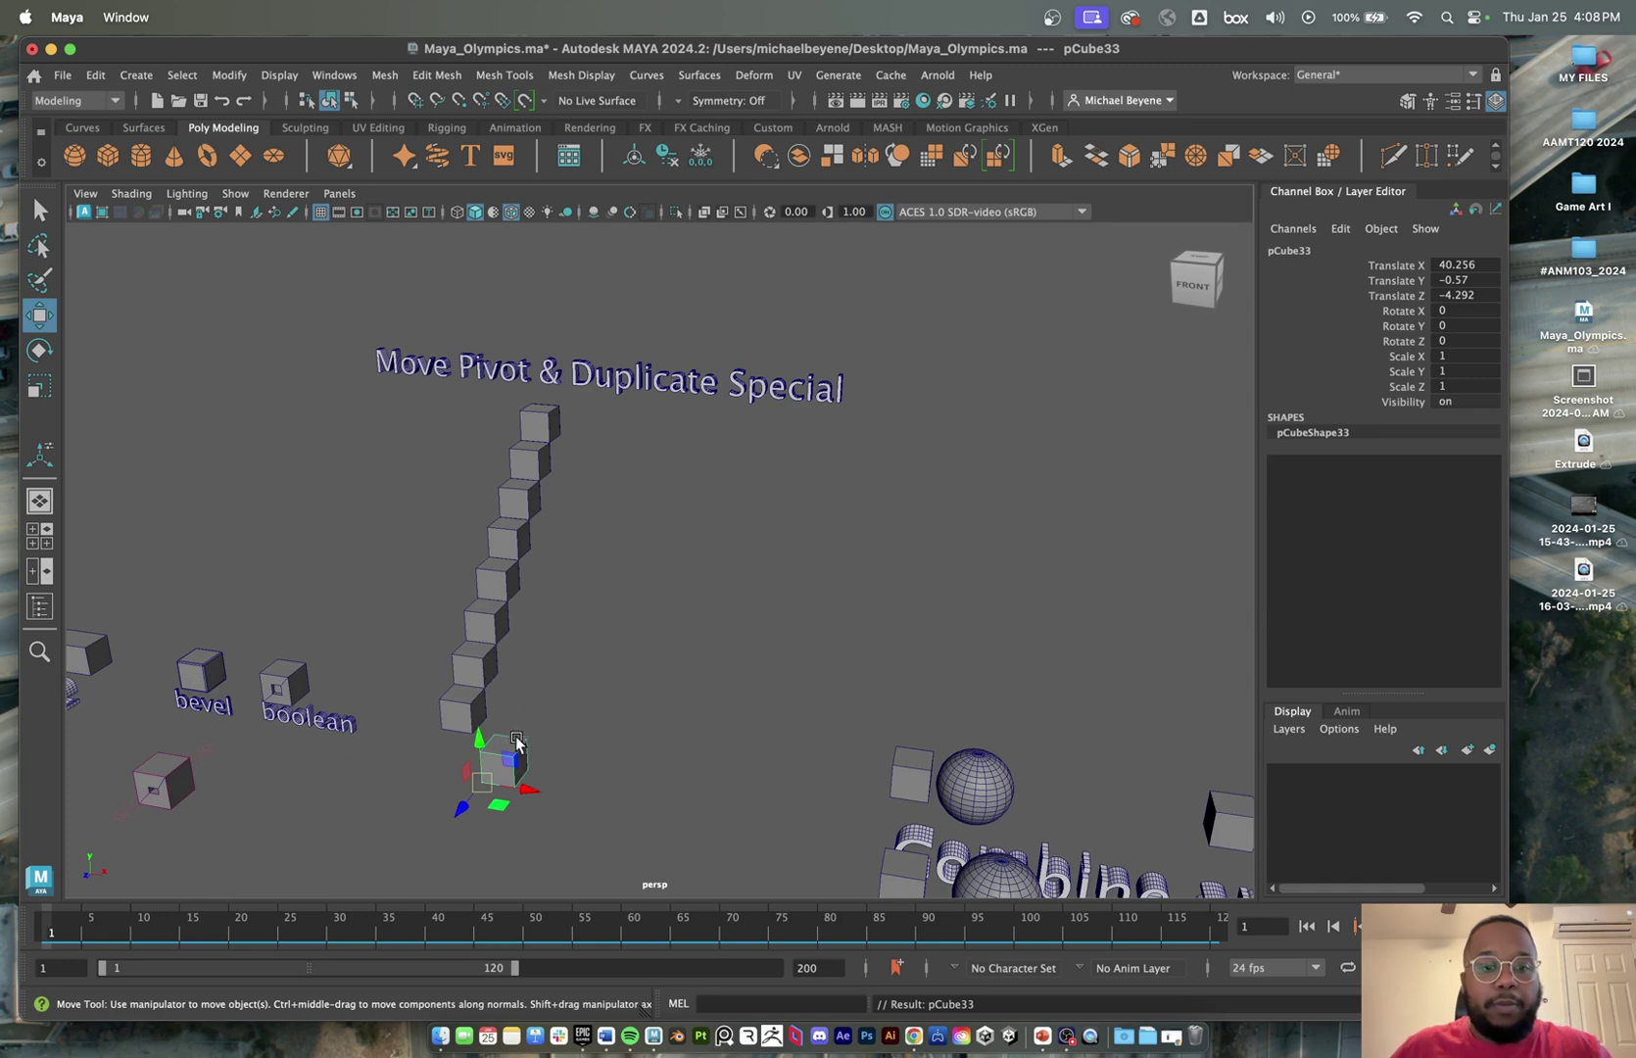
pyautogui.scroll(3, 510, 745)
pyautogui.keyDown('alt'); pyautogui.moveTo(512, 745); pyautogui.dragTo(690, 723, button='middle'); pyautogui.keyUp('alt')
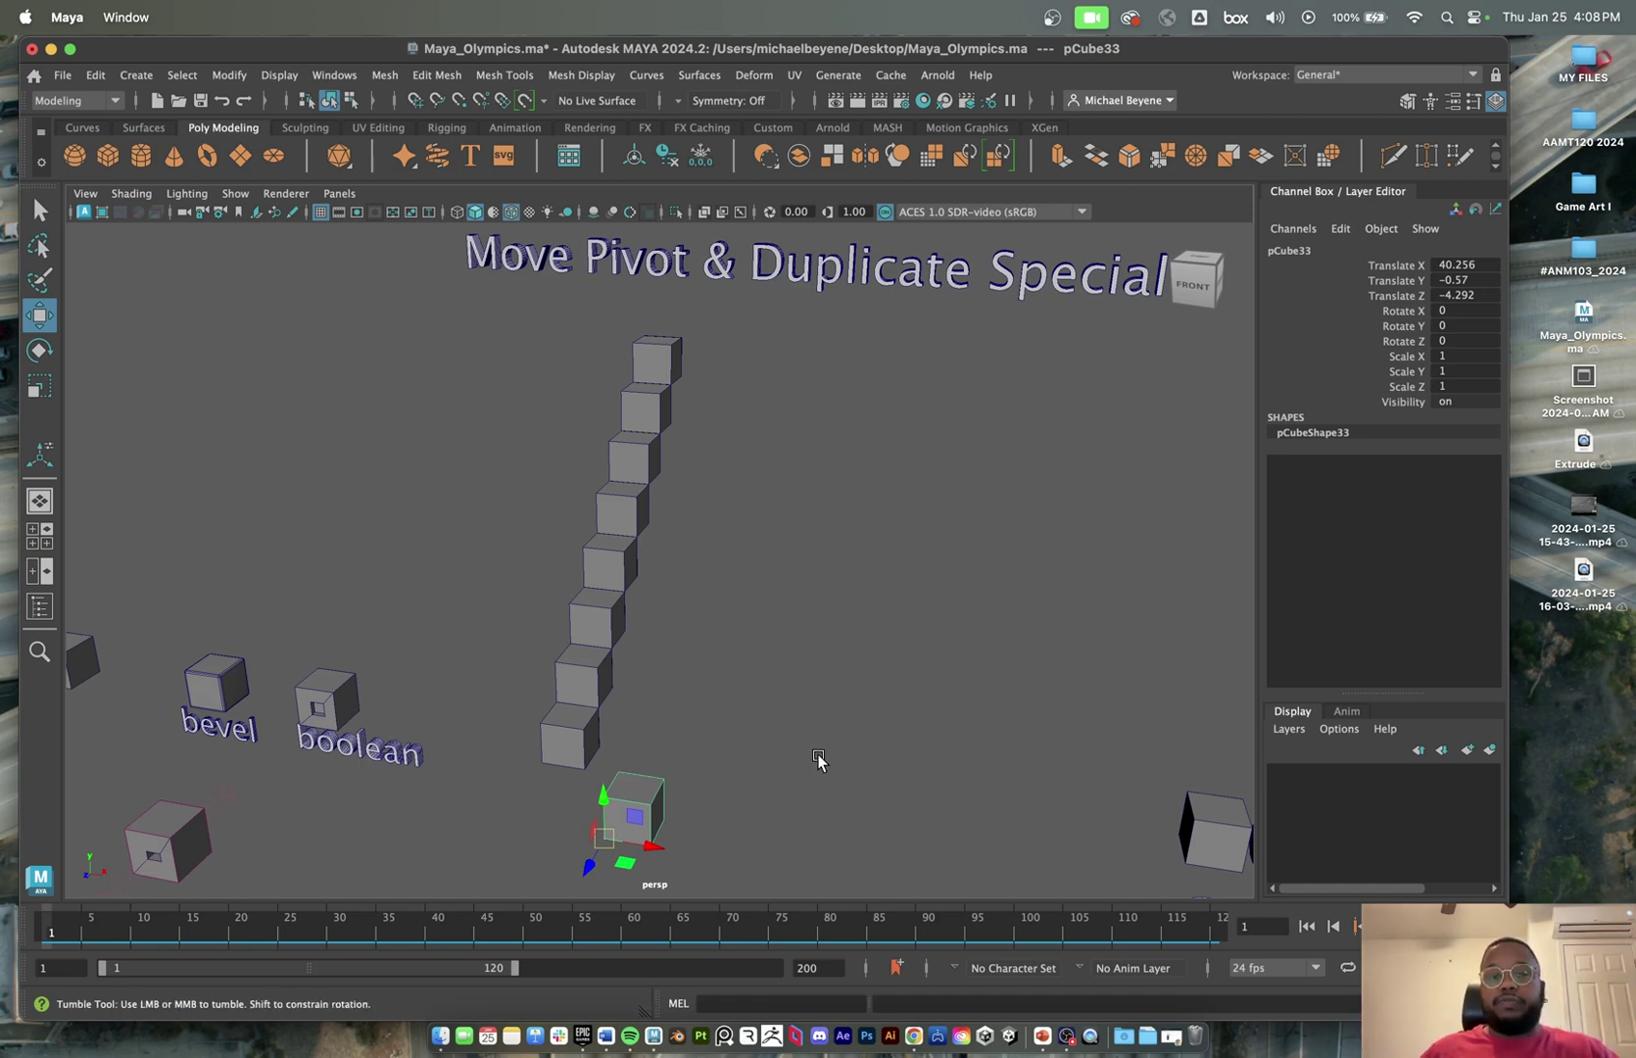
pyautogui.keyDown('alt'); pyautogui.moveTo(818, 759); pyautogui.dragTo(784, 764); pyautogui.keyUp('alt')
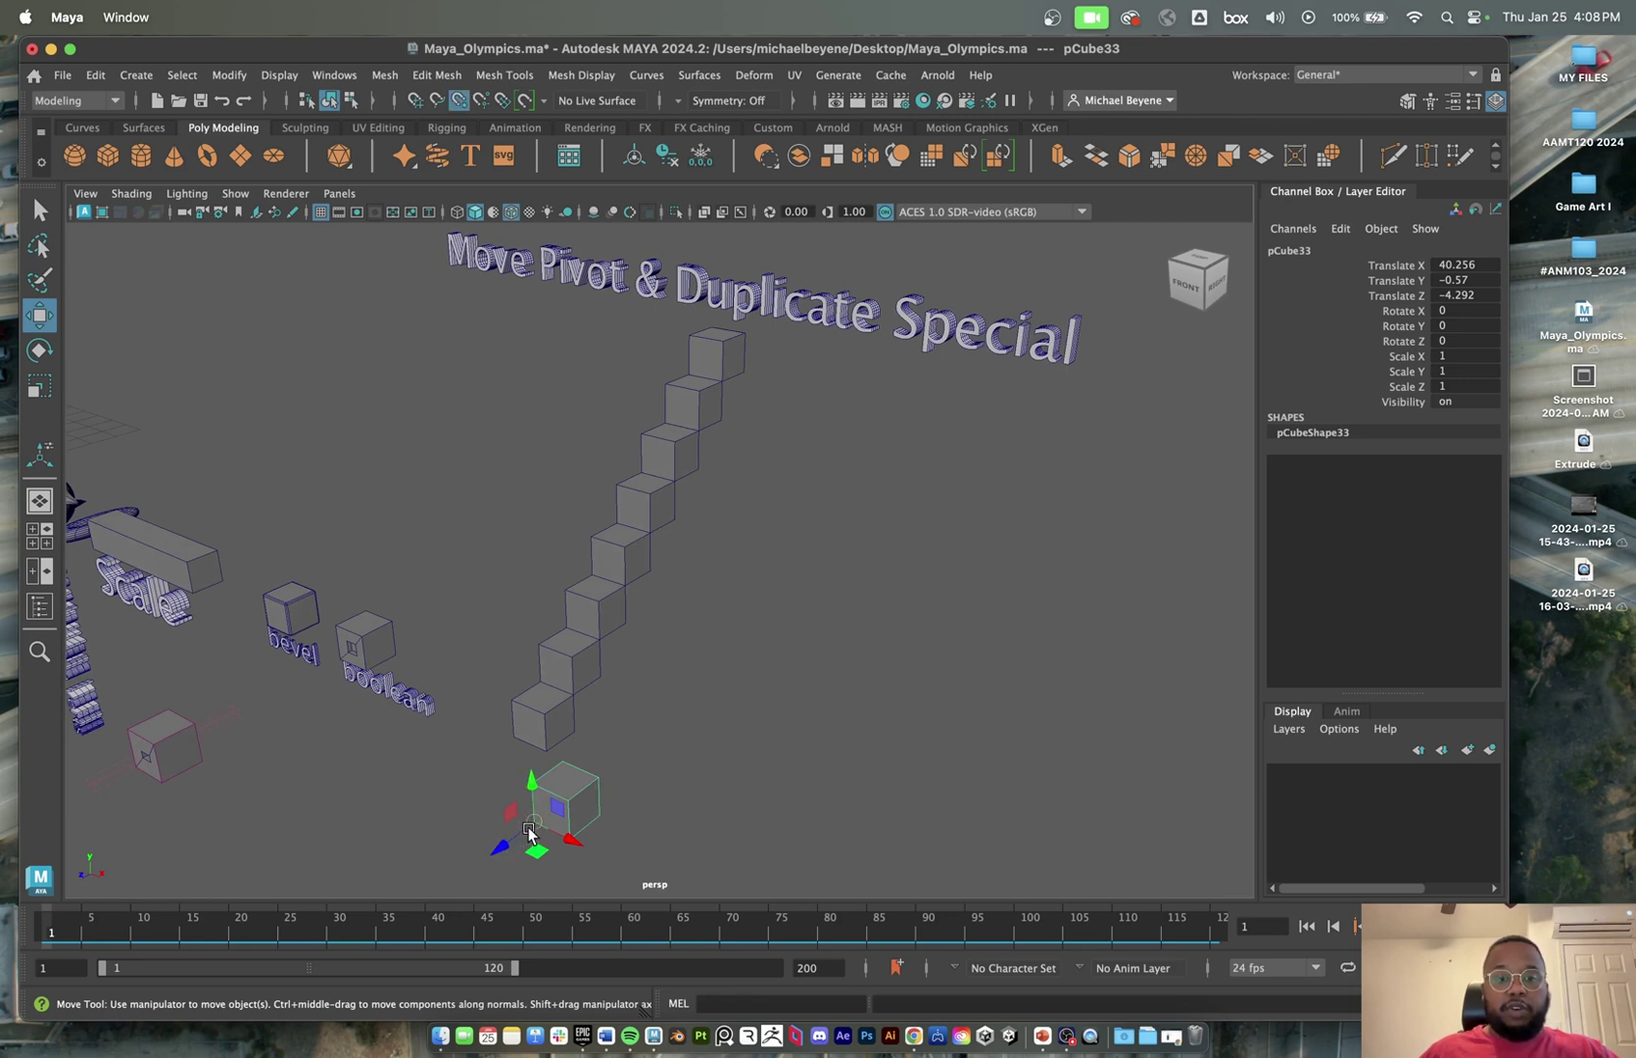
pyautogui.keyDown('shift'); pyautogui.moveTo(534, 823); pyautogui.dragTo(556, 755); pyautogui.keyUp('shift')
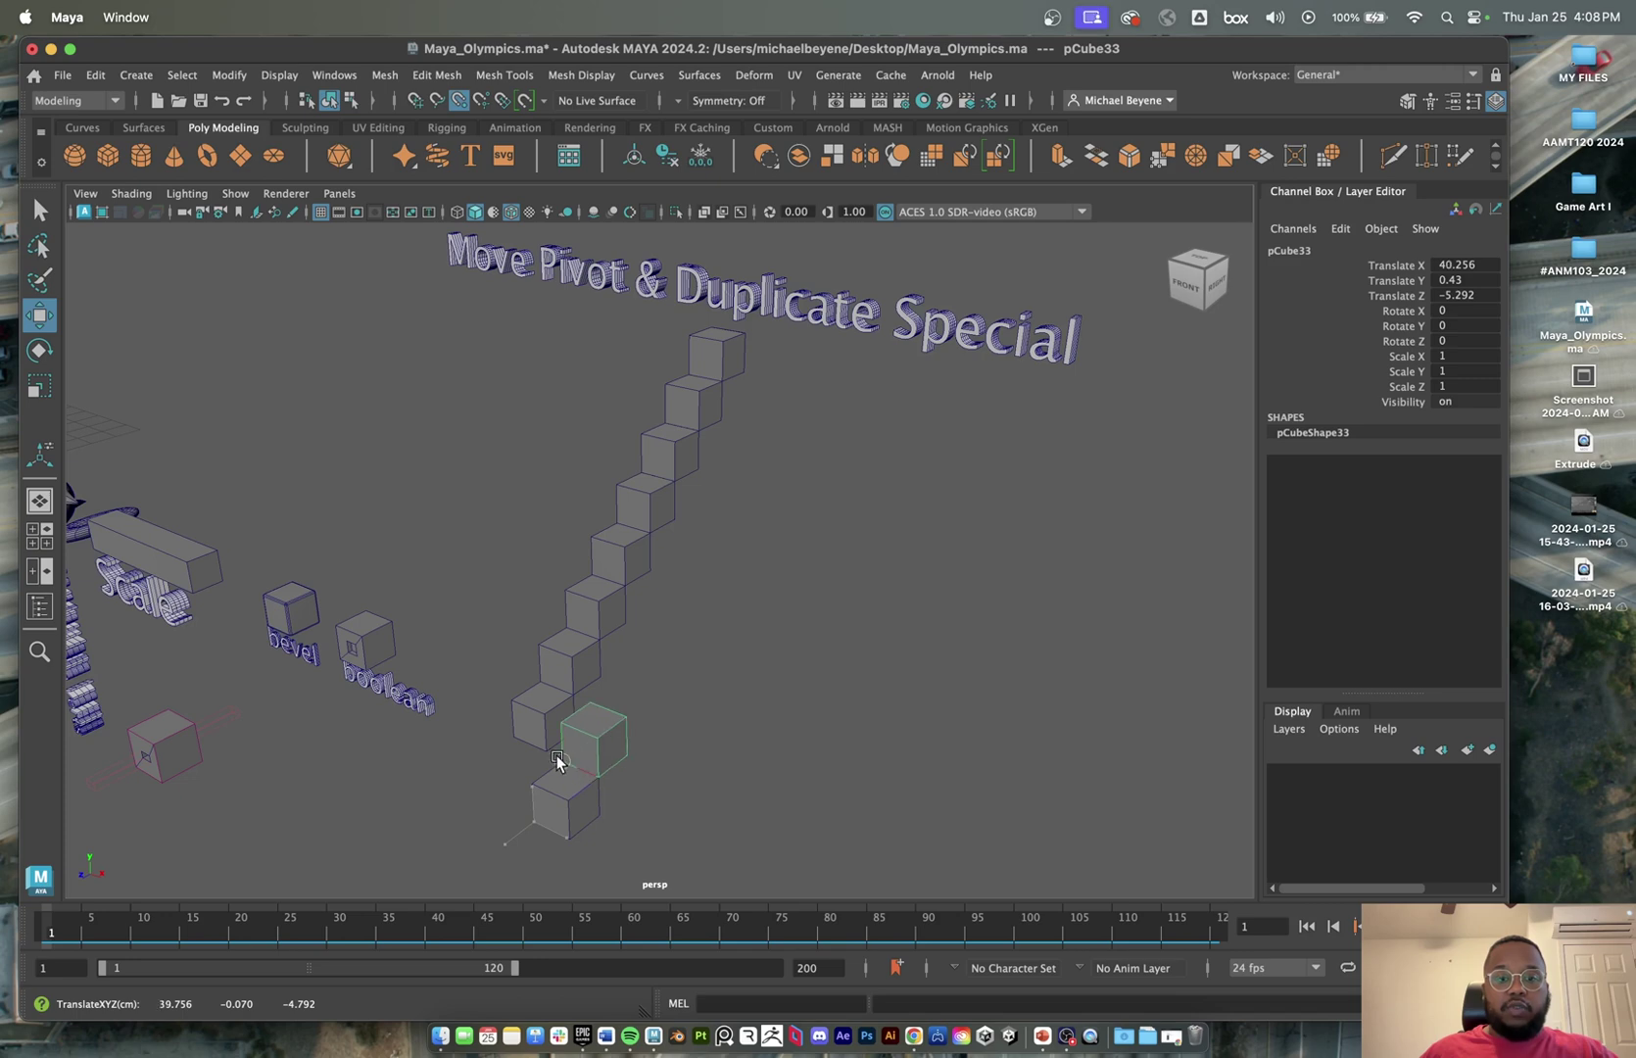
pyautogui.moveTo(558, 761); pyautogui.dragTo(560, 762)
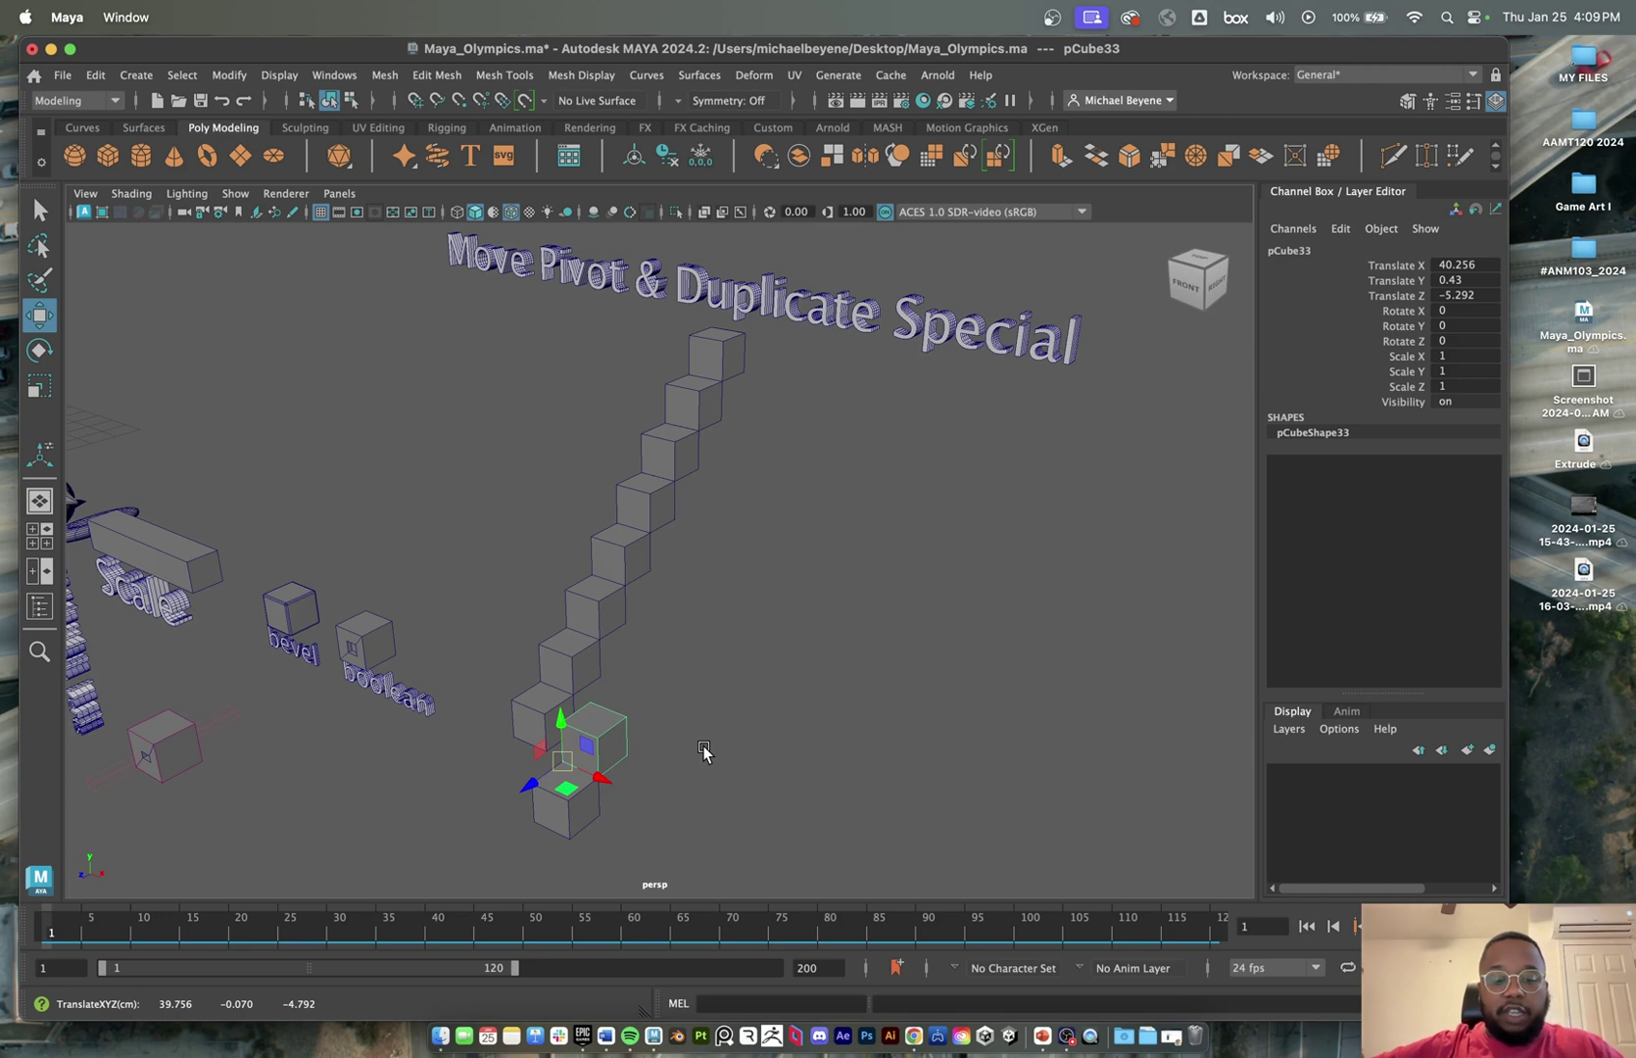
# - Repeat Duplicate with Transform to extend the new staircase of cubes up to Y 26.43, Z -31.292
pyautogui.hotkey('shift', 'd')
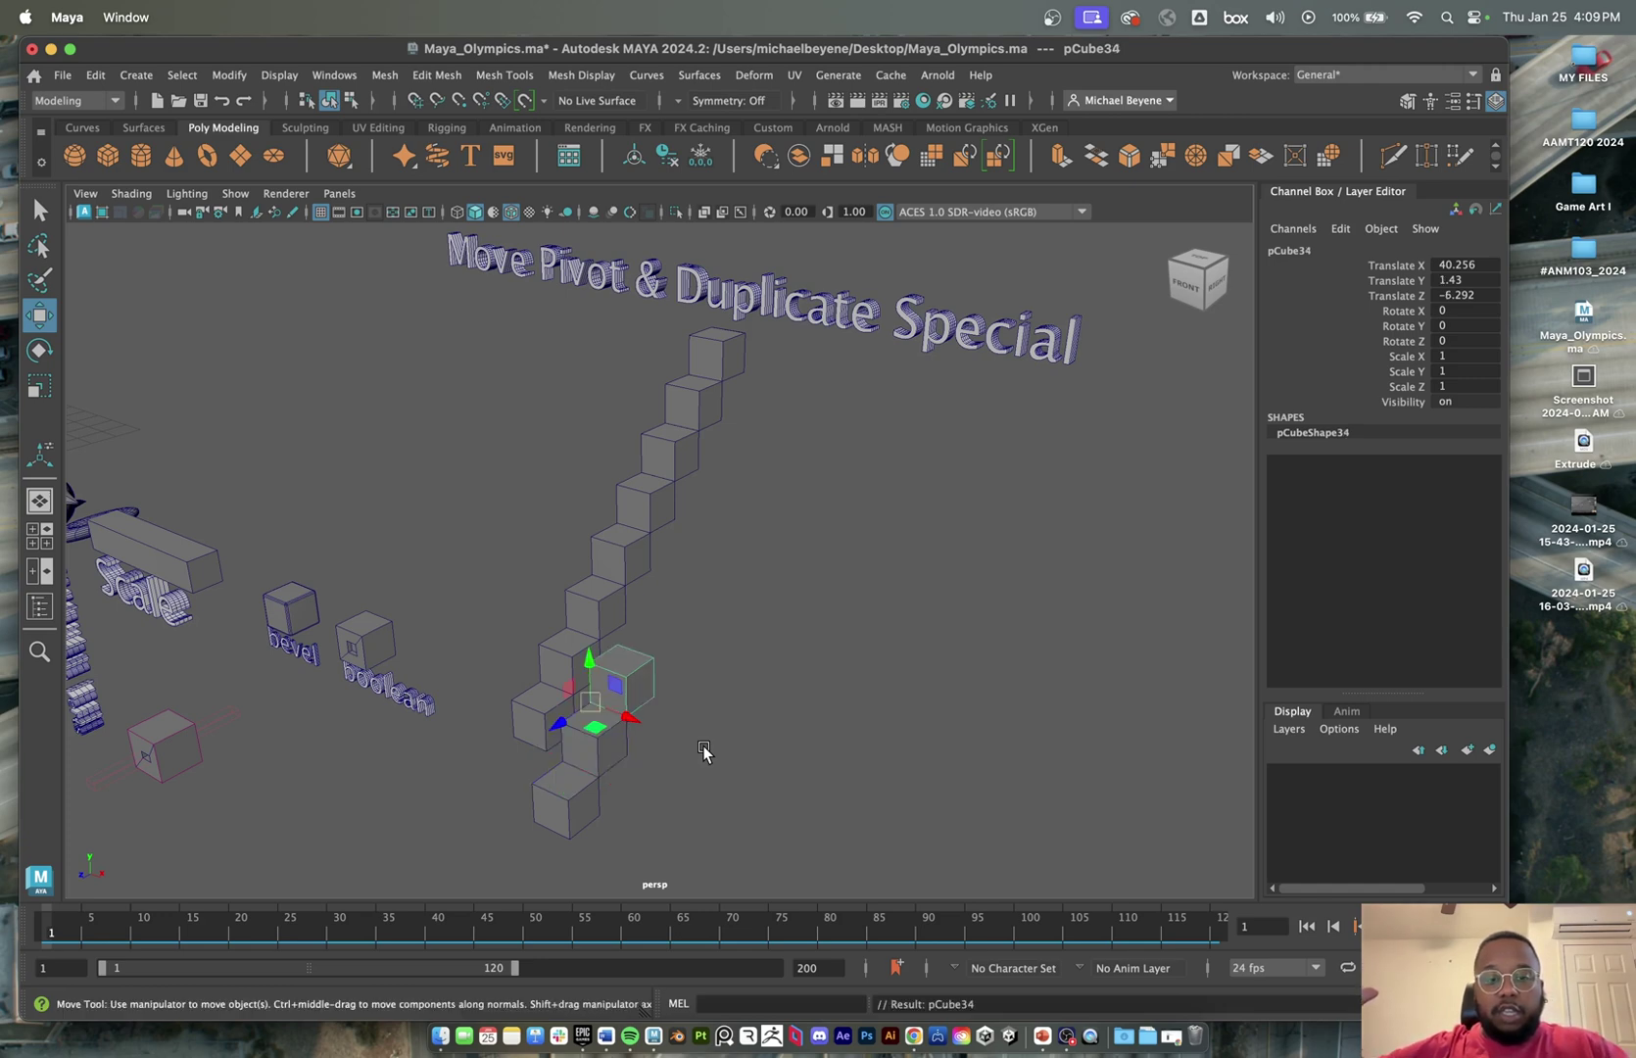
pyautogui.hotkey('shift', 'd')
pyautogui.scroll(5, 704, 748)
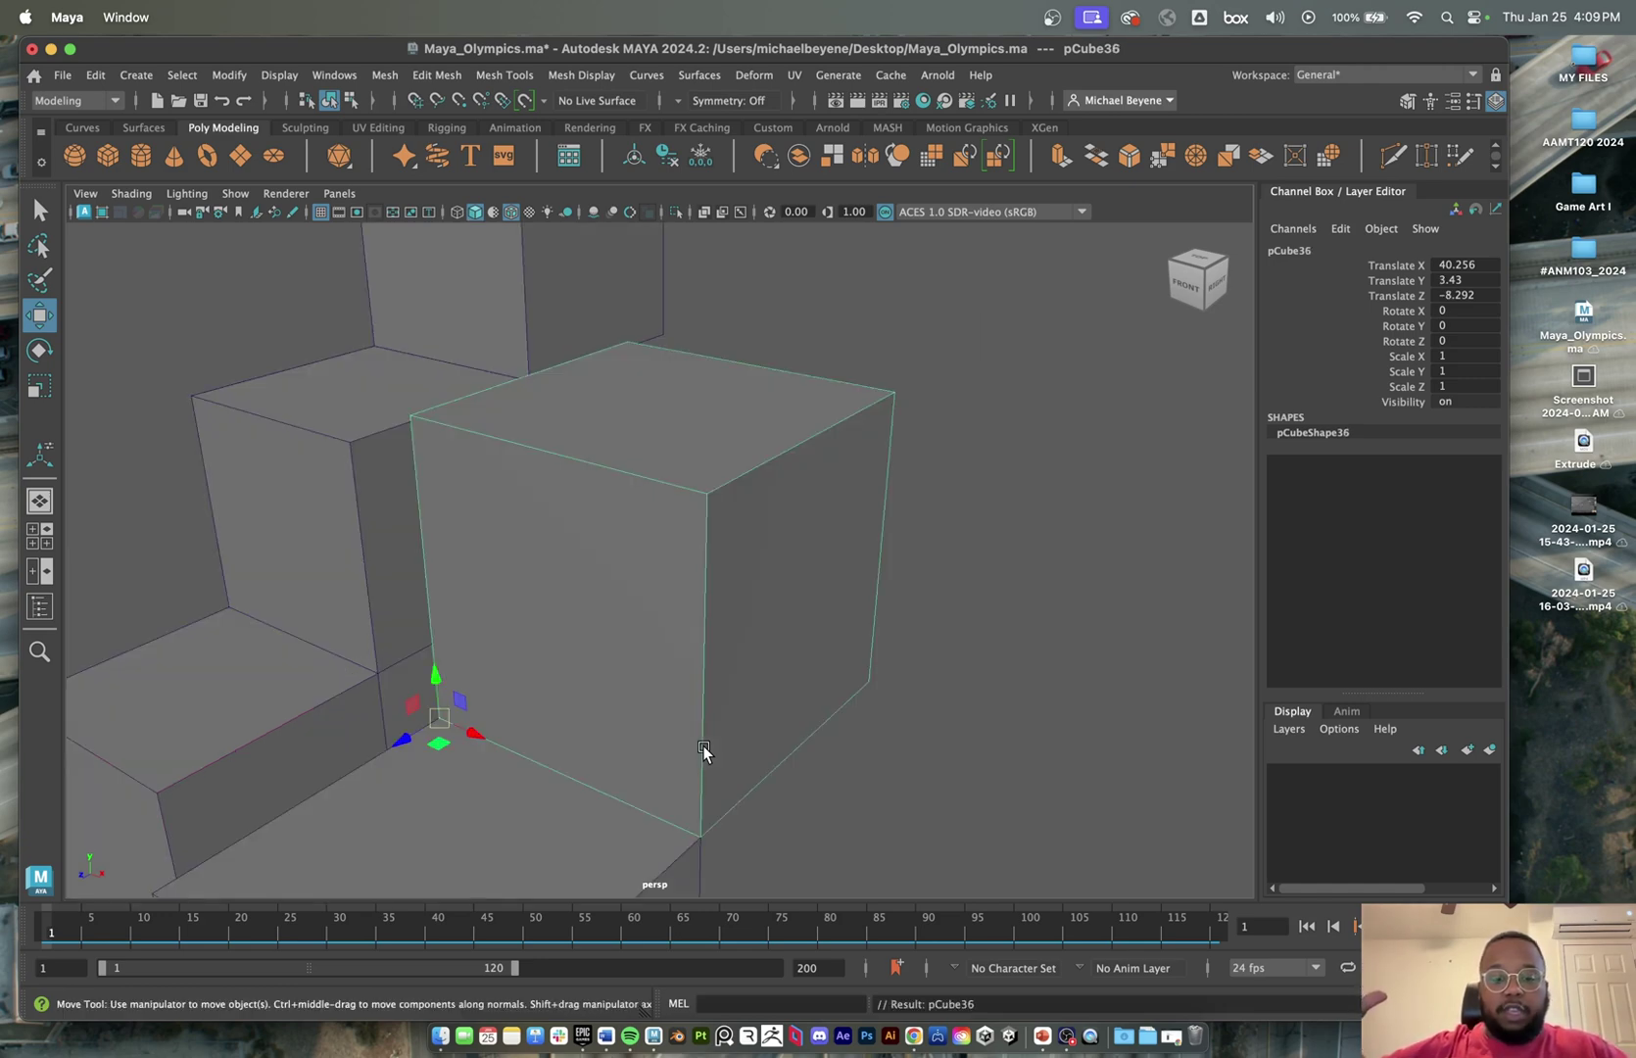
pyautogui.hotkey('shift', 'd')
pyautogui.hotkey('shift', 'd')
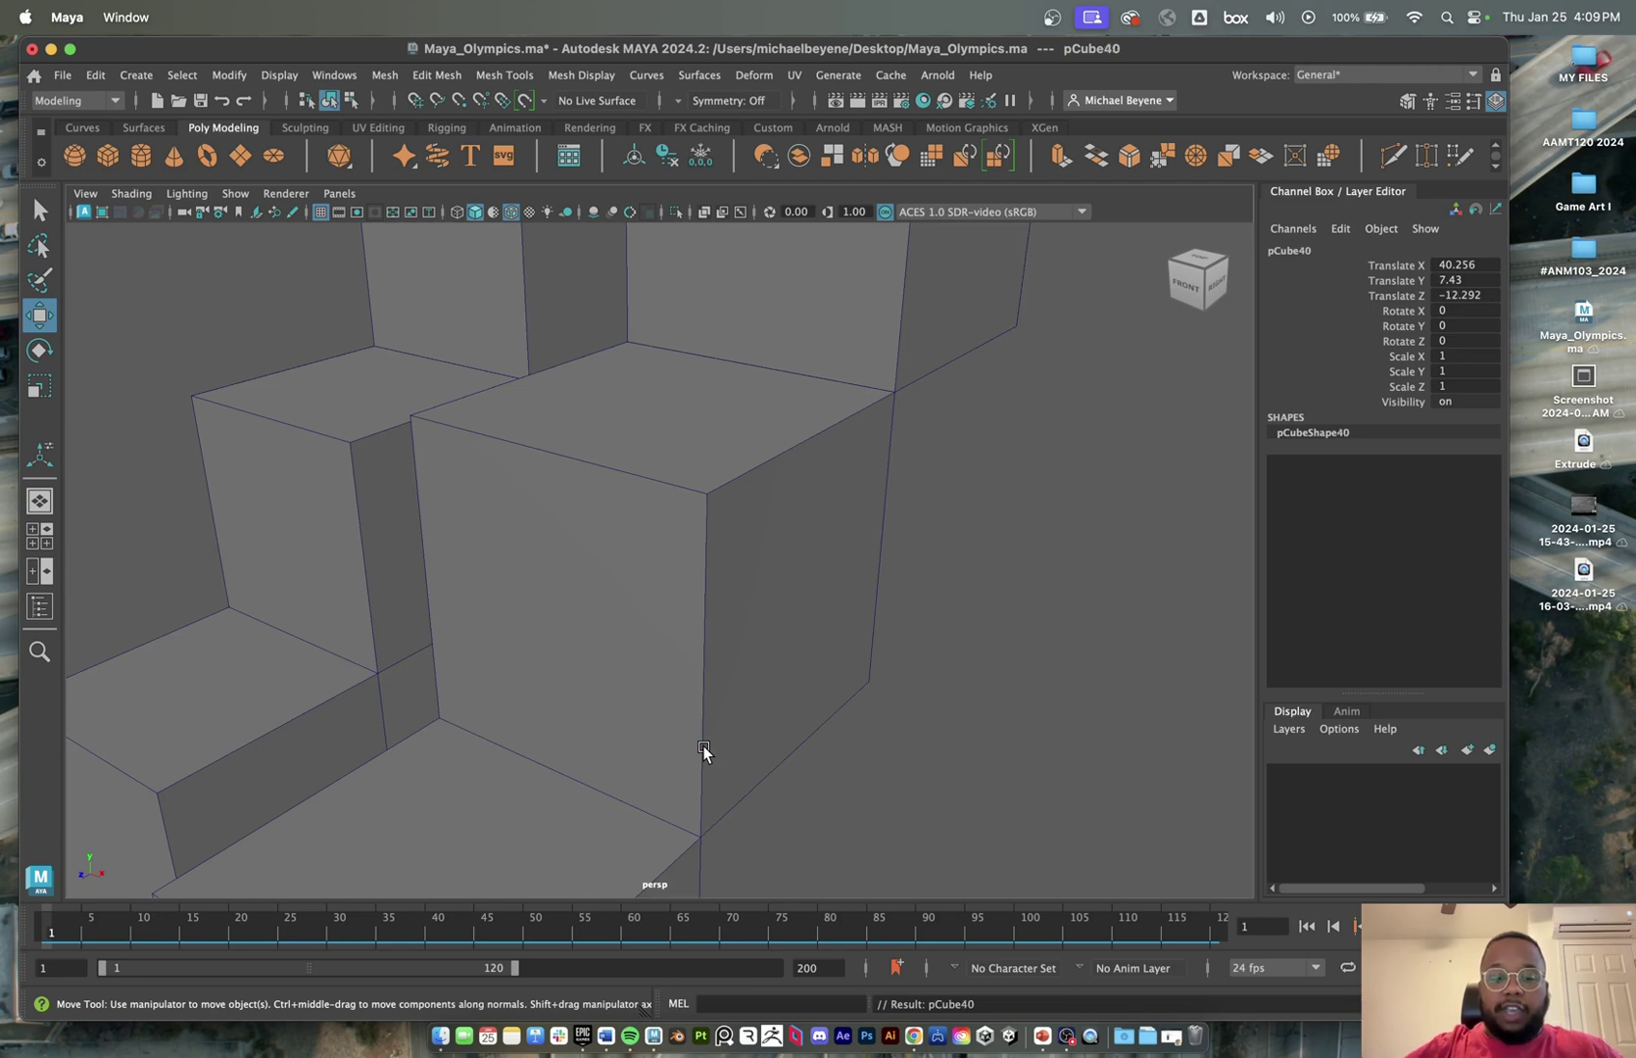
pyautogui.scroll(-5, 737, 691)
pyautogui.scroll(-5, 737, 691)
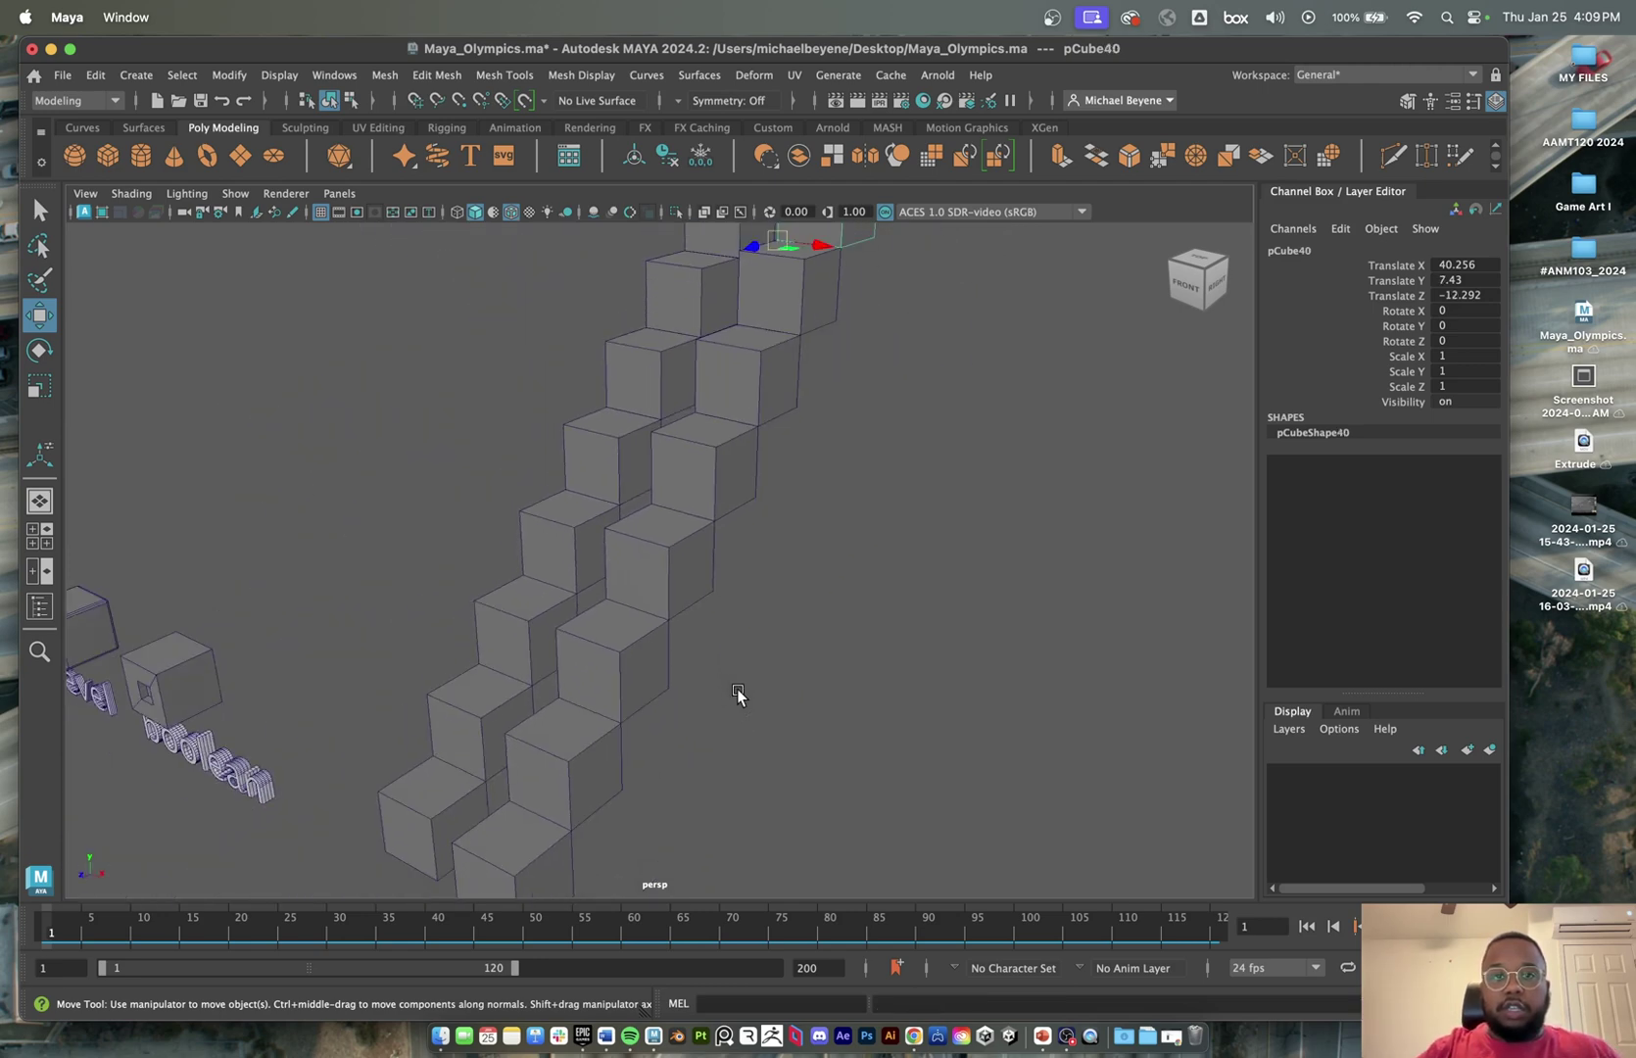
pyautogui.moveTo(815, 629)
pyautogui.keyDown('alt'); pyautogui.mouseDown()
pyautogui.moveTo(772, 629)
pyautogui.moveTo(786, 629)
pyautogui.mouseUp(); pyautogui.keyUp('alt')
pyautogui.hotkey('shift', 'd')
pyautogui.hotkey('shift', 'd')
pyautogui.hotkey('shift', 'd')
pyautogui.hotkey('shift', 'd')
pyautogui.hotkey('shift', 'd')
pyautogui.hotkey('shift', 'd')
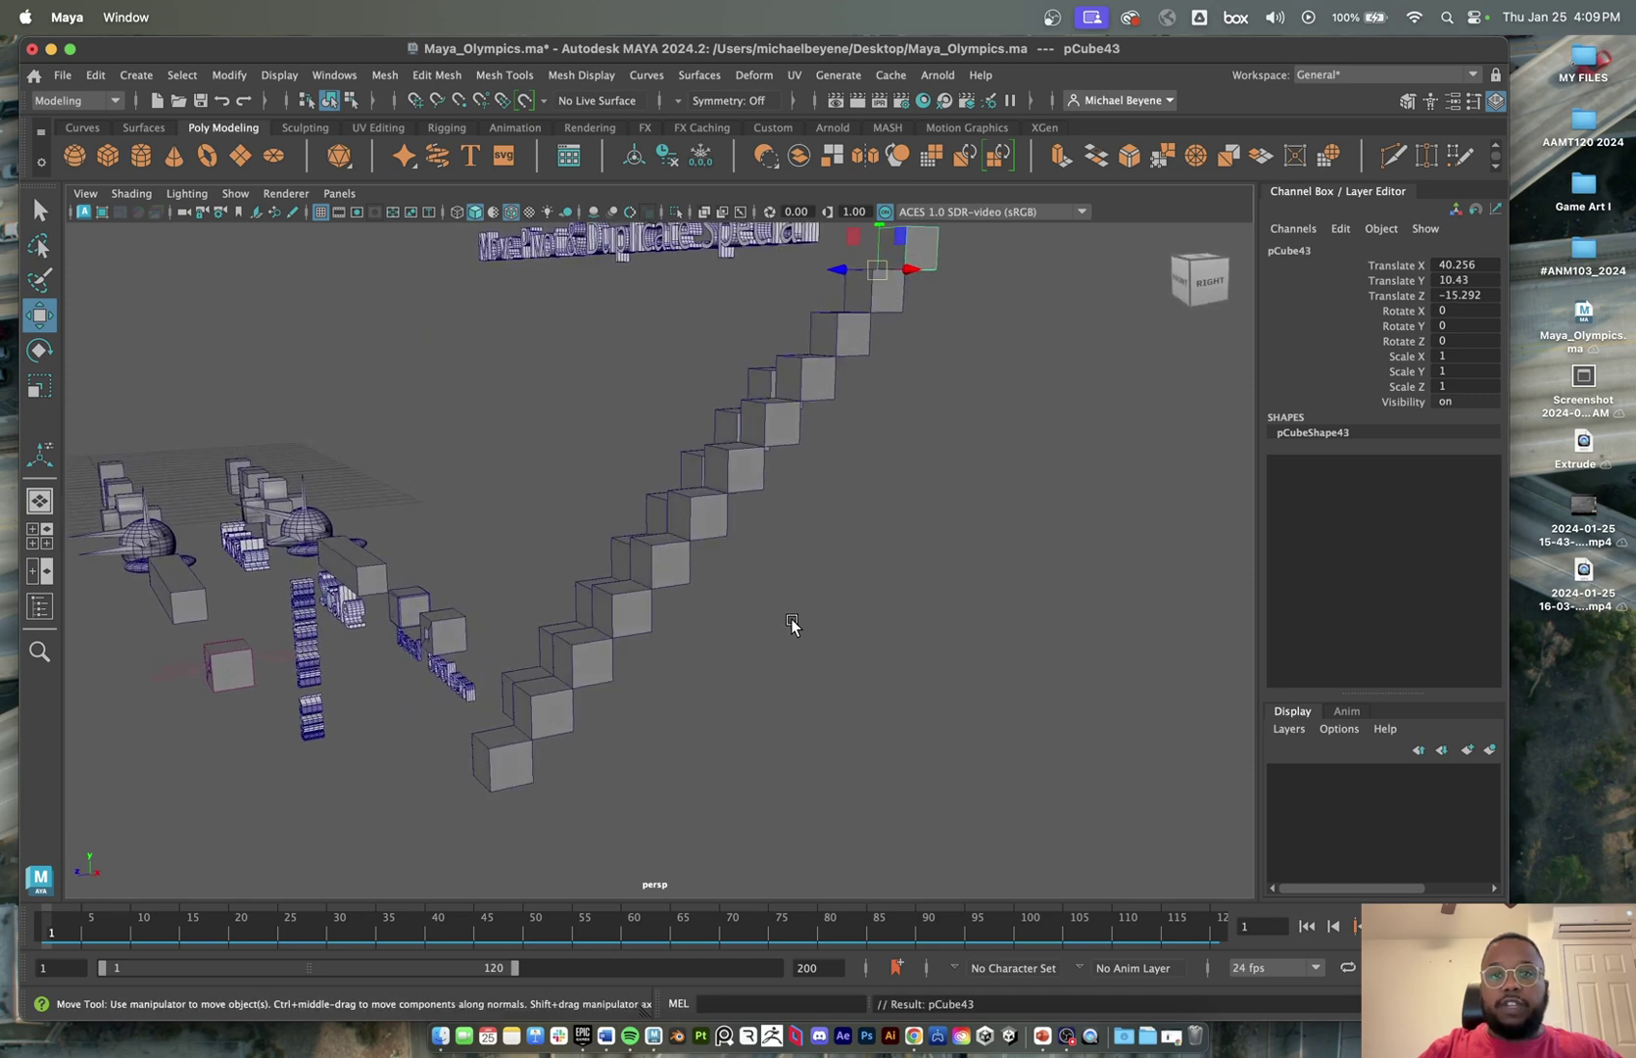
pyautogui.scroll(-5, 792, 624)
pyautogui.hotkey('shift', 'd')
pyautogui.hotkey('shift', 'd')
pyautogui.hotkey('shift', 'd')
pyautogui.hotkey('shift', 'd')
pyautogui.hotkey('shift', 'd')
pyautogui.hotkey('shift', 'd')
pyautogui.hotkey('shift', 'd')
pyautogui.hotkey('shift', 'd')
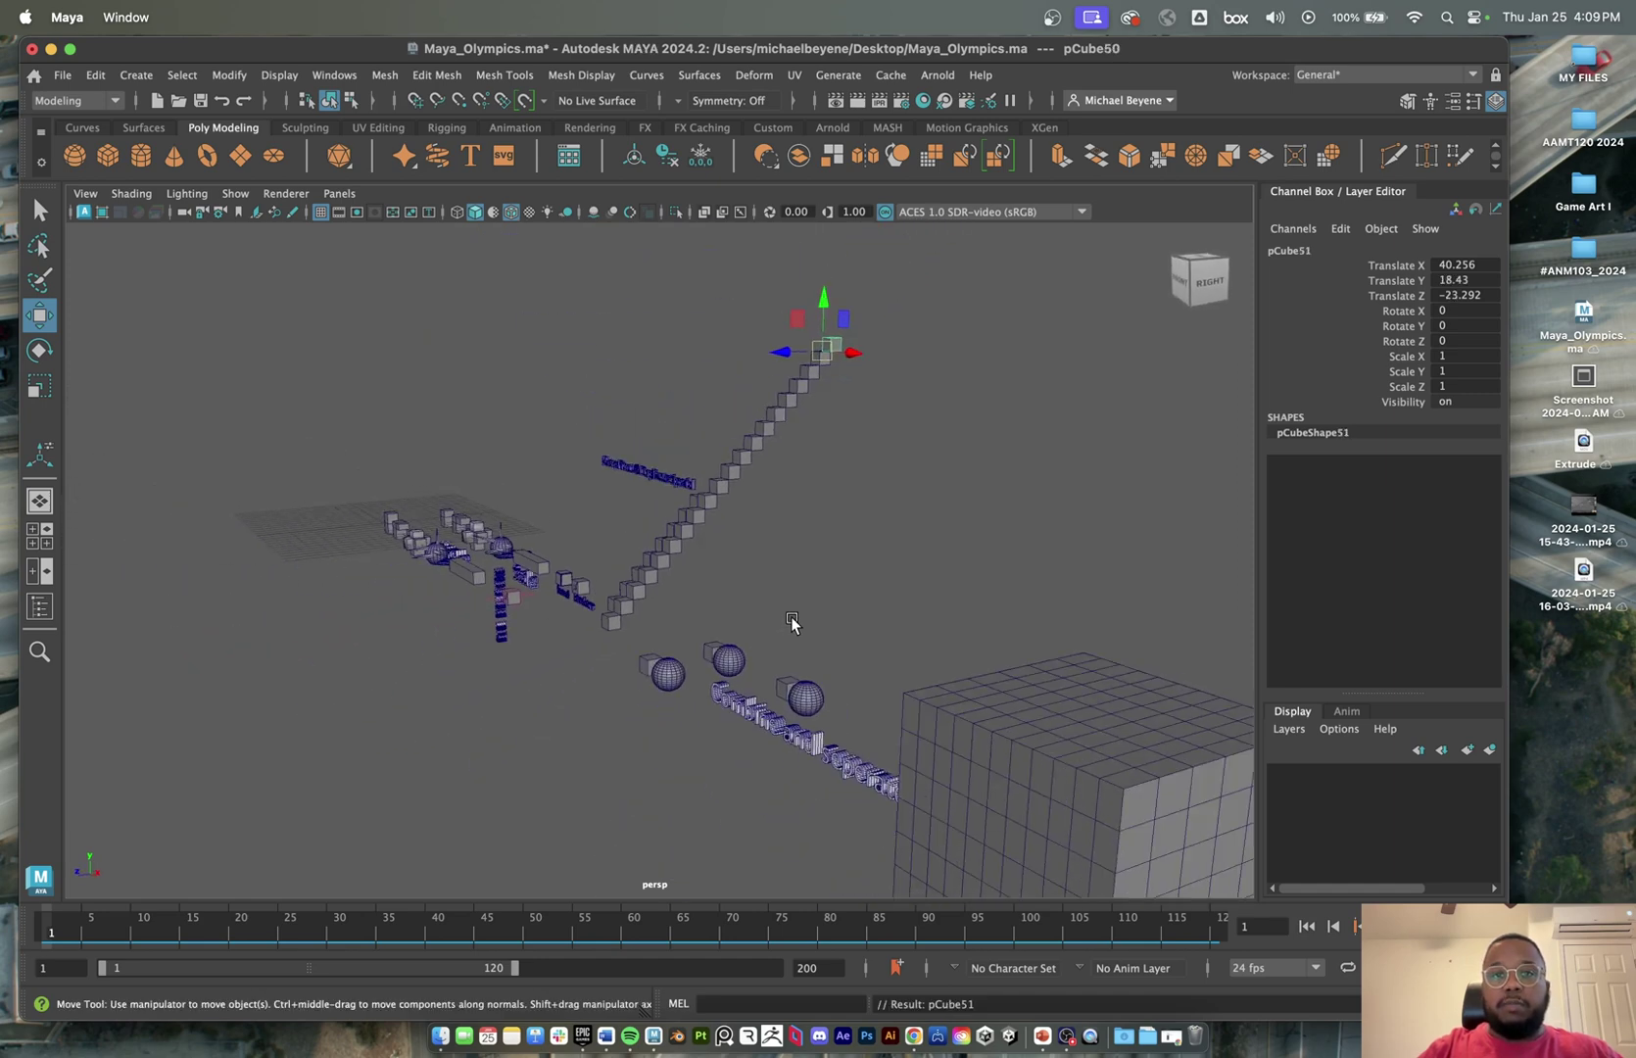
pyautogui.hotkey('shift', 'd')
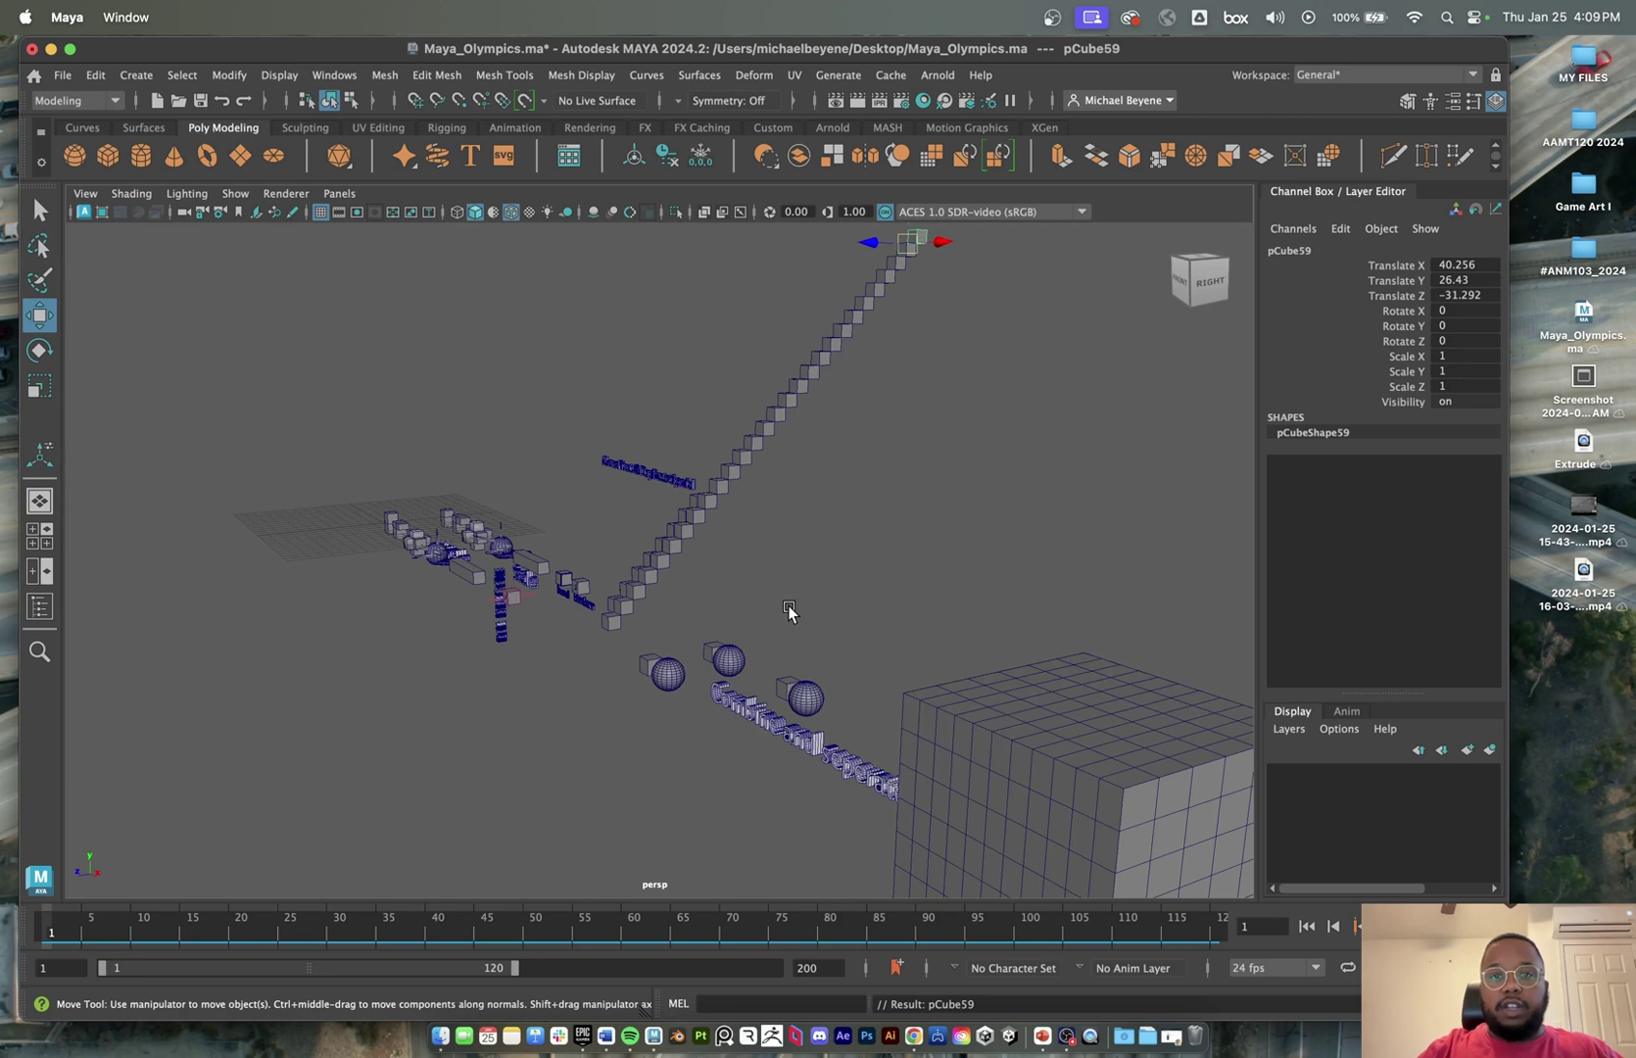
# - Delete all the staircase copies, keeping only the original single cube at the foot
pyautogui.keyDown('alt'); pyautogui.moveTo(796, 558); pyautogui.dragTo(847, 555); pyautogui.keyUp('alt')
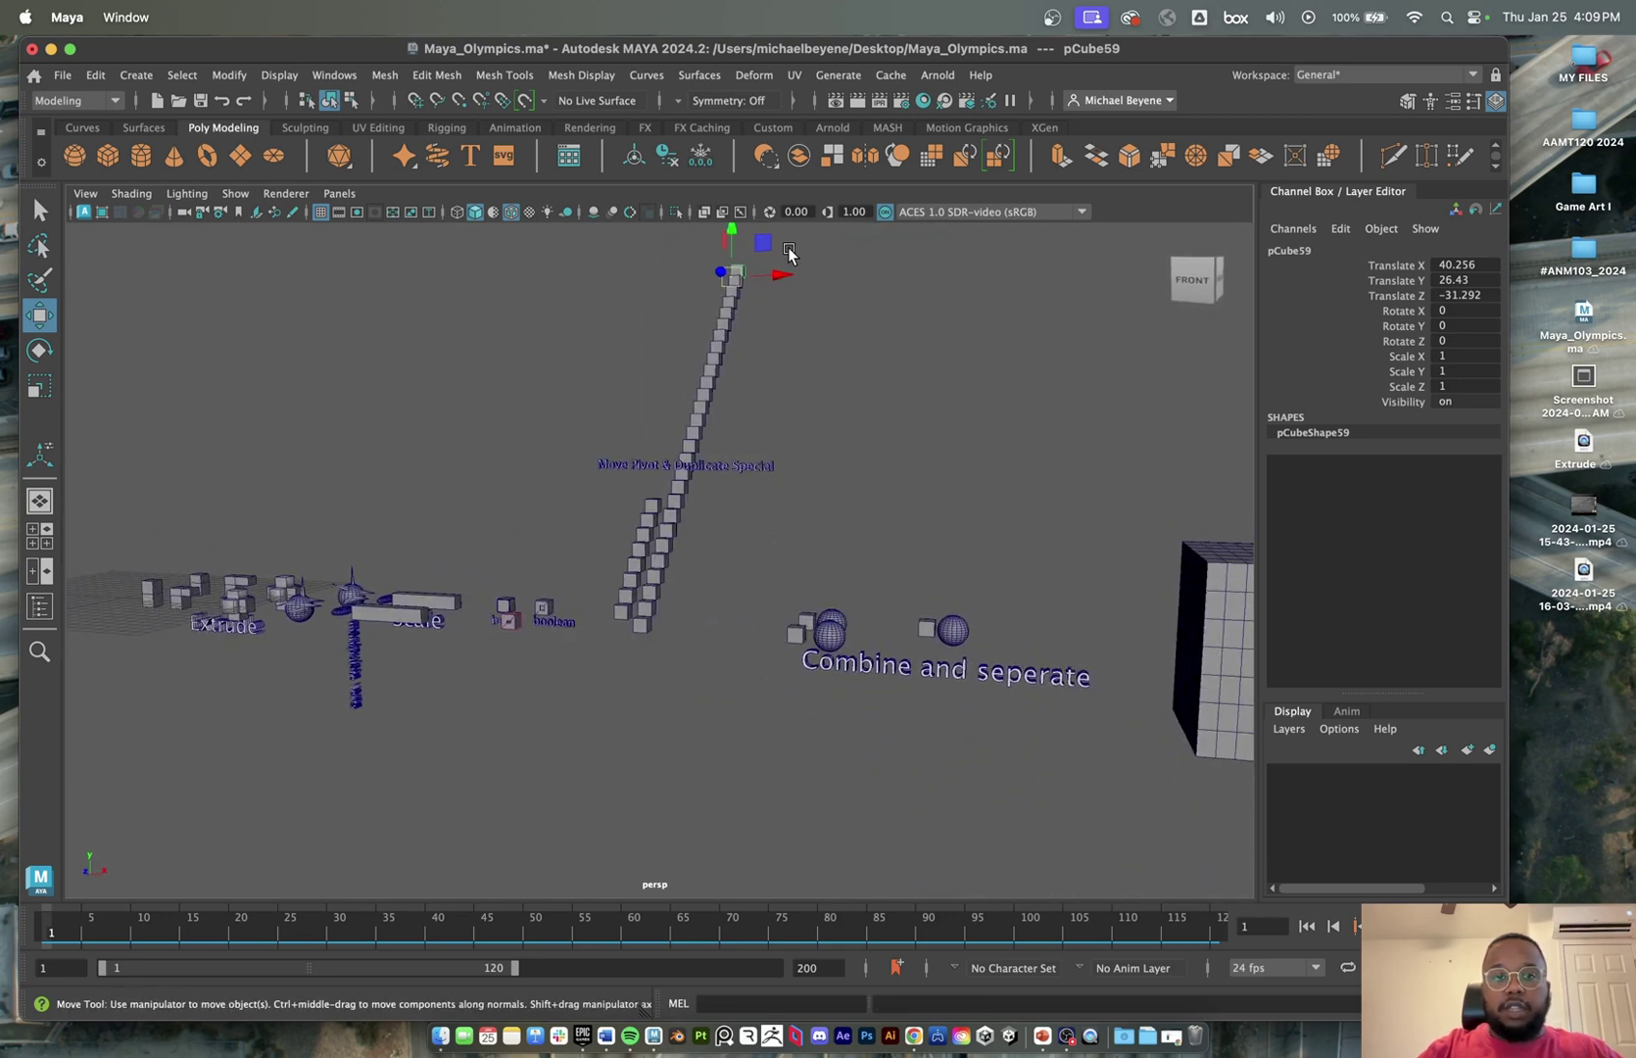
pyautogui.moveTo(788, 247); pyautogui.dragTo(673, 537)
pyautogui.click(673, 530)
pyautogui.scroll(6, 672, 530)
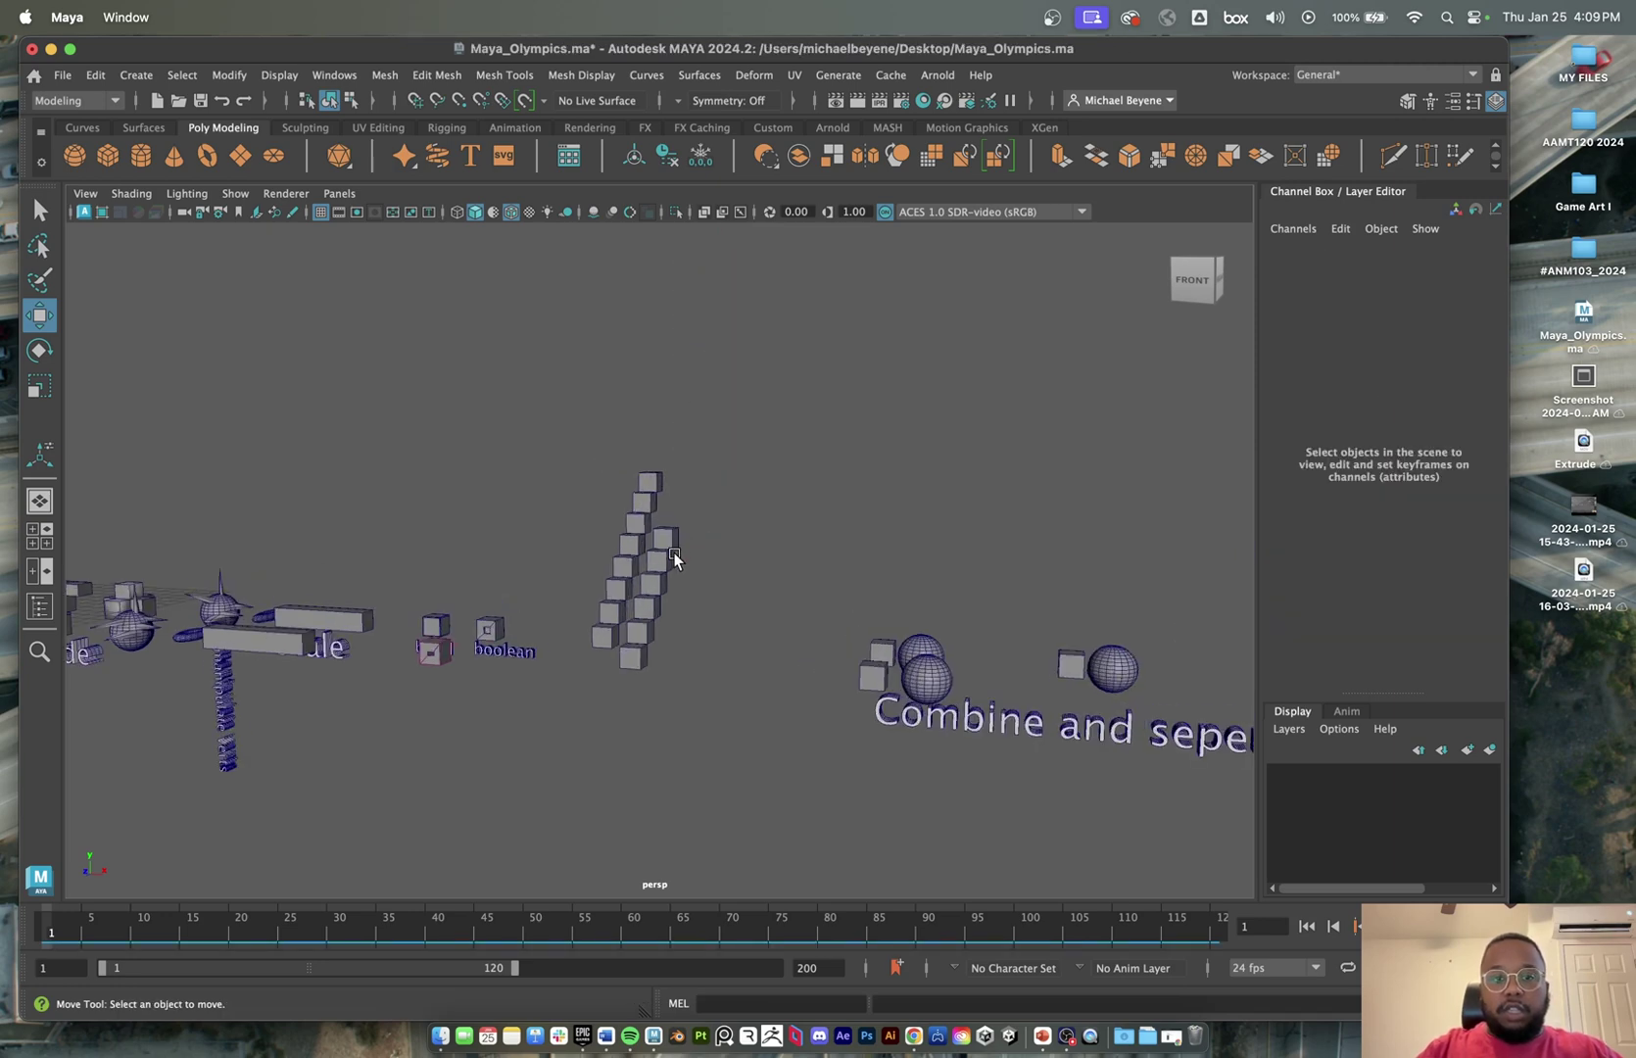
pyautogui.keyDown('alt'); pyautogui.moveTo(687, 522); pyautogui.dragTo(706, 530); pyautogui.keyUp('alt')
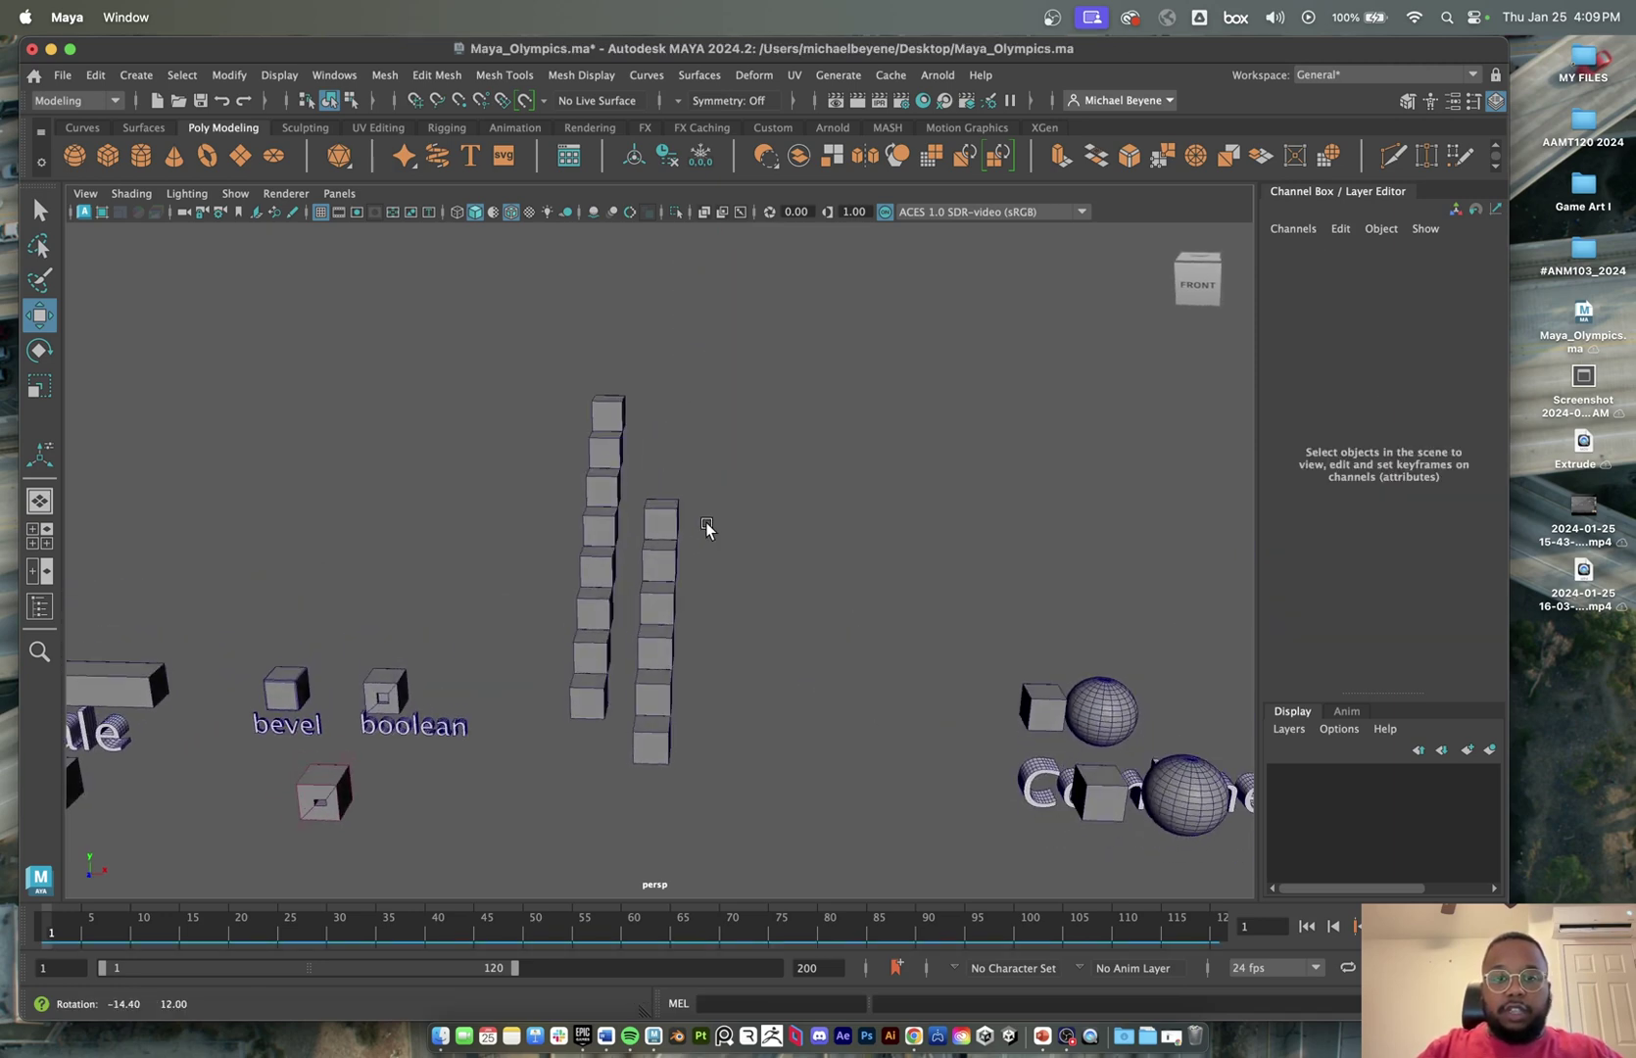
pyautogui.moveTo(693, 465); pyautogui.dragTo(644, 697)
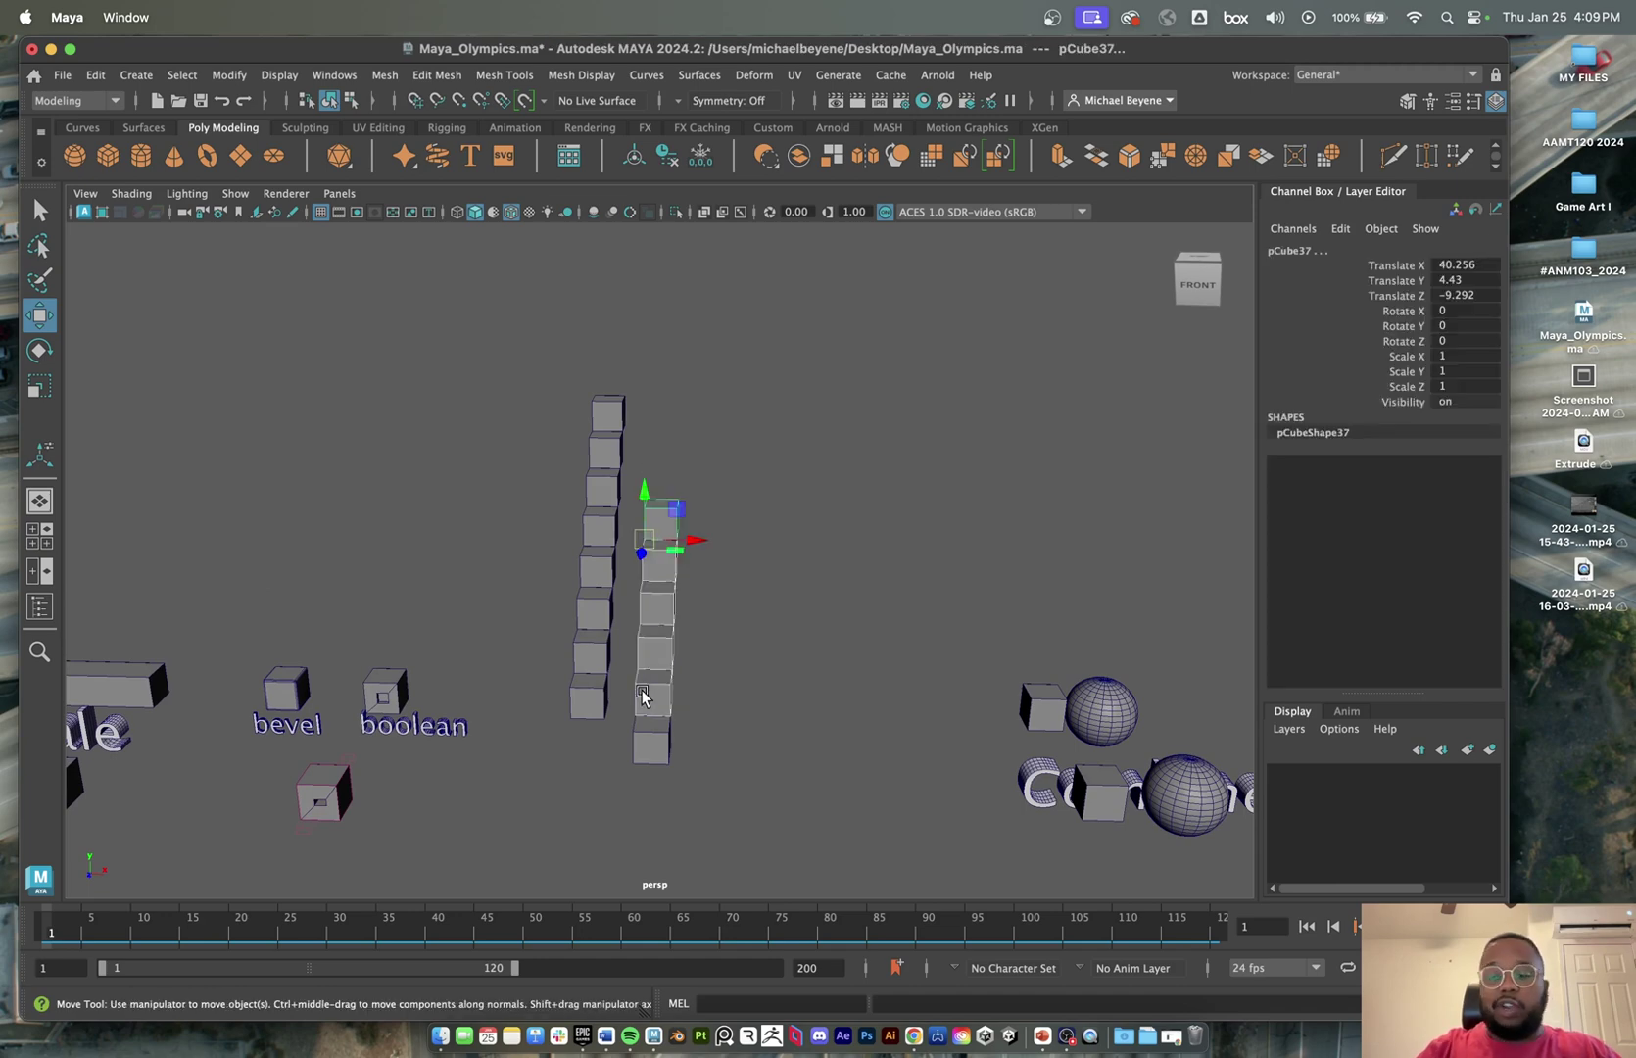
pyautogui.press('Delete')
# - Duplicate the remaining single cube again and vertex-snap the new copy to its top rear corner at Y 0.43, Z -5.292
pyautogui.click(647, 727)
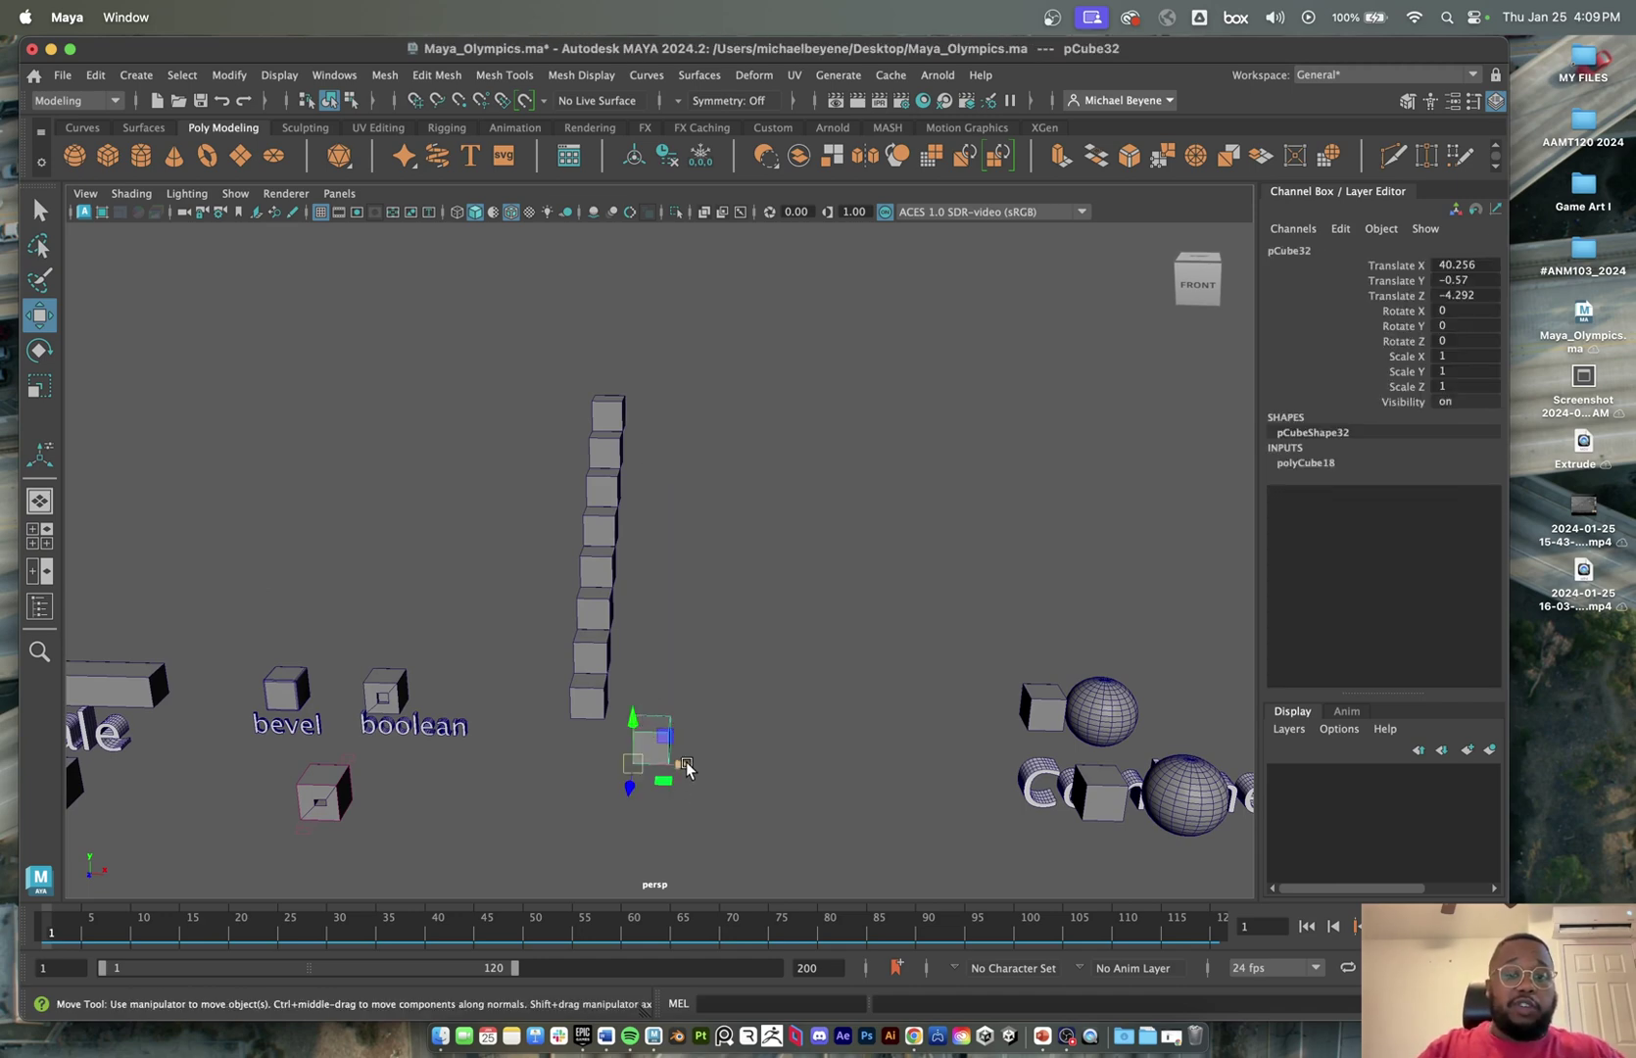
pyautogui.keyDown('alt'); pyautogui.moveTo(737, 727); pyautogui.dragTo(706, 735); pyautogui.keyUp('alt')
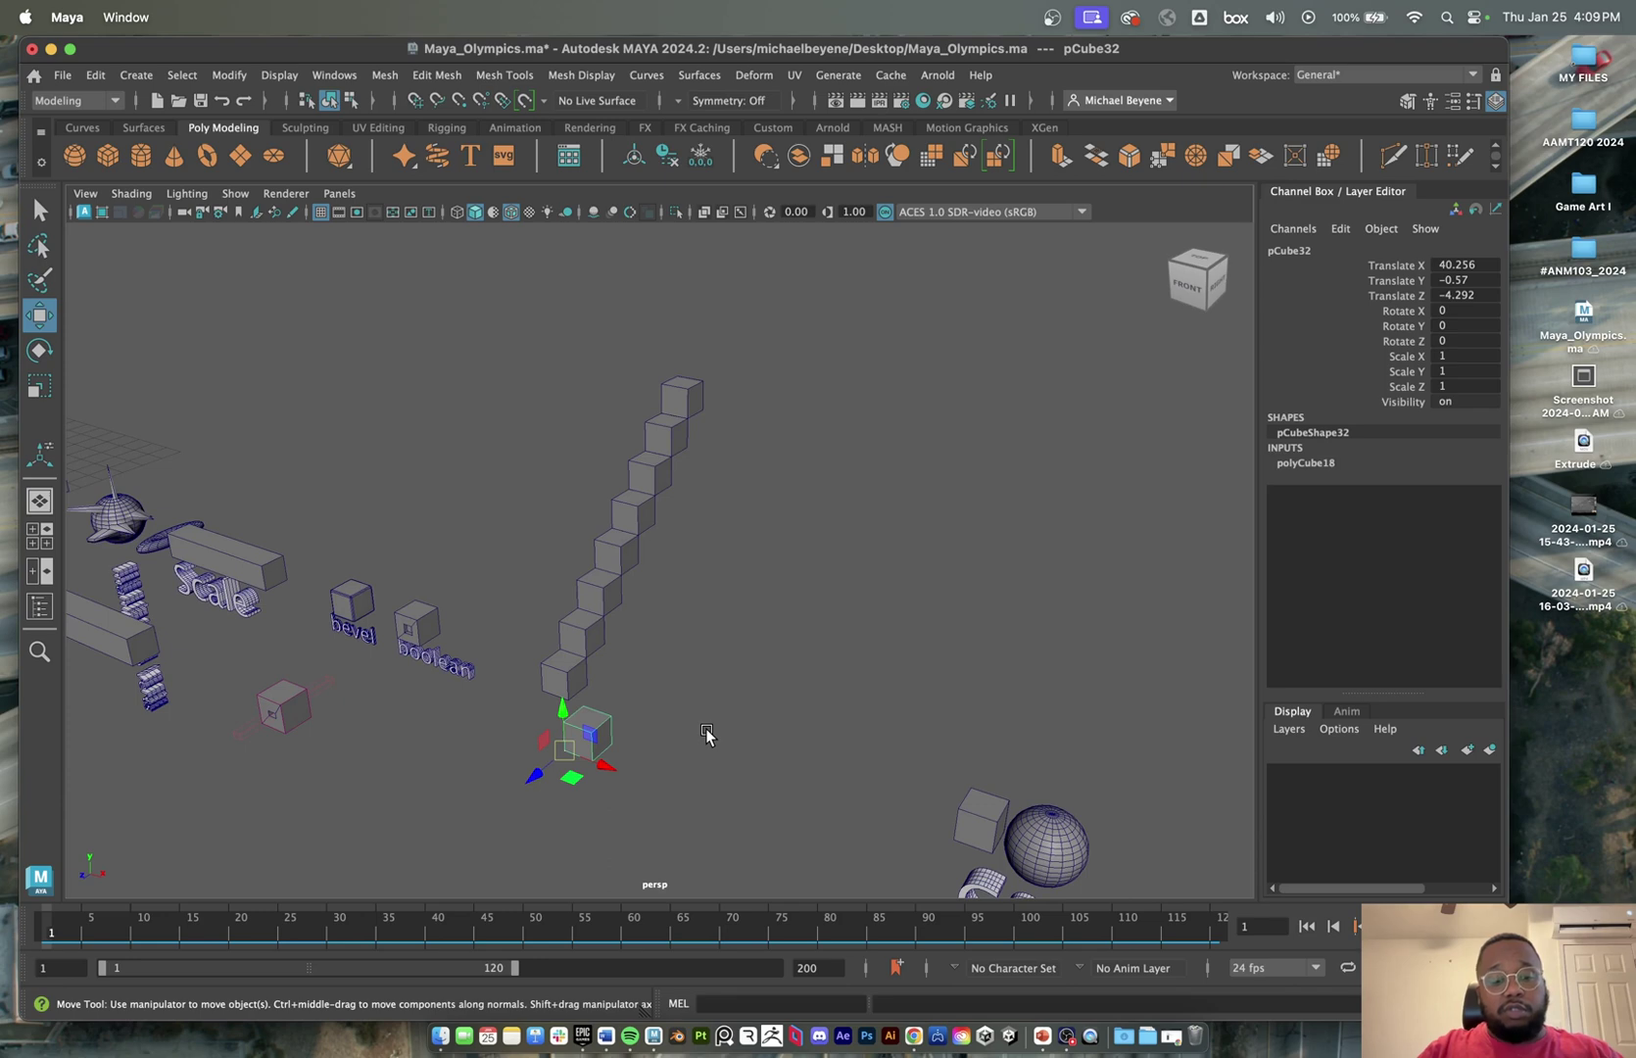
pyautogui.hotkey('ctrl', 'd')
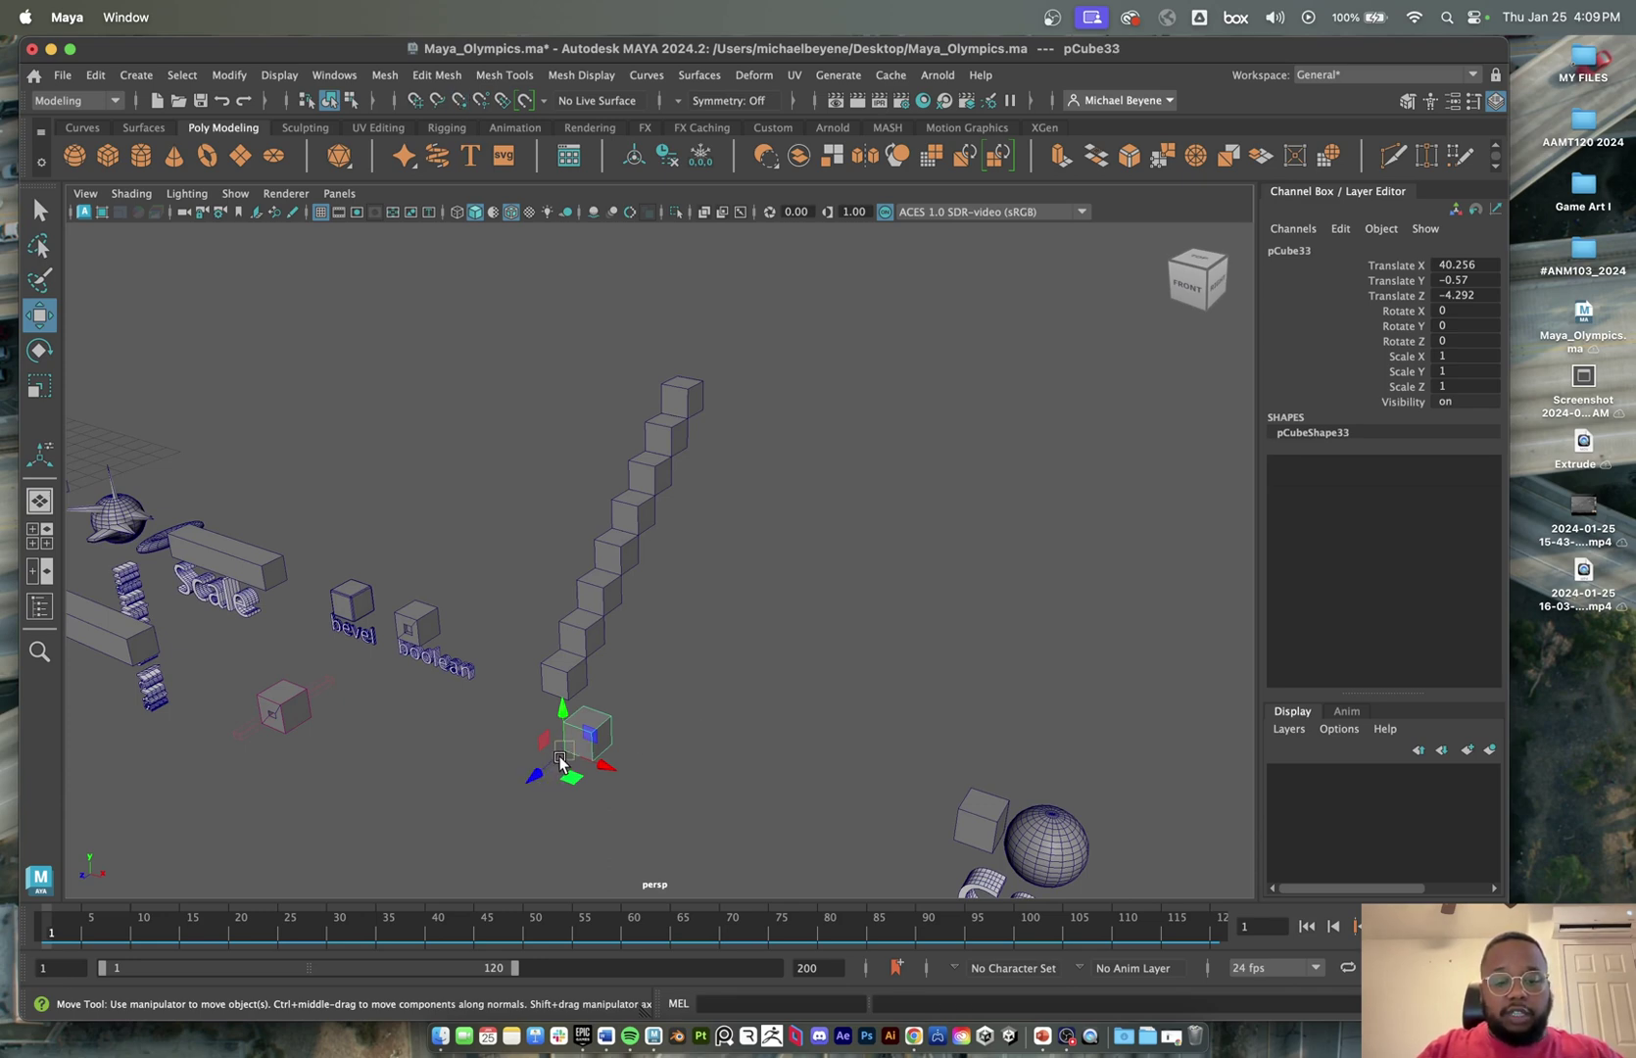
pyautogui.moveTo(565, 757); pyautogui.dragTo(590, 704)
# - Scale the snapped copy uniformly to about 1.259 from its corner pivot
pyautogui.press('e')
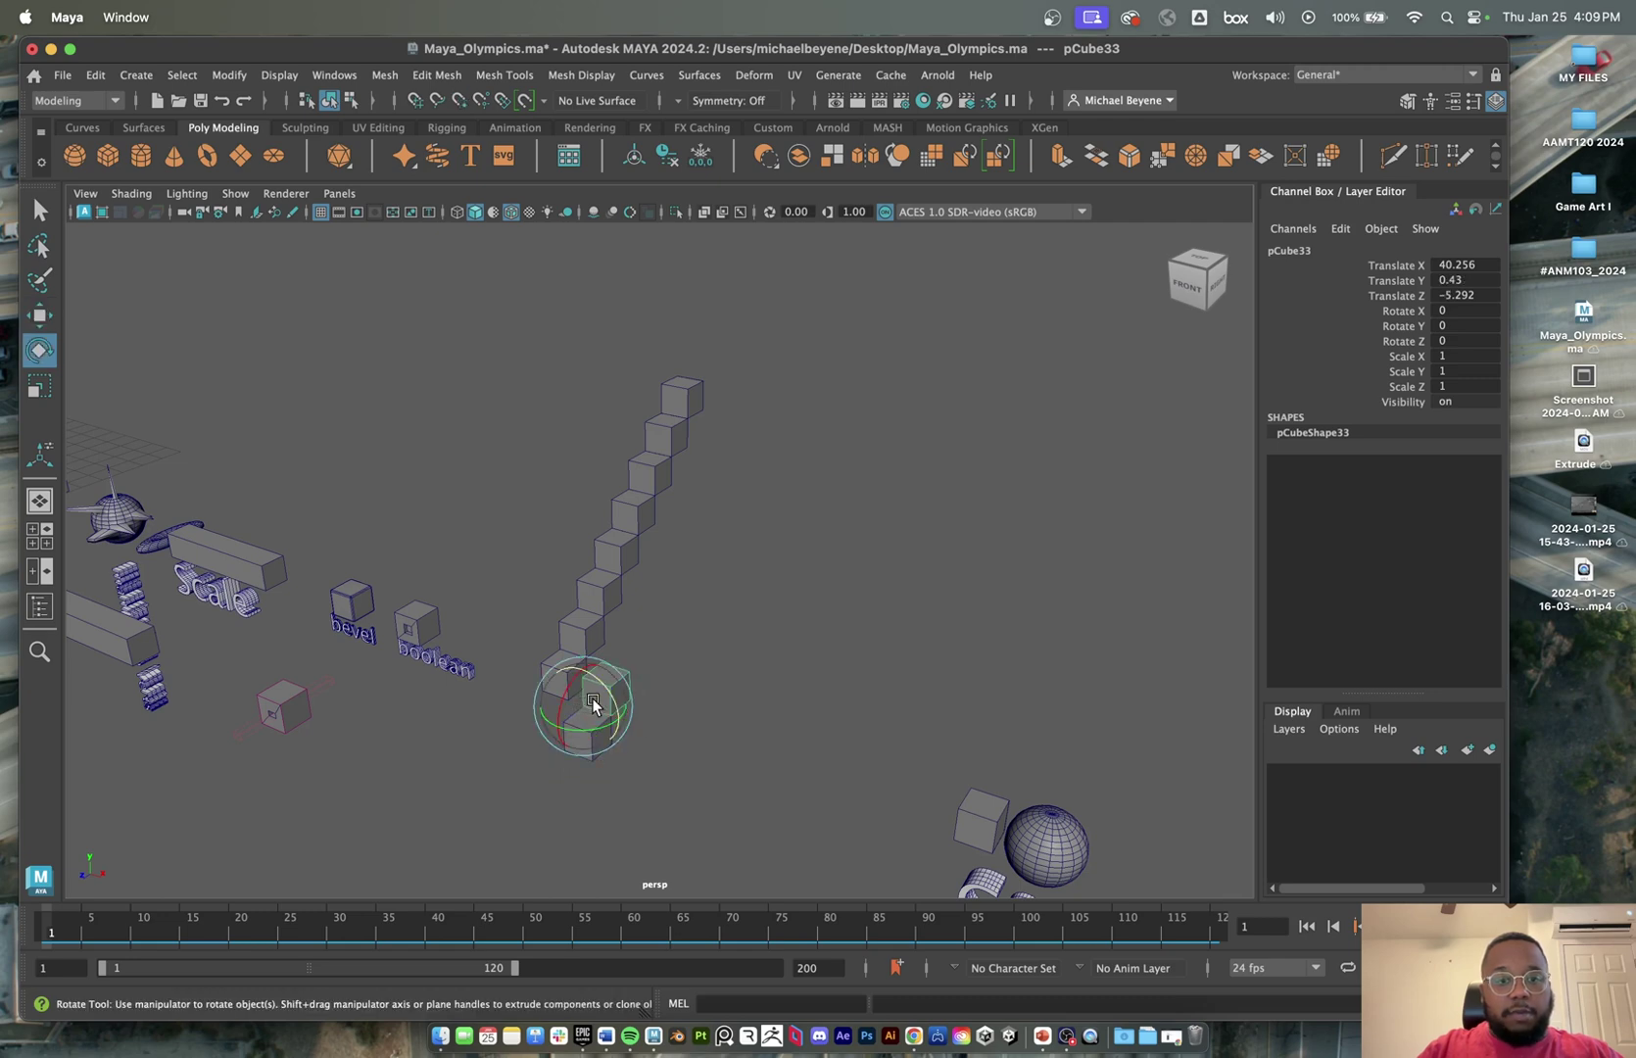
pyautogui.press('w')
pyautogui.press('e')
pyautogui.press('r')
pyautogui.moveTo(592, 700); pyautogui.dragTo(601, 701)
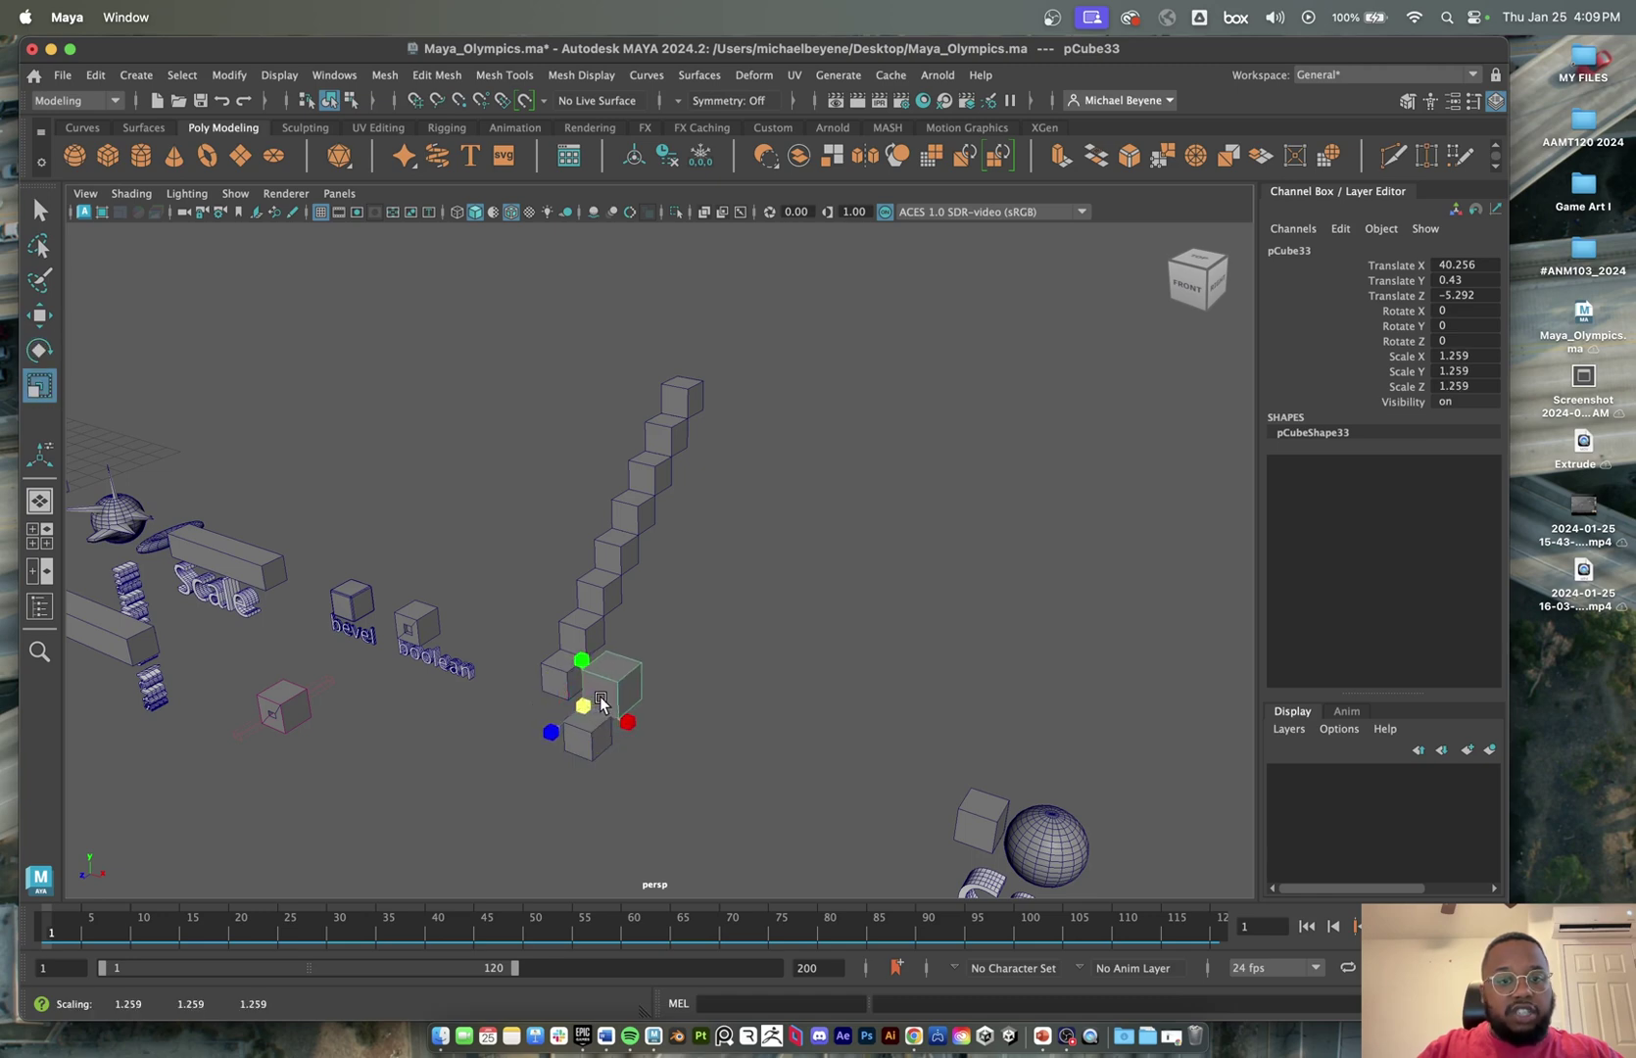
# - Repeat Duplicate with Transform to build progressively larger stair cubes, up to a cube scaled 3.984 at Y 12.441, Z -17.302
pyautogui.scroll(2, 608, 704)
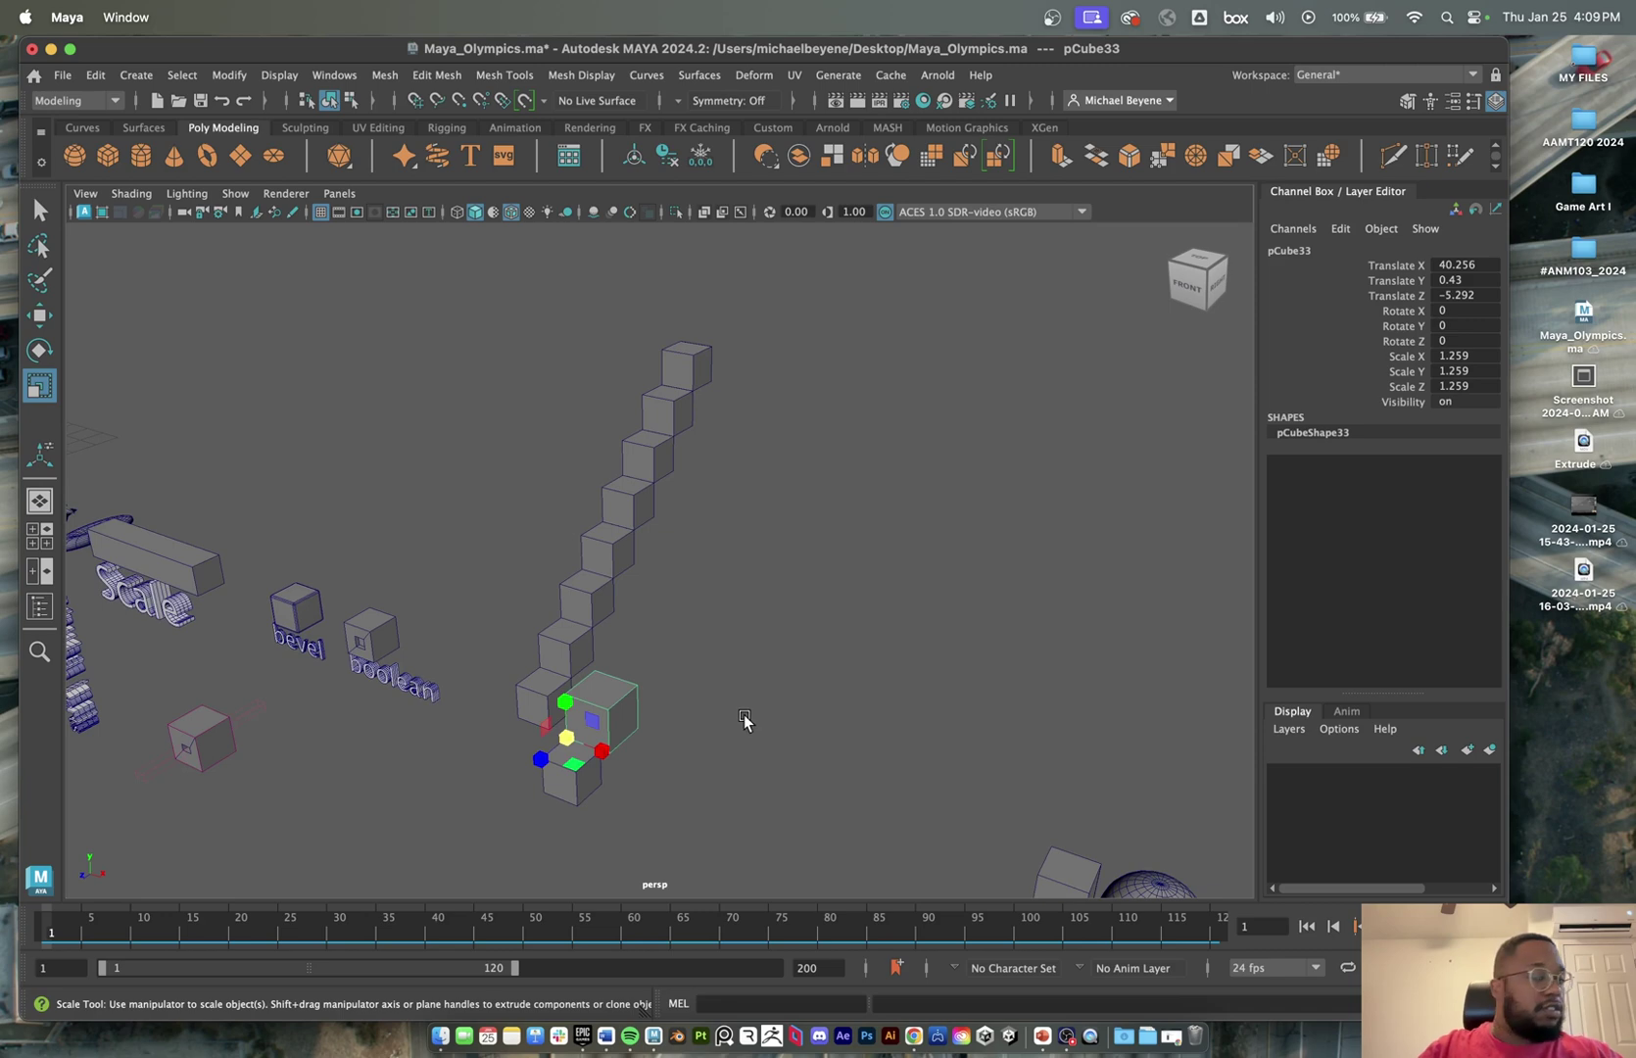
pyautogui.hotkey('shift', 'd')
pyautogui.hotkey('shift', 'd')
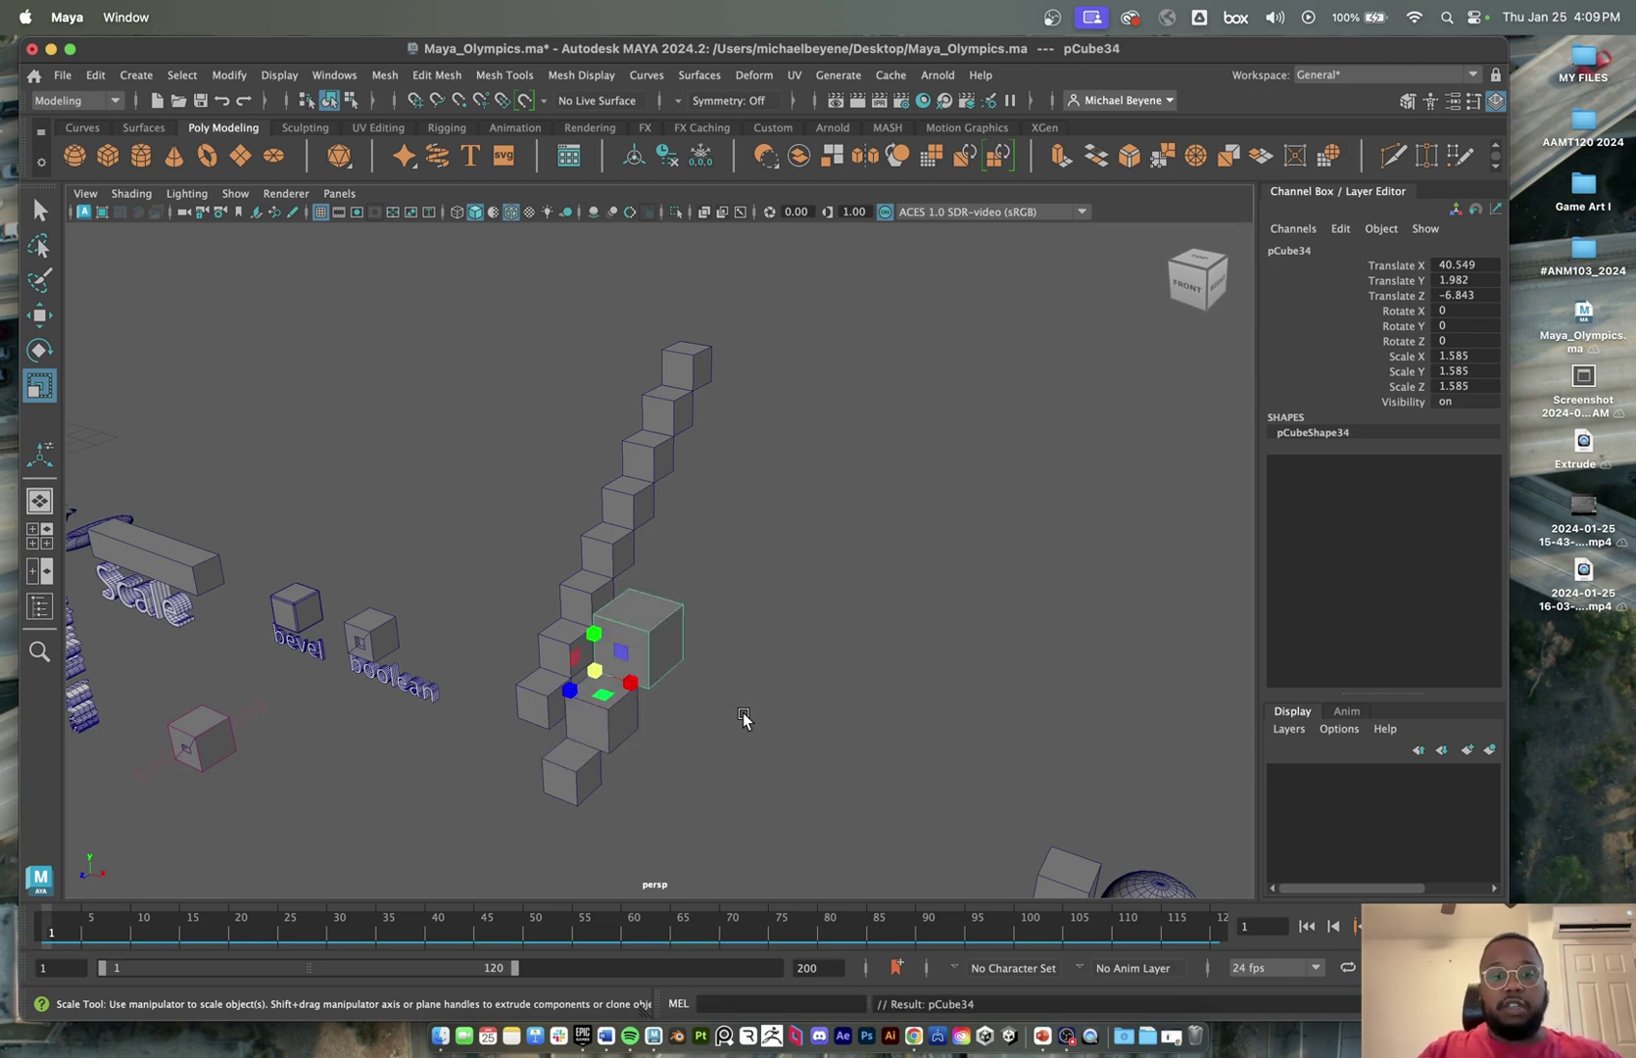
pyautogui.hotkey('shift', 'd')
pyautogui.hotkey('shift', 'd')
pyautogui.hotkey('shift', 'd')
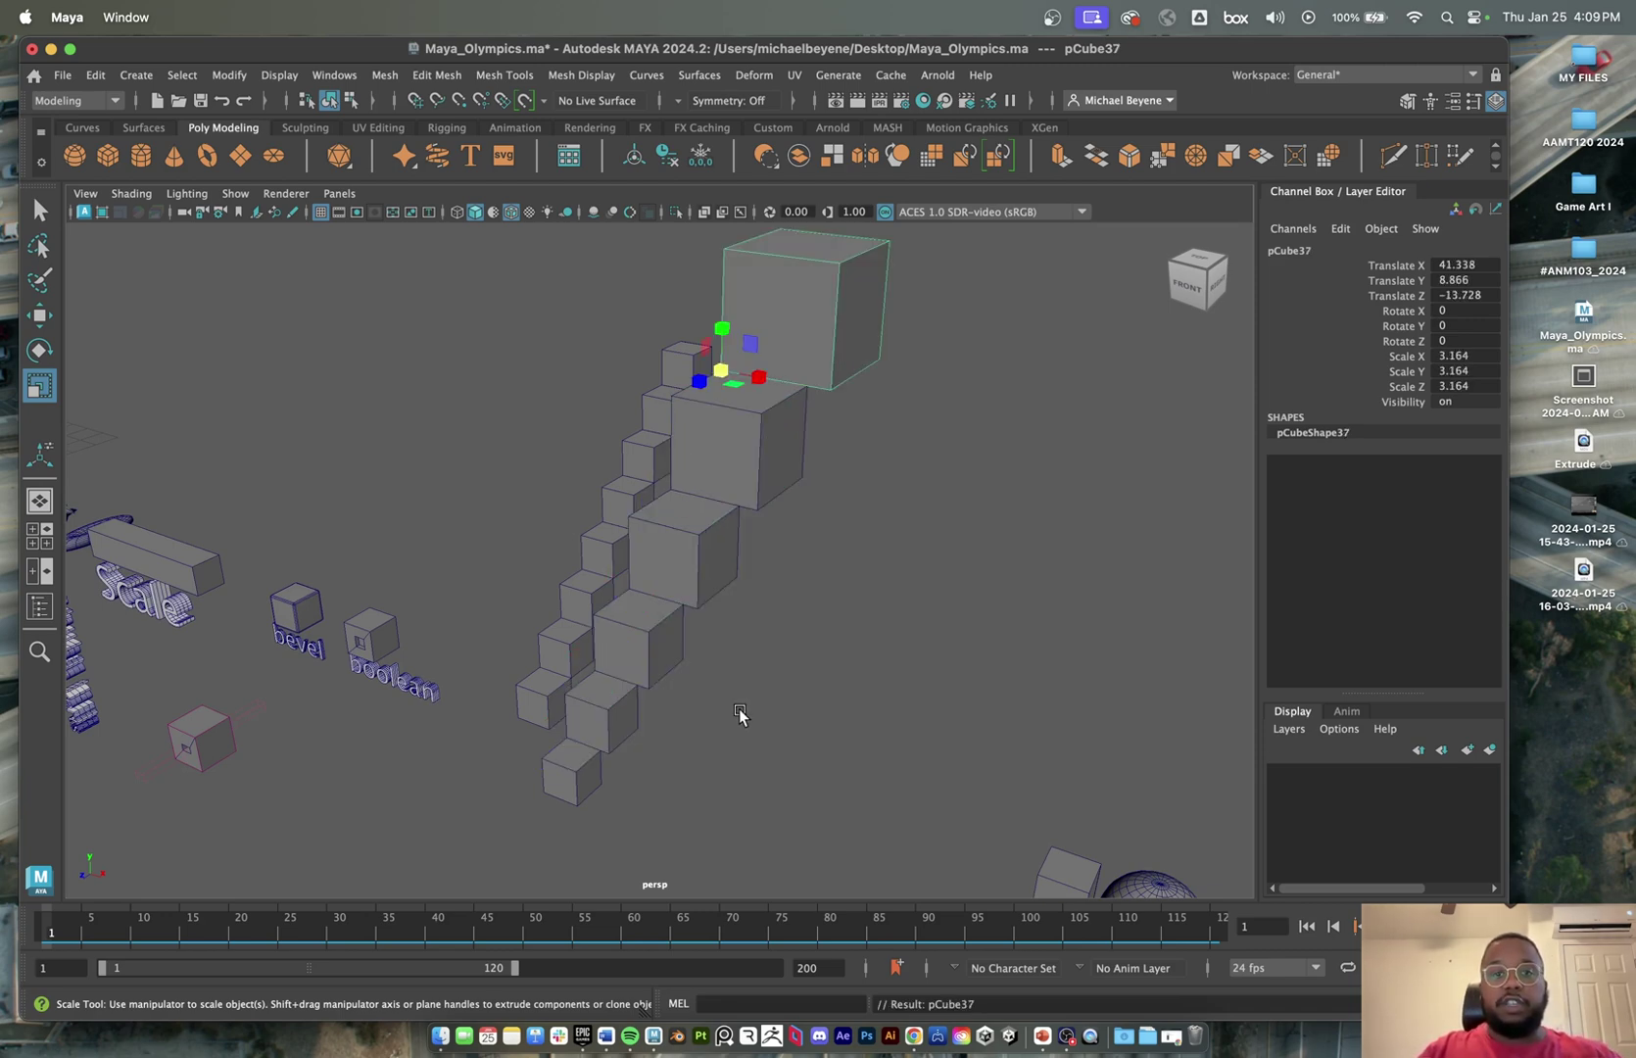
pyautogui.scroll(-2, 737, 735)
pyautogui.keyDown('alt'); pyautogui.moveTo(746, 687); pyautogui.dragTo(670, 688); pyautogui.keyUp('alt')
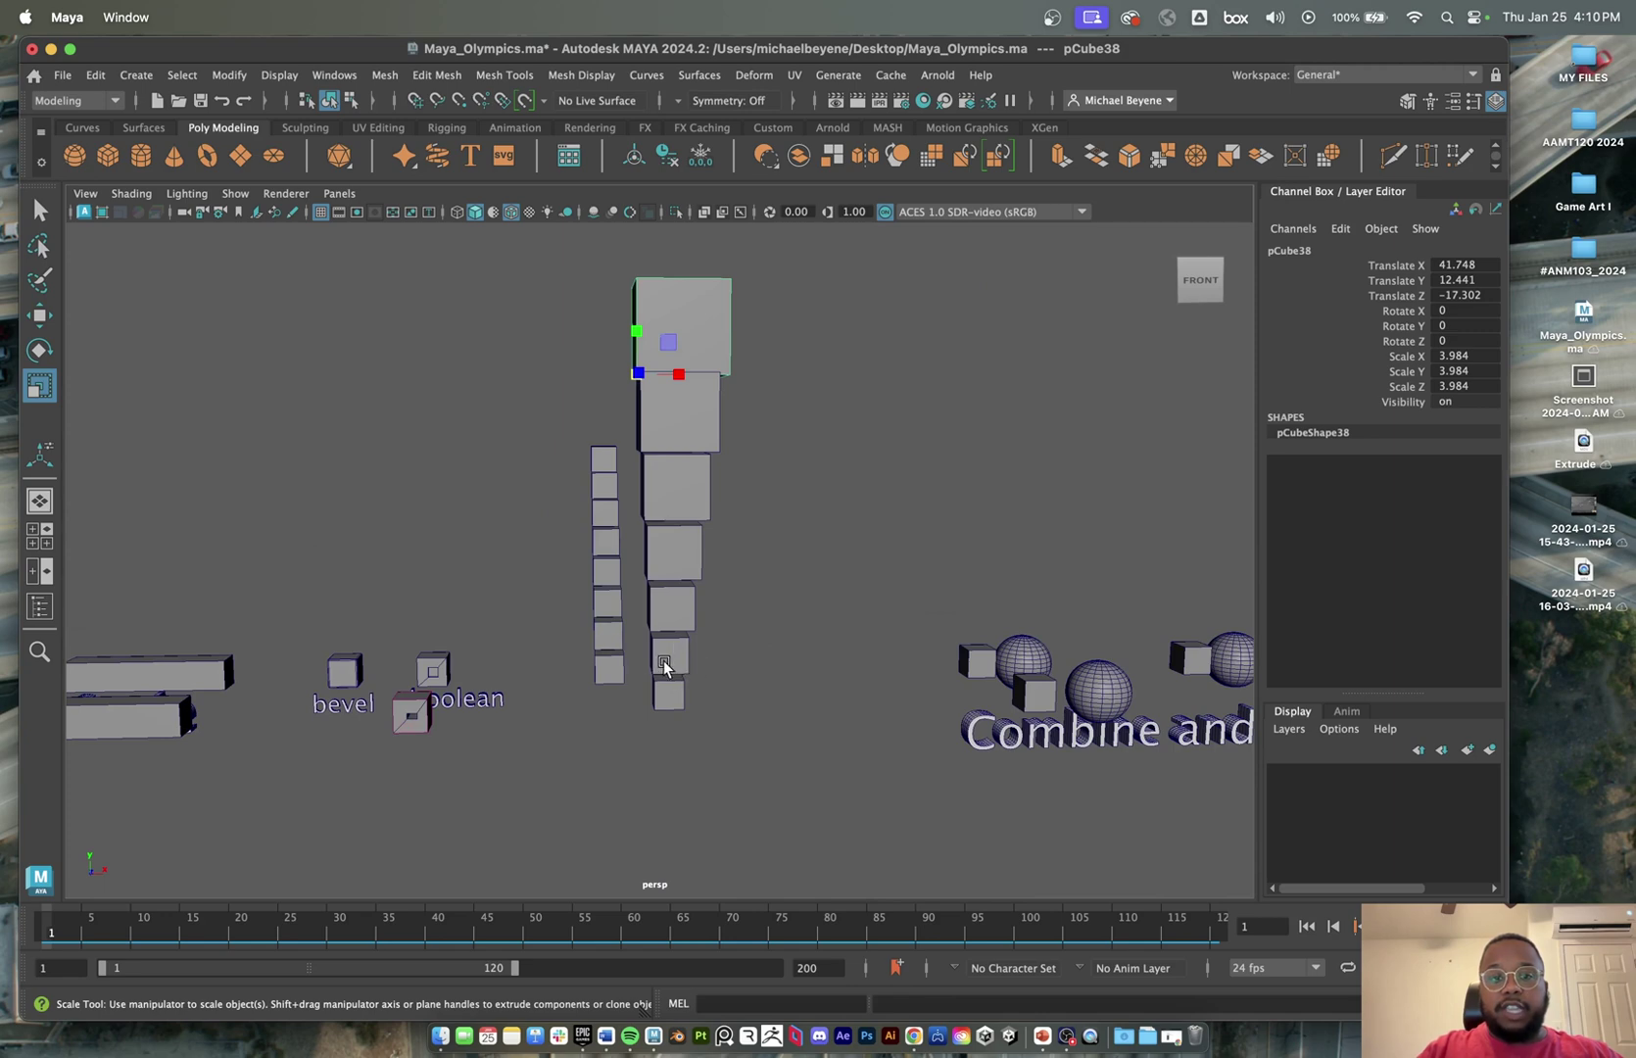
# - Delete all the enlarged stair copies and reselect the remaining original cube with the Move tool
pyautogui.keyDown('alt'); pyautogui.moveTo(754, 576); pyautogui.dragTo(722, 580); pyautogui.keyUp('alt')
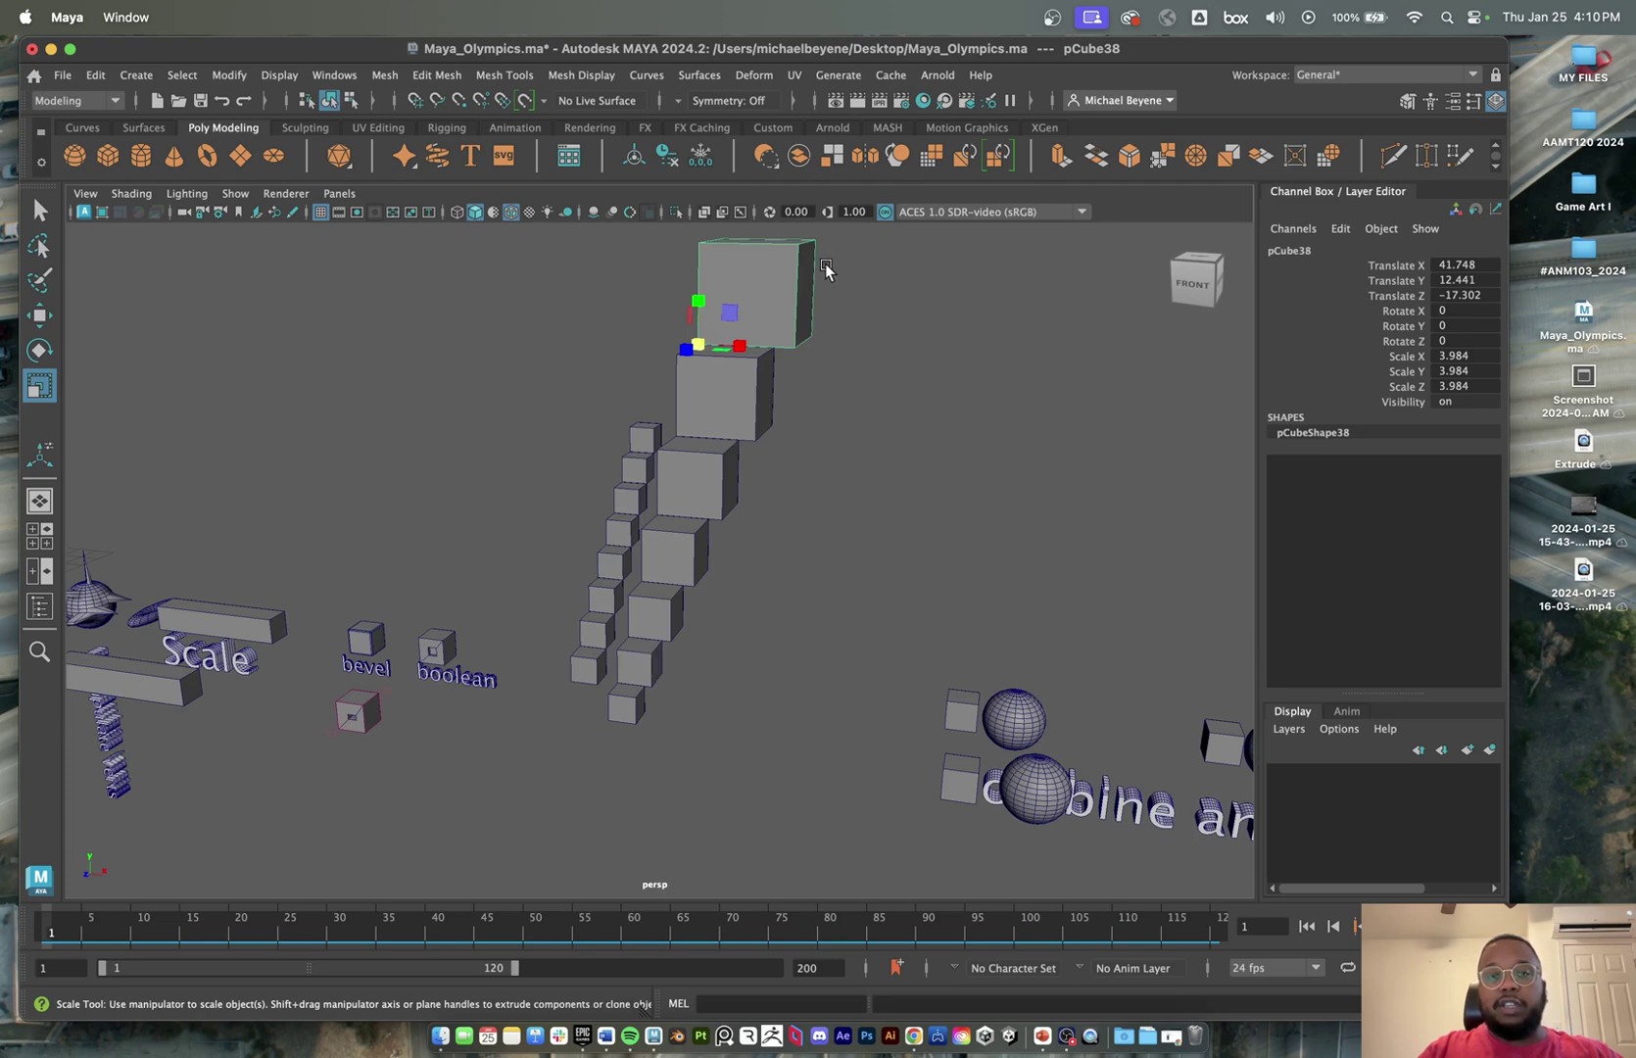
pyautogui.moveTo(831, 256); pyautogui.dragTo(656, 667)
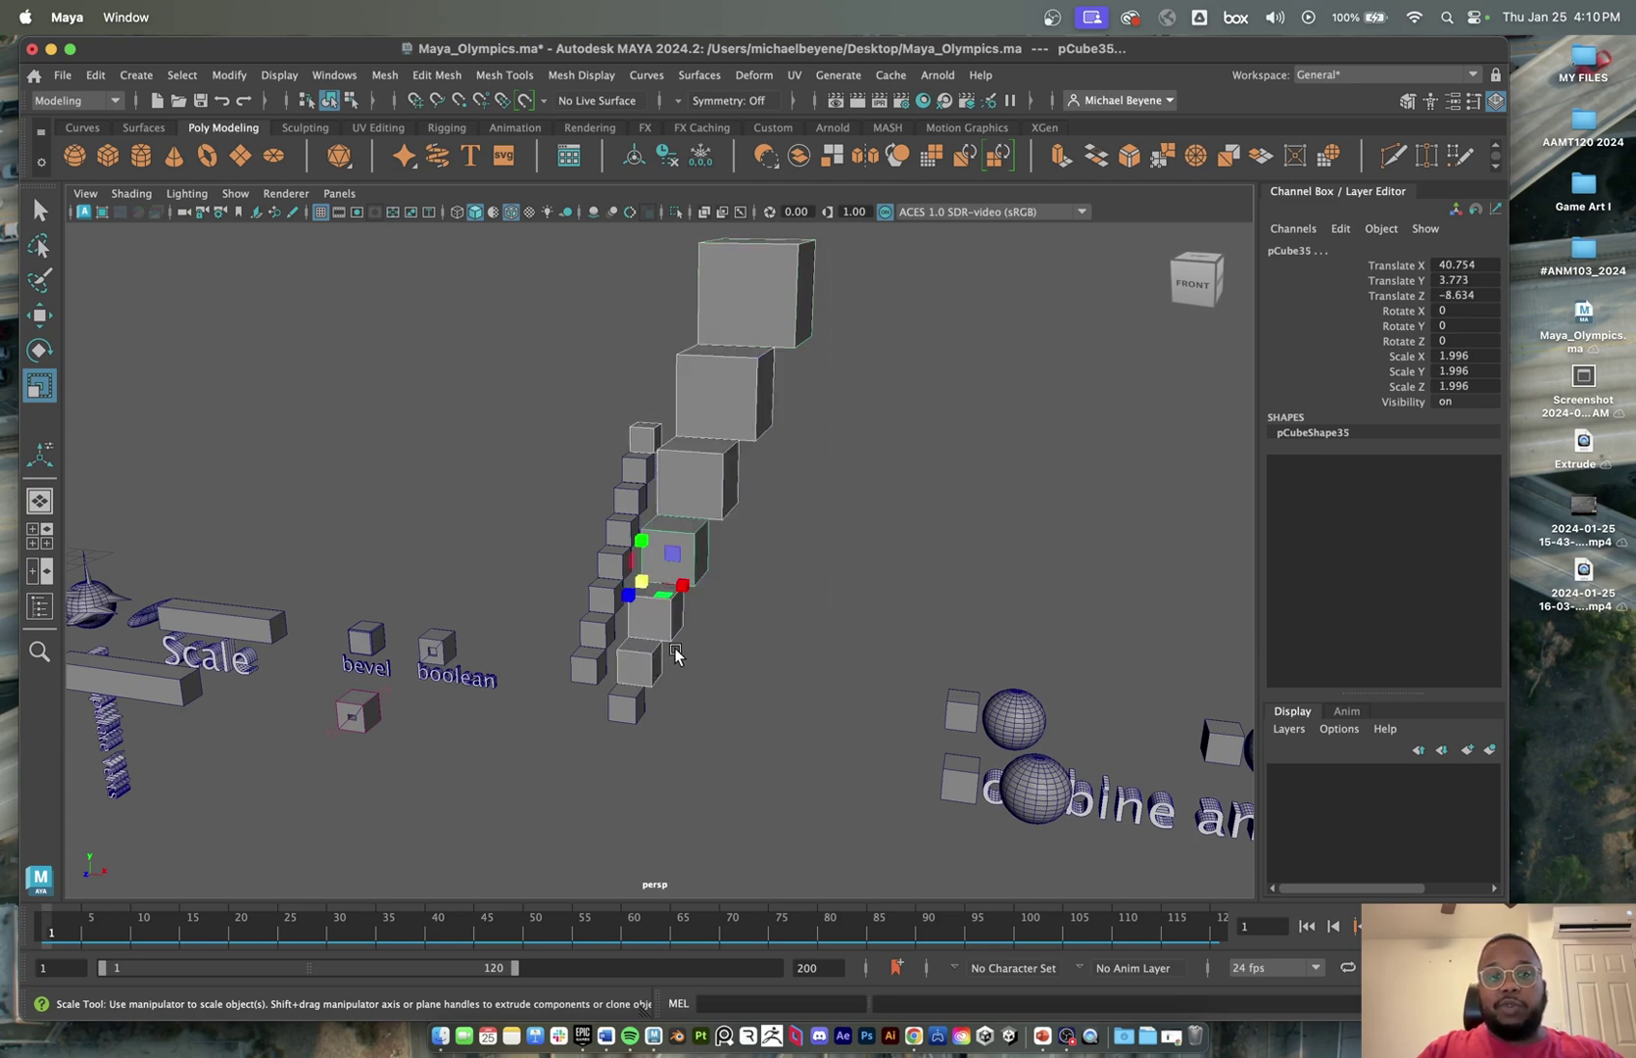
pyautogui.press('Delete')
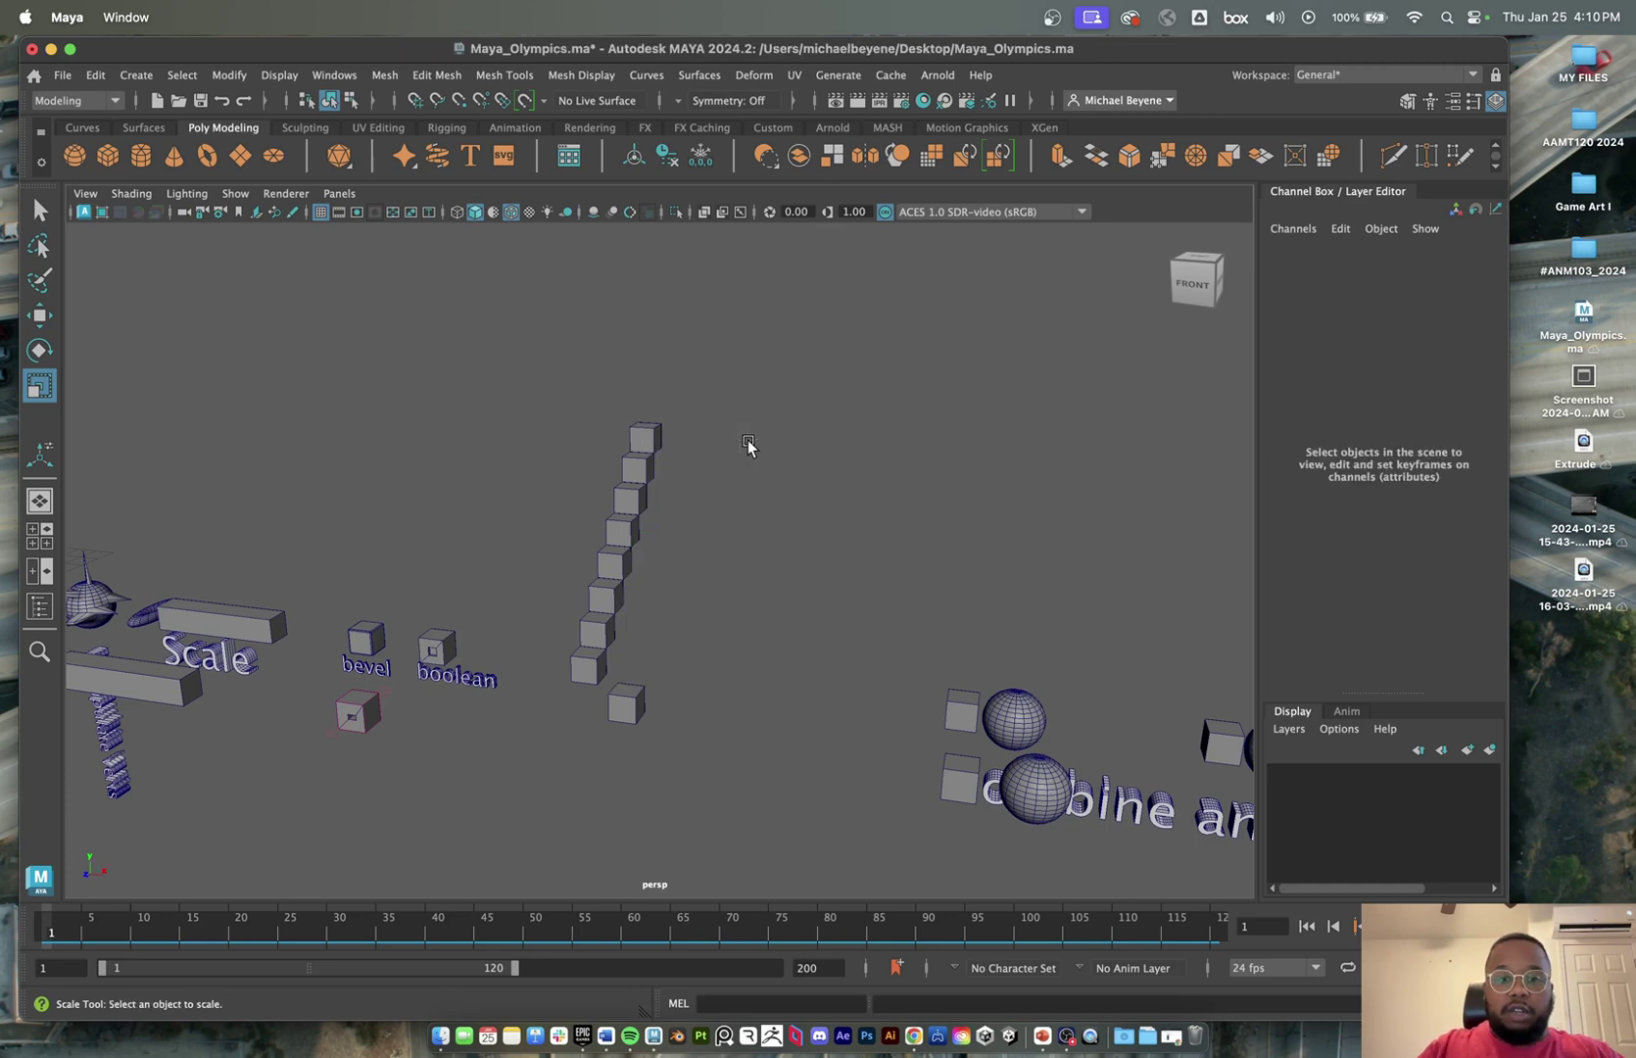
pyautogui.click(638, 701)
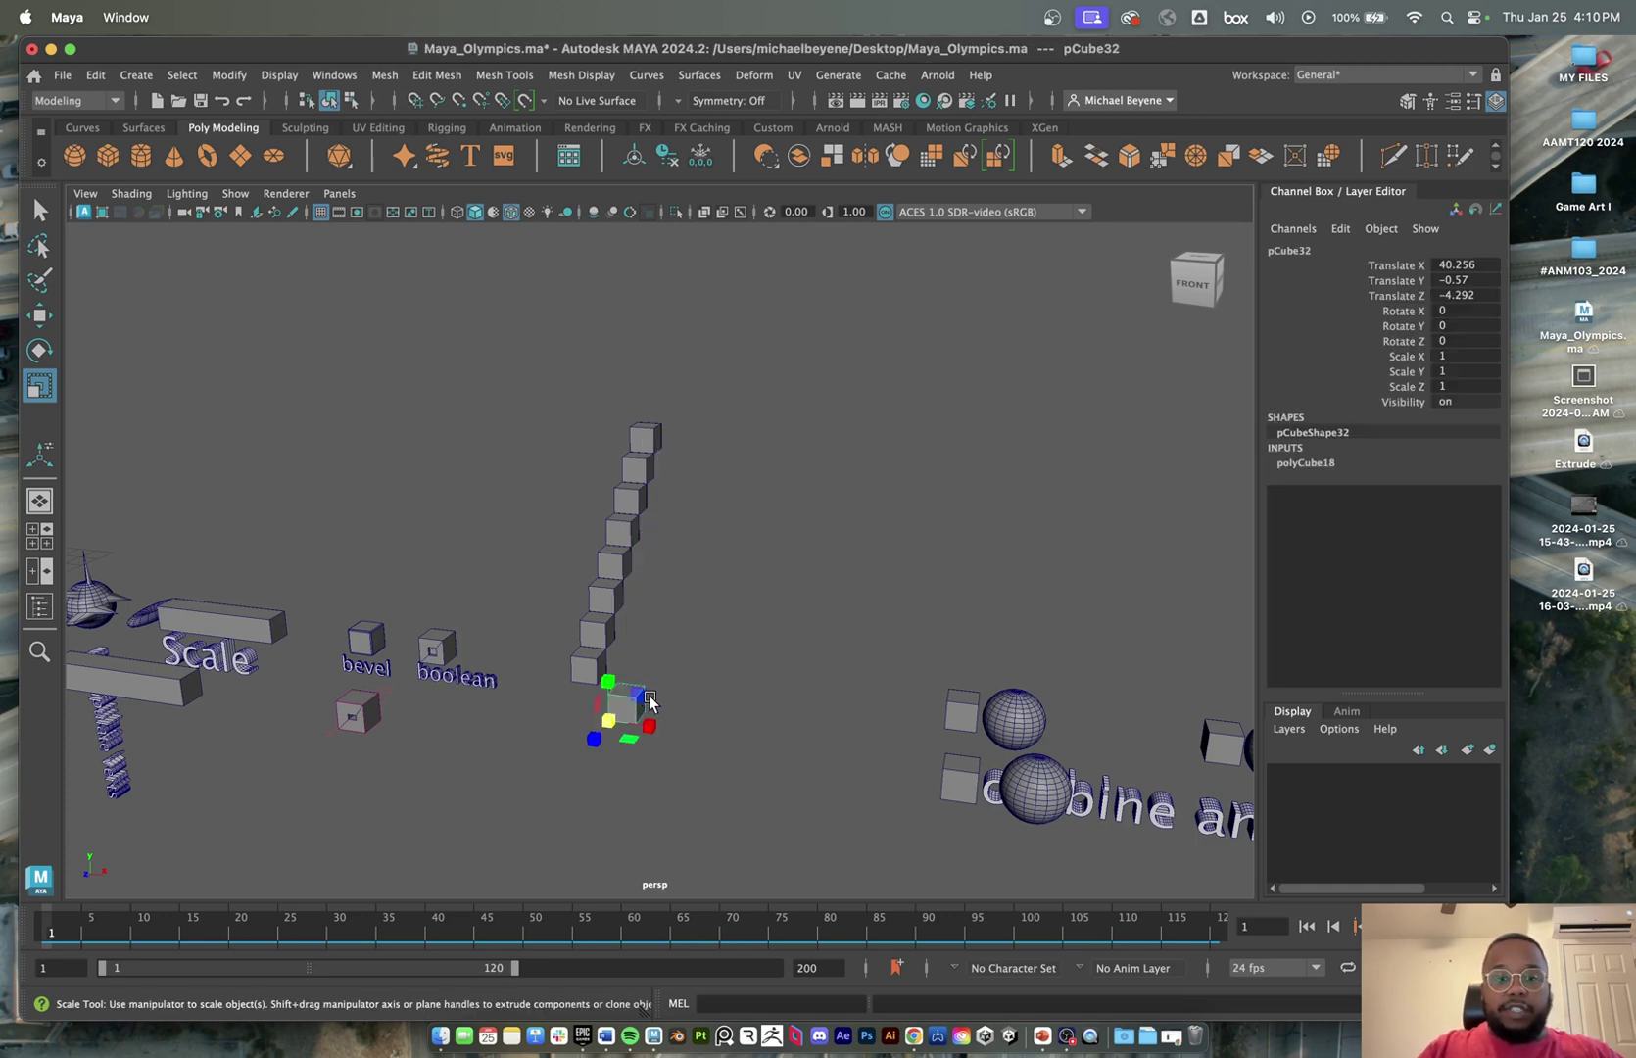
pyautogui.press('w')
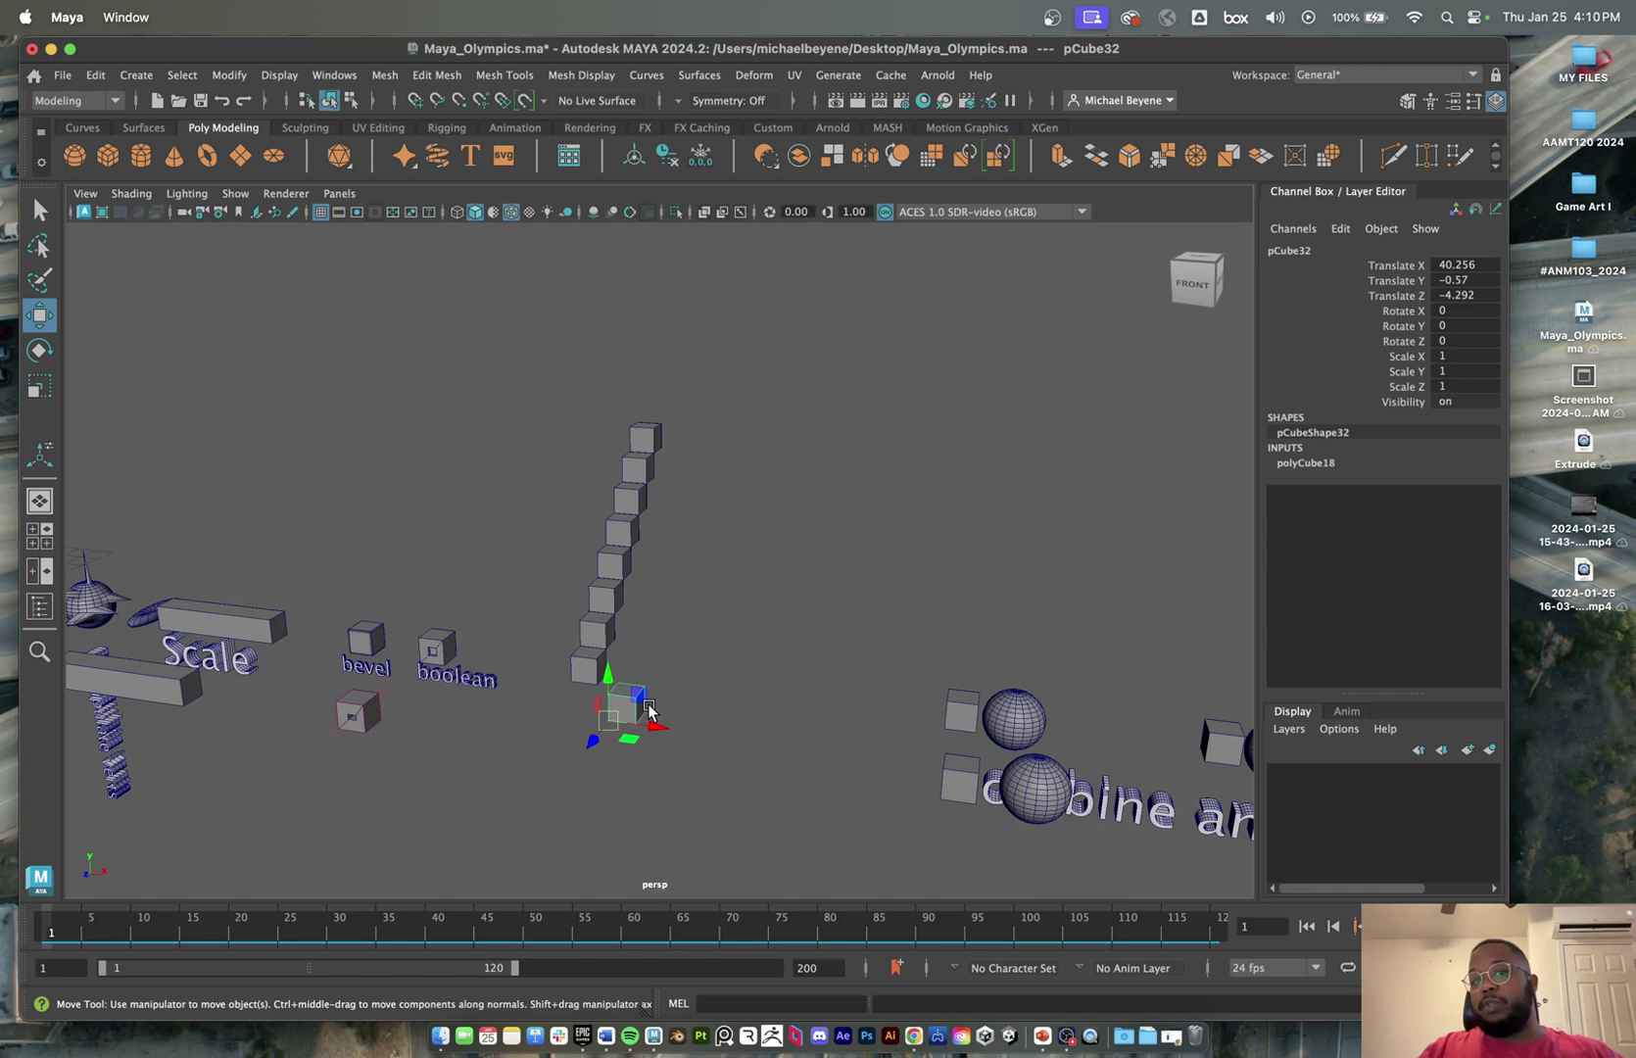
# - Duplicate the single original cube, offset the copy to X 42.007 and scale it uniformly to about 6.858
pyautogui.hotkey('ctrl', 'd')
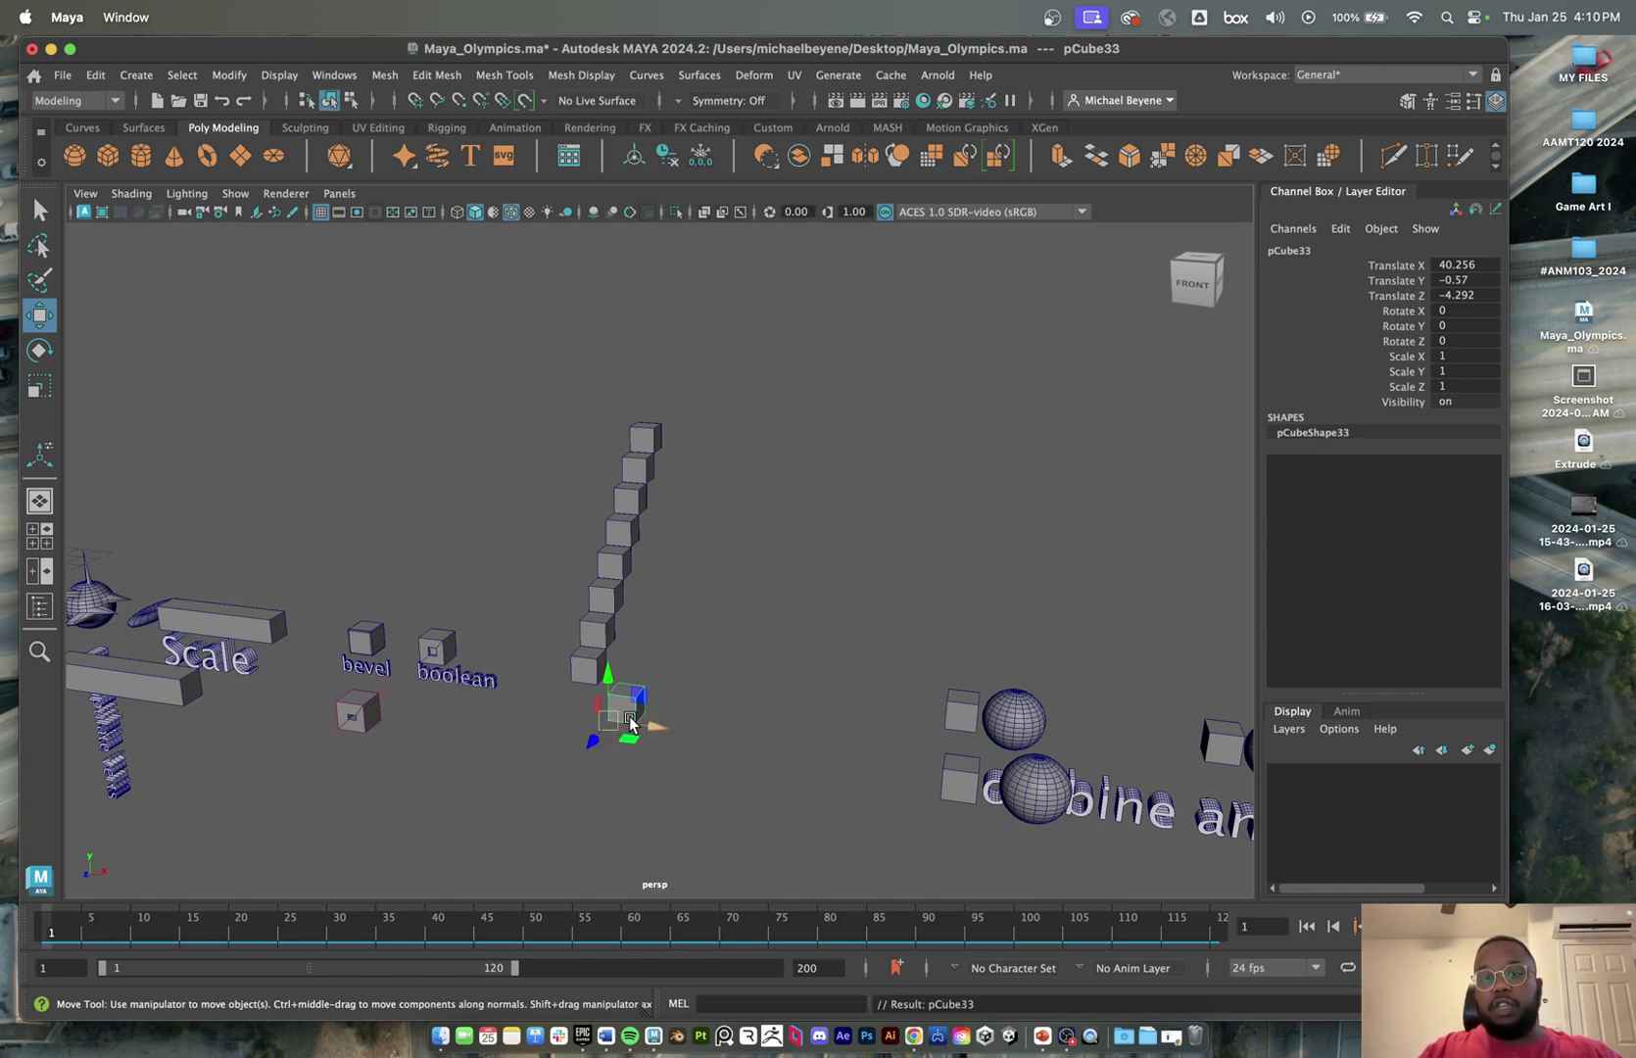
pyautogui.moveTo(645, 725); pyautogui.dragTo(900, 694)
pyautogui.press('r')
pyautogui.scroll(-10, 899, 691)
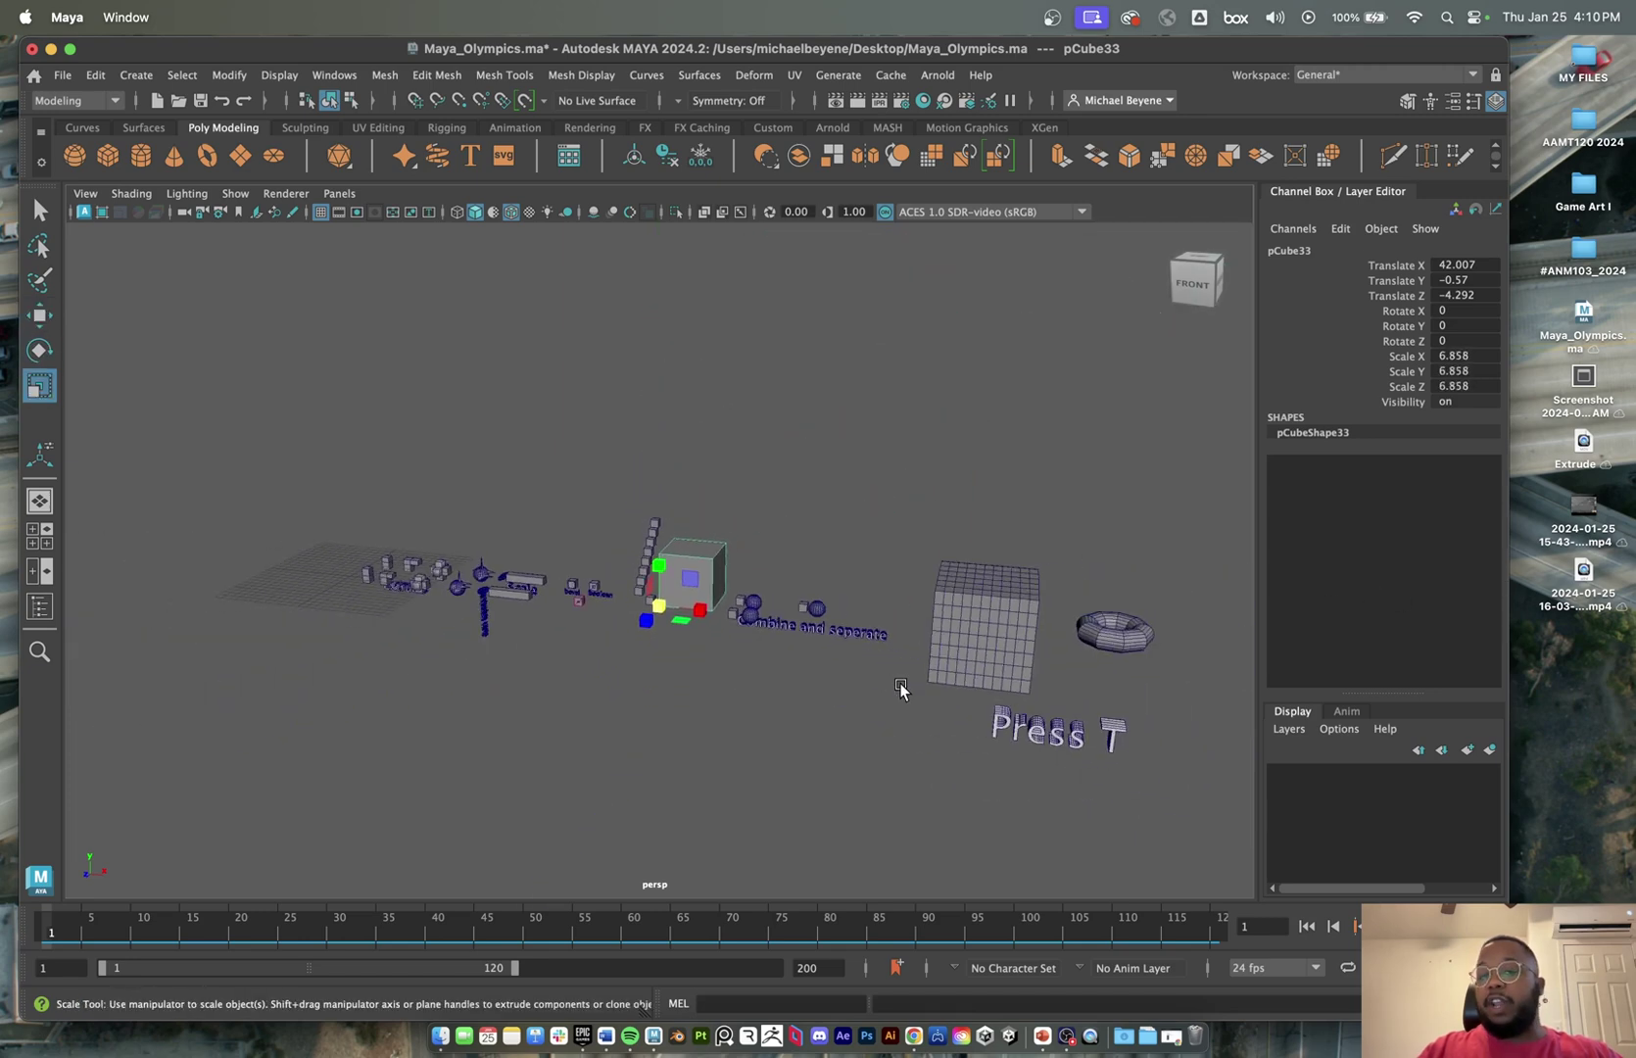
# - Repeat Duplicate with Transform four times to make increasingly huge cubes, up to a scale of 15172.108
pyautogui.hotkey('shift', 'd')
pyautogui.hotkey('shift', 'd')
pyautogui.hotkey('shift', 'd')
pyautogui.scroll(-6, 896, 683)
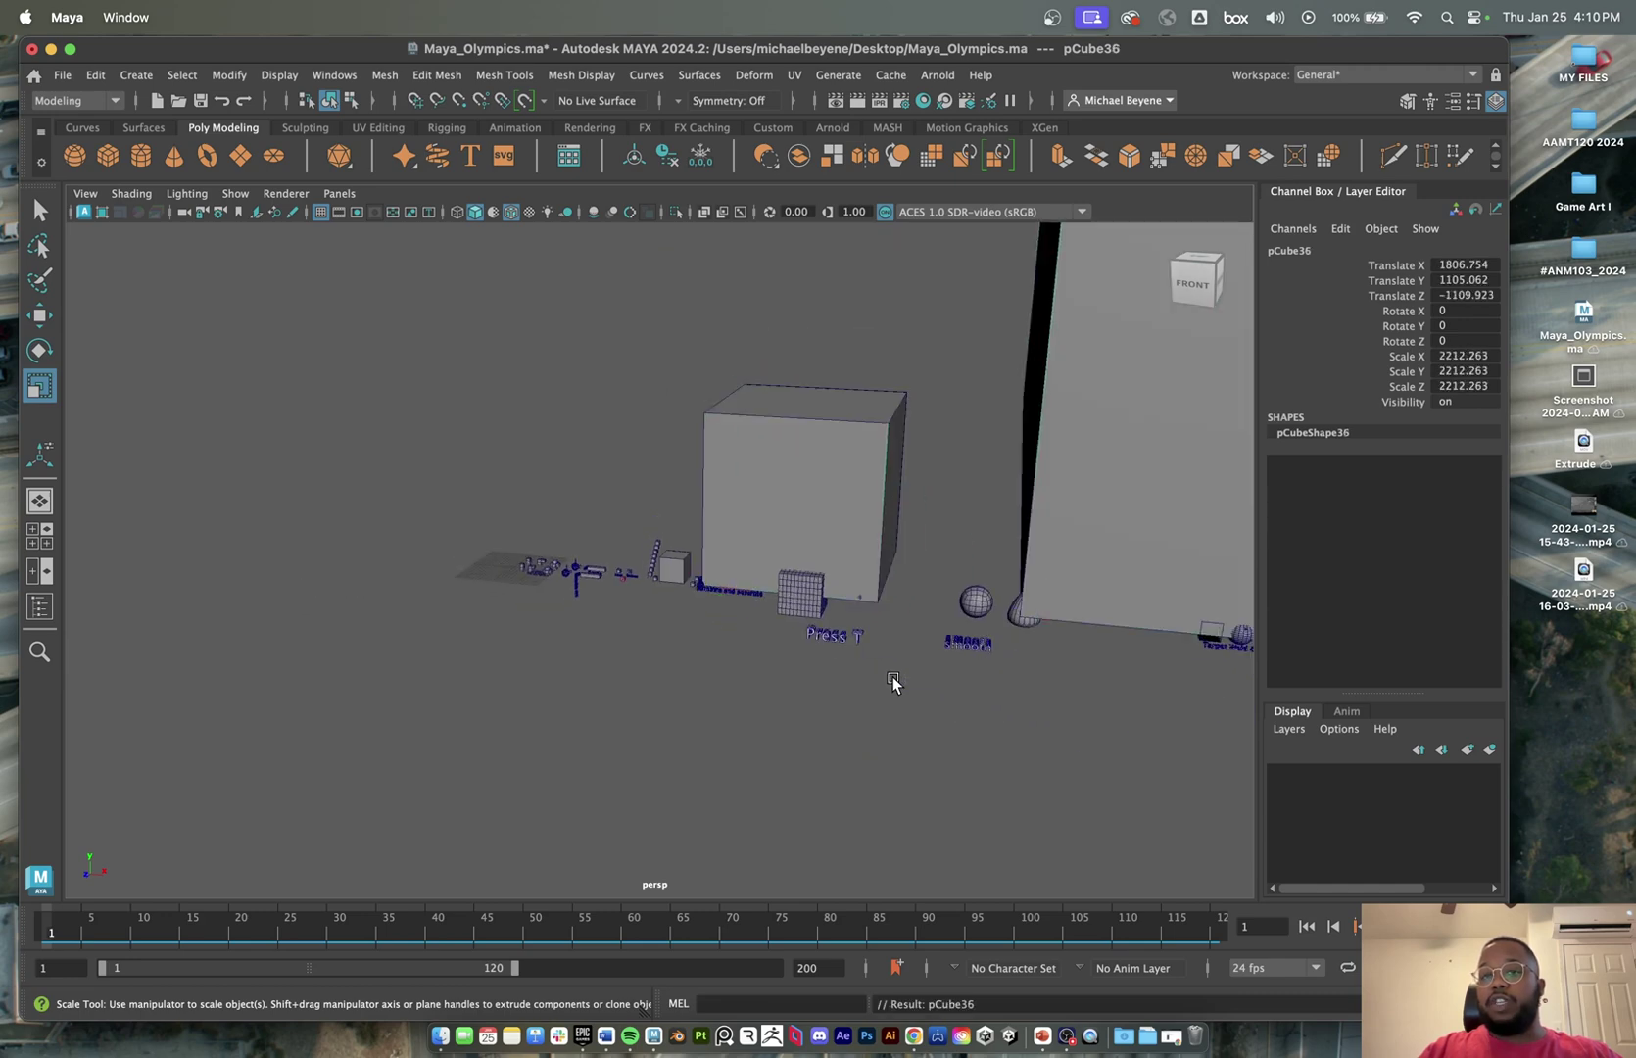
pyautogui.scroll(-8, 891, 678)
pyautogui.hotkey('shift', 'd')
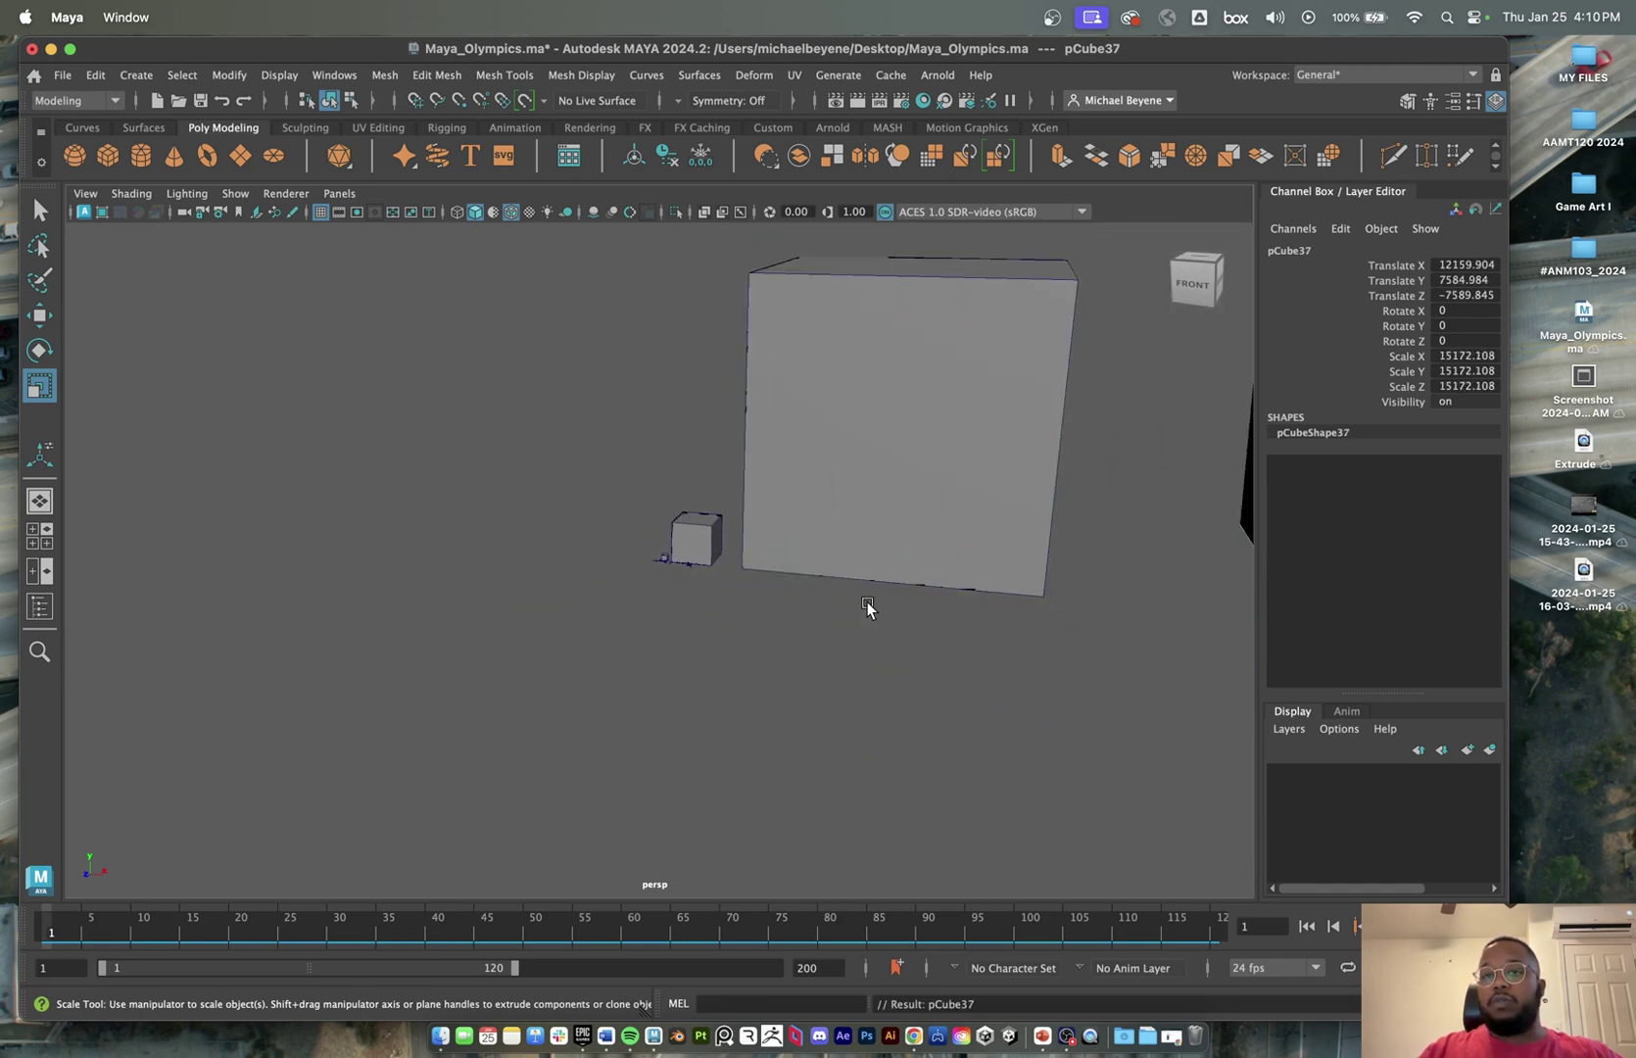
pyautogui.scroll(-3, 867, 603)
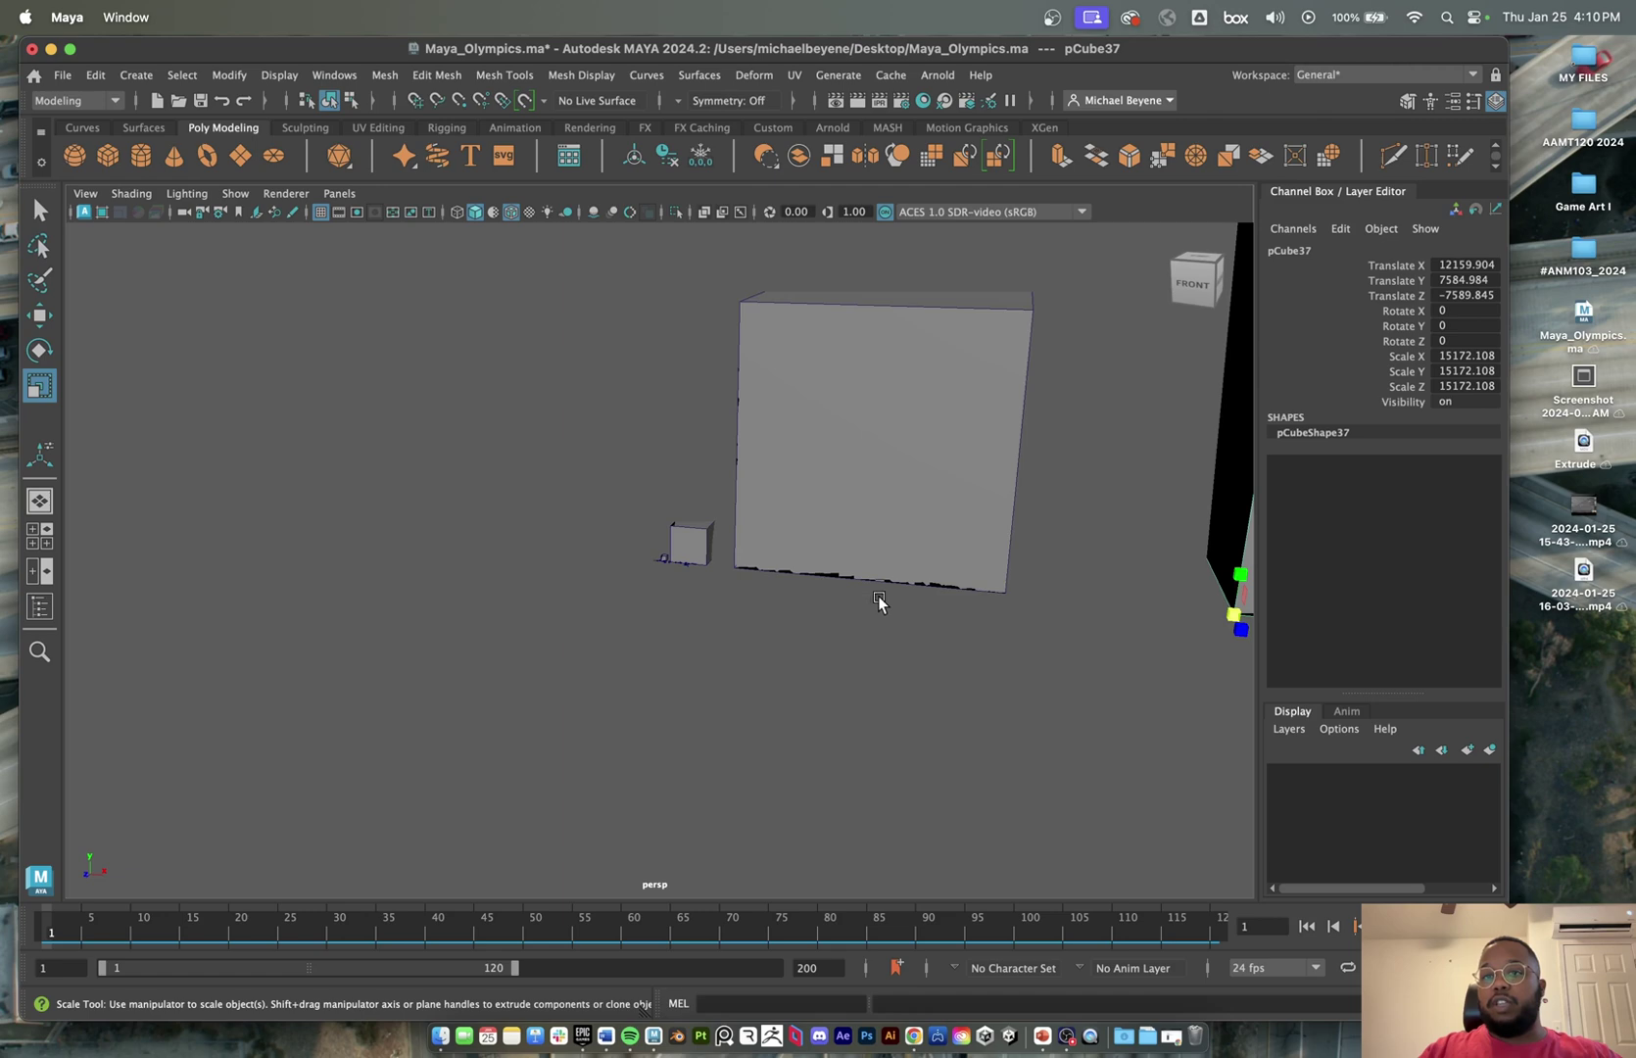
pyautogui.moveTo(878, 595)
pyautogui.keyDown('alt'); pyautogui.mouseDown()
pyautogui.moveTo(905, 599)
pyautogui.moveTo(876, 596)
pyautogui.moveTo(890, 589)
pyautogui.mouseUp(); pyautogui.keyUp('alt')
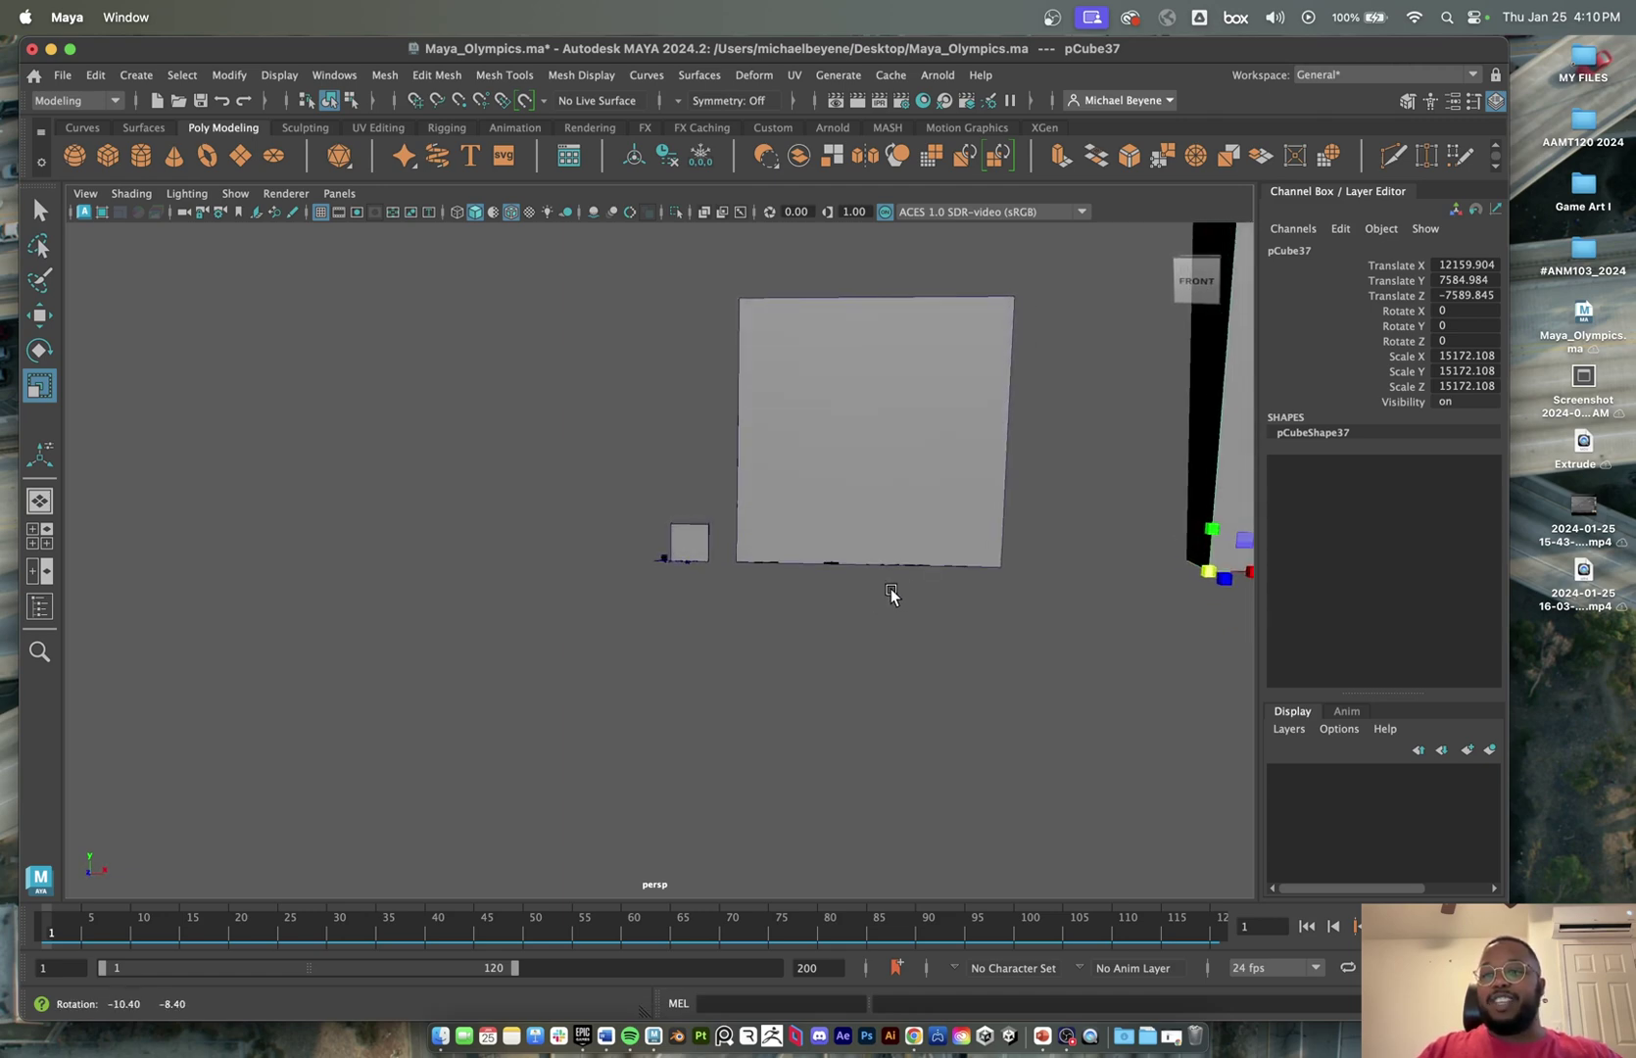
pyautogui.keyDown('alt'); pyautogui.moveTo(968, 469); pyautogui.dragTo(876, 641, button='middle'); pyautogui.keyUp('alt')
# - Undo the oversized duplicates and delete the remaining enlarged copy
pyautogui.hotkey('ctrl', 'z')
pyautogui.hotkey('ctrl', 'z')
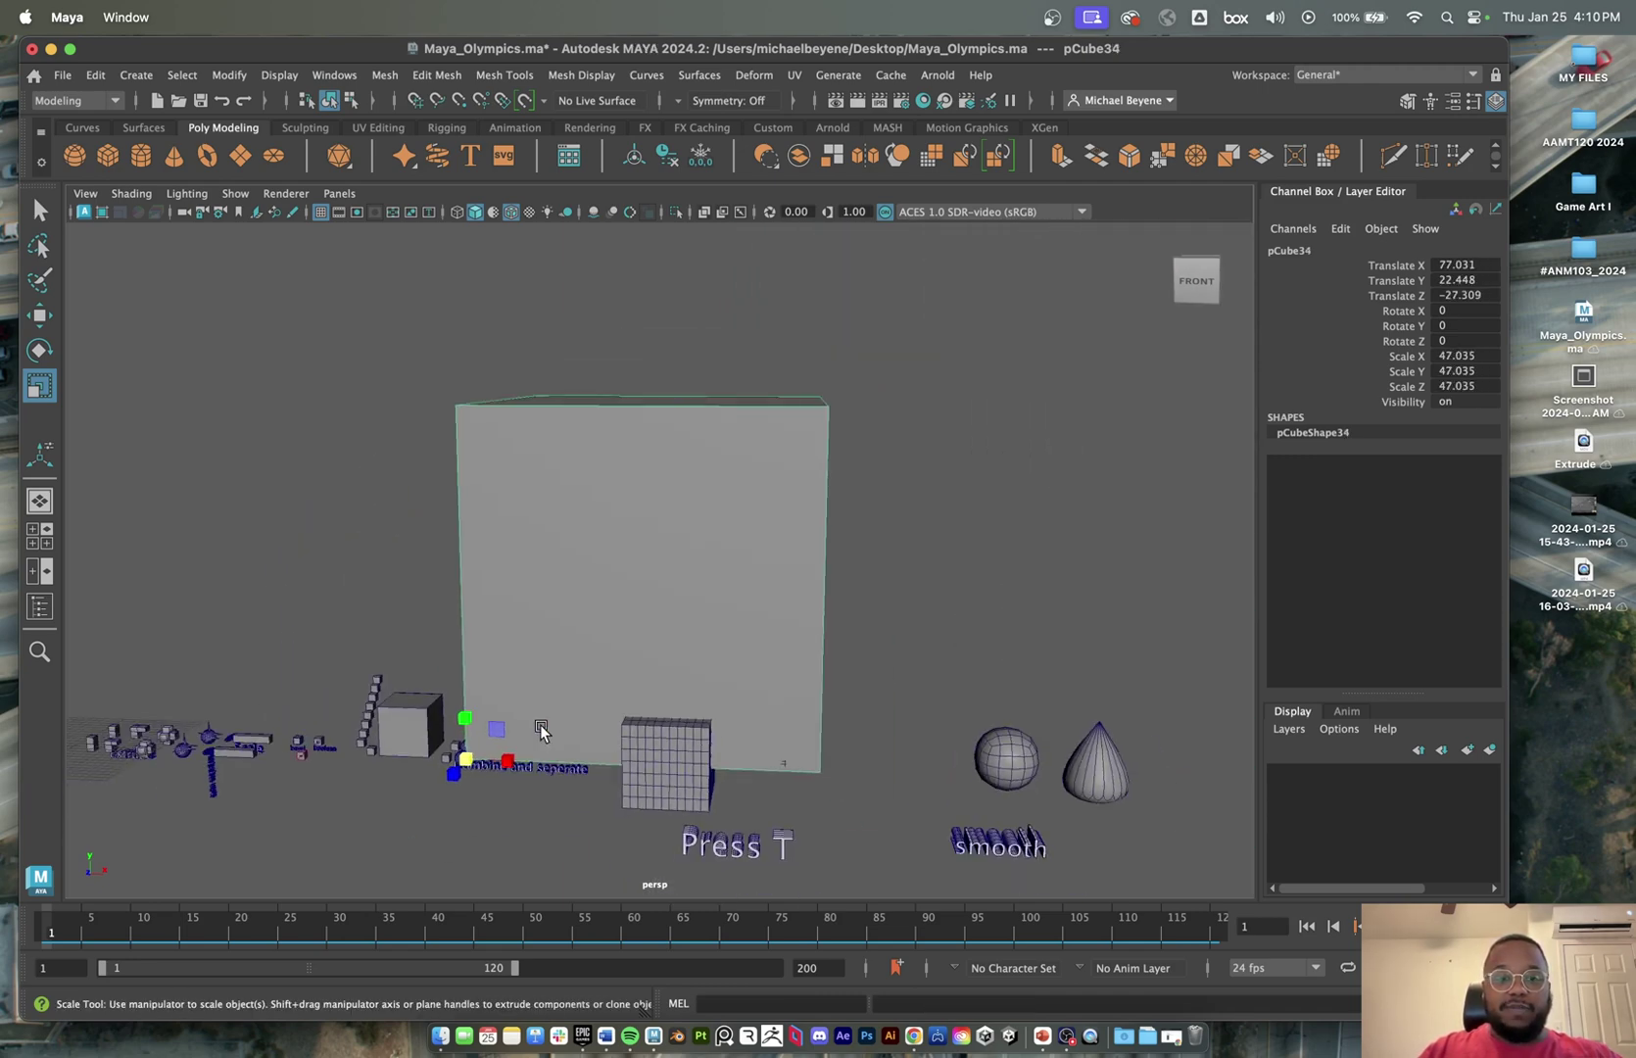
pyautogui.hotkey('ctrl', 'z')
pyautogui.press('Delete')
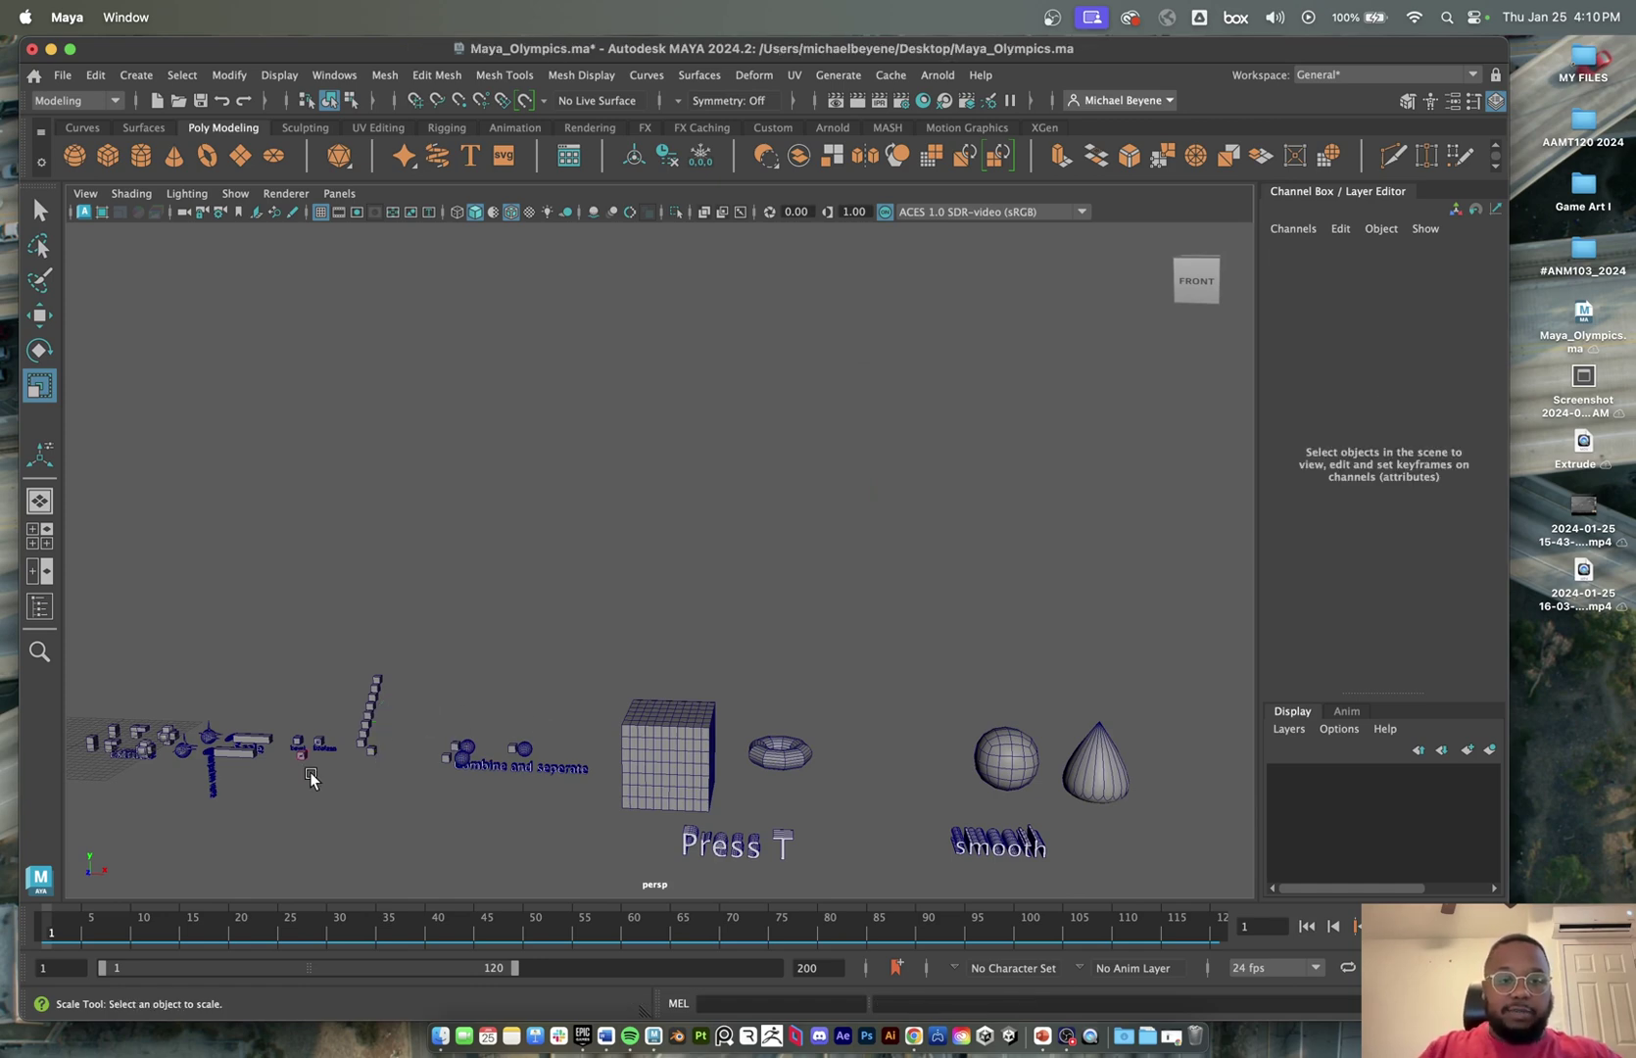
# - Duplicate the original cube below the staircase and move the copy behind it to about Z -5.391
pyautogui.scroll(5, 309, 774)
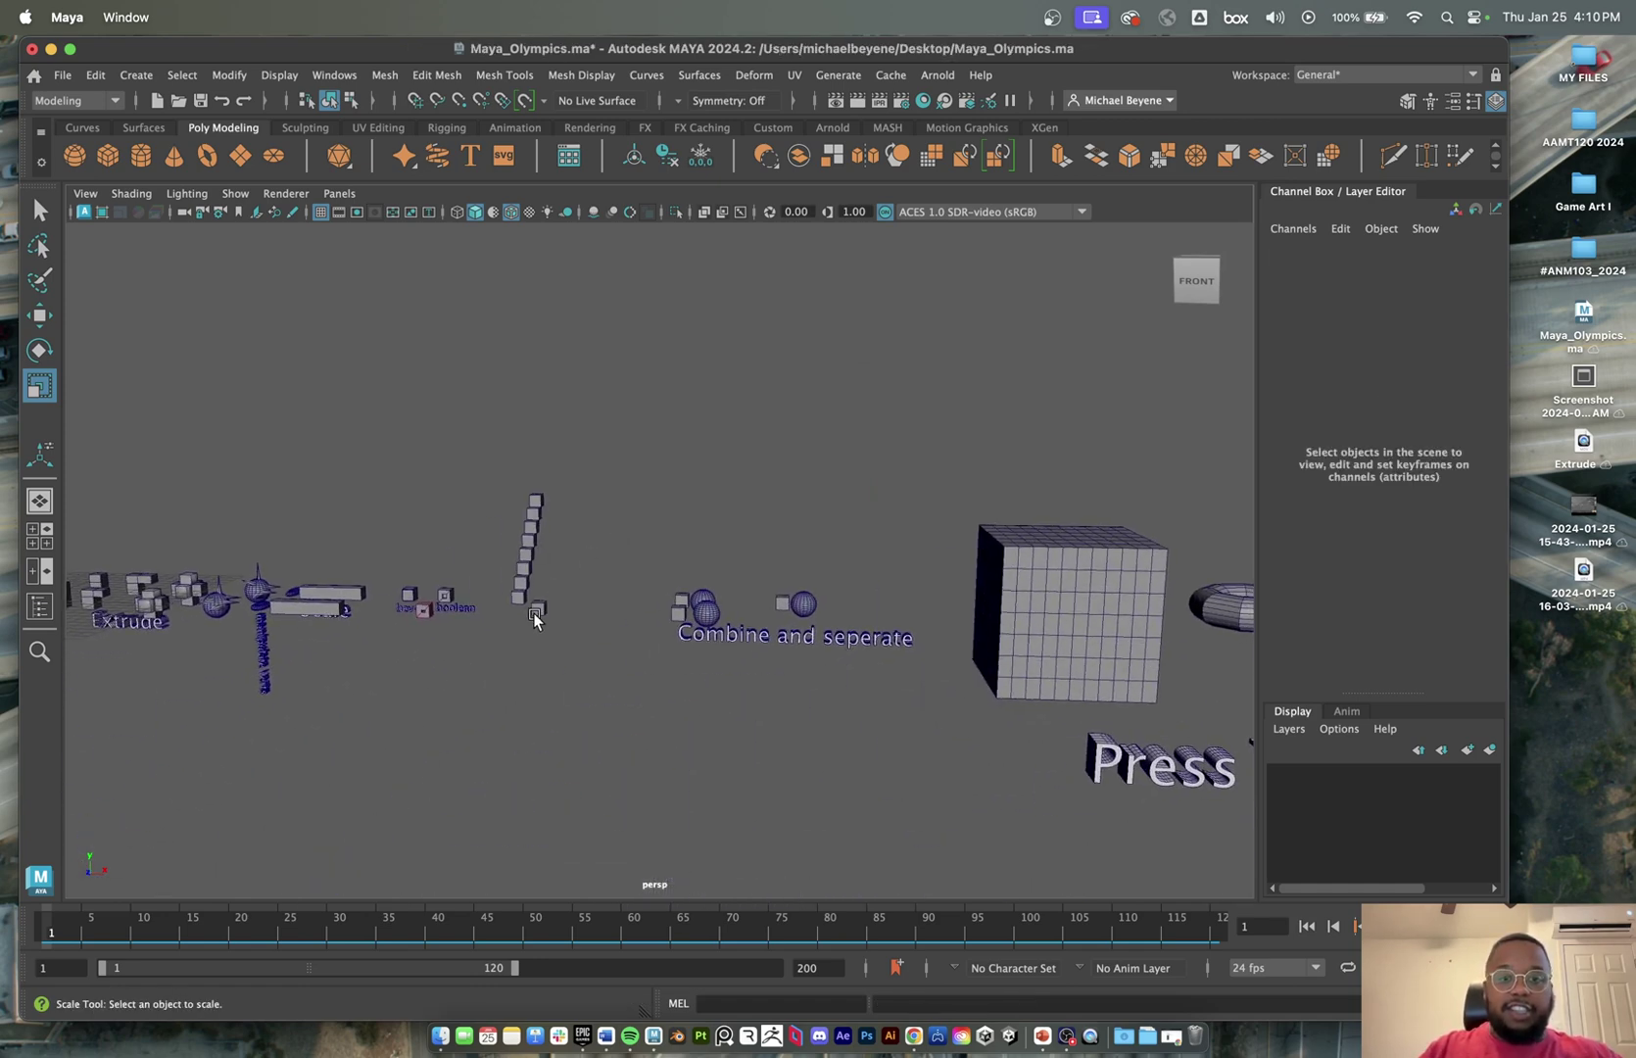
pyautogui.click(535, 614)
pyautogui.press('f')
pyautogui.scroll(-3, 573, 619)
pyautogui.keyDown('alt'); pyautogui.moveTo(581, 617); pyautogui.dragTo(549, 627); pyautogui.keyUp('alt')
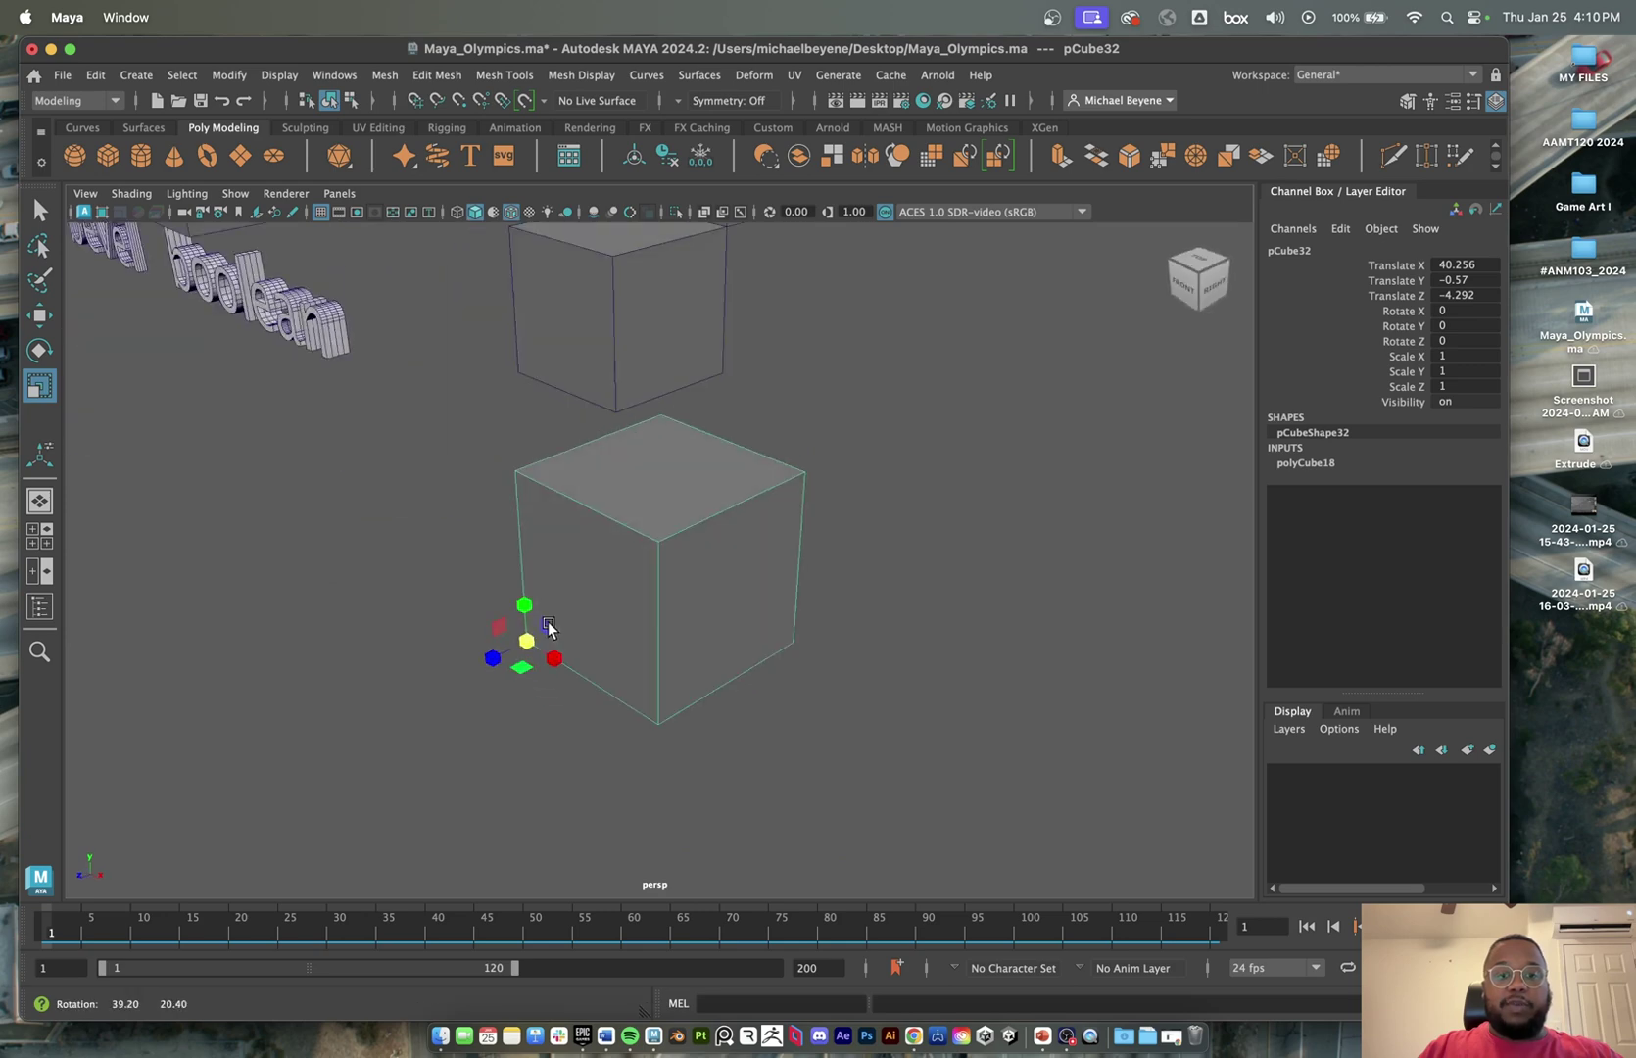
pyautogui.scroll(-5, 551, 628)
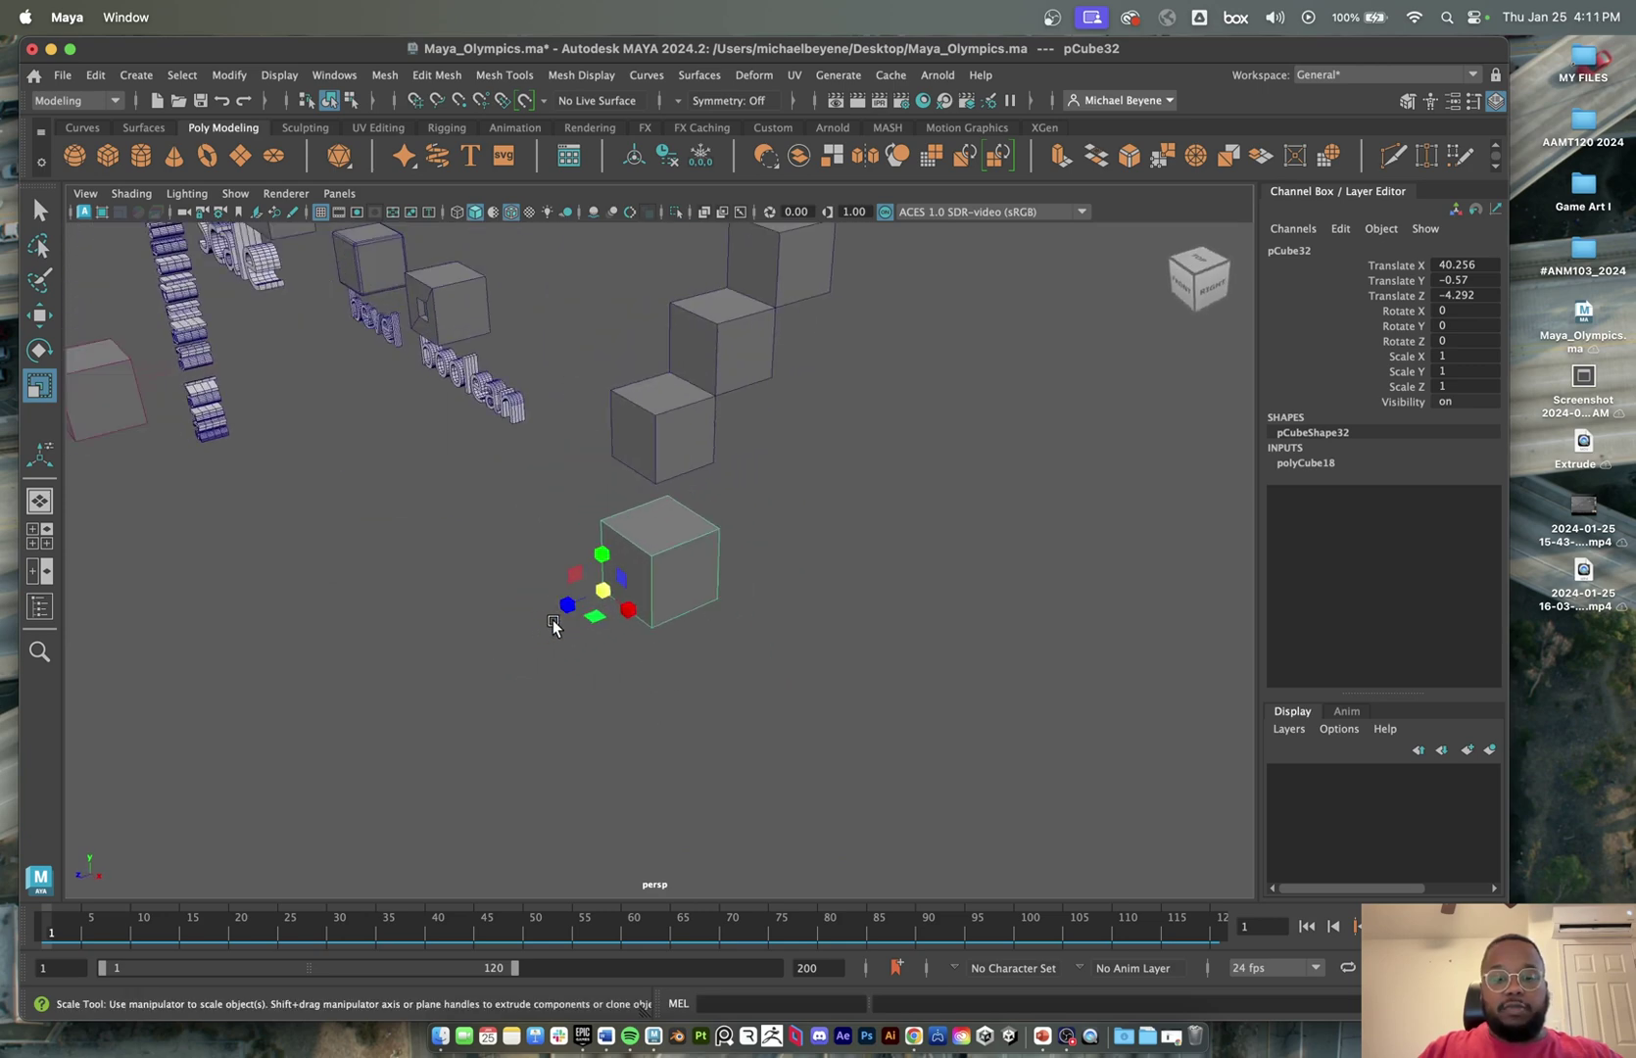
pyautogui.press('w')
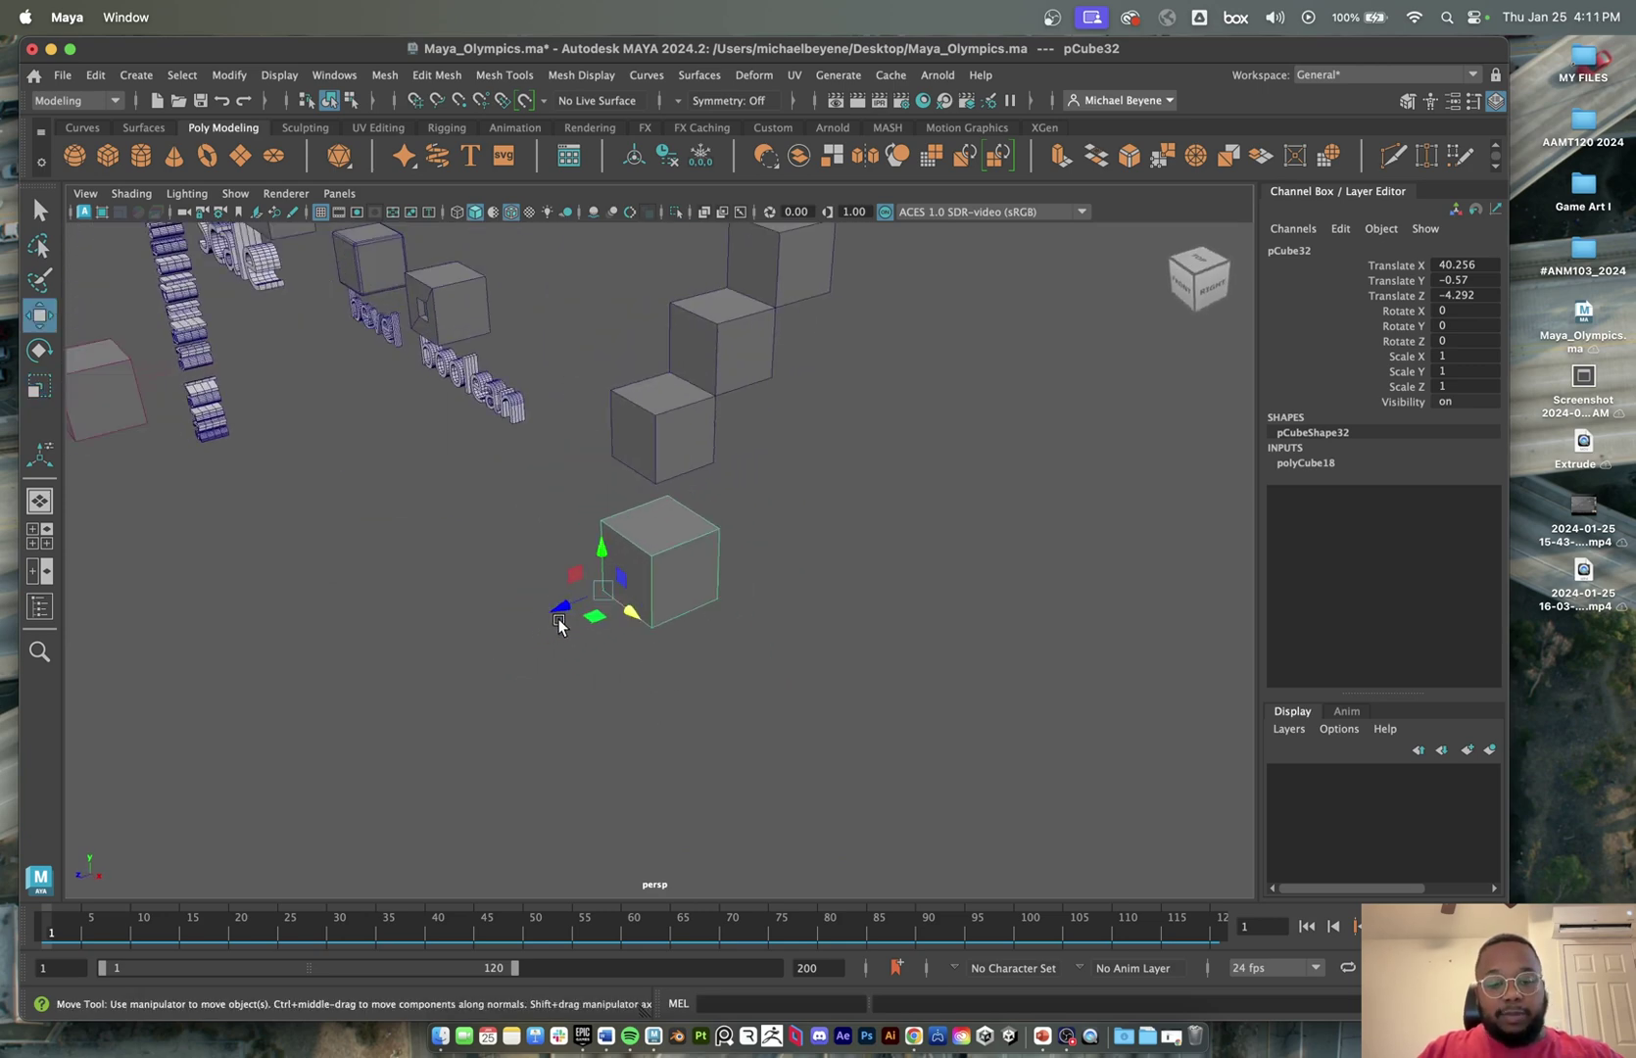
pyautogui.hotkey('ctrl', 'd')
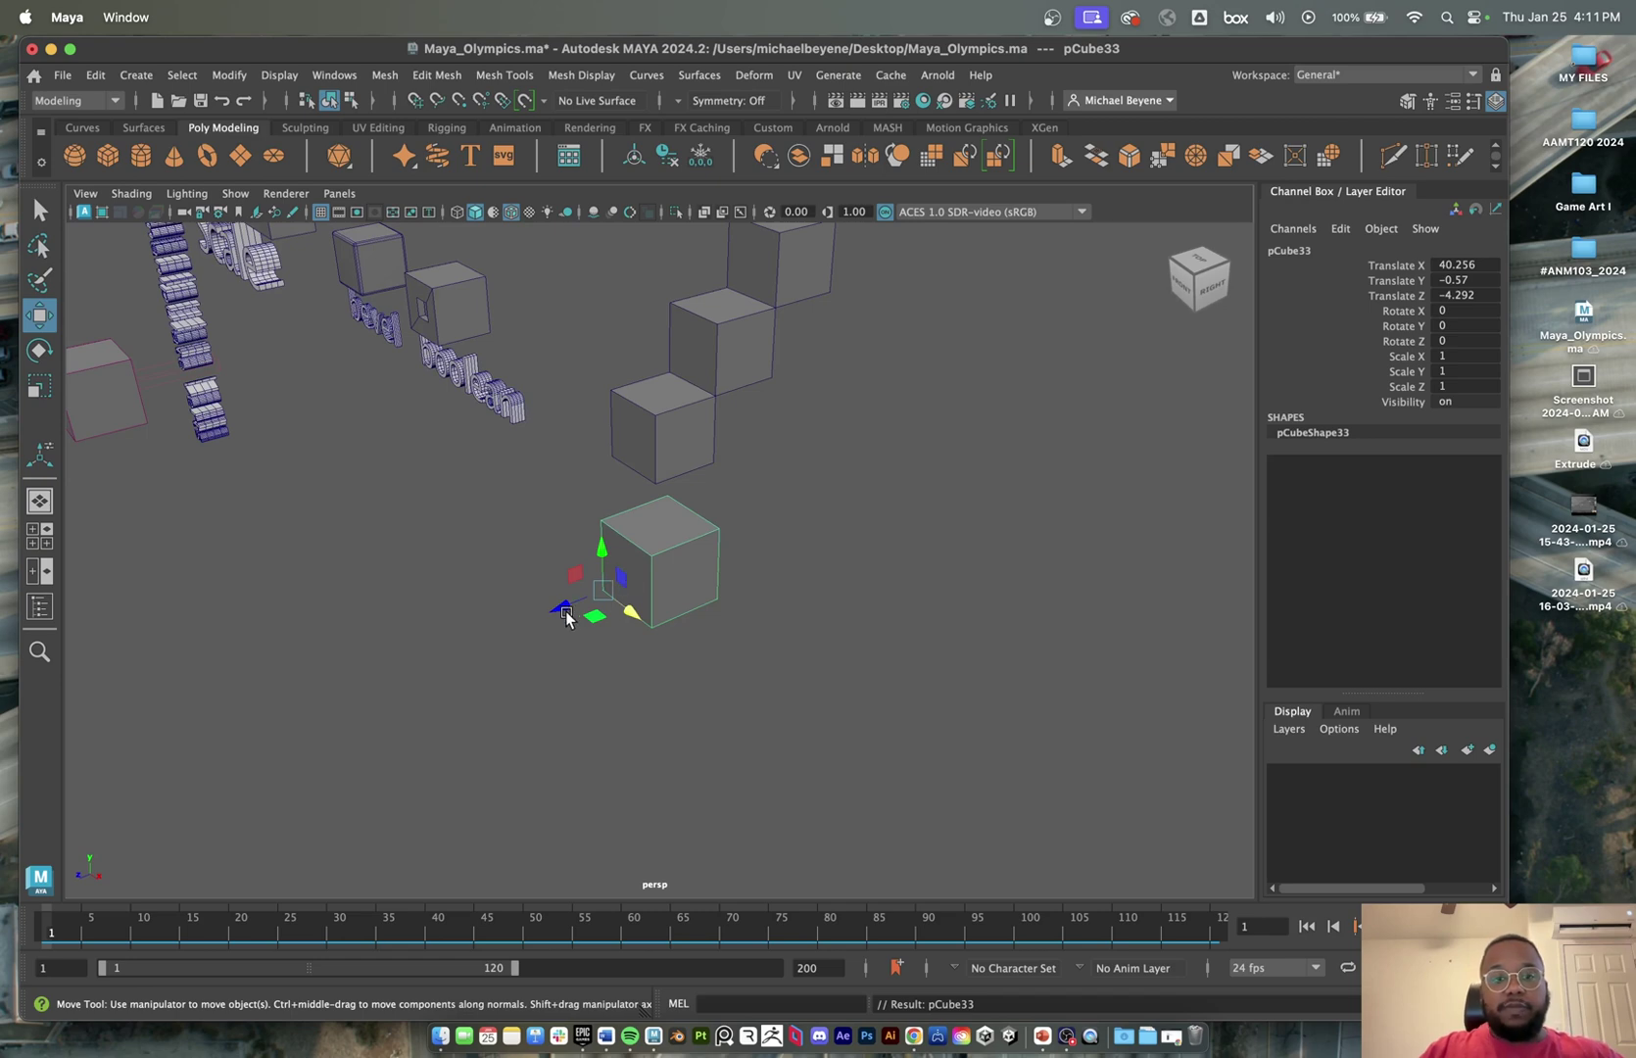
pyautogui.moveTo(564, 613); pyautogui.dragTo(641, 590)
pyautogui.keyDown('alt'); pyautogui.moveTo(642, 590); pyautogui.dragTo(706, 573); pyautogui.keyUp('alt')
# - Rotate the copied cube about its corner pivot to -15 degrees in X
pyautogui.press('e')
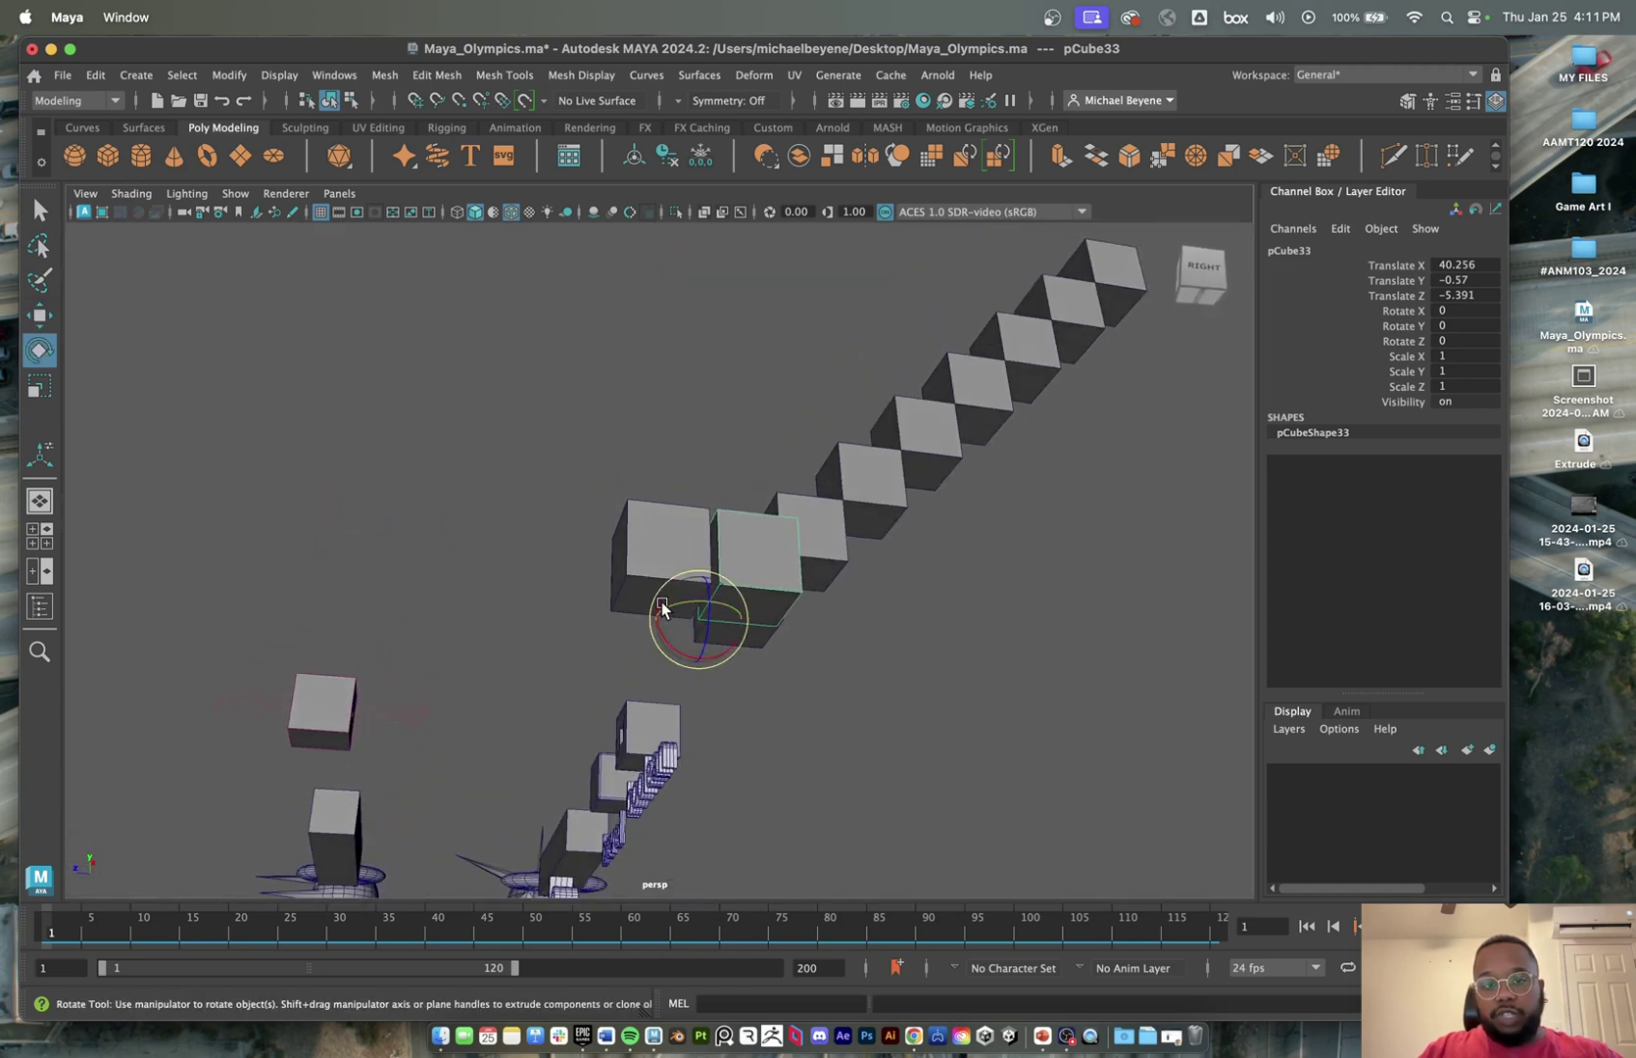
pyautogui.moveTo(662, 609); pyautogui.dragTo(548, 573)
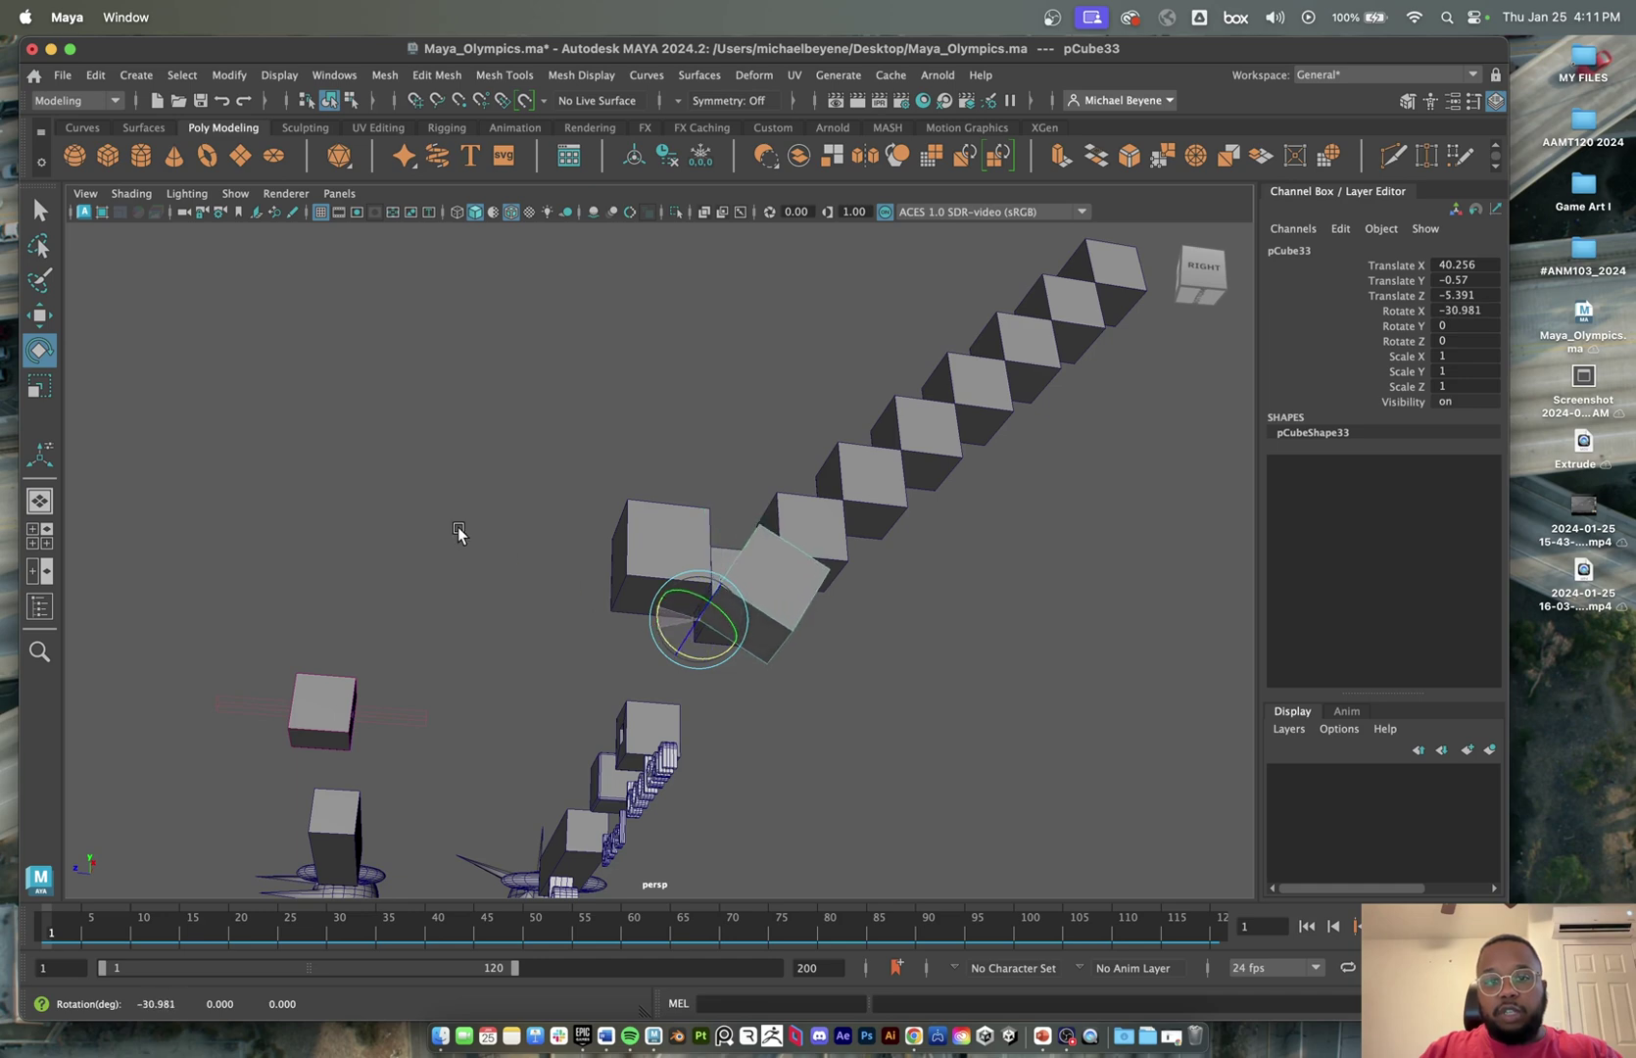
pyautogui.press('super+z')
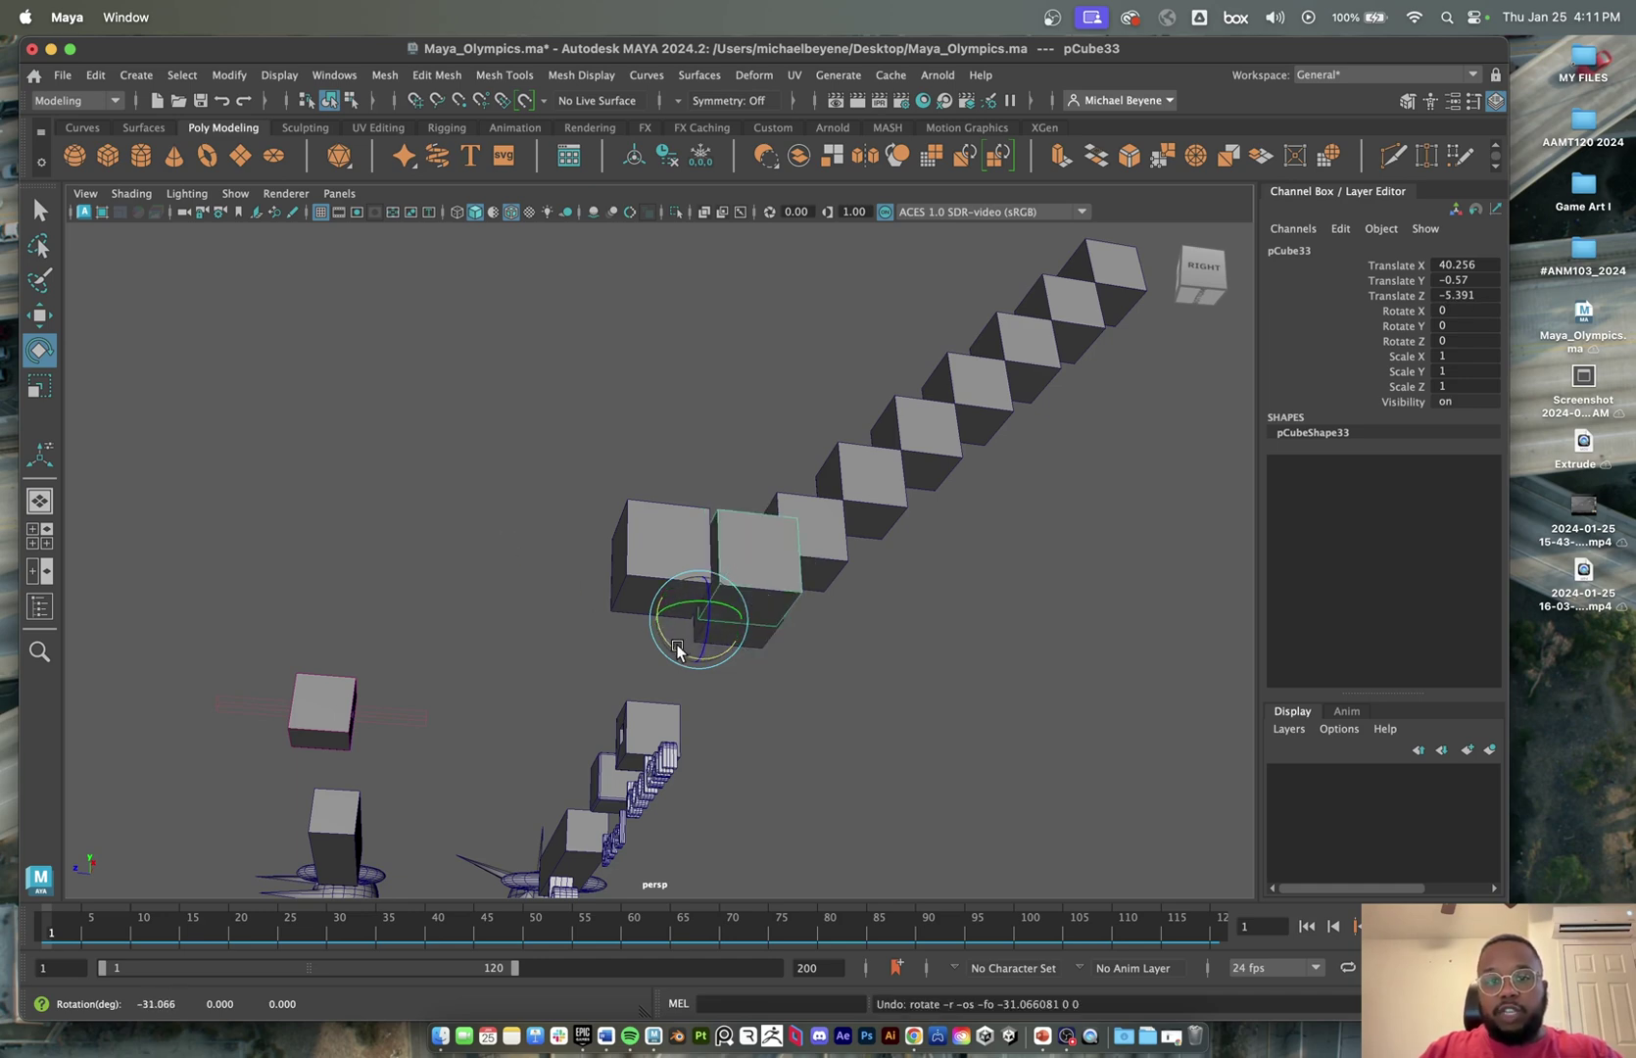
pyautogui.moveTo(674, 643); pyautogui.dragTo(690, 602)
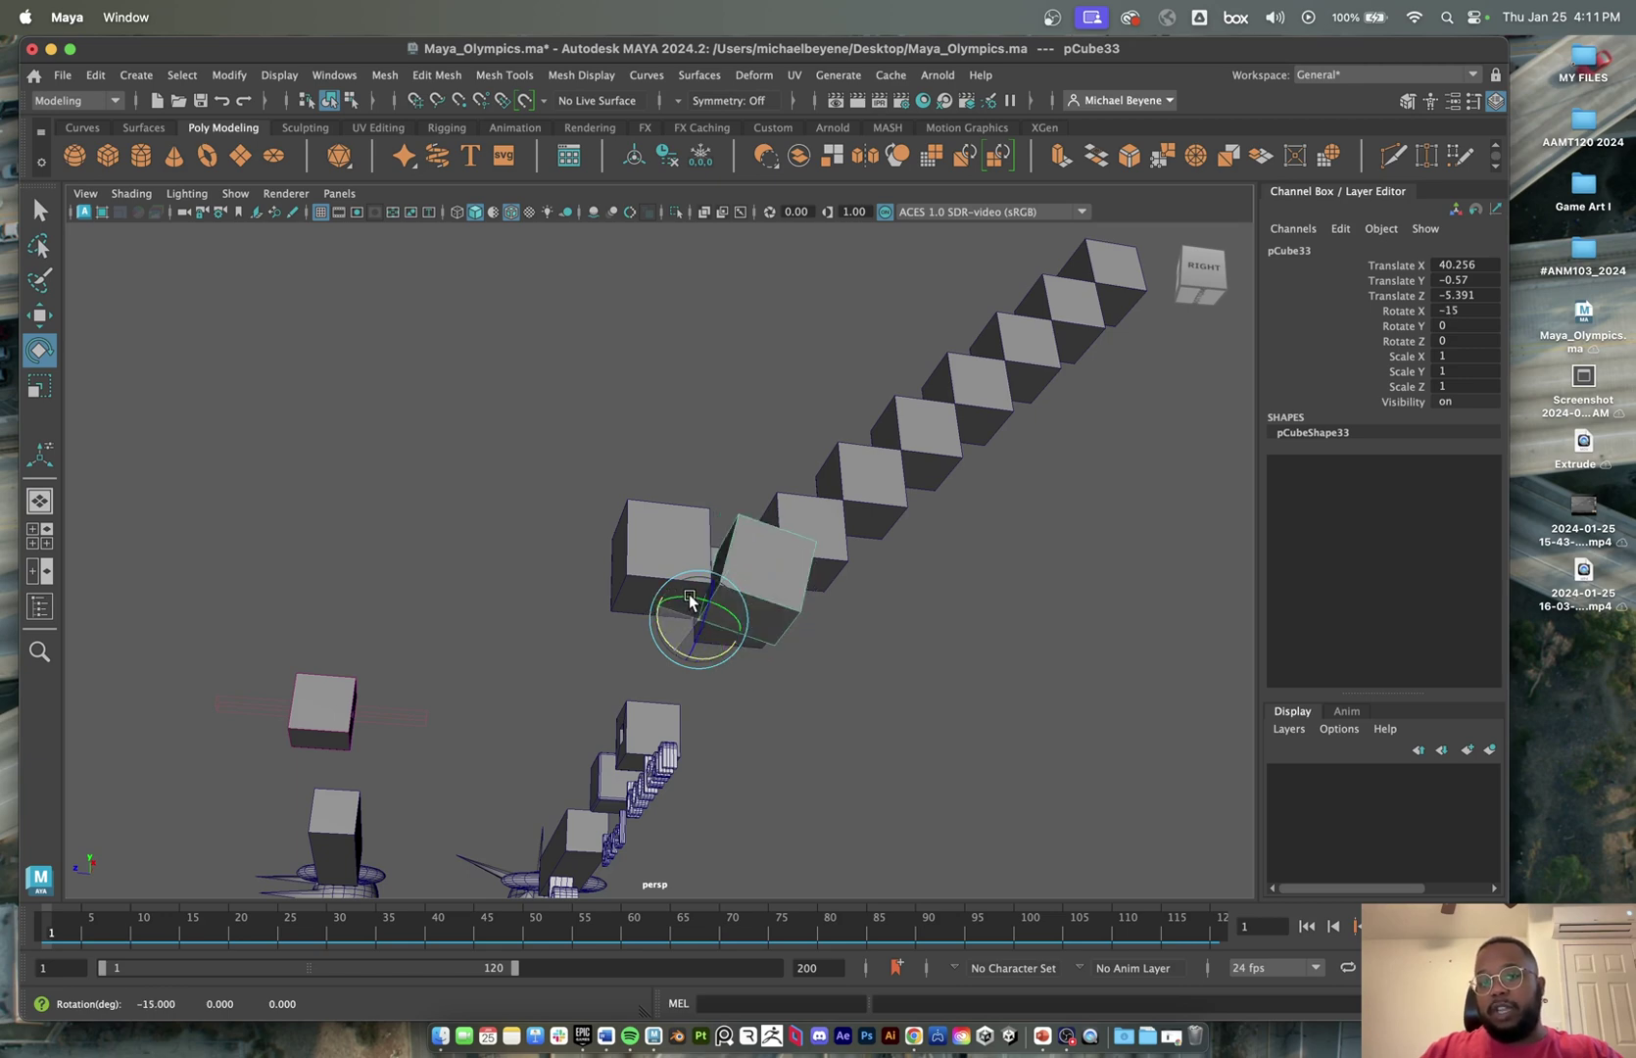
# - Repeat Duplicate with Transform until the rotated cubes form a closed ring, ending with a cube at Rotate X 15
pyautogui.scroll(-1, 794, 665)
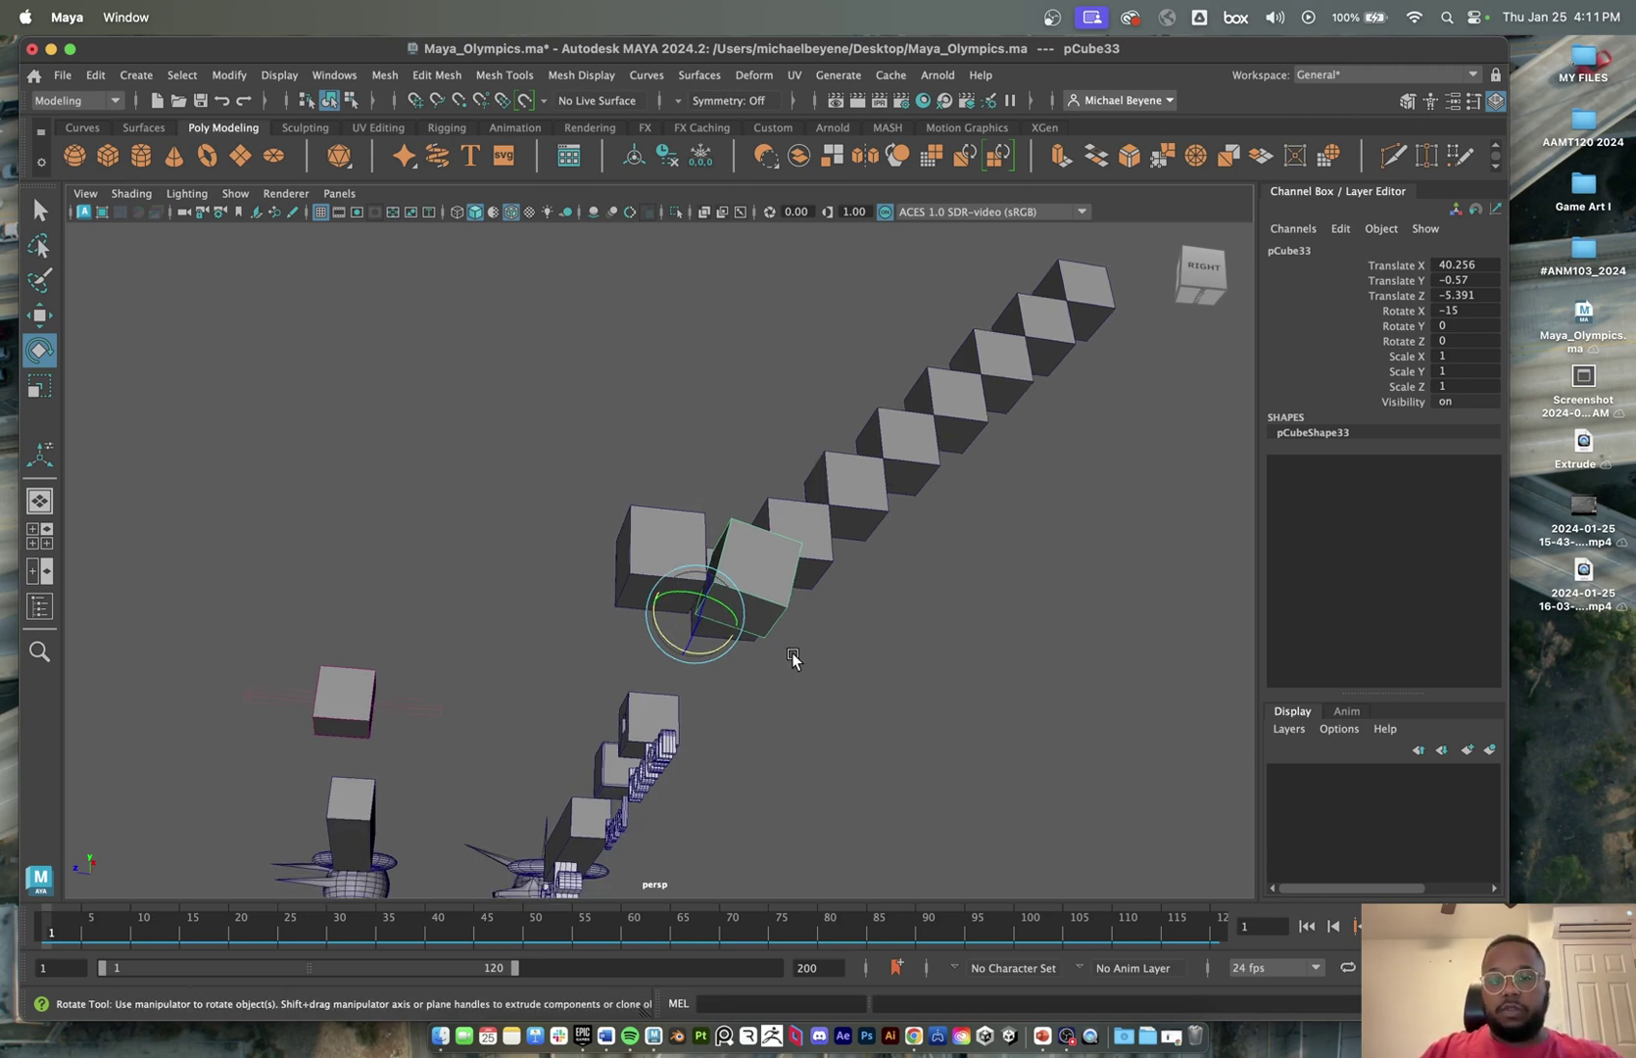
pyautogui.keyDown('alt'); pyautogui.moveTo(791, 655); pyautogui.dragTo(800, 703); pyautogui.keyUp('alt')
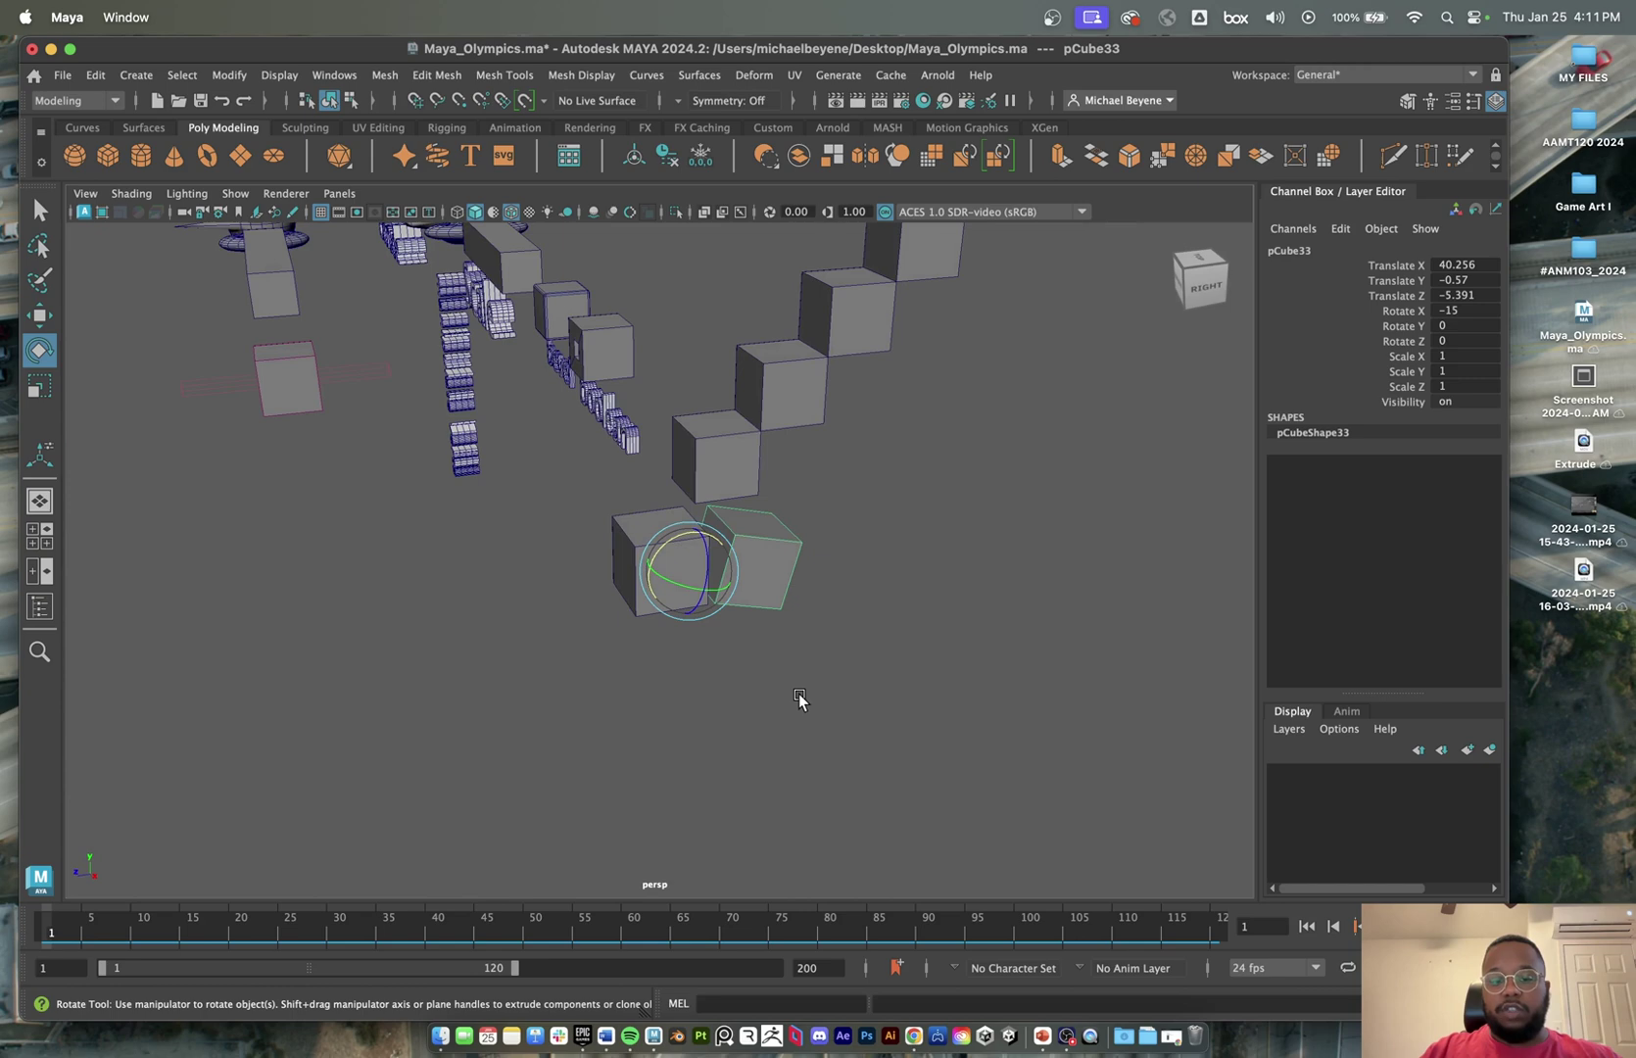
pyautogui.hotkey('shift', 'd')
pyautogui.hotkey('shift', 'd')
pyautogui.hotkey('shift', 'd')
pyautogui.hotkey('shift', 'd')
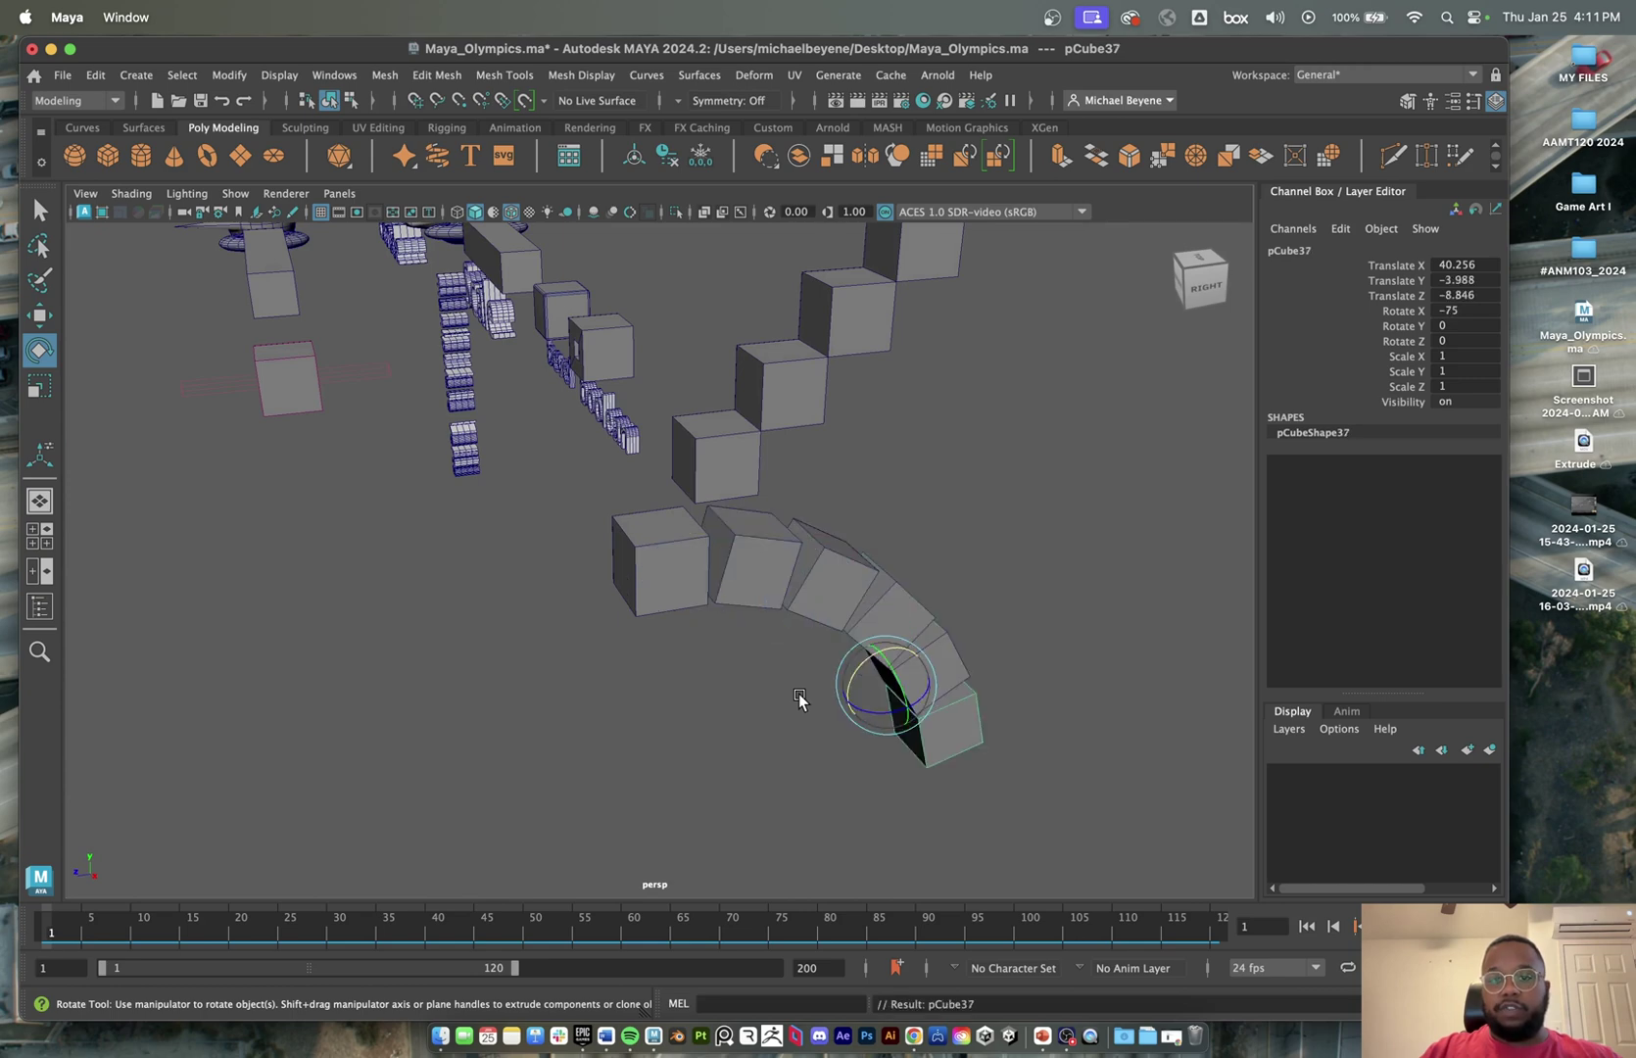
pyautogui.hotkey('shift', 'd')
pyautogui.hotkey('shift', 'd')
pyautogui.hotkey('shift', 'd')
pyautogui.hotkey('shift', 'd')
pyautogui.hotkey('shift', 'd')
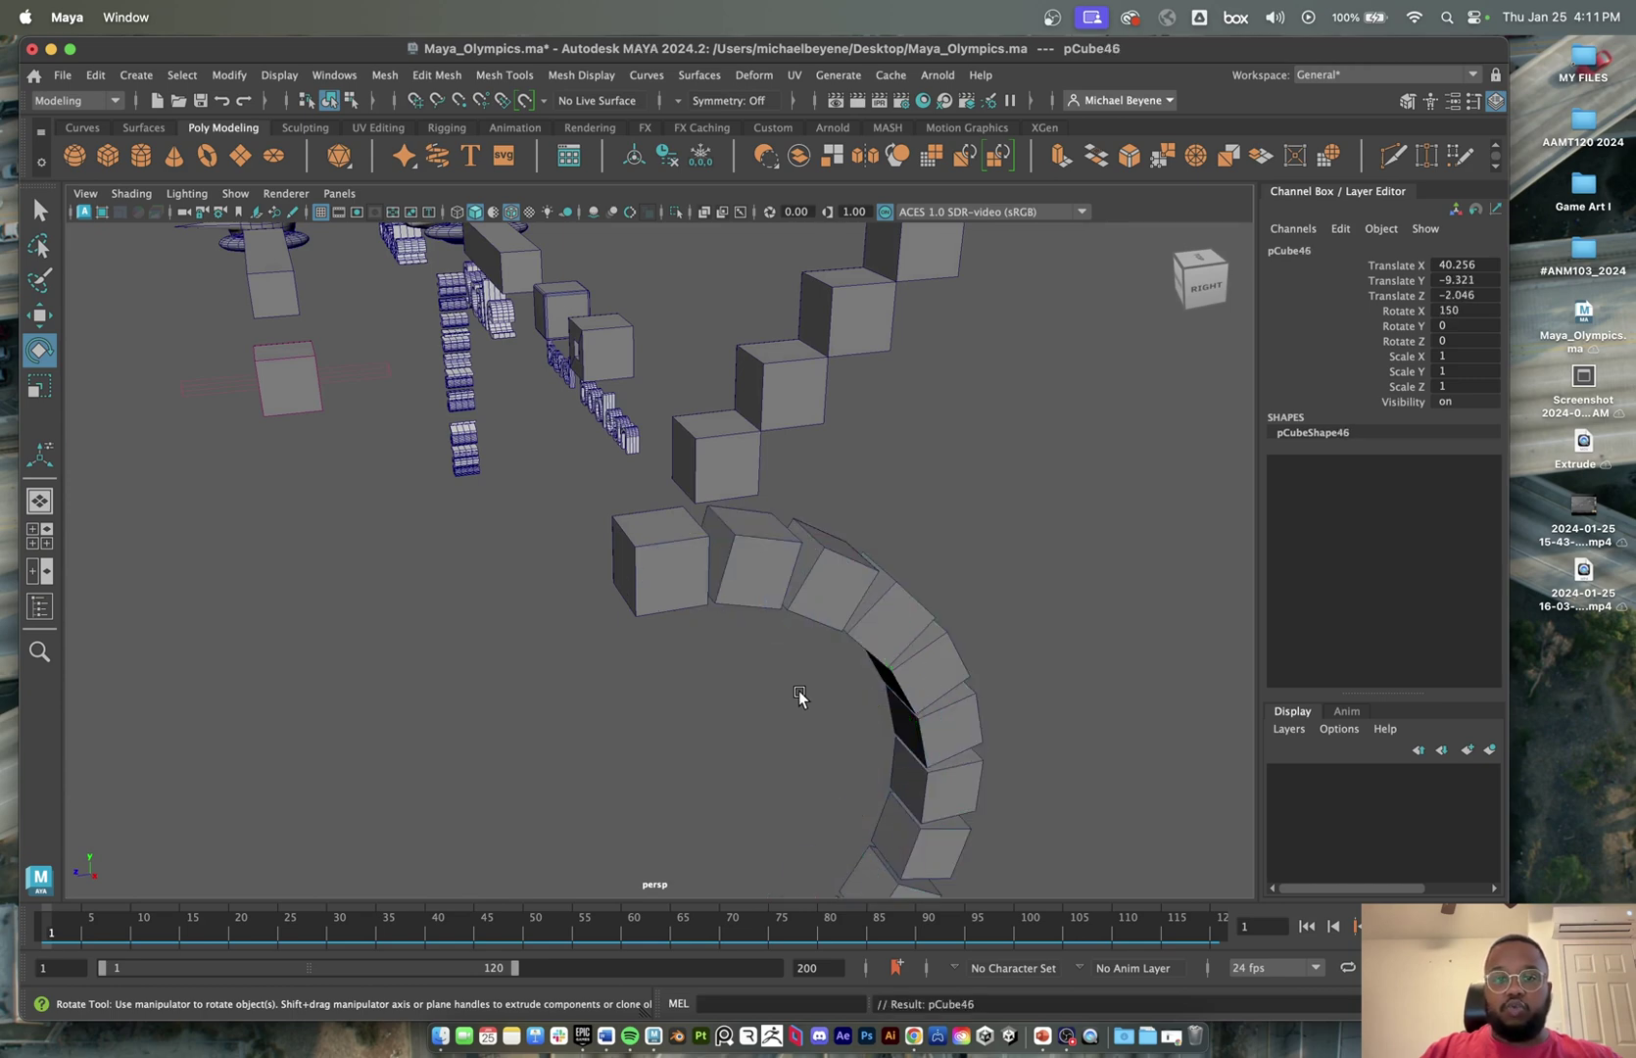
pyautogui.hotkey('shift', 'd')
pyautogui.hotkey('shift', 'd')
pyautogui.hotkey('shift', 'd')
pyautogui.hotkey('shift', 'd')
pyautogui.hotkey('shift', 'd')
pyautogui.hotkey('shift', 'd')
pyautogui.hotkey('shift', 'd')
pyautogui.hotkey('shift', 'd')
pyautogui.hotkey('shift', 'd')
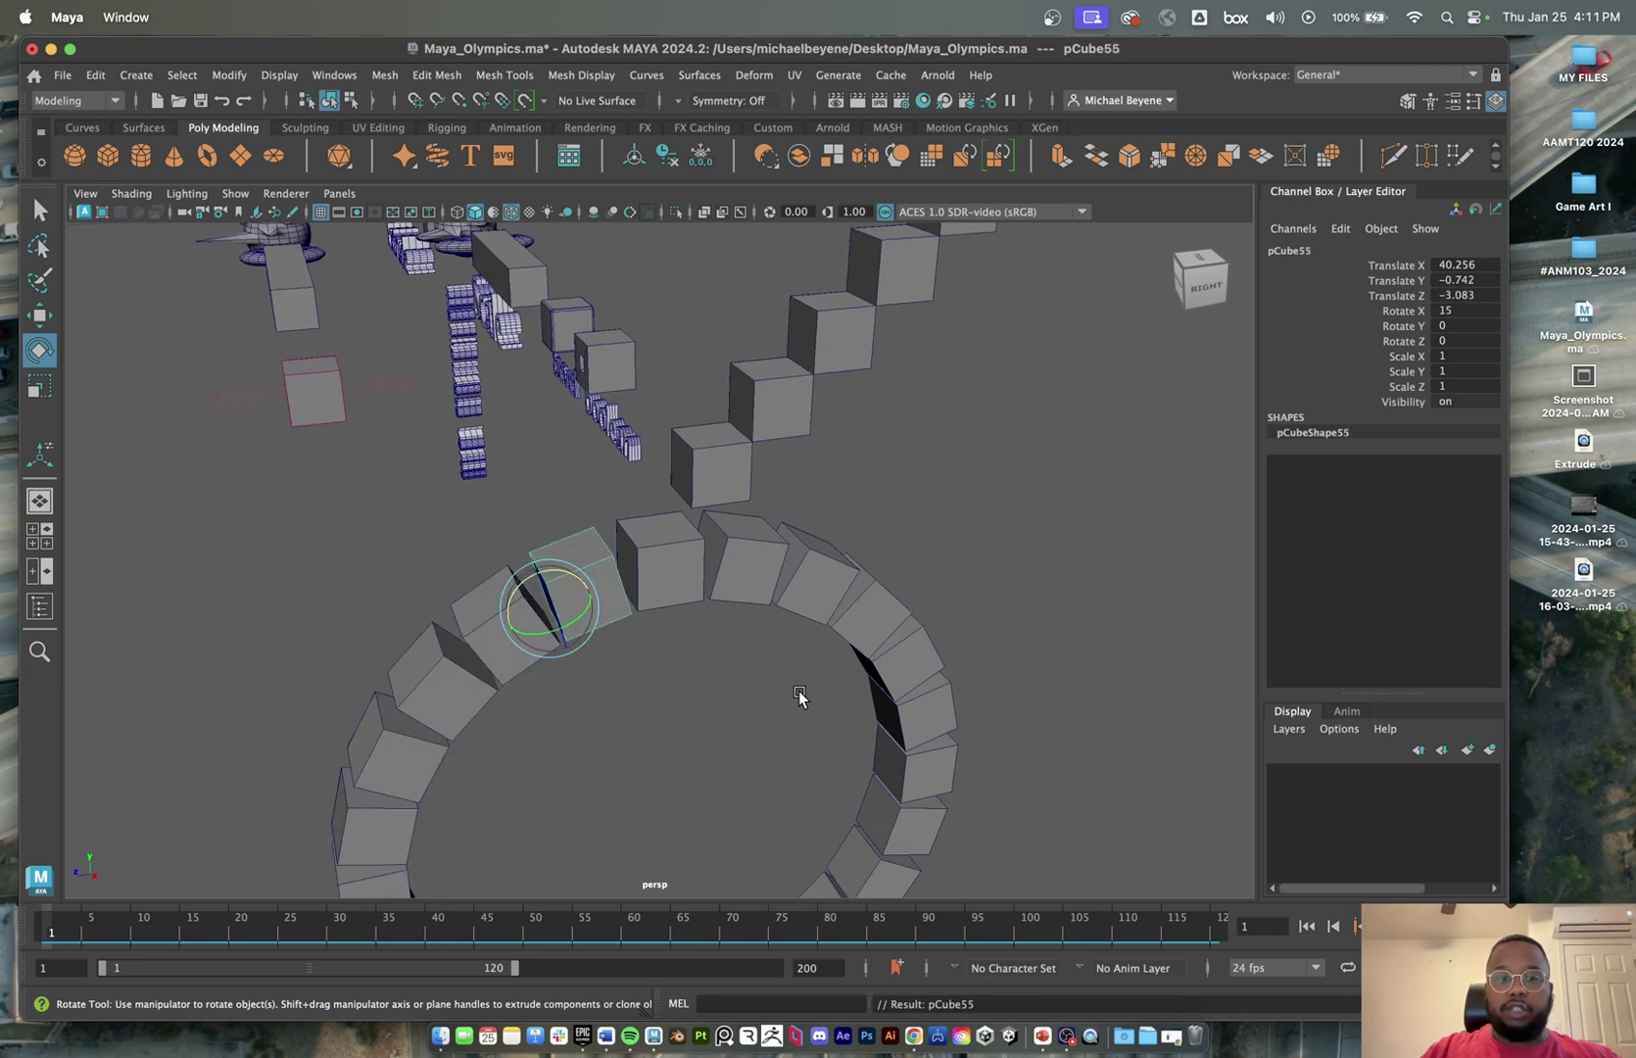
# - Select the whole ring of cubes and move it in front of the Combine and separate text, to about X 57.867, Z 9.147
pyautogui.scroll(-4, 801, 697)
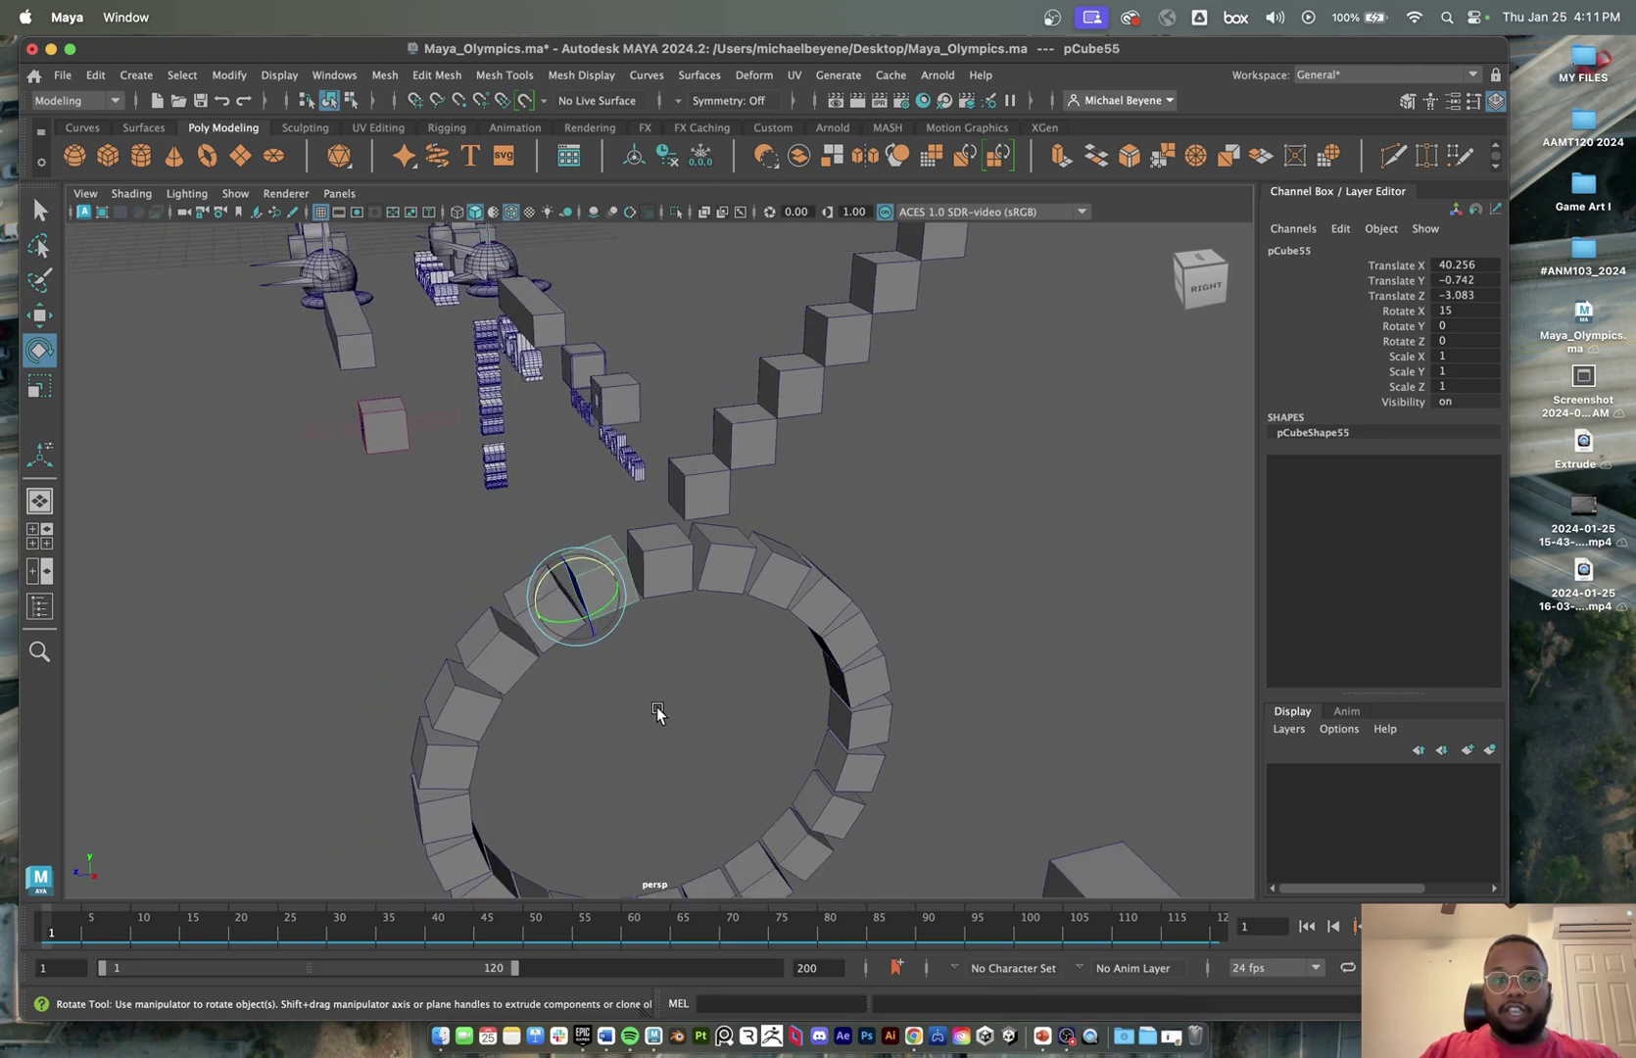
pyautogui.keyDown('alt'); pyautogui.moveTo(656, 712); pyautogui.dragTo(706, 695); pyautogui.keyUp('alt')
pyautogui.keyDown('alt'); pyautogui.moveTo(683, 621); pyautogui.dragTo(1105, 500); pyautogui.keyUp('alt')
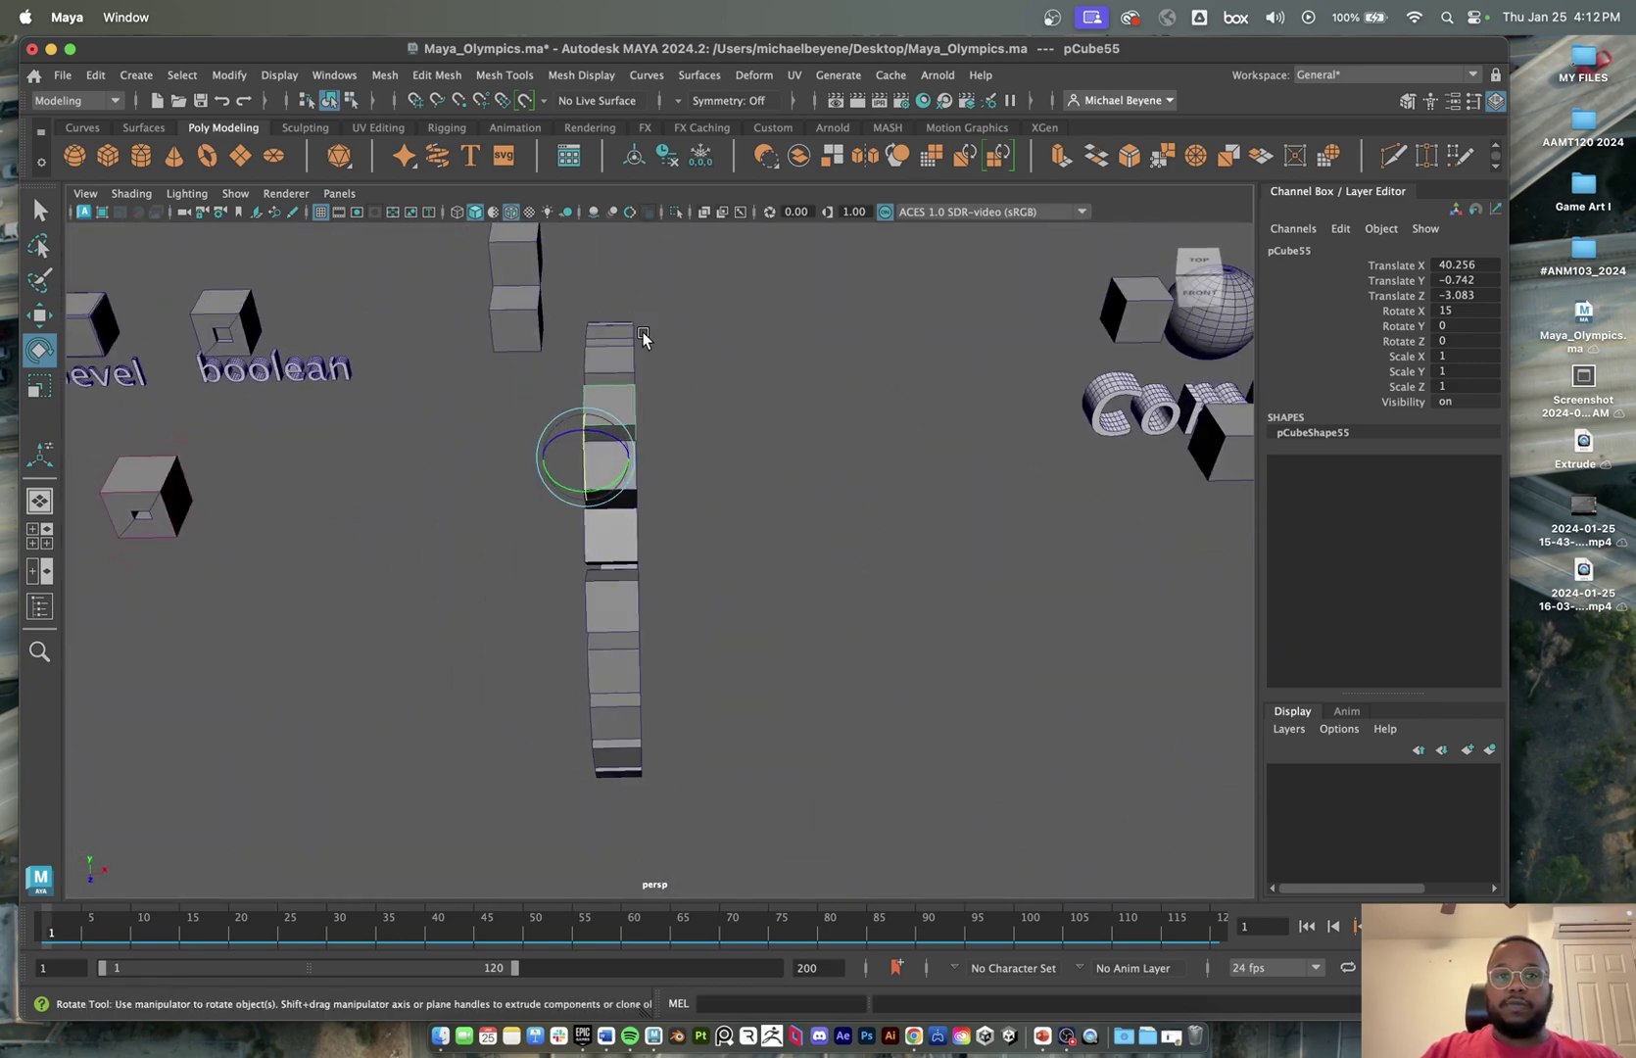
pyautogui.keyDown('alt'); pyautogui.moveTo(684, 375); pyautogui.dragTo(573, 556); pyautogui.keyUp('alt')
pyautogui.keyDown('alt'); pyautogui.moveTo(528, 460); pyautogui.dragTo(558, 453); pyautogui.keyUp('alt')
pyautogui.moveTo(442, 445); pyautogui.dragTo(290, 831)
pyautogui.press('w')
pyautogui.moveTo(399, 730); pyautogui.dragTo(749, 553)
pyautogui.moveTo(794, 663); pyautogui.dragTo(940, 799)
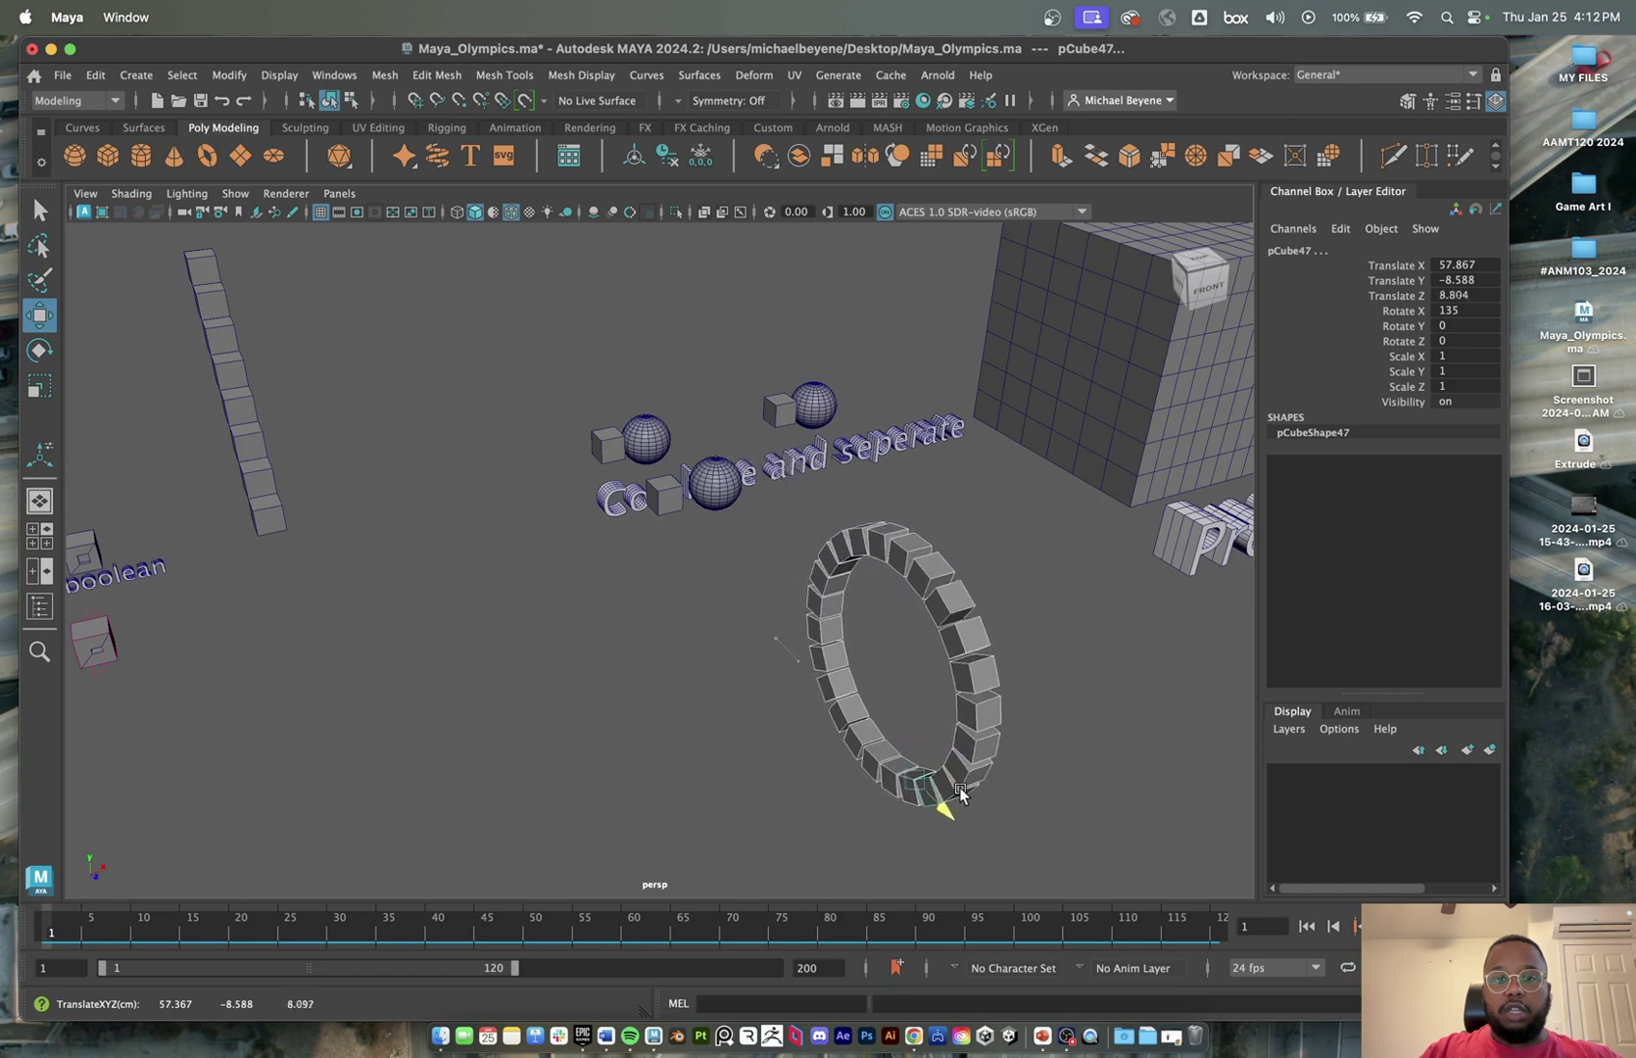
pyautogui.press('e')
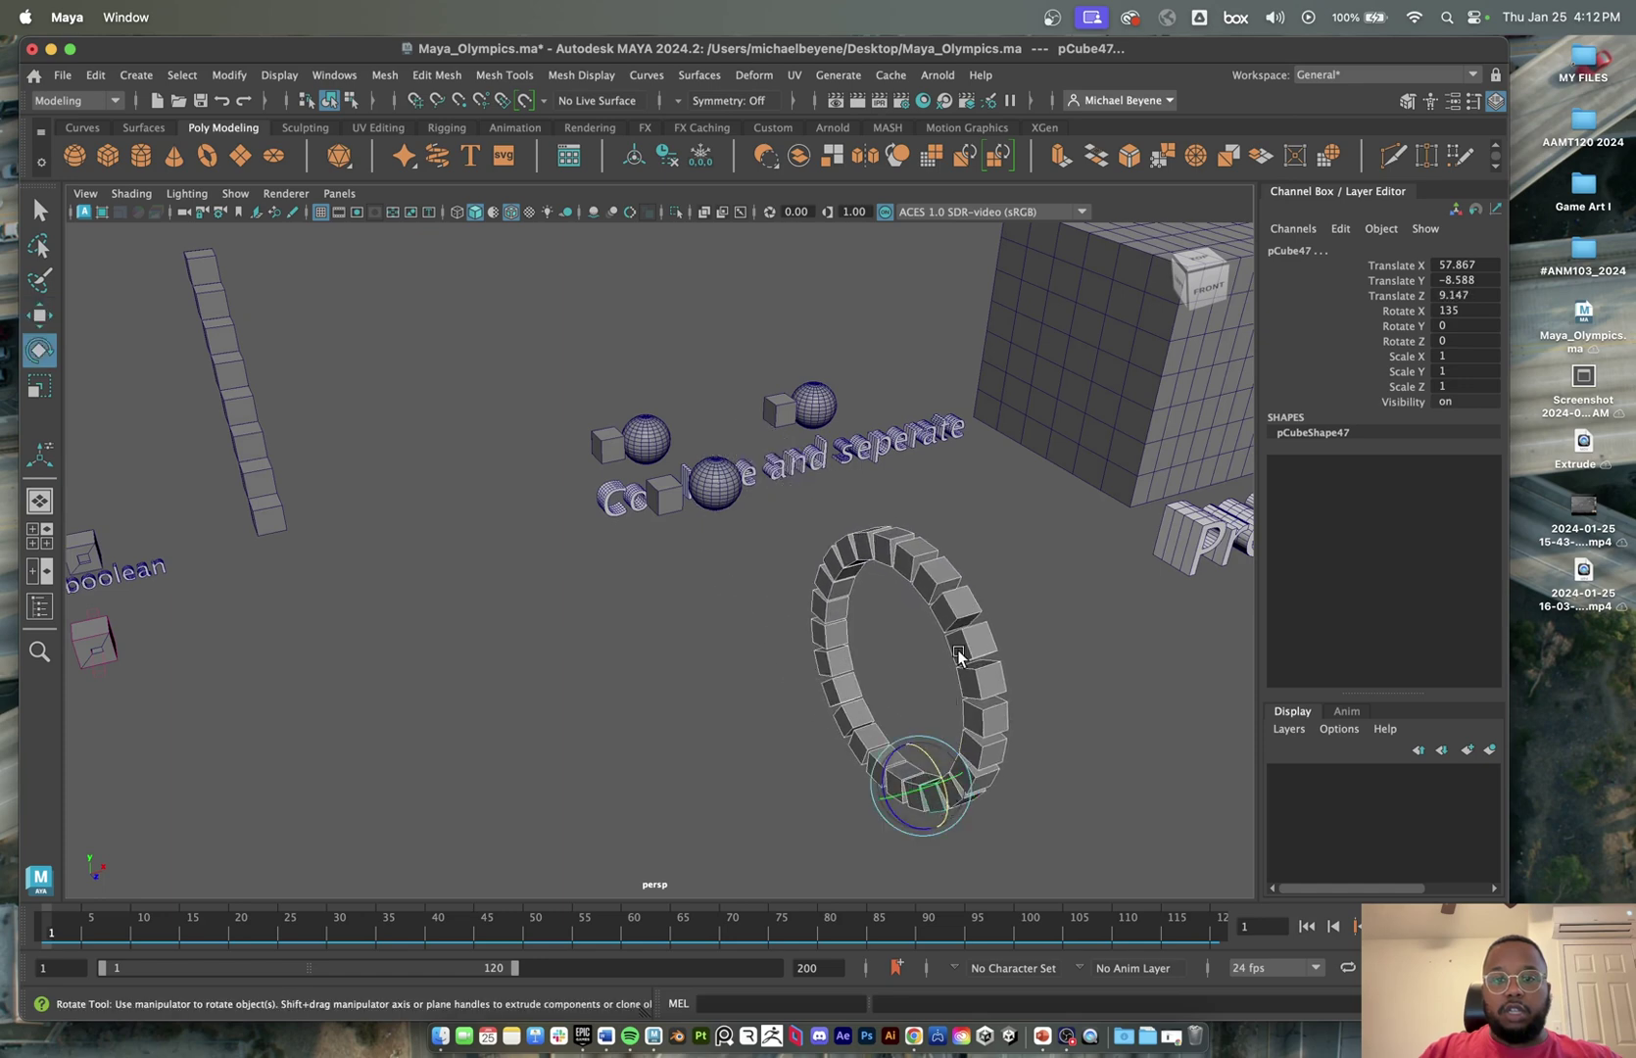
# - Select the separate front cube, followed by the combined cube-and-sphere mesh behind the Combine and separate text, to compare them
pyautogui.keyDown('alt'); pyautogui.moveTo(959, 656); pyautogui.dragTo(742, 591); pyautogui.keyUp('alt')
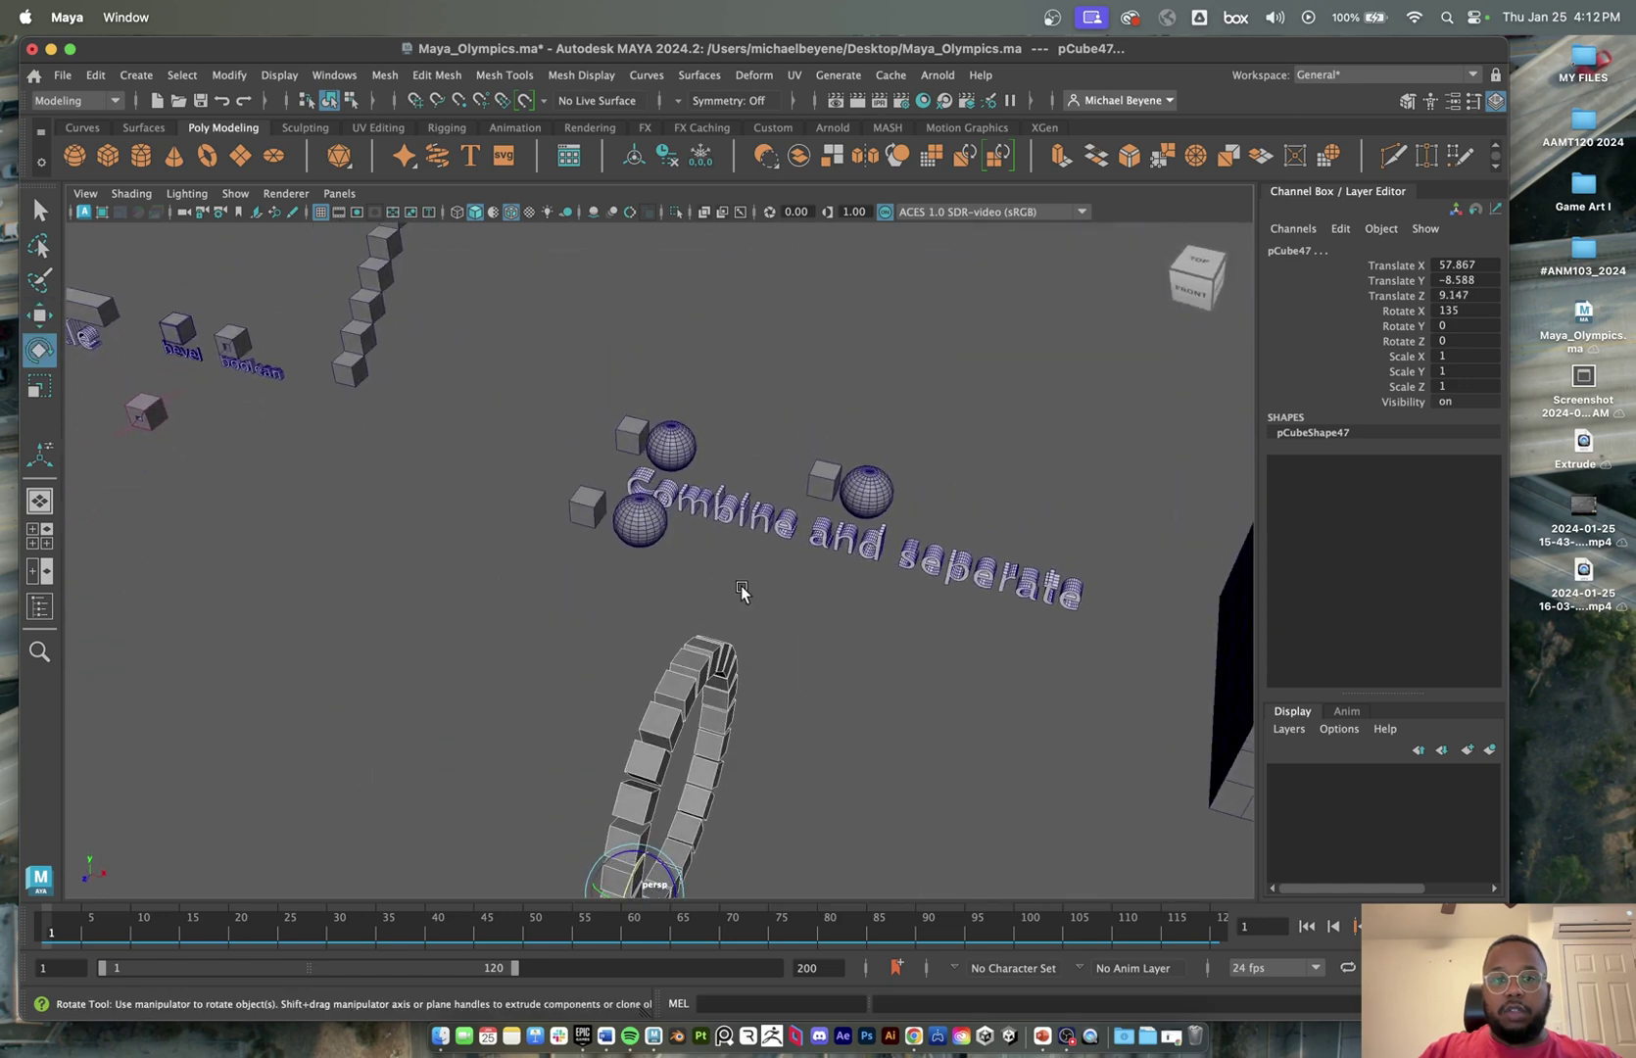
pyautogui.click(628, 514)
pyautogui.click(579, 503)
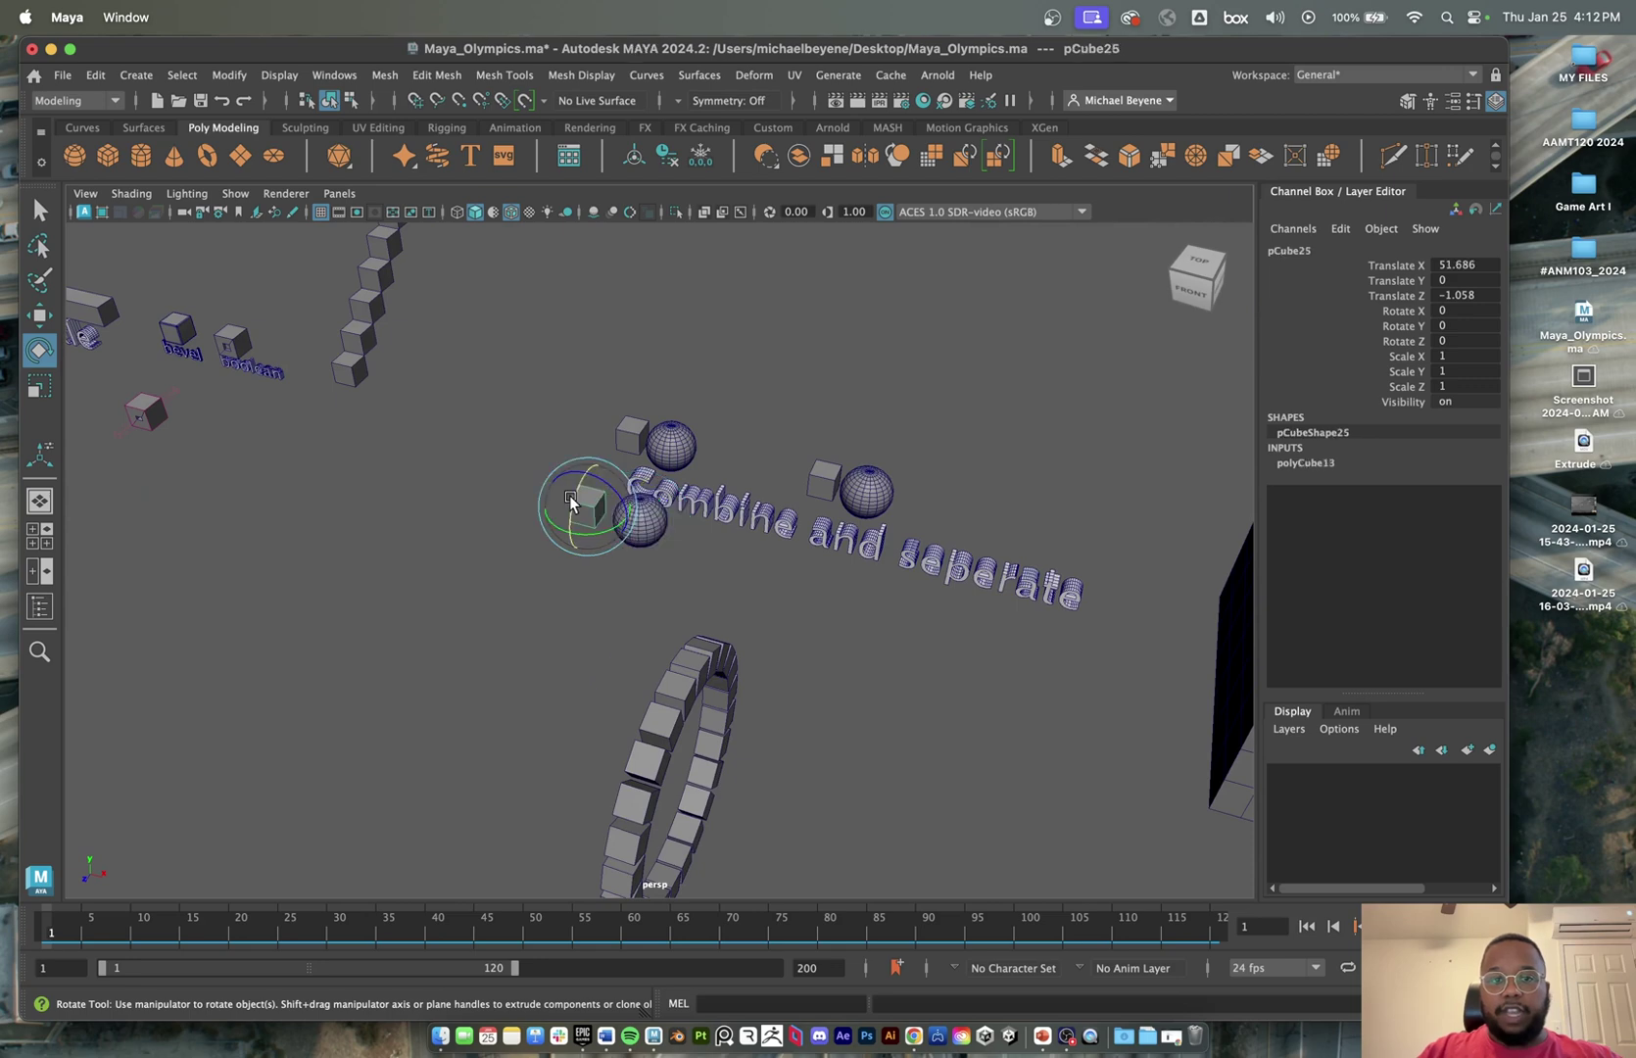
pyautogui.click(665, 436)
pyautogui.press('w')
pyautogui.scroll(3, 689, 440)
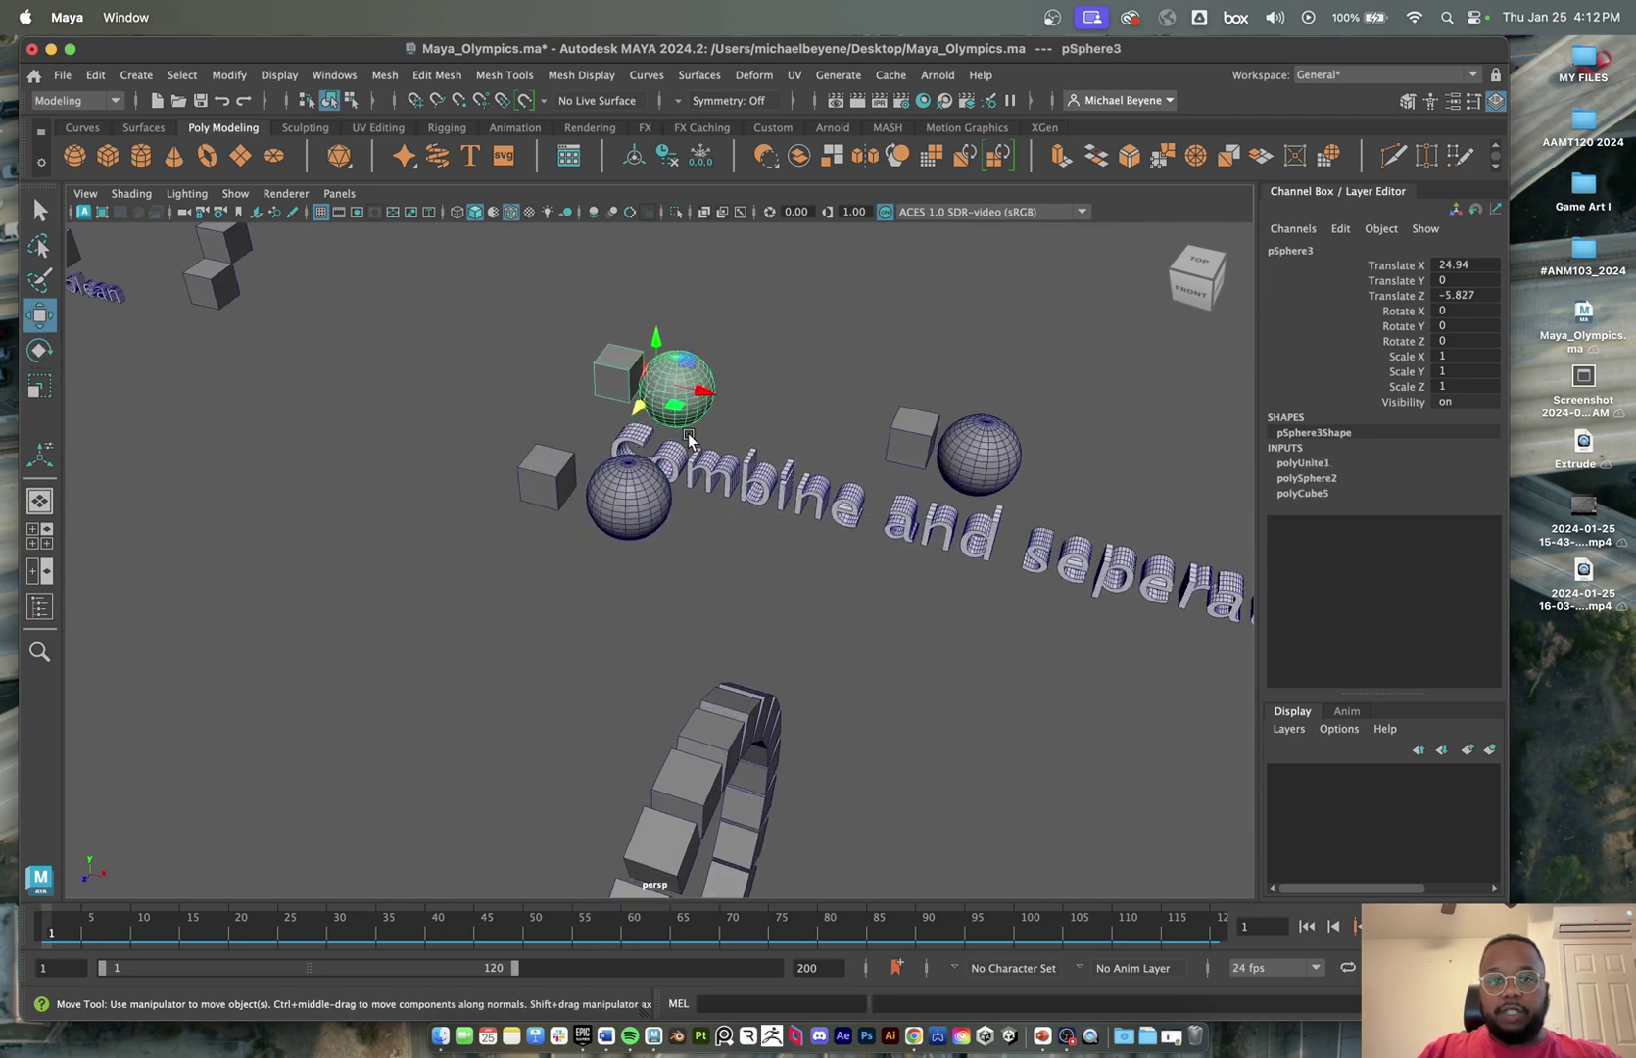
pyautogui.keyDown('alt'); pyautogui.moveTo(654, 388); pyautogui.dragTo(683, 459, button='middle'); pyautogui.keyUp('alt')
pyautogui.scroll(5, 607, 652)
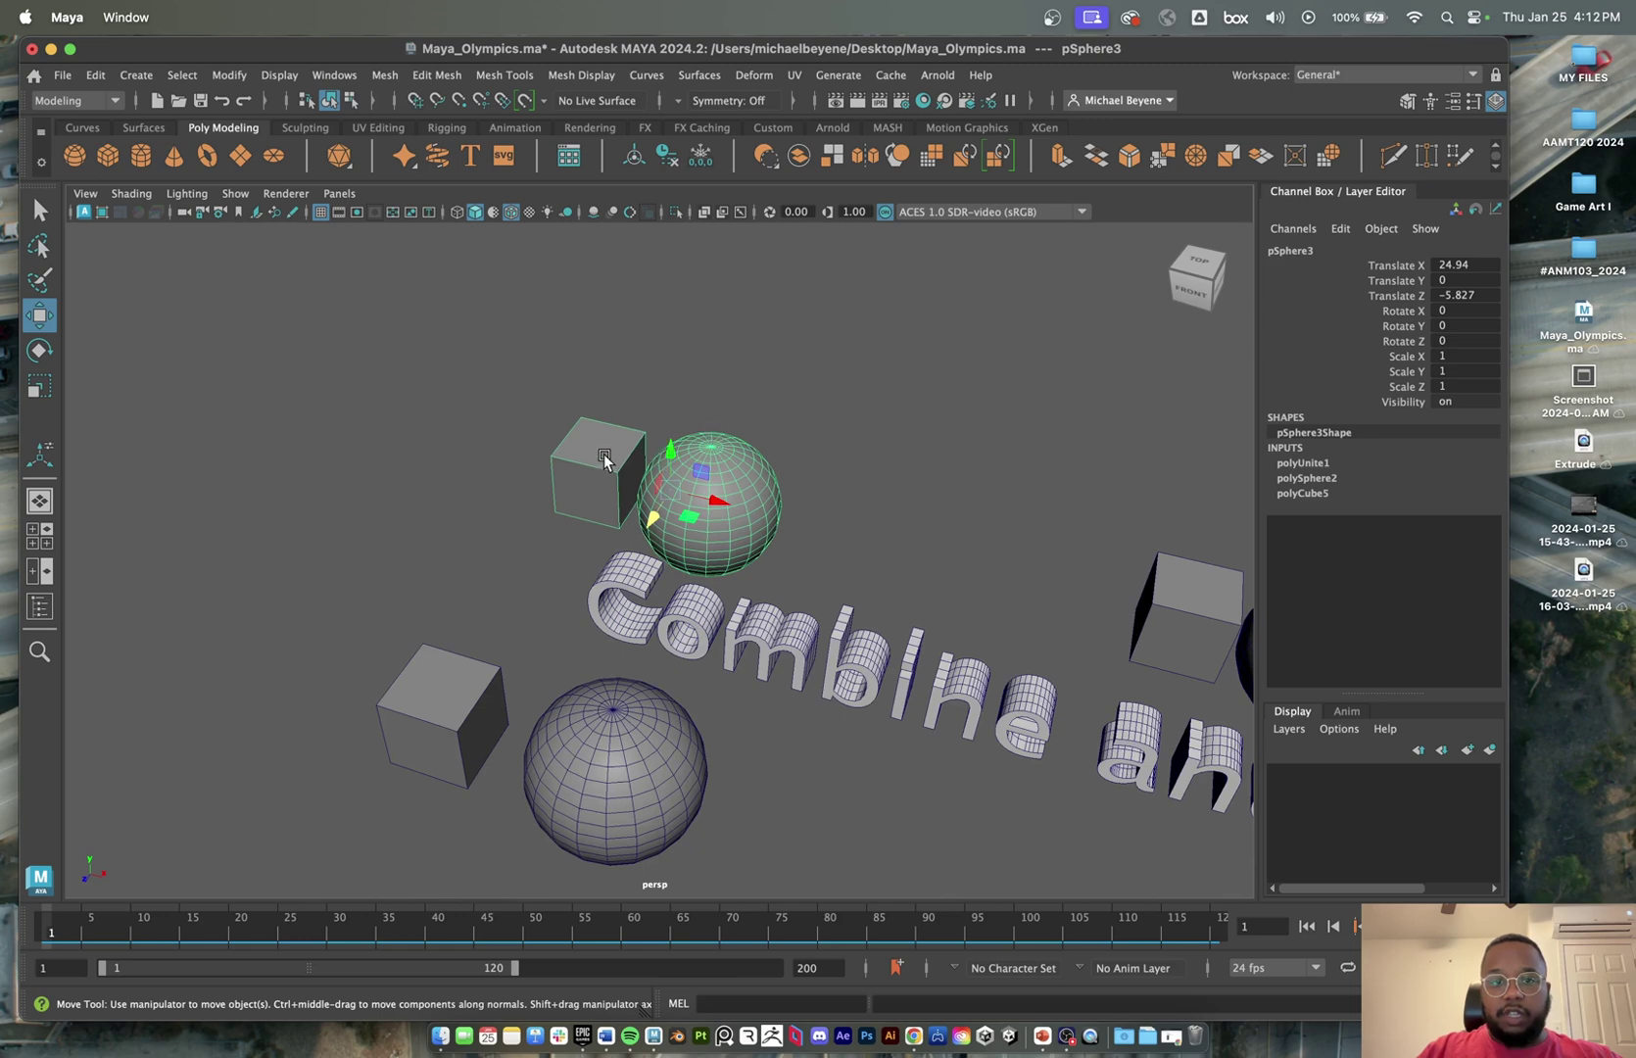
# - Select the separate front sphere and cube individually and together to check they are independent objects, and clear the selection
pyautogui.click(663, 706)
pyautogui.click(495, 723)
pyautogui.scroll(-3, 549, 725)
pyautogui.click(632, 703)
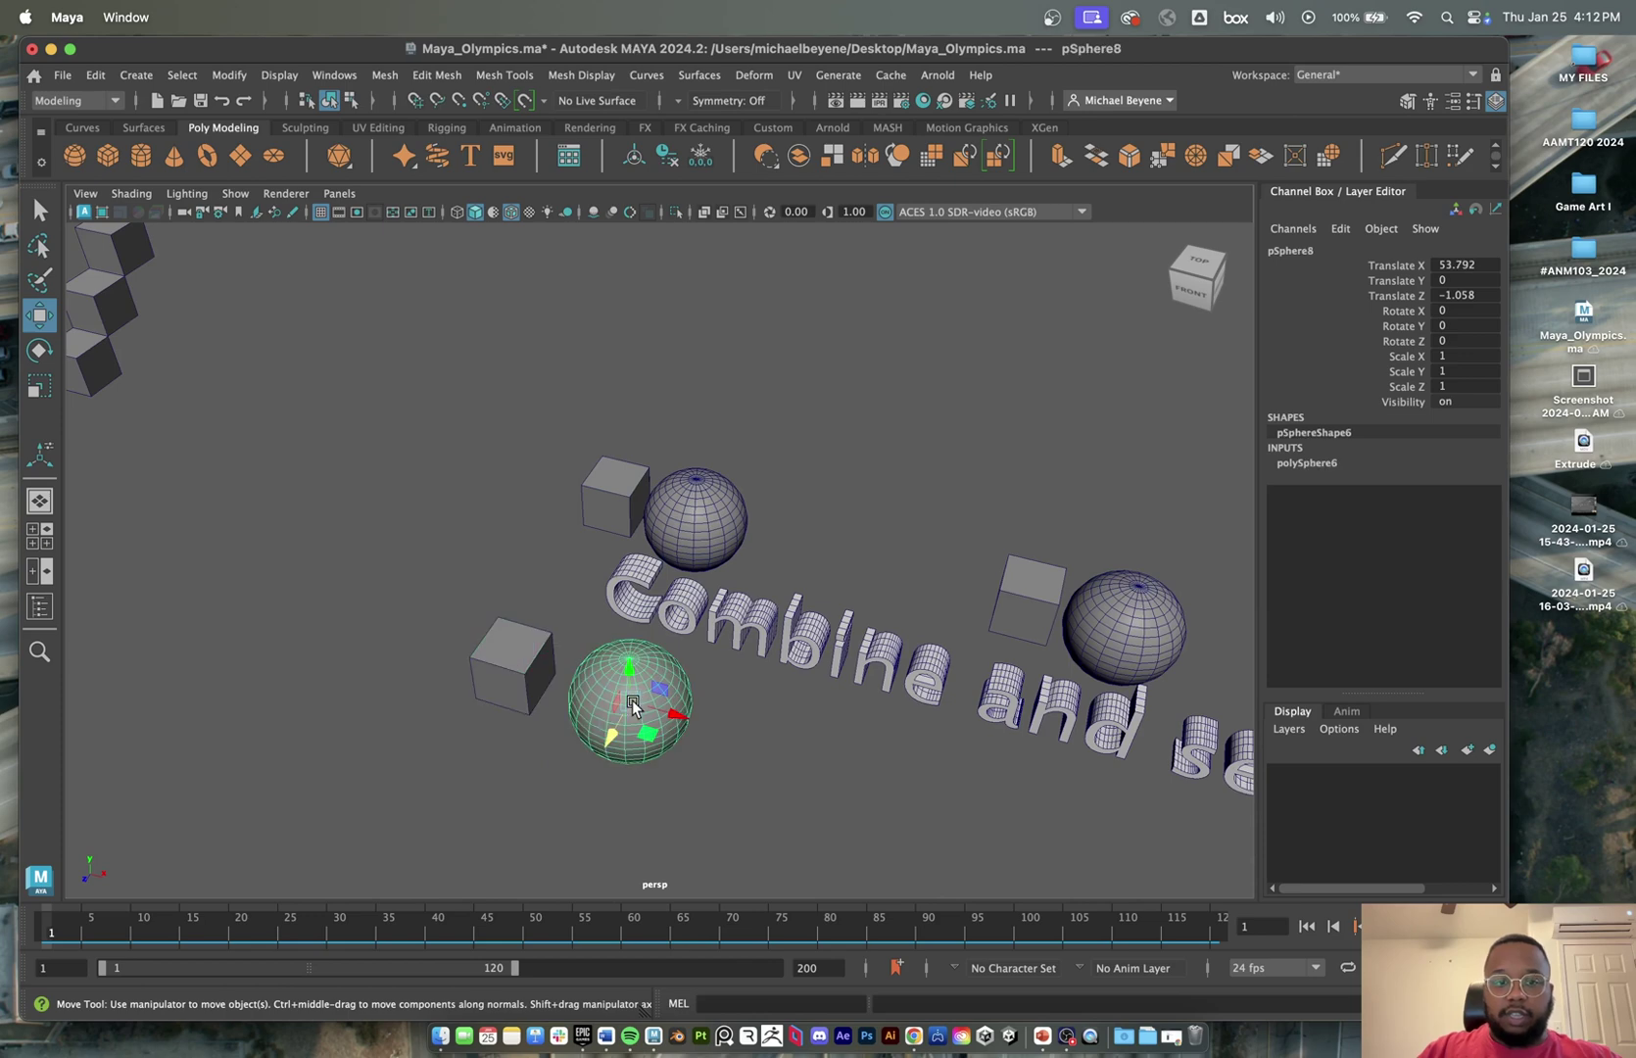
pyautogui.click(535, 679)
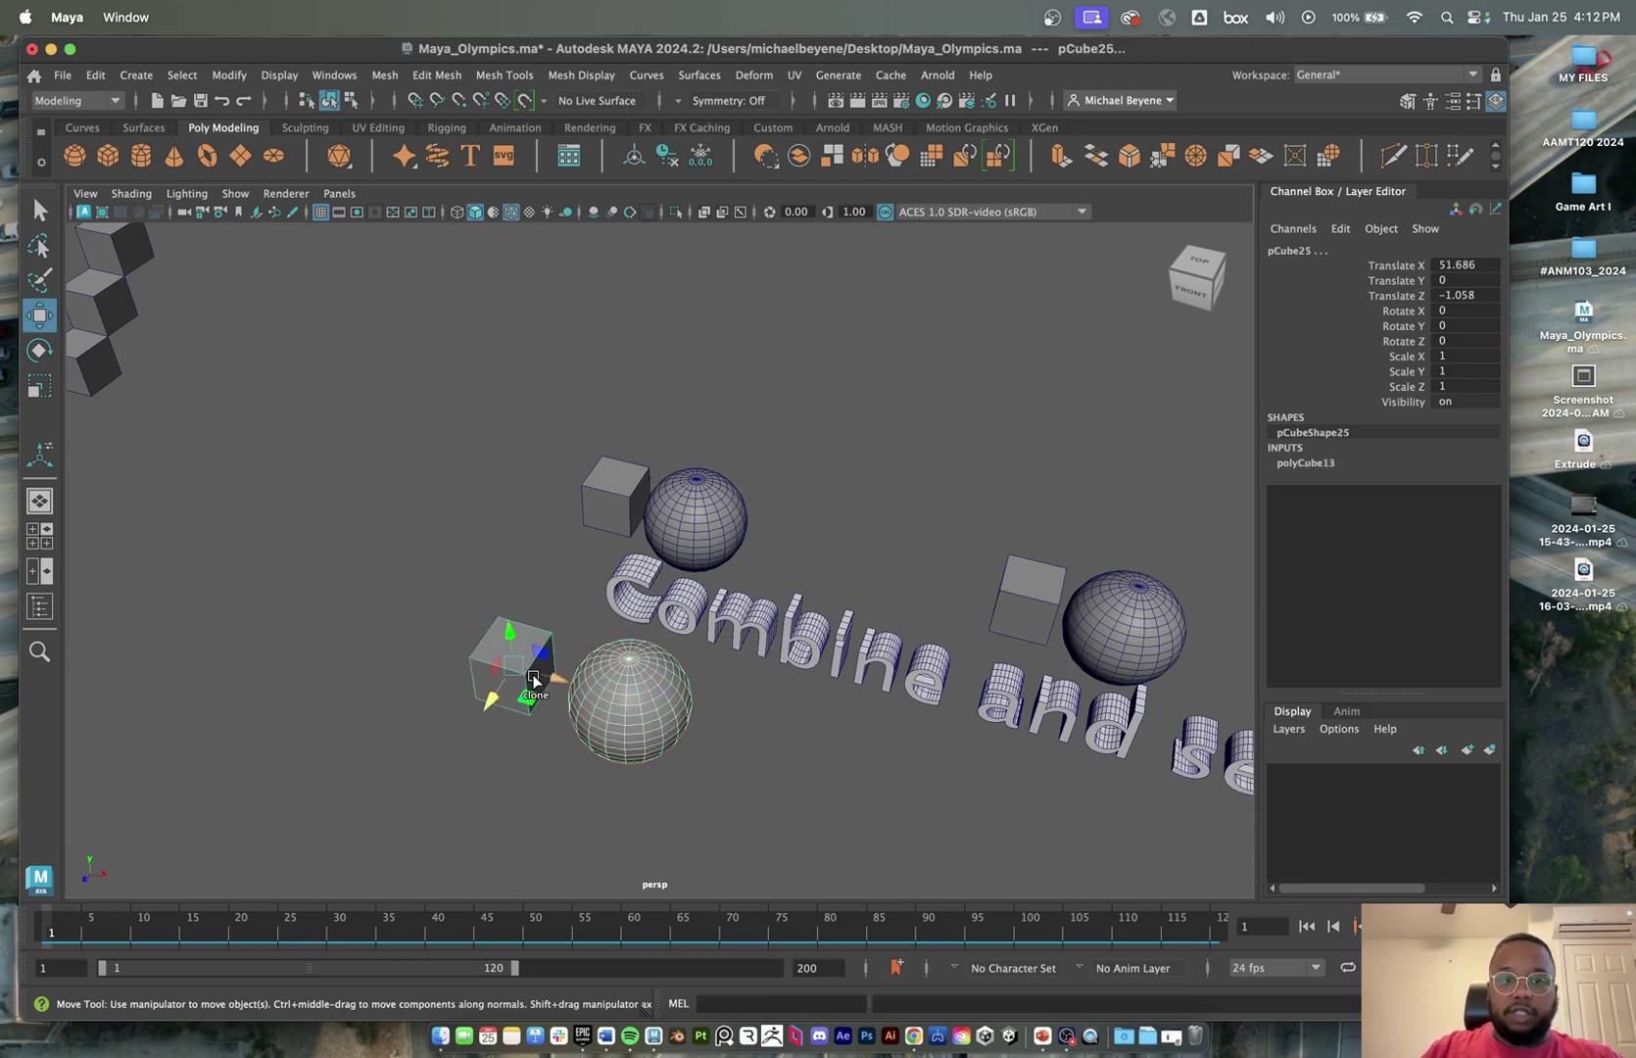
pyautogui.click(634, 682)
pyautogui.click(530, 661)
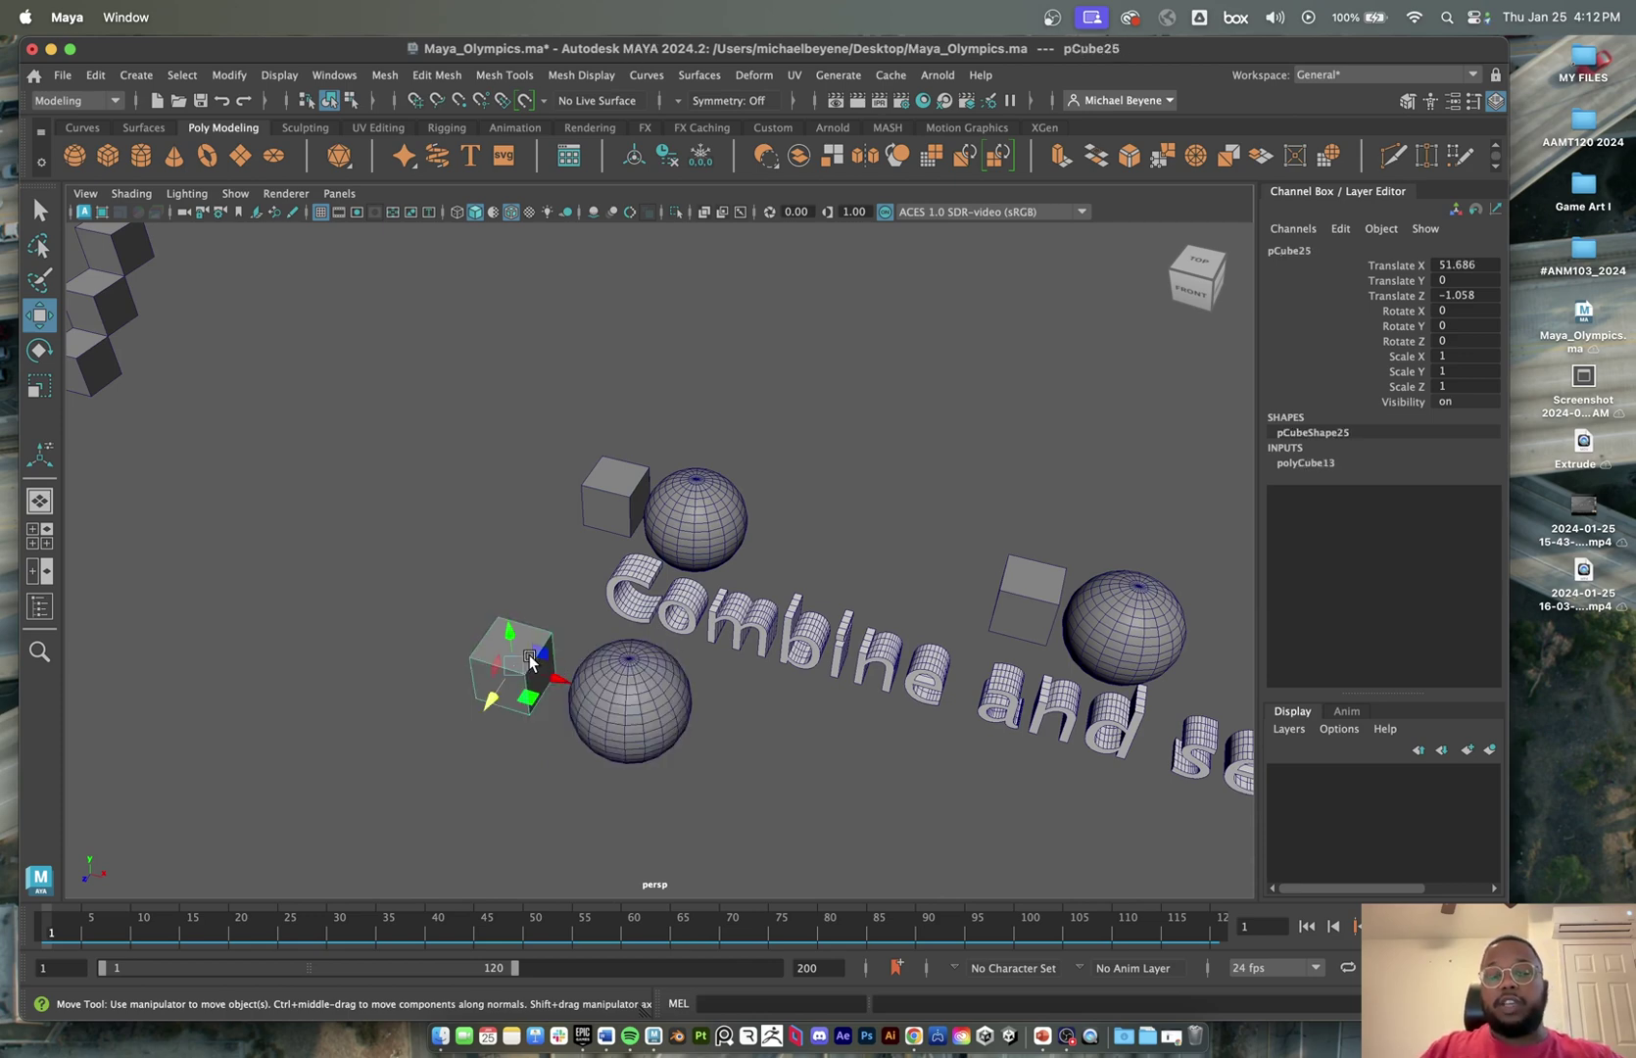
pyautogui.keyDown('shift'); pyautogui.click(646, 674); pyautogui.keyUp('shift')
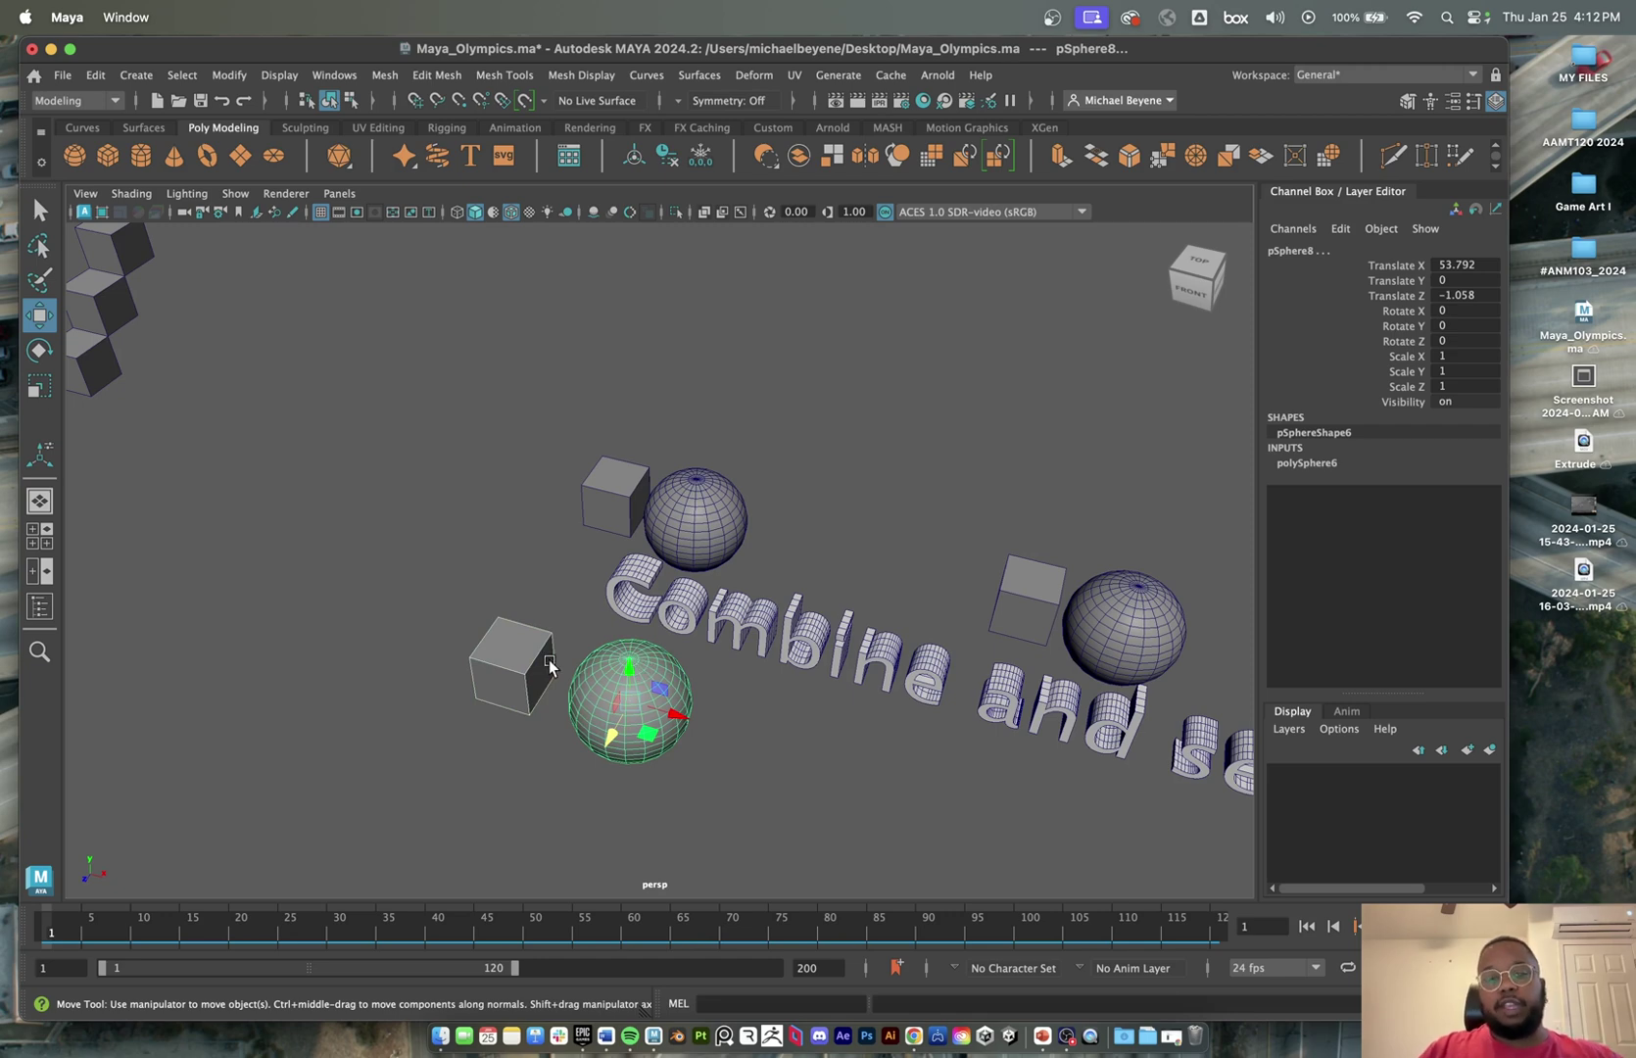
pyautogui.click(471, 581)
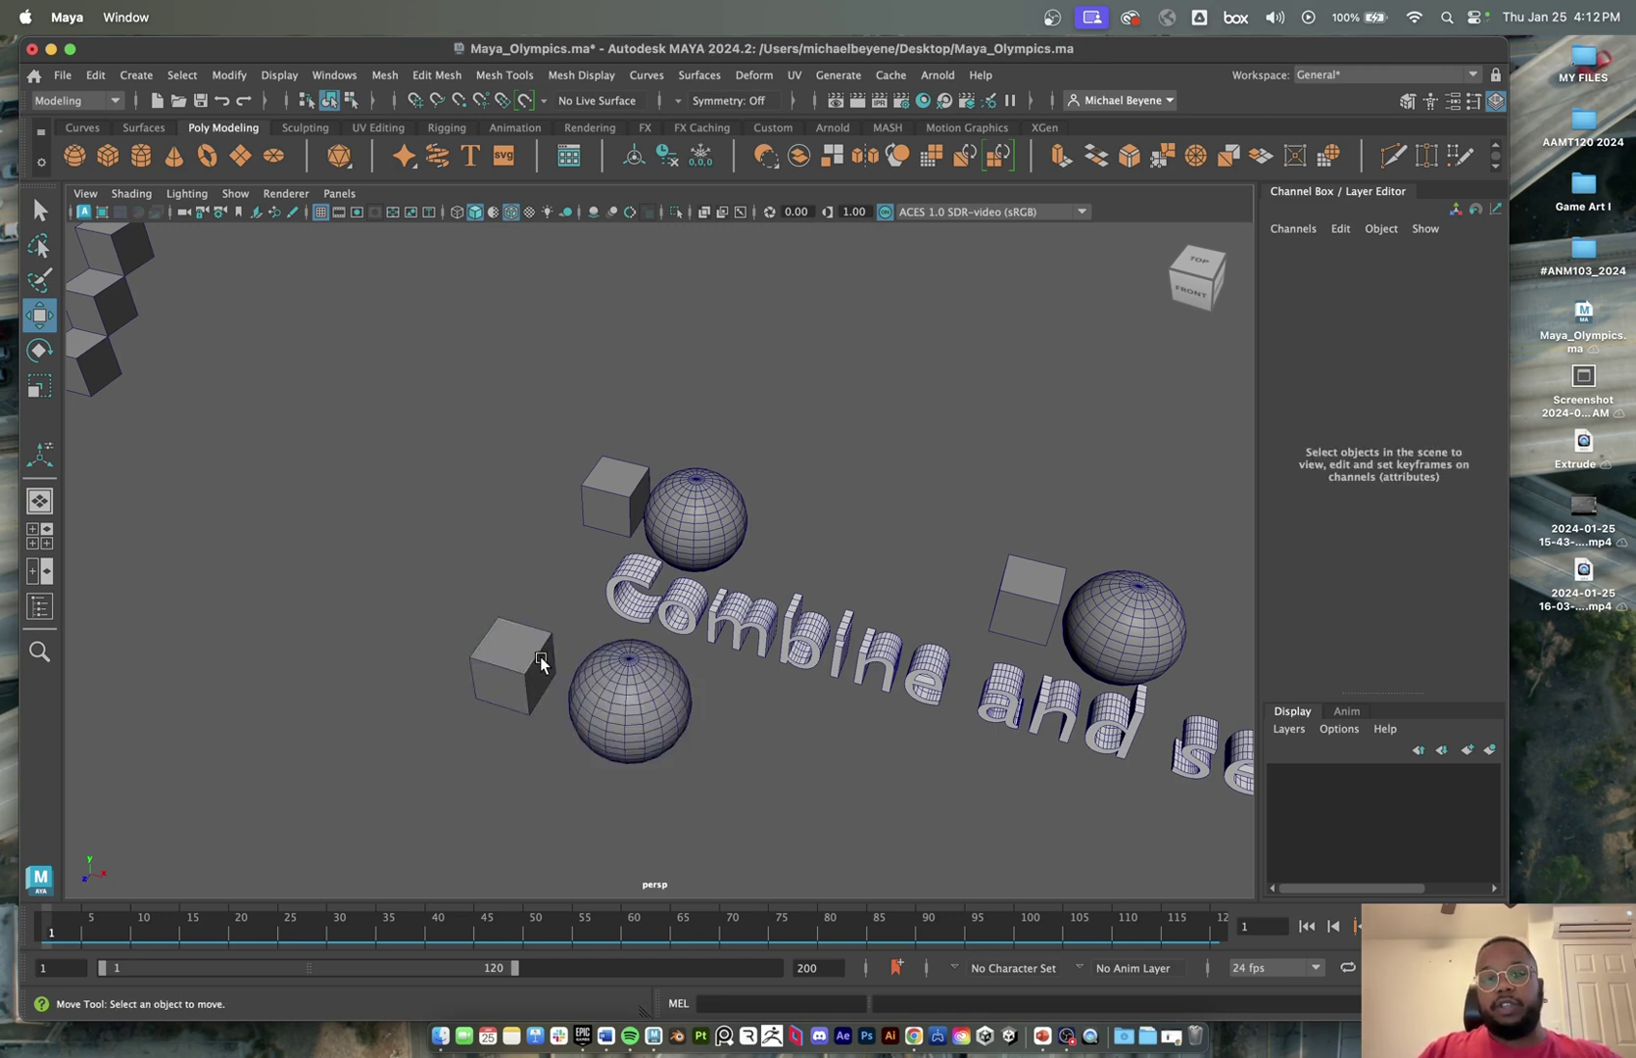
# - Combine the separate front cube and sphere into one mesh, and open and close the Combine options without changing them
pyautogui.click(1496, 101)
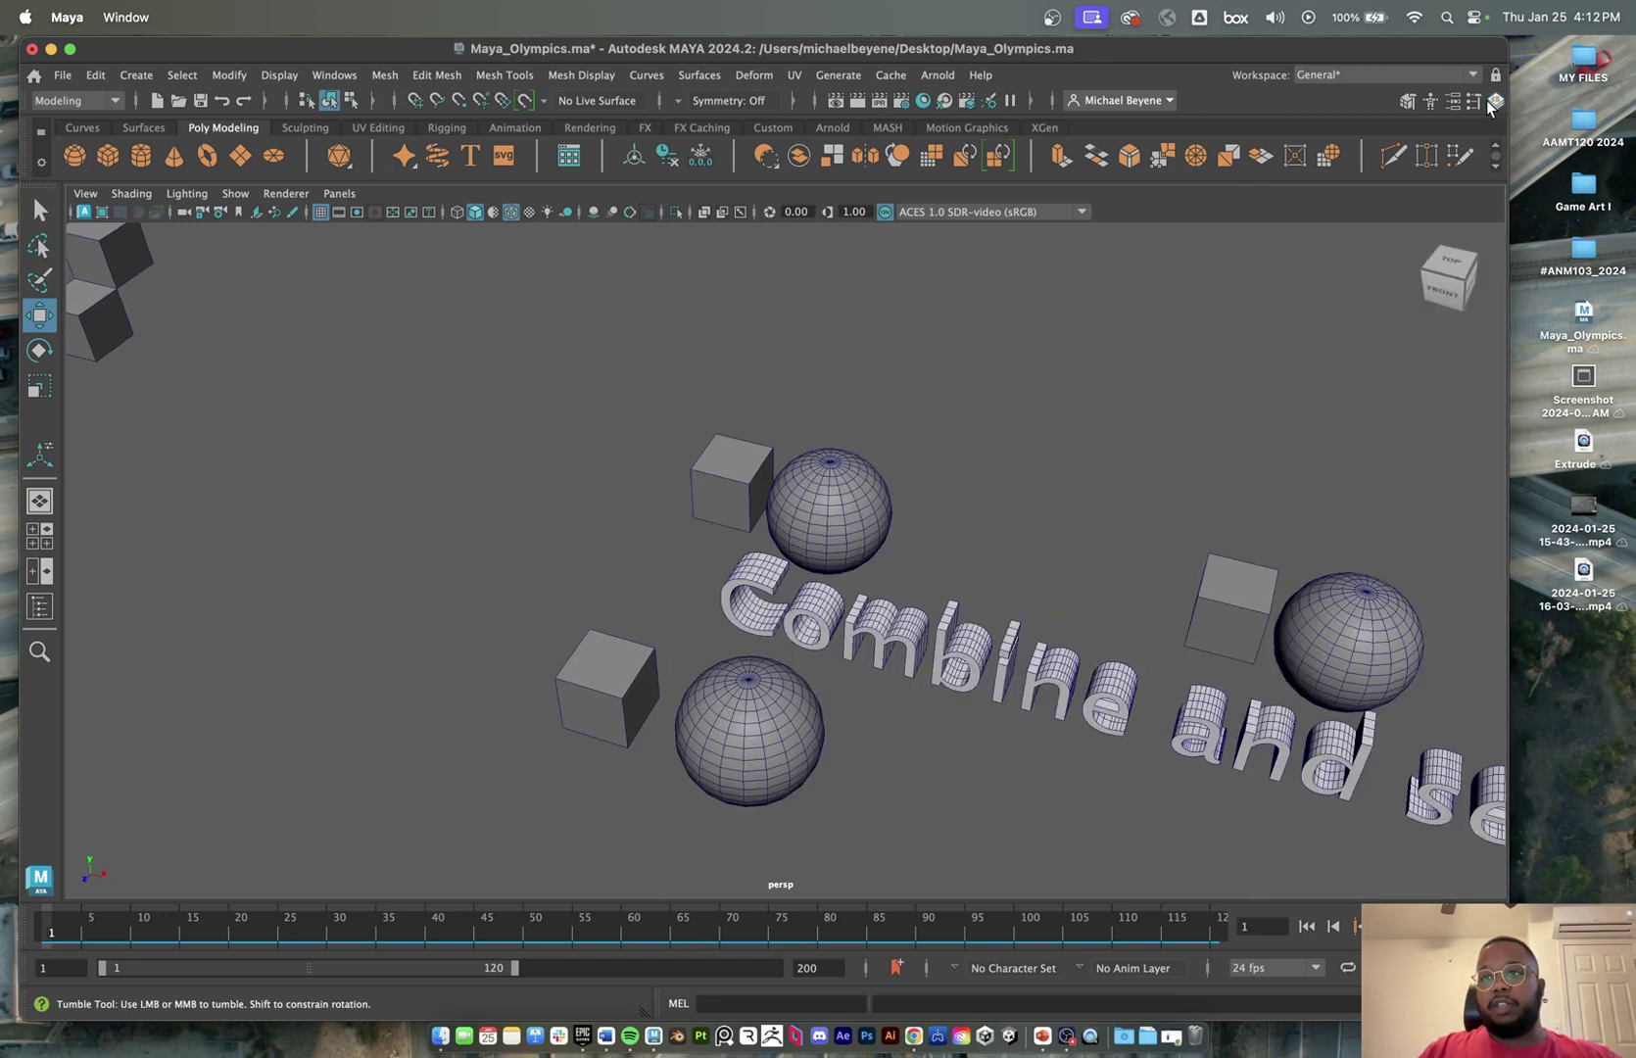
pyautogui.click(1408, 102)
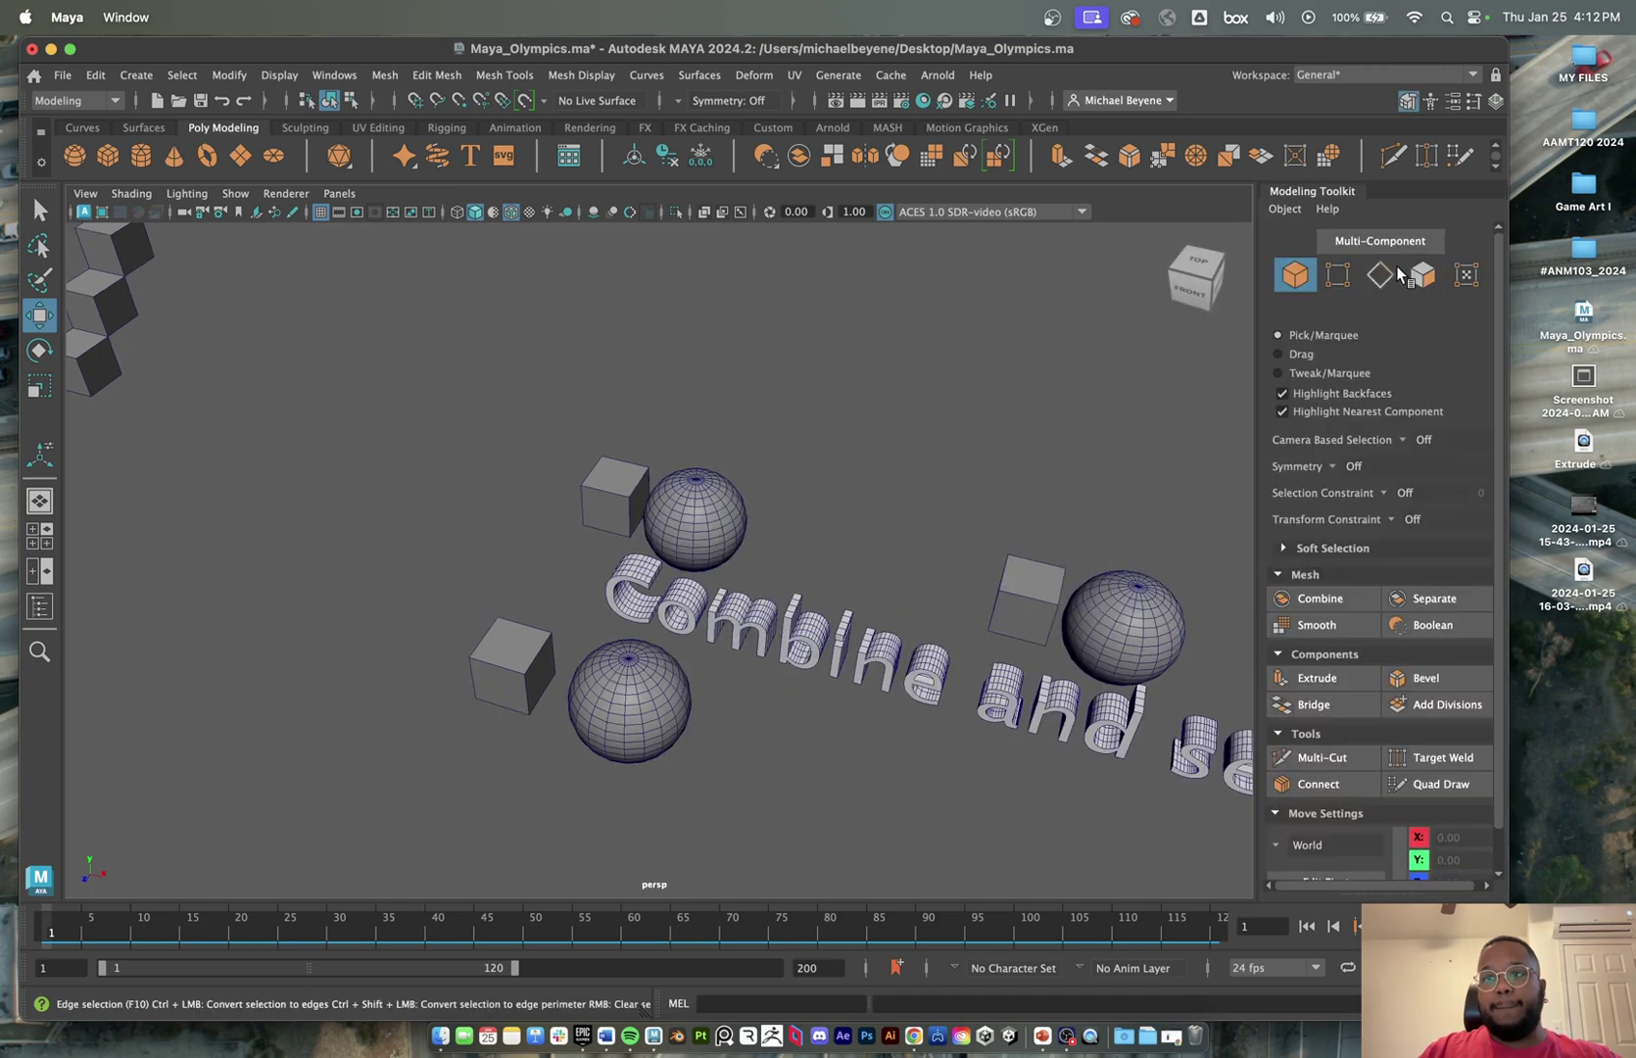
pyautogui.click(508, 663)
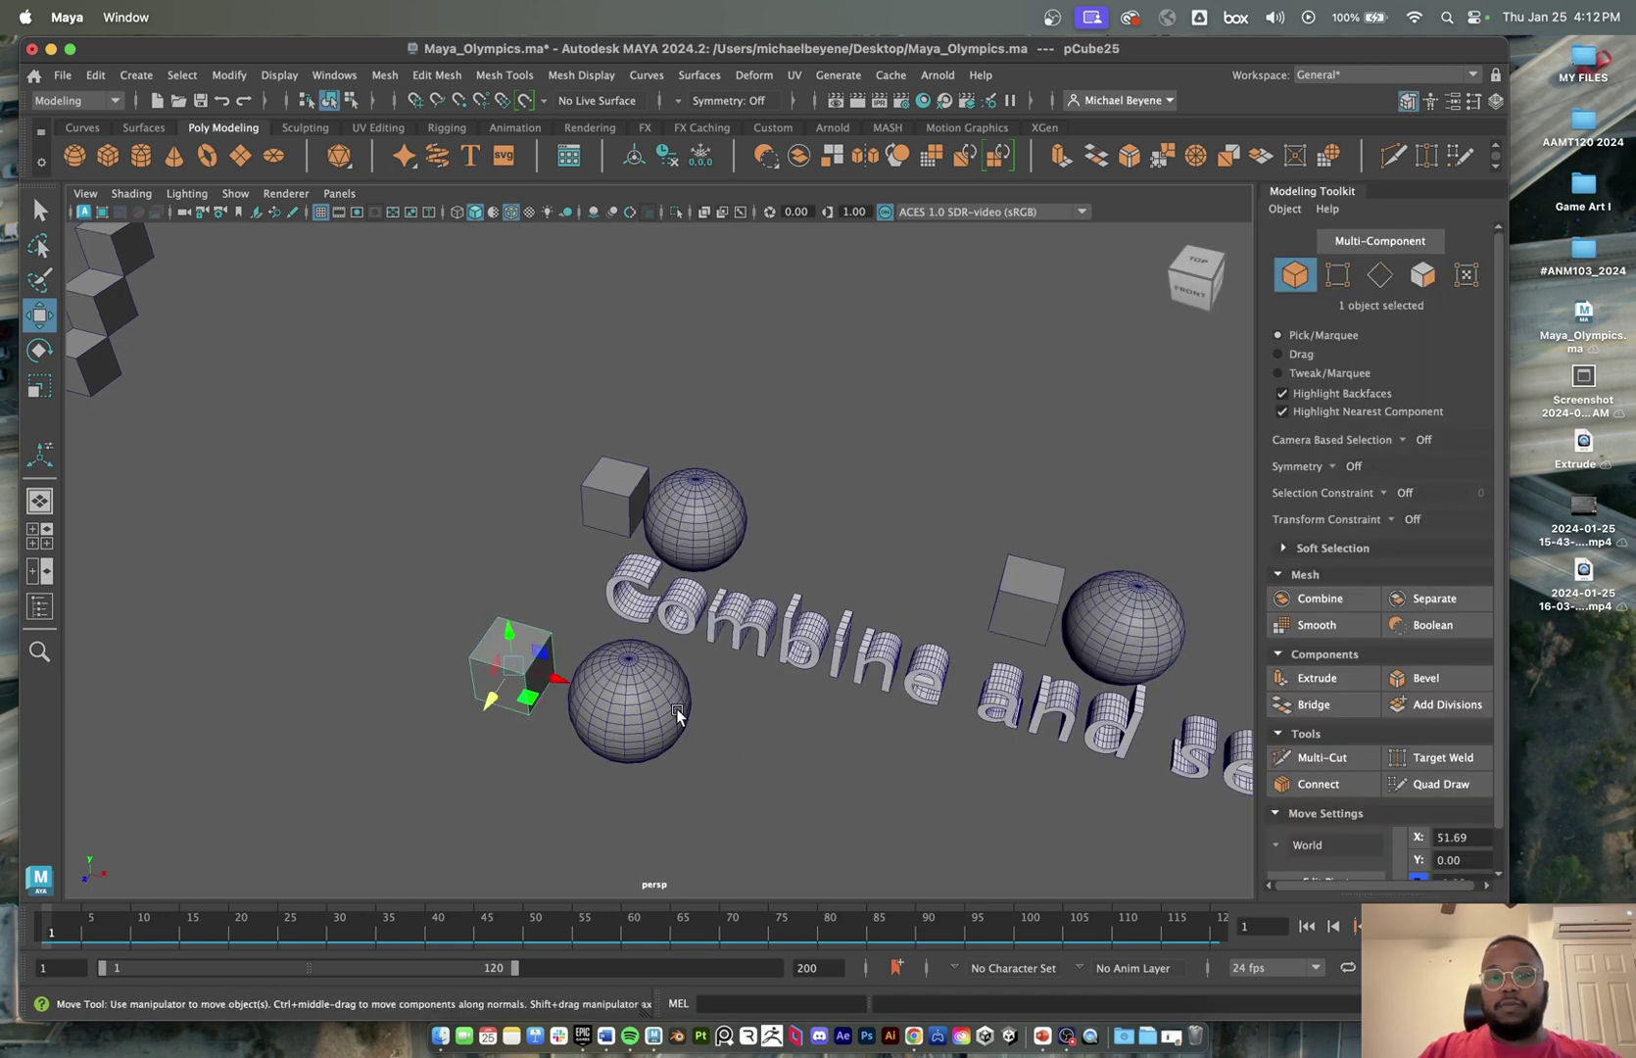
pyautogui.keyDown('shift'); pyautogui.click(649, 693); pyautogui.keyUp('shift')
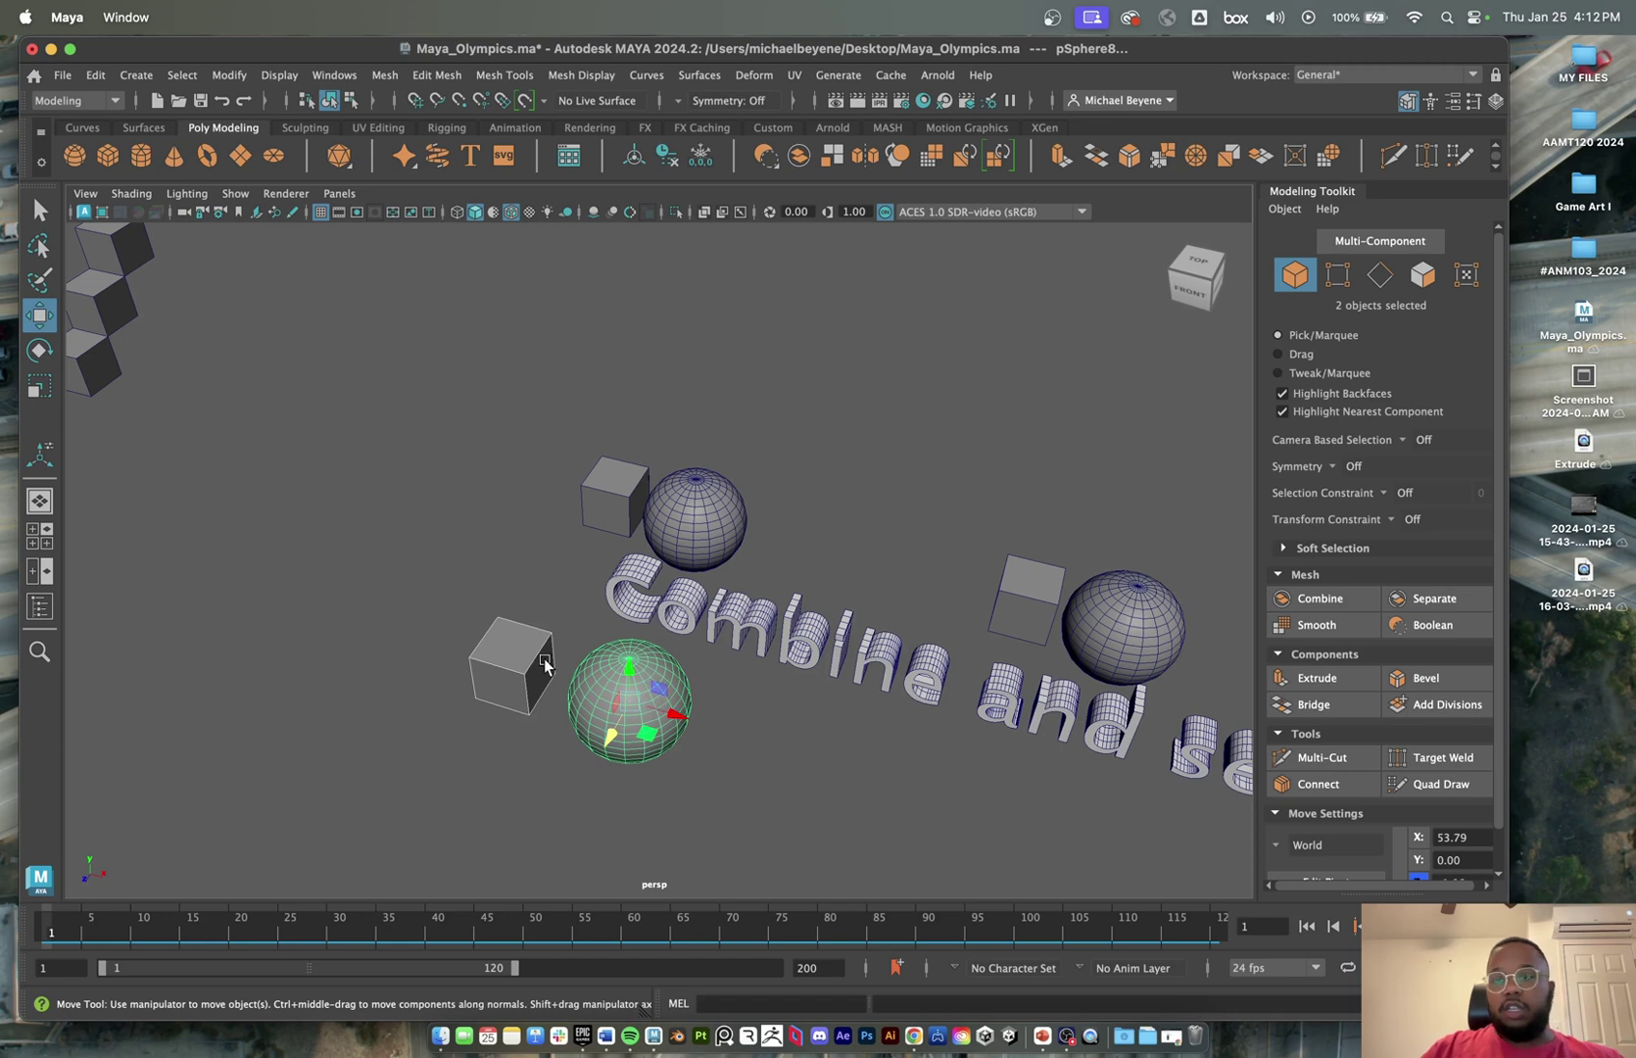
pyautogui.click(1313, 601)
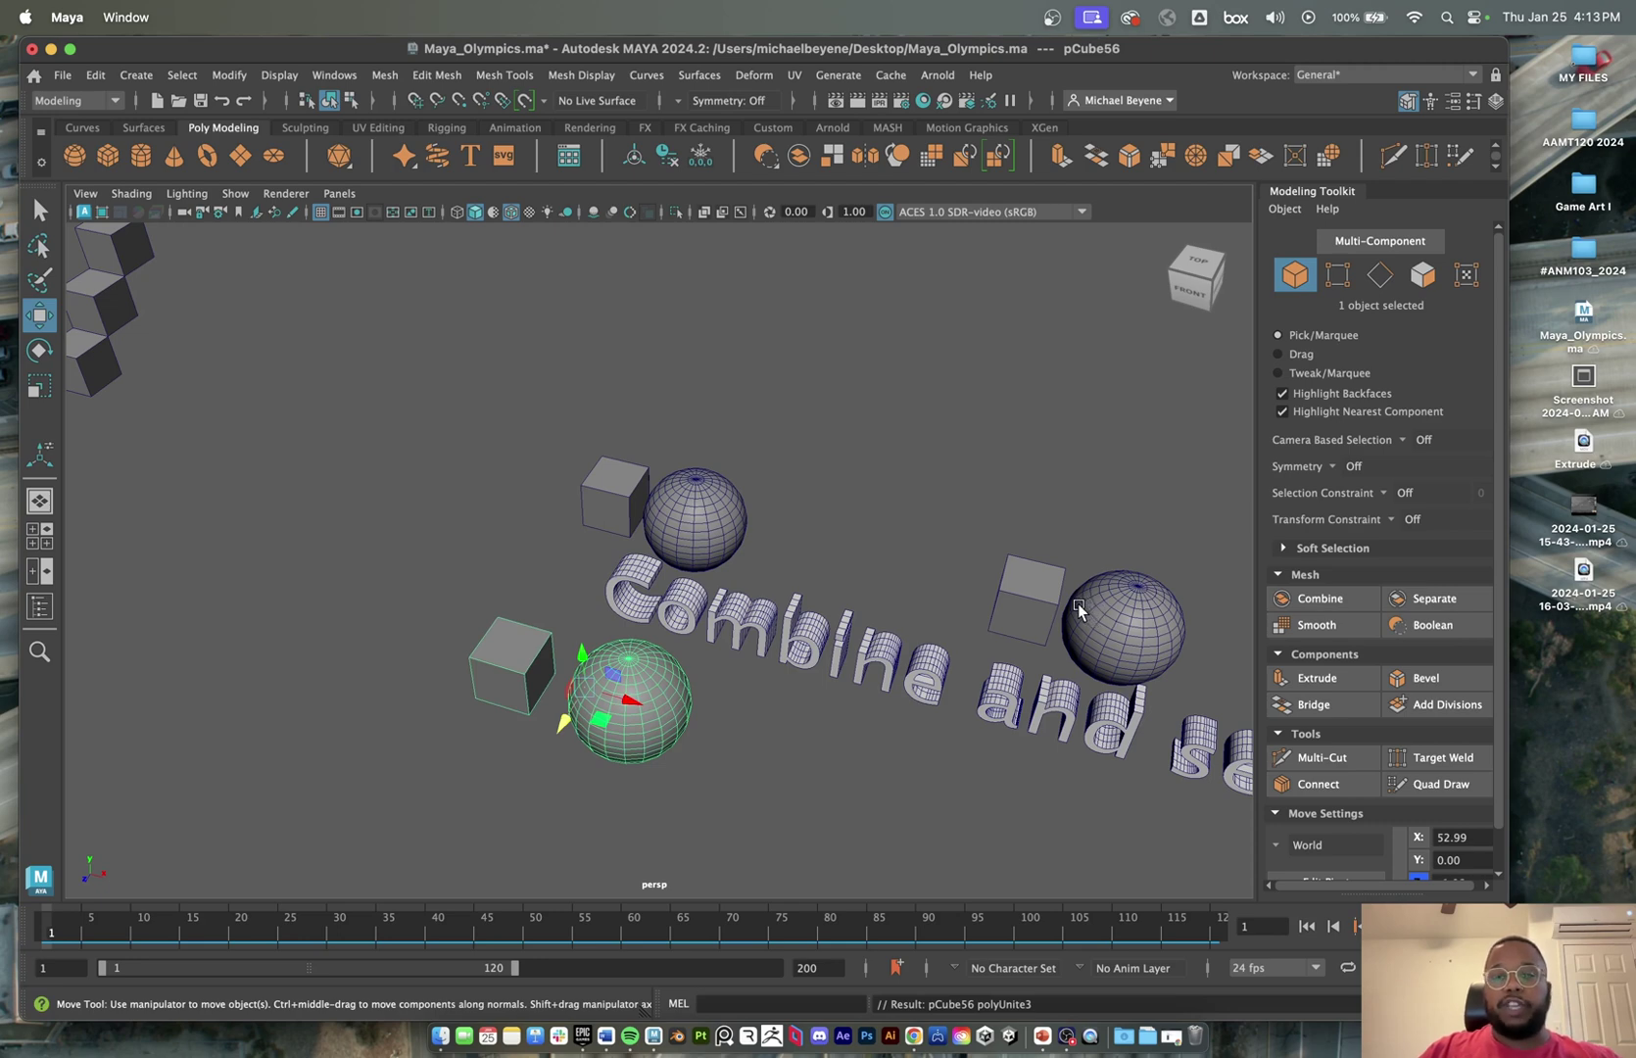
pyautogui.keyDown('shift'); pyautogui.click(1331, 604); pyautogui.keyUp('shift')
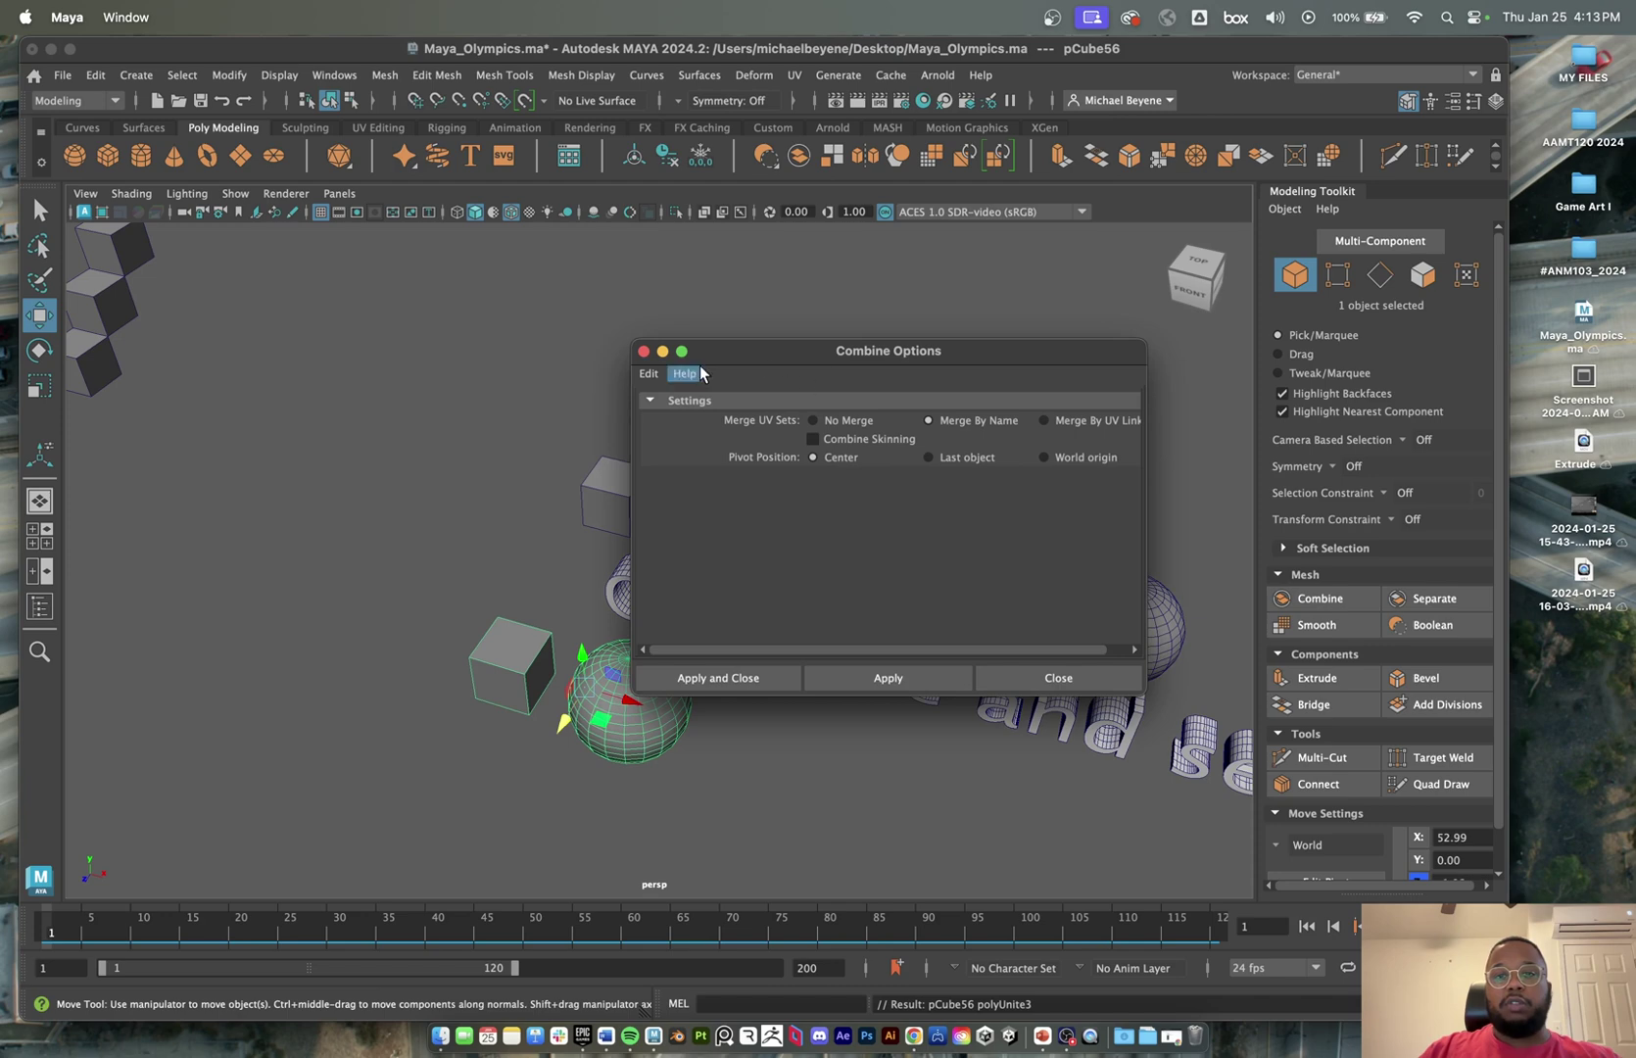
pyautogui.click(645, 352)
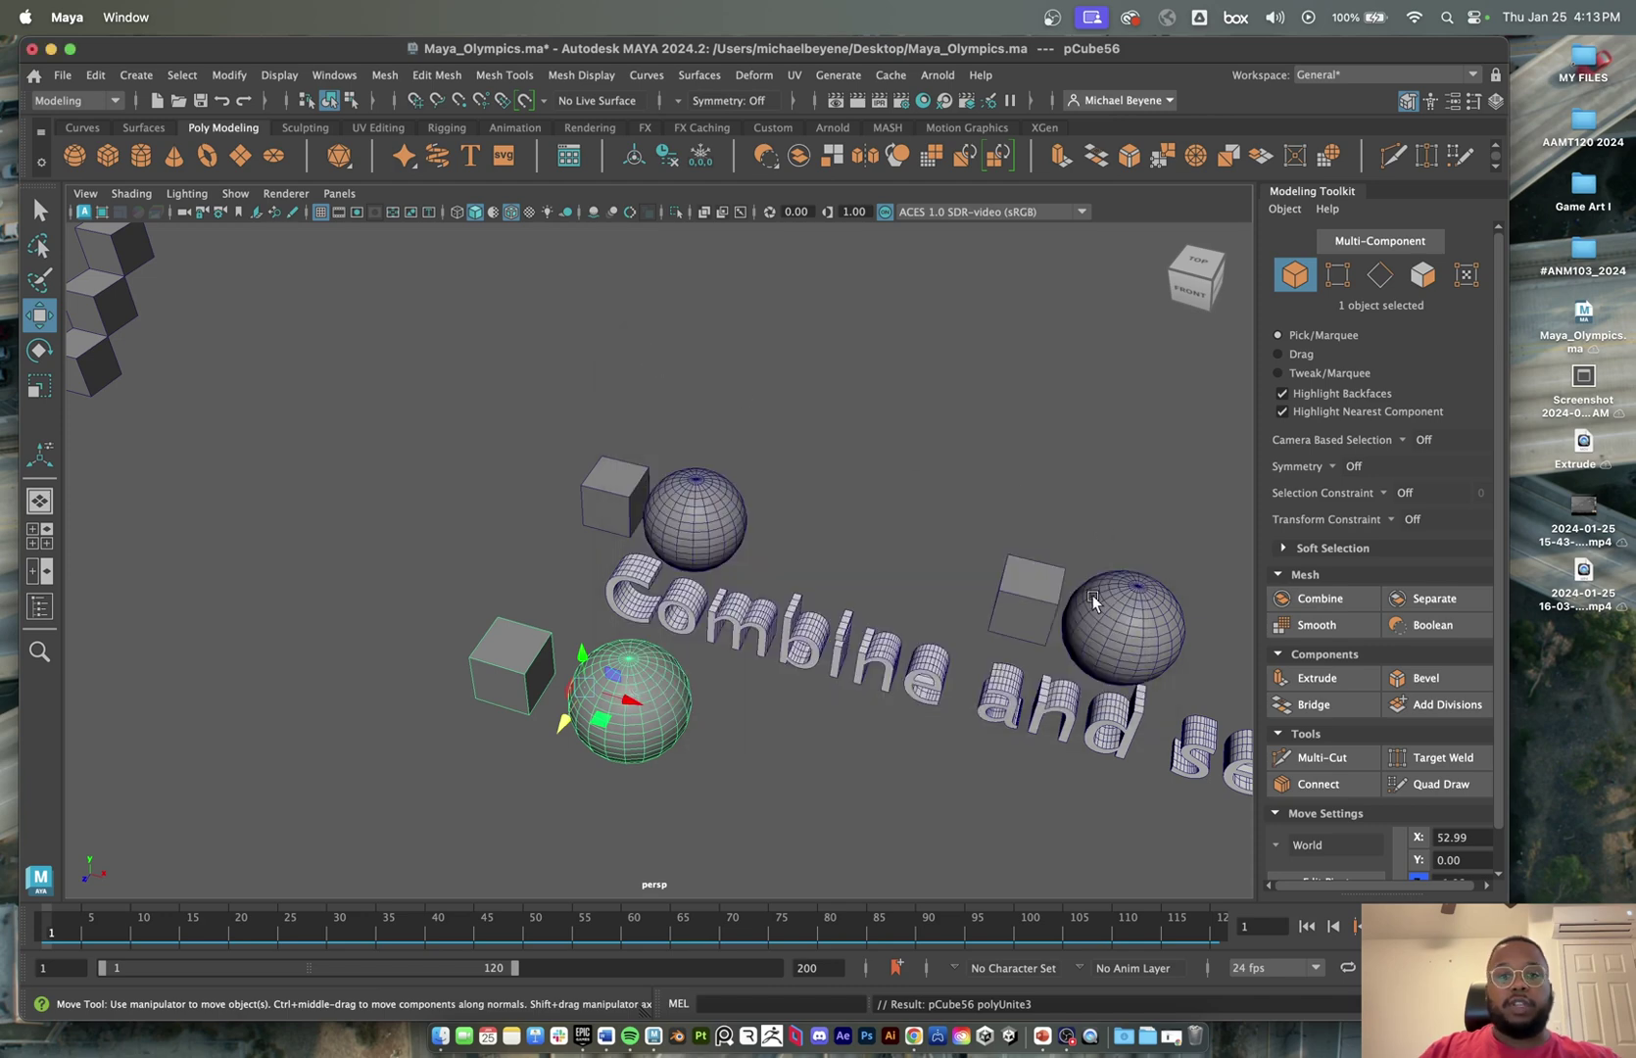
# - Separate the combined cube-and-sphere mesh behind the middle of the Combine and separate text, and clear the selection
pyautogui.click(730, 504)
pyautogui.keyDown('alt'); pyautogui.moveTo(629, 647); pyautogui.dragTo(606, 536); pyautogui.keyUp('alt')
pyautogui.click(709, 500)
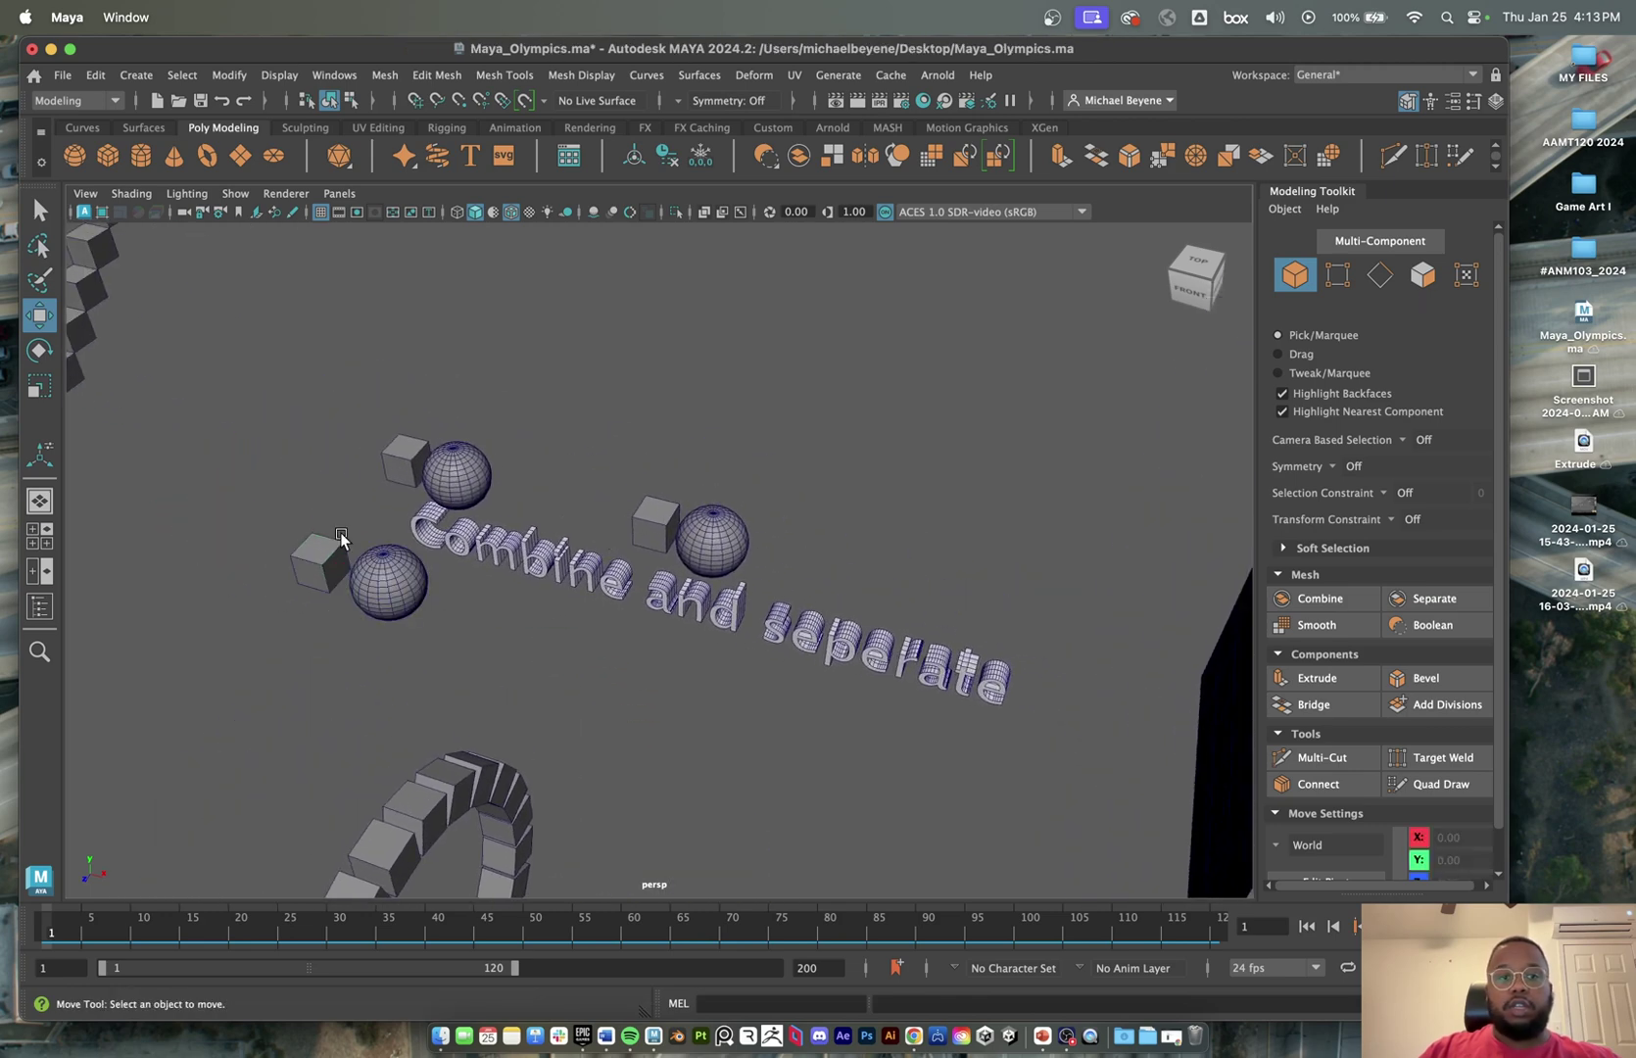
pyautogui.click(358, 575)
pyautogui.click(693, 537)
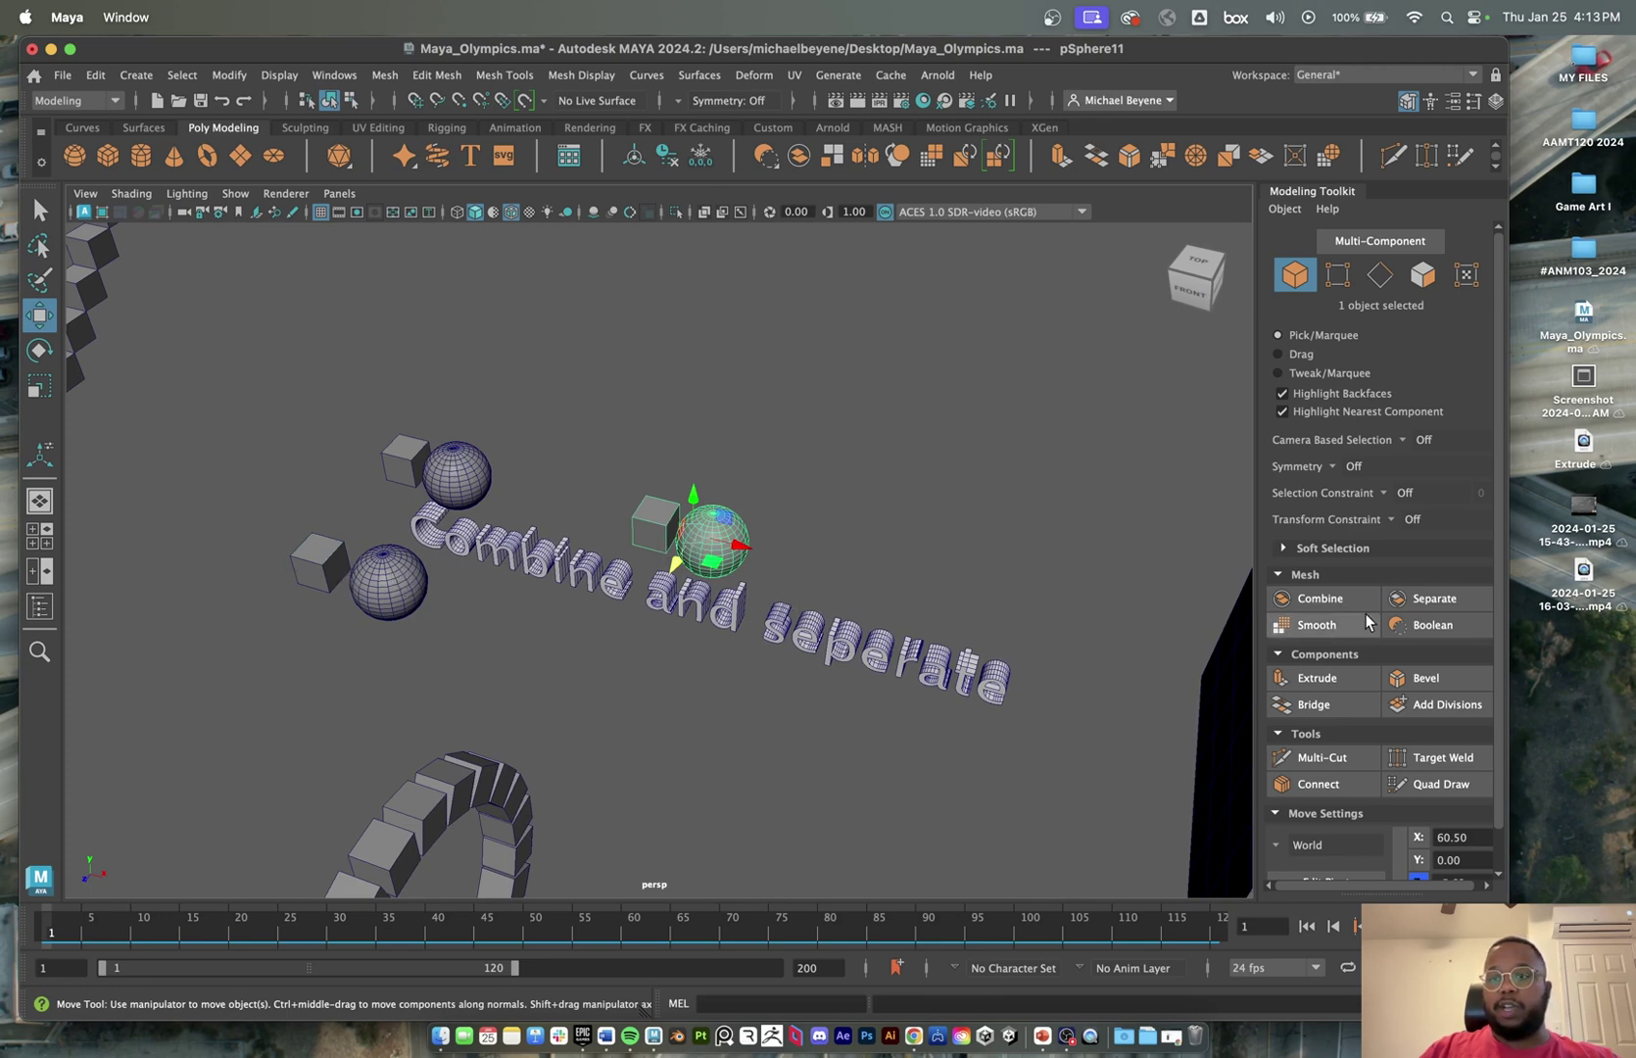
pyautogui.click(1441, 598)
pyautogui.click(748, 530)
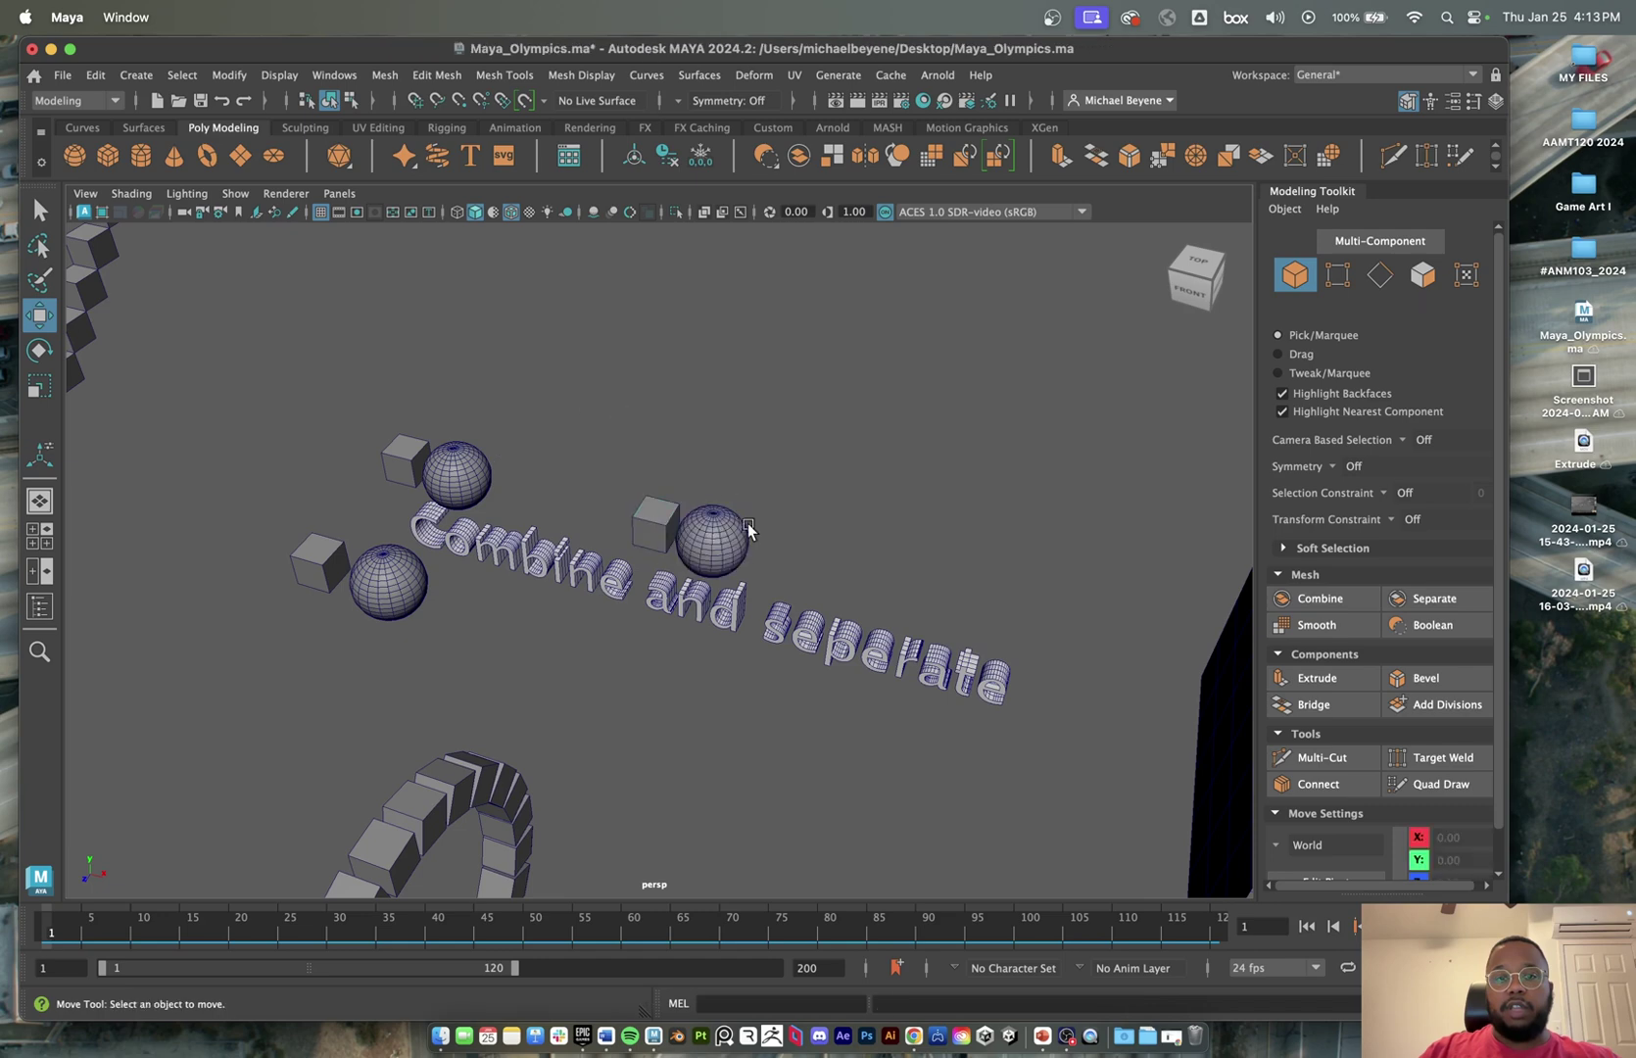
# - Select the newly separated sphere and cube one at a time to check that they are independent objects
pyautogui.click(742, 532)
pyautogui.click(657, 519)
pyautogui.click(715, 533)
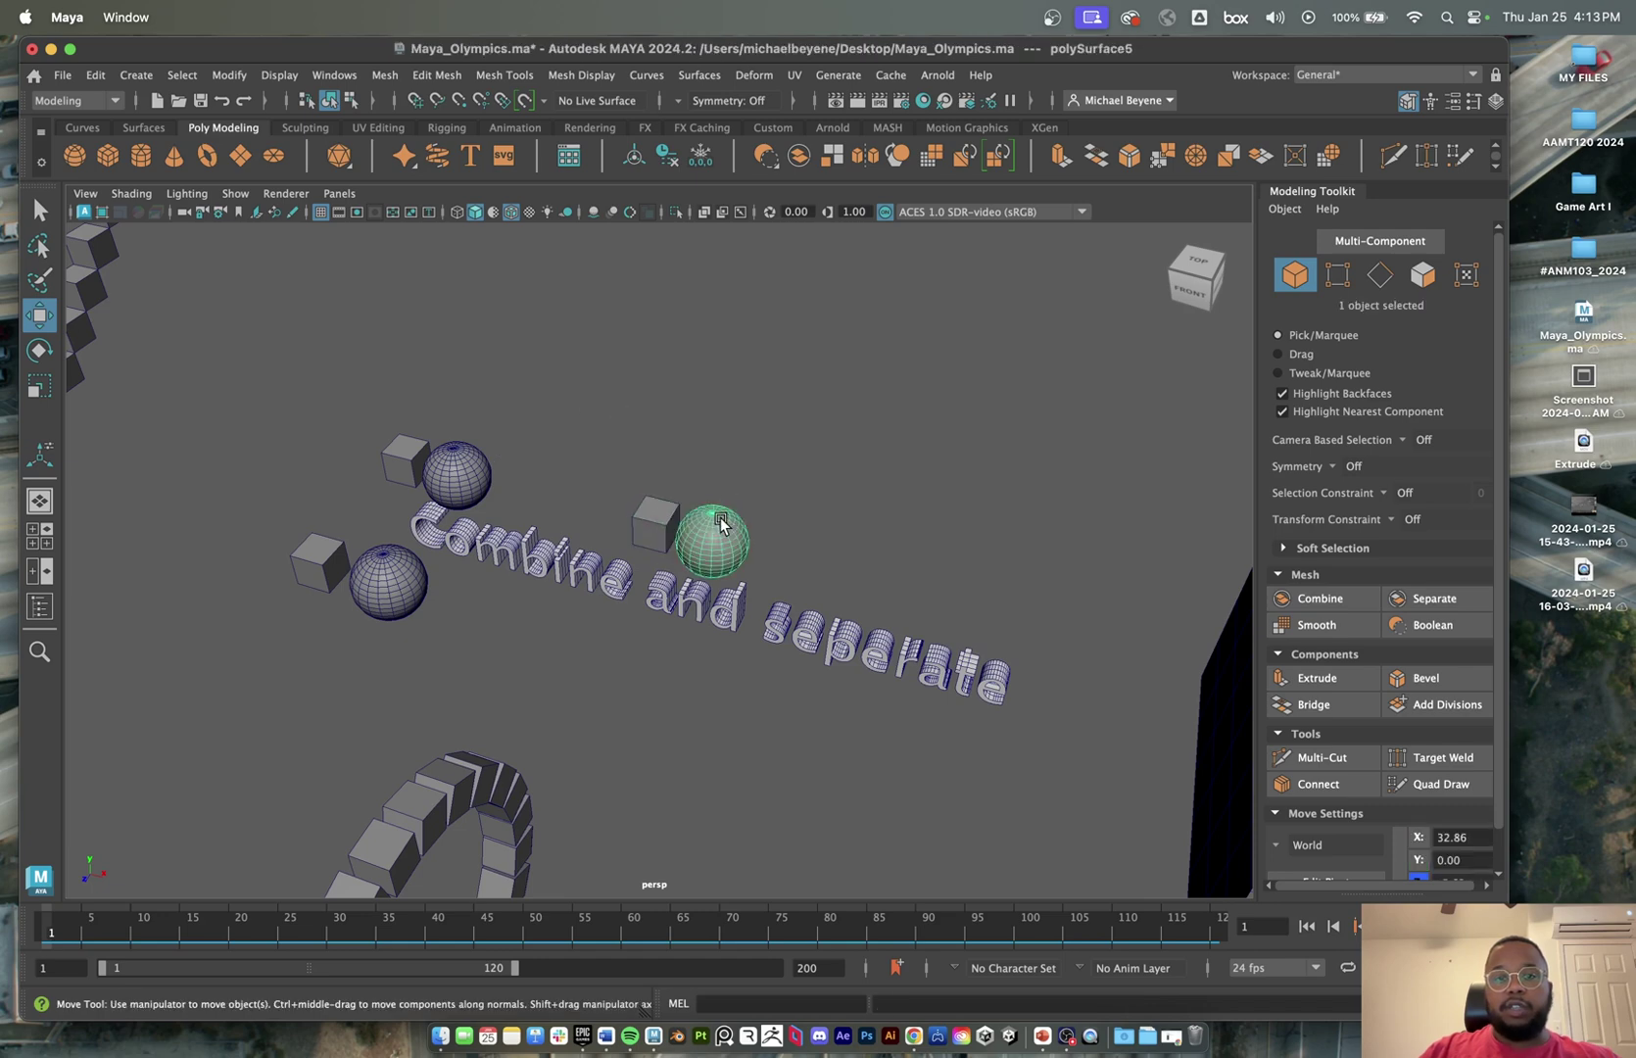
pyautogui.click(651, 510)
pyautogui.click(742, 540)
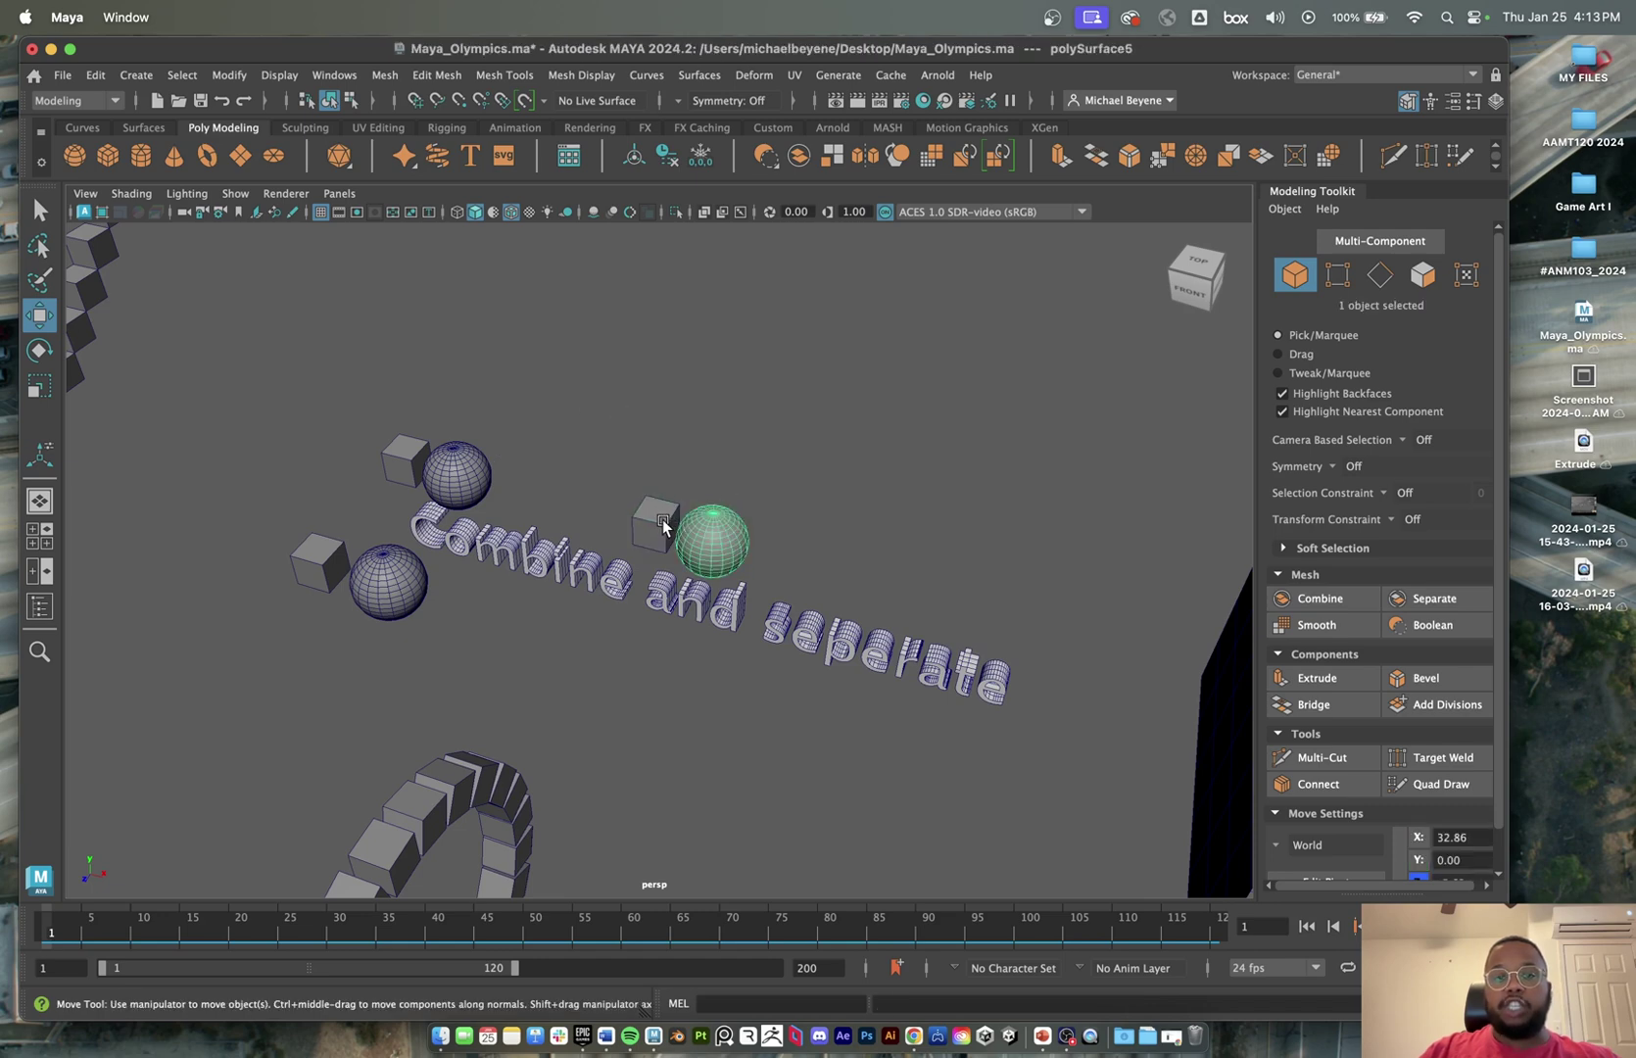
pyautogui.click(664, 525)
# - Compare the still combined cube-and-sphere pair behind the start of the text with the separated pair by selecting each
pyautogui.click(439, 458)
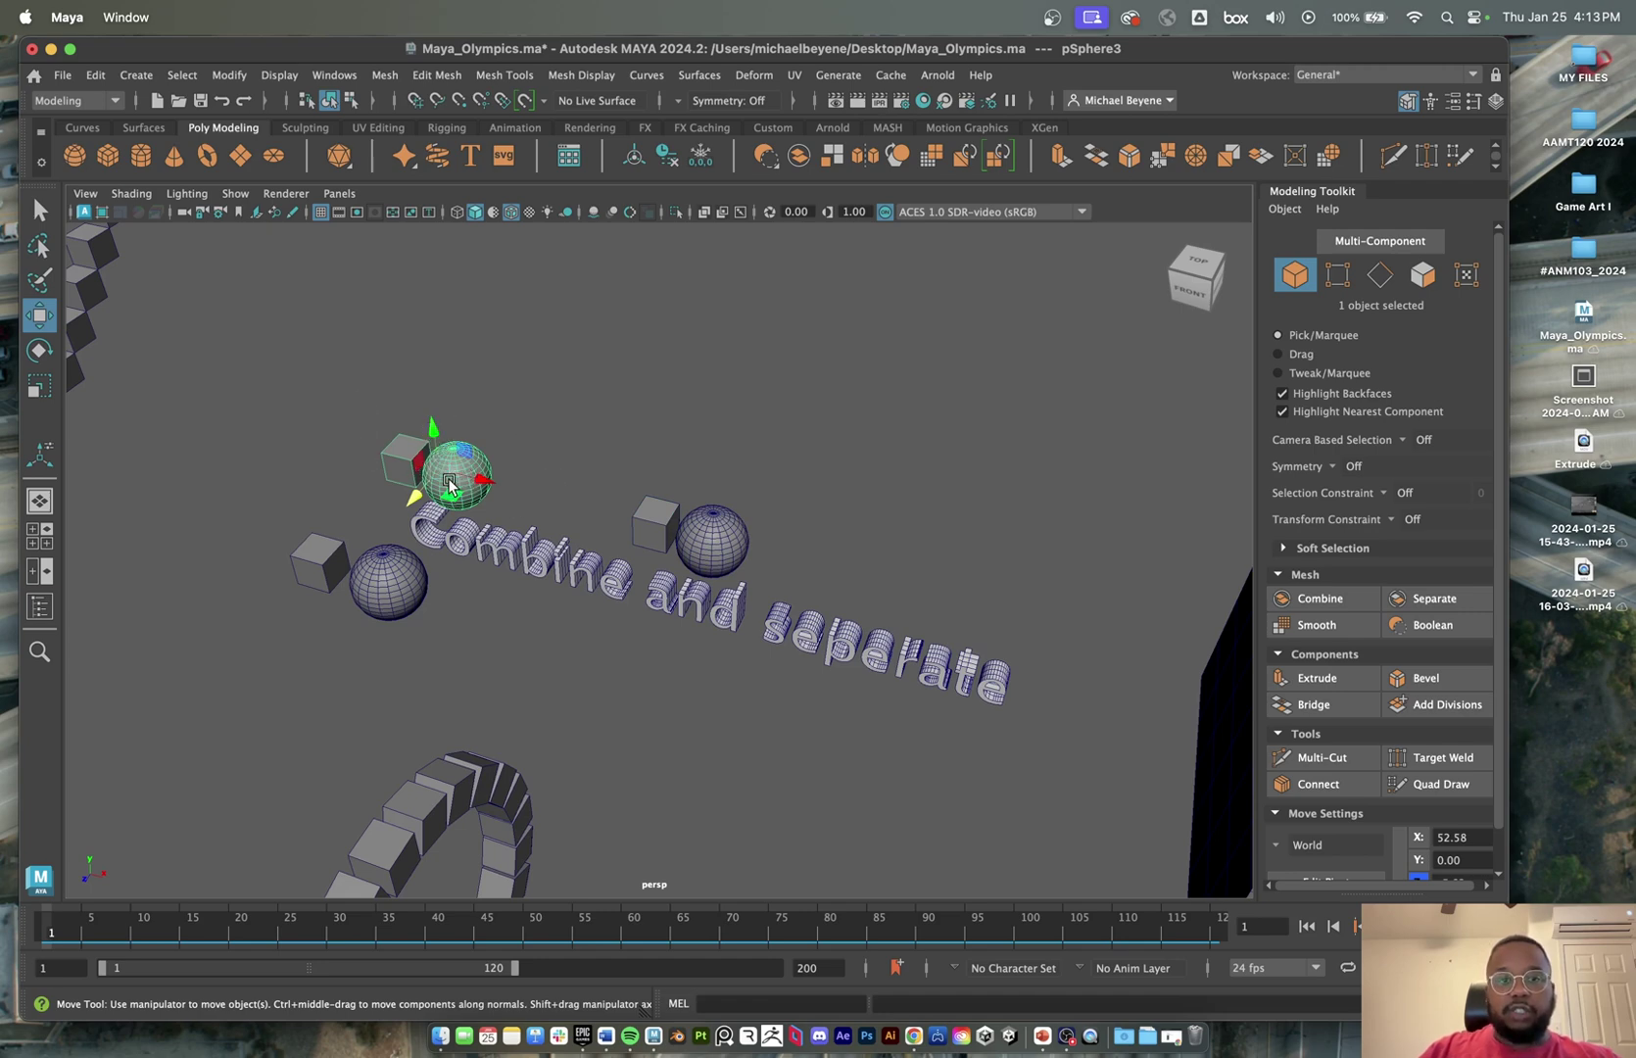
pyautogui.click(669, 517)
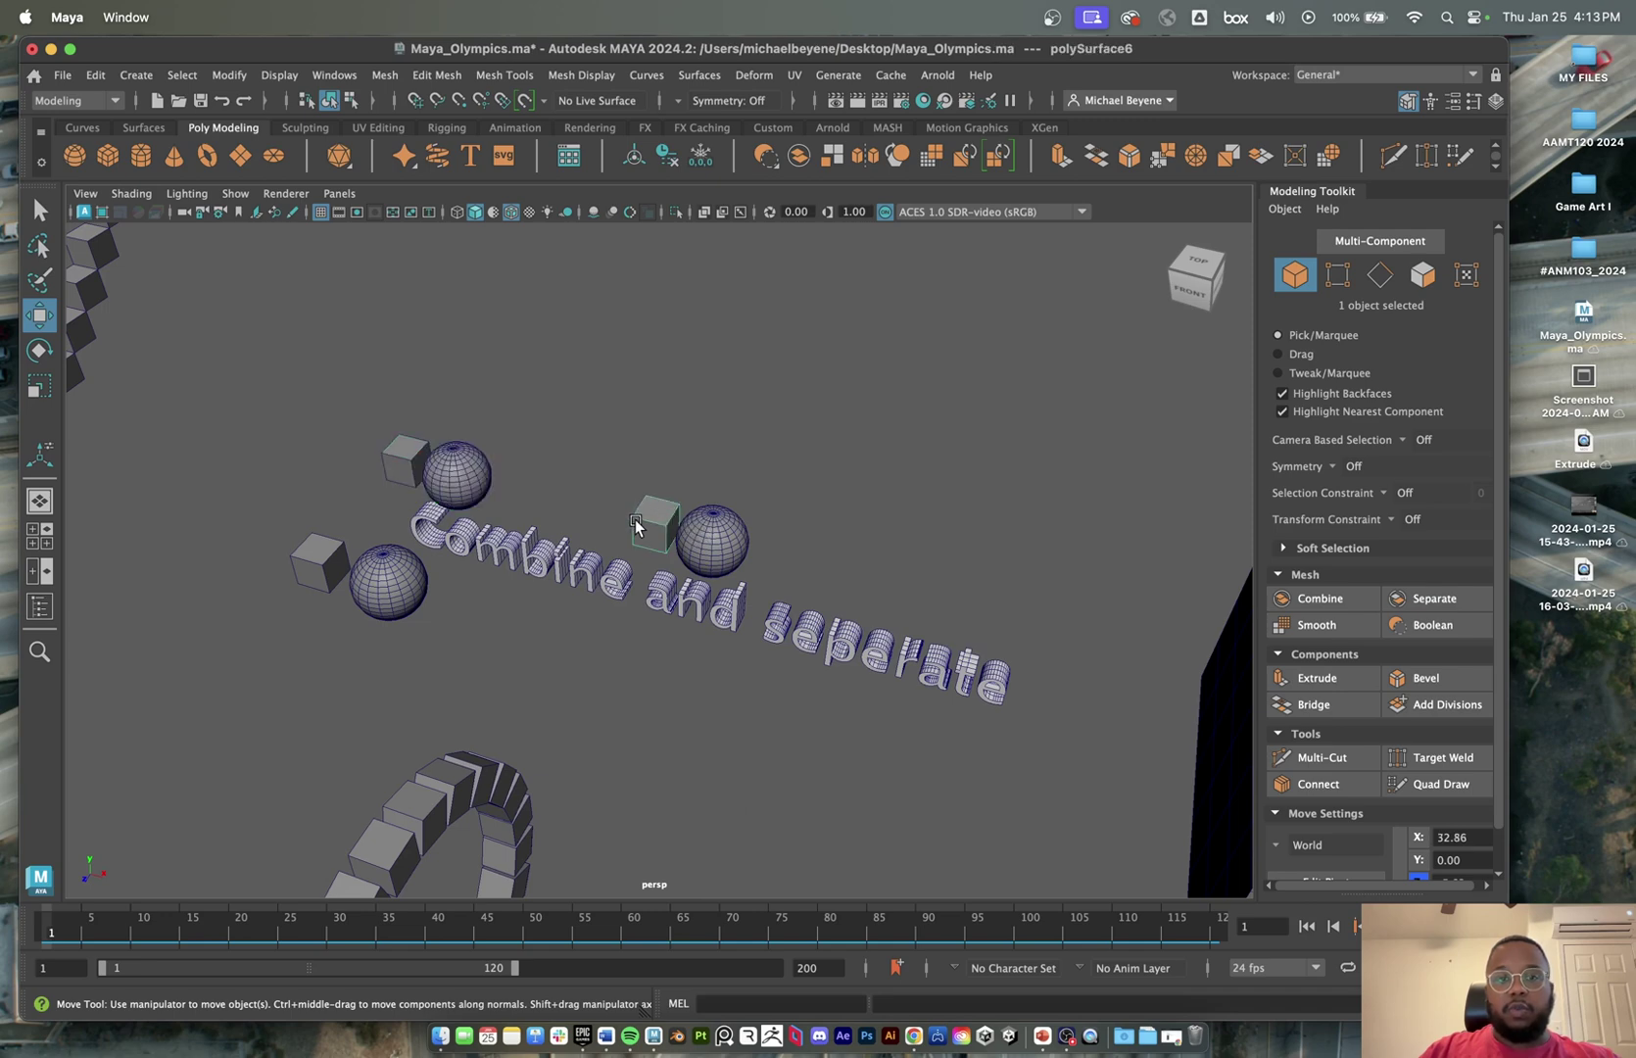
pyautogui.click(712, 549)
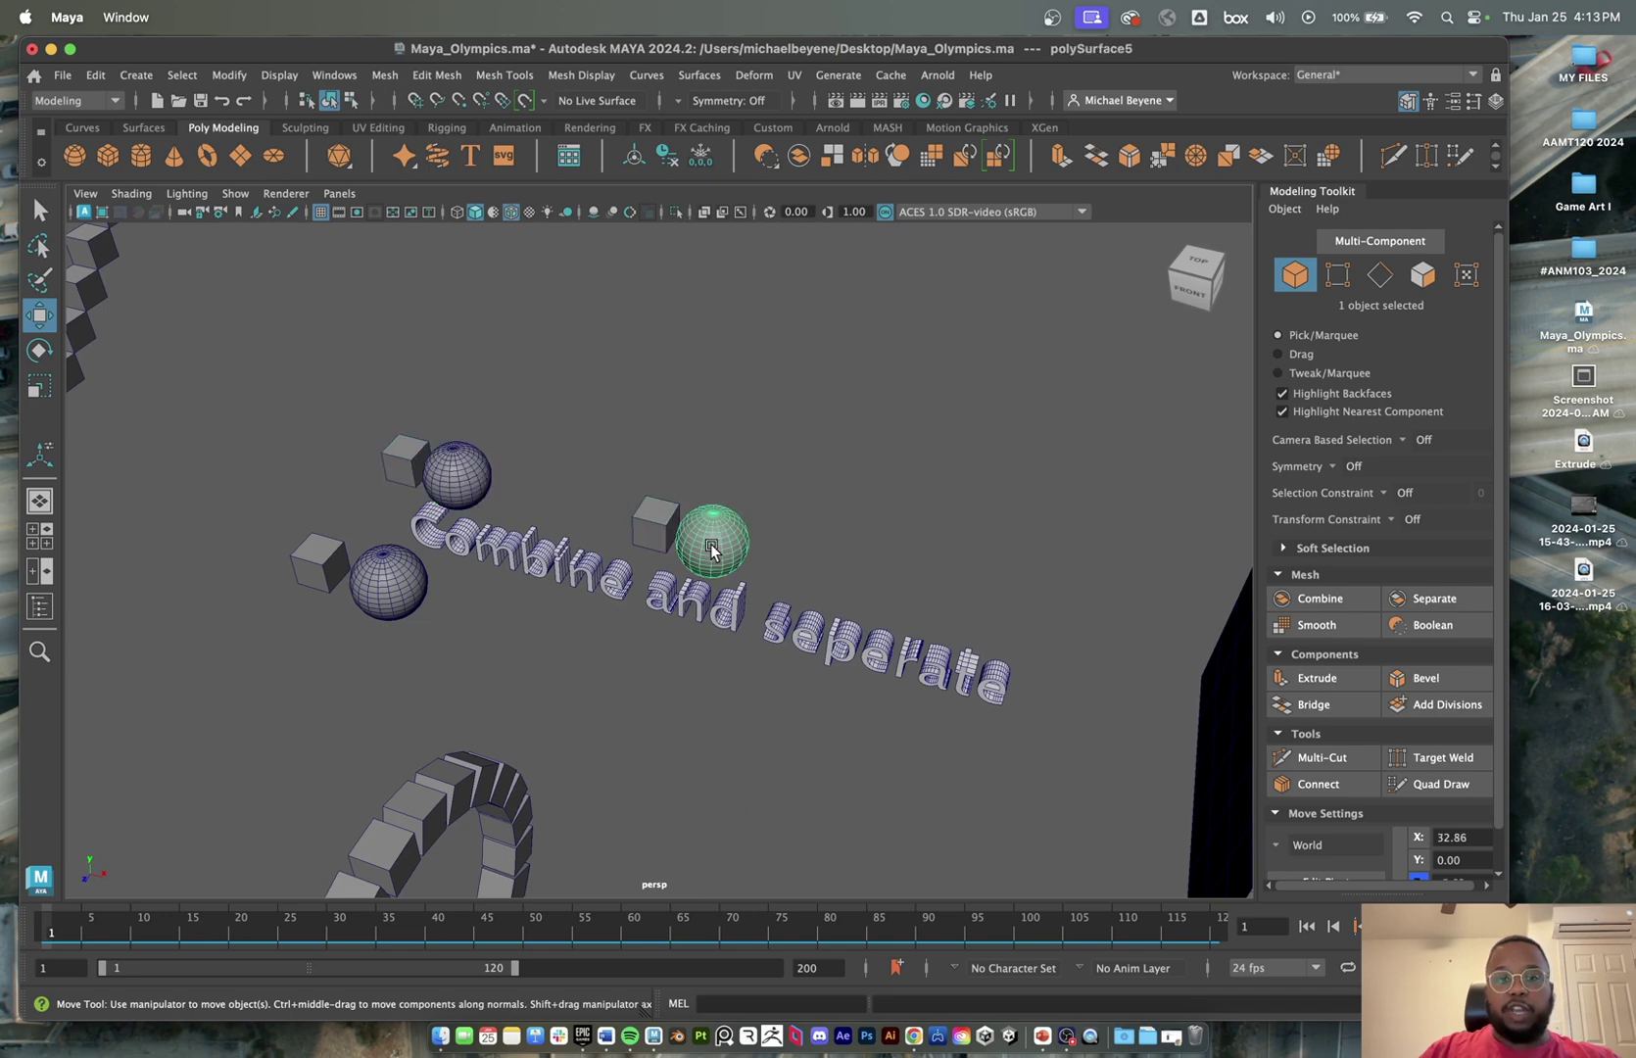
pyautogui.click(681, 517)
pyautogui.click(730, 537)
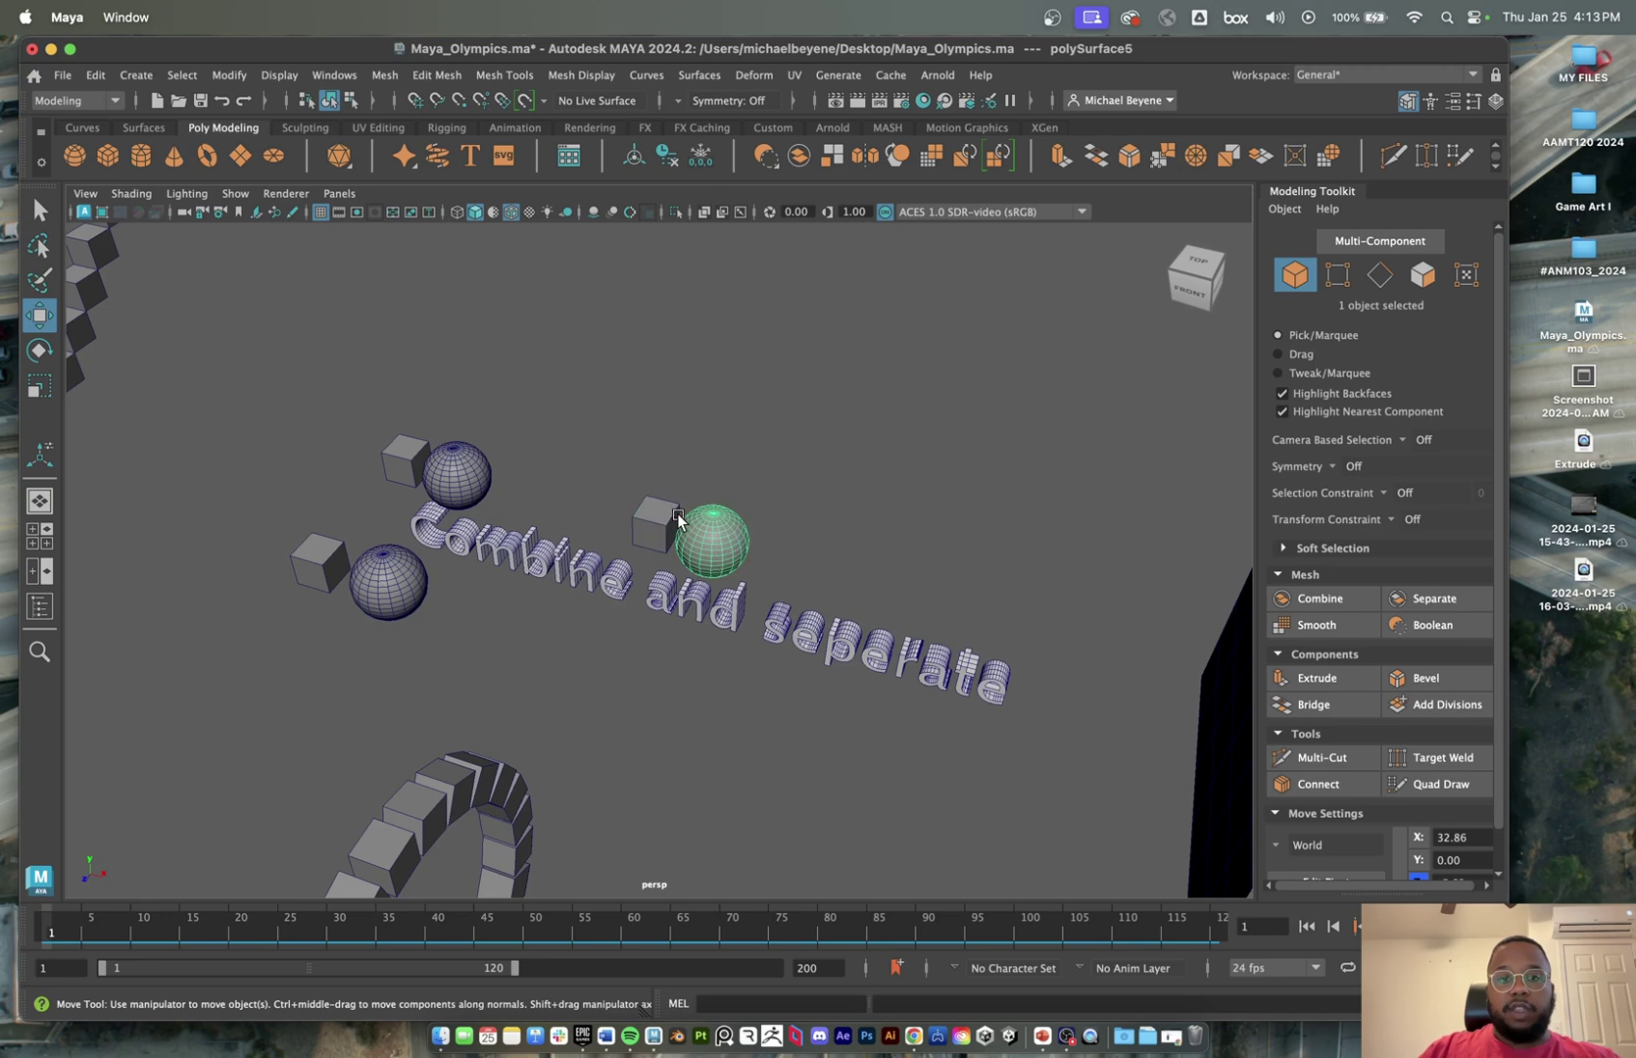
pyautogui.click(702, 527)
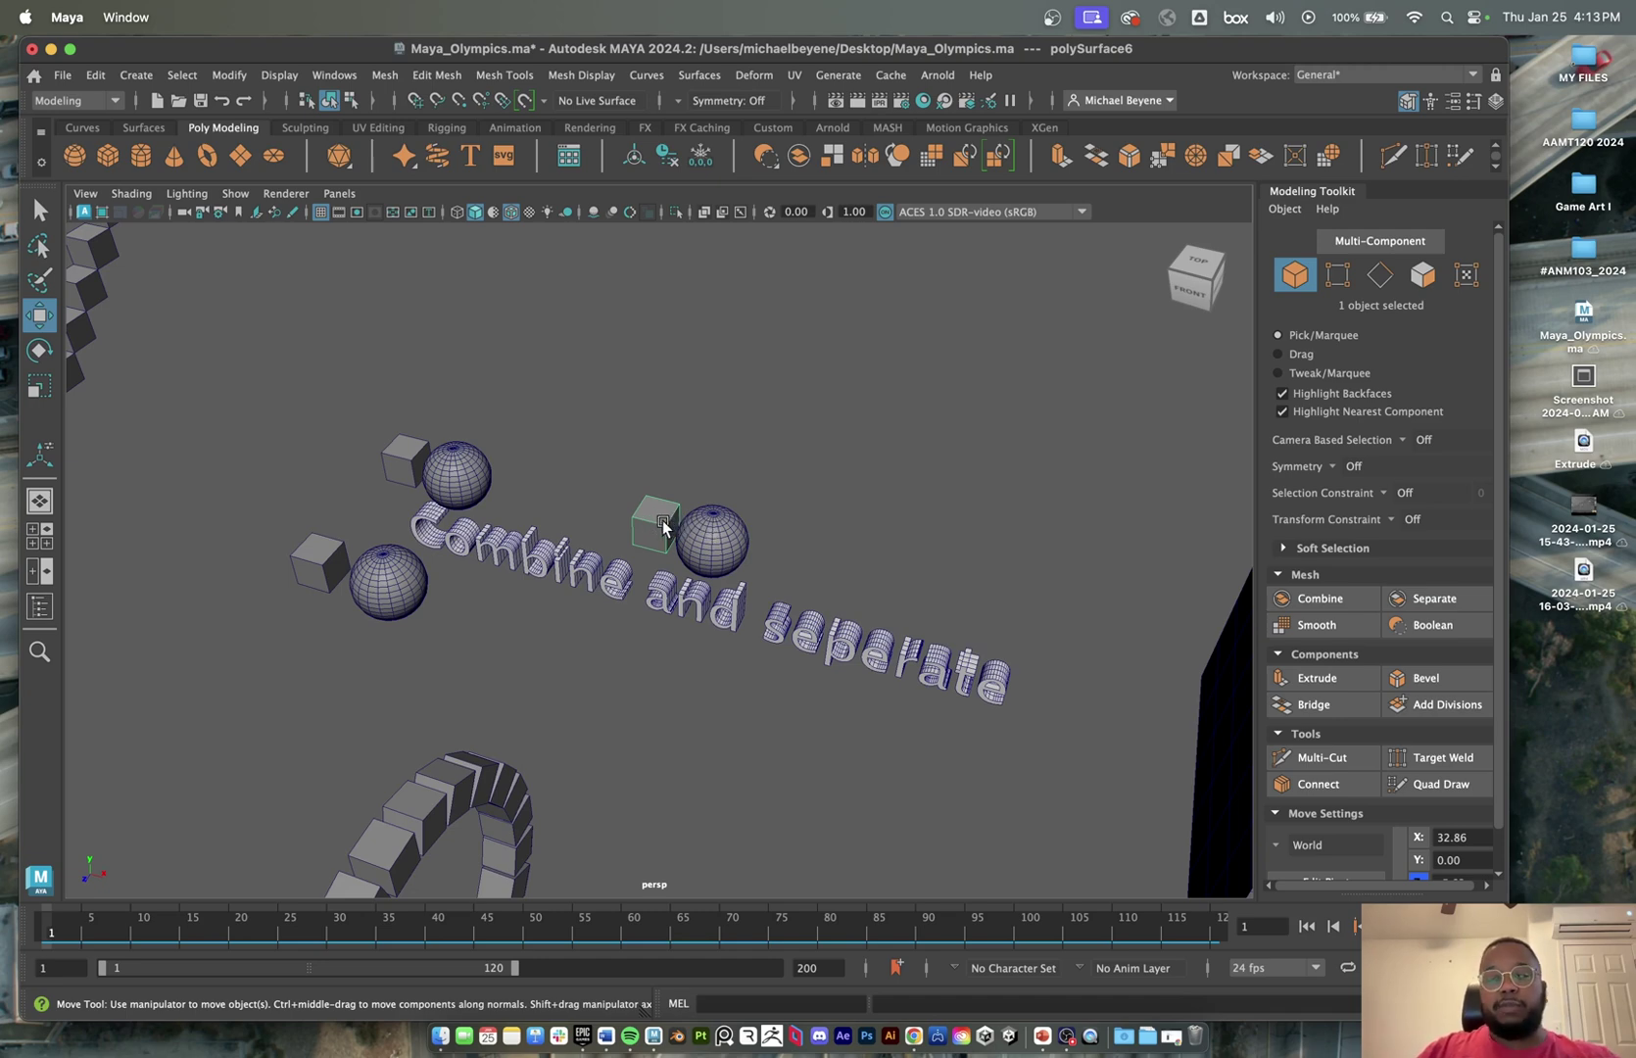
pyautogui.click(424, 453)
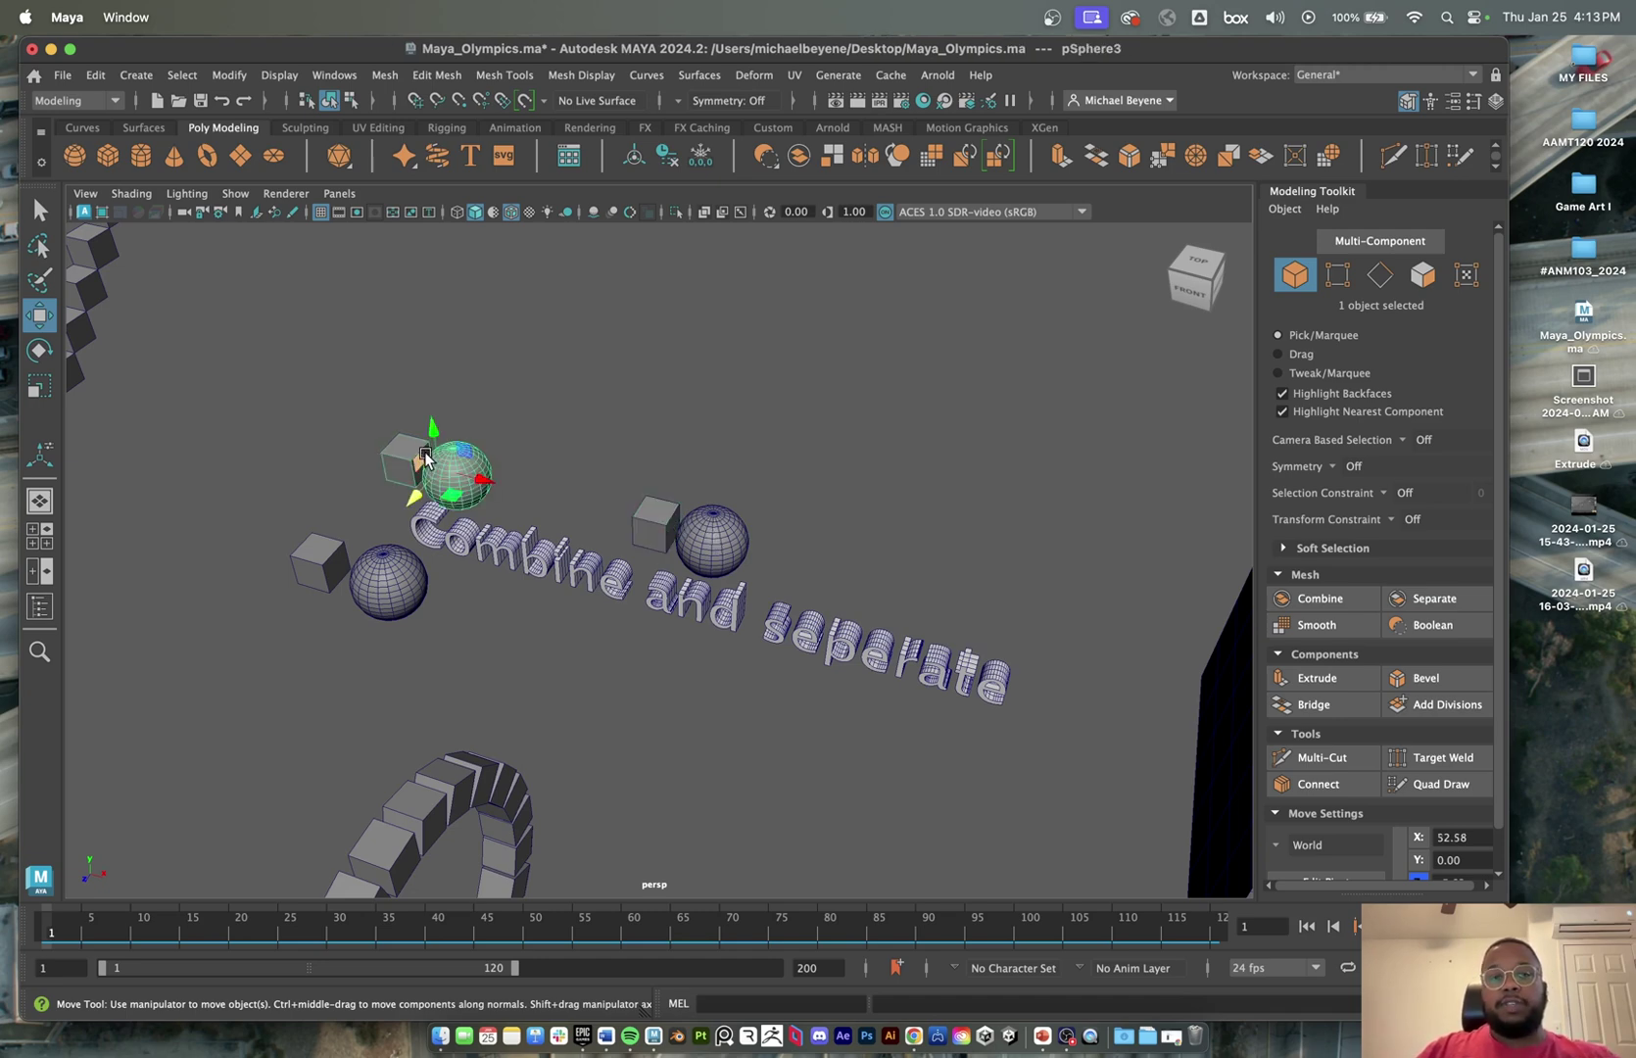
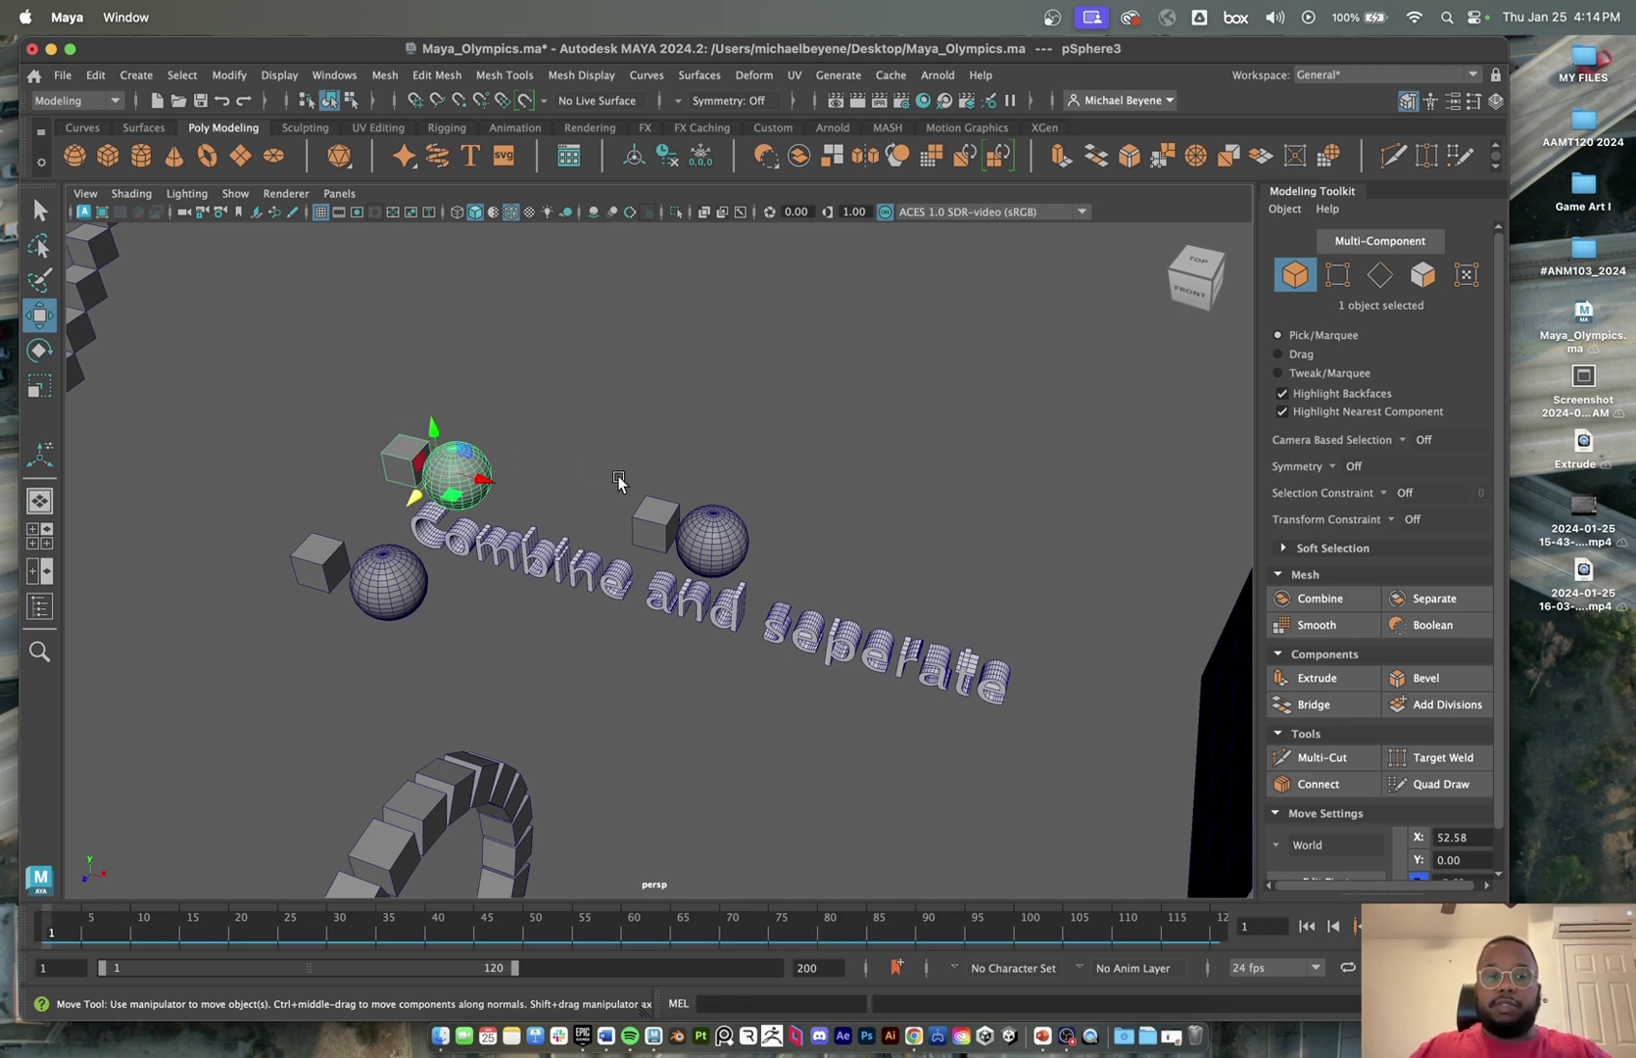
# - Alternate selections between the separated sphere and cube and the combined pair once more, and clear the selection
pyautogui.click(653, 503)
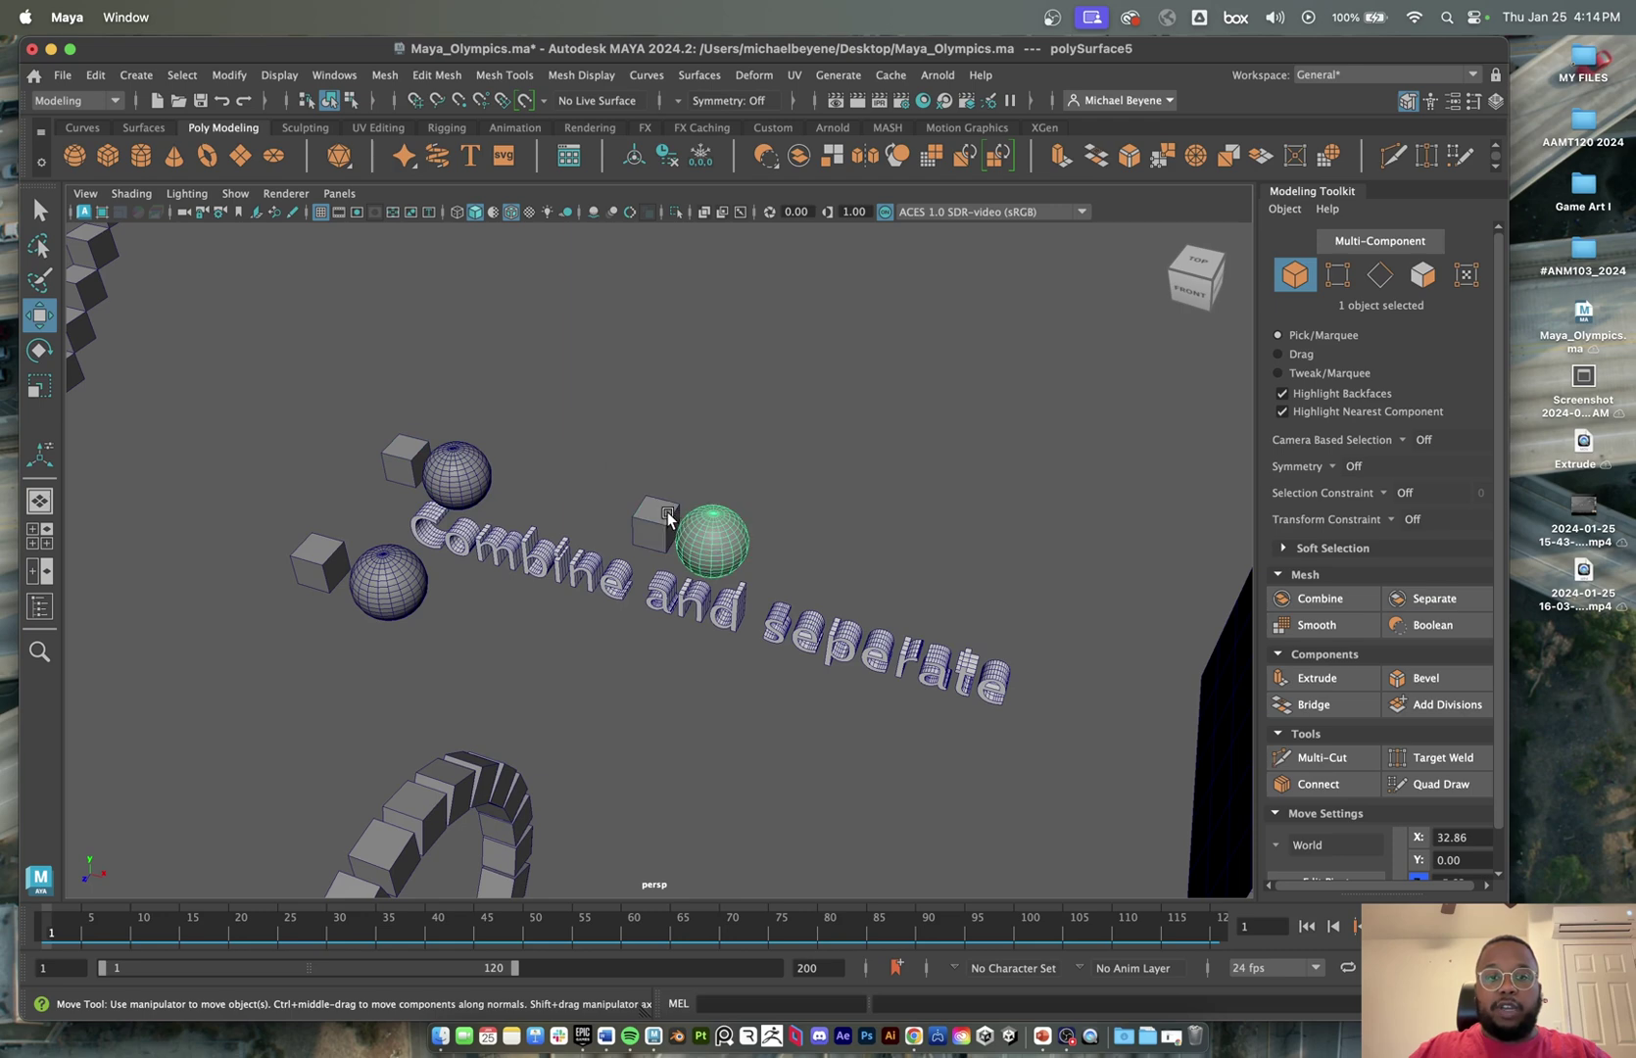
pyautogui.click(477, 459)
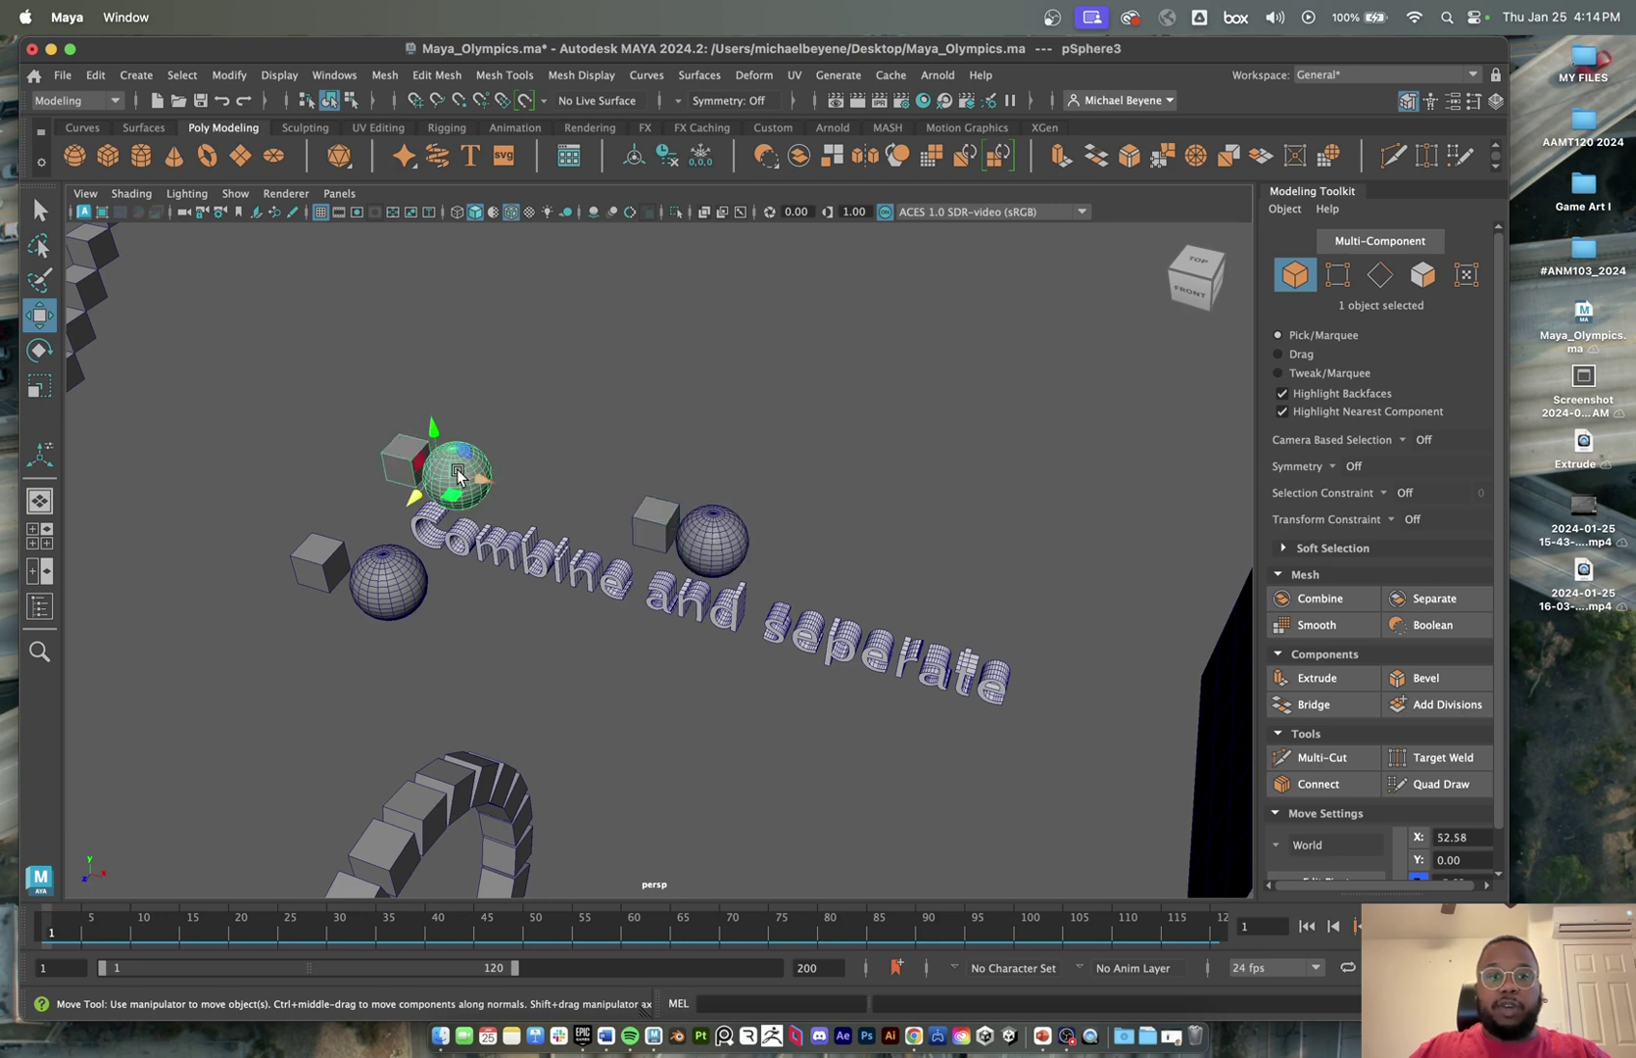
pyautogui.click(702, 532)
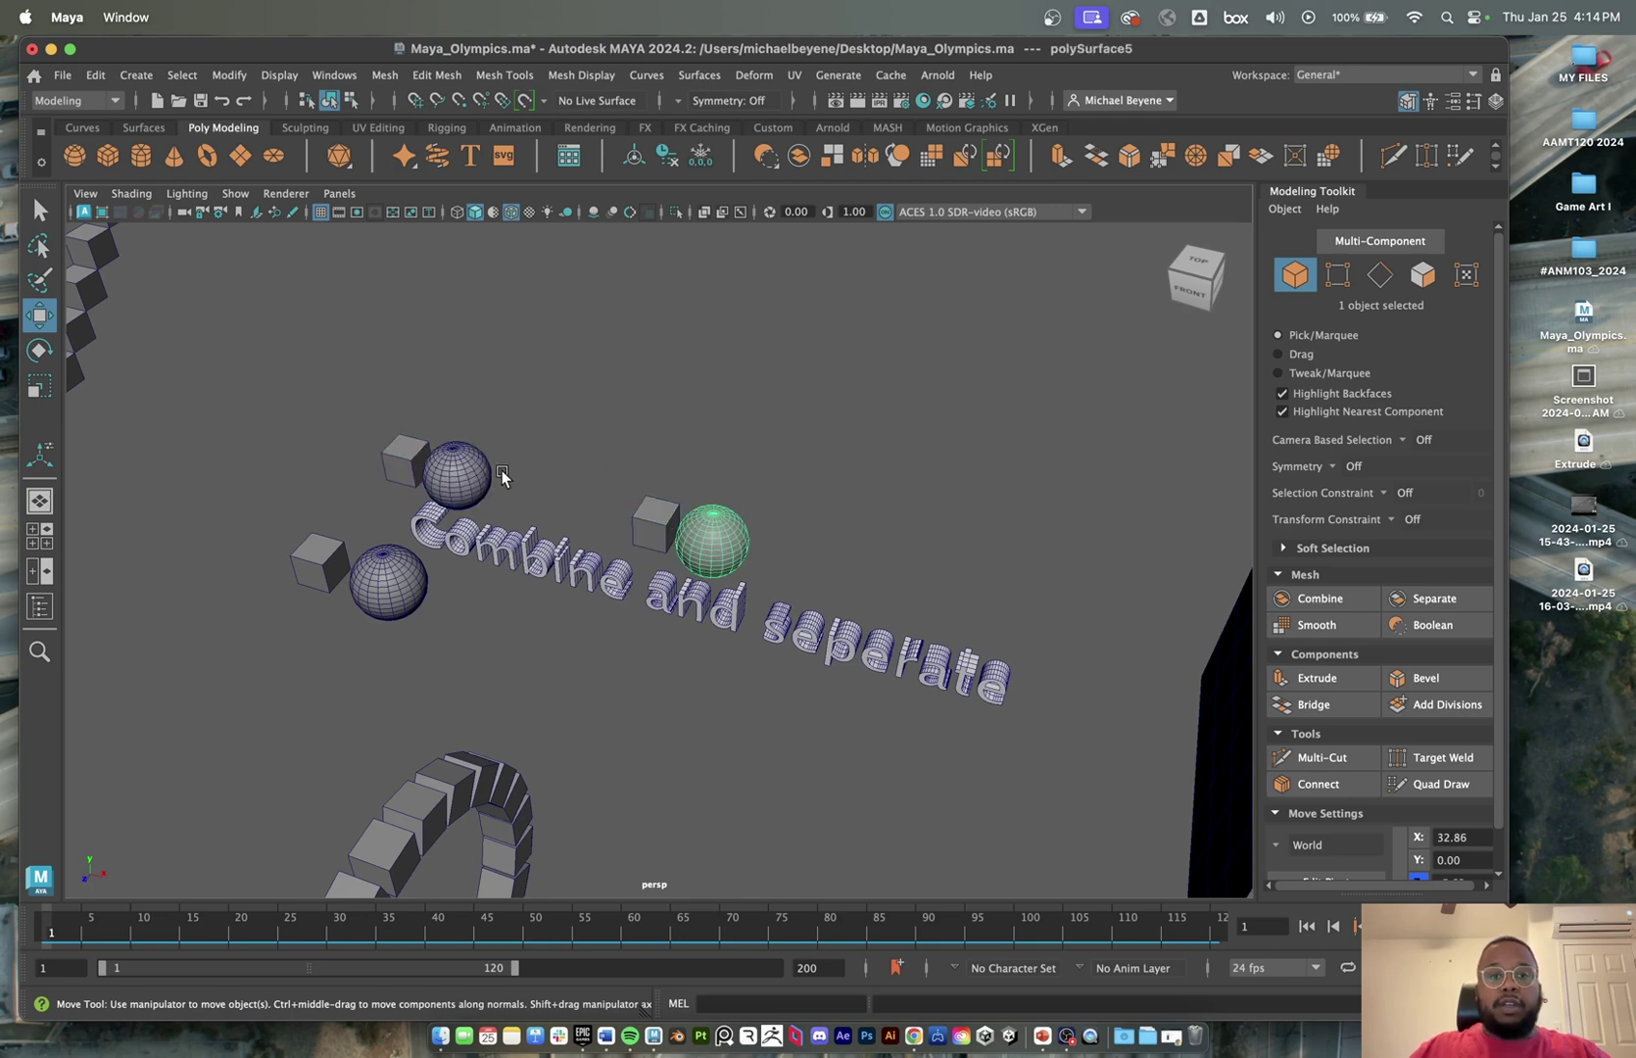
pyautogui.click(663, 524)
pyautogui.click(733, 545)
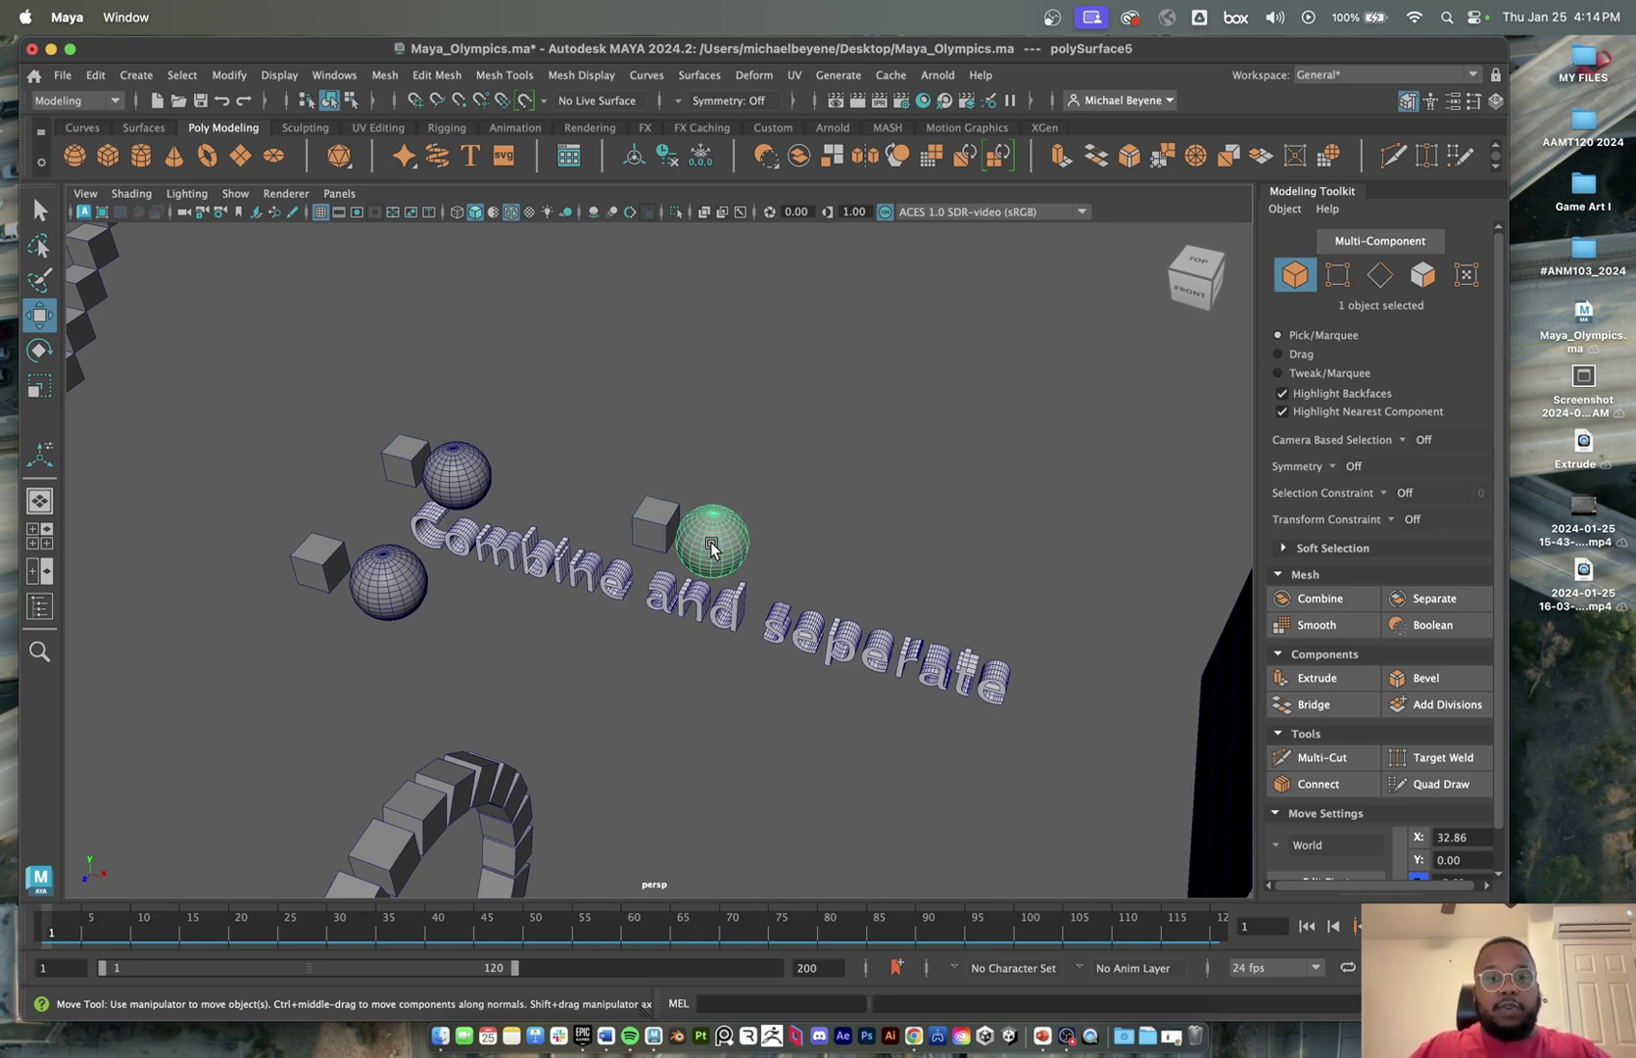
pyautogui.click(637, 490)
# - Select every cube of the ring in front of the Combine and separate text and combine them into one mesh
pyautogui.keyDown('alt'); pyautogui.moveTo(558, 671); pyautogui.dragTo(709, 402); pyautogui.keyUp('alt')
pyautogui.moveTo(350, 940); pyautogui.dragTo(351, 938)
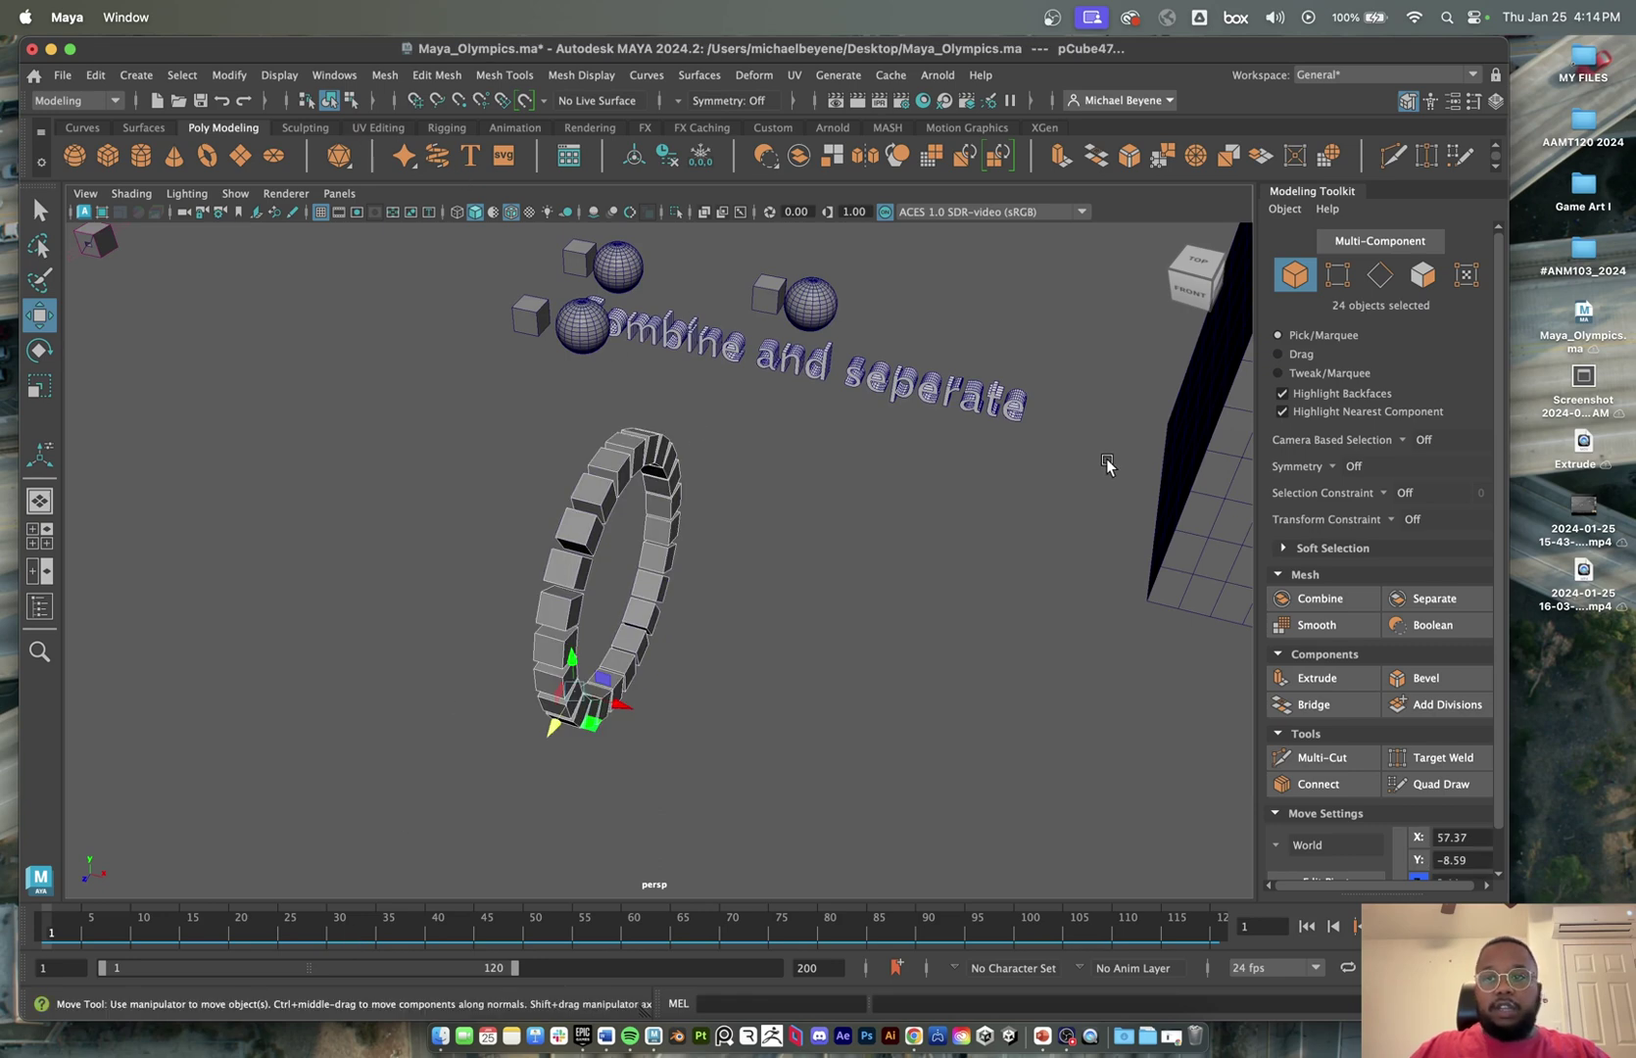
pyautogui.click(1320, 598)
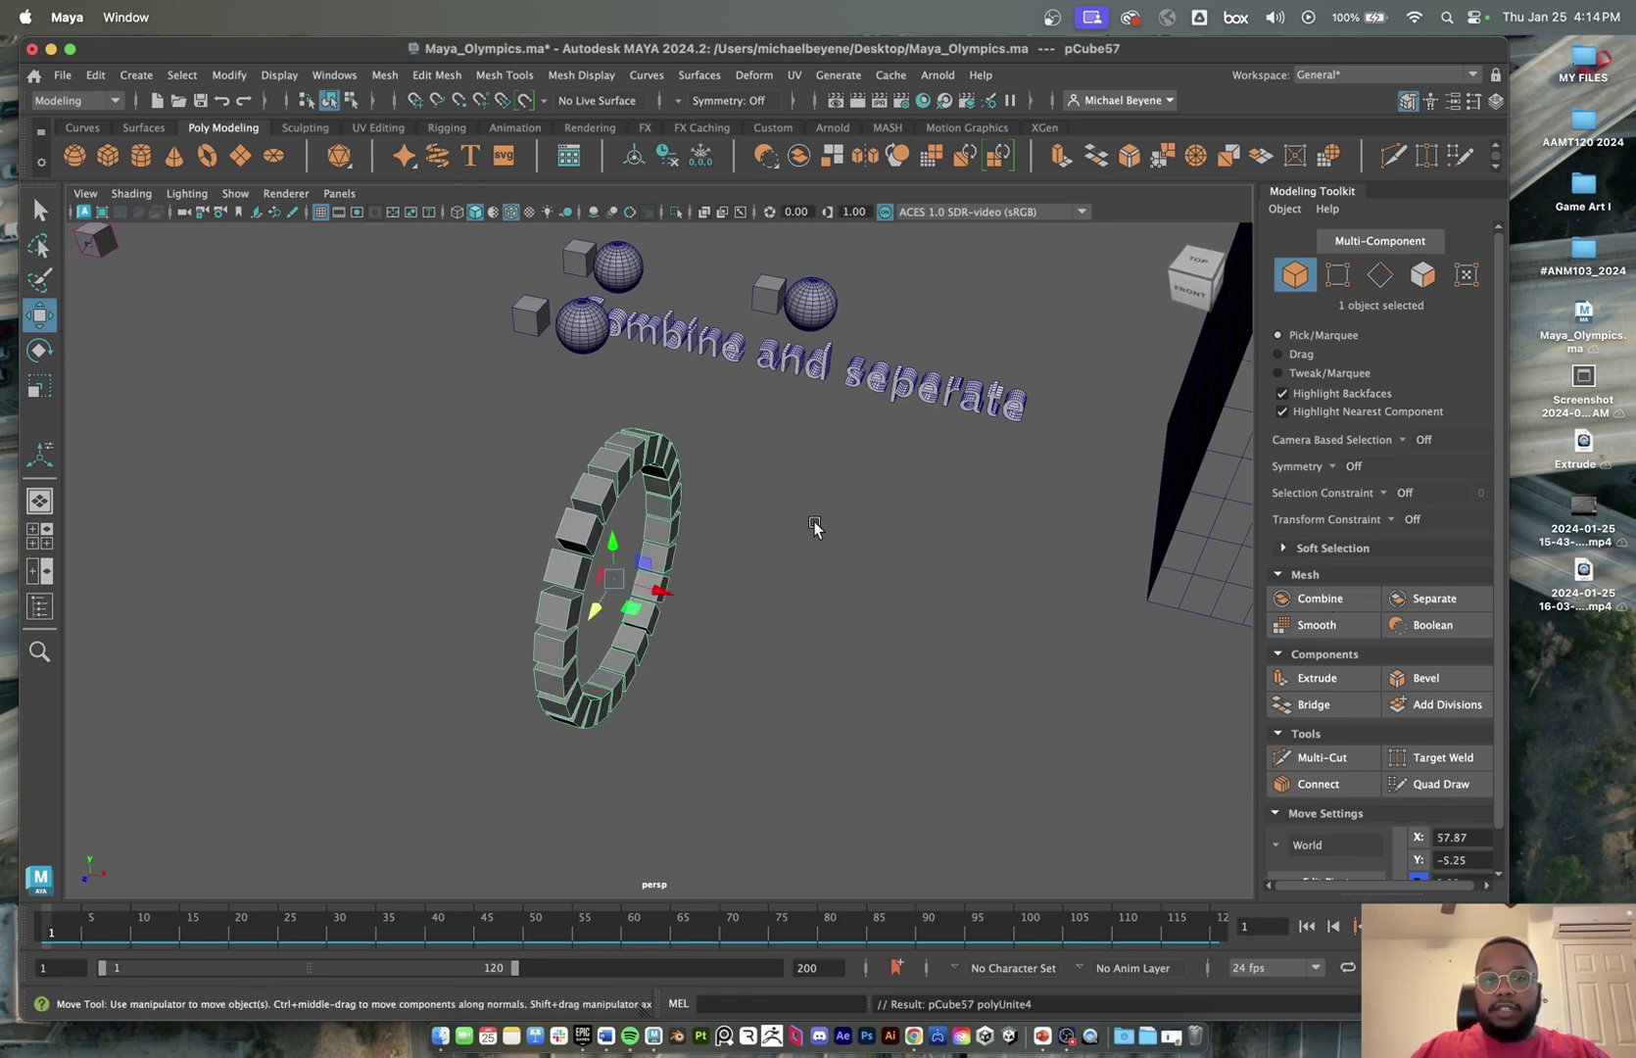
# - Scale the combined ring into a long cylinder of slats, to about 15.68 in X, 0.993 in Y and 1.417 in Z
pyautogui.keyDown('alt'); pyautogui.moveTo(814, 533); pyautogui.dragTo(774, 512); pyautogui.keyUp('alt')
pyautogui.press('r')
pyautogui.moveTo(534, 439)
pyautogui.mouseDown()
pyautogui.moveTo(544, 384)
pyautogui.moveTo(546, 414)
pyautogui.mouseUp()
pyautogui.moveTo(536, 485); pyautogui.dragTo(870, 693)
pyautogui.moveTo(530, 443); pyautogui.dragTo(533, 470)
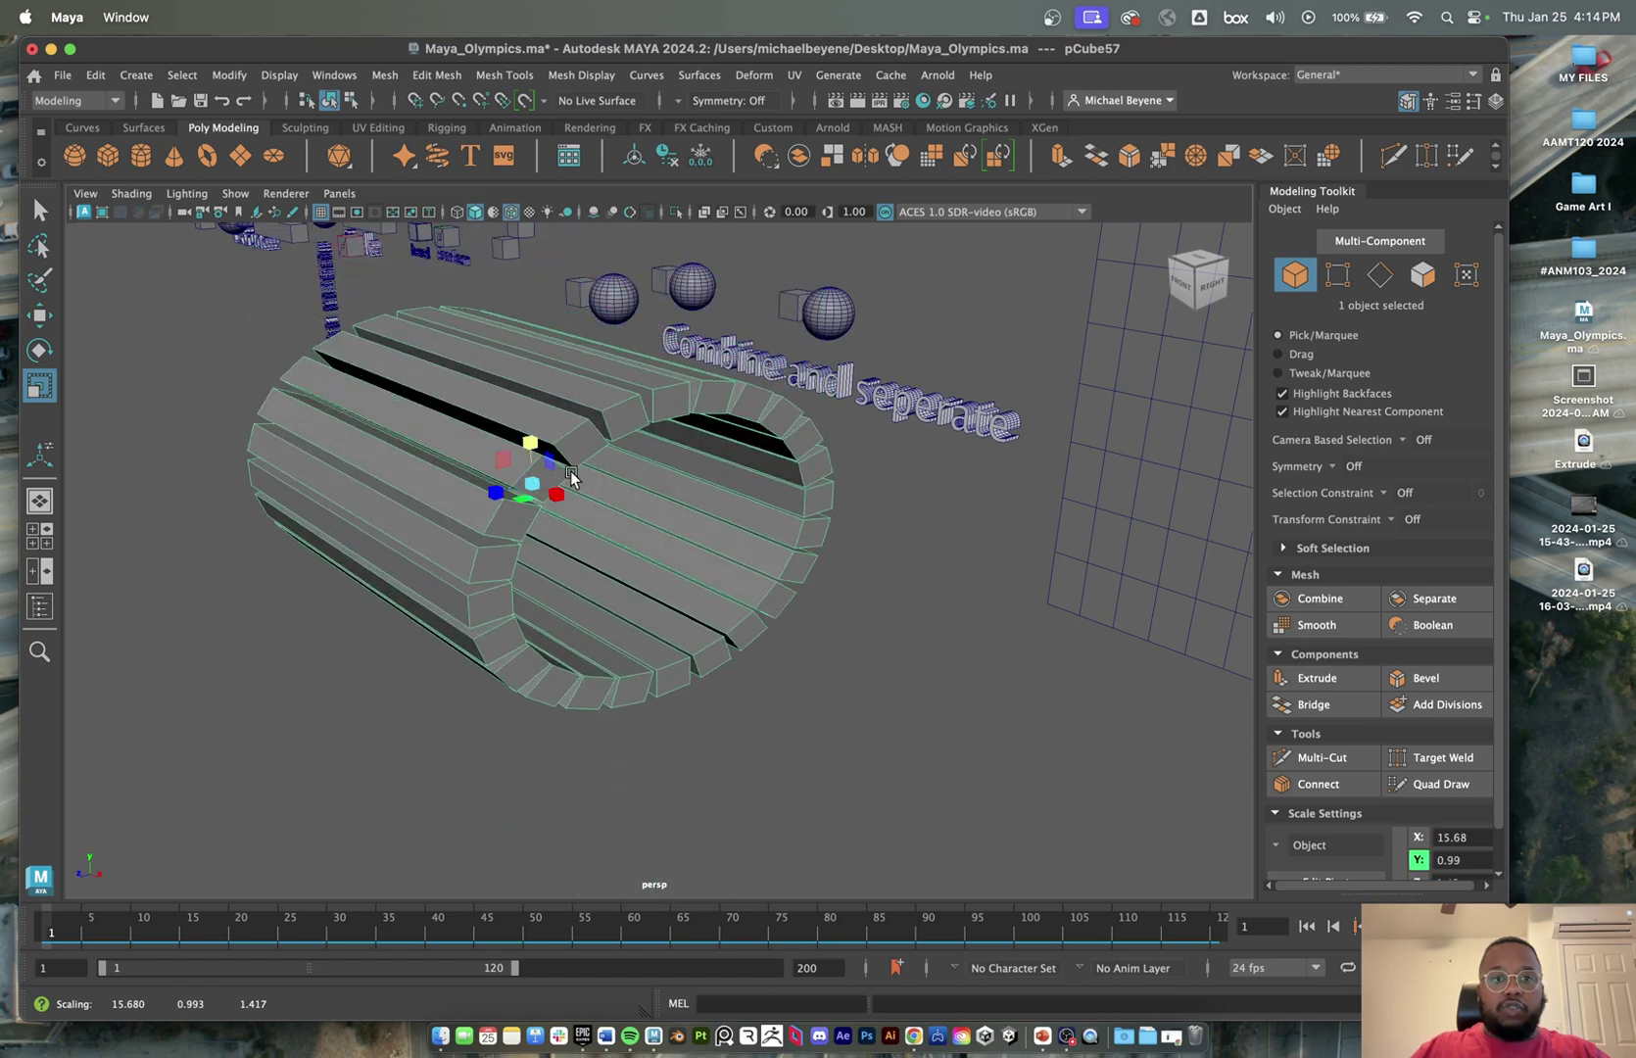
# - Show the stretched ring in smooth mesh preview, inspect it from several angles, and select it again
pyautogui.press('3')
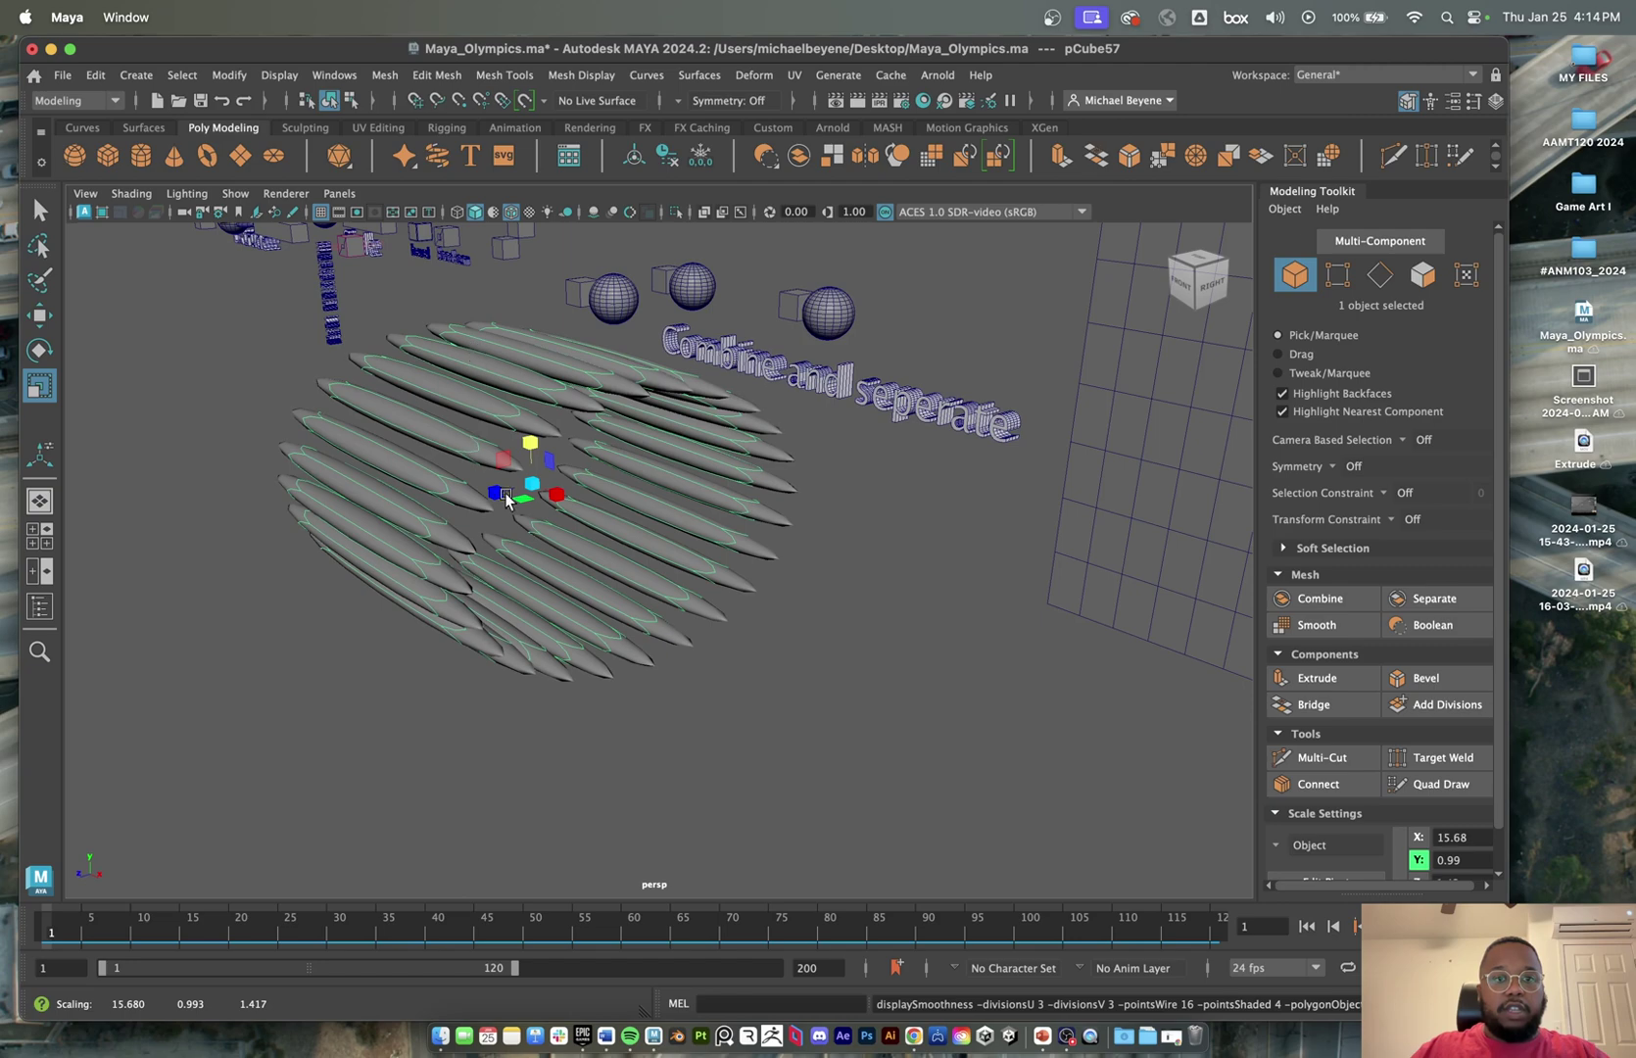
pyautogui.keyDown('alt'); pyautogui.moveTo(438, 458); pyautogui.dragTo(520, 591); pyautogui.keyUp('alt')
pyautogui.click(591, 791)
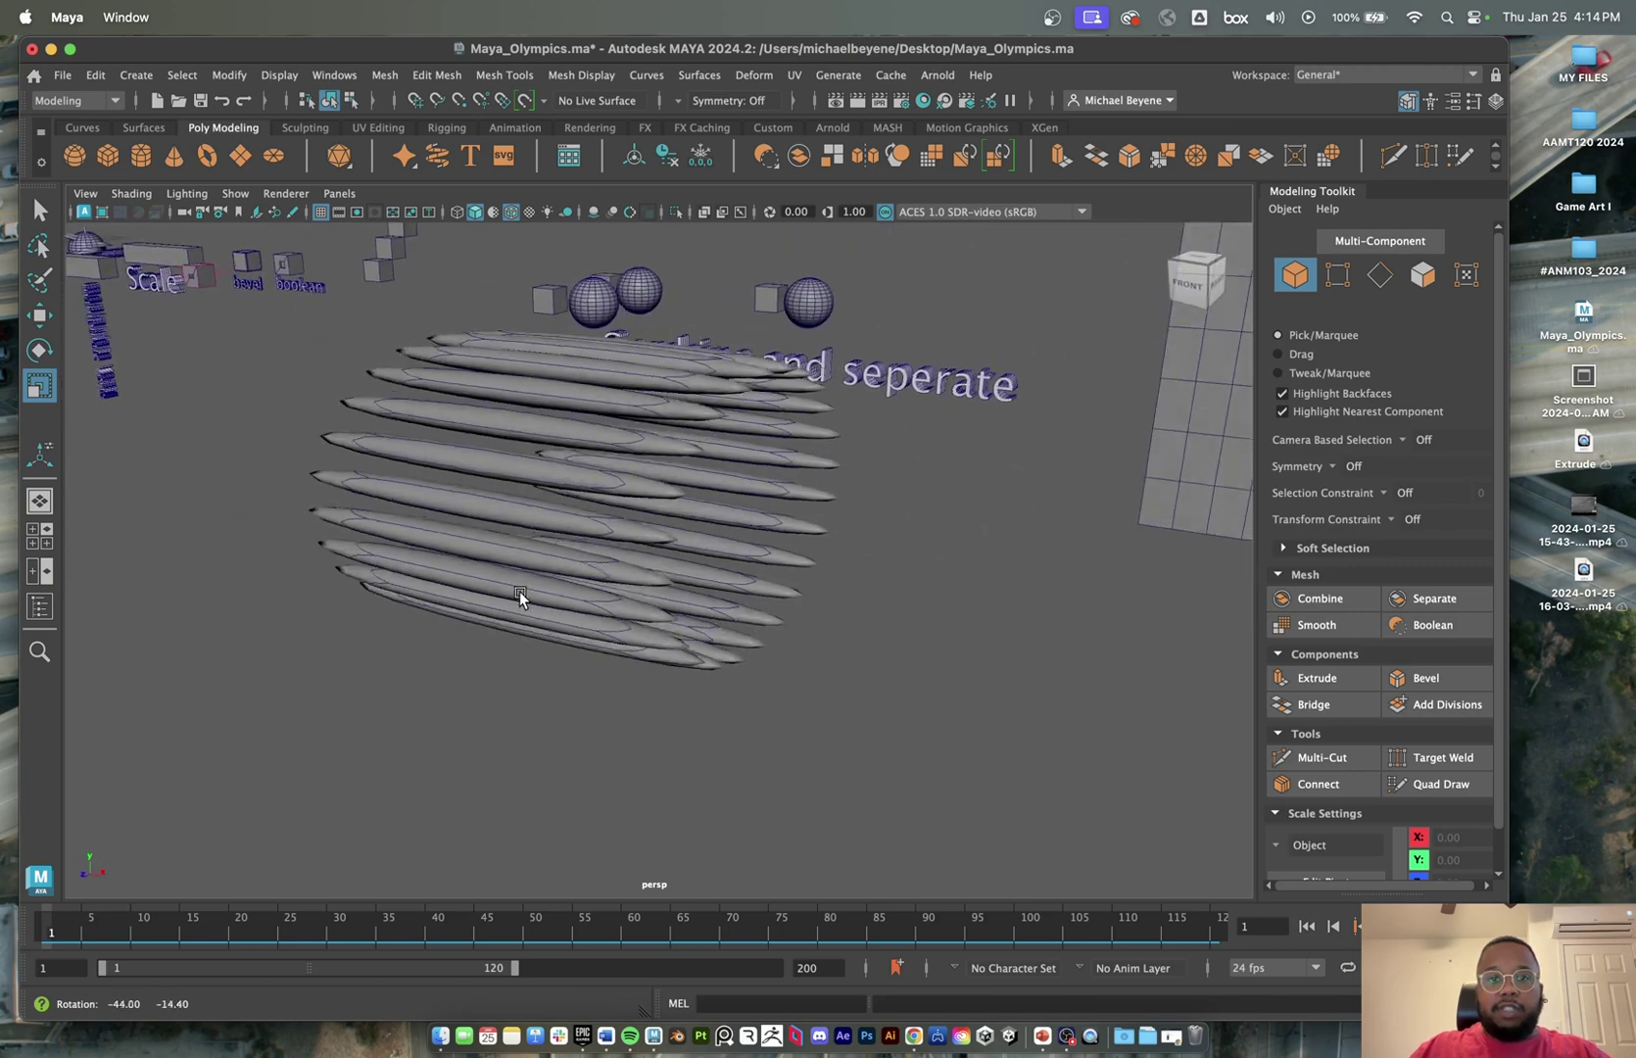
pyautogui.keyDown('alt'); pyautogui.moveTo(508, 475); pyautogui.dragTo(476, 464); pyautogui.keyUp('alt')
pyautogui.click(477, 462)
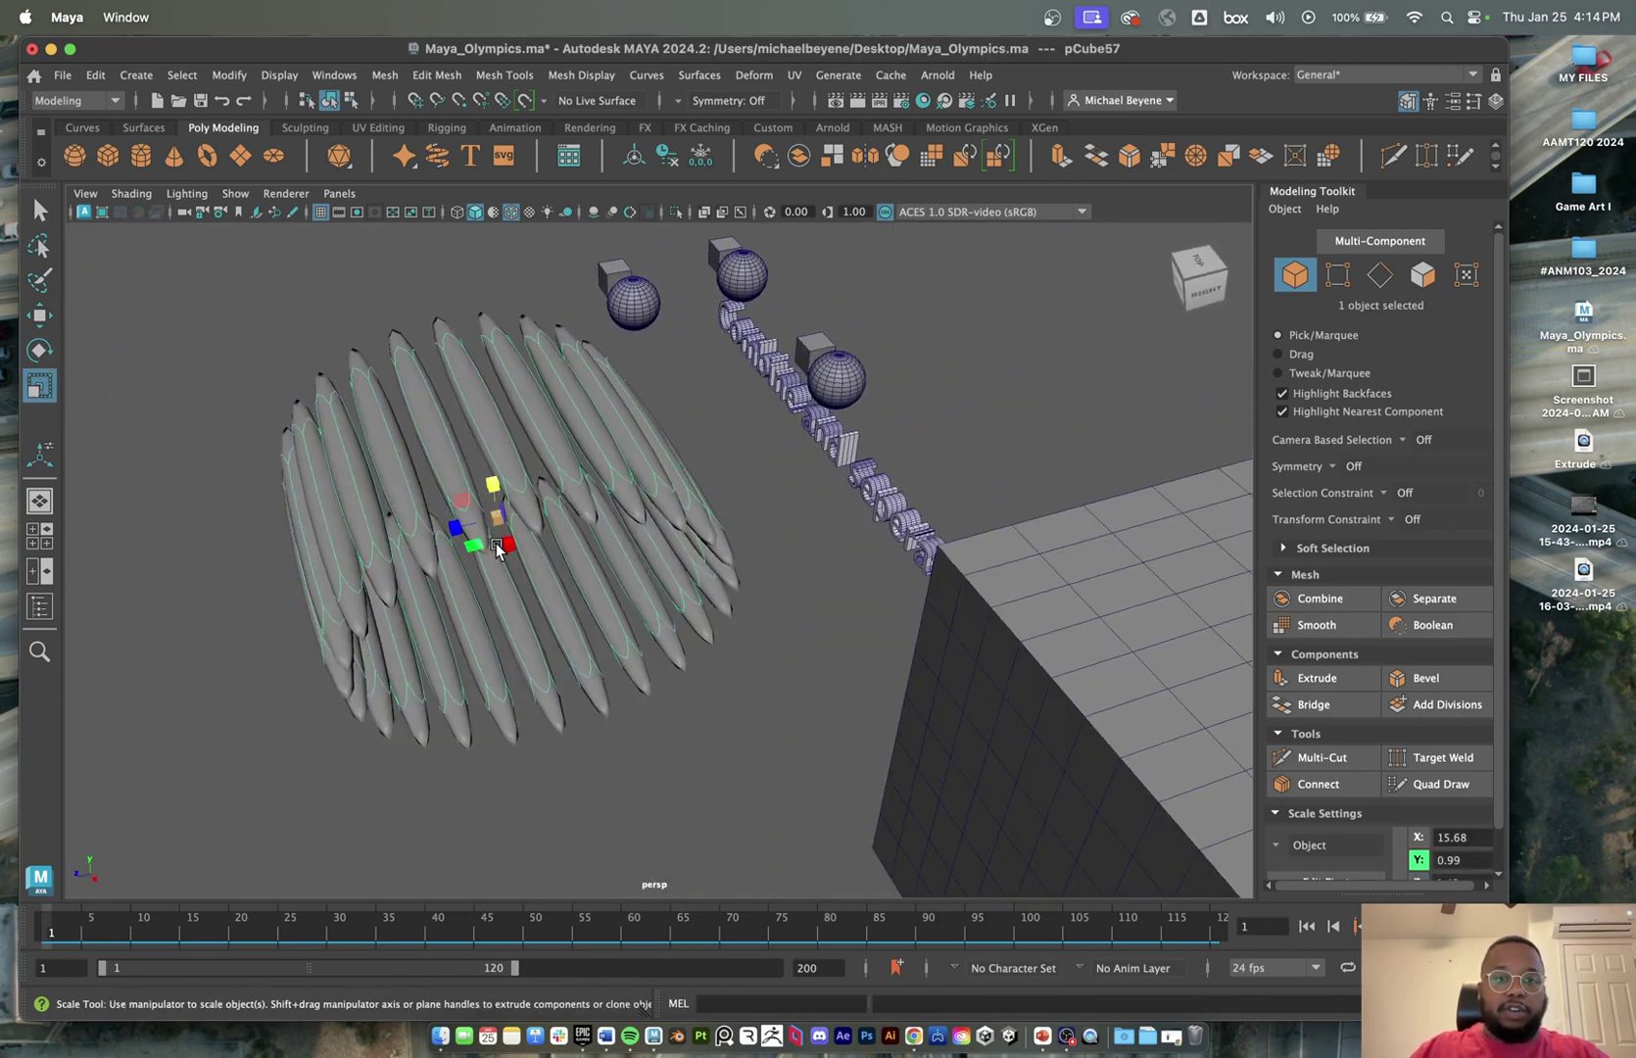
# - Shorten the smoothed ring to an X scale of about 11.03, and delete the whole ring
pyautogui.moveTo(496, 549); pyautogui.dragTo(572, 519)
pyautogui.scroll(-3, 532, 526)
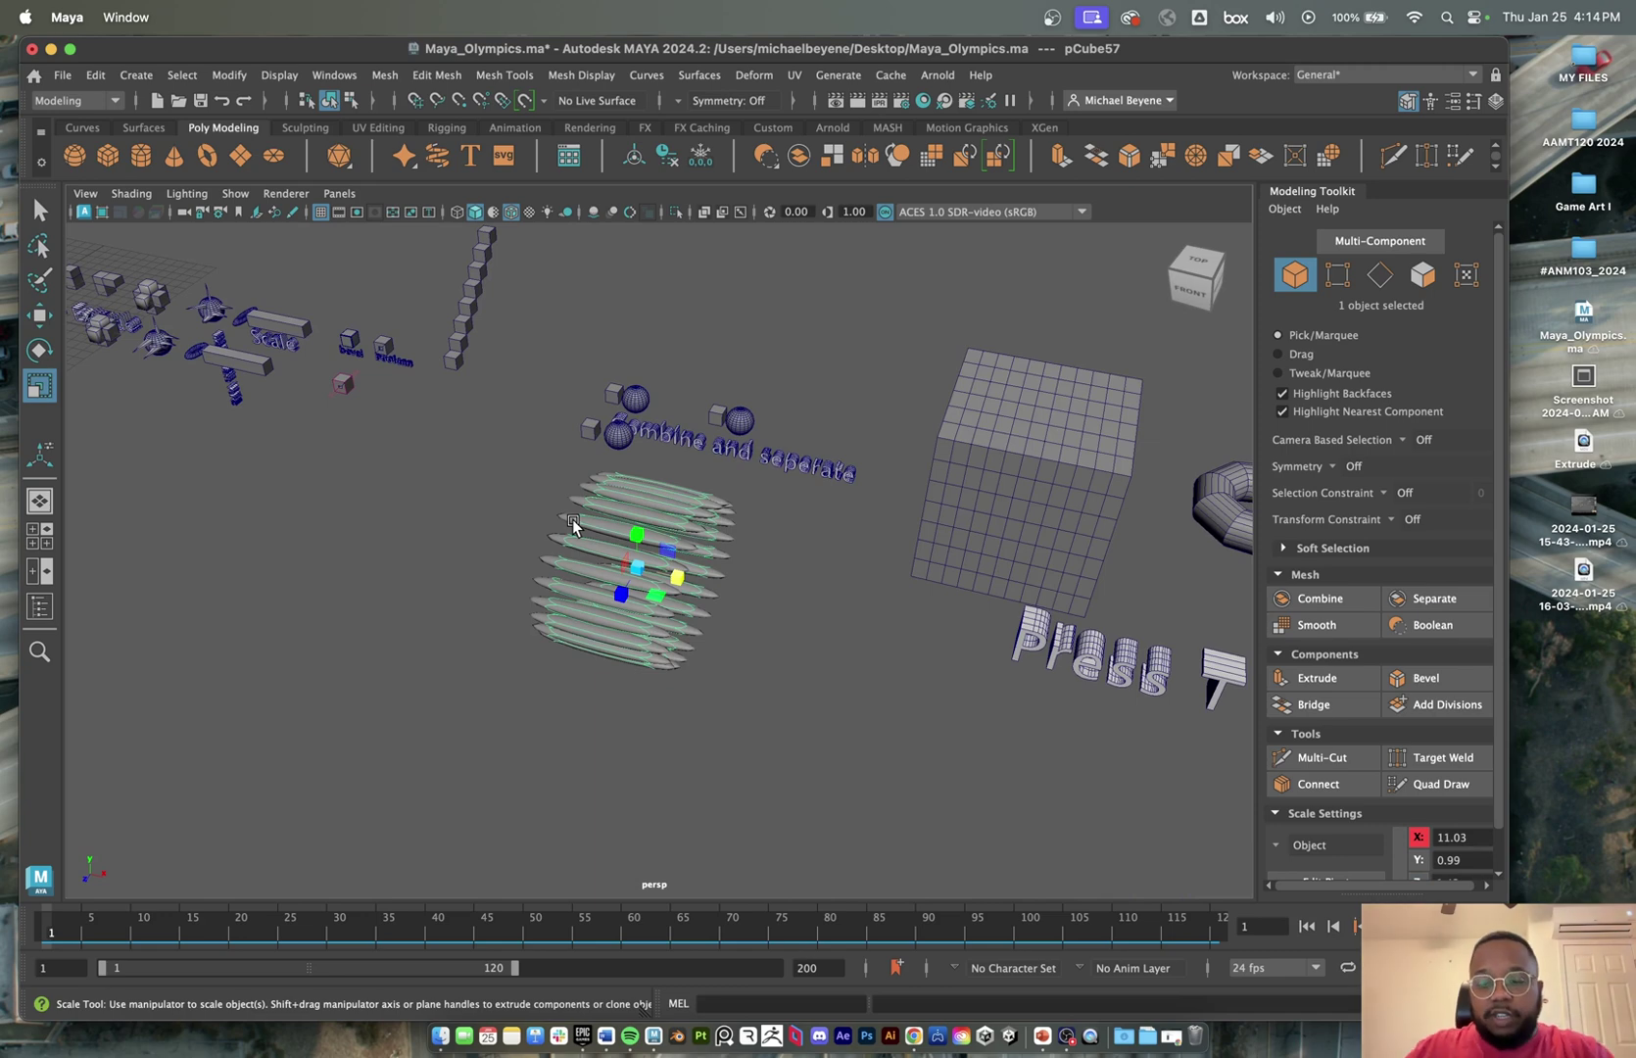
pyautogui.press('Delete')
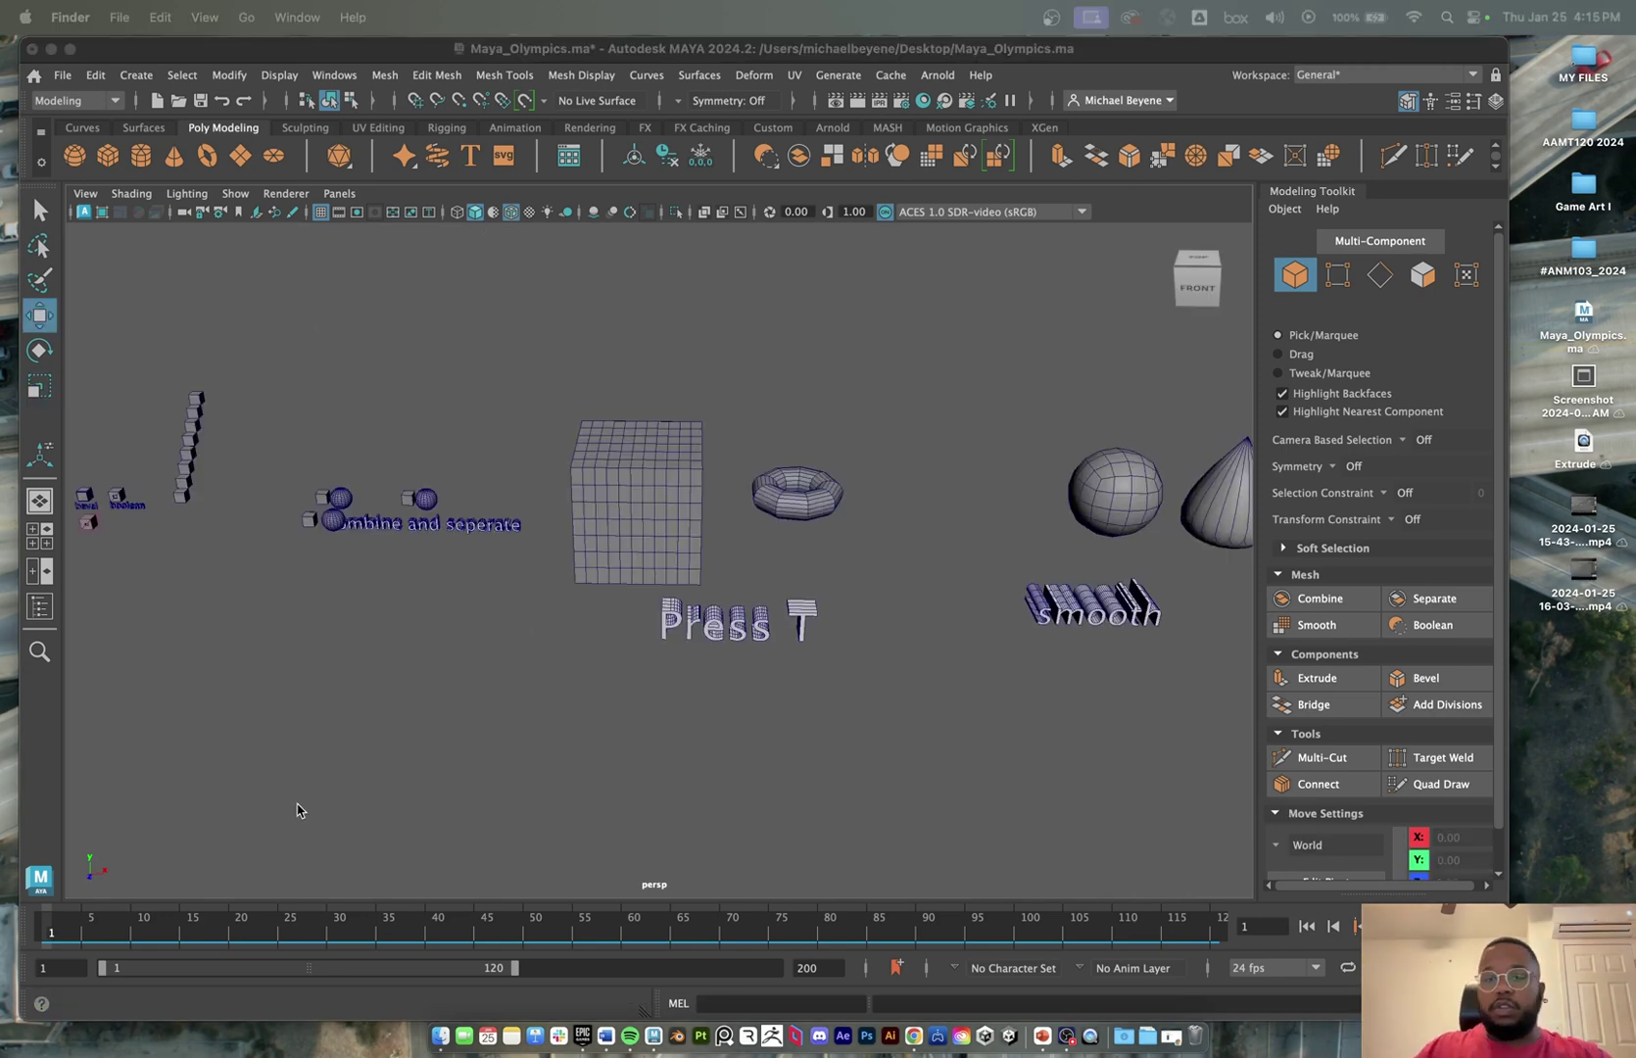
# - Create a polygon cube and move it in front of the large subdivided cube beside the Press T text
pyautogui.scroll(-3, 546, 588)
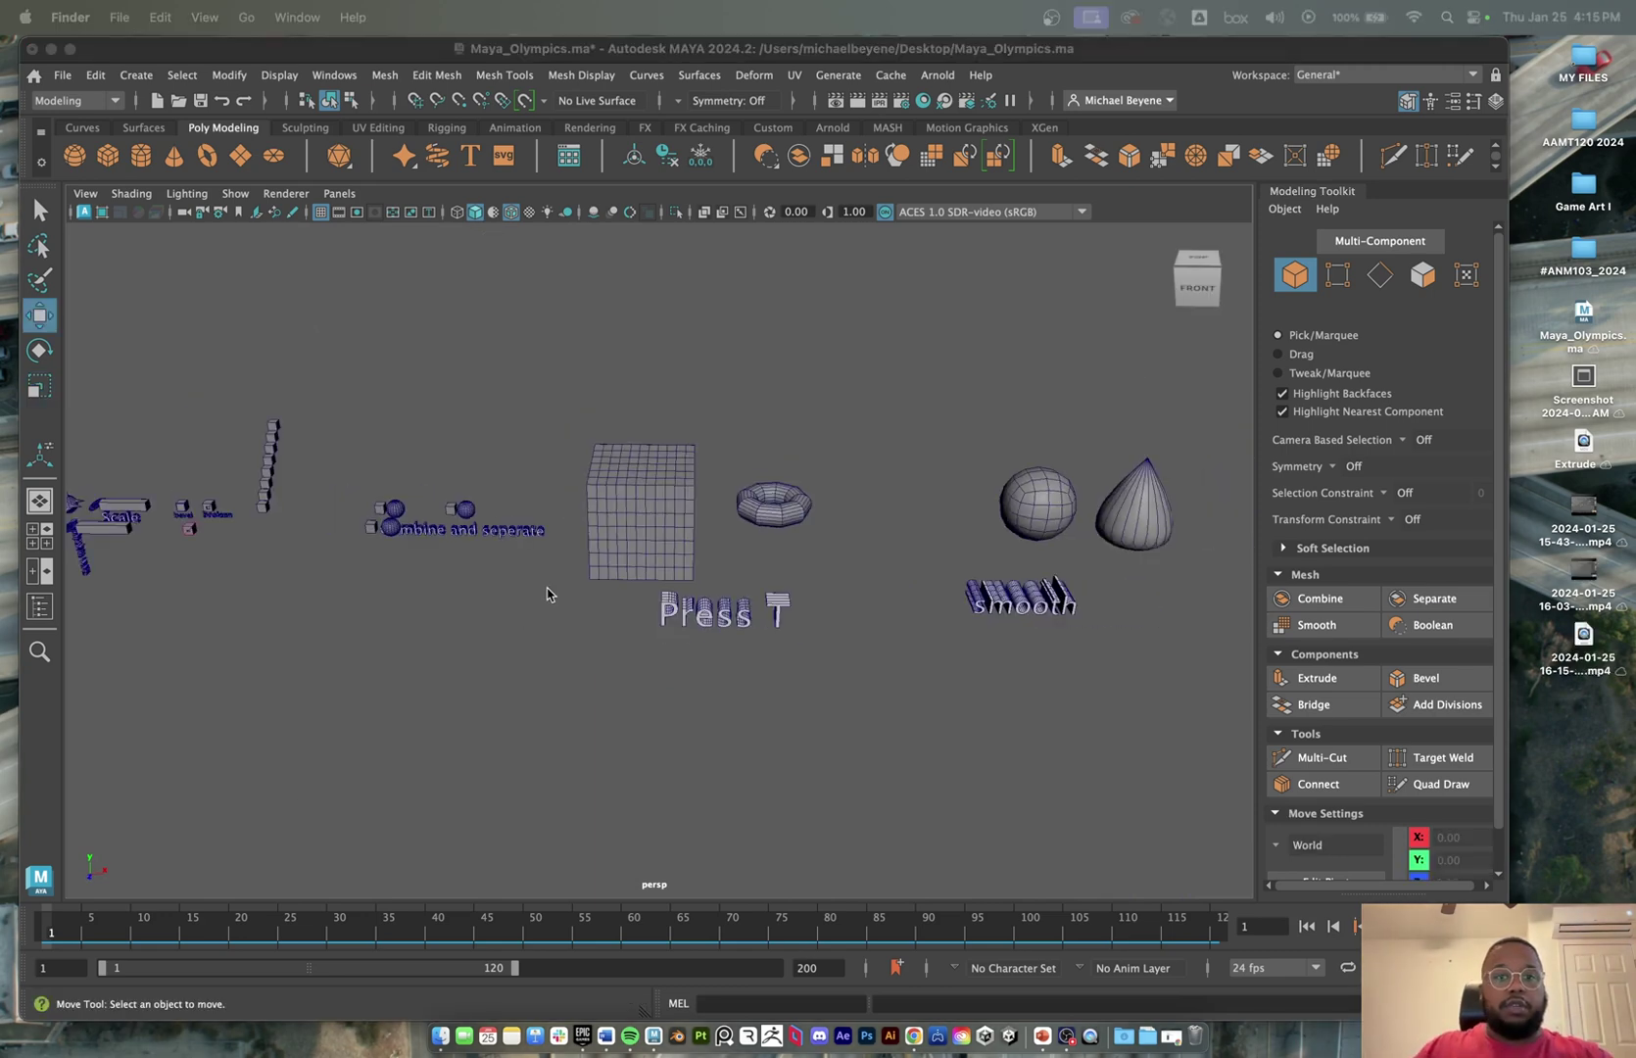
pyautogui.keyDown('alt'); pyautogui.moveTo(540, 593); pyautogui.dragTo(567, 577, button='middle'); pyautogui.keyUp('alt')
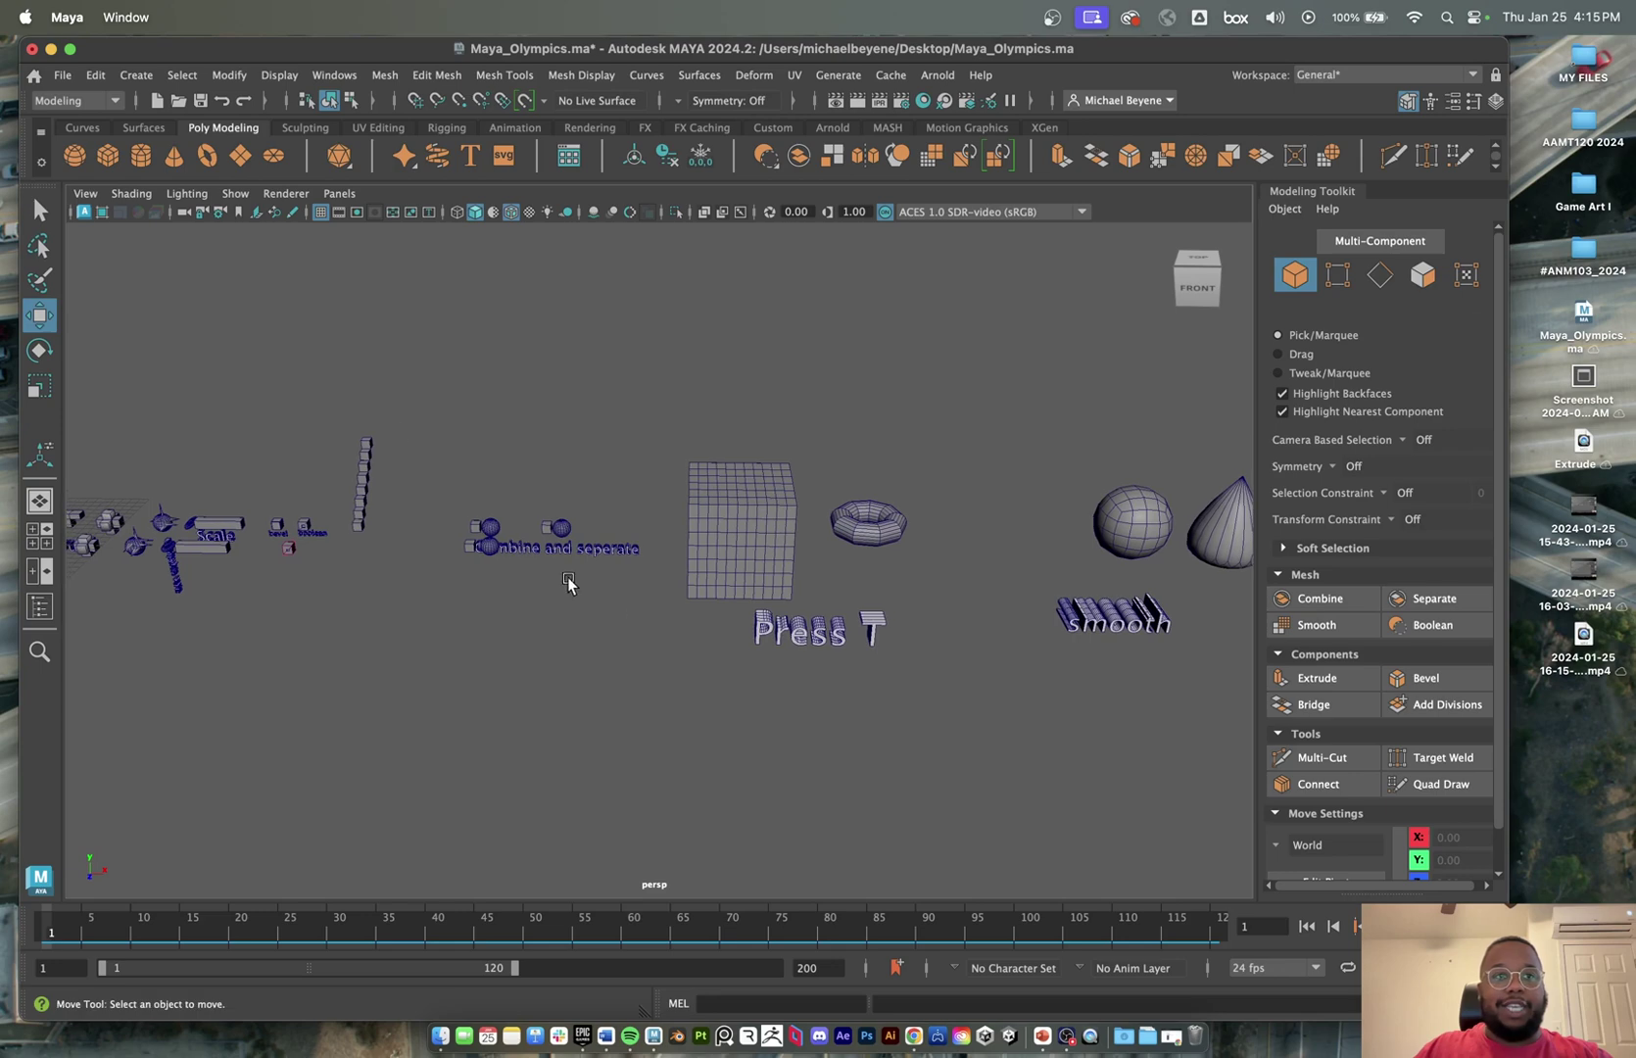
pyautogui.click(108, 155)
pyautogui.scroll(-2, 288, 588)
pyautogui.scroll(-1, 291, 608)
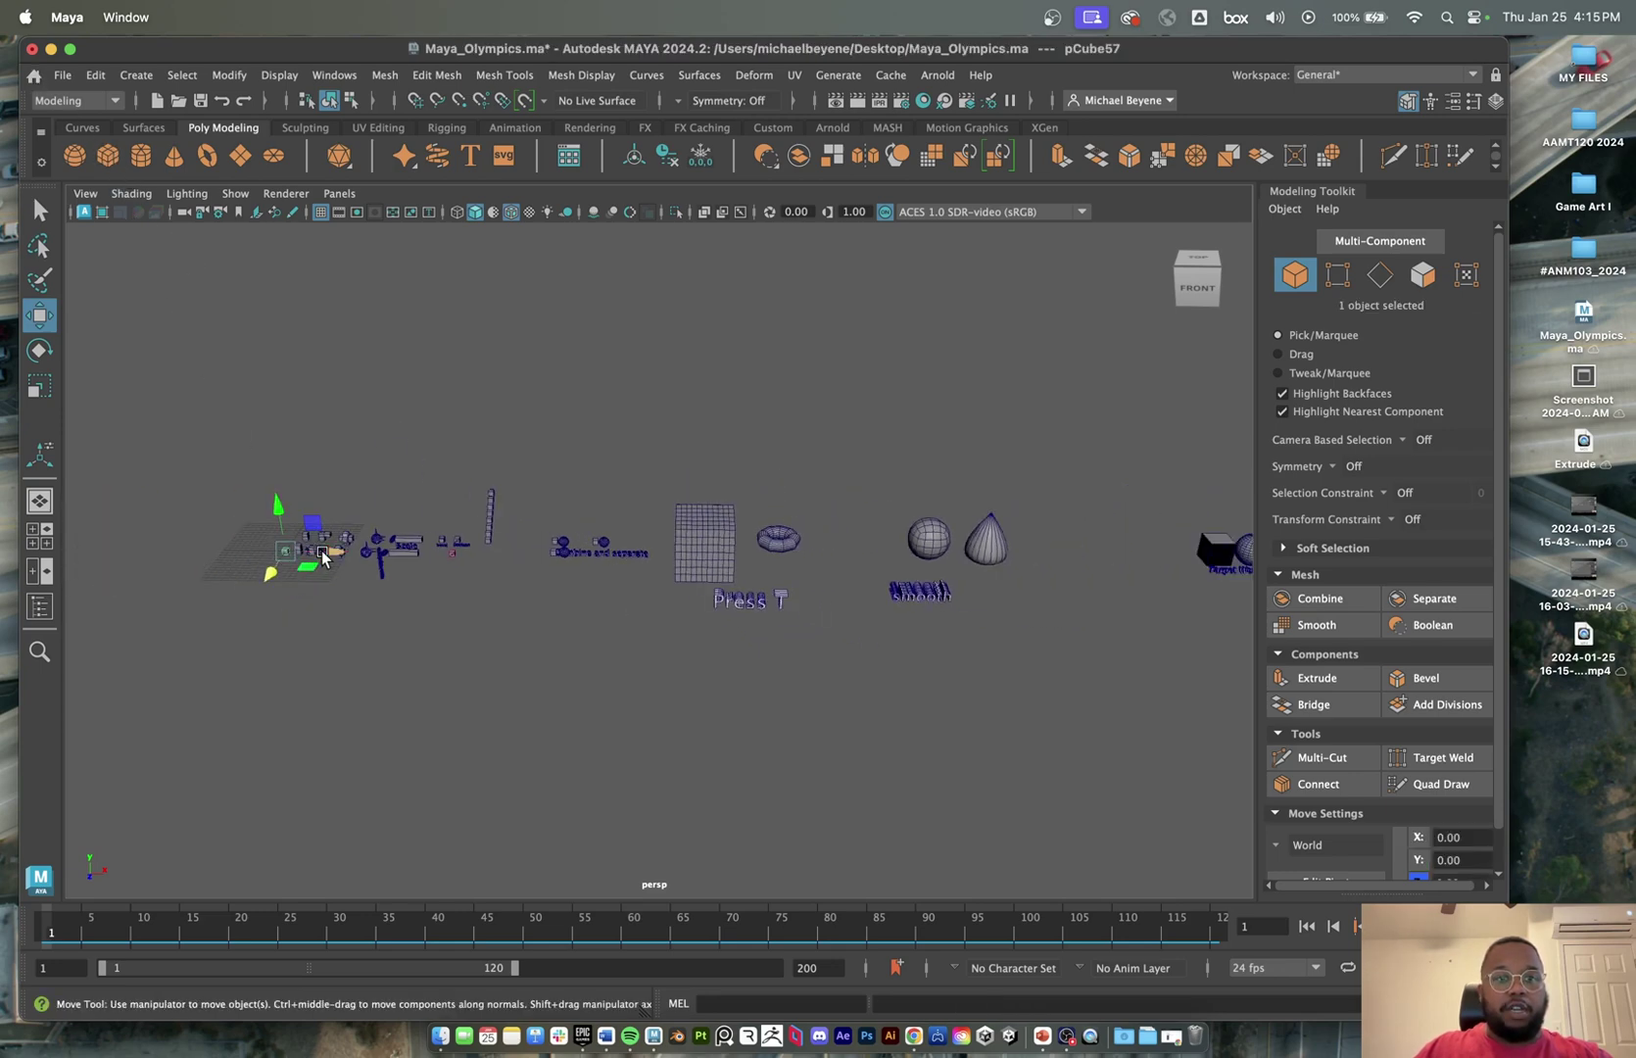
pyautogui.moveTo(334, 566); pyautogui.dragTo(683, 668)
# - Scale the new cube beside the Press T text uniformly to about 7.87
pyautogui.press('r')
pyautogui.scroll(5, 745, 605)
pyautogui.scroll(-3, 745, 602)
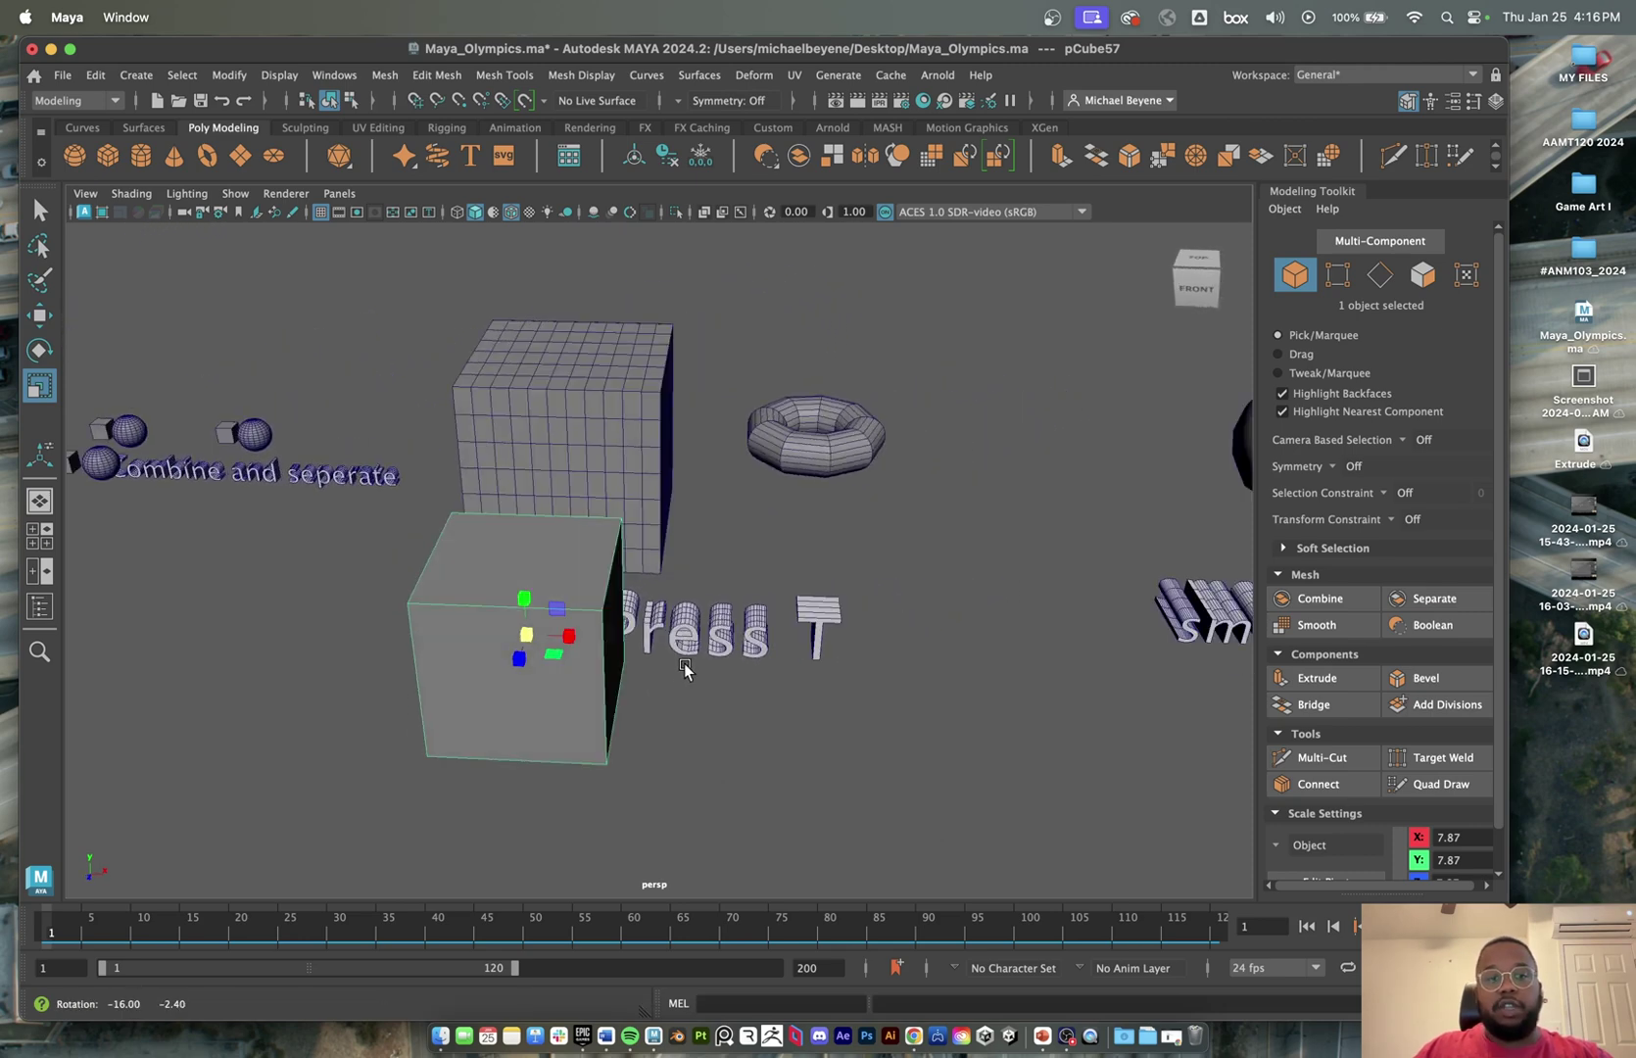
# - Show the new cube's creation settings and set its width to 1.14, height to 1.056 and depth to 1.092
pyautogui.scroll(-3, 814, 540)
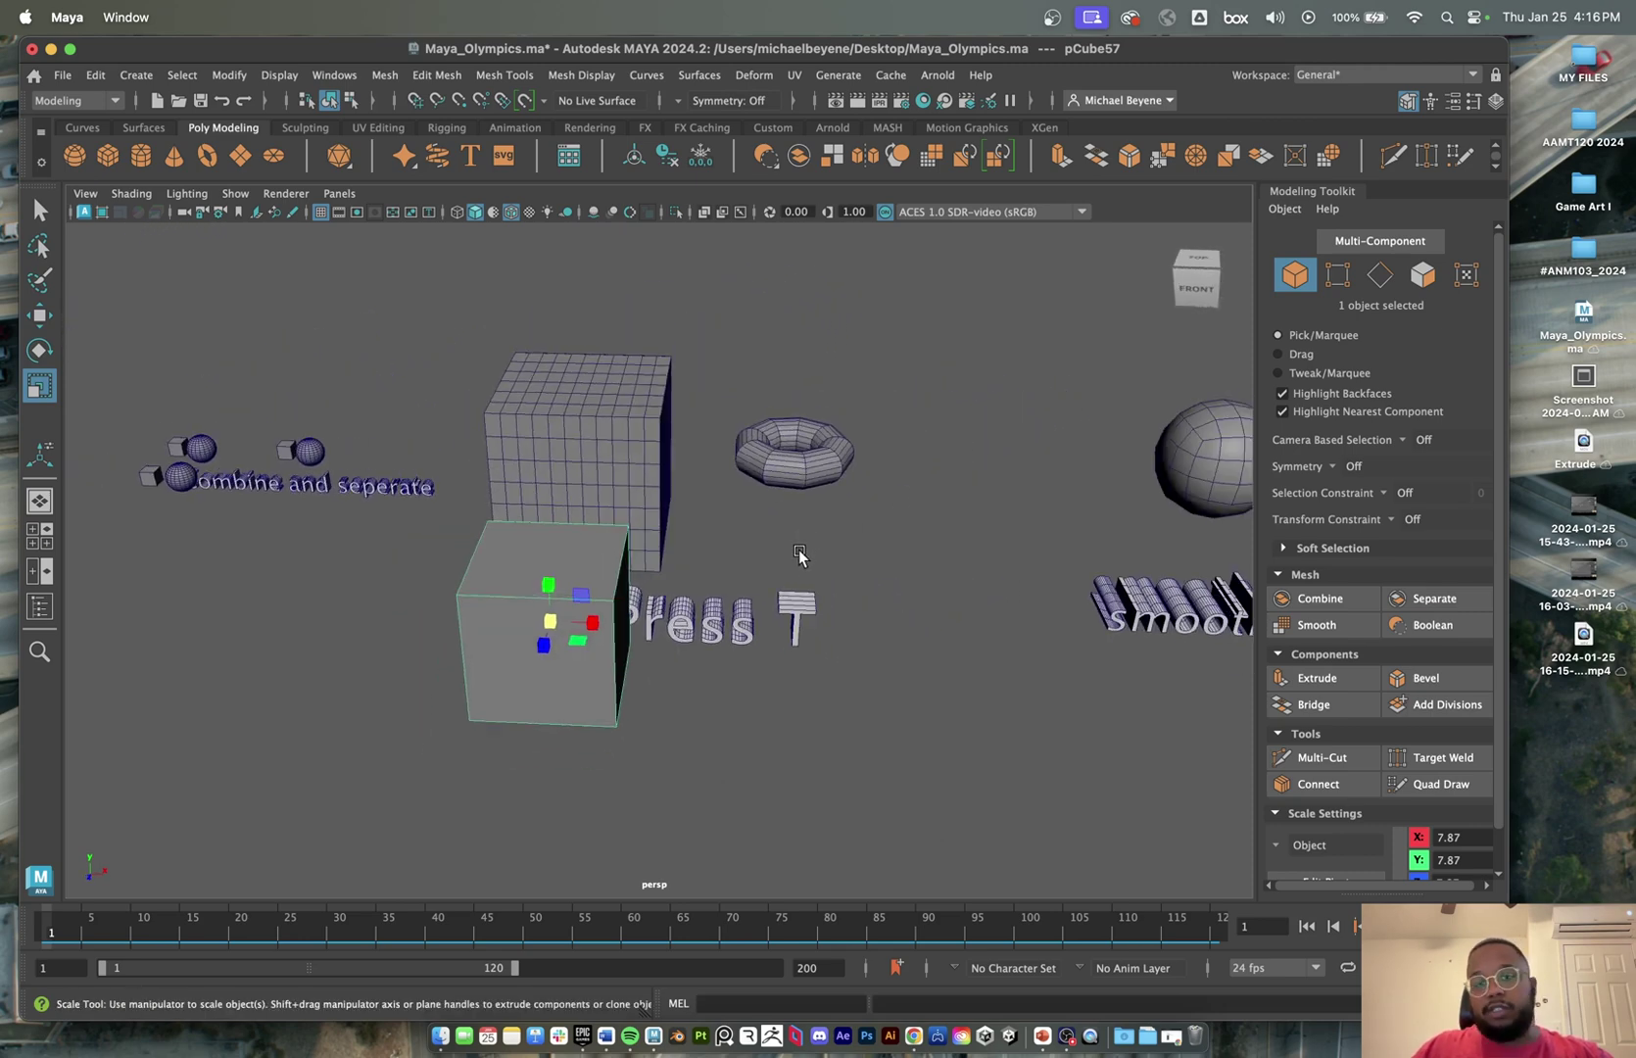
pyautogui.press('t')
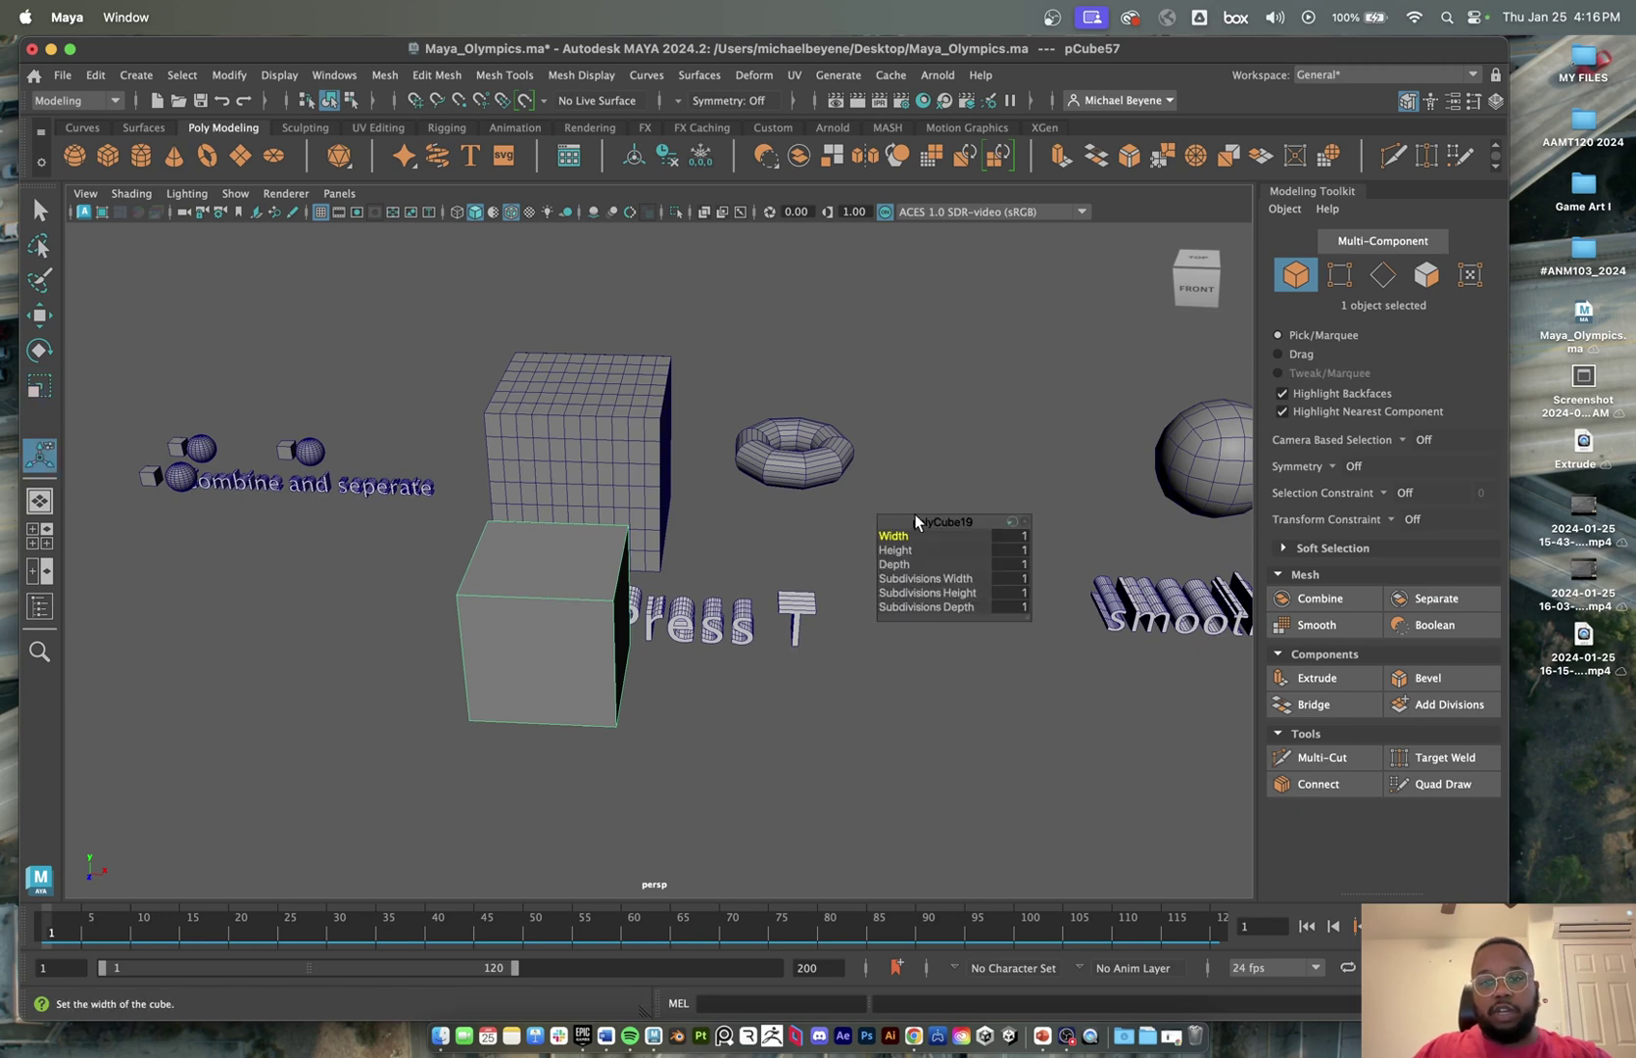
pyautogui.moveTo(914, 515); pyautogui.dragTo(733, 556)
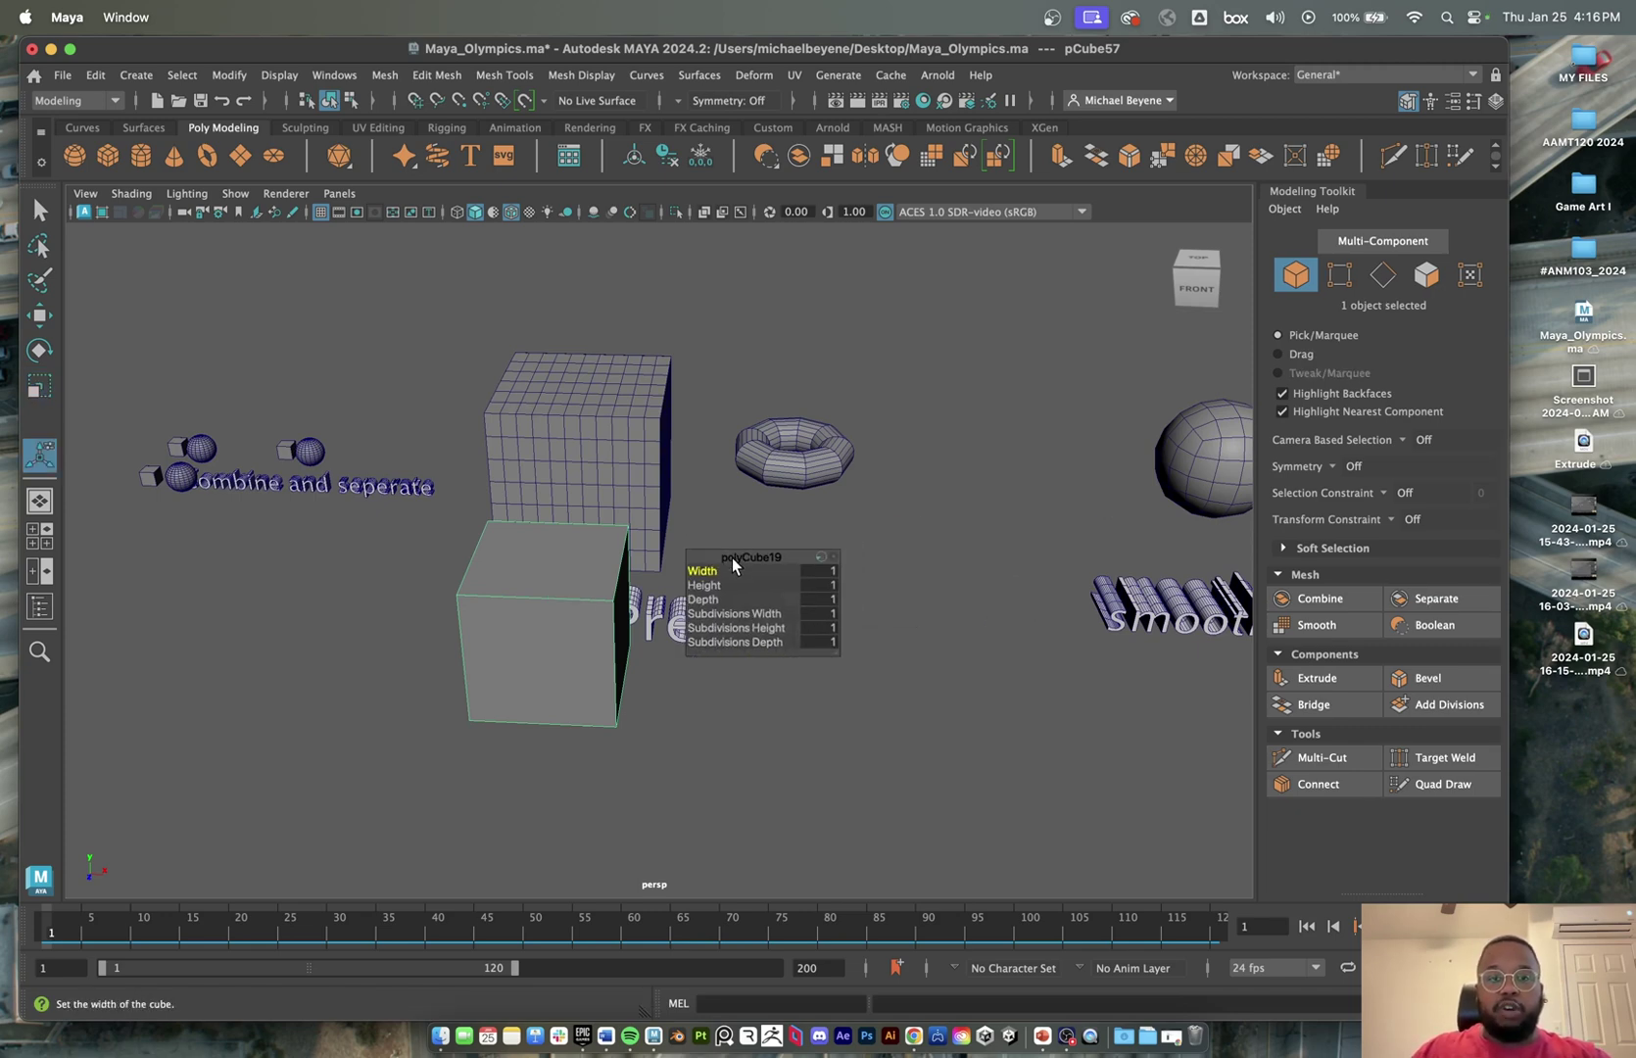
pyautogui.moveTo(718, 573); pyautogui.dragTo(737, 612)
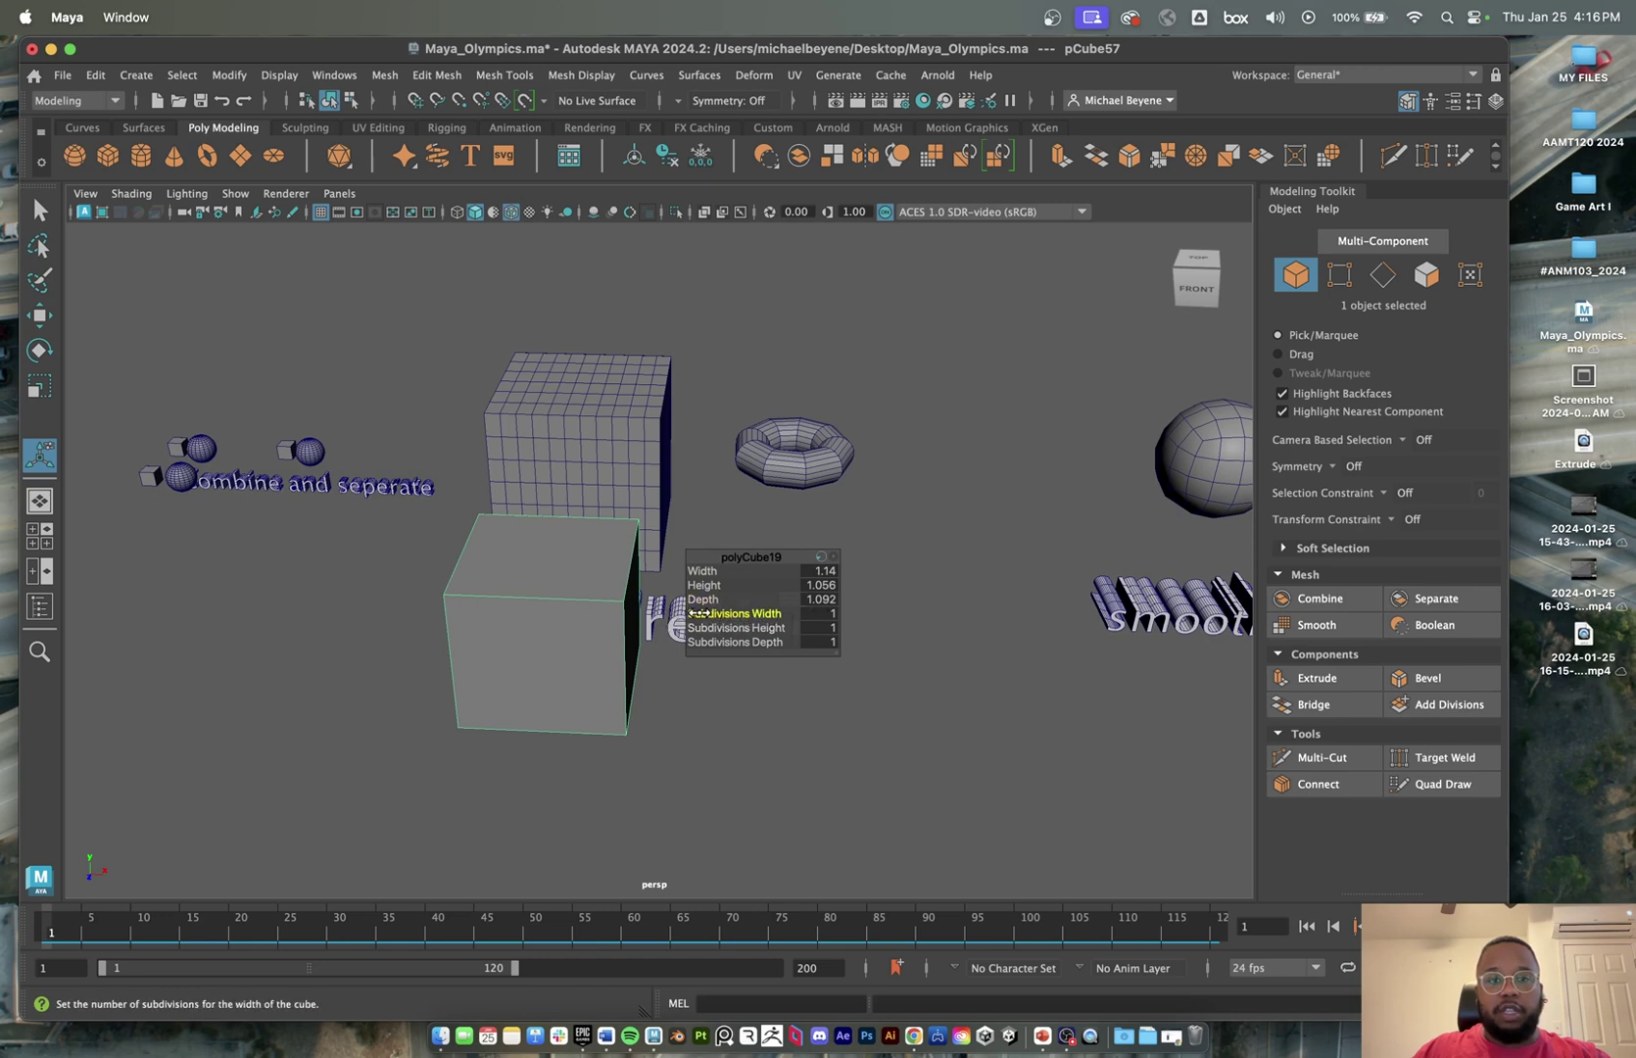
# - Set the front cube's subdivisions to 6 in width, 17 in height and 10 in depth
pyautogui.moveTo(700, 613); pyautogui.dragTo(726, 614)
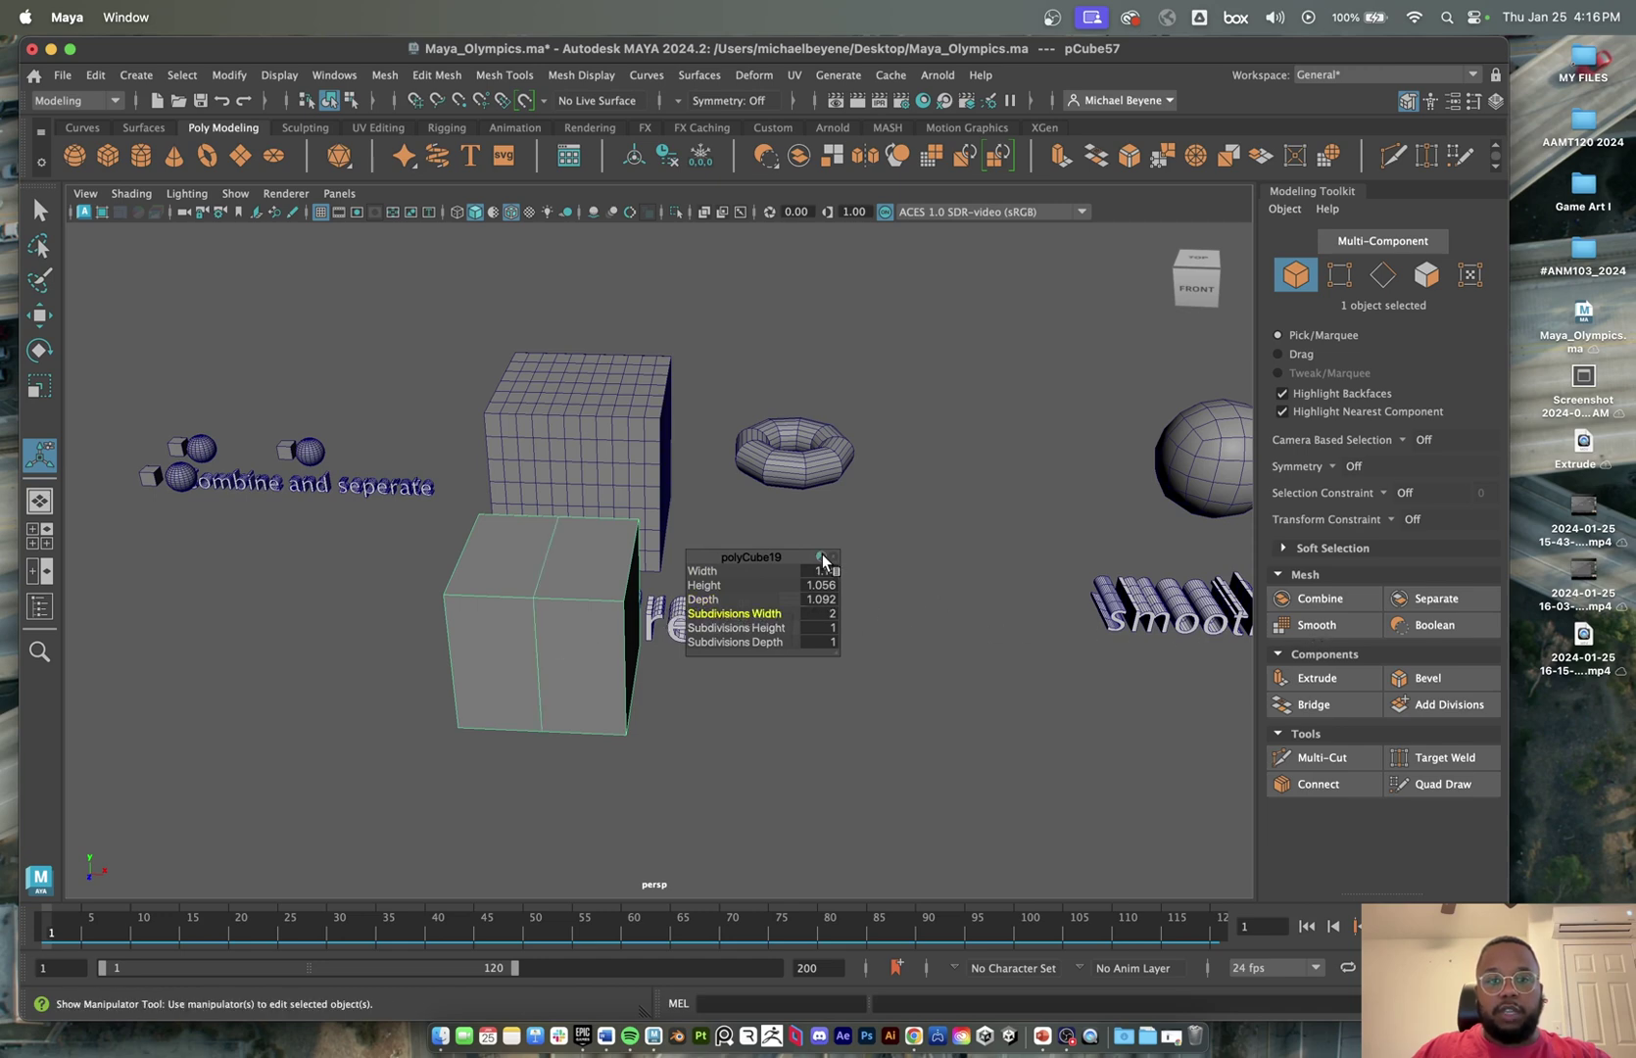
pyautogui.moveTo(829, 614)
pyautogui.mouseDown()
pyautogui.moveTo(851, 614)
pyautogui.moveTo(833, 614)
pyautogui.mouseUp()
pyautogui.moveTo(820, 632)
pyautogui.mouseDown()
pyautogui.moveTo(787, 643)
pyautogui.moveTo(808, 643)
pyautogui.mouseUp()
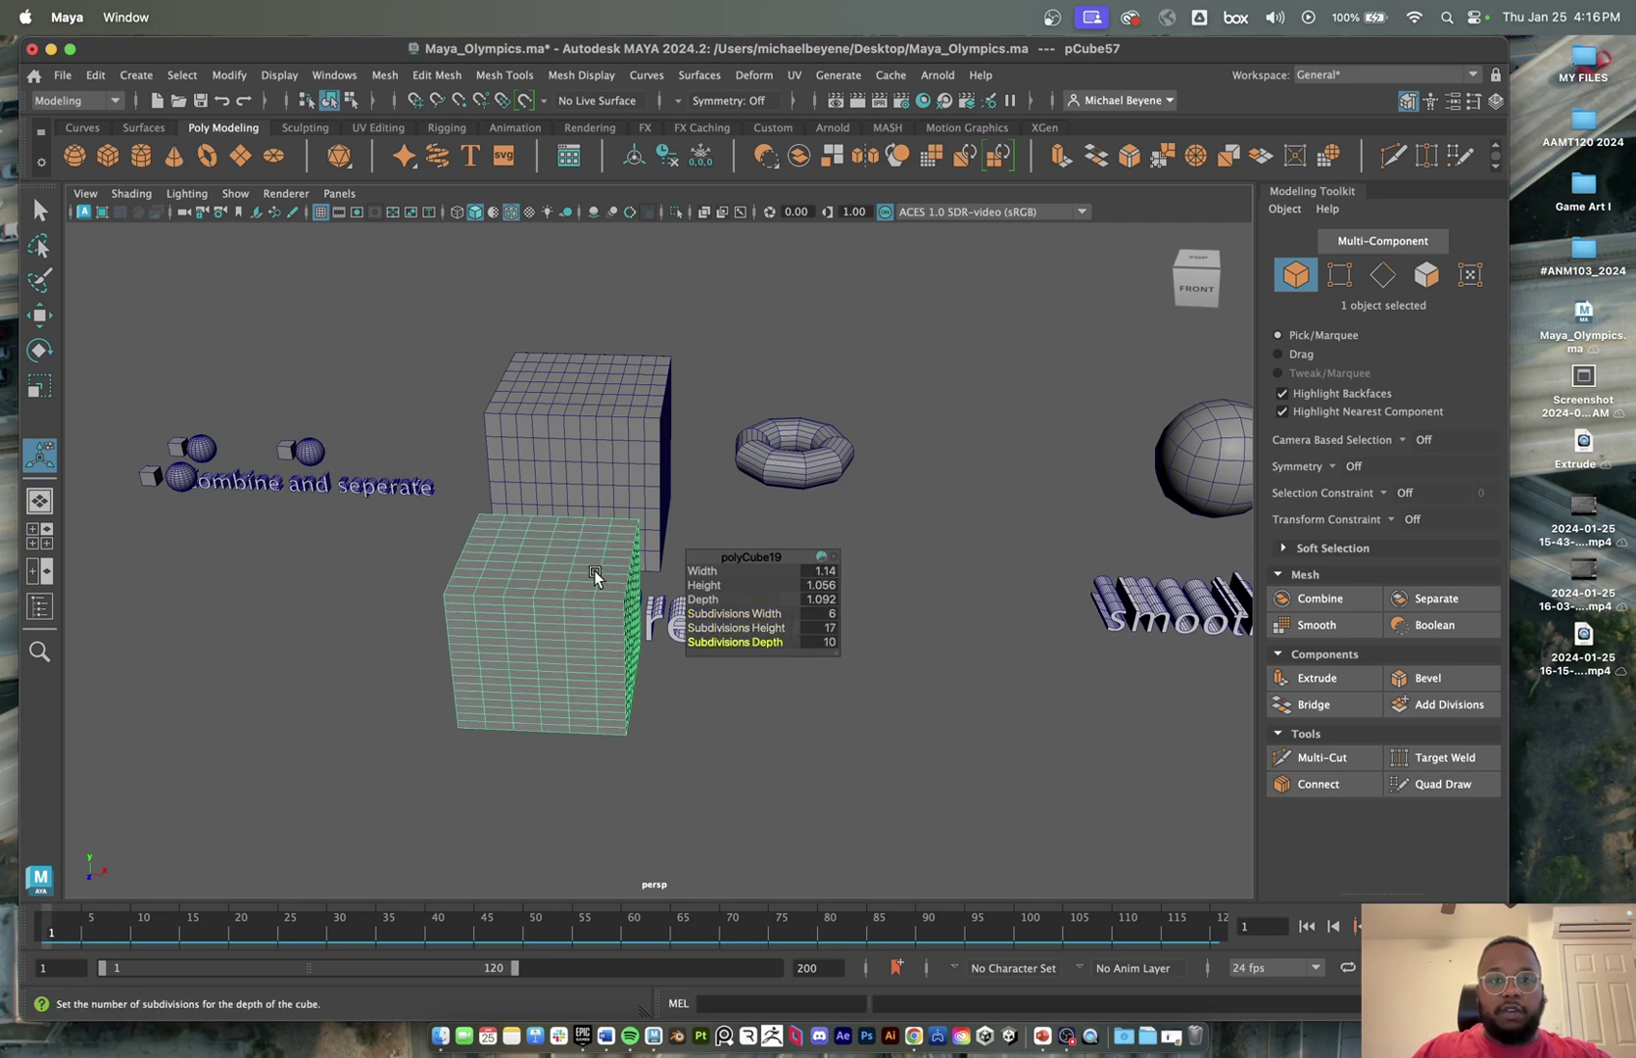
# - Examine the torus's creation settings, both in the viewport and in the Channel Box inputs
pyautogui.click(807, 438)
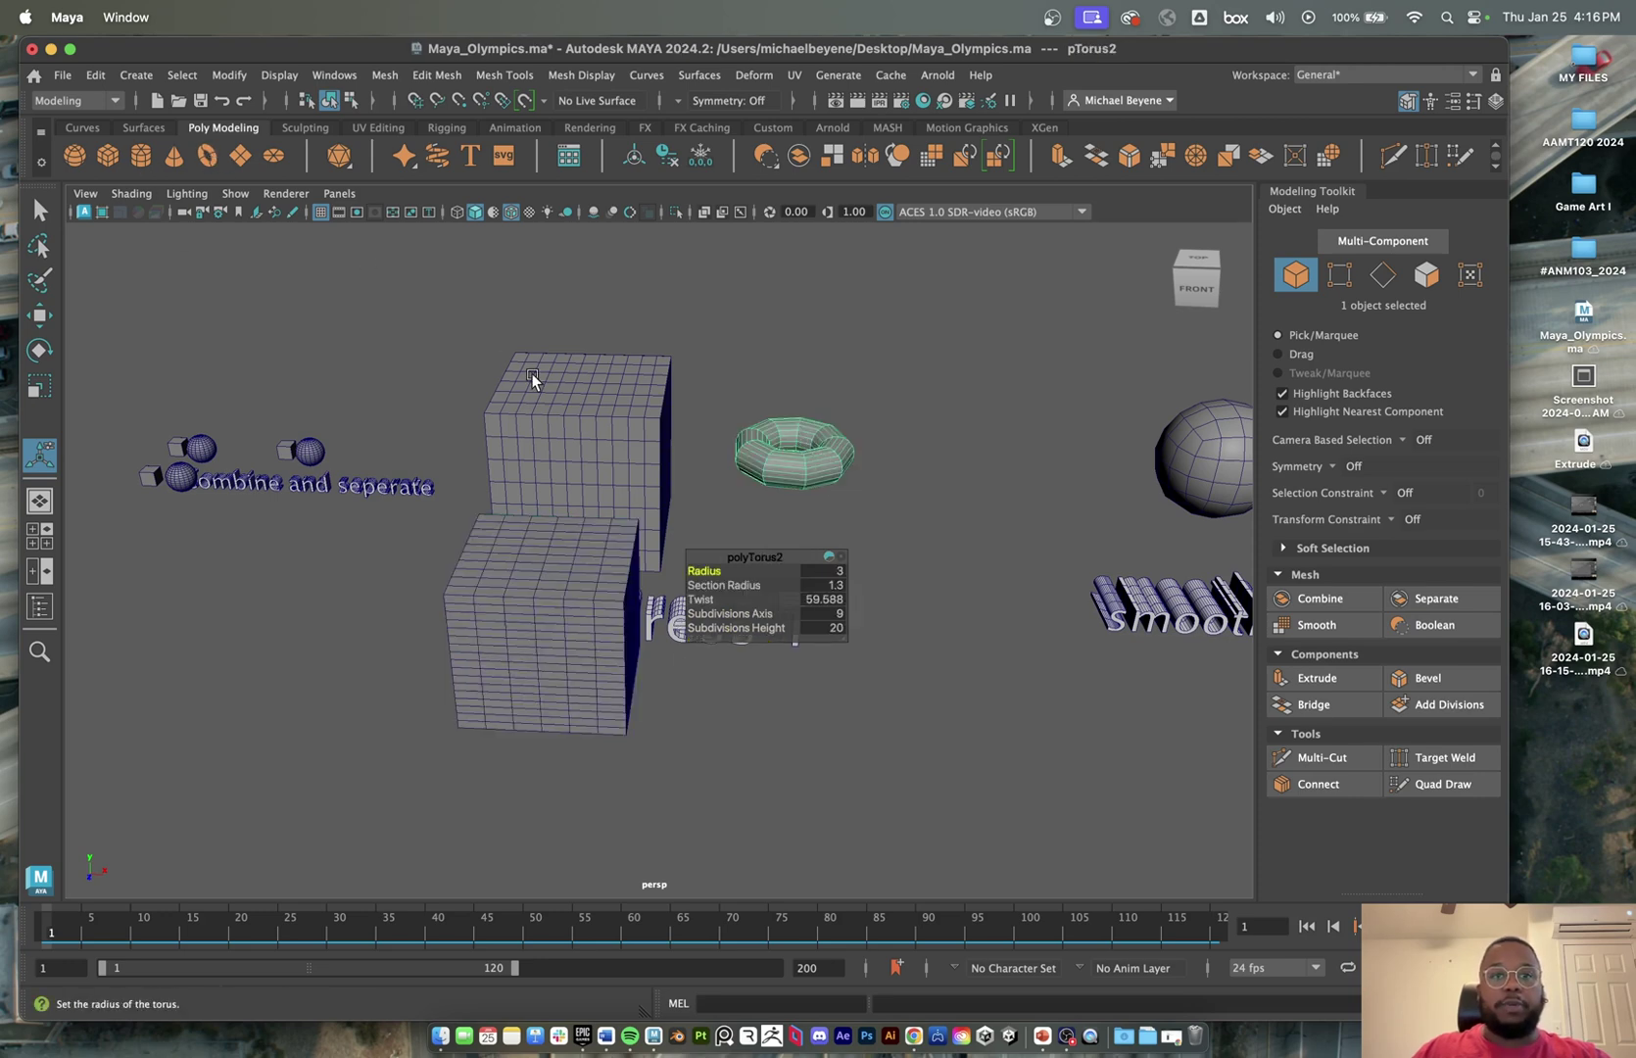
pyautogui.moveTo(756, 546); pyautogui.dragTo(915, 468)
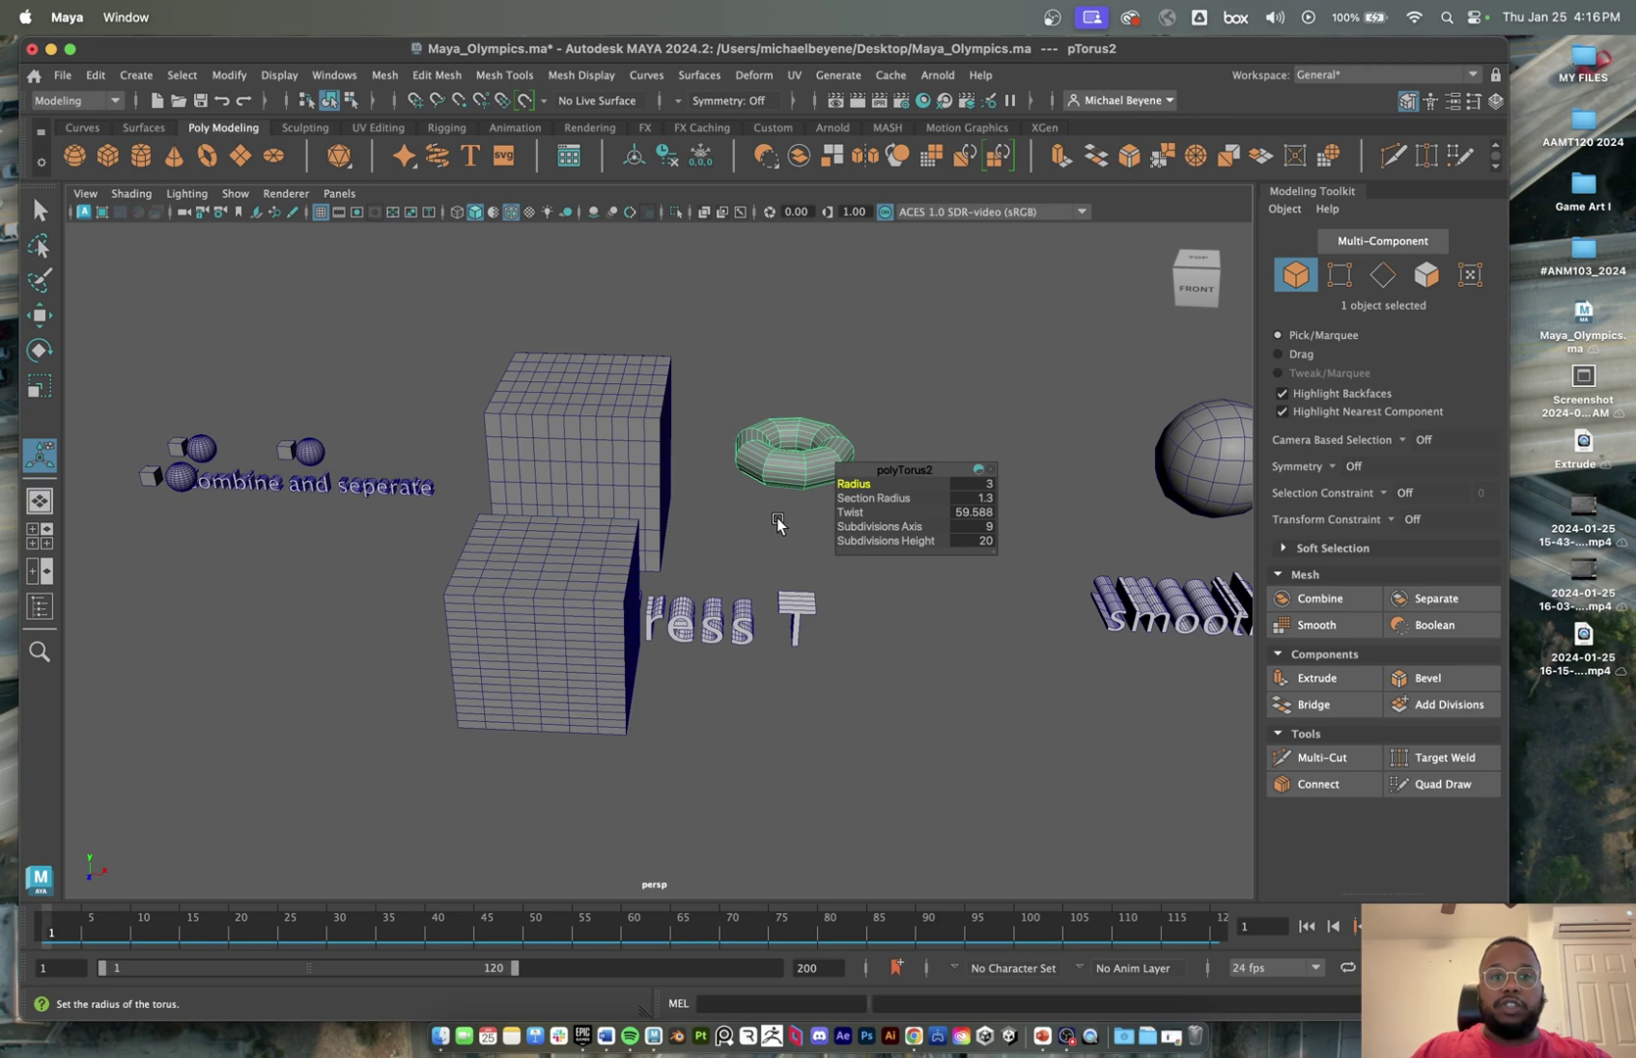
pyautogui.keyDown('alt'); pyautogui.moveTo(774, 521); pyautogui.dragTo(676, 522); pyautogui.keyUp('alt')
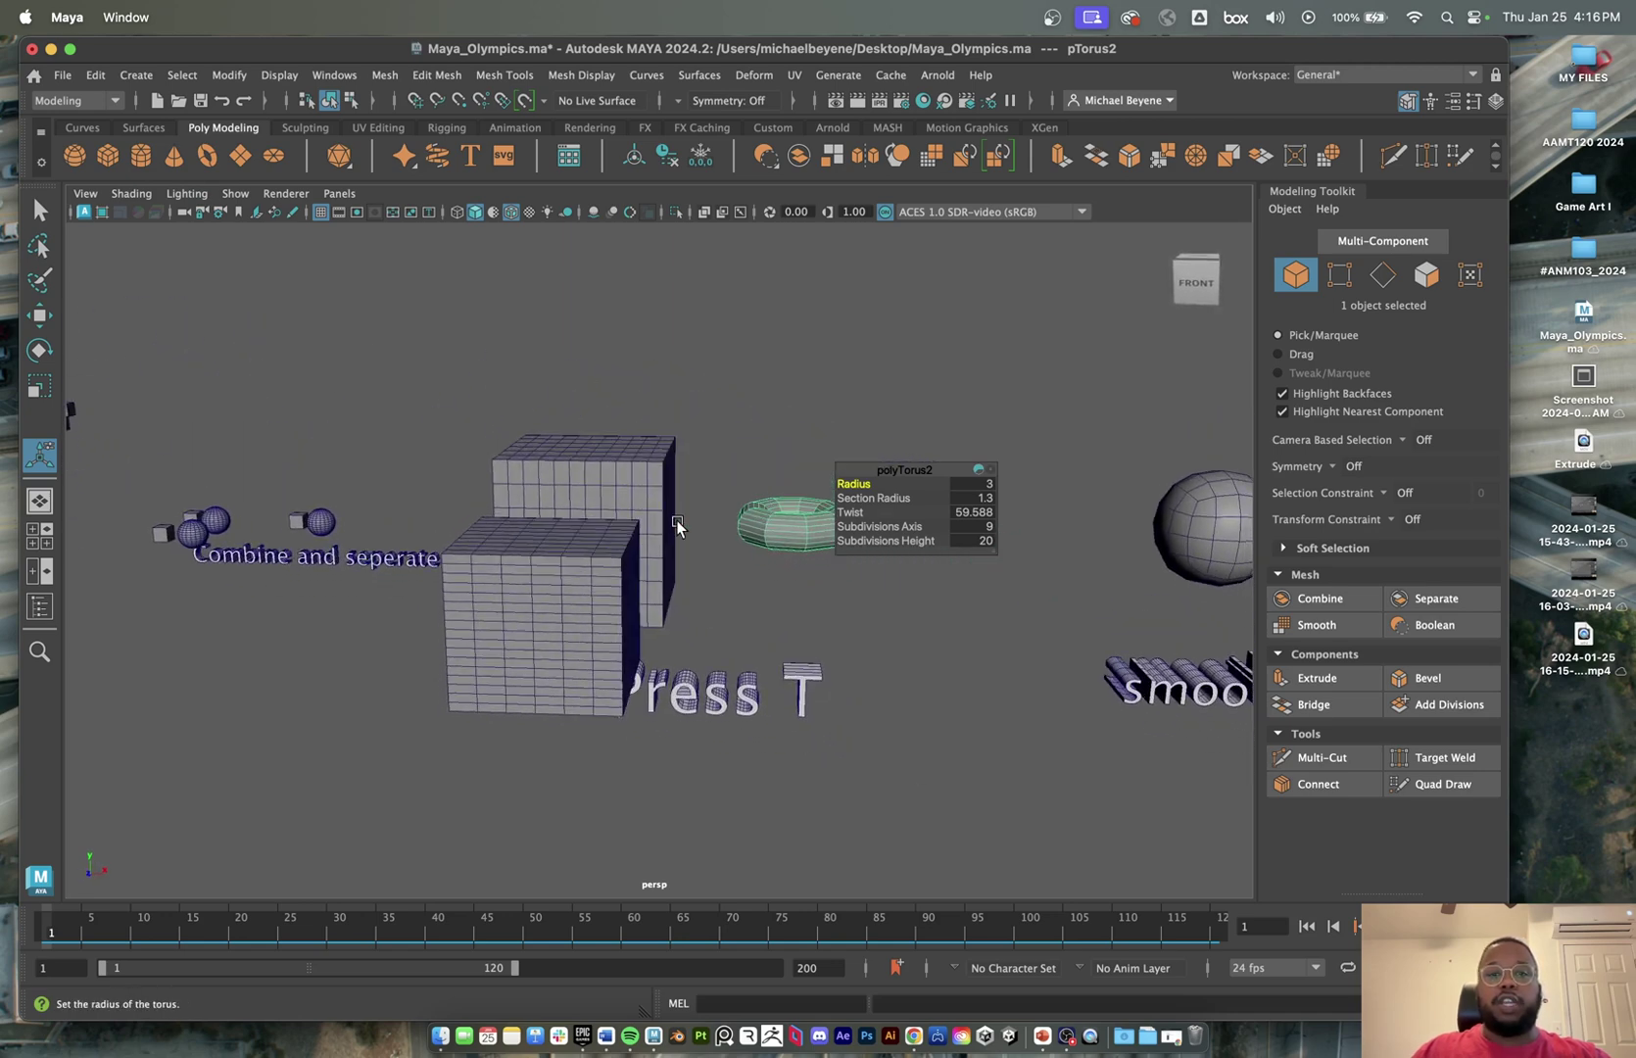
pyautogui.click(1408, 101)
pyautogui.click(1495, 101)
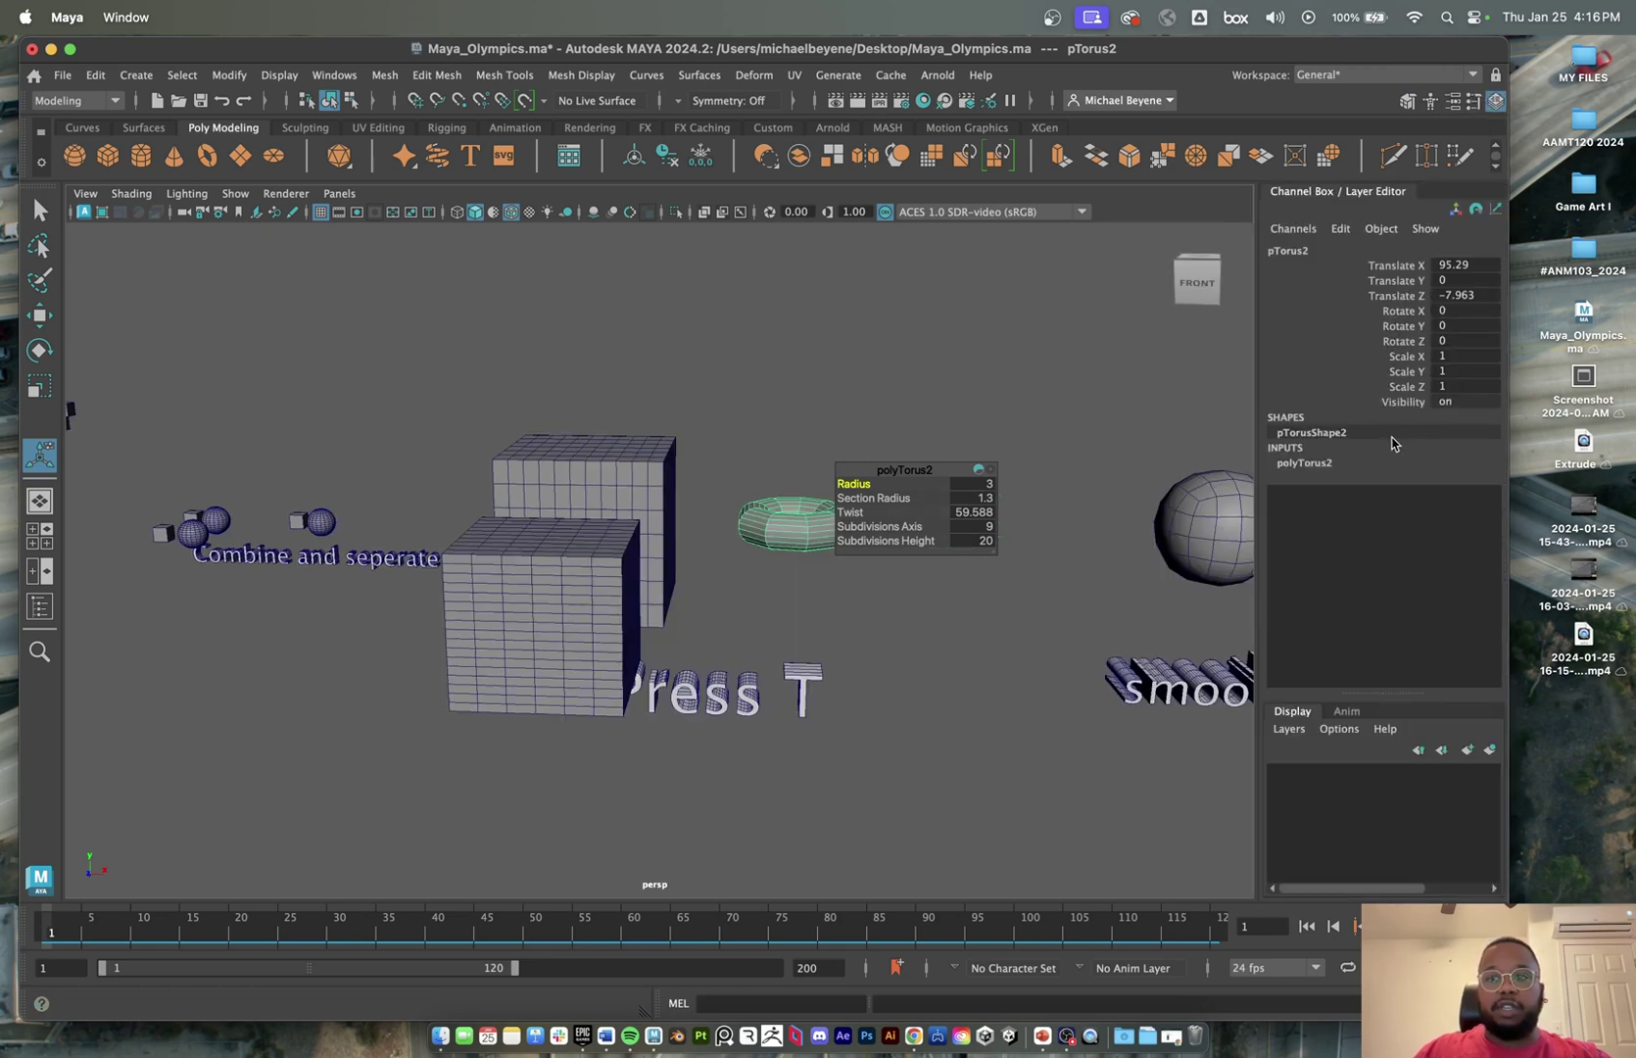
pyautogui.click(1306, 463)
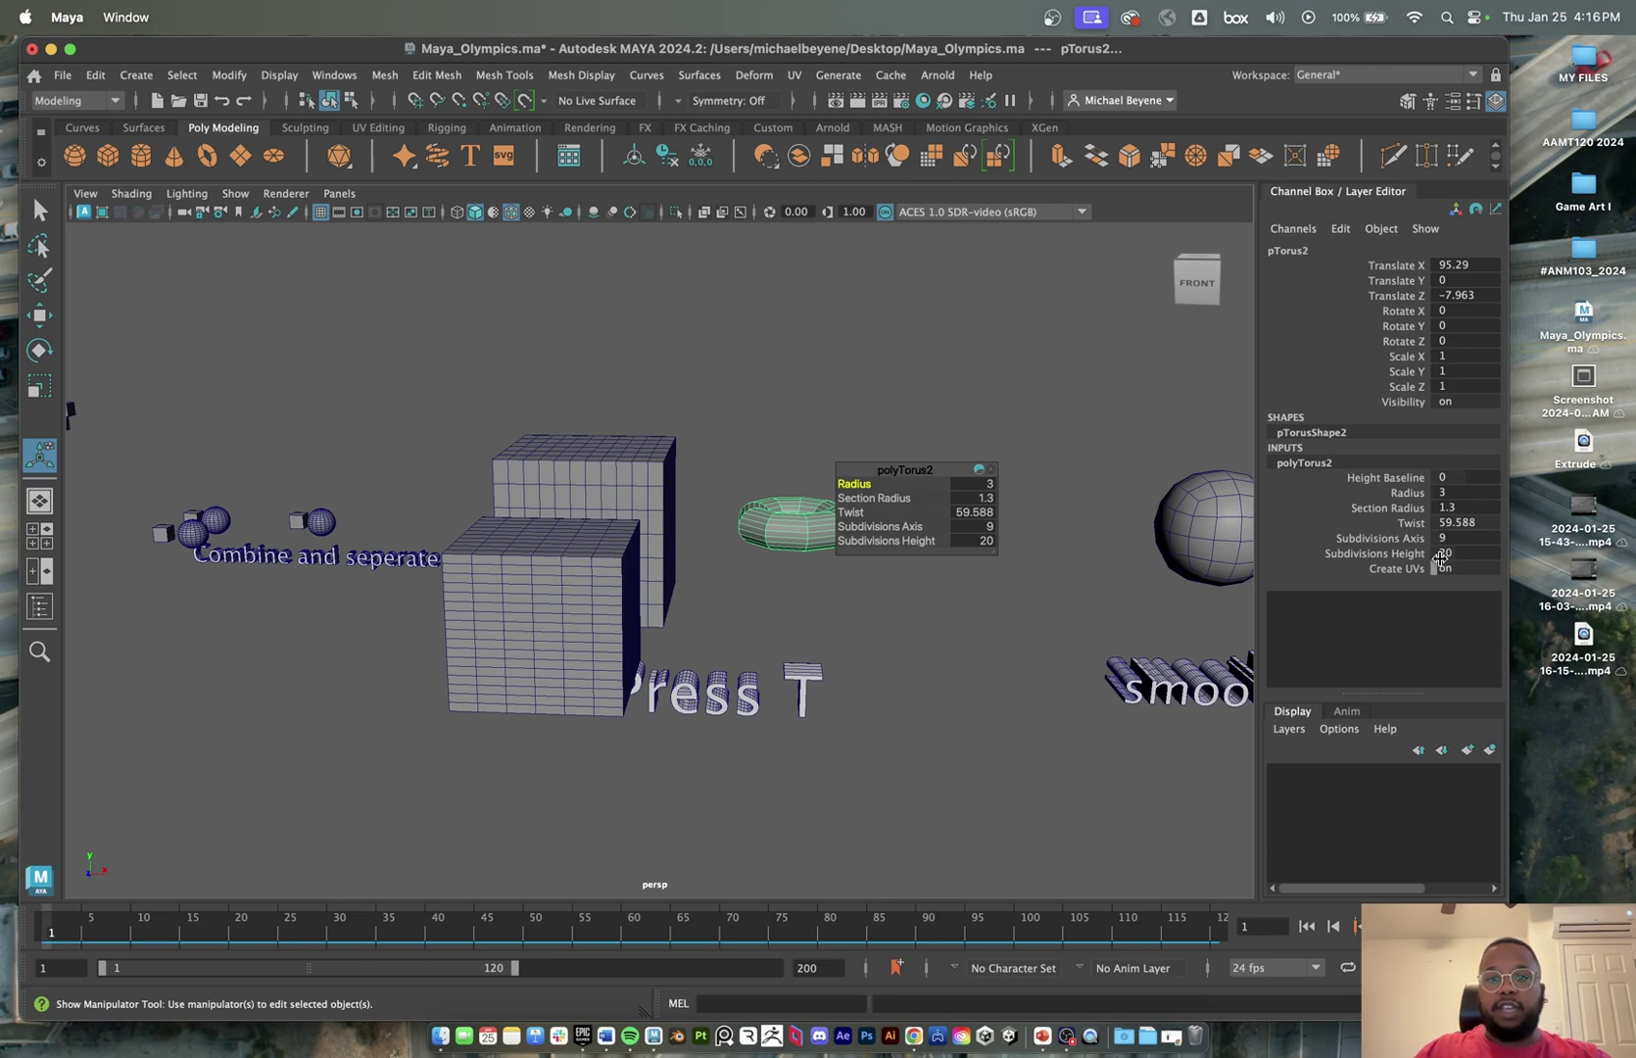
# - Compare the creation settings of the front cube with those of the large subdivided cube behind it
pyautogui.click(498, 665)
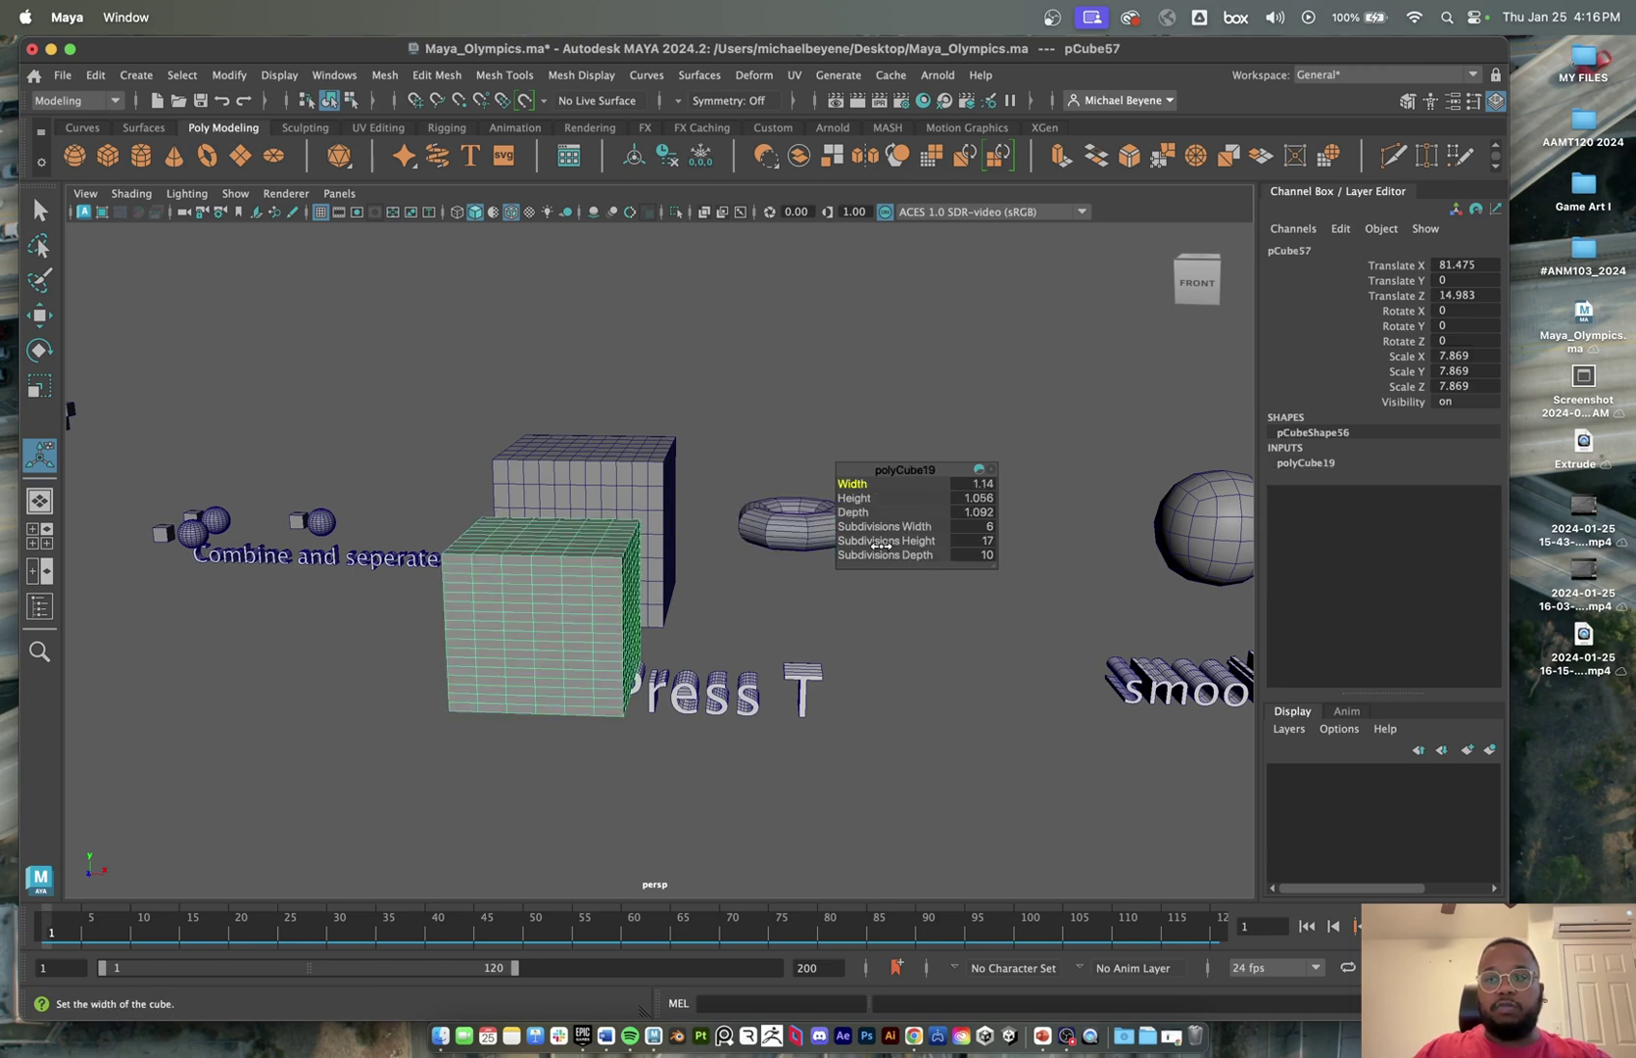
pyautogui.click(1308, 462)
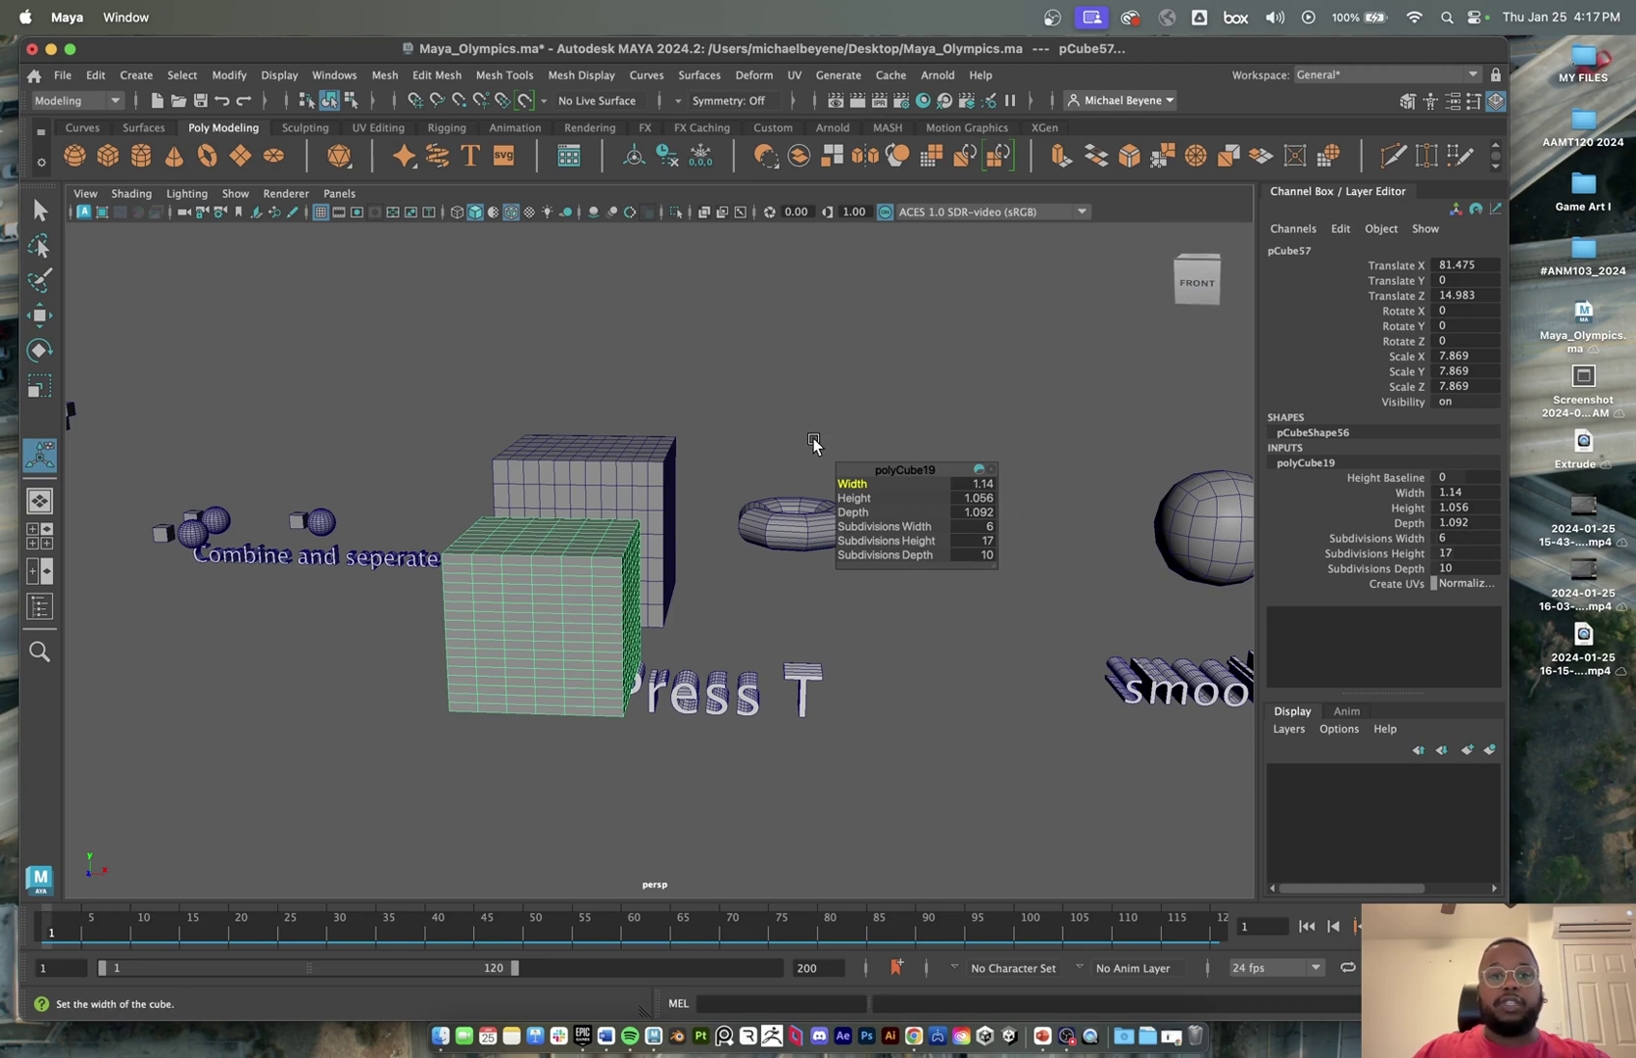
pyautogui.click(763, 333)
pyautogui.click(571, 517)
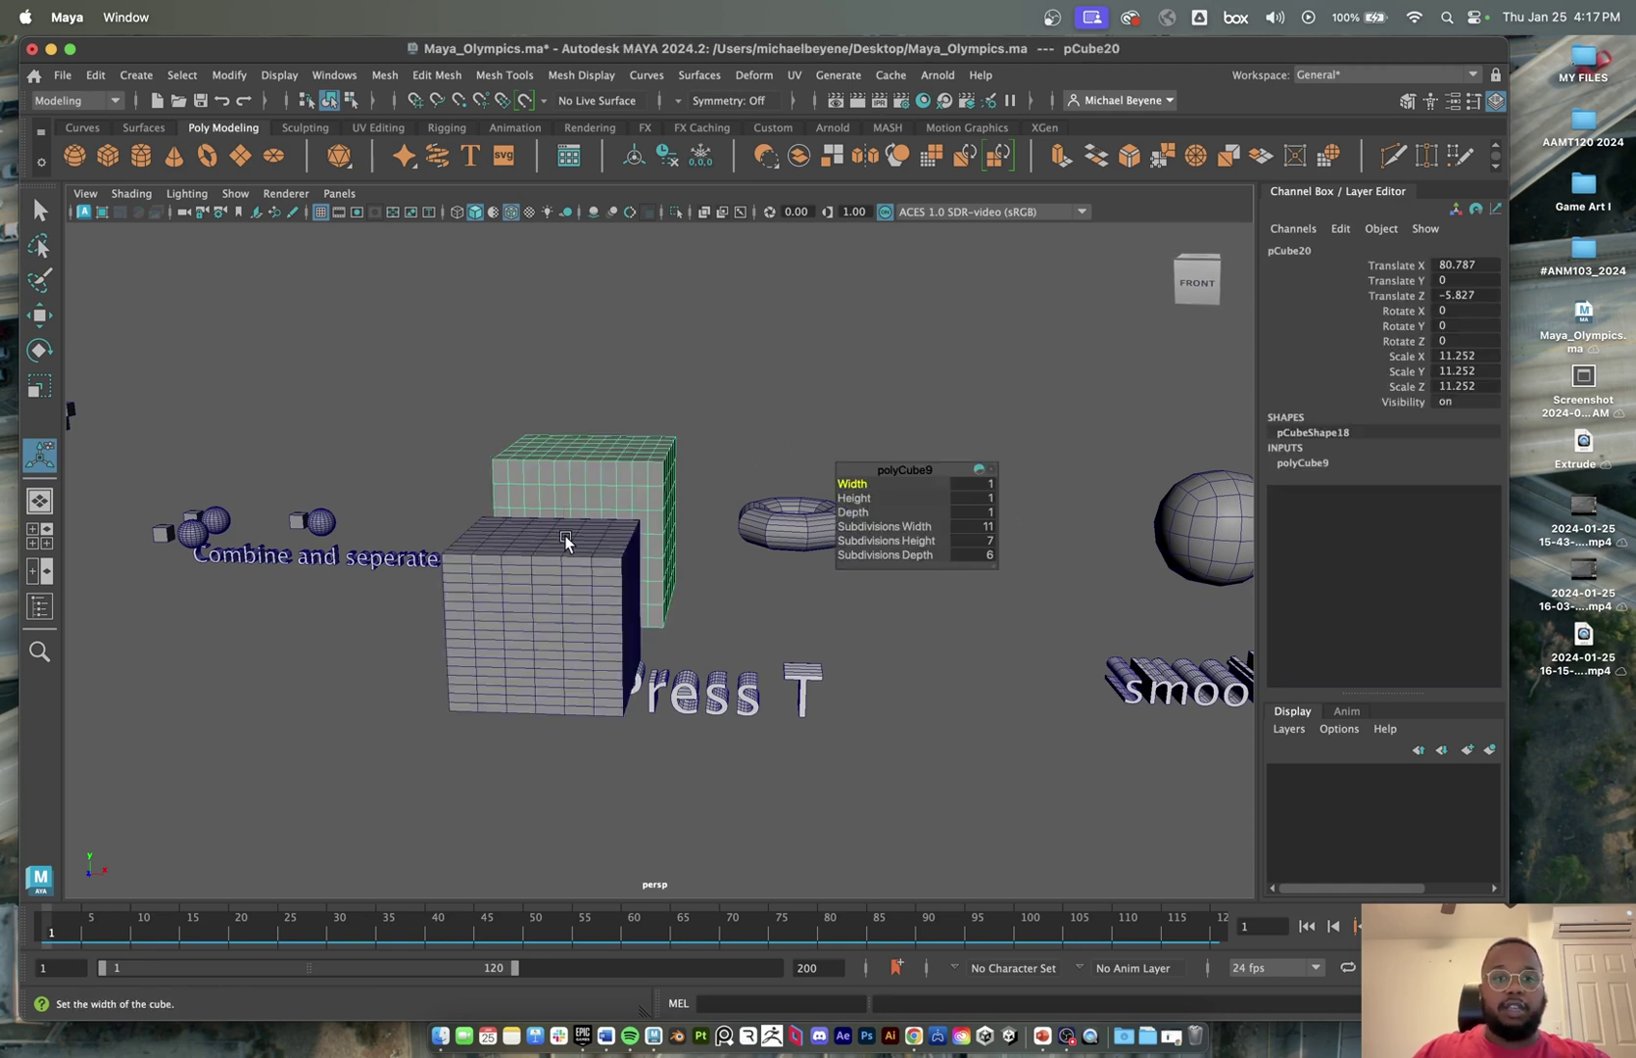
pyautogui.click(566, 545)
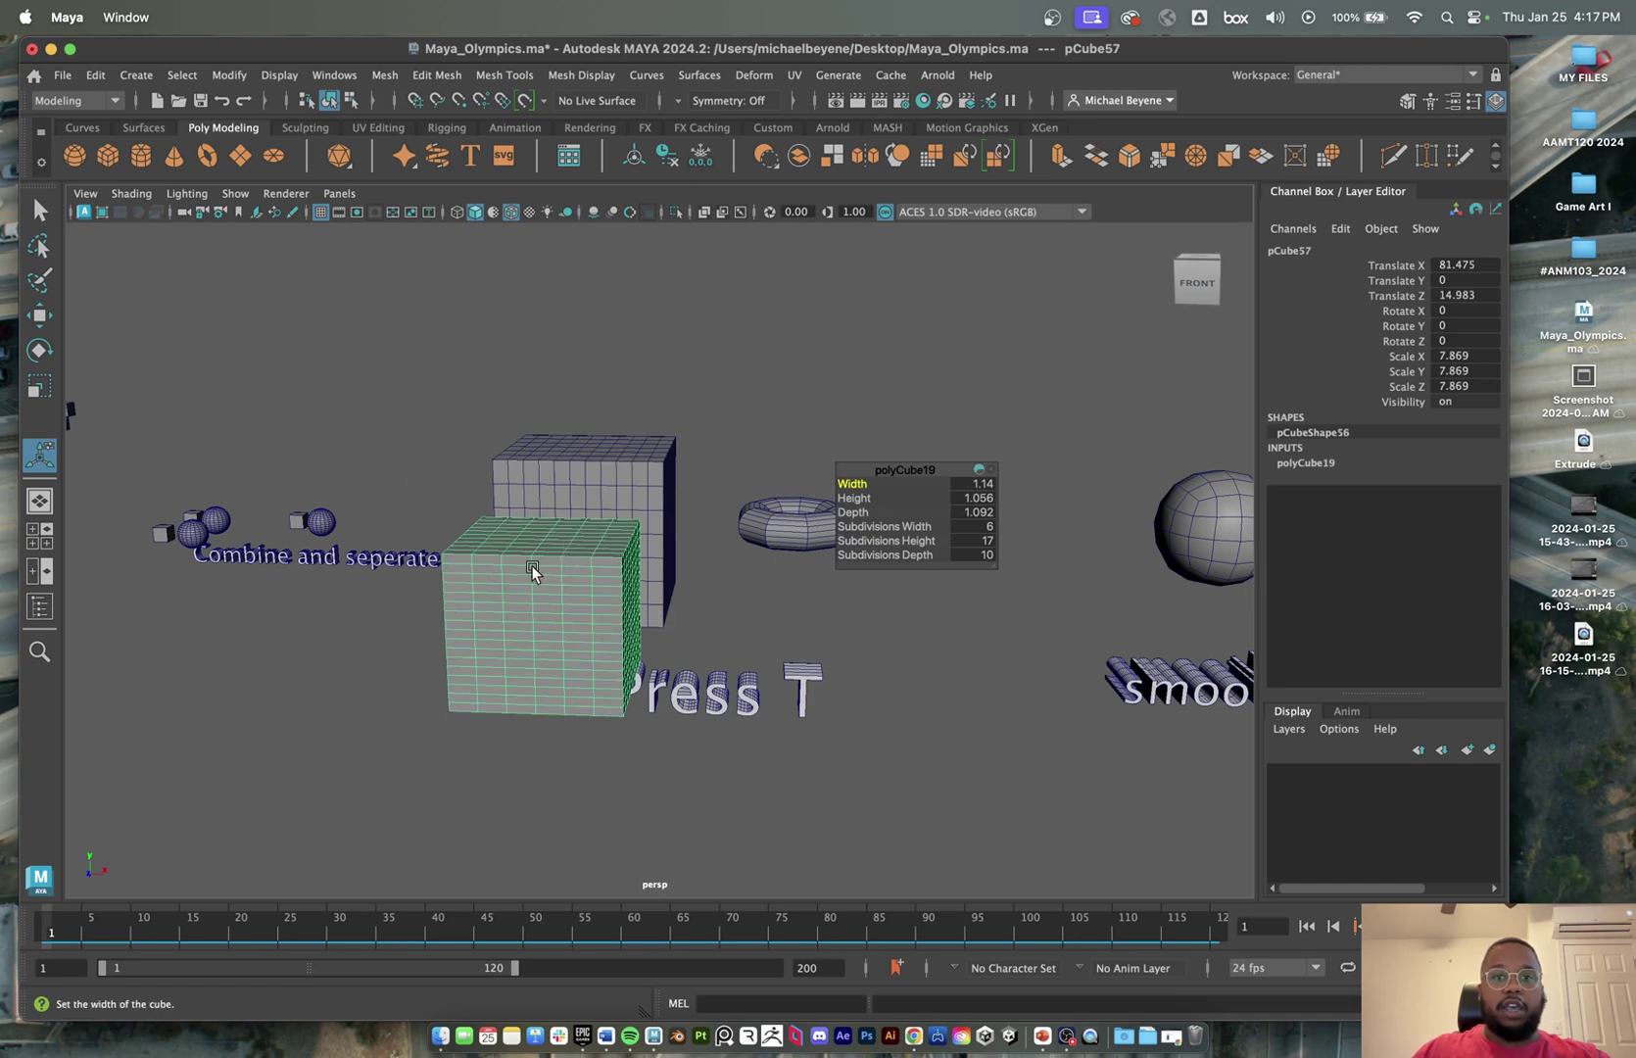
# - Set the front cube's height to 0.856 and its height subdivisions to 2
pyautogui.moveTo(558, 572); pyautogui.dragTo(747, 377, button='right')
pyautogui.click(551, 576)
pyautogui.press('t')
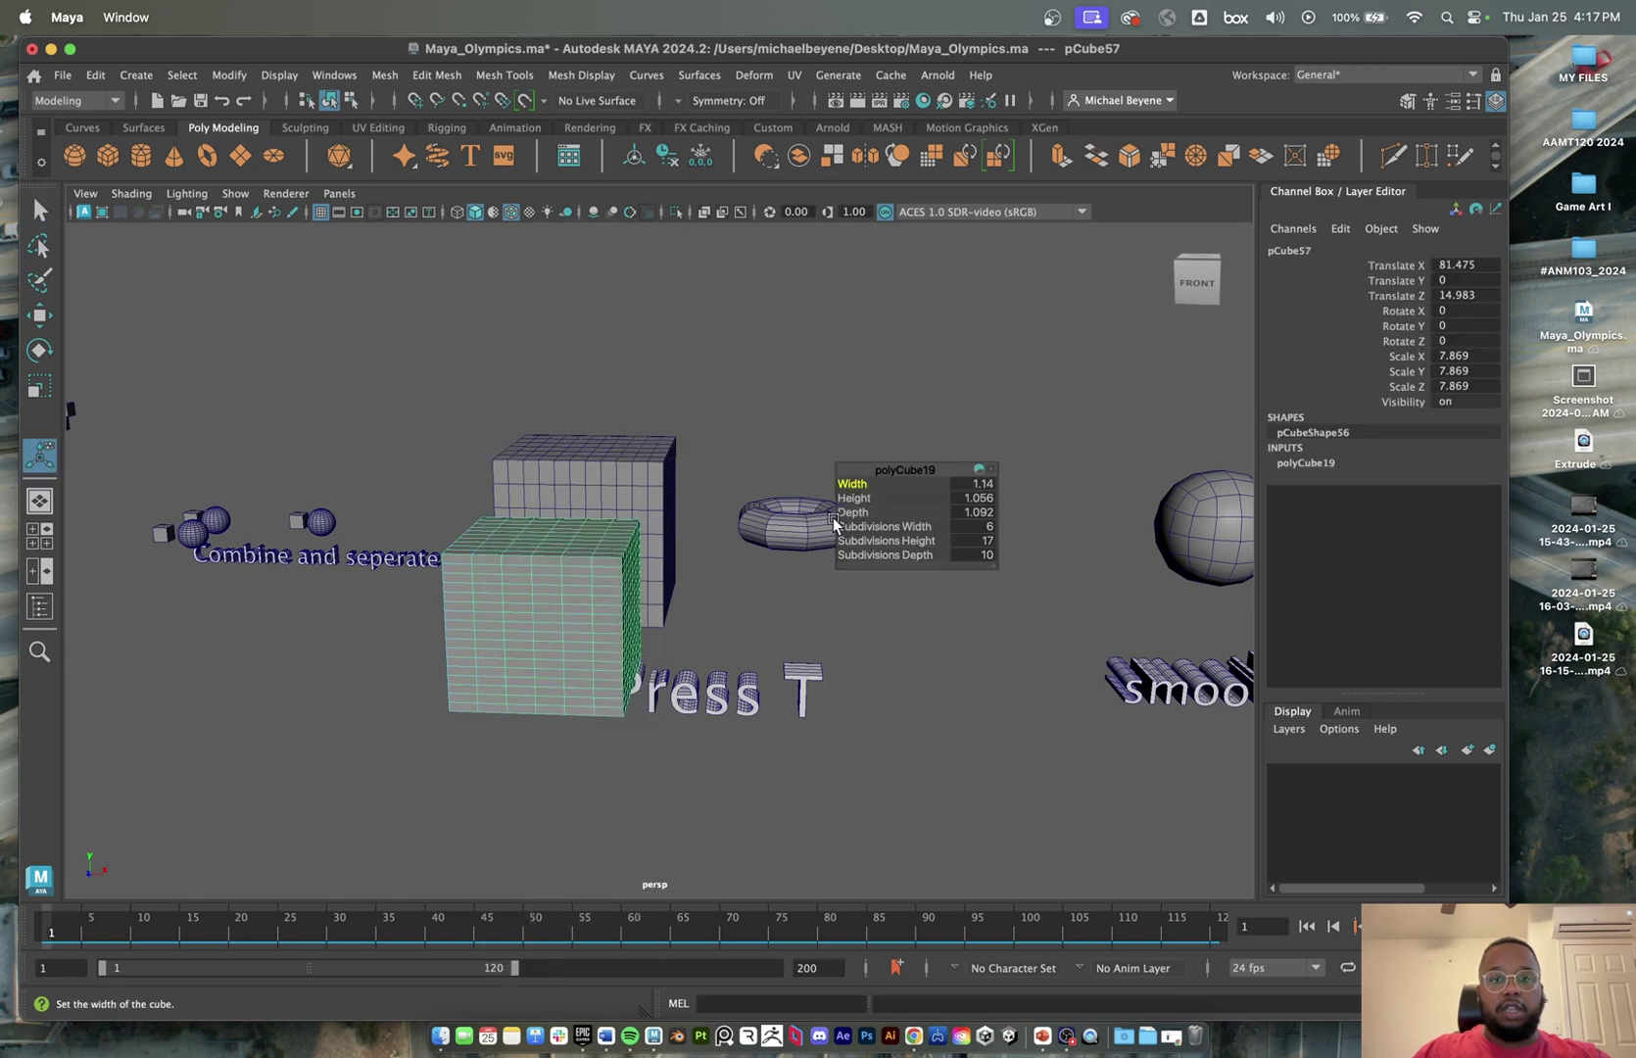
pyautogui.moveTo(927, 475); pyautogui.dragTo(693, 566)
pyautogui.click(794, 609)
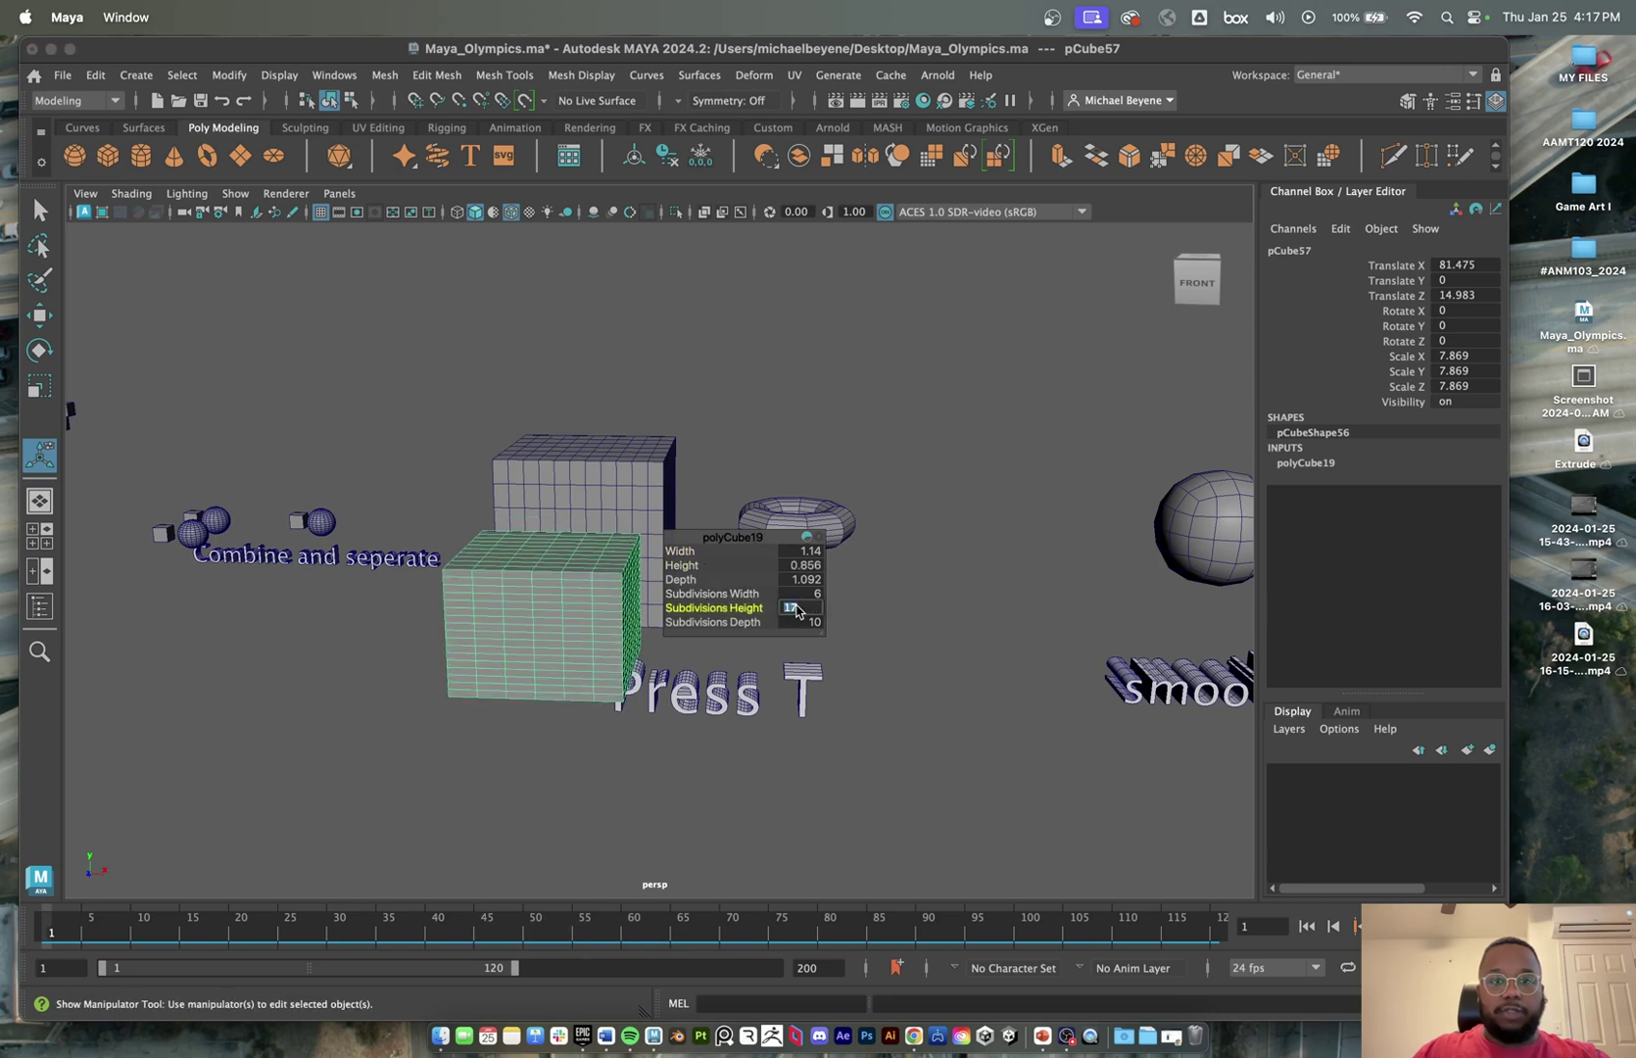
pyautogui.press('Return')
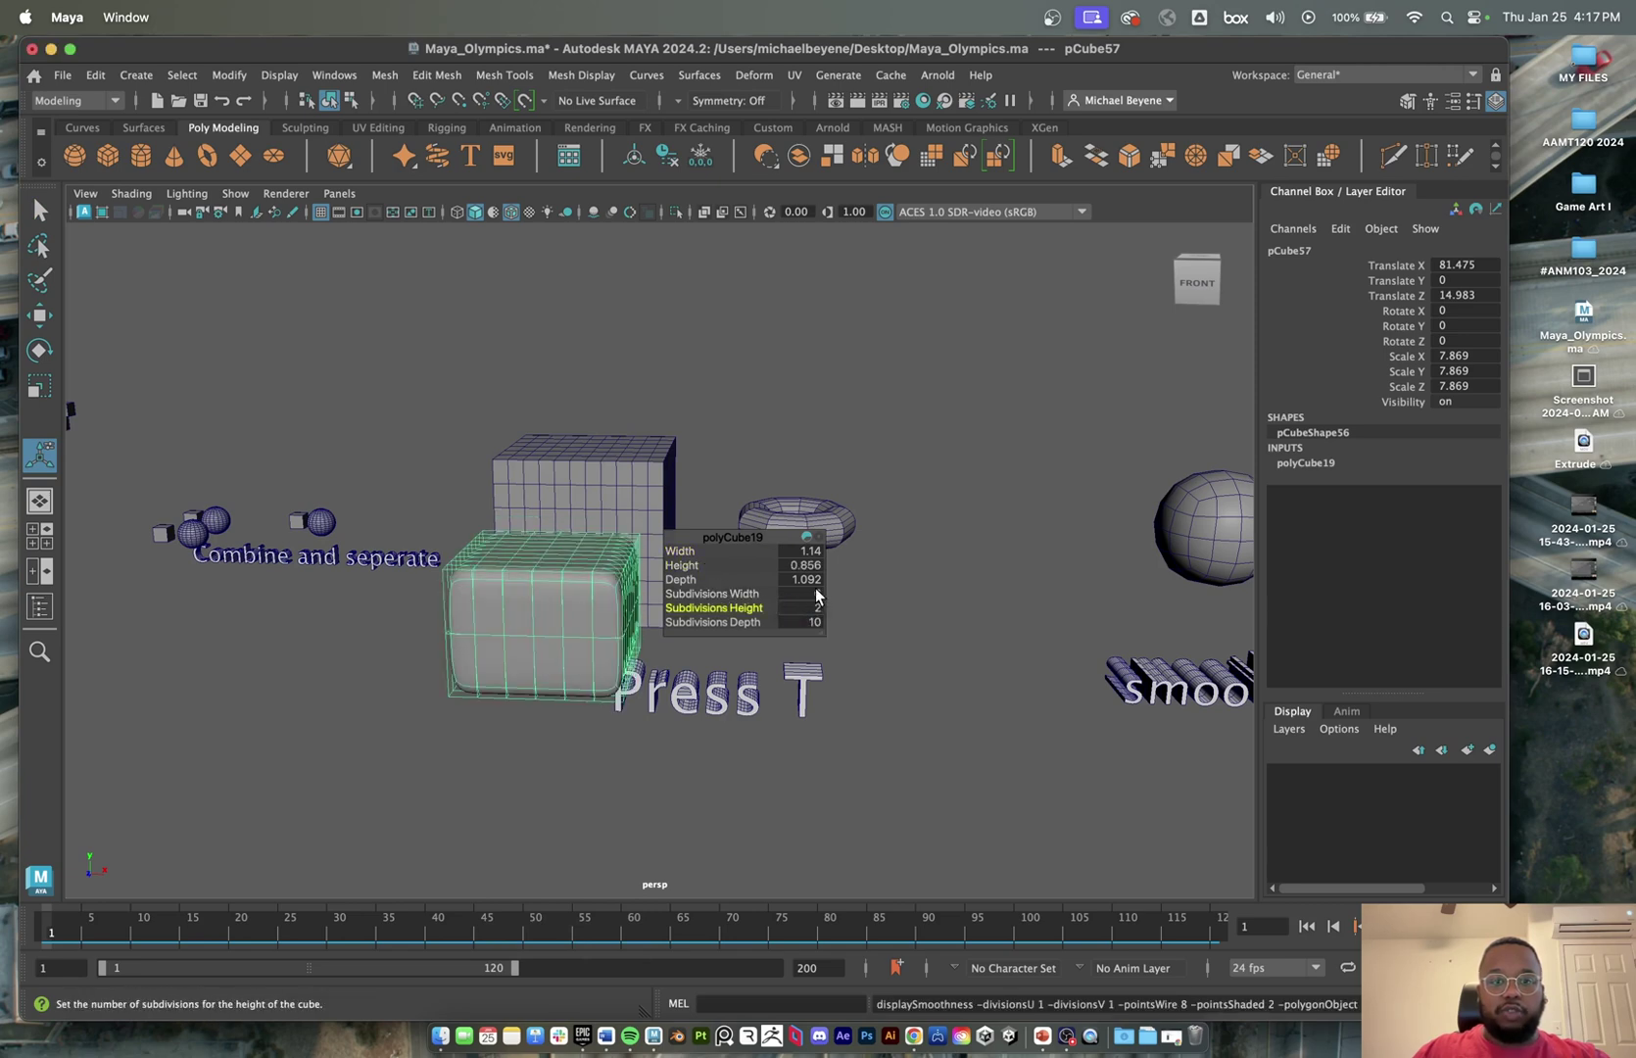
# - Set the front cube's width subdivisions to 2 and turn off its smooth mesh preview
pyautogui.click(819, 594)
pyautogui.write('2')
pyautogui.press('Return')
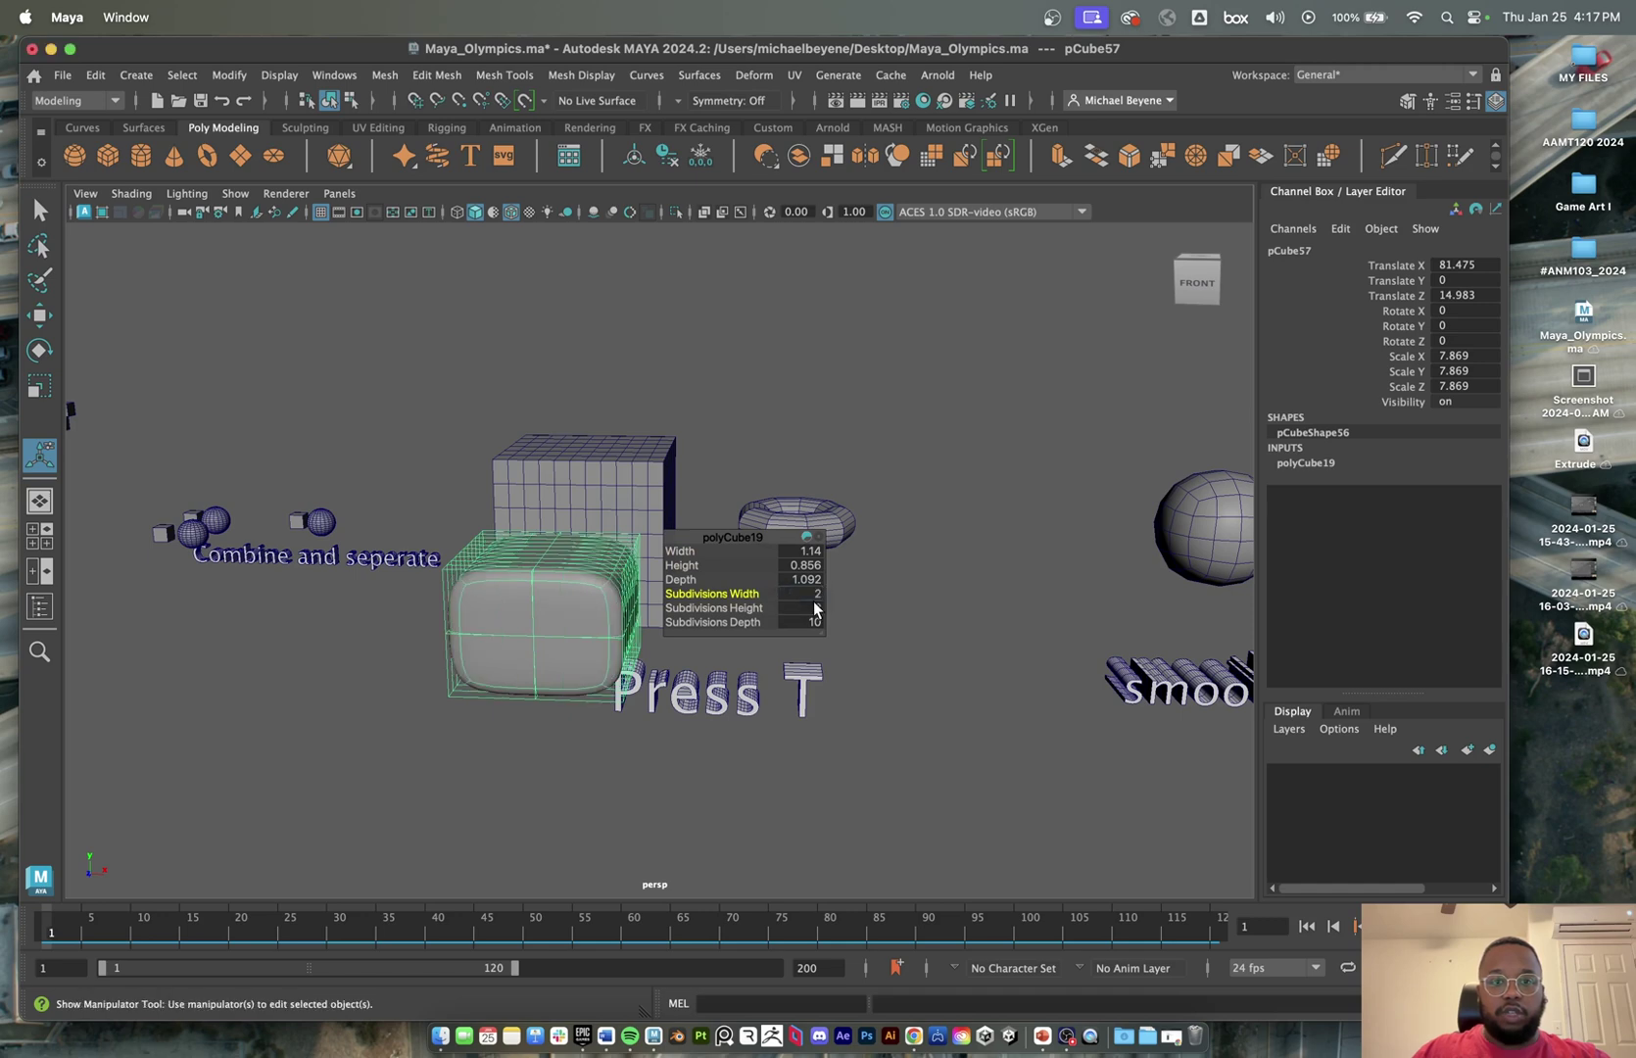
pyautogui.press('1')
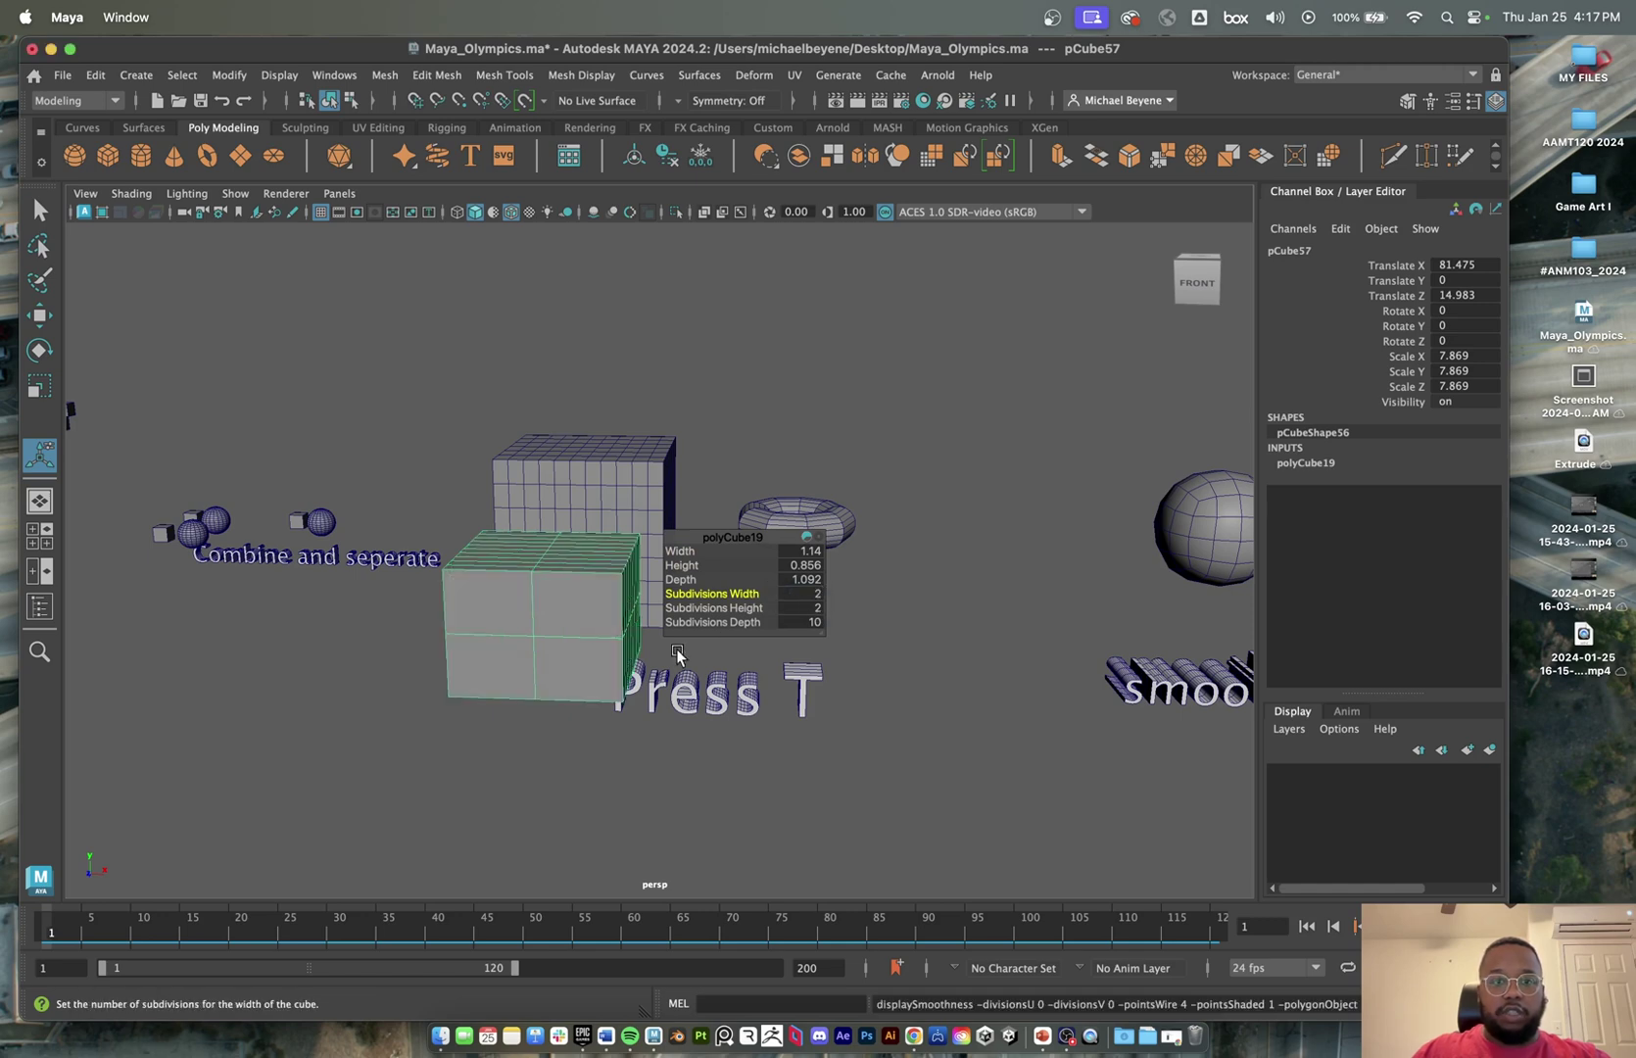
# - Pull the upper-right face on the front of the cube forward, out of the block
pyautogui.moveTo(586, 598); pyautogui.dragTo(772, 335, button='right')
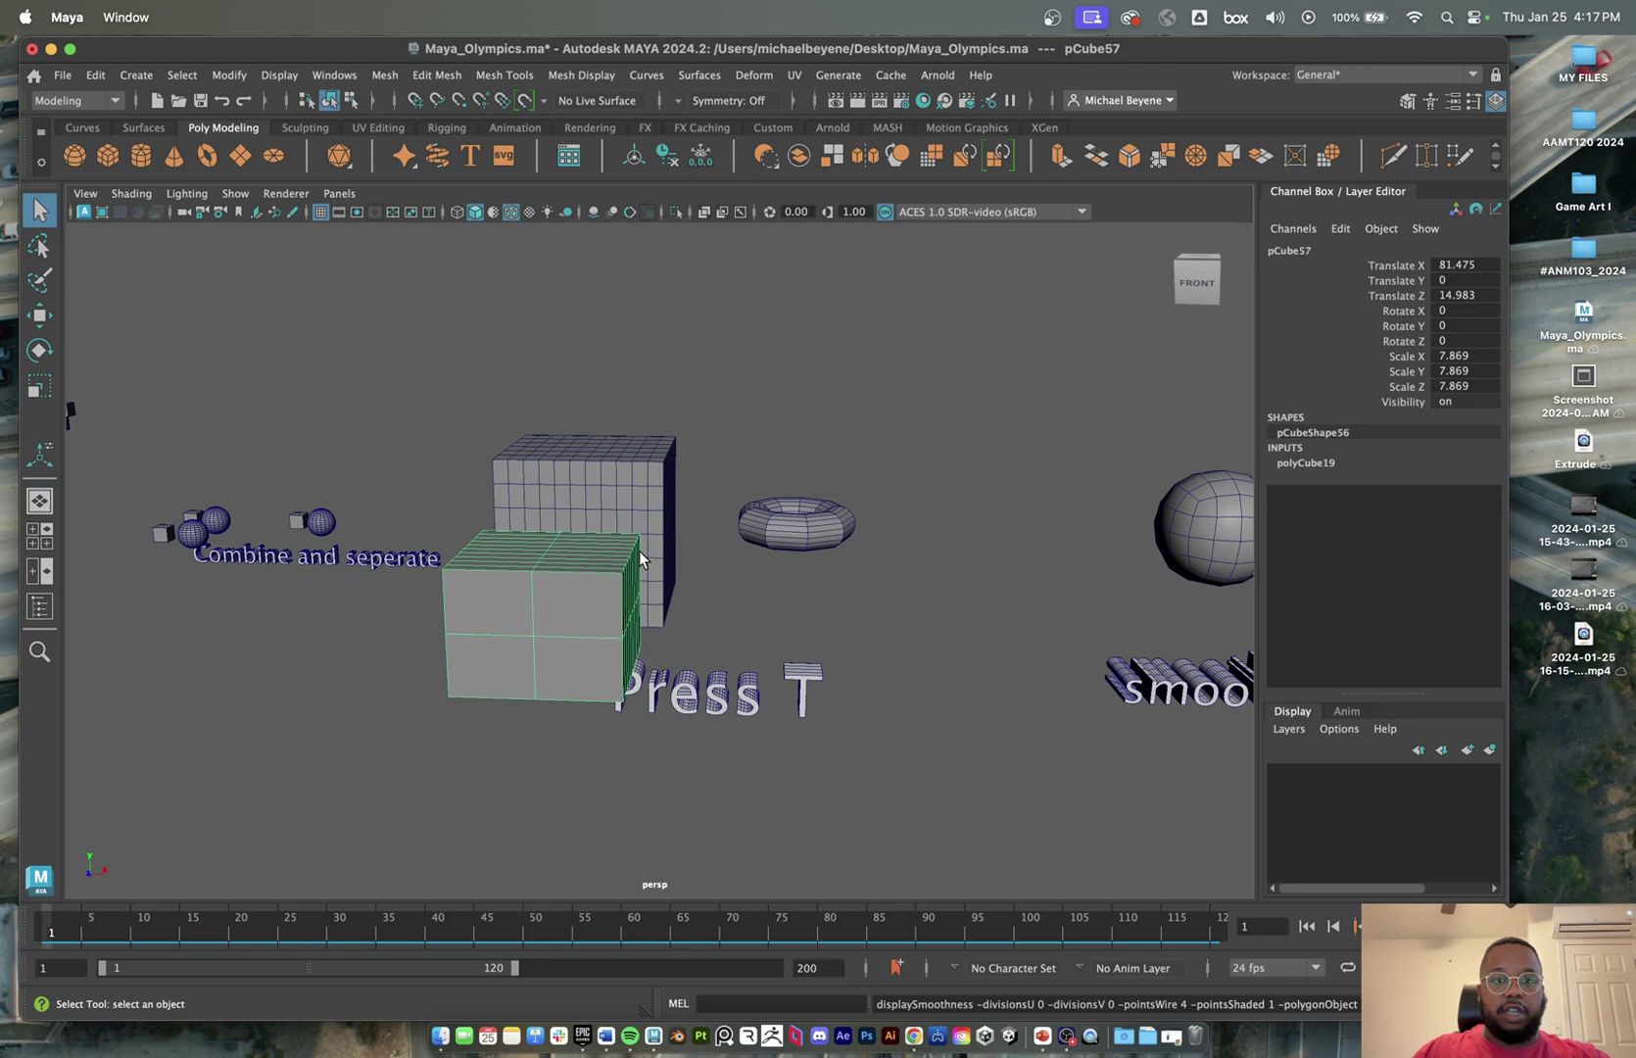
pyautogui.moveTo(578, 461); pyautogui.dragTo(586, 534, button='right')
pyautogui.click(579, 599)
pyautogui.press('w')
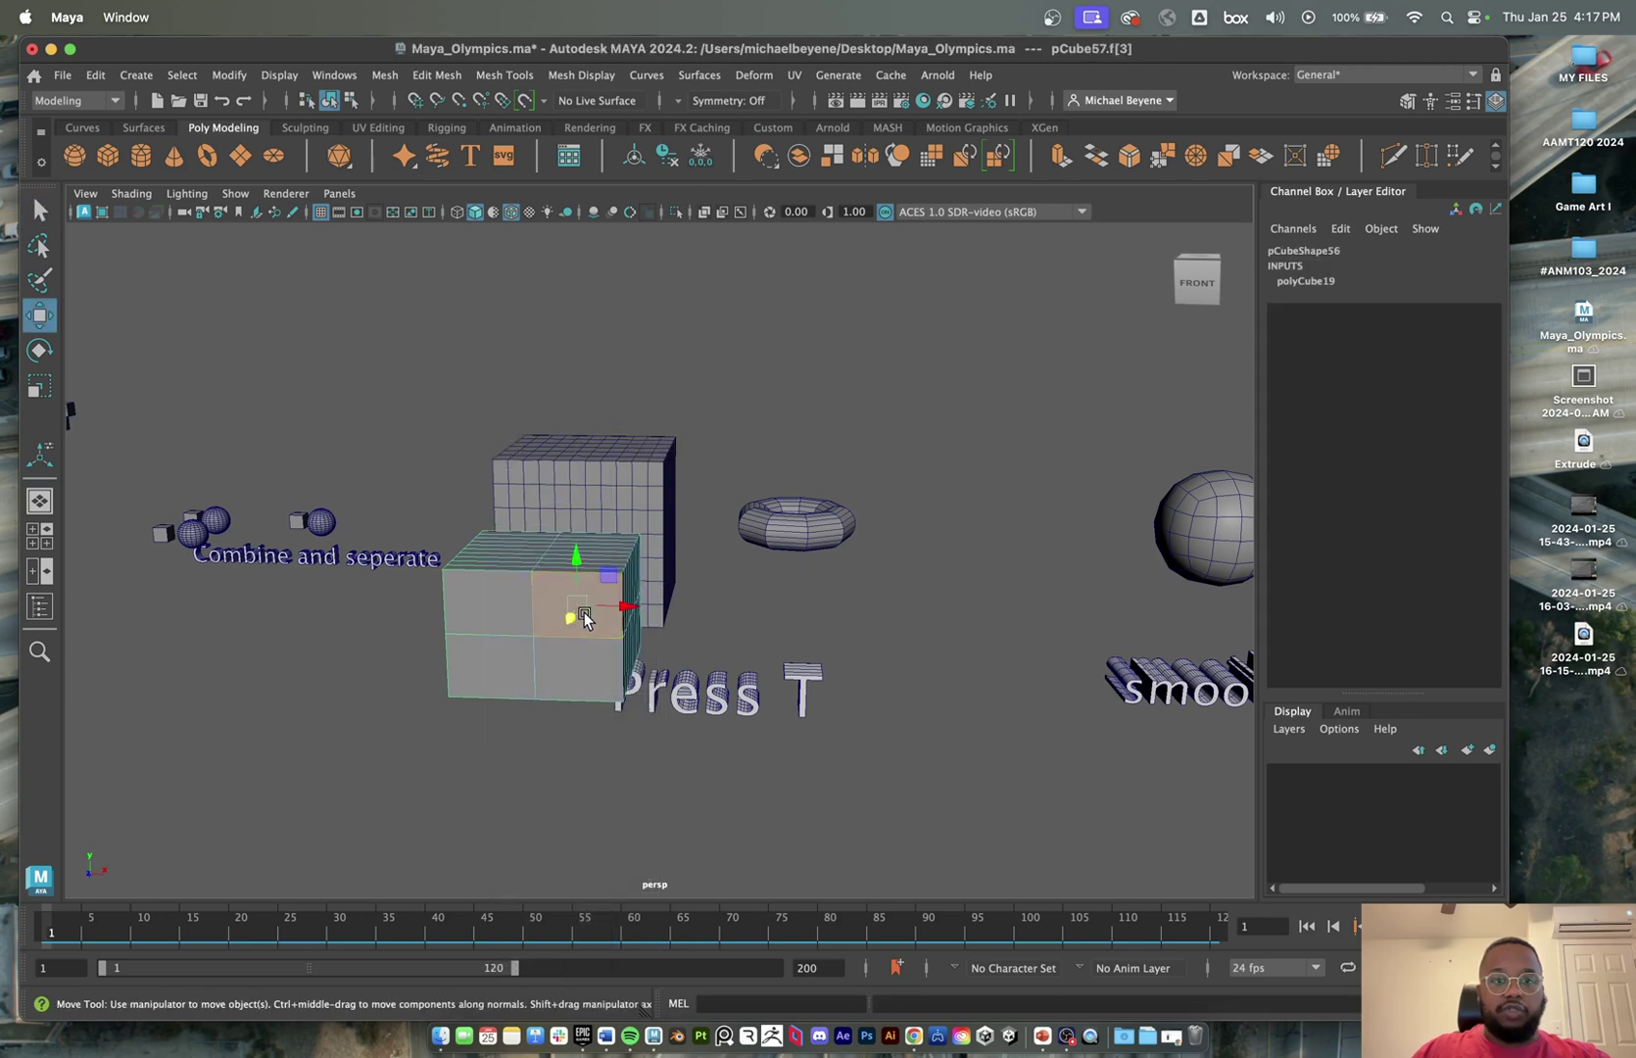
pyautogui.moveTo(573, 623); pyautogui.dragTo(547, 666)
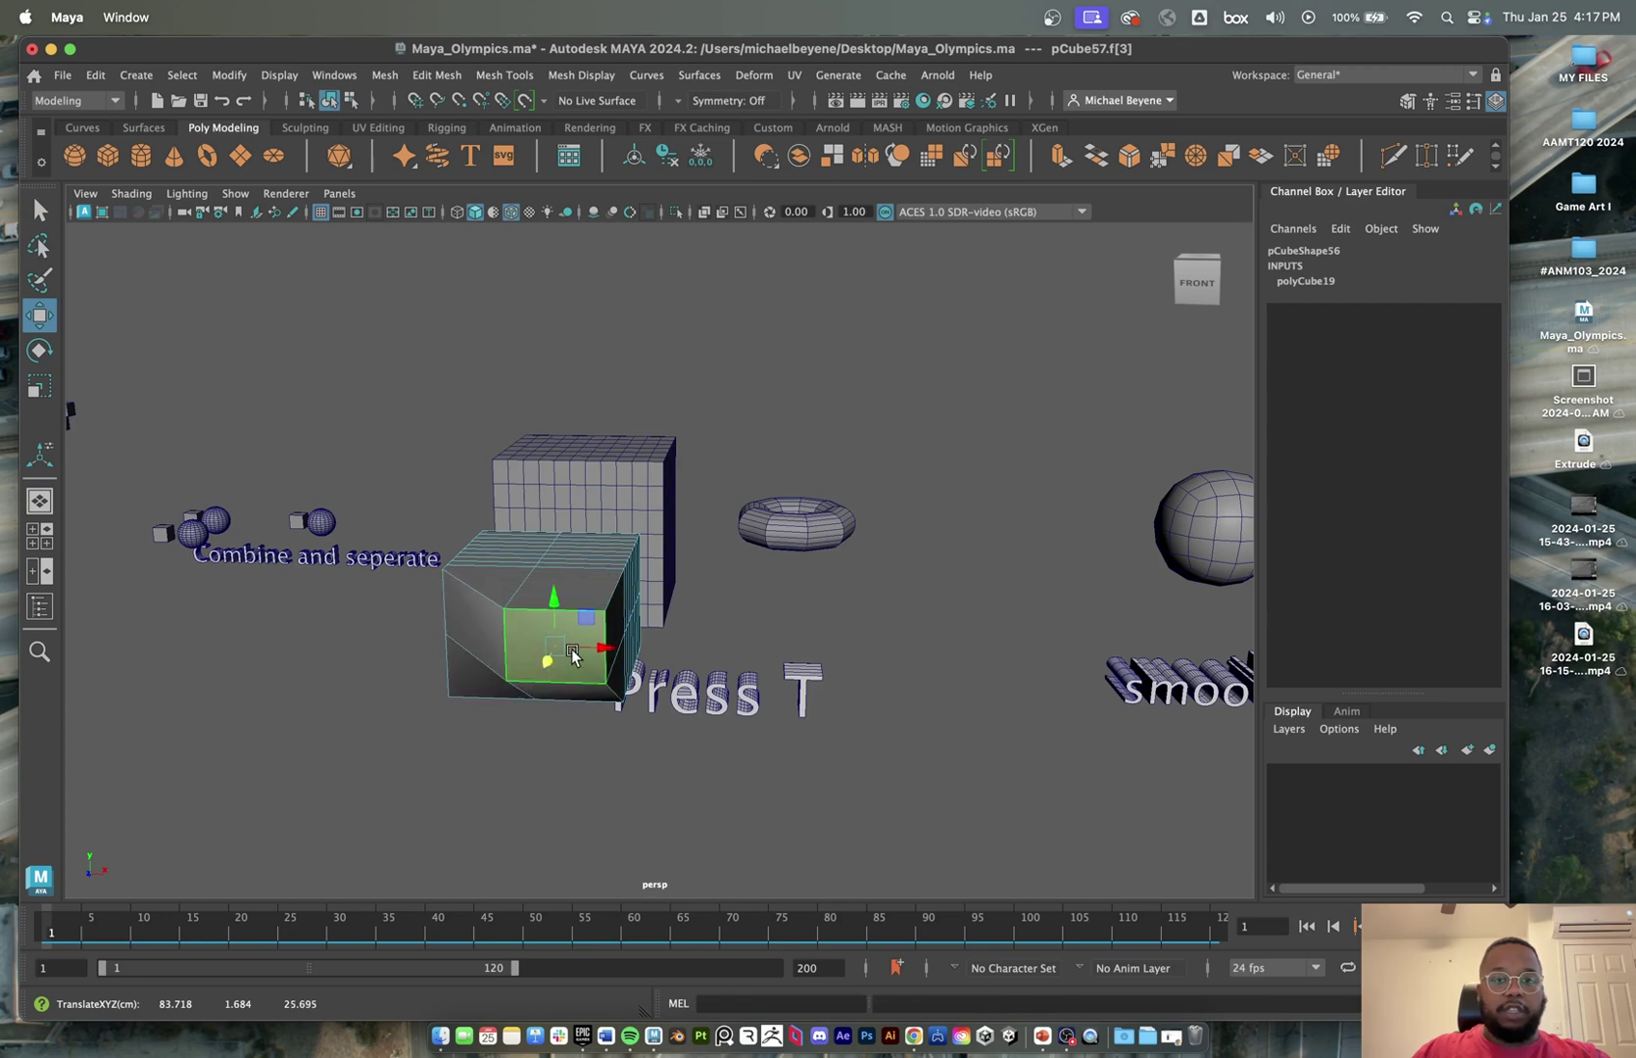
# - Reopen the deformed cube's creation settings and set its subdivisions to 4 in width and 3 in height
pyautogui.press('t')
pyautogui.moveTo(578, 443); pyautogui.dragTo(720, 392, button='right')
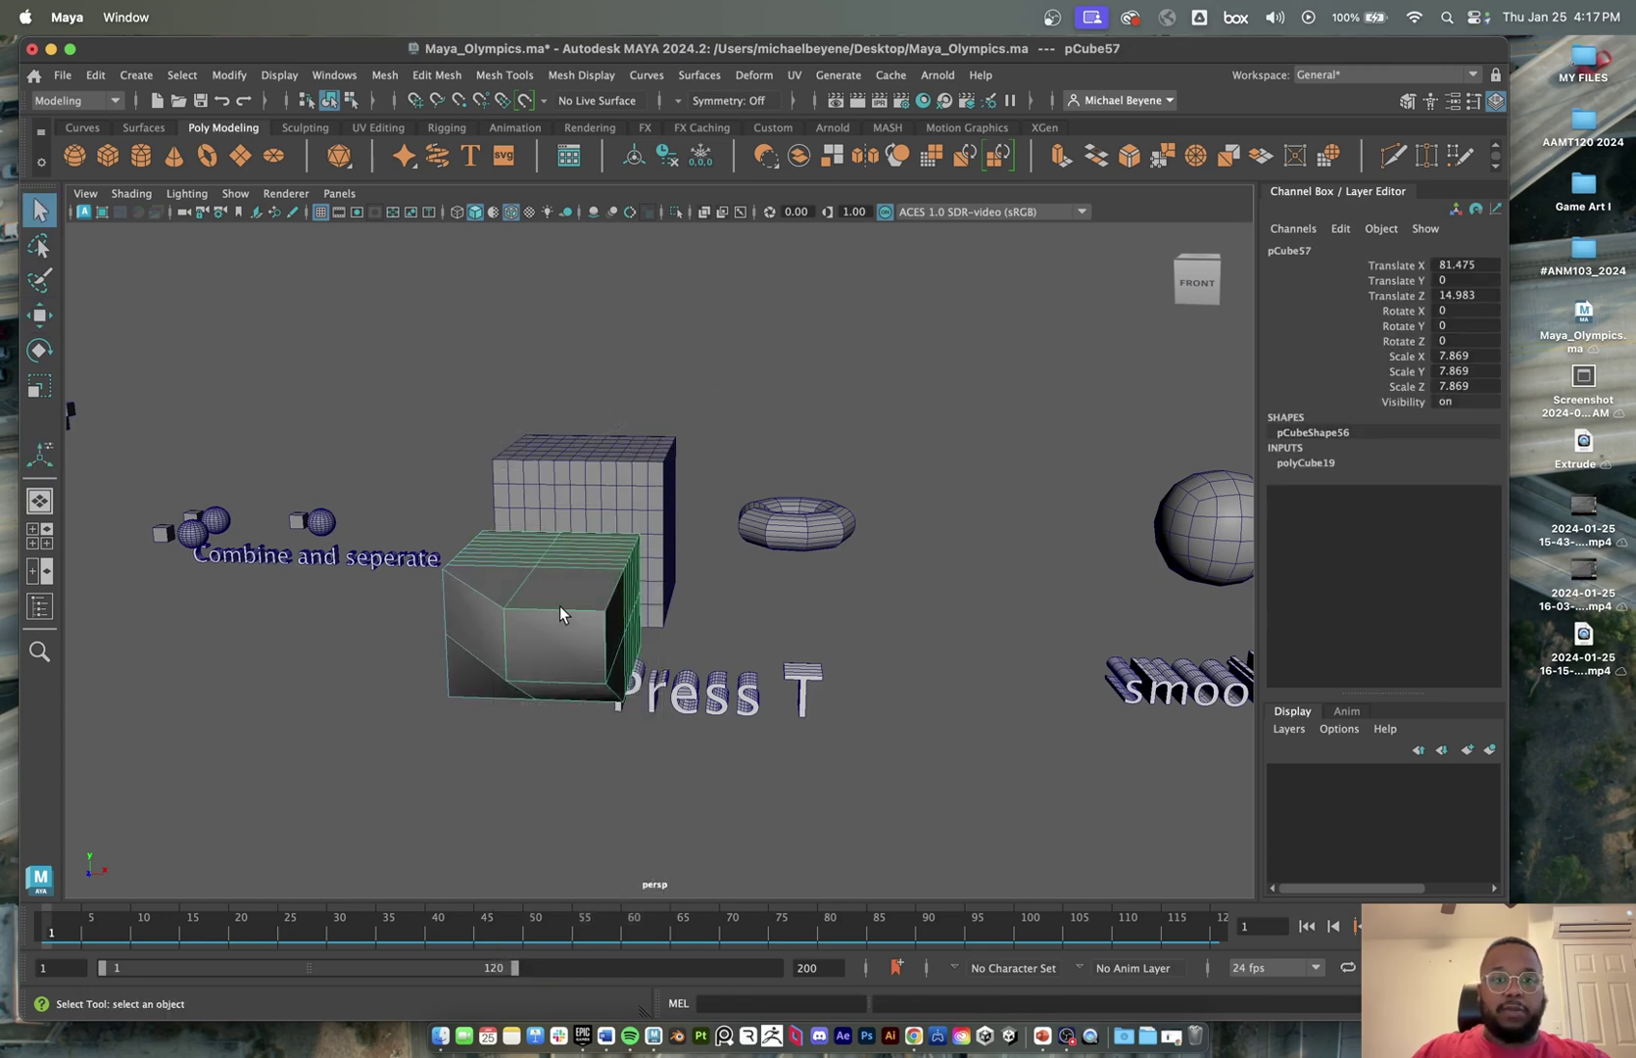
pyautogui.keyDown('alt'); pyautogui.moveTo(559, 606); pyautogui.dragTo(552, 606); pyautogui.keyUp('alt')
pyautogui.press('t')
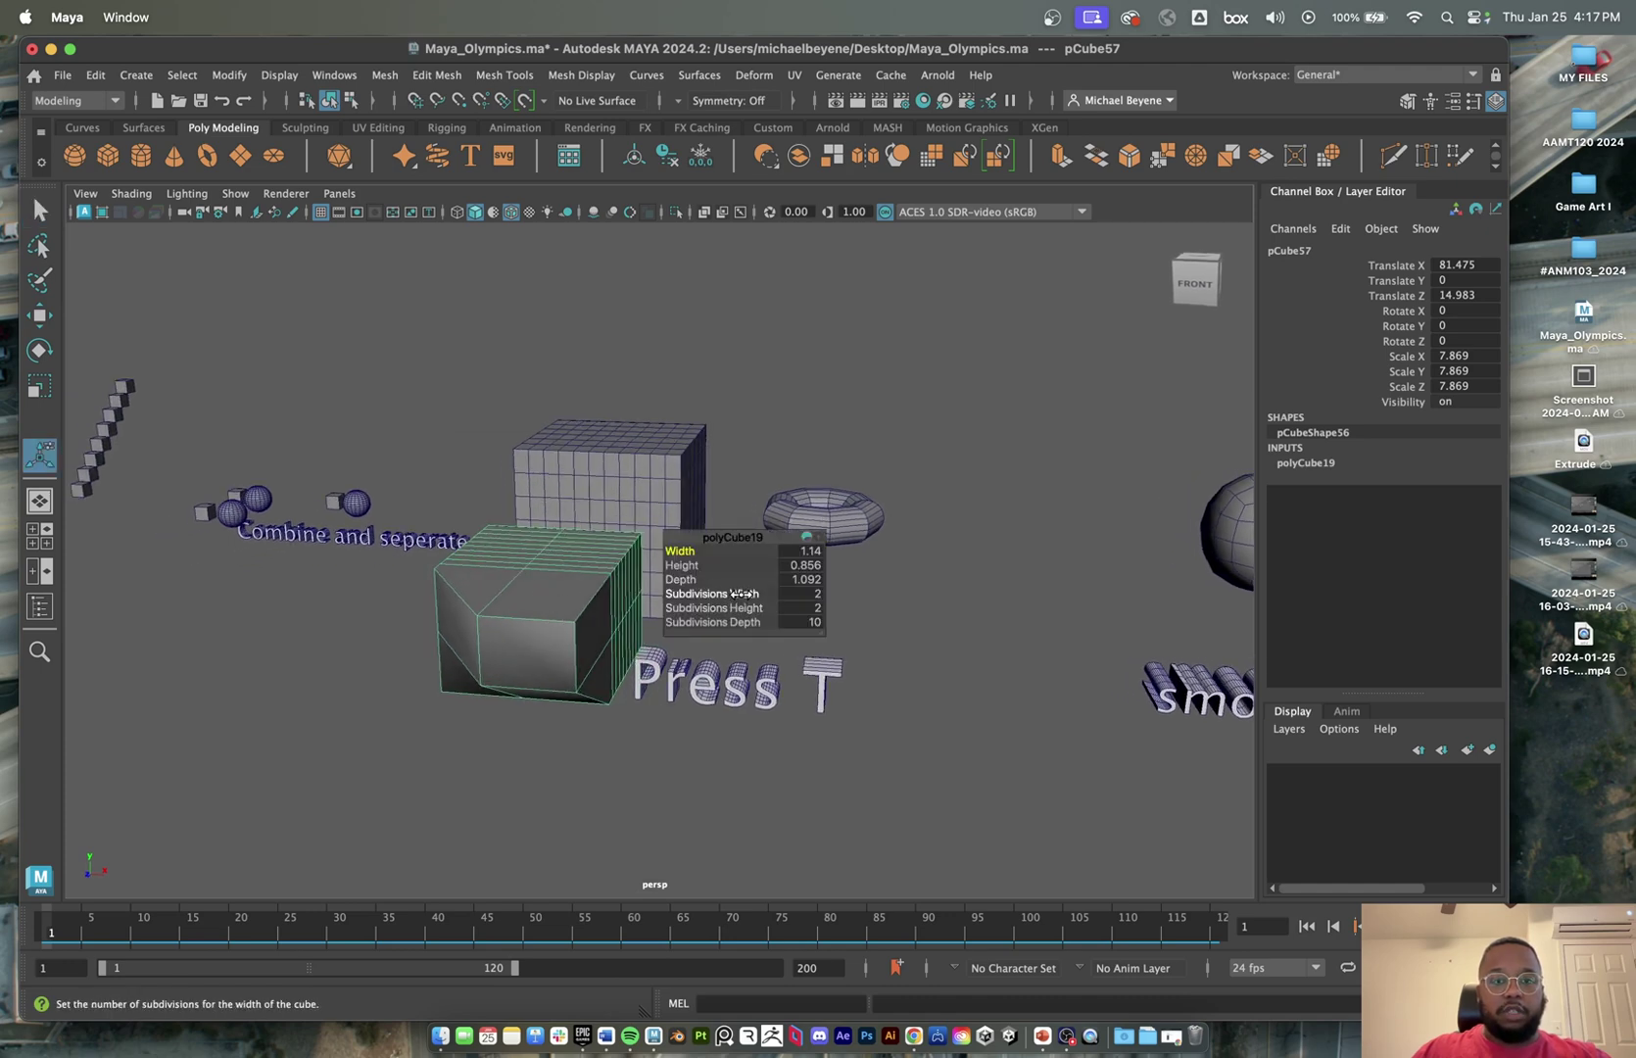
pyautogui.moveTo(741, 594)
pyautogui.mouseDown()
pyautogui.moveTo(771, 591)
pyautogui.moveTo(753, 594)
pyautogui.mouseUp()
pyautogui.keyDown('alt'); pyautogui.moveTo(625, 602); pyautogui.dragTo(550, 576); pyautogui.keyUp('alt')
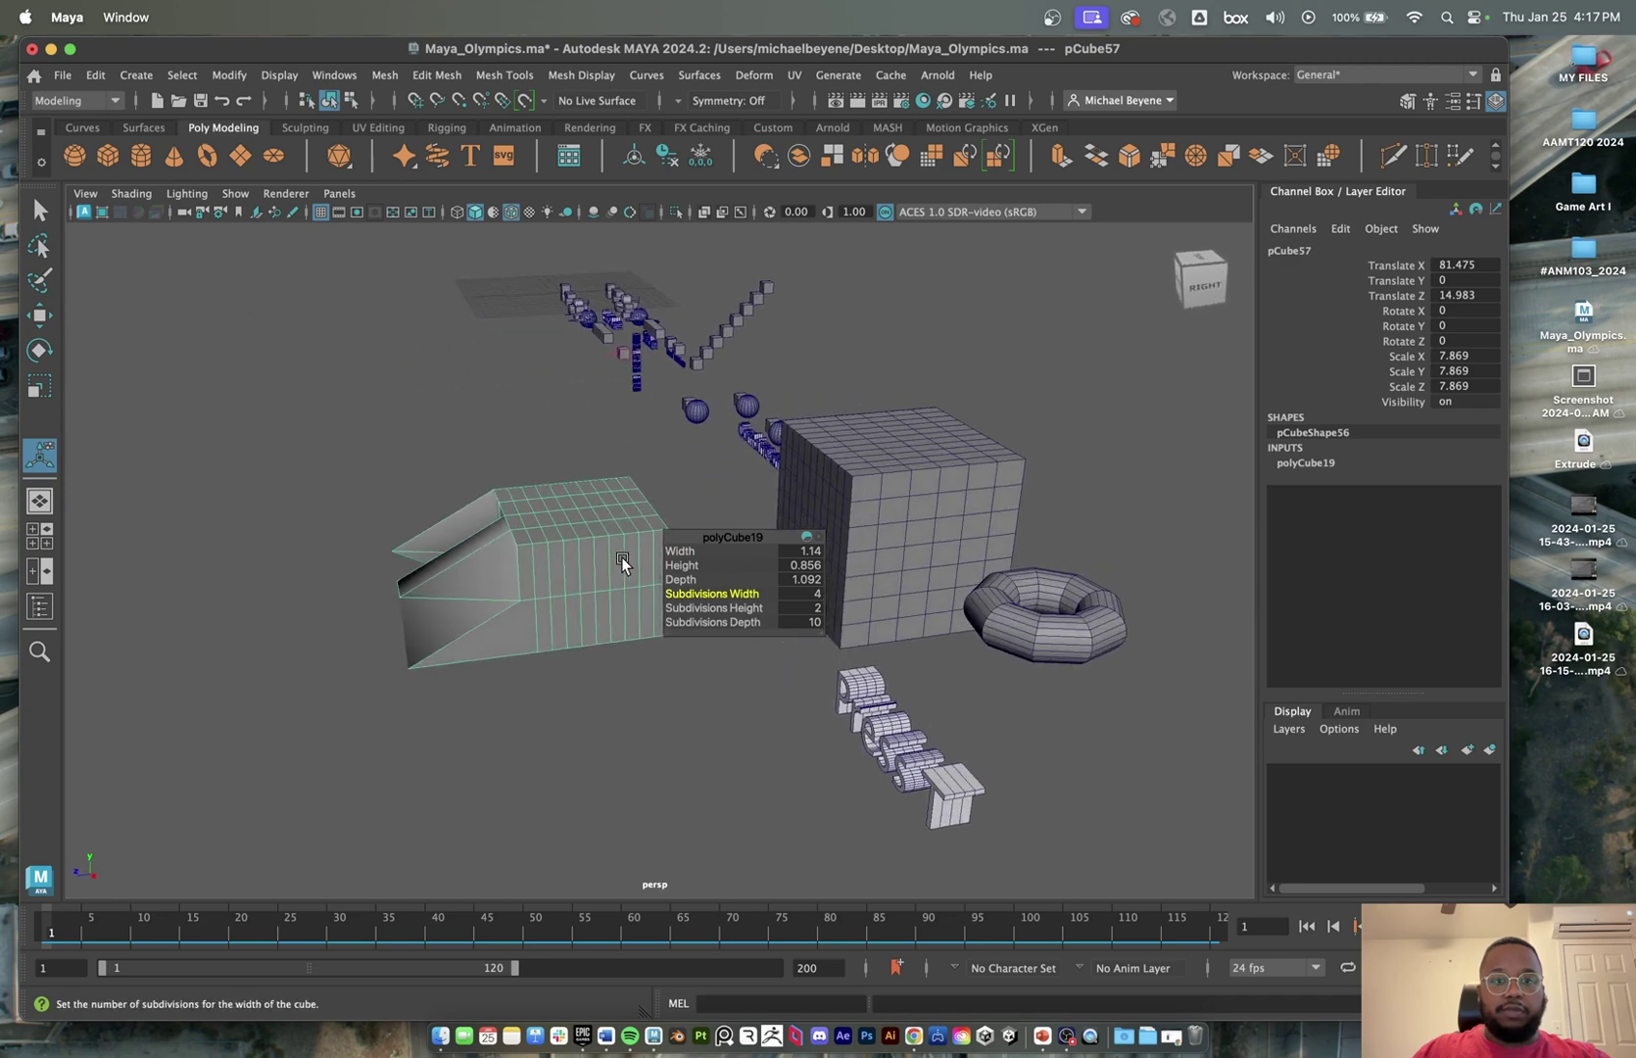
pyautogui.moveTo(747, 606); pyautogui.dragTo(613, 510)
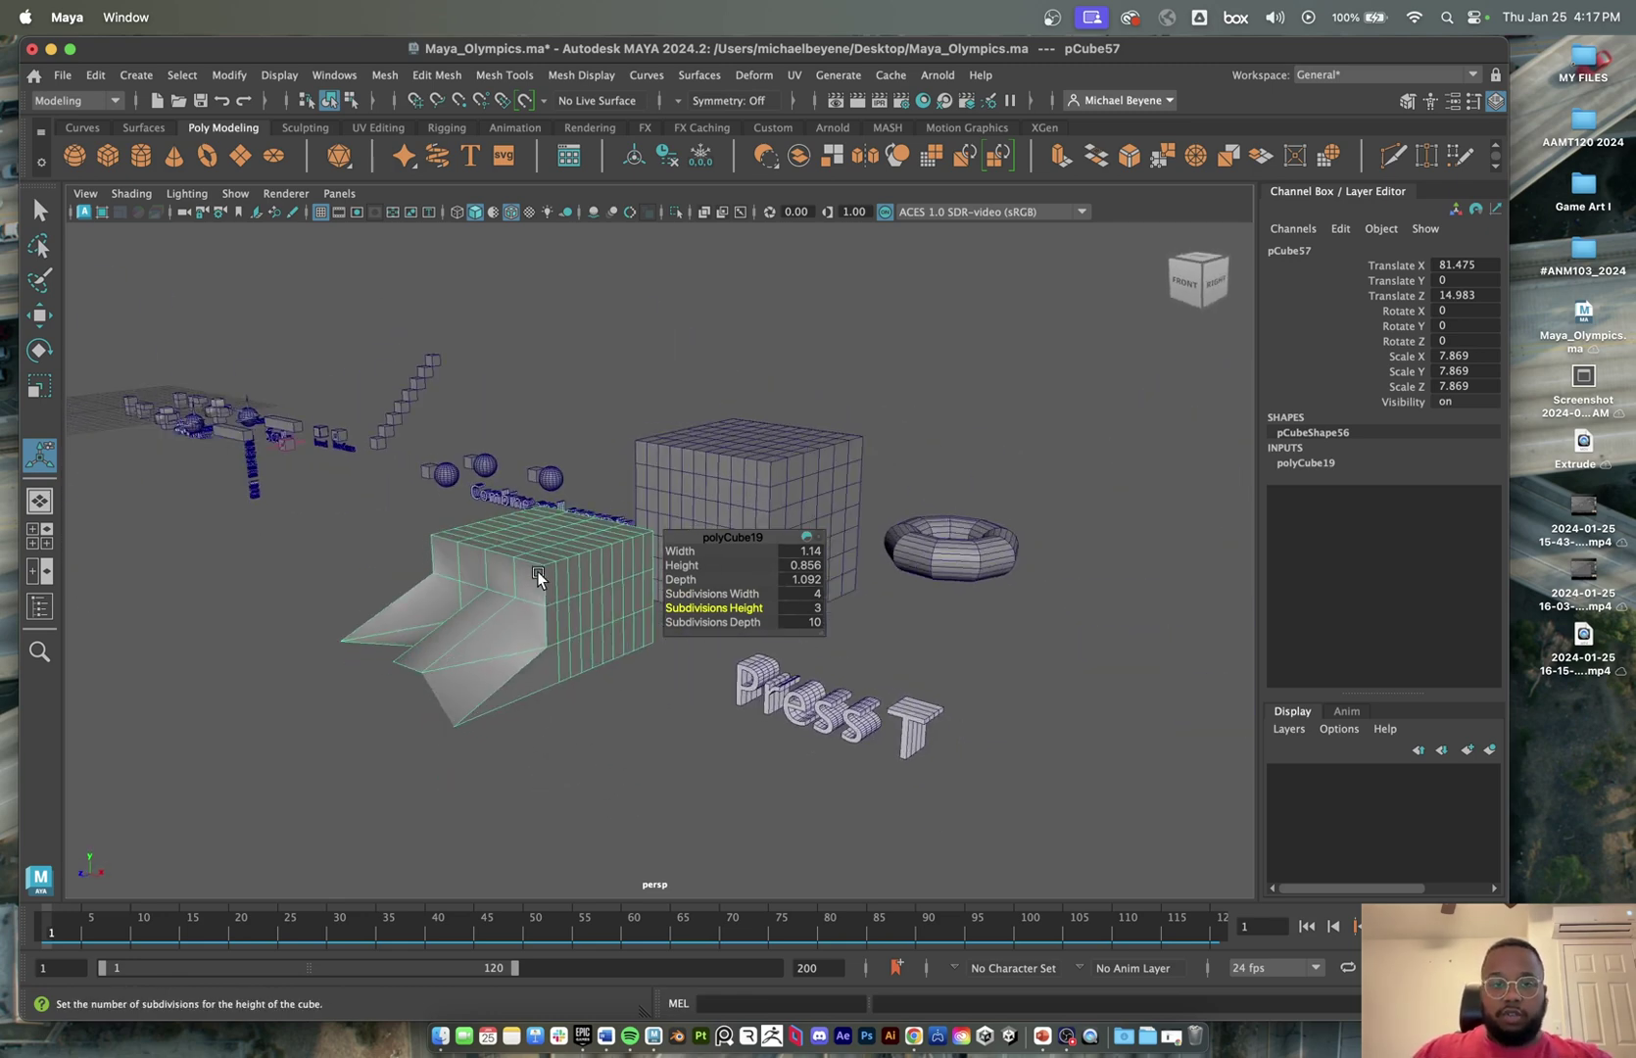
# - Extrude one middle face on the right side of the deformed cube and pull it outward into a bar
pyautogui.rightClick(577, 576)
pyautogui.click(578, 495)
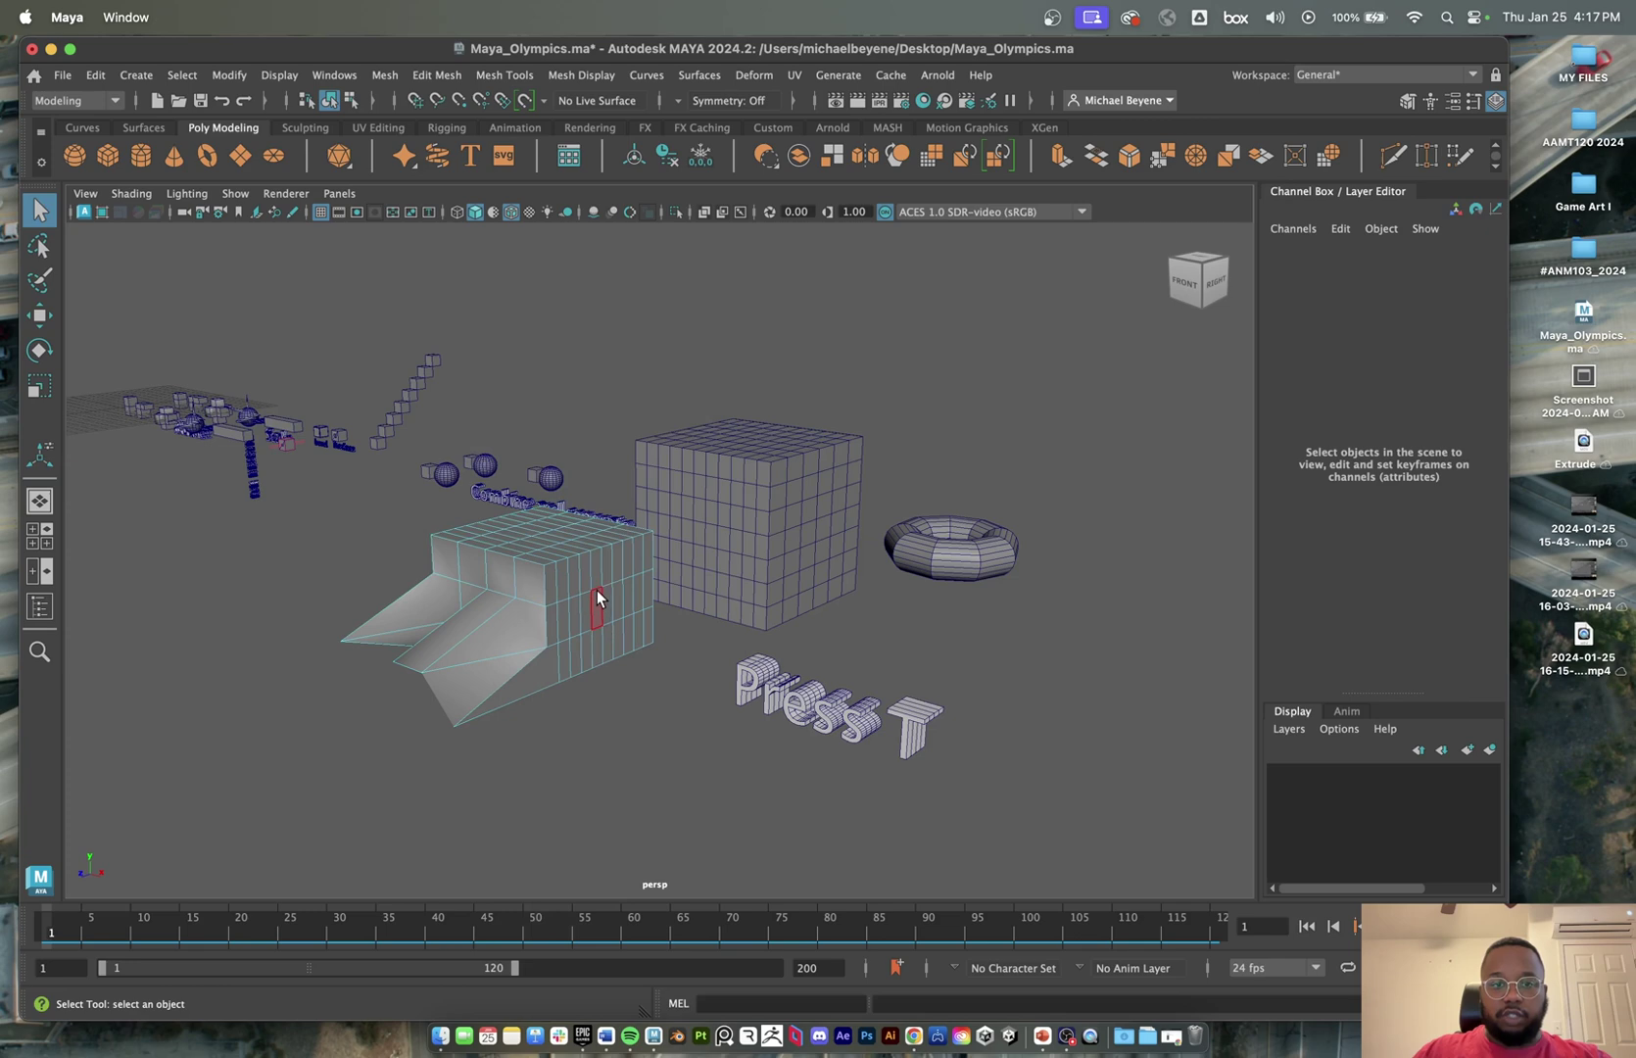
pyautogui.click(599, 592)
pyautogui.press('w')
pyautogui.hotkey('ctrl', 'e')
pyautogui.moveTo(627, 616); pyautogui.dragTo(705, 632)
# - Return the deformed cube to object mode and set its extrusion thickness to 0.4
pyautogui.rightClick(566, 541)
pyautogui.click(650, 416)
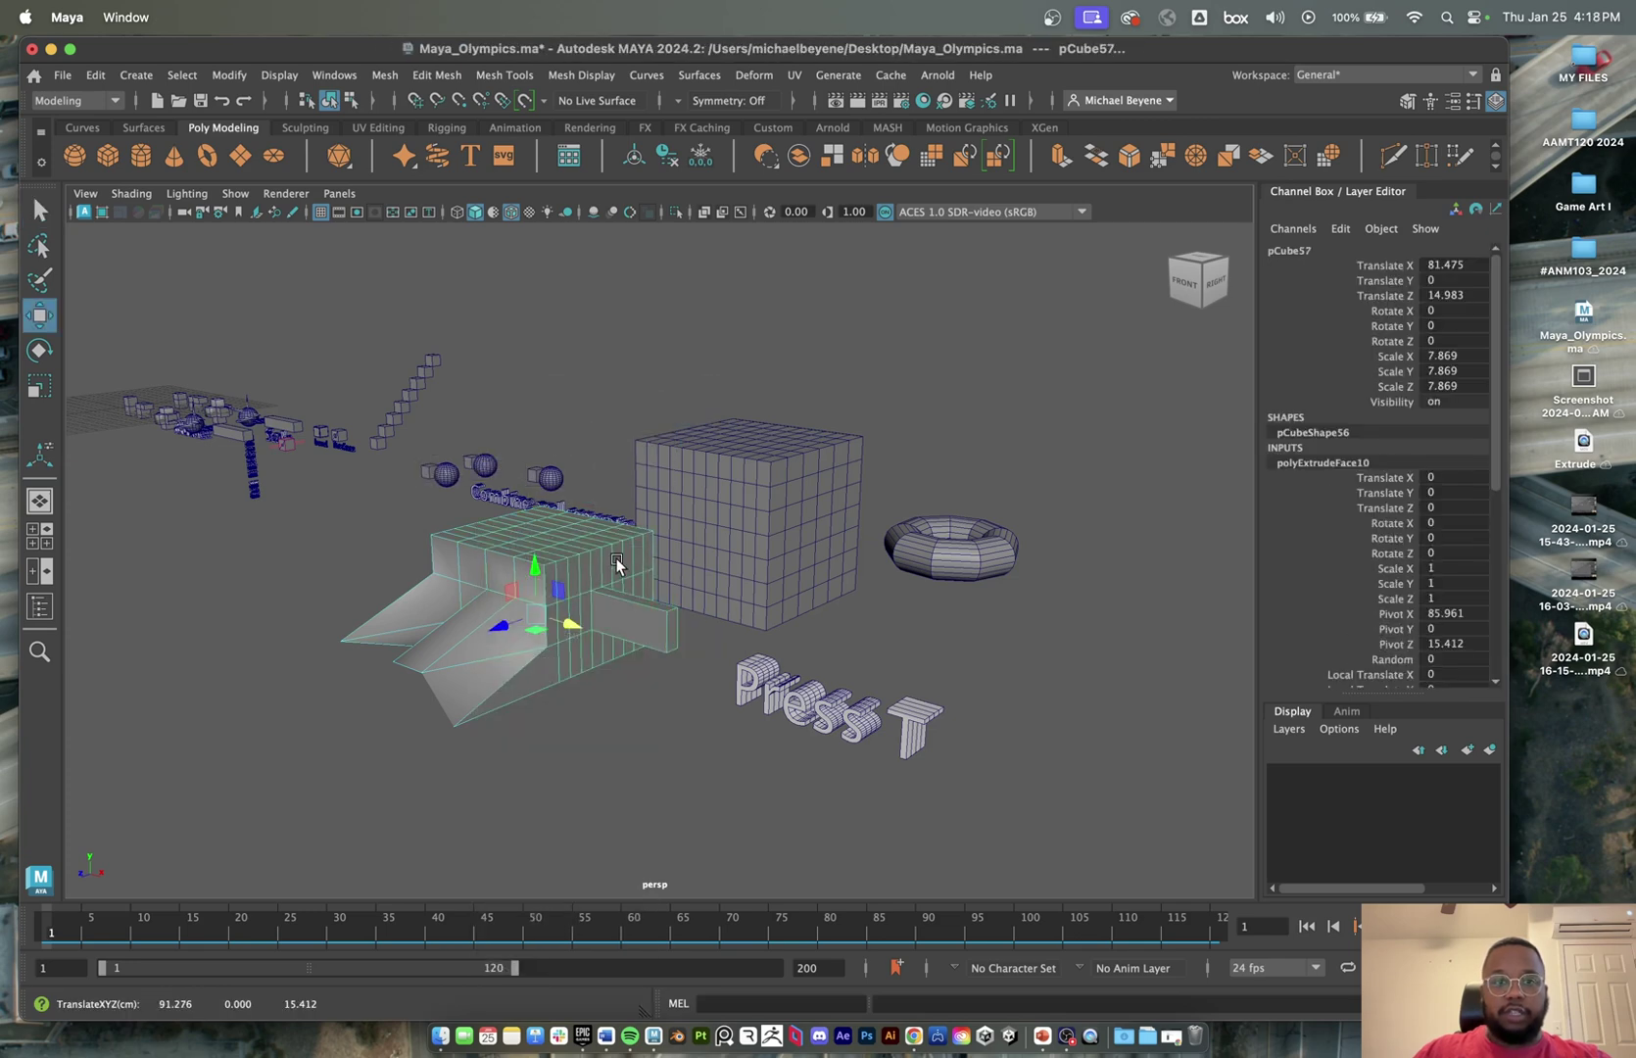
pyautogui.press('t')
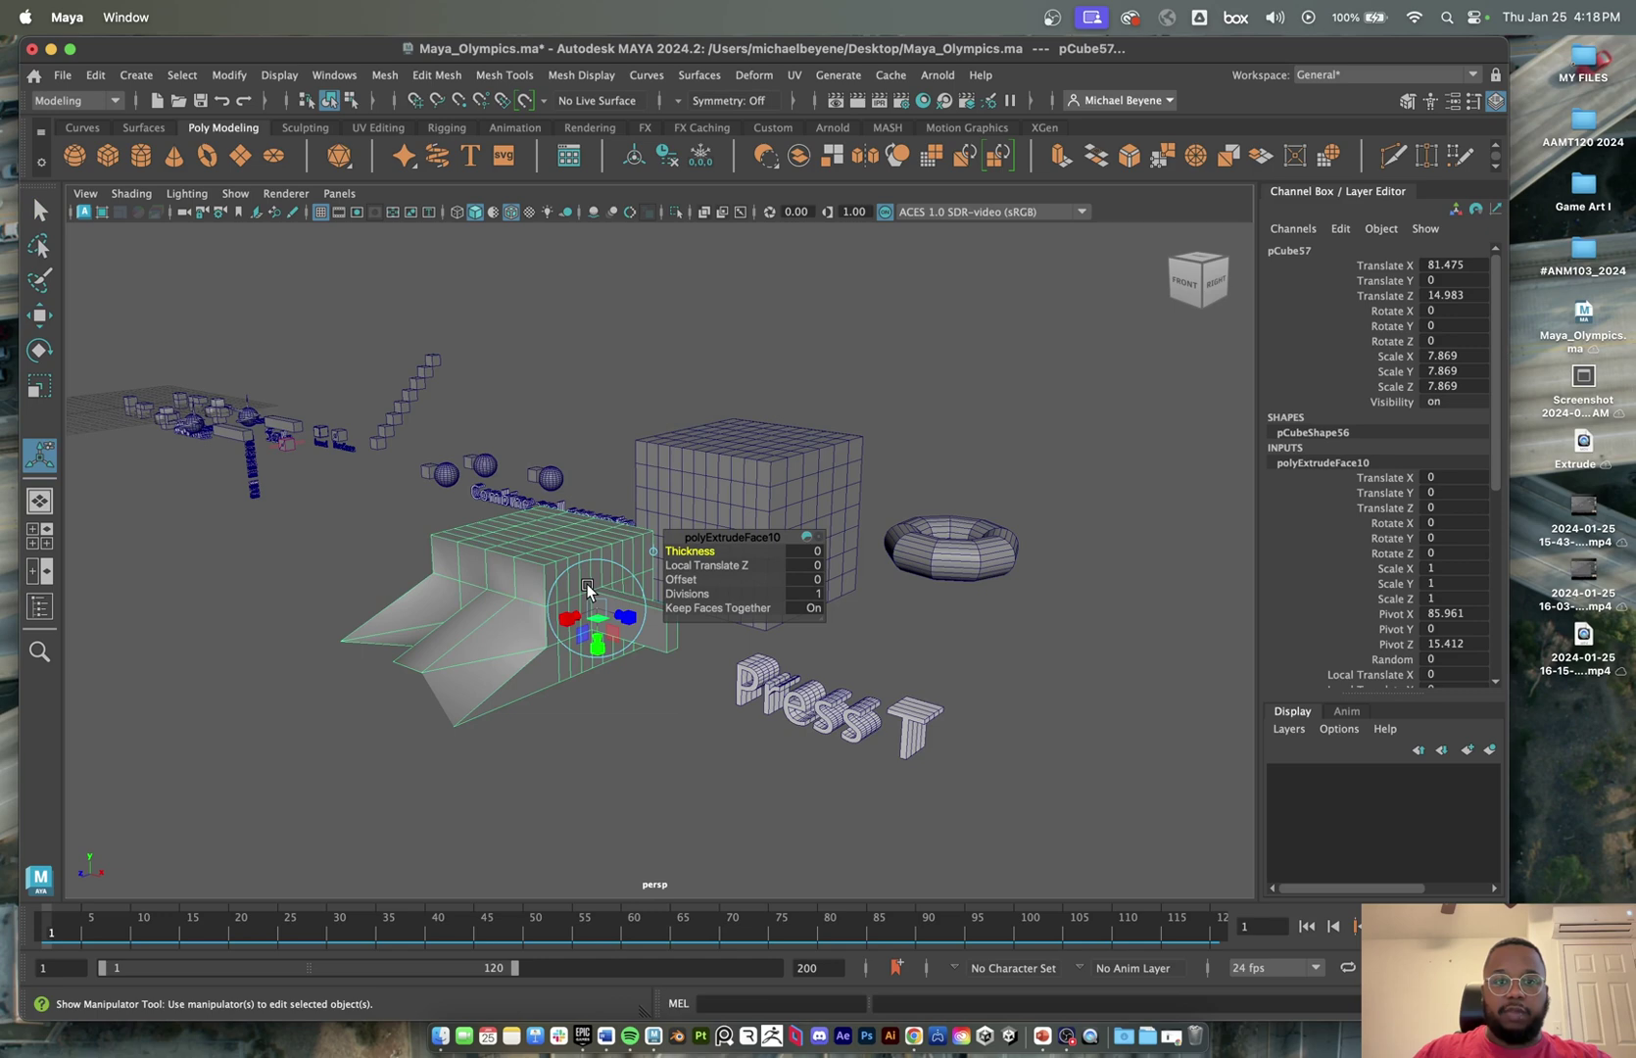
pyautogui.click(686, 594)
pyautogui.moveTo(686, 594); pyautogui.dragTo(696, 552, button='middle')
pyautogui.click(688, 552)
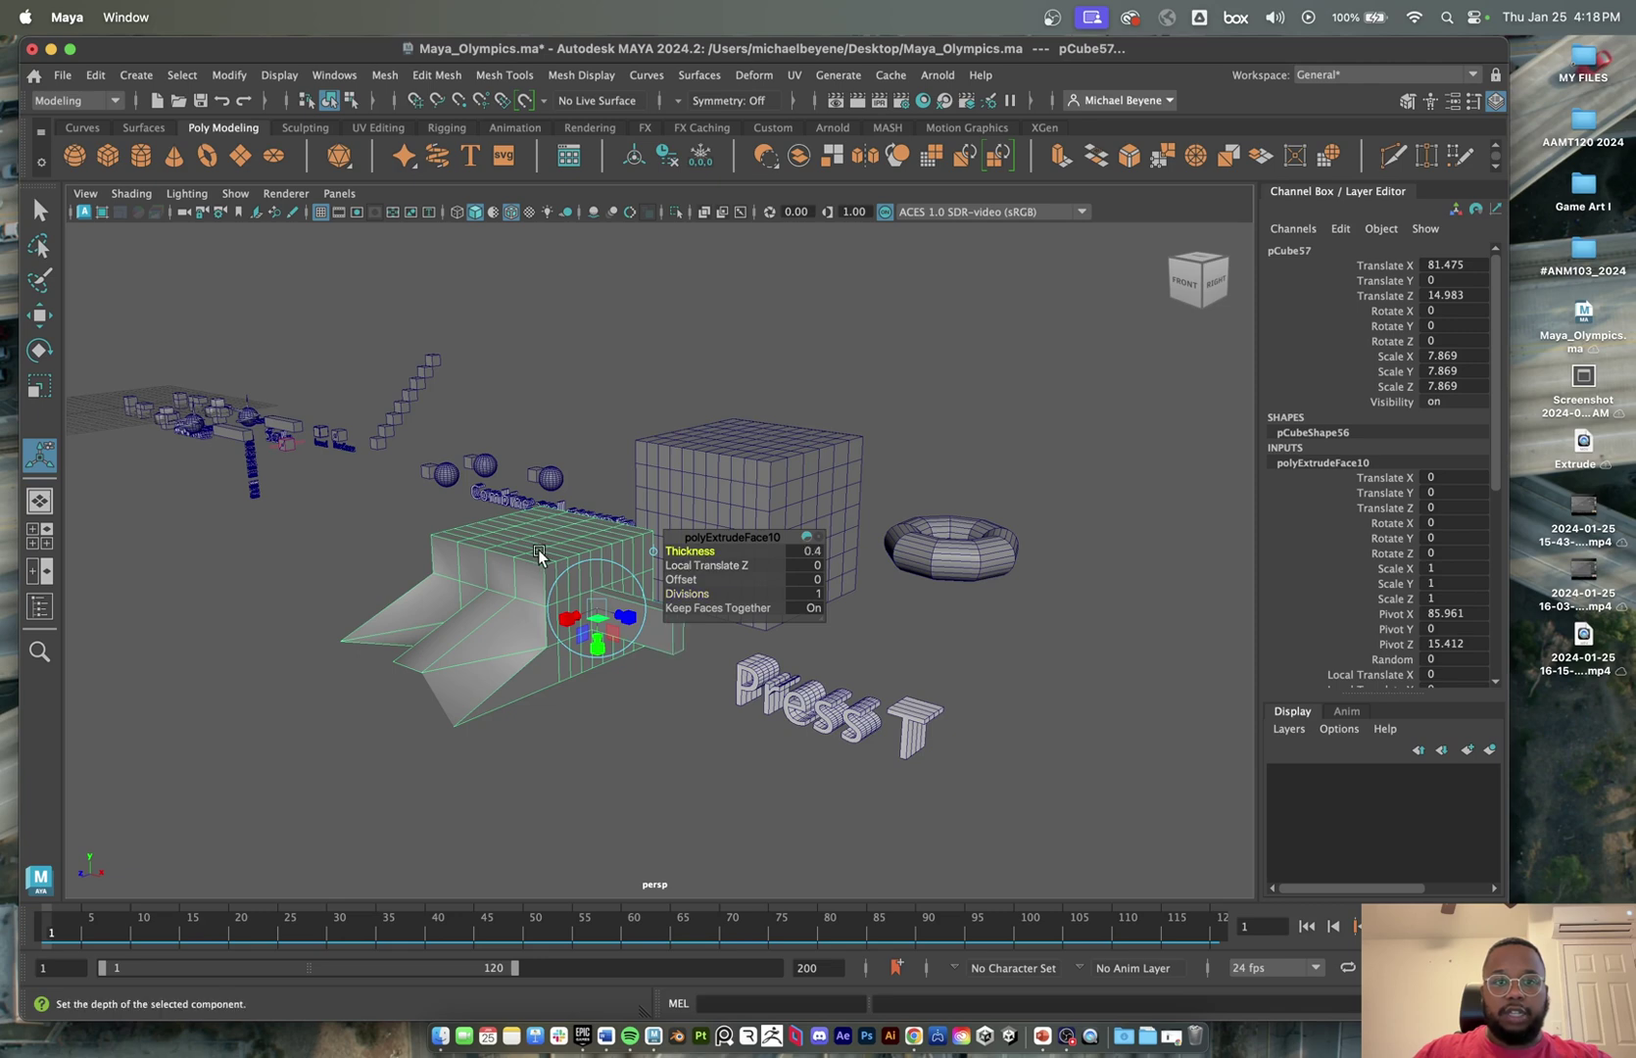
# - Rotate the whole deformed cube about Z to -6.638 and bring back its extrusion settings
pyautogui.moveTo(542, 447); pyautogui.dragTo(746, 358, button='right')
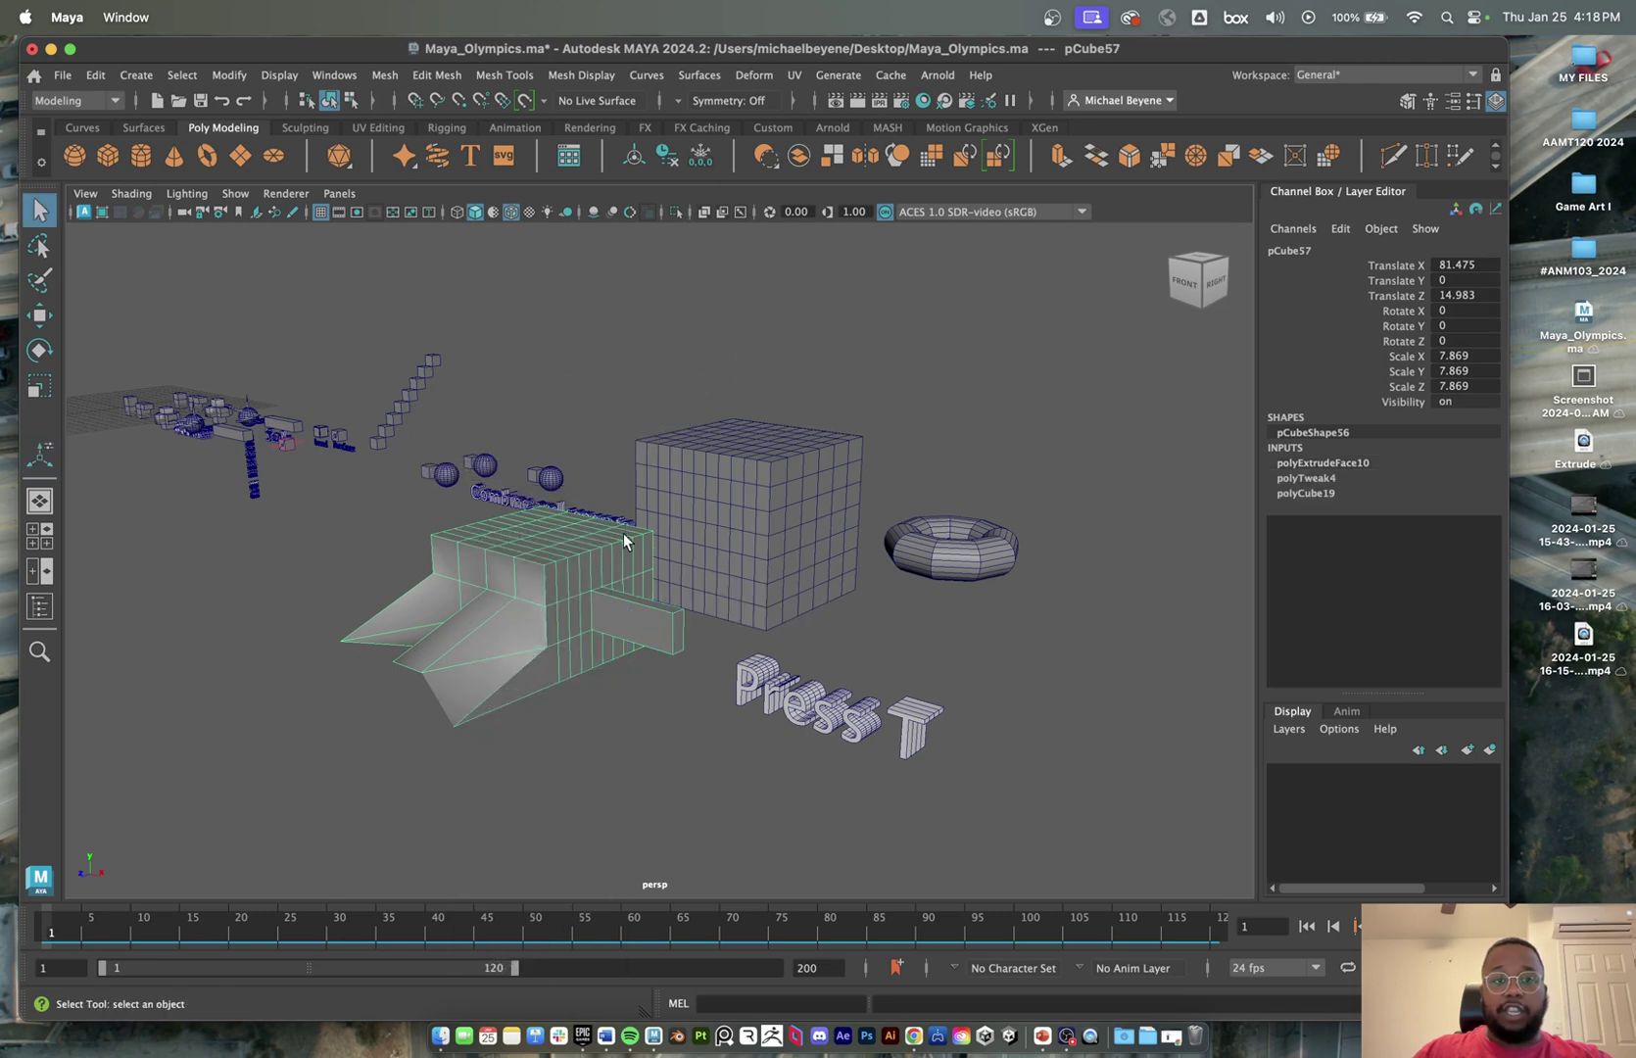
pyautogui.moveTo(635, 529); pyautogui.dragTo(832, 364, button='right')
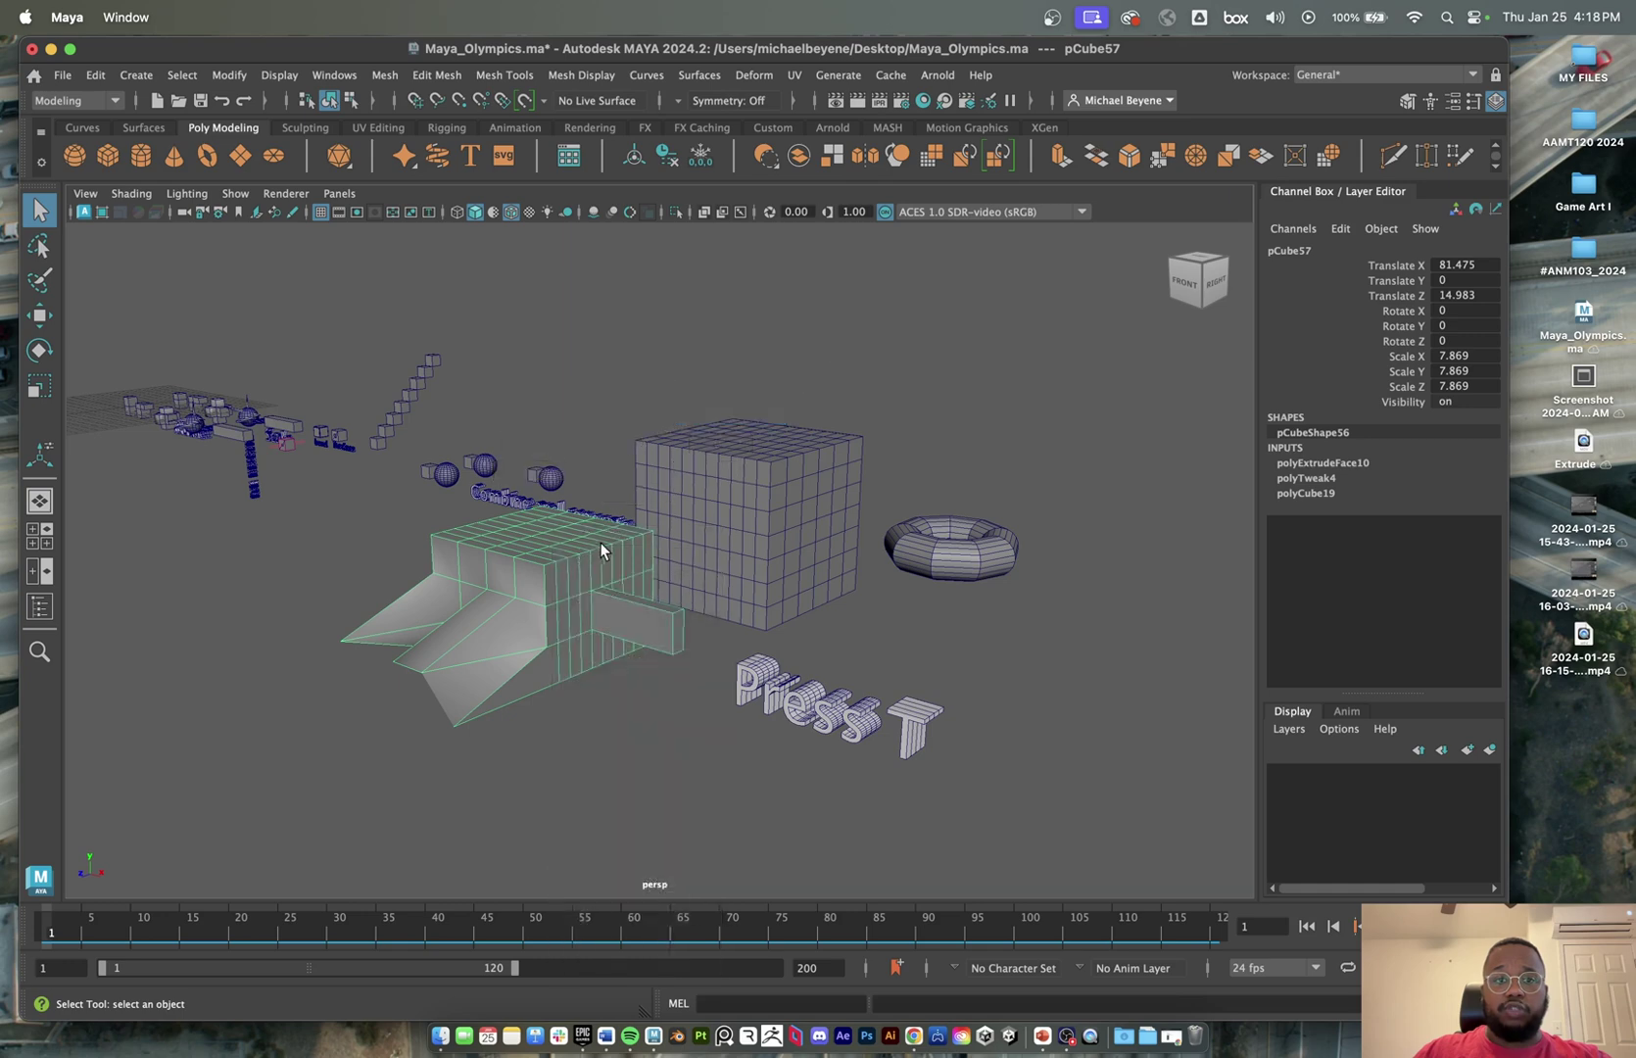
pyautogui.press('e')
pyautogui.moveTo(594, 542)
pyautogui.mouseDown()
pyautogui.moveTo(567, 561)
pyautogui.moveTo(577, 549)
pyautogui.mouseUp()
pyautogui.press('t')
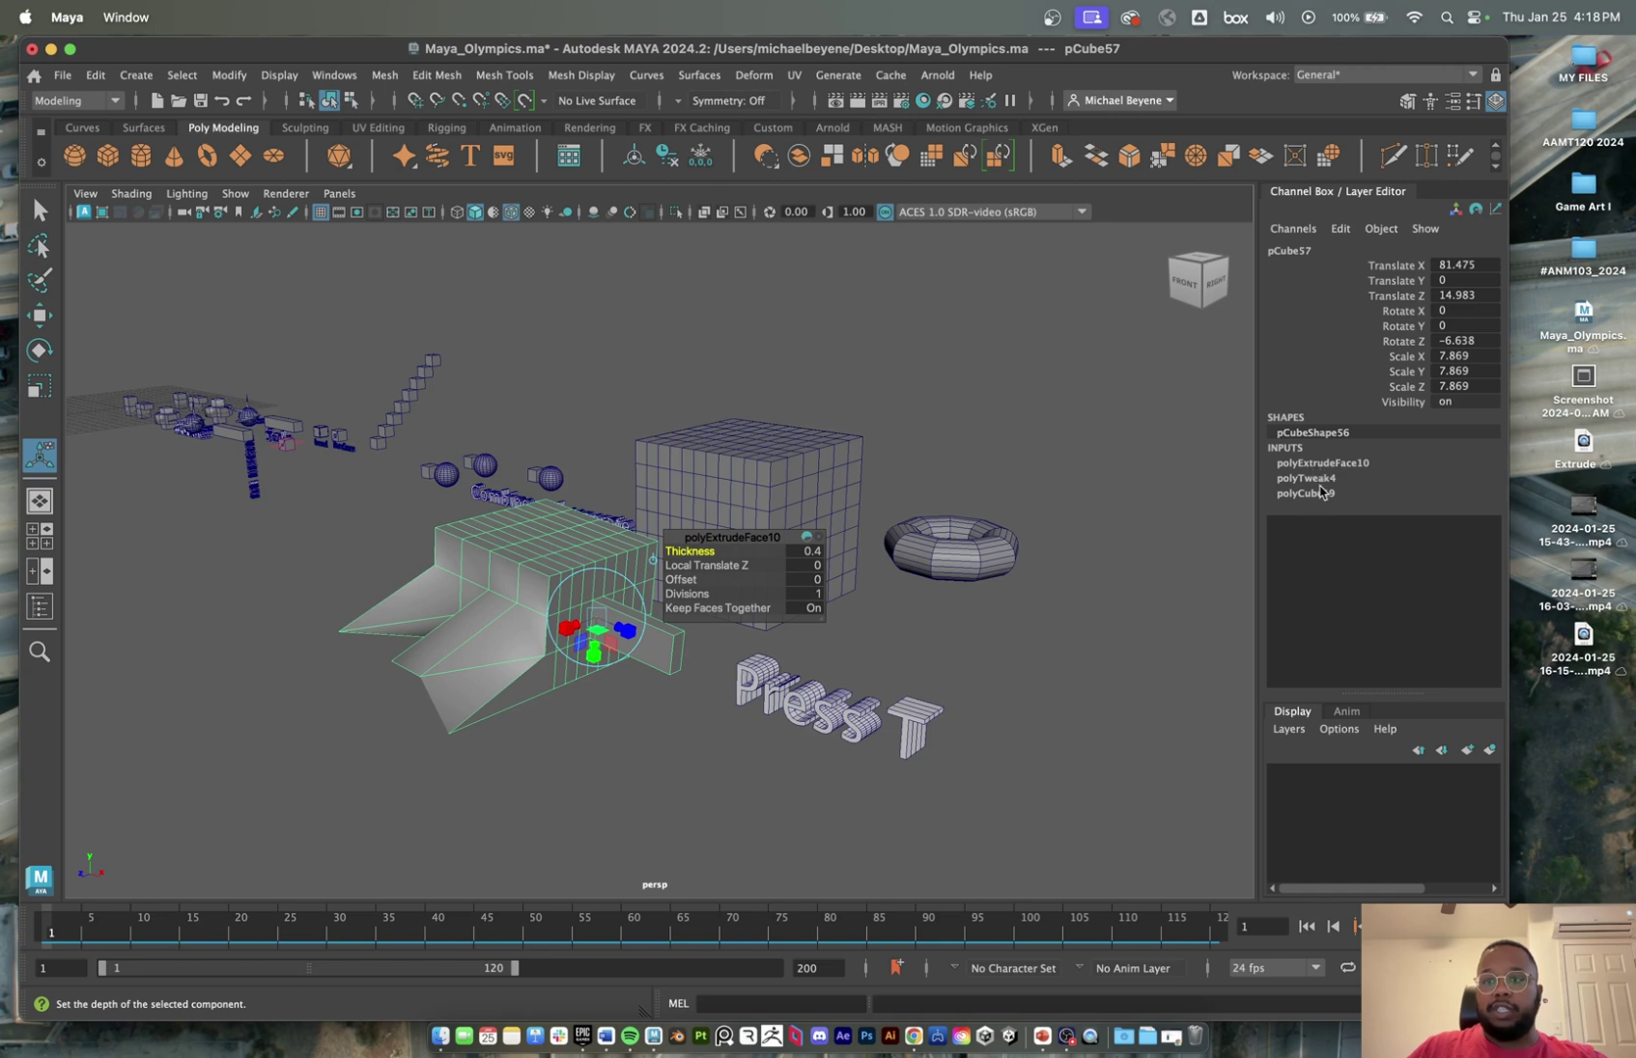
# - Extrude one face on top of the deformed cube and pull it straight up into a tall post
pyautogui.moveTo(534, 543); pyautogui.dragTo(535, 497, button='right')
pyautogui.click(549, 546)
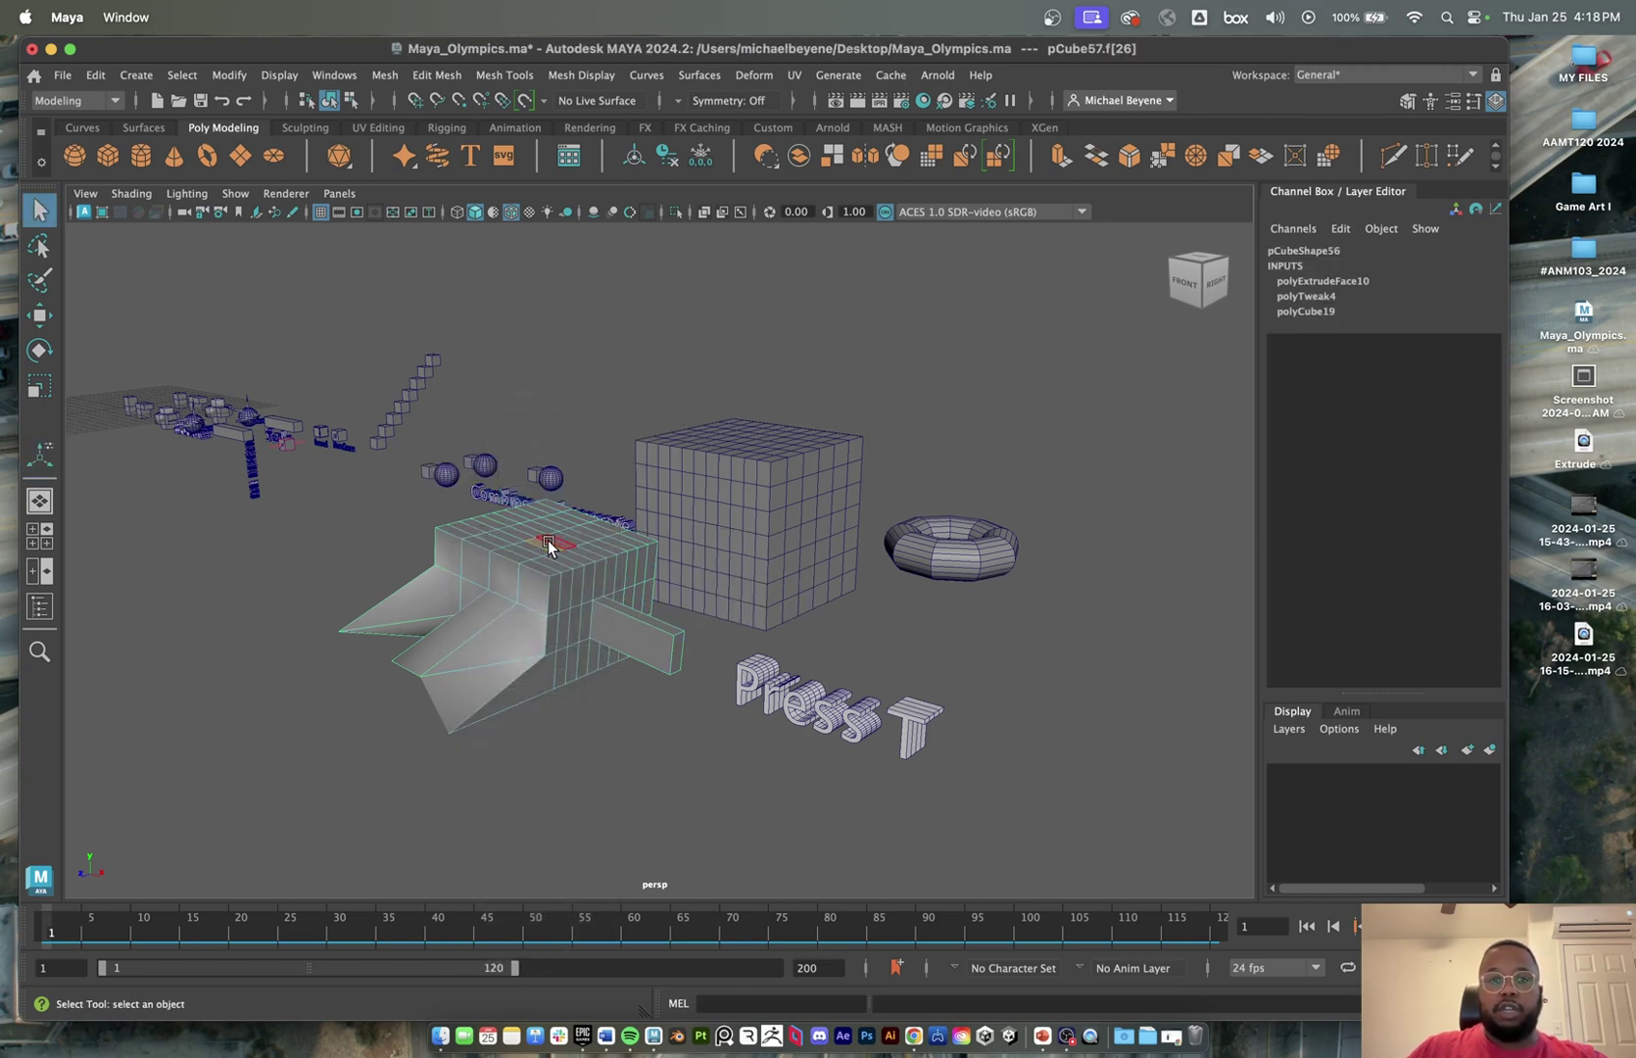
pyautogui.press('w')
pyautogui.moveTo(555, 507); pyautogui.dragTo(560, 364)
pyautogui.hotkey('ctrl', 'z')
pyautogui.hotkey('ctrl', 'e')
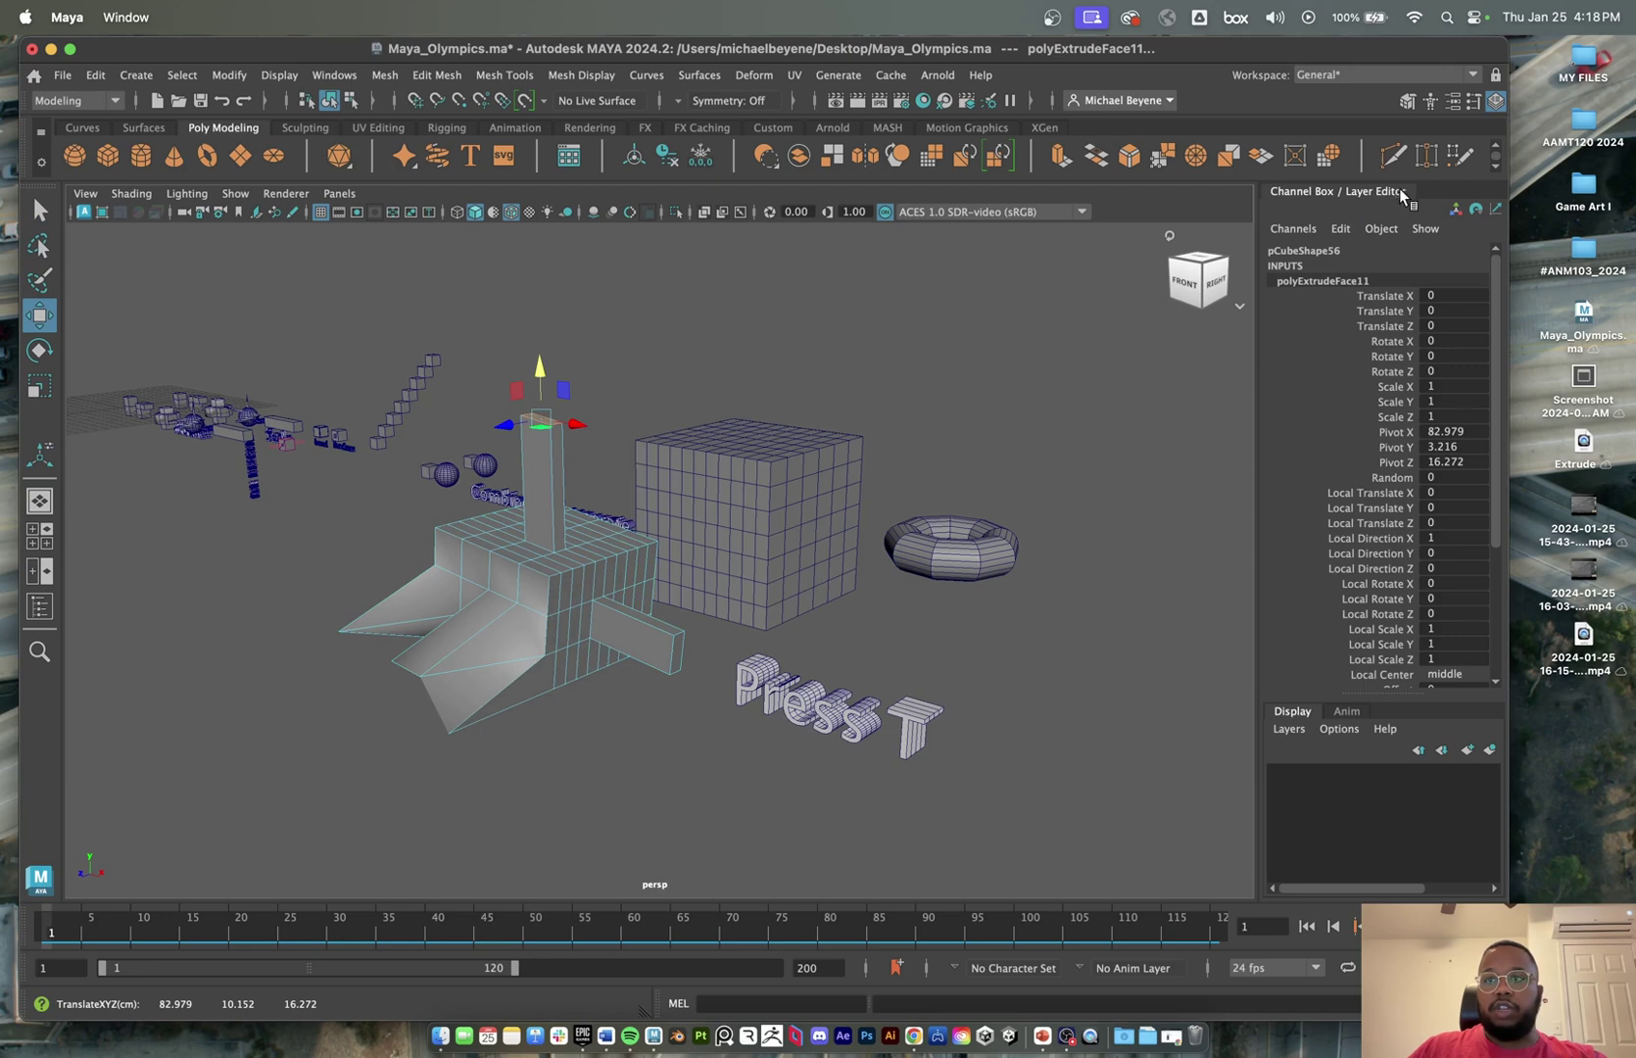
pyautogui.scroll(-3, 1431, 424)
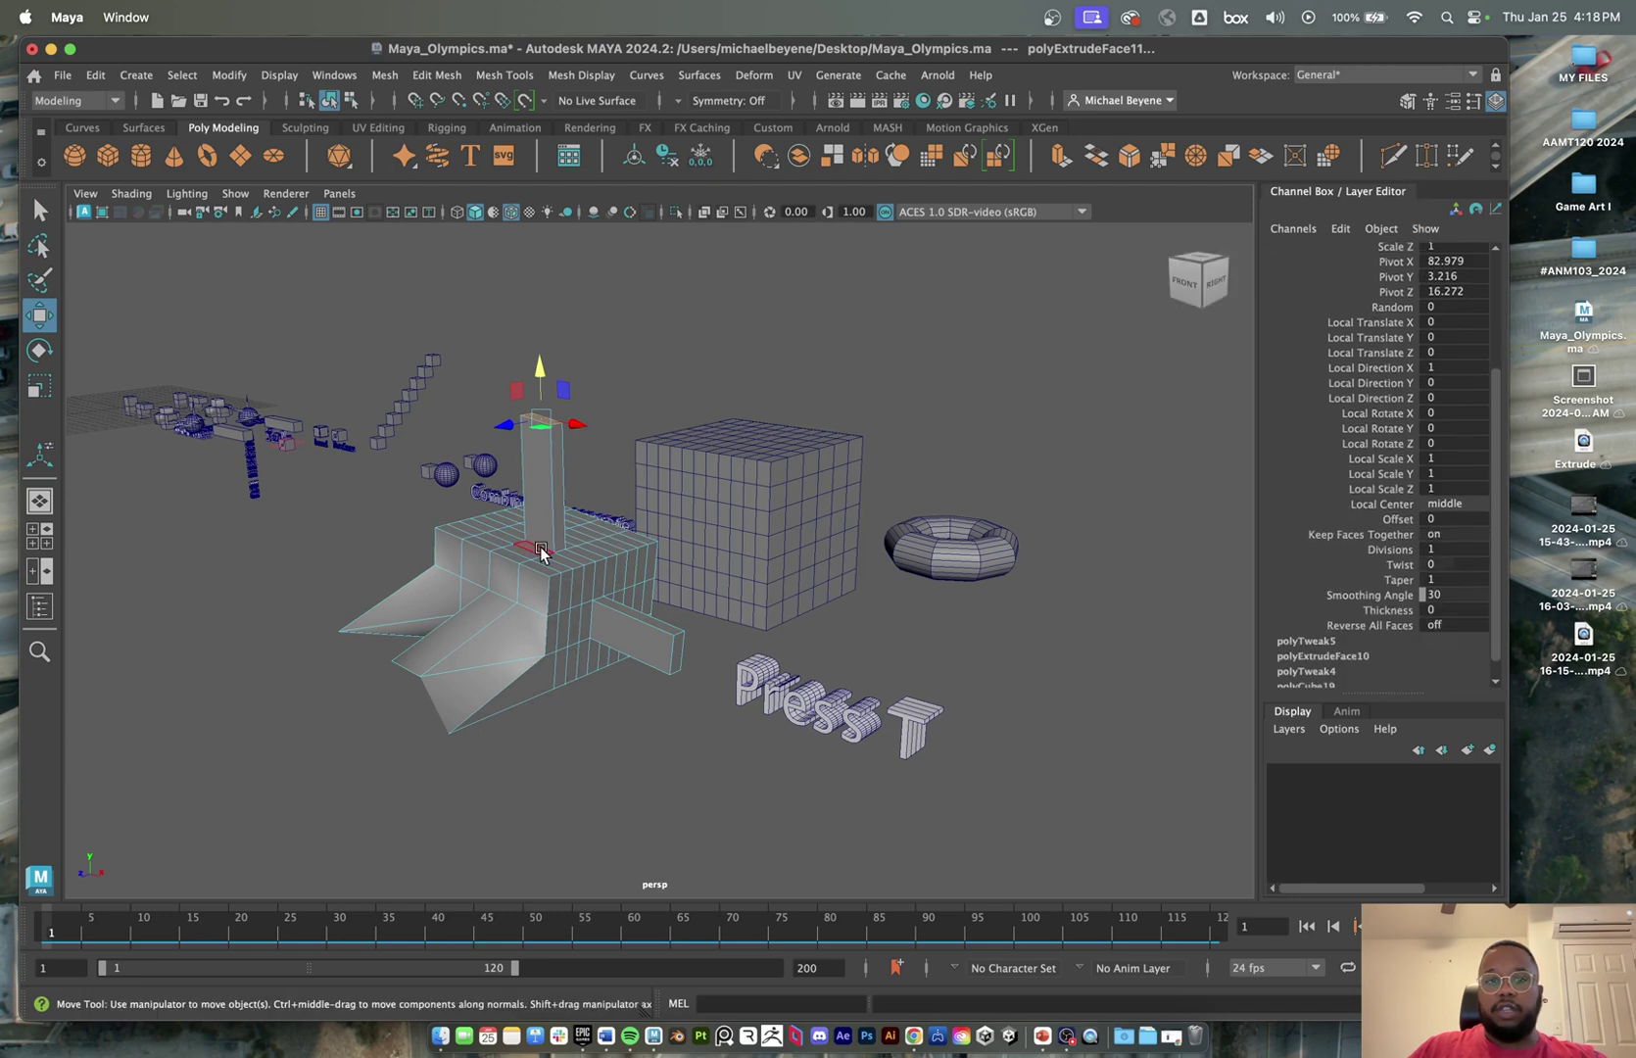
# - Return the deformed cube to object mode and review the settings of the top post's extrusion
pyautogui.moveTo(541, 554); pyautogui.dragTo(637, 407, button='right')
pyautogui.click(490, 617)
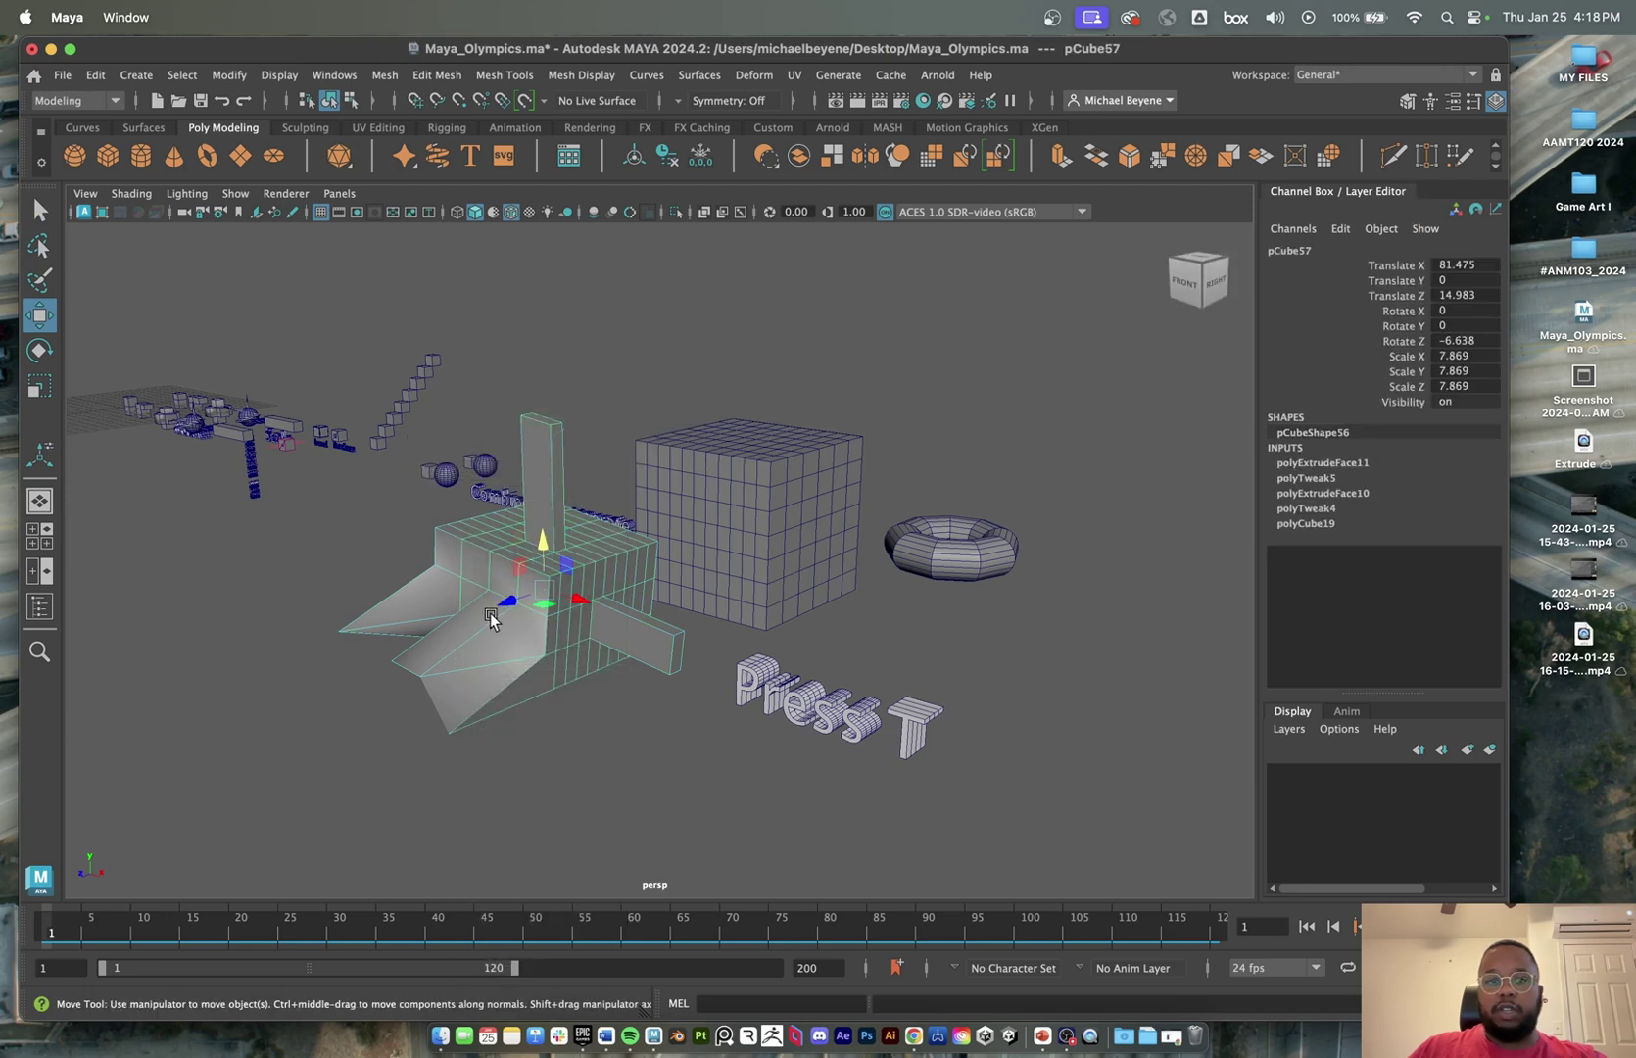
pyautogui.click(1339, 465)
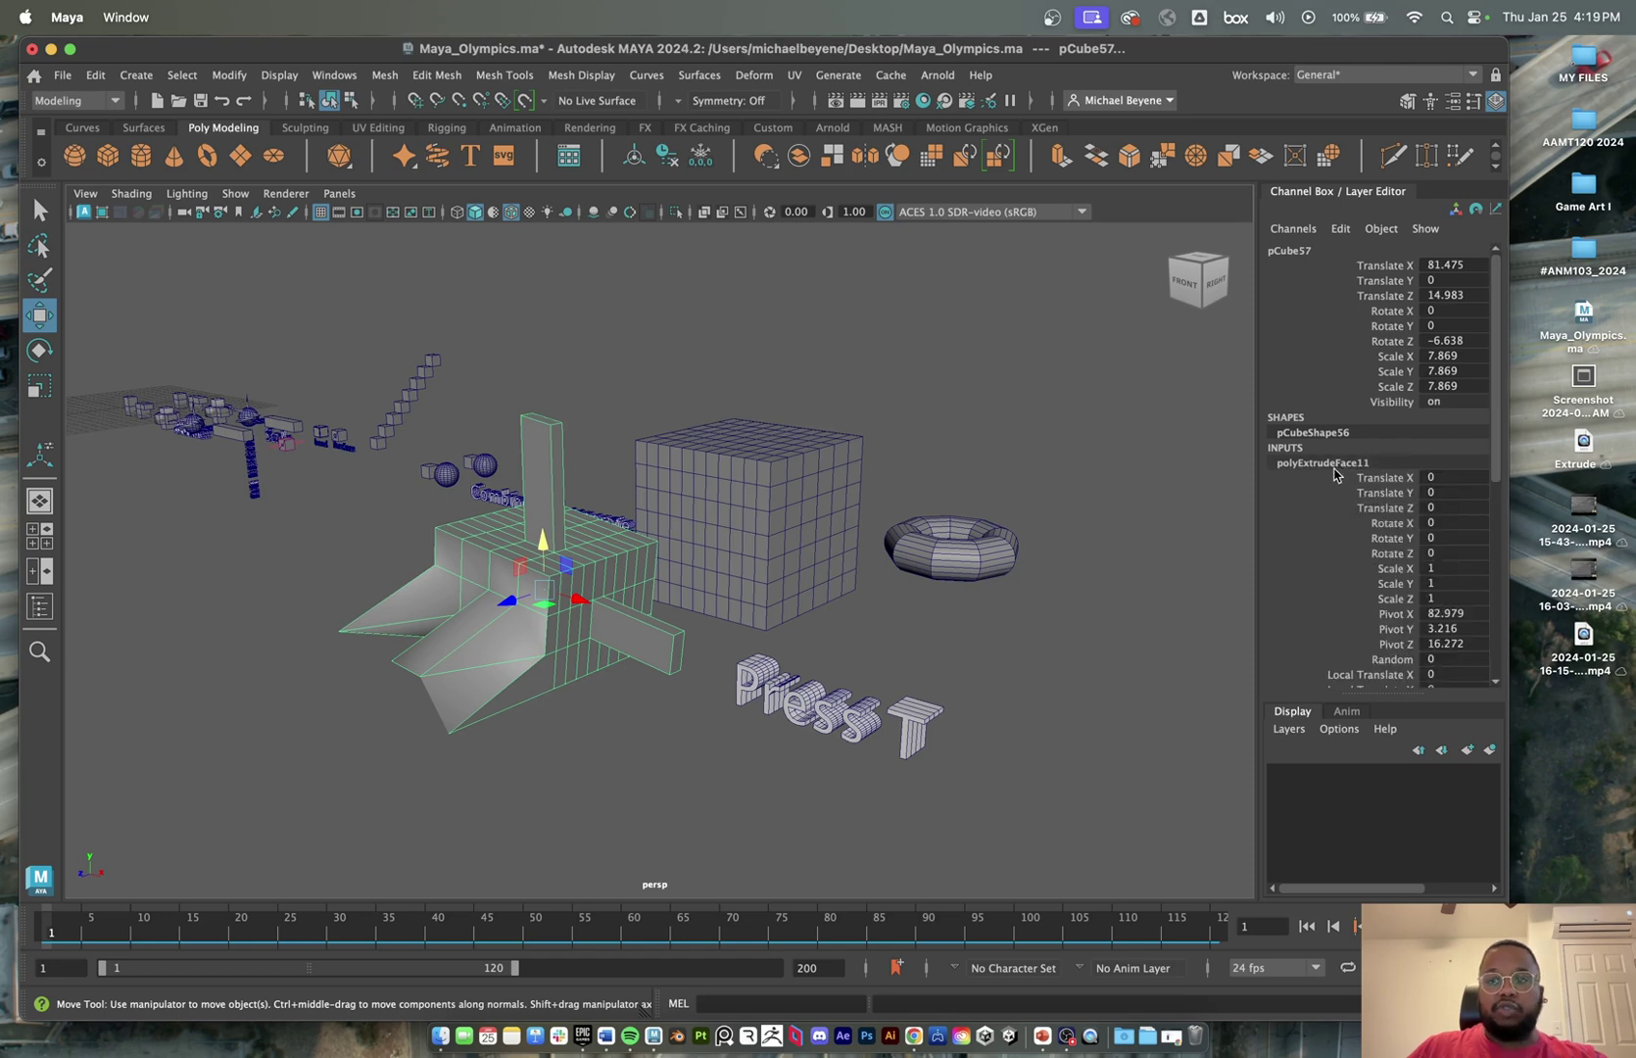
pyautogui.scroll(-8, 1327, 540)
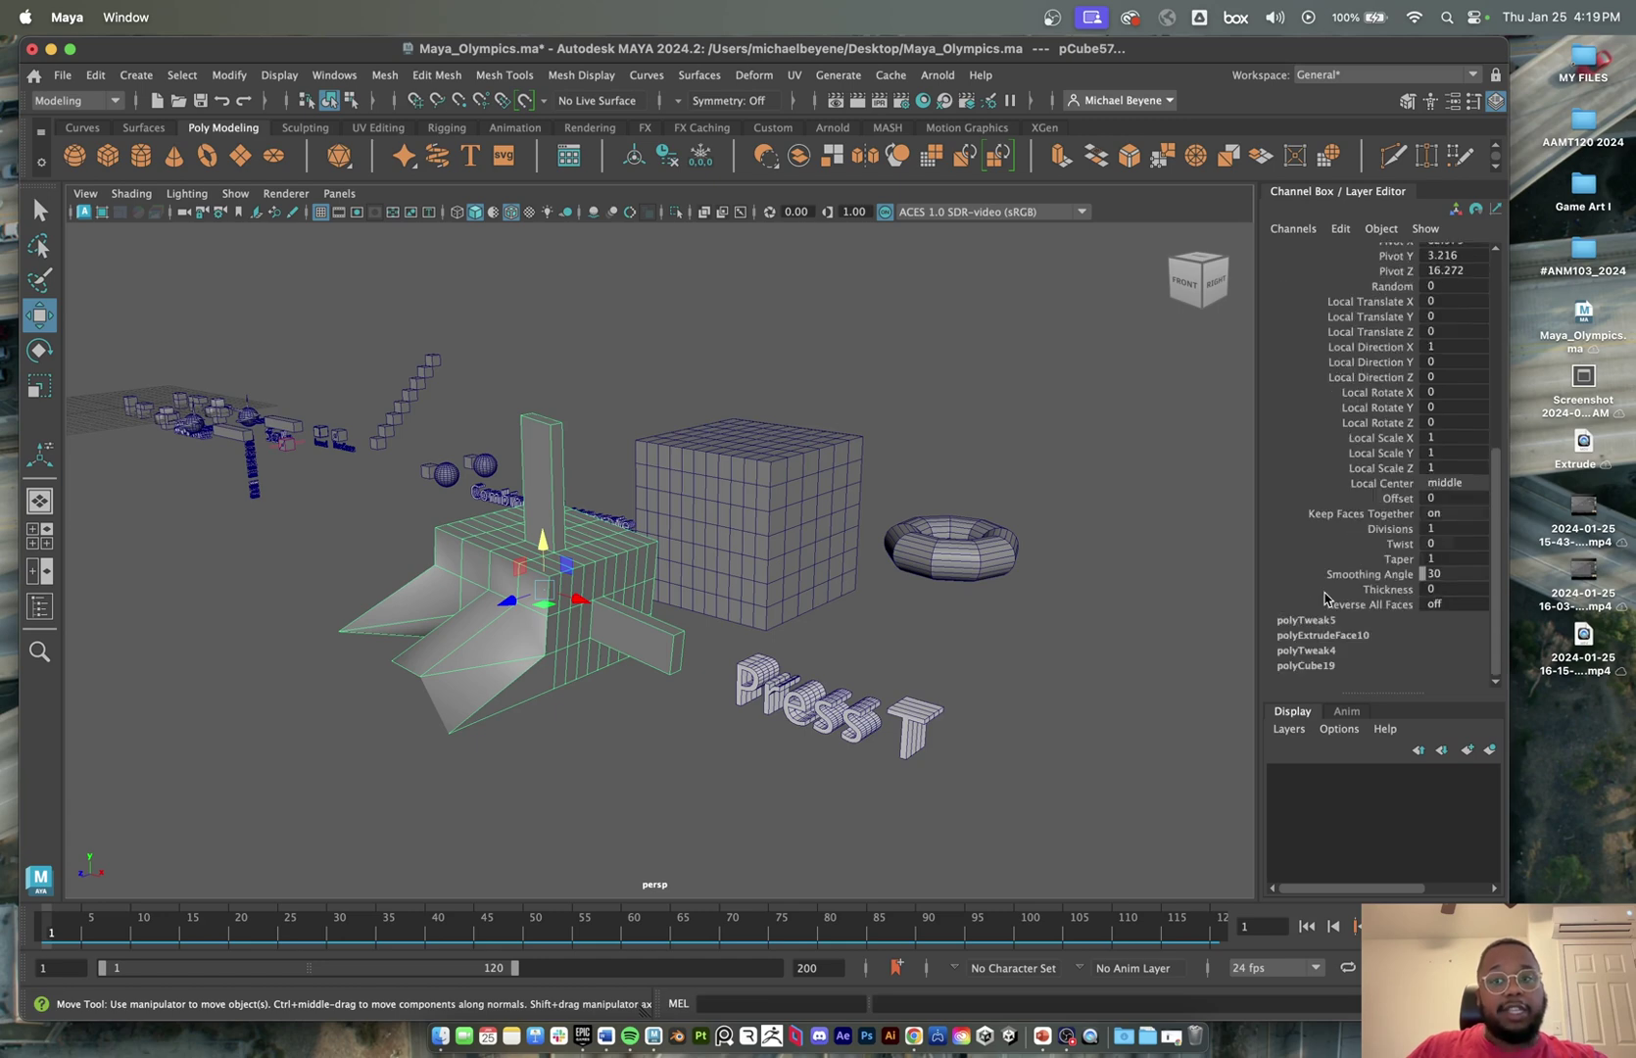
pyautogui.scroll(7, 1325, 596)
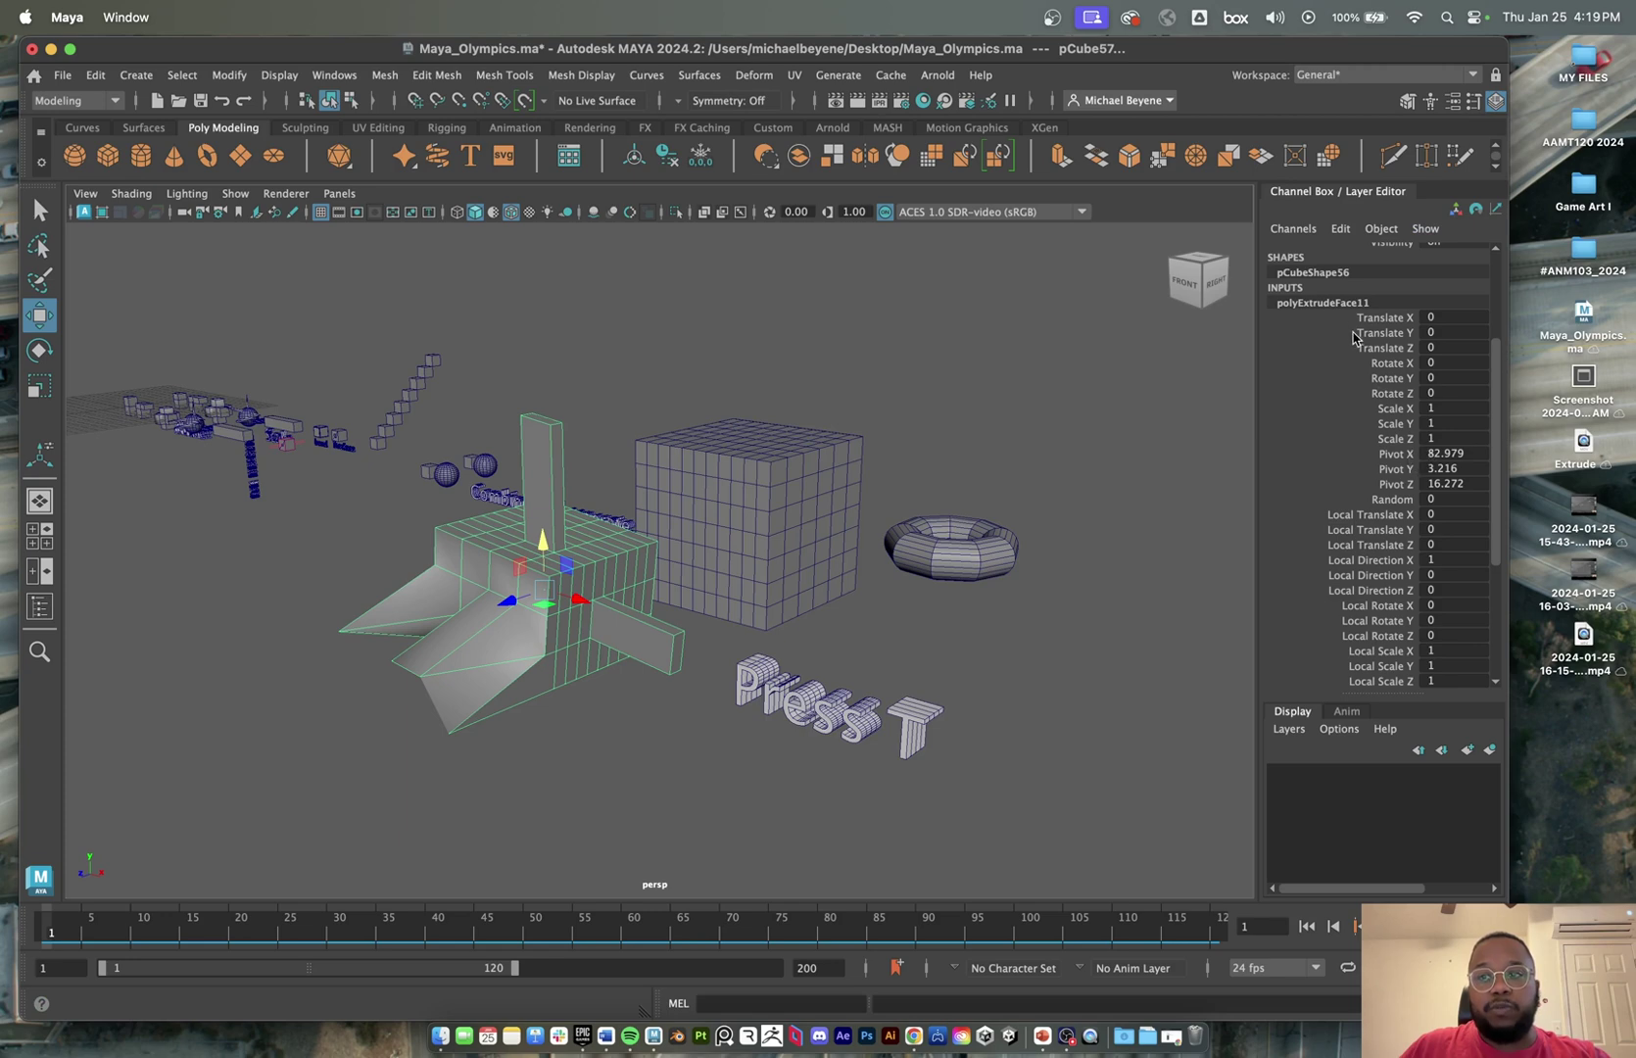
pyautogui.scroll(-6, 1351, 392)
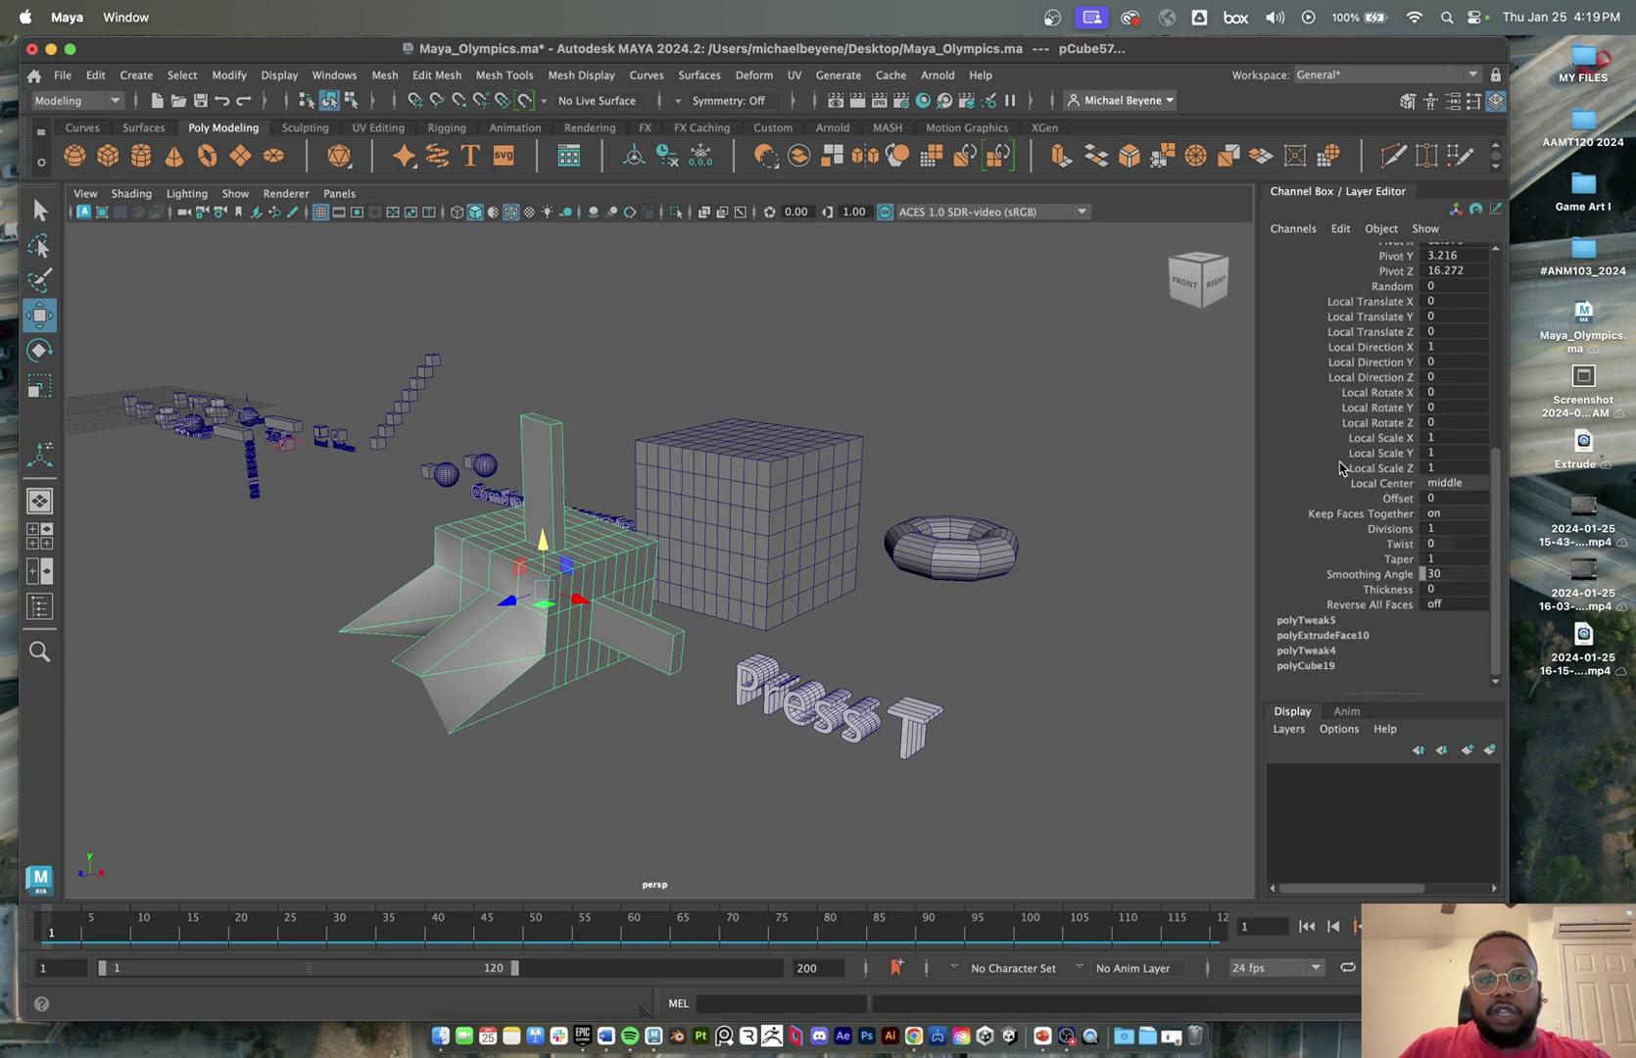
# - Open the settings of the earlier side bar extrusion and set its Pivot X to 88
pyautogui.click(1370, 637)
pyautogui.scroll(-1, 1370, 645)
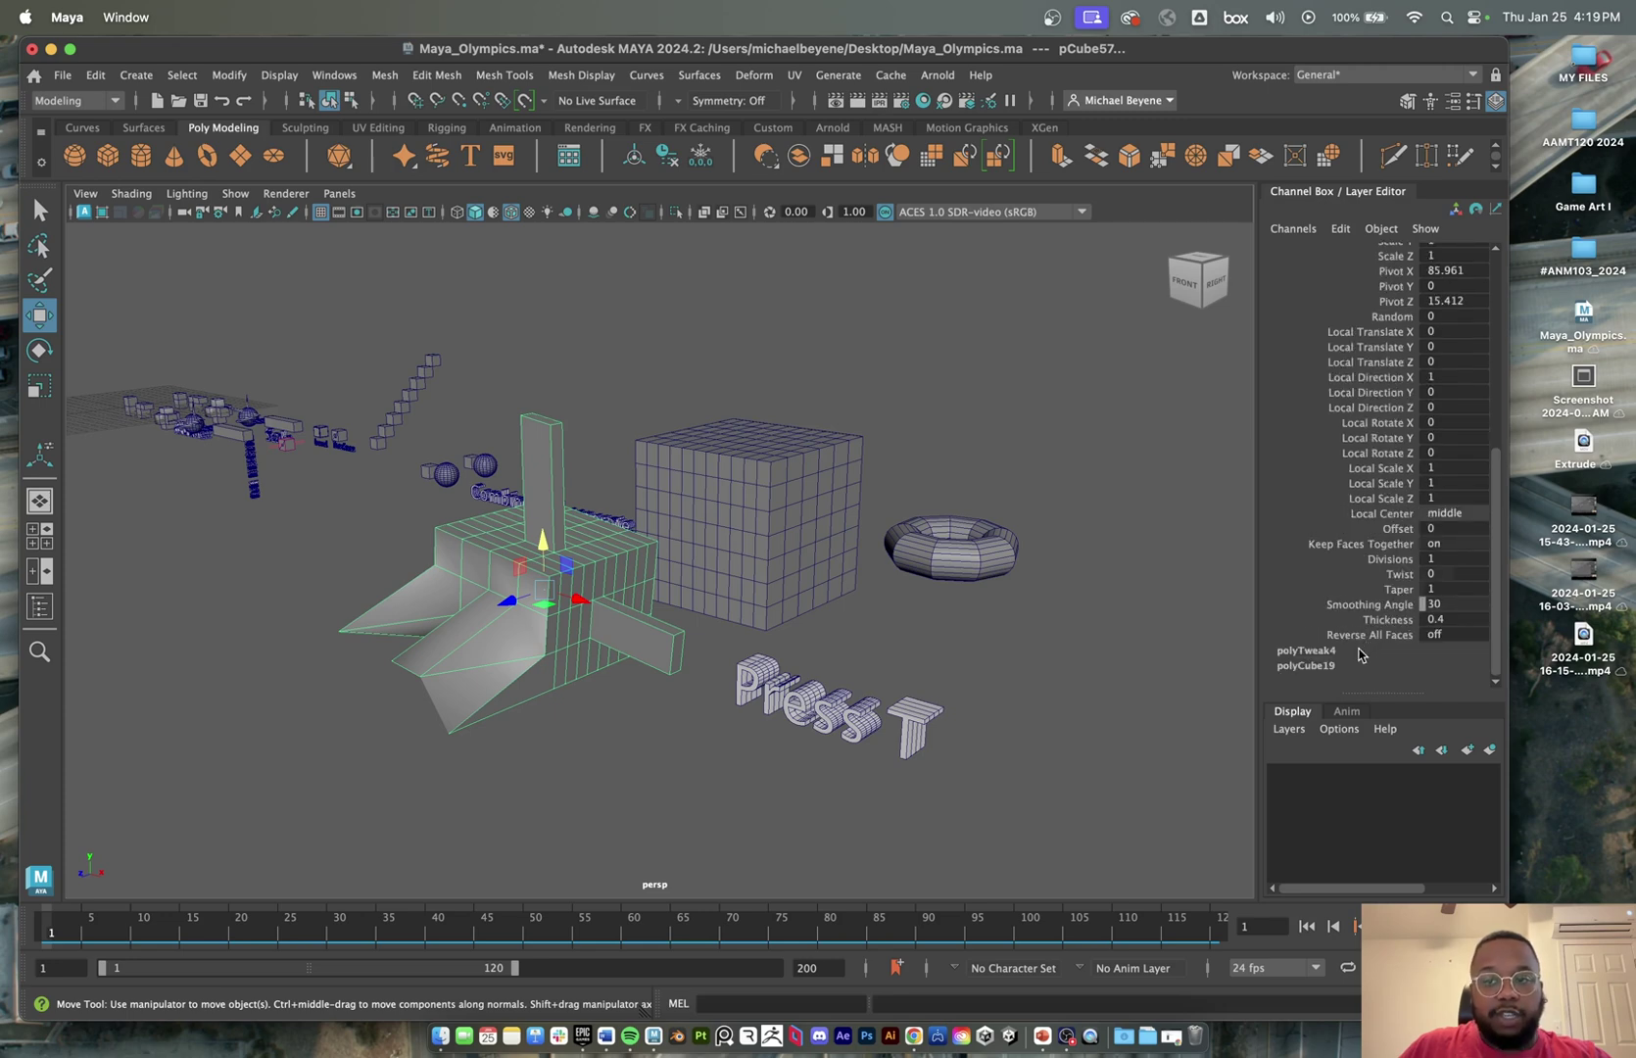
pyautogui.scroll(4, 1340, 495)
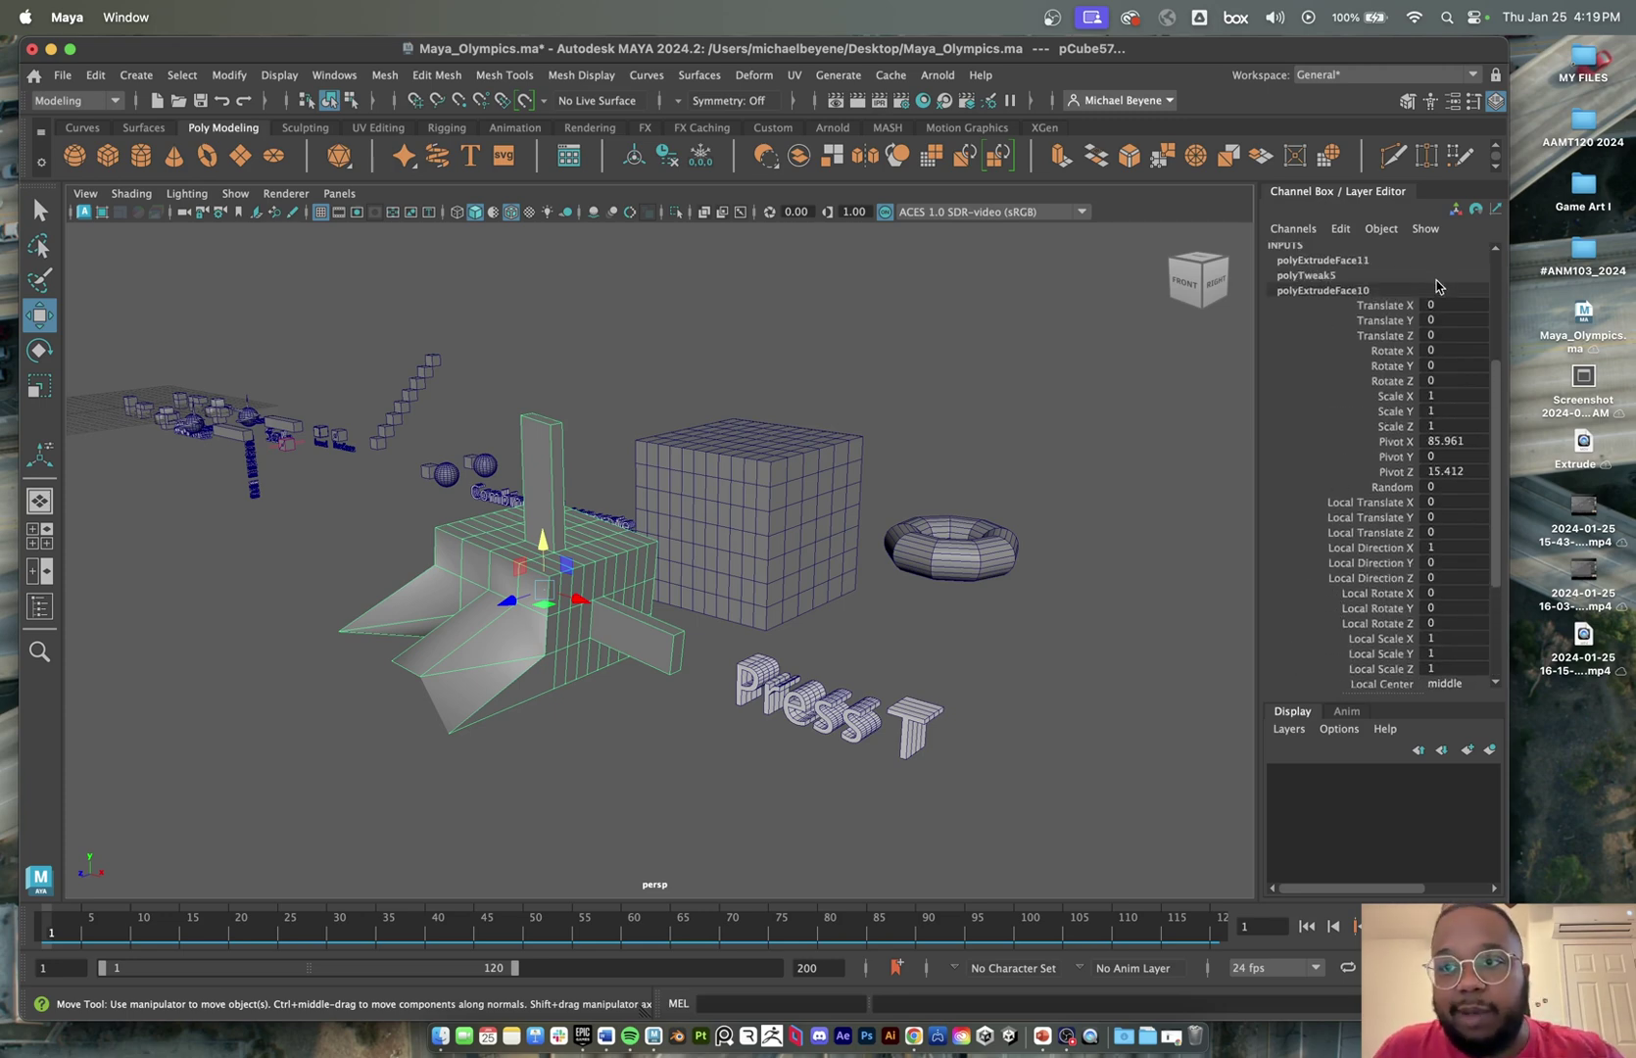
pyautogui.click(1437, 443)
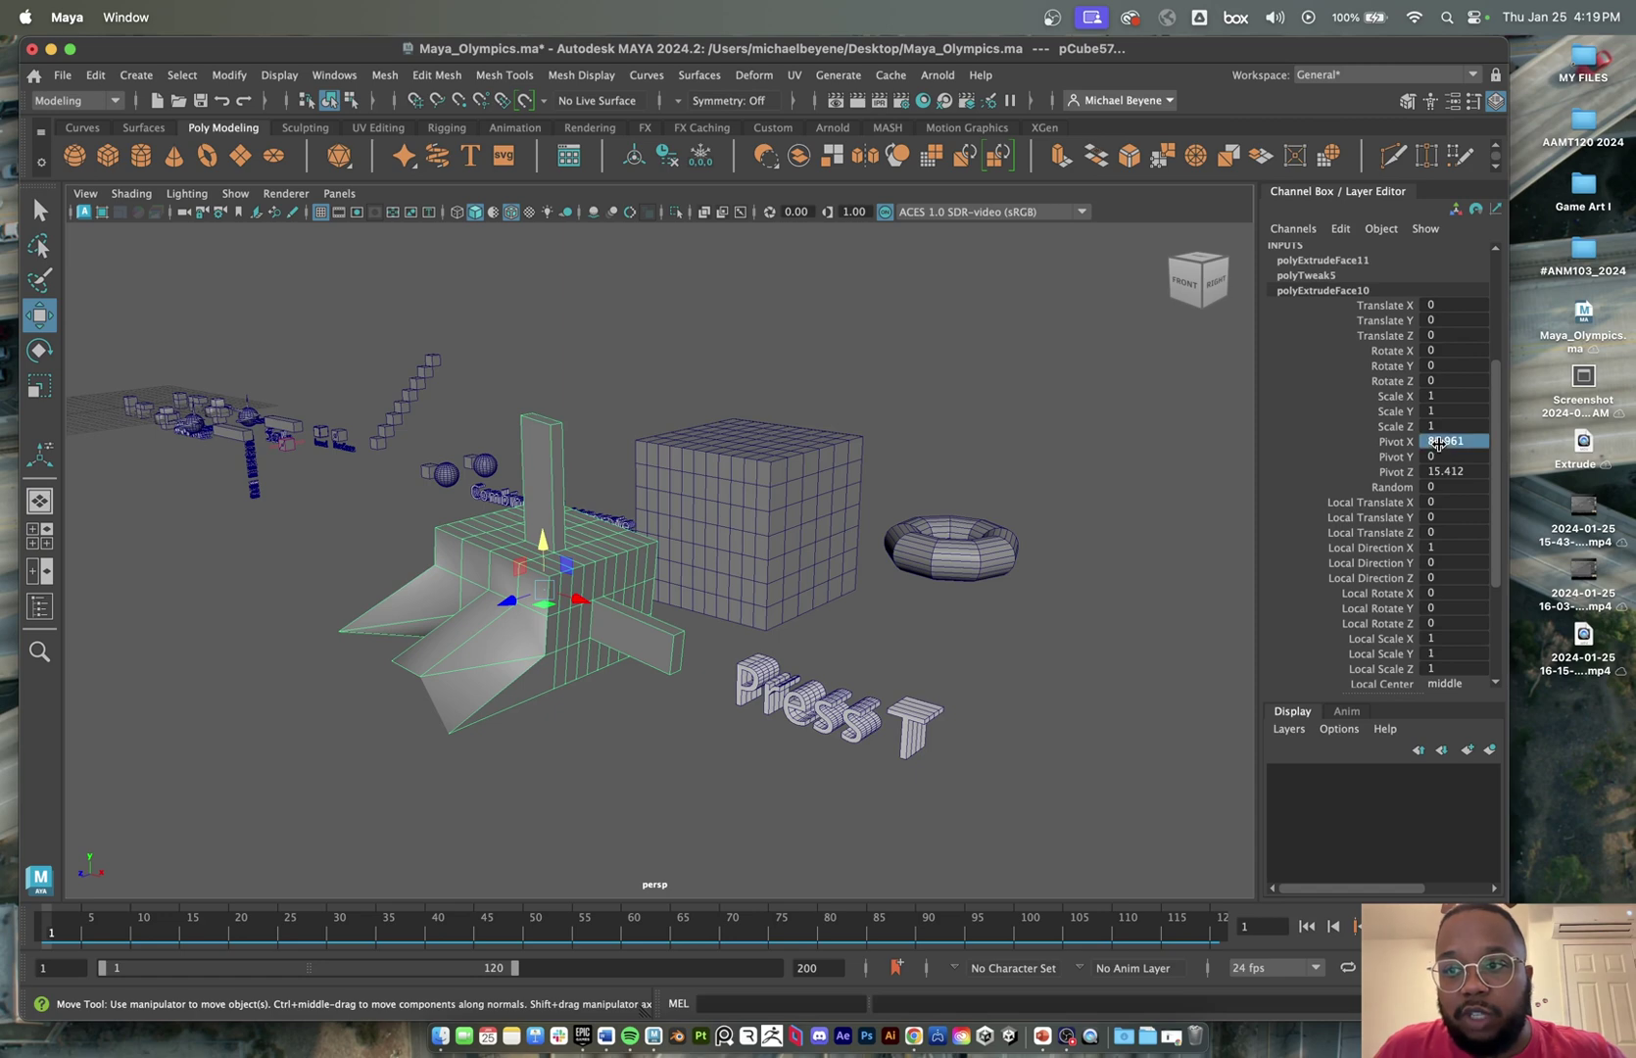
pyautogui.write('87')
pyautogui.press('Return')
pyautogui.moveTo(1346, 436); pyautogui.dragTo(1313, 439)
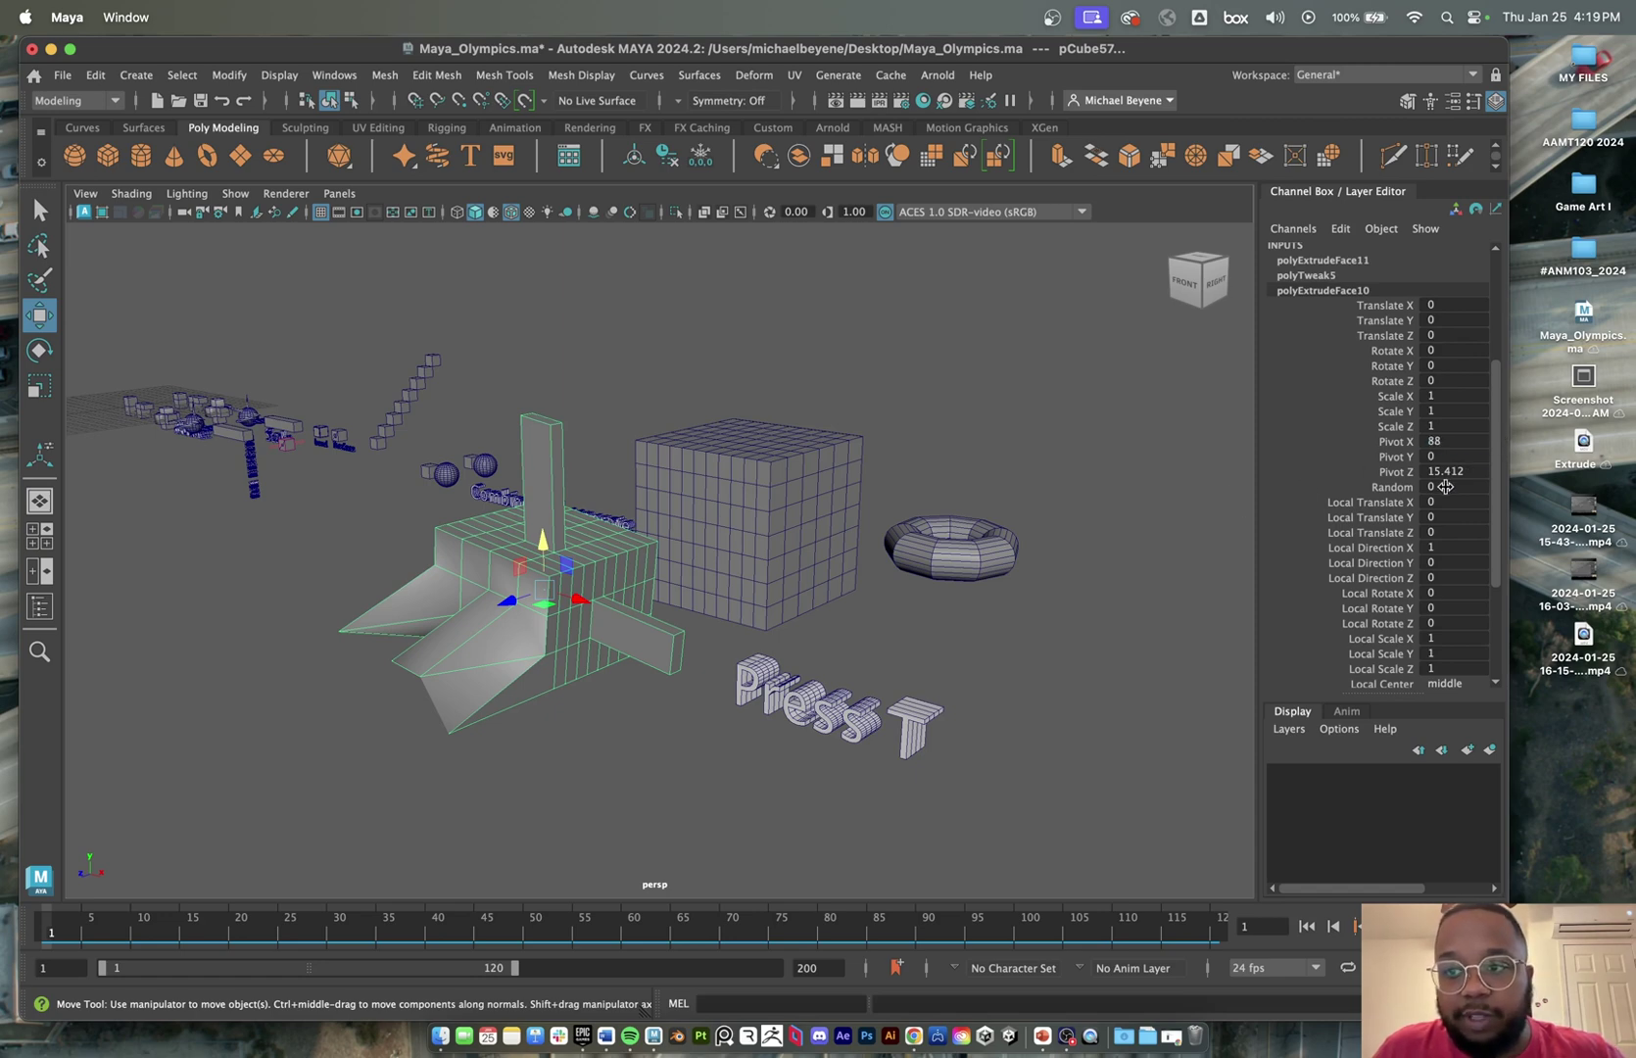
# - Set the side bar extrusion's Twist to 3, Rotate Y to 12 and Scale X to 0
pyautogui.scroll(-3, 1445, 495)
pyautogui.scroll(-2, 1444, 530)
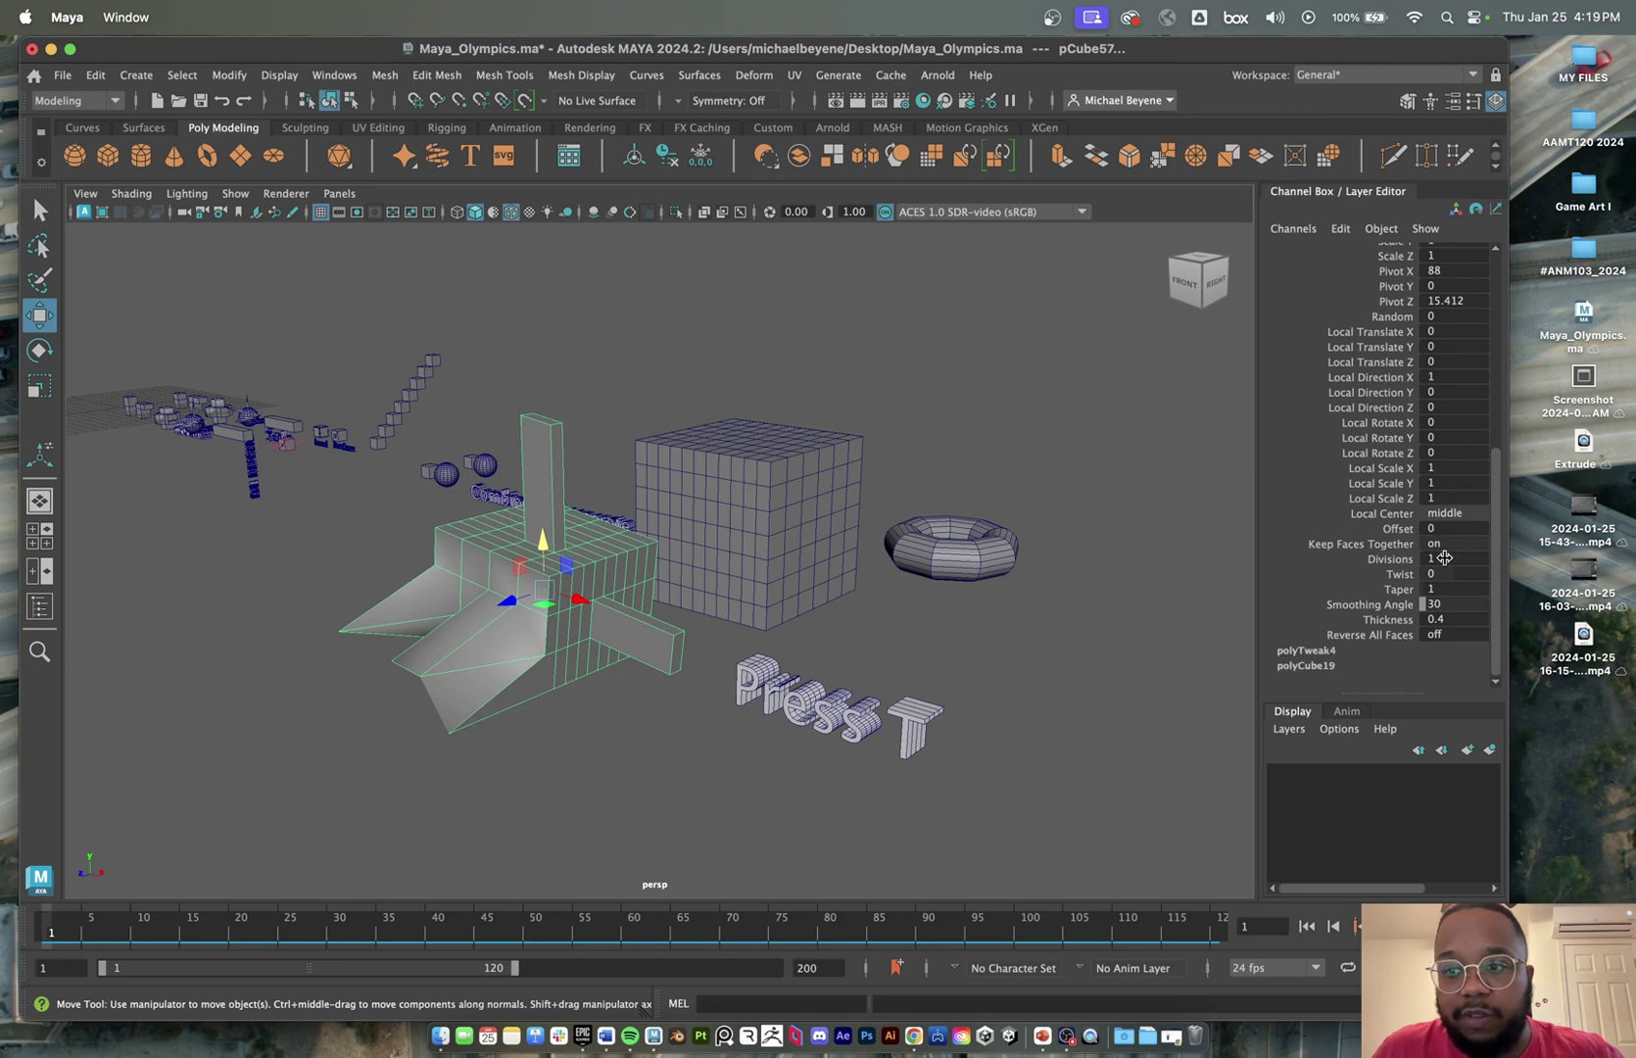
pyautogui.moveTo(1432, 575); pyautogui.dragTo(1489, 567)
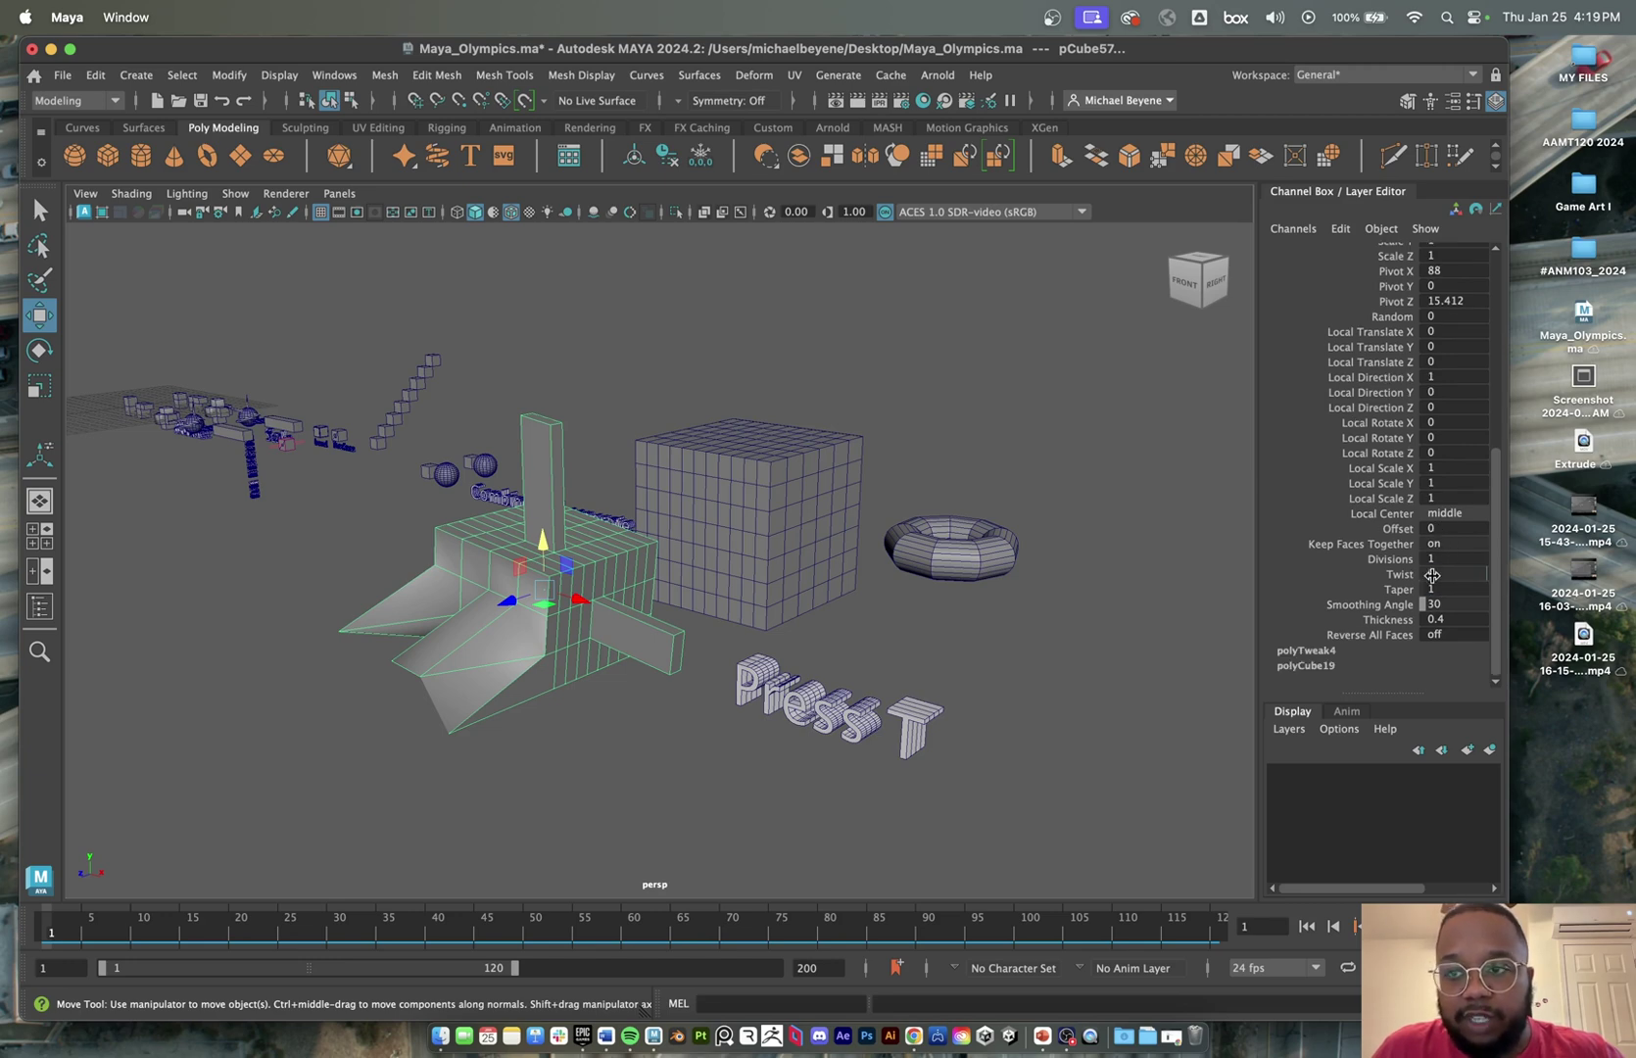
pyautogui.scroll(3, 1384, 402)
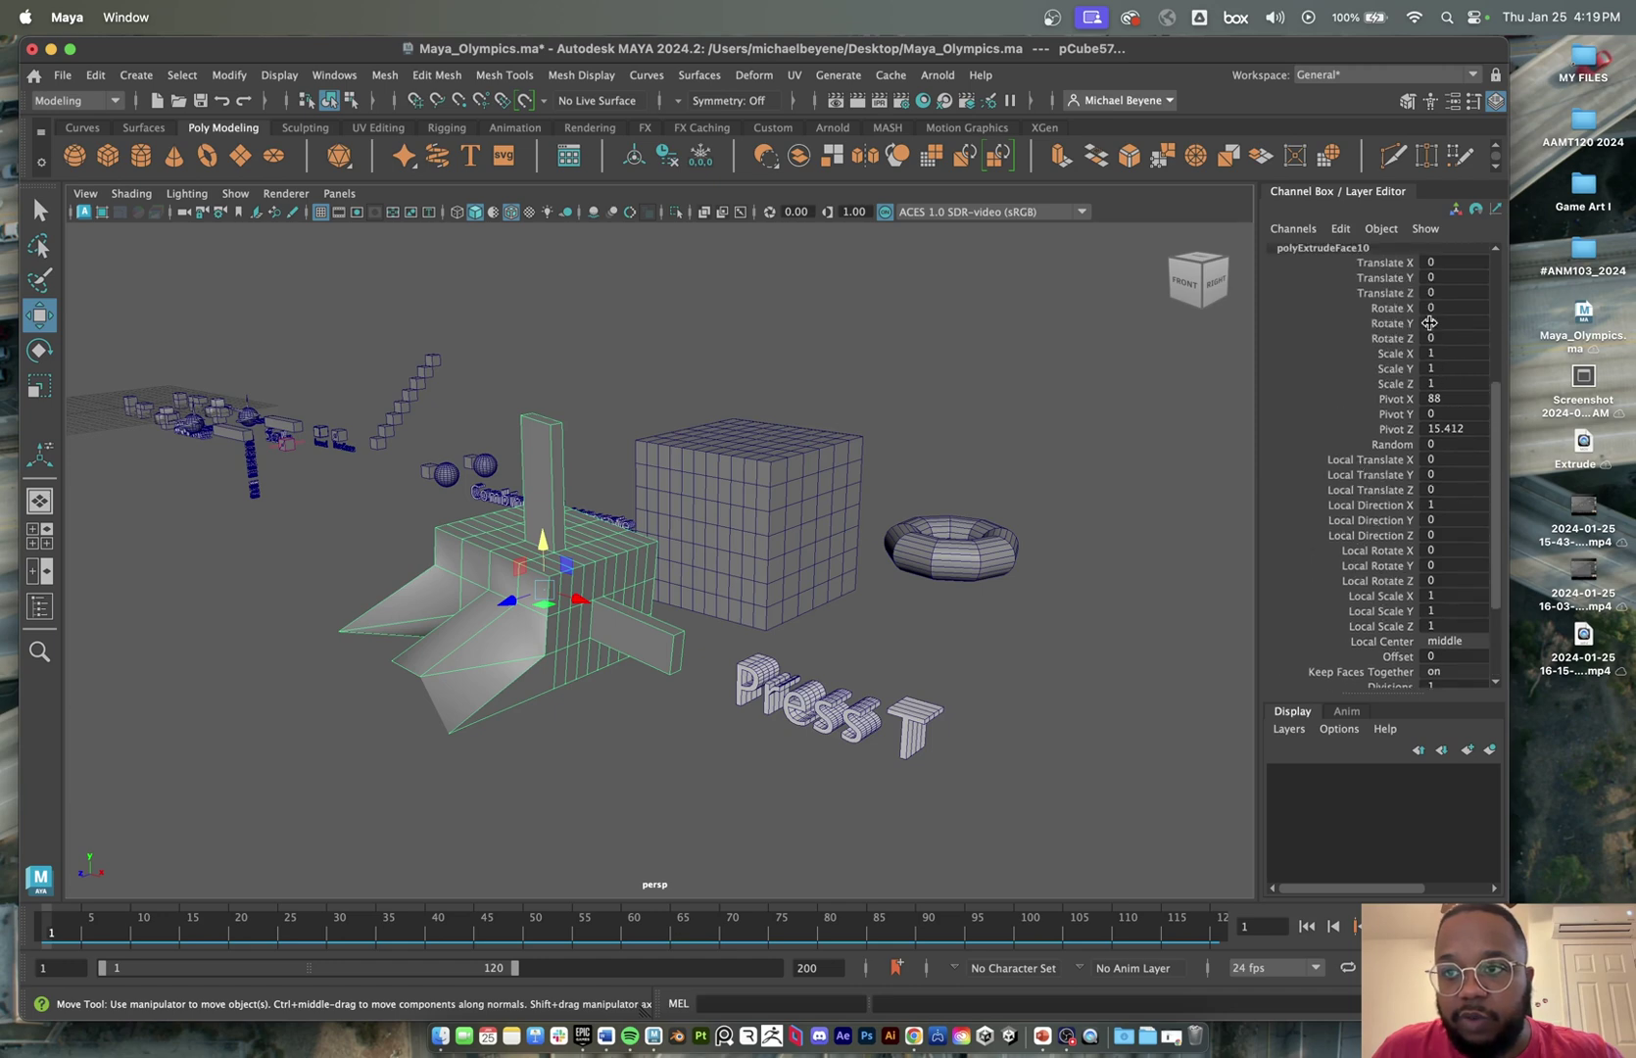
pyautogui.moveTo(1430, 322)
pyautogui.mouseDown()
pyautogui.moveTo(1553, 315)
pyautogui.moveTo(1401, 317)
pyautogui.moveTo(1465, 356)
pyautogui.moveTo(1607, 359)
pyautogui.moveTo(1420, 356)
pyautogui.mouseUp()
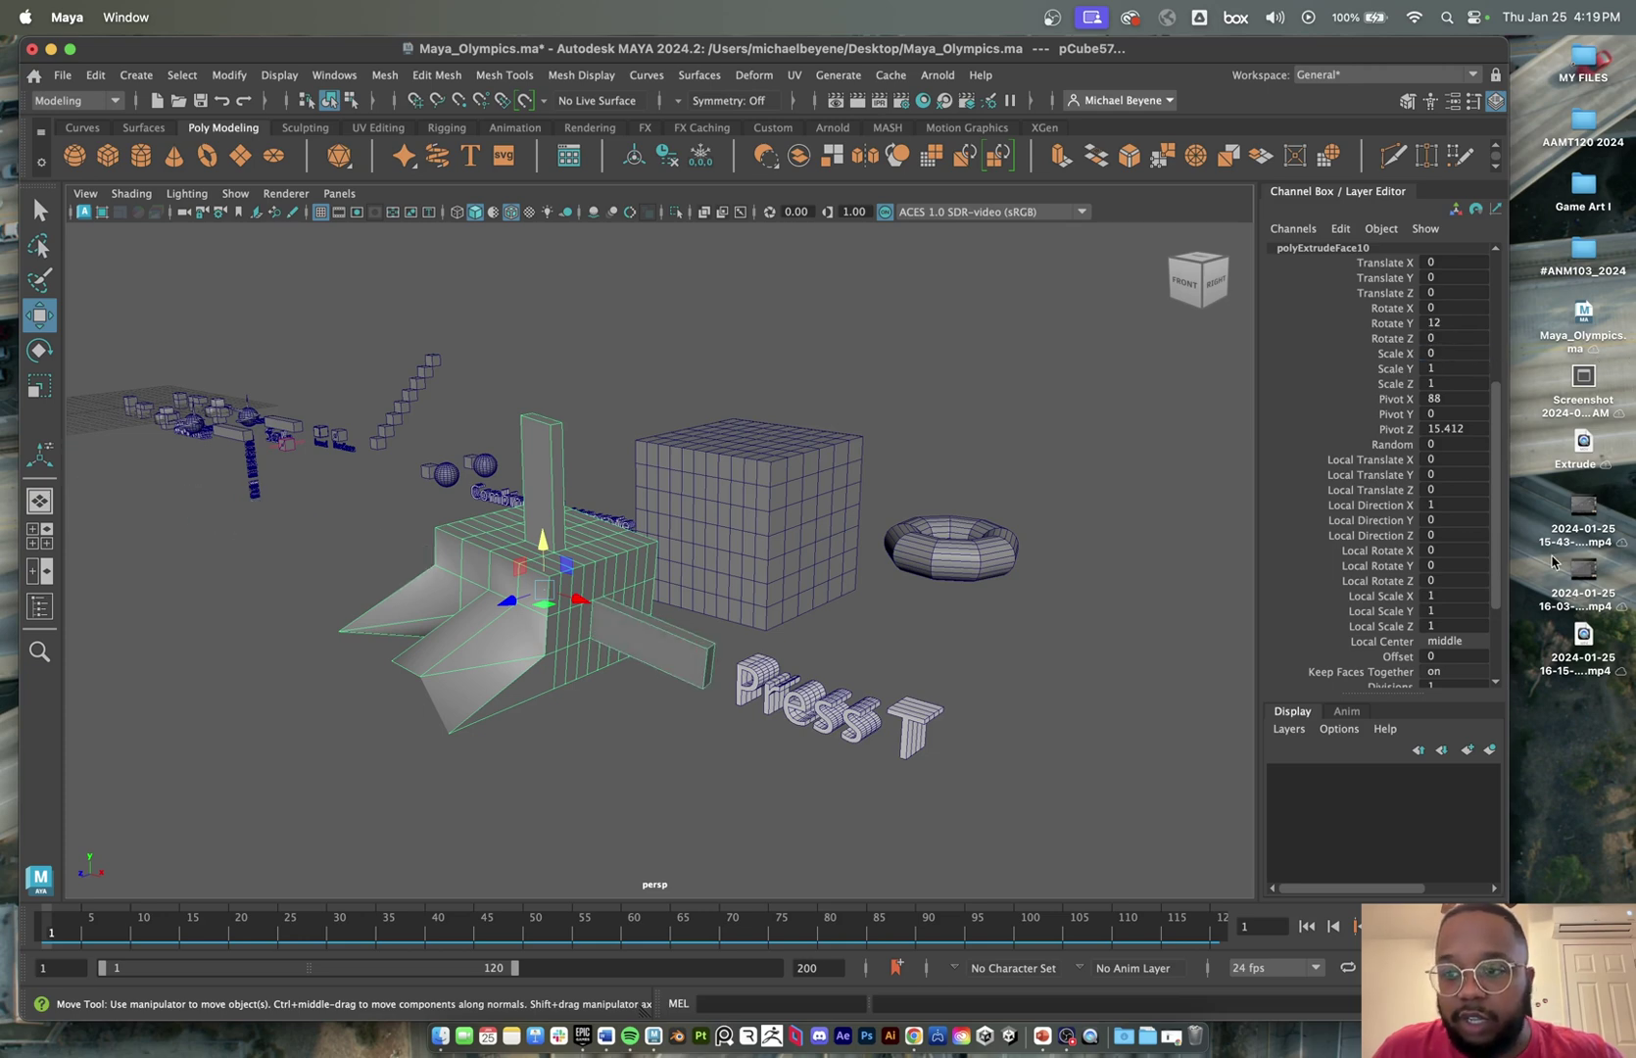
pyautogui.scroll(-3, 1413, 579)
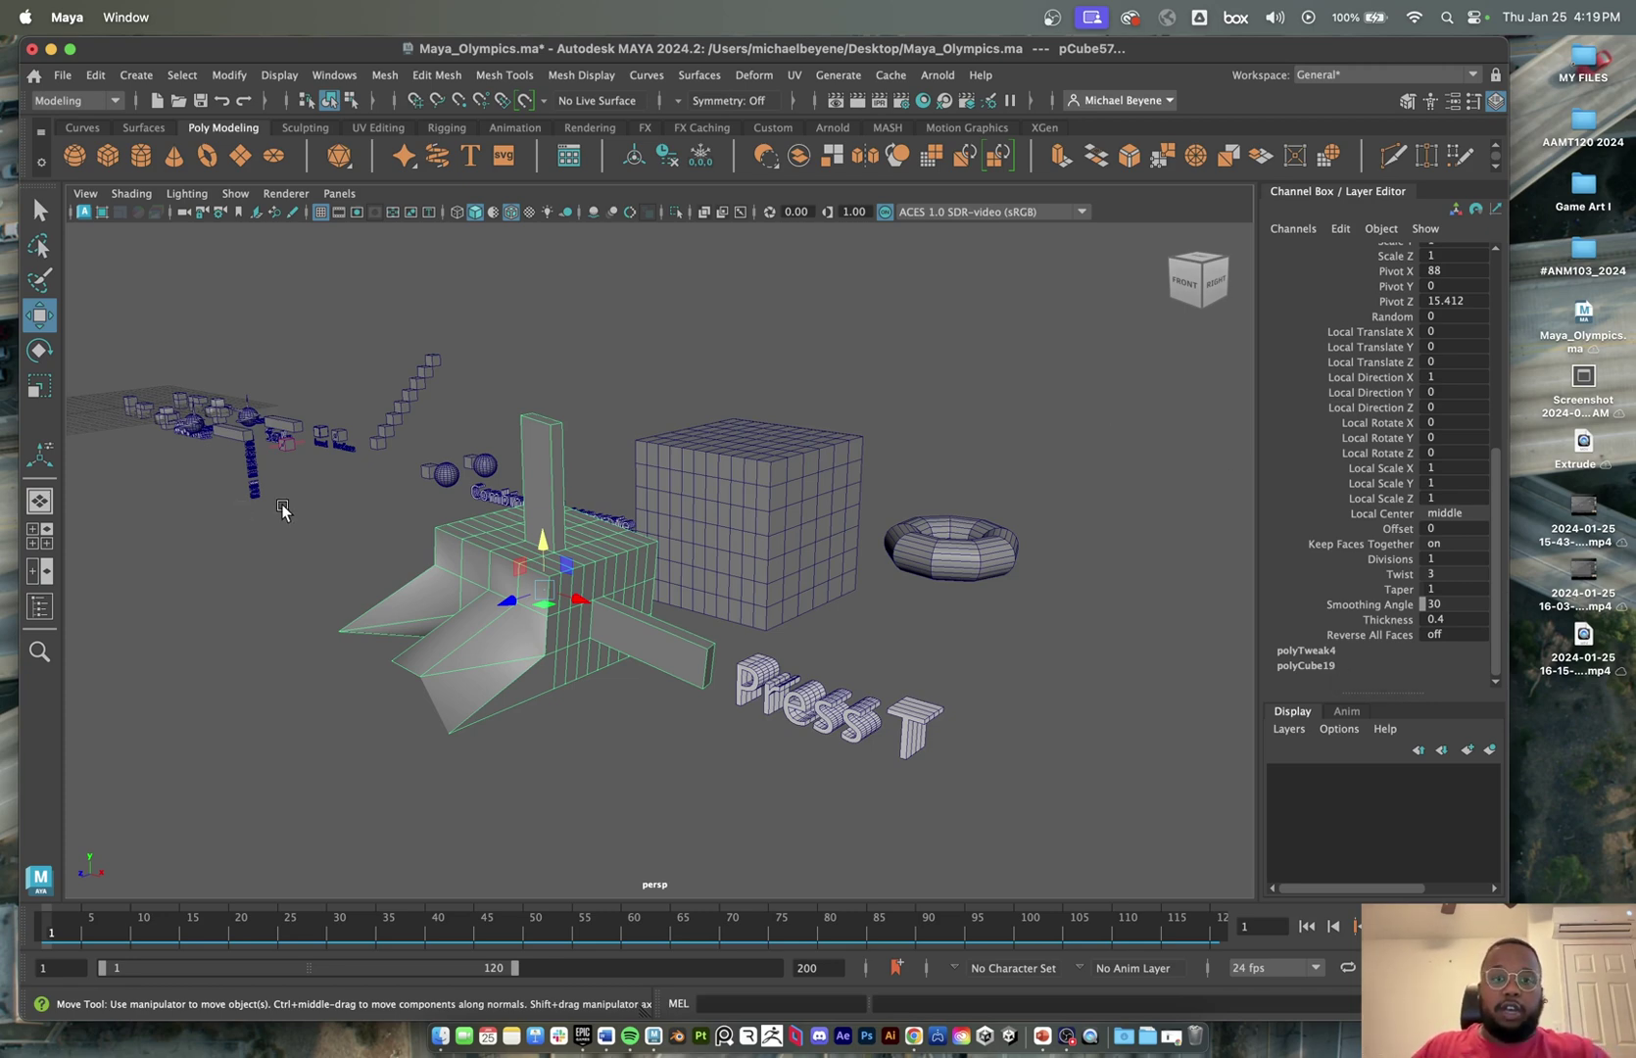
# - Scale the whole deformed cube up uniformly to 10.223 and undo the scaling
pyautogui.scroll(5, 1382, 412)
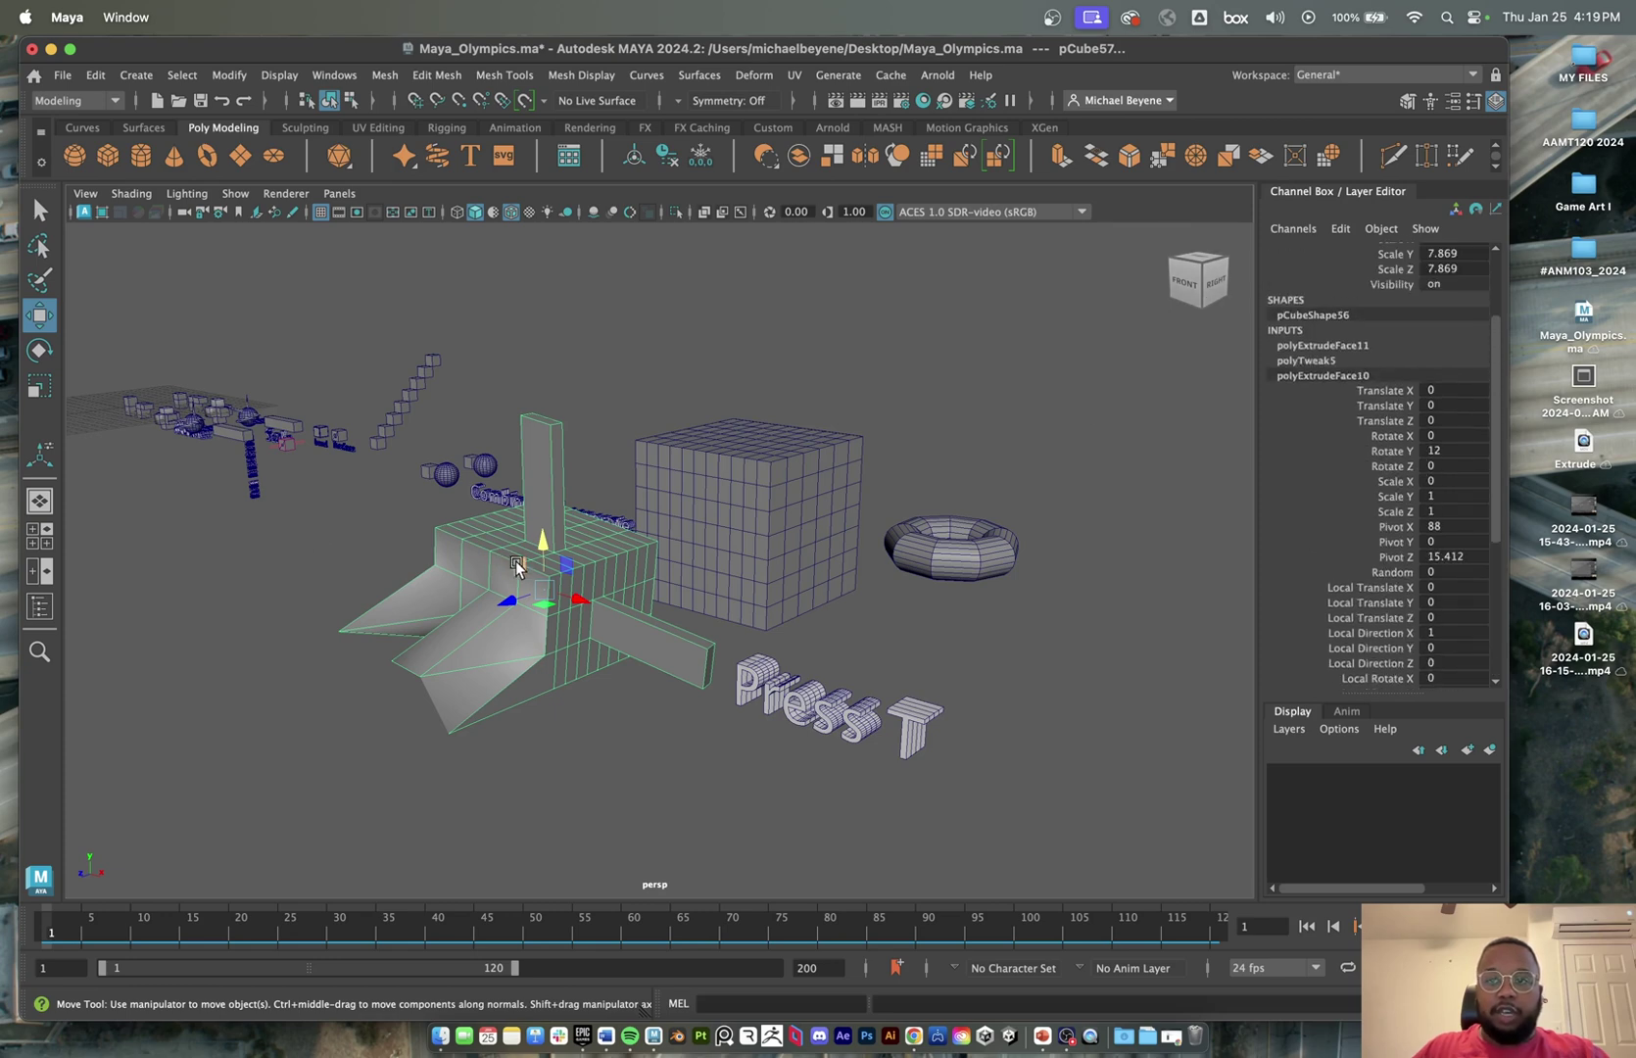
pyautogui.moveTo(577, 554); pyautogui.dragTo(618, 553, button='right')
pyautogui.press('r')
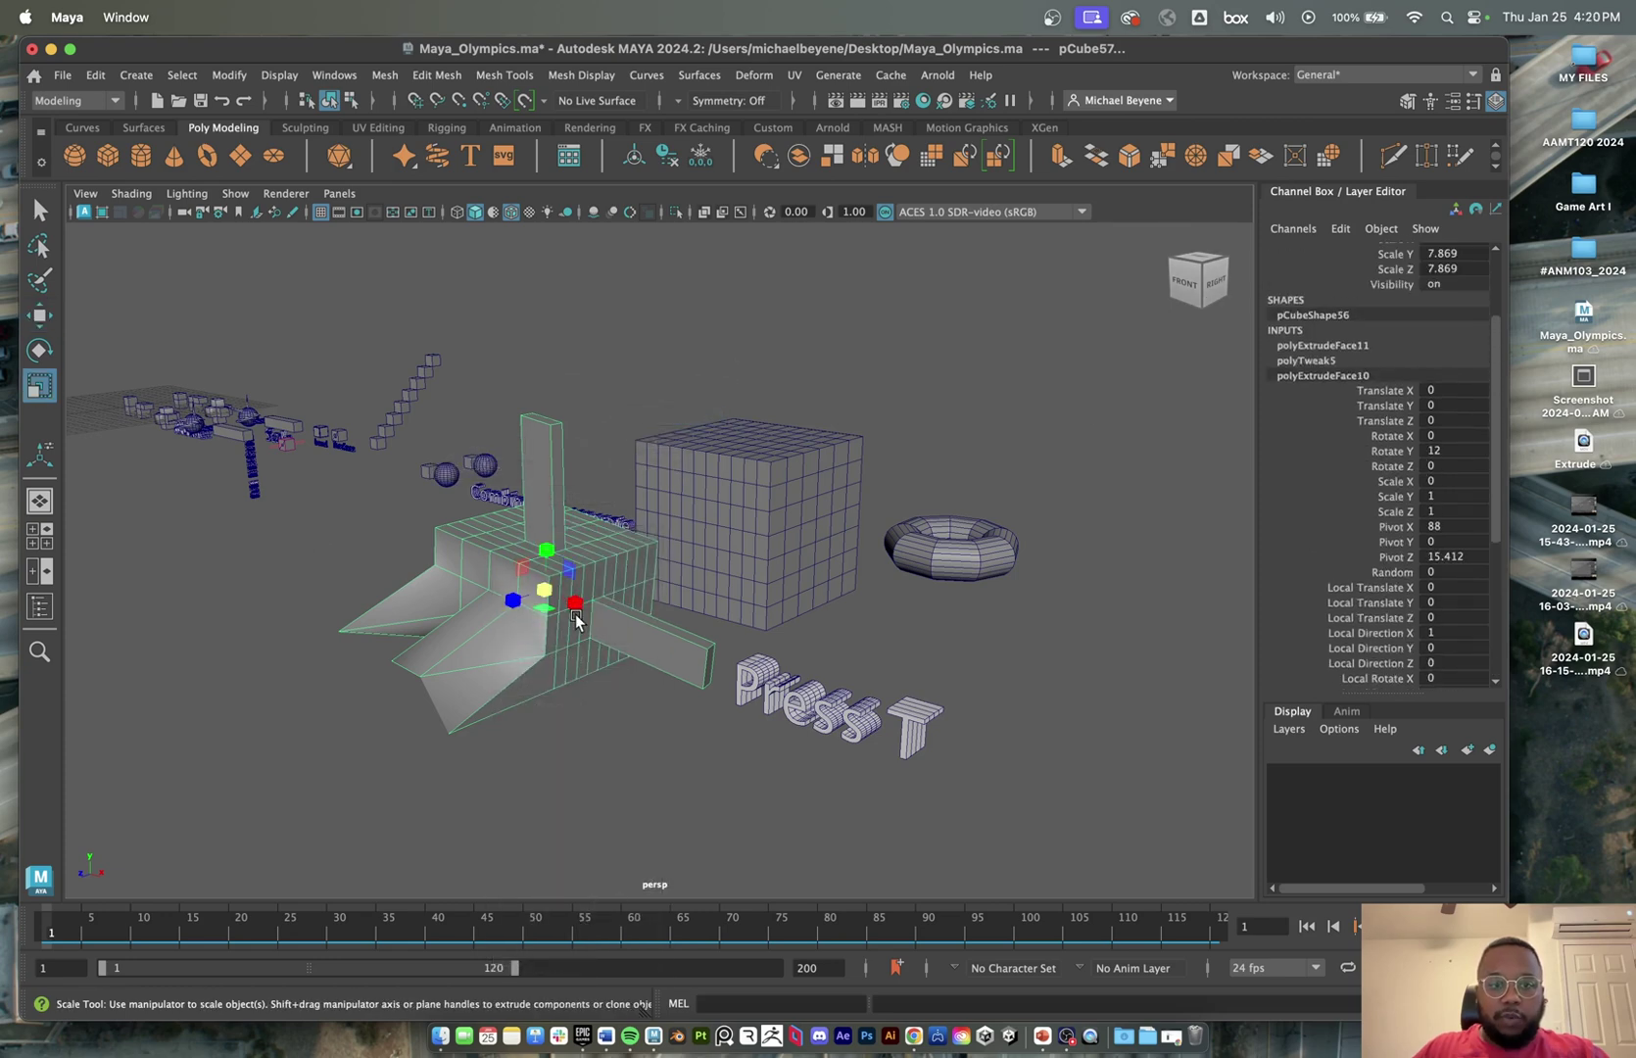
pyautogui.moveTo(546, 591); pyautogui.dragTo(653, 555)
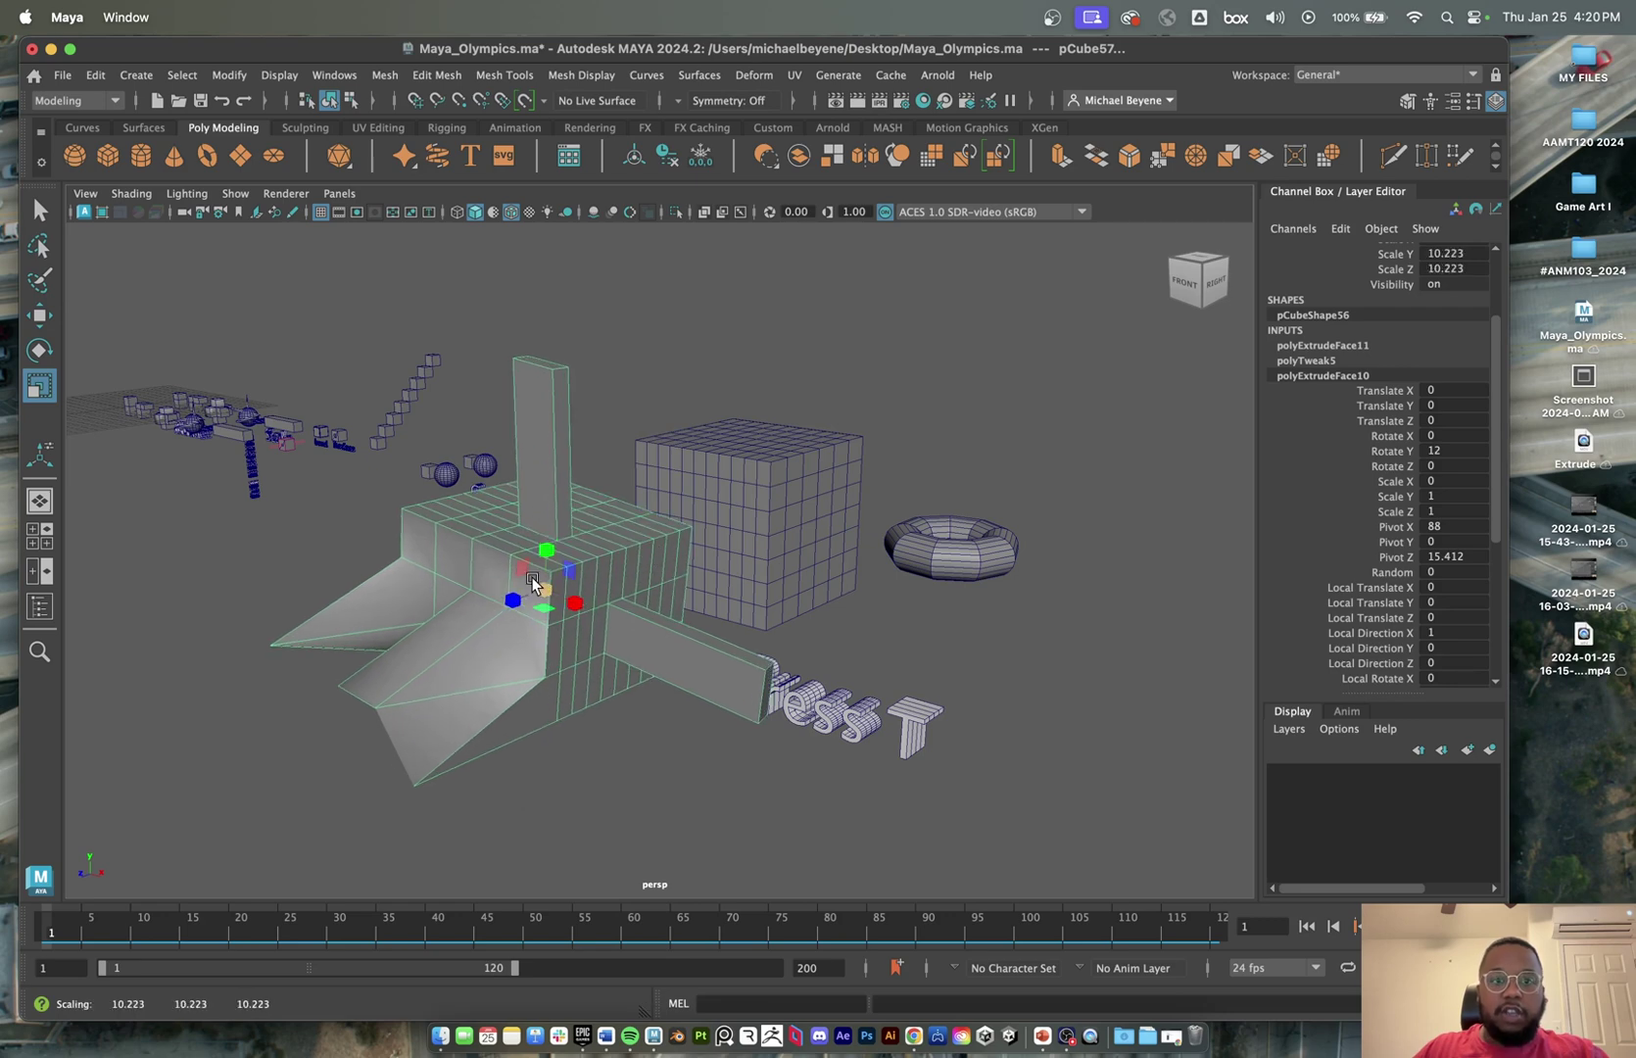
pyautogui.hotkey('ctrl', 'z')
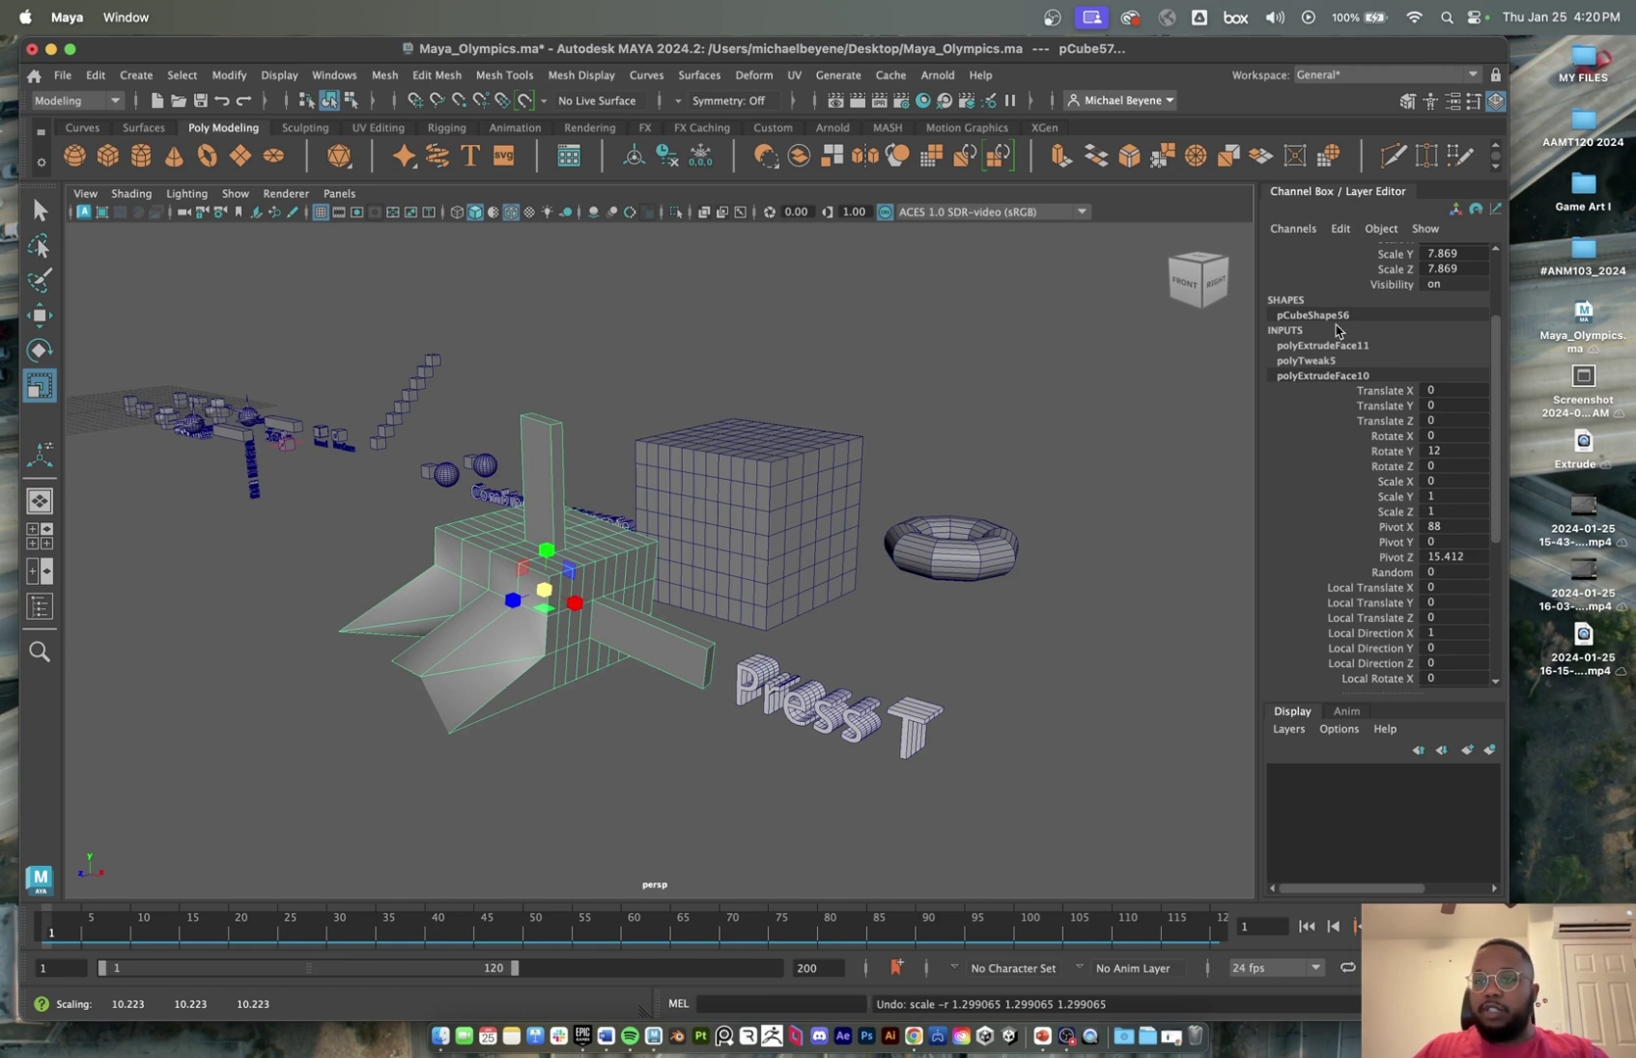
# - Extrude another face near the back of the cube's right side and pull it outward along X into a second bar
pyautogui.scroll(2, 1362, 338)
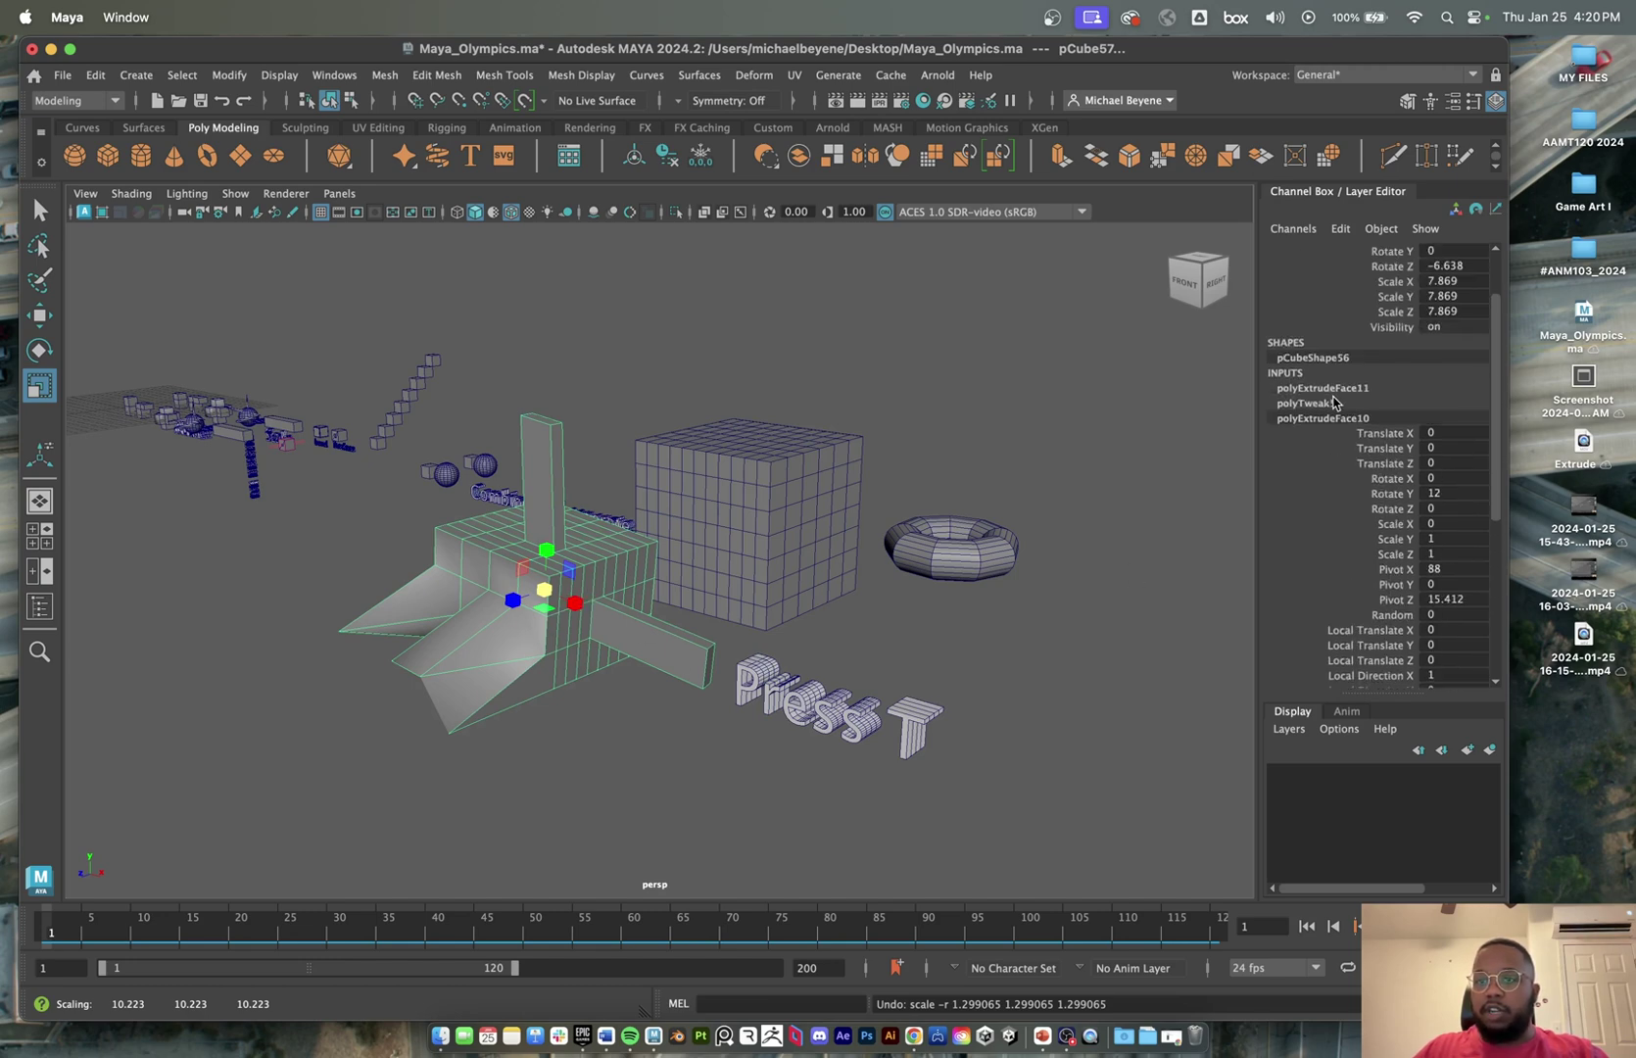
pyautogui.moveTo(598, 443); pyautogui.dragTo(598, 514, button='right')
pyautogui.click(642, 578)
pyautogui.press('w')
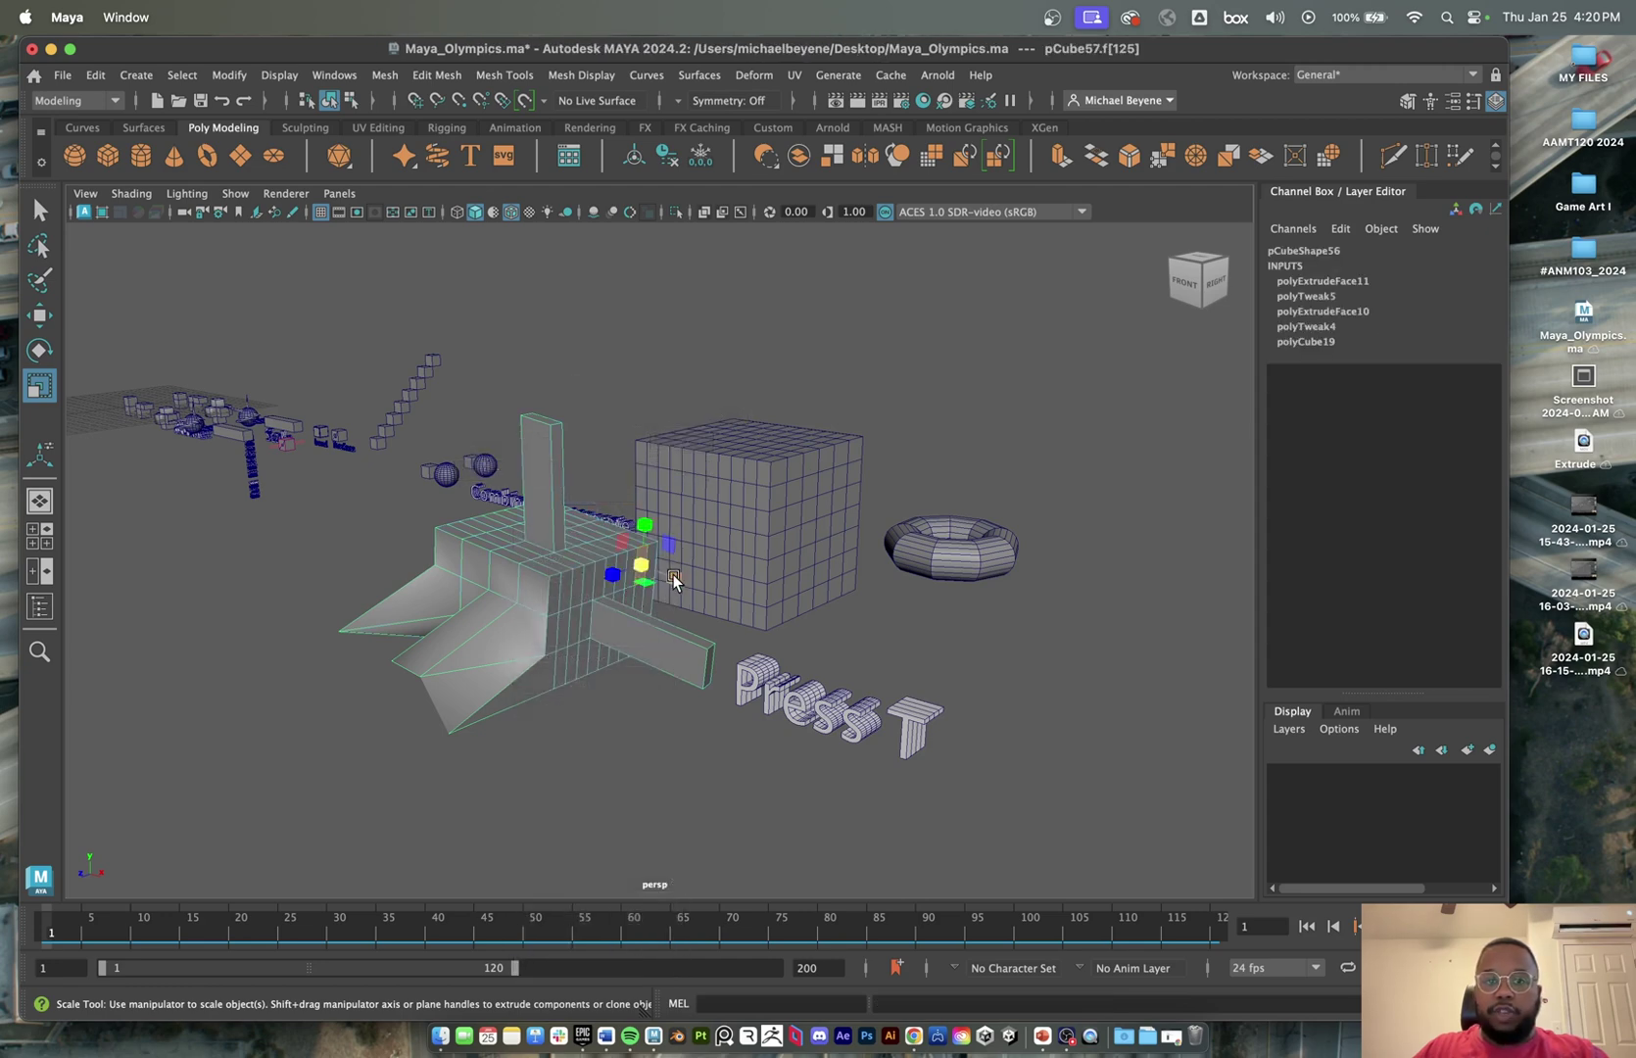
pyautogui.moveTo(674, 574); pyautogui.dragTo(801, 601)
pyautogui.press('super+z')
pyautogui.hotkey('ctrl', 'e')
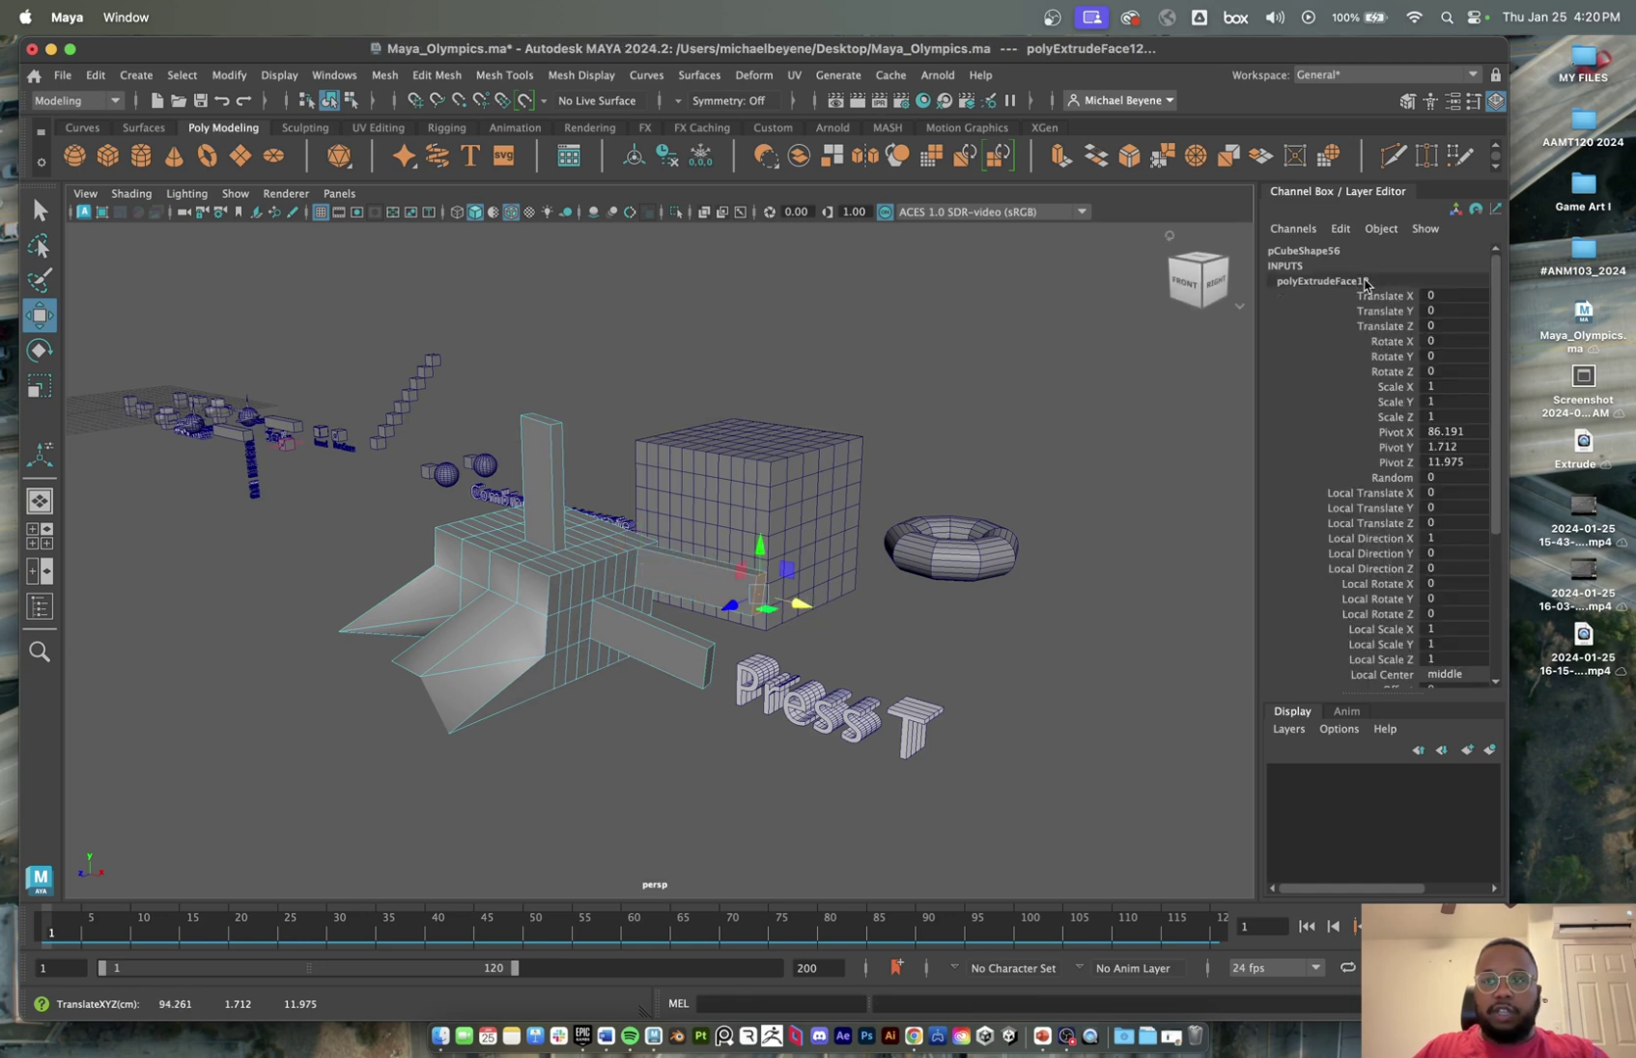
# - Delete one face near the front corner of the cube's right side, return to object mode and select the deletion's history entry
pyautogui.click(567, 582)
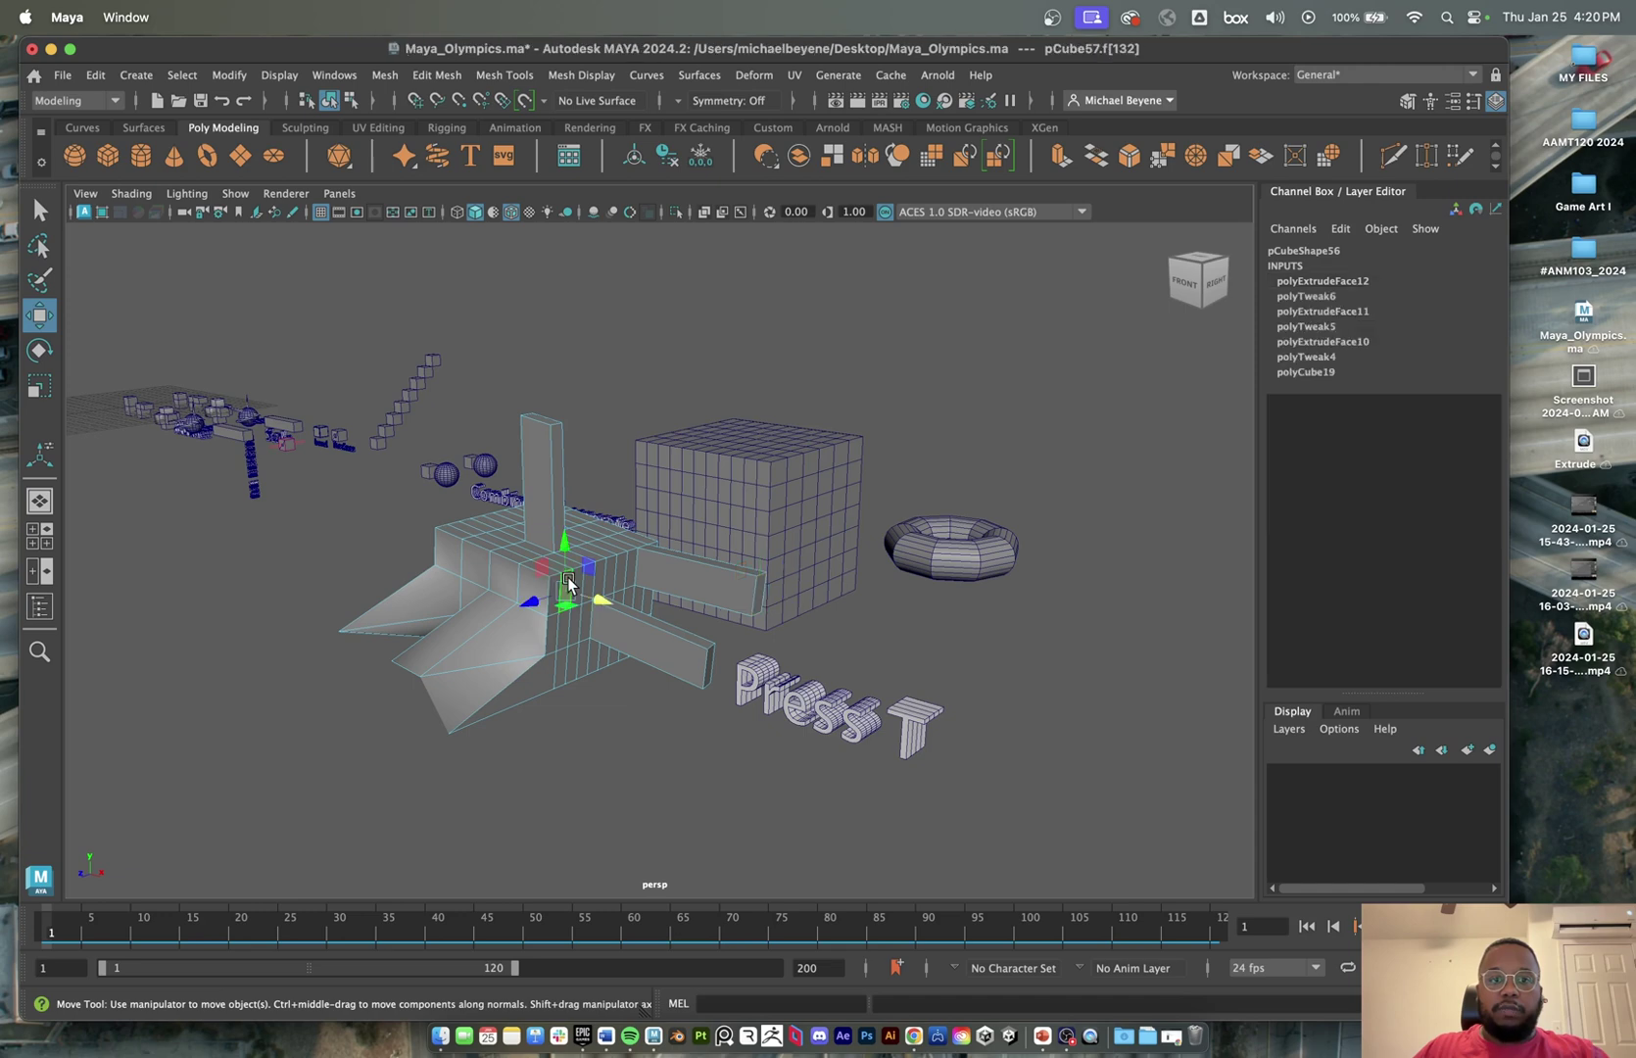
pyautogui.press('Delete')
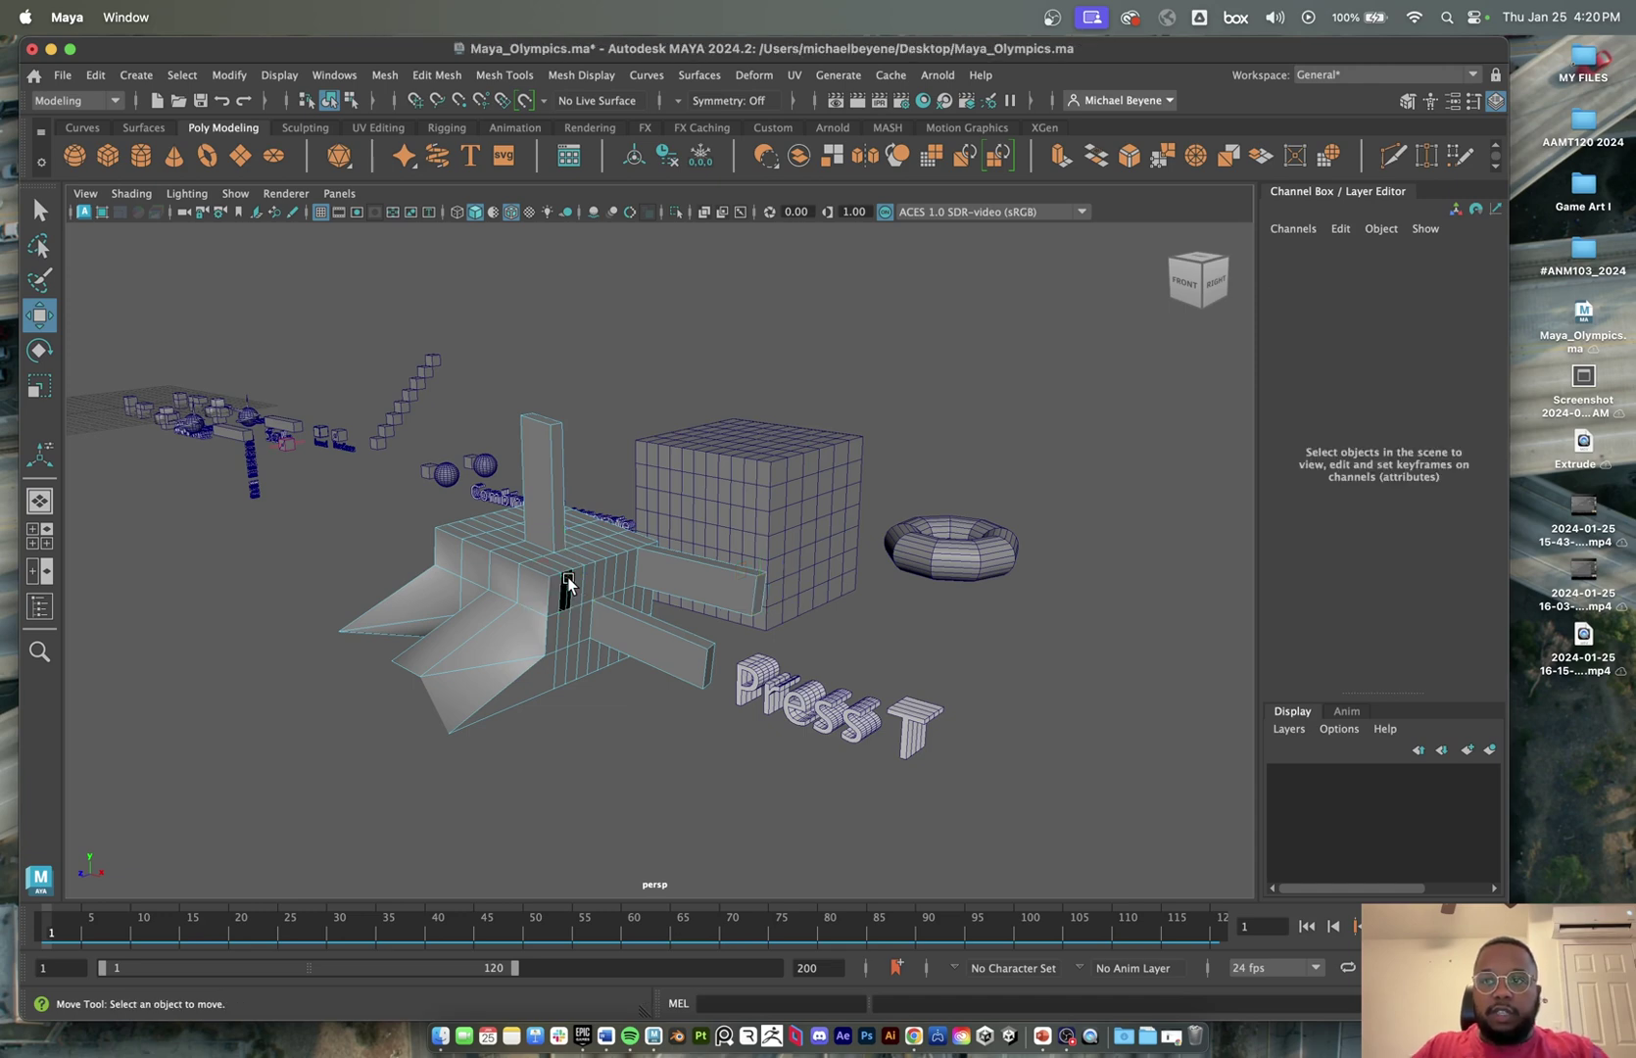
pyautogui.moveTo(588, 556); pyautogui.dragTo(802, 332, button='right')
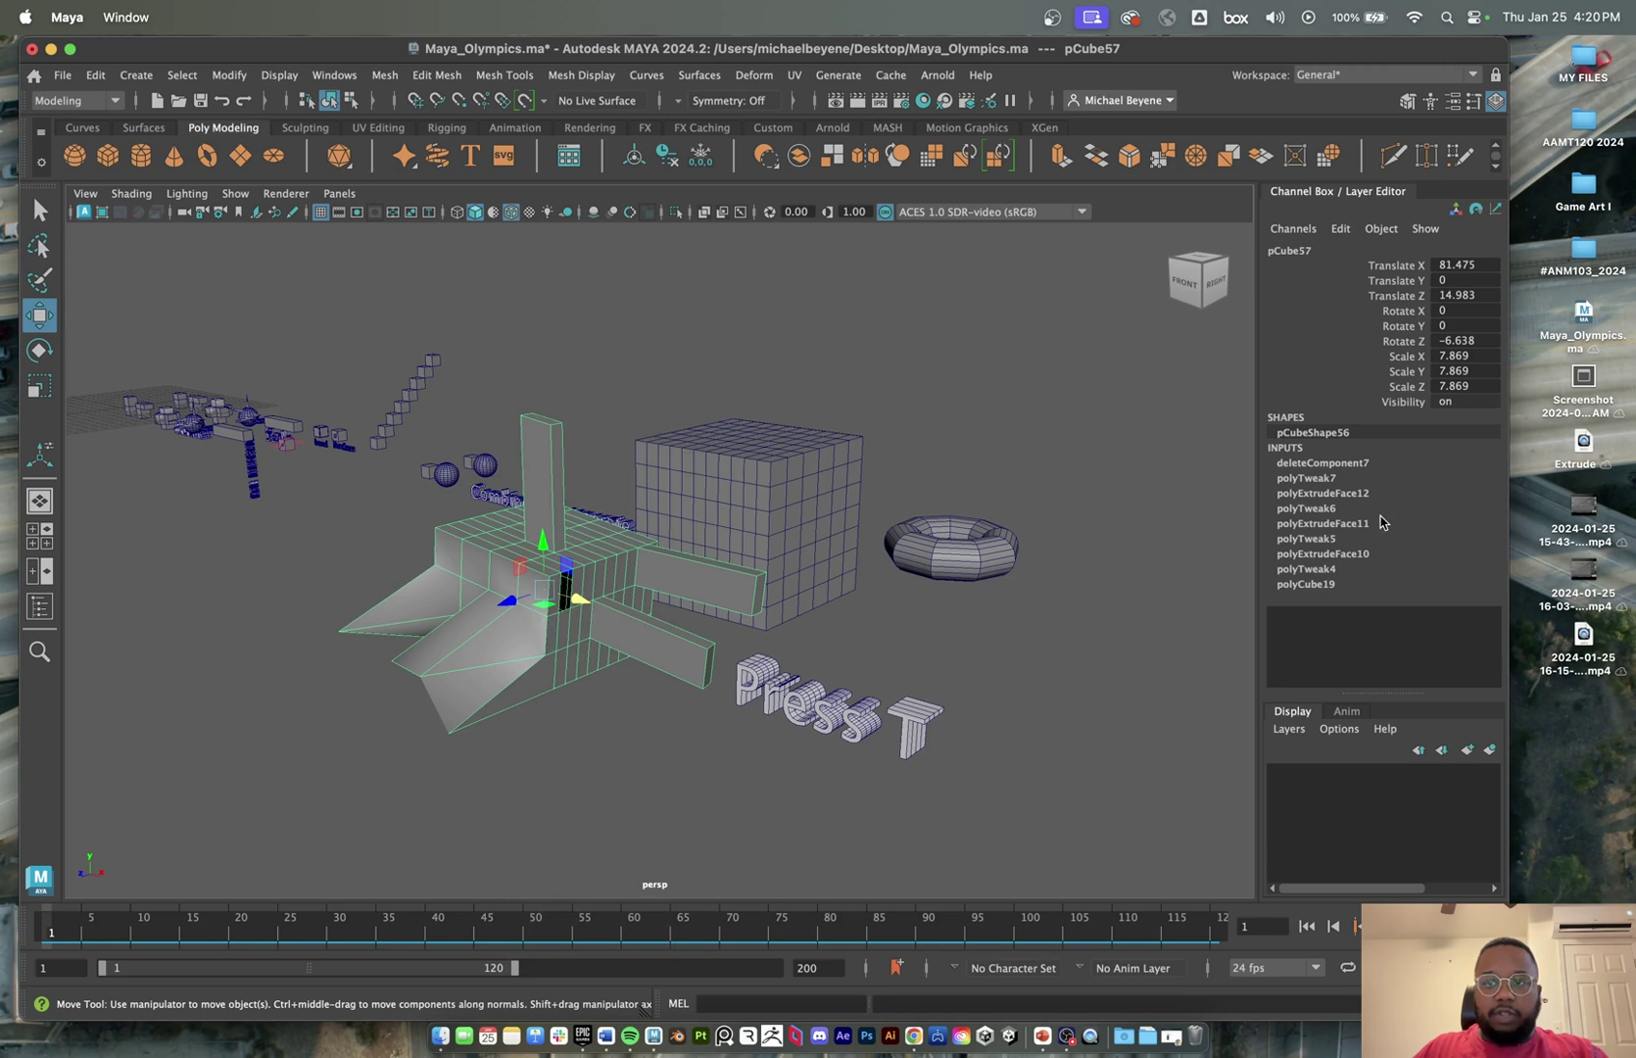
pyautogui.click(1312, 467)
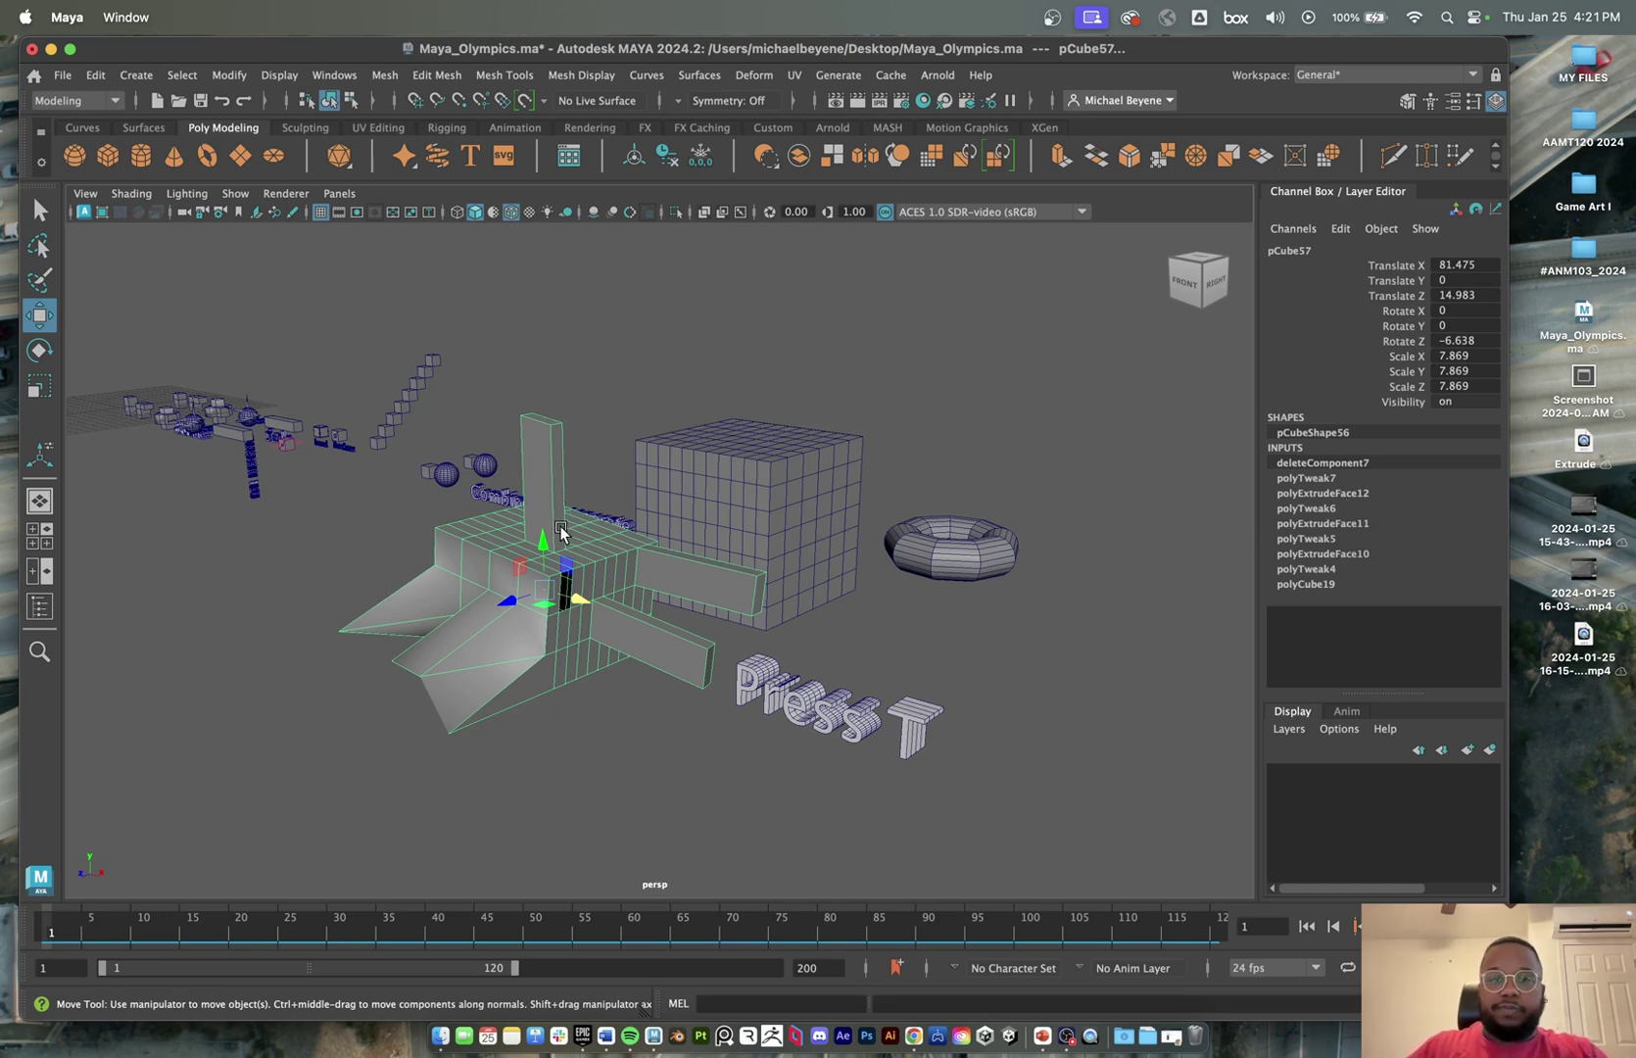
# - Create a polygon cube, place it in the smooth exercise area at X 126.235 and scale it uniformly to 8.185
pyautogui.keyDown('alt'); pyautogui.moveTo(561, 532); pyautogui.dragTo(1205, 460); pyautogui.keyUp('alt')
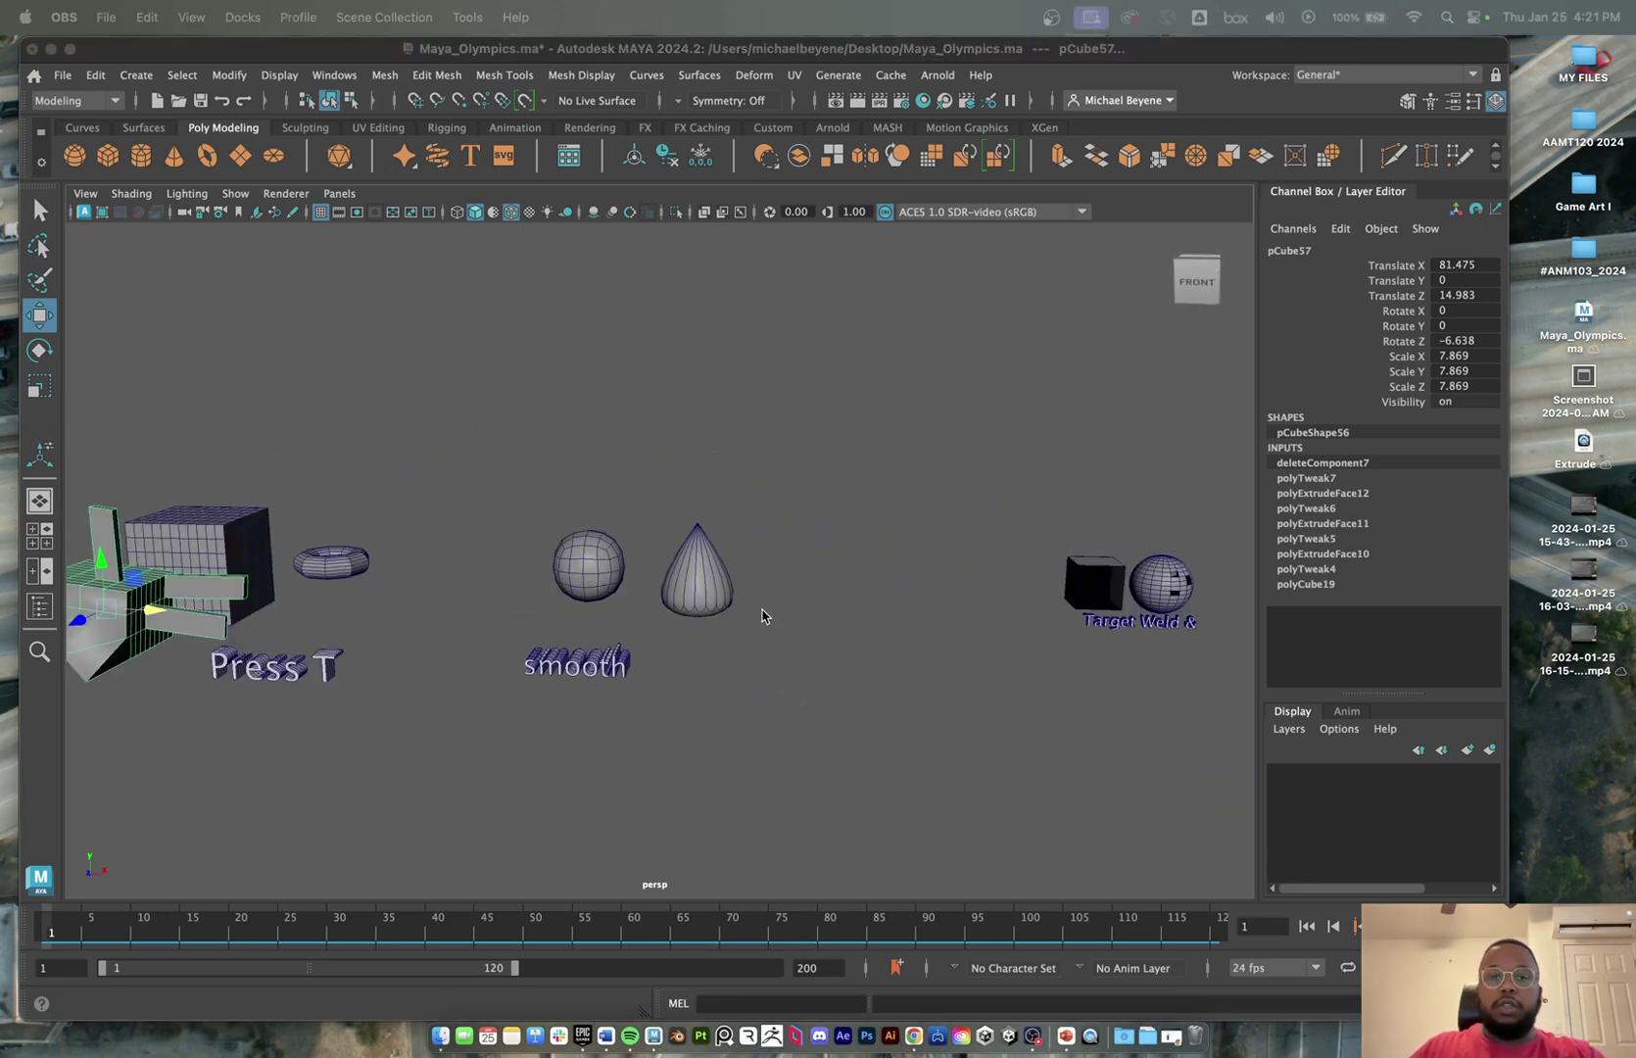
pyautogui.scroll(-10, 627, 606)
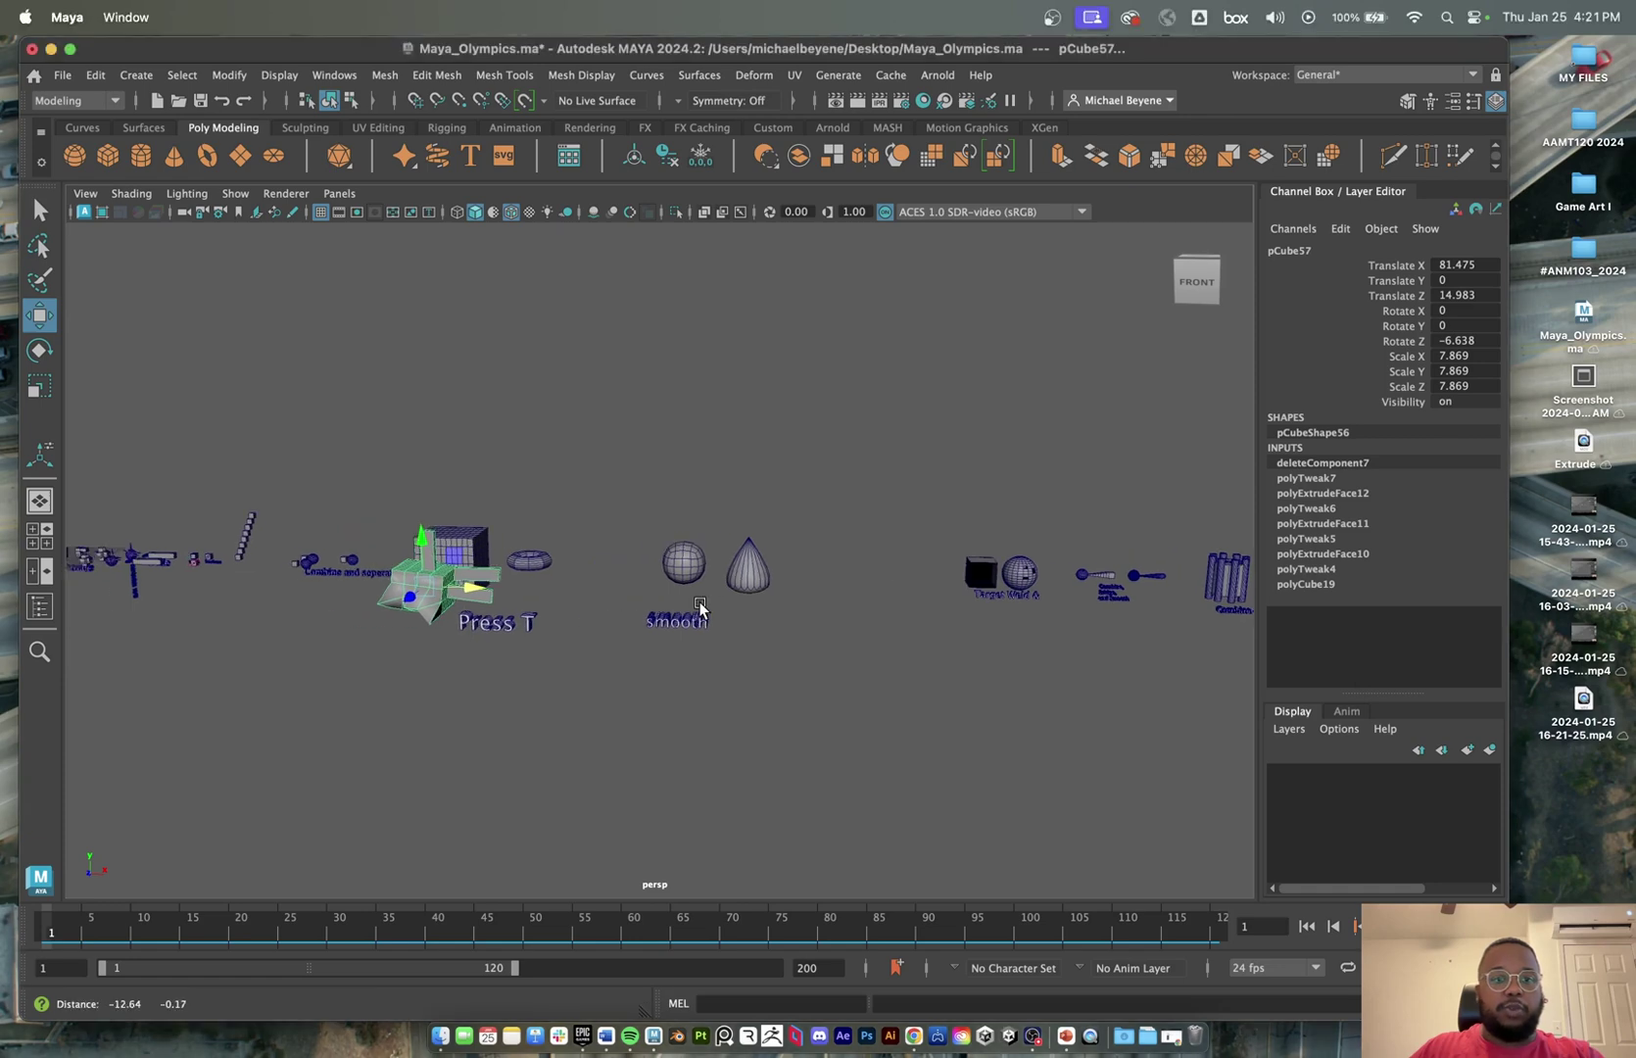
pyautogui.keyDown('alt'); pyautogui.moveTo(700, 609); pyautogui.dragTo(838, 685, button='middle'); pyautogui.keyUp('alt')
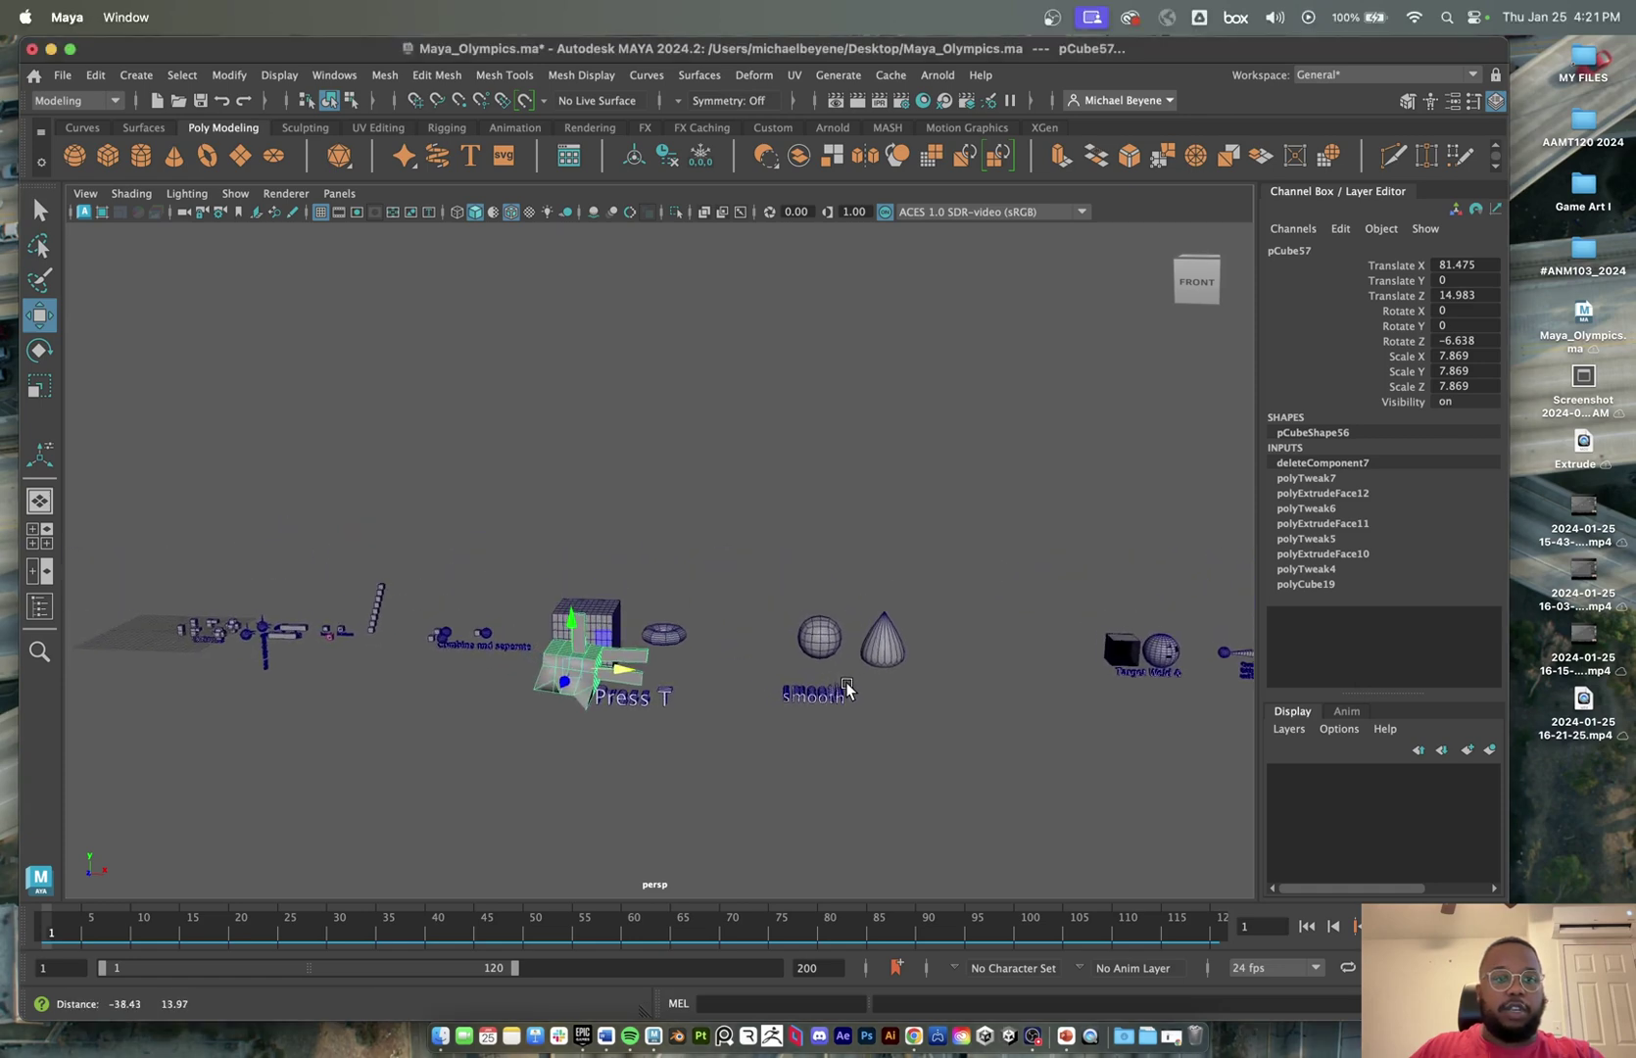
pyautogui.click(119, 173)
pyautogui.moveTo(210, 632); pyautogui.dragTo(877, 713)
pyautogui.press('r')
pyautogui.moveTo(828, 650)
pyautogui.mouseDown()
pyautogui.moveTo(909, 652)
pyautogui.moveTo(859, 651)
pyautogui.mouseUp()
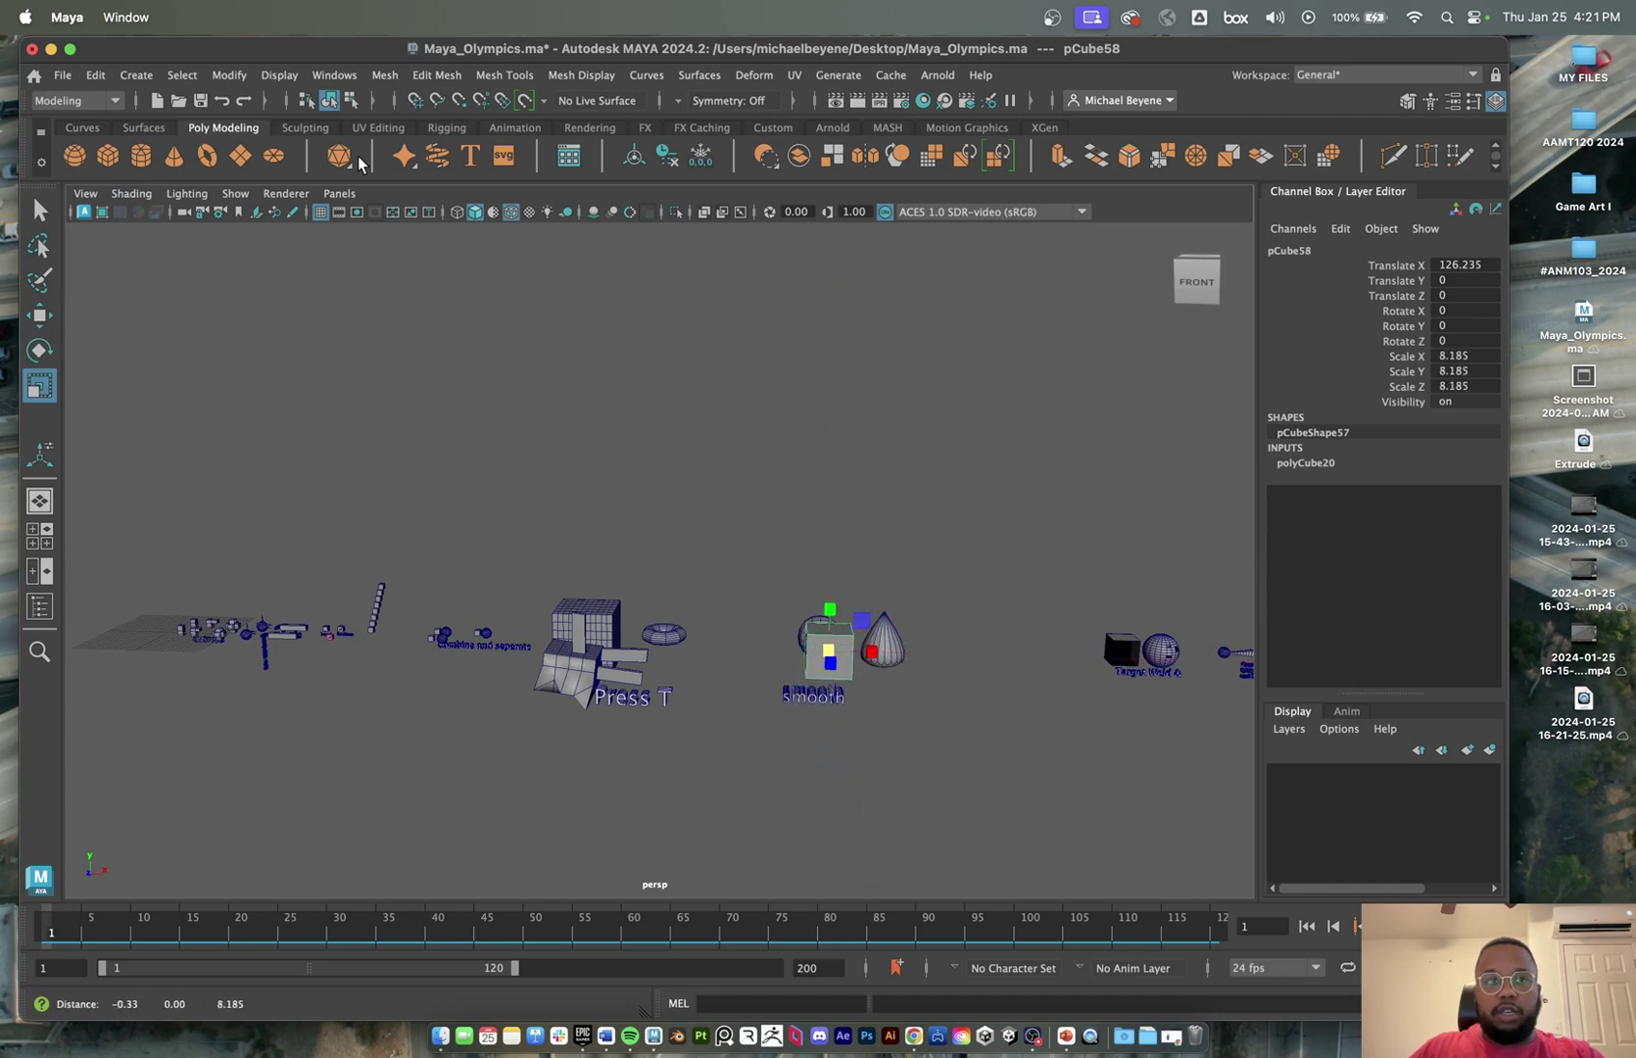
# - Create a polygon cylinder, place it in the smooth exercise area at X 136.805 and scale it uniformly to 2.37
pyautogui.click(213, 161)
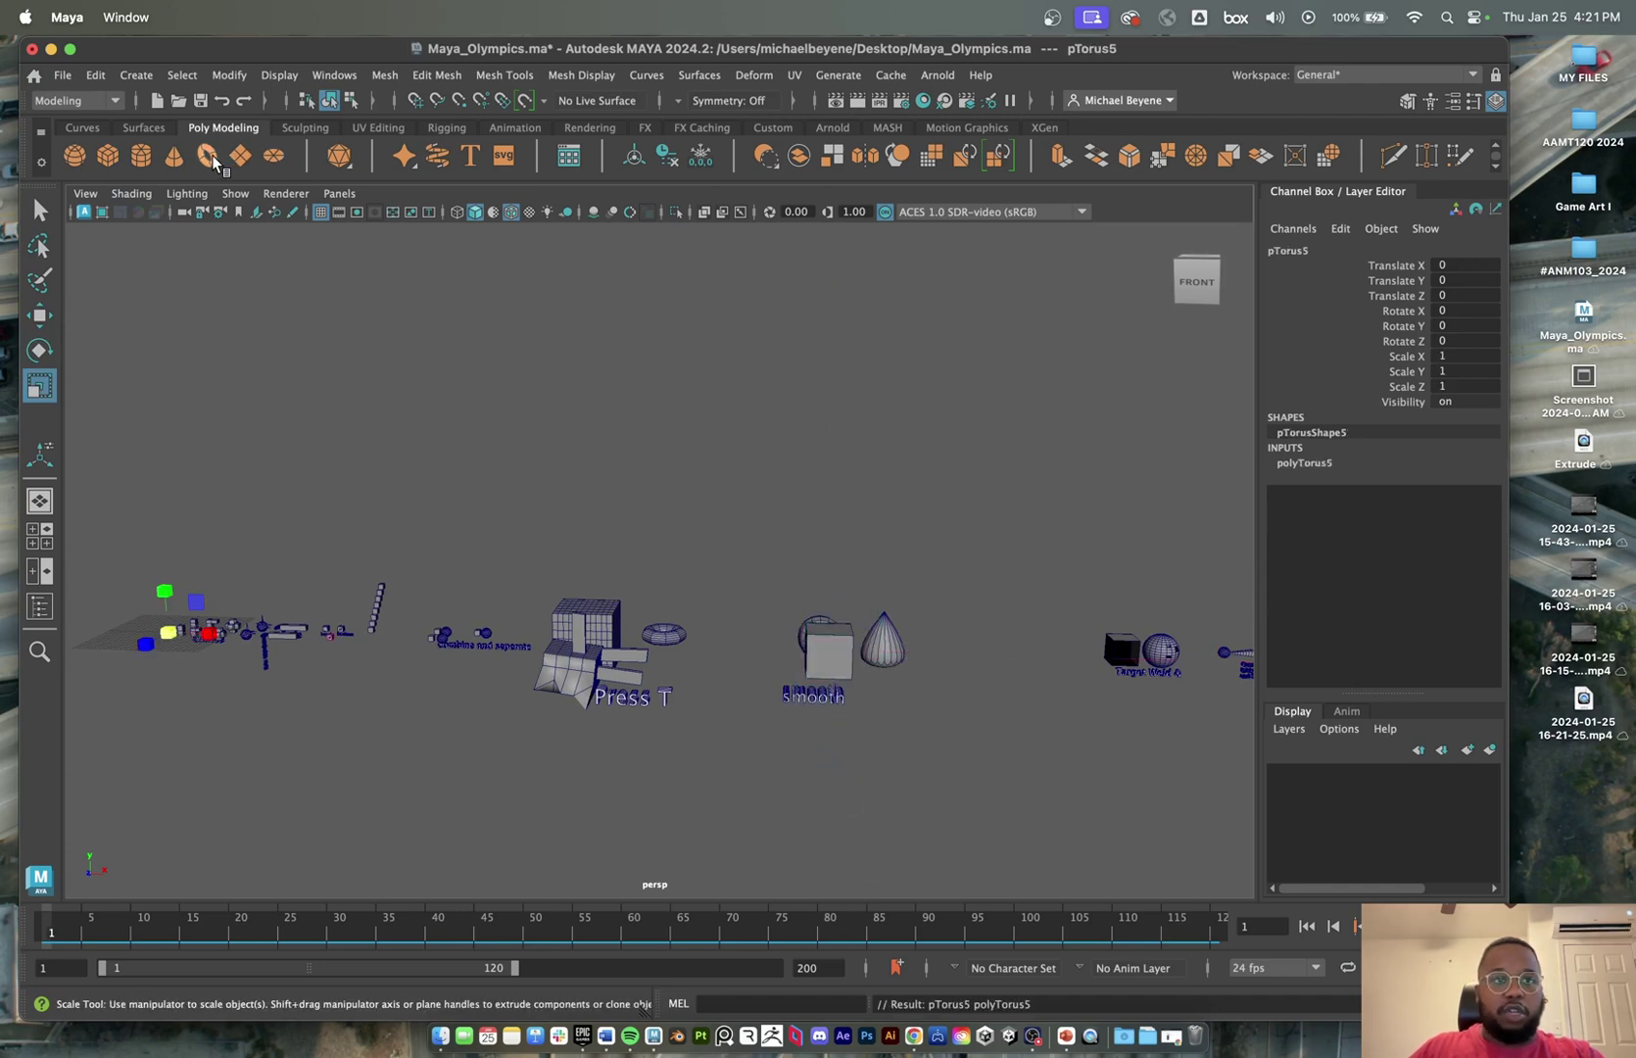
pyautogui.press('super+z')
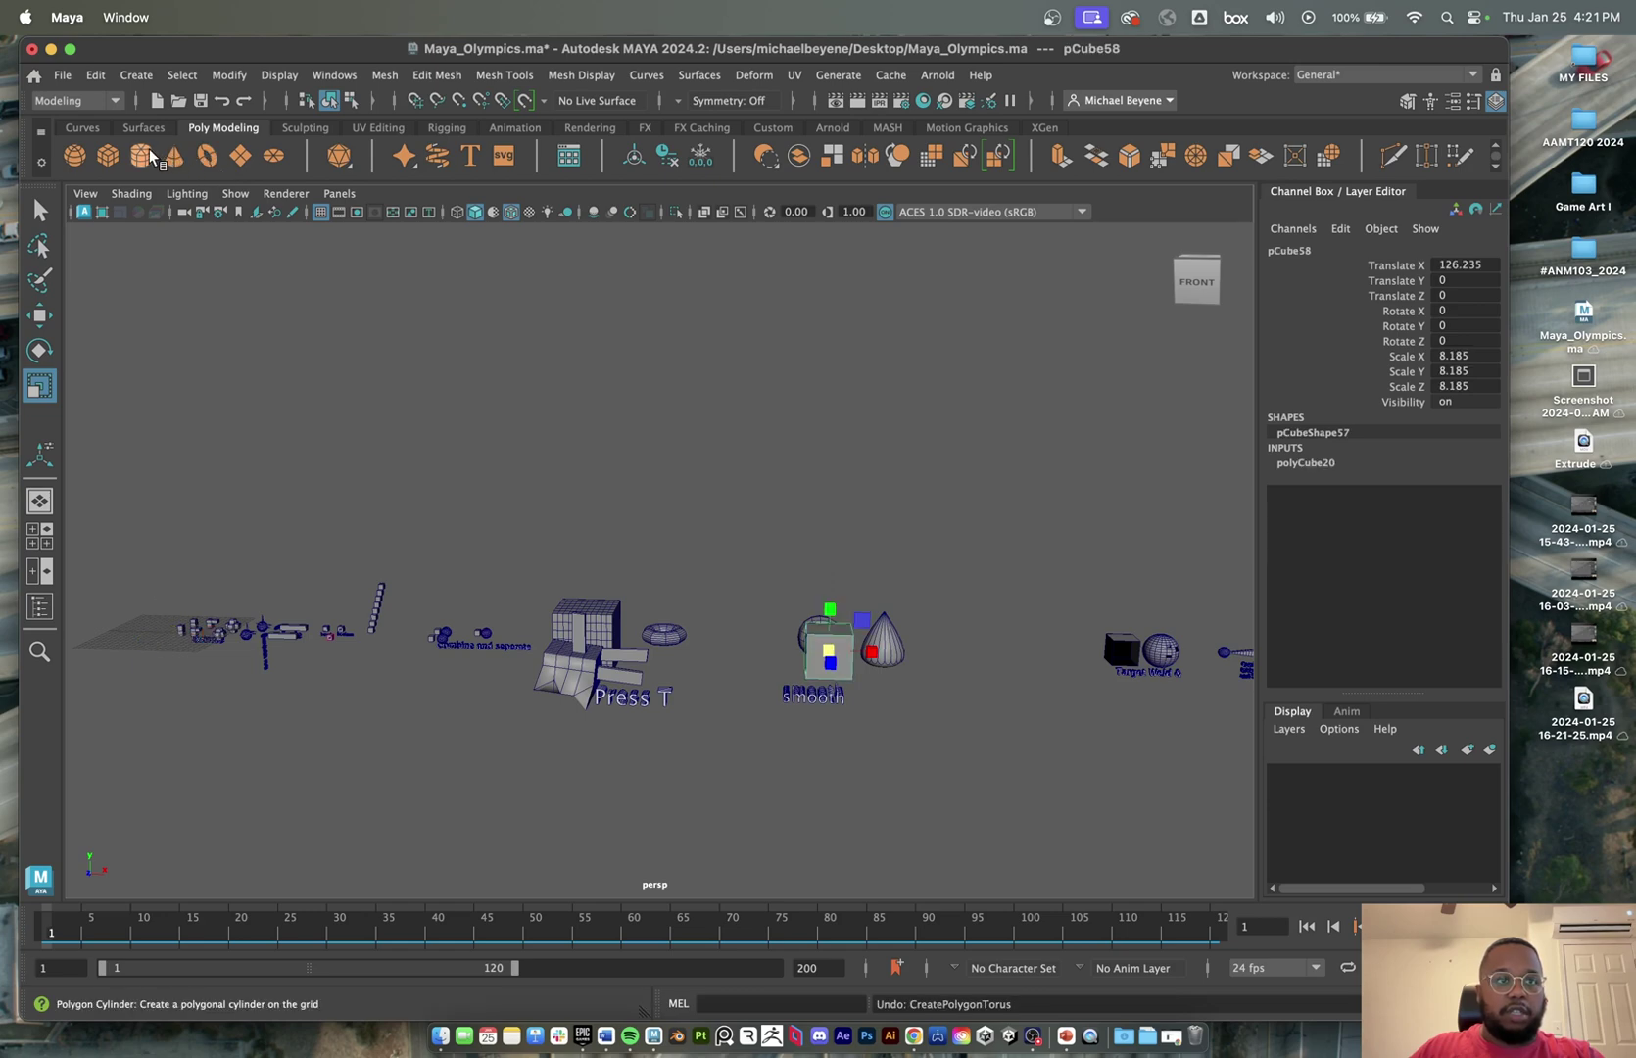
pyautogui.click(147, 157)
pyautogui.press('w')
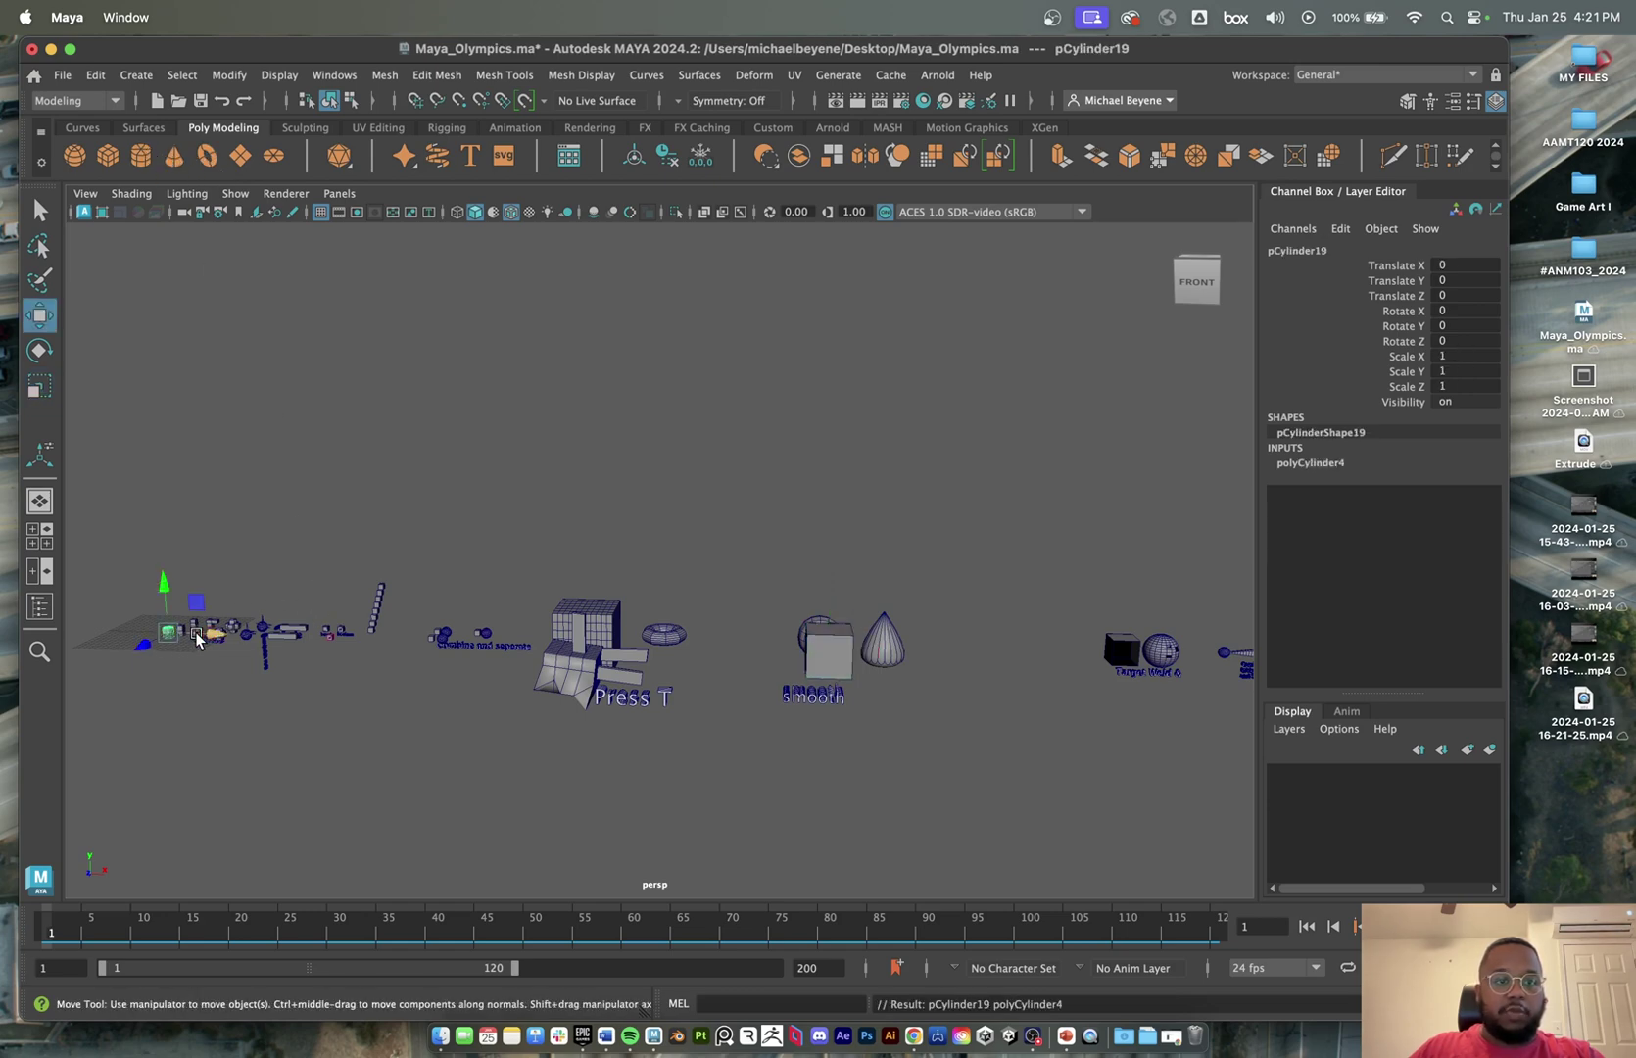
pyautogui.moveTo(204, 635); pyautogui.dragTo(937, 717)
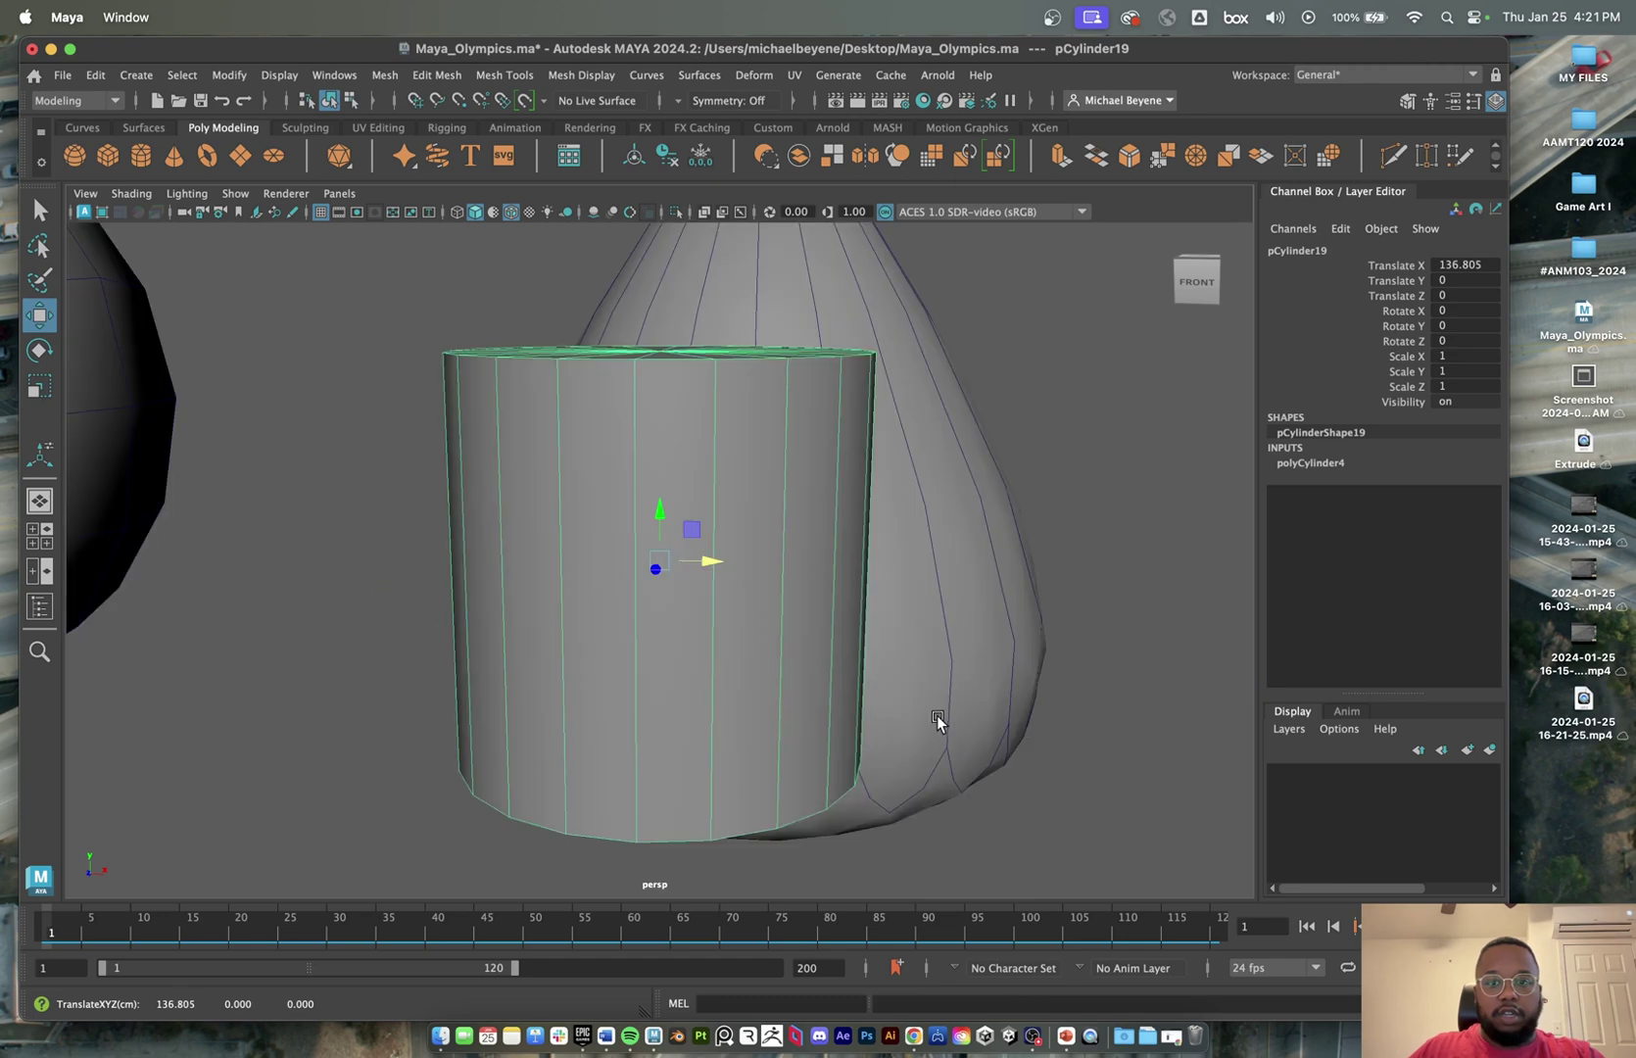
pyautogui.press('f')
pyautogui.scroll(-5, 867, 712)
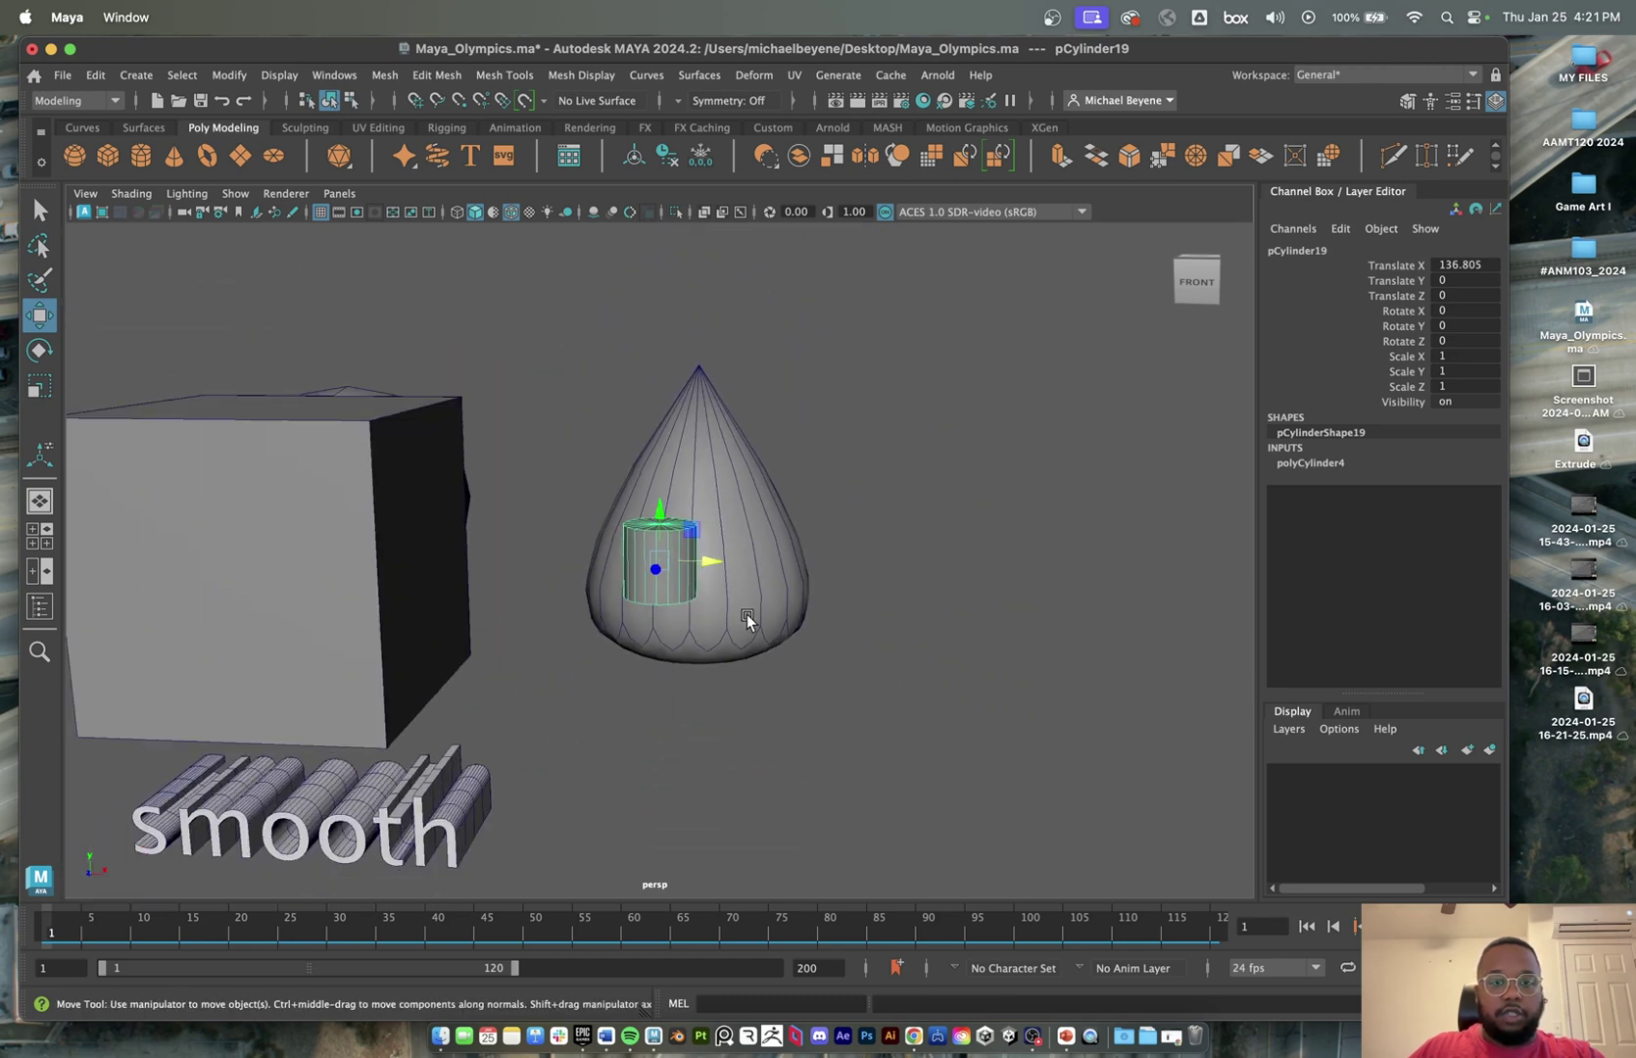
pyautogui.press('r')
pyautogui.moveTo(749, 621); pyautogui.dragTo(736, 554, button='middle')
# - Move the smooth exercise cube forward to Z 9.381 and toggle its smooth mesh preview on and off twice
pyautogui.keyDown('alt'); pyautogui.moveTo(749, 546); pyautogui.dragTo(463, 686); pyautogui.keyUp('alt')
pyautogui.click(585, 632)
pyautogui.scroll(-8, 585, 632)
pyautogui.press('w')
pyautogui.press('3')
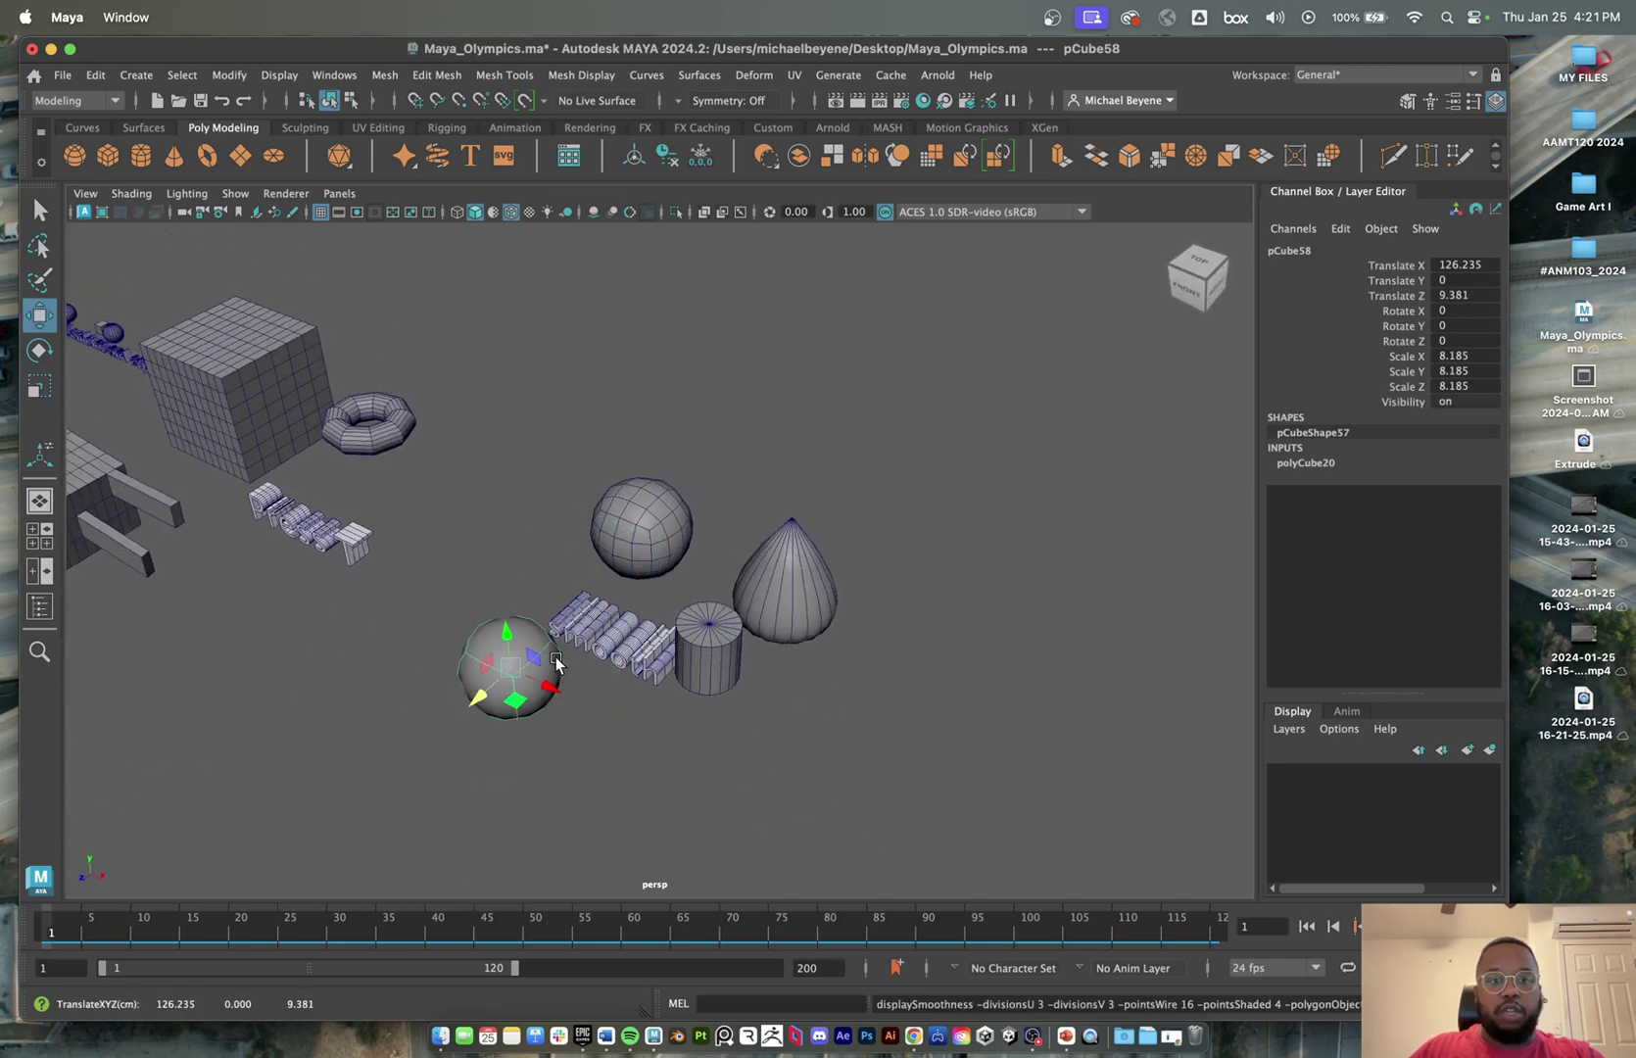
pyautogui.press('1')
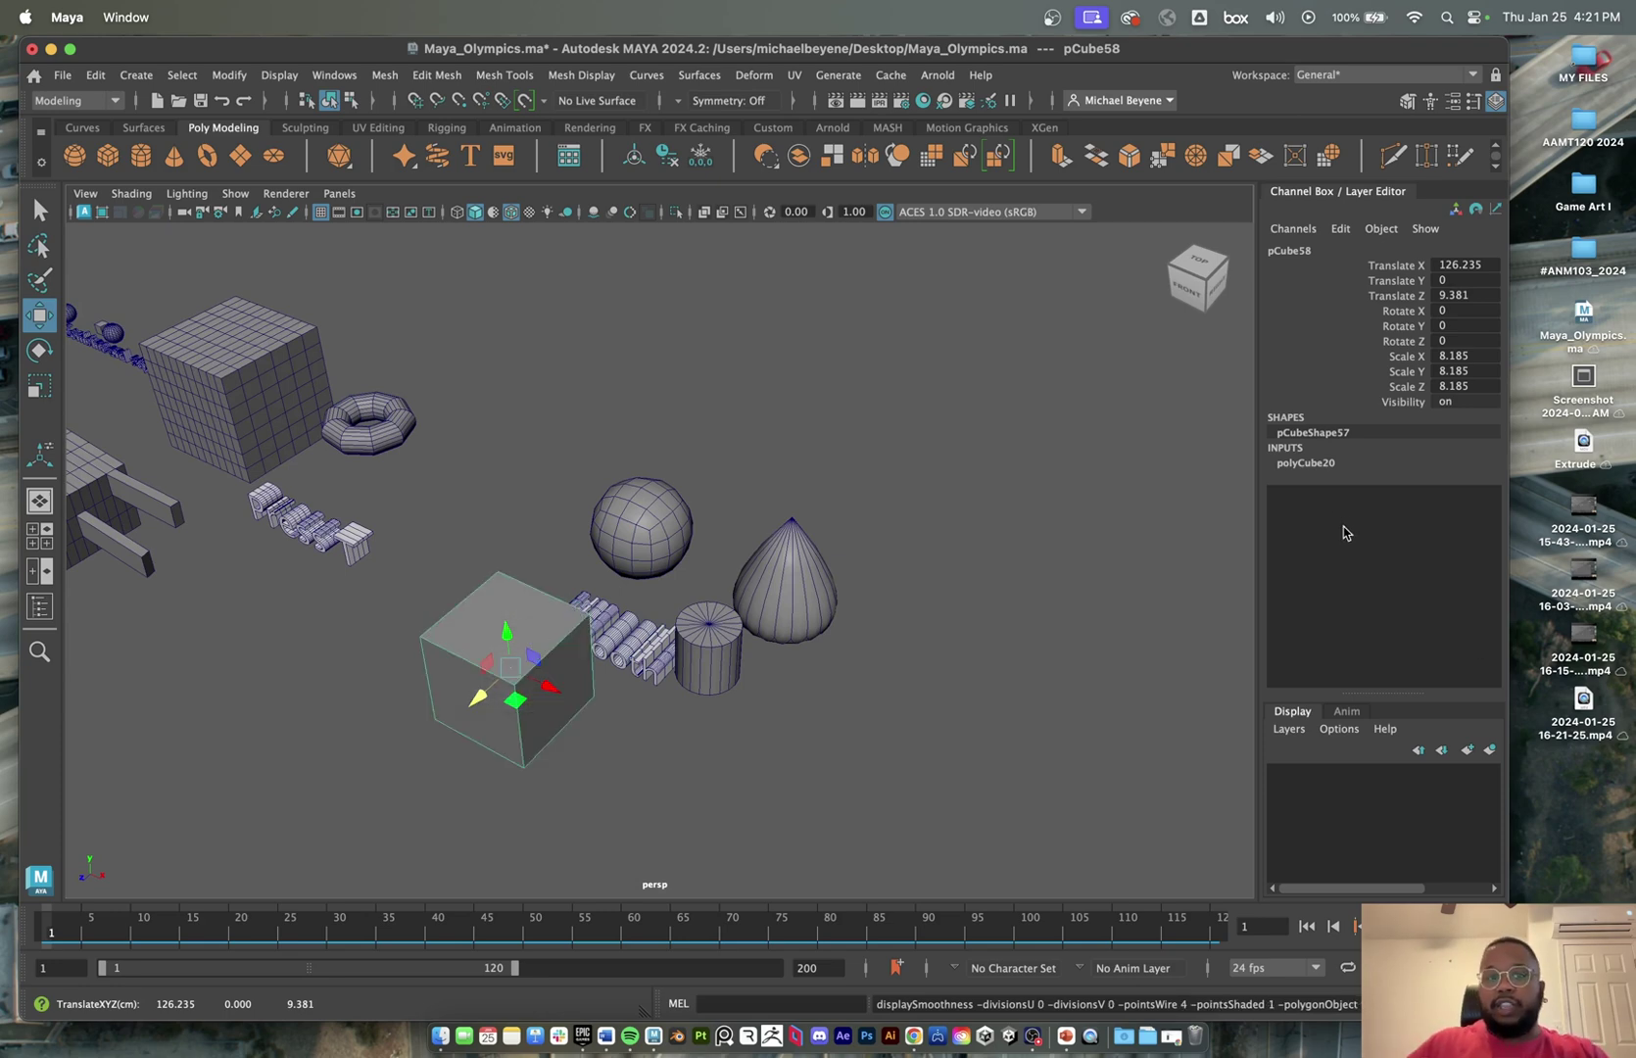
pyautogui.press('3')
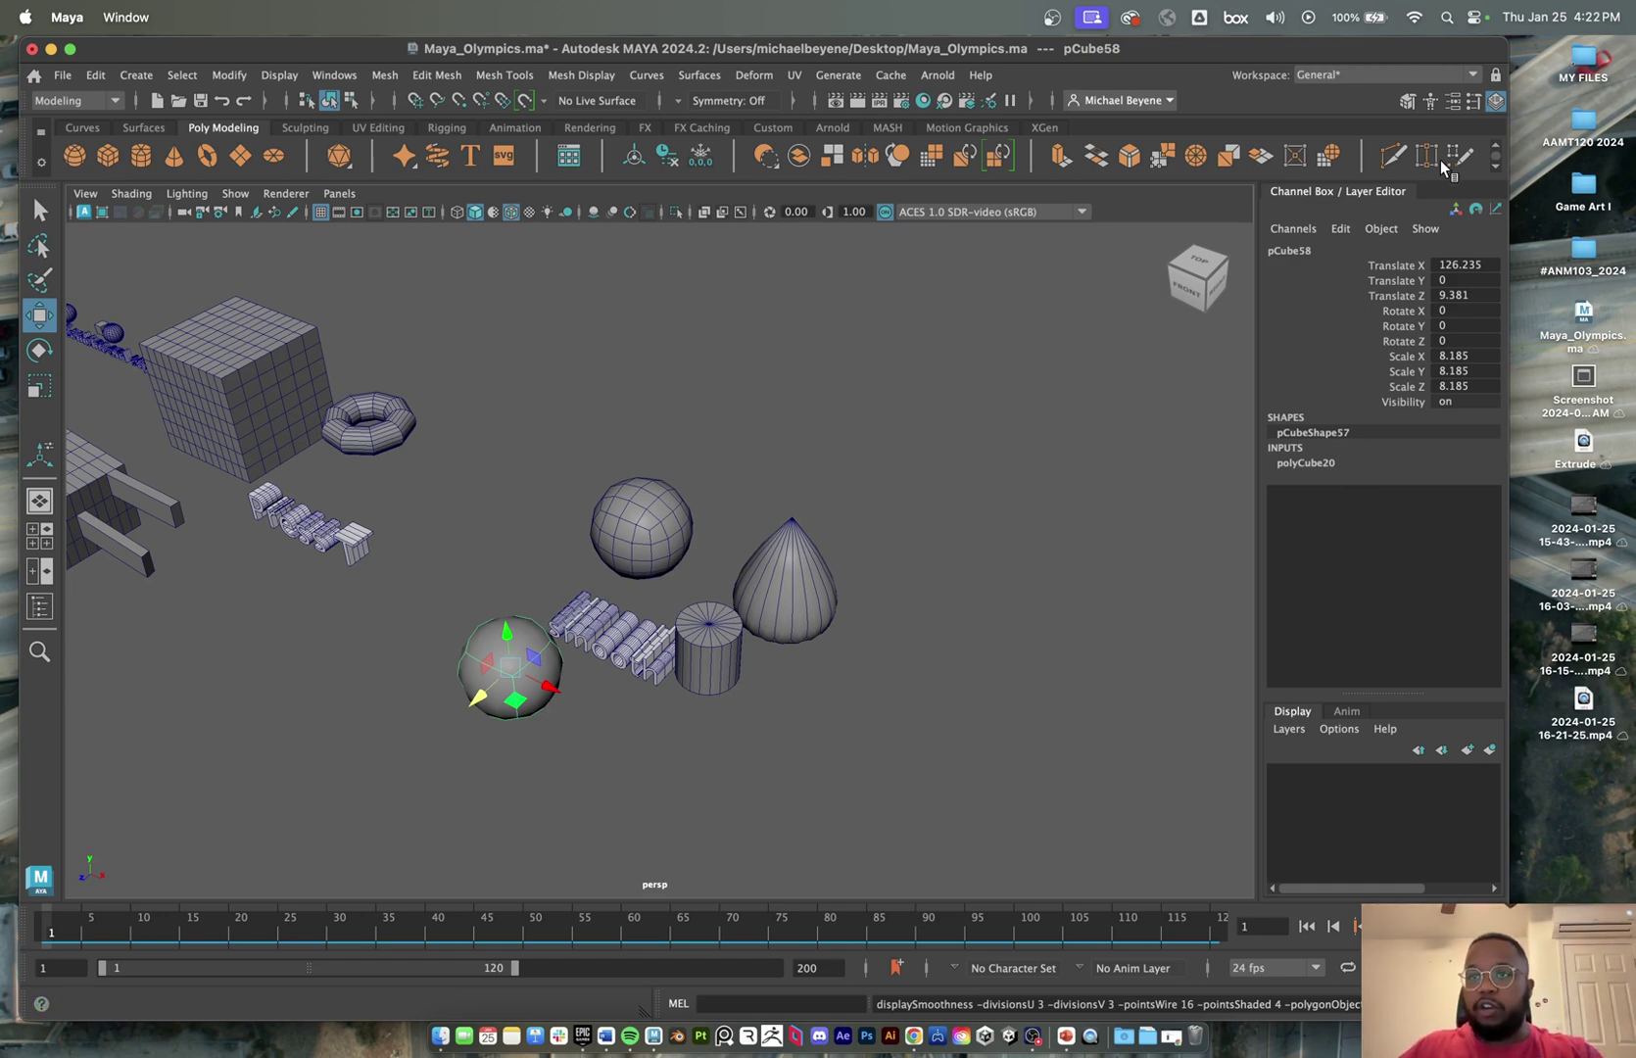
pyautogui.press('1')
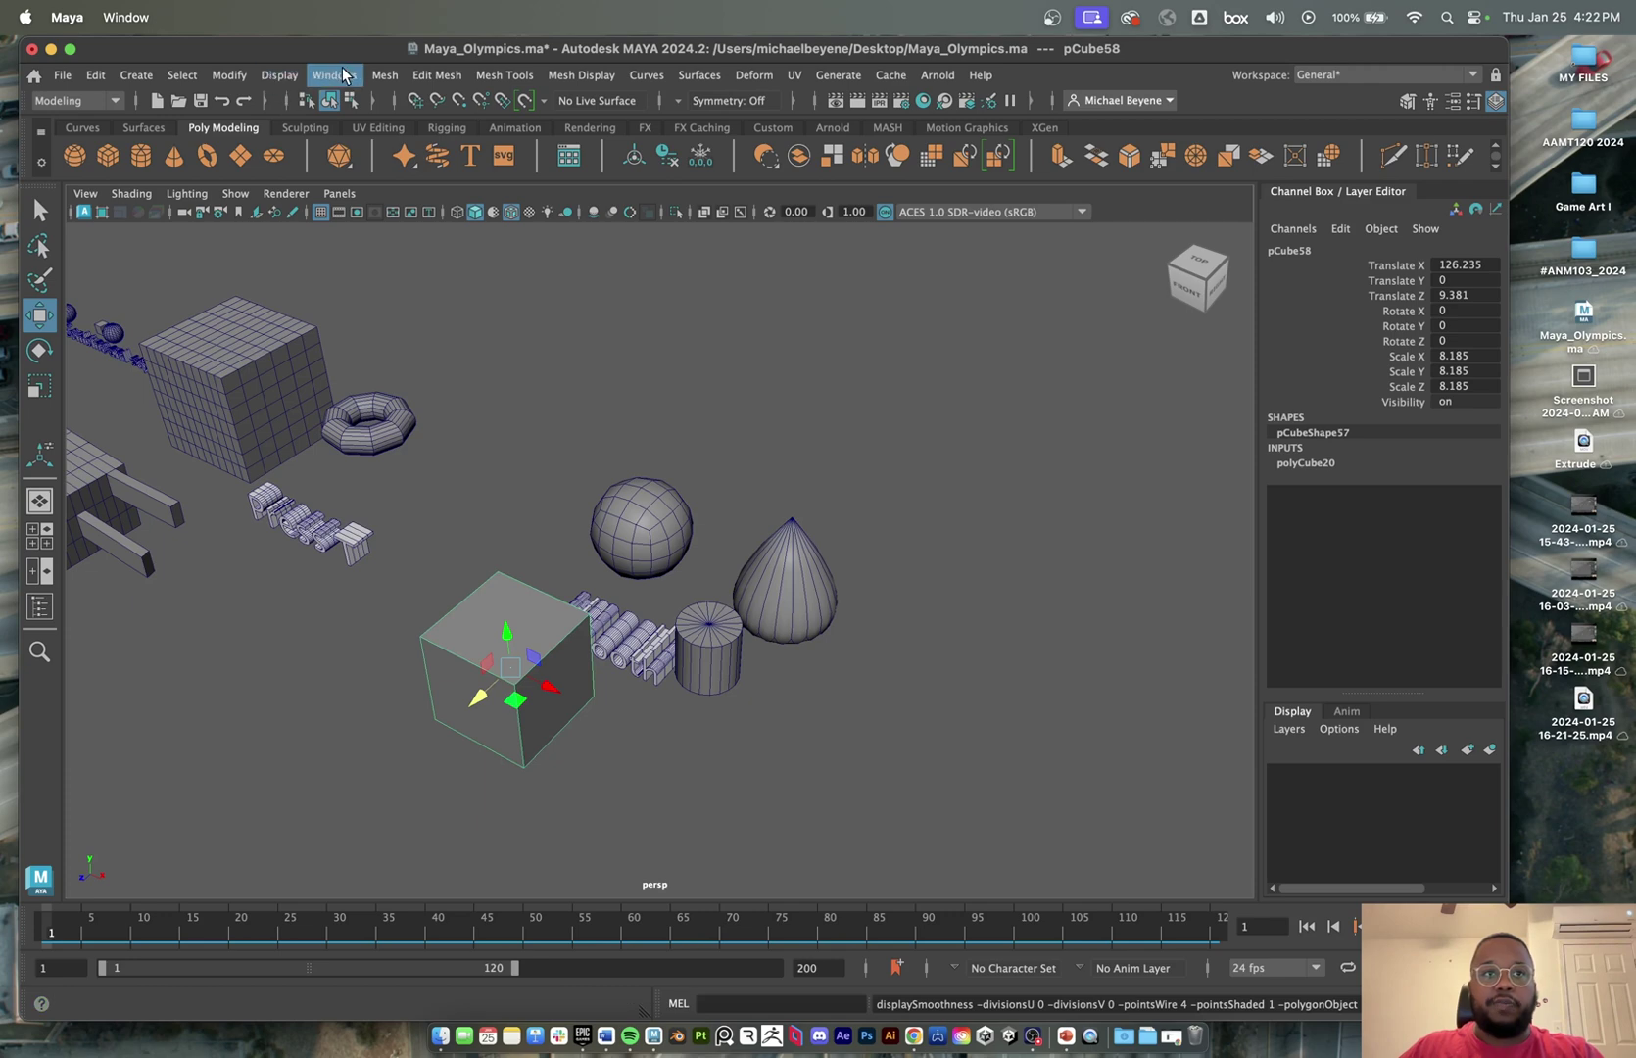
# - Apply the Smooth operation to the cube, repeat it four more times and delete the cube
pyautogui.click(384, 75)
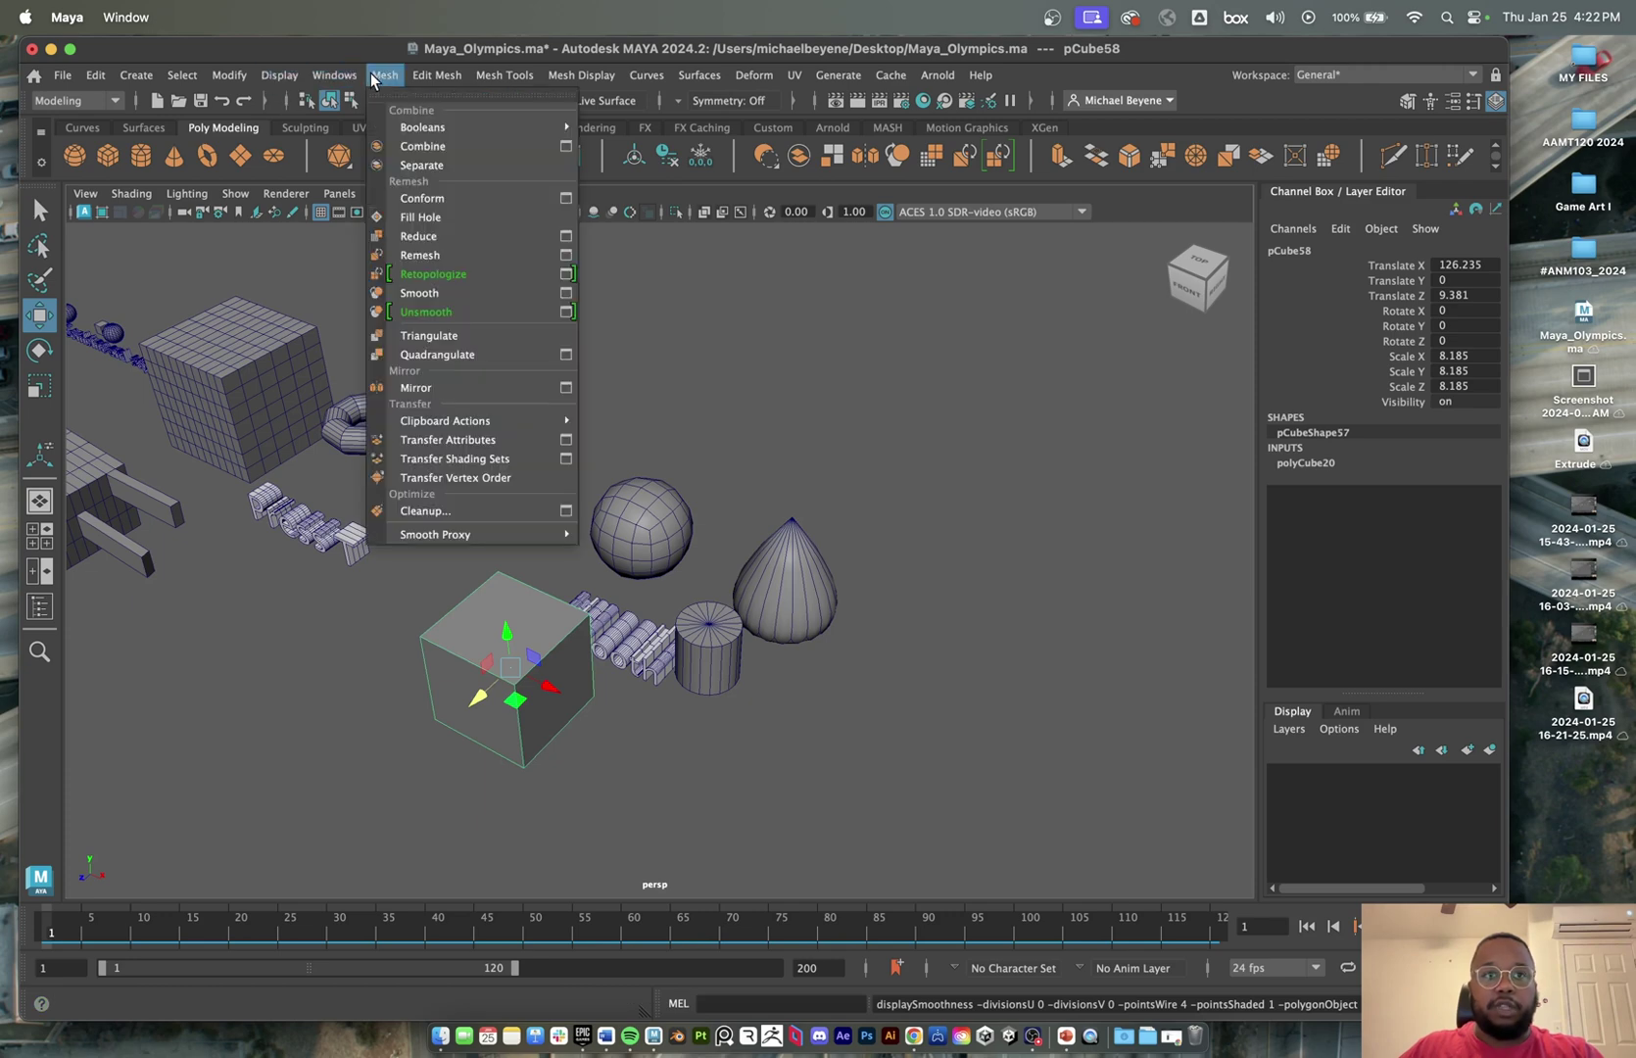
pyautogui.click(426, 293)
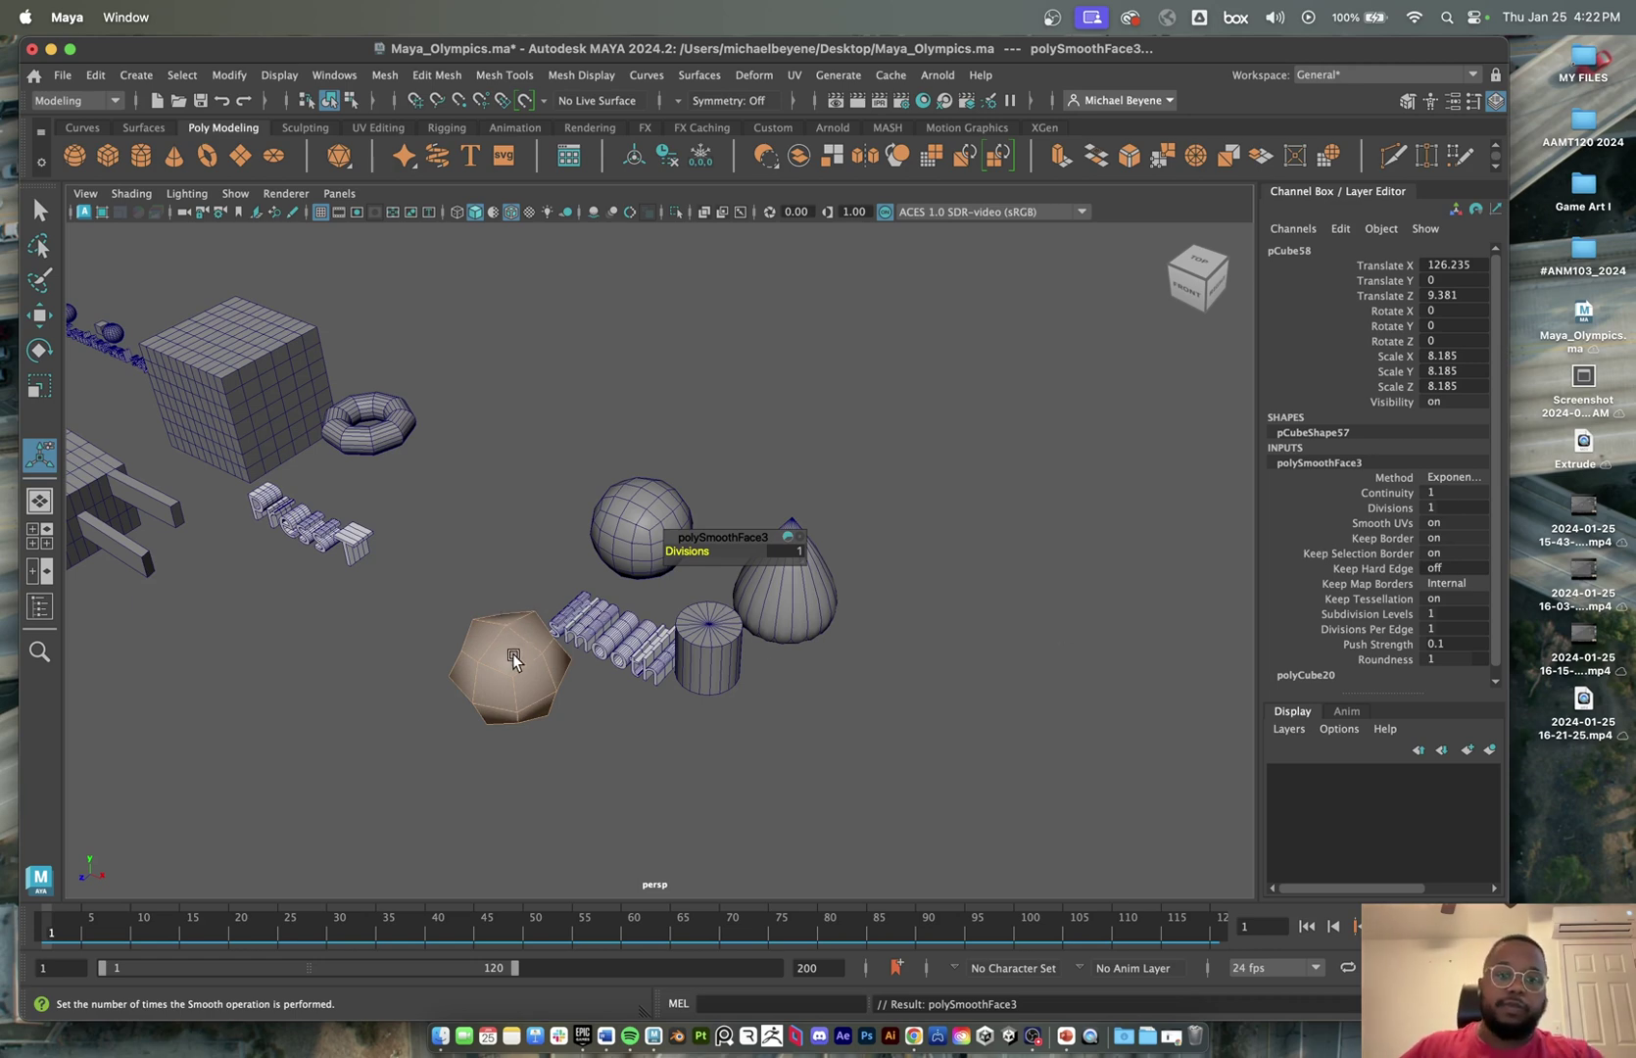
pyautogui.keyDown('alt'); pyautogui.moveTo(512, 658); pyautogui.dragTo(524, 651); pyautogui.keyUp('alt')
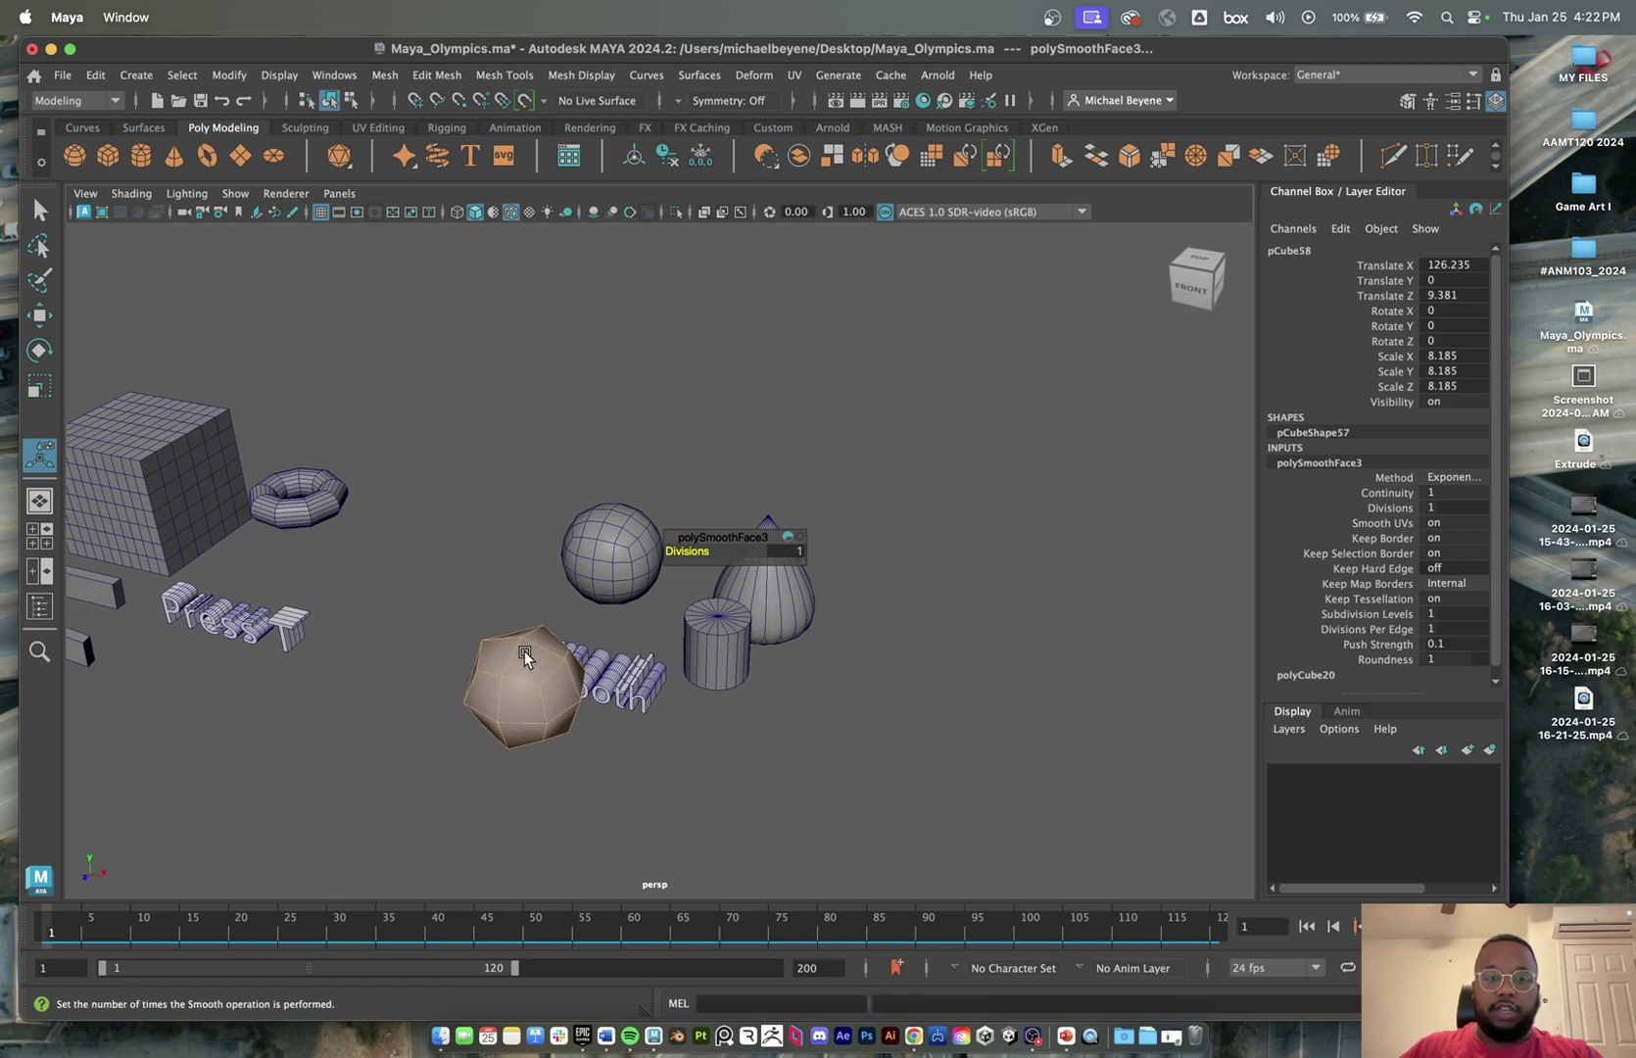
pyautogui.press('g')
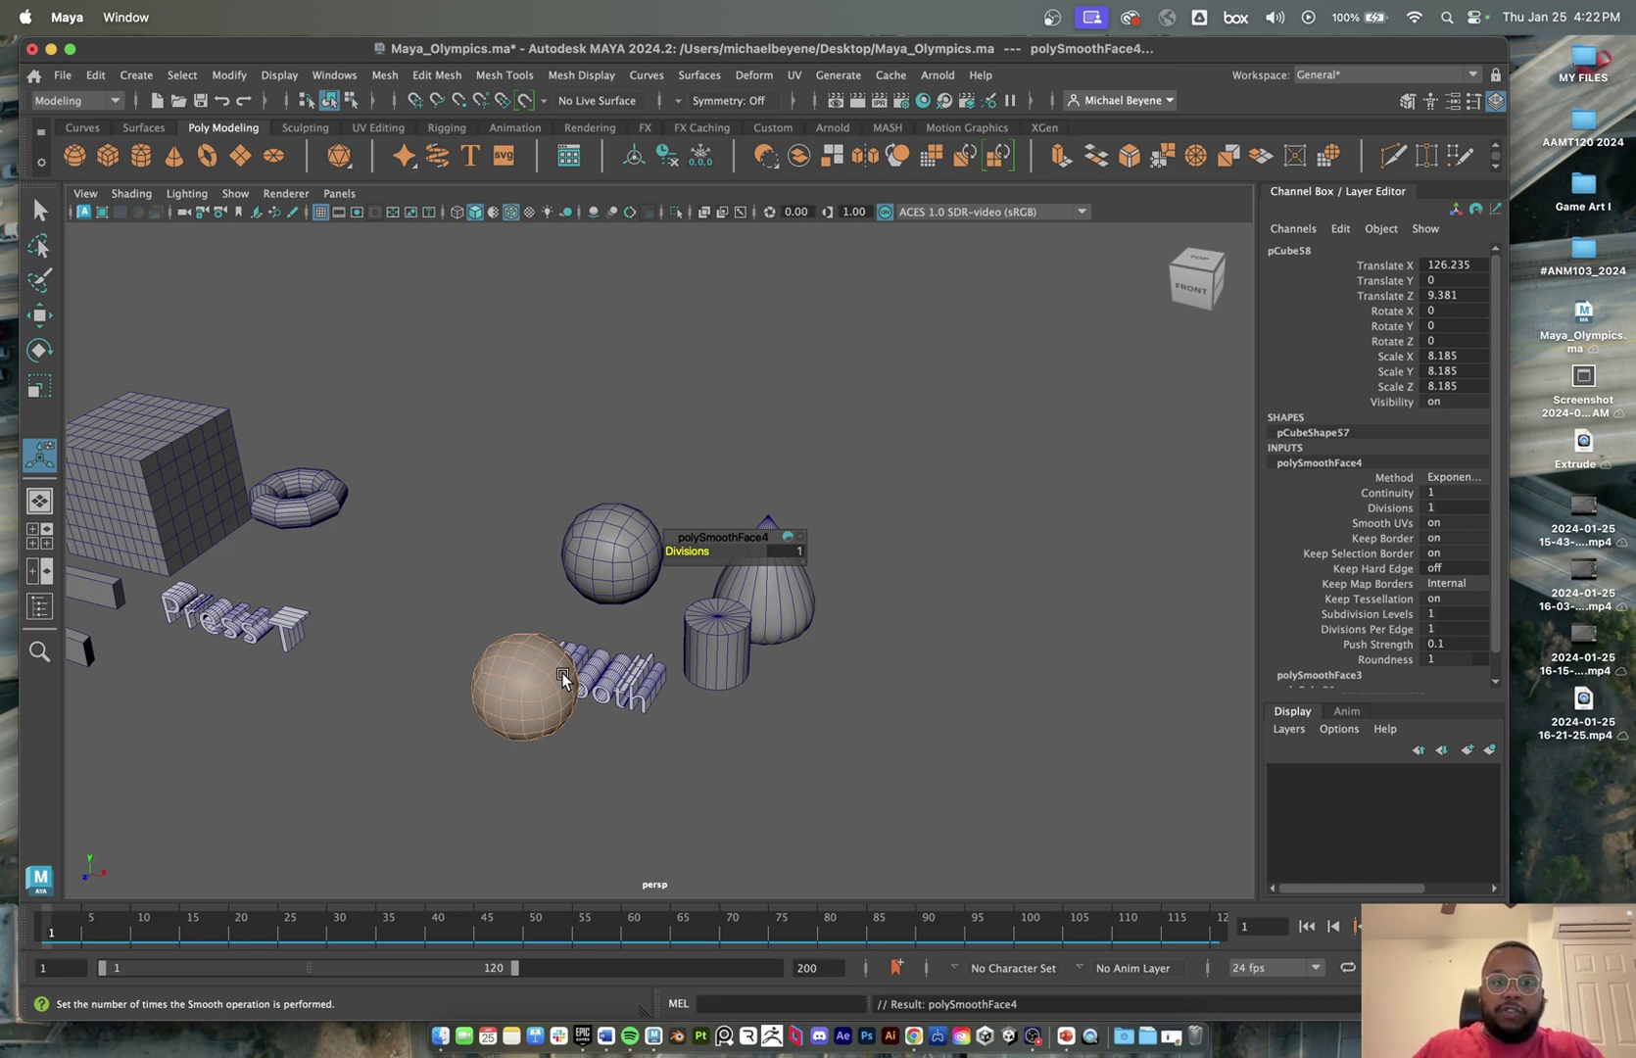
pyautogui.press('g')
pyautogui.press('g')
pyautogui.press('g')
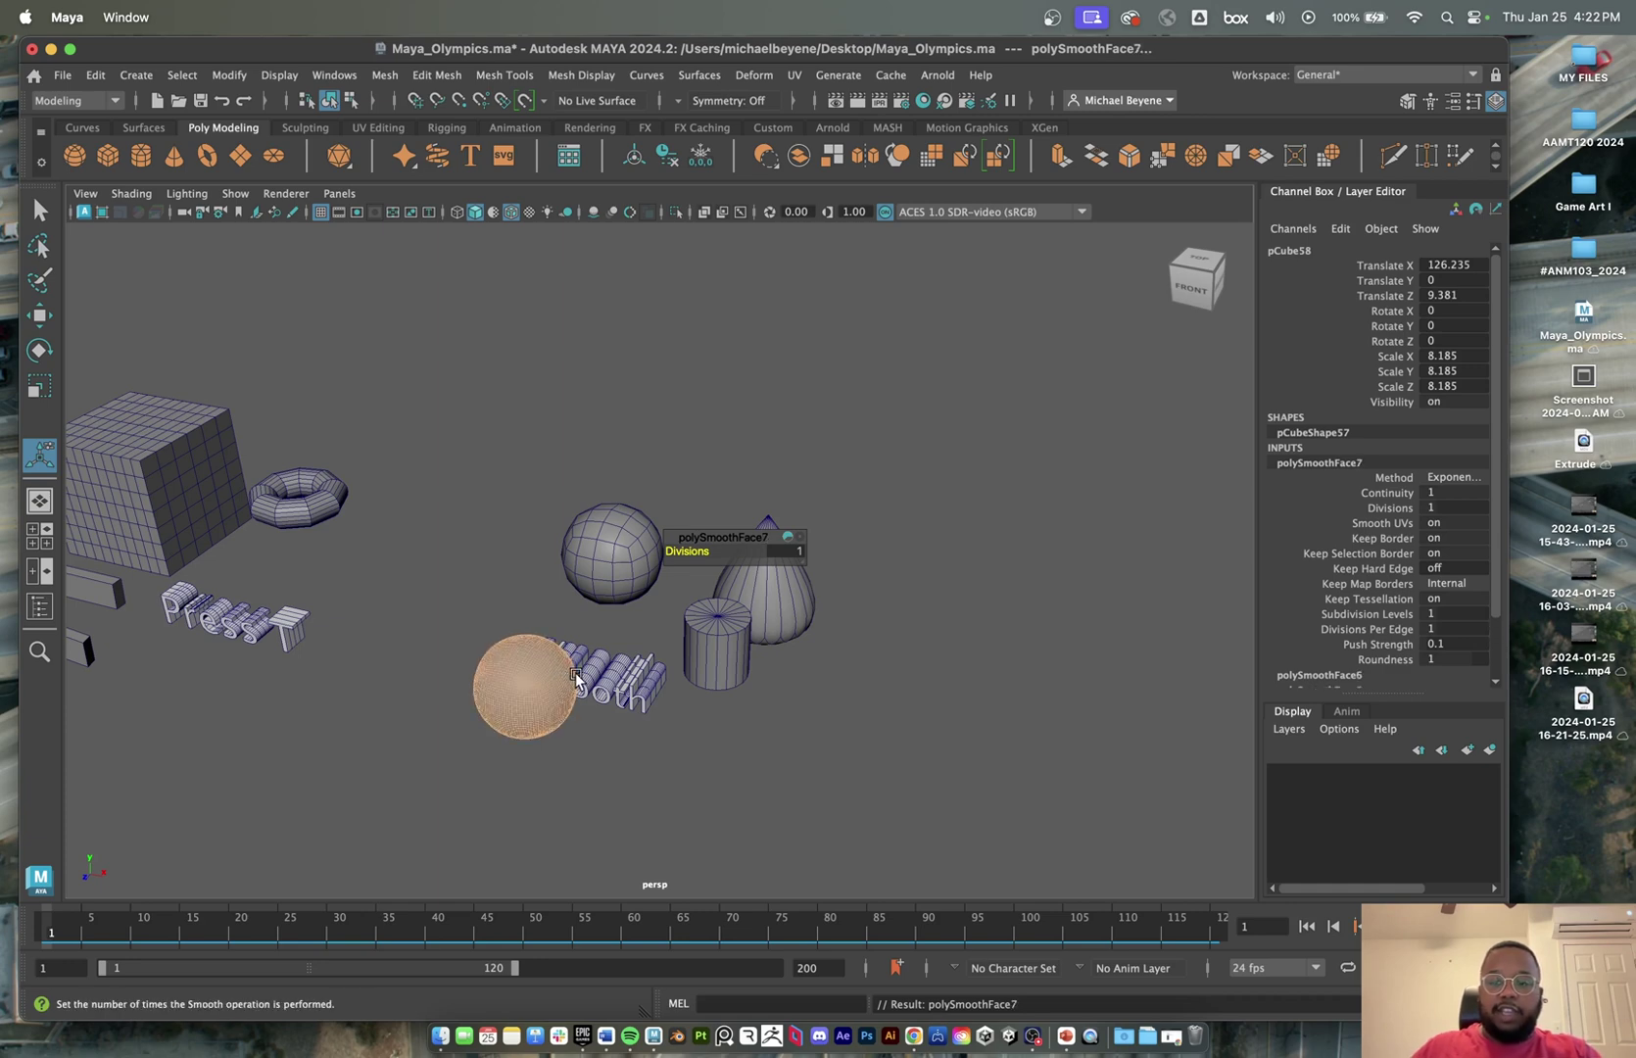
pyautogui.press('Delete')
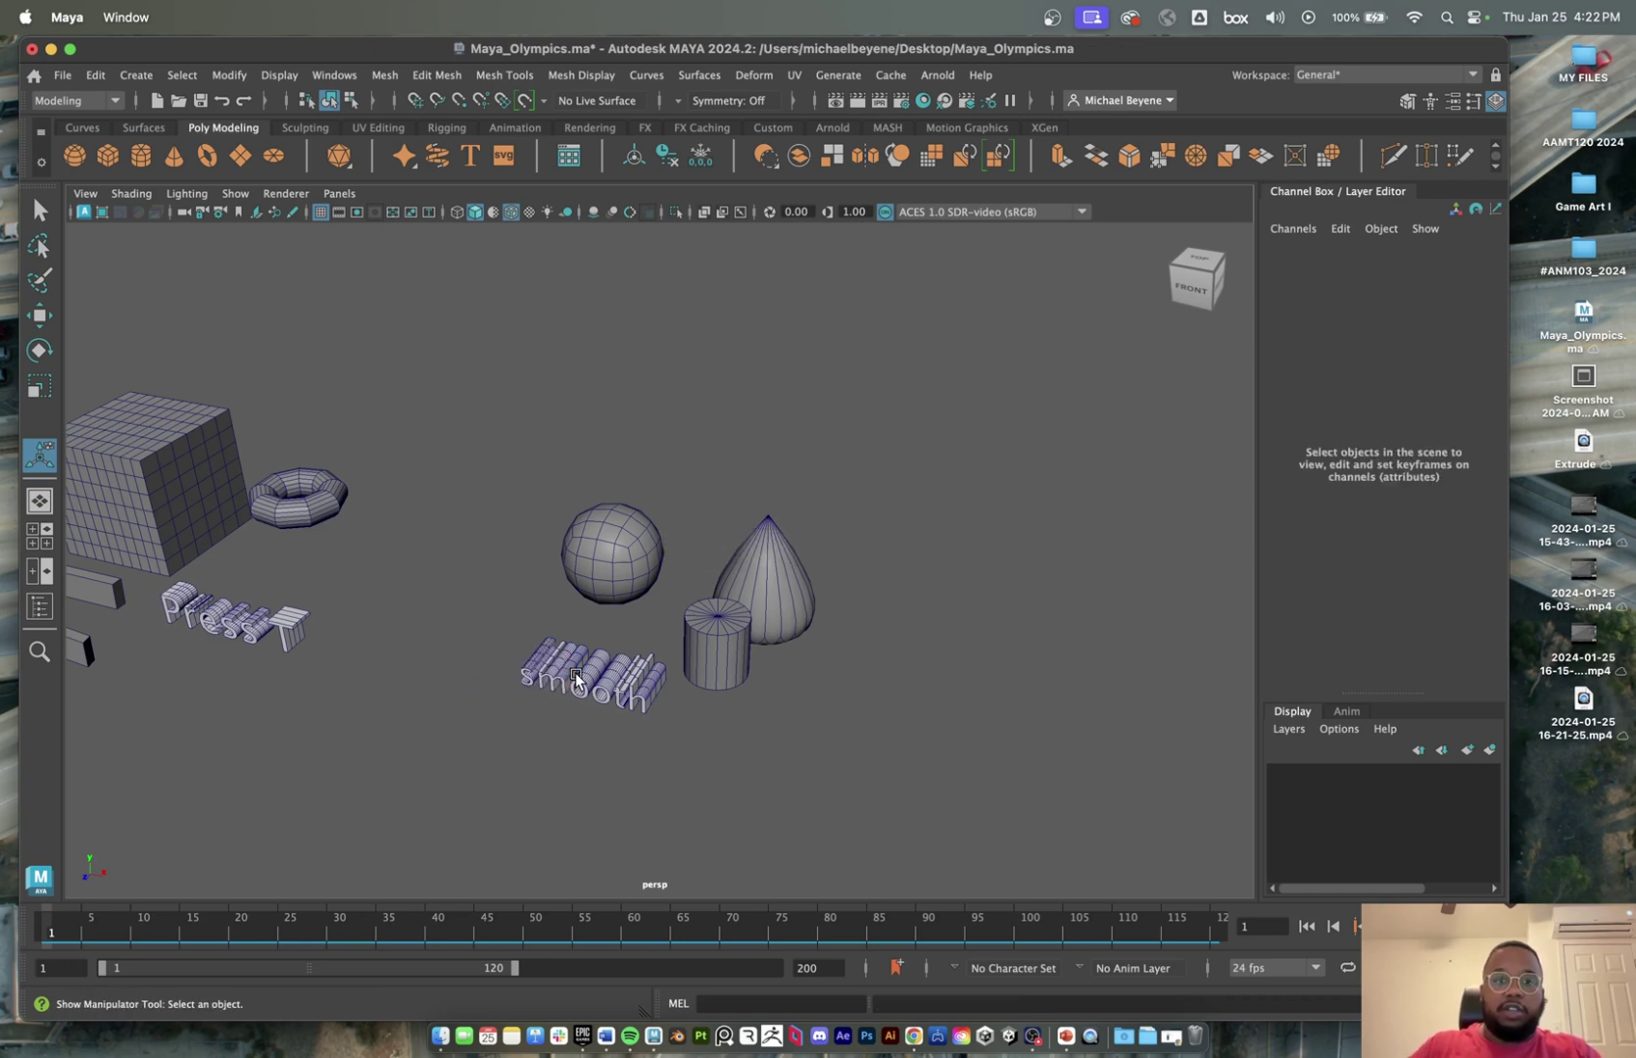
# - Move the cylinder in the smooth exercise area forward to Z 6.649
pyautogui.click(719, 644)
pyautogui.scroll(-2, 723, 648)
pyautogui.press('w')
pyautogui.moveTo(694, 658); pyautogui.dragTo(672, 713)
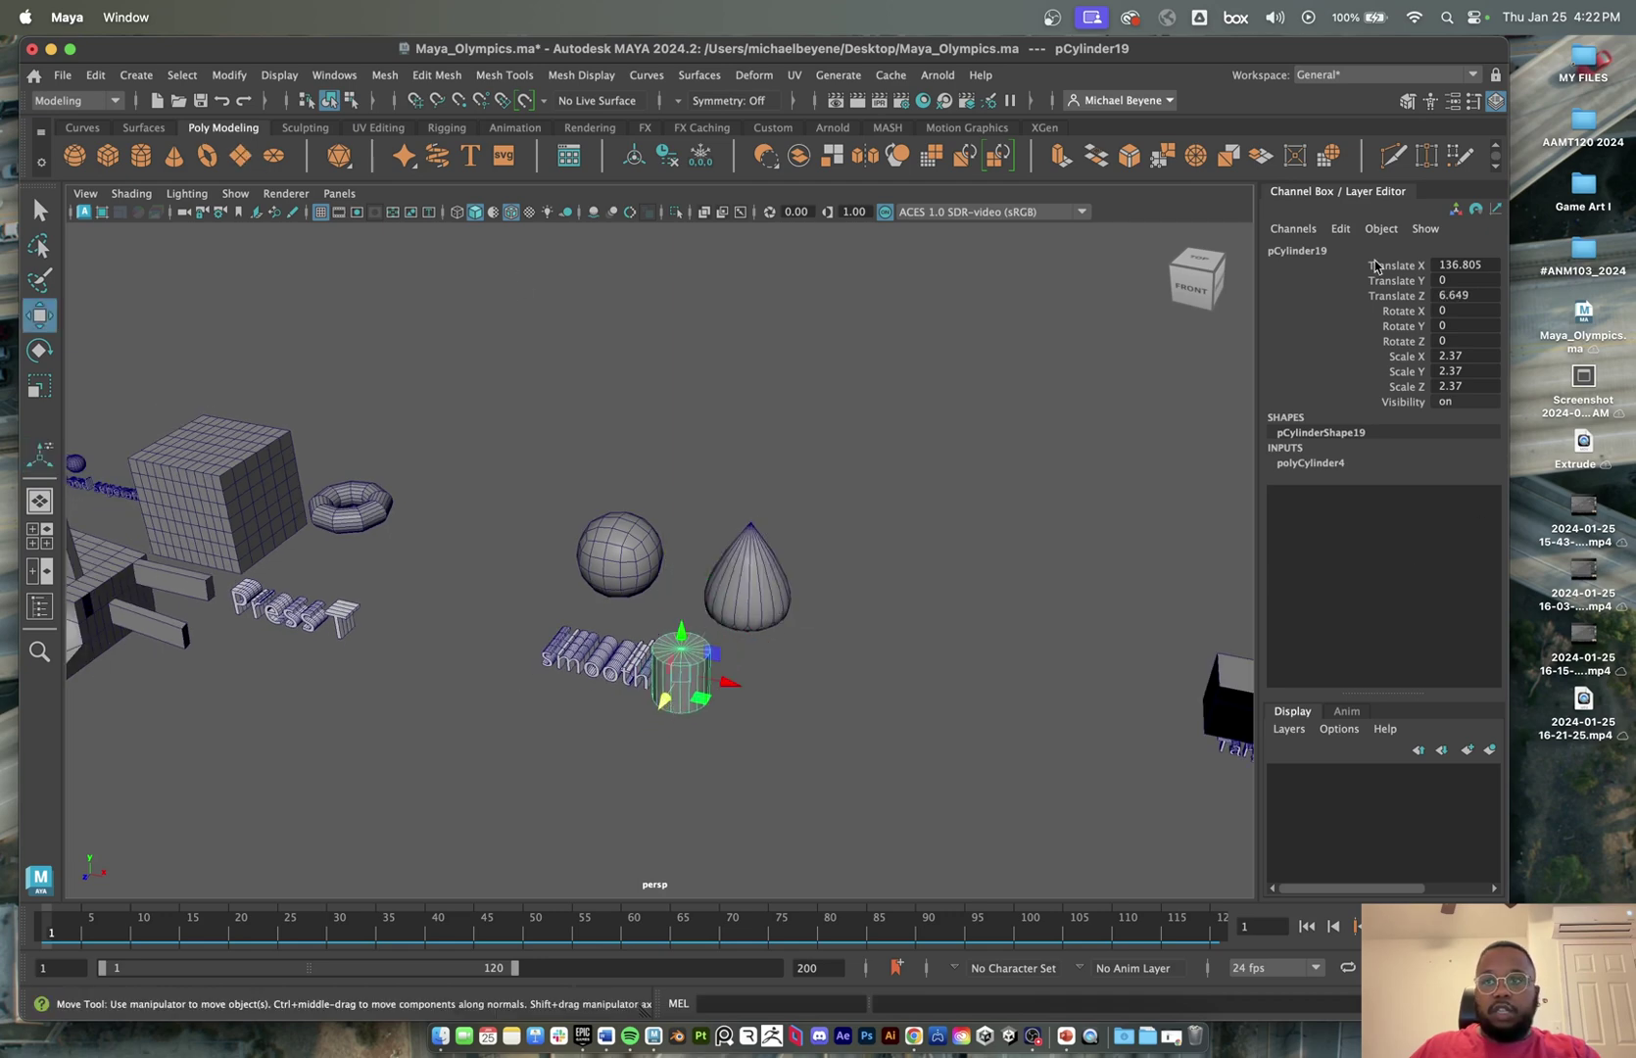
# - Show the Modeling Toolkit in place of the Channel Box, smooth the cylinder twice and view its rounded shape from the side
pyautogui.click(1406, 100)
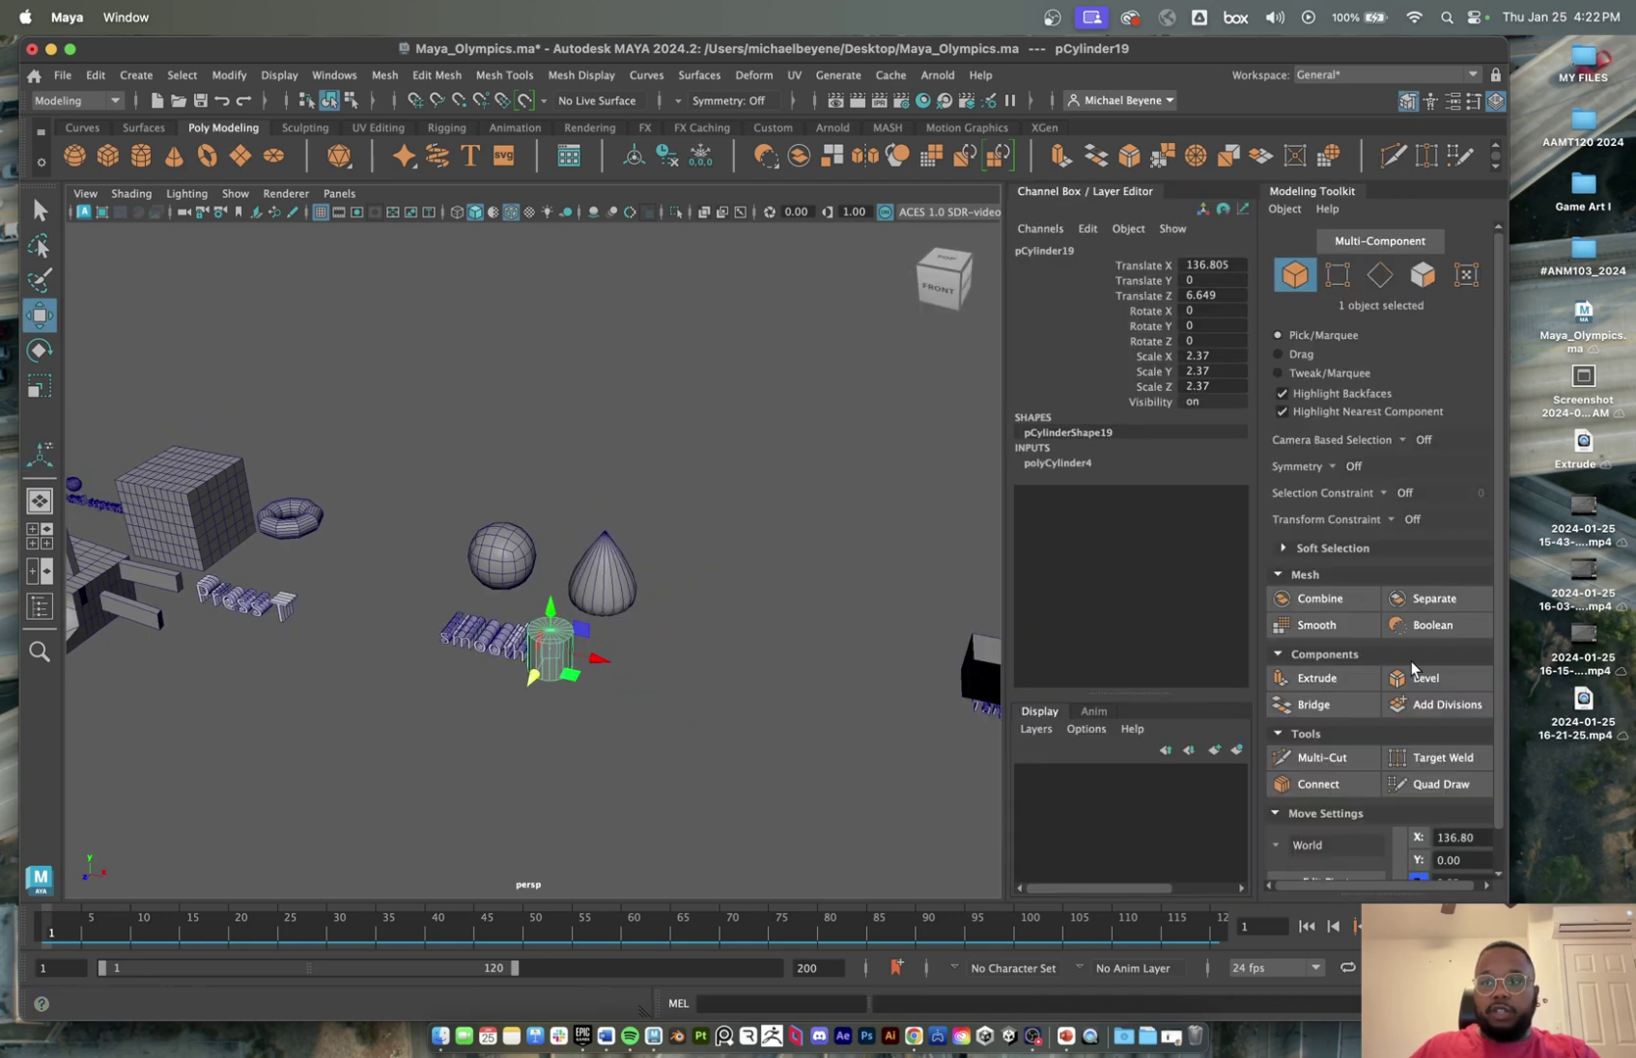
pyautogui.click(1321, 625)
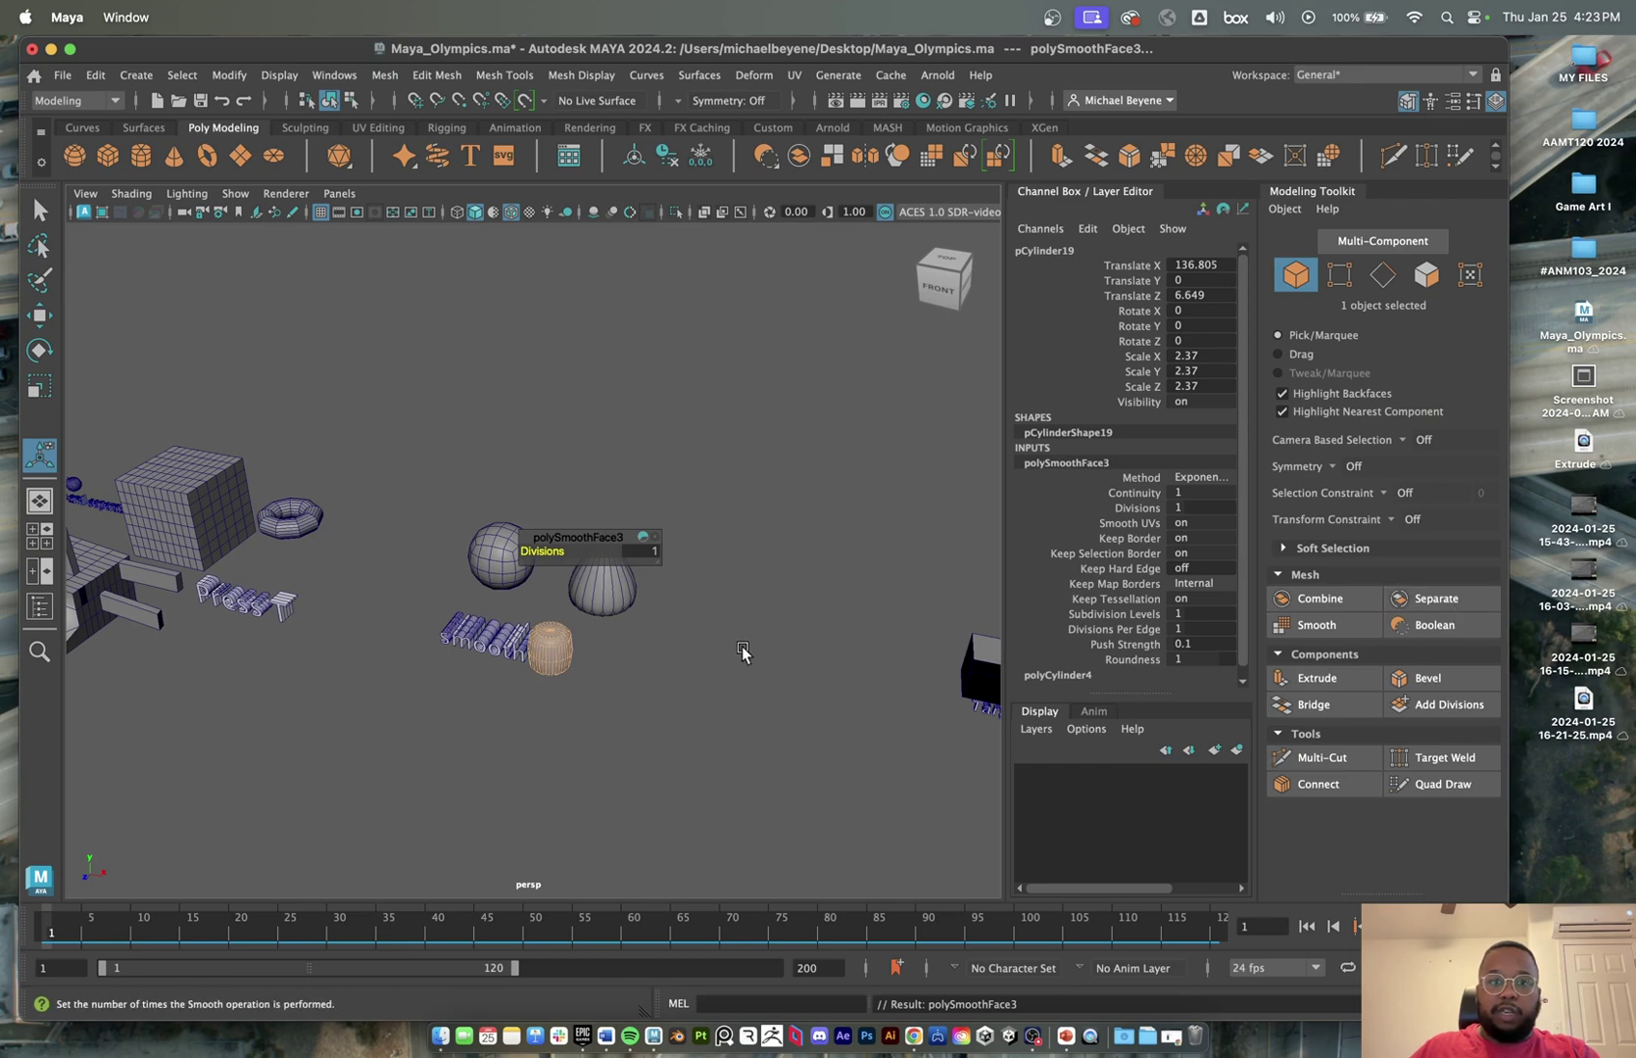
pyautogui.scroll(3, 540, 613)
pyautogui.click(1408, 101)
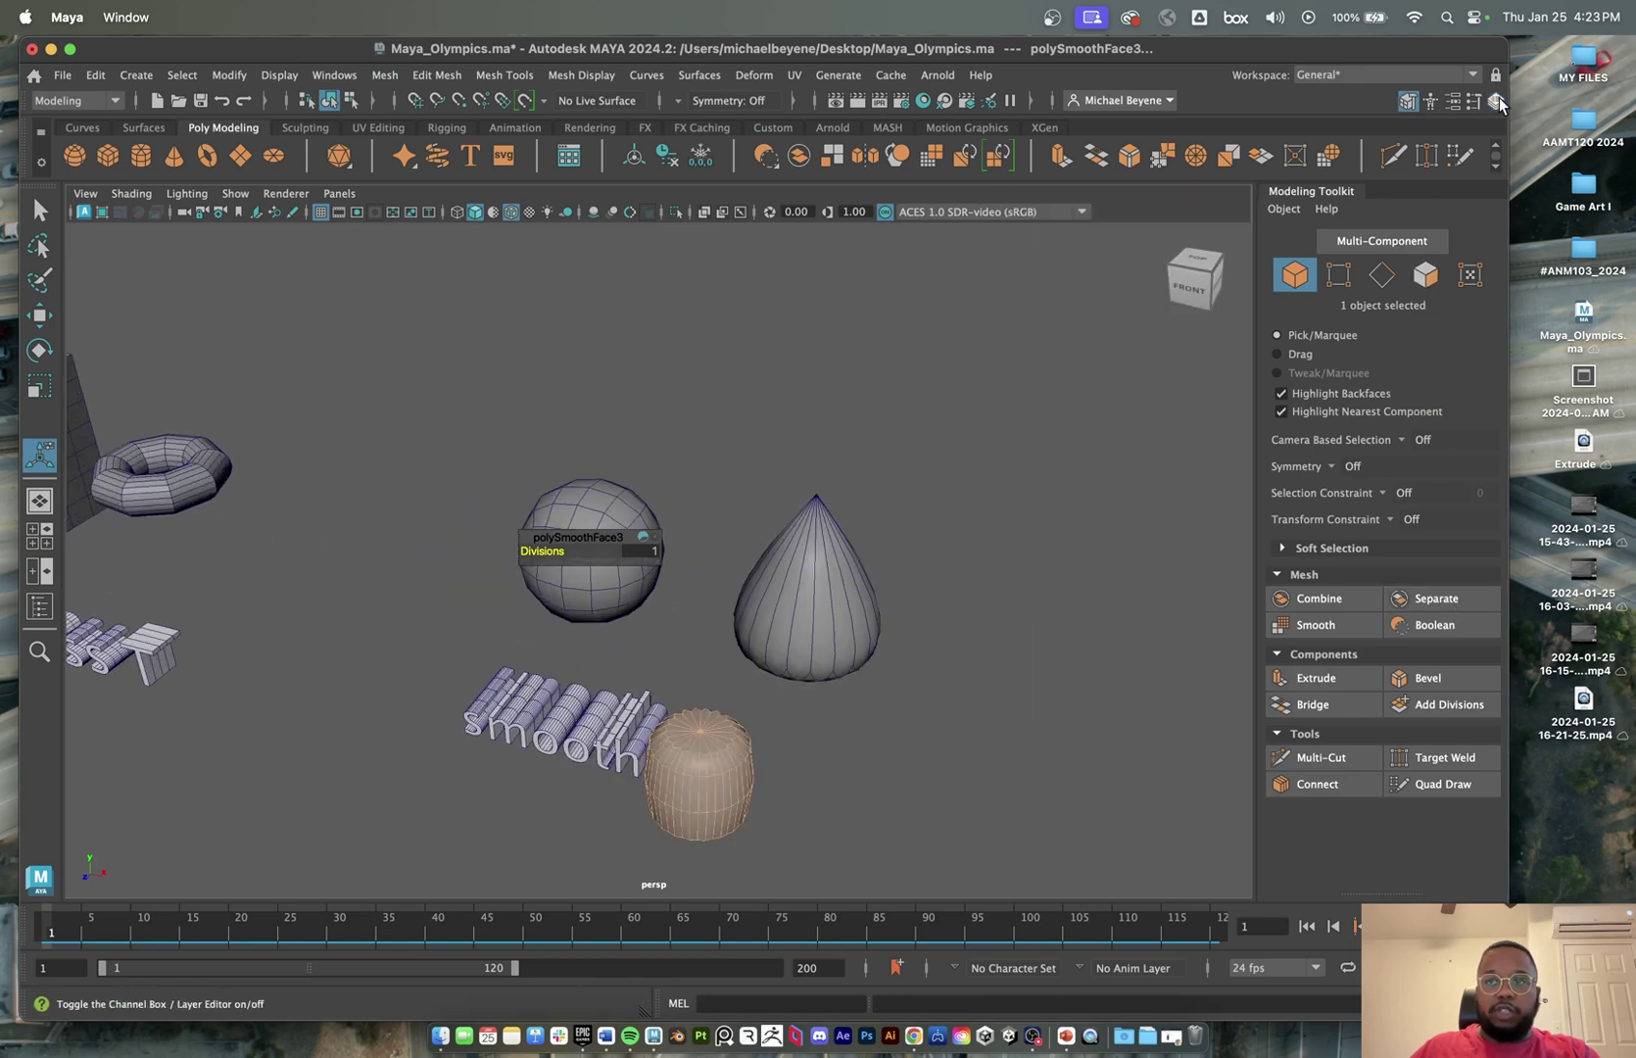
pyautogui.scroll(2, 727, 774)
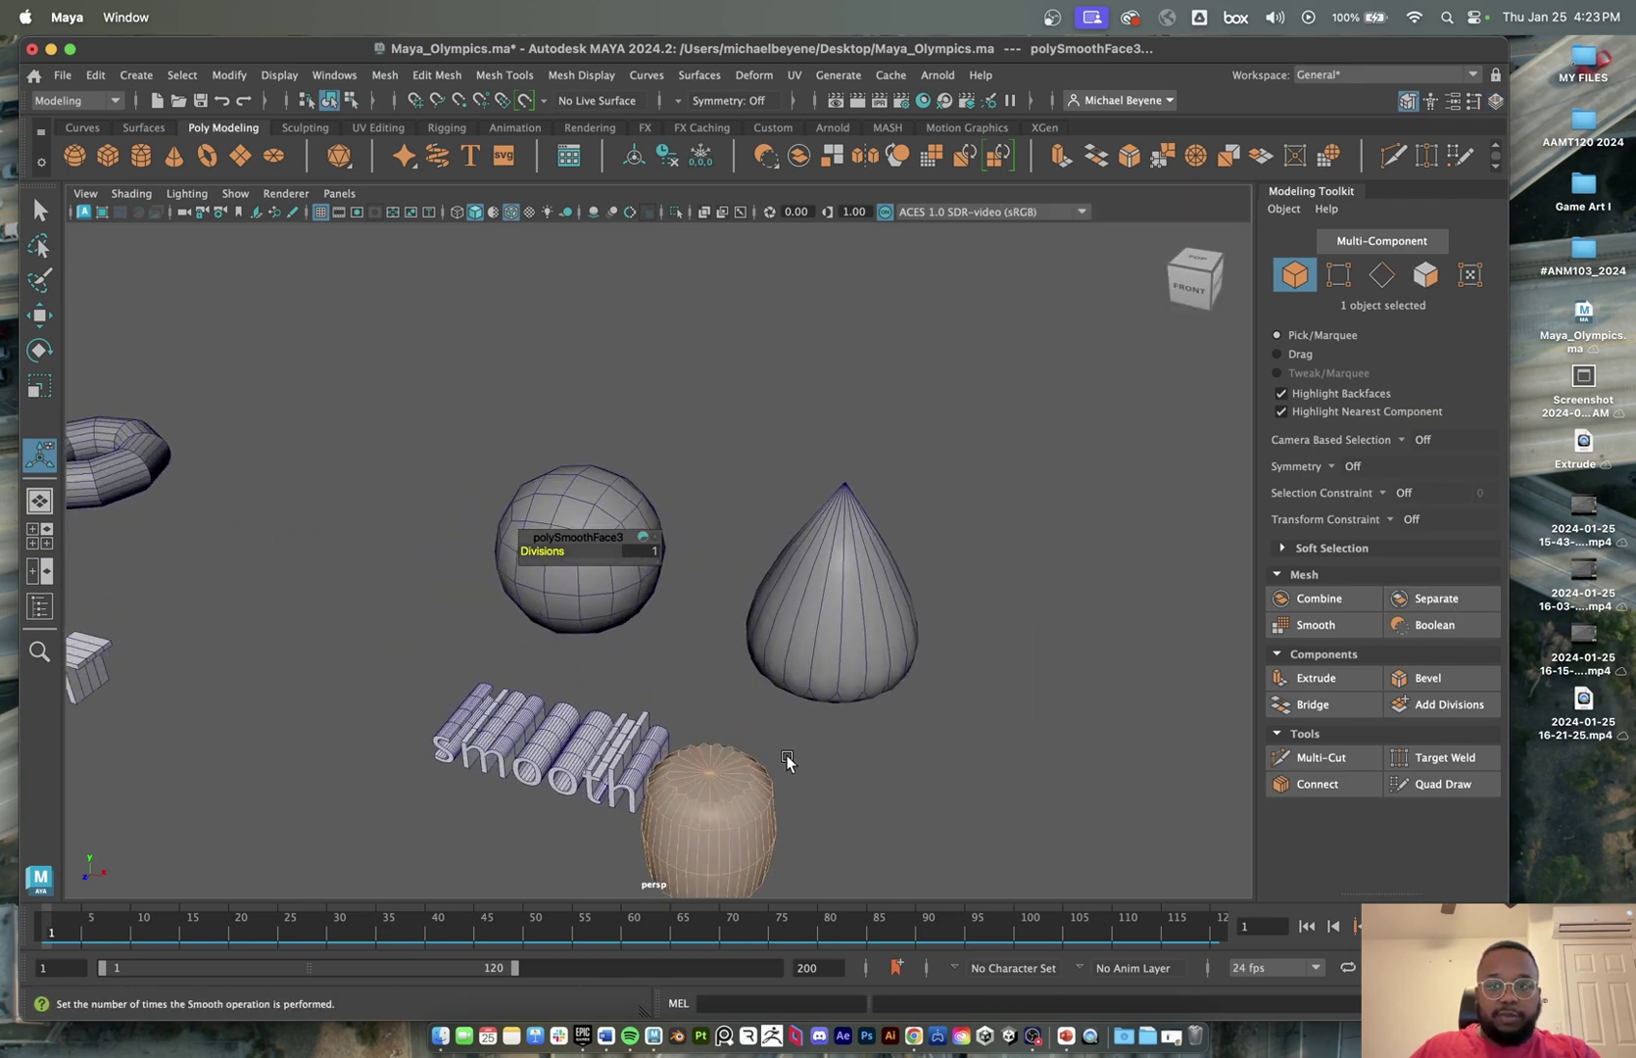
pyautogui.click(1333, 621)
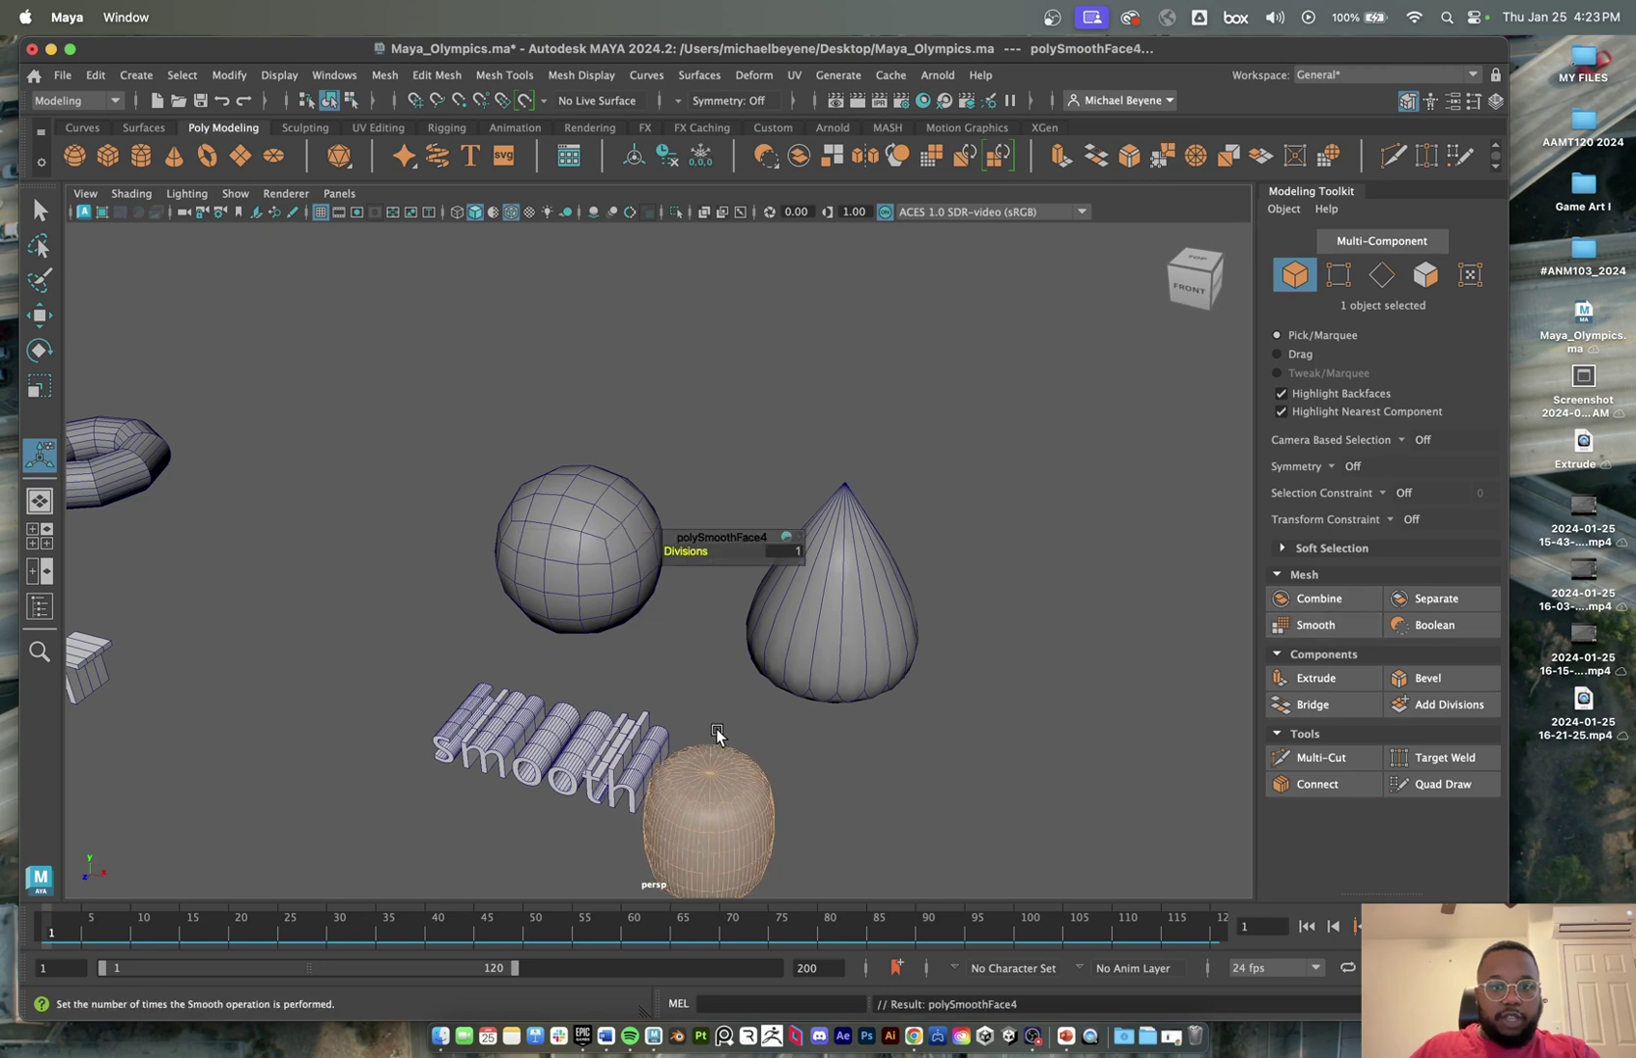
pyautogui.keyDown('alt'); pyautogui.moveTo(714, 727); pyautogui.dragTo(713, 623, button='middle'); pyautogui.keyUp('alt')
pyautogui.scroll(5, 703, 698)
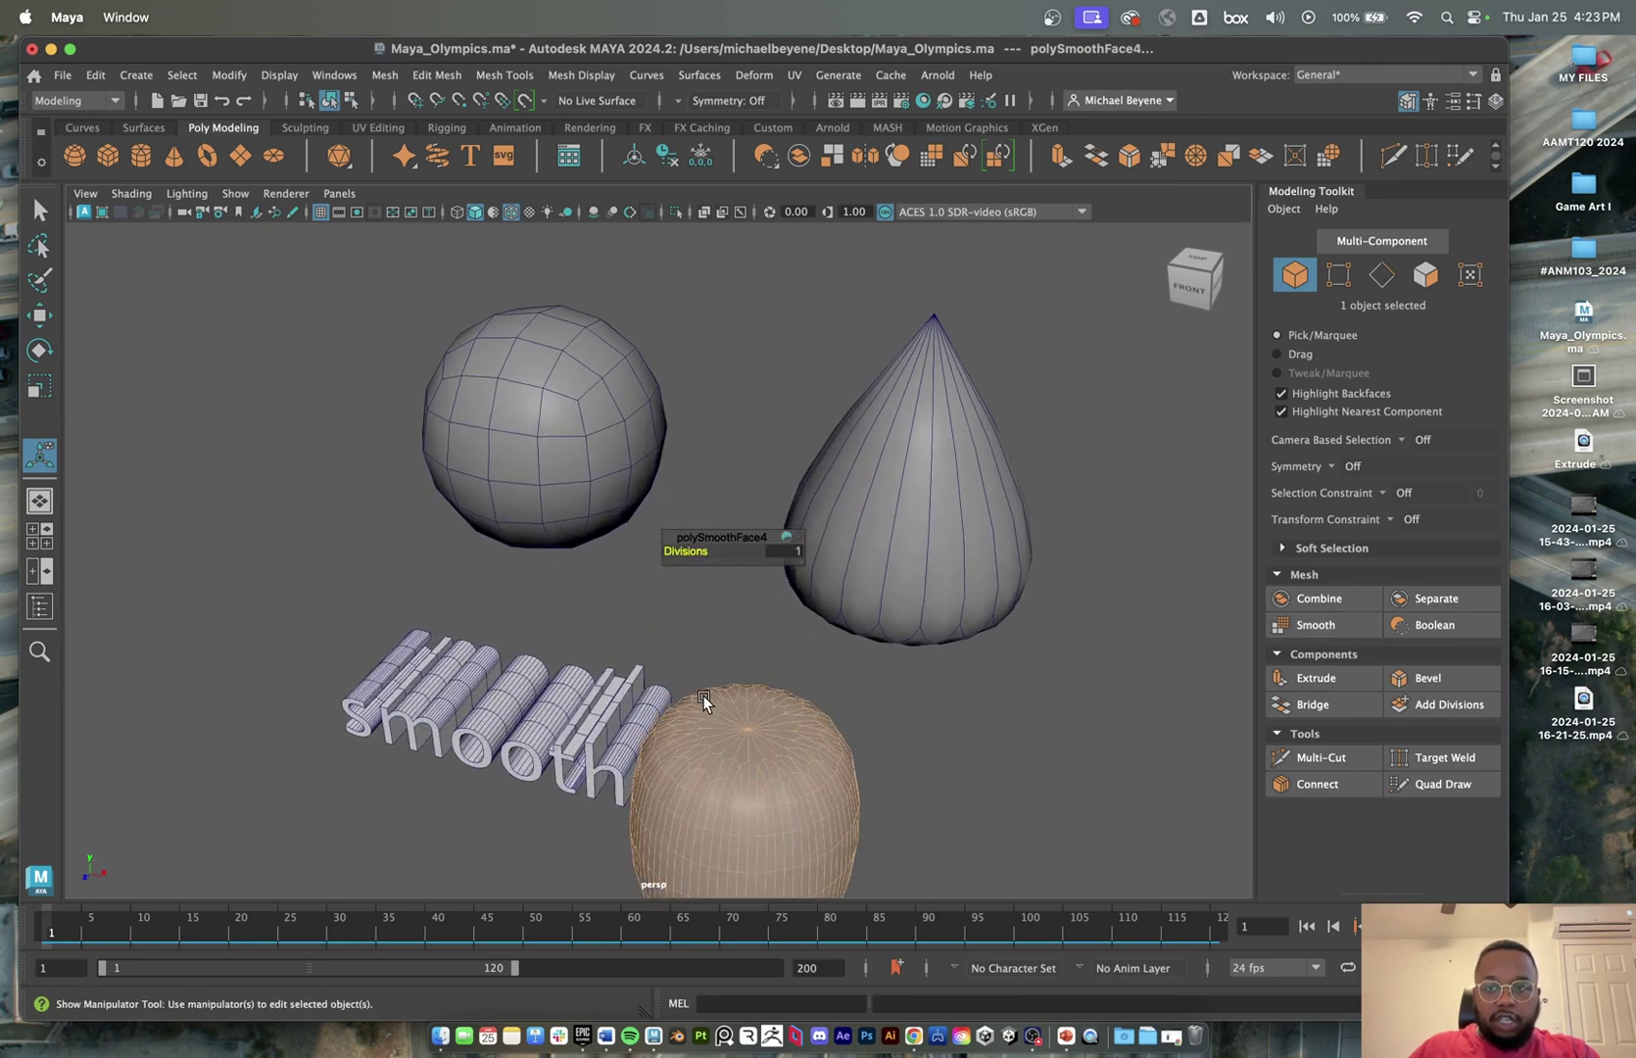
pyautogui.keyDown('alt'); pyautogui.moveTo(704, 697); pyautogui.dragTo(691, 484, button='middle'); pyautogui.keyUp('alt')
pyautogui.keyDown('alt'); pyautogui.moveTo(932, 636); pyautogui.dragTo(892, 609); pyautogui.keyUp('alt')
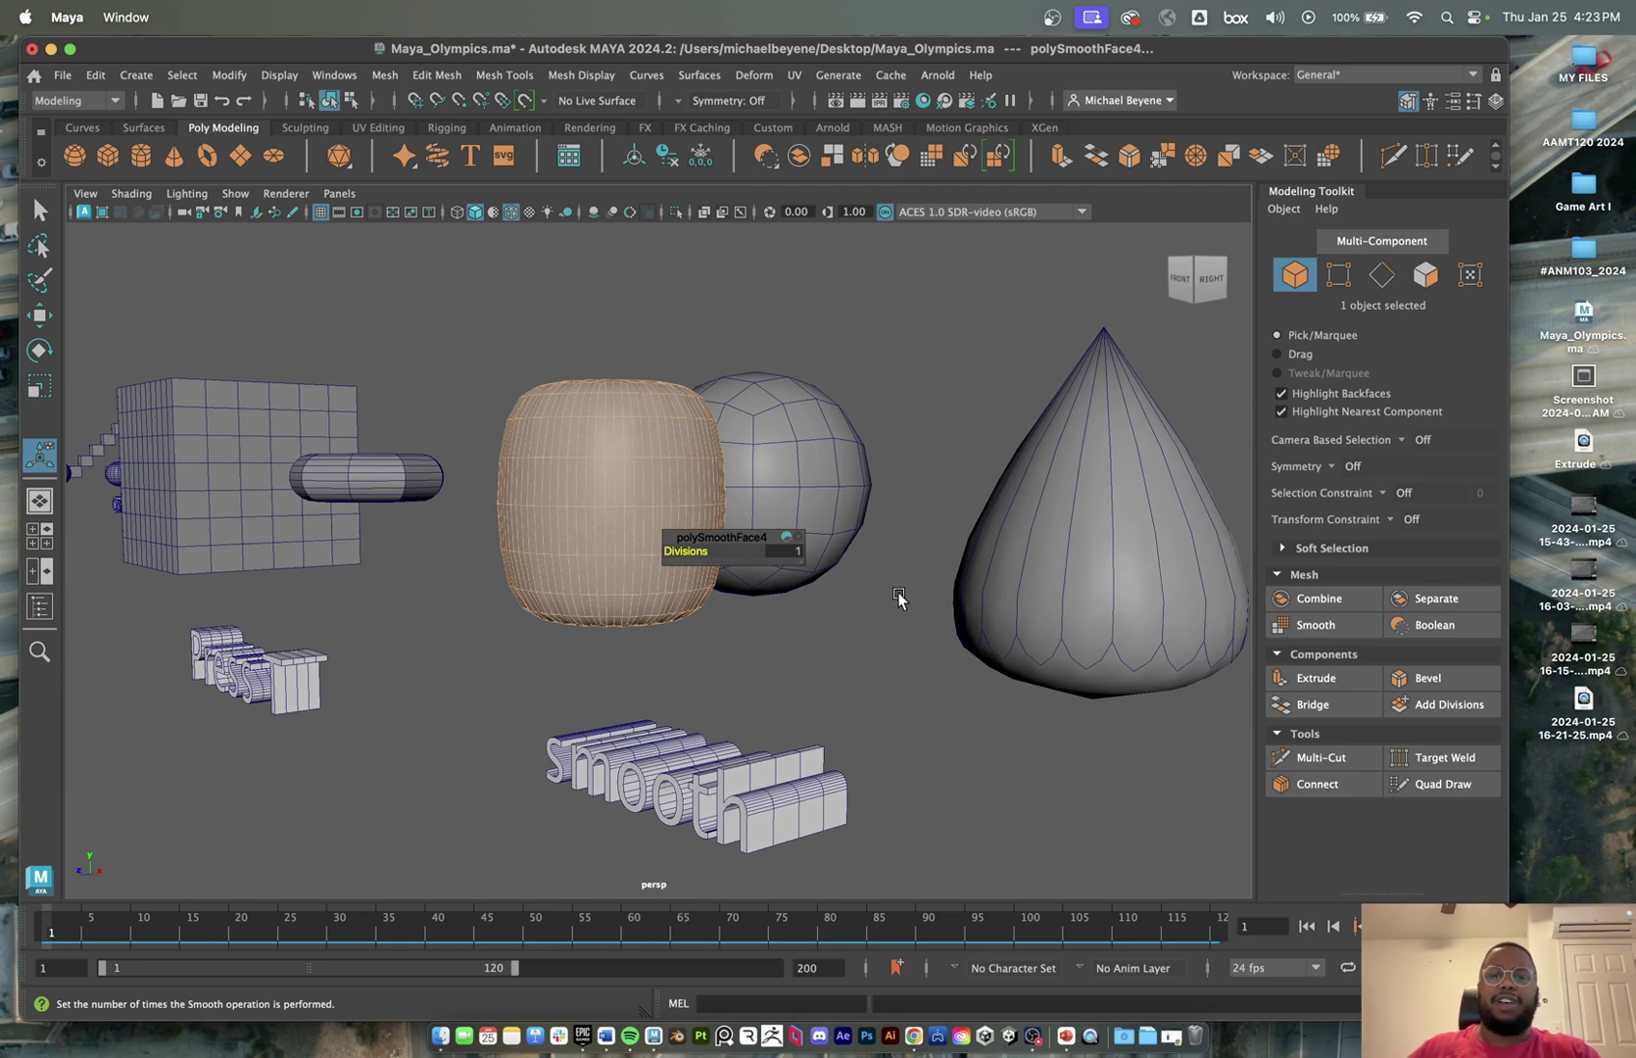
pyautogui.keyDown('alt'); pyautogui.moveTo(897, 596); pyautogui.dragTo(789, 583); pyautogui.keyUp('alt')
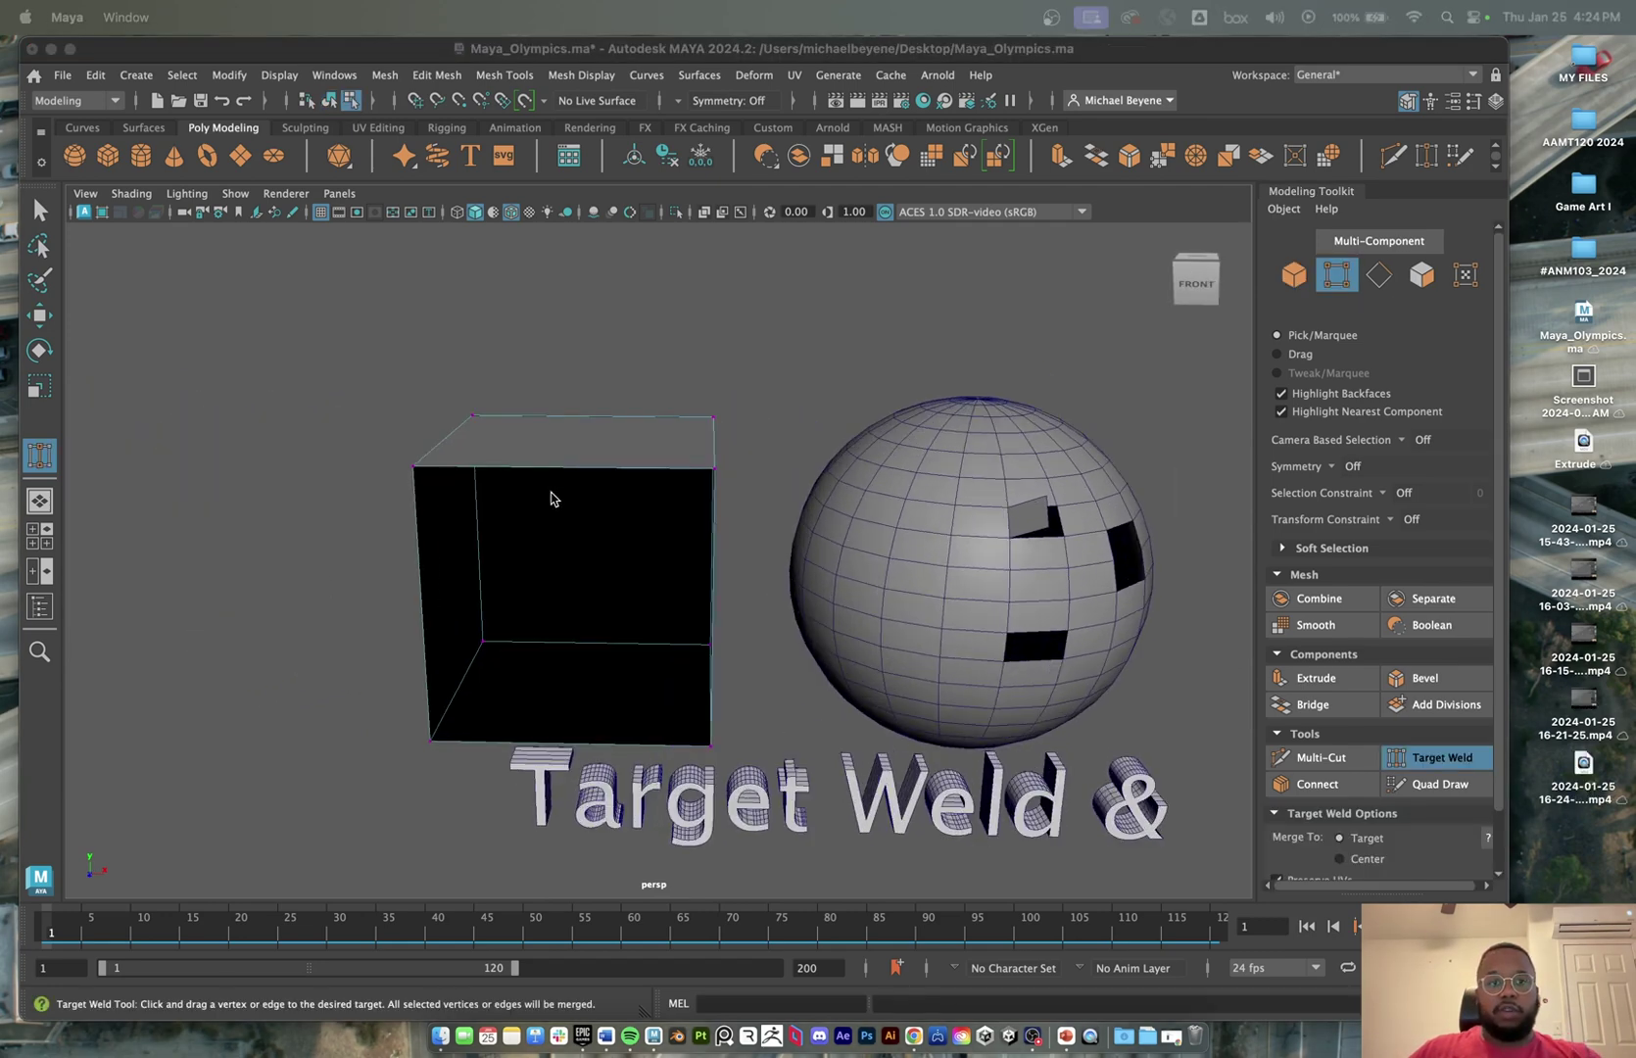
# - Extrude the upper edge of the Target Weld cube's open front side outward along Z into a long flat face
pyautogui.moveTo(551, 498)
pyautogui.keyDown('alt'); pyautogui.mouseDown()
pyautogui.moveTo(577, 493)
pyautogui.moveTo(553, 491)
pyautogui.mouseUp(); pyautogui.keyUp('alt')
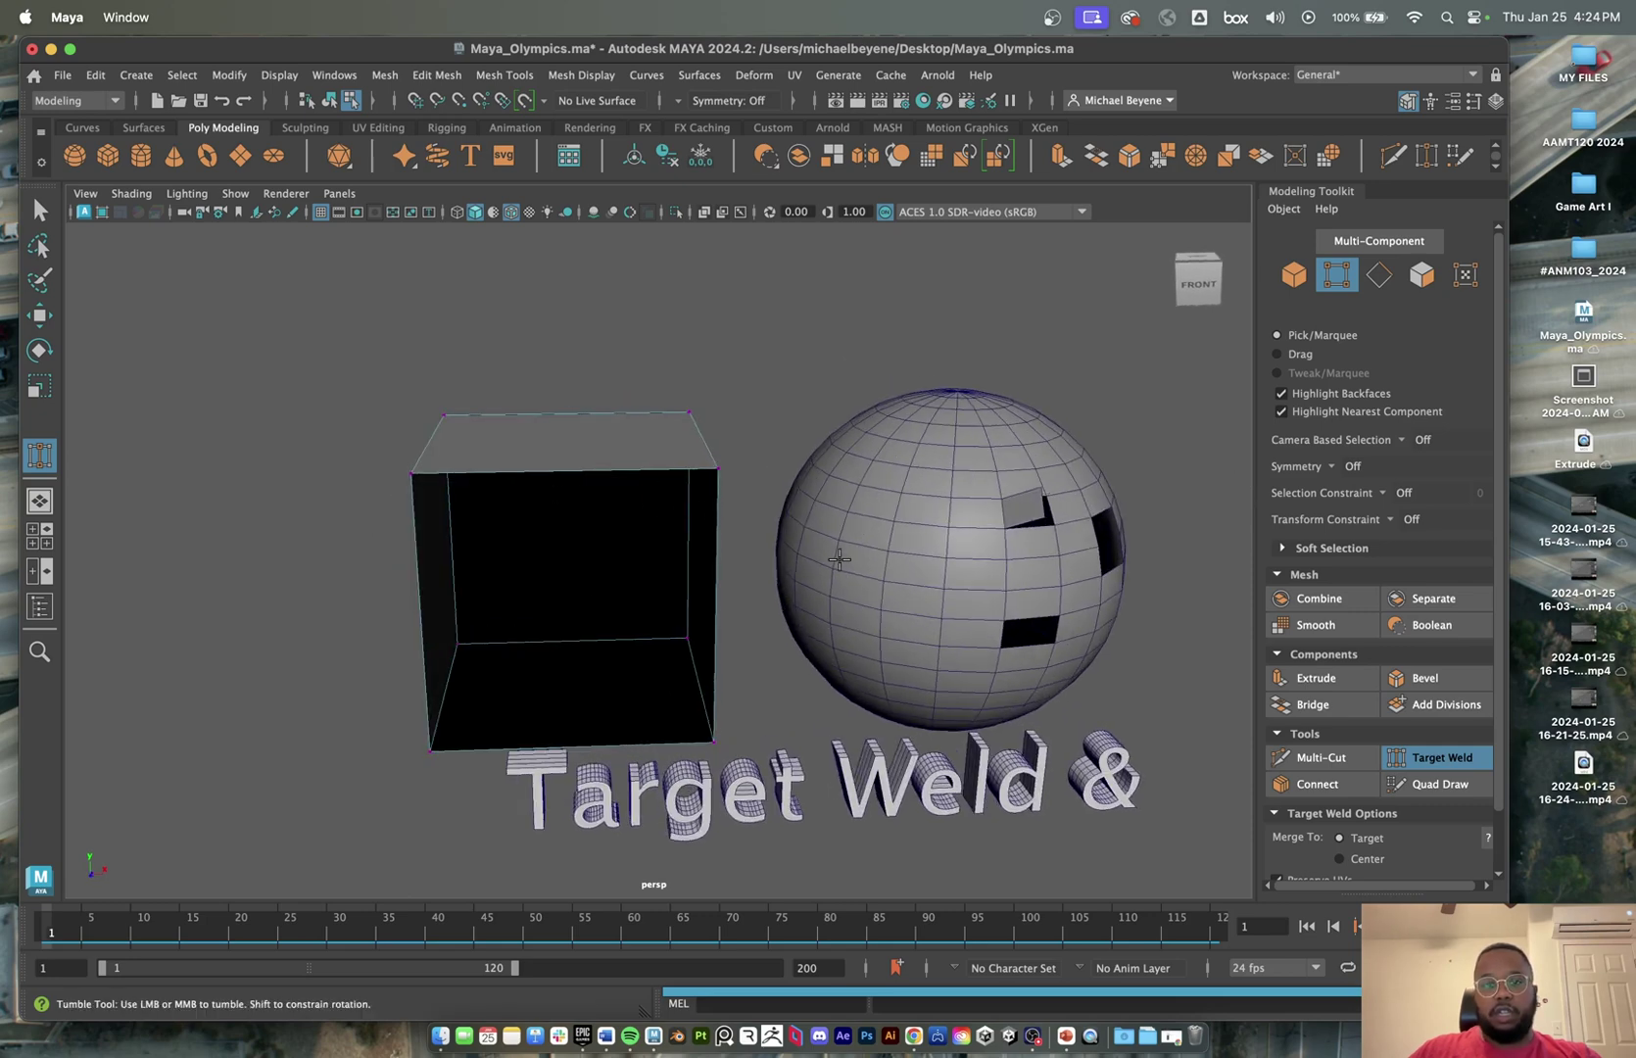
pyautogui.keyDown('alt'); pyautogui.moveTo(926, 585); pyautogui.dragTo(877, 549); pyautogui.keyUp('alt')
pyautogui.press('w')
pyautogui.rightClick(656, 478)
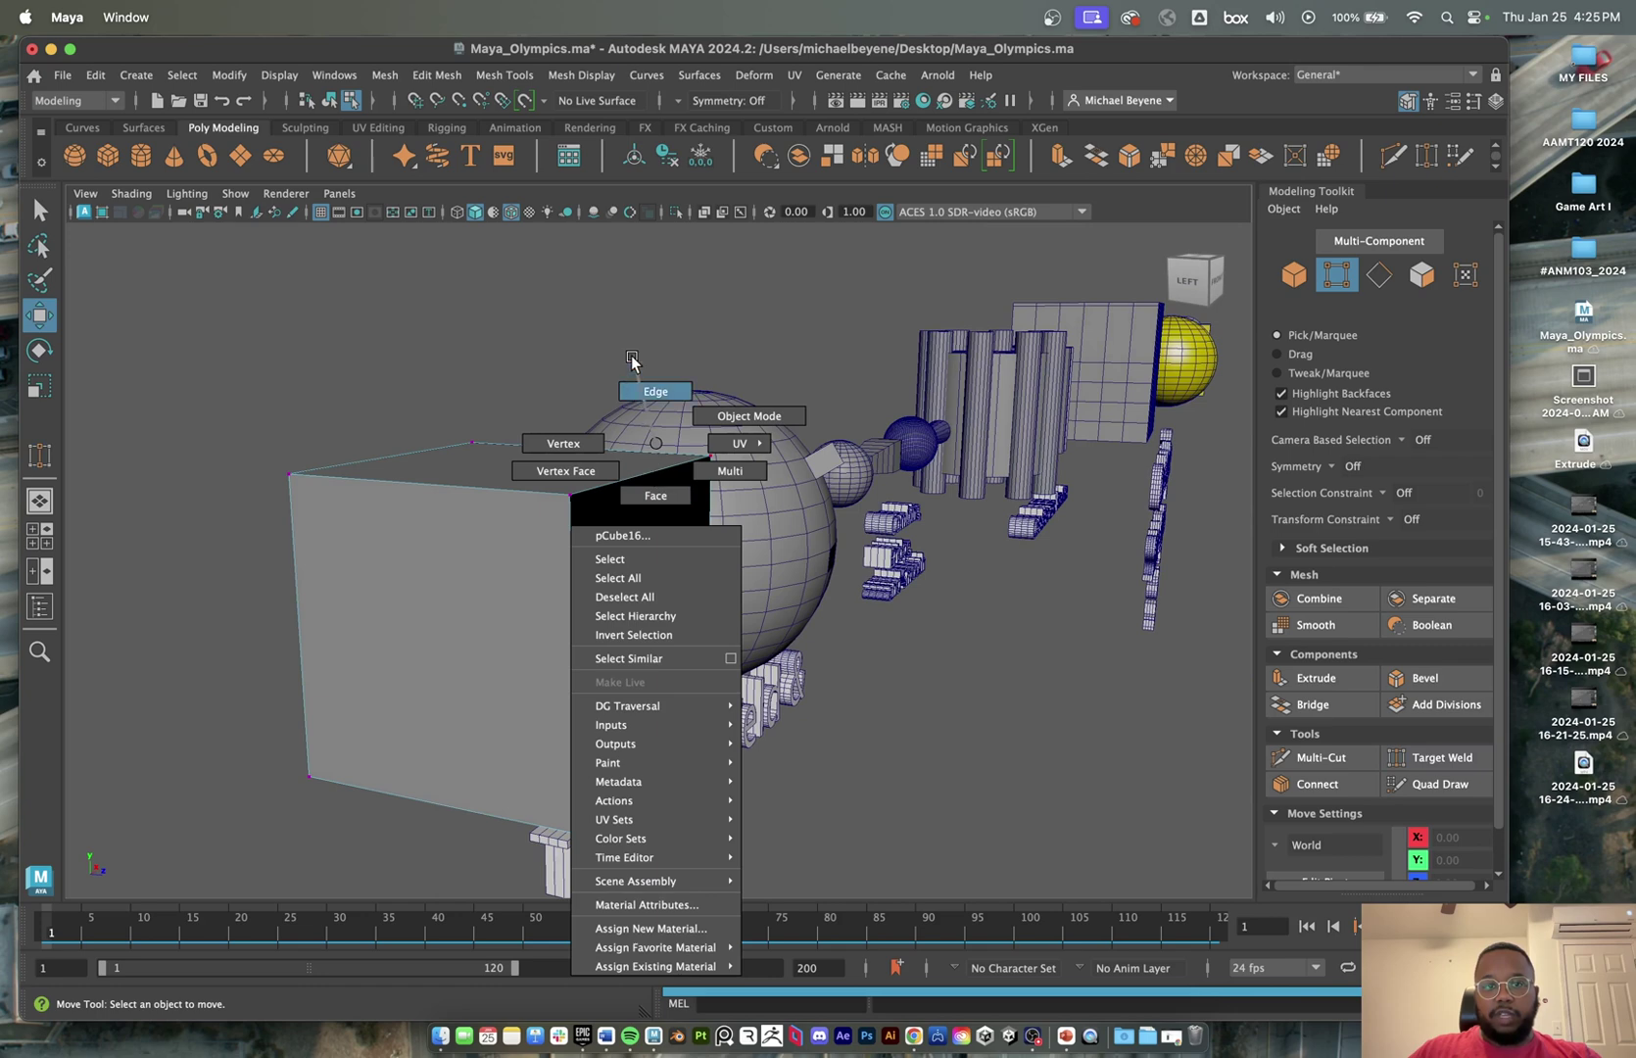
pyautogui.click(655, 391)
pyautogui.click(666, 470)
pyautogui.keyDown('shift'); pyautogui.moveTo(686, 480); pyautogui.dragTo(955, 530); pyautogui.keyUp('shift')
pyautogui.hotkey('ctrl', 'z')
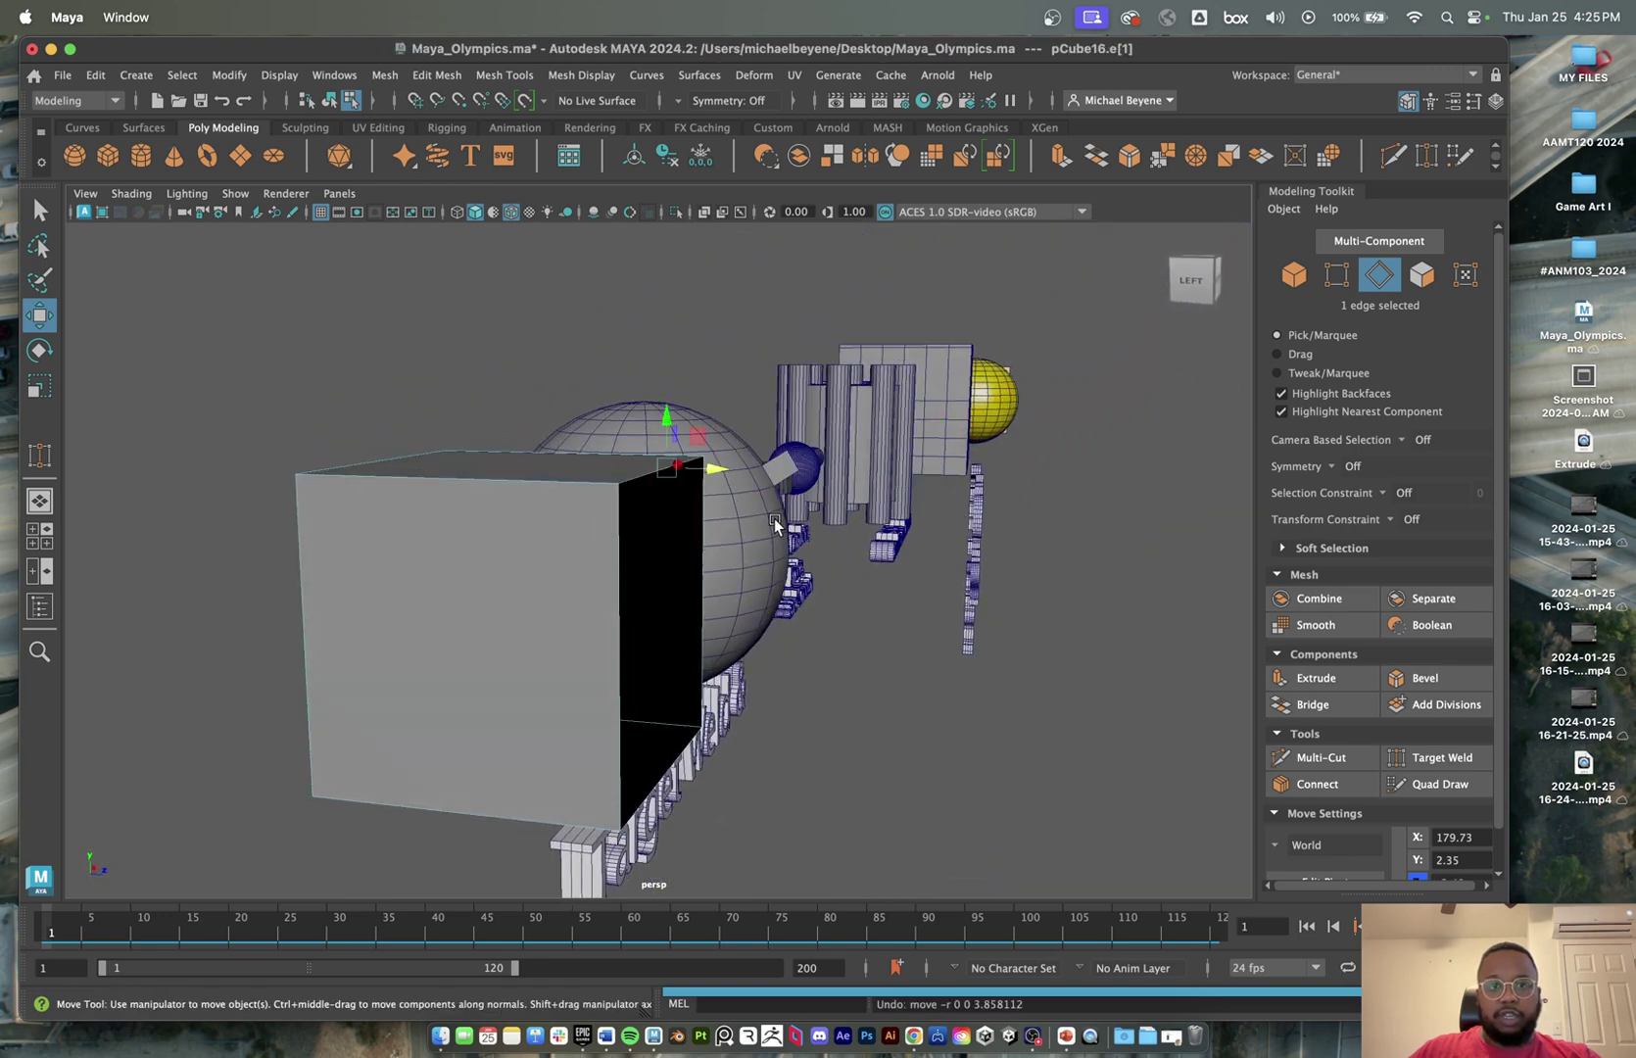
pyautogui.keyDown('shift'); pyautogui.moveTo(748, 499); pyautogui.dragTo(993, 577); pyautogui.keyUp('shift')
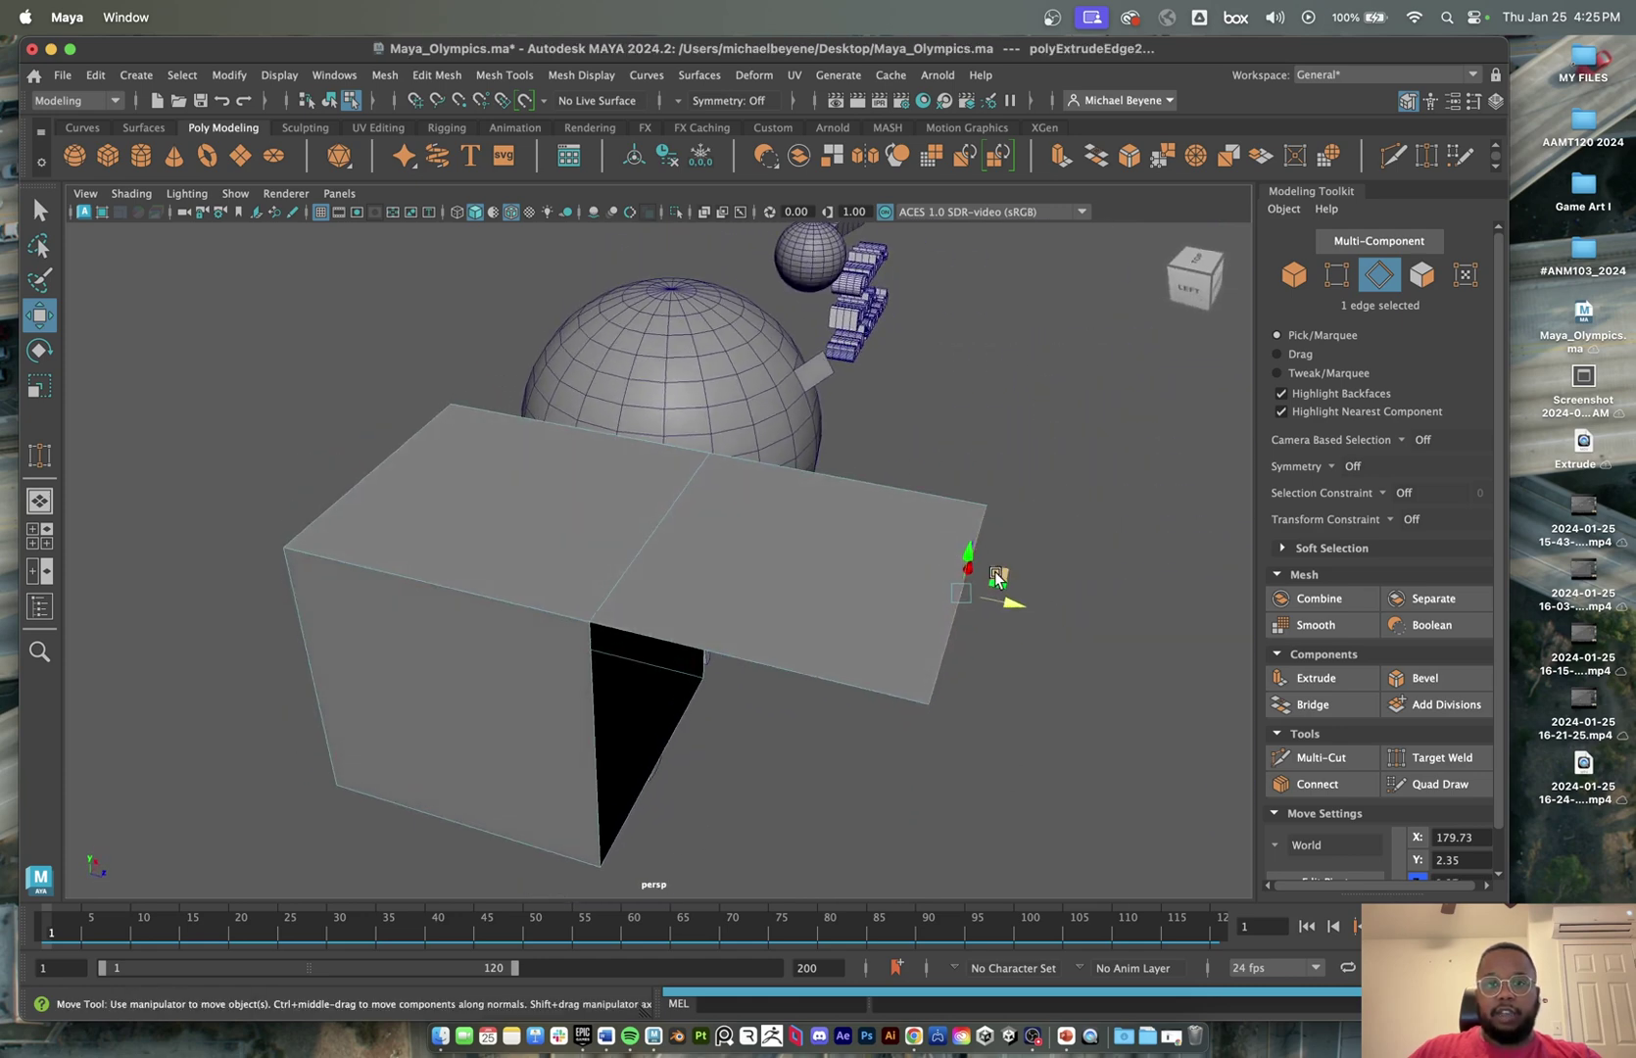
pyautogui.moveTo(1176, 637); pyautogui.dragTo(1184, 638)
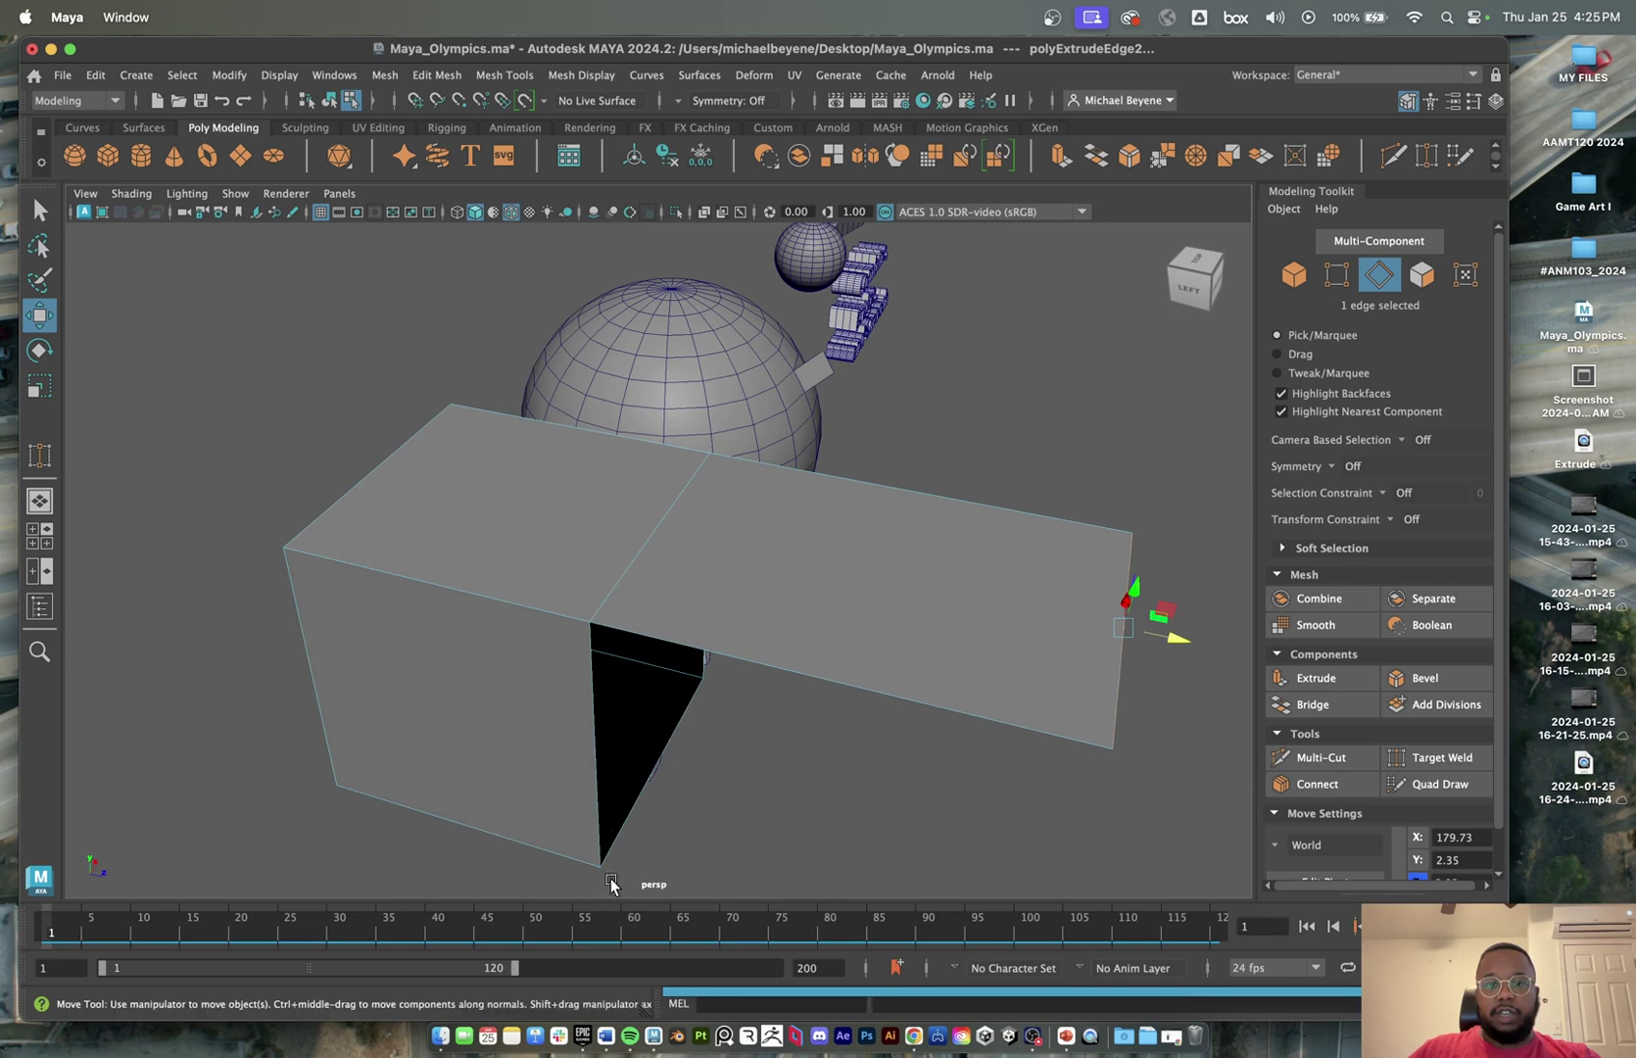
# - Switch the cube to vertex mode and Target Weld the extruded face's near outer corner onto the open front's lower left corner
pyautogui.keyDown('alt'); pyautogui.moveTo(702, 791); pyautogui.dragTo(534, 722); pyautogui.keyUp('alt')
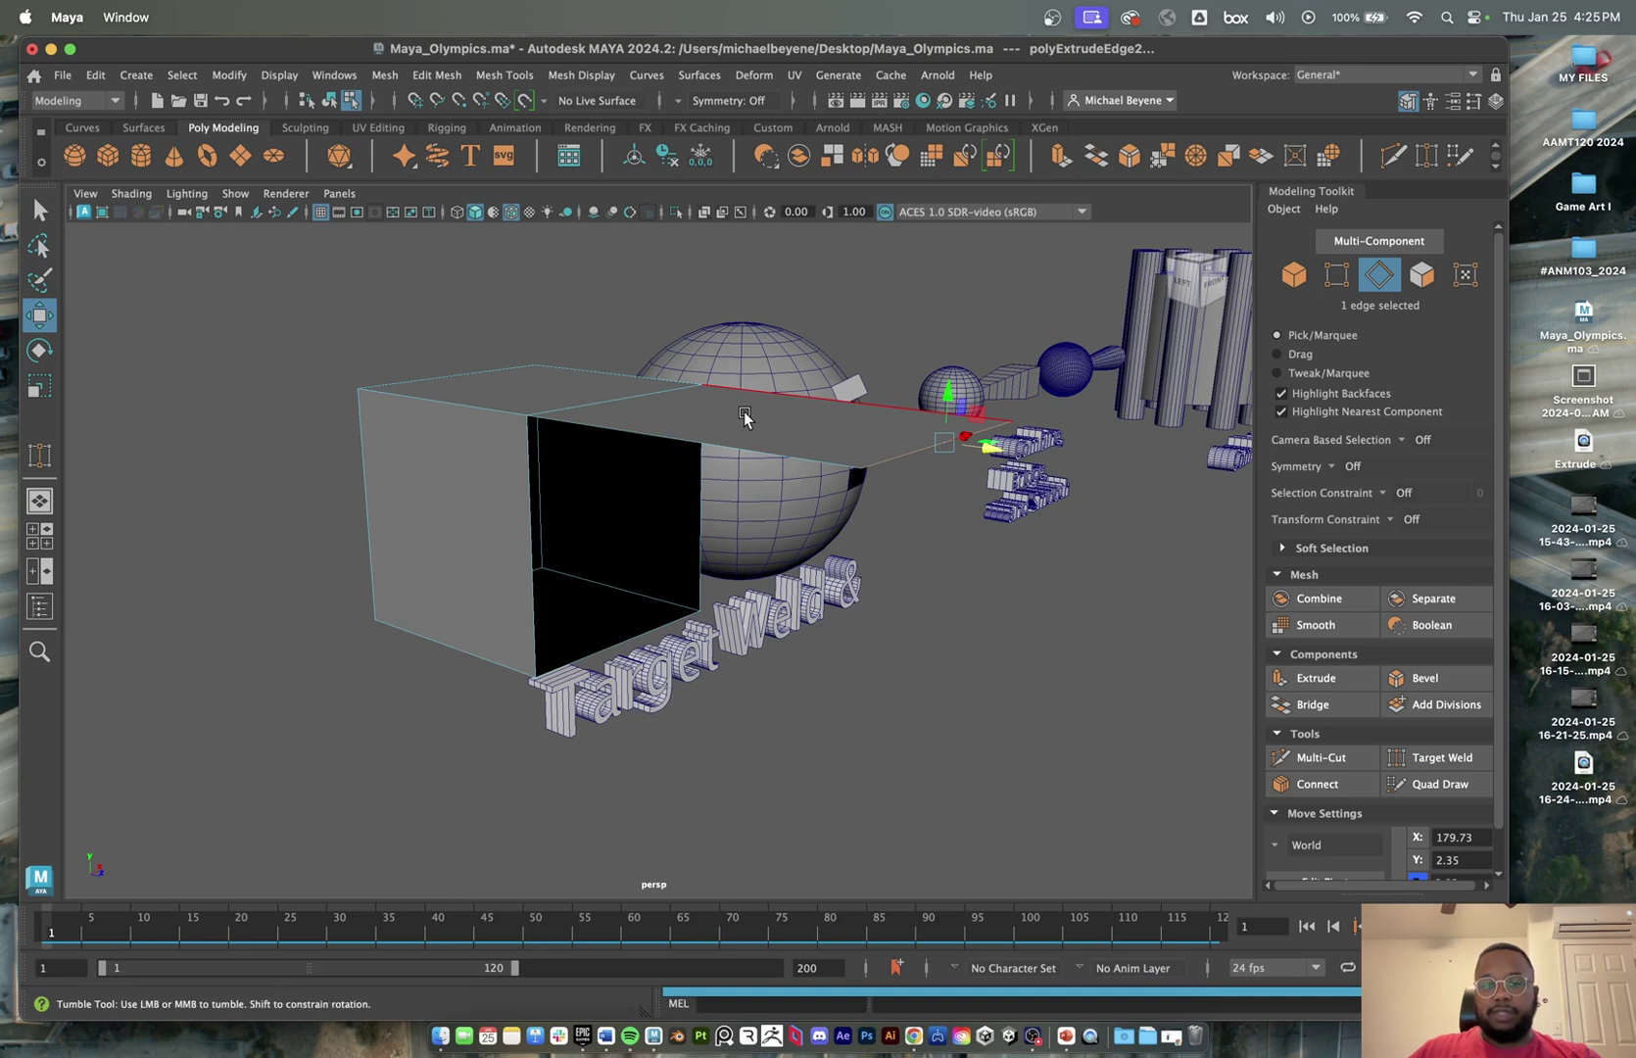
pyautogui.keyDown('alt'); pyautogui.moveTo(747, 419); pyautogui.dragTo(756, 432); pyautogui.keyUp('alt')
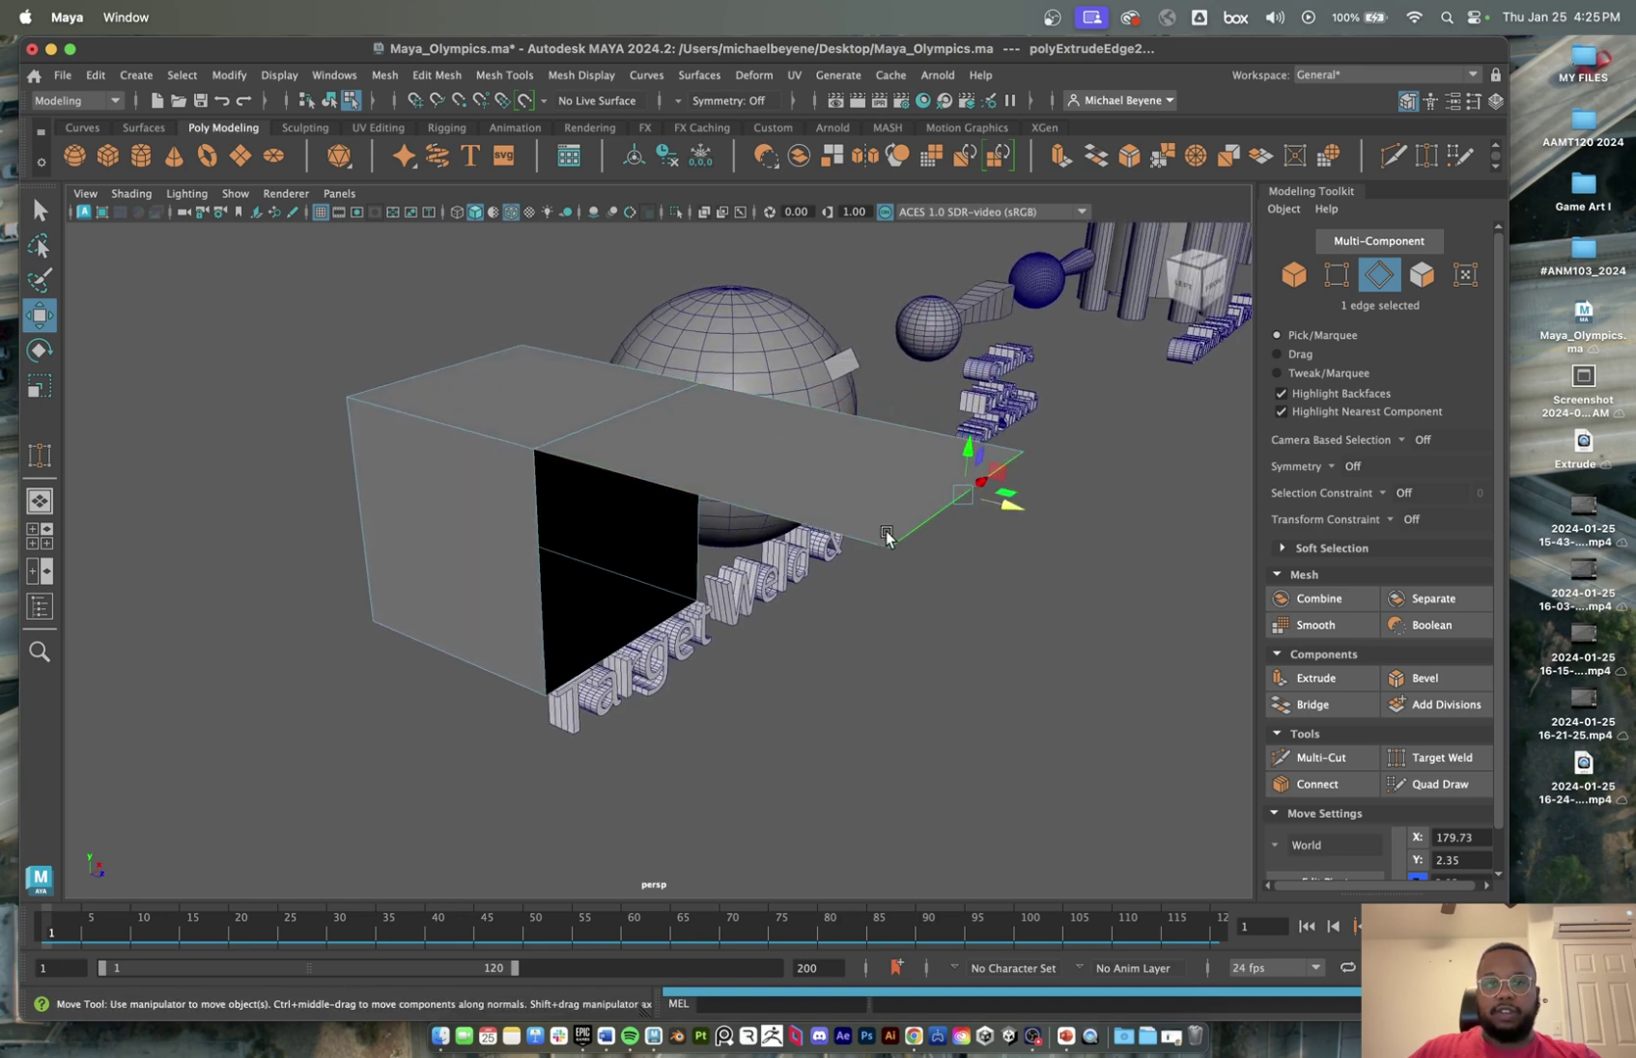
pyautogui.keyDown('alt'); pyautogui.moveTo(886, 538); pyautogui.dragTo(900, 525); pyautogui.keyUp('alt')
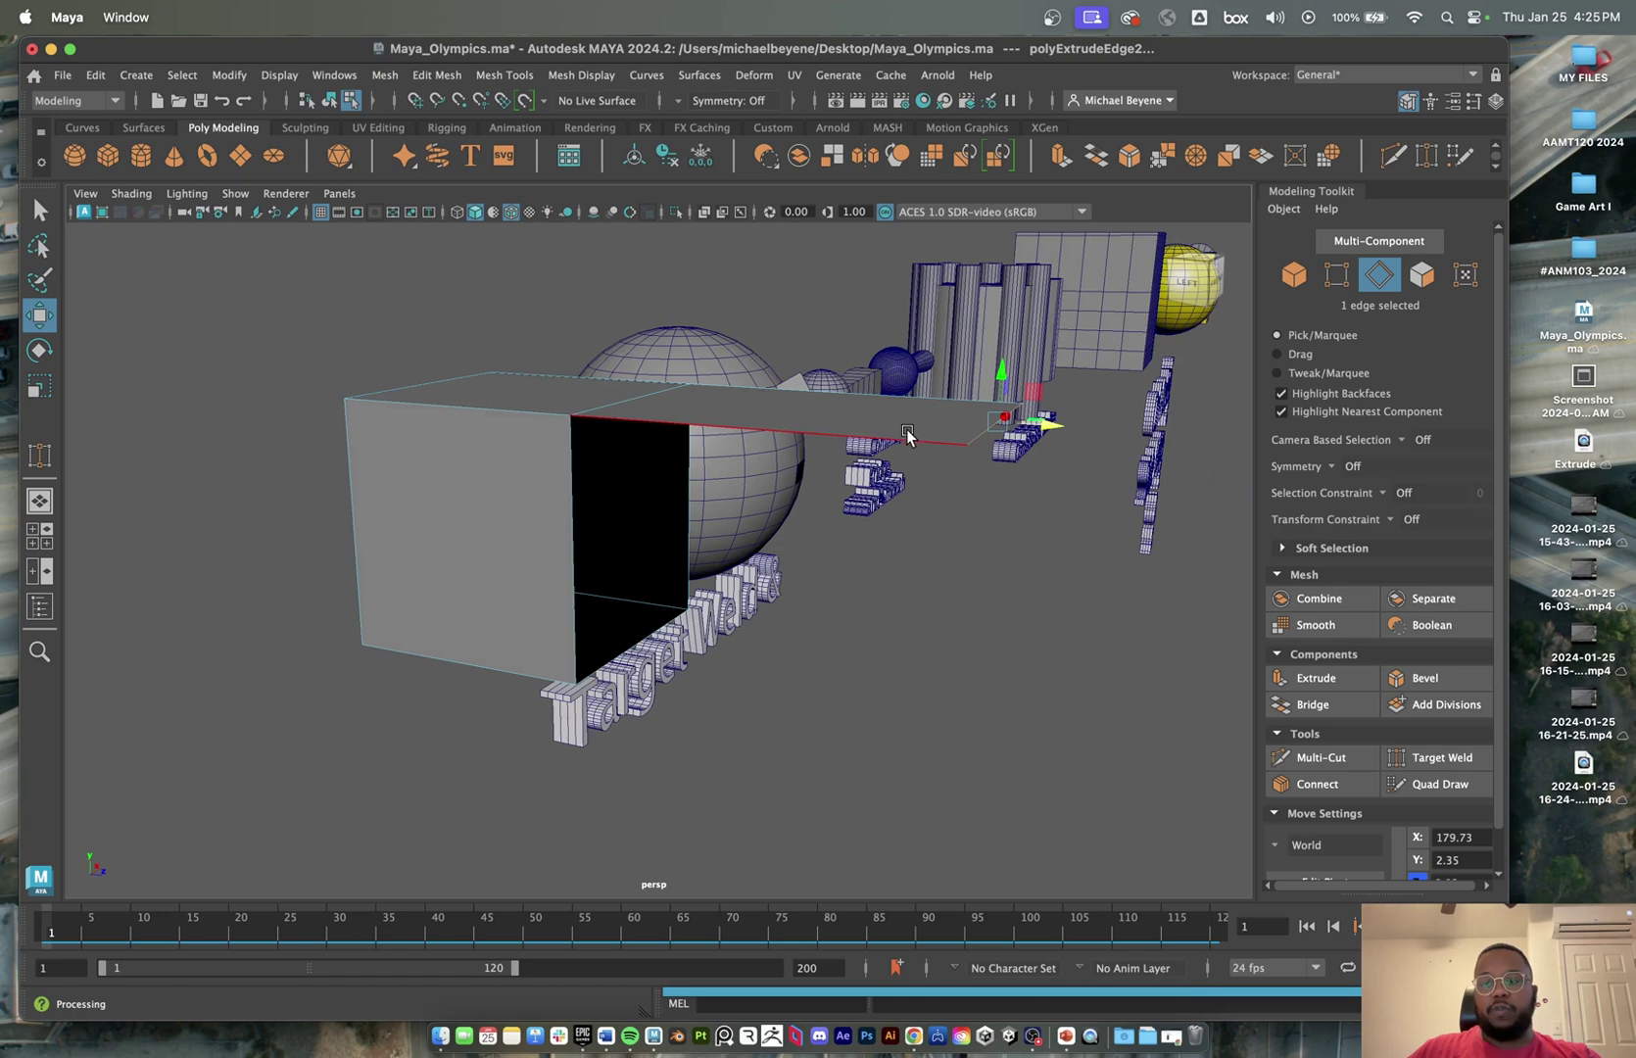
pyautogui.keyDown('alt'); pyautogui.moveTo(906, 432); pyautogui.dragTo(906, 443); pyautogui.keyUp('alt')
pyautogui.rightClick(786, 461)
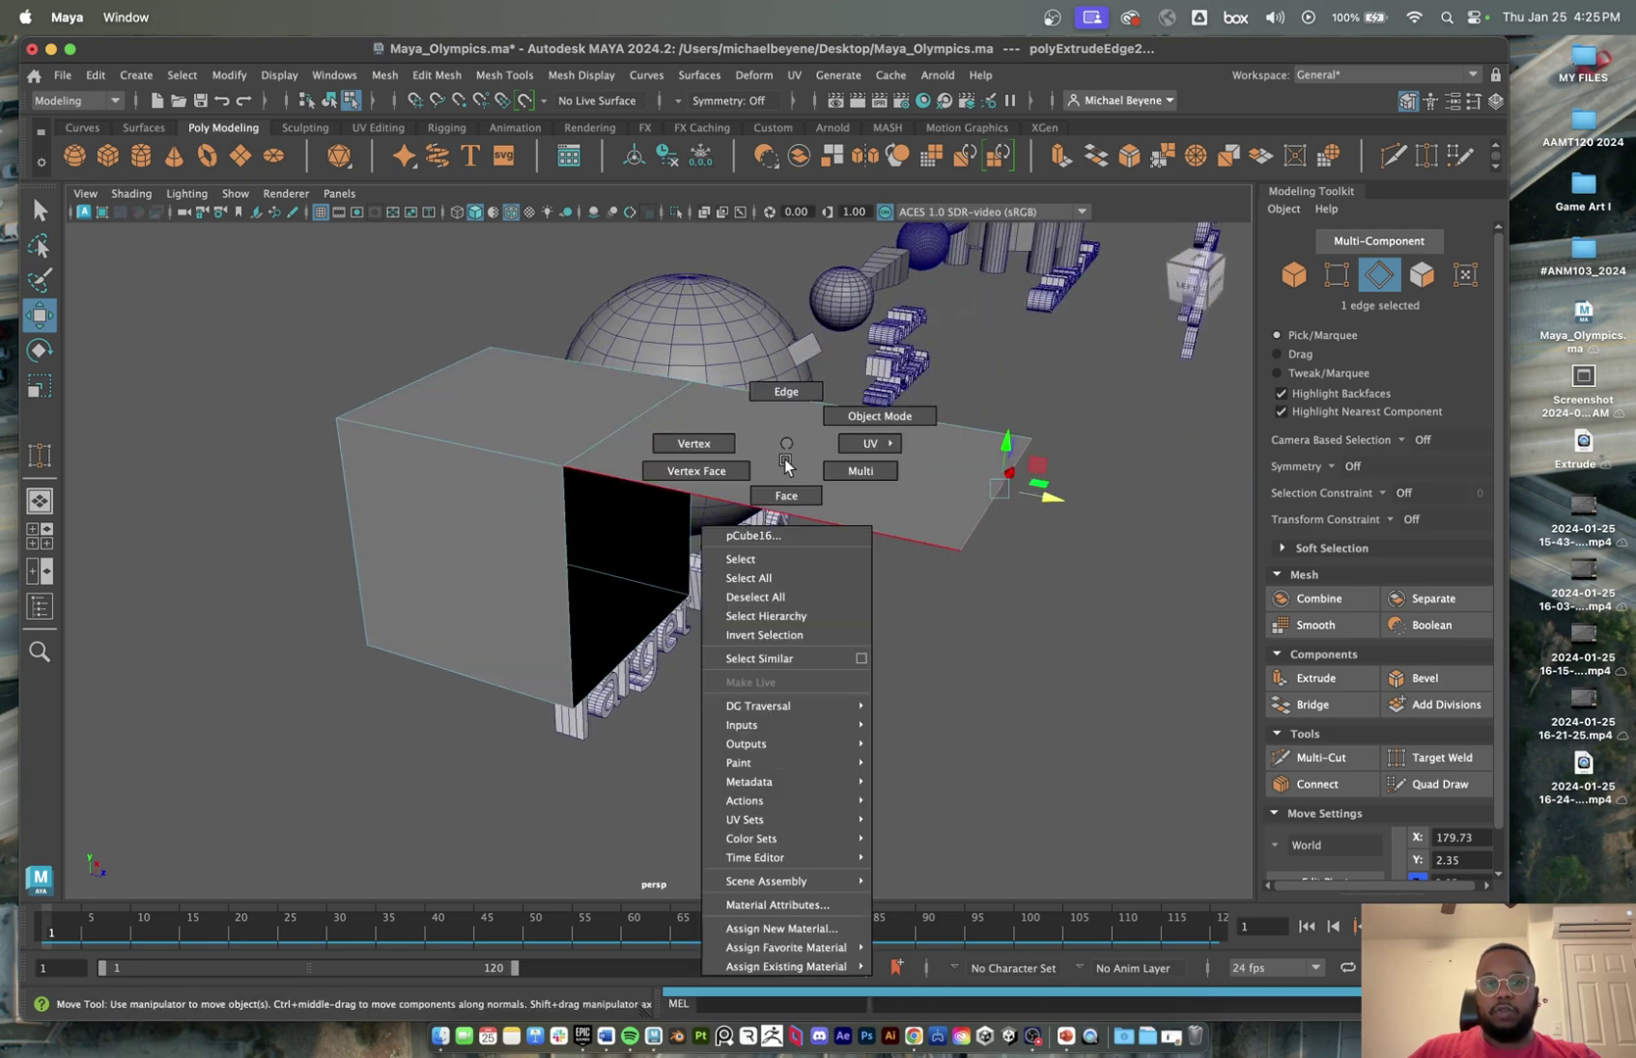
pyautogui.click(715, 443)
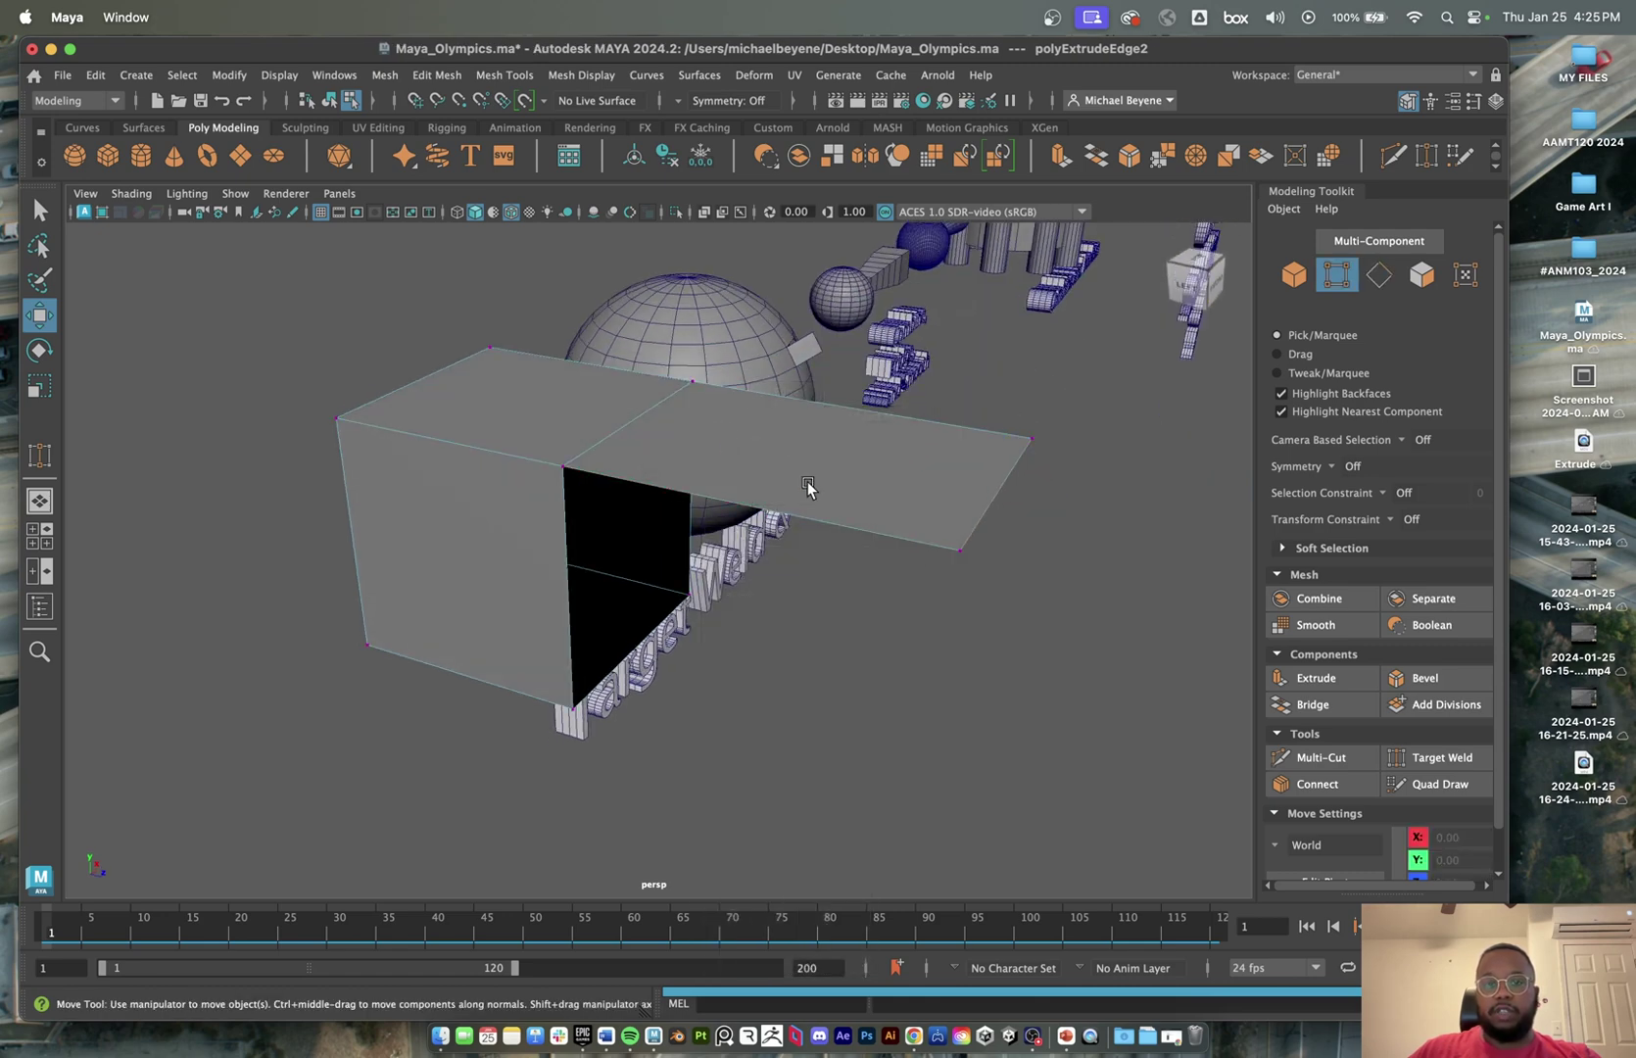
pyautogui.click(965, 553)
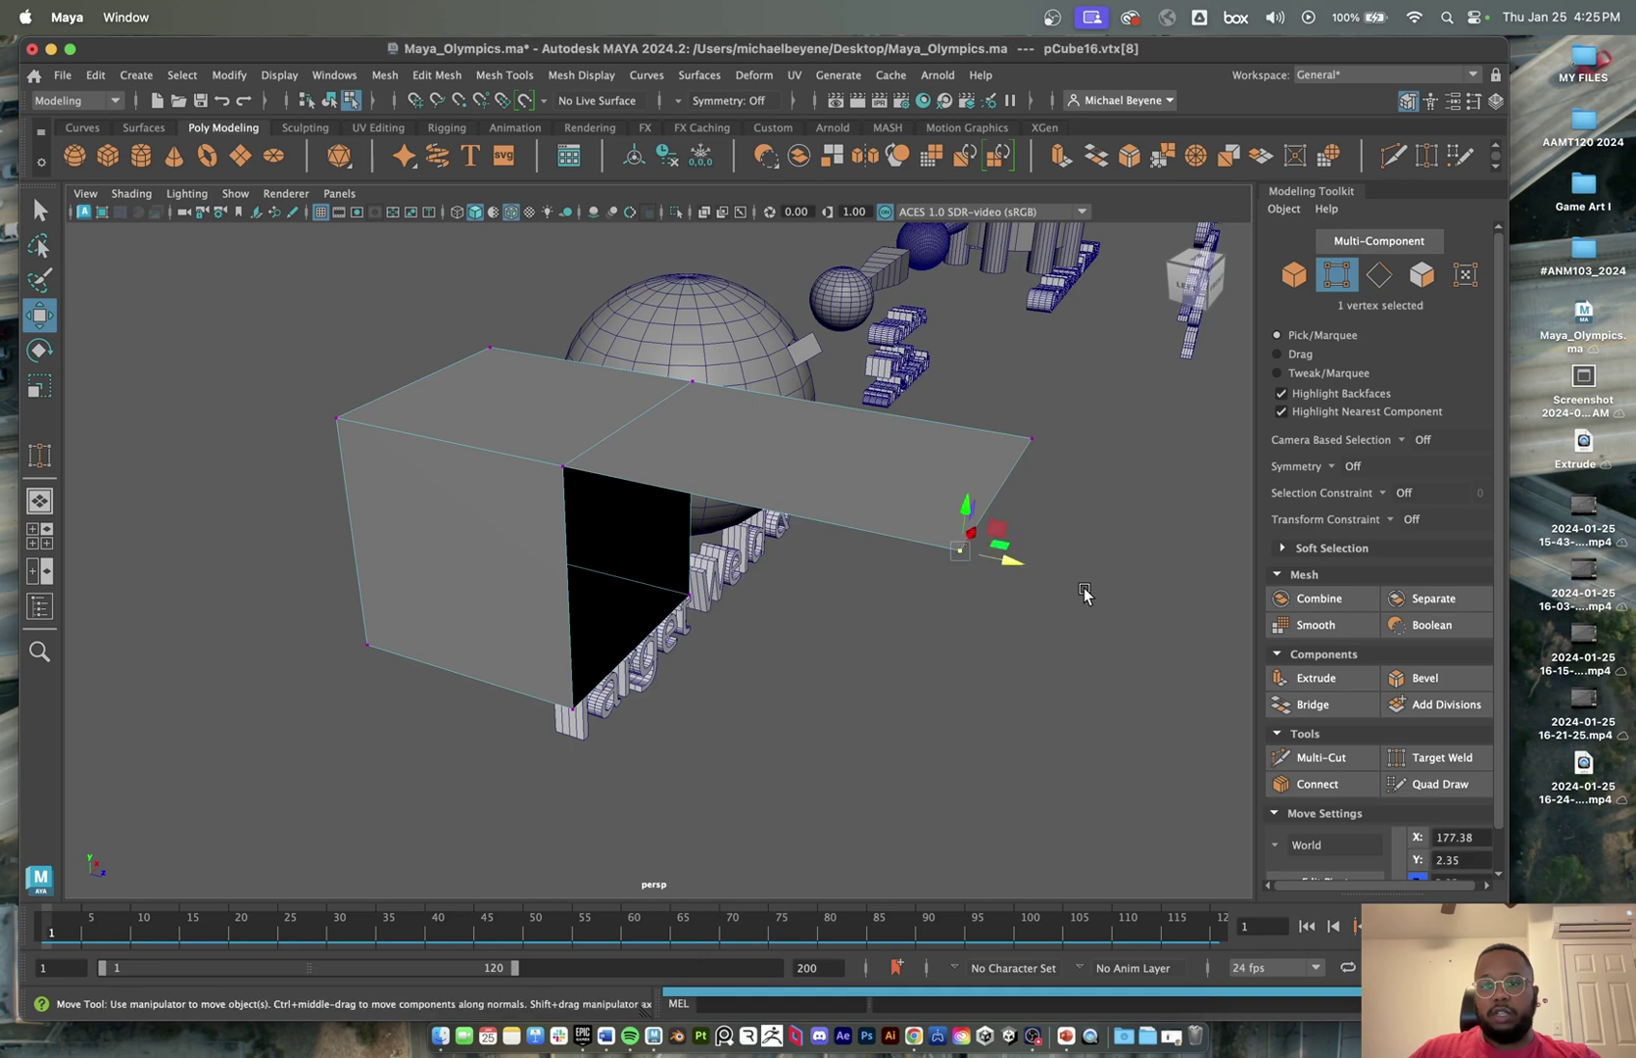
pyautogui.click(1451, 759)
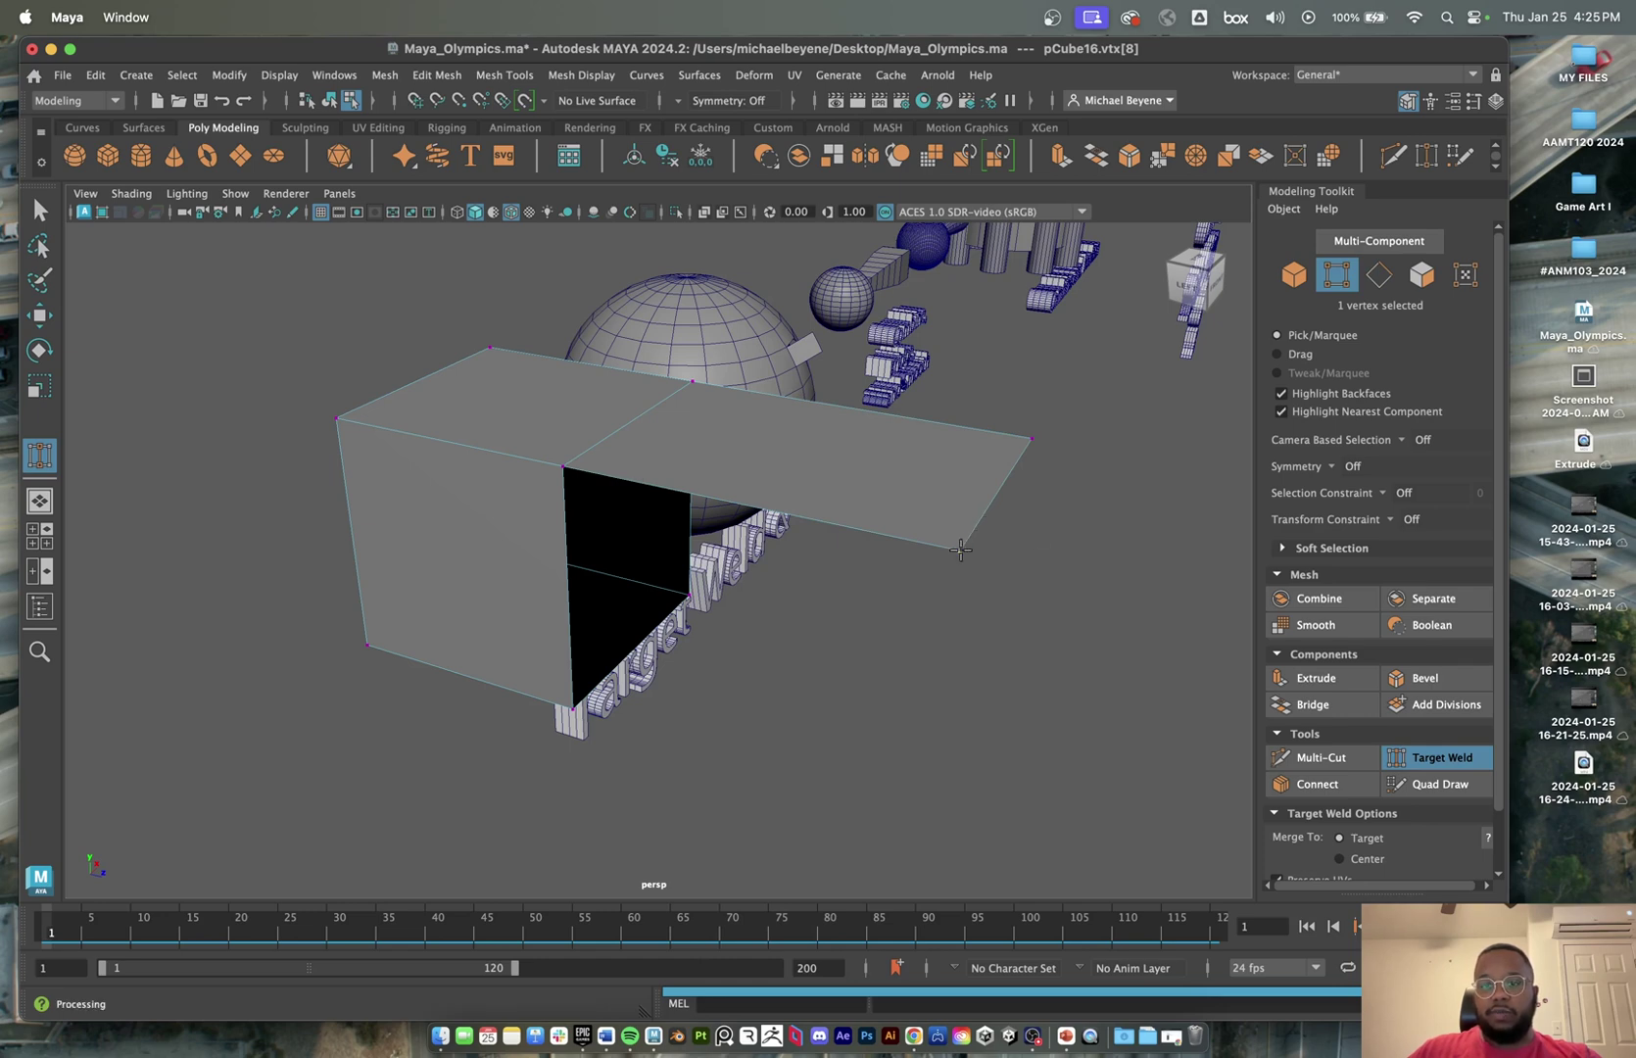
pyautogui.moveTo(846, 561); pyautogui.dragTo(669, 595)
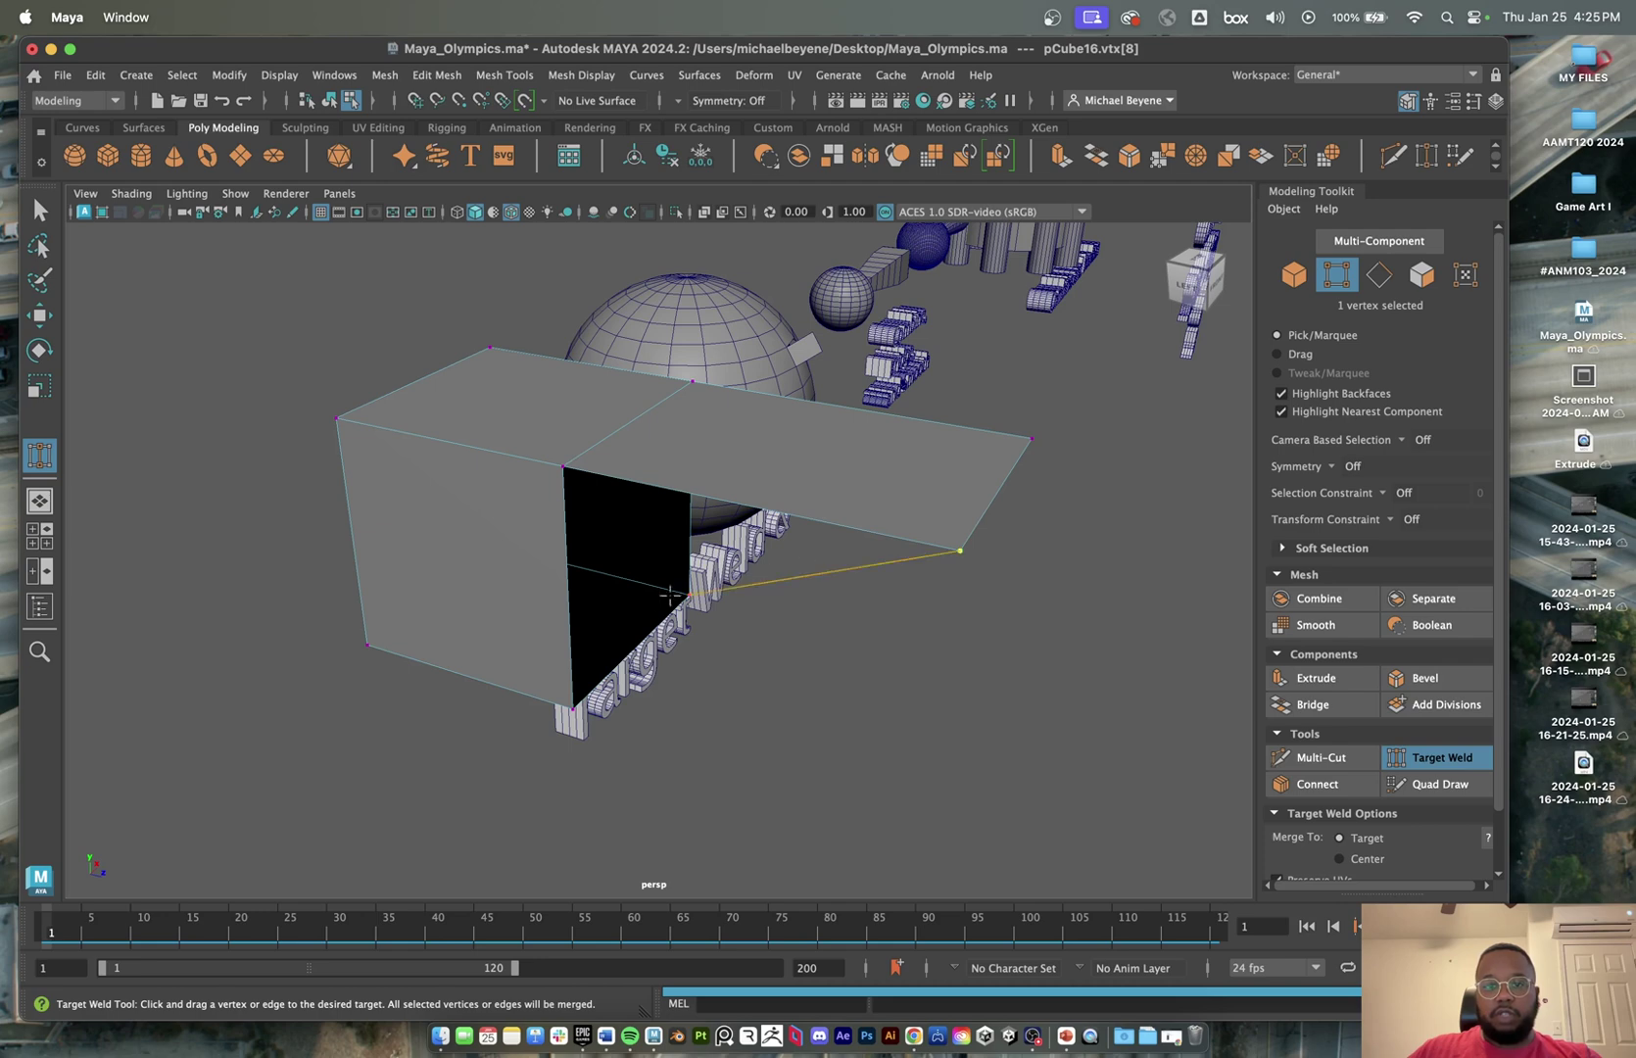
pyautogui.moveTo(537, 667); pyautogui.dragTo(586, 725)
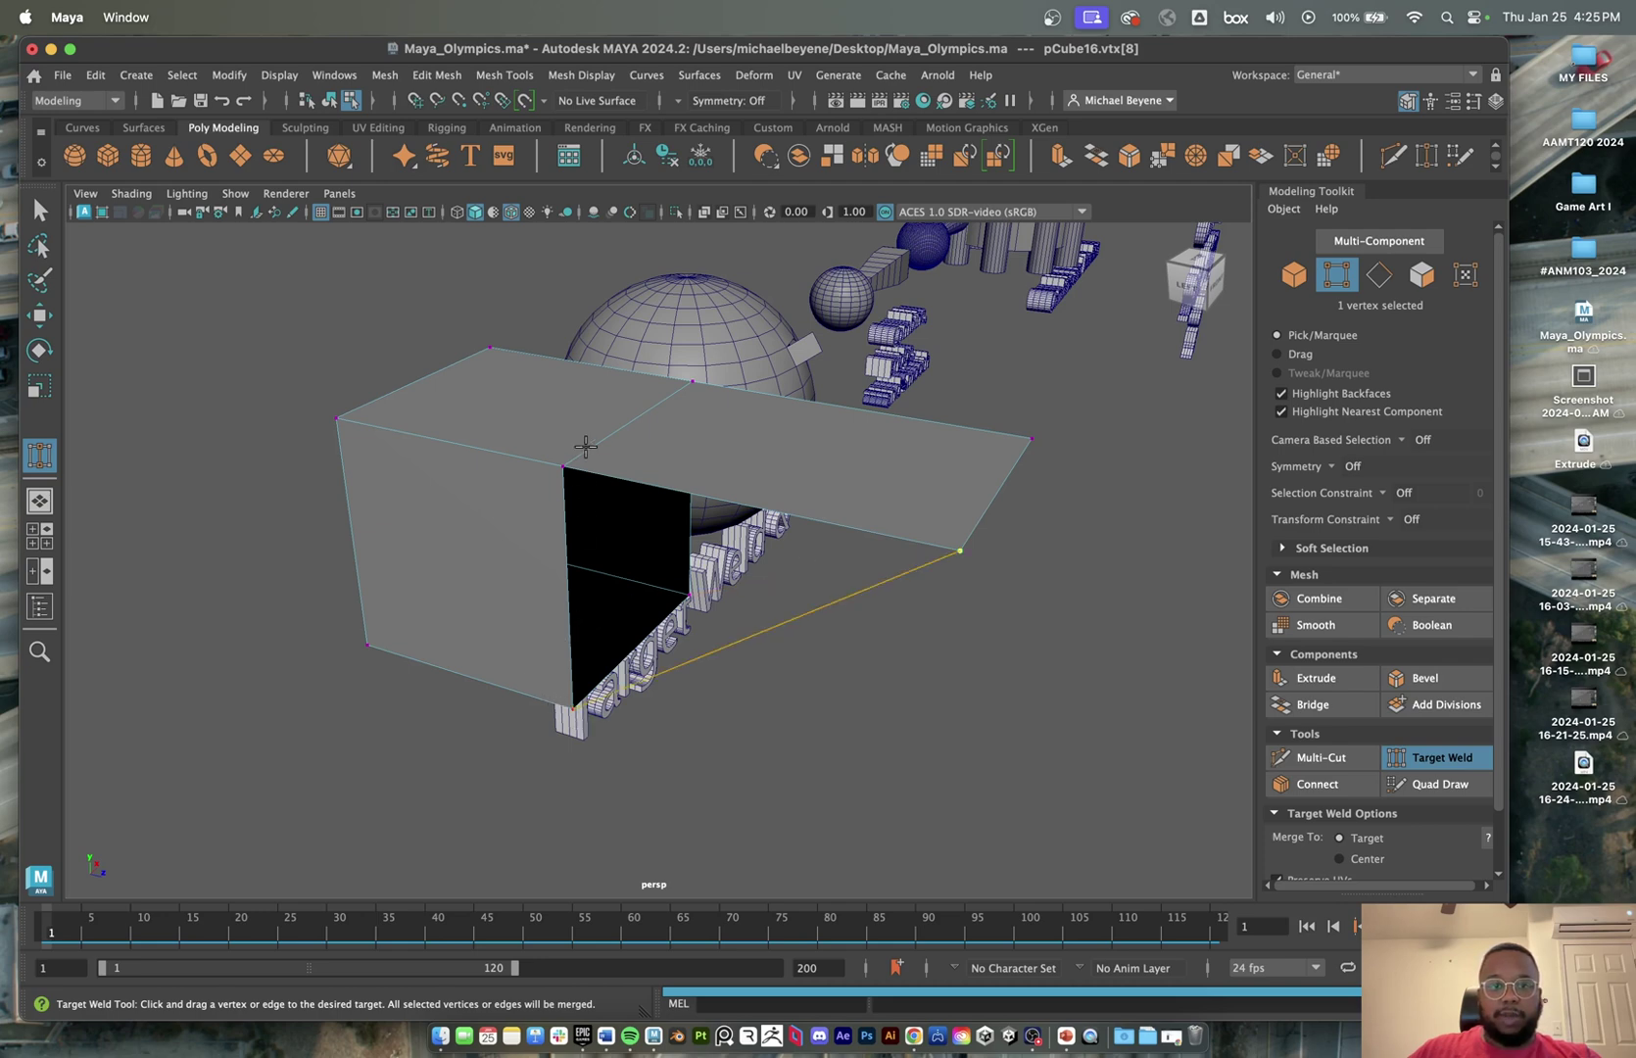
pyautogui.moveTo(586, 447); pyautogui.dragTo(530, 483)
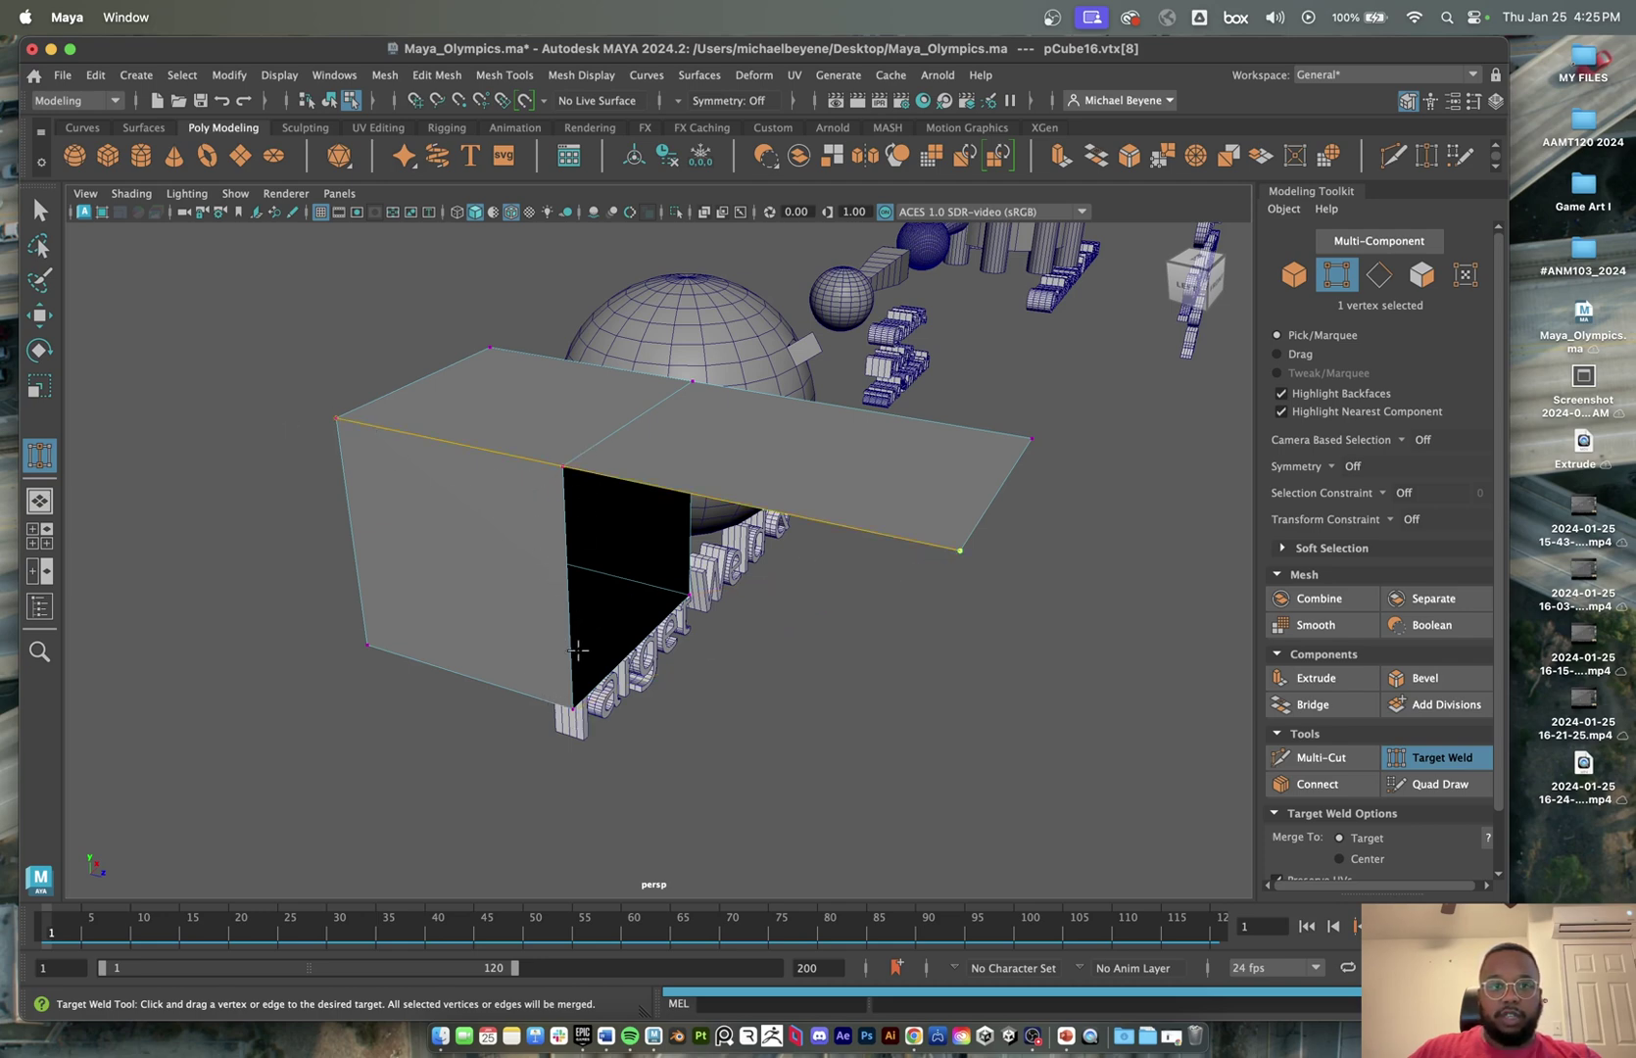
pyautogui.moveTo(578, 650); pyautogui.dragTo(782, 522)
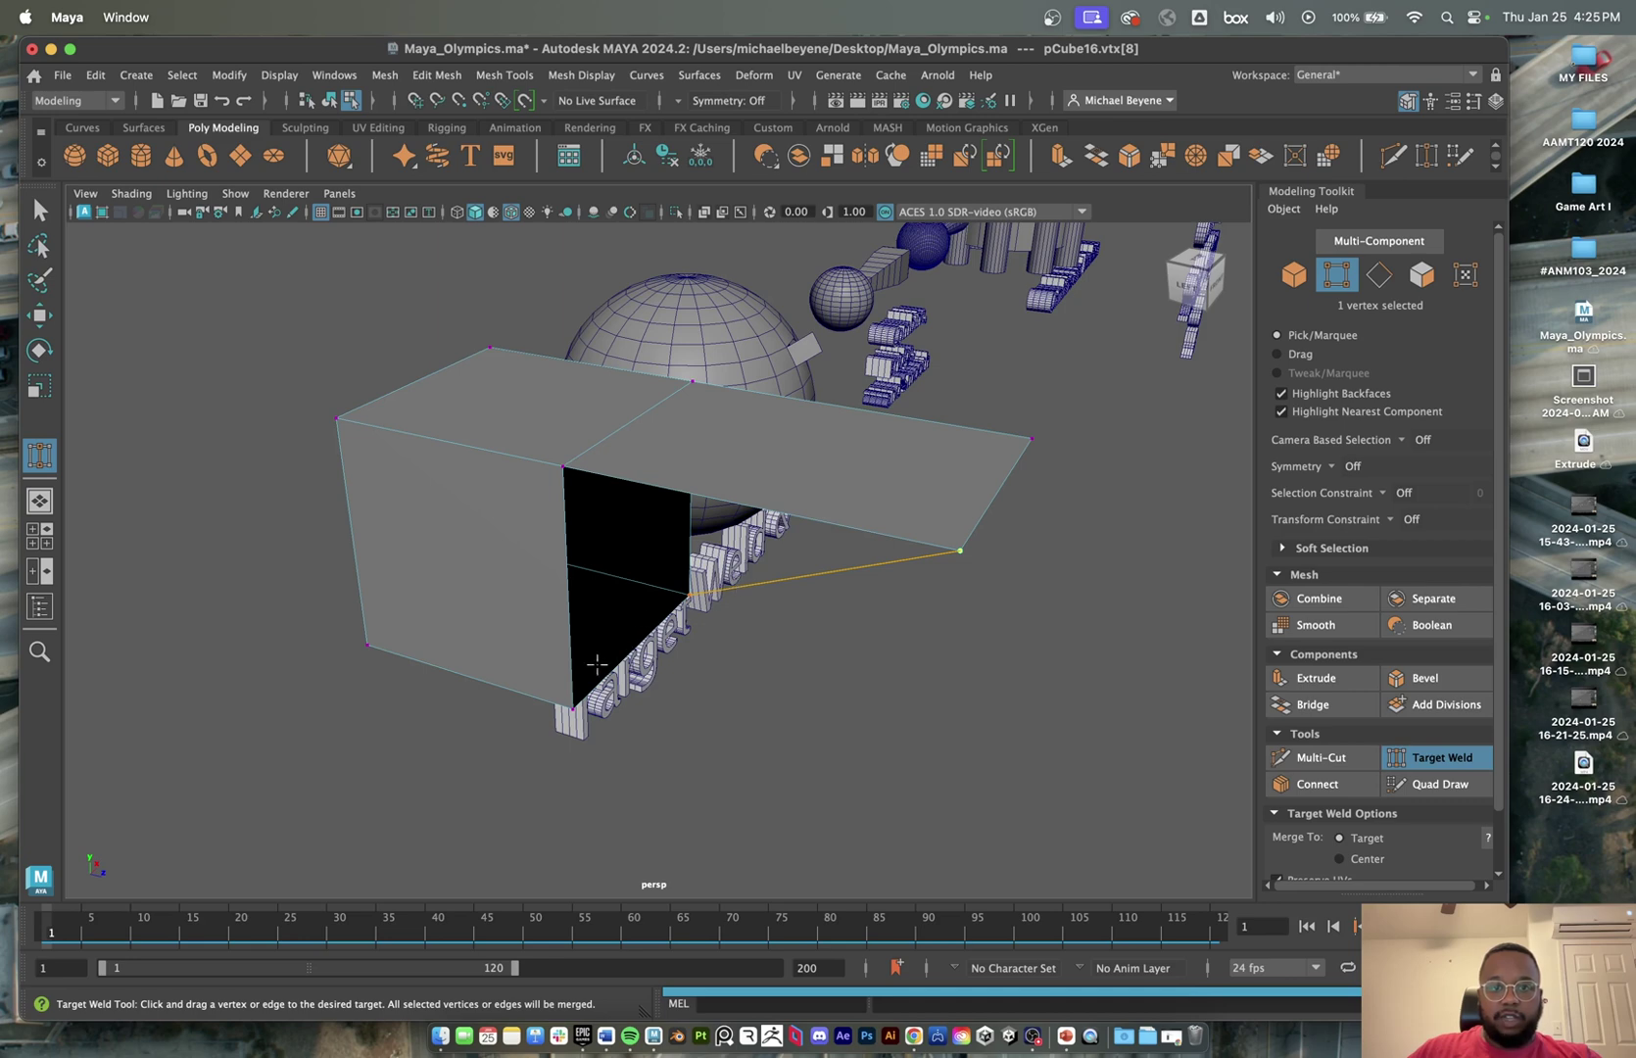
pyautogui.moveTo(557, 701); pyautogui.dragTo(569, 707)
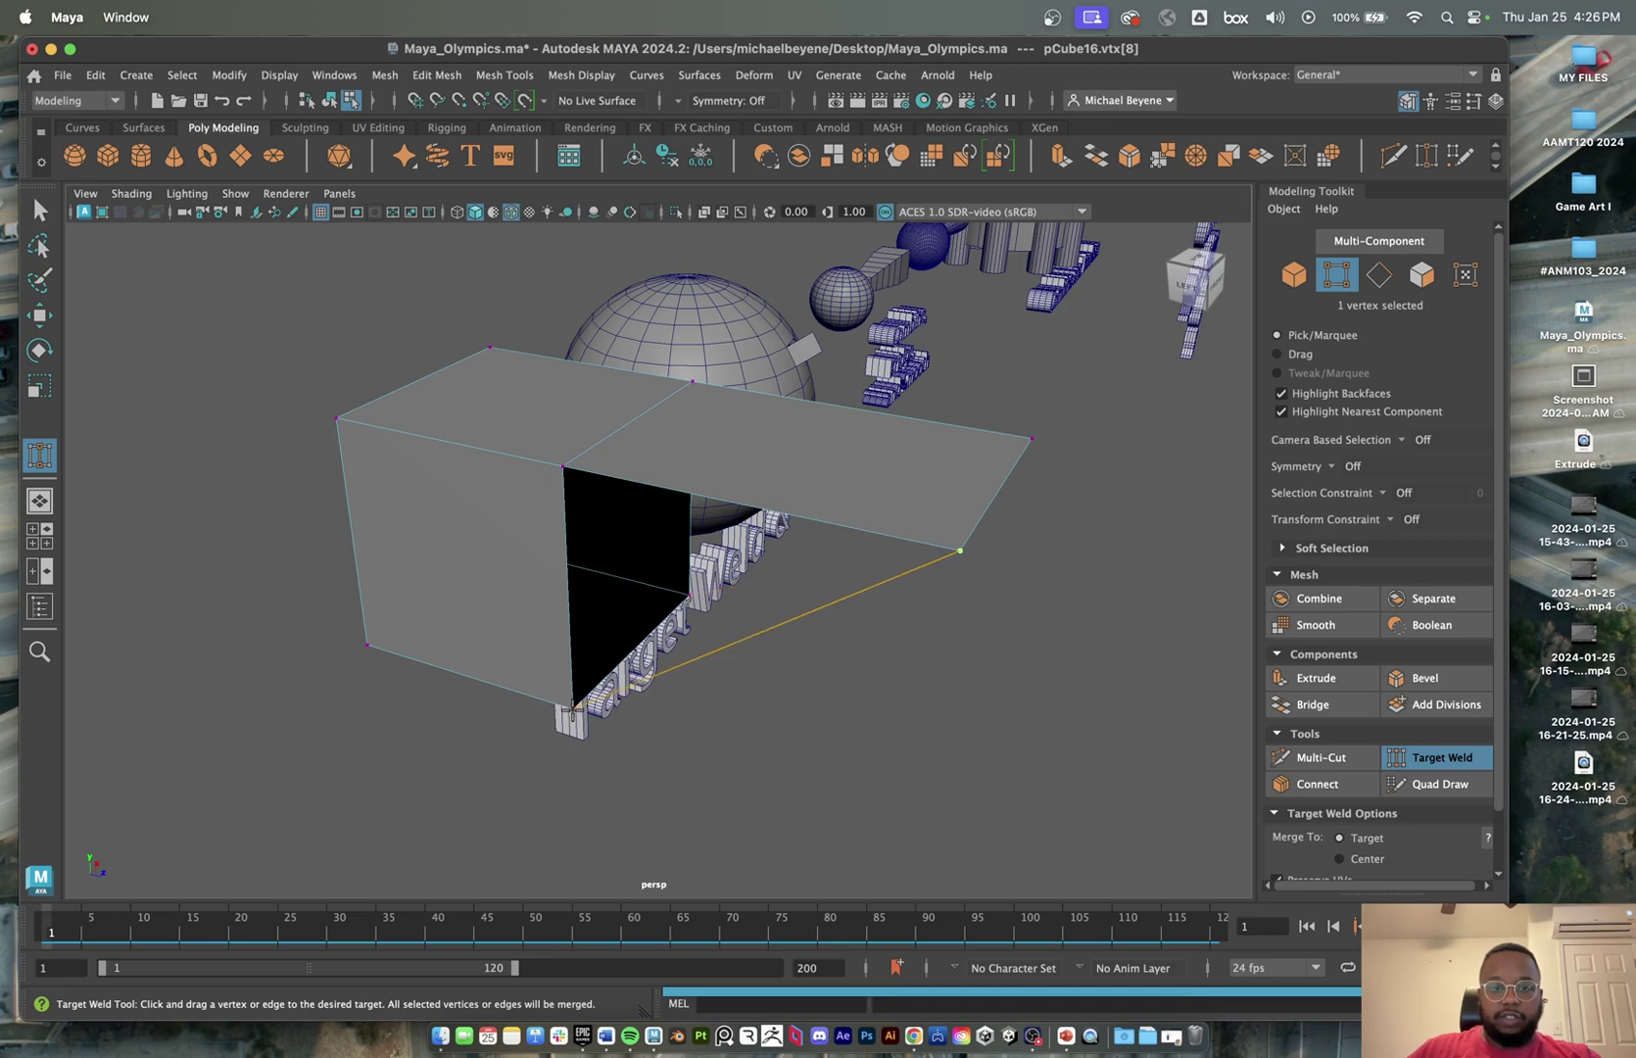
pyautogui.moveTo(572, 707); pyautogui.dragTo(572, 710)
# - Target Weld the extruded face's remaining outer vertex onto the open front's lower right corner
pyautogui.keyDown('alt'); pyautogui.moveTo(767, 688); pyautogui.dragTo(639, 464); pyautogui.keyUp('alt')
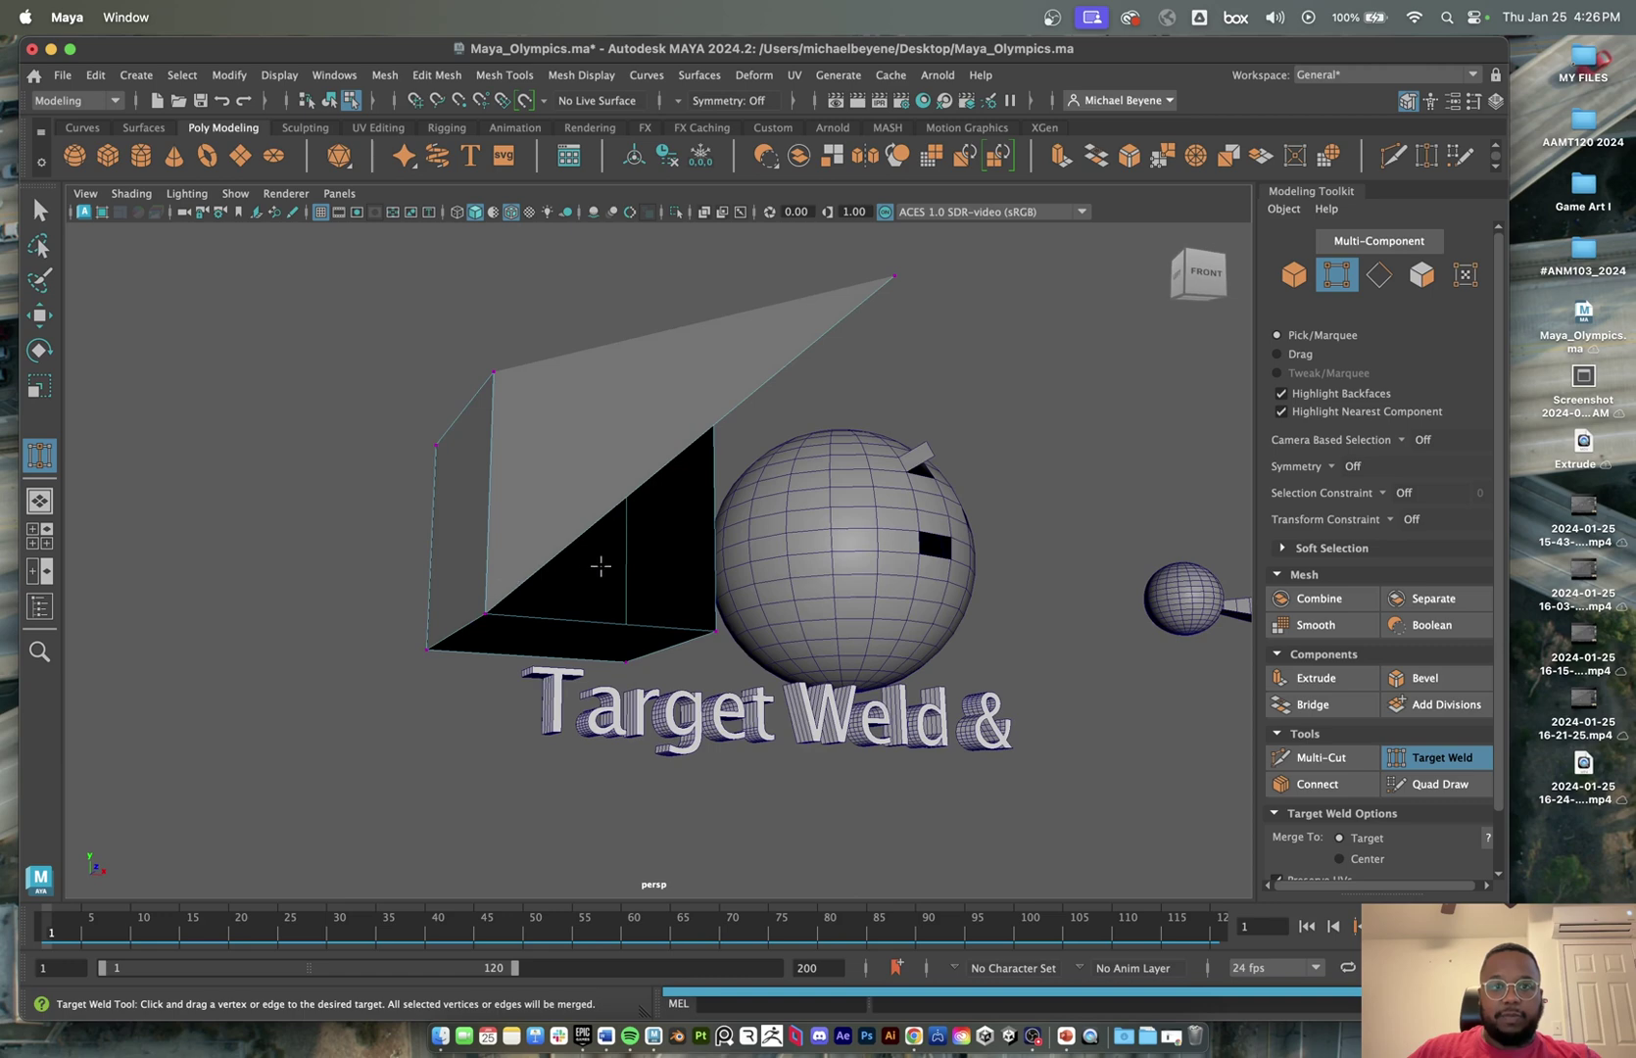
pyautogui.keyDown('alt'); pyautogui.moveTo(600, 566); pyautogui.dragTo(530, 533); pyautogui.keyUp('alt')
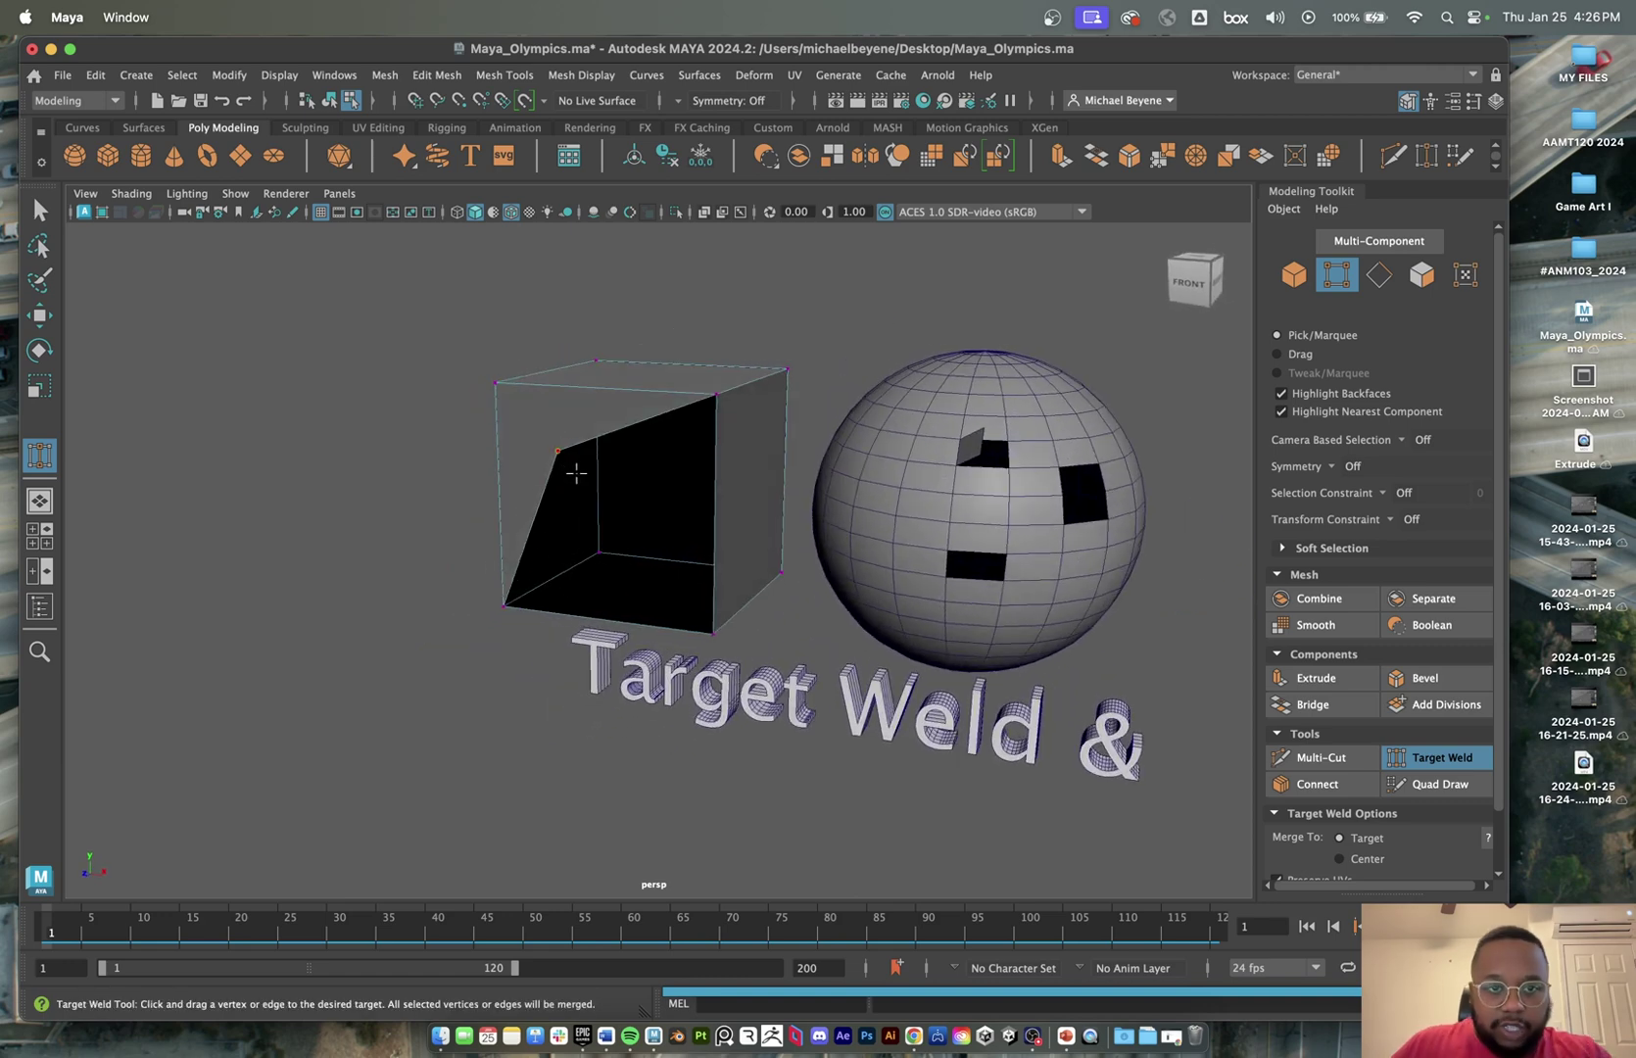
pyautogui.scroll(5, 568, 470)
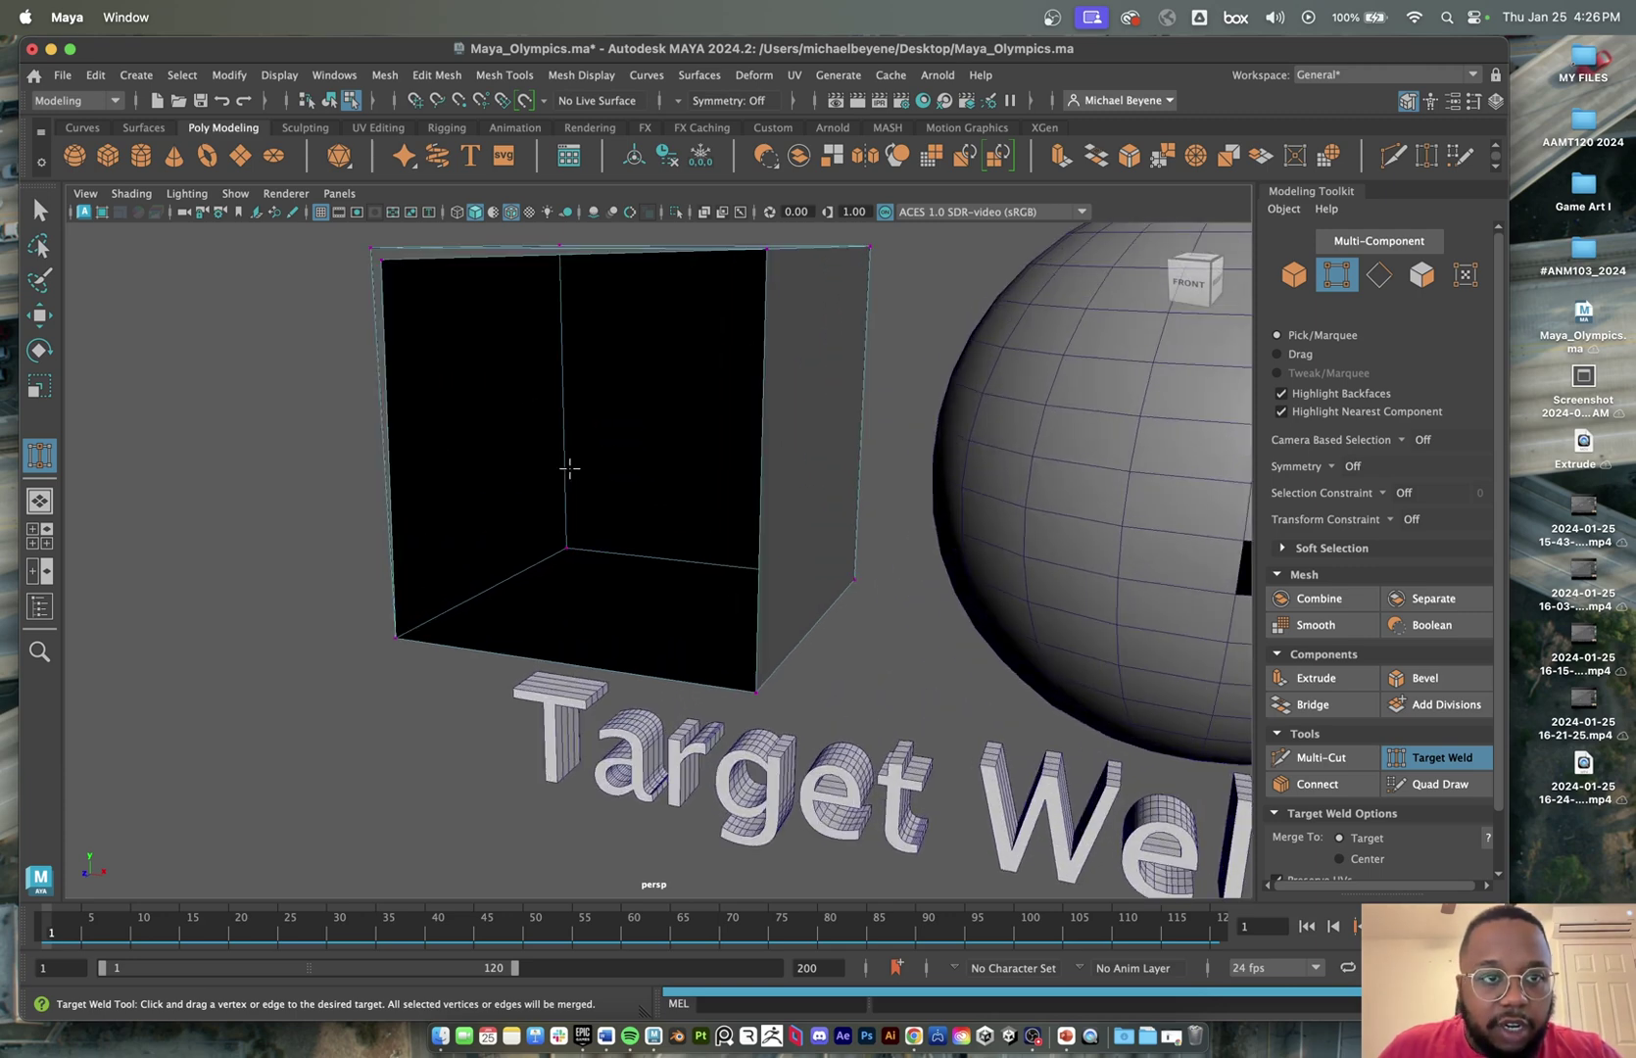
pyautogui.keyDown('alt'); pyautogui.moveTo(566, 468); pyautogui.dragTo(576, 480); pyautogui.keyUp('alt')
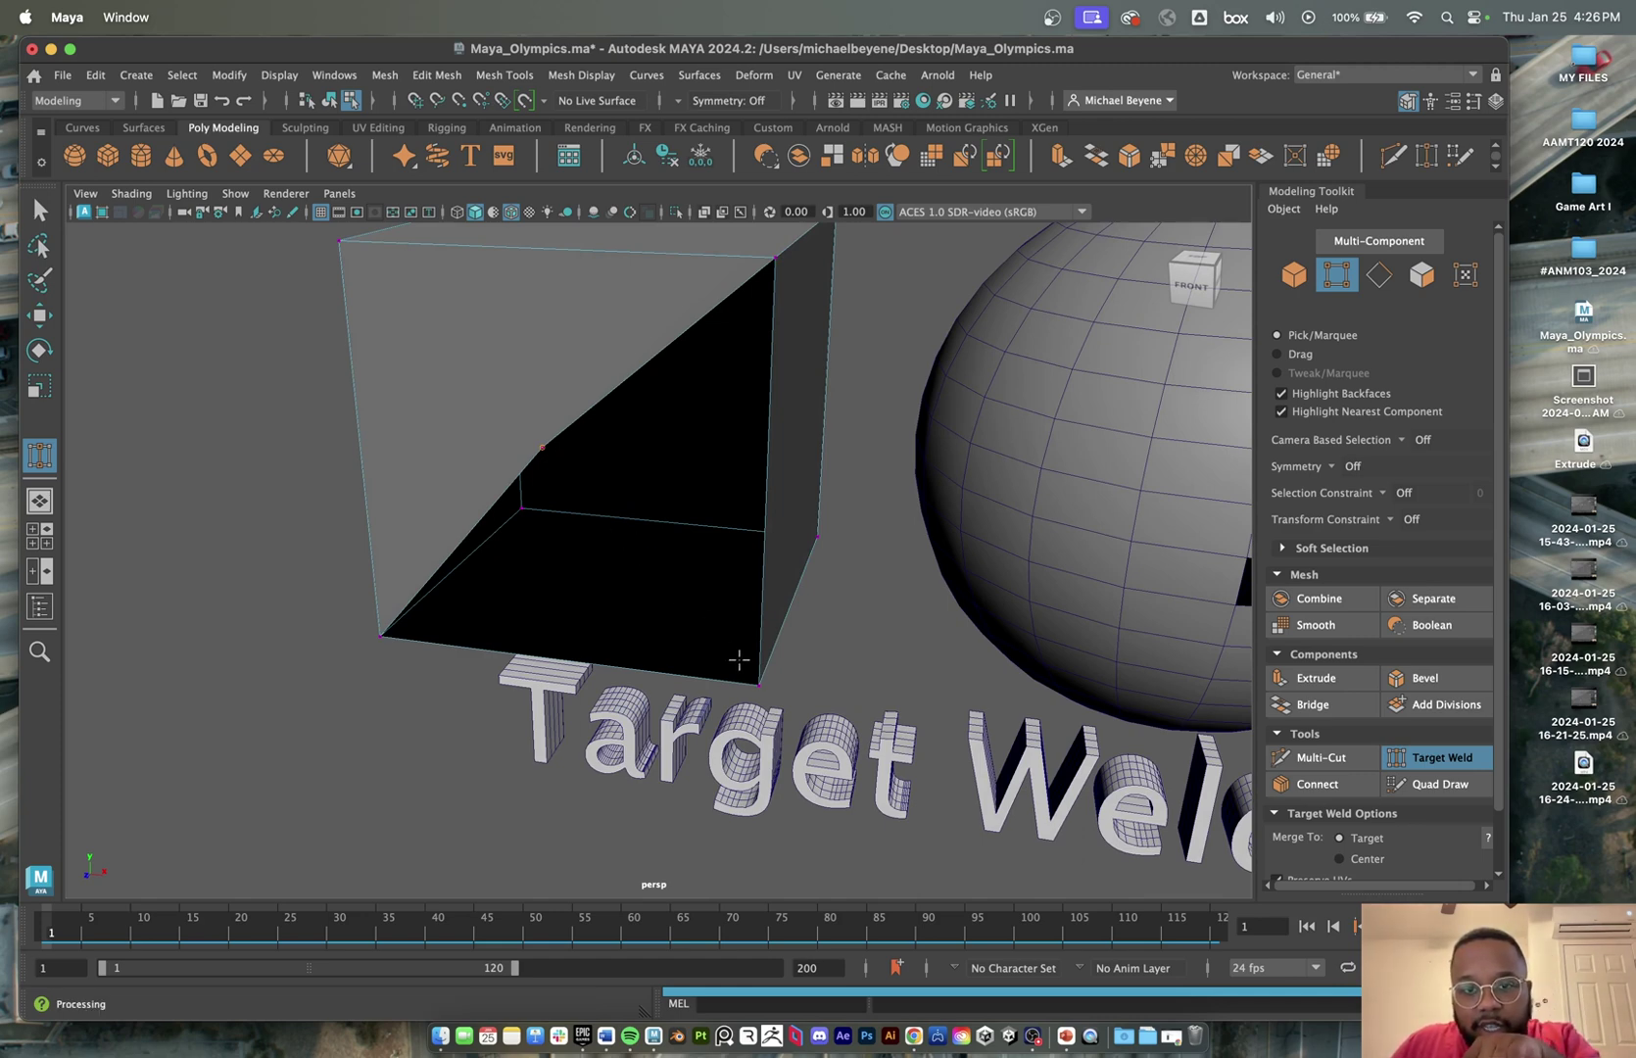
pyautogui.moveTo(739, 659); pyautogui.dragTo(764, 683)
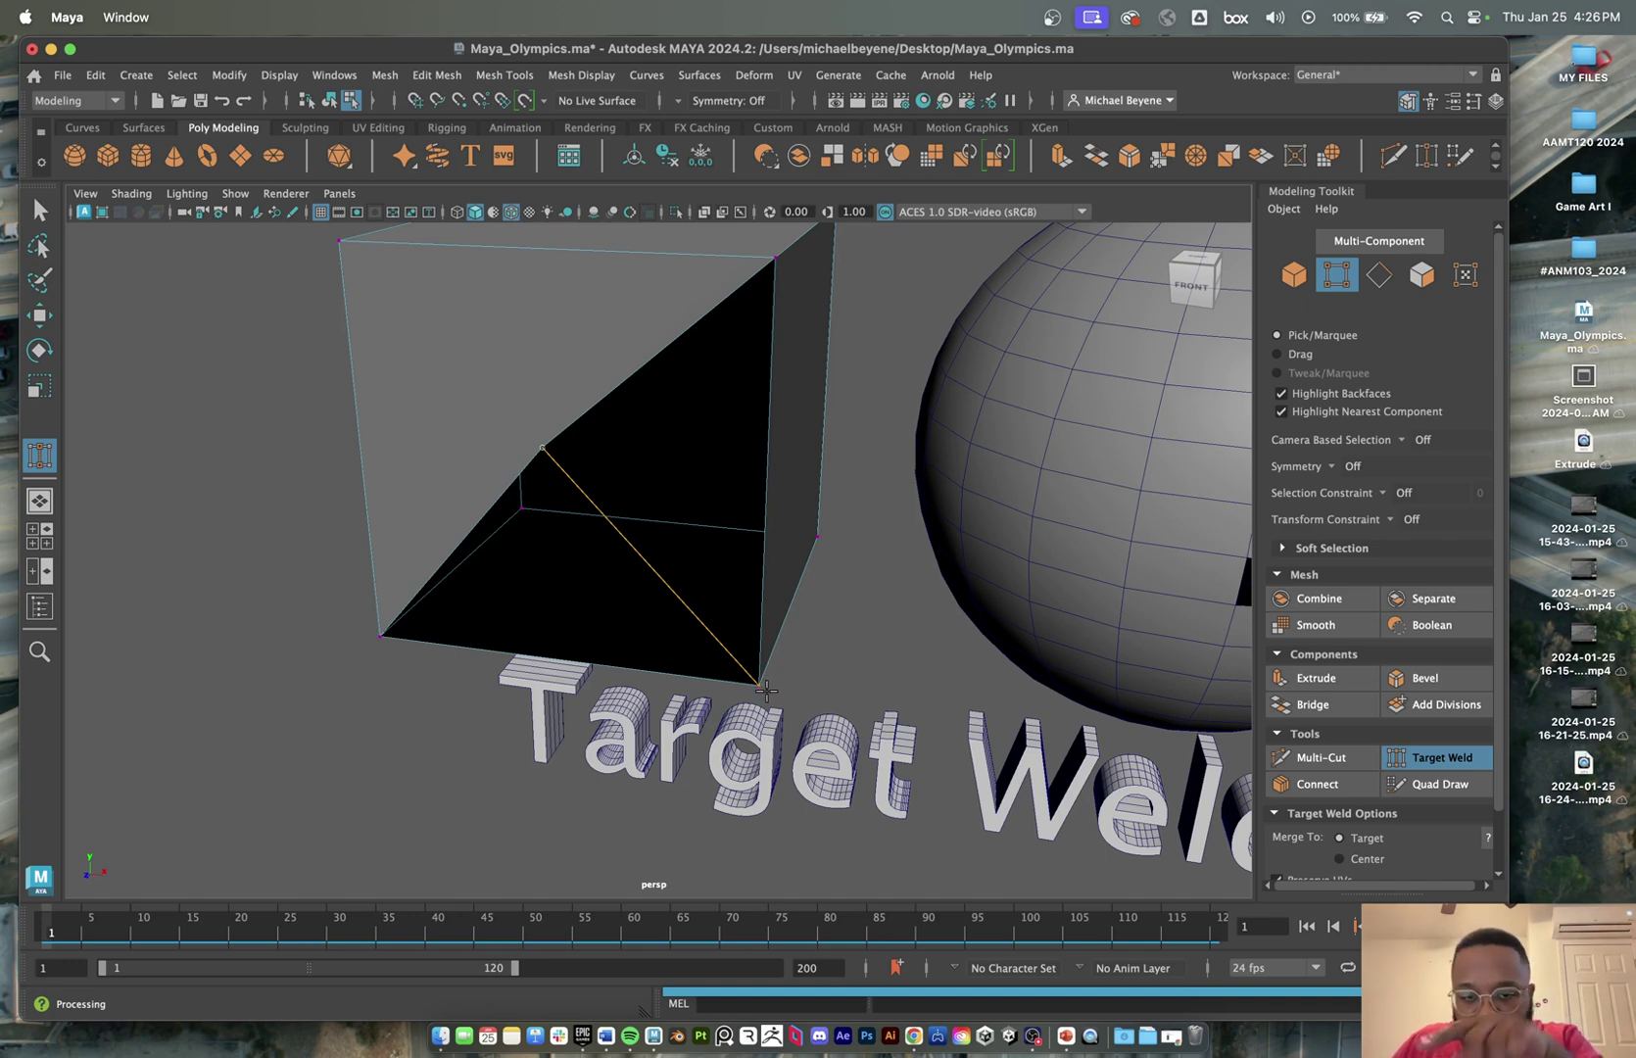
pyautogui.moveTo(766, 689); pyautogui.dragTo(762, 685)
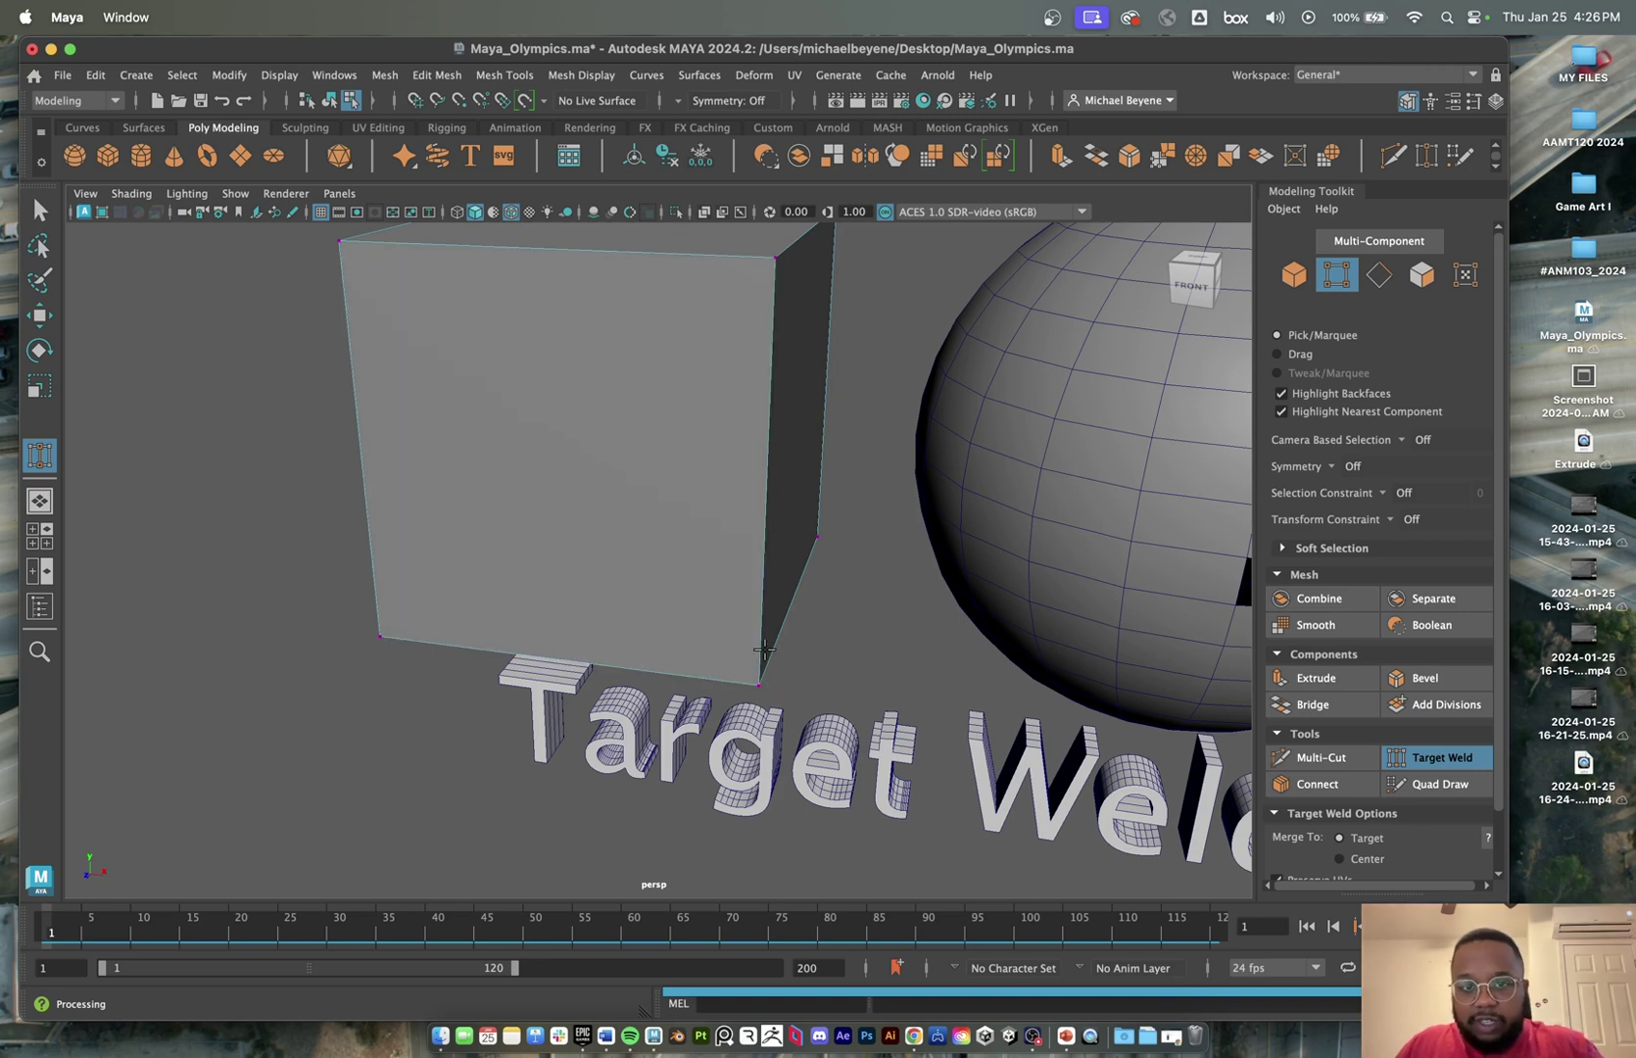
# - Return the cube to object mode and turn on its smooth mesh preview to inspect the closed shape
pyautogui.scroll(-5, 704, 434)
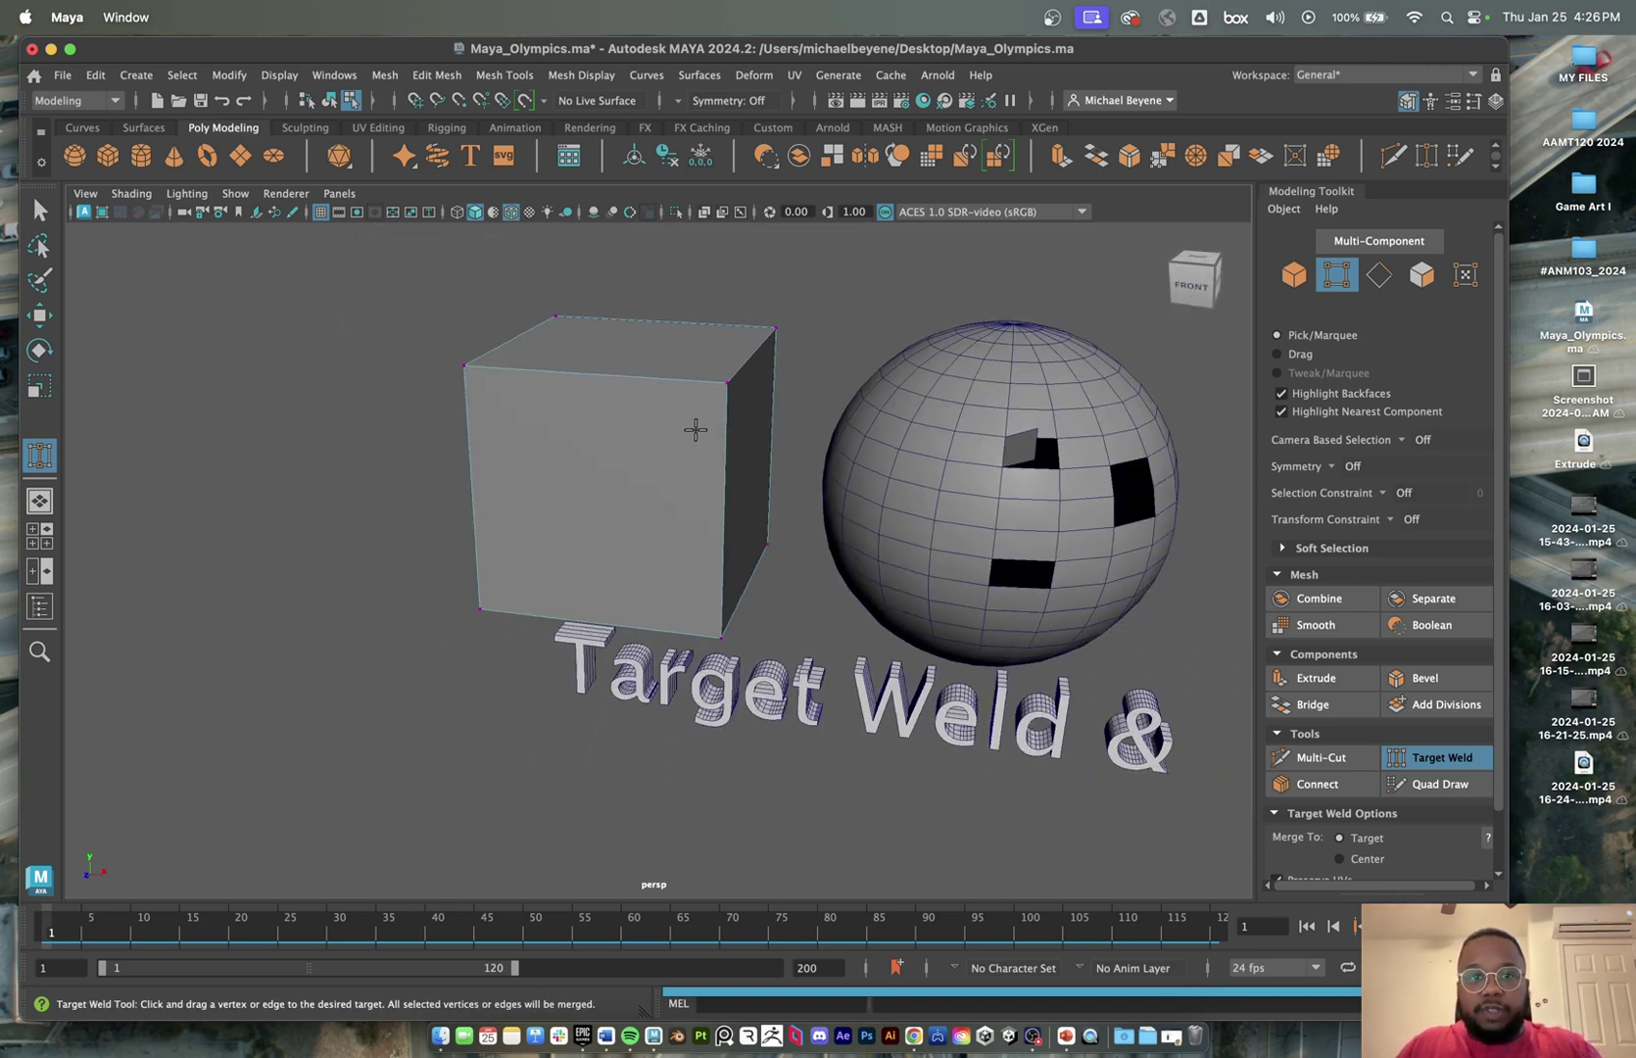
pyautogui.press('q')
pyautogui.click(692, 419)
pyautogui.press('w')
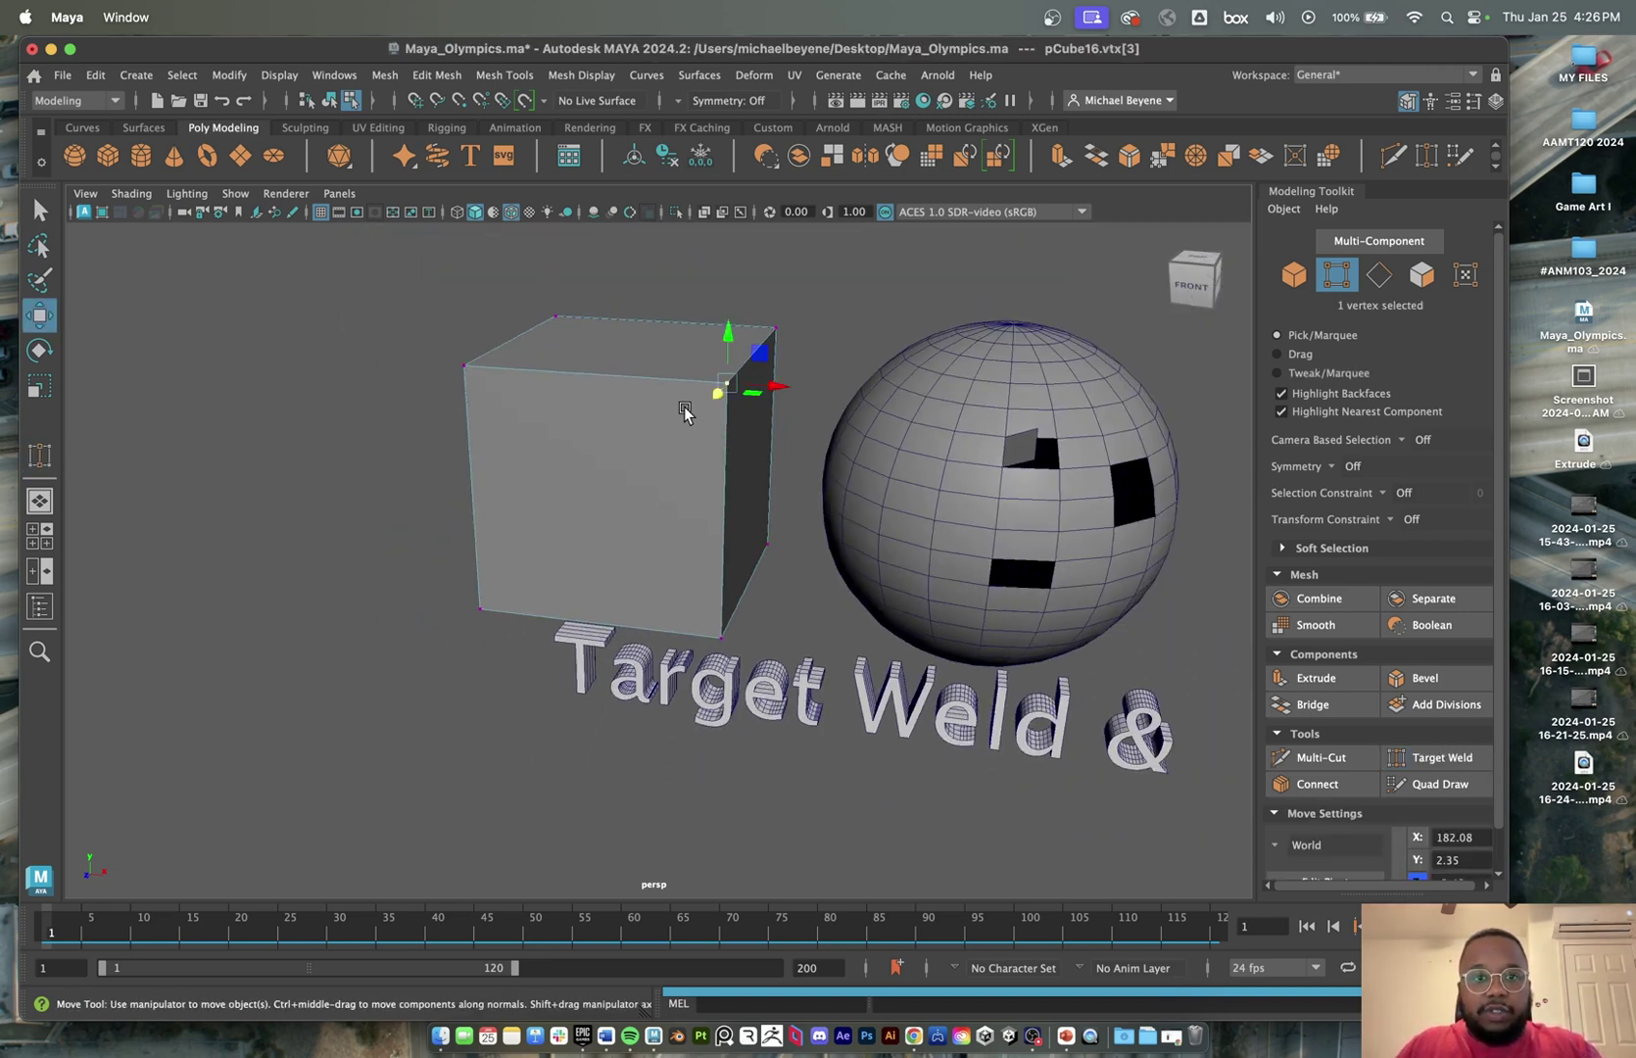
pyautogui.rightClick(720, 393)
pyautogui.click(777, 376)
pyautogui.press('3')
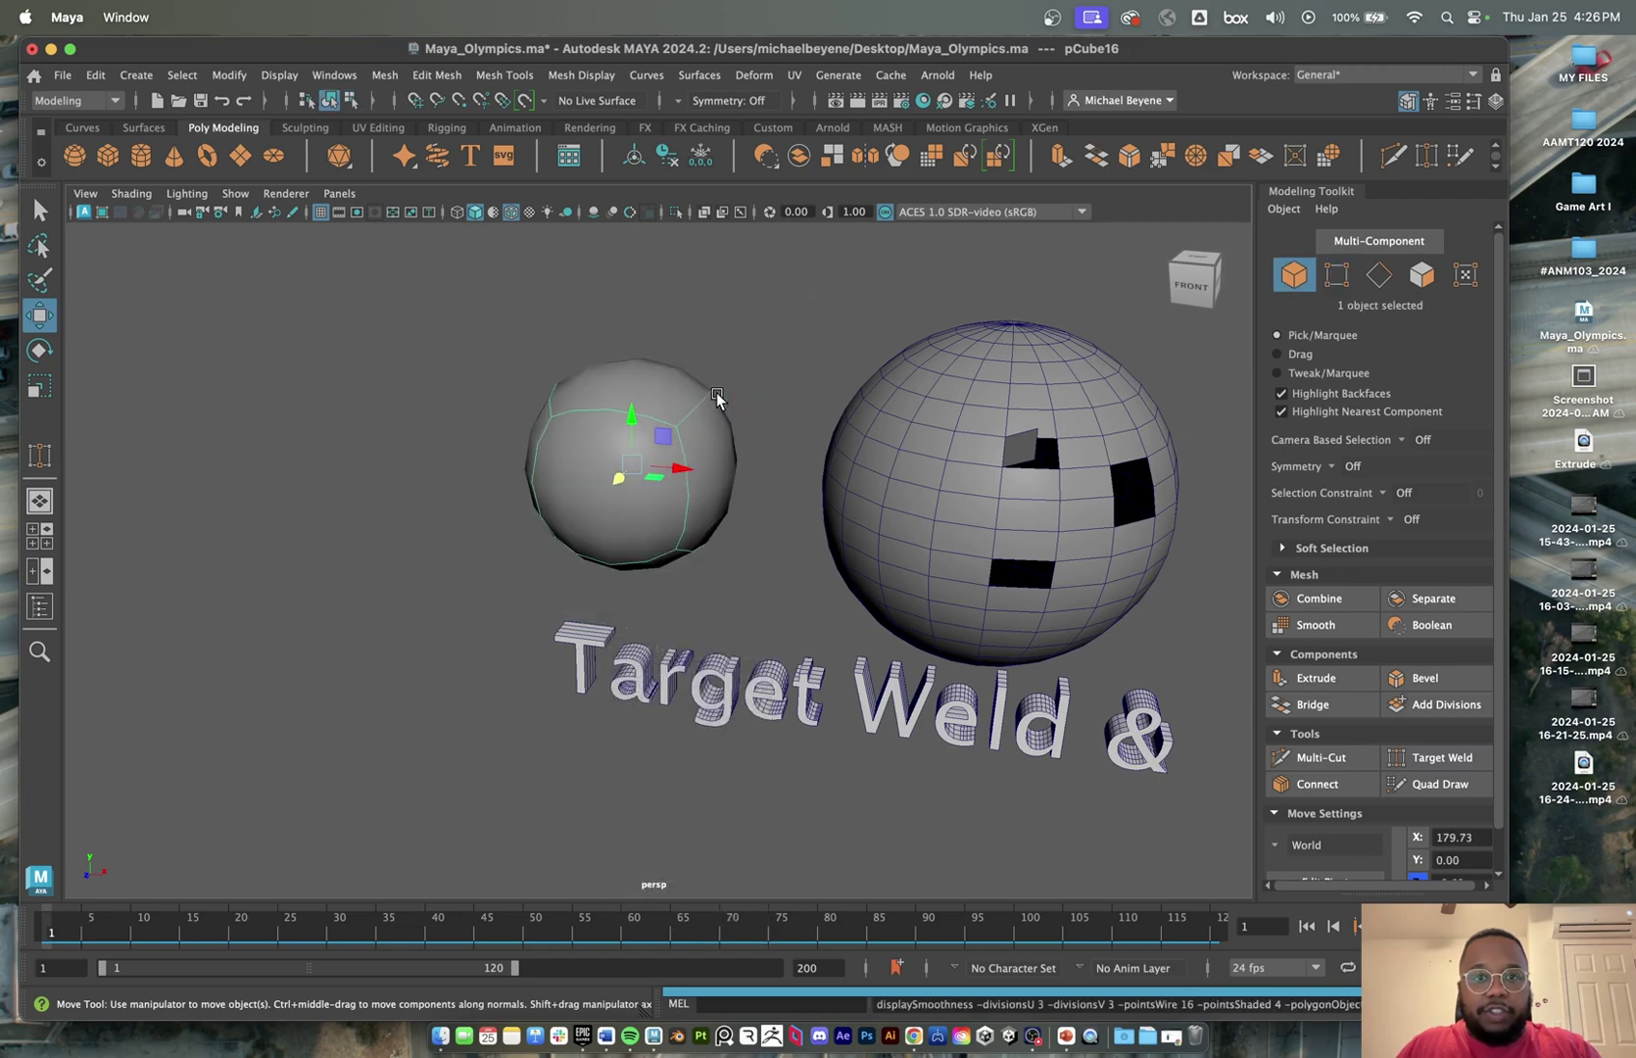
pyautogui.keyDown('alt'); pyautogui.moveTo(718, 497); pyautogui.dragTo(676, 490); pyautogui.keyUp('alt')
# - Undo the mode change, the selection and the second corner weld on the cube
pyautogui.hotkey('ctrl', 'z')
pyautogui.hotkey('ctrl', 'z')
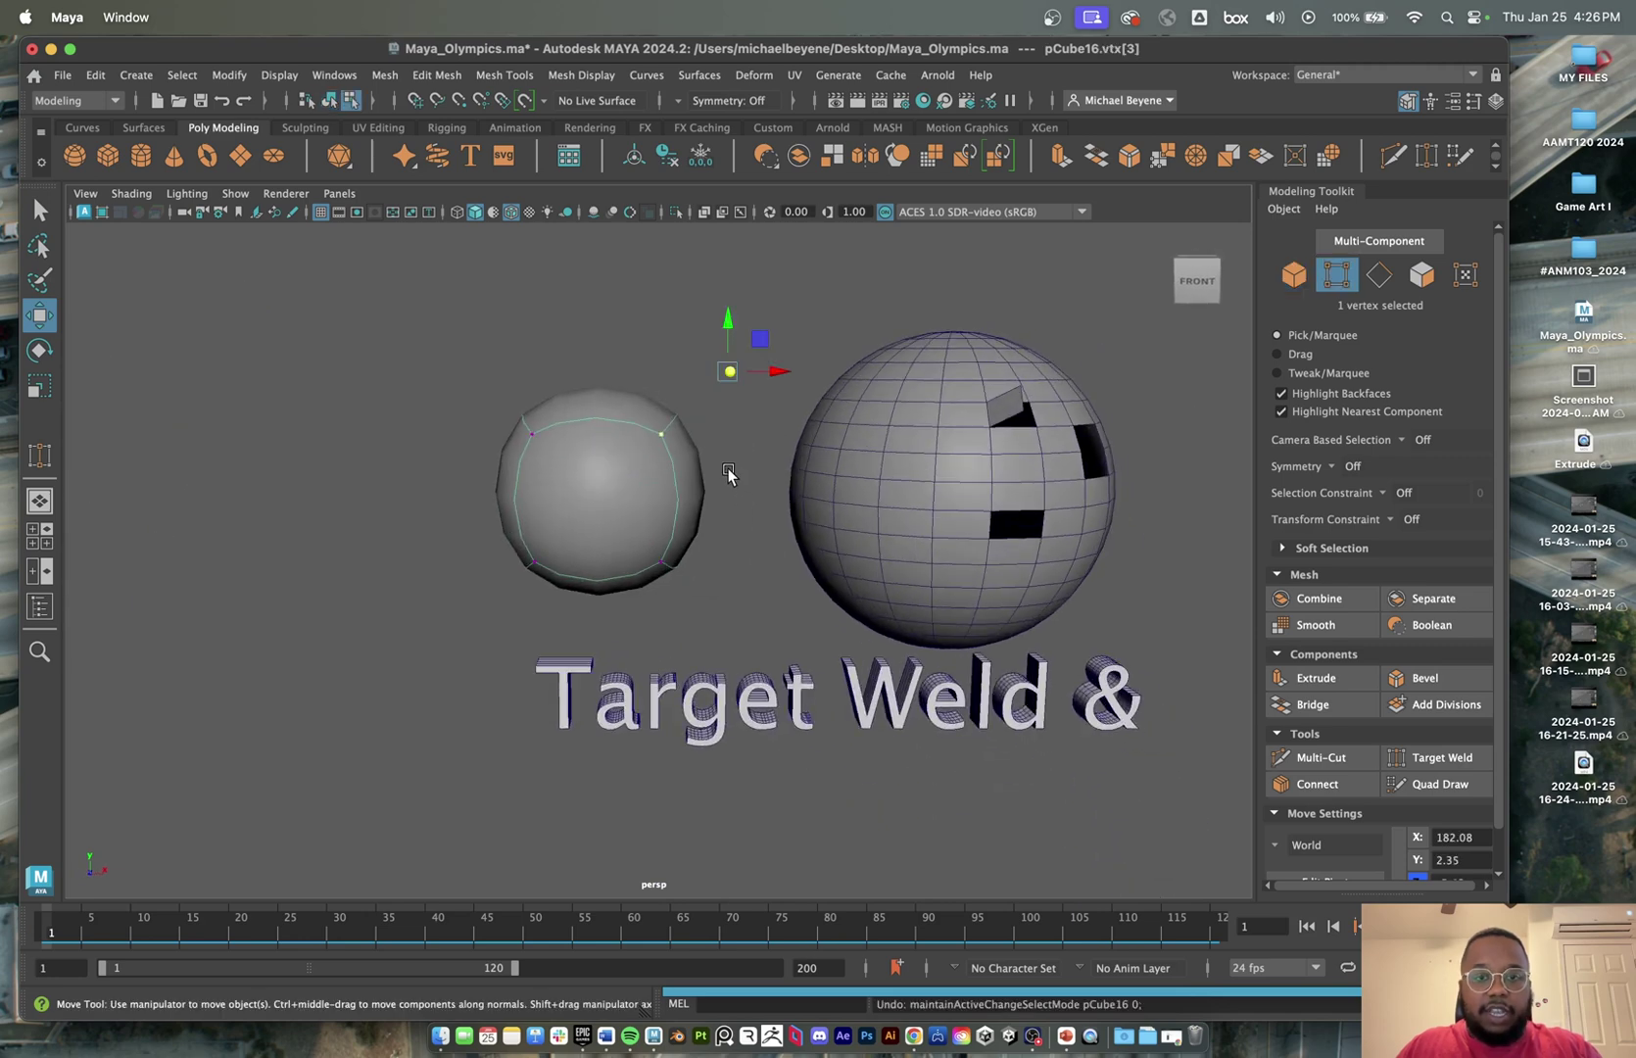
pyautogui.hotkey('ctrl', 'z')
pyautogui.hotkey('ctrl', 'z')
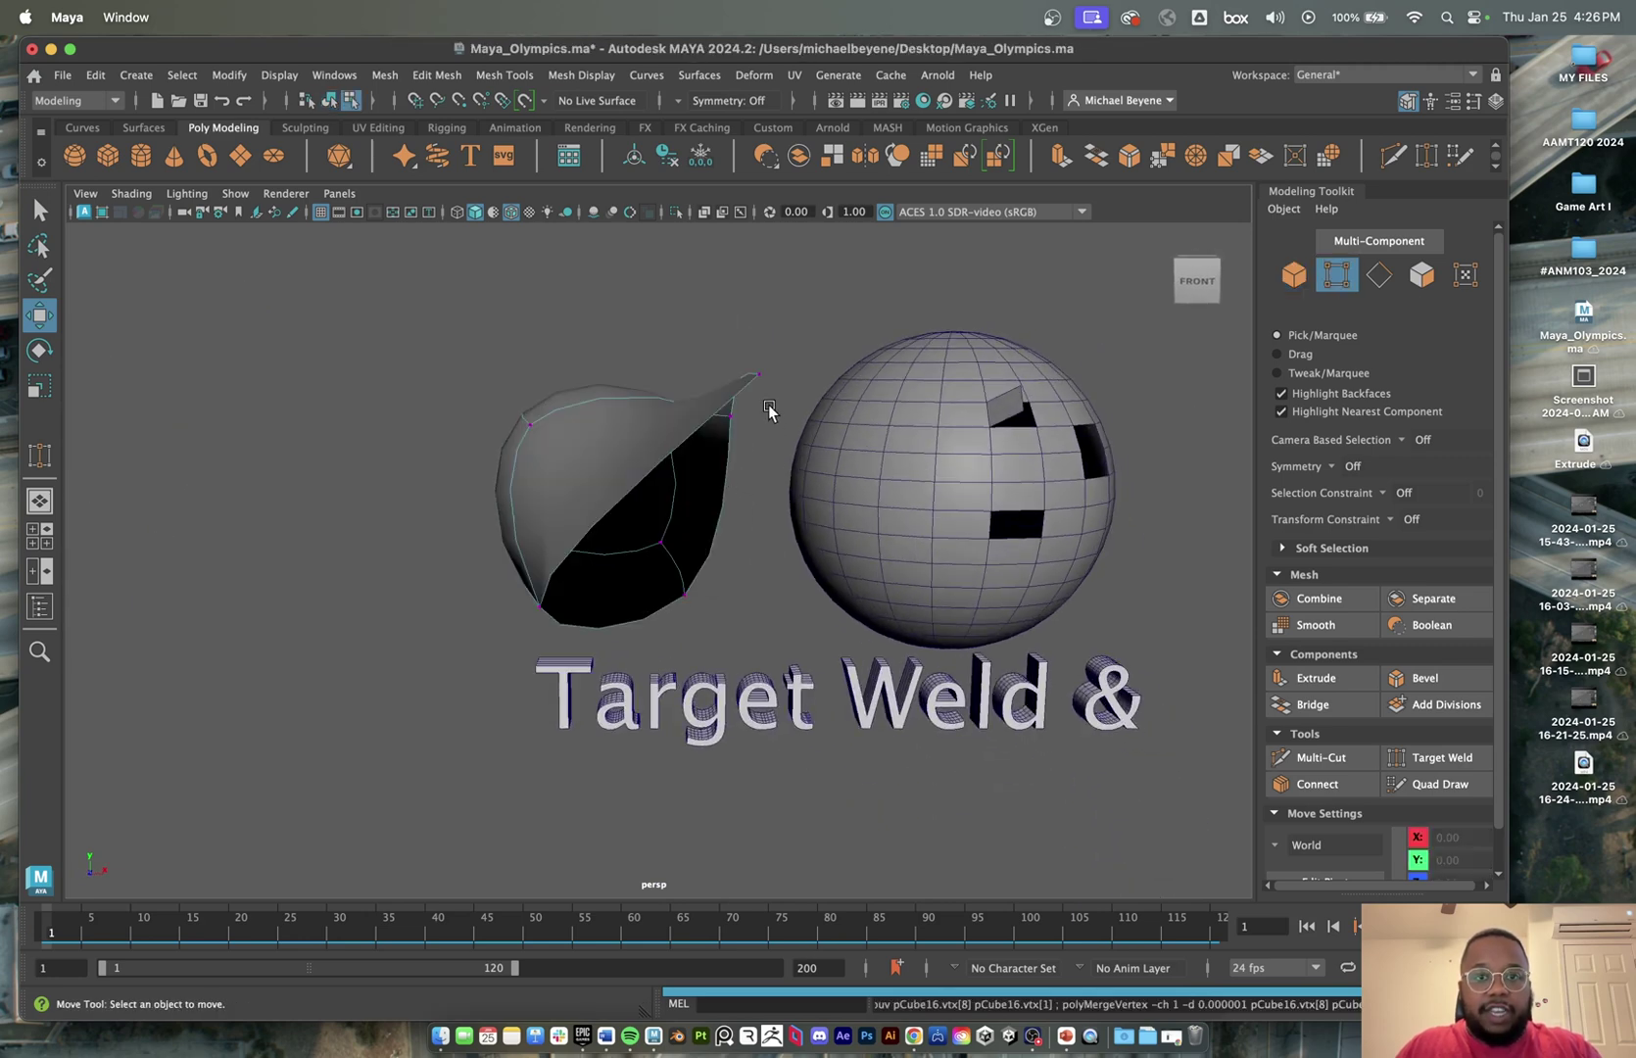
# - Turn off the smooth preview and snap the loose front vertex onto the lower right corner at 182.077, -2.351, -3.476
pyautogui.moveTo(757, 400)
pyautogui.keyDown('alt'); pyautogui.mouseDown()
pyautogui.moveTo(687, 448)
pyautogui.moveTo(733, 388)
pyautogui.moveTo(750, 392)
pyautogui.moveTo(729, 406)
pyautogui.mouseUp(); pyautogui.keyUp('alt')
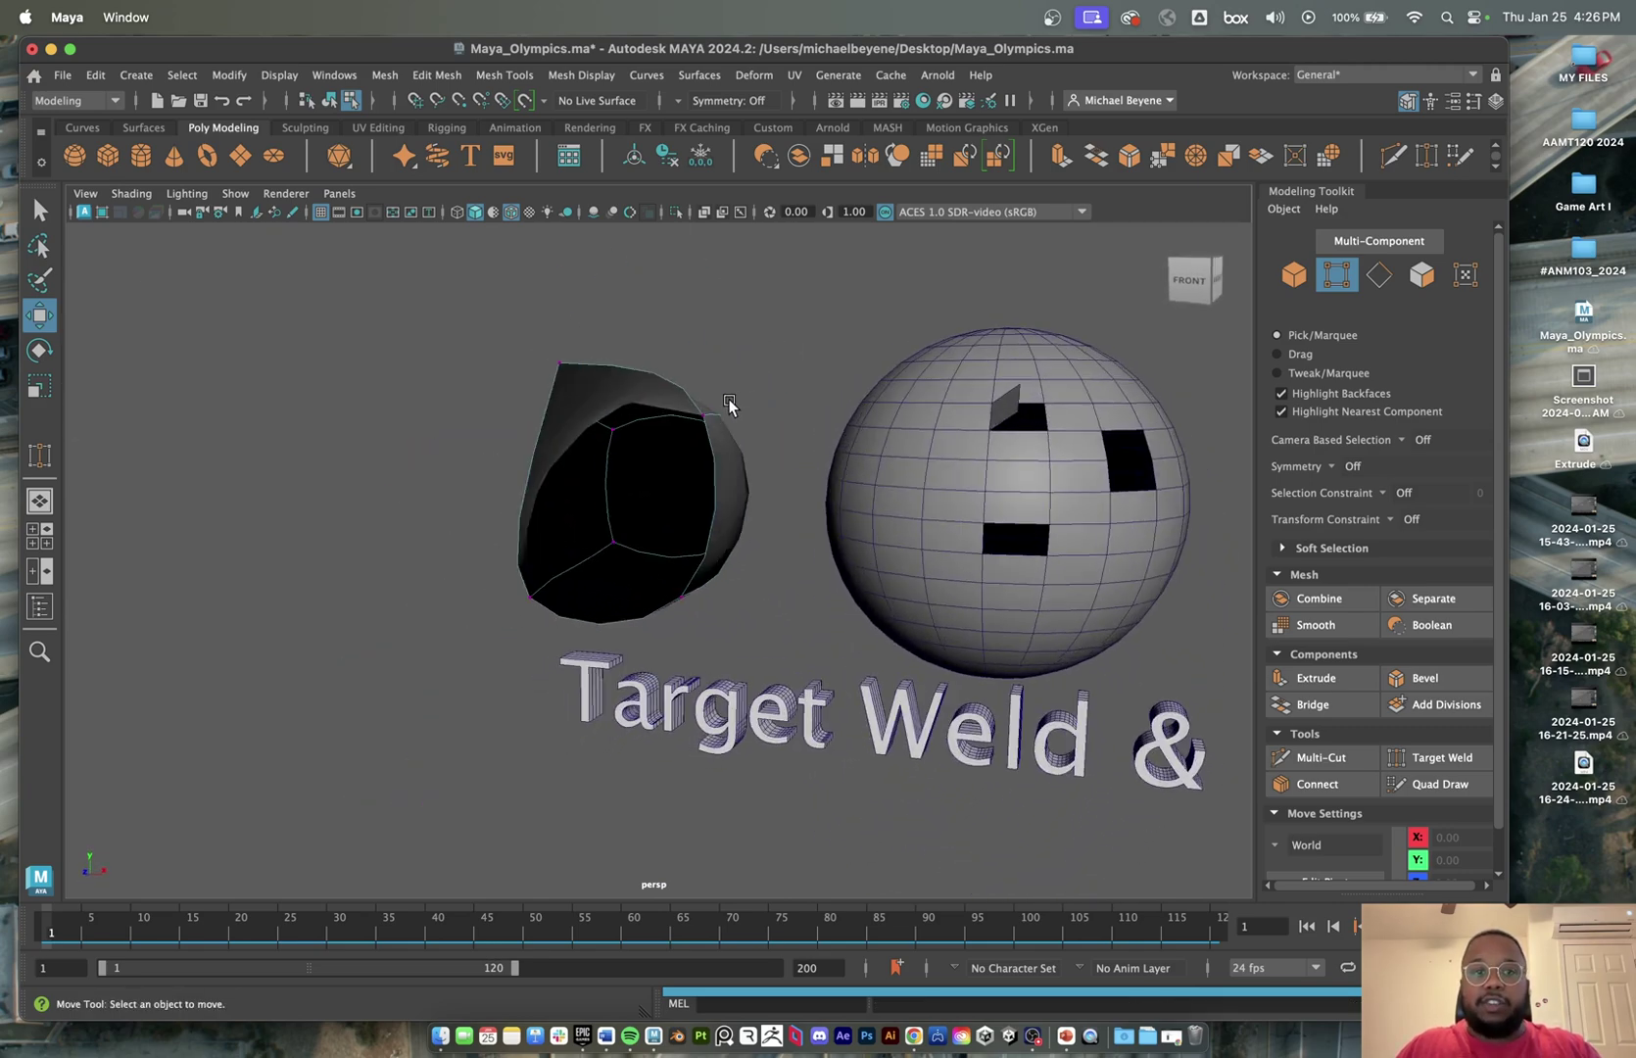
pyautogui.click(565, 372)
pyautogui.moveTo(558, 365); pyautogui.dragTo(692, 600)
pyautogui.keyDown('alt'); pyautogui.moveTo(713, 530); pyautogui.dragTo(691, 505); pyautogui.keyUp('alt')
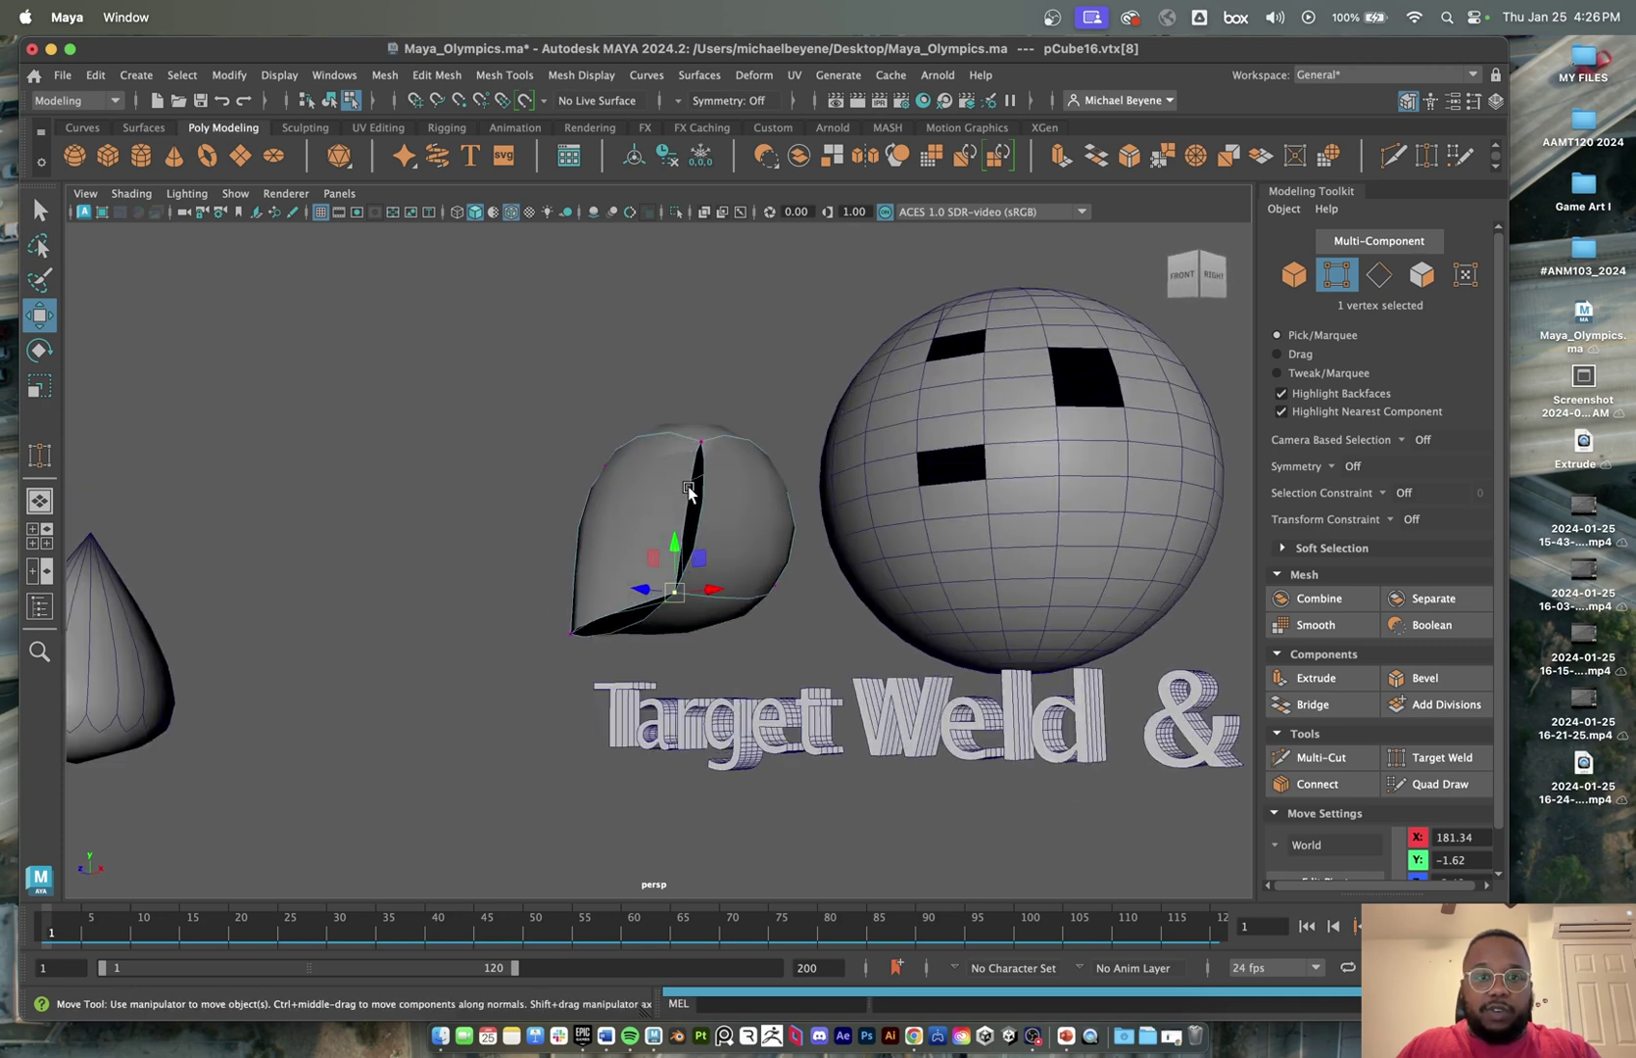
pyautogui.press('1')
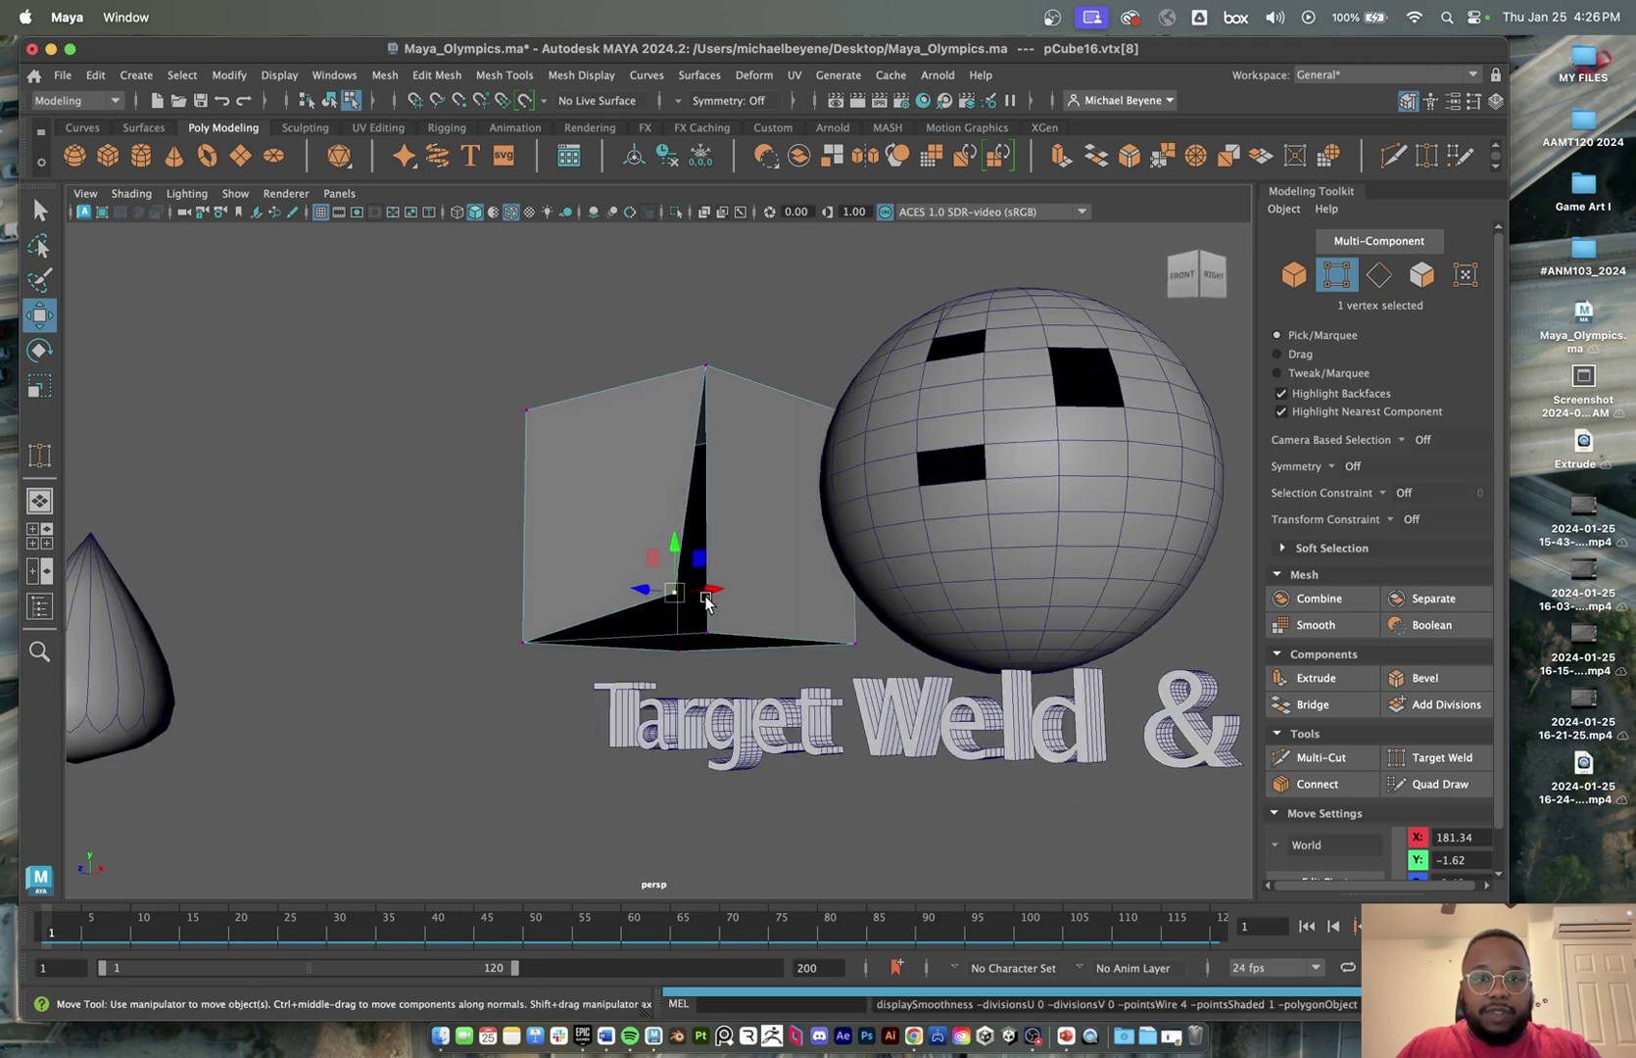
pyautogui.moveTo(674, 592); pyautogui.dragTo(705, 631)
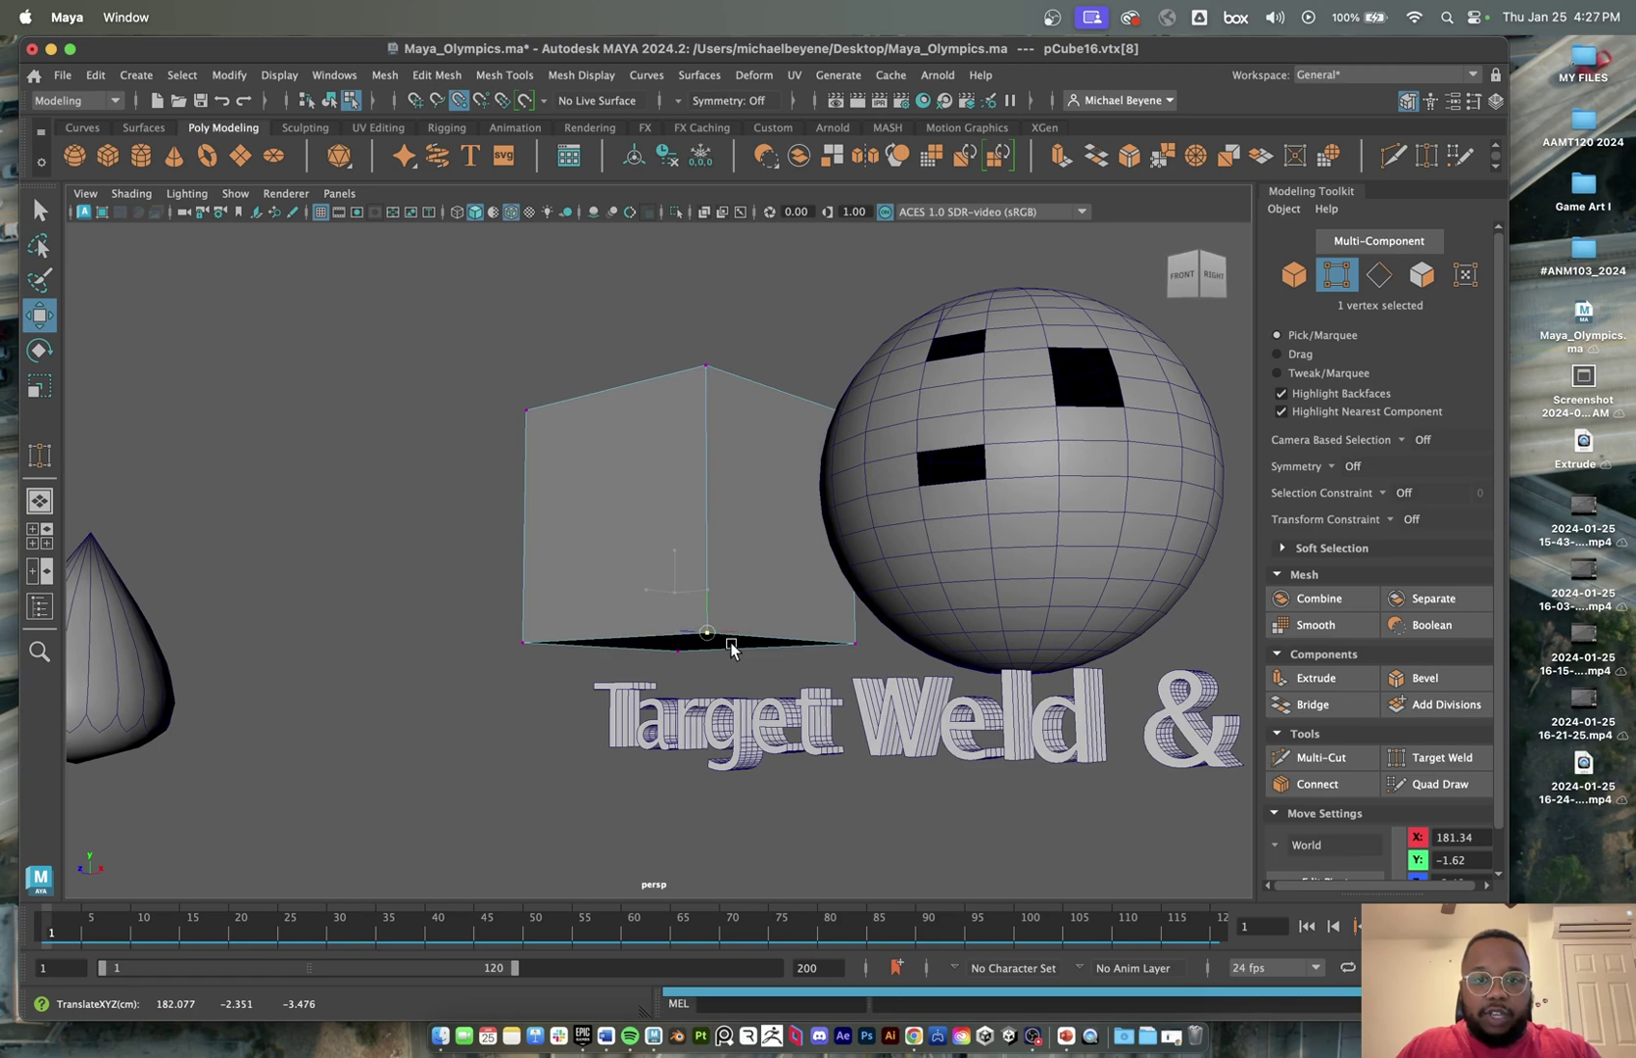
# - Inspect the snapped, unwelded corner in smooth mesh preview and return to the unsmoothed display
pyautogui.press('3')
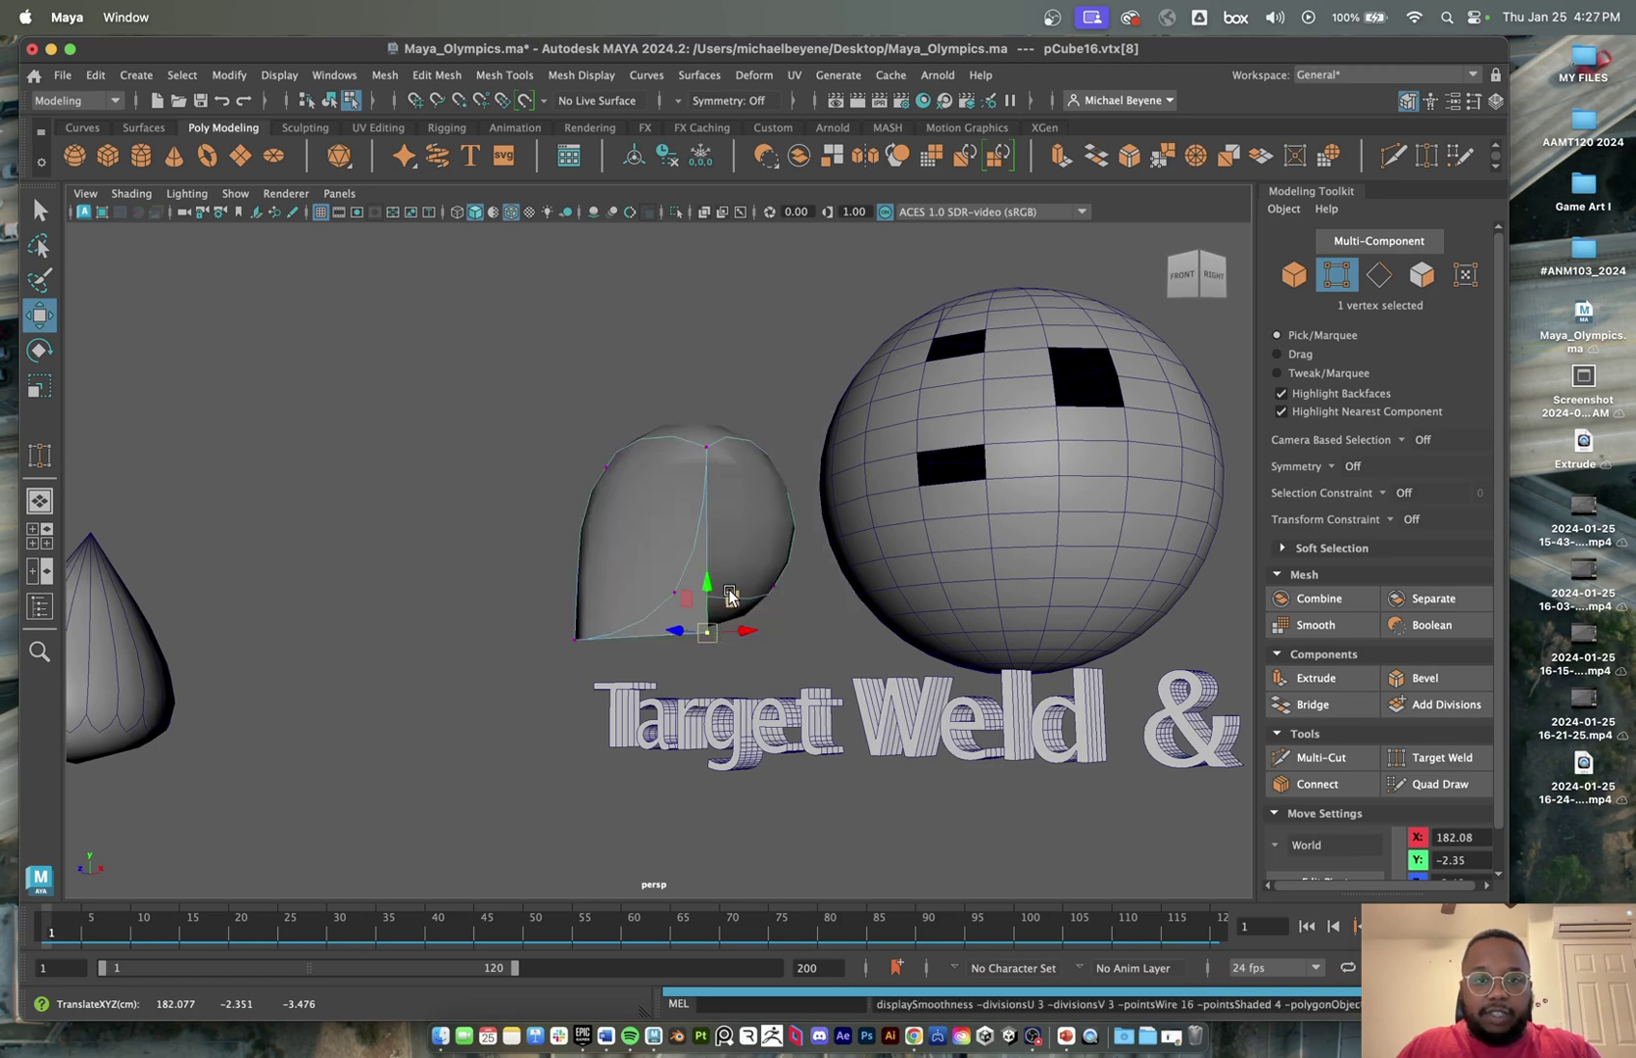
pyautogui.keyDown('alt'); pyautogui.moveTo(730, 595); pyautogui.dragTo(763, 566); pyautogui.keyUp('alt')
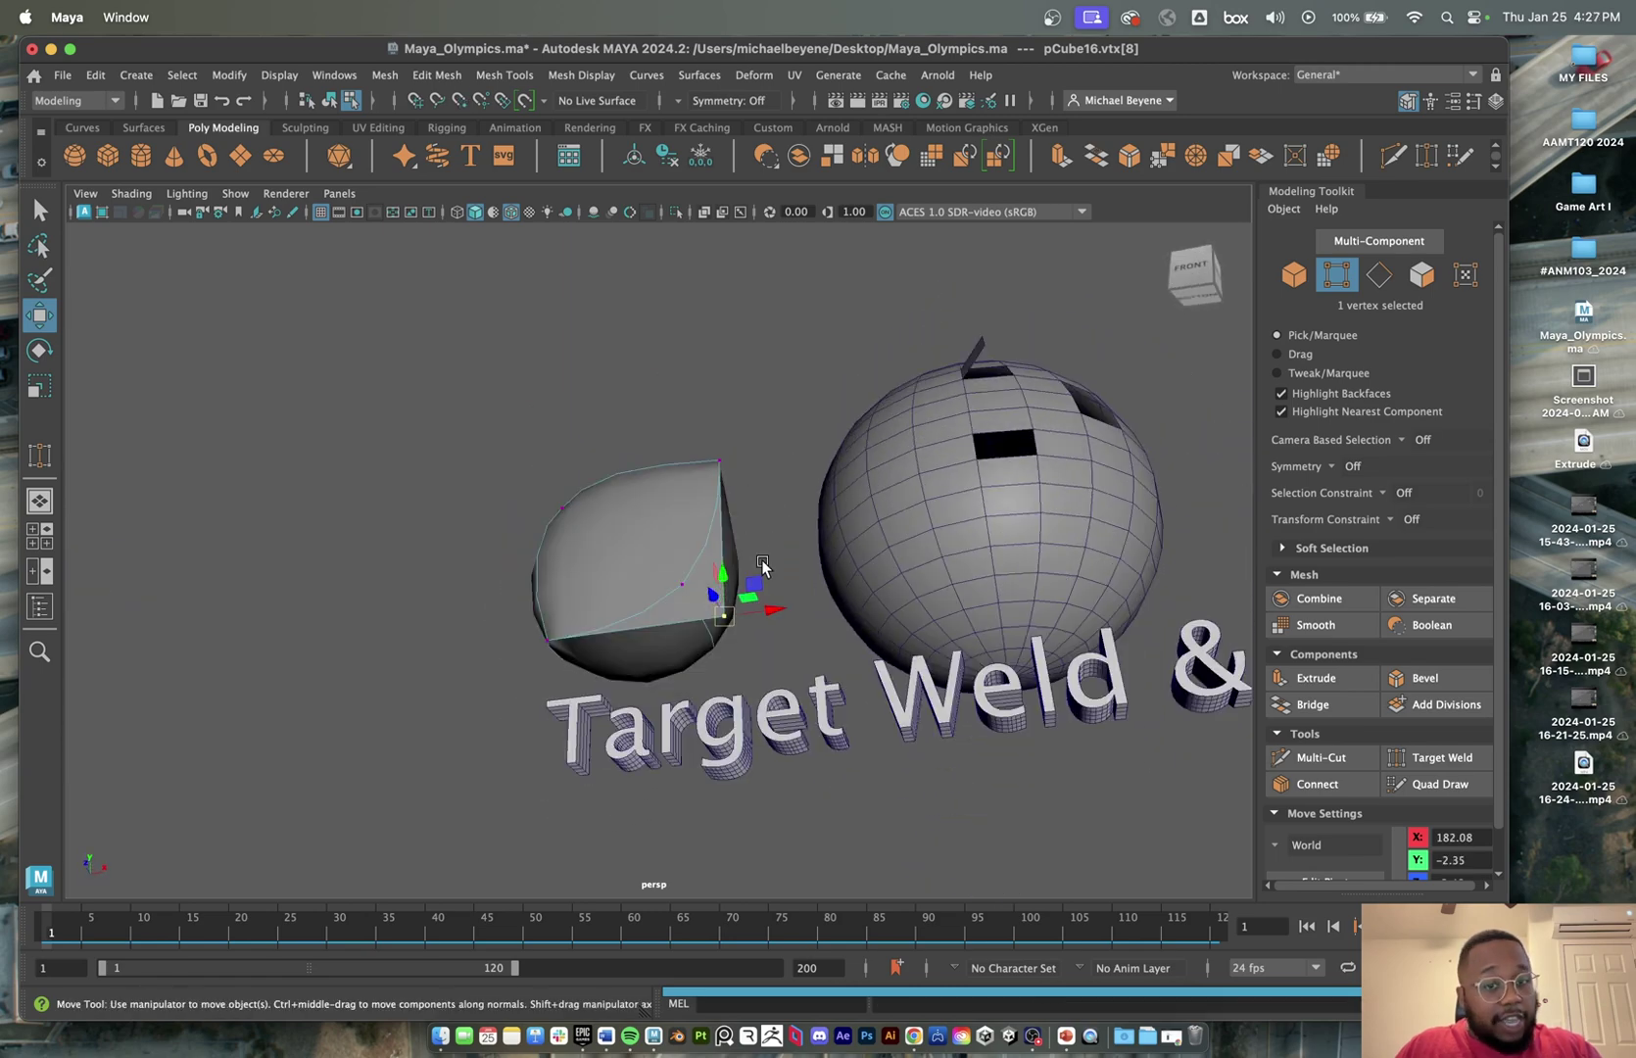
pyautogui.press('z')
pyautogui.press('1')
# - Pull the loose vertex off the corner, snap it back and compare the cube's smooth preview with its unsmoothed display
pyautogui.scroll(3, 755, 558)
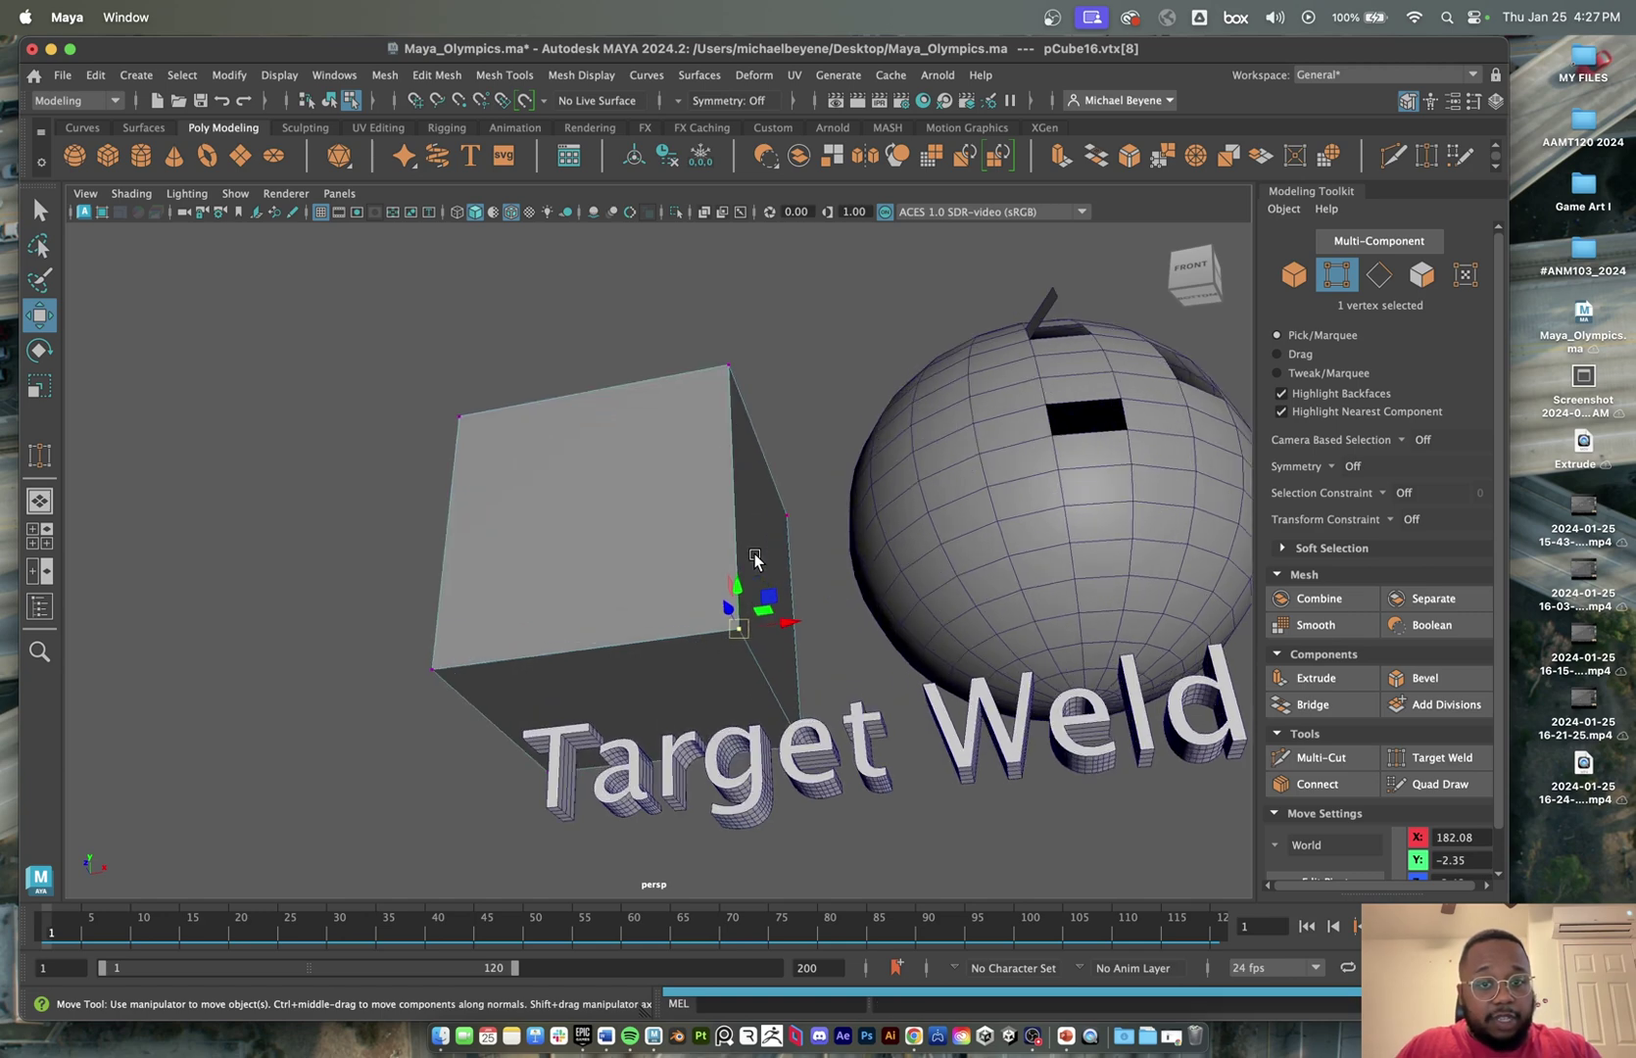
pyautogui.moveTo(730, 625); pyautogui.dragTo(582, 675)
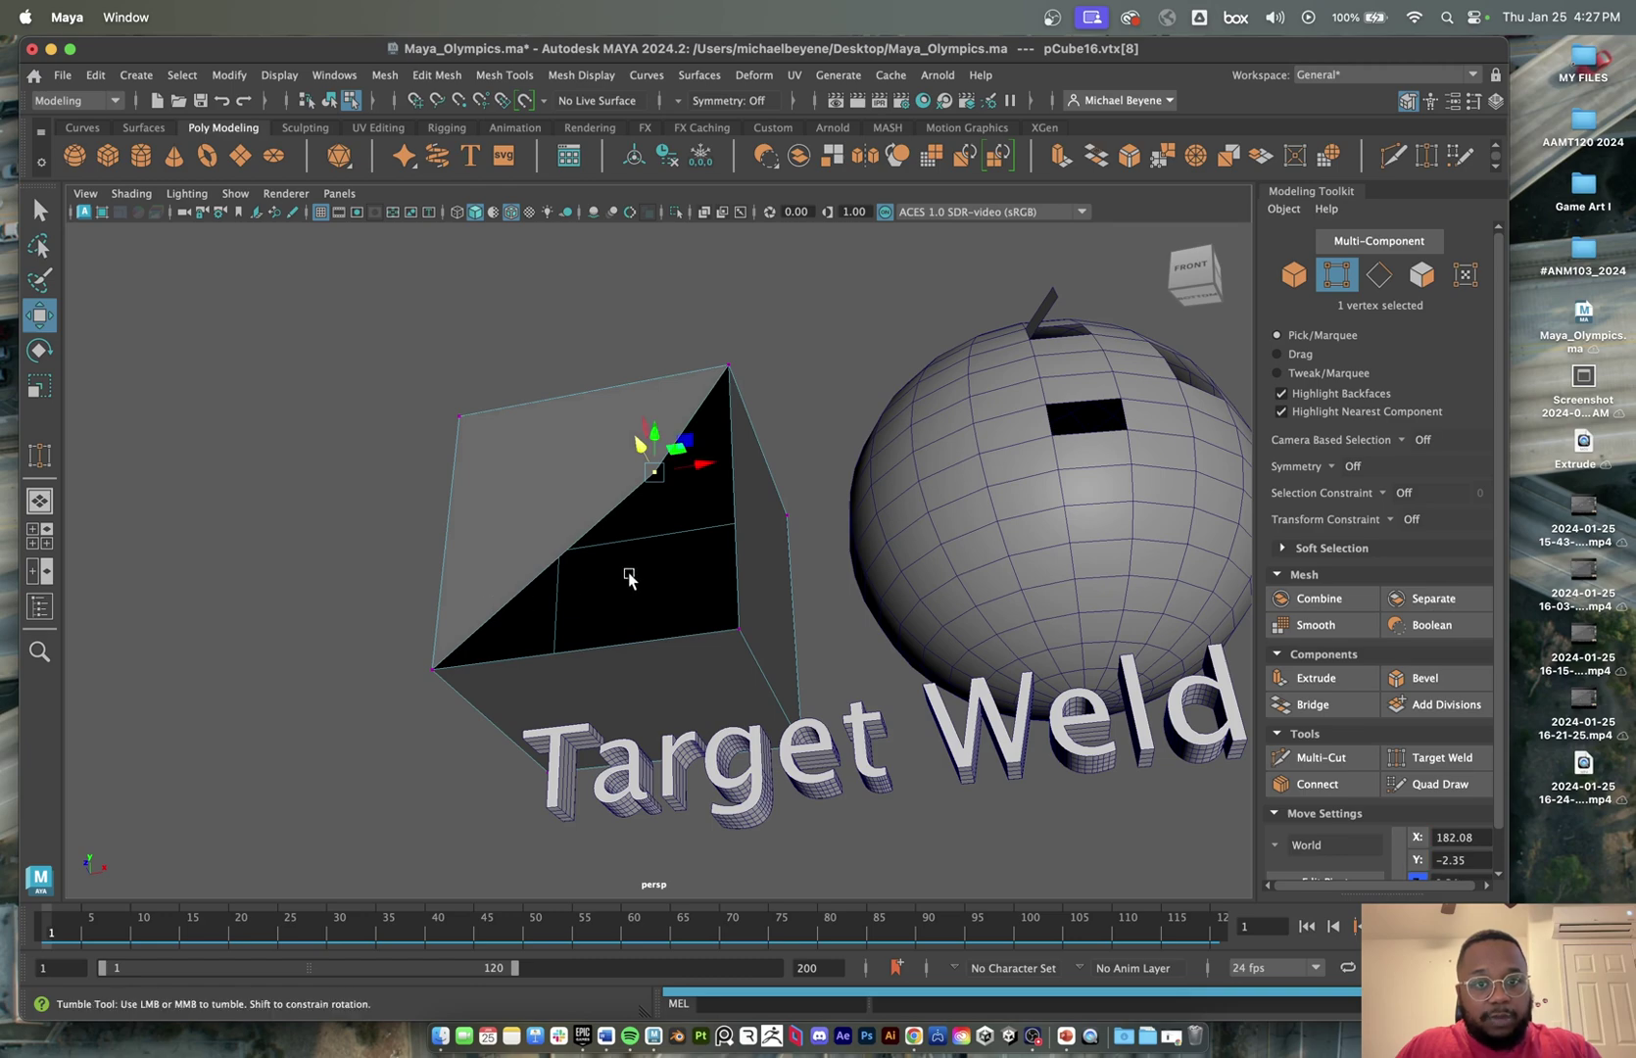
pyautogui.keyDown('alt'); pyautogui.moveTo(628, 573); pyautogui.dragTo(712, 651); pyautogui.keyUp('alt')
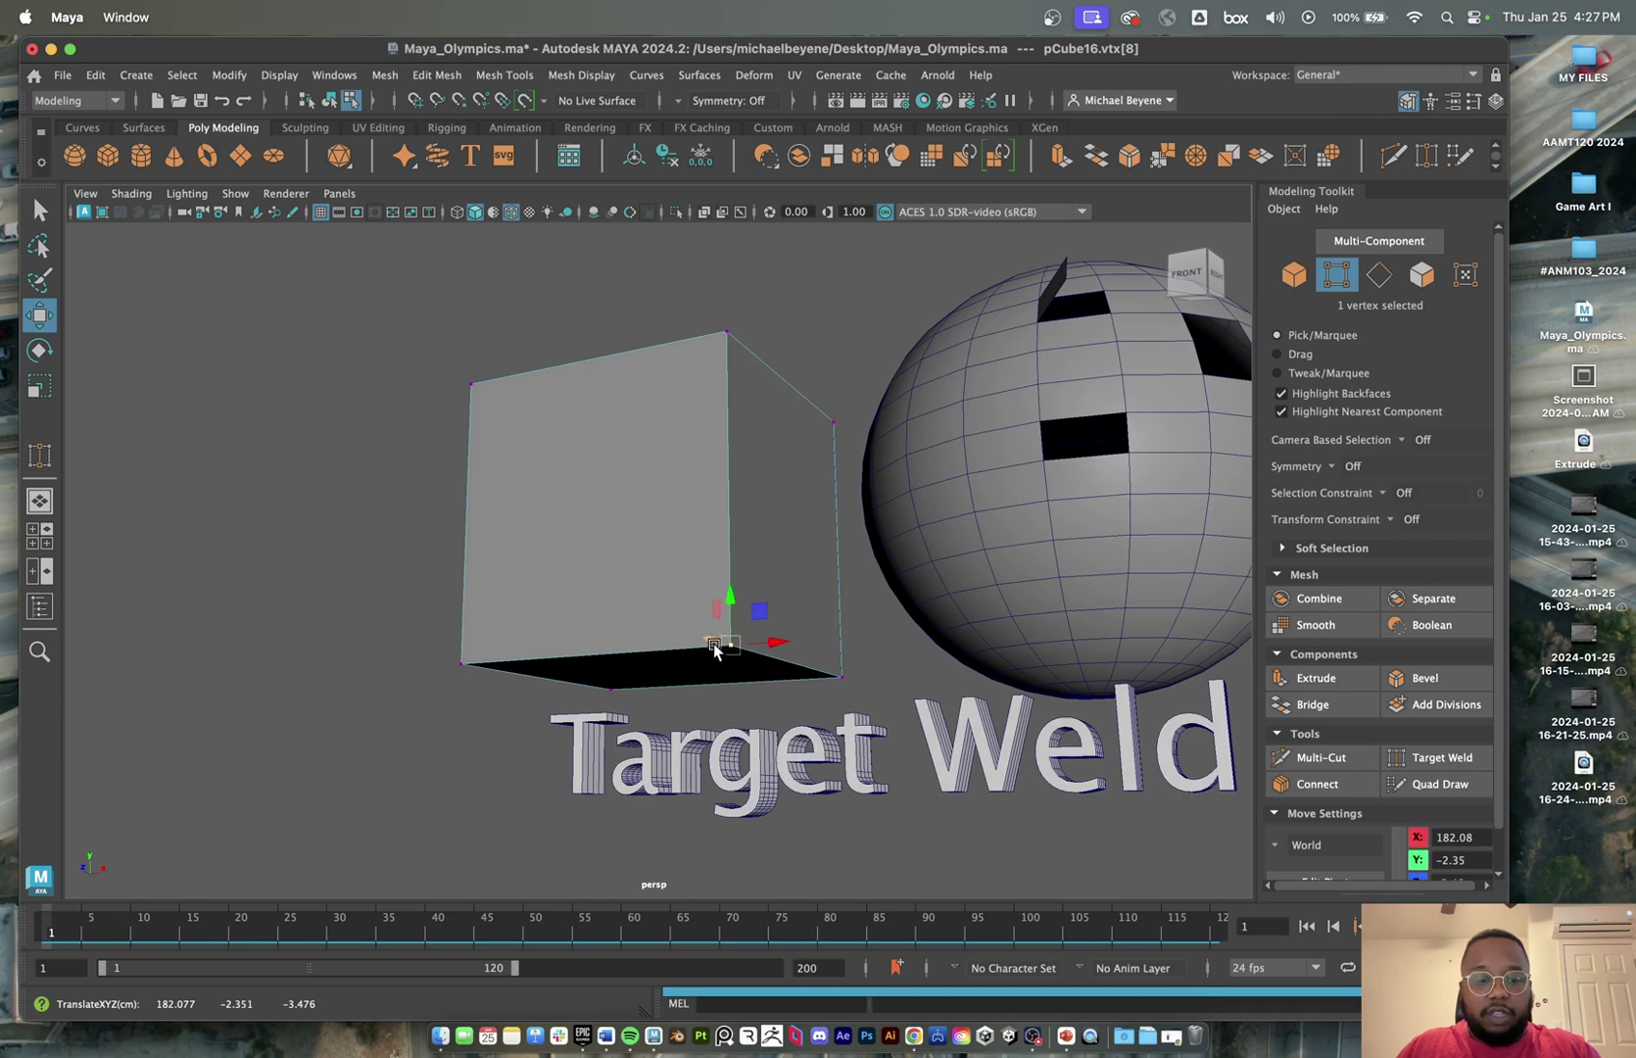
pyautogui.press('3')
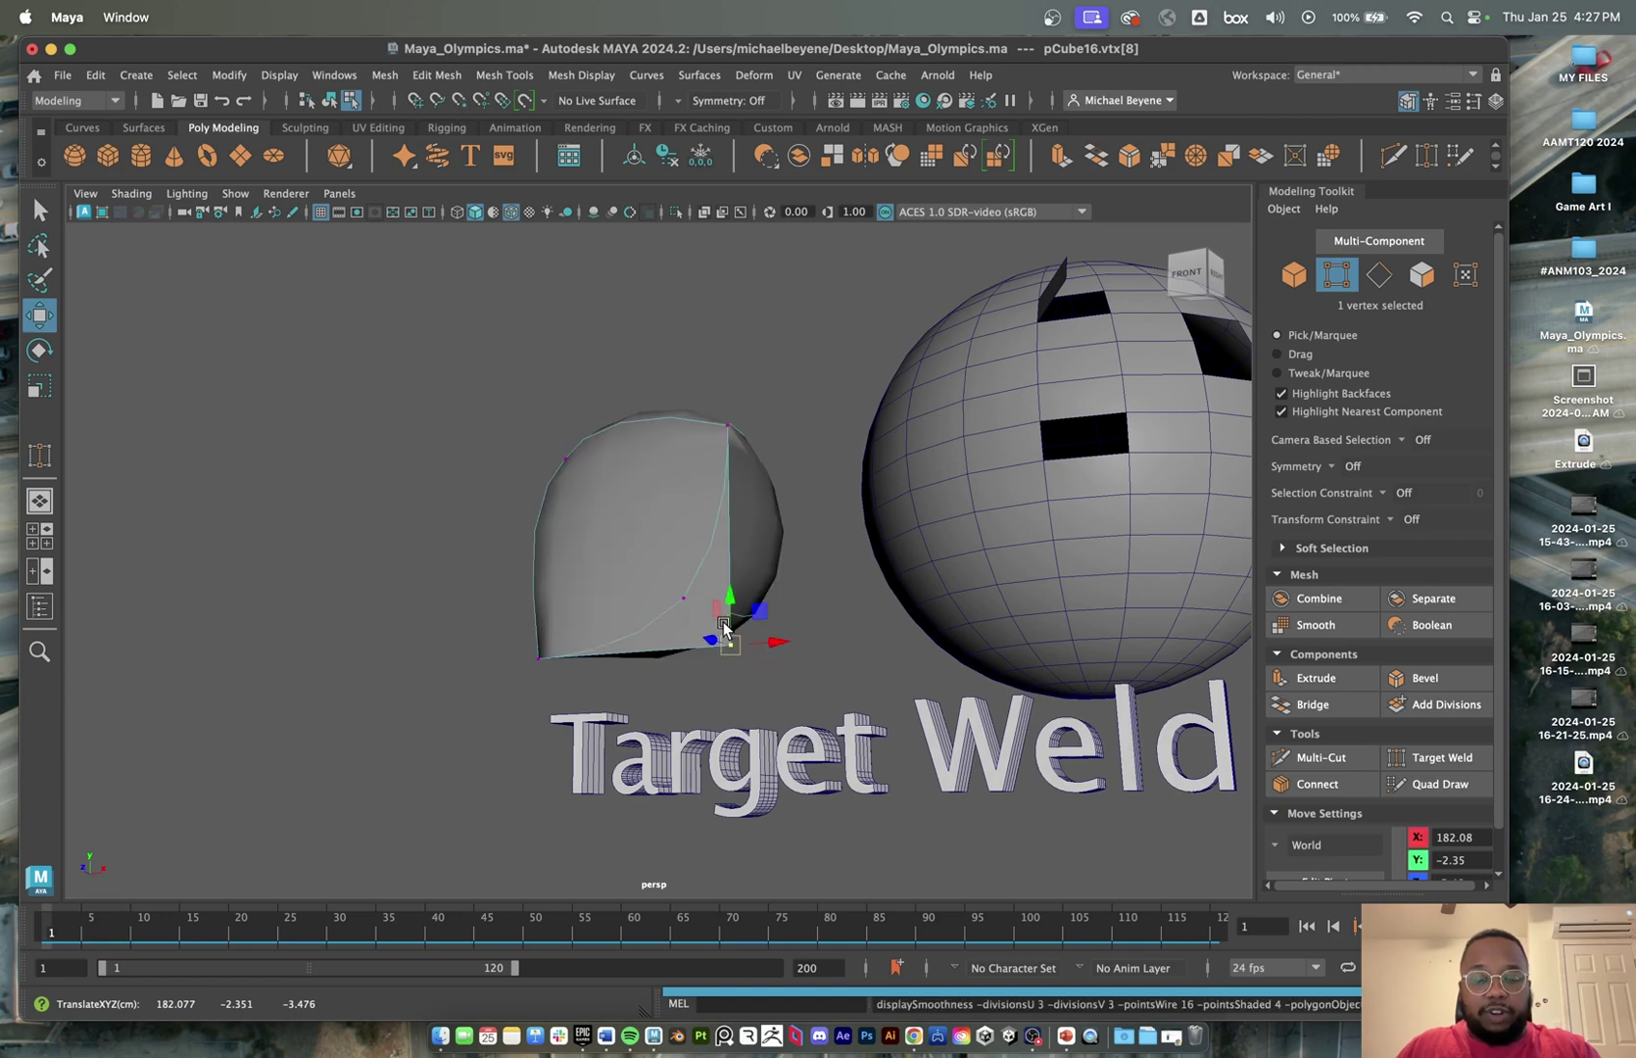
pyautogui.keyDown('alt'); pyautogui.moveTo(730, 600); pyautogui.dragTo(605, 591); pyautogui.keyUp('alt')
pyautogui.press('1')
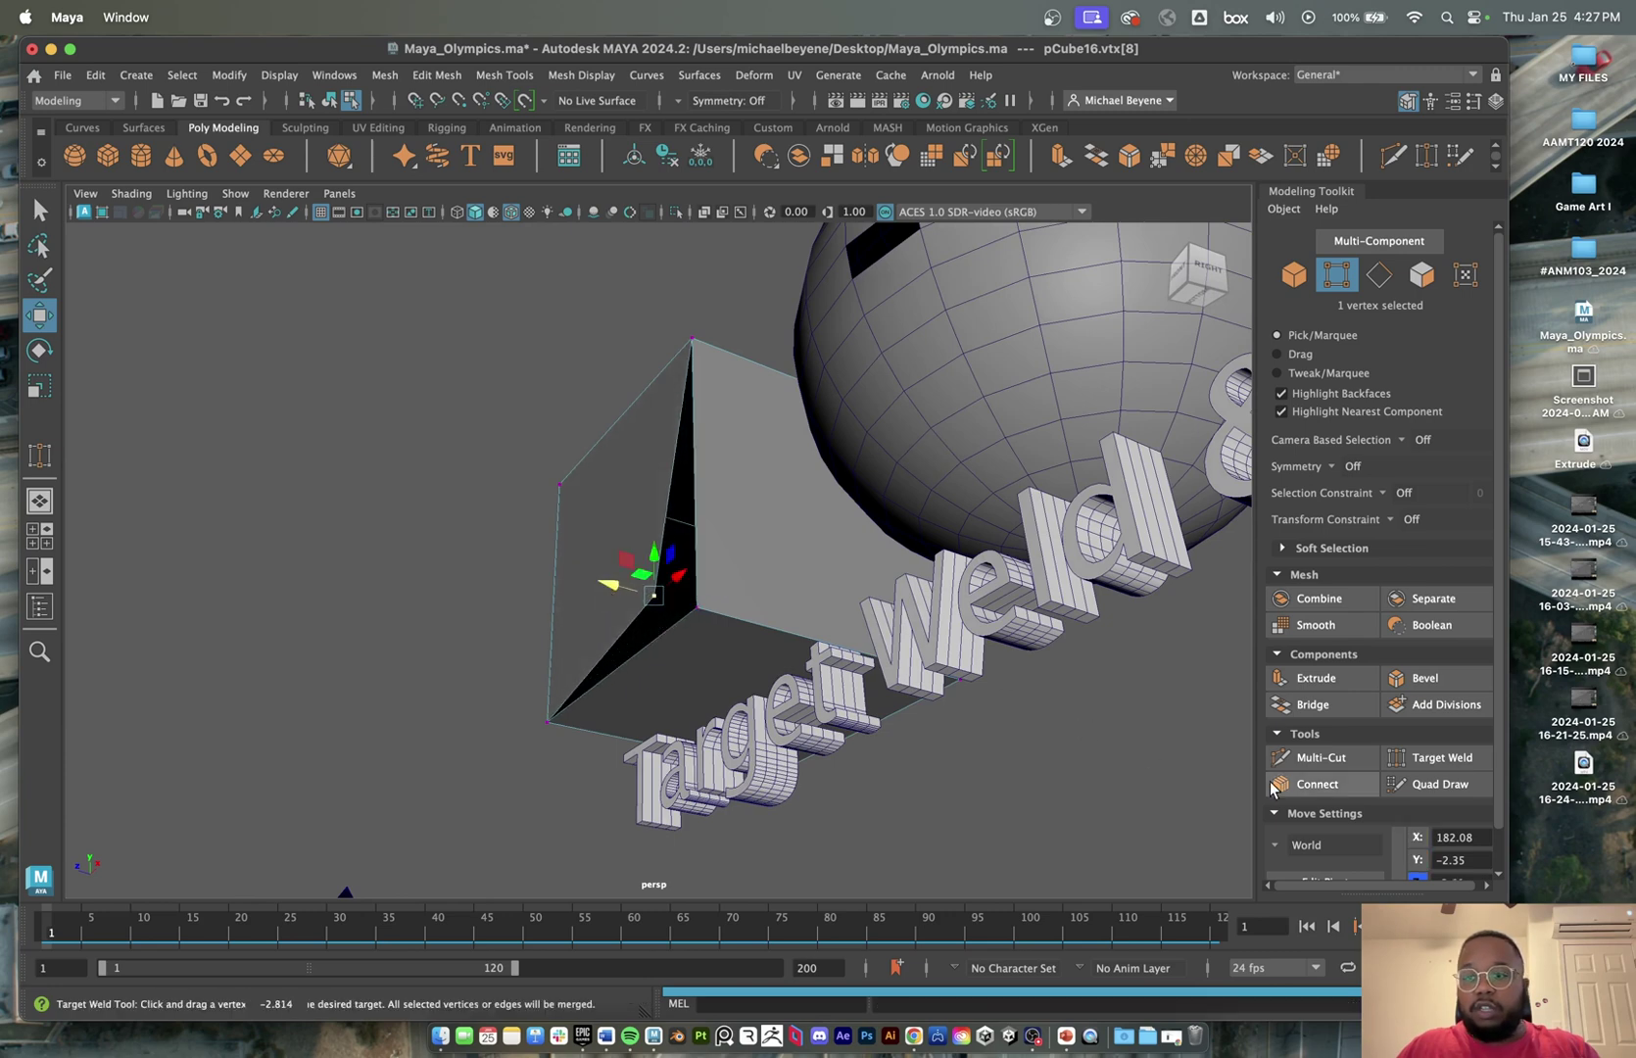
# - Weld the loose front vertex onto the cube's lower right corner with Target Weld, and return to the Move tool
pyautogui.click(1441, 758)
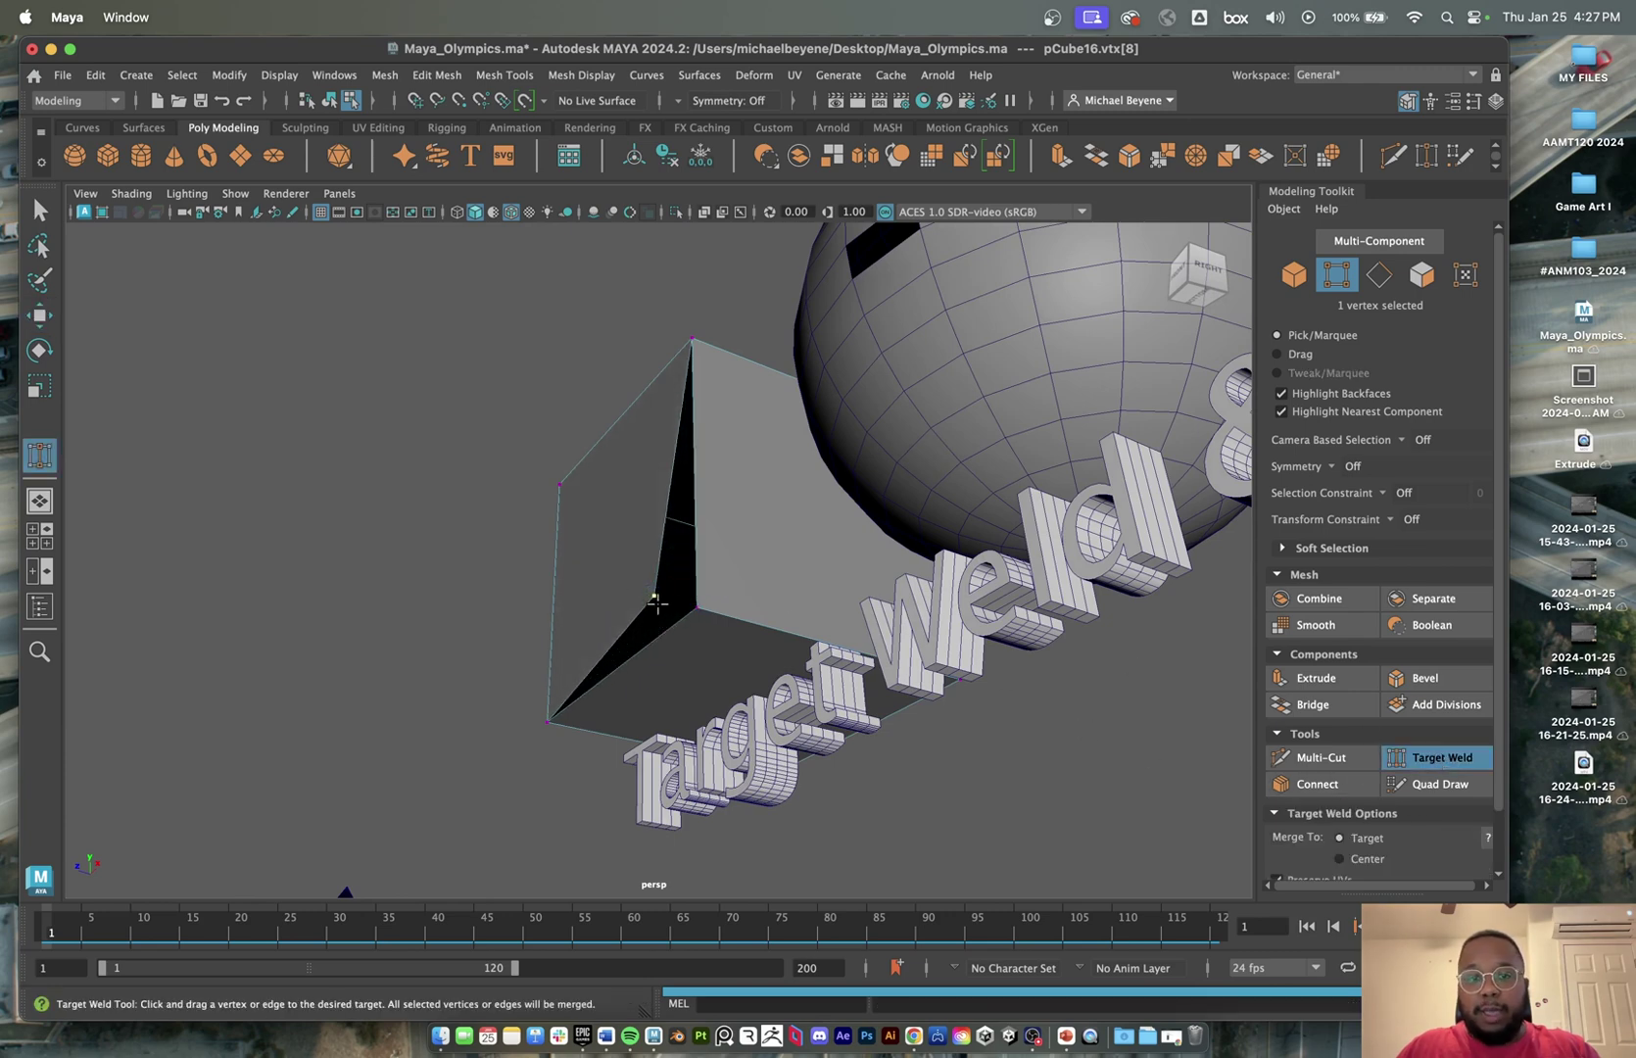
pyautogui.moveTo(704, 607)
pyautogui.mouseDown()
pyautogui.moveTo(689, 600)
pyautogui.moveTo(738, 719)
pyautogui.moveTo(713, 628)
pyautogui.mouseUp()
pyautogui.press('w')
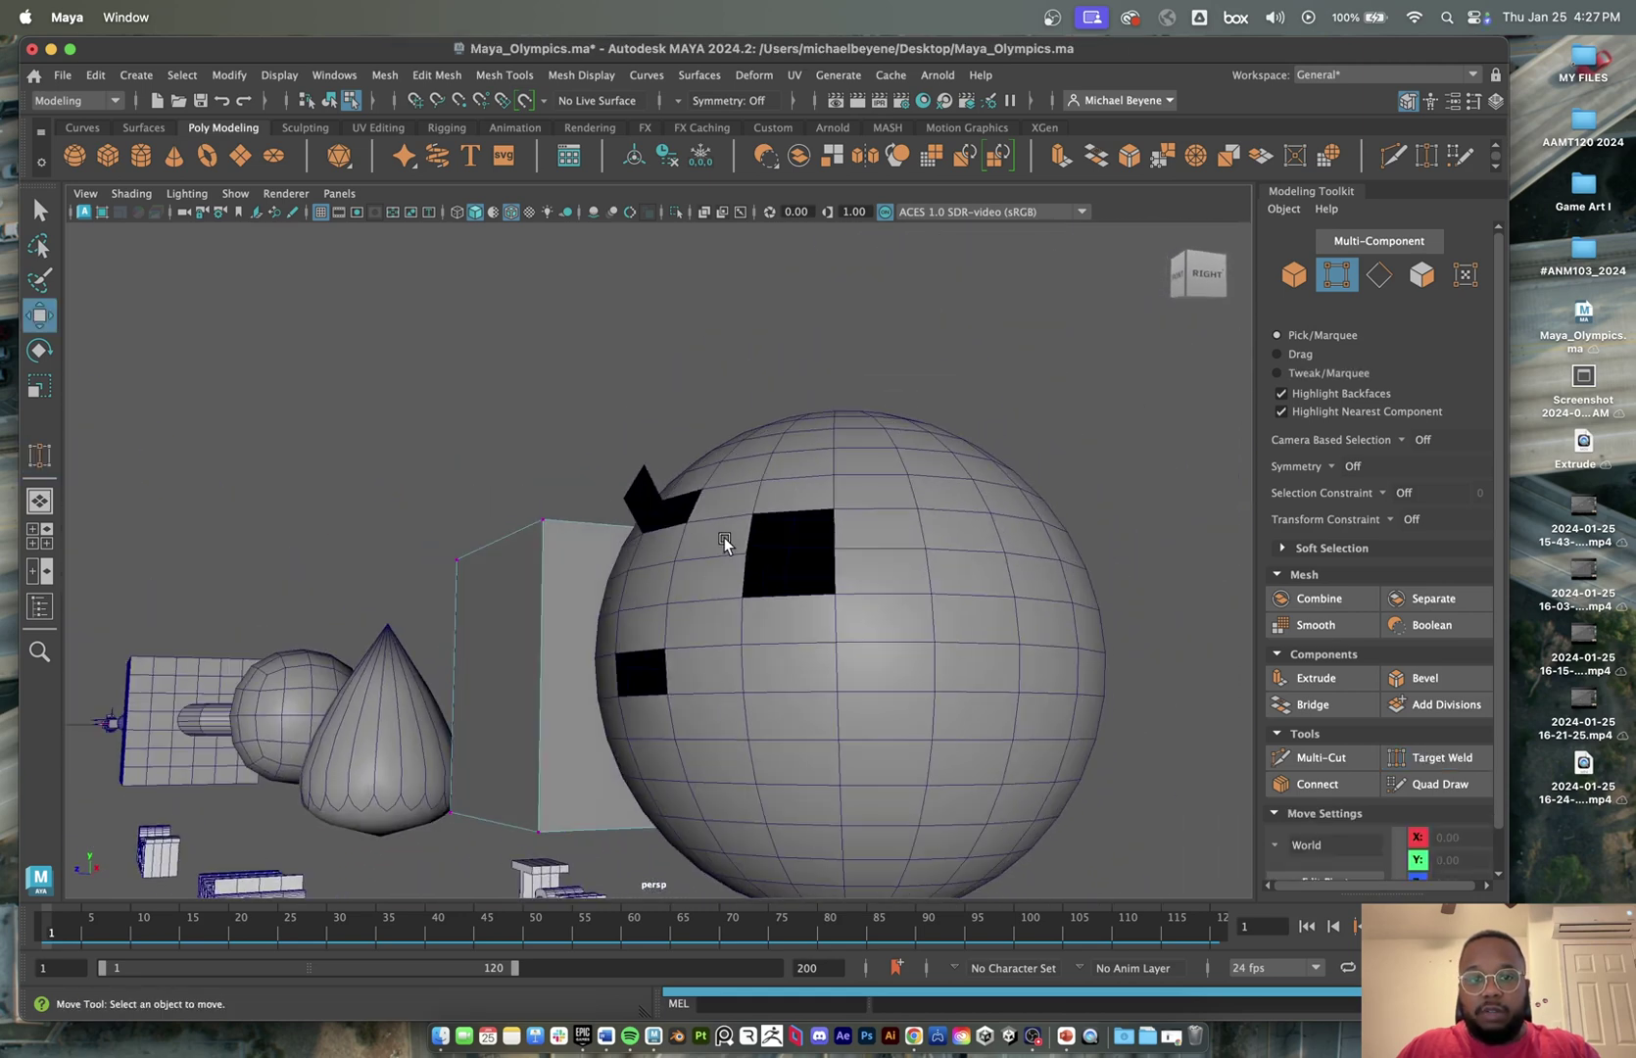
# - Close the sphere's lifted face by target-welding its two loose vertices onto the matching corners of the gap
pyautogui.click(725, 544)
pyautogui.moveTo(730, 500); pyautogui.dragTo(1052, 356, button='right')
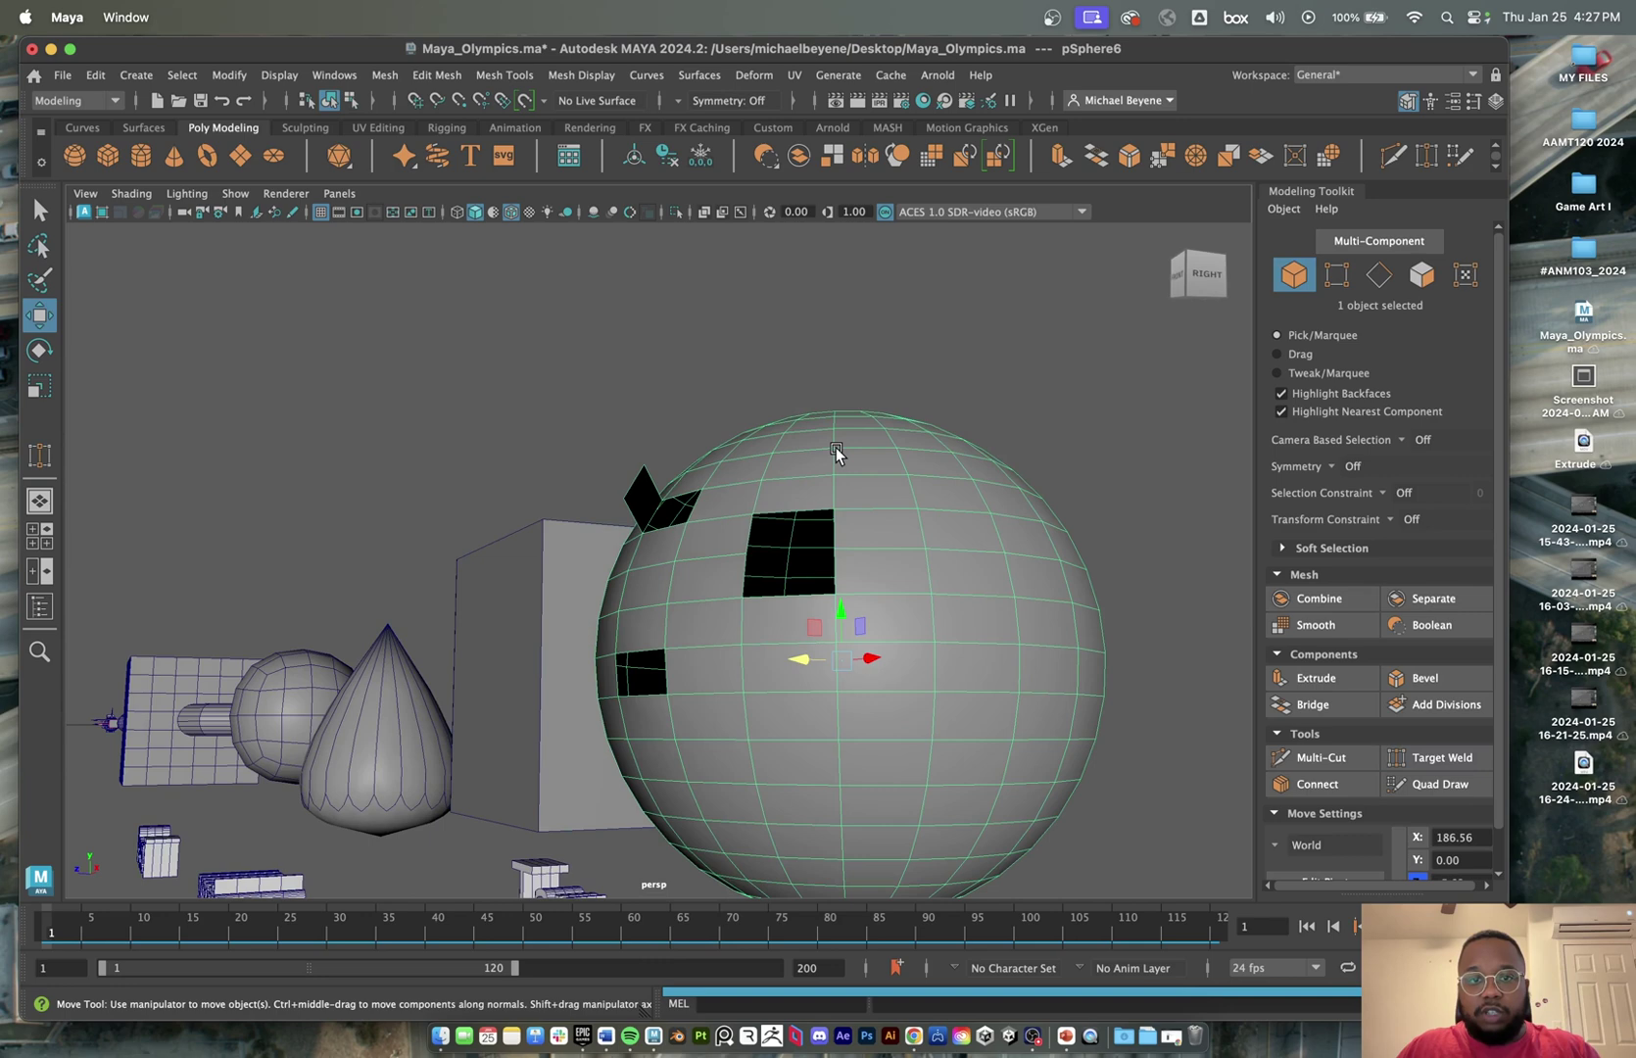
pyautogui.moveTo(836, 453); pyautogui.dragTo(627, 438, button='right')
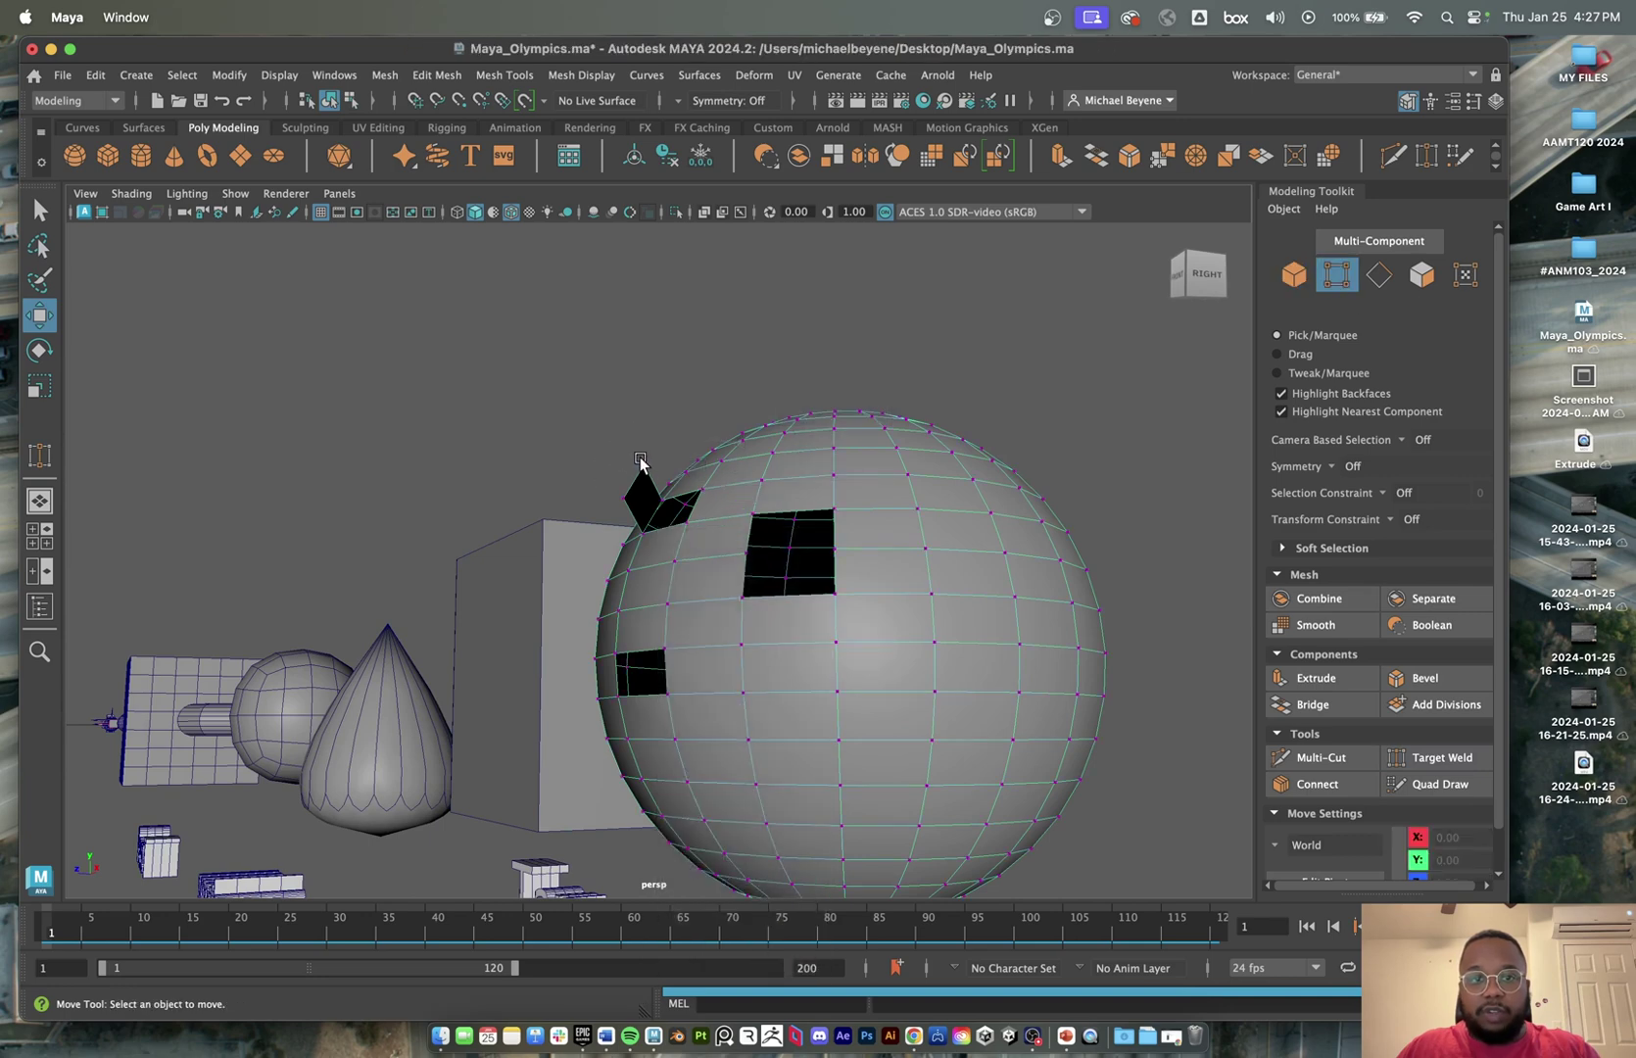
pyautogui.click(644, 464)
pyautogui.scroll(6, 650, 467)
pyautogui.keyDown('alt'); pyautogui.moveTo(649, 473); pyautogui.dragTo(662, 478); pyautogui.keyUp('alt')
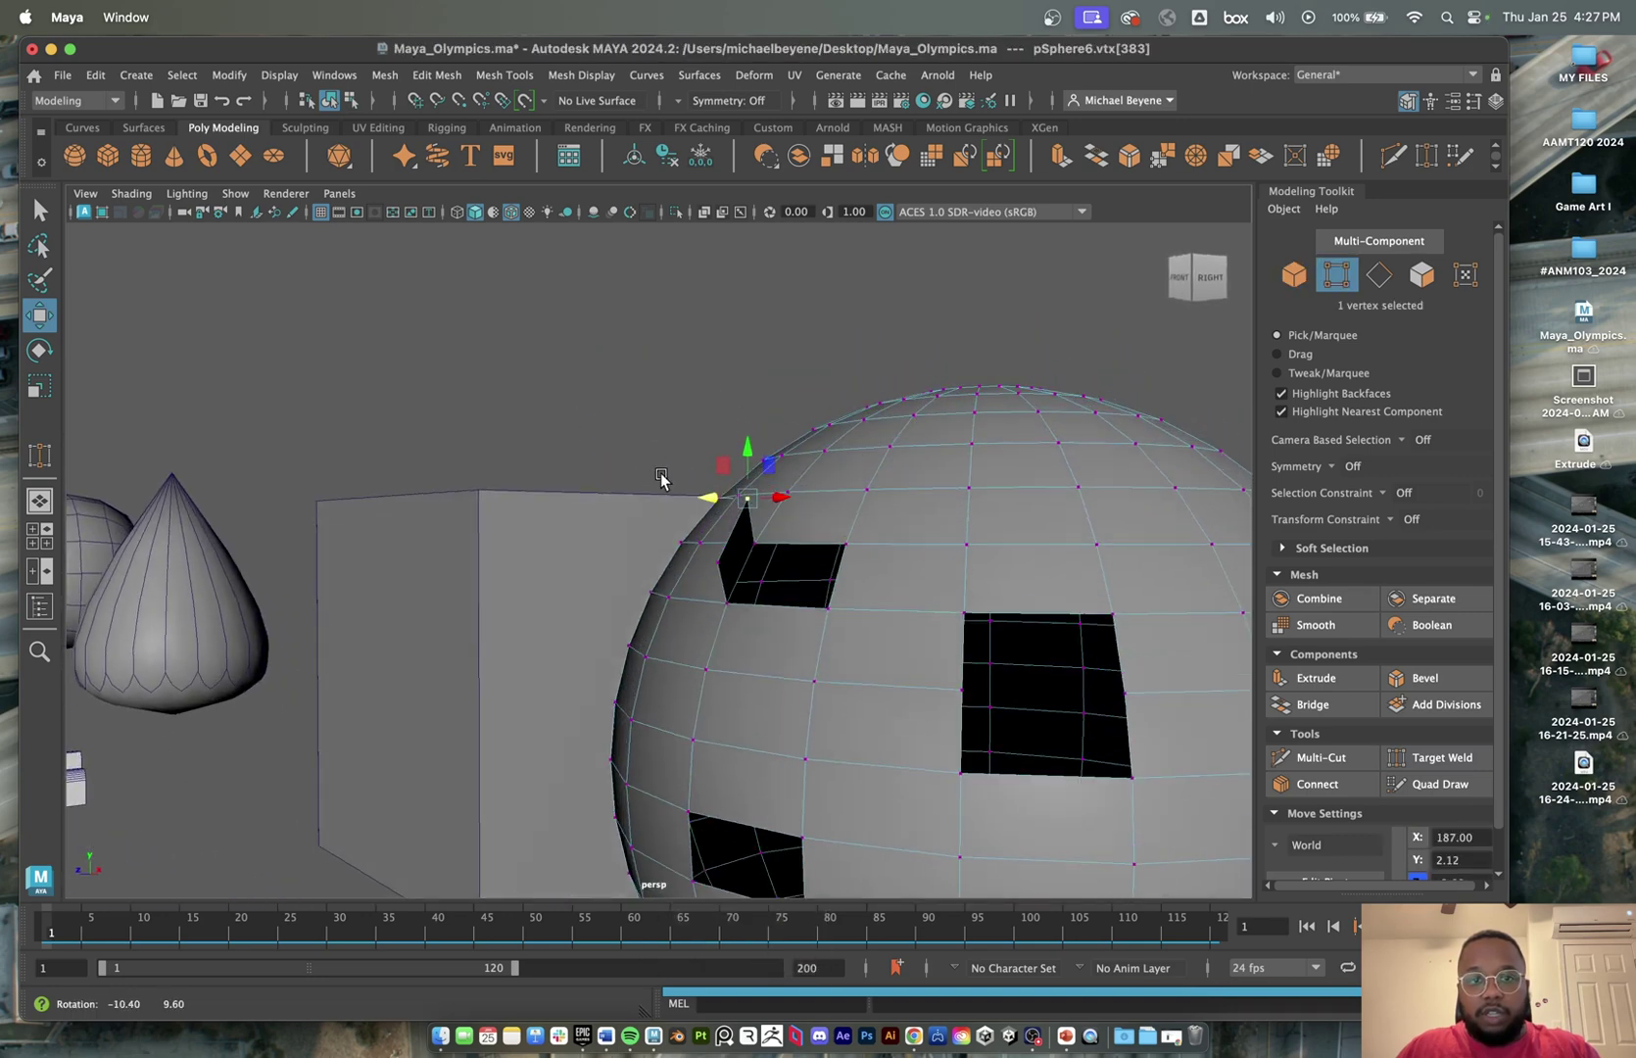
pyautogui.click(1433, 757)
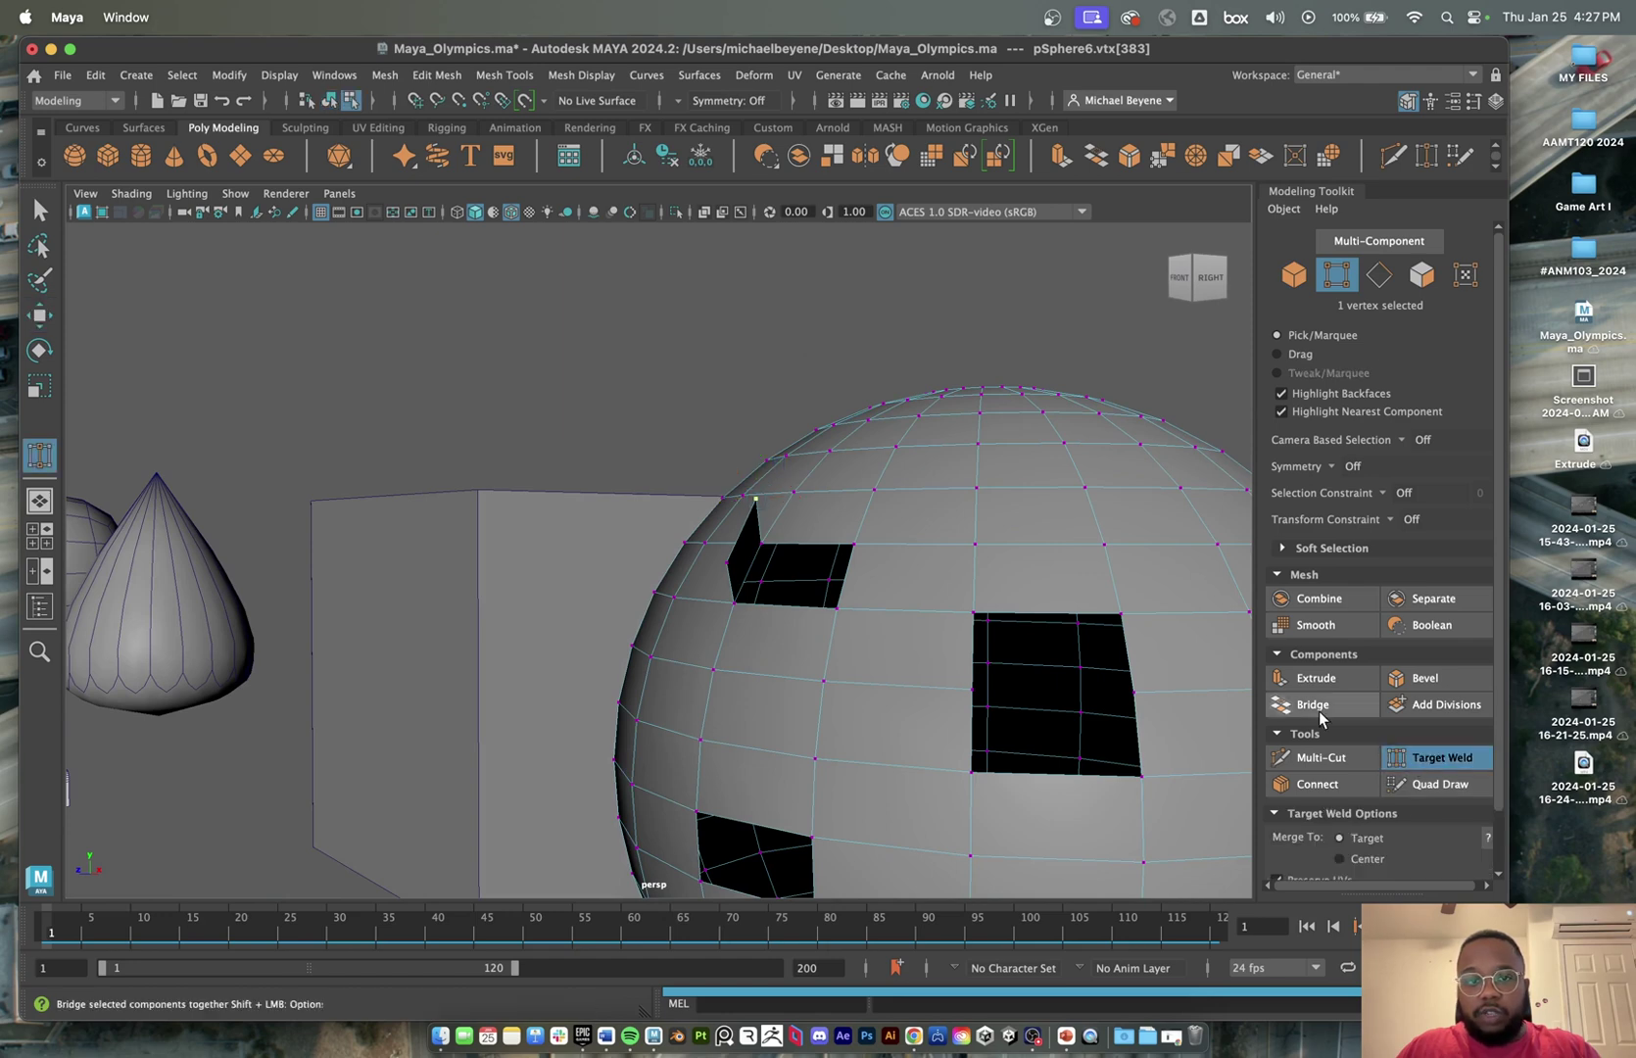
pyautogui.moveTo(790, 521); pyautogui.dragTo(864, 555)
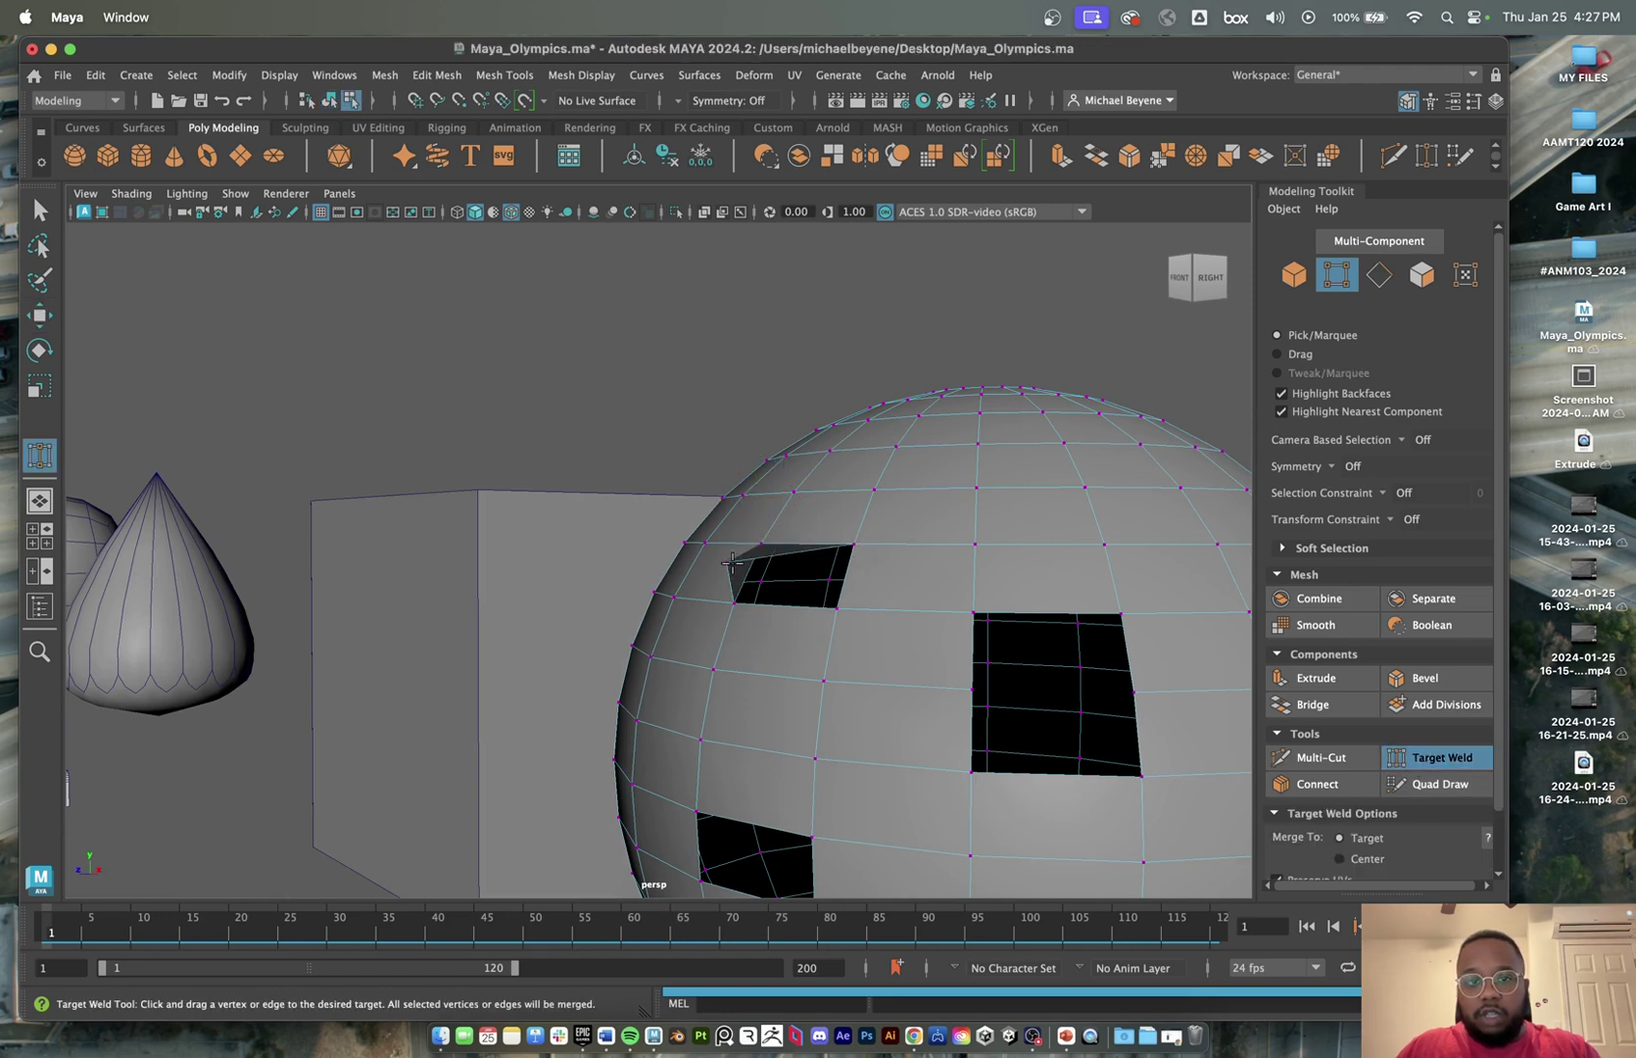
pyautogui.moveTo(808, 595); pyautogui.dragTo(855, 615)
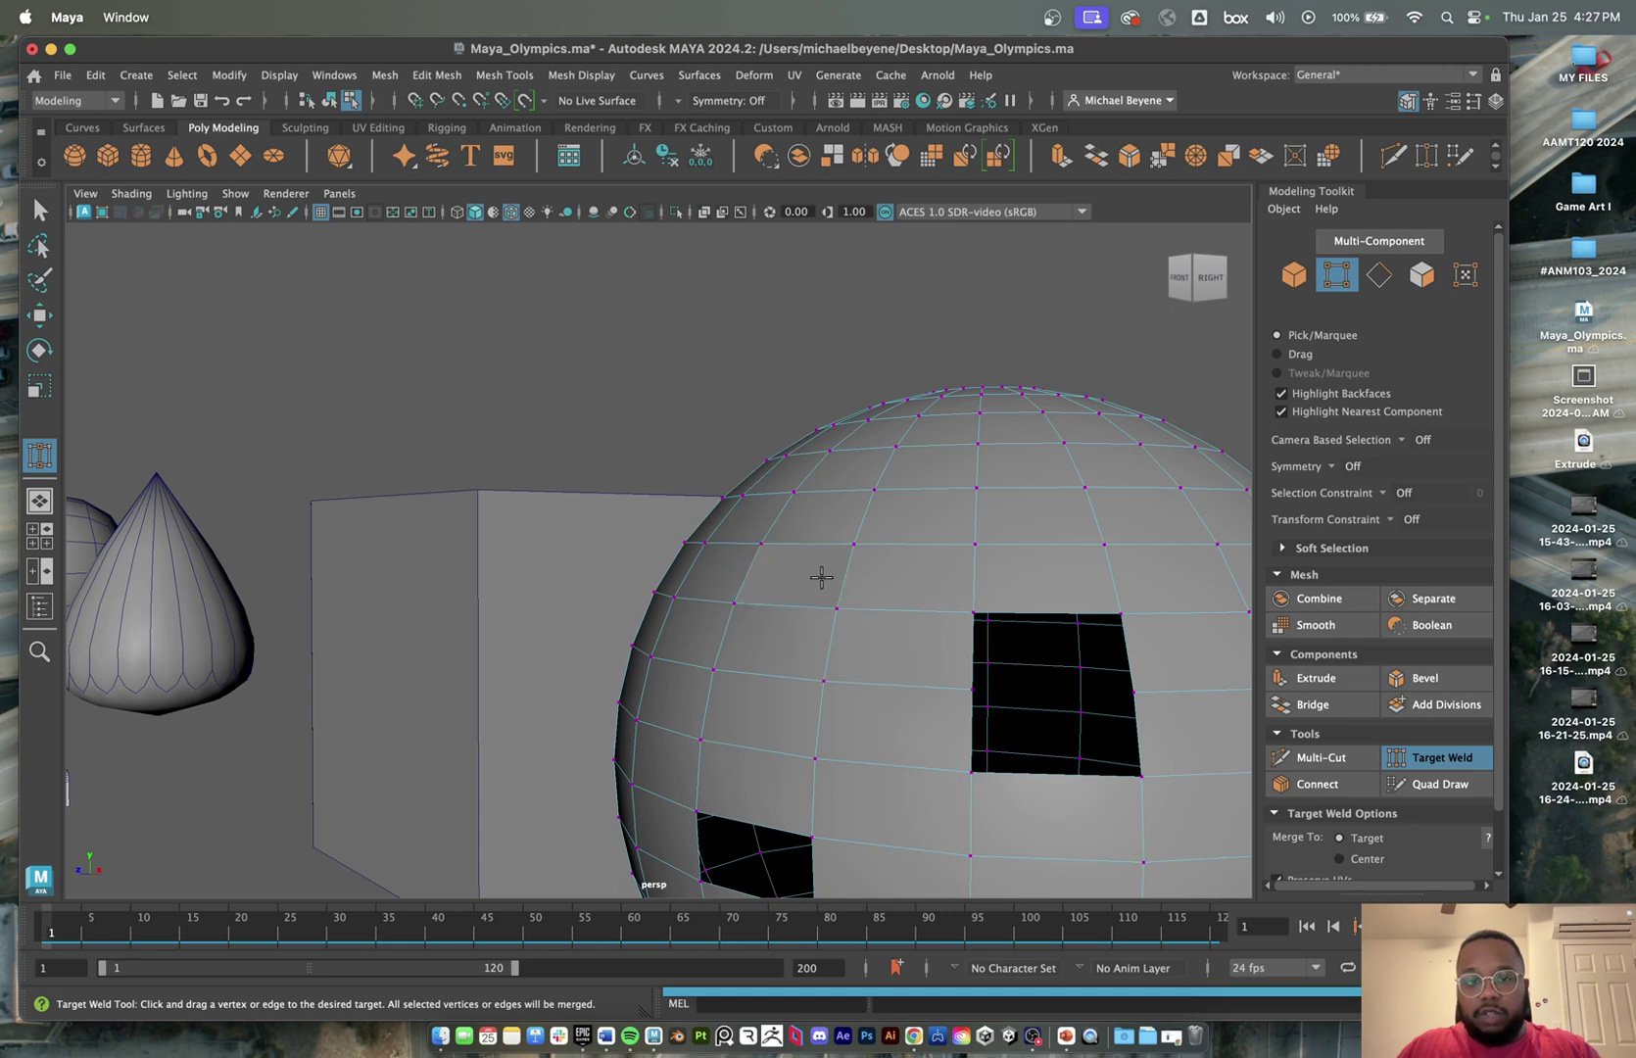
# - Examine the remaining rectangular and square holes in the sphere, with the closed cube beside it
pyautogui.scroll(-8, 814, 574)
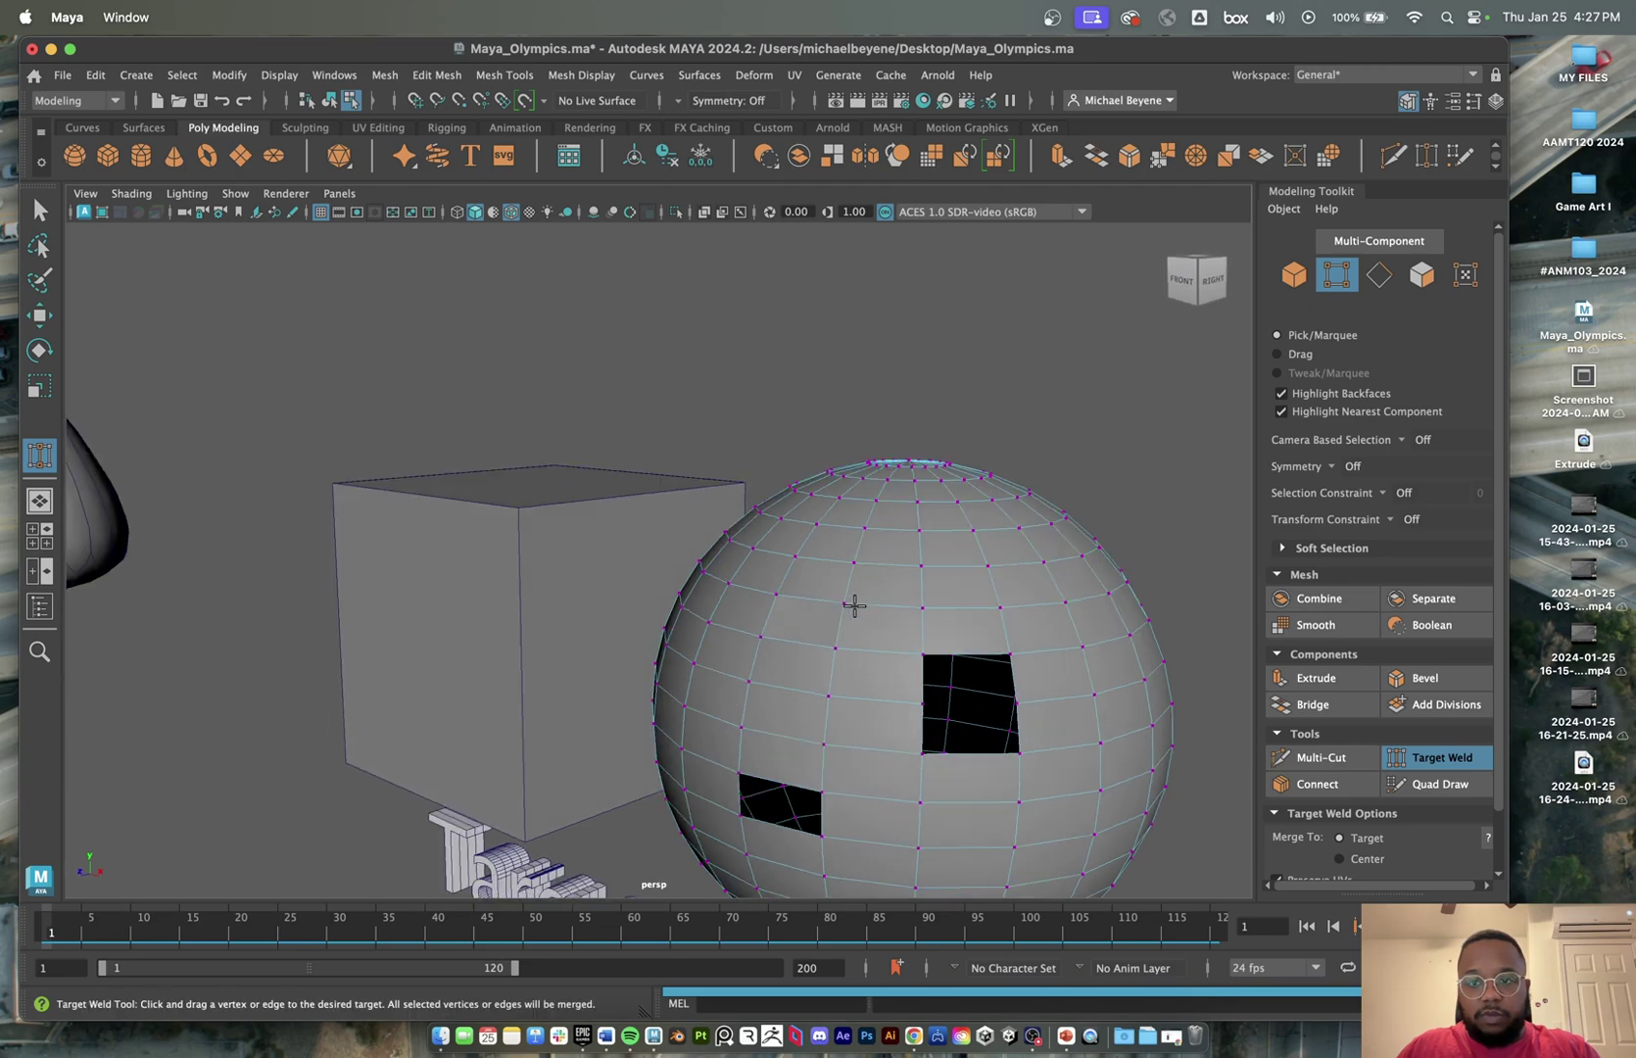
pyautogui.scroll(-3, 886, 613)
pyautogui.keyDown('alt'); pyautogui.moveTo(881, 613); pyautogui.dragTo(841, 502); pyautogui.keyUp('alt')
pyautogui.scroll(5, 798, 544)
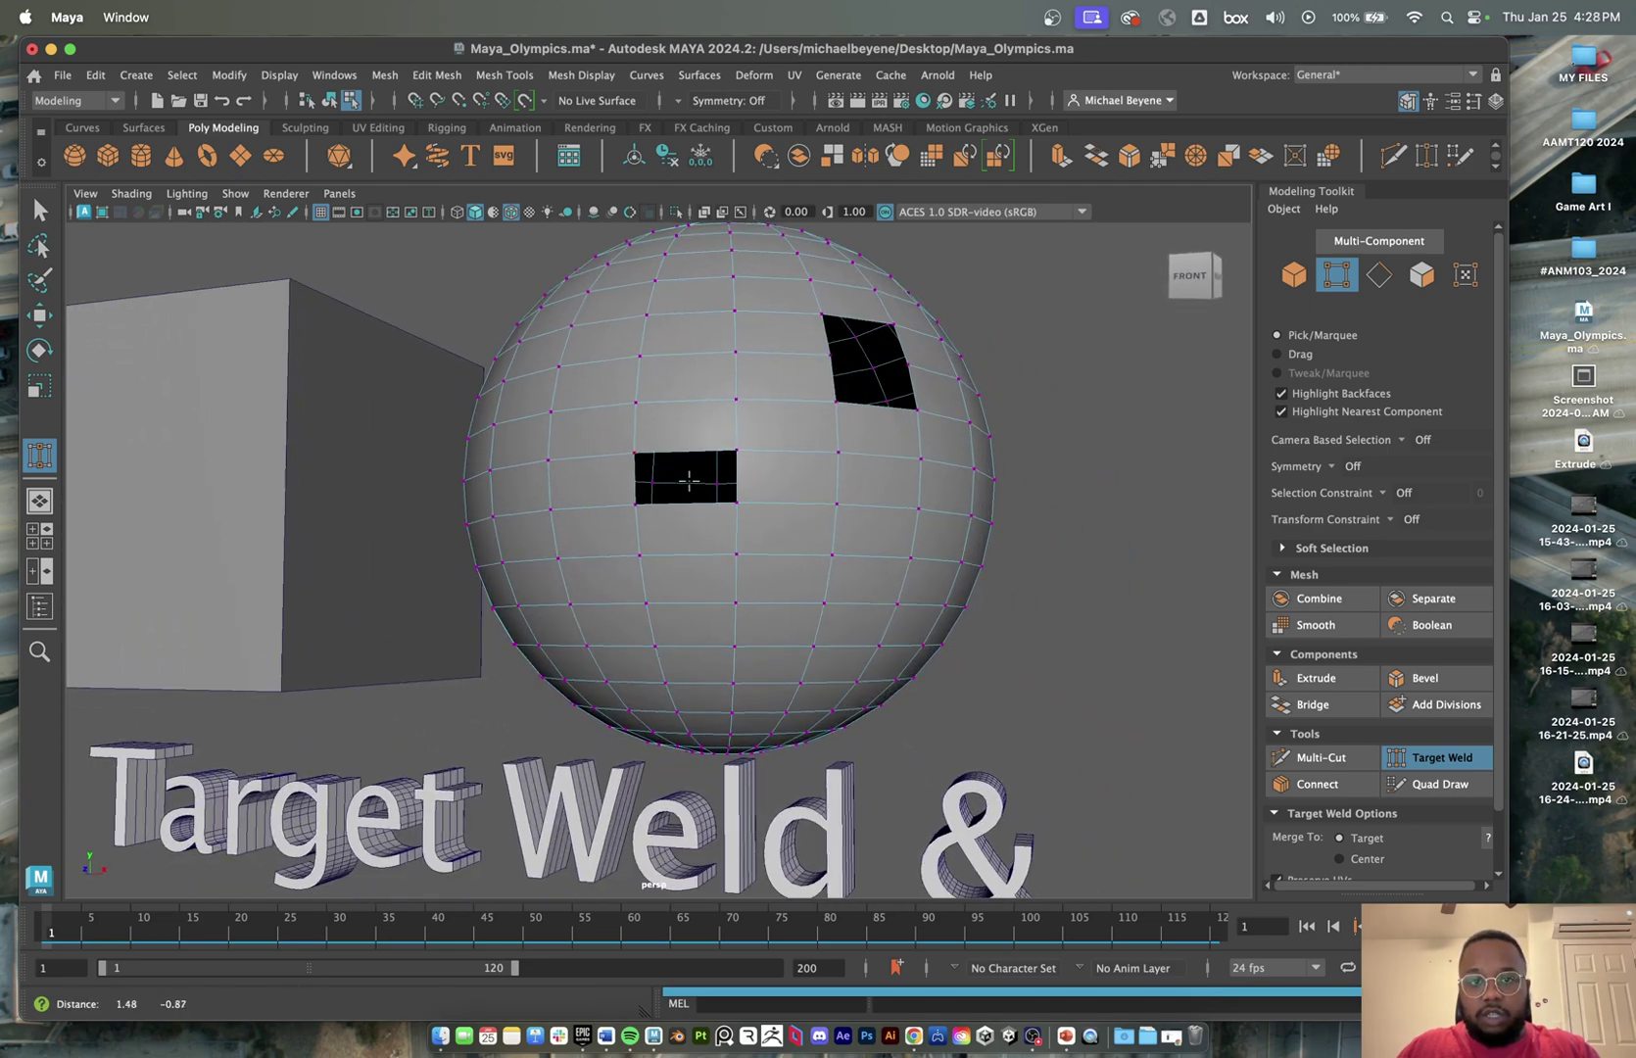
pyautogui.scroll(3, 684, 426)
pyautogui.keyDown('alt'); pyautogui.moveTo(679, 385); pyautogui.dragTo(685, 387); pyautogui.keyUp('alt')
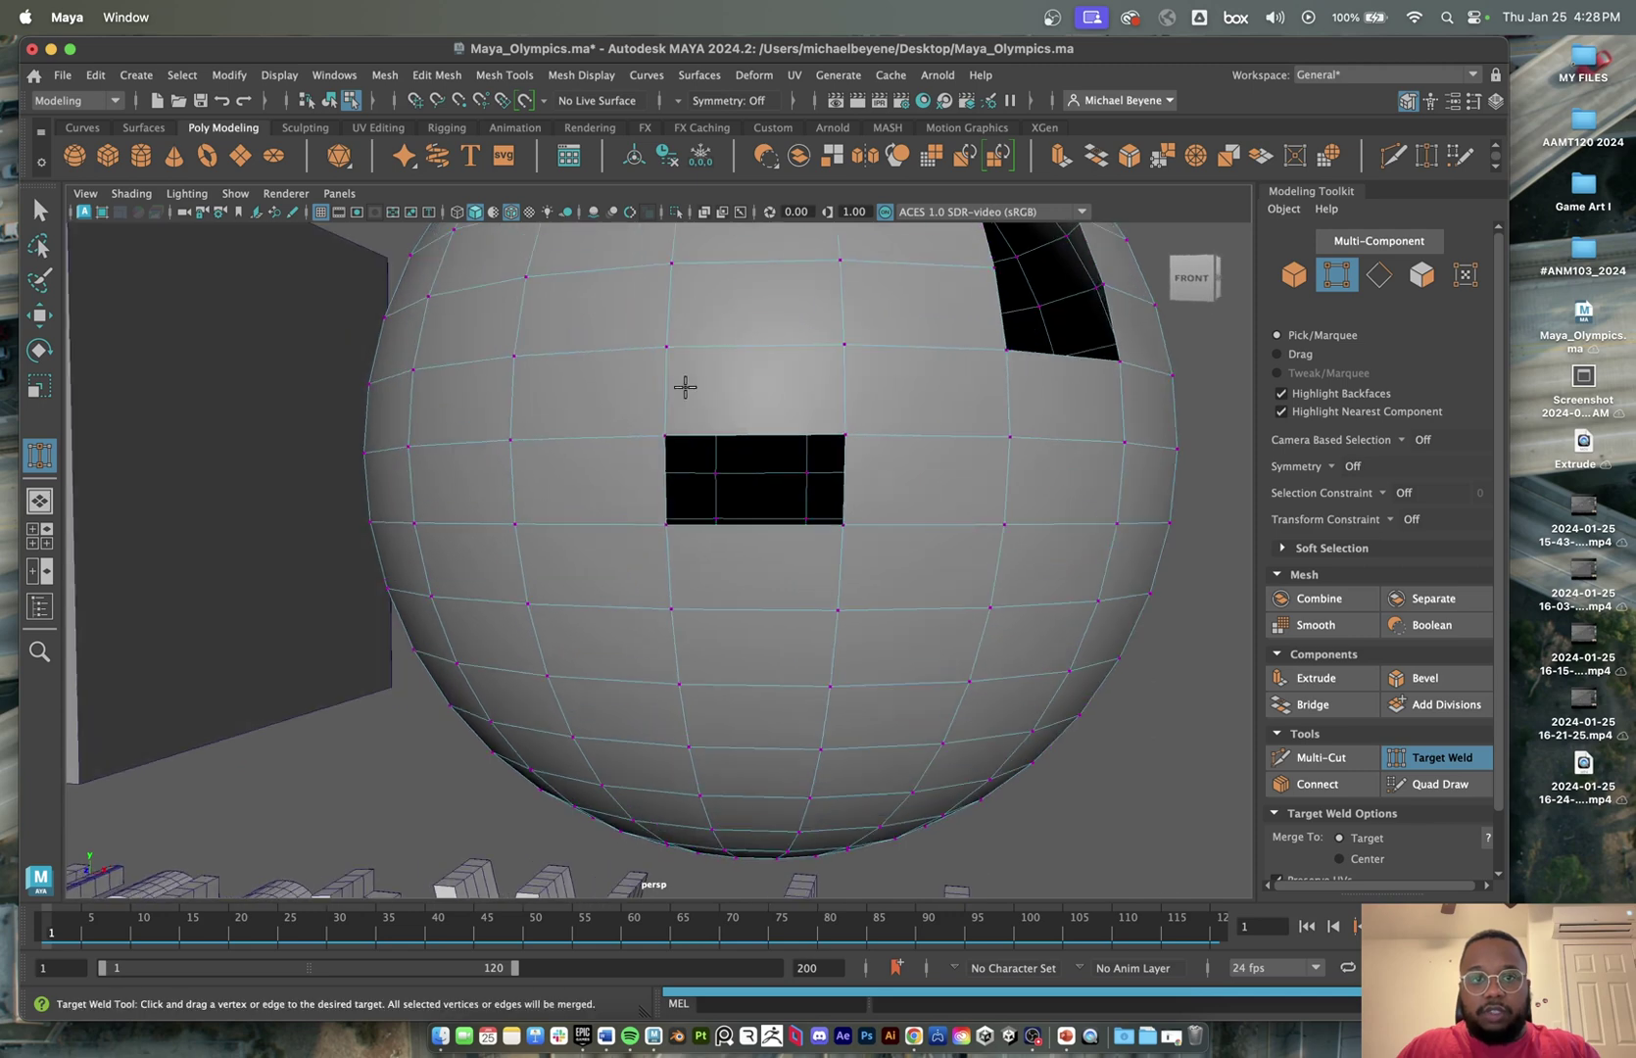
pyautogui.press('w')
pyautogui.scroll(-5, 376, 493)
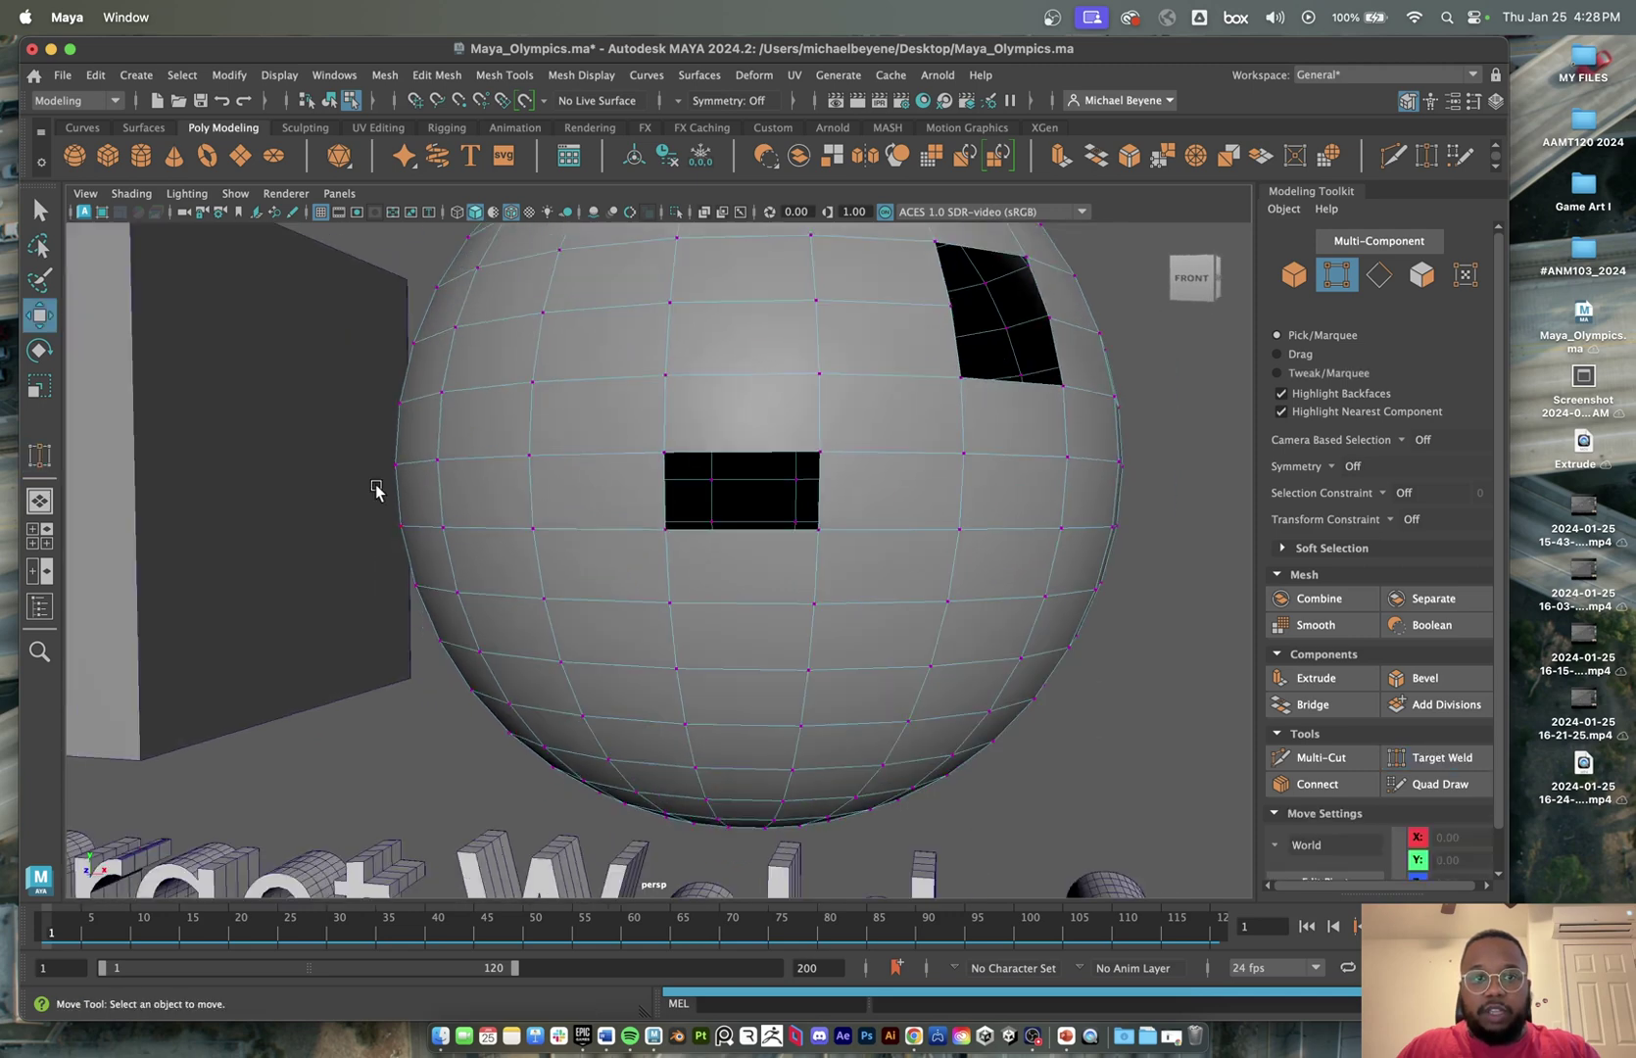
pyautogui.scroll(-2, 201, 263)
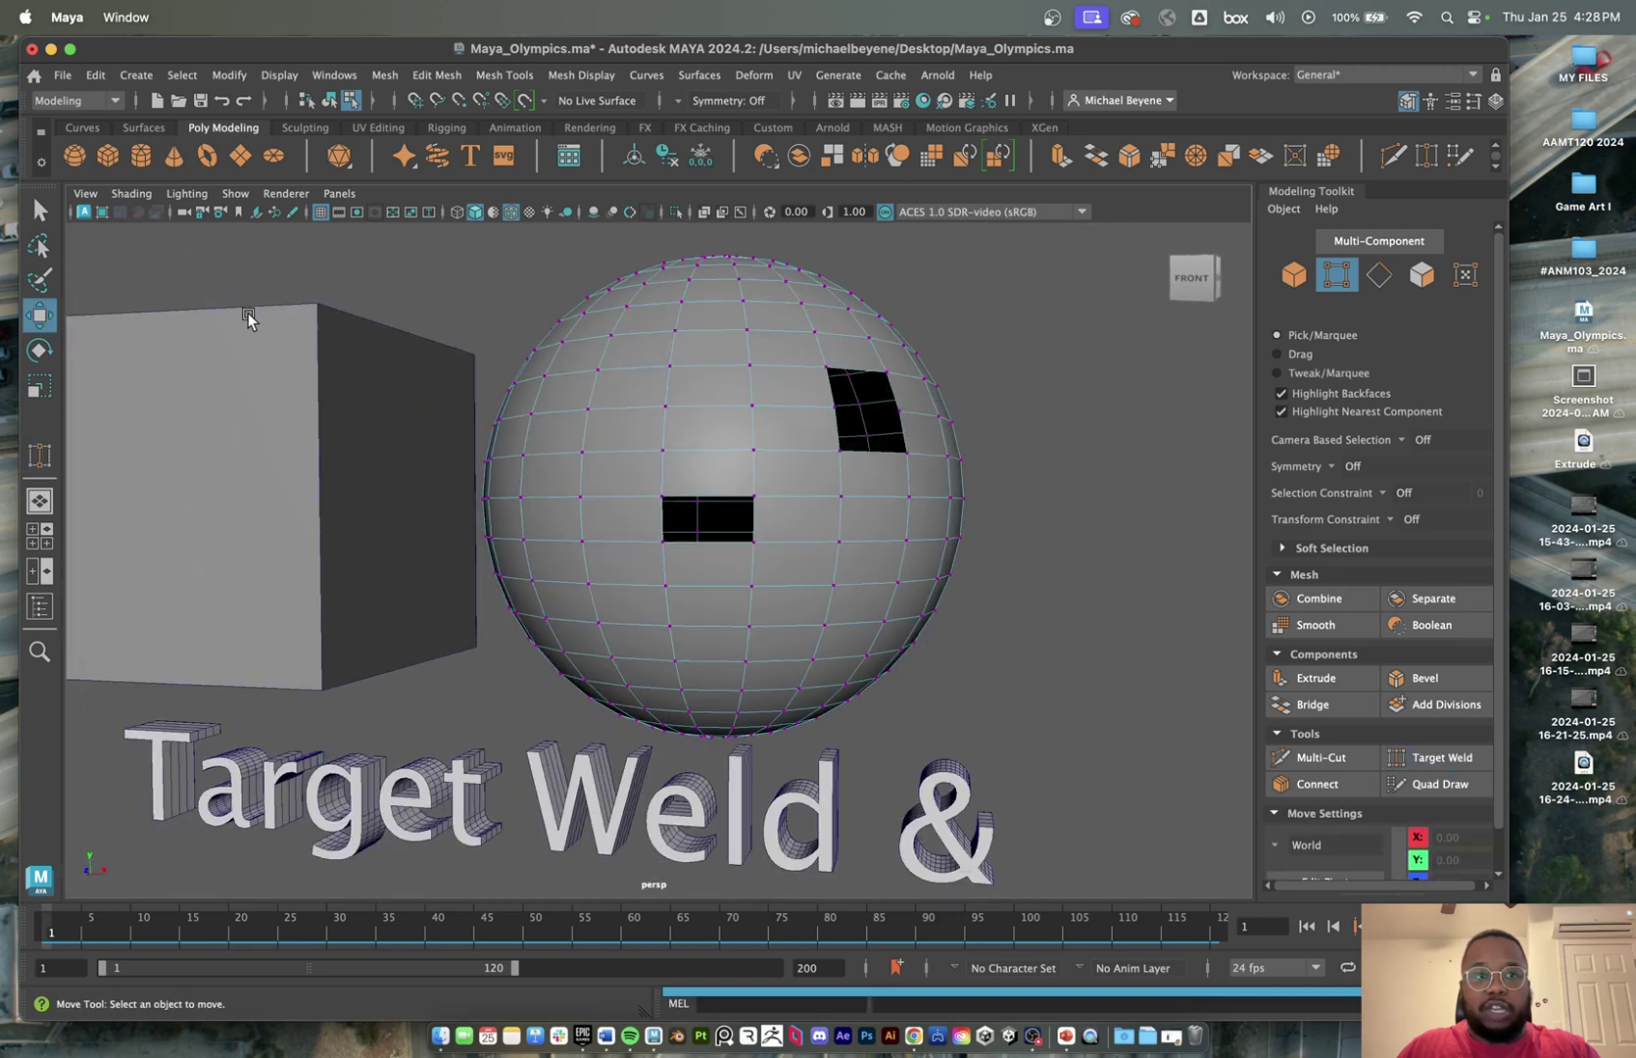
pyautogui.keyDown('alt'); pyautogui.moveTo(224, 316); pyautogui.dragTo(296, 281); pyautogui.keyUp('alt')
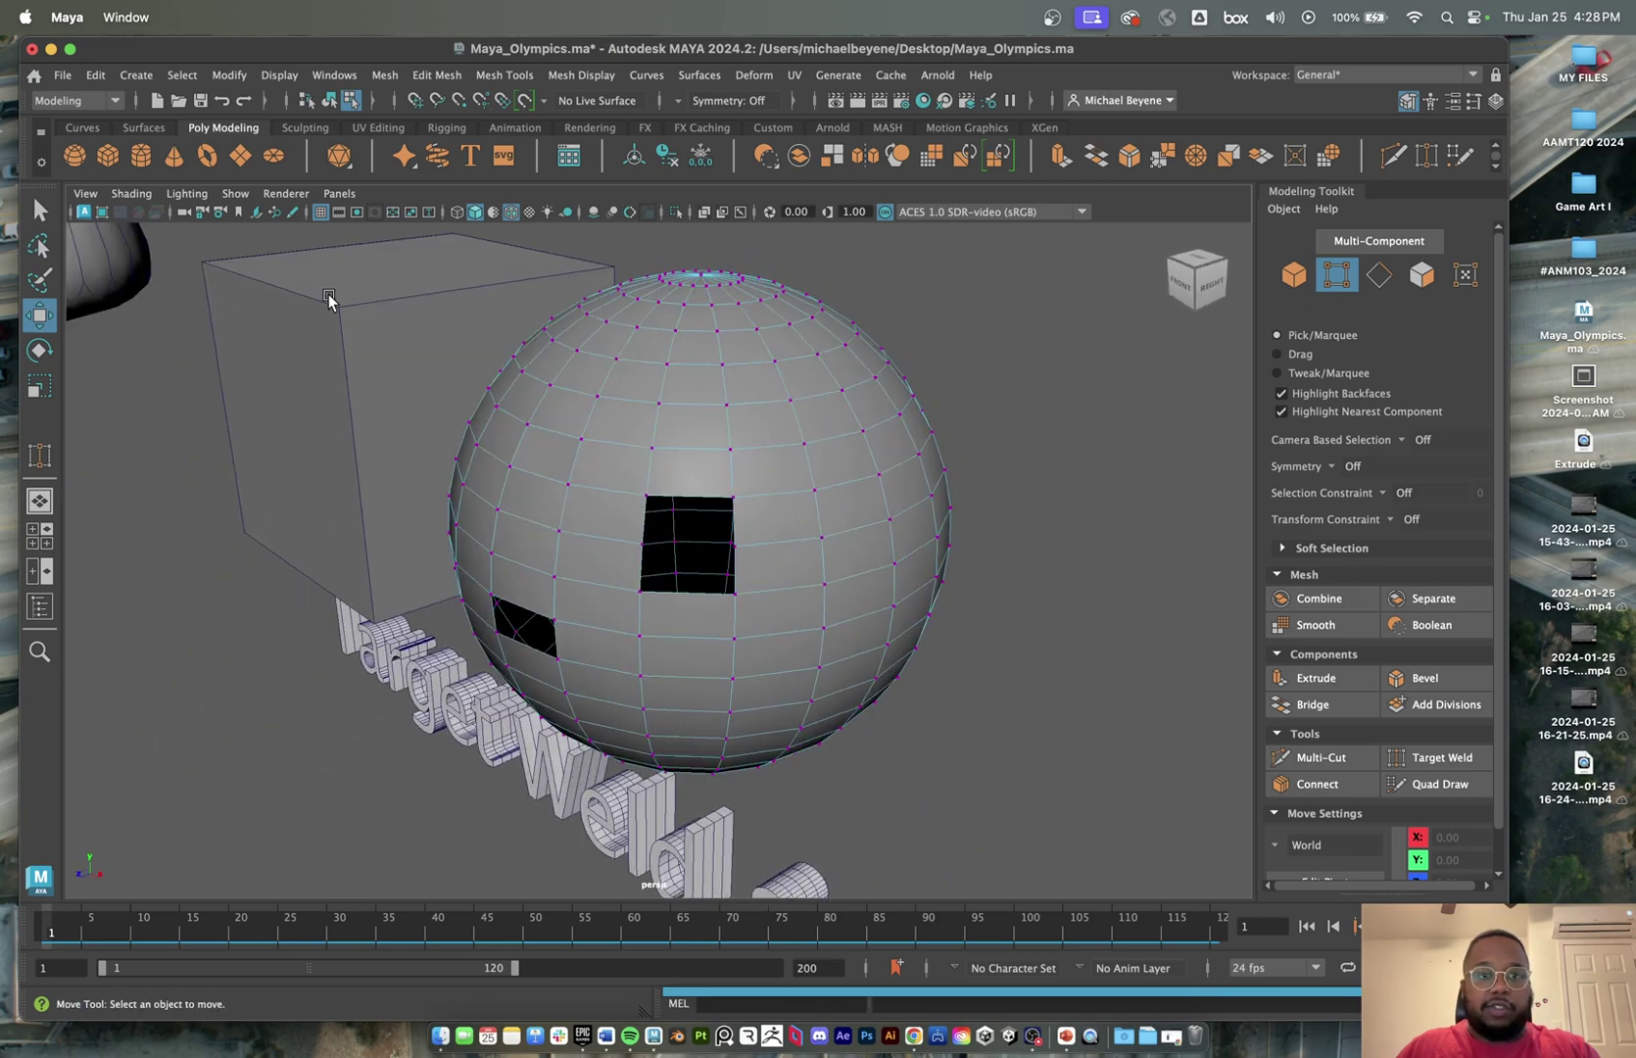
pyautogui.scroll(2, 505, 583)
pyautogui.keyDown('alt'); pyautogui.moveTo(523, 561); pyautogui.dragTo(534, 563); pyautogui.keyUp('alt')
pyautogui.scroll(-3, 535, 563)
pyautogui.scroll(3, 618, 534)
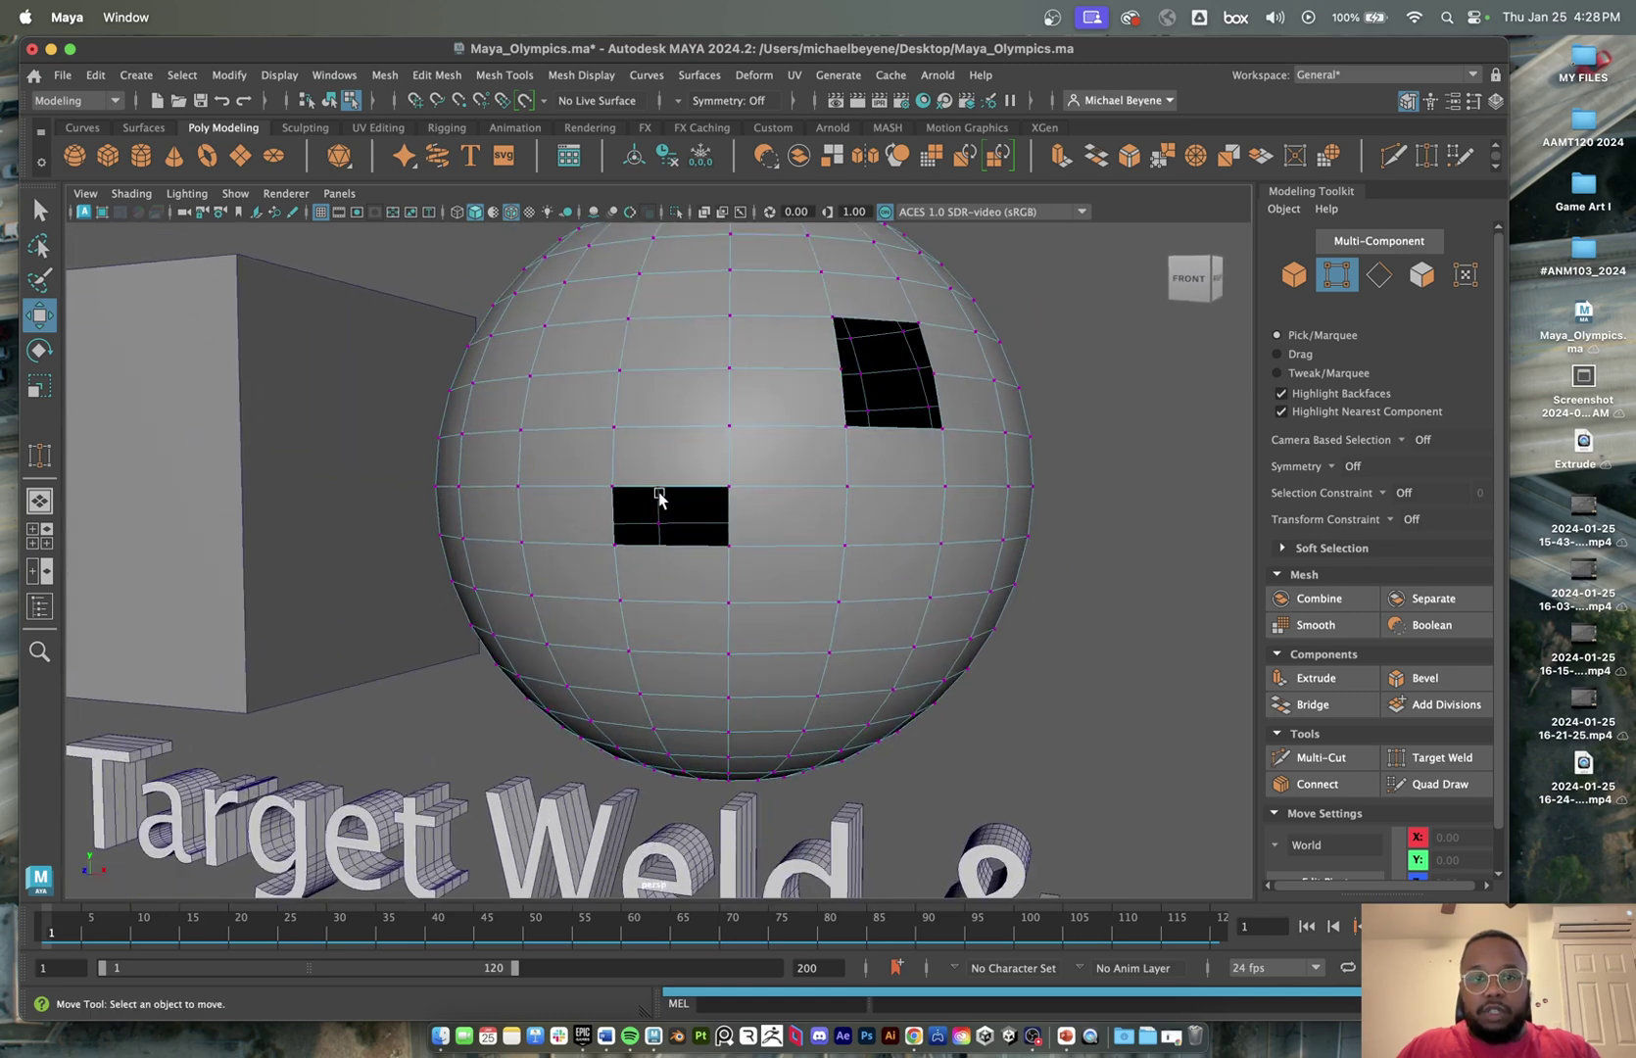
# - Bridge the upper and lower border edges of the sphere's small rectangular hole with 0 divisions
pyautogui.moveTo(659, 498); pyautogui.dragTo(658, 390, button='right')
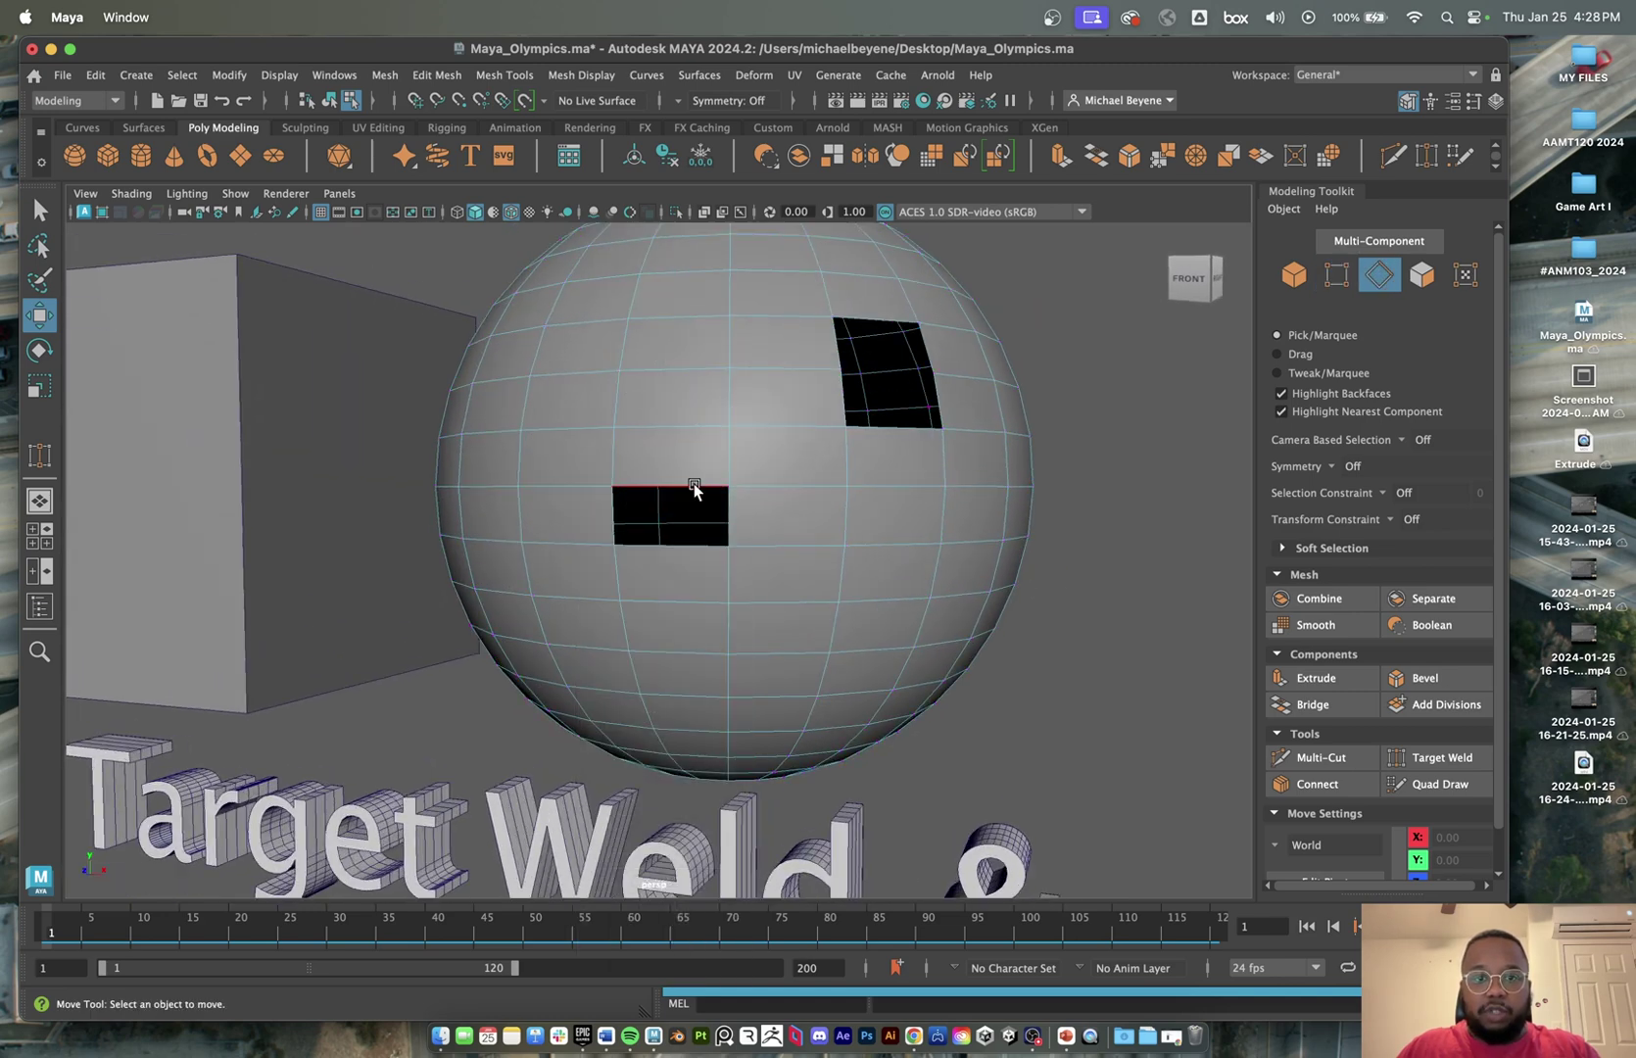
pyautogui.click(694, 488)
pyautogui.keyDown('shift'); pyautogui.click(701, 545); pyautogui.keyUp('shift')
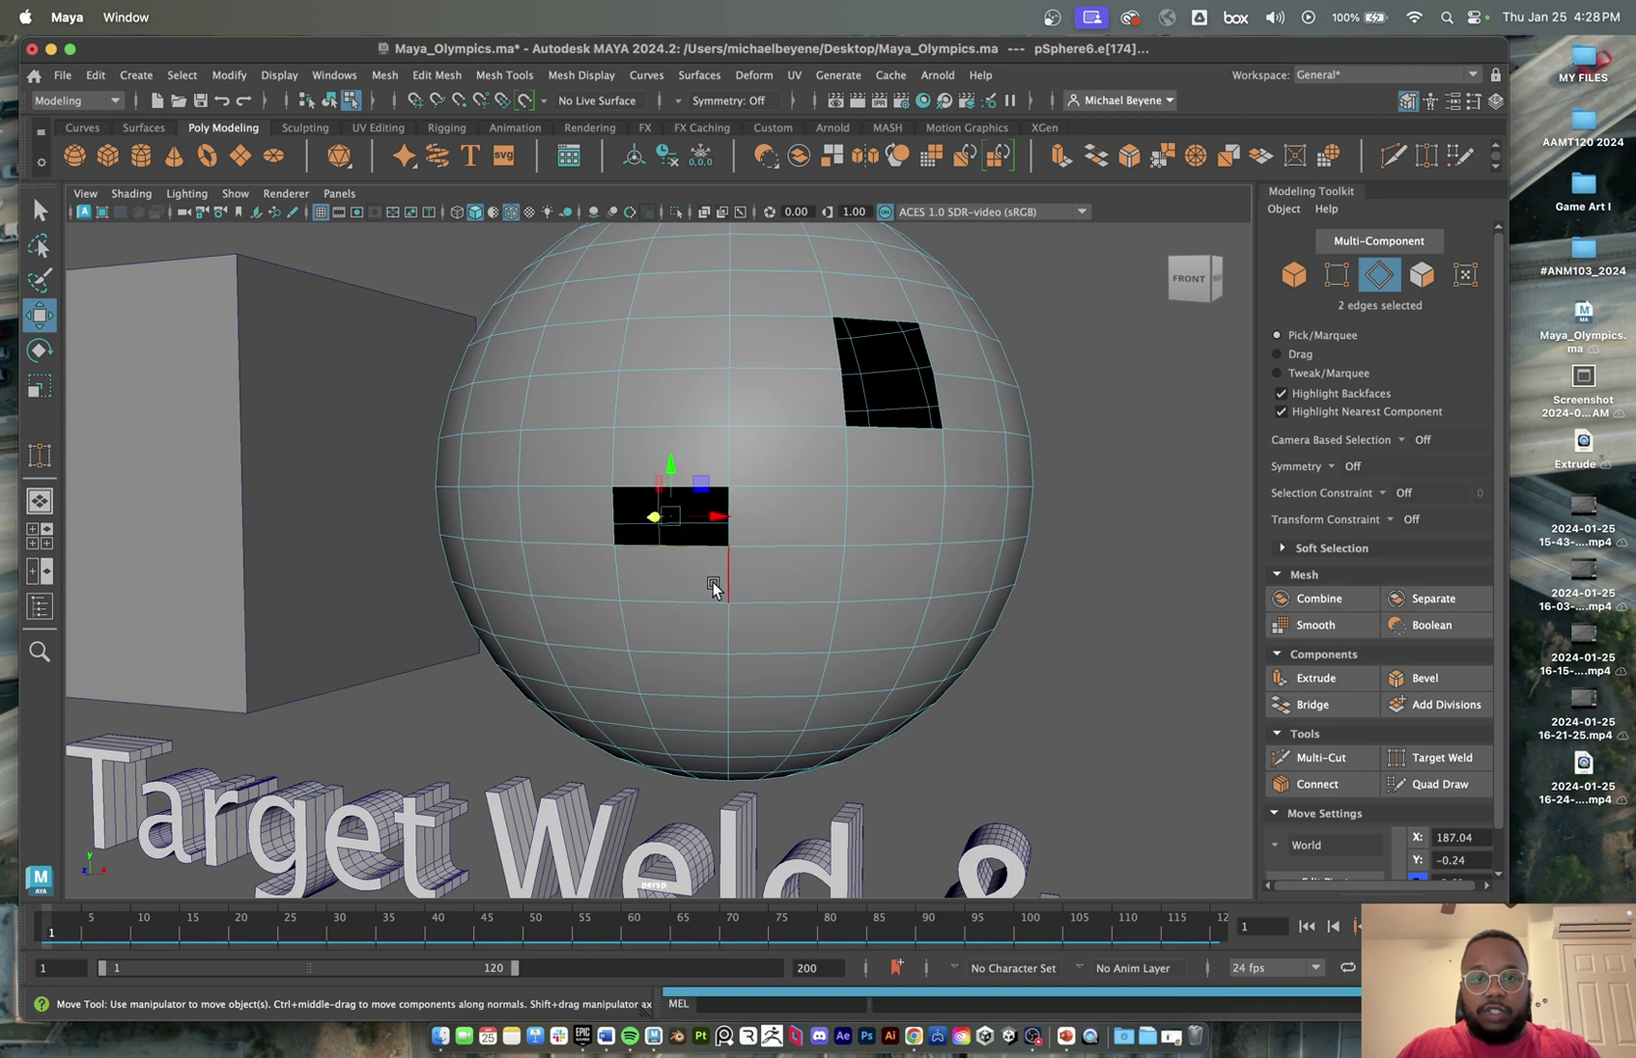
pyautogui.scroll(-6, 718, 598)
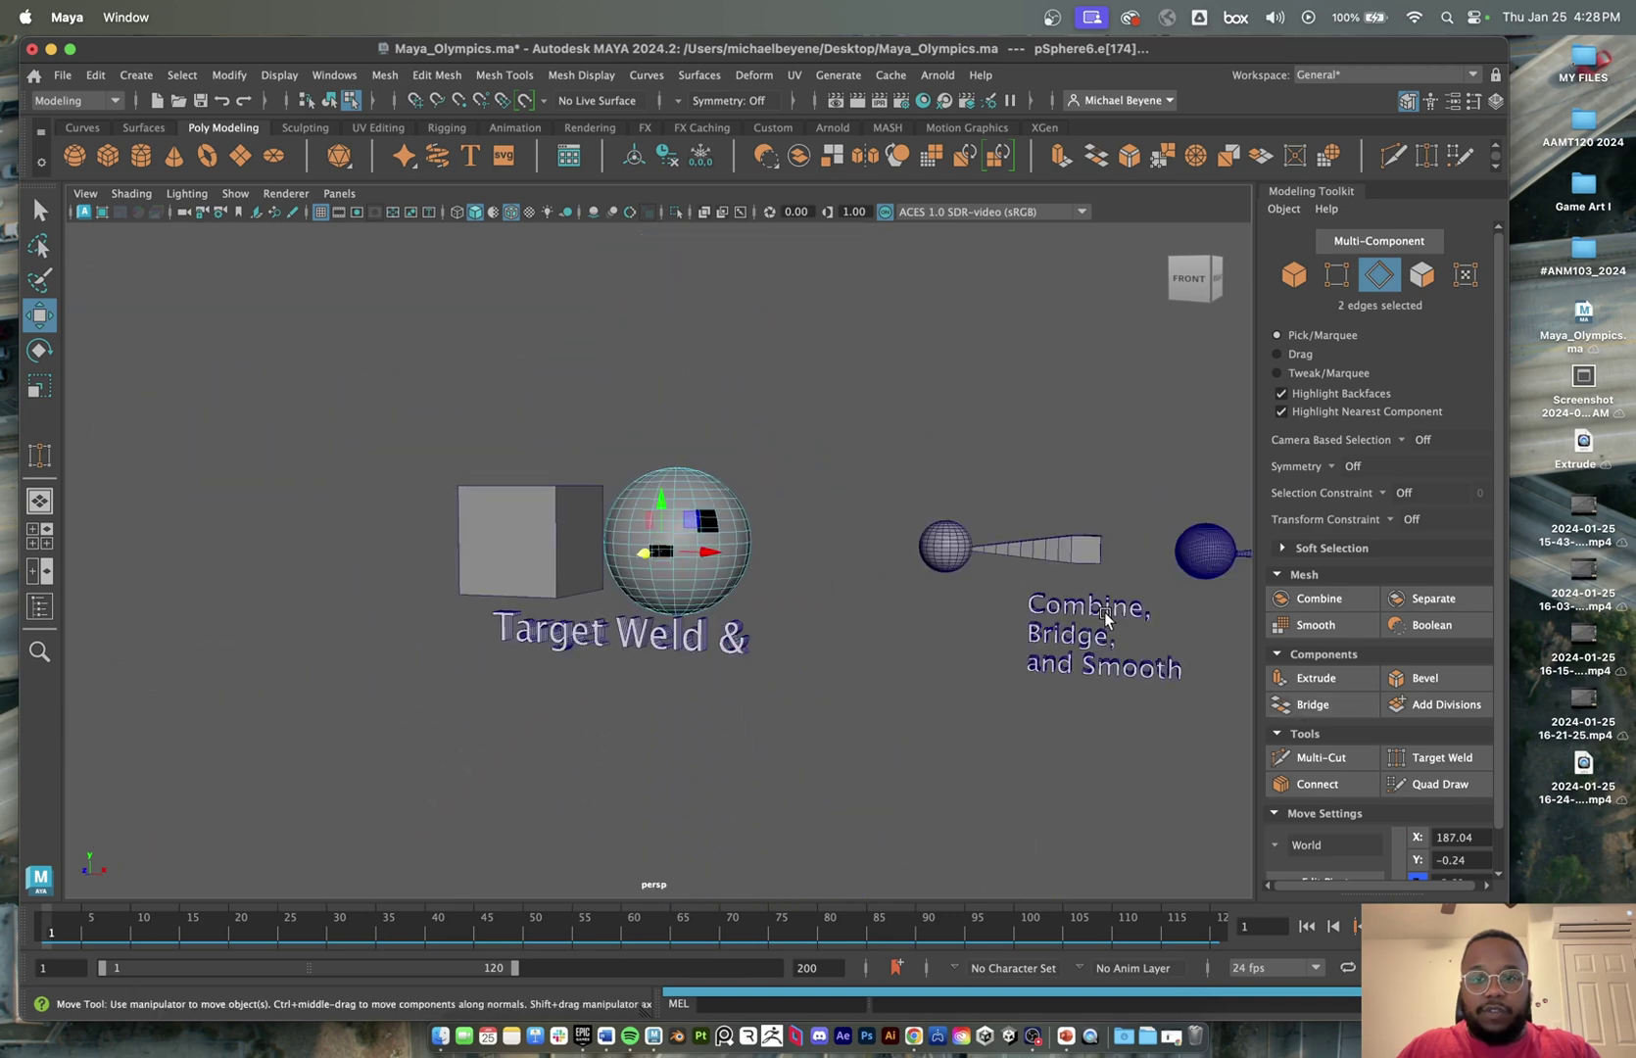
pyautogui.scroll(7, 694, 547)
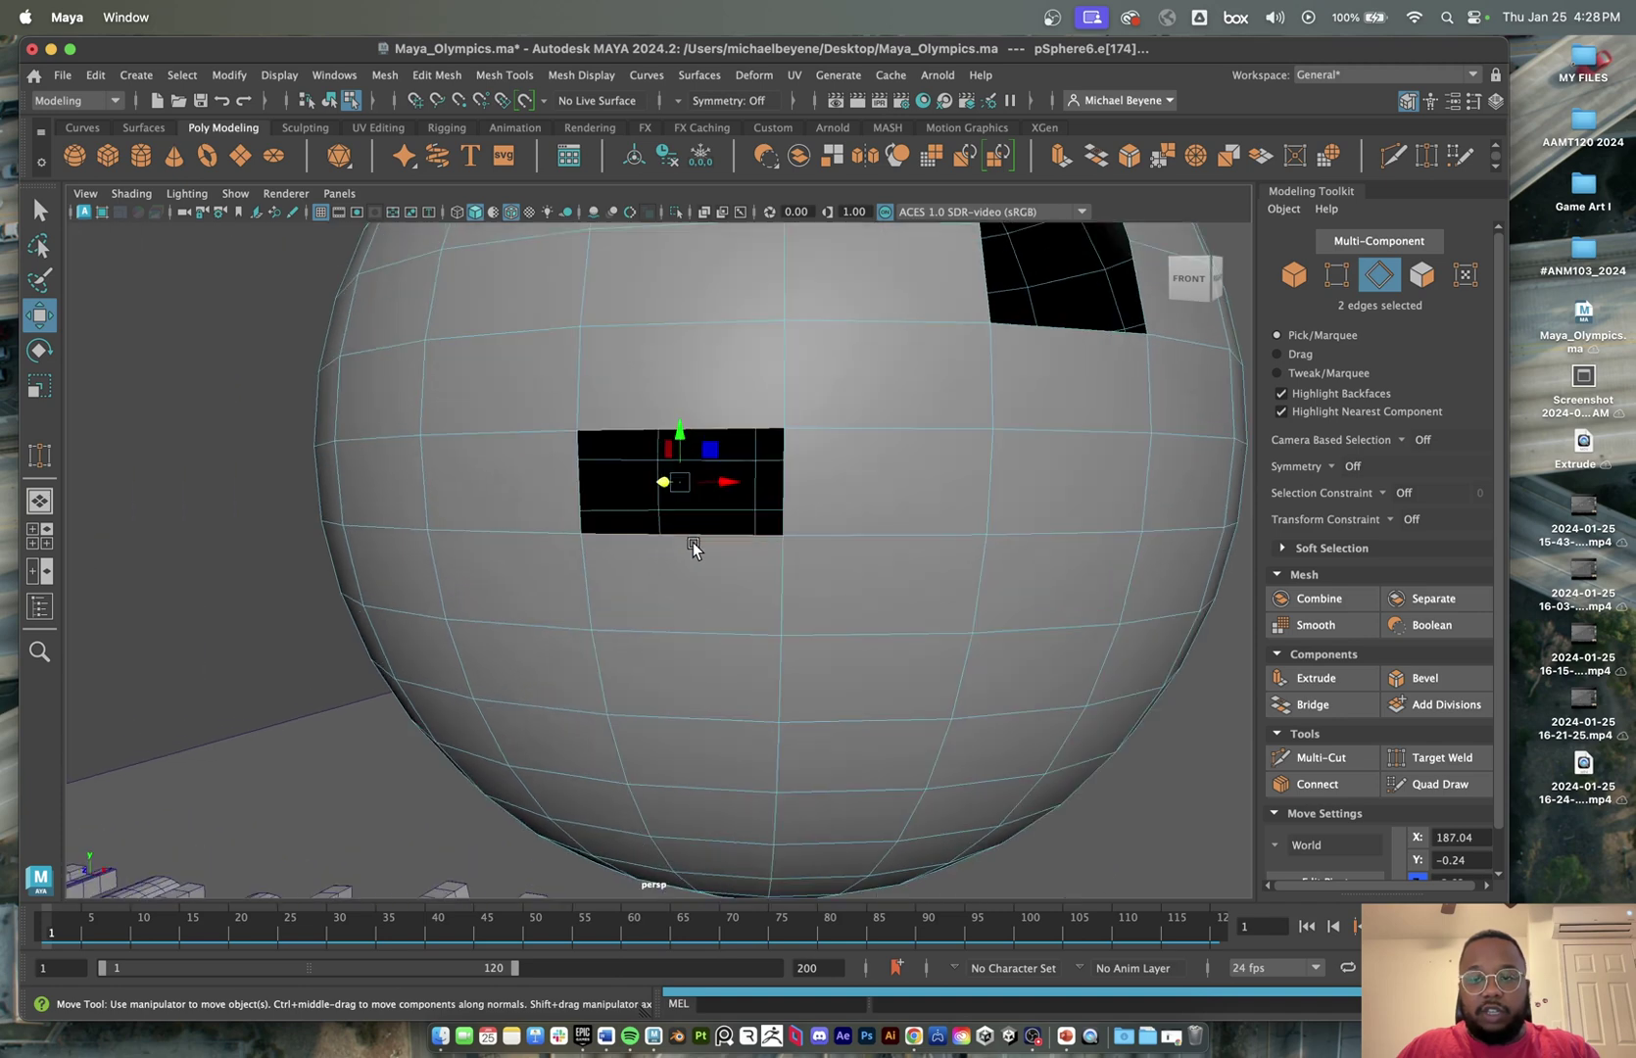
pyautogui.click(1334, 704)
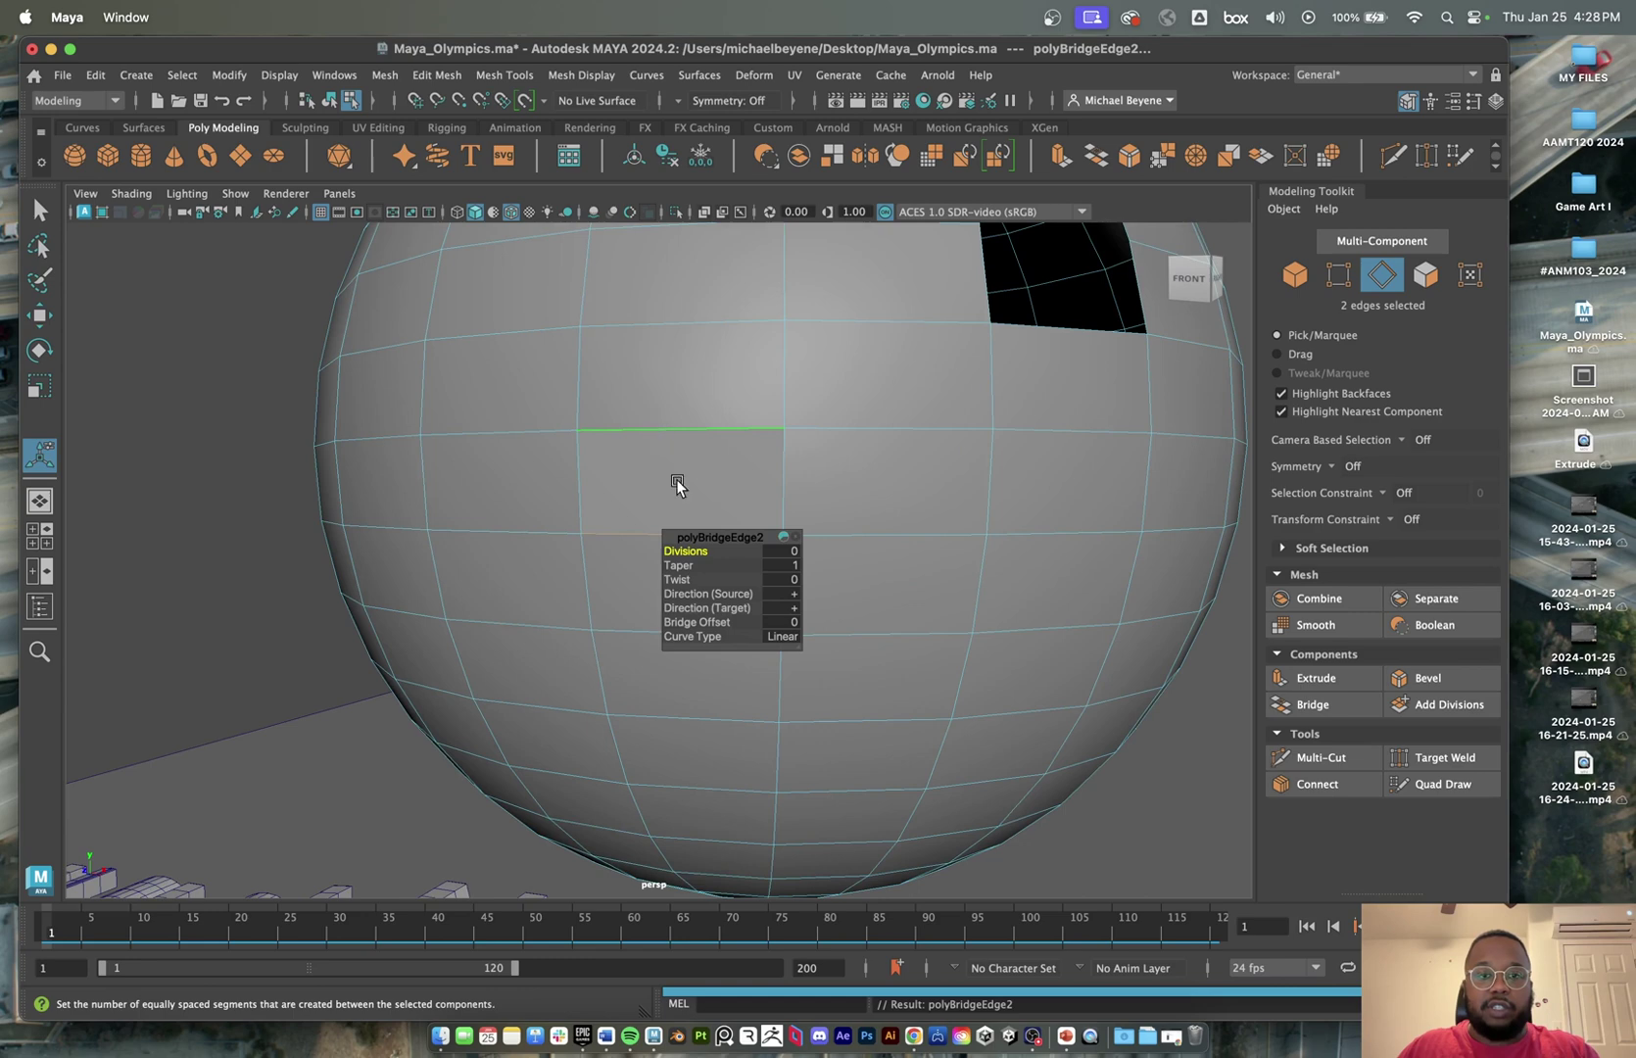
# - Select the bridged face, pull it off the sphere's surface as a test and undo the move
pyautogui.keyDown('alt'); pyautogui.moveTo(677, 485); pyautogui.dragTo(643, 475); pyautogui.keyUp('alt')
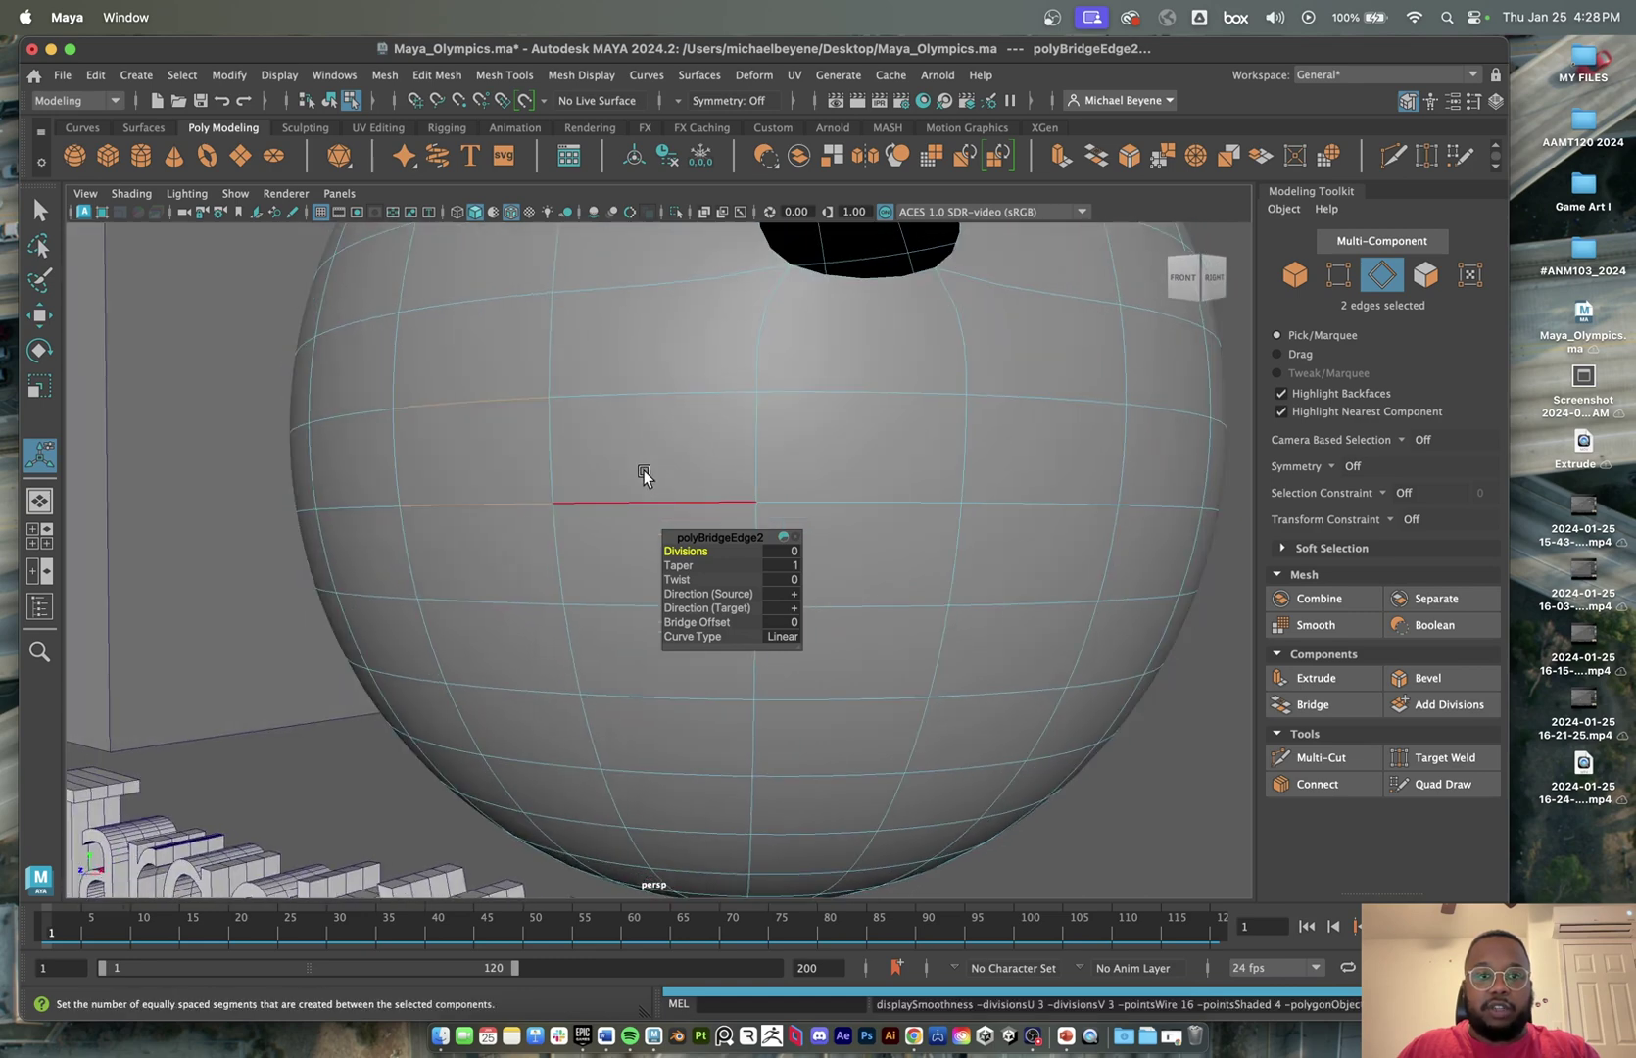
pyautogui.moveTo(494, 445); pyautogui.dragTo(490, 457, button='right')
pyautogui.click(490, 457)
pyautogui.press('w')
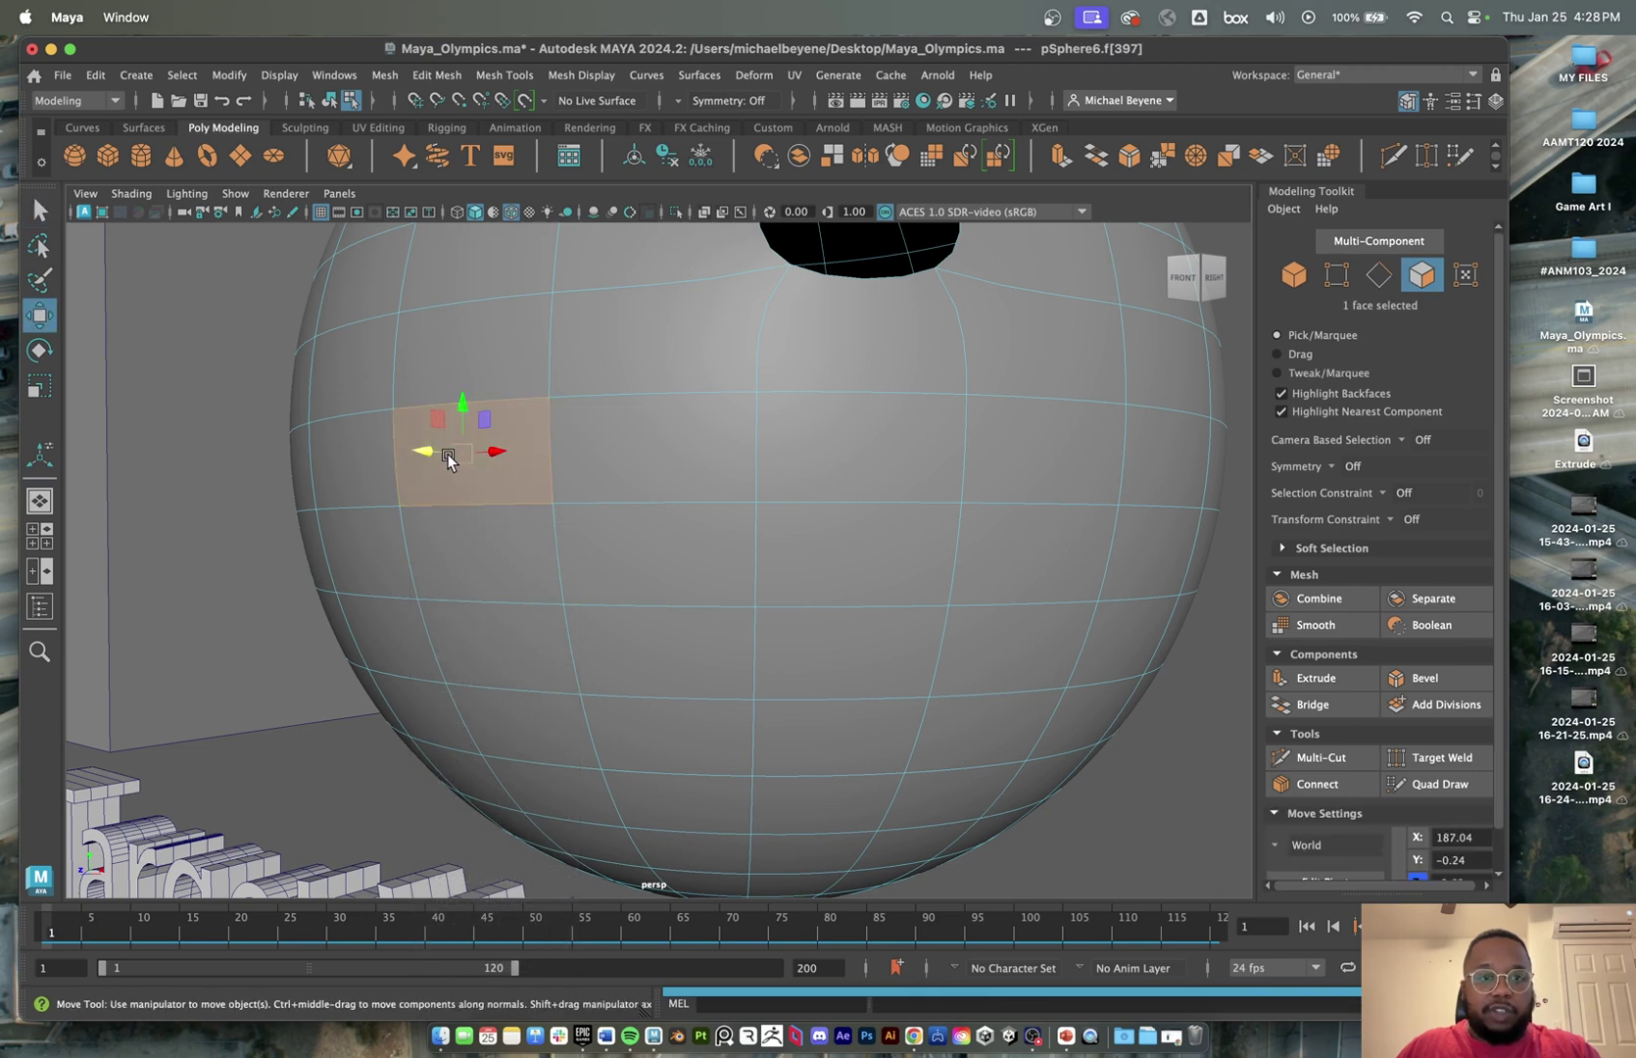
pyautogui.moveTo(427, 448); pyautogui.dragTo(600, 473)
pyautogui.press('z')
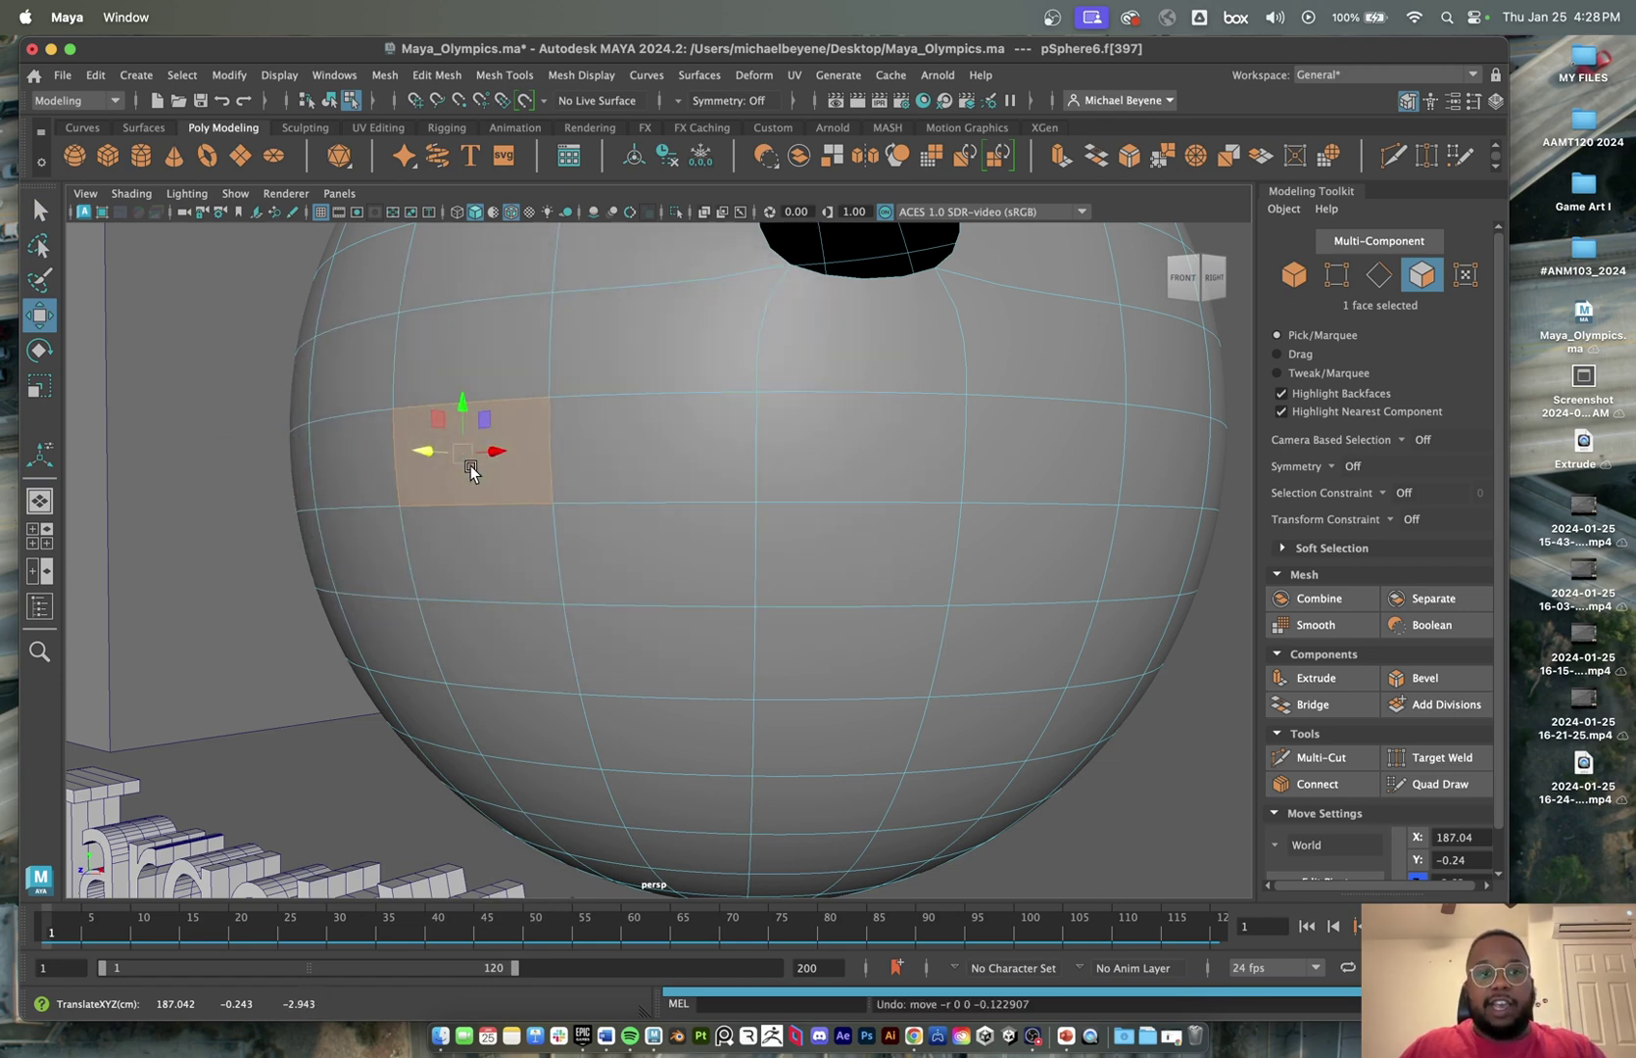
# - Undo the face selection and the bridge across the sphere's small rectangular hole
pyautogui.scroll(-3, 470, 472)
pyautogui.keyDown('alt'); pyautogui.moveTo(475, 463); pyautogui.dragTo(575, 493); pyautogui.keyUp('alt')
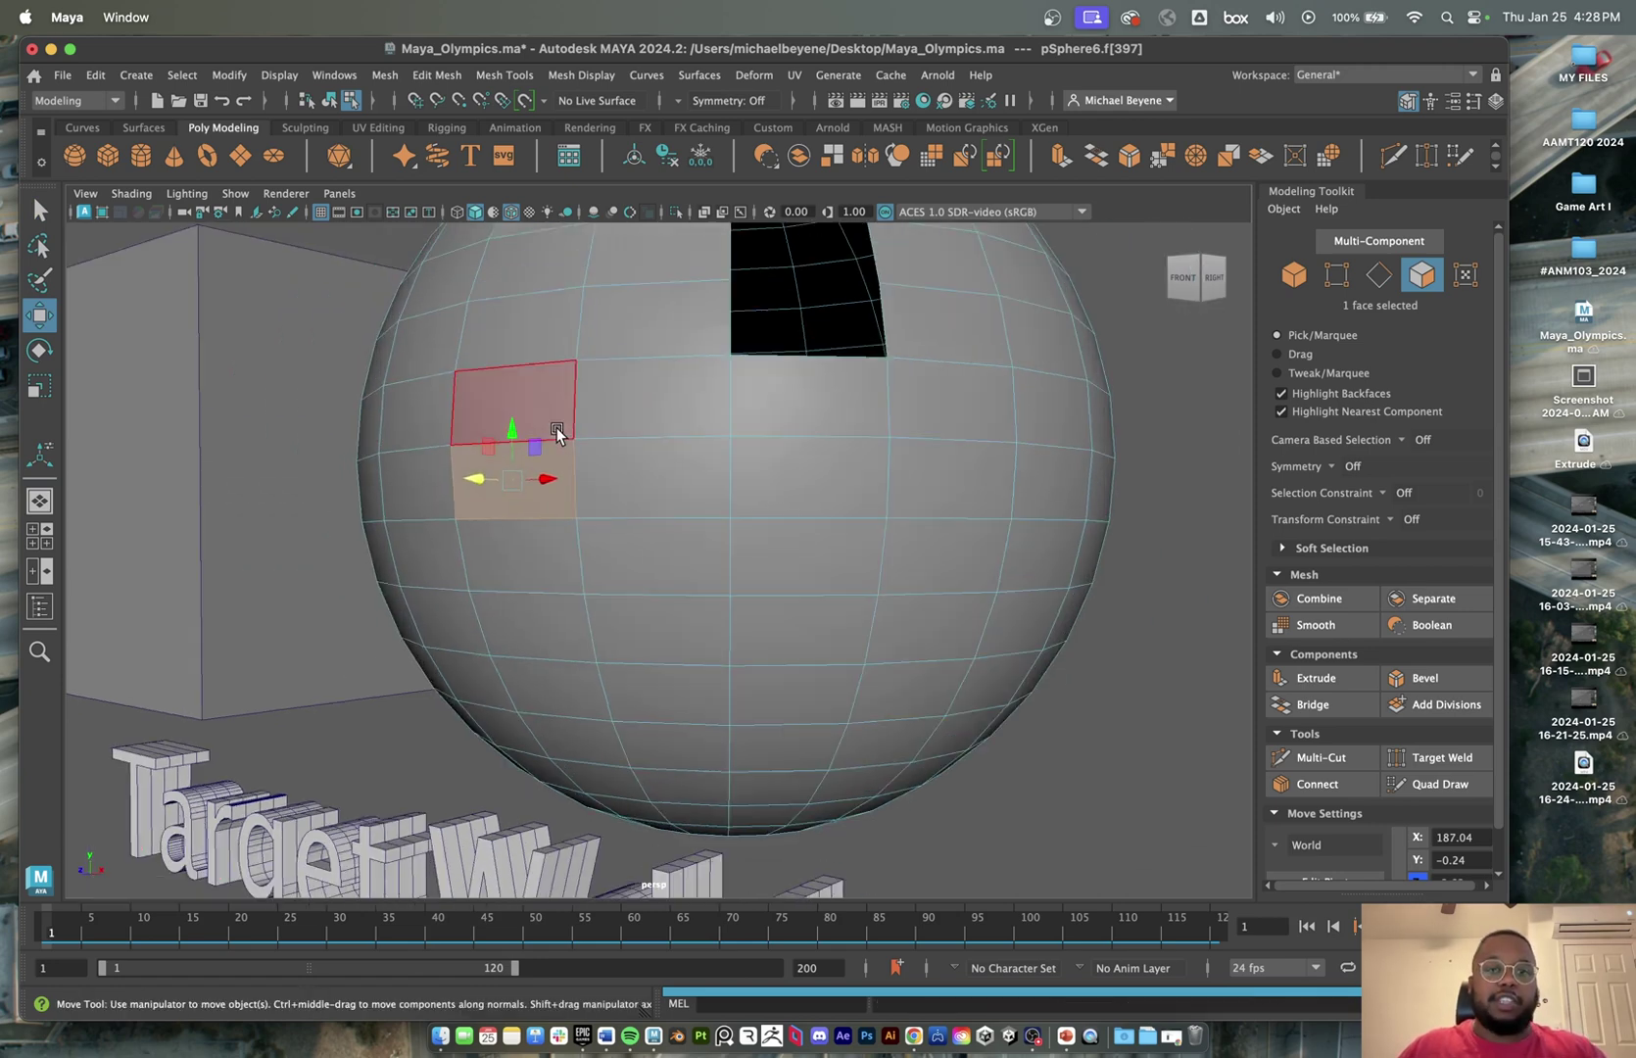
pyautogui.press('z')
pyautogui.press('z')
pyautogui.press('z')
pyautogui.press('z')
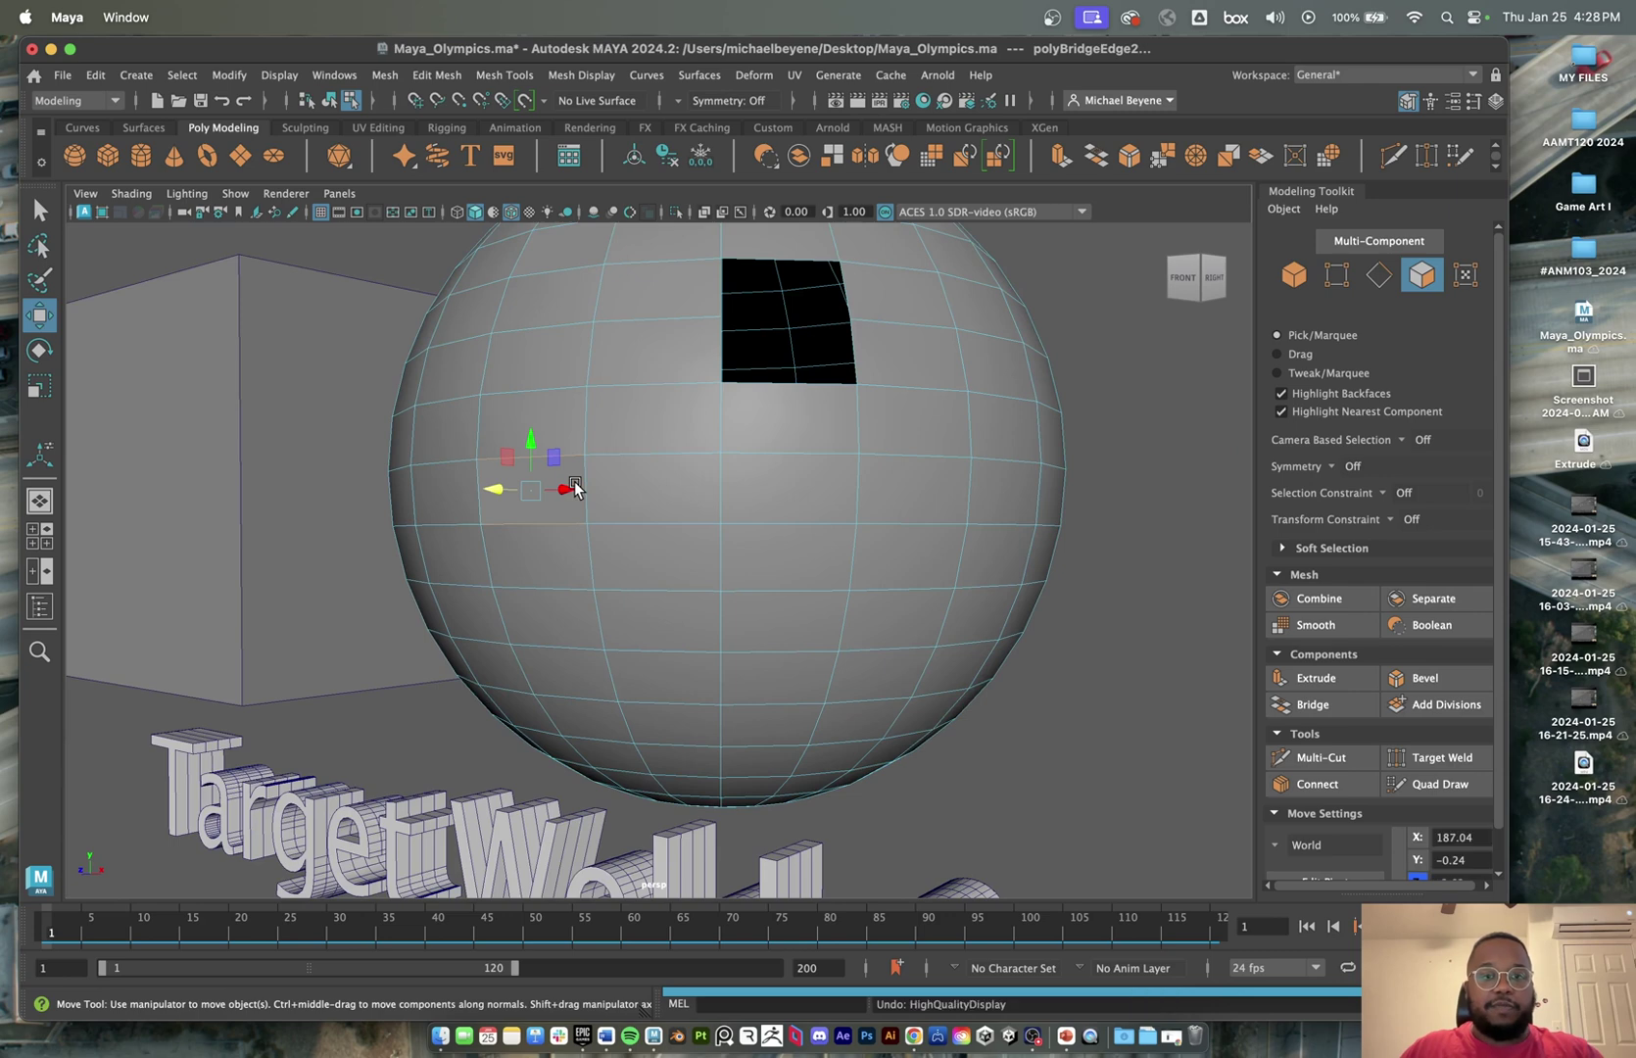
pyautogui.keyDown('alt'); pyautogui.moveTo(548, 485); pyautogui.dragTo(597, 472); pyautogui.keyUp('alt')
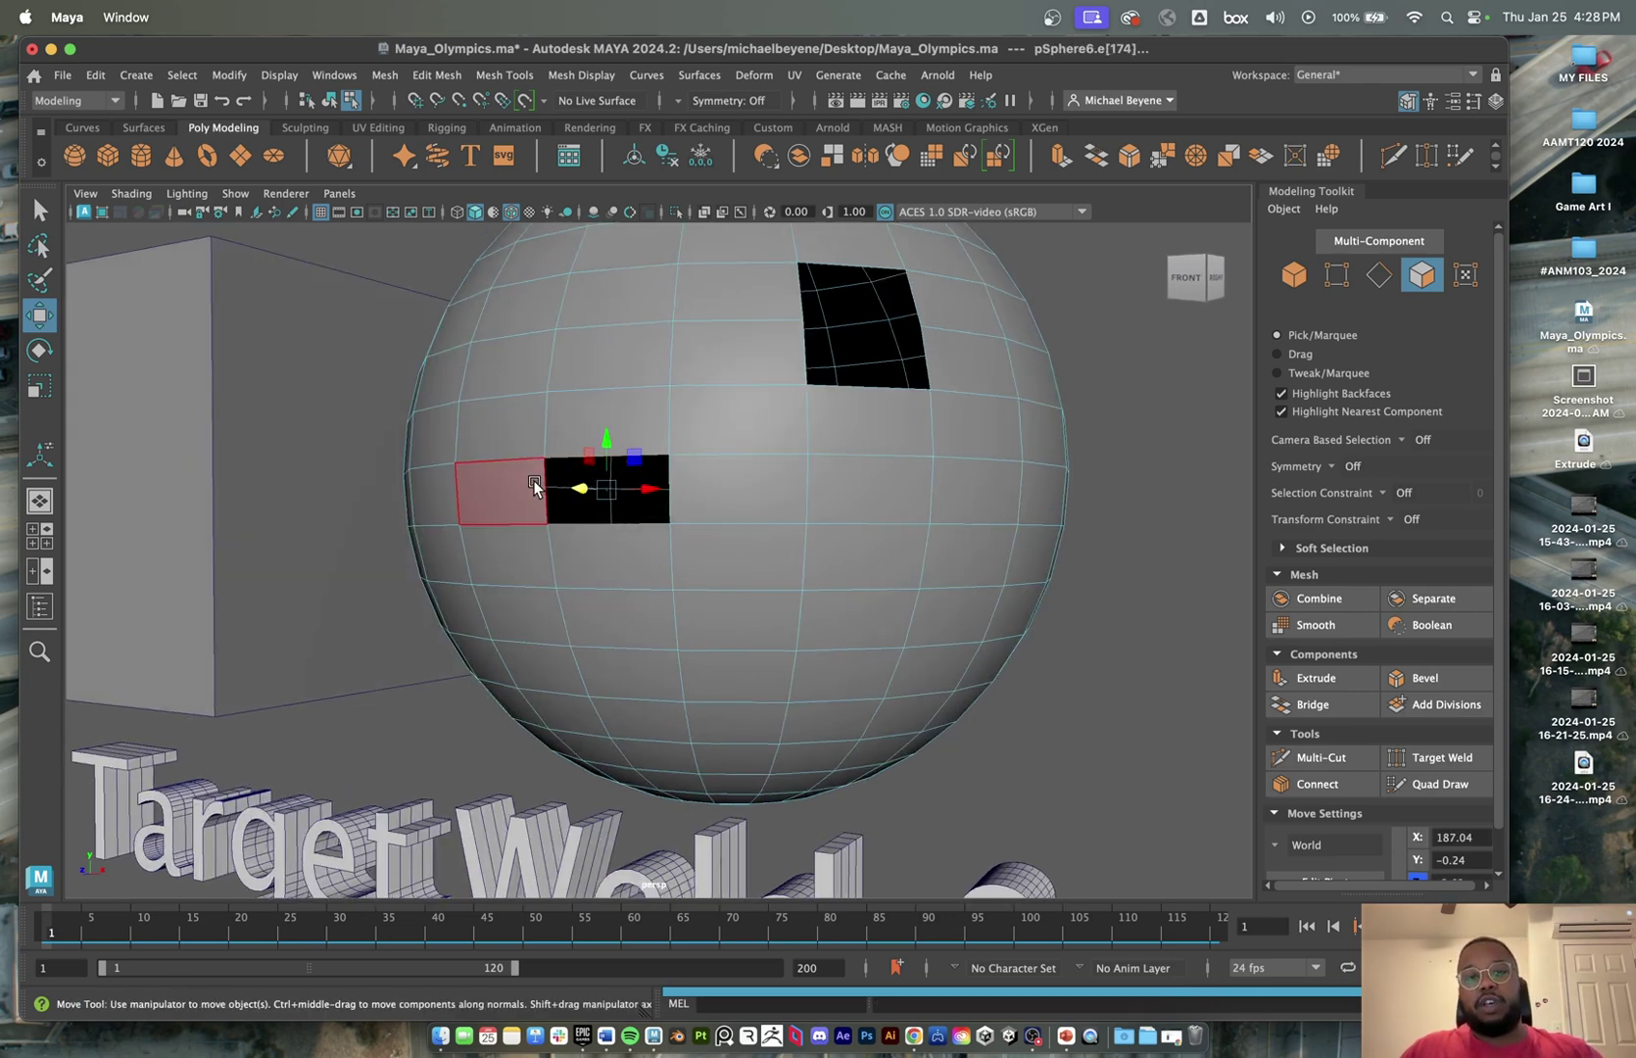
# - Bridge the left and right border edges of the small rectangular hole instead, with 0 divisions
pyautogui.moveTo(541, 480); pyautogui.dragTo(541, 390, button='right')
pyautogui.click(546, 477)
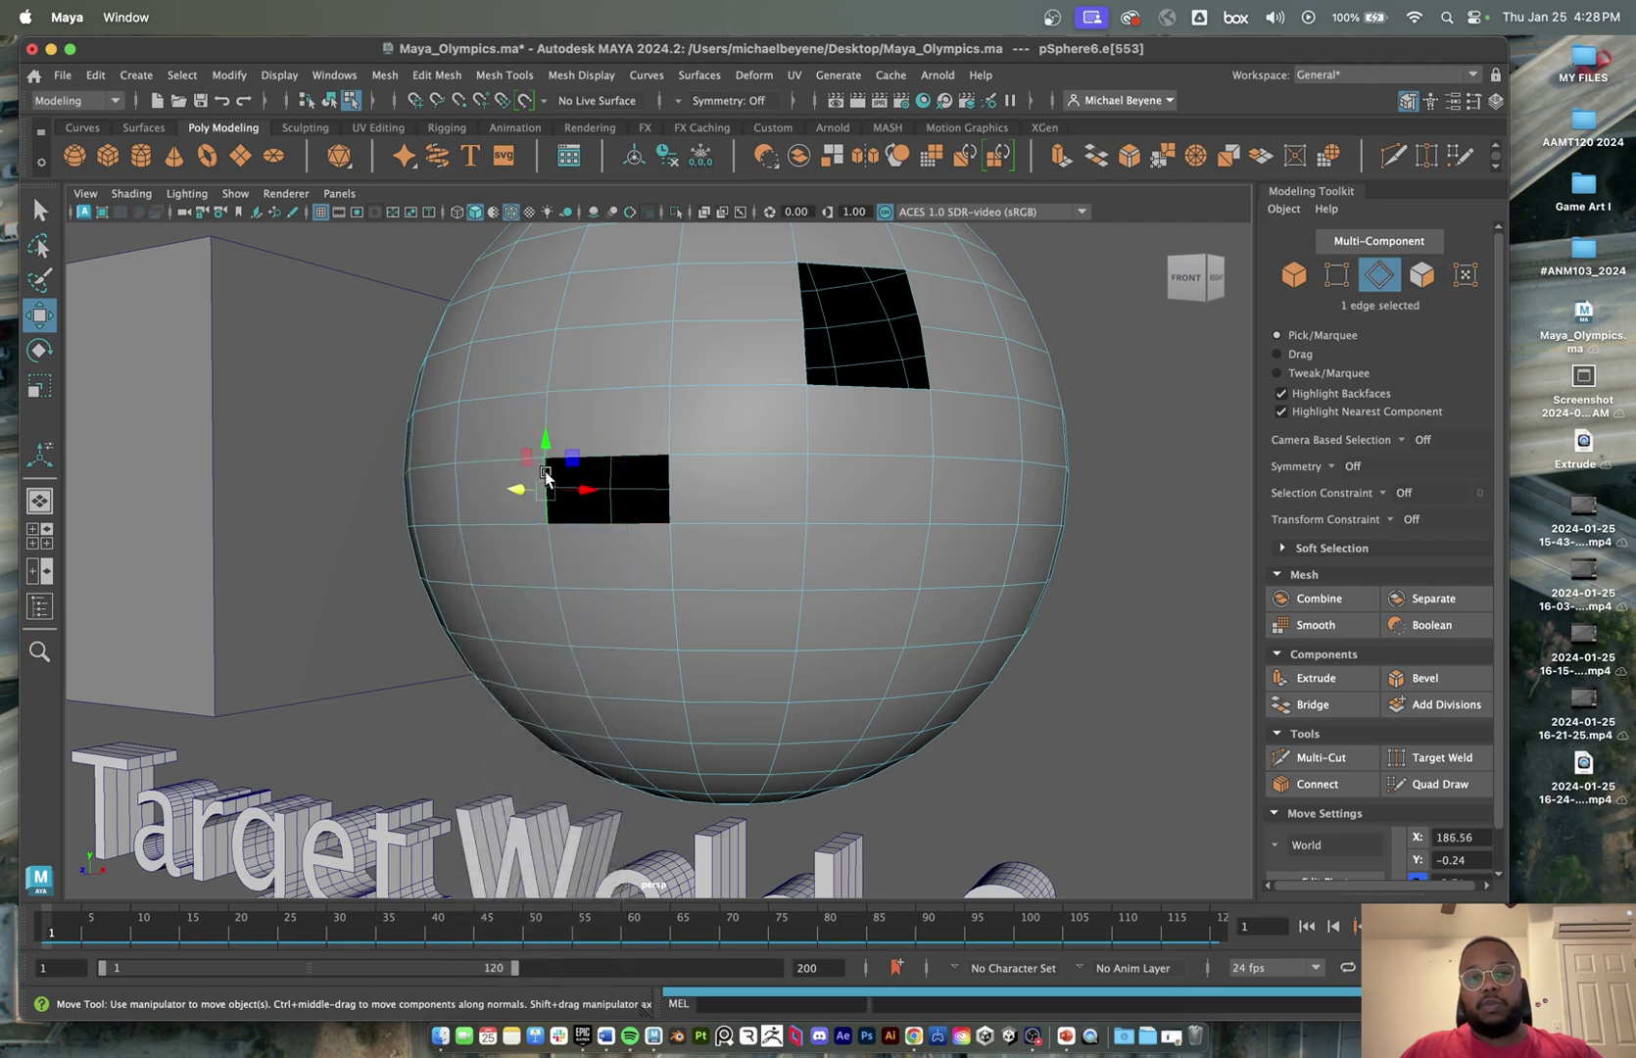
pyautogui.keyDown('shift'); pyautogui.click(672, 492); pyautogui.keyUp('shift')
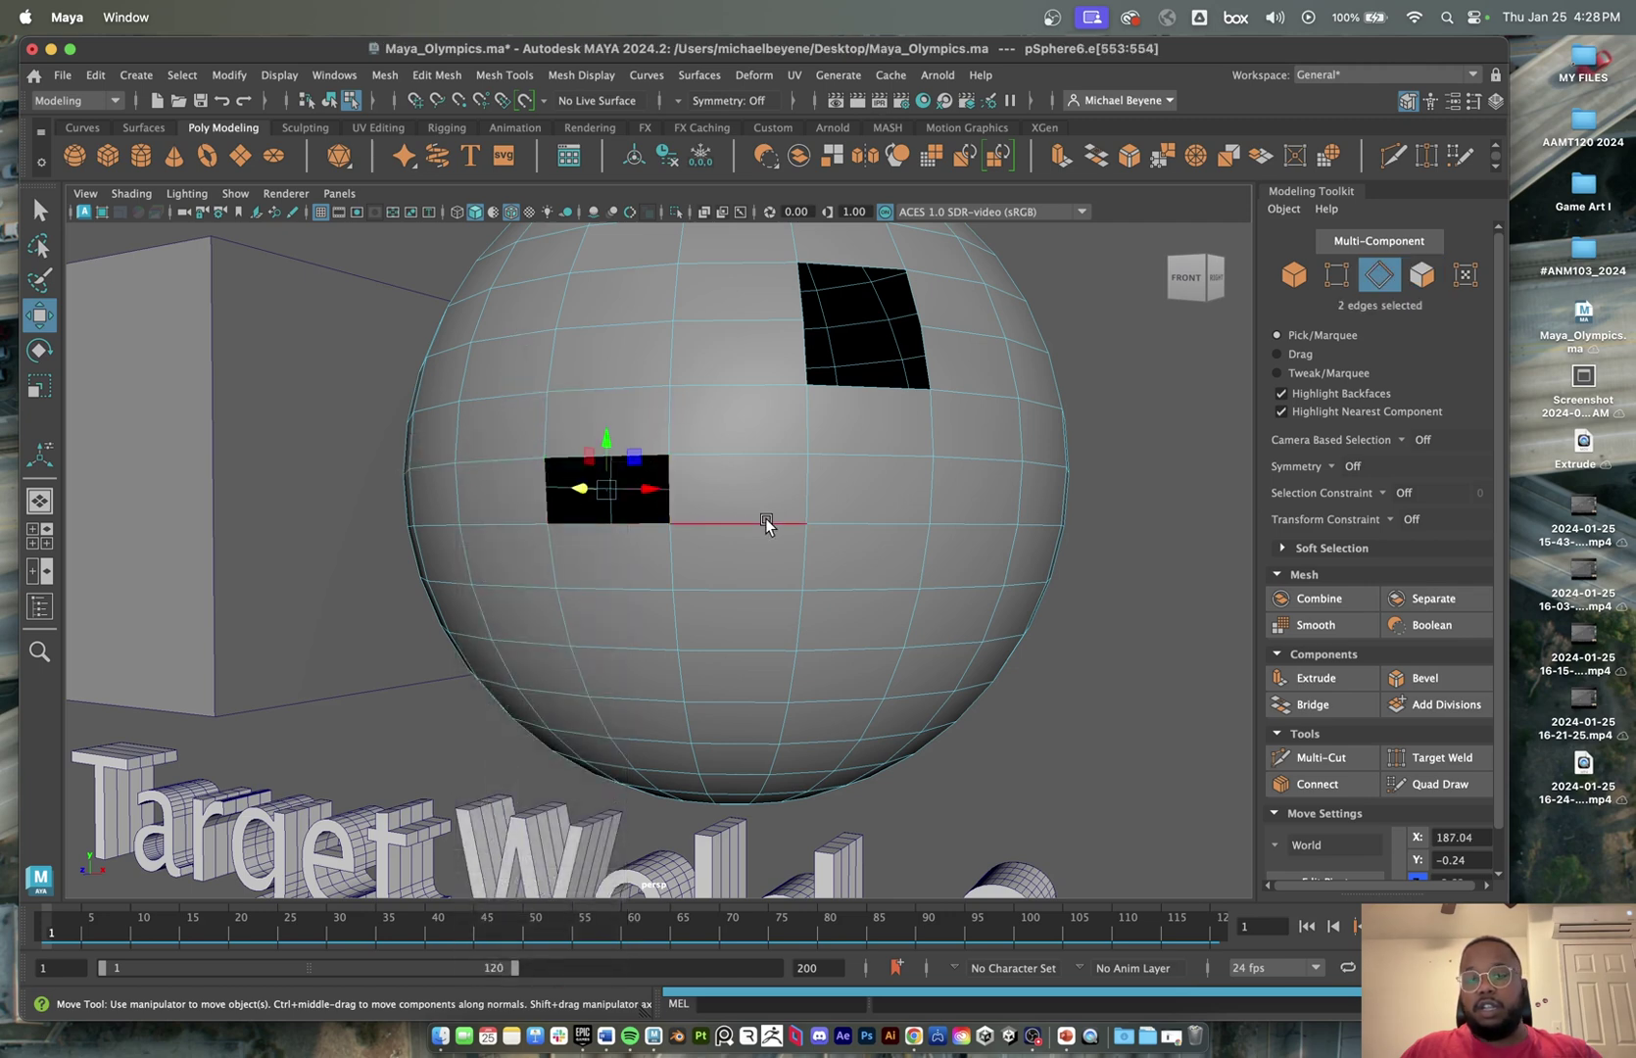
pyautogui.scroll(5, 701, 532)
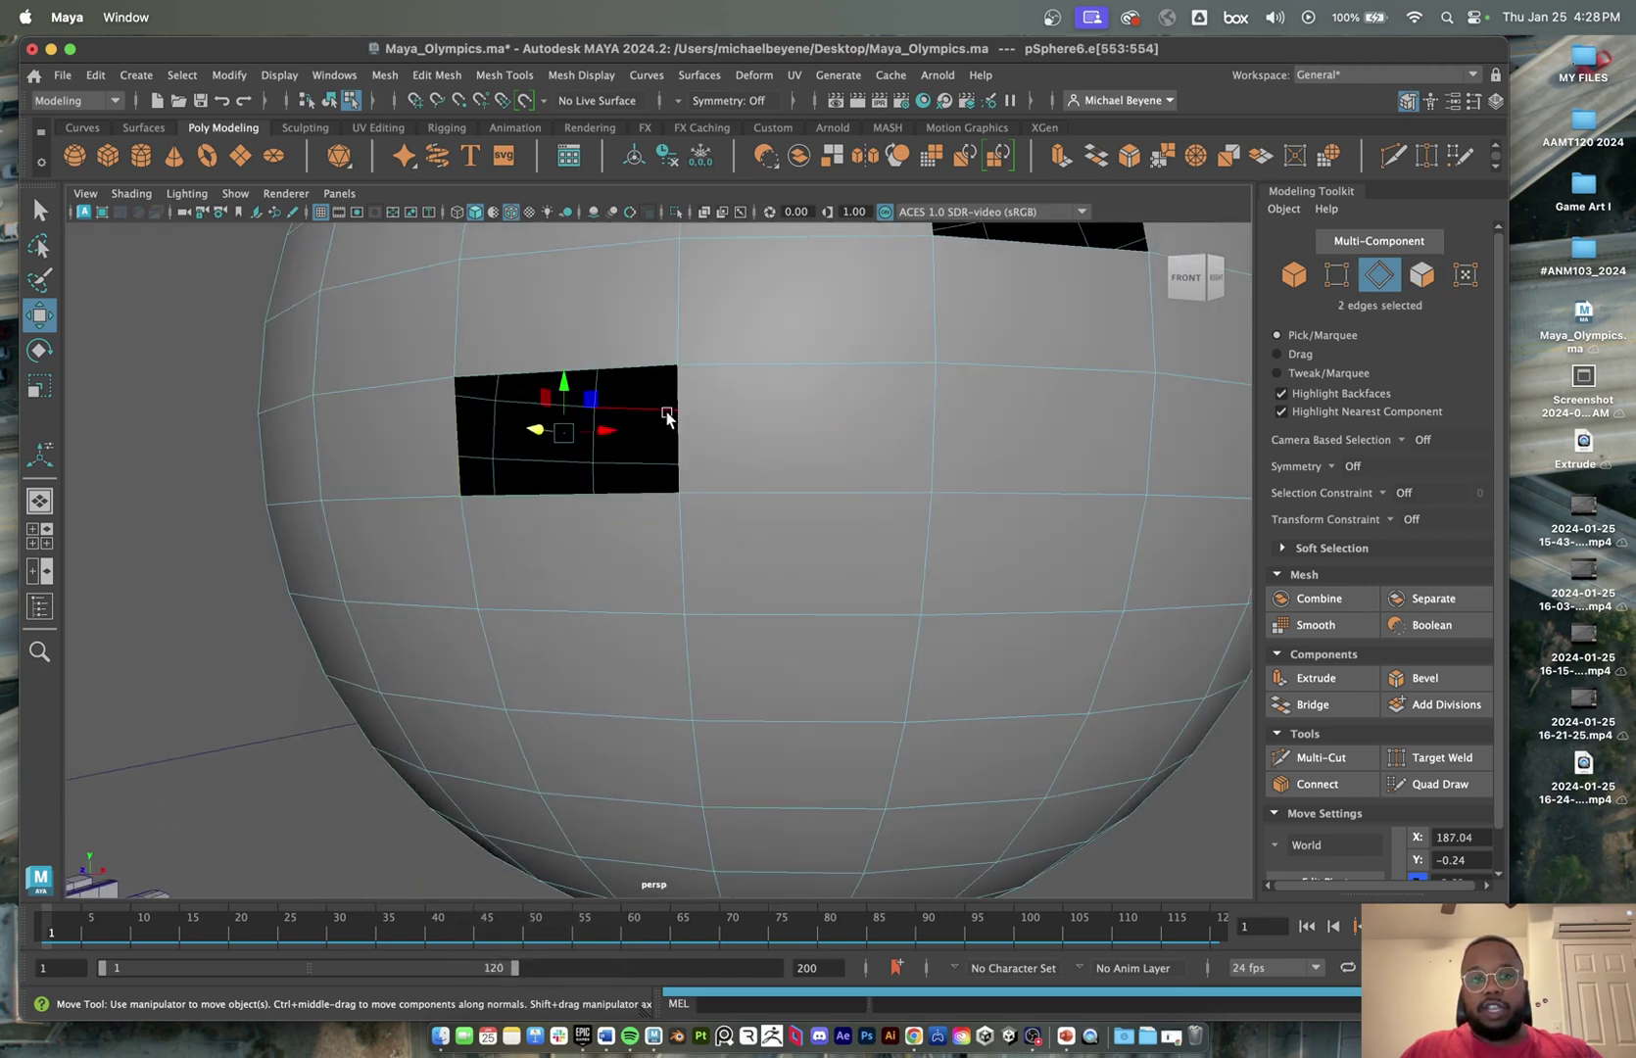
pyautogui.keyDown('alt'); pyautogui.moveTo(667, 418); pyautogui.dragTo(744, 418); pyautogui.keyUp('alt')
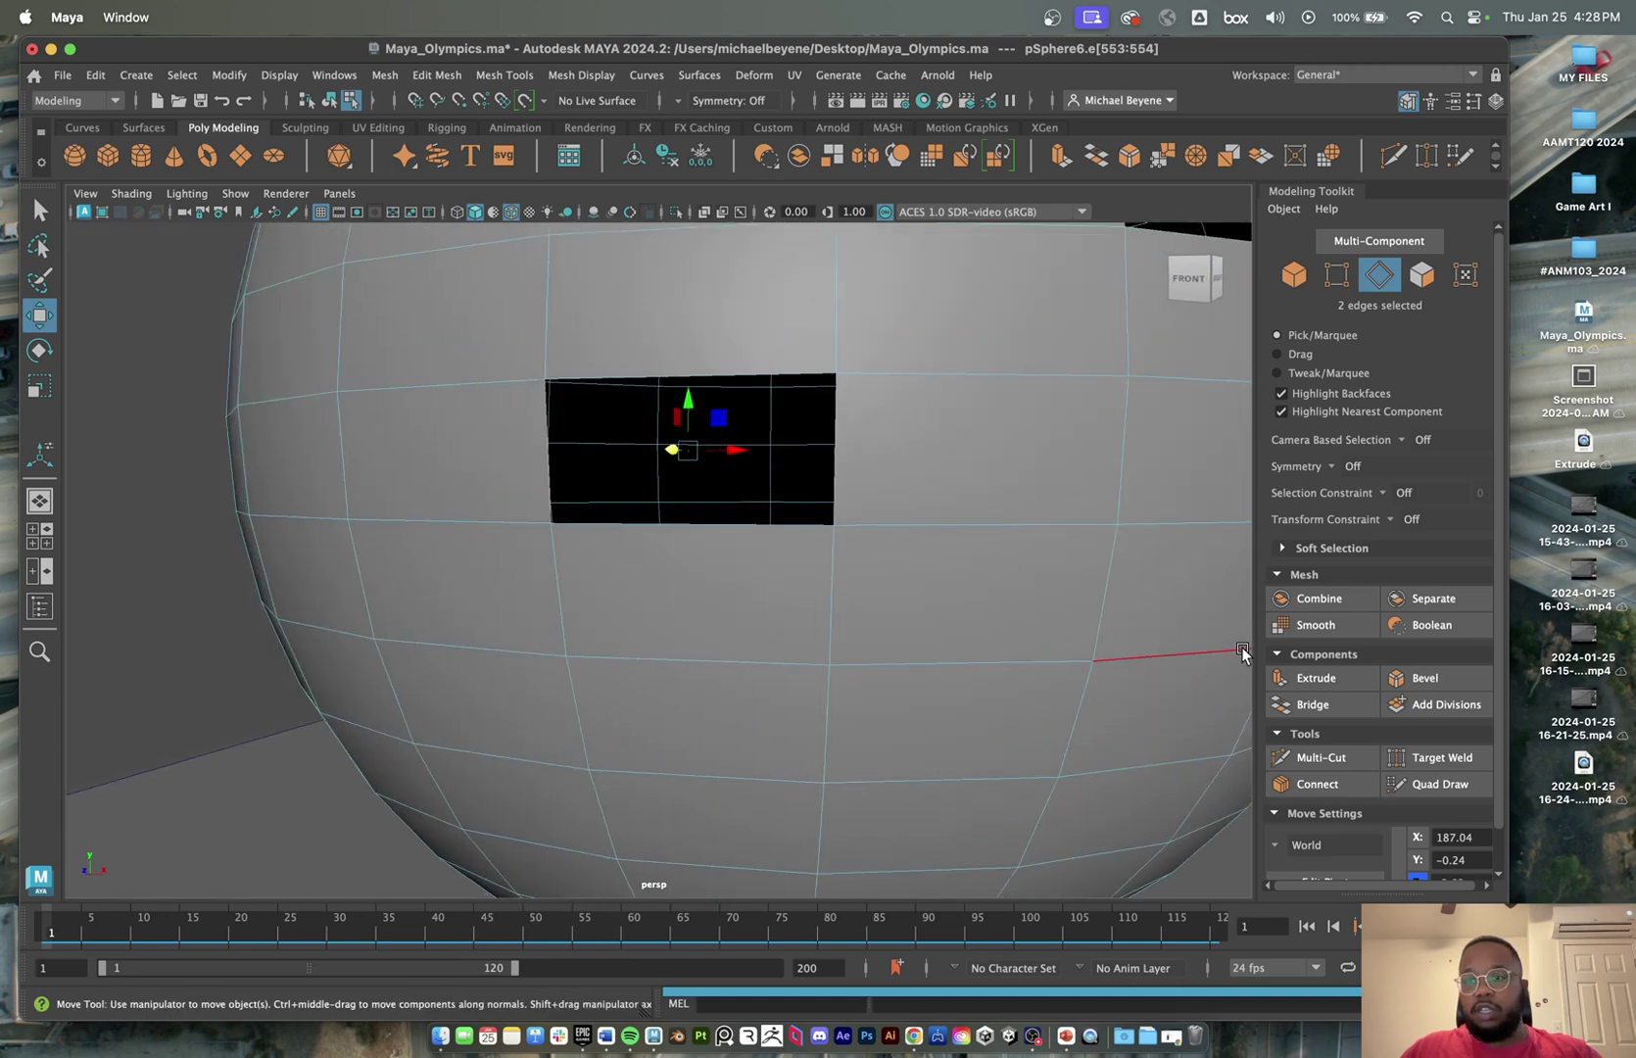
pyautogui.click(1313, 704)
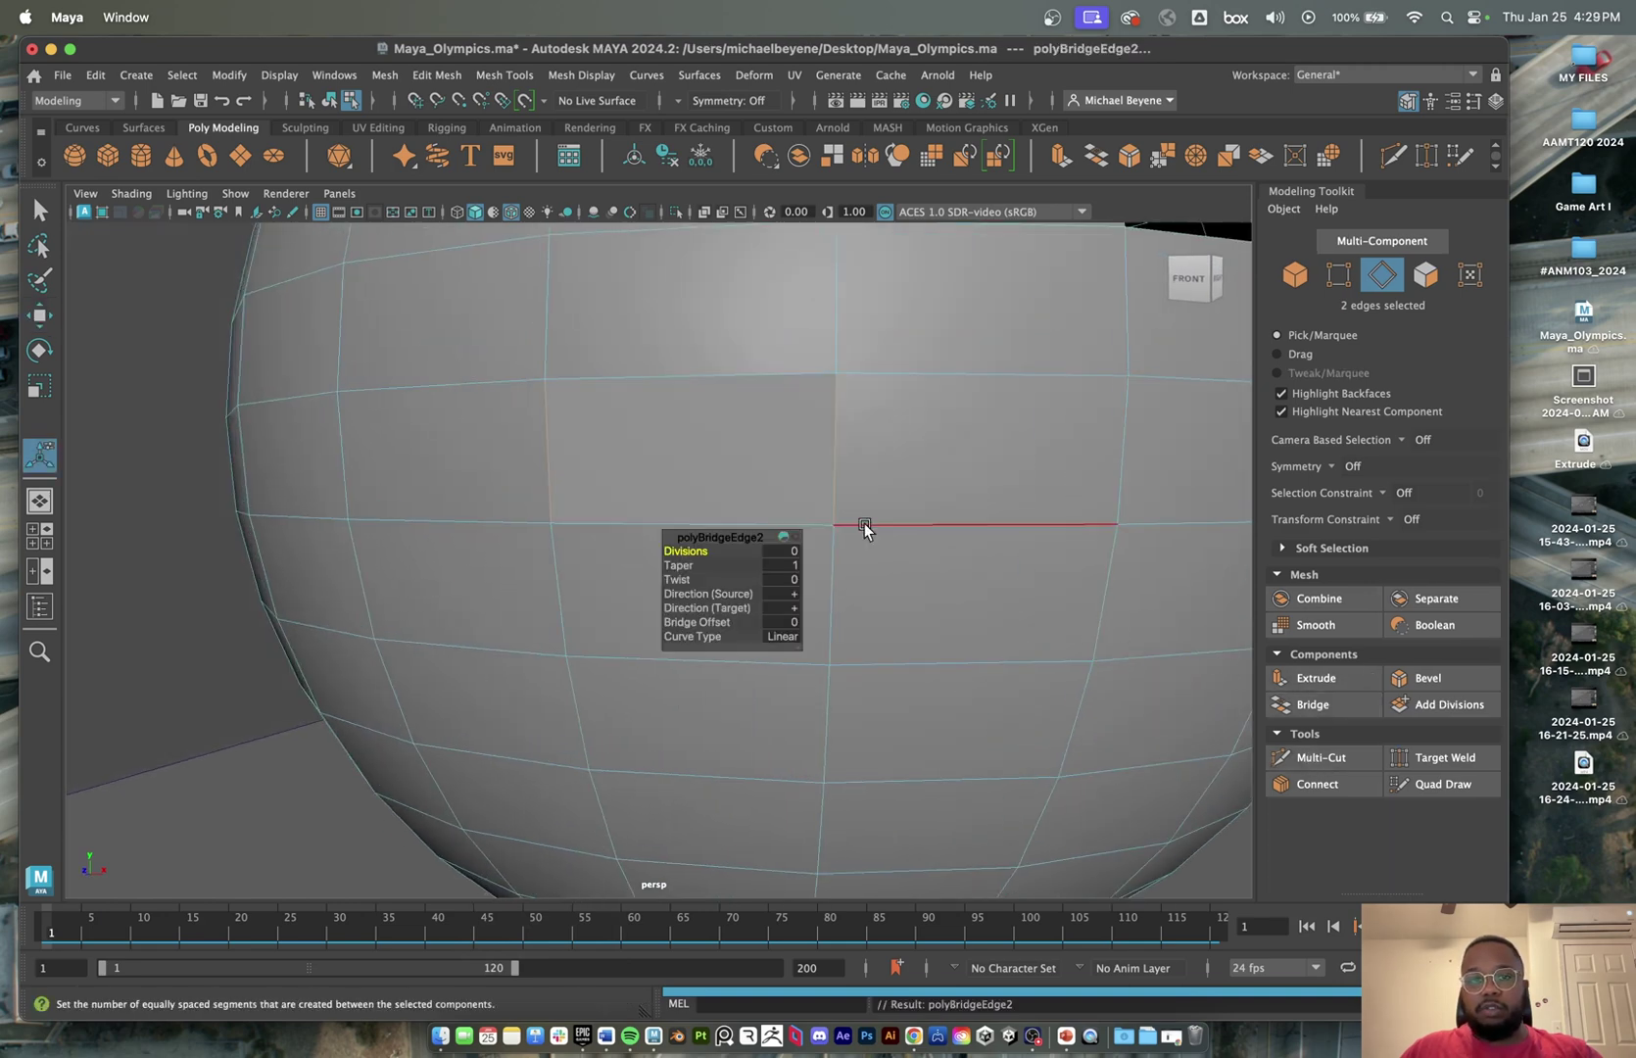
# - Select the newly bridged face on the sphere and delete it to reopen the hole
pyautogui.keyDown('alt'); pyautogui.moveTo(862, 530); pyautogui.dragTo(402, 621); pyautogui.keyUp('alt')
pyautogui.moveTo(377, 443); pyautogui.dragTo(389, 509, button='right')
pyautogui.click(373, 694)
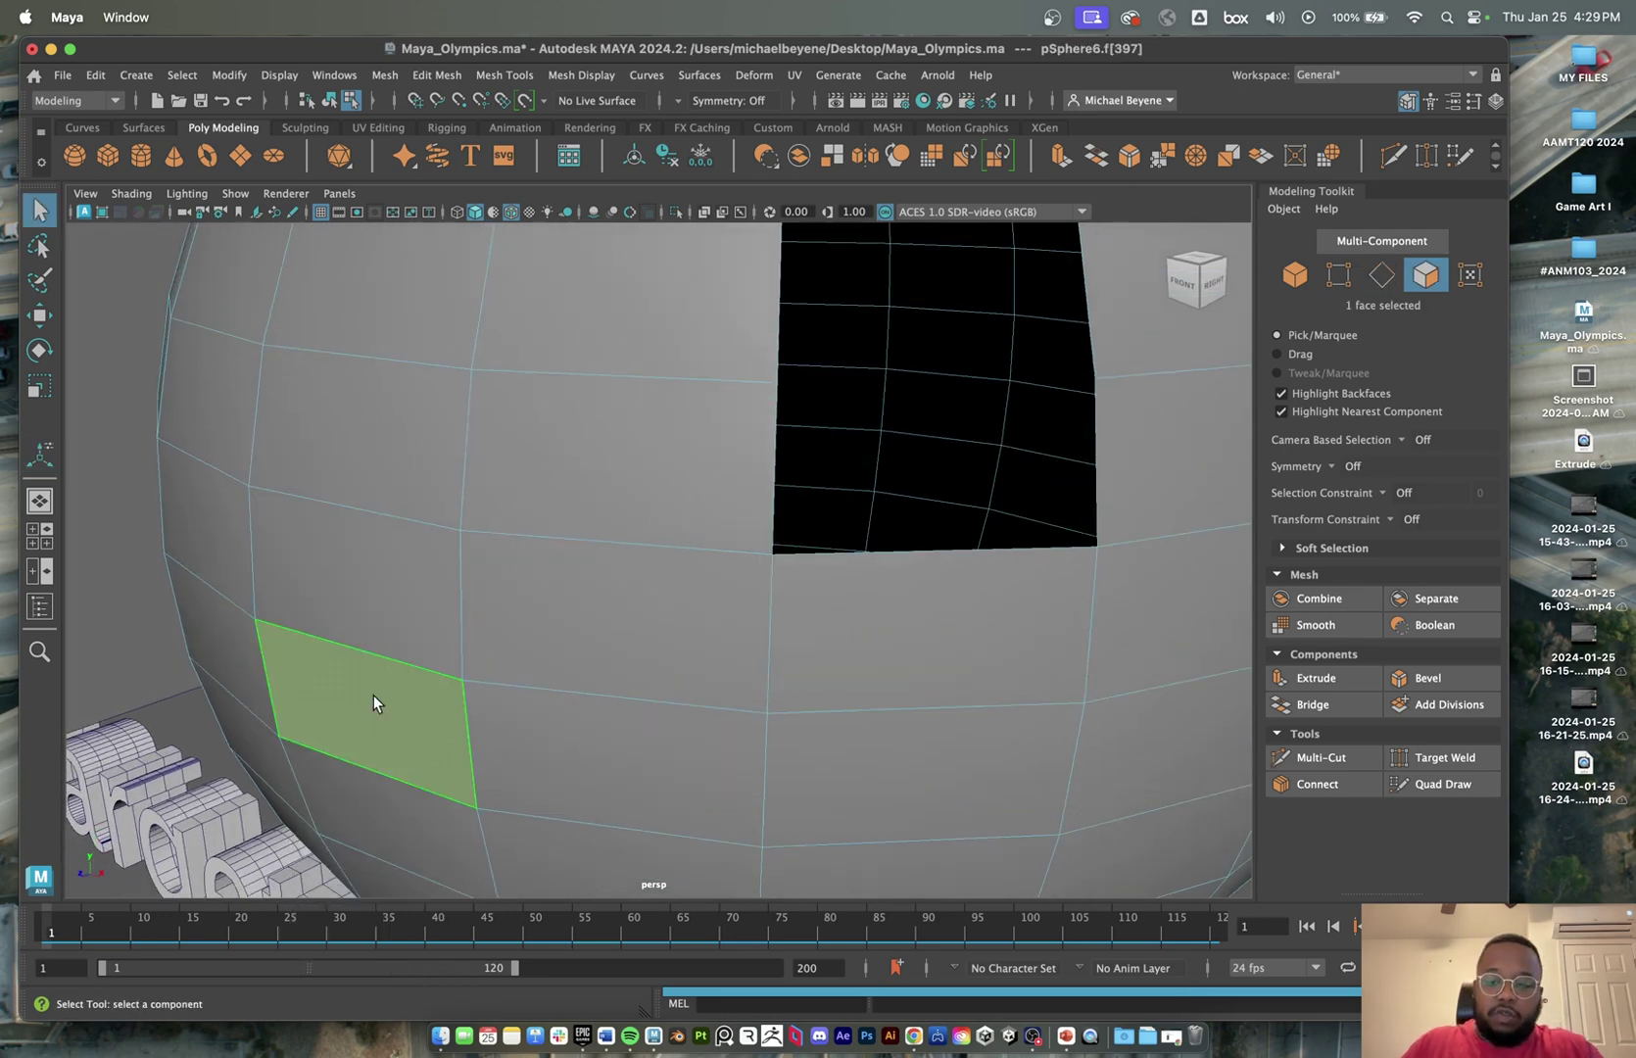
pyautogui.press('Delete')
# - Select the upper and lower border edges of the sphere's small rectangular hole
pyautogui.click(436, 75)
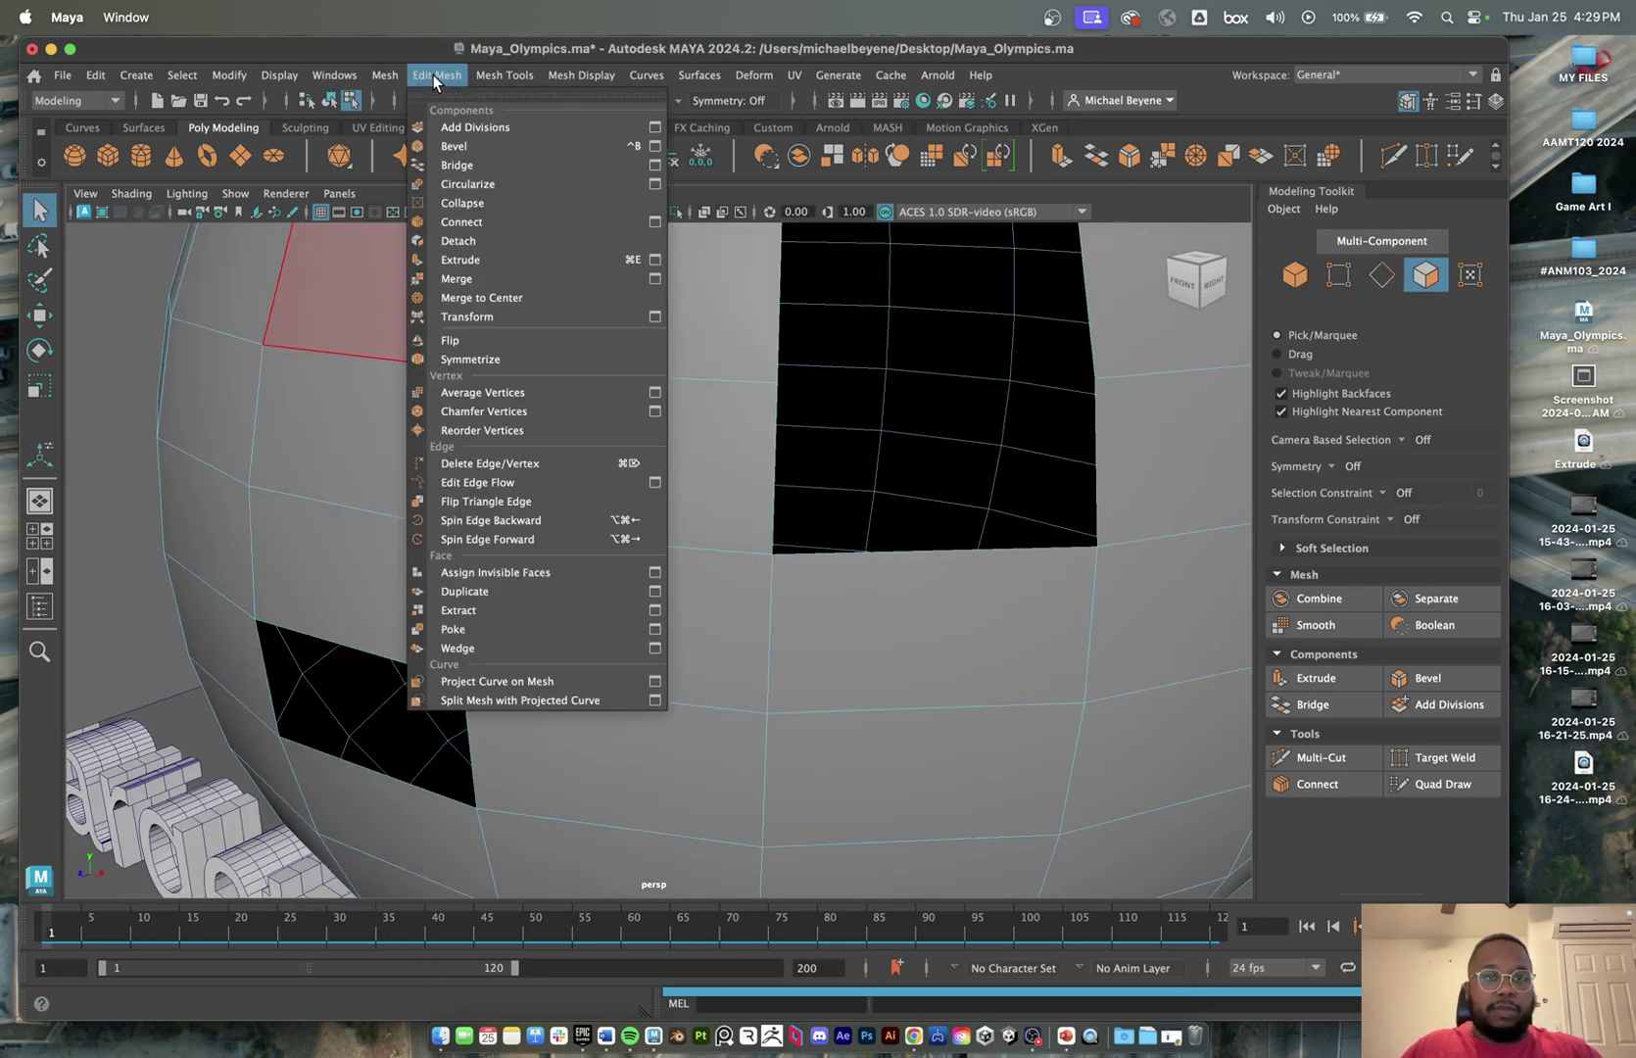
pyautogui.moveTo(385, 75)
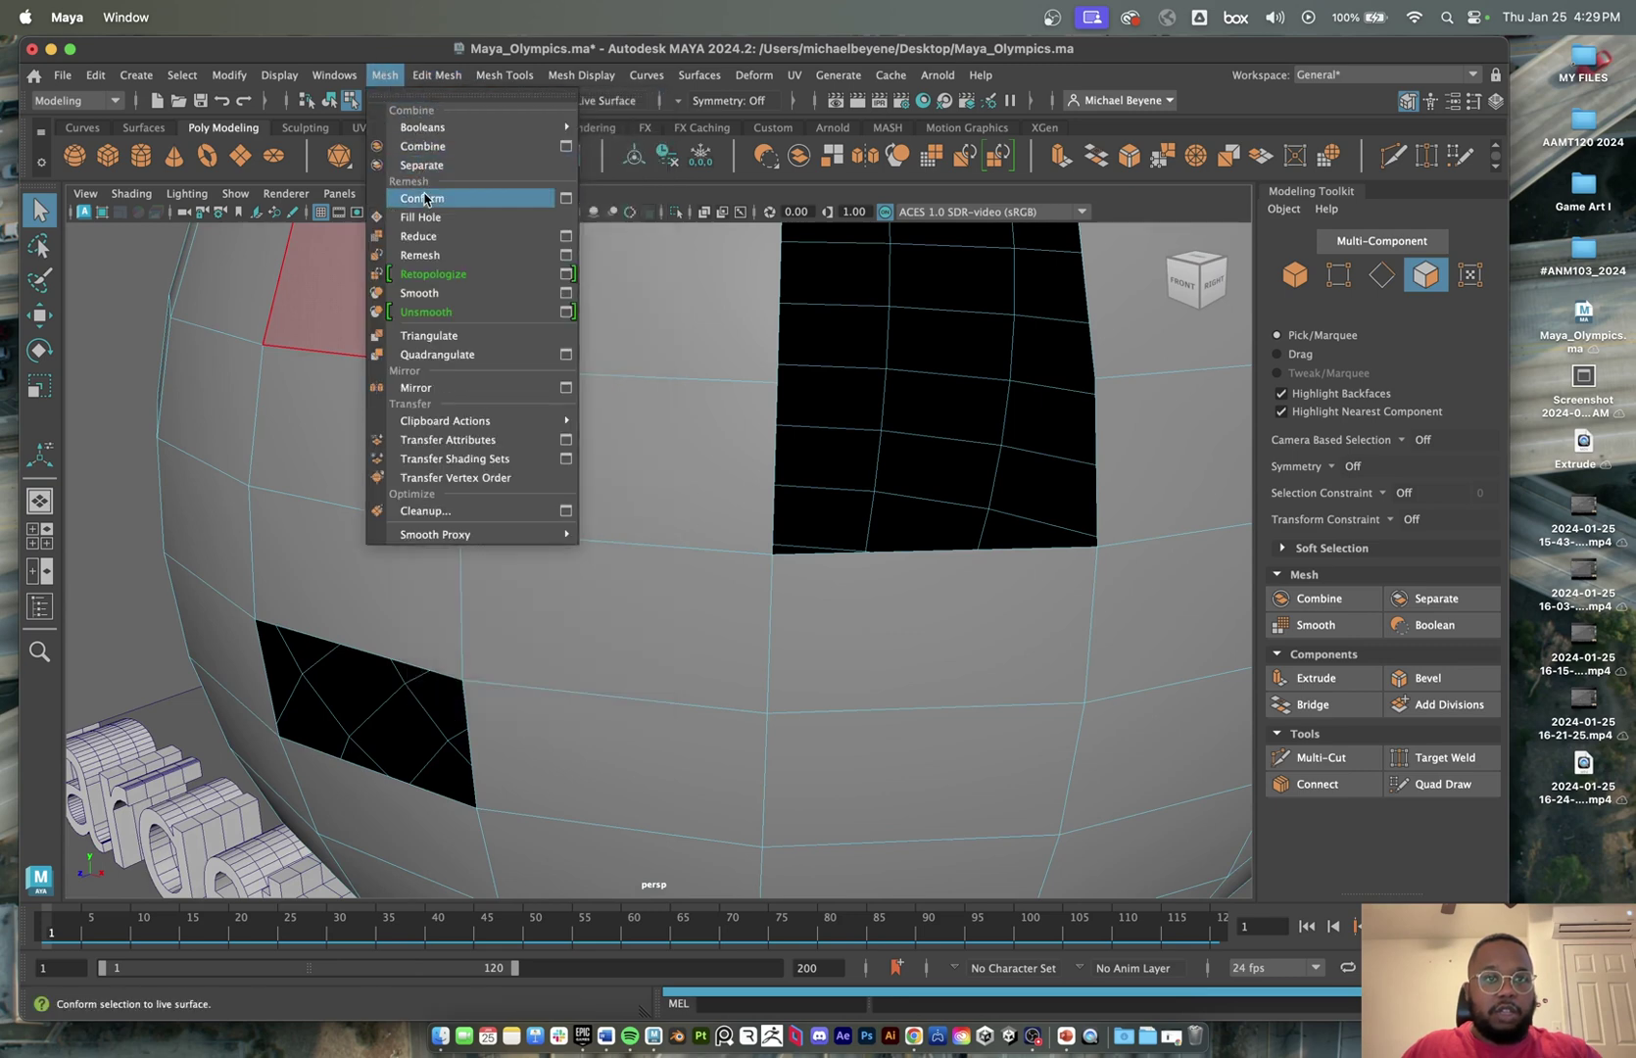
pyautogui.moveTo(434, 129)
pyautogui.moveTo(504, 75)
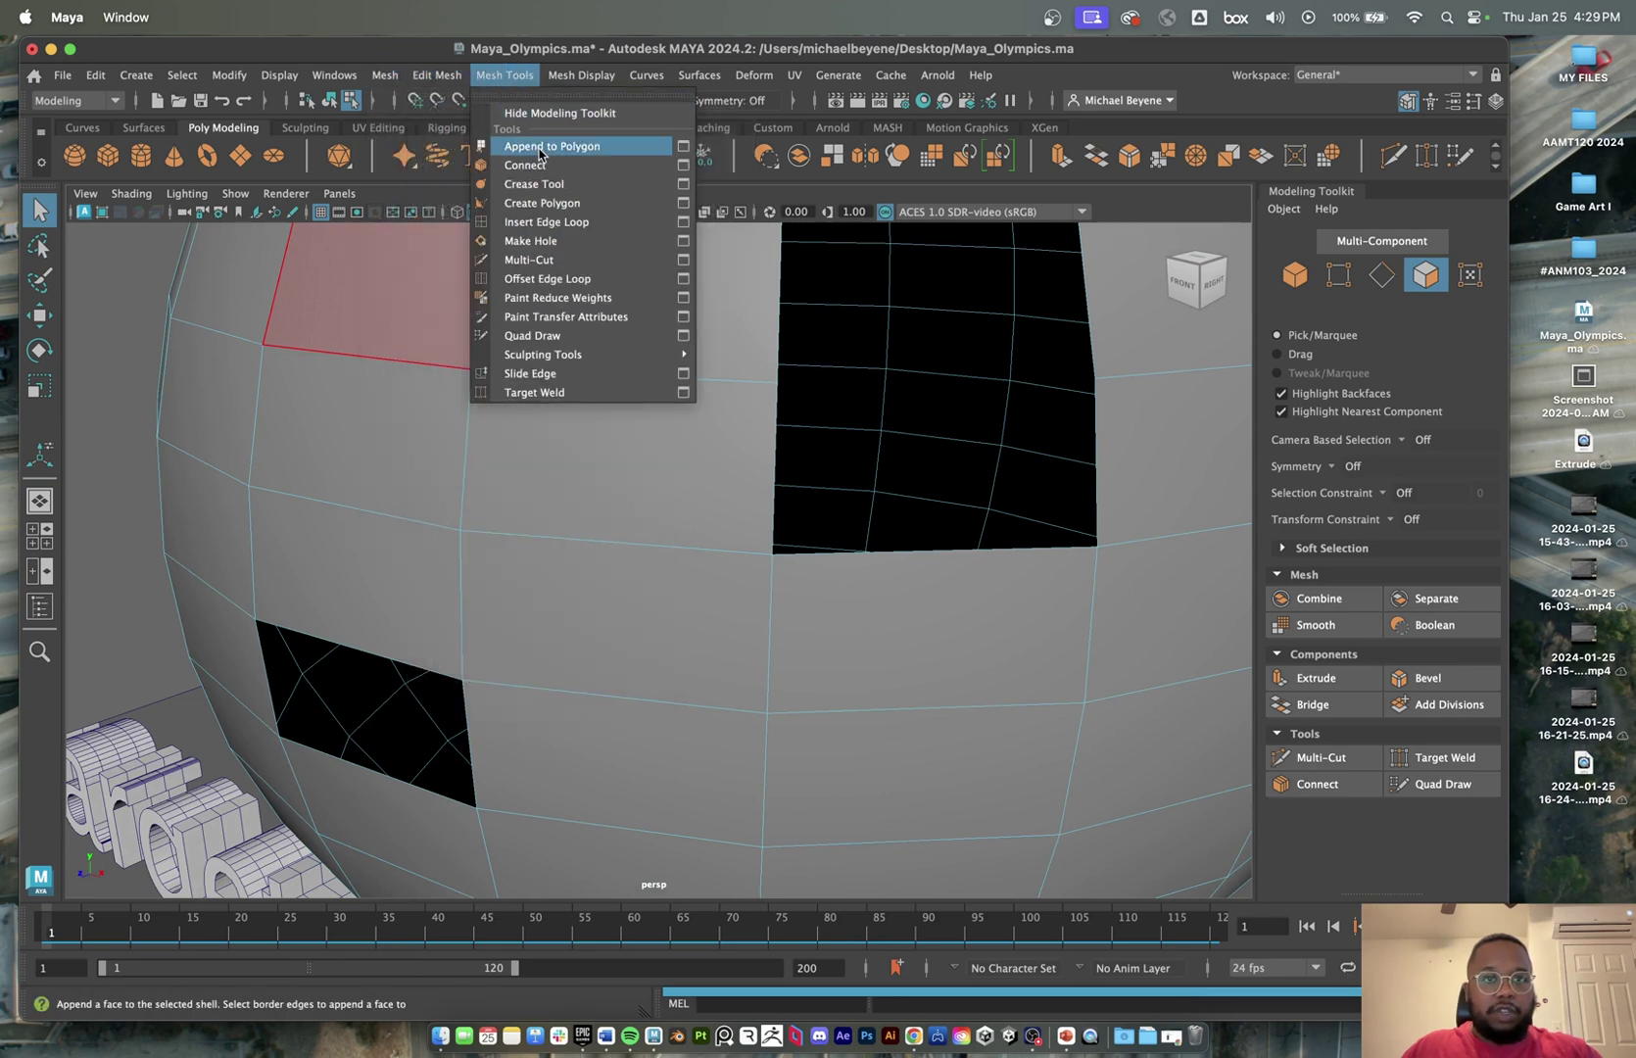
pyautogui.moveTo(362, 643)
pyautogui.mouseDown(button='right')
pyautogui.moveTo(361, 619)
pyautogui.moveTo(367, 632)
pyautogui.mouseUp(button='right')
pyautogui.click(366, 645)
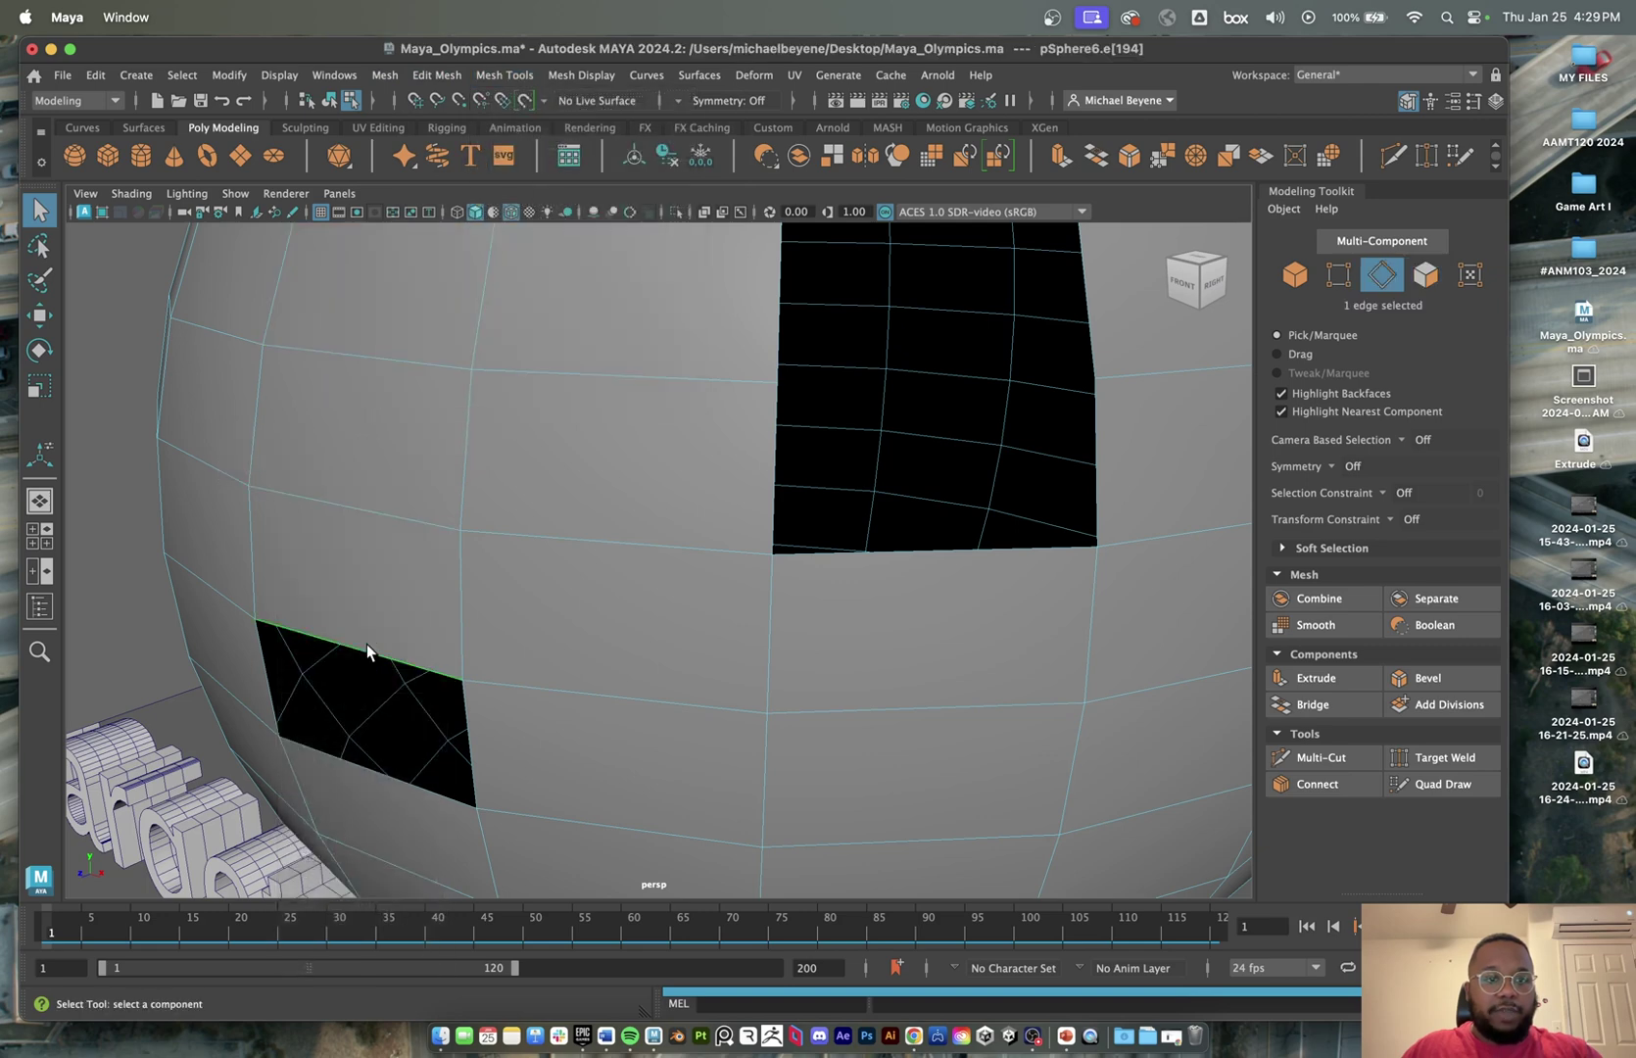
pyautogui.keyDown('shift'); pyautogui.click(368, 771); pyautogui.keyUp('shift')
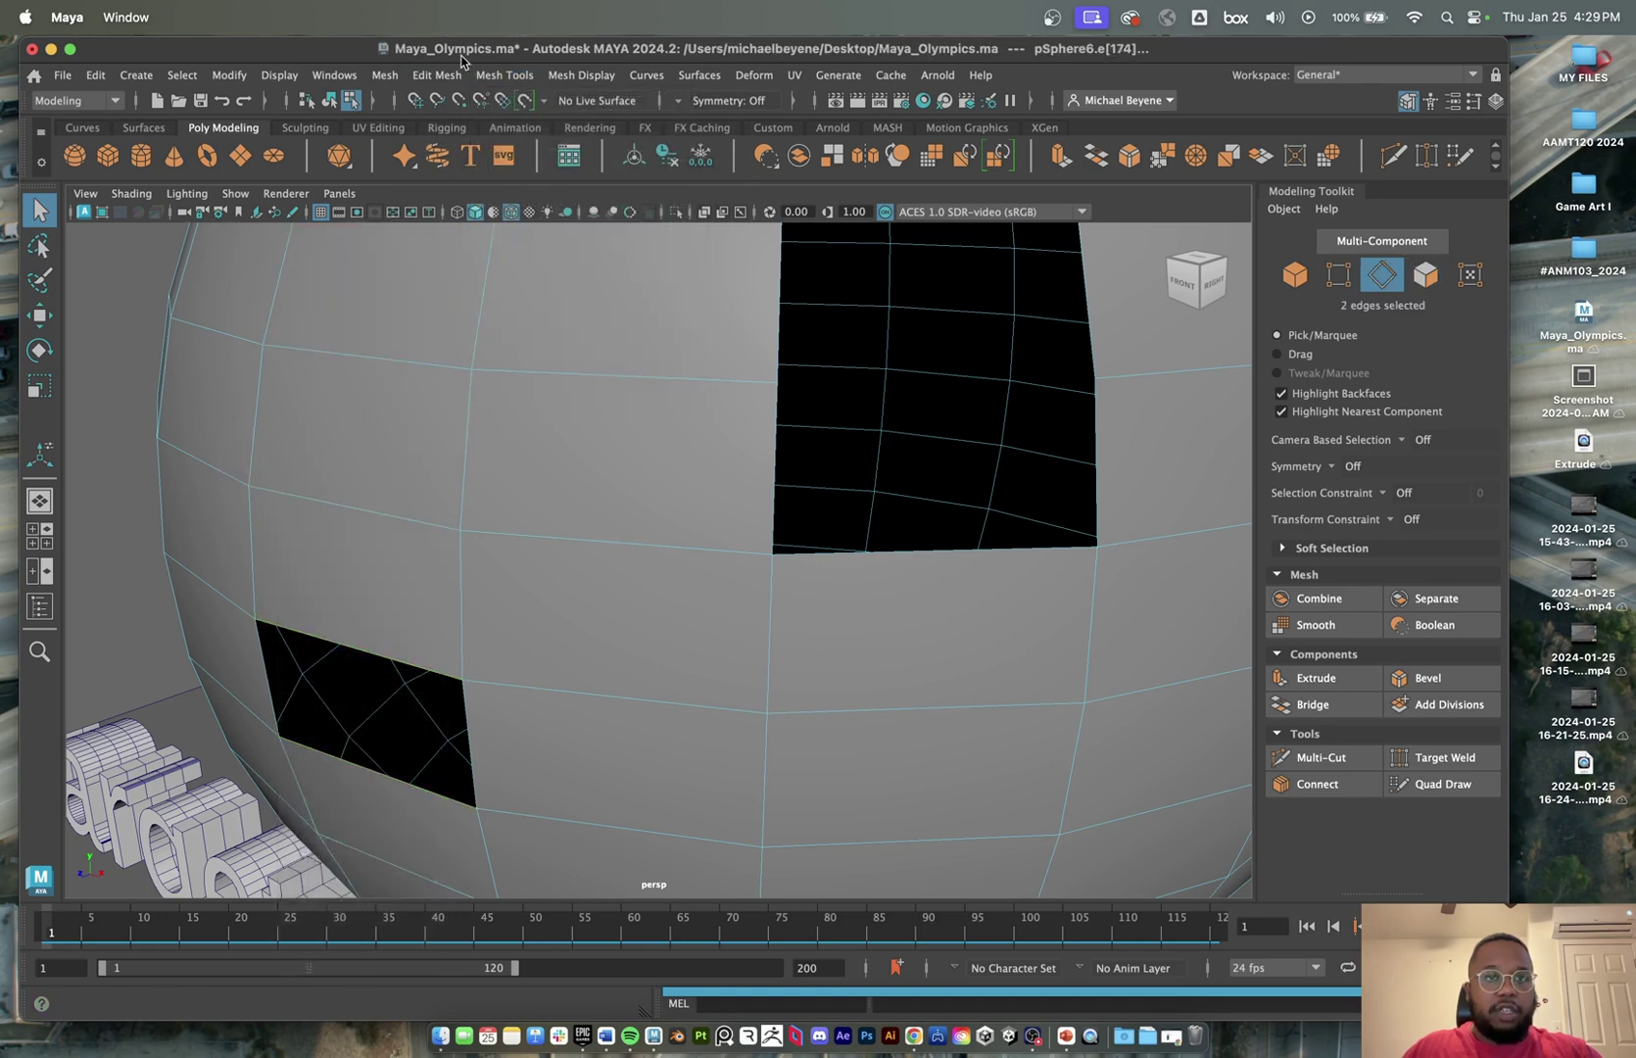
# - Close the sphere's small rectangular hole with Append to Polygon, spanning from its lower border edge to its upper one
pyautogui.click(504, 74)
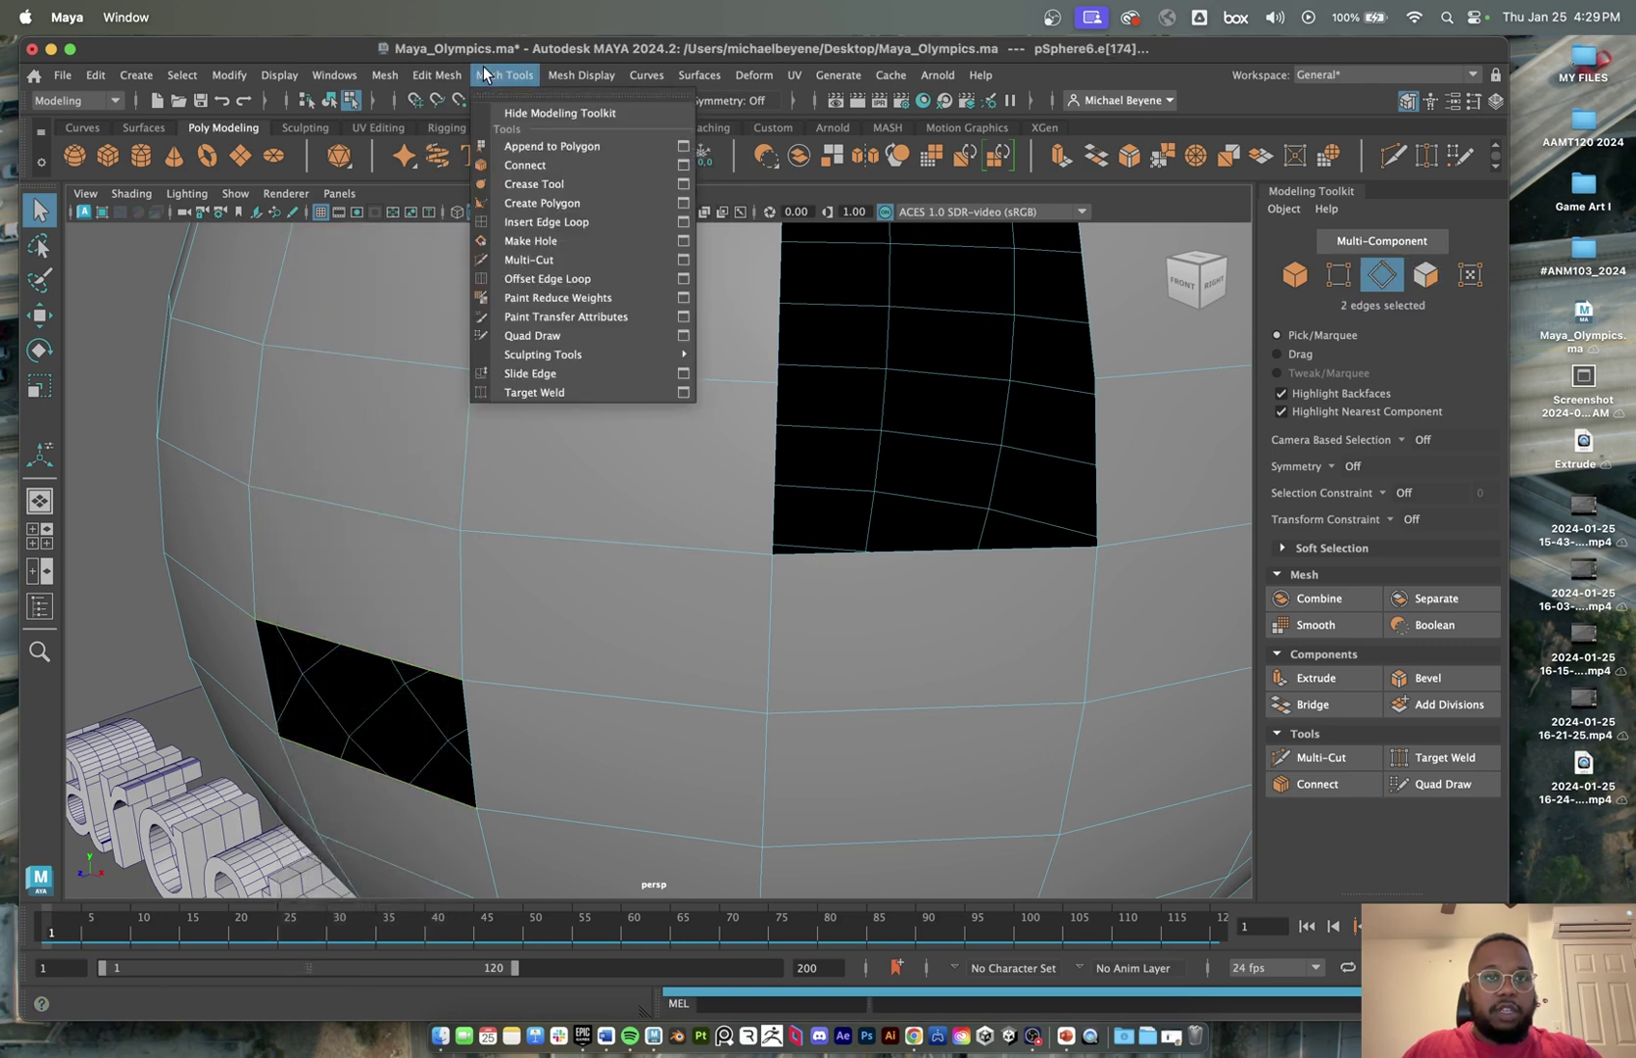
pyautogui.click(526, 148)
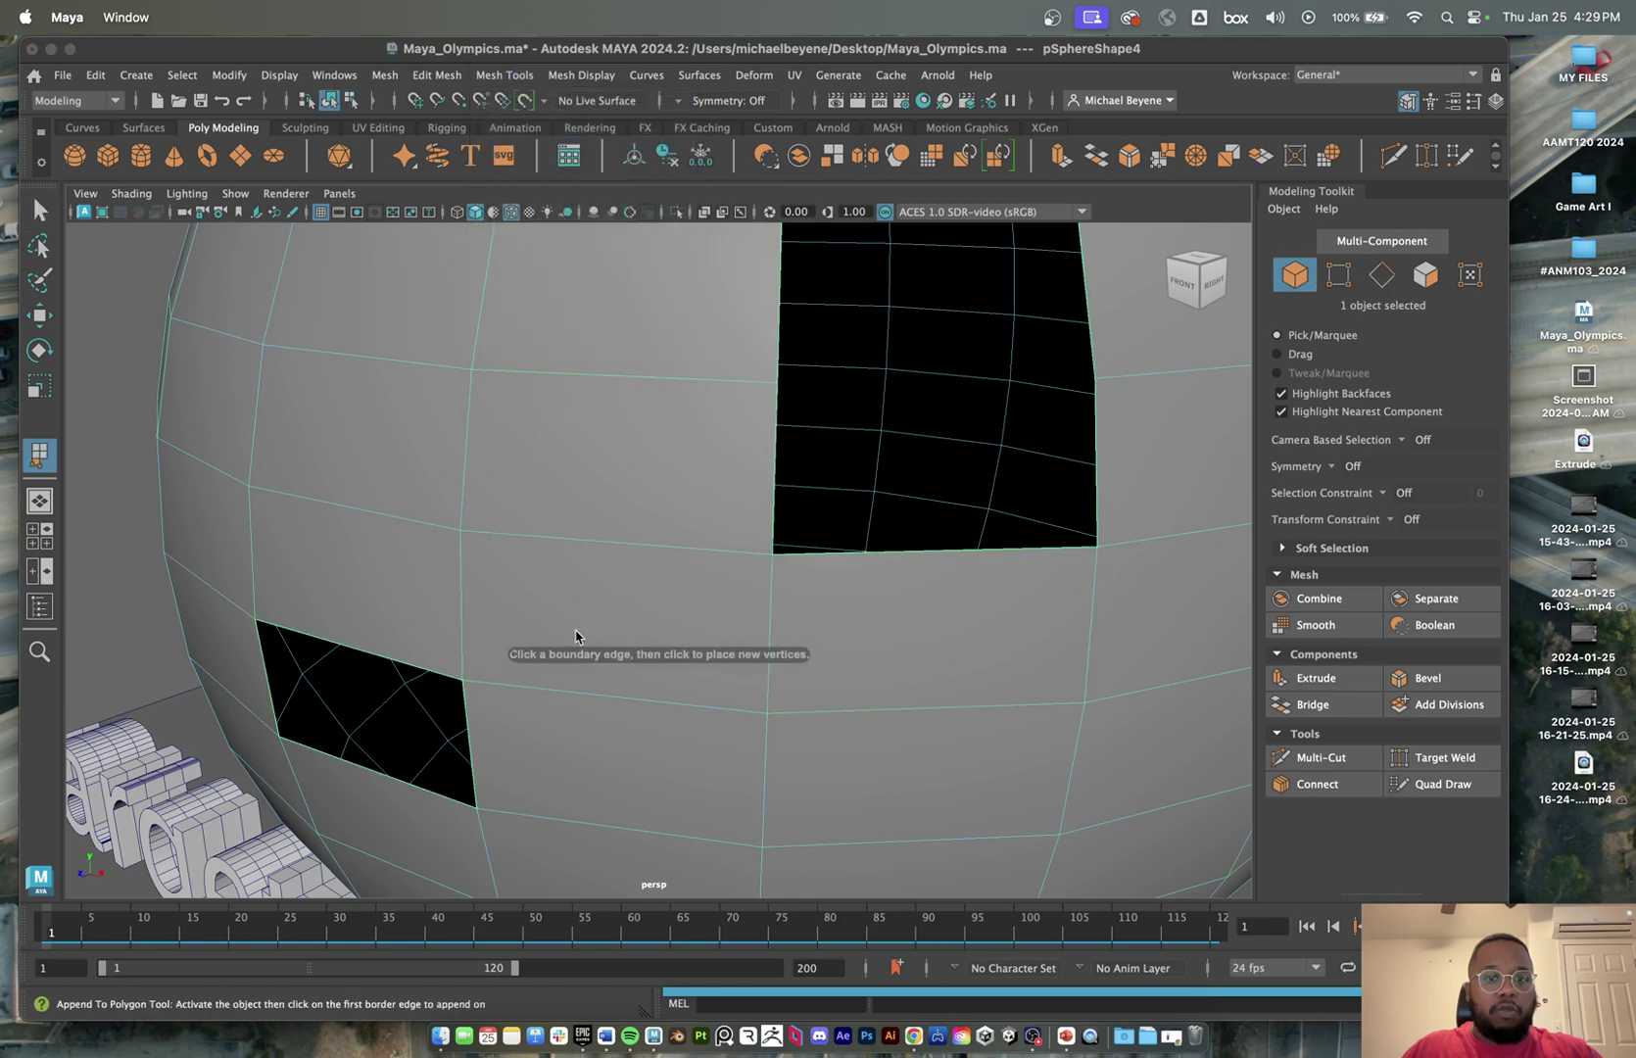
pyautogui.click(502, 76)
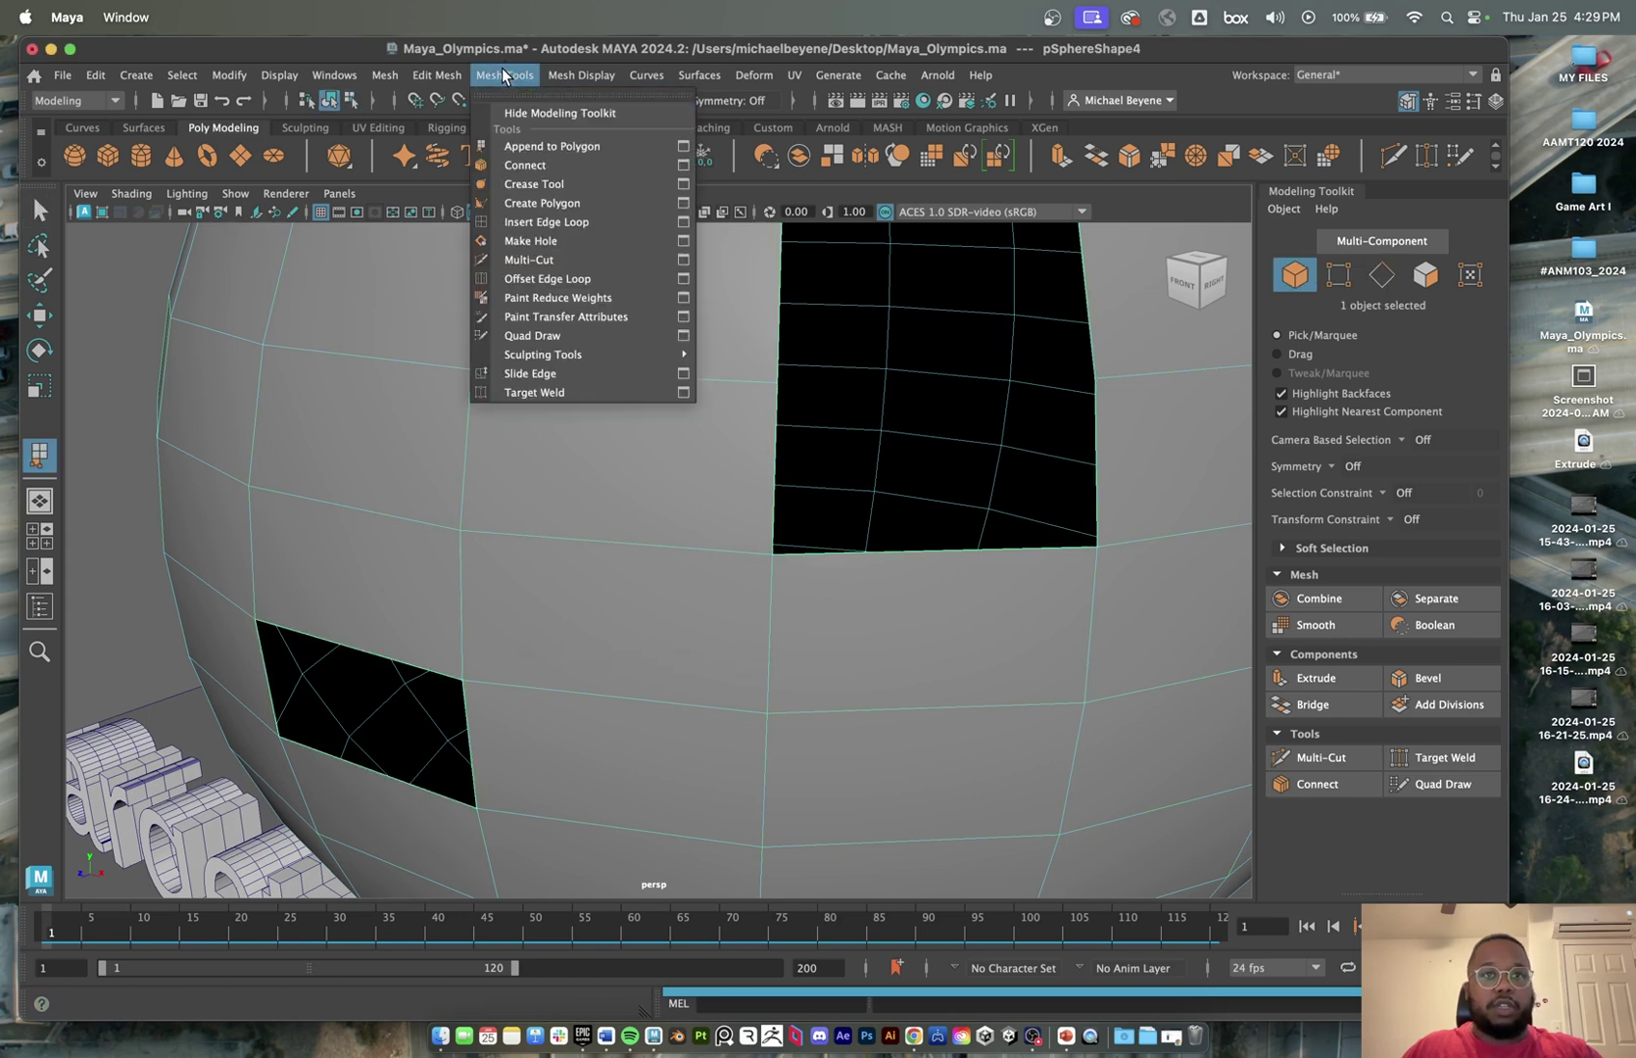
pyautogui.click(551, 149)
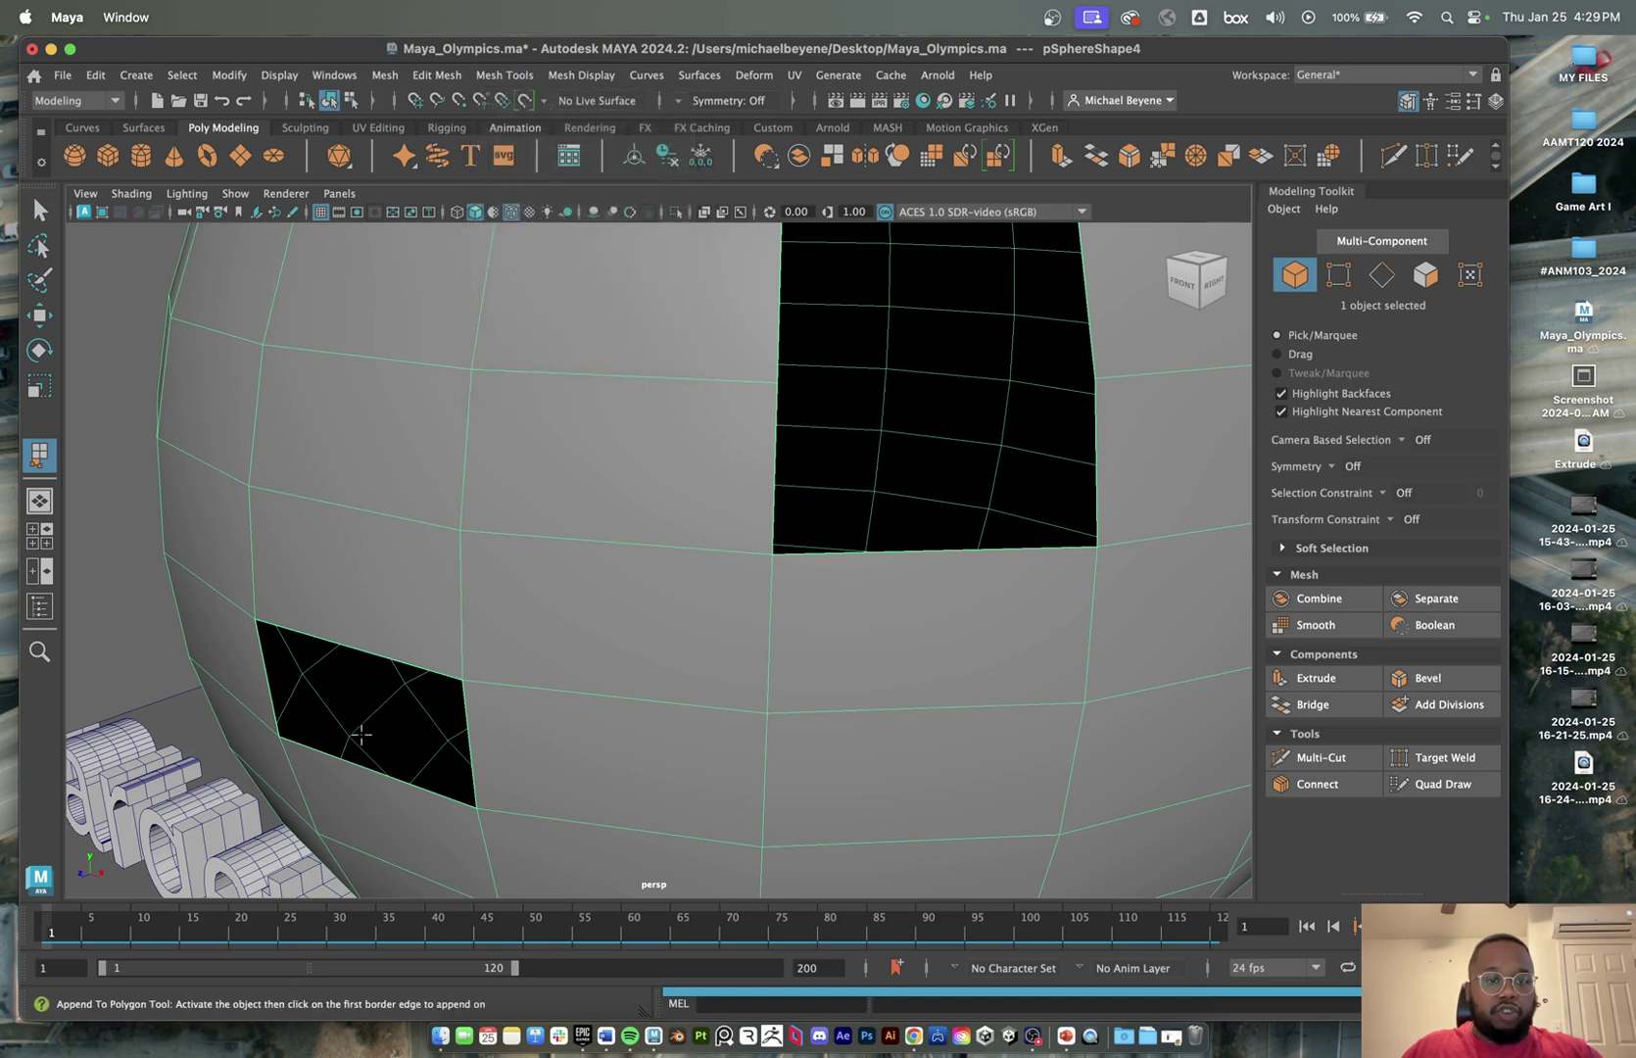
pyautogui.click(358, 764)
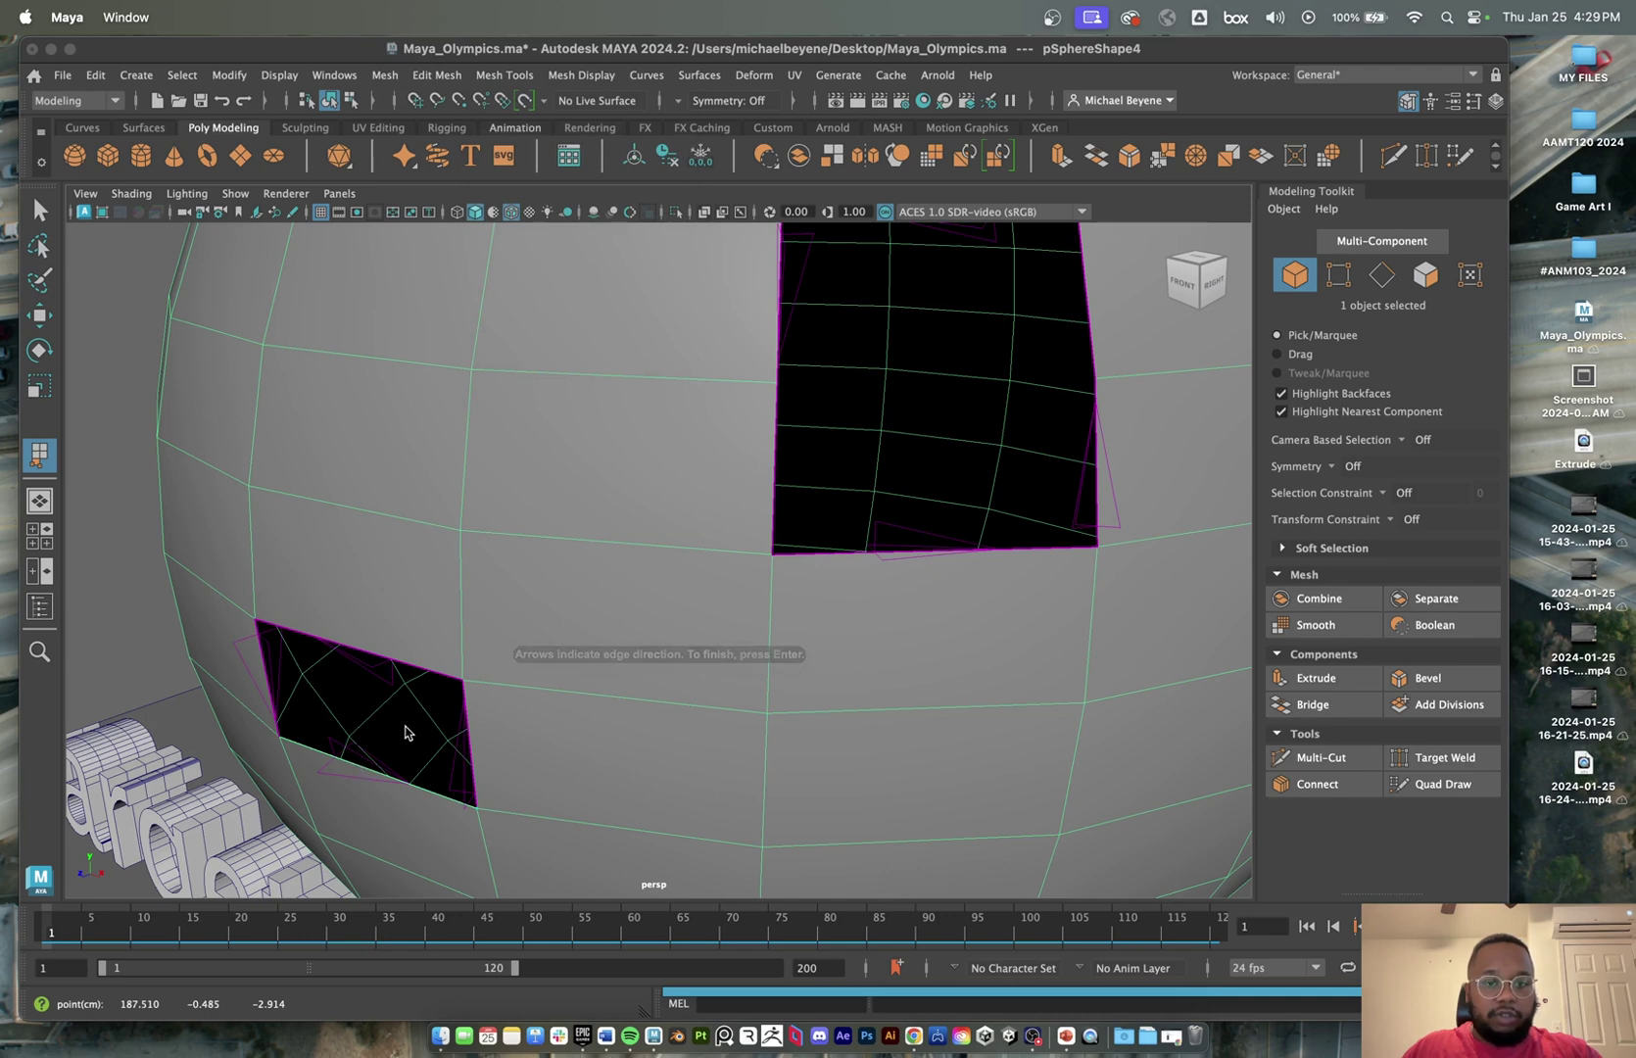
pyautogui.keyDown('alt'); pyautogui.moveTo(415, 732); pyautogui.dragTo(432, 723); pyautogui.keyUp('alt')
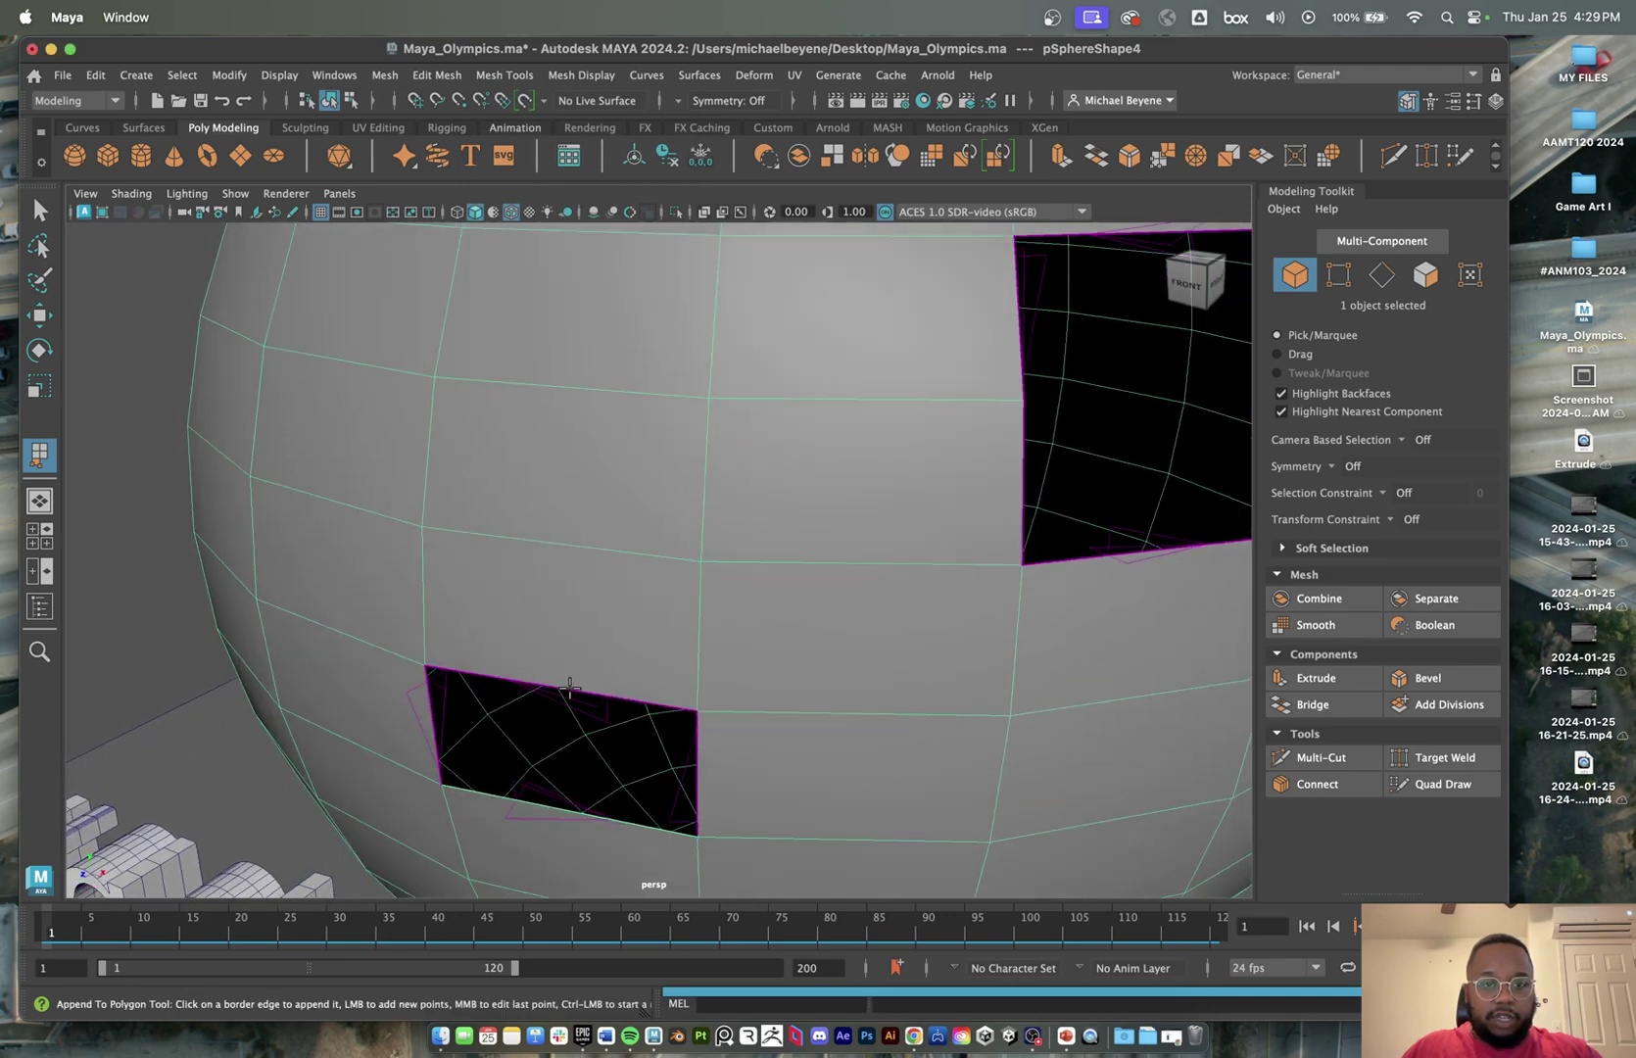
pyautogui.press('Return')
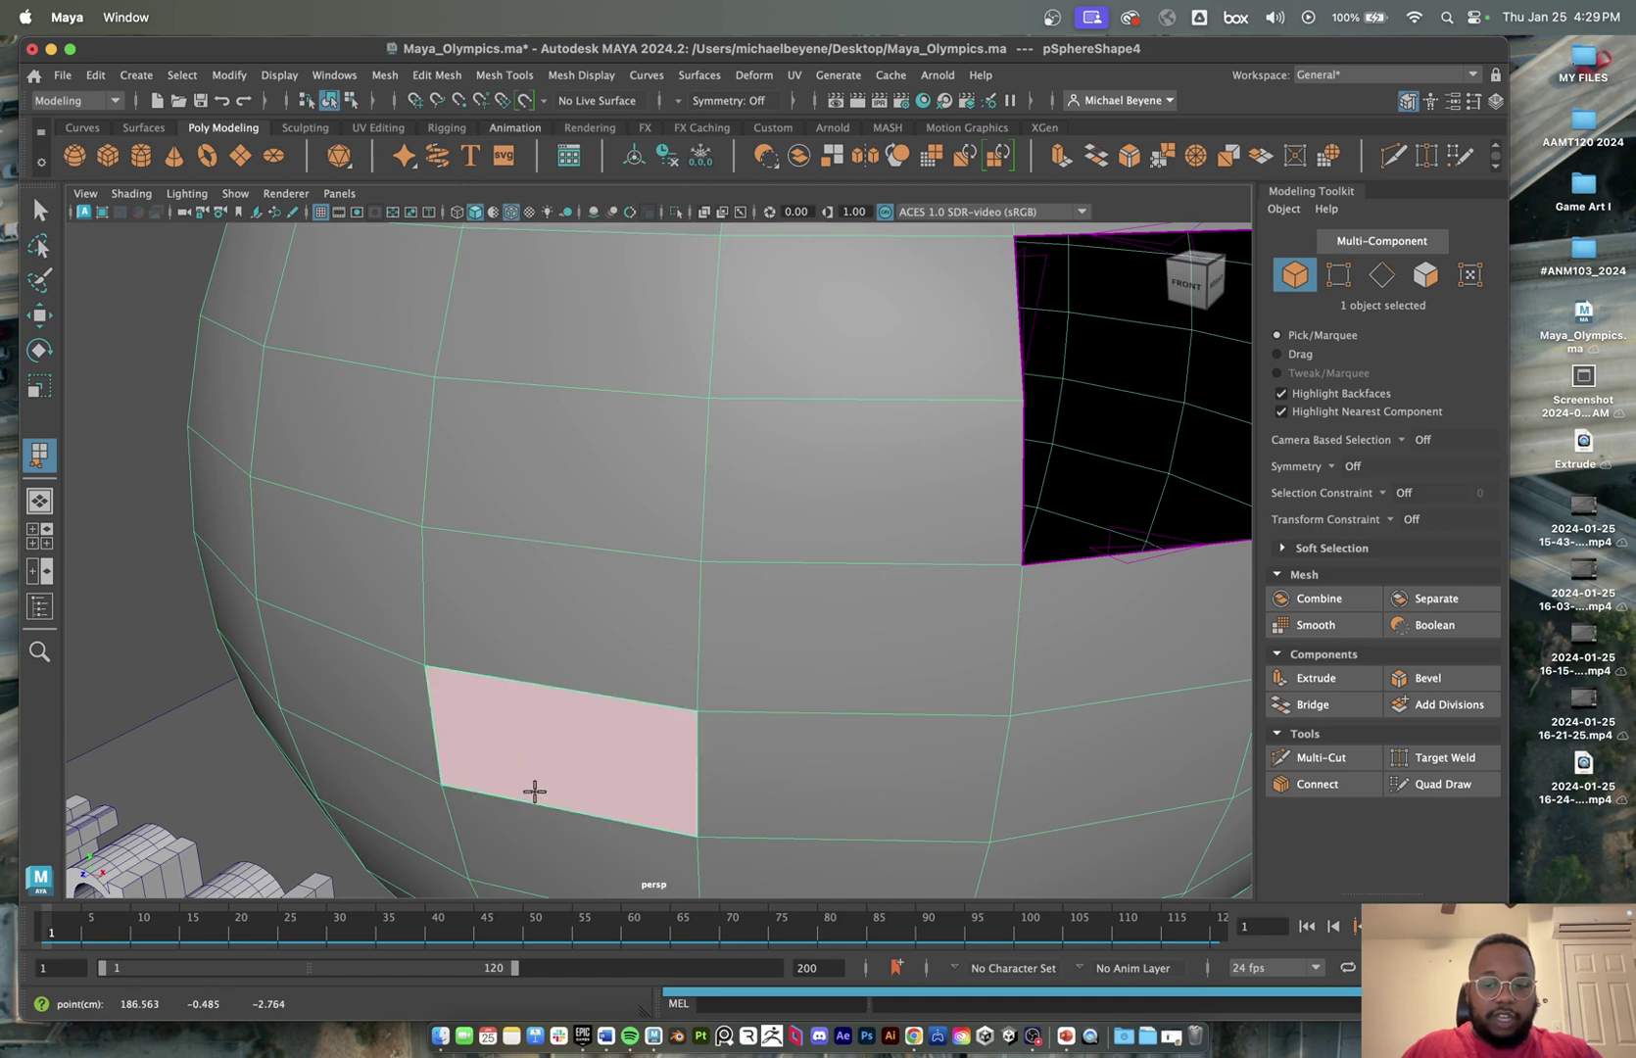
pyautogui.press('q')
# - Fill the upper half of the sphere's larger hole with Append to Polygon, connecting its upper left and right border edges
pyautogui.scroll(-5, 740, 633)
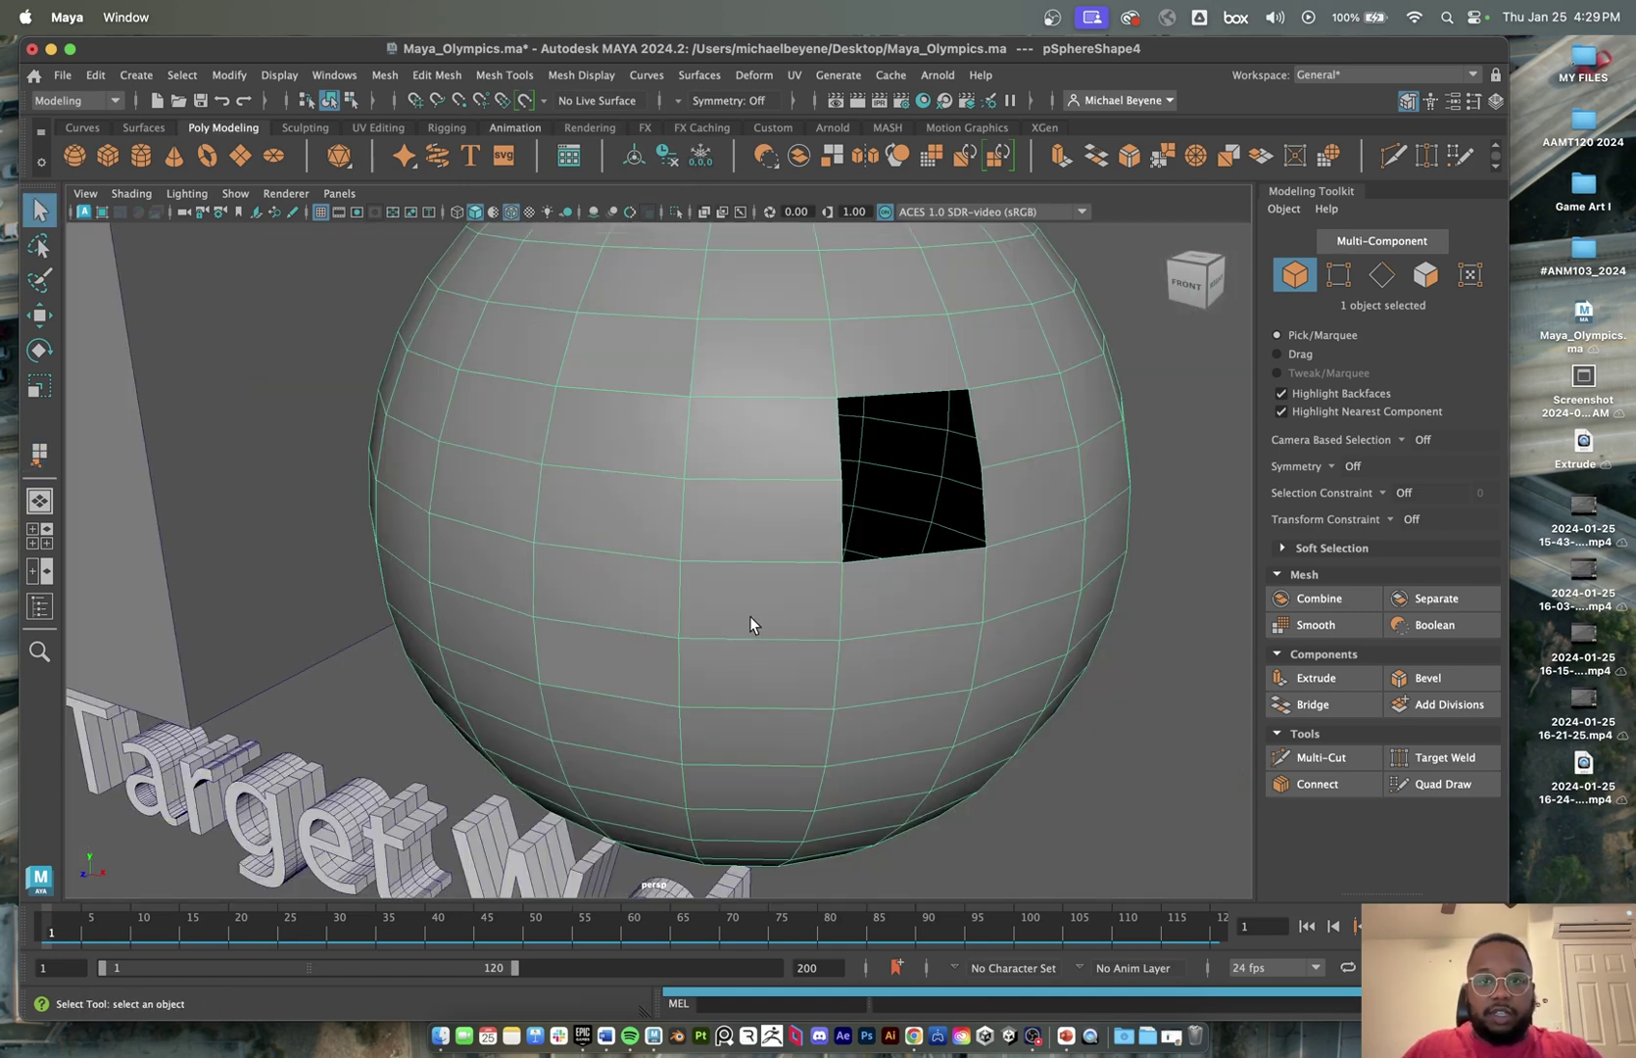
pyautogui.scroll(6, 750, 625)
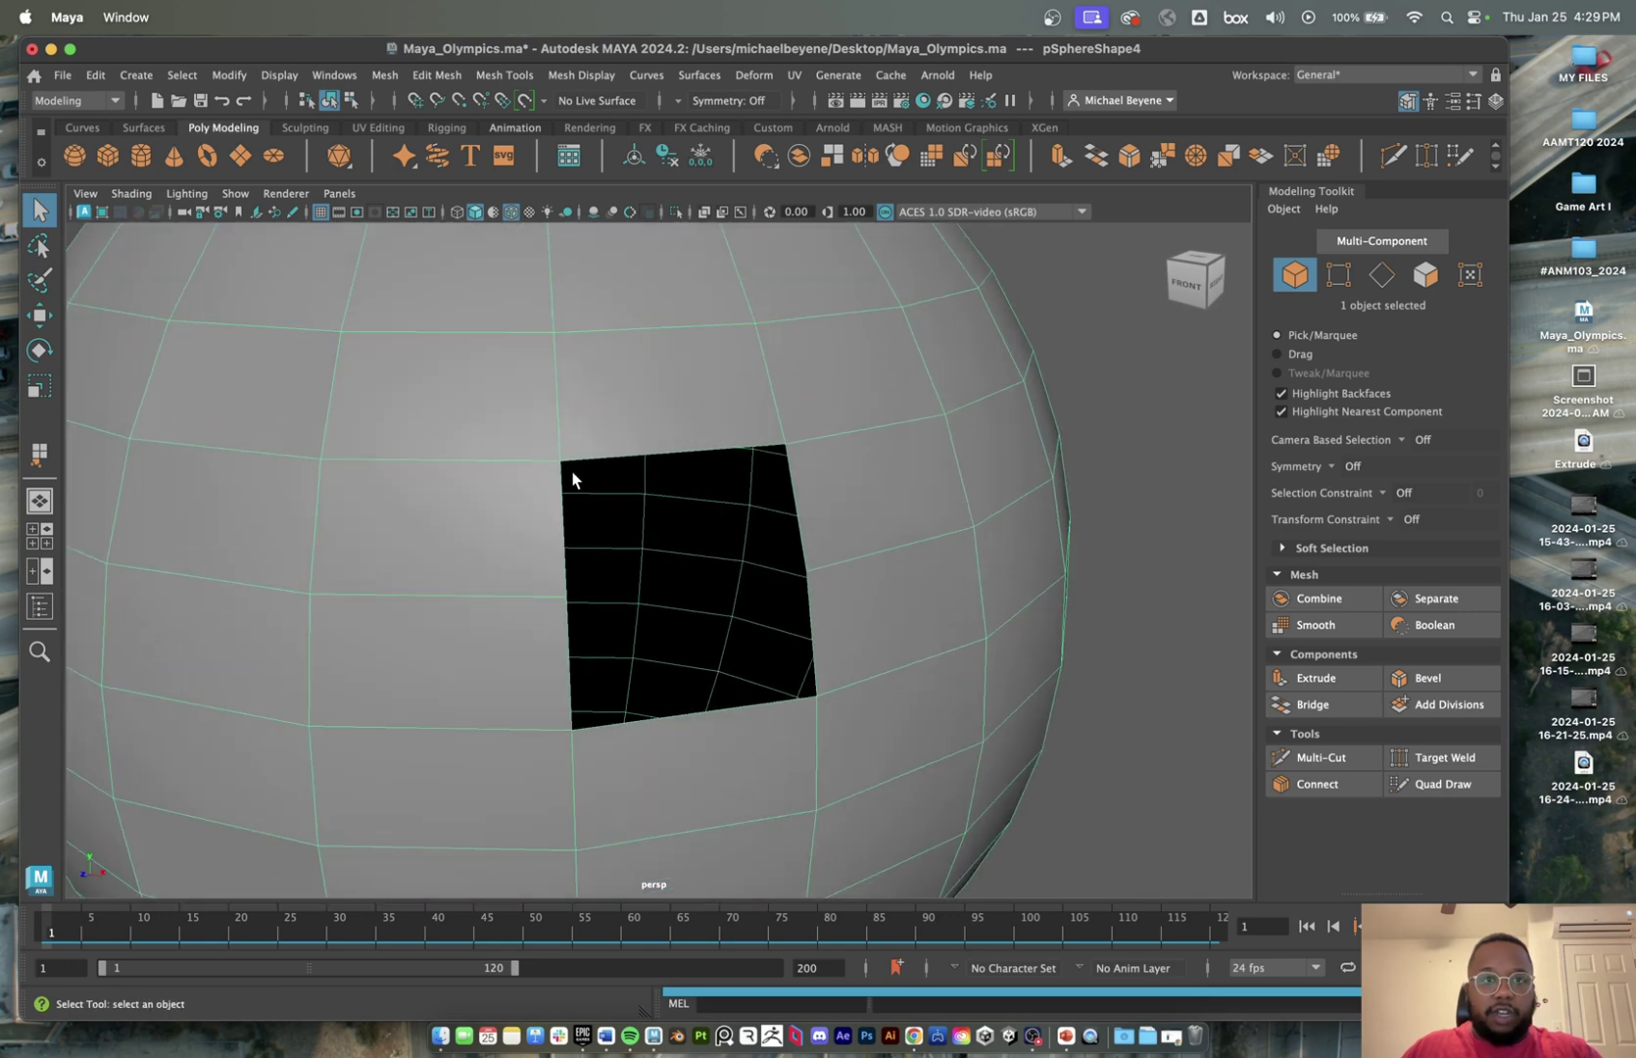
pyautogui.click(580, 74)
pyautogui.moveTo(529, 76)
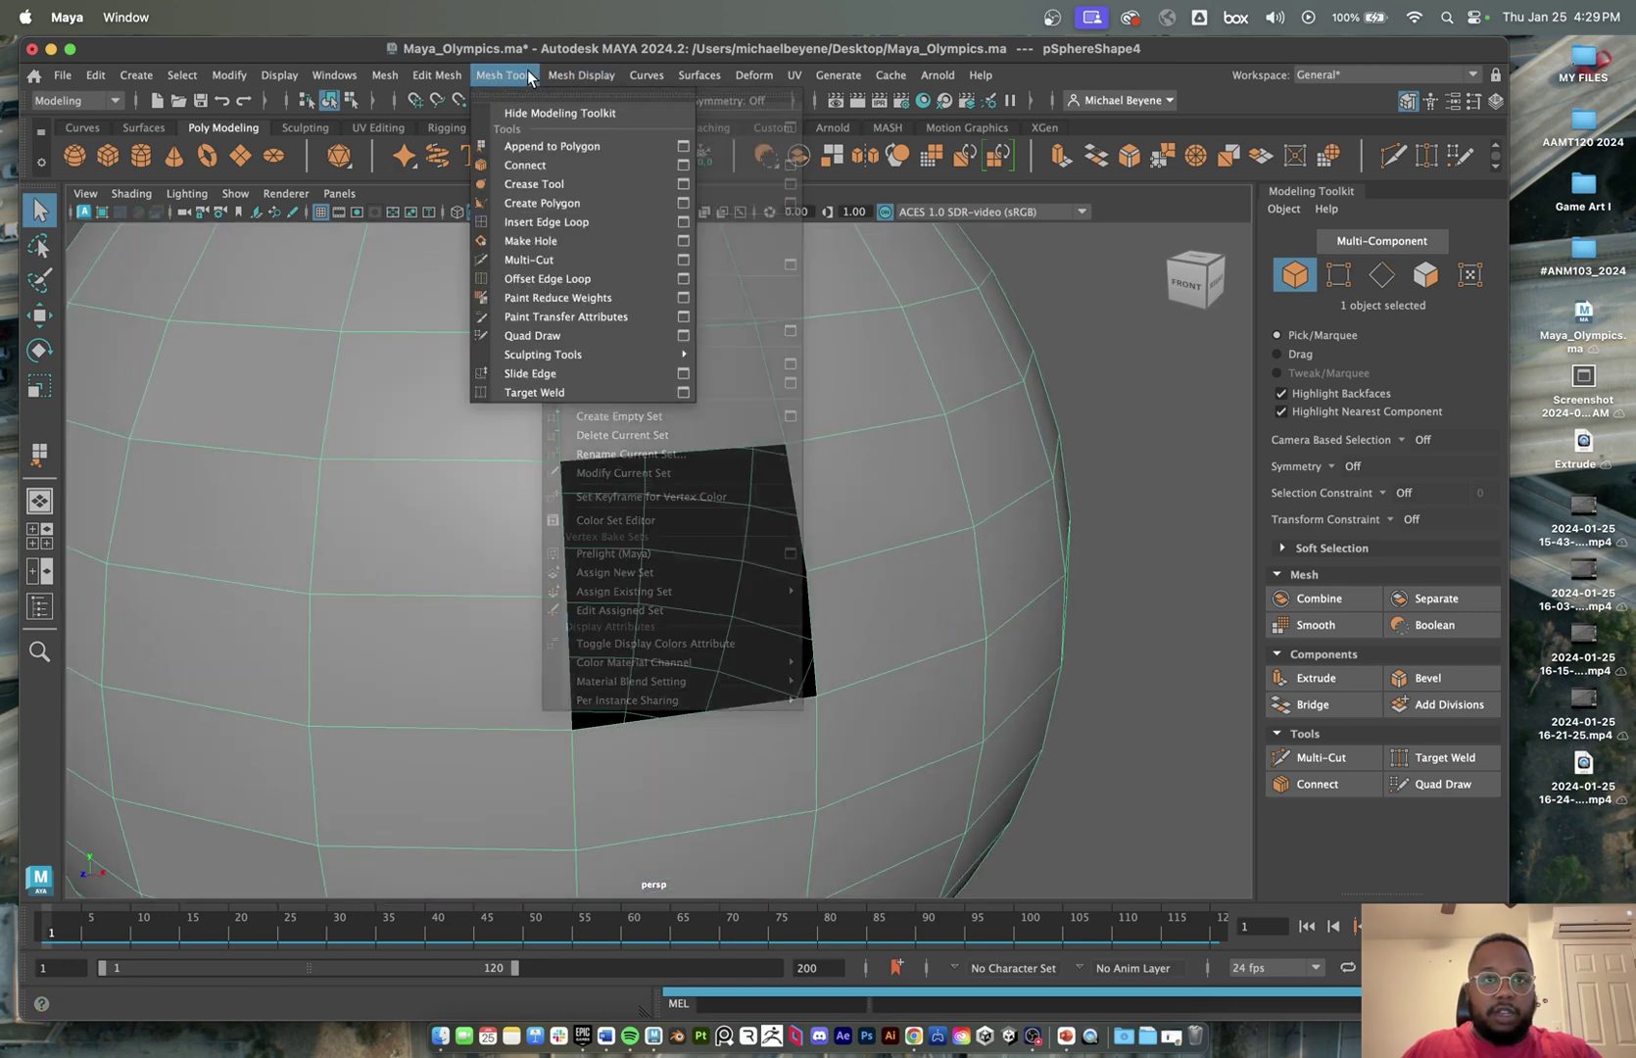
pyautogui.click(529, 149)
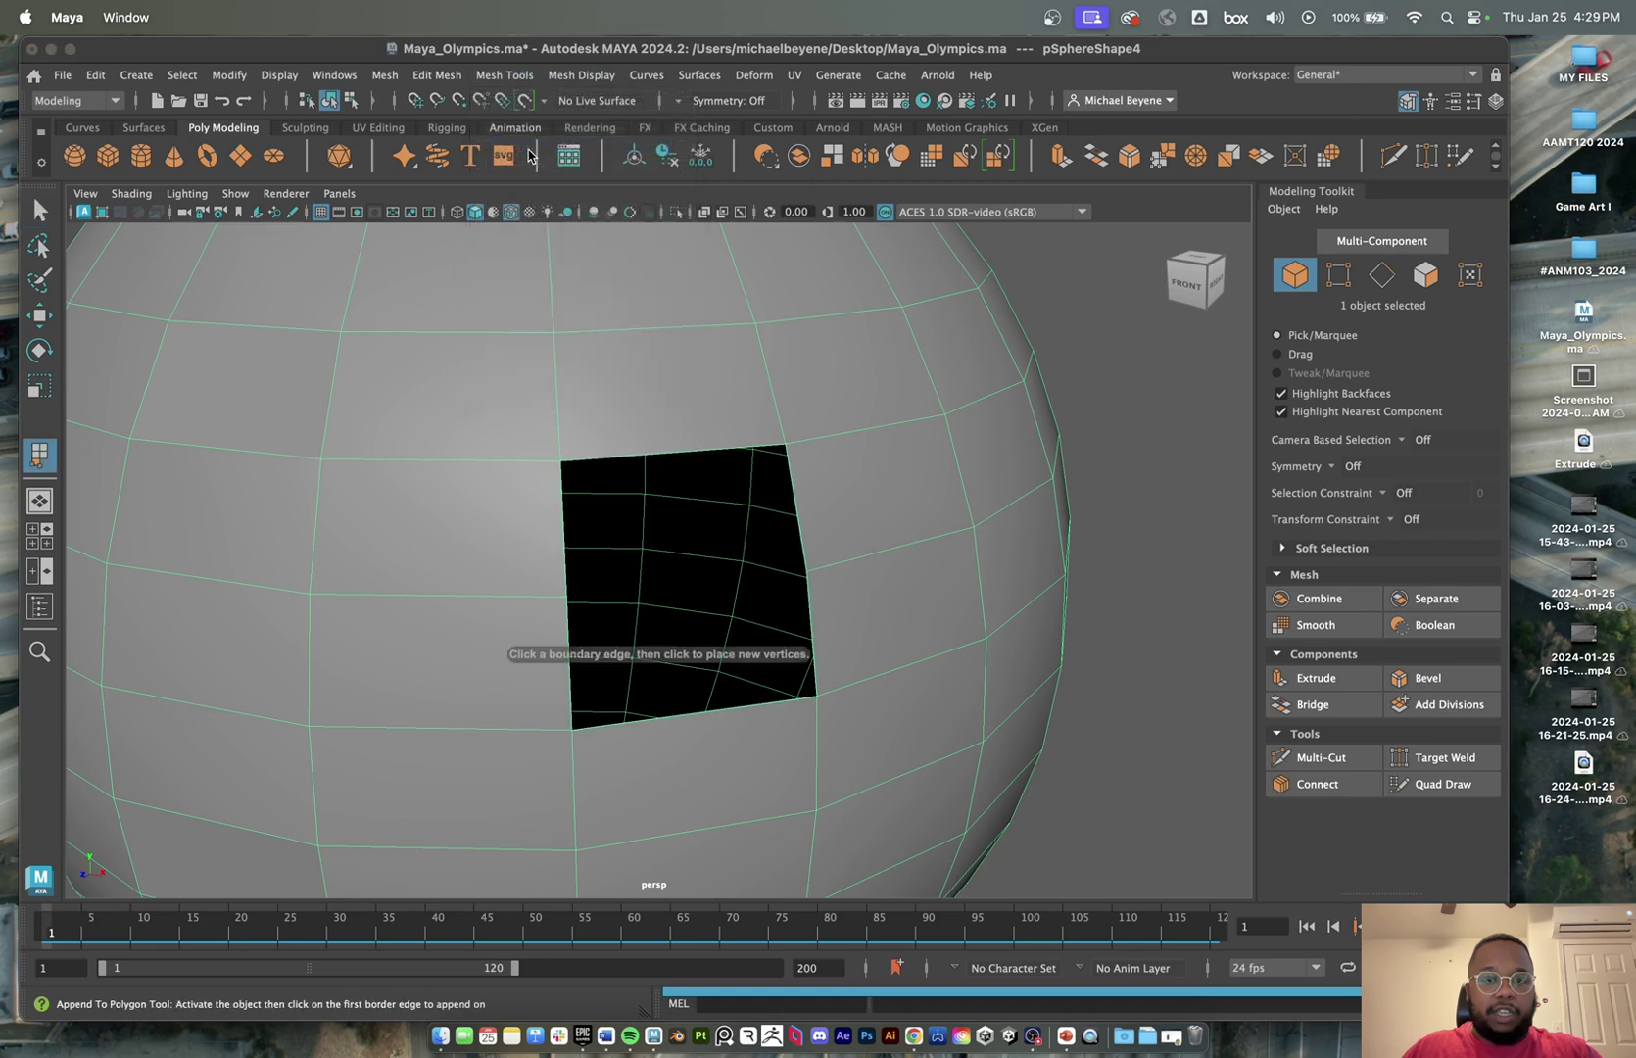
pyautogui.click(561, 511)
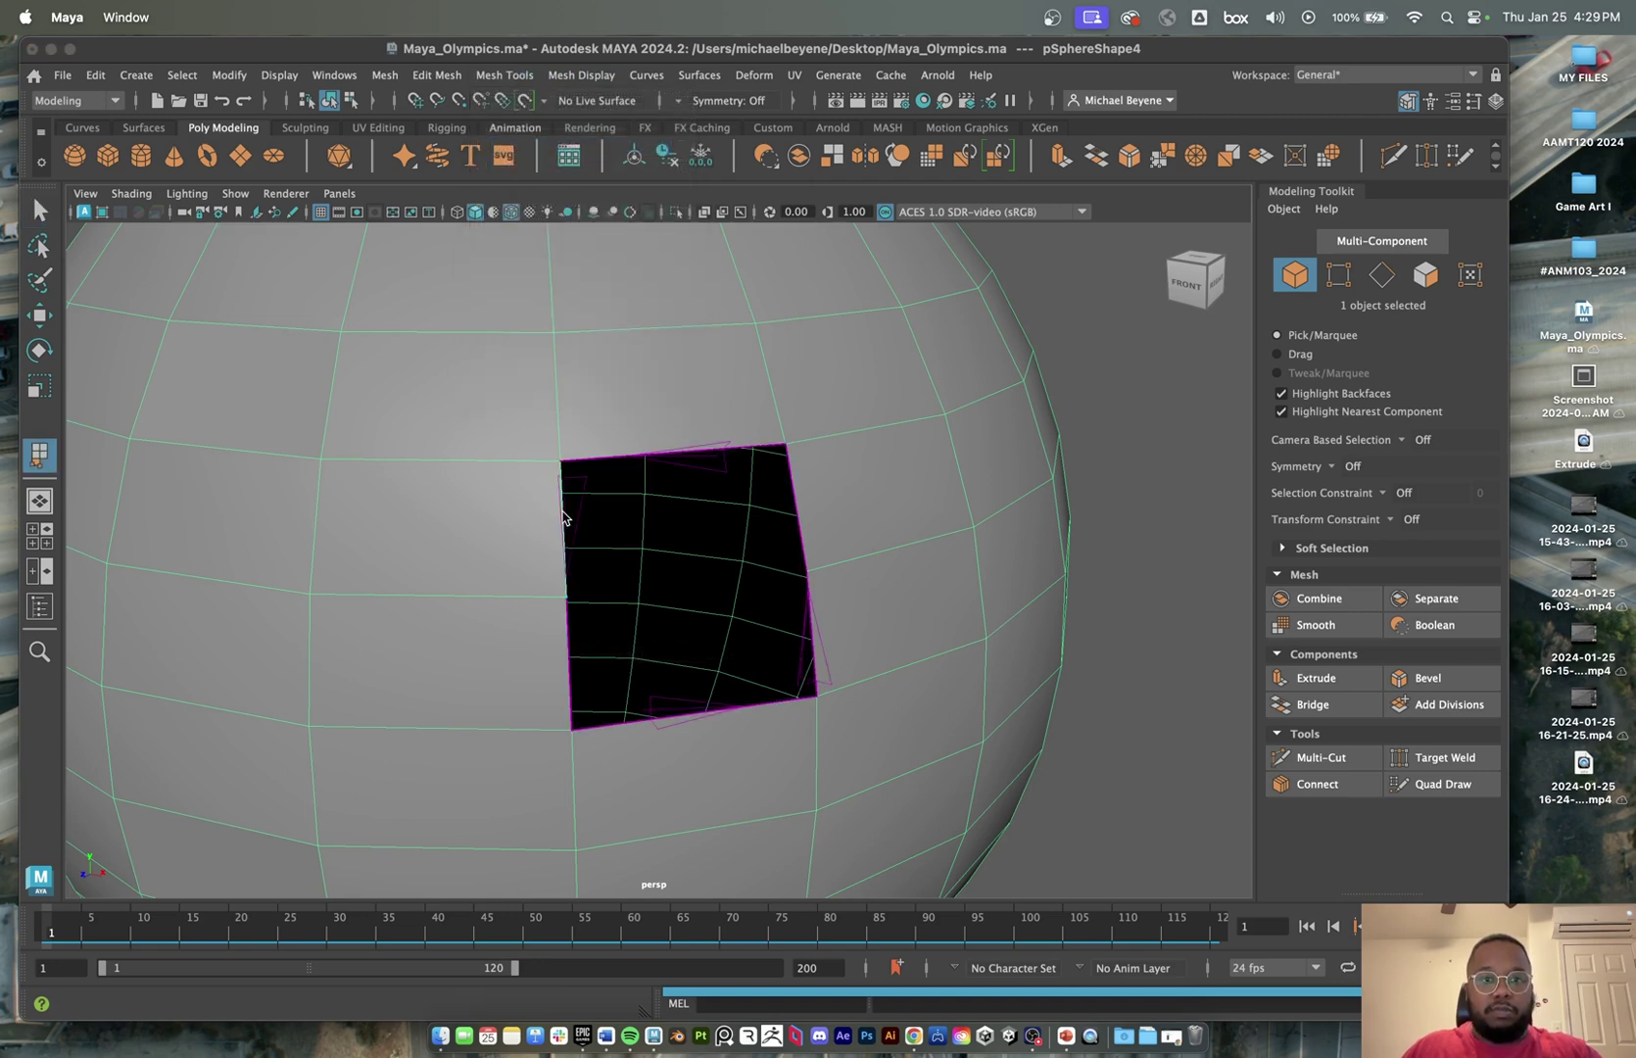
pyautogui.click(791, 486)
pyautogui.press('Return')
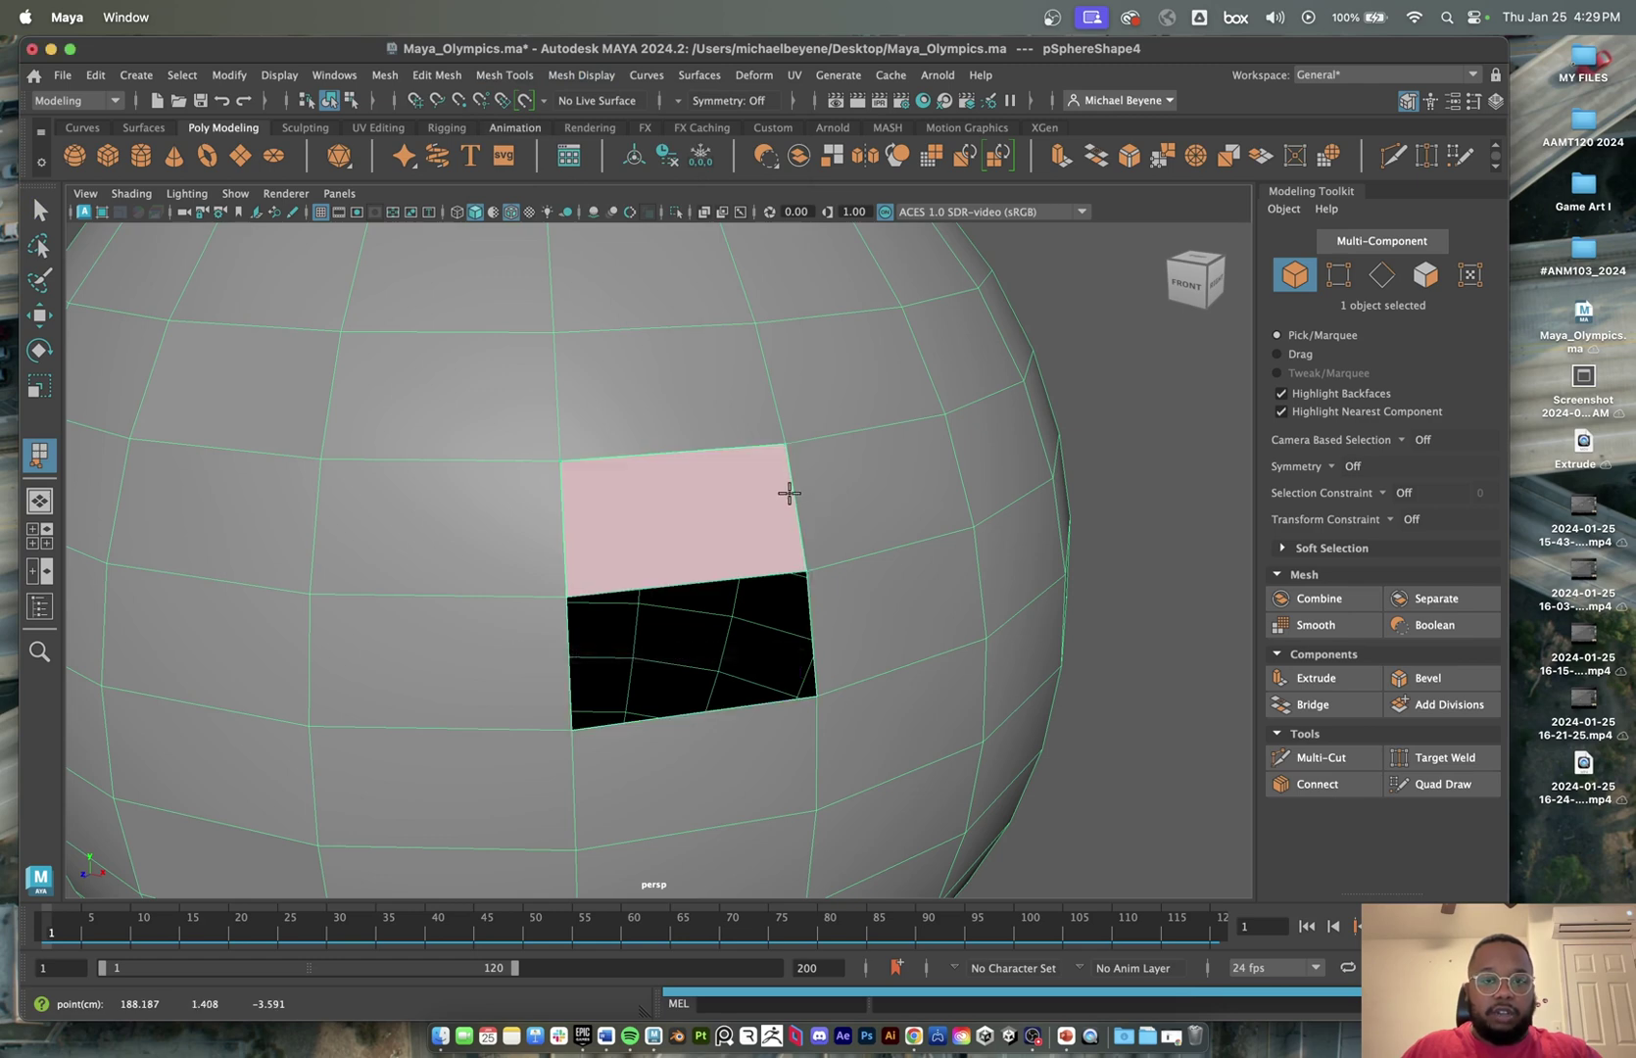
pyautogui.press('q')
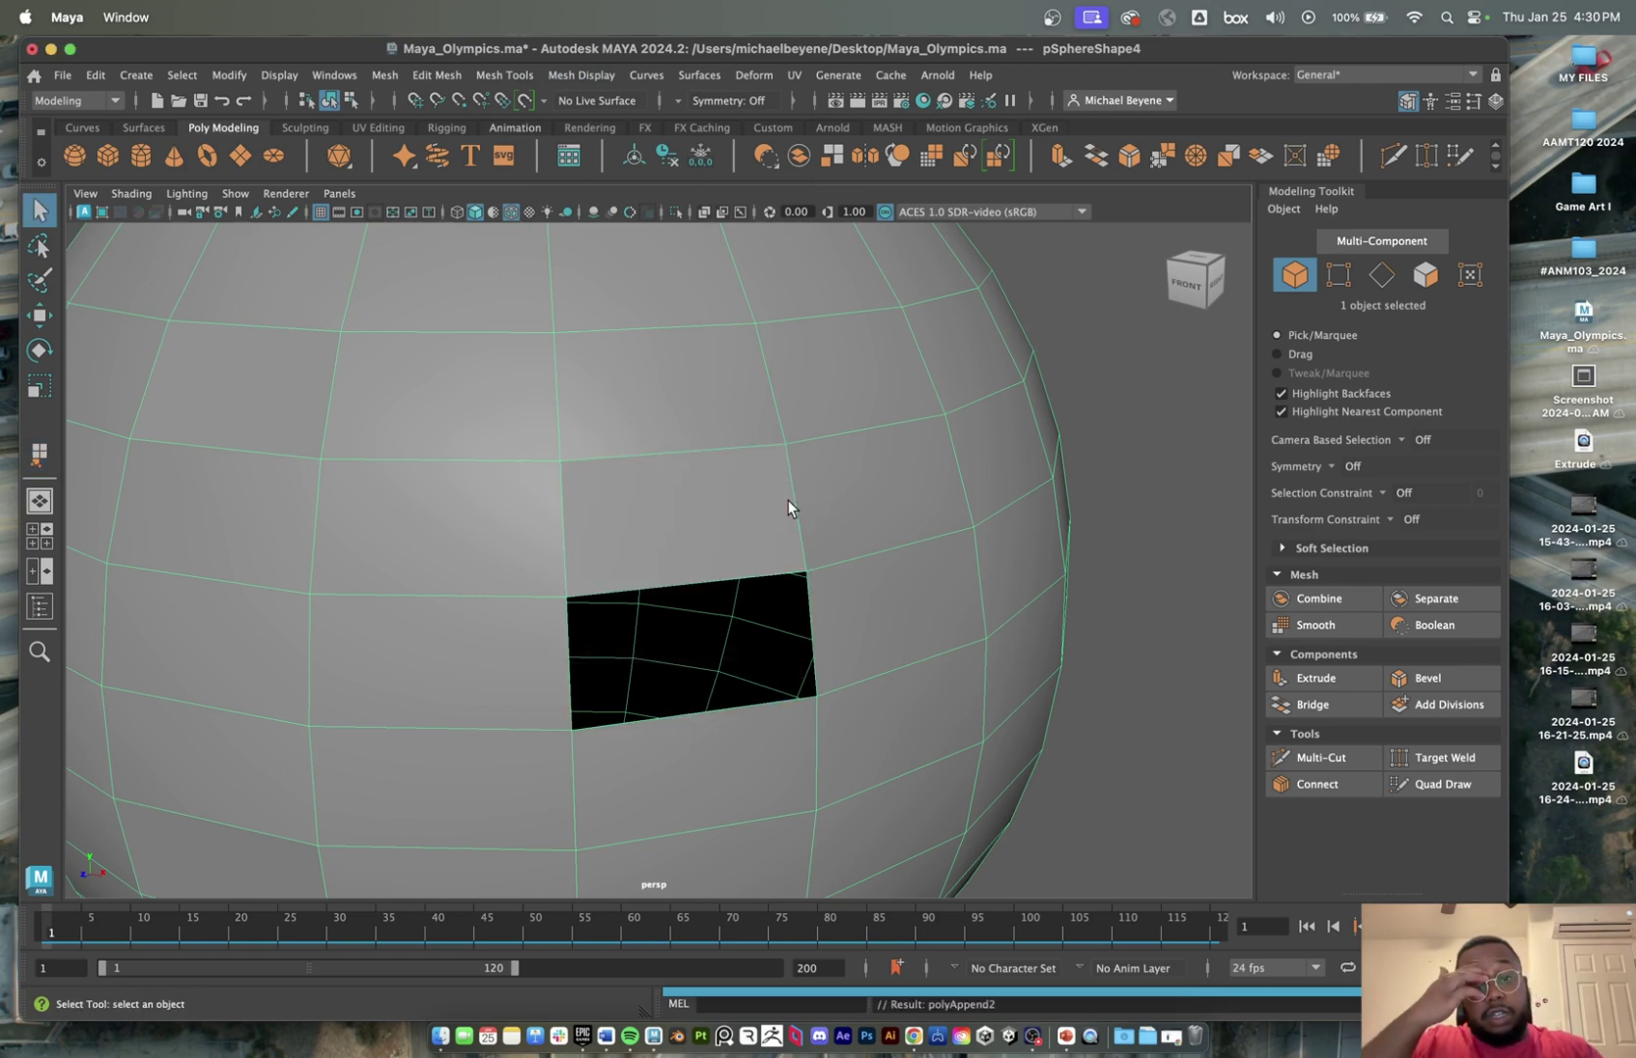
# - Append a polygon across the remaining lower half of the larger hole, from its right border edge to its left one
pyautogui.click(521, 79)
pyautogui.click(549, 146)
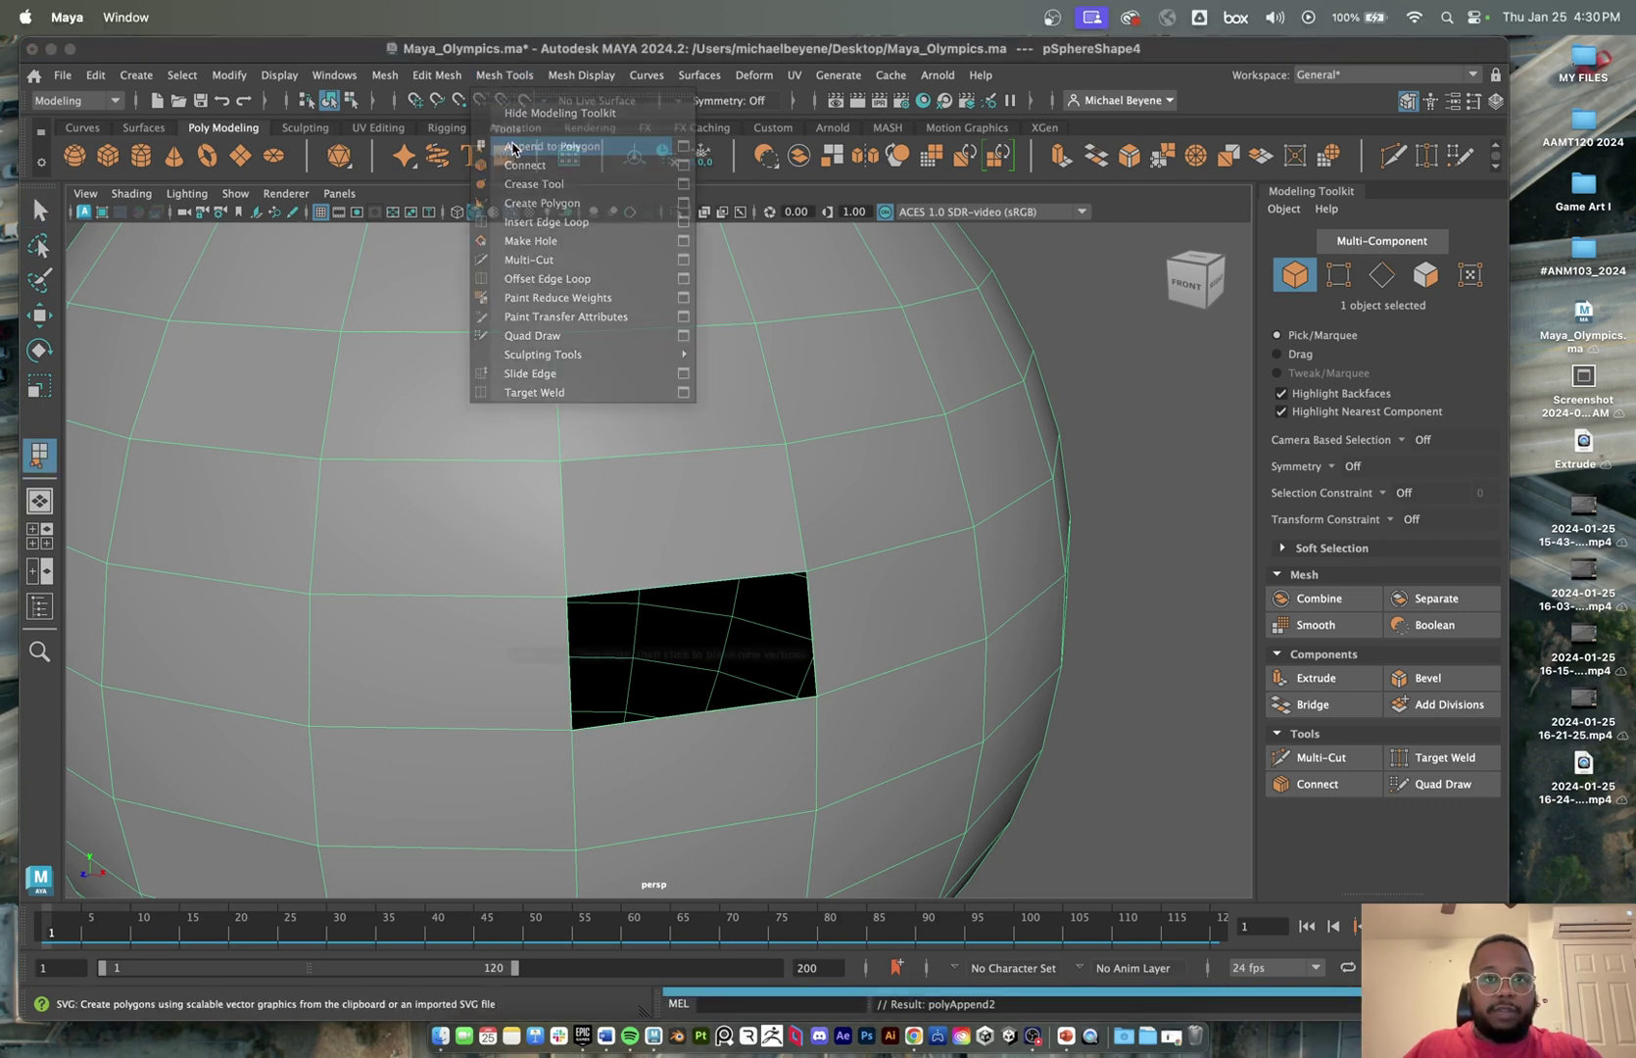
pyautogui.click(811, 612)
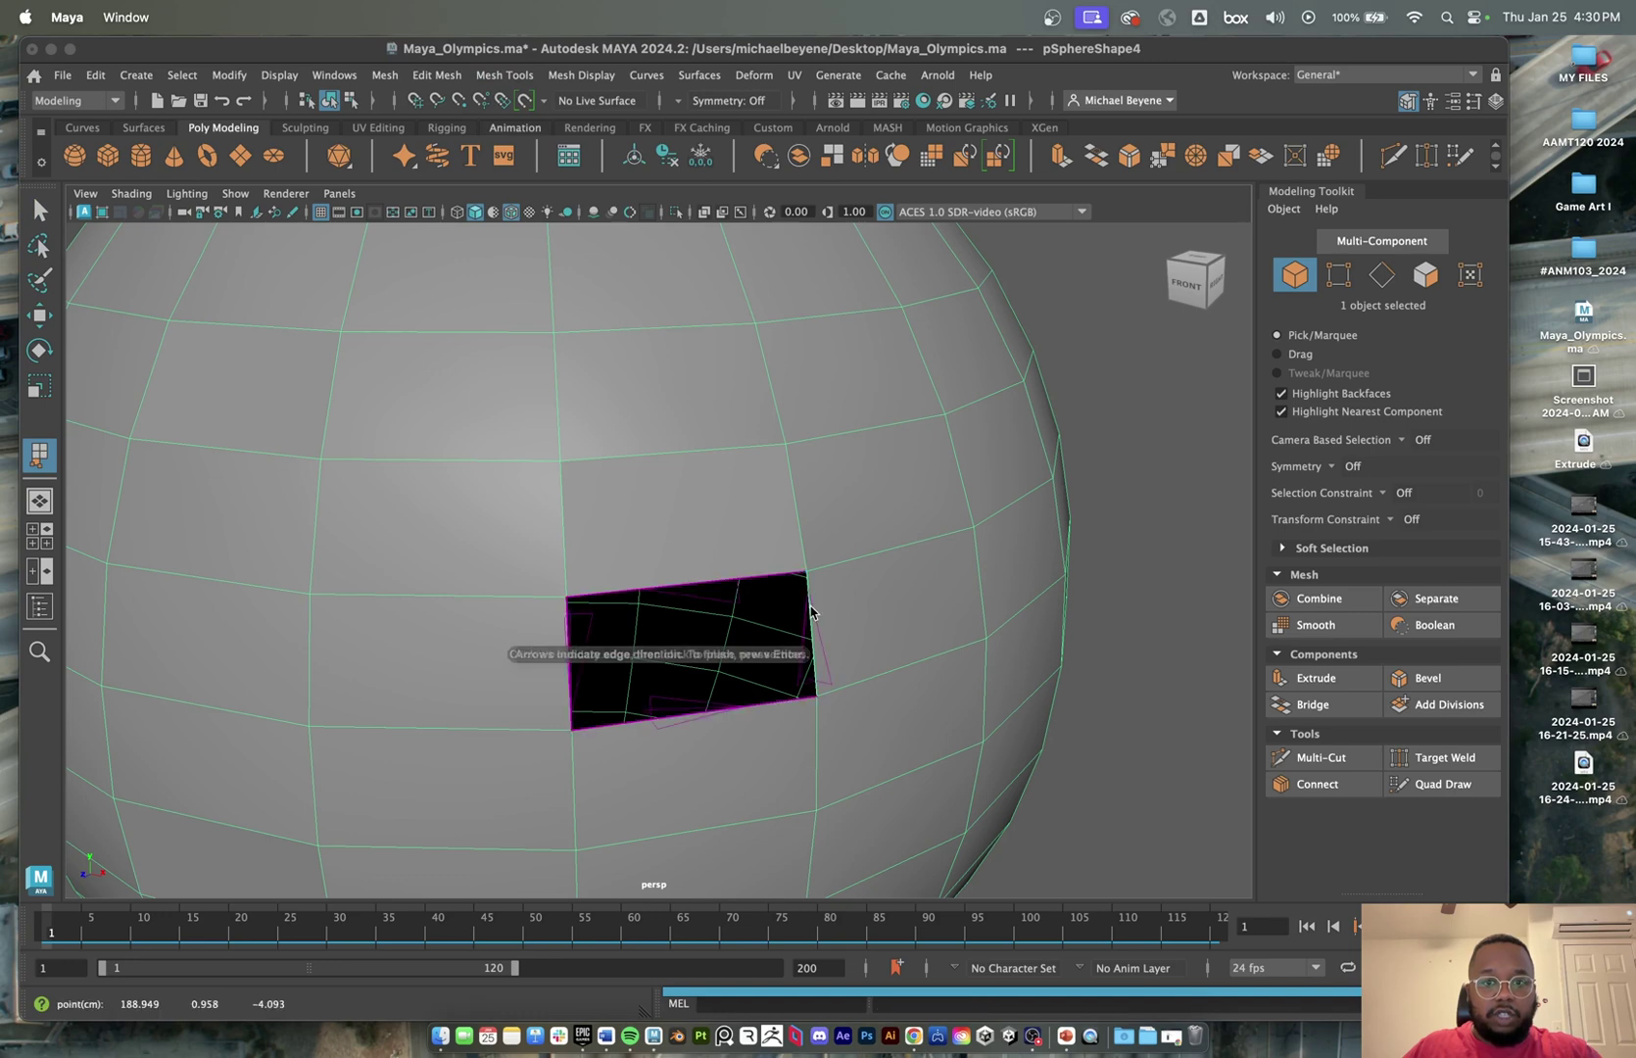
pyautogui.click(566, 634)
pyautogui.press('Return')
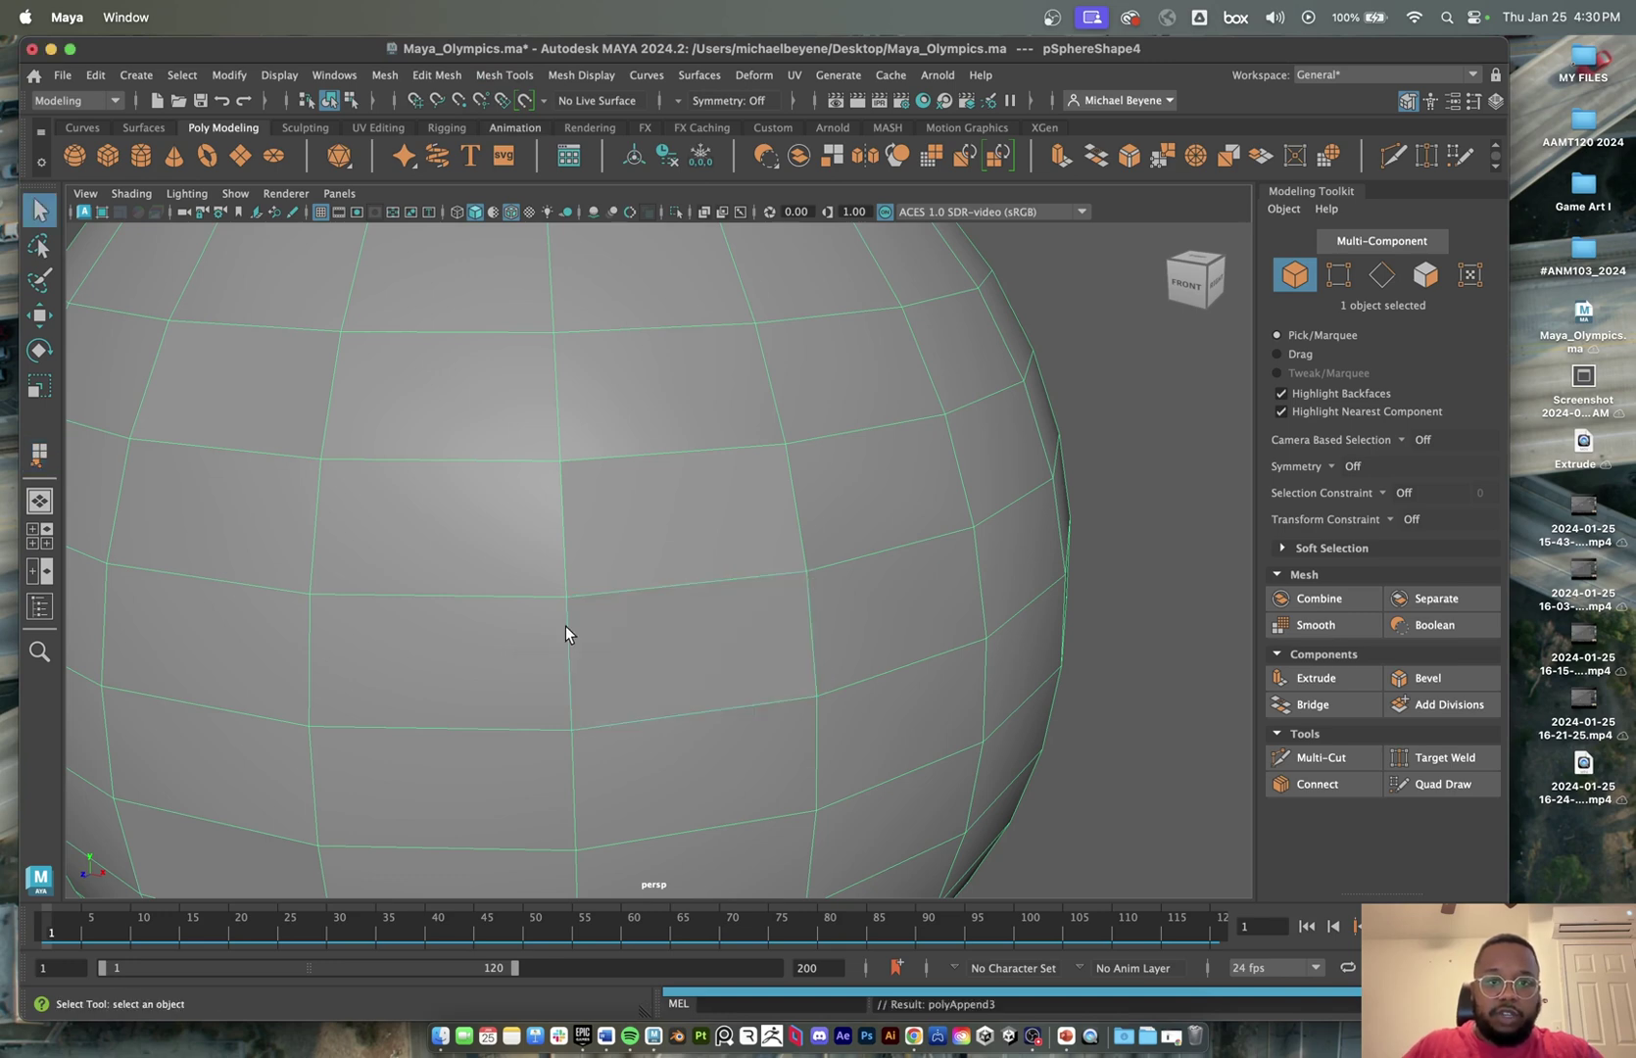
# - Inspect the closed sphere all over in unsmoothed display and deselect it
pyautogui.scroll(-5, 578, 623)
pyautogui.moveTo(577, 443); pyautogui.dragTo(697, 388, button='right')
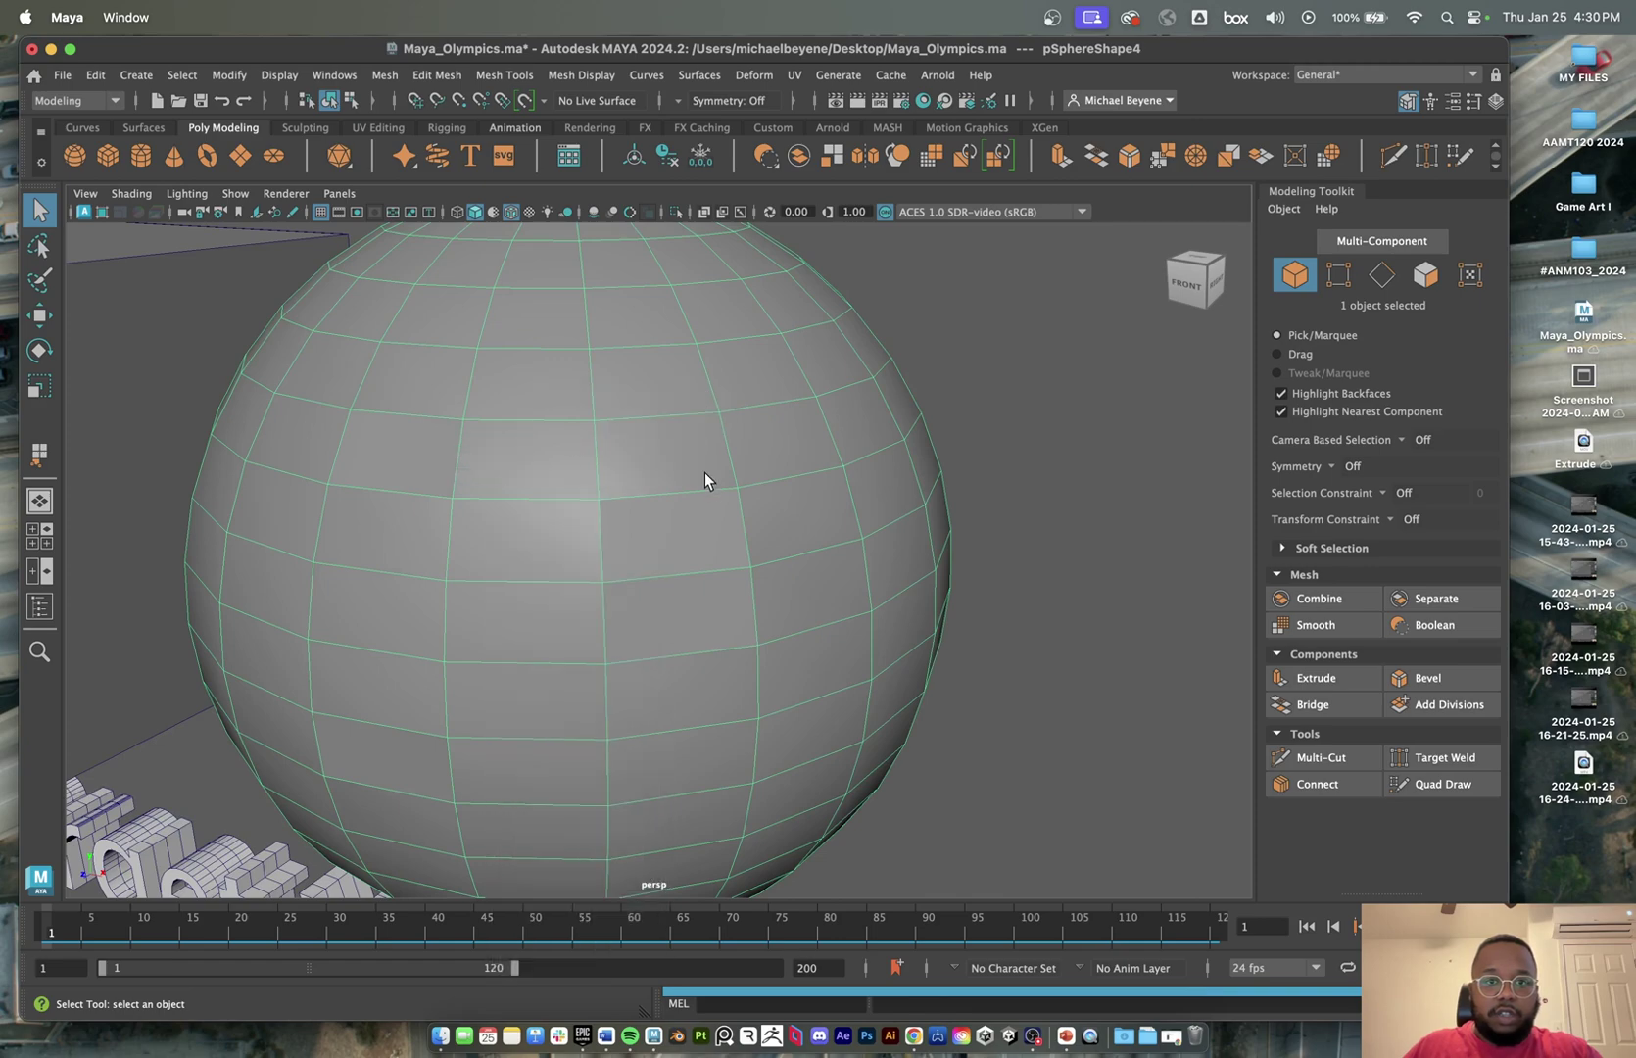
pyautogui.scroll(-8, 707, 484)
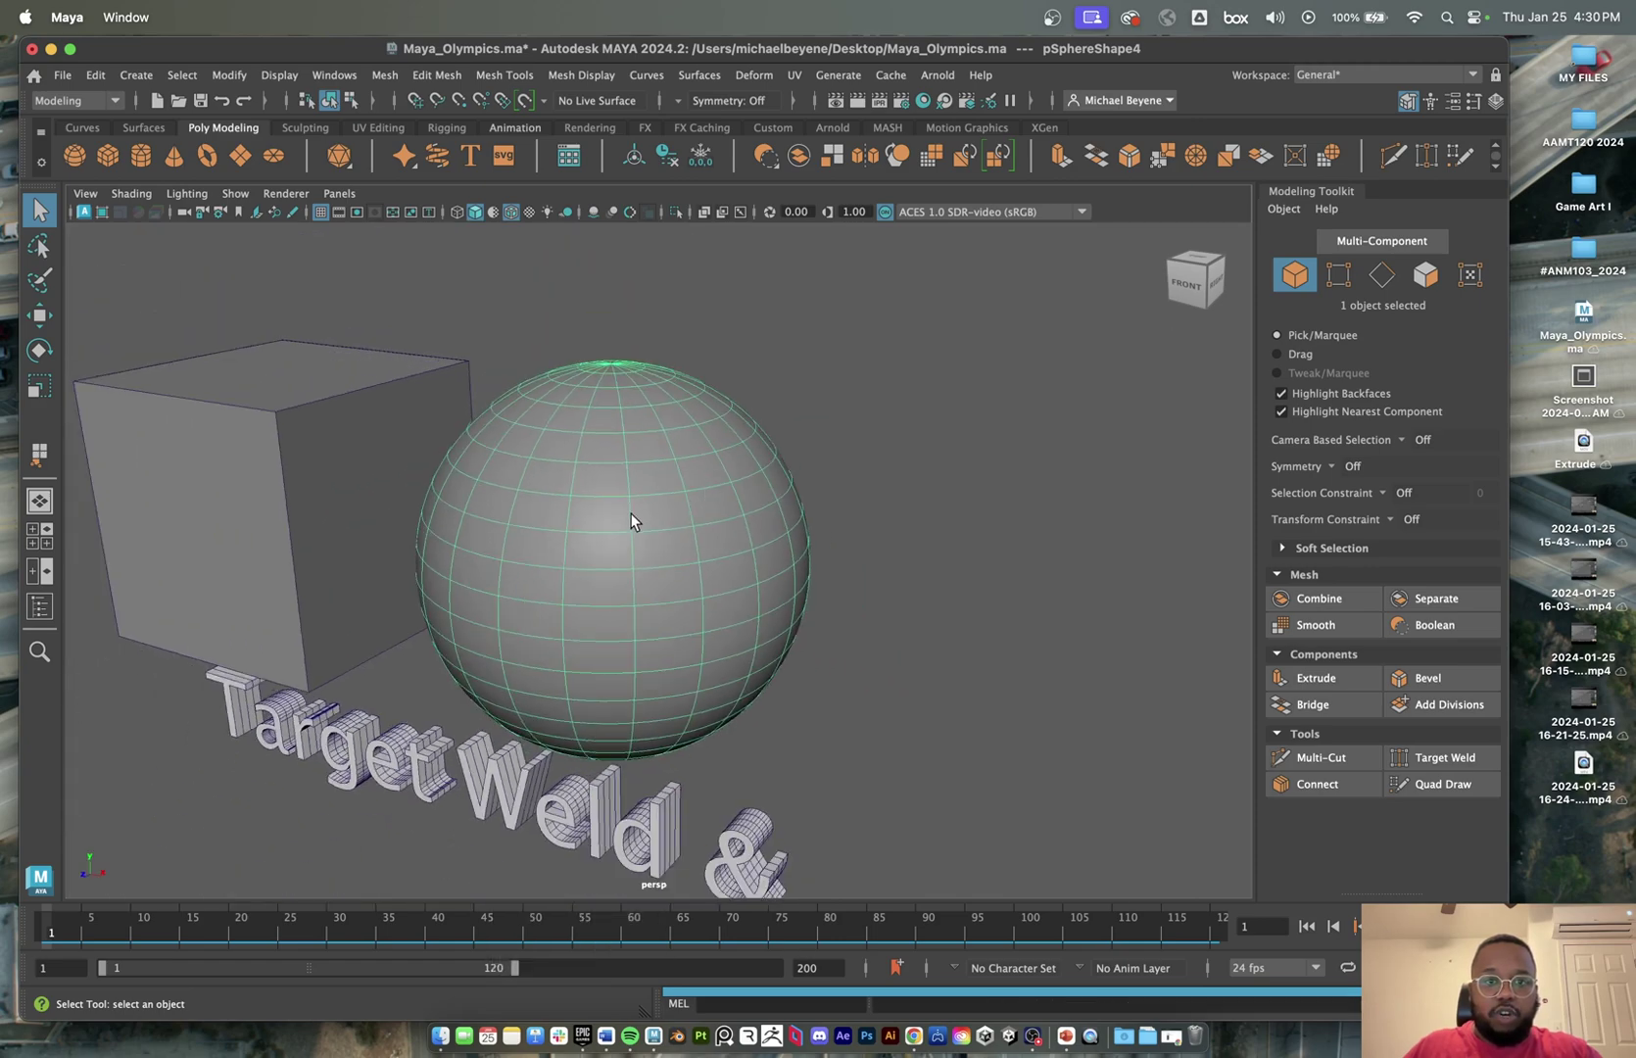
pyautogui.keyDown('alt'); pyautogui.moveTo(632, 513); pyautogui.dragTo(670, 505); pyautogui.keyUp('alt')
pyautogui.press('1')
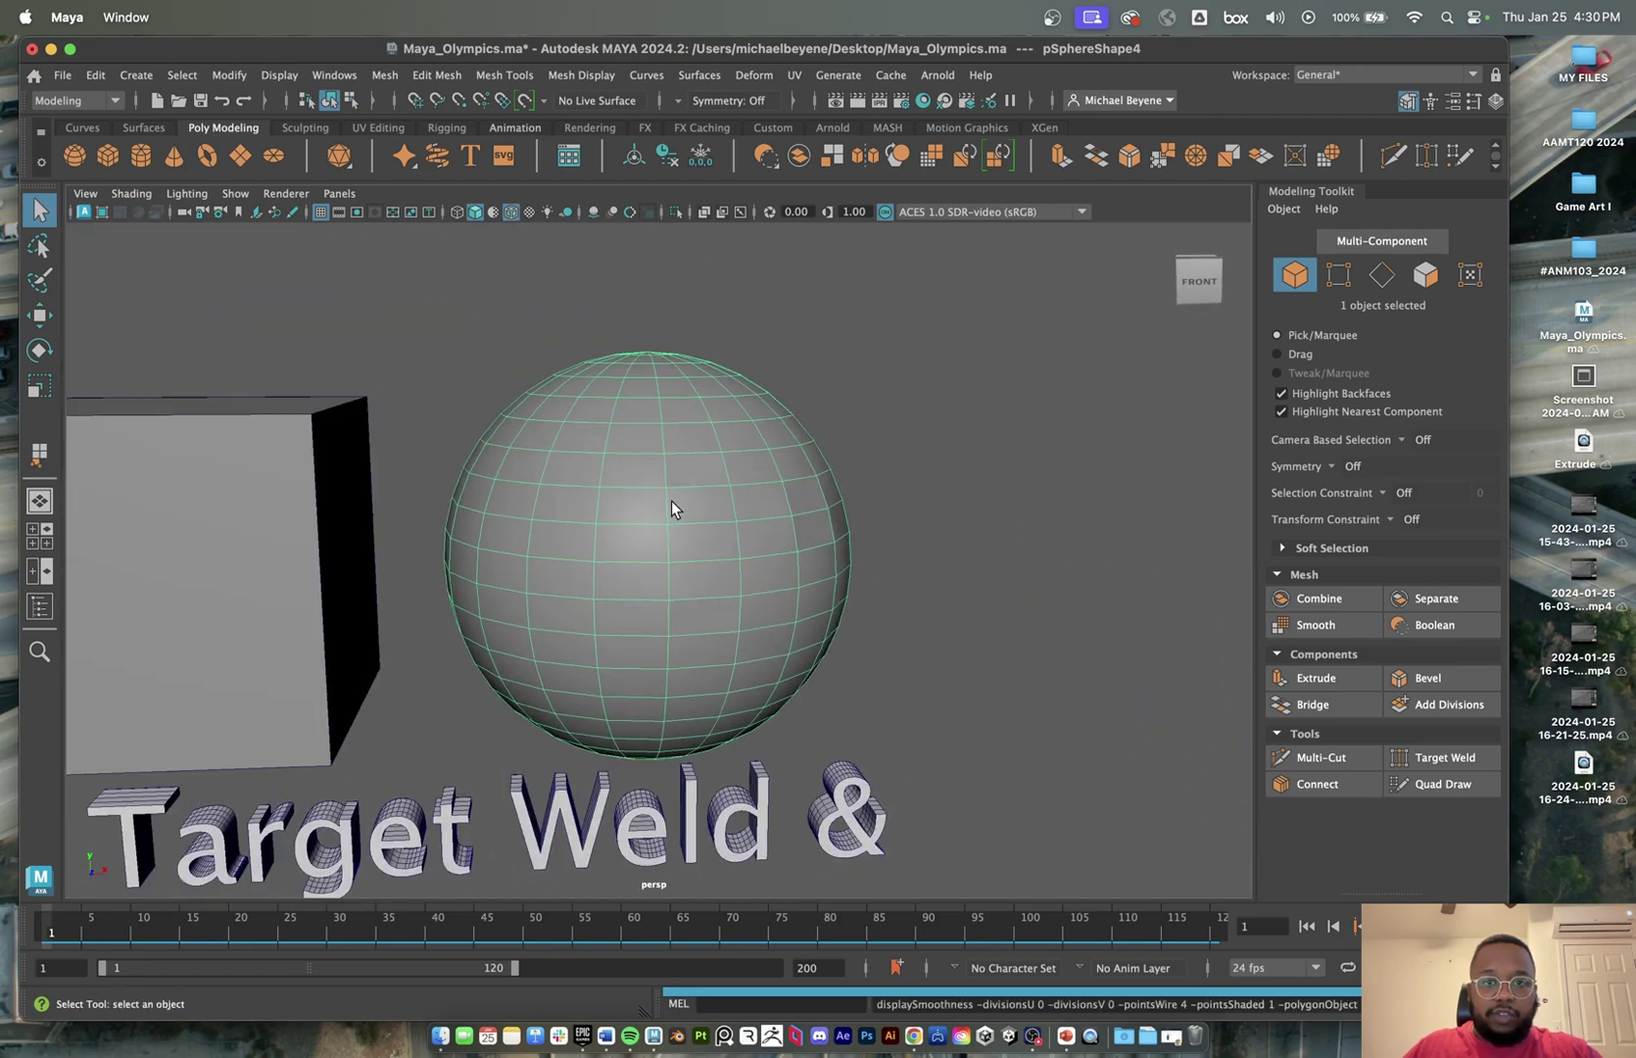
pyautogui.moveTo(736, 444); pyautogui.dragTo(938, 323, button='right')
pyautogui.click(900, 382)
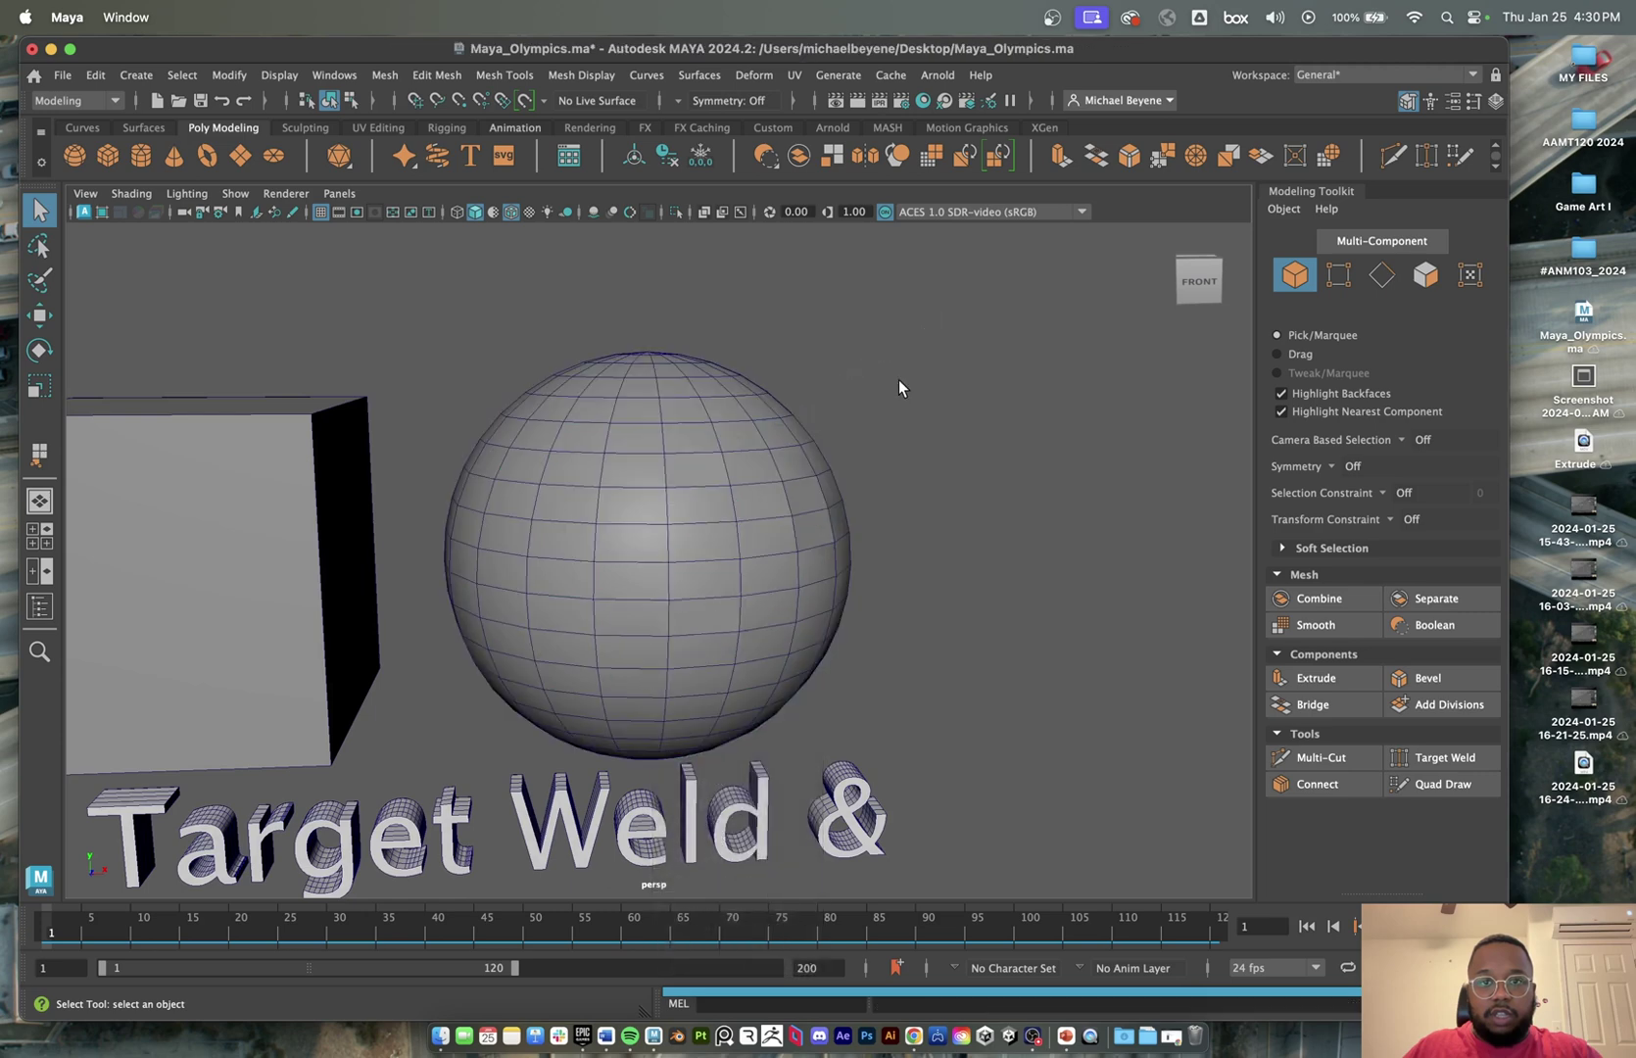
pyautogui.scroll(-5, 878, 503)
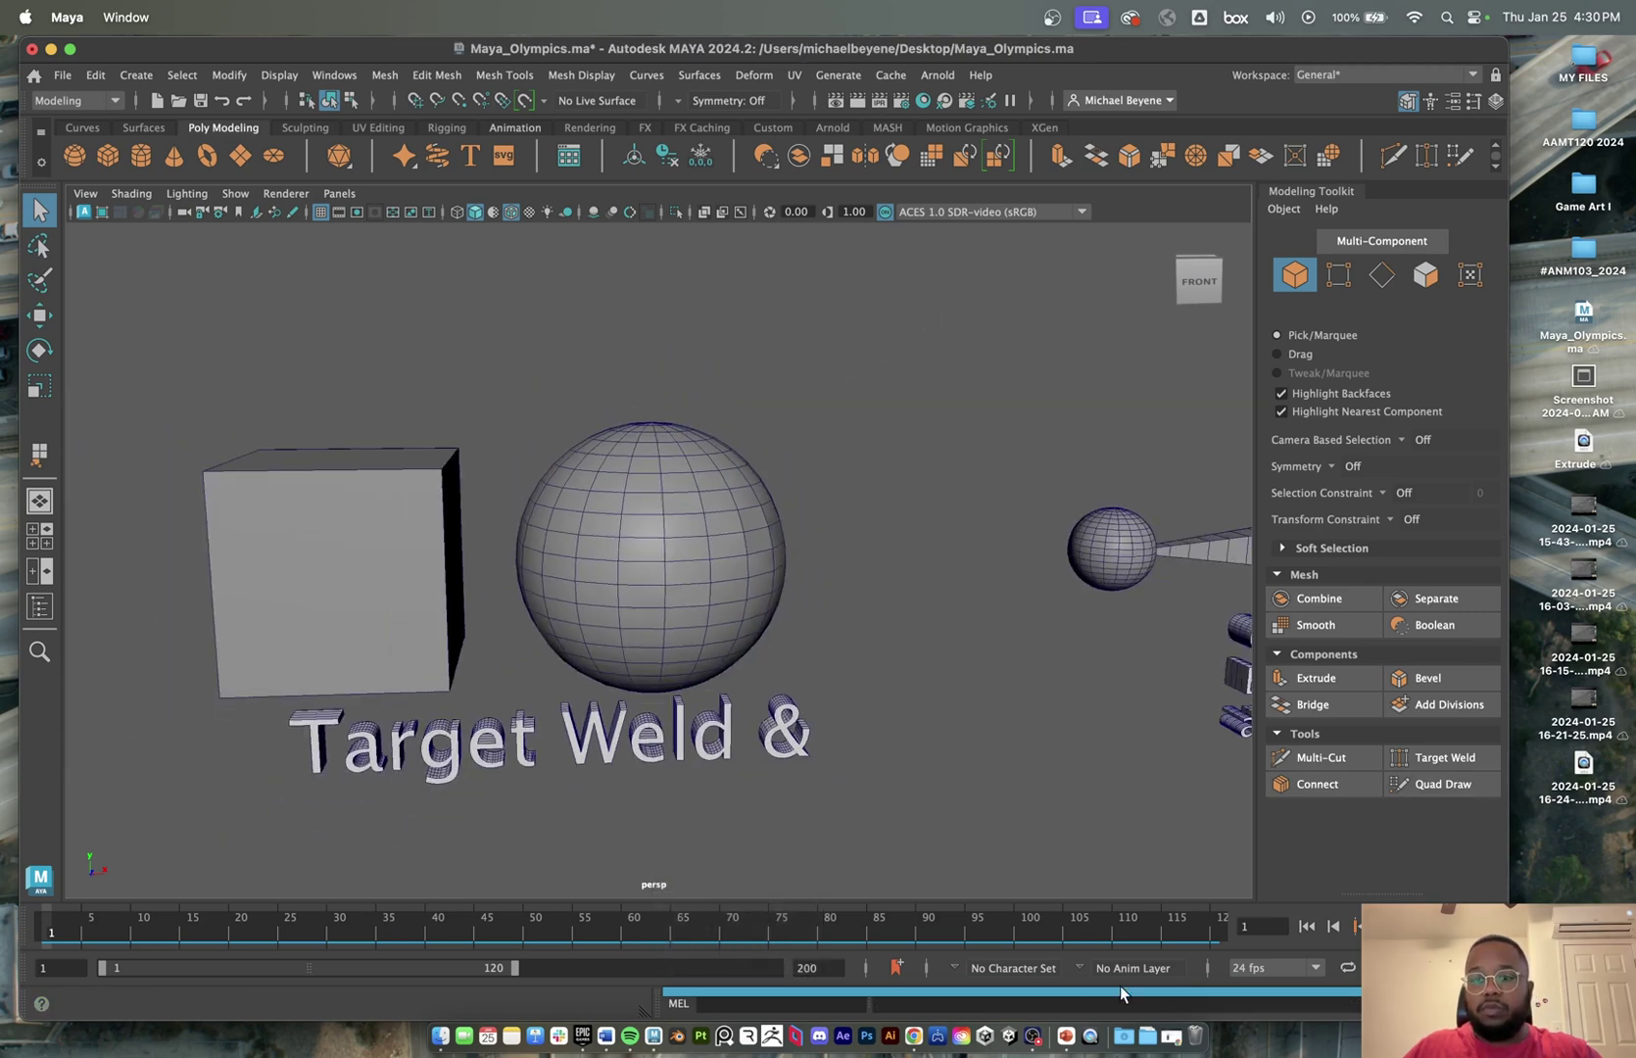
# - Examine the Target Weld, Combine/Bridge/Smooth, and Combine and boolean examples laid out in the scene
pyautogui.click(1033, 1038)
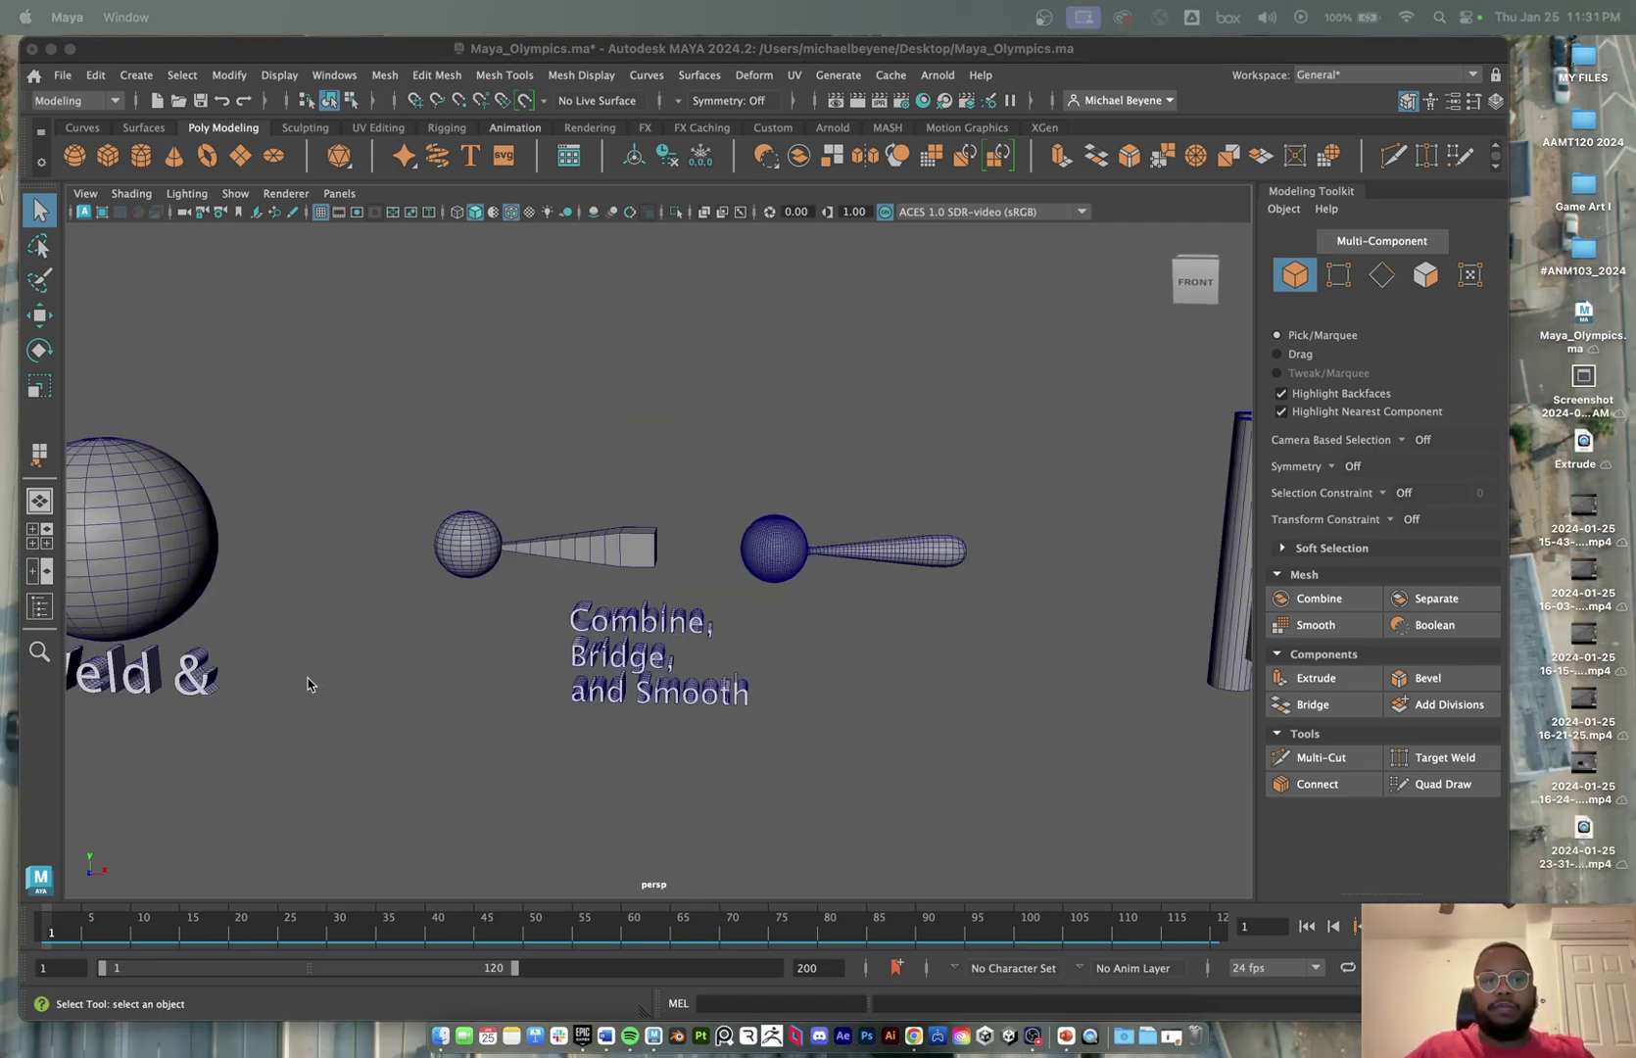
pyautogui.scroll(2, 707, 571)
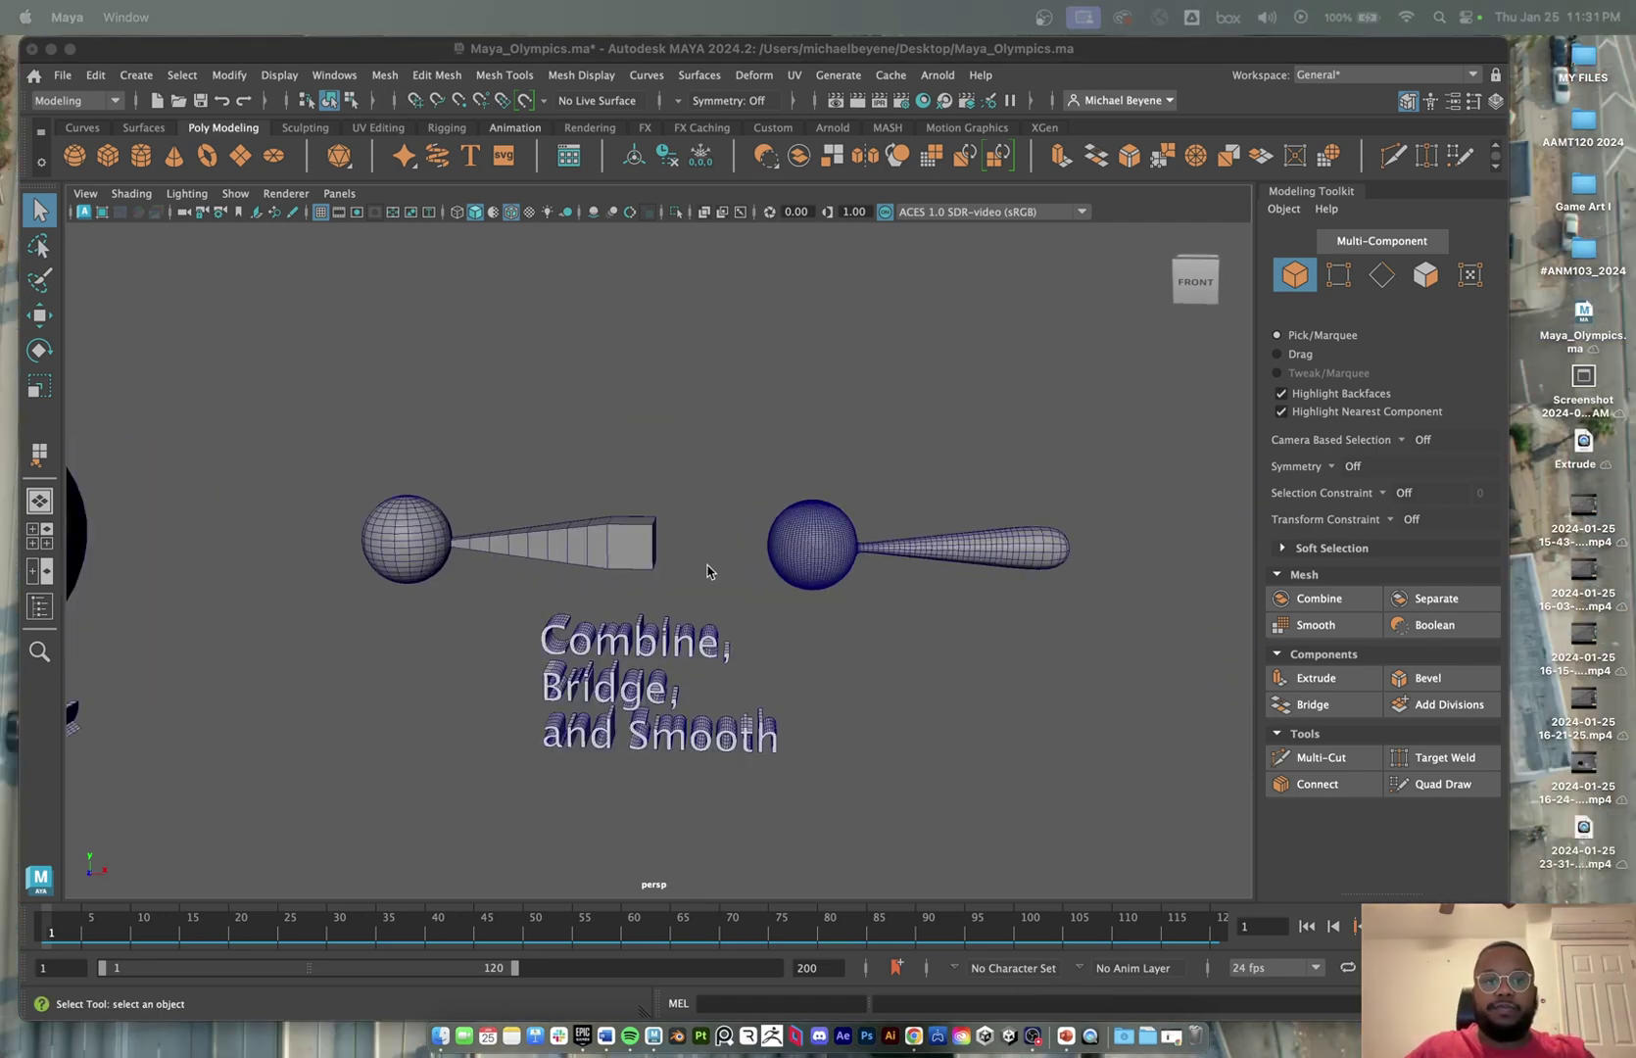
pyautogui.click(726, 657)
pyautogui.scroll(1, 729, 654)
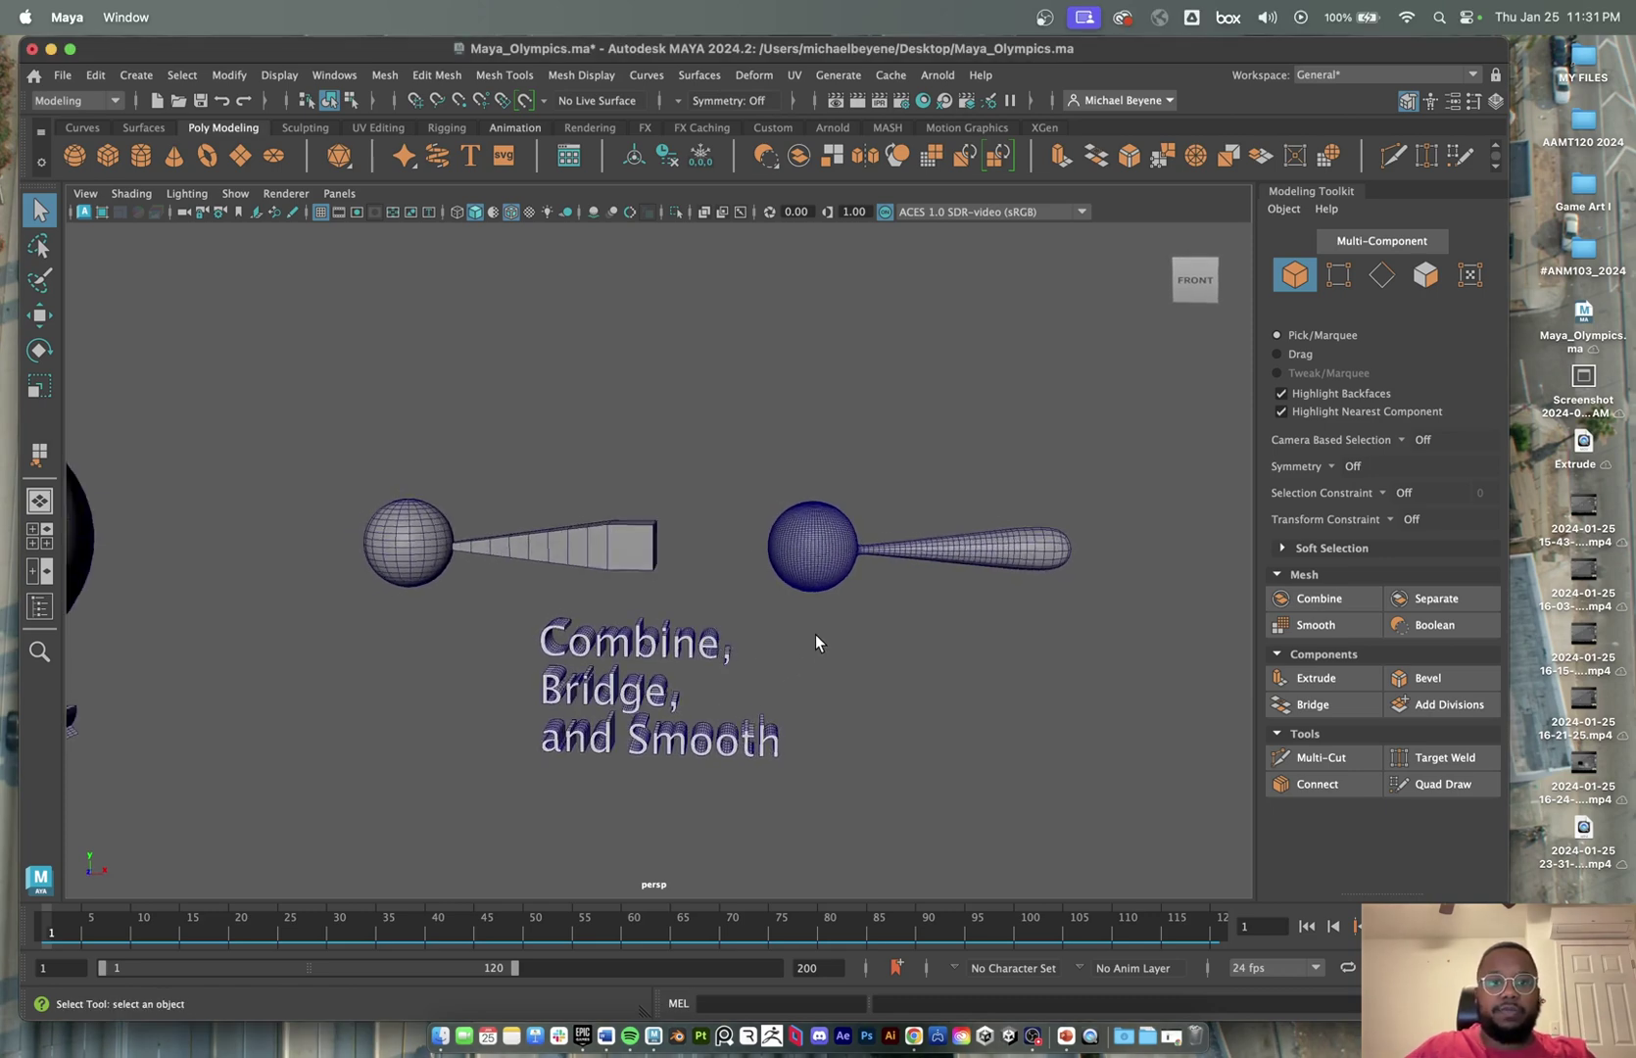
pyautogui.scroll(-3, 816, 634)
pyautogui.scroll(-2, 809, 566)
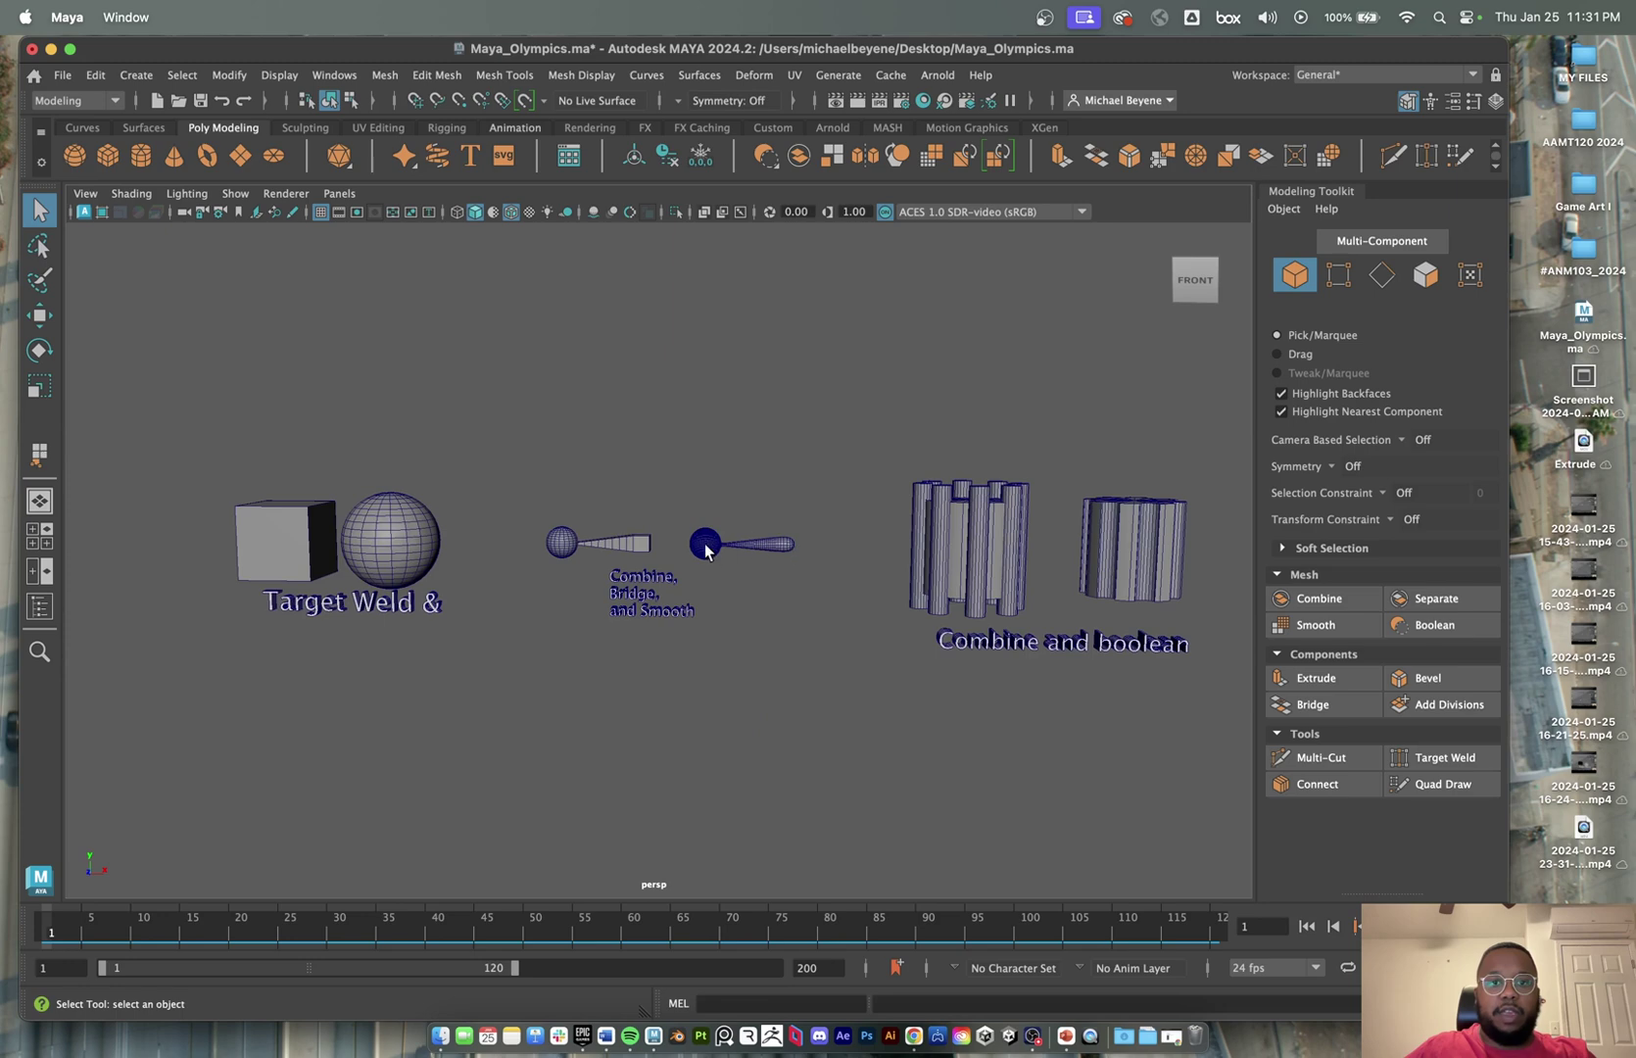
pyautogui.keyDown('alt'); pyautogui.moveTo(678, 556); pyautogui.dragTo(652, 564); pyautogui.keyUp('alt')
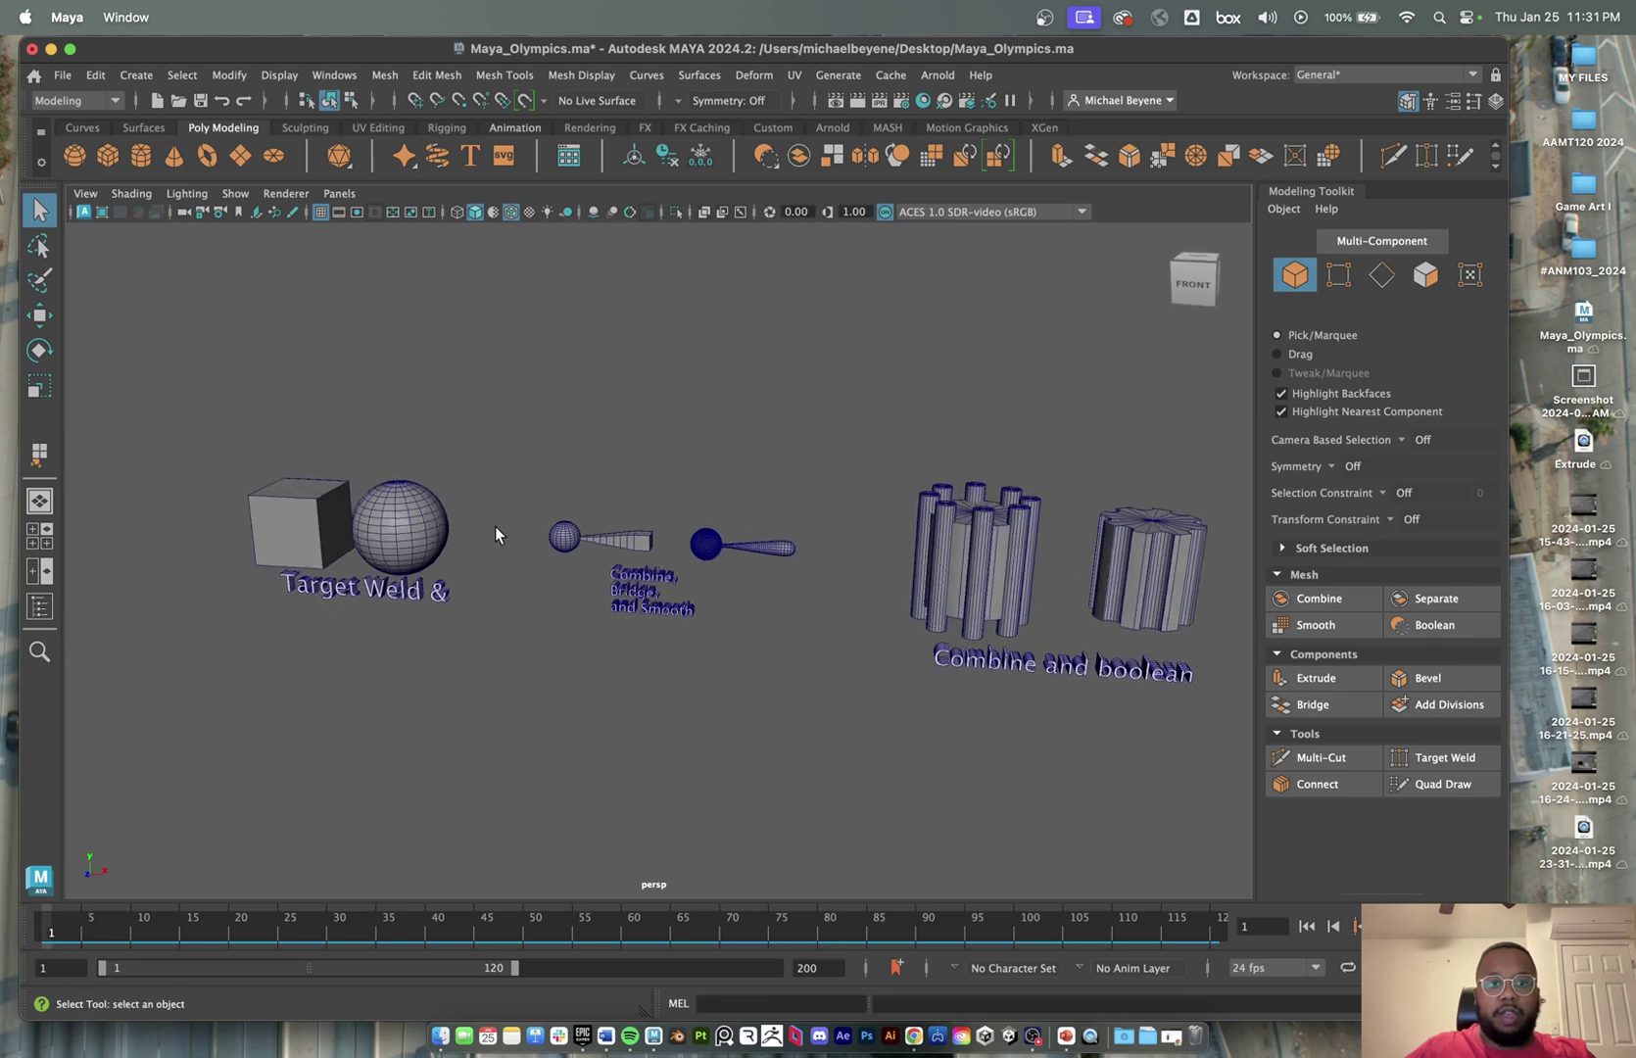
pyautogui.click(316, 550)
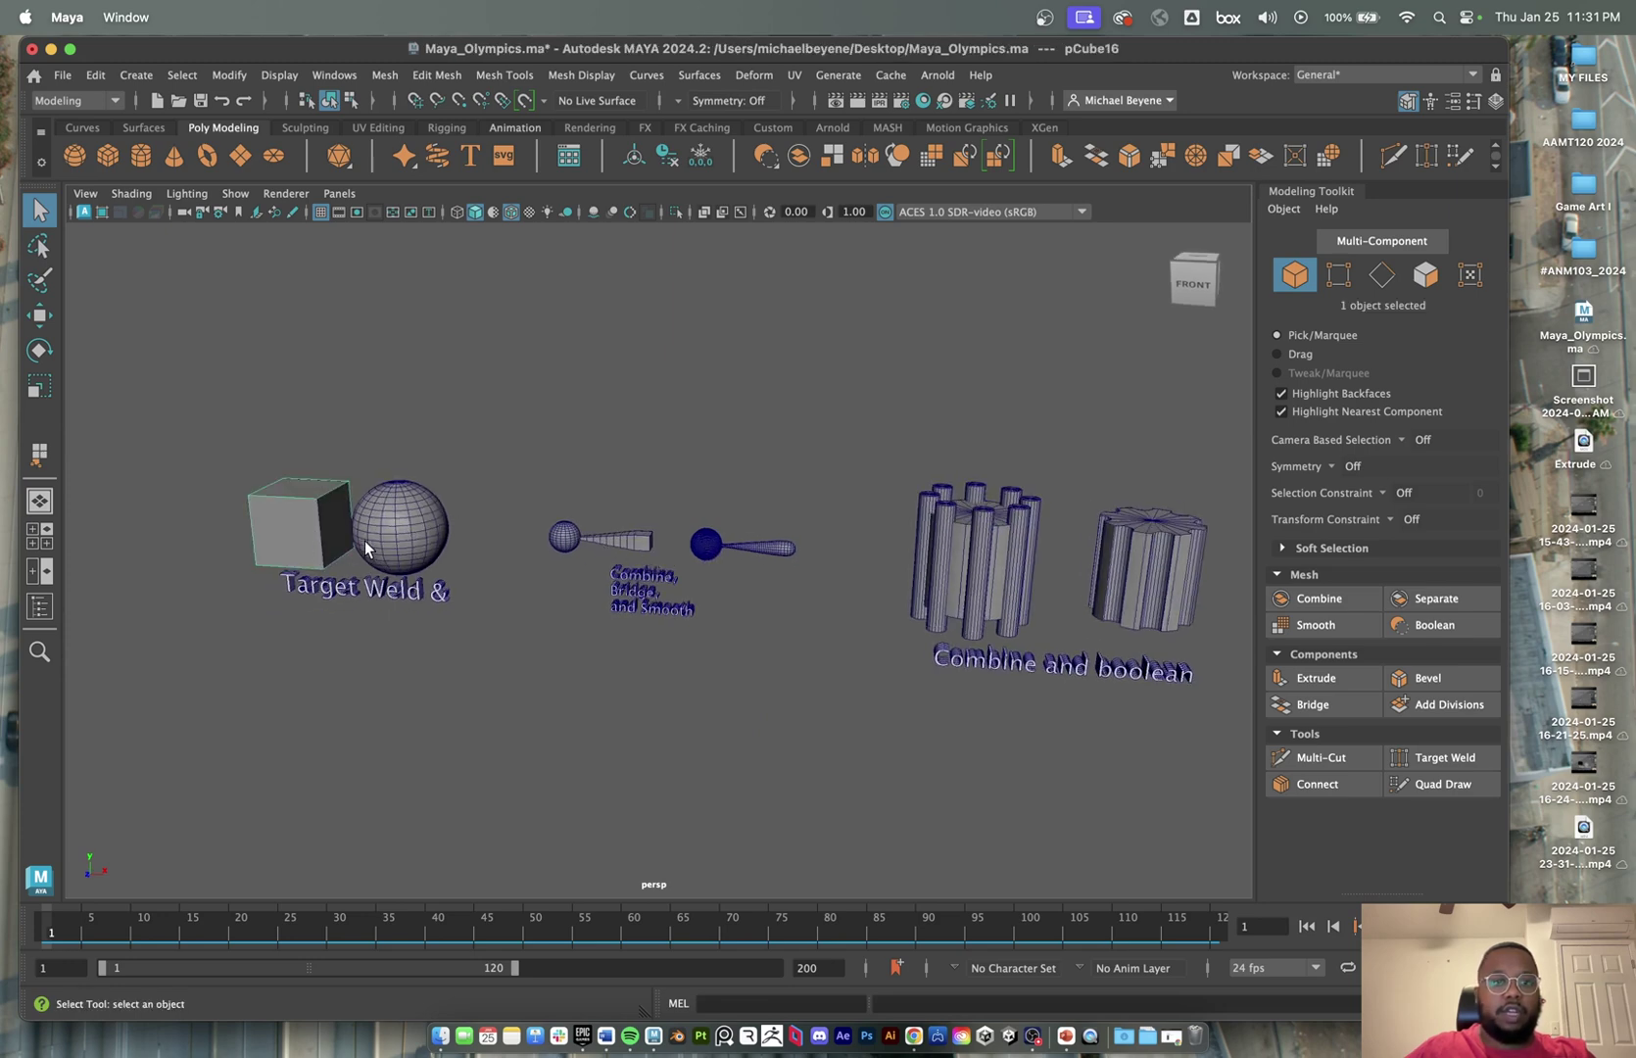
pyautogui.click(363, 547)
pyautogui.scroll(-6, 611, 648)
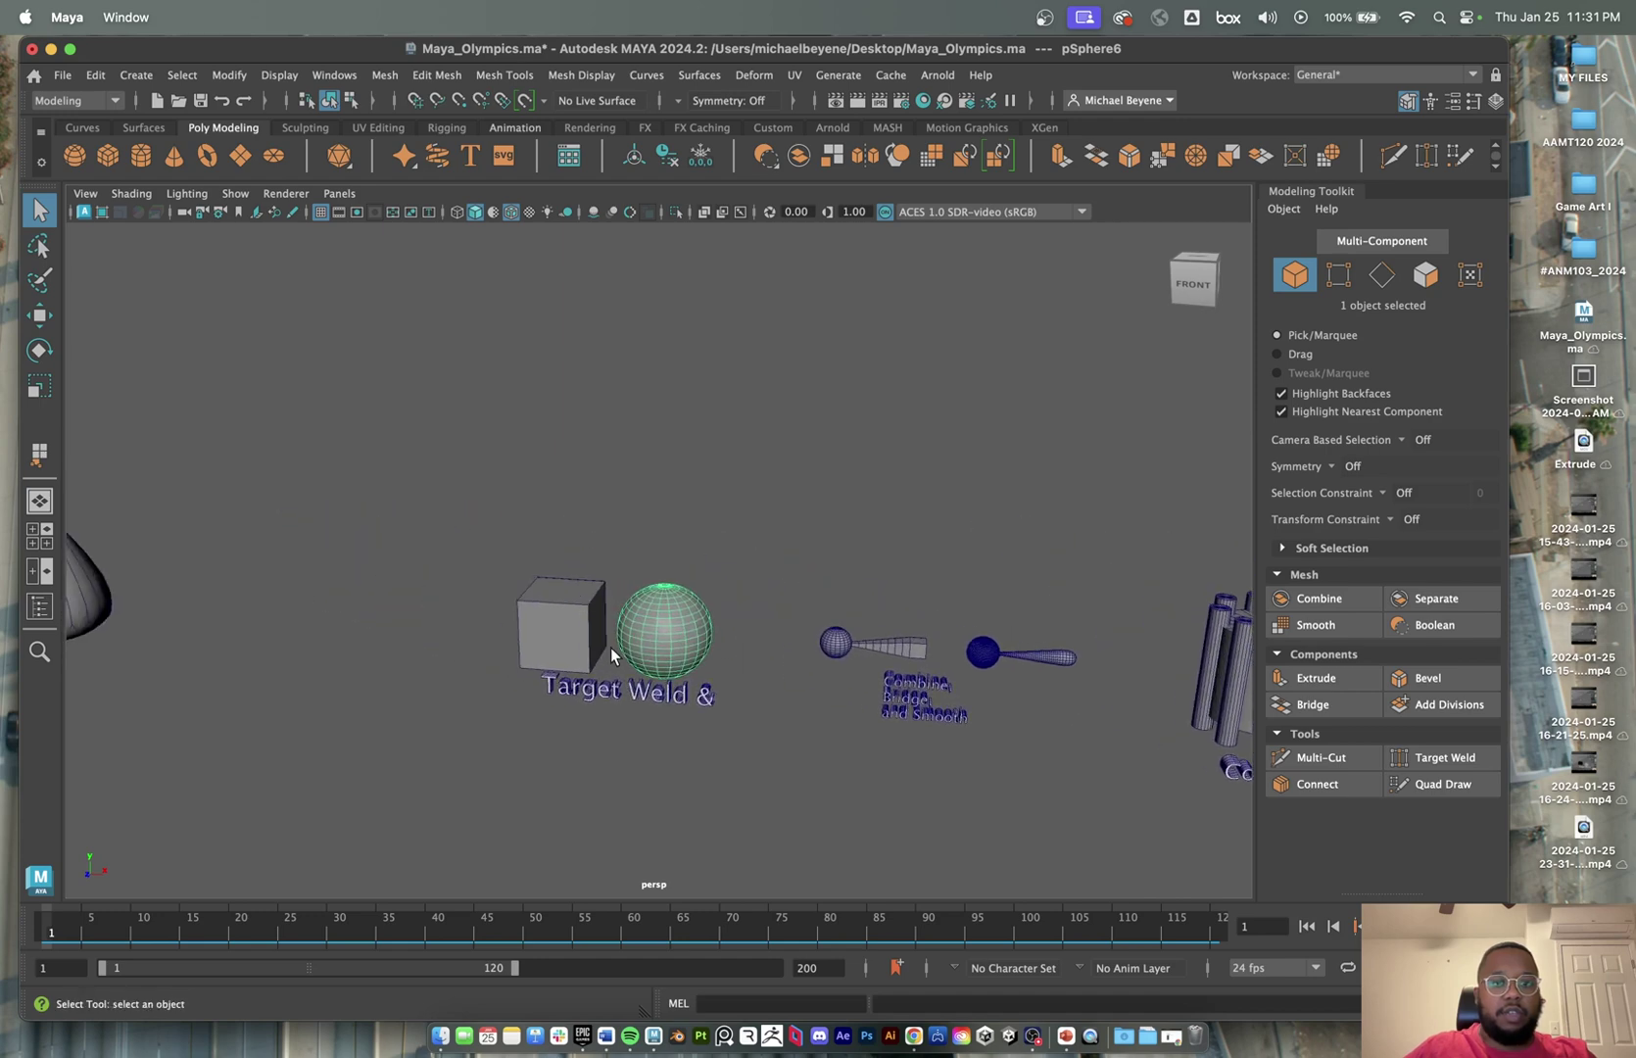
pyautogui.scroll(-3, 473, 608)
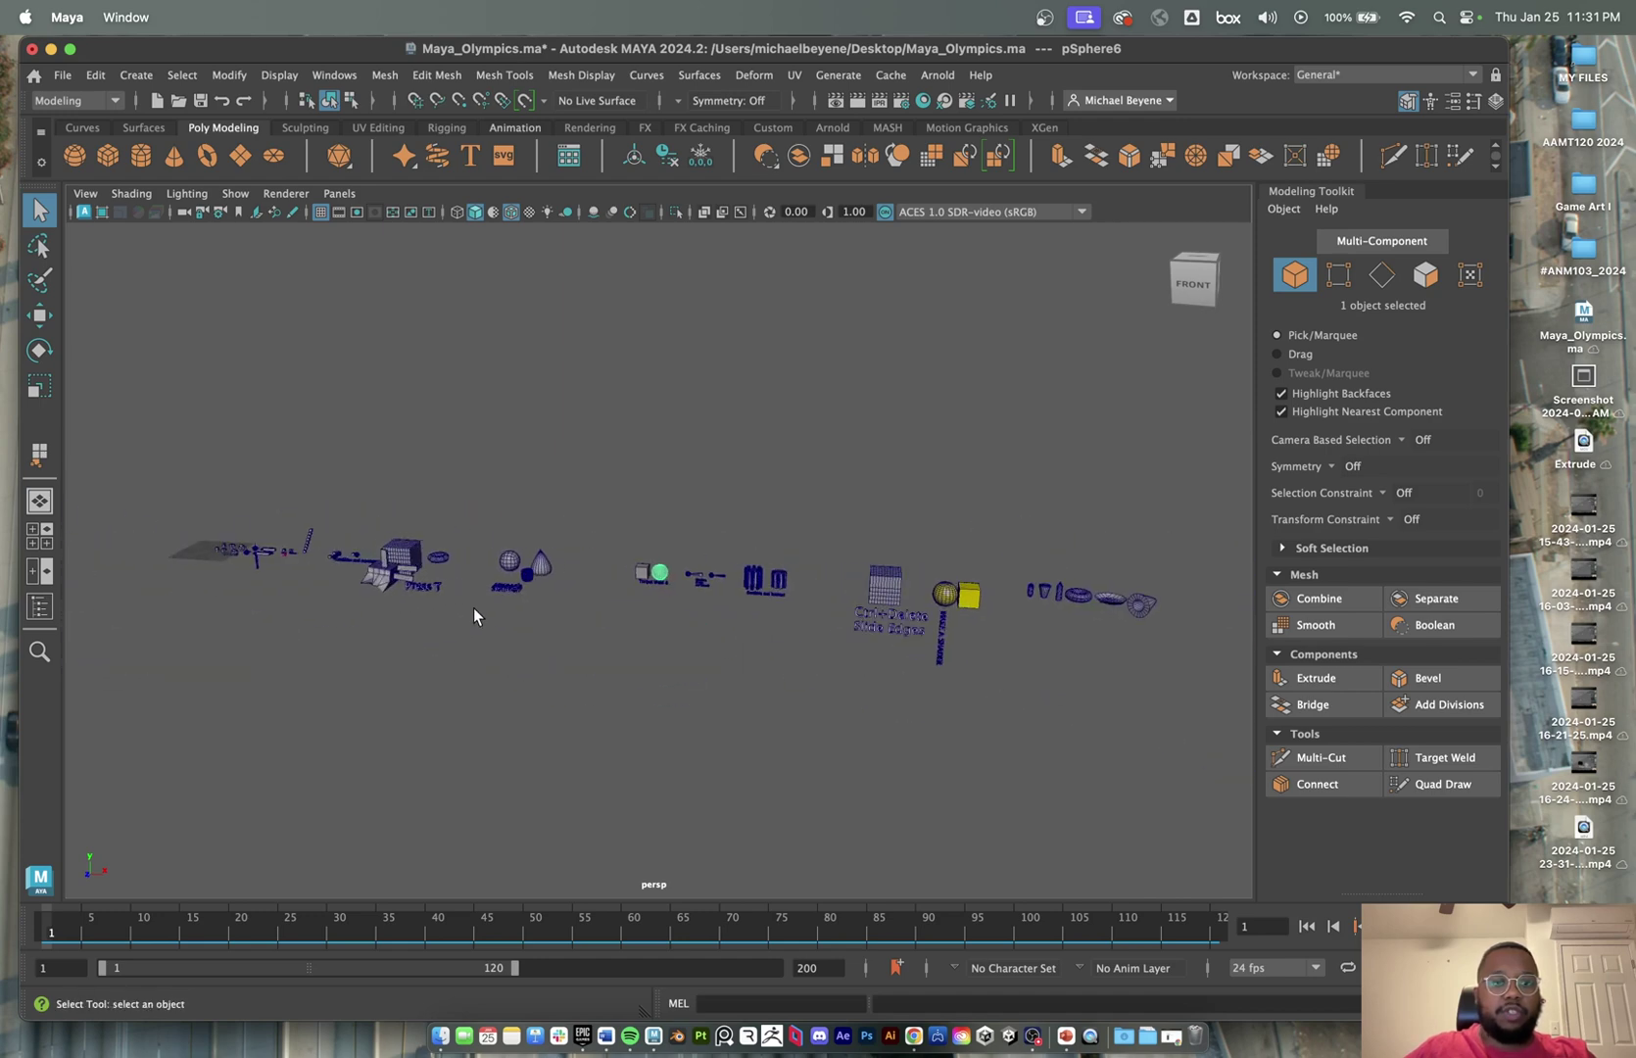
# - Create a polygon cube and move the sphere surrounding it along X so the two stand side by side
pyautogui.click(106, 155)
pyautogui.press('f')
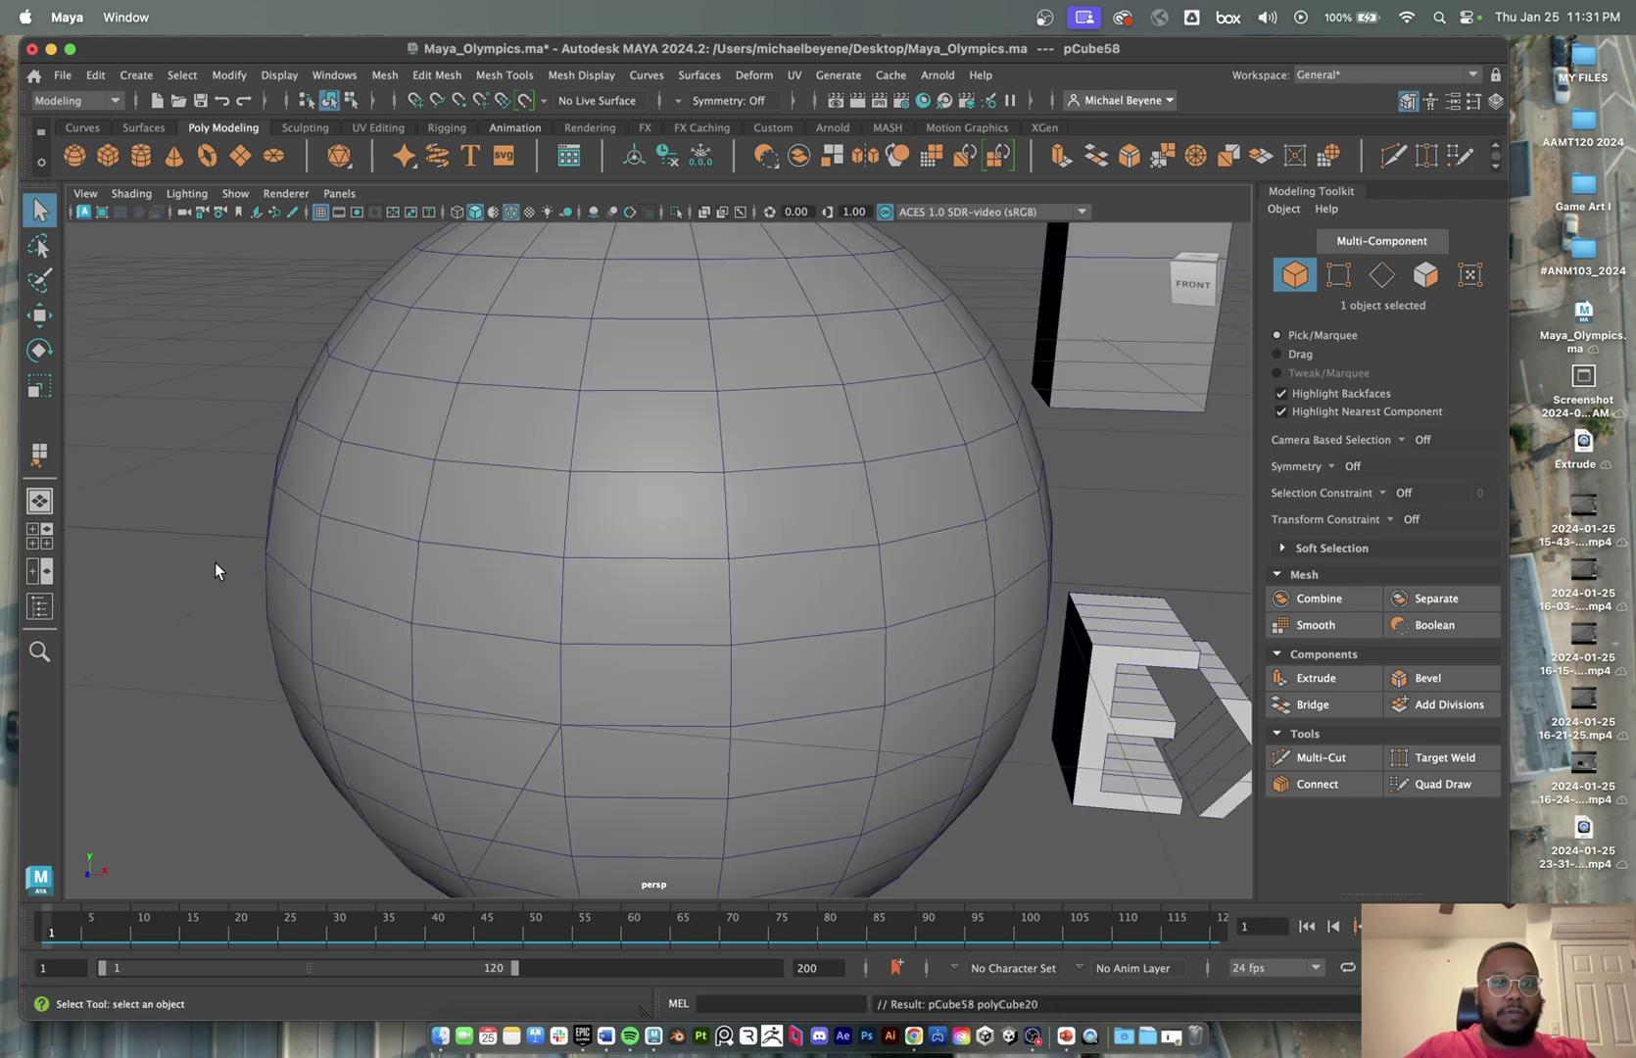
pyautogui.scroll(-3, 217, 572)
pyautogui.click(662, 578)
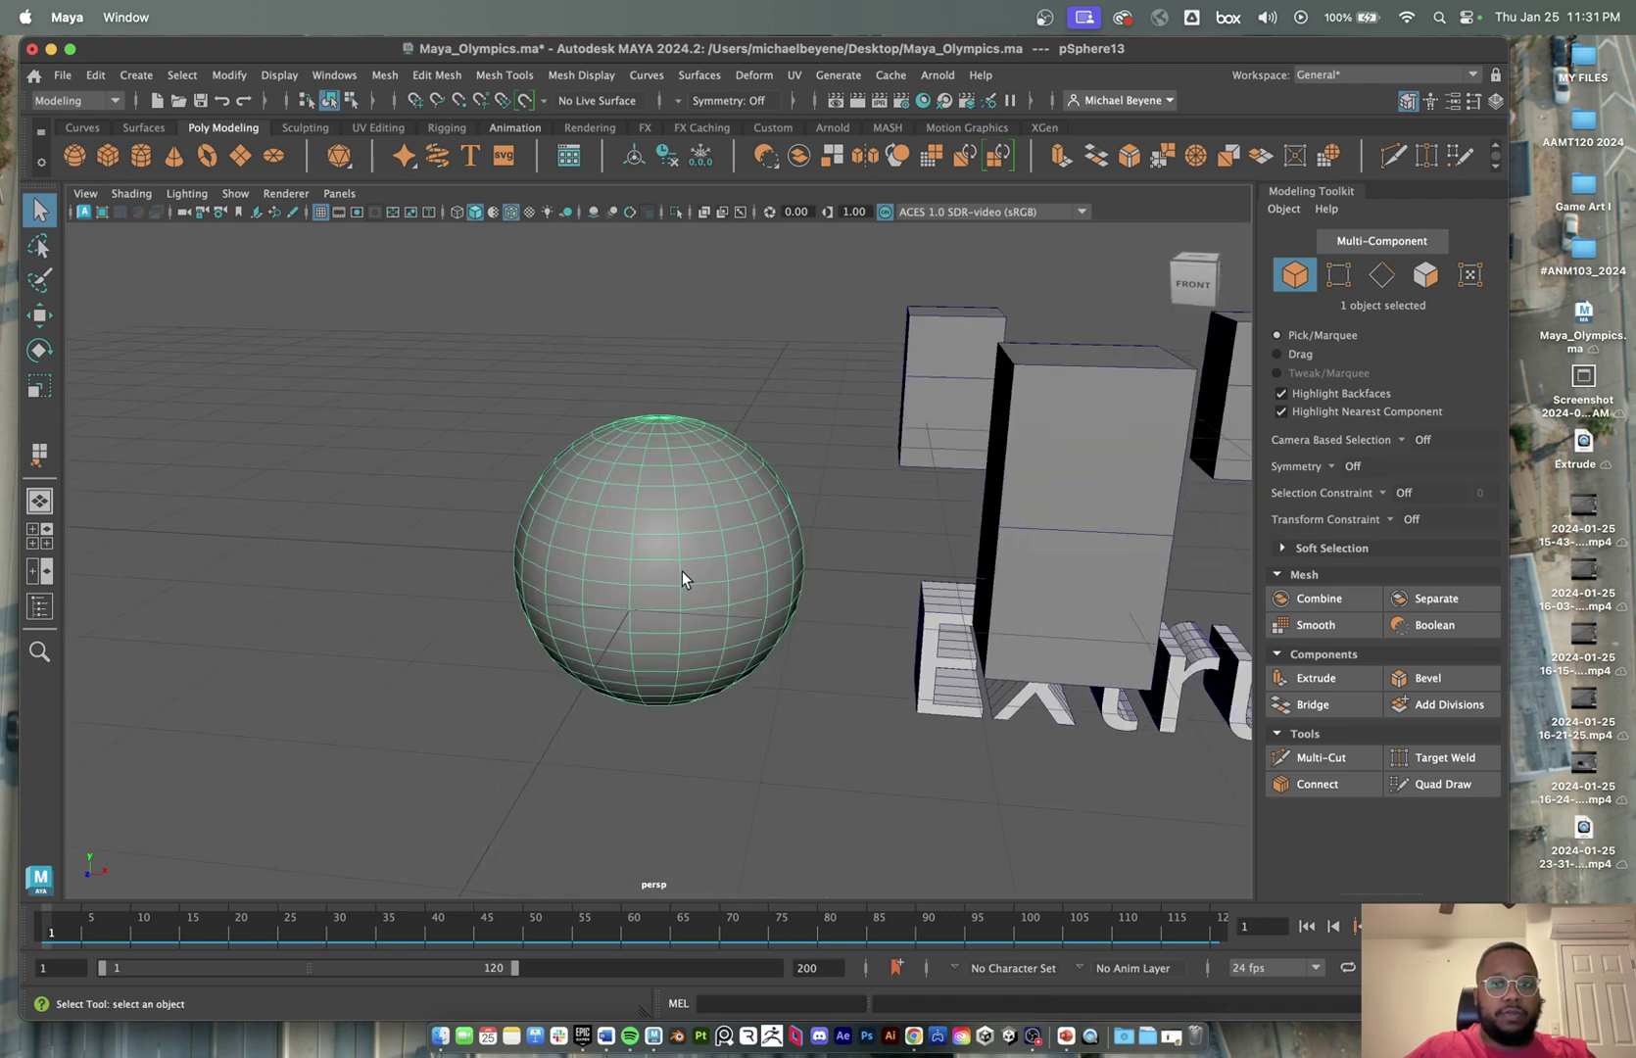
pyautogui.press('w')
pyautogui.moveTo(714, 566); pyautogui.dragTo(467, 550)
# - Move the cube and sphere together along X to about 203.29, beside the Combine, Bridge, and Smooth example
pyautogui.moveTo(814, 355); pyautogui.dragTo(358, 705)
pyautogui.scroll(-4, 382, 668)
pyautogui.scroll(-5, 381, 667)
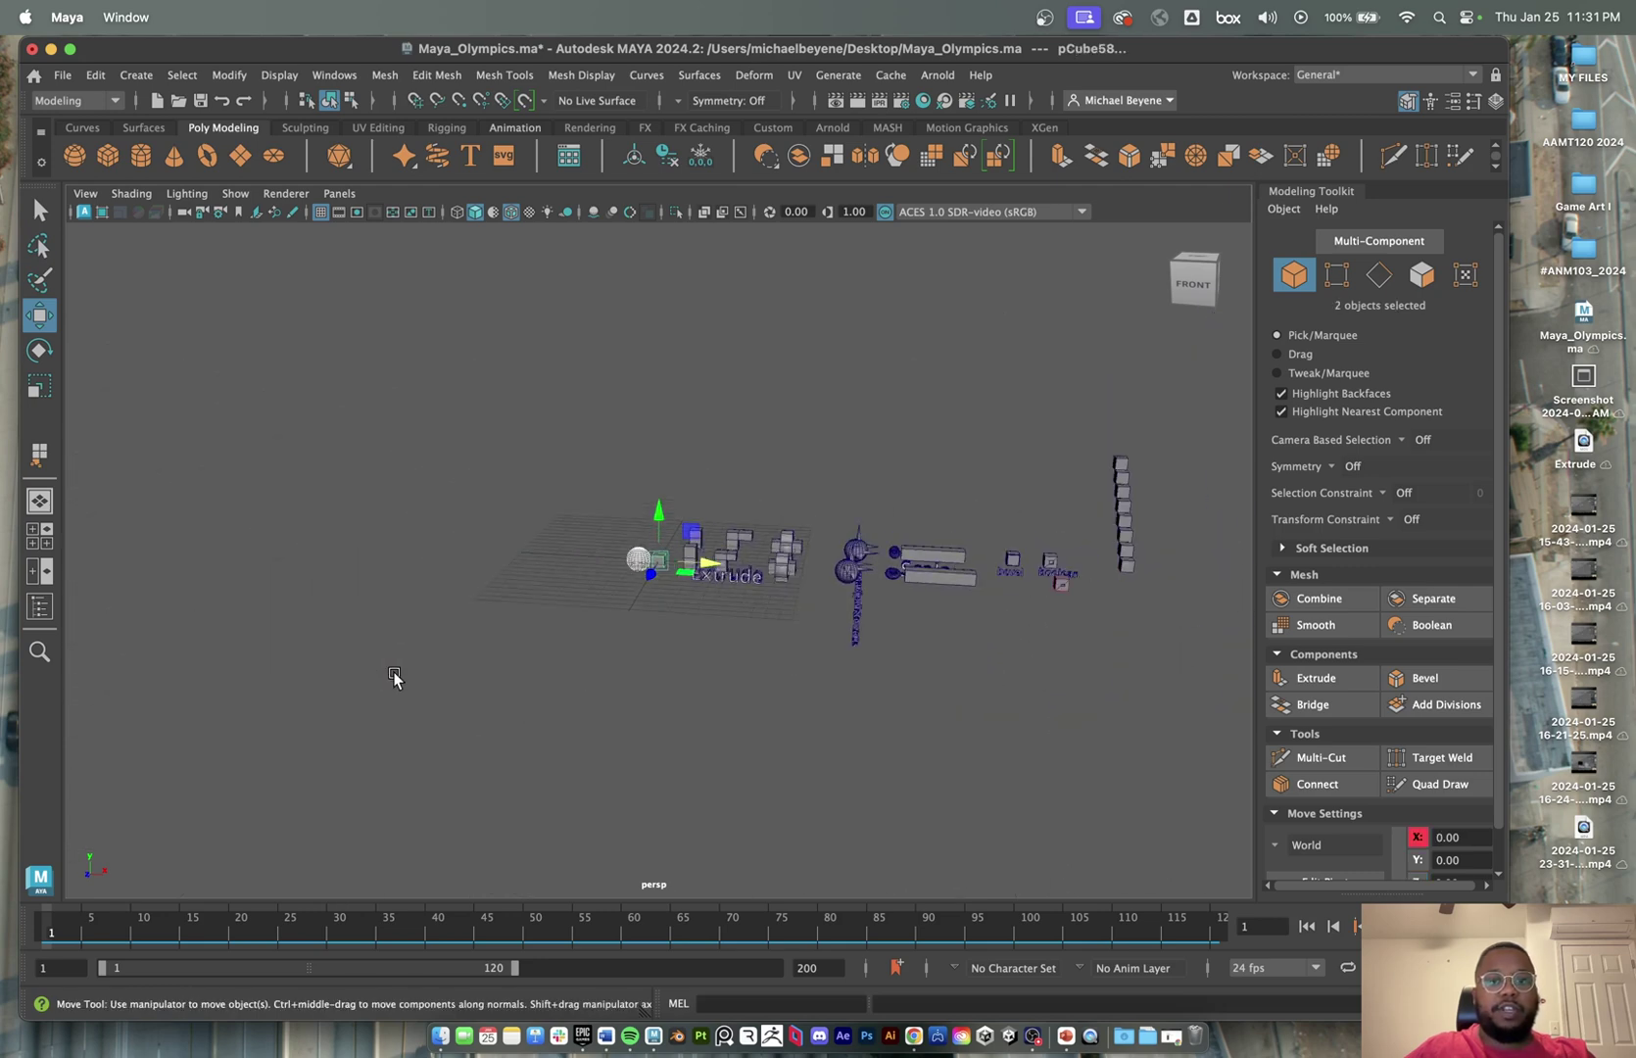
pyautogui.keyDown('alt'); pyautogui.moveTo(807, 564); pyautogui.dragTo(581, 565, button='middle'); pyautogui.keyUp('alt')
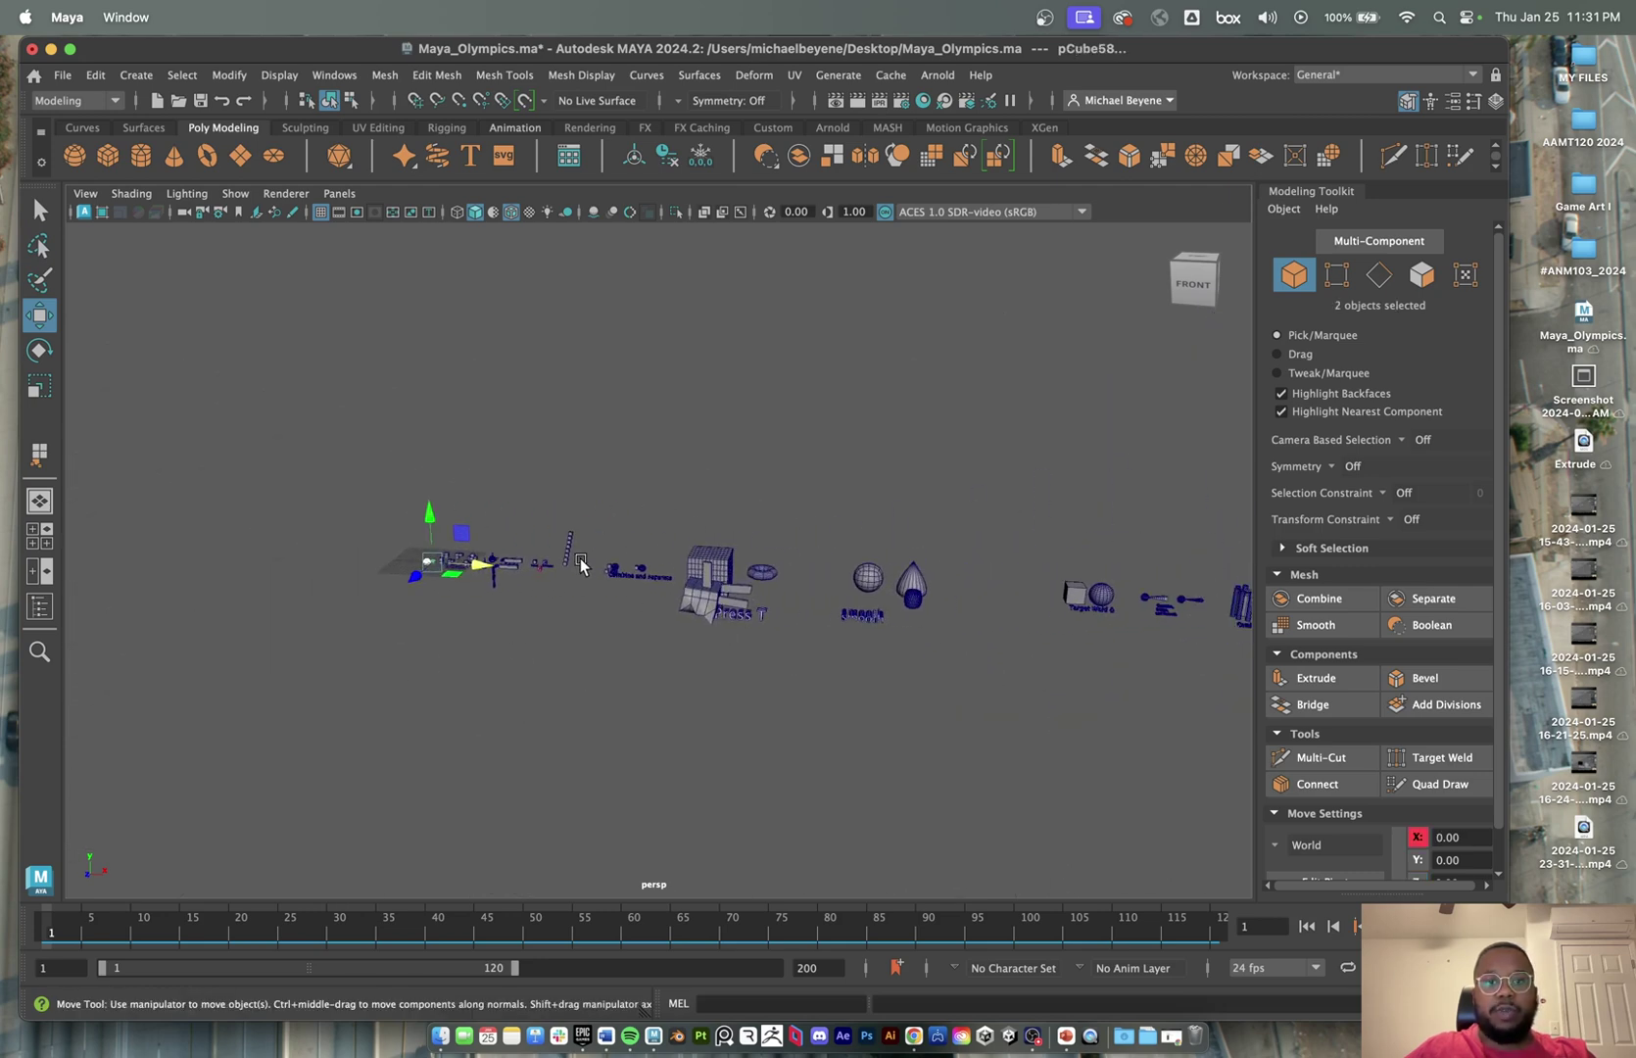
pyautogui.moveTo(492, 571); pyautogui.dragTo(1195, 649)
pyautogui.press('f')
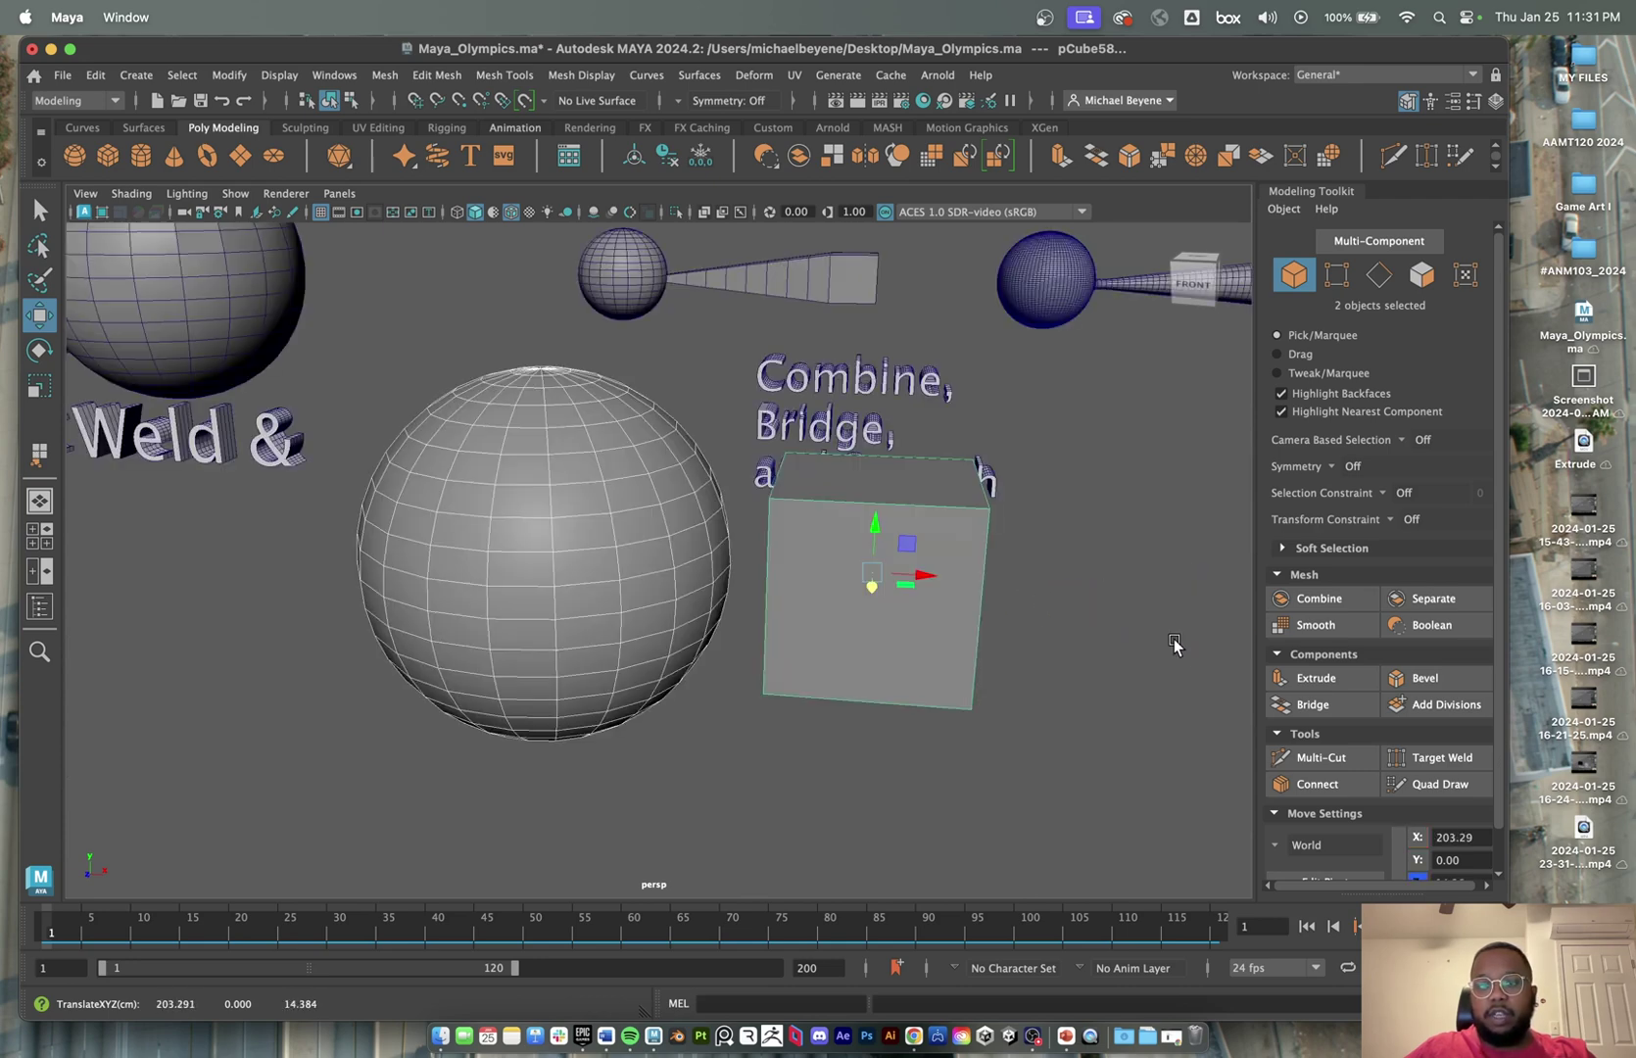
# - Move the cube and sphere to about X 204.29 and Z 5.31, in front of the Combine, Bridge, and Smooth text
pyautogui.scroll(-5, 922, 585)
pyautogui.moveTo(921, 585)
pyautogui.keyDown('alt'); pyautogui.mouseDown()
pyautogui.moveTo(885, 566)
pyautogui.moveTo(897, 582)
pyautogui.mouseUp(); pyautogui.keyUp('alt')
pyautogui.moveTo(742, 602); pyautogui.dragTo(843, 306)
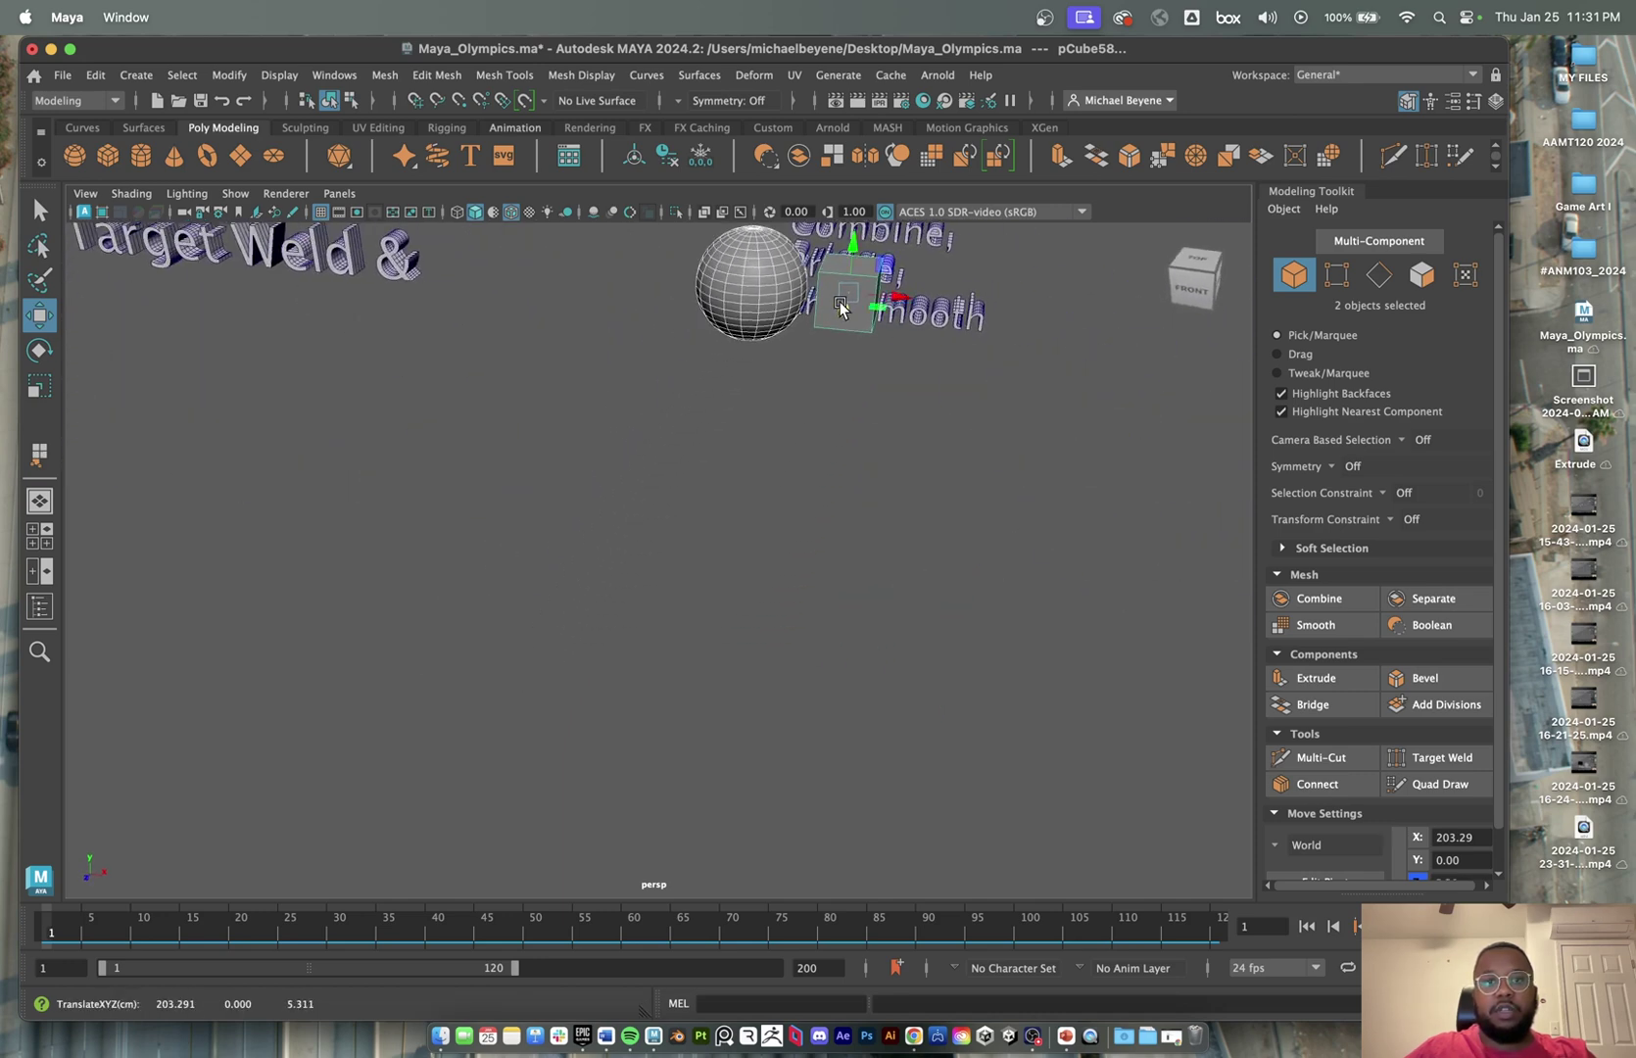
pyautogui.scroll(-1, 854, 380)
pyautogui.keyDown('alt'); pyautogui.moveTo(856, 384); pyautogui.dragTo(327, 759, button='middle'); pyautogui.keyUp('alt')
pyautogui.moveTo(522, 570)
pyautogui.mouseDown()
pyautogui.moveTo(687, 592)
pyautogui.moveTo(546, 586)
pyautogui.mouseUp()
pyautogui.click(504, 611)
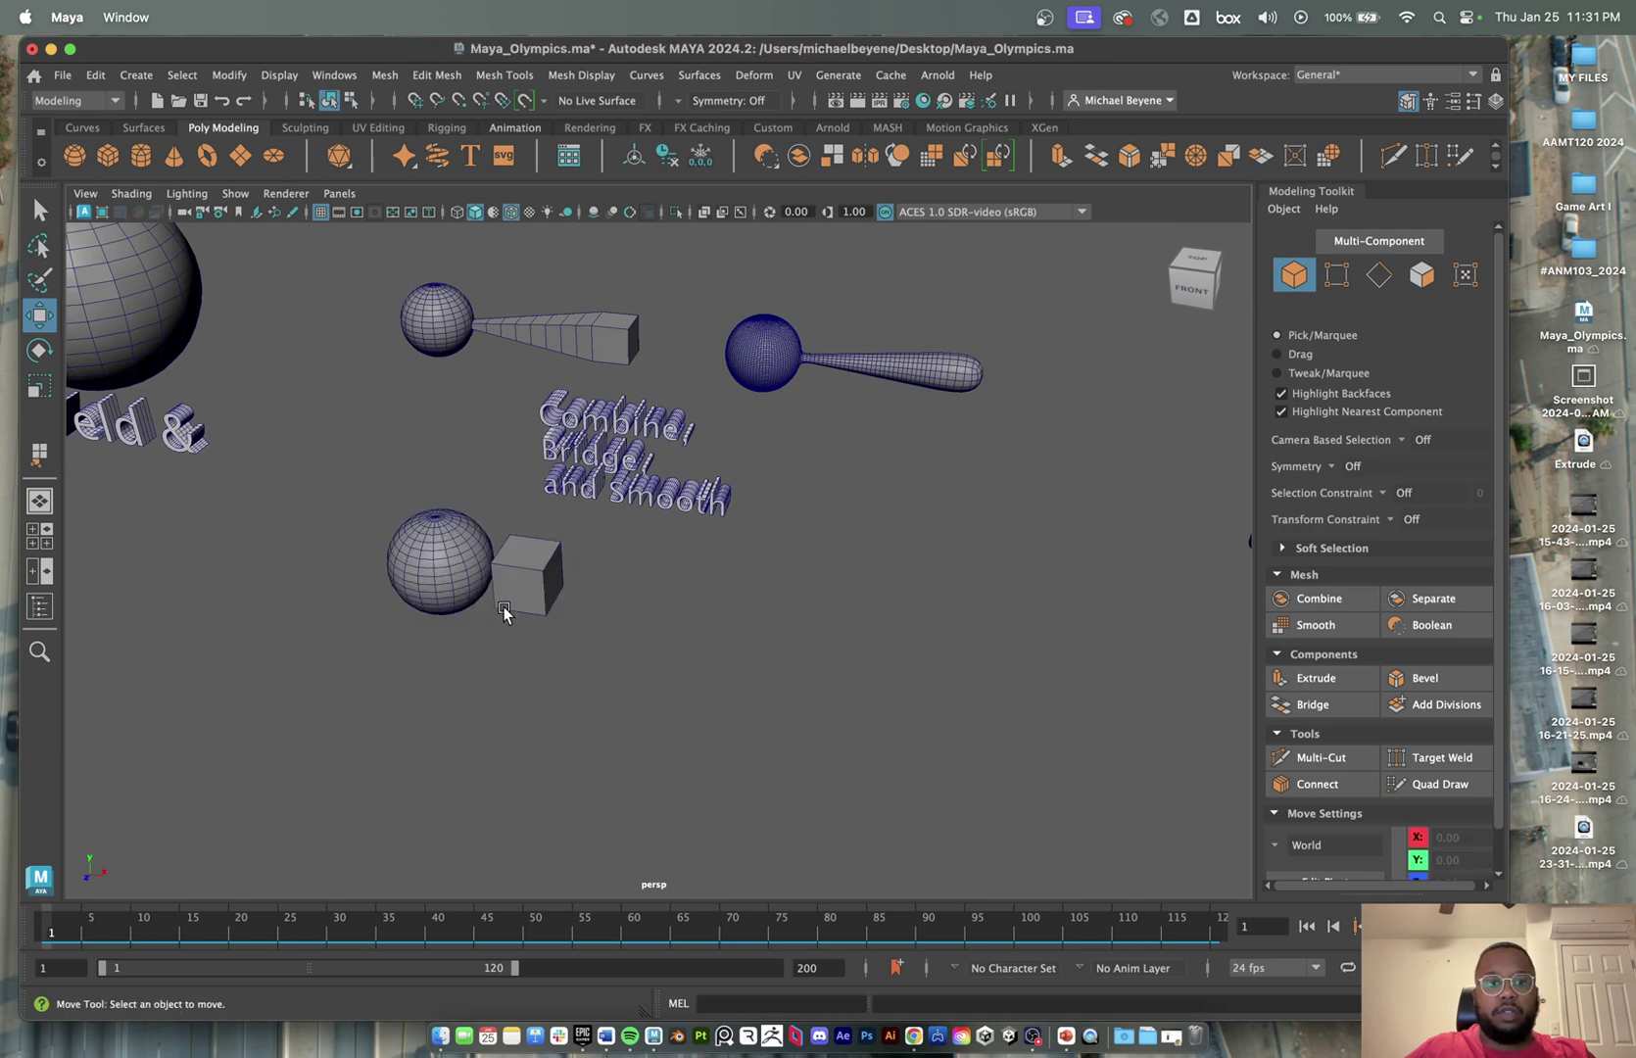
pyautogui.moveTo(377, 504); pyautogui.dragTo(577, 502)
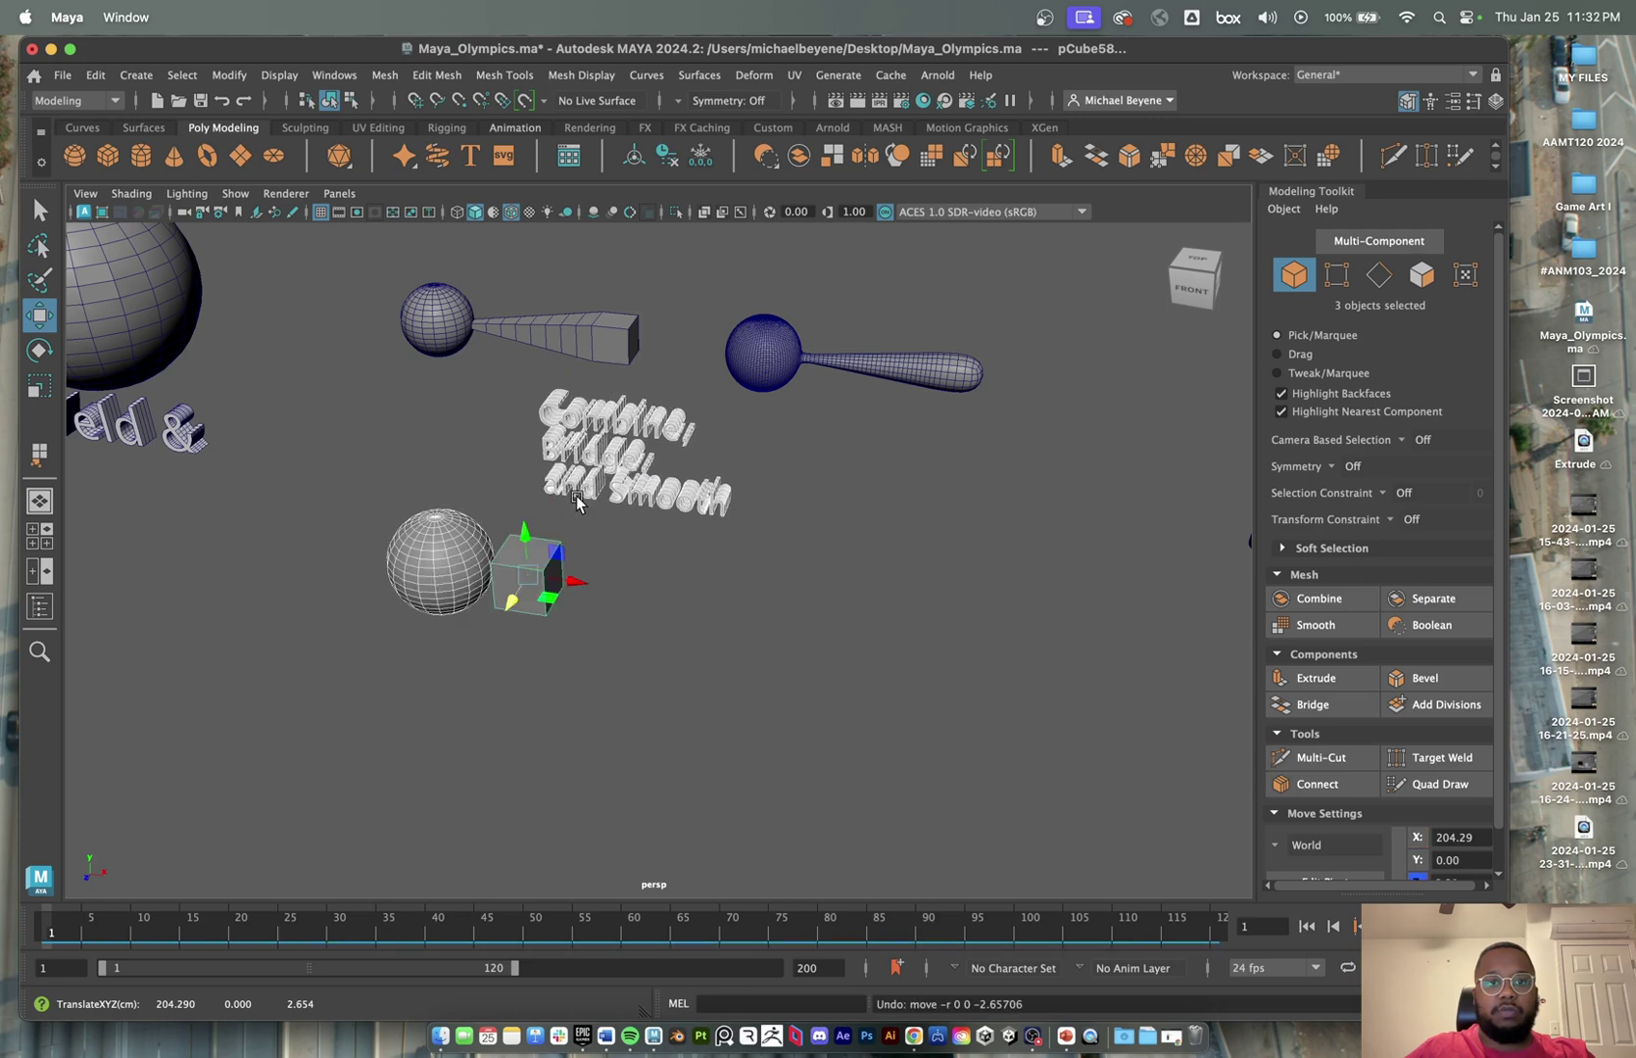
pyautogui.keyDown('shift'); pyautogui.click(627, 438); pyautogui.keyUp('shift')
pyautogui.click(607, 577)
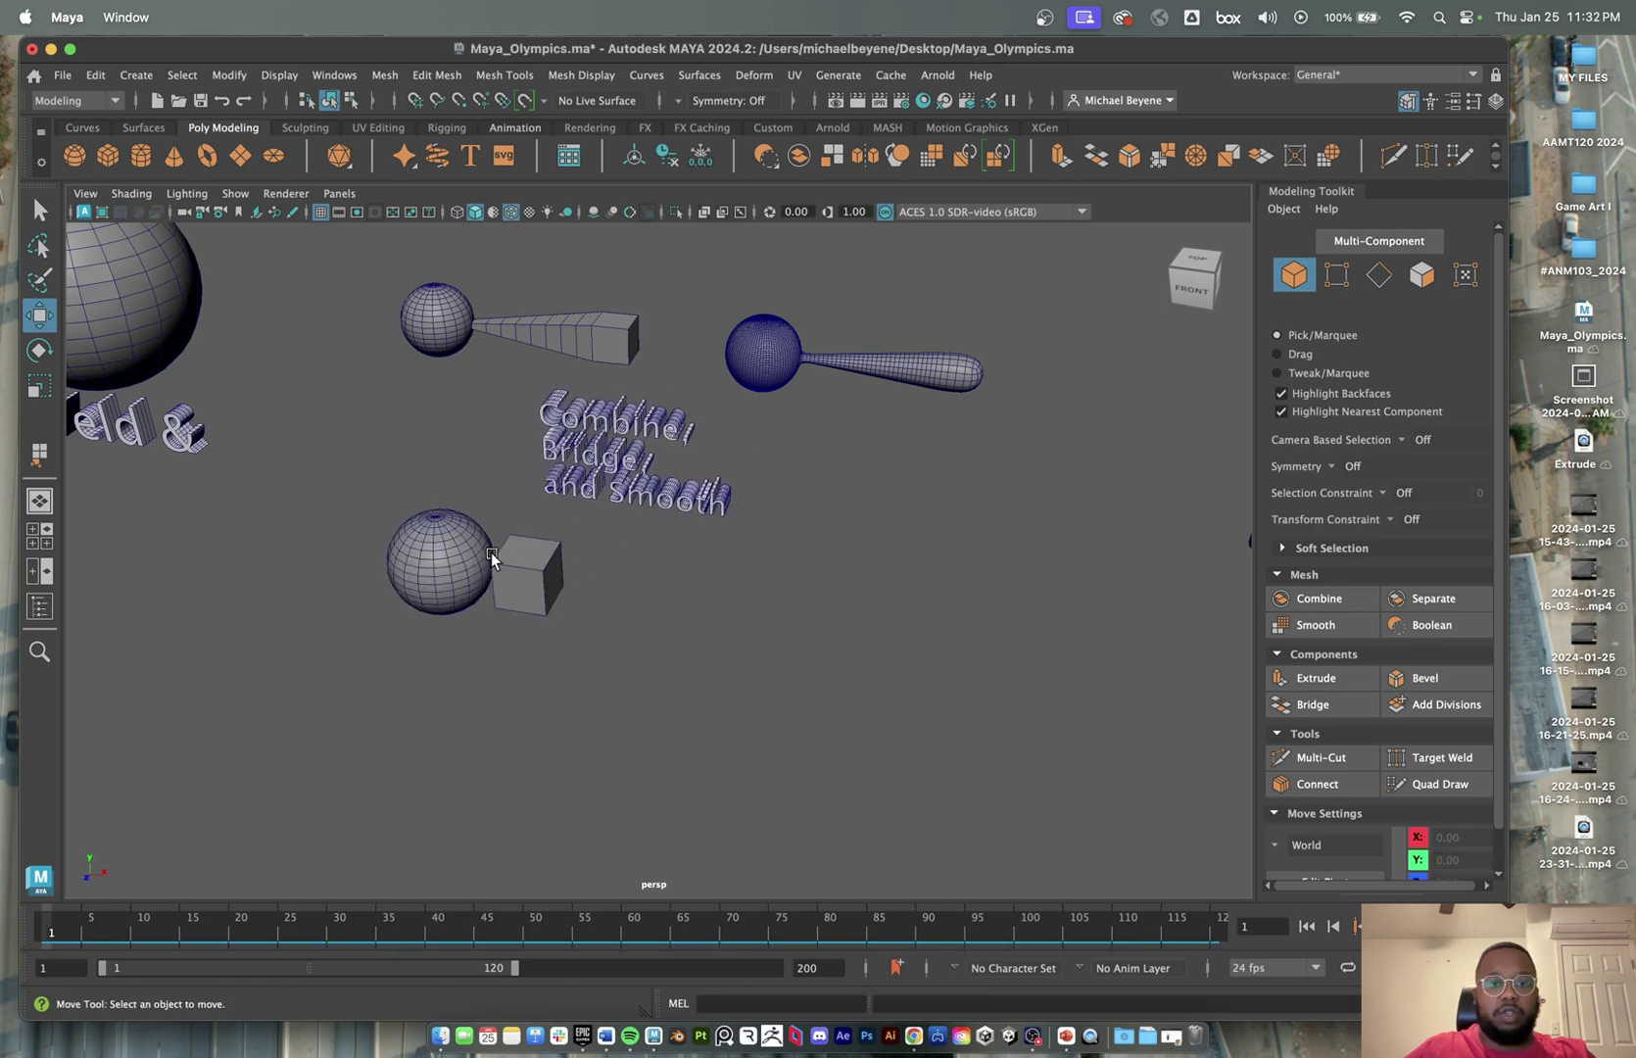
# - Space the shapes apart by moving the sphere to about X 200.75 and the cube to about X 205, nearer the text
pyautogui.click(485, 567)
pyautogui.moveTo(507, 575); pyautogui.dragTo(421, 572)
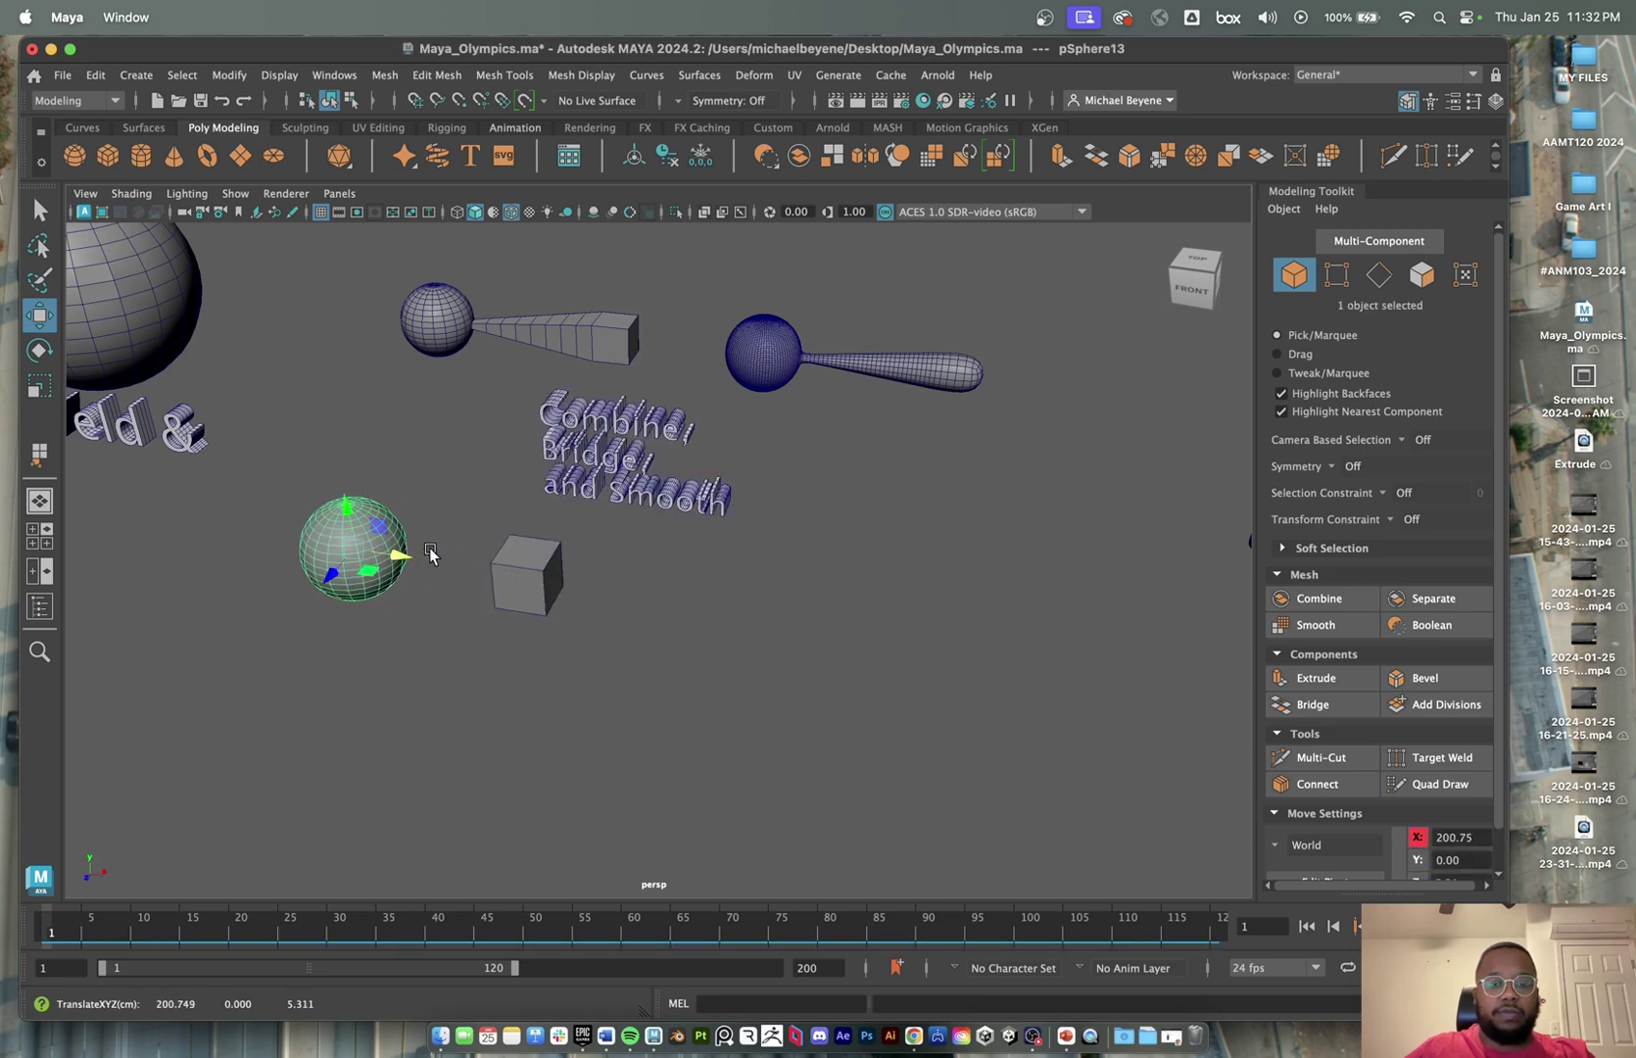
pyautogui.click(534, 579)
pyautogui.moveTo(573, 585); pyautogui.dragTo(588, 539)
pyautogui.click(375, 561)
pyautogui.keyDown('shift'); pyautogui.click(530, 593); pyautogui.keyUp('shift')
pyautogui.keyDown('alt'); pyautogui.moveTo(378, 489); pyautogui.dragTo(742, 652, button='middle'); pyautogui.keyUp('alt')
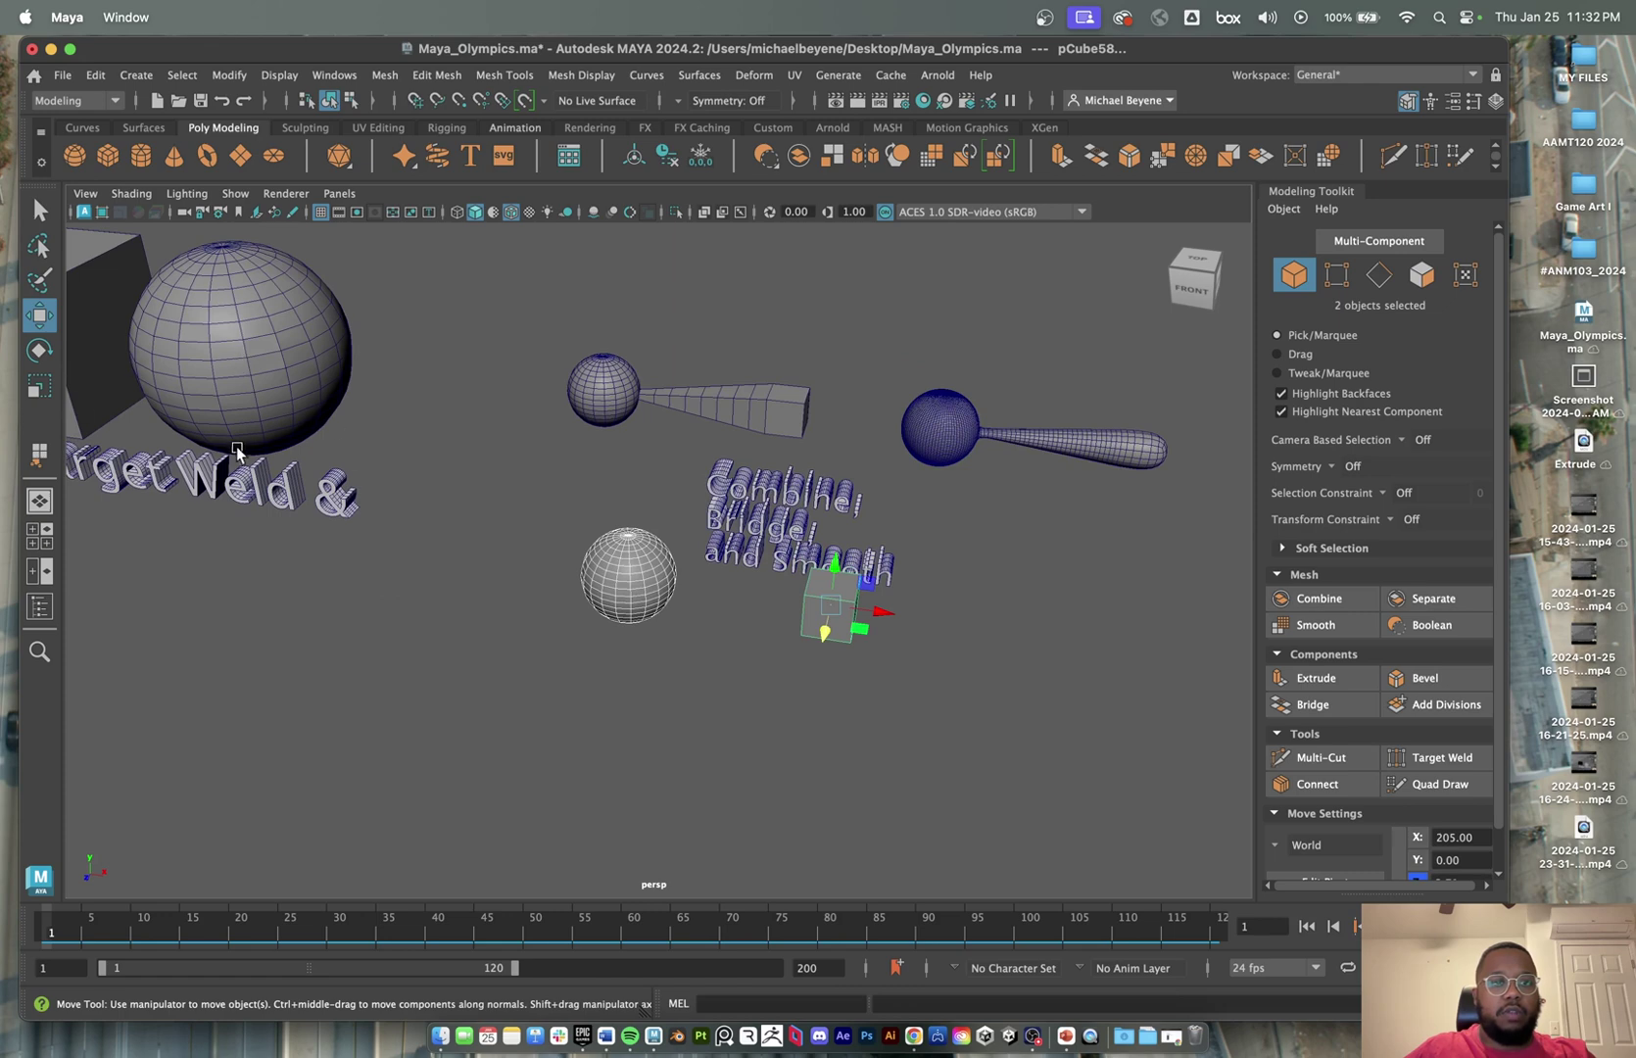
pyautogui.scroll(-2, 237, 451)
pyautogui.keyDown('alt'); pyautogui.moveTo(478, 584); pyautogui.dragTo(357, 640, button='middle'); pyautogui.keyUp('alt')
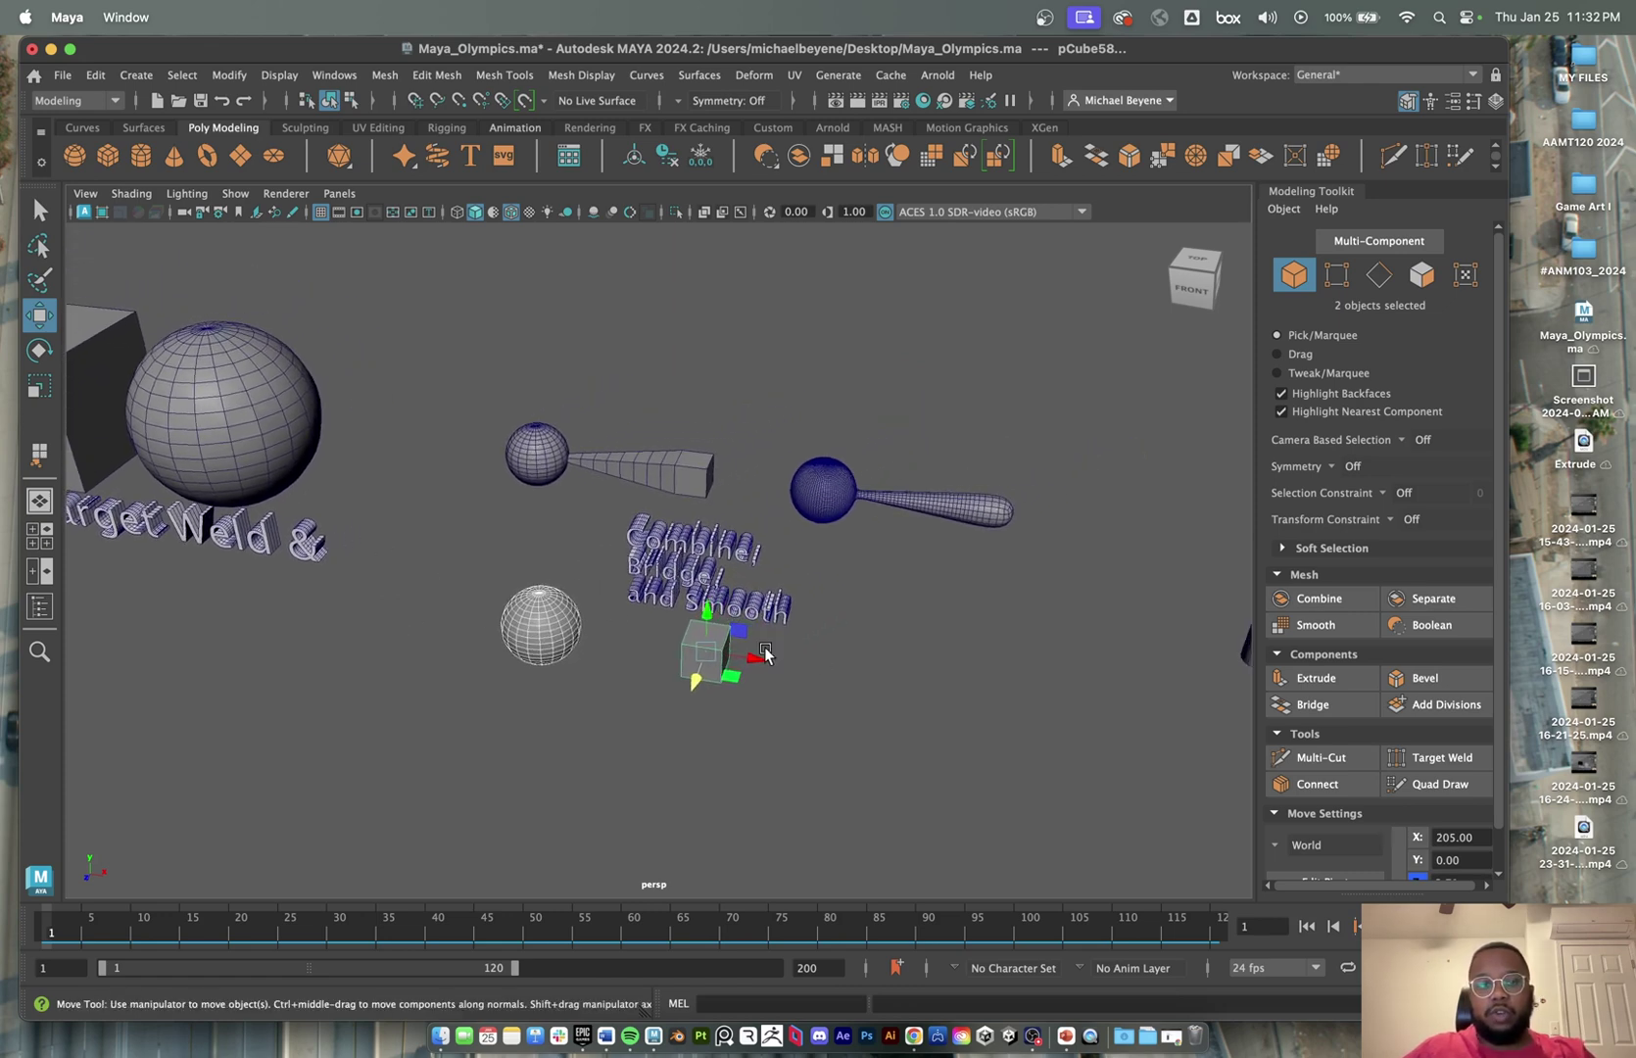
pyautogui.keyDown('shift'); pyautogui.moveTo(649, 607); pyautogui.dragTo(633, 672, button='middle'); pyautogui.keyUp('shift')
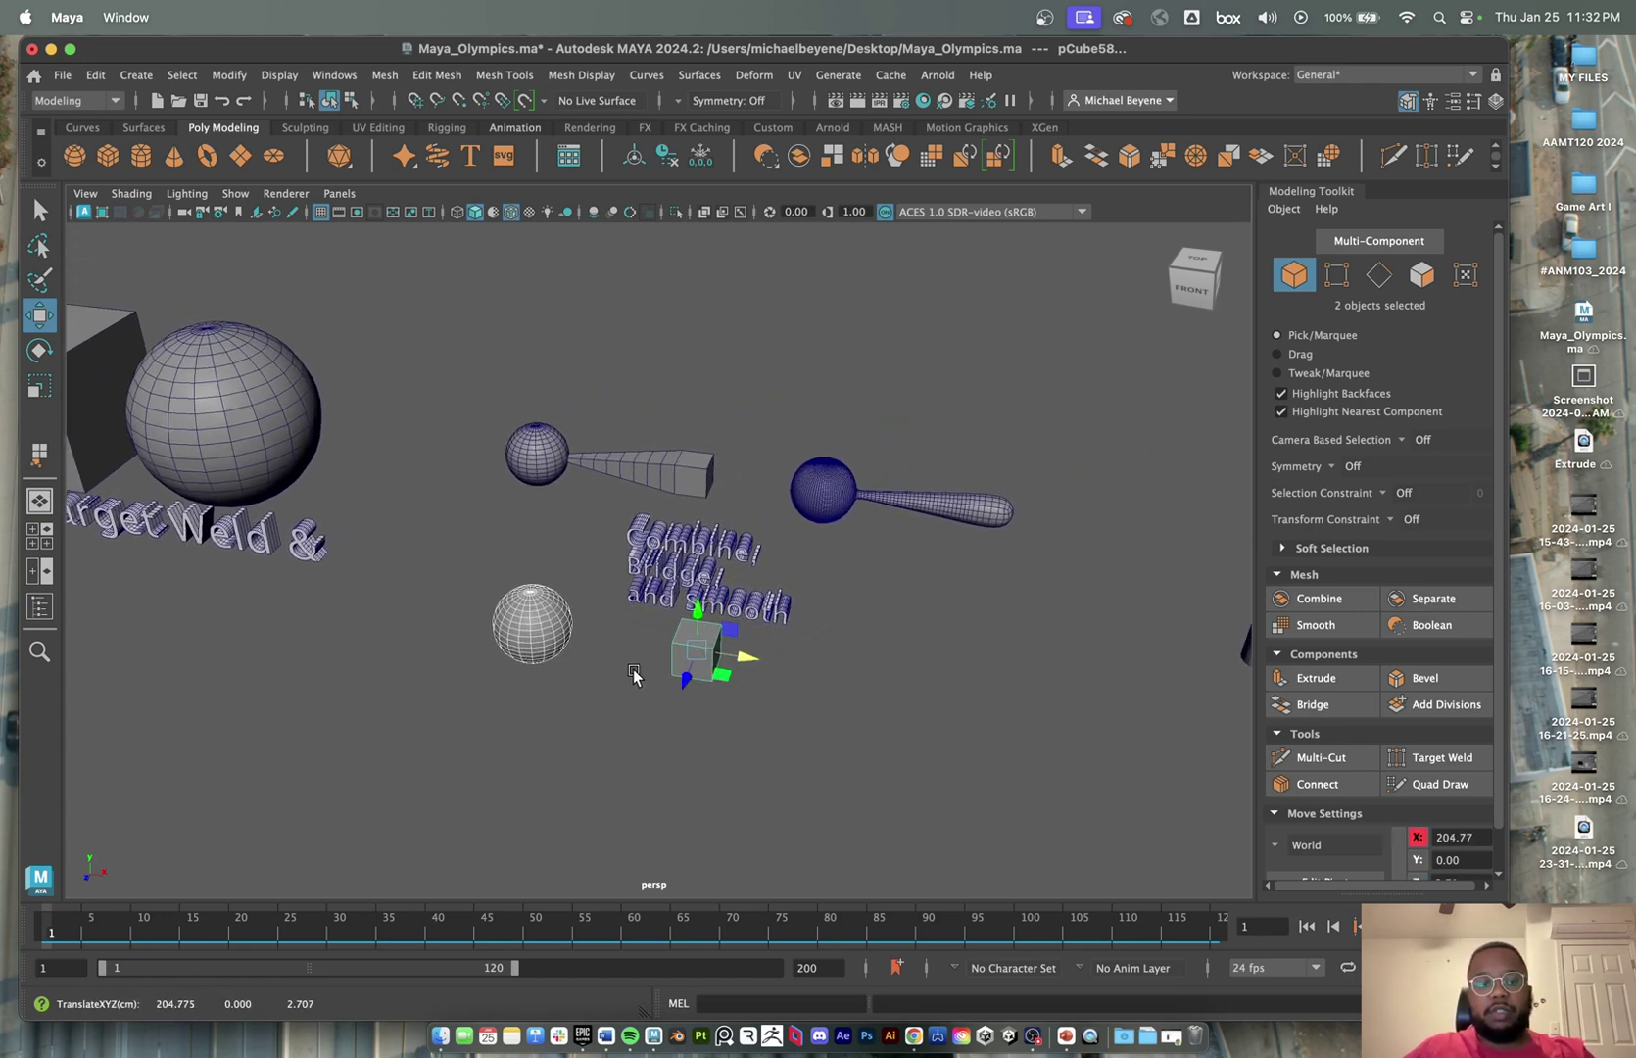
pyautogui.press('super+z')
pyautogui.click(629, 662)
# - Combine the new sphere and cube into a single mesh
pyautogui.click(548, 621)
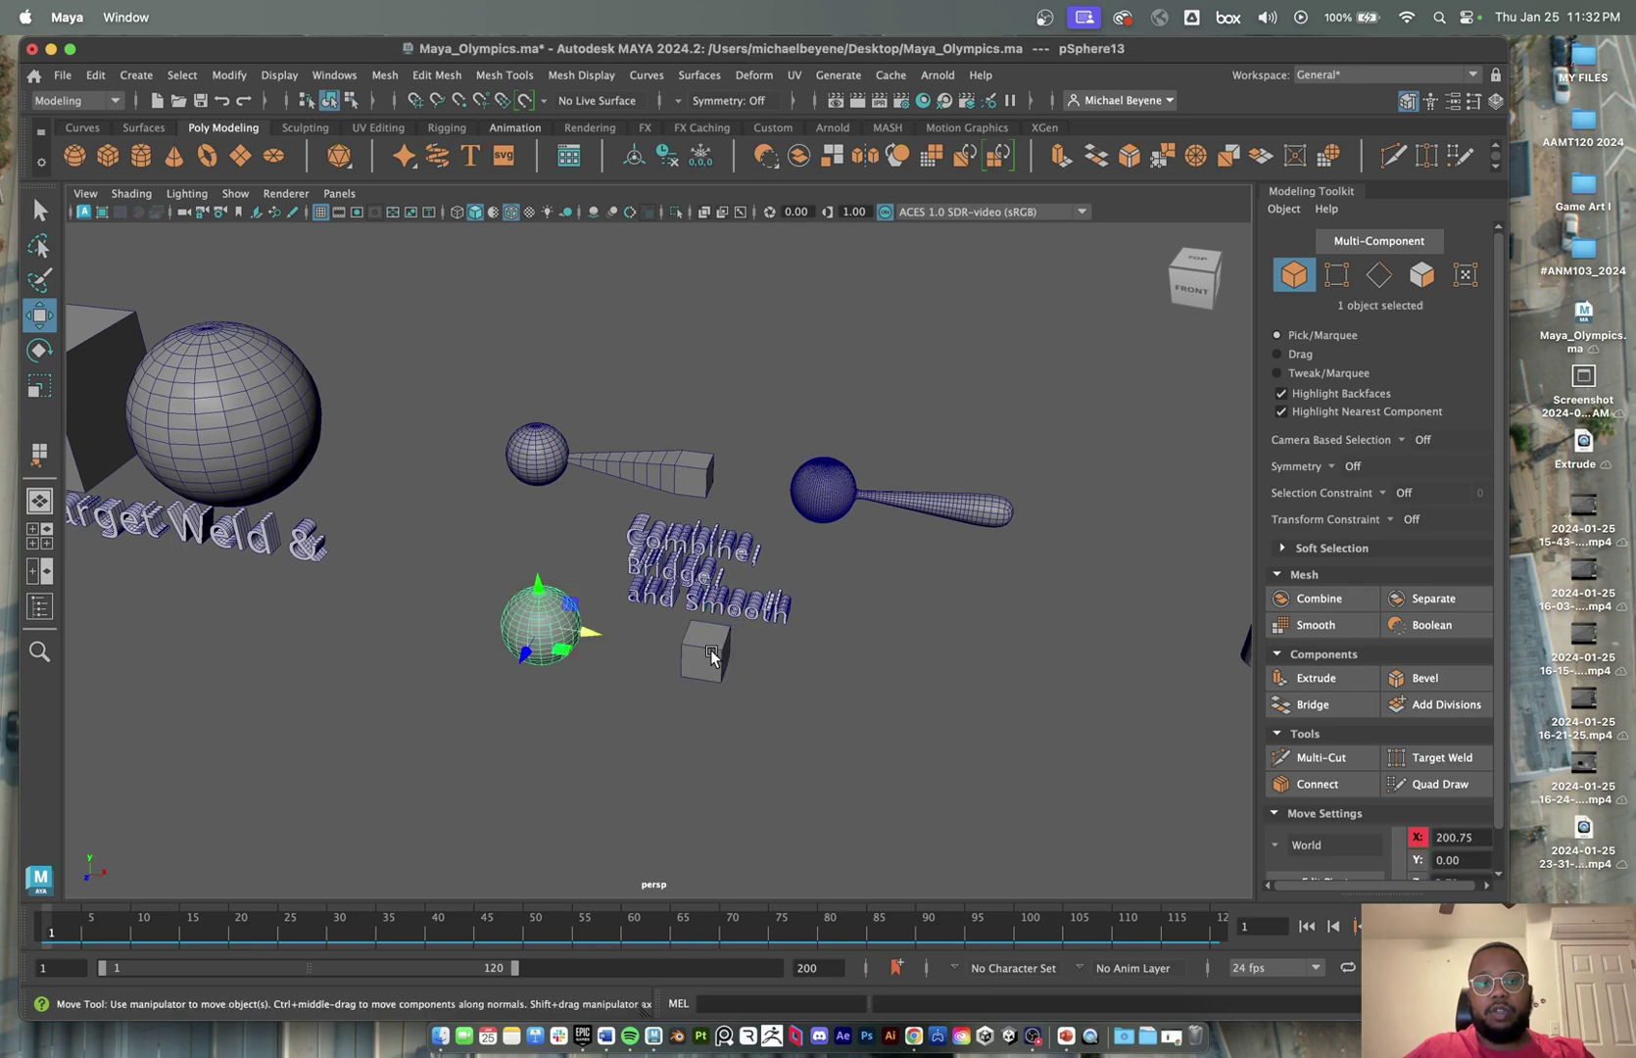
pyautogui.keyDown('shift'); pyautogui.click(701, 654); pyautogui.keyUp('shift')
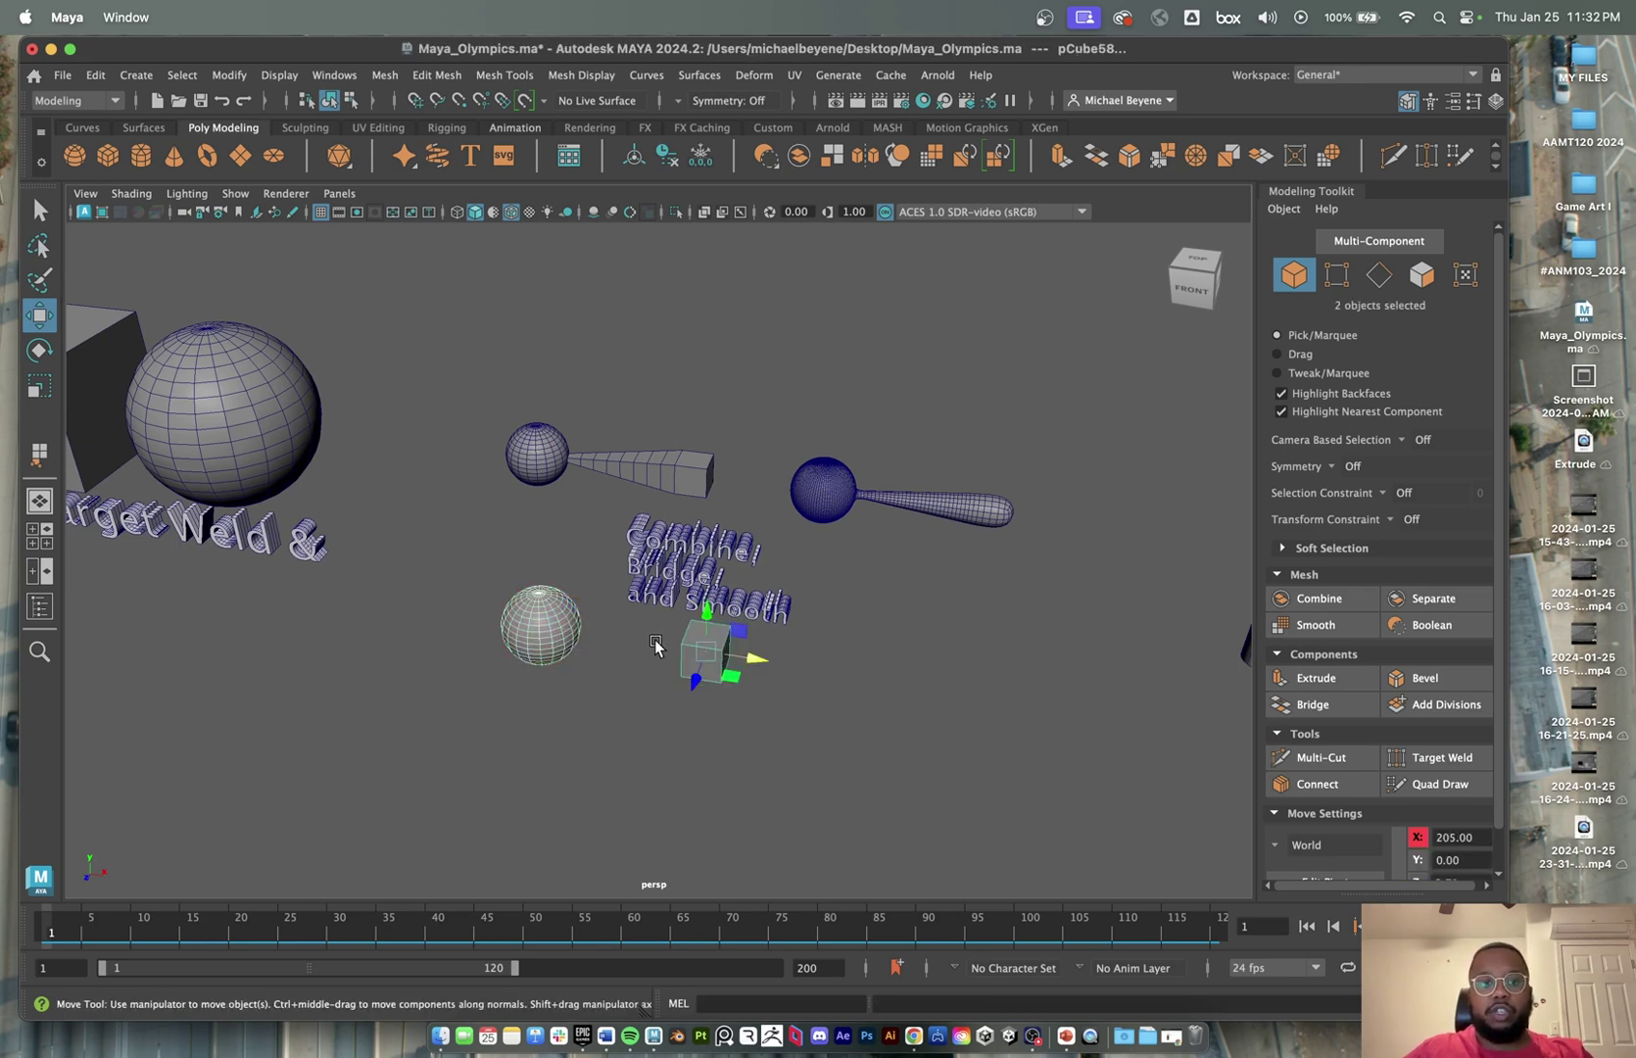
pyautogui.keyDown('alt'); pyautogui.moveTo(654, 641); pyautogui.dragTo(683, 586); pyautogui.keyUp('alt')
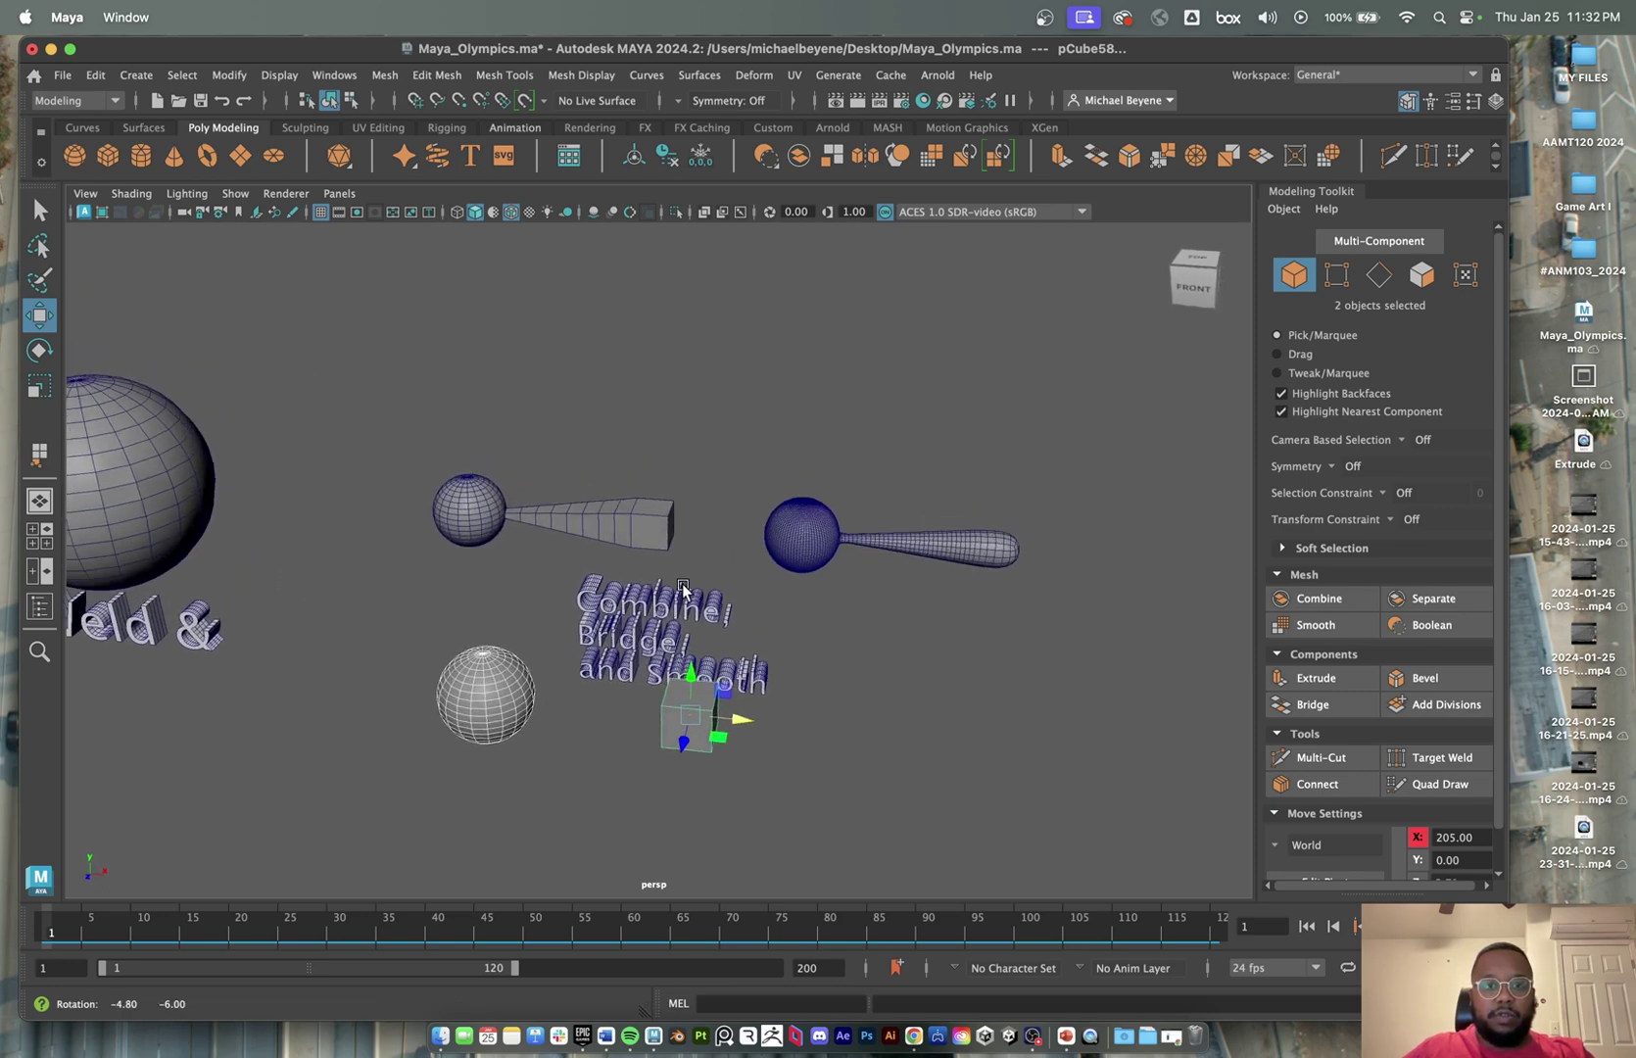
pyautogui.click(1313, 596)
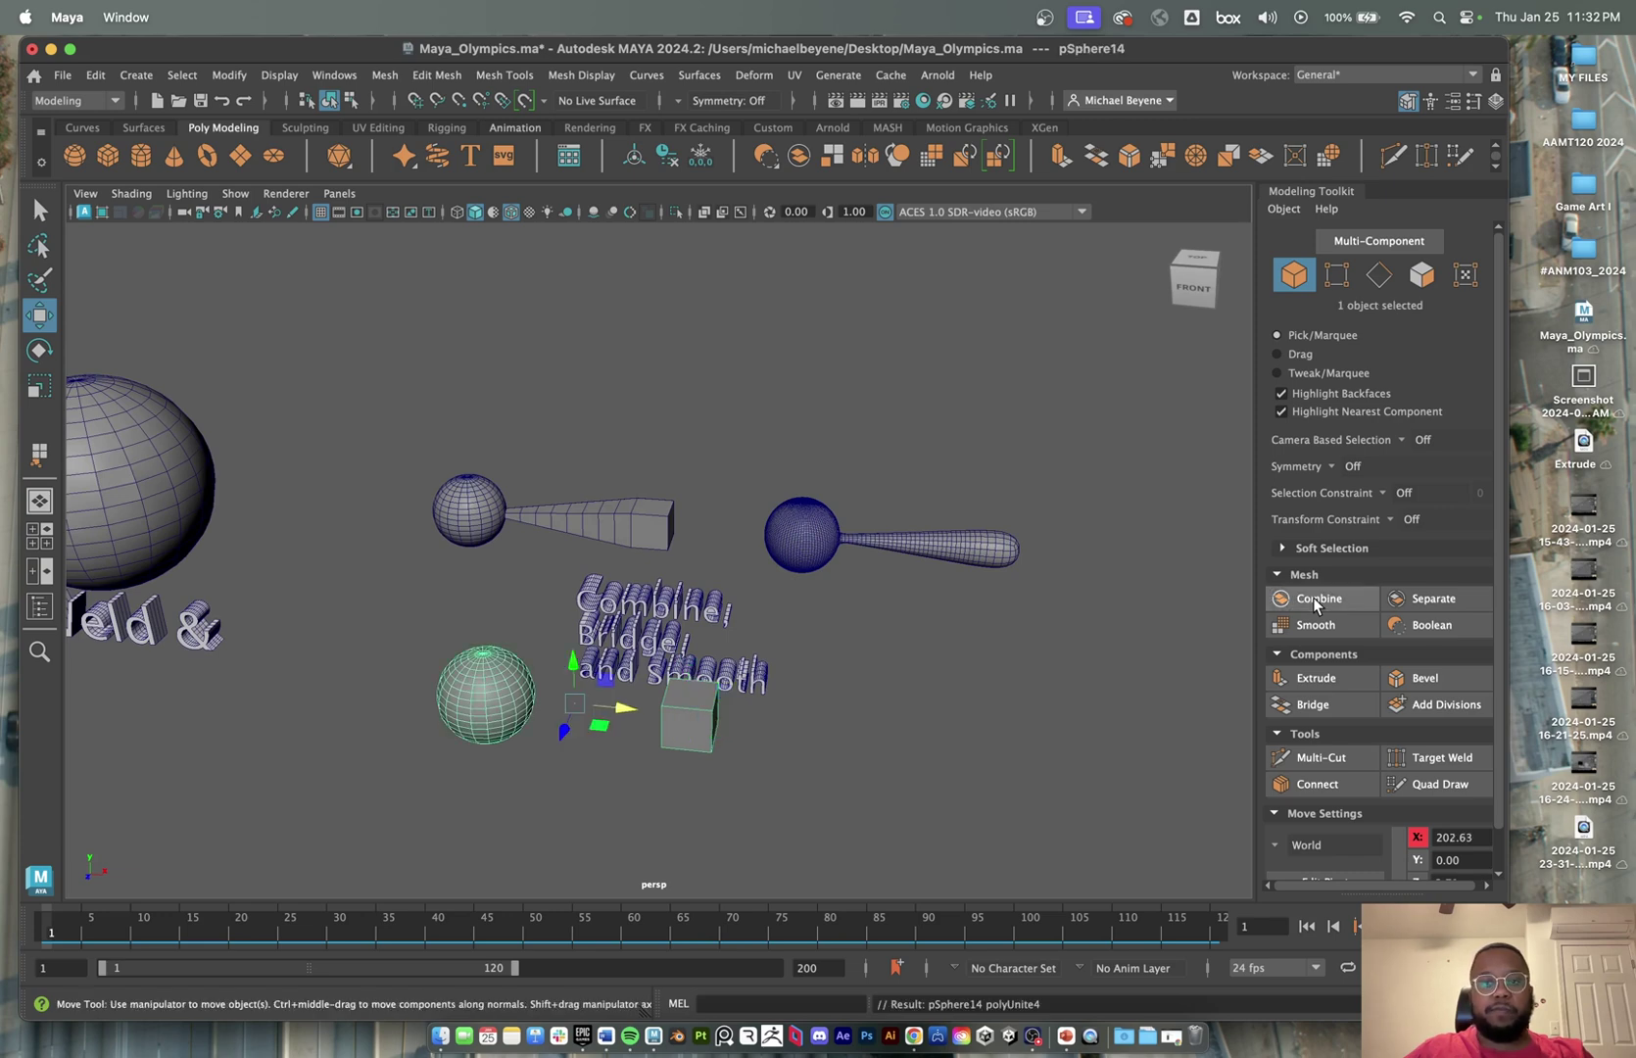
pyautogui.click(534, 599)
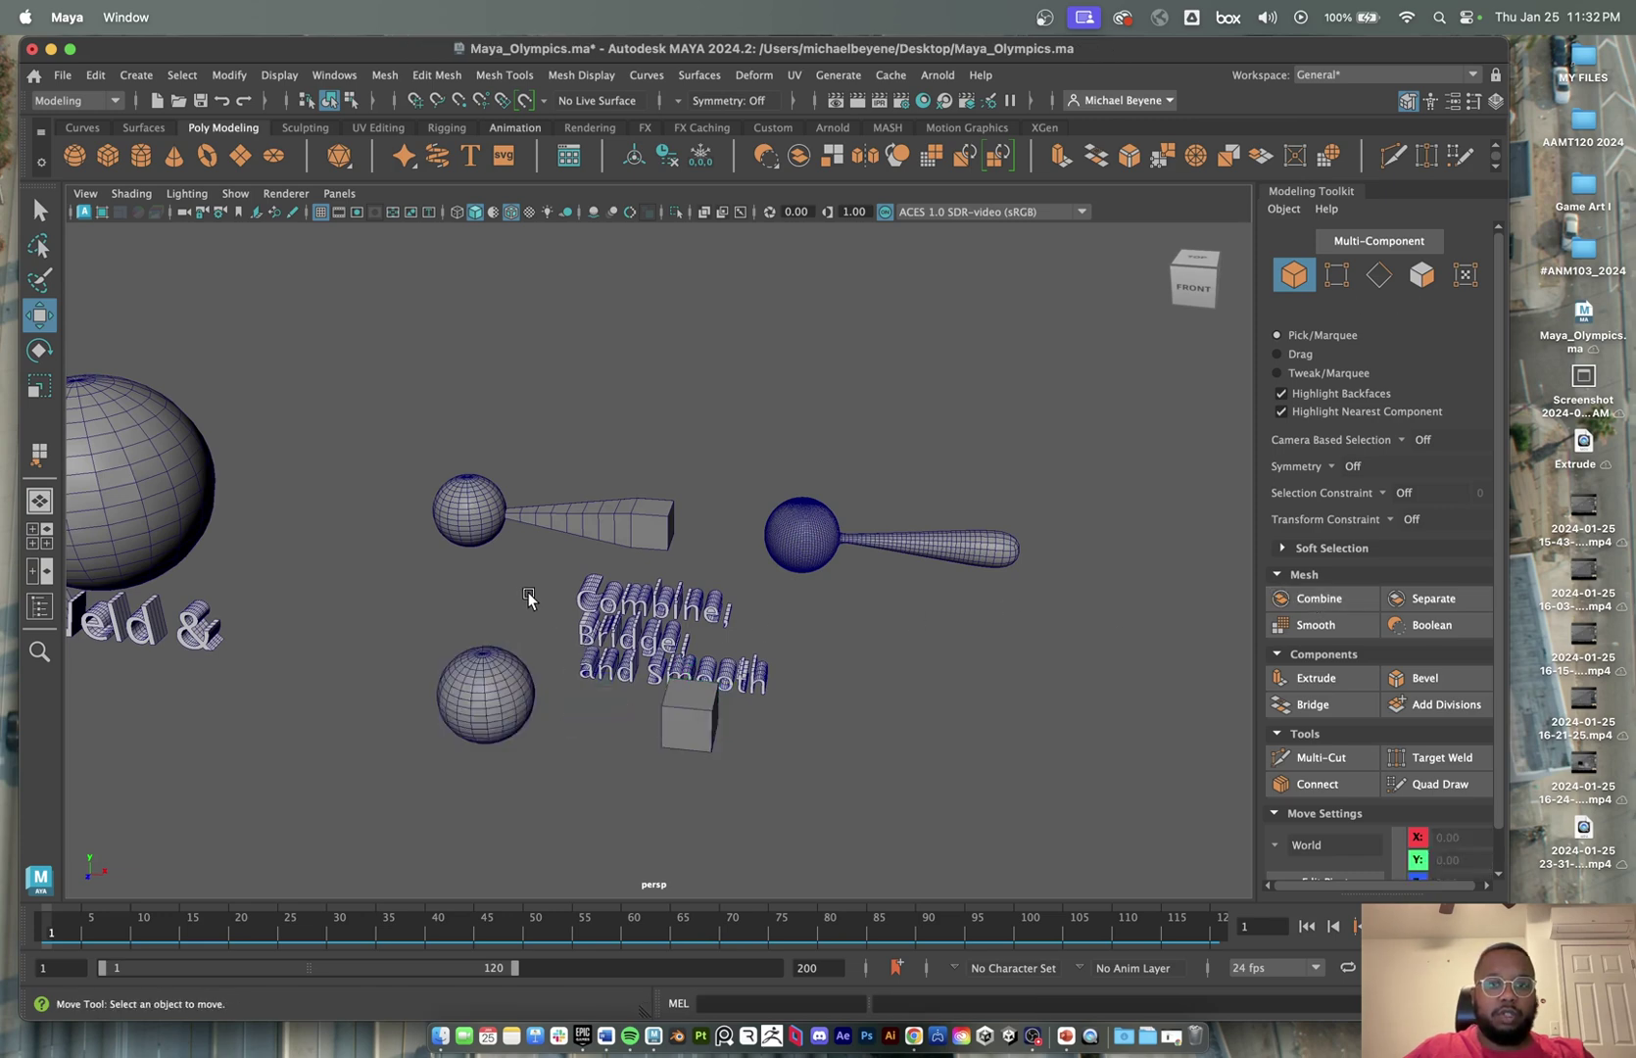
pyautogui.click(502, 684)
# - Bridge the cube's face that looks toward the sphere with the opposing face on the side of the sphere
pyautogui.scroll(2, 672, 735)
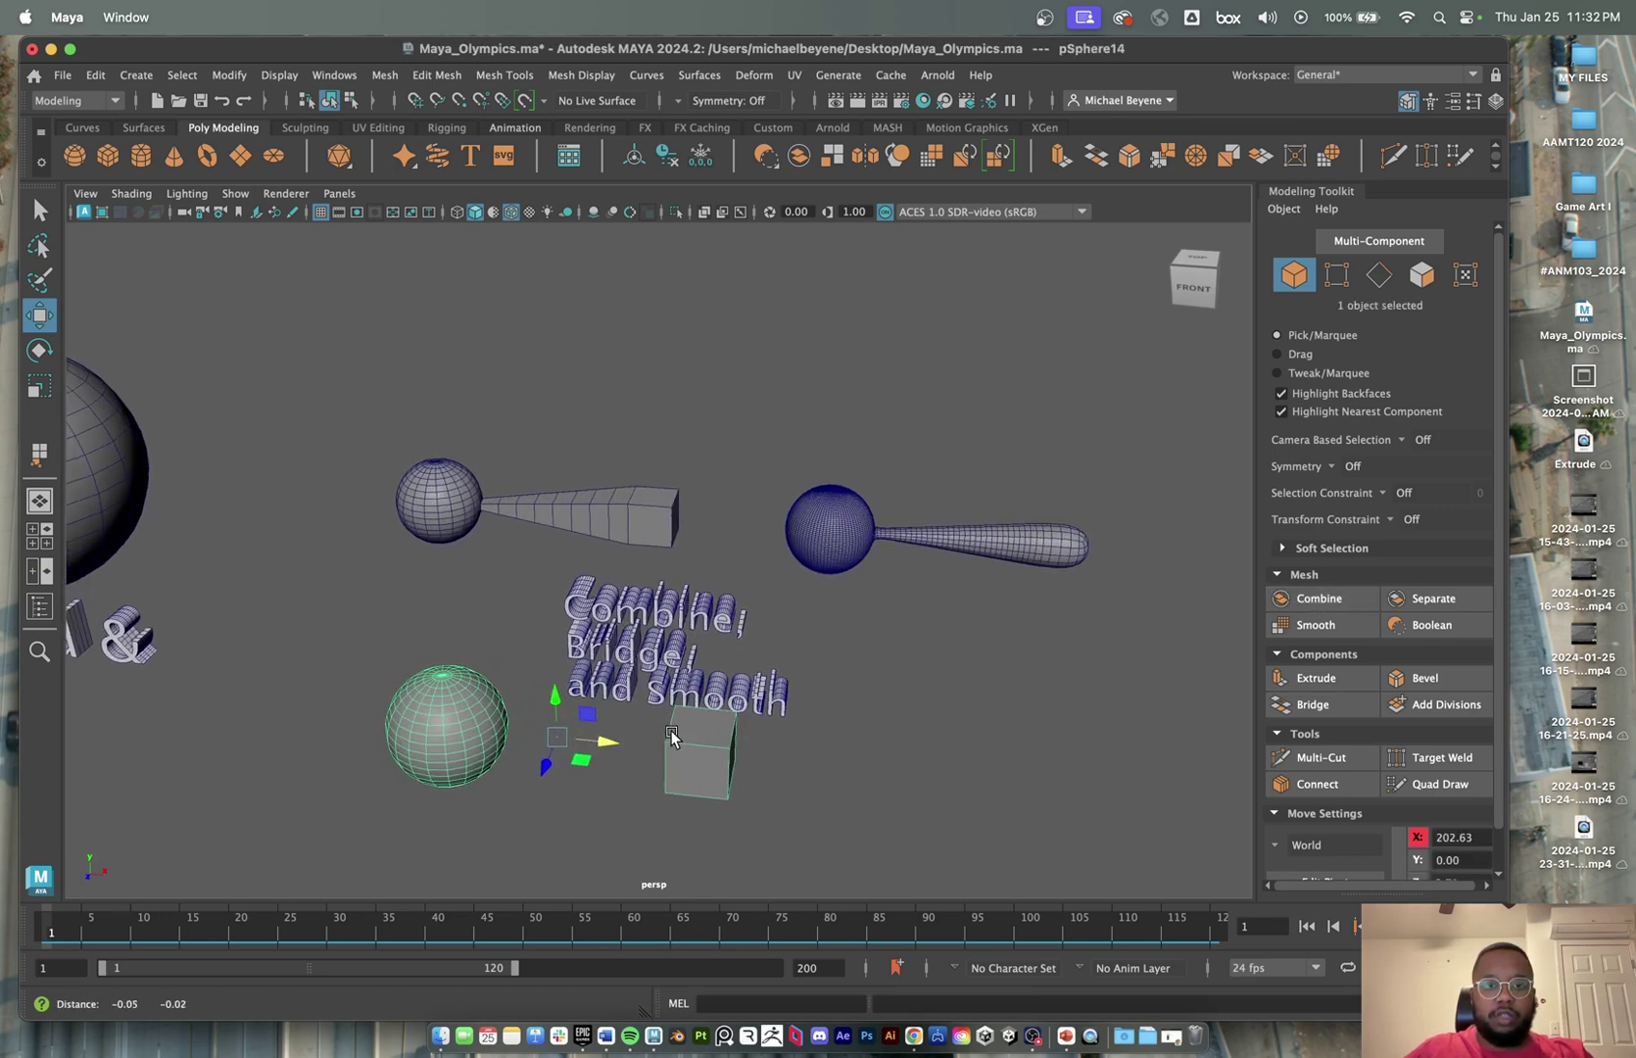
pyautogui.keyDown('alt'); pyautogui.moveTo(673, 735); pyautogui.dragTo(657, 687); pyautogui.keyUp('alt')
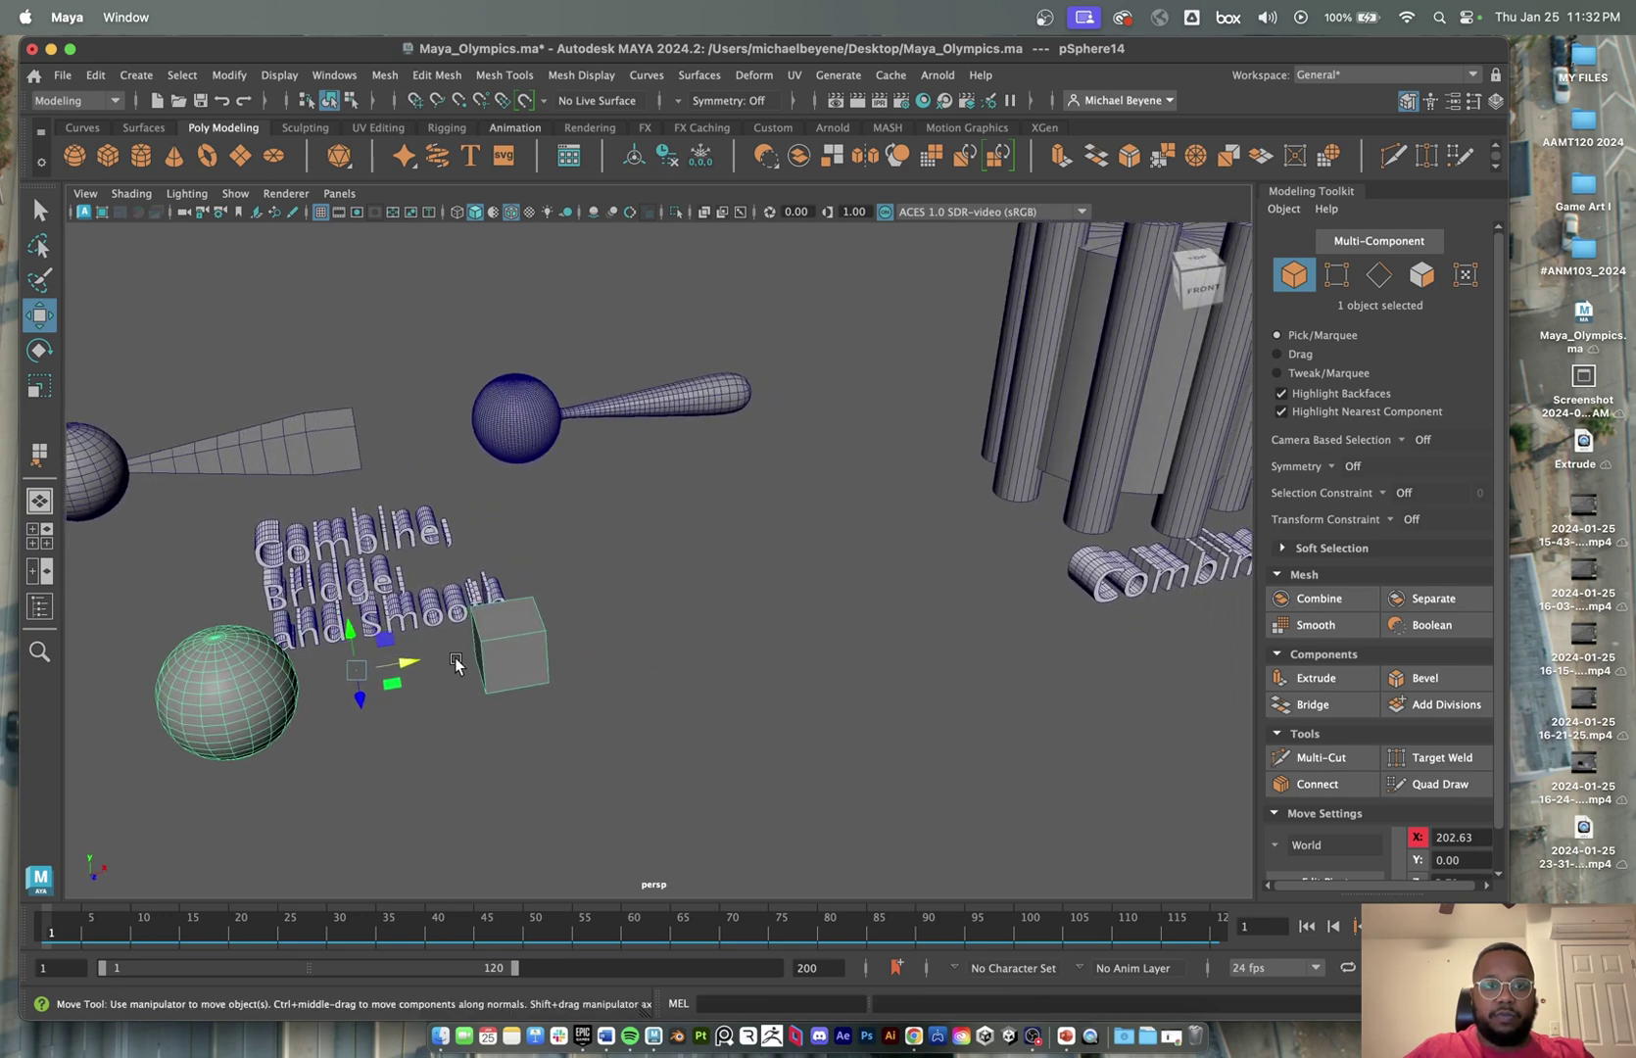
pyautogui.keyDown('alt'); pyautogui.moveTo(433, 666); pyautogui.dragTo(661, 652); pyautogui.keyUp('alt')
pyautogui.rightClick(661, 652)
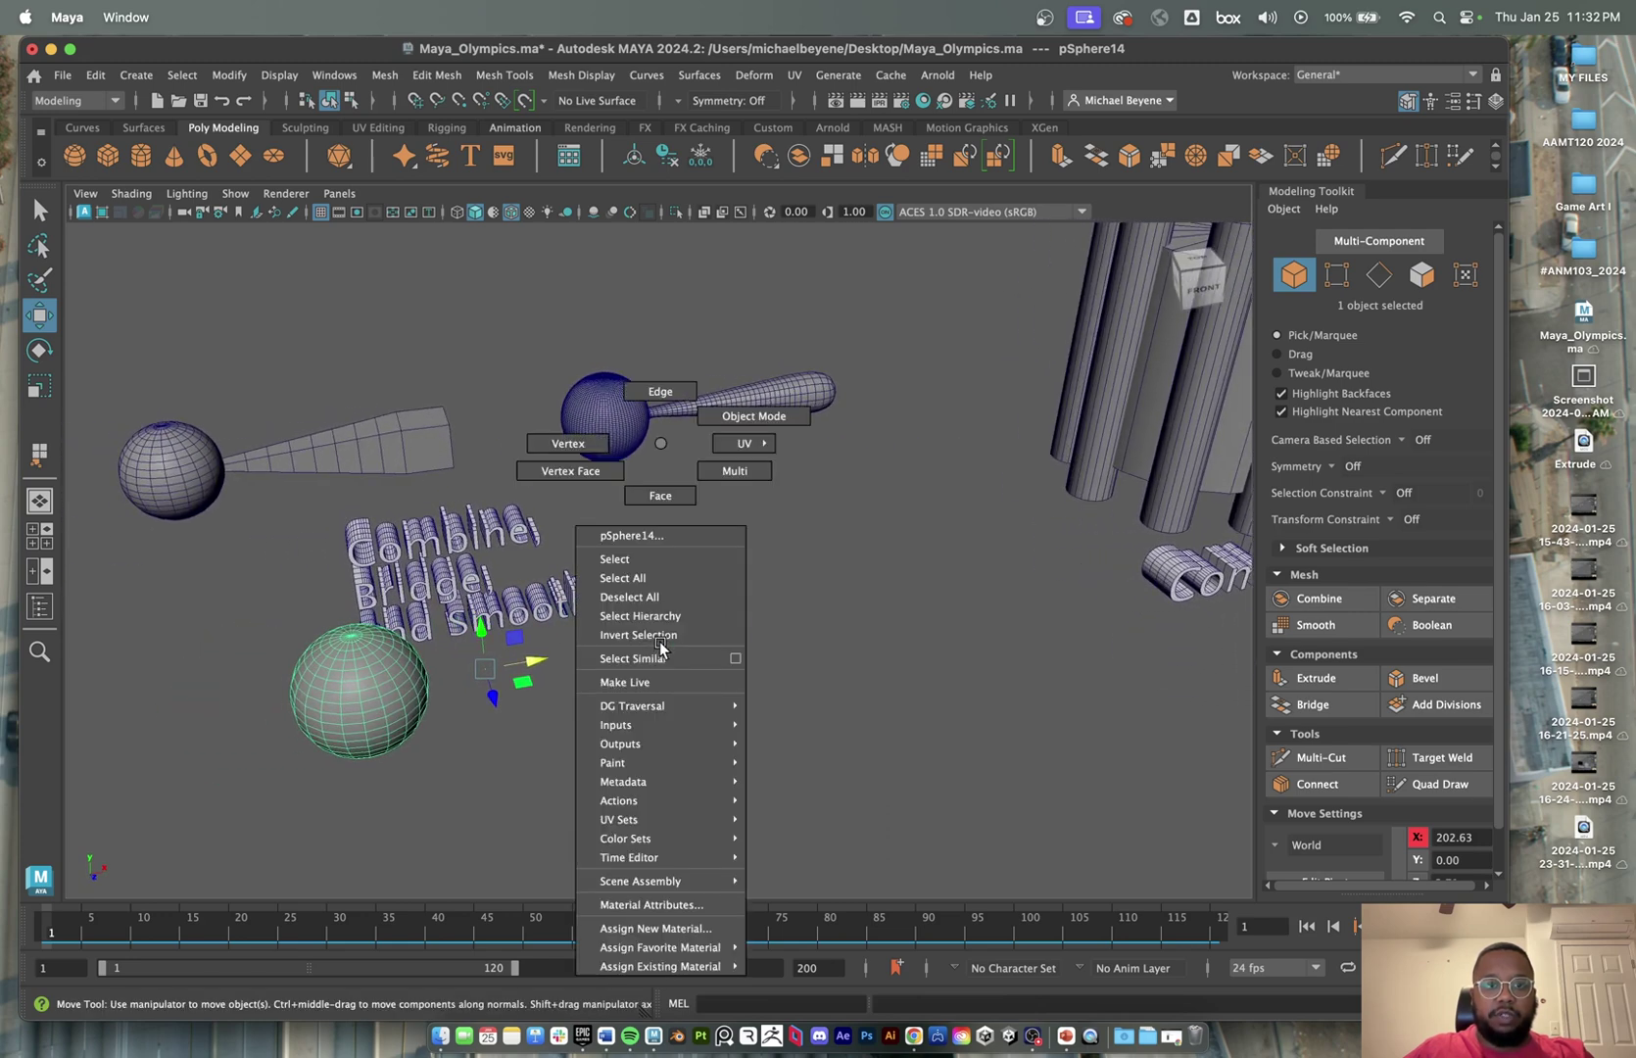
pyautogui.click(655, 495)
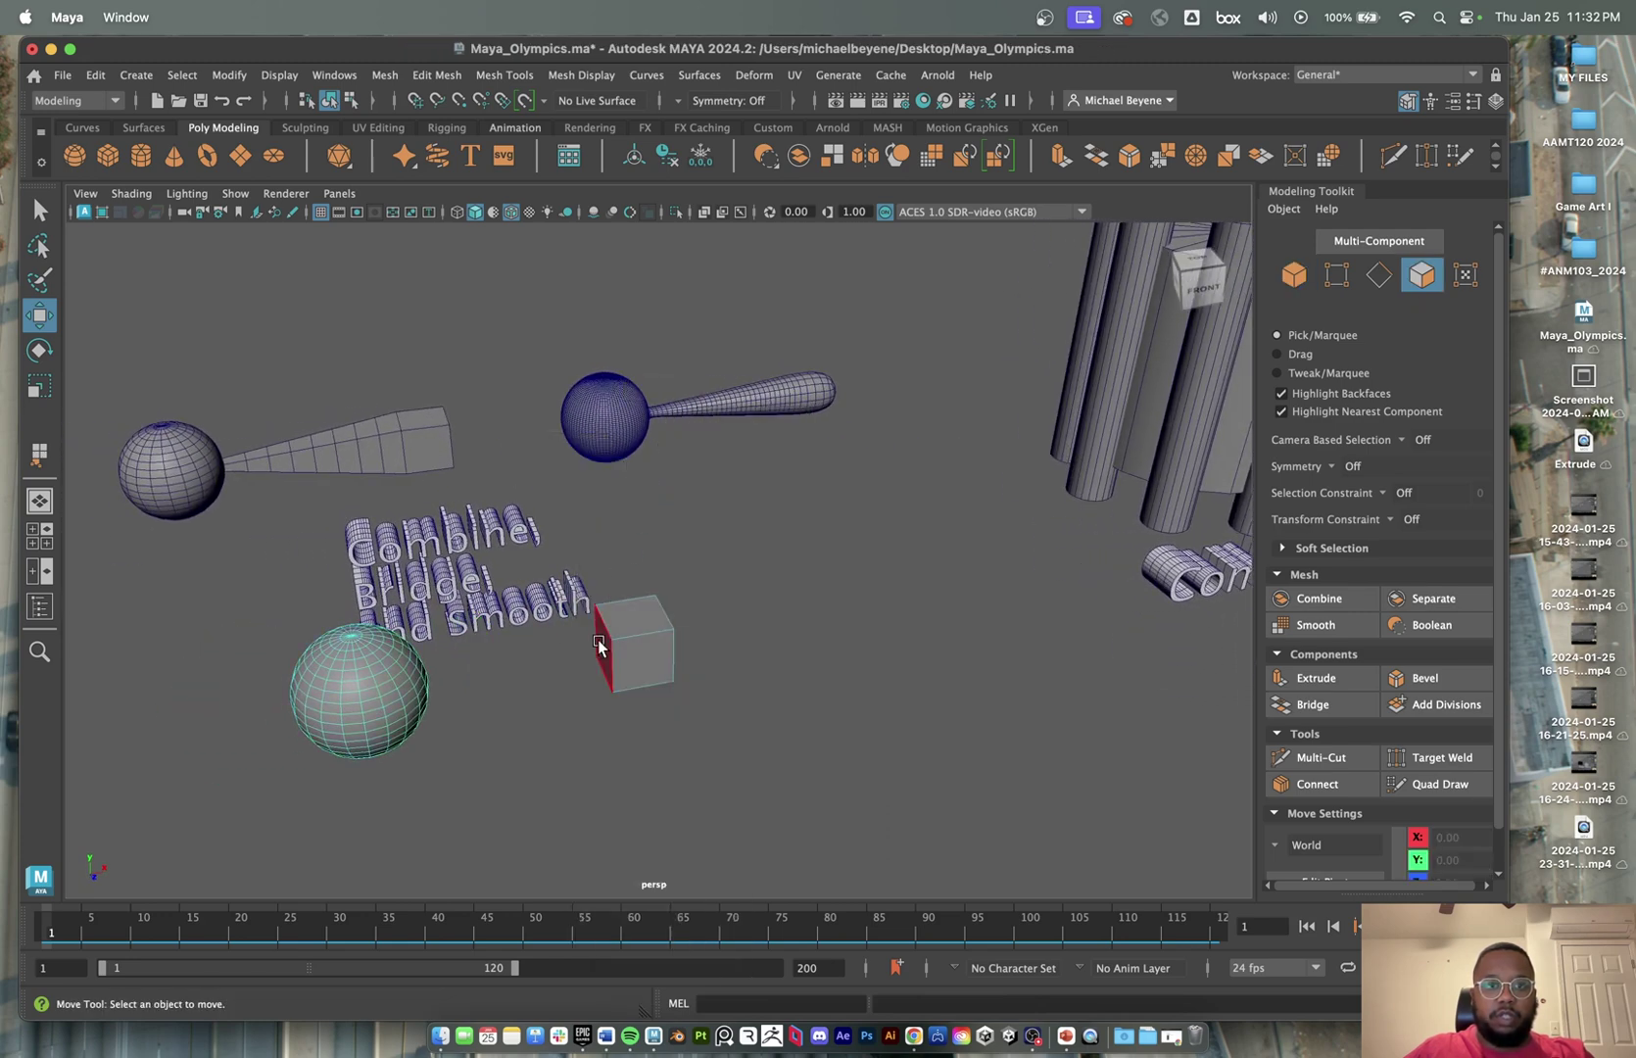
pyautogui.click(603, 651)
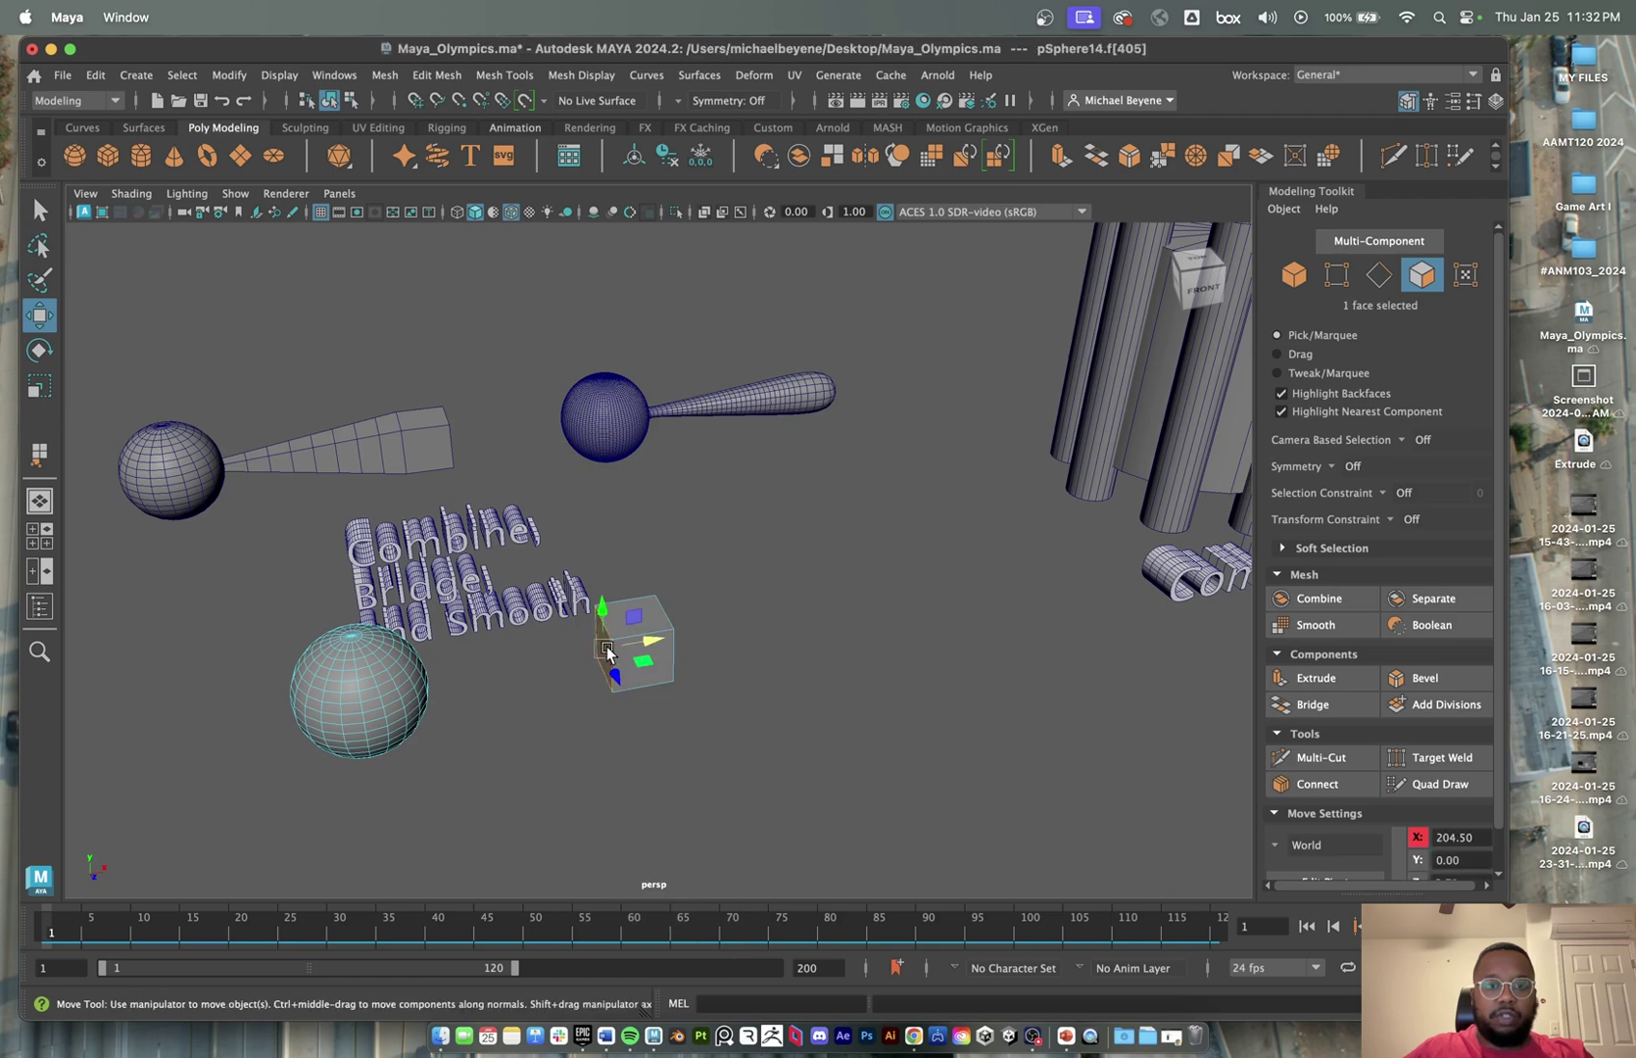
pyautogui.scroll(3, 599, 676)
pyautogui.keyDown('alt'); pyautogui.moveTo(591, 704); pyautogui.dragTo(361, 391); pyautogui.keyUp('alt')
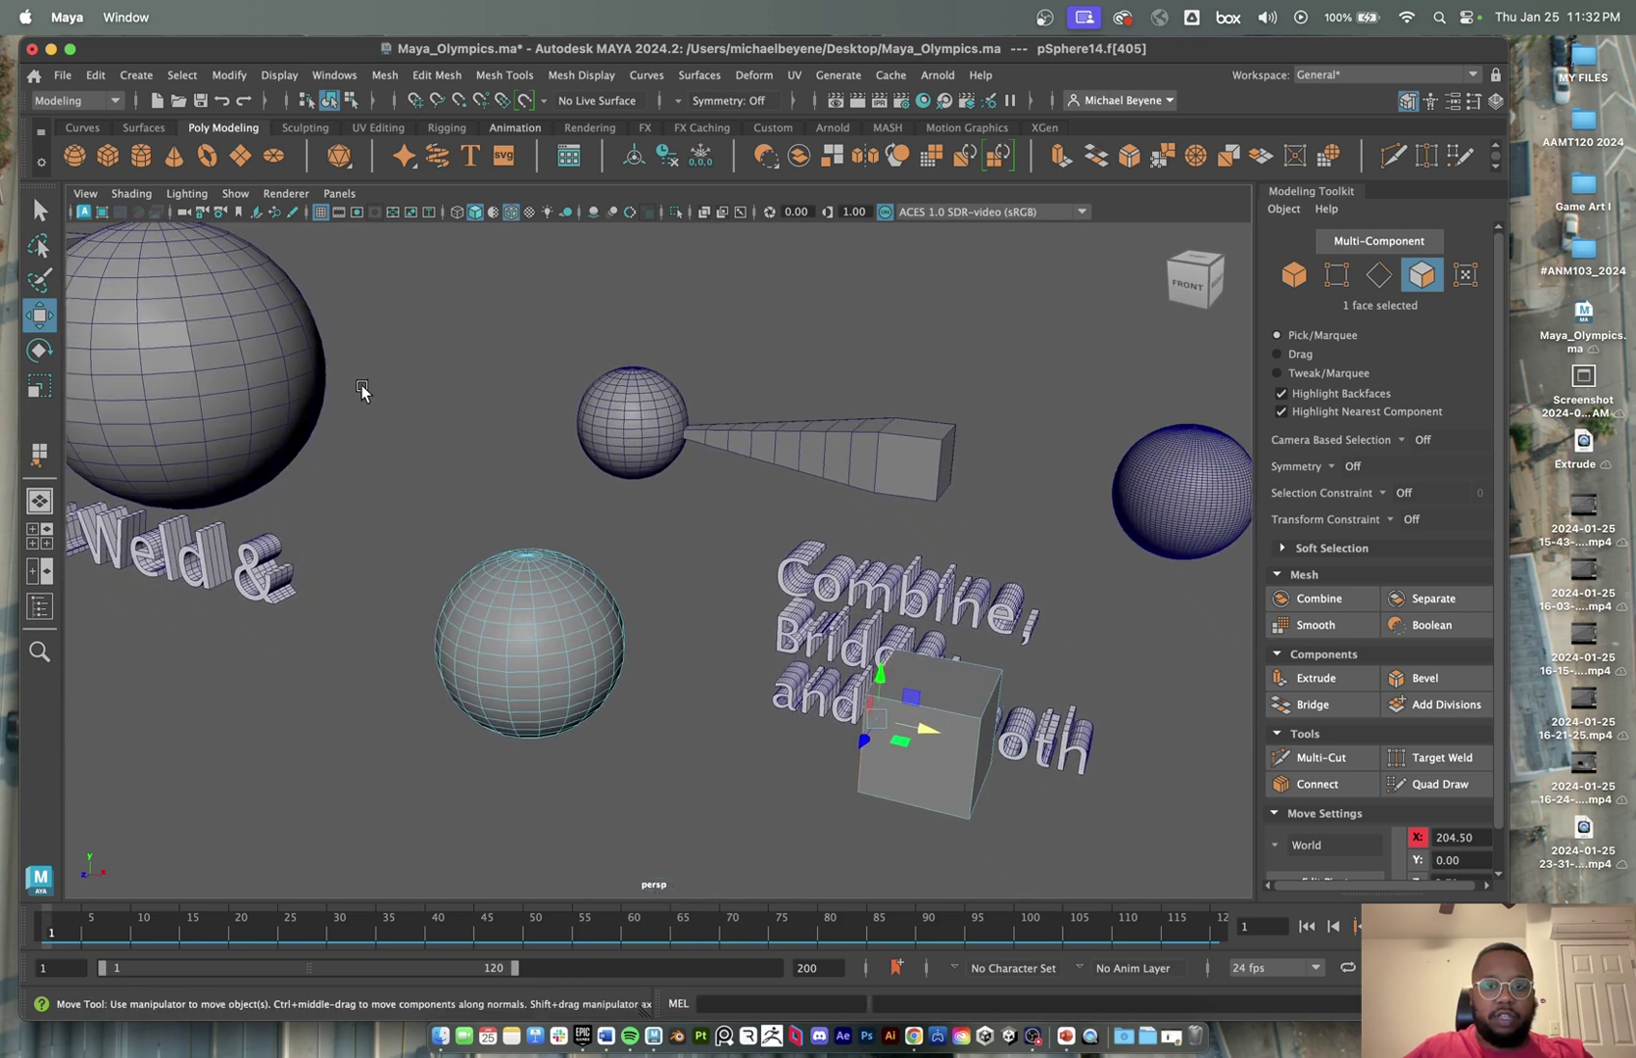
pyautogui.keyDown('shift'); pyautogui.click(608, 663); pyautogui.keyUp('shift')
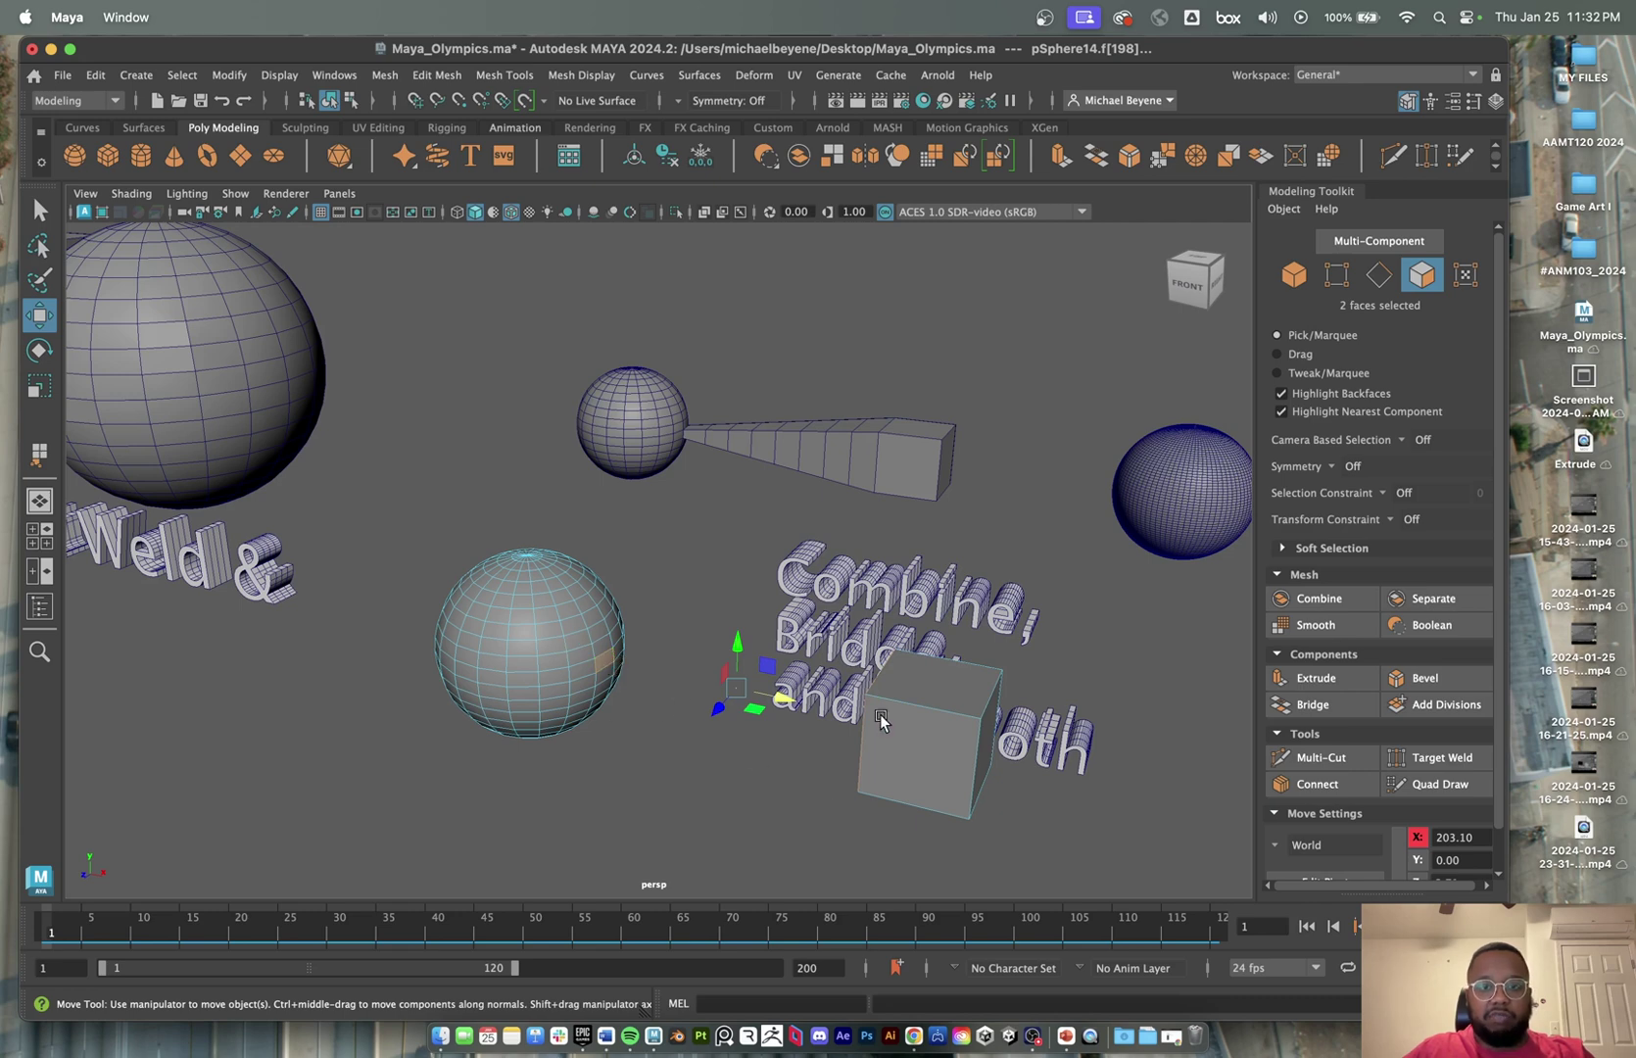
pyautogui.keyDown('alt'); pyautogui.moveTo(911, 722); pyautogui.dragTo(796, 734); pyautogui.keyUp('alt')
pyautogui.keyDown('alt'); pyautogui.moveTo(867, 745); pyautogui.dragTo(624, 374, button='middle'); pyautogui.keyUp('alt')
pyautogui.keyDown('alt'); pyautogui.moveTo(702, 686); pyautogui.dragTo(852, 691); pyautogui.keyUp('alt')
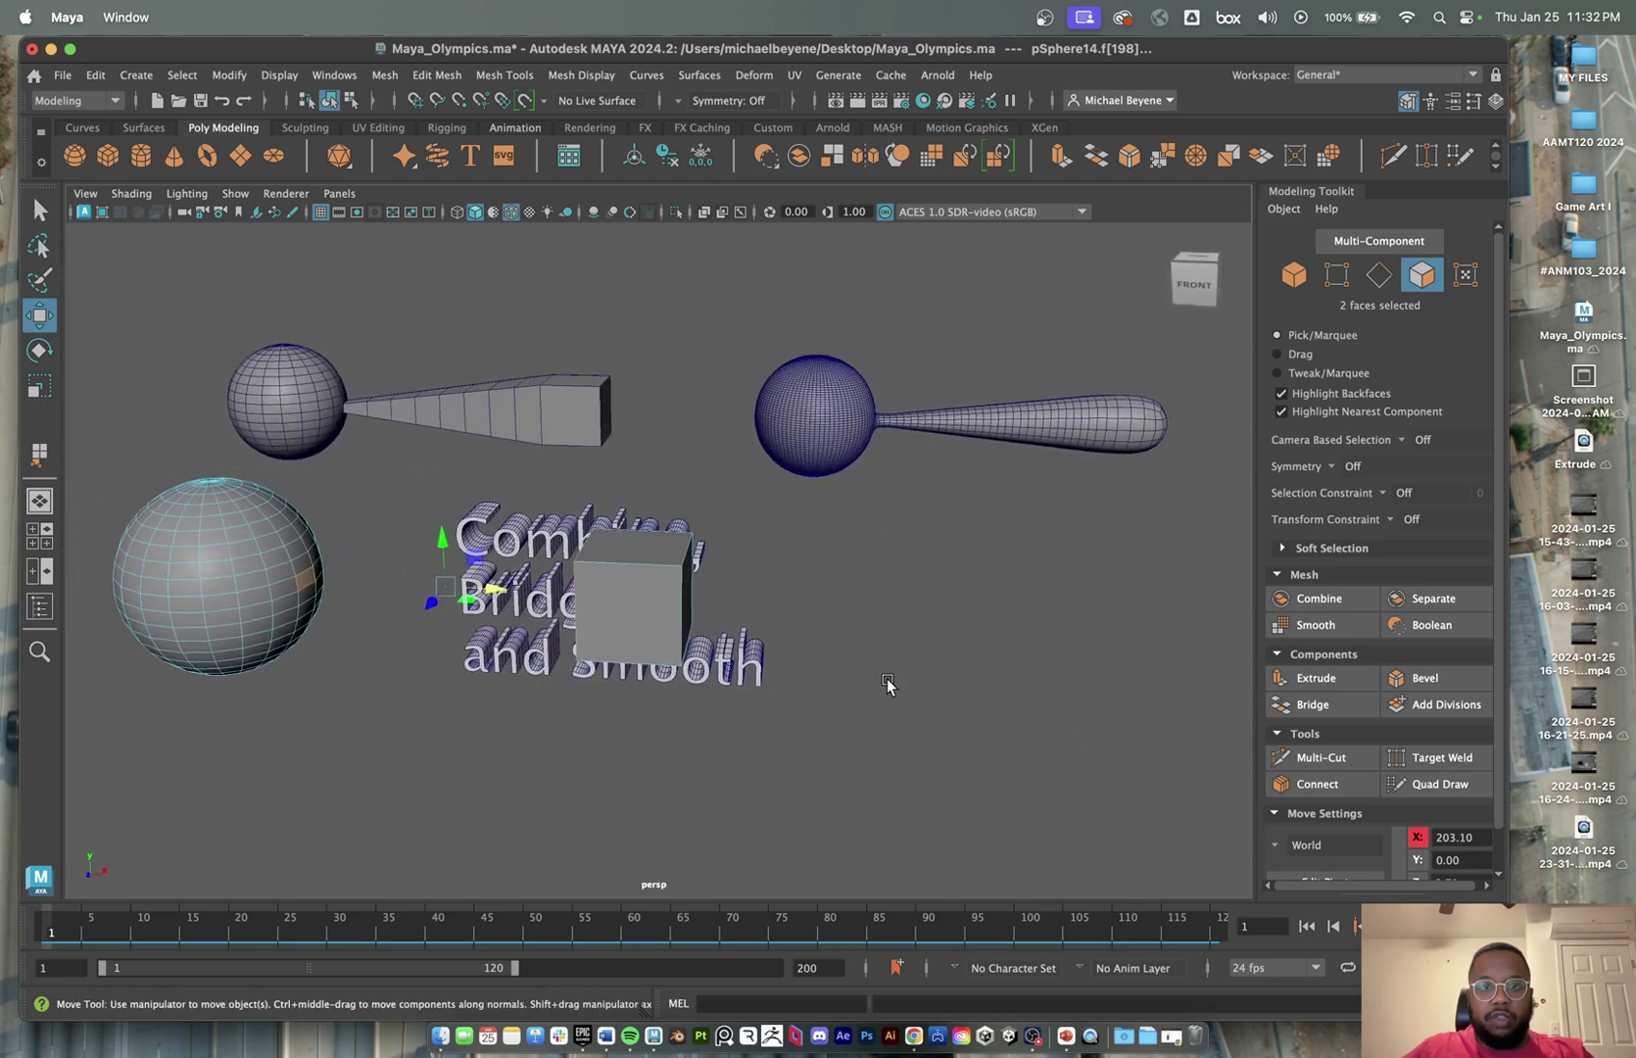
pyautogui.click(1346, 708)
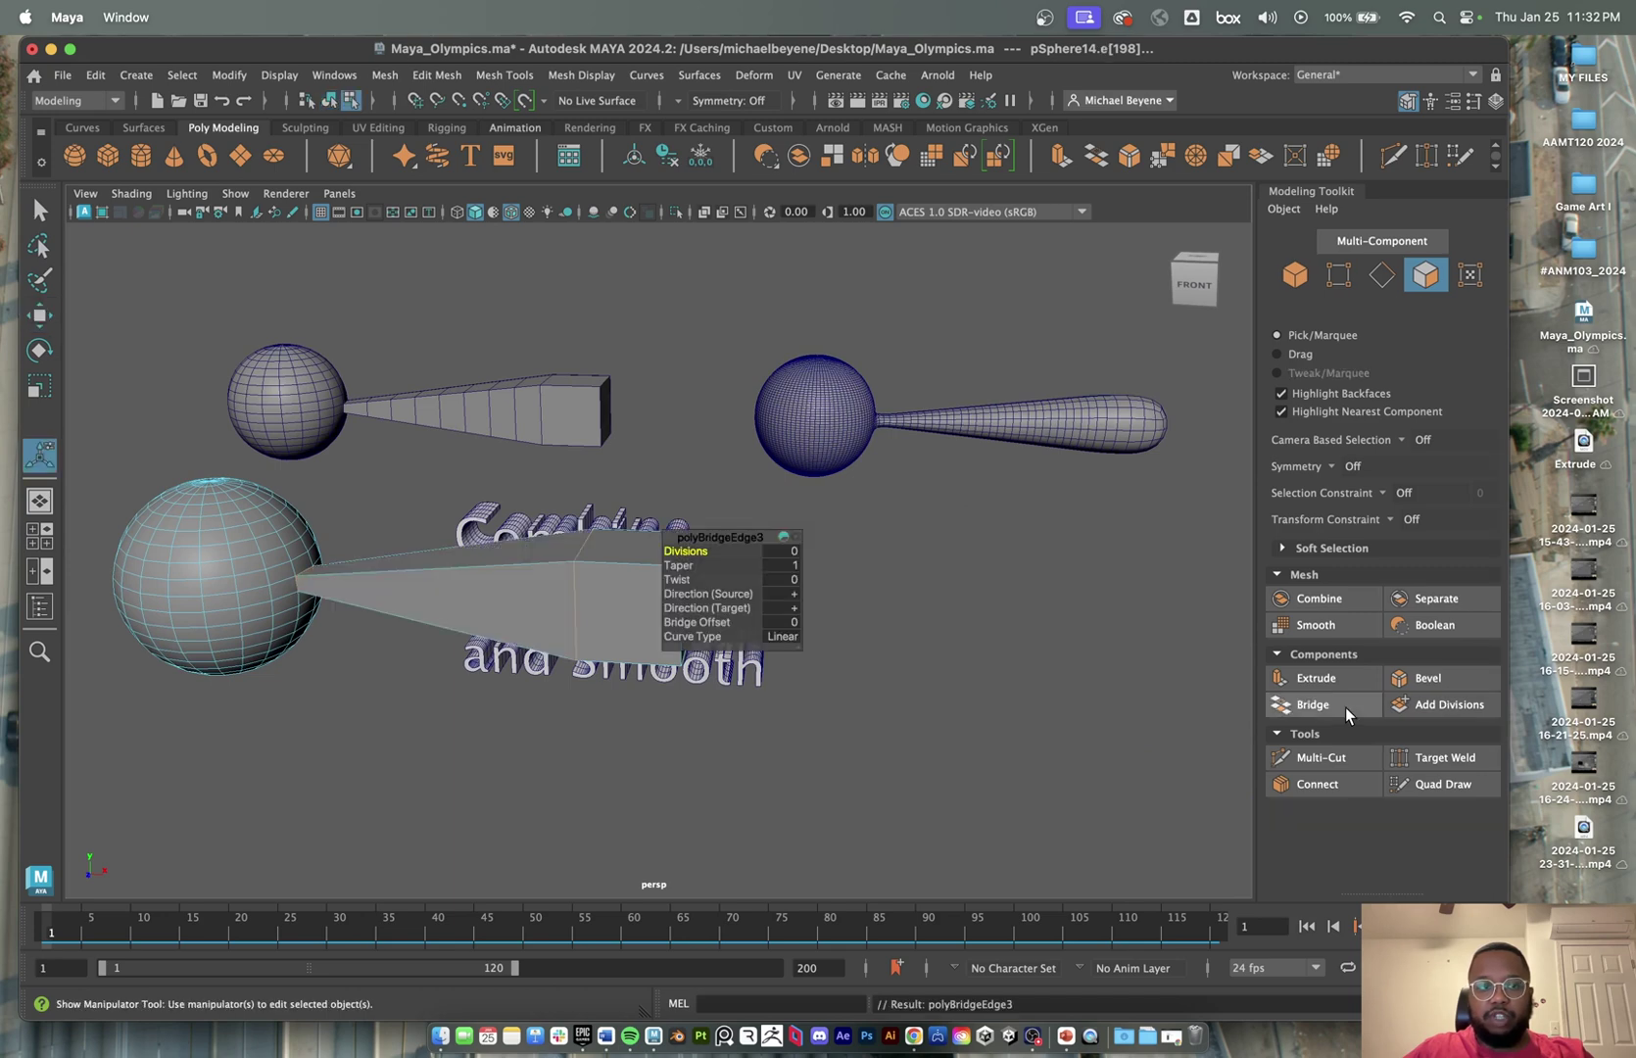
# - Set the new bridge to 8 divisions with a taper of 0.59 and a twist of -4.171
pyautogui.keyDown('alt'); pyautogui.moveTo(471, 592); pyautogui.dragTo(715, 701, button='middle'); pyautogui.keyUp('alt')
pyautogui.moveTo(747, 539); pyautogui.dragTo(814, 629)
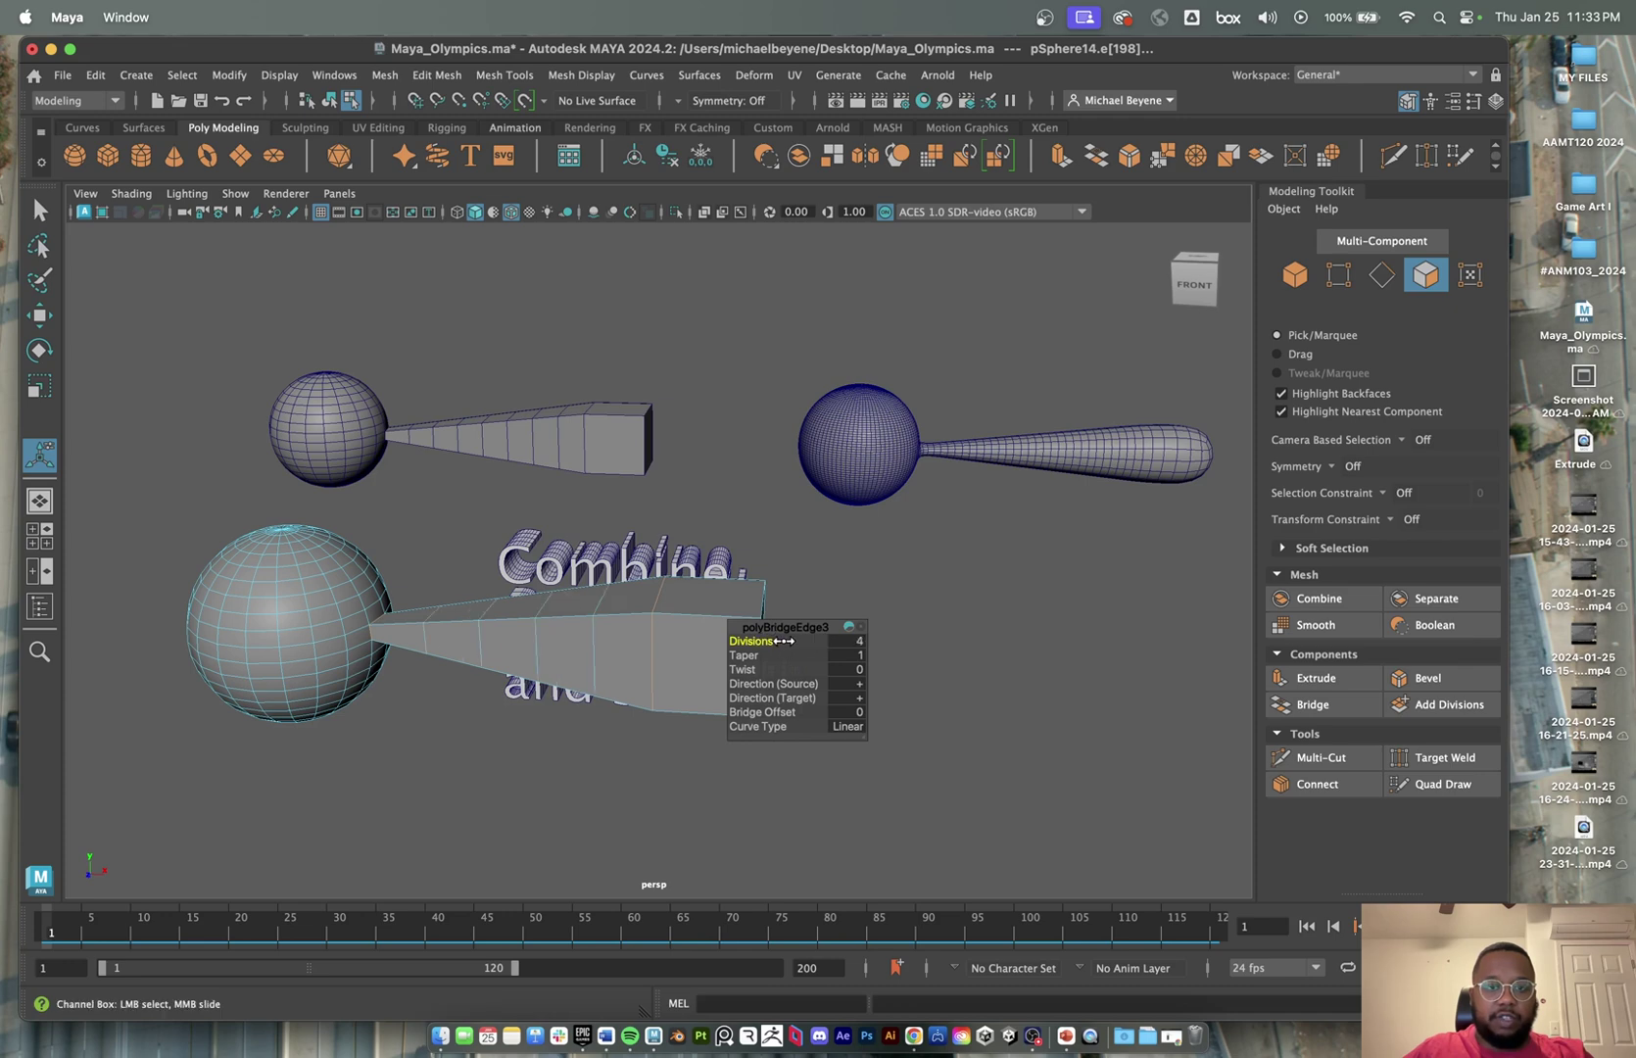
pyautogui.moveTo(751, 641)
pyautogui.mouseDown()
pyautogui.moveTo(805, 643)
pyautogui.moveTo(751, 649)
pyautogui.mouseUp()
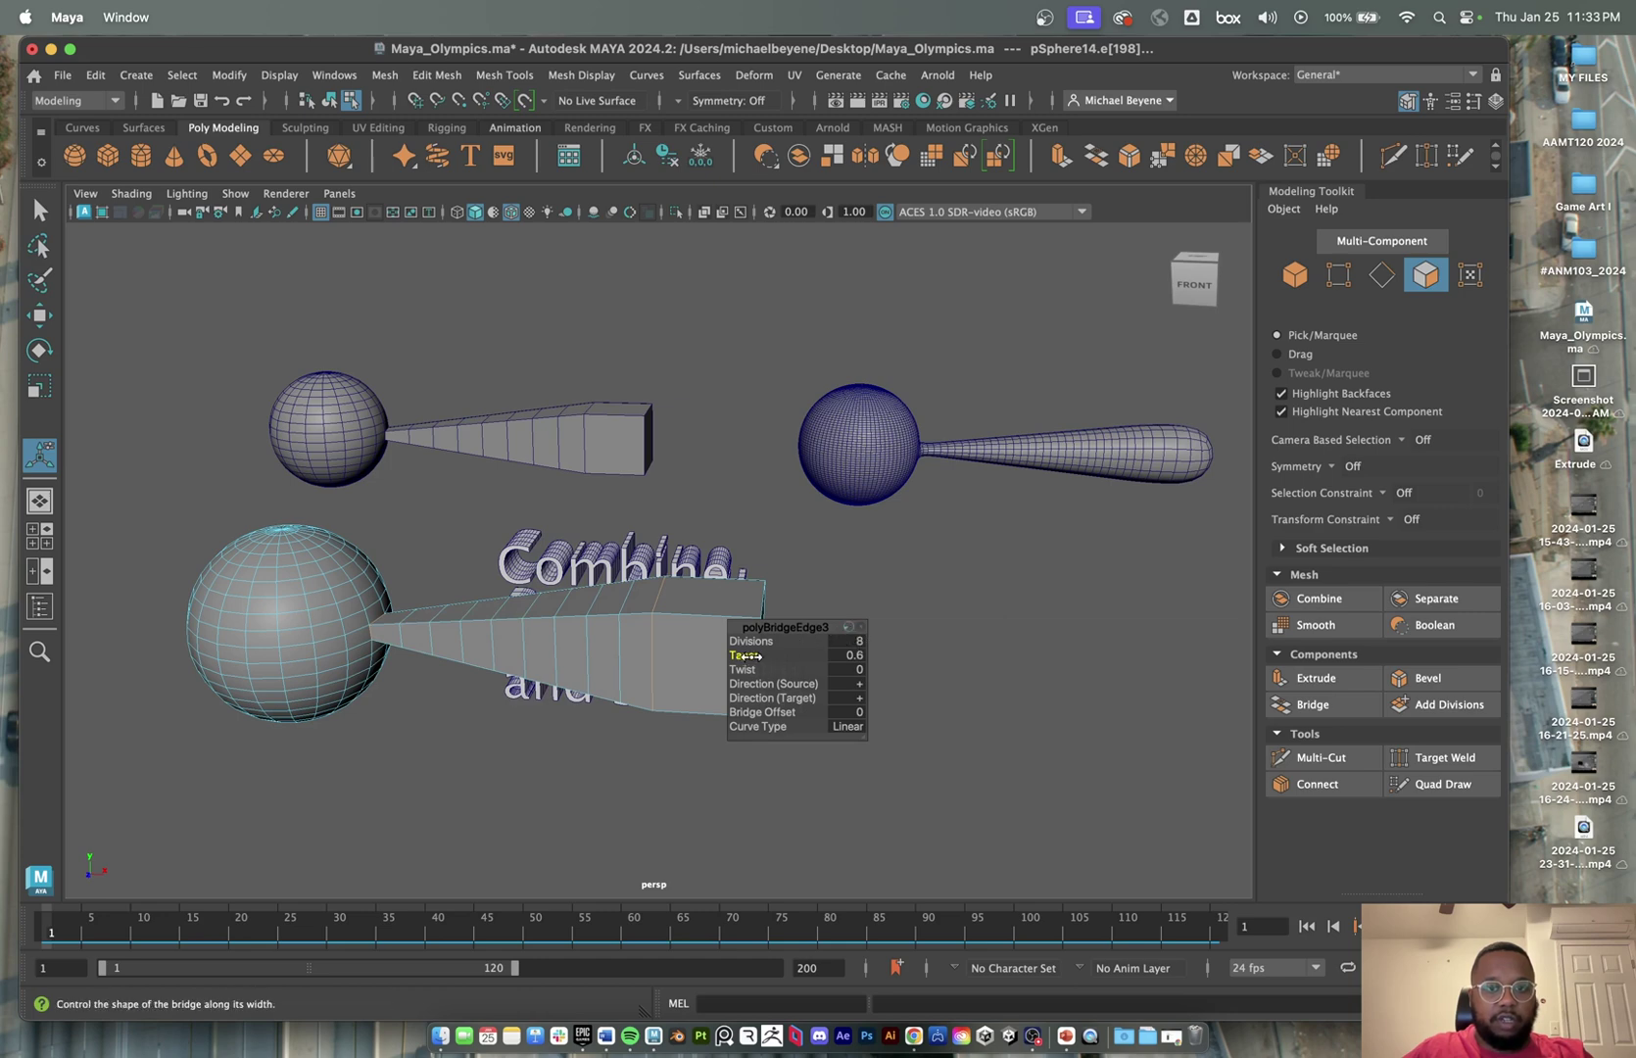
pyautogui.moveTo(747, 656); pyautogui.dragTo(760, 658)
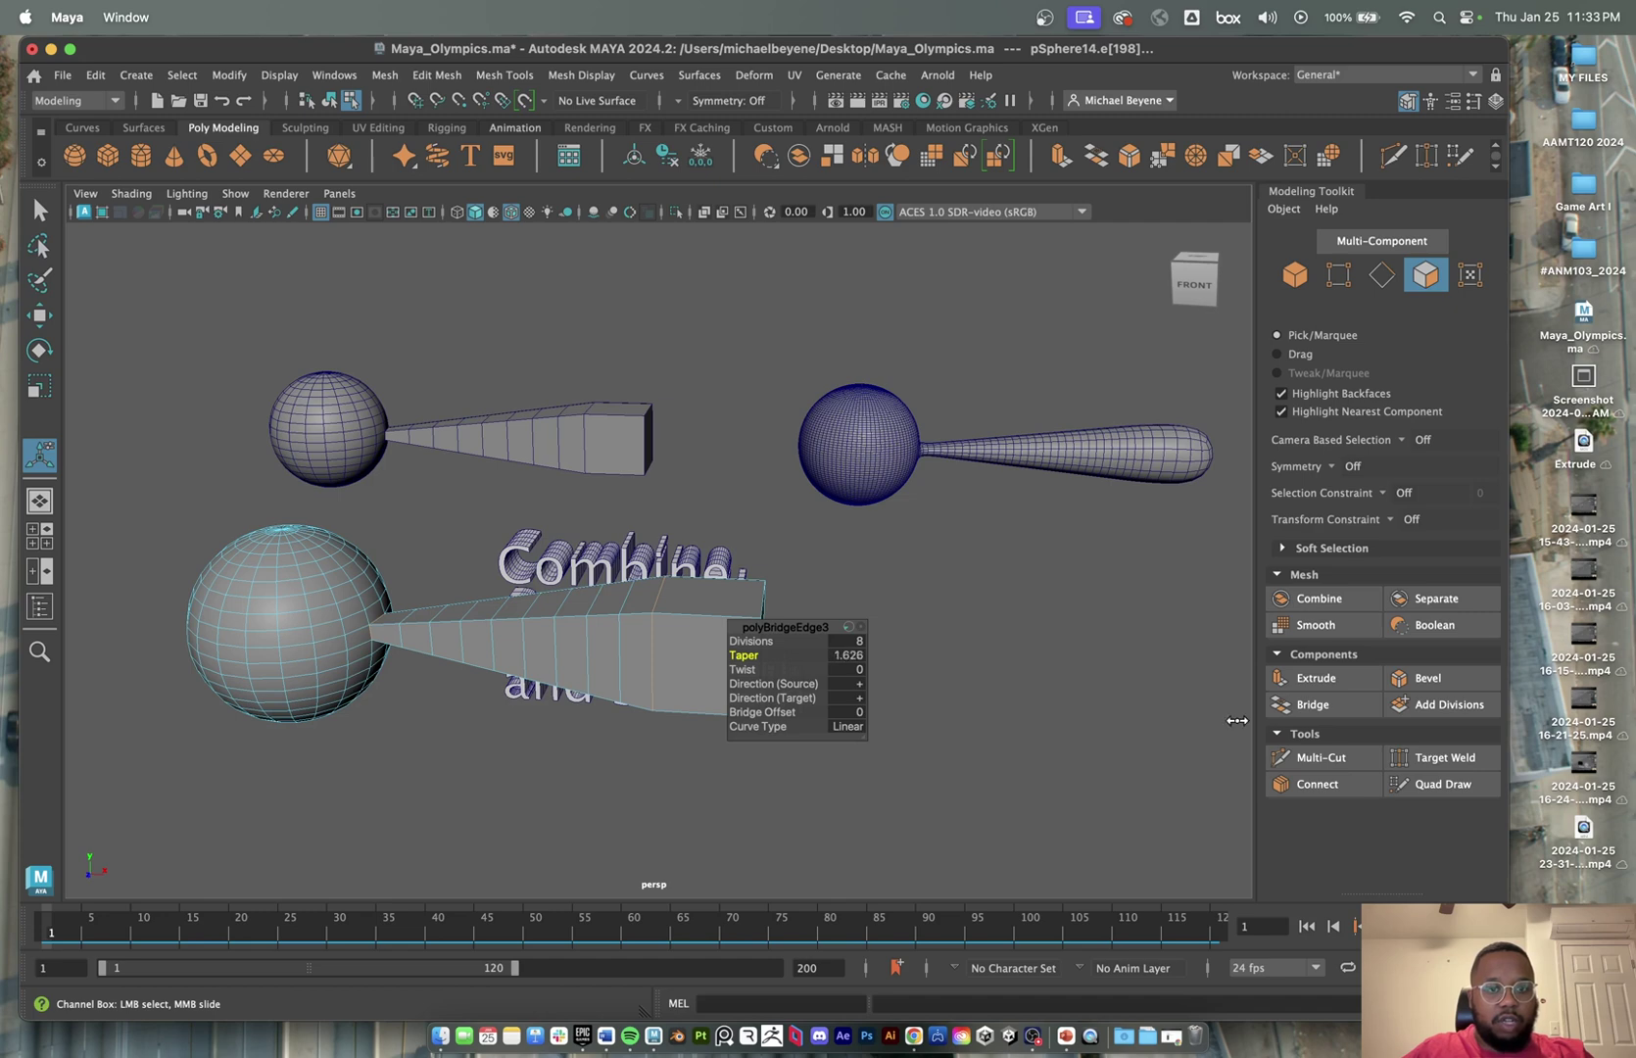
pyautogui.moveTo(1237, 720); pyautogui.dragTo(526, 656)
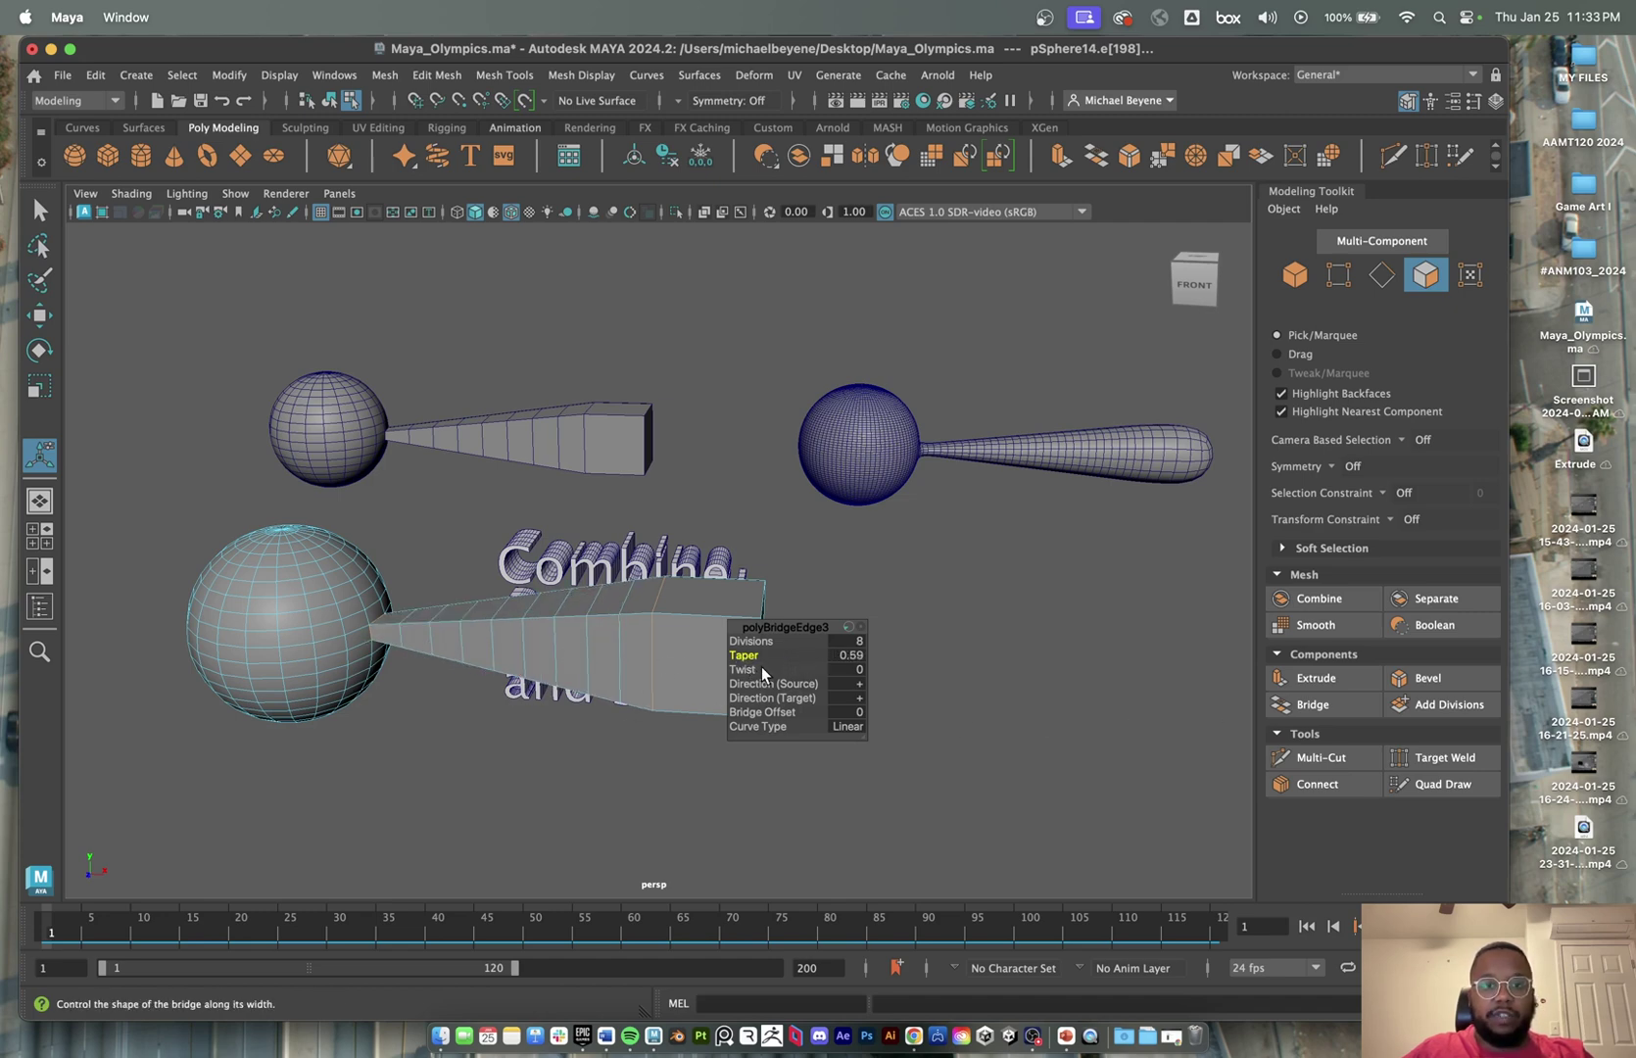
pyautogui.moveTo(777, 670); pyautogui.dragTo(691, 635)
pyautogui.moveTo(853, 631); pyautogui.dragTo(577, 598)
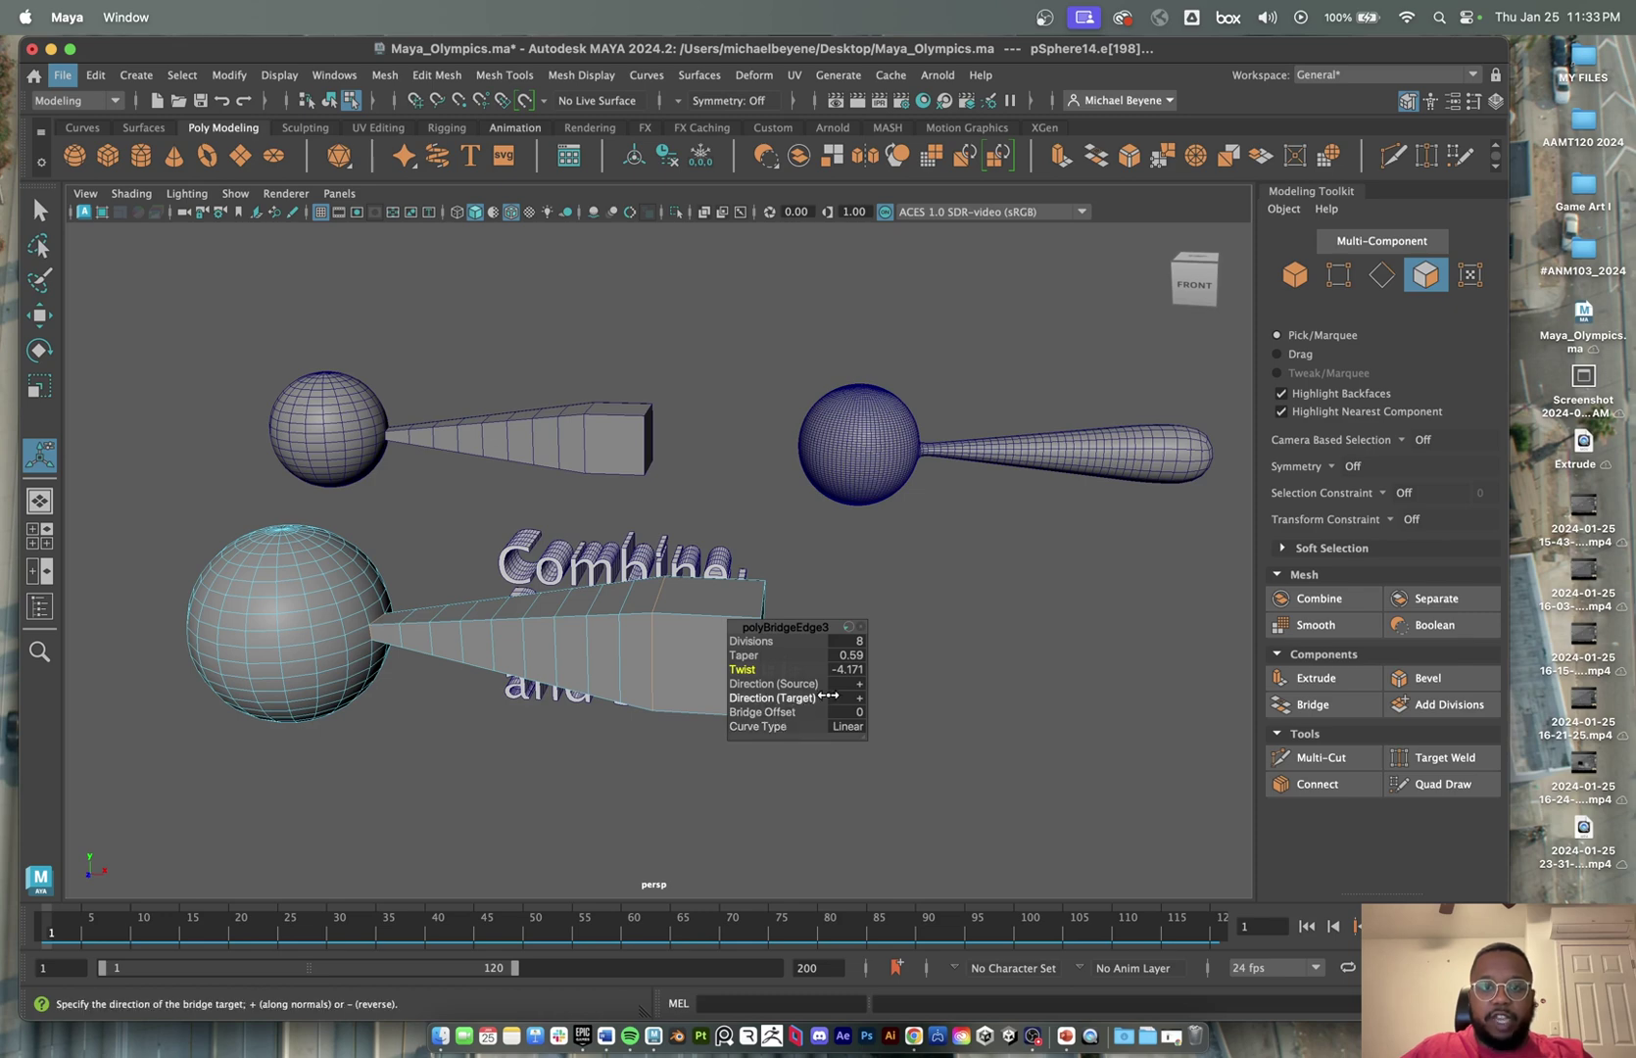
pyautogui.moveTo(804, 632); pyautogui.dragTo(1010, 720)
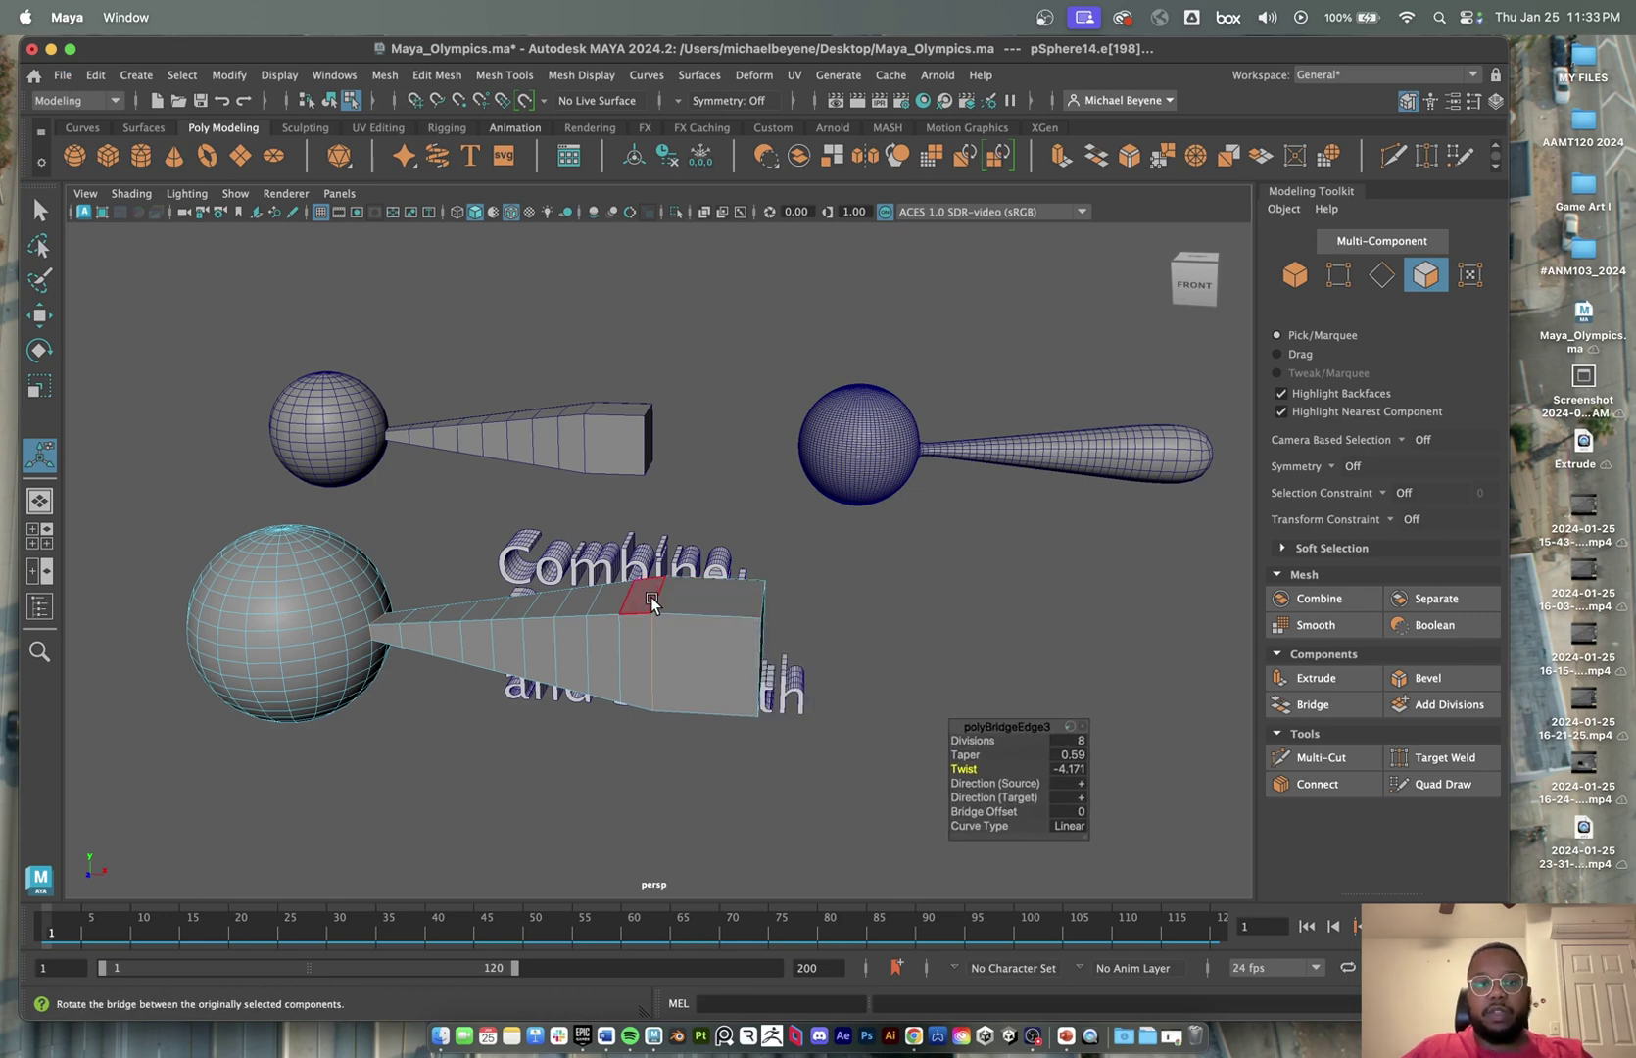
# - Return the bridged sphere and cube to object mode and smooth the whole mesh with one division
pyautogui.moveTo(651, 597); pyautogui.dragTo(867, 334, button='right')
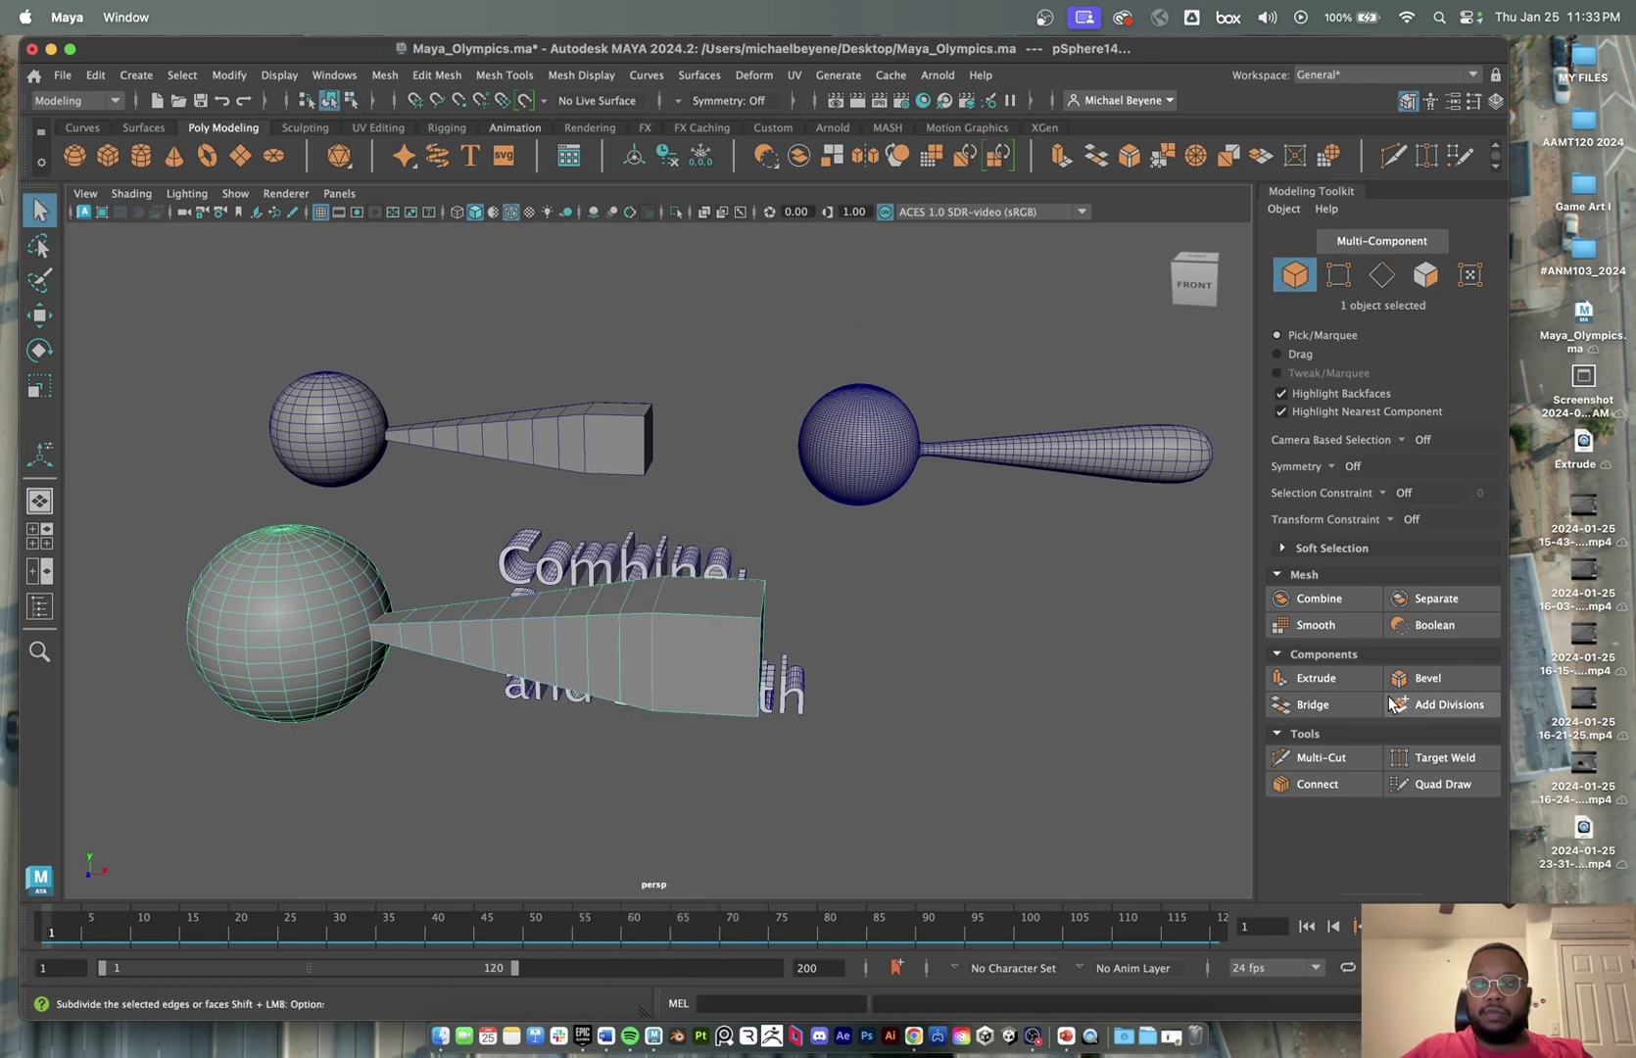
pyautogui.click(1313, 625)
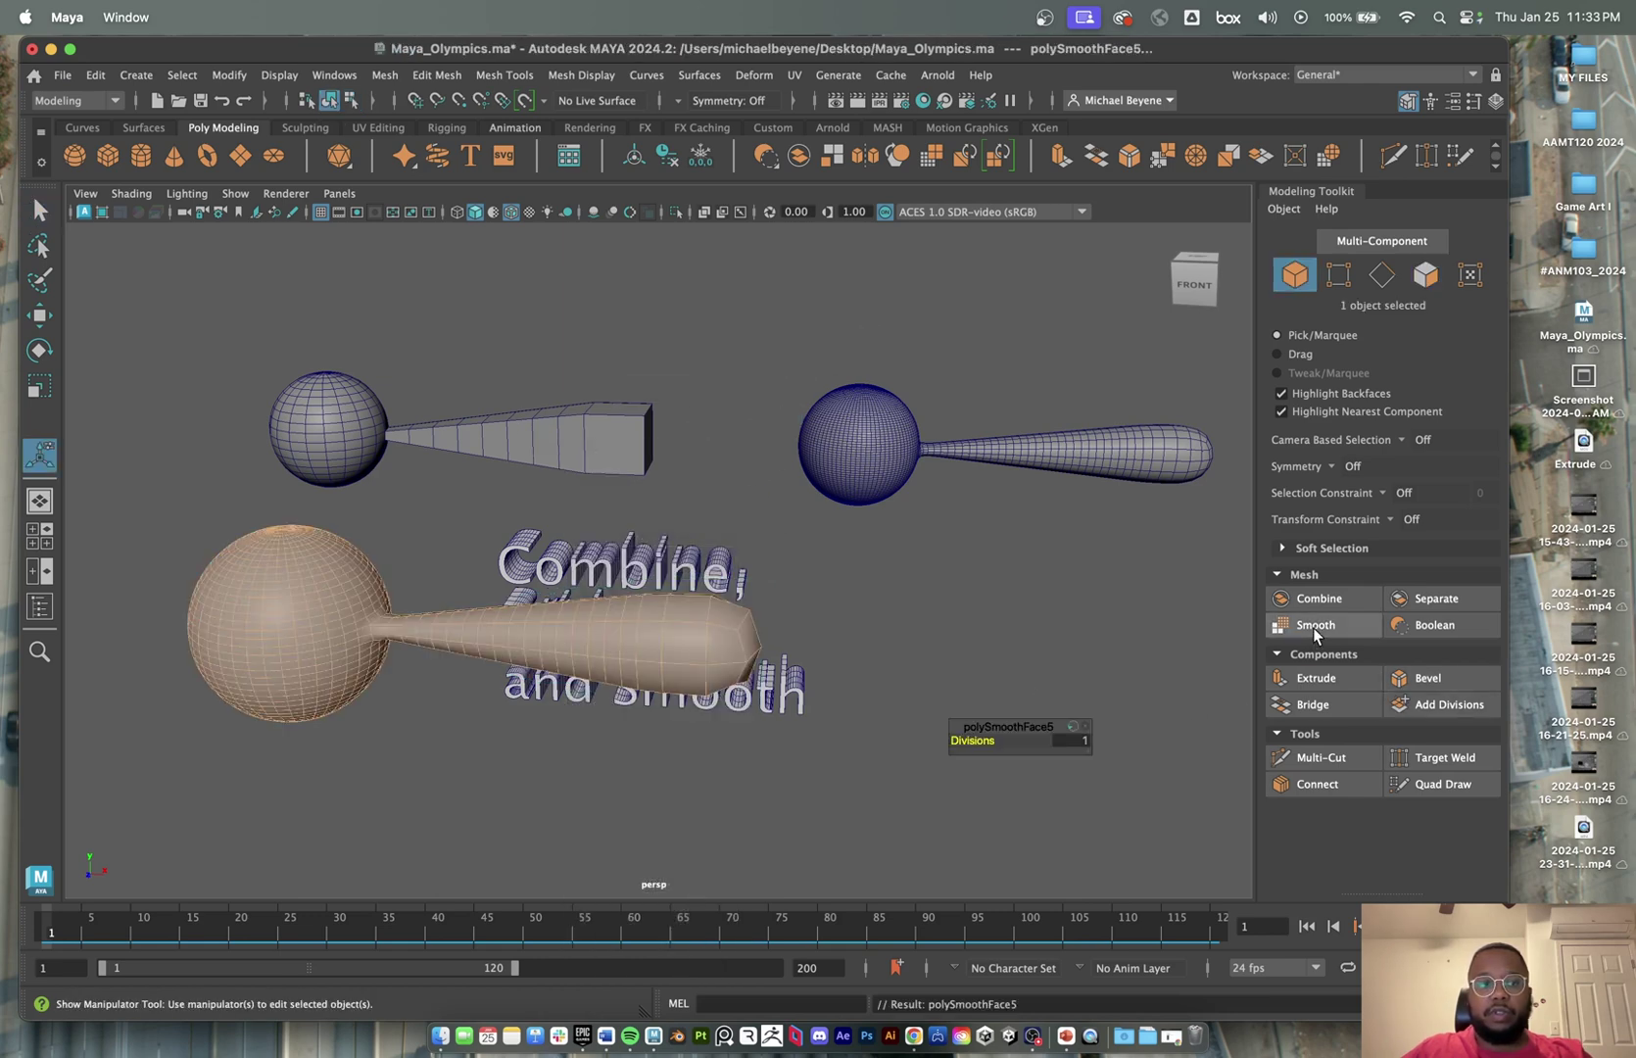
pyautogui.click(835, 550)
pyautogui.click(728, 679)
pyautogui.scroll(-3, 721, 703)
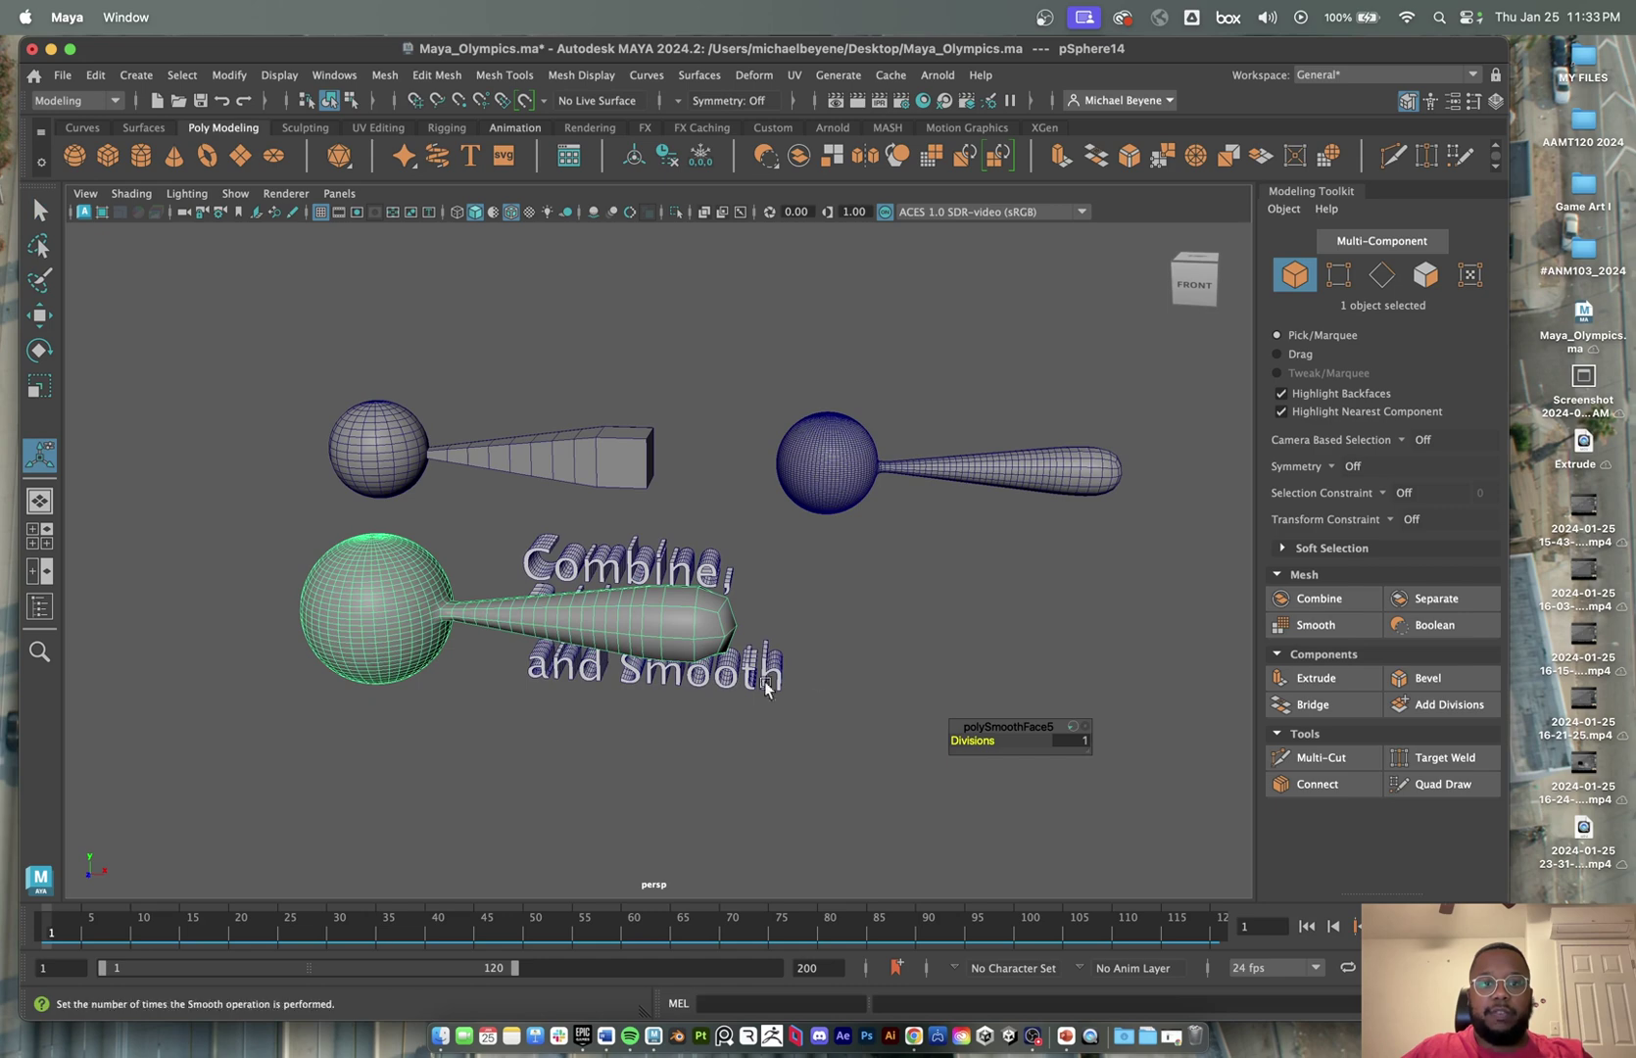
# - Move the smoothed mesh along X to about 208.06, away from the Combine, Bridge, and Smooth text
pyautogui.press('w')
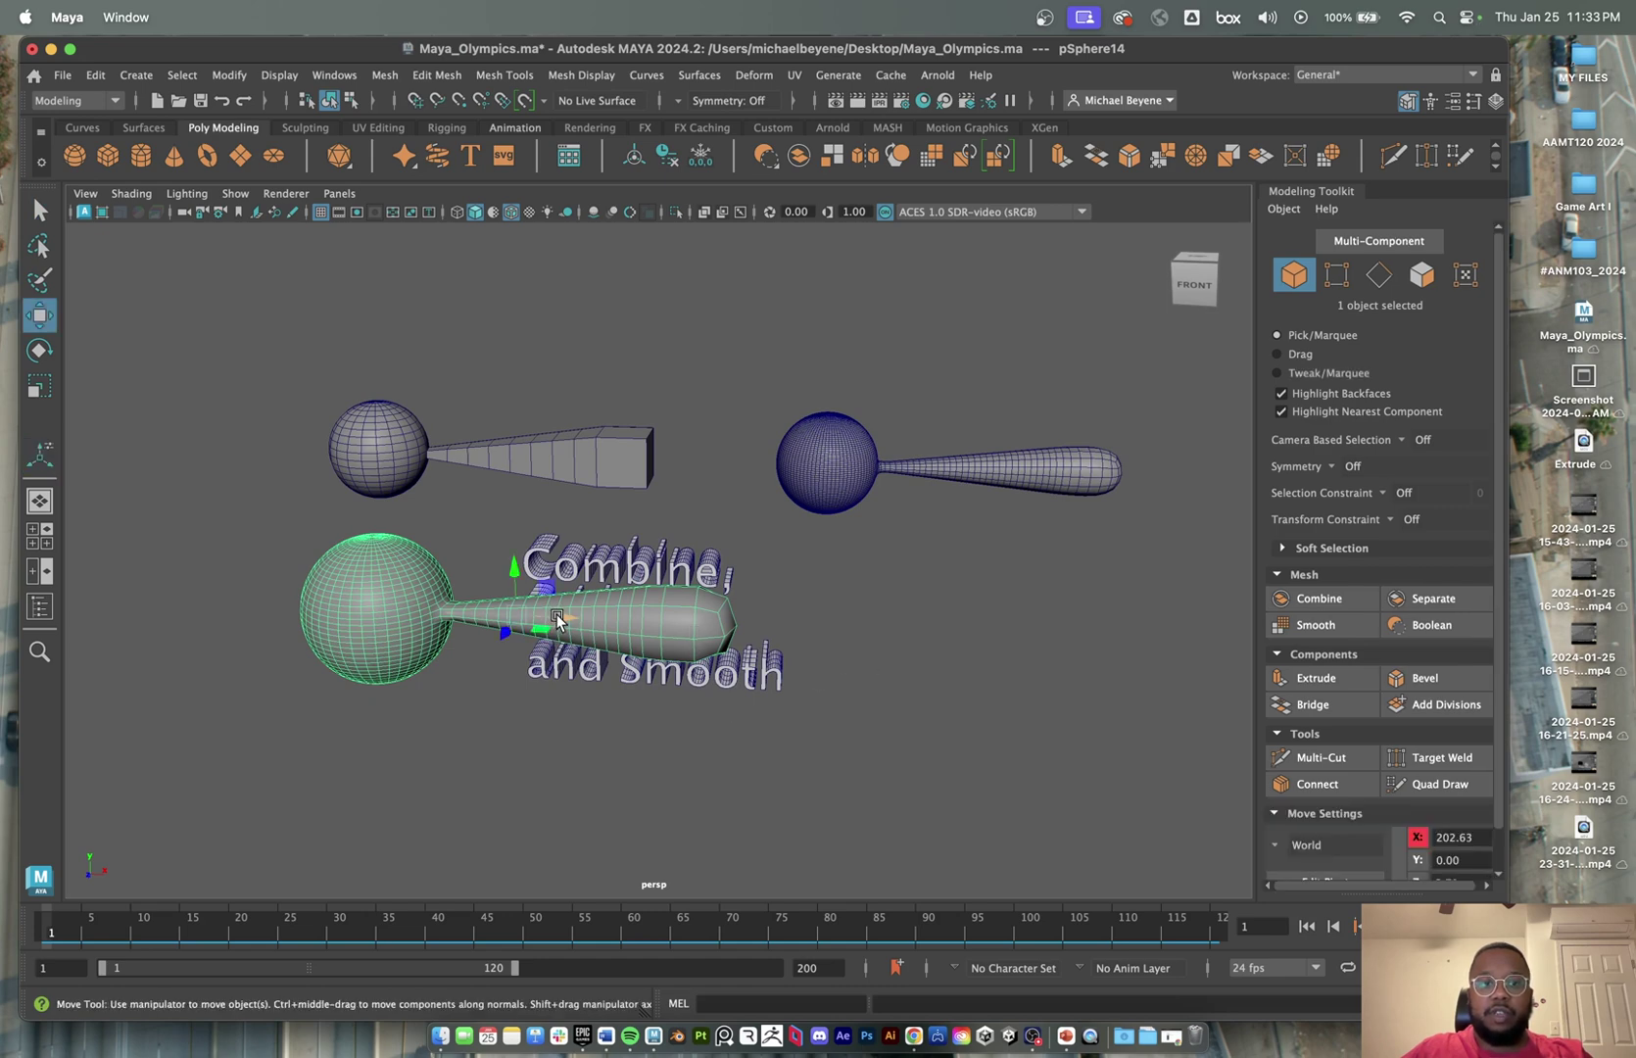
pyautogui.moveTo(556, 617); pyautogui.dragTo(987, 635)
pyautogui.scroll(-2, 990, 637)
pyautogui.keyDown('alt'); pyautogui.moveTo(1052, 642); pyautogui.dragTo(845, 704, button='middle'); pyautogui.keyUp('alt')
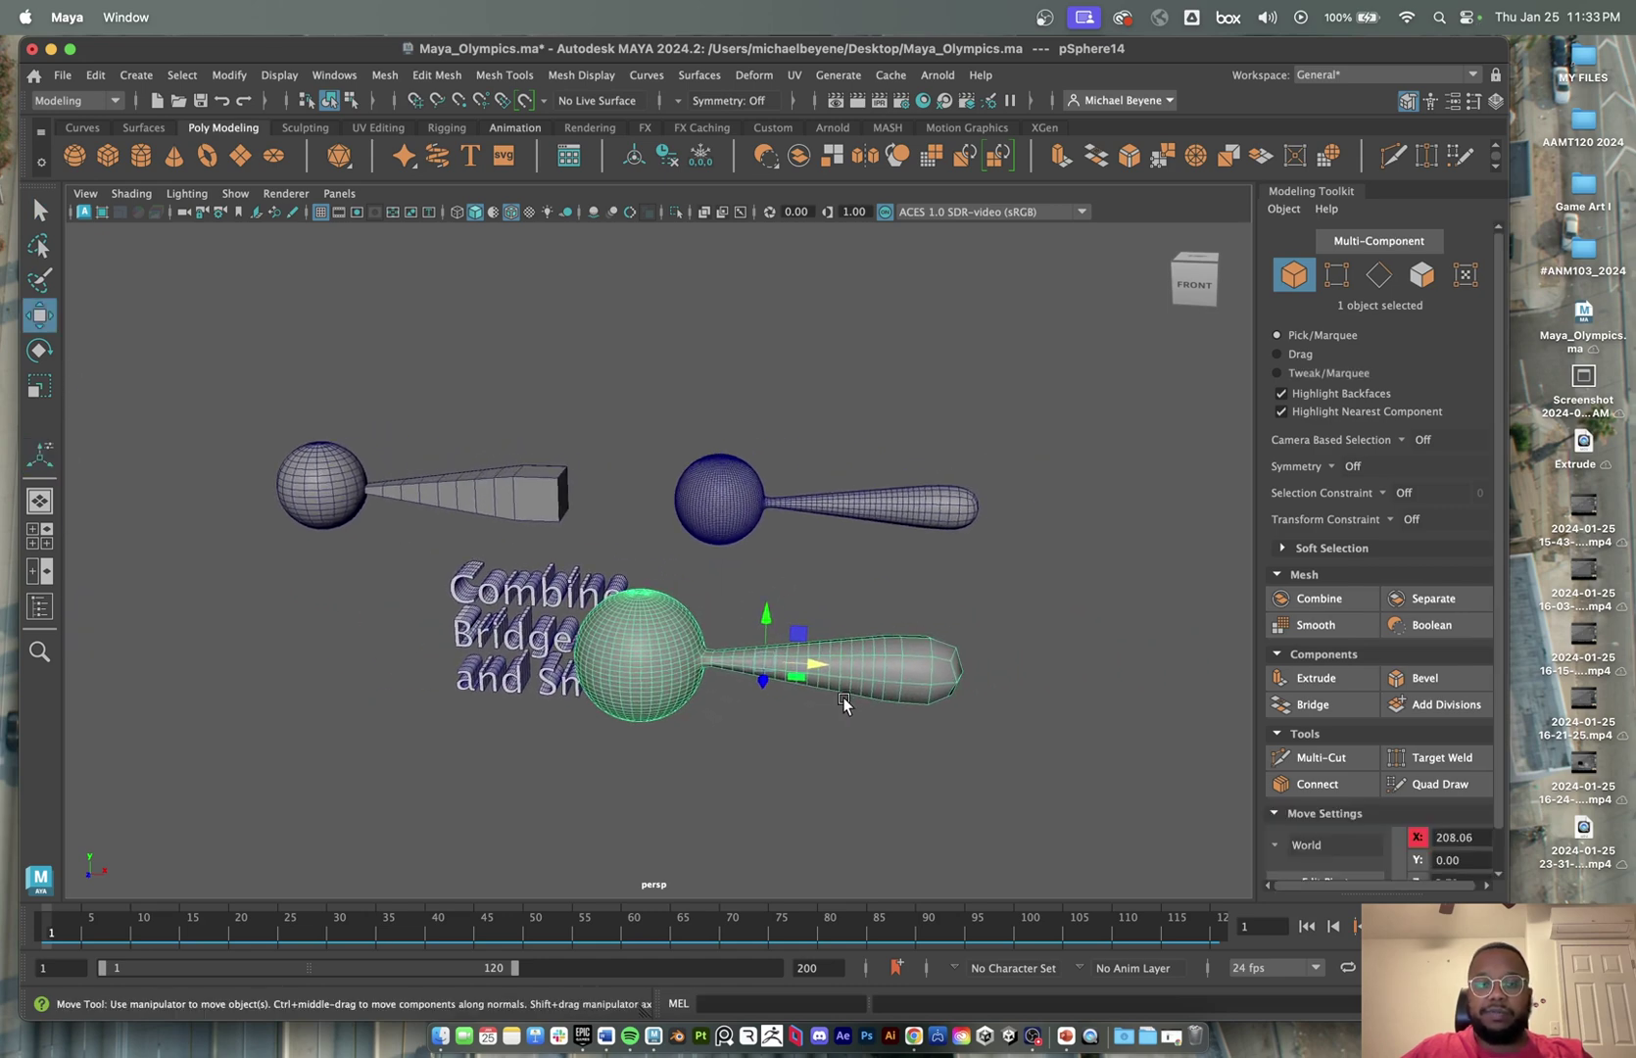
pyautogui.keyDown('alt'); pyautogui.moveTo(844, 703); pyautogui.dragTo(652, 779); pyautogui.keyUp('alt')
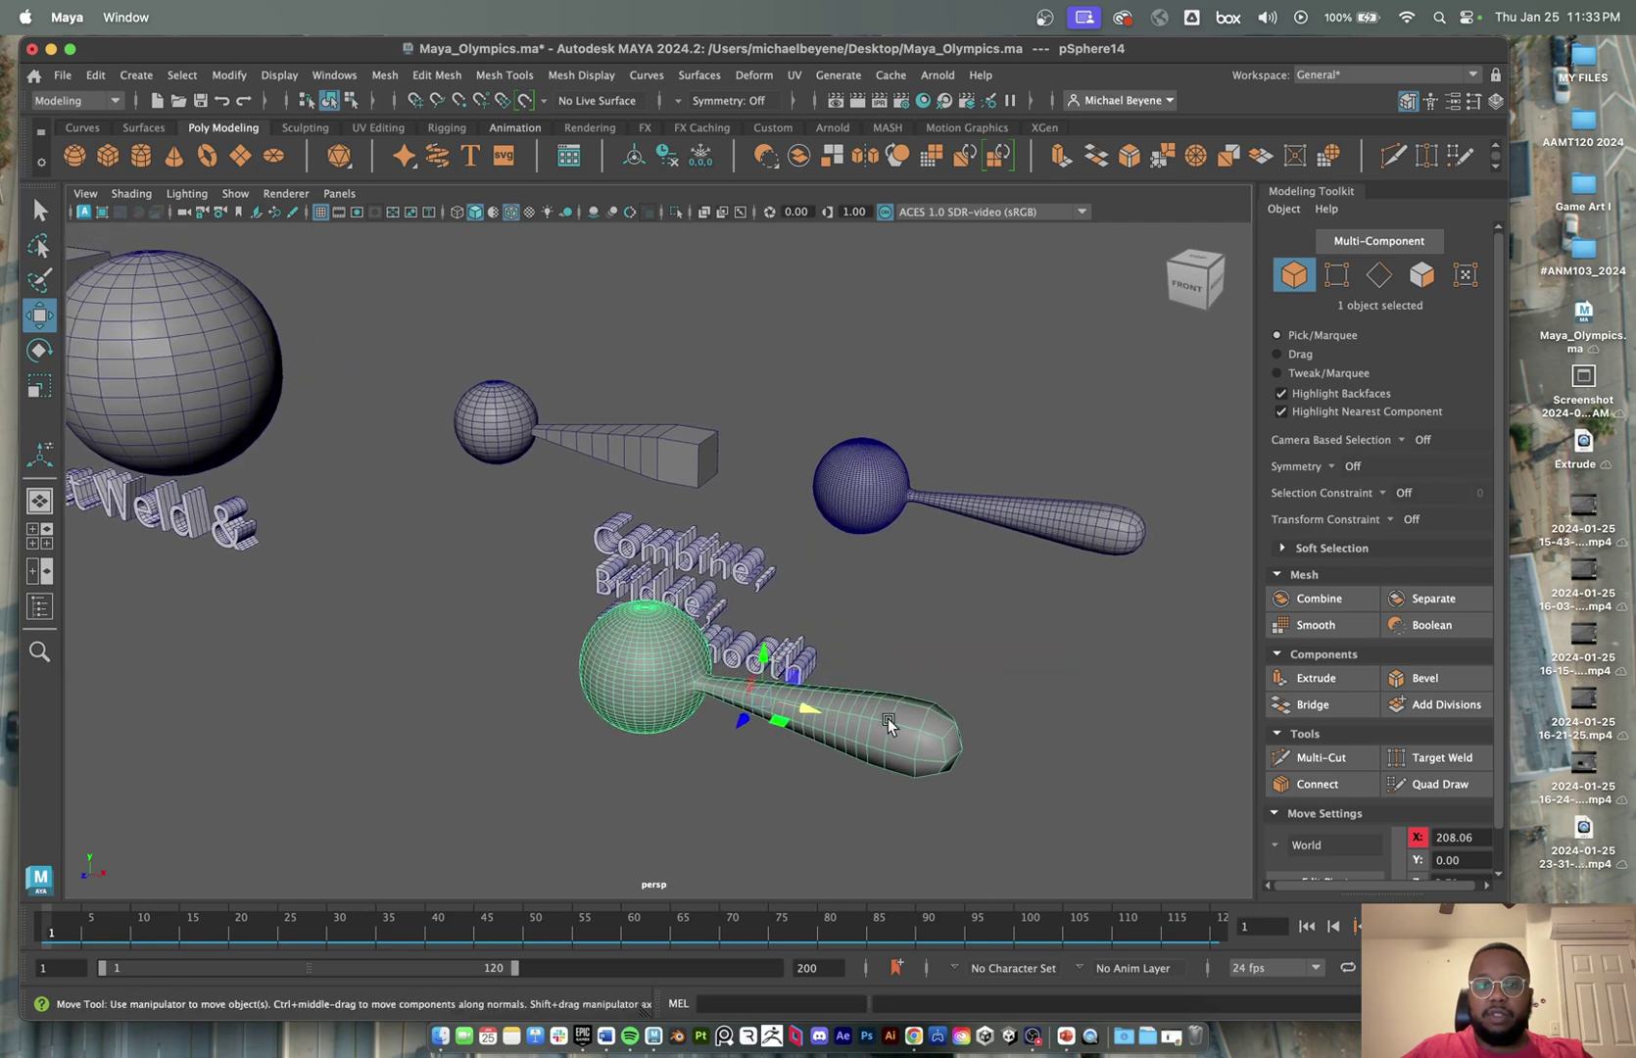
pyautogui.moveTo(887, 718); pyautogui.dragTo(970, 410, button='right')
pyautogui.scroll(-2, 791, 683)
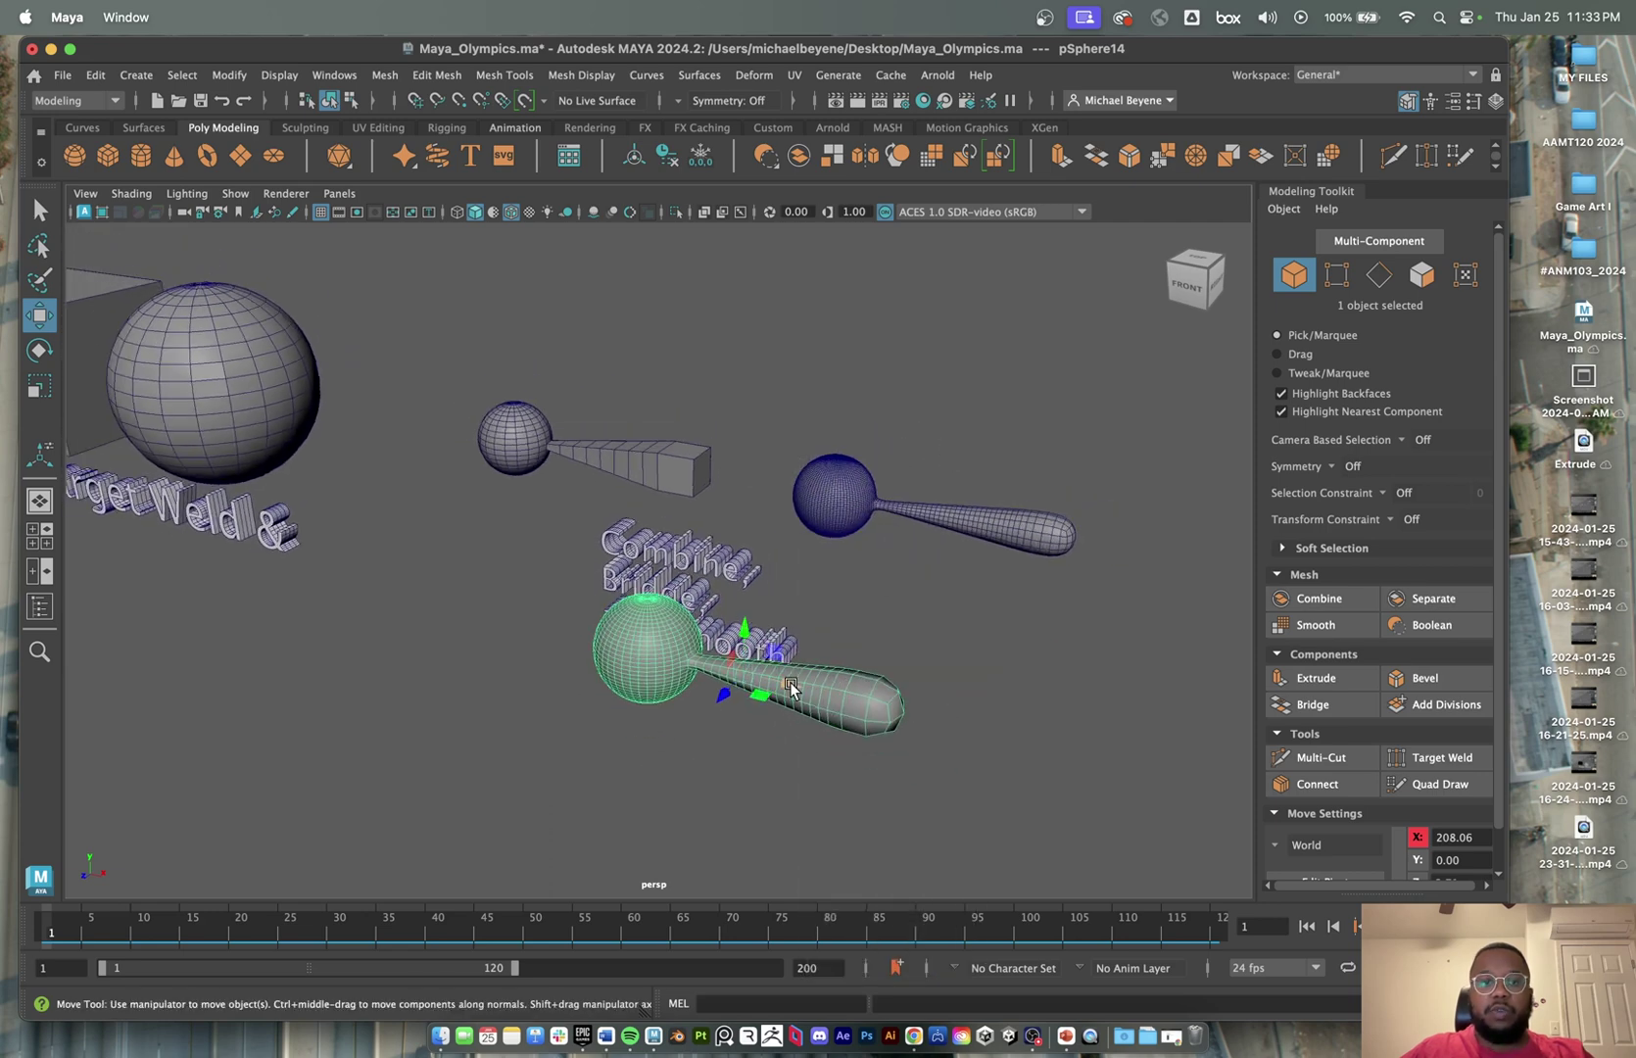
pyautogui.keyDown('alt'); pyautogui.moveTo(791, 683); pyautogui.dragTo(833, 695); pyautogui.keyUp('alt')
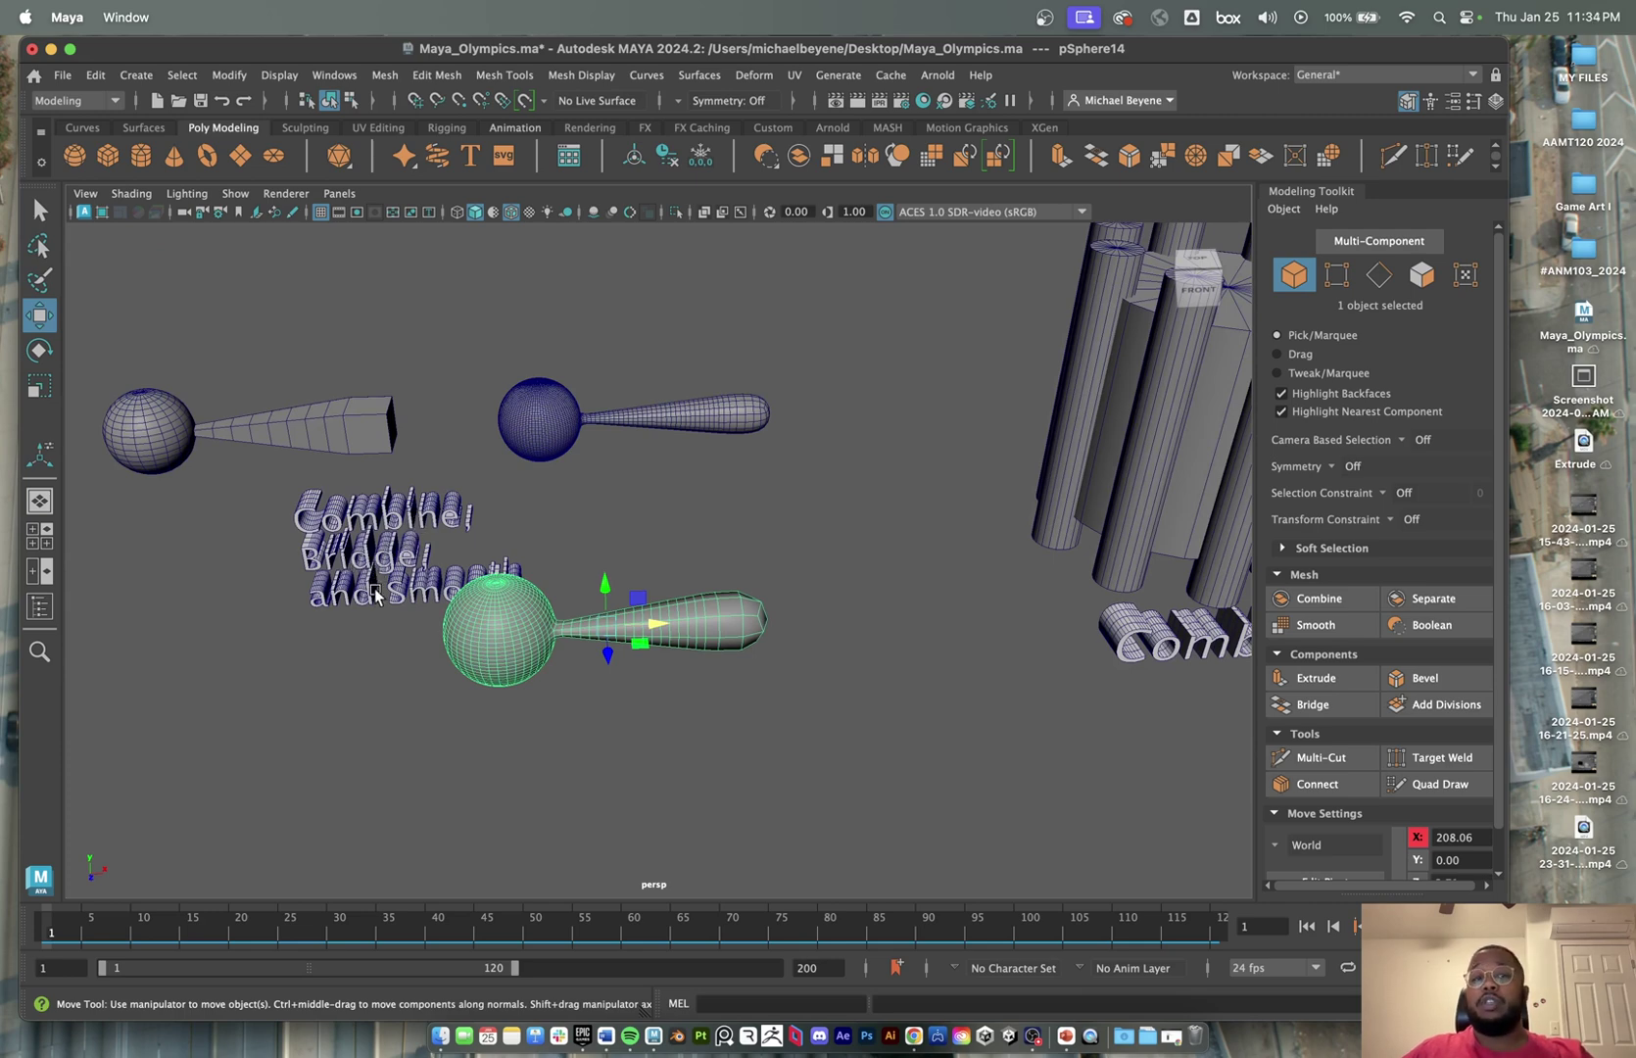
# - Examine the Combine and boolean example, including its central cylinder and the small cylinders around it
pyautogui.keyDown('alt'); pyautogui.moveTo(375, 596); pyautogui.dragTo(572, 607); pyautogui.keyUp('alt')
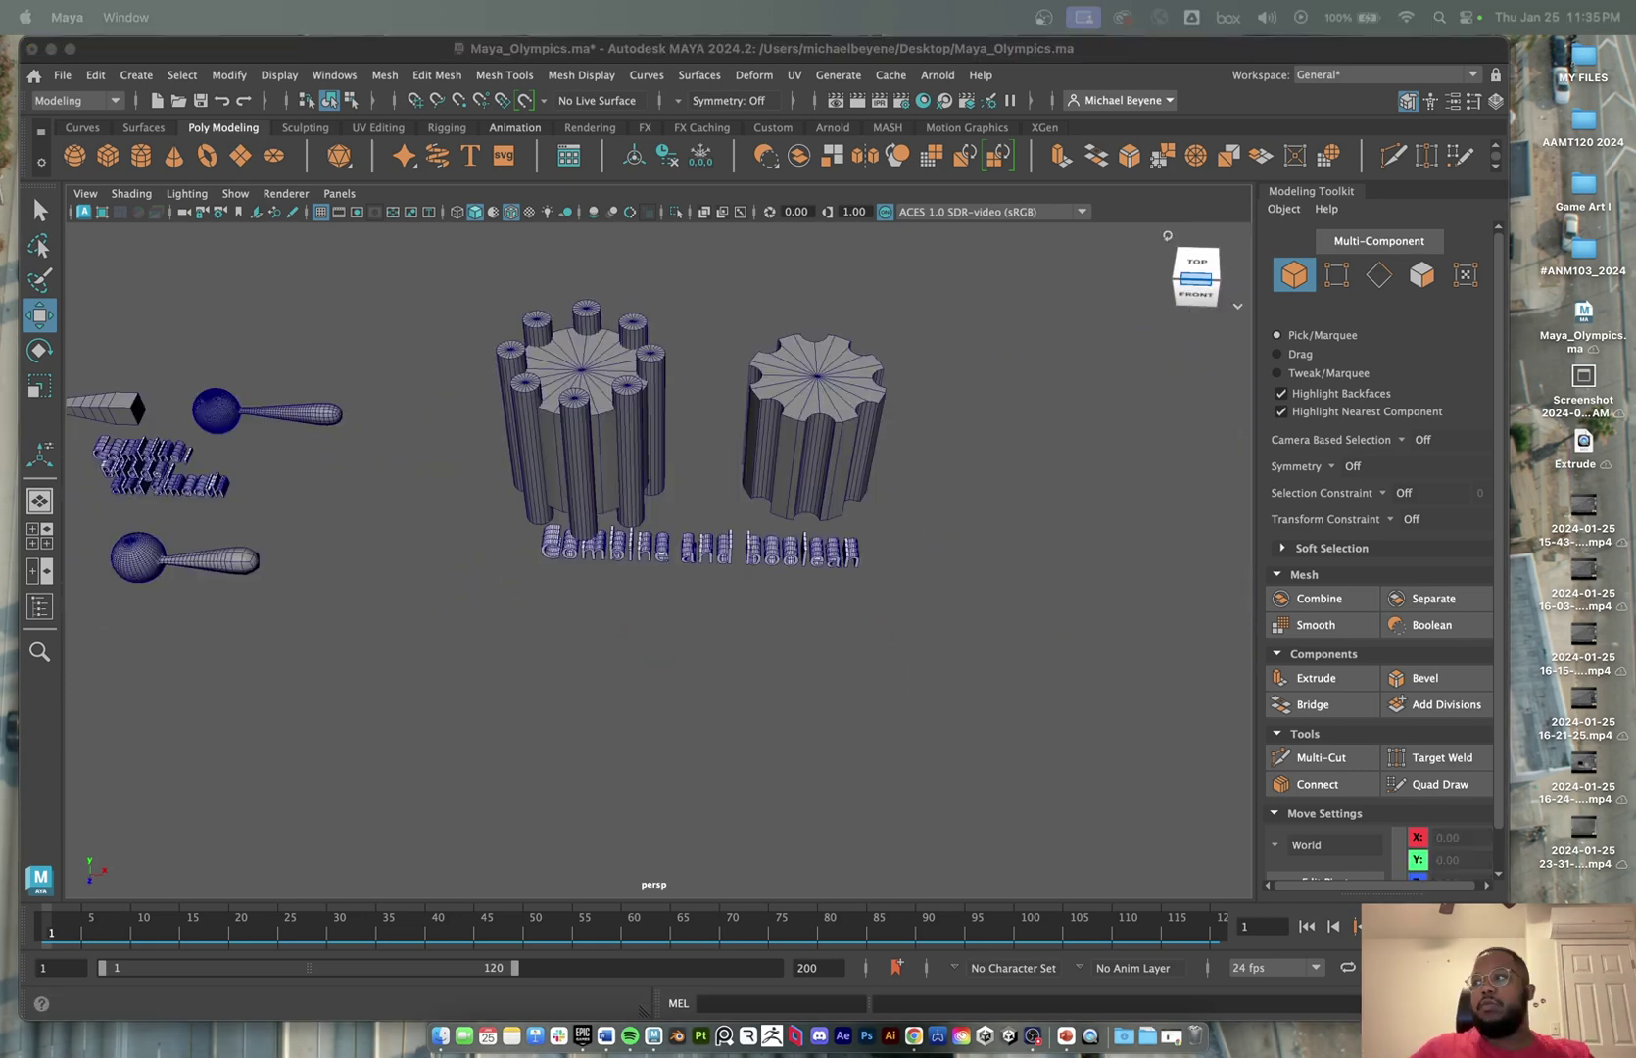
pyautogui.scroll(4, 754, 568)
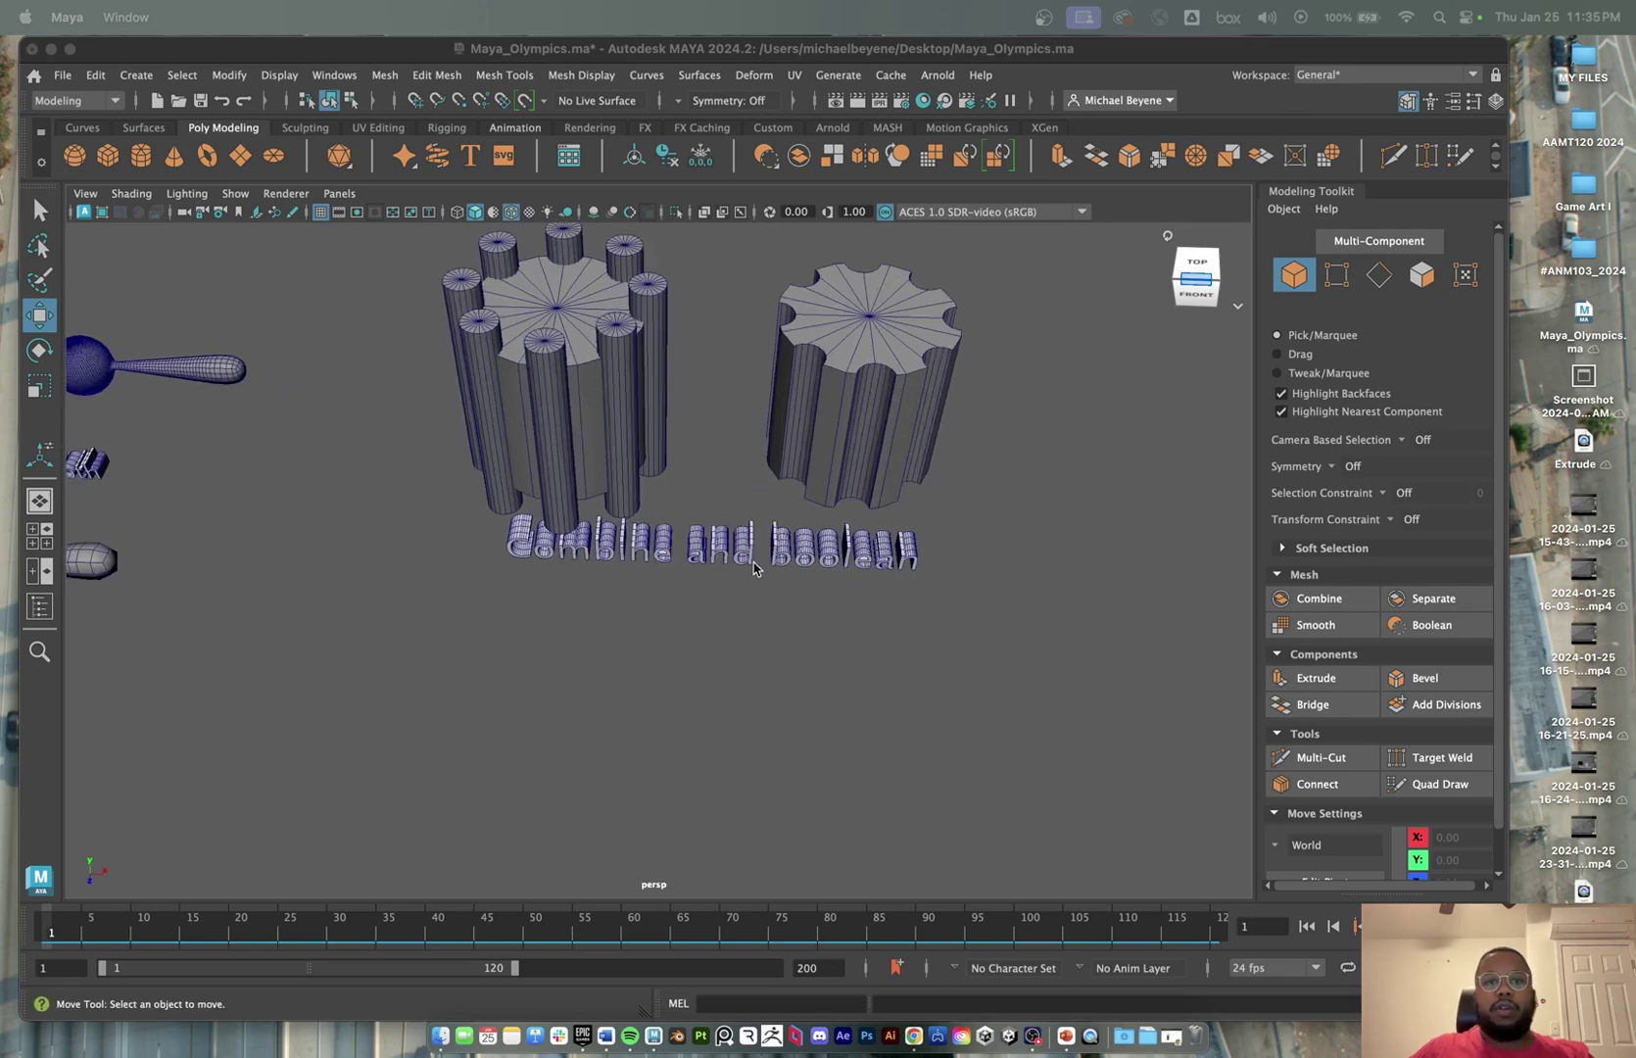
pyautogui.keyDown('alt'); pyautogui.moveTo(726, 515); pyautogui.dragTo(725, 808, button='middle'); pyautogui.keyUp('alt')
pyautogui.keyDown('alt'); pyautogui.moveTo(727, 775); pyautogui.dragTo(738, 746); pyautogui.keyUp('alt')
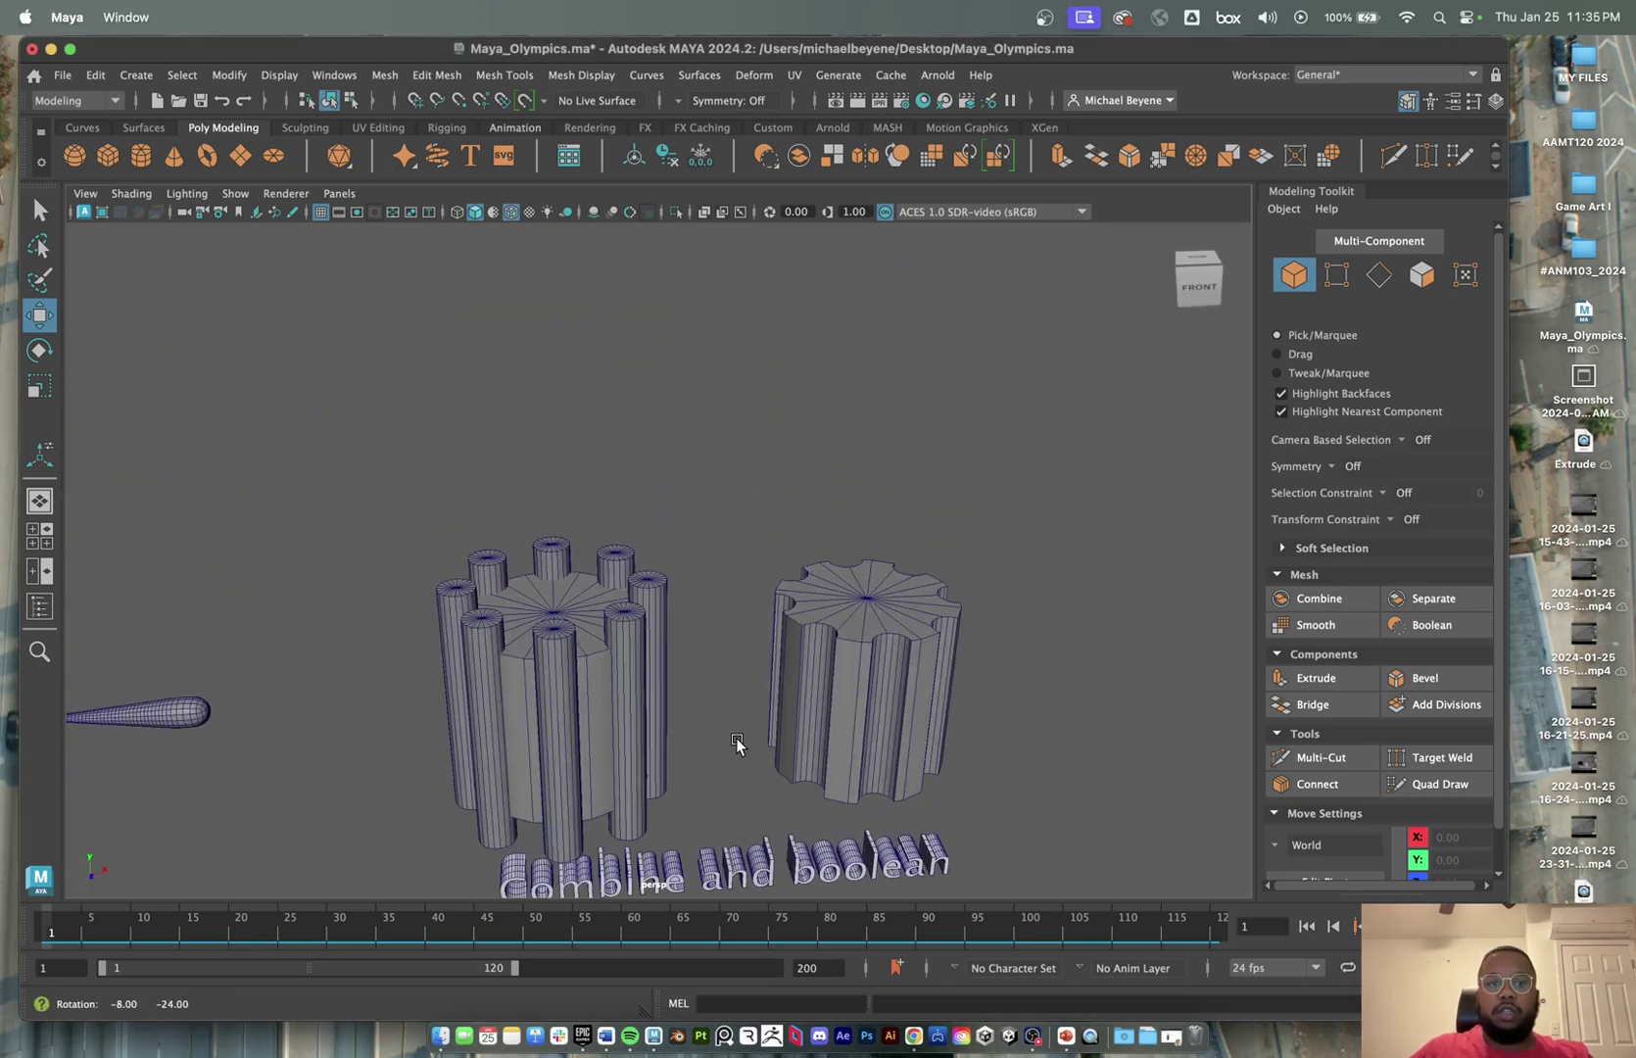
pyautogui.keyDown('alt'); pyautogui.moveTo(738, 746); pyautogui.dragTo(769, 613, button='middle'); pyautogui.keyUp('alt')
pyautogui.click(613, 511)
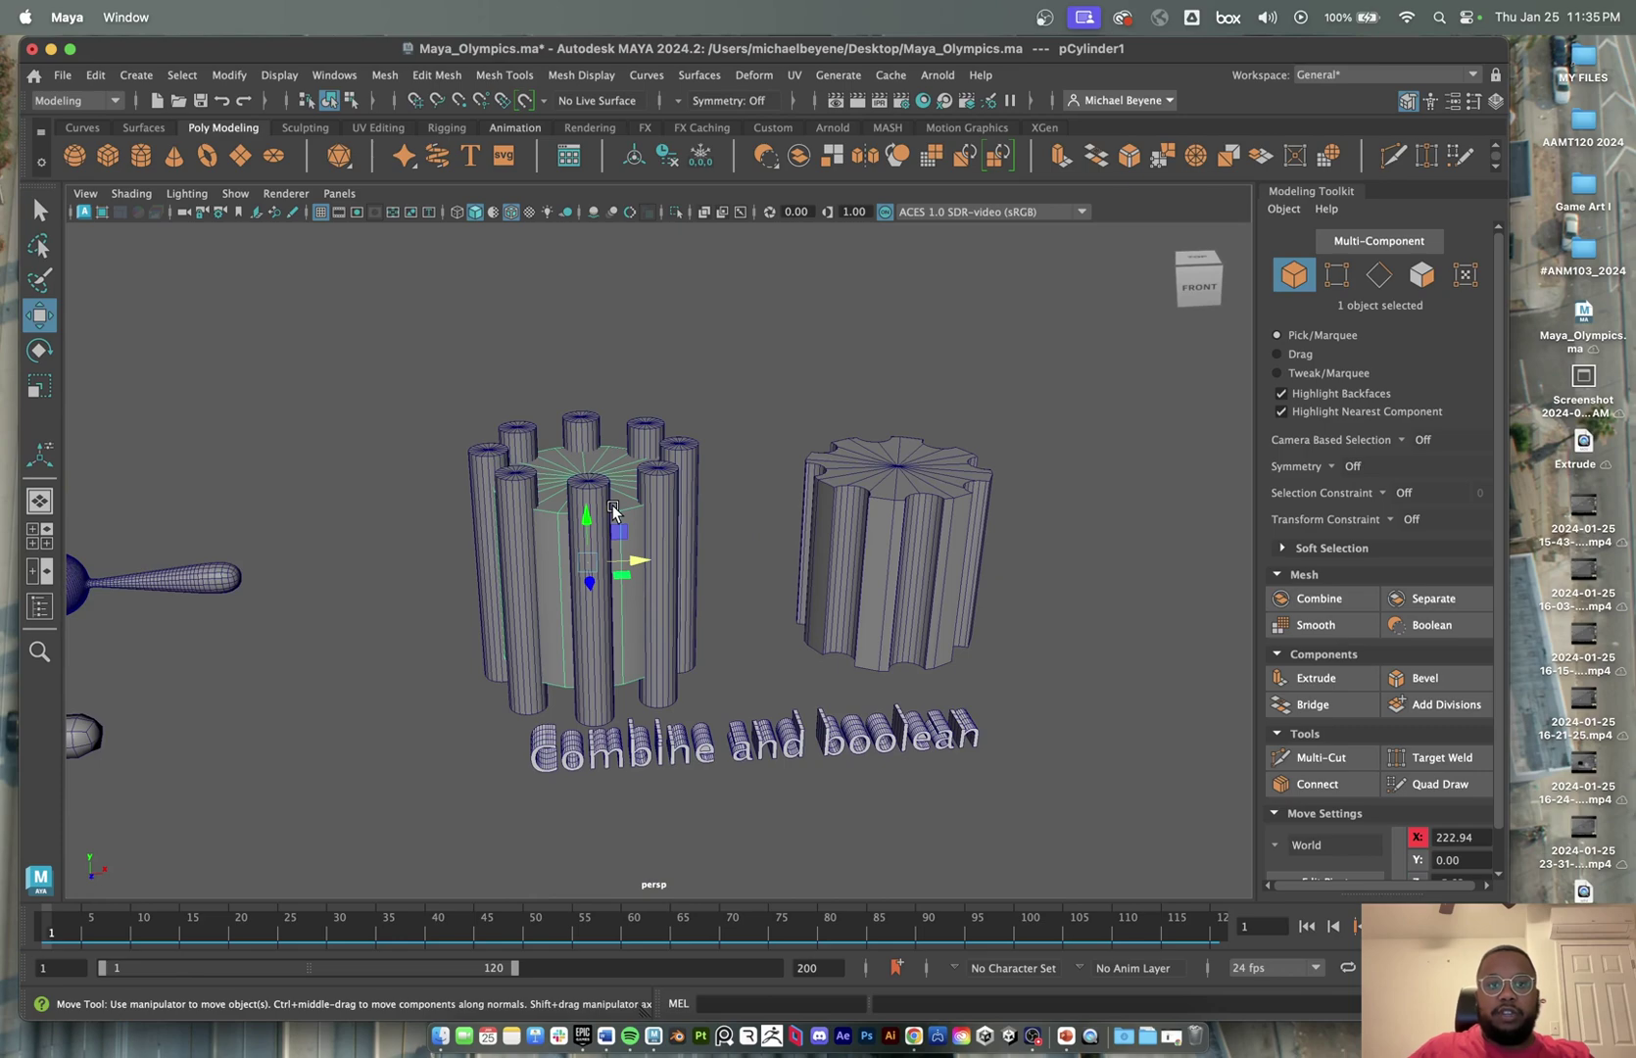
pyautogui.moveTo(922, 544)
pyautogui.keyDown('alt'); pyautogui.mouseDown()
pyautogui.moveTo(906, 578)
pyautogui.moveTo(797, 512)
pyautogui.moveTo(840, 512)
pyautogui.moveTo(854, 493)
pyautogui.moveTo(928, 504)
pyautogui.moveTo(943, 533)
pyautogui.moveTo(907, 582)
pyautogui.moveTo(917, 553)
pyautogui.mouseUp(); pyautogui.keyUp('alt')
pyautogui.click(696, 457)
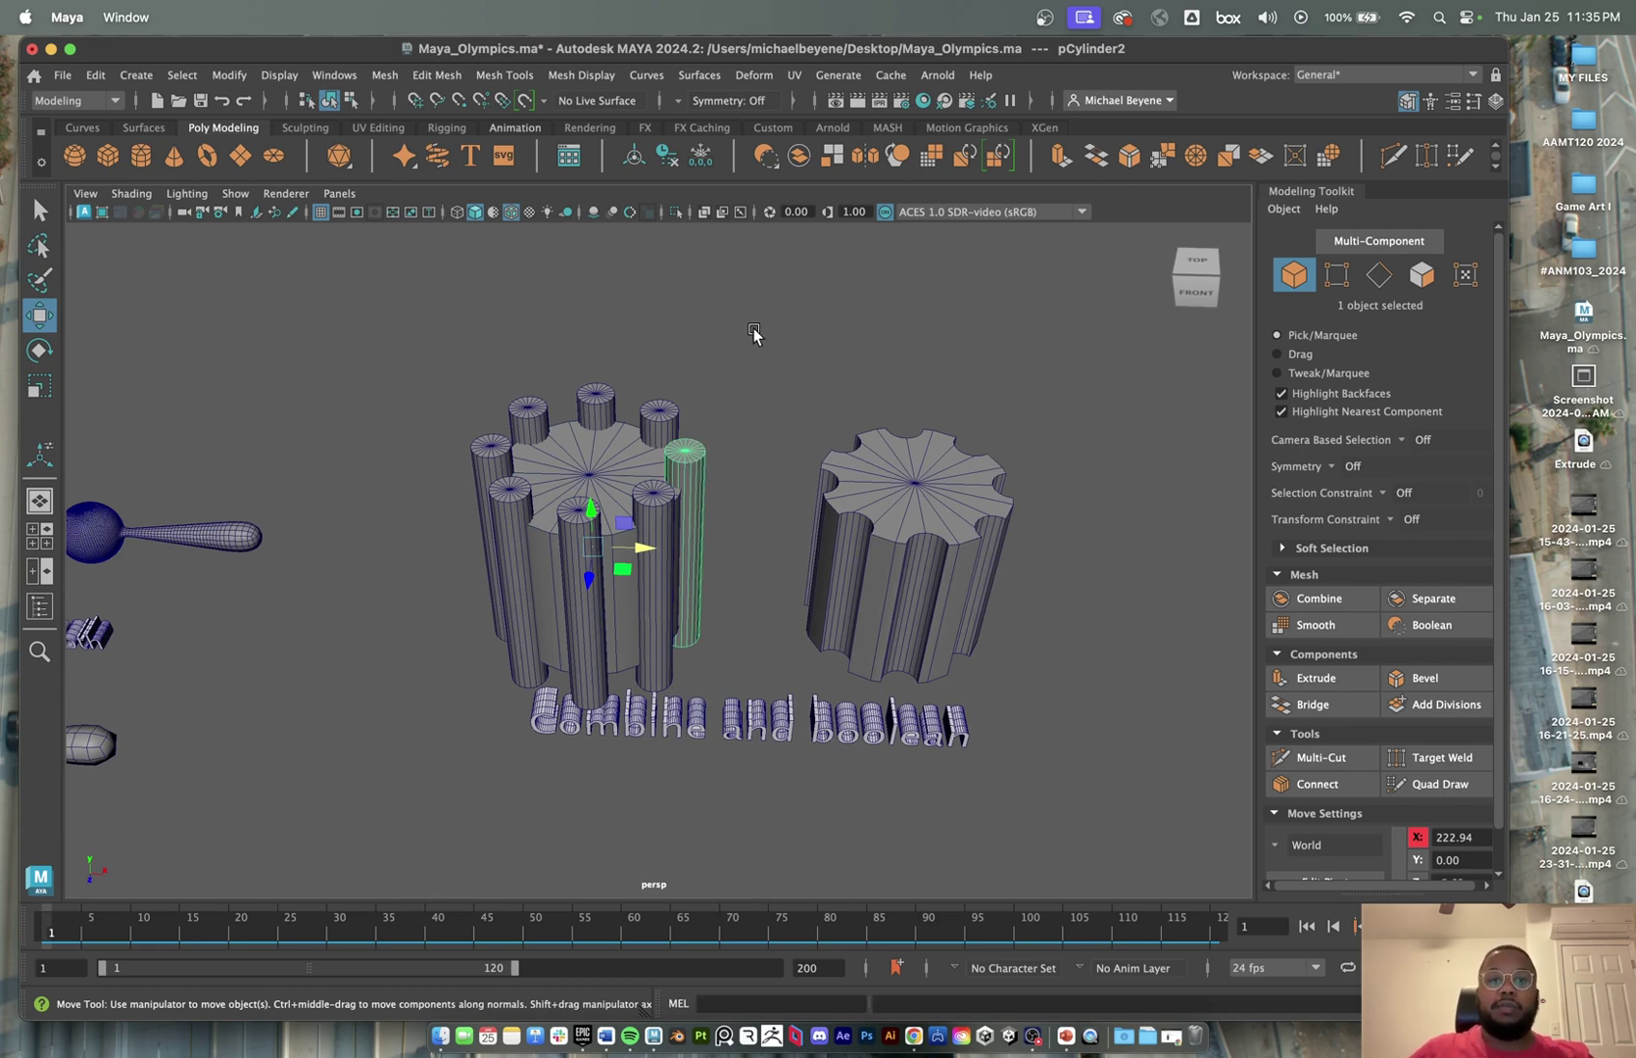
# - Combine the eight small outer cylinders into a single mesh, leaving out the large central cylinder
pyautogui.moveTo(754, 334); pyautogui.dragTo(549, 510)
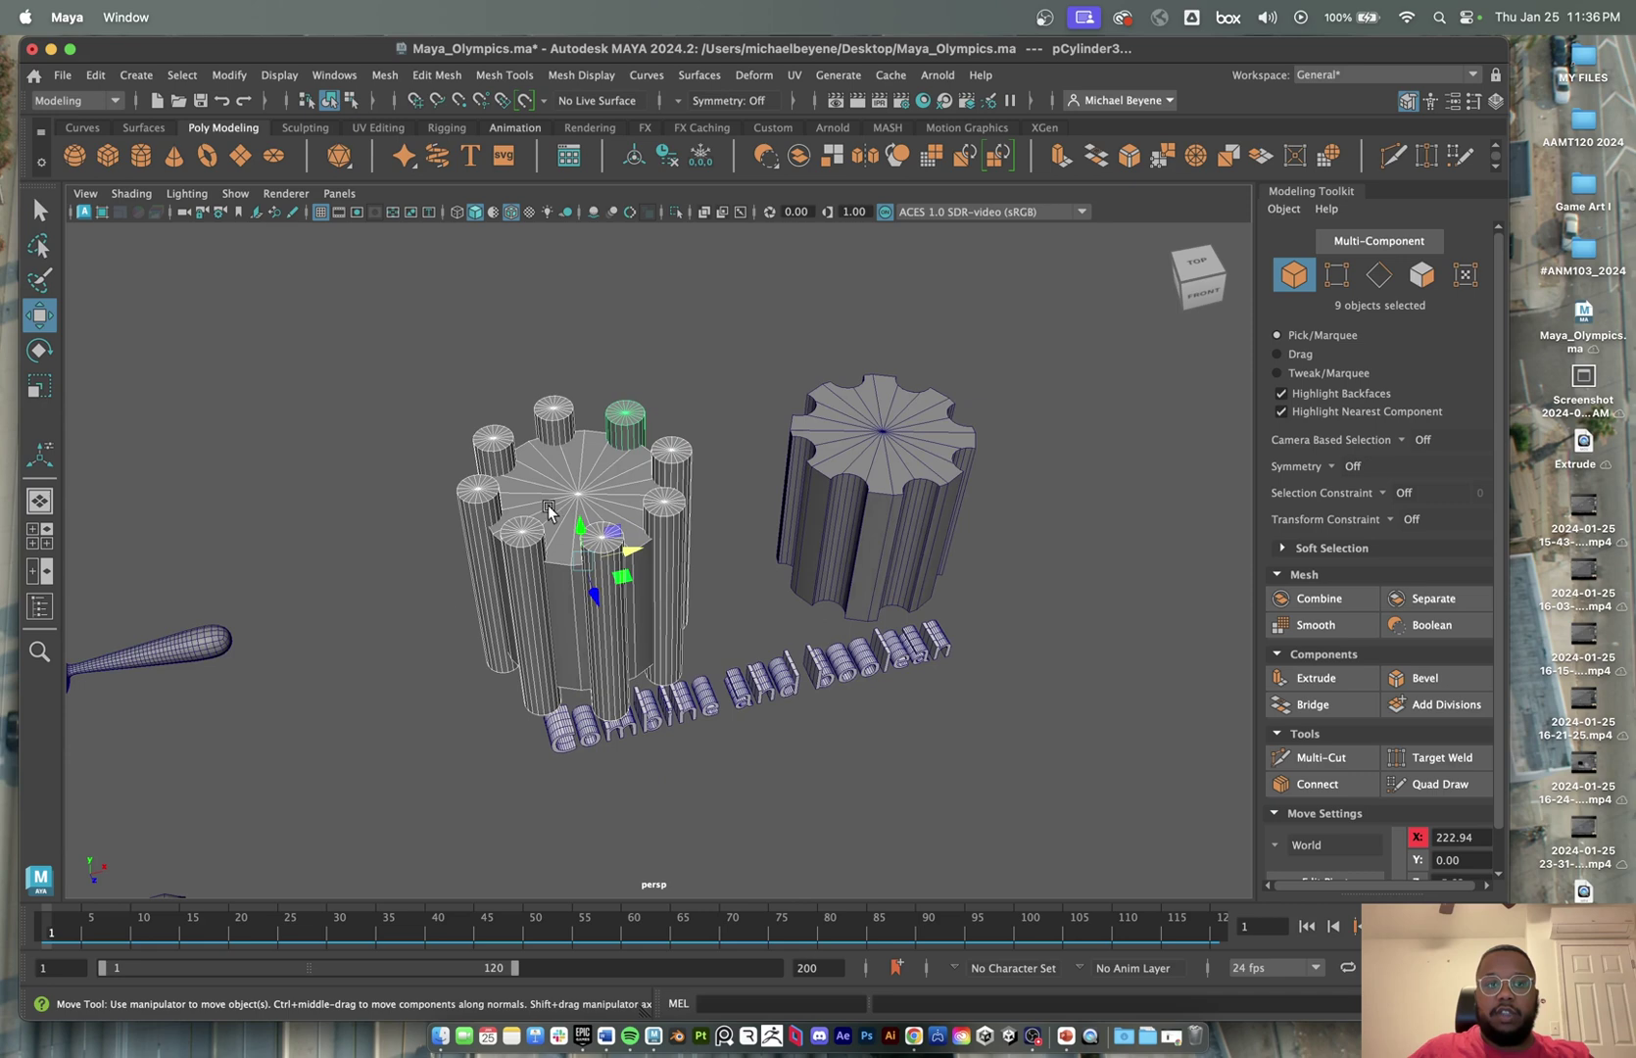
pyautogui.keyDown('shift'); pyautogui.click(588, 463); pyautogui.keyUp('shift')
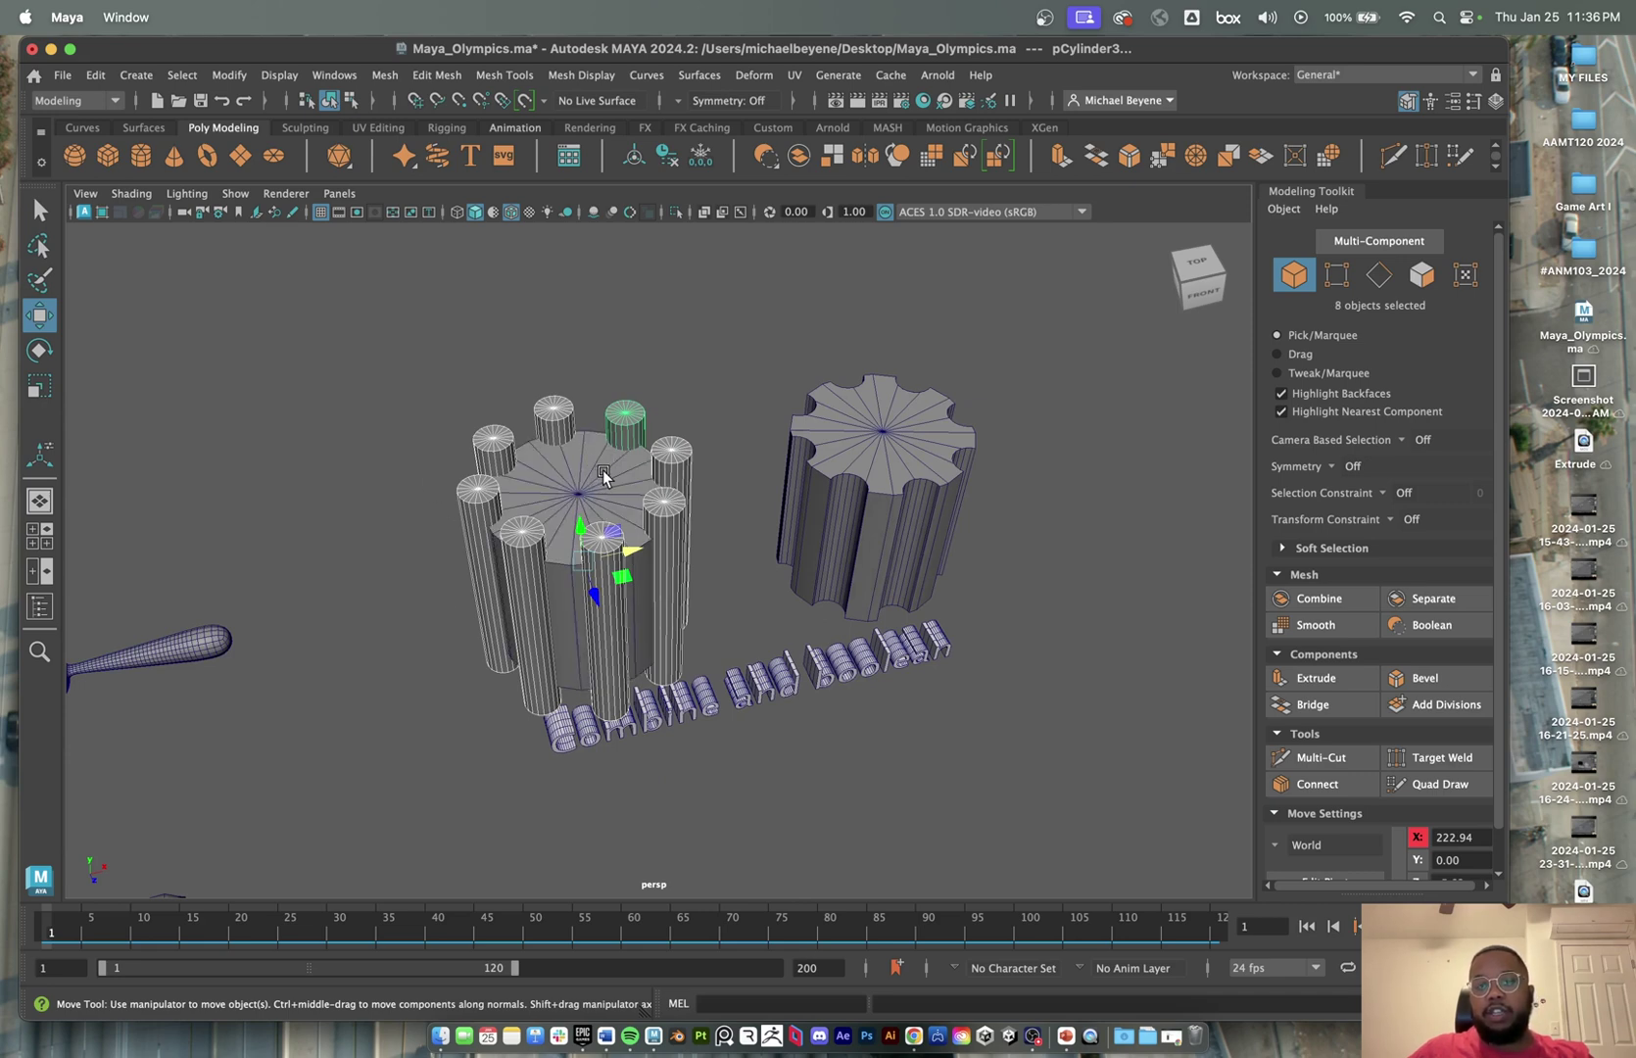
pyautogui.keyDown('alt'); pyautogui.moveTo(675, 477); pyautogui.dragTo(646, 476); pyautogui.keyUp('alt')
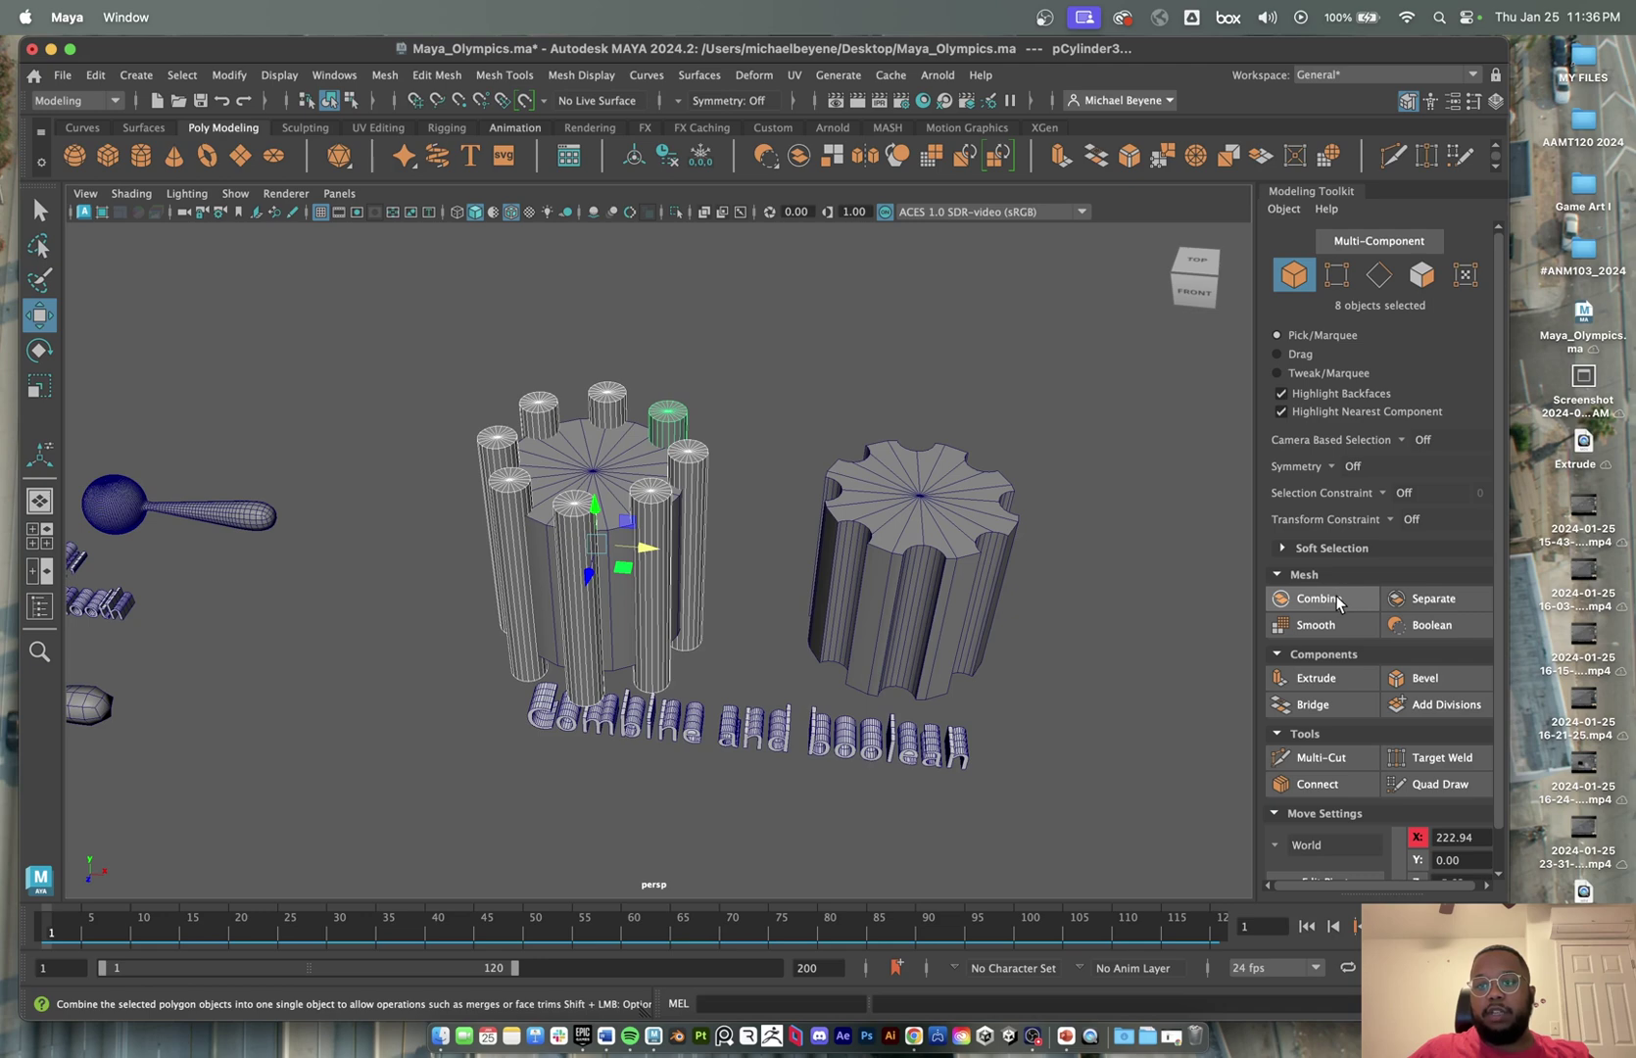
pyautogui.click(1318, 598)
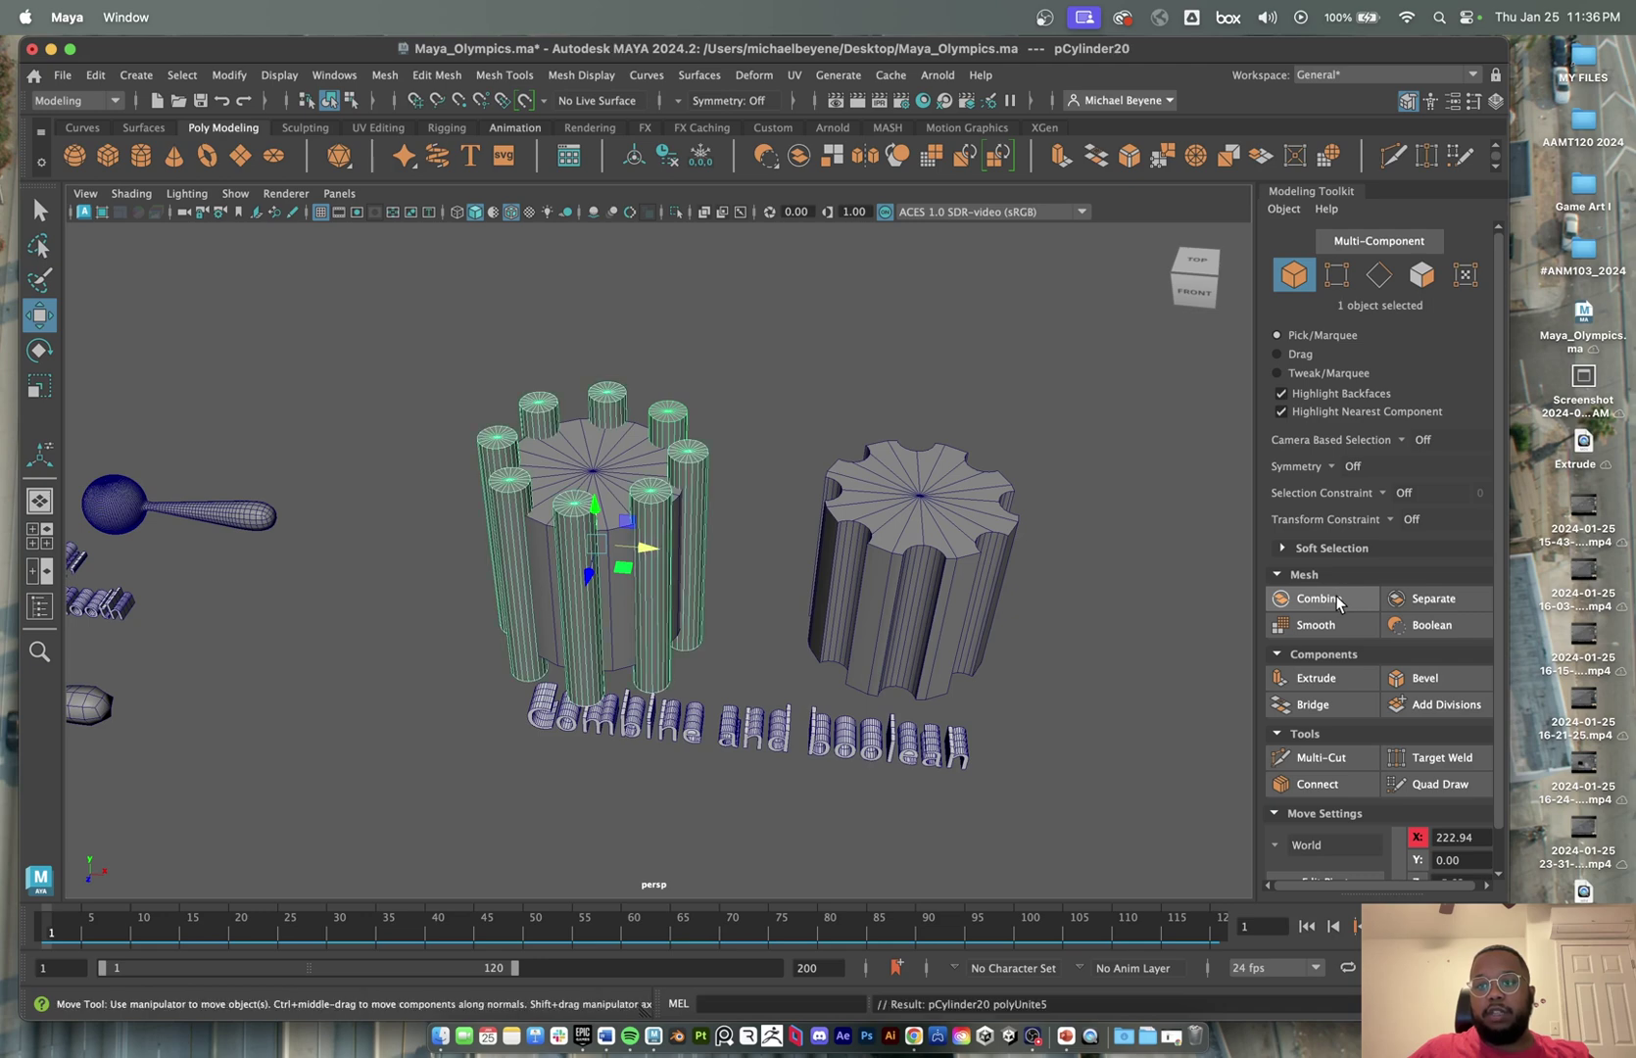
pyautogui.click(775, 355)
pyautogui.click(634, 529)
pyautogui.scroll(-3, 639, 537)
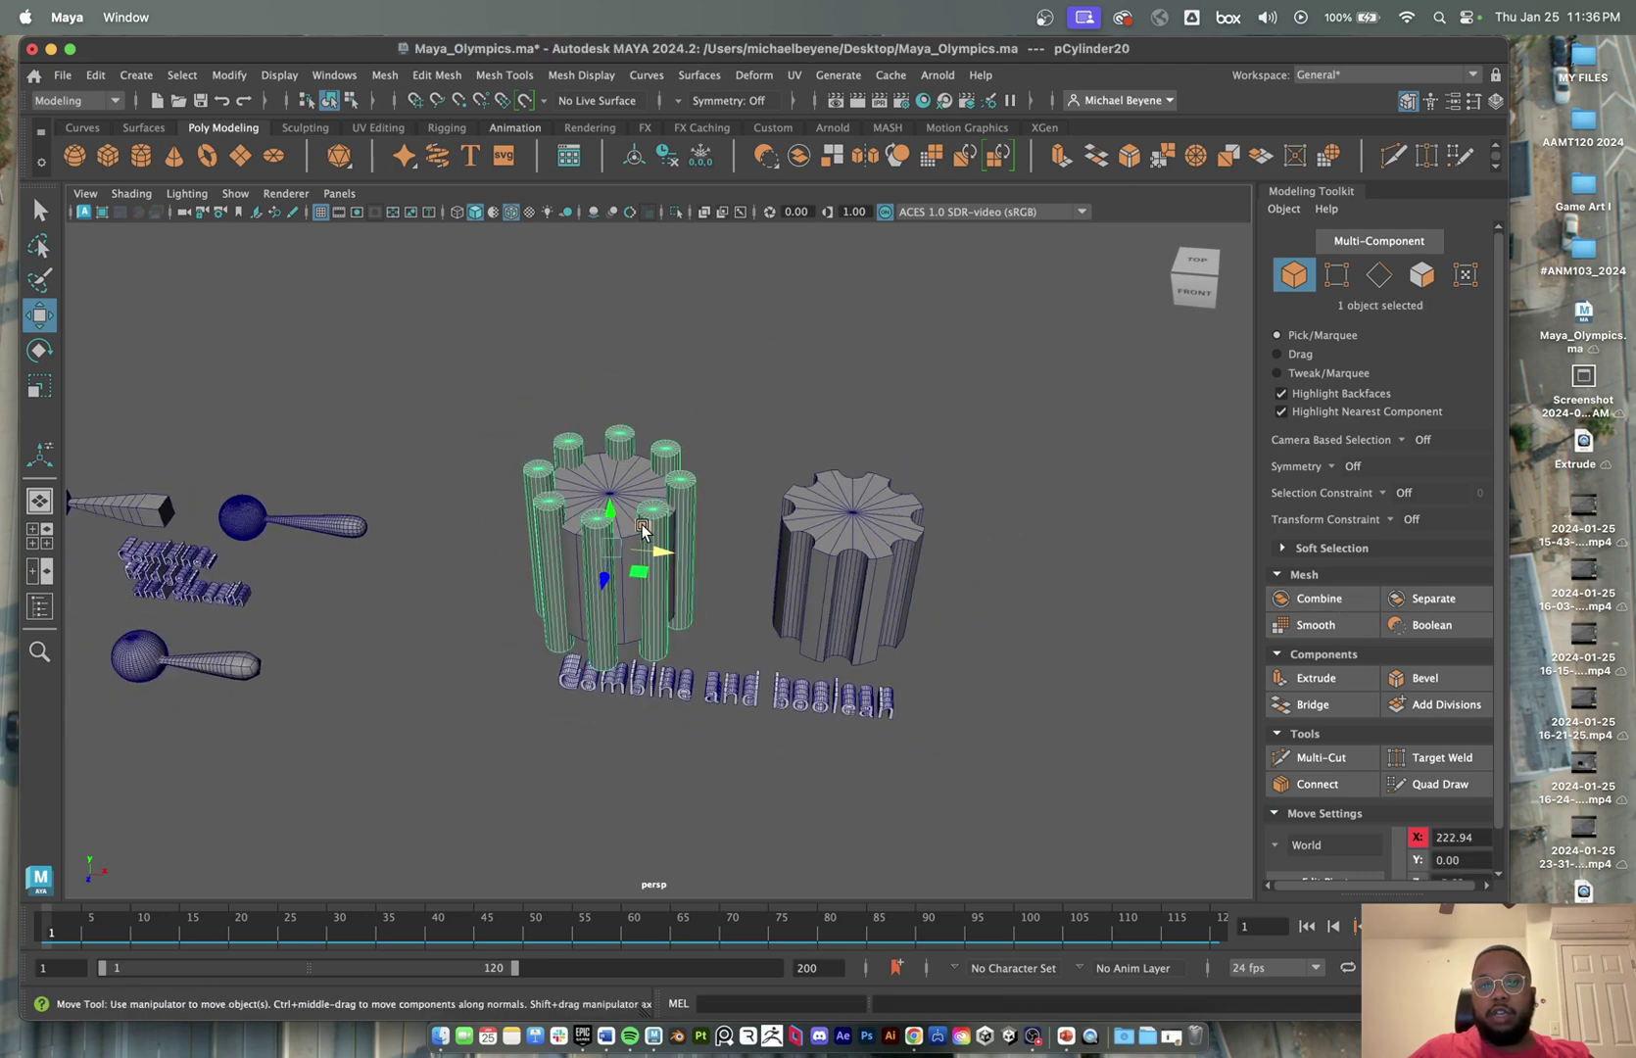
pyautogui.moveTo(632, 519); pyautogui.dragTo(782, 517)
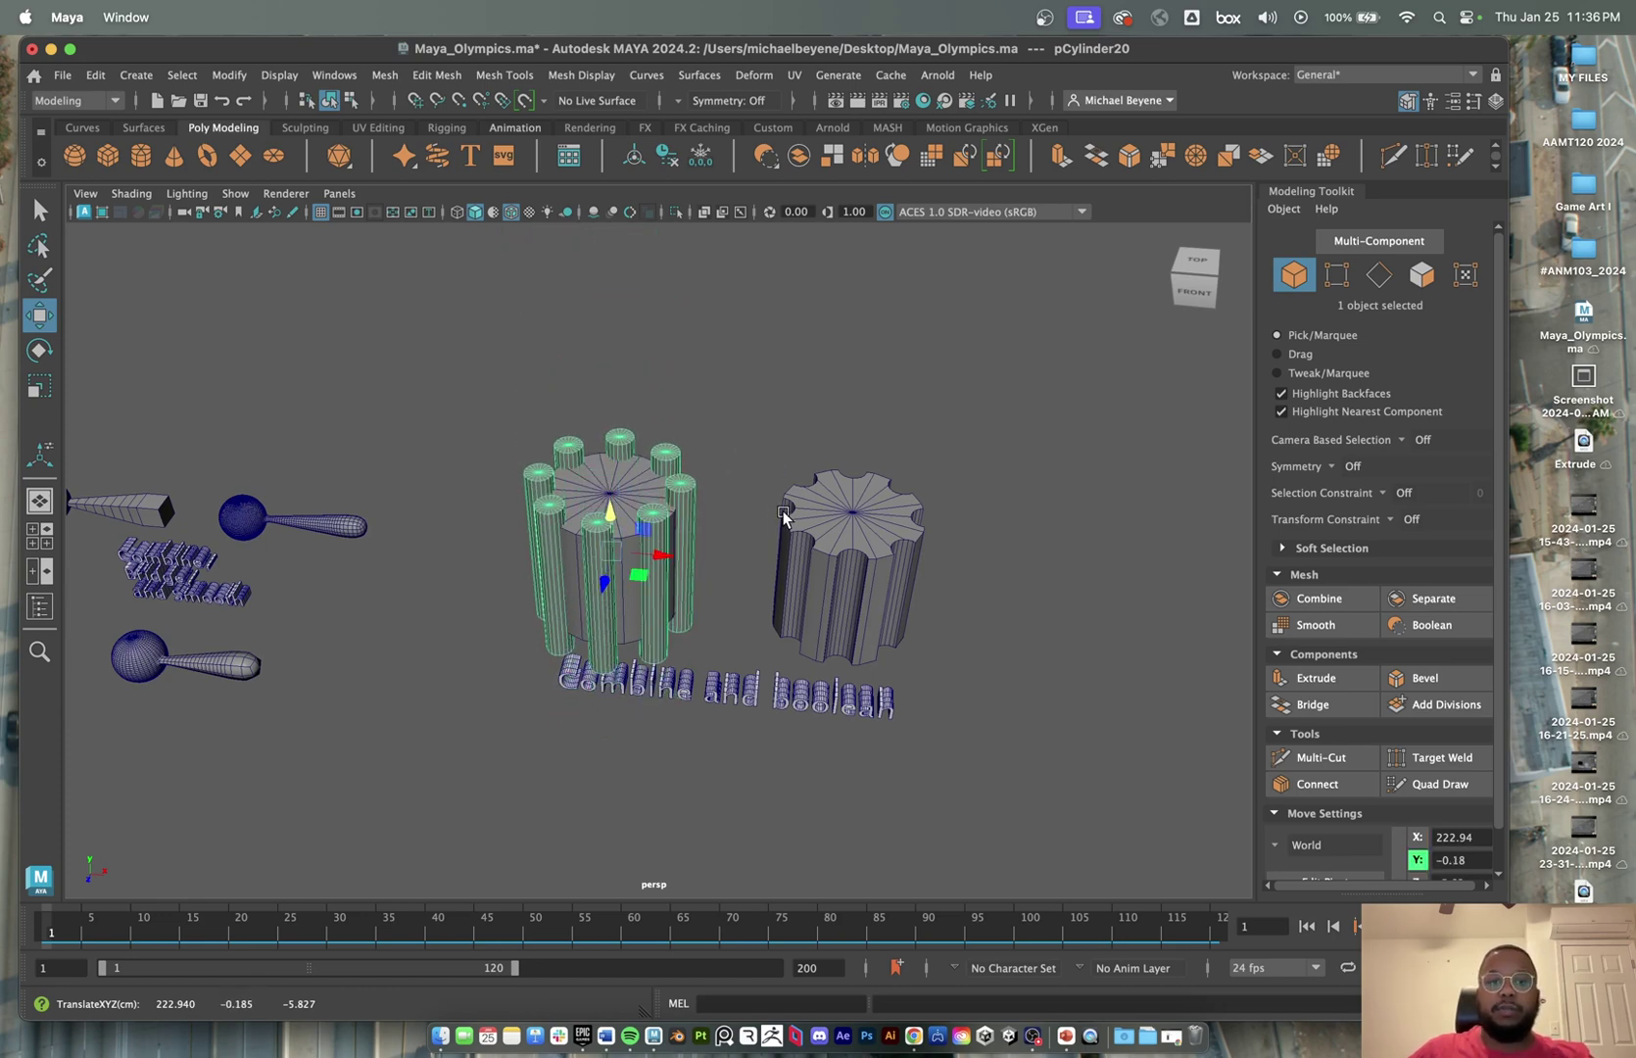
pyautogui.press('super+z')
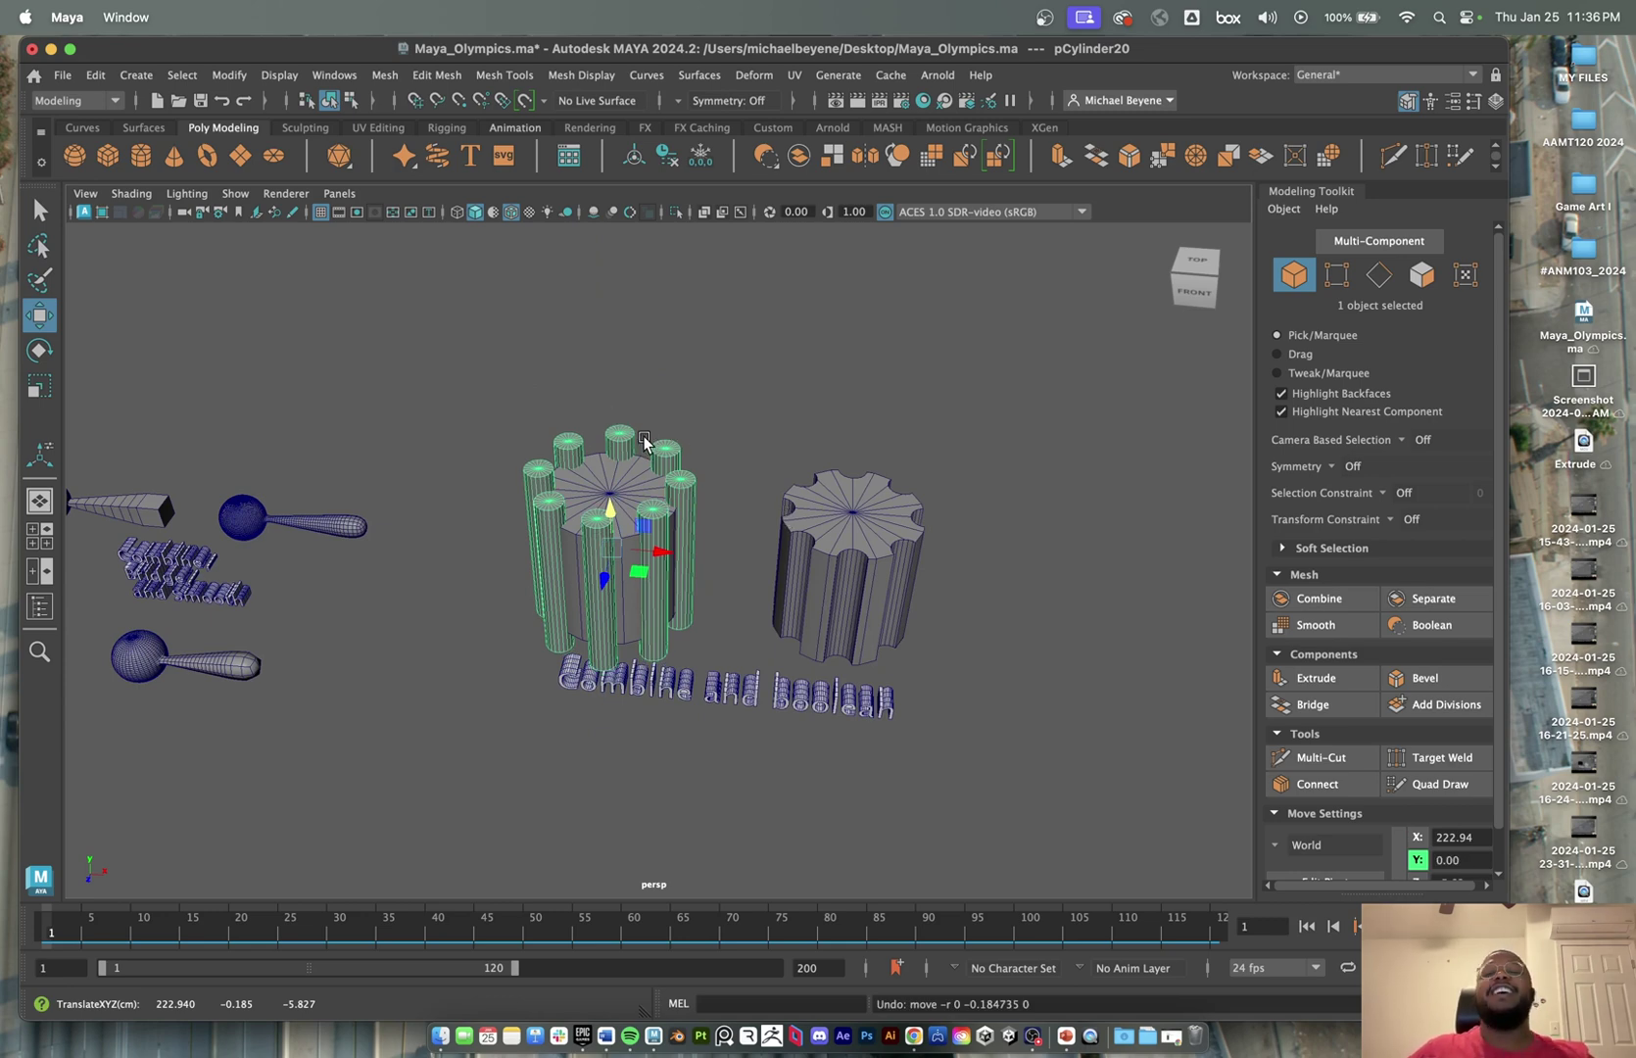
# - Subtract the combined outer cylinders from the large central cylinder with a Boolean
pyautogui.click(611, 477)
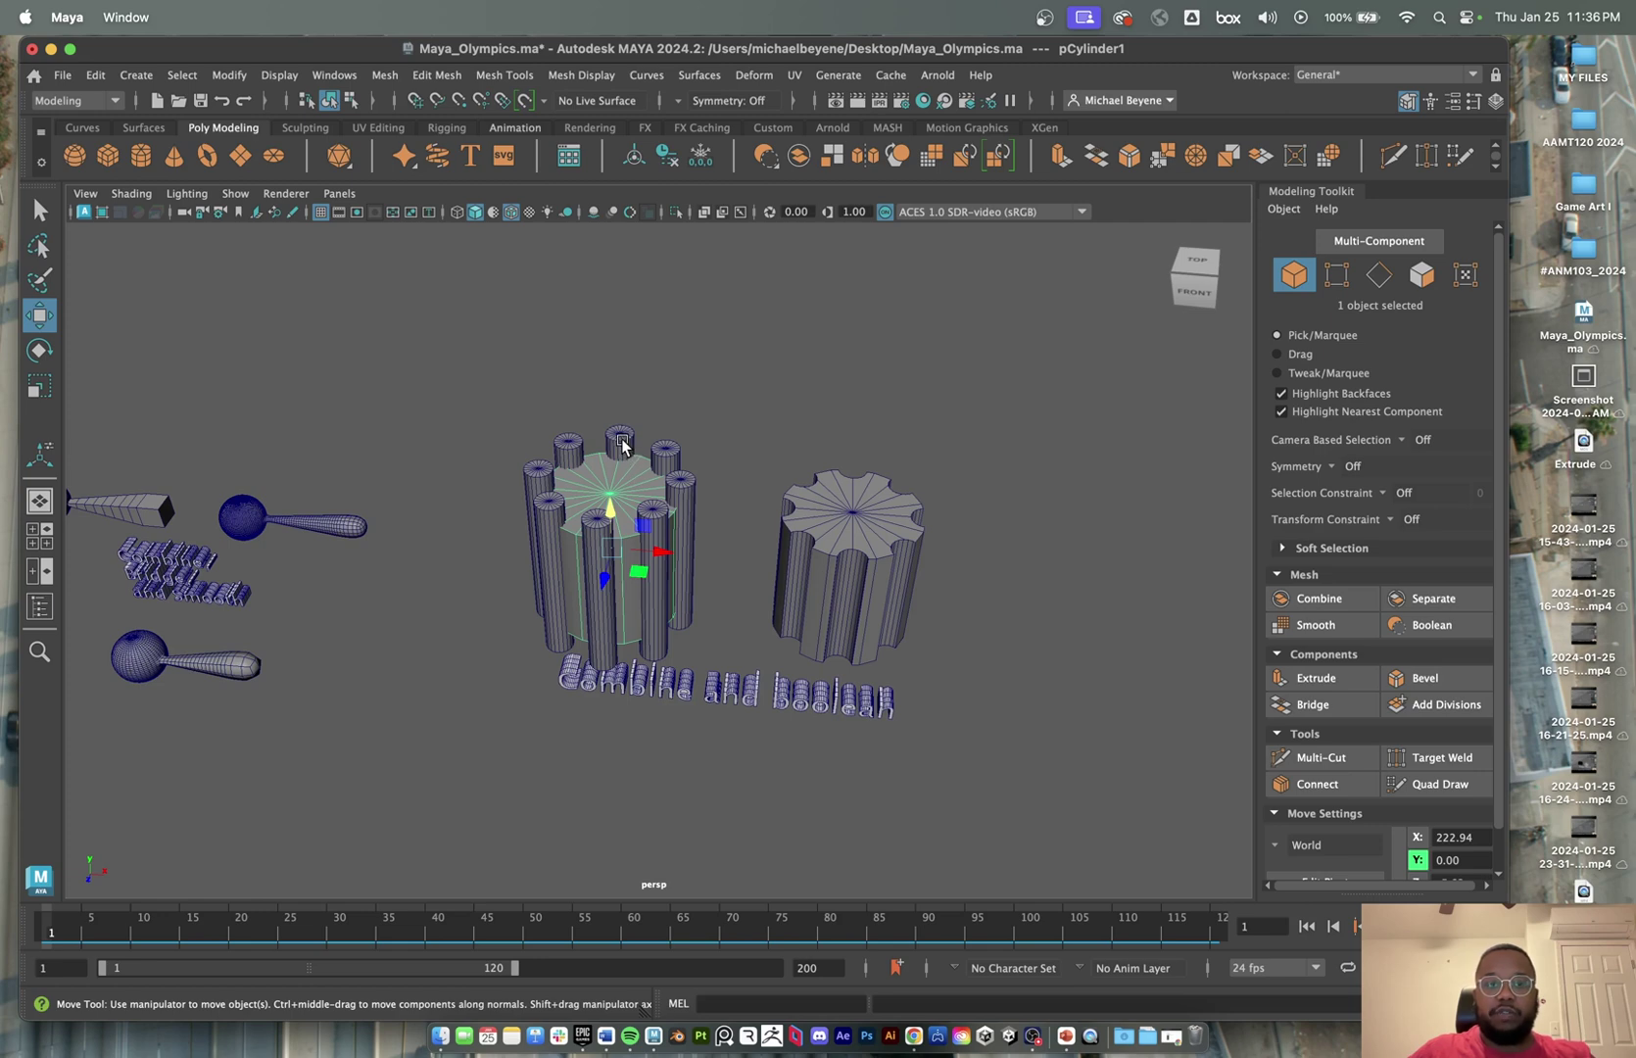
pyautogui.keyDown('shift'); pyautogui.click(622, 443); pyautogui.keyUp('shift')
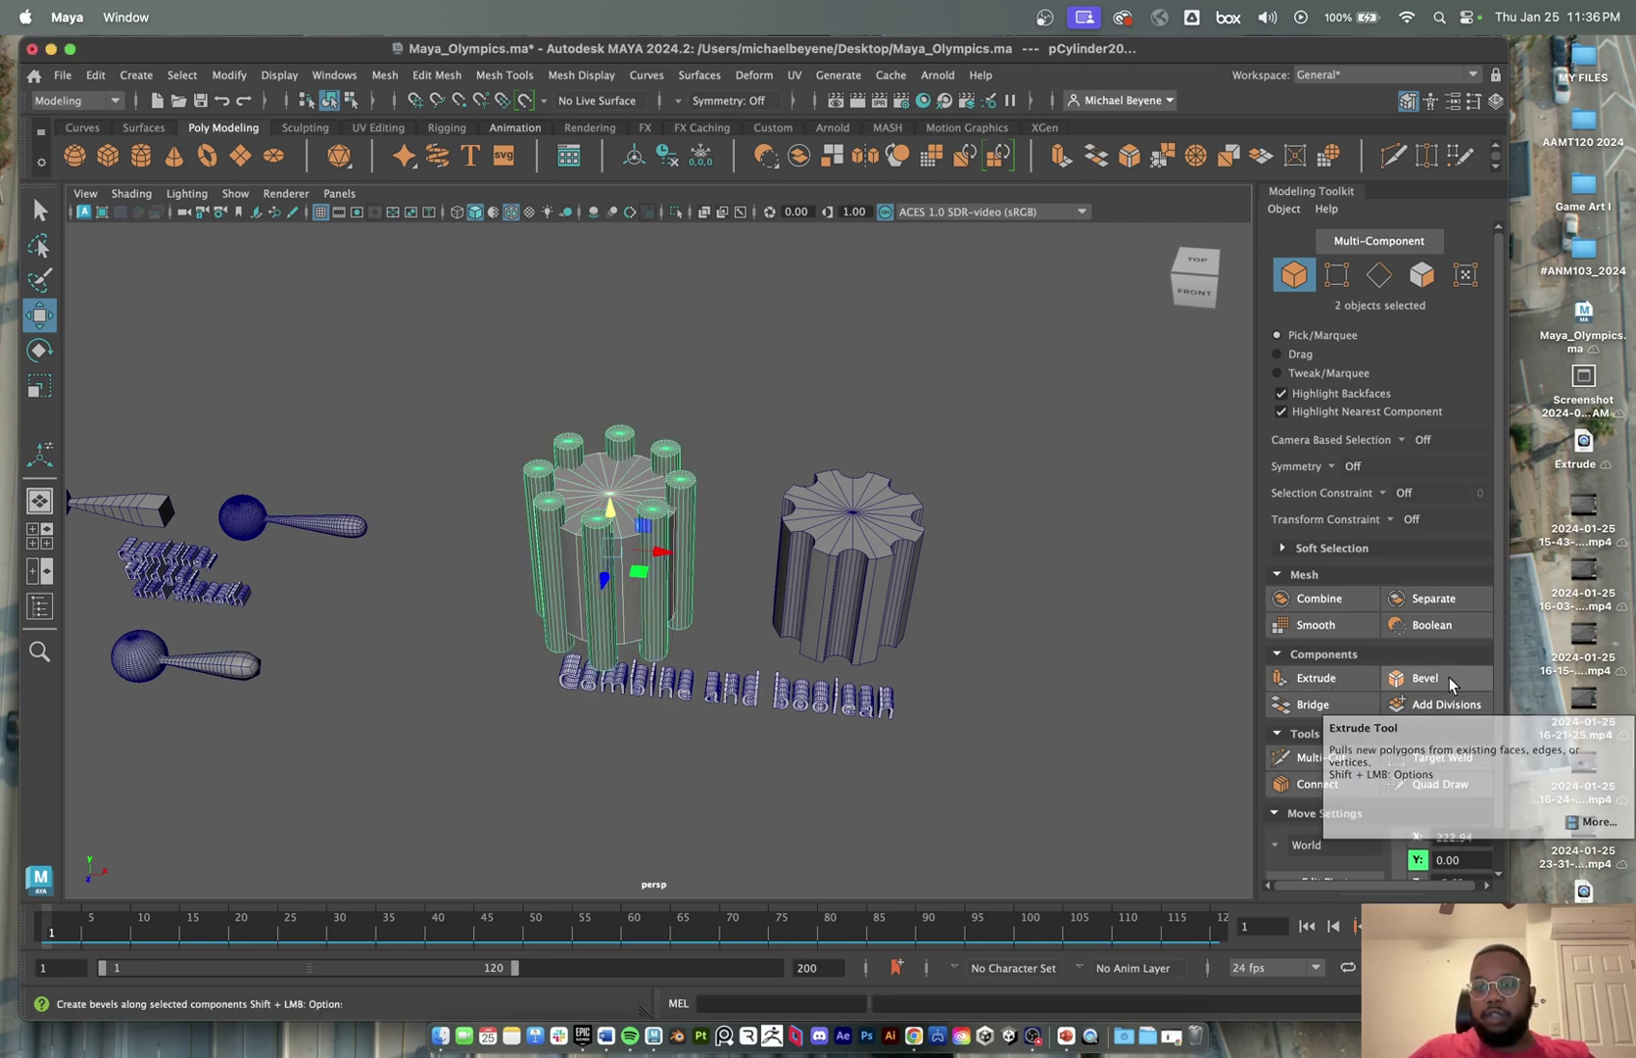
pyautogui.click(1444, 630)
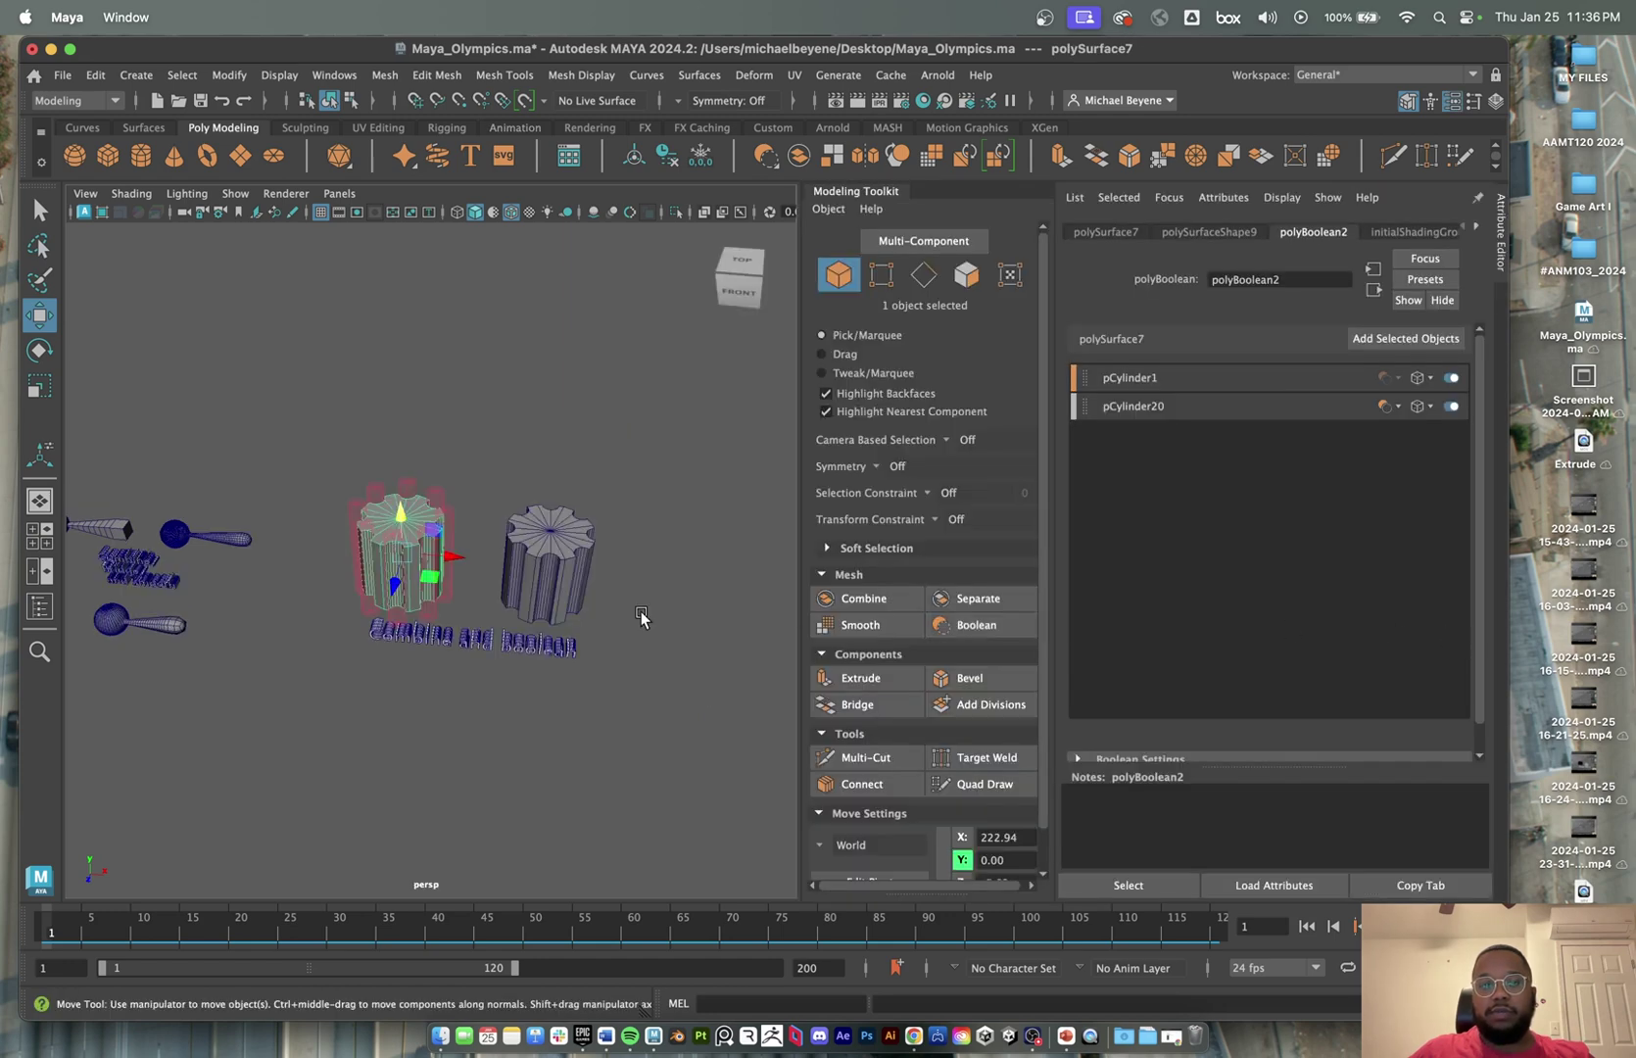
pyautogui.scroll(6, 392, 566)
pyautogui.moveTo(428, 561)
pyautogui.keyDown('alt'); pyautogui.mouseDown()
pyautogui.moveTo(523, 548)
pyautogui.moveTo(449, 563)
pyautogui.mouseUp(); pyautogui.keyUp('alt')
pyautogui.scroll(3, 427, 431)
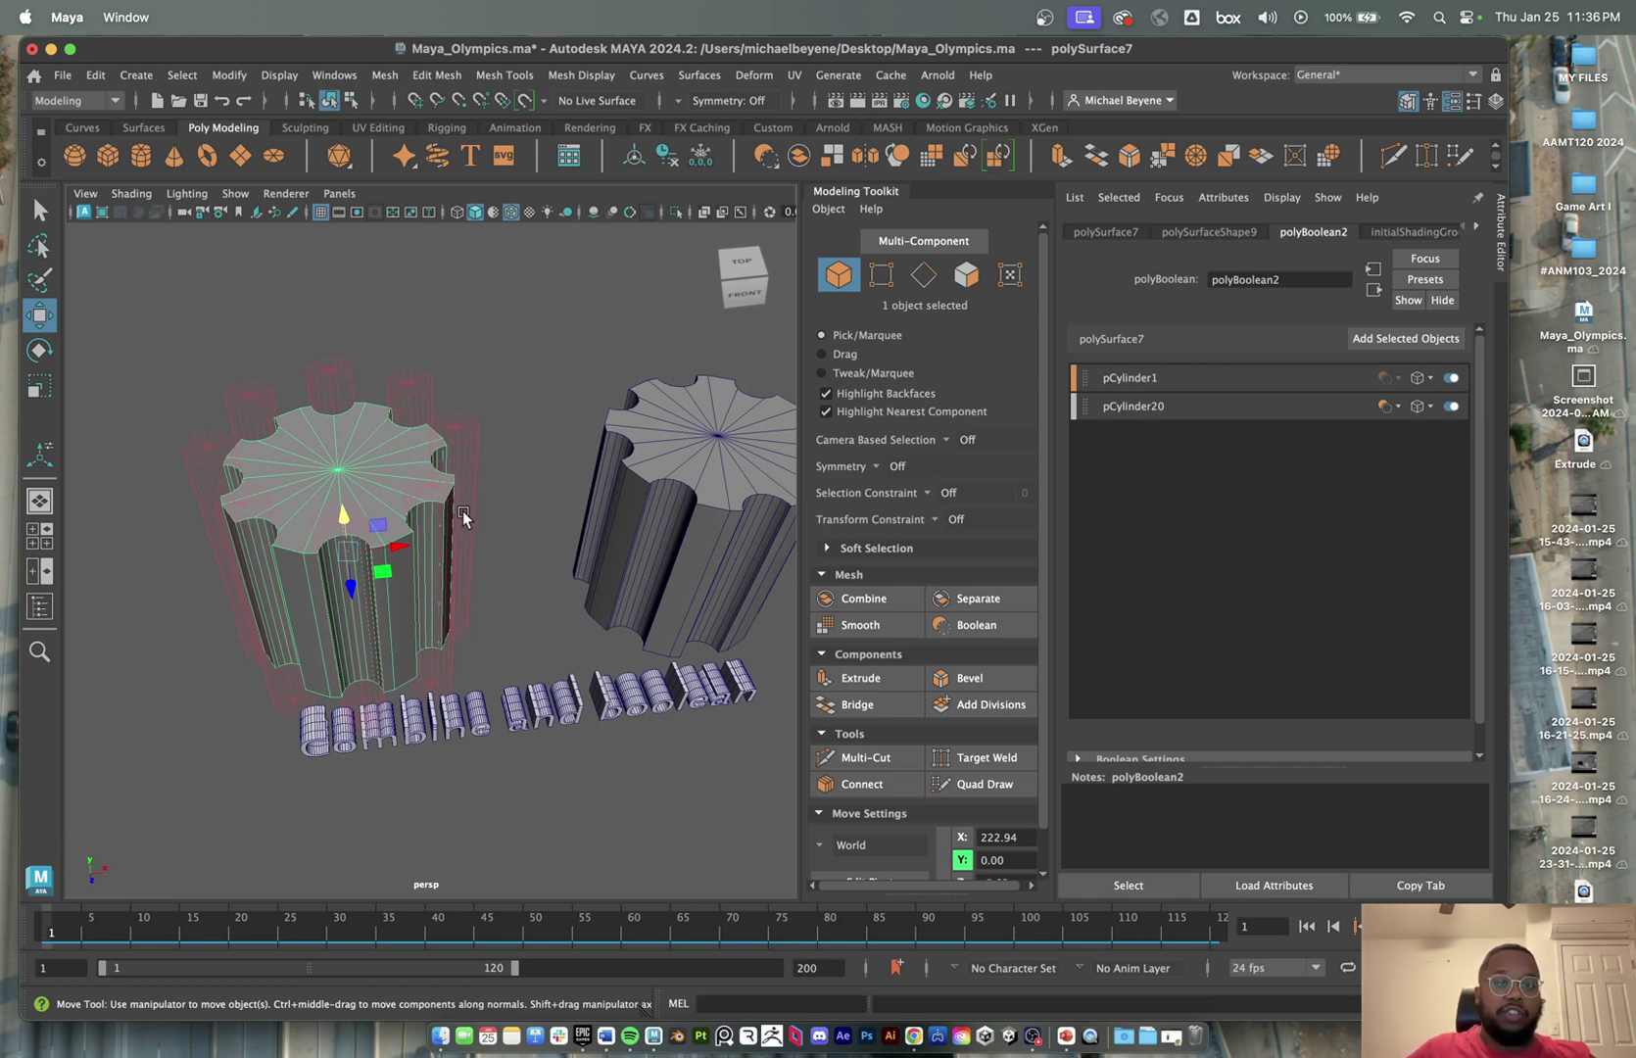
pyautogui.keyDown('alt'); pyautogui.moveTo(456, 542); pyautogui.dragTo(382, 474); pyautogui.keyUp('alt')
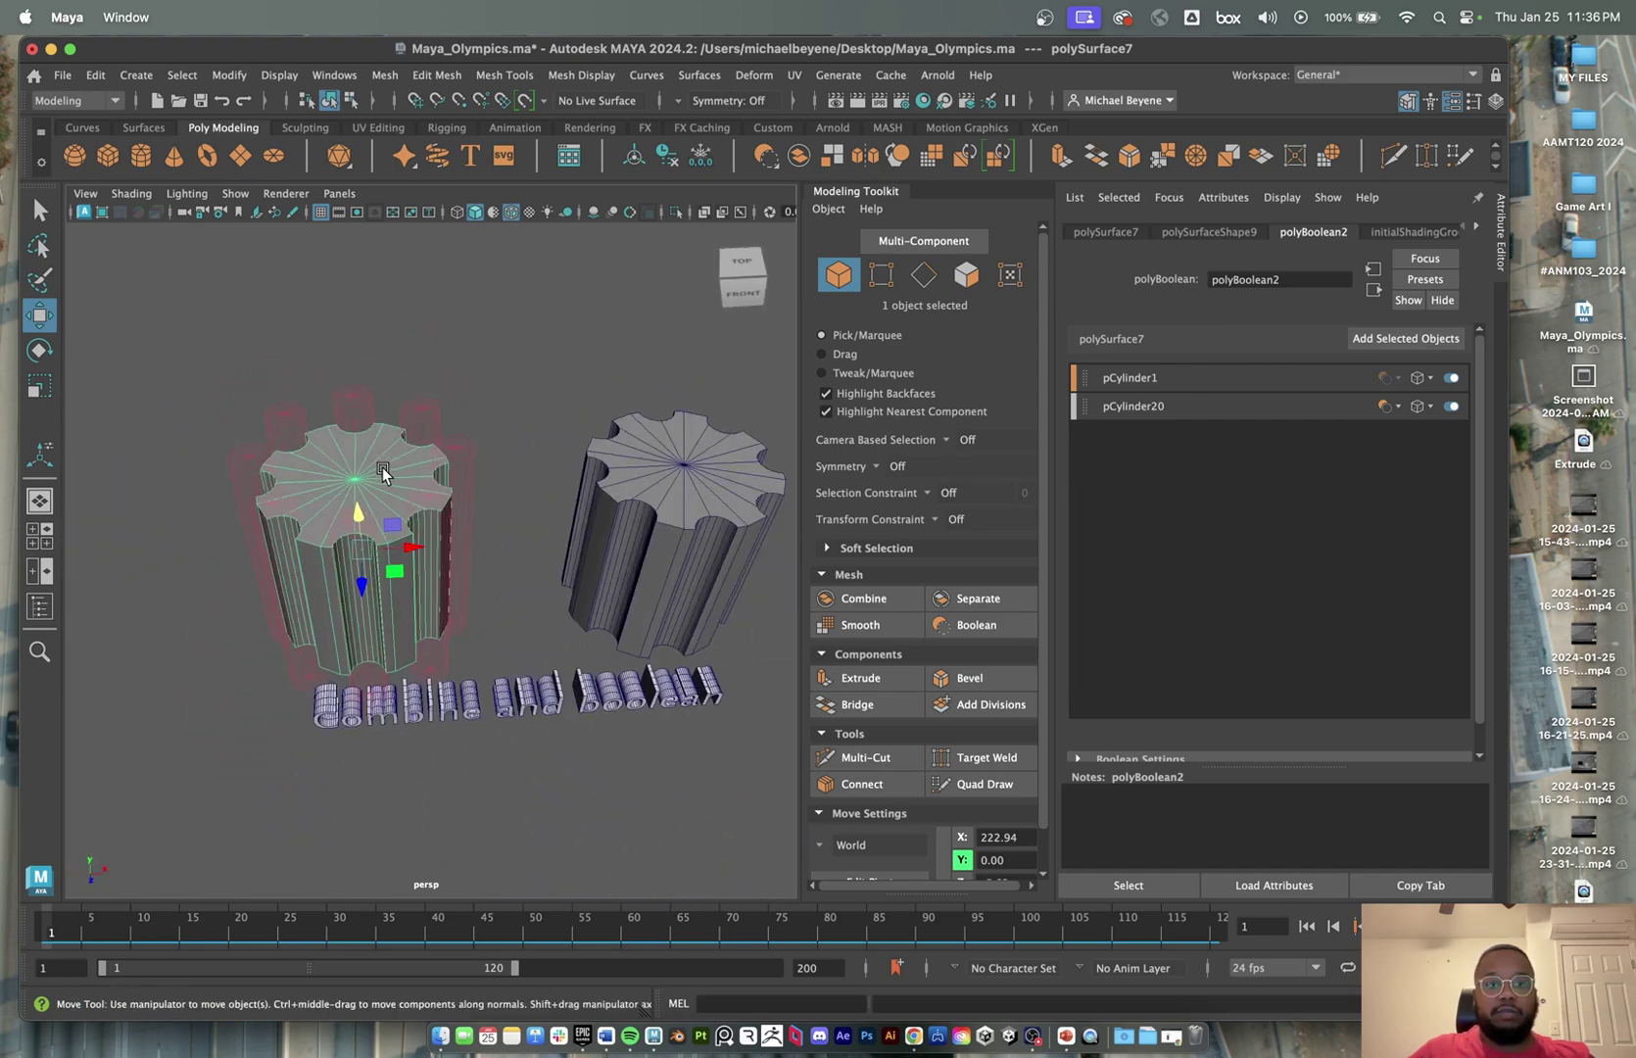
pyautogui.scroll(-2, 395, 478)
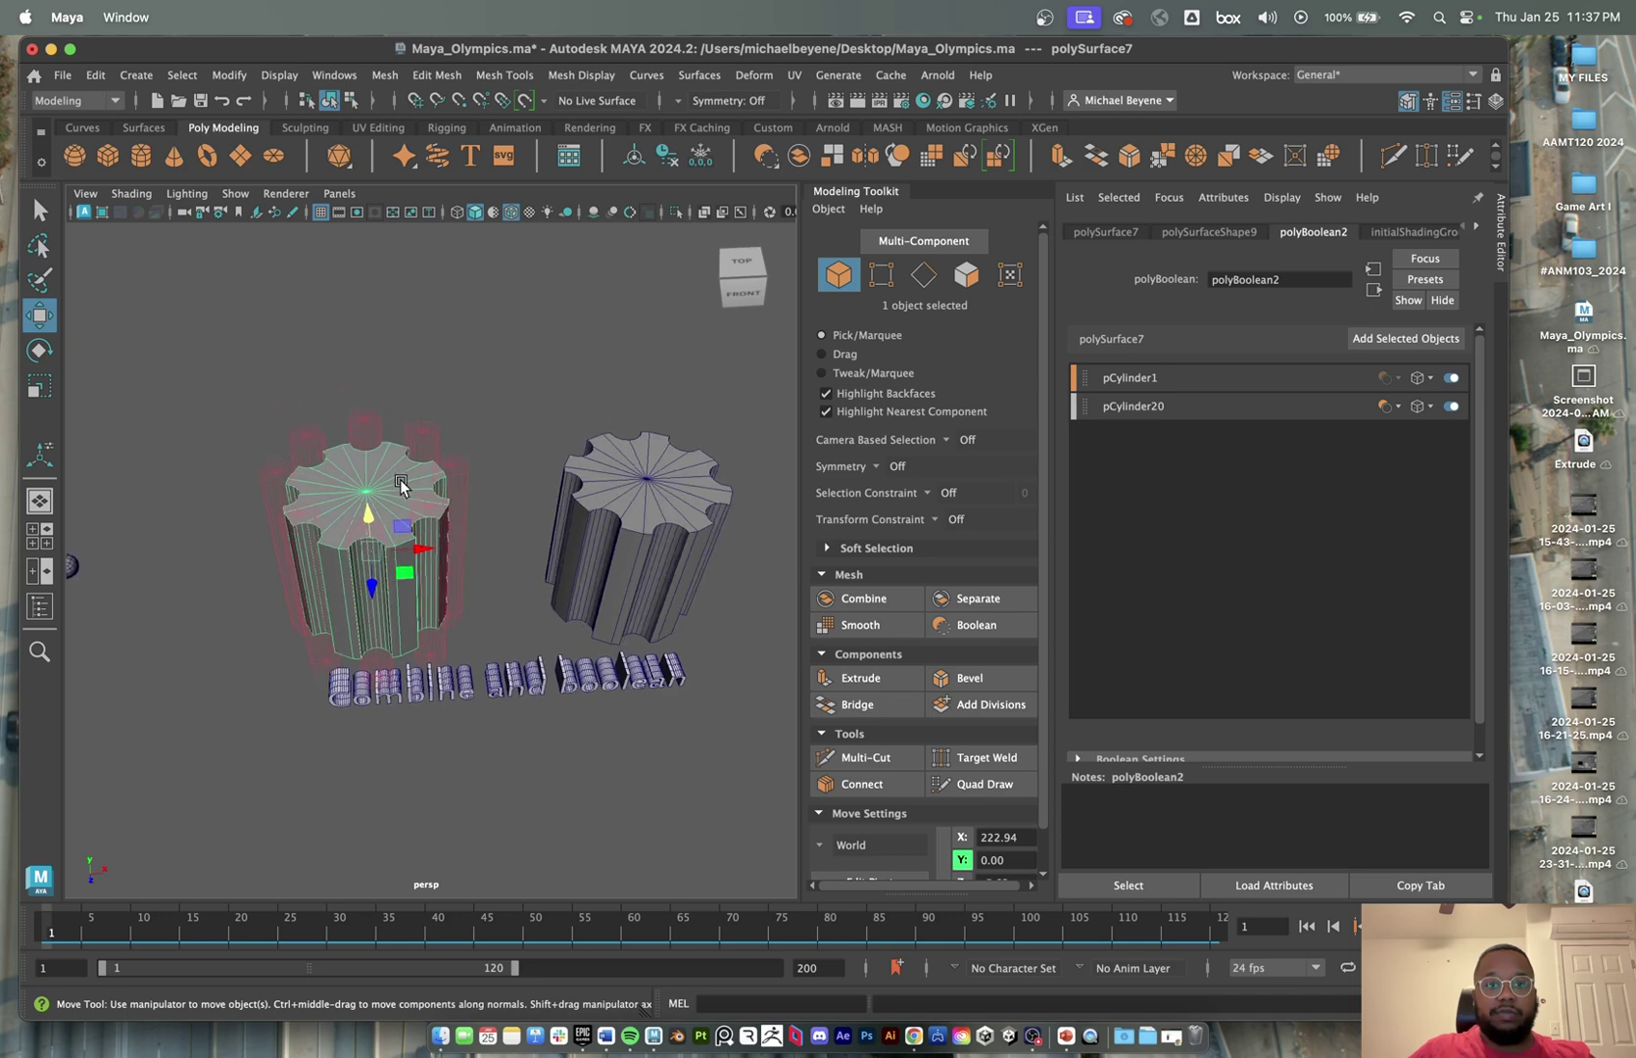
# - Duplicate the fluted Boolean result and place the copy in front of the Combine and boolean text
pyautogui.keyDown('shift'); pyautogui.moveTo(377, 590); pyautogui.dragTo(370, 833); pyautogui.keyUp('shift')
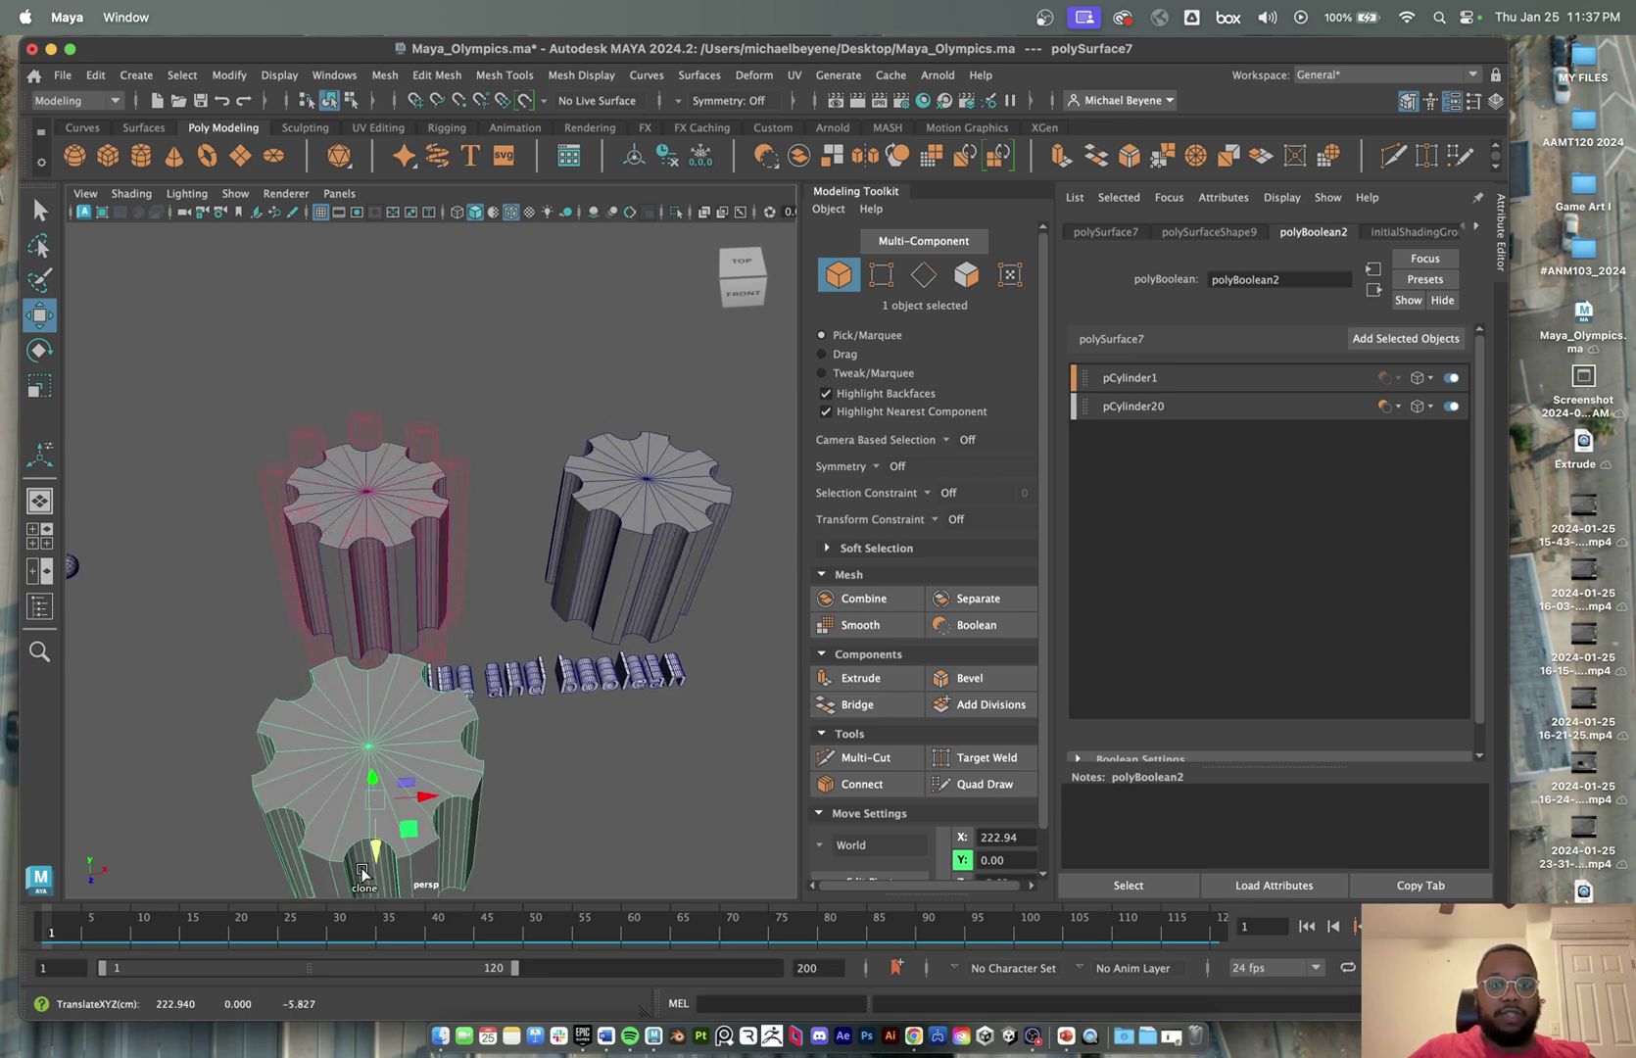
pyautogui.scroll(-3, 421, 686)
pyautogui.scroll(2, 441, 647)
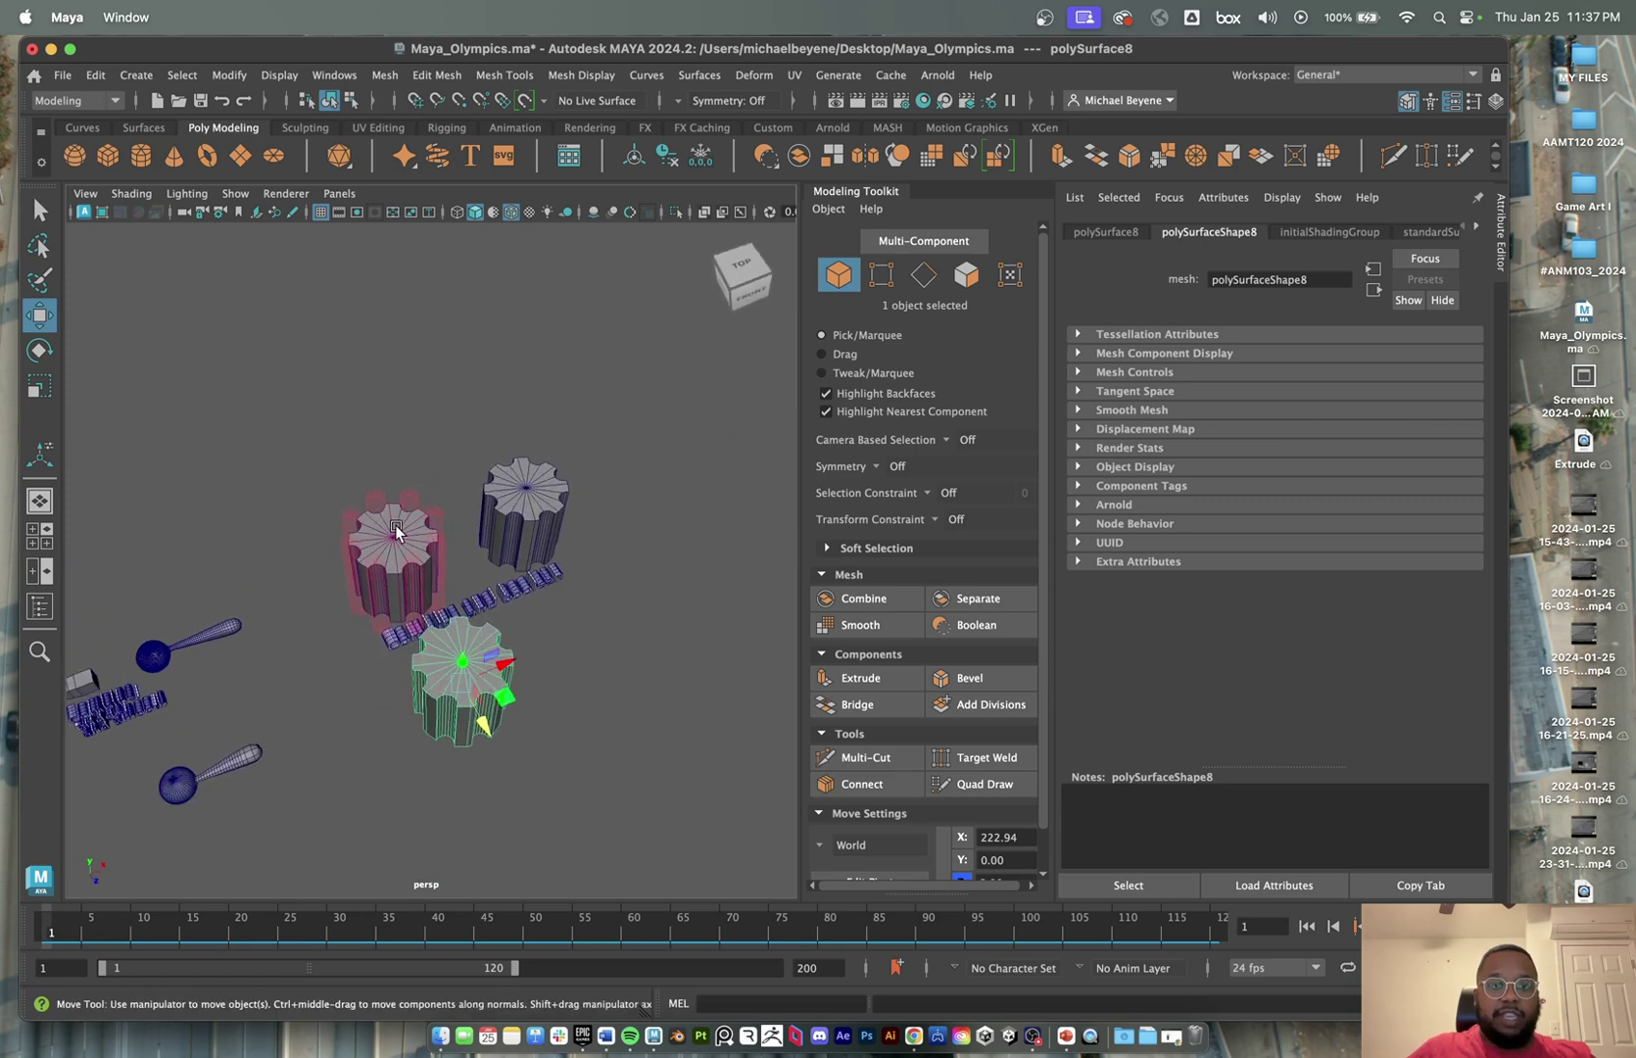
# - Lower the top vertices of the front fluted copy to flatten it into a thin gear-shaped disc
pyautogui.click(487, 663)
pyautogui.moveTo(484, 658); pyautogui.dragTo(364, 443, button='right')
pyautogui.scroll(2, 519, 637)
pyautogui.keyDown('alt'); pyautogui.moveTo(520, 642); pyautogui.dragTo(456, 613); pyautogui.keyUp('alt')
pyautogui.moveTo(108, 465); pyautogui.dragTo(365, 608)
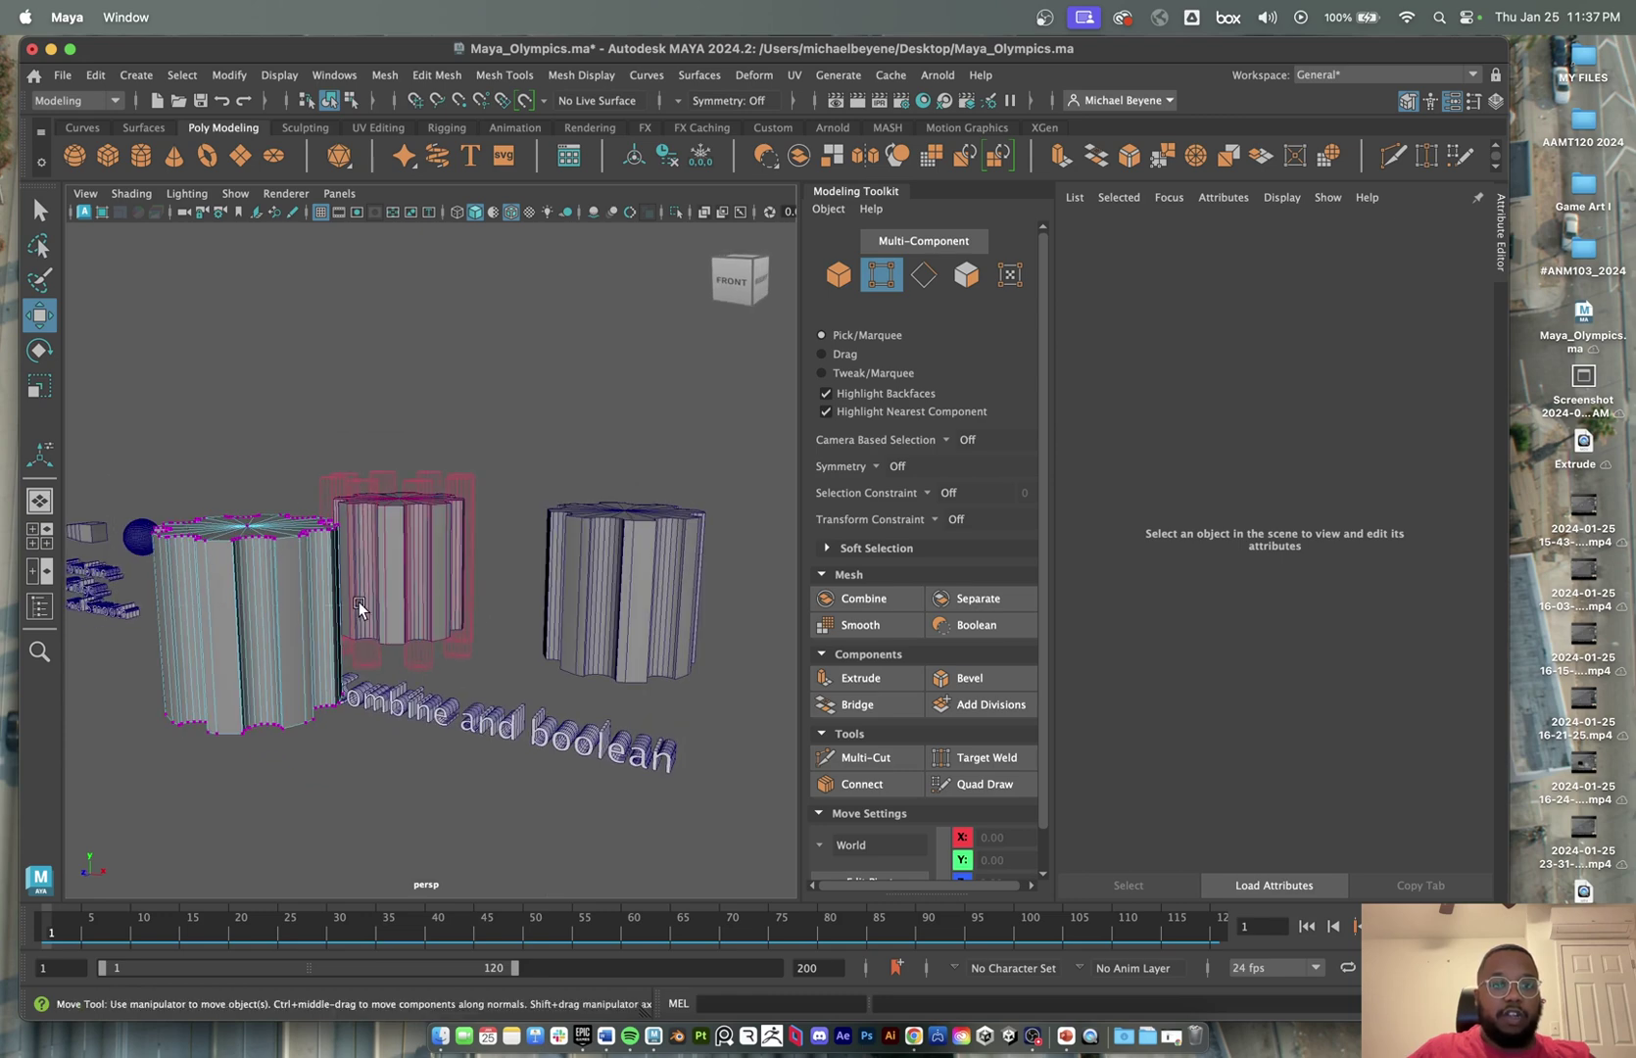
pyautogui.moveTo(252, 486); pyautogui.dragTo(332, 639)
# - Extrude a single wedge-shaped top face of the flattened fluted copy and raise it well above the disc
pyautogui.moveTo(269, 687); pyautogui.dragTo(271, 495, button='right')
pyautogui.click(291, 666)
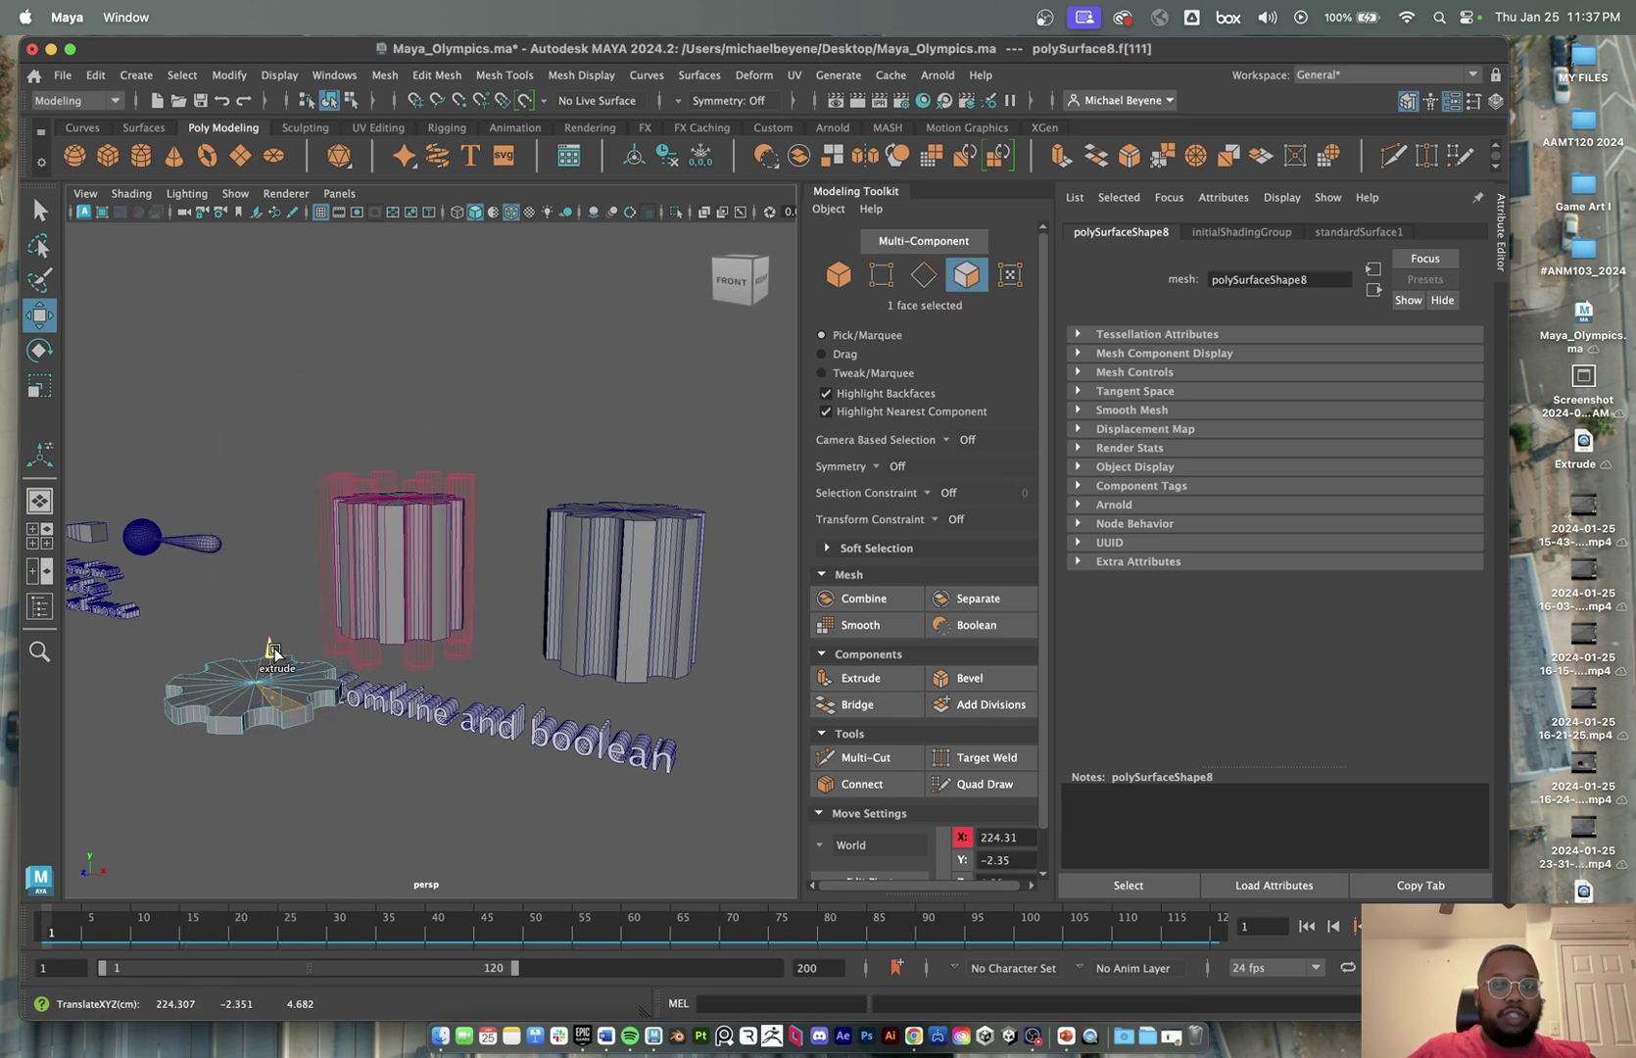
pyautogui.hotkey('ctrl', 'e')
pyautogui.keyDown('alt'); pyautogui.moveTo(291, 667); pyautogui.dragTo(291, 692); pyautogui.keyUp('alt')
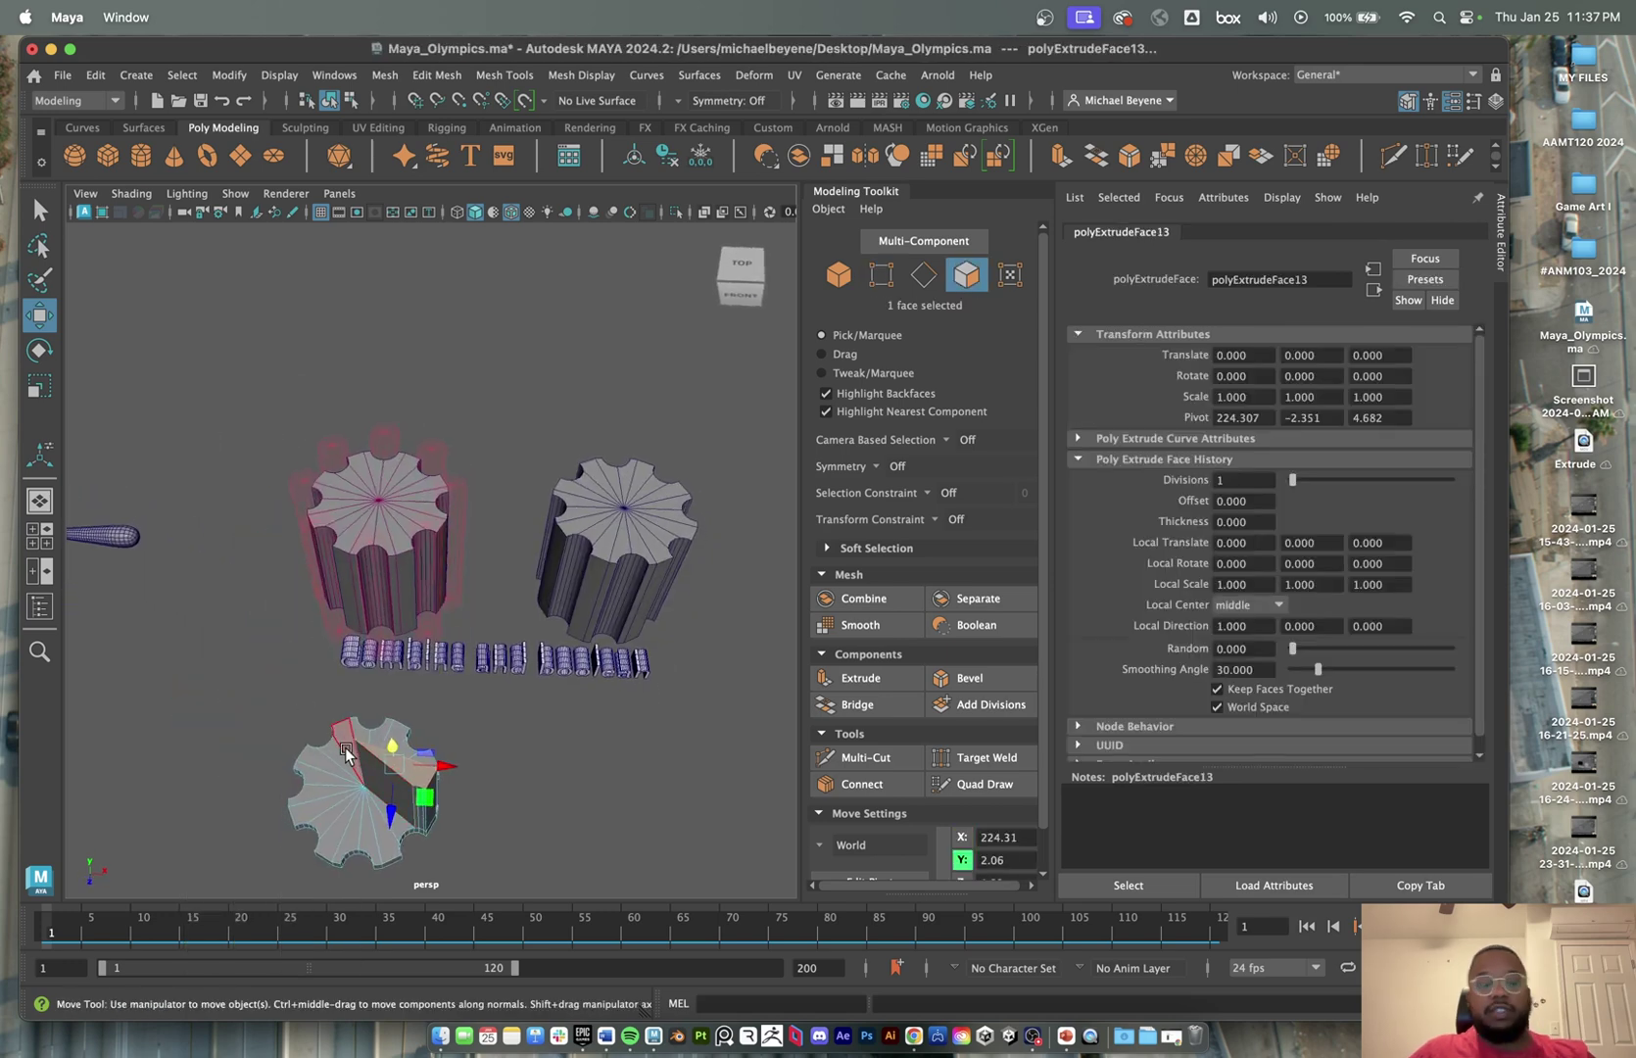
pyautogui.scroll(2, 353, 759)
pyautogui.keyDown('alt'); pyautogui.moveTo(353, 760); pyautogui.dragTo(525, 539, button='middle'); pyautogui.keyUp('alt')
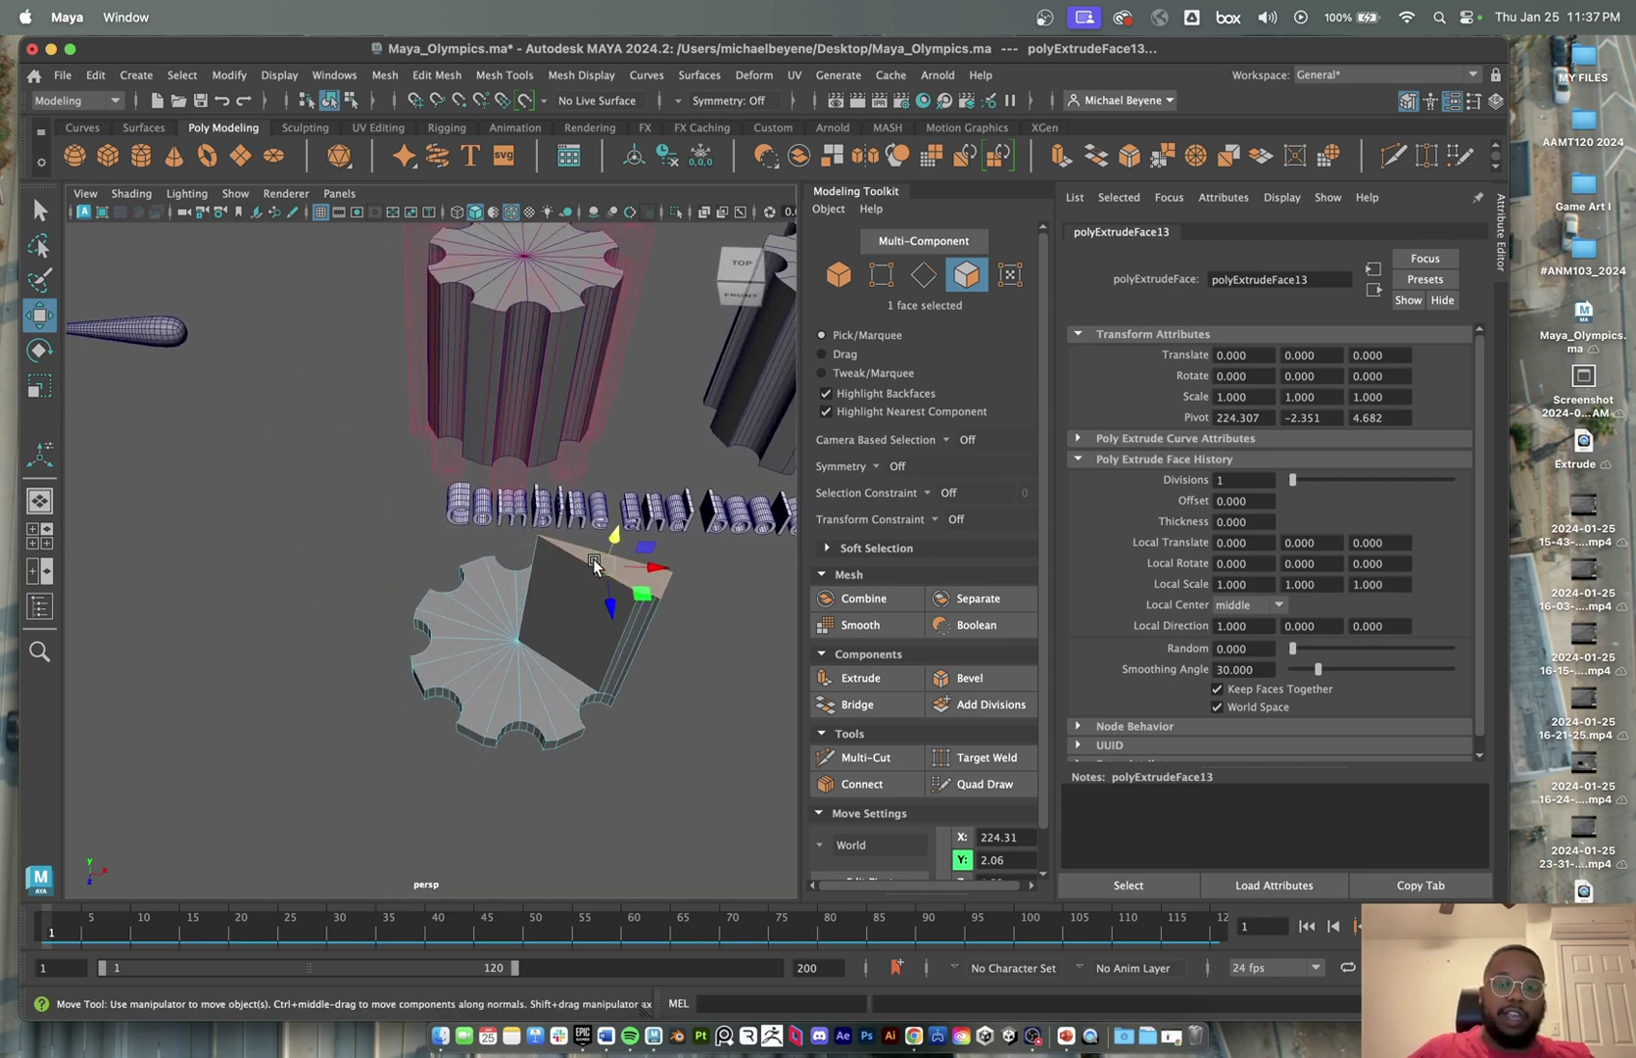
# - Preview smoothing on the edited fluted copy, restore its unsmoothed display, and delete the copy
pyautogui.moveTo(592, 559); pyautogui.dragTo(686, 519, button='right')
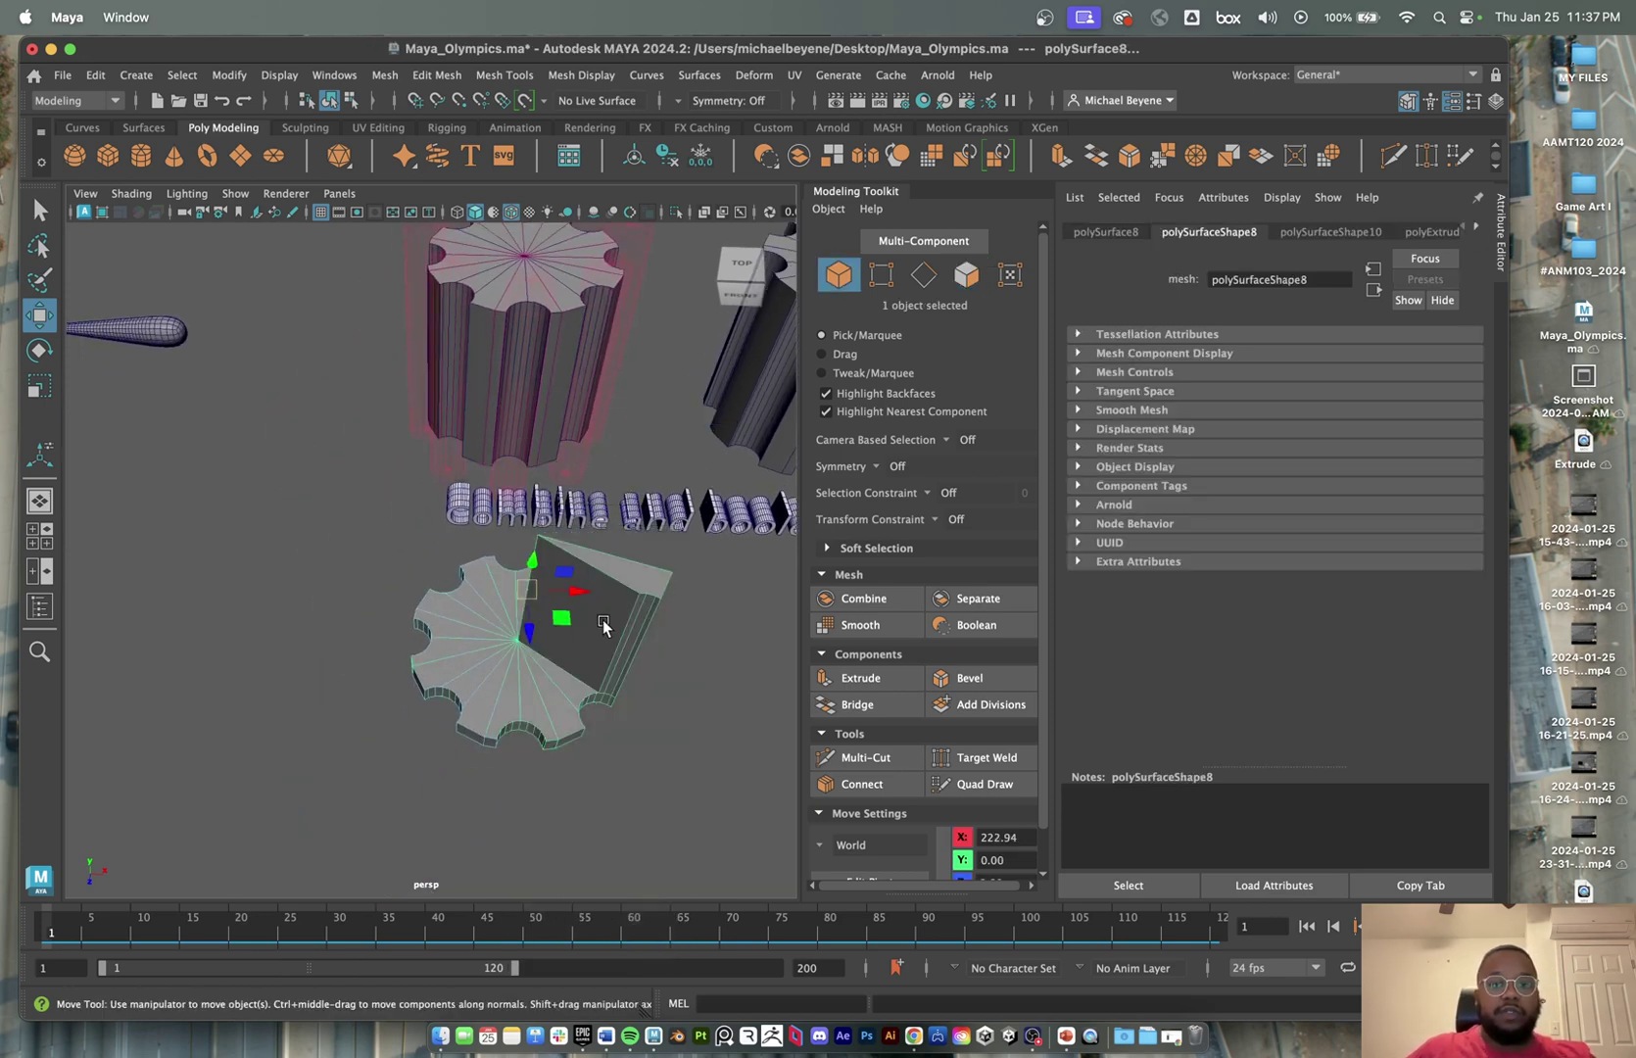
pyautogui.keyDown('alt'); pyautogui.moveTo(602, 618); pyautogui.dragTo(532, 655, button='middle'); pyautogui.keyUp('alt')
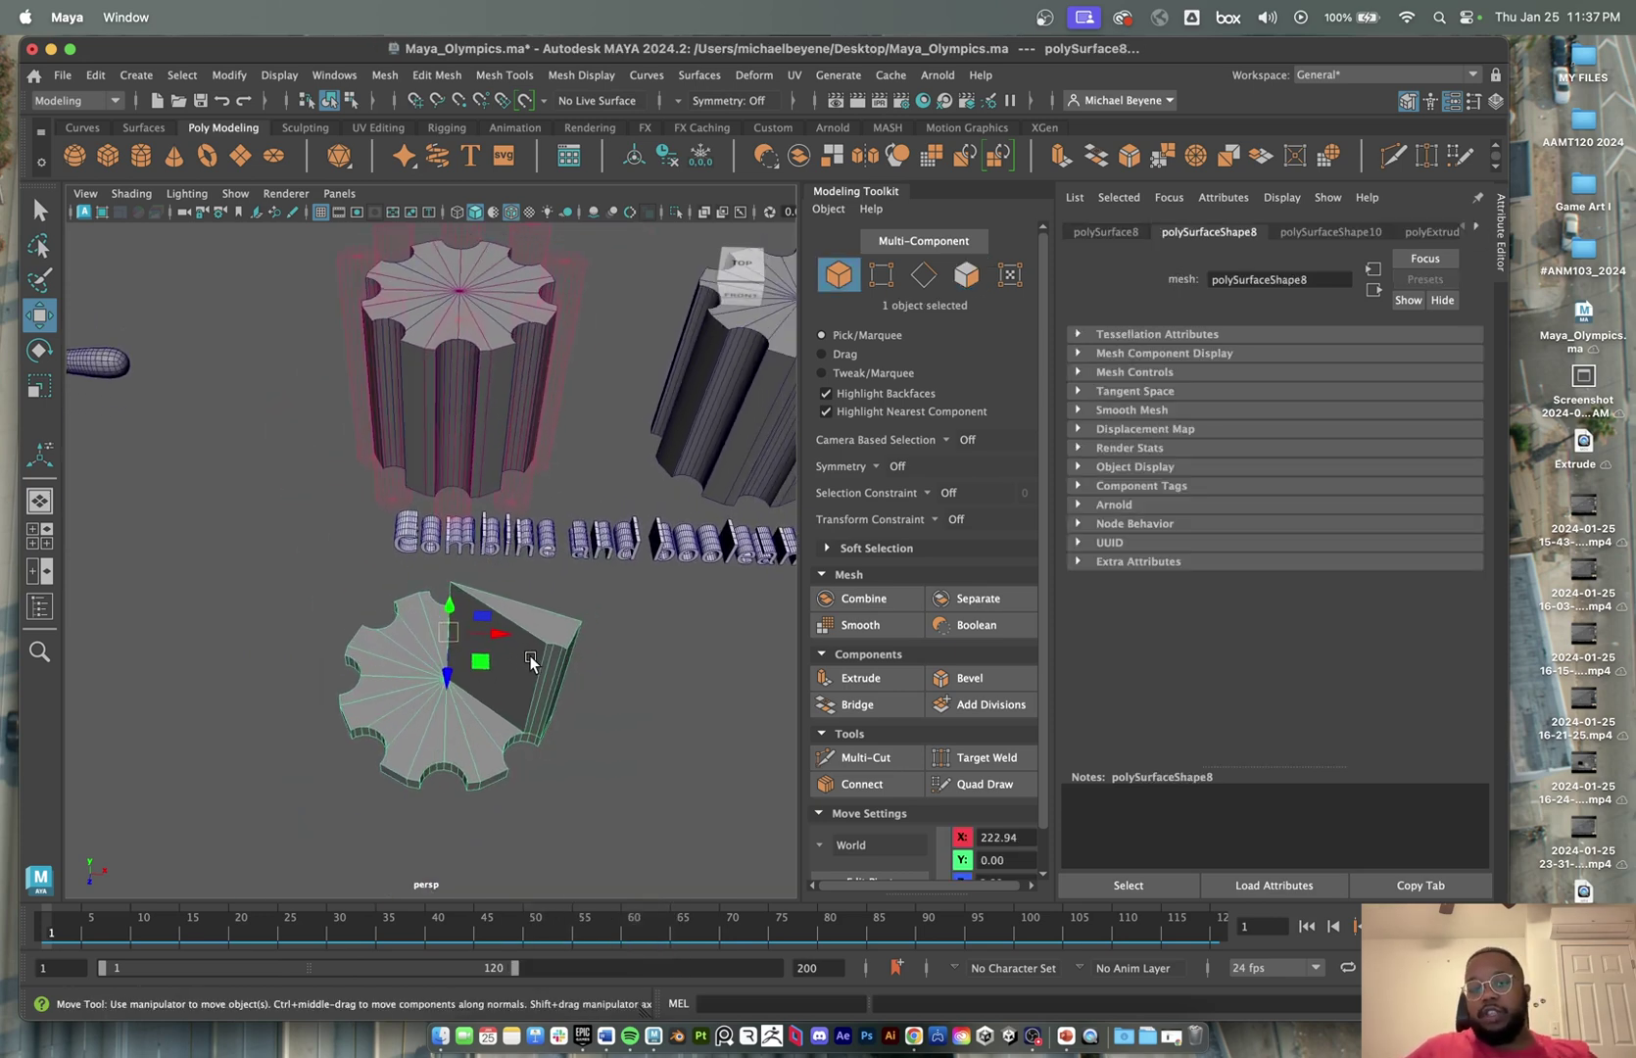
pyautogui.press('3')
pyautogui.press('1')
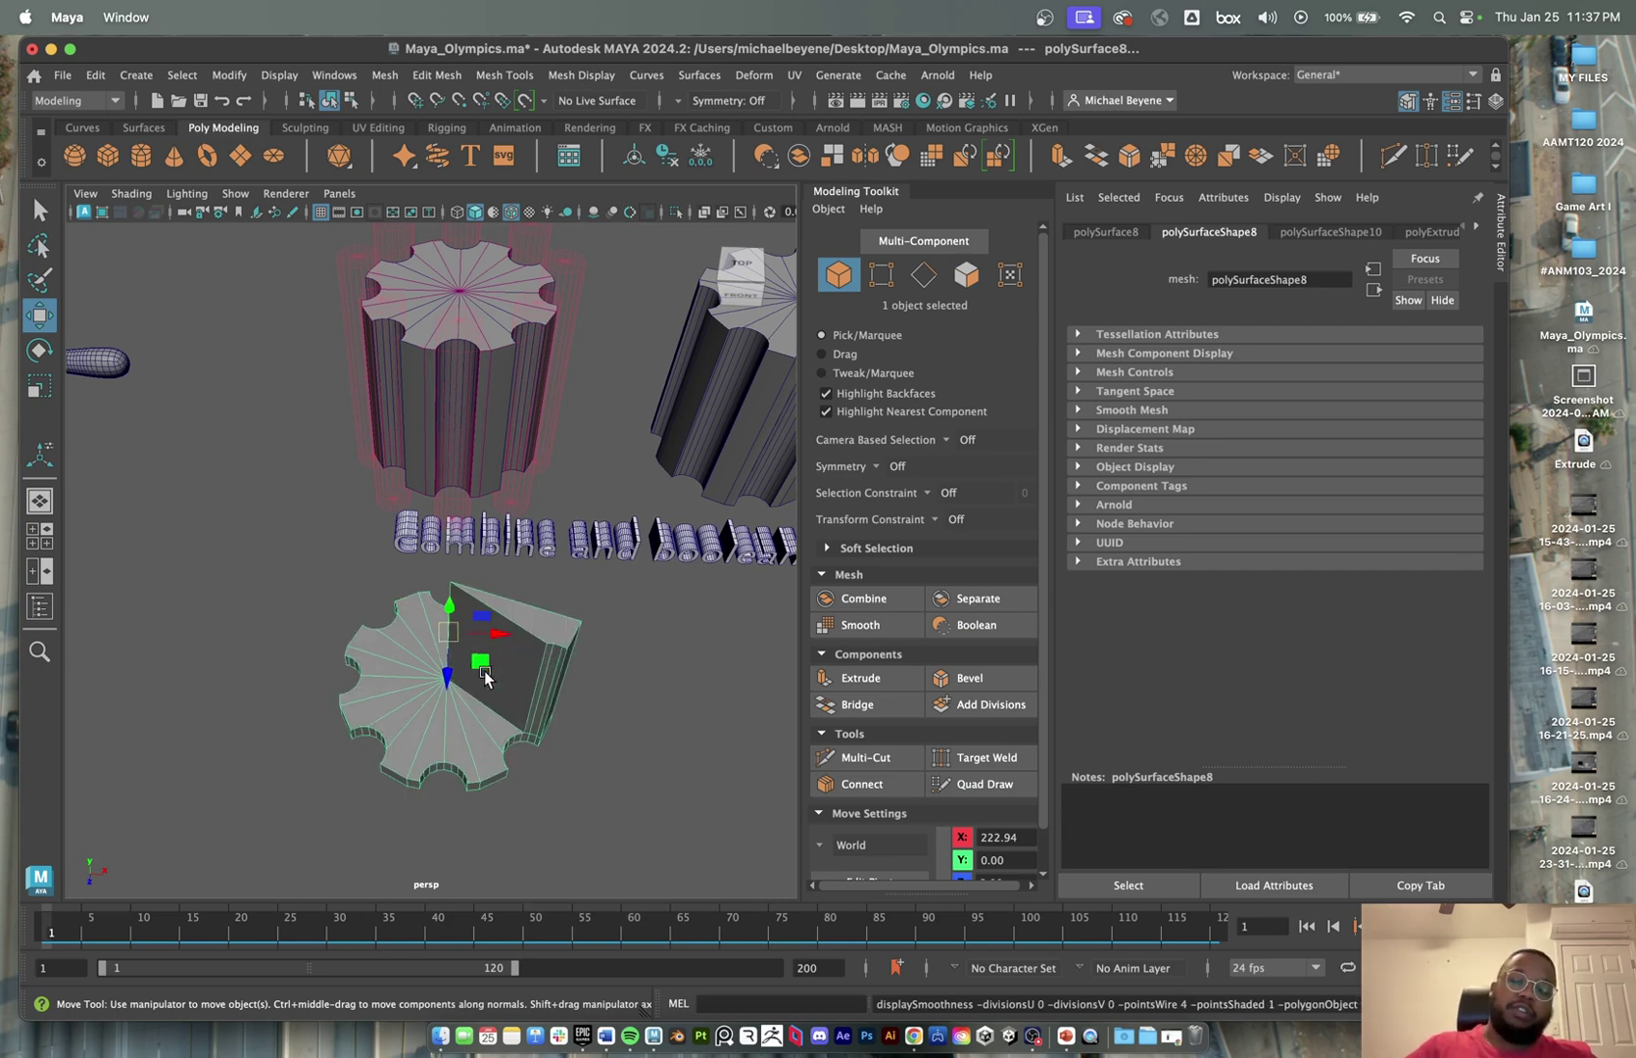
pyautogui.press('Delete')
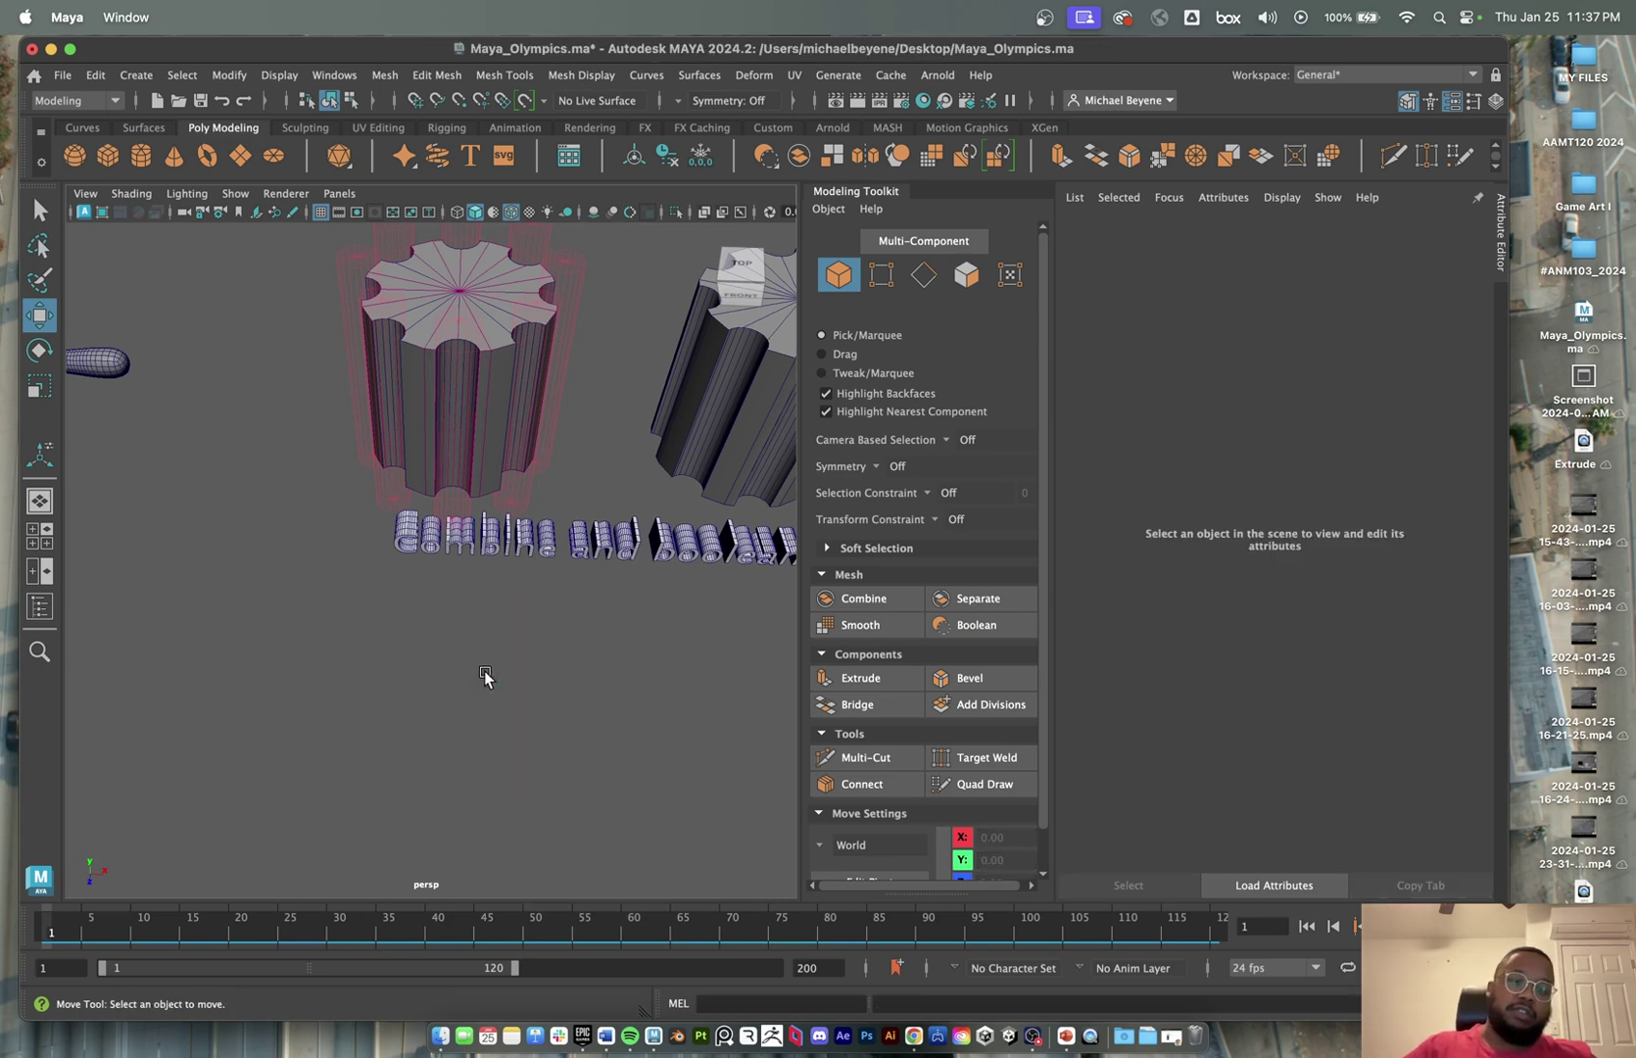
# - Duplicate the fluted Boolean cylinder in front of the Combine and boolean text, then delete the duplicate
pyautogui.click(439, 280)
pyautogui.keyDown('shift'); pyautogui.moveTo(454, 406); pyautogui.dragTo(446, 671); pyautogui.keyUp('shift')
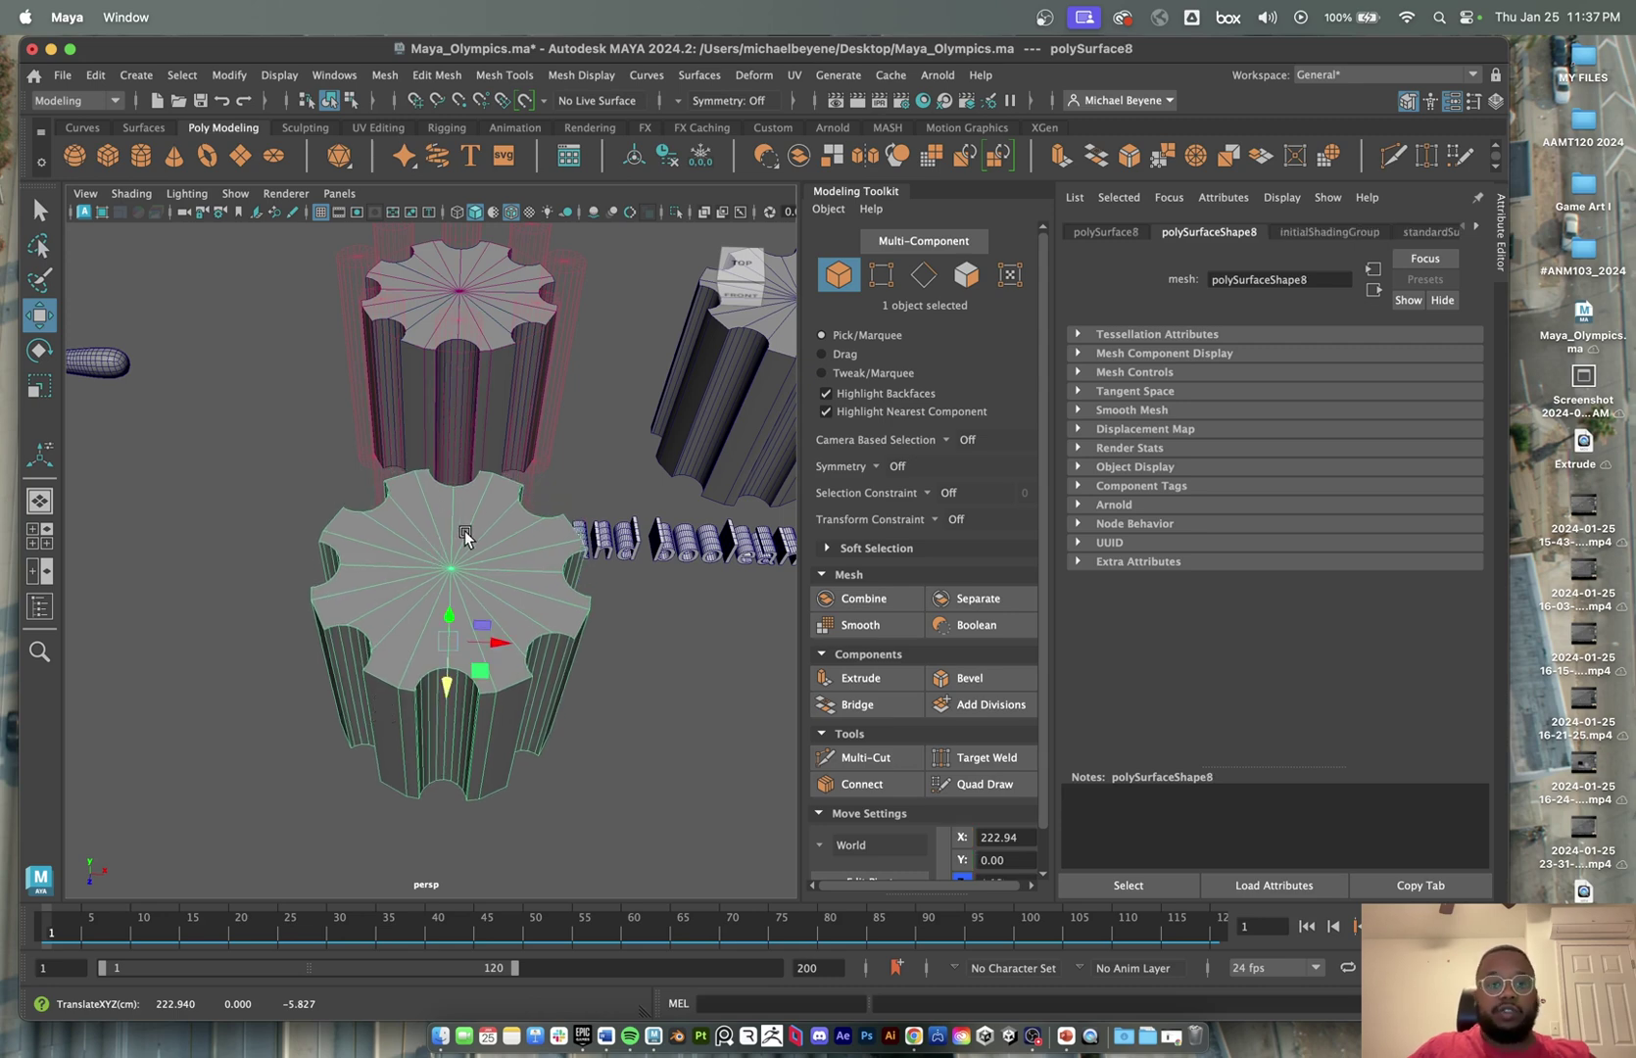
pyautogui.press('Delete')
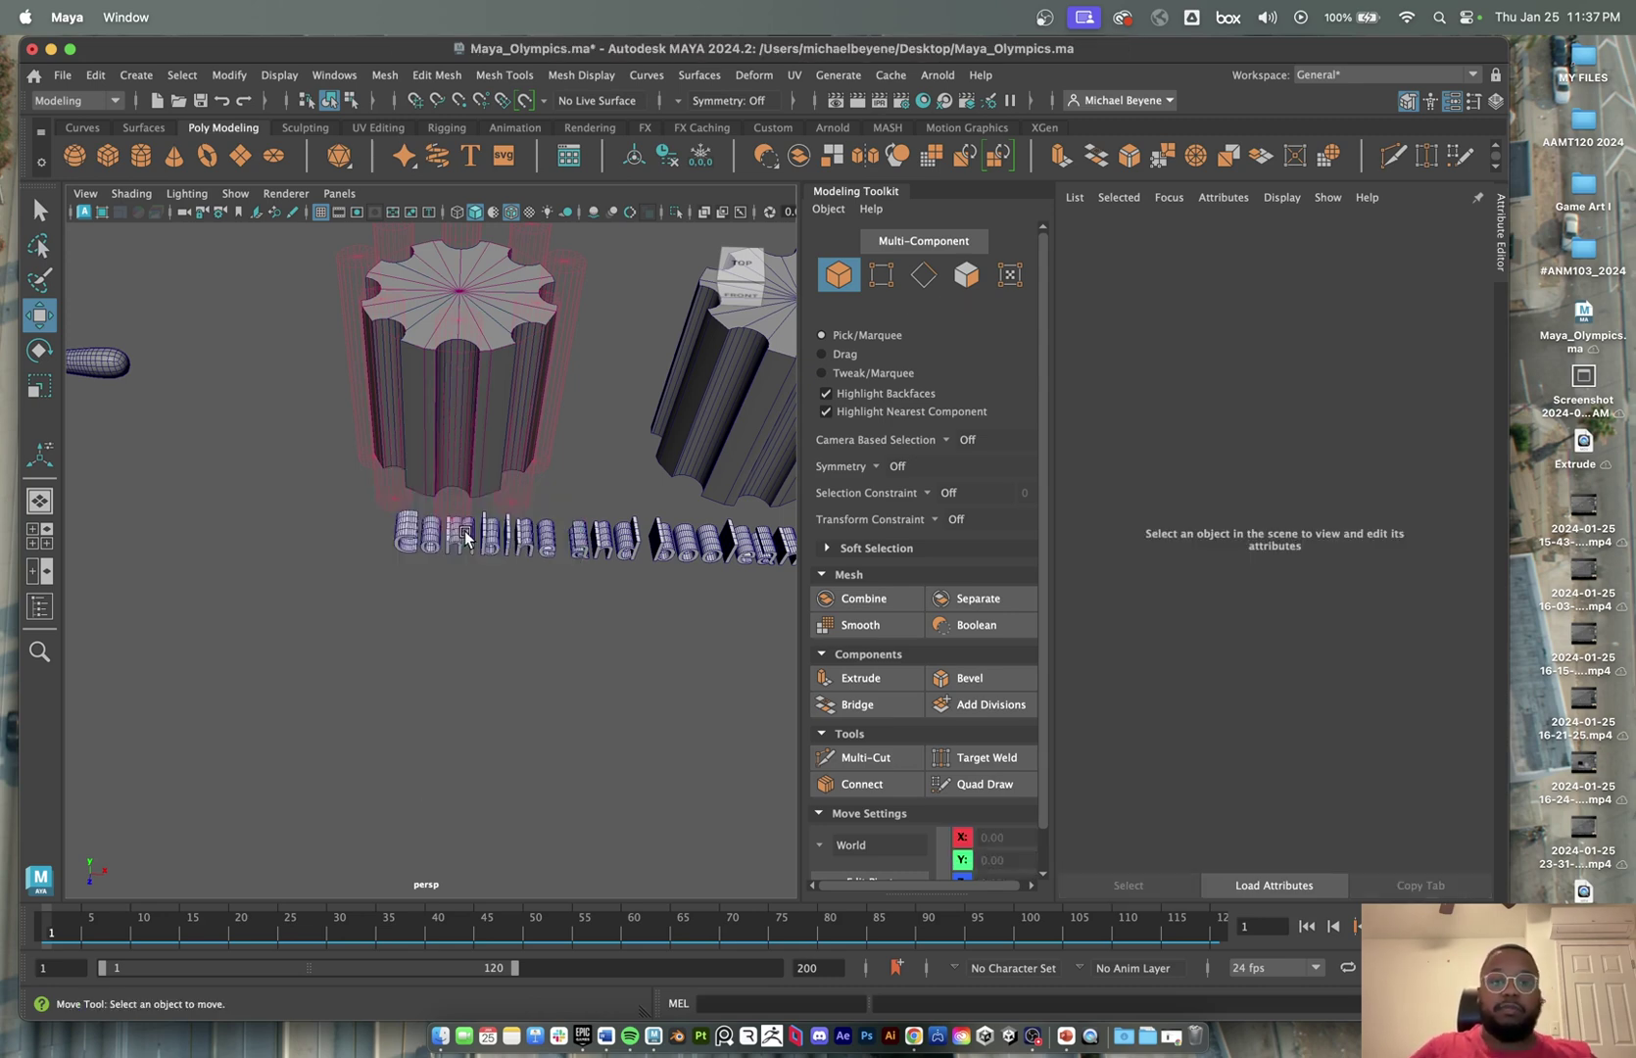
pyautogui.scroll(-3, 566, 507)
pyautogui.keyDown('alt'); pyautogui.moveTo(564, 517); pyautogui.dragTo(451, 562, button='middle'); pyautogui.keyUp('alt')
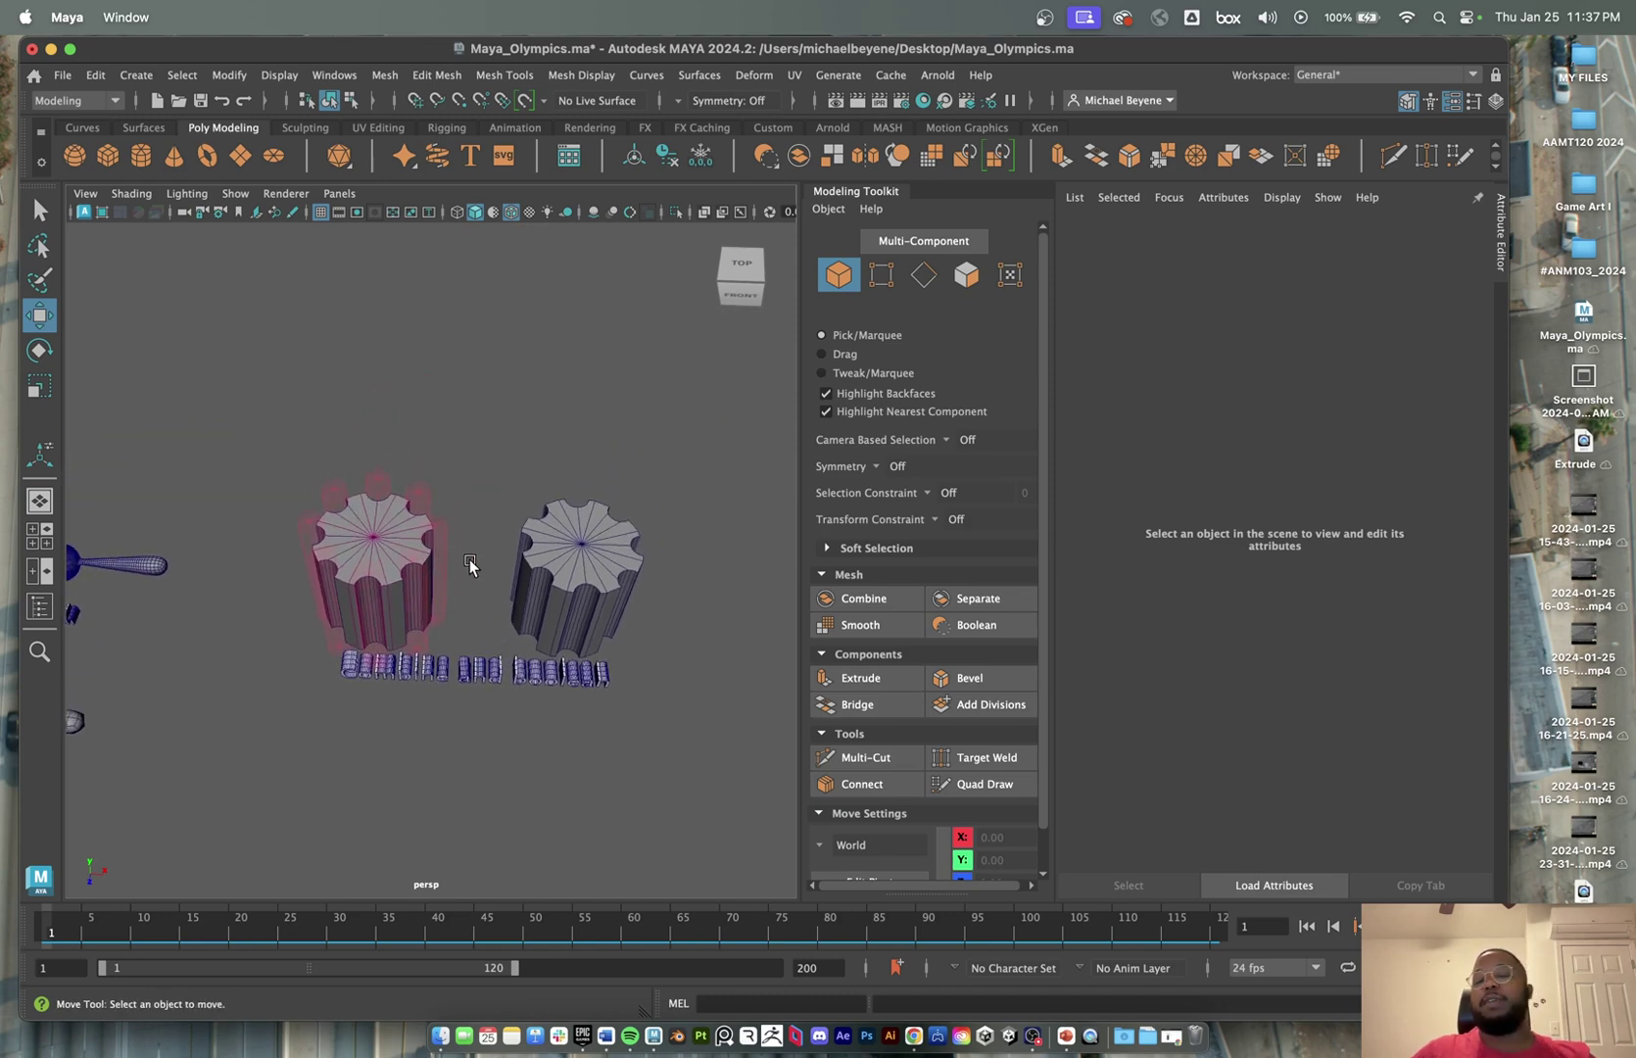
pyautogui.scroll(-5, 548, 548)
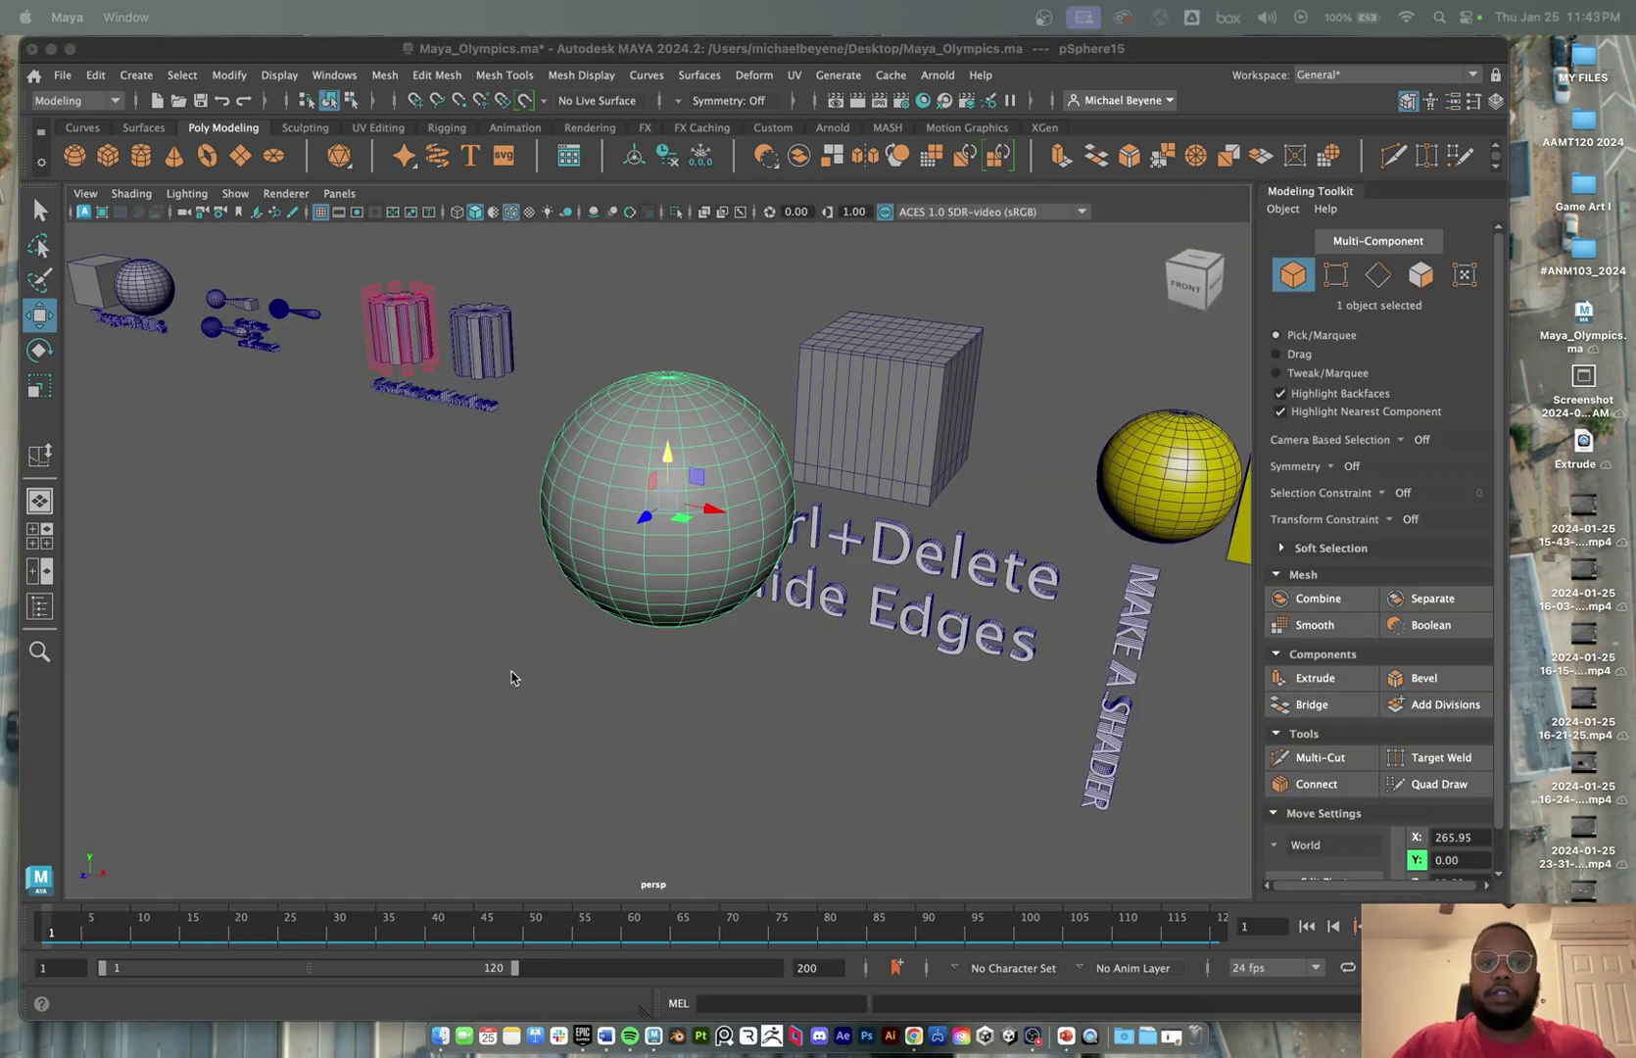
# - Move the grey sphere along X to about 269.15 and delete the subdivided cube behind the Ctrl+Delete Slide Edges text
pyautogui.scroll(-4, 612, 534)
pyautogui.moveTo(705, 518); pyautogui.dragTo(582, 491)
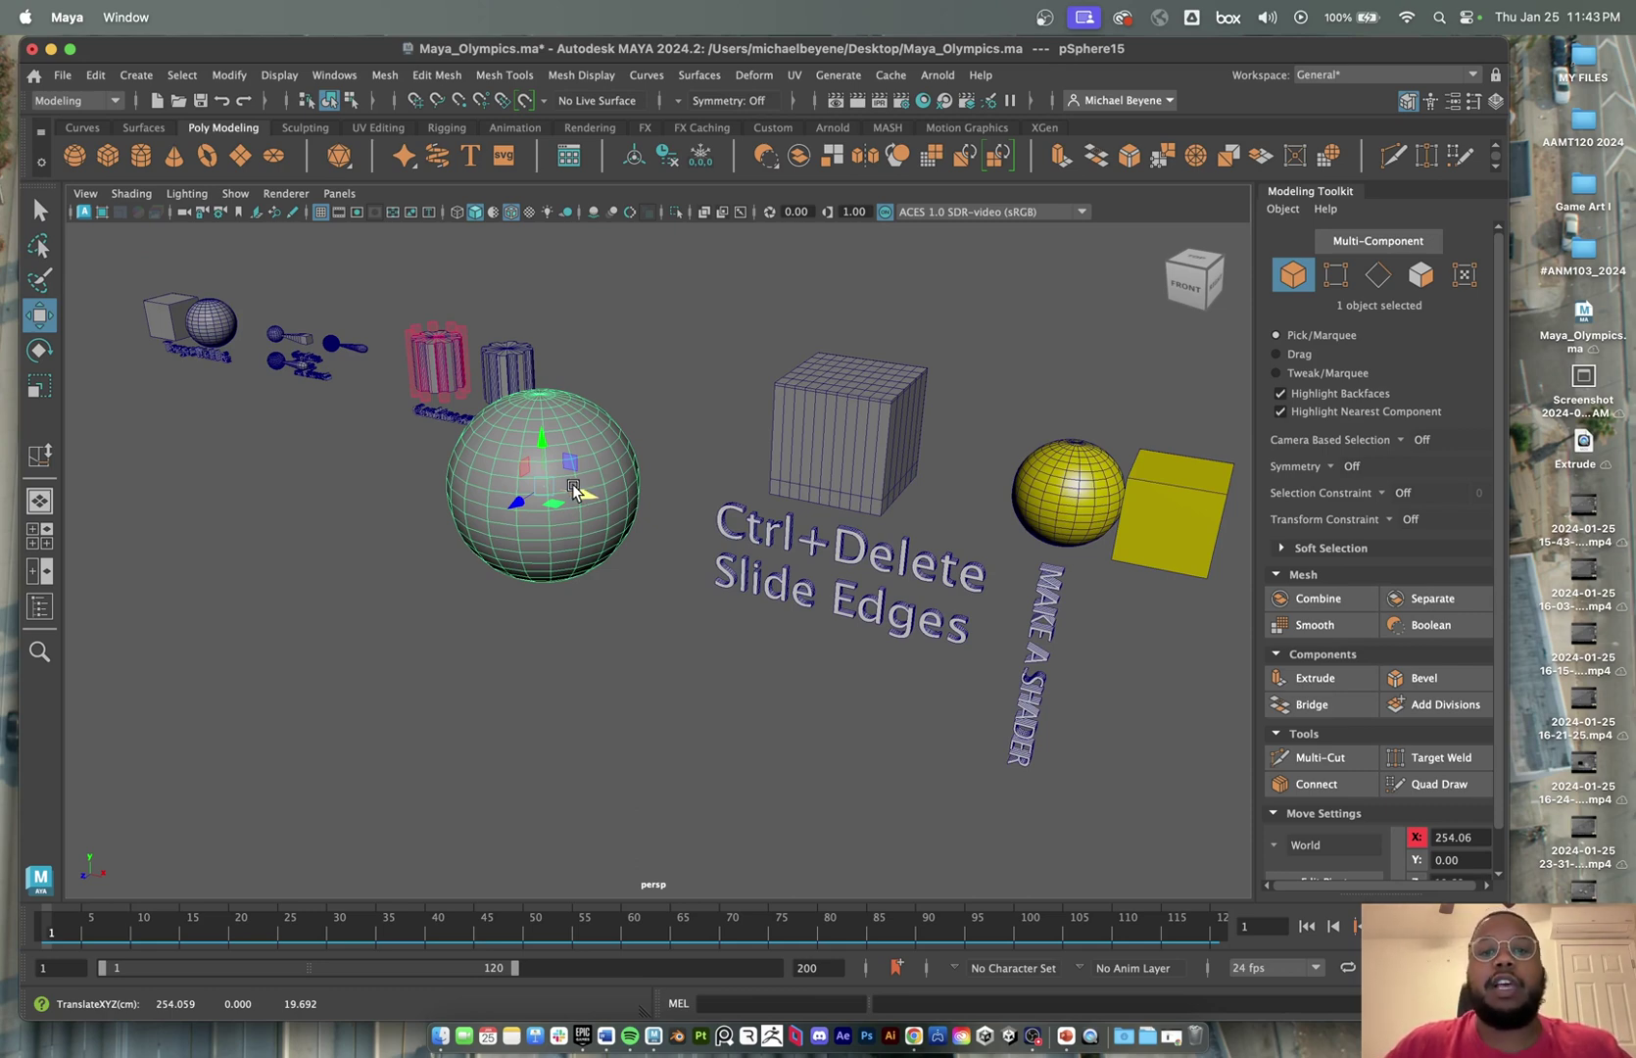
pyautogui.moveTo(569, 484); pyautogui.dragTo(725, 516)
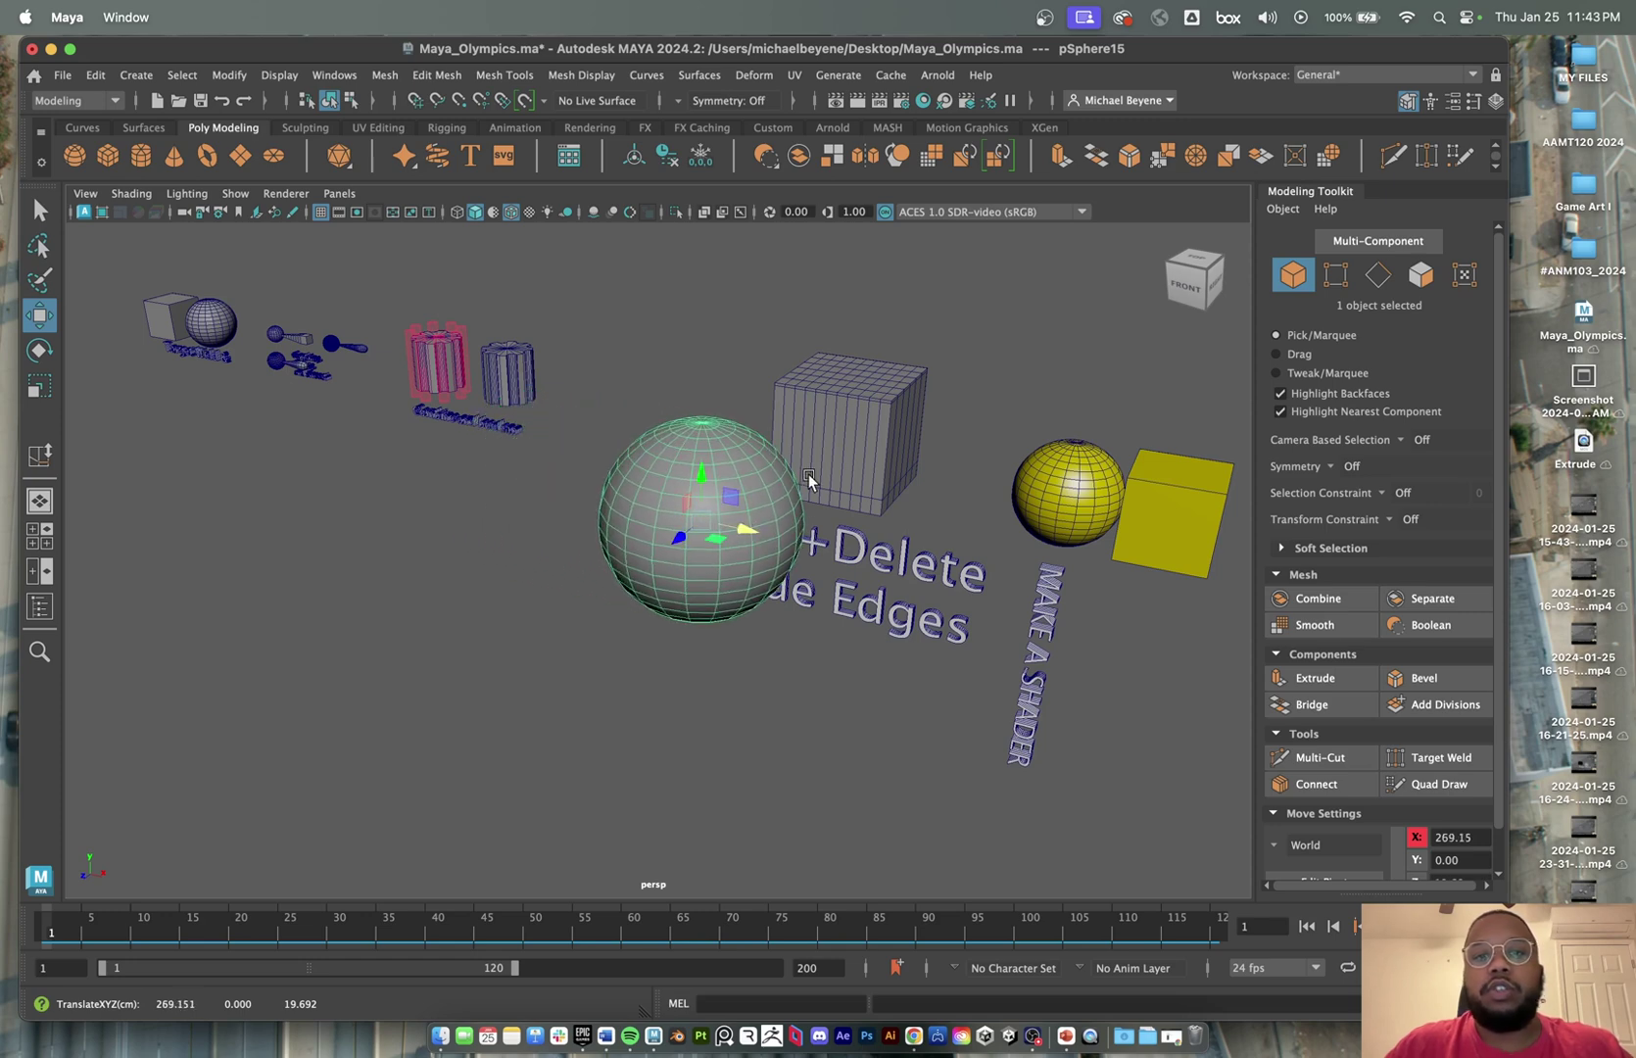
pyautogui.click(882, 402)
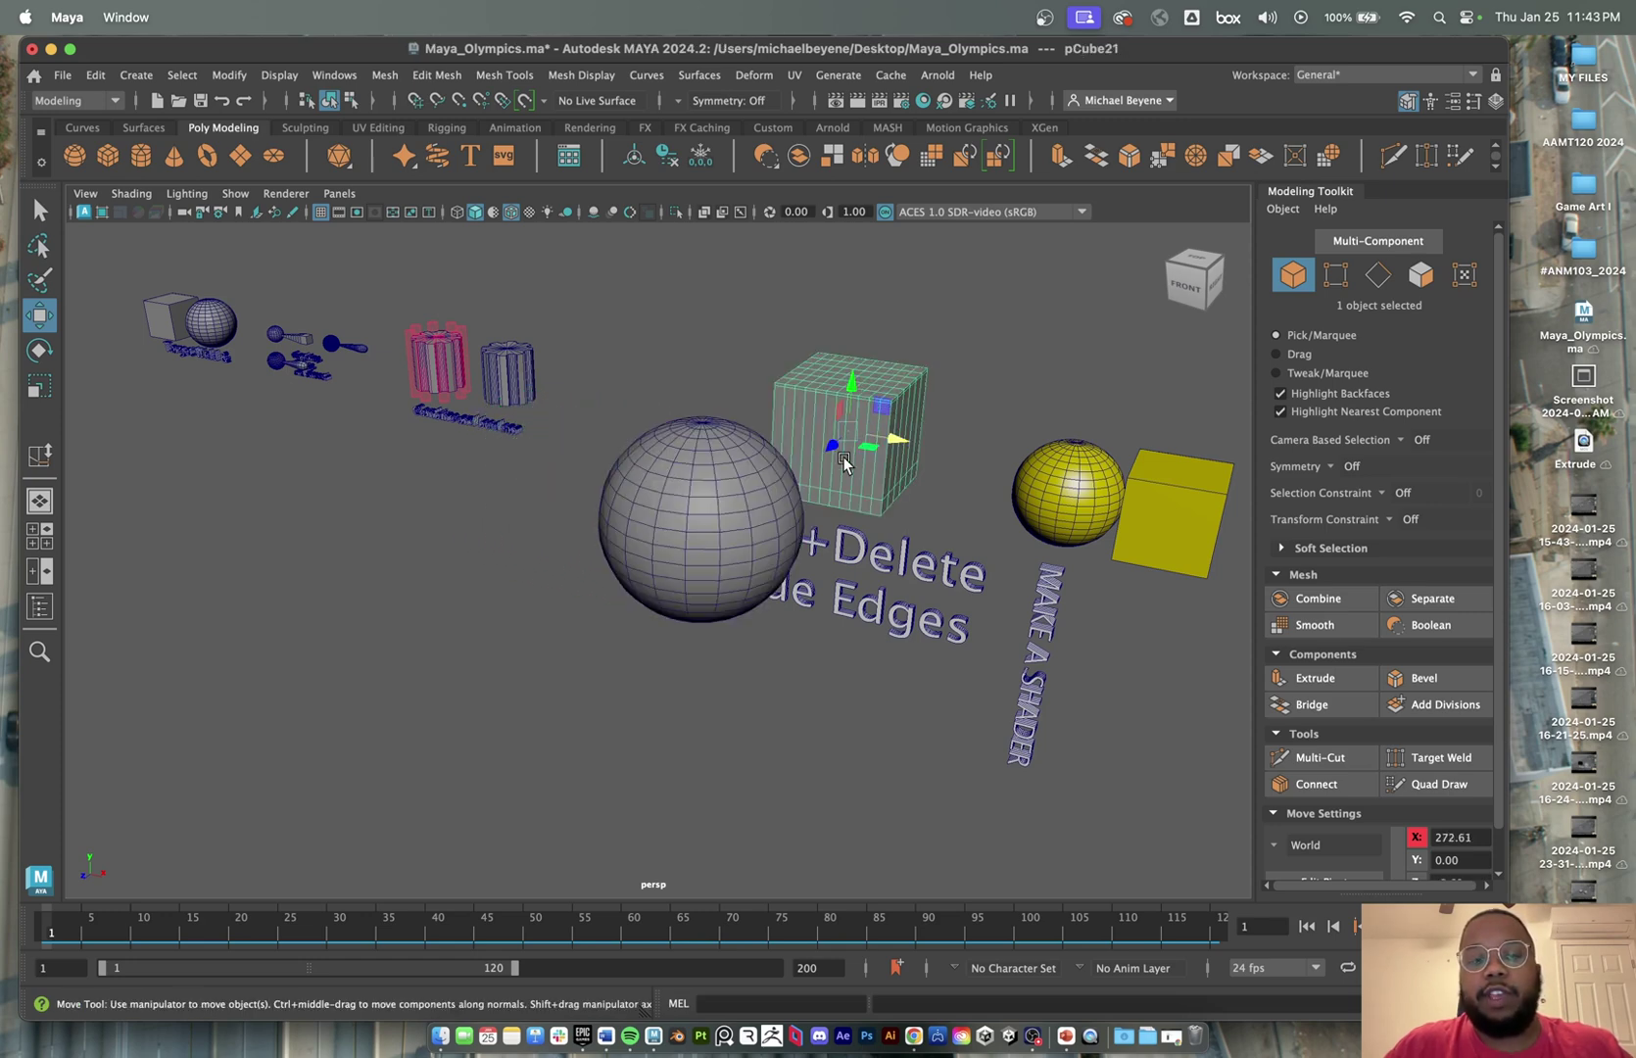
pyautogui.keyDown('alt'); pyautogui.moveTo(843, 457); pyautogui.dragTo(904, 460); pyautogui.keyUp('alt')
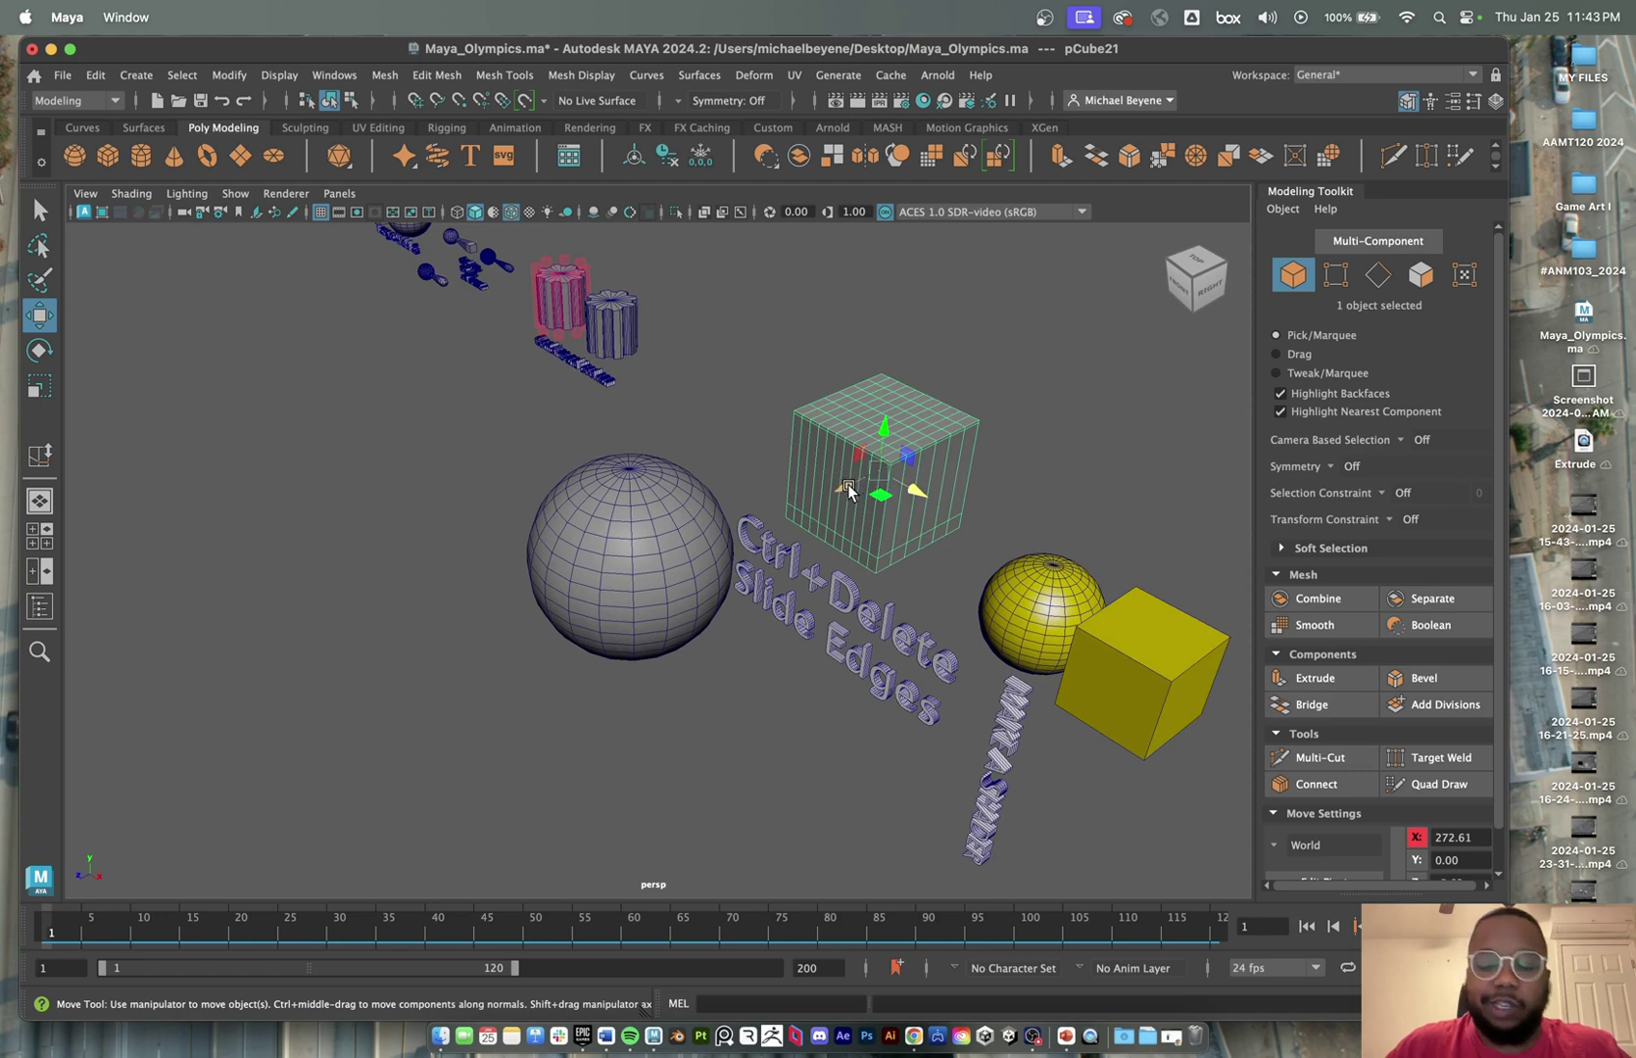
pyautogui.press('Delete')
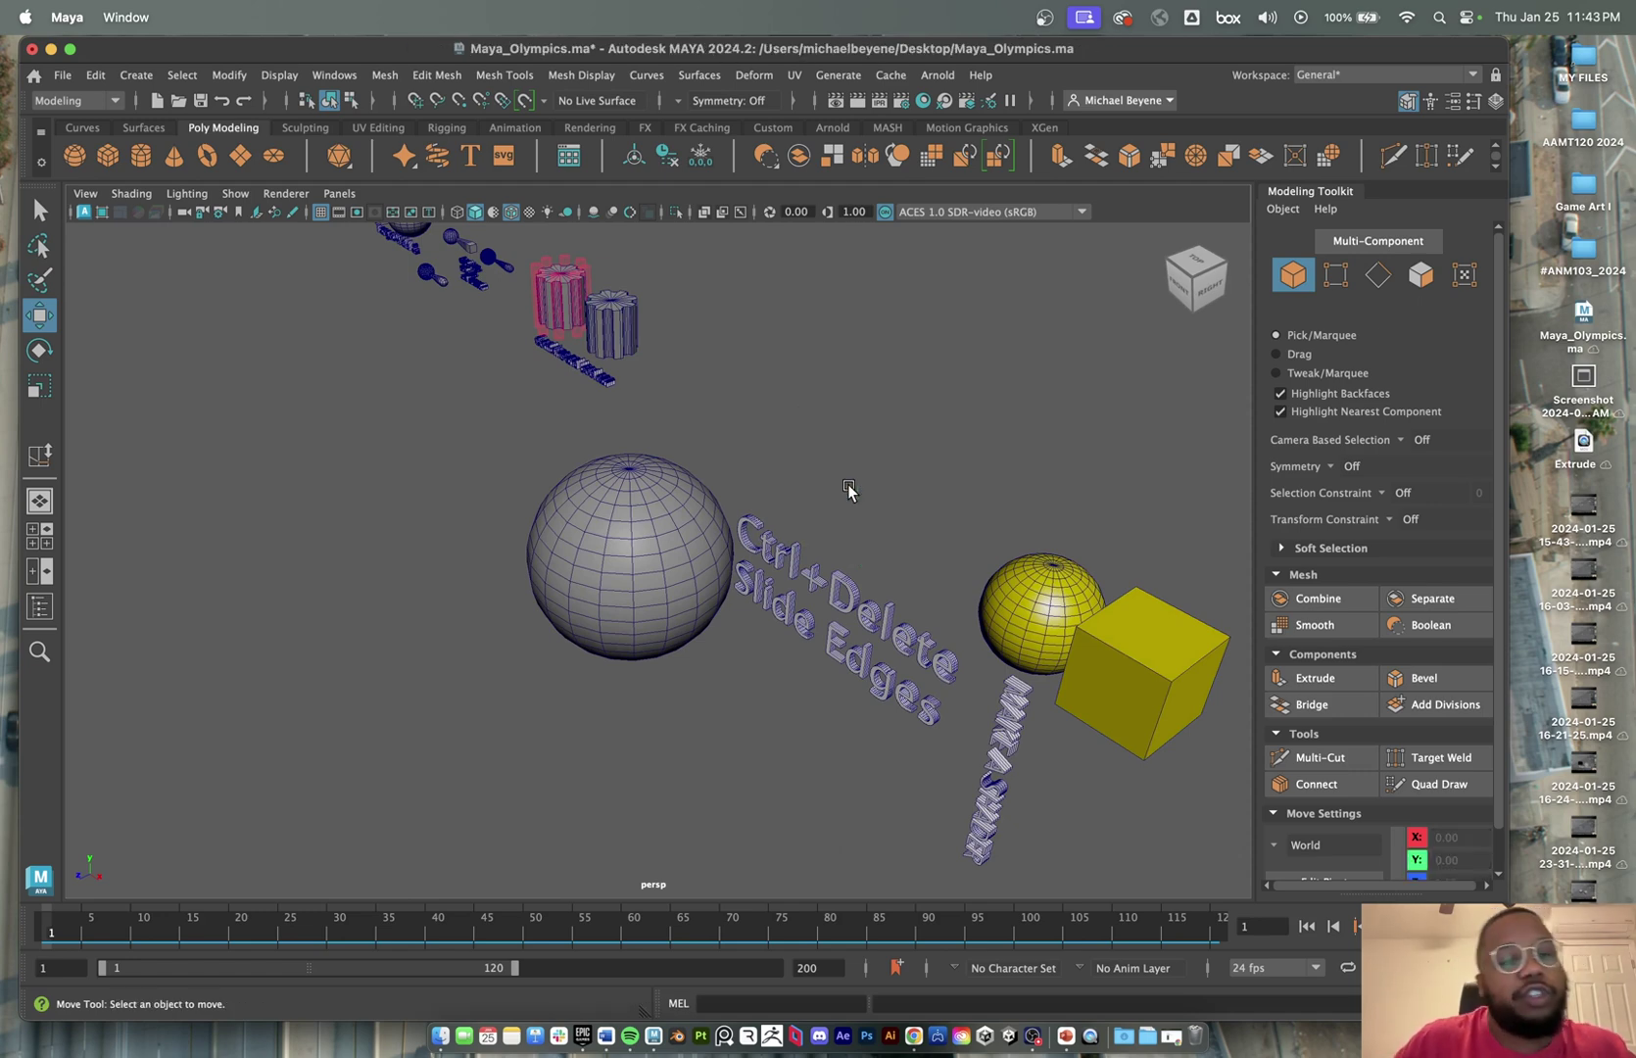
# - Place the grey sphere behind the Ctrl+Delete Slide Edges text and put a duplicate of it in front
pyautogui.click(675, 516)
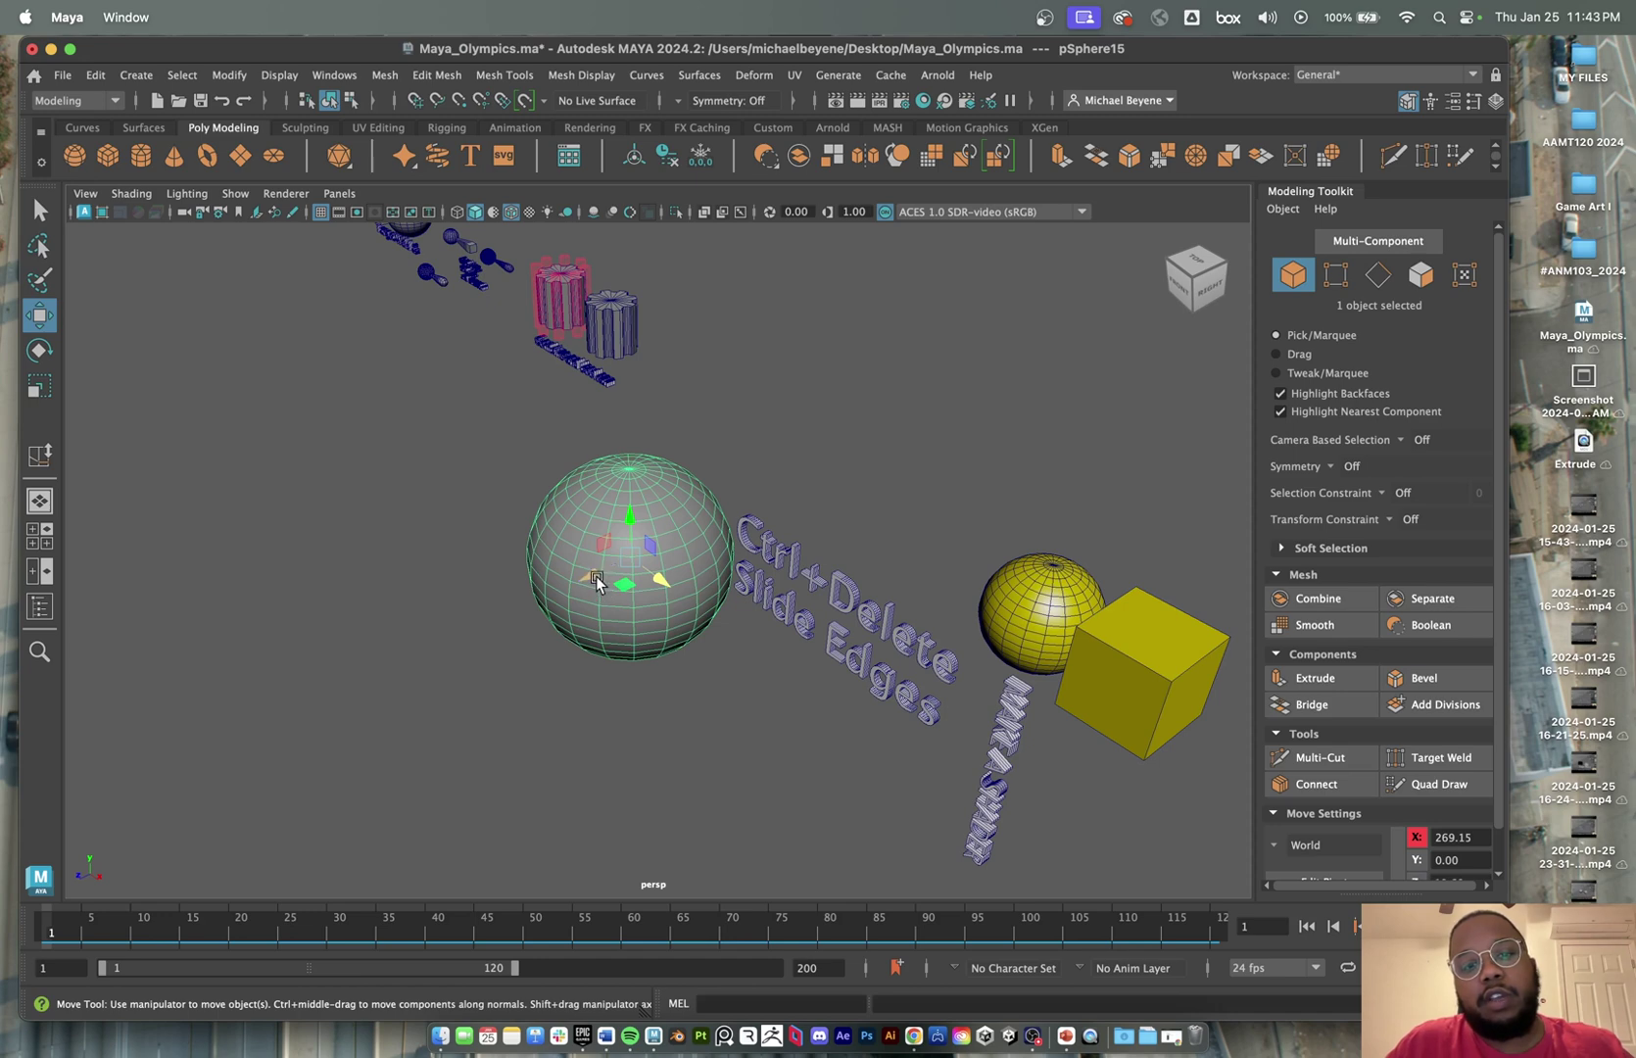
pyautogui.moveTo(600, 584)
pyautogui.mouseDown()
pyautogui.moveTo(887, 494)
pyautogui.moveTo(784, 475)
pyautogui.moveTo(462, 583)
pyautogui.mouseUp()
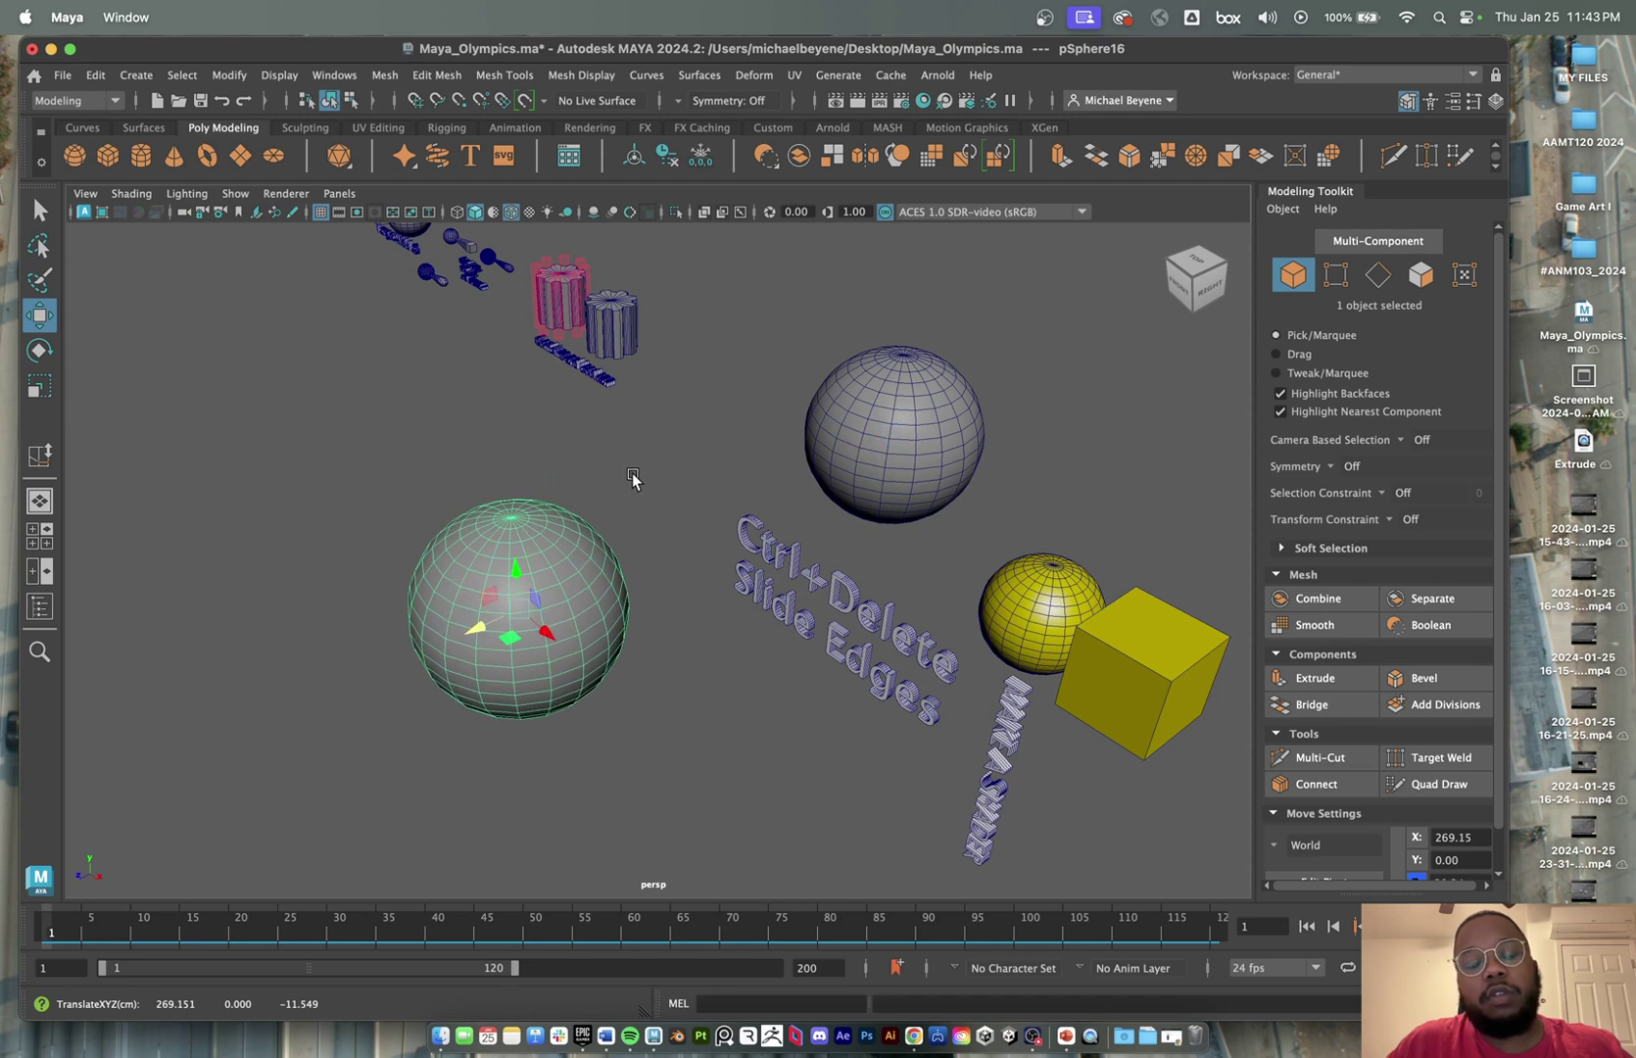
pyautogui.click(632, 480)
pyautogui.click(548, 569)
pyautogui.scroll(5, 520, 587)
pyautogui.keyDown('alt'); pyautogui.moveTo(520, 587); pyautogui.dragTo(534, 587); pyautogui.keyUp('alt')
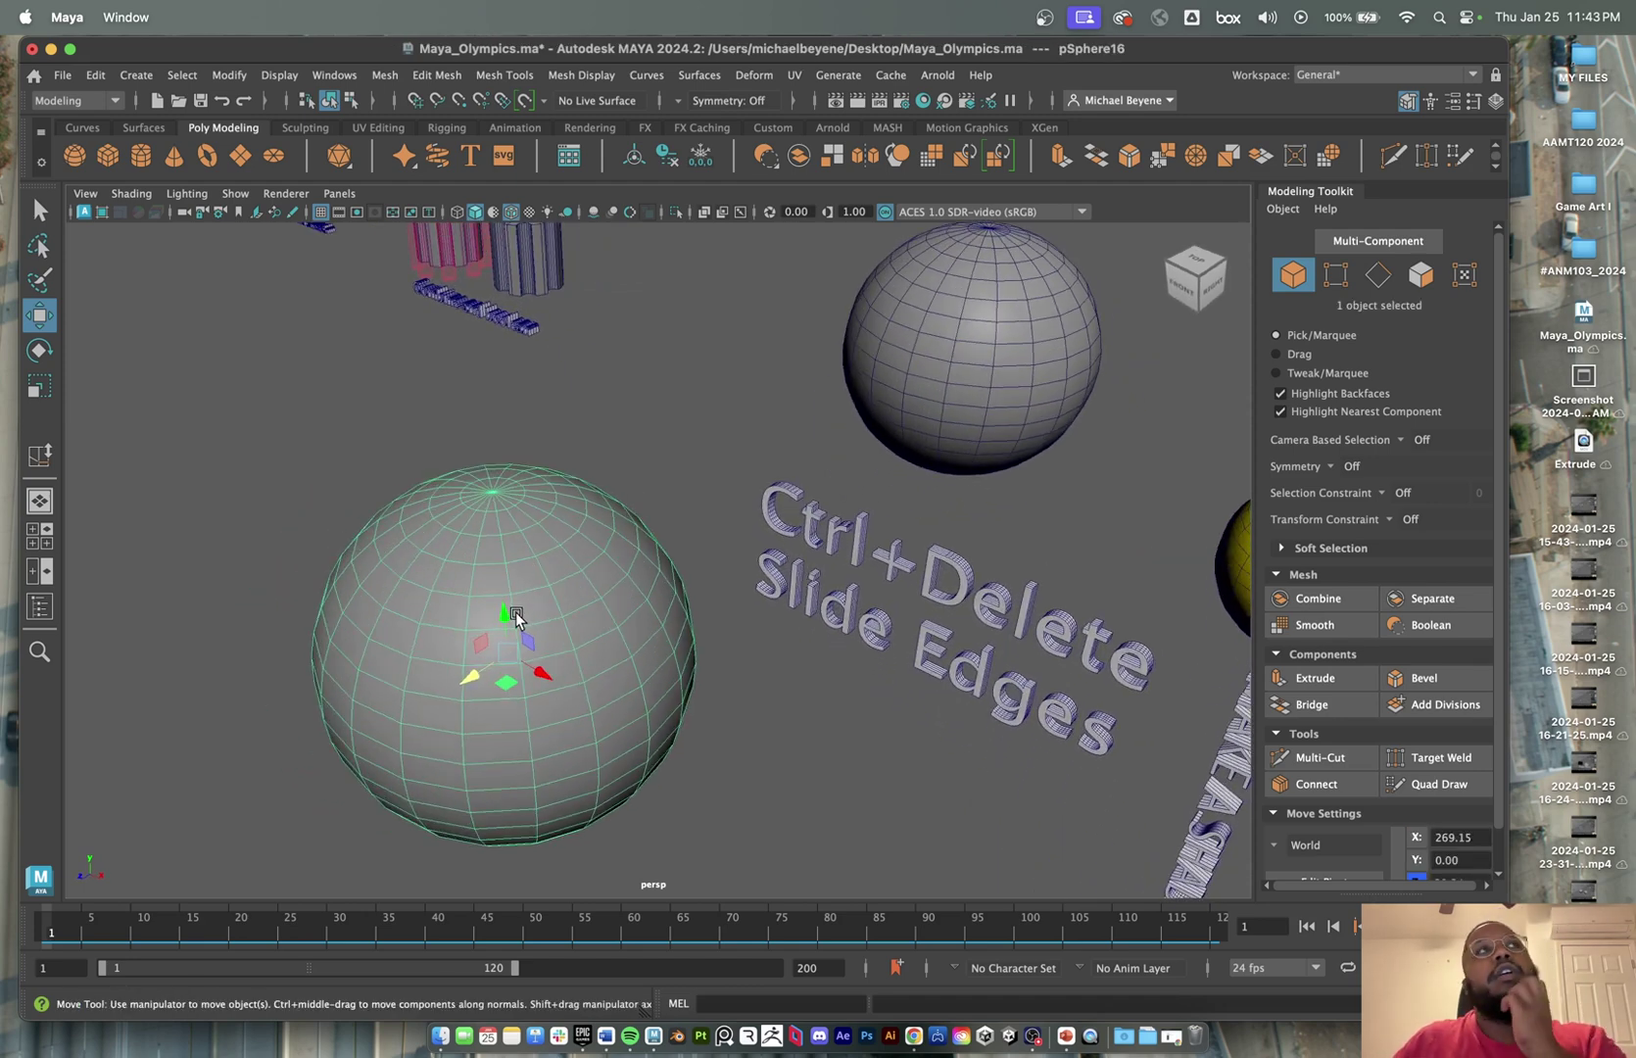
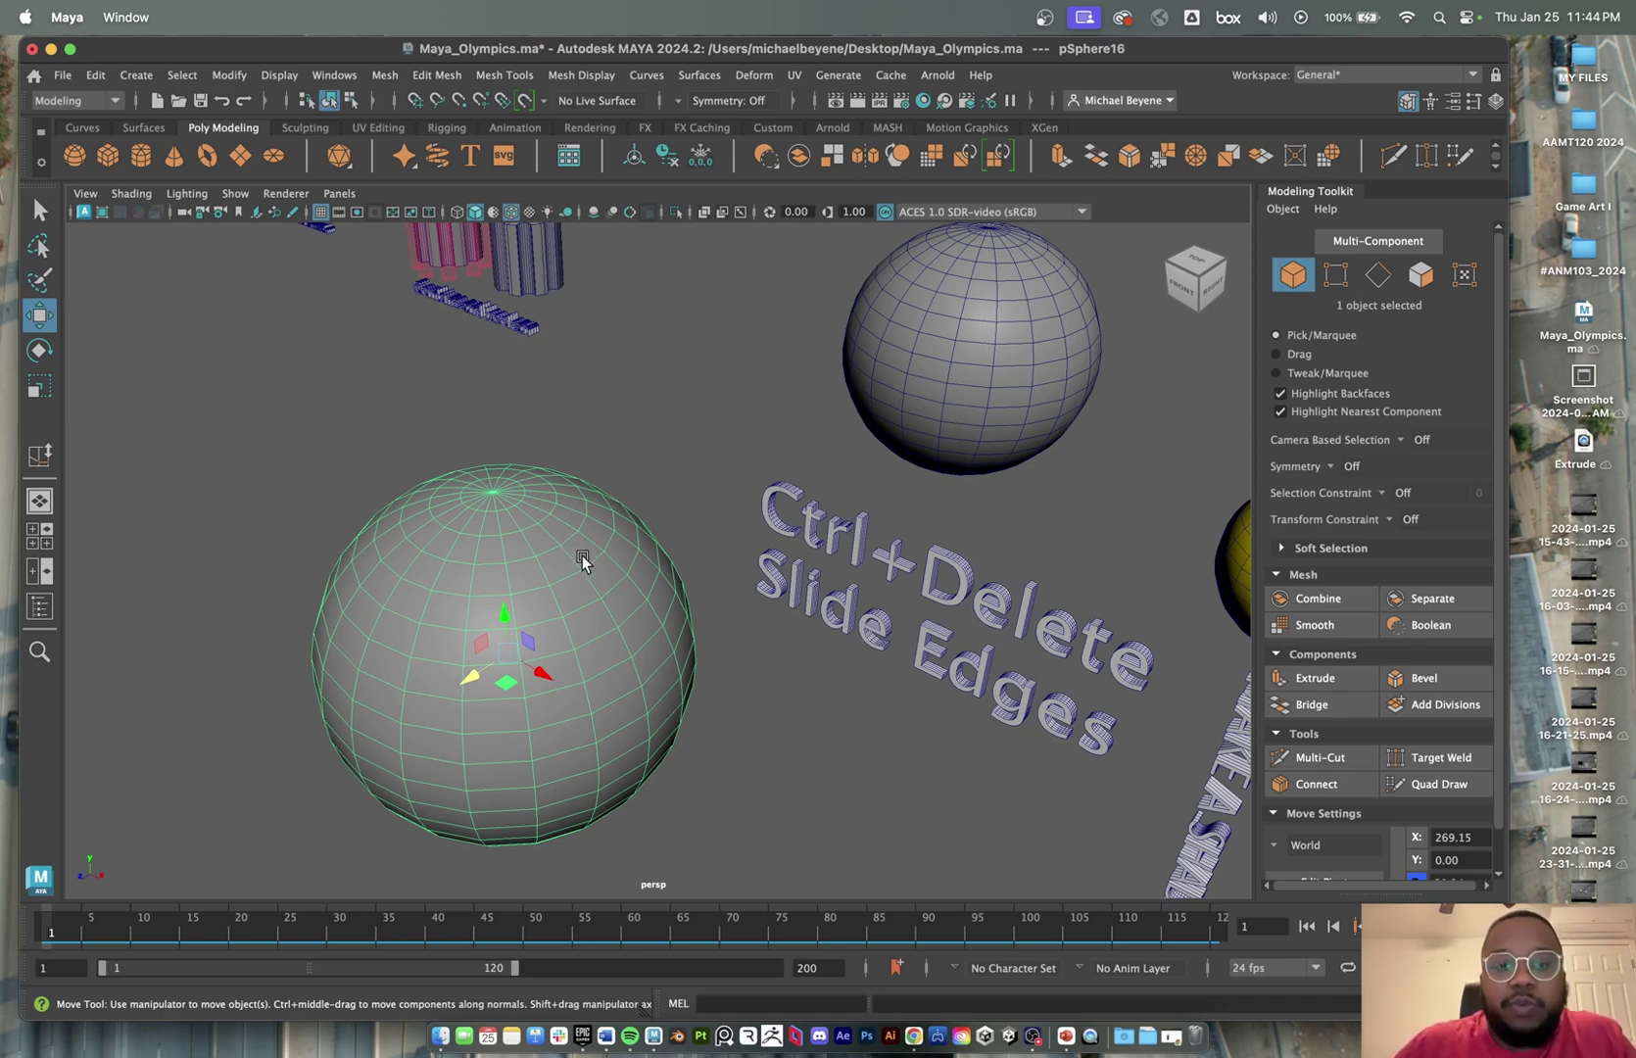
# - Select a full horizontal edge loop on the upper half of the duplicated sphere
pyautogui.moveTo(543, 588); pyautogui.dragTo(597, 289, button='right')
pyautogui.scroll(3, 481, 678)
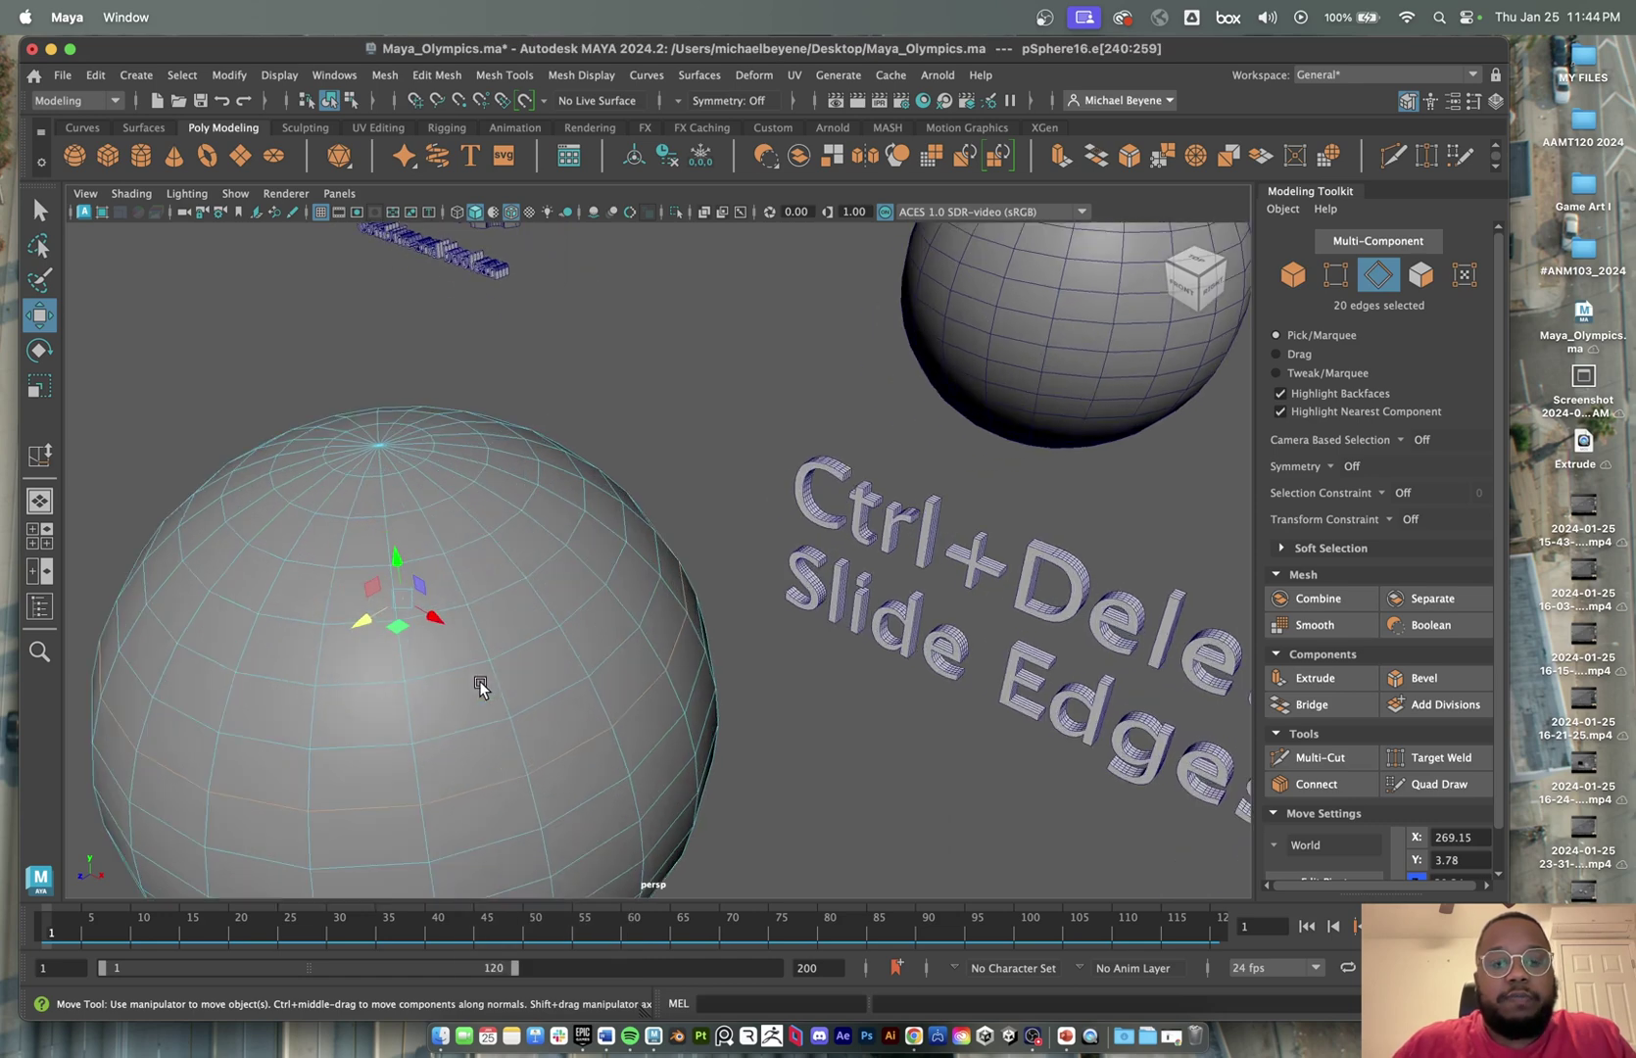
pyautogui.scroll(-6, 480, 681)
pyautogui.scroll(6, 479, 681)
pyautogui.scroll(2, 480, 681)
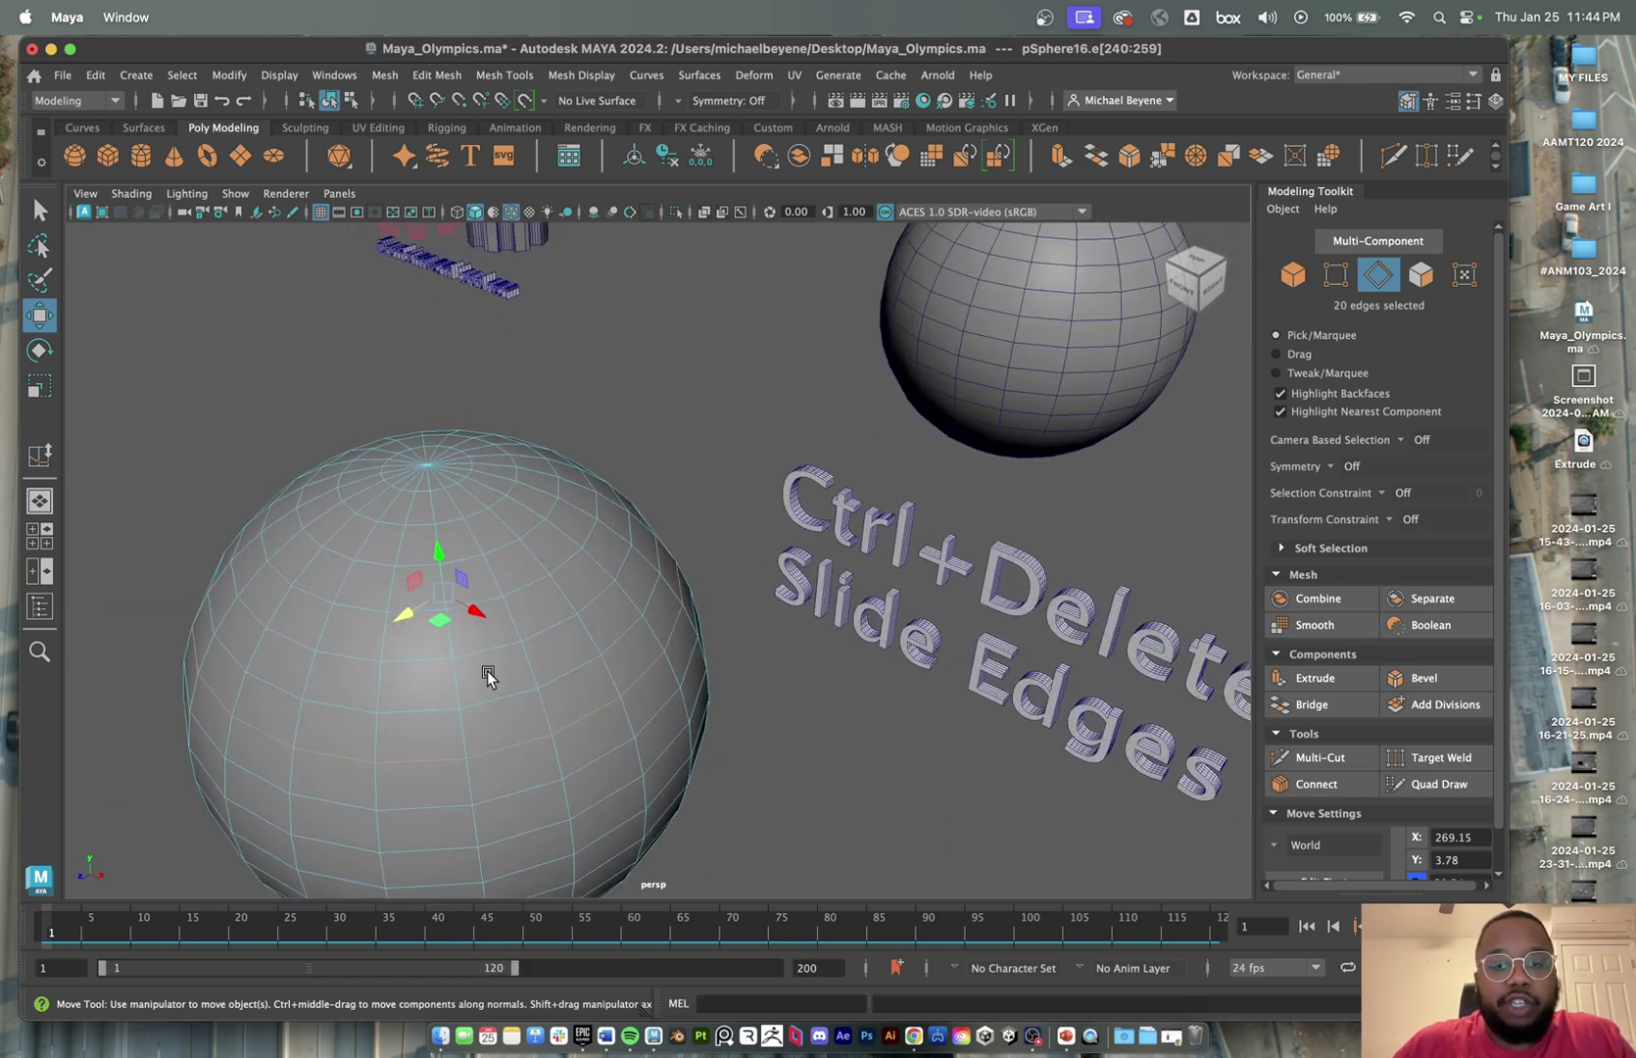
pyautogui.scroll(-5, 489, 666)
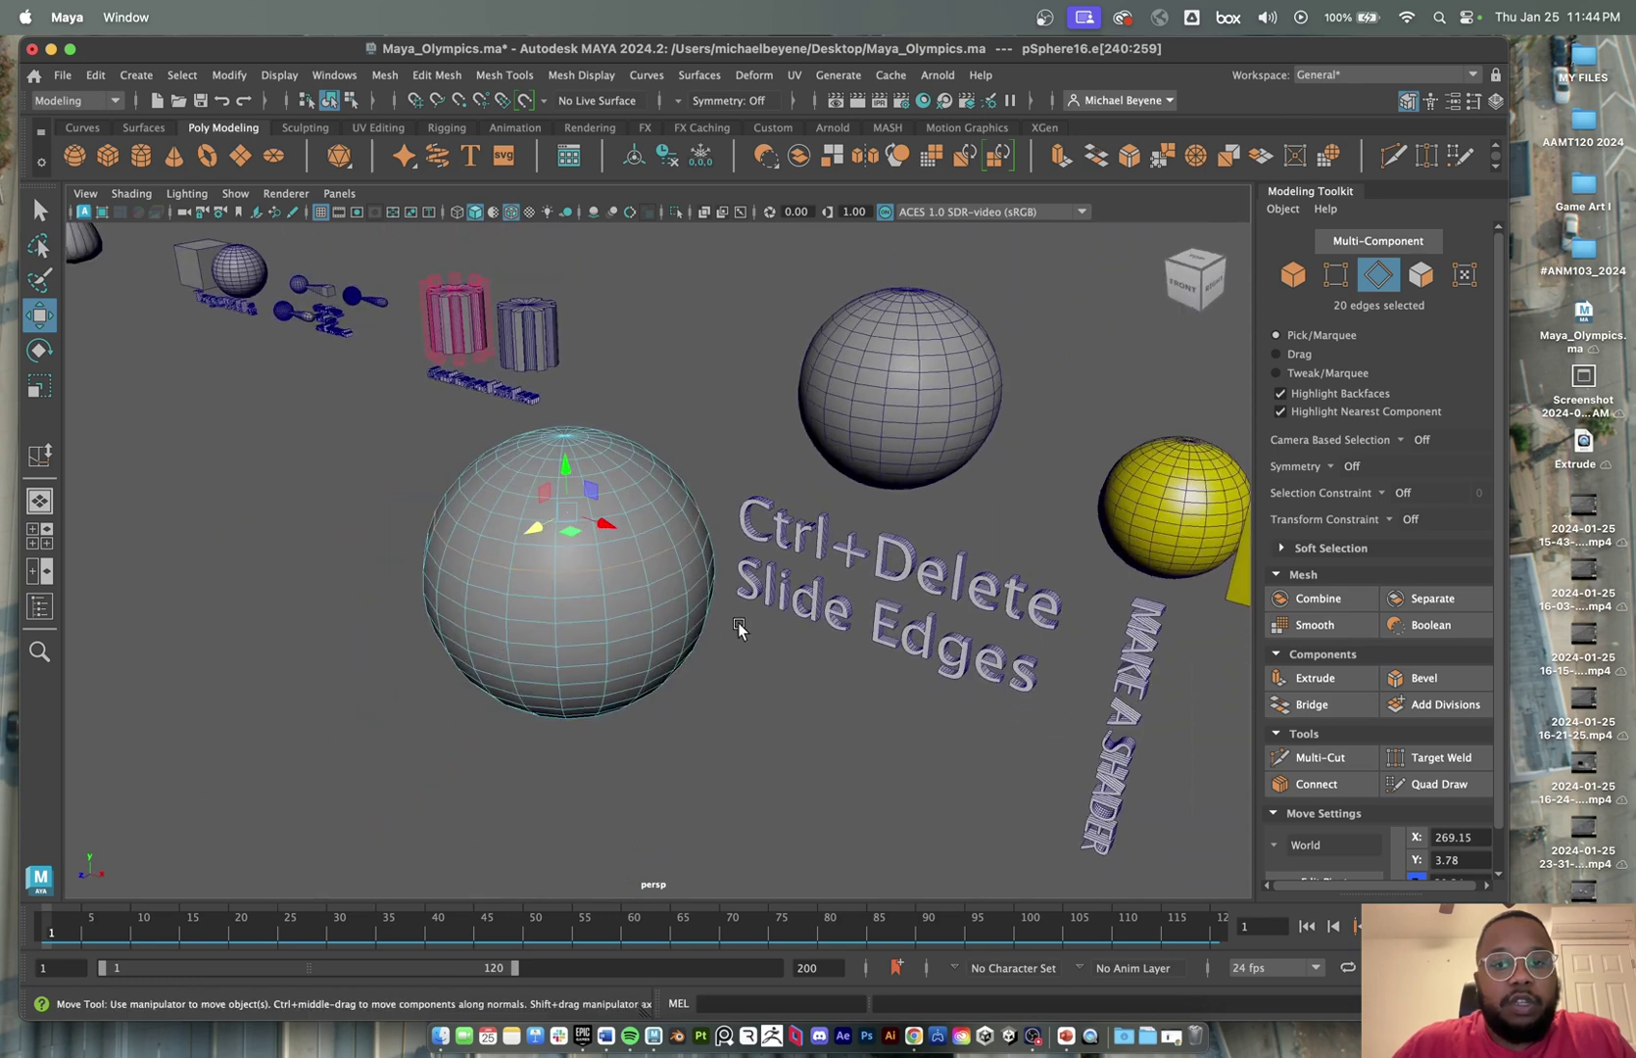
pyautogui.scroll(5, 474, 546)
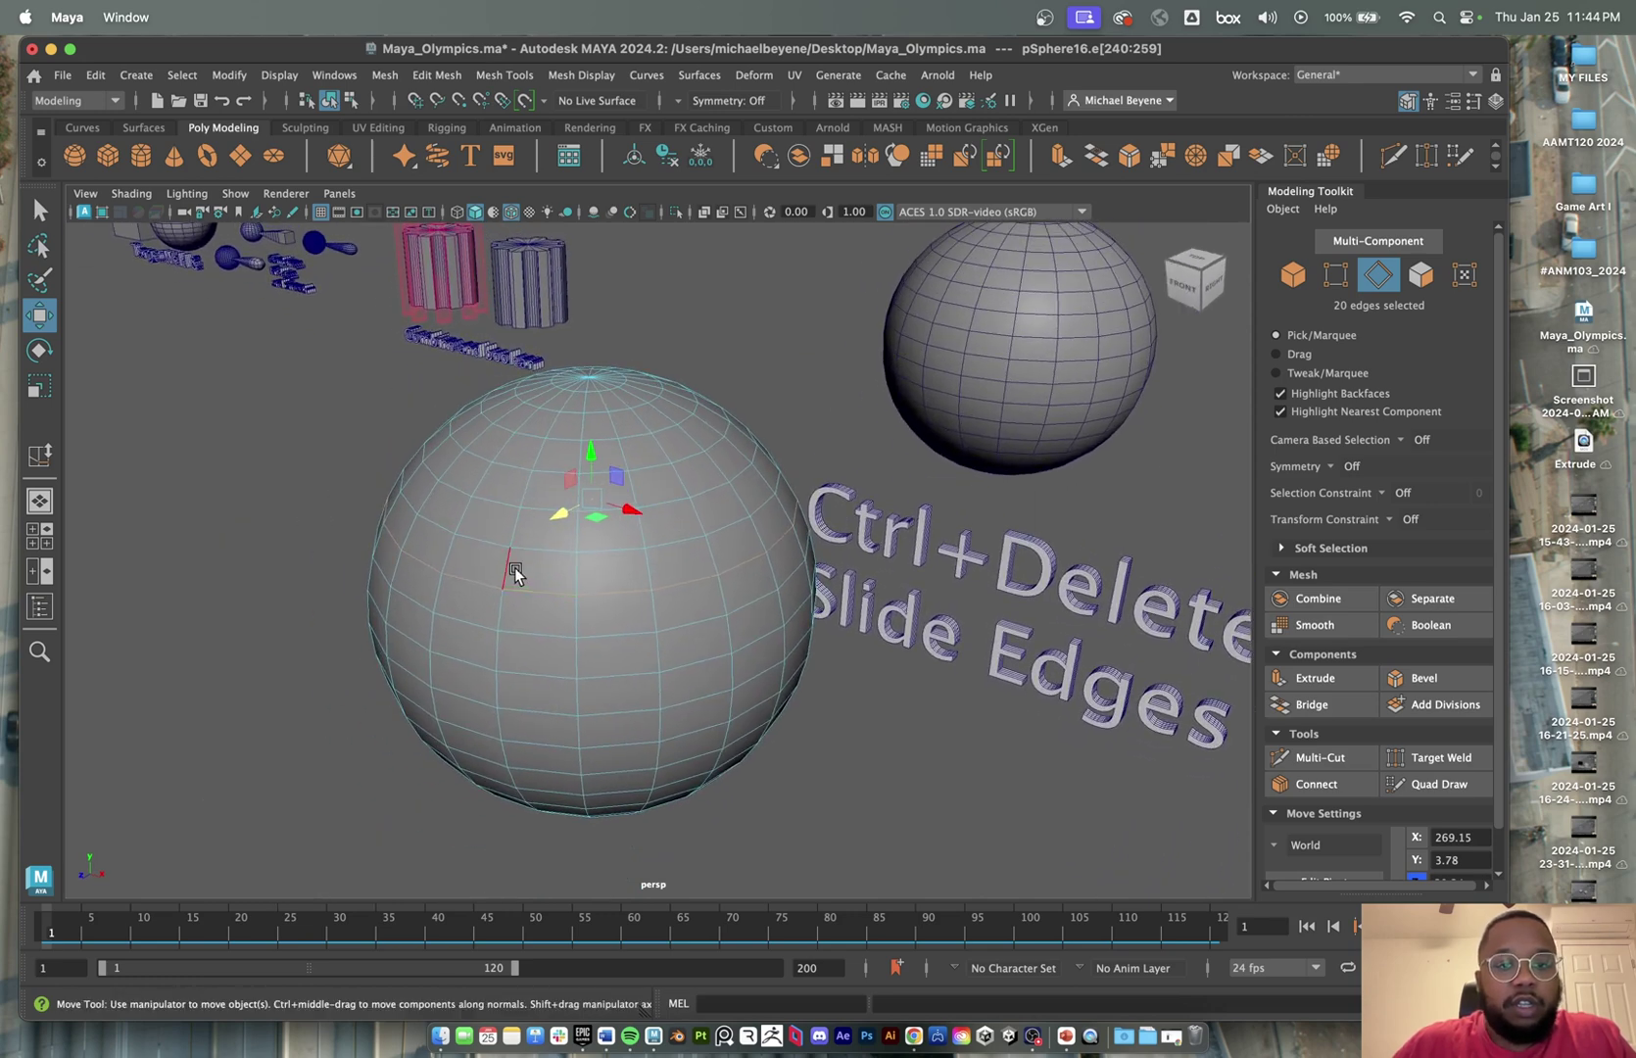
# - Delete the whole duplicated sphere as an object, undo the deletion, and return to edge selection
pyautogui.moveTo(536, 549); pyautogui.dragTo(666, 456, button='right')
pyautogui.press('Delete')
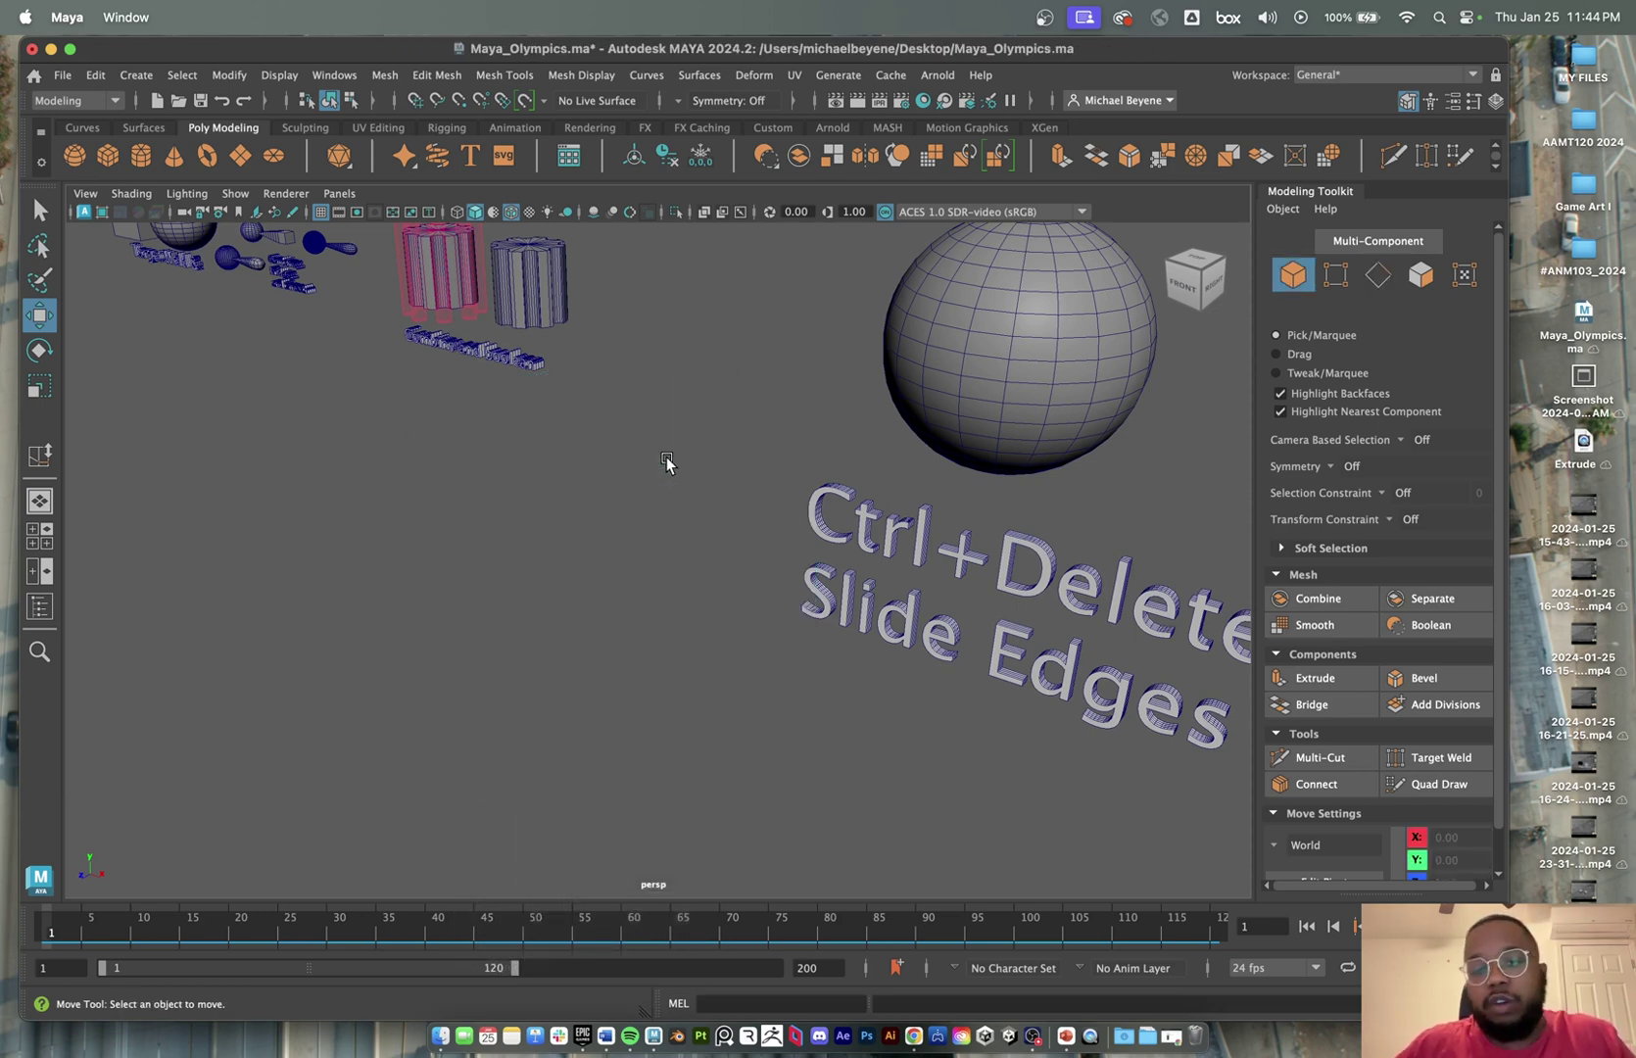
pyautogui.press('super+z')
pyautogui.rightClick(667, 457)
pyautogui.moveTo(664, 455); pyautogui.dragTo(674, 303, button='right')
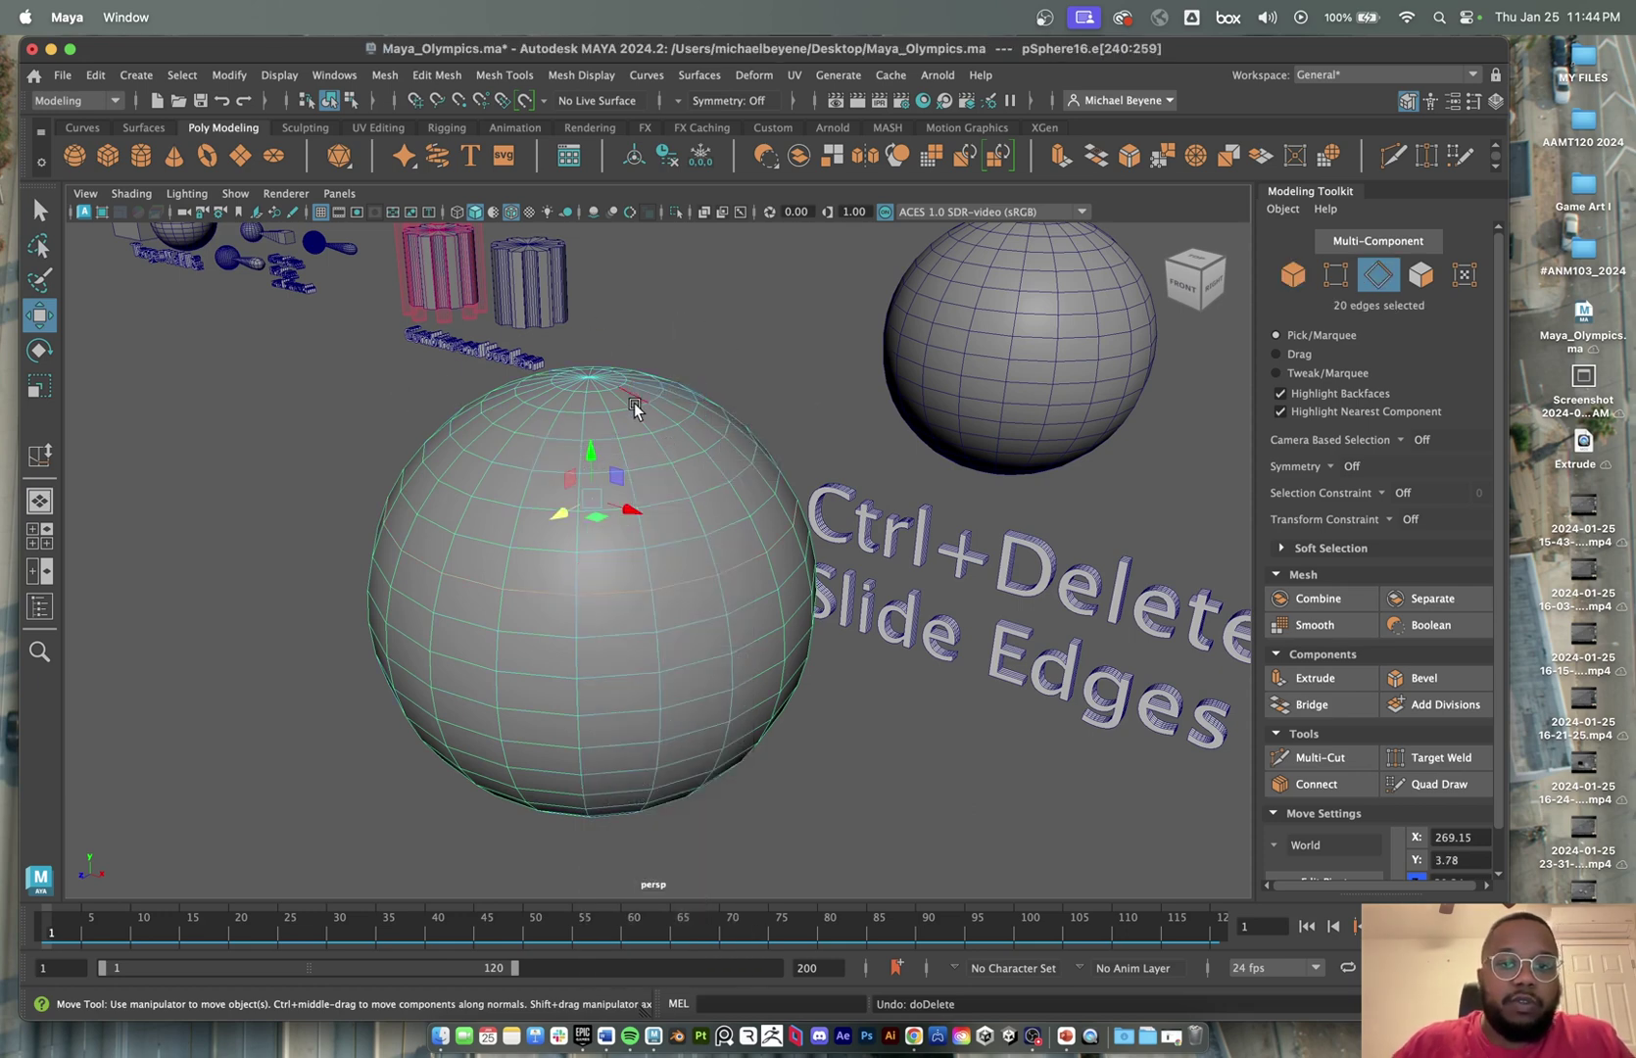
# - Delete only the edges of the next higher horizontal loop and select the leftover vertices along the front
pyautogui.doubleClick(593, 553)
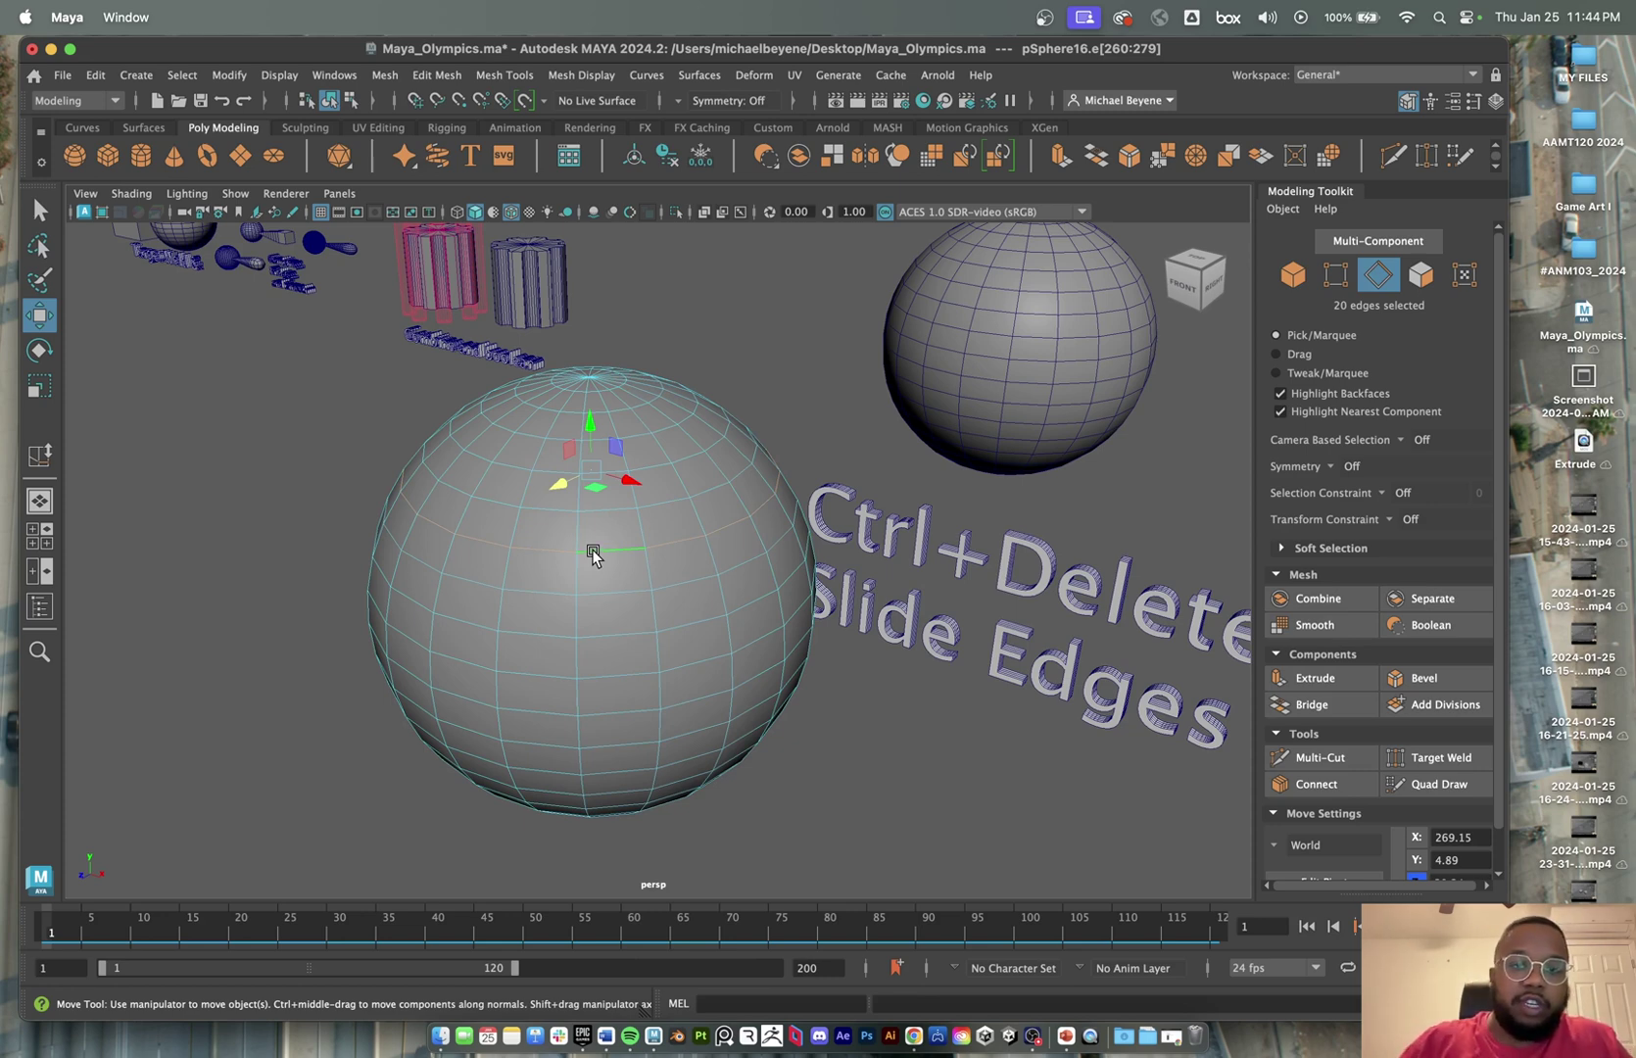
pyautogui.hotkey('ctrl', 'Delete')
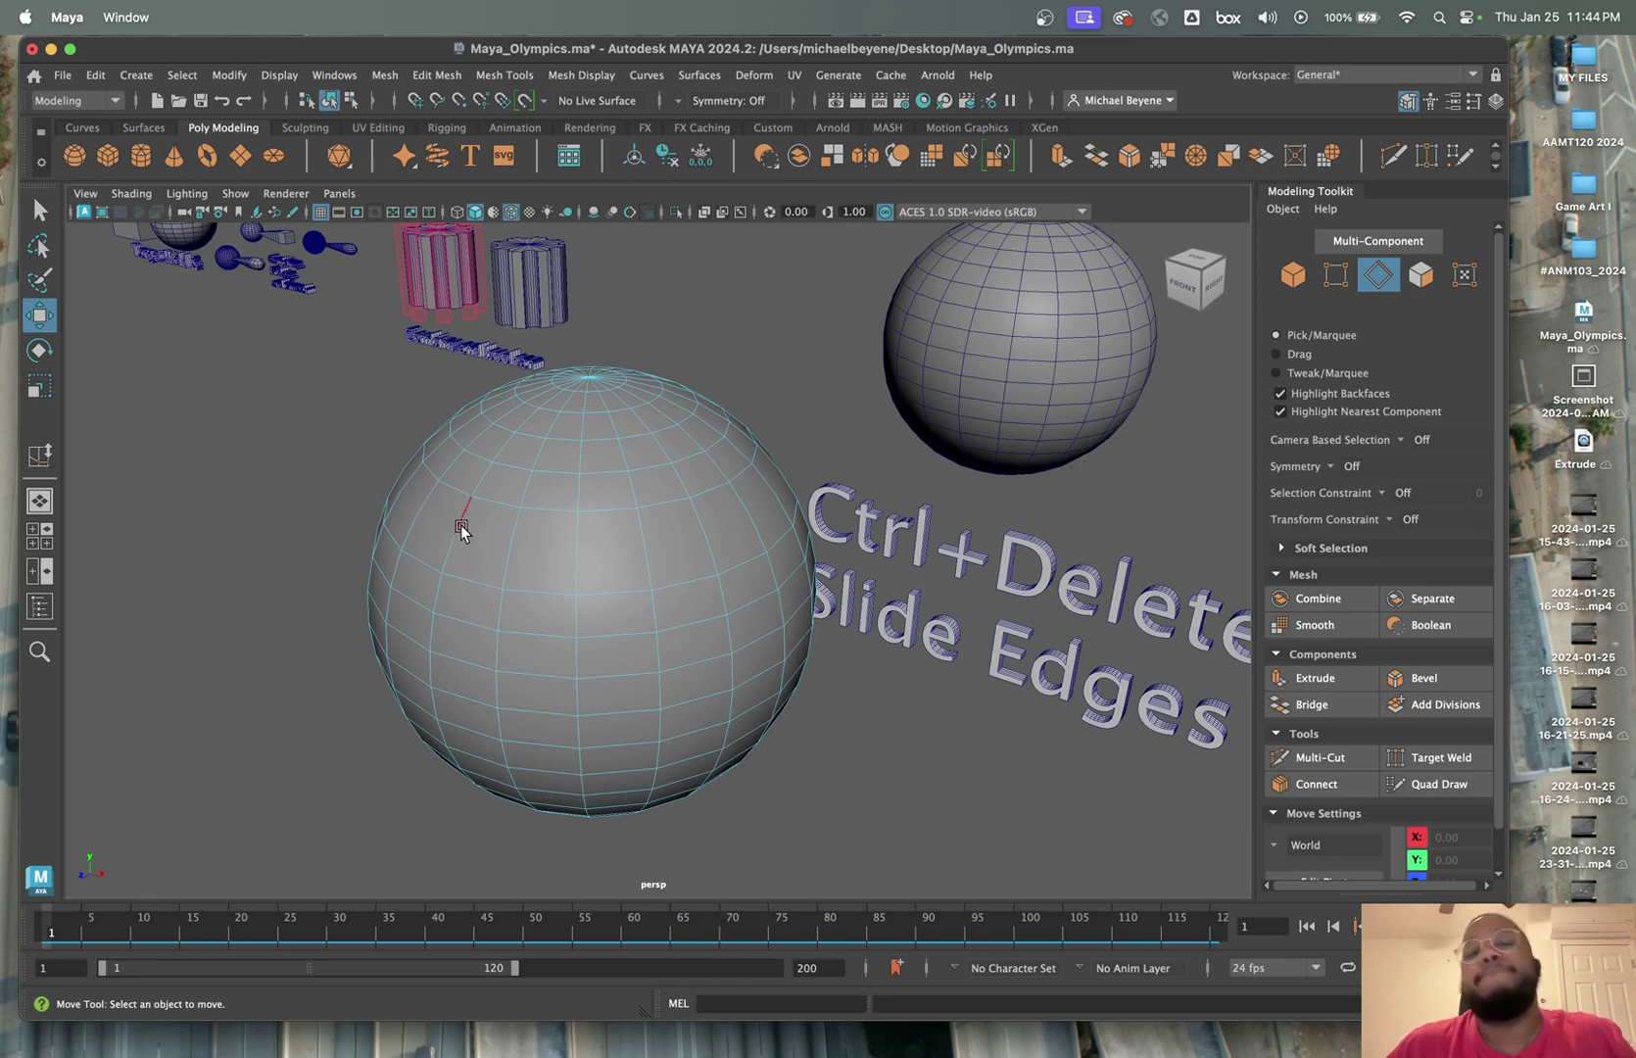
pyautogui.moveTo(441, 480); pyautogui.dragTo(268, 441, button='right')
pyautogui.scroll(3, 512, 553)
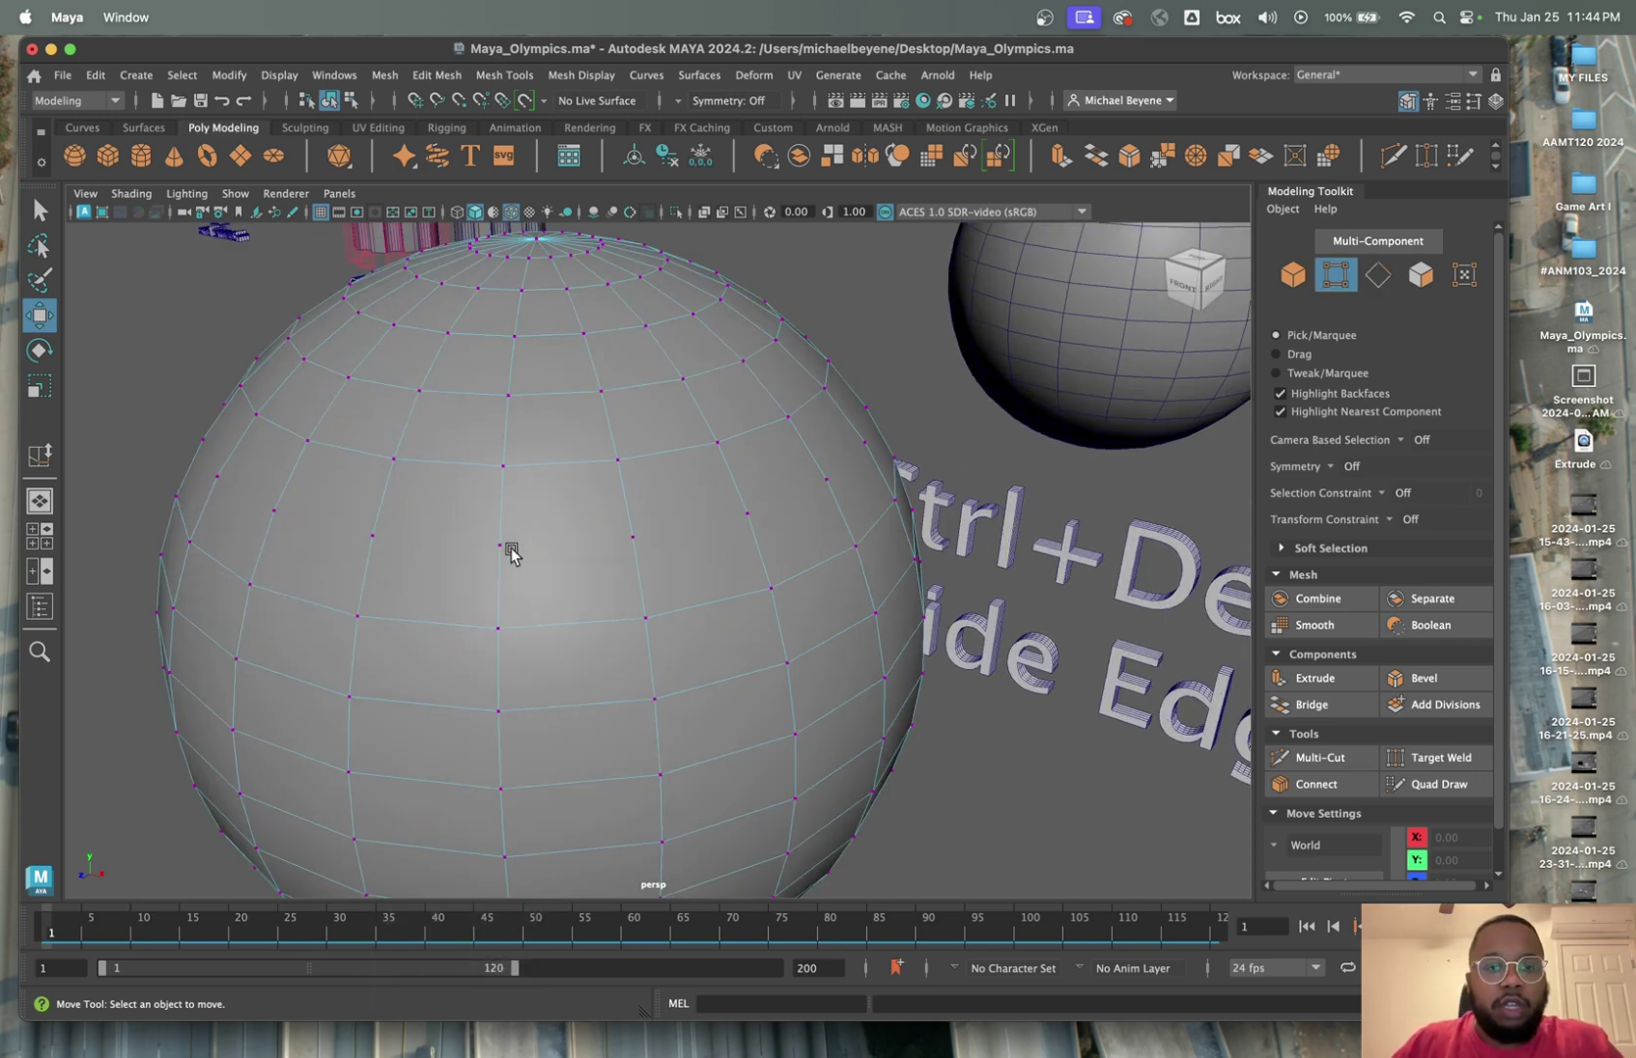
pyautogui.scroll(-5, 512, 553)
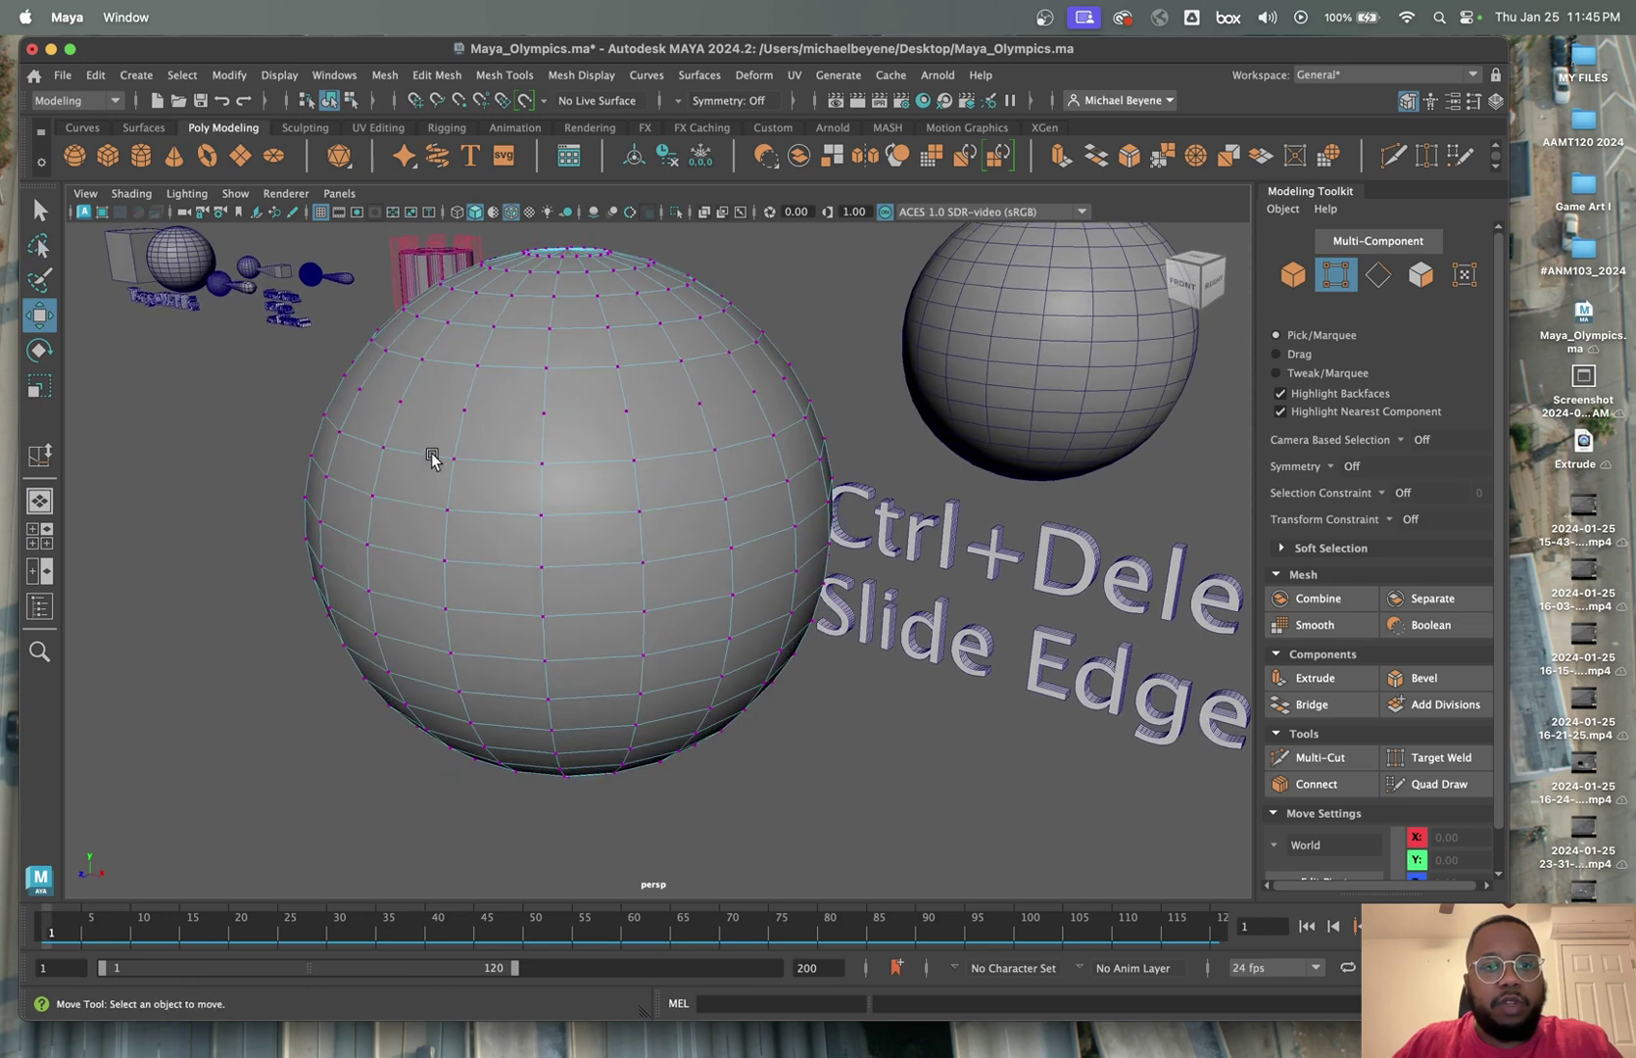
pyautogui.moveTo(360, 378); pyautogui.dragTo(592, 422)
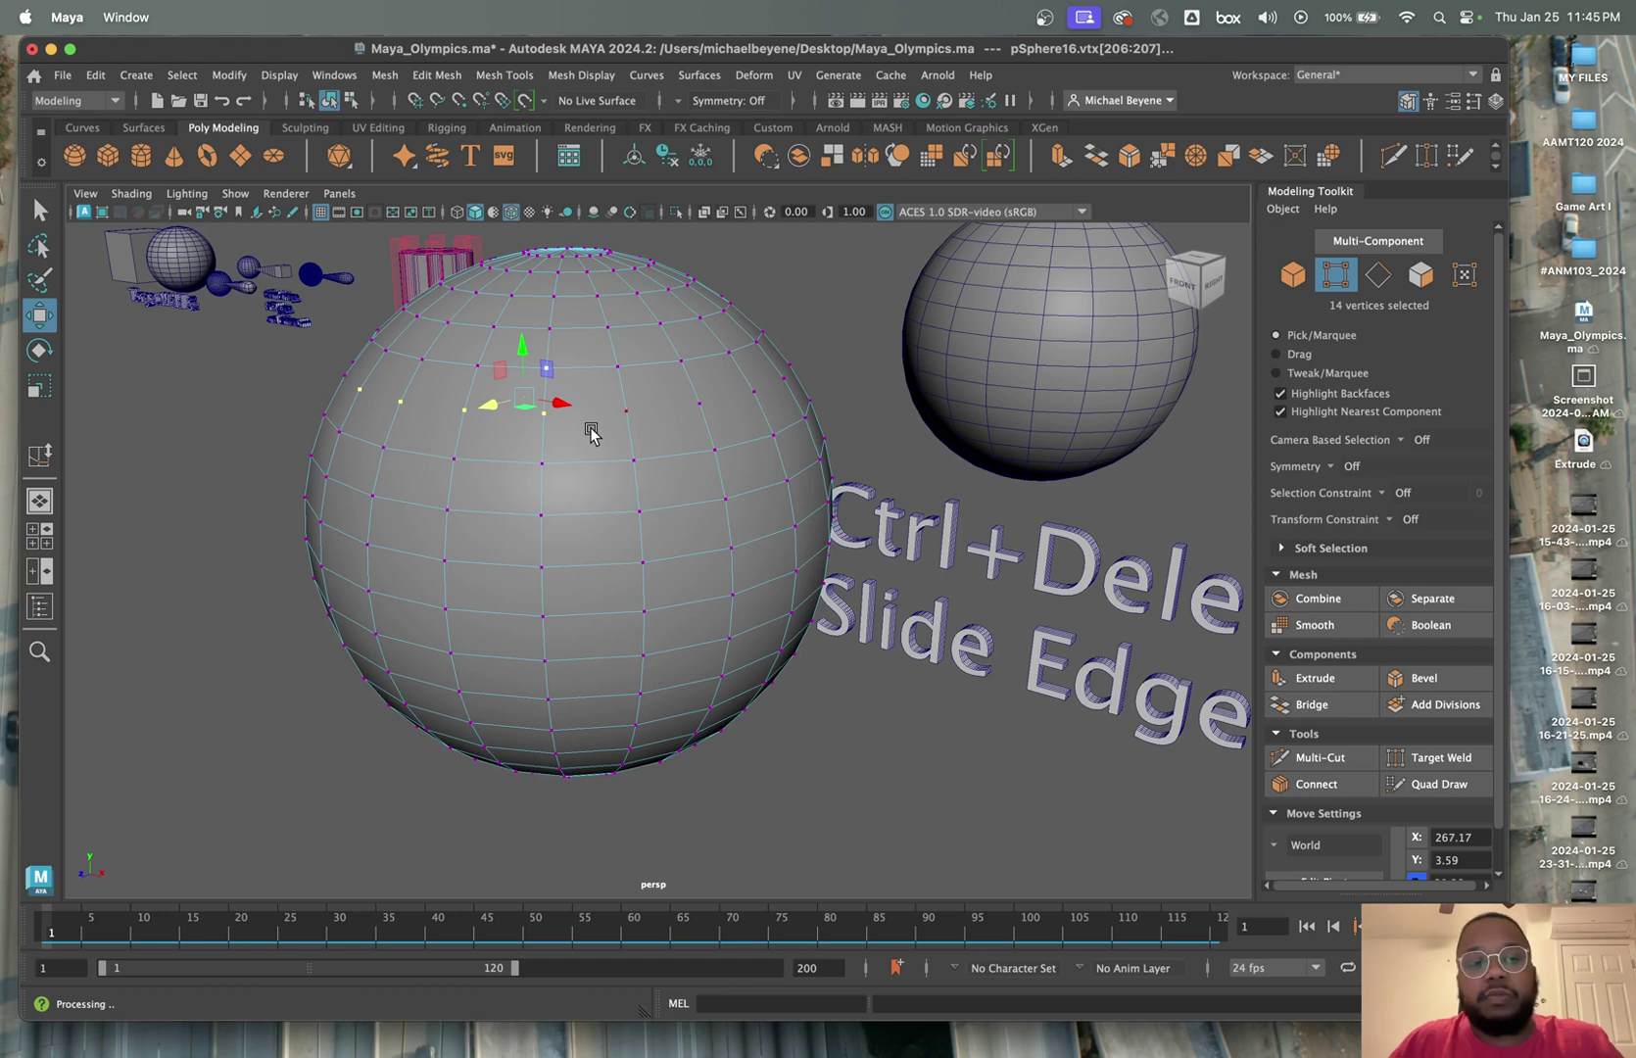
# - Undo the vertex selection and the edge loop deletion, and return the sphere to edge selection
pyautogui.hotkey('ctrl', 'z')
pyautogui.hotkey('ctrl', 'z')
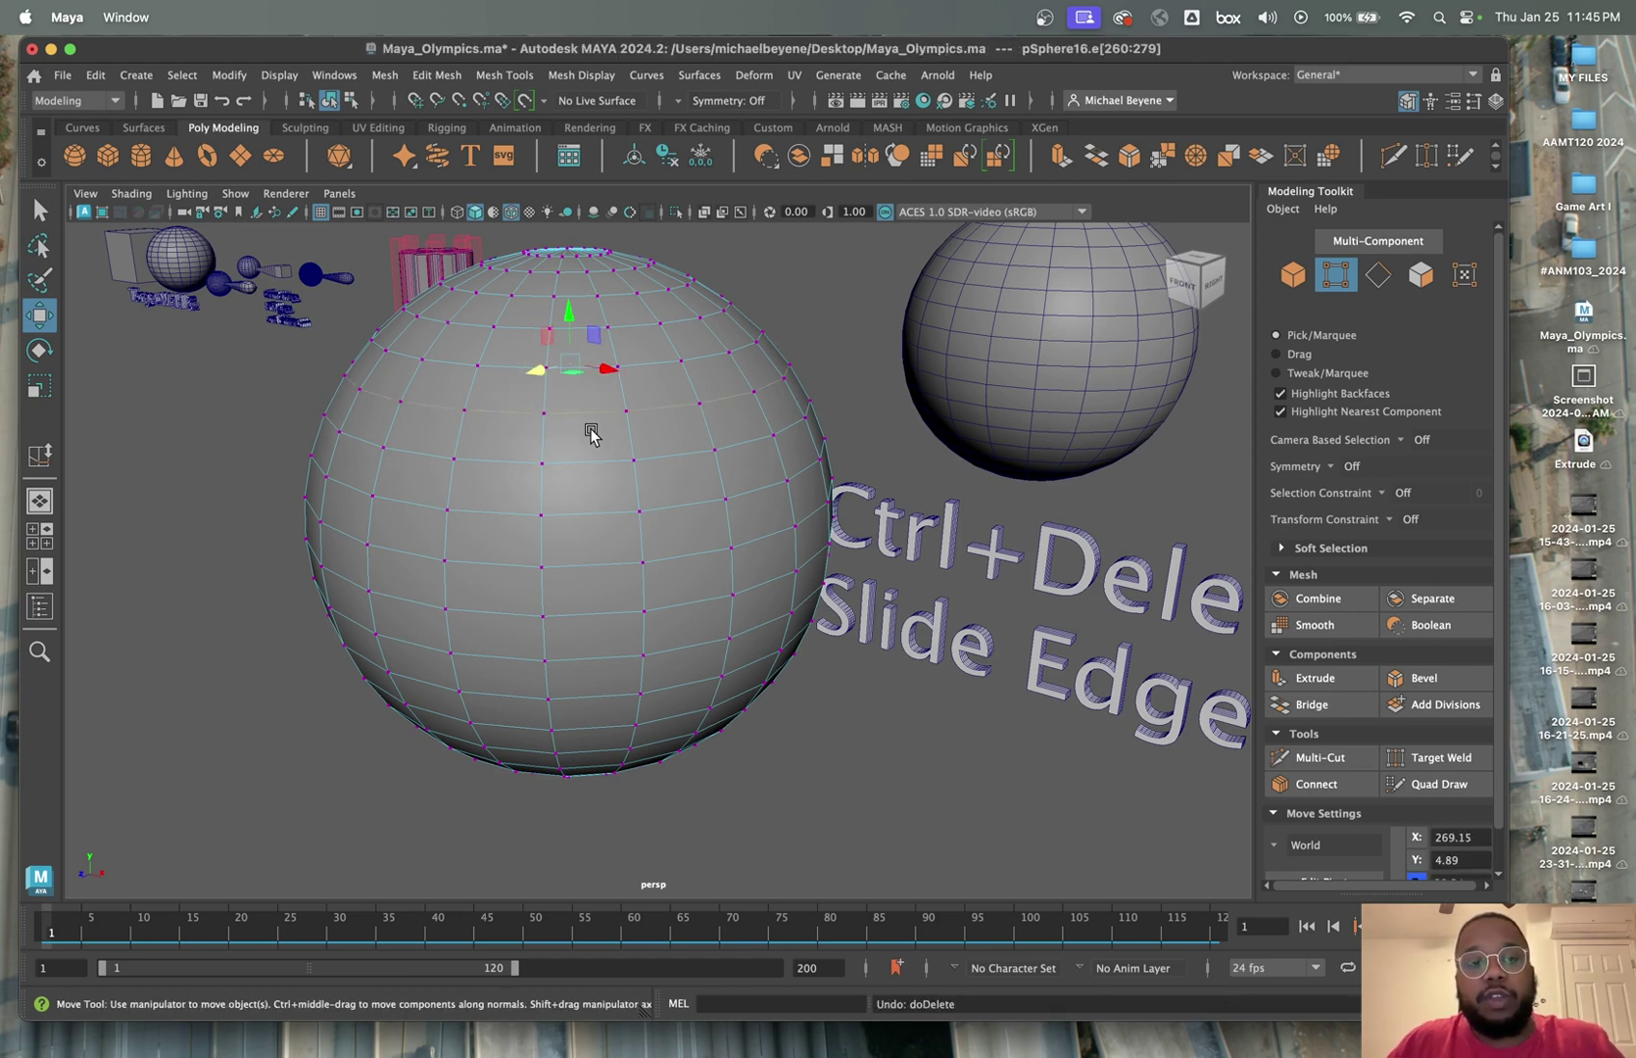
pyautogui.hotkey('ctrl', 'z')
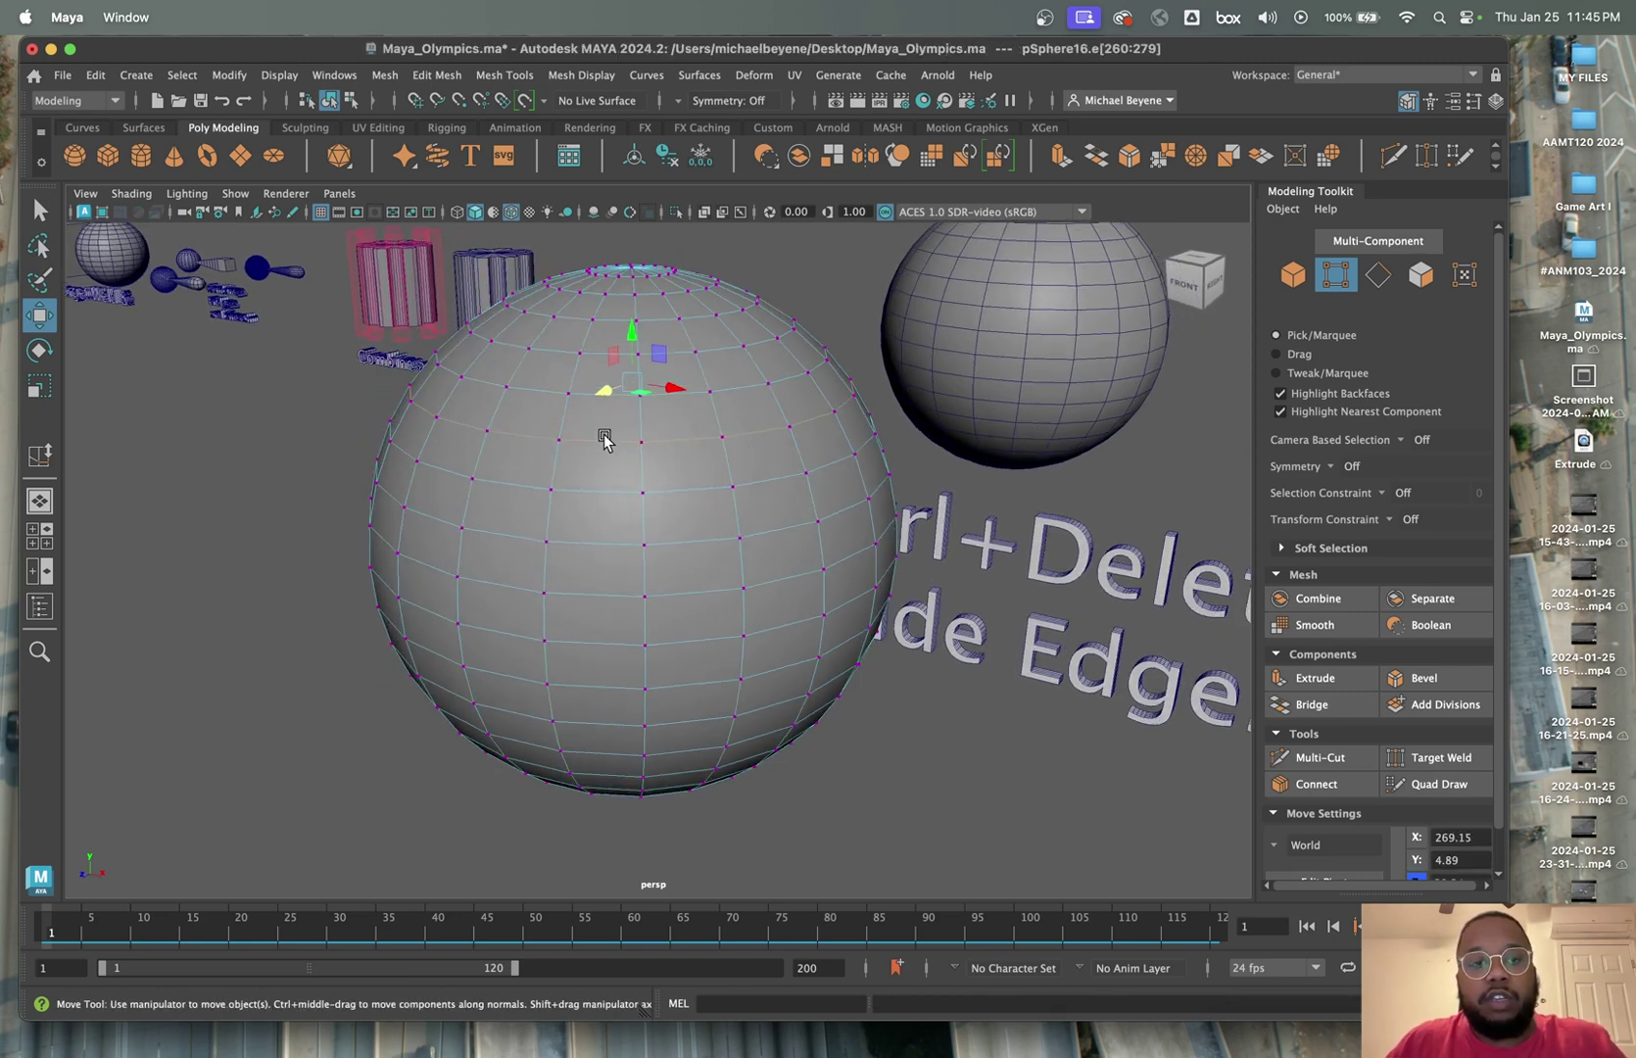
pyautogui.moveTo(605, 438); pyautogui.dragTo(603, 385, button='right')
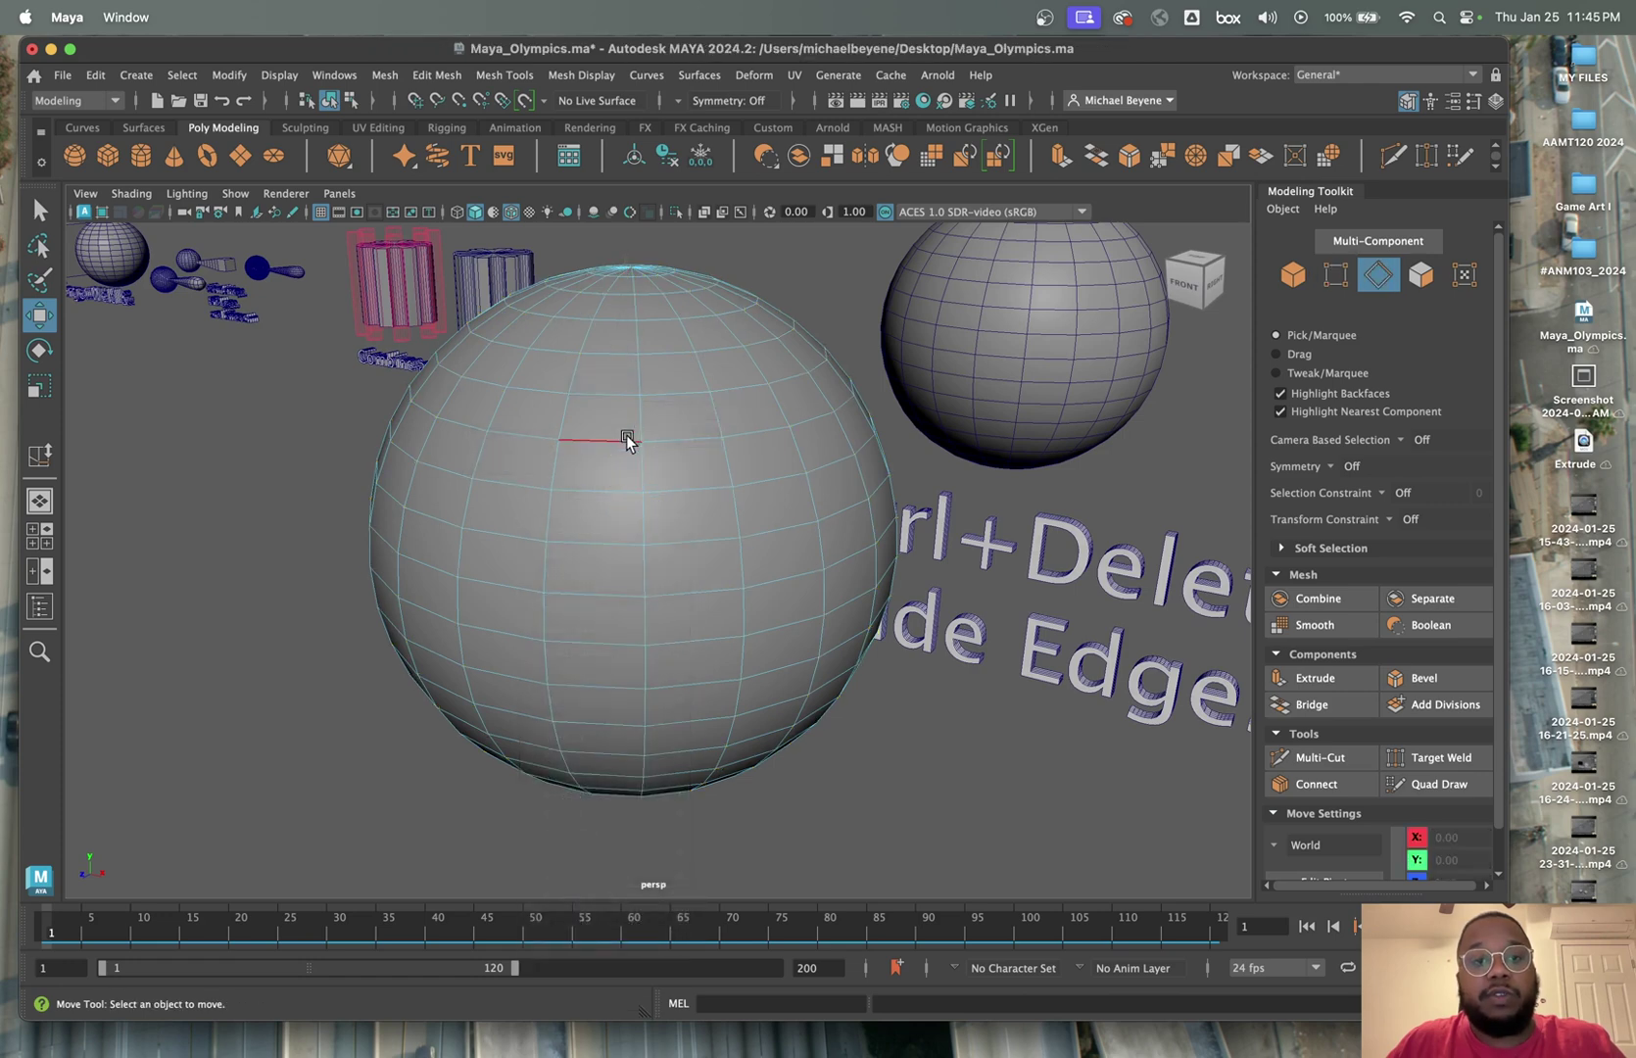
# - Delete two horizontal edge loops on the duplicated sphere, one on its upper half and one near the middle, together with their vertices
pyautogui.doubleClick(626, 439)
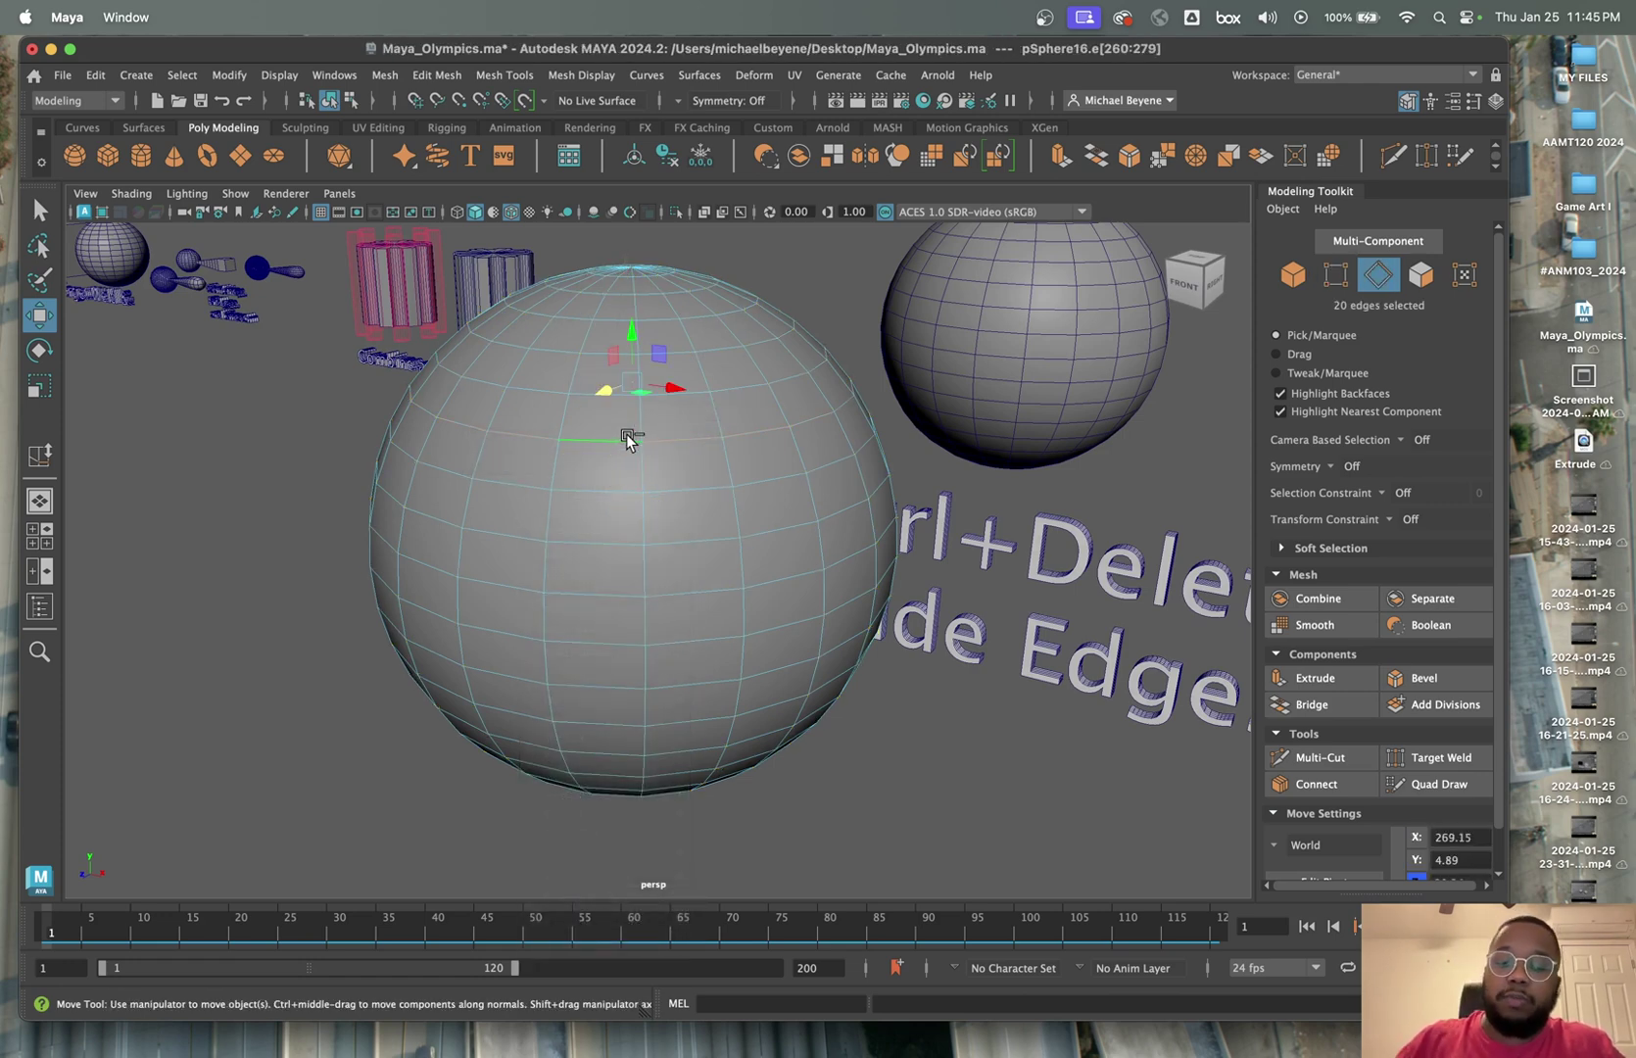
pyautogui.hotkey('ctrl', 'Delete')
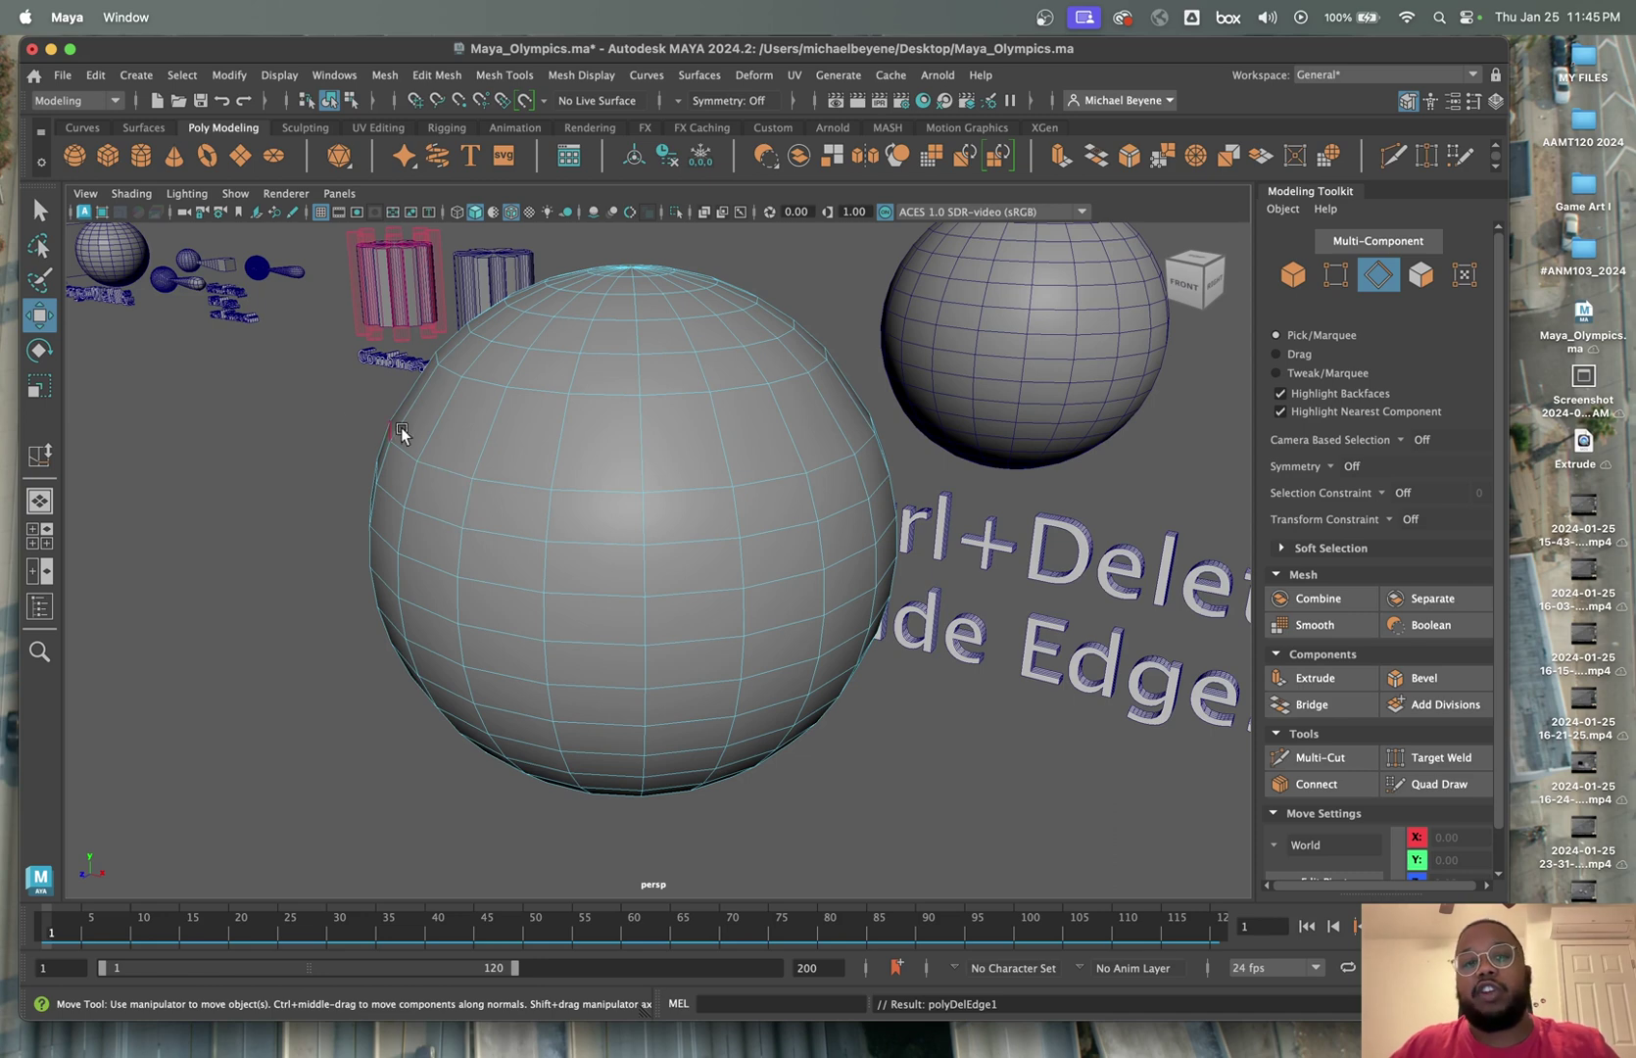
pyautogui.keyDown('alt'); pyautogui.moveTo(529, 497); pyautogui.dragTo(520, 497); pyautogui.keyUp('alt')
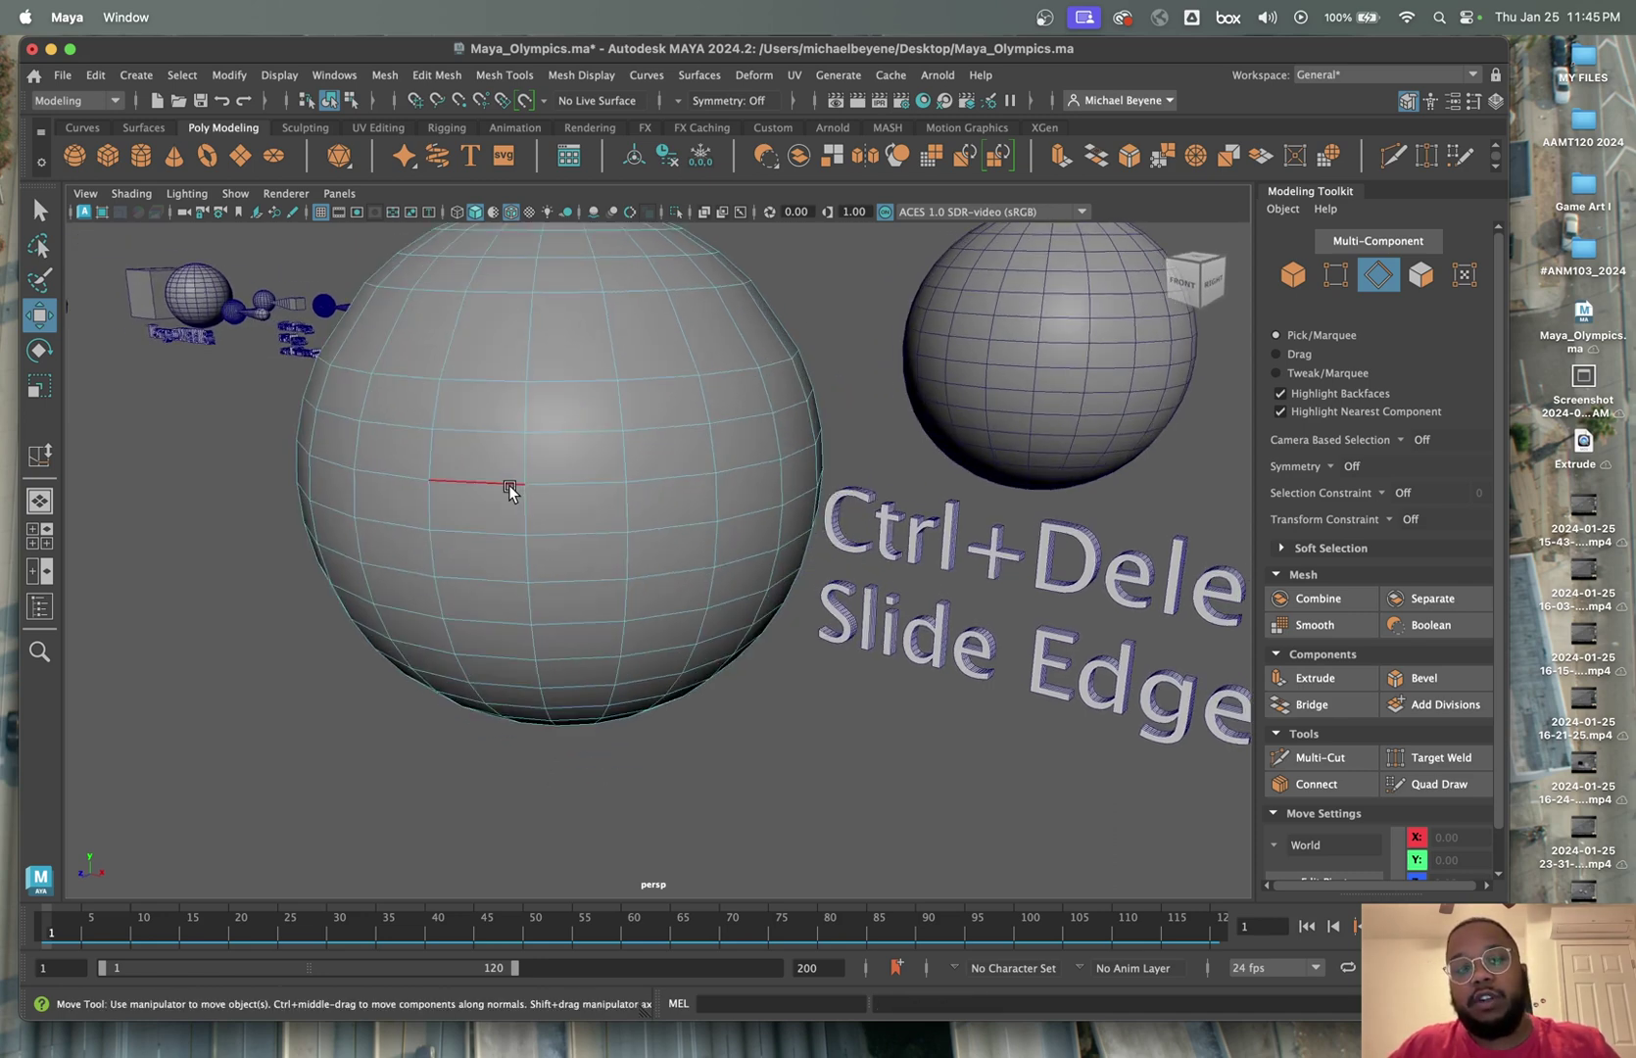
pyautogui.doubleClick(508, 484)
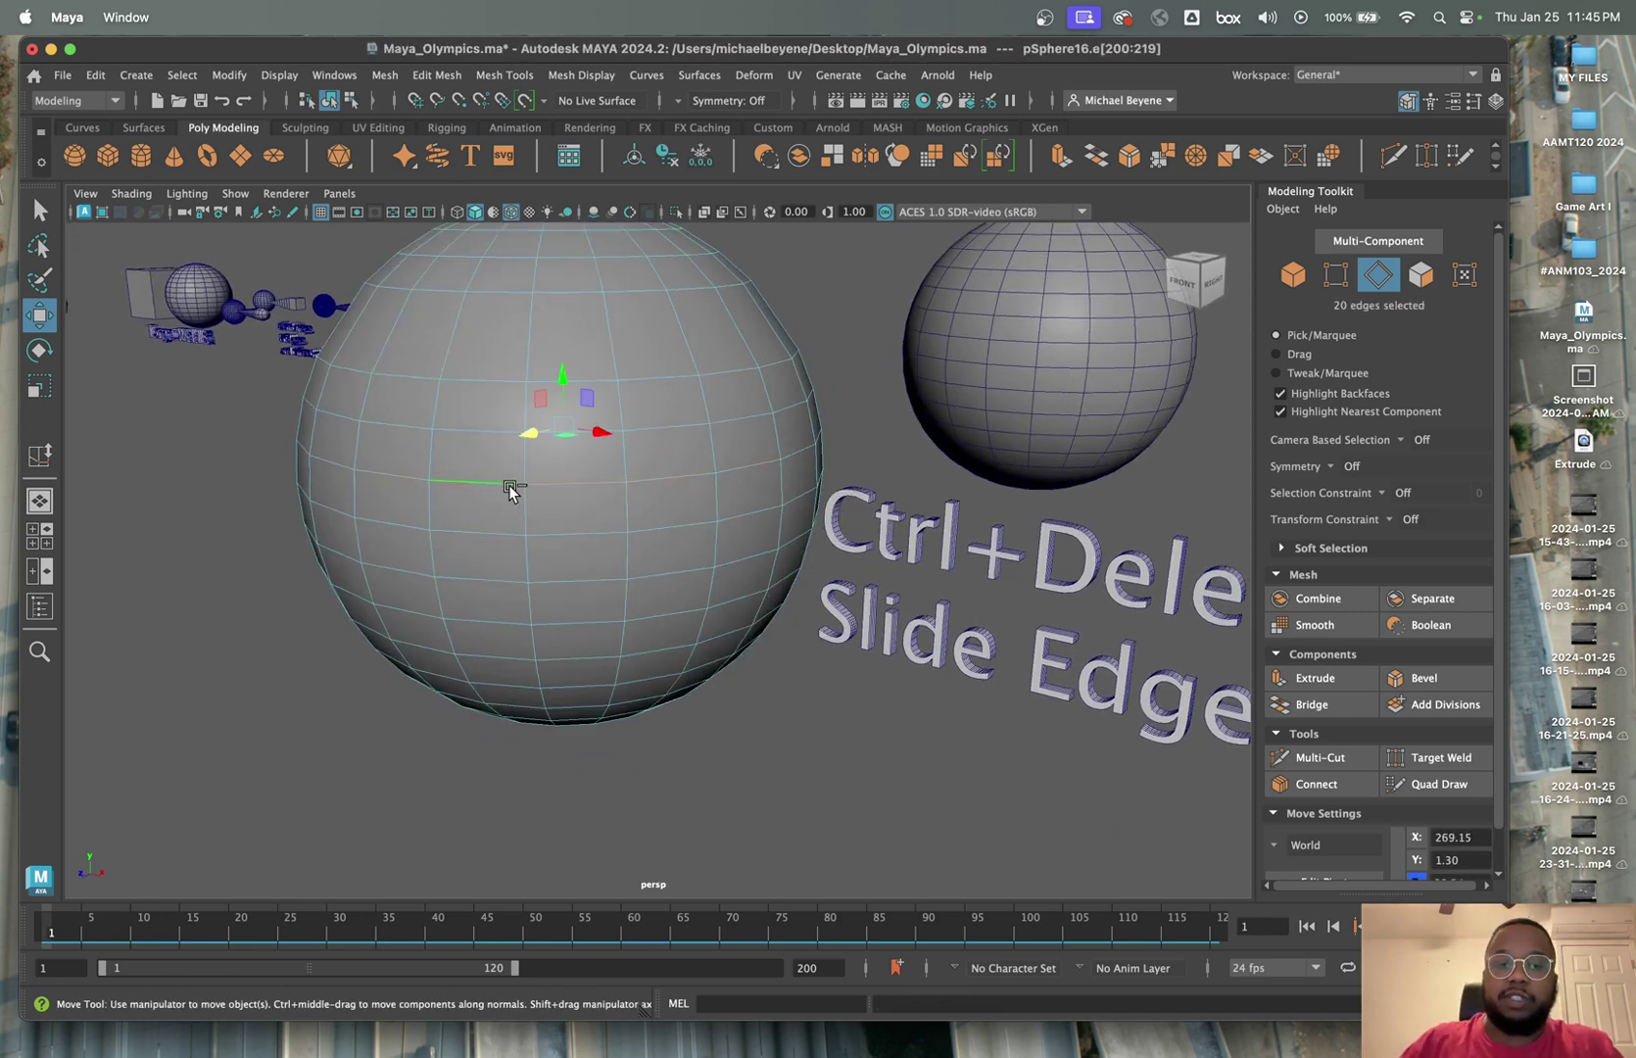
pyautogui.hotkey('ctrl', 'Delete')
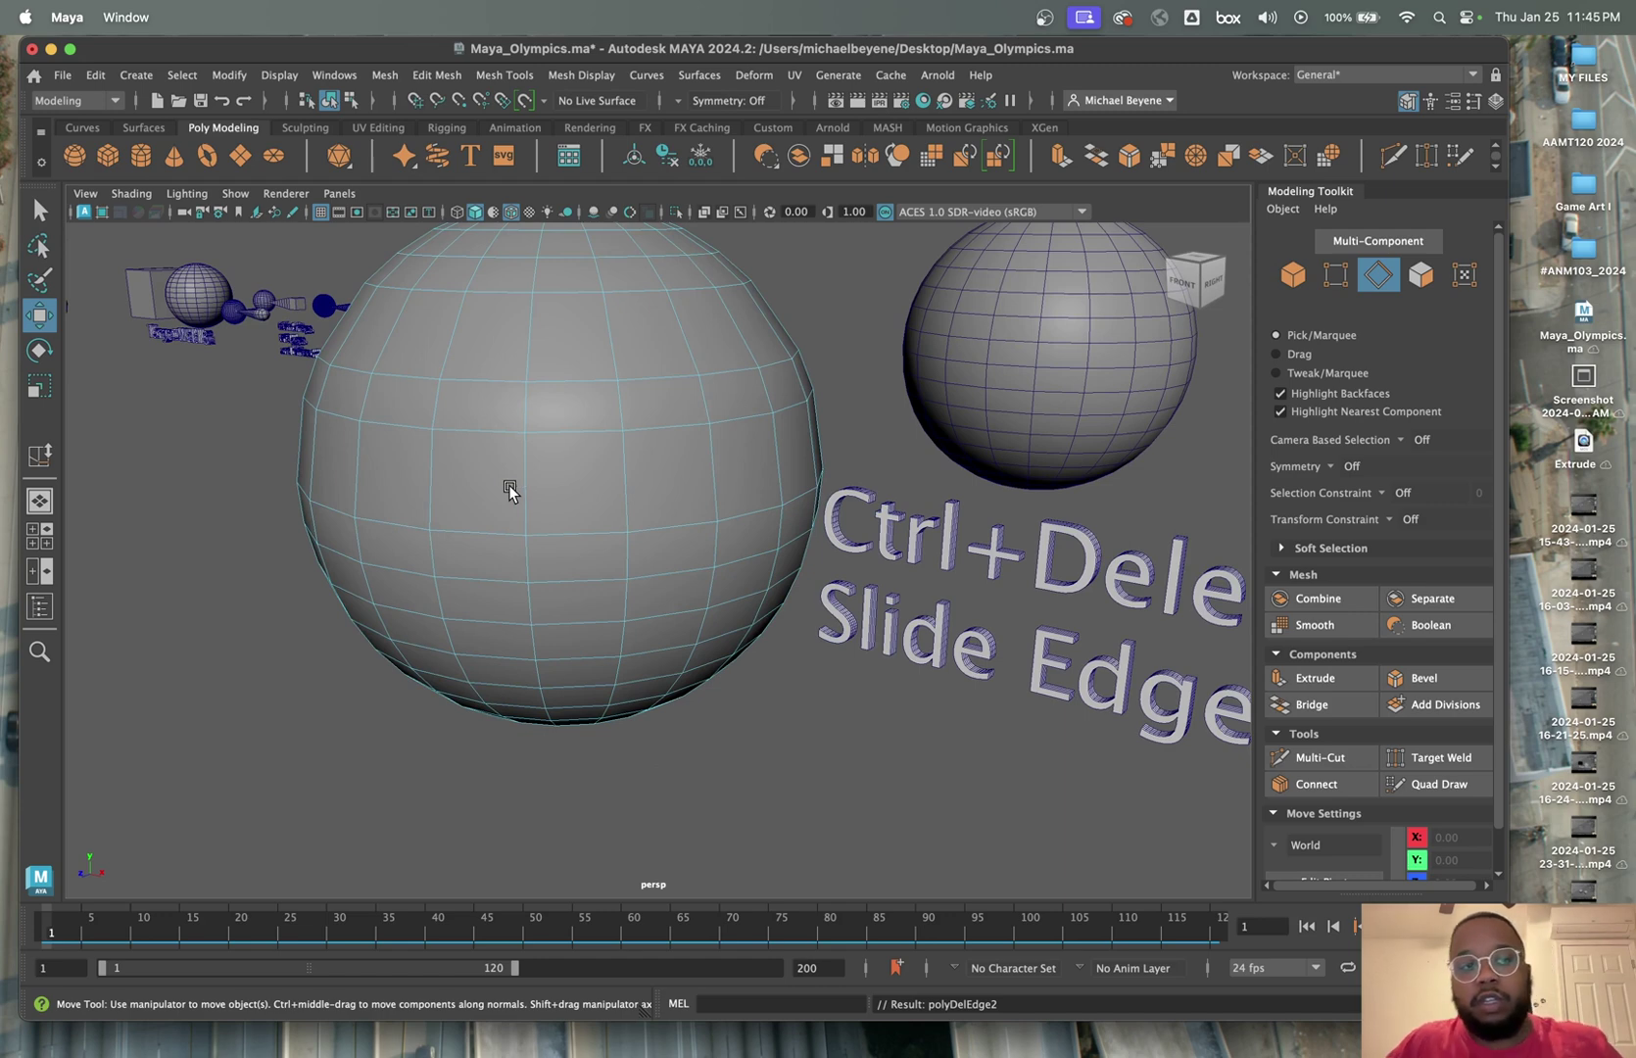
pyautogui.scroll(-2, 506, 484)
pyautogui.moveTo(527, 490)
pyautogui.keyDown('alt'); pyautogui.mouseDown()
pyautogui.moveTo(541, 493)
pyautogui.moveTo(513, 489)
pyautogui.mouseUp(); pyautogui.keyUp('alt')
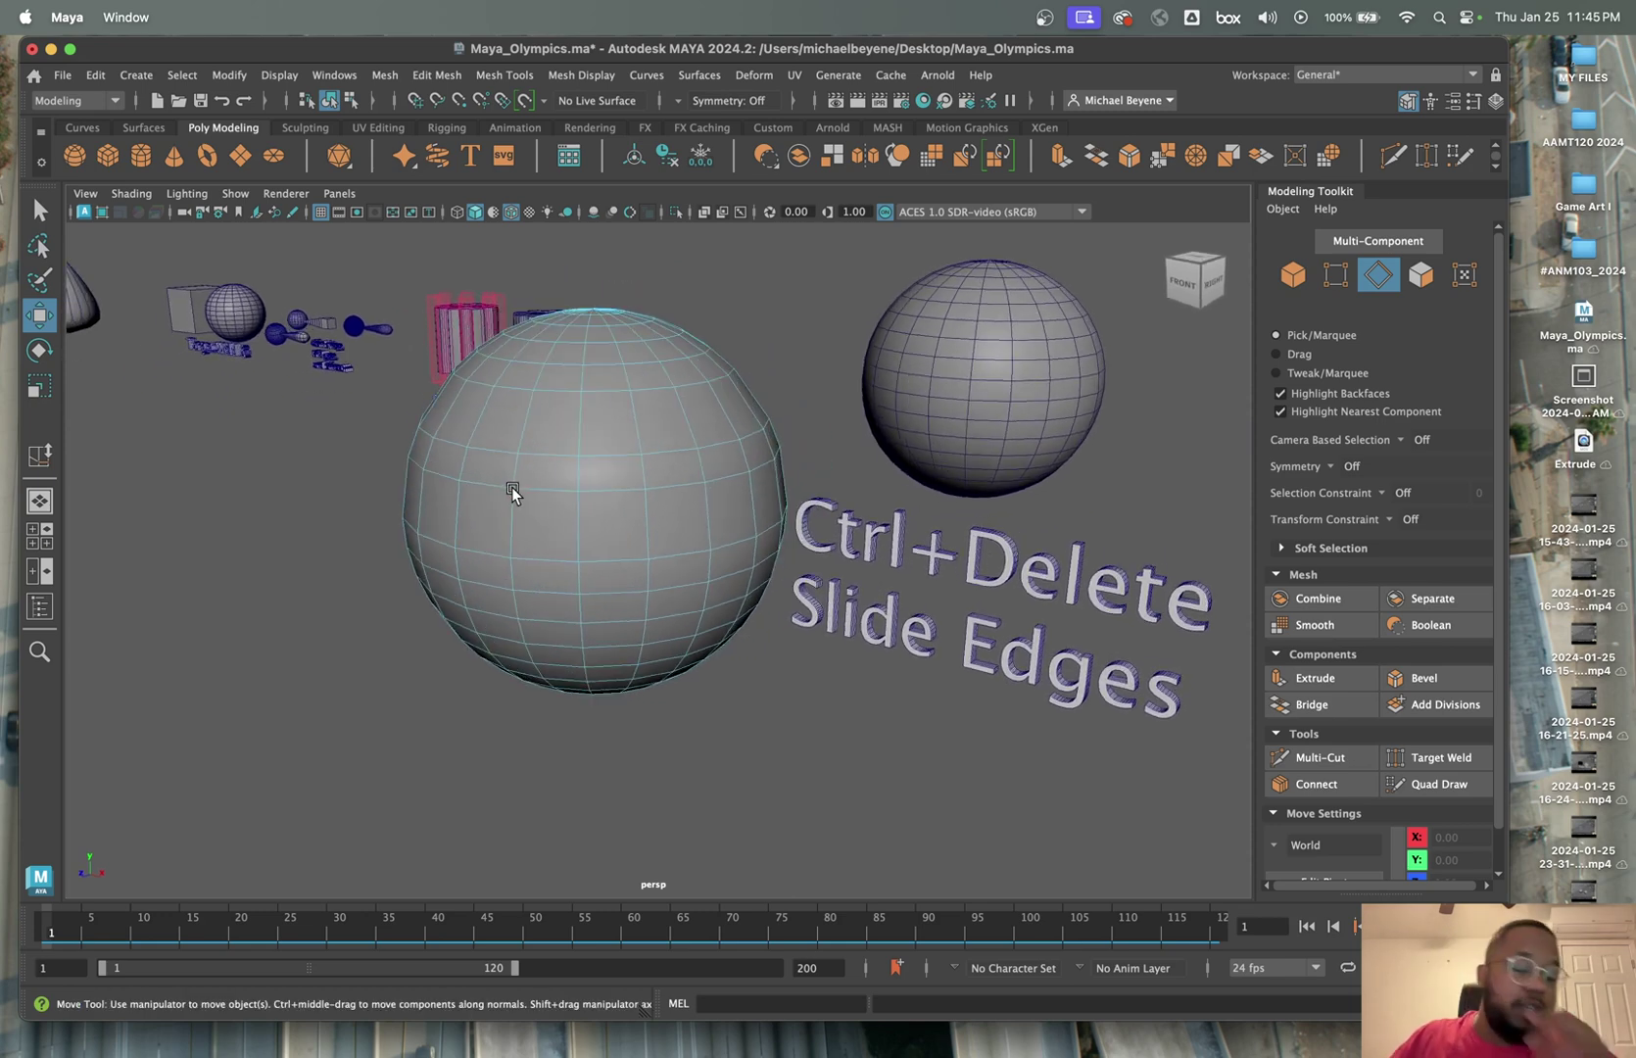
# - Undo both edge loop deletions on the duplicated sphere
pyautogui.doubleClick(513, 492)
pyautogui.hotkey('ctrl', 'z')
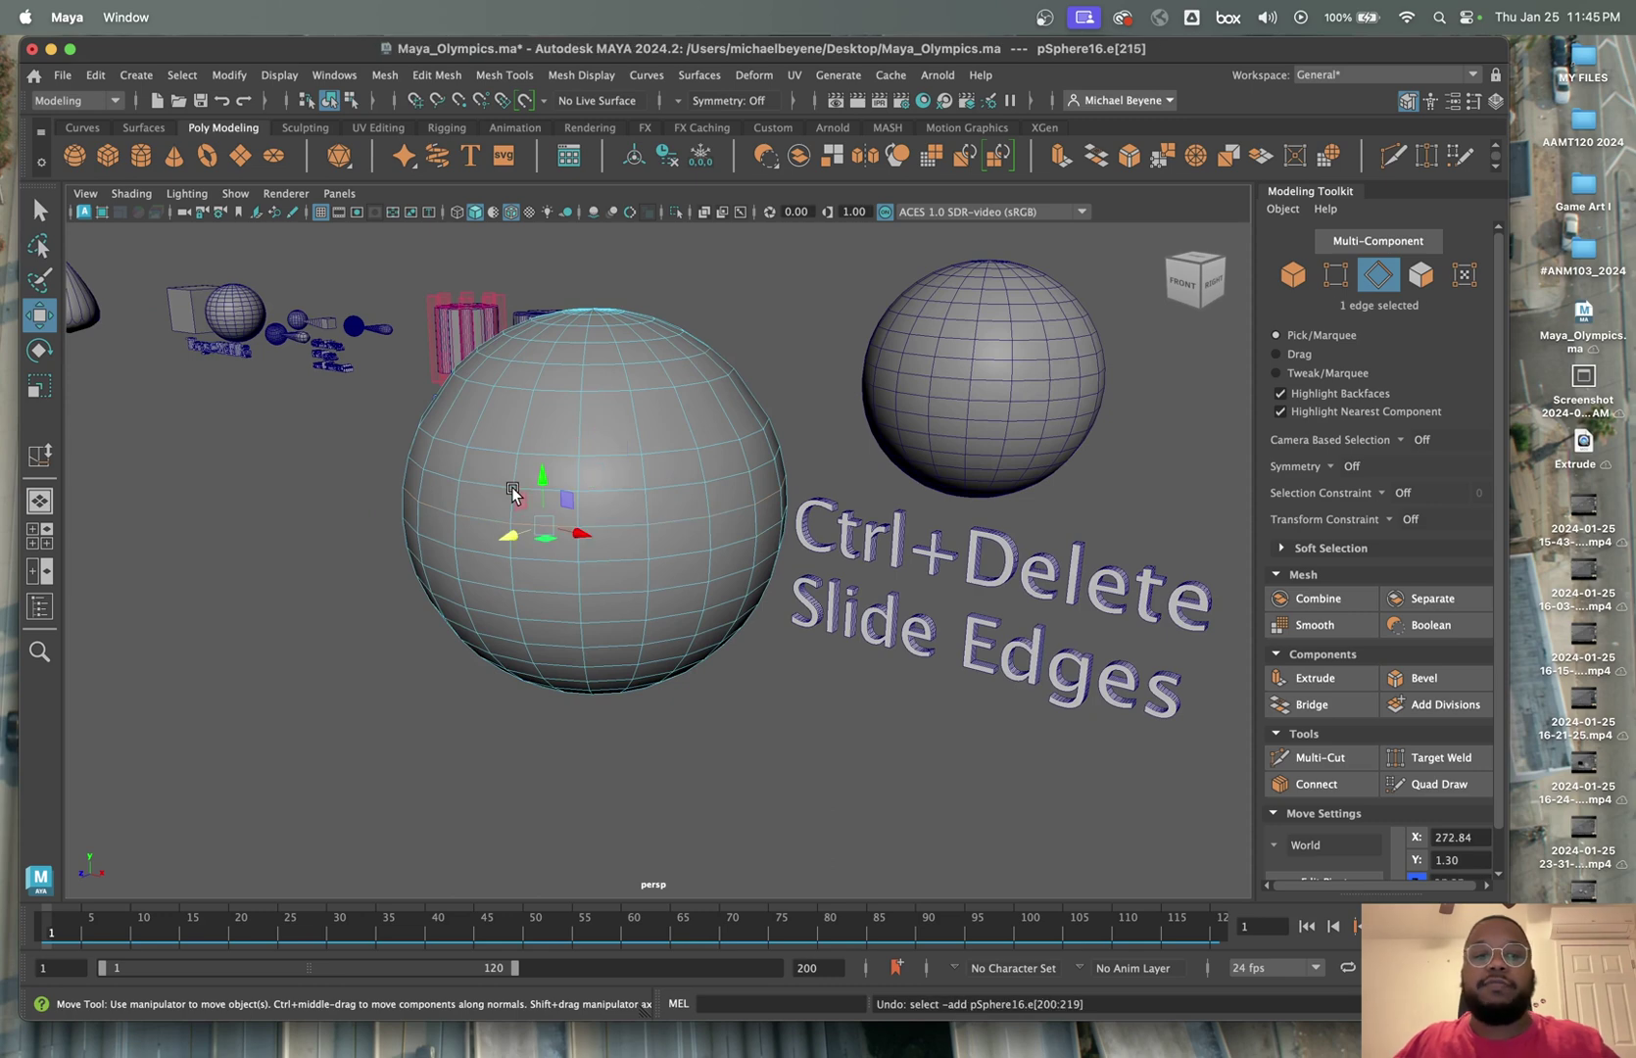
pyautogui.hotkey('ctrl', 'z')
pyautogui.hotkey('ctrl', 'z')
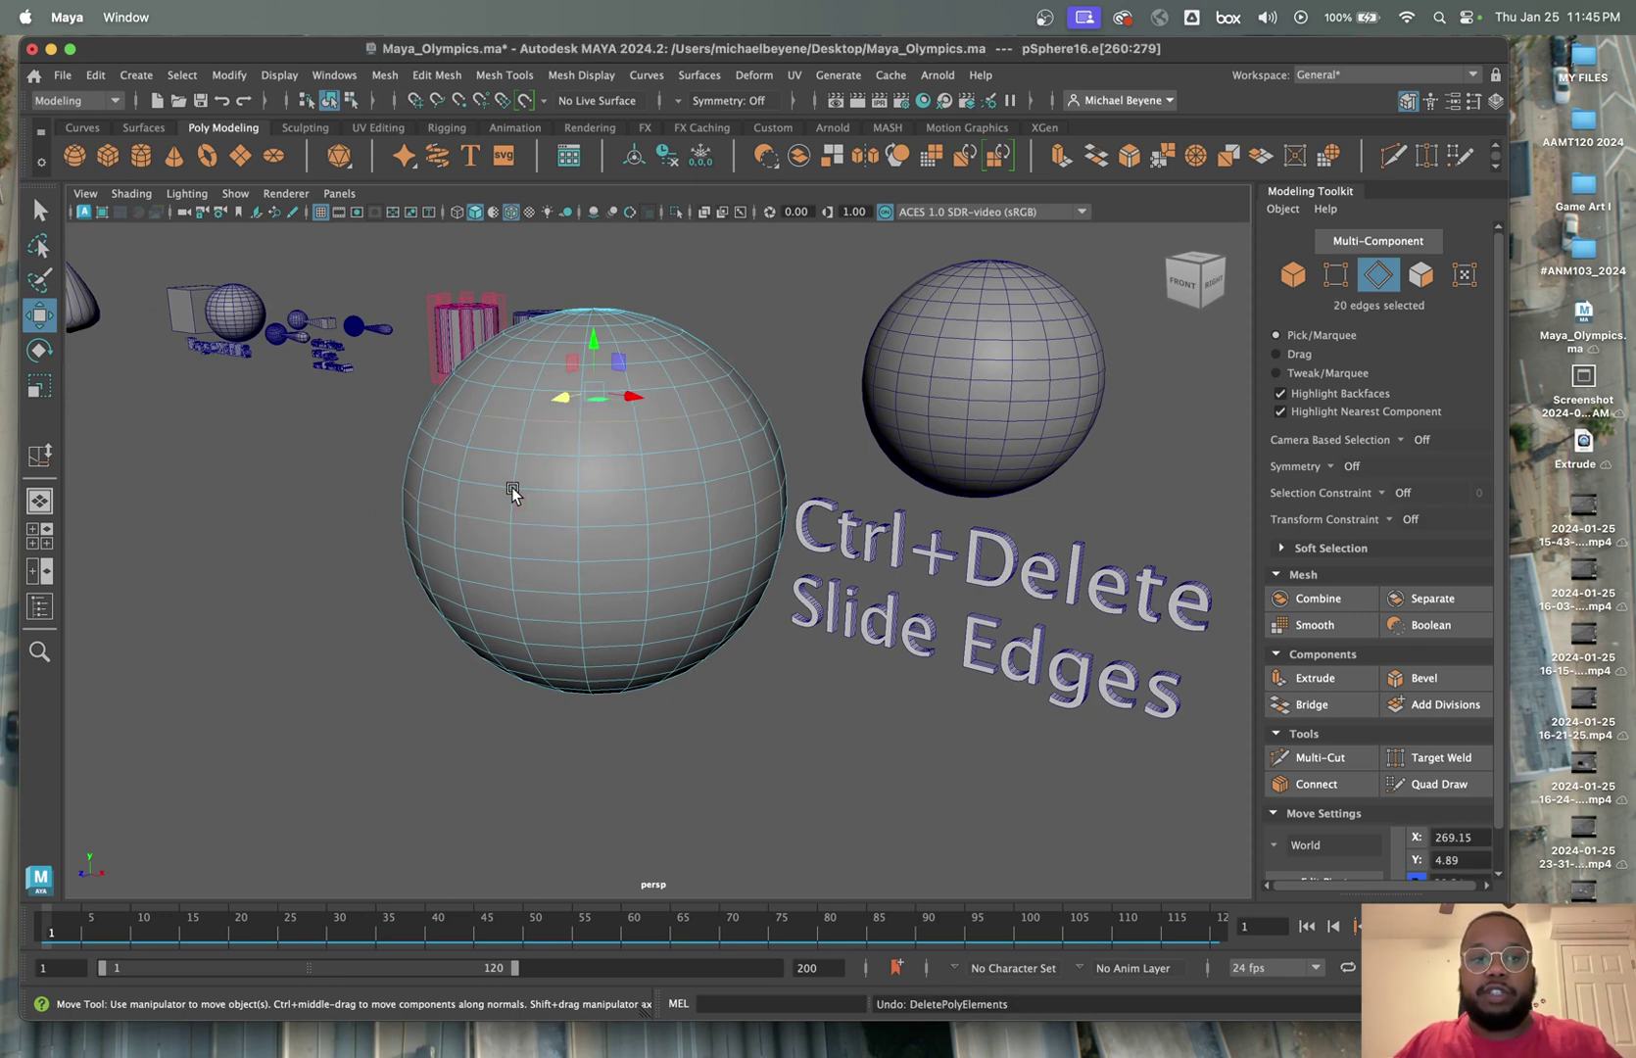
# - Try moving the horizontal edge loop near the sphere's middle vertically and scaling it slightly inward, and undo both changes
pyautogui.doubleClick(612, 527)
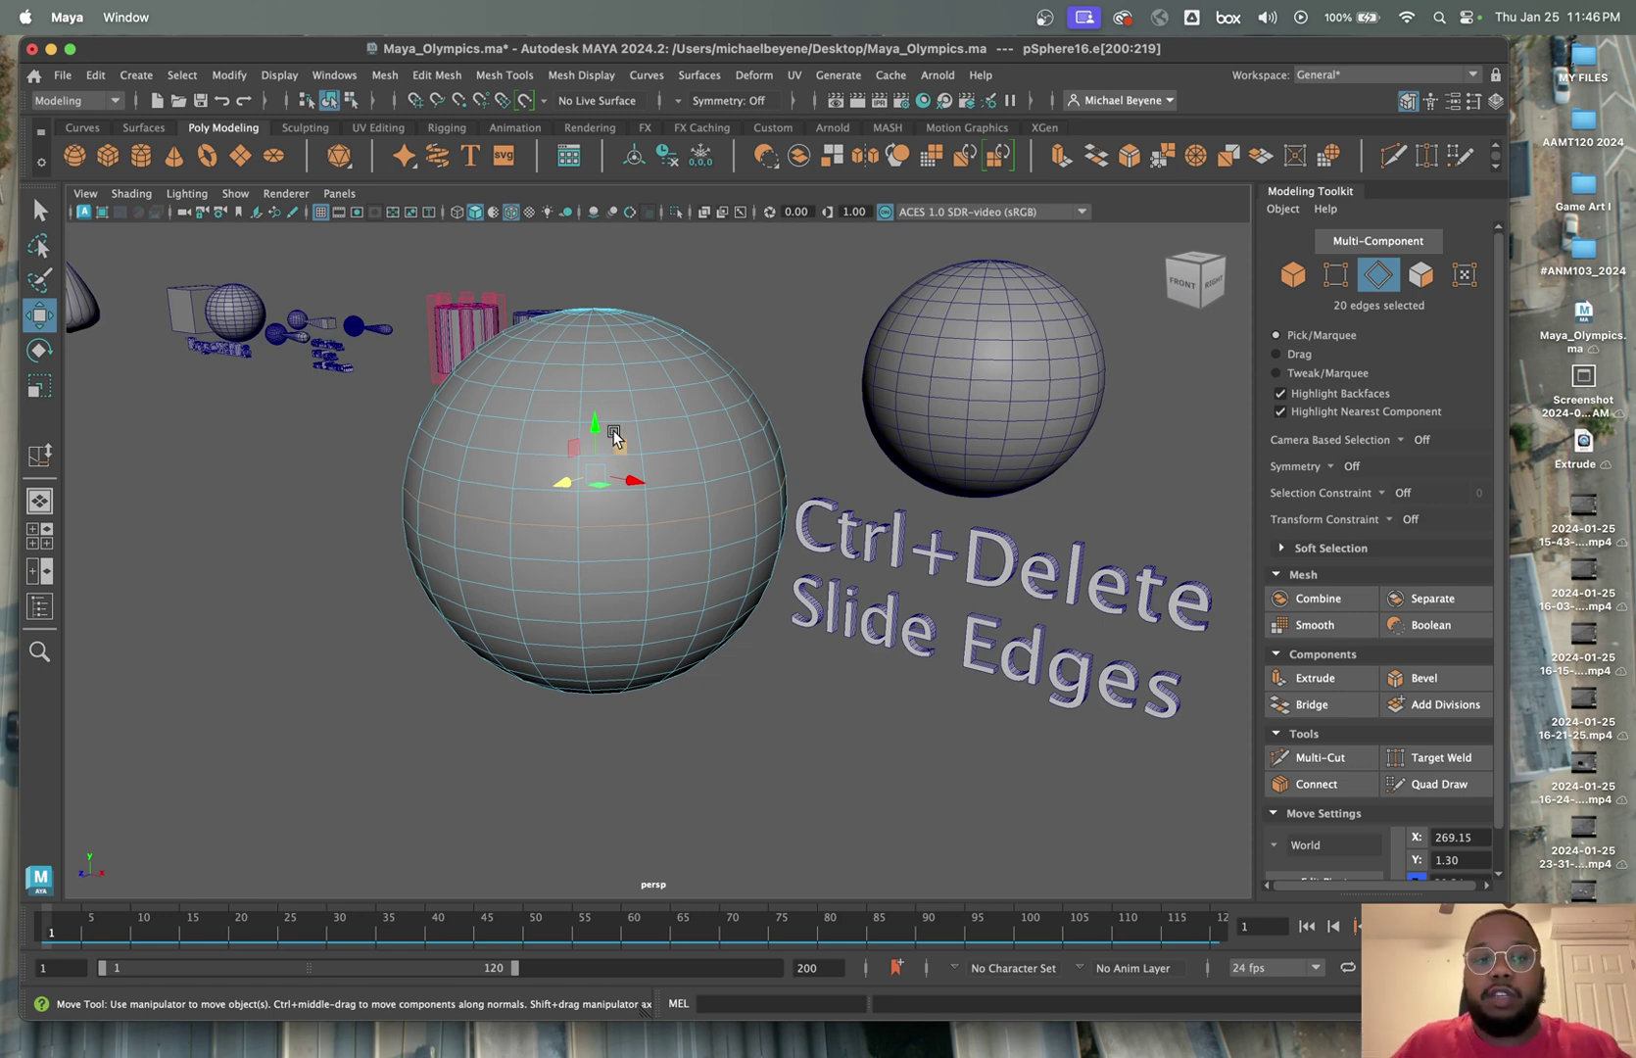
pyautogui.moveTo(595, 421); pyautogui.dragTo(596, 463)
pyautogui.press('r')
pyautogui.press('super+z')
pyautogui.press('w')
pyautogui.press('r')
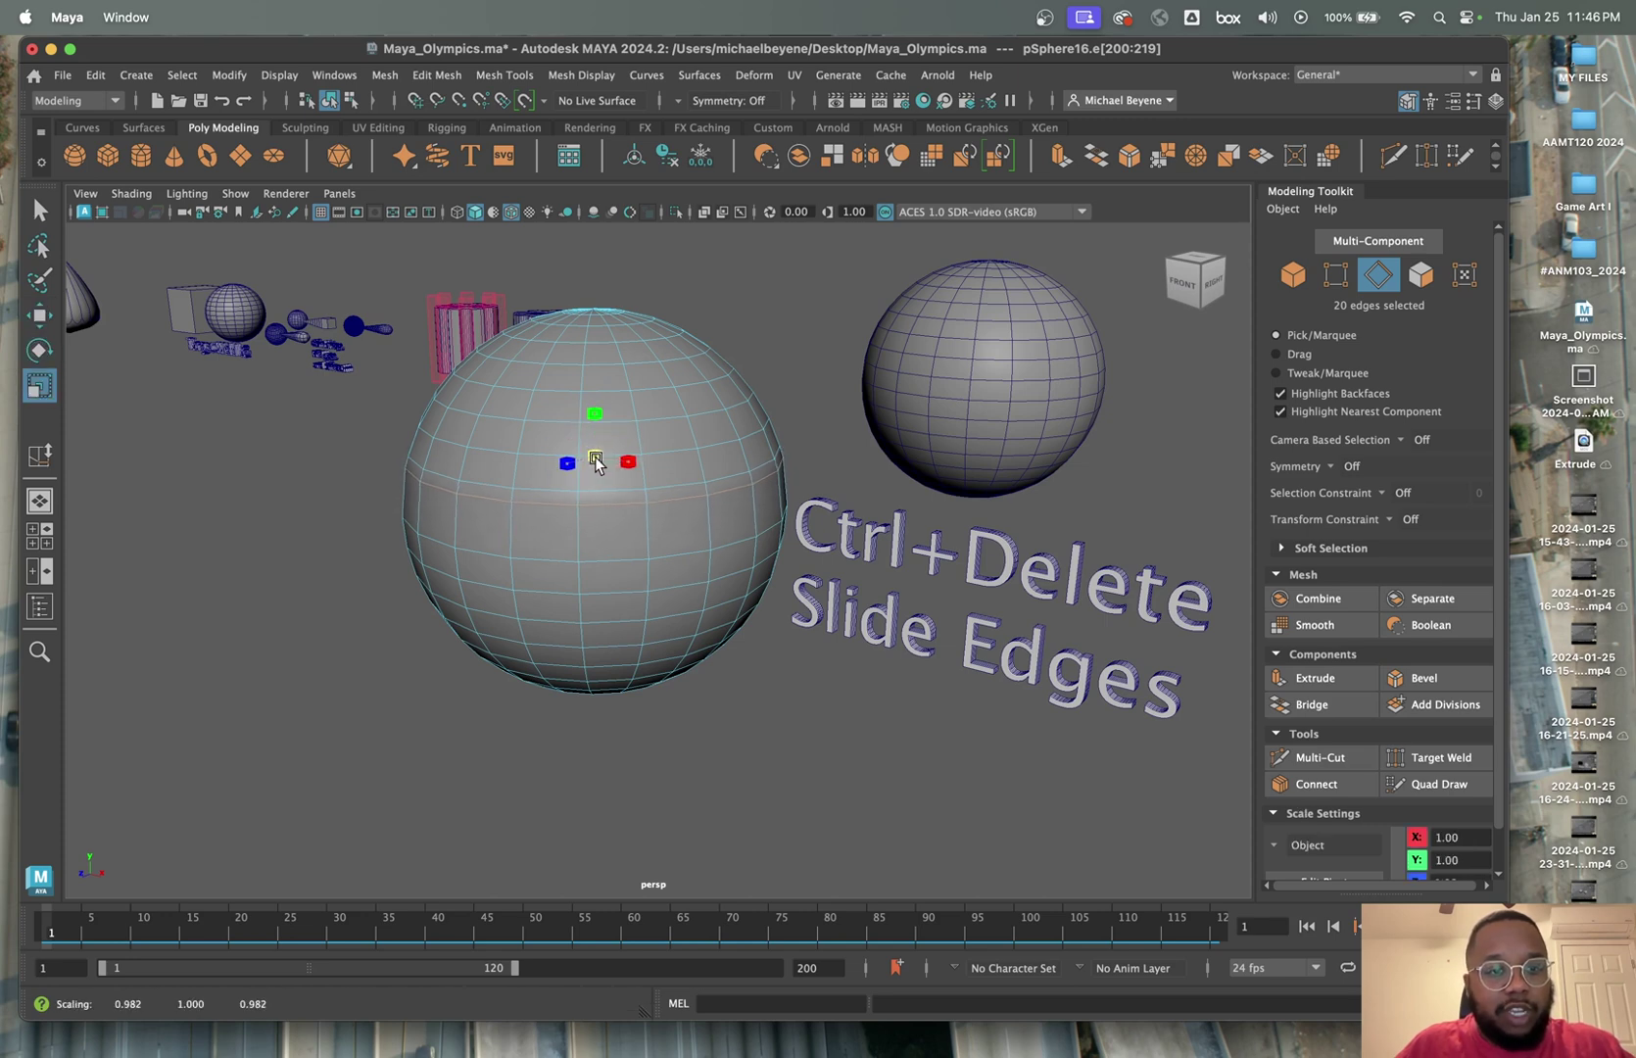
pyautogui.hotkey('ctrl', 'z')
pyautogui.hotkey('ctrl', 'z')
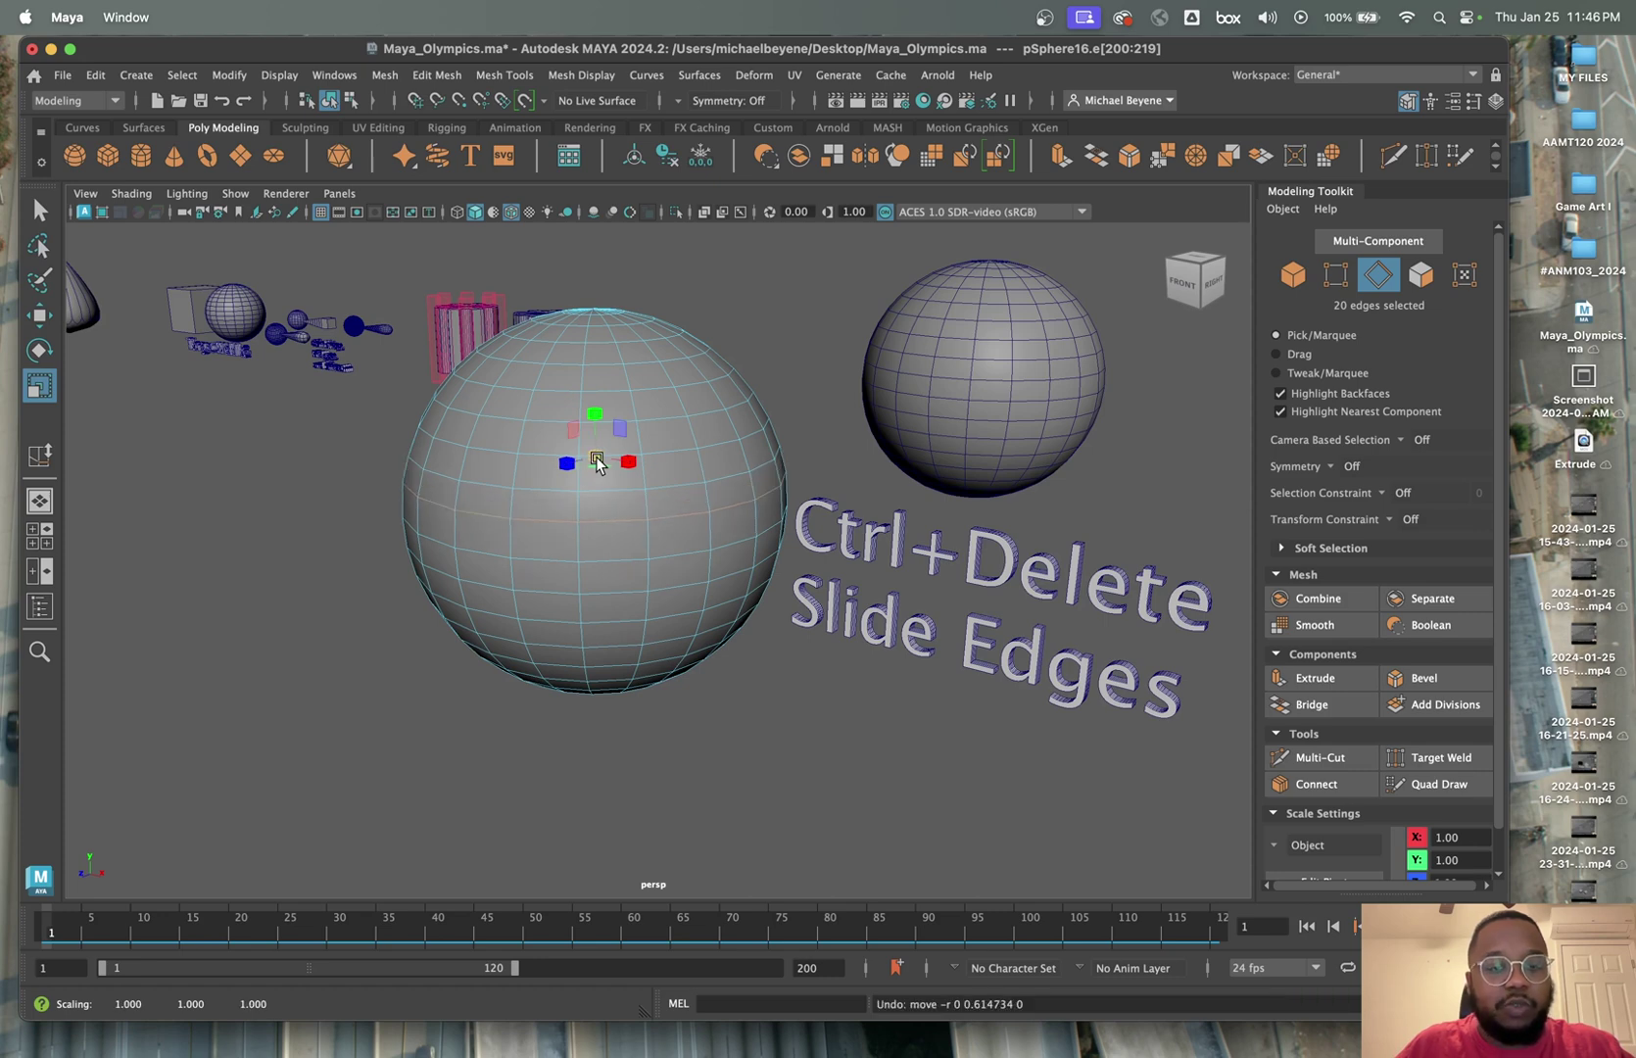
pyautogui.keyDown('shift'); pyautogui.rightClick(555, 527); pyautogui.keyUp('shift')
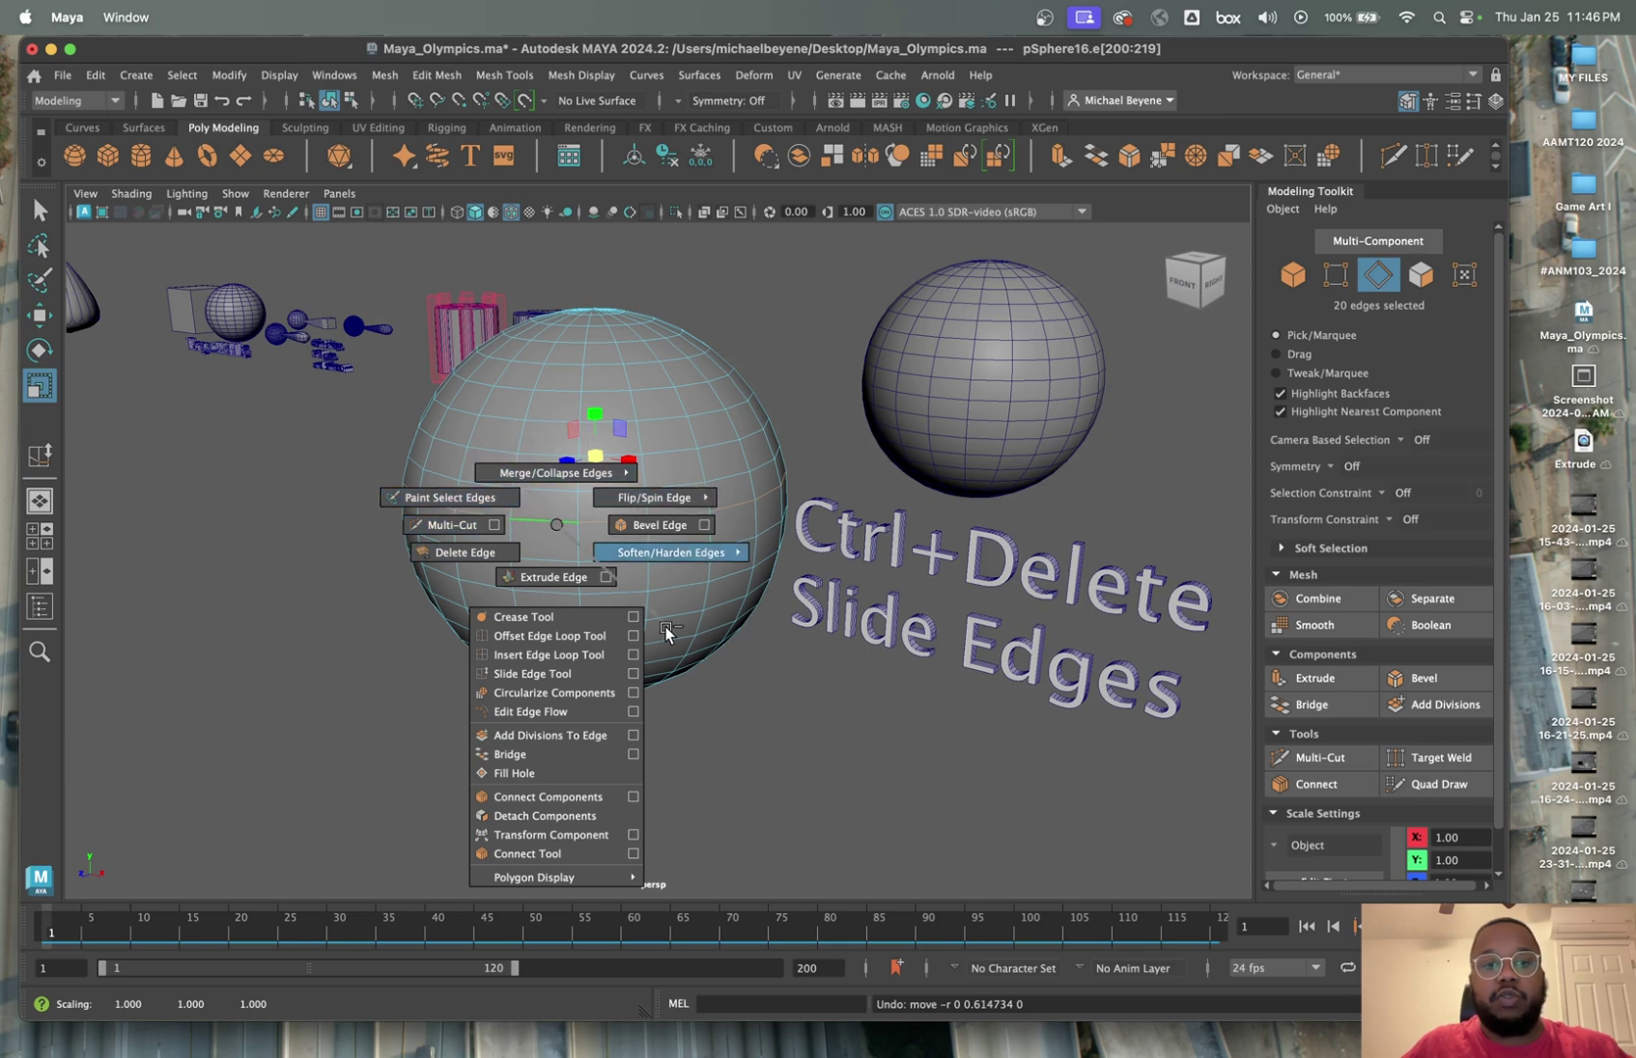
pyautogui.keyDown('shift'); pyautogui.moveTo(351, 506); pyautogui.dragTo(558, 523, button='right'); pyautogui.keyUp('shift')
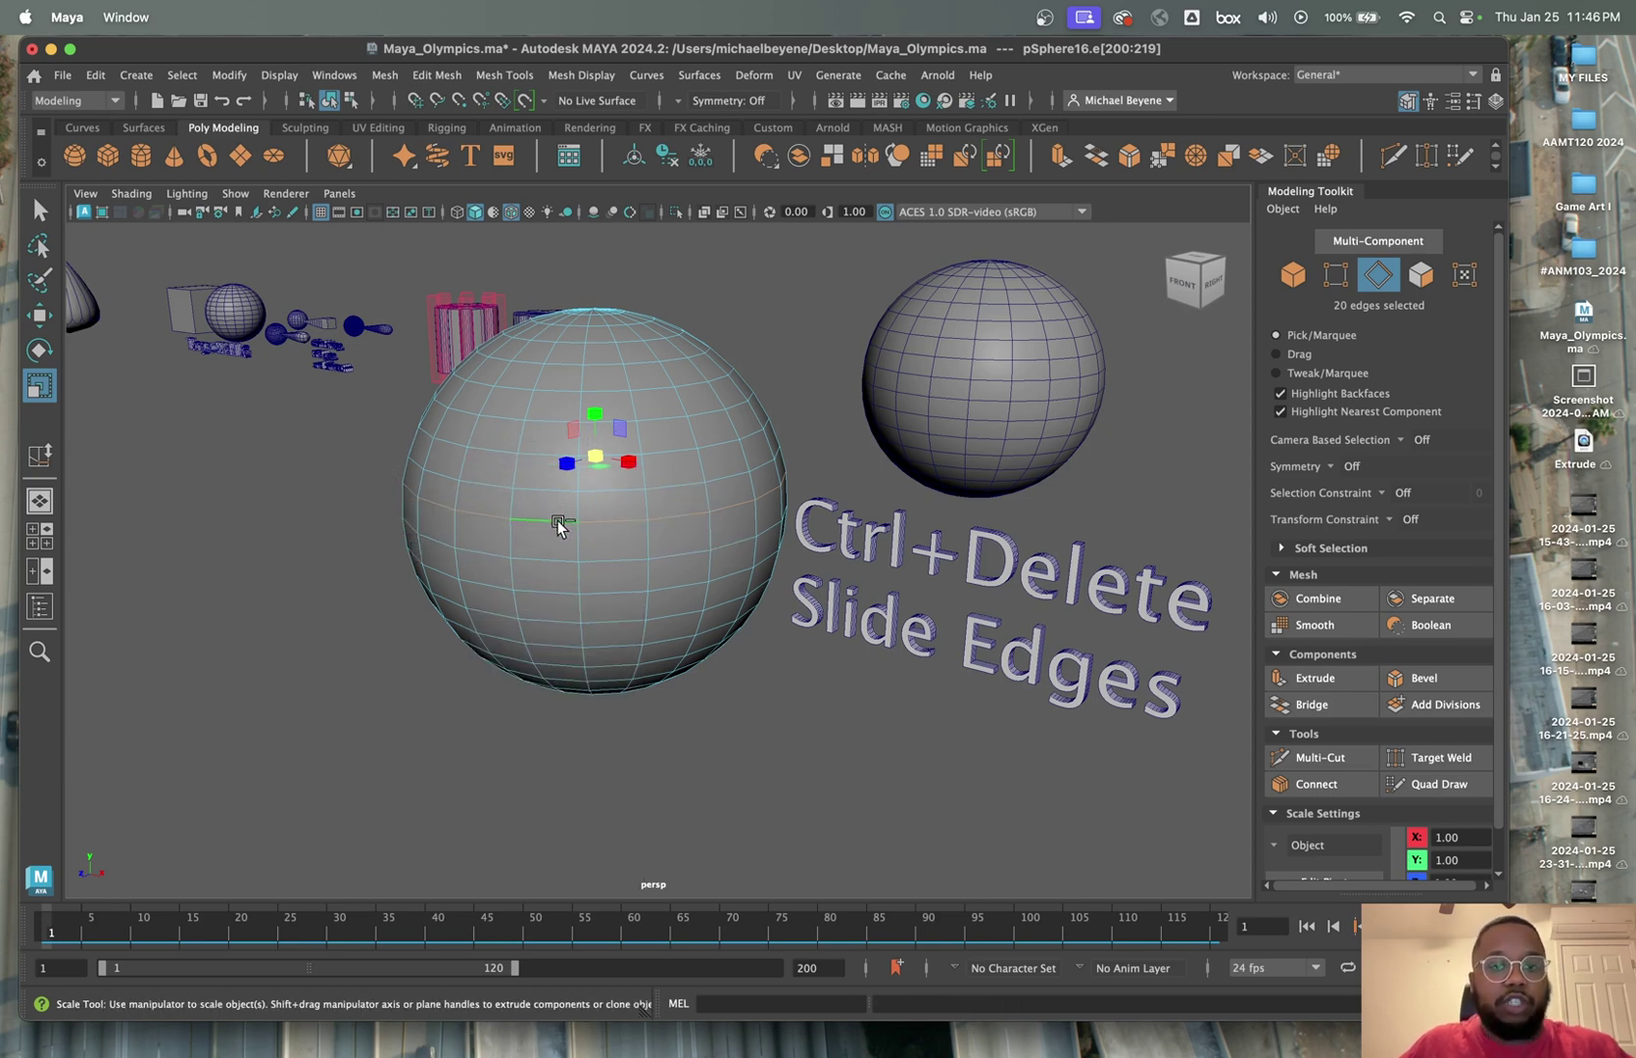
pyautogui.keyDown('shift'); pyautogui.click(558, 522); pyautogui.keyUp('shift')
pyautogui.keyDown('shift'); pyautogui.click(397, 537); pyautogui.keyUp('shift')
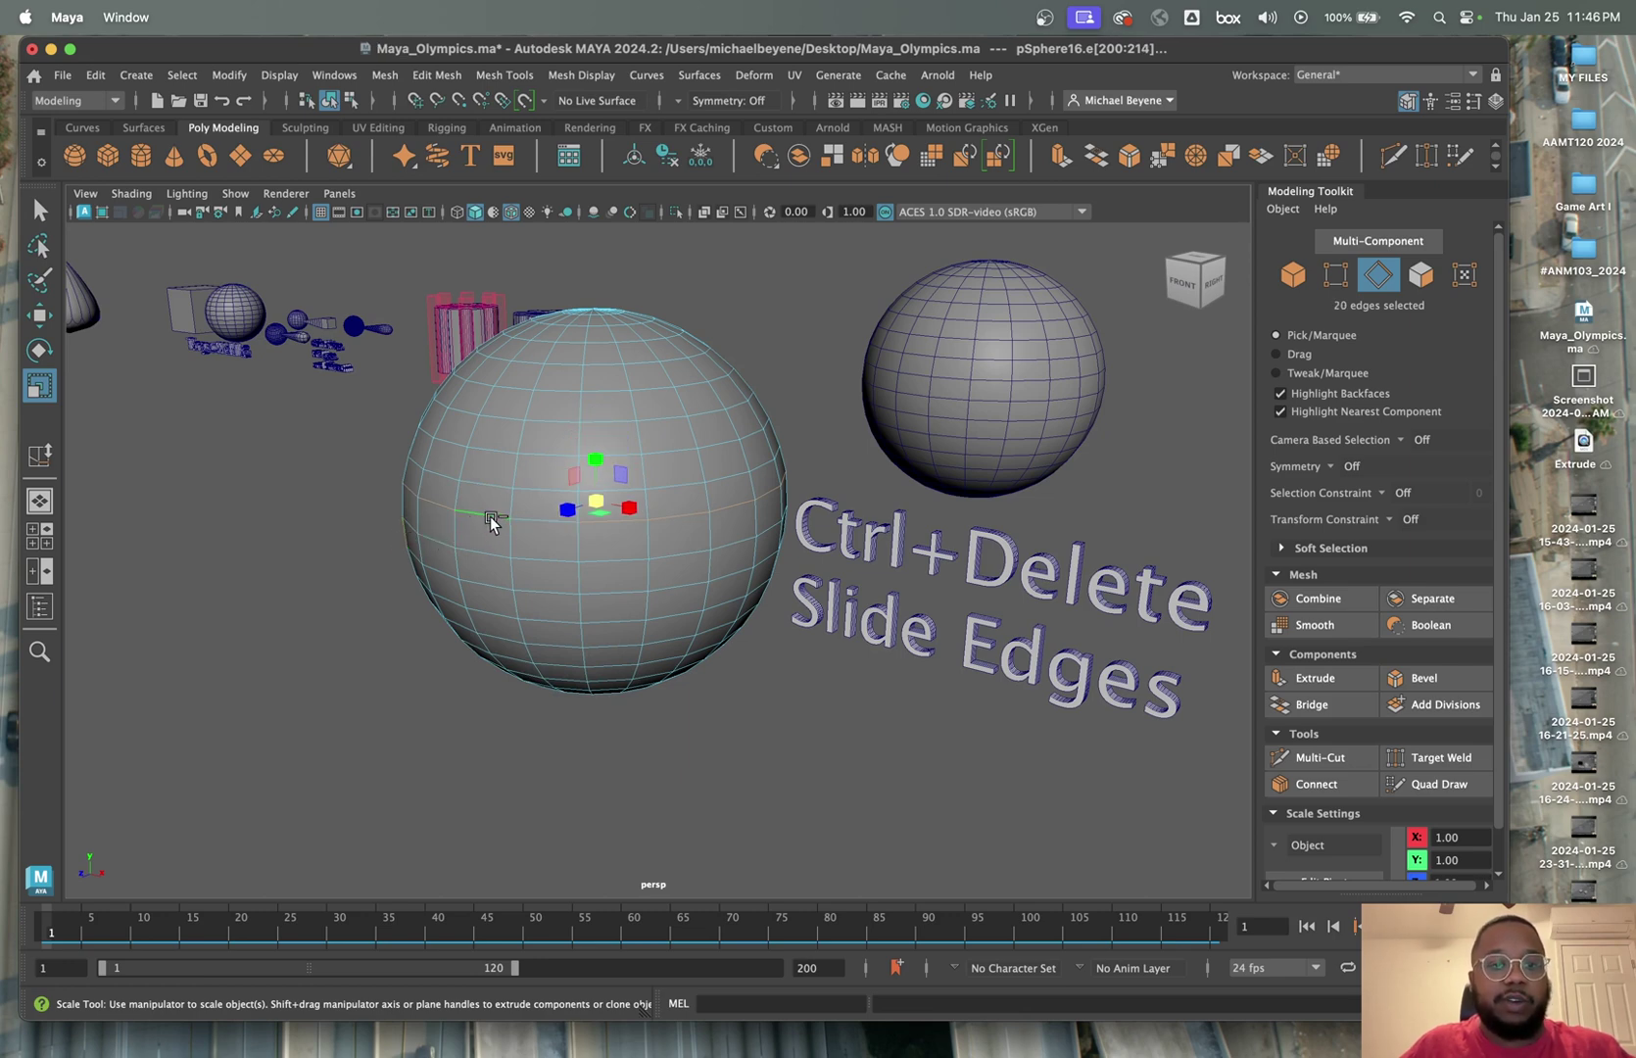
pyautogui.moveTo(490, 517); pyautogui.dragTo(531, 526, button='middle')
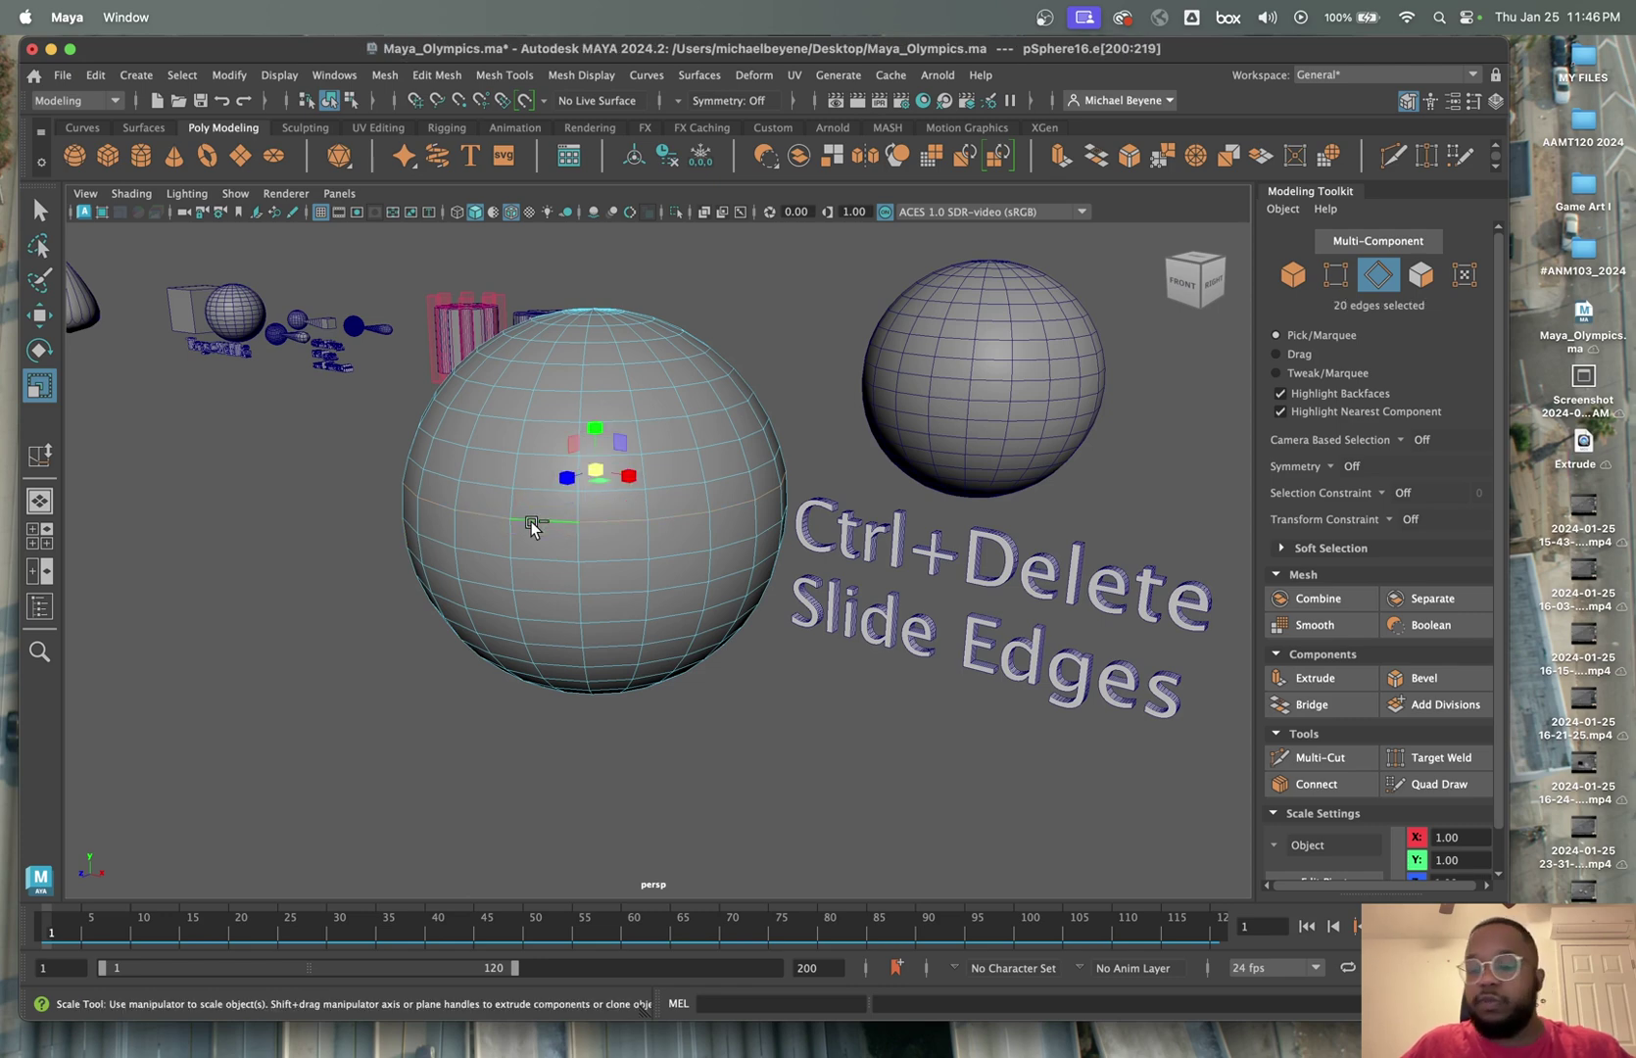
# - Slide the selected horizontal edge loop along the sphere's surface with the Slide Edge Tool
pyautogui.keyDown('shift'); pyautogui.rightClick(530, 526); pyautogui.keyUp('shift')
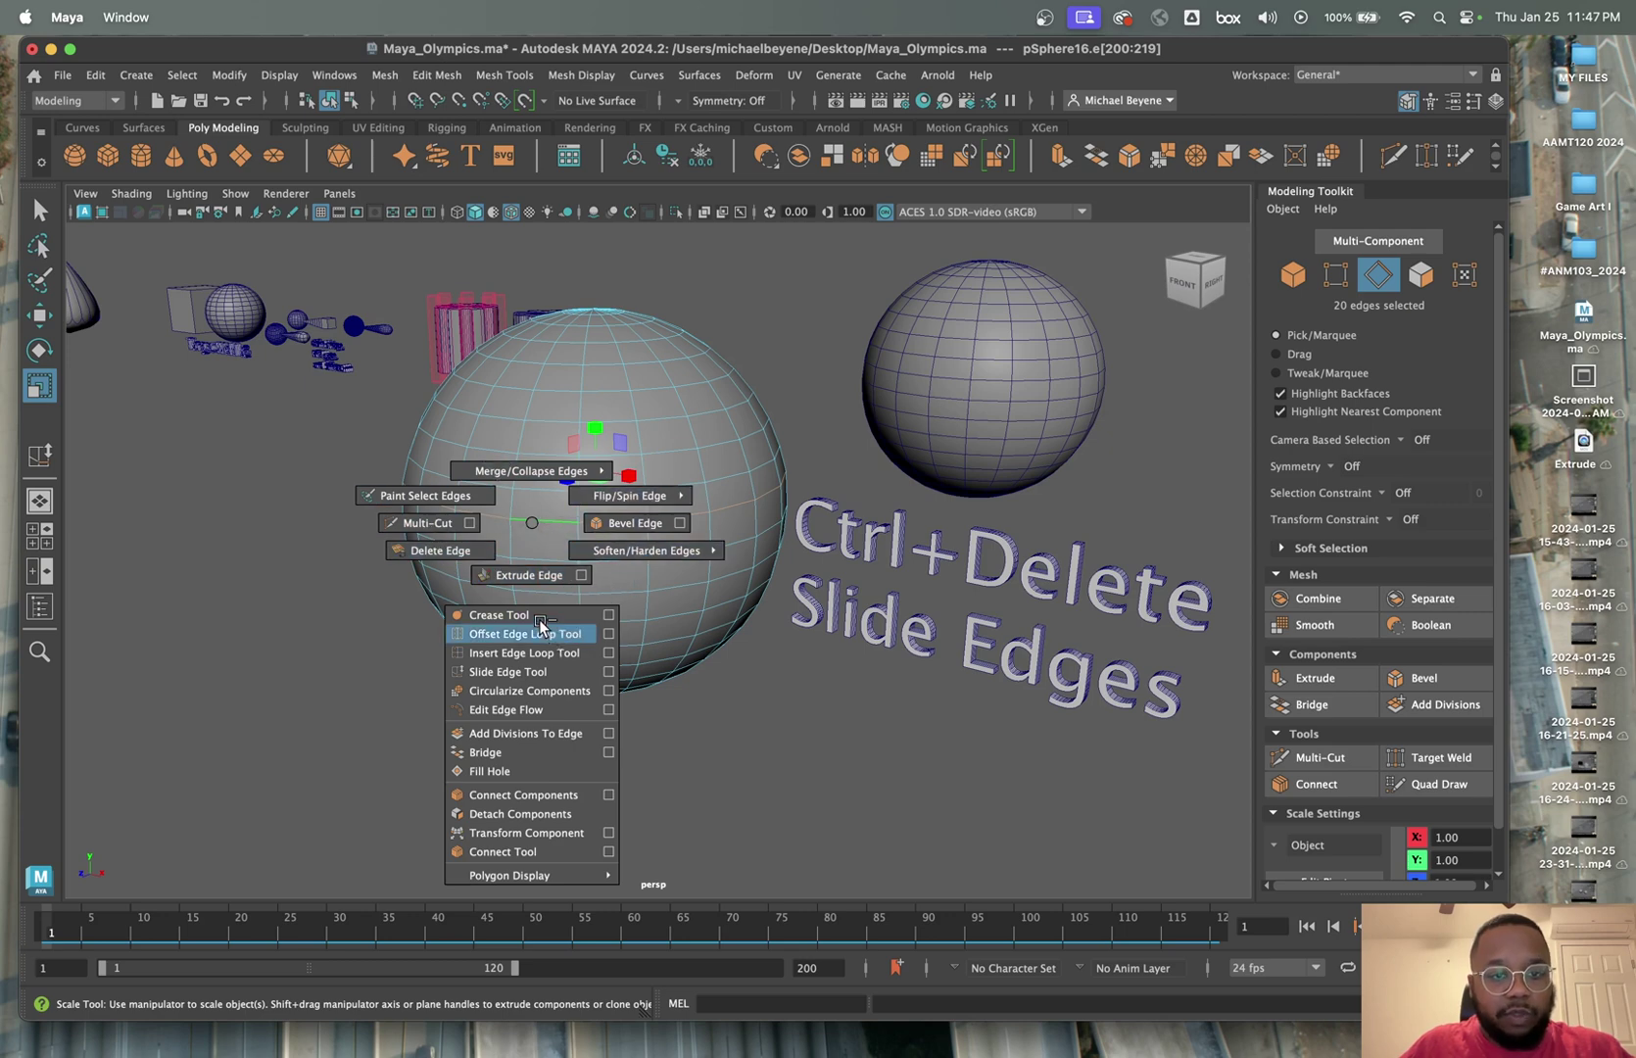
pyautogui.click(504, 673)
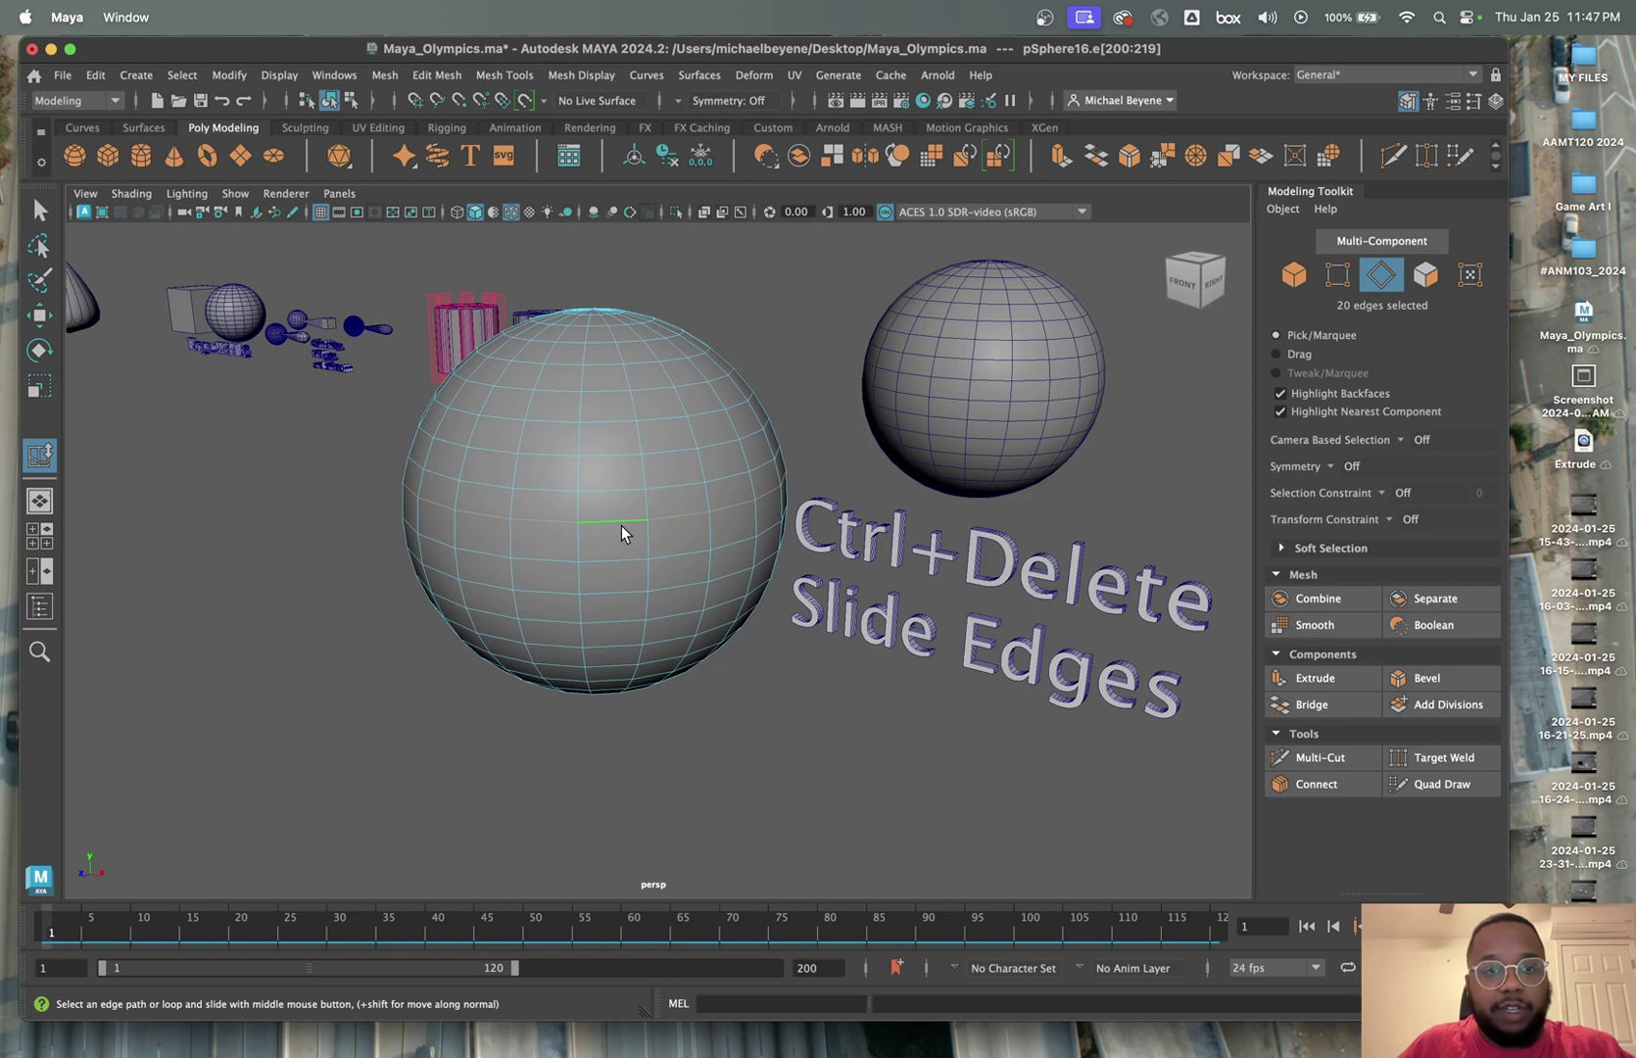
pyautogui.moveTo(628, 551); pyautogui.dragTo(574, 535, button='middle')
pyautogui.moveTo(830, 564); pyautogui.dragTo(629, 537, button='middle')
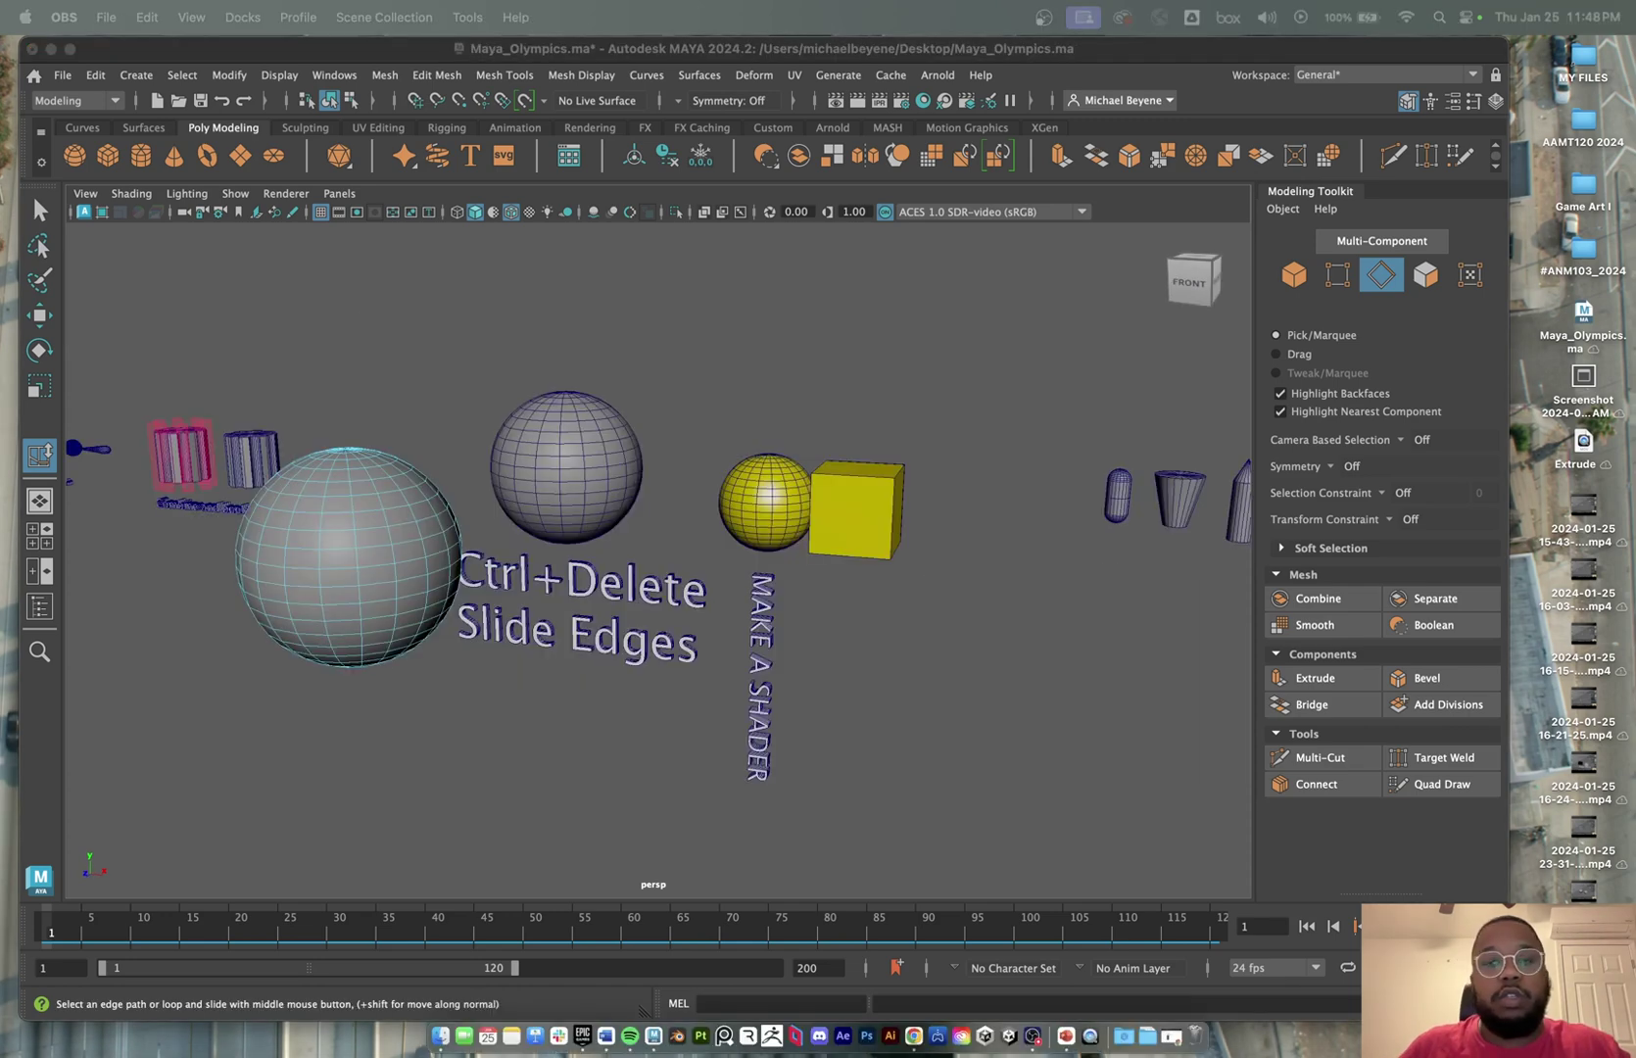
# - Return the edited sphere to object mode and clone it along the X axis to about X 297.34, near the shader example
pyautogui.moveTo(921, 632)
pyautogui.keyDown('alt'); pyautogui.mouseDown()
pyautogui.moveTo(944, 634)
pyautogui.moveTo(931, 633)
pyautogui.mouseUp(); pyautogui.keyUp('alt')
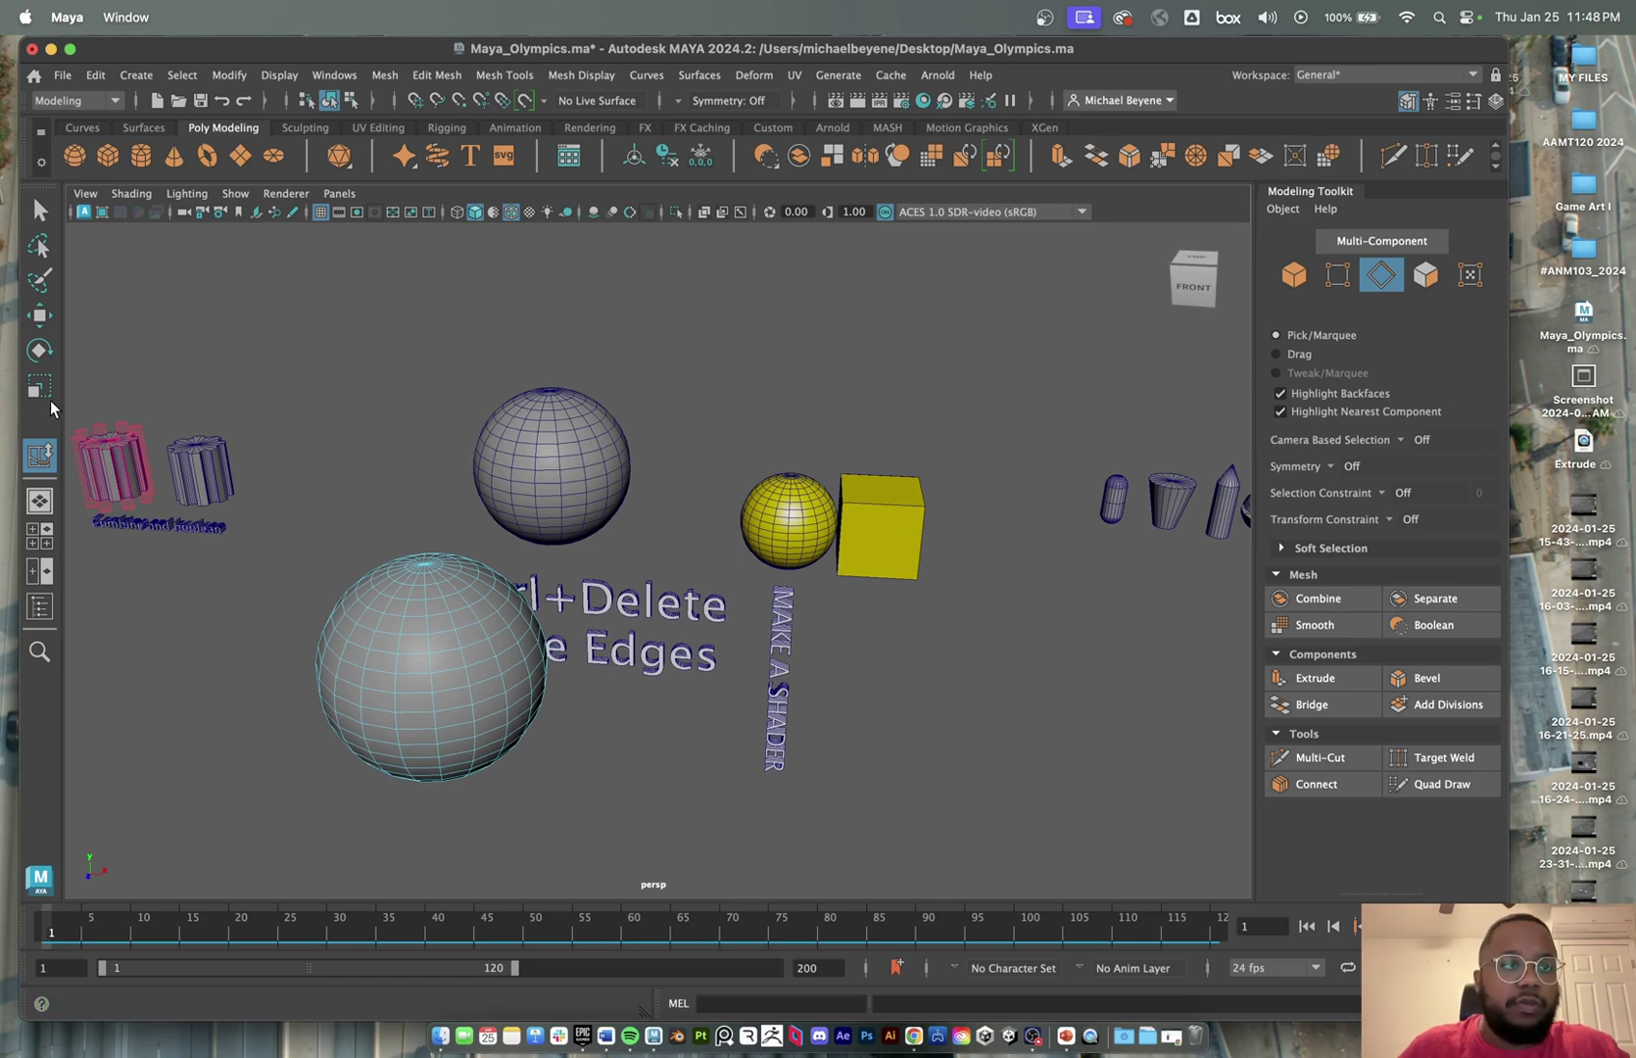
pyautogui.click(479, 680)
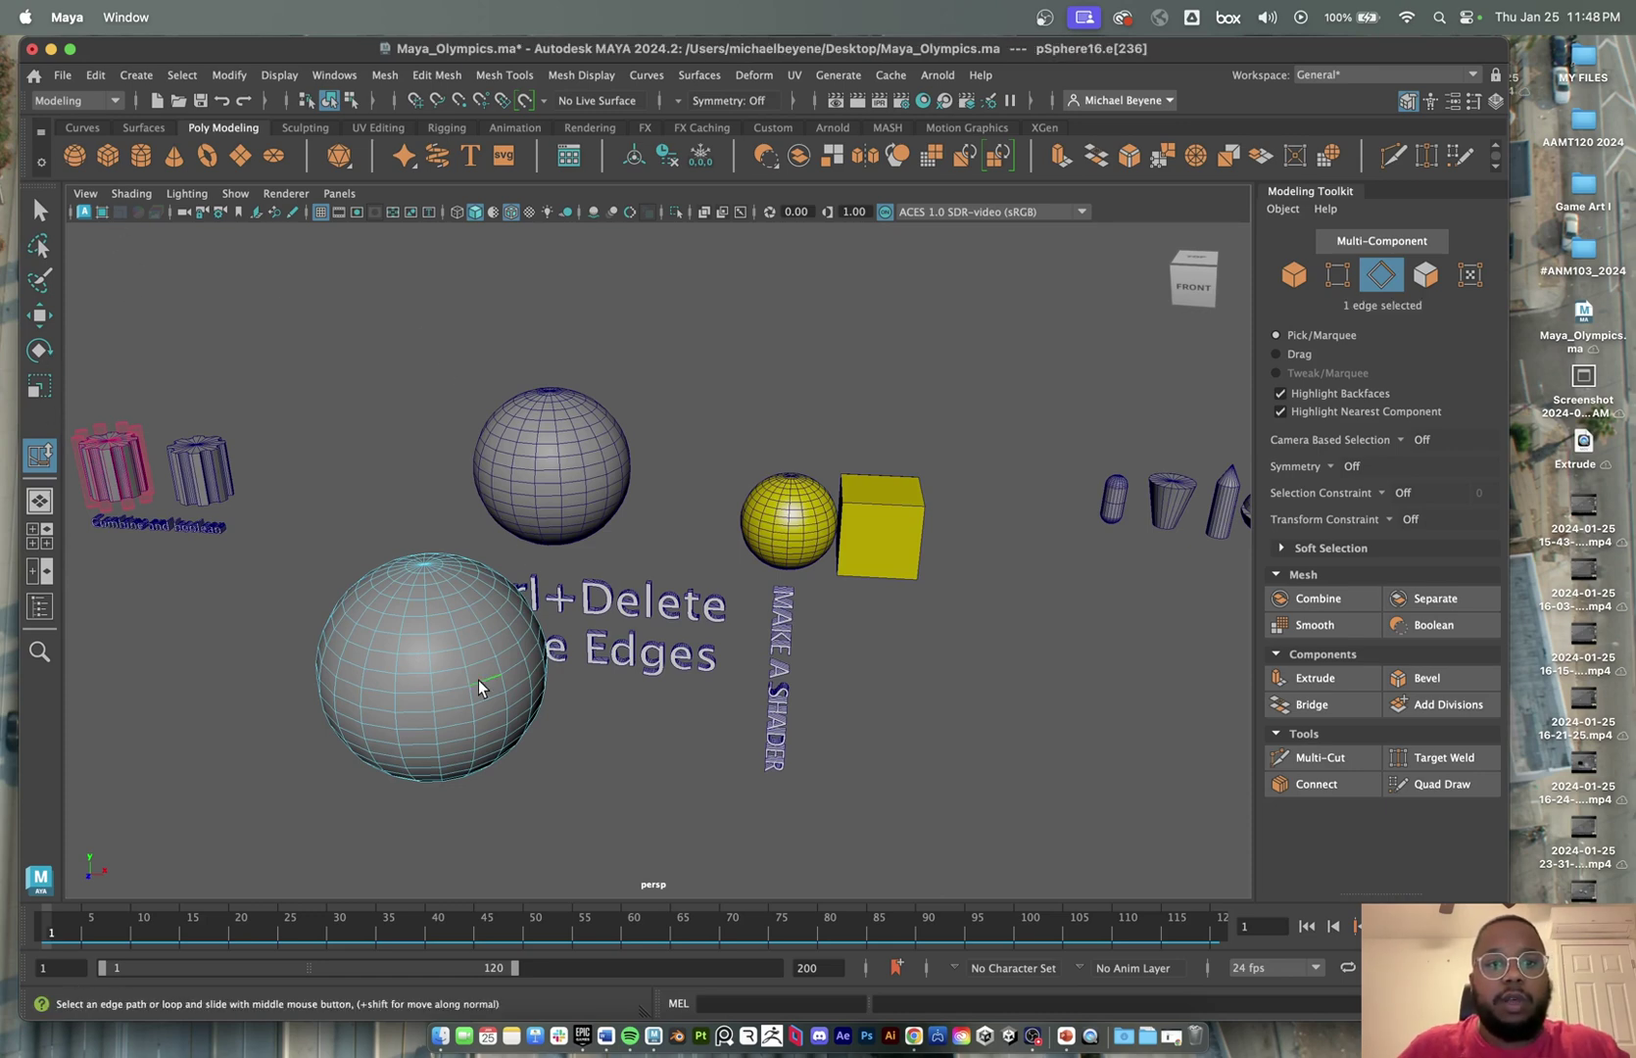
pyautogui.moveTo(461, 619); pyautogui.dragTo(703, 340, button='right')
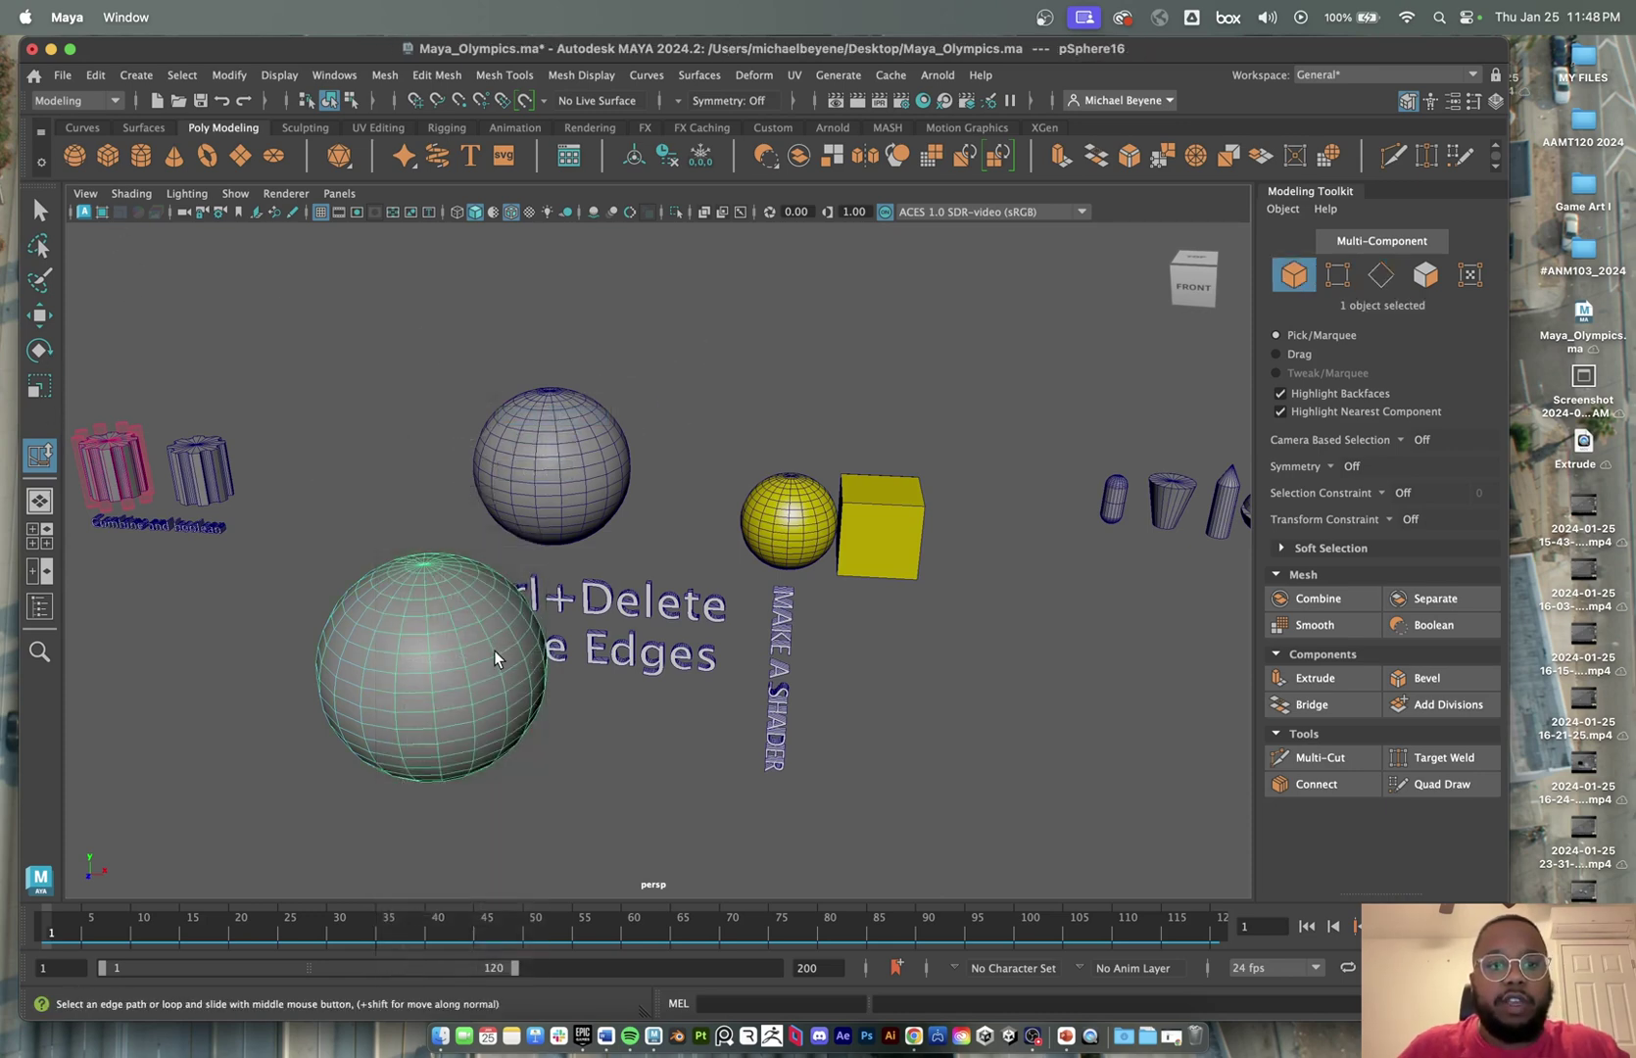
pyautogui.press('w')
pyautogui.moveTo(488, 666); pyautogui.dragTo(796, 687)
pyautogui.hotkey('ctrl', 'z')
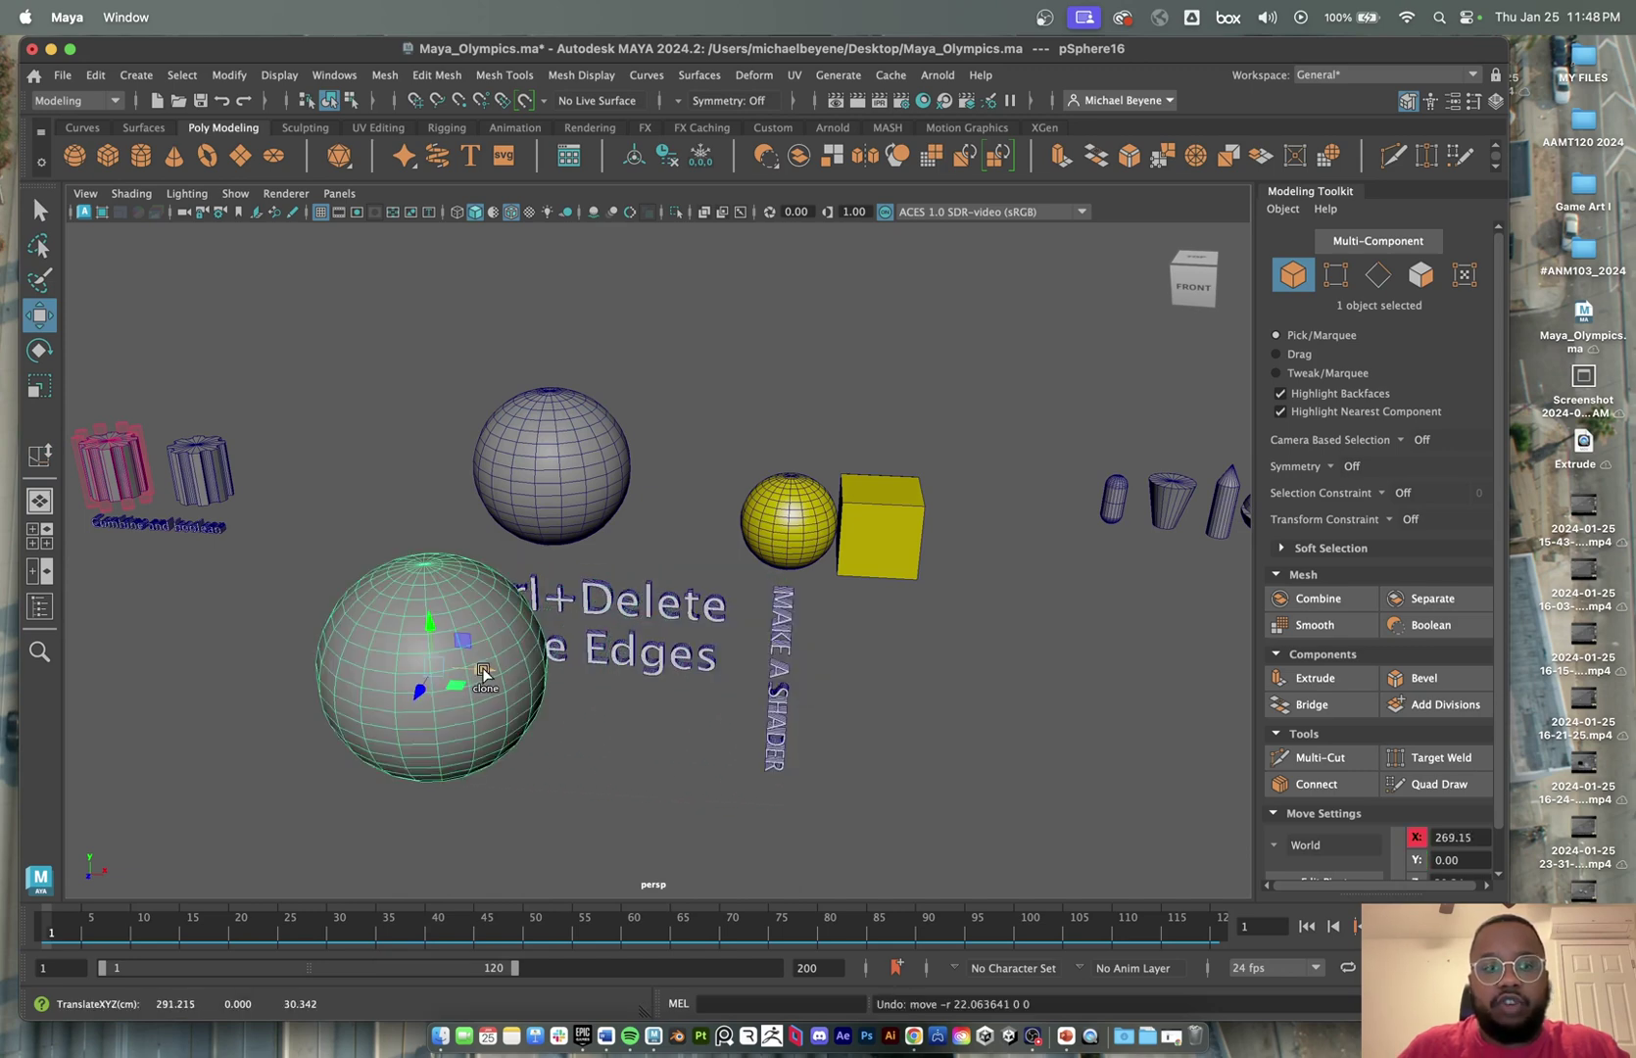
pyautogui.keyDown('shift'); pyautogui.moveTo(478, 675); pyautogui.dragTo(861, 677); pyautogui.keyUp('shift')
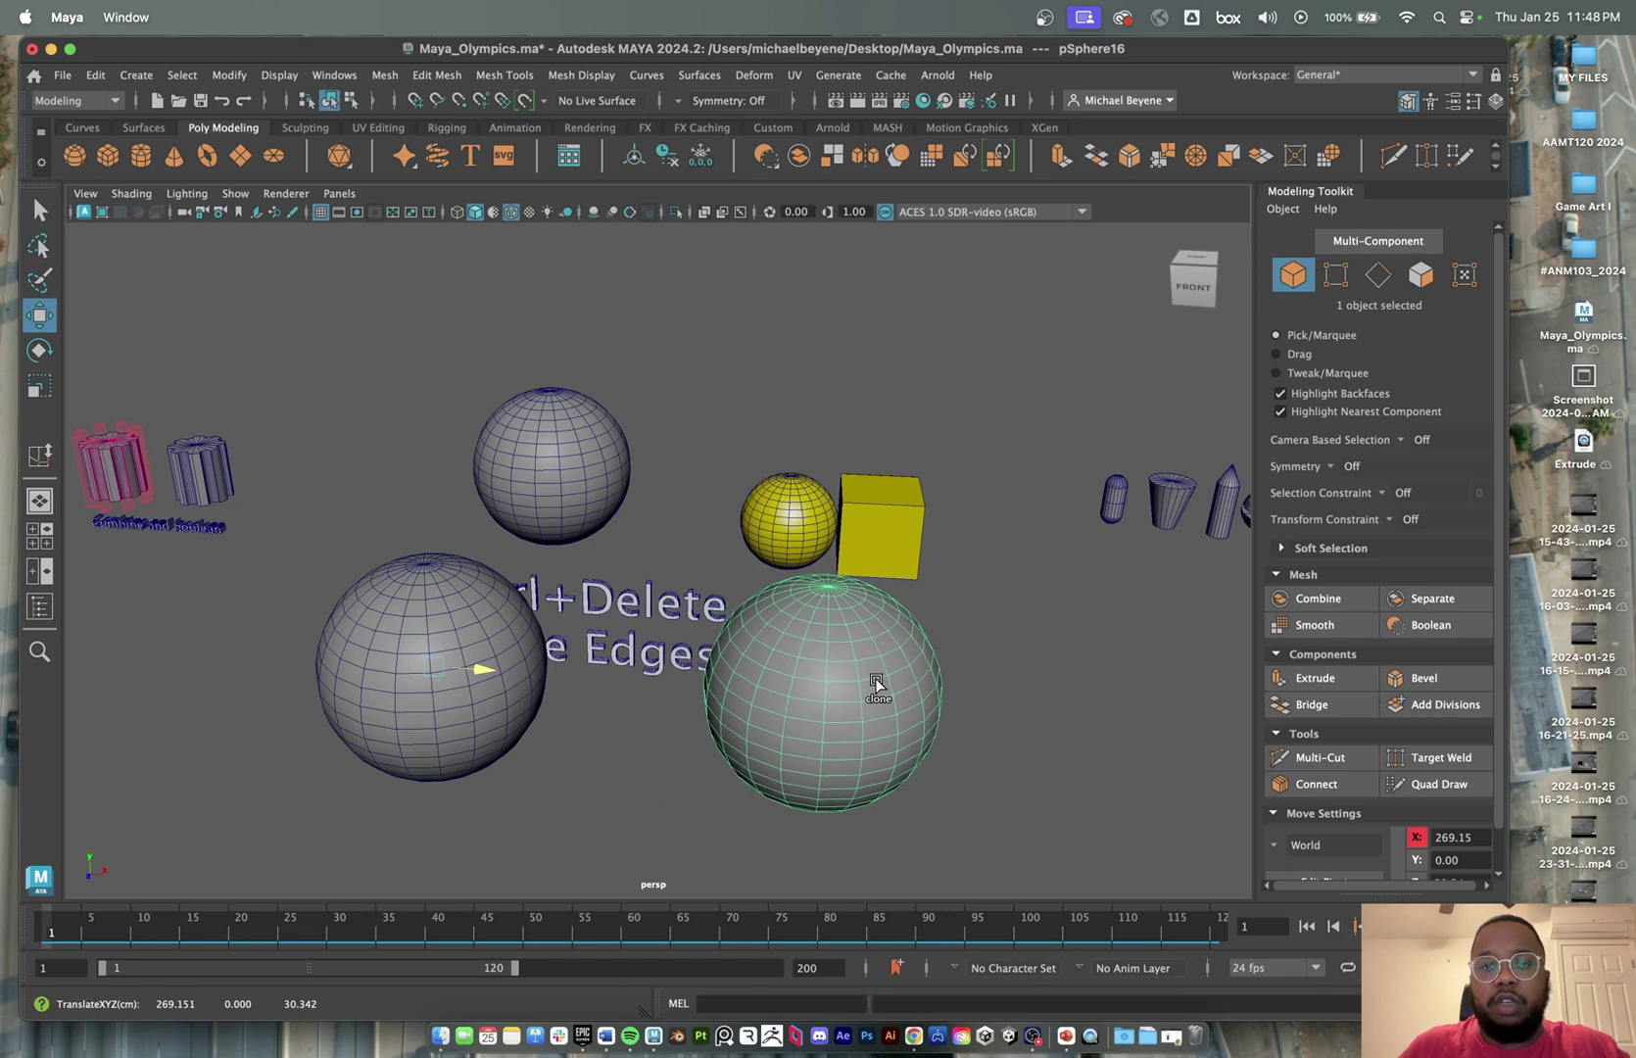
pyautogui.moveTo(772, 542)
pyautogui.keyDown('alt'); pyautogui.mouseDown()
pyautogui.moveTo(794, 545)
pyautogui.moveTo(740, 507)
pyautogui.mouseUp(); pyautogui.keyUp('alt')
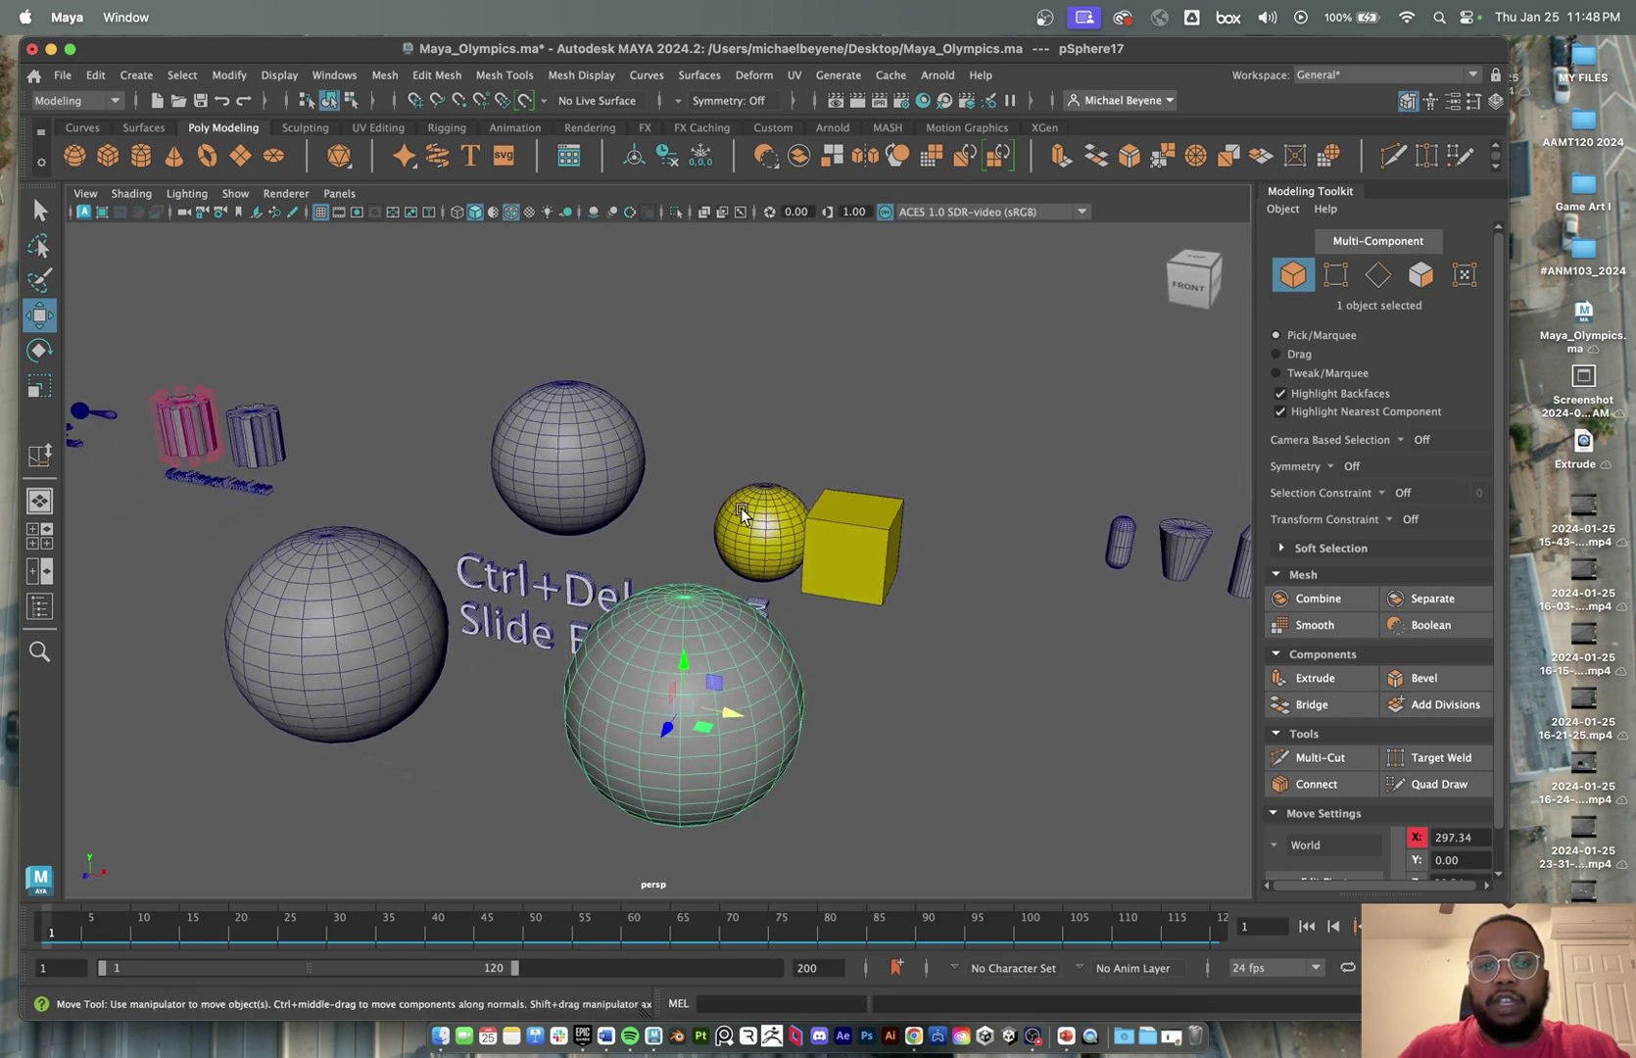
# - Assign the existing GOLD material to the newly cloned sphere
pyautogui.click(742, 509)
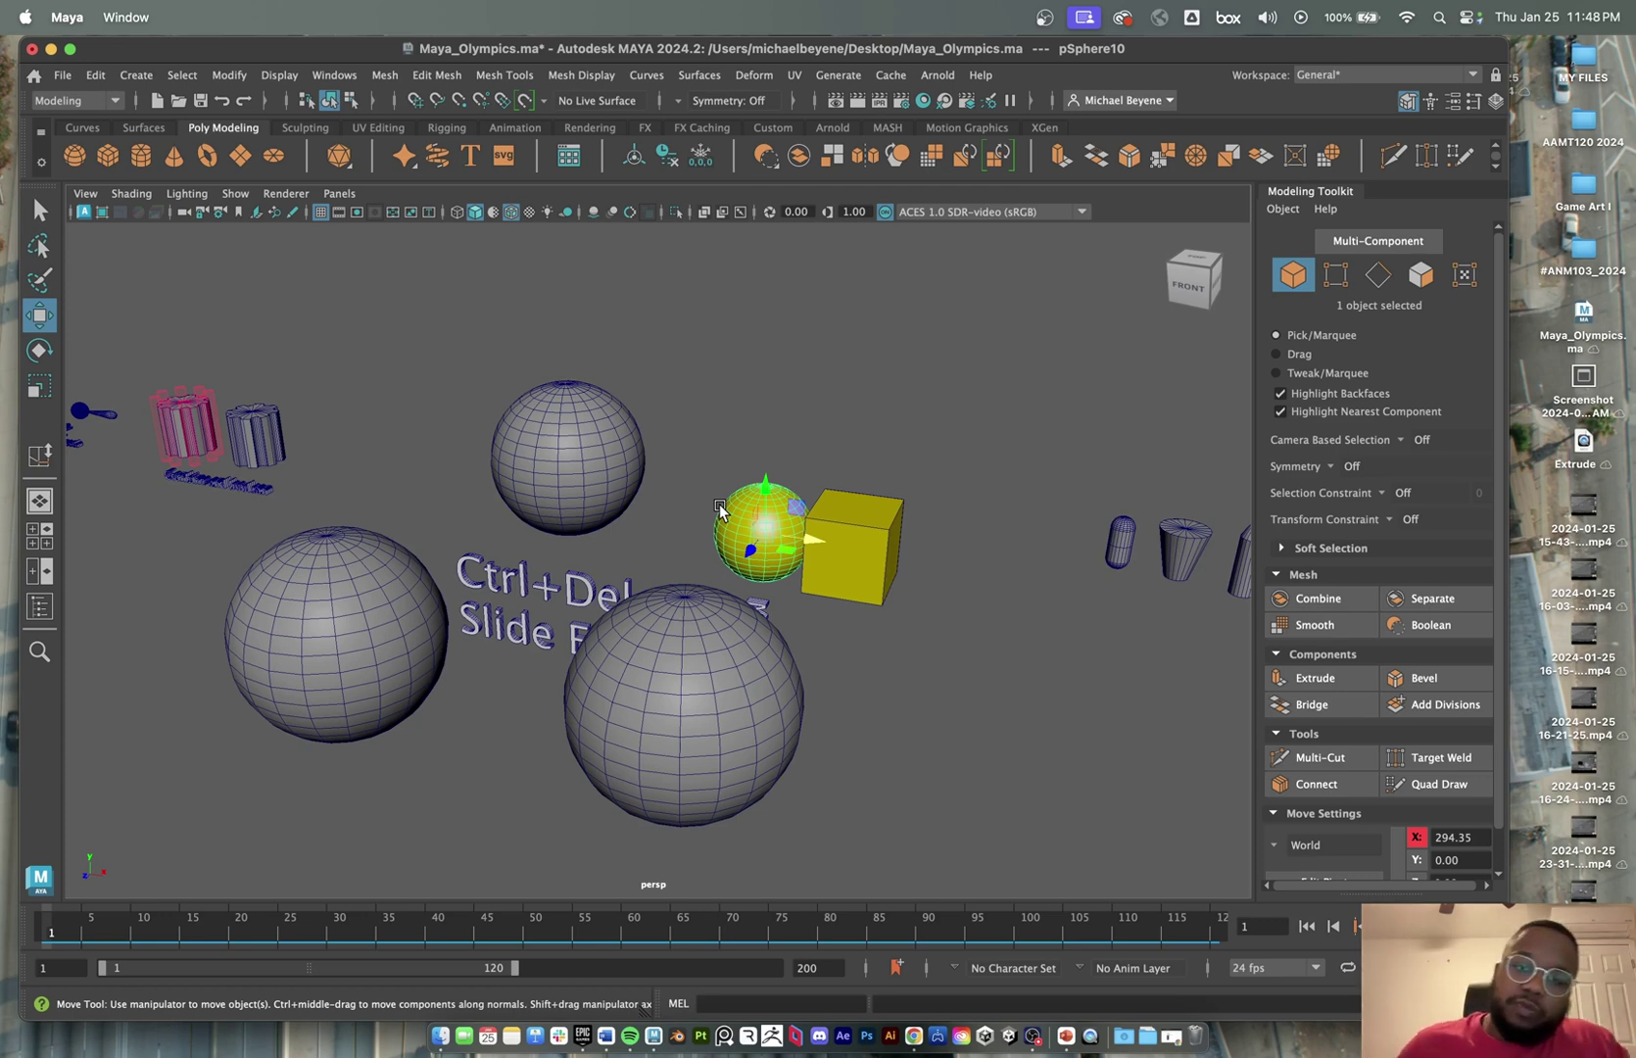
pyautogui.click(681, 753)
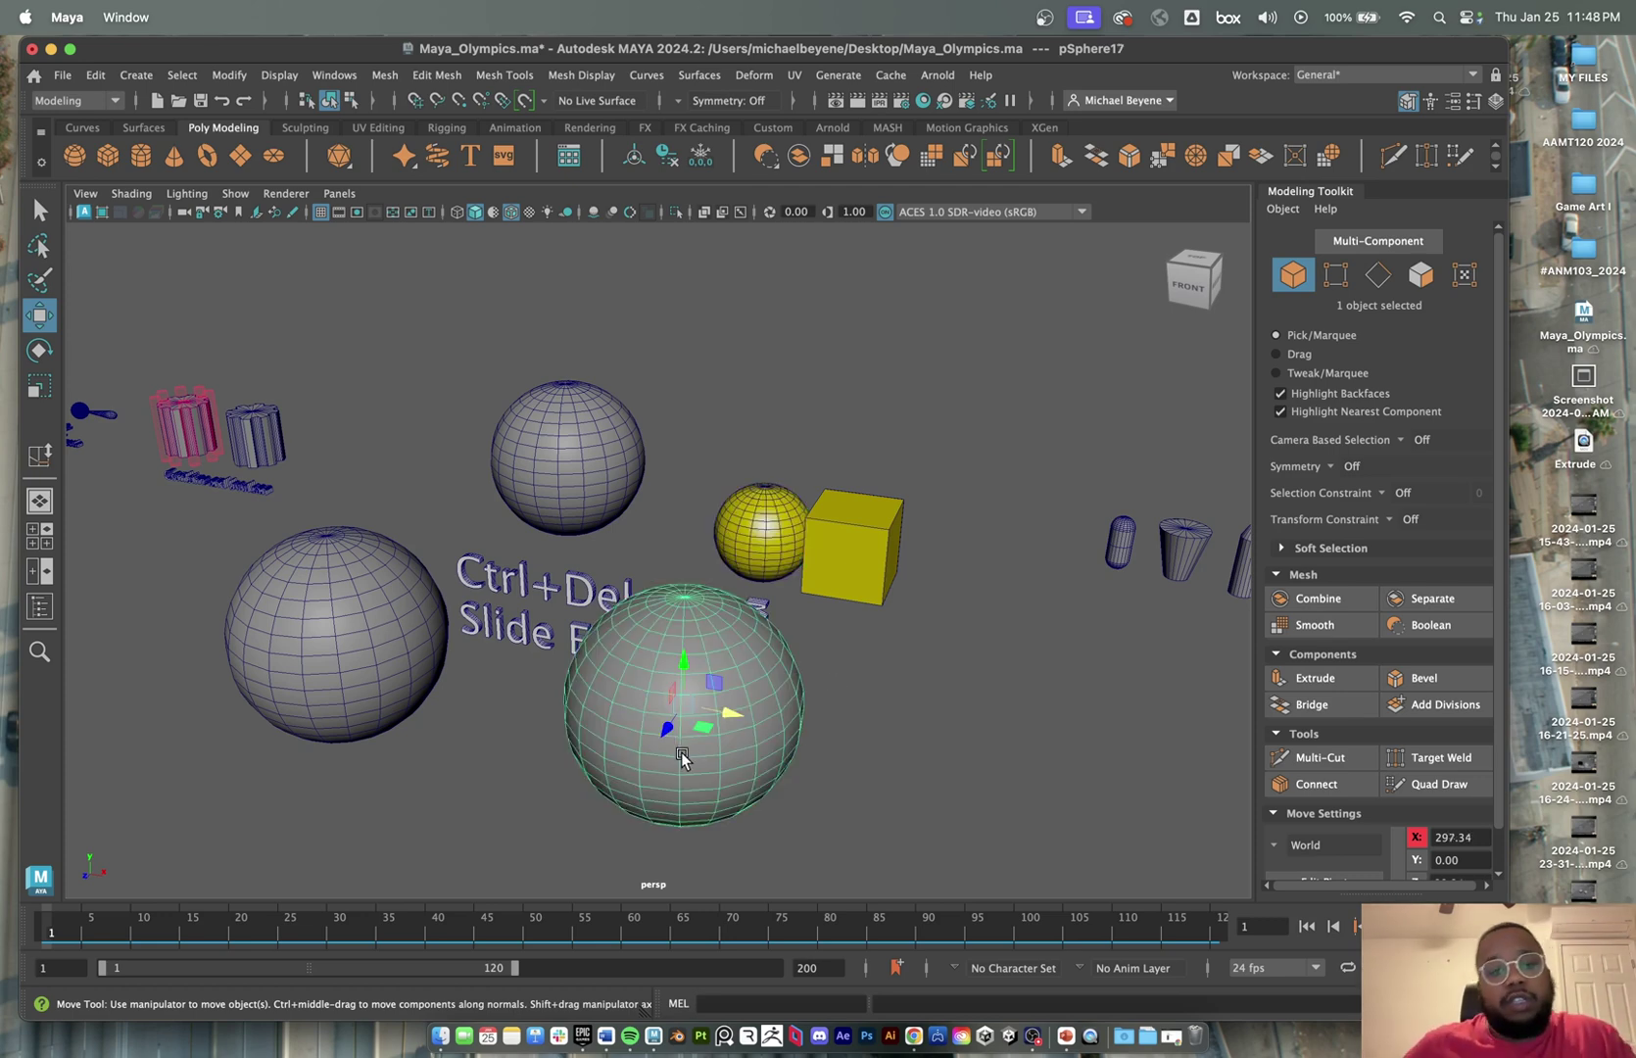
pyautogui.rightClick(654, 678)
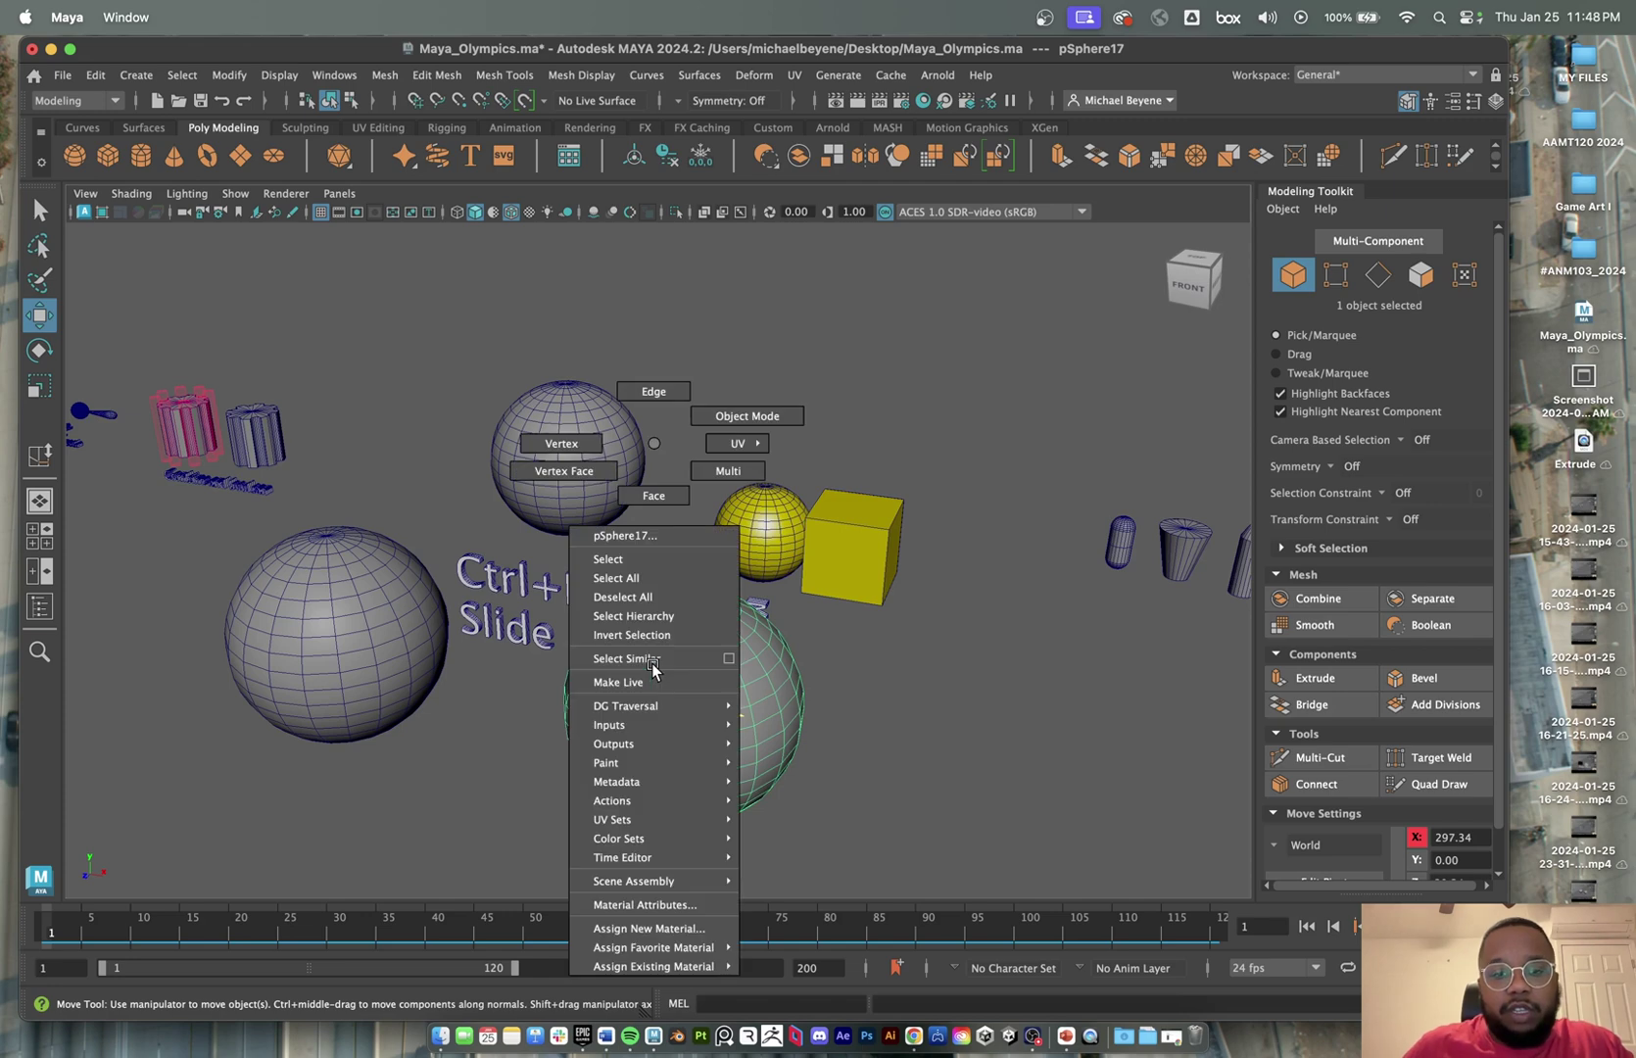
pyautogui.moveTo(699, 833)
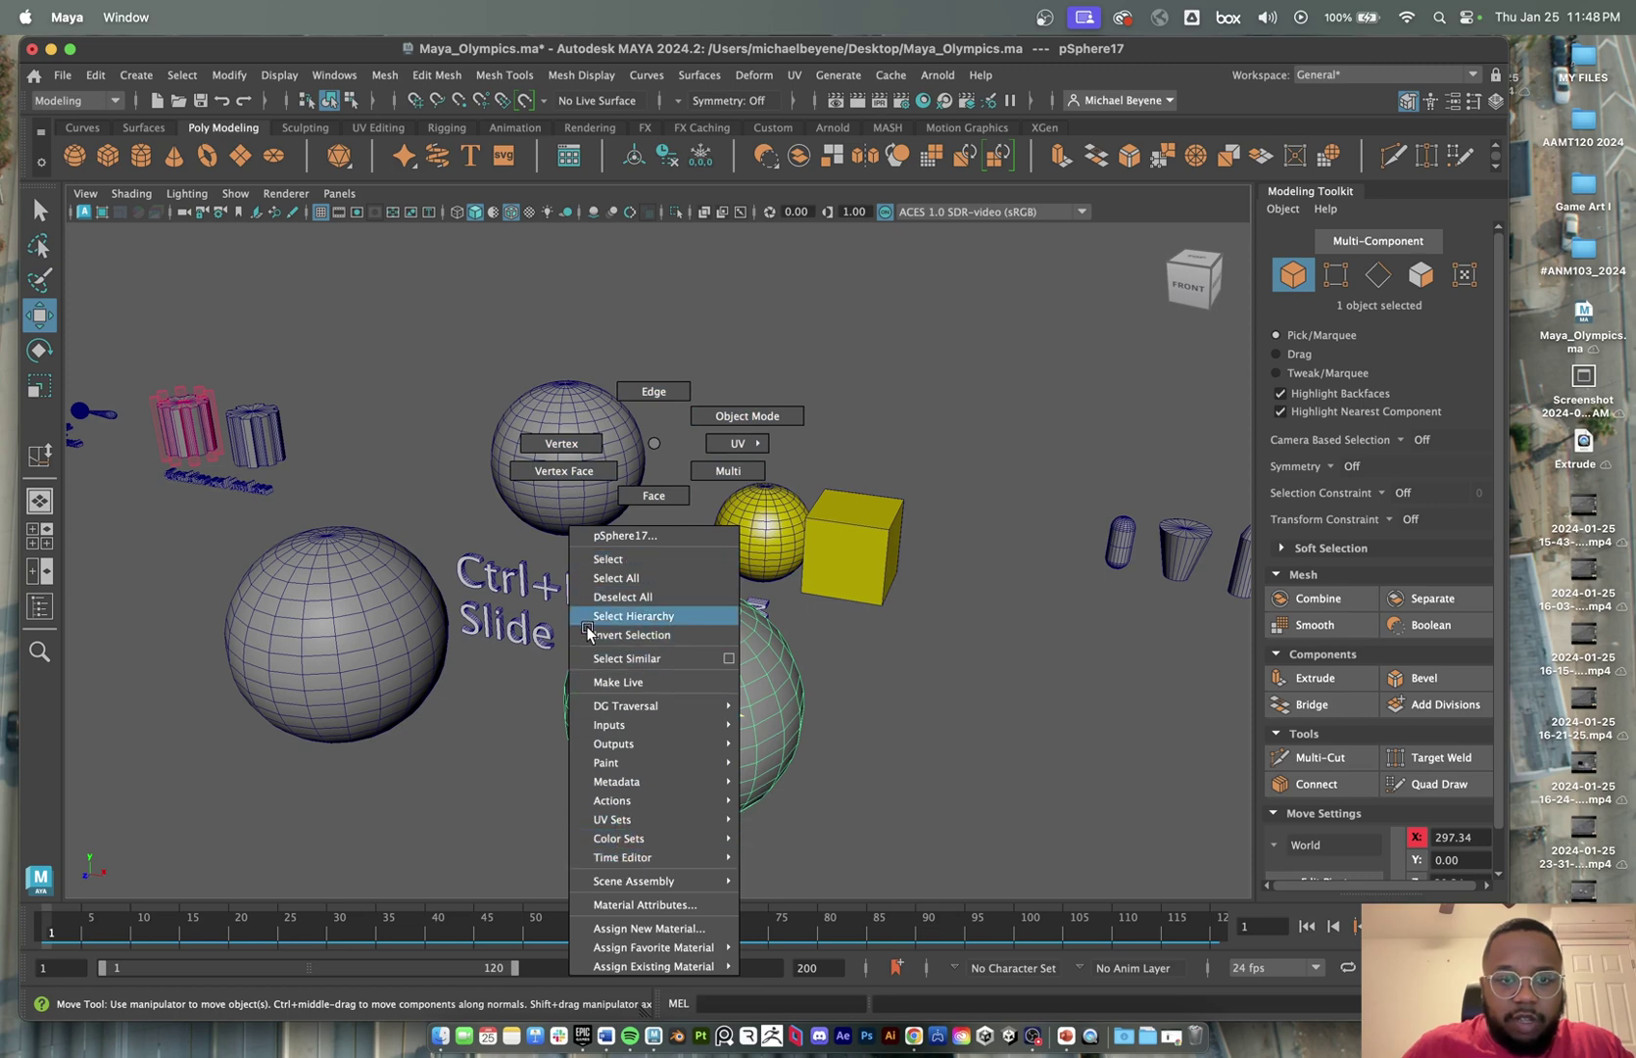
pyautogui.moveTo(643, 744)
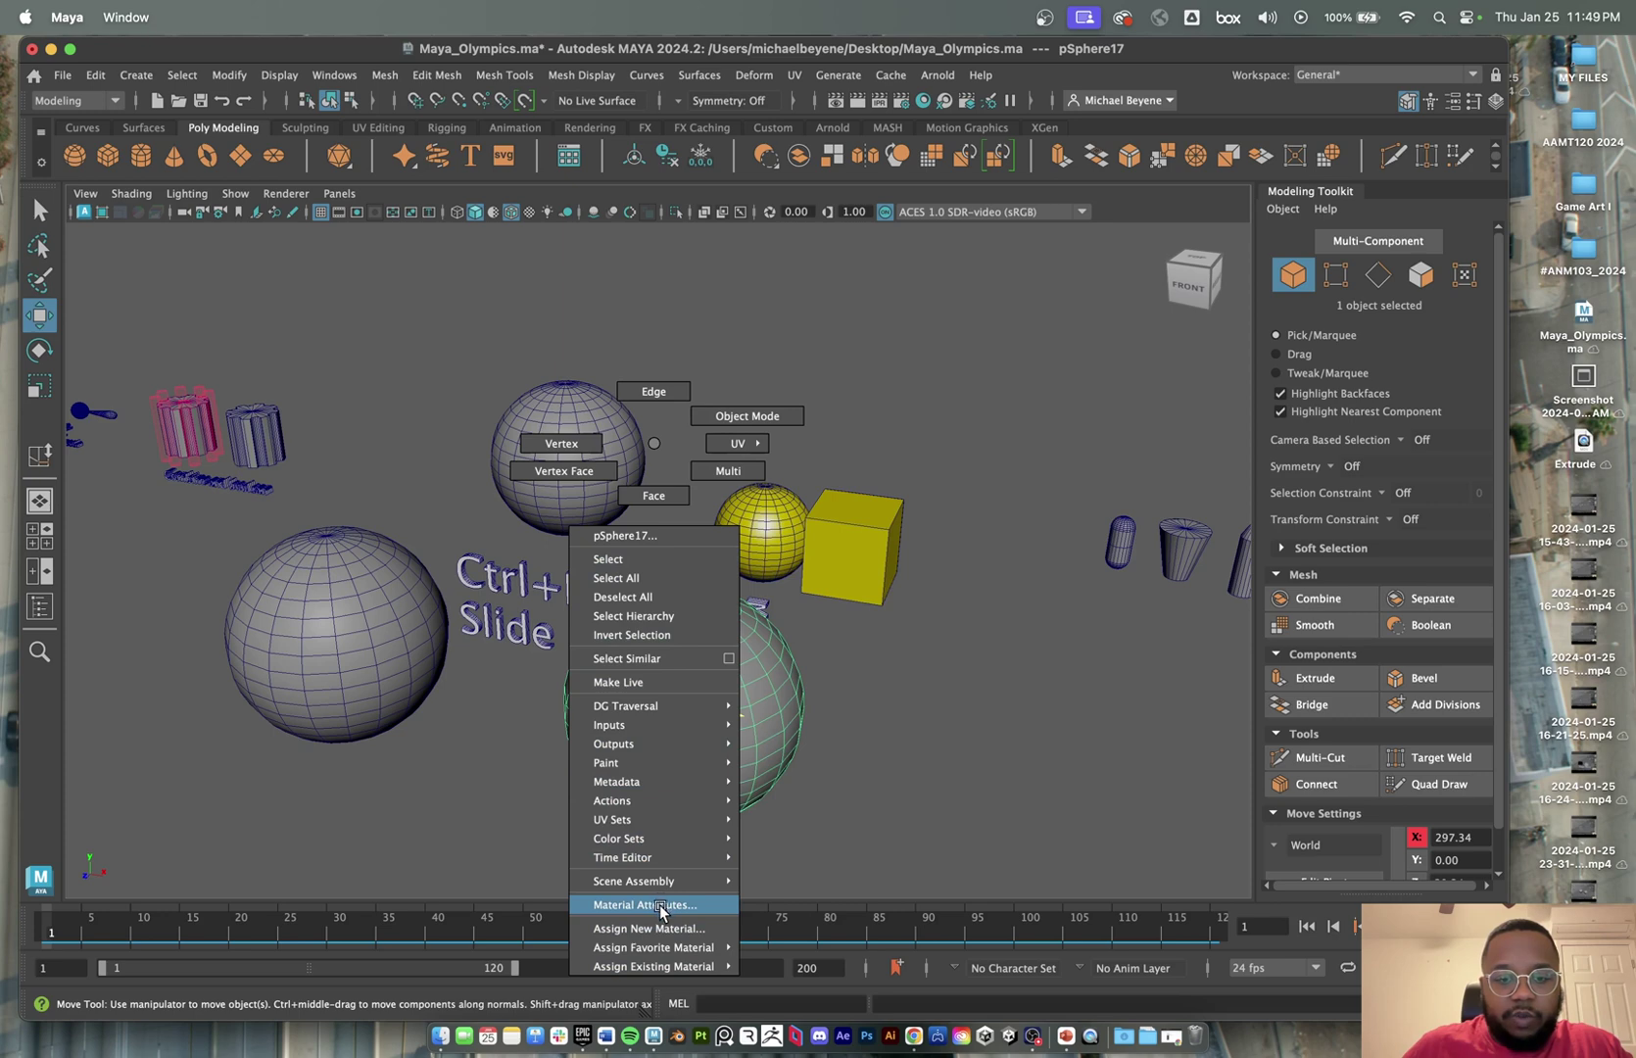
pyautogui.moveTo(683, 955)
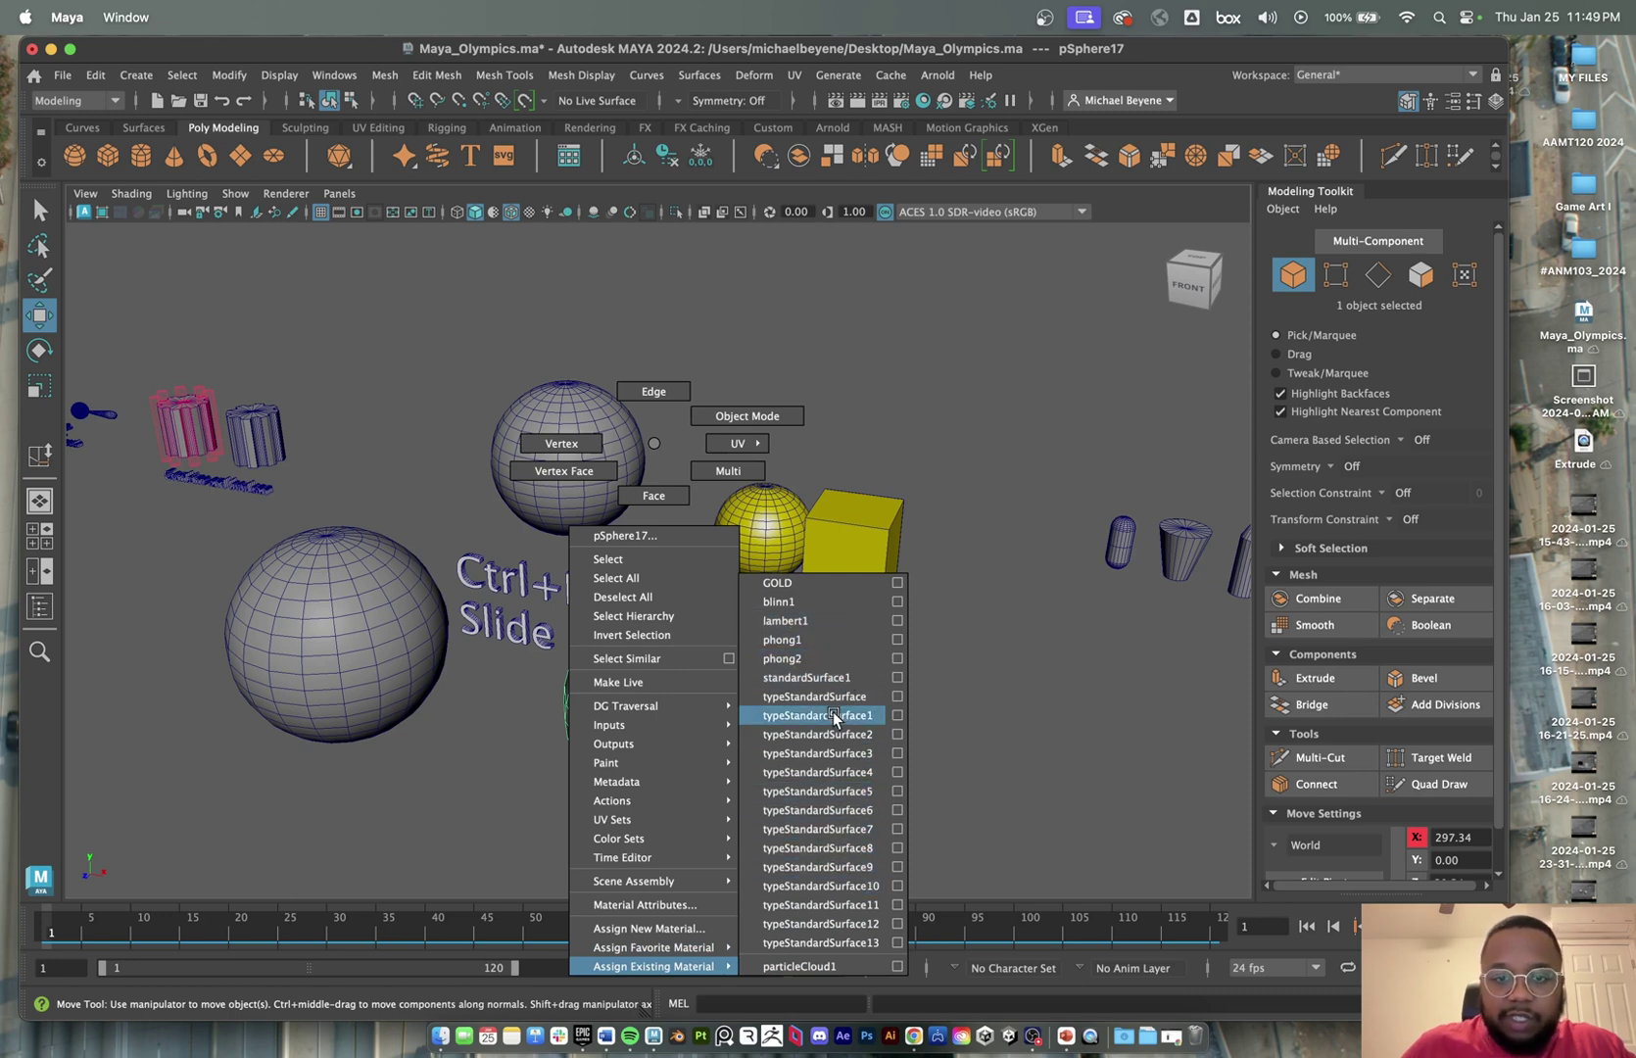
pyautogui.click(832, 583)
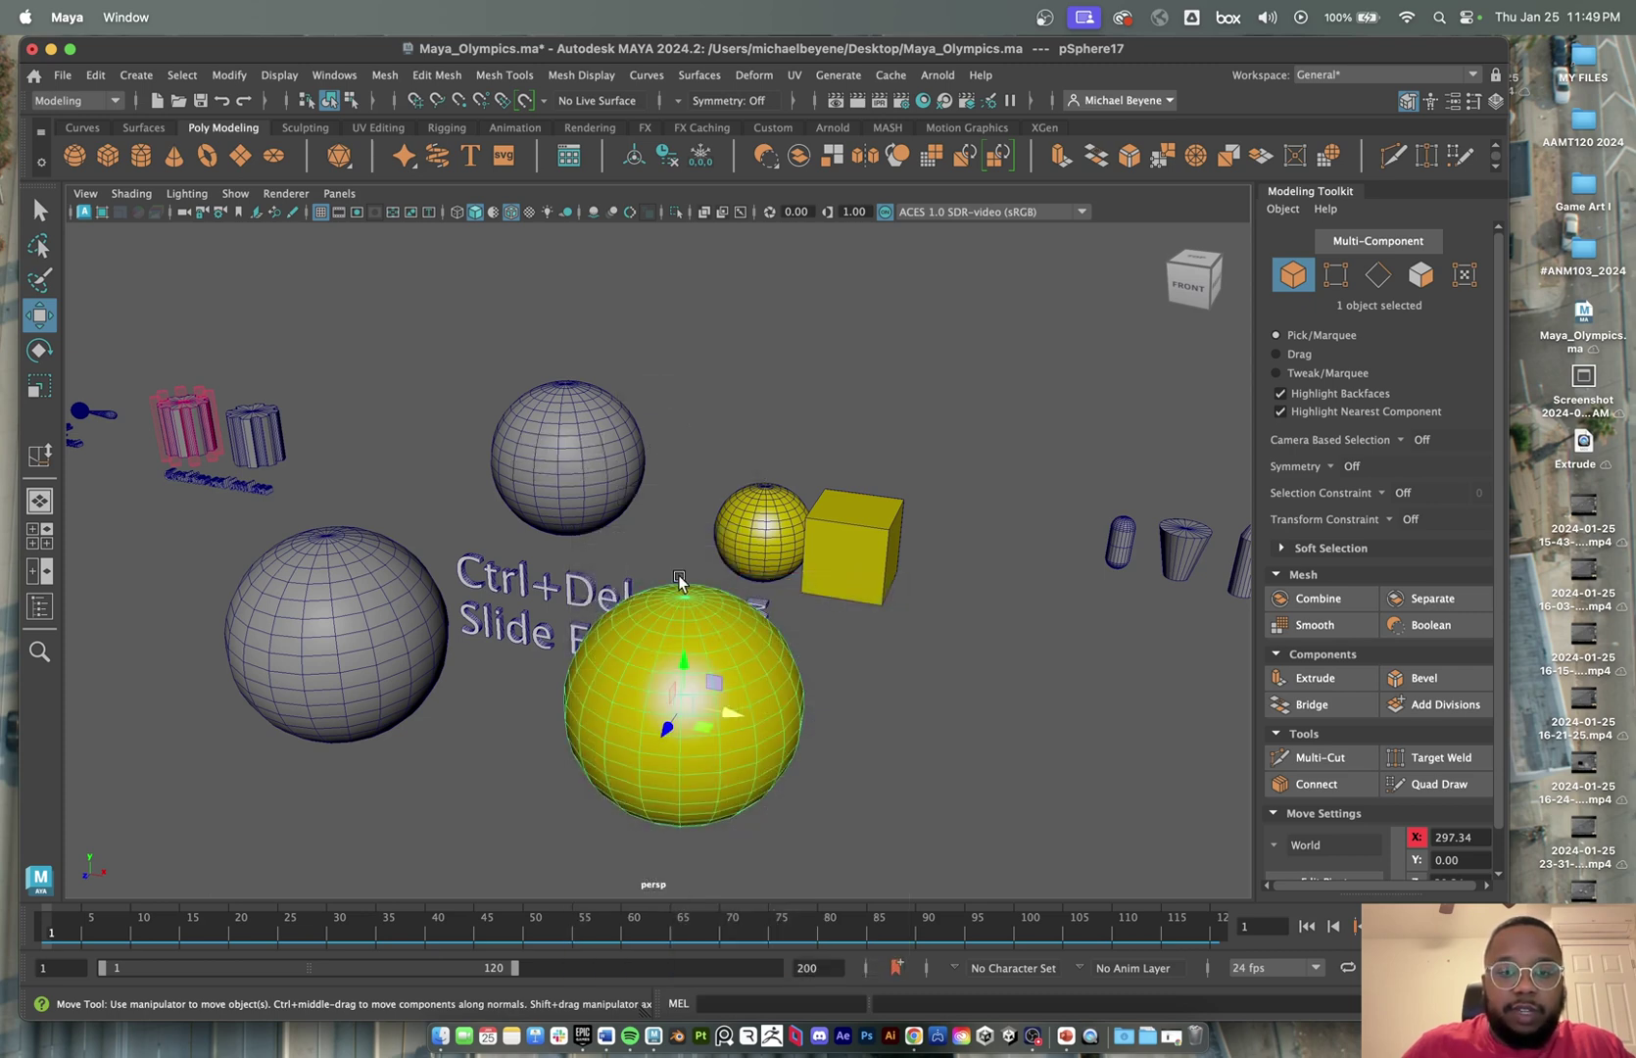
# - Examine the favorite material types offered for the large gold sphere without assigning one, and reselect the sphere
pyautogui.moveTo(682, 442); pyautogui.dragTo(697, 948, button='right')
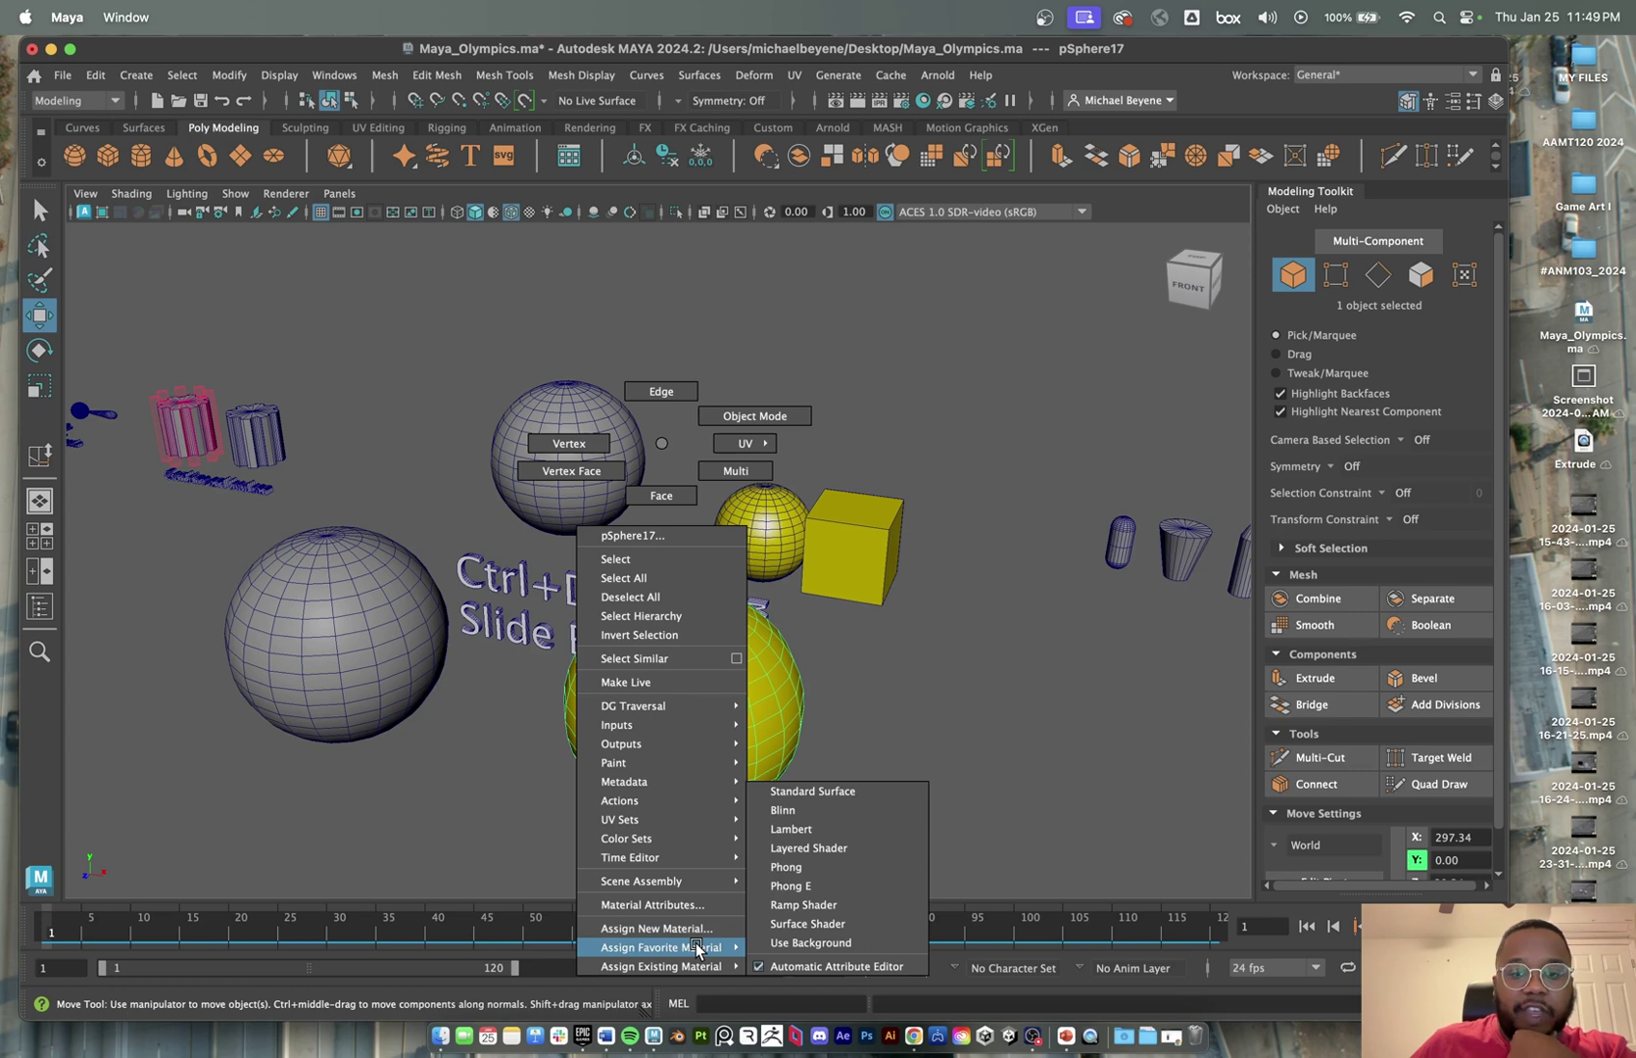
pyautogui.moveTo(697, 947); pyautogui.dragTo(798, 835, button='right')
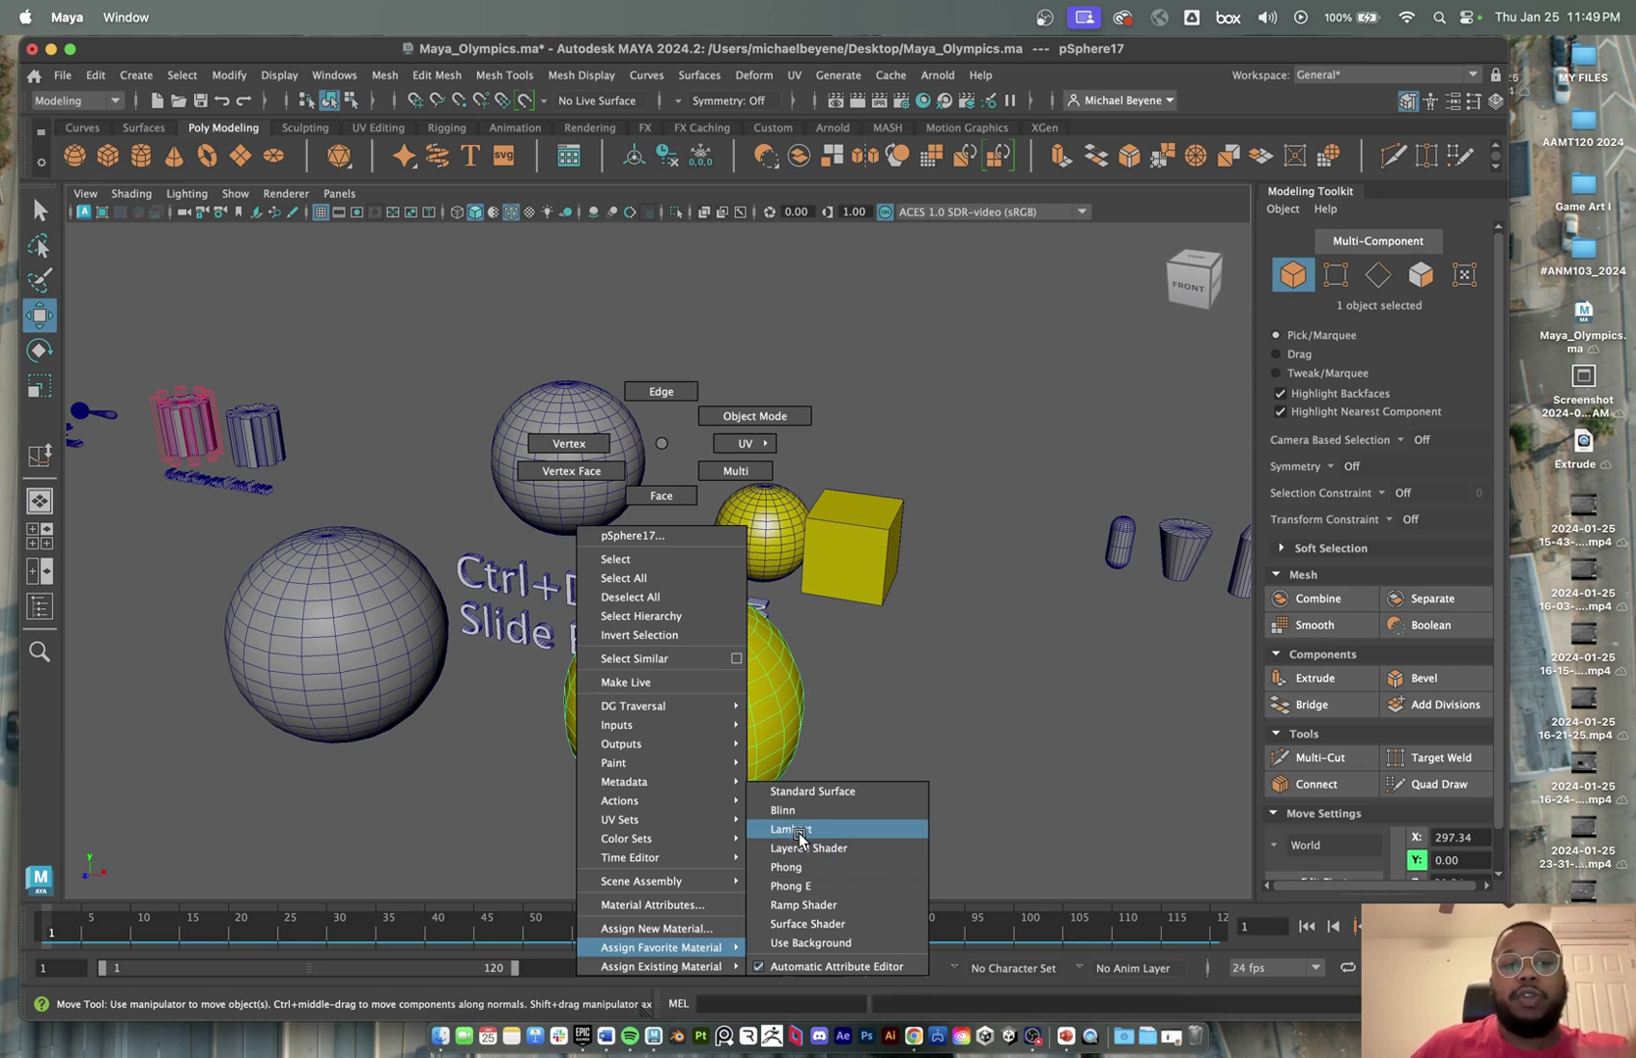
pyautogui.moveTo(800, 838); pyautogui.dragTo(666, 448, button='right')
pyautogui.click(333, 586)
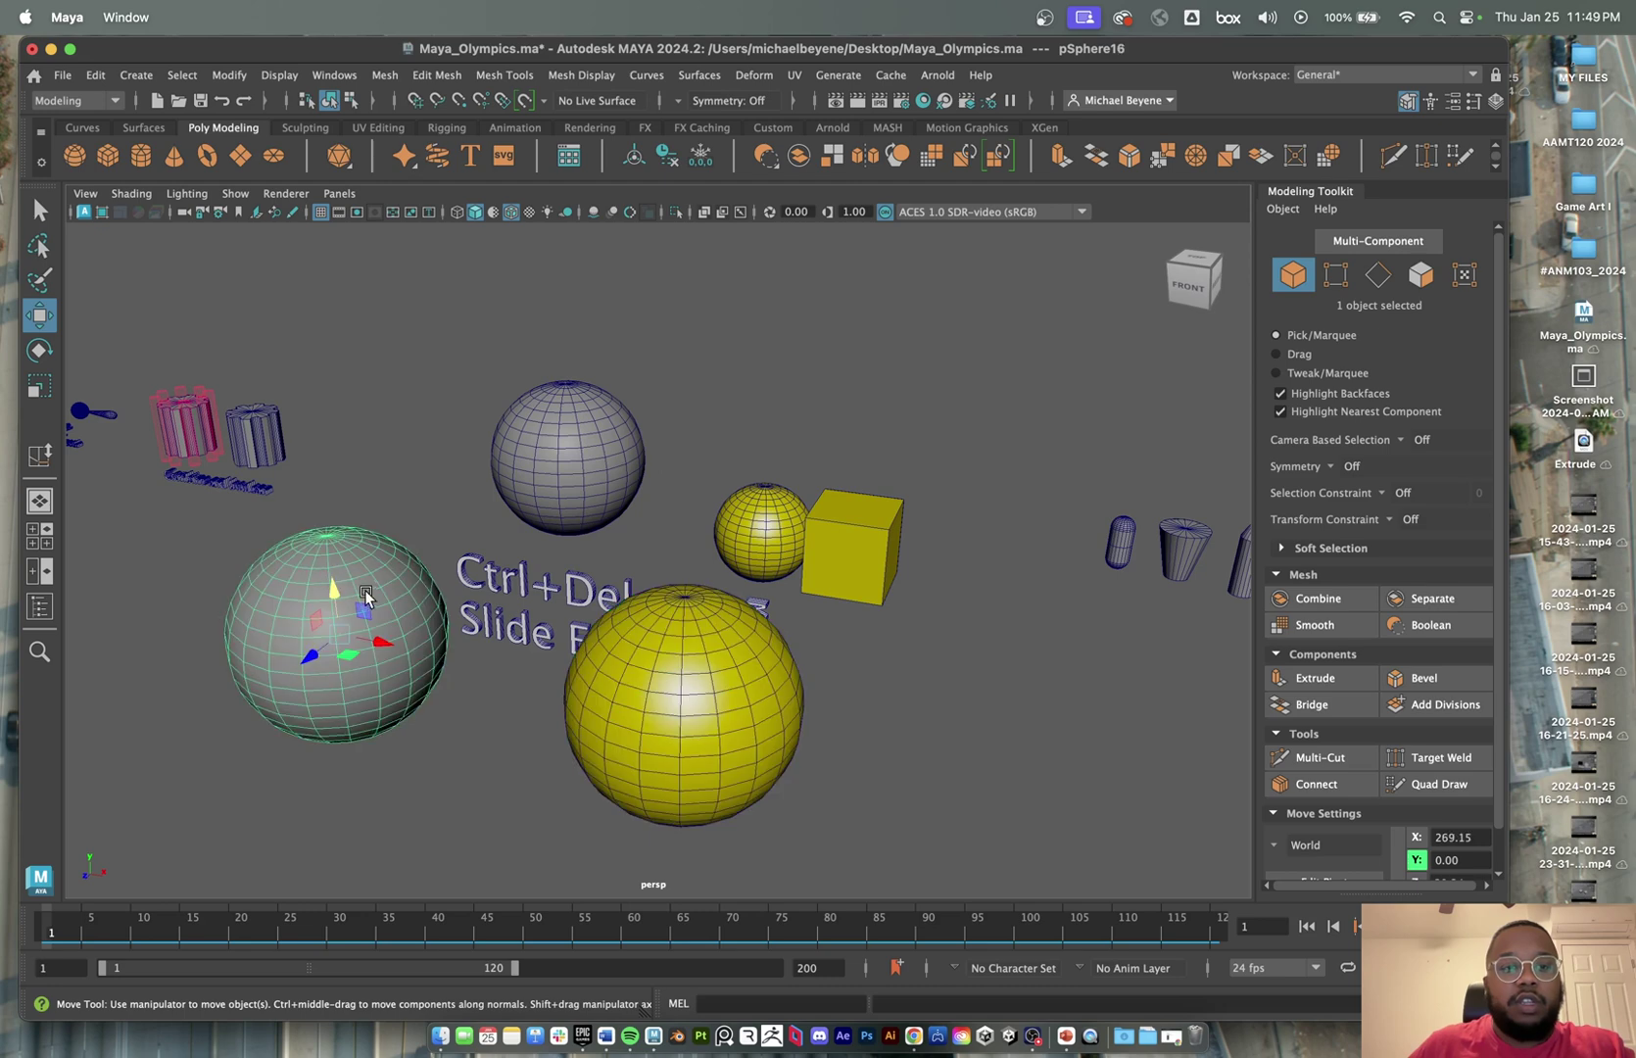
pyautogui.click(730, 682)
pyautogui.scroll(-2, 647, 637)
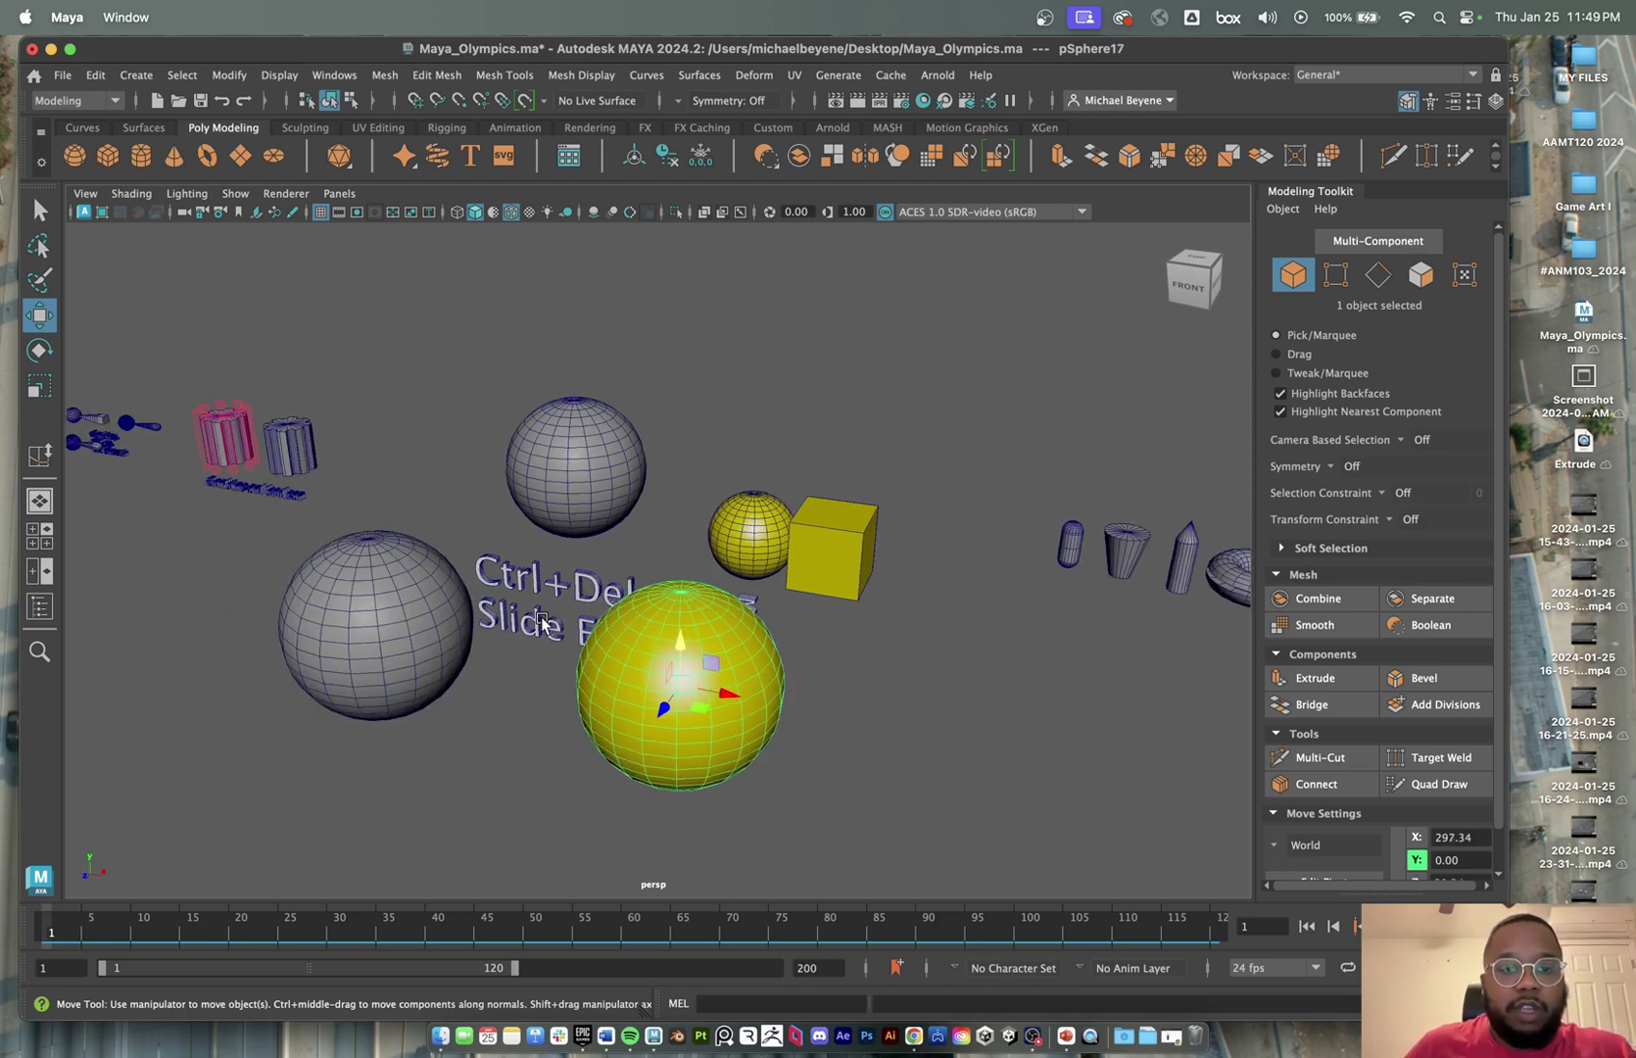
# - Duplicate the large grey sphere and move the copy along the X axis to about X 319.26, beyond the large gold sphere
pyautogui.click(435, 611)
pyautogui.hotkey('ctrl', 'd')
pyautogui.moveTo(422, 627); pyautogui.dragTo(1024, 716)
# - Assign a new Lambert material to the duplicated sphere from the favorite materials
pyautogui.rightClick(1024, 716)
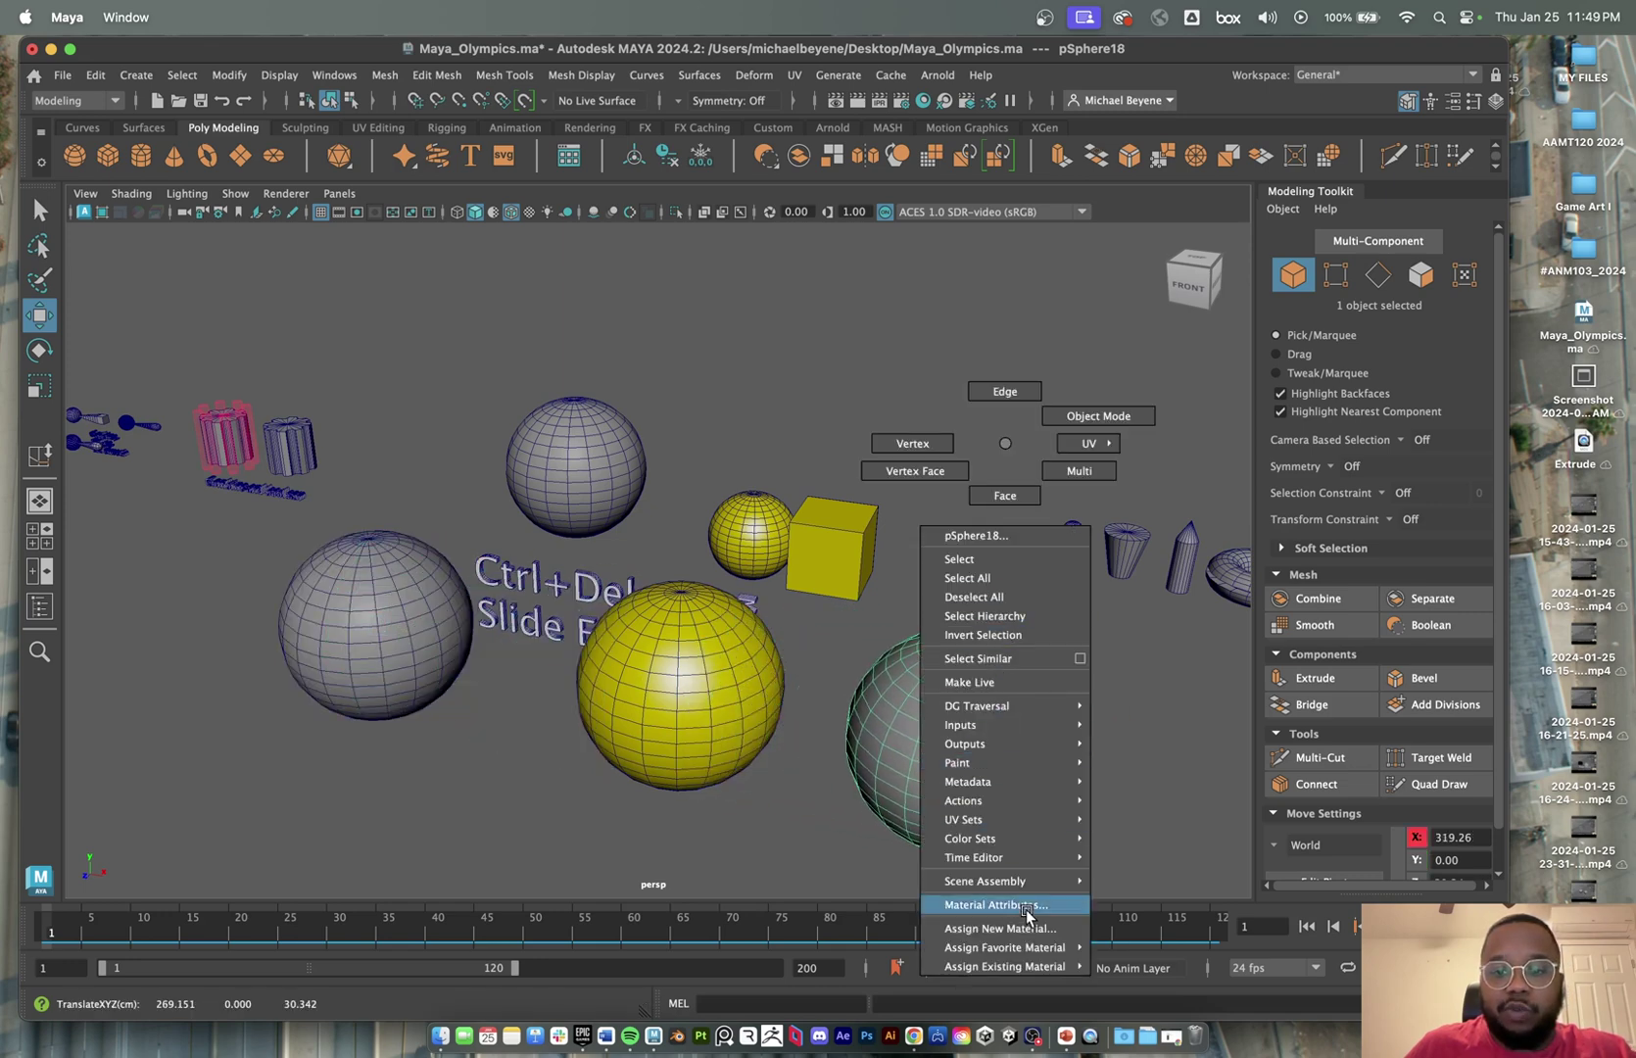
pyautogui.moveTo(1031, 950)
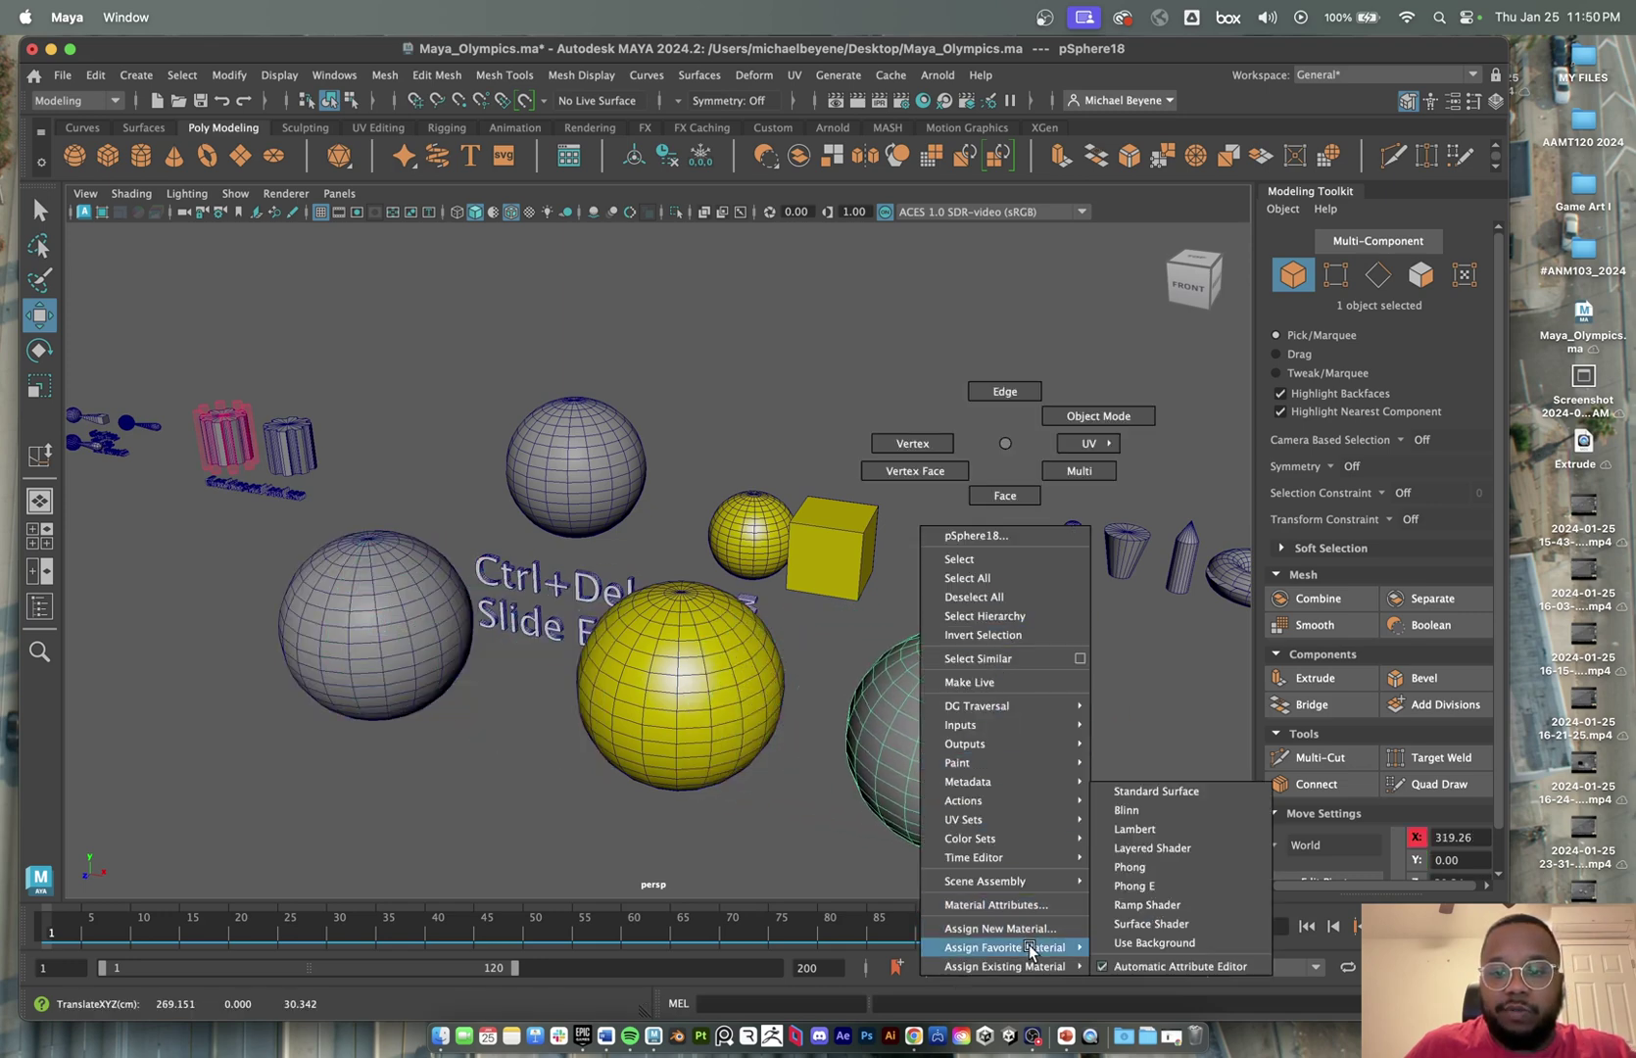
pyautogui.click(1171, 828)
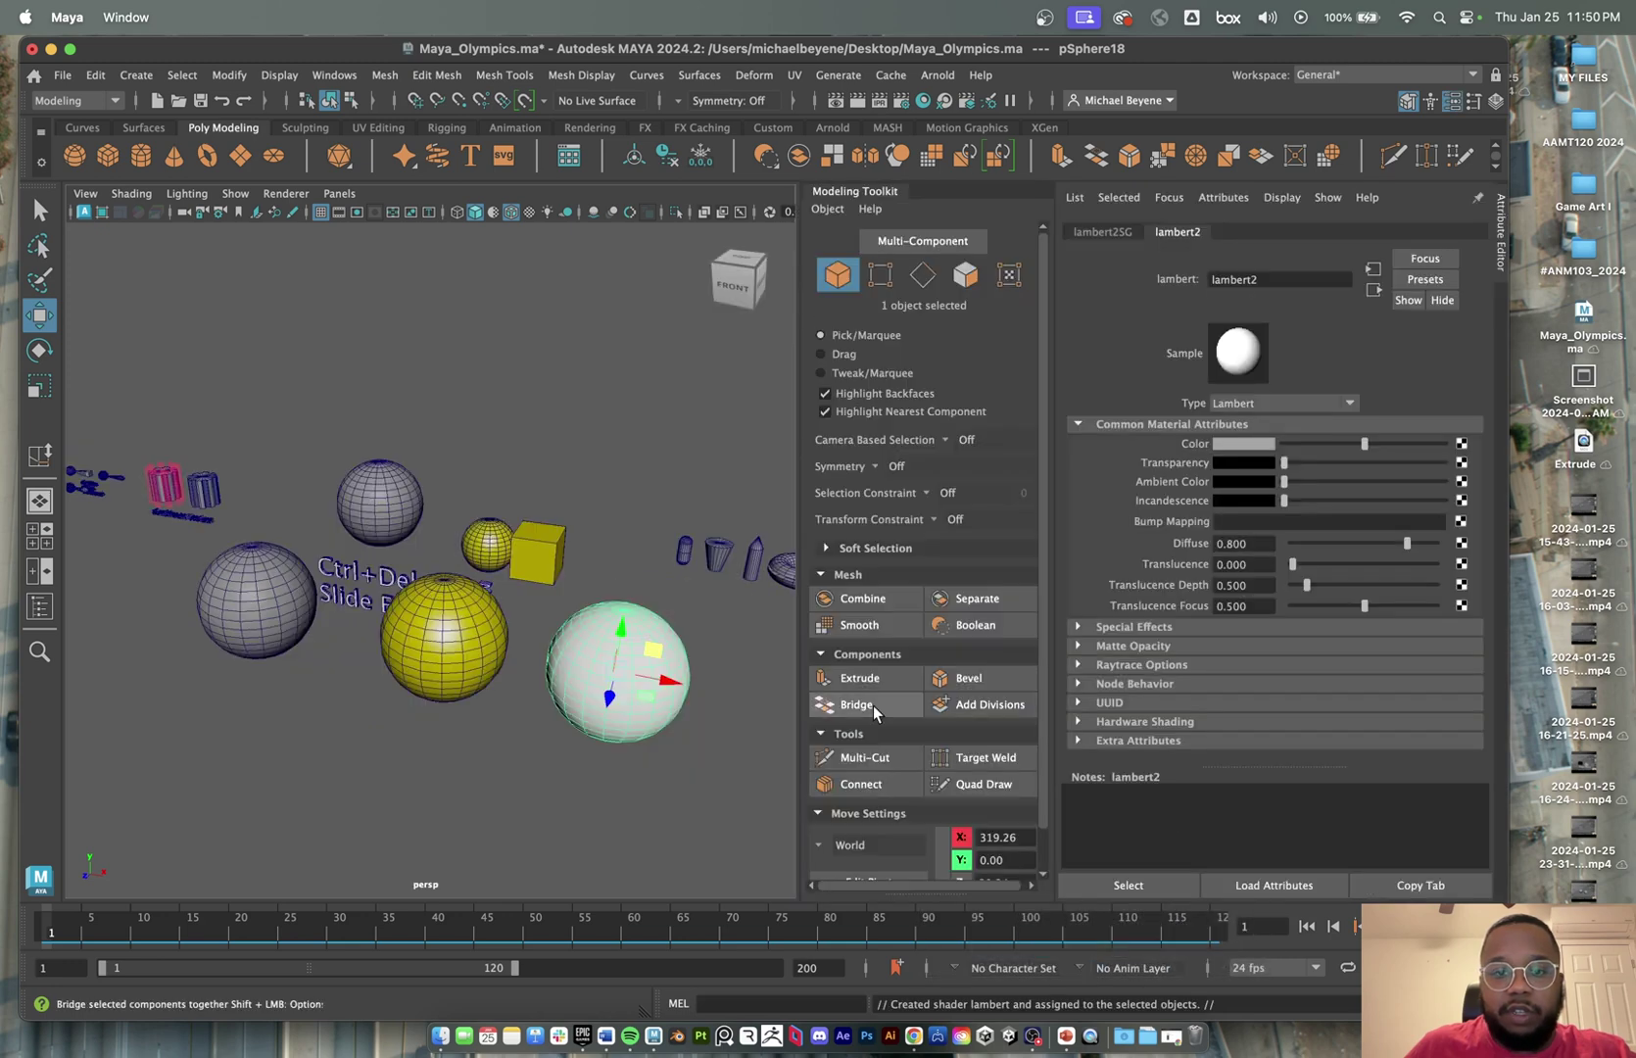
# - Rename the new sphere's Lambert material to Green
pyautogui.click(704, 641)
pyautogui.click(629, 660)
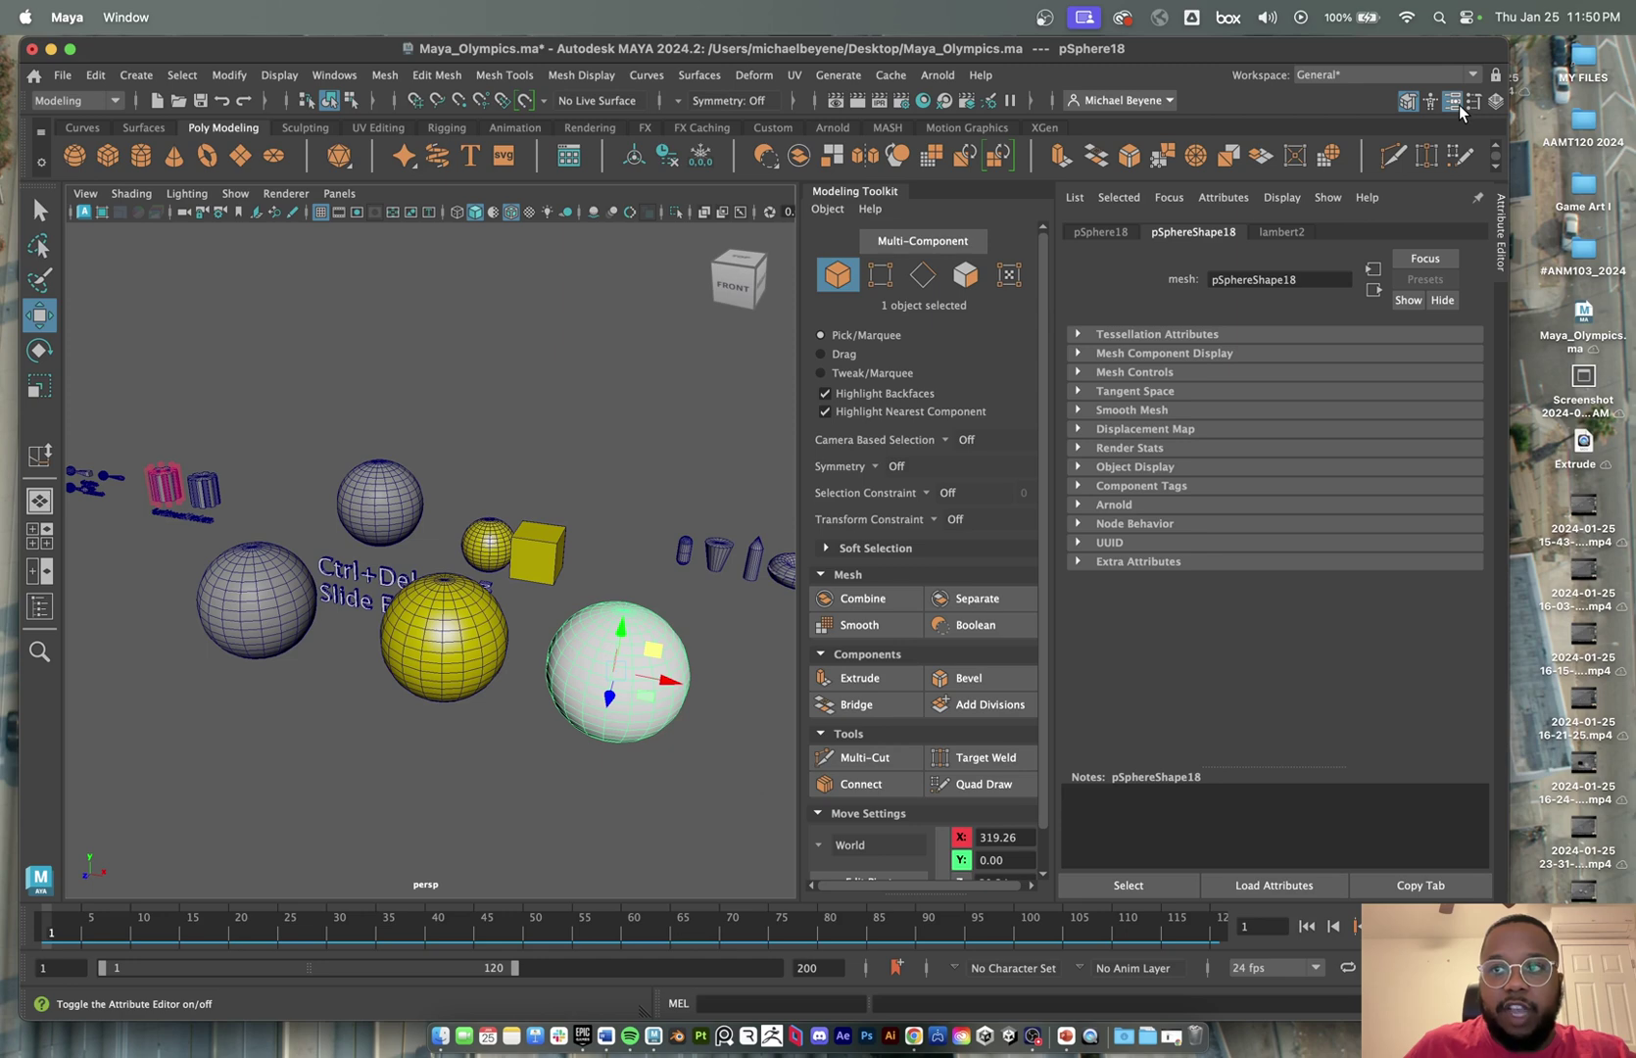
pyautogui.click(1281, 232)
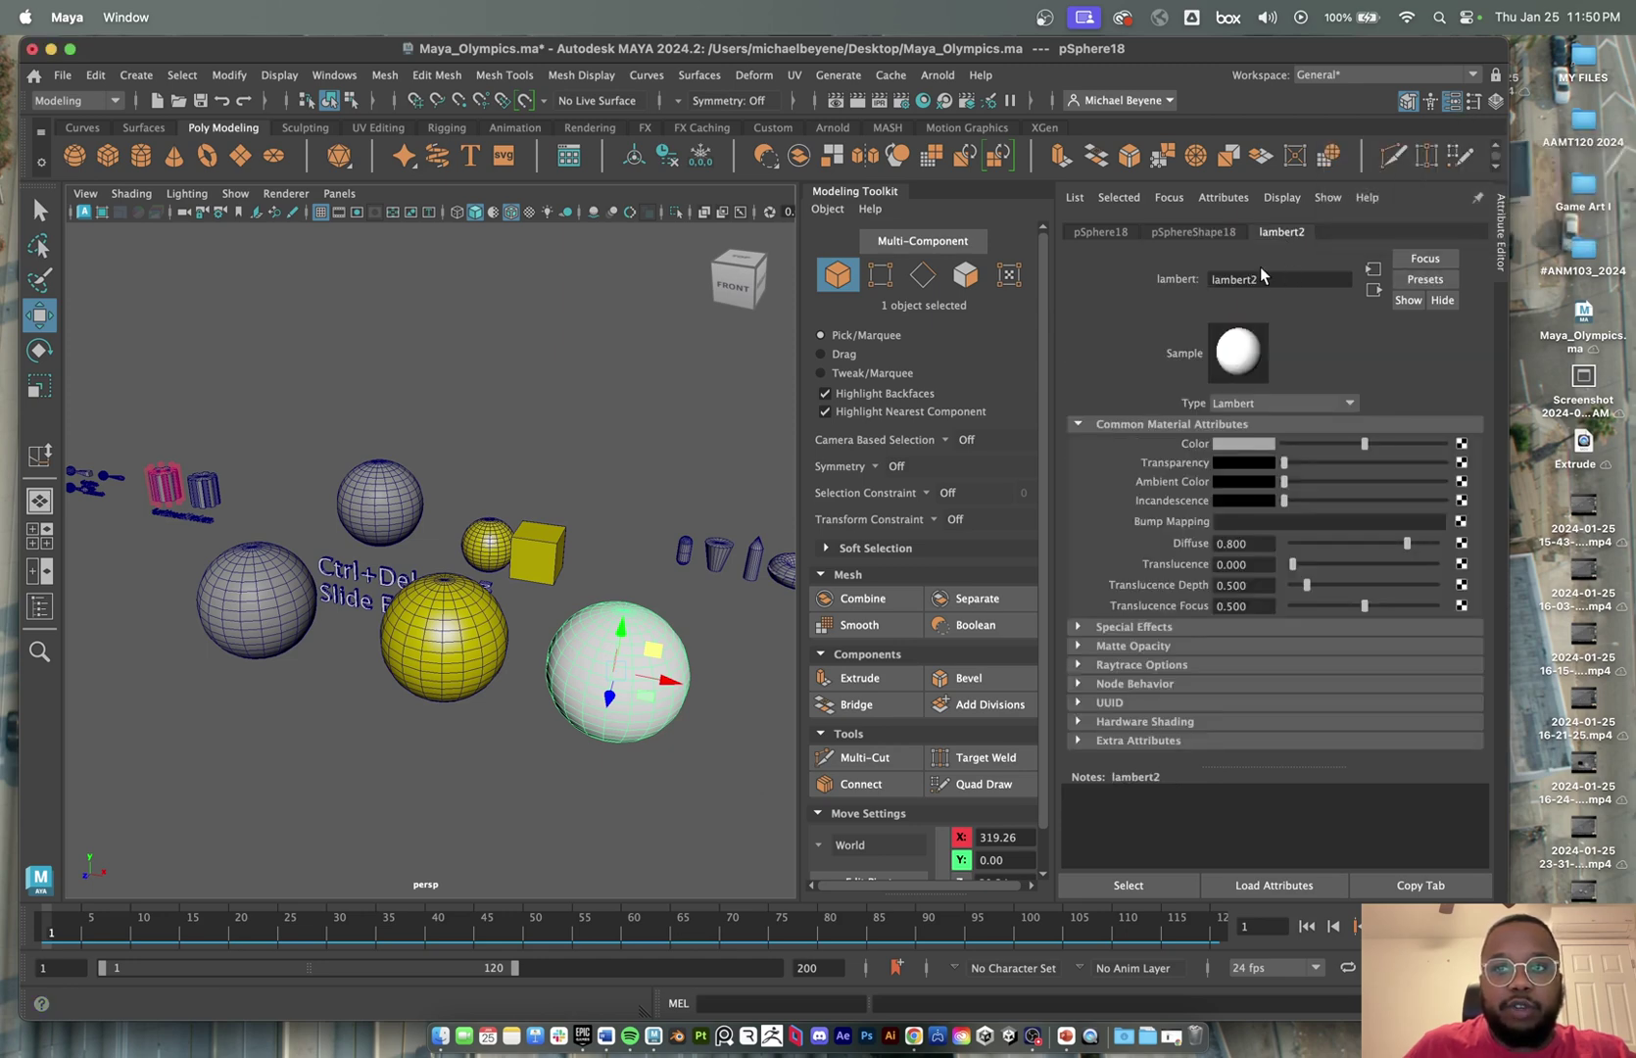
pyautogui.doubleClick(1273, 279)
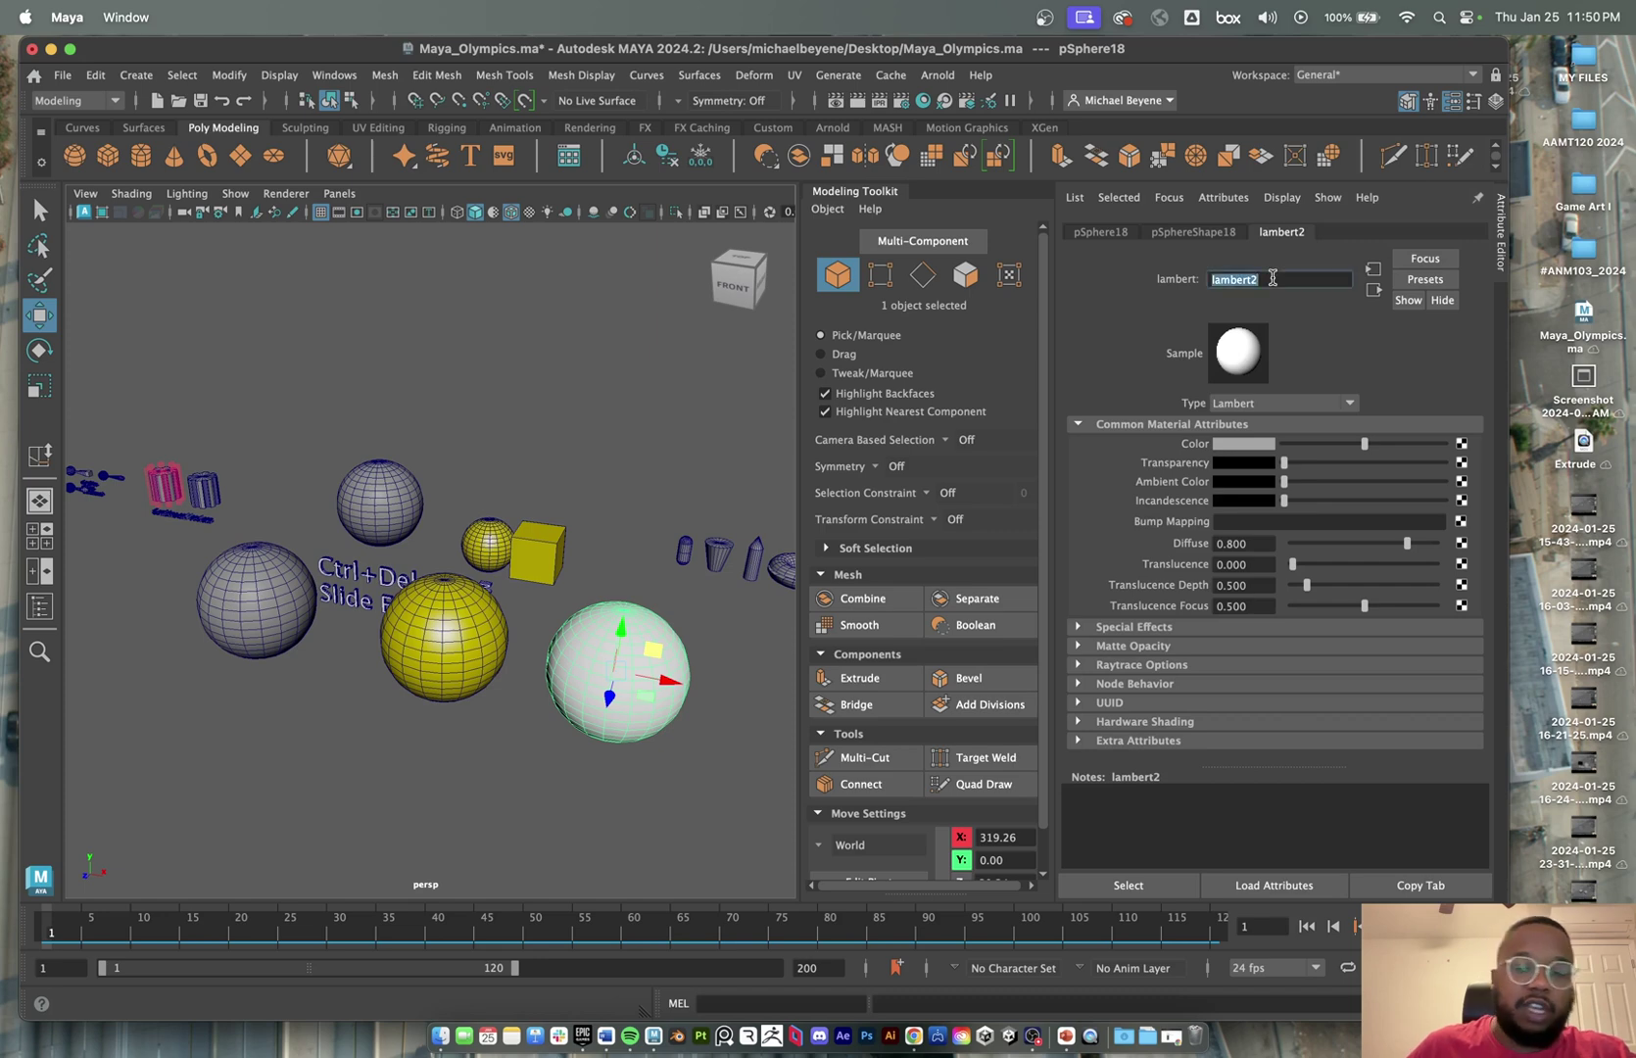
pyautogui.write('Greeen')
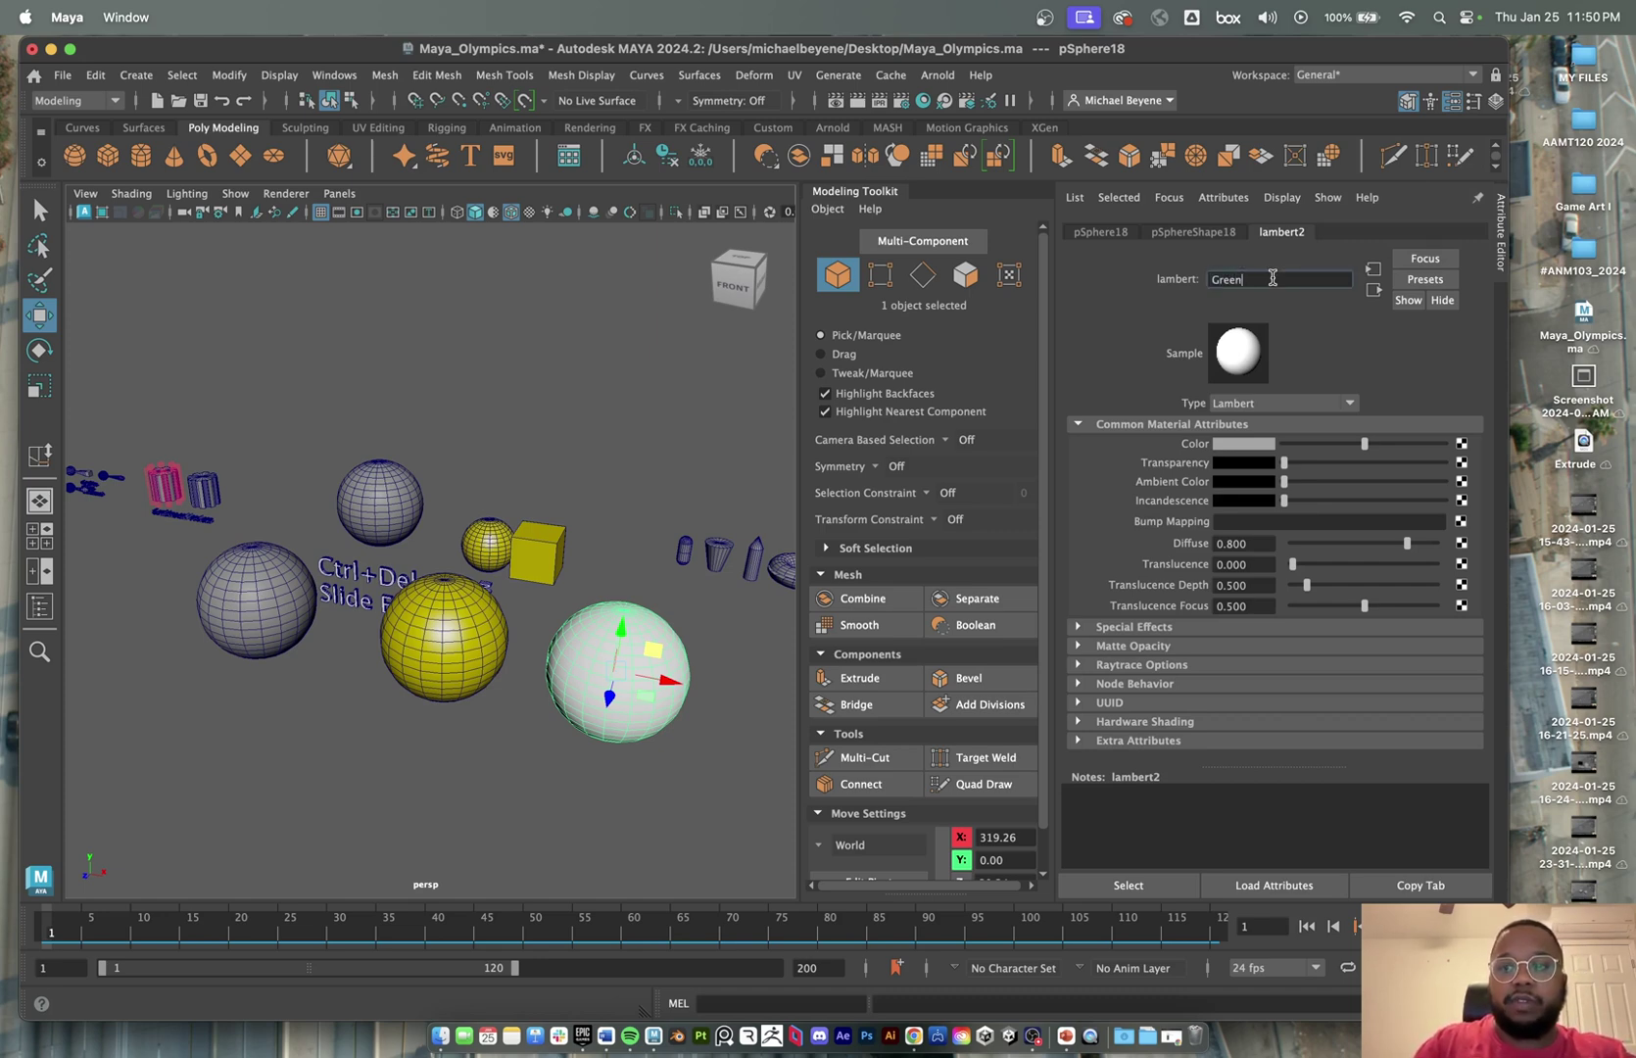
pyautogui.press('Return')
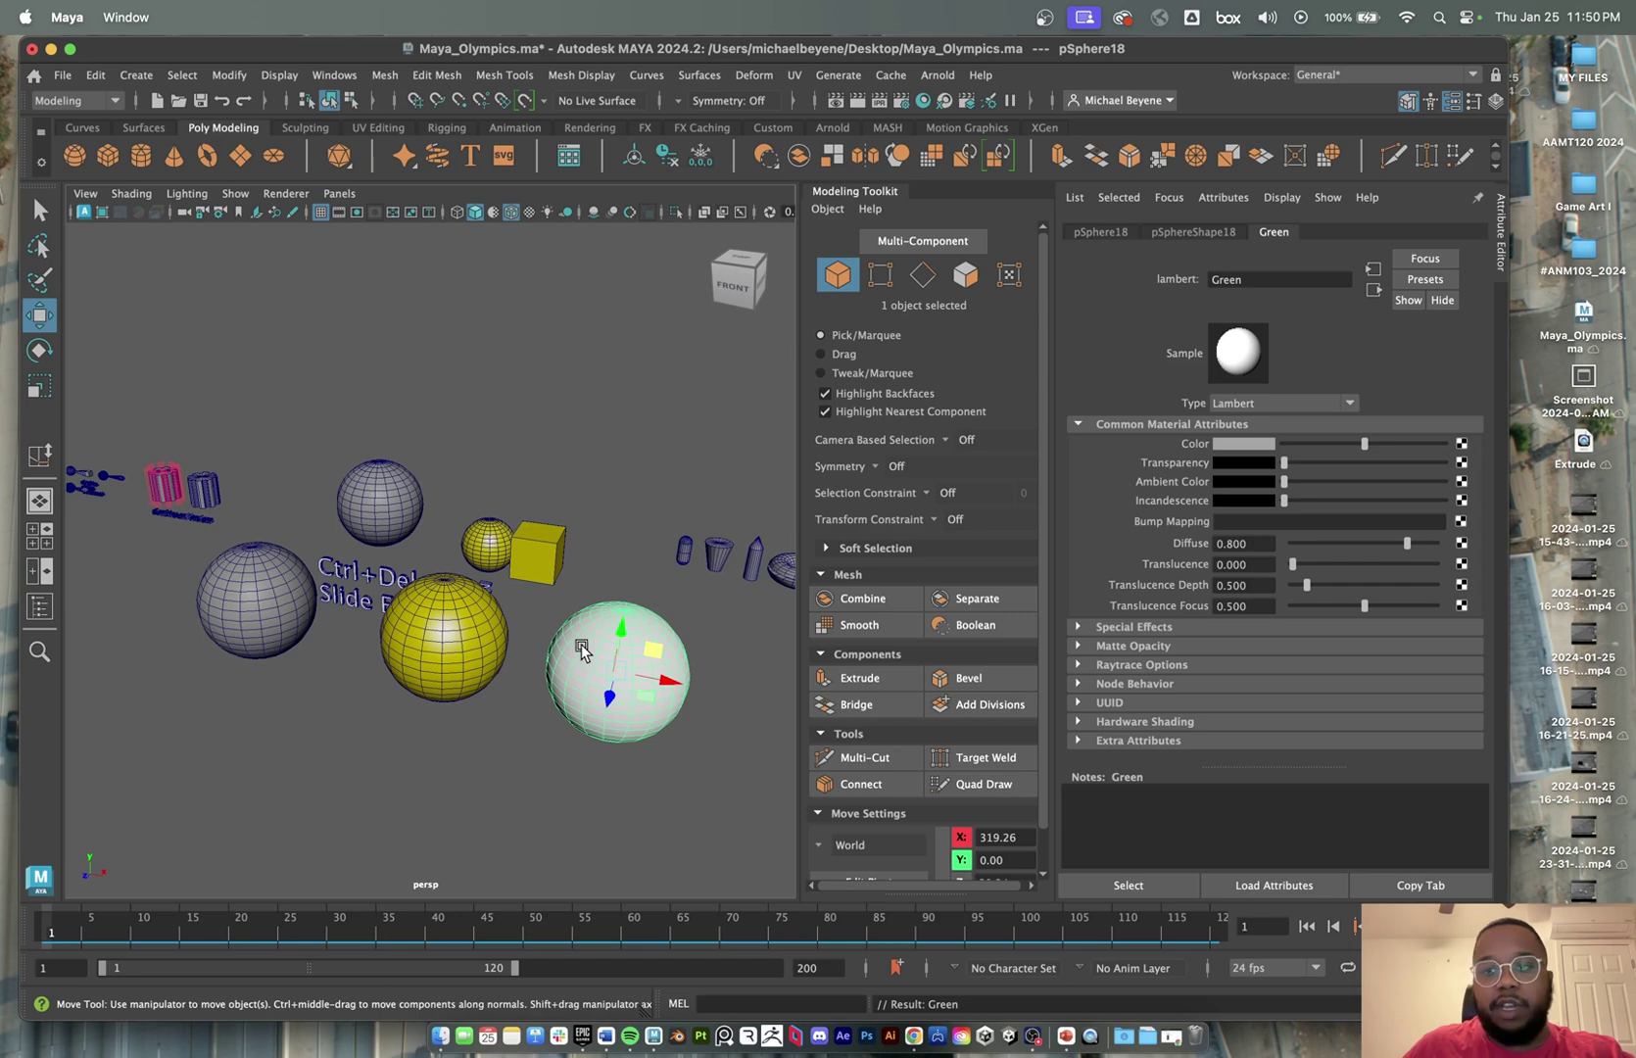
# - Set the Green material's color to a bright green of about H 130.5, S 0.909, V 0.555
pyautogui.click(1243, 444)
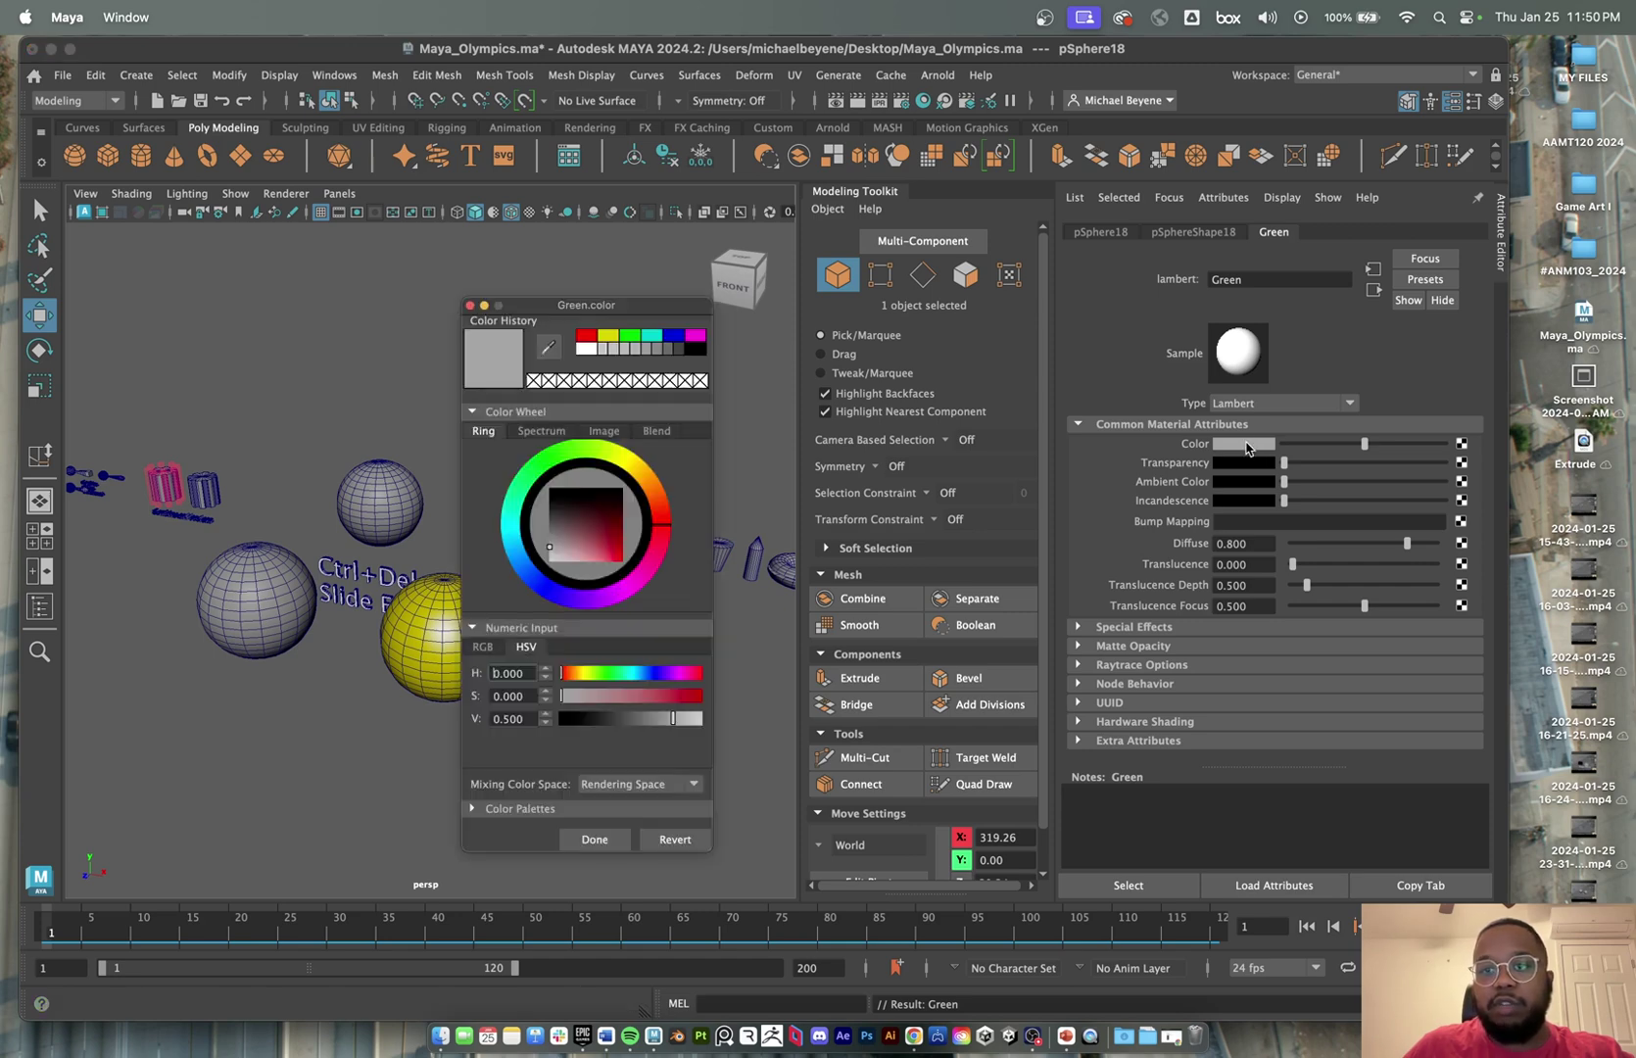
pyautogui.click(575, 452)
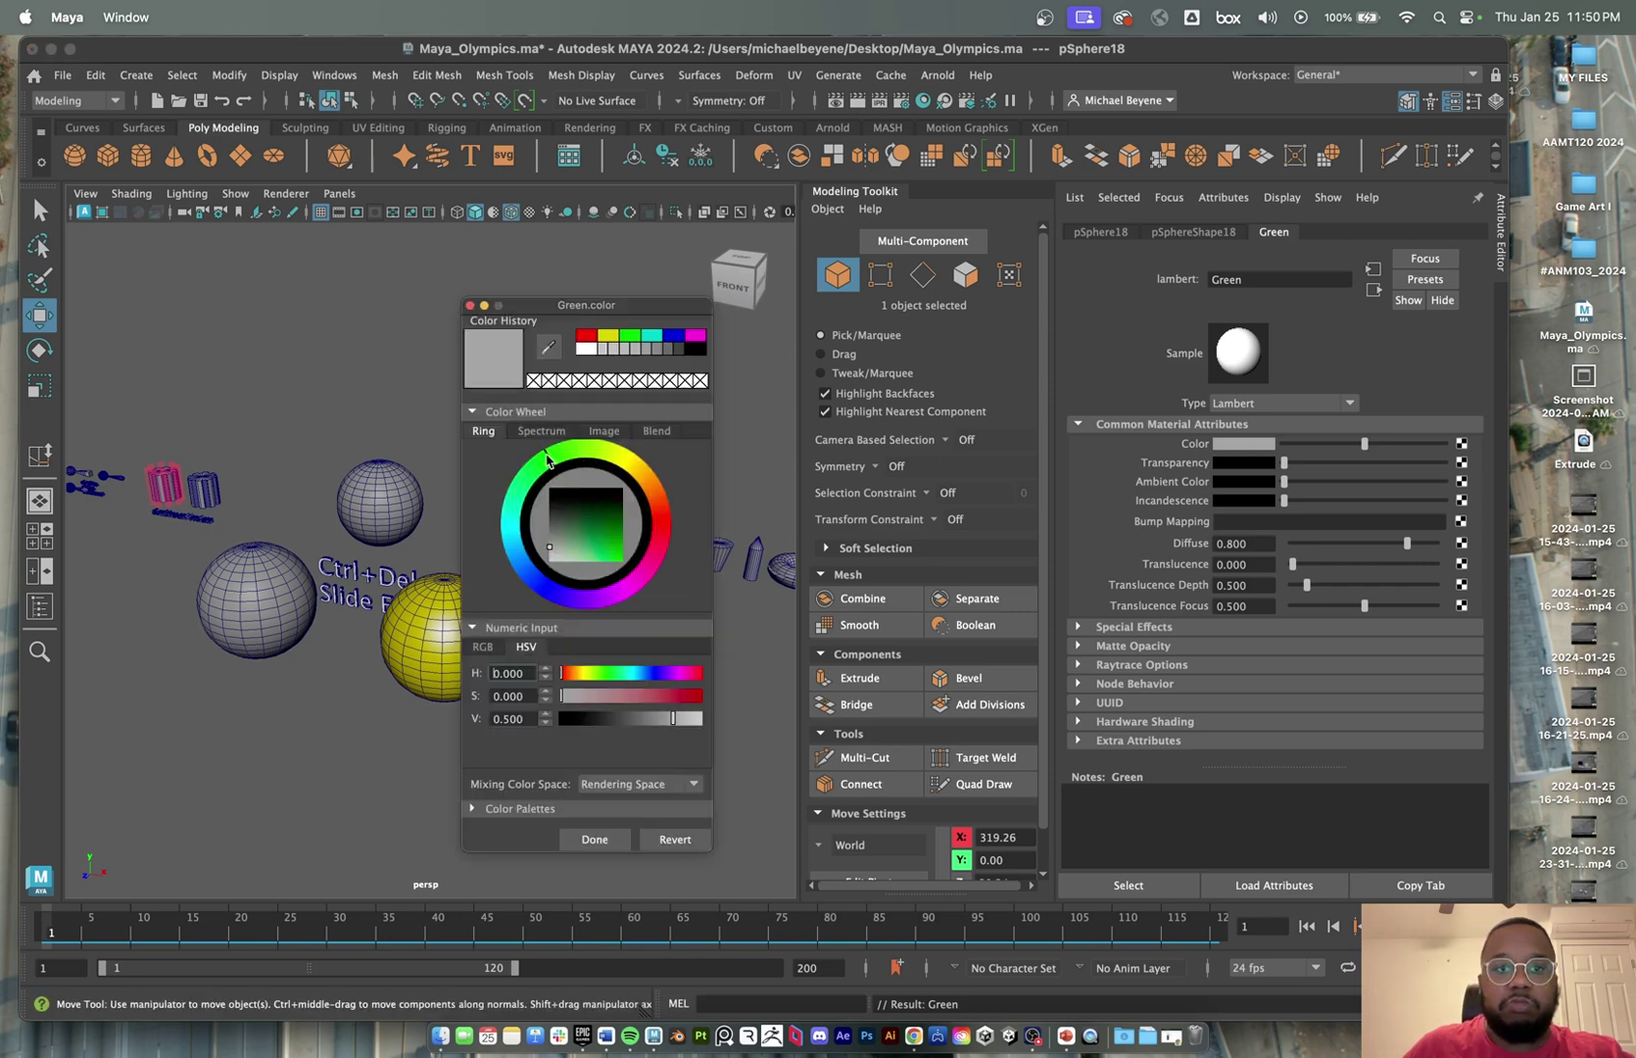
pyautogui.moveTo(584, 522); pyautogui.dragTo(615, 552)
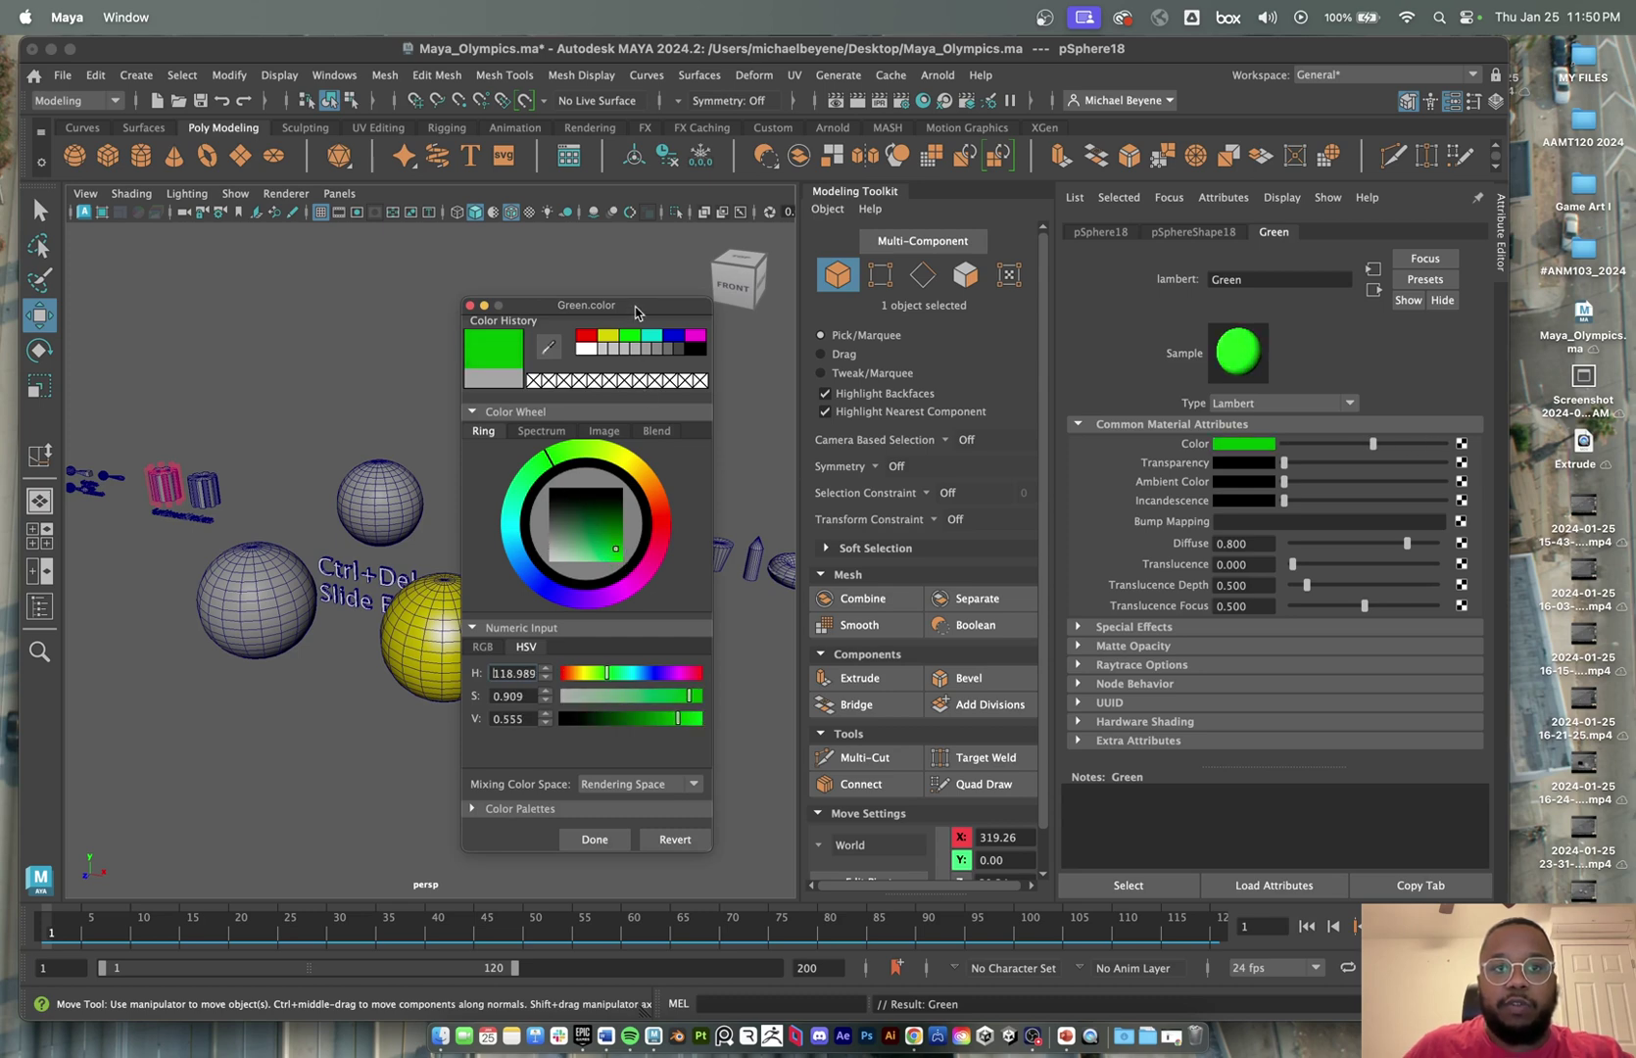
pyautogui.moveTo(635, 311); pyautogui.dragTo(462, 310)
pyautogui.moveTo(438, 588); pyautogui.dragTo(453, 584)
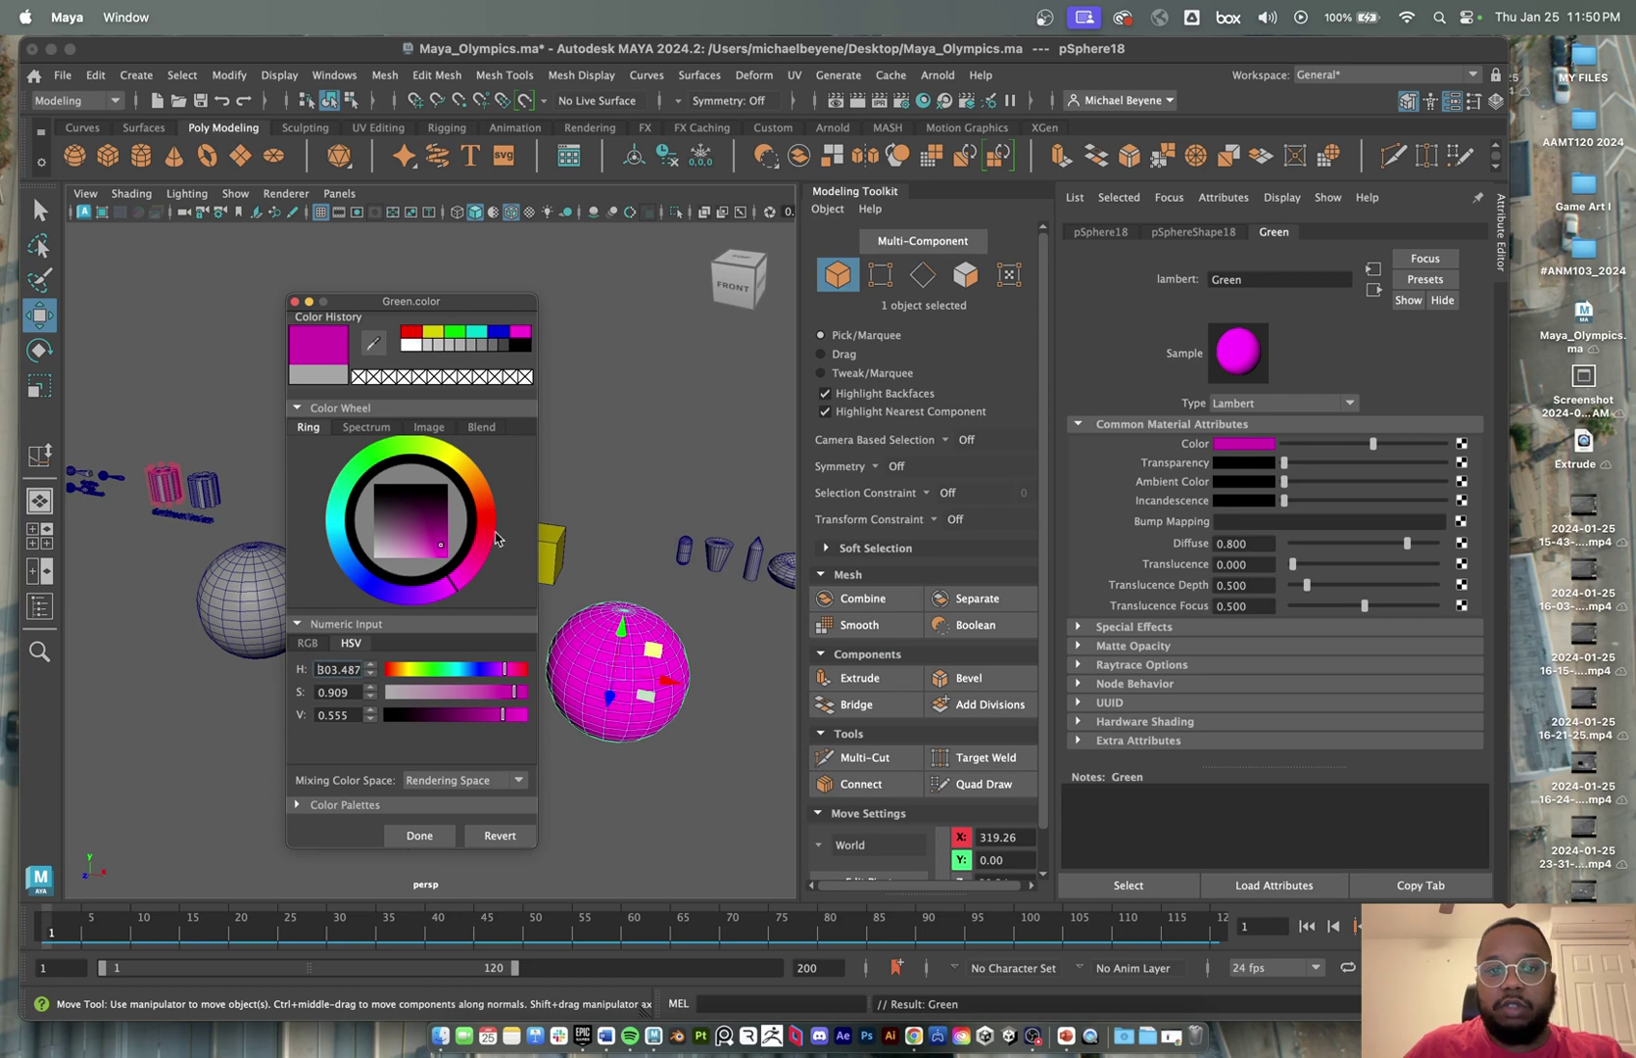
pyautogui.moveTo(405, 459); pyautogui.dragTo(367, 475)
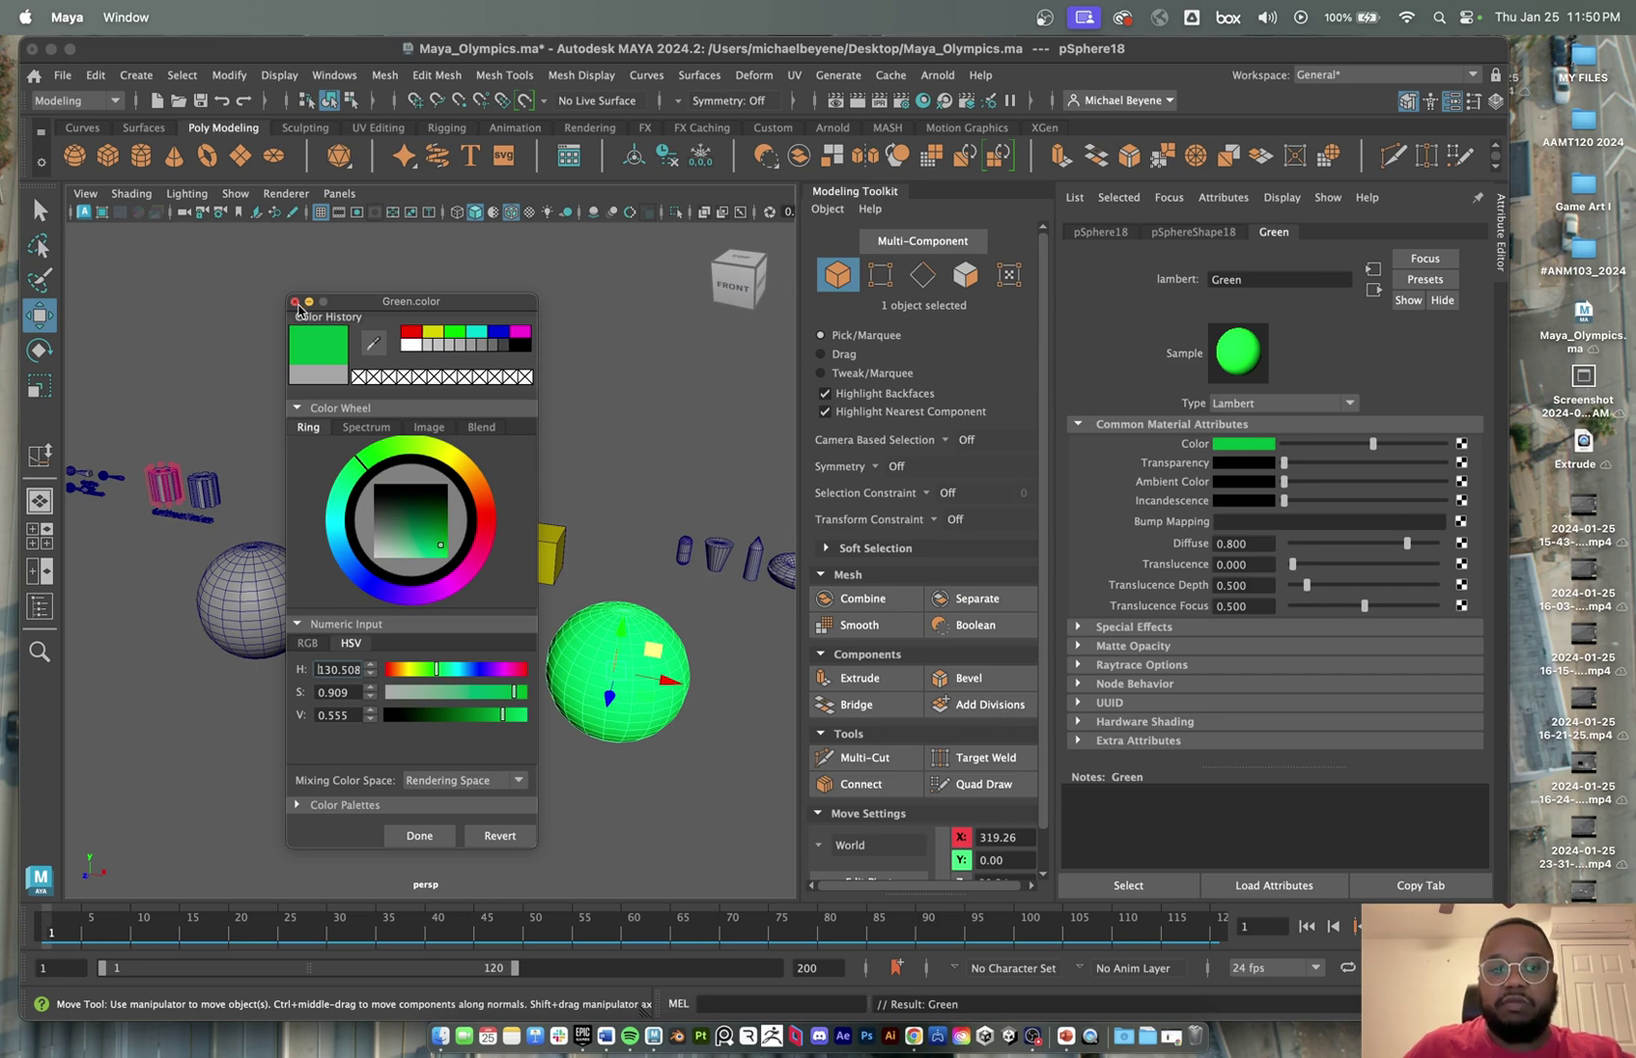
pyautogui.click(441, 835)
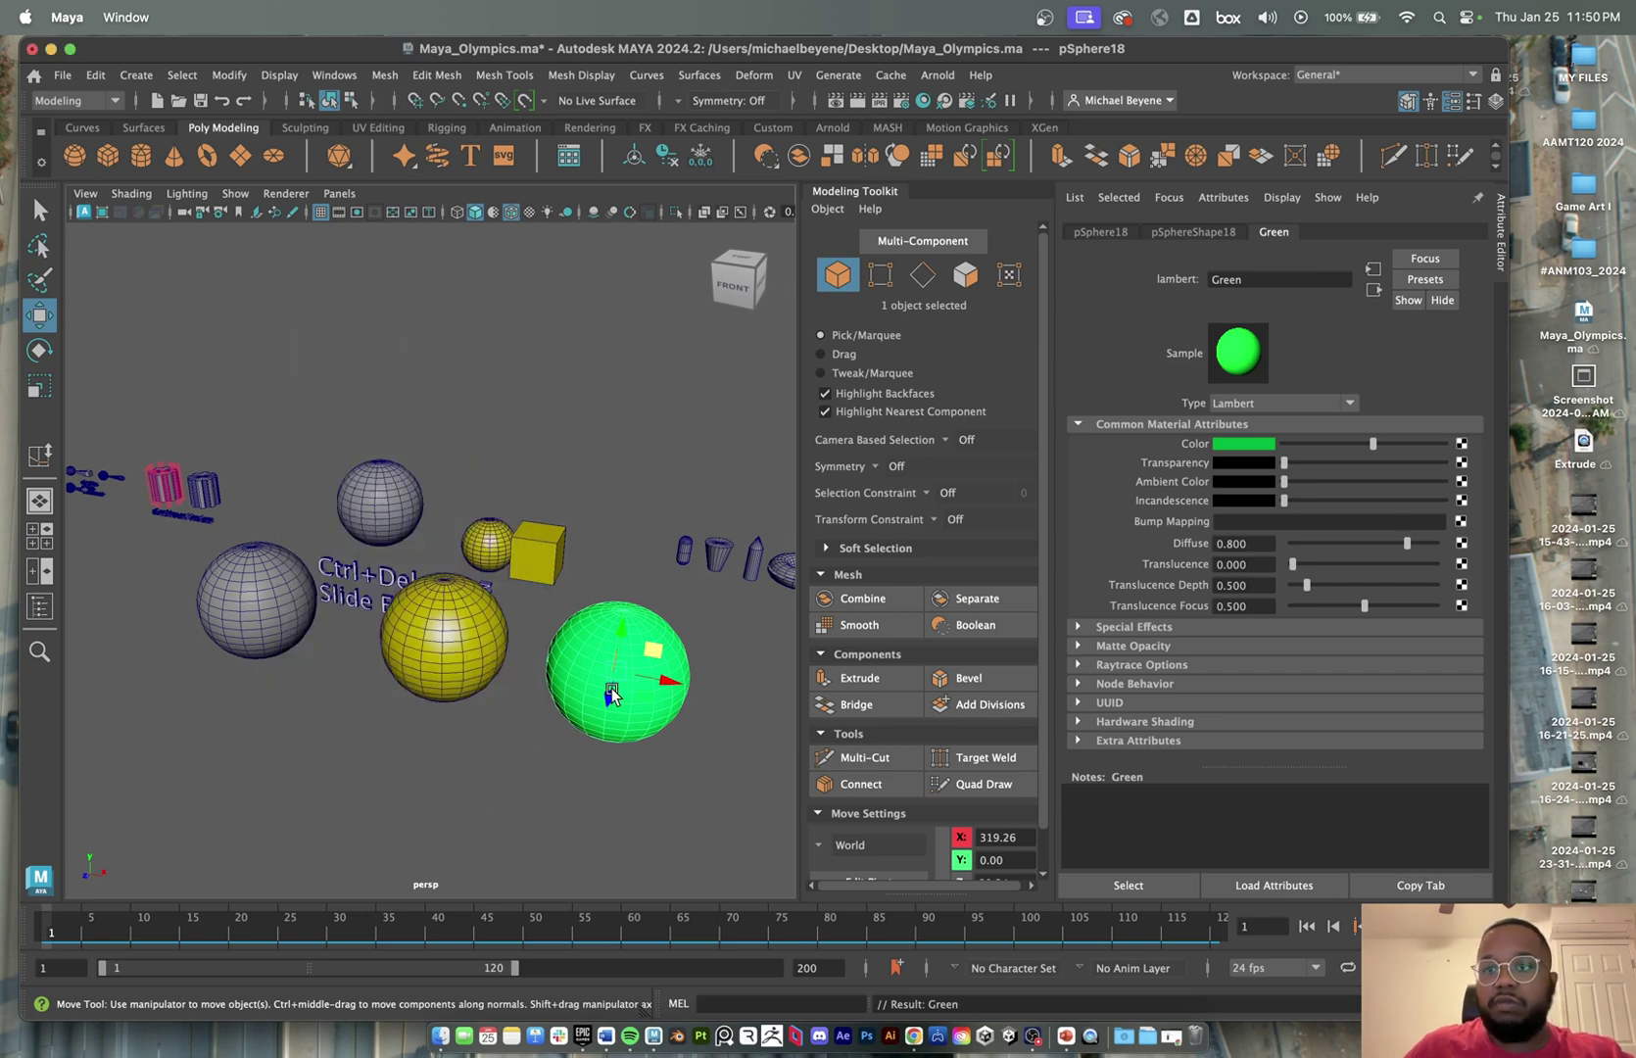
# - View the Green material's transparency color options without changing them, and darken its base color slightly
pyautogui.click(1256, 464)
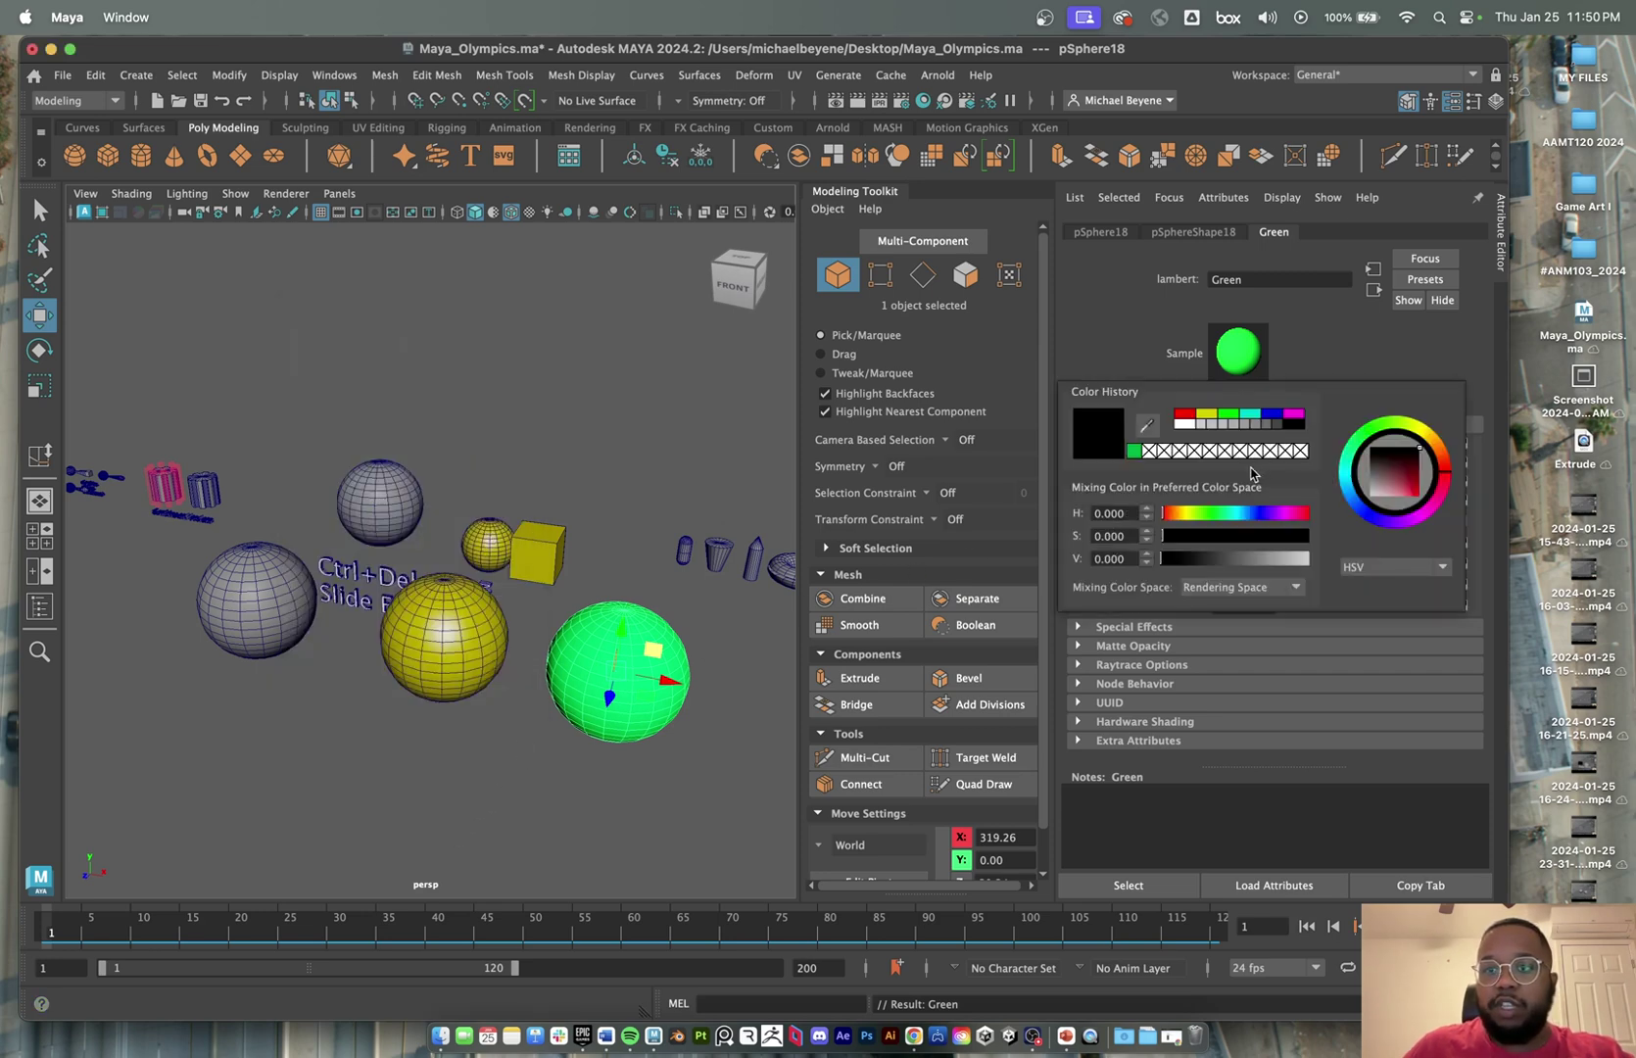
pyautogui.moveTo(1282, 464); pyautogui.dragTo(1250, 504)
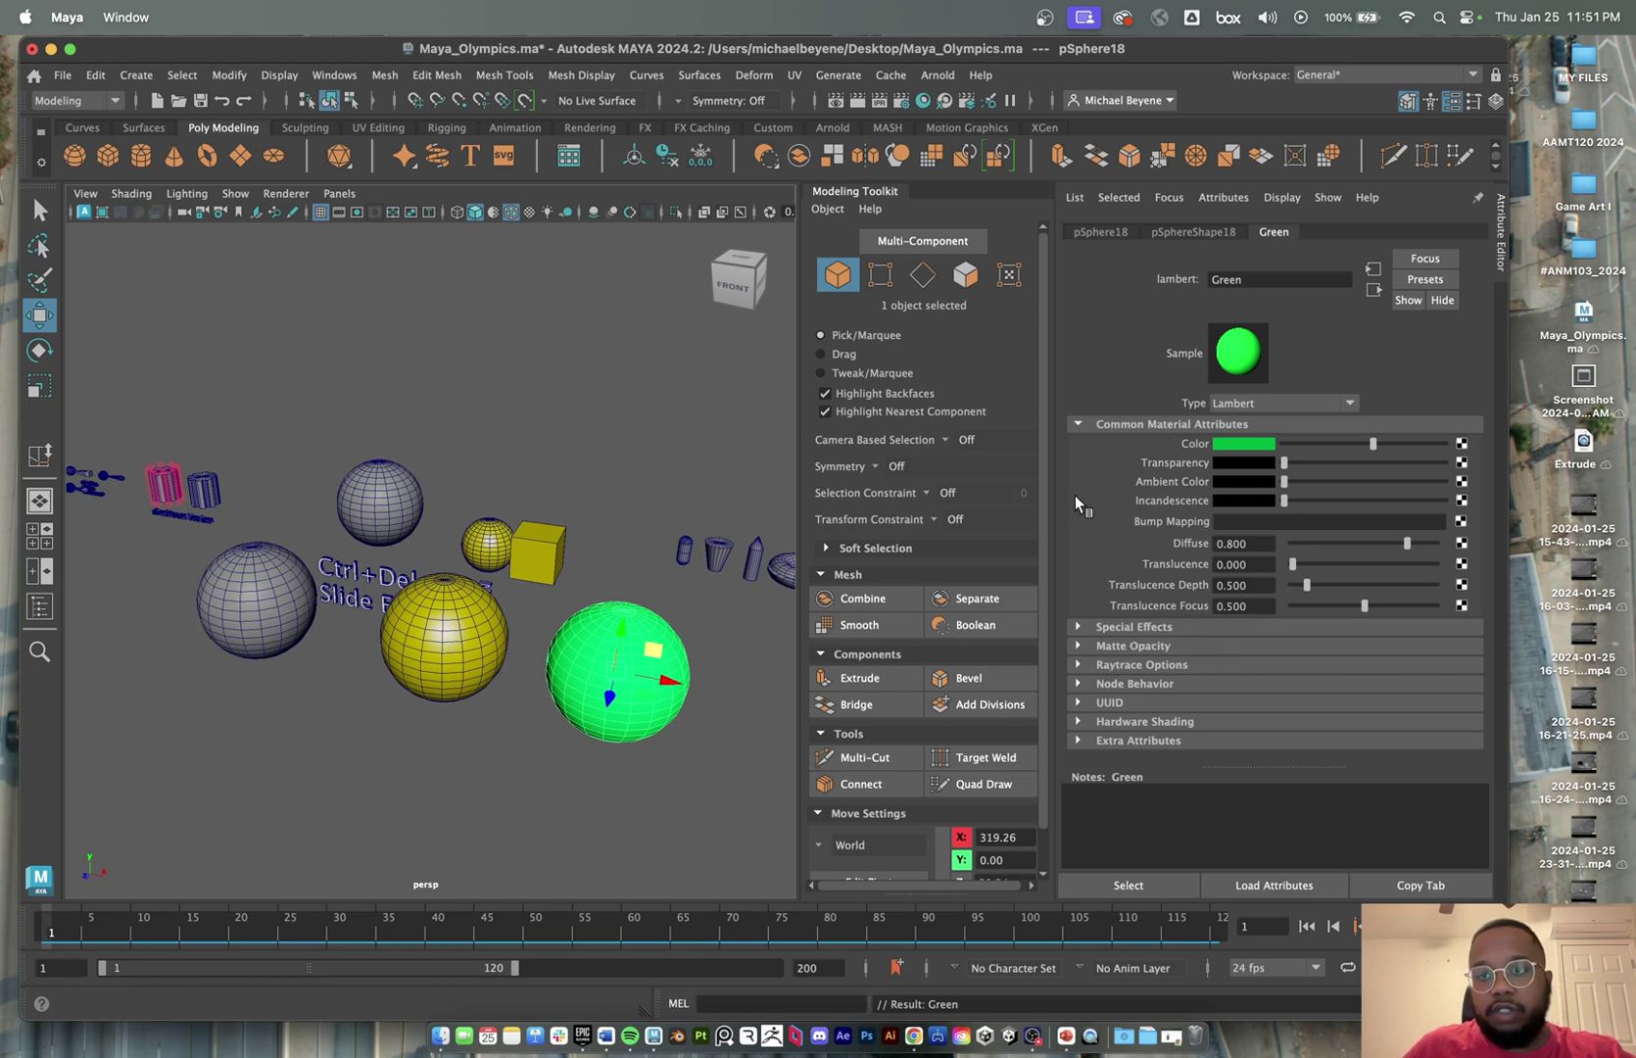
pyautogui.moveTo(1367, 441)
pyautogui.mouseDown()
pyautogui.moveTo(1323, 448)
pyautogui.moveTo(1435, 454)
pyautogui.moveTo(1338, 457)
pyautogui.mouseUp()
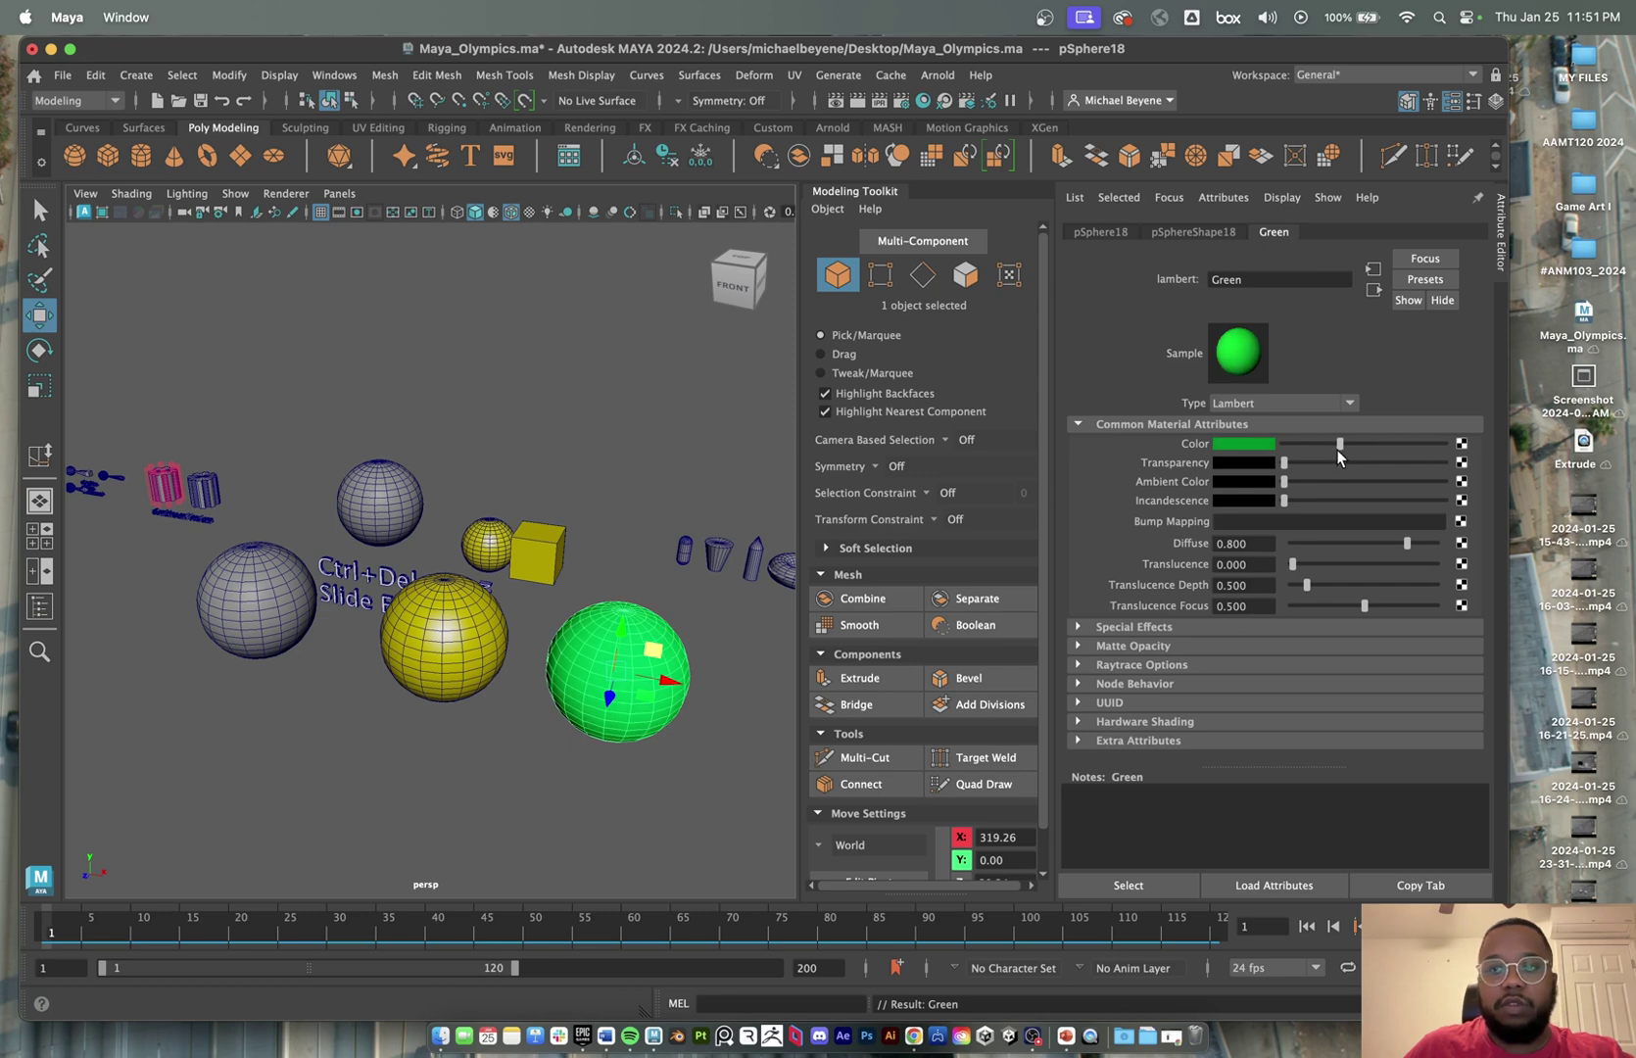
# - Move the green sphere closer to the large gold sphere, to about X 315.92 and Y 1.54
pyautogui.click(608, 507)
pyautogui.click(618, 664)
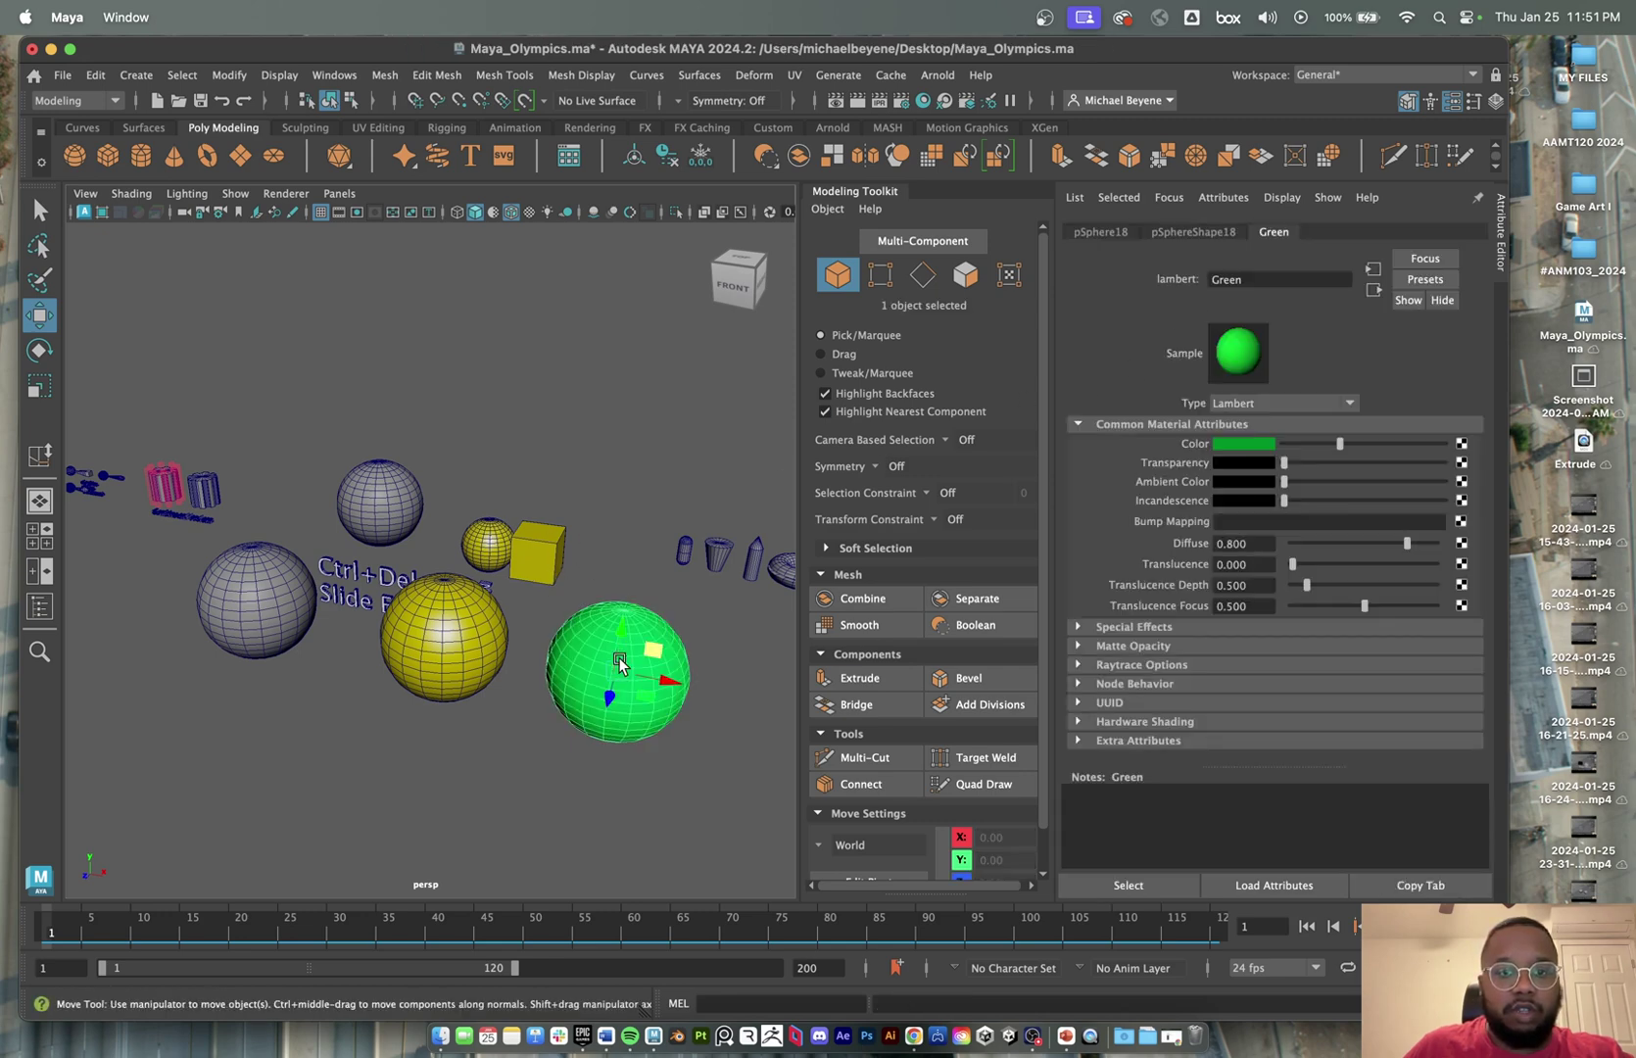
pyautogui.moveTo(620, 676)
pyautogui.mouseDown()
pyautogui.moveTo(600, 704)
pyautogui.moveTo(635, 669)
pyautogui.moveTo(589, 672)
pyautogui.mouseUp()
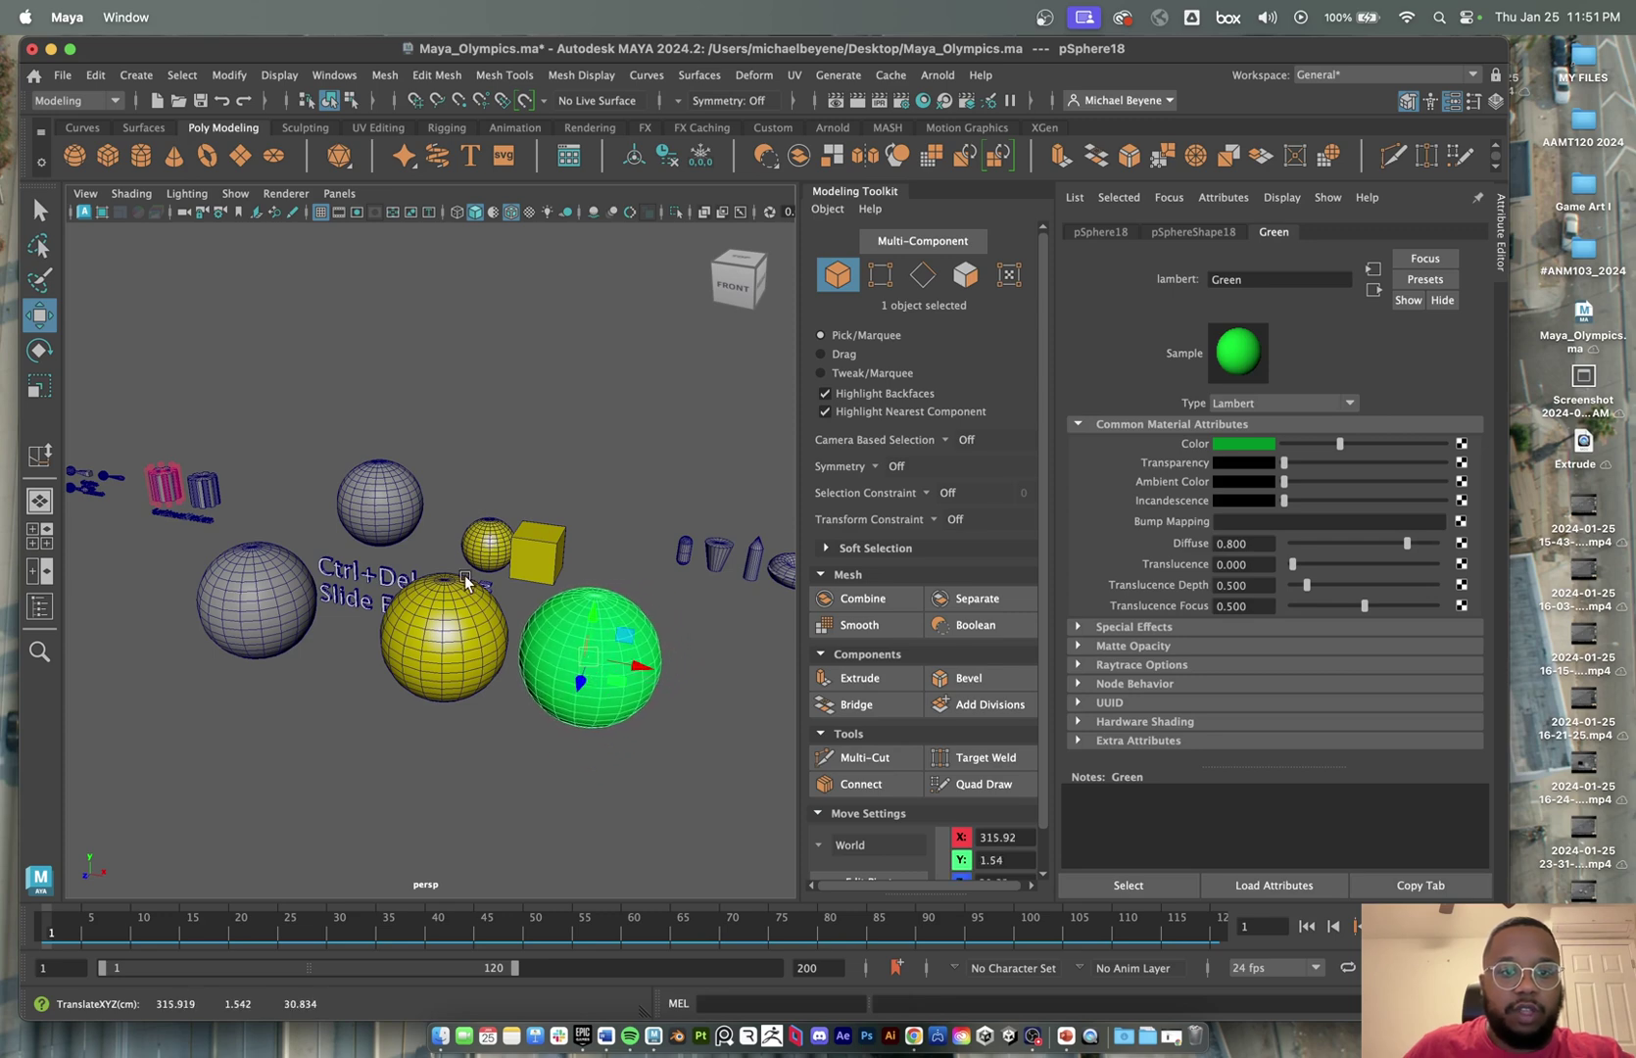
# - Clone the large gold sphere and place the copy in front of the original, keeping it at X 297.34
pyautogui.click(230, 575)
pyautogui.click(427, 608)
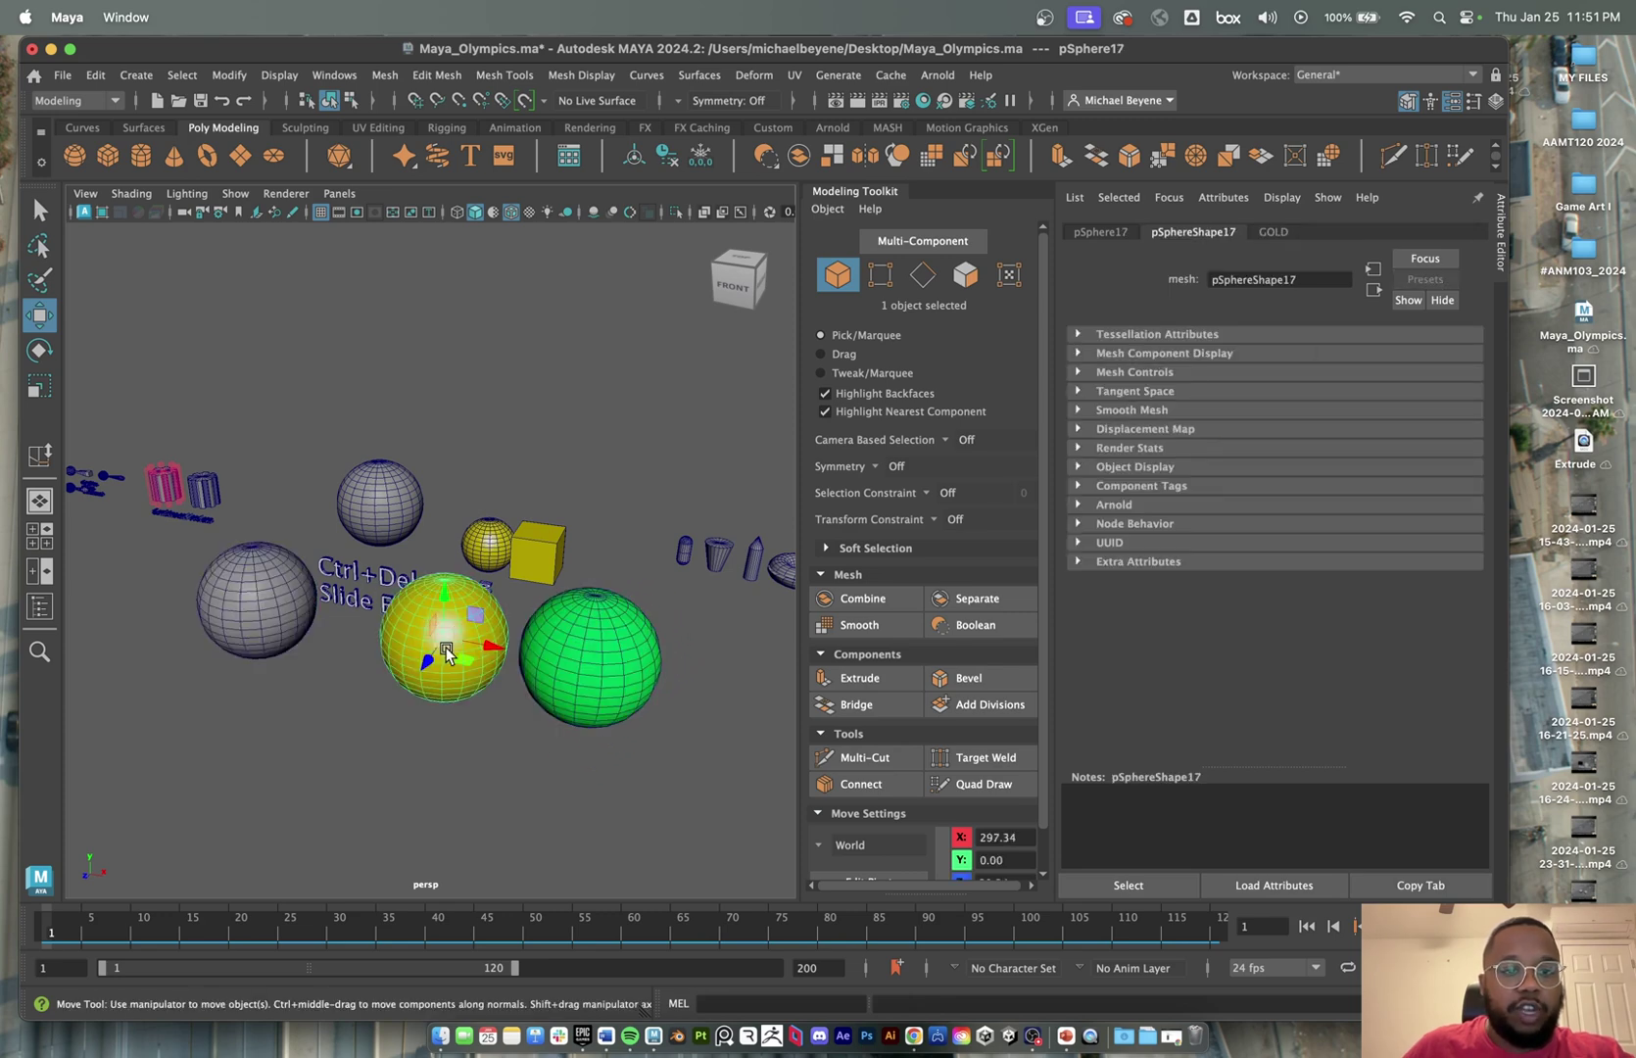
pyautogui.keyDown('shift'); pyautogui.moveTo(433, 659); pyautogui.dragTo(347, 760); pyautogui.keyUp('shift')
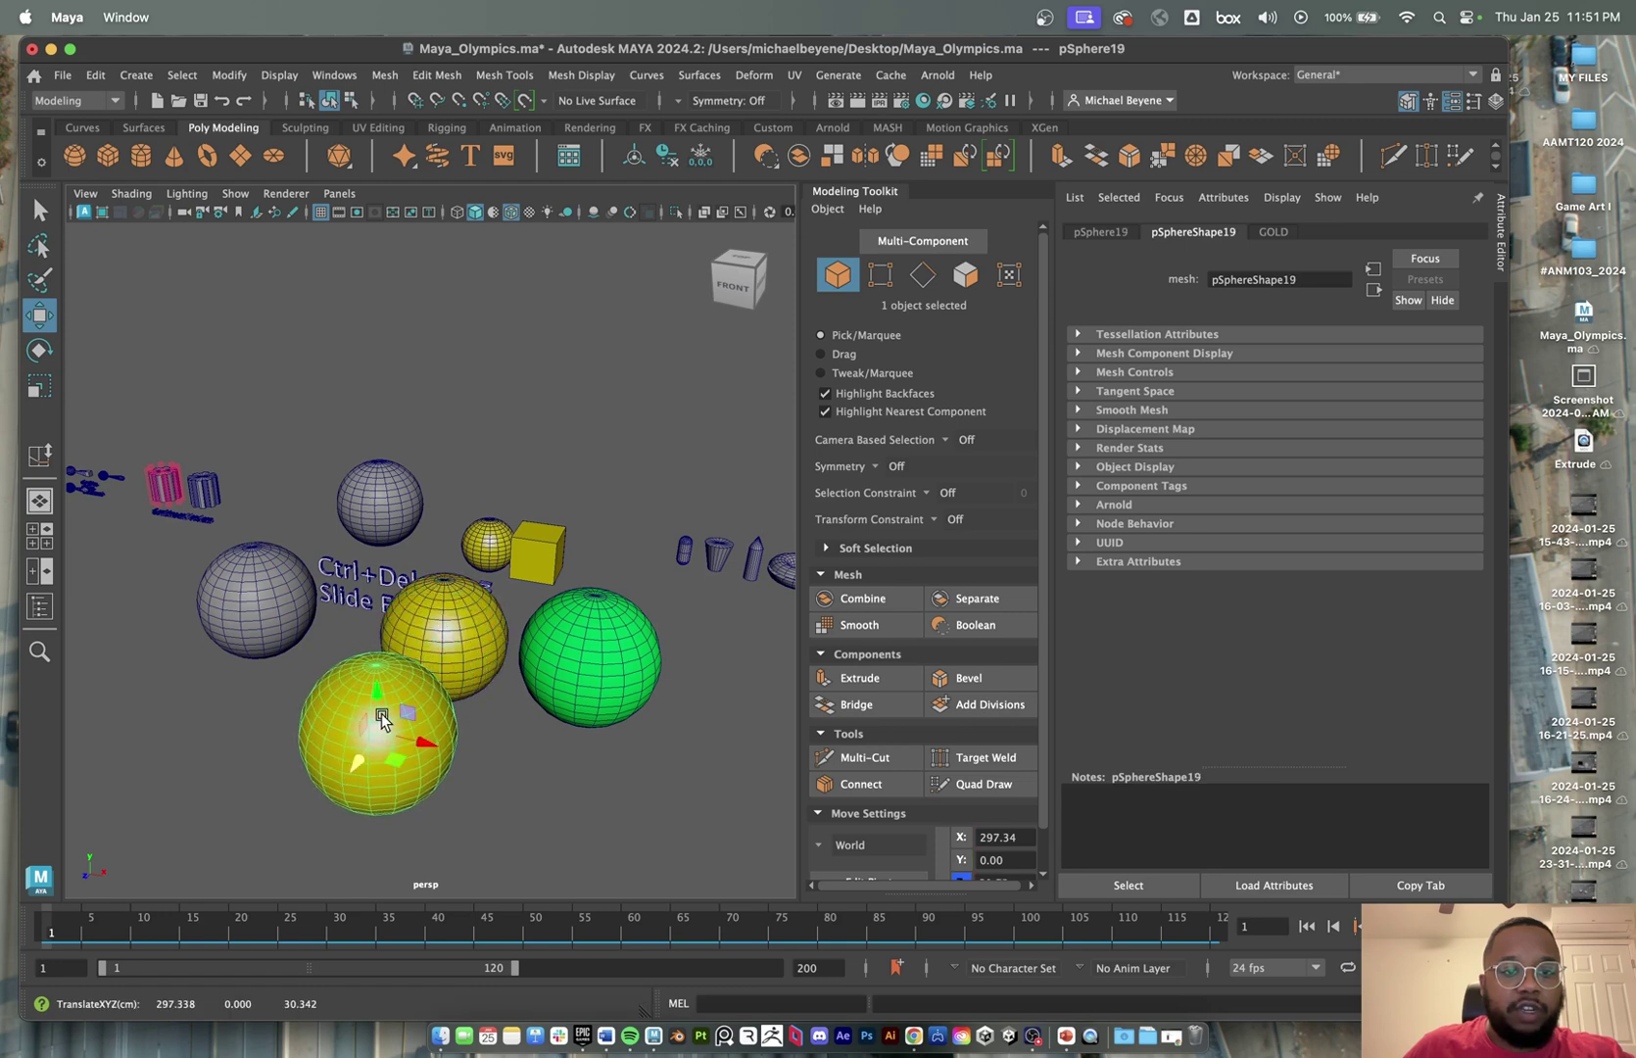
# - Assign the existing Green material to the cloned front sphere, and switch it back to the existing GOLD material
pyautogui.rightClick(394, 701)
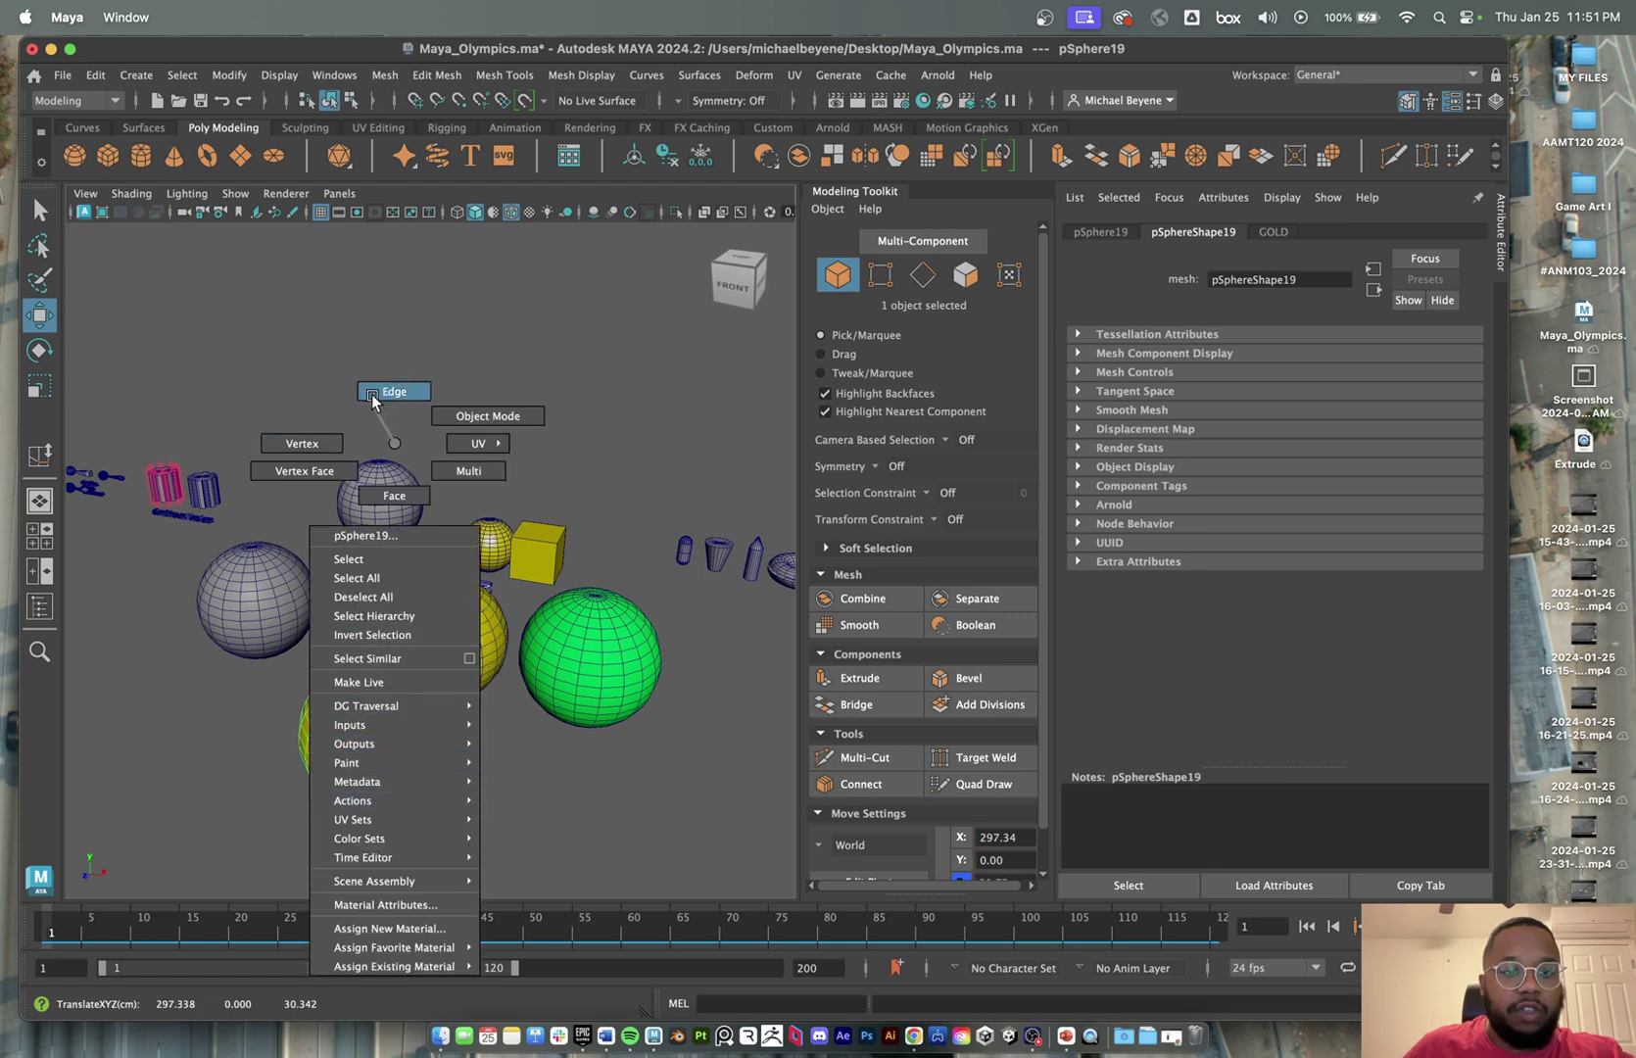
pyautogui.rightClick(383, 670)
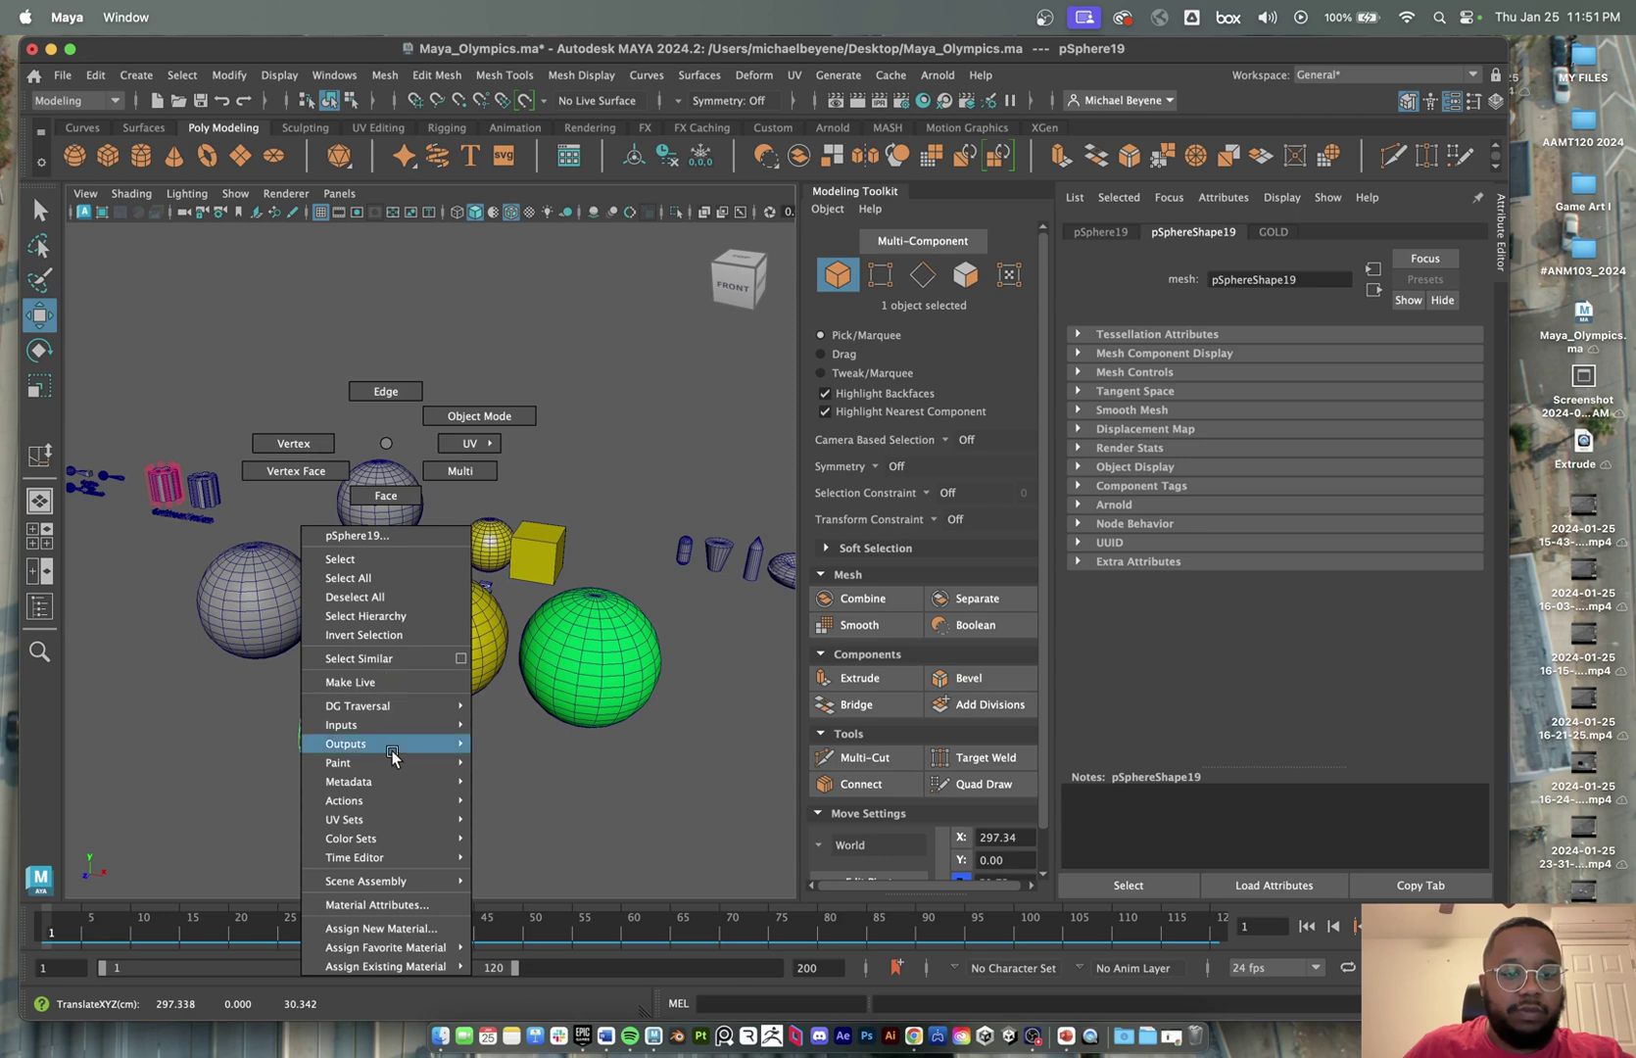
pyautogui.moveTo(444, 952)
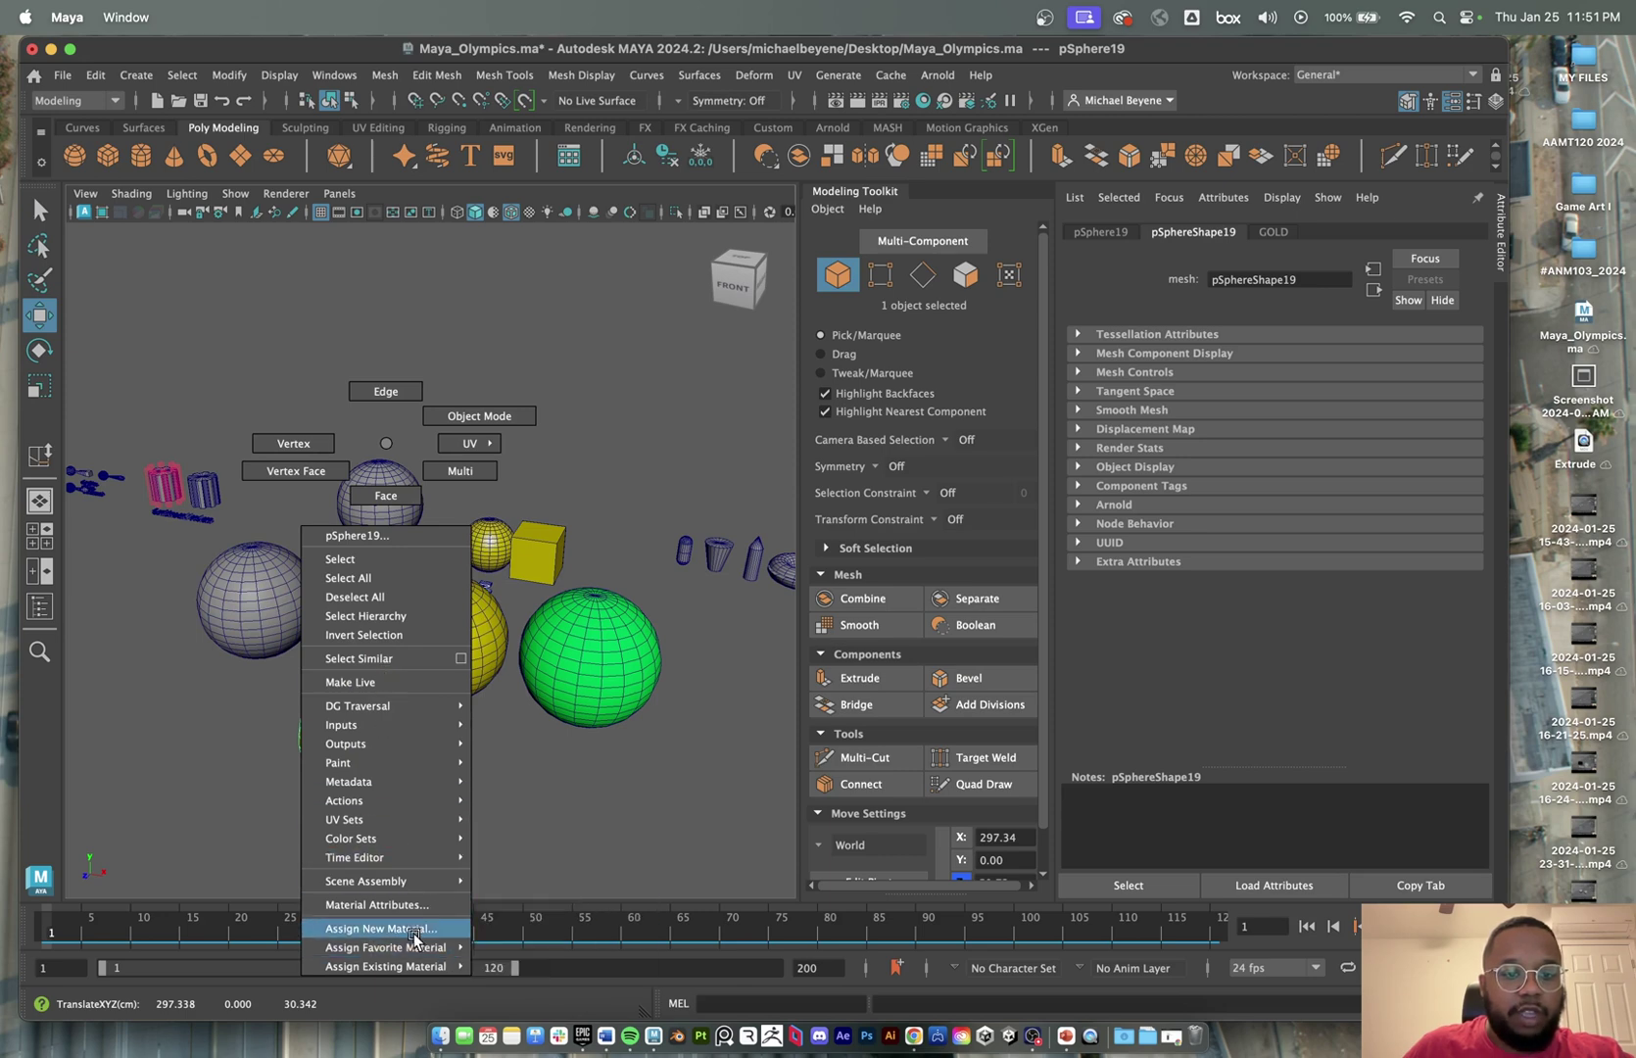
pyautogui.moveTo(389, 972)
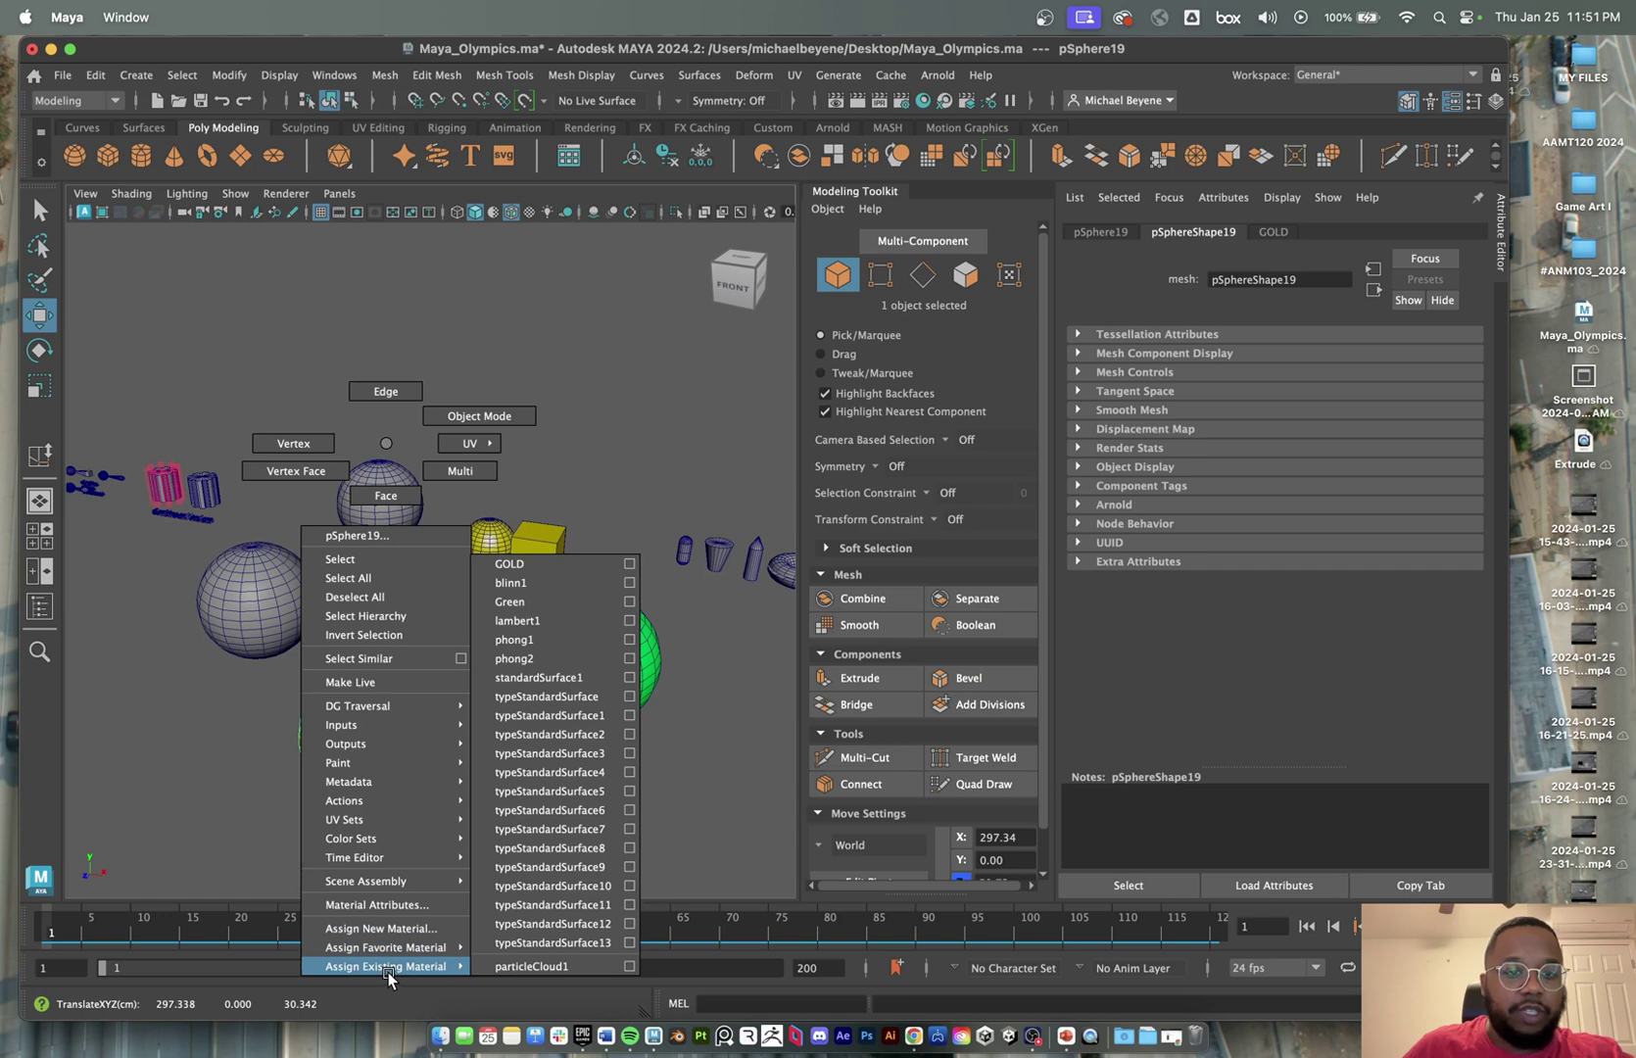
pyautogui.click(561, 602)
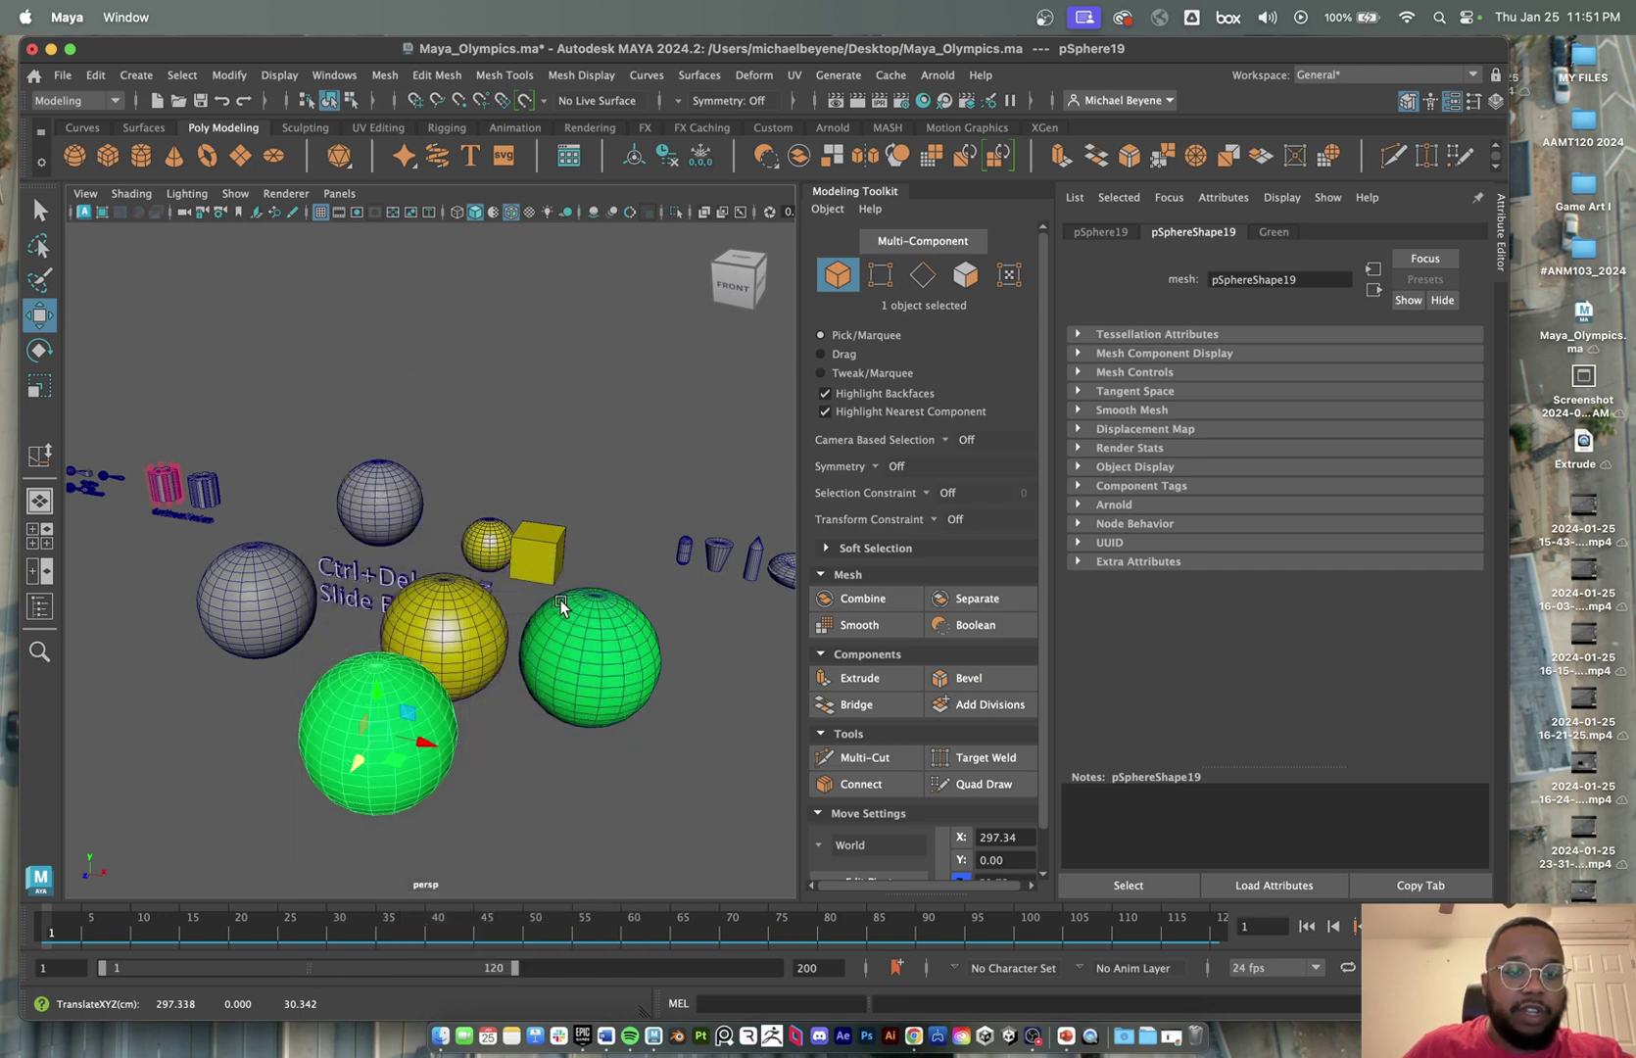
pyautogui.rightClick(432, 725)
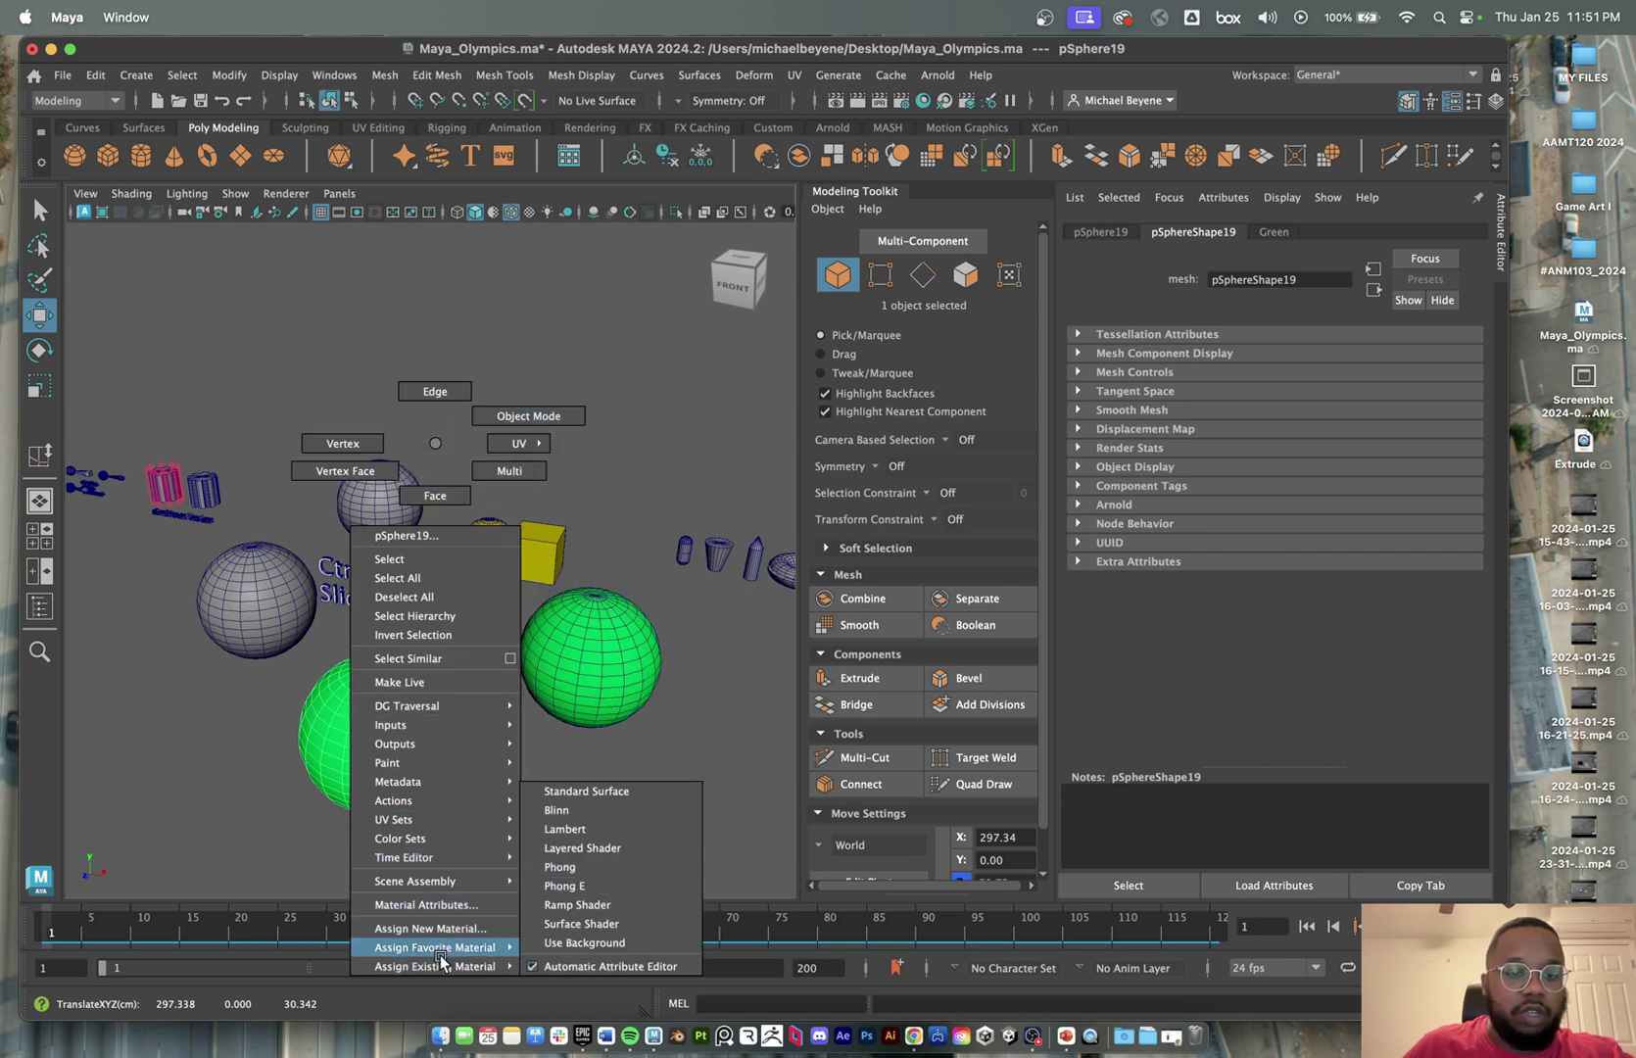
pyautogui.click(560, 564)
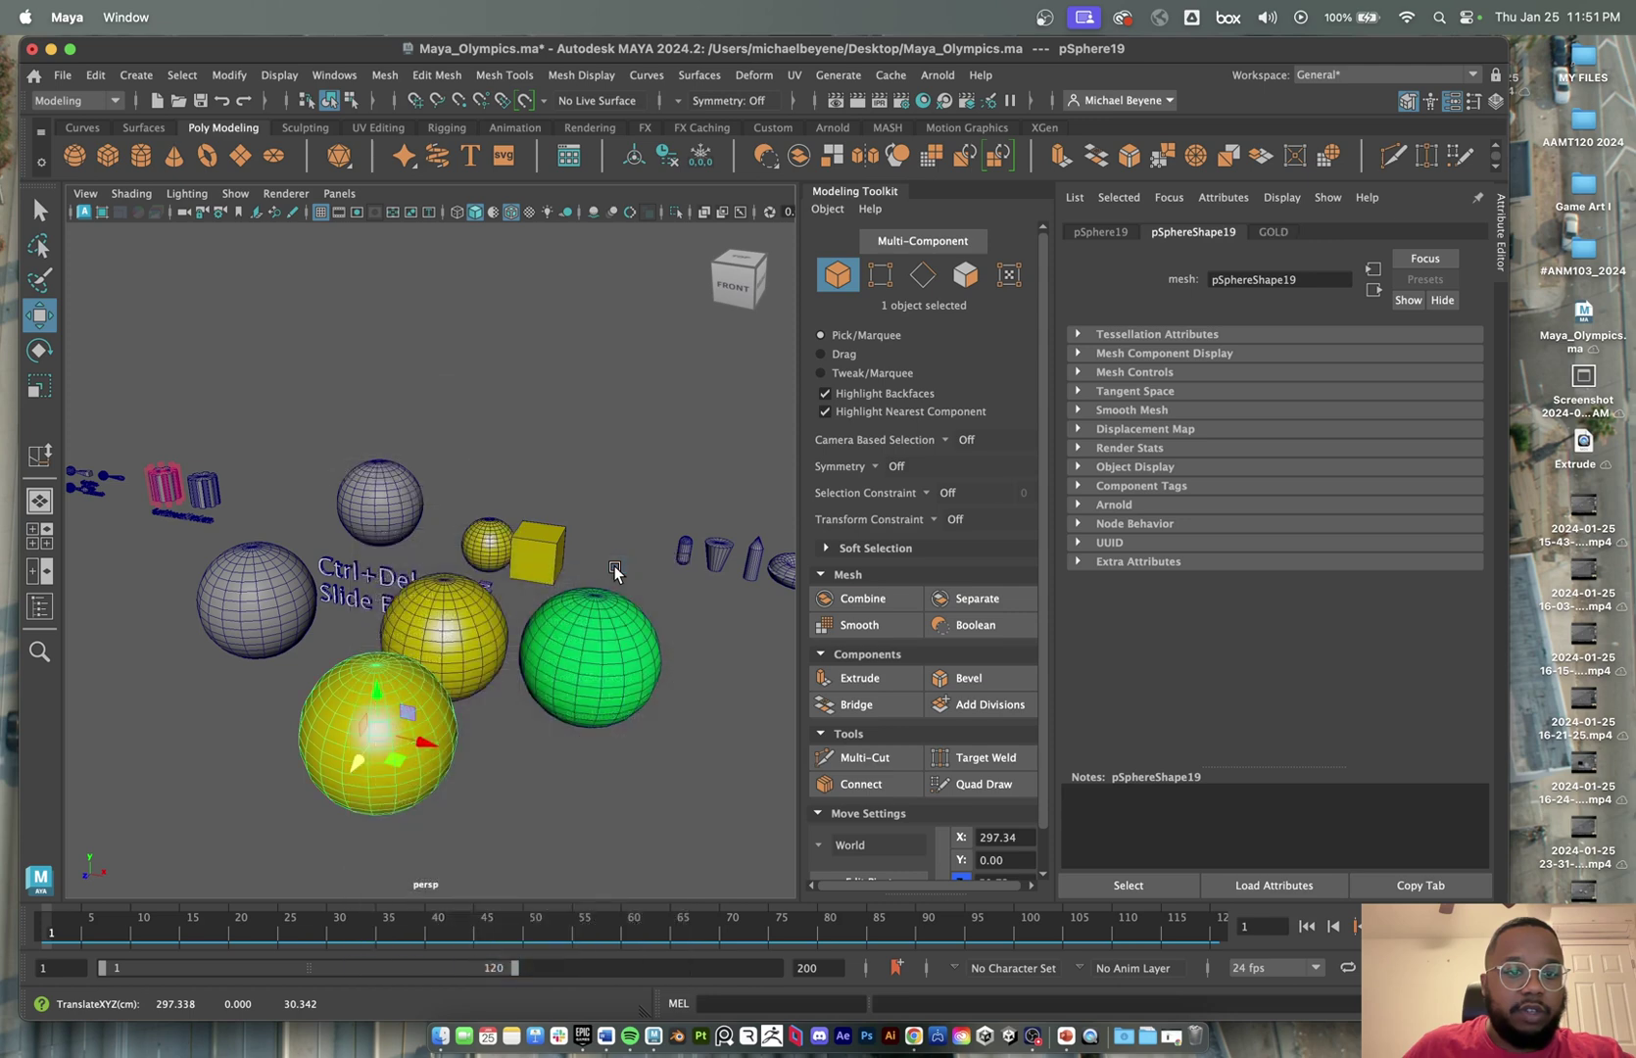
# - Assign the existing lambert1 material to the cloned front sphere and reselect the sphere
pyautogui.rightClick(391, 693)
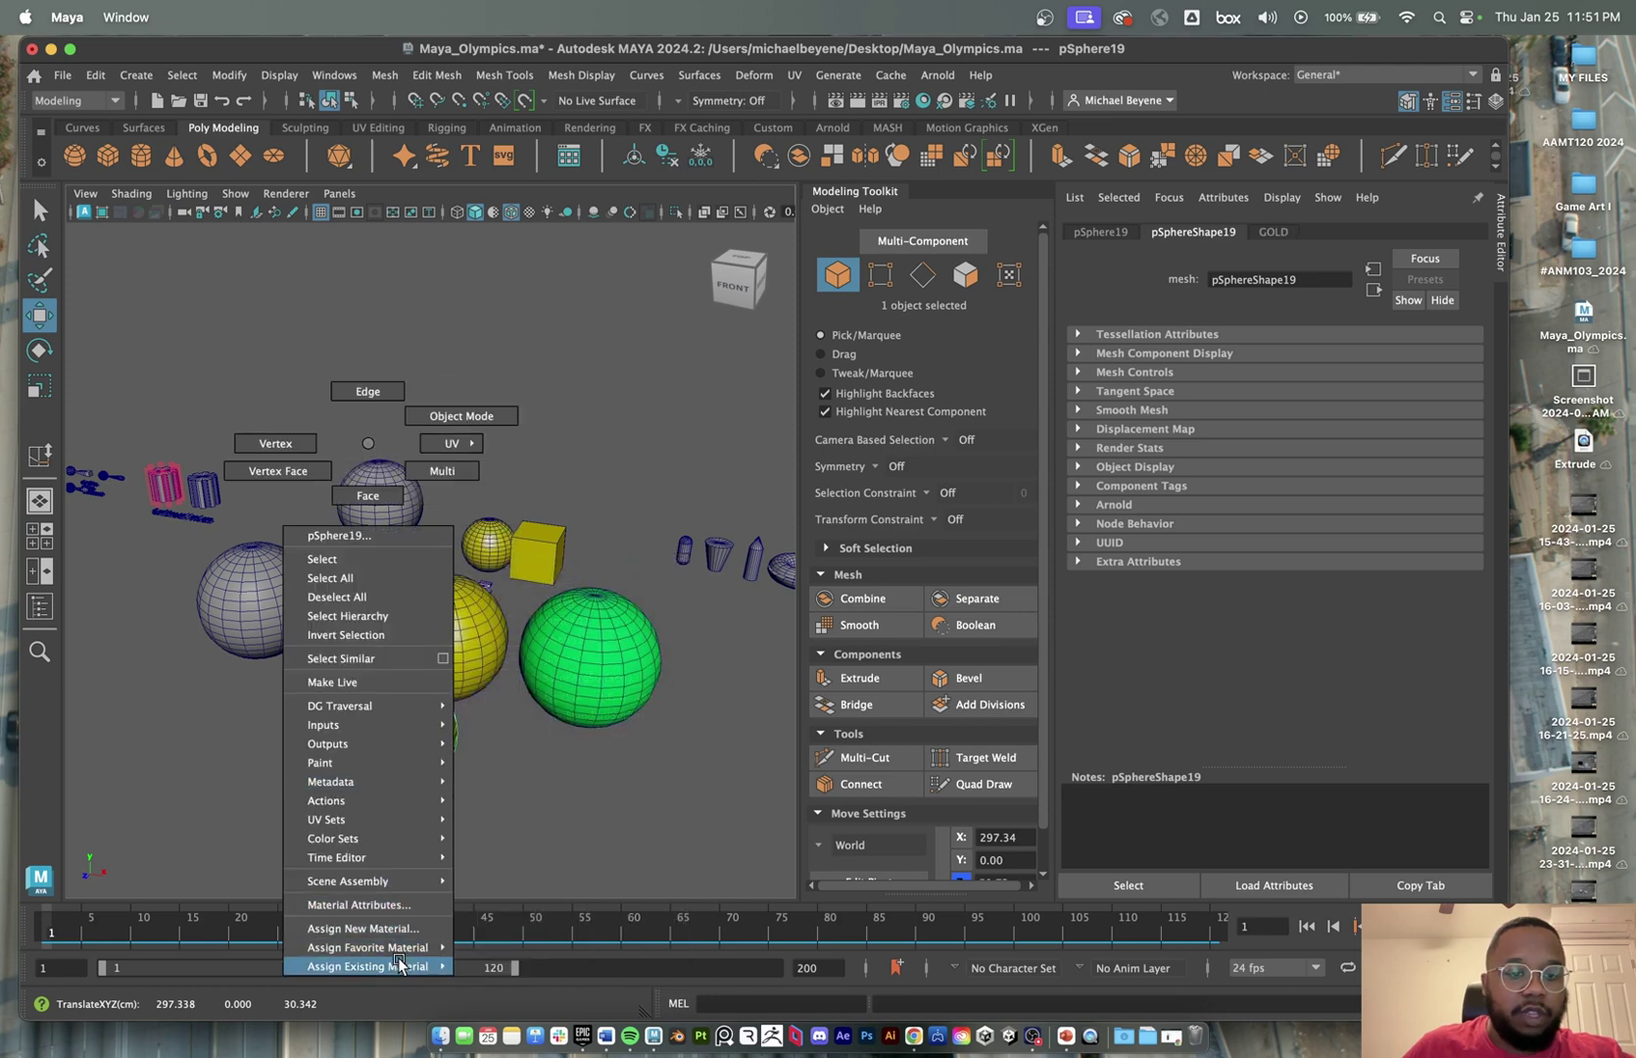
pyautogui.moveTo(400, 965)
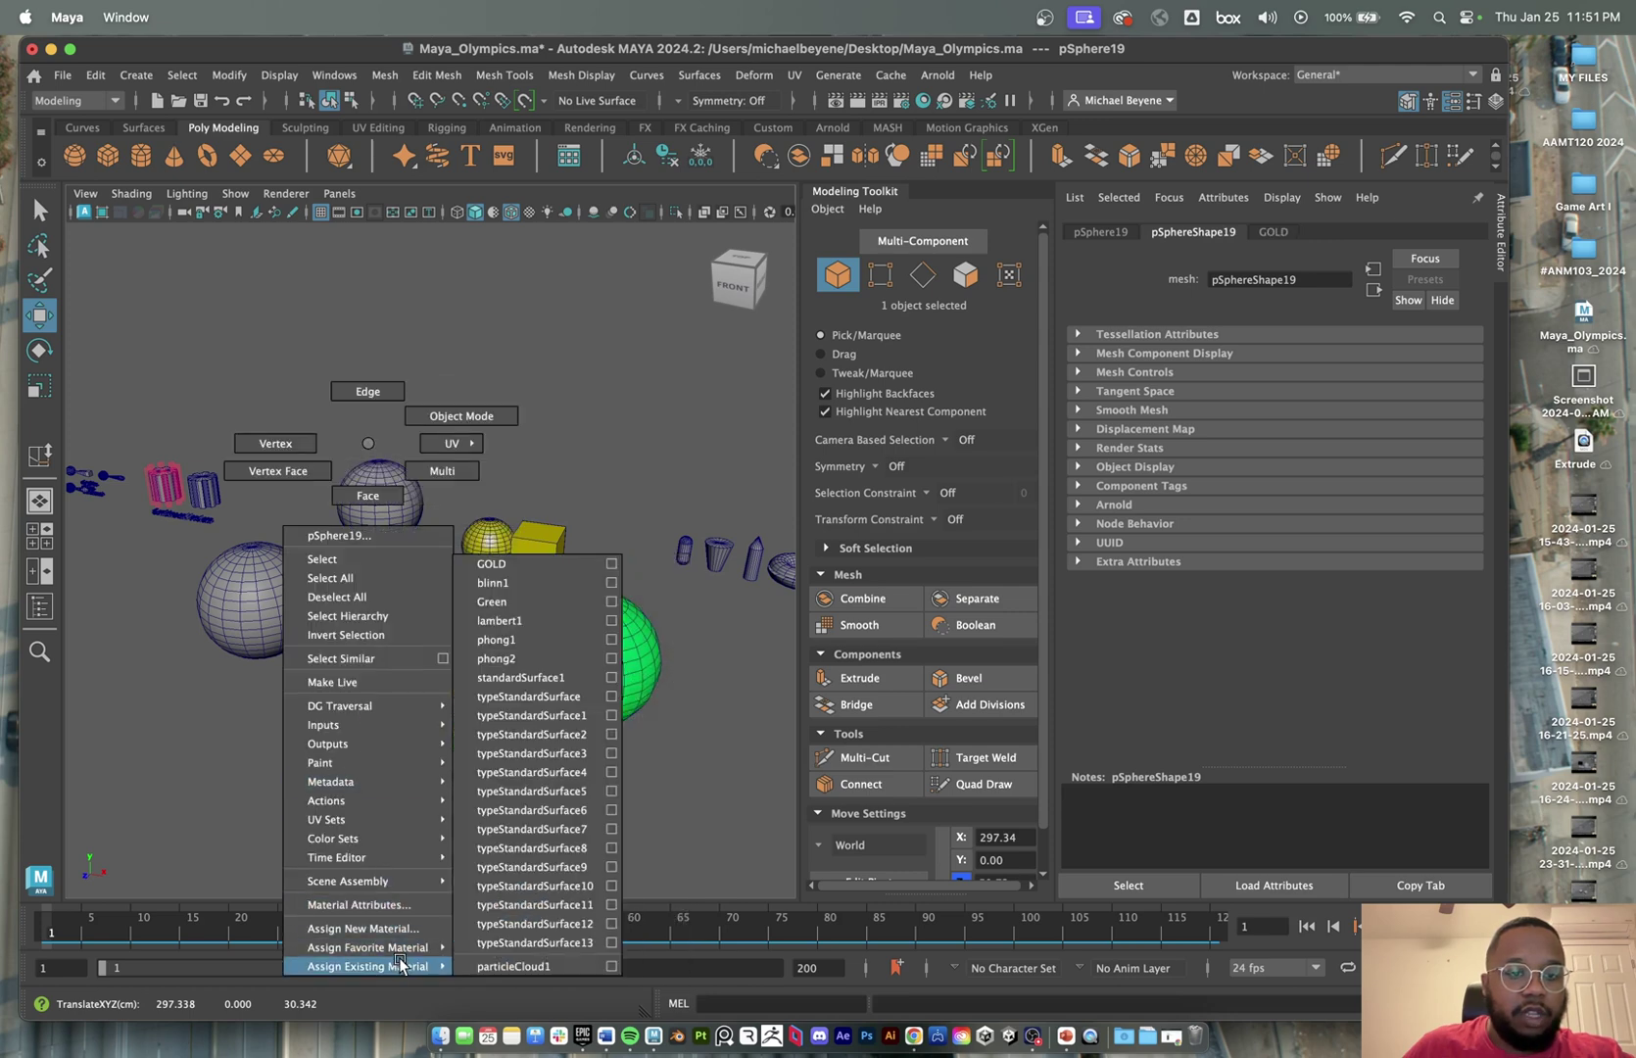
pyautogui.click(560, 618)
pyautogui.click(471, 779)
pyautogui.click(434, 732)
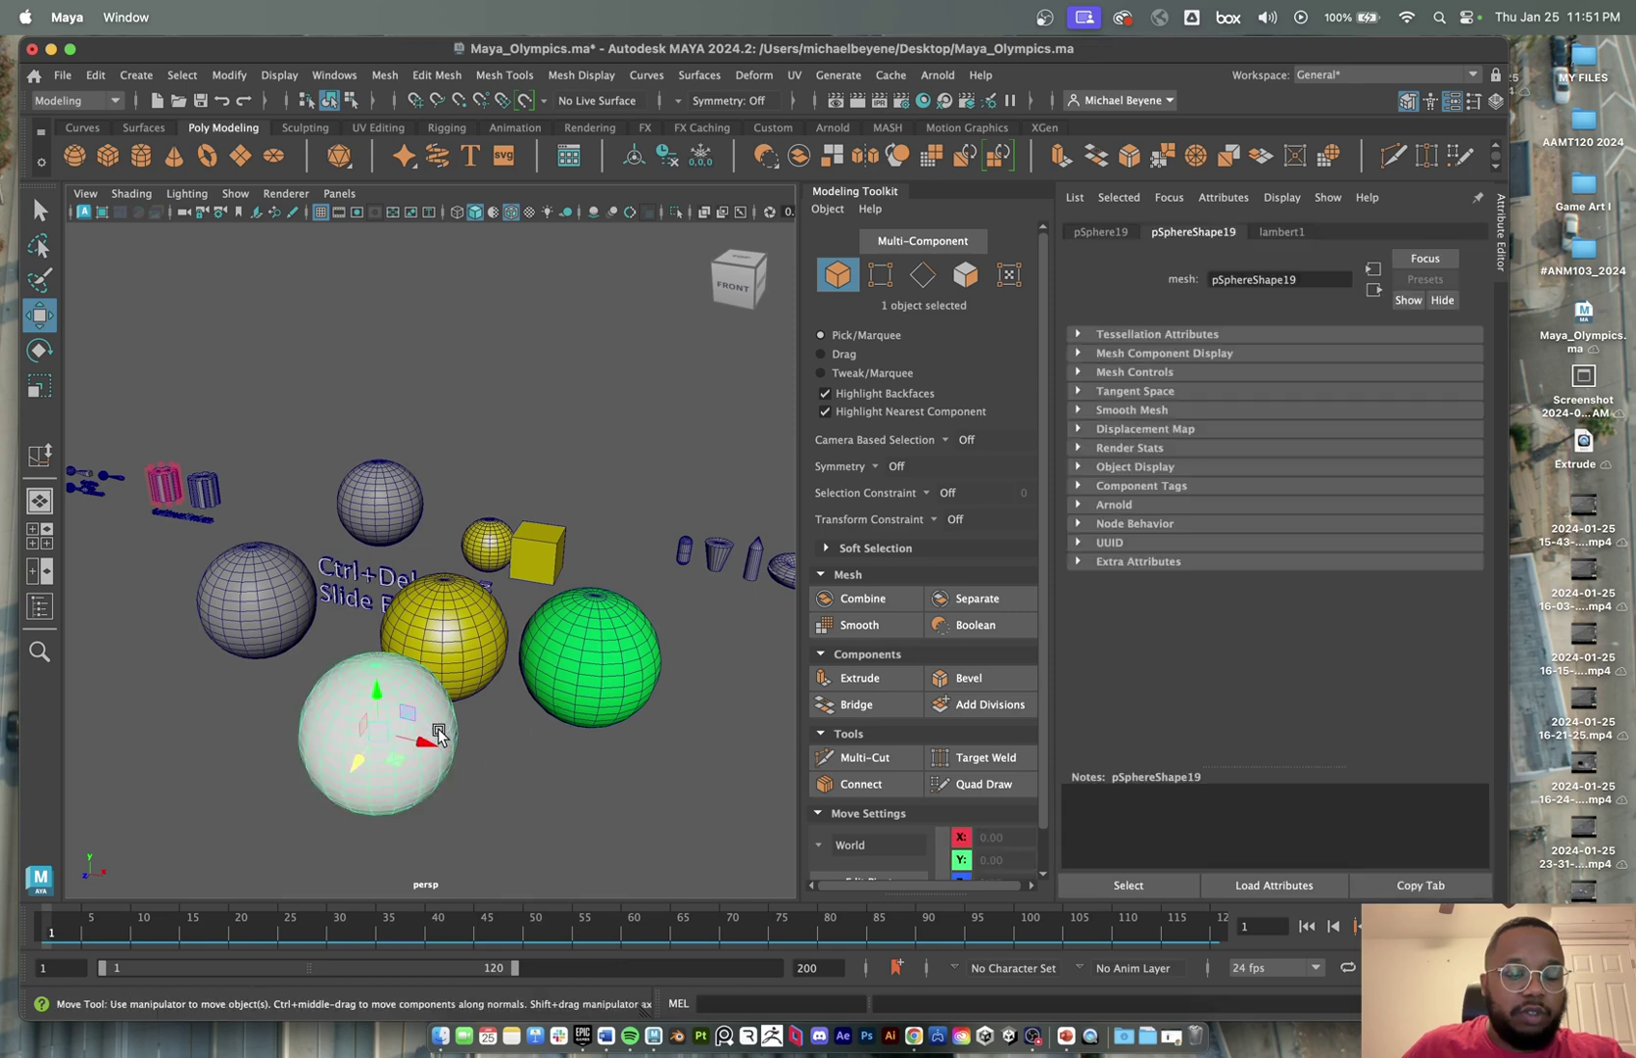
# - Examine the material types offered for a new material on the front sphere, and close the list without assigning one
pyautogui.rightClick(431, 733)
pyautogui.moveTo(460, 966)
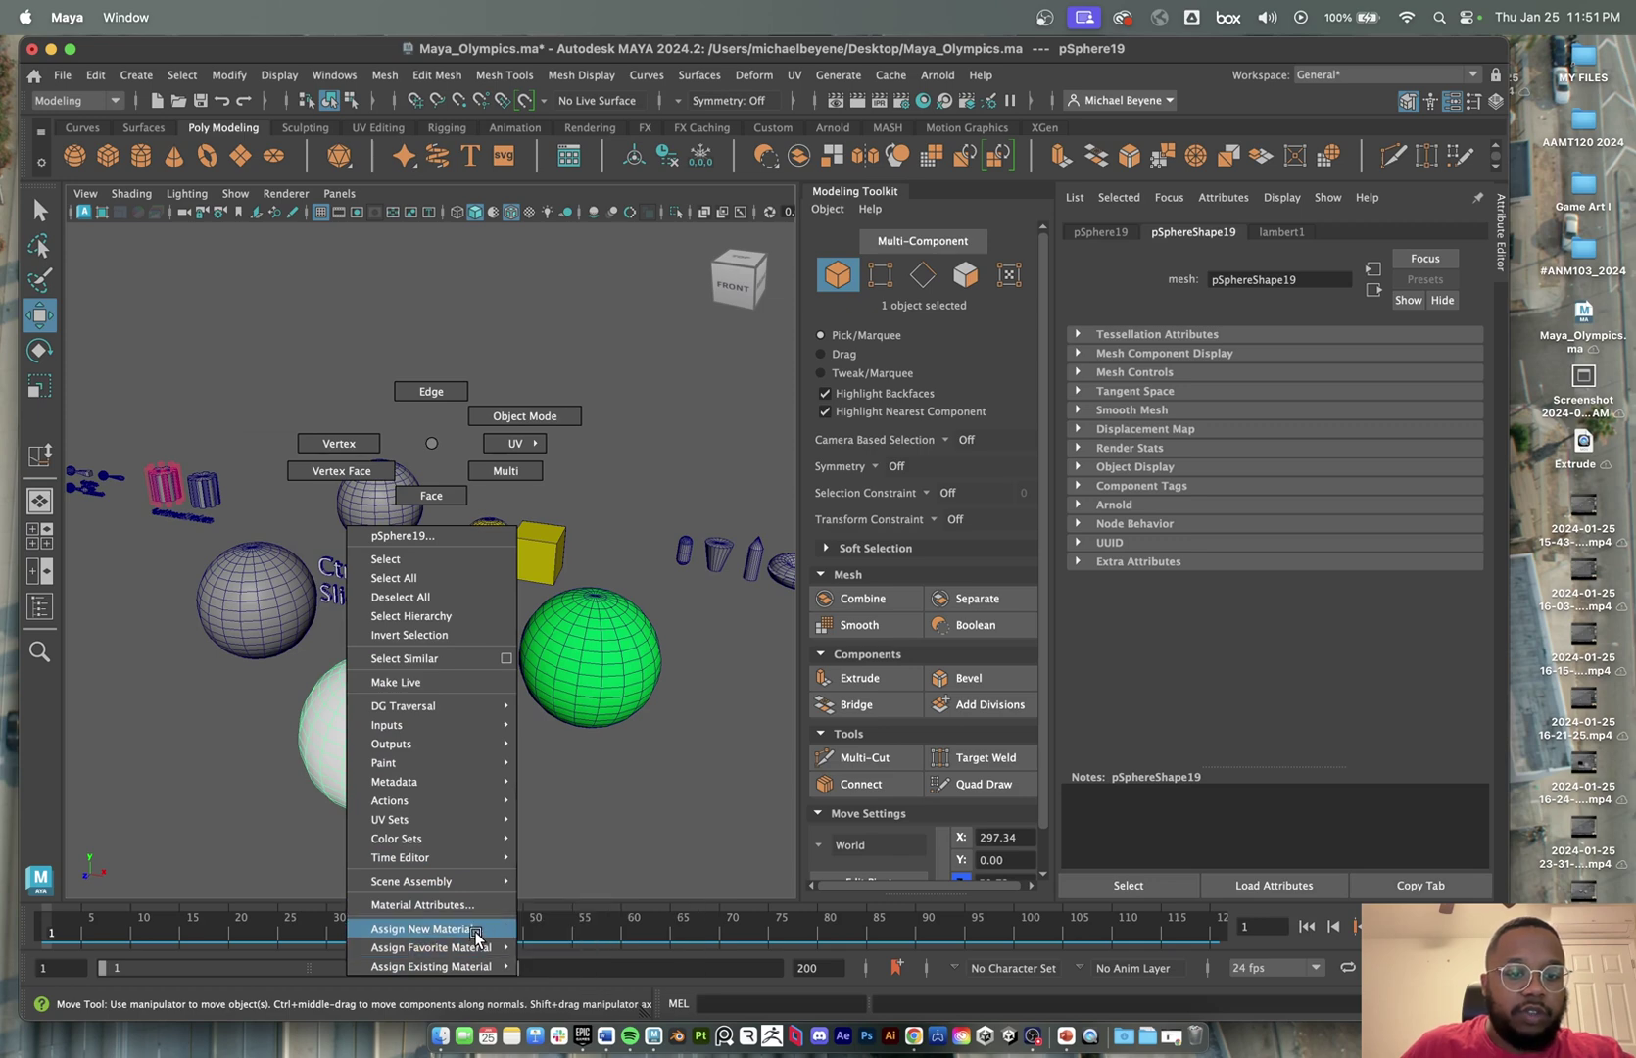
pyautogui.click(474, 929)
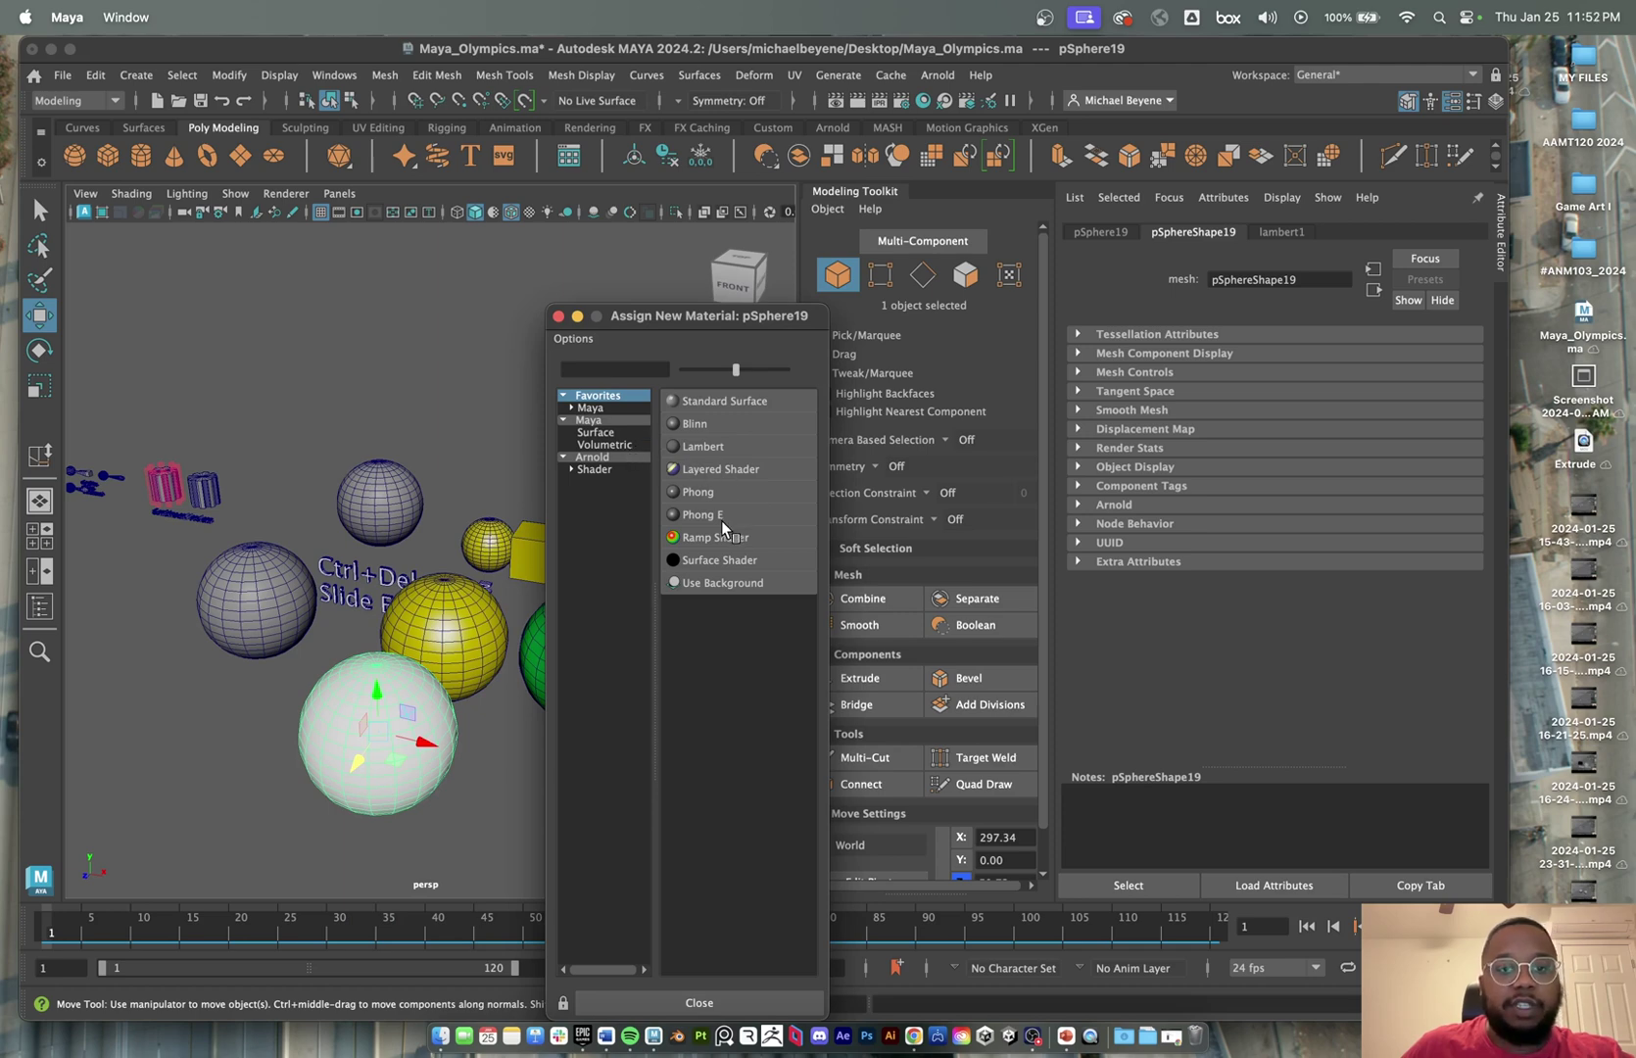
pyautogui.click(558, 316)
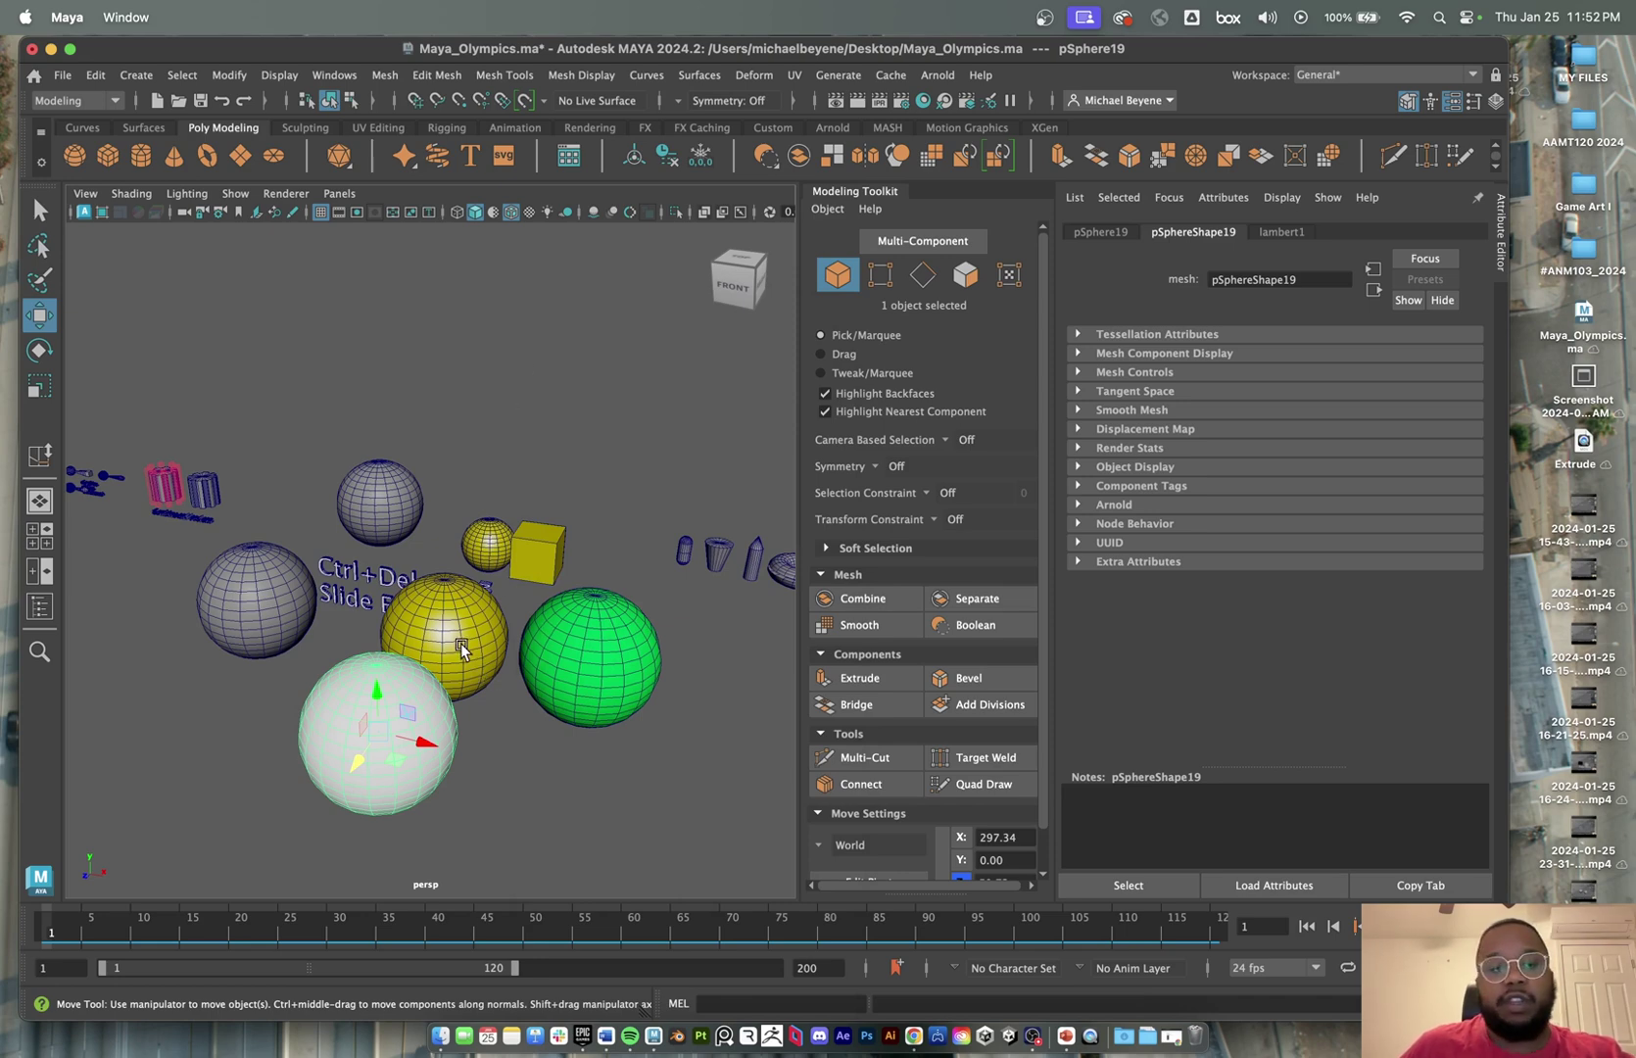
# - Assign a new Blinn material to the front sphere and reselect the sphere
pyautogui.rightClick(355, 694)
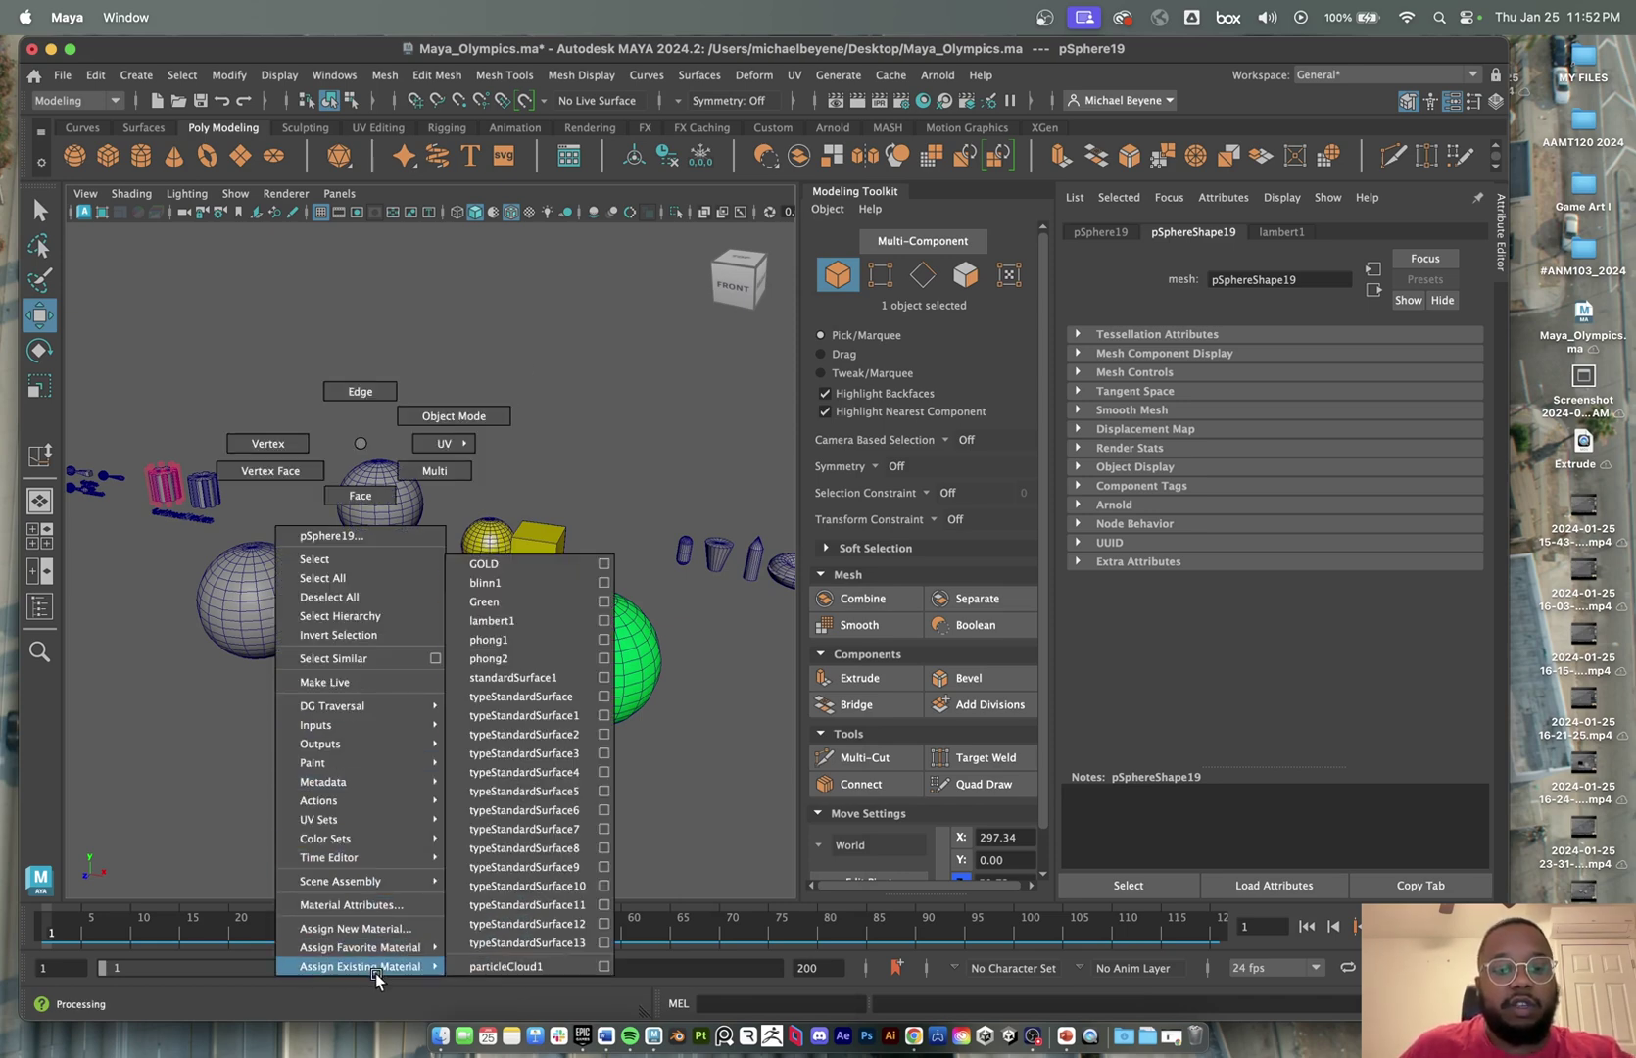
pyautogui.moveTo(378, 949)
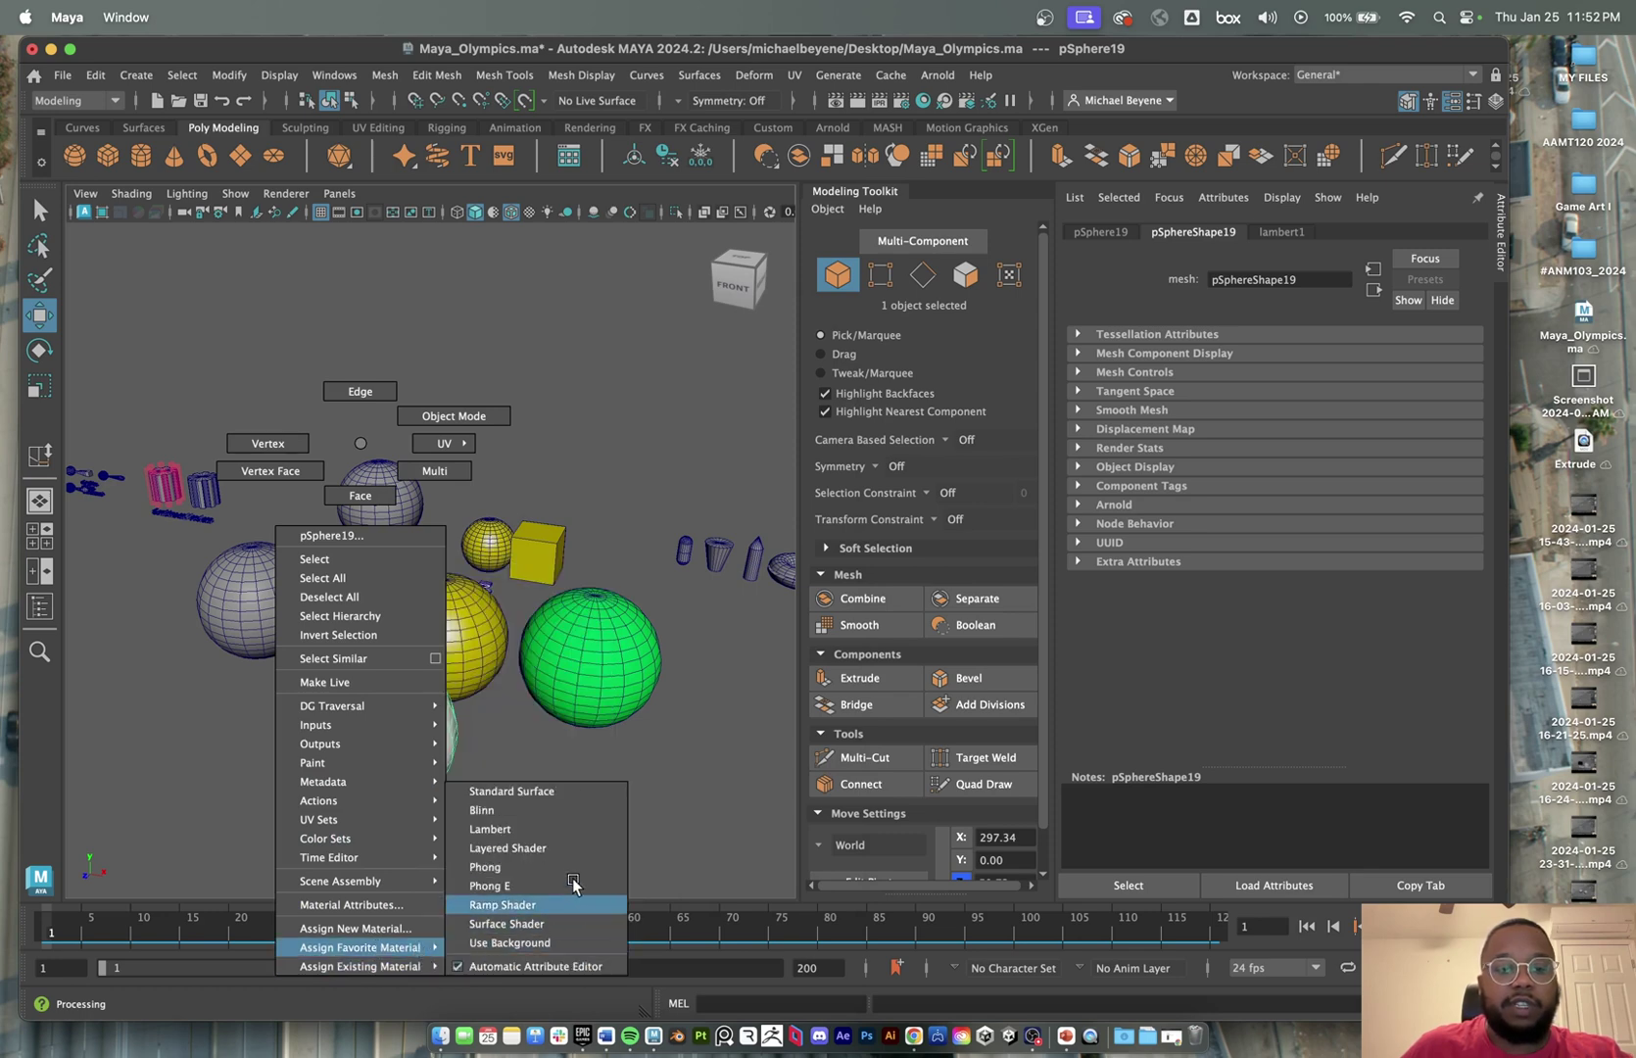
pyautogui.click(591, 803)
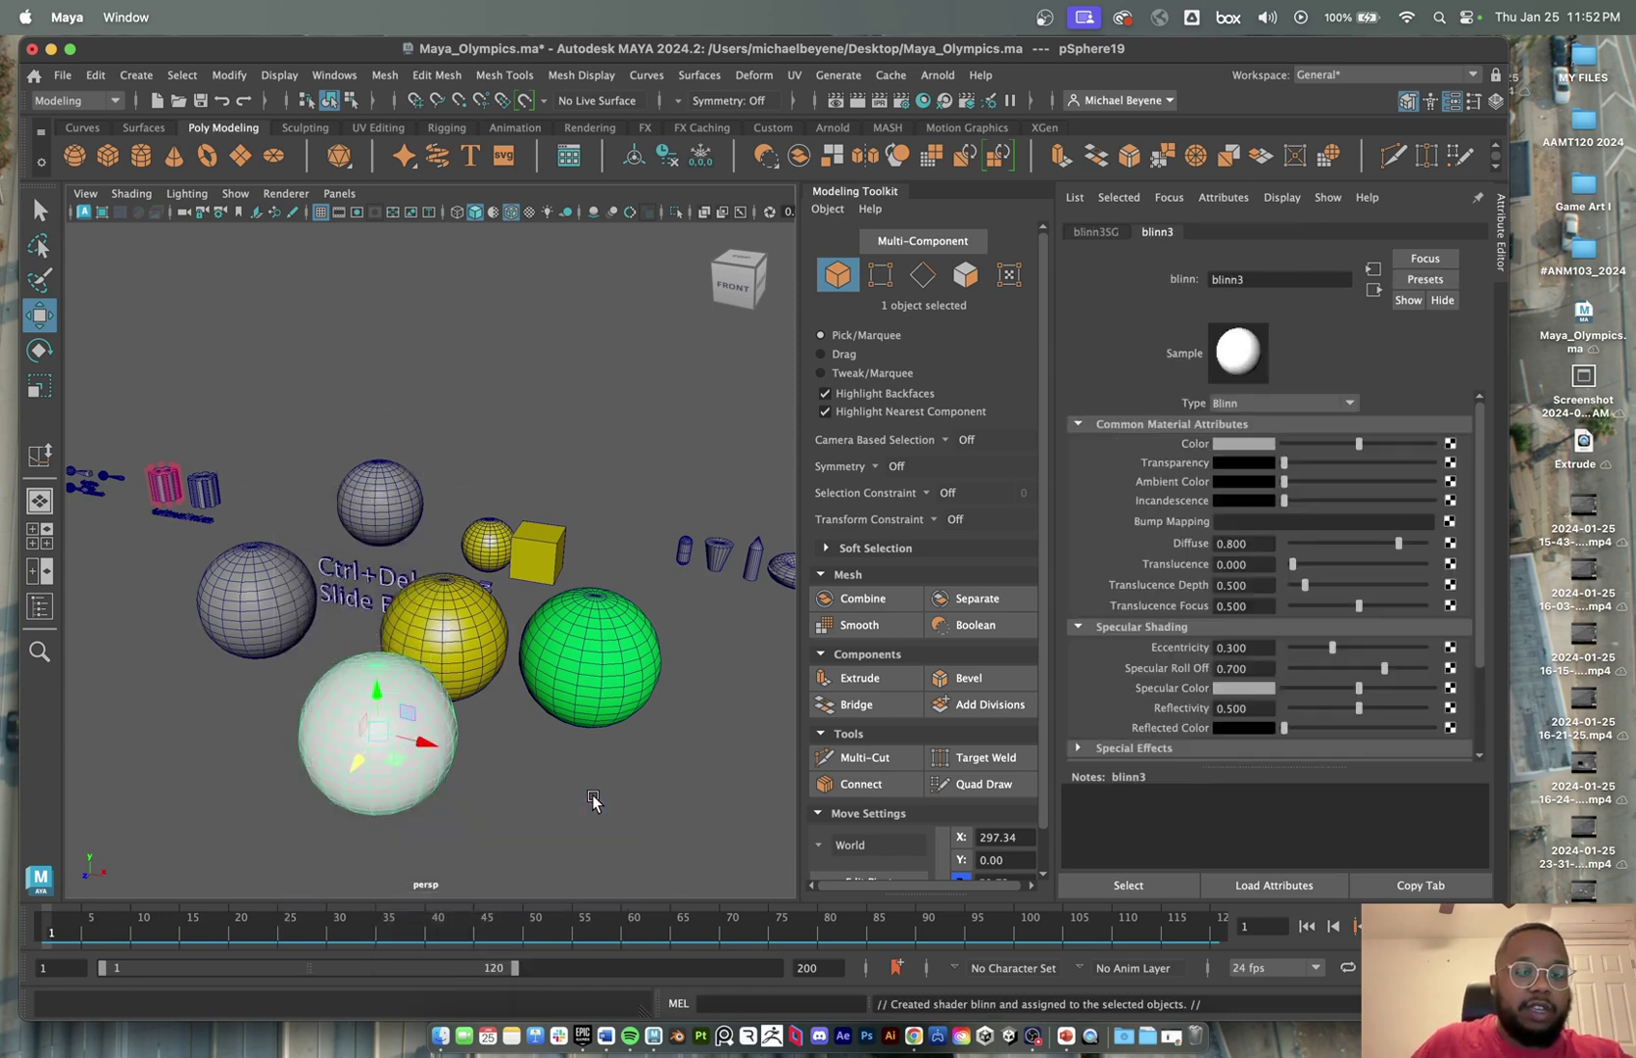
pyautogui.click(565, 776)
pyautogui.click(440, 737)
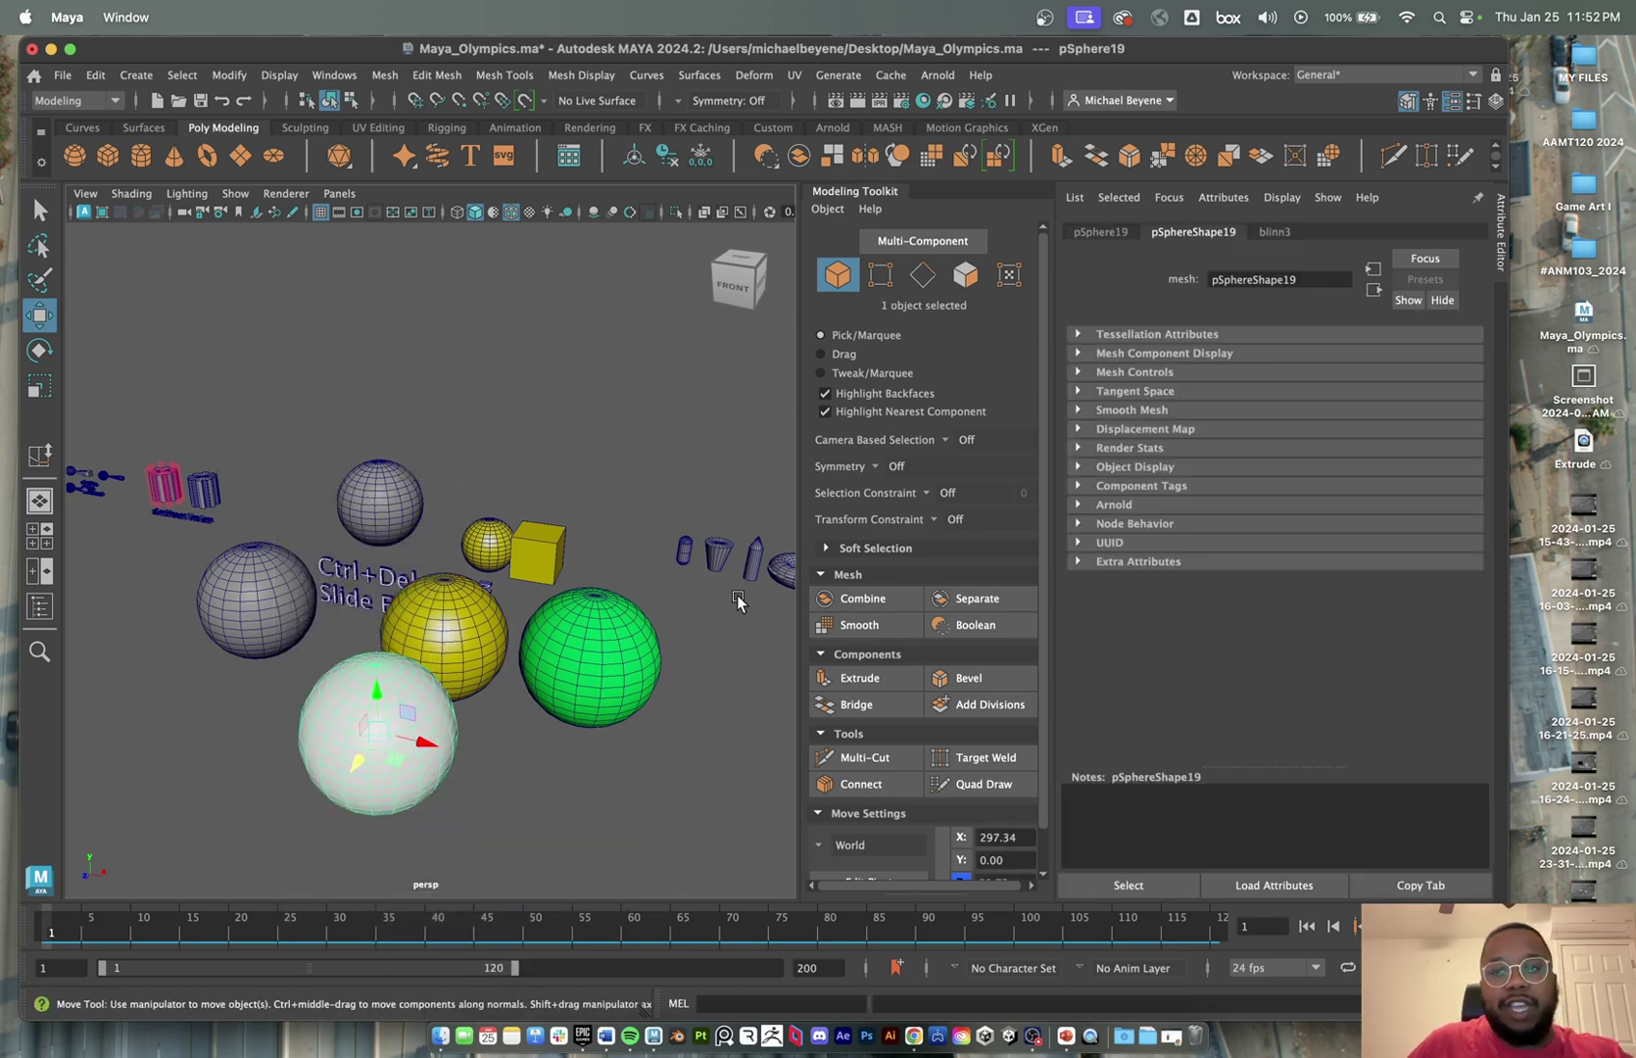
# - Set the color of the front sphere's blinn3 material to black and inspect its highlight up close
pyautogui.click(1273, 232)
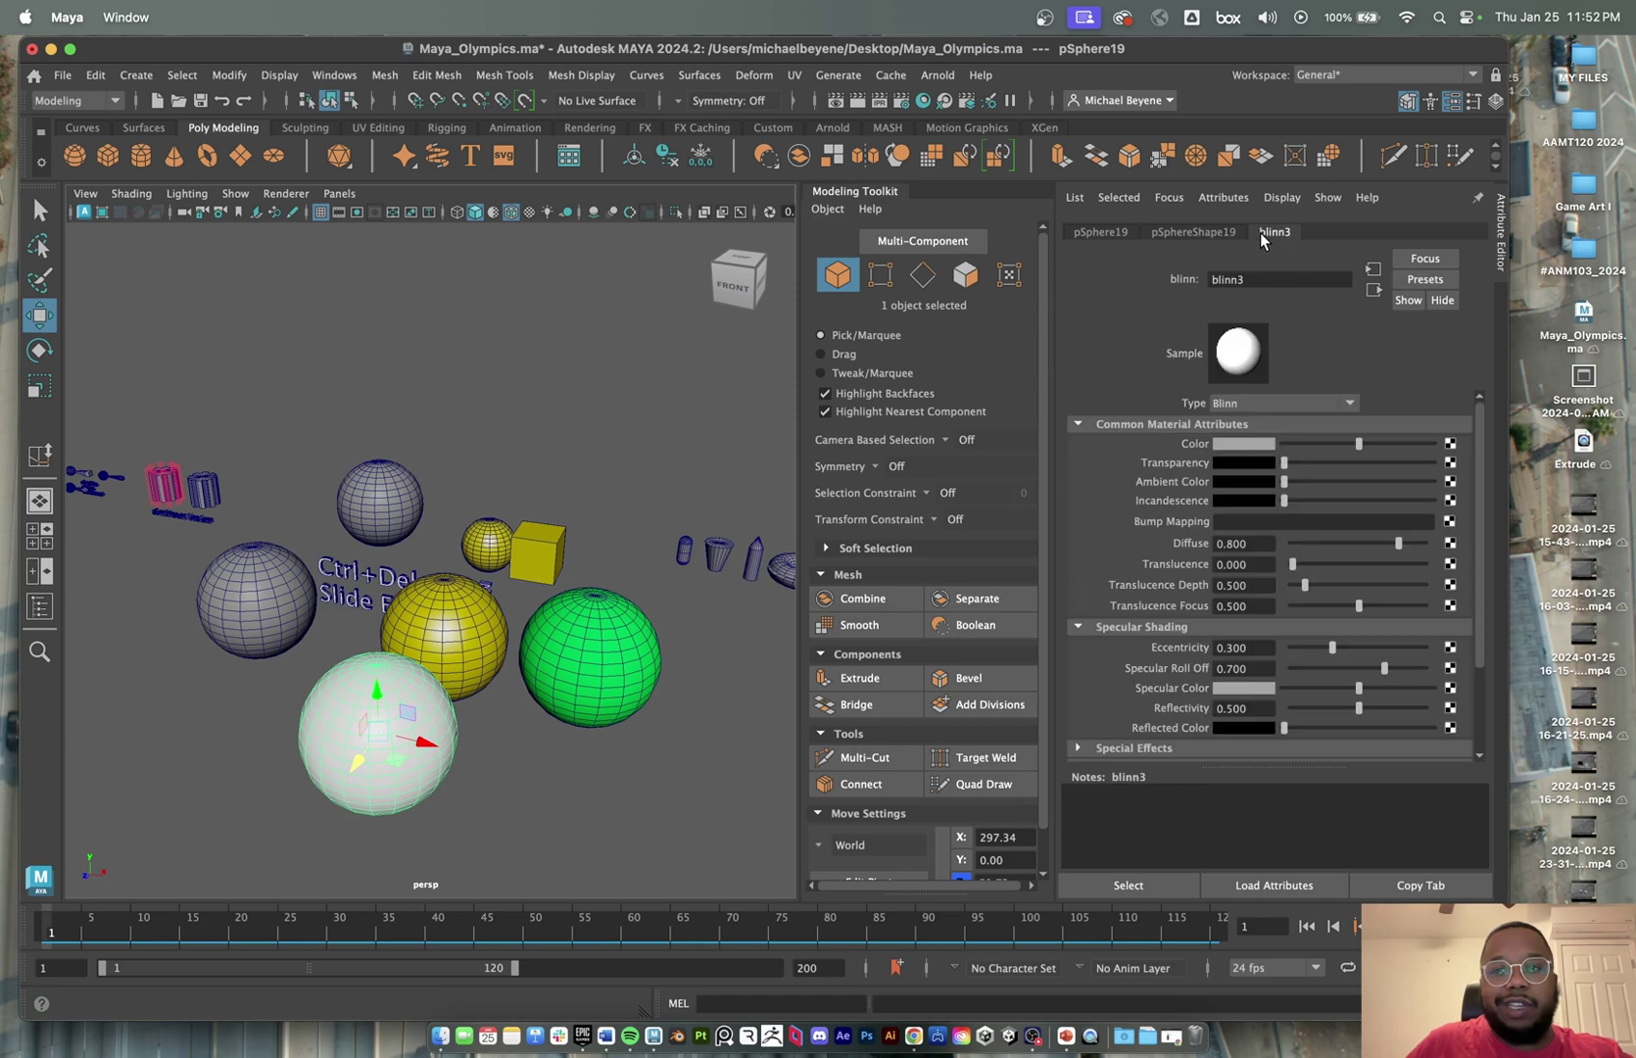
pyautogui.click(1241, 443)
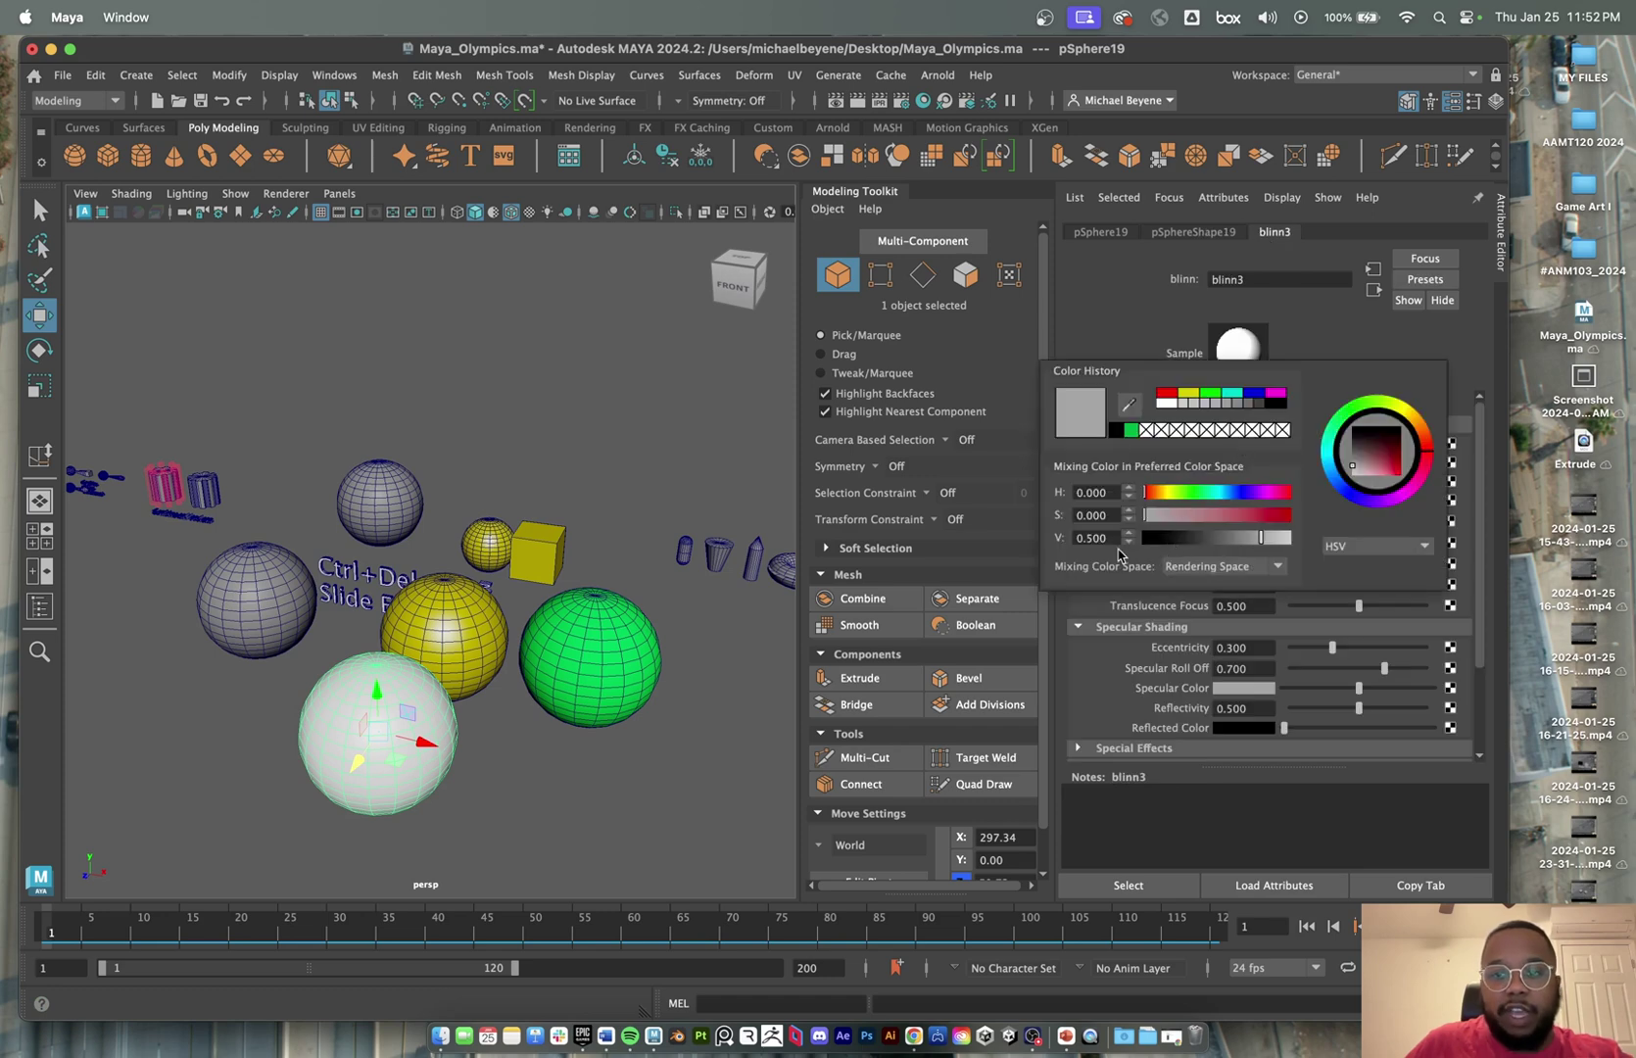
pyautogui.moveTo(1151, 542); pyautogui.dragTo(1136, 542)
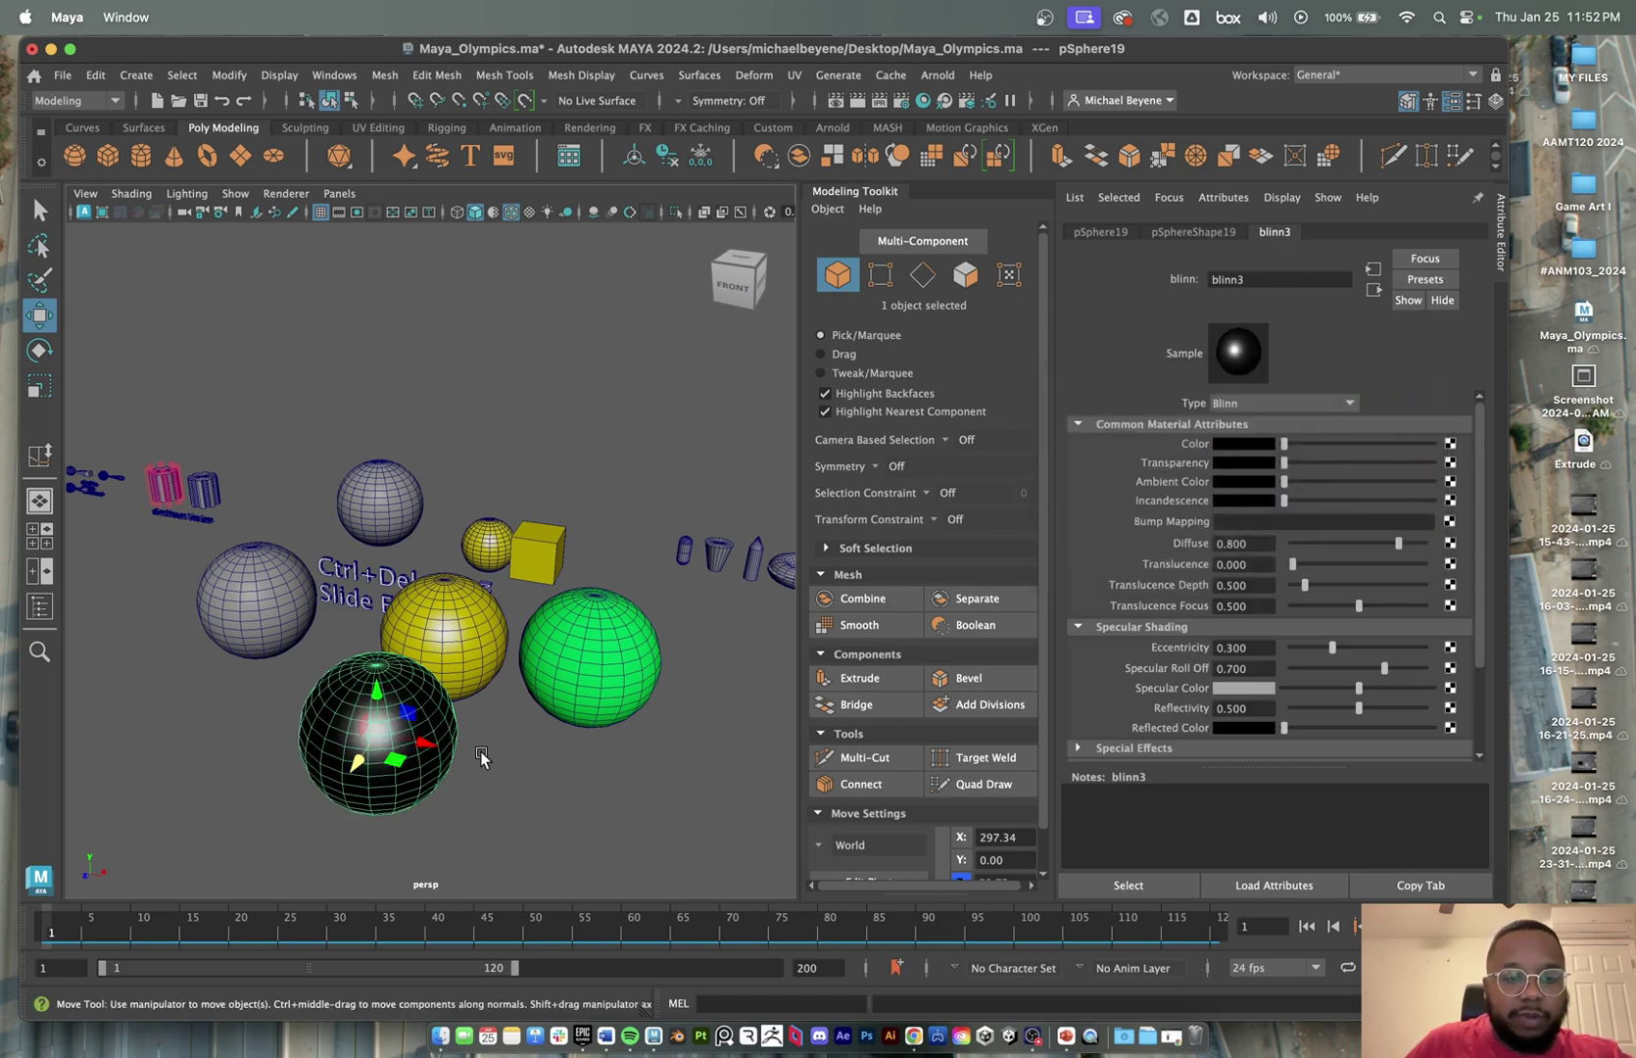
pyautogui.click(481, 752)
pyautogui.click(412, 750)
pyautogui.scroll(6, 409, 745)
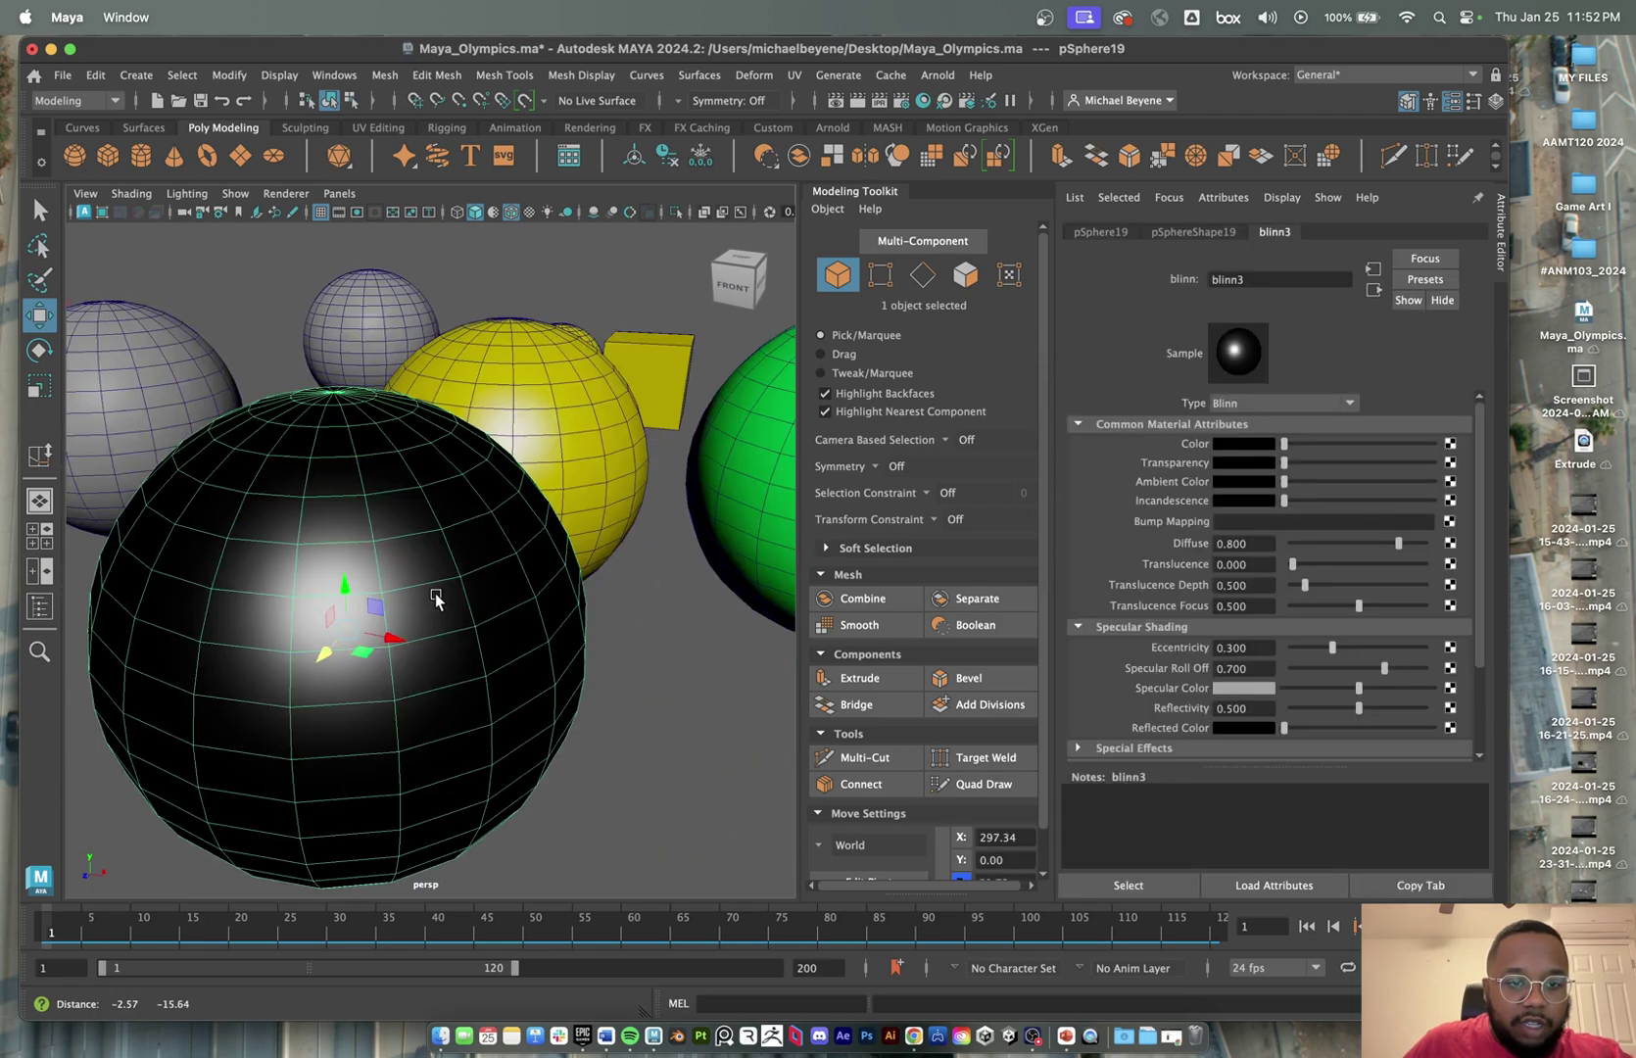
pyautogui.scroll(-8, 435, 592)
pyautogui.moveTo(421, 632)
pyautogui.keyDown('alt'); pyautogui.mouseDown()
pyautogui.moveTo(403, 632)
pyautogui.moveTo(419, 619)
pyautogui.mouseUp(); pyautogui.keyUp('alt')
# - Clone the black front sphere and place the copy beside it, in front of the green sphere, at X 315.60
pyautogui.click(465, 480)
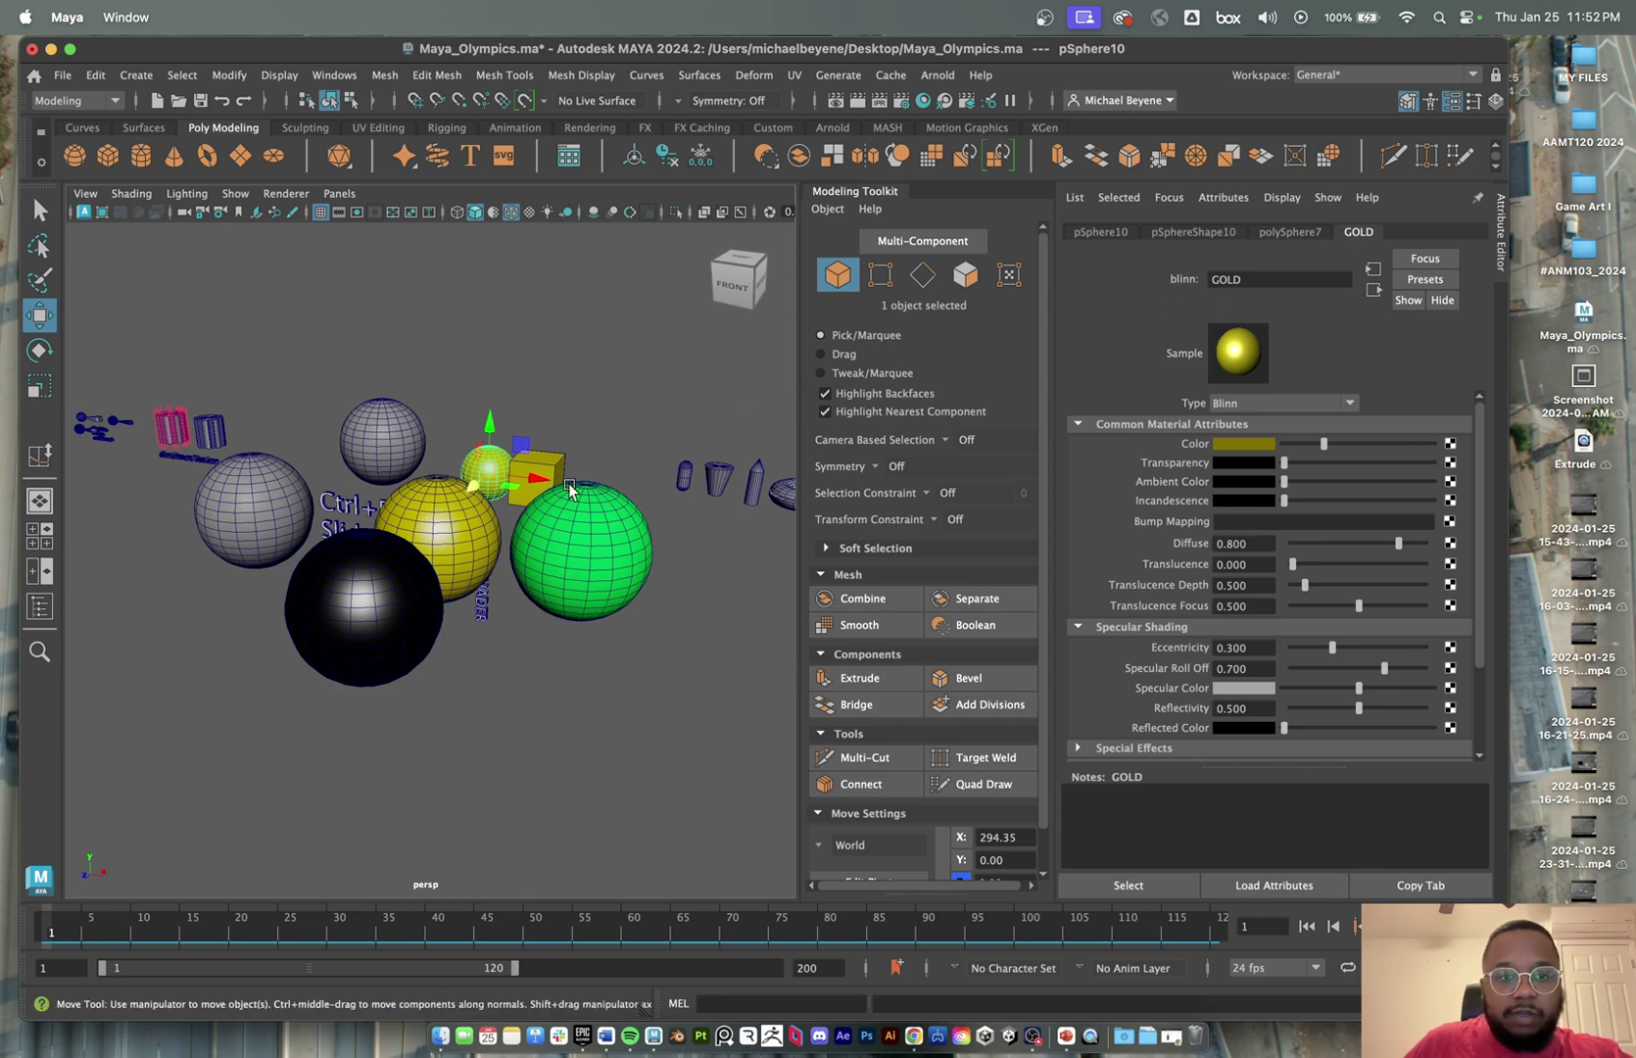
pyautogui.click(472, 531)
pyautogui.click(377, 625)
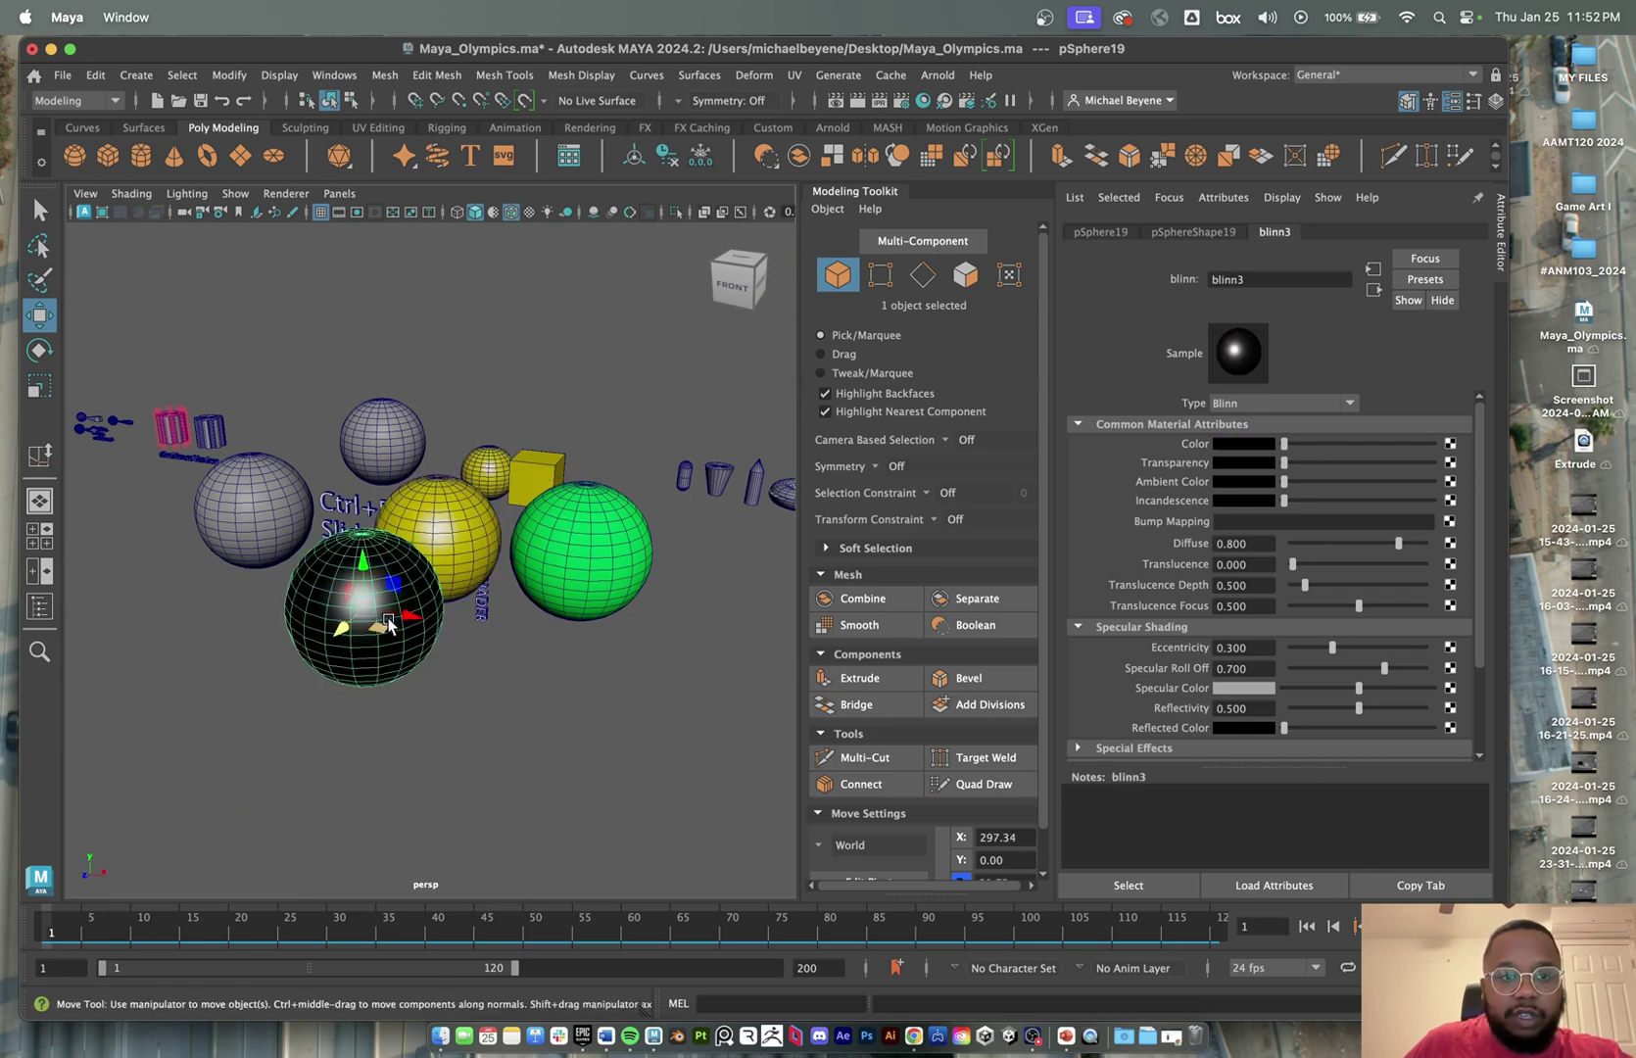
pyautogui.keyDown('shift'); pyautogui.moveTo(377, 624); pyautogui.dragTo(584, 650); pyautogui.keyUp('shift')
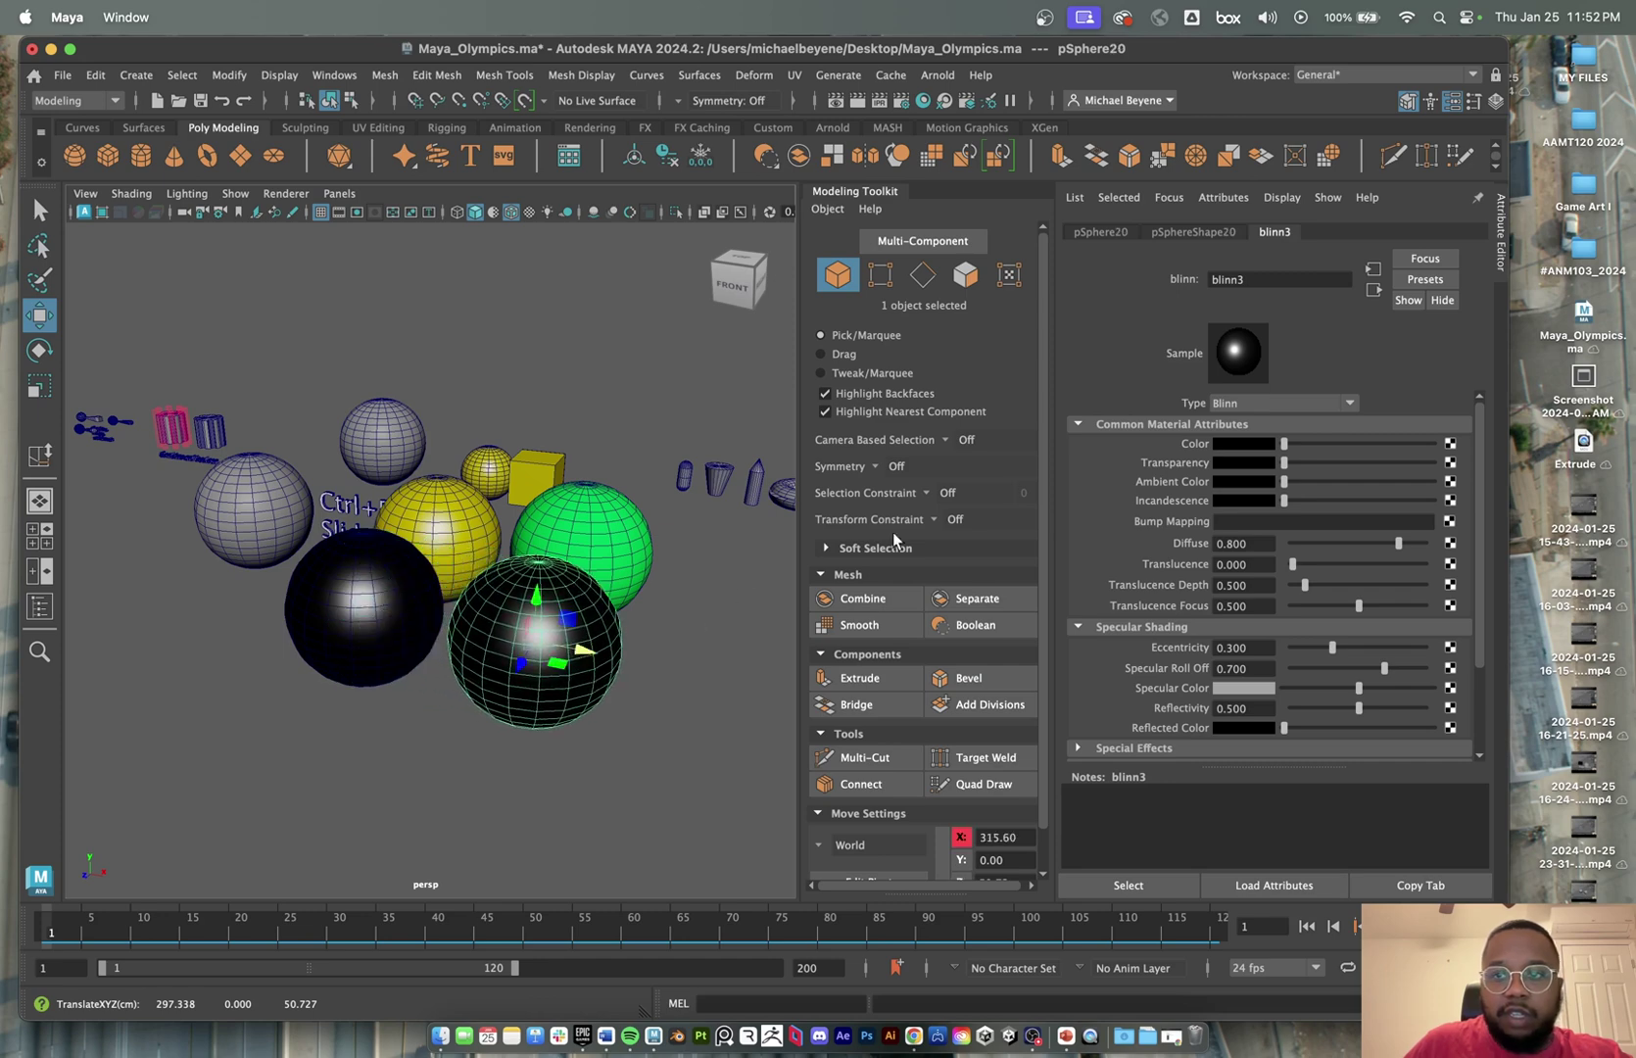
# - Rename the blinn3 material as Black
pyautogui.doubleClick(1268, 280)
pyautogui.write('Black')
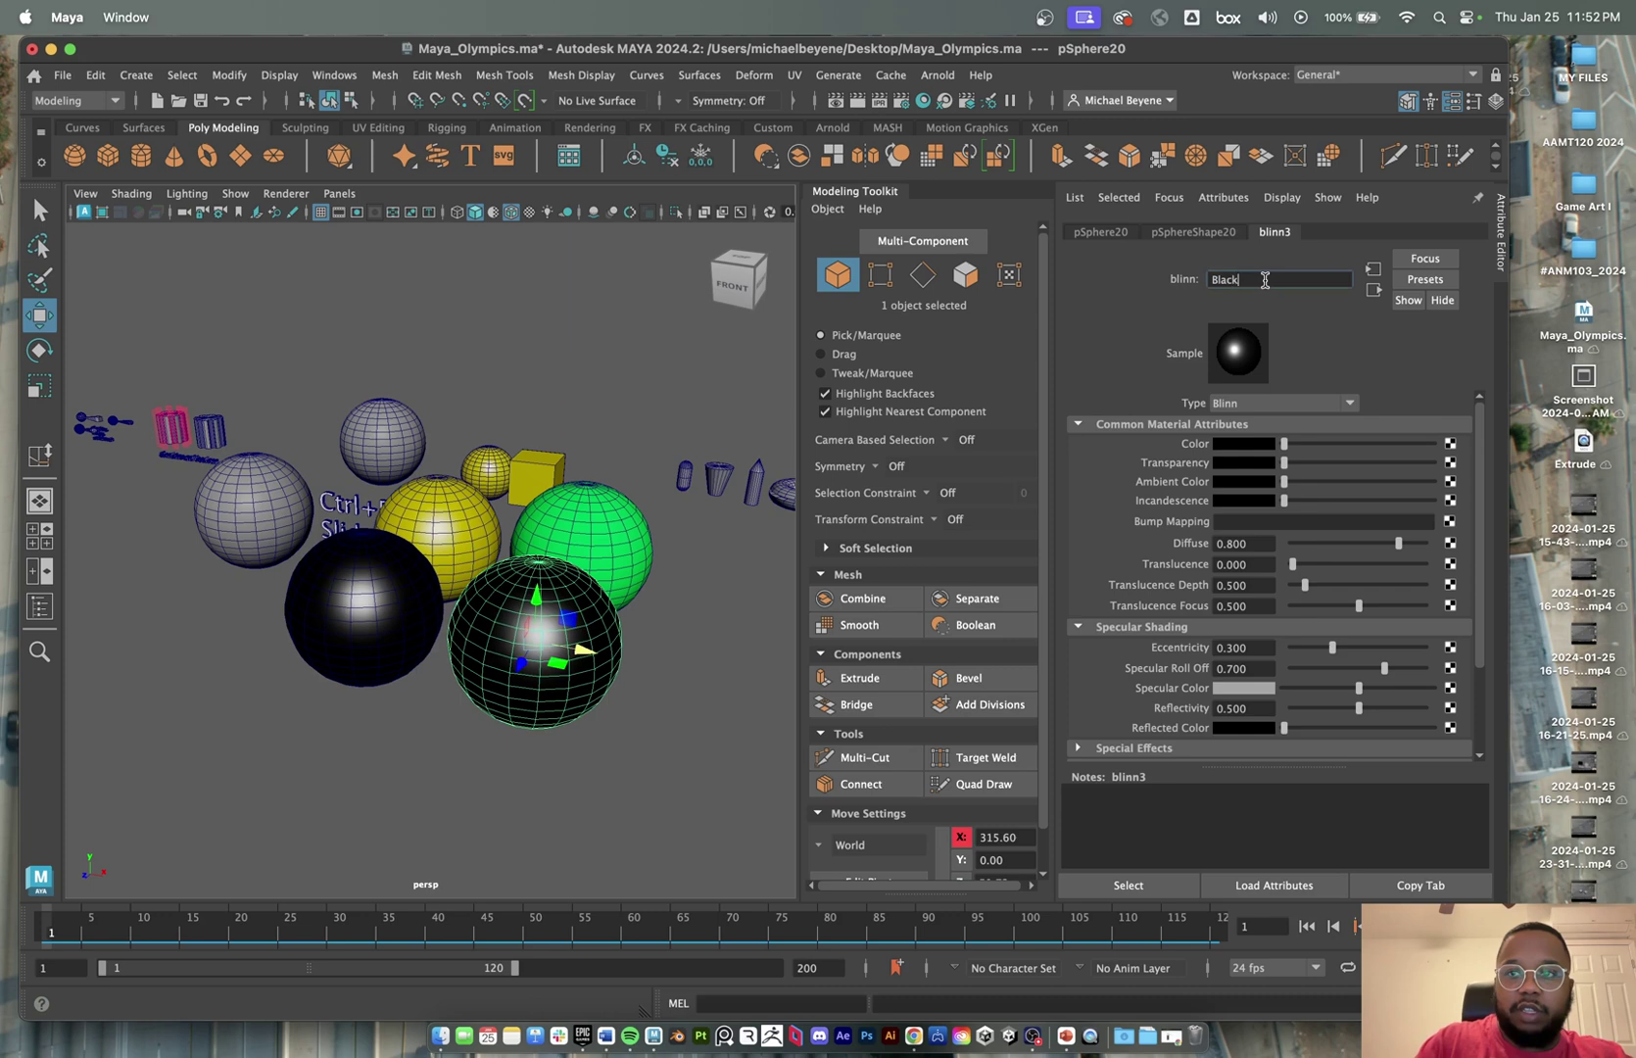
pyautogui.press('Return')
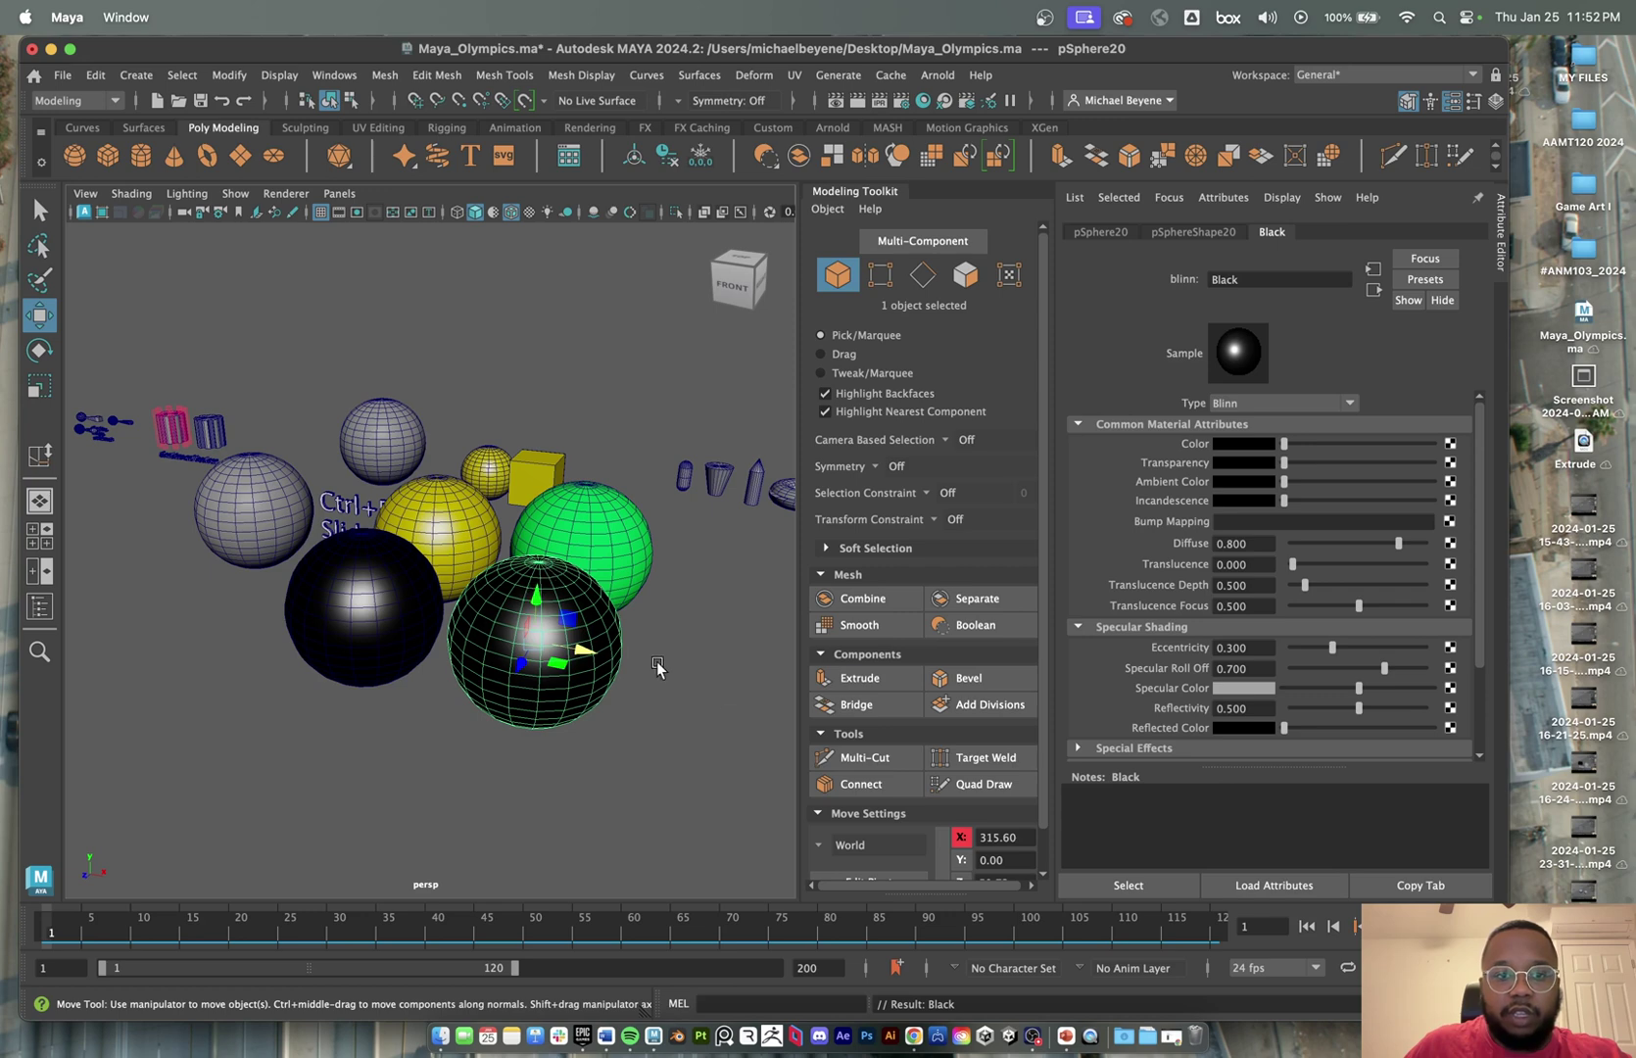
# - Assign a new Phong material to the cloned black sphere and color it red with hue 360, saturation 1.000 and value 0.500
pyautogui.click(706, 722)
pyautogui.click(549, 652)
pyautogui.moveTo(562, 676); pyautogui.dragTo(722, 869, button='right')
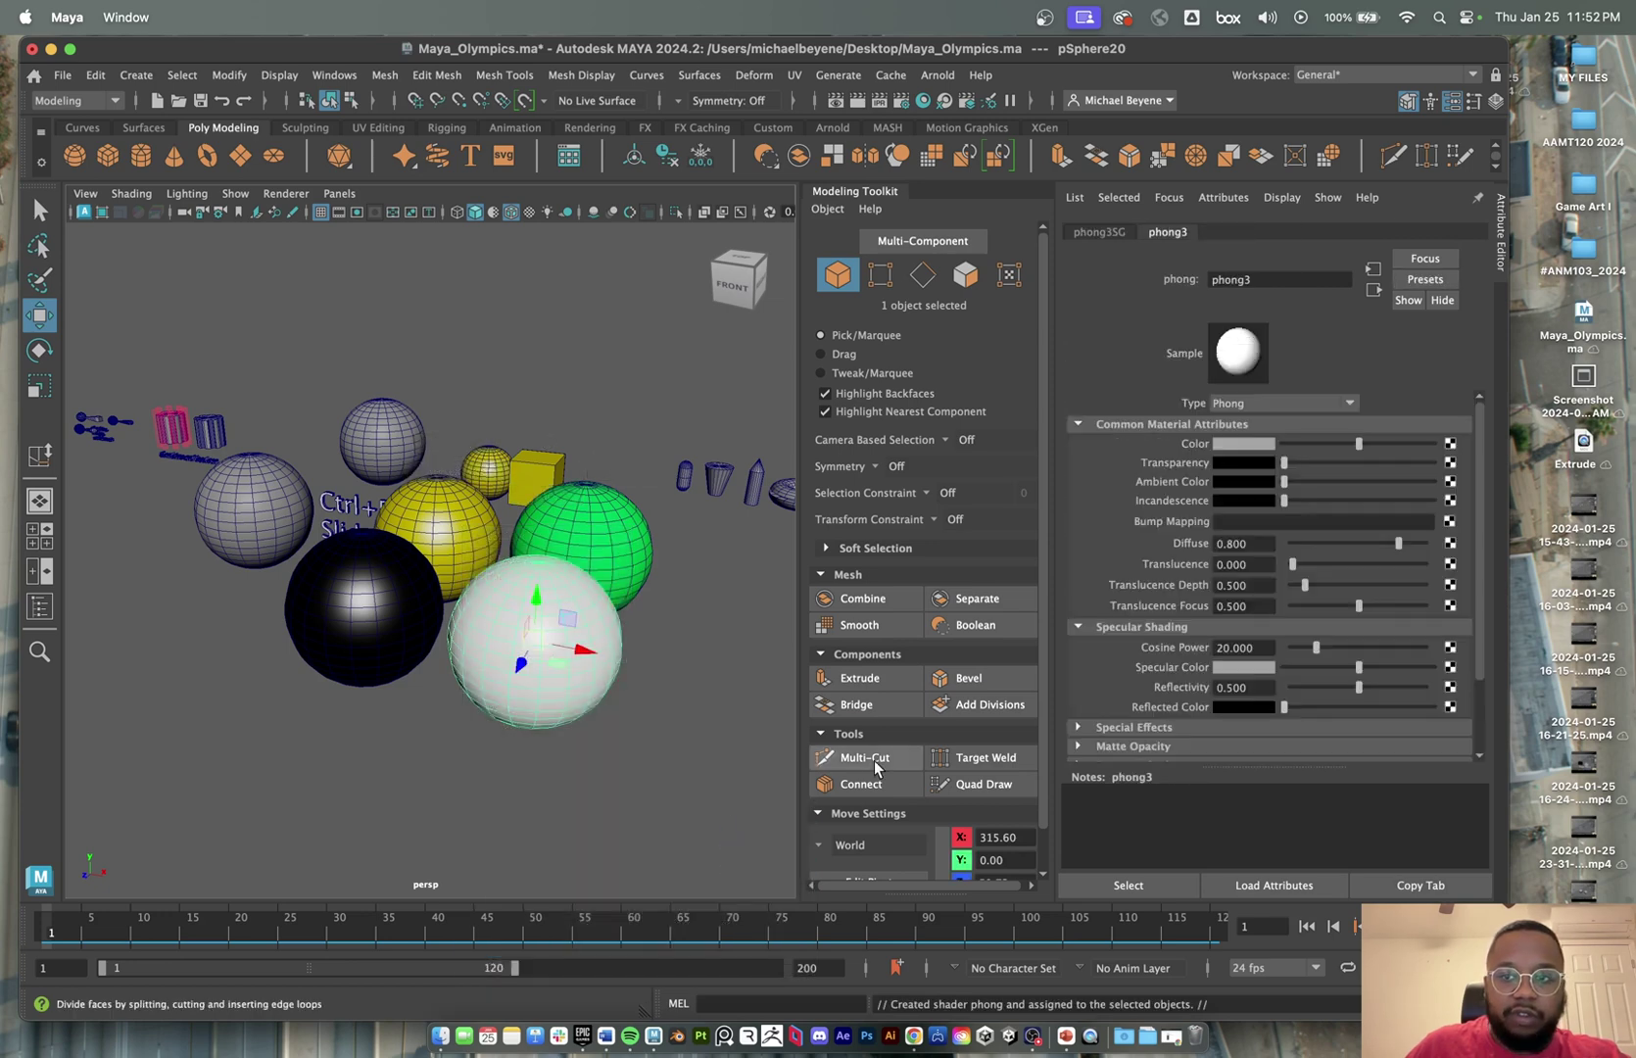
pyautogui.click(1244, 445)
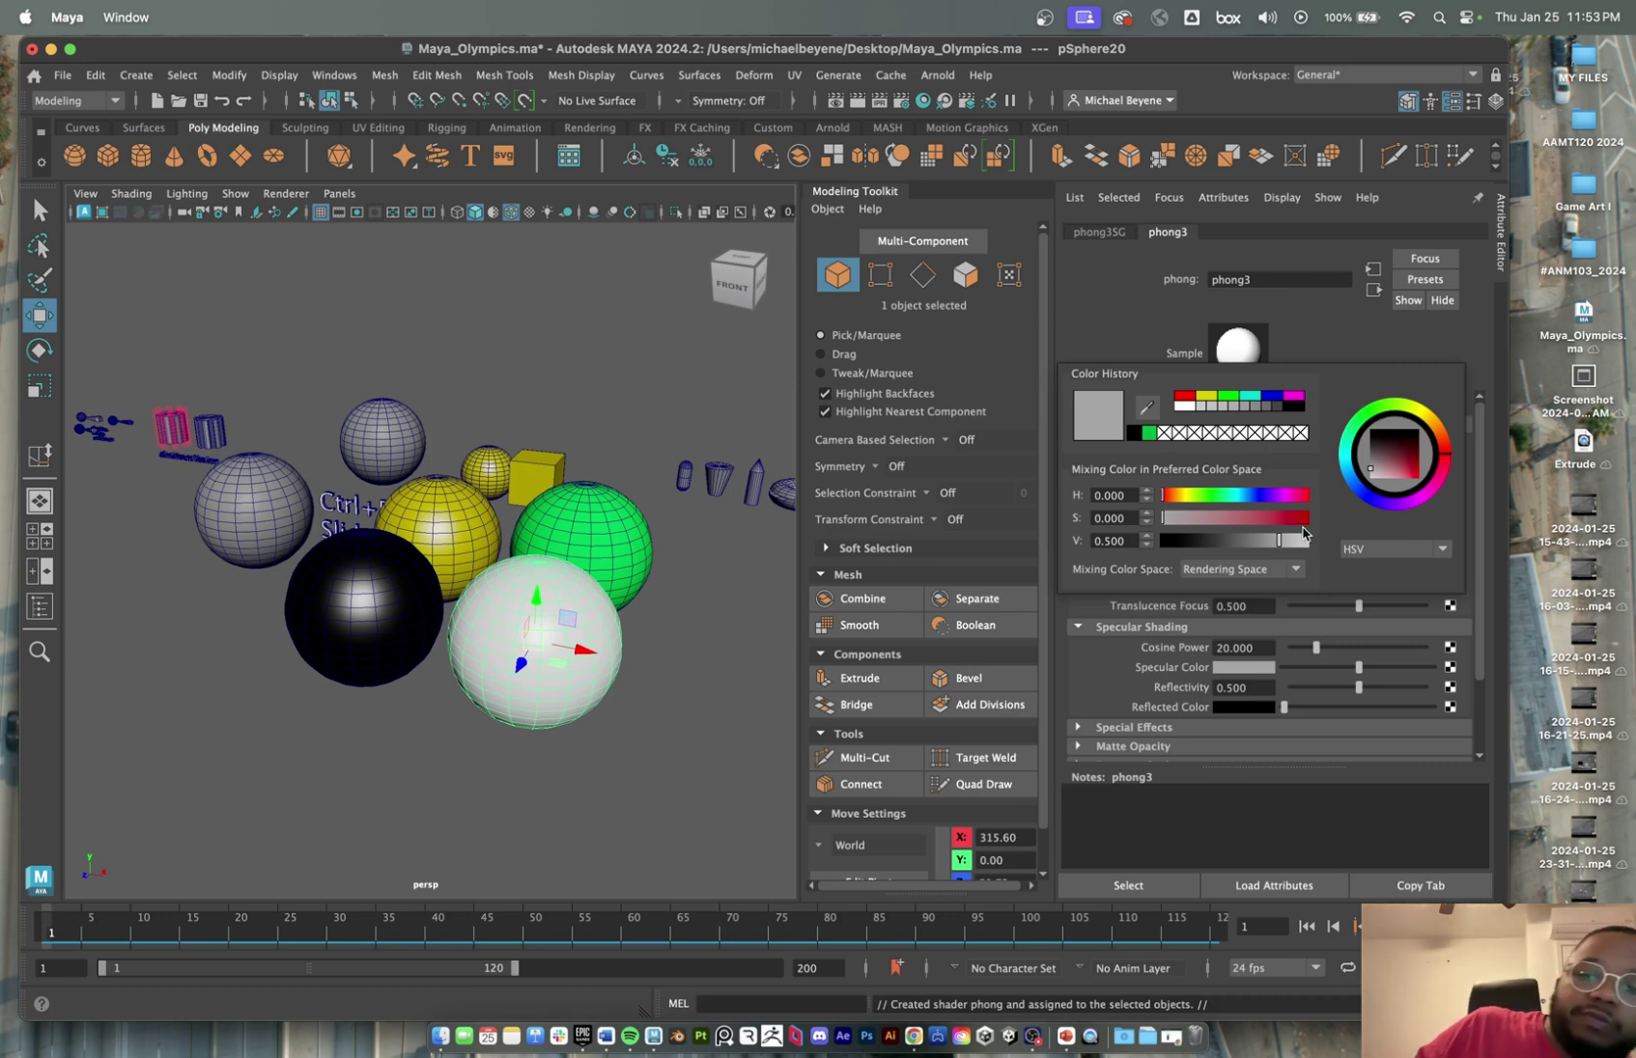
pyautogui.moveTo(1302, 521); pyautogui.dragTo(1308, 520)
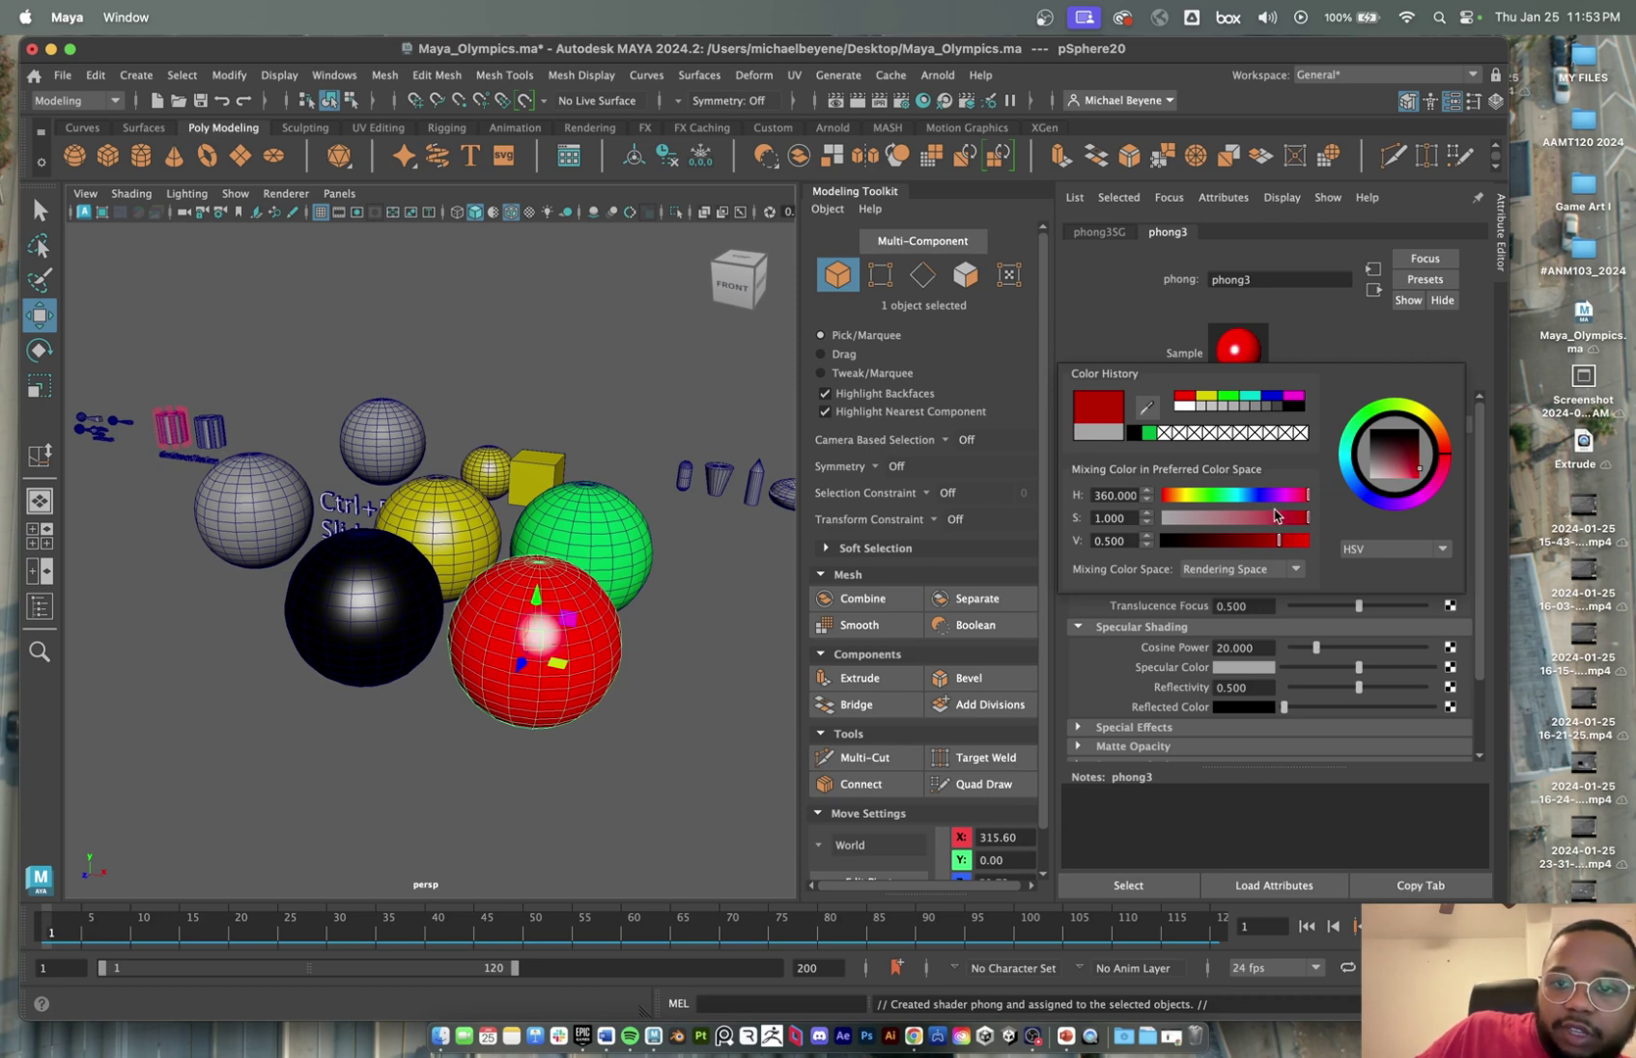
pyautogui.click(647, 667)
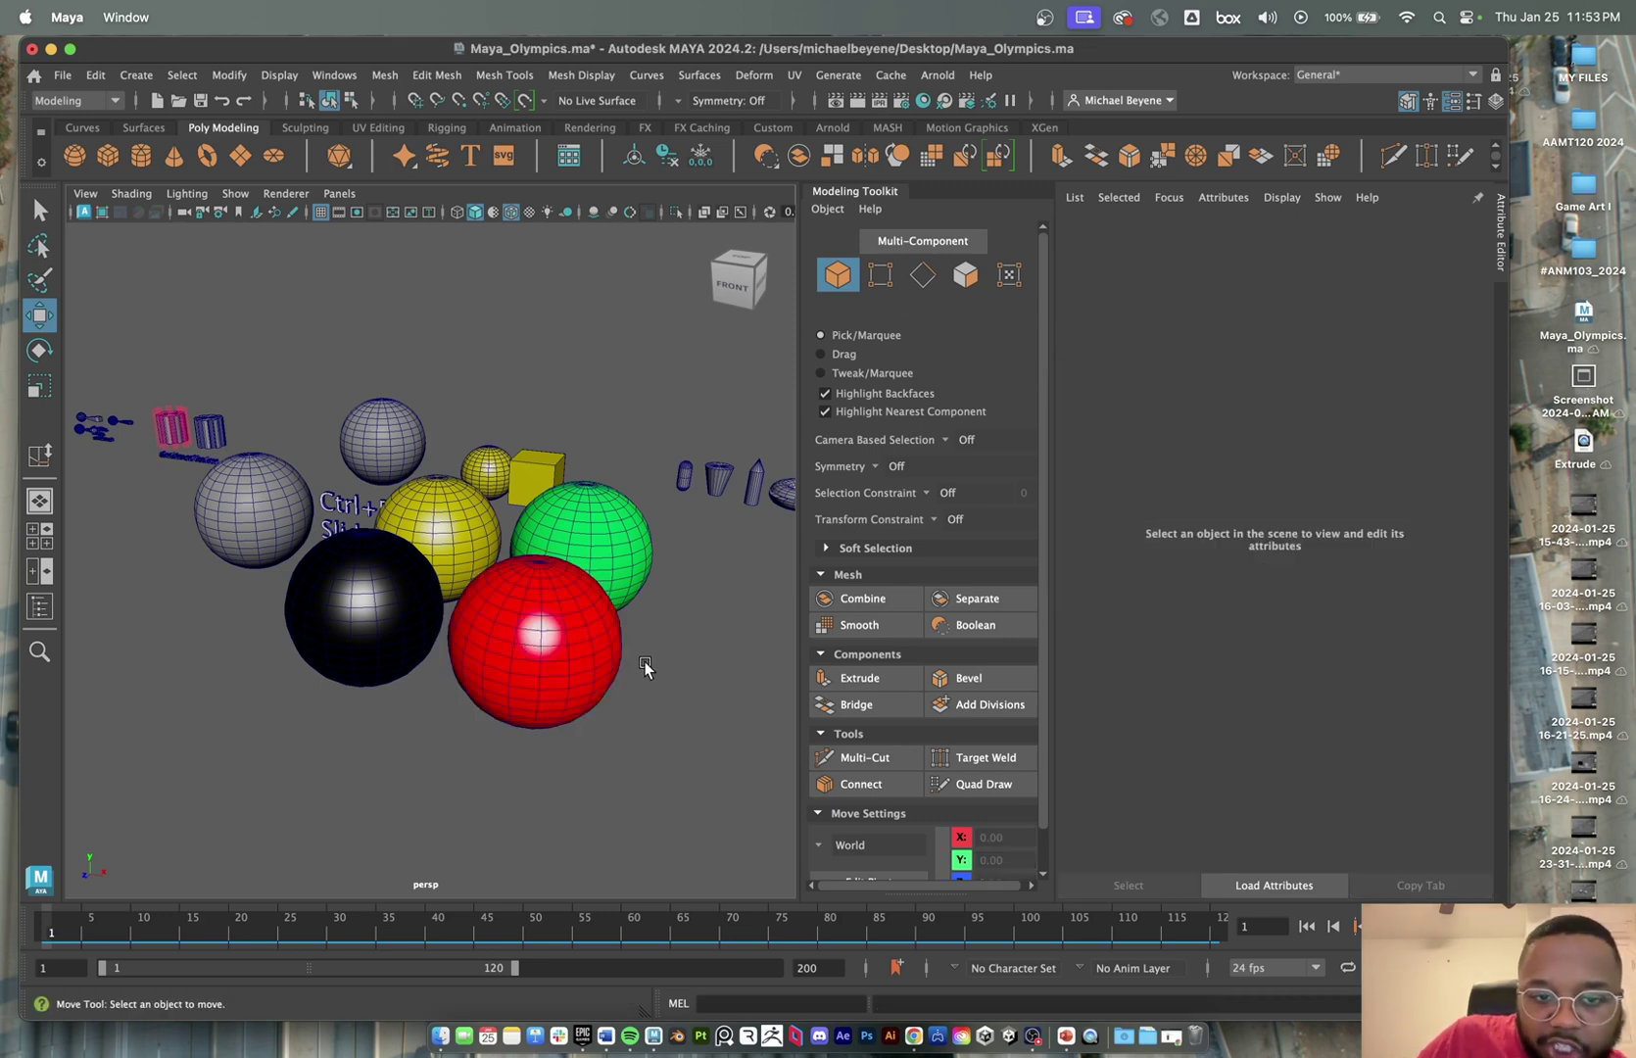
# - Hide the wireframe on the shaded objects and compare the highlights of the black Blinn and red Phong spheres
pyautogui.scroll(5, 643, 666)
pyautogui.scroll(-5, 644, 667)
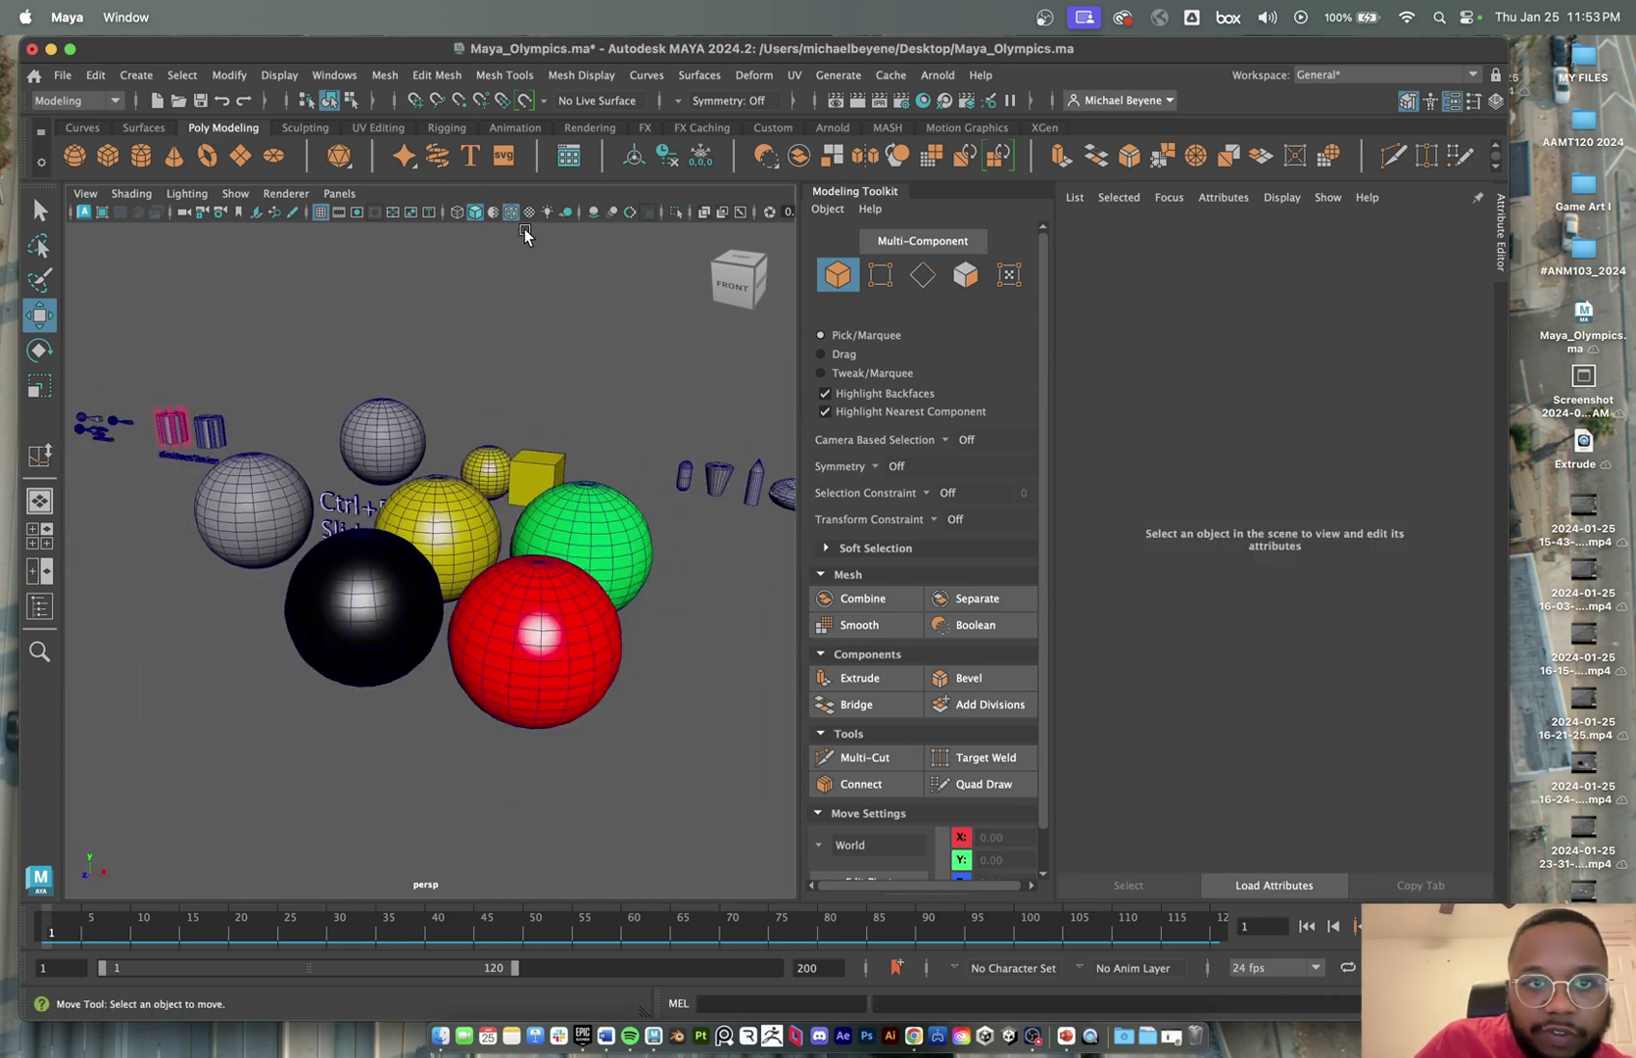
pyautogui.click(511, 218)
pyautogui.scroll(4, 559, 716)
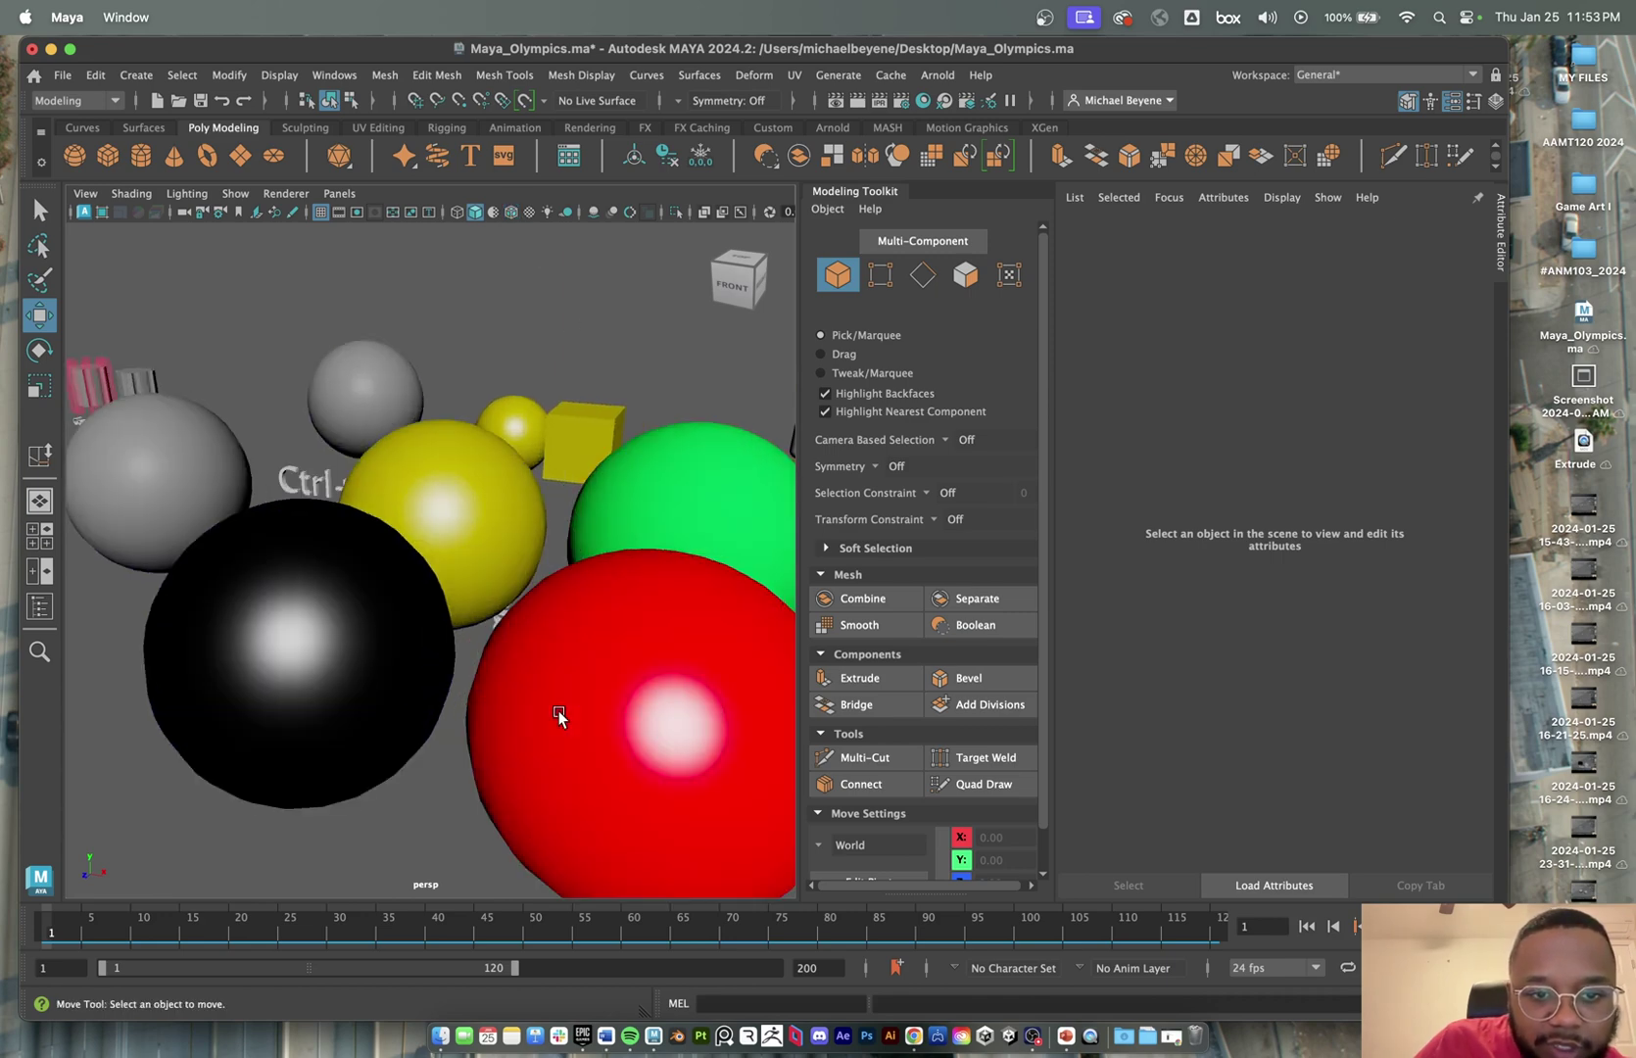
pyautogui.scroll(-2, 559, 716)
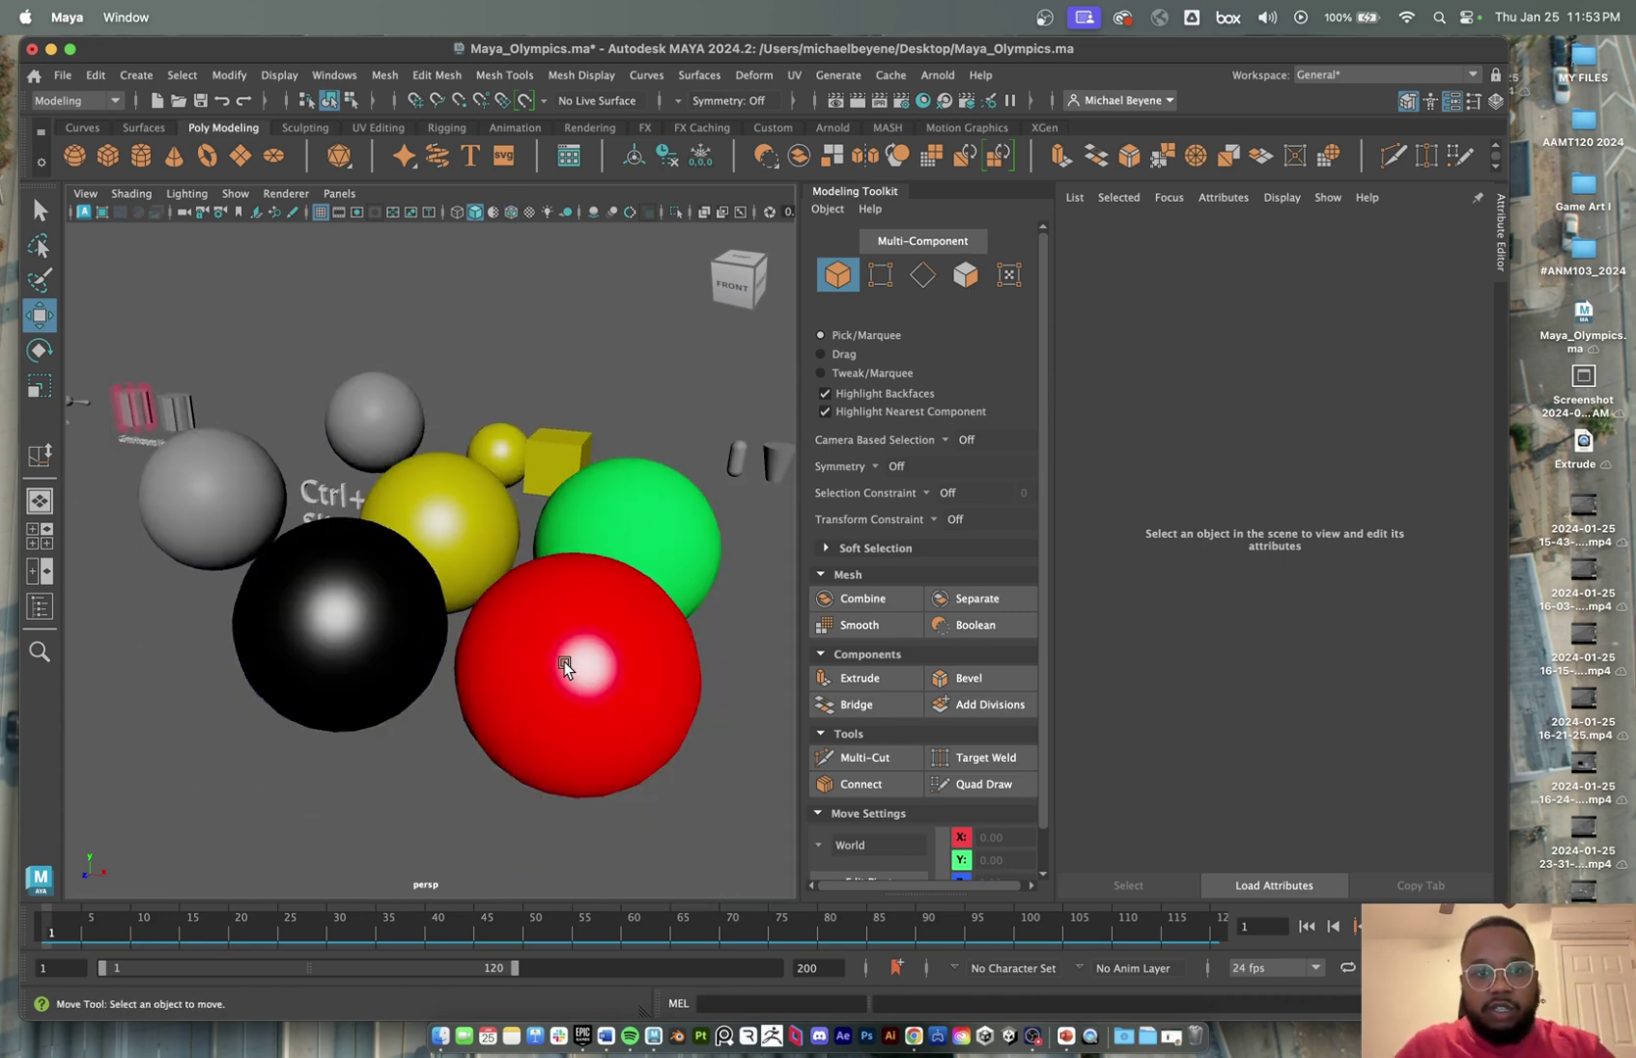
pyautogui.click(566, 666)
pyautogui.click(436, 645)
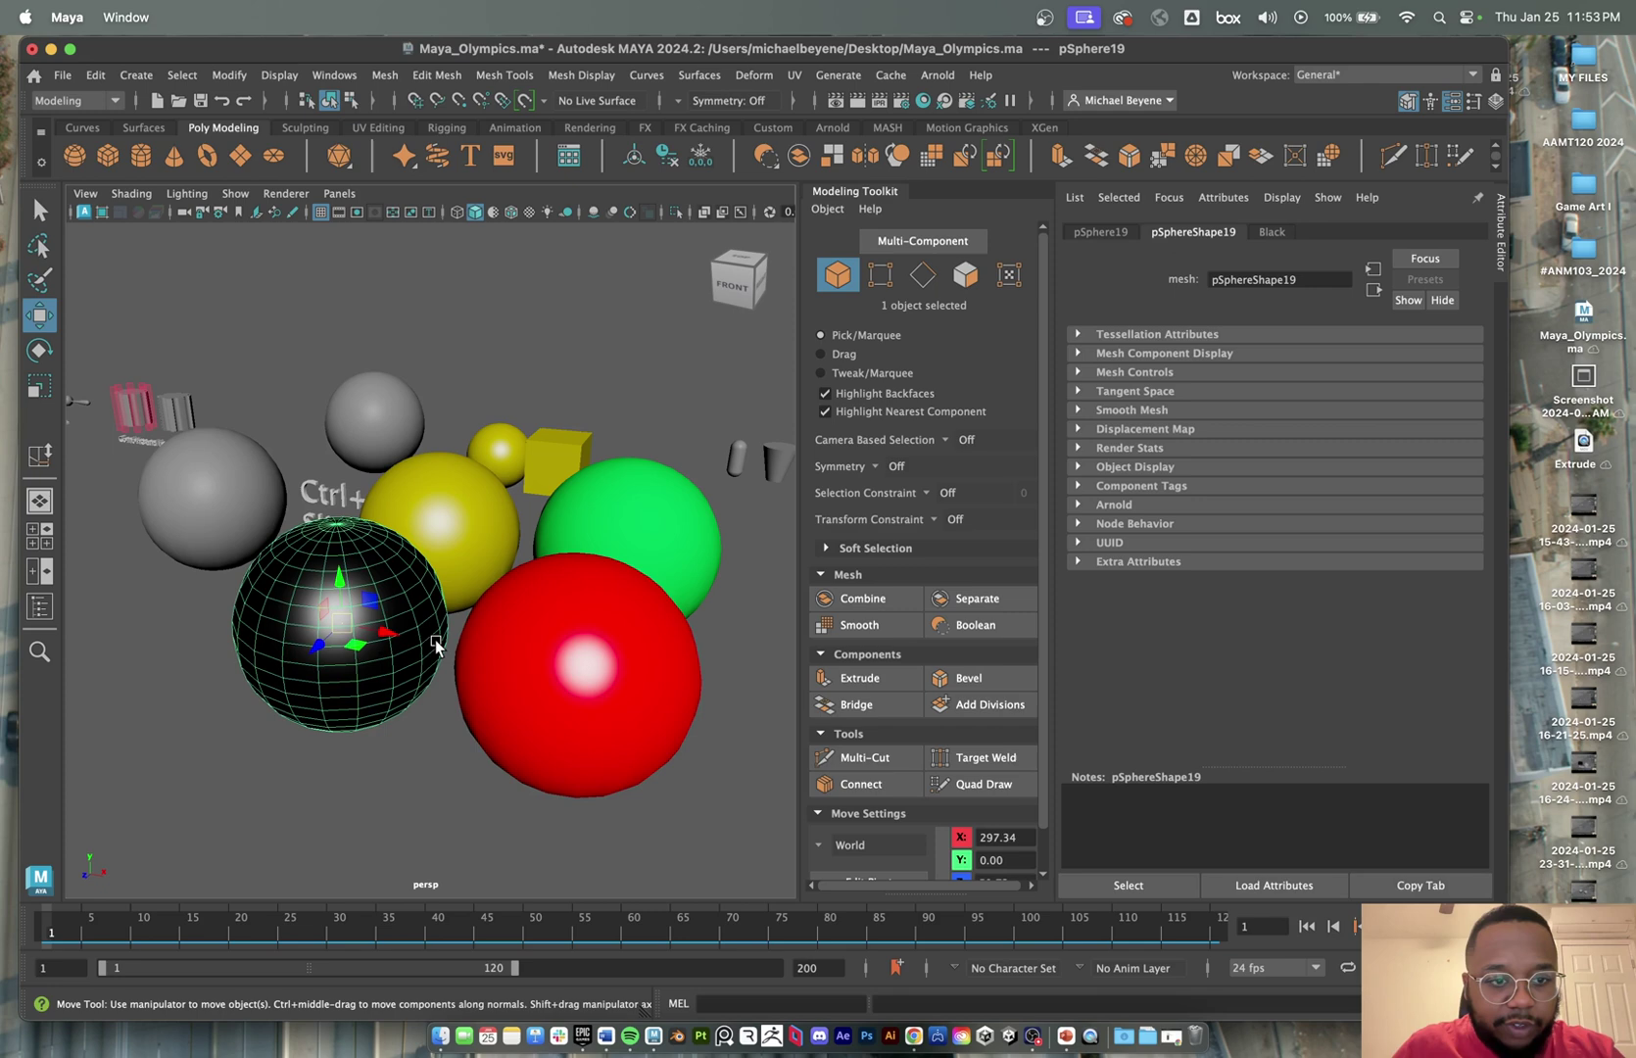
pyautogui.click(550, 681)
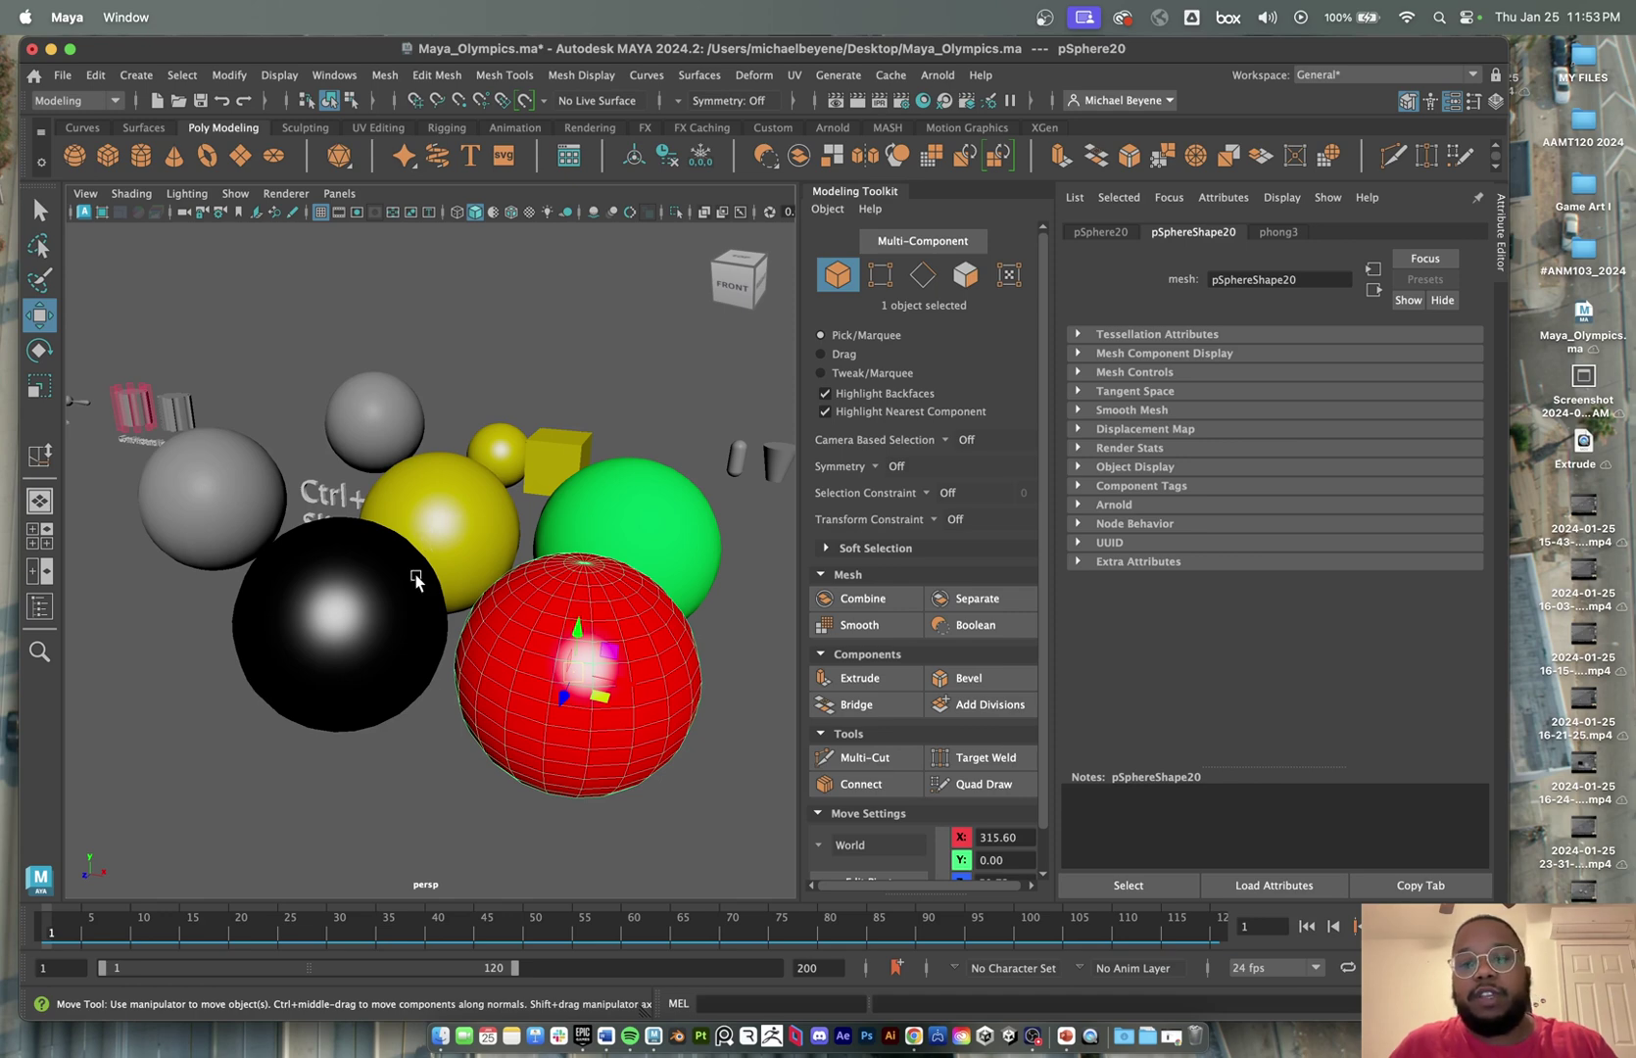
pyautogui.scroll(-10, 414, 557)
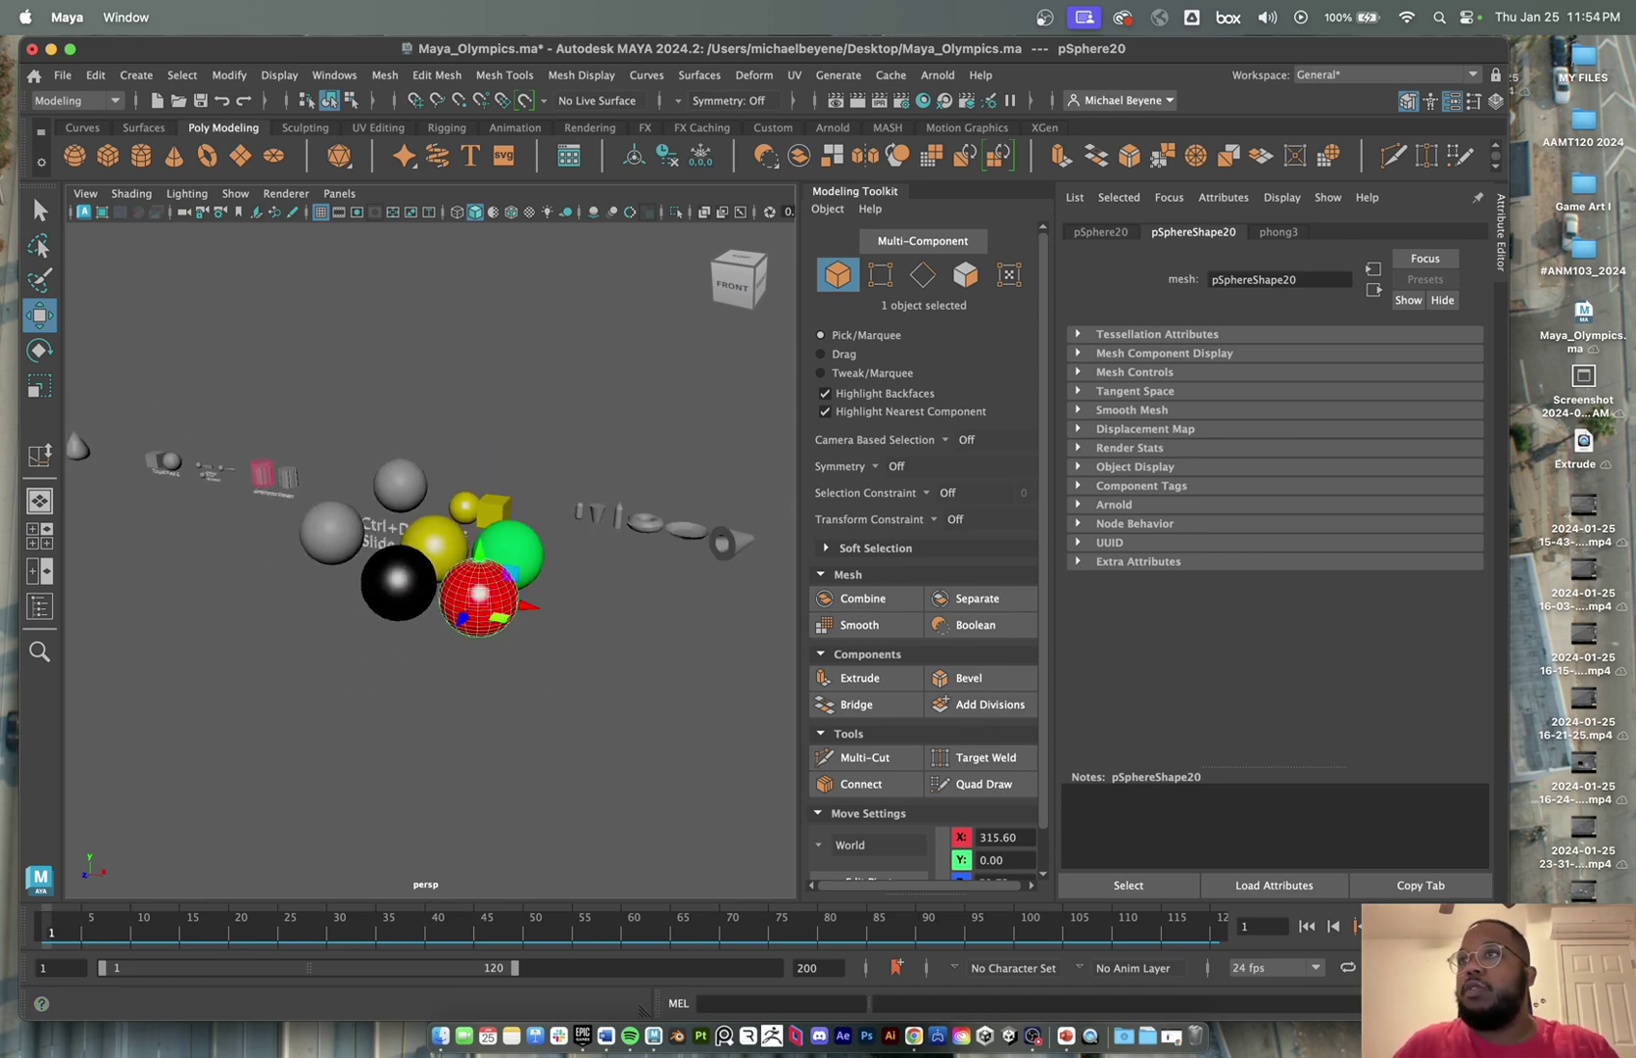
pyautogui.click(1037, 1037)
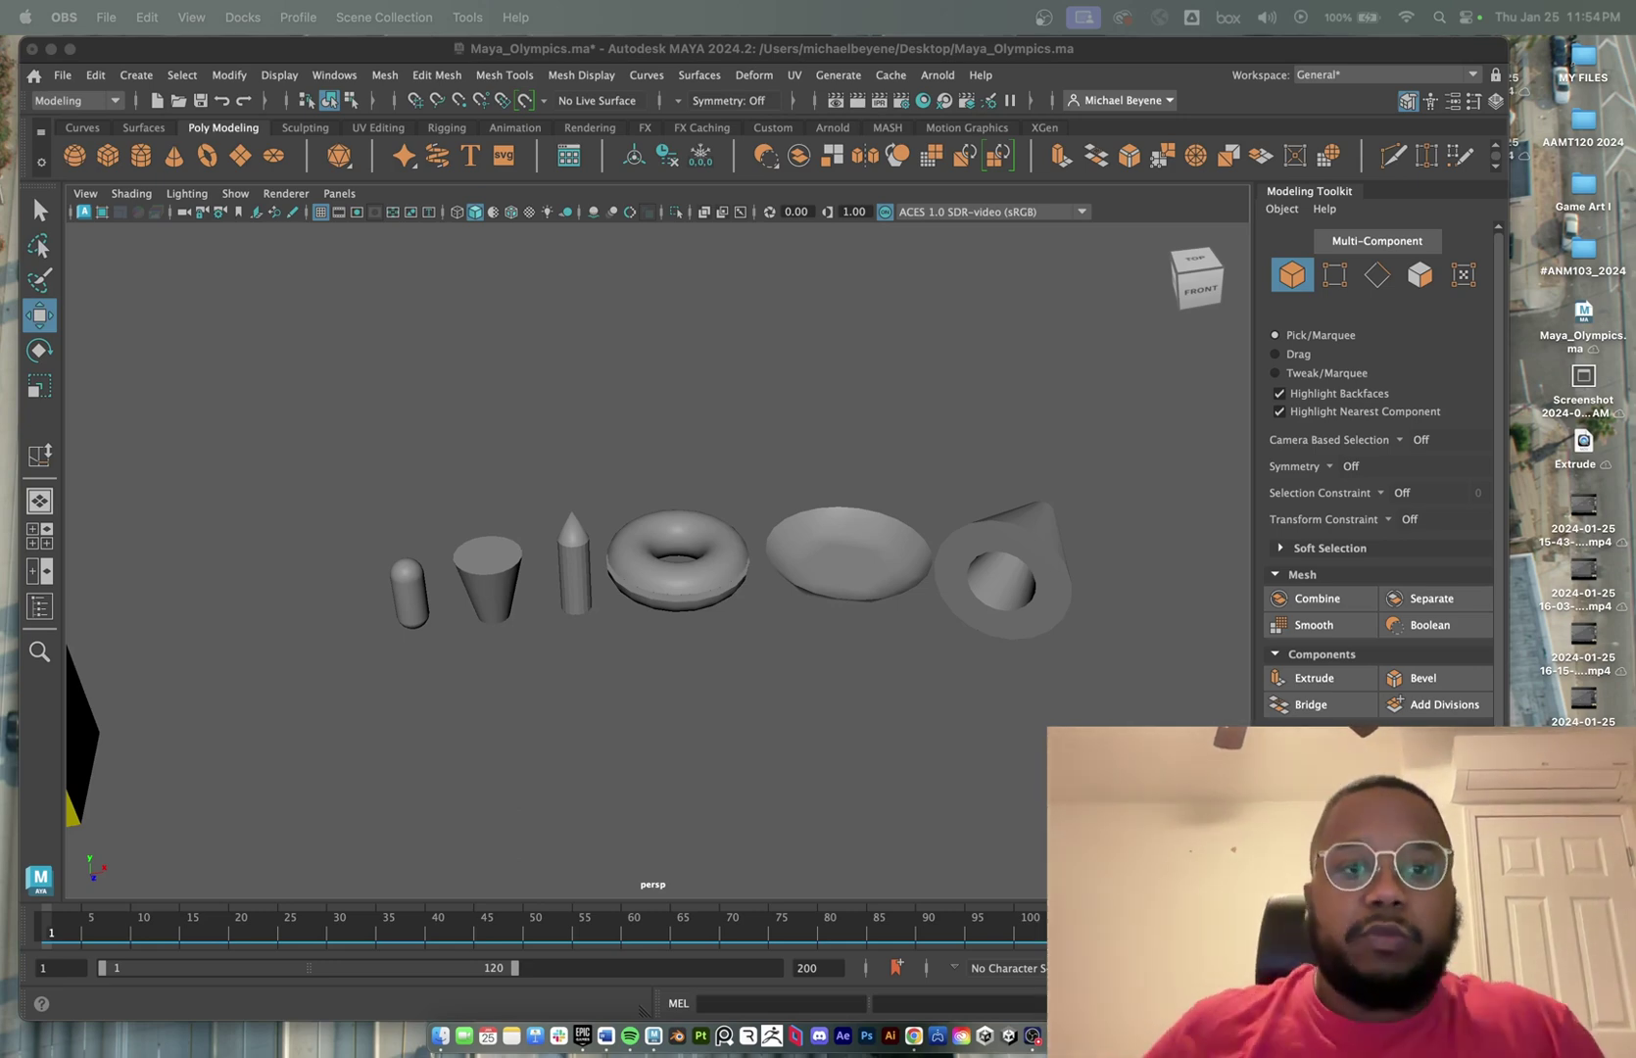
# - Examine the row of example shapes by selecting the capsule, tapered cylinder, pointed cylinder, torus, dish and hollow cone
pyautogui.click(419, 593)
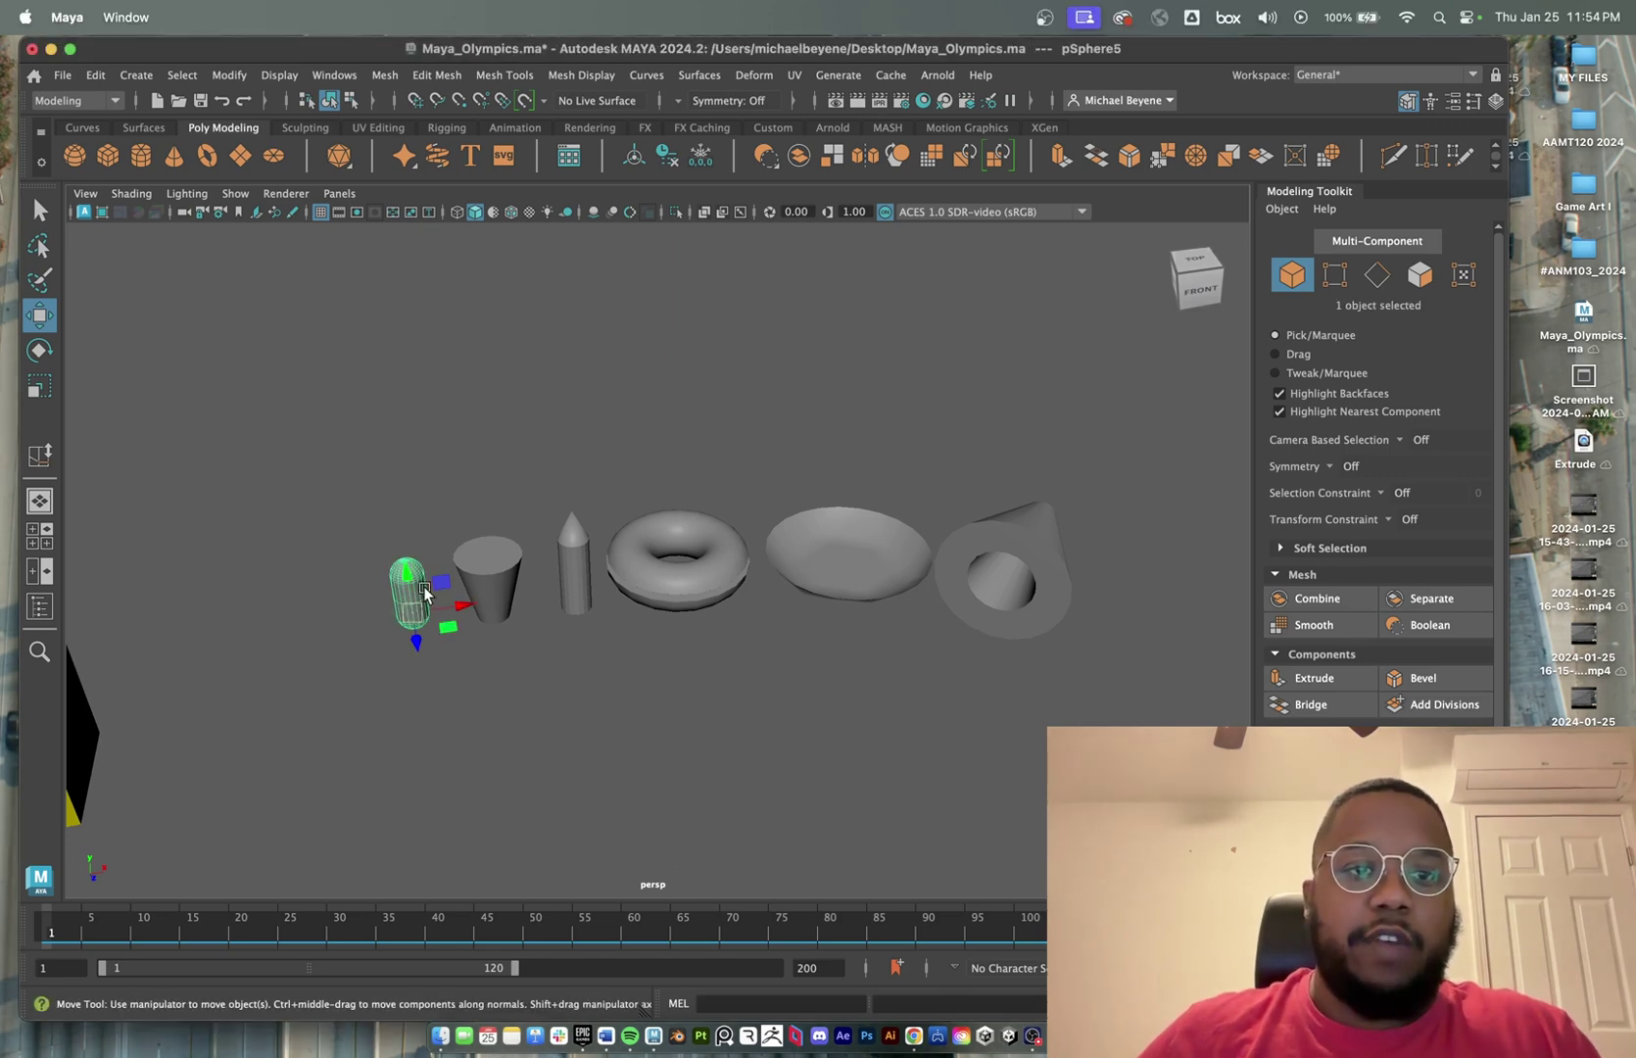
pyautogui.click(477, 578)
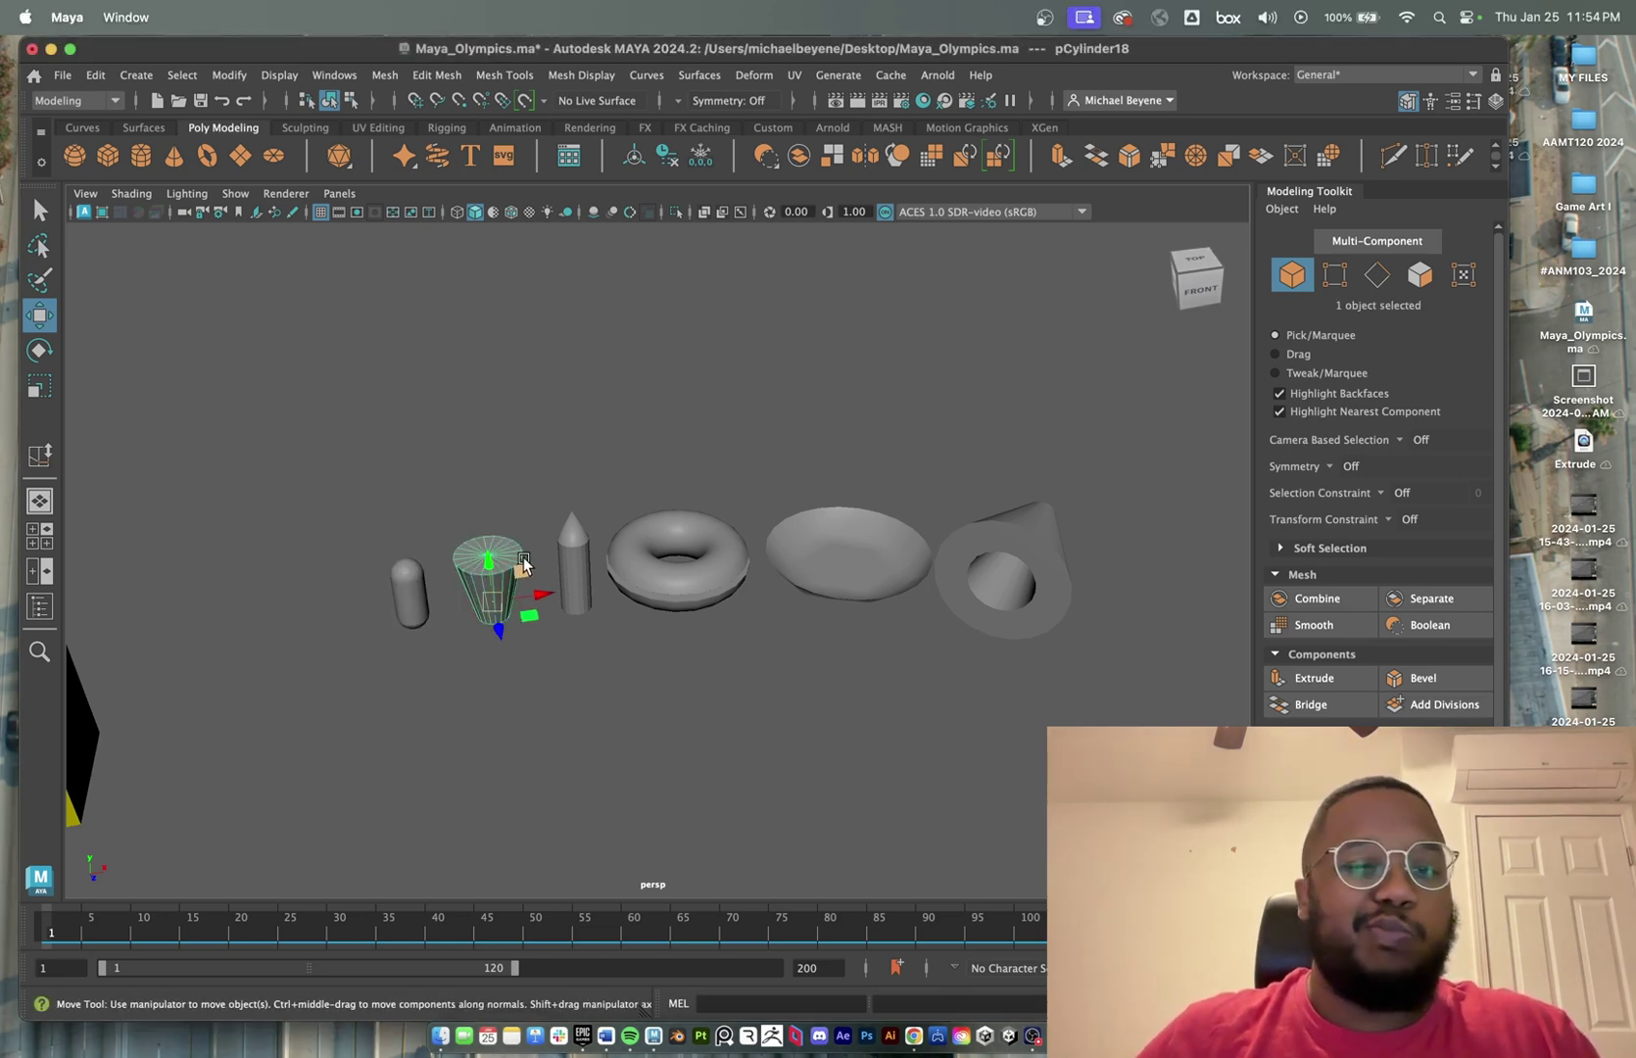
pyautogui.click(574, 571)
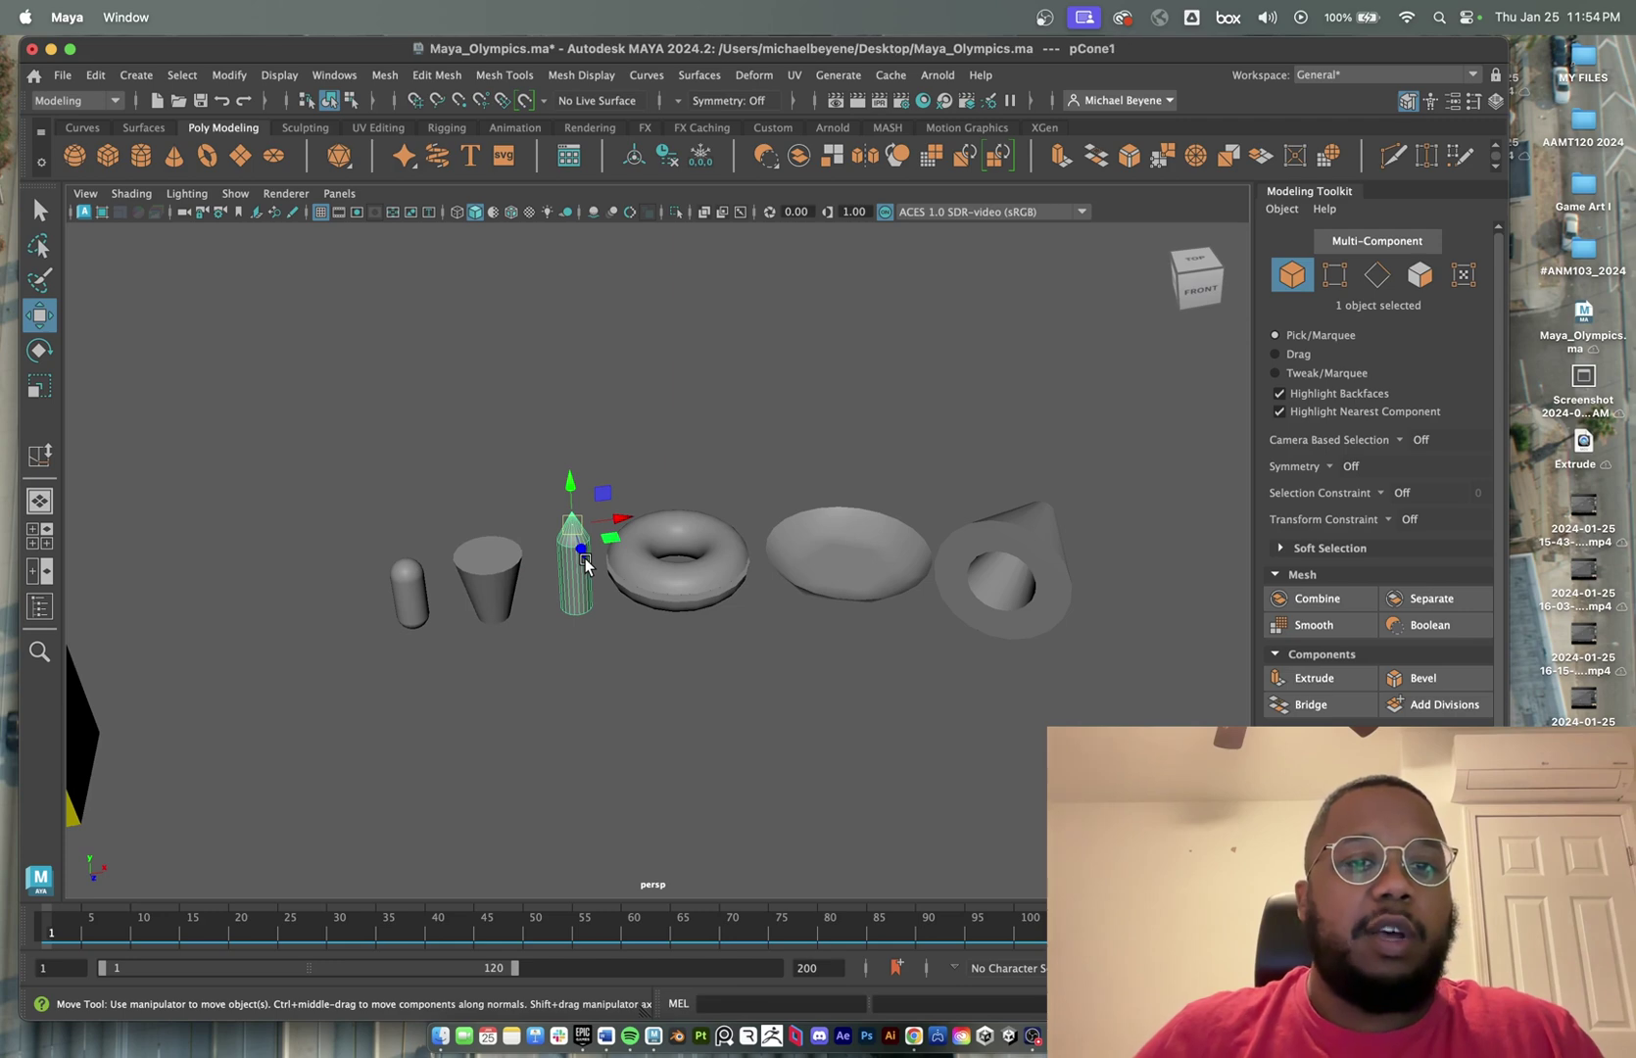
pyautogui.click(689, 579)
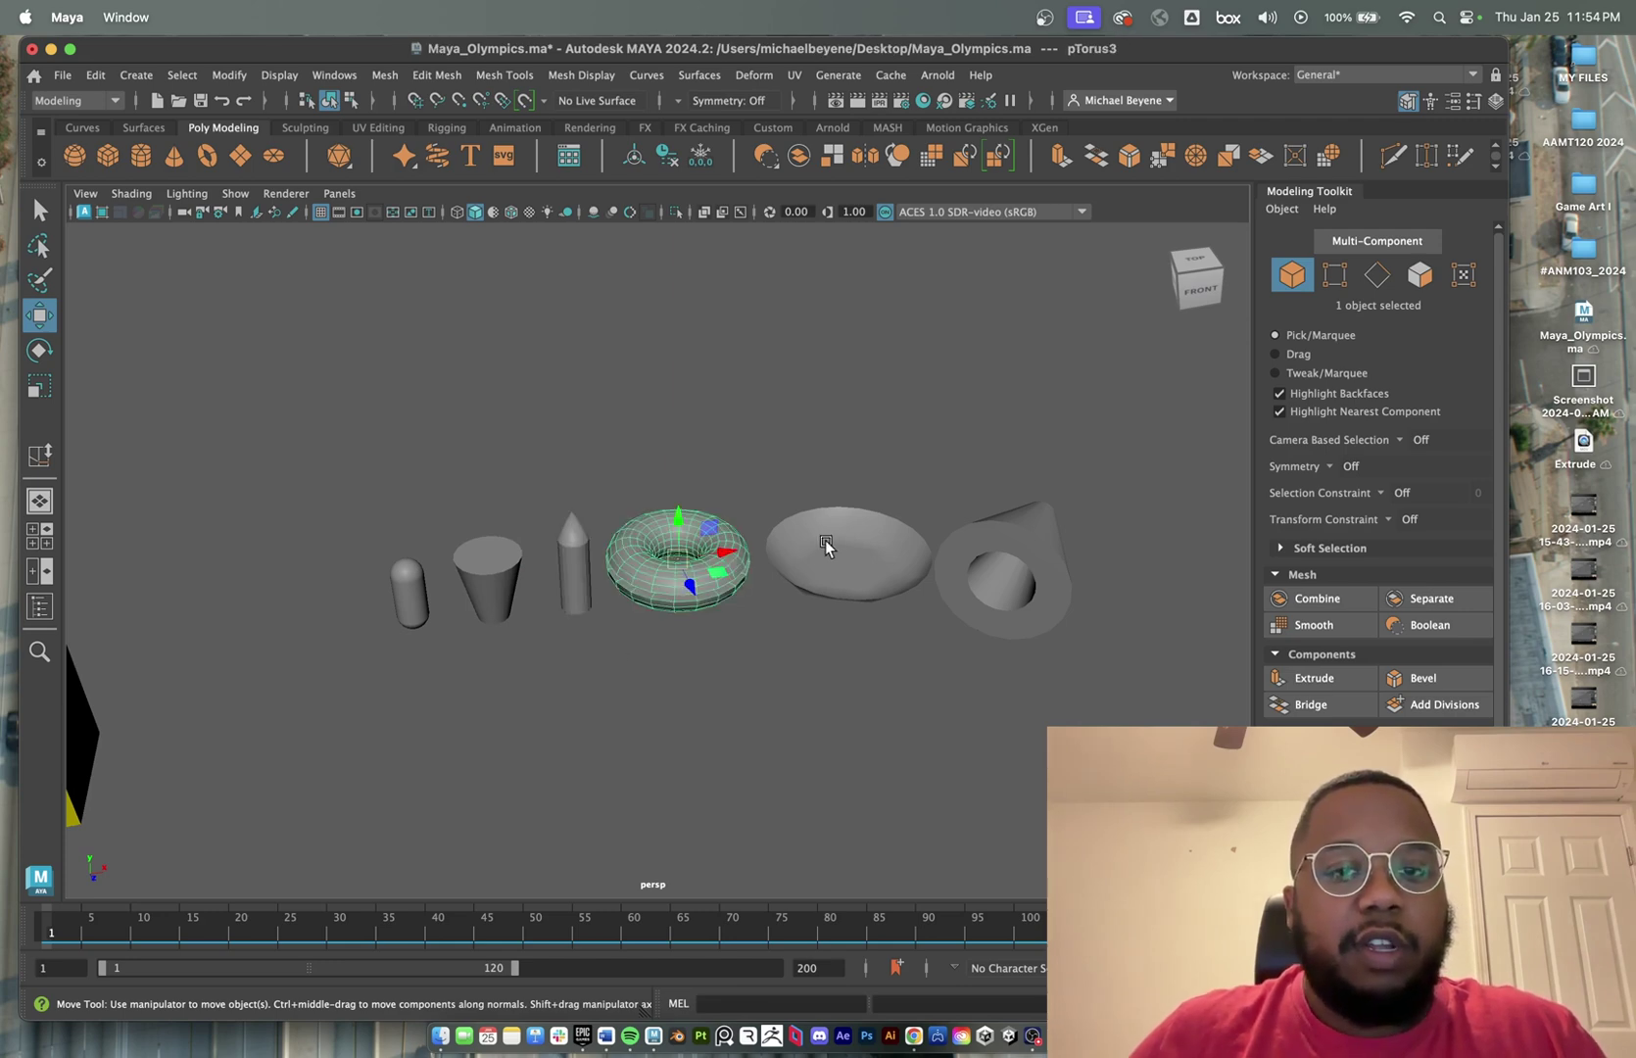
pyautogui.click(825, 542)
pyautogui.click(986, 591)
pyautogui.click(730, 550)
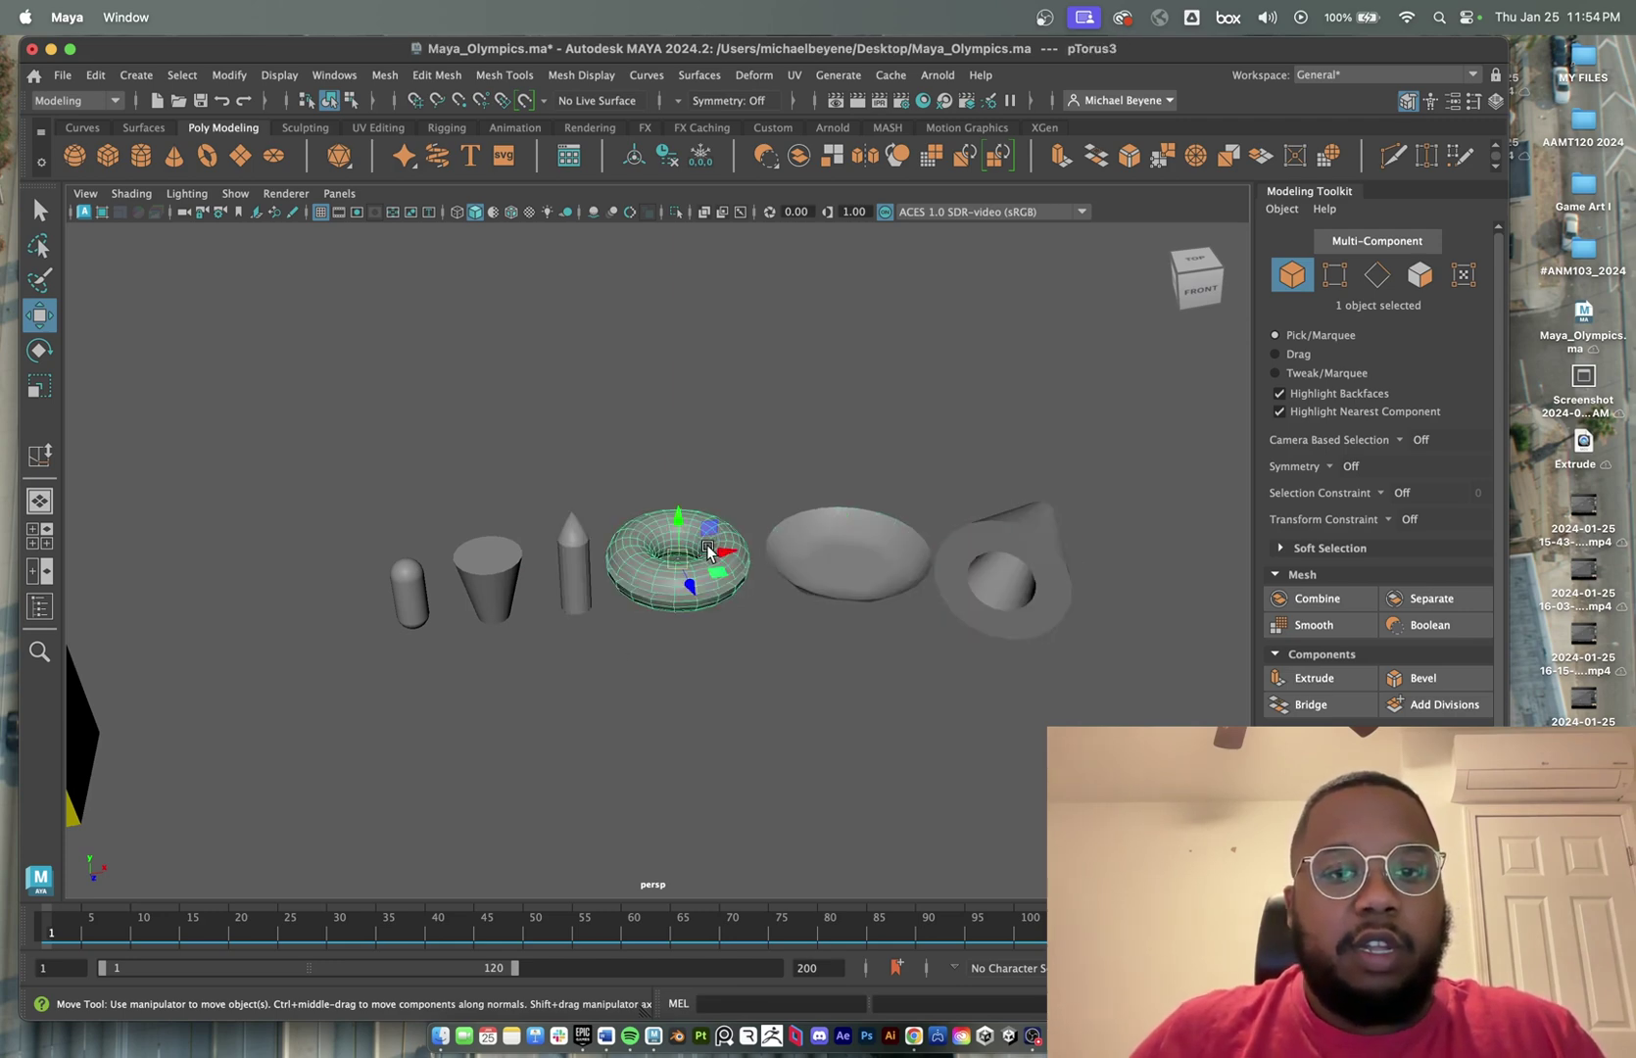
pyautogui.click(397, 598)
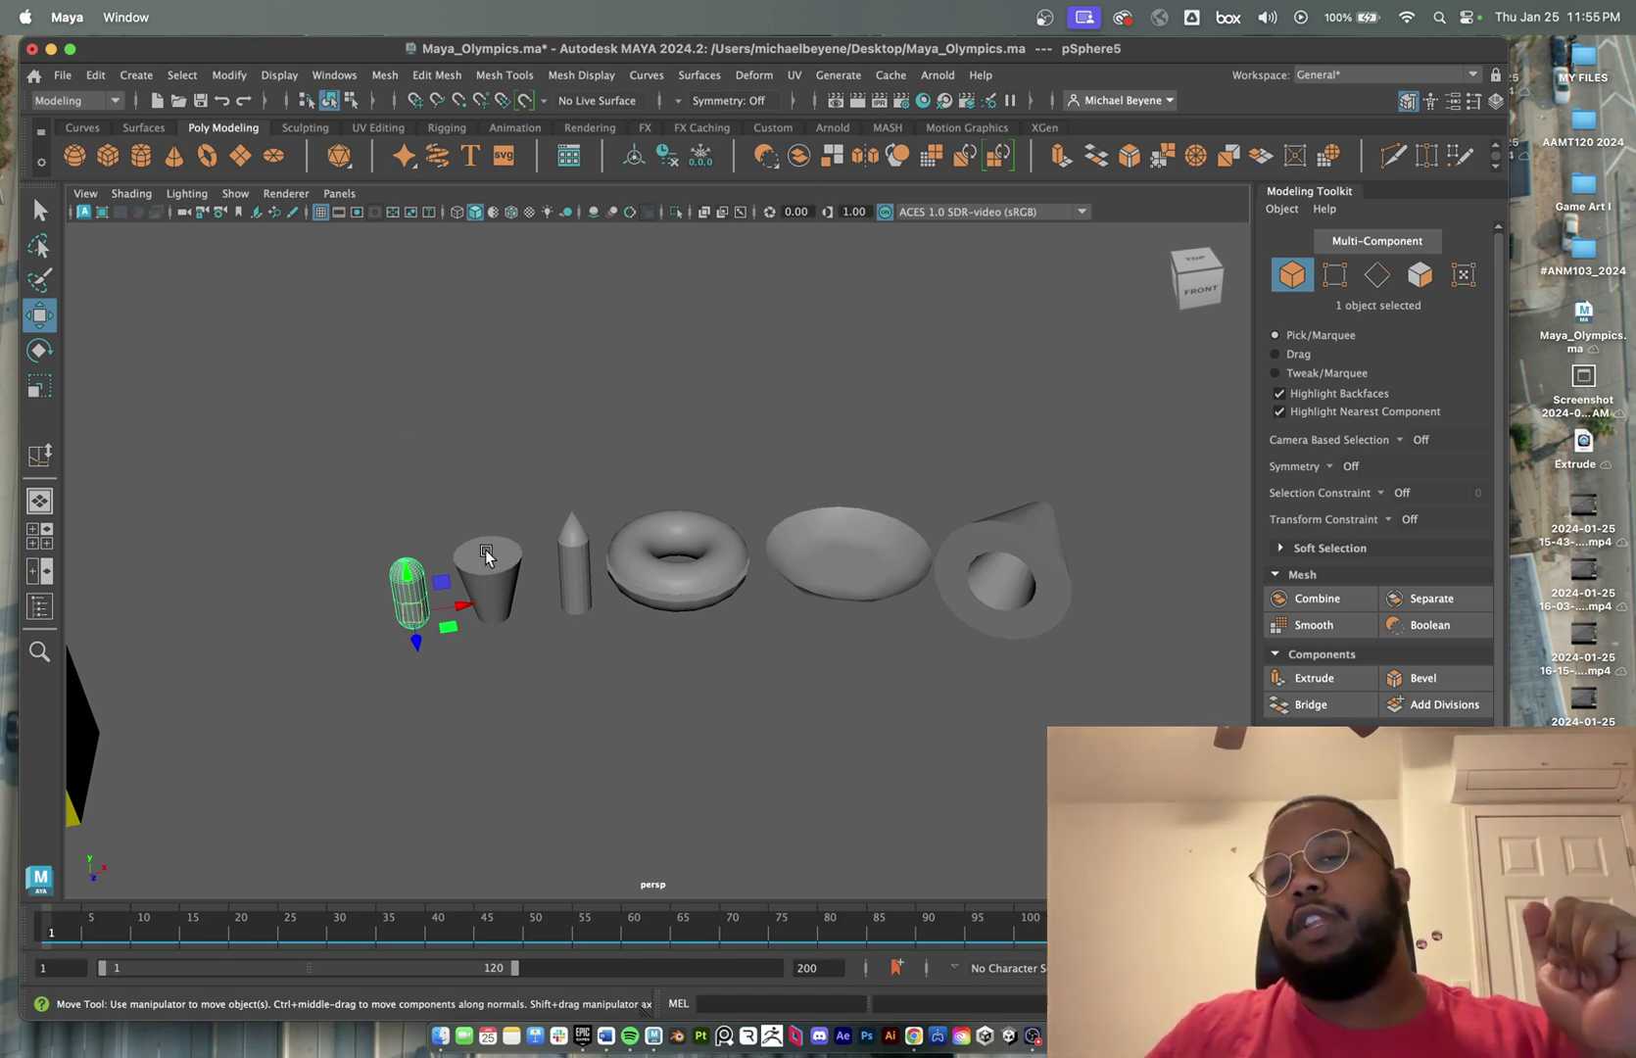
pyautogui.click(681, 554)
pyautogui.scroll(2, 681, 554)
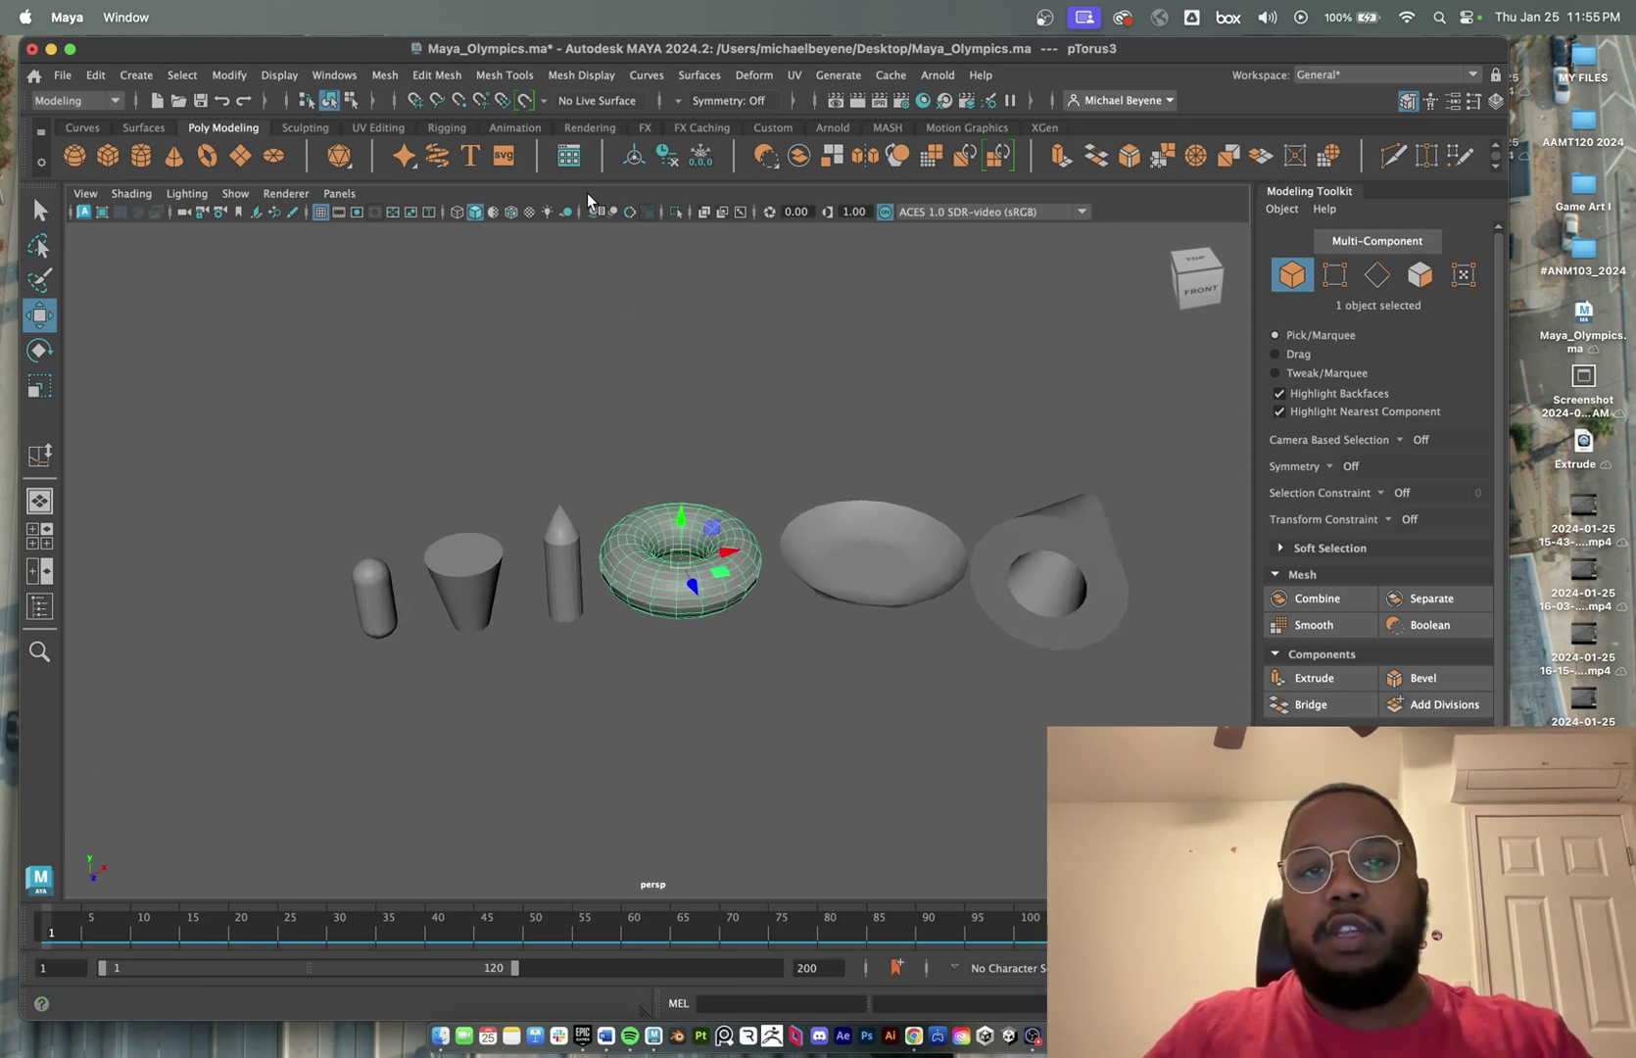
# - Show the wireframe on the shaded shapes again and deselect the torus
pyautogui.click(512, 210)
pyautogui.scroll(2, 881, 496)
pyautogui.moveTo(881, 496)
pyautogui.keyDown('alt'); pyautogui.mouseDown()
pyautogui.moveTo(880, 478)
pyautogui.moveTo(669, 596)
pyautogui.mouseUp(); pyautogui.keyUp('alt')
pyautogui.click(669, 596)
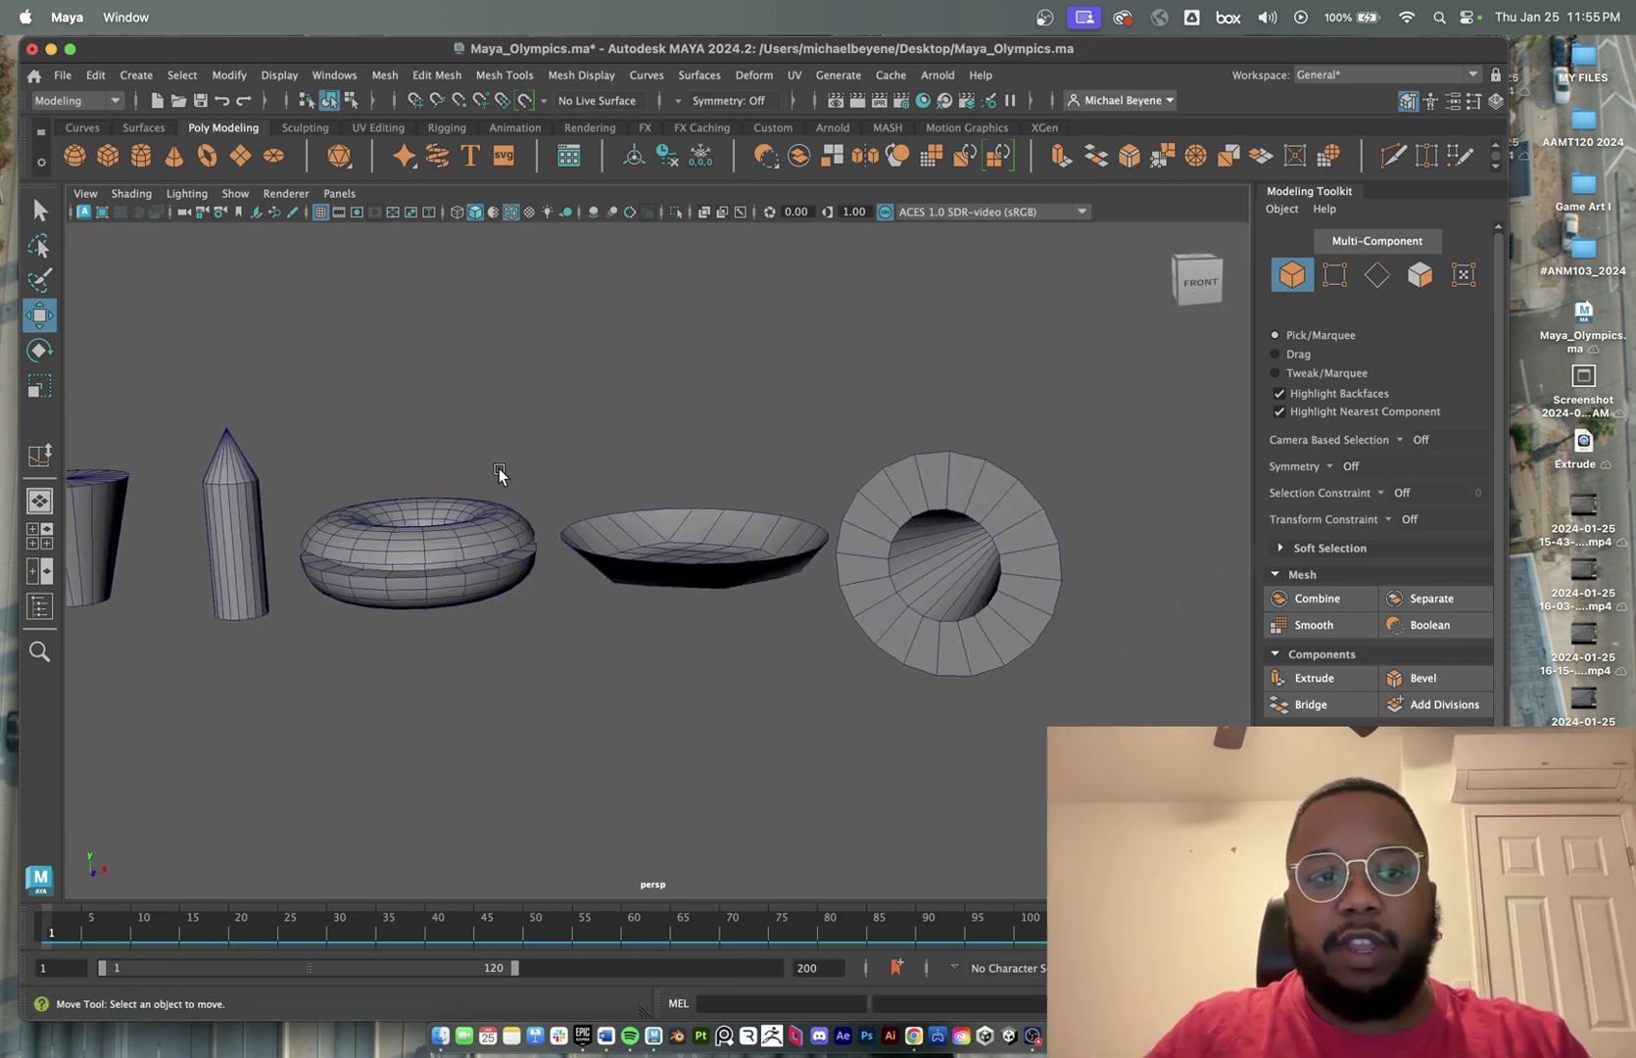
# - Preview the torus with mesh smoothing and return it to the unsmoothed display
pyautogui.click(458, 529)
pyautogui.click(547, 441)
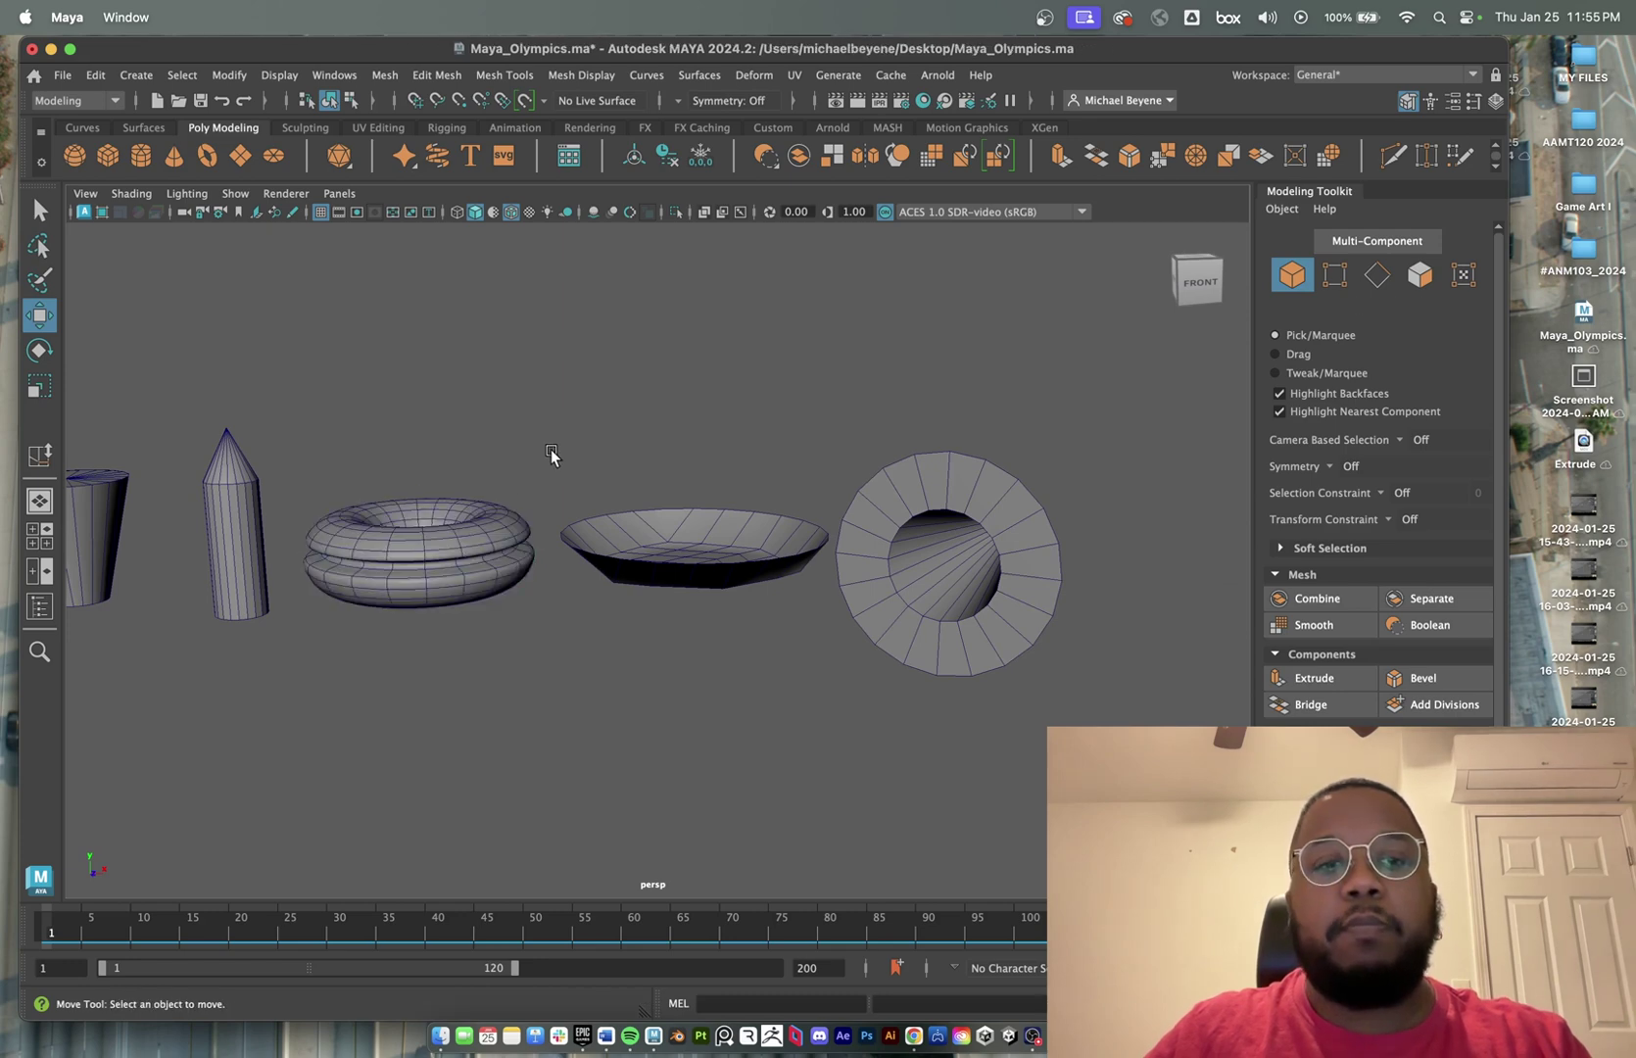
pyautogui.click(453, 556)
pyautogui.click(530, 642)
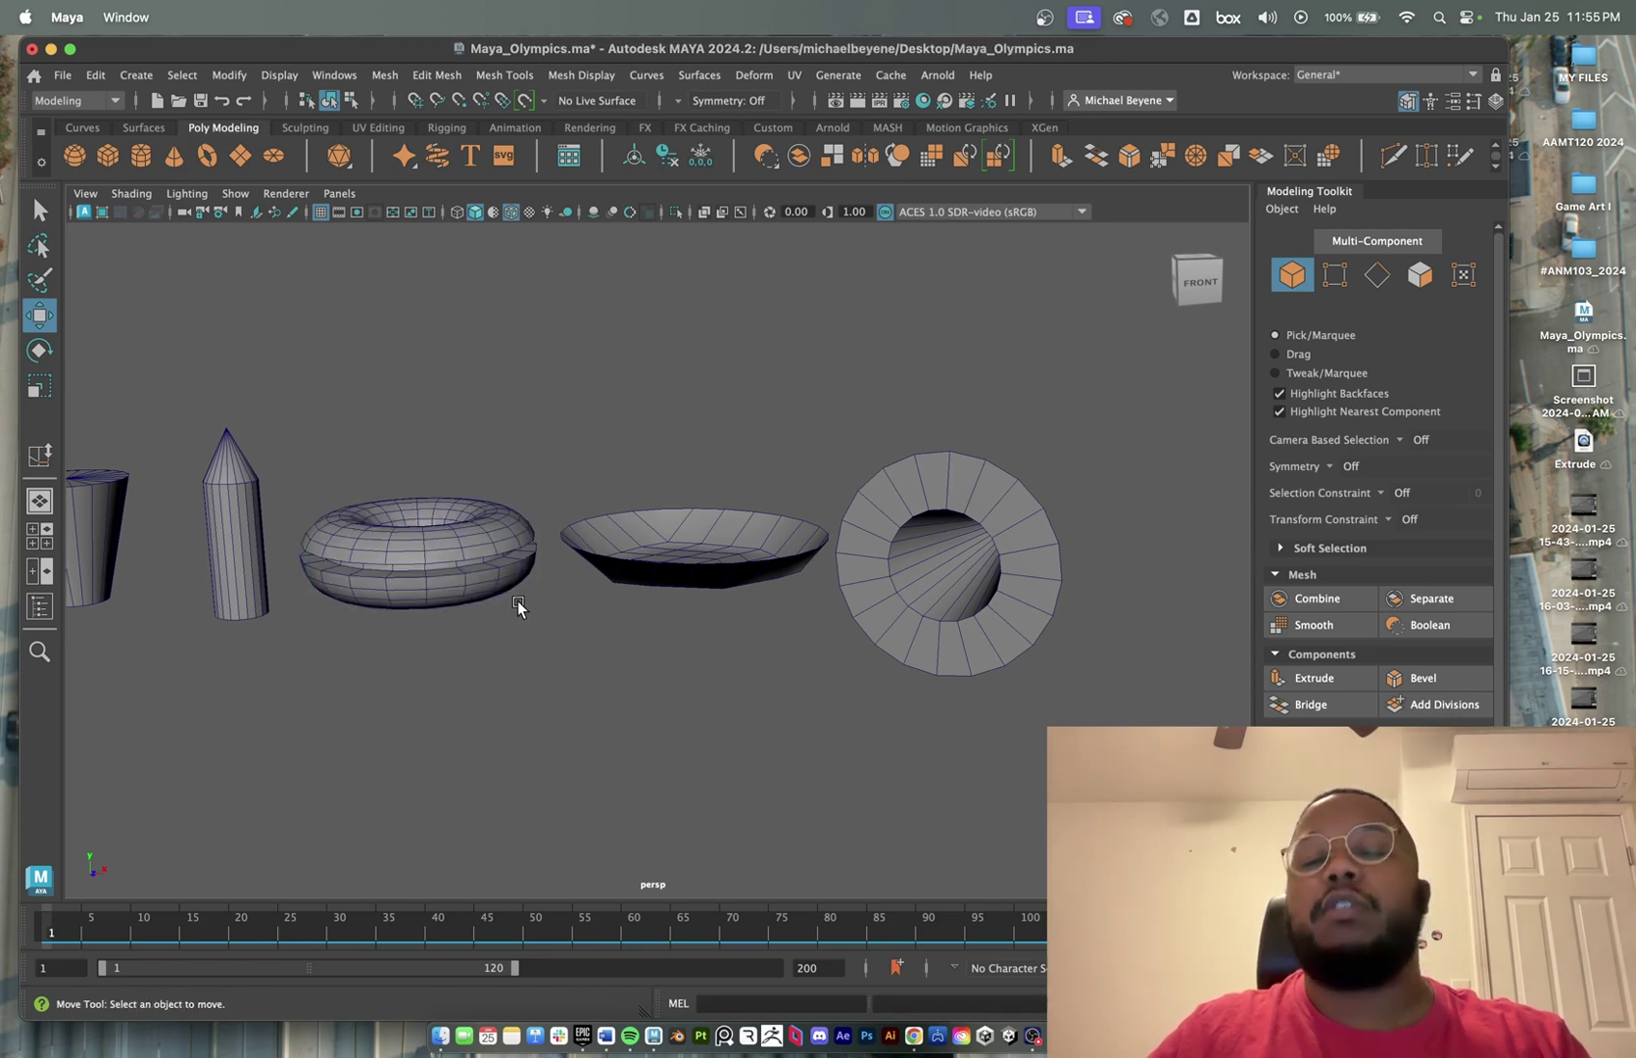
pyautogui.keyDown('alt'); pyautogui.moveTo(516, 593); pyautogui.dragTo(603, 542, button='right'); pyautogui.keyUp('alt')
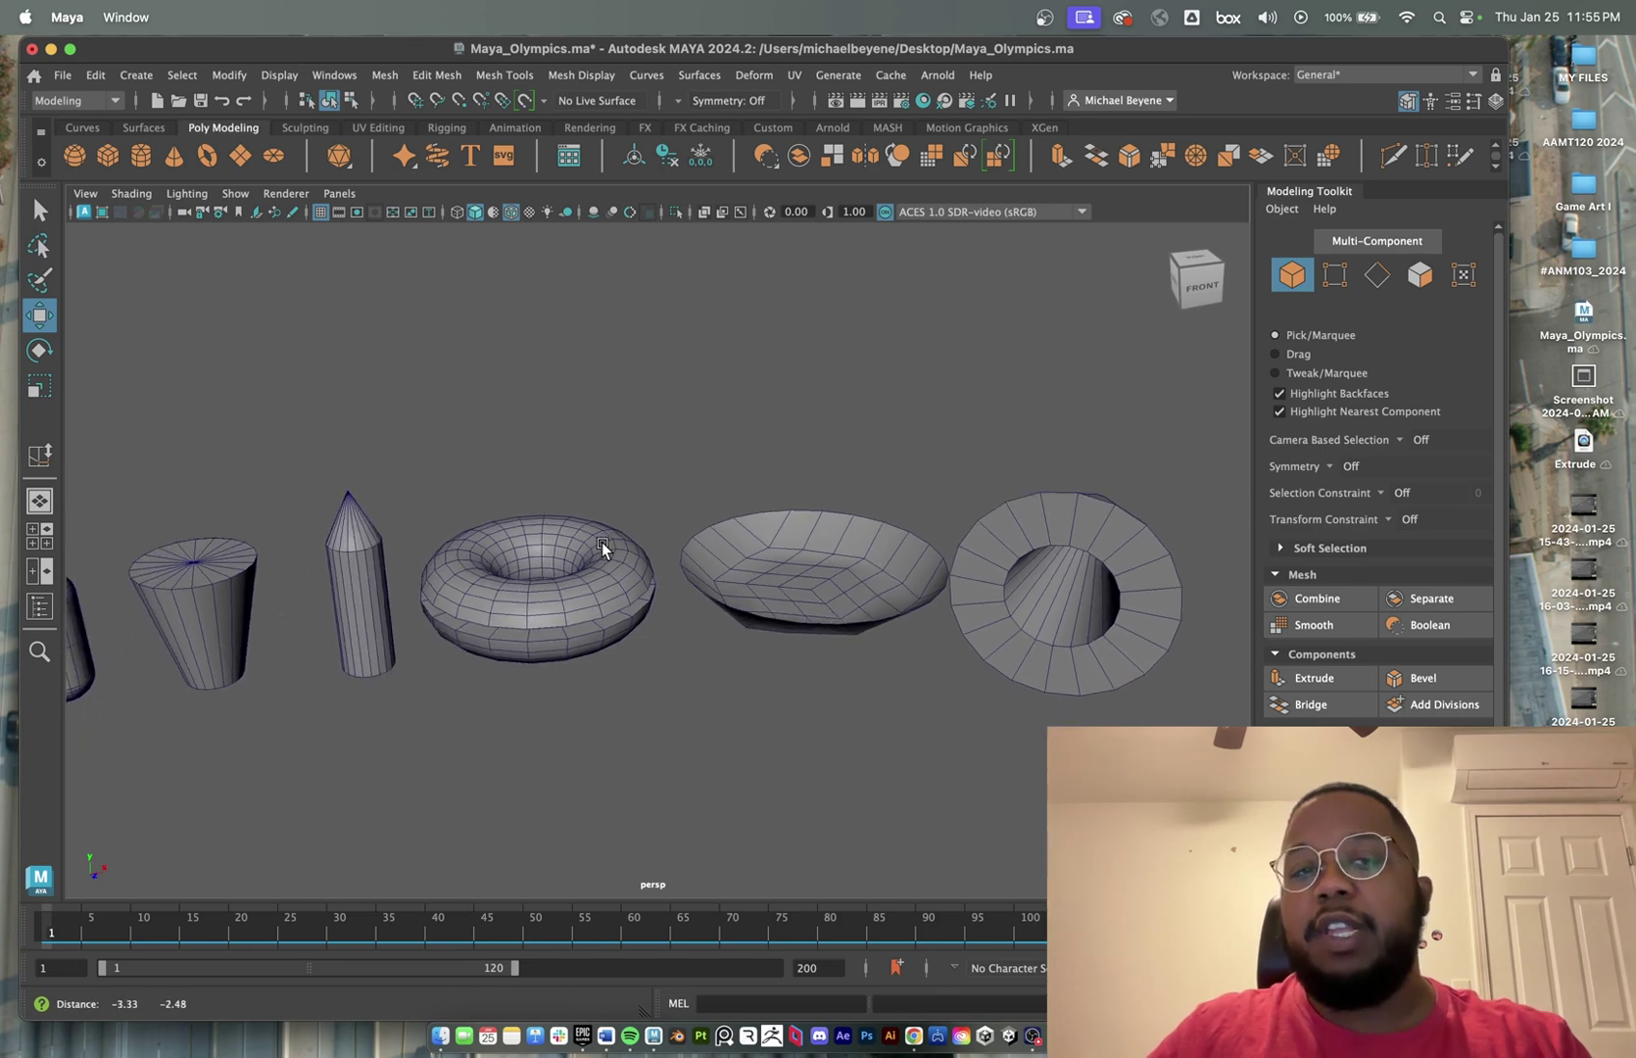
# - Examine the row of example shapes again, selecting the pointed cylinder, torus, dish and hollow cone
pyautogui.keyDown('alt'); pyautogui.moveTo(603, 542); pyautogui.dragTo(611, 537, button='middle'); pyautogui.keyUp('alt')
pyautogui.click(395, 572)
pyautogui.click(845, 561)
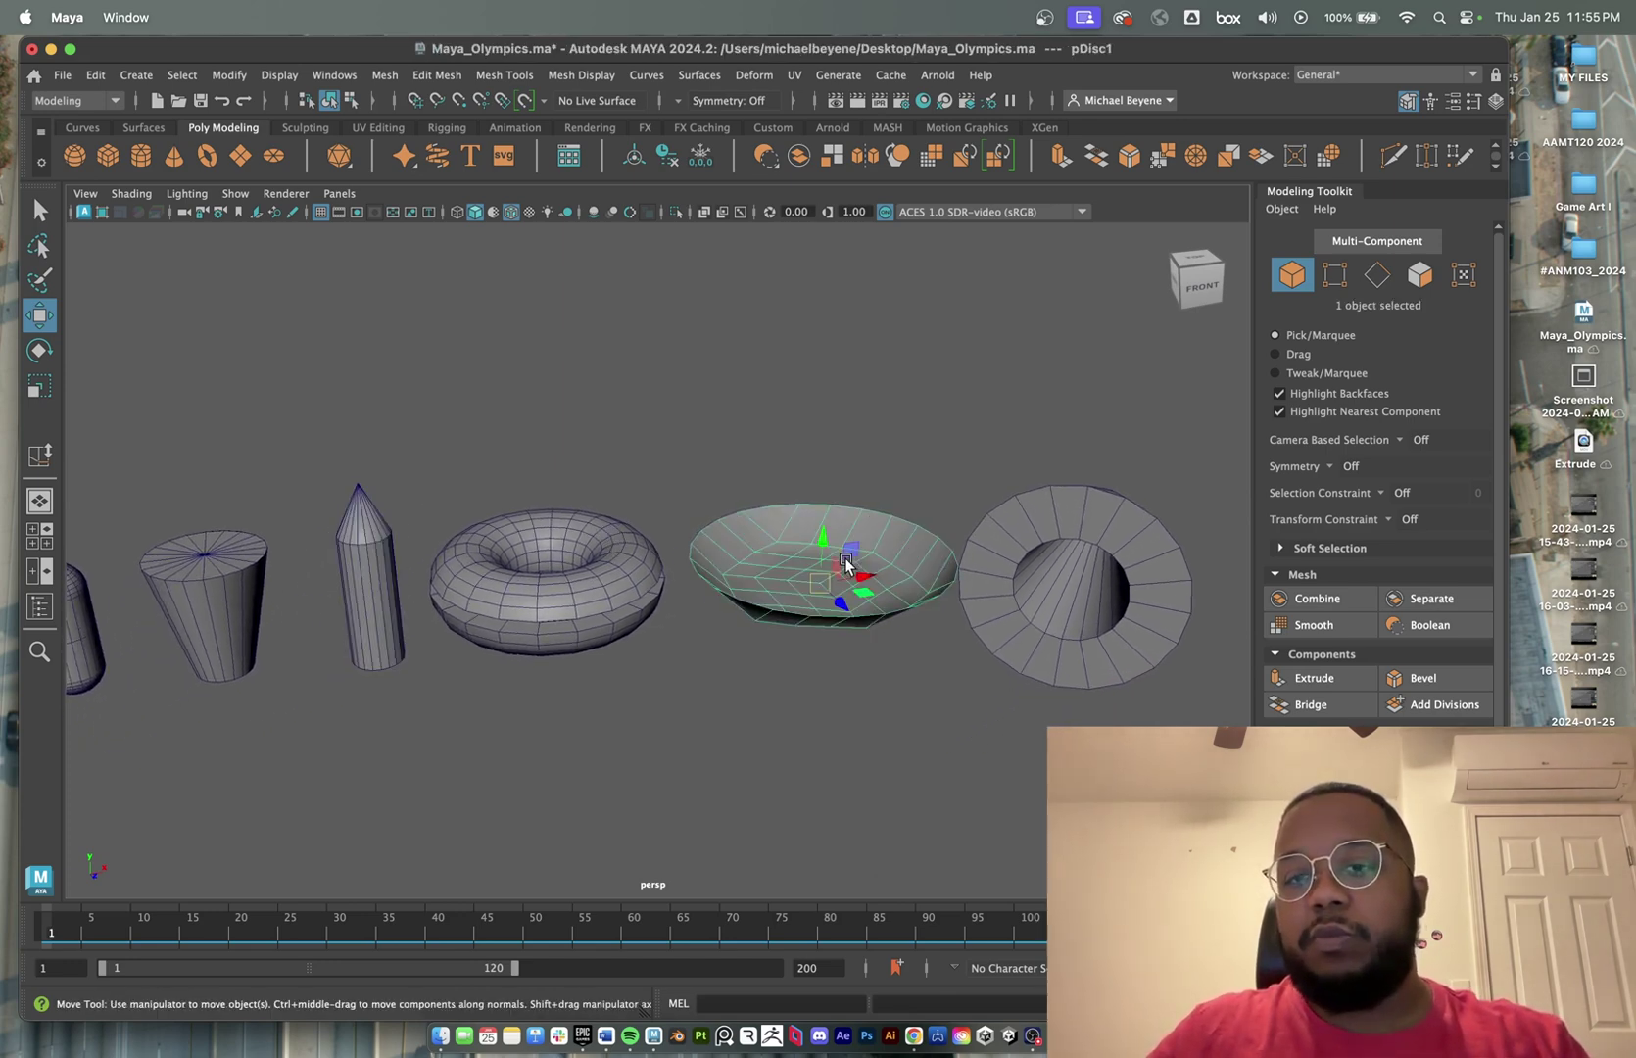
pyautogui.scroll(-5, 865, 559)
pyautogui.moveTo(864, 559)
pyautogui.keyDown('alt'); pyautogui.mouseDown()
pyautogui.moveTo(838, 576)
pyautogui.moveTo(813, 549)
pyautogui.moveTo(859, 568)
pyautogui.moveTo(836, 568)
pyautogui.mouseUp(); pyautogui.keyUp('alt')
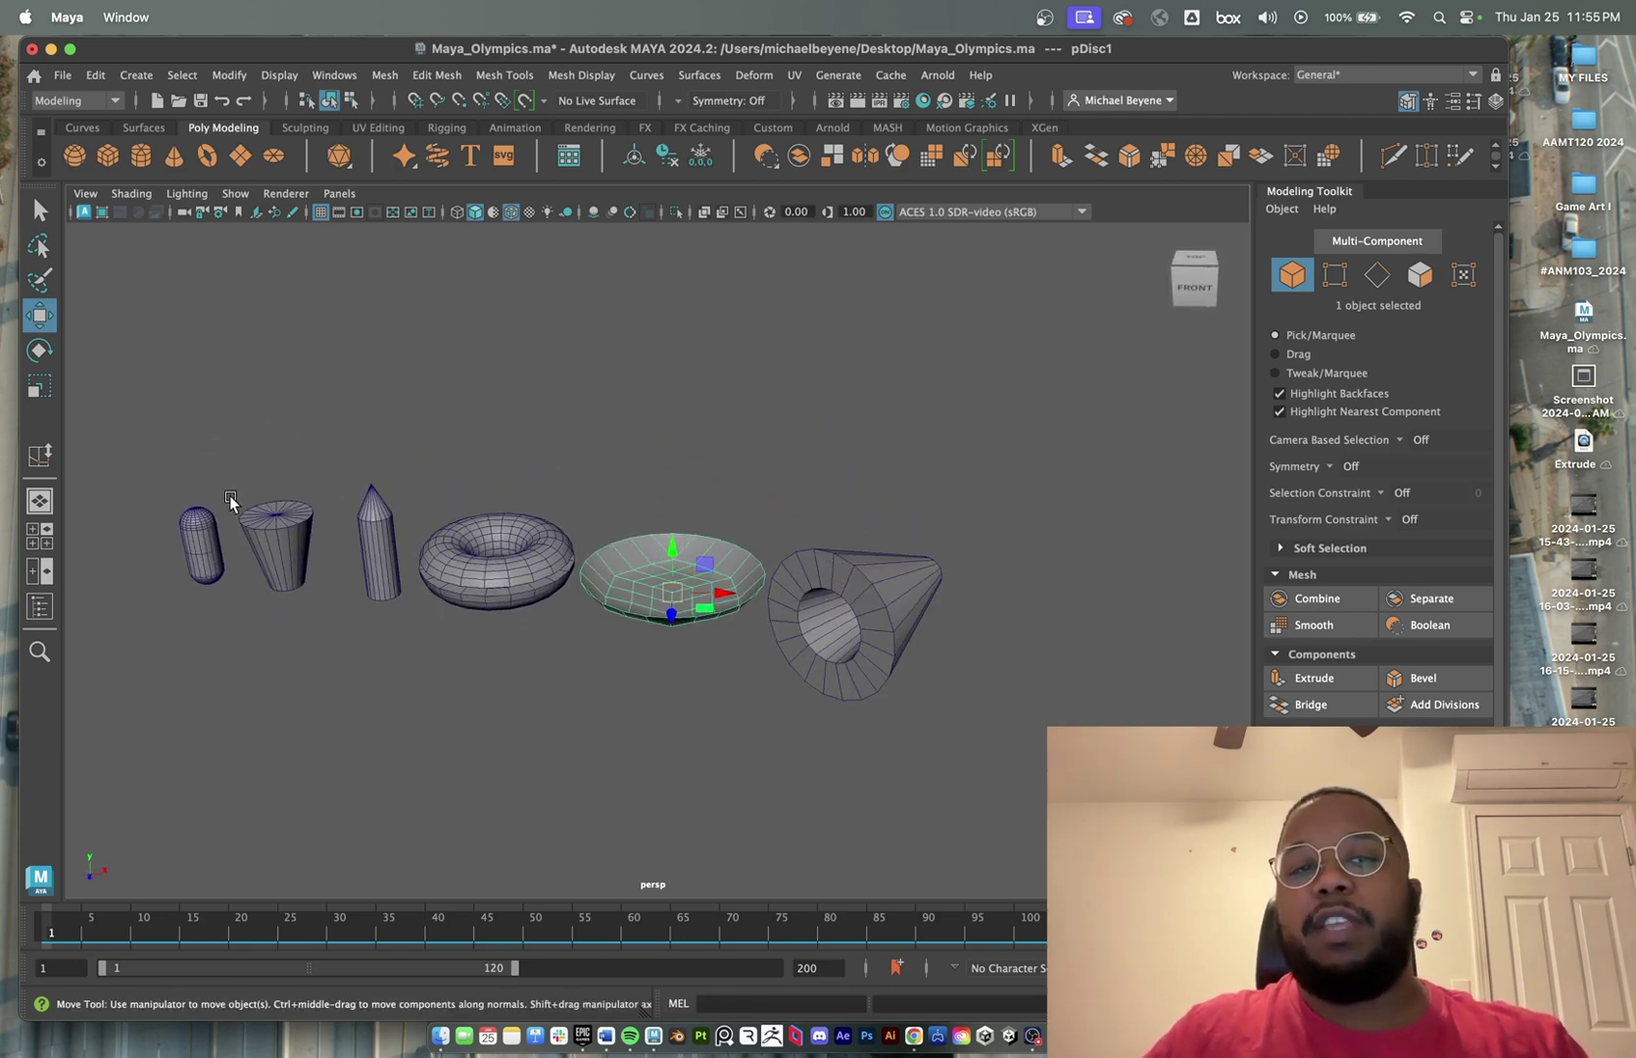
pyautogui.scroll(-2, 445, 522)
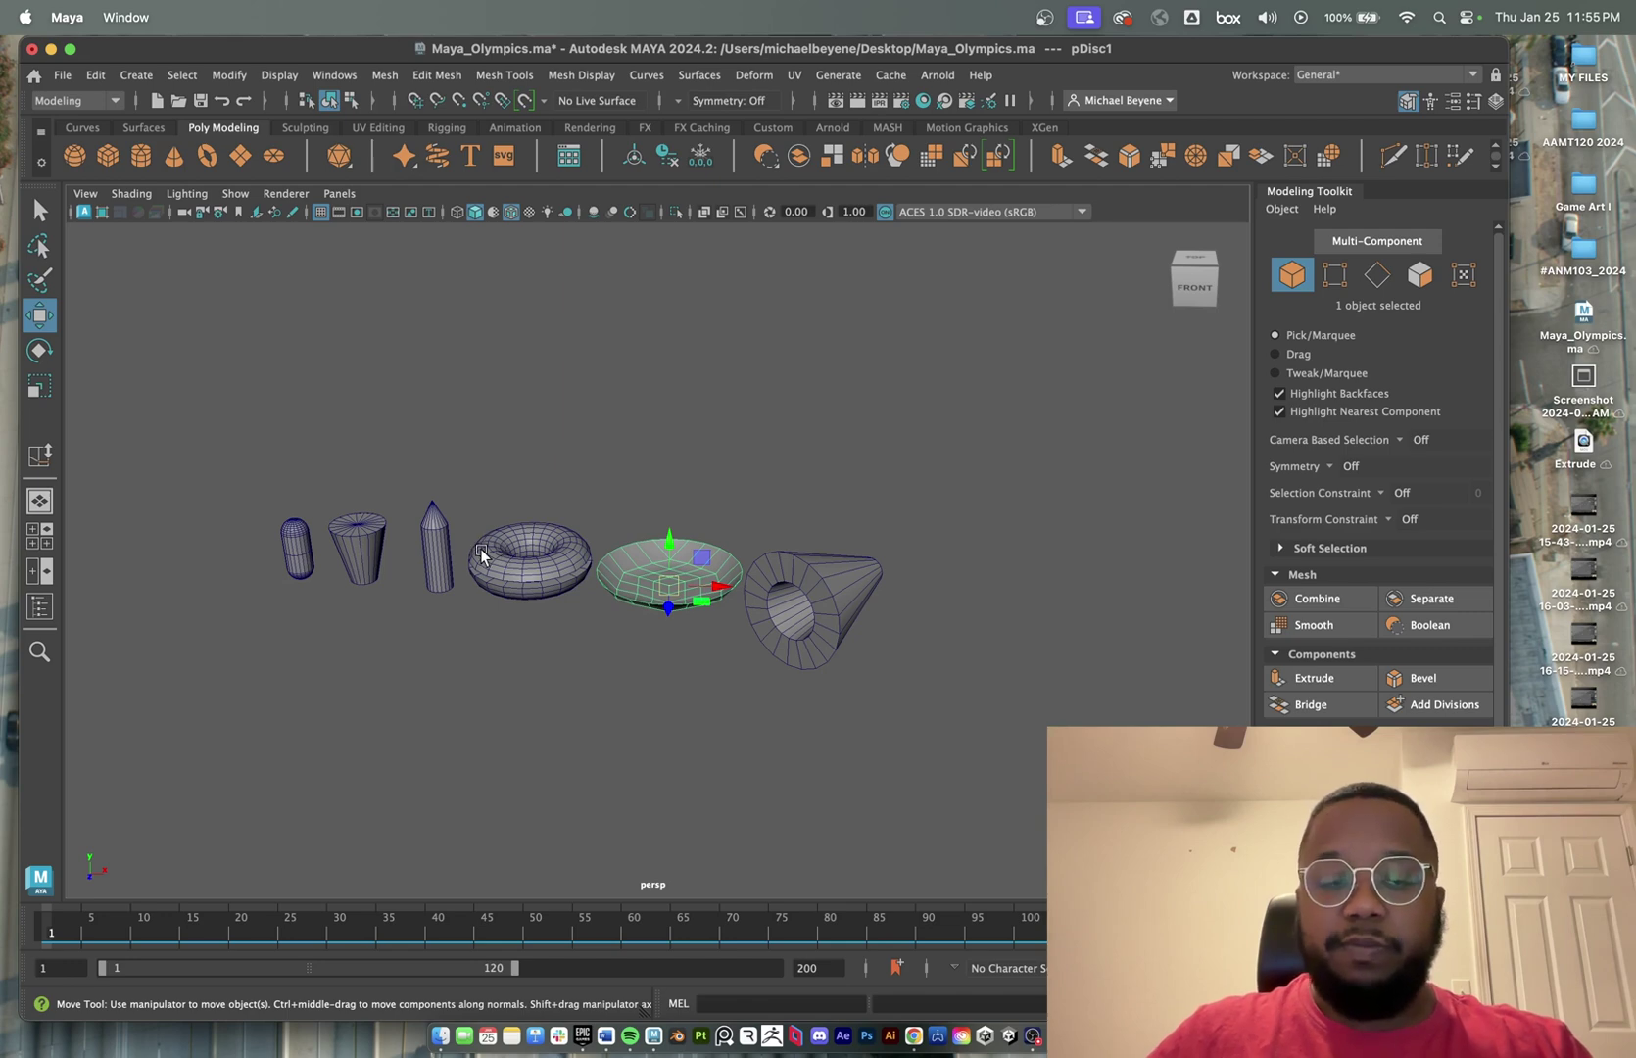
pyautogui.click(444, 547)
pyautogui.click(546, 573)
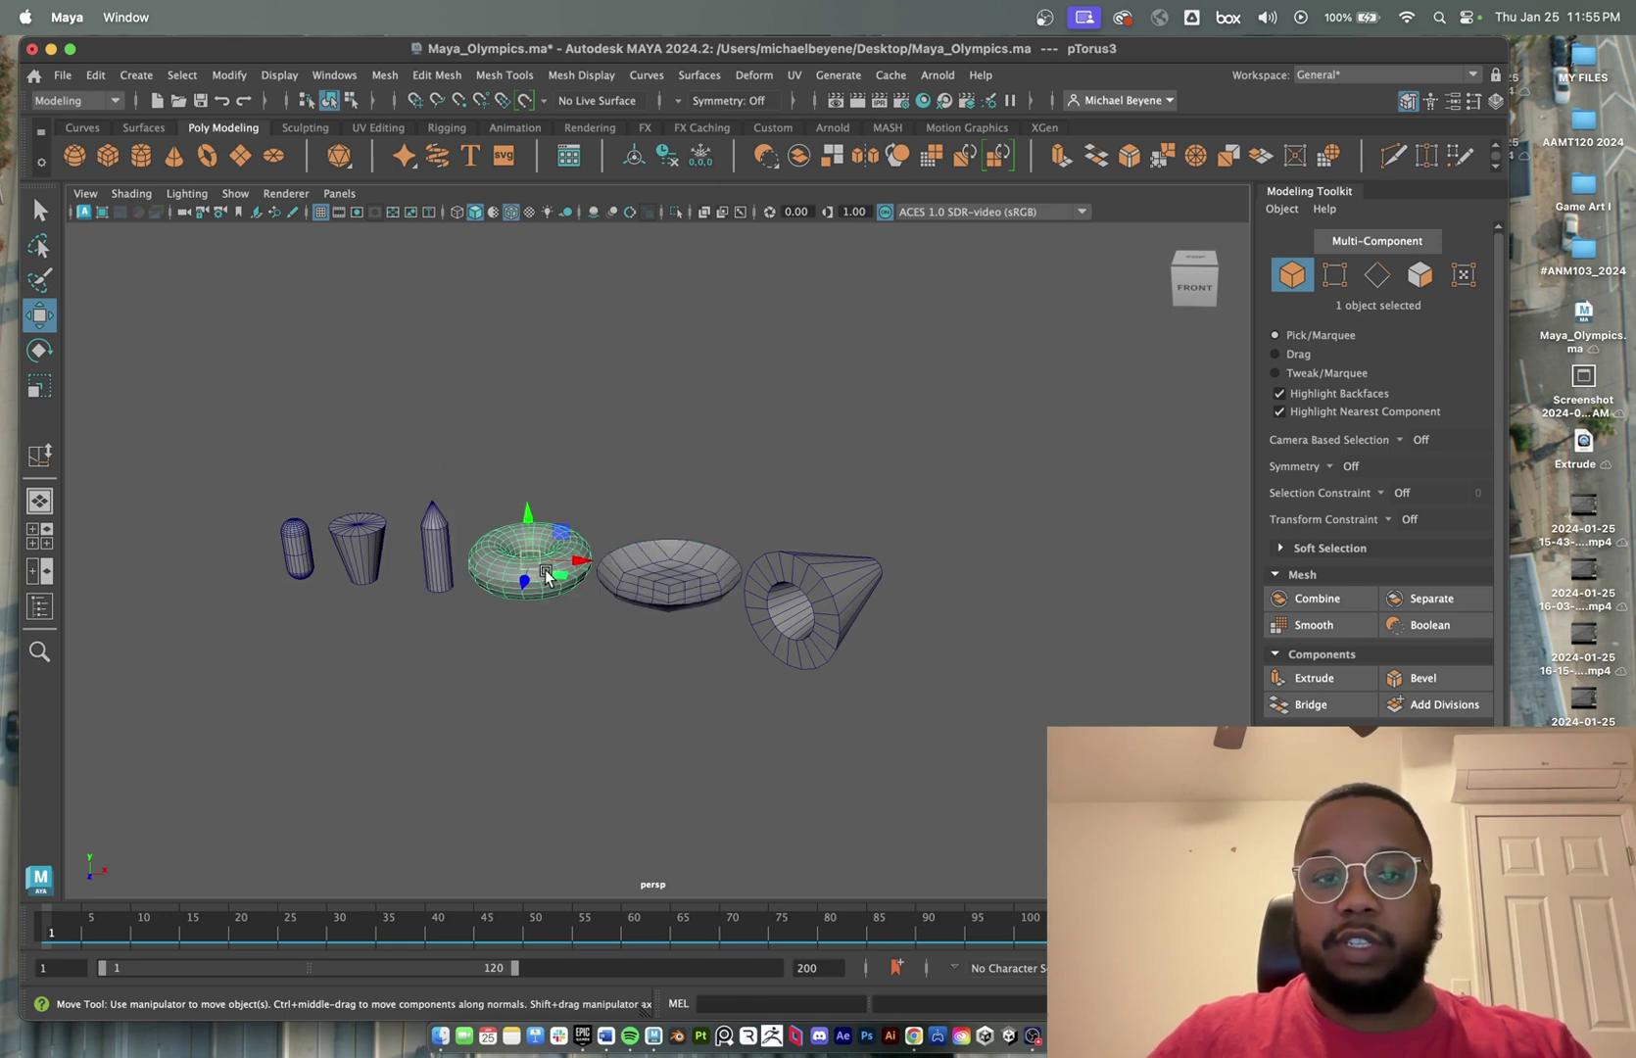
pyautogui.click(700, 595)
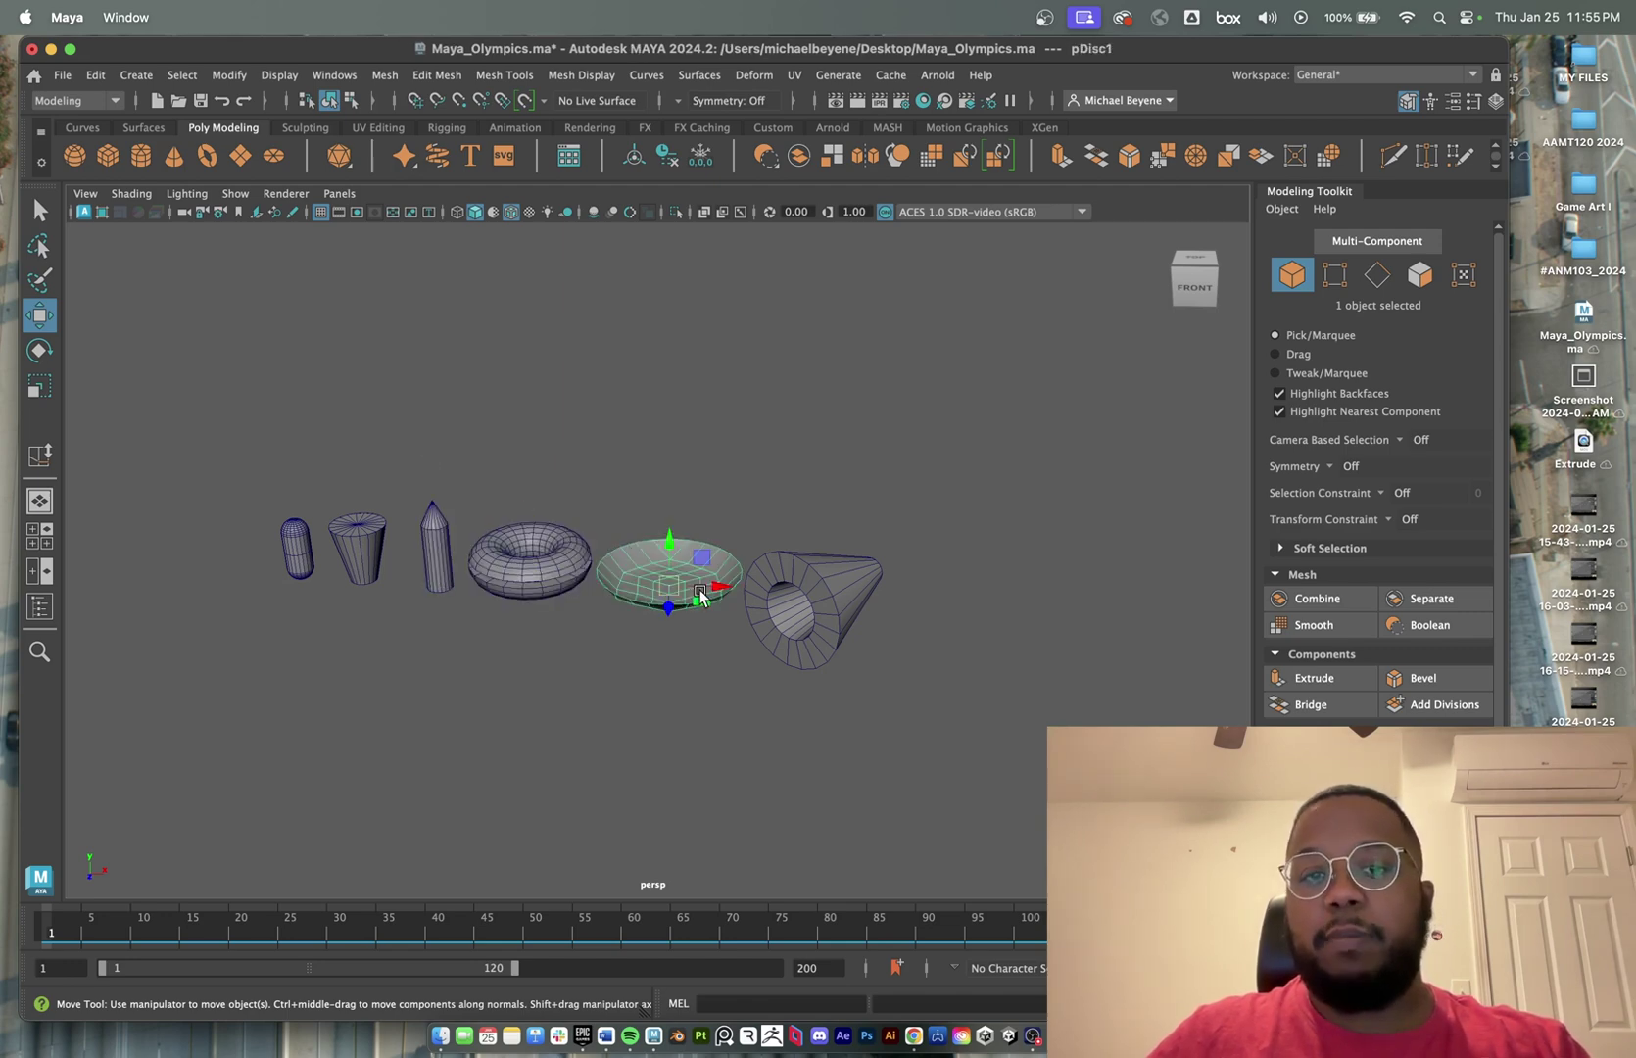
pyautogui.click(832, 582)
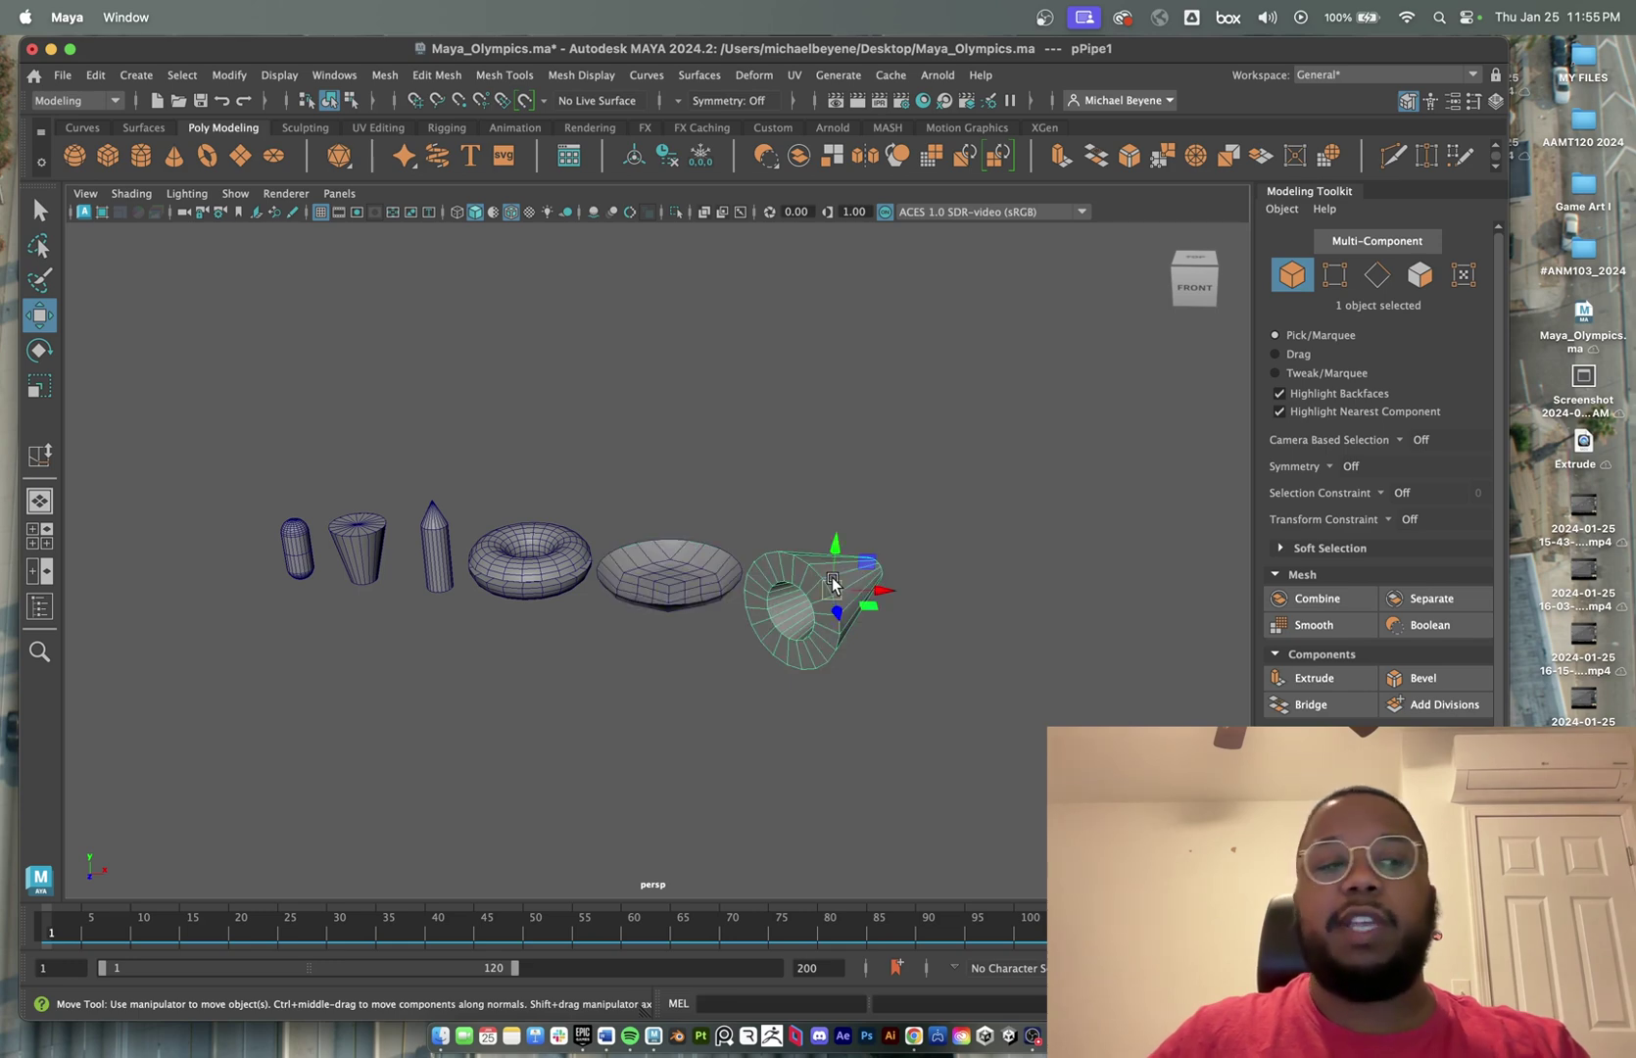
# - Create a polygon torus at the origin and move it about -2.015 along X, away from the Extrude text
pyautogui.click(208, 159)
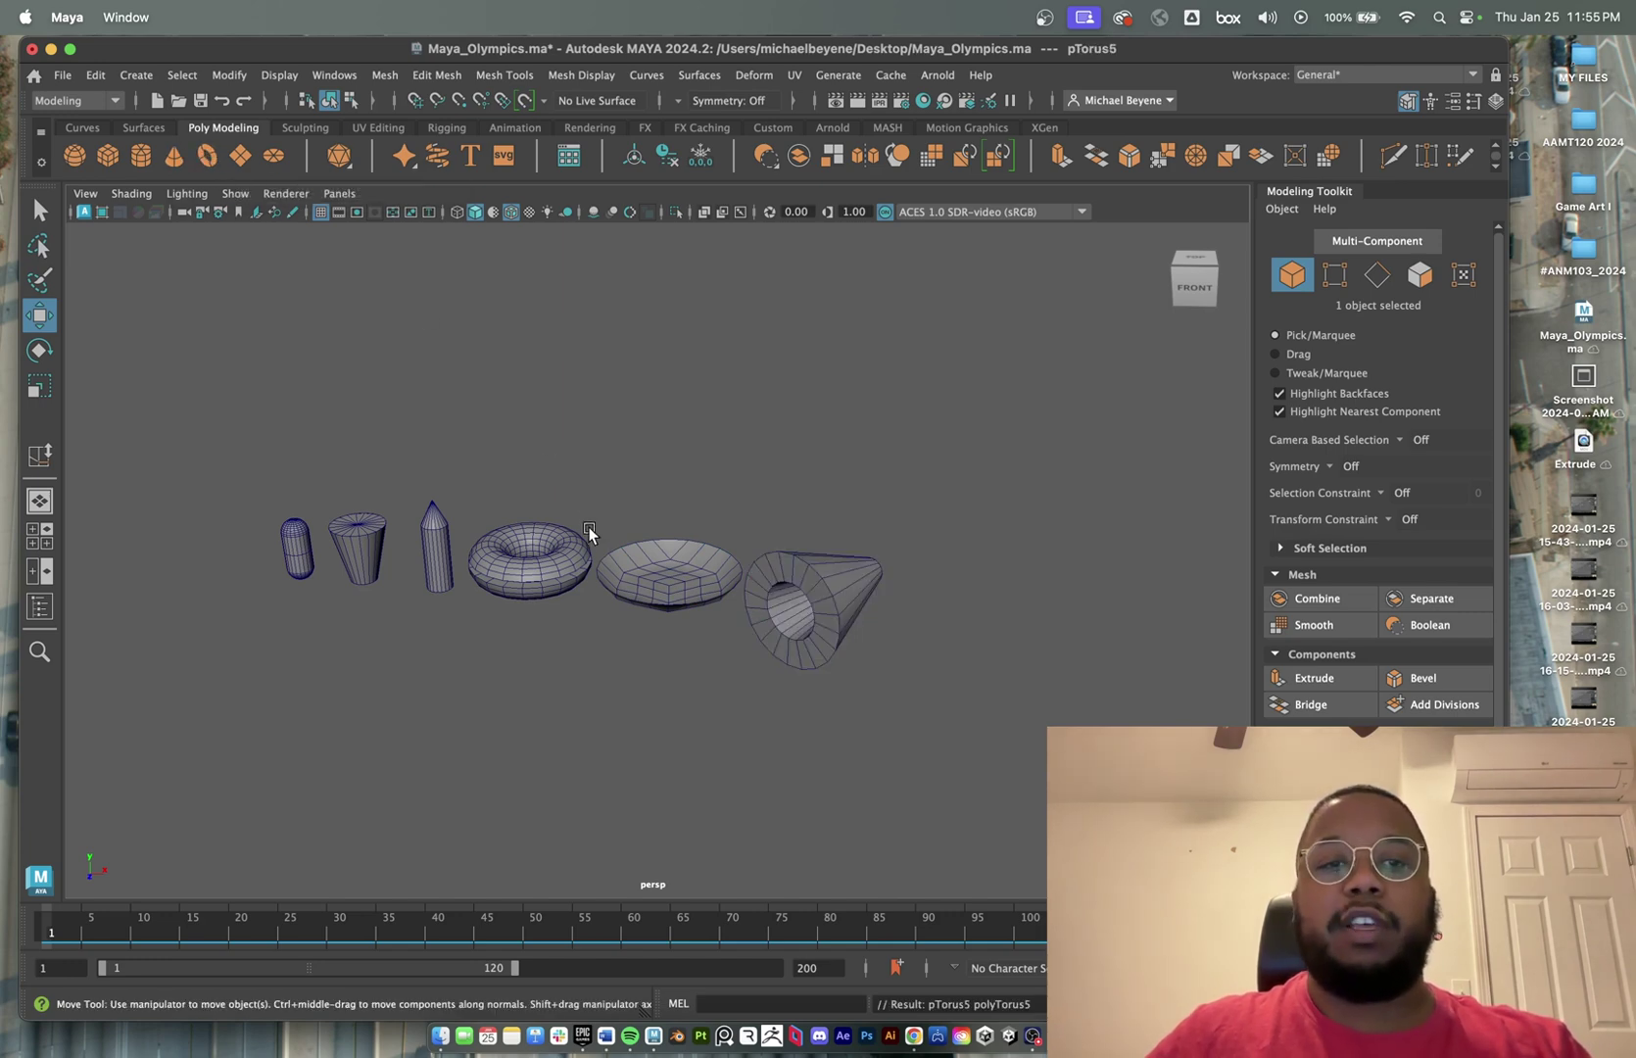
pyautogui.press('f')
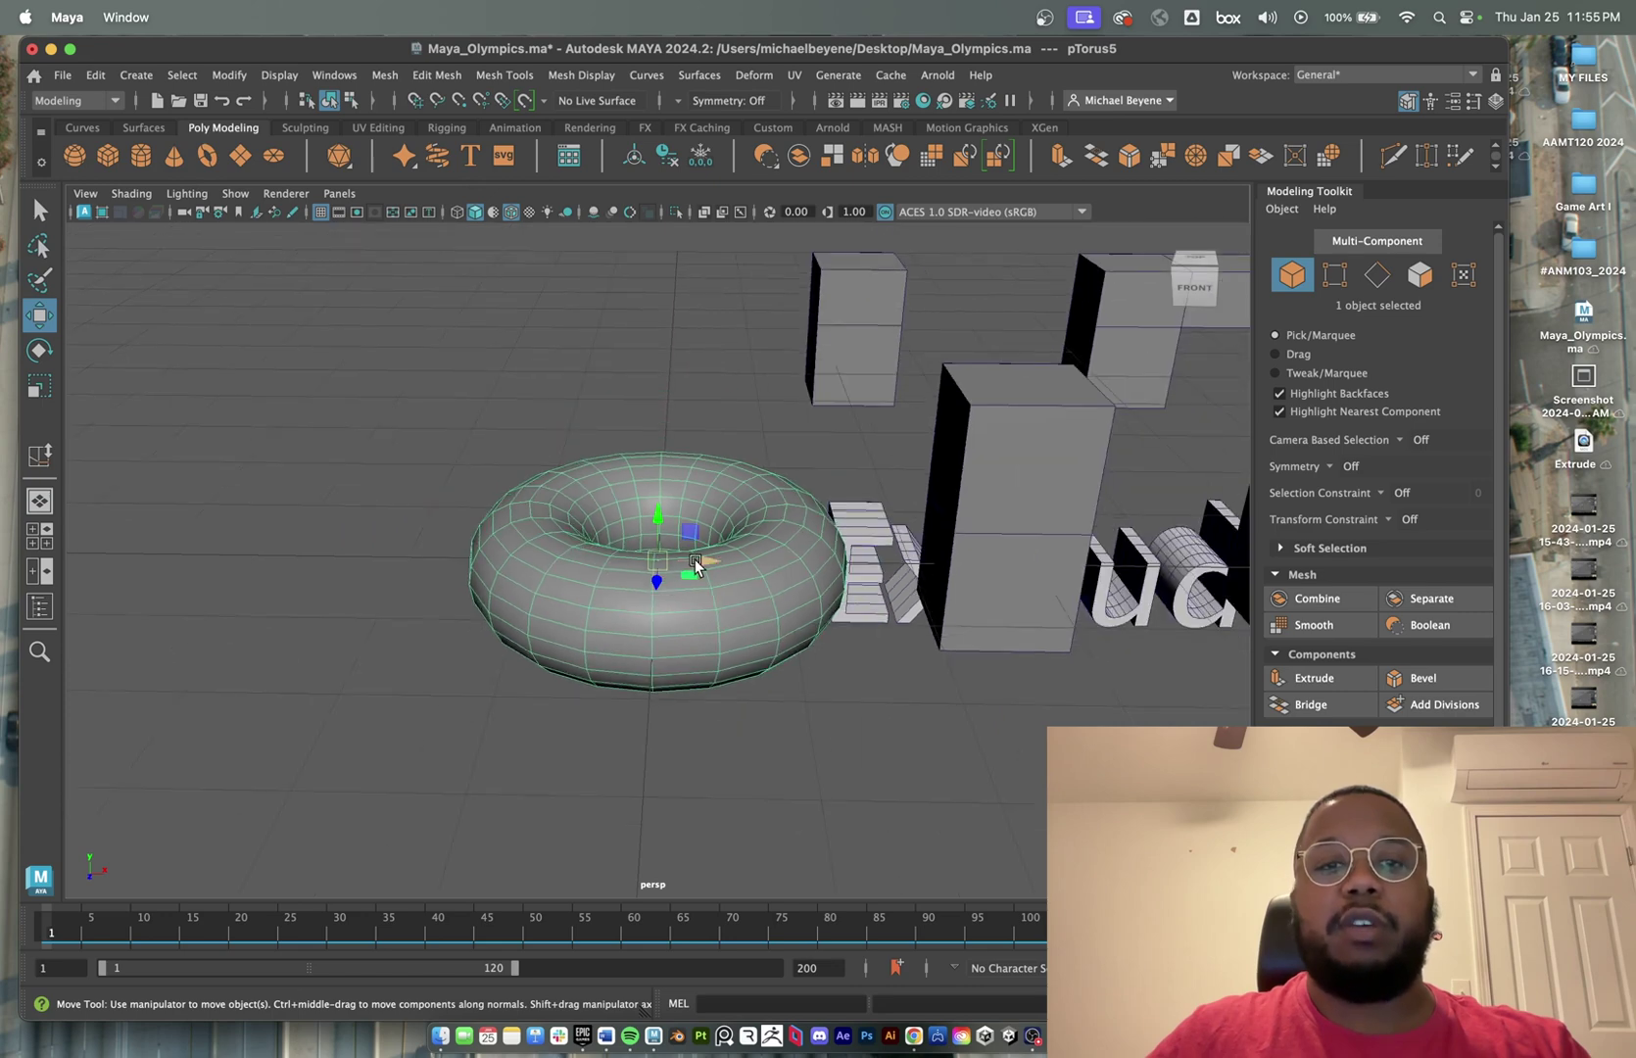
pyautogui.moveTo(695, 564); pyautogui.dragTo(436, 553)
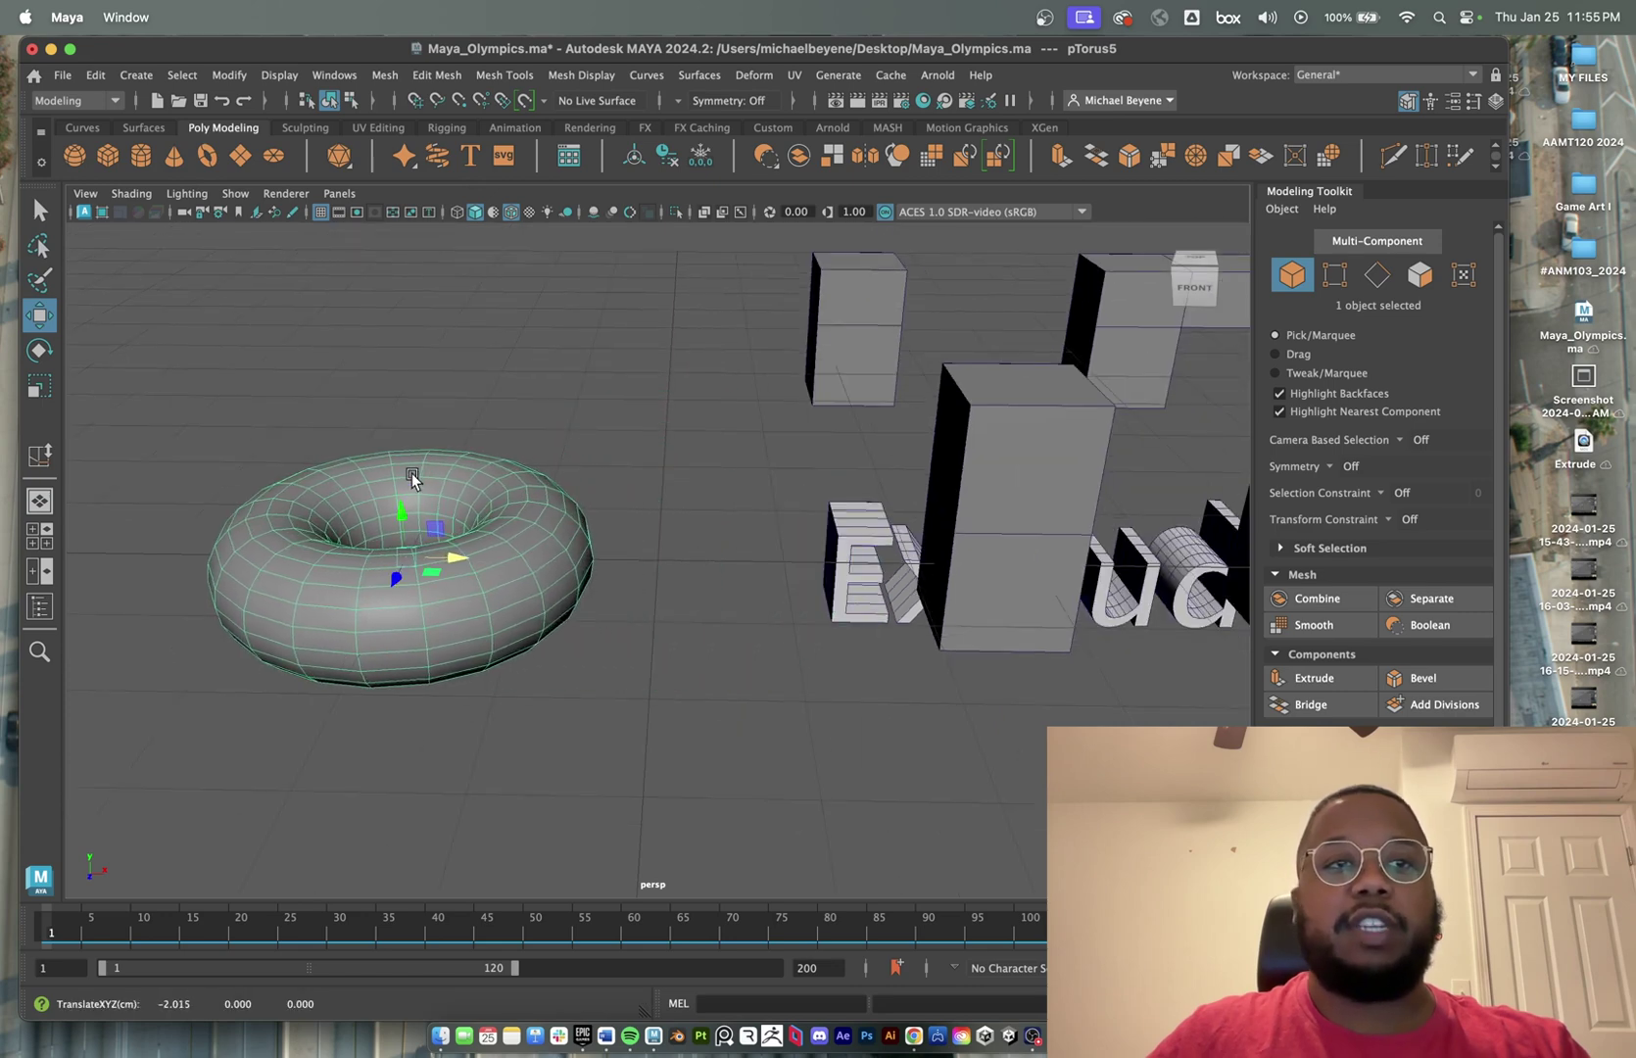
# - Create a polygon cube, scale it down and position it on the upper surface of the new torus
pyautogui.click(111, 162)
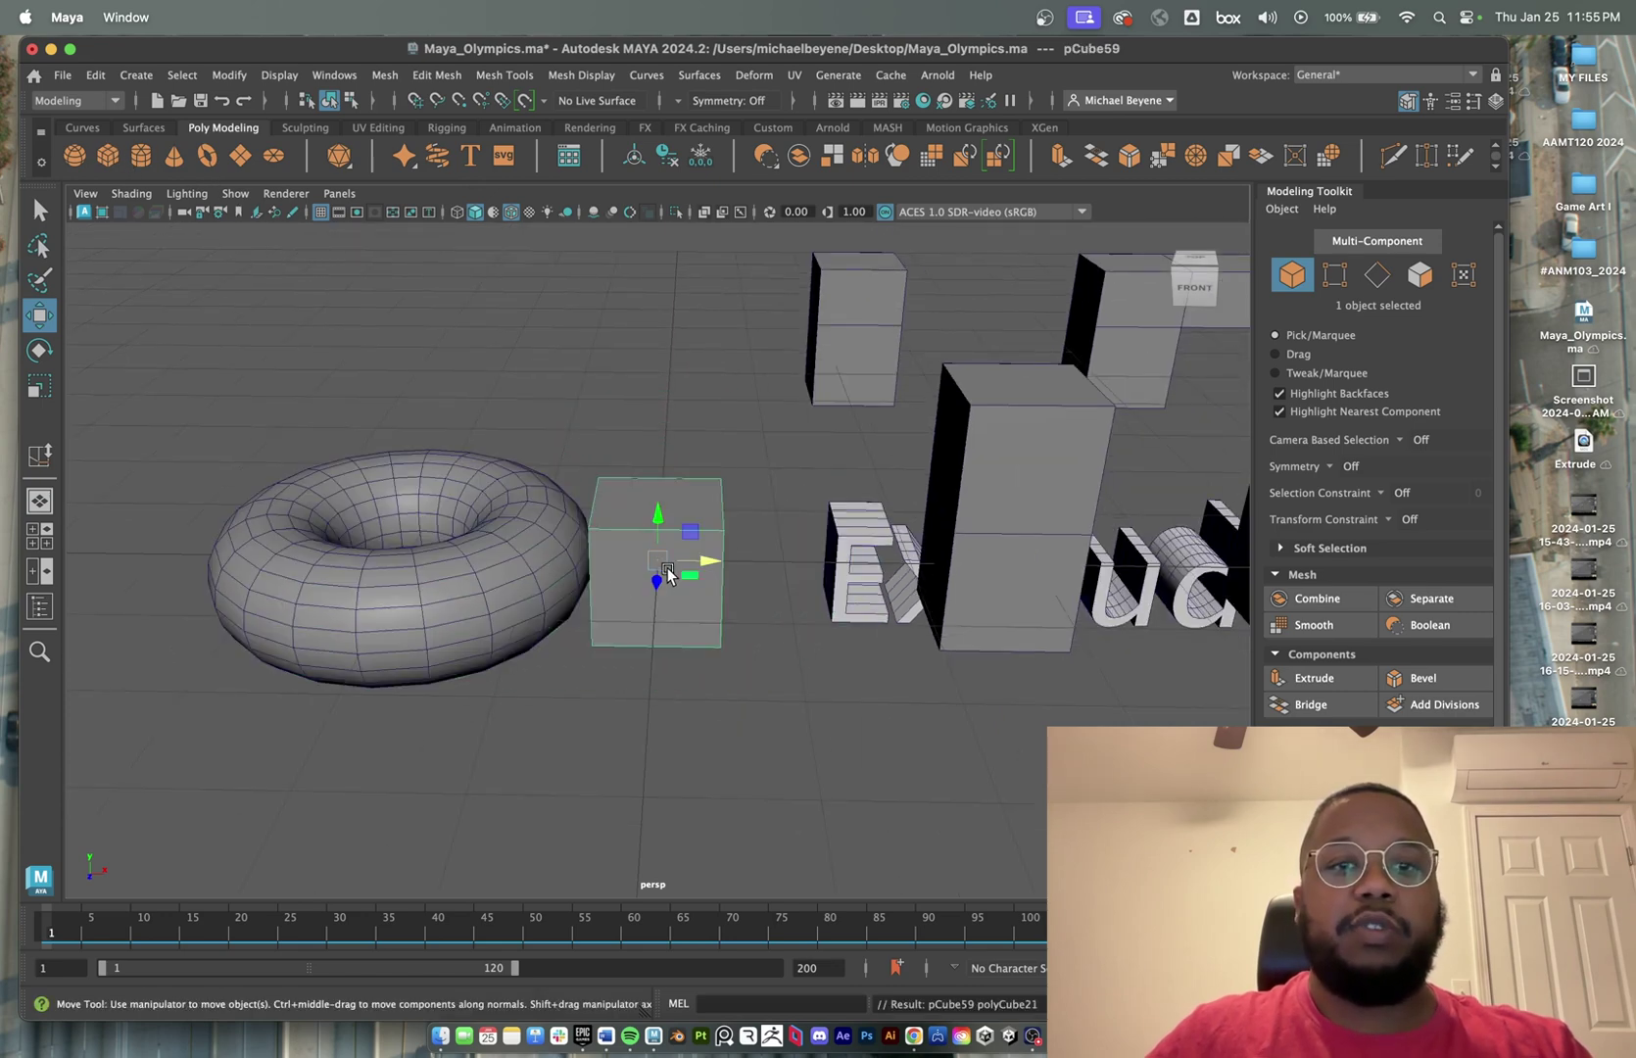
pyautogui.press('r')
pyautogui.moveTo(666, 573); pyautogui.dragTo(277, 502)
pyautogui.press('d')
pyautogui.press('v')
pyautogui.press('w')
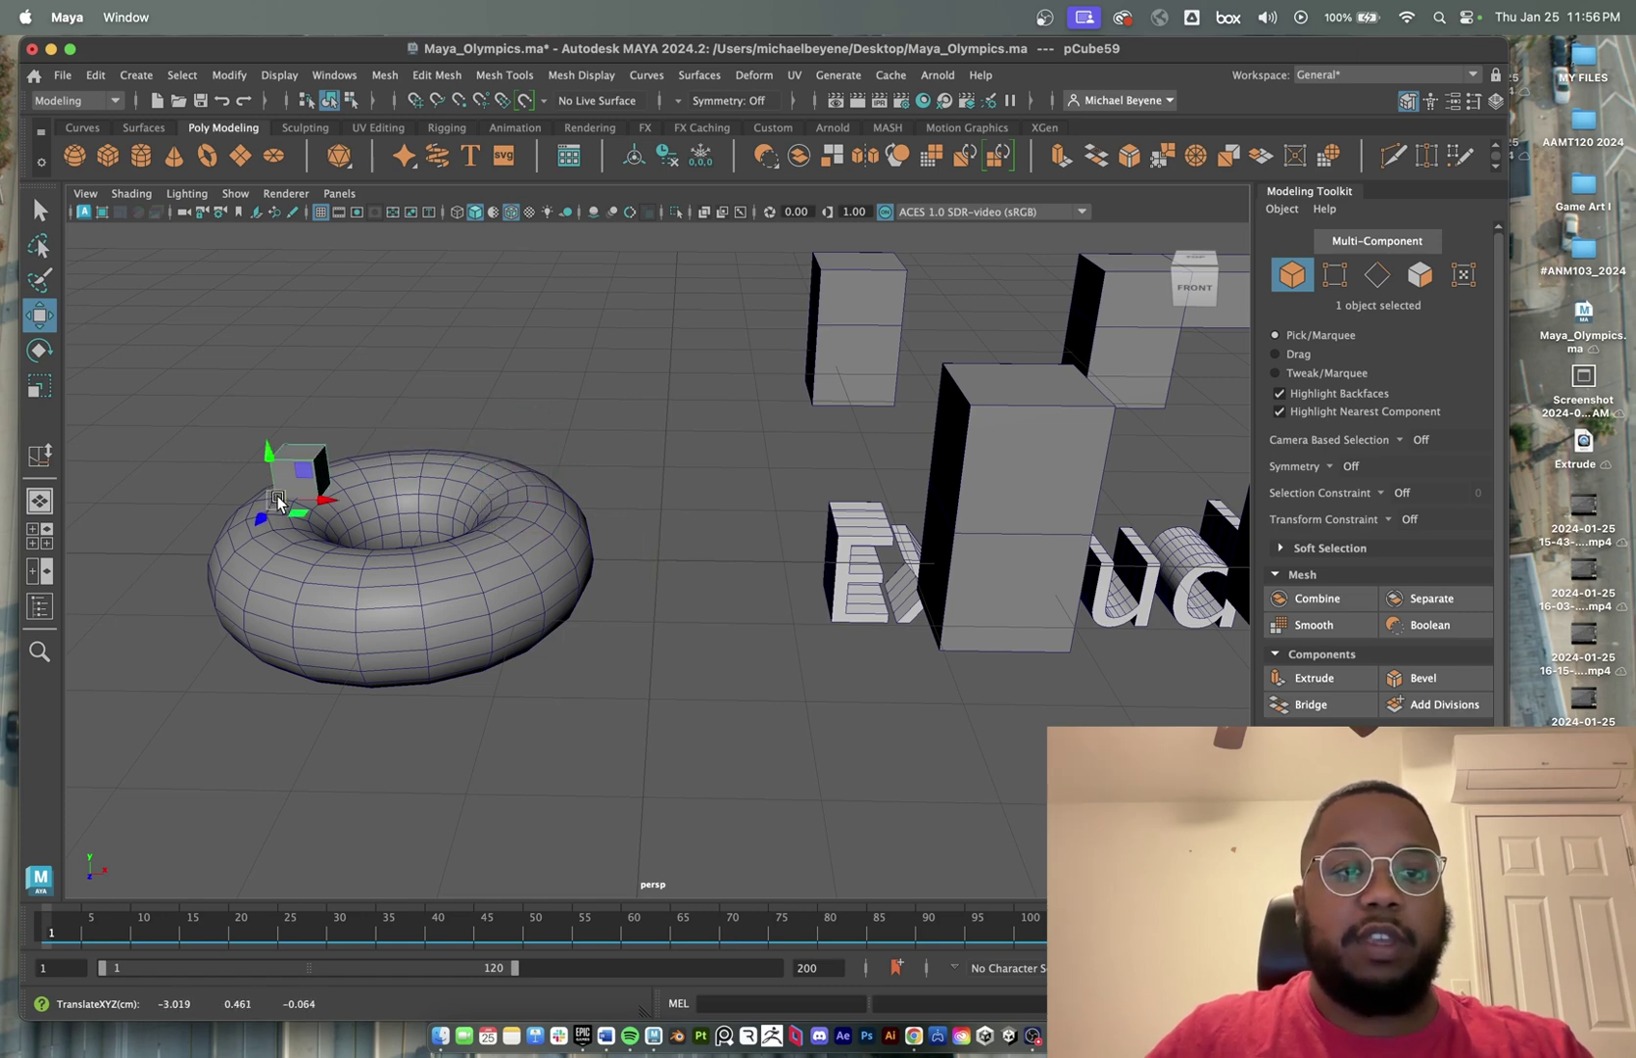
pyautogui.scroll(-3, 286, 500)
pyautogui.scroll(3, 386, 514)
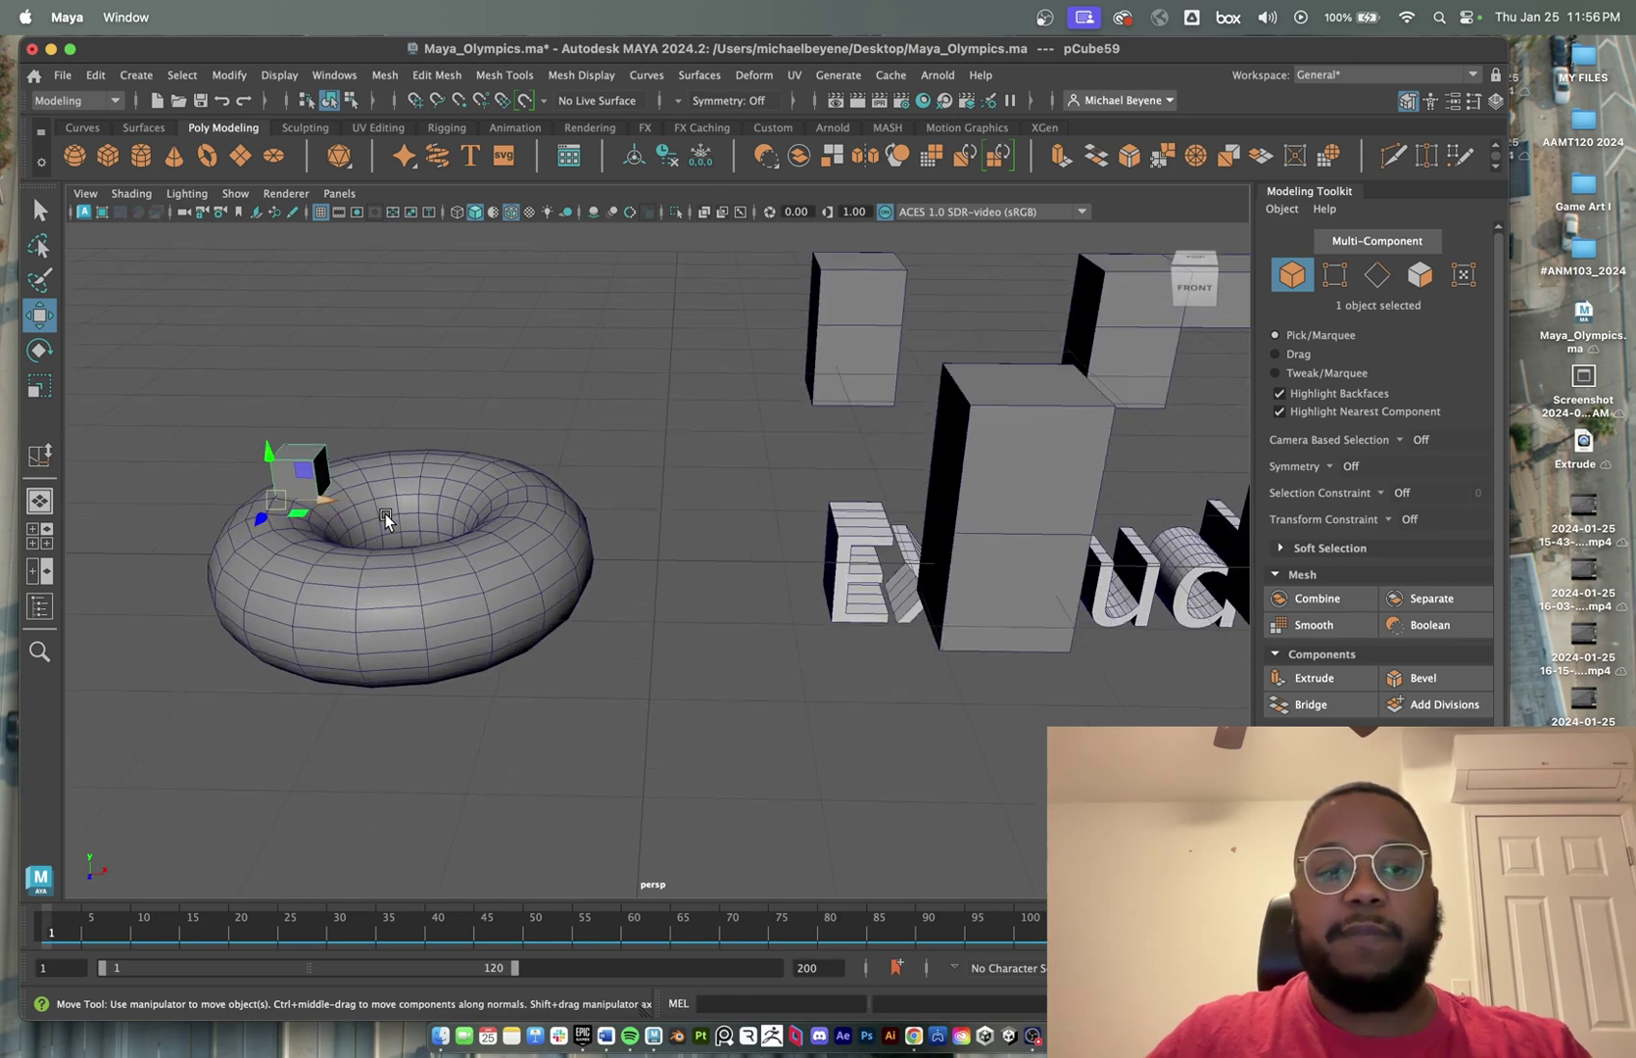
# - Shrink the cube on the torus further and flatten it vertically into a small topping piece
pyautogui.press('e')
pyautogui.press('r')
pyautogui.moveTo(294, 495); pyautogui.dragTo(252, 514)
pyautogui.press('w')
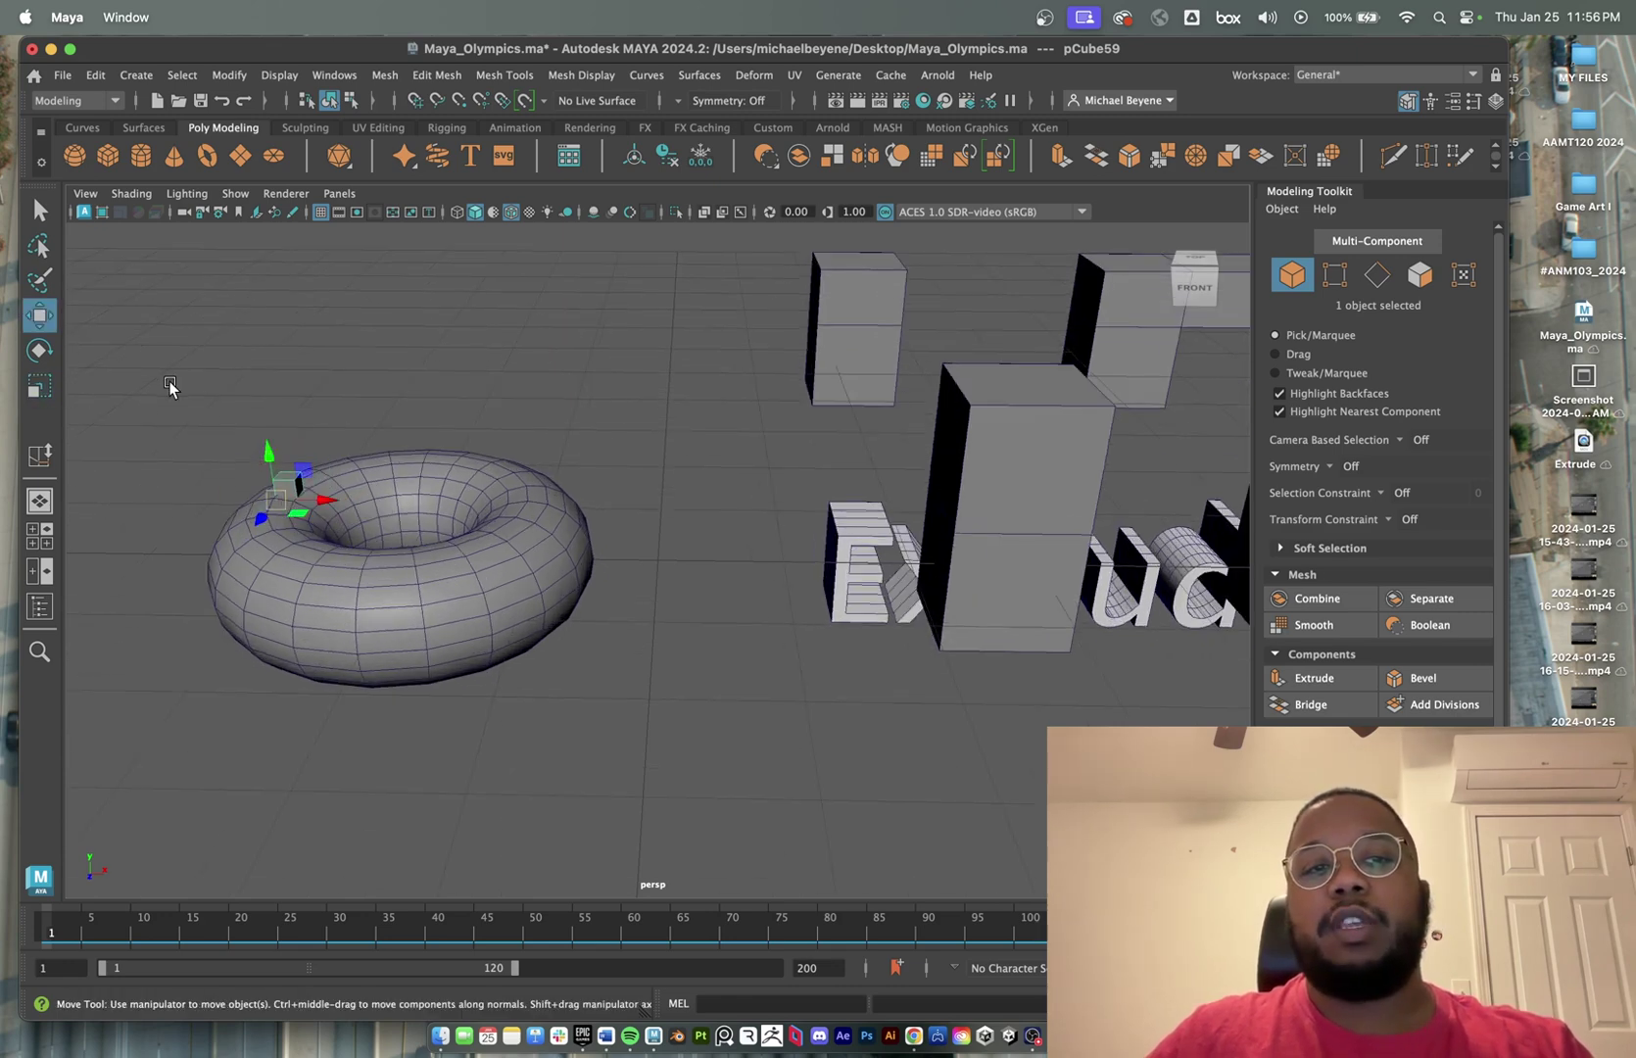
pyautogui.moveTo(168, 382); pyautogui.dragTo(625, 716)
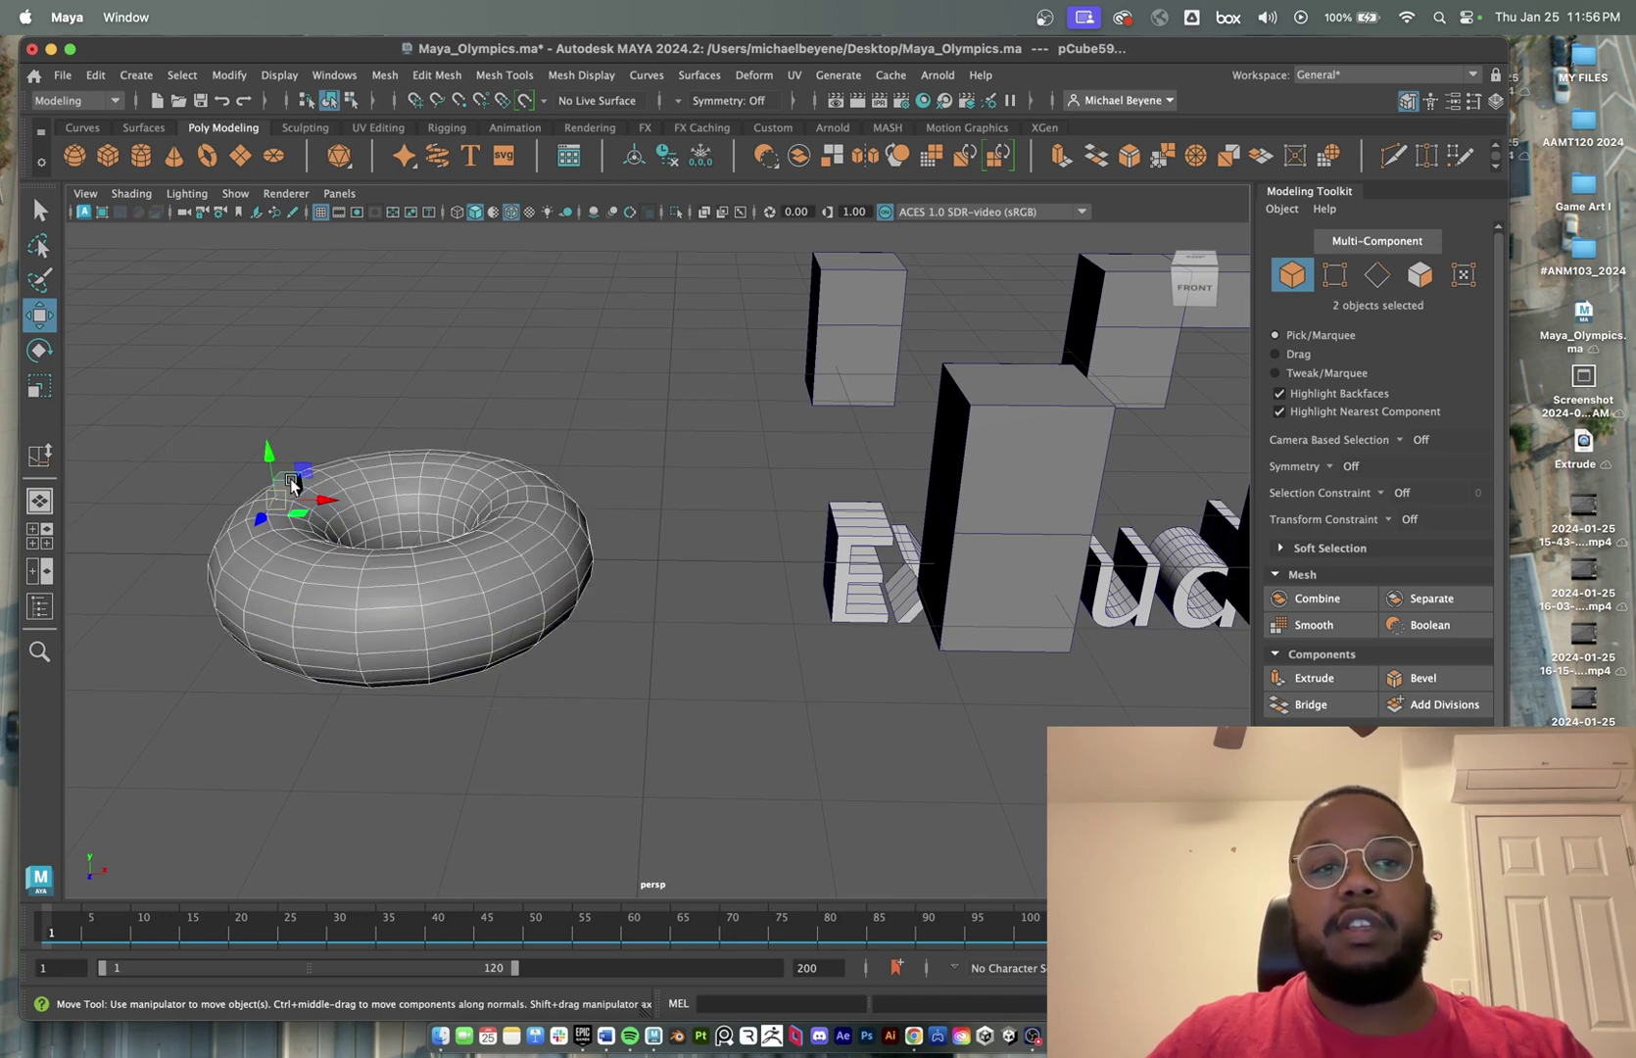
pyautogui.click(308, 441)
pyautogui.click(286, 485)
pyautogui.press('r')
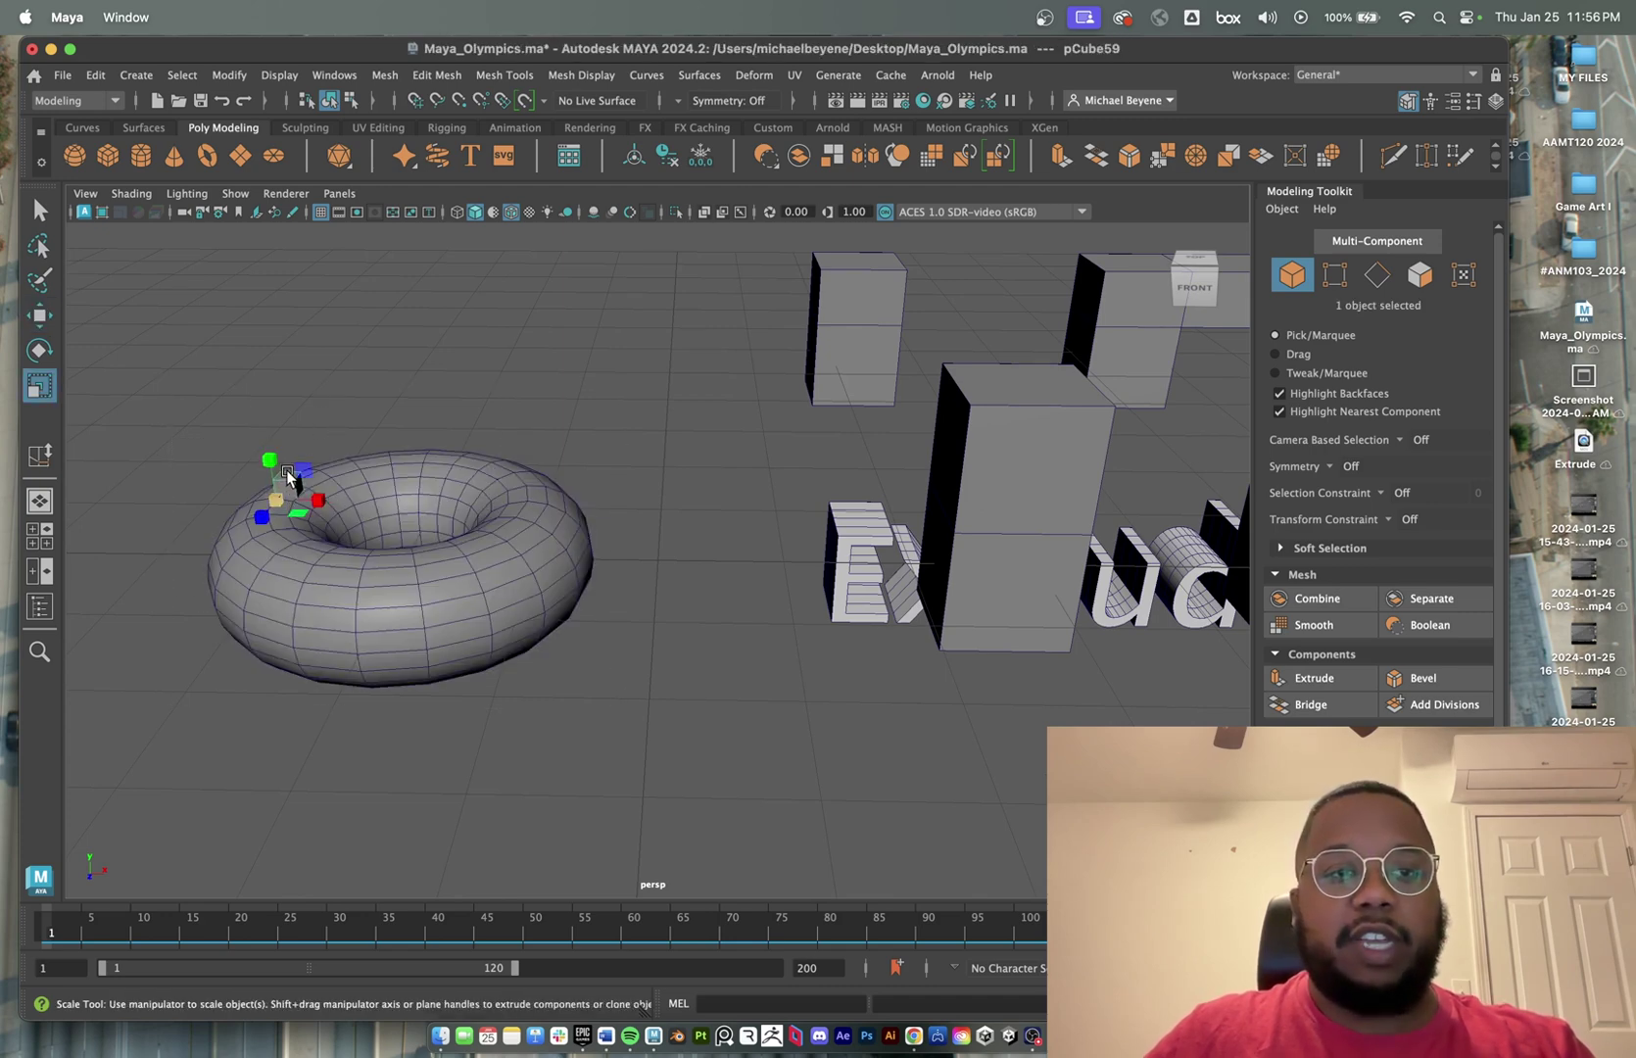
pyautogui.moveTo(272, 473); pyautogui.dragTo(280, 503)
# - Duplicate the flattened cube four times and spread the copies around the upper surface of the torus
pyautogui.moveTo(275, 470)
pyautogui.mouseDown()
pyautogui.moveTo(271, 442)
pyautogui.moveTo(299, 512)
pyautogui.moveTo(259, 566)
pyautogui.moveTo(352, 600)
pyautogui.moveTo(410, 588)
pyautogui.moveTo(439, 627)
pyautogui.moveTo(512, 564)
pyautogui.mouseUp()
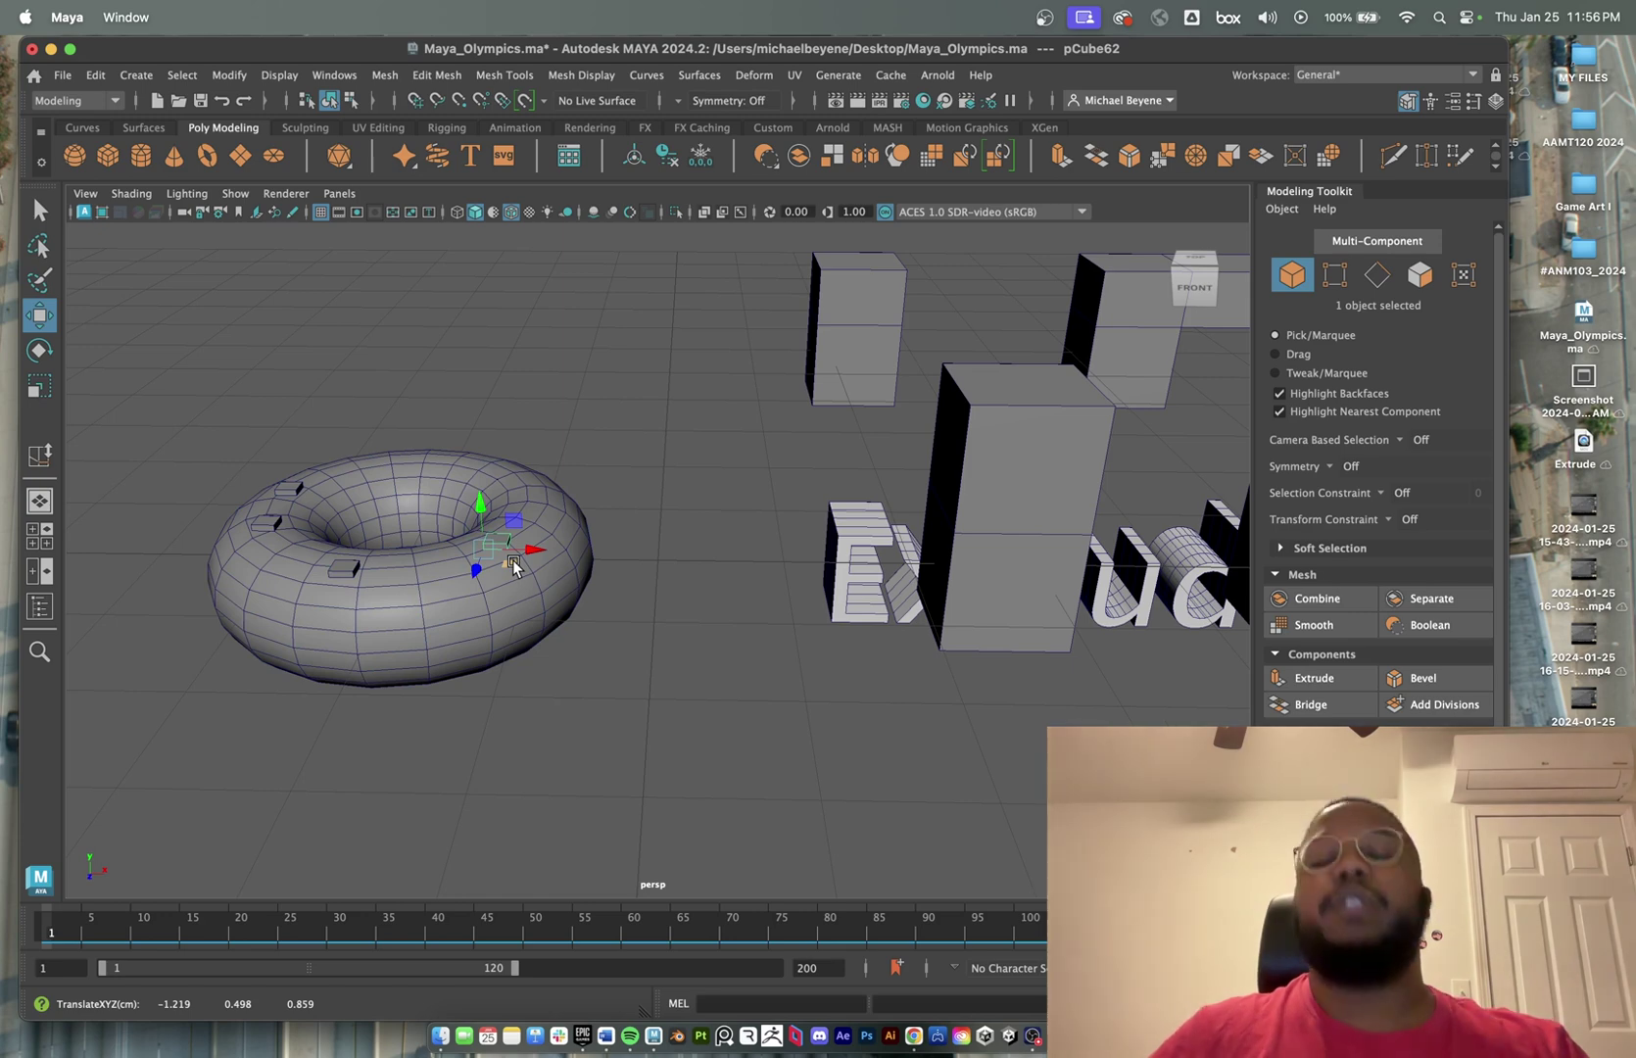
pyautogui.keyDown('shift'); pyautogui.click(513, 556); pyautogui.keyUp('shift')
pyautogui.moveTo(517, 558); pyautogui.dragTo(500, 474)
pyautogui.click(464, 459)
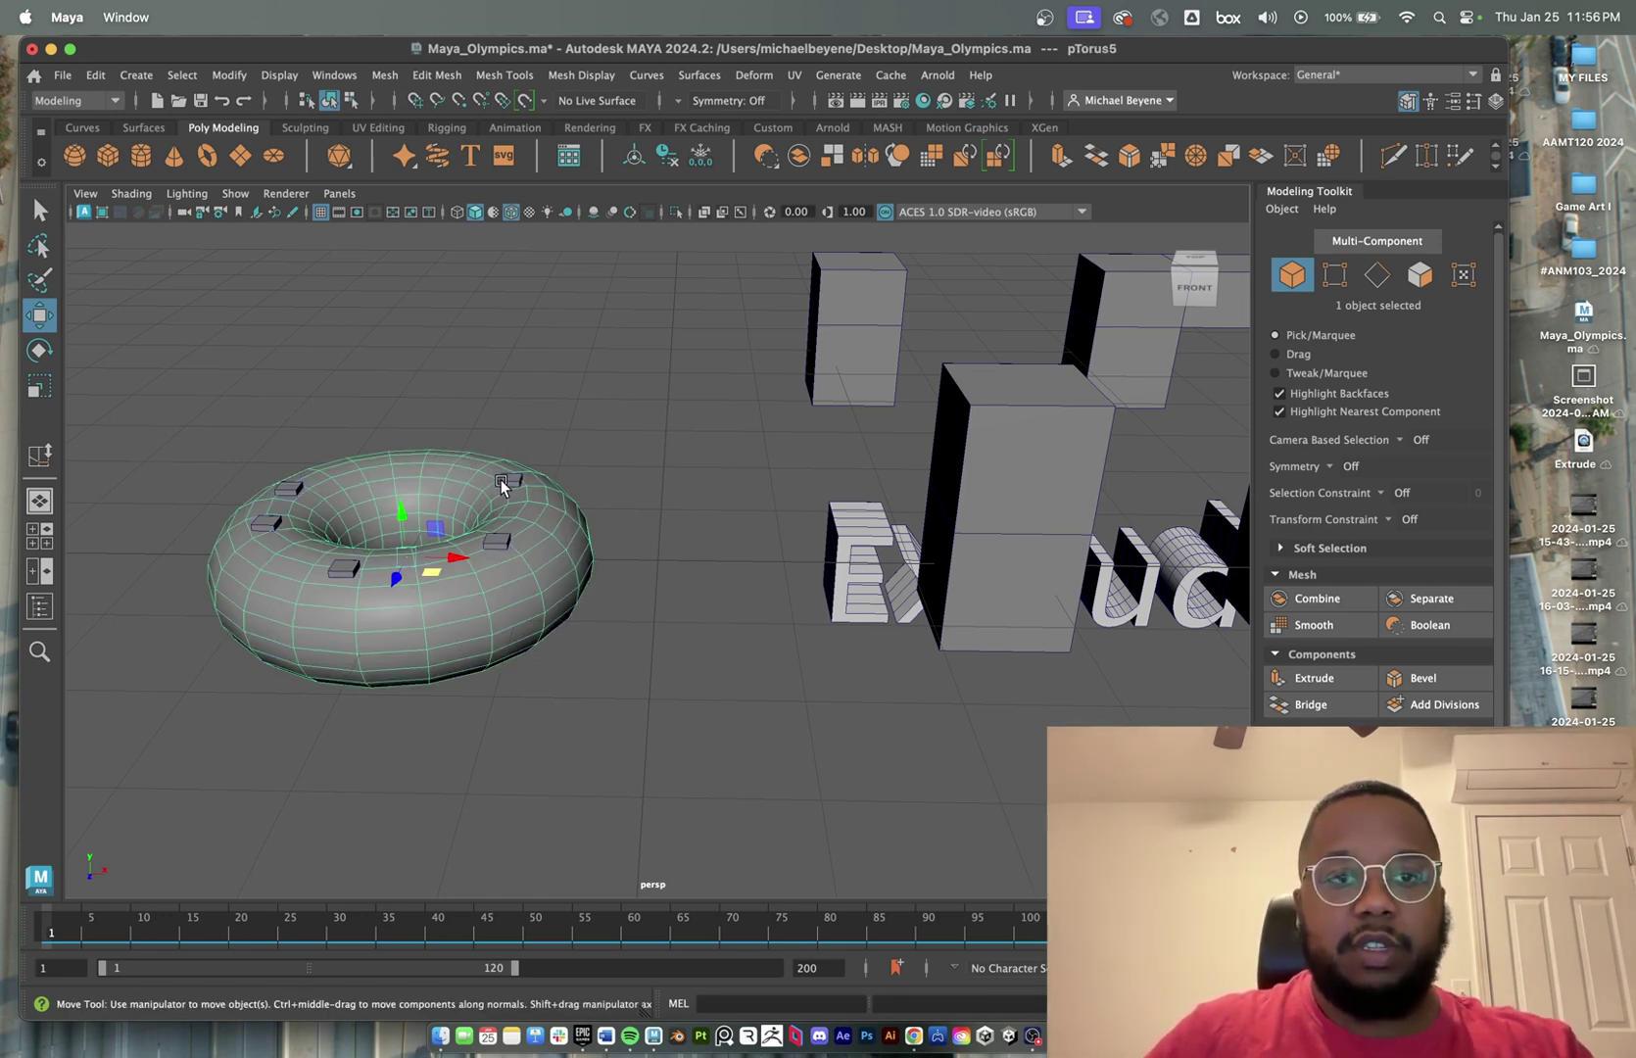
pyautogui.click(504, 480)
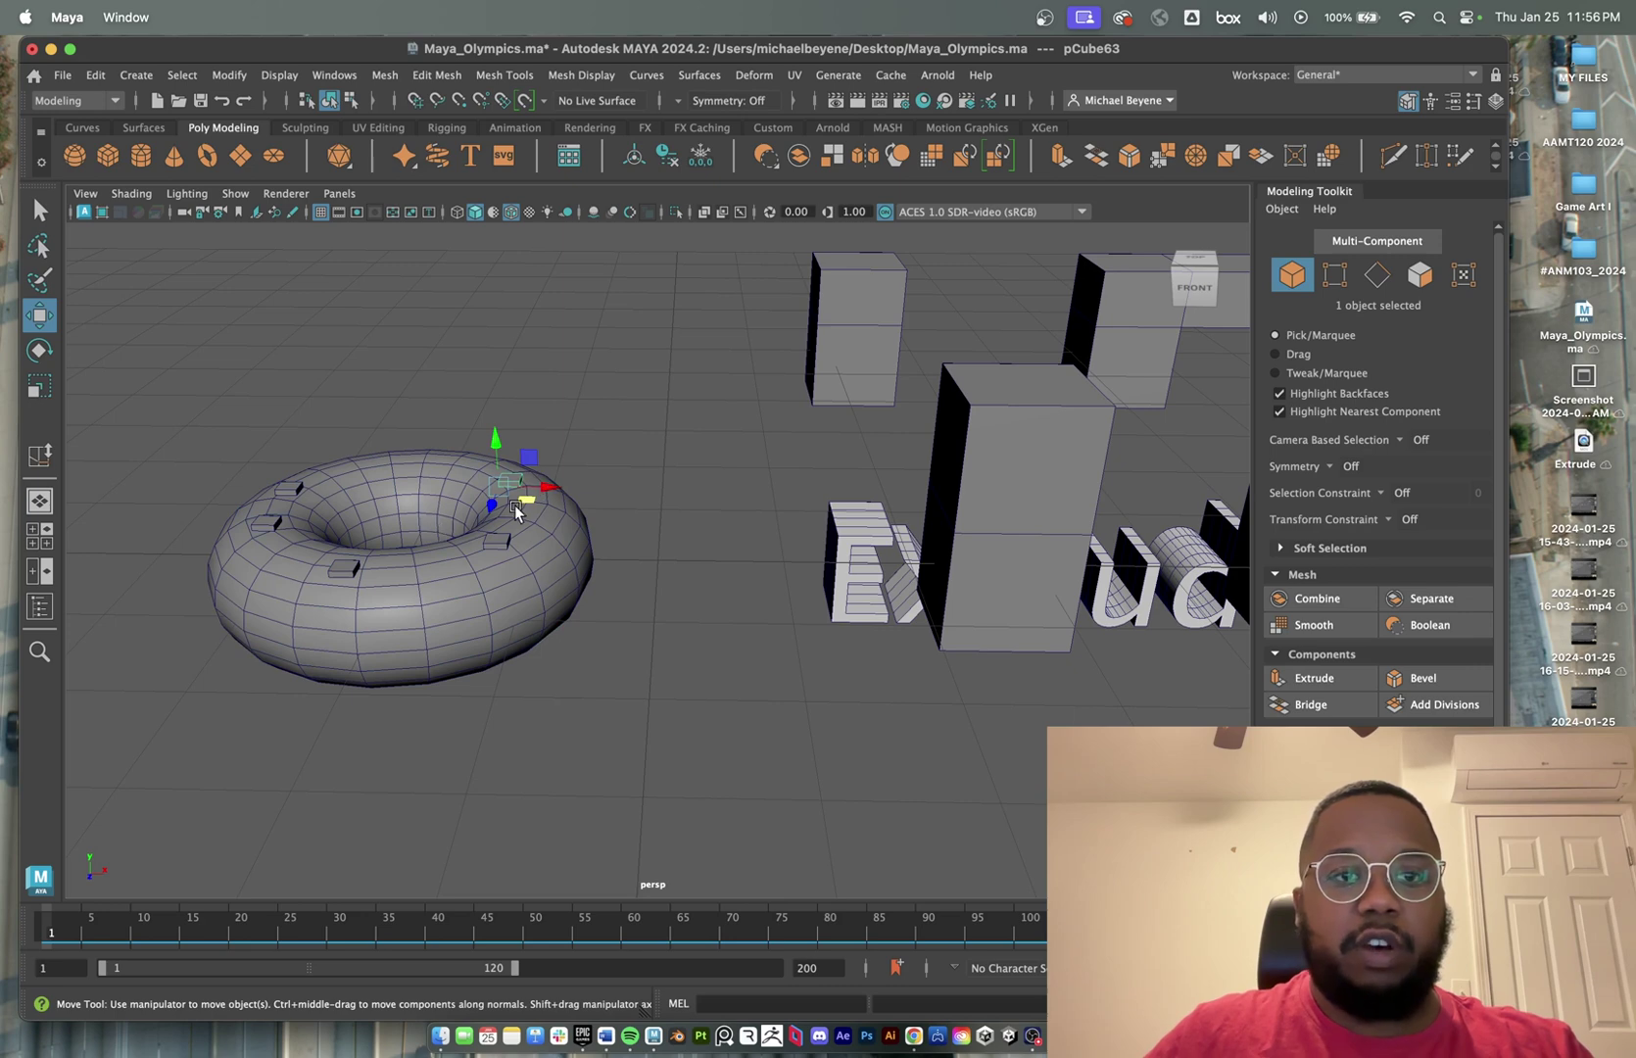
pyautogui.click(349, 570)
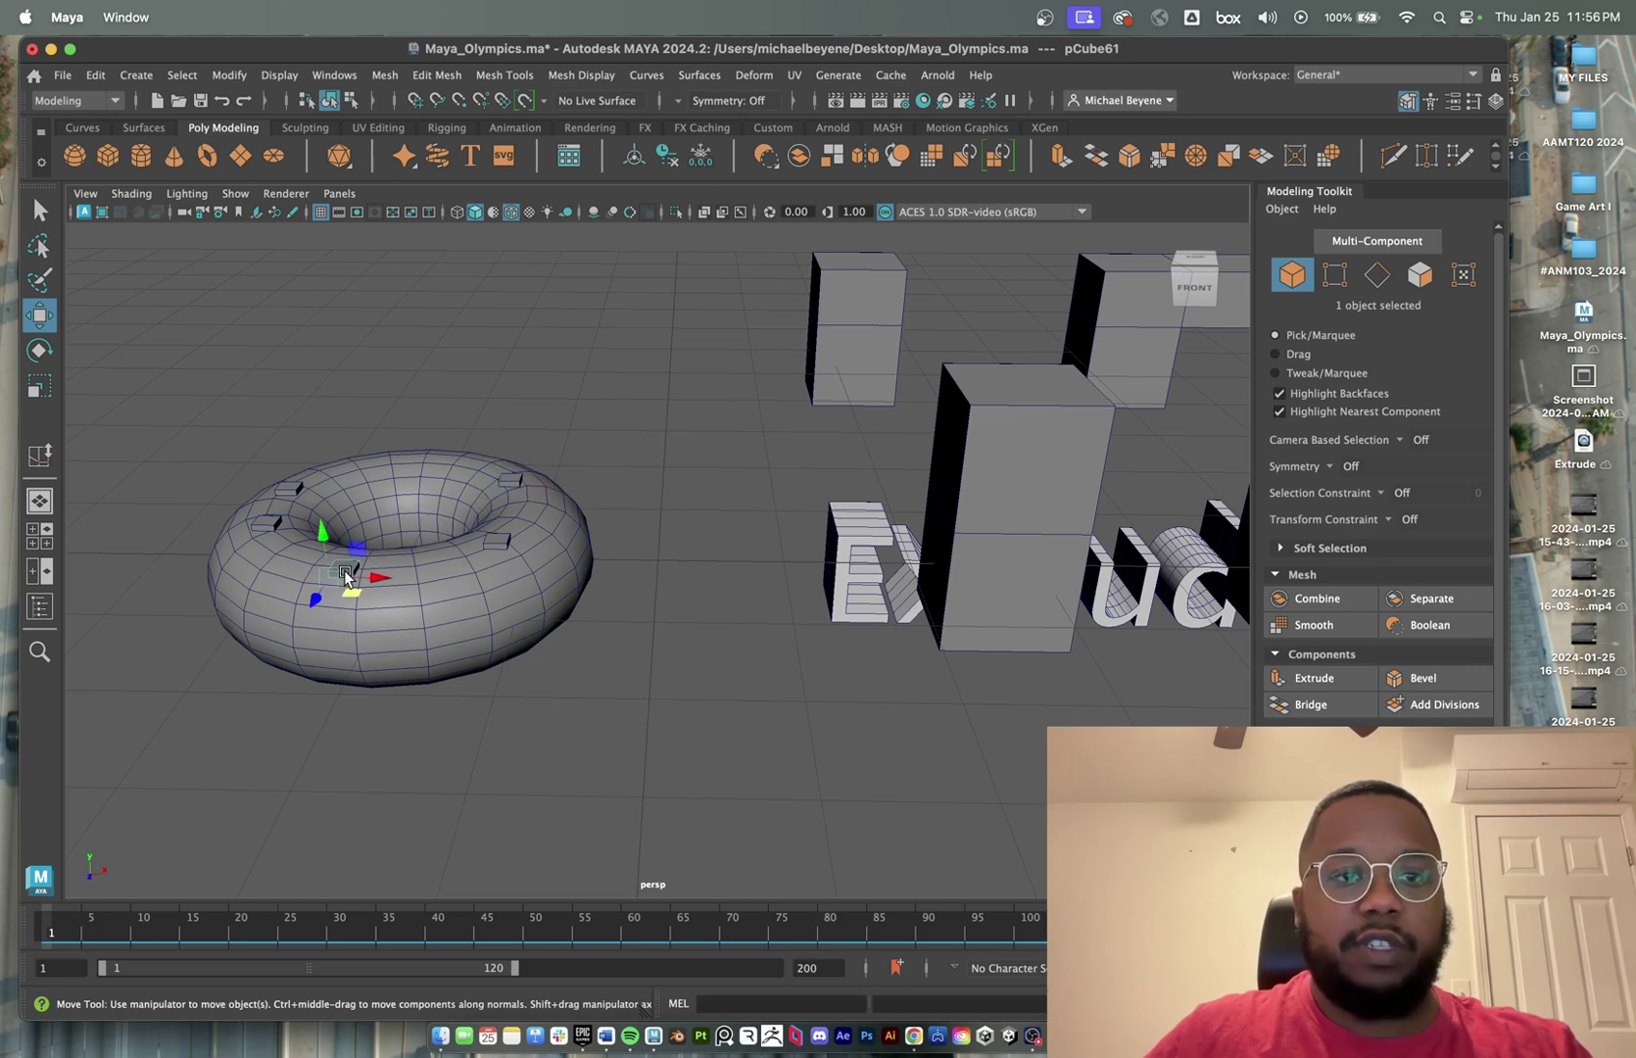
# - Assign a new Lambert material to the torus and name it bagelColor
pyautogui.click(419, 598)
pyautogui.rightClick(419, 597)
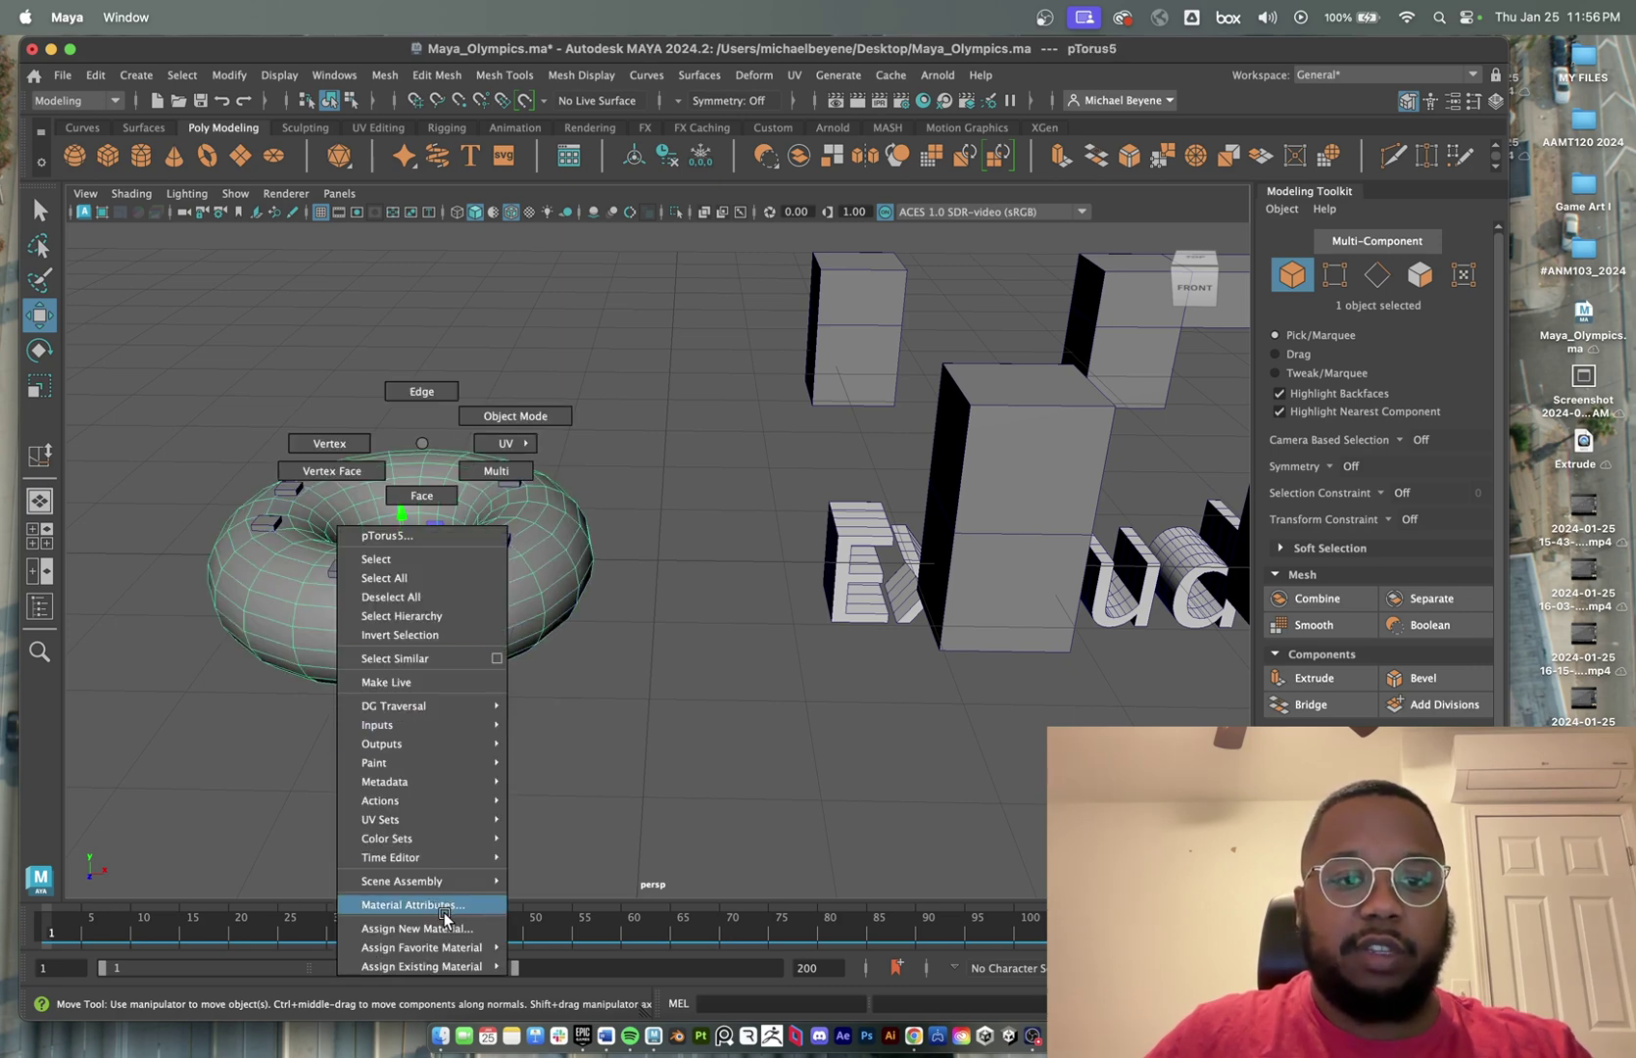
pyautogui.moveTo(382, 948)
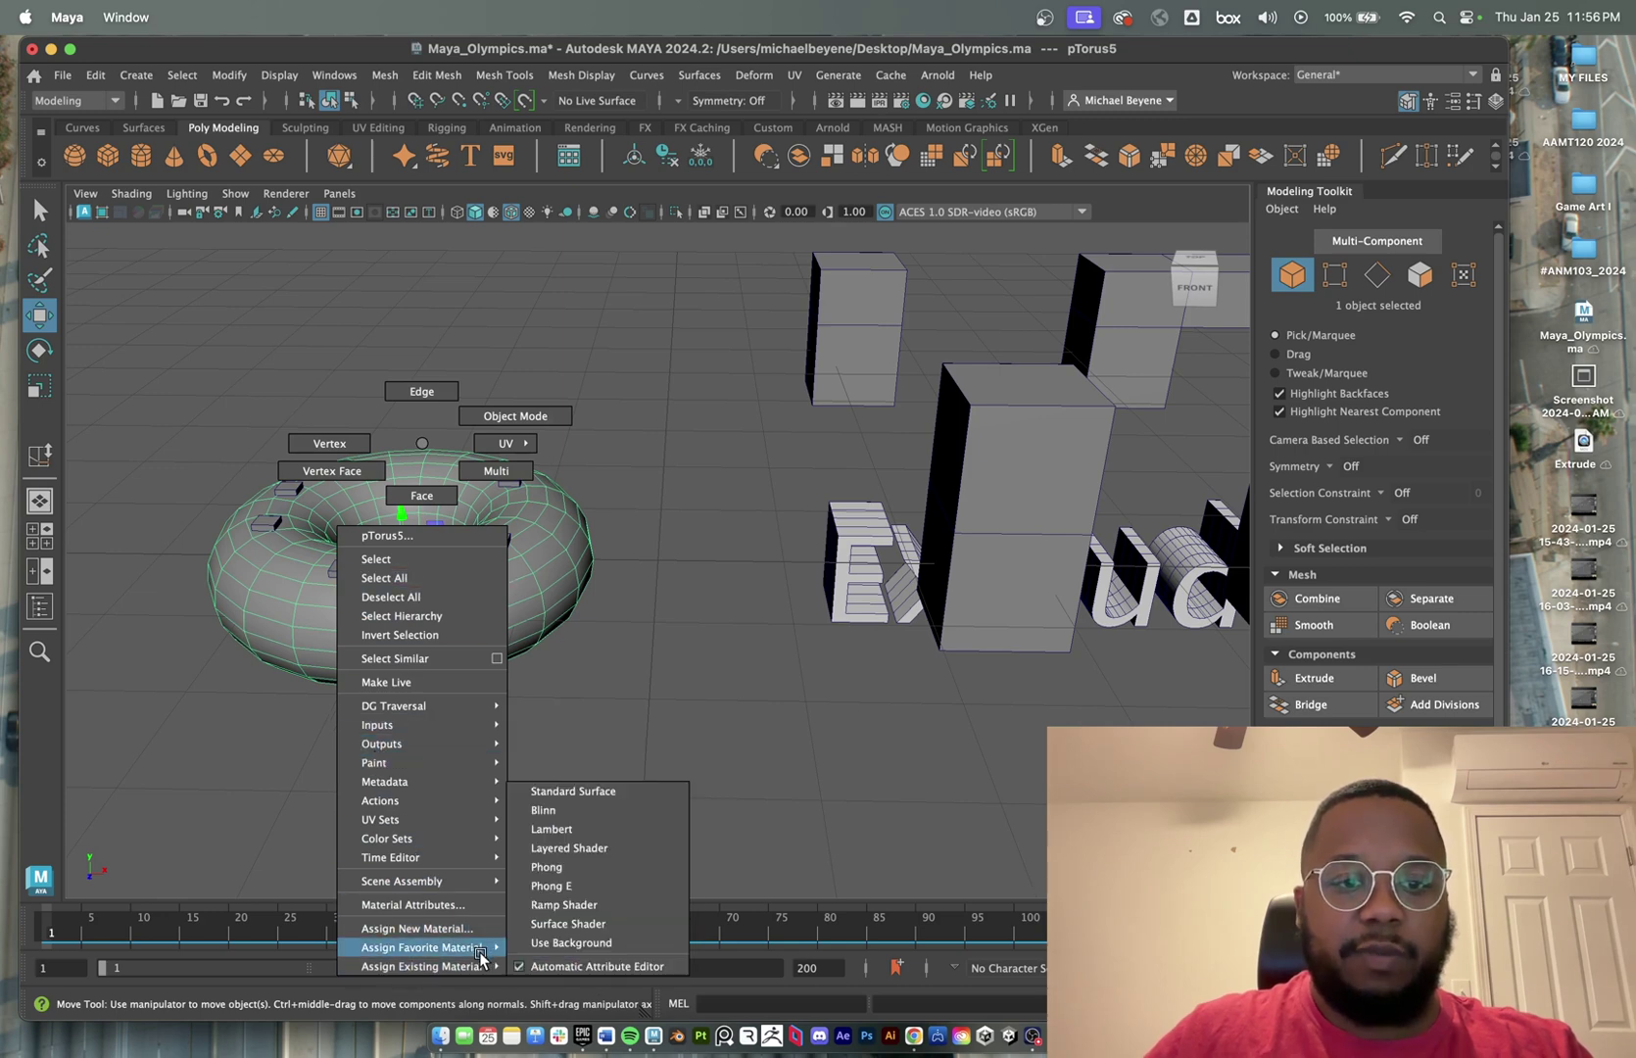
pyautogui.click(605, 828)
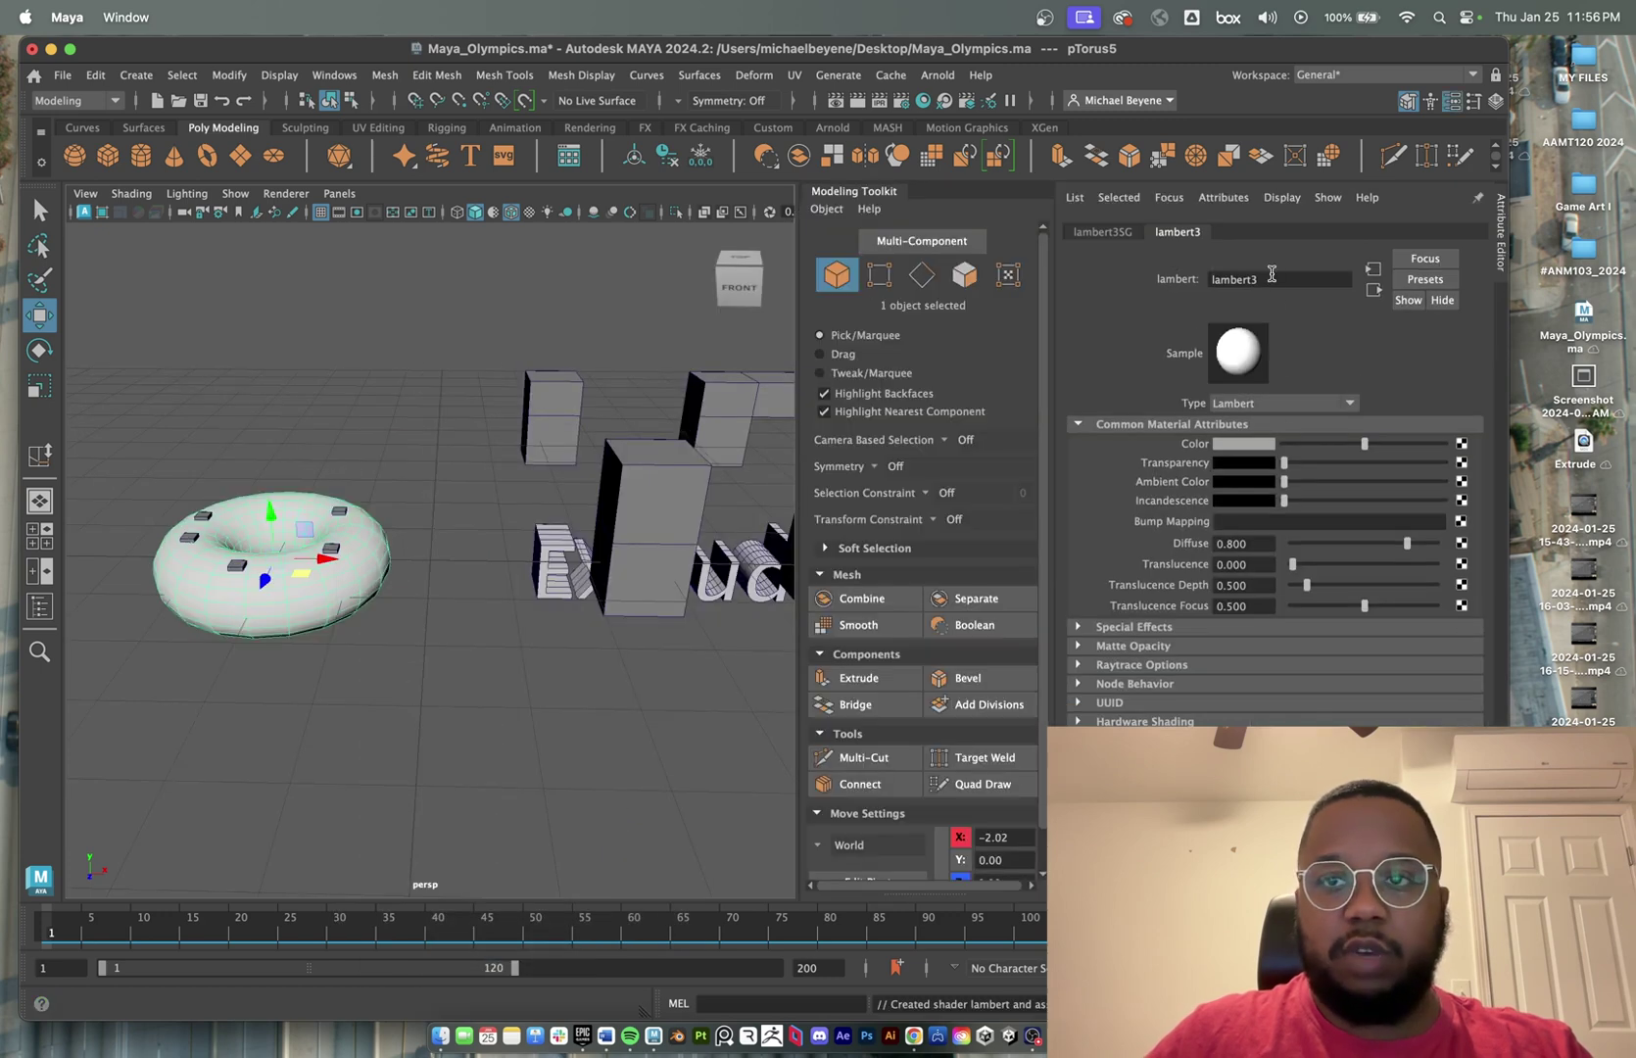
pyautogui.doubleClick(1272, 279)
pyautogui.write('bag')
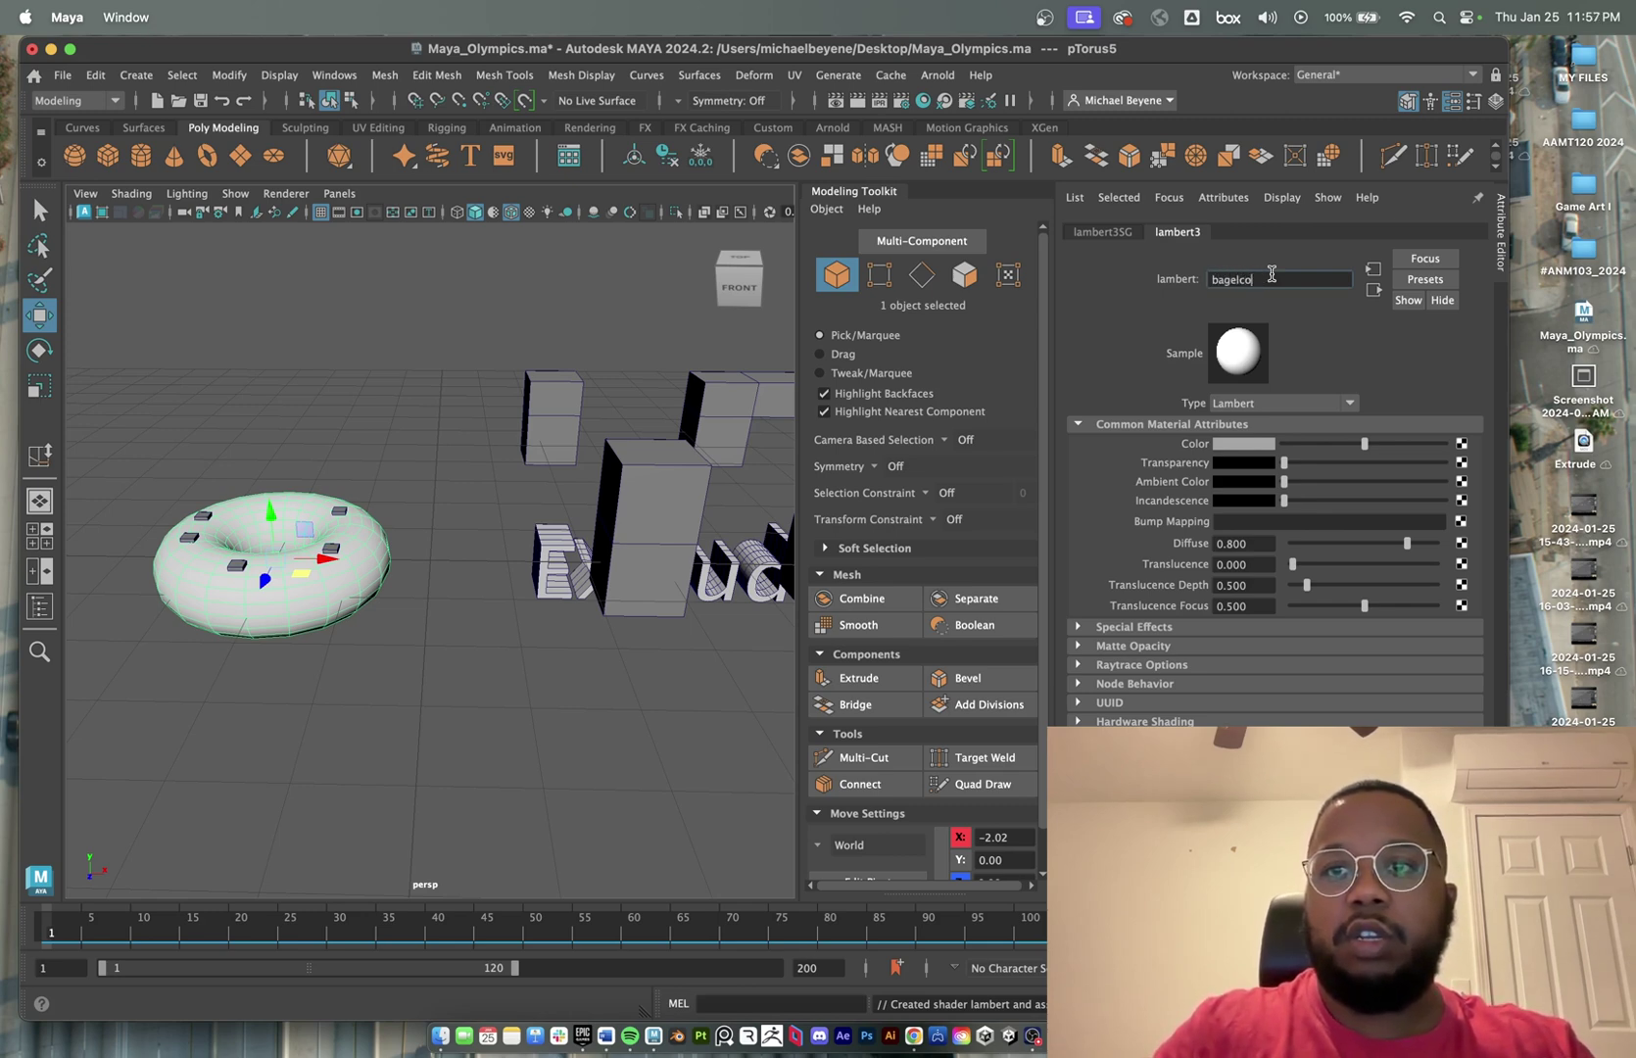
pyautogui.write('elco')
pyautogui.press('BackSpace')
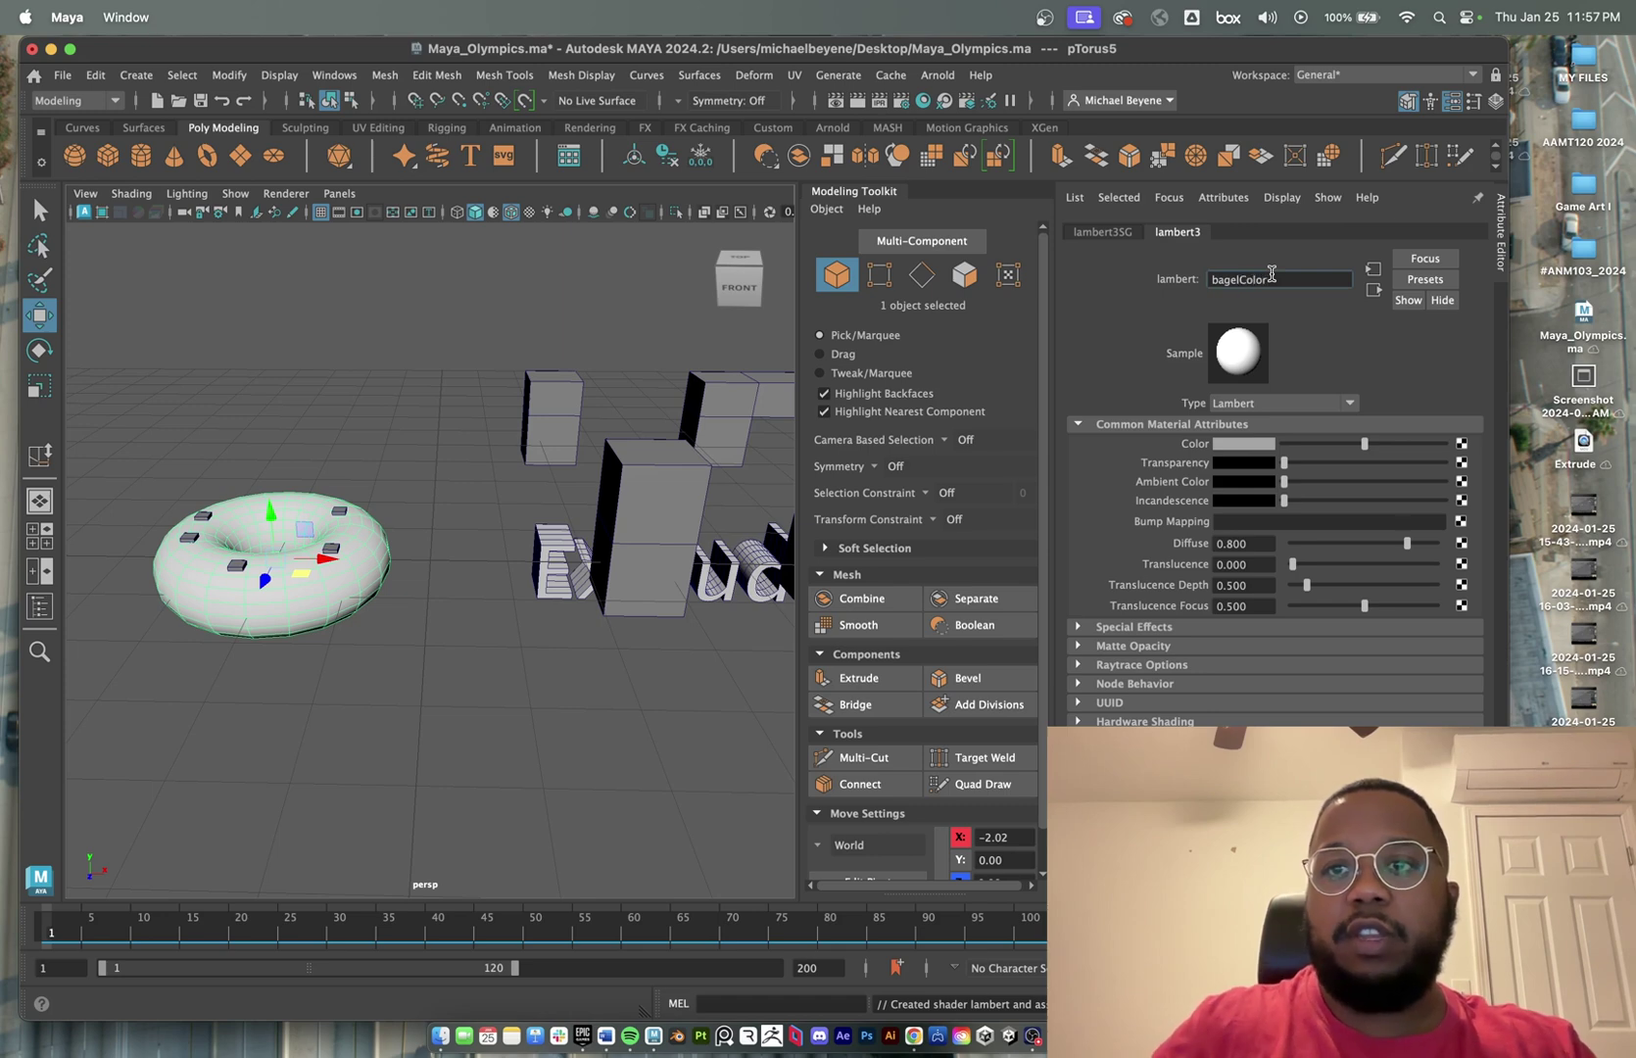
# - Set the color of the bagelColor material to a muted yellow with hue 49.655 and saturation about 0.68
pyautogui.click(1229, 445)
pyautogui.click(1163, 496)
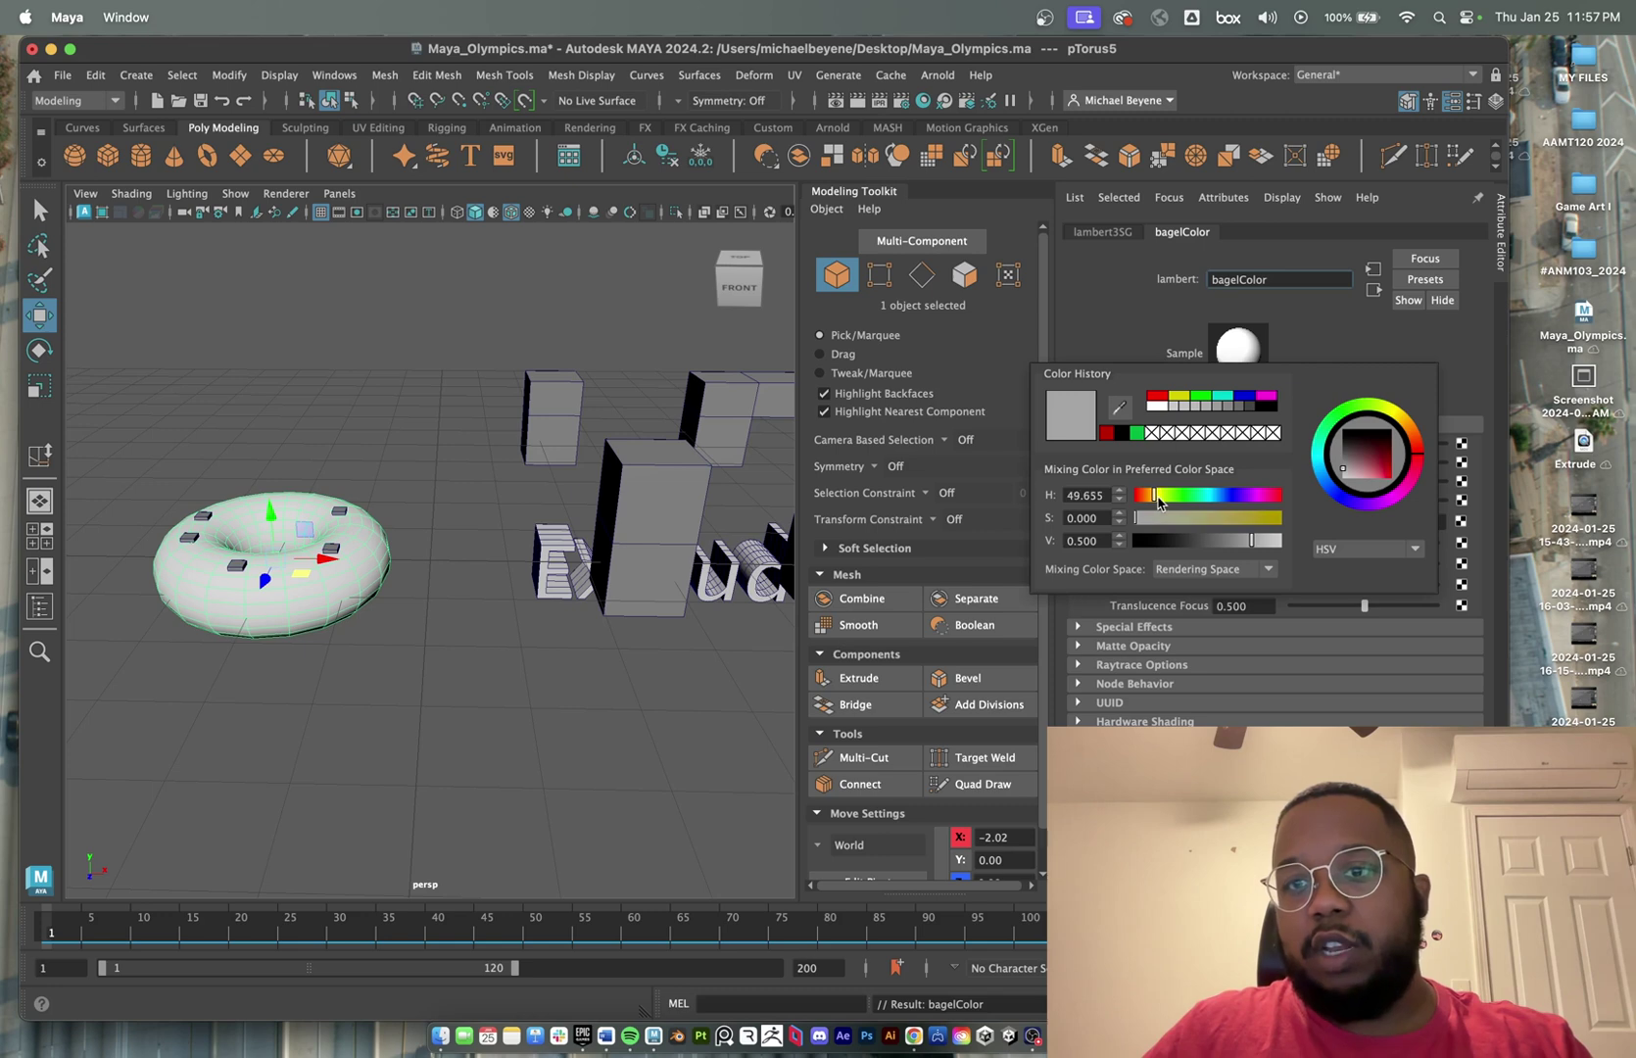
pyautogui.click(1250, 519)
pyautogui.moveTo(1244, 525); pyautogui.dragTo(1223, 526)
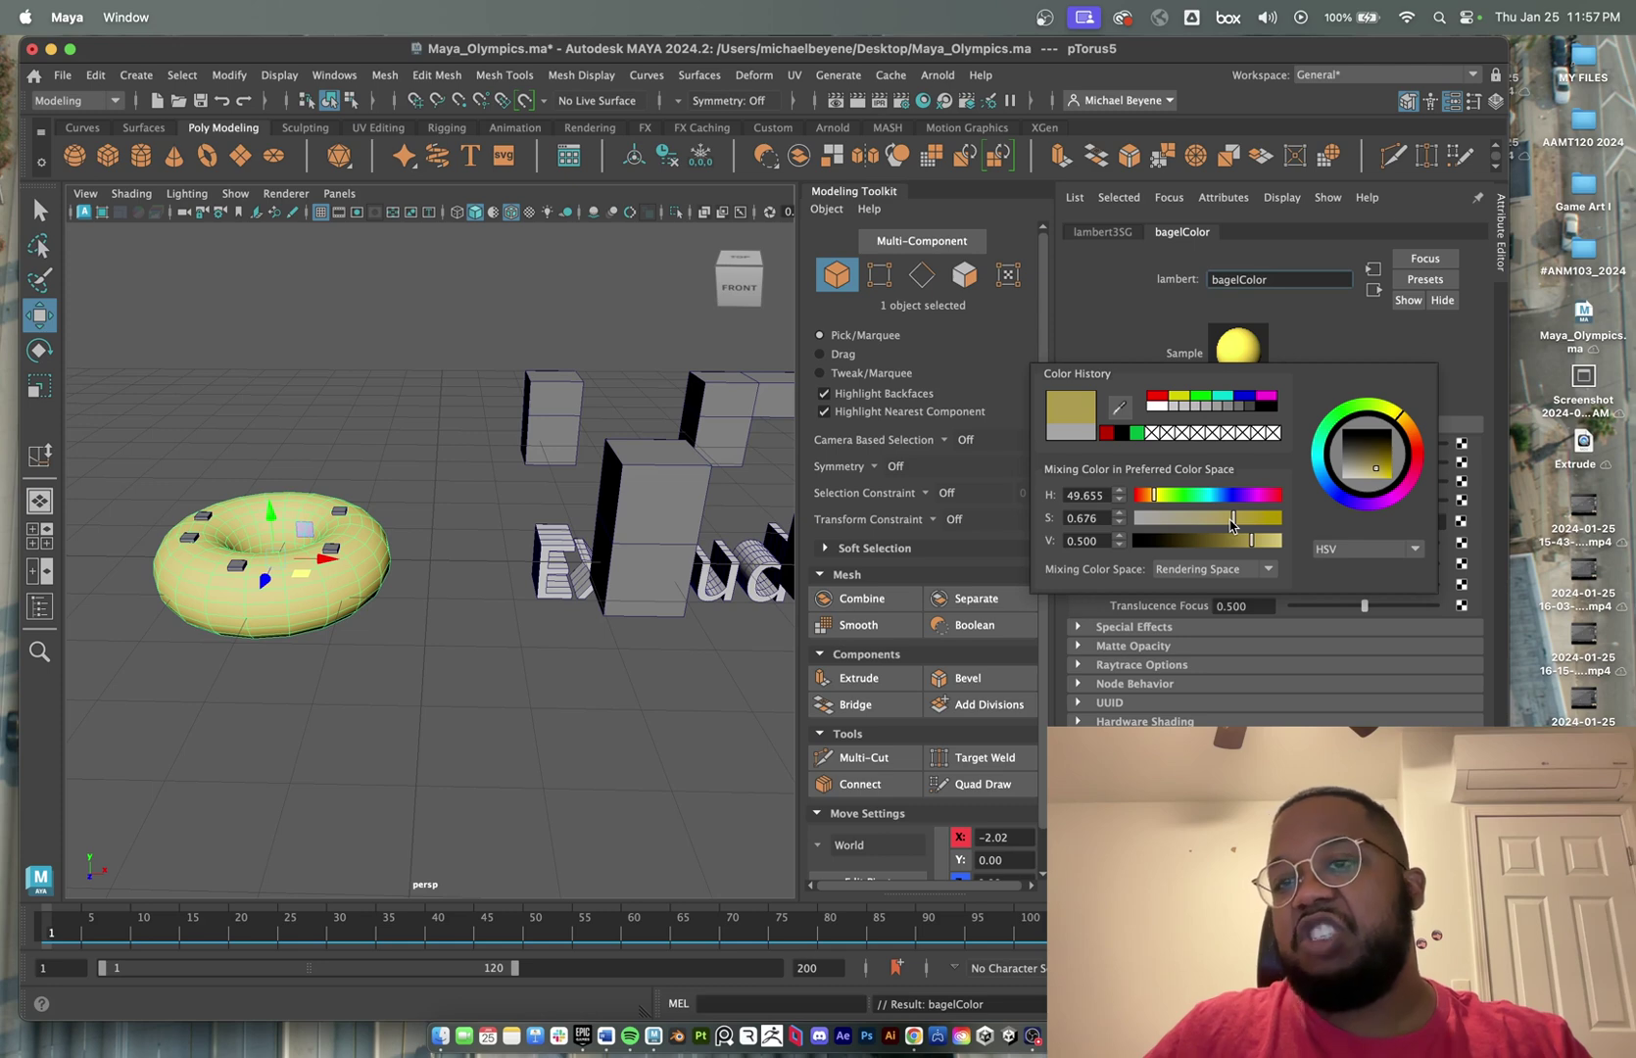
pyautogui.moveTo(1232, 525); pyautogui.dragTo(1235, 525)
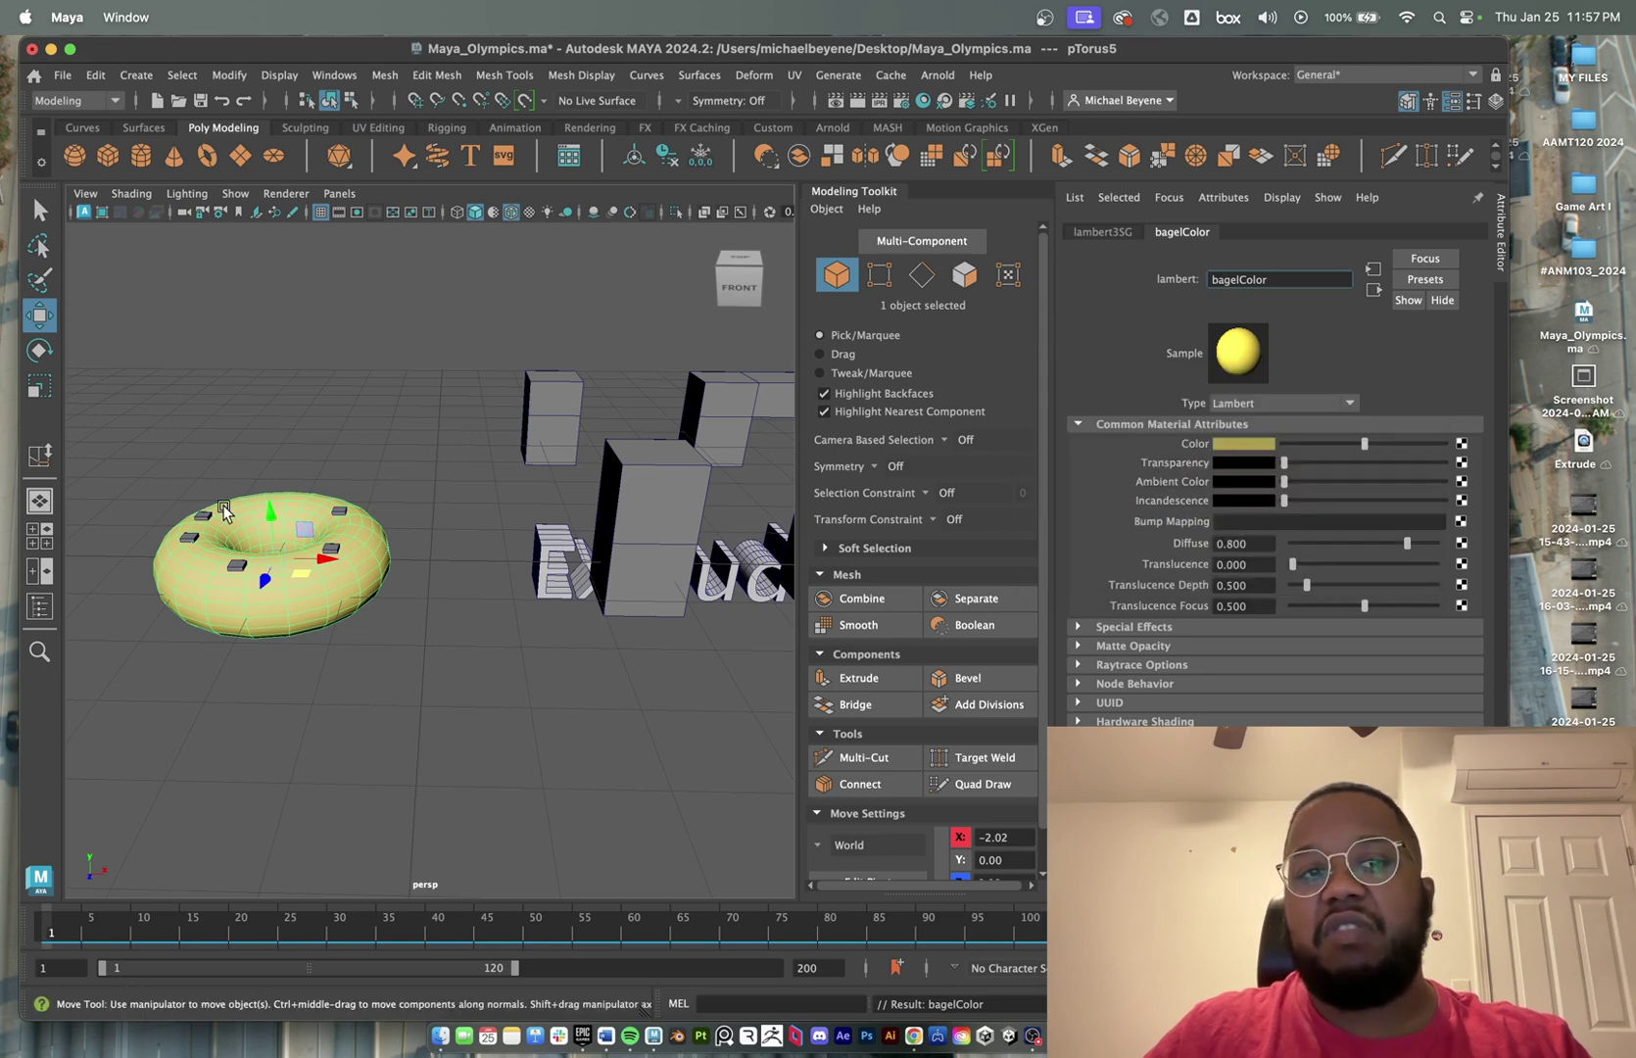
# - Assign the existing Green material to a complete horizontal face loop on the upper part of the torus
pyautogui.click(294, 503)
pyautogui.scroll(5, 294, 503)
pyautogui.keyDown('alt'); pyautogui.moveTo(294, 504); pyautogui.dragTo(516, 561); pyautogui.keyUp('alt')
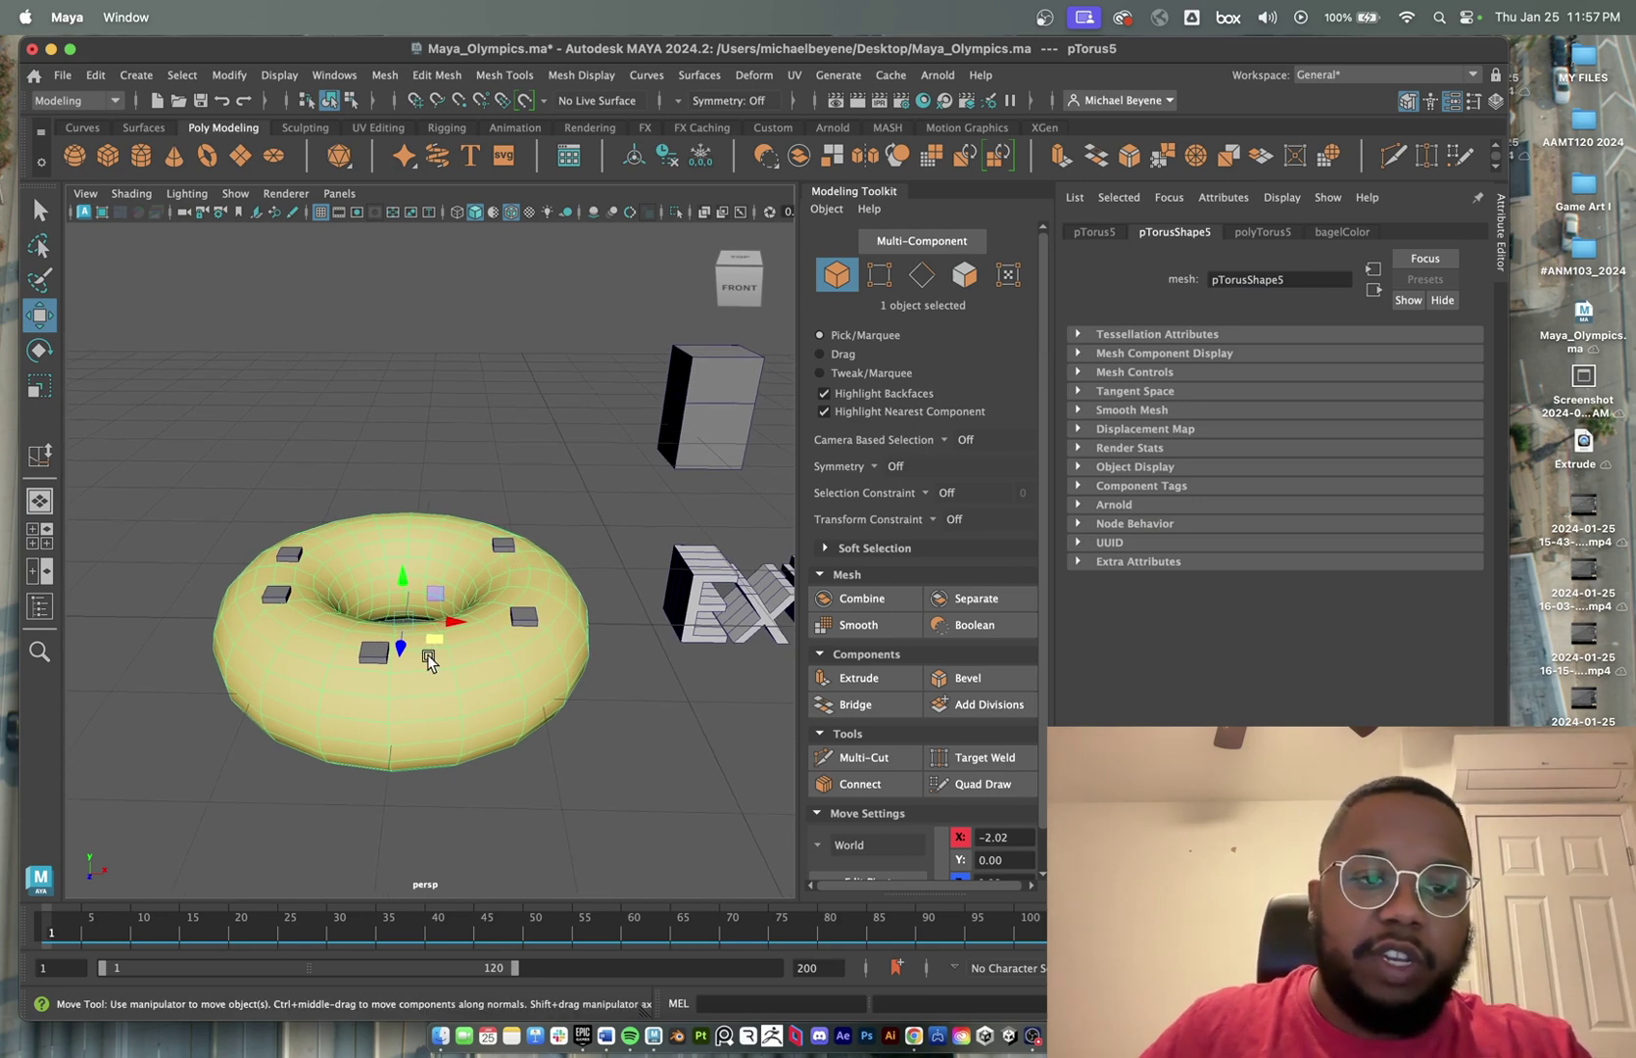
pyautogui.moveTo(428, 647); pyautogui.dragTo(437, 493, button='right')
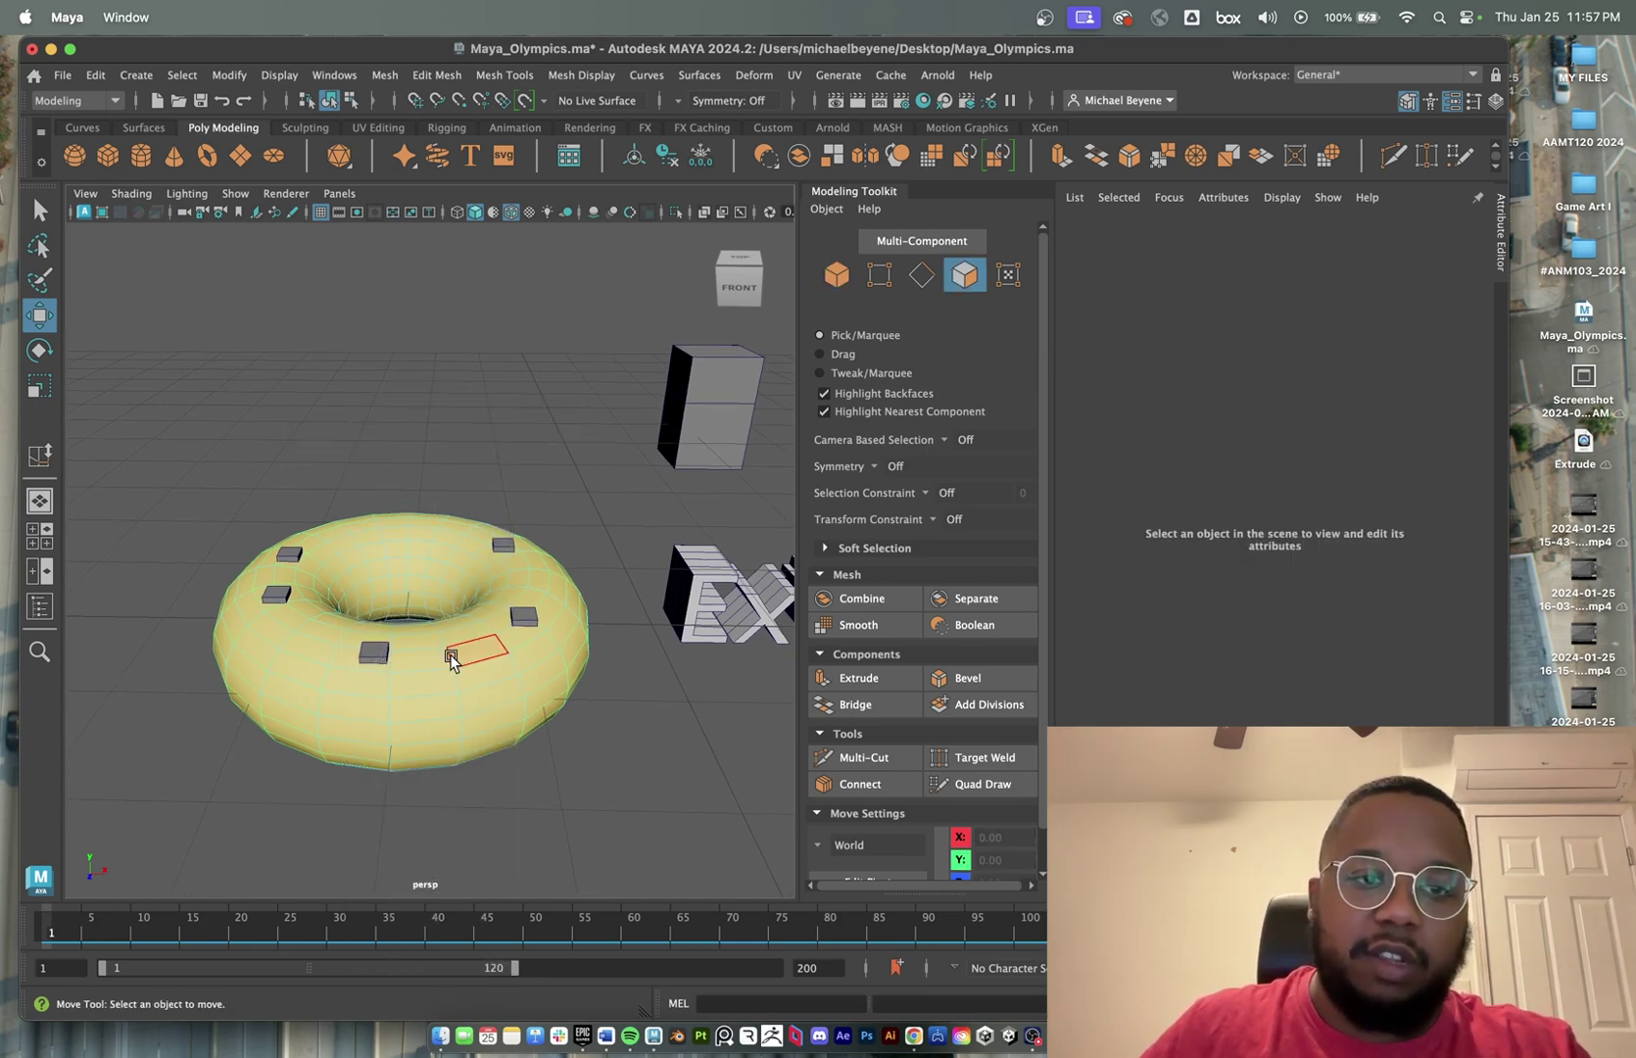
pyautogui.click(429, 668)
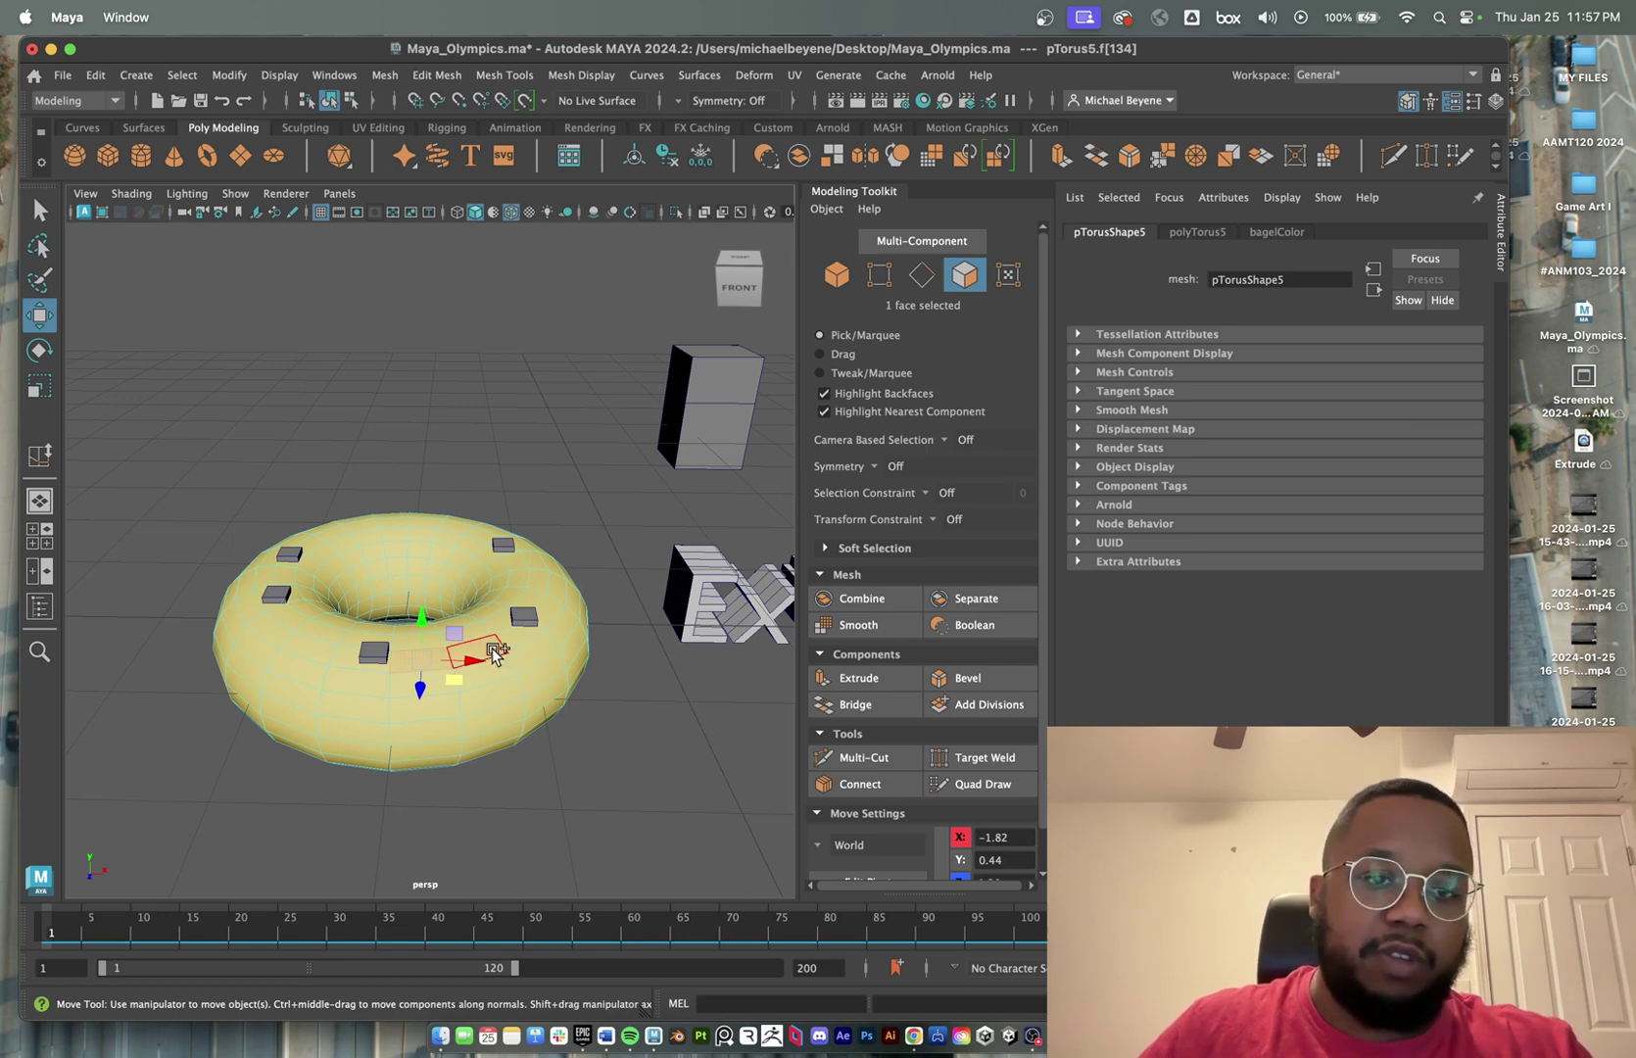
pyautogui.keyDown('shift'); pyautogui.doubleClick(495, 654); pyautogui.keyUp('shift')
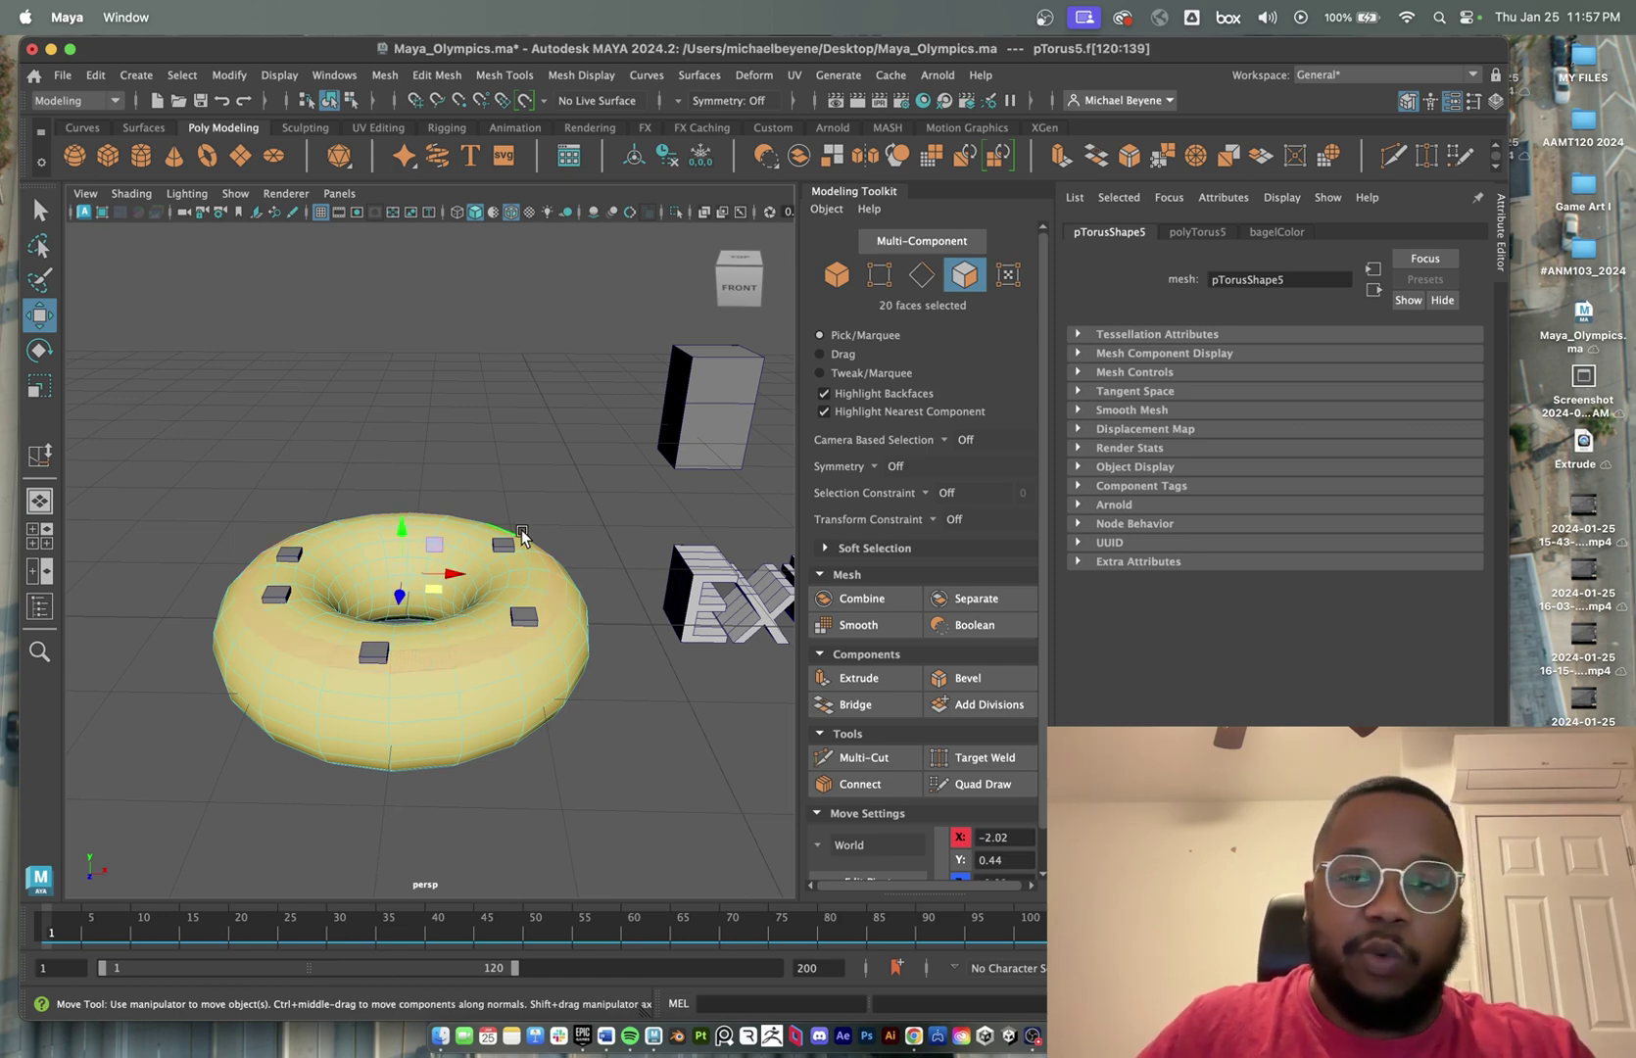
pyautogui.rightClick(475, 651)
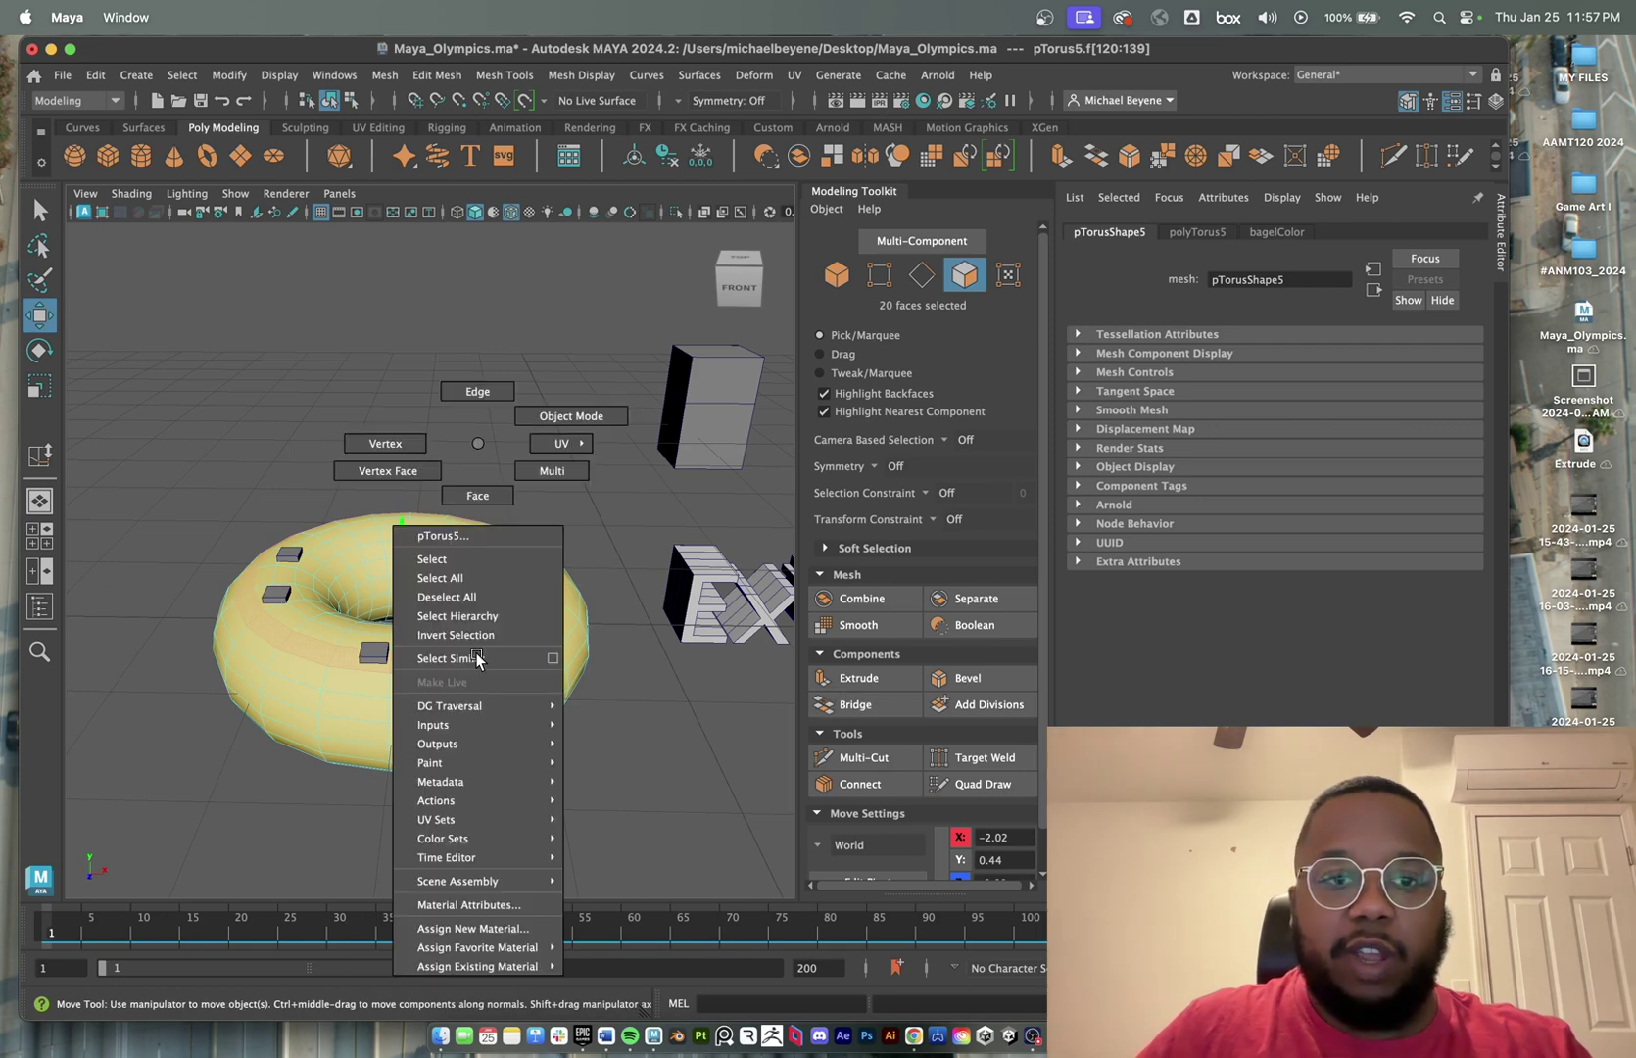
pyautogui.moveTo(481, 950)
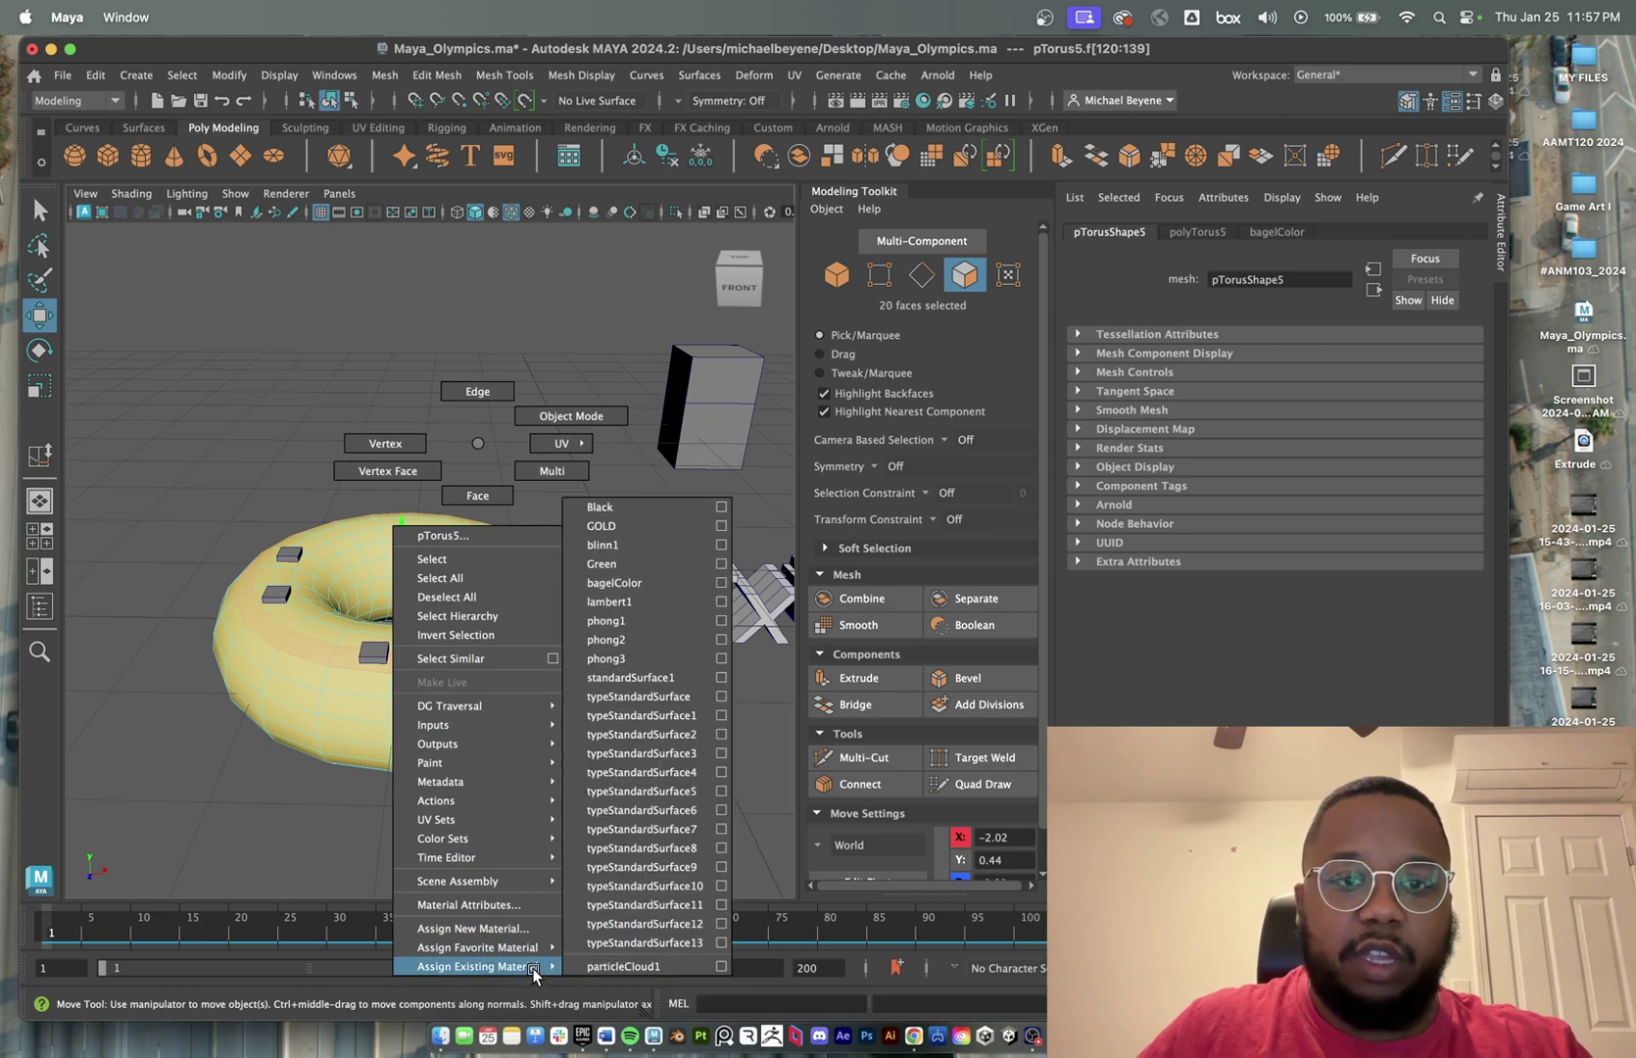
pyautogui.click(667, 566)
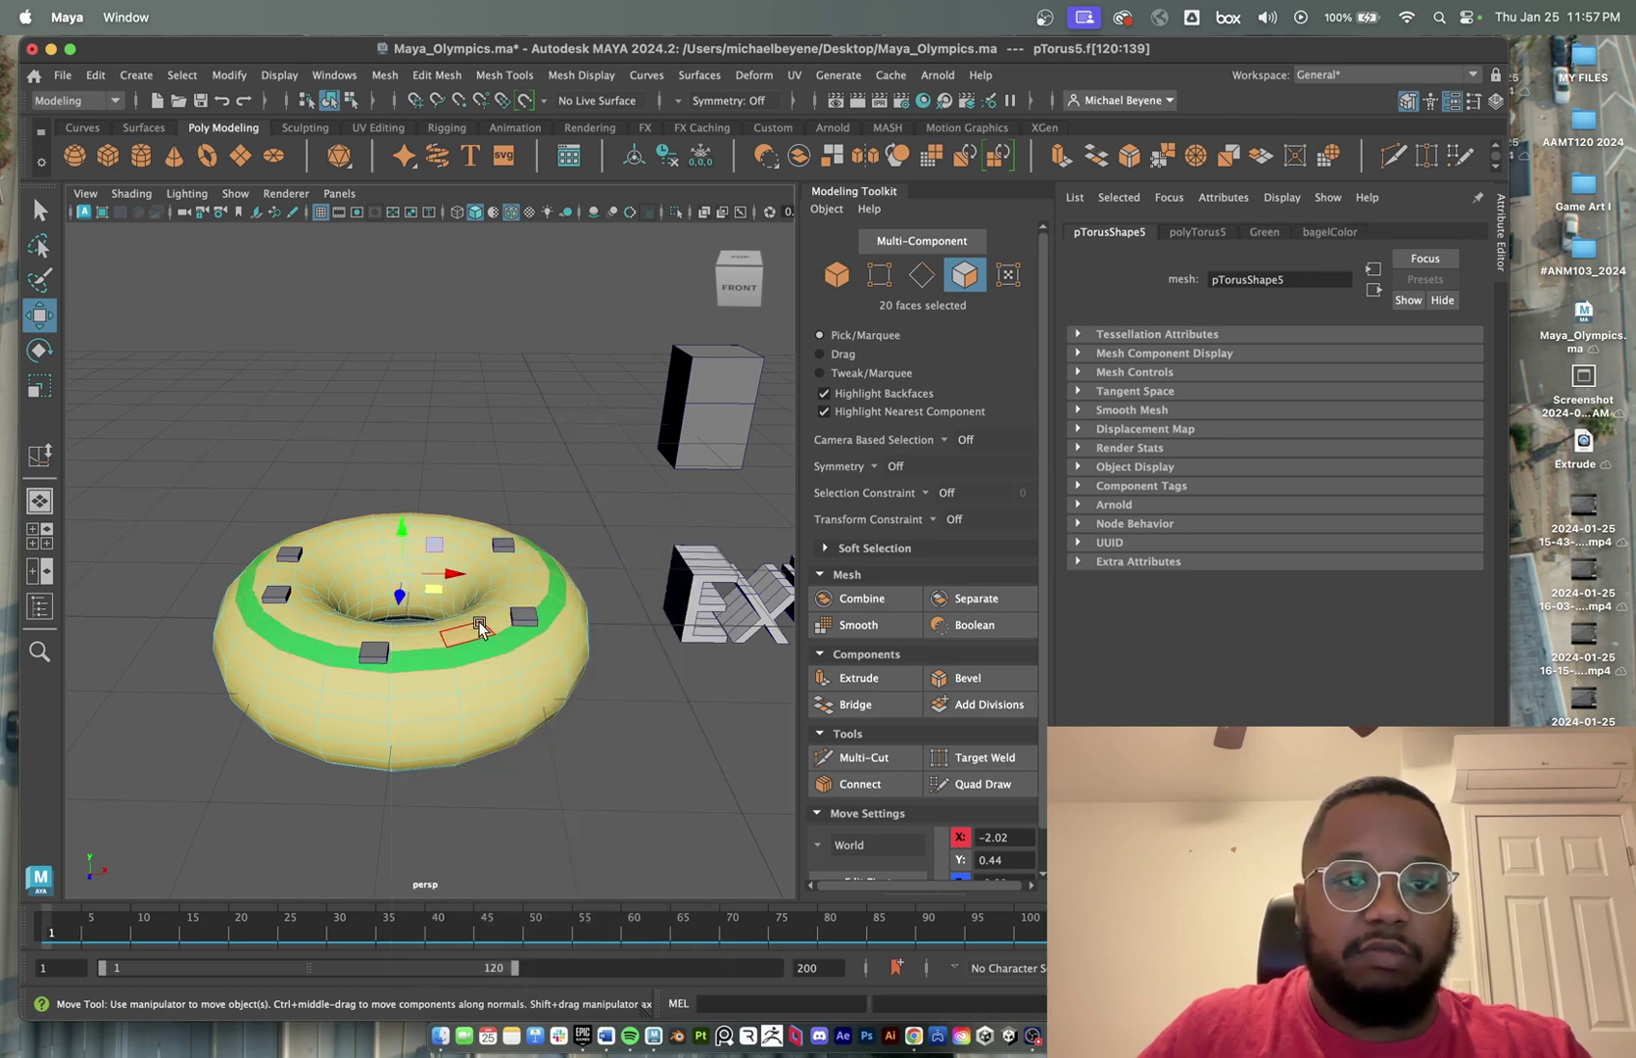
pyautogui.keyDown('alt'); pyautogui.moveTo(478, 621); pyautogui.dragTo(440, 654); pyautogui.keyUp('alt')
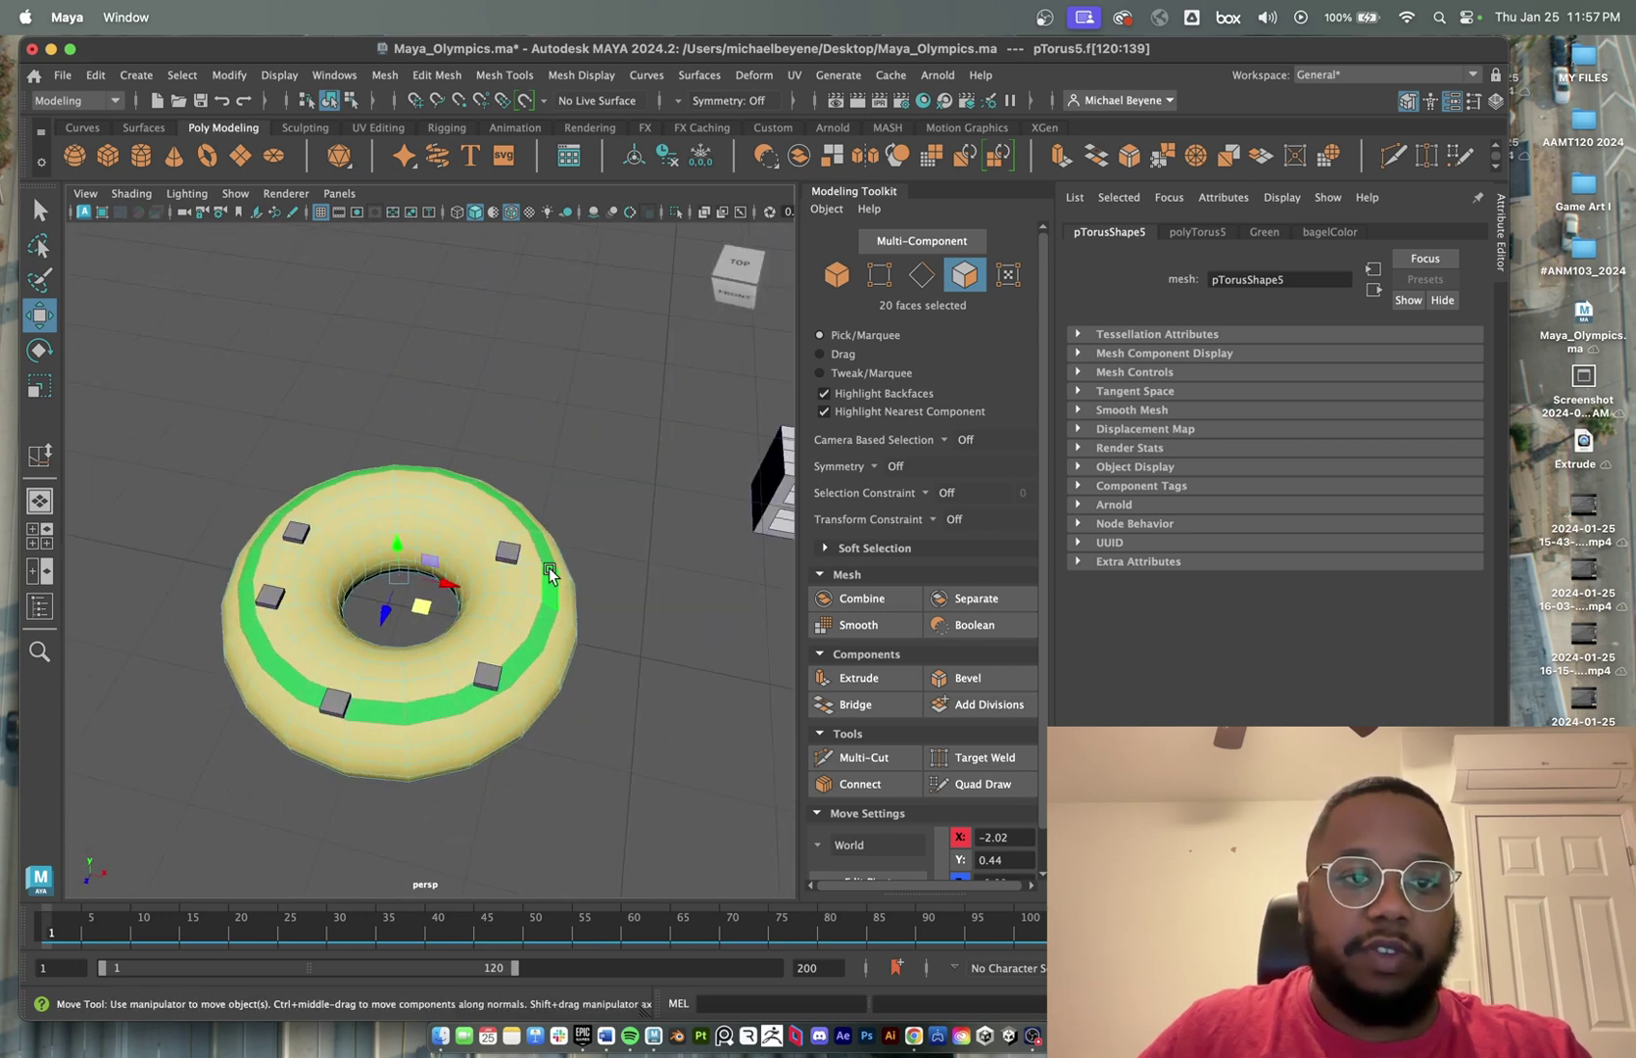
# - Assign a new Lambert material to all five cubes on the torus and name it pepp
pyautogui.click(510, 555)
pyautogui.moveTo(509, 555); pyautogui.dragTo(638, 335, button='right')
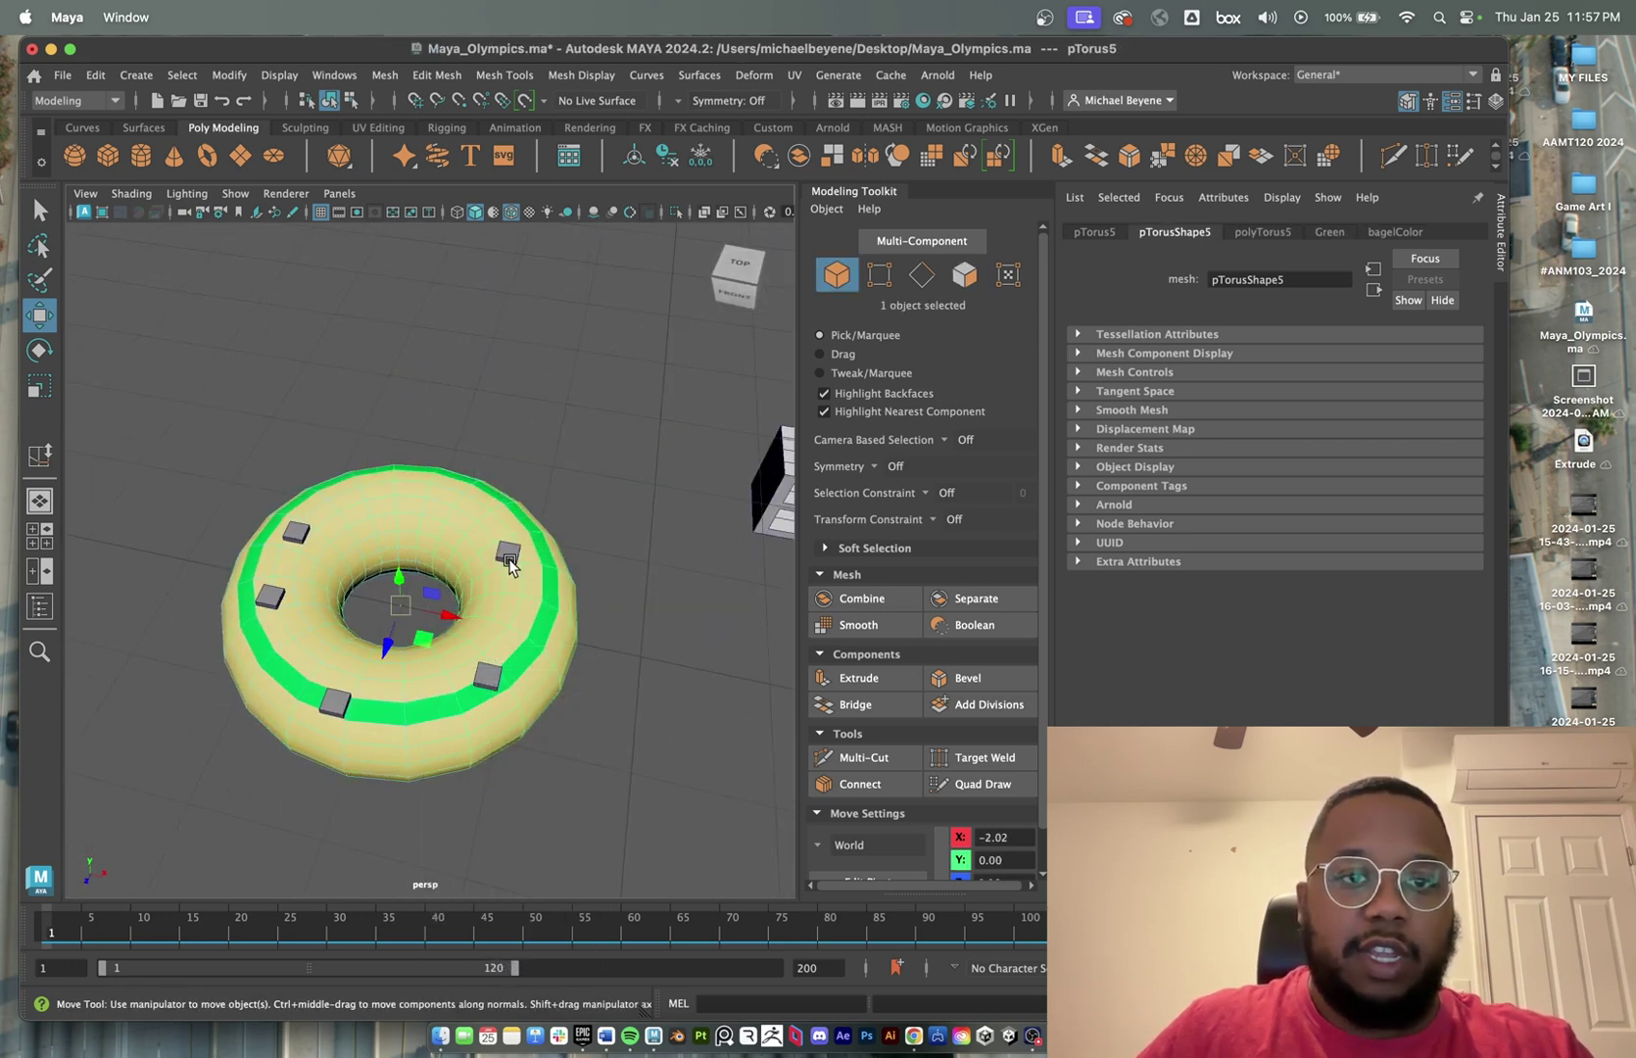
pyautogui.click(510, 555)
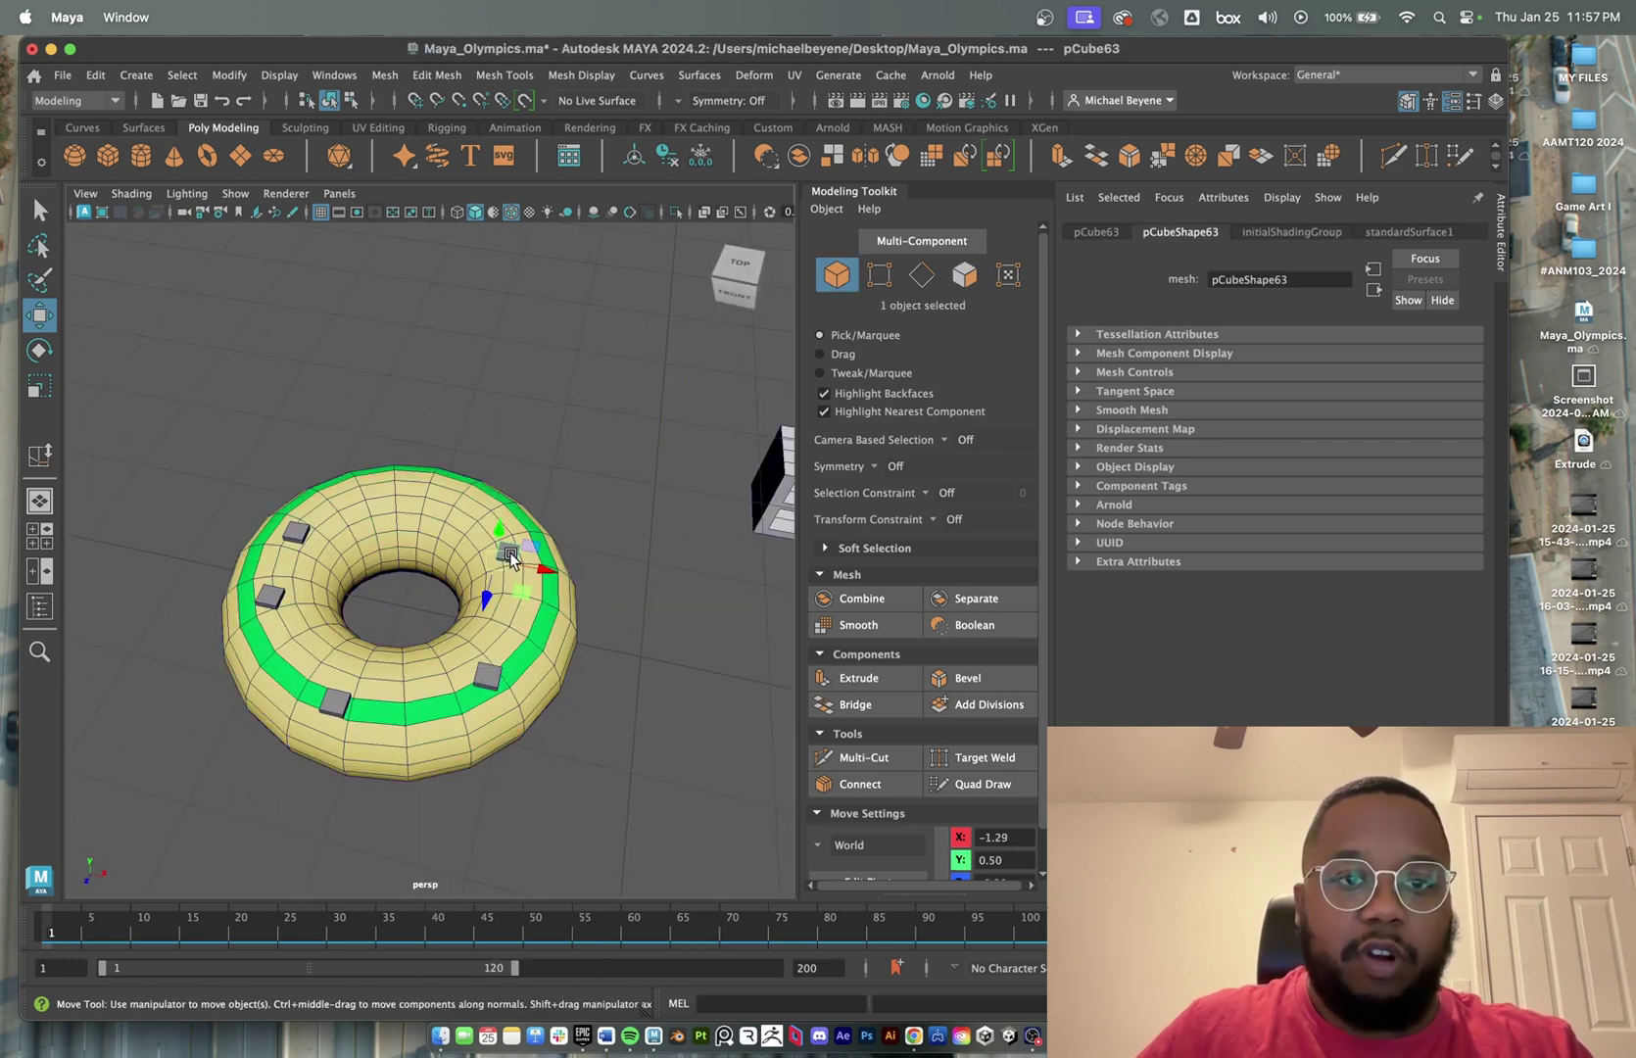
pyautogui.keyDown('shift'); pyautogui.click(294, 533); pyautogui.keyUp('shift')
pyautogui.keyDown('shift'); pyautogui.click(276, 592); pyautogui.keyUp('shift')
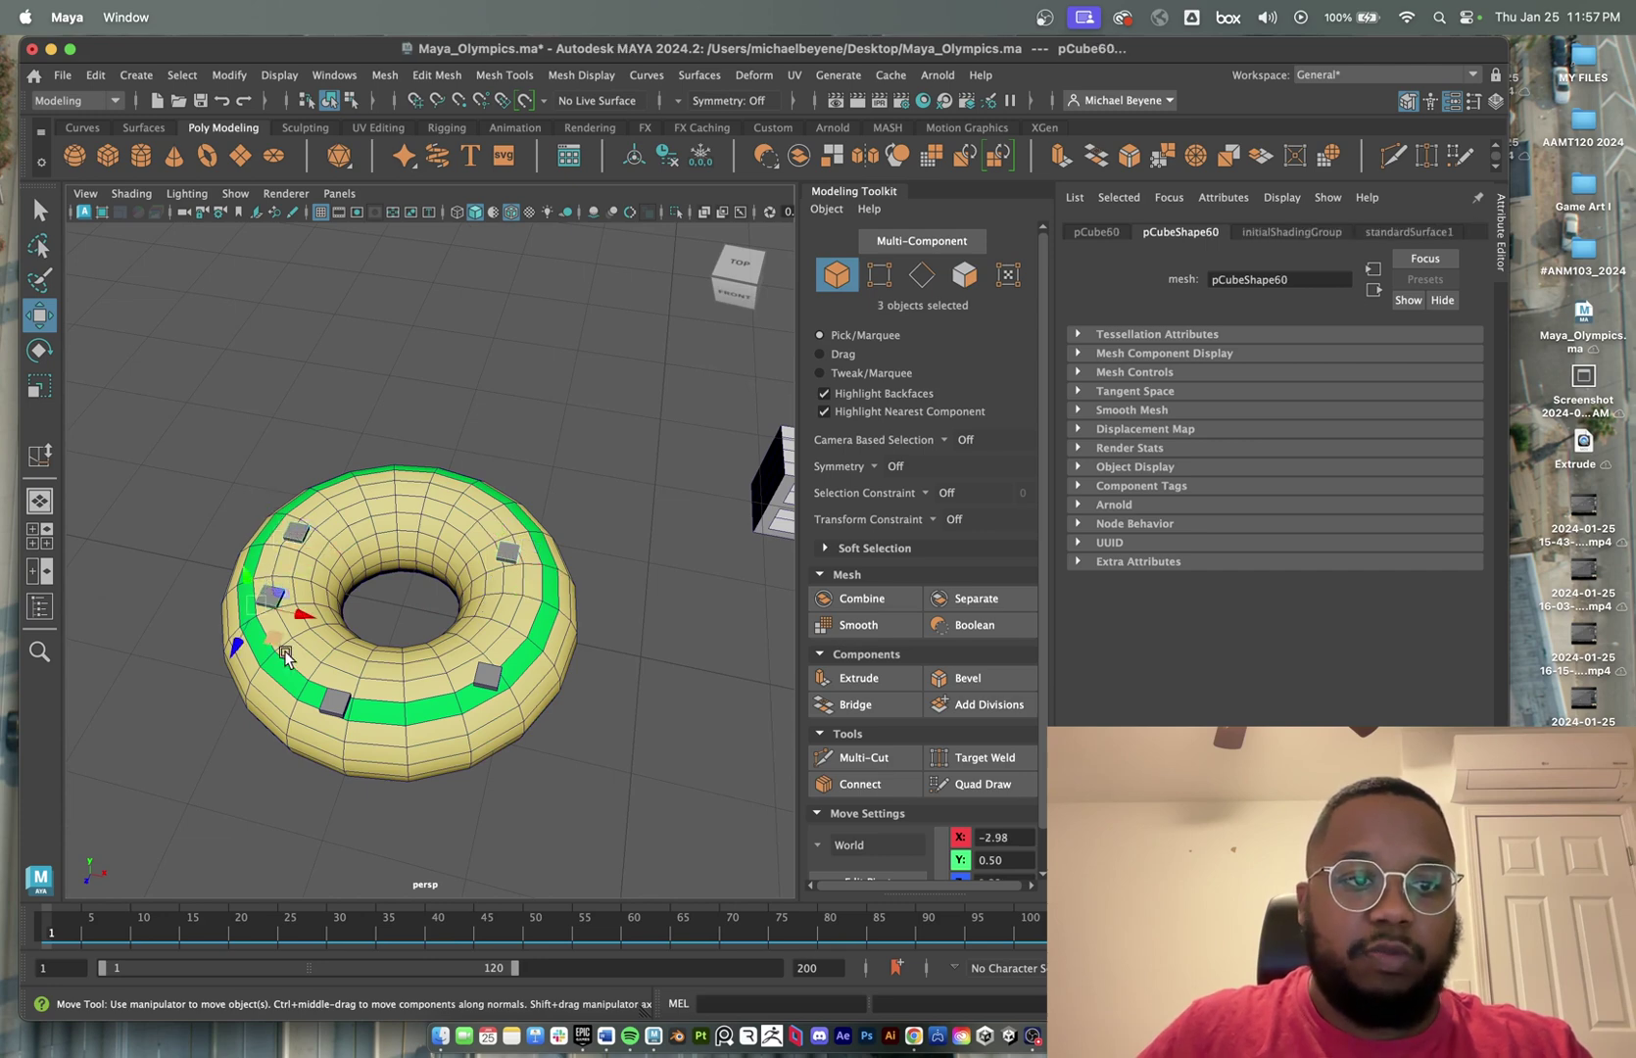
pyautogui.keyDown('shift'); pyautogui.click(333, 702); pyautogui.keyUp('shift')
pyautogui.keyDown('shift'); pyautogui.click(490, 679); pyautogui.keyUp('shift')
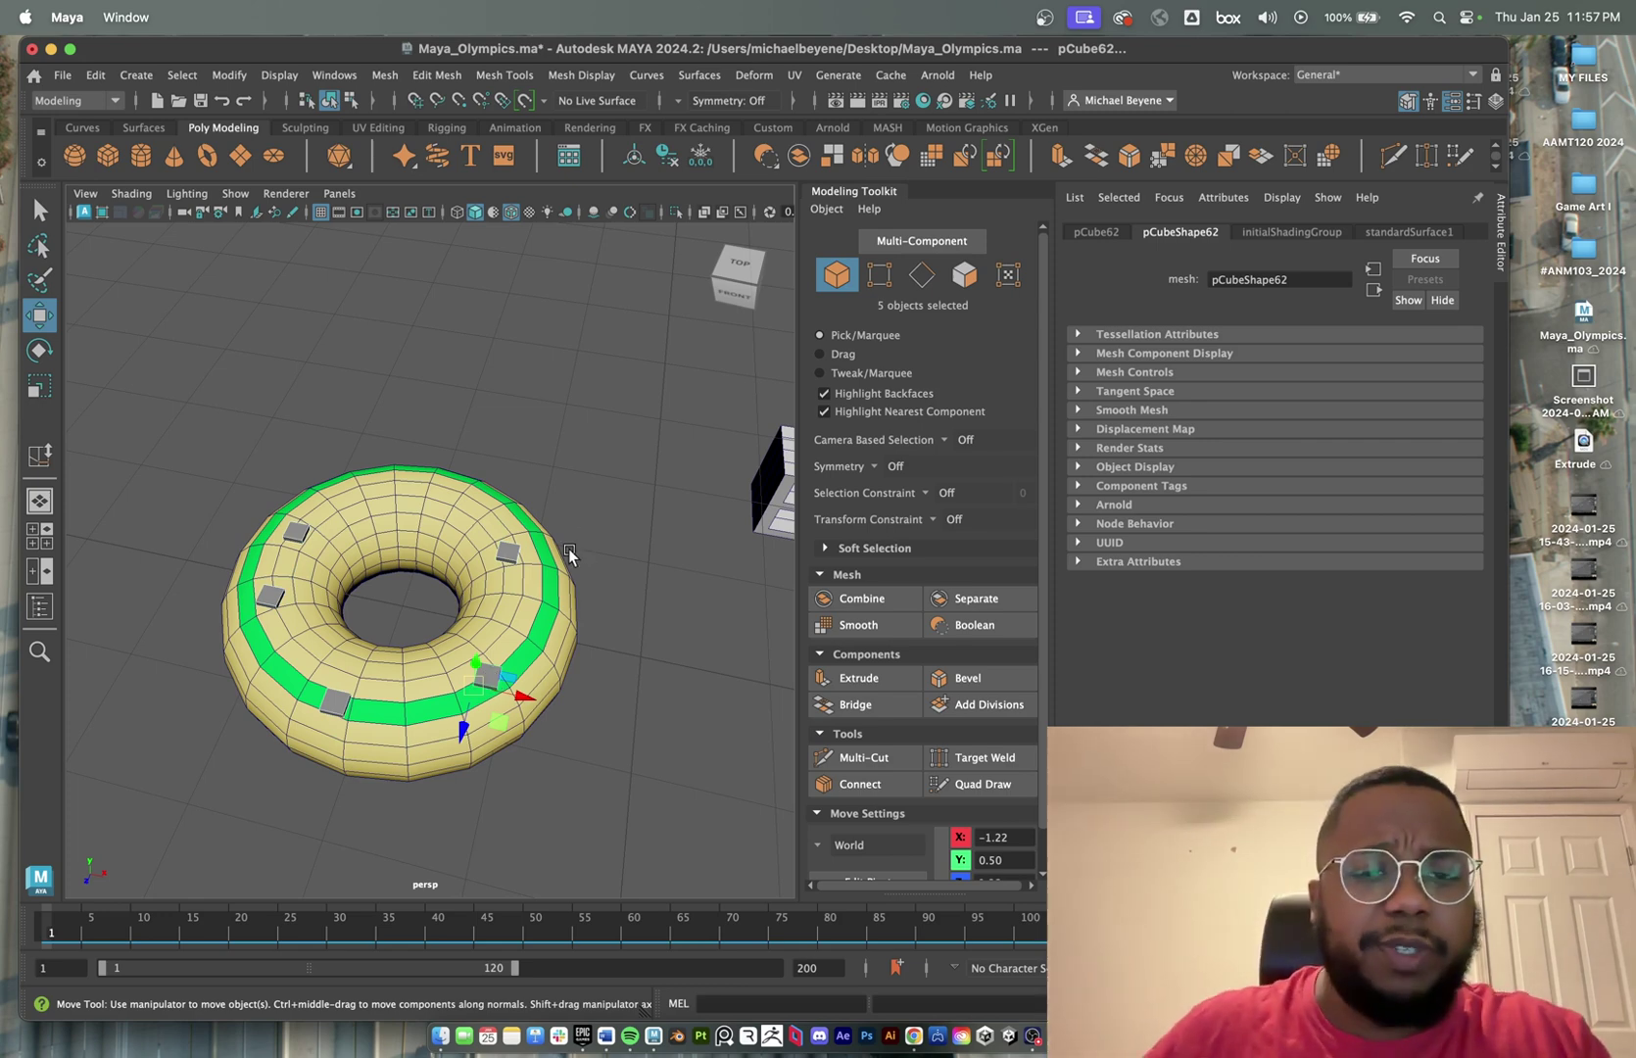
pyautogui.keyDown('alt'); pyautogui.moveTo(570, 549); pyautogui.dragTo(536, 563); pyautogui.keyUp('alt')
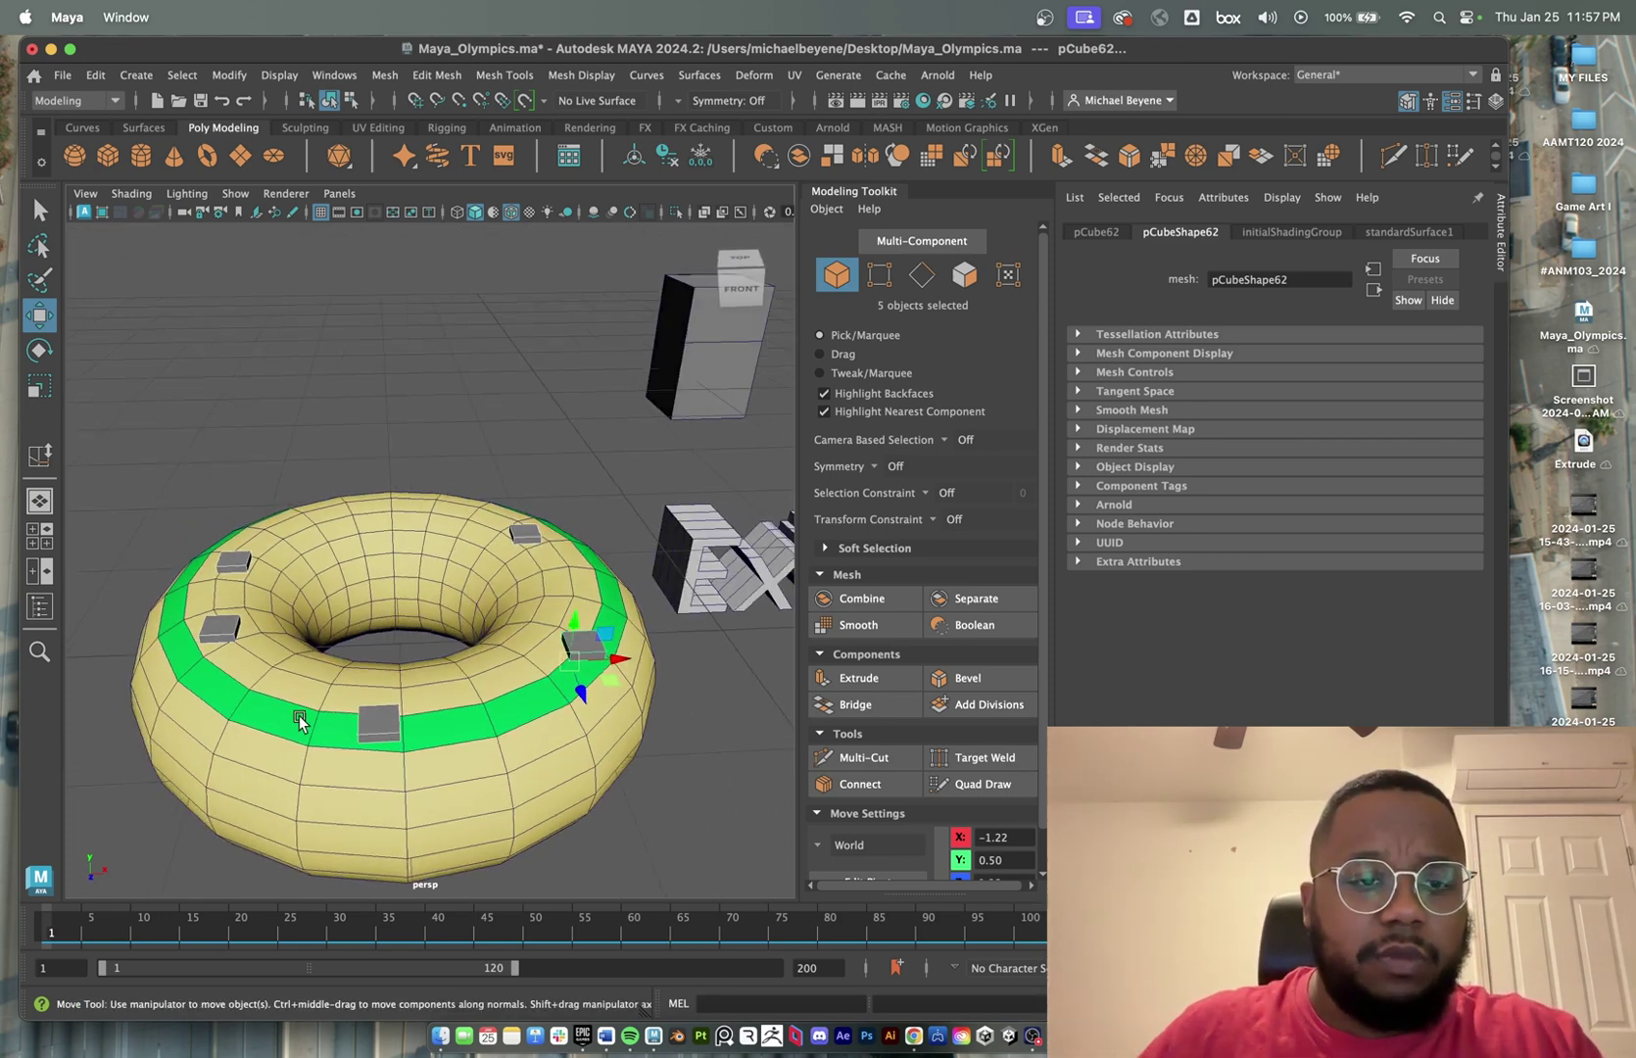
pyautogui.rightClick(371, 722)
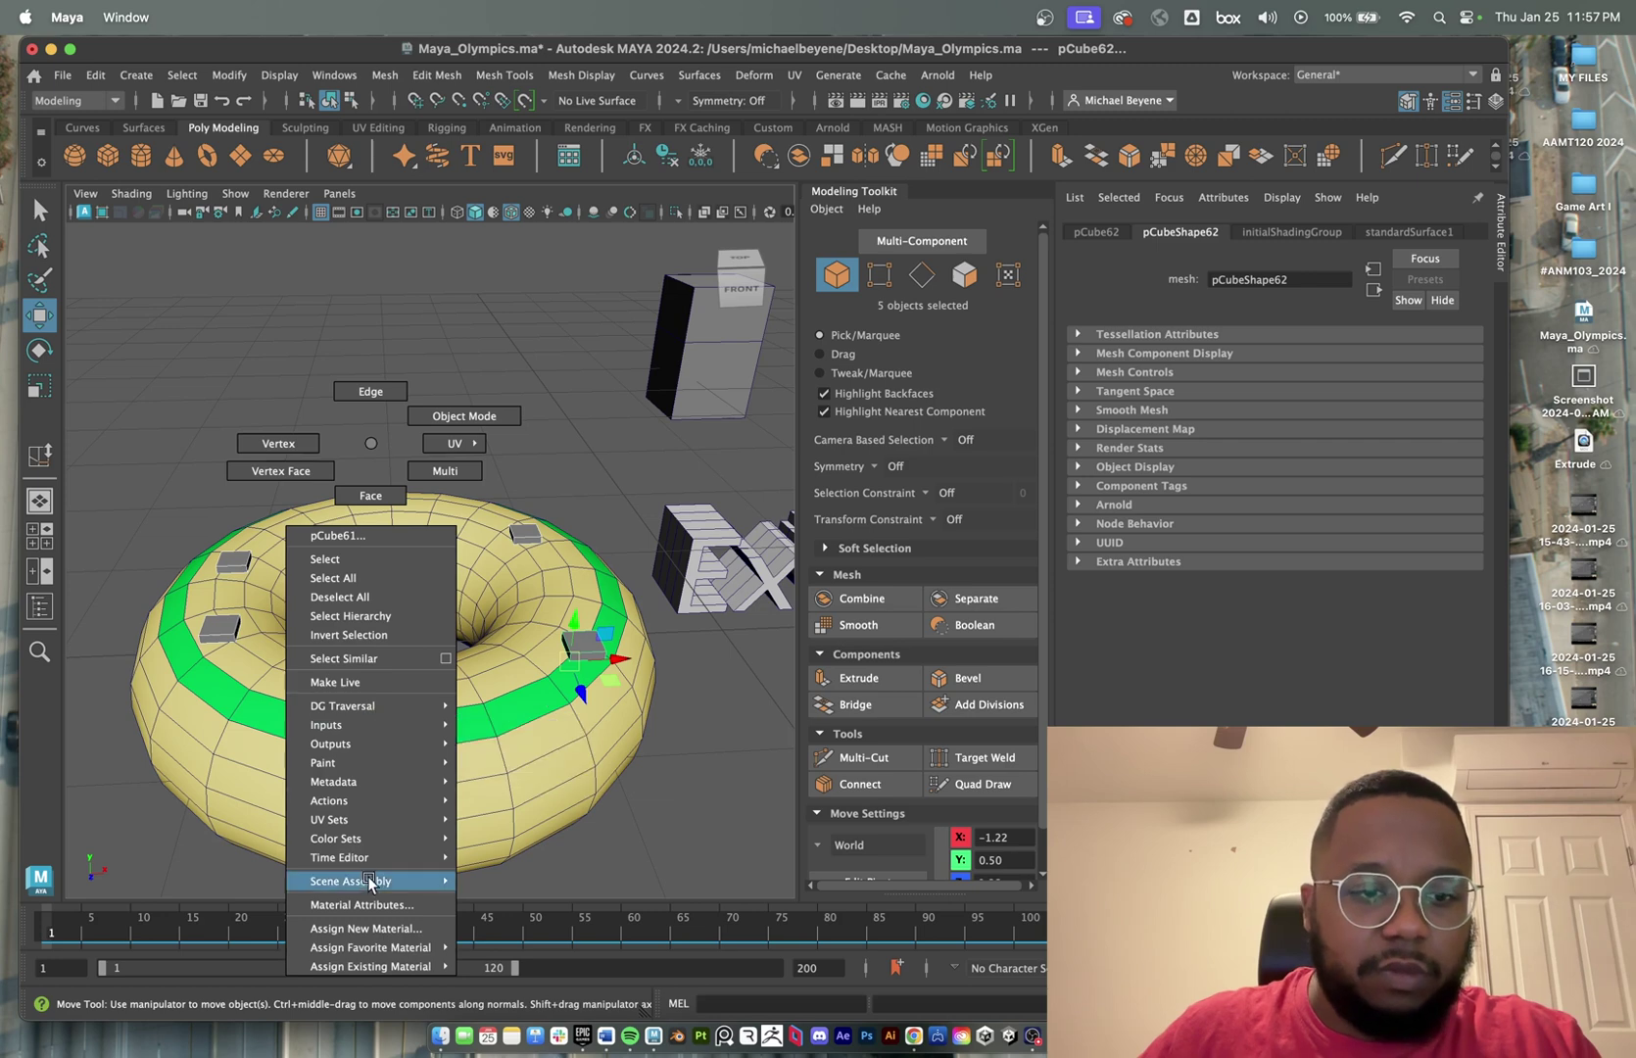
pyautogui.moveTo(388, 967)
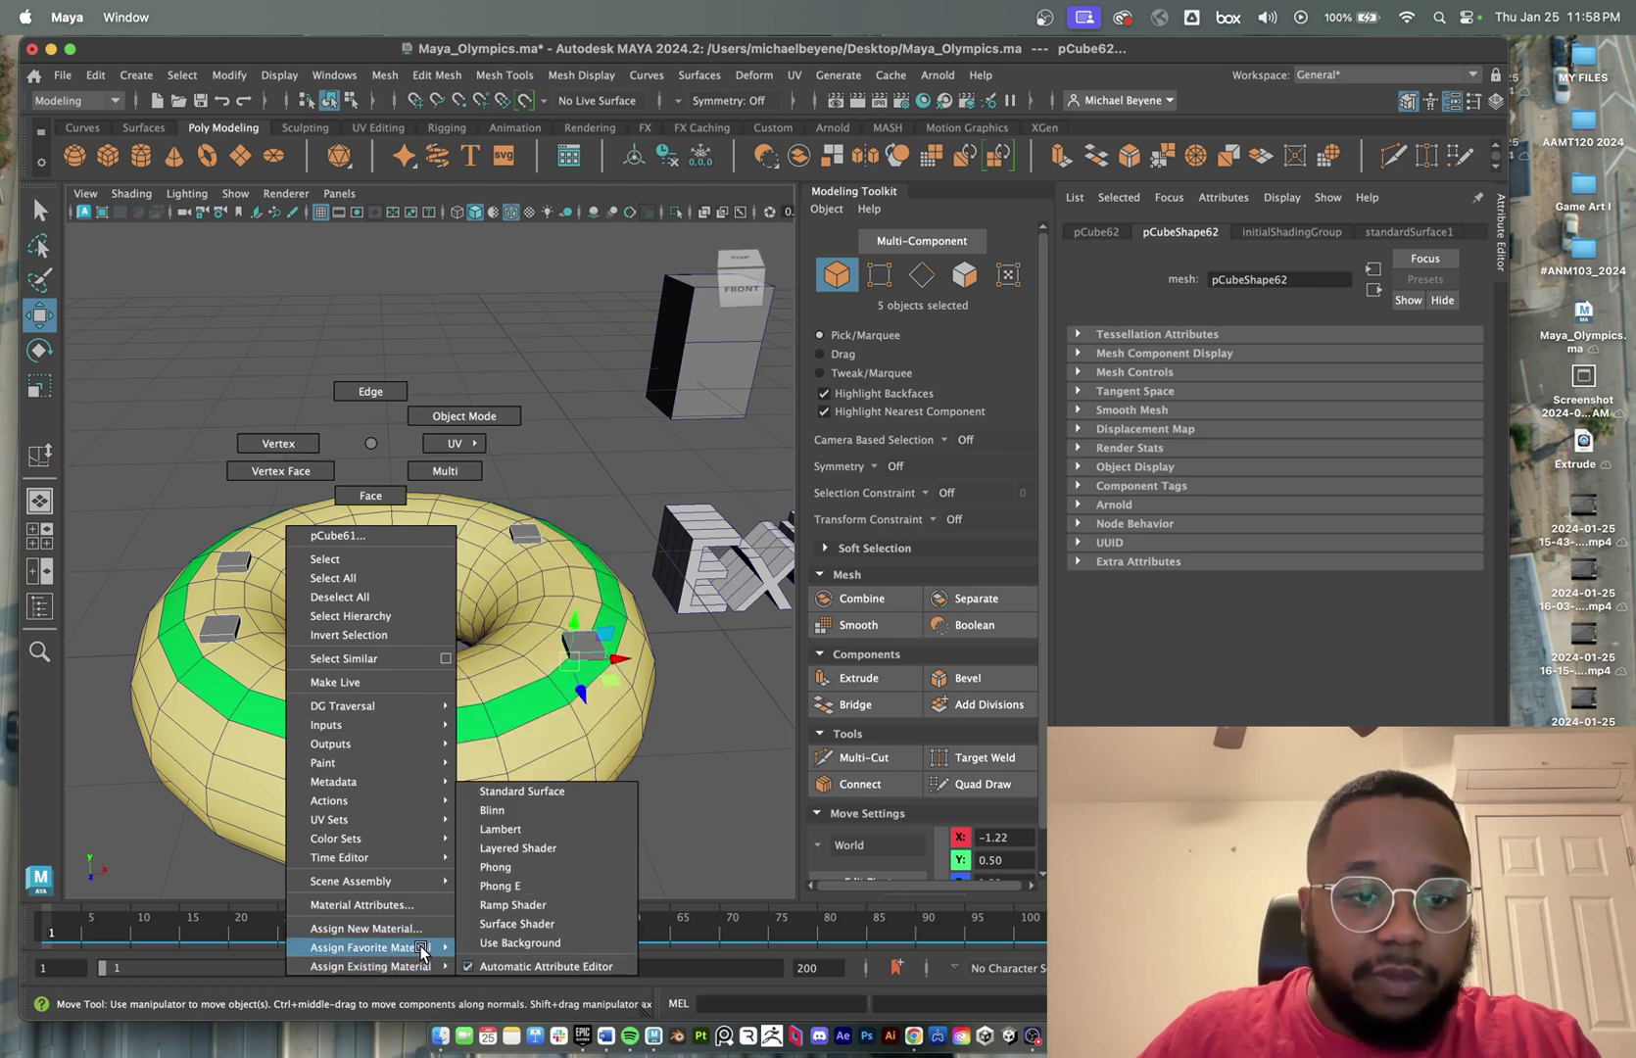
pyautogui.click(524, 828)
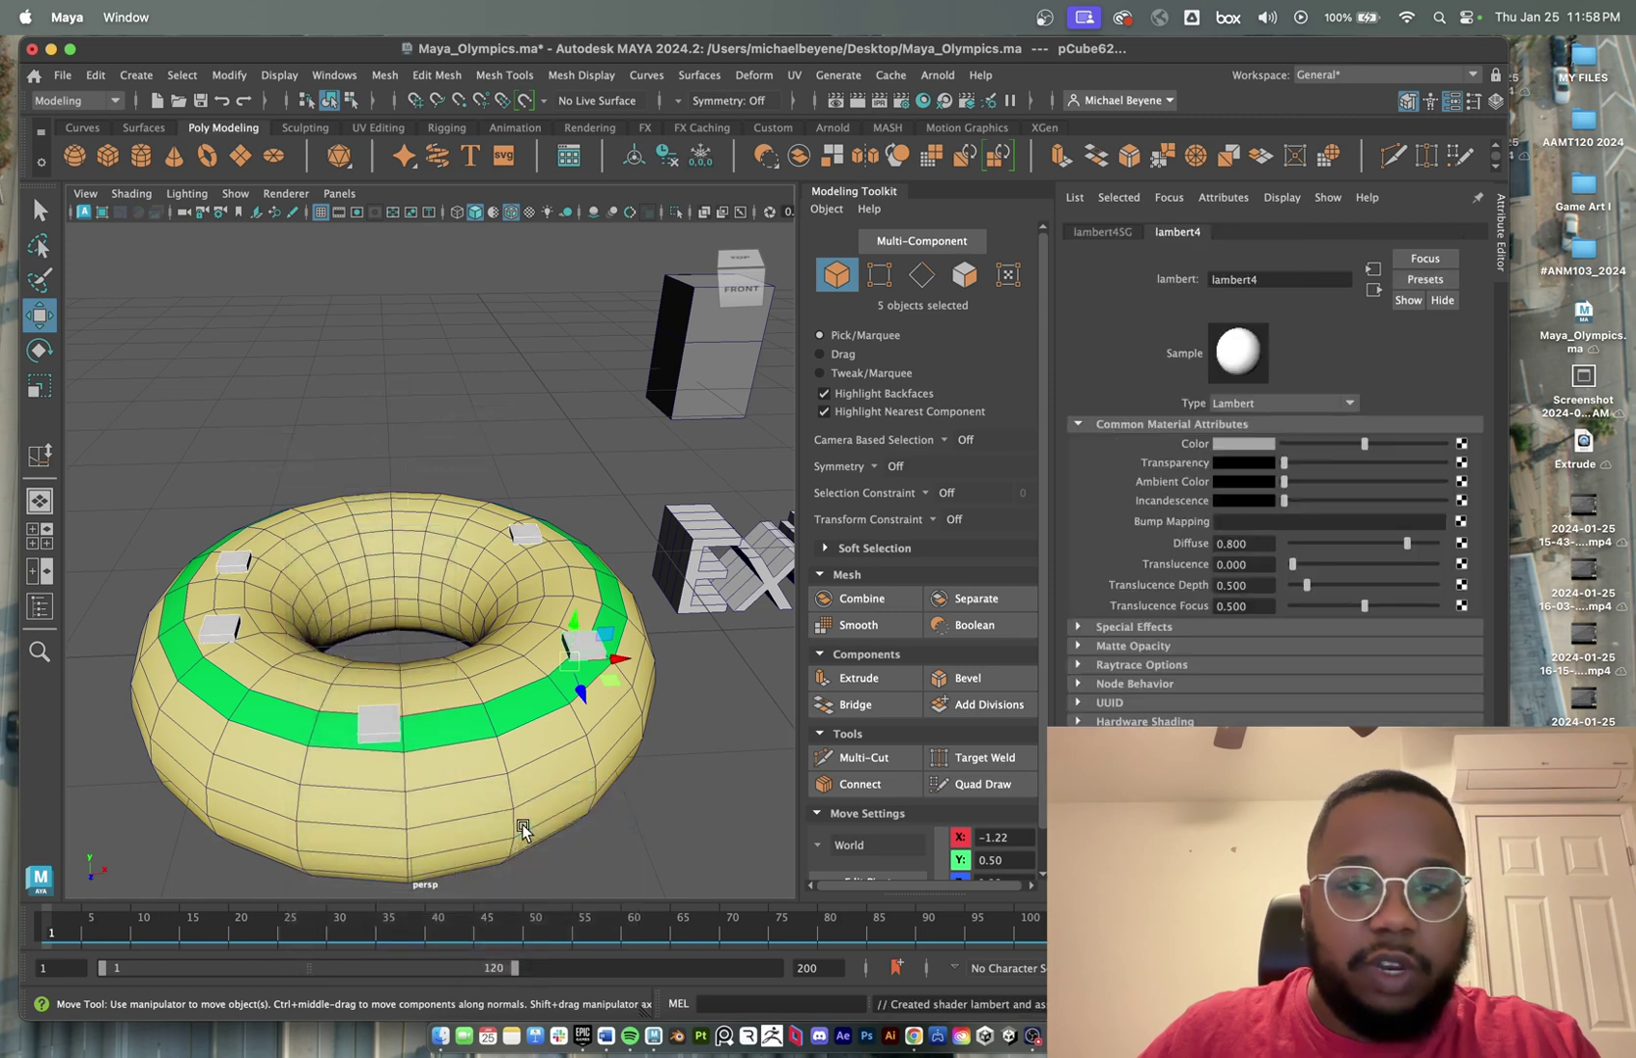
pyautogui.doubleClick(1303, 279)
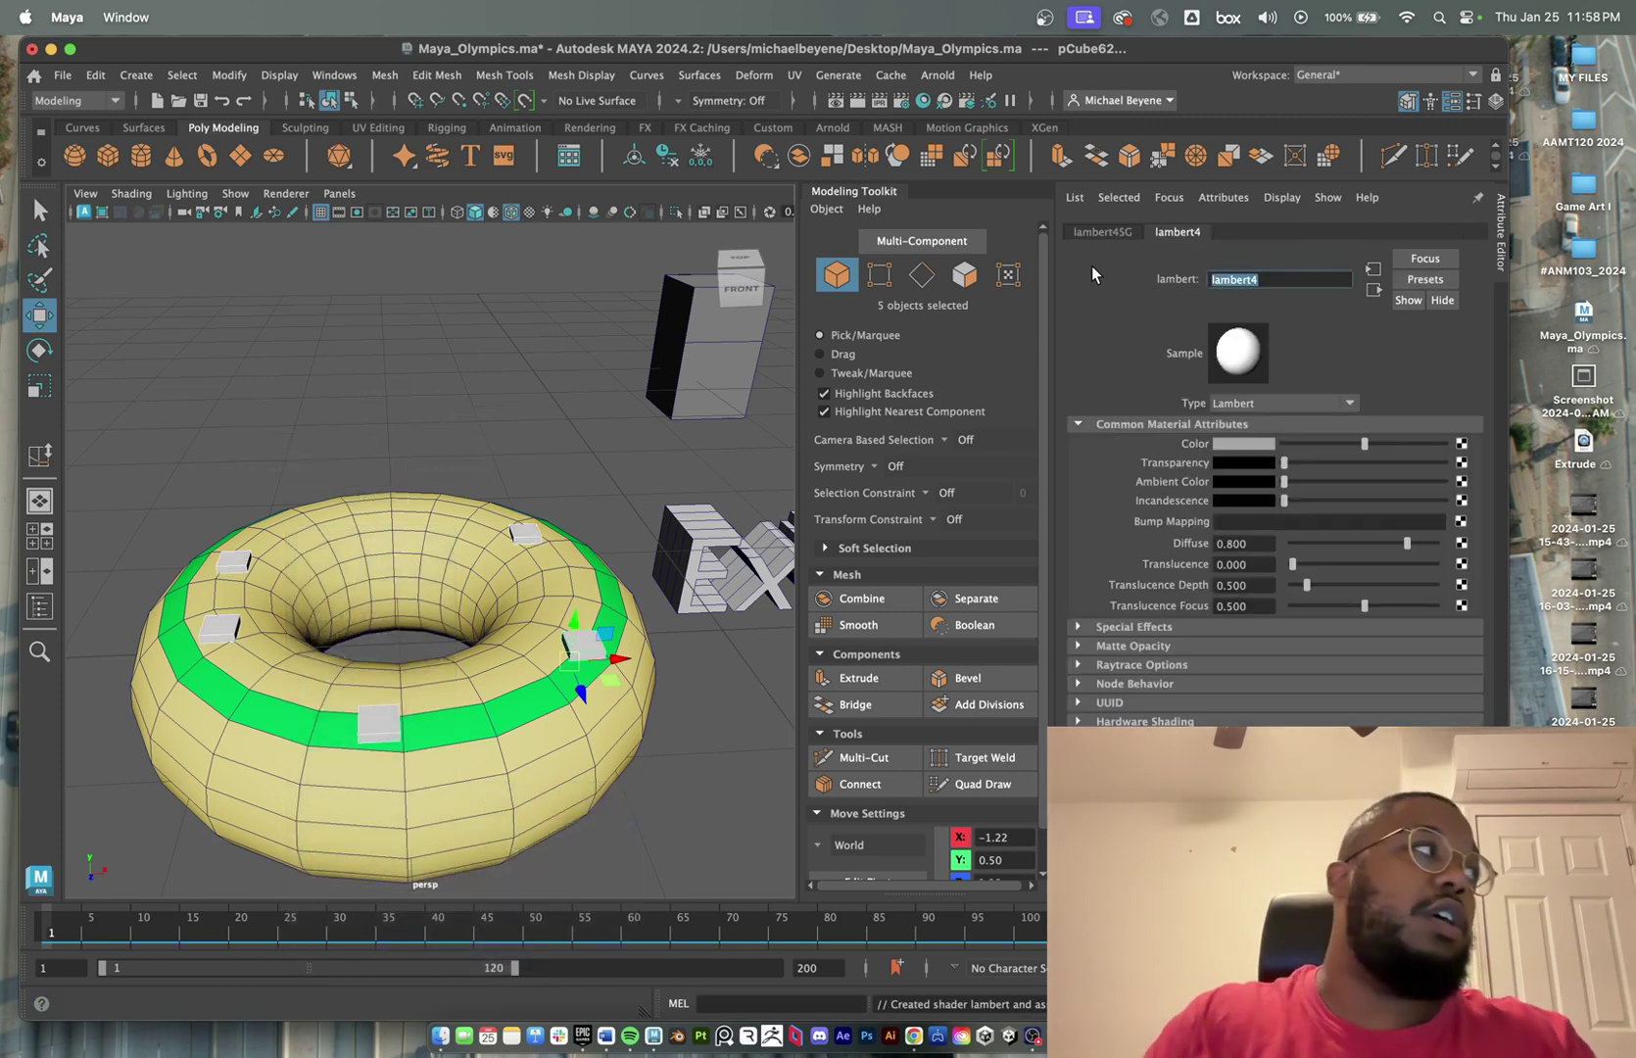
pyautogui.write('pepp')
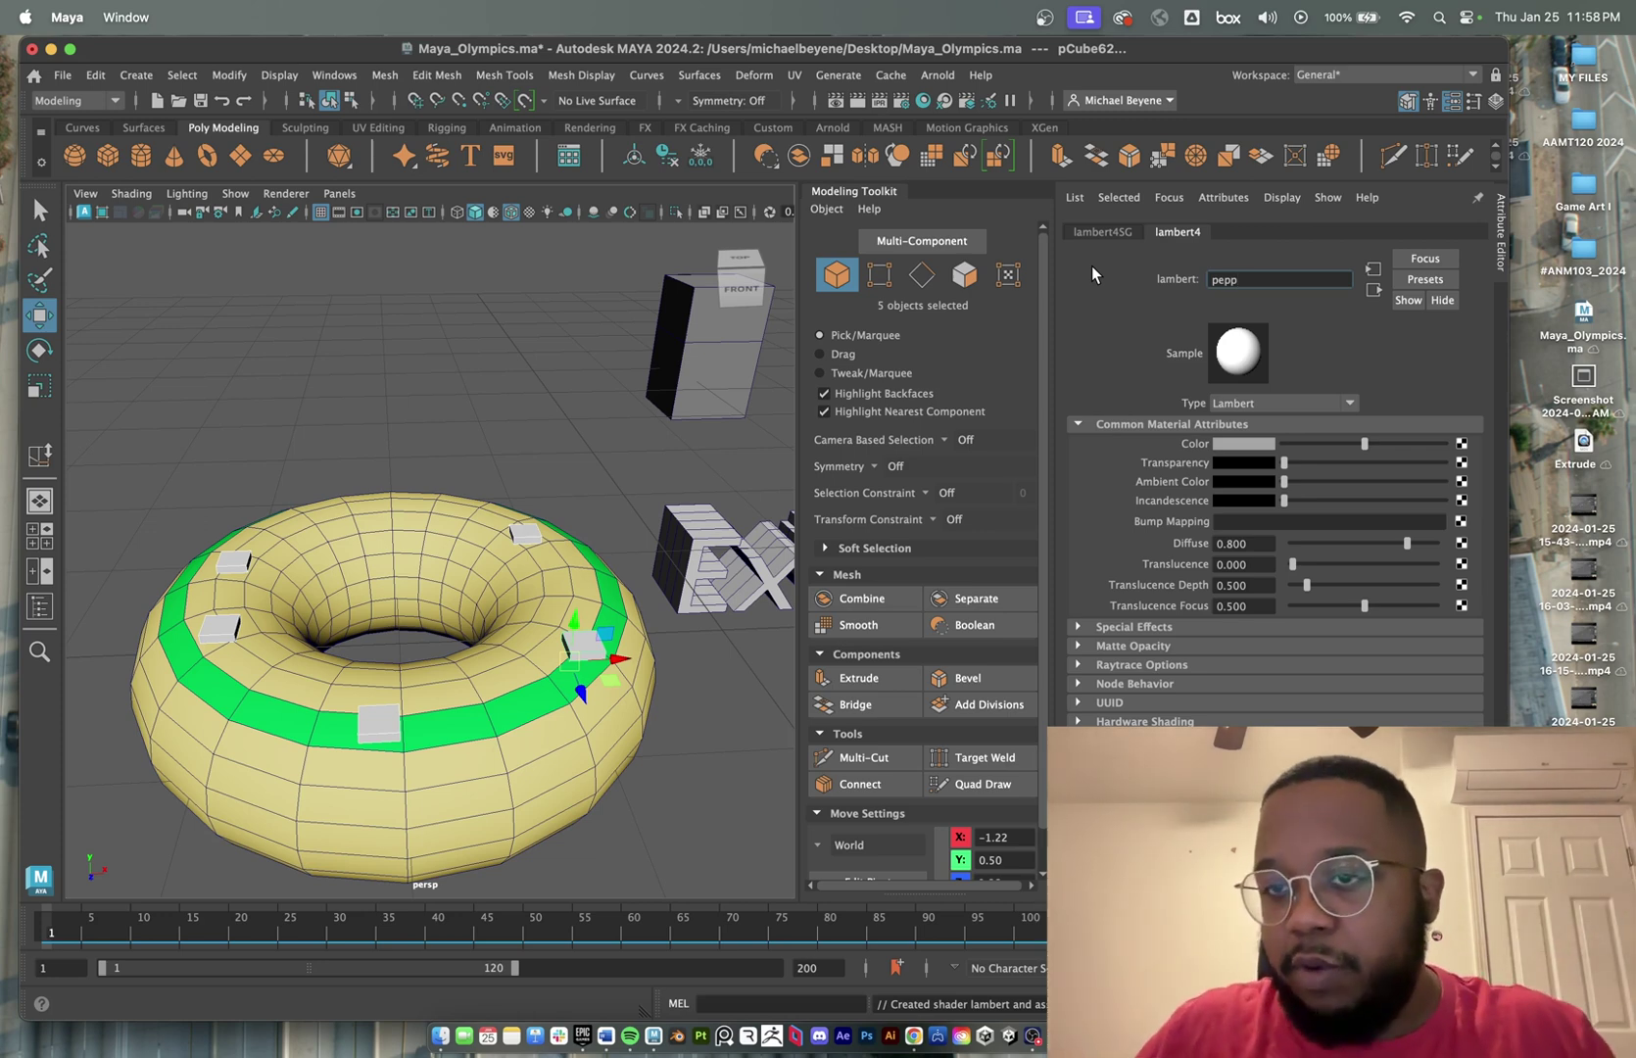
# - Set the color of the pepp material to red and lower its saturation slightly
pyautogui.click(1234, 447)
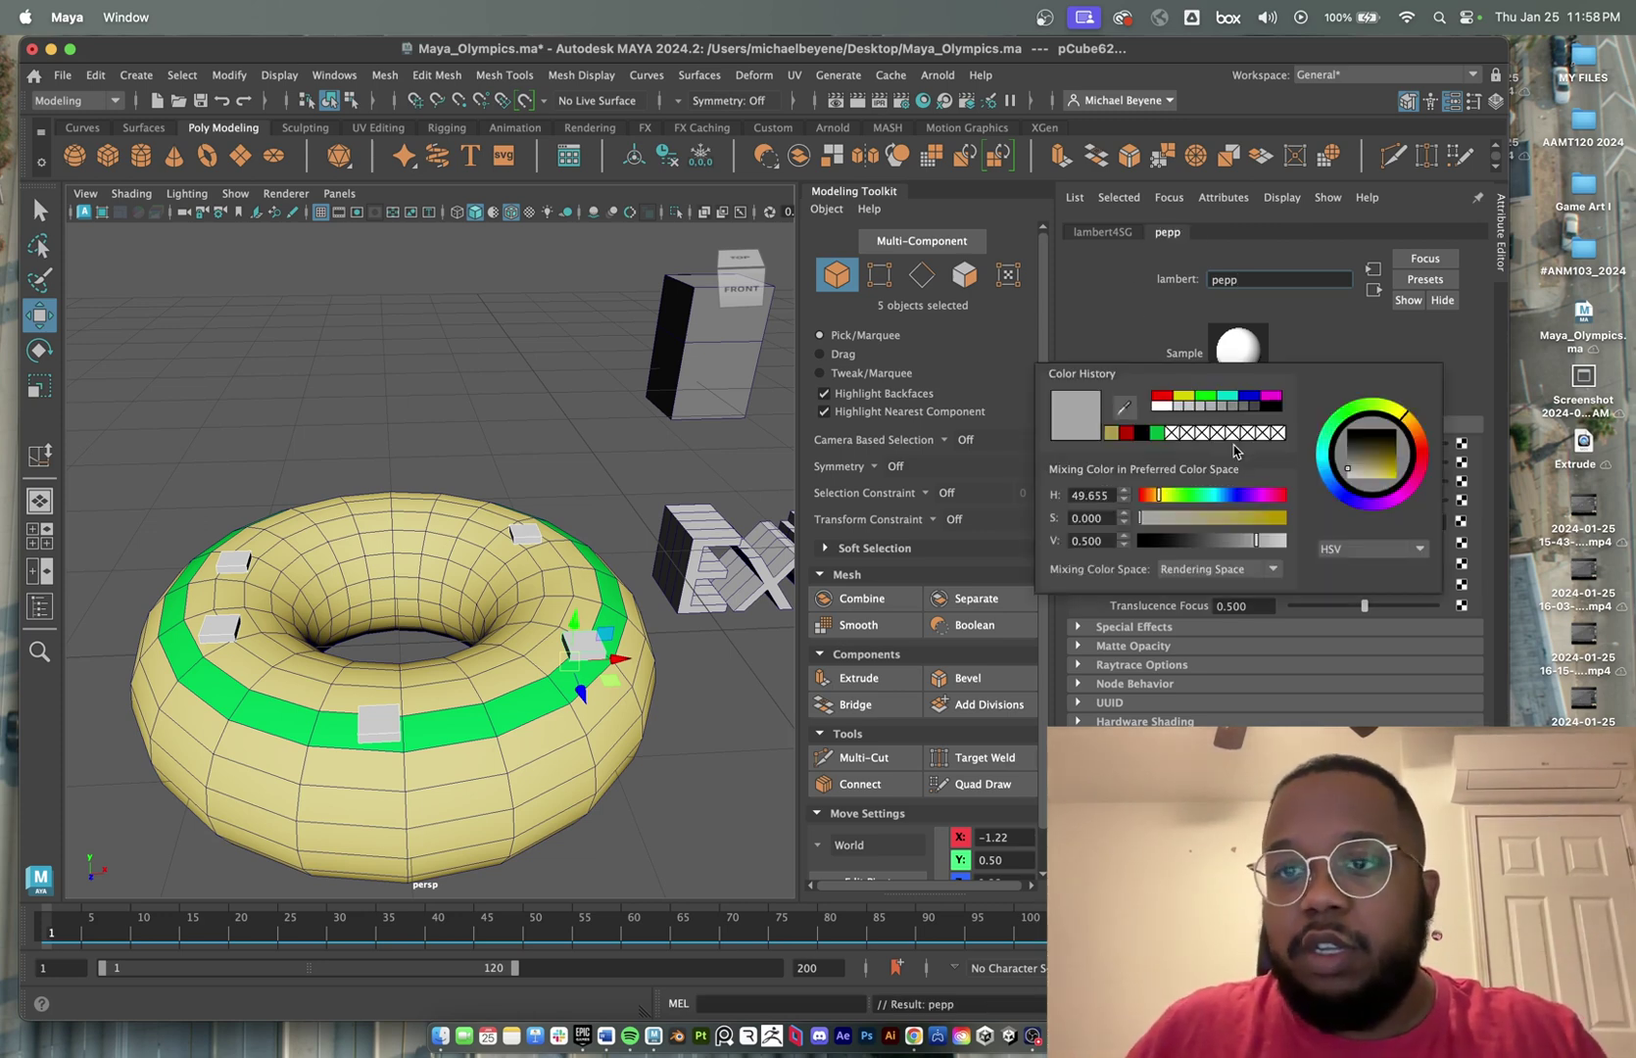
pyautogui.click(1170, 399)
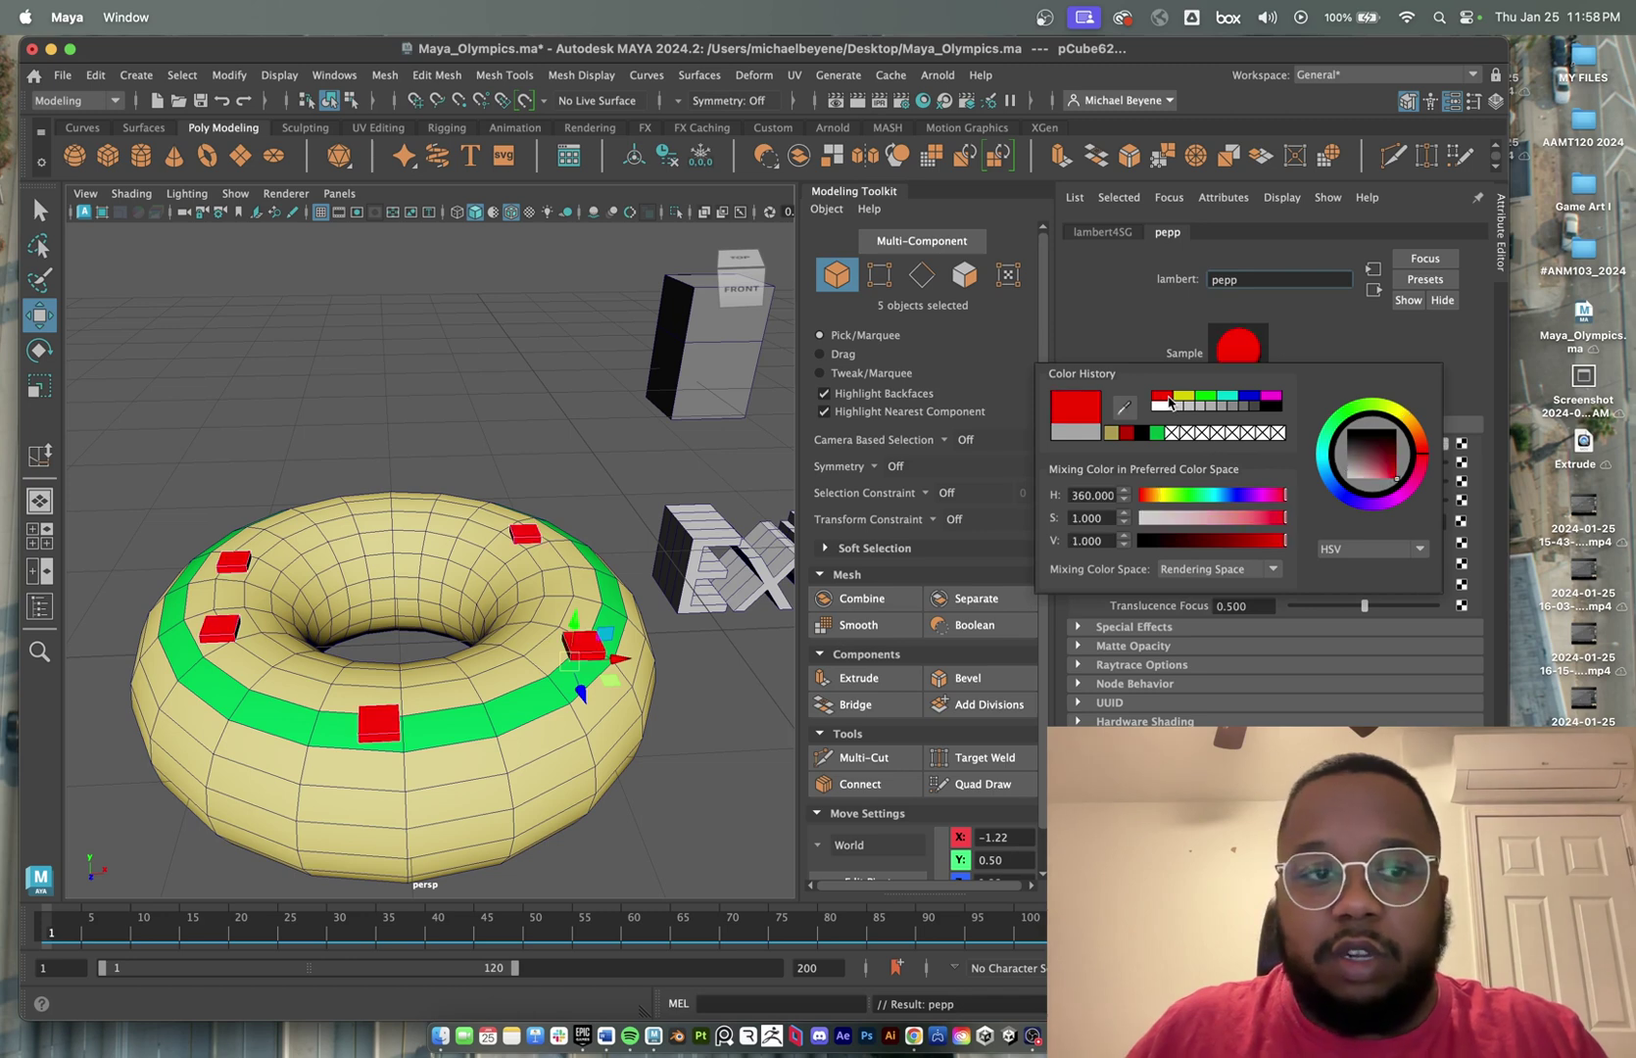
pyautogui.click(1262, 518)
pyautogui.moveTo(1262, 525); pyautogui.dragTo(1267, 527)
# - Duplicate the red cubes six times and spread the copies around the upper surface of the torus
pyautogui.moveTo(460, 505); pyautogui.dragTo(589, 385, button='right')
pyautogui.click(589, 385)
pyautogui.click(528, 533)
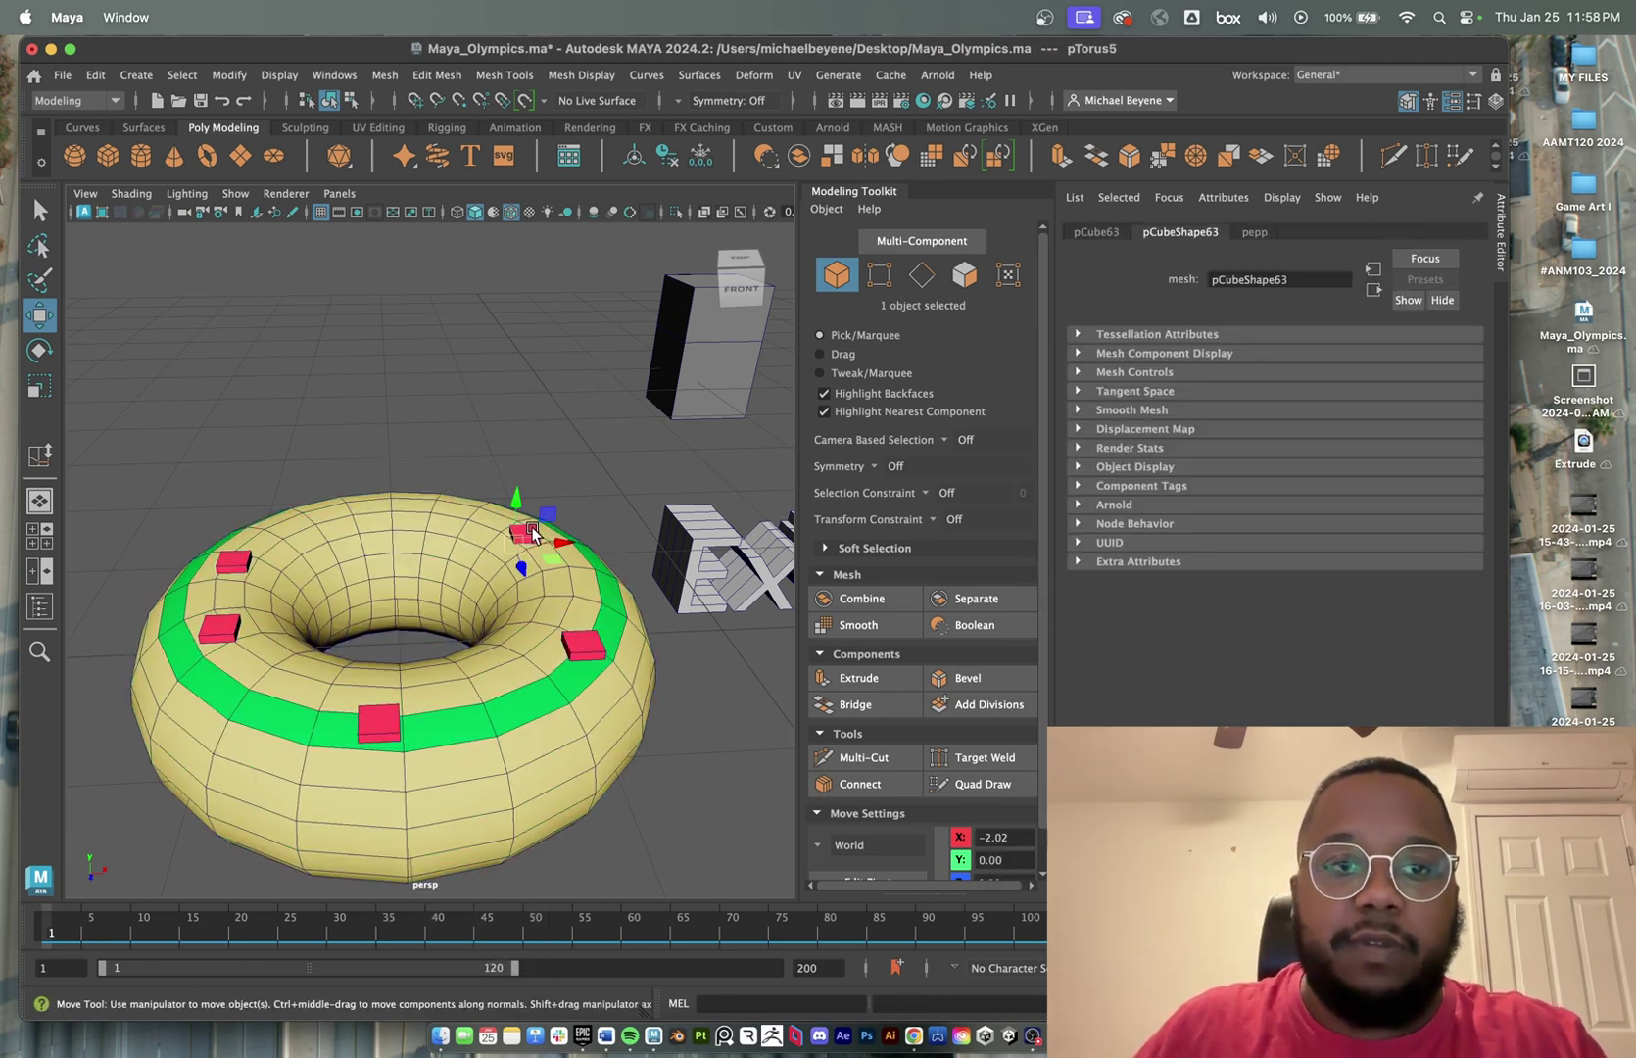
pyautogui.hotkey('ctrl', 'd')
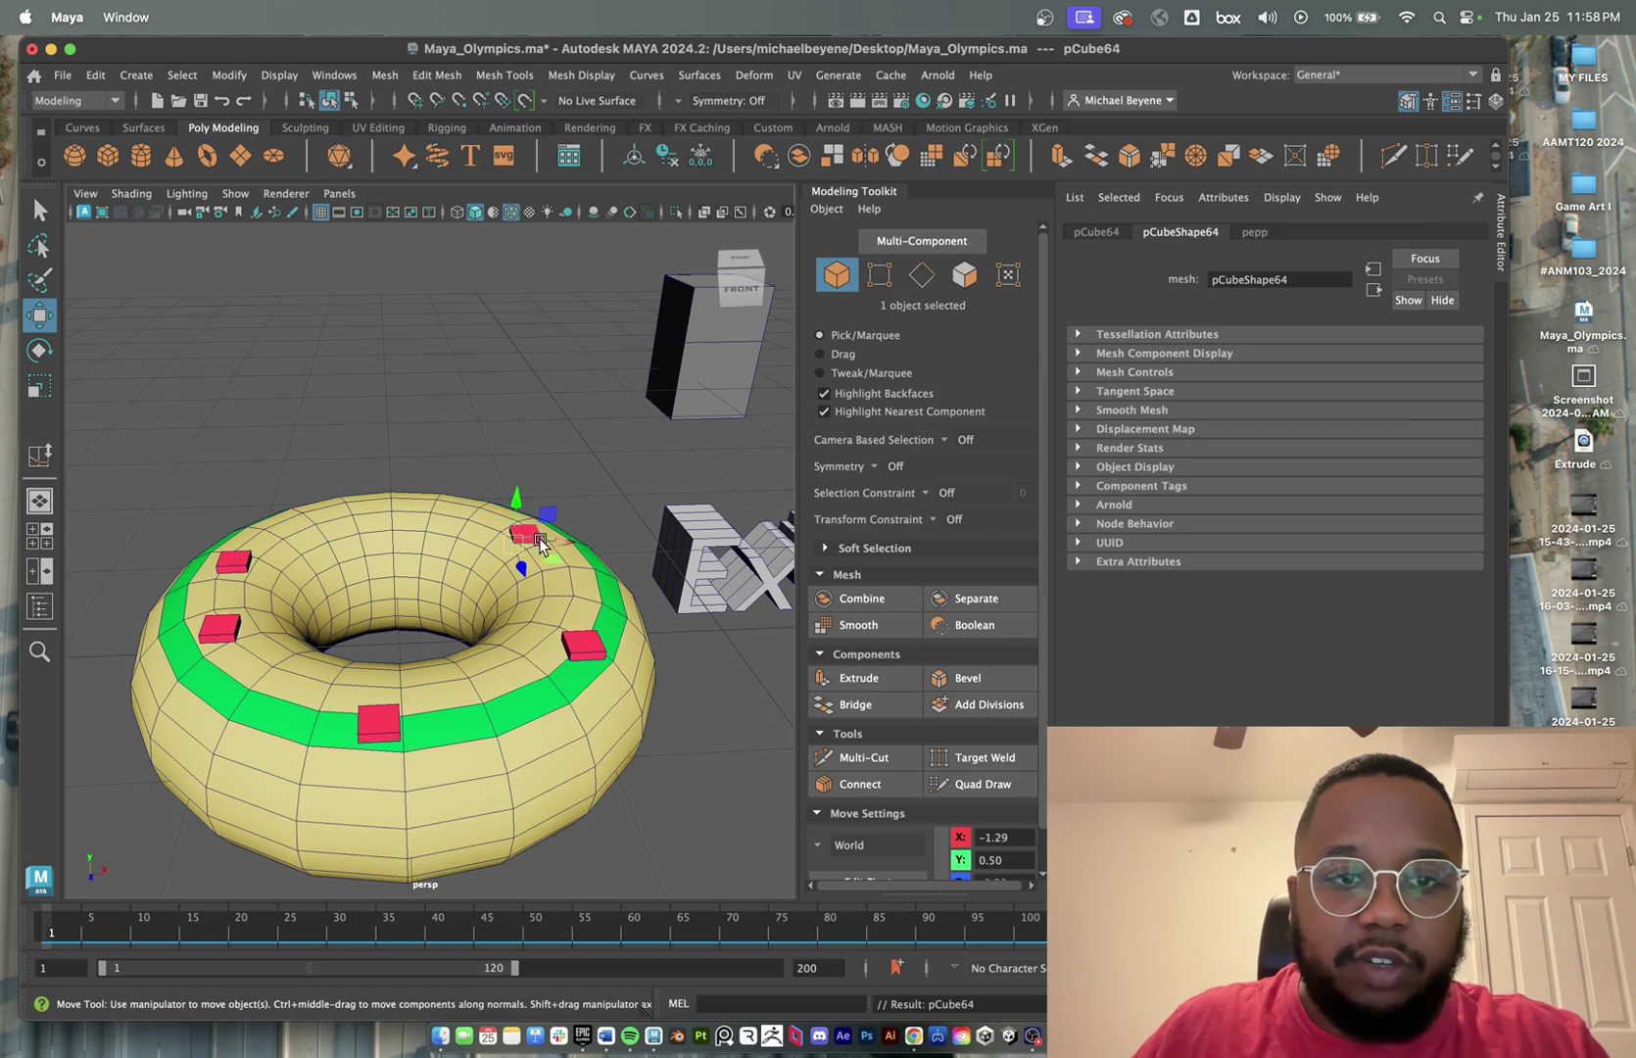
pyautogui.moveTo(540, 538); pyautogui.dragTo(412, 513)
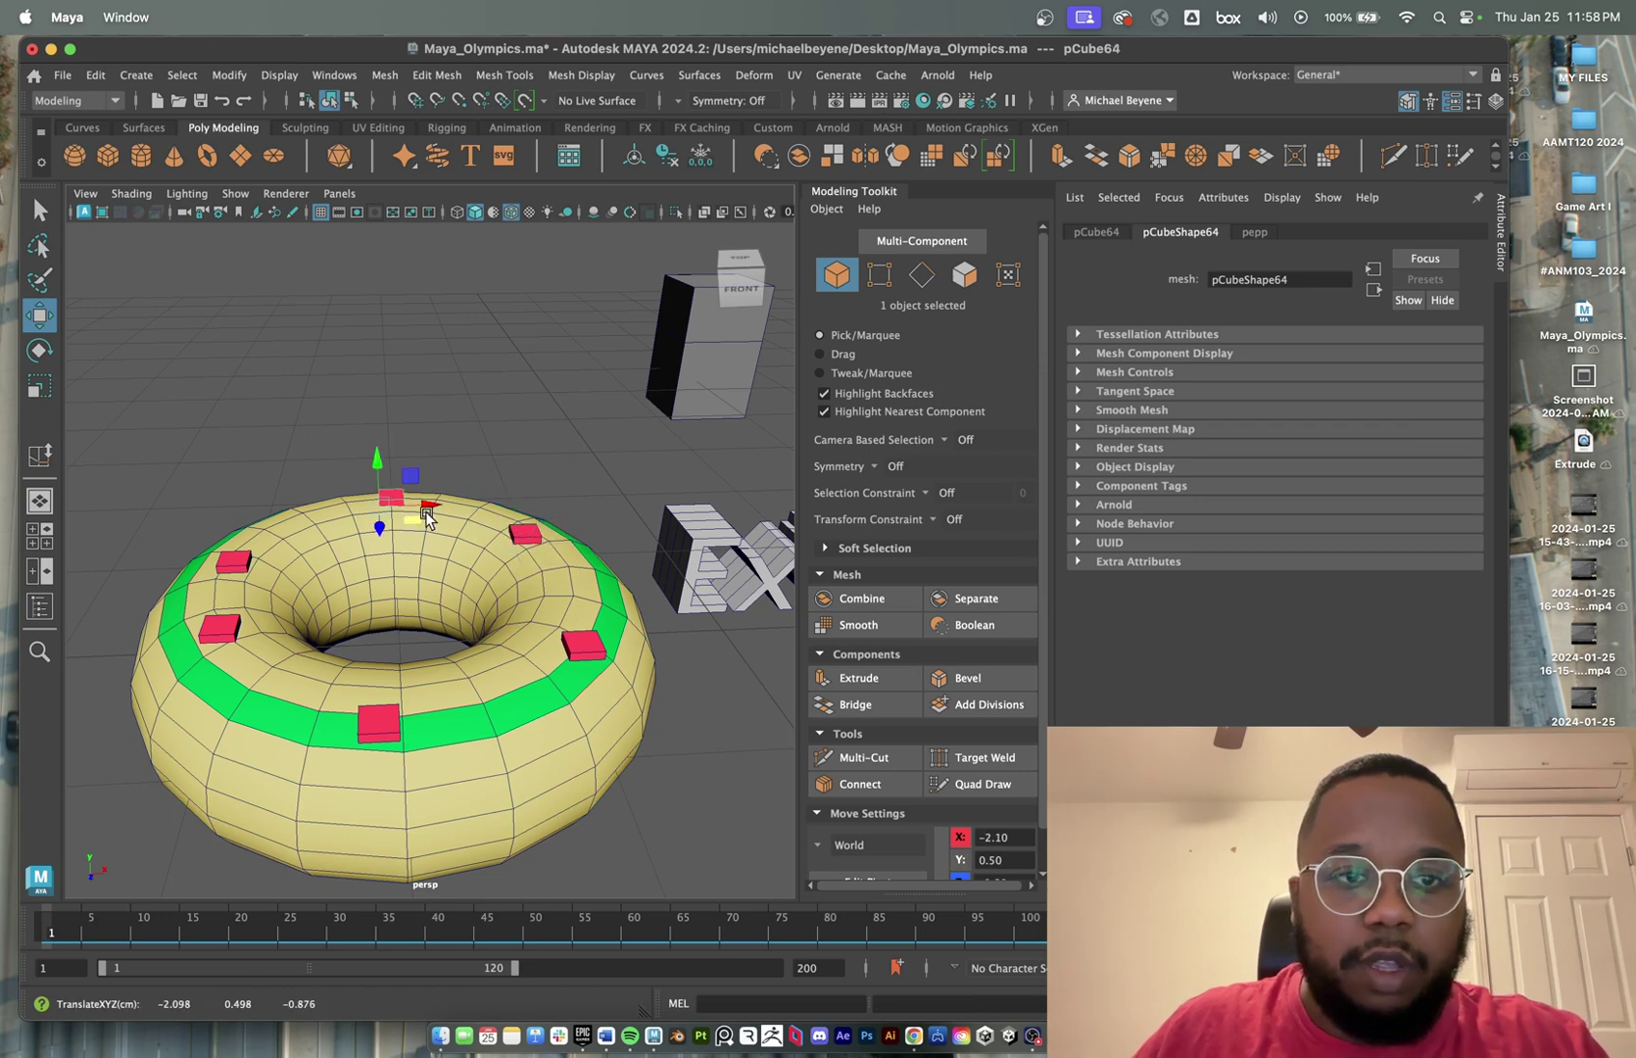
pyautogui.hotkey('ctrl', 'd')
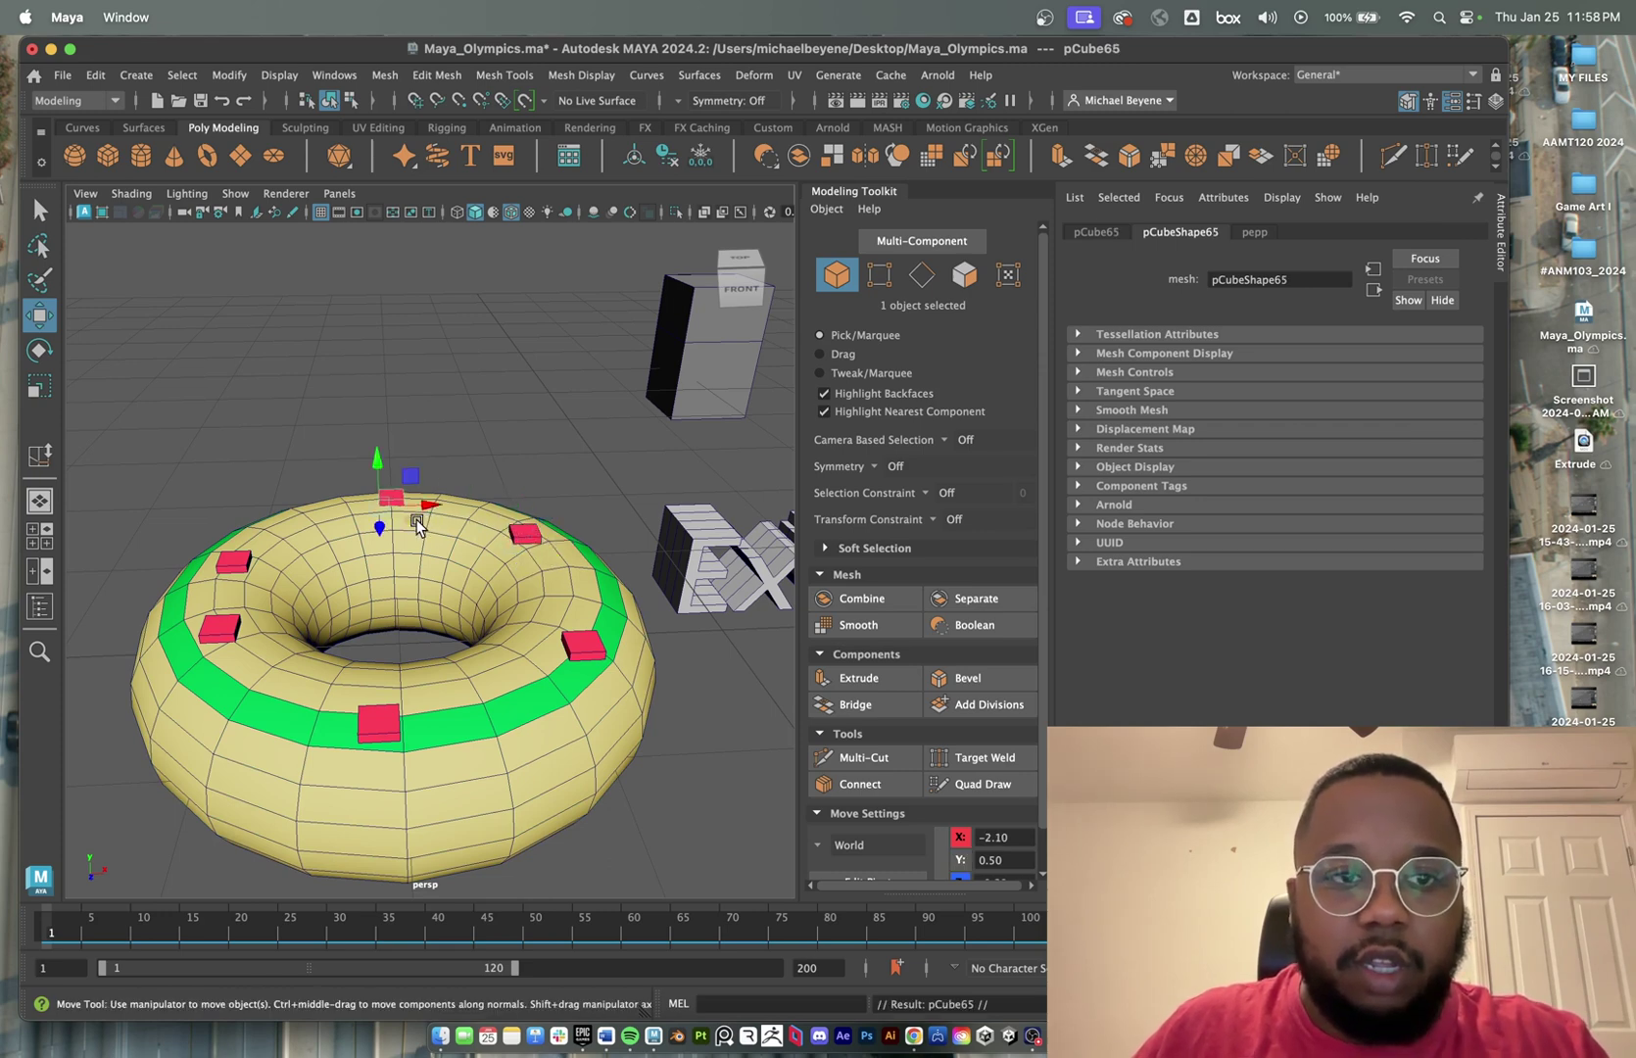
pyautogui.moveTo(424, 519); pyautogui.dragTo(506, 538)
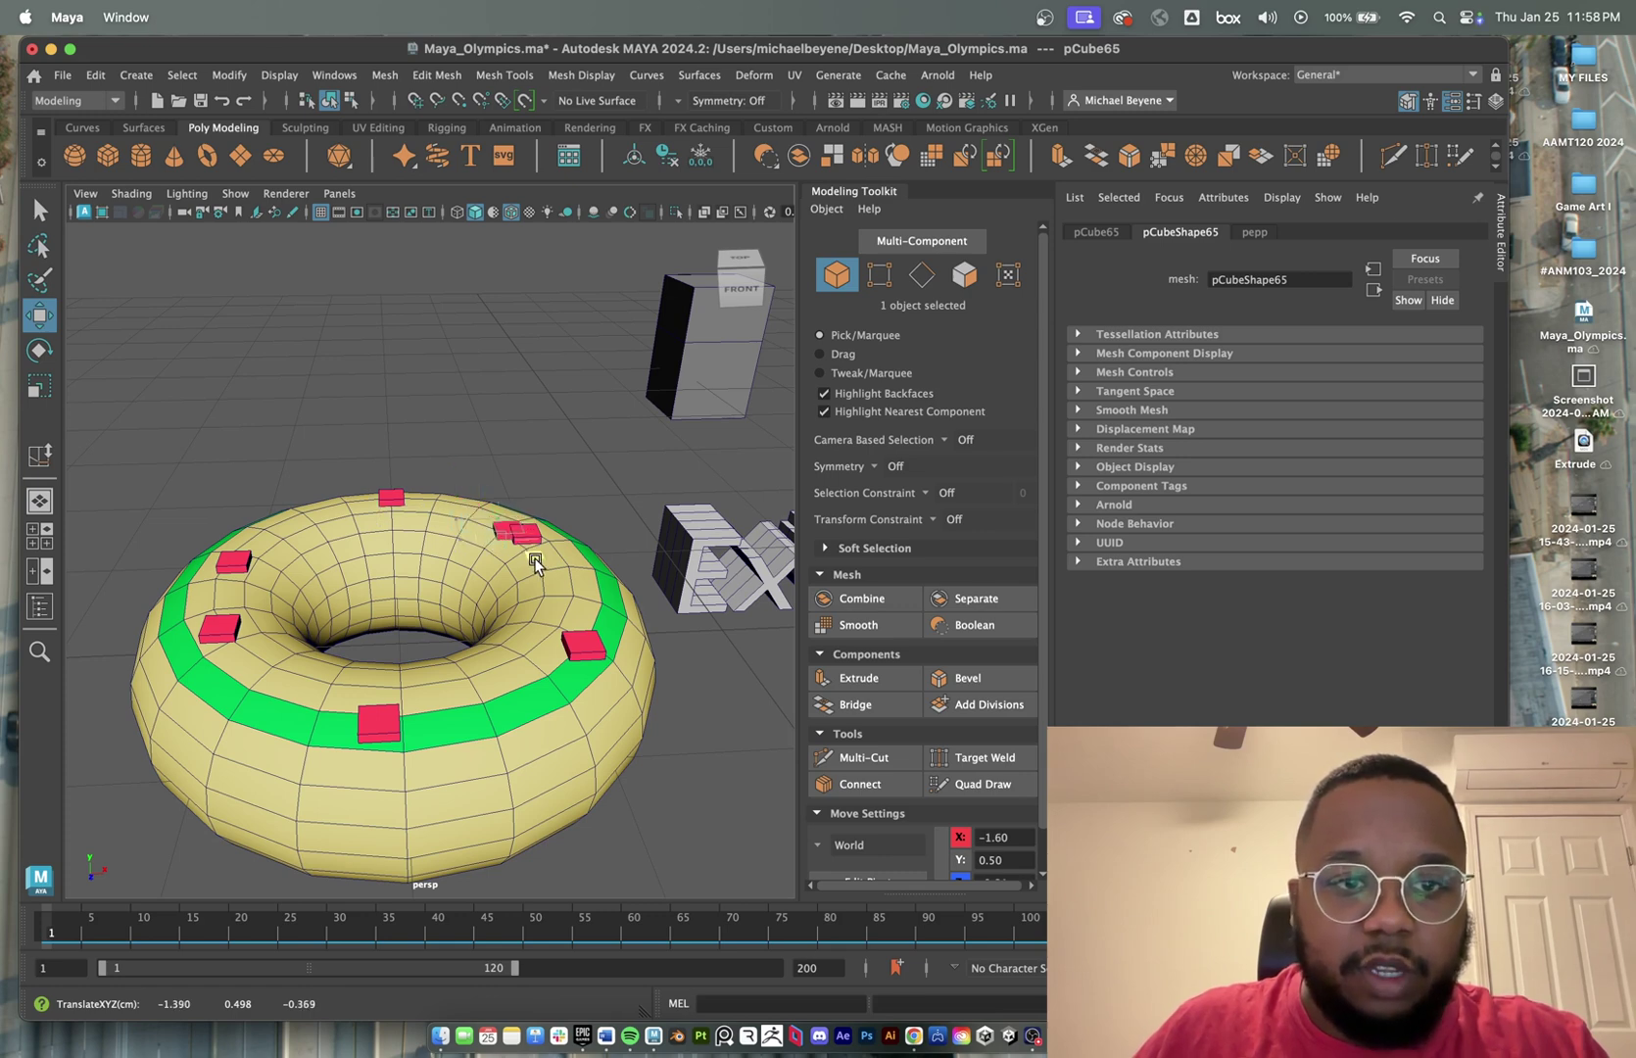
pyautogui.moveTo(570, 603); pyautogui.dragTo(552, 664)
pyautogui.hotkey('ctrl', 'd')
pyautogui.hotkey('ctrl', 'd')
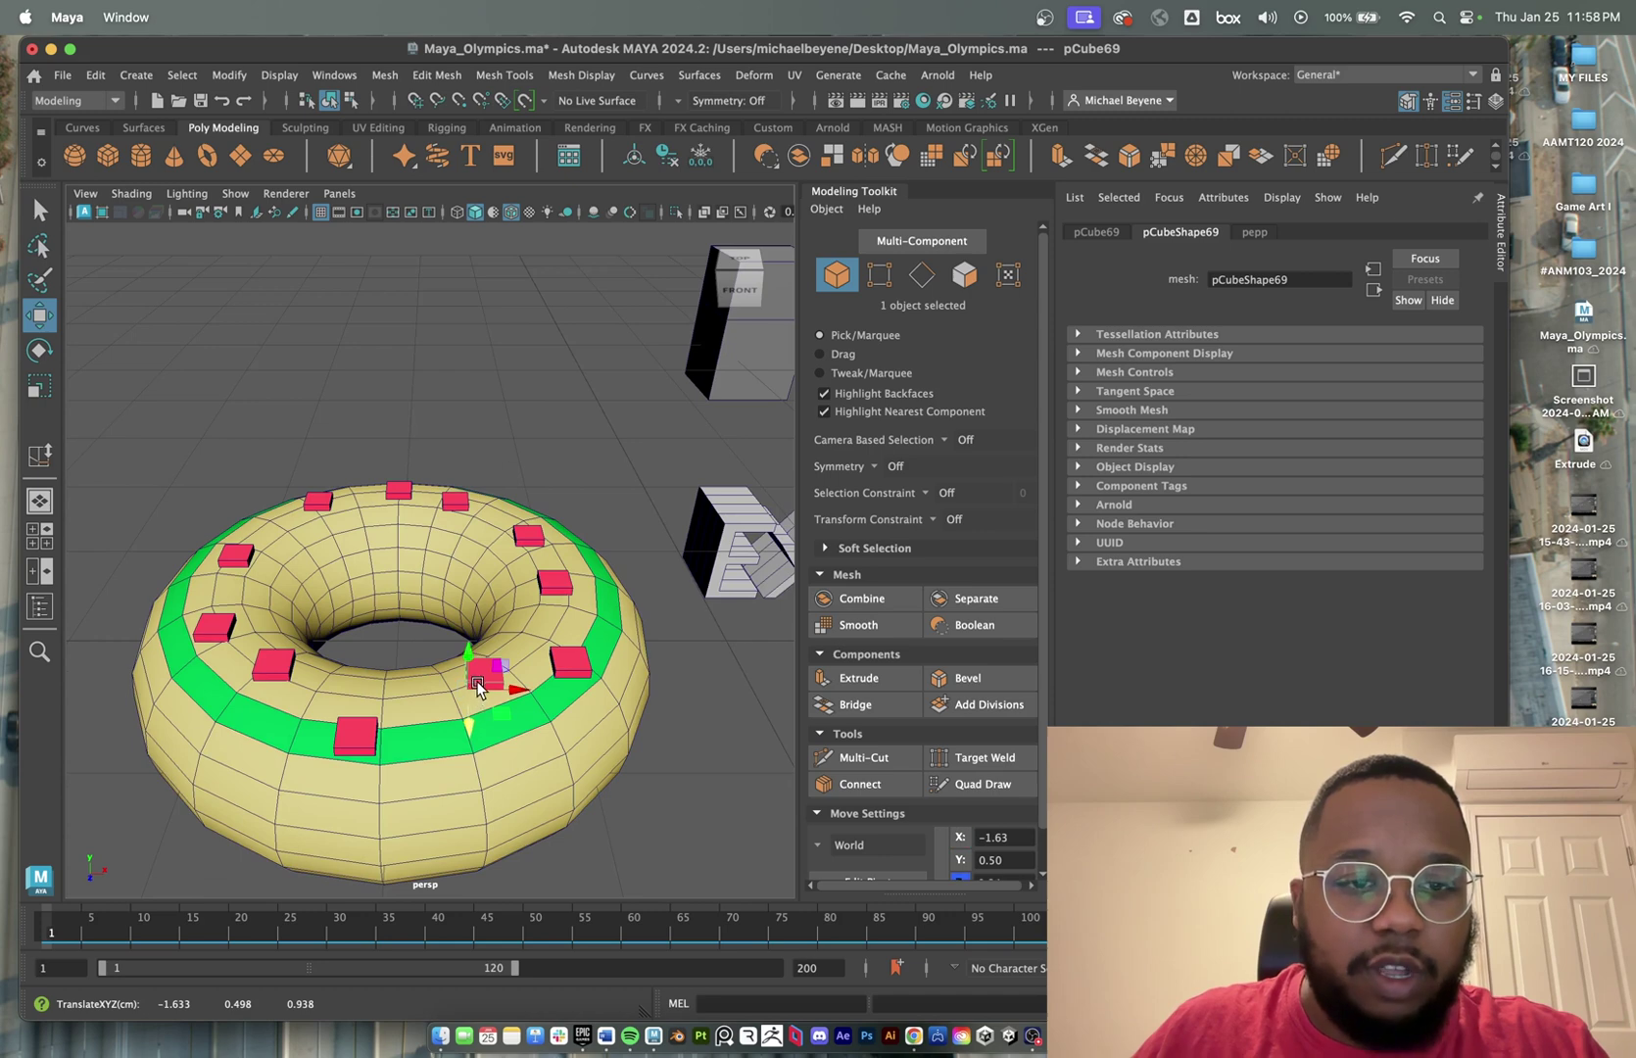
# - Move the newest cube outward to the inner edge of the green face loop, at about Z 1.06
pyautogui.keyDown('alt'); pyautogui.moveTo(473, 691); pyautogui.dragTo(429, 668); pyautogui.keyUp('alt')
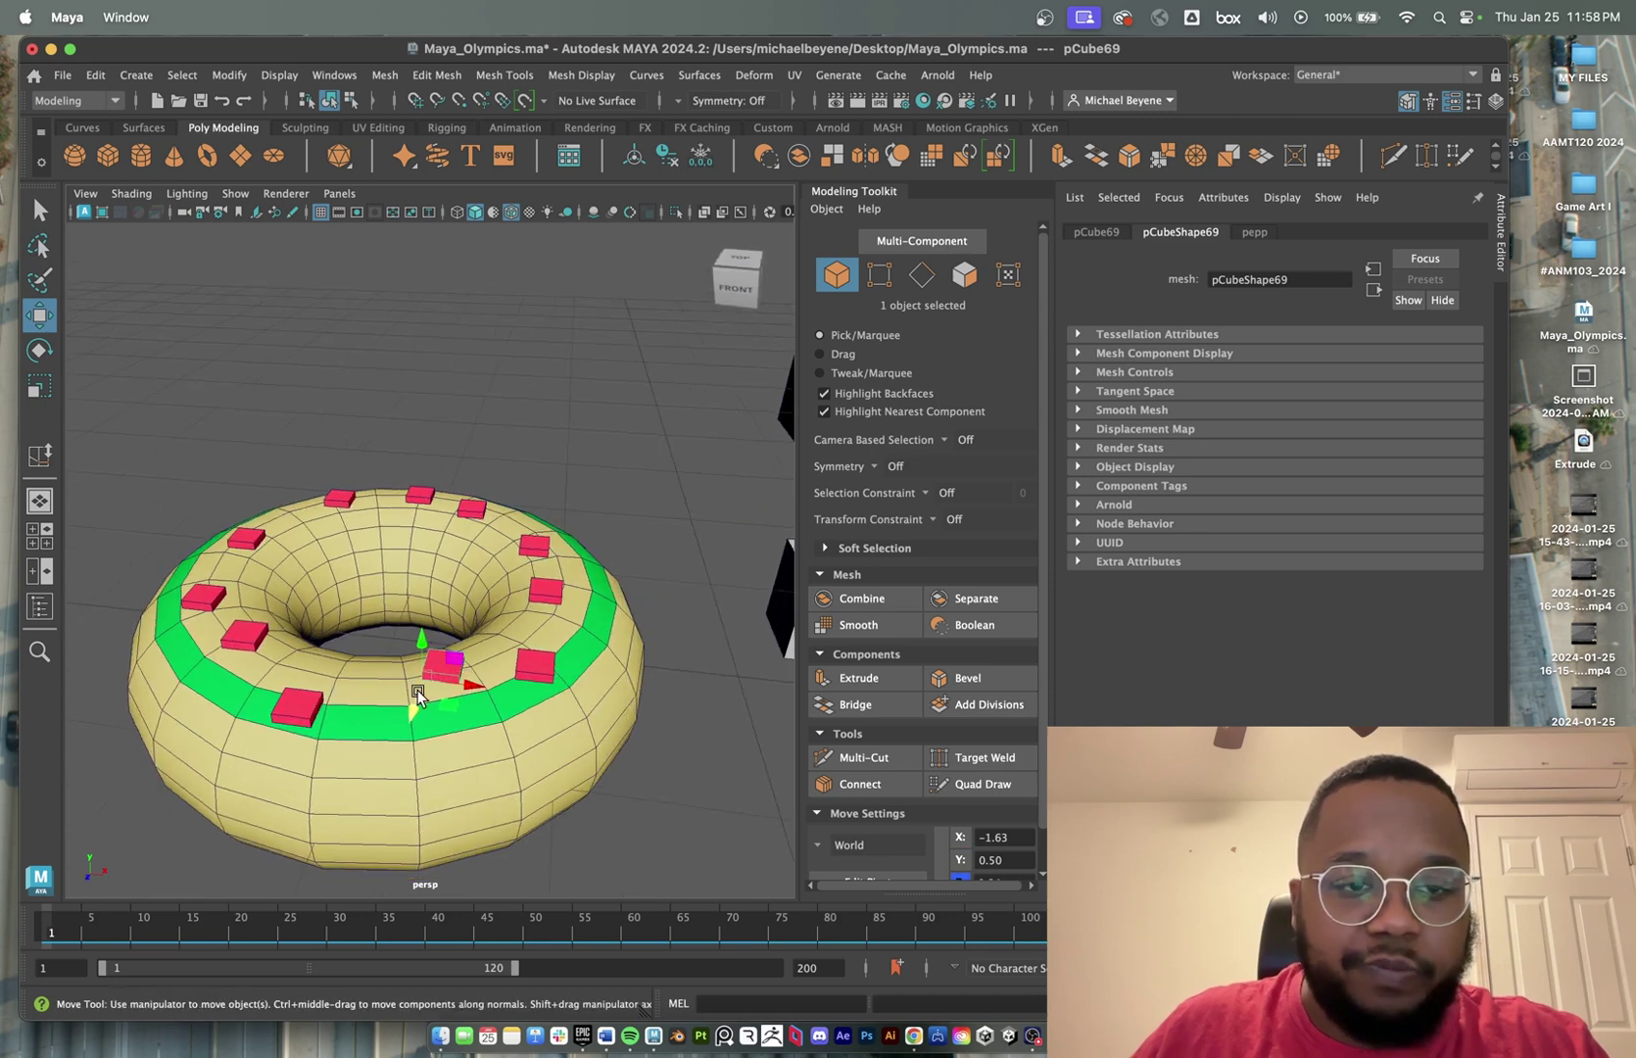
pyautogui.moveTo(426, 683); pyautogui.dragTo(452, 705)
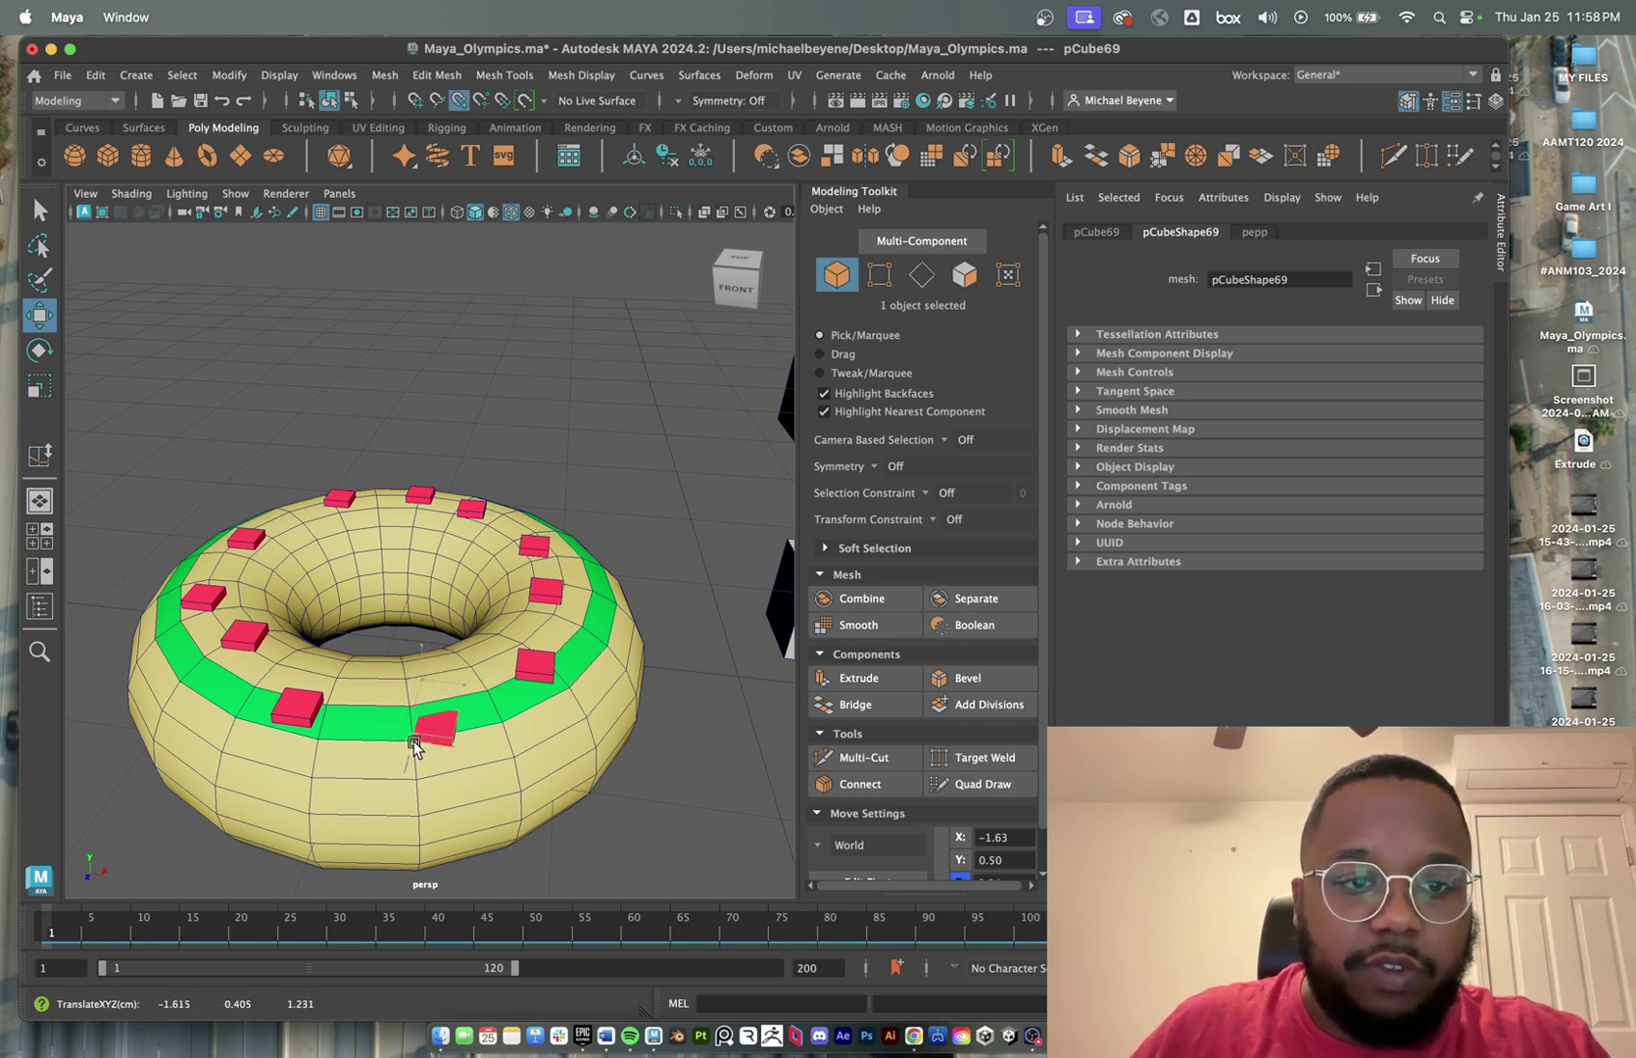
pyautogui.hotkey('ctrl', 'z')
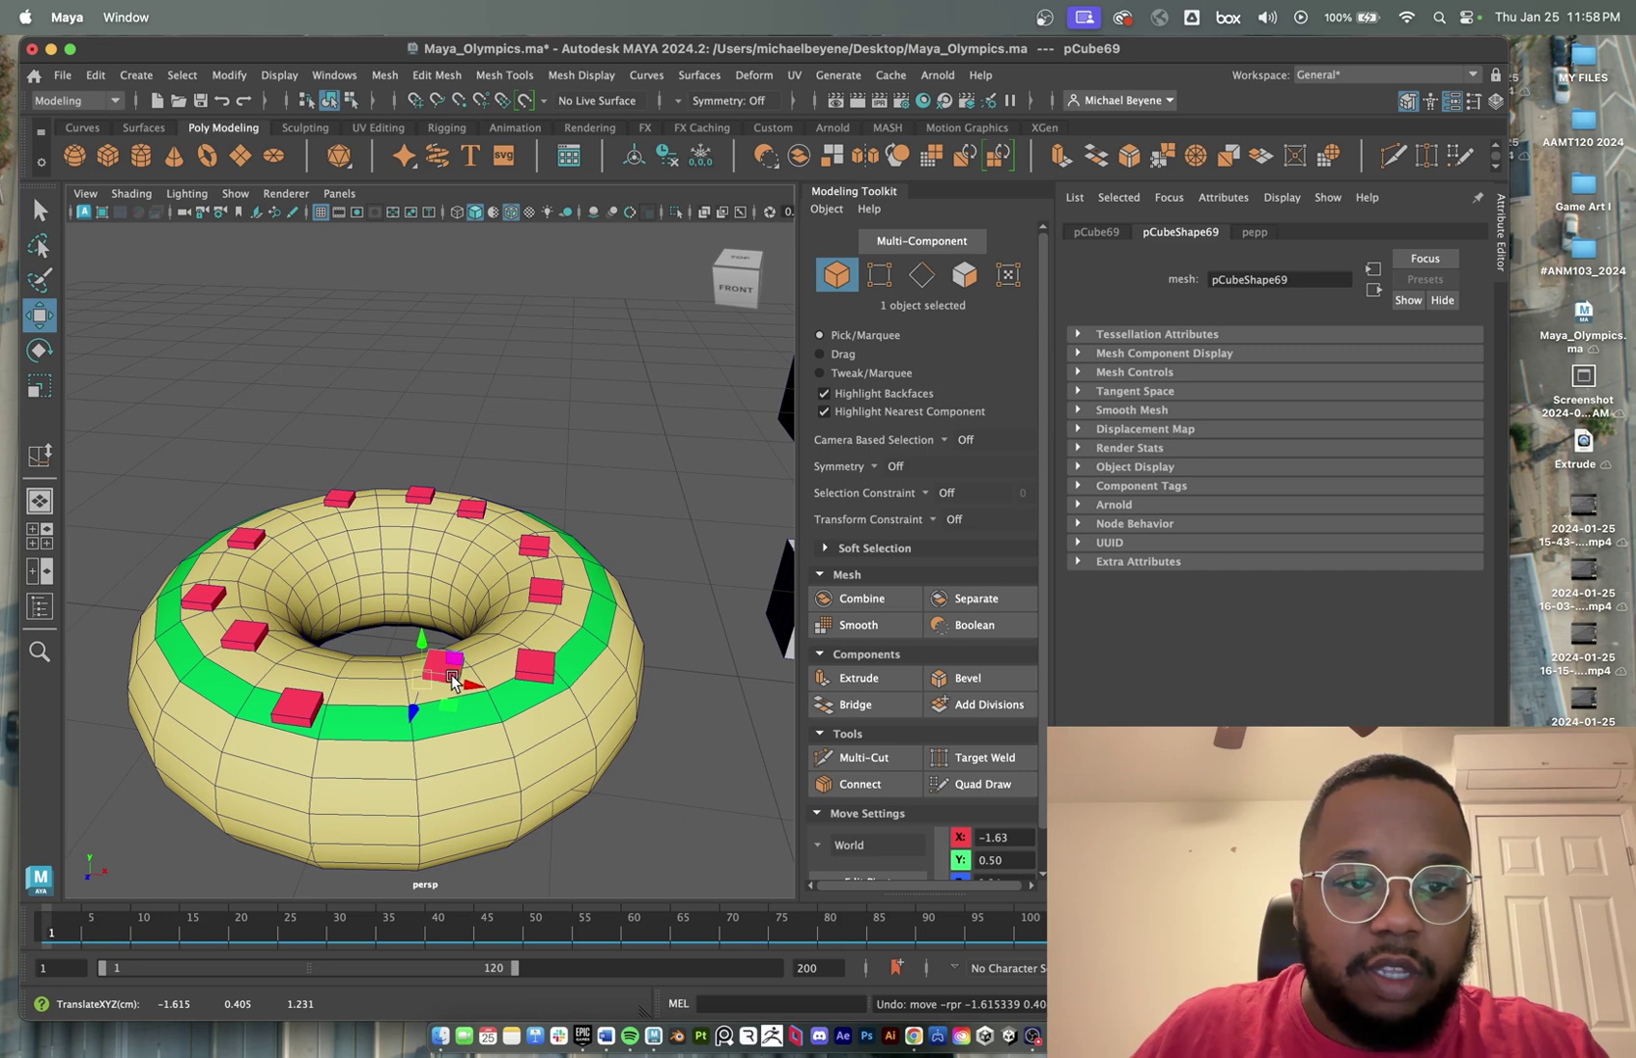
pyautogui.moveTo(449, 706); pyautogui.dragTo(440, 720)
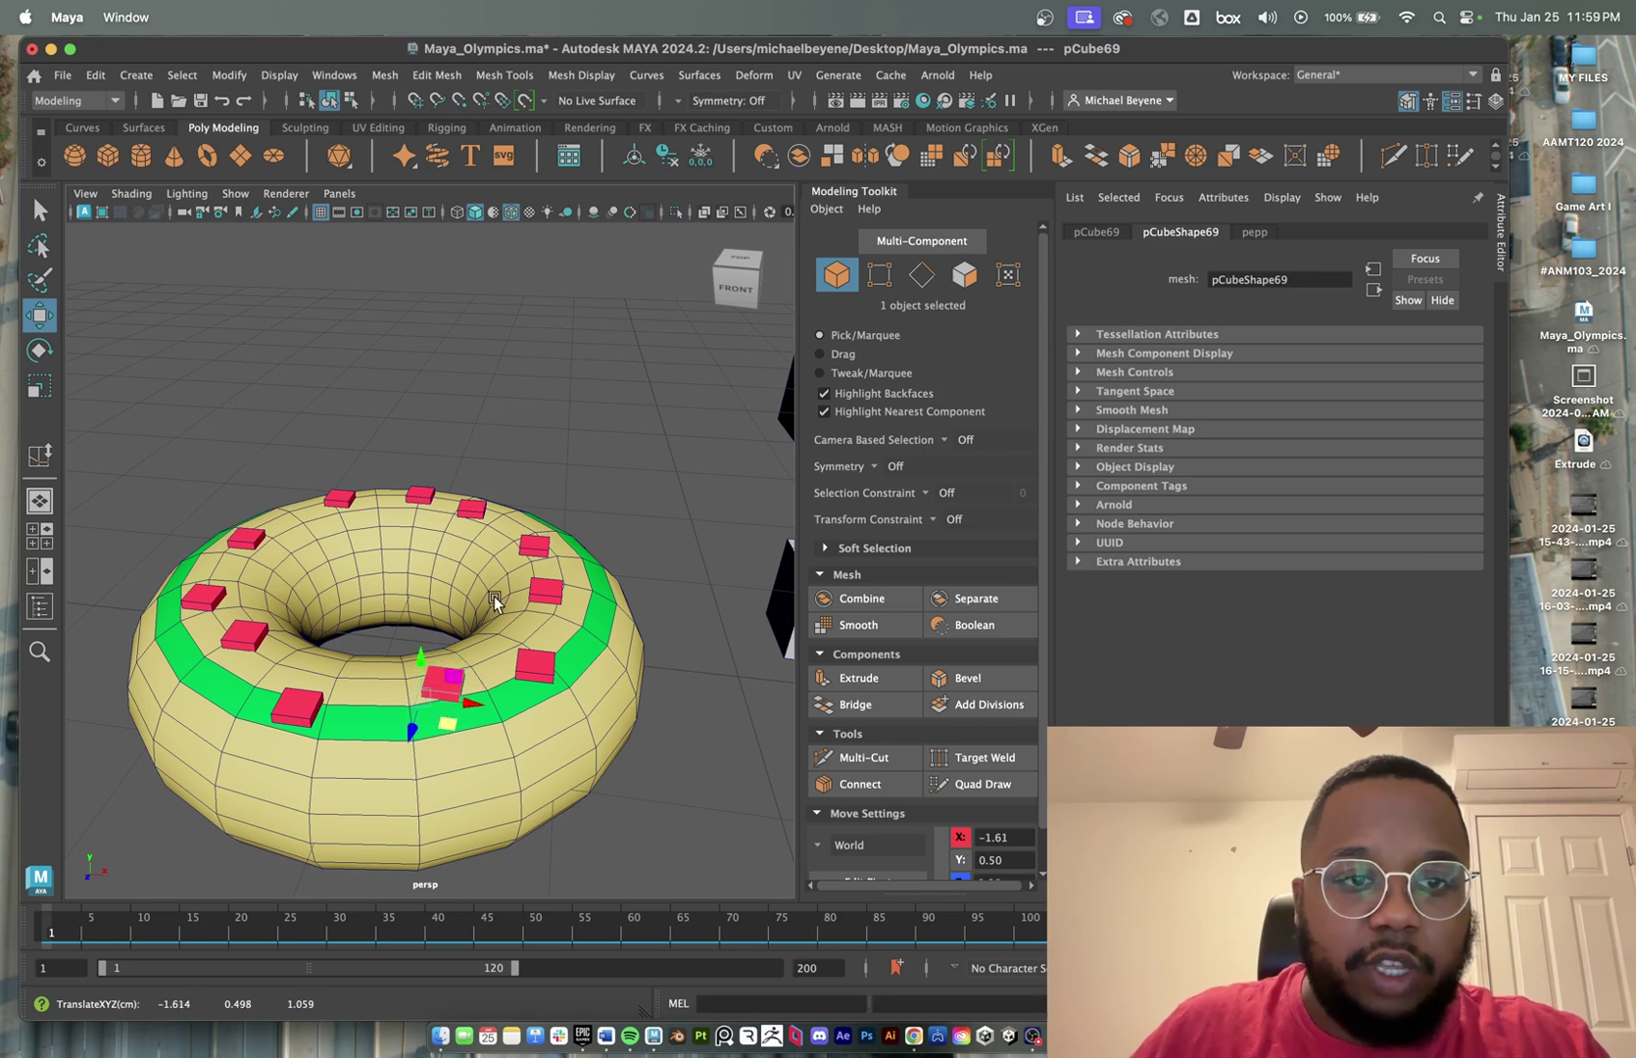
# - Select the torus with all its cubes and move them along X to about 334.79, near the row of modified primitives
pyautogui.moveTo(528, 444); pyautogui.dragTo(535, 487, button='right')
pyautogui.scroll(-5, 563, 524)
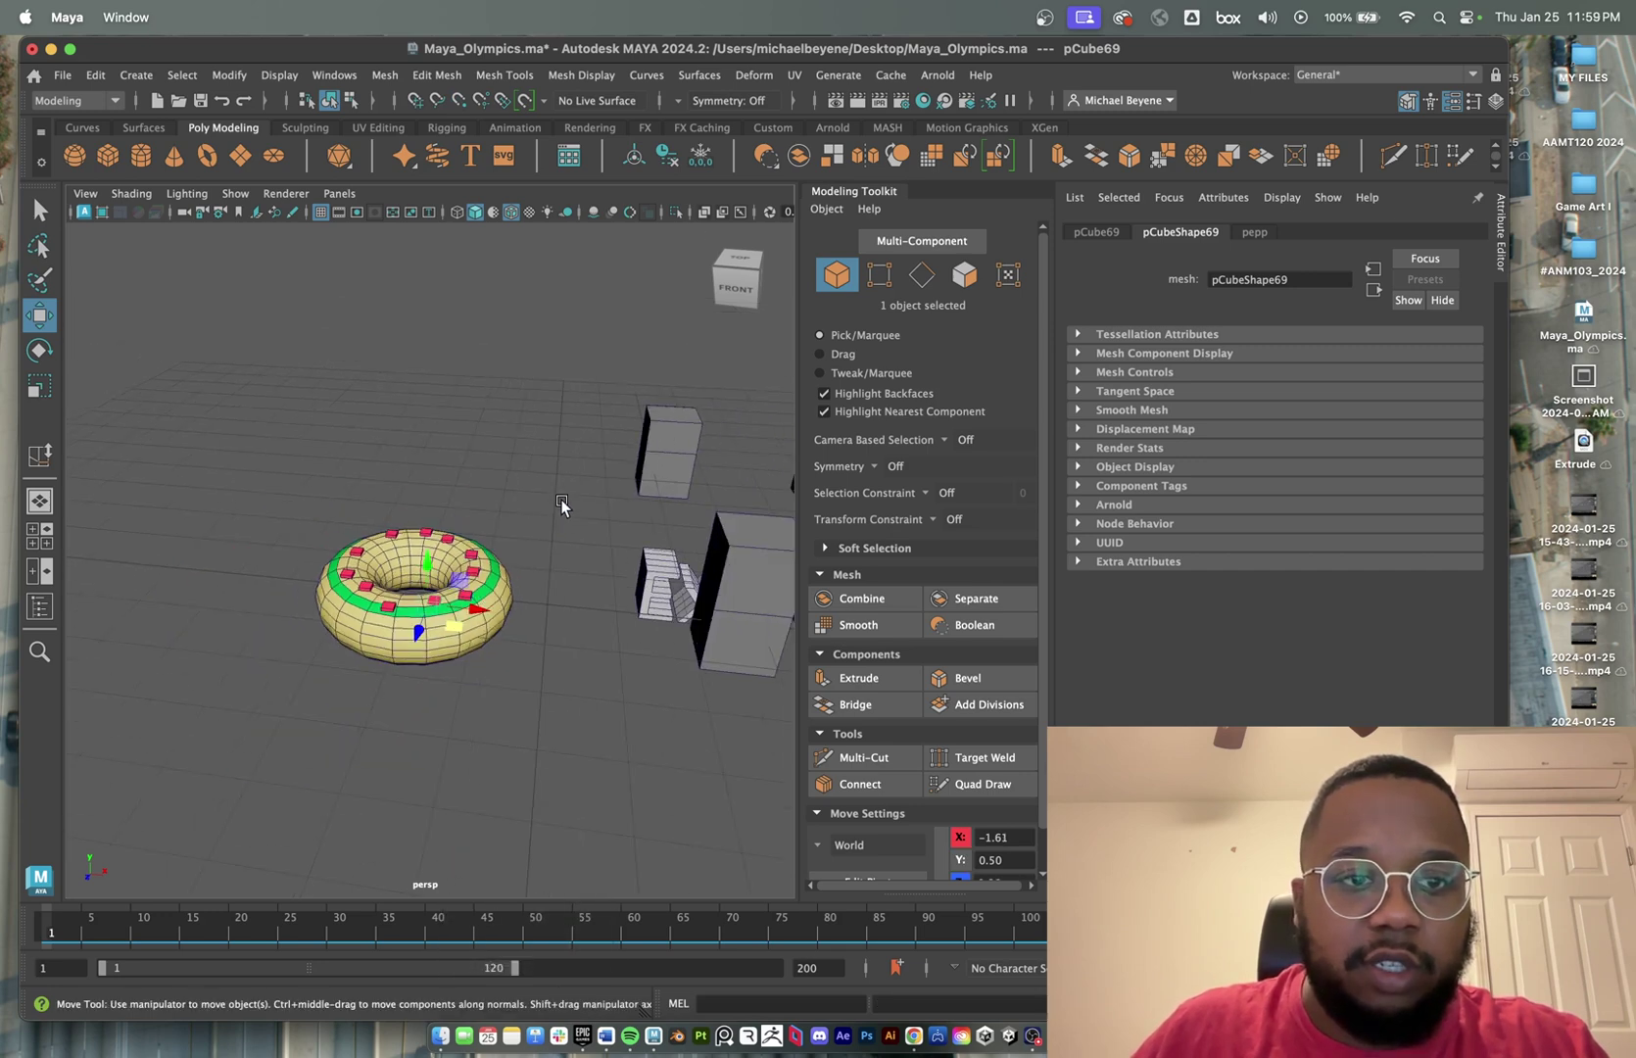
pyautogui.moveTo(551, 483); pyautogui.dragTo(258, 726)
pyautogui.scroll(-8, 311, 641)
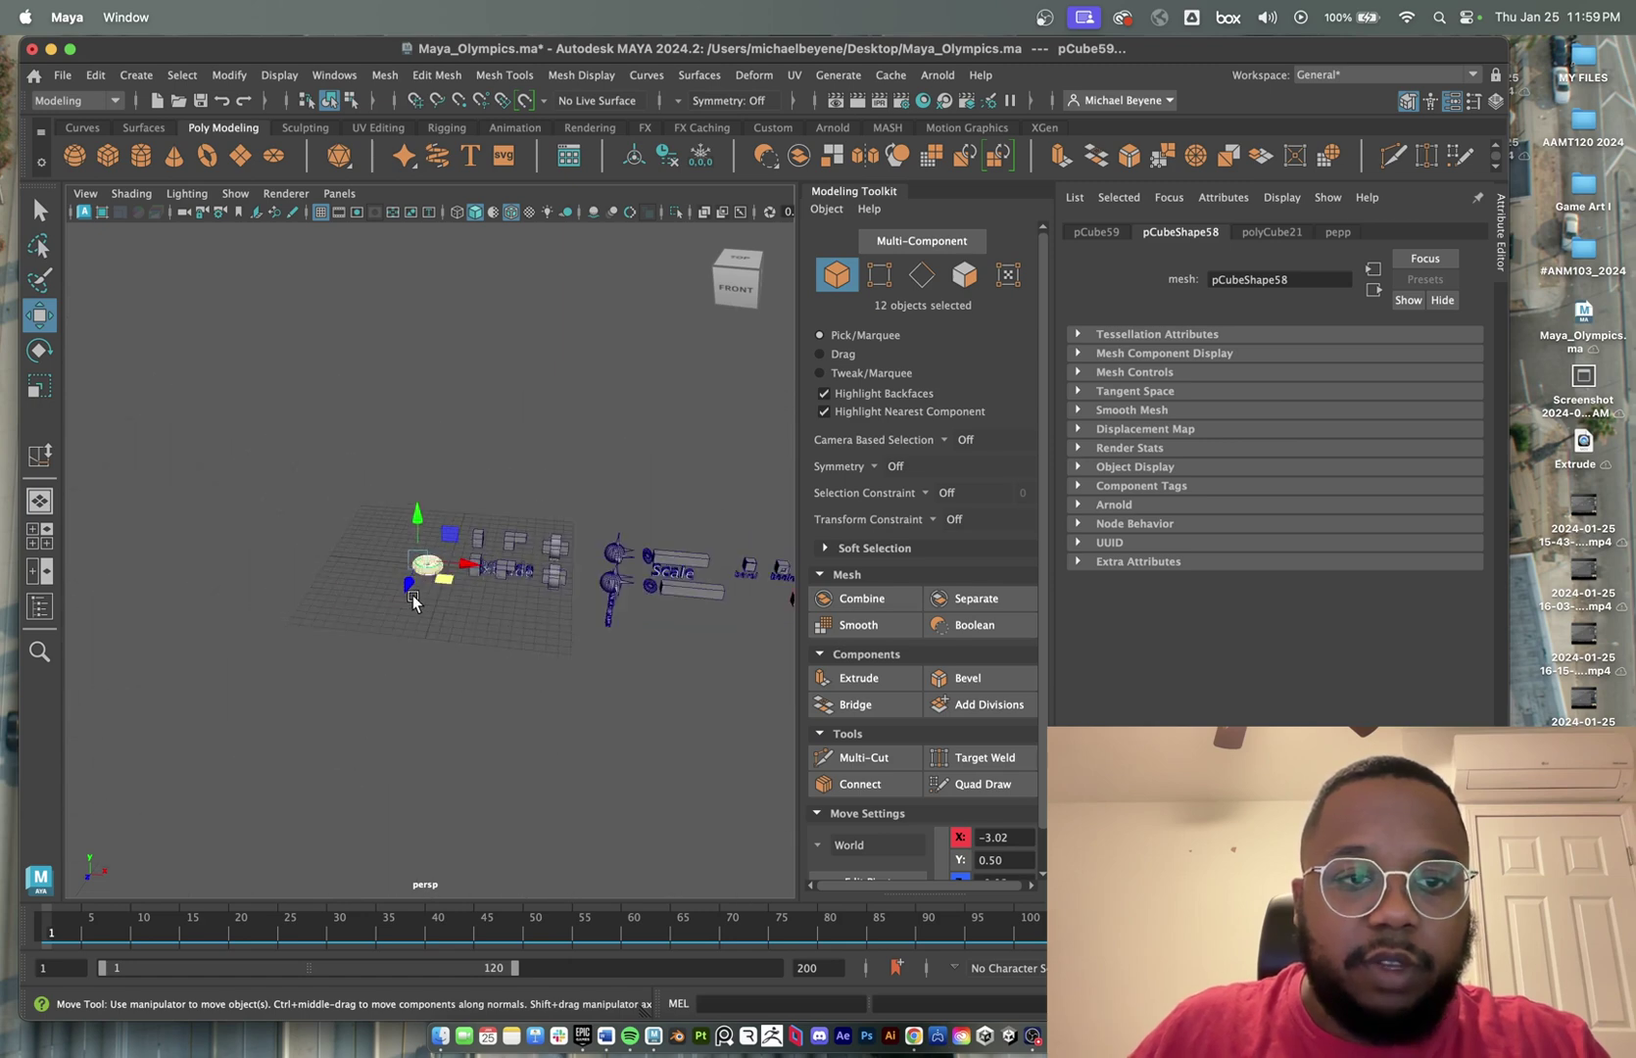
pyautogui.keyDown('alt'); pyautogui.moveTo(657, 656); pyautogui.dragTo(233, 592, button='middle'); pyautogui.keyUp('alt')
pyautogui.moveTo(159, 555); pyautogui.dragTo(694, 624)
pyautogui.scroll(-8, 701, 625)
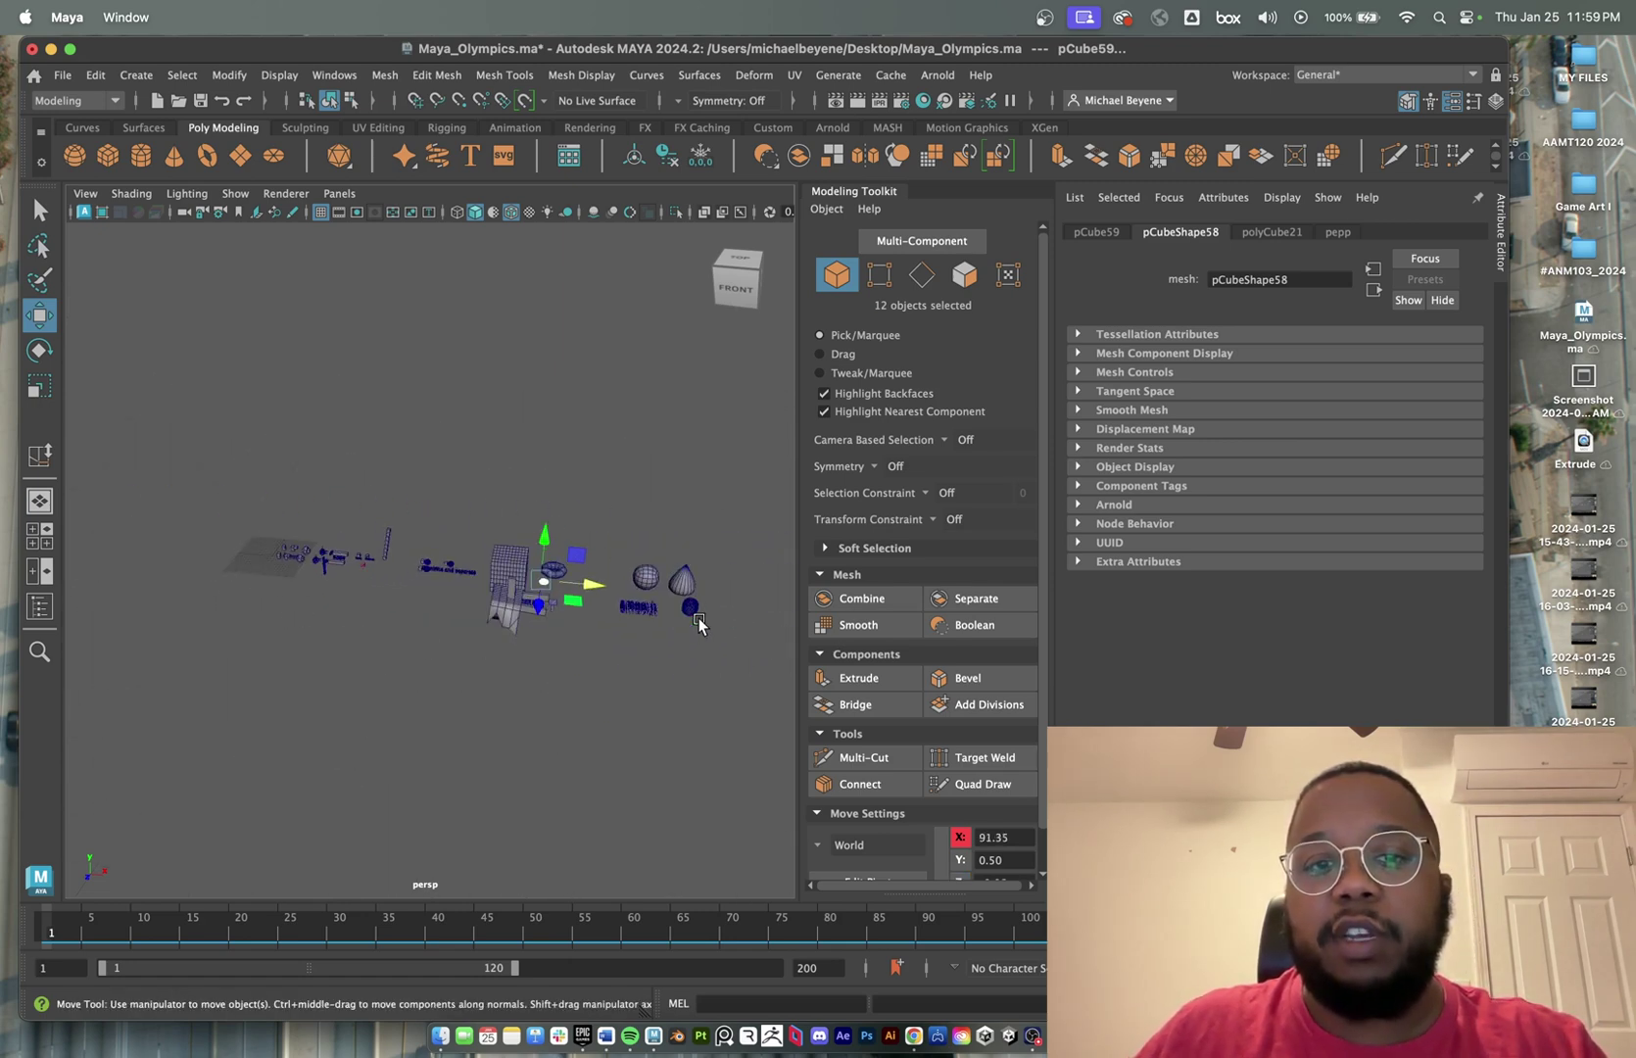
pyautogui.keyDown('alt'); pyautogui.moveTo(700, 624); pyautogui.dragTo(411, 640, button='middle'); pyautogui.keyUp('alt')
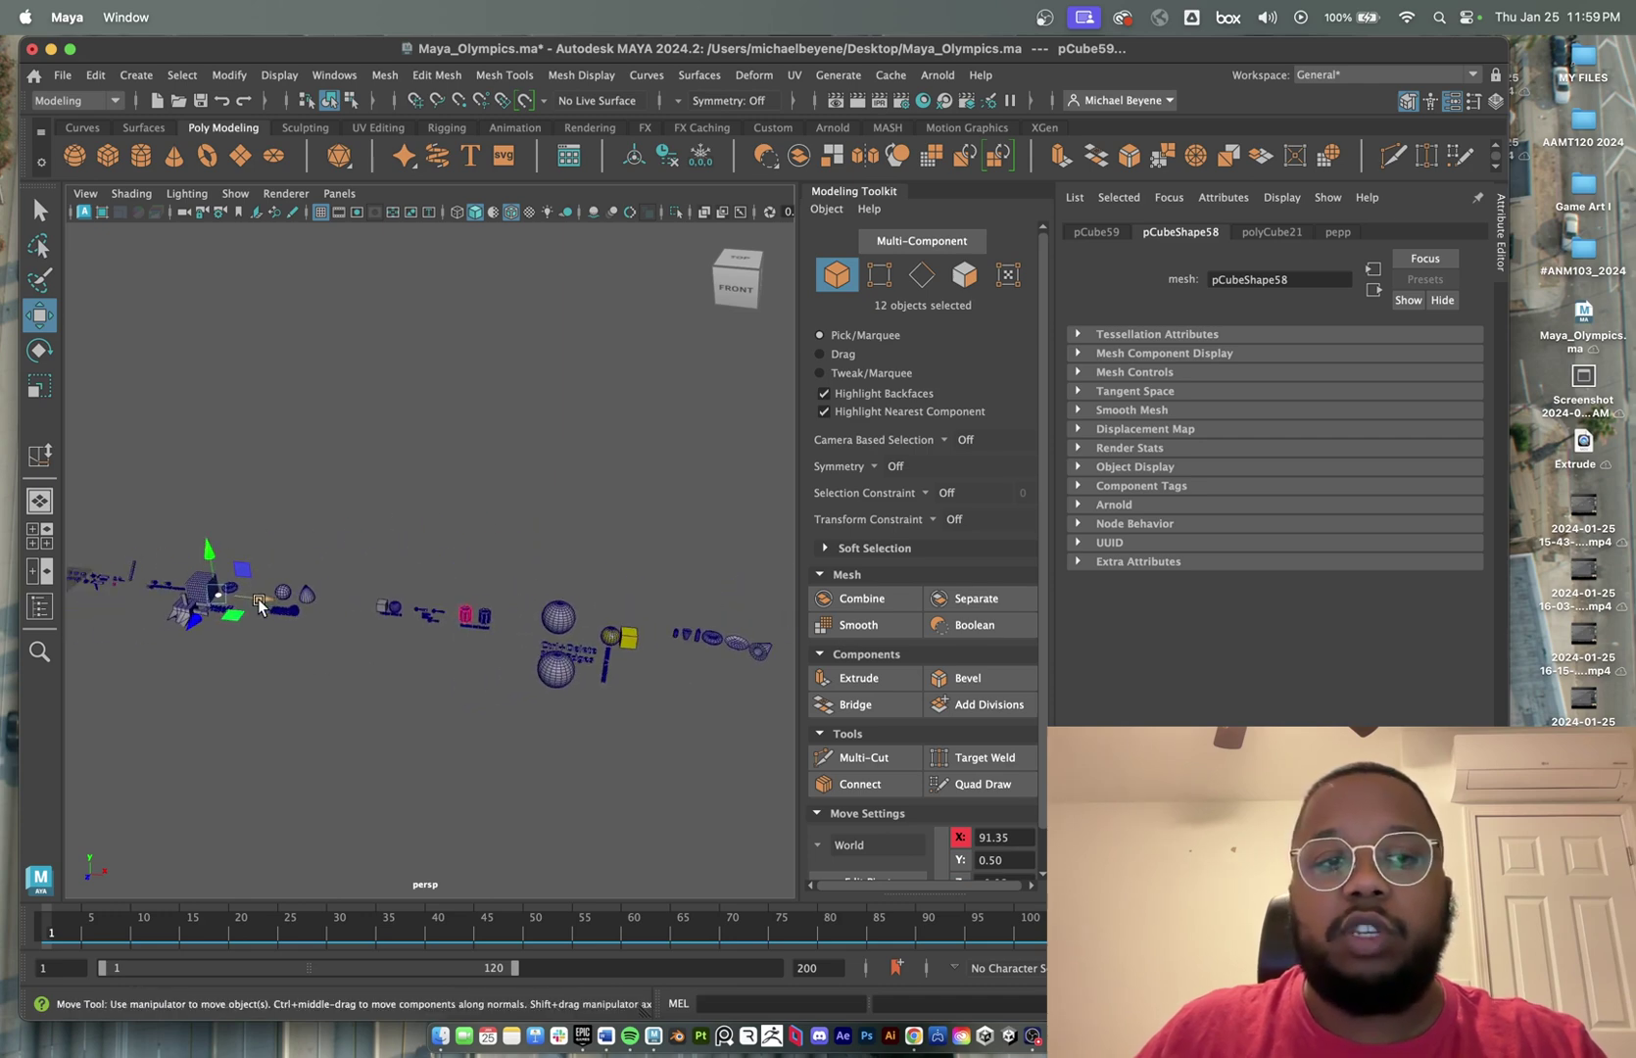
pyautogui.moveTo(260, 599); pyautogui.dragTo(768, 662)
pyautogui.press('f')
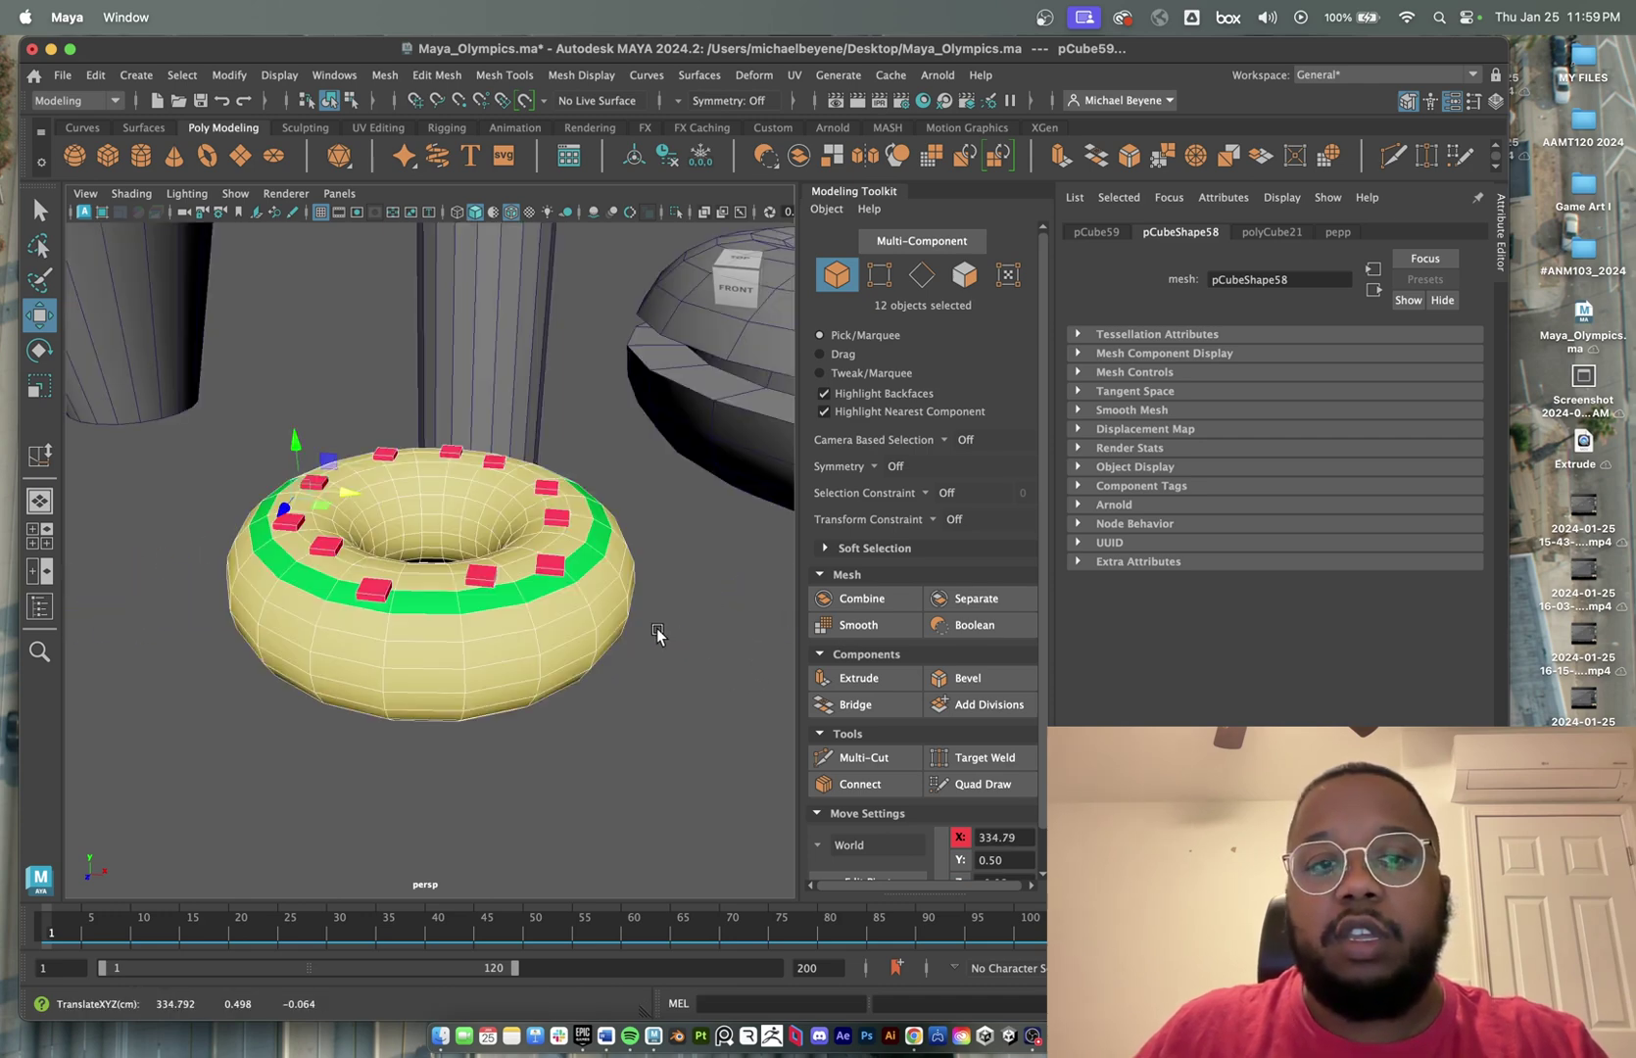
# - Move the selected torus and cubes forward, clear of the row of modified primitives
pyautogui.scroll(-10, 654, 637)
pyautogui.keyDown('alt'); pyautogui.moveTo(643, 639); pyautogui.dragTo(553, 634); pyautogui.keyUp('alt')
pyautogui.scroll(-6, 558, 625)
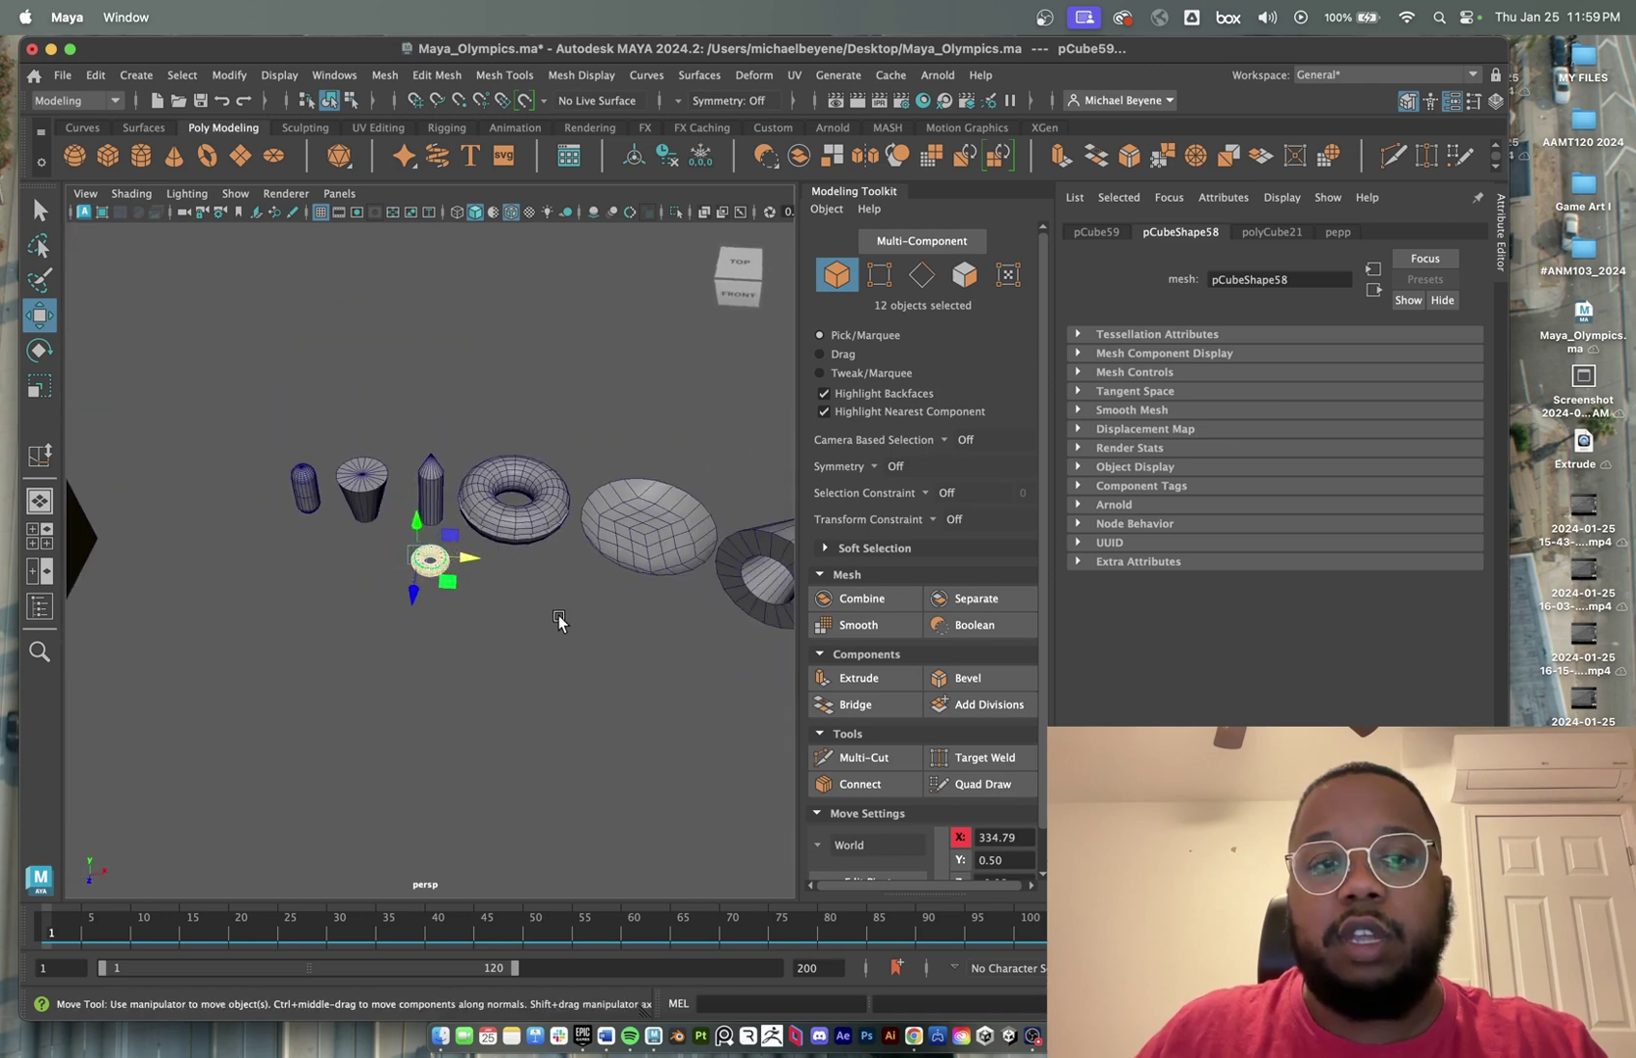
pyautogui.keyDown('alt'); pyautogui.moveTo(559, 615); pyautogui.dragTo(357, 541, button='middle'); pyautogui.keyUp('alt')
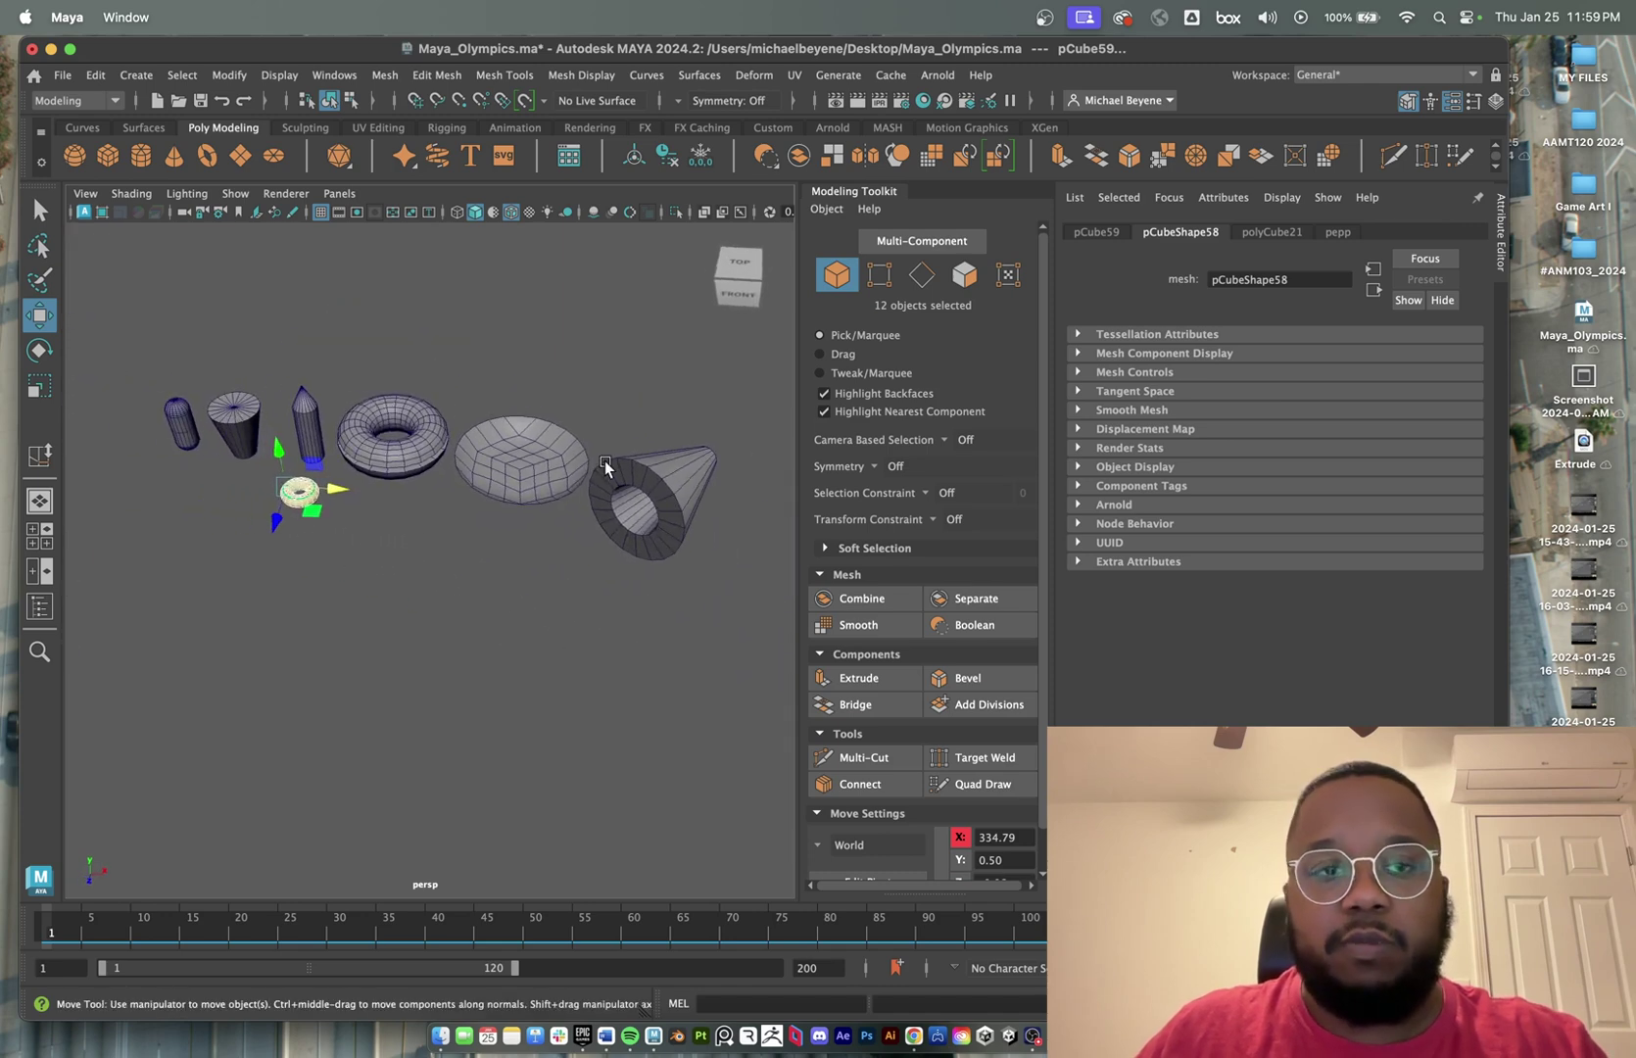
pyautogui.scroll(-5, 622, 478)
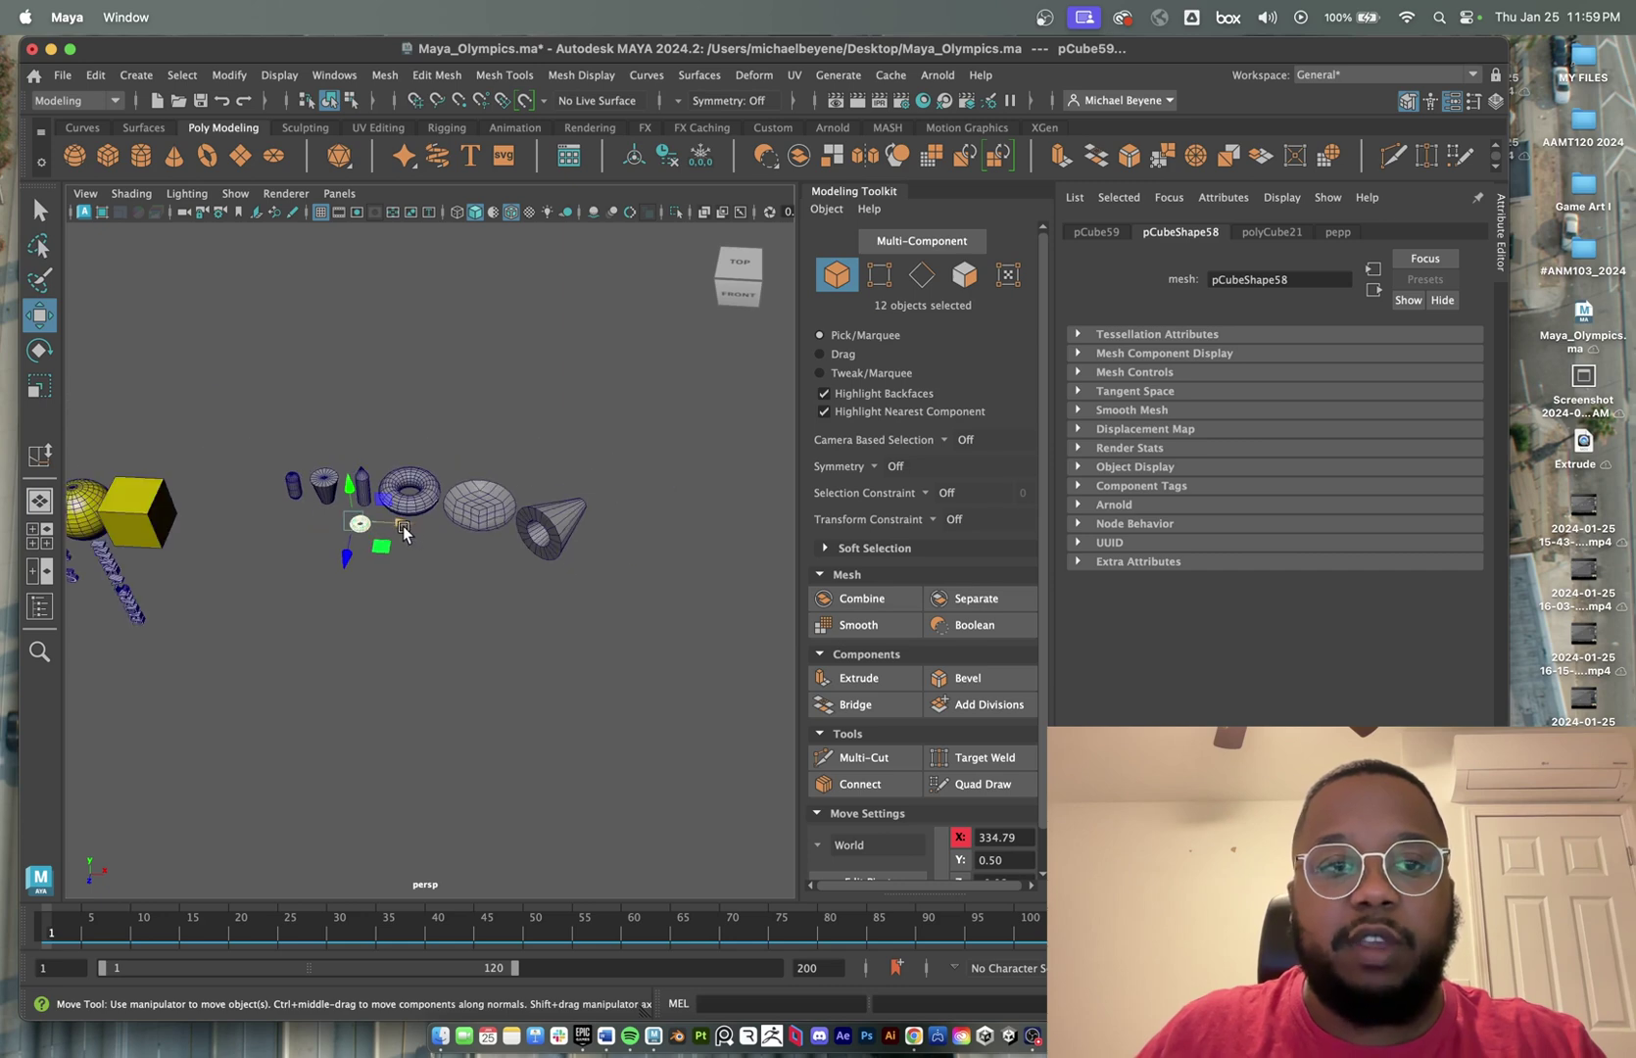
pyautogui.moveTo(405, 532); pyautogui.dragTo(368, 586)
# - Scale up the selected torus and cubes together, bringing the cube scale to about 9.87 in X and 2.75 in Y
pyautogui.press('r')
pyautogui.press('super+z')
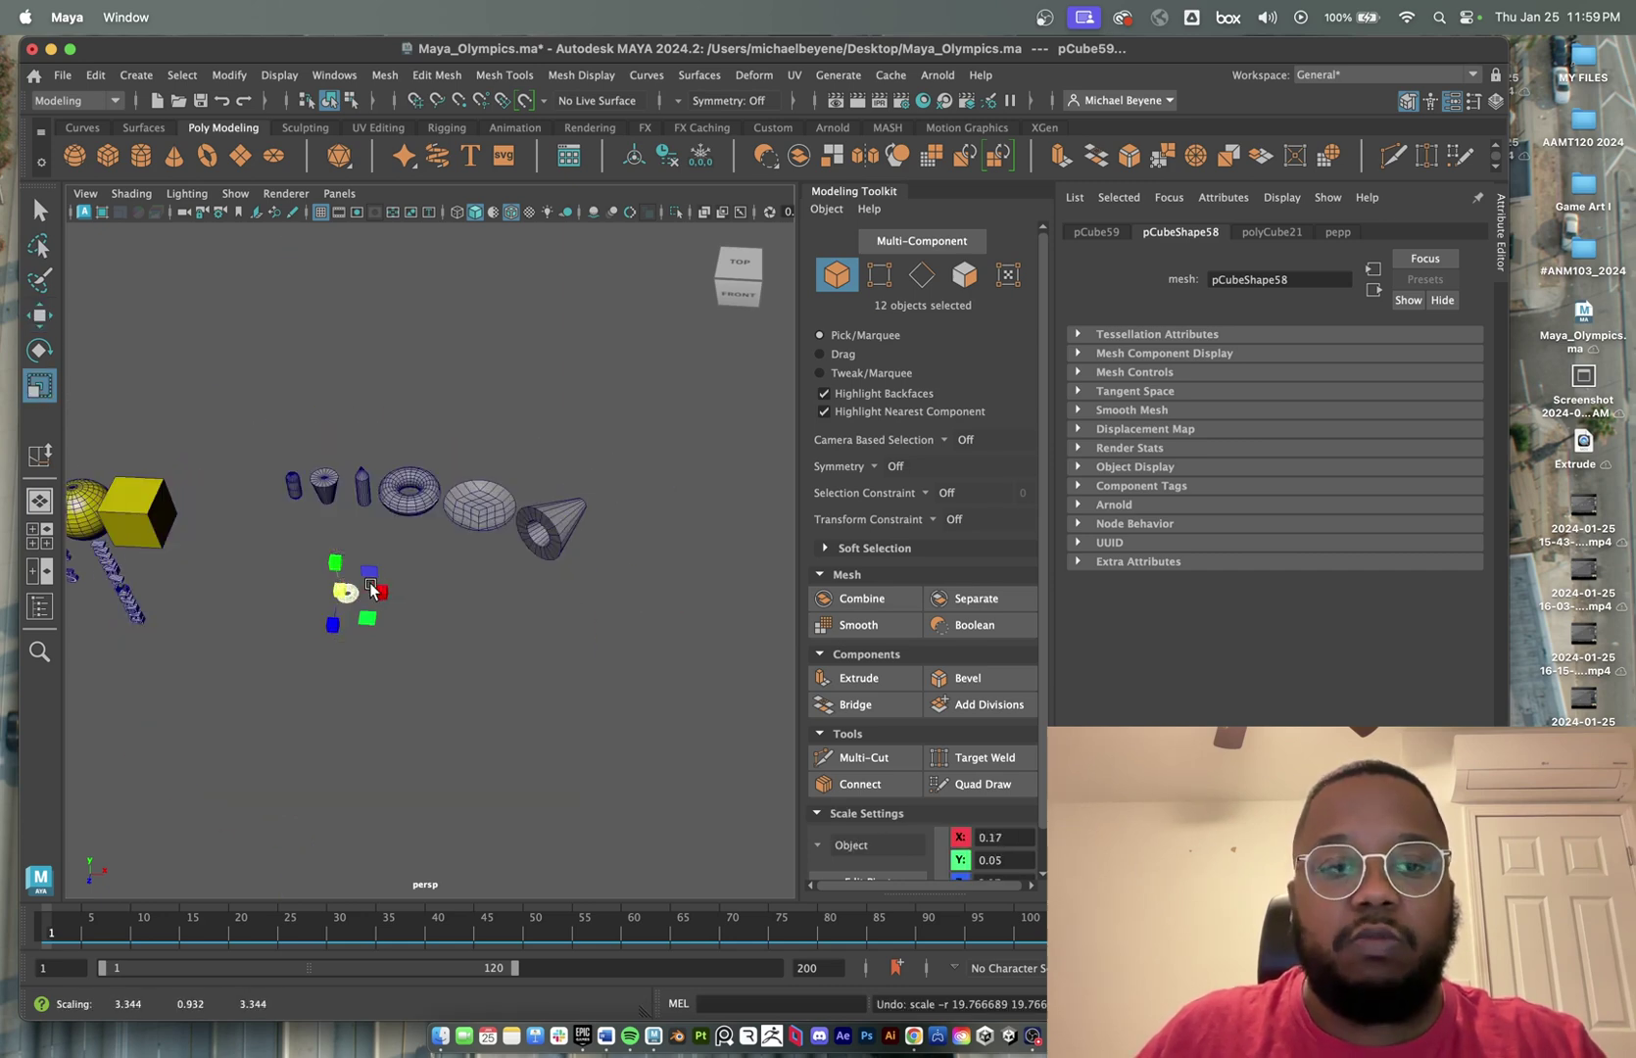
pyautogui.scroll(5, 347, 593)
pyautogui.scroll(4, 347, 593)
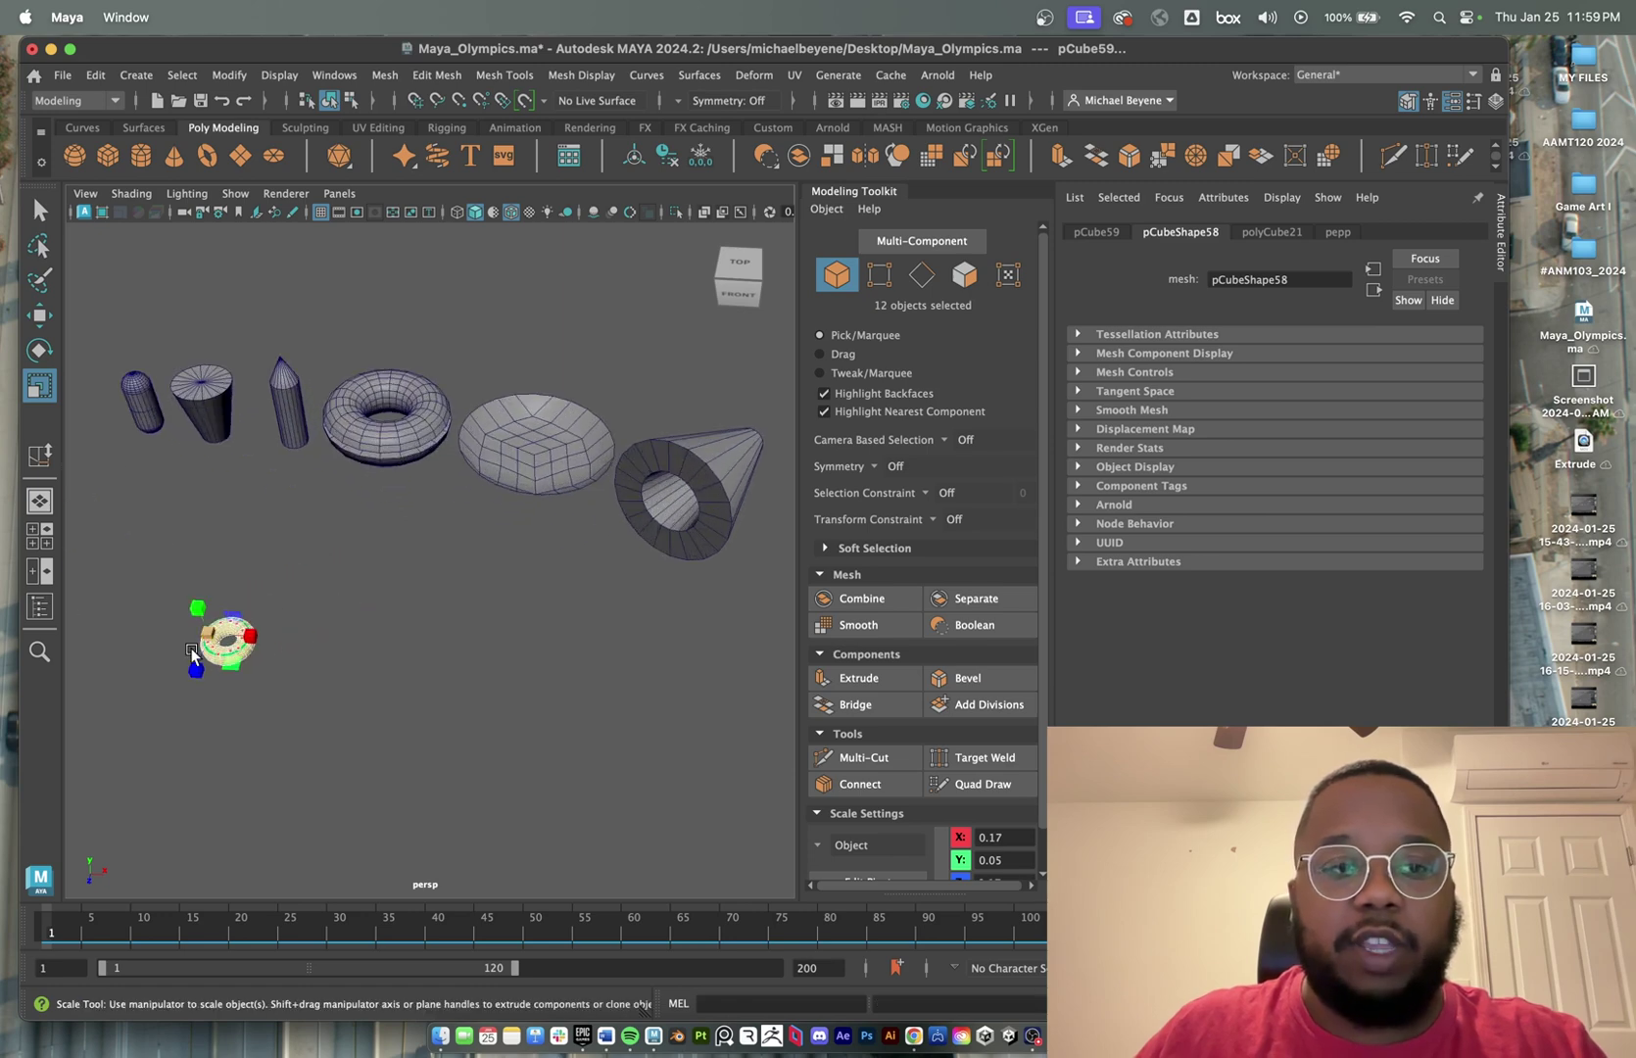
pyautogui.keyDown('alt'); pyautogui.moveTo(195, 647); pyautogui.dragTo(423, 556, button='middle'); pyautogui.keyUp('alt')
pyautogui.scroll(5, 340, 643)
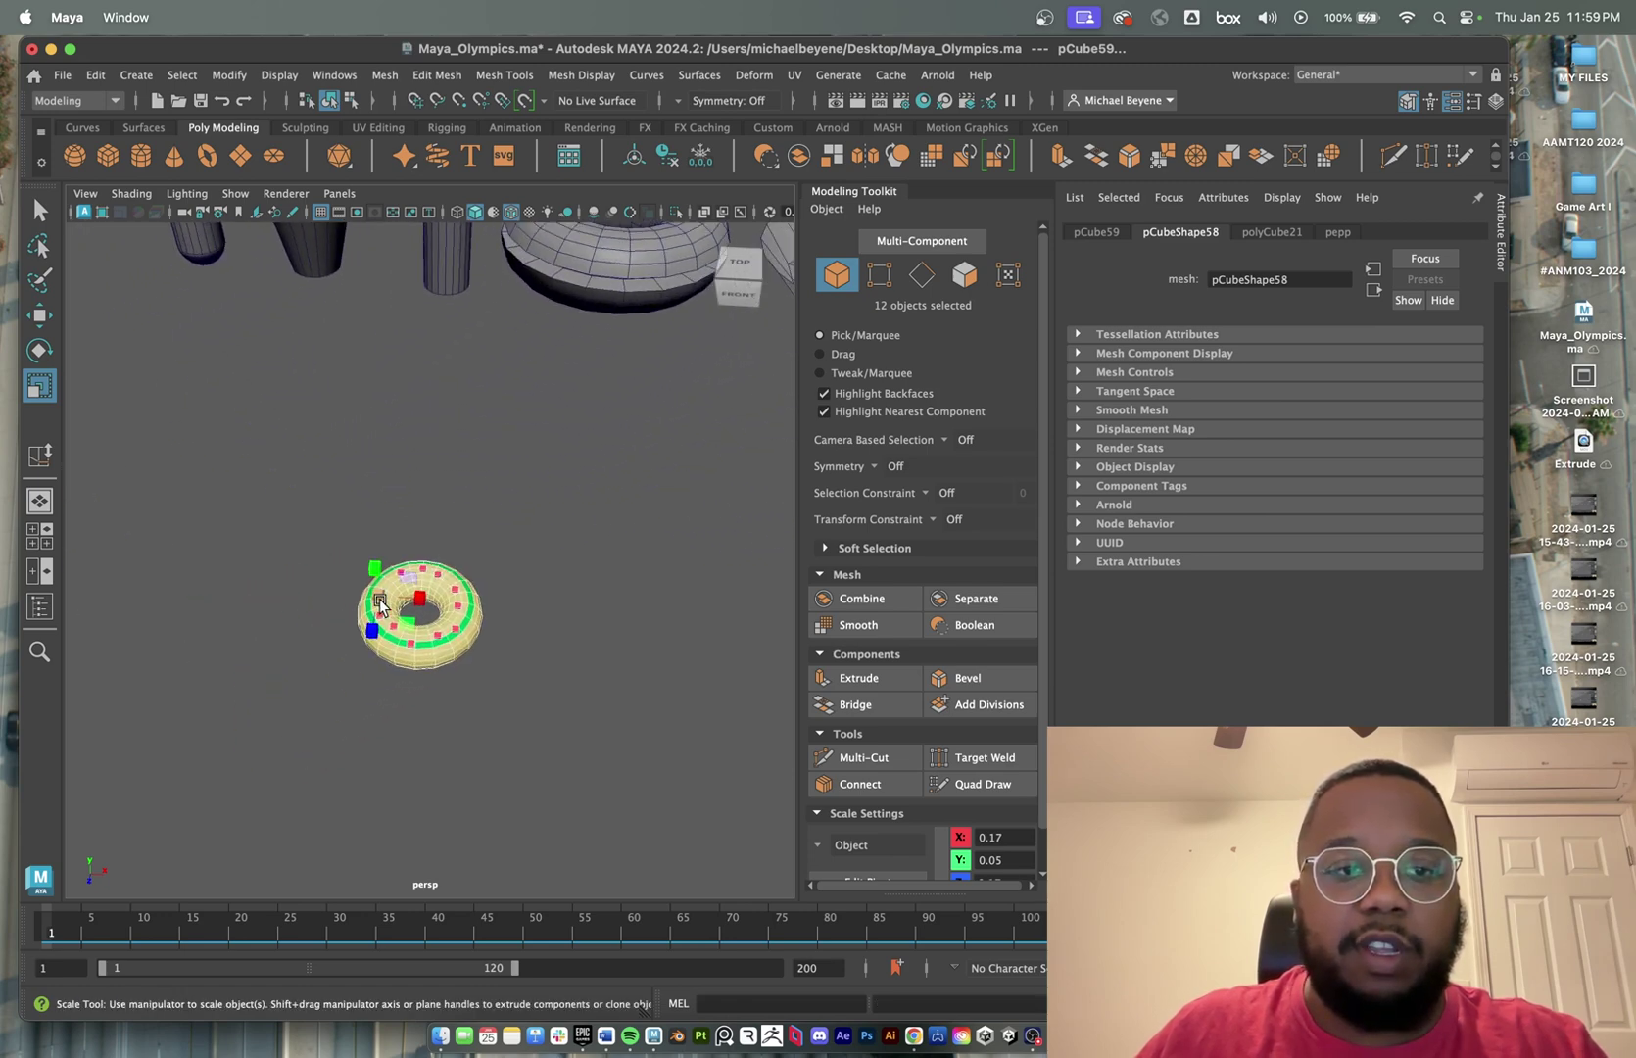
pyautogui.moveTo(374, 595); pyautogui.dragTo(810, 525)
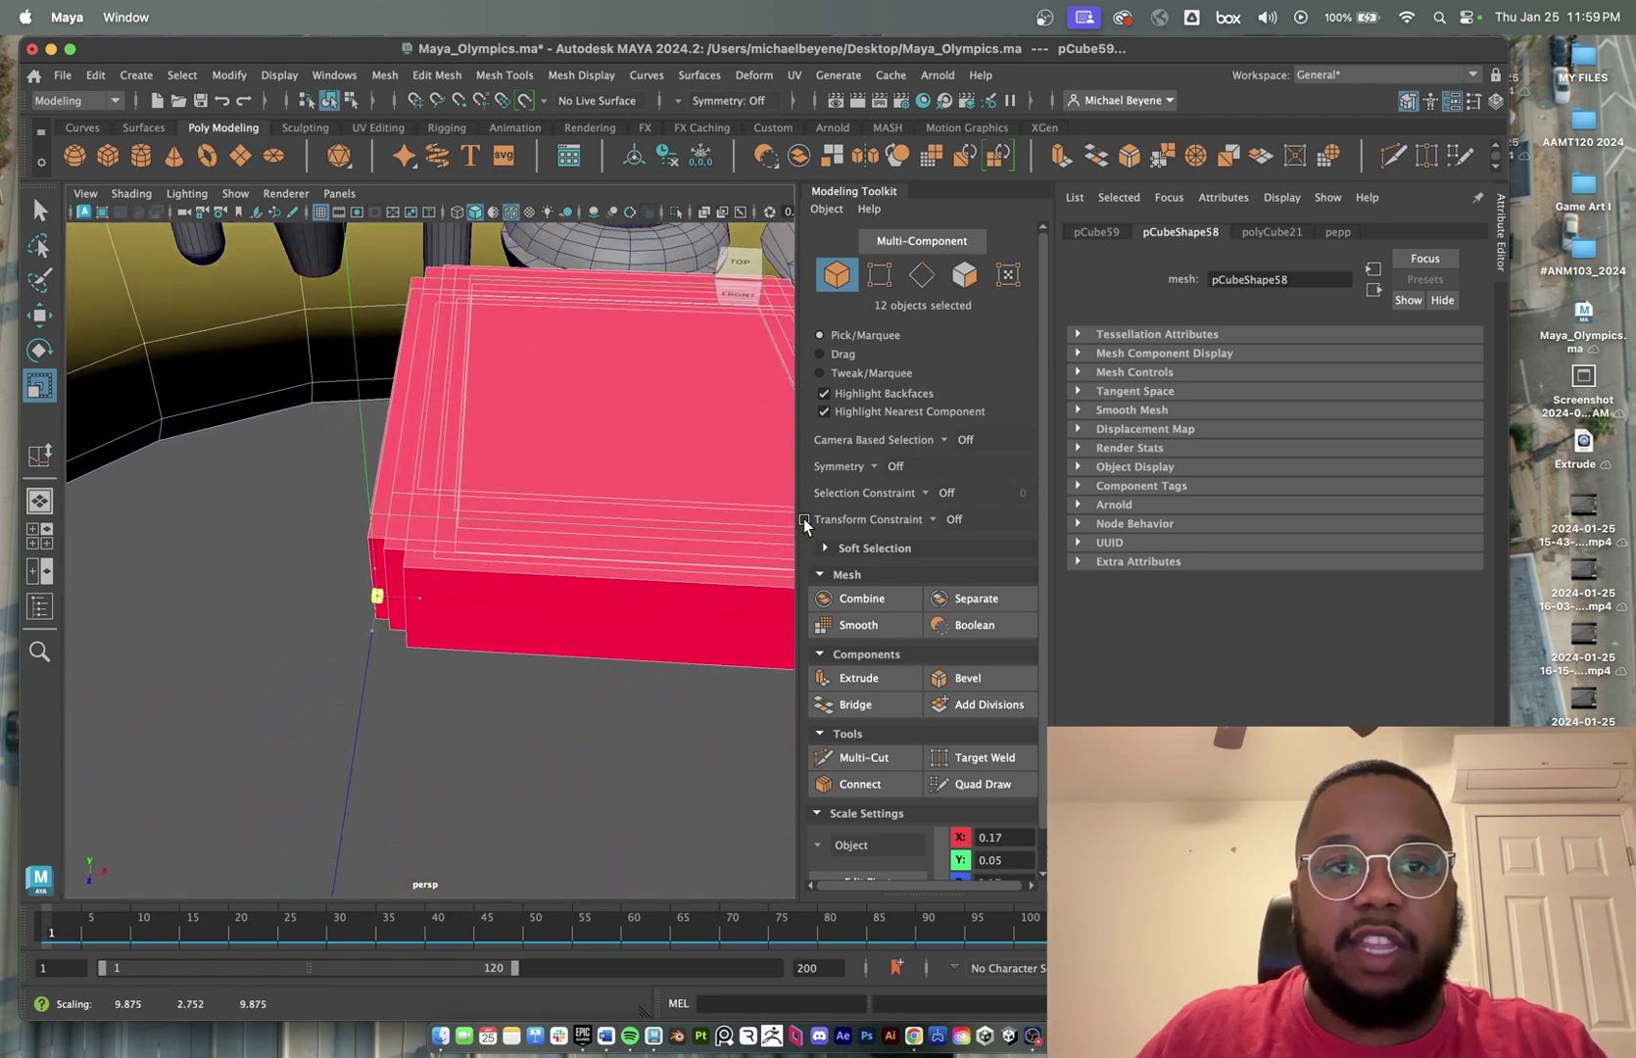
pyautogui.scroll(-10, 536, 615)
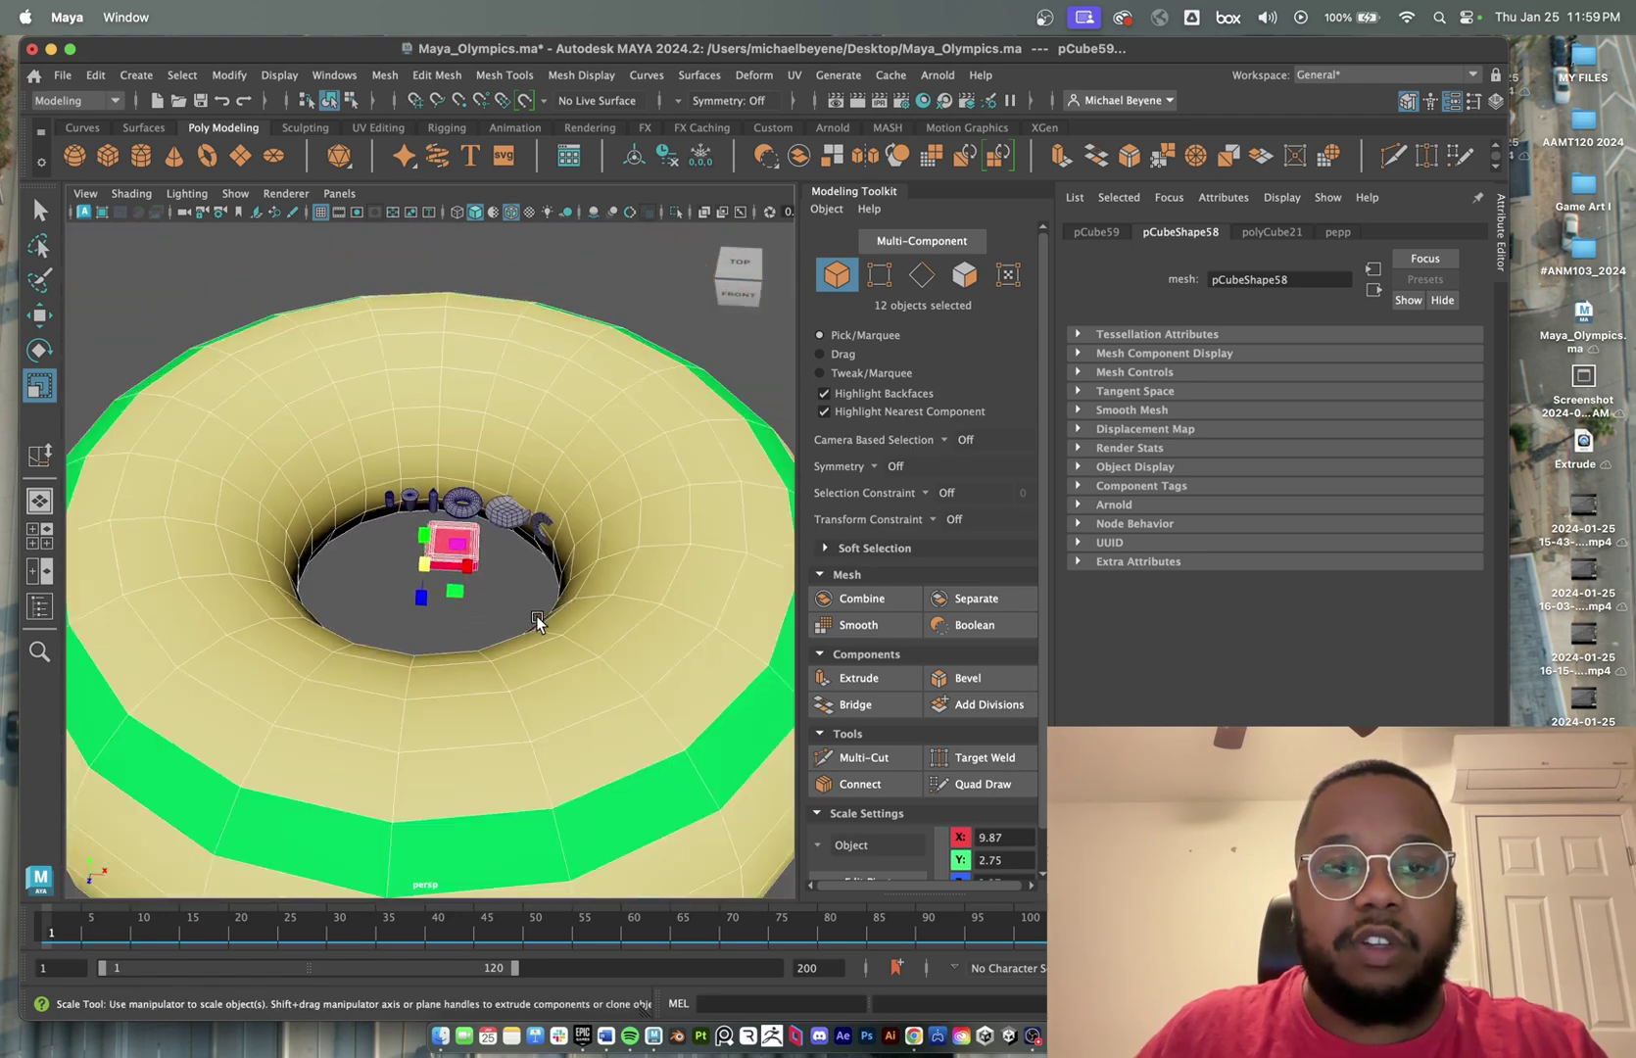
# - Undo the last scaling and combine the torus and all its cubes into one mesh with a centered pivot
pyautogui.press('super+z')
pyautogui.scroll(5, 537, 629)
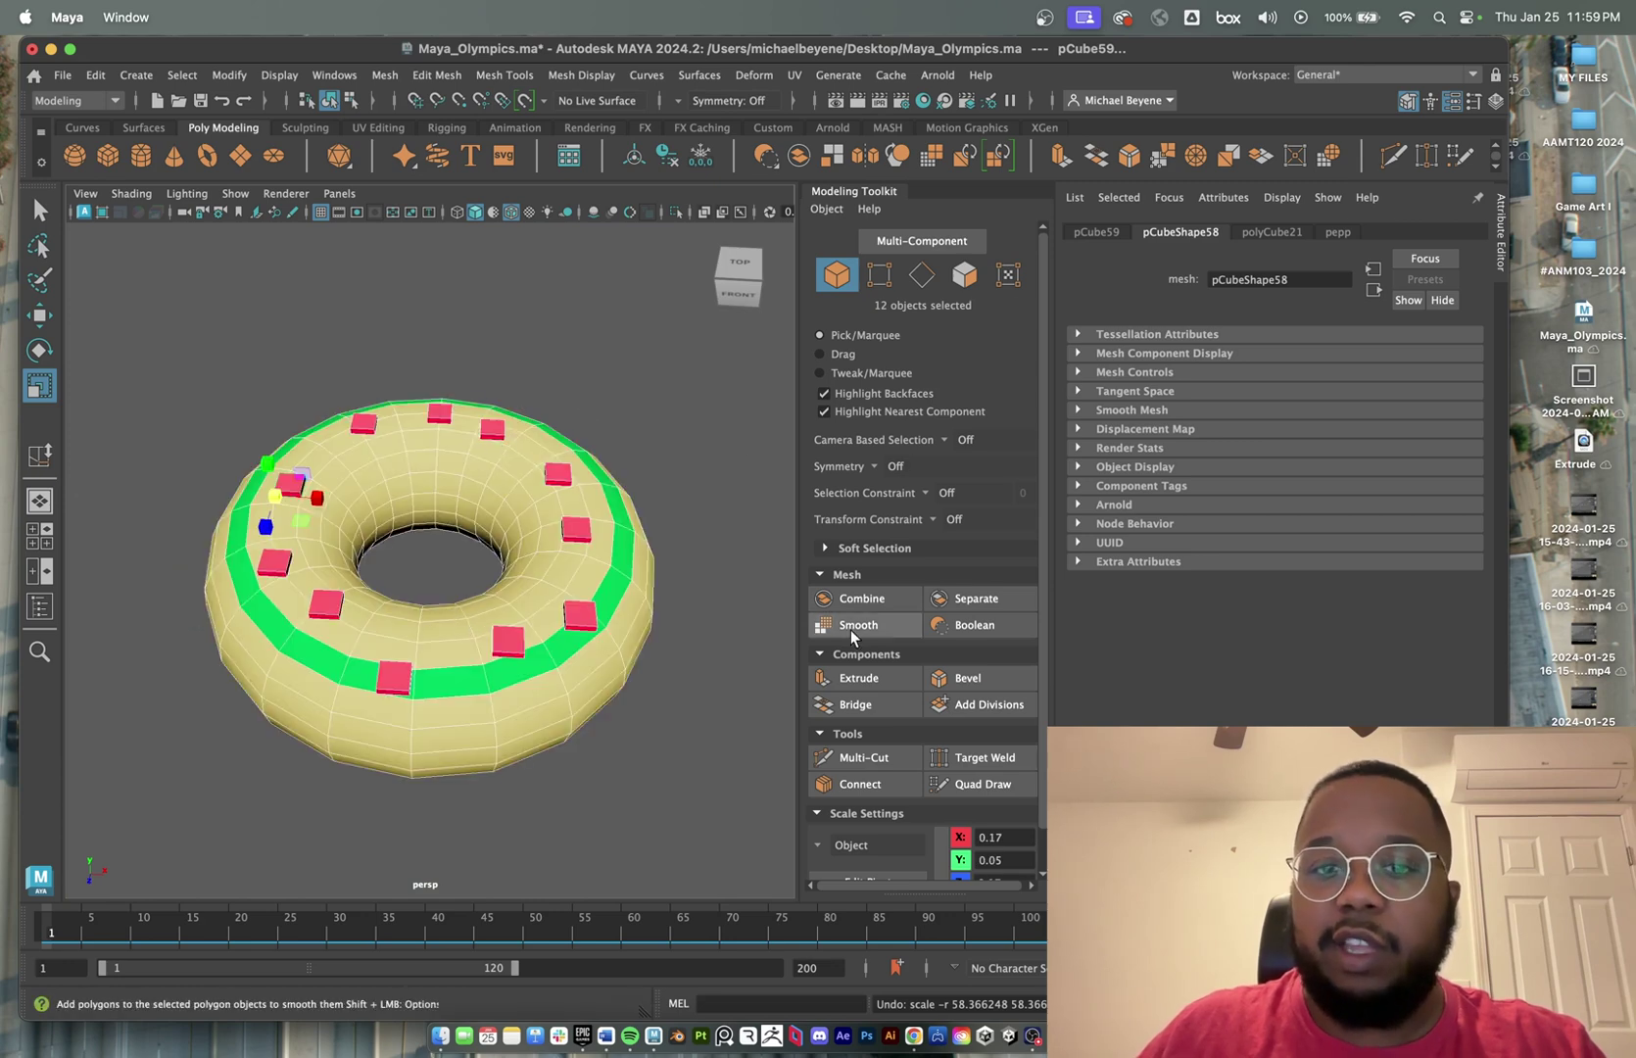
pyautogui.click(859, 599)
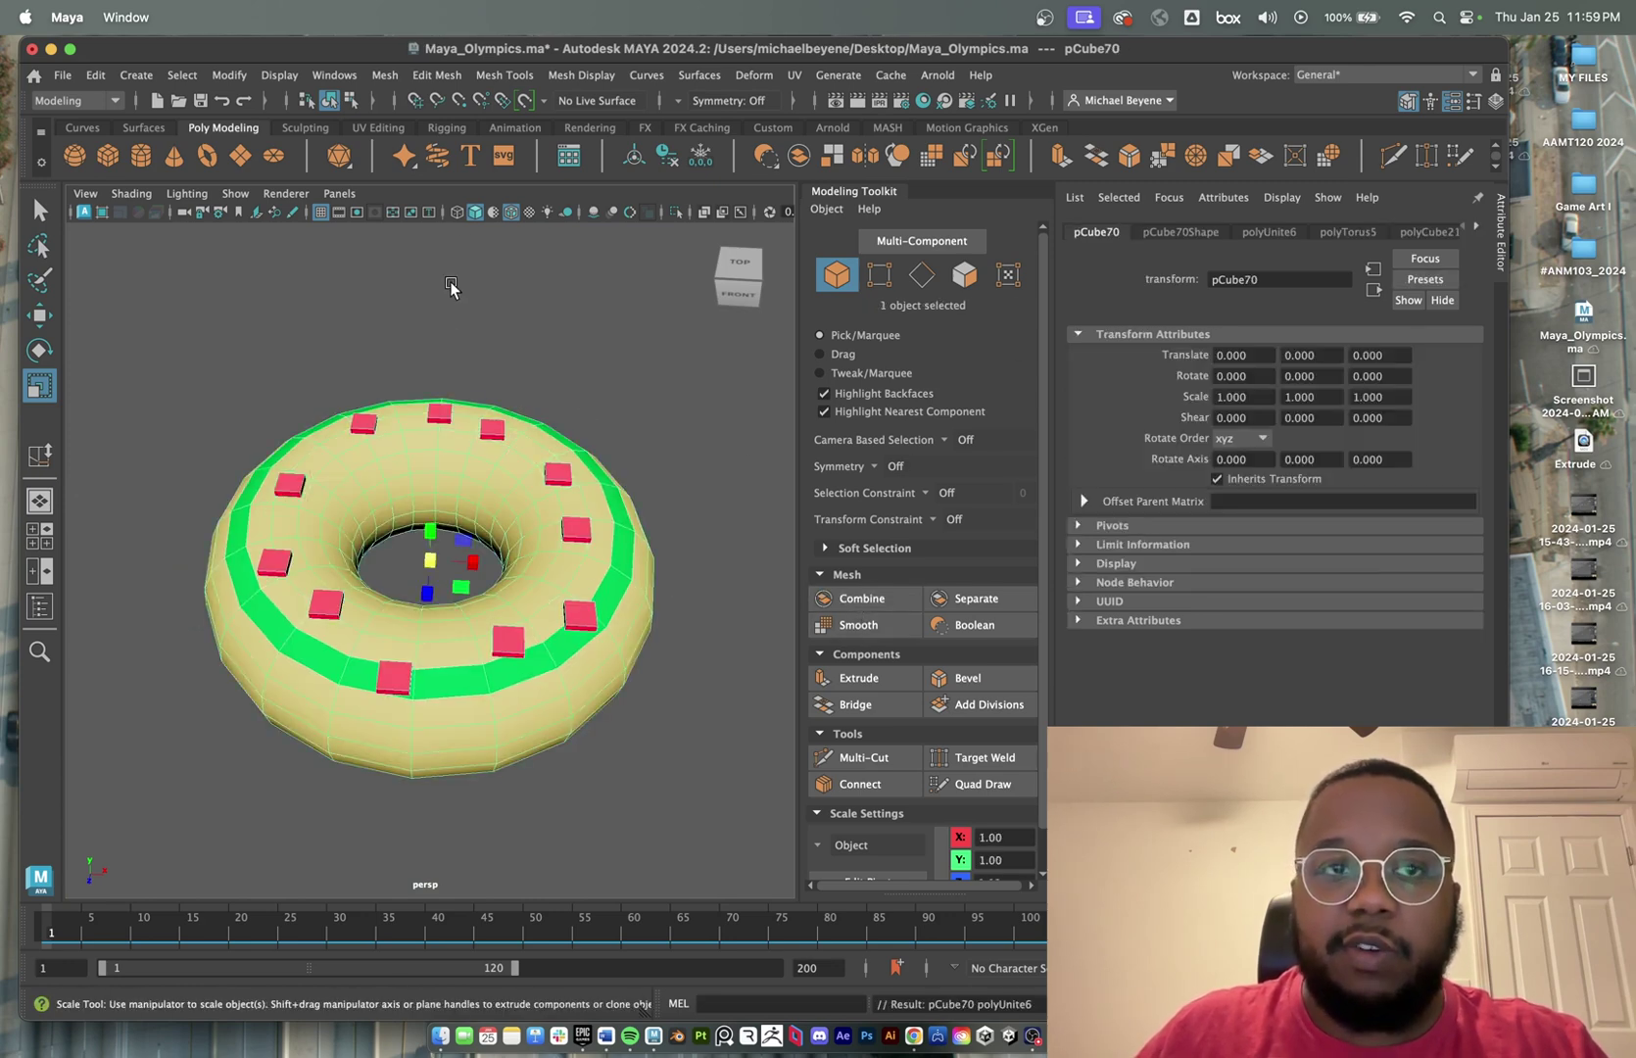
pyautogui.click(637, 159)
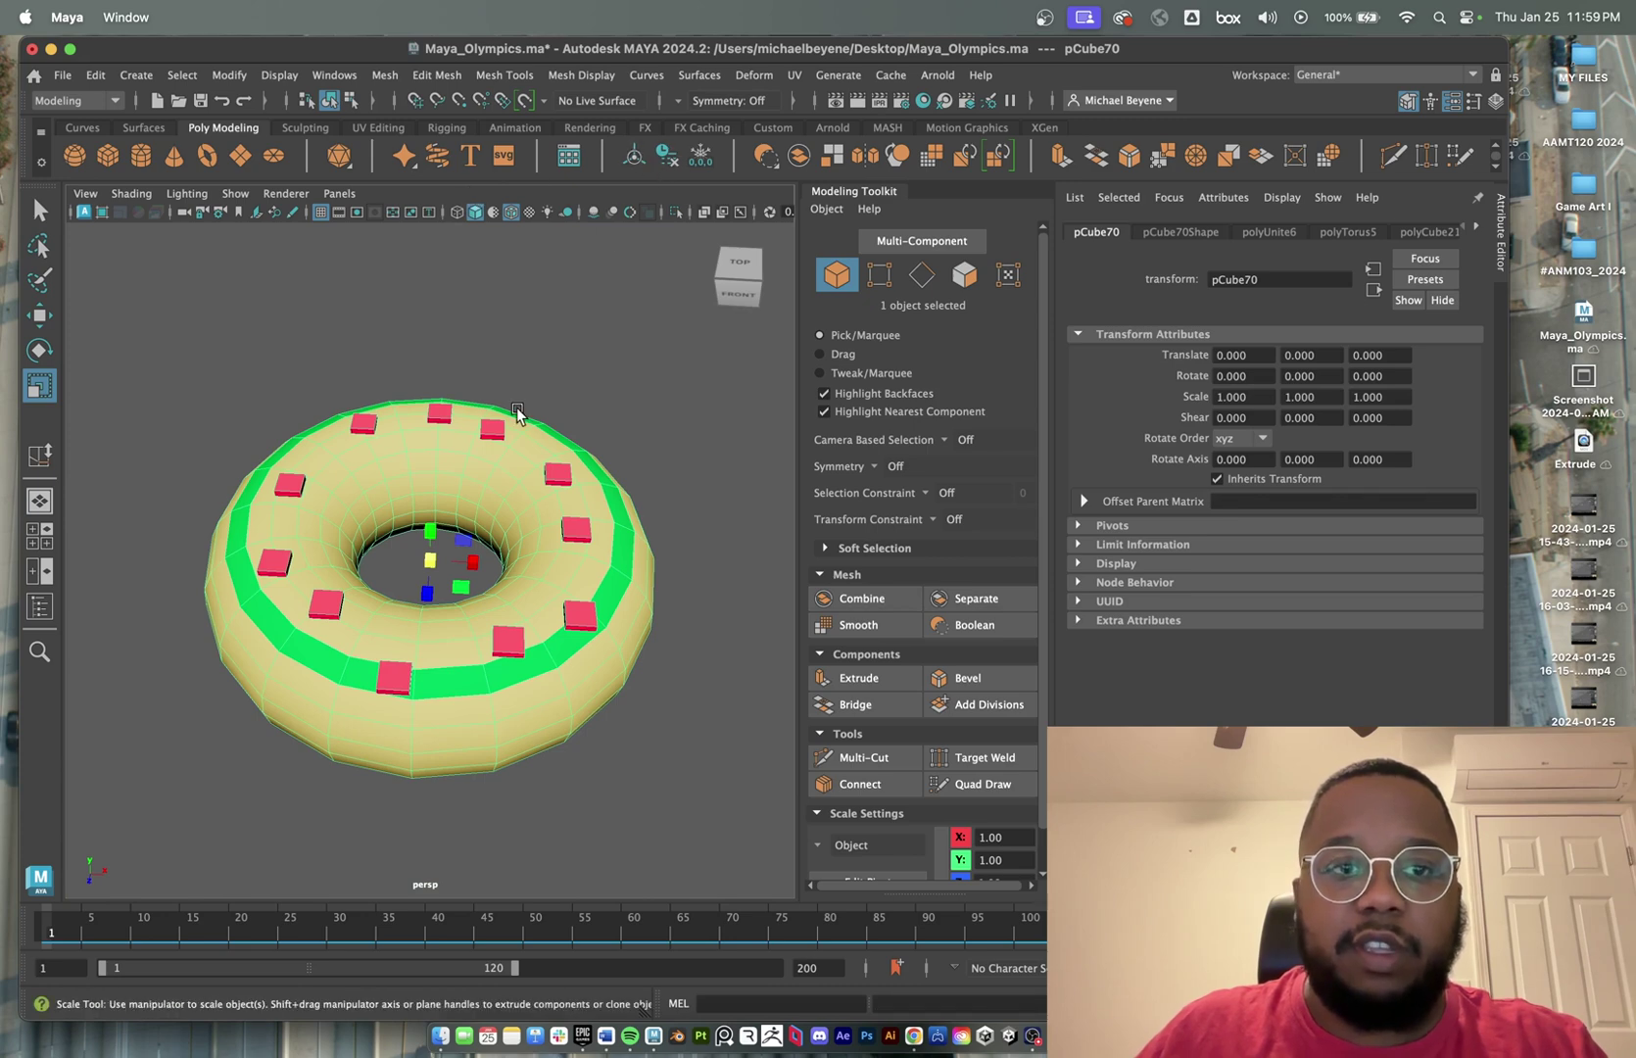
# - Scale up the combined bagel uniformly to about 2.08
pyautogui.press('w')
pyautogui.press('e')
pyautogui.press('r')
pyautogui.moveTo(435, 570); pyautogui.dragTo(683, 467)
pyautogui.scroll(-5, 683, 468)
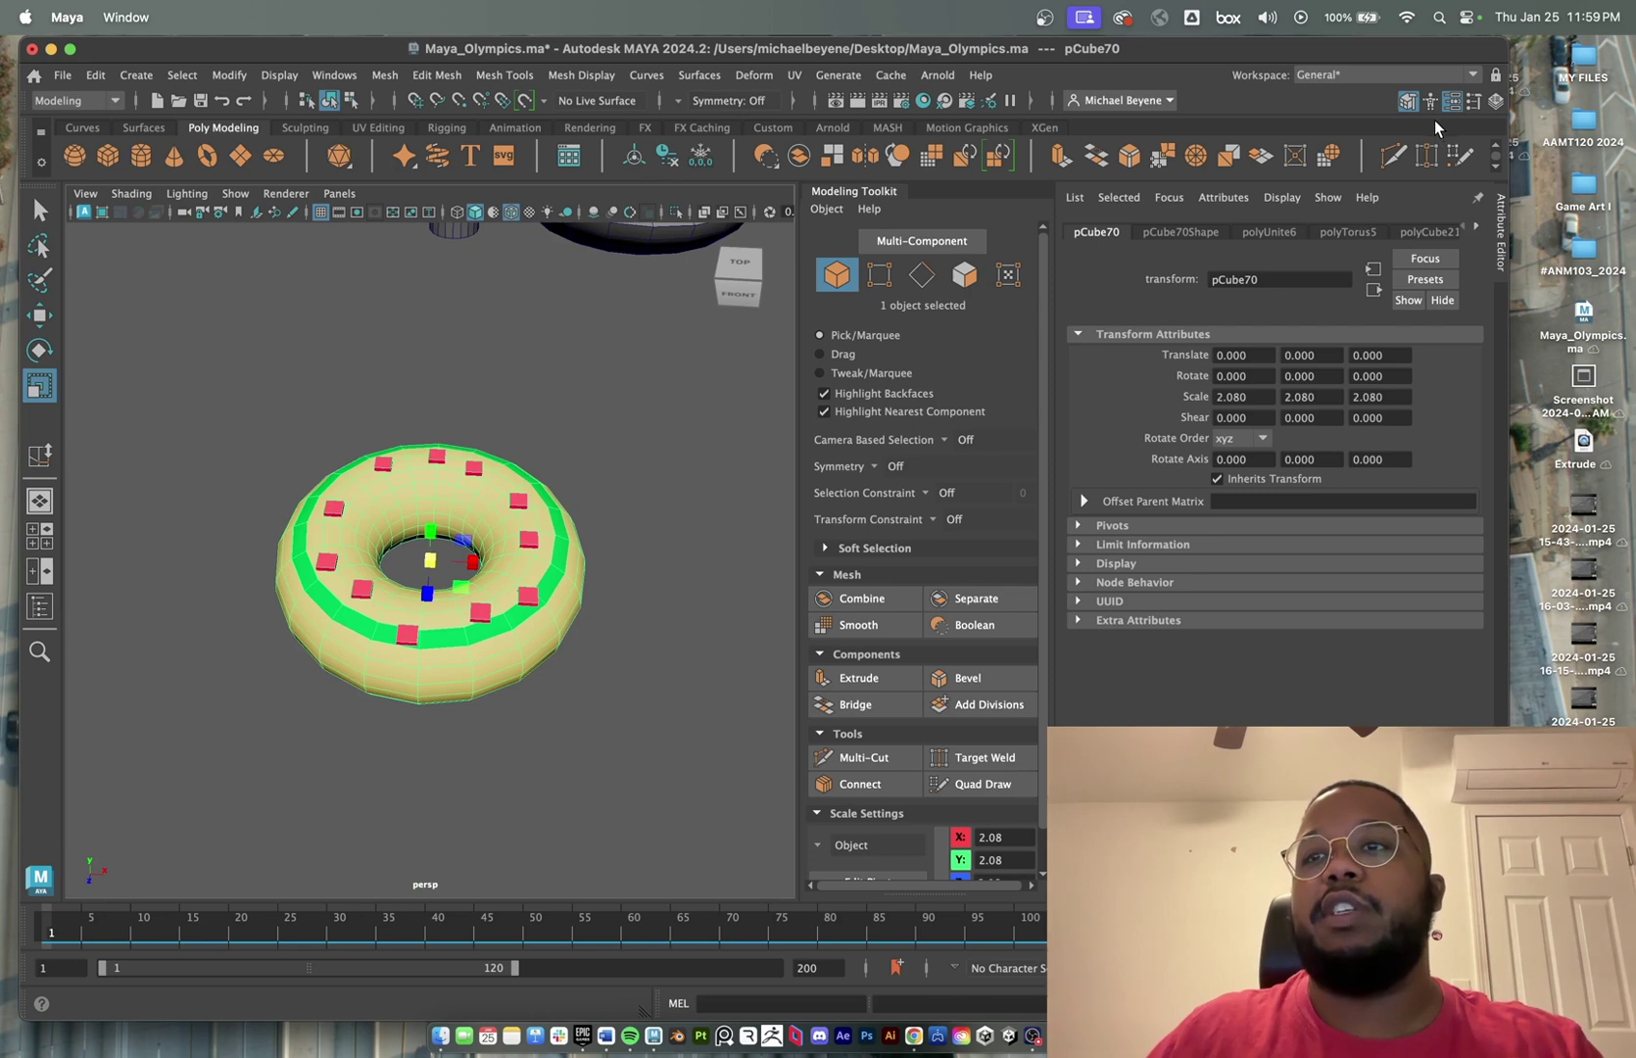
# - Hide the Attribute Editor to widen the viewport and scale up the combined bagel uniformly to about 3.307
pyautogui.click(1452, 100)
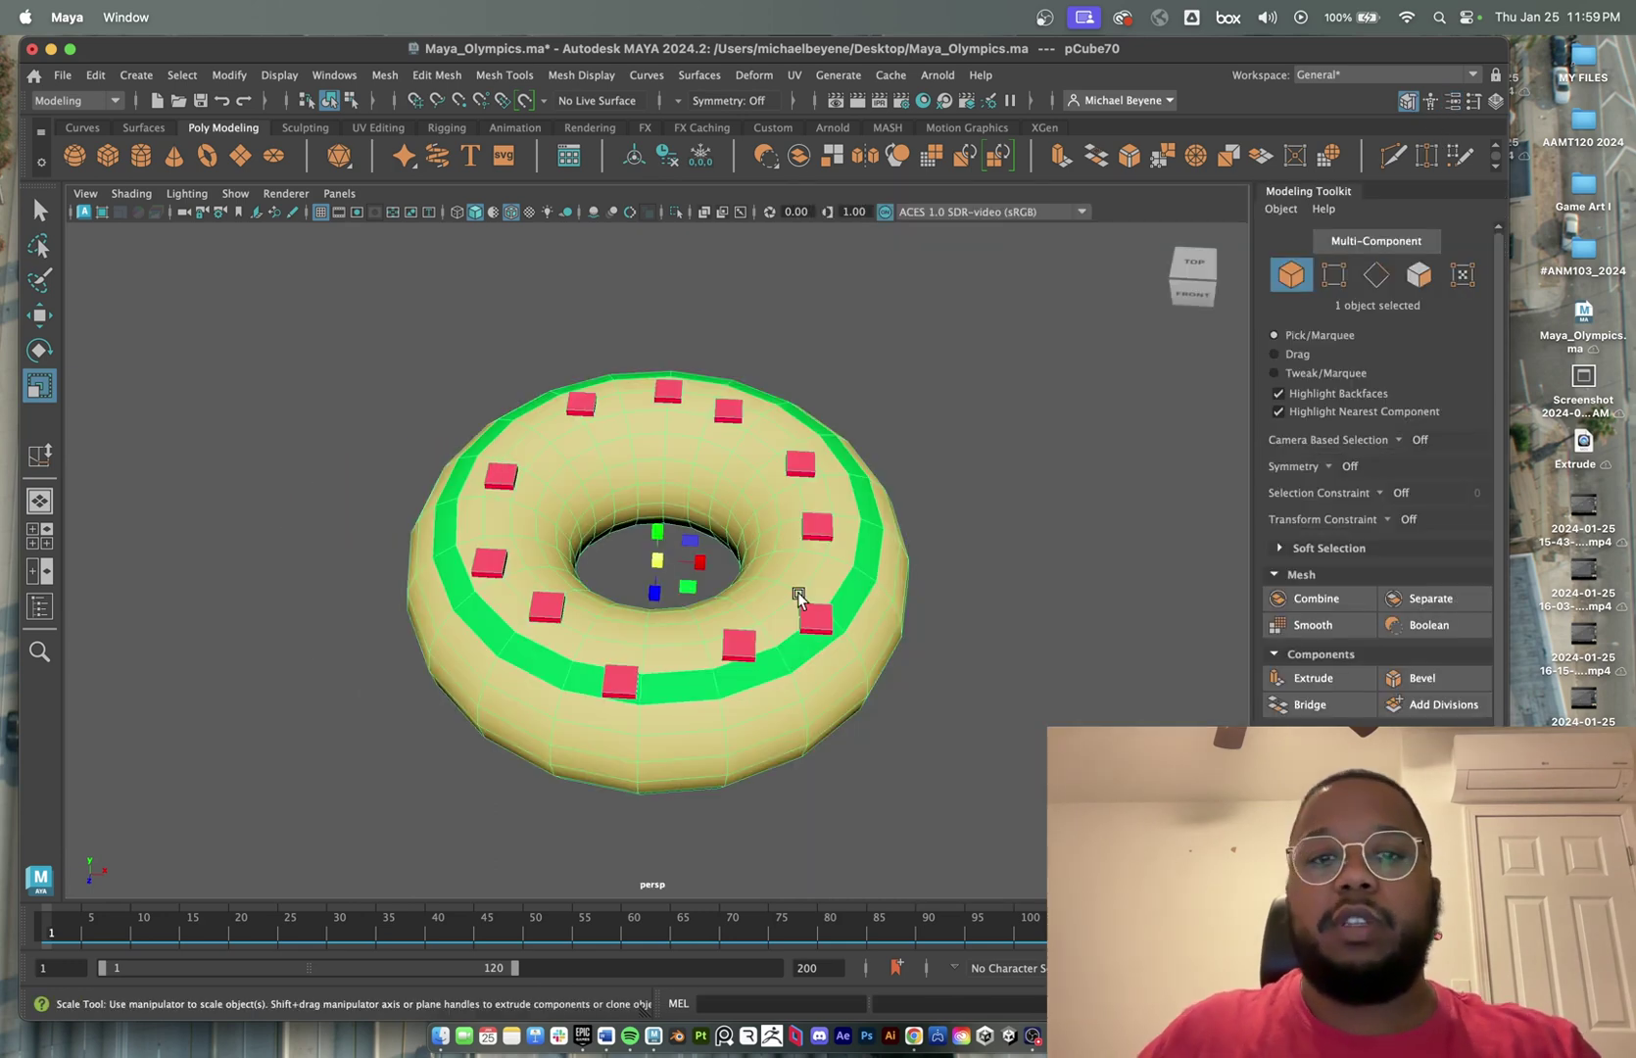
pyautogui.press('w')
pyautogui.scroll(-6, 793, 667)
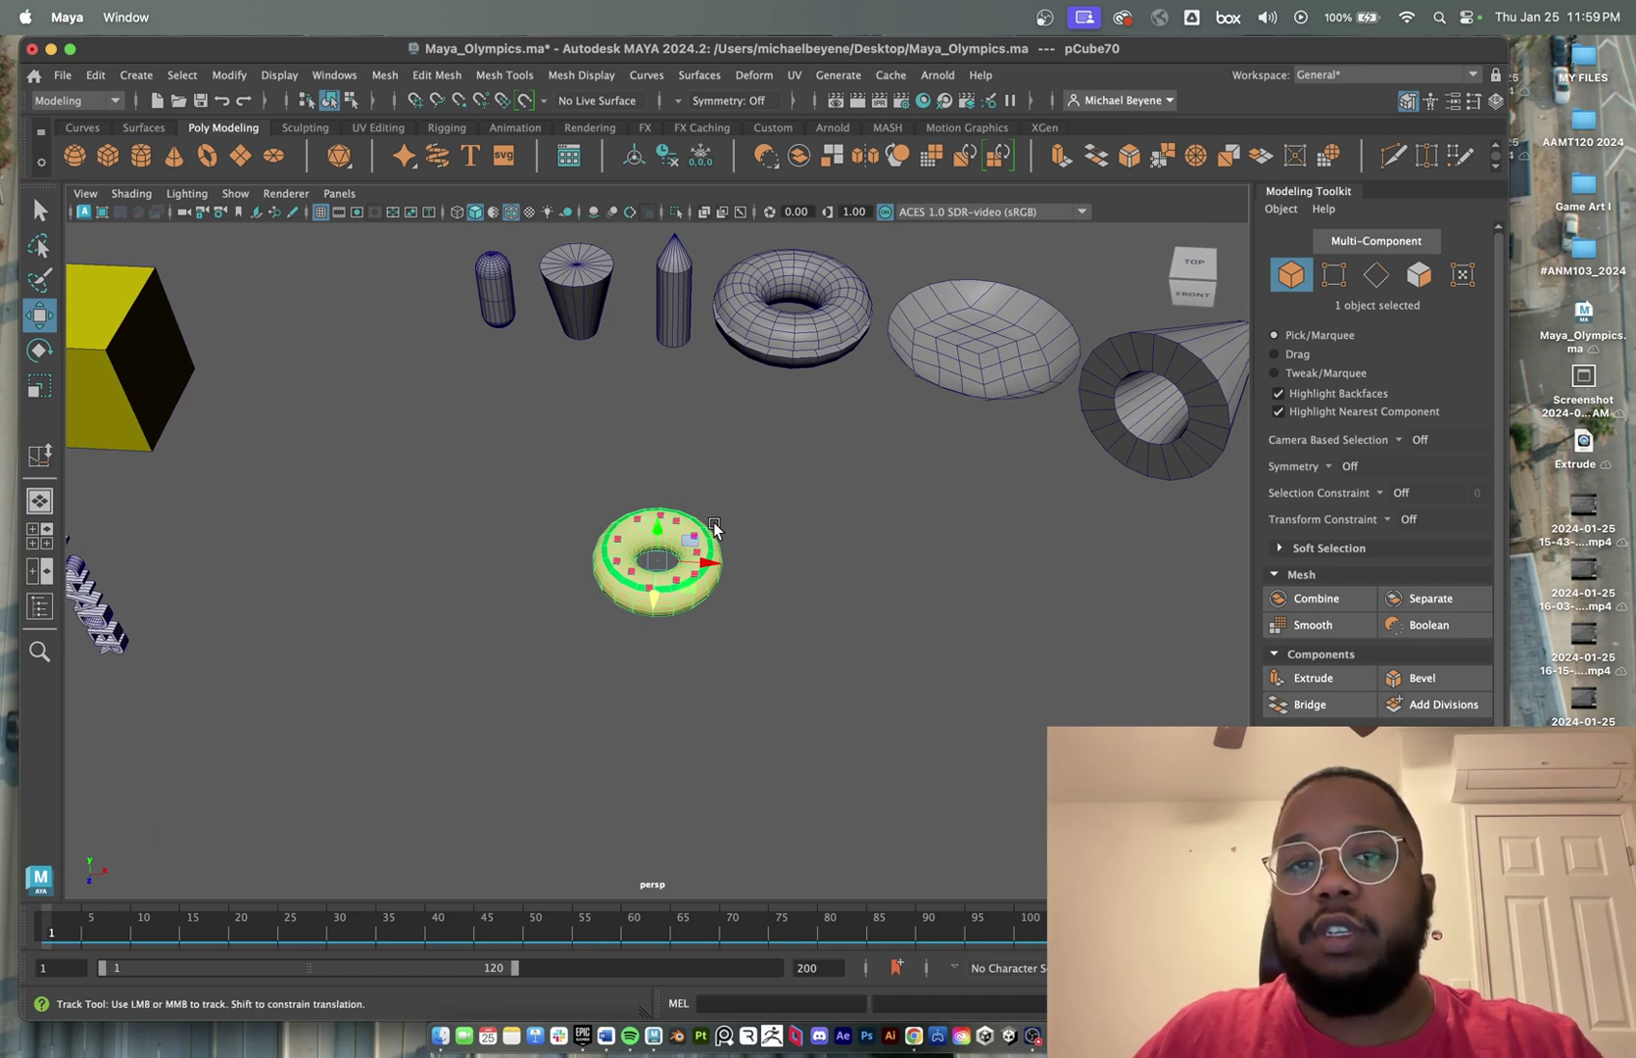
pyautogui.keyDown('alt'); pyautogui.moveTo(715, 519); pyautogui.dragTo(697, 550, button='middle'); pyautogui.keyUp('alt')
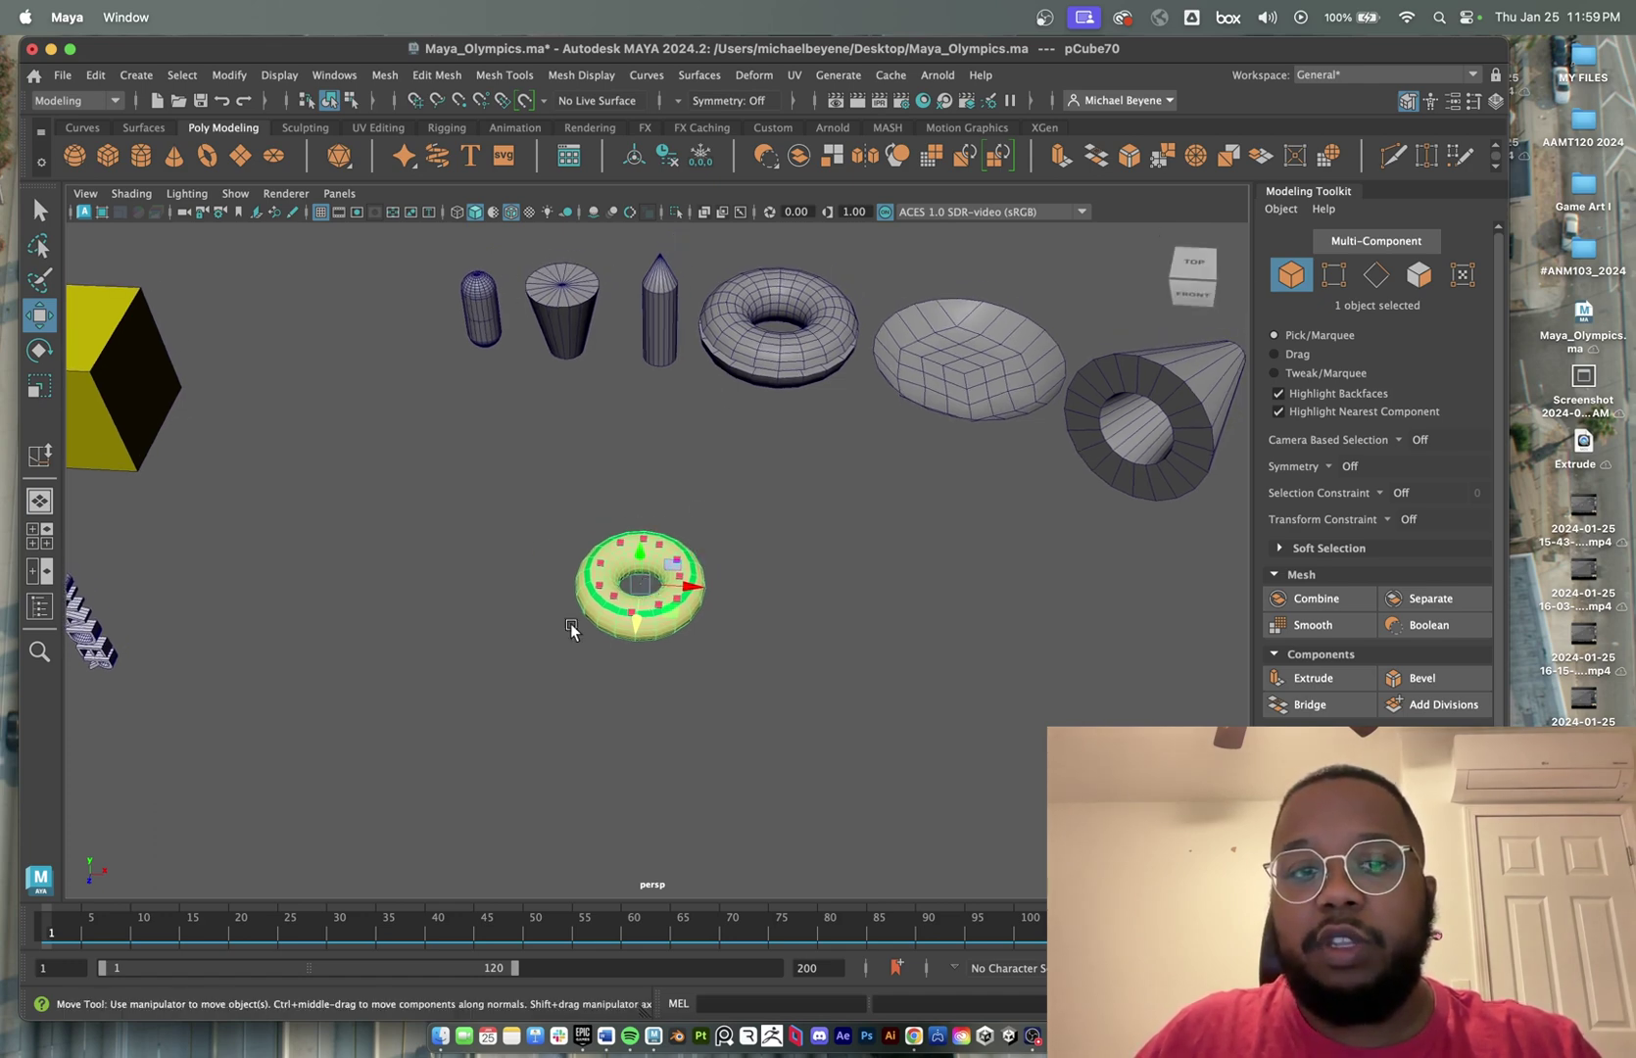
pyautogui.press('r')
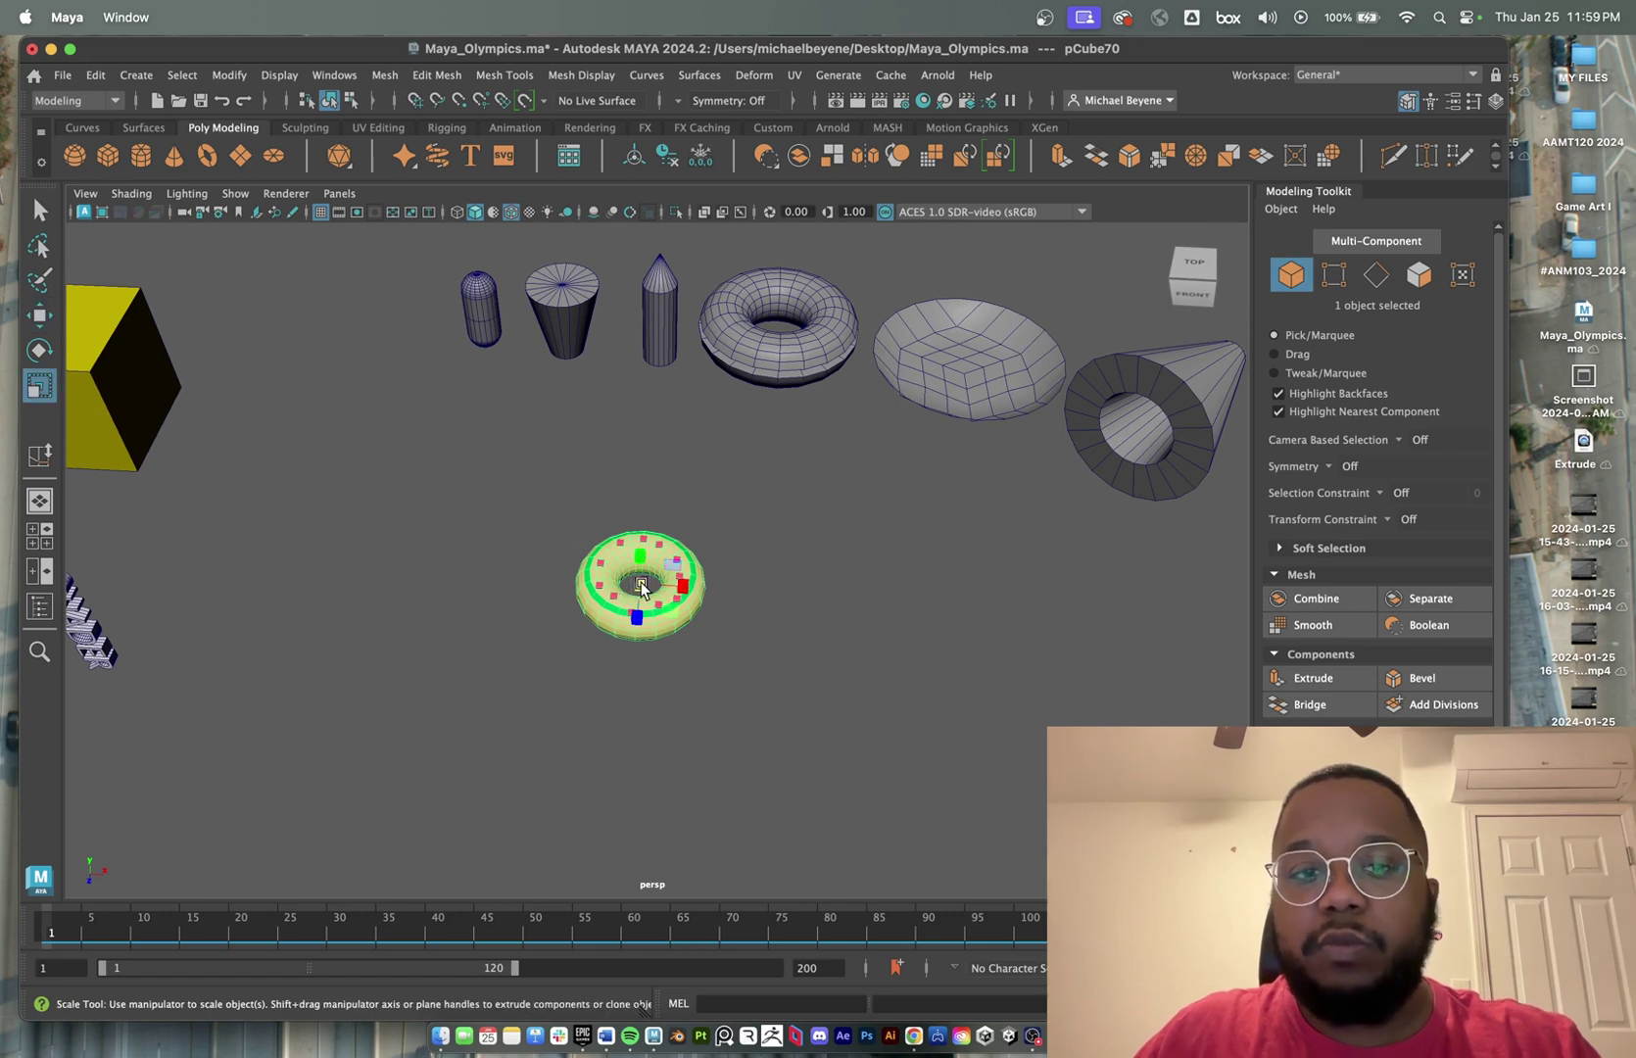
pyautogui.moveTo(642, 586); pyautogui.dragTo(702, 571)
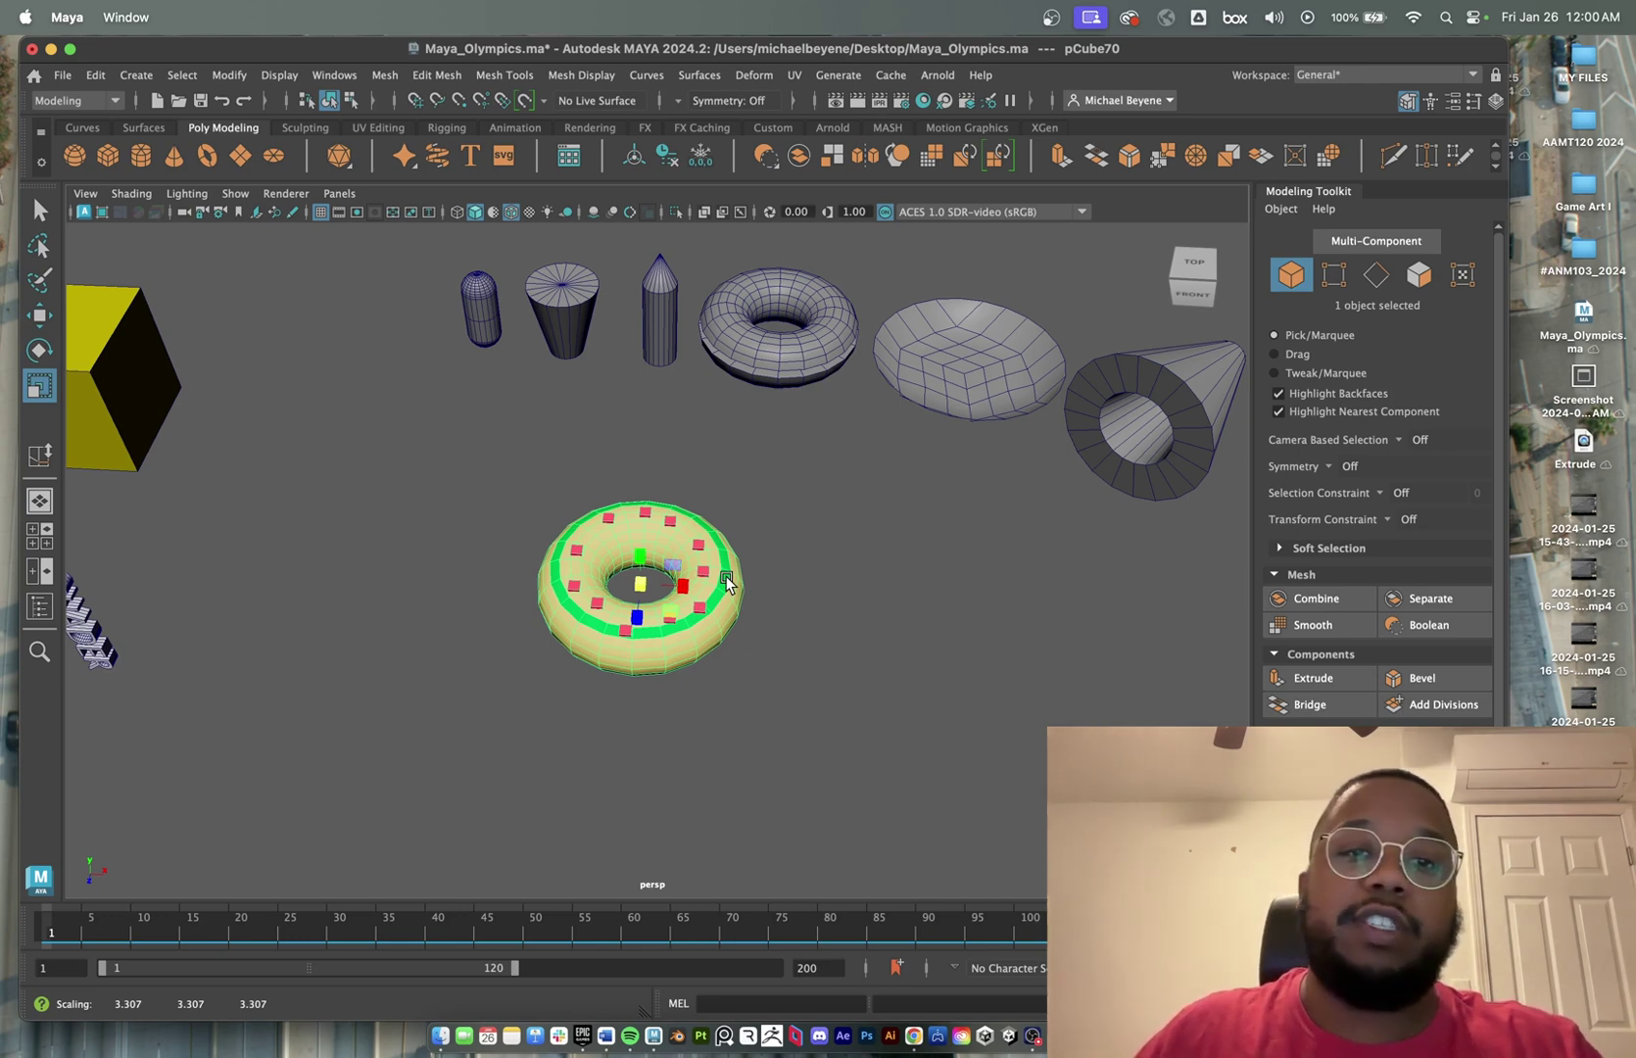
# - Reselect the bagel and nudge it along X to about 335.67
pyautogui.click(660, 315)
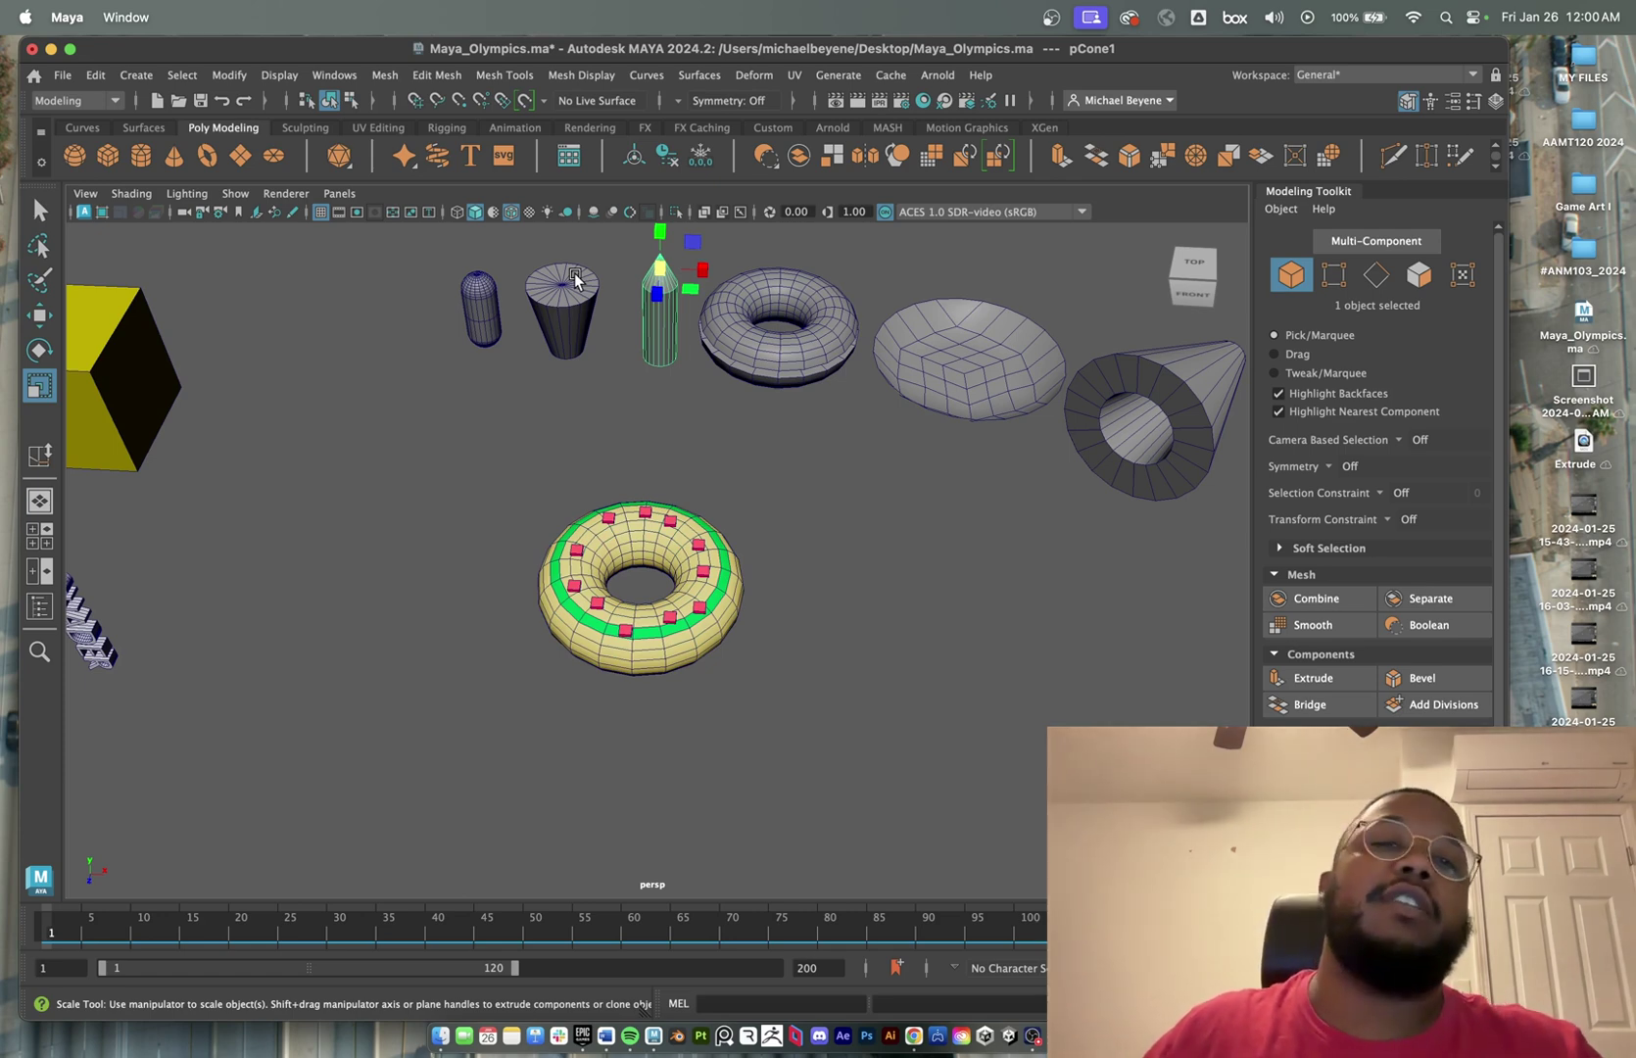
pyautogui.click(640, 541)
pyautogui.press('w')
pyautogui.moveTo(686, 588)
pyautogui.mouseDown()
pyautogui.moveTo(715, 588)
pyautogui.moveTo(683, 589)
pyautogui.mouseUp()
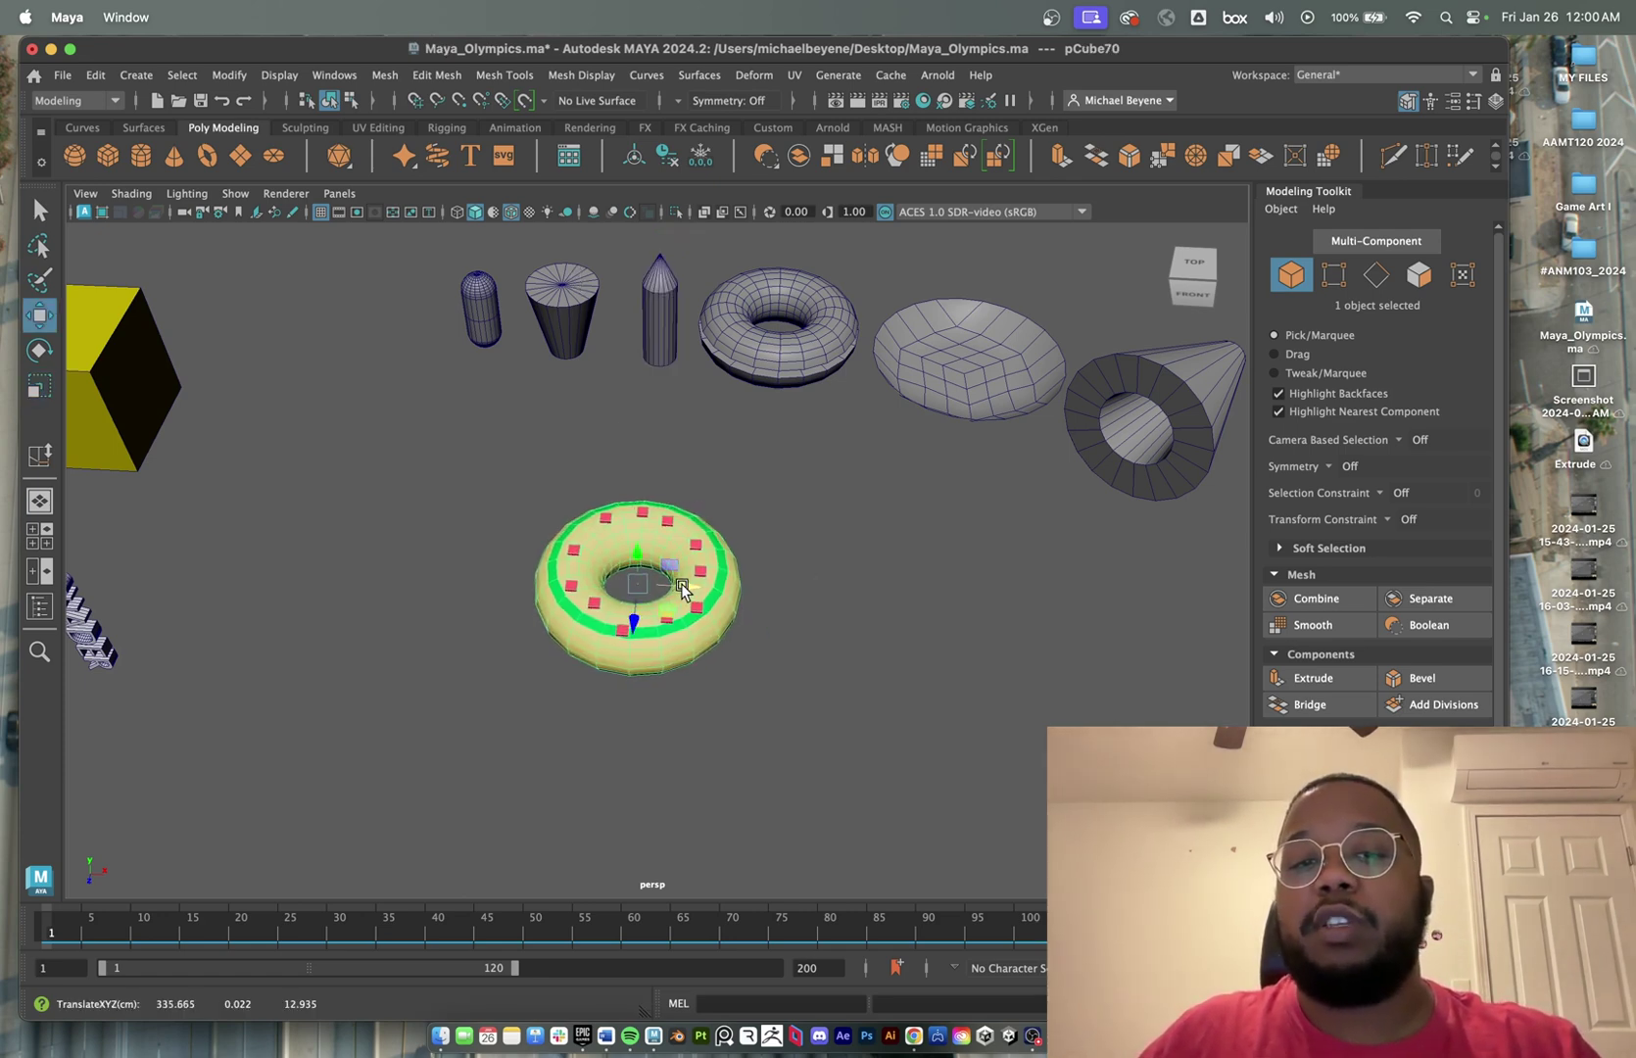
# - Duplicate the tapered cylinder from the back row and place the copy in front, beside the bagel
pyautogui.click(652, 315)
pyautogui.click(541, 311)
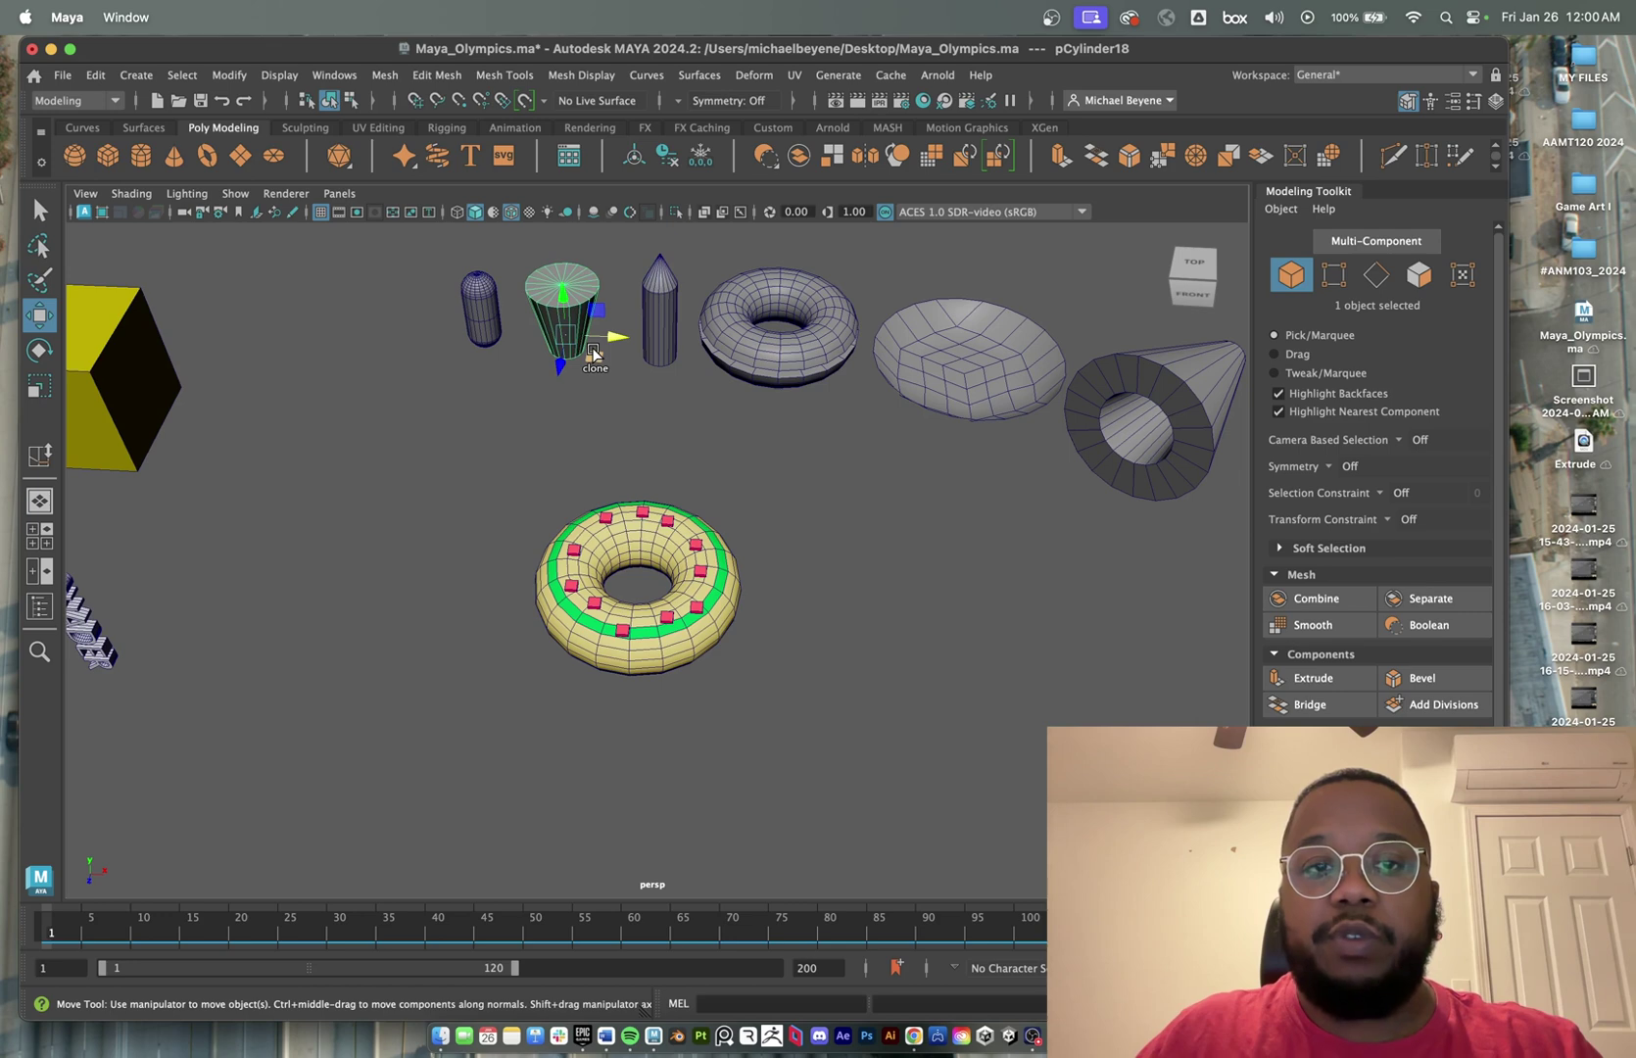
pyautogui.keyDown('shift'); pyautogui.moveTo(593, 353); pyautogui.dragTo(845, 591); pyautogui.keyUp('shift')
# - Switch the duplicated tapered cylinder to face selection and select the 20 faces of its top cap
pyautogui.moveTo(846, 580); pyautogui.dragTo(845, 482, button='right')
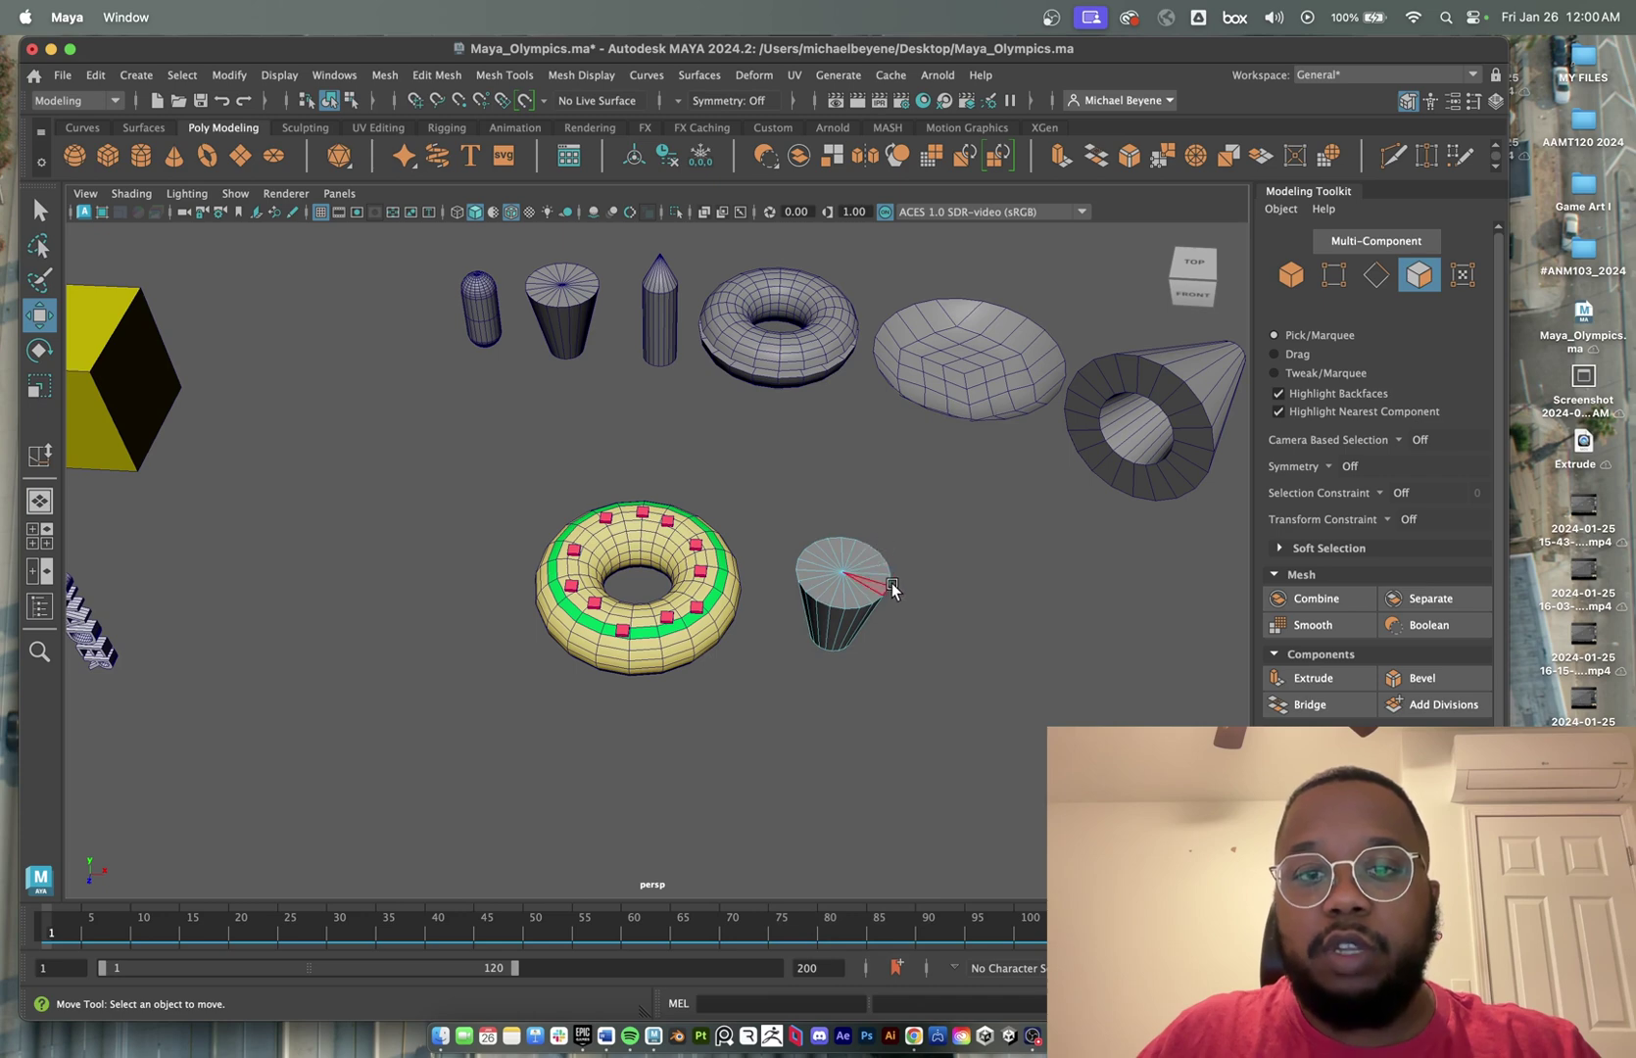
pyautogui.scroll(5, 892, 589)
pyautogui.keyDown('alt'); pyautogui.moveTo(897, 598); pyautogui.dragTo(833, 611, button='middle'); pyautogui.keyUp('alt')
pyautogui.keyDown('alt'); pyautogui.moveTo(833, 611); pyautogui.dragTo(838, 560); pyautogui.keyUp('alt')
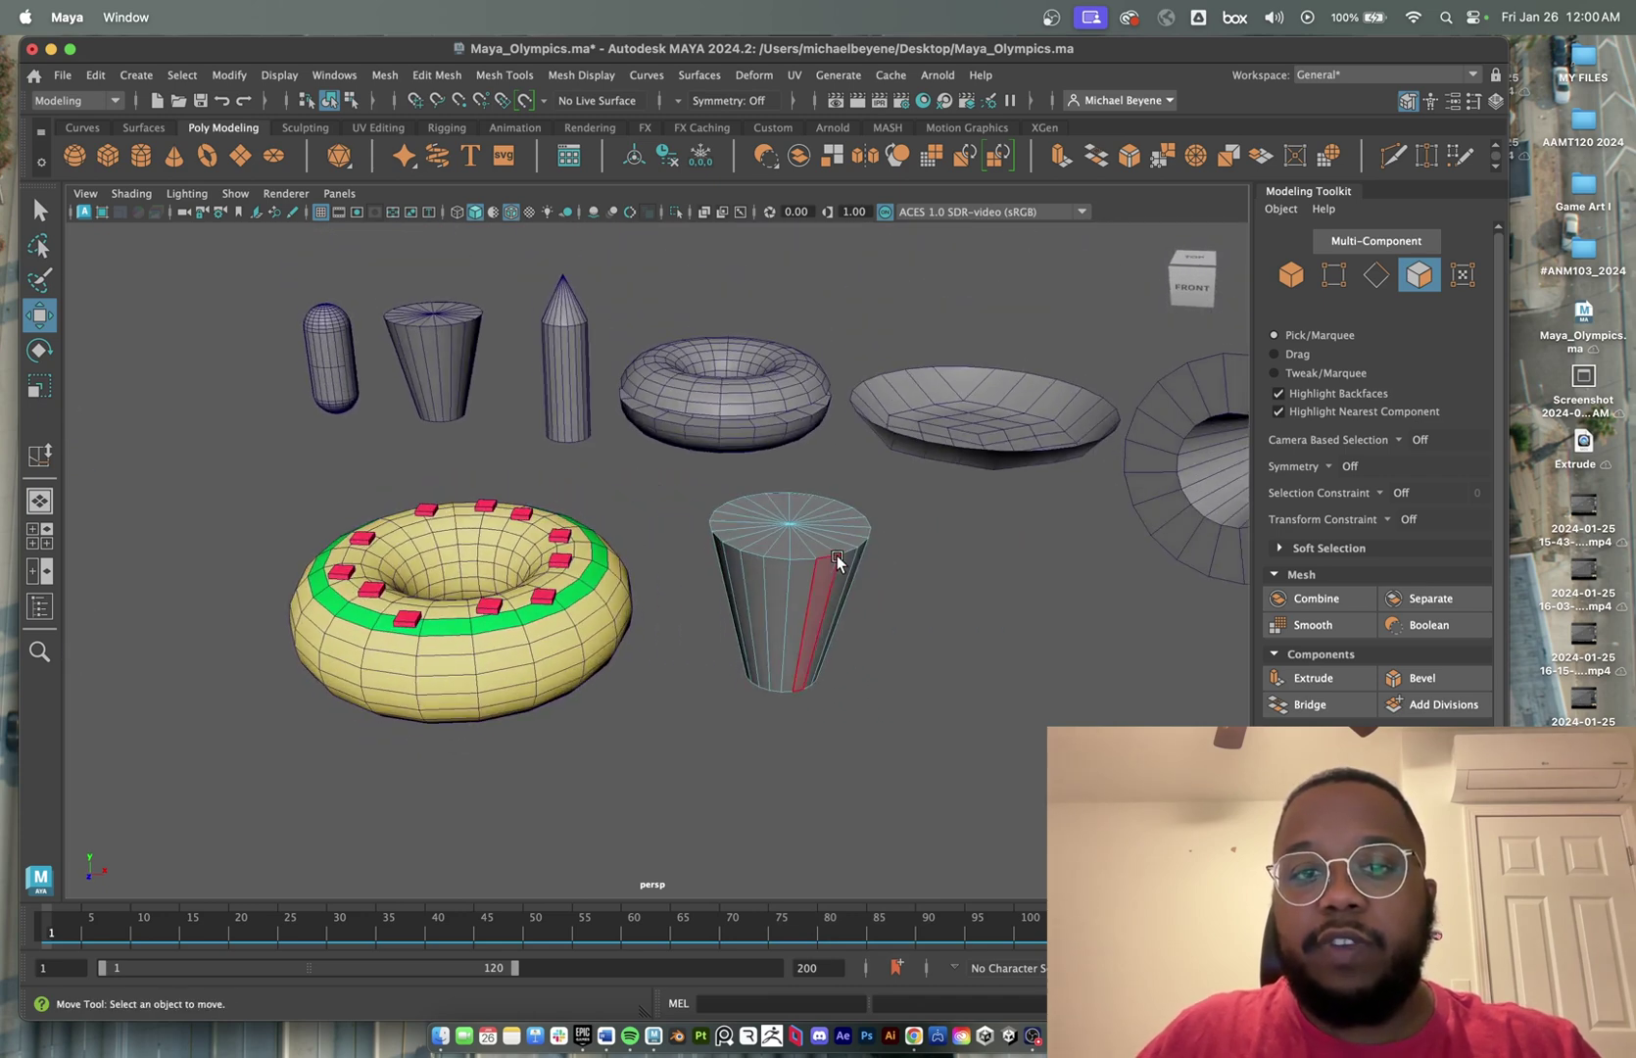
pyautogui.moveTo(681, 582); pyautogui.dragTo(684, 582)
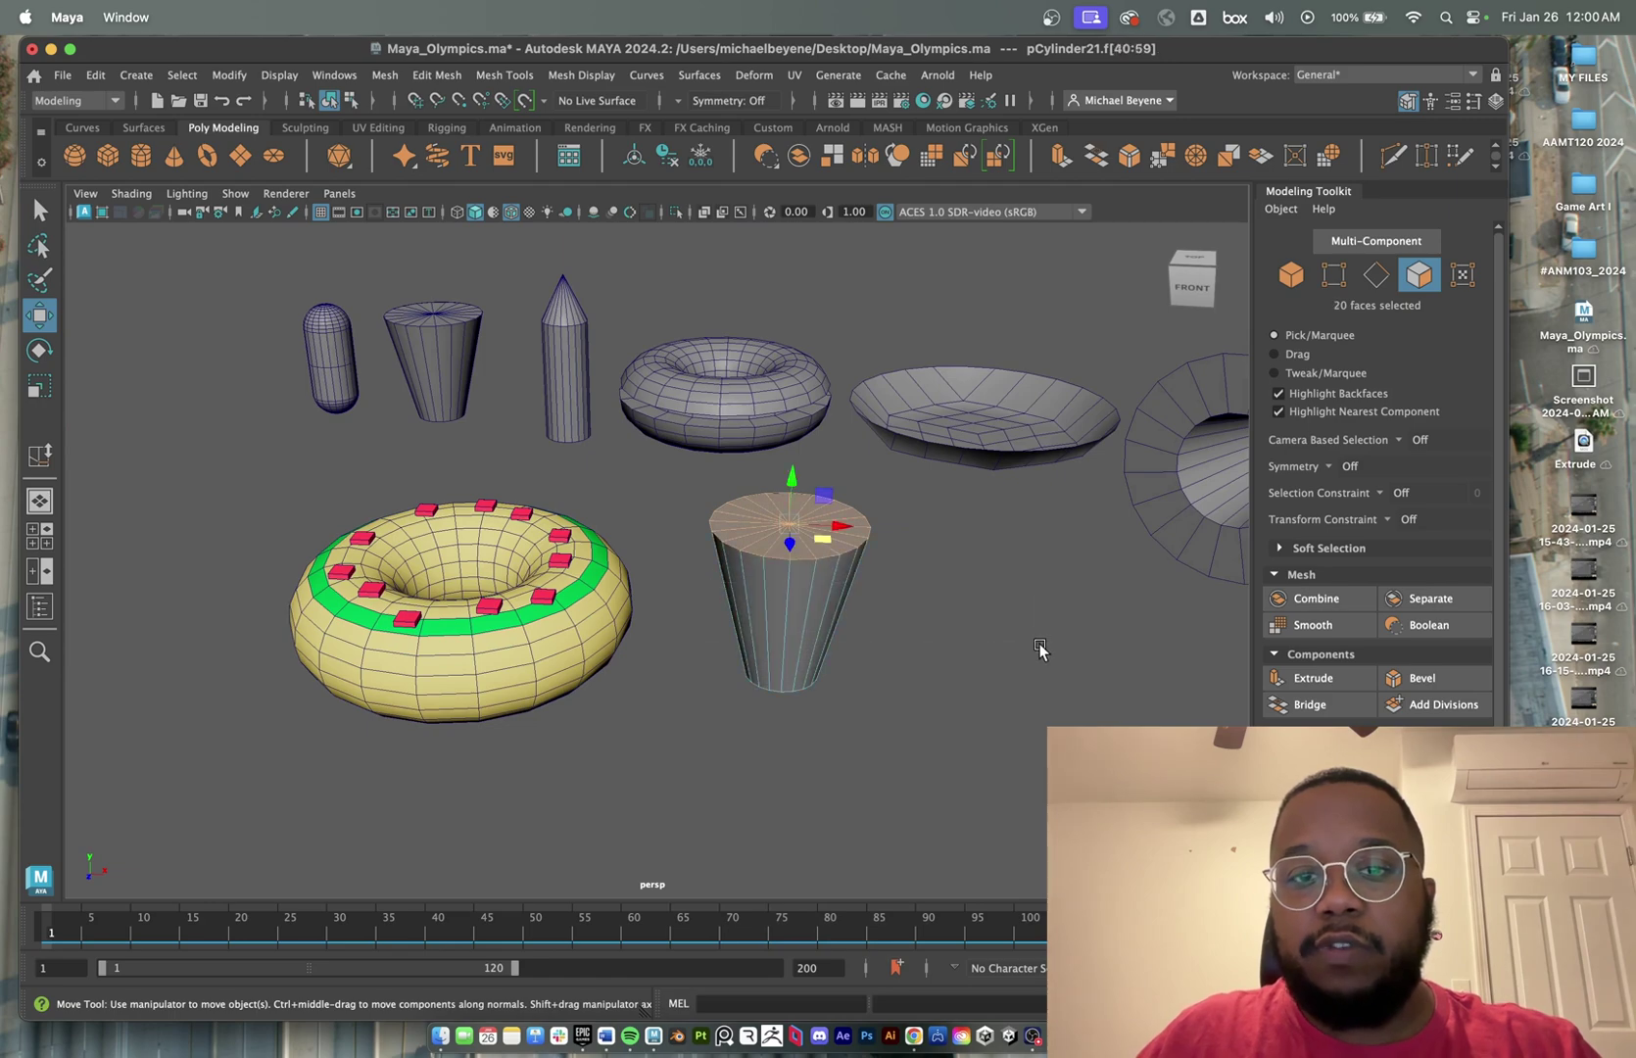
pyautogui.moveTo(1040, 649)
pyautogui.keyDown('alt'); pyautogui.mouseDown()
pyautogui.moveTo(943, 574)
pyautogui.moveTo(928, 588)
pyautogui.moveTo(1047, 662)
pyautogui.mouseUp(); pyautogui.keyUp('alt')
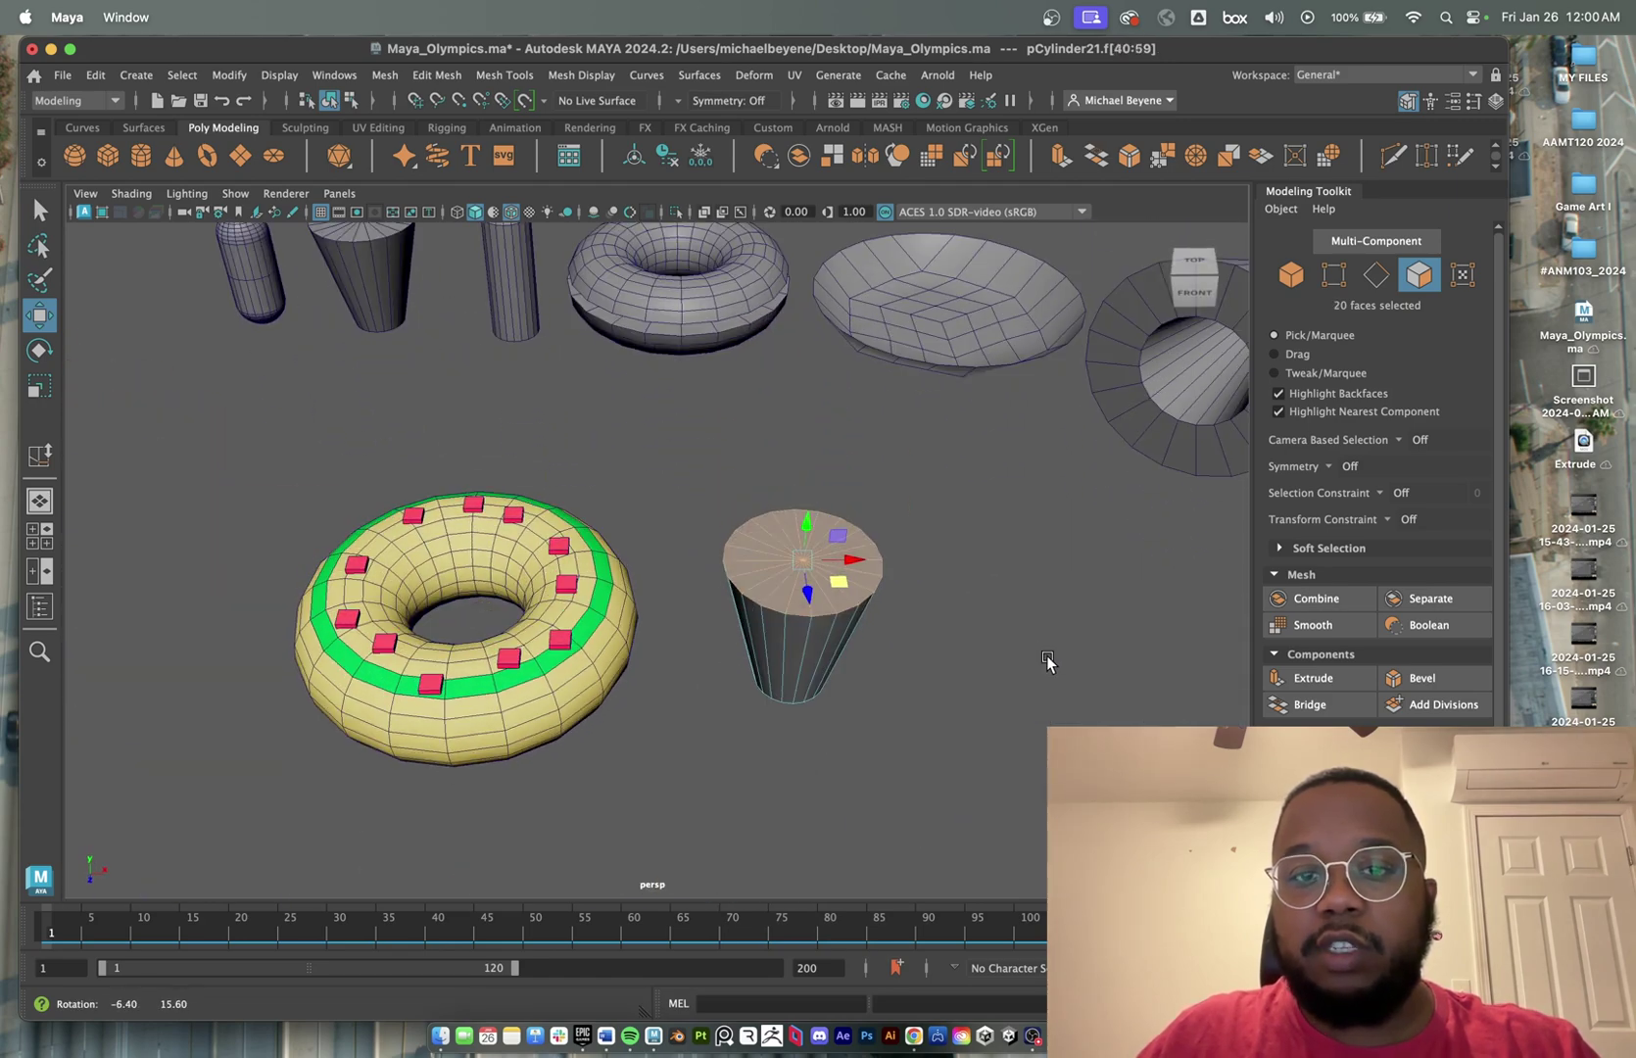
# - Select all faces of the duplicated cylinder and deselect its side and bottom faces, keeping only the top cap
pyautogui.click(927, 562)
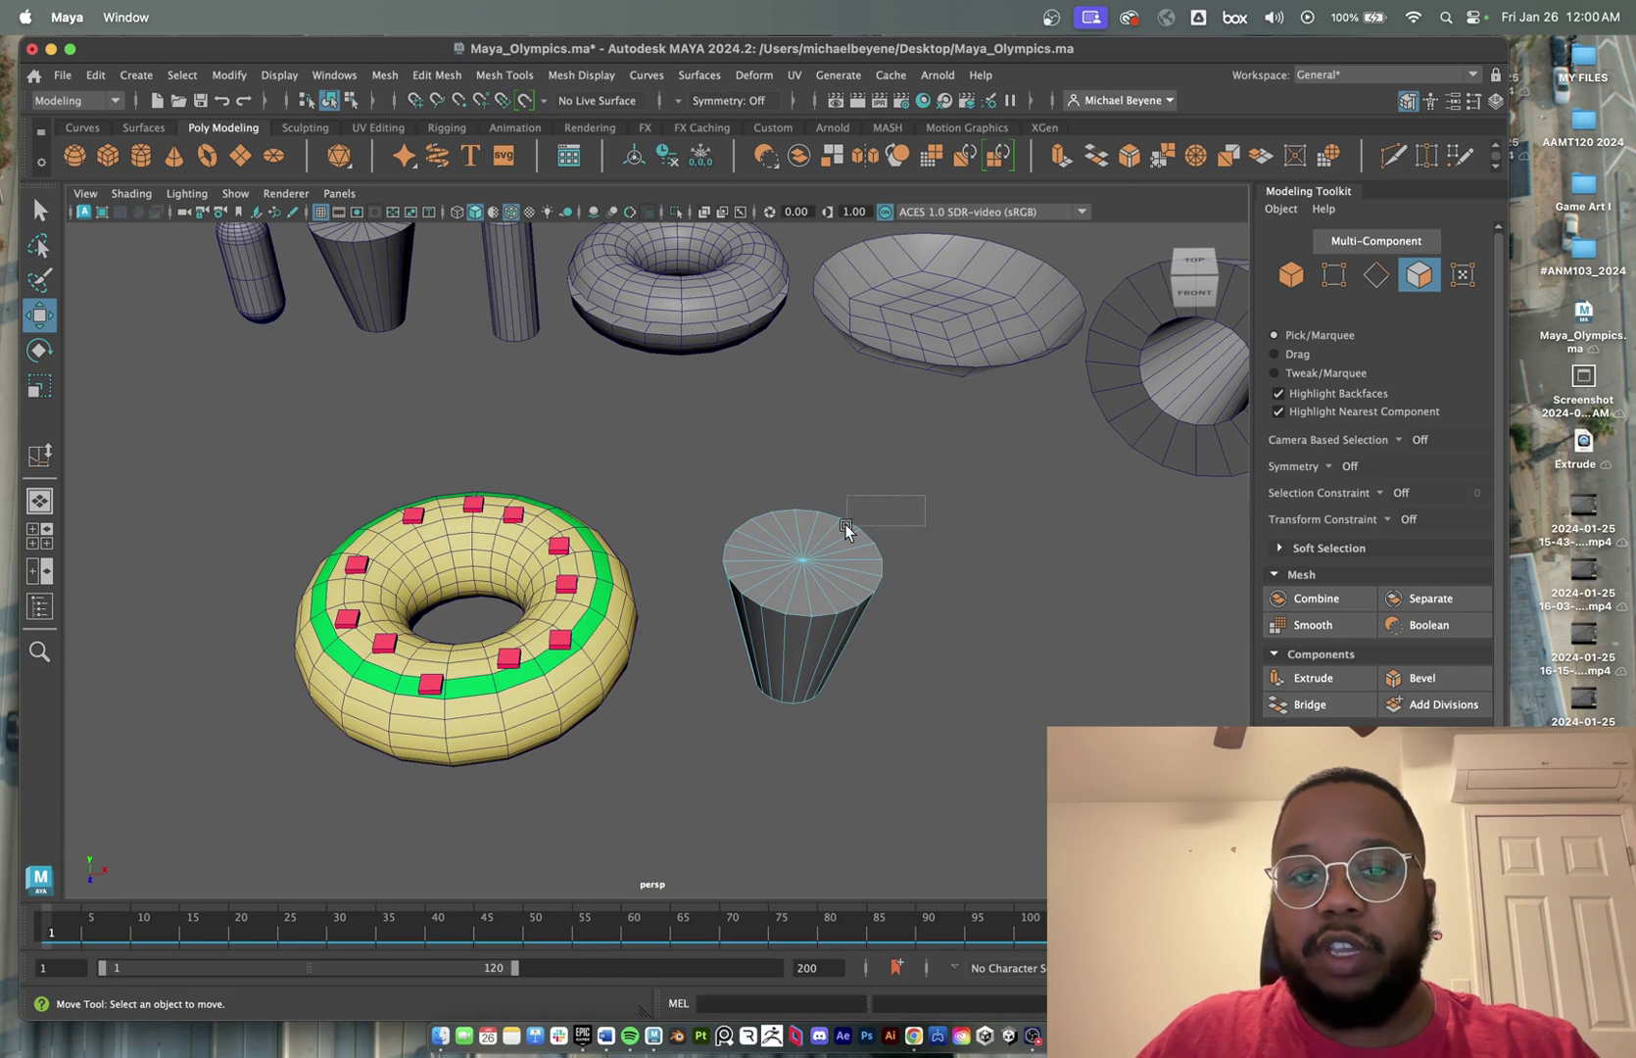
pyautogui.moveTo(847, 526); pyautogui.dragTo(713, 583)
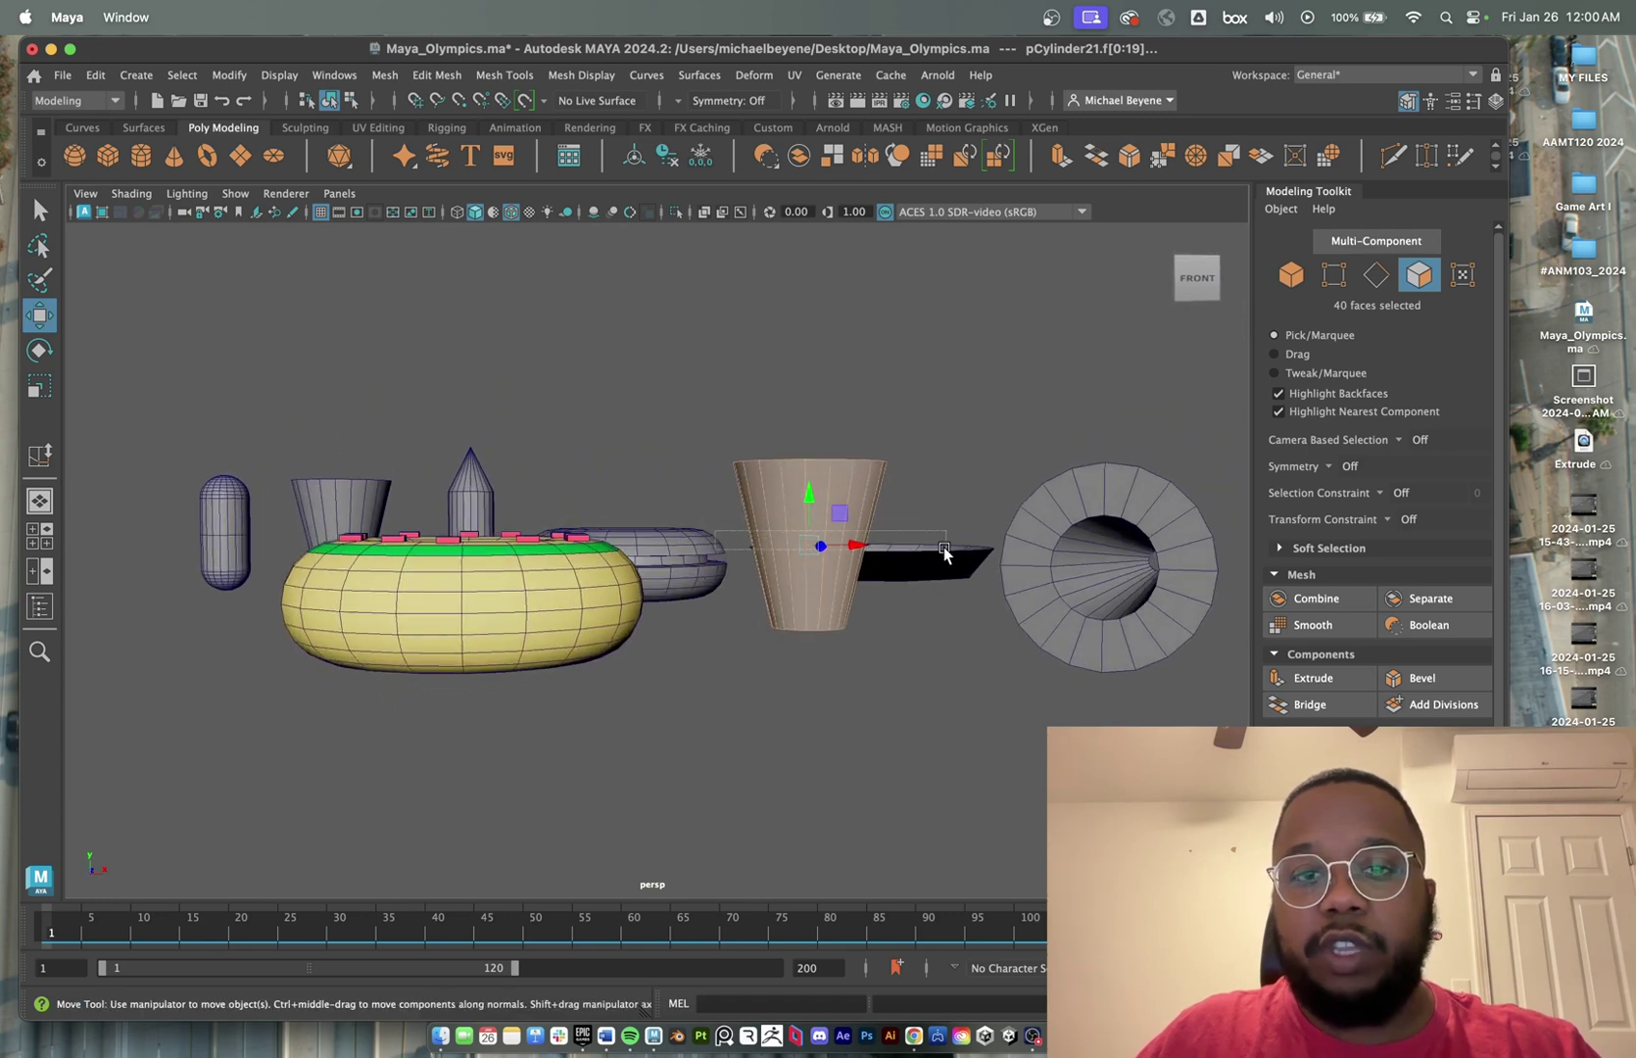
pyautogui.moveTo(945, 552); pyautogui.dragTo(875, 620)
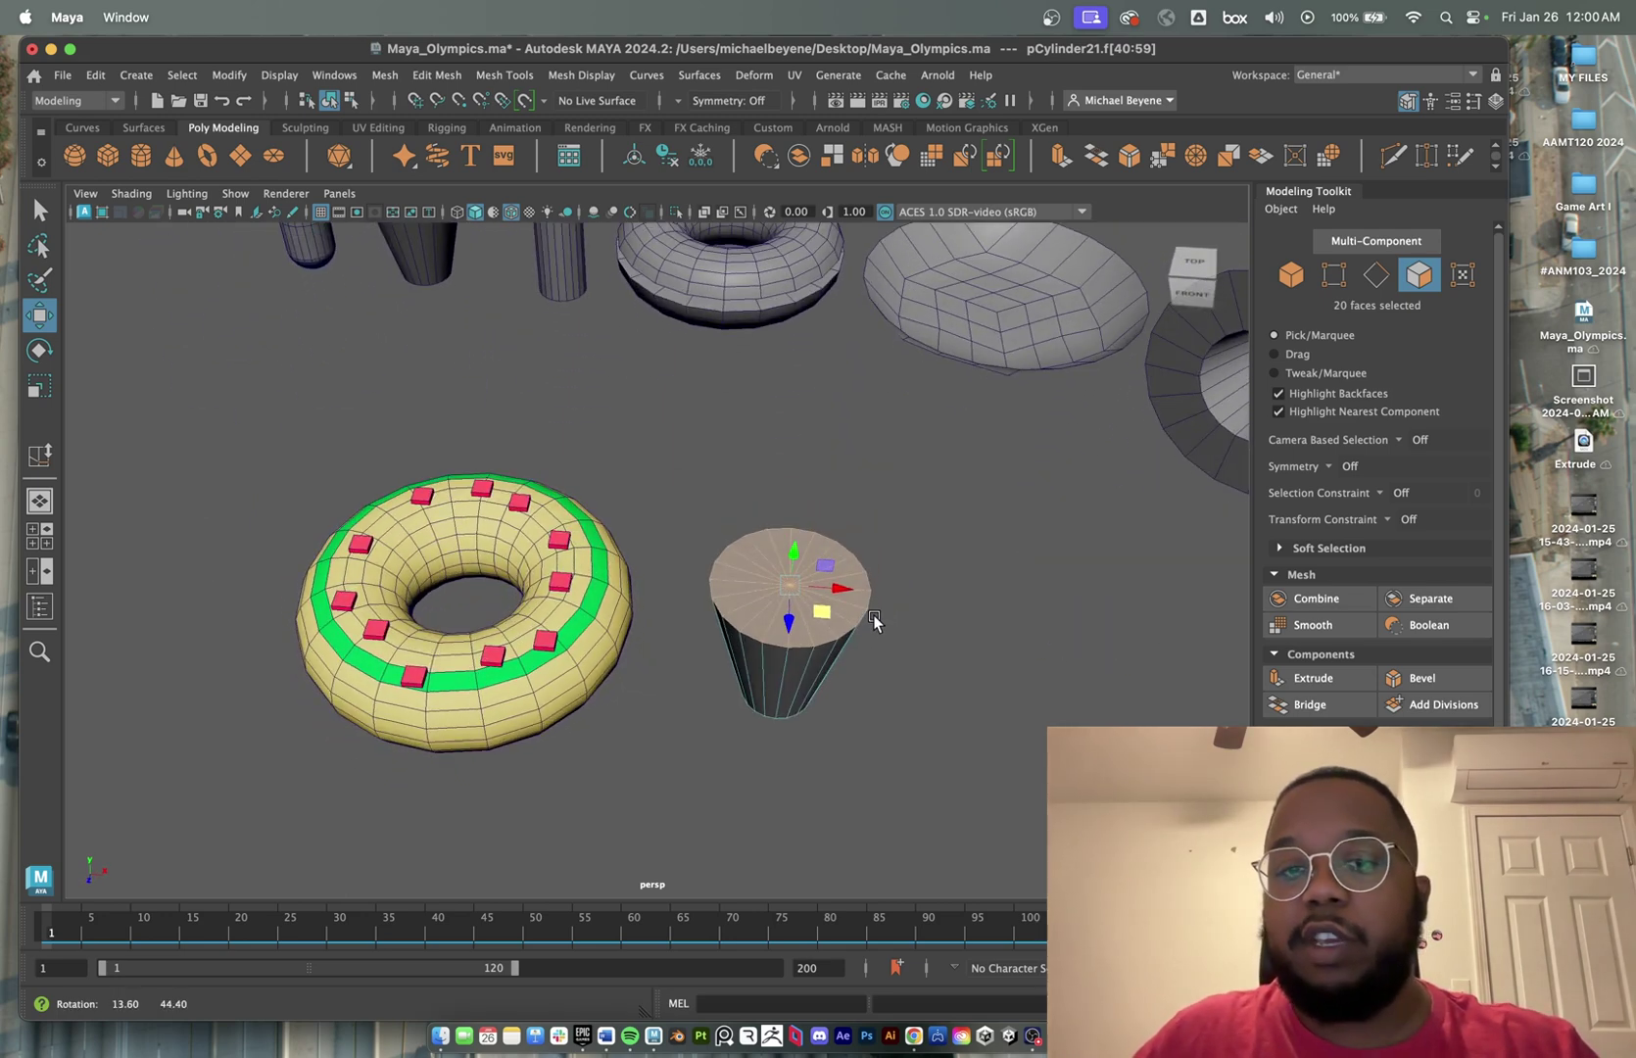
# - Select nine adjacent faces of the duplicated cylinder's top cap one after another
pyautogui.click(802, 540)
pyautogui.scroll(3, 819, 539)
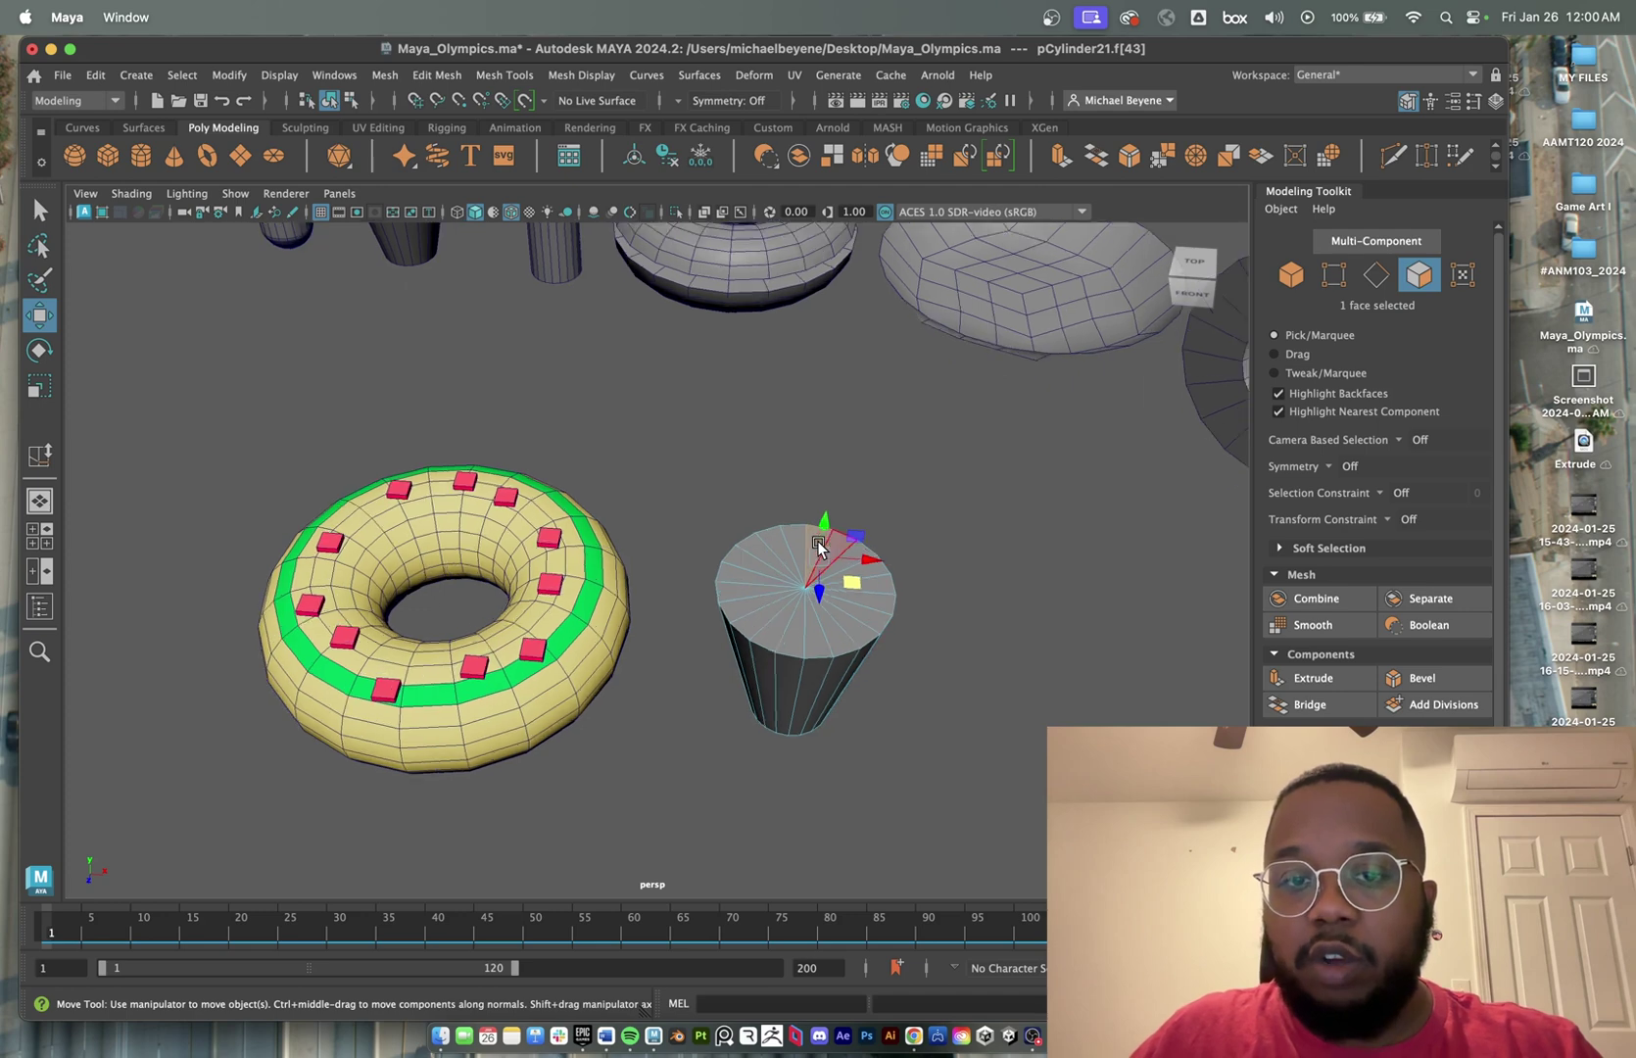
pyautogui.moveTo(819, 534)
pyautogui.mouseDown()
pyautogui.moveTo(773, 567)
pyautogui.moveTo(751, 617)
pyautogui.mouseUp()
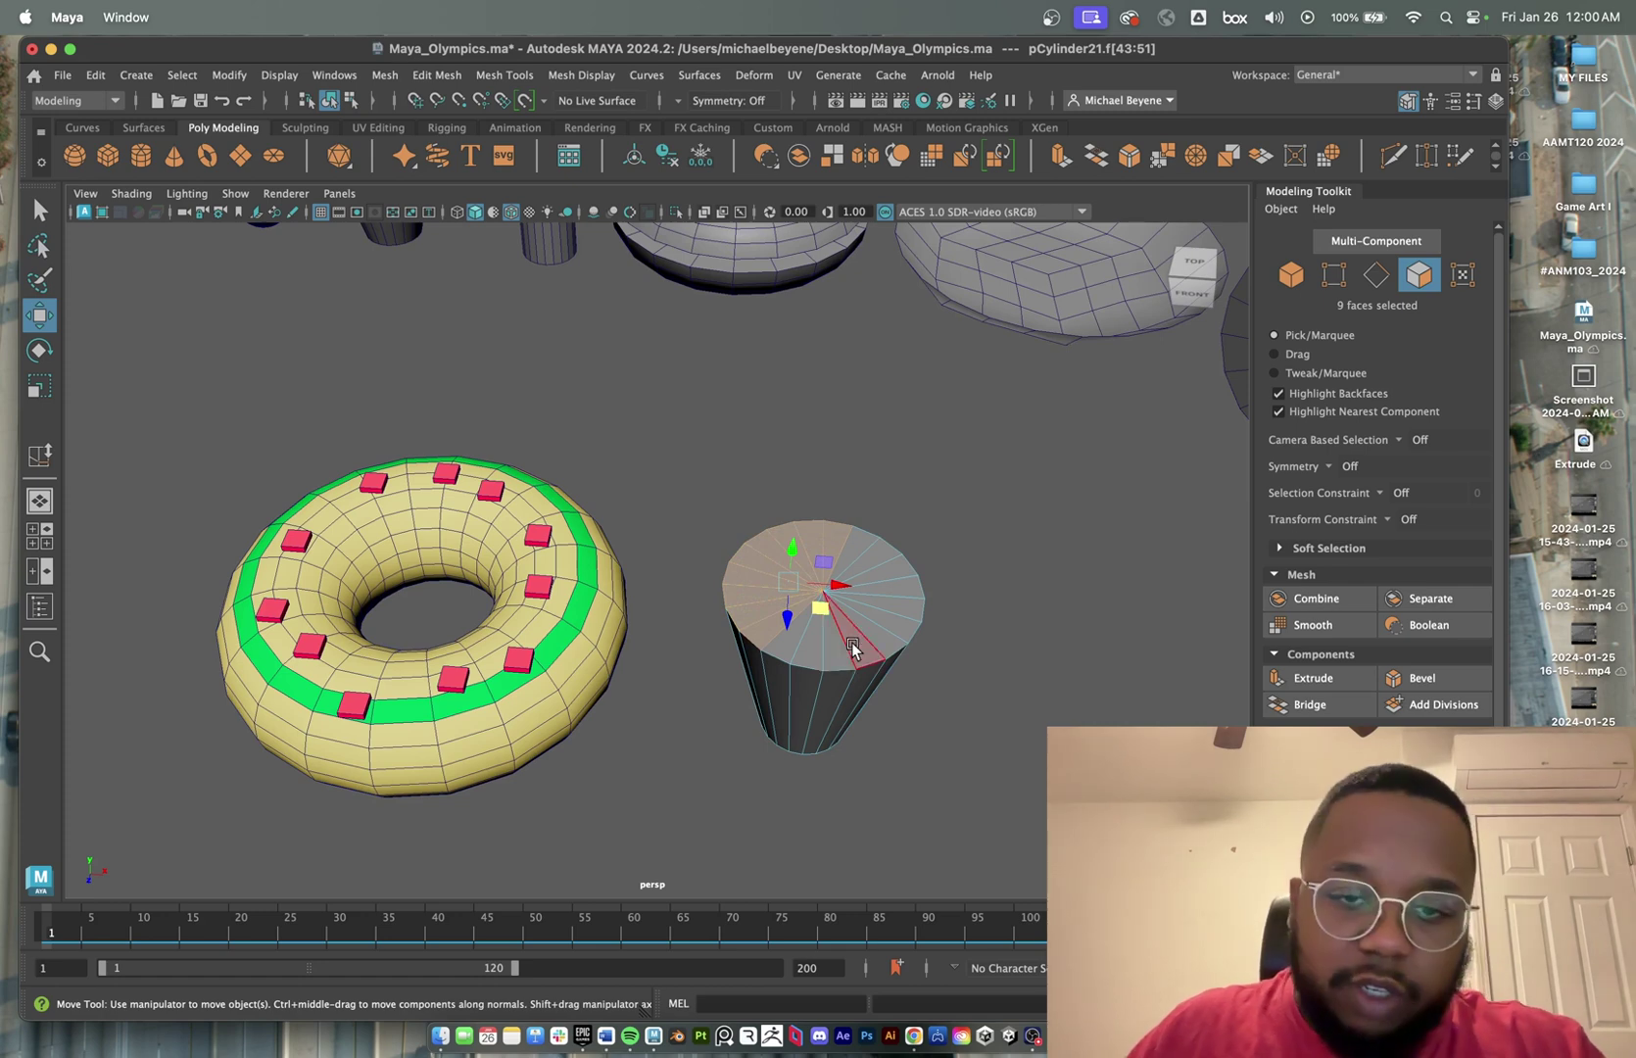
pyautogui.keyDown('alt'); pyautogui.moveTo(851, 642); pyautogui.dragTo(819, 470); pyautogui.keyUp('alt')
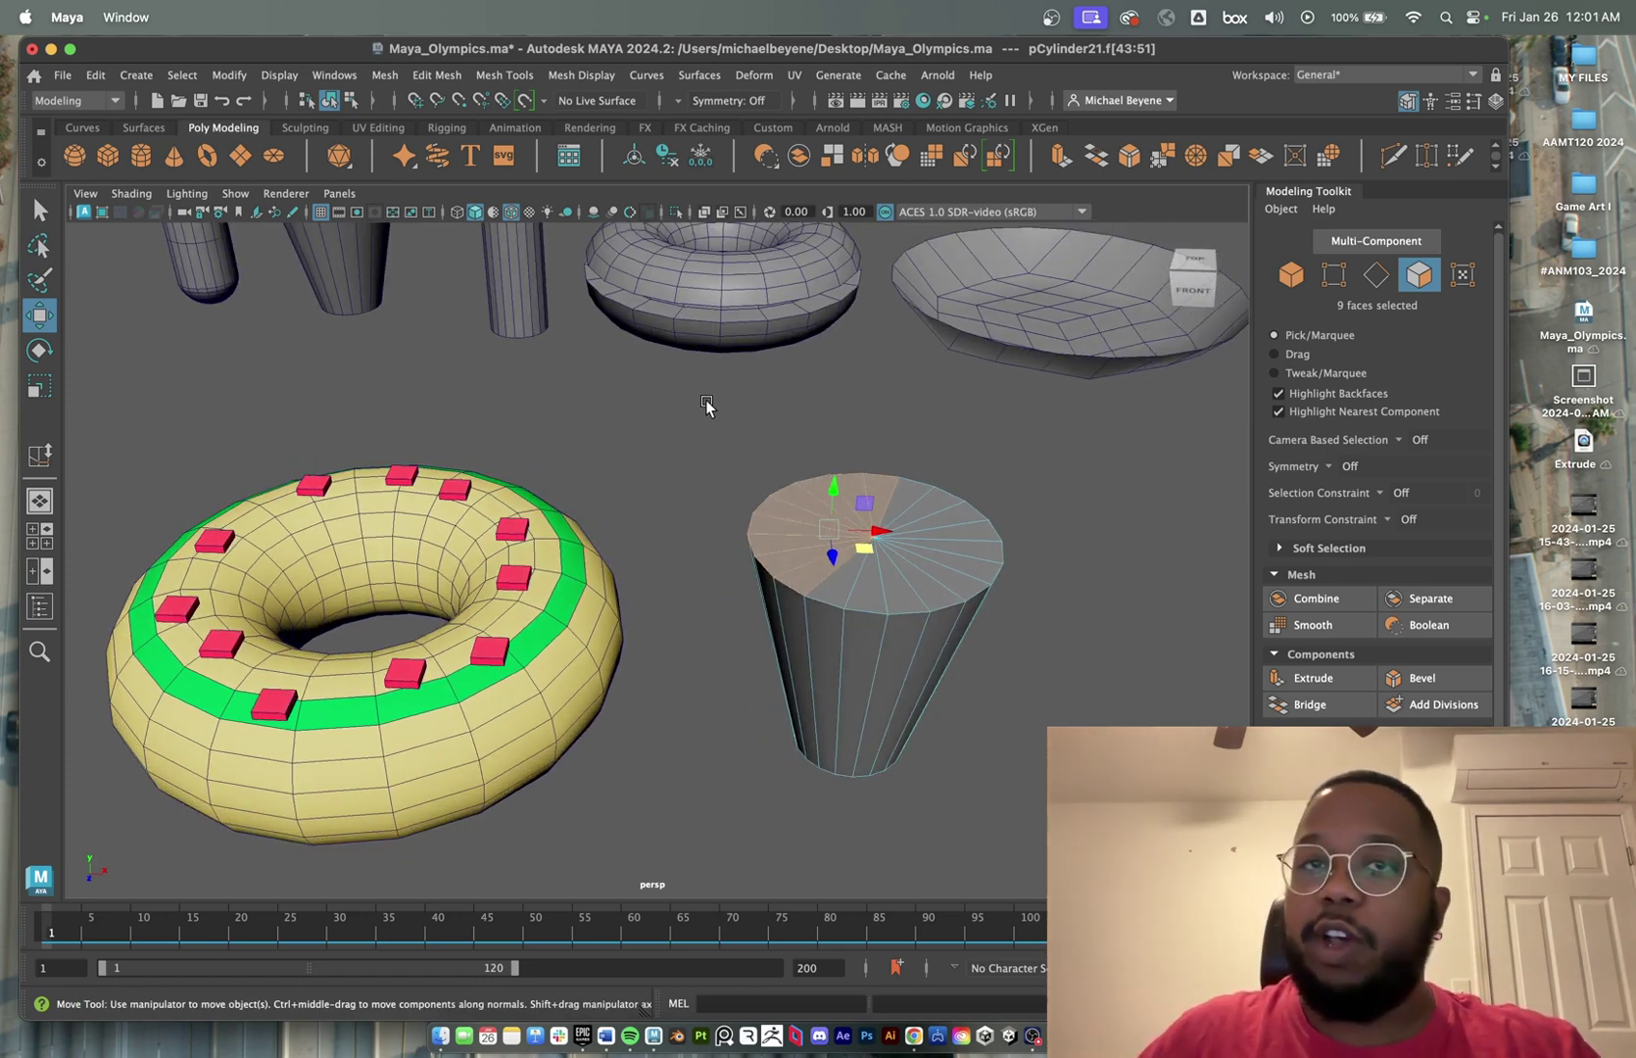
# - Select all faces of the duplicated cylinder and deselect its sides, keeping the top and bottom caps
pyautogui.moveTo(706, 406); pyautogui.dragTo(1192, 650)
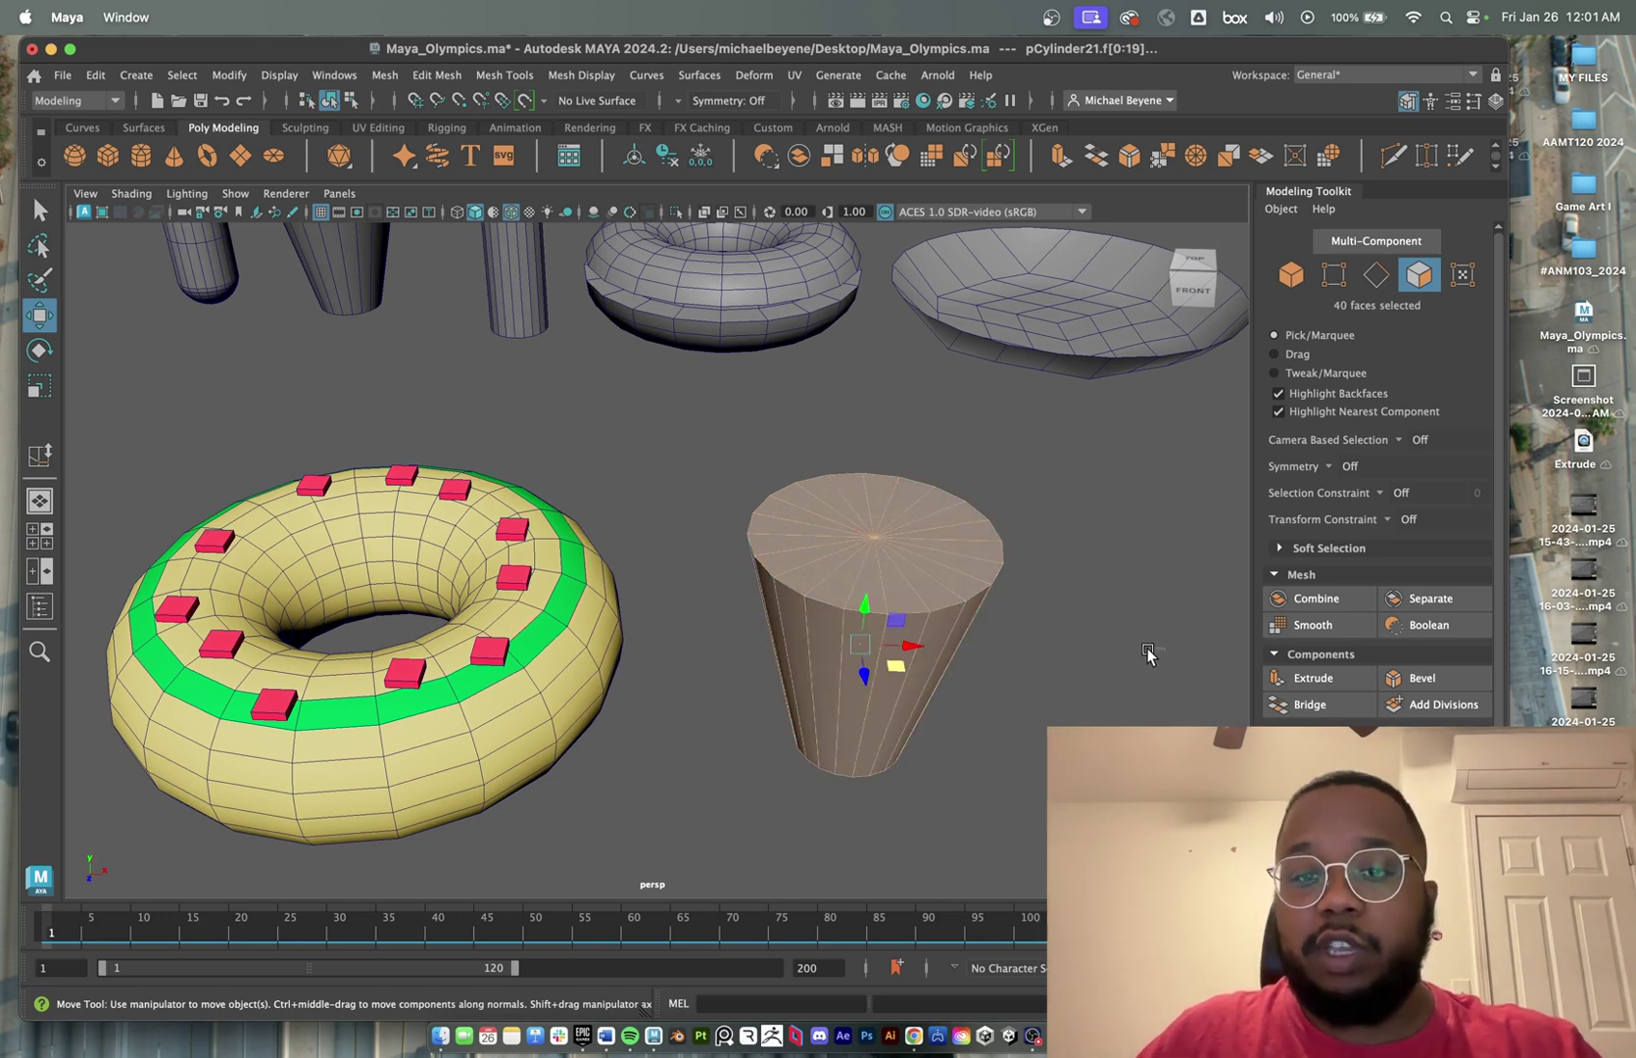
pyautogui.keyDown('ctrl'); pyautogui.moveTo(641, 782); pyautogui.dragTo(642, 783); pyautogui.keyUp('ctrl')
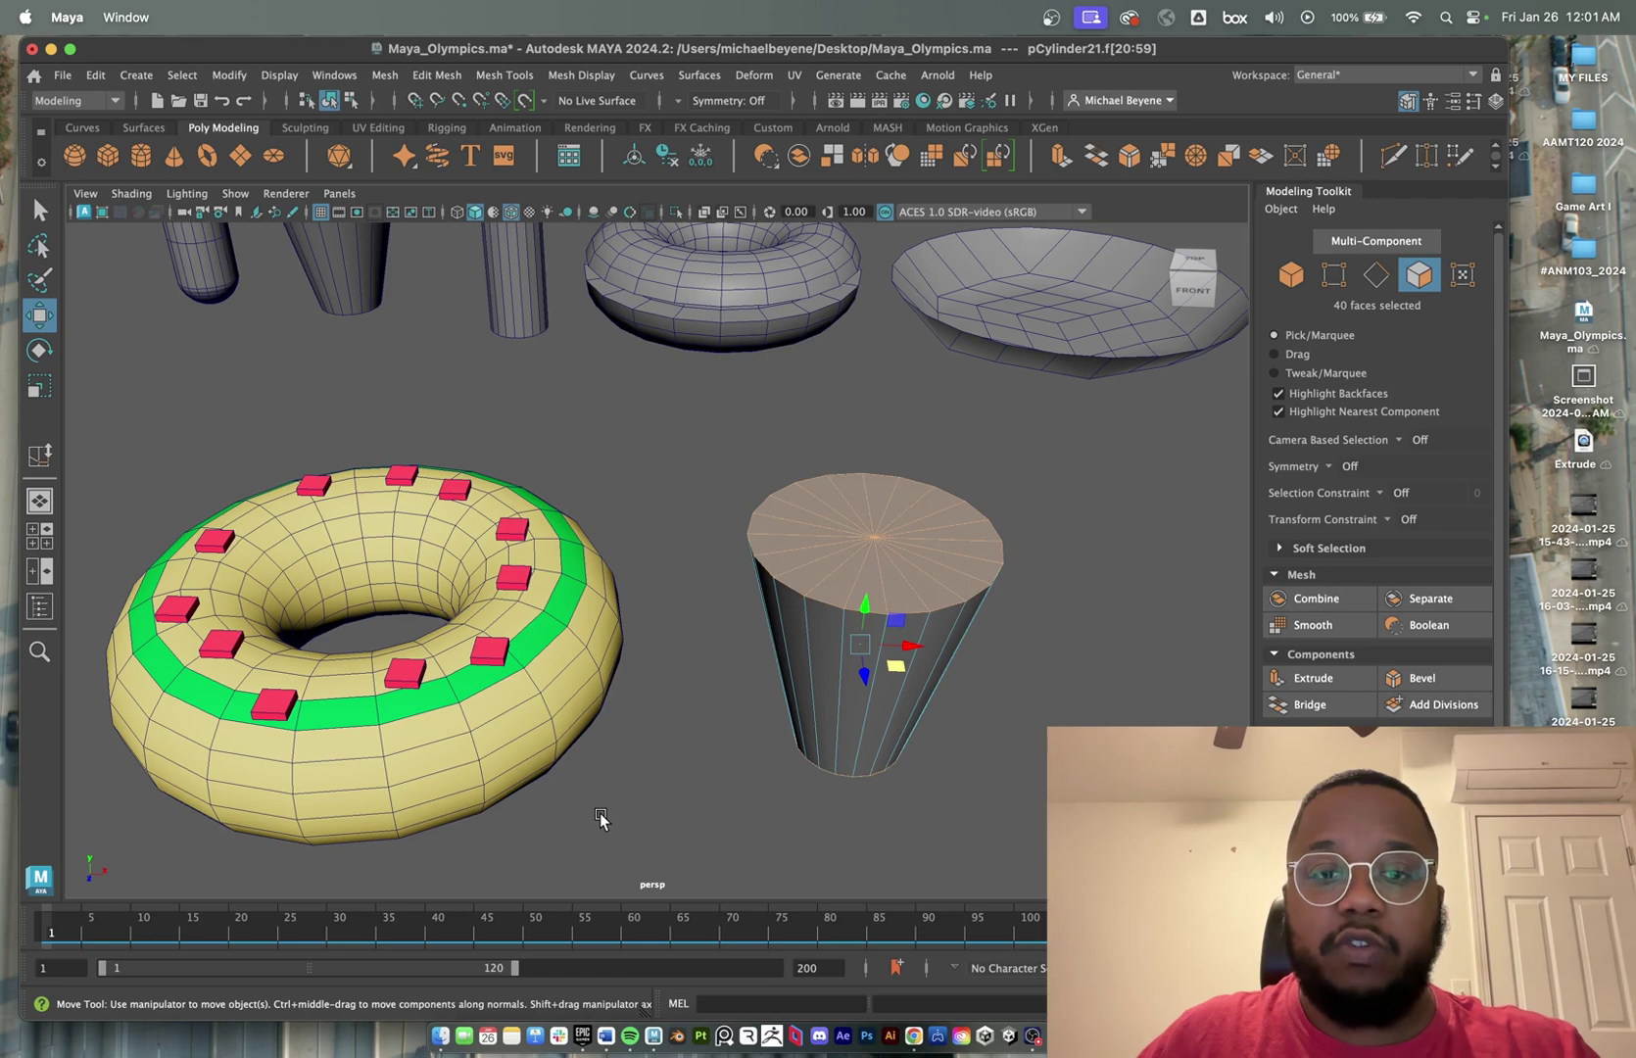
pyautogui.keyDown('alt'); pyautogui.moveTo(951, 754); pyautogui.dragTo(878, 558); pyautogui.keyUp('alt')
# - Select the duplicated cylinder's top cap, extrude it inward to form a rim and sink the inner faces to hollow out a cup
pyautogui.click(764, 438)
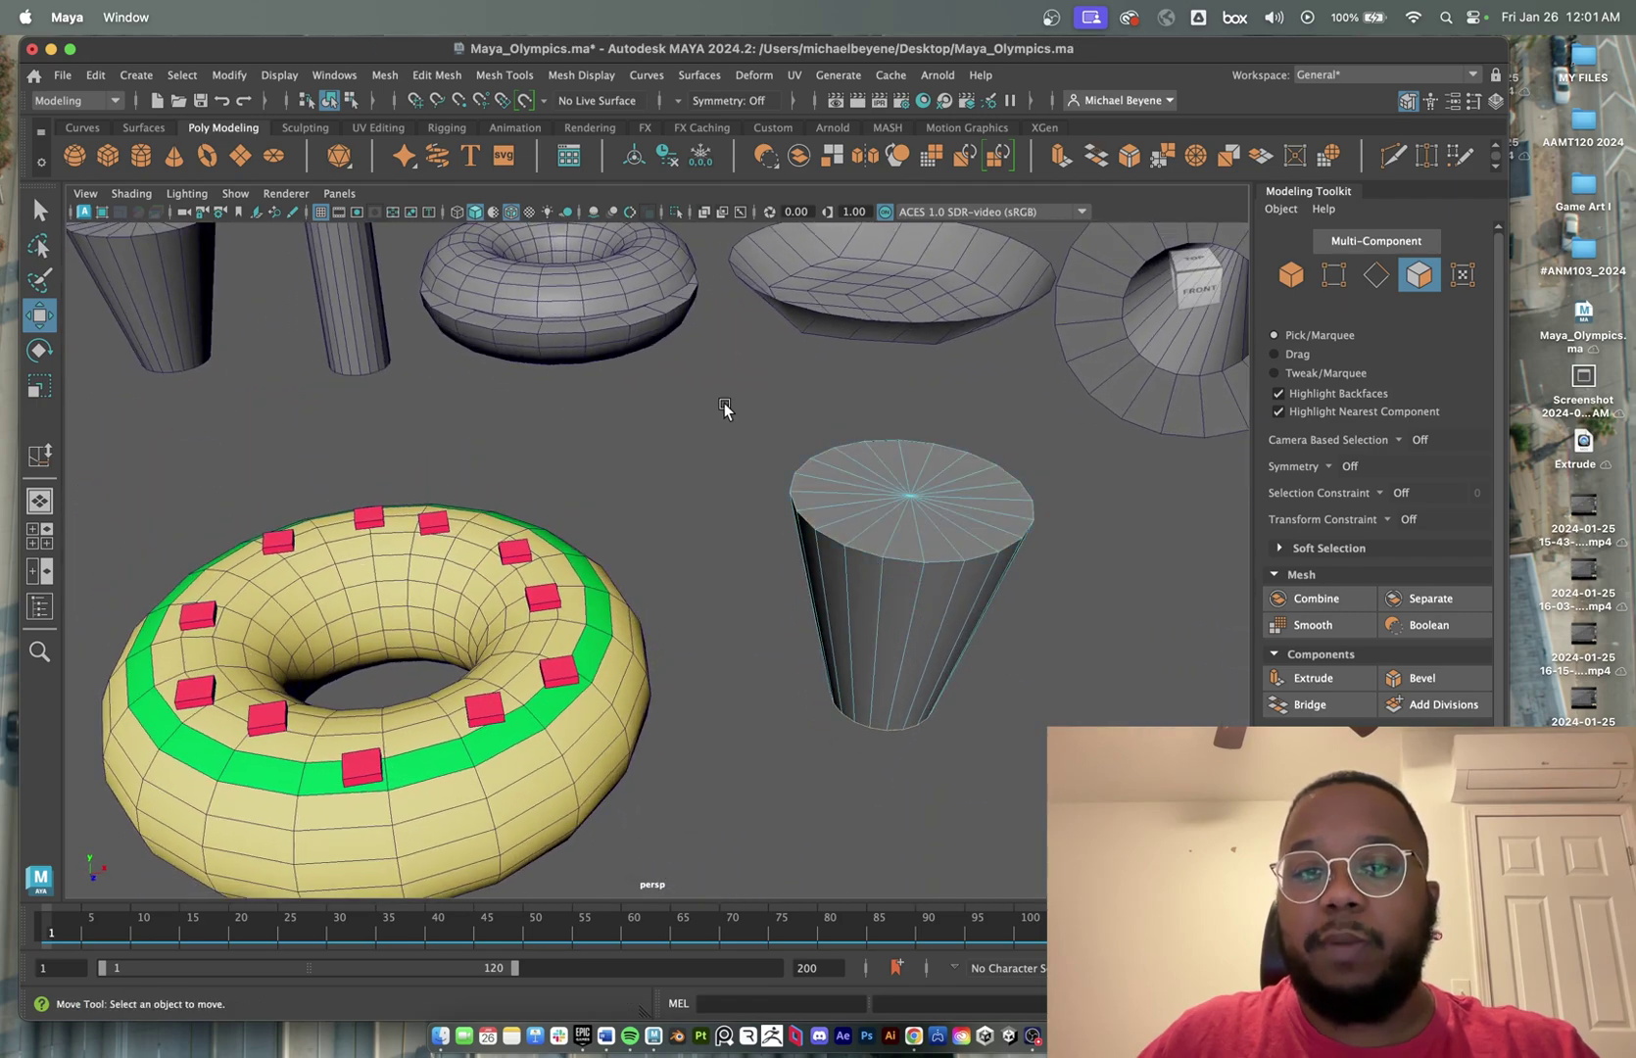
pyautogui.moveTo(725, 404); pyautogui.dragTo(1068, 573)
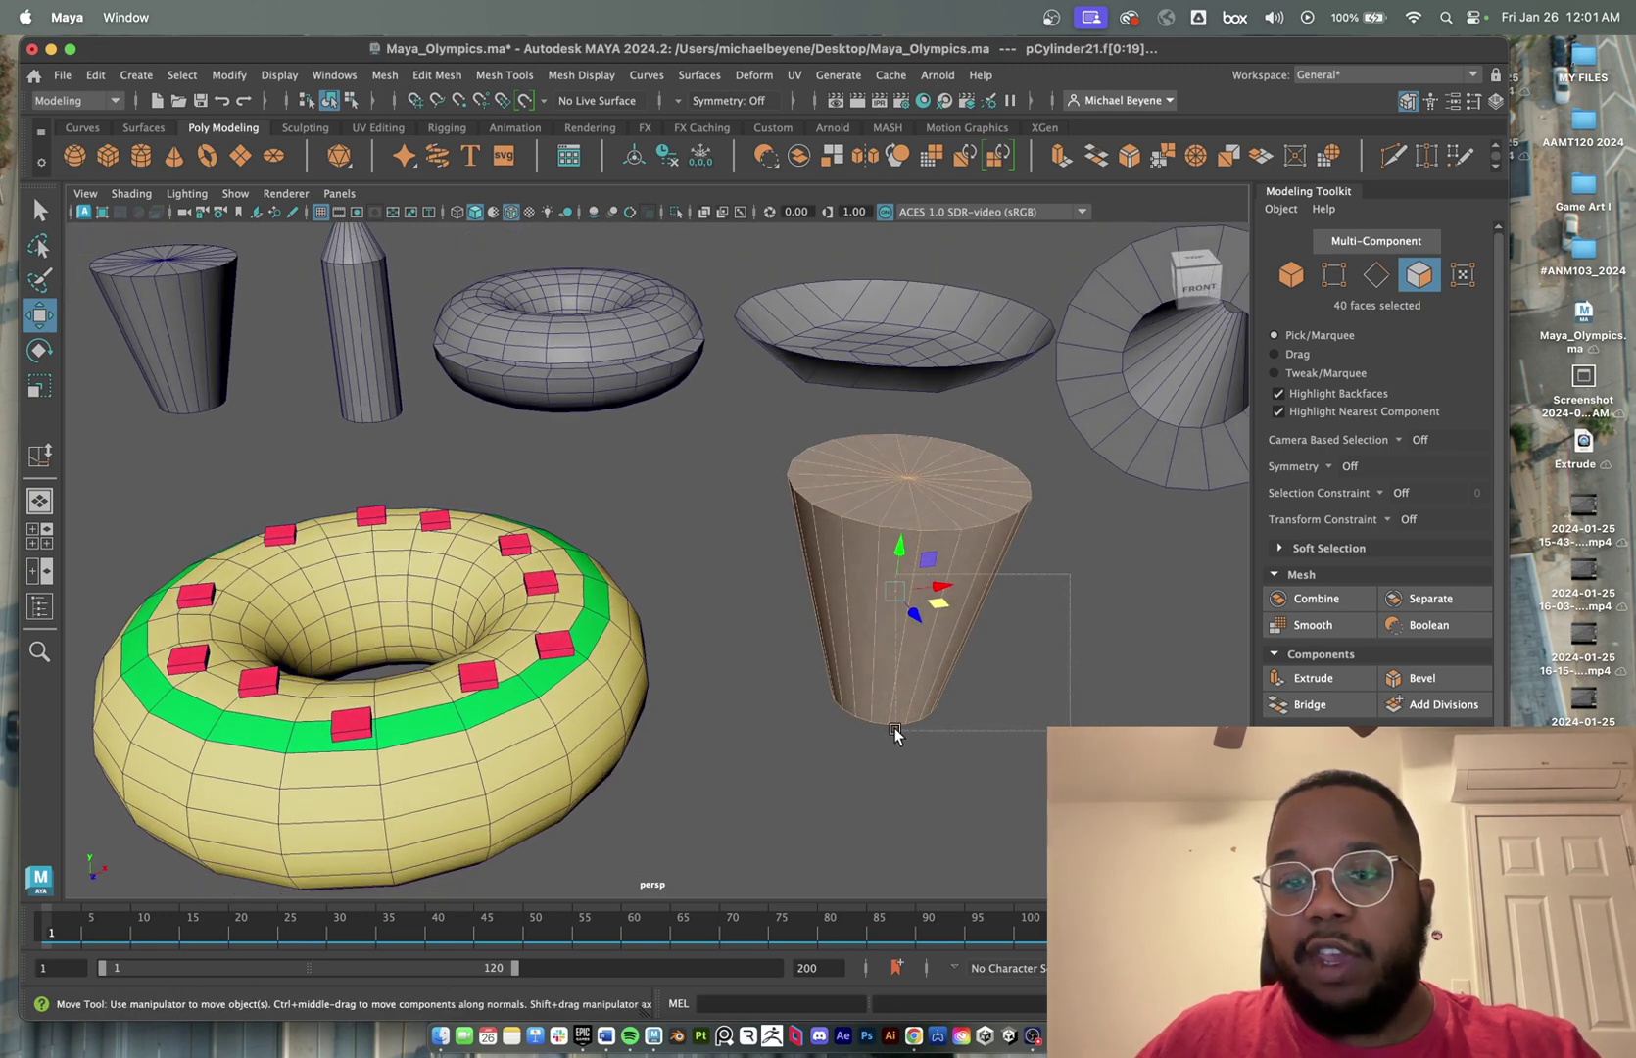
pyautogui.moveTo(895, 727); pyautogui.dragTo(772, 587)
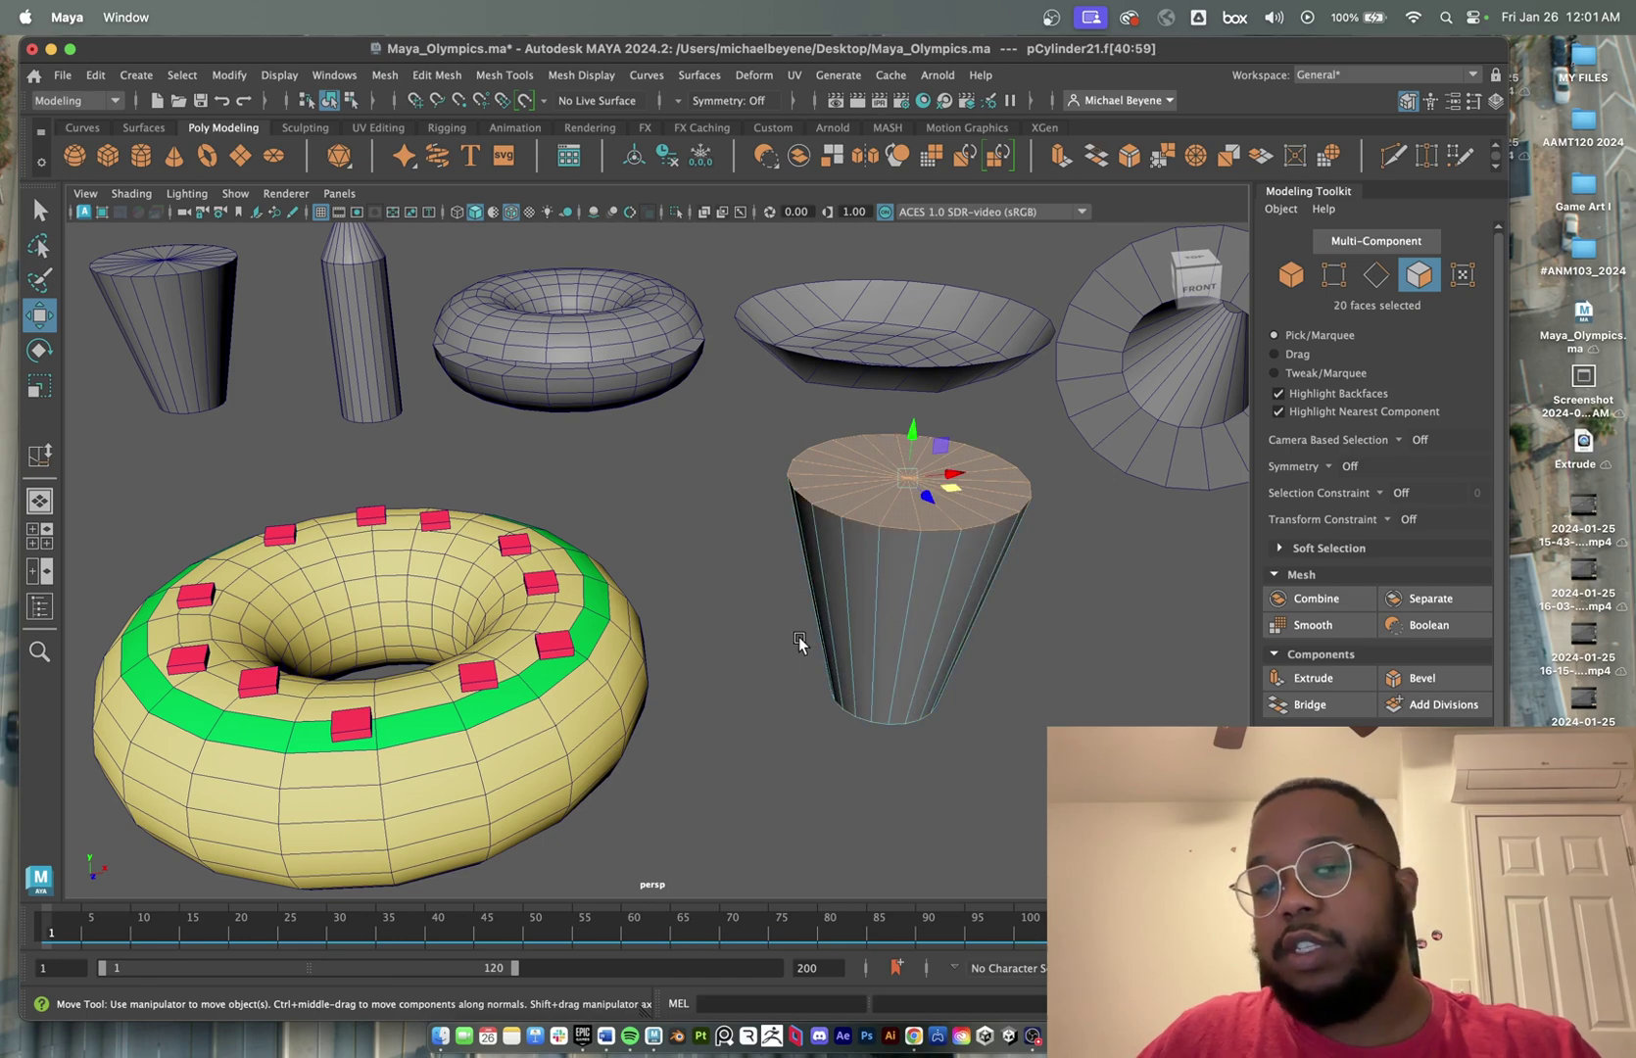
pyautogui.keyDown('alt'); pyautogui.moveTo(1087, 615); pyautogui.dragTo(1030, 627); pyautogui.keyUp('alt')
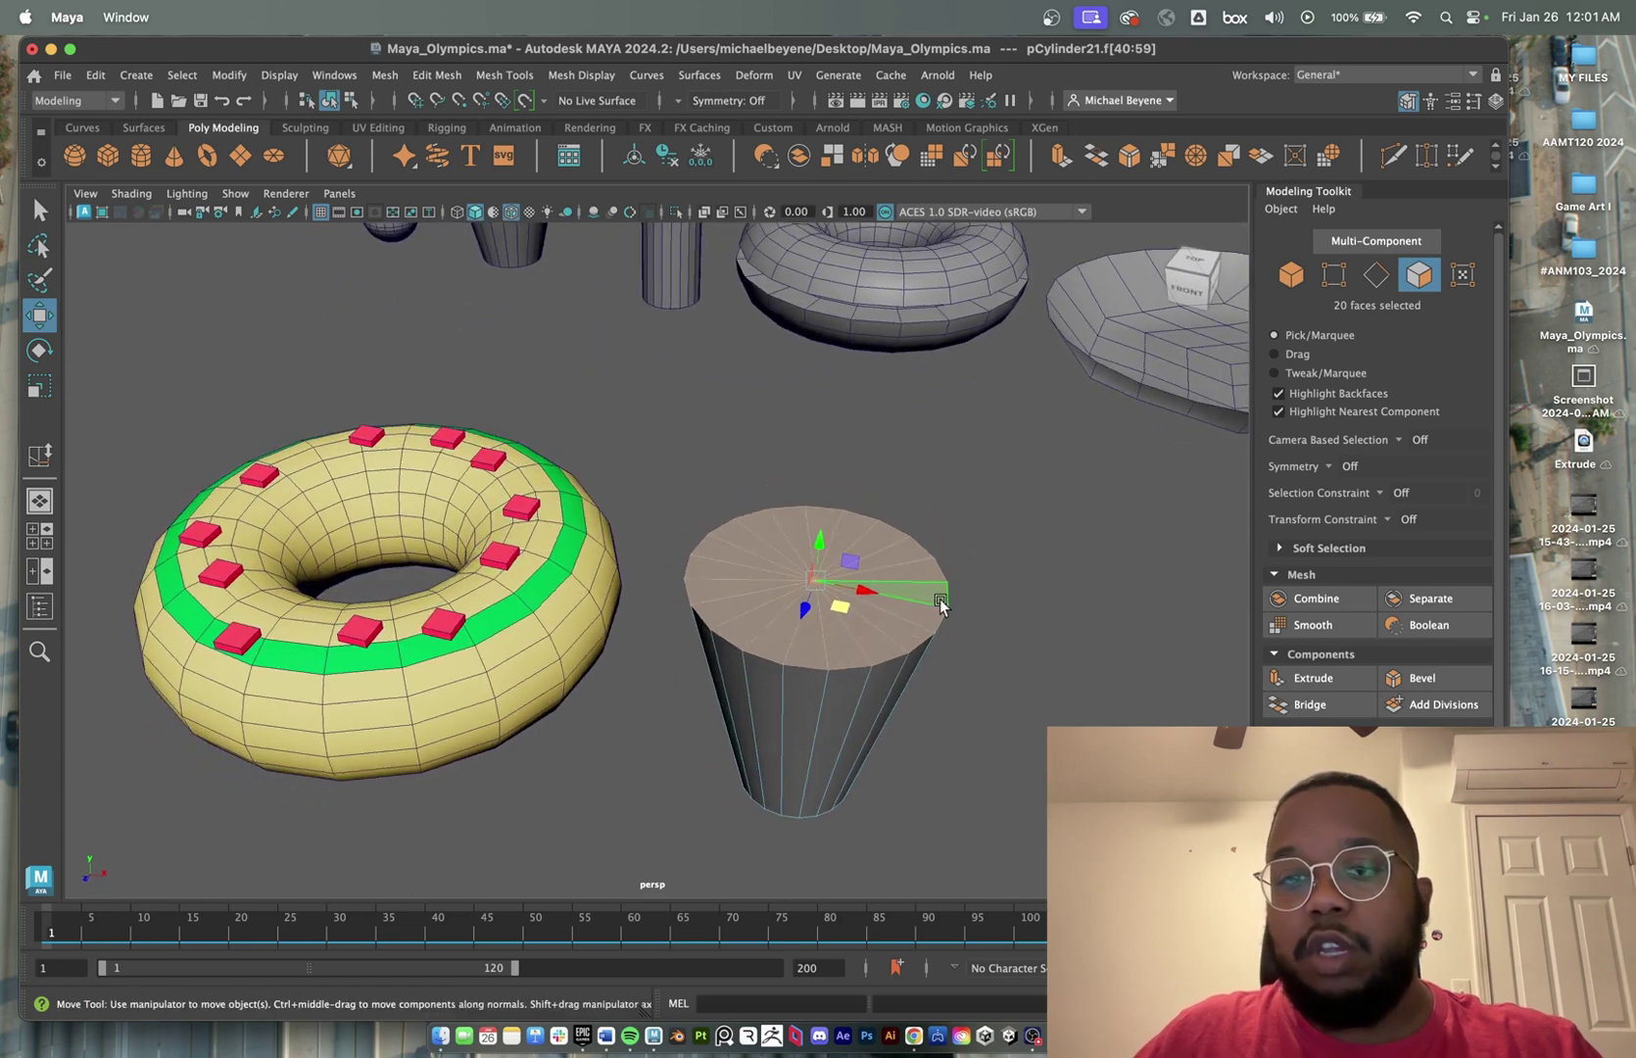
pyautogui.press('e')
pyautogui.press('r')
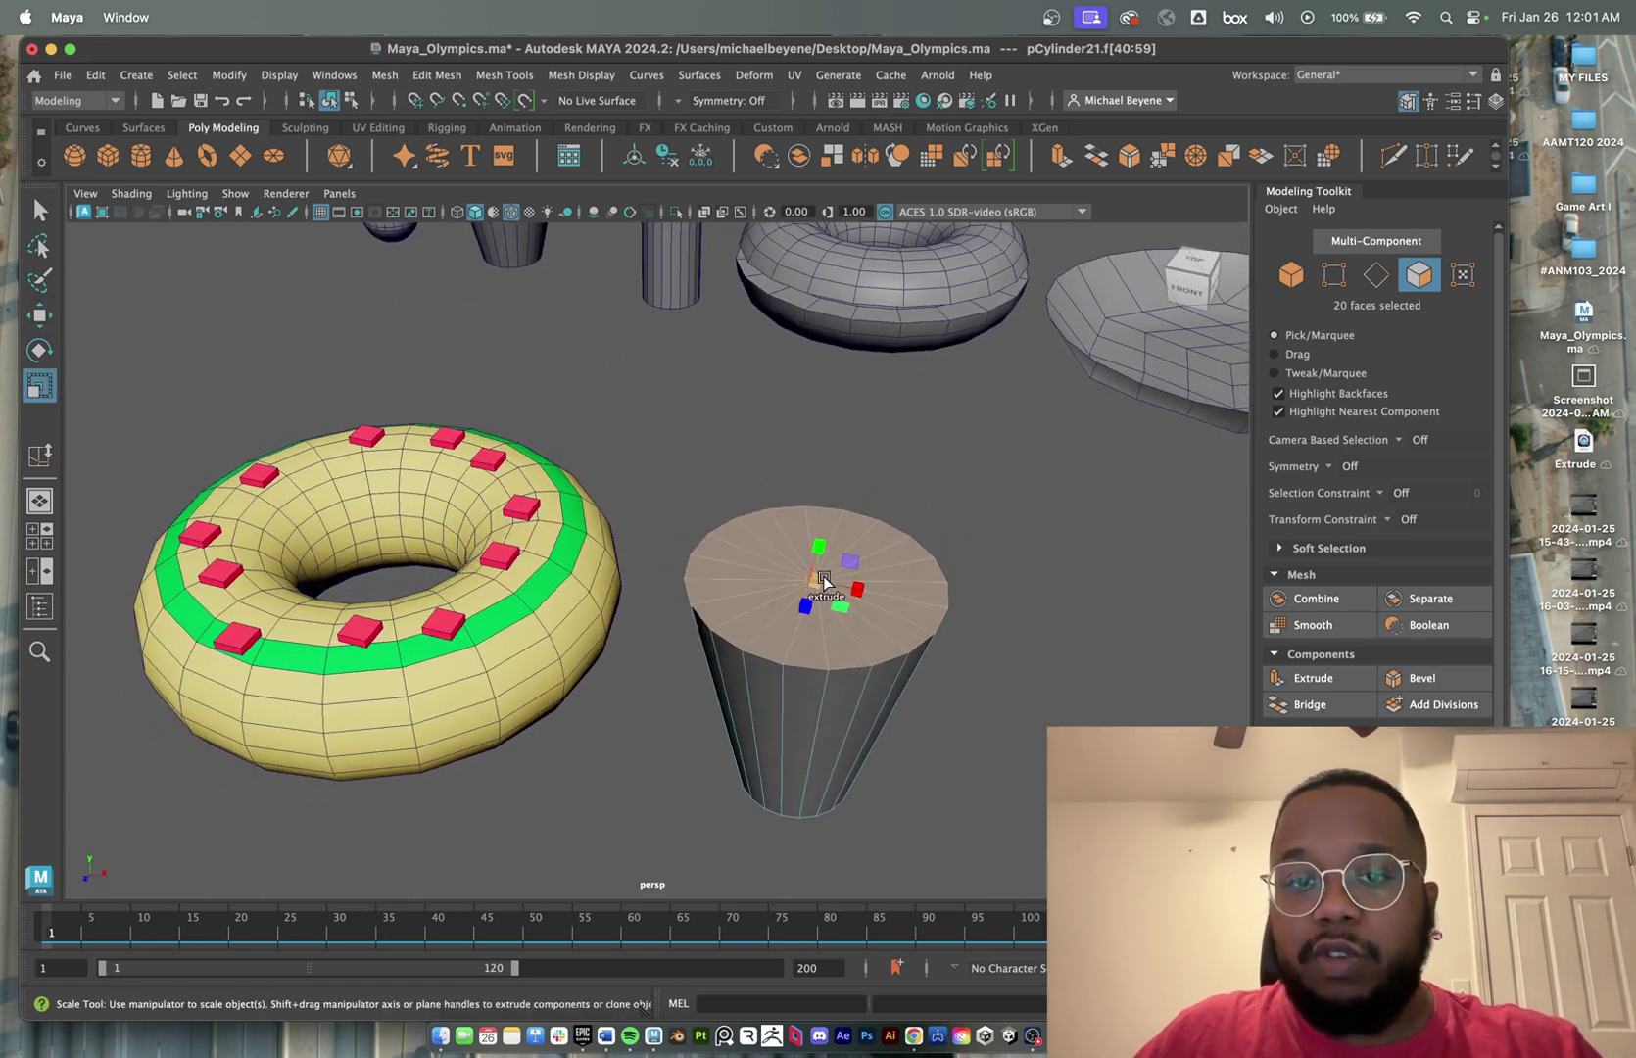
pyautogui.moveTo(820, 580)
pyautogui.keyDown('shift'); pyautogui.mouseDown()
pyautogui.moveTo(774, 587)
pyautogui.moveTo(814, 577)
pyautogui.moveTo(815, 658)
pyautogui.moveTo(788, 744)
pyautogui.moveTo(764, 741)
pyautogui.moveTo(821, 694)
pyautogui.moveTo(817, 707)
pyautogui.moveTo(838, 589)
pyautogui.mouseUp(); pyautogui.keyUp('shift')
pyautogui.press('w')
pyautogui.keyDown('shift'); pyautogui.click(809, 718); pyautogui.keyUp('shift')
pyautogui.press('r')
# - Return to object selection, duplicate the pencil-shaped object in the back row and bring the copy forward
pyautogui.moveTo(796, 446); pyautogui.dragTo(877, 416, button='right')
pyautogui.click(647, 328)
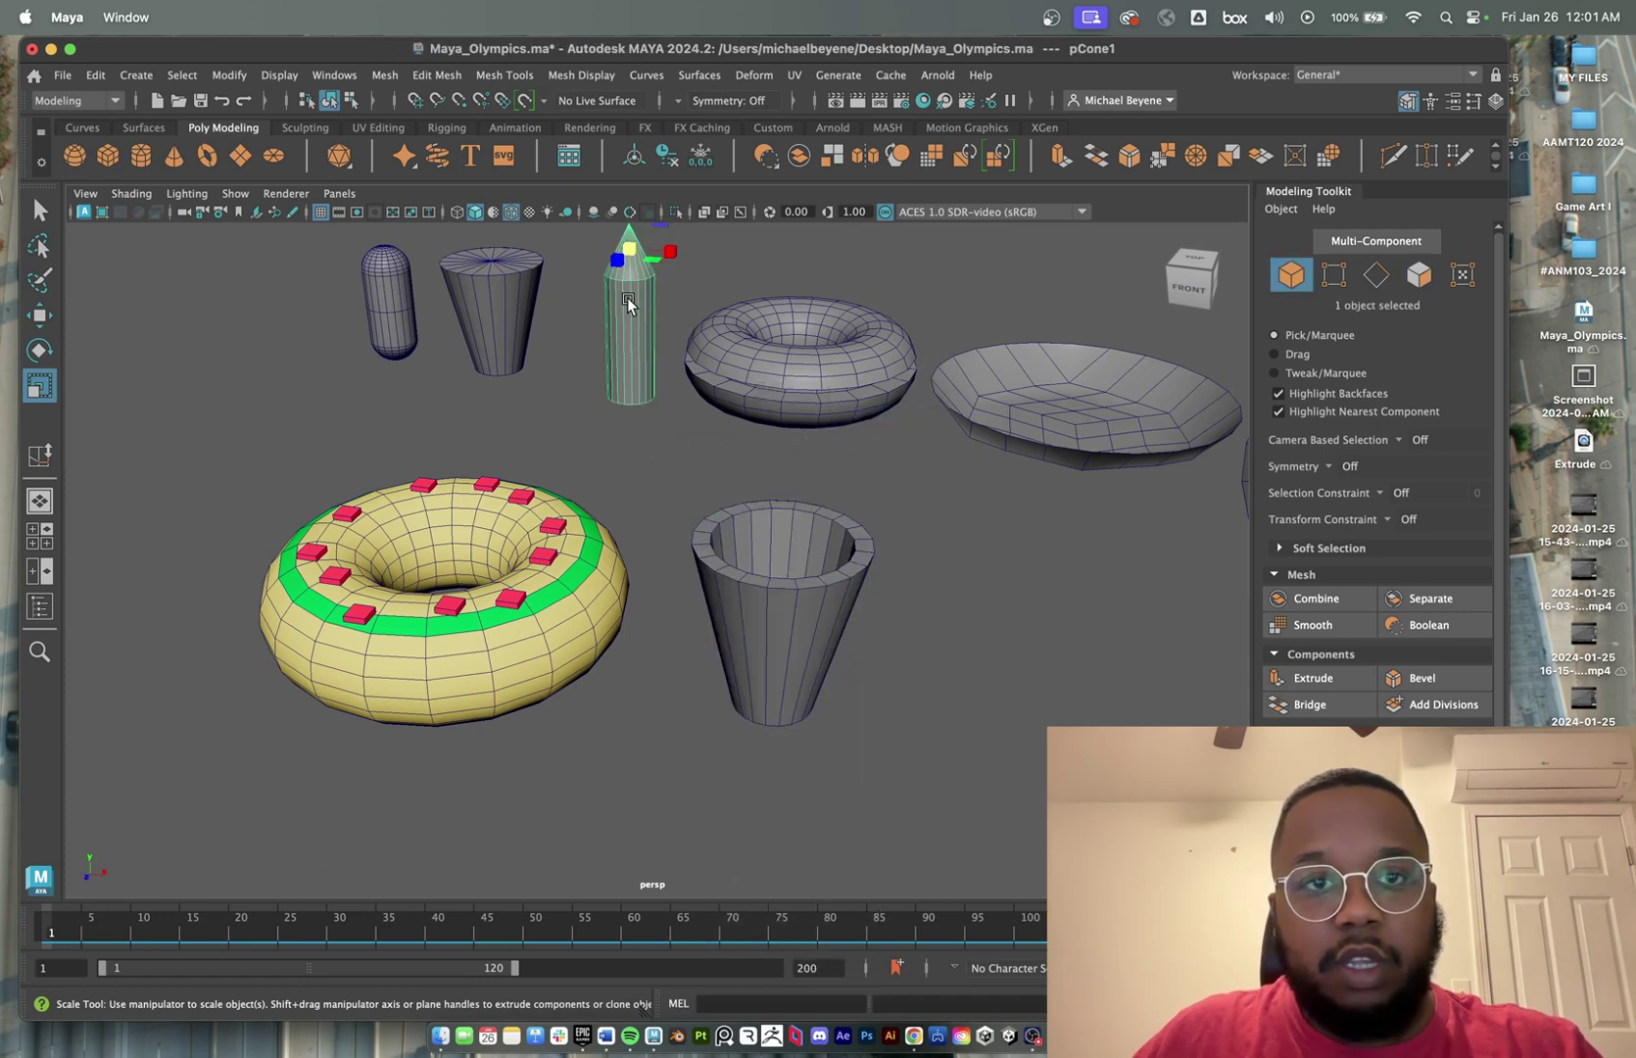
pyautogui.press('w')
pyautogui.moveTo(621, 267)
pyautogui.keyDown('shift'); pyautogui.mouseDown()
pyautogui.moveTo(468, 451)
pyautogui.moveTo(480, 482)
pyautogui.moveTo(490, 431)
pyautogui.moveTo(560, 438)
pyautogui.mouseUp(); pyautogui.keyUp('shift')
pyautogui.press('super+z')
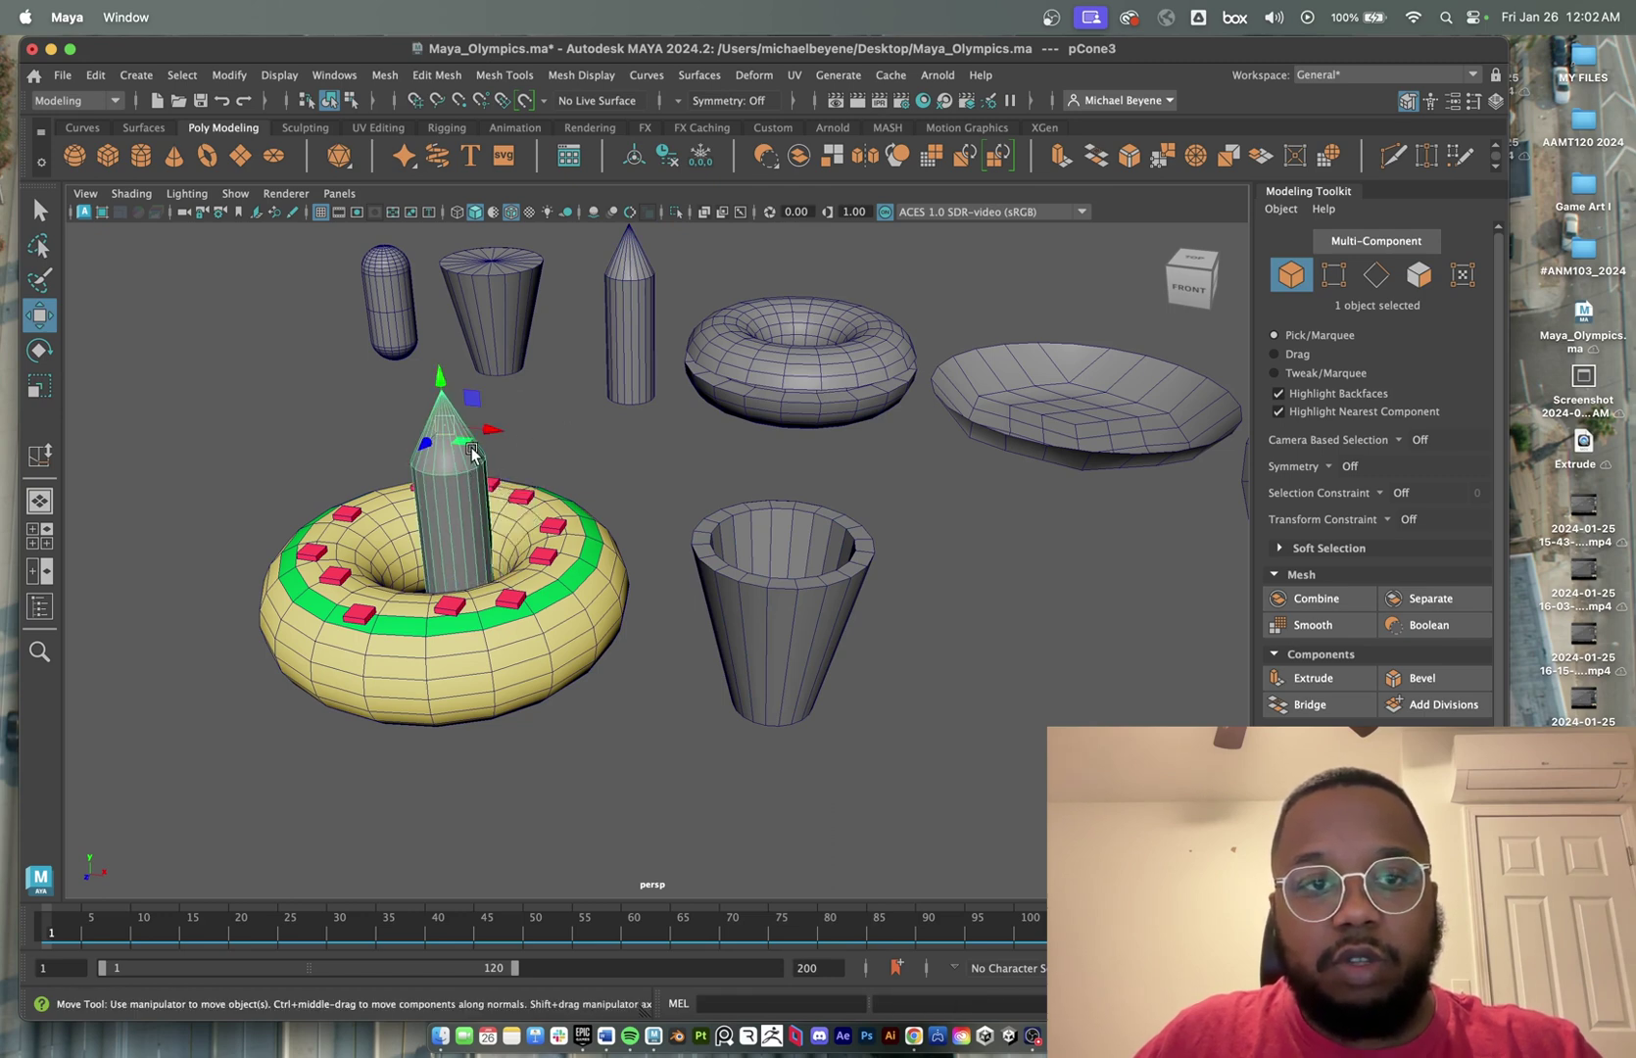
# - Position the pencil copy above the cup and scale it to about 0.431 in X and Z and 0.806 in Y
pyautogui.moveTo(486, 431); pyautogui.dragTo(484, 366)
pyautogui.press('r')
pyautogui.press('w')
pyautogui.press('r')
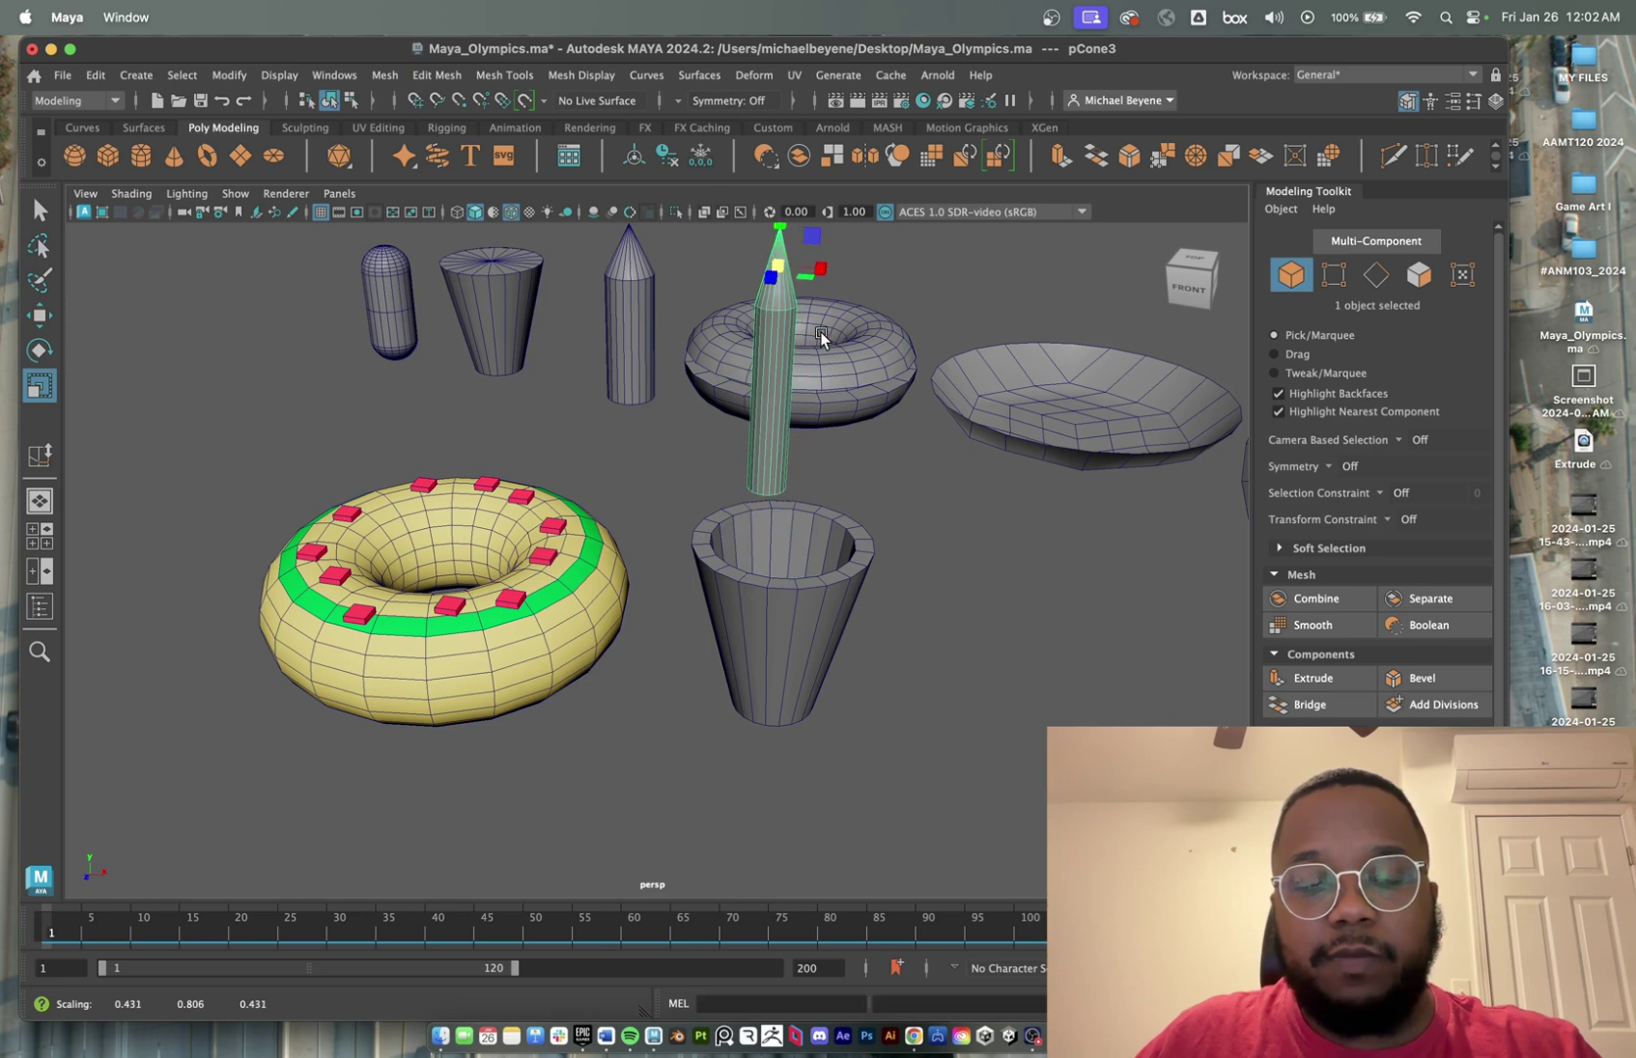
# - Center the pencil copy's pivot and scale it up uniformly to about 0.621 in X and Z and 1.162 in Y
pyautogui.keyDown('alt'); pyautogui.moveTo(821, 332); pyautogui.dragTo(750, 418, button='middle'); pyautogui.keyUp('alt')
pyautogui.press('w')
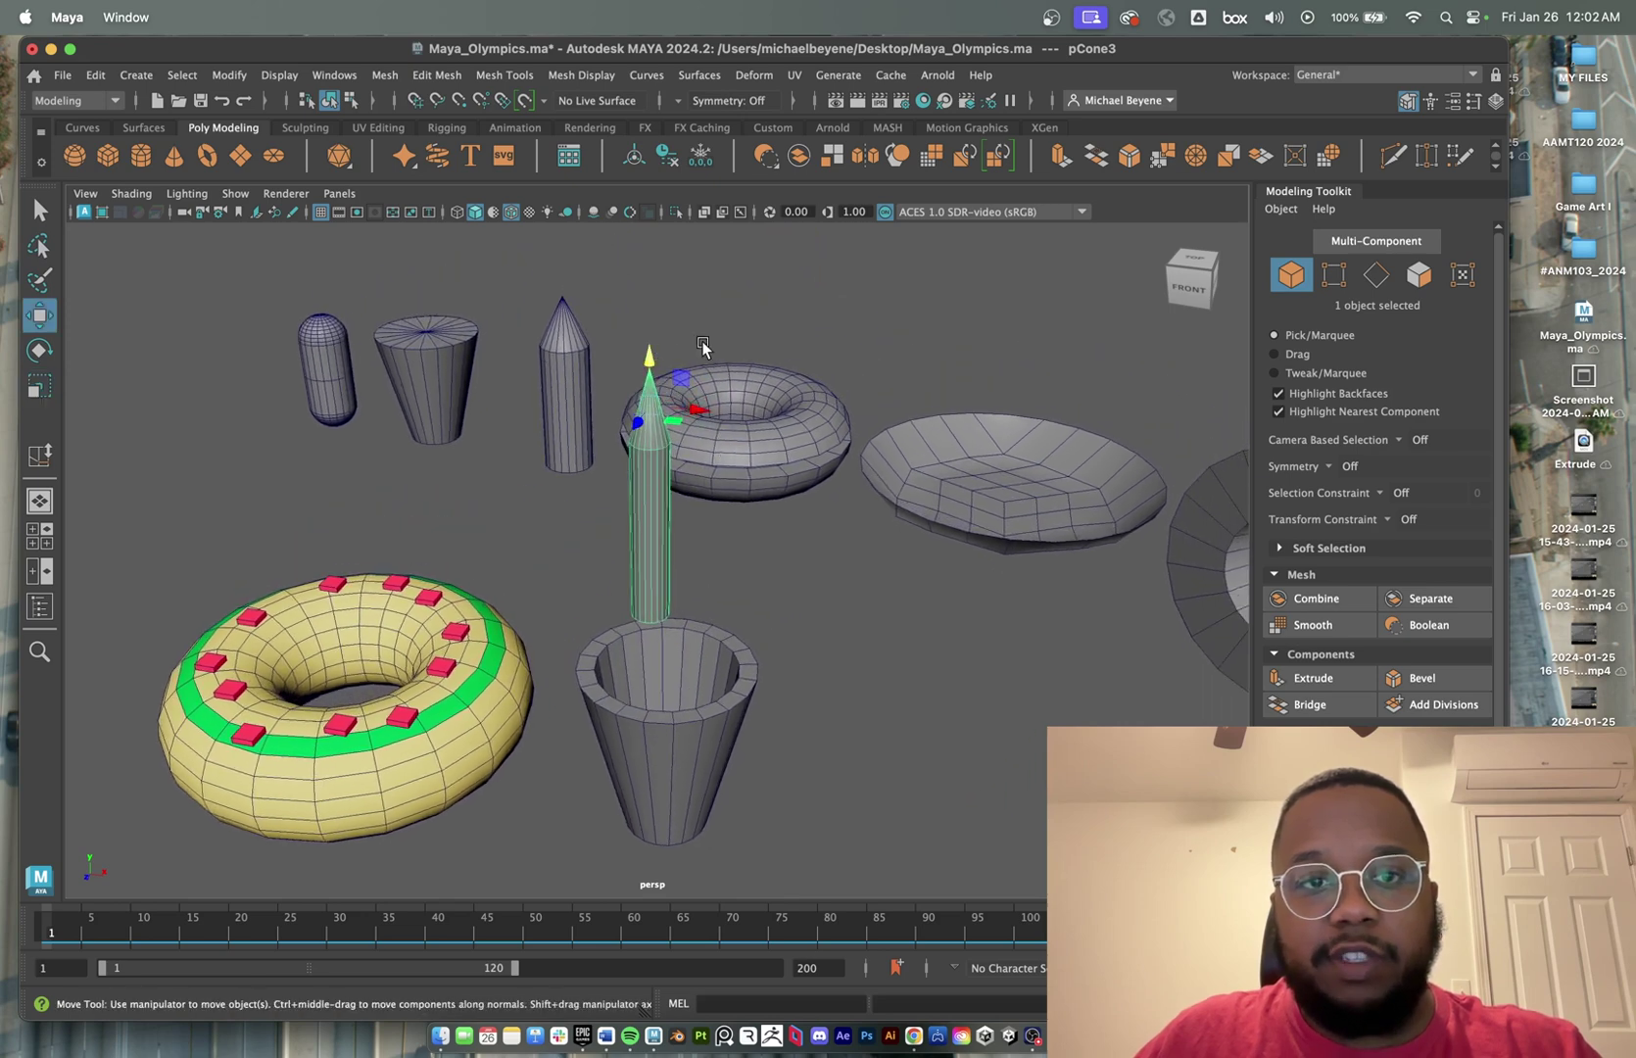
pyautogui.click(634, 157)
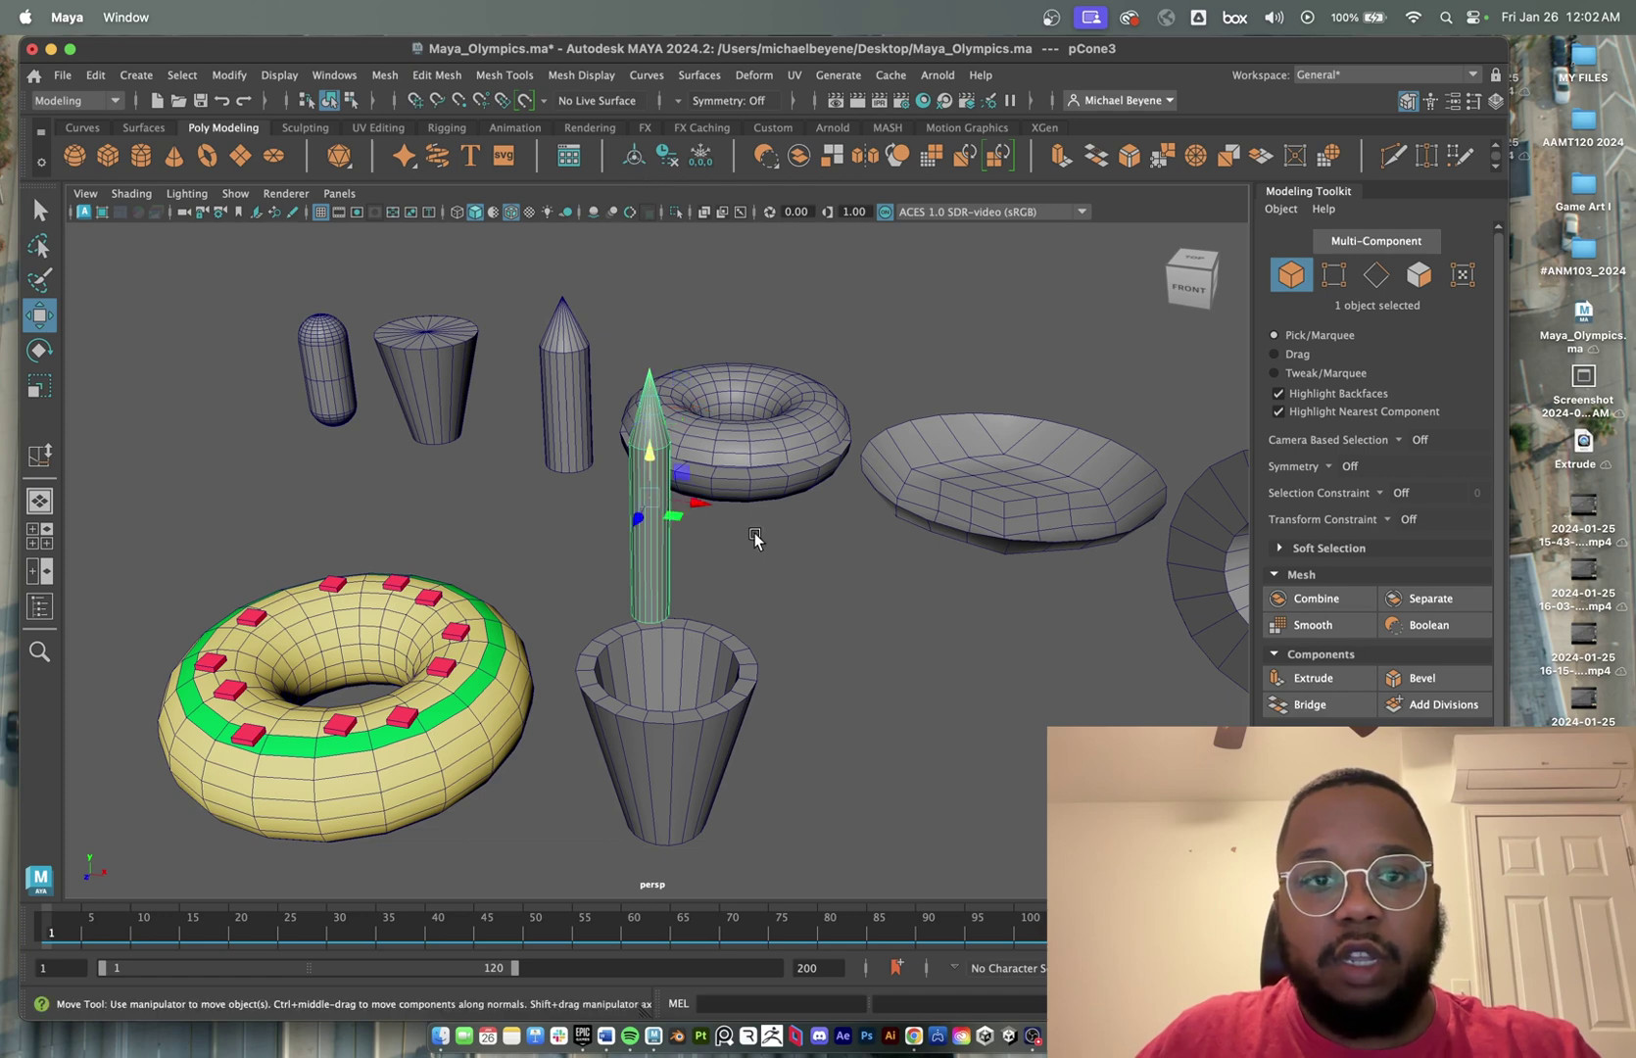
pyautogui.press('r')
pyautogui.moveTo(647, 495); pyautogui.dragTo(716, 531)
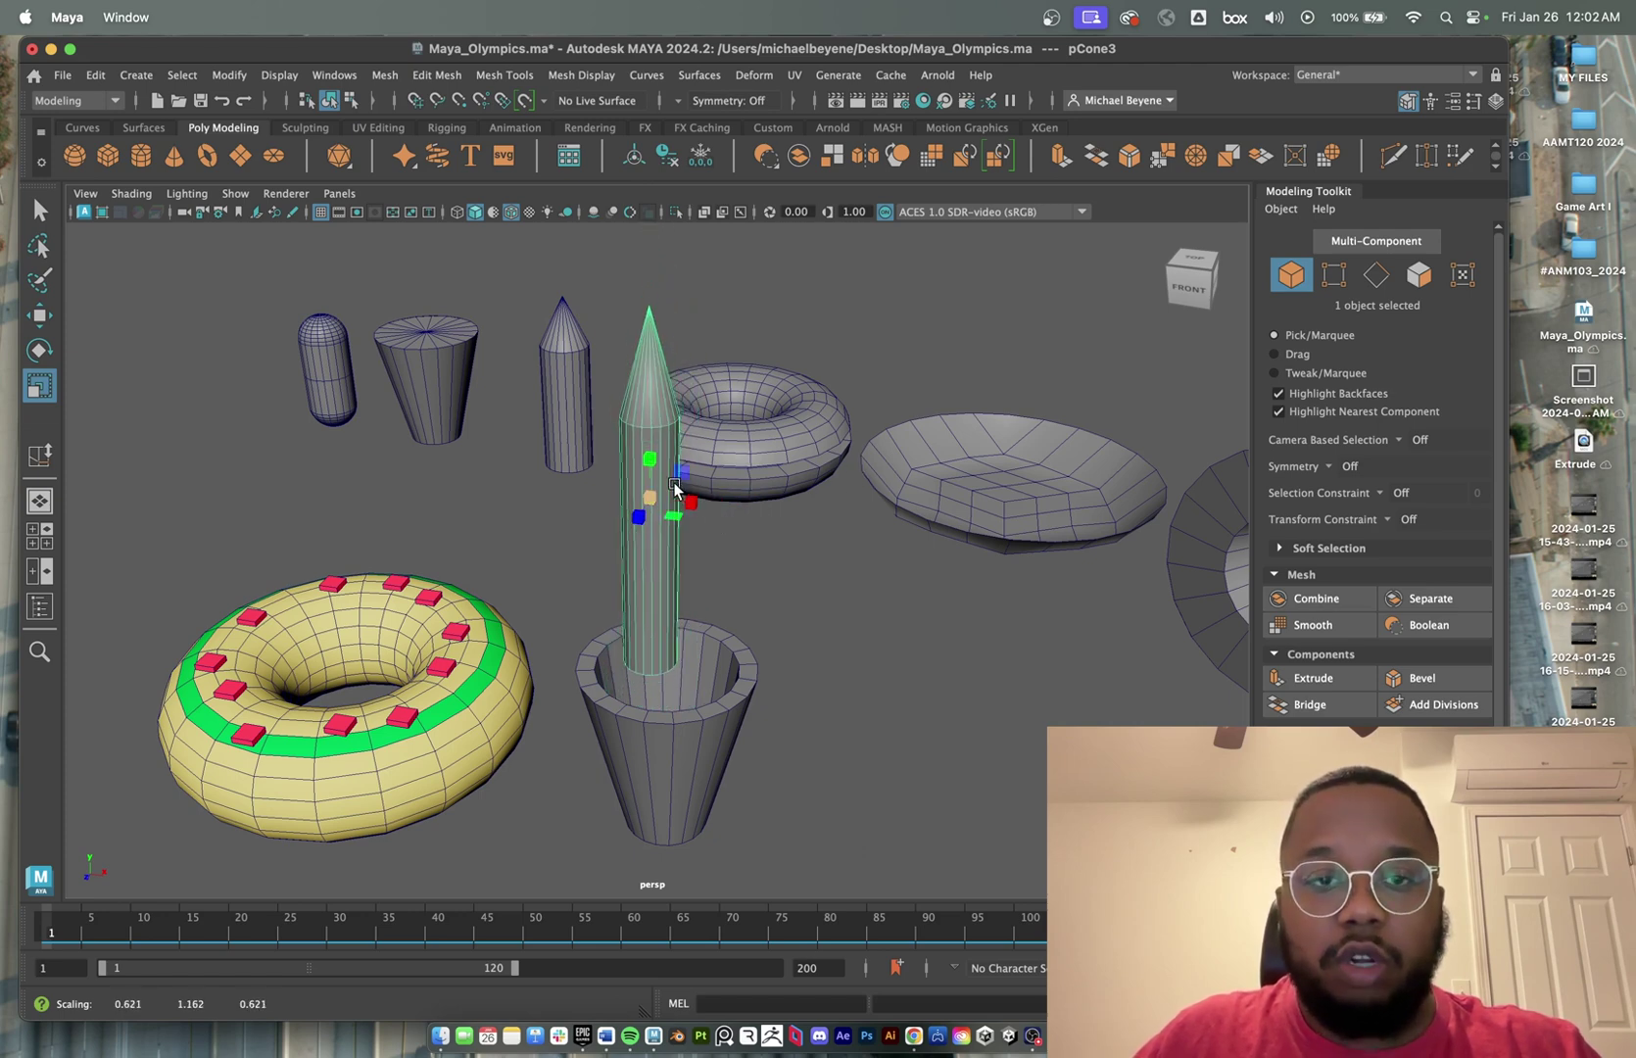
# - Move the pencil copy's pivot down to the lower end of its body
pyautogui.press('w')
pyautogui.press('d')
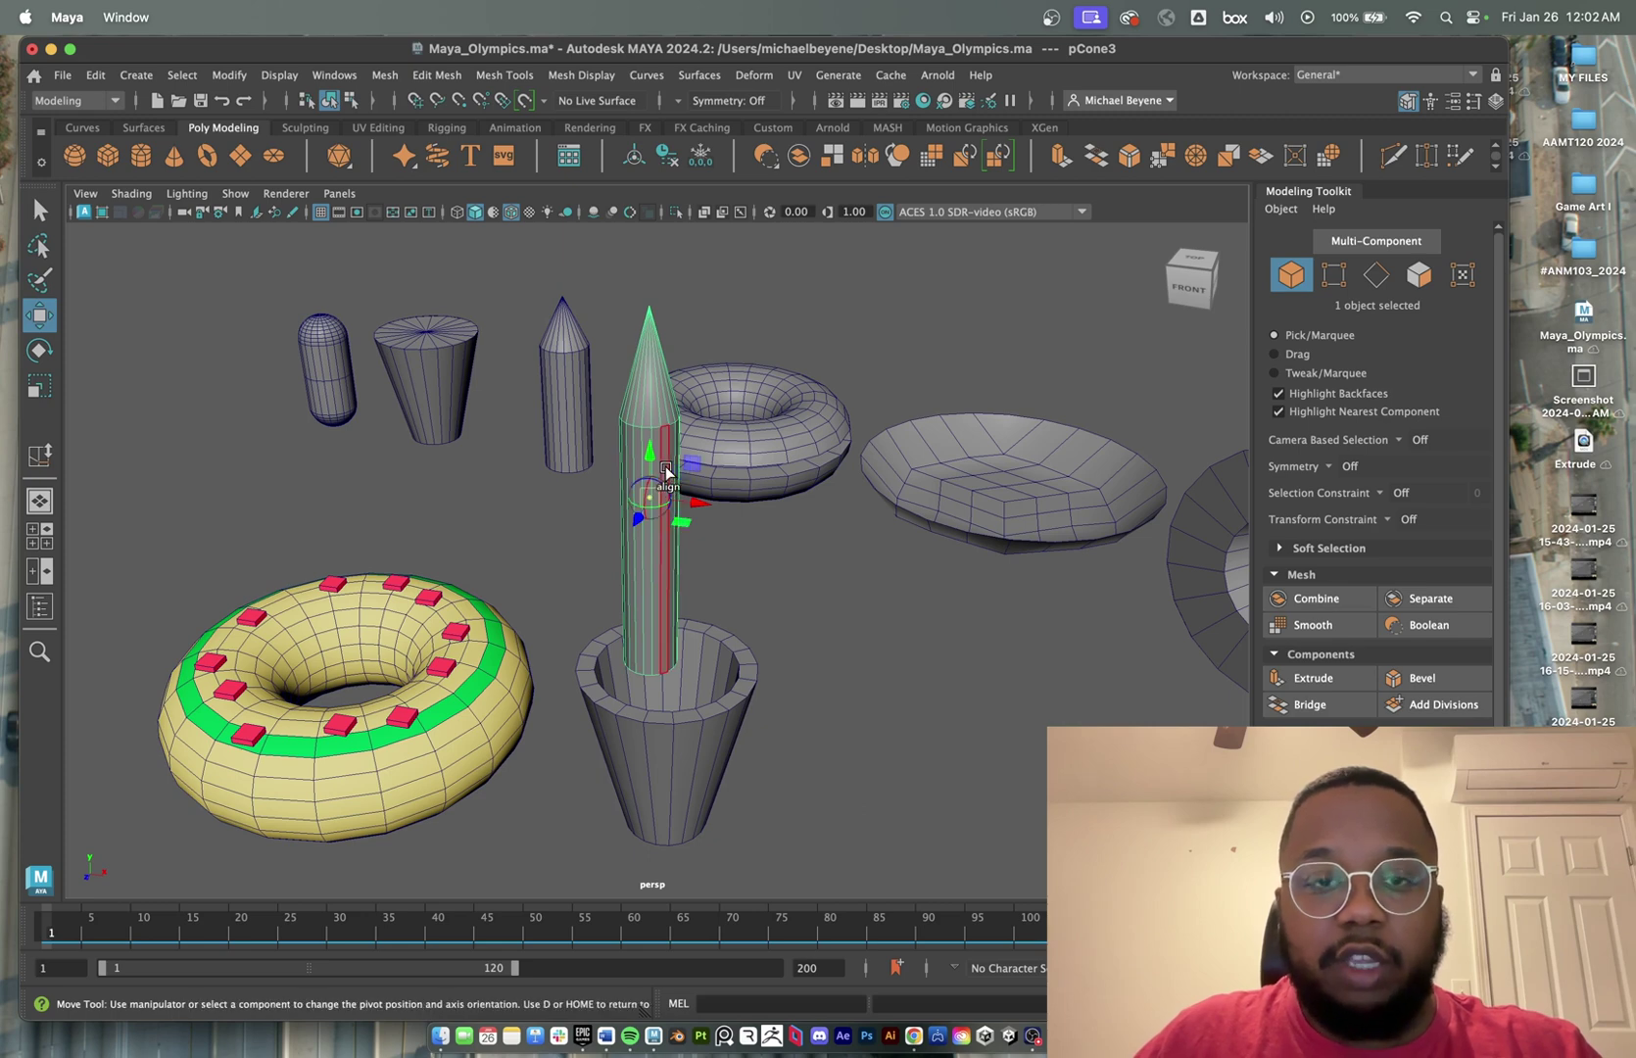
pyautogui.moveTo(658, 452); pyautogui.dragTo(725, 779)
pyautogui.press('d')
# - Set the pencil copy inside the cup, shortened to about 0.782 in Y scale and leaning about -17.426 degrees in Z
pyautogui.press('r')
pyautogui.press('e')
pyautogui.press('w')
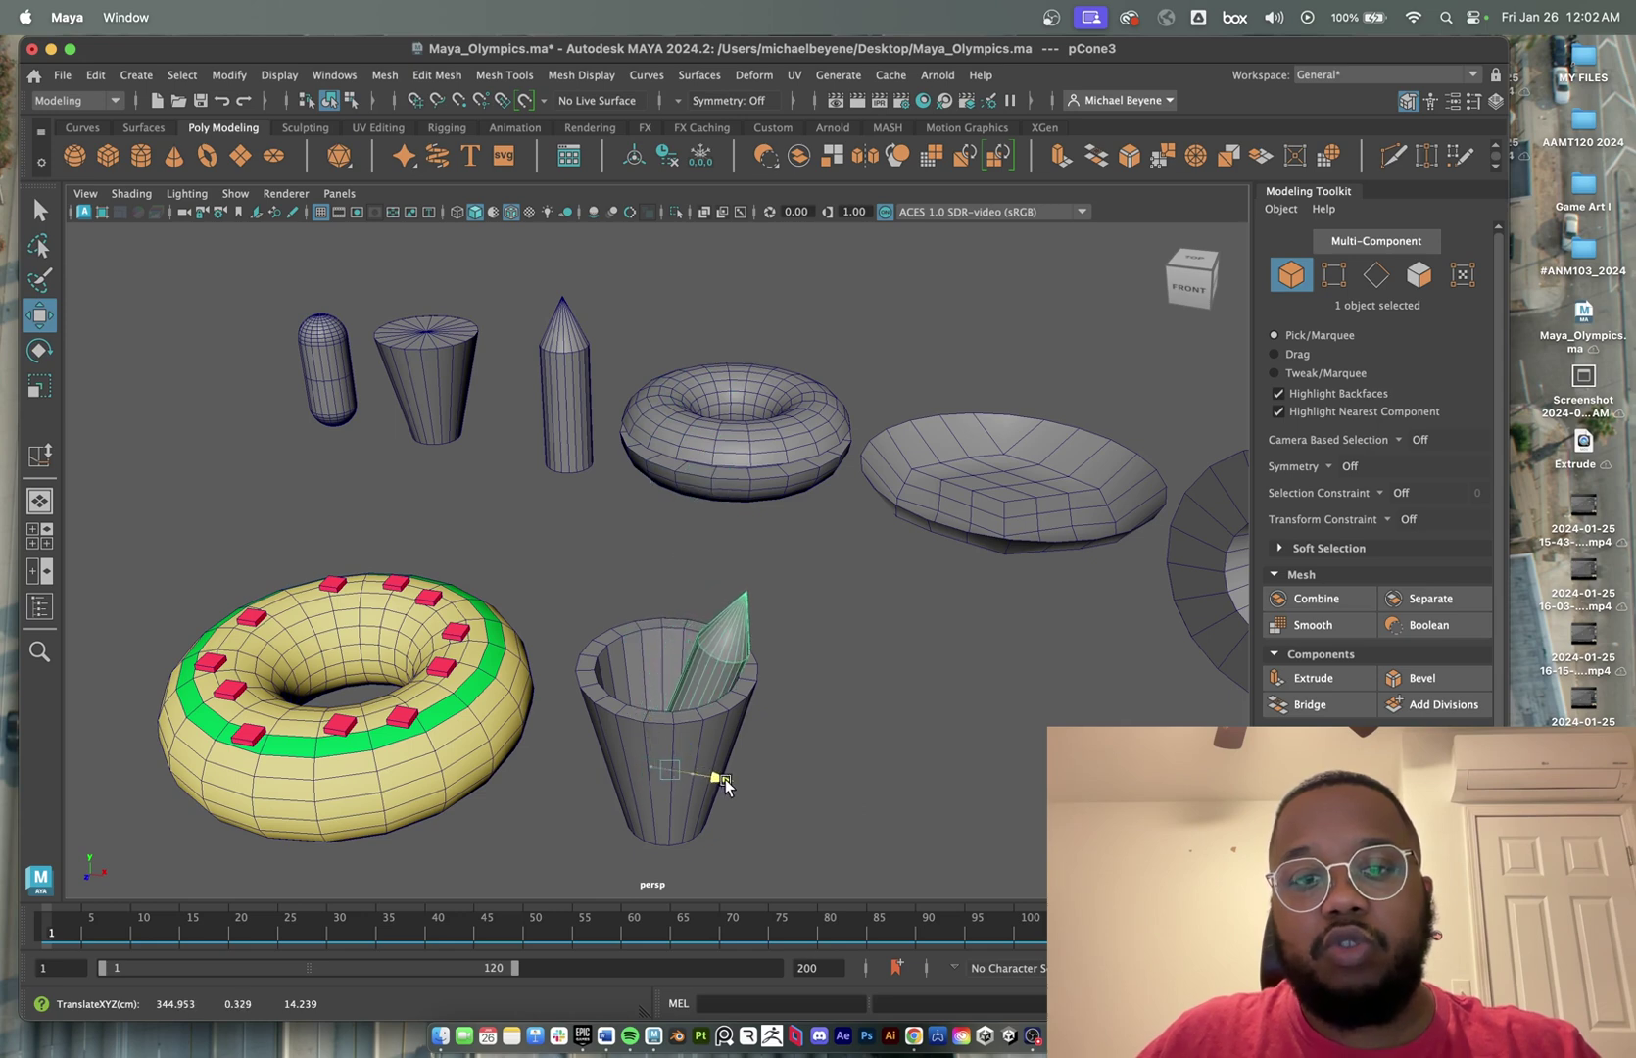
pyautogui.click(845, 656)
pyautogui.scroll(-3, 838, 655)
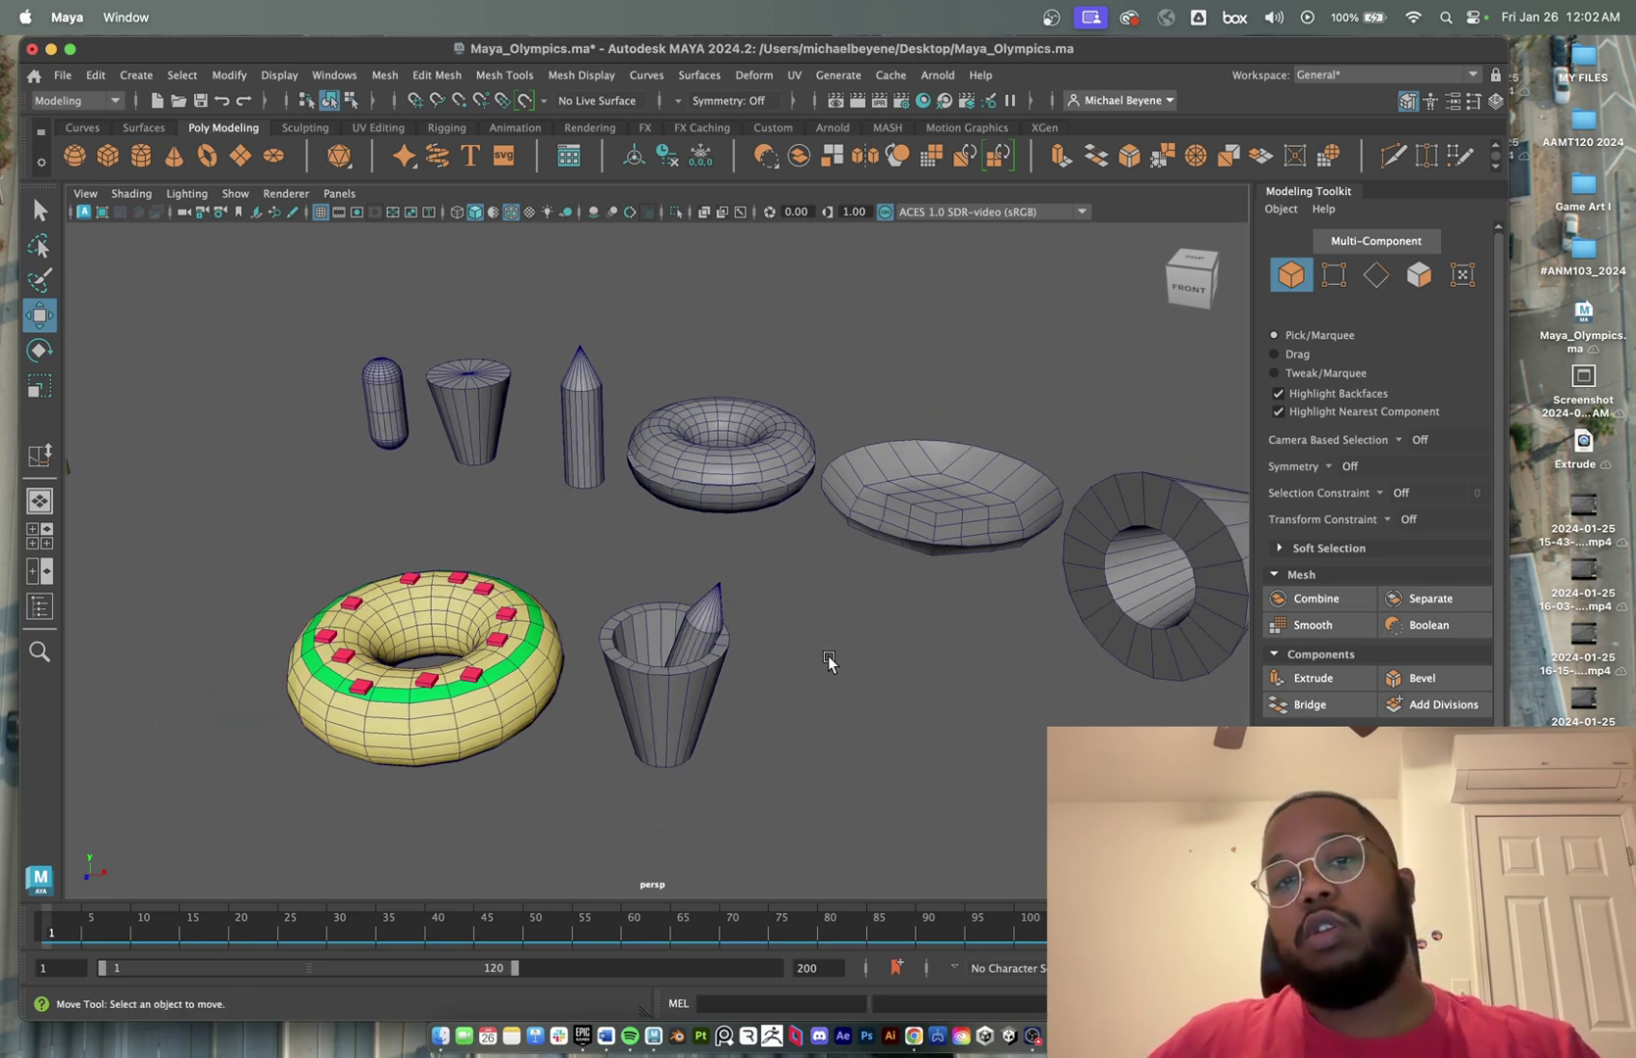
pyautogui.click(700, 615)
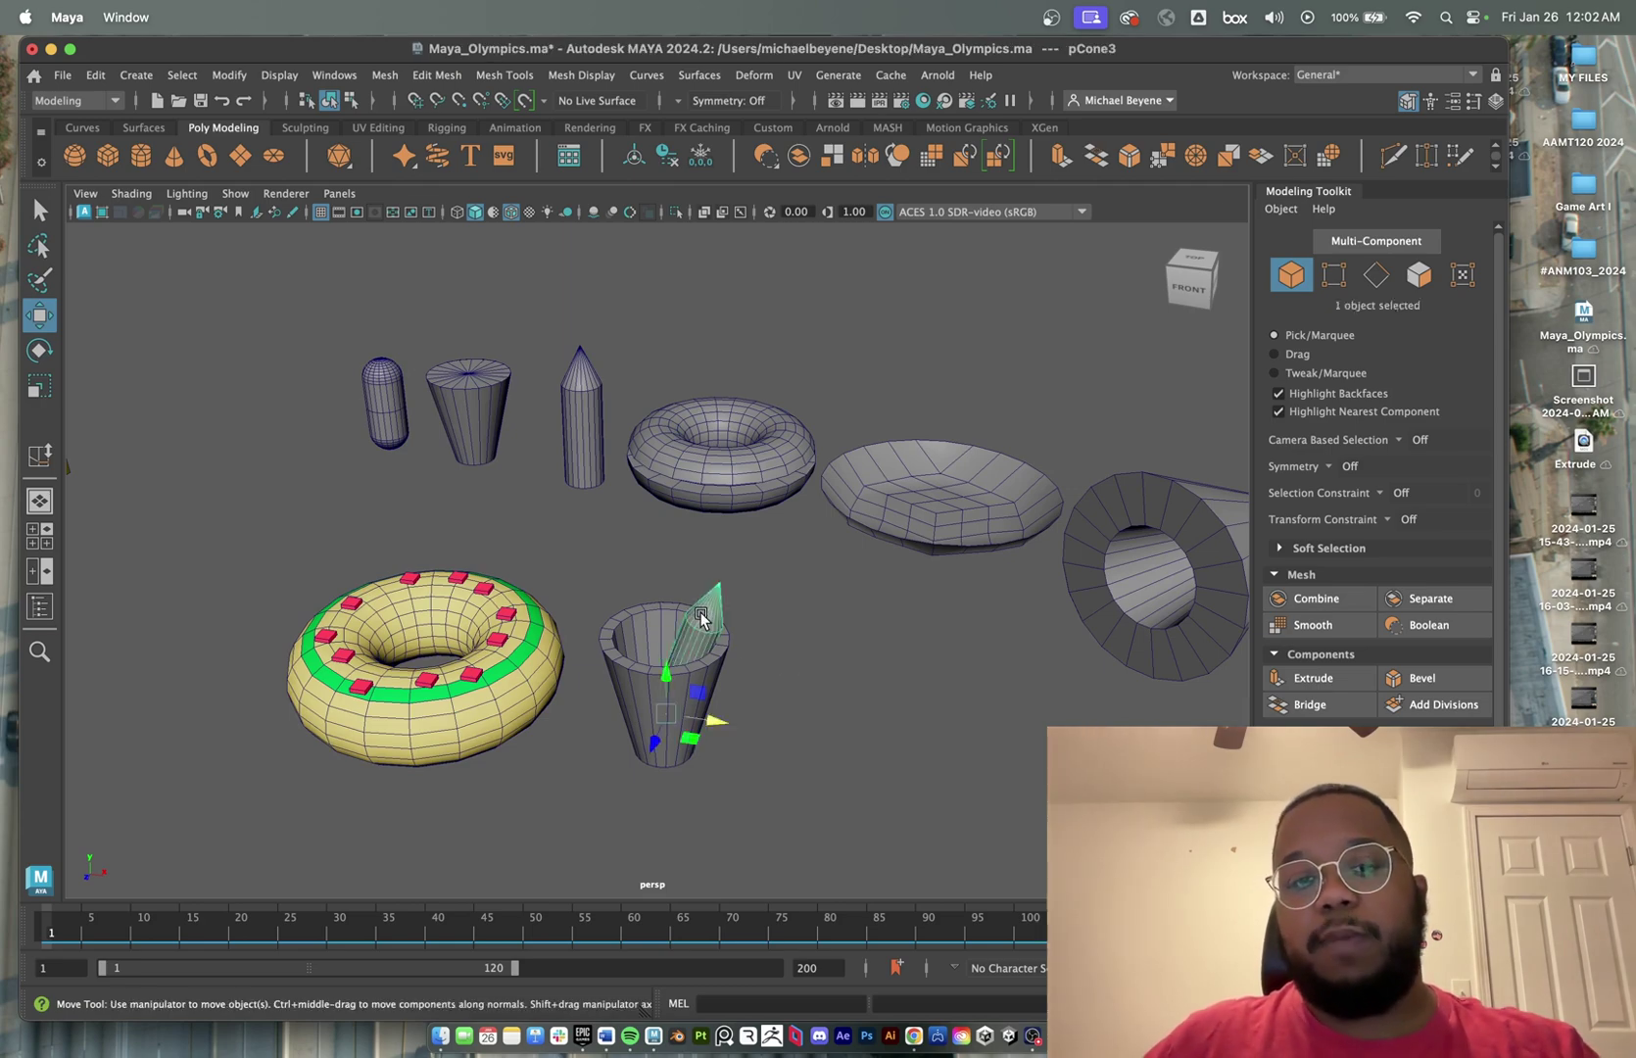
pyautogui.moveTo(816, 666)
pyautogui.keyDown('alt'); pyautogui.mouseDown()
pyautogui.moveTo(671, 644)
pyautogui.moveTo(808, 677)
pyautogui.mouseUp(); pyautogui.keyUp('alt')
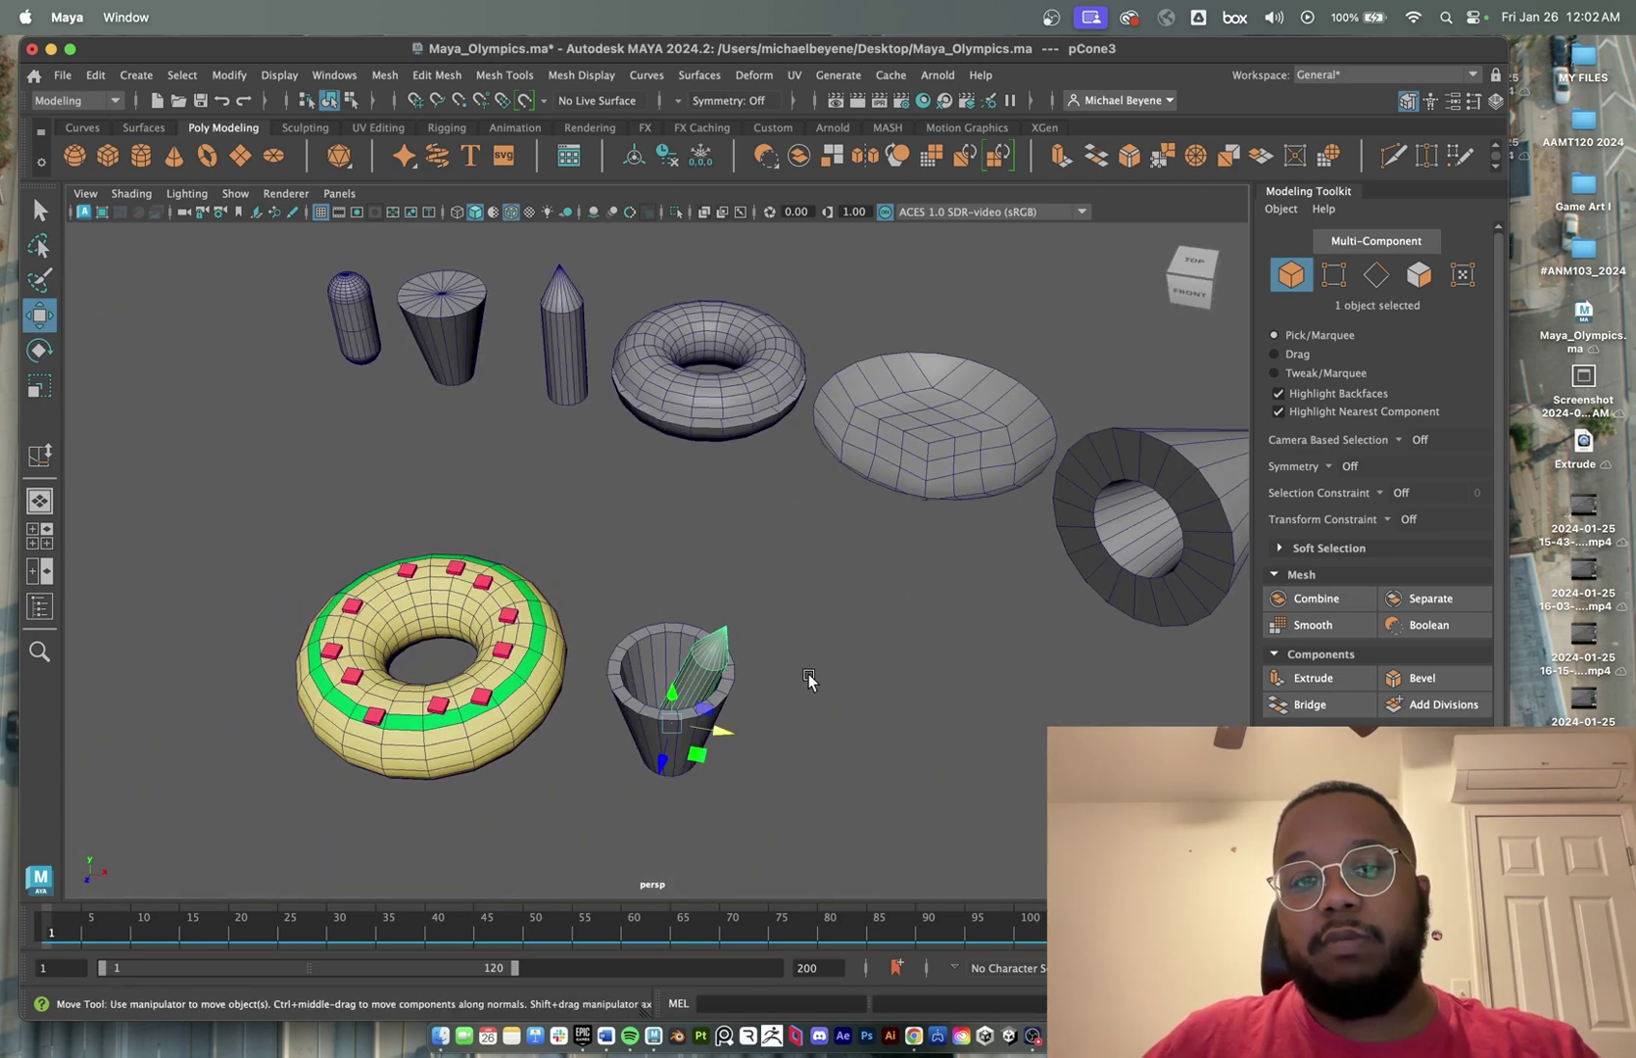
# - Duplicate the torus in the back row and place the copy on top of the shallow dish beside it
pyautogui.click(745, 392)
pyautogui.keyDown('shift'); pyautogui.click(929, 434); pyautogui.keyUp('shift')
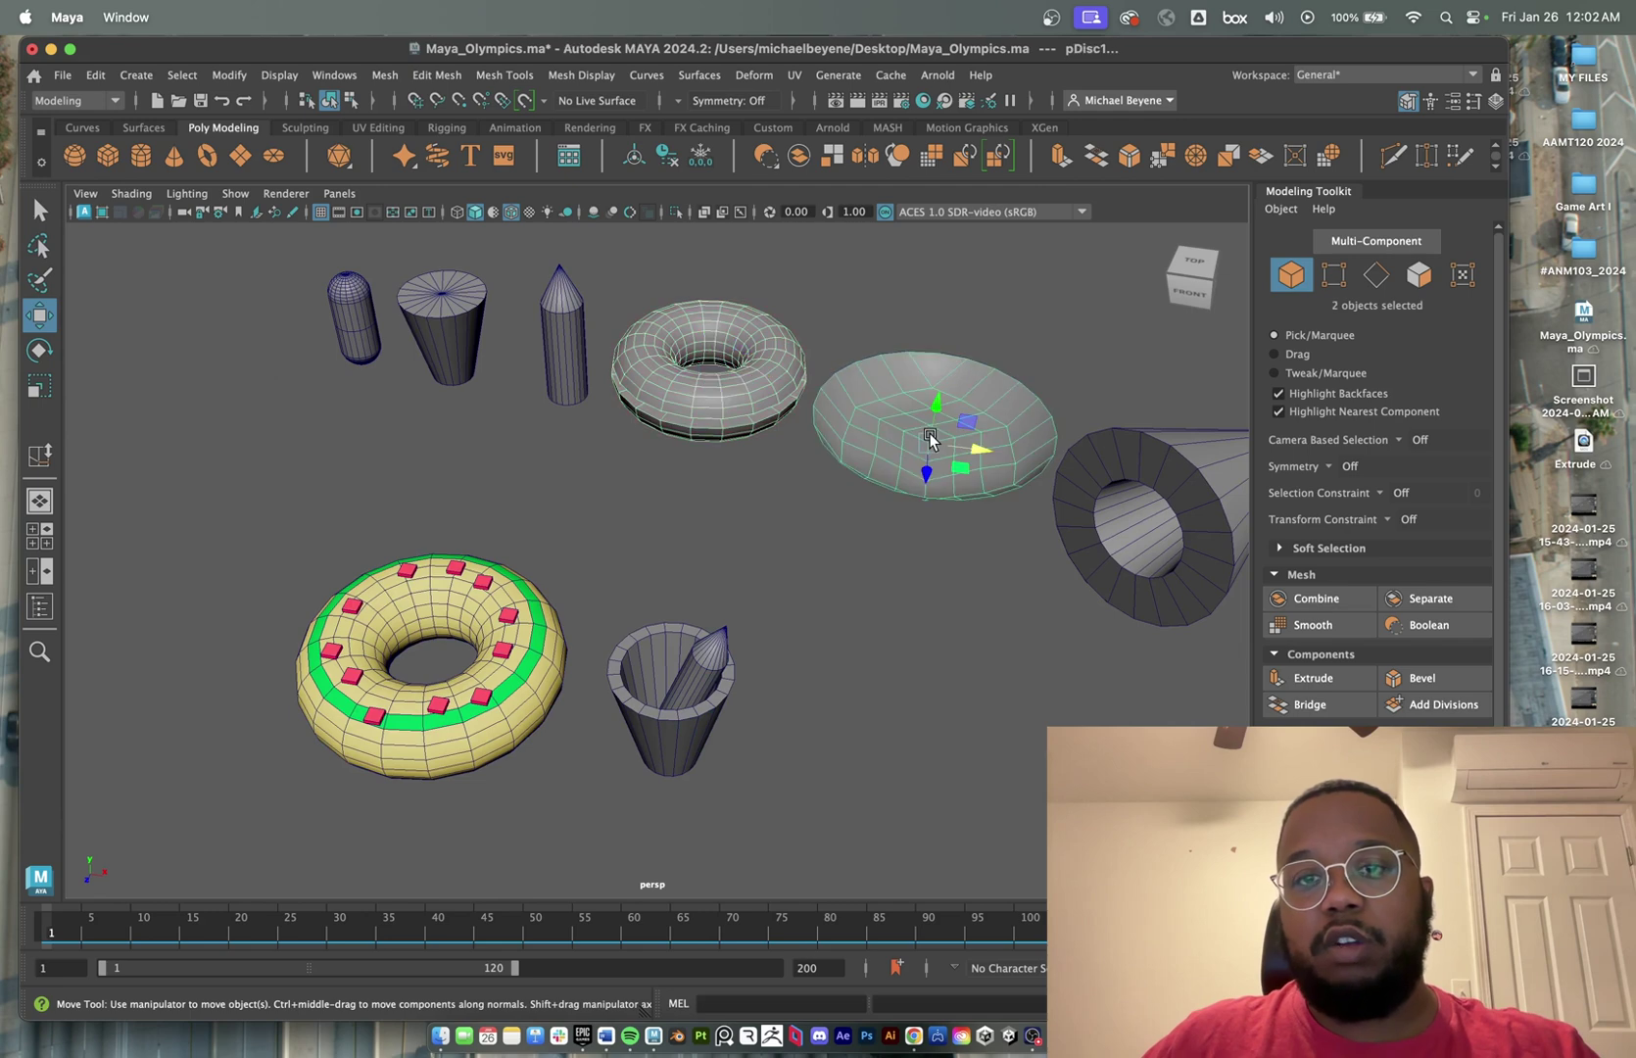
pyautogui.click(754, 377)
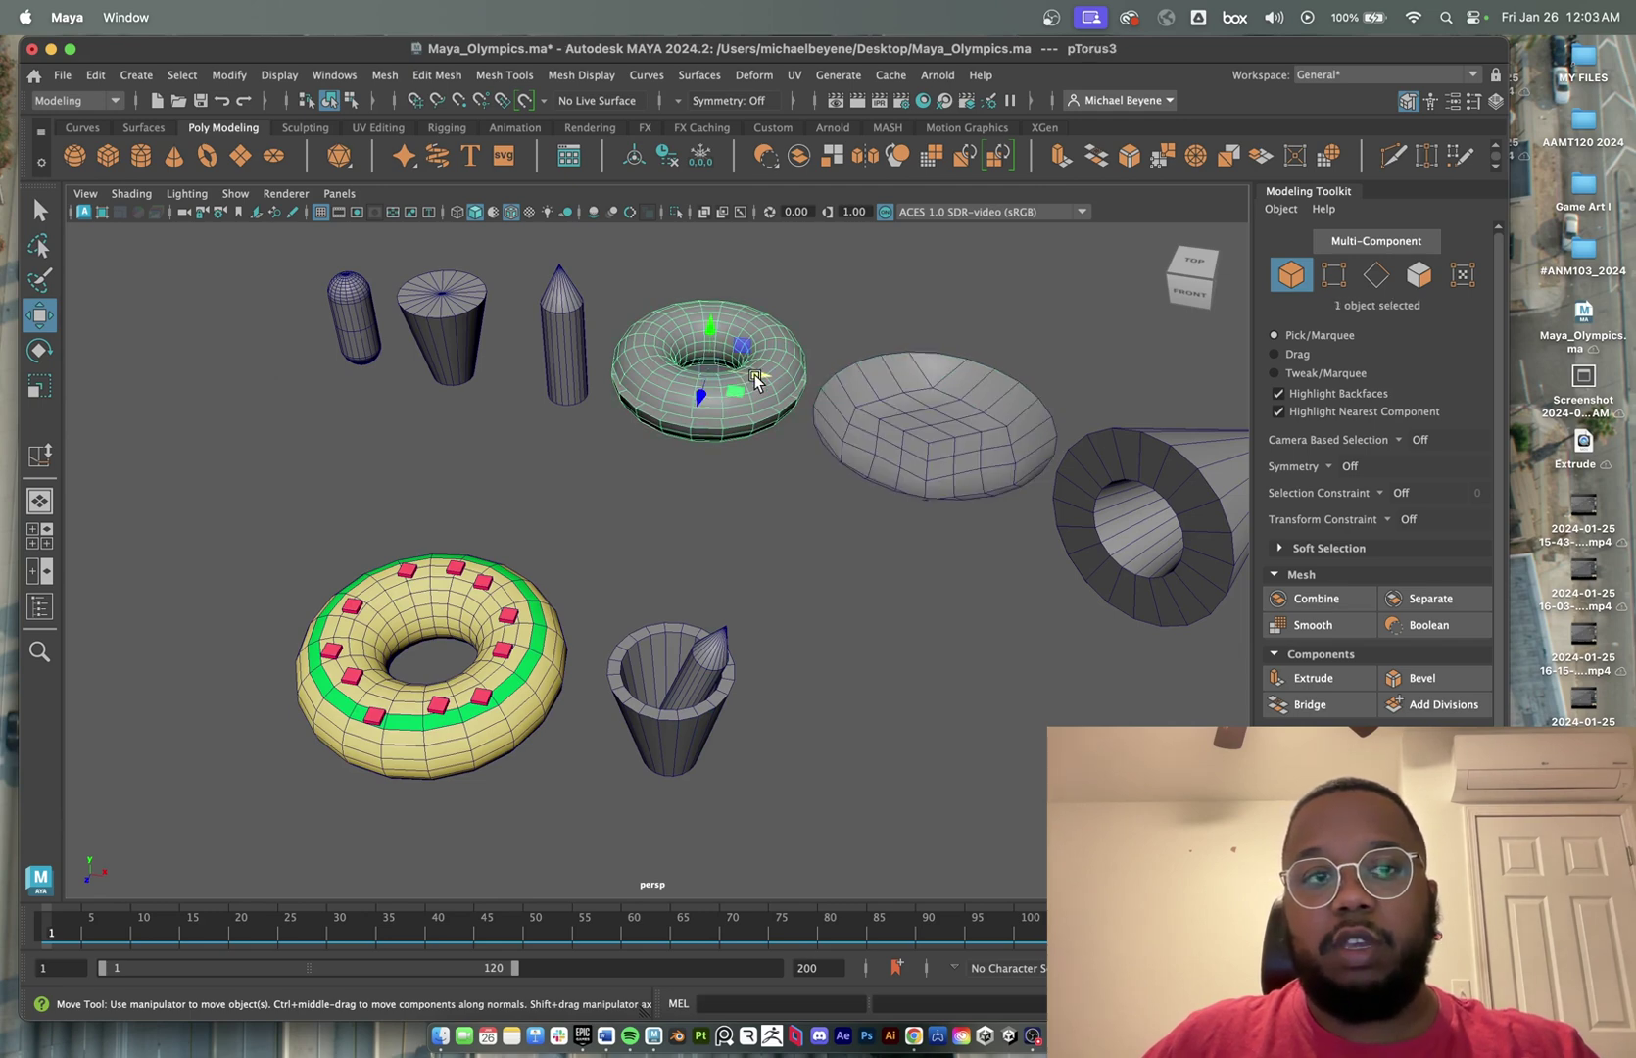
pyautogui.hotkey('ctrl', 'd')
pyautogui.moveTo(755, 378); pyautogui.dragTo(992, 427)
# - Duplicate the dish together with the torus on it and bring the copies forward beside the cup
pyautogui.click(869, 475)
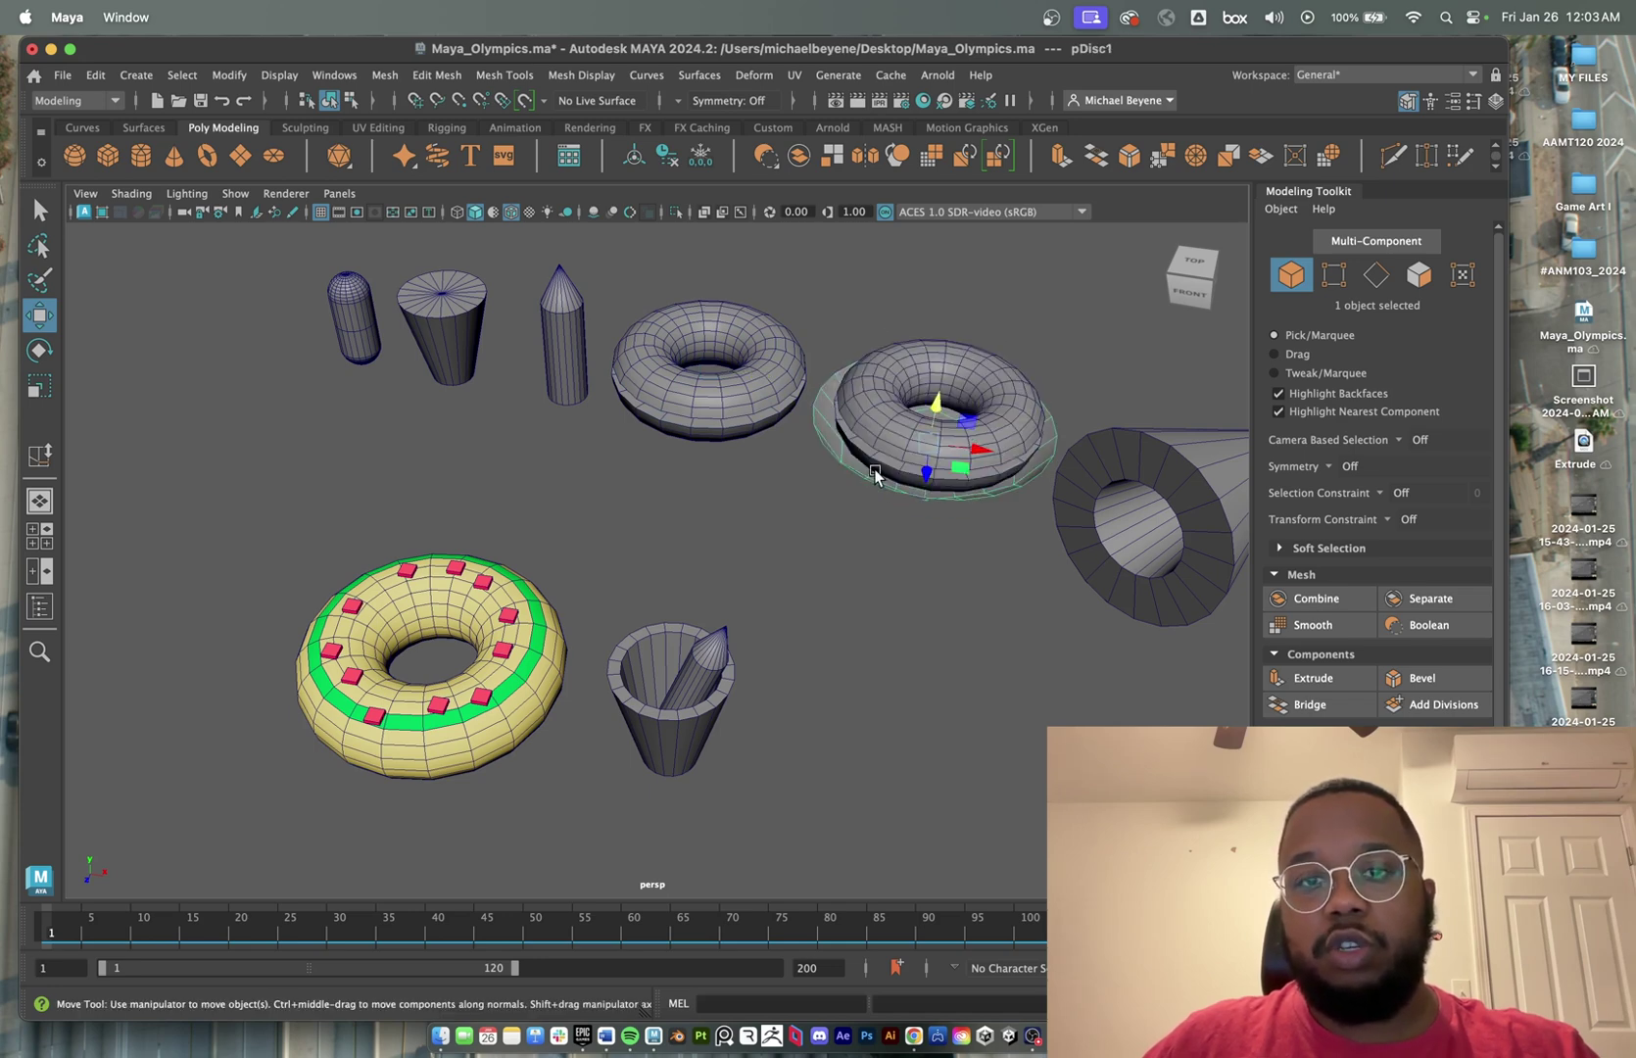
pyautogui.keyDown('shift'); pyautogui.click(921, 422); pyautogui.keyUp('shift')
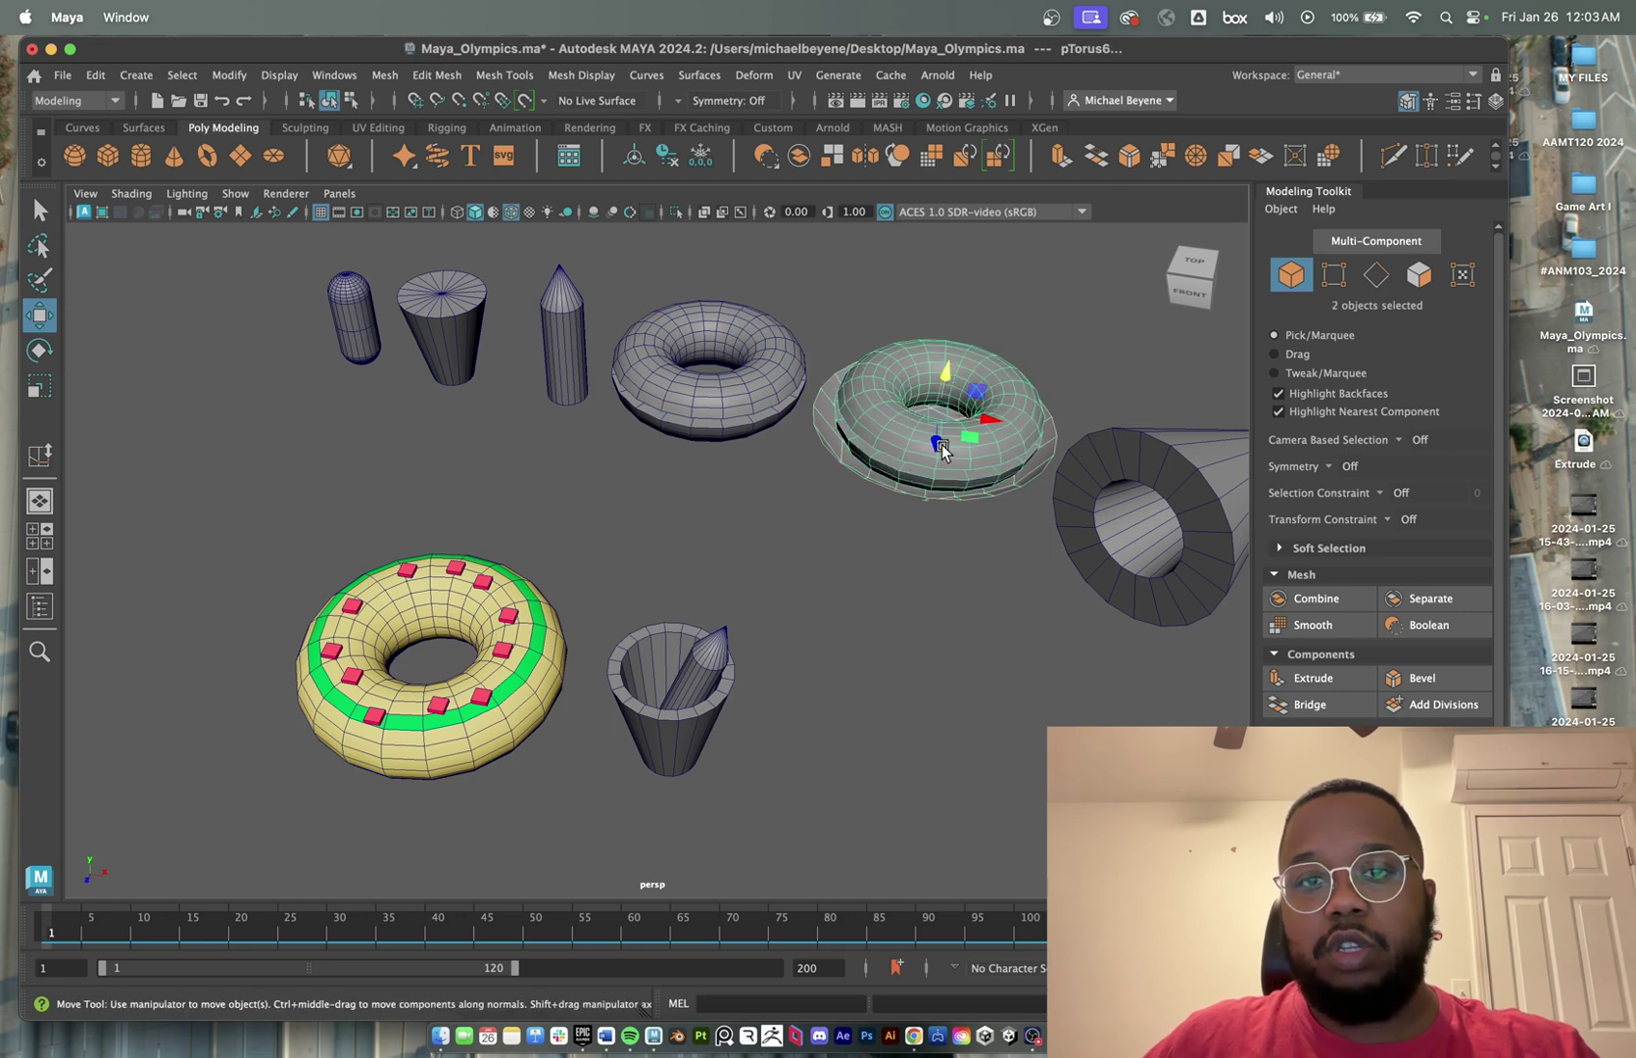
pyautogui.keyDown('shift'); pyautogui.moveTo(933, 448); pyautogui.dragTo(931, 749); pyautogui.keyUp('shift')
# - Delete the leftover torus copy from the original dish in the back row
pyautogui.click(946, 410)
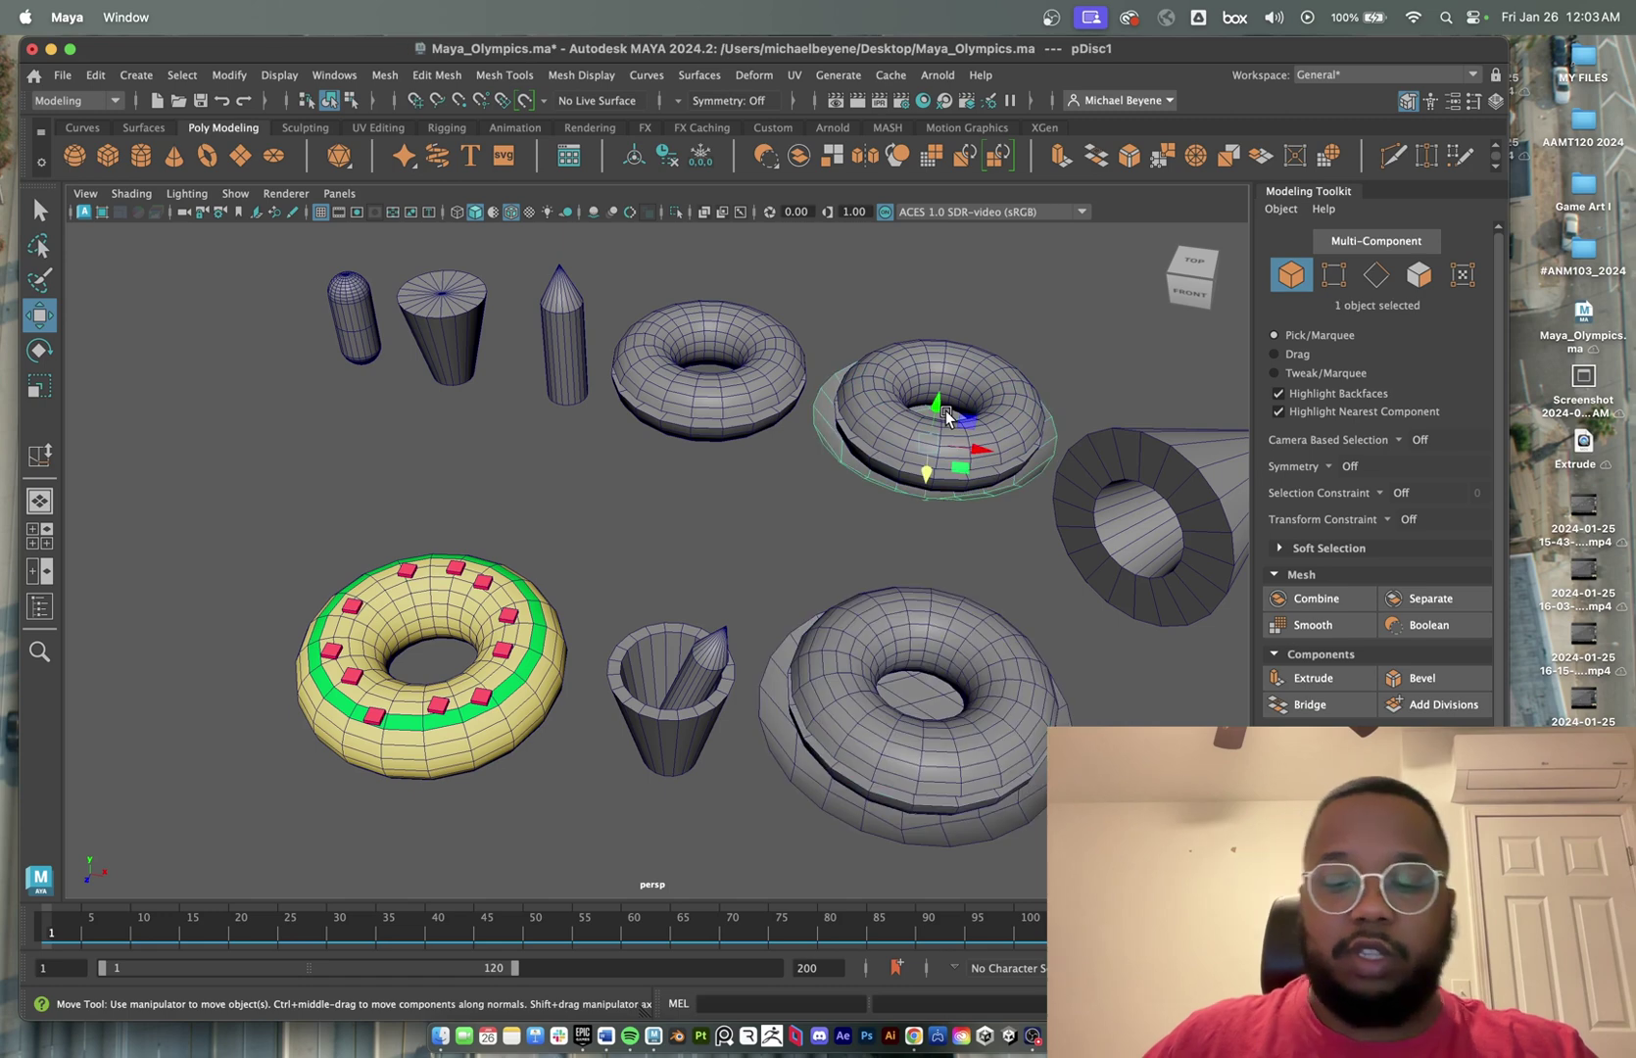
pyautogui.keyDown('shift'); pyautogui.click(867, 418); pyautogui.keyUp('shift')
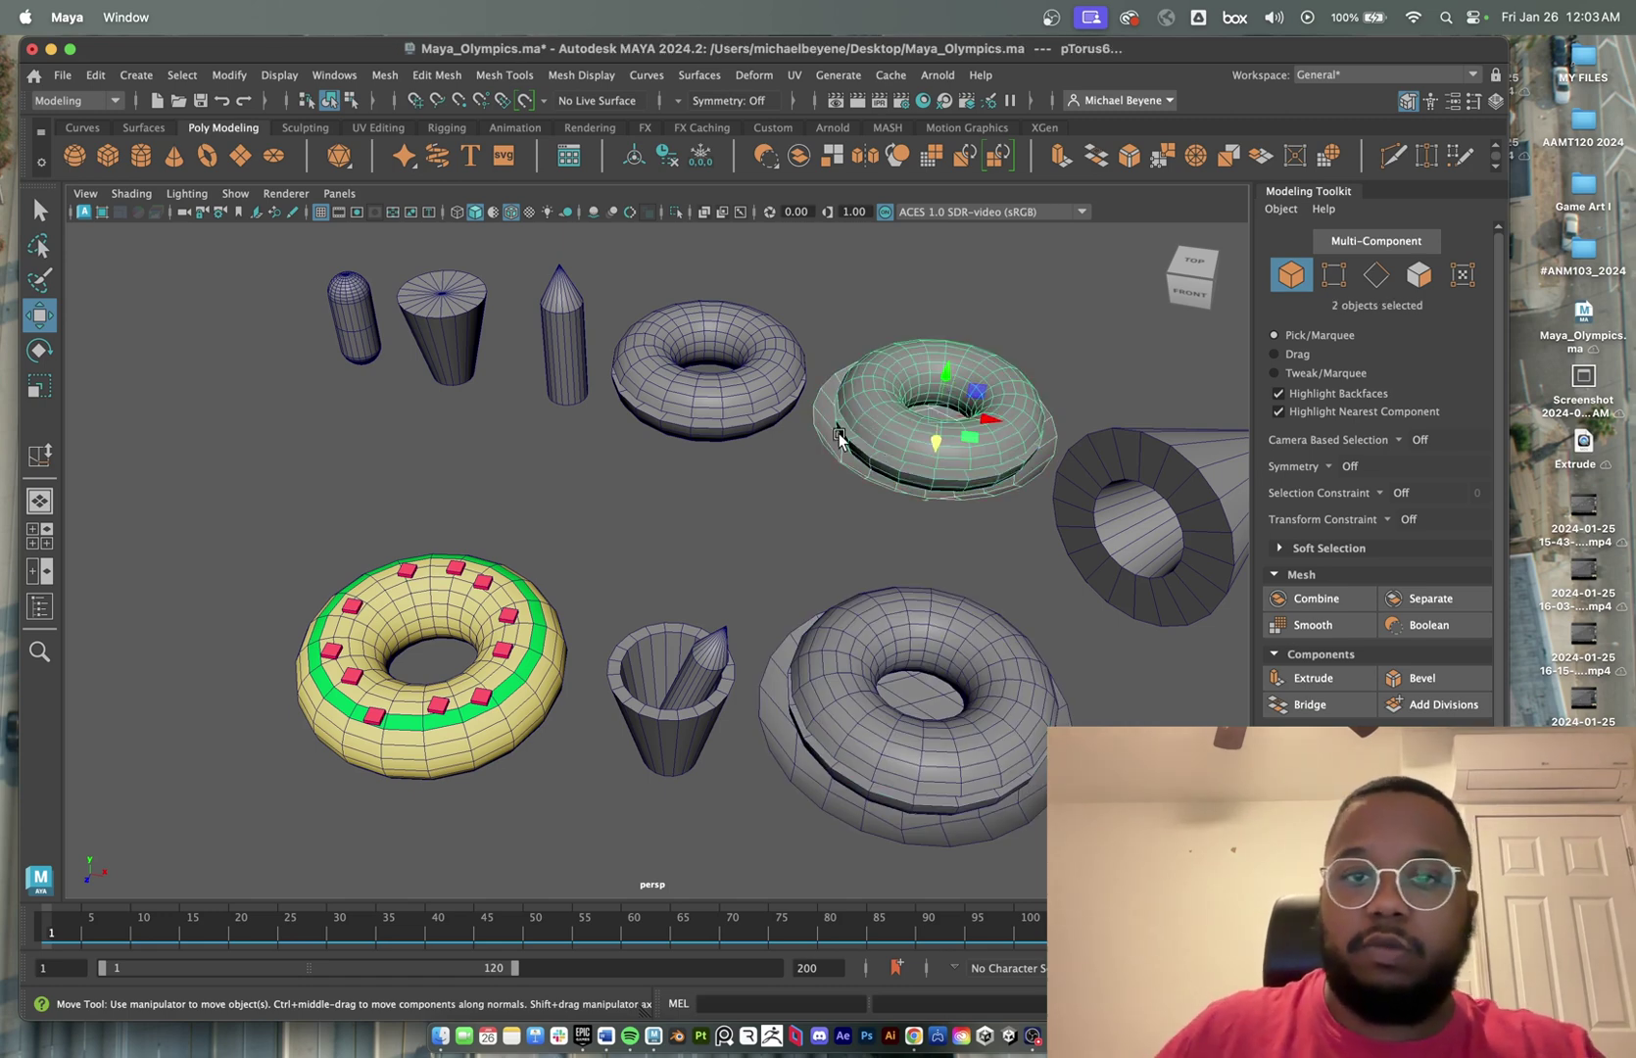
pyautogui.click(854, 414)
pyautogui.click(867, 392)
pyautogui.press('Delete')
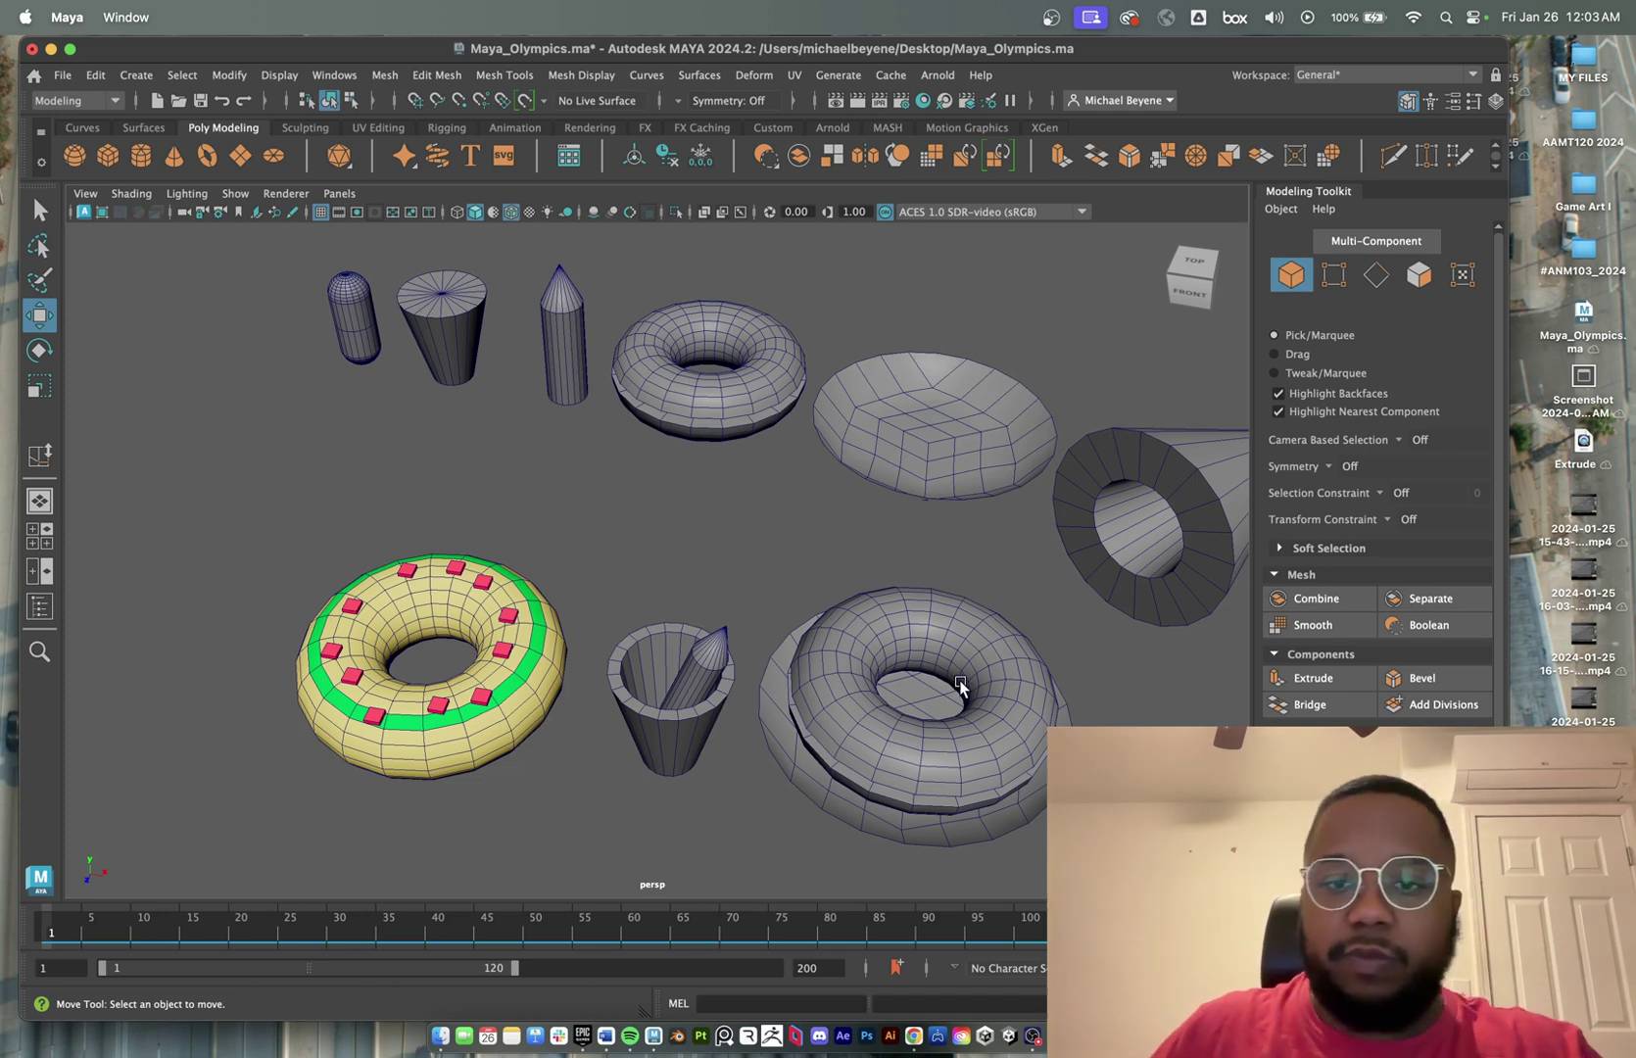
pyautogui.click(907, 740)
pyautogui.moveTo(906, 742)
pyautogui.keyDown('alt'); pyautogui.mouseDown()
pyautogui.moveTo(920, 738)
pyautogui.moveTo(893, 745)
pyautogui.mouseUp(); pyautogui.keyUp('alt')
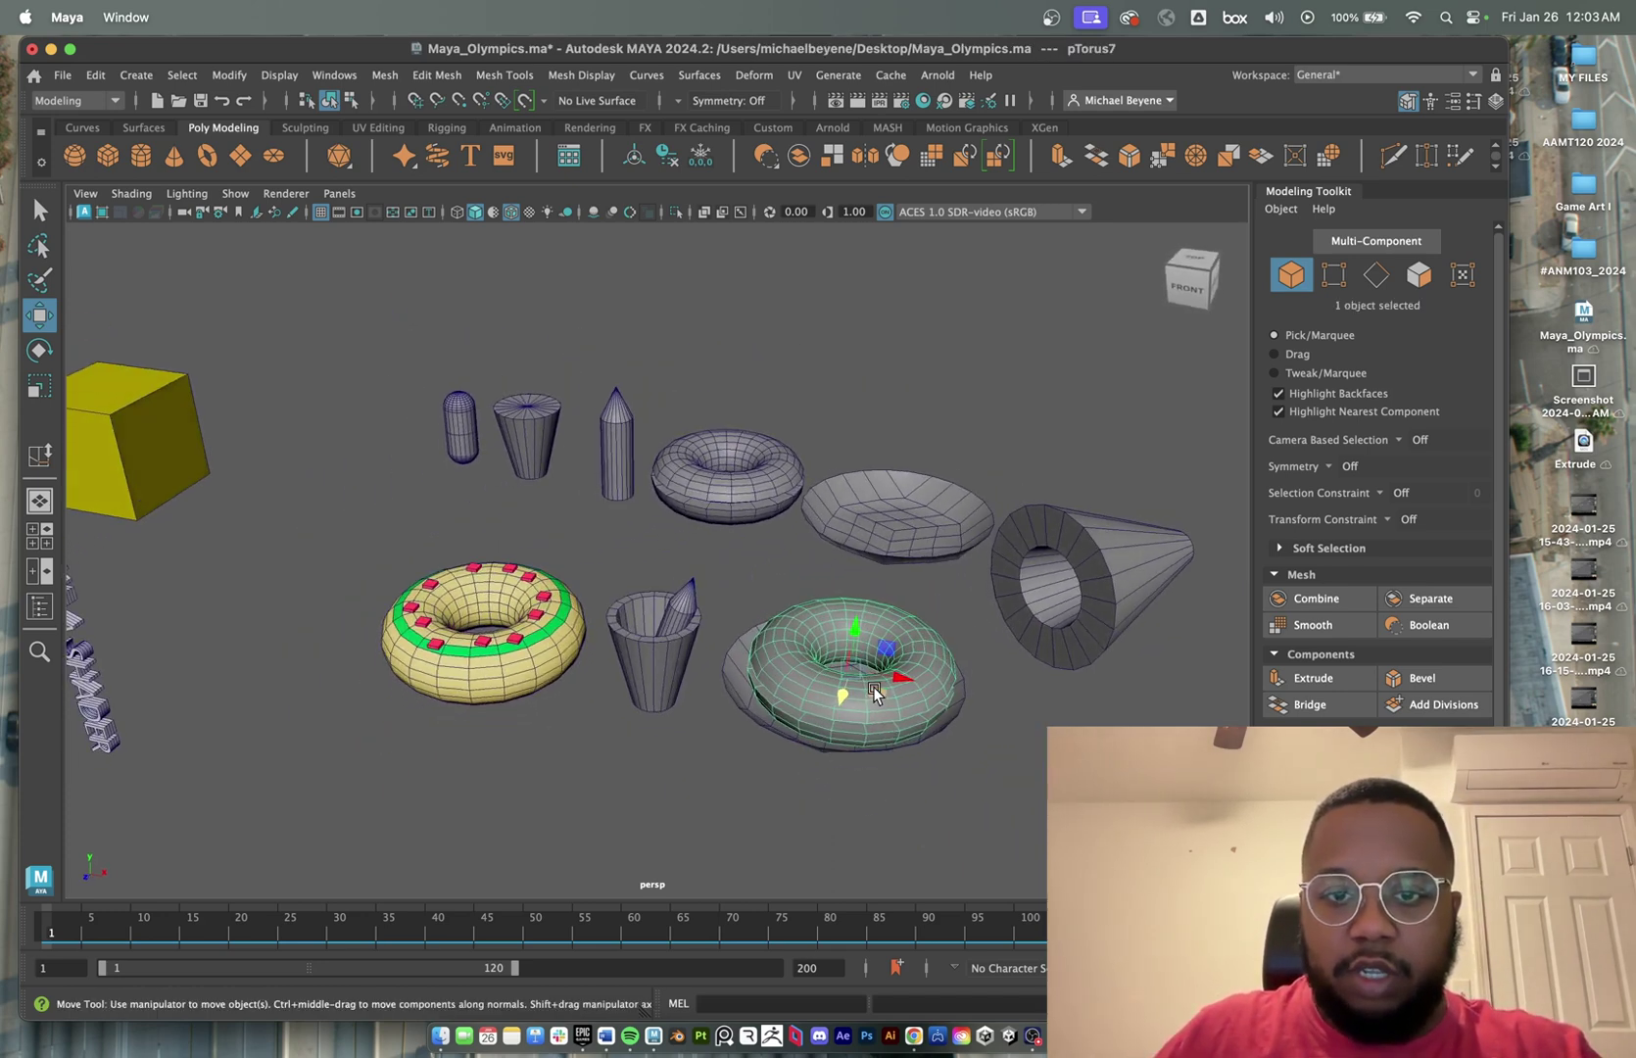
pyautogui.scroll(3, 852, 716)
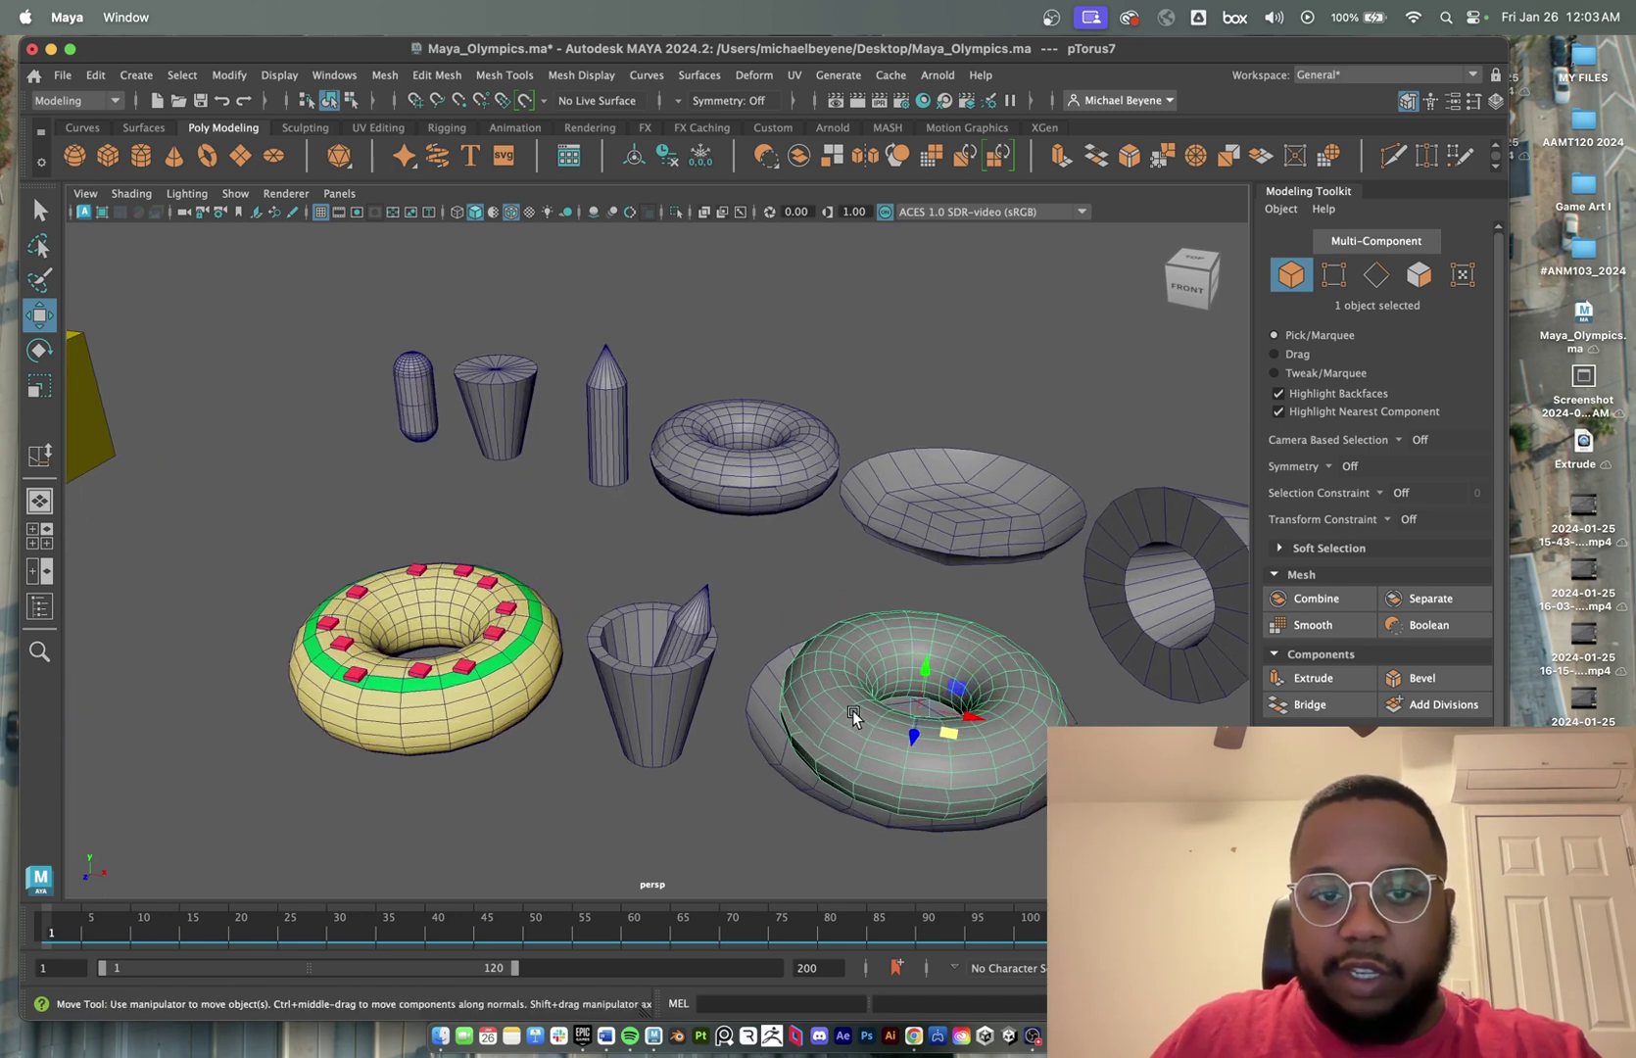
# - Assign a new Lambert material to the cup and color it magenta with hue 317.793 and saturation 1.000
pyautogui.click(696, 698)
pyautogui.moveTo(694, 698); pyautogui.dragTo(728, 947, button='right')
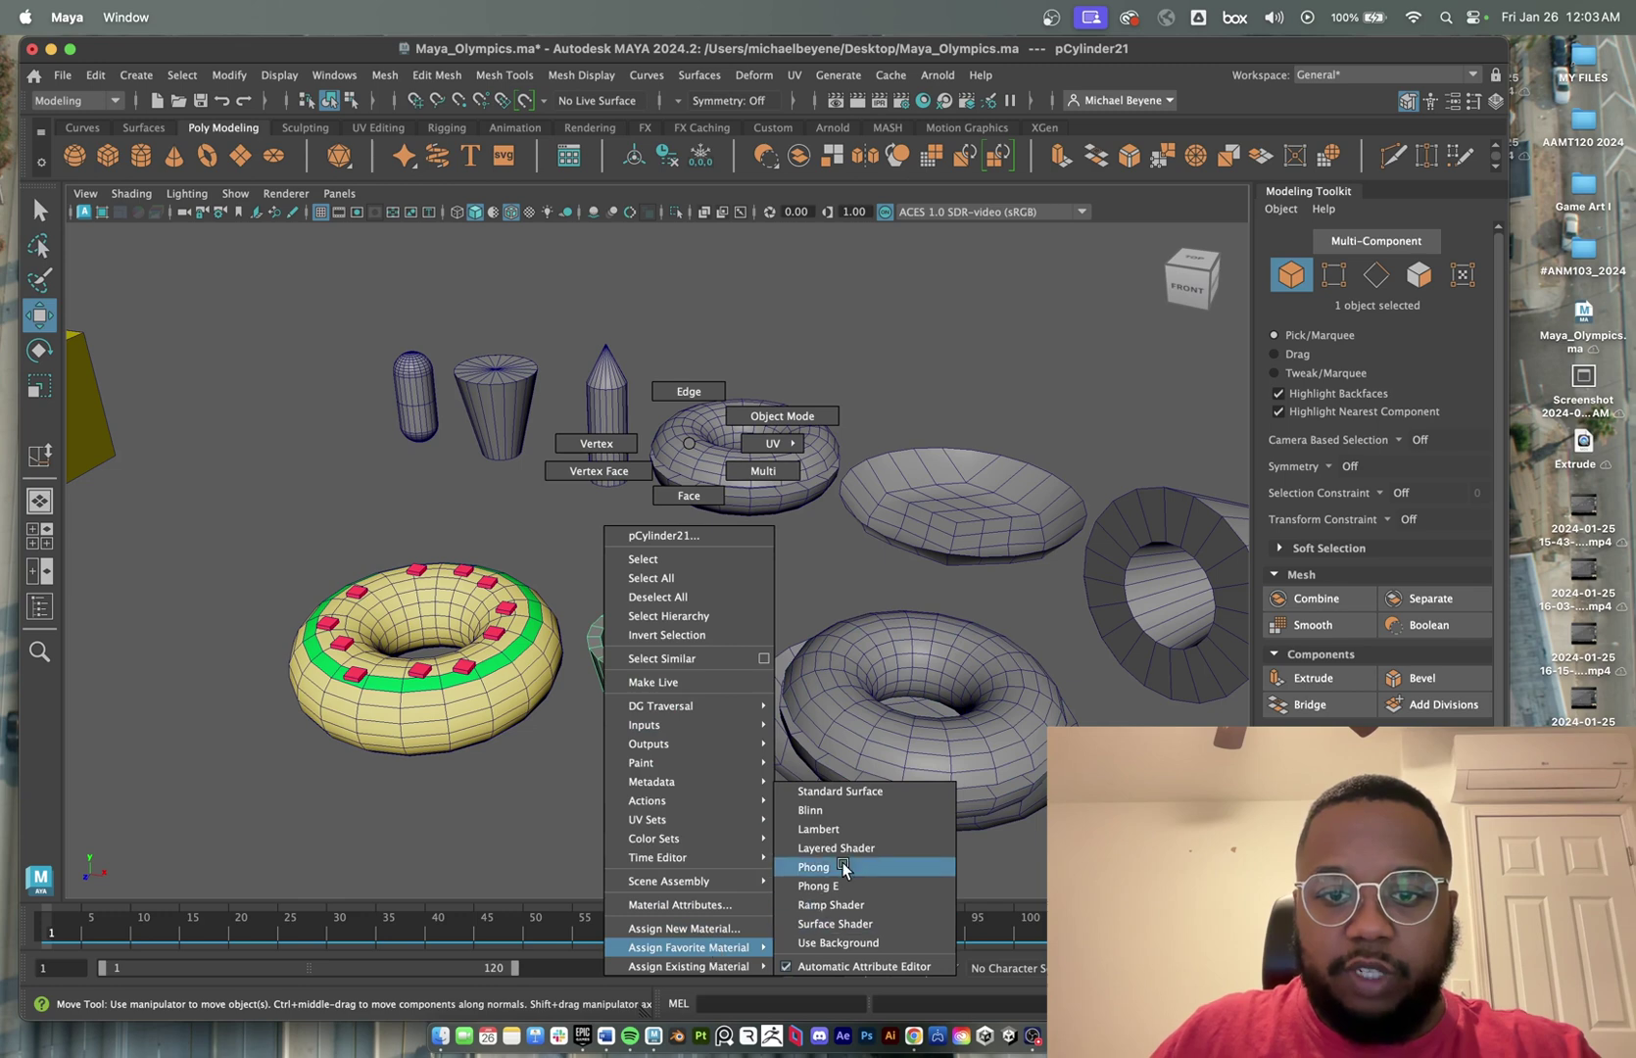
pyautogui.click(852, 828)
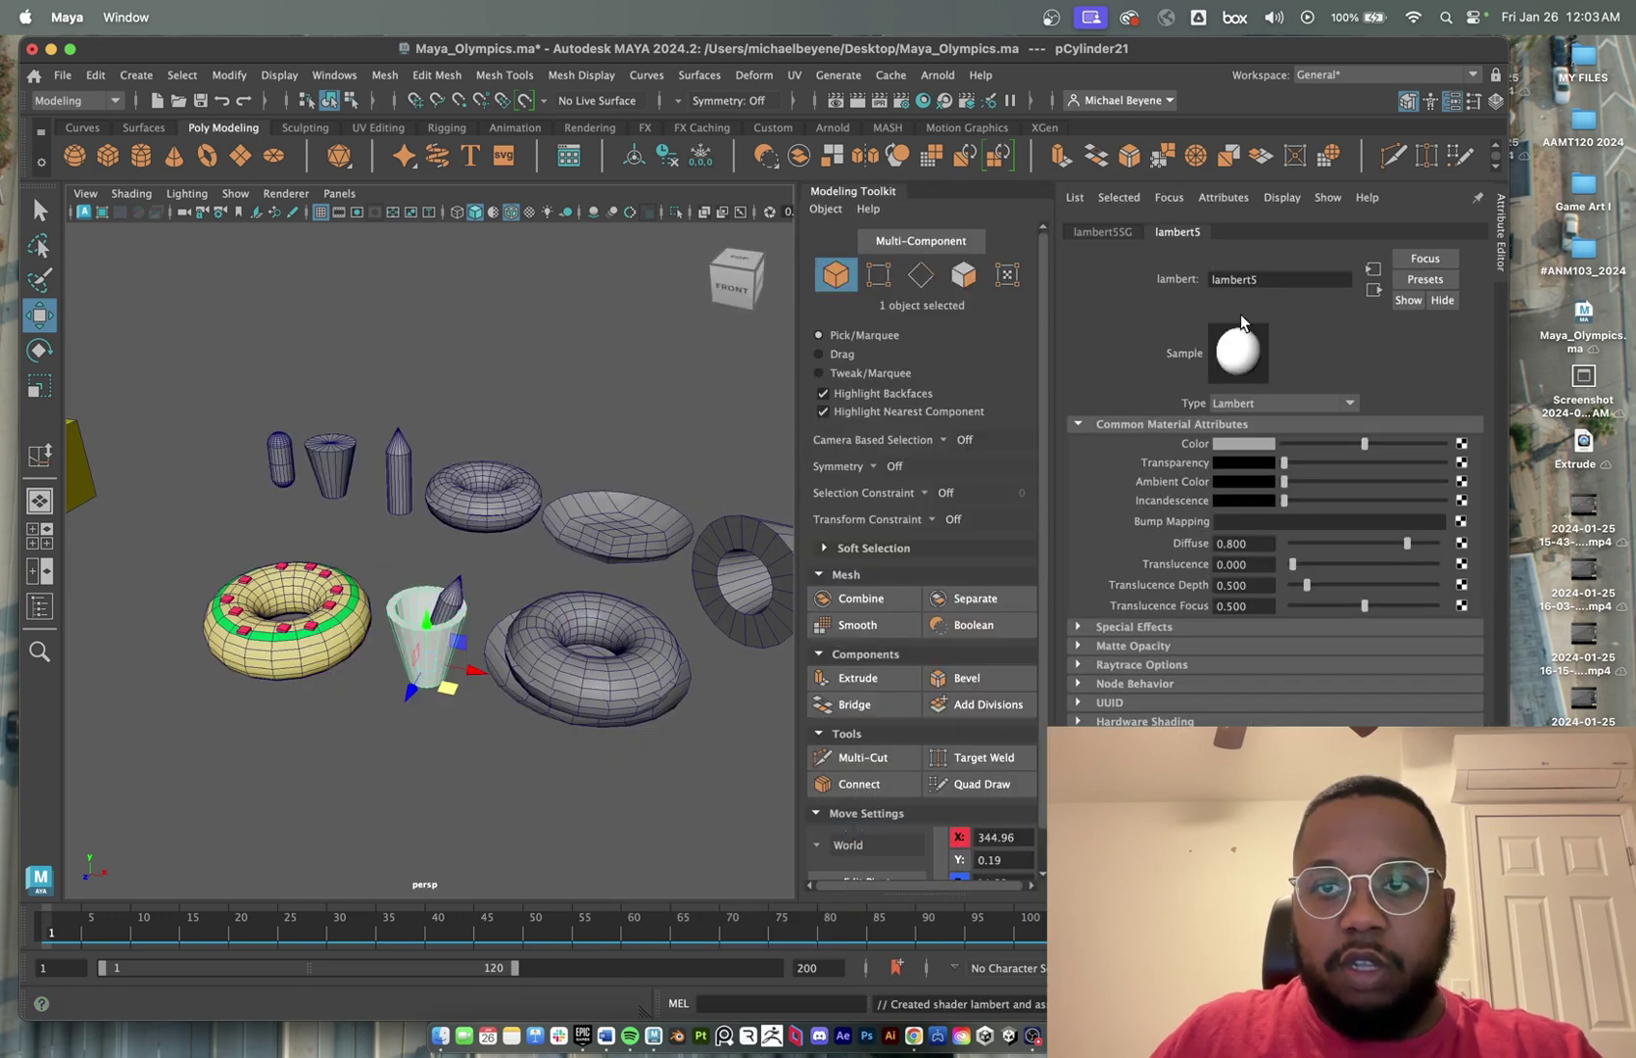
pyautogui.doubleClick(1261, 270)
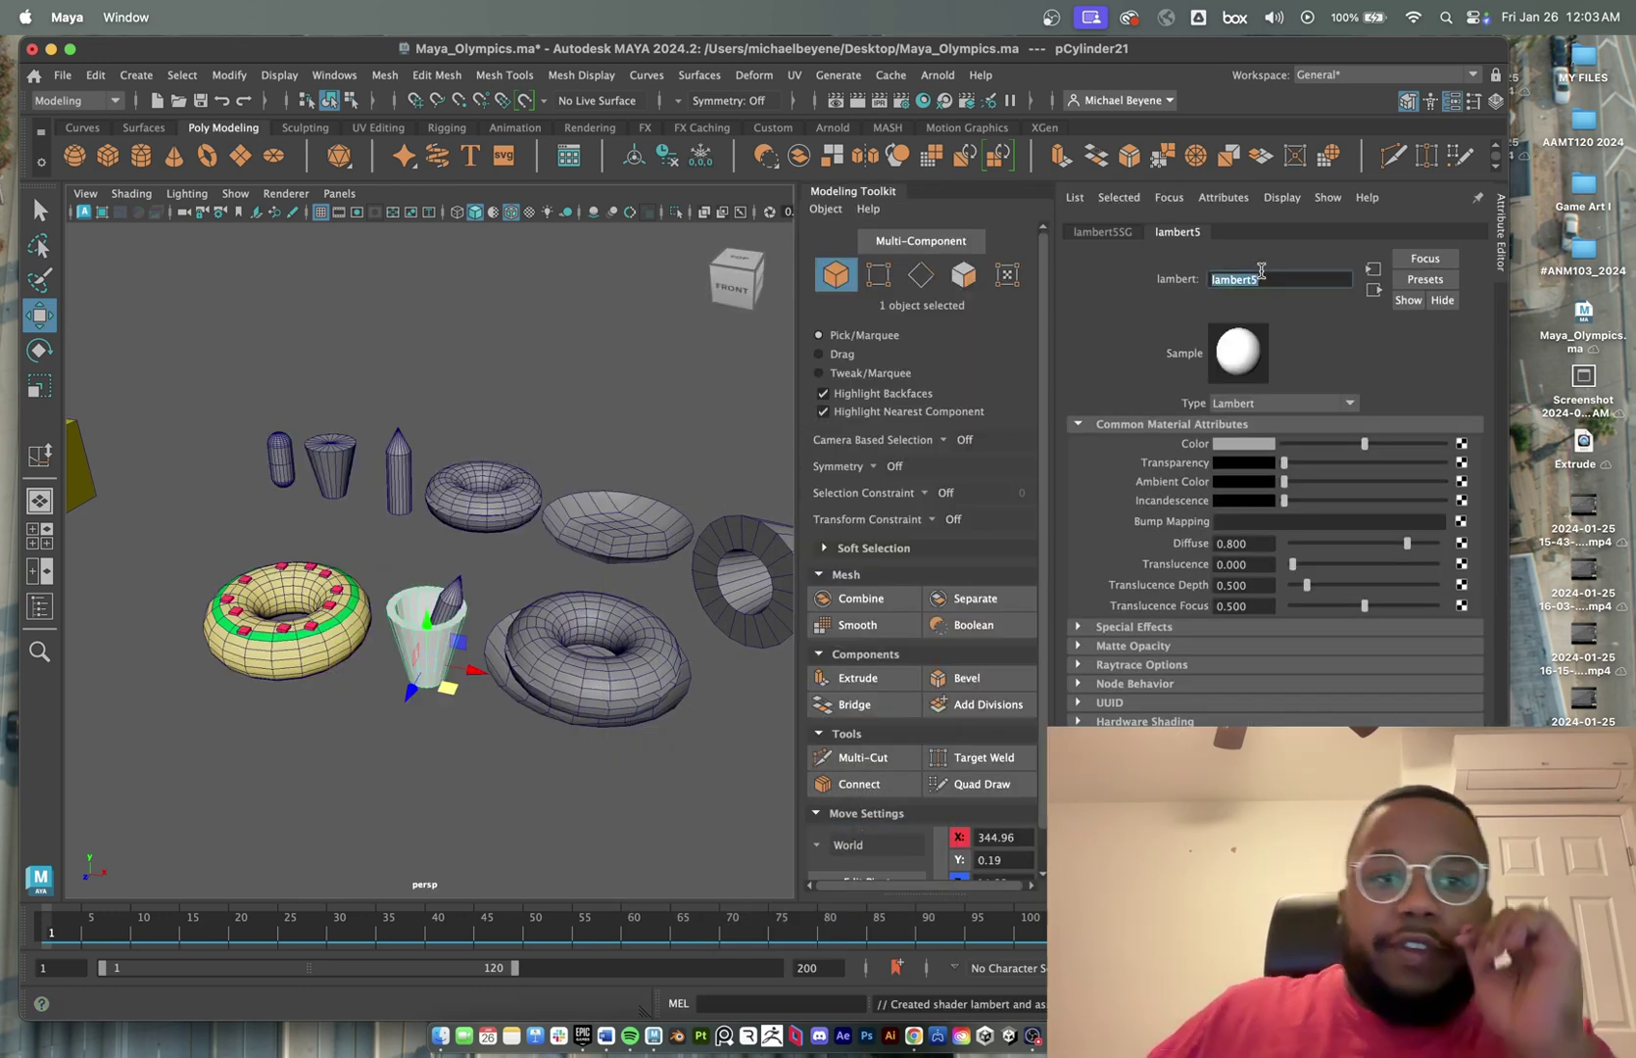
pyautogui.click(1264, 444)
pyautogui.click(1305, 499)
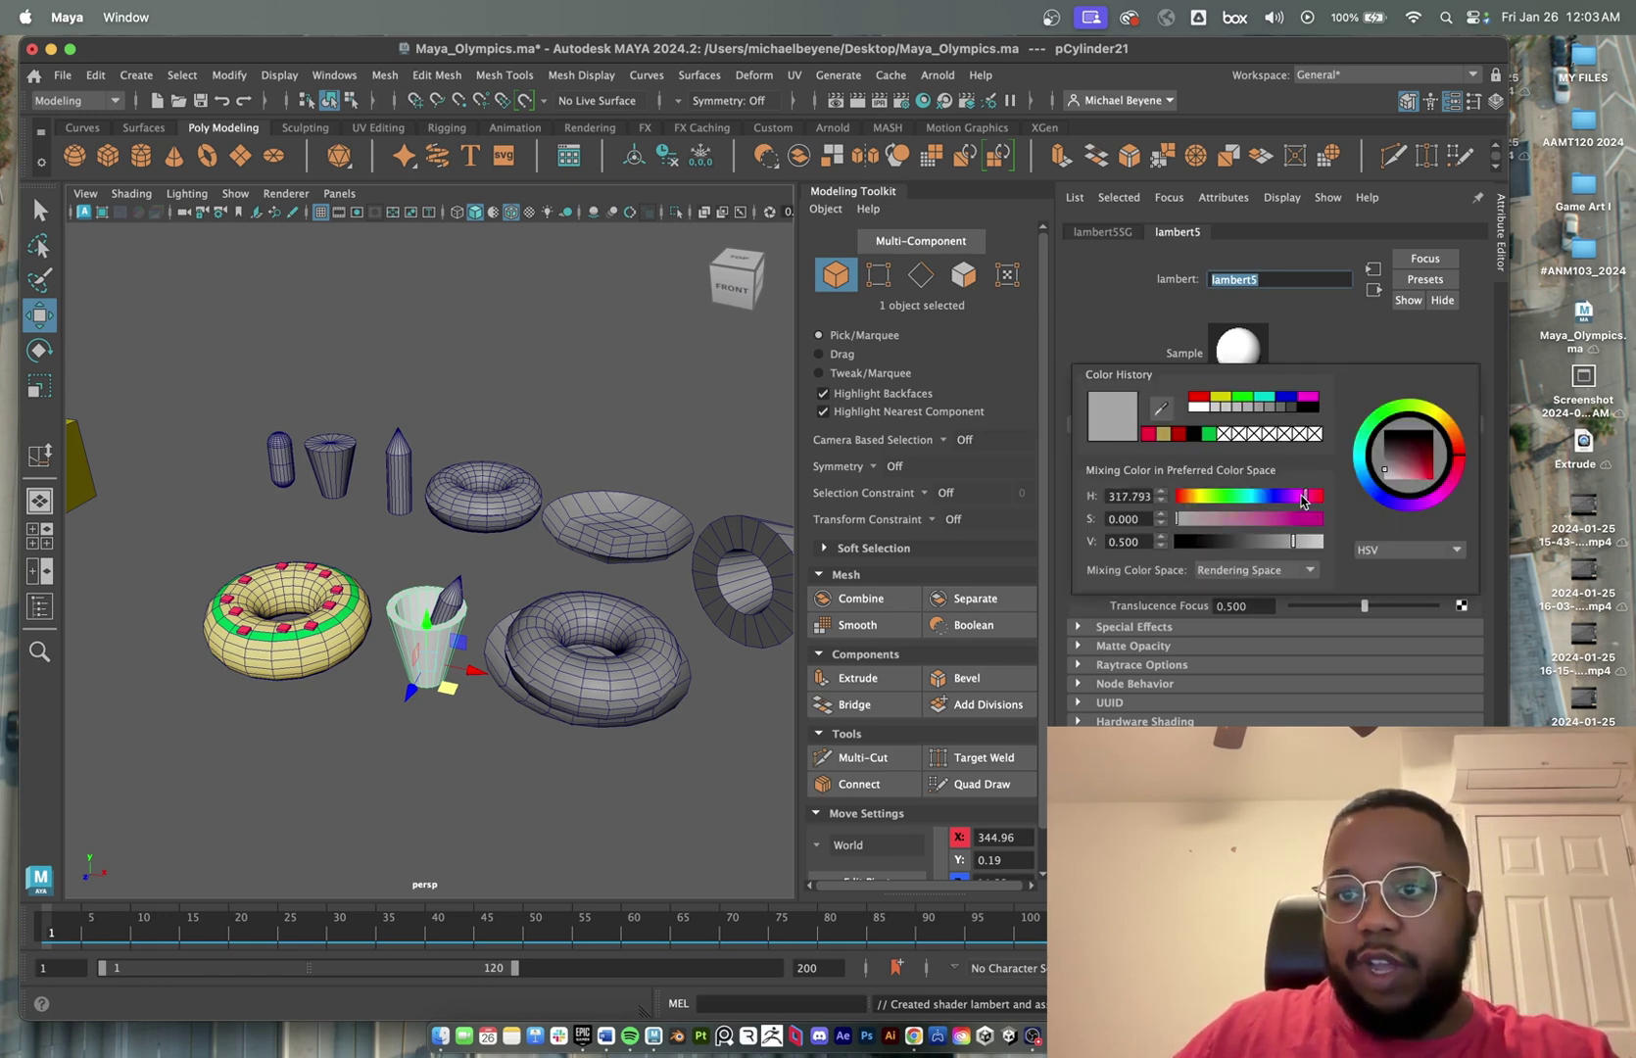
pyautogui.click(1307, 521)
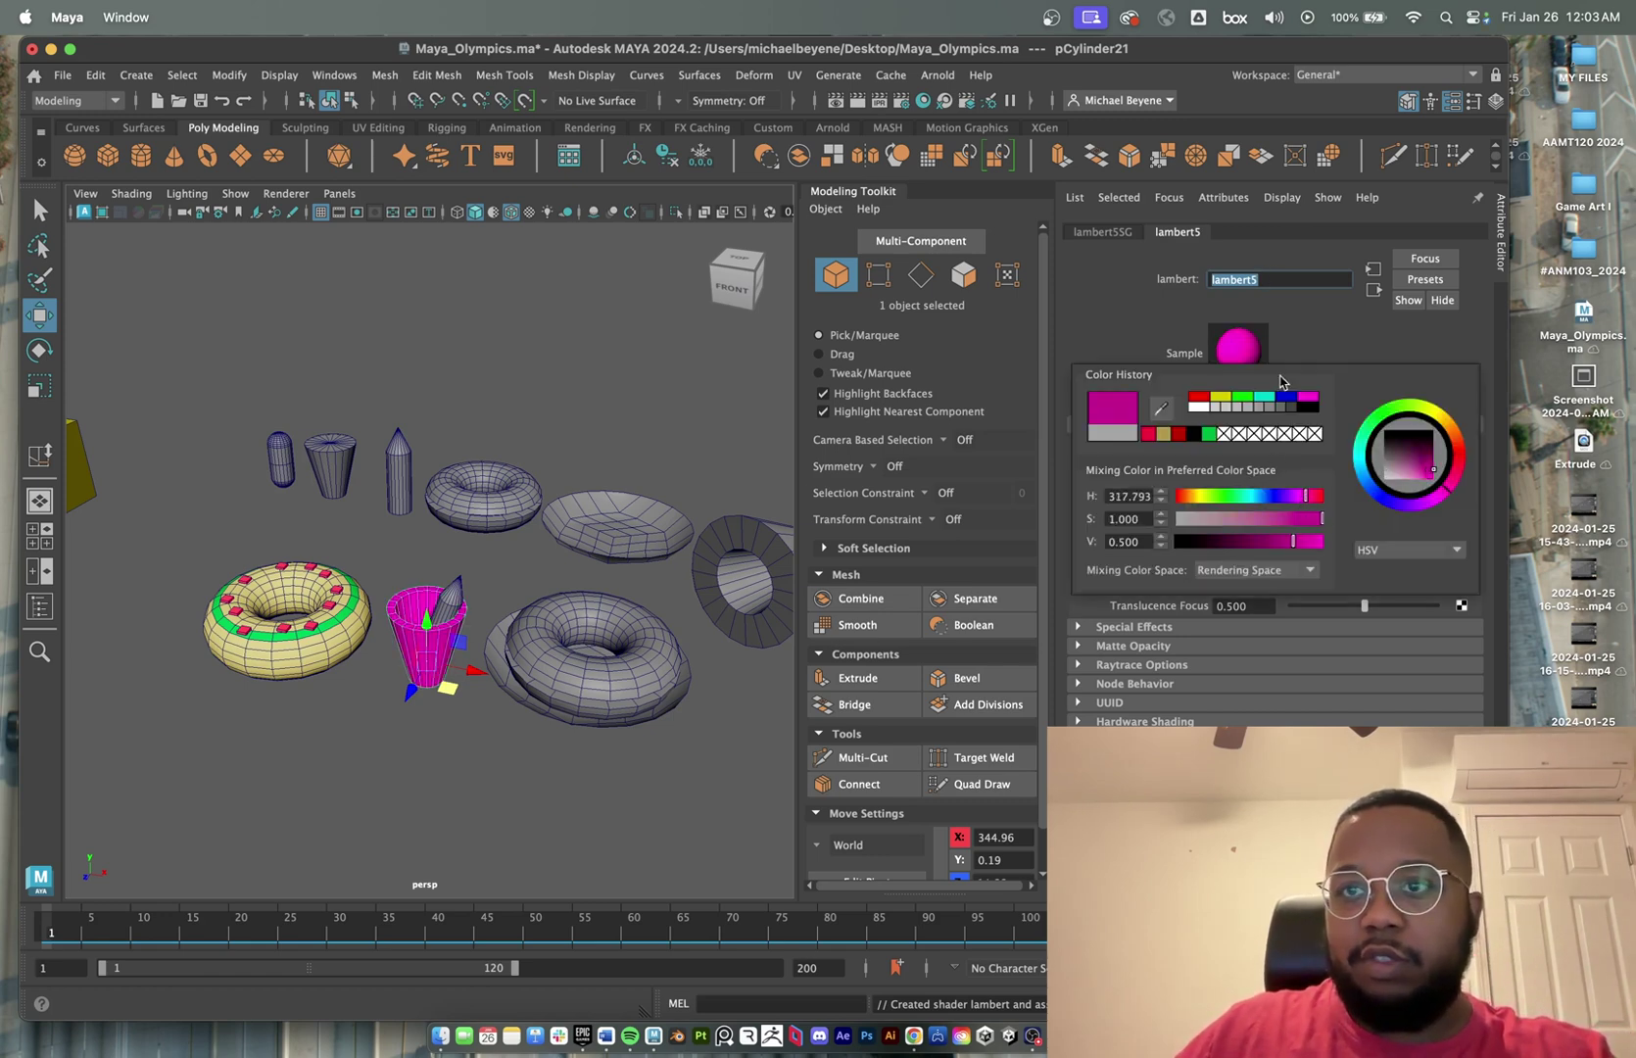
# - Rename the cup's material purple and adjust its color to hue 275.586 and value 0.425
pyautogui.write('p')
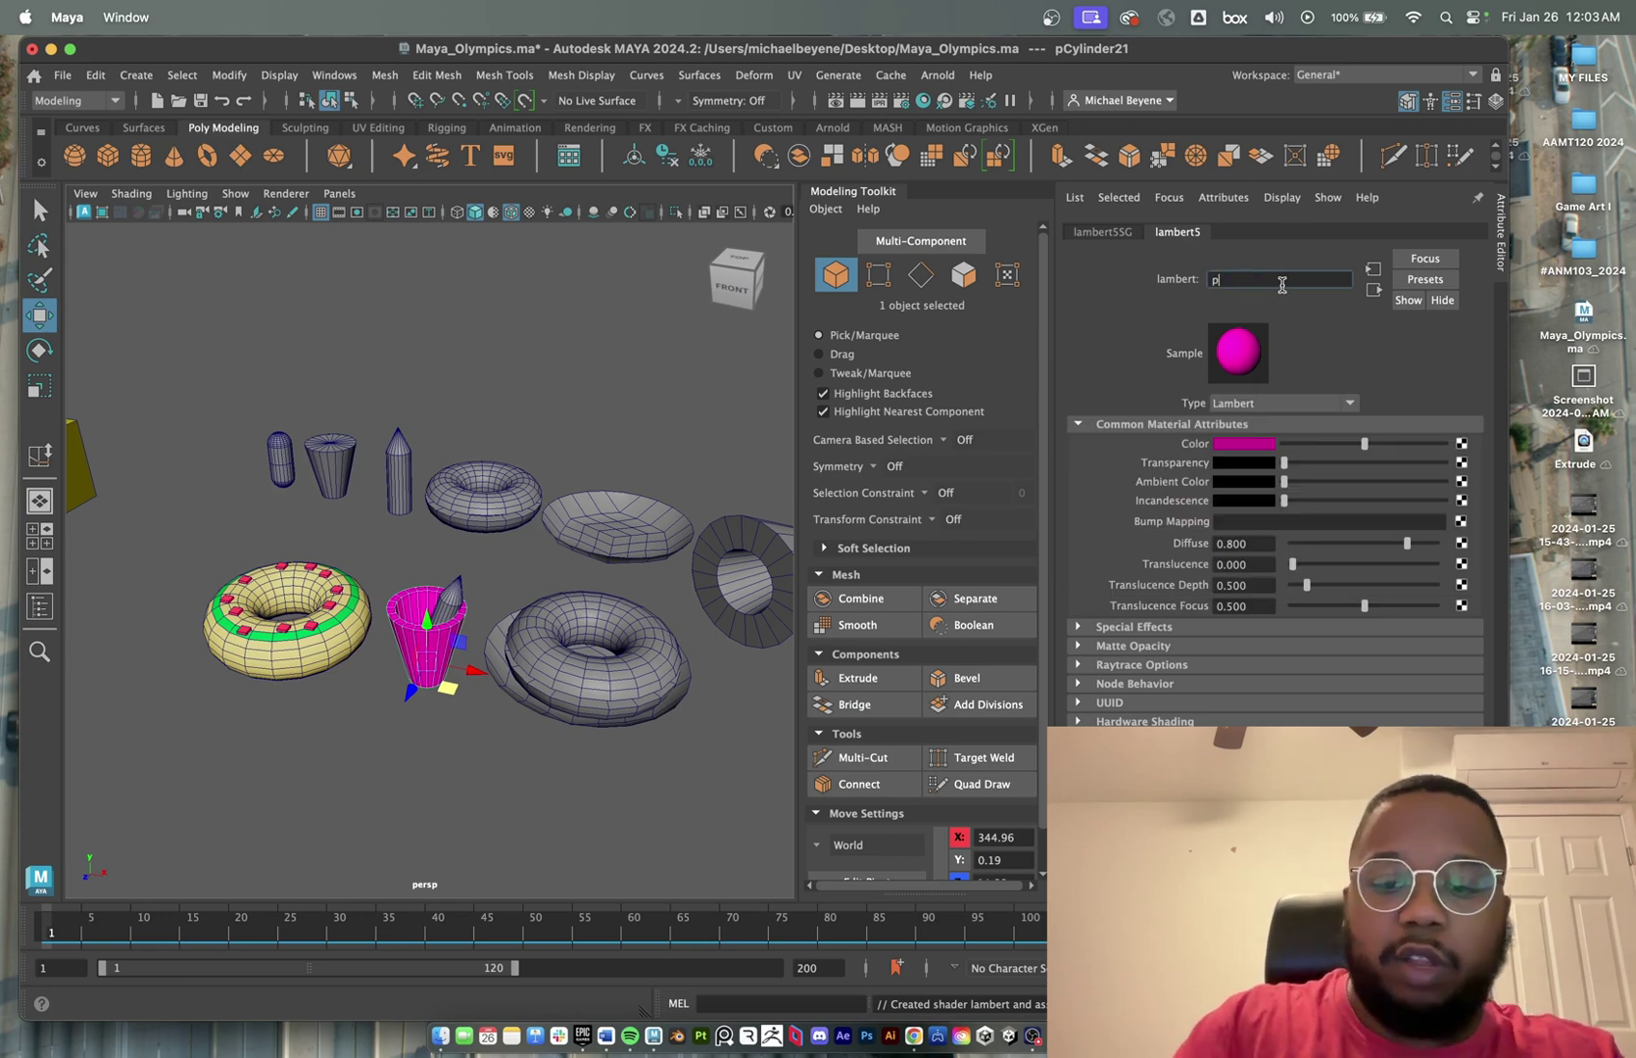
pyautogui.write('urple')
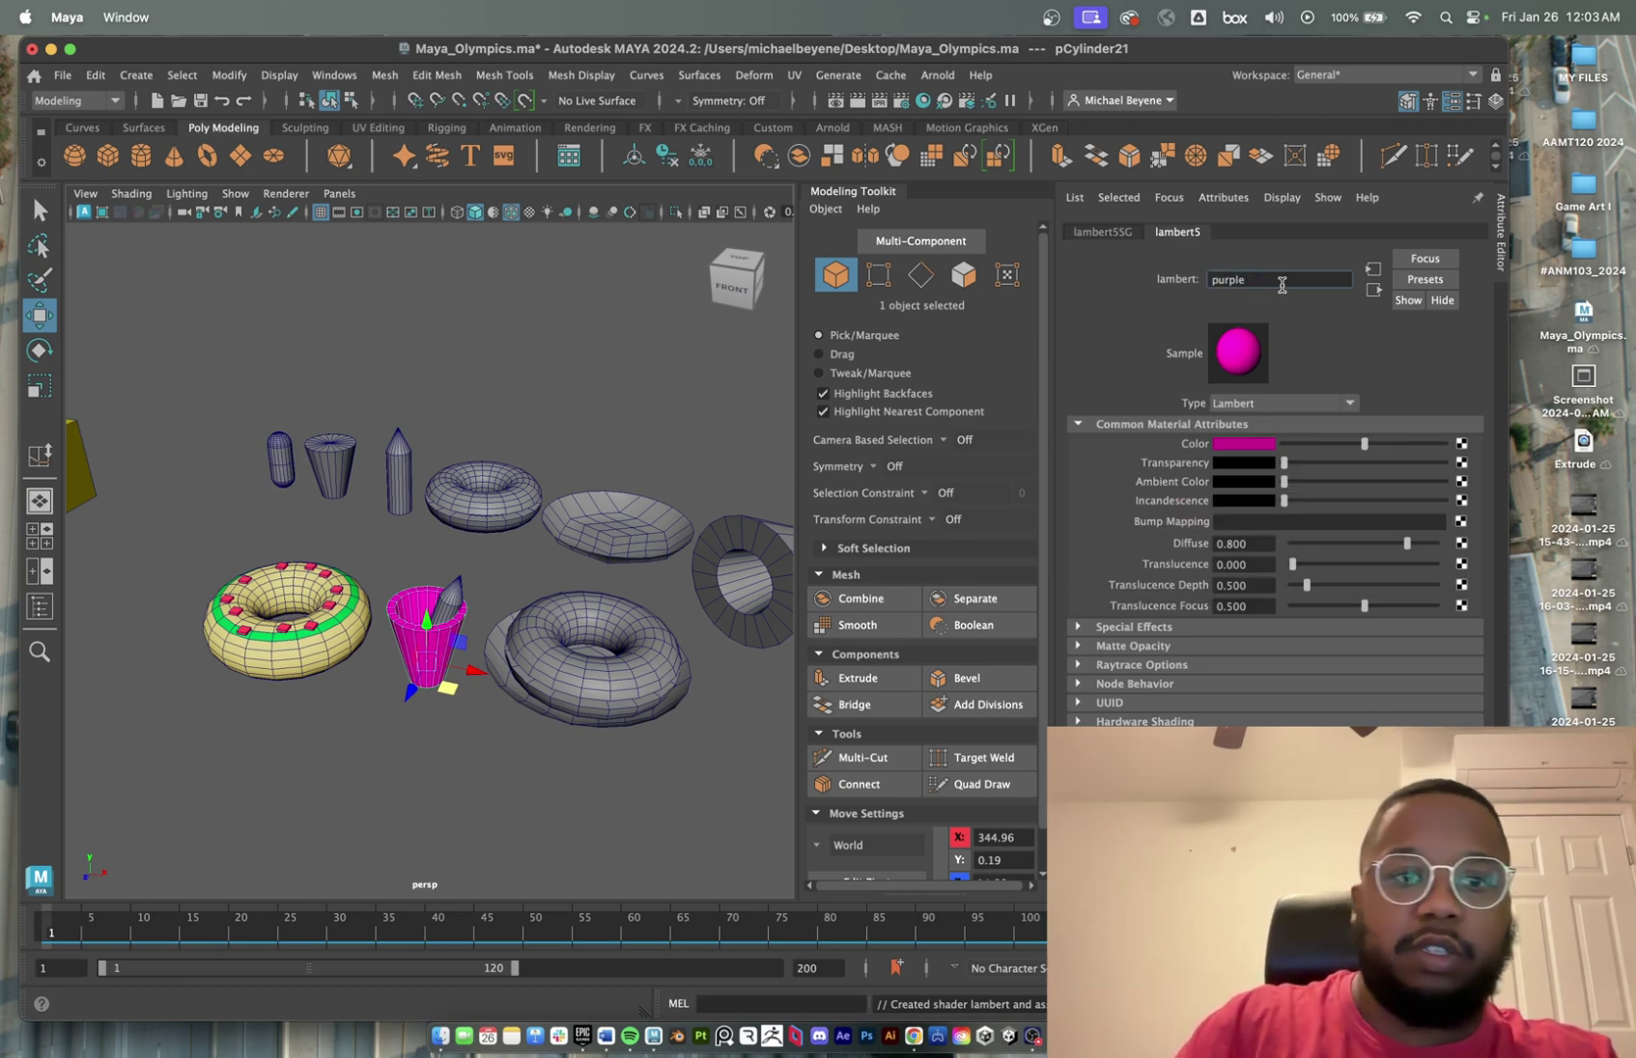
pyautogui.press('Return')
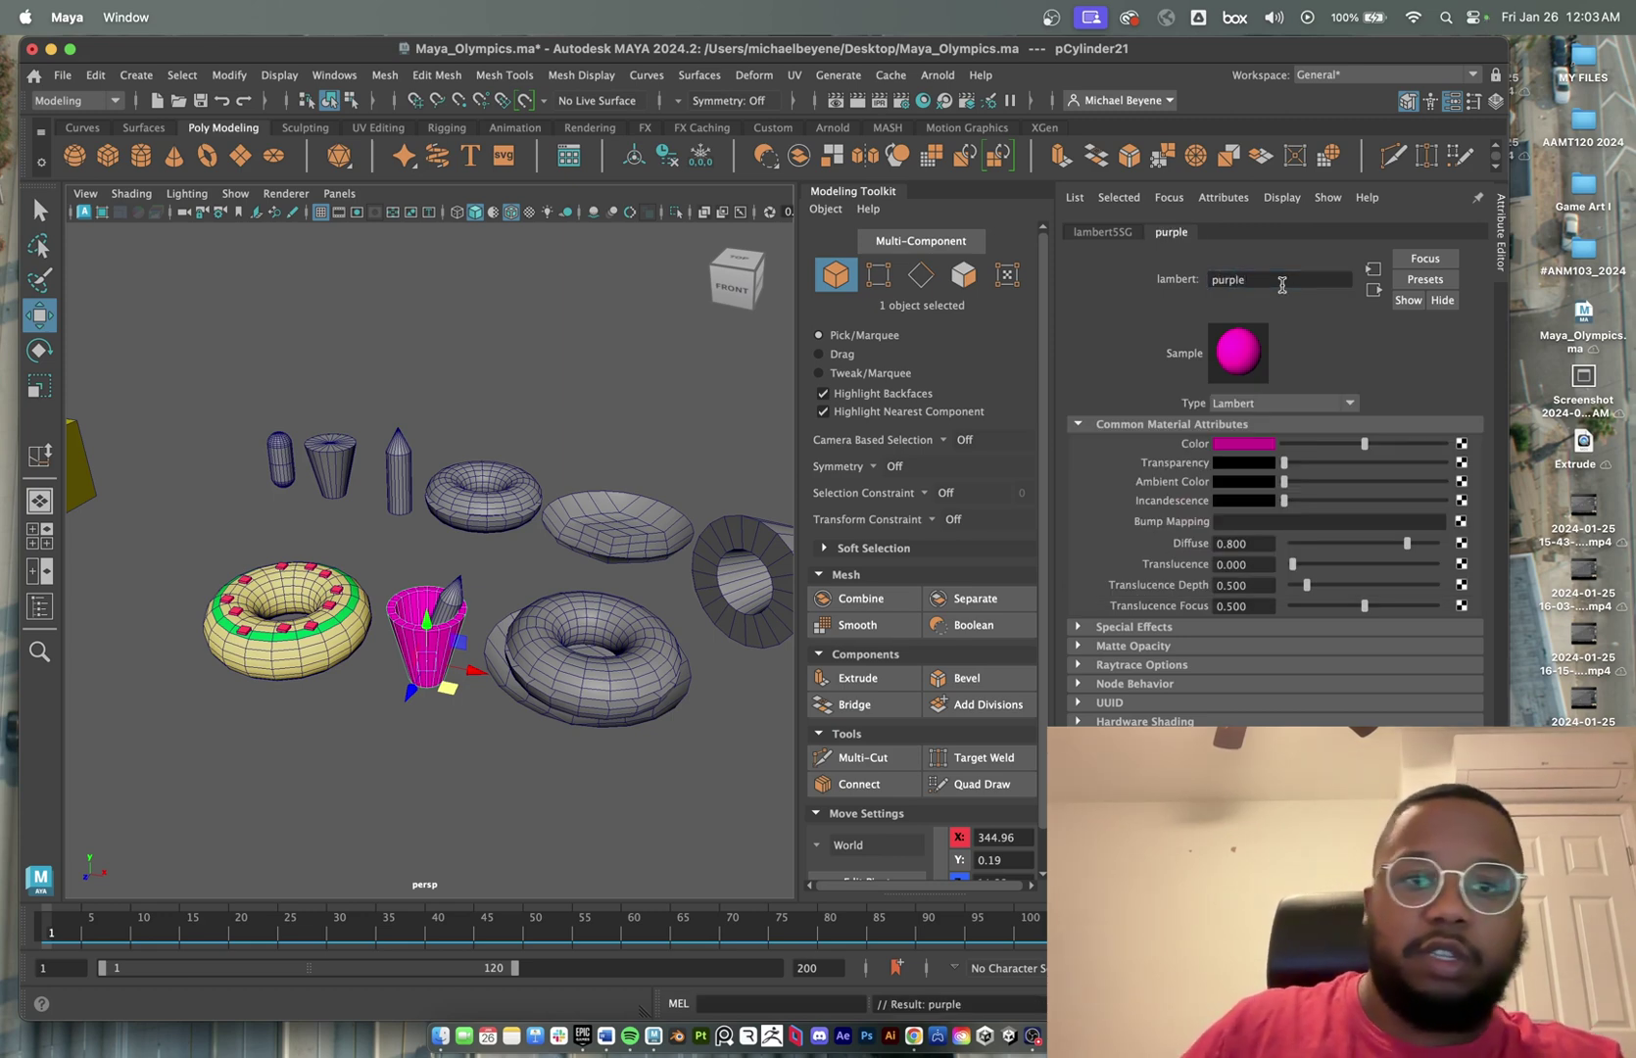
pyautogui.click(1244, 445)
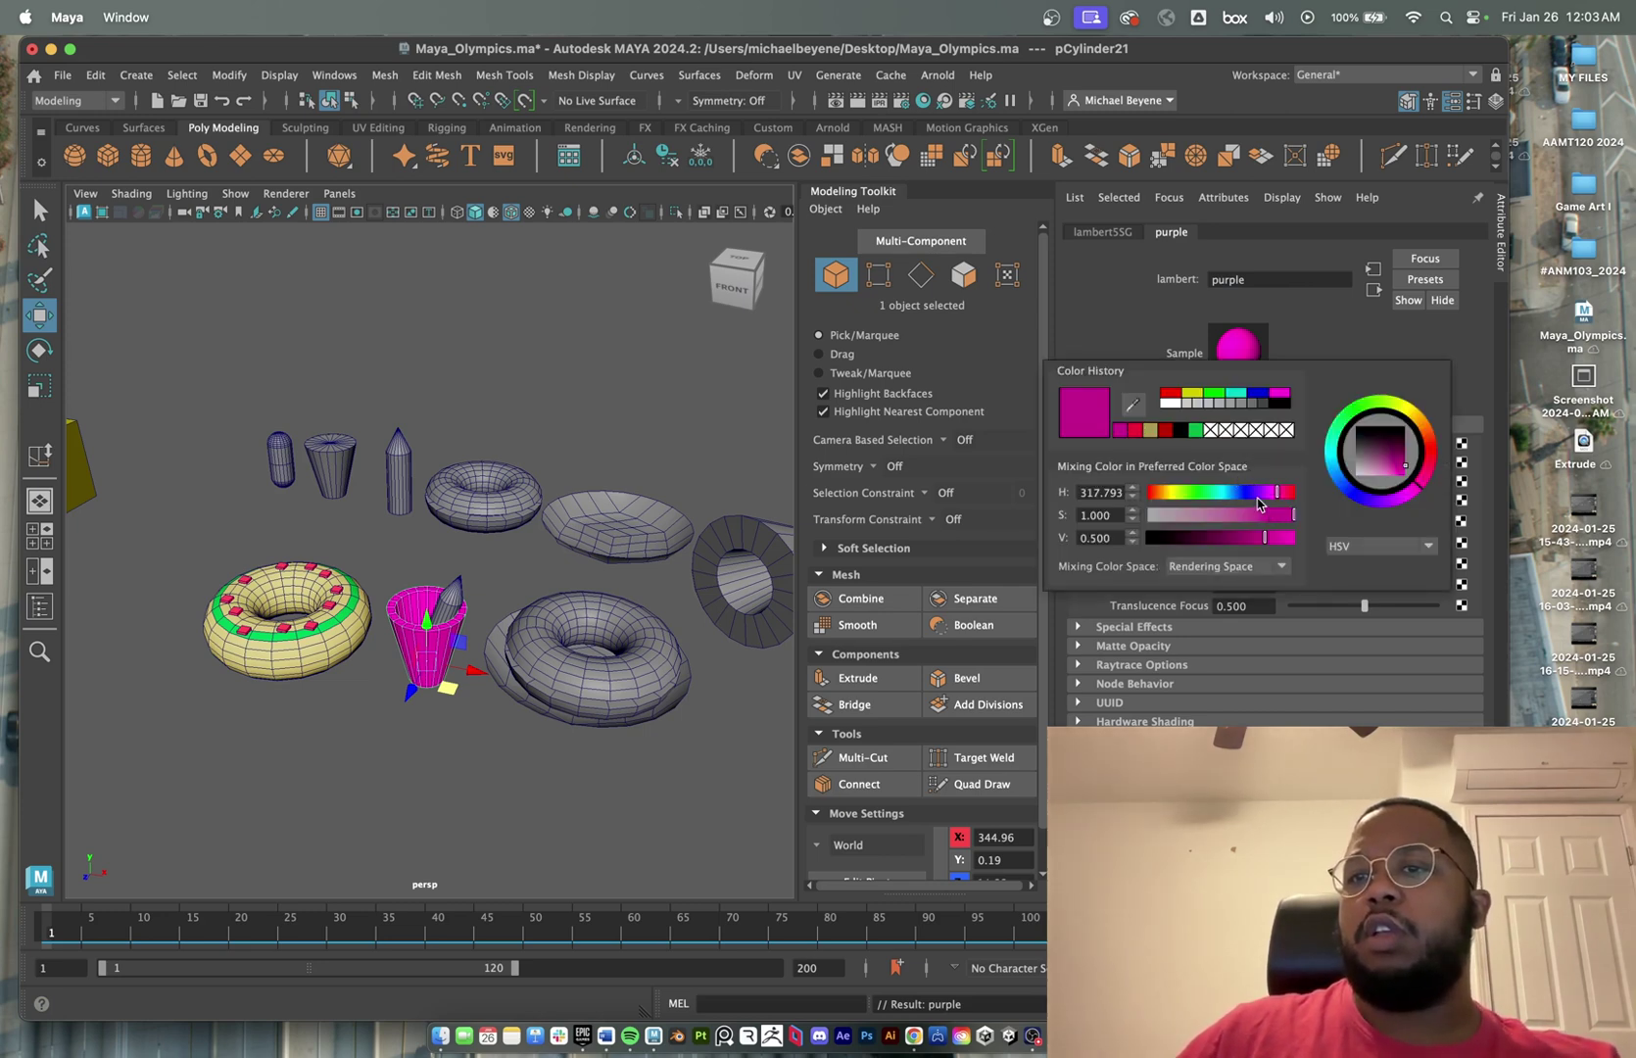
pyautogui.click(1259, 496)
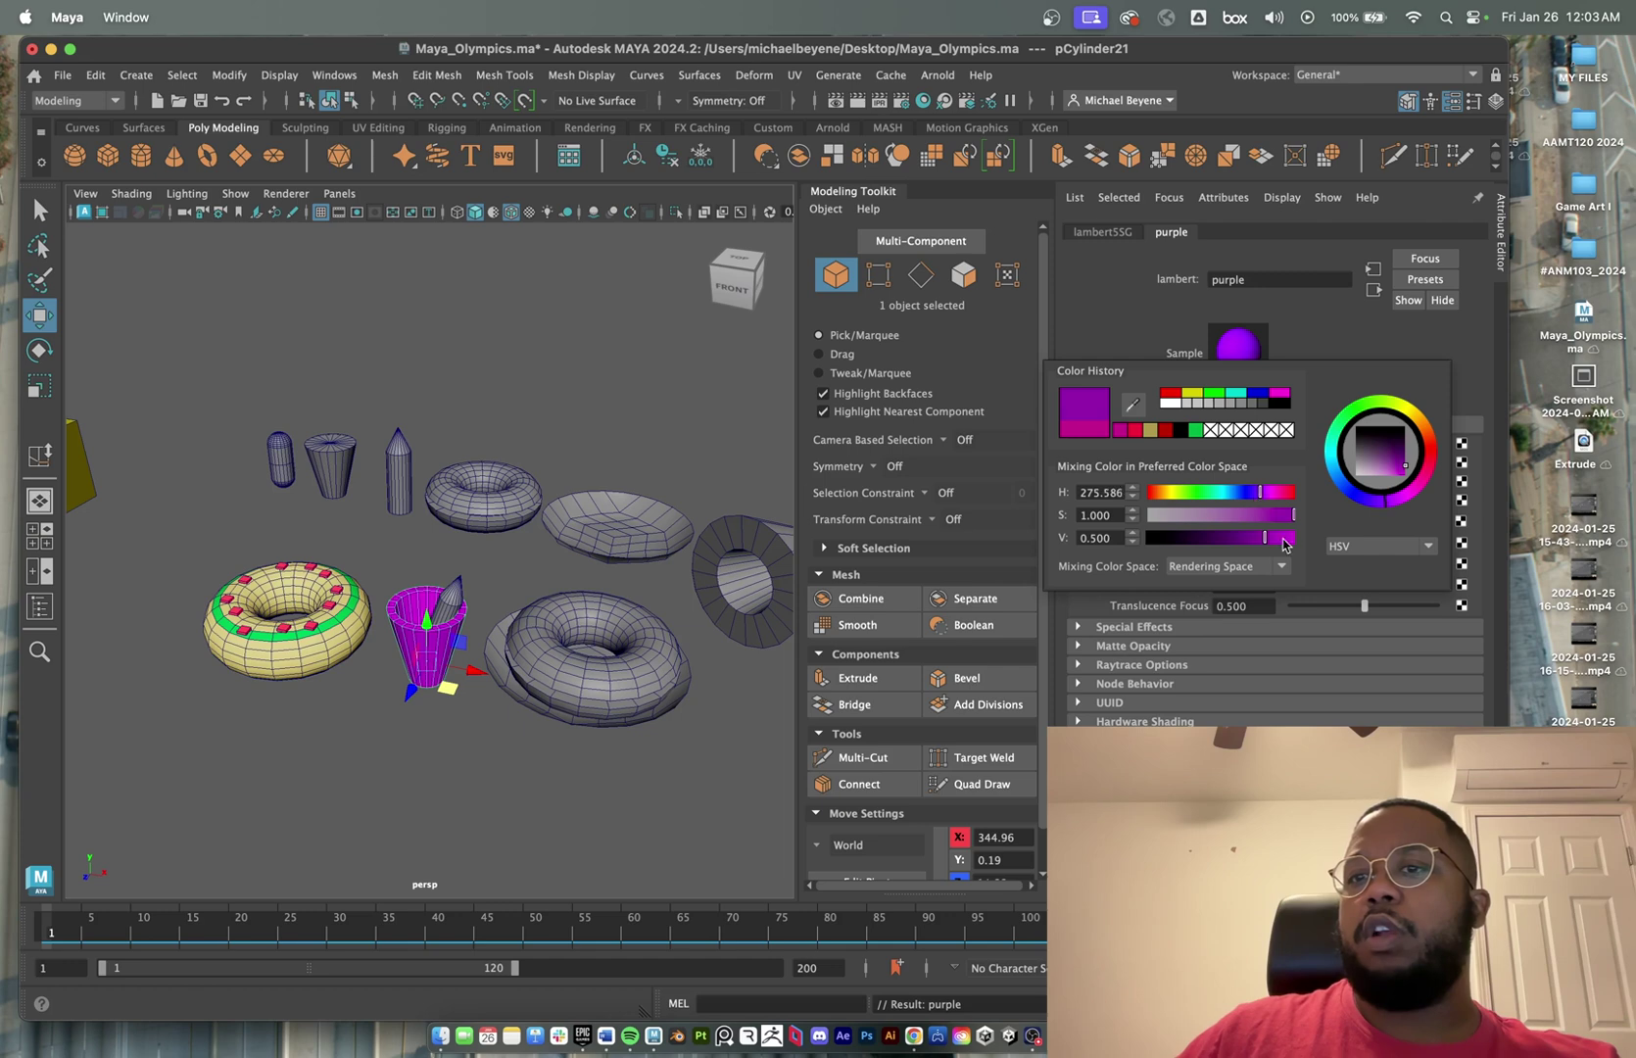
pyautogui.moveTo(1285, 545); pyautogui.dragTo(1261, 545)
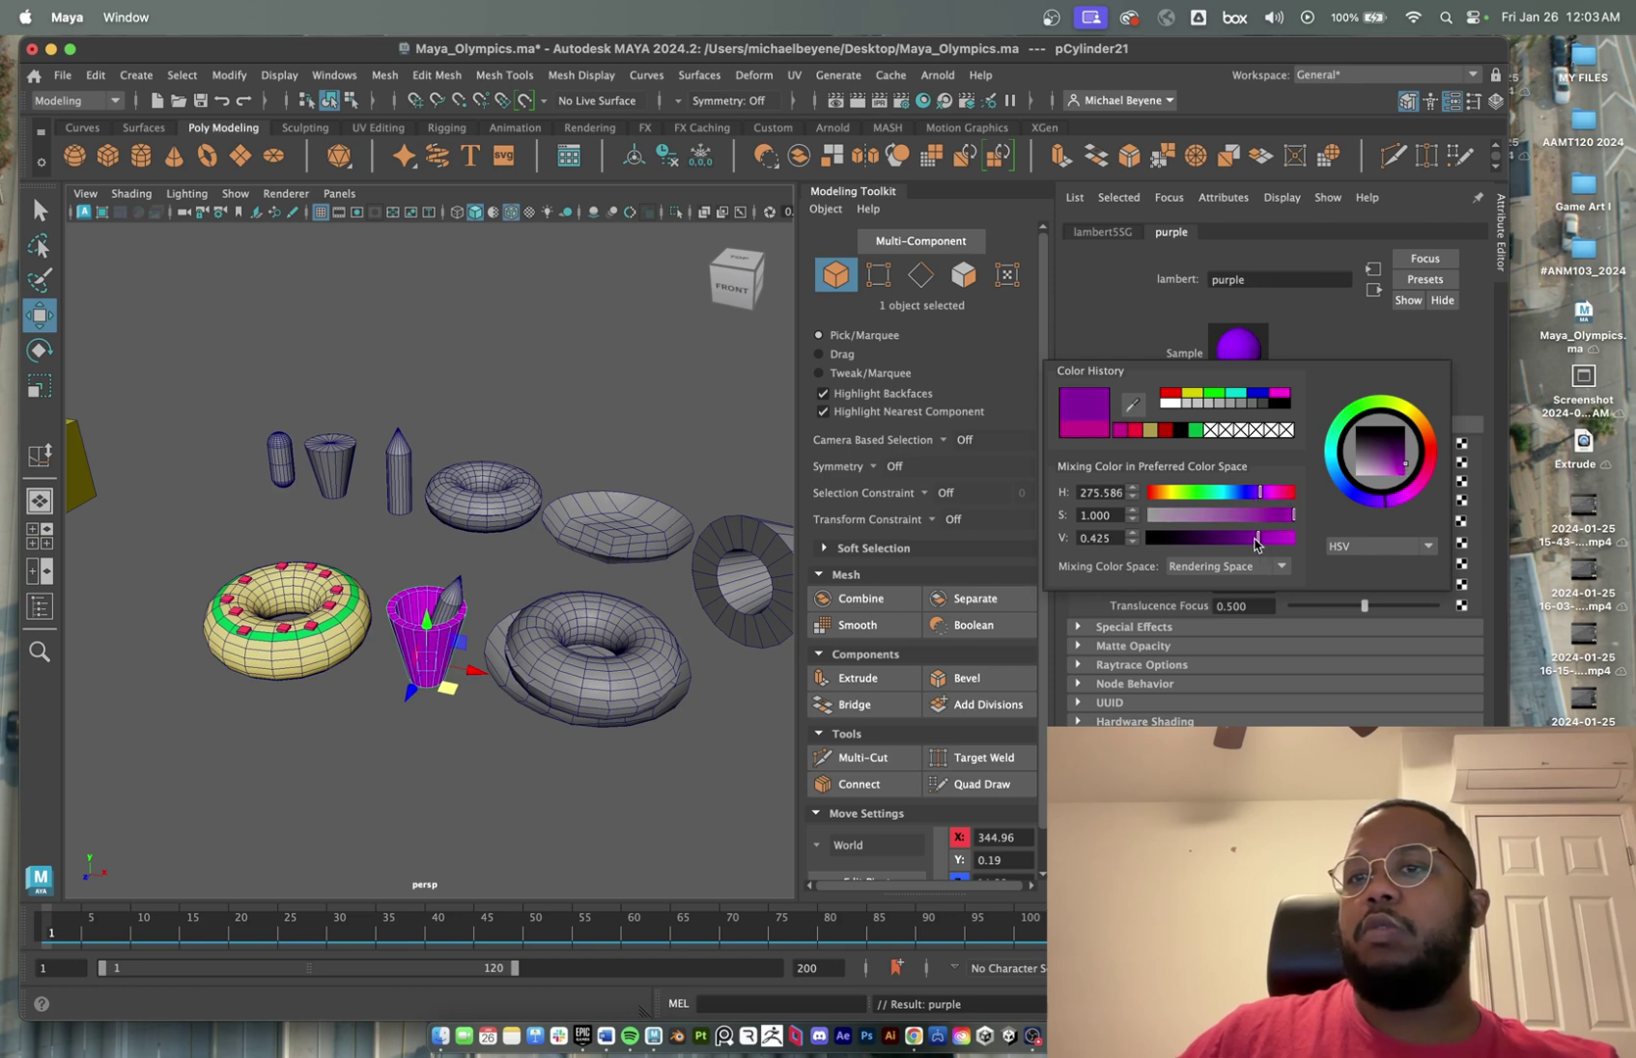
pyautogui.click(454, 556)
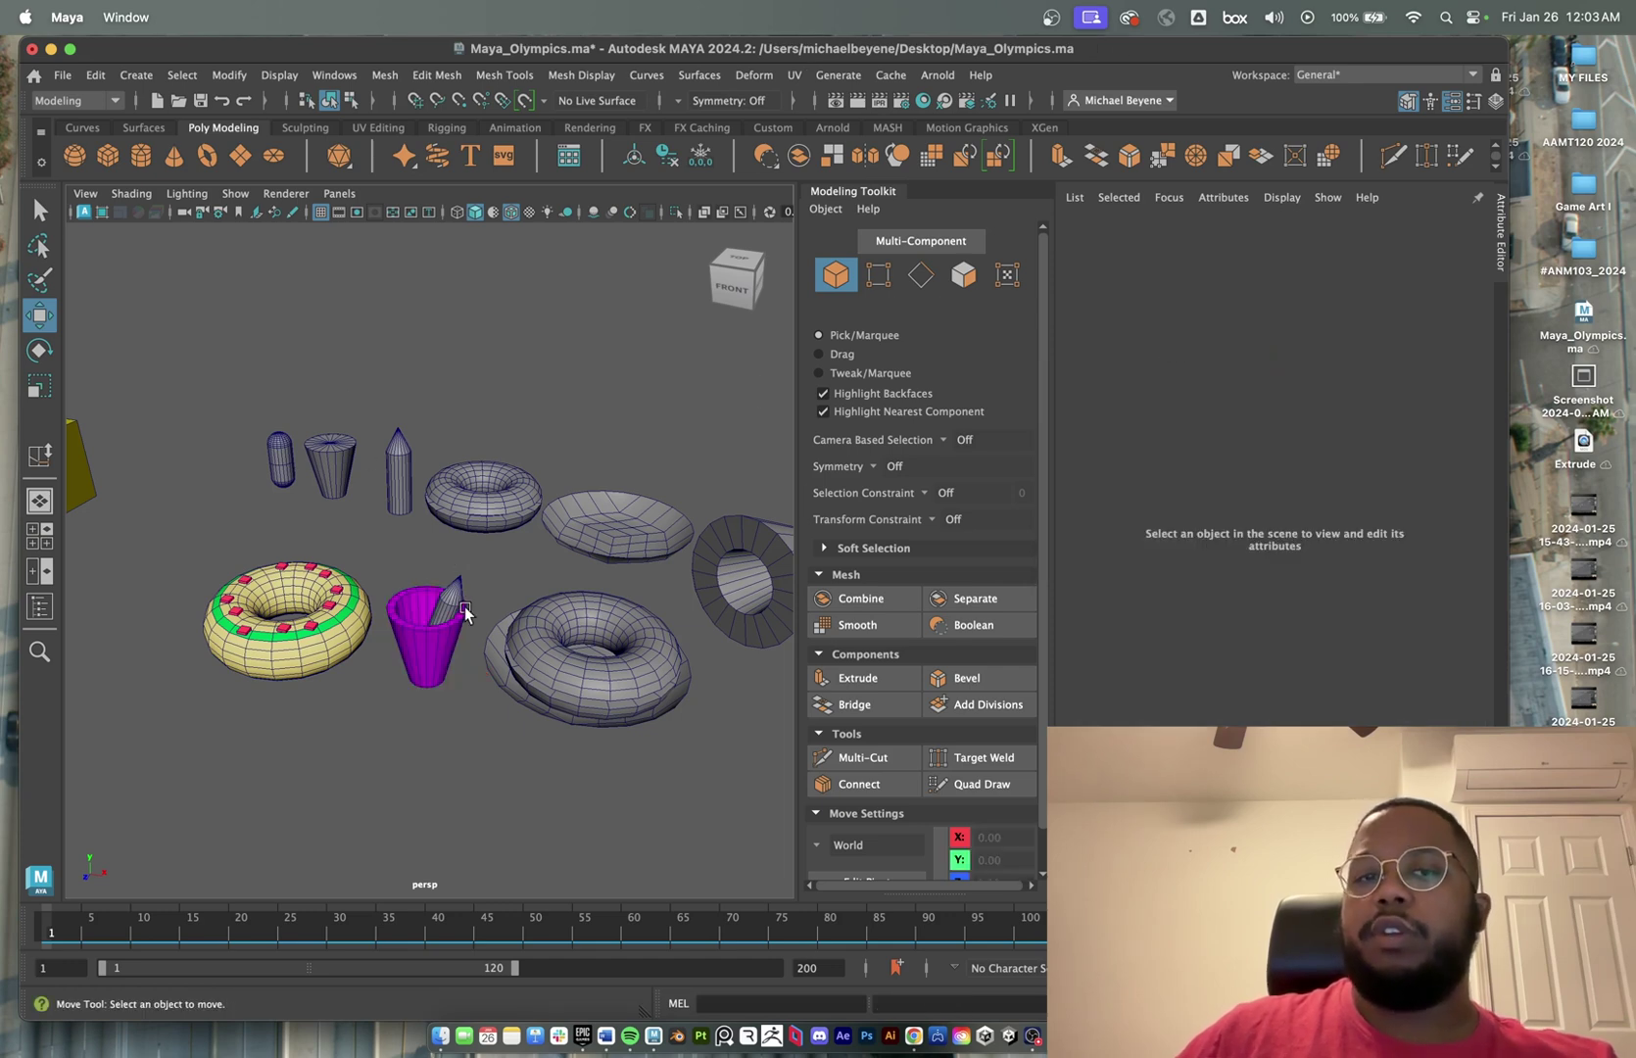
# - Assign a new Lambert material to the pencil inside the cup
pyautogui.click(457, 600)
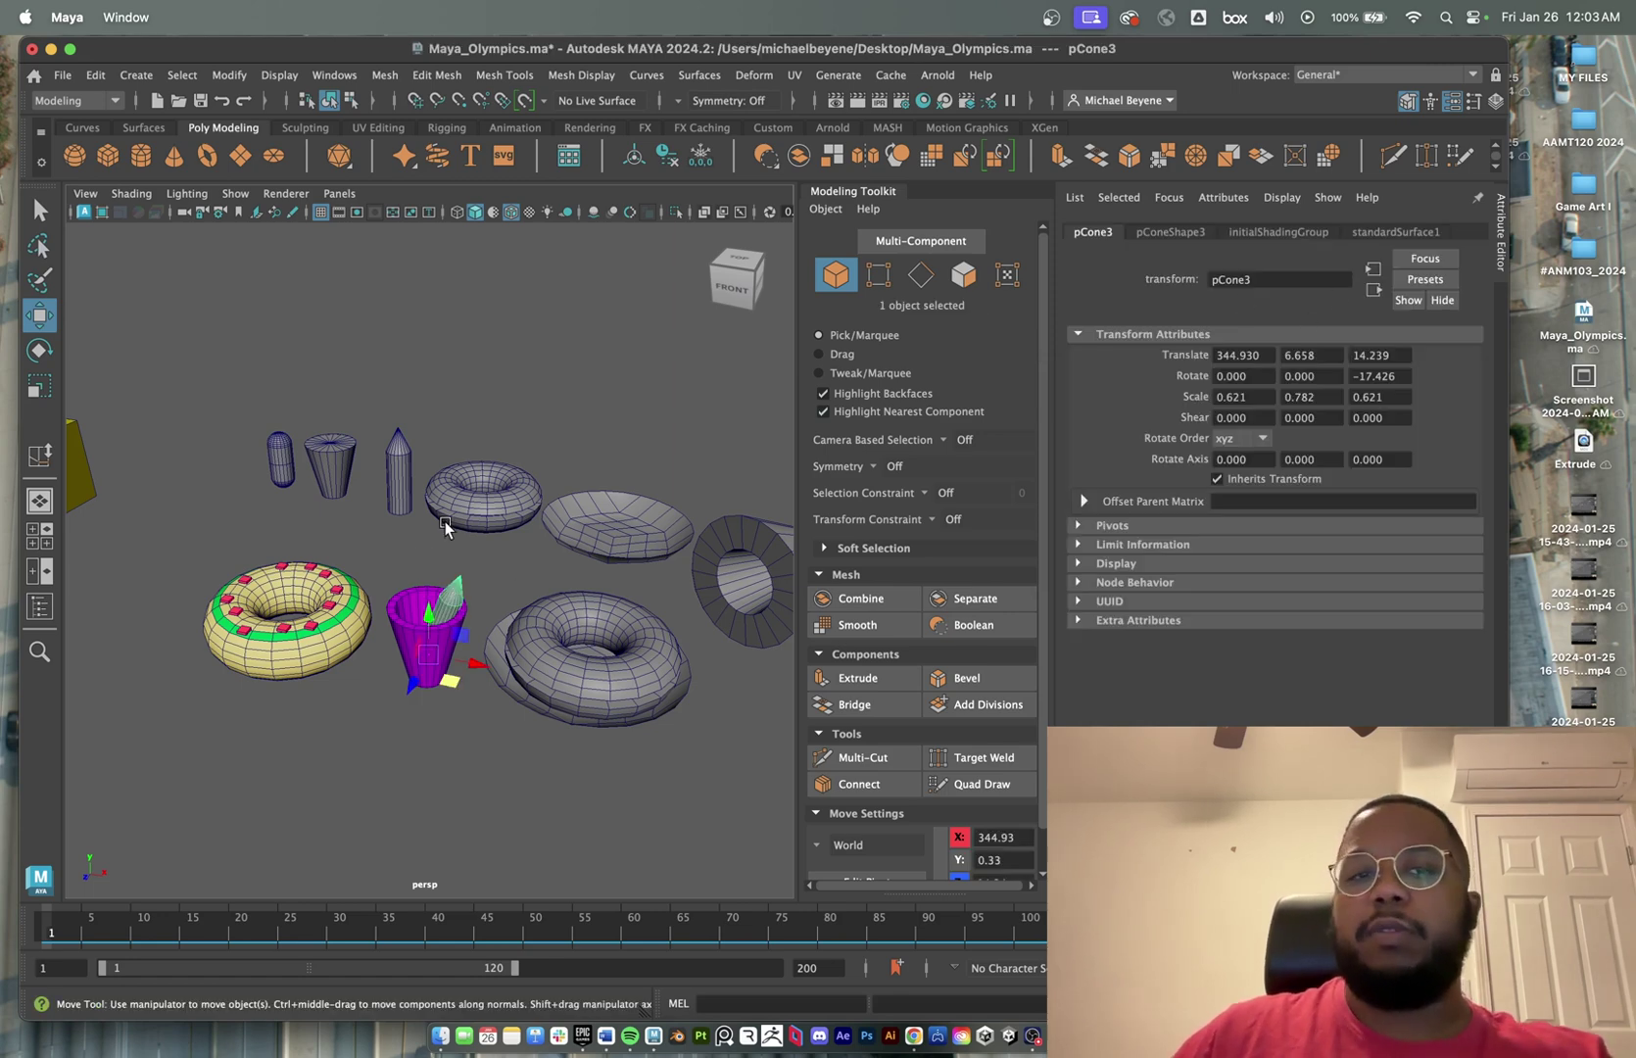
pyautogui.rightClick(447, 612)
pyautogui.moveTo(524, 949)
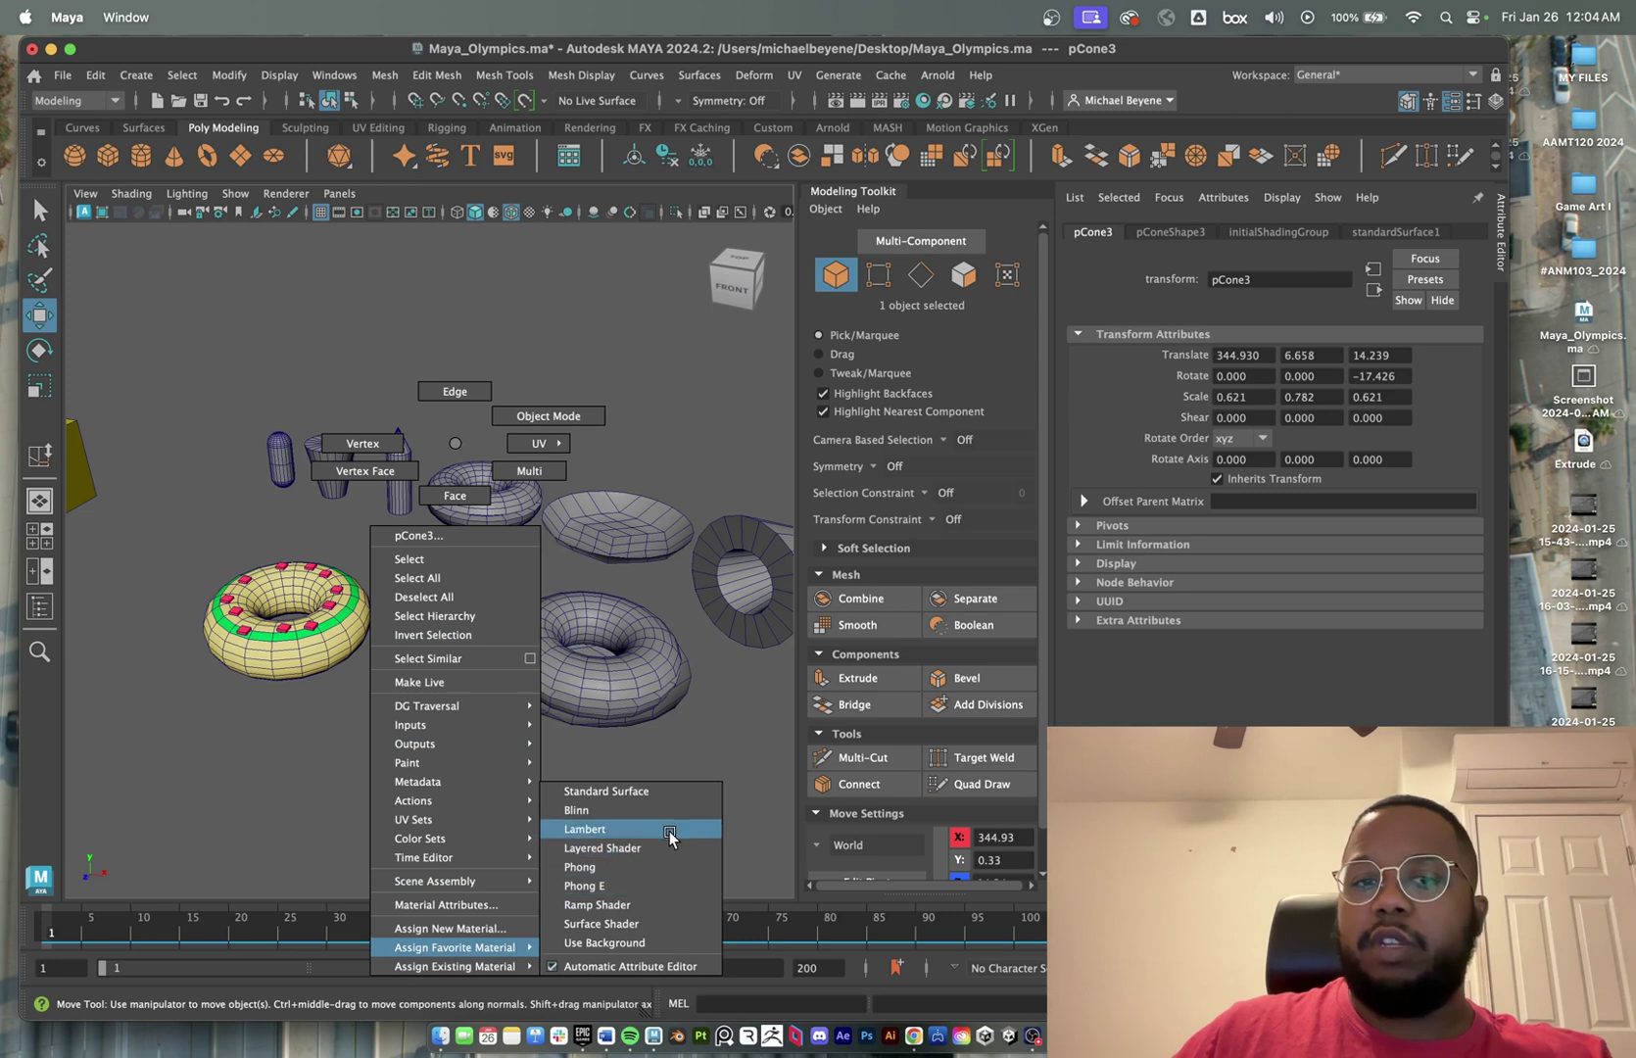
pyautogui.click(669, 828)
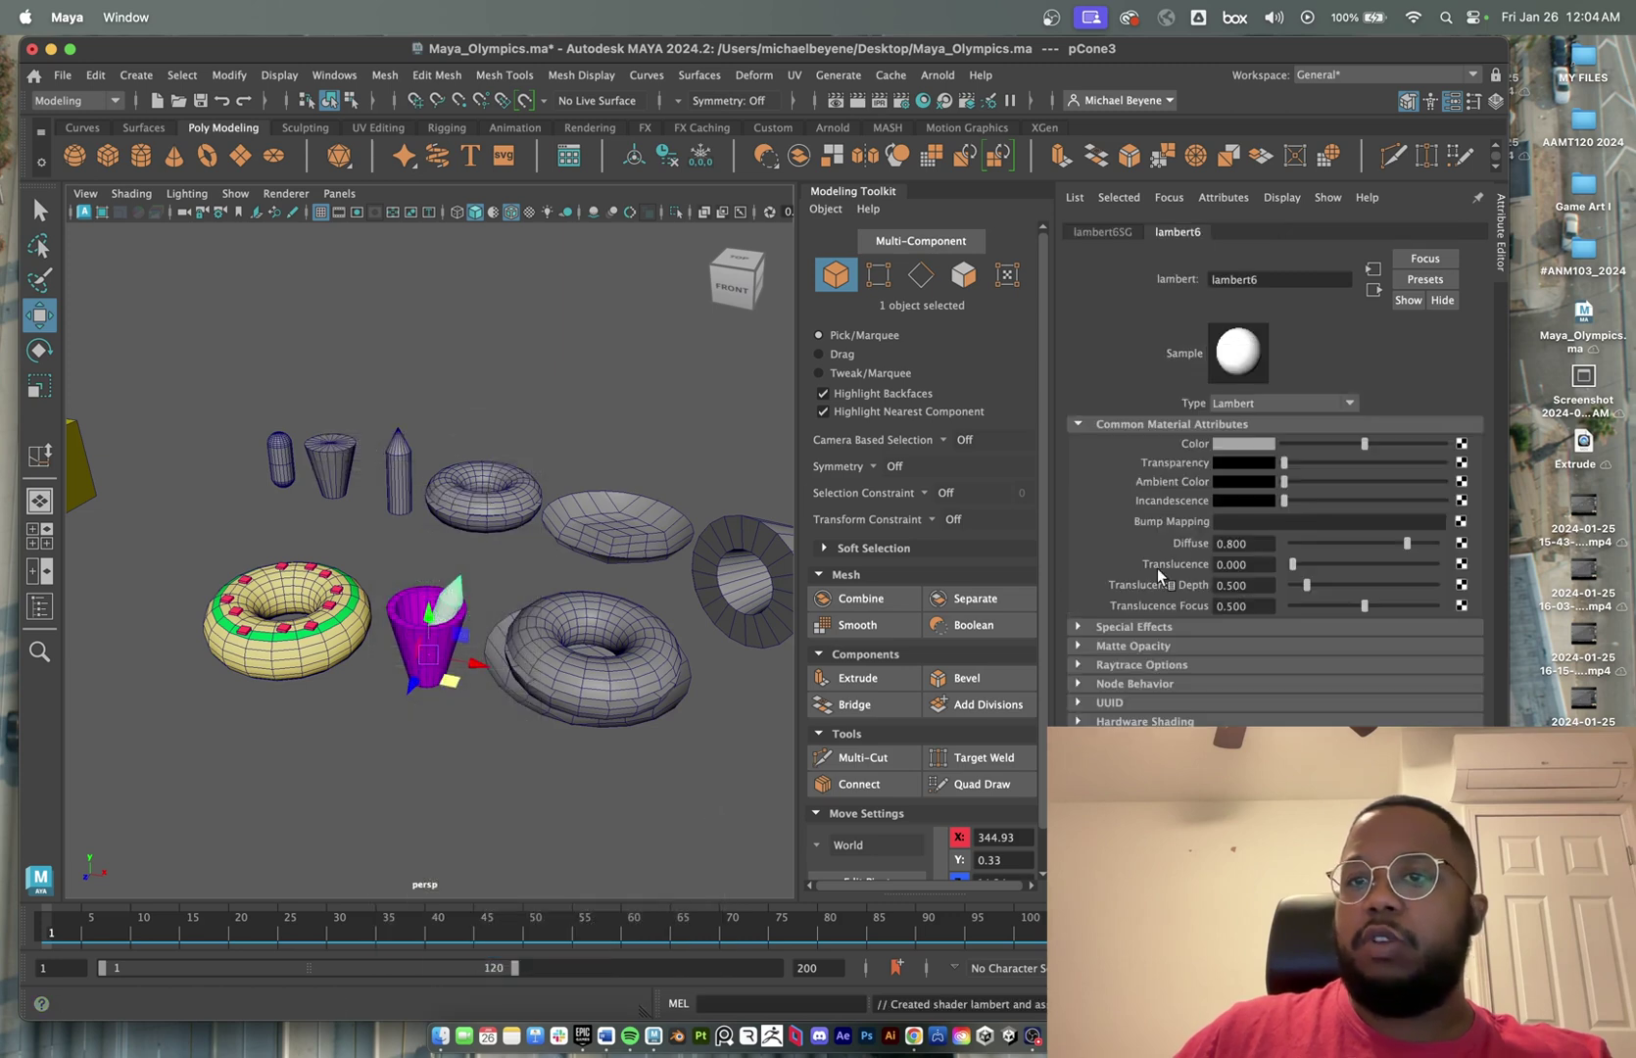
# - Color the pencil's Lambert material orange with saturation 1.000 and value 0.808, and rename the material Orange
pyautogui.moveTo(1286, 281); pyautogui.dragTo(1125, 284)
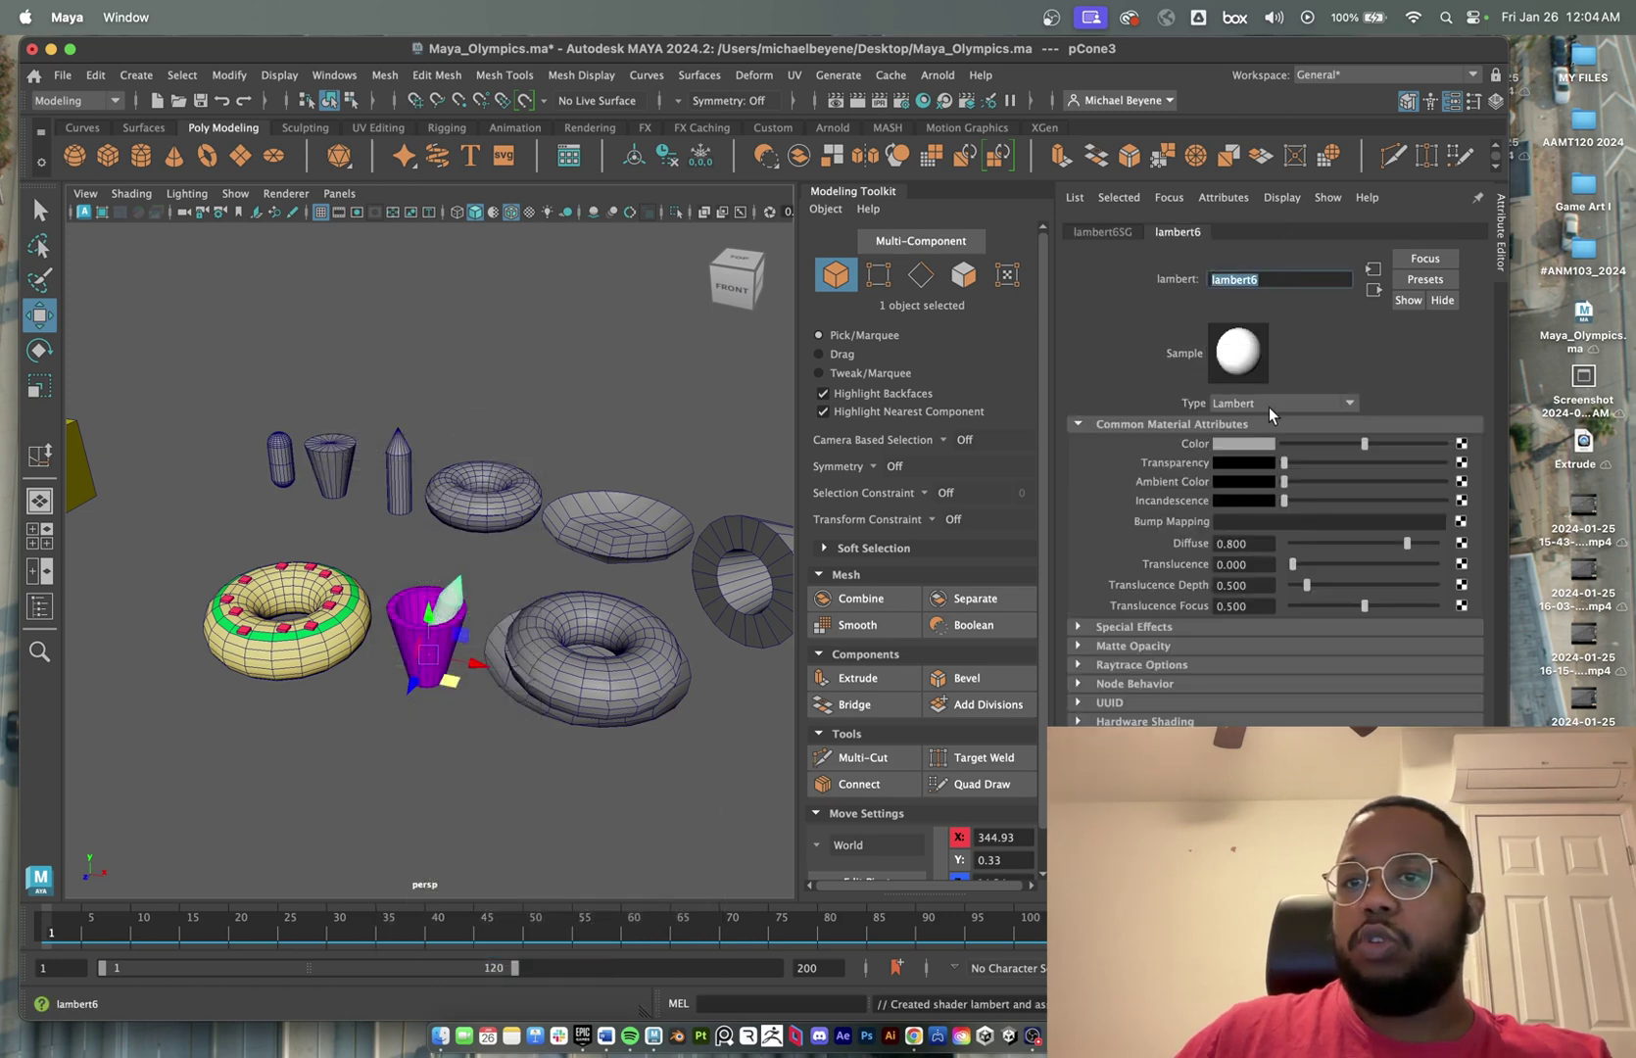
pyautogui.click(1244, 444)
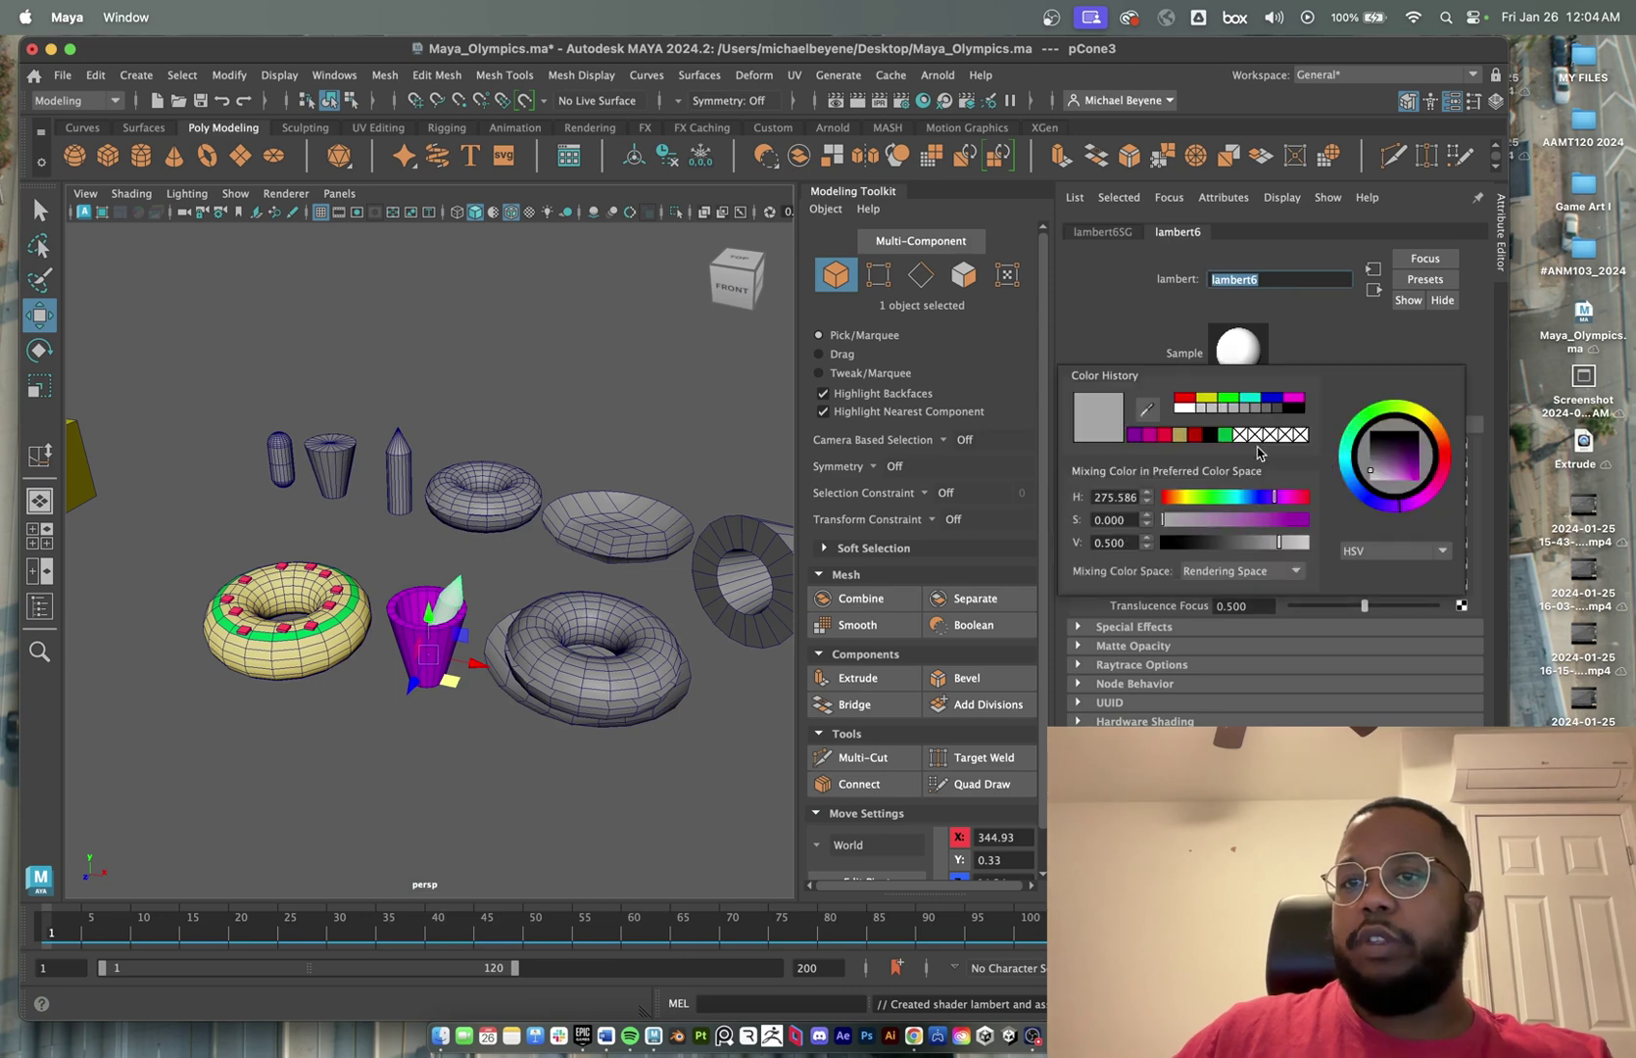
pyautogui.click(1261, 498)
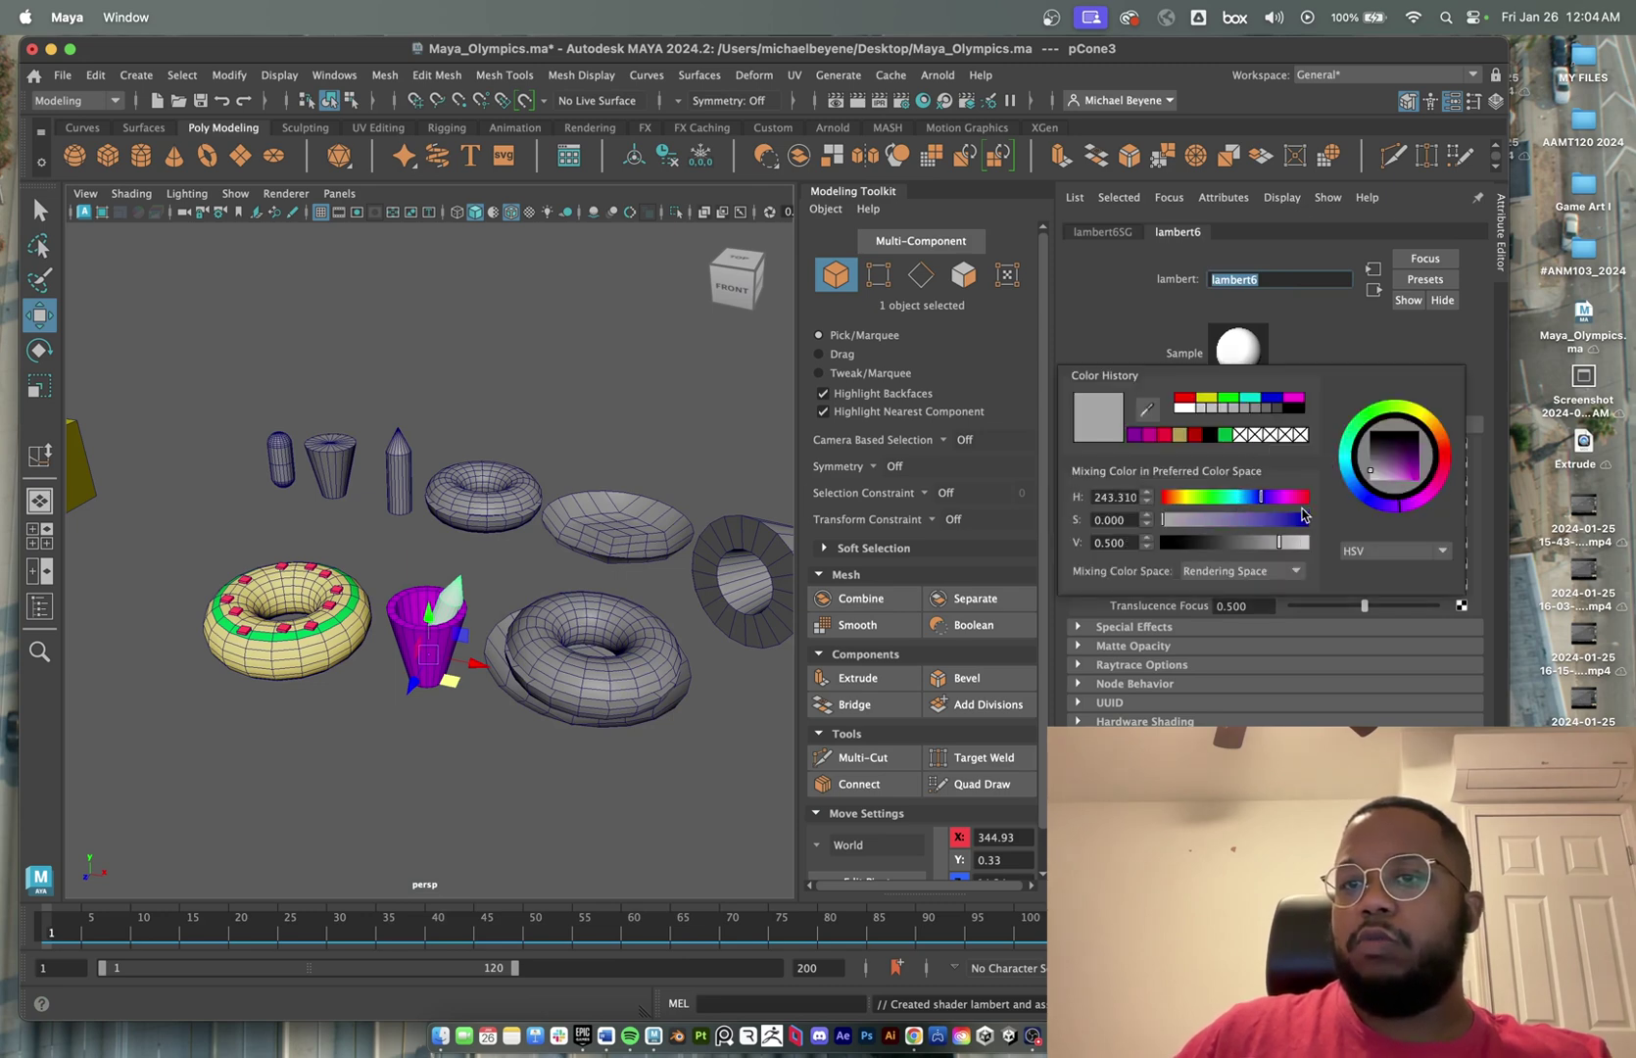
pyautogui.moveTo(1188, 504); pyautogui.dragTo(1299, 552)
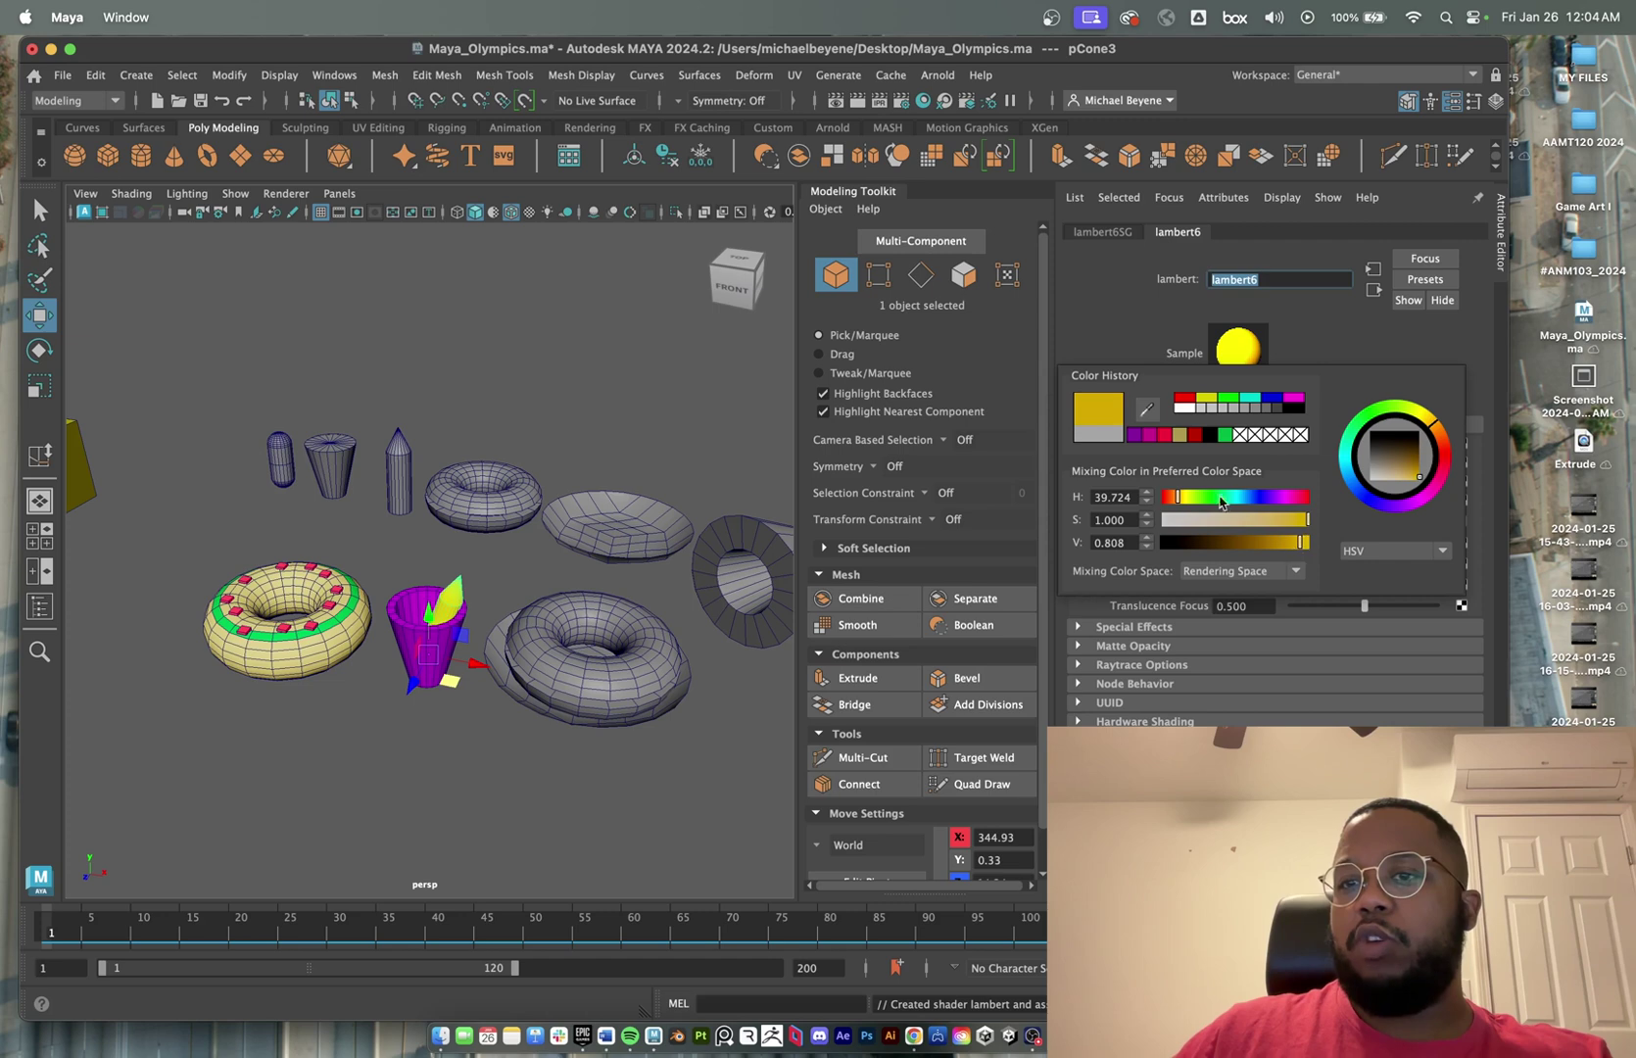
pyautogui.moveTo(1183, 498); pyautogui.dragTo(1179, 501)
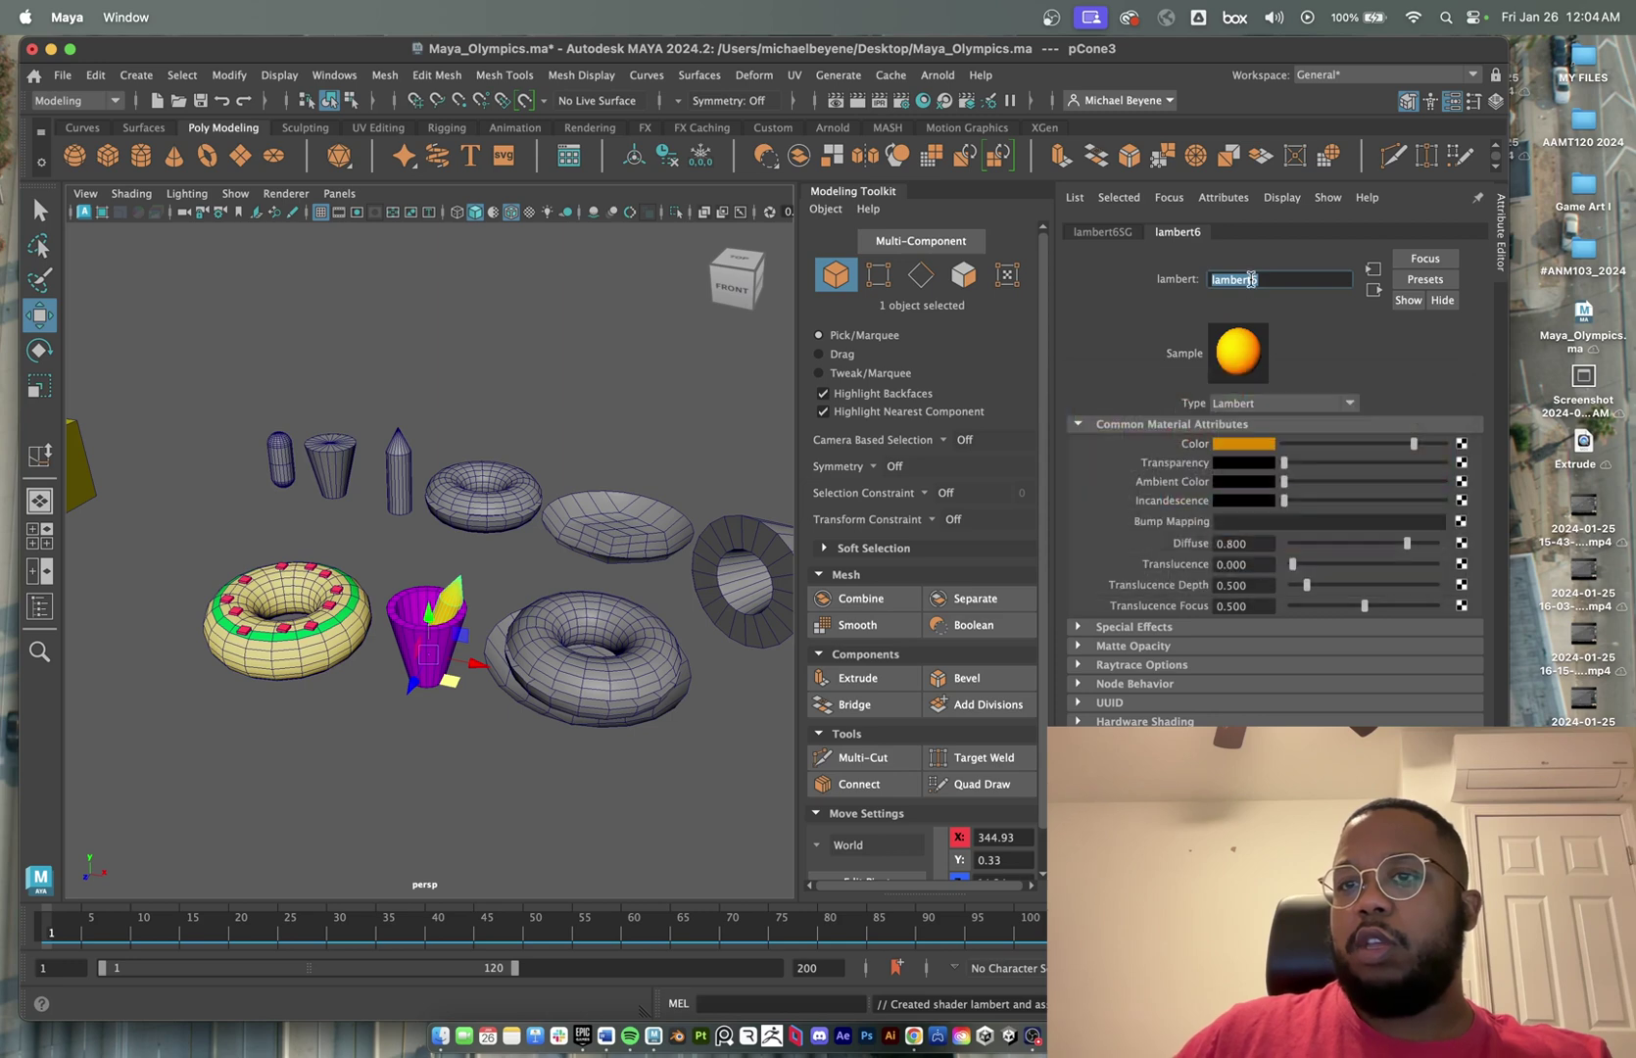
pyautogui.write('Or')
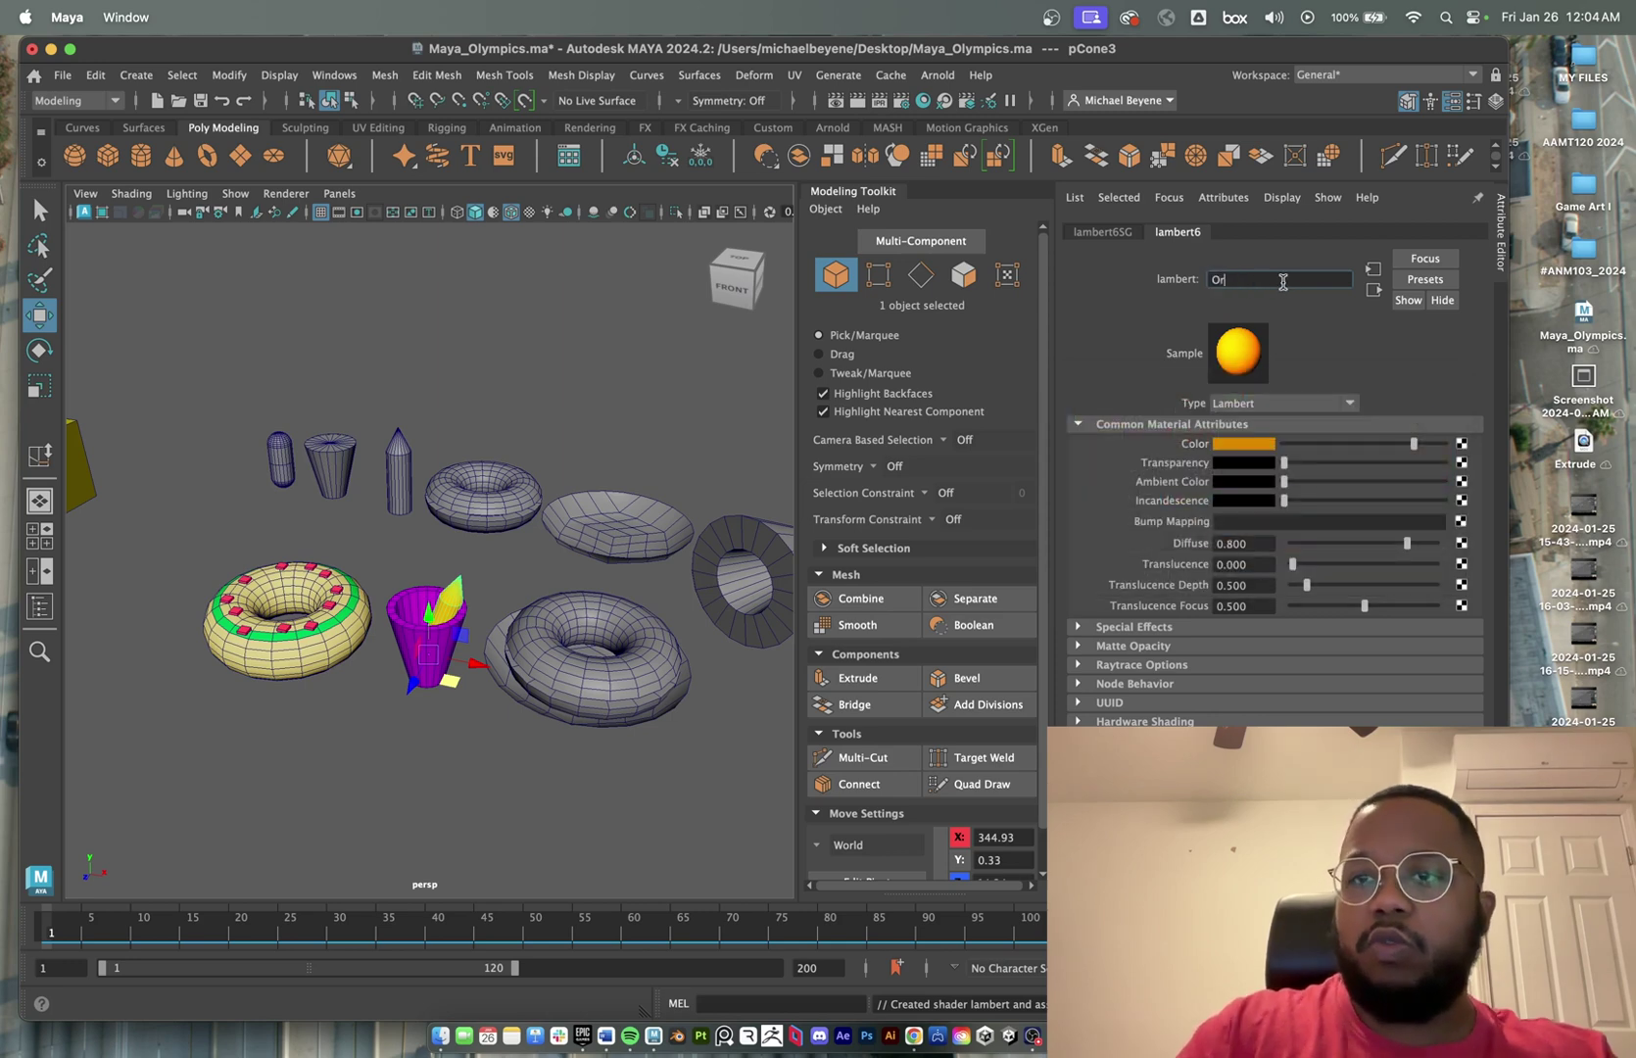
pyautogui.write('ange')
pyautogui.press('Return')
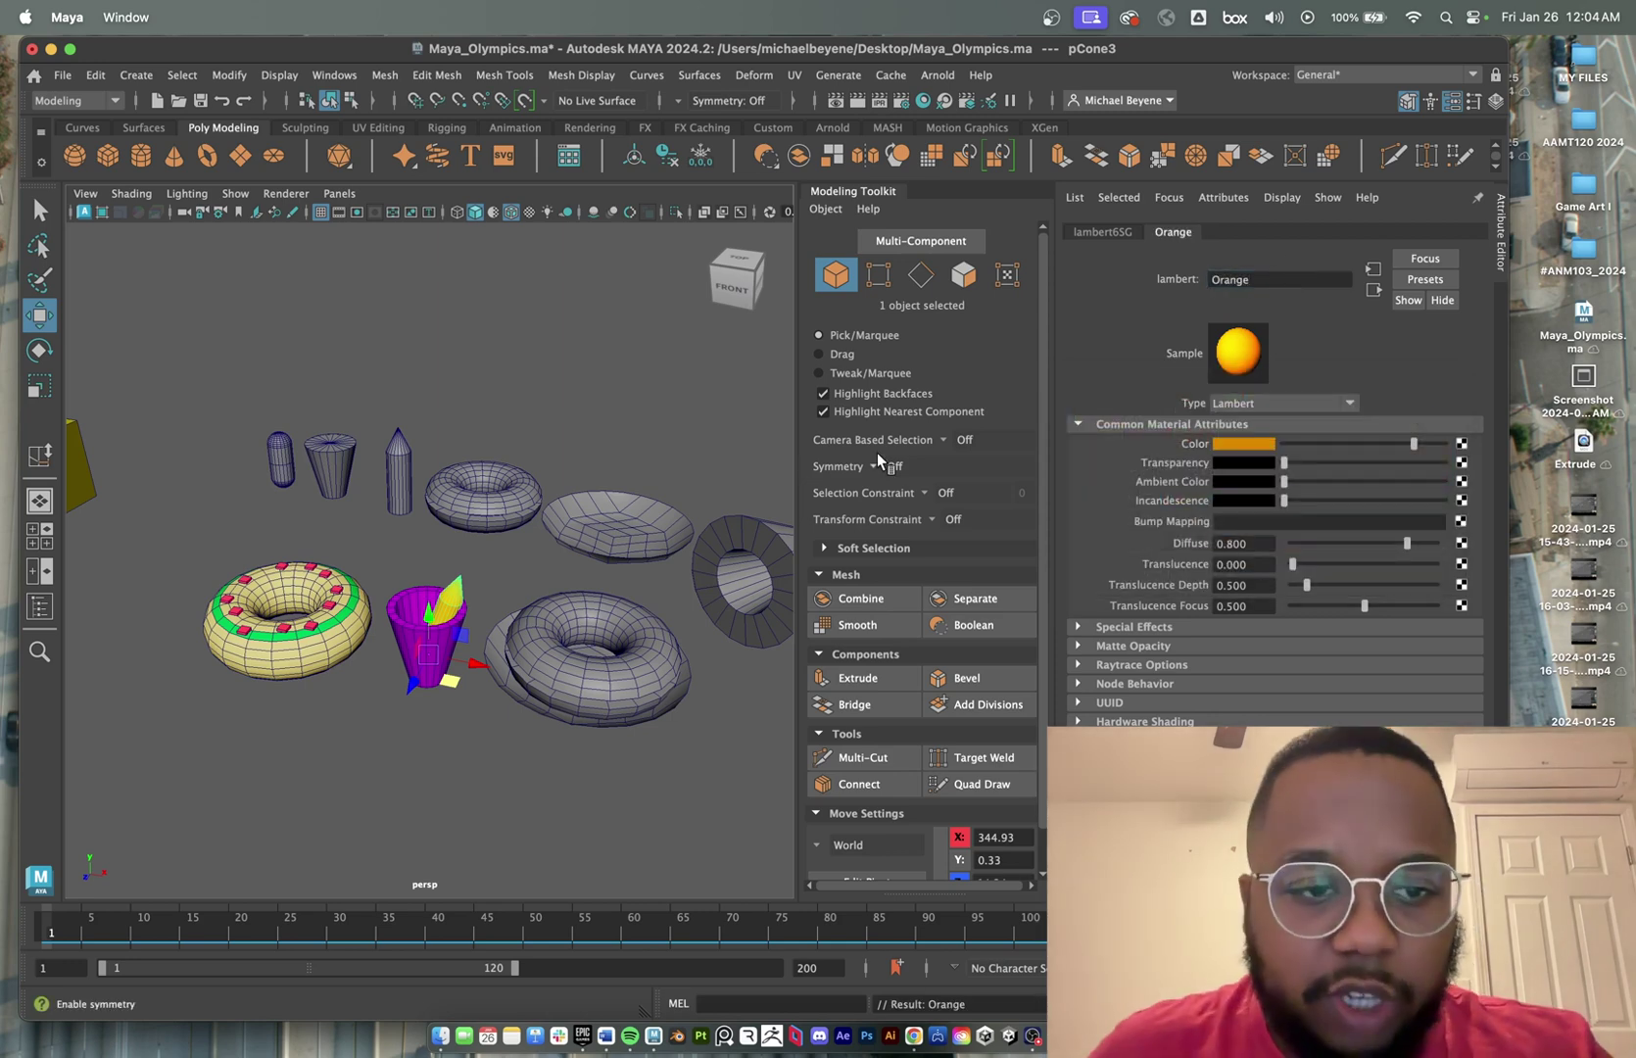
# - Assign the existing yellow material to the torus resting on the front-row dish
pyautogui.click(421, 564)
pyautogui.scroll(2, 446, 587)
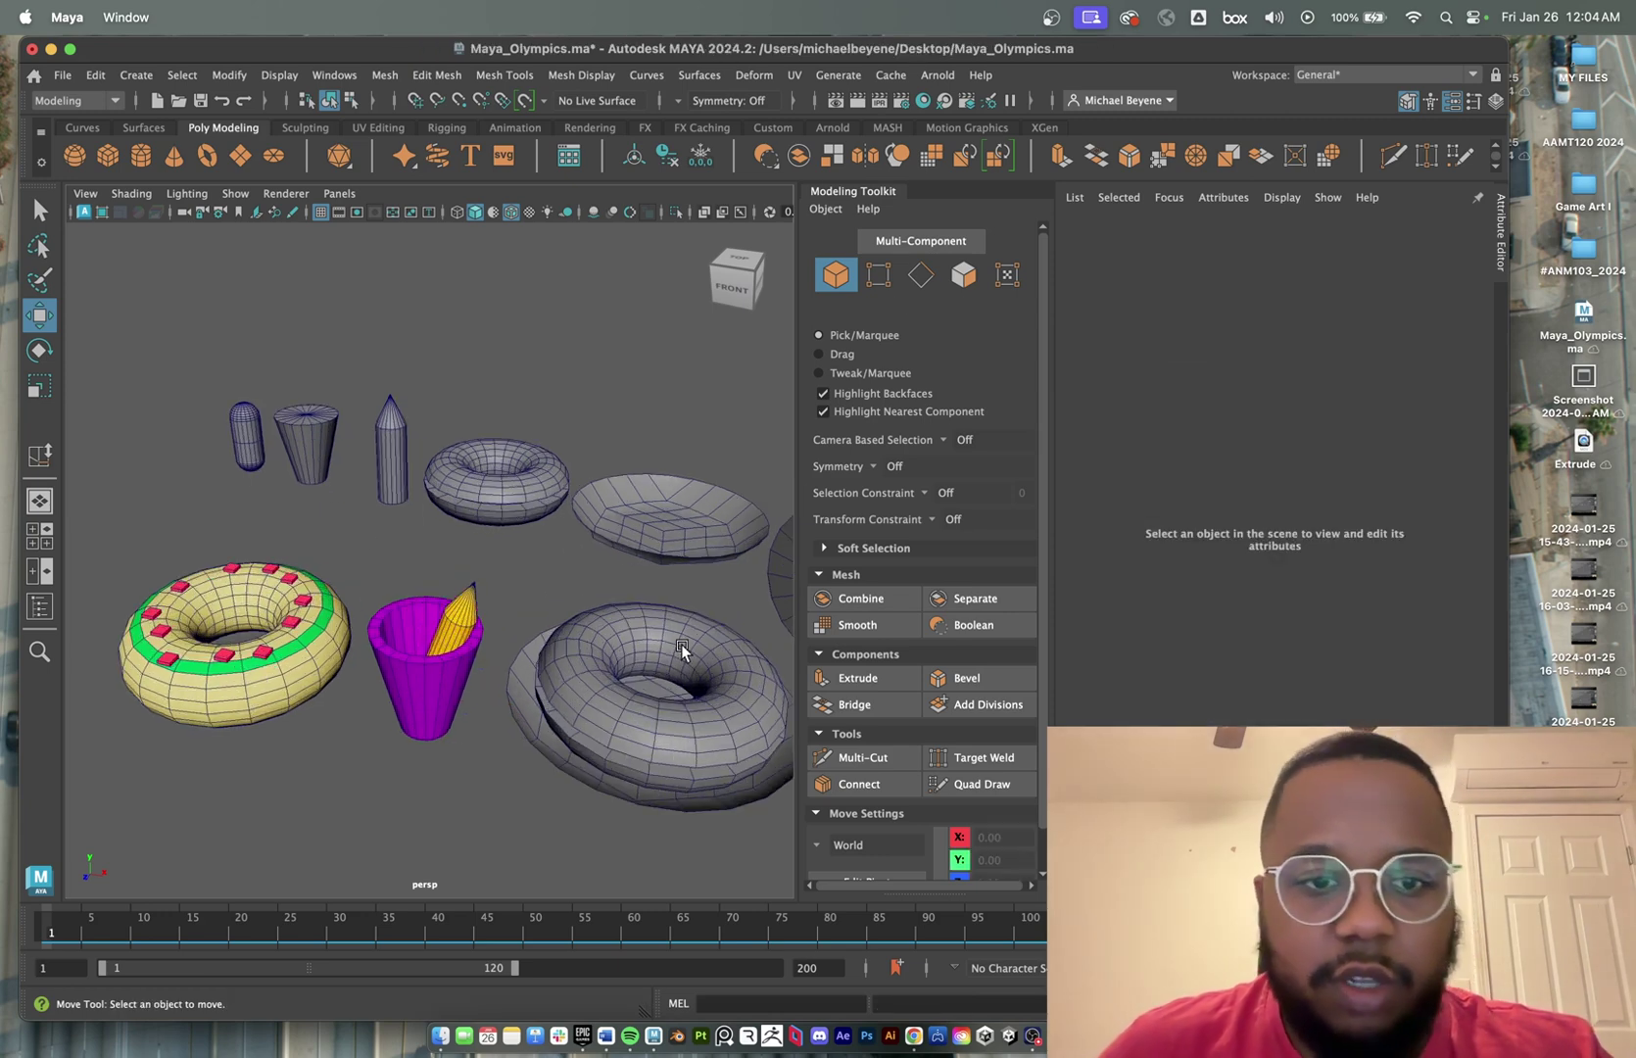
pyautogui.scroll(-2, 599, 651)
pyautogui.click(600, 650)
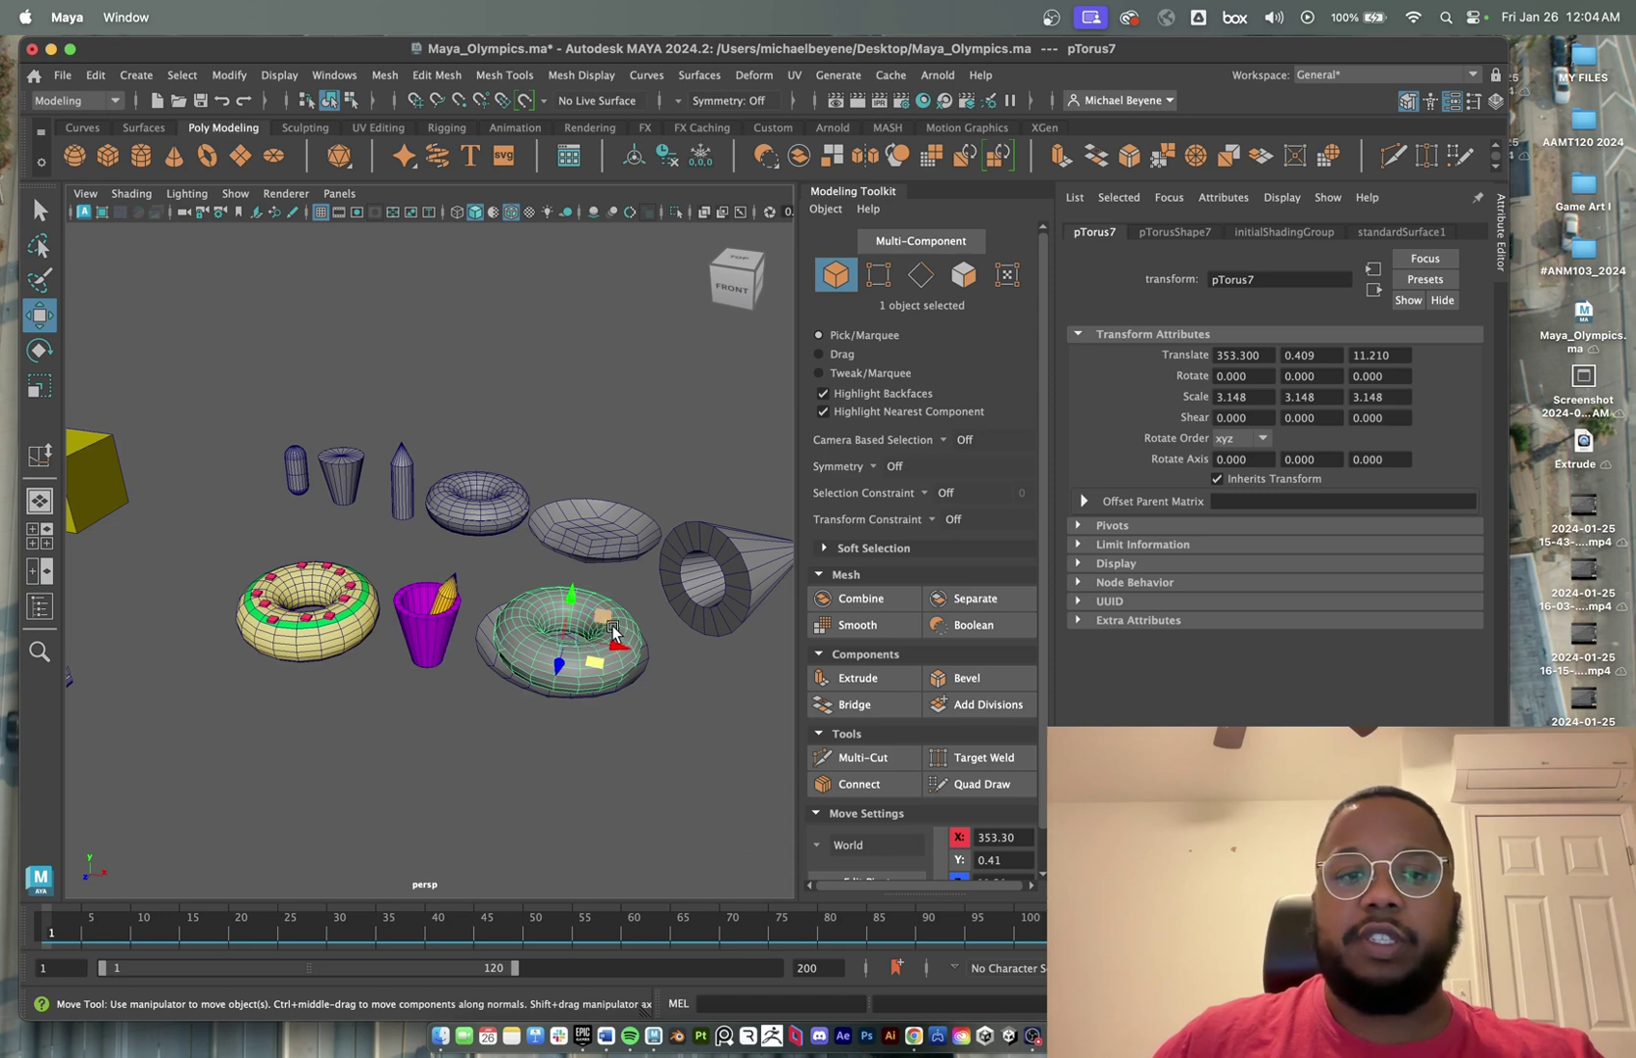
pyautogui.moveTo(619, 620); pyautogui.dragTo(773, 467, button='right')
# - Assign the existing green material to the dish beneath the yellow torus
pyautogui.click(593, 701)
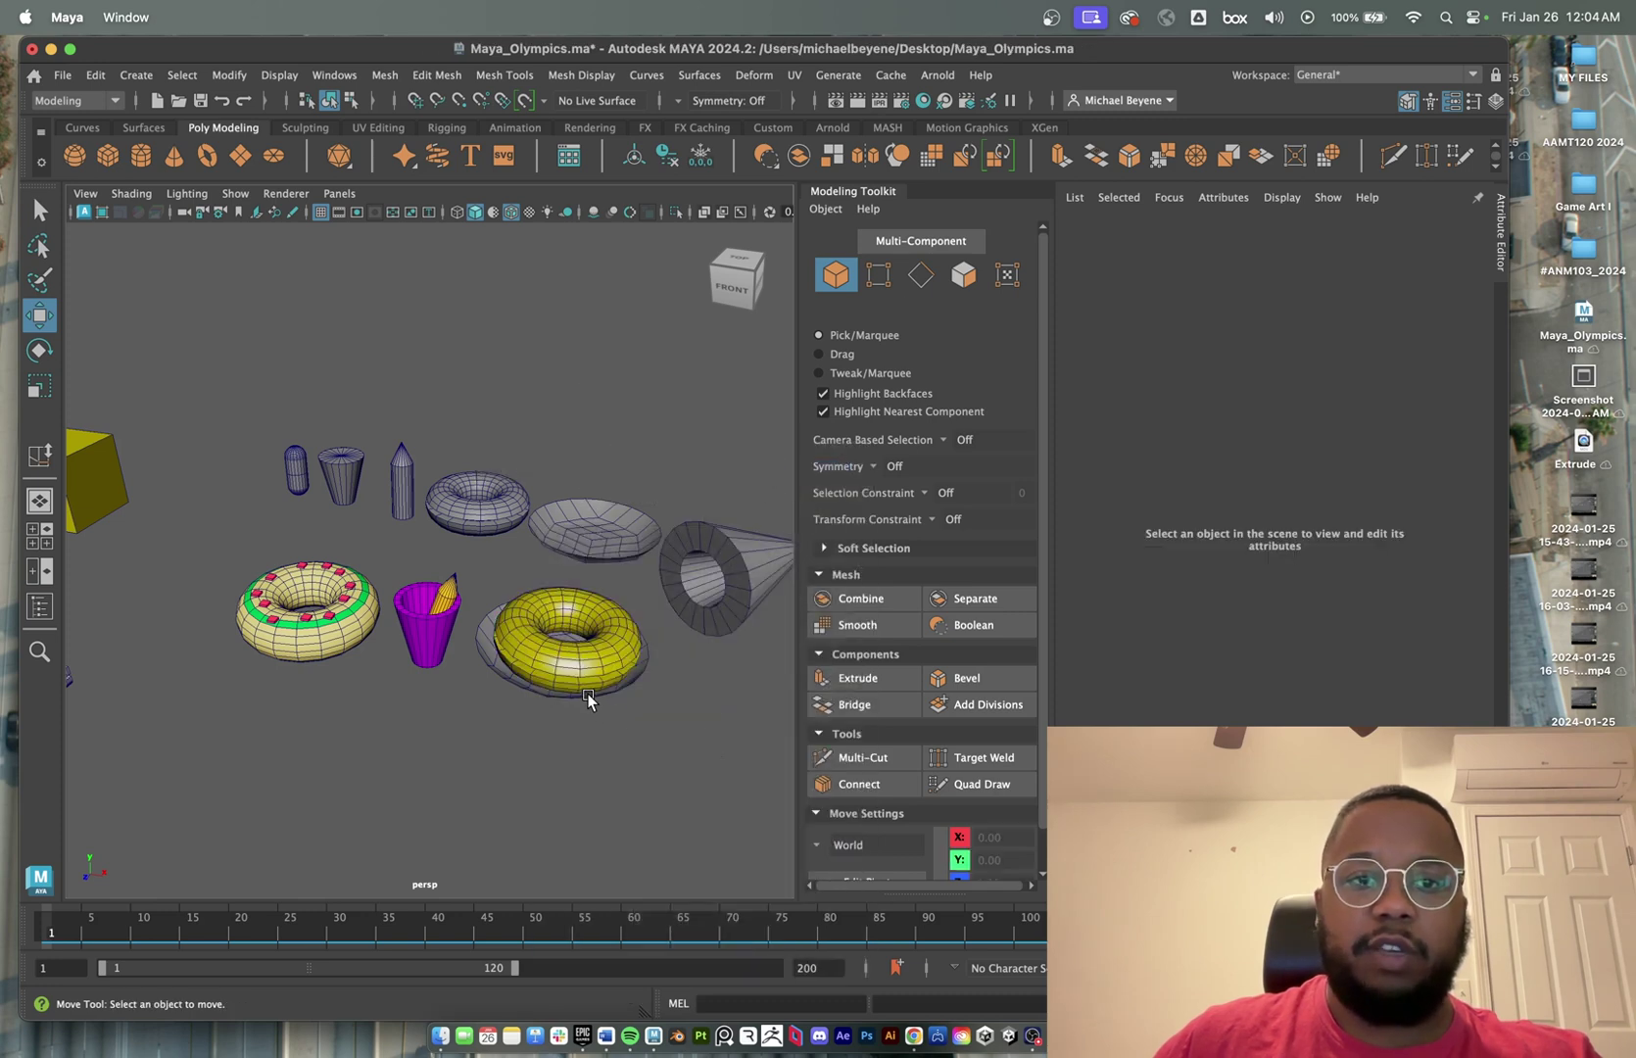
pyautogui.click(587, 698)
pyautogui.moveTo(526, 692); pyautogui.dragTo(717, 506, button='right')
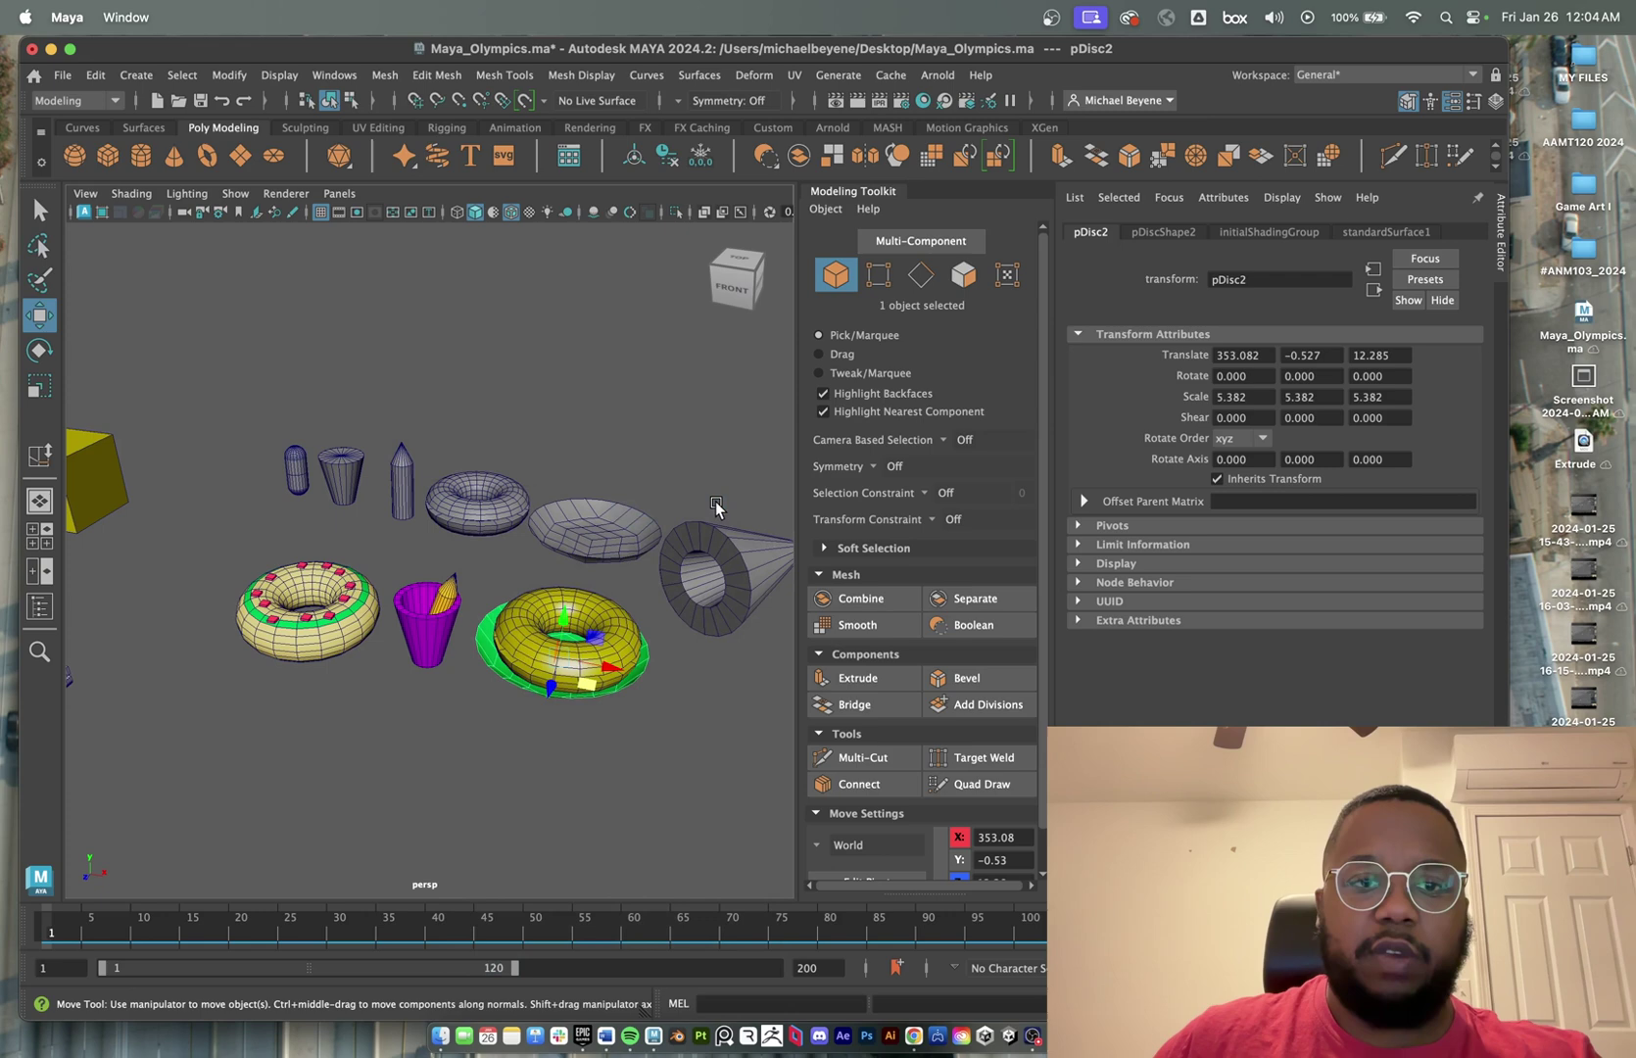
pyautogui.click(705, 680)
pyautogui.scroll(2, 635, 703)
pyautogui.keyDown('alt'); pyautogui.moveTo(633, 703); pyautogui.dragTo(649, 702); pyautogui.keyUp('alt')
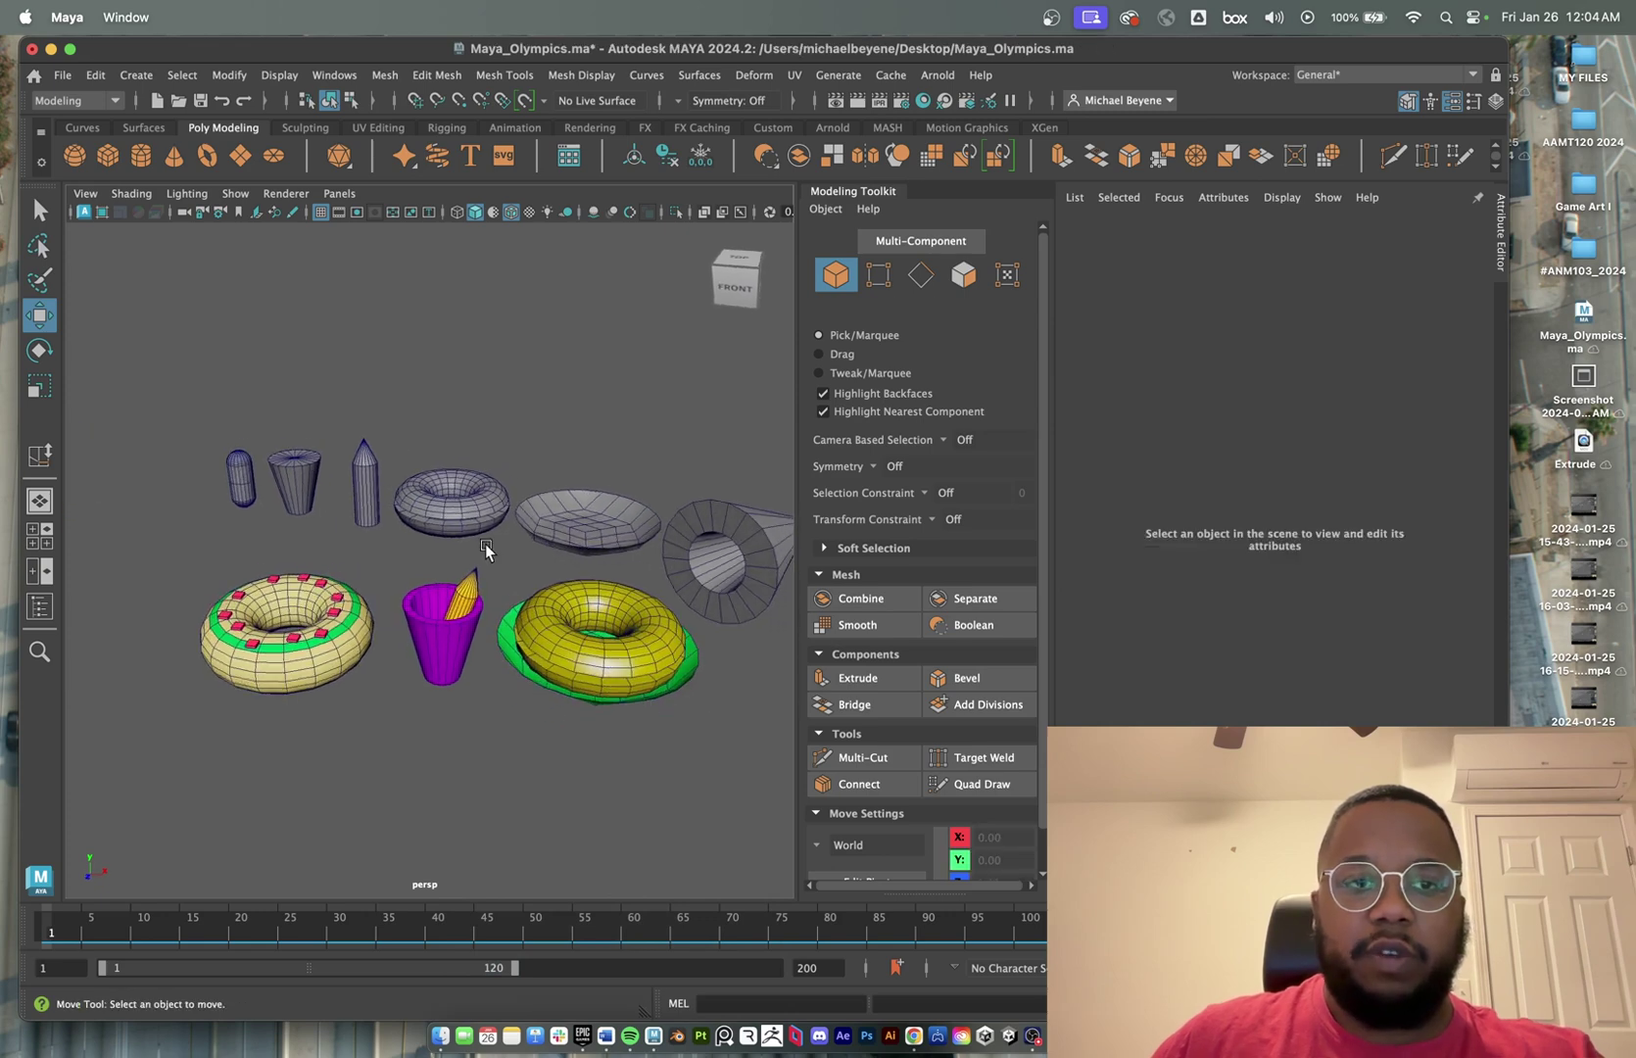
# - Hide the Attribute Editor and examine the colored front-row objects against the original primitives behind them
pyautogui.keyDown('alt'); pyautogui.moveTo(484, 543); pyautogui.dragTo(518, 582); pyautogui.keyUp('alt')
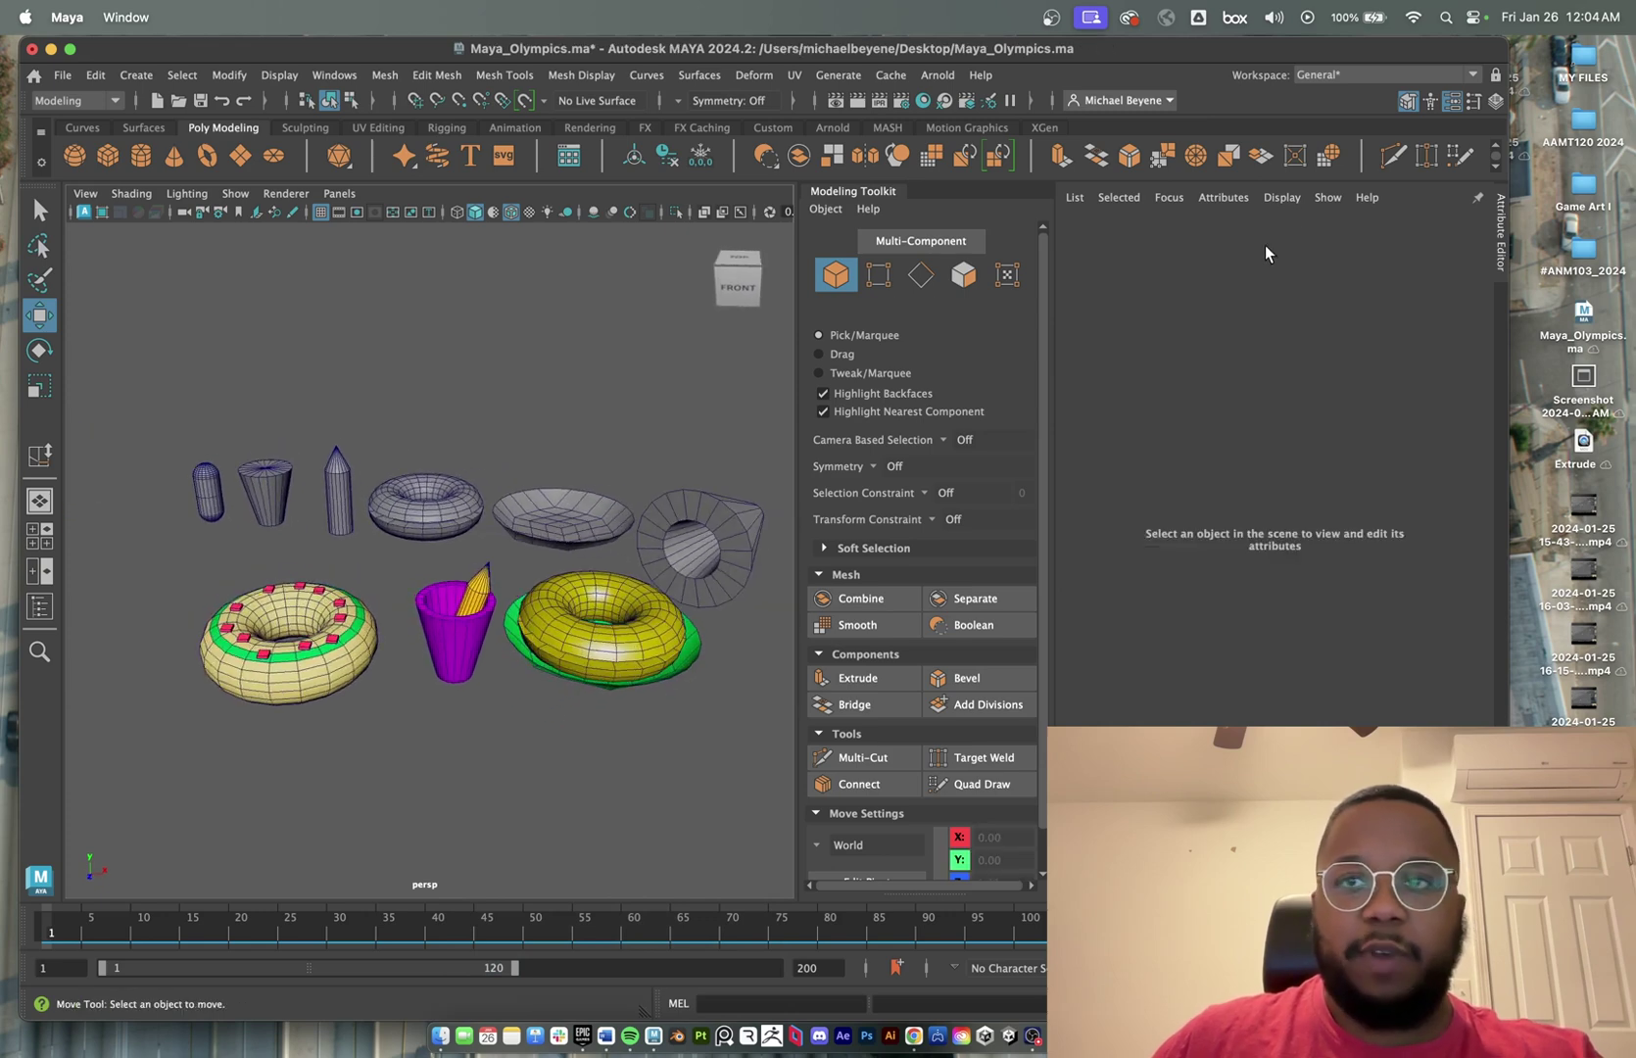
pyautogui.click(1453, 102)
pyautogui.scroll(-2, 943, 543)
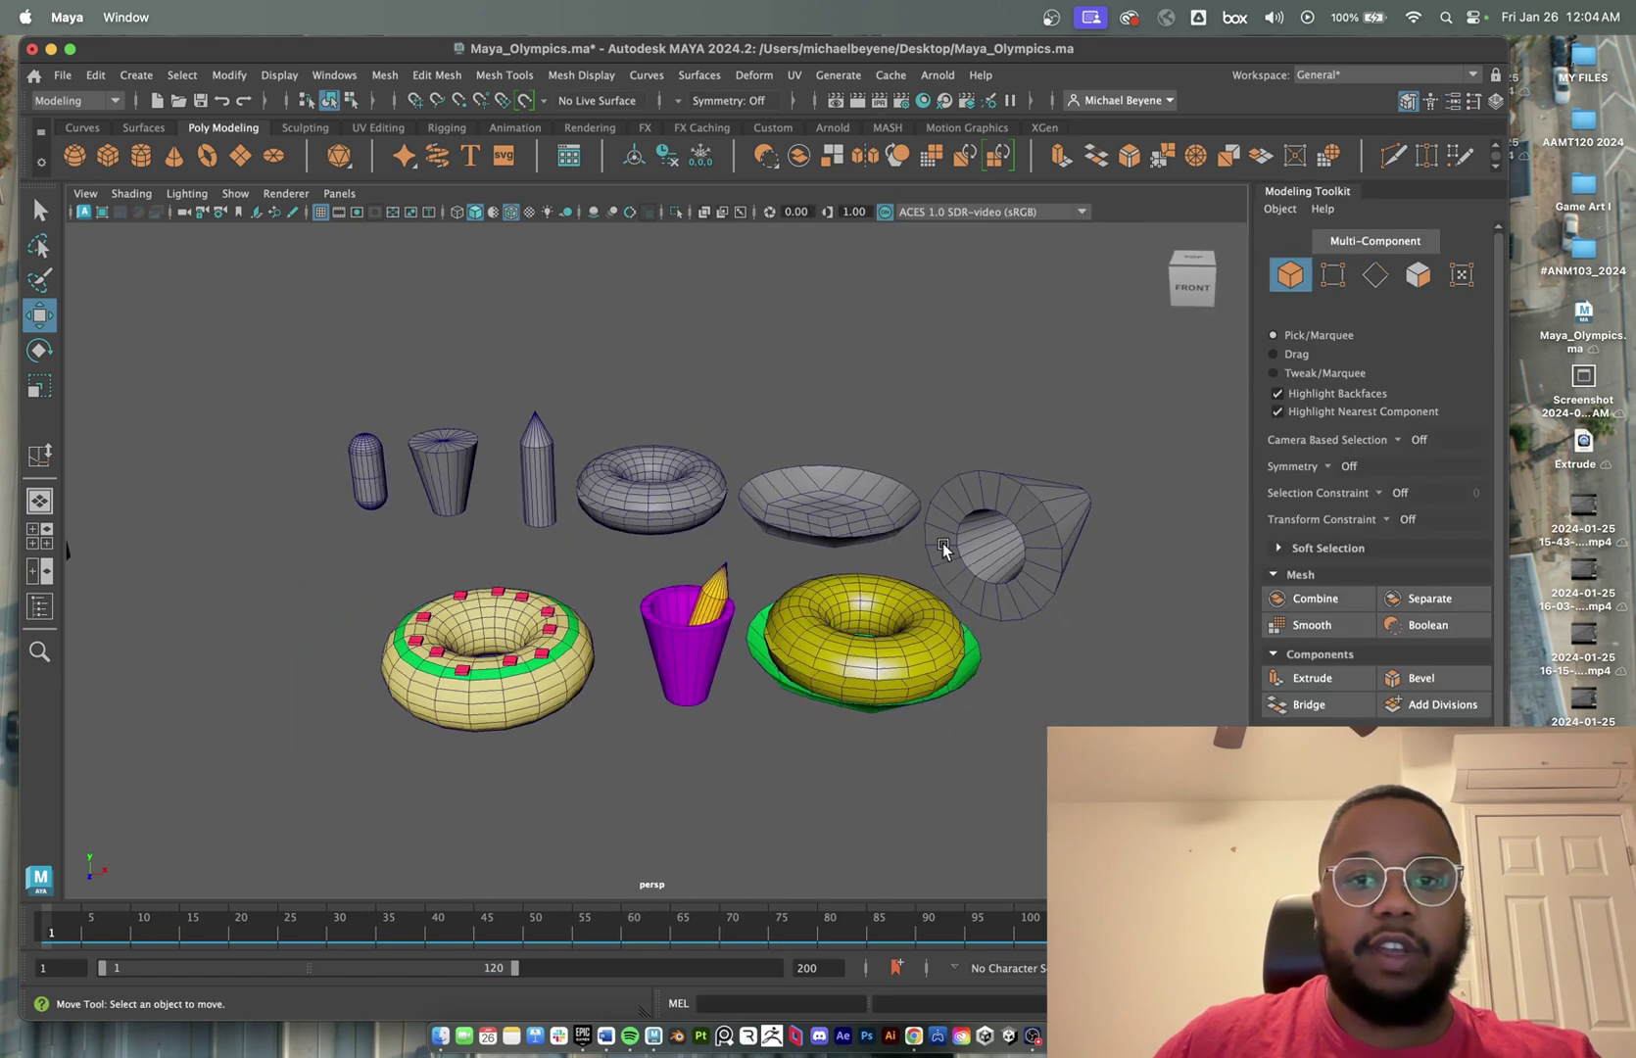
pyautogui.keyDown('alt'); pyautogui.moveTo(980, 669); pyautogui.dragTo(881, 756, button='middle'); pyautogui.keyUp('alt')
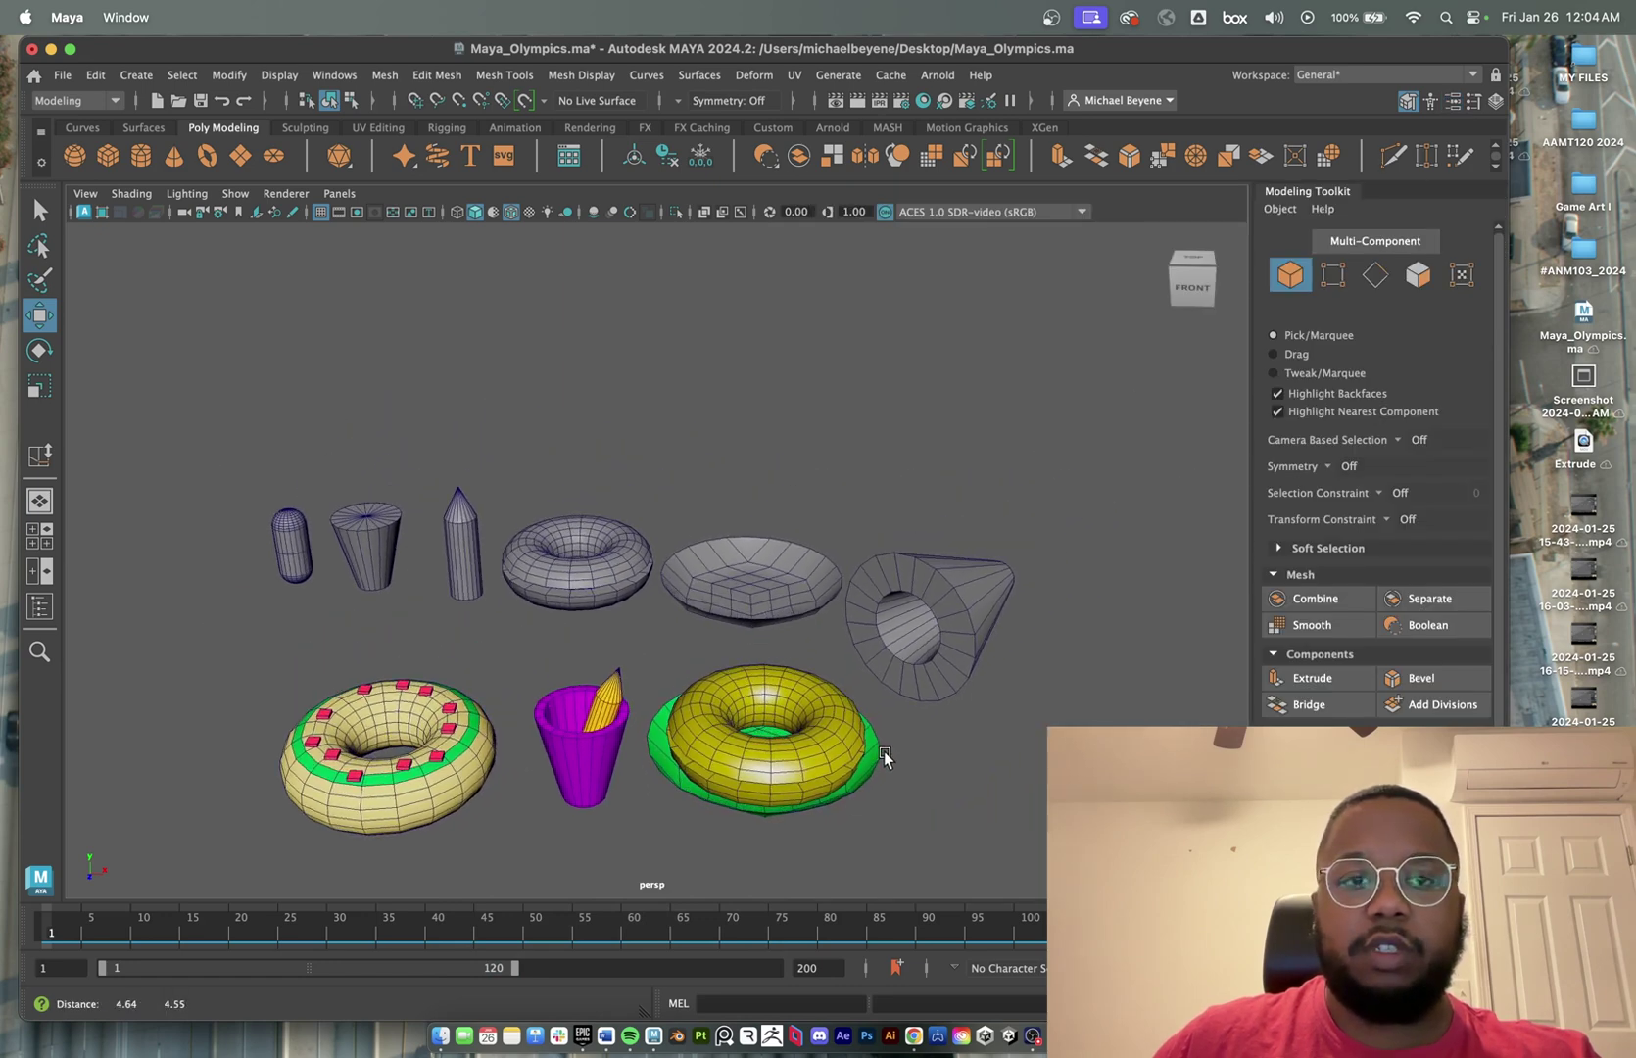
pyautogui.keyDown('alt'); pyautogui.moveTo(578, 664); pyautogui.dragTo(563, 663); pyautogui.keyUp('alt')
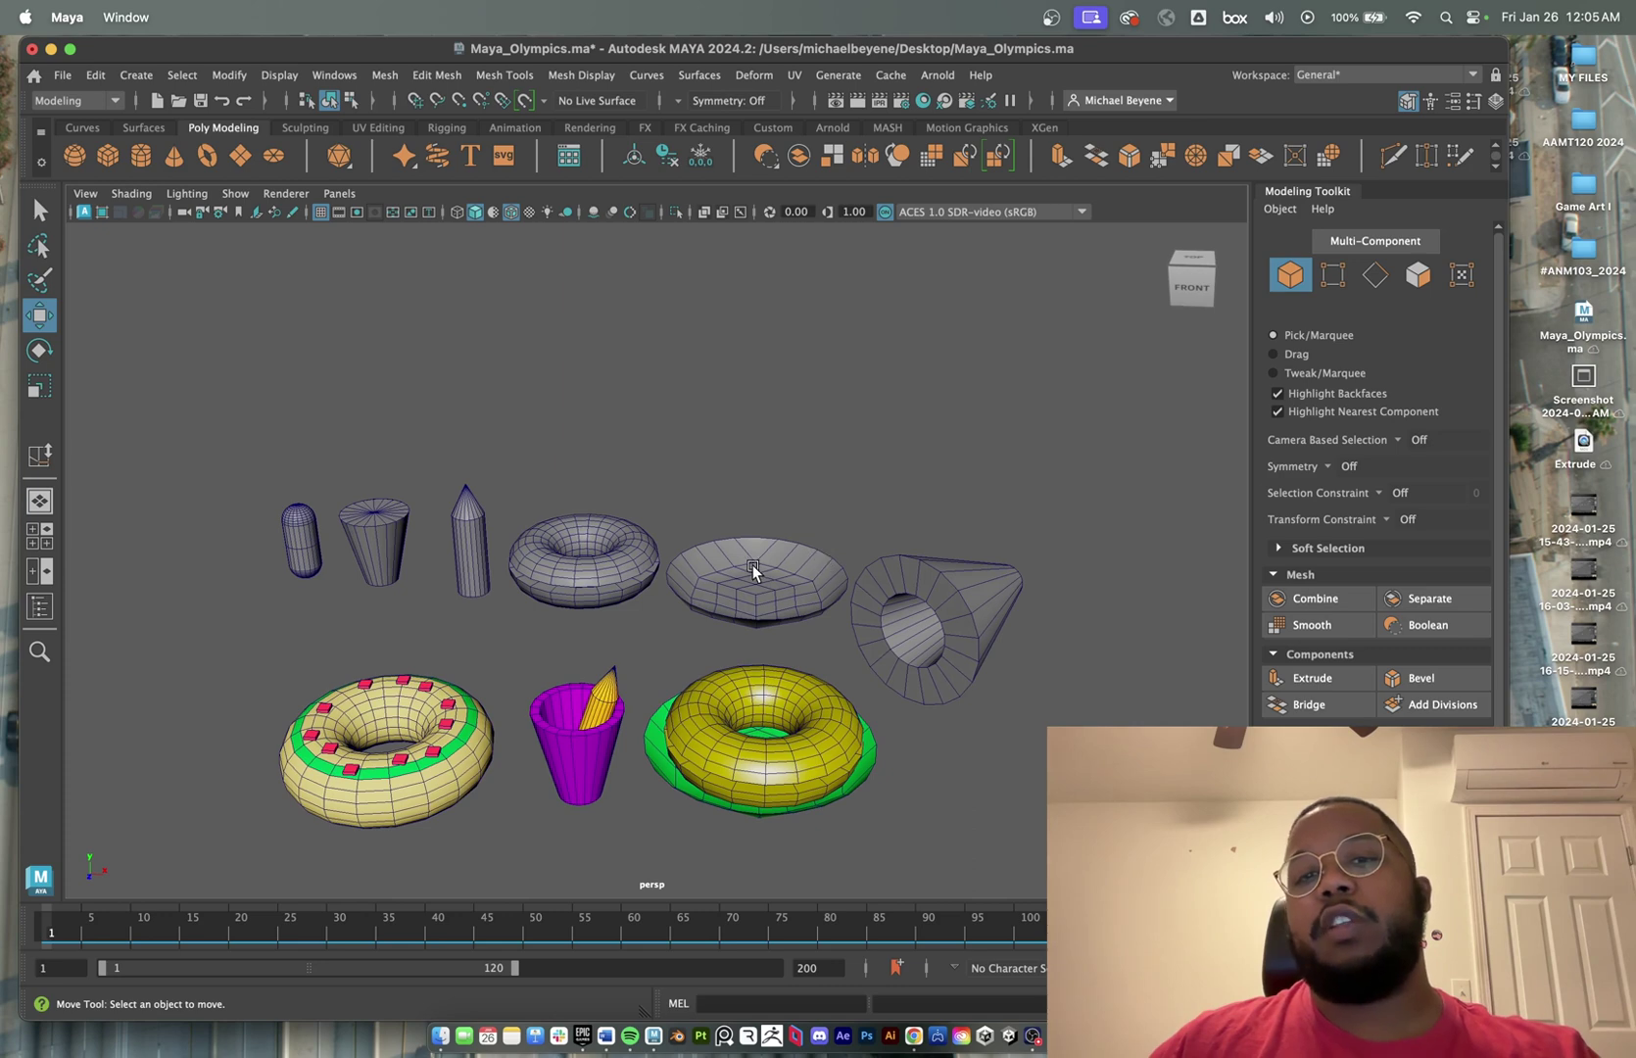
pyautogui.keyDown('alt'); pyautogui.moveTo(743, 567); pyautogui.dragTo(724, 572); pyautogui.keyUp('alt')
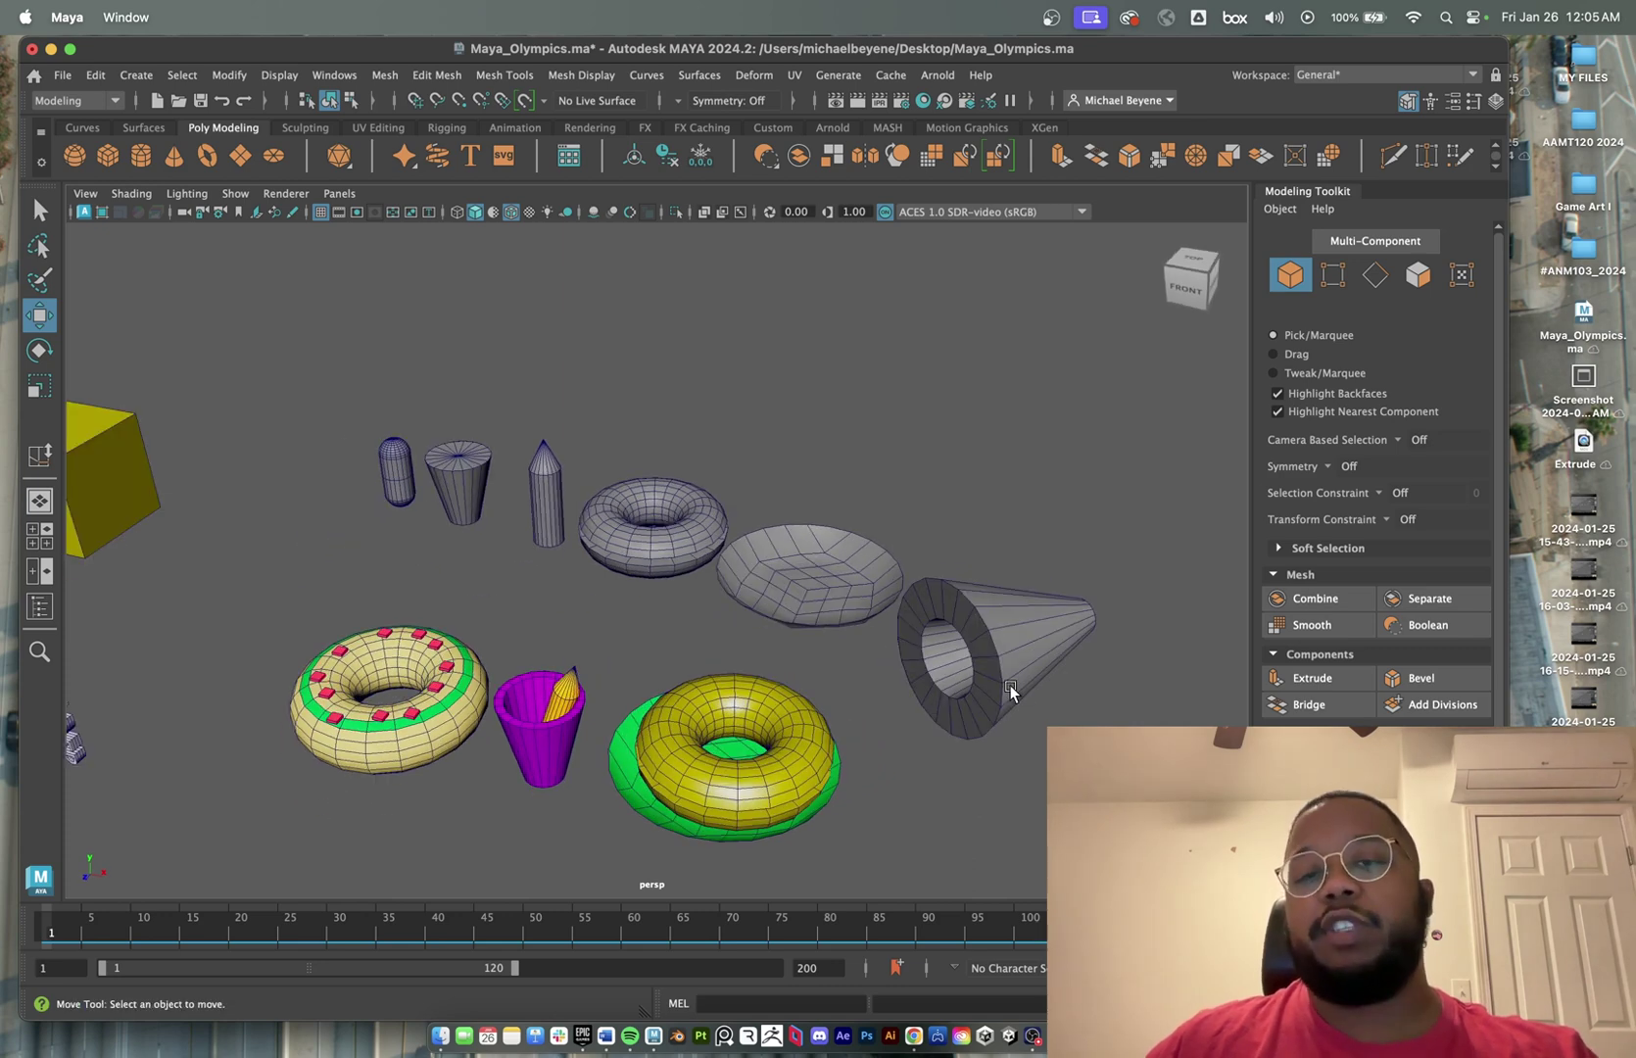
pyautogui.scroll(-2, 455, 691)
# - Select the pencil inside the cup and save the Maya_Olympics.ma scene
pyautogui.click(457, 685)
pyautogui.click(570, 687)
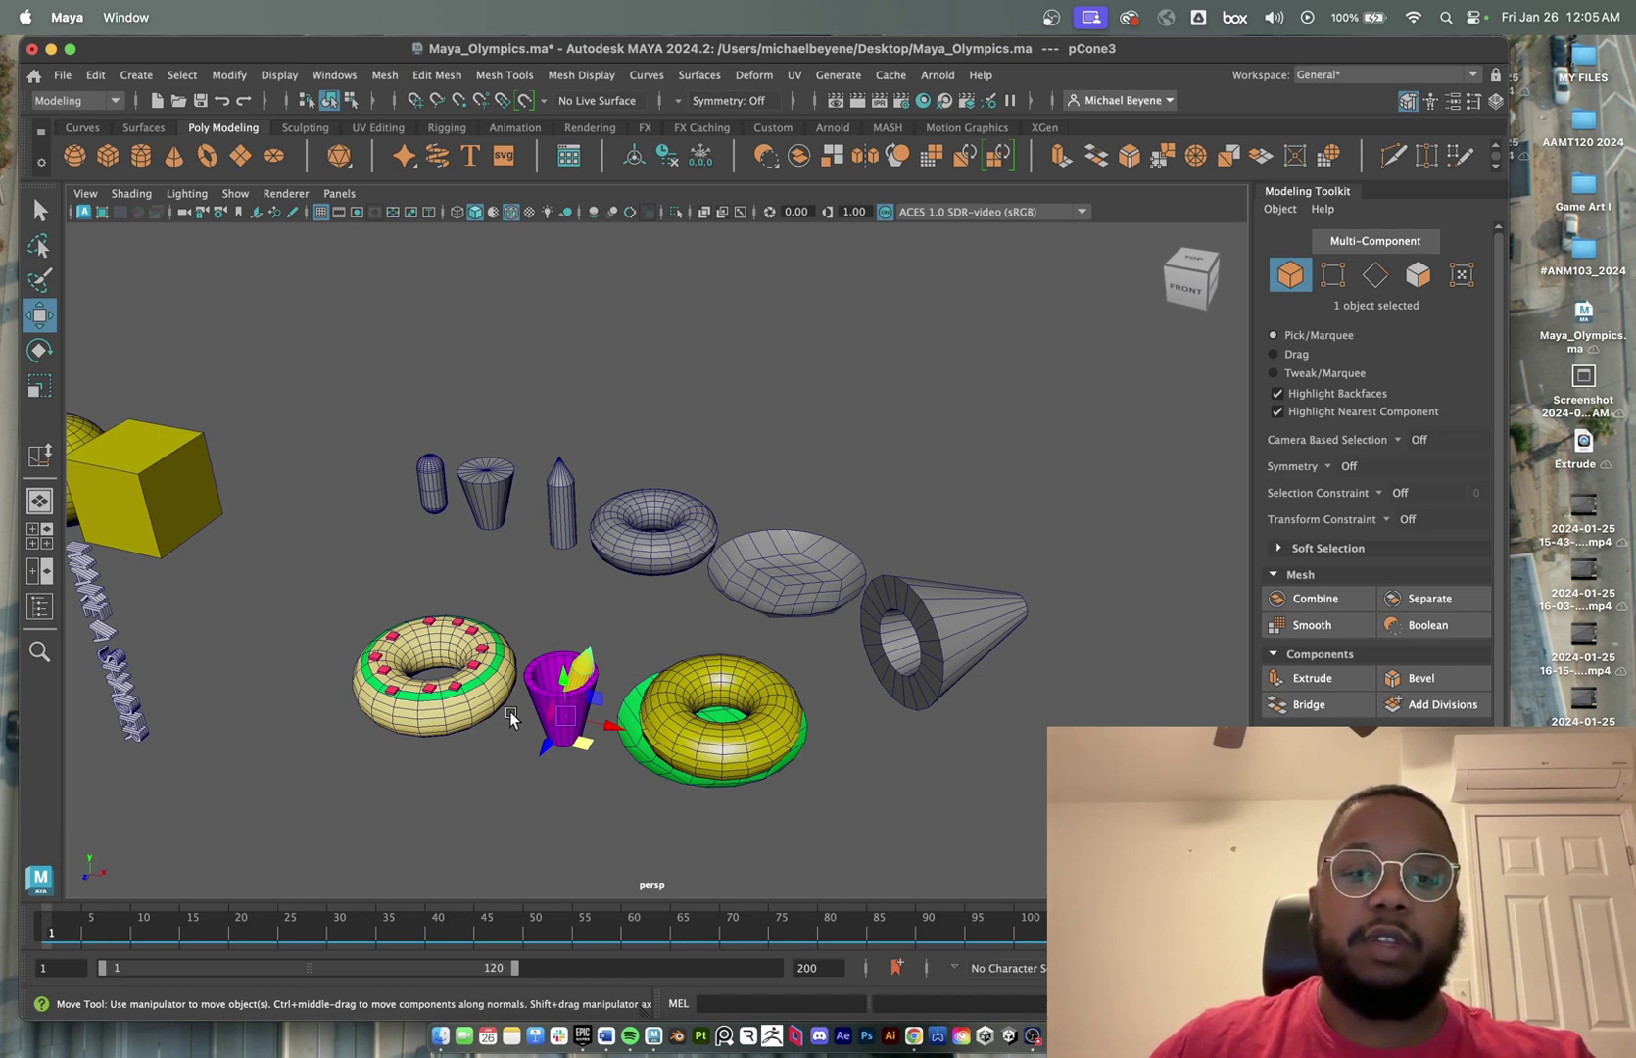
pyautogui.keyDown('alt'); pyautogui.moveTo(510, 720); pyautogui.dragTo(627, 686); pyautogui.keyUp('alt')
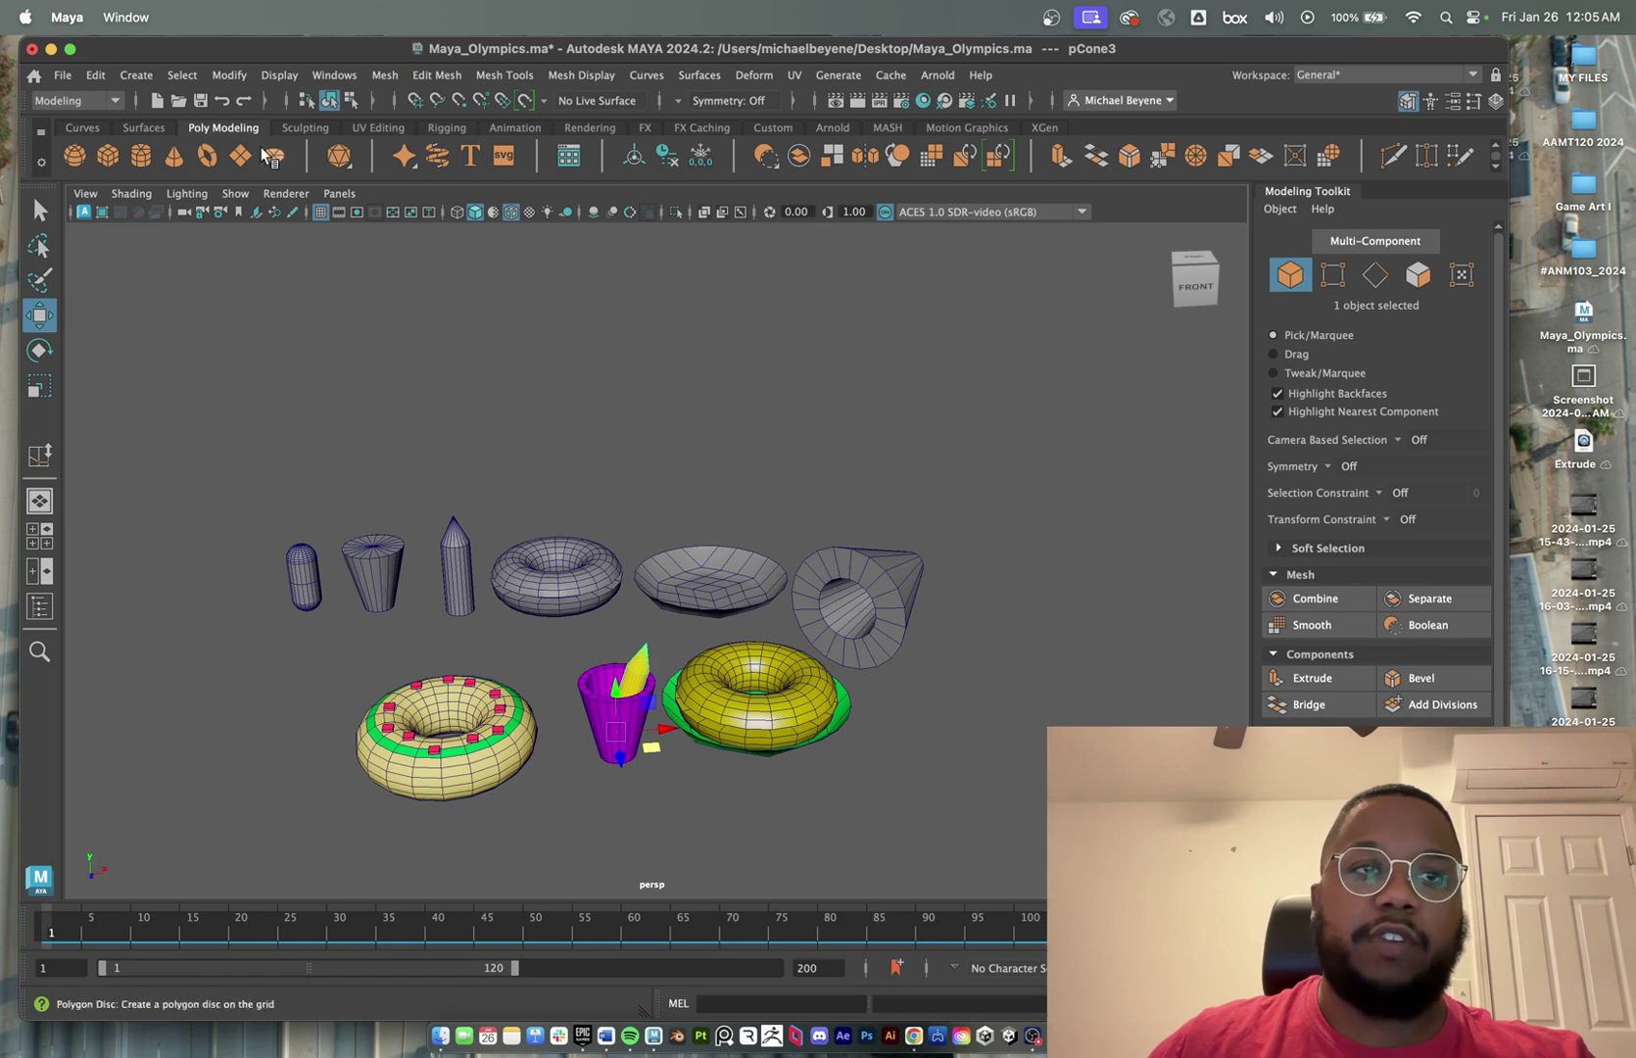
pyautogui.click(198, 101)
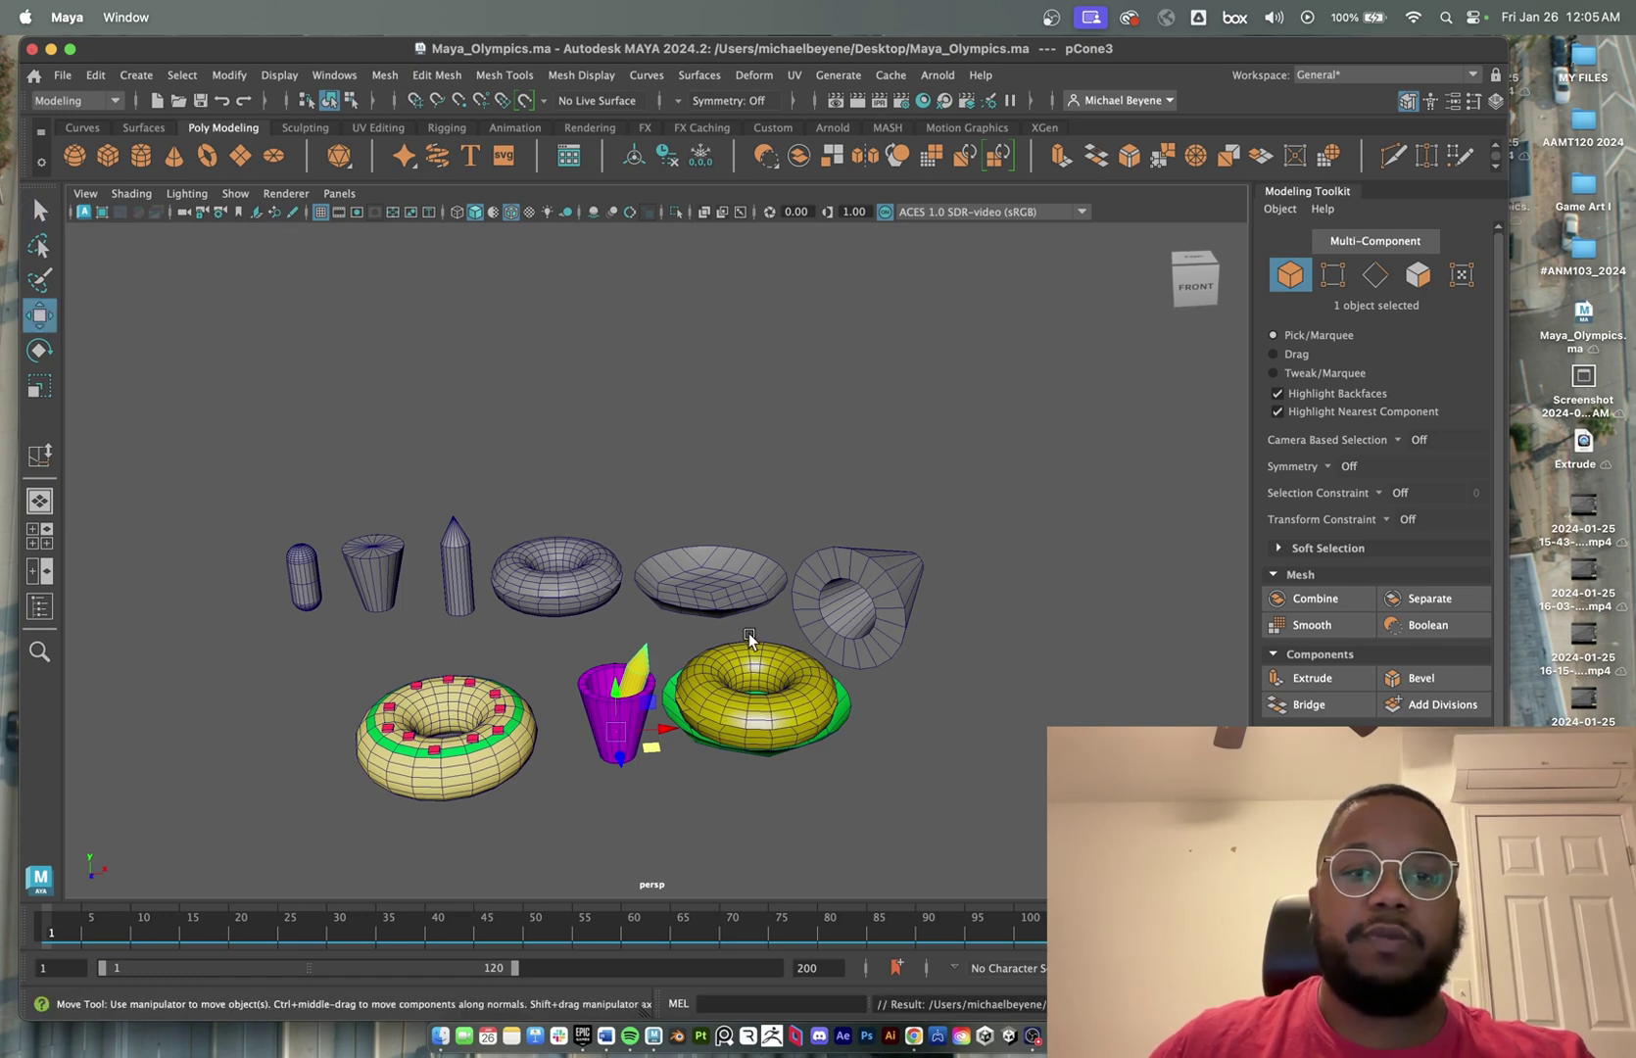
# - Select all the modeling examples in the row, from the target weld cube and sphere to the modified primitives
pyautogui.keyDown('alt'); pyautogui.moveTo(766, 638); pyautogui.dragTo(906, 501); pyautogui.keyUp('alt')
pyautogui.keyDown('alt'); pyautogui.moveTo(906, 501); pyautogui.dragTo(1040, 458, button='middle'); pyautogui.keyUp('alt')
pyautogui.keyDown('alt'); pyautogui.moveTo(775, 507); pyautogui.dragTo(710, 506); pyautogui.keyUp('alt')
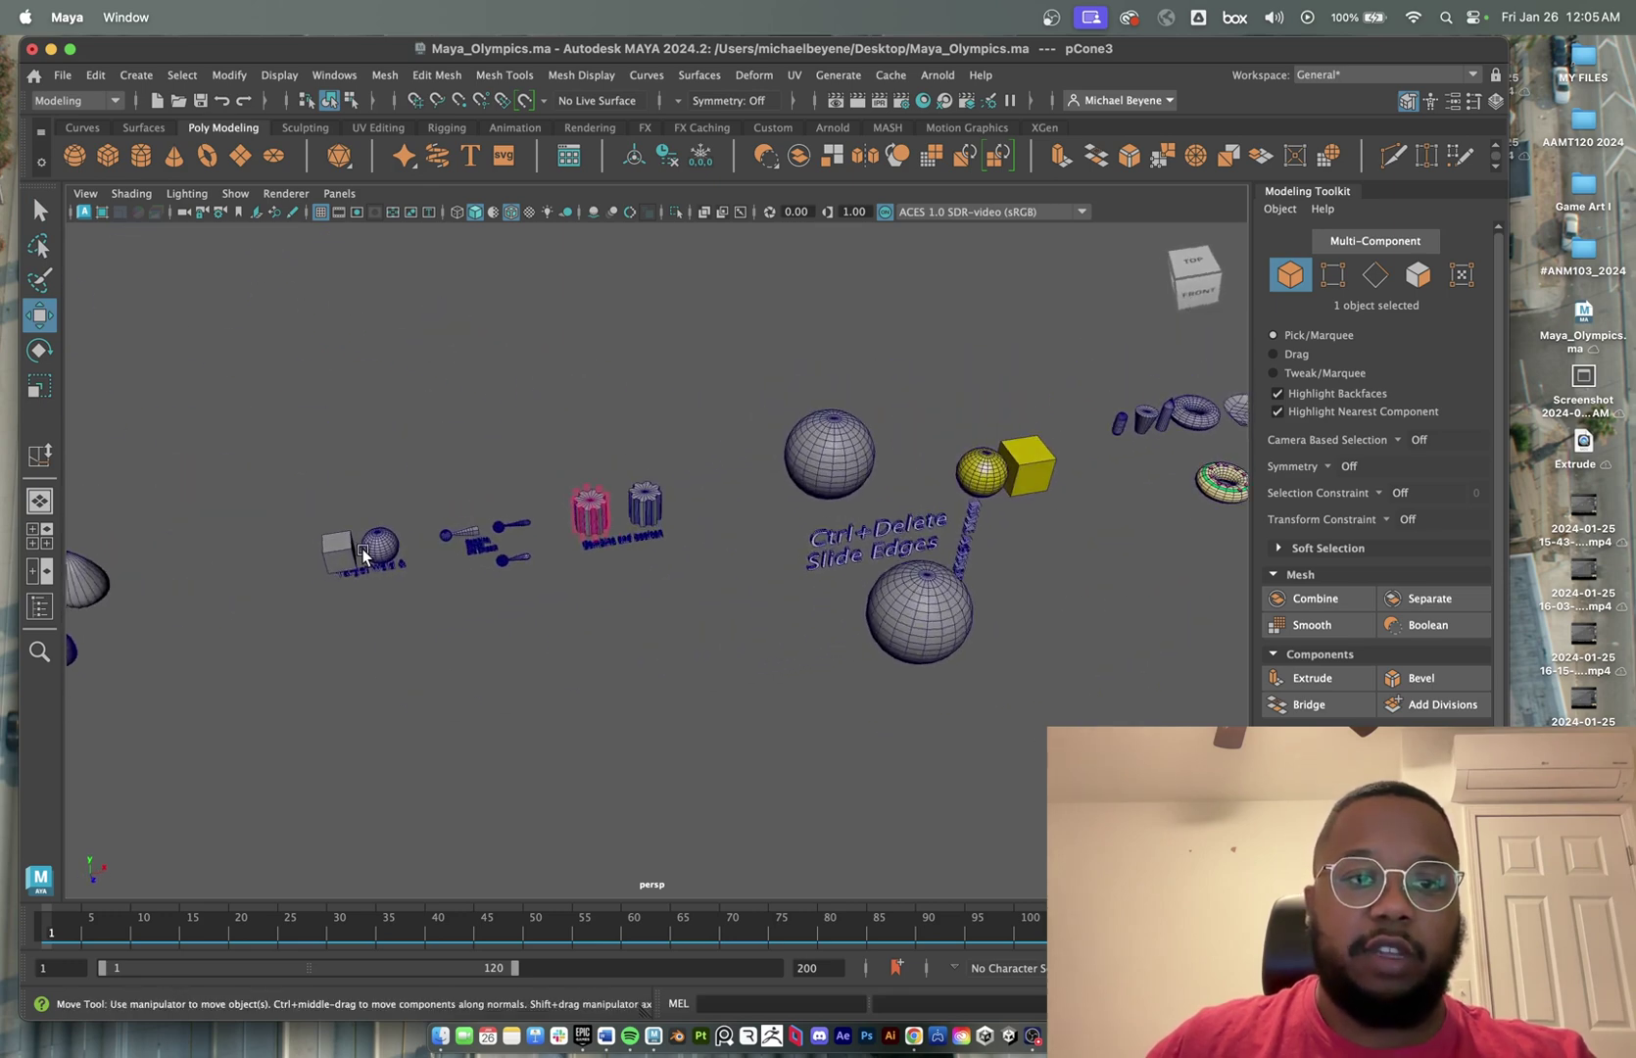
pyautogui.scroll(-3, 1094, 504)
pyautogui.keyDown('alt'); pyautogui.moveTo(1094, 508); pyautogui.dragTo(960, 549, button='middle'); pyautogui.keyUp('alt')
pyautogui.moveTo(240, 468)
pyautogui.mouseDown()
pyautogui.moveTo(254, 561)
pyautogui.moveTo(1245, 693)
pyautogui.mouseUp()
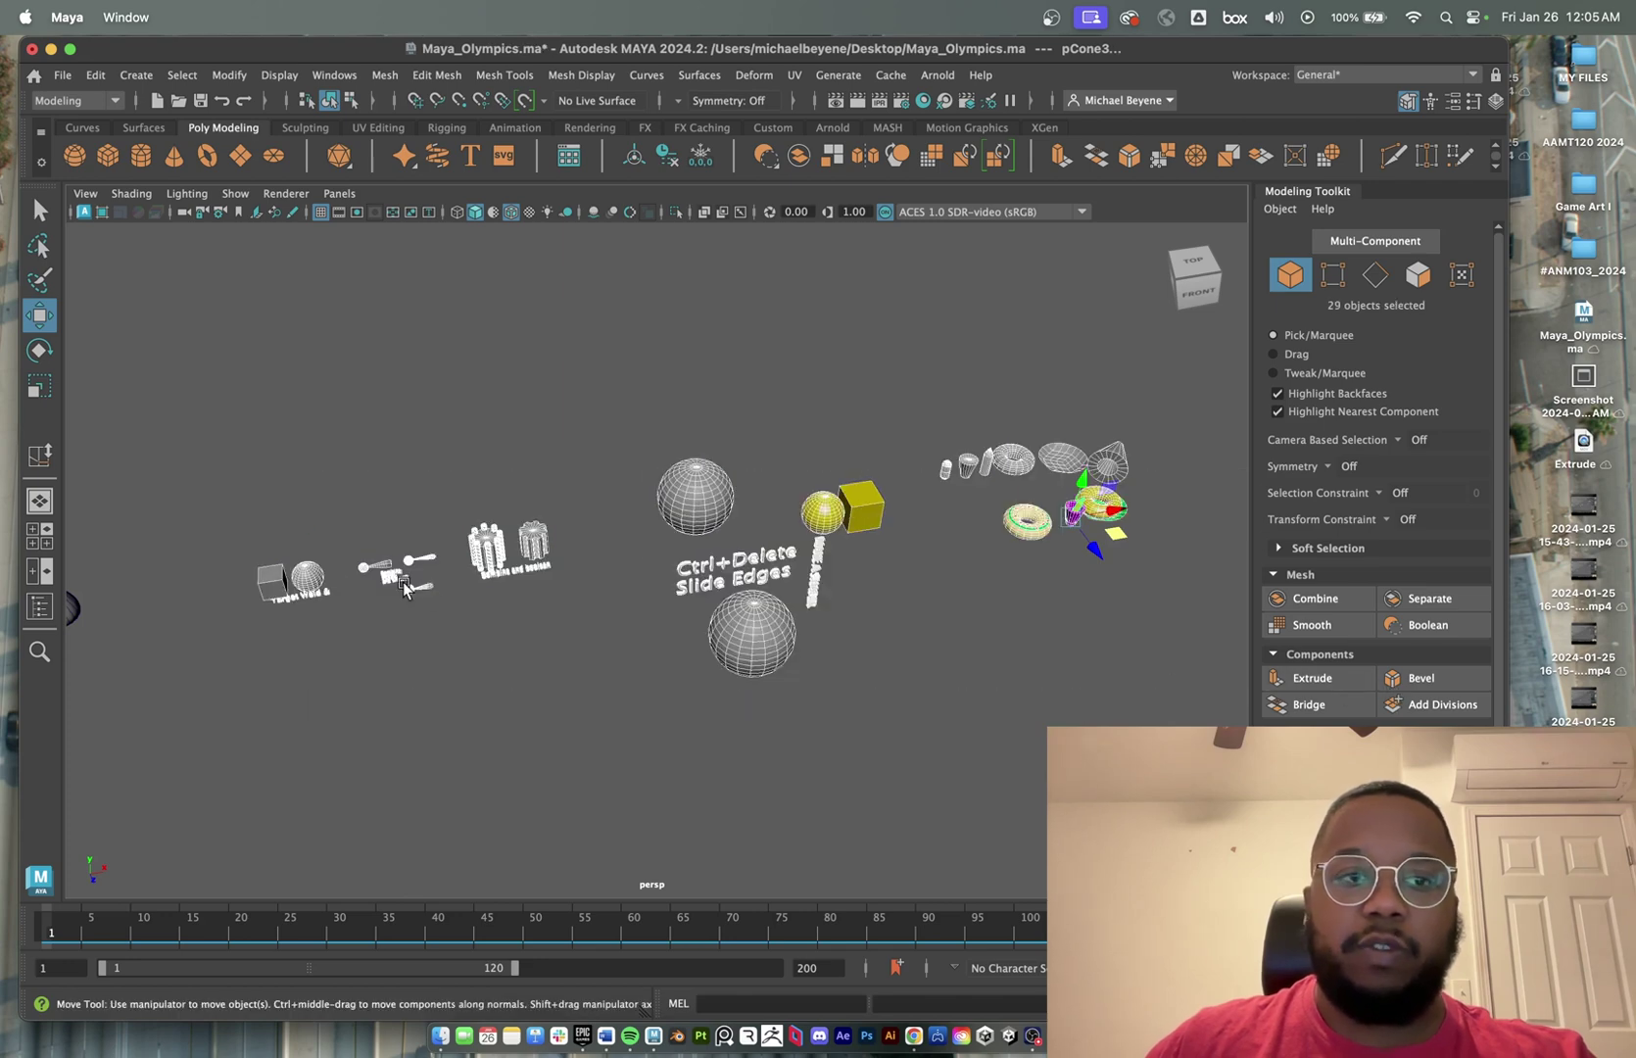